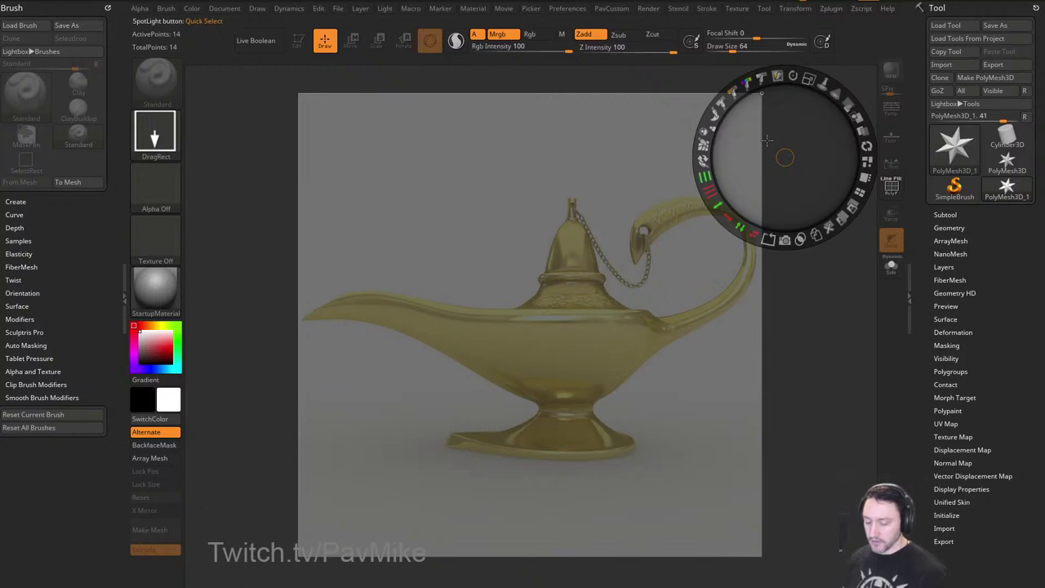
Hide the Spotlight lamp reference image and set the draw size to 25.
key(shift+z)
key(s)
drag(654, 247, 643, 249)
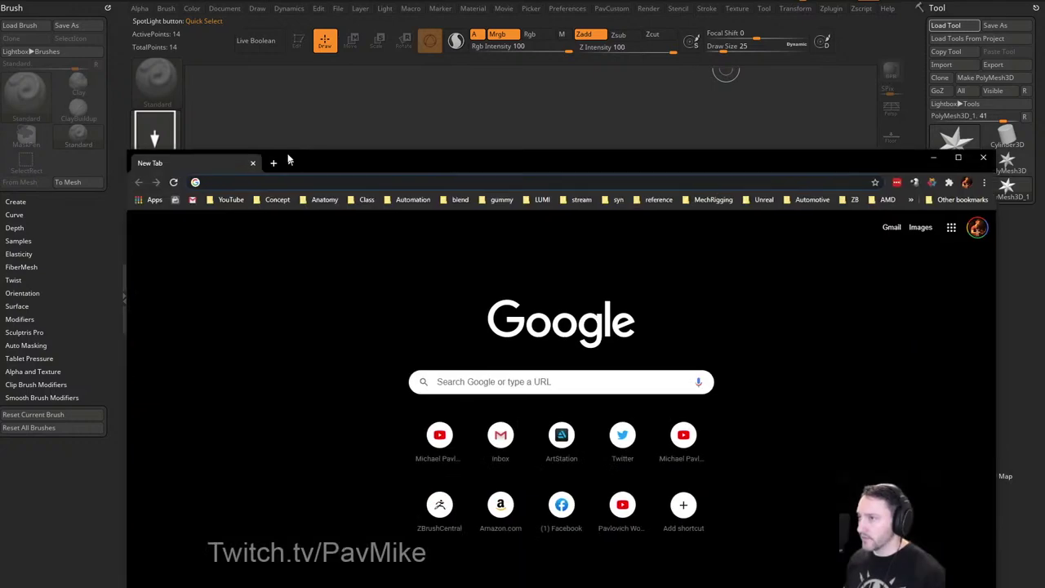
Switch to the Chrome browser, reposition its window and open the bookmarked YouTube channel.
drag(289, 158, 232, 33)
click(170, 71)
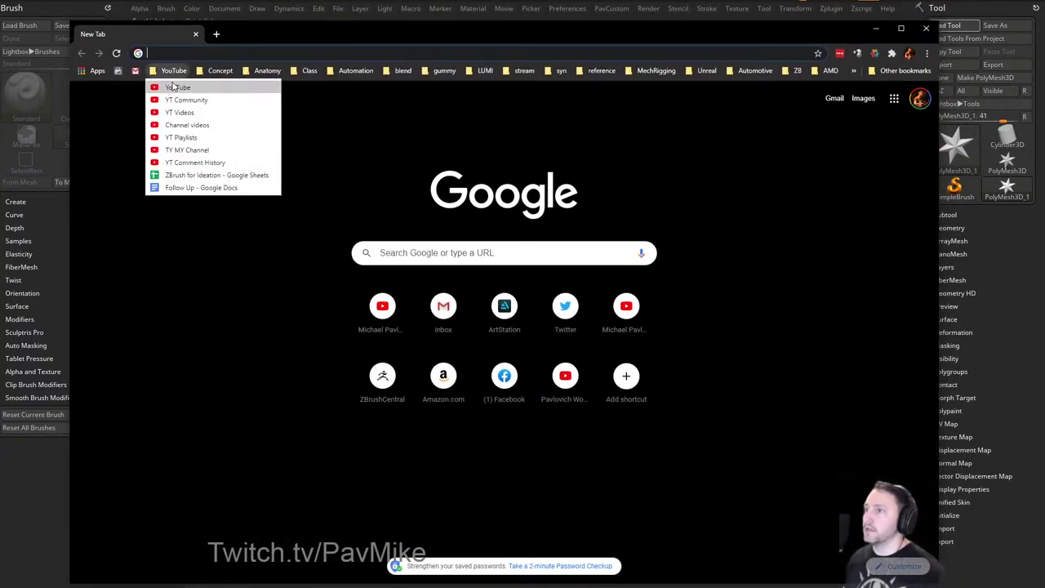
click(176, 87)
Open artstation.com in a new tab and go to the account's own profile page.
click(217, 34)
text(artstation.com)
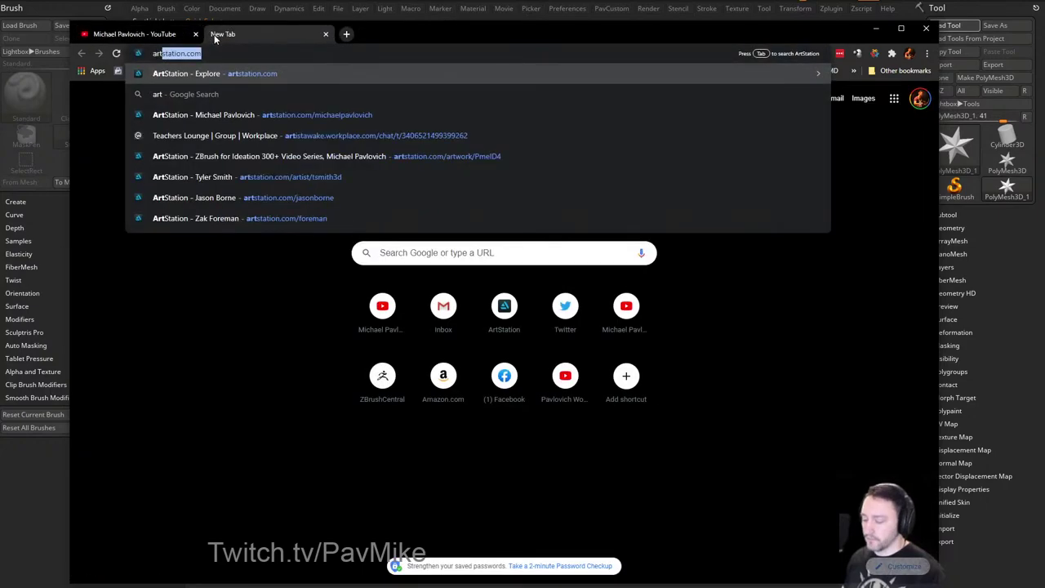
key(Return)
click(888, 100)
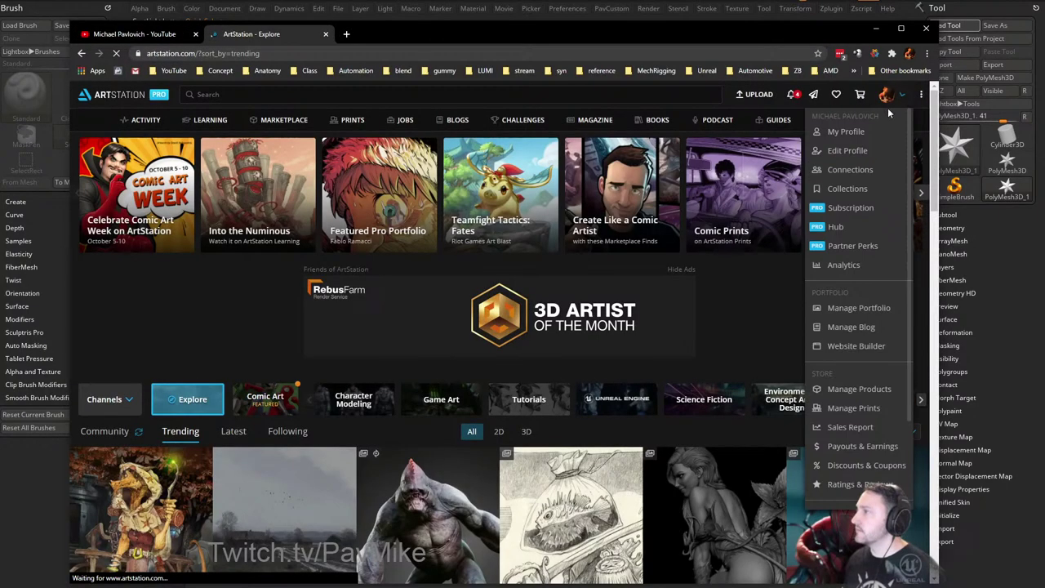
click(847, 132)
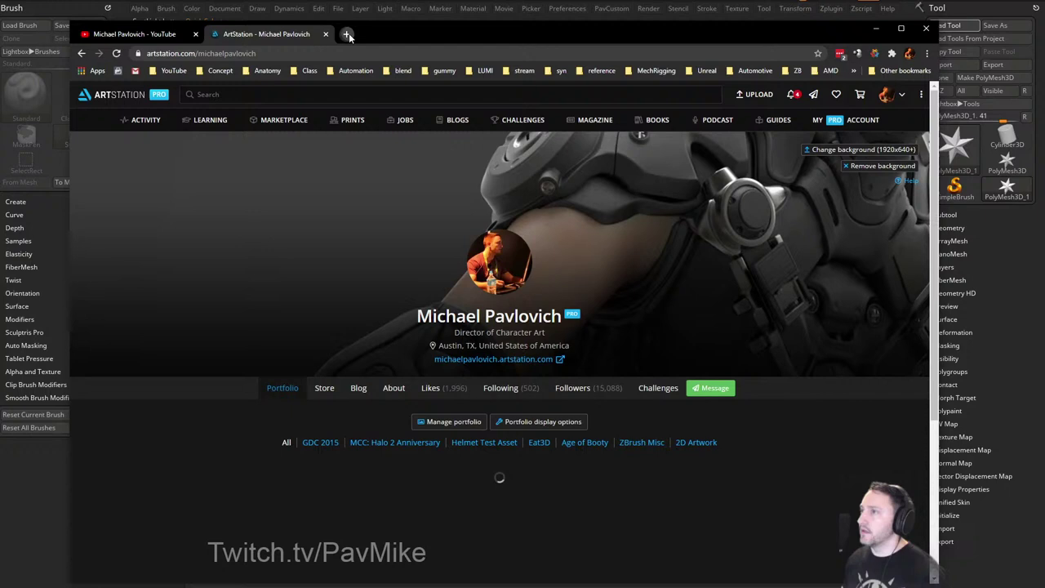
Open the bookmarked Pavlovich Workshop YouTube channel from the stream bookmarks in another new tab.
click(347, 33)
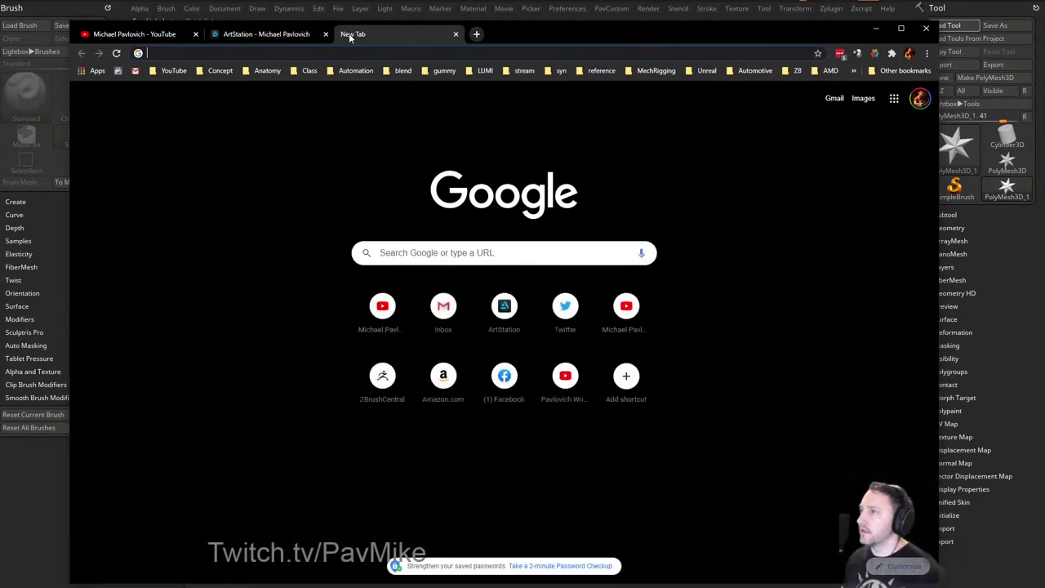
click(524, 72)
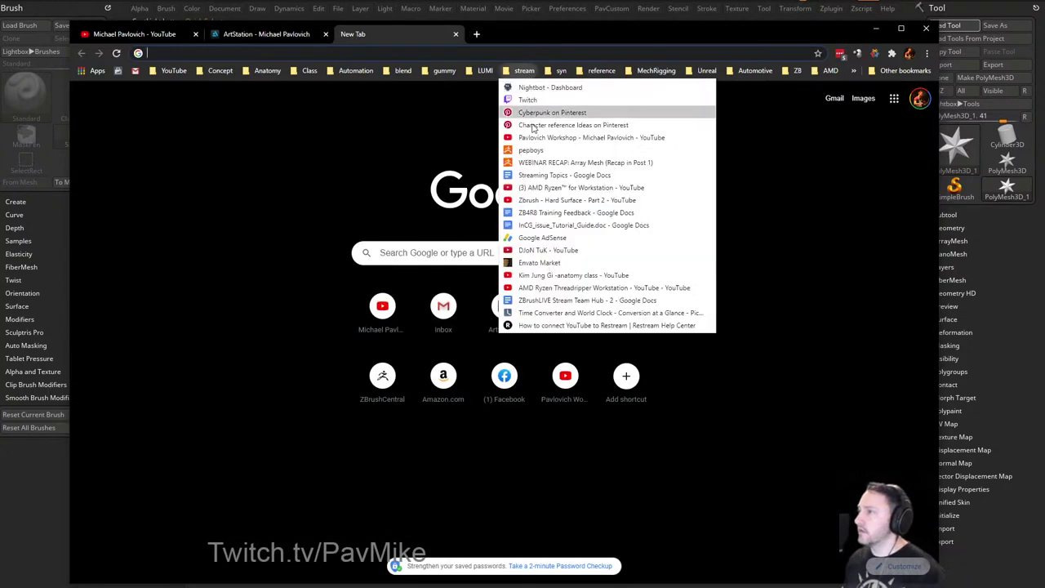
click(539, 138)
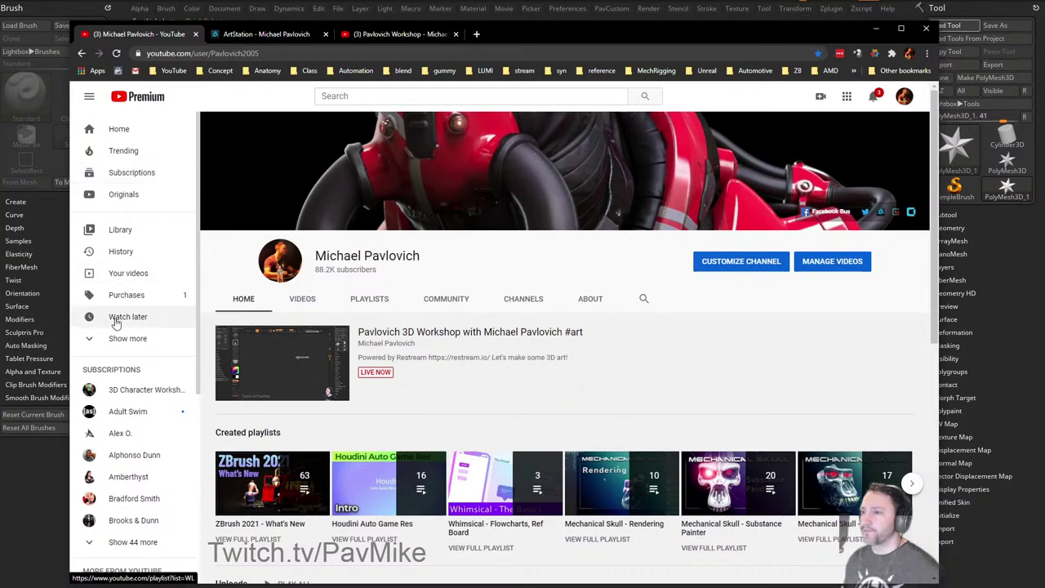
Show only the created playlists of the first YouTube channel.
click(360, 302)
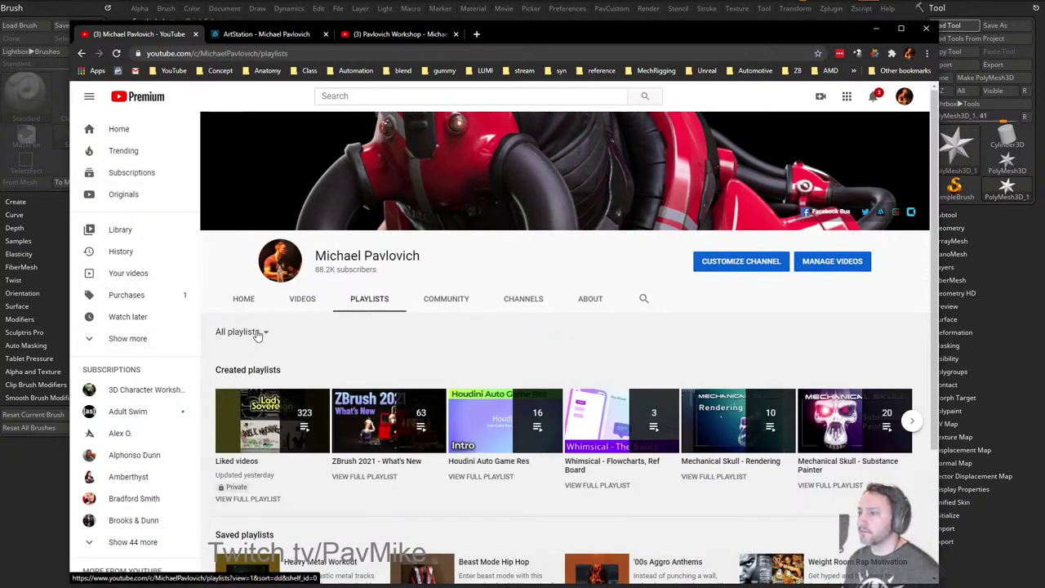
click(258, 333)
click(252, 368)
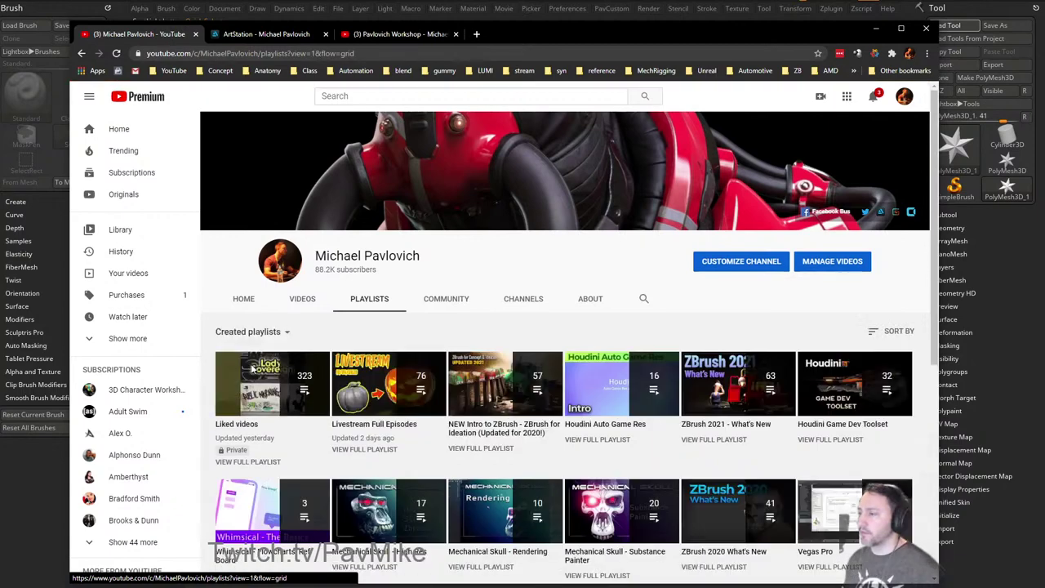
Look through the created playlists and the full Livestream Full Episodes list, and return to ZBrush.
scroll(426, 375, down, 1)
scroll(427, 376, down, 1)
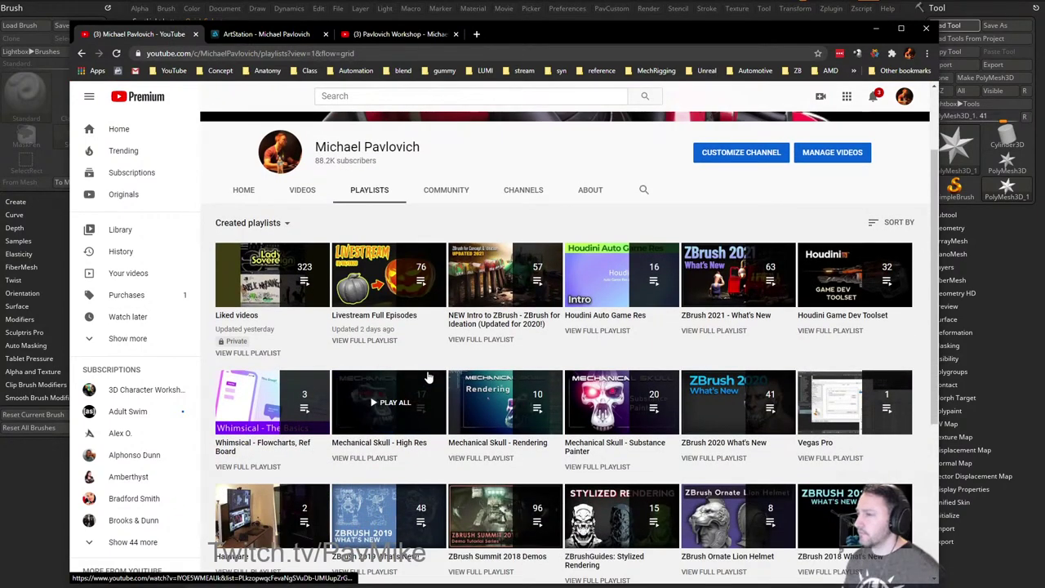
scroll(363, 420, down, 2)
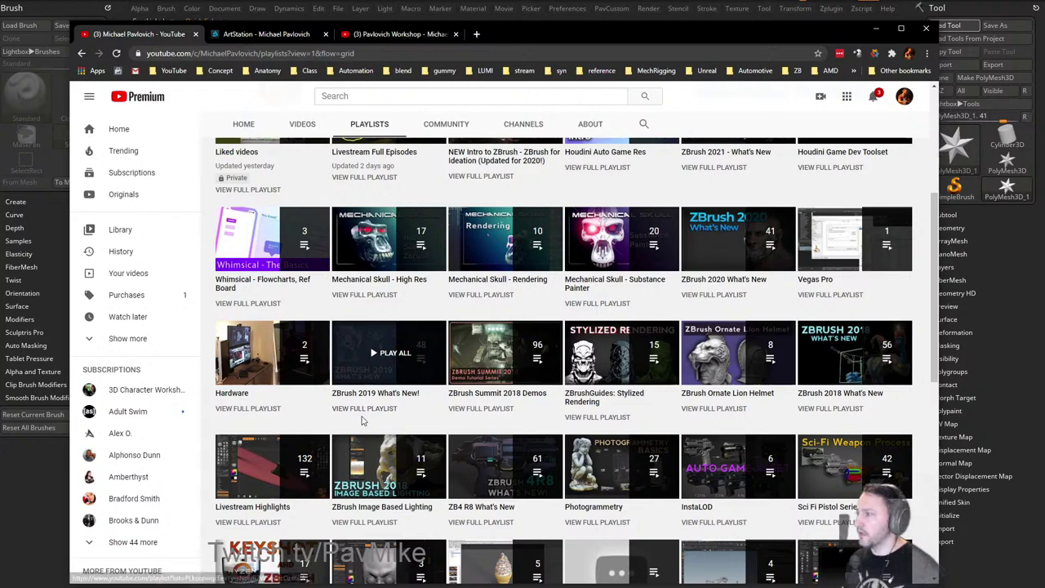
scroll(368, 420, up, 1)
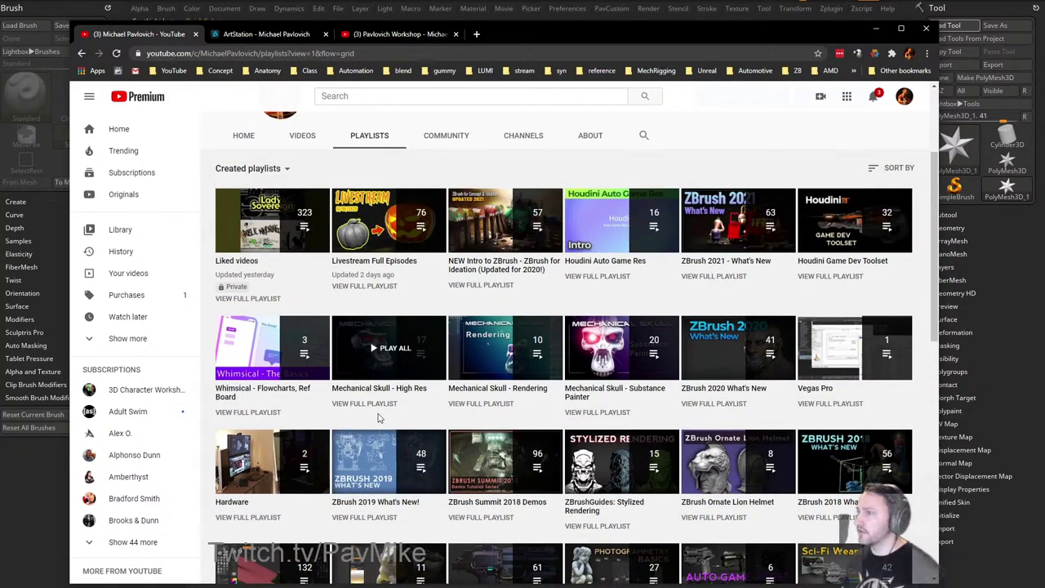
click(384, 287)
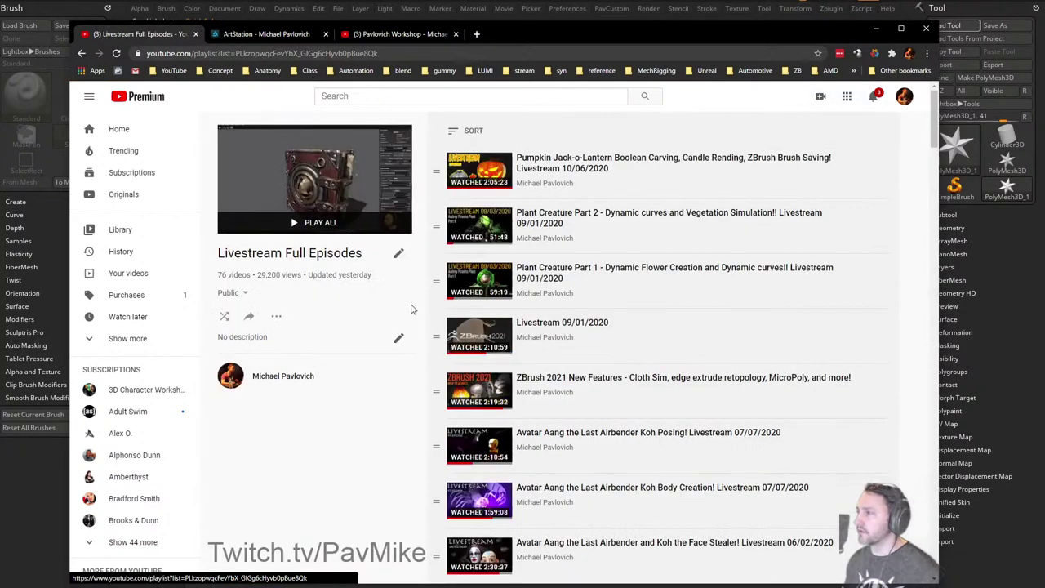
scroll(576, 343, down, 20)
scroll(583, 343, down, 5)
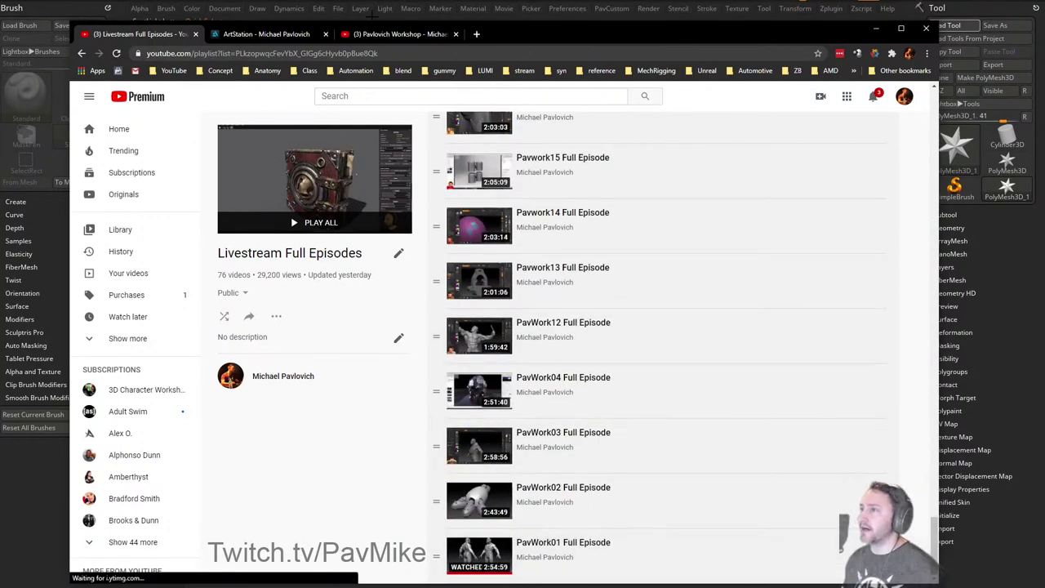
click(877, 29)
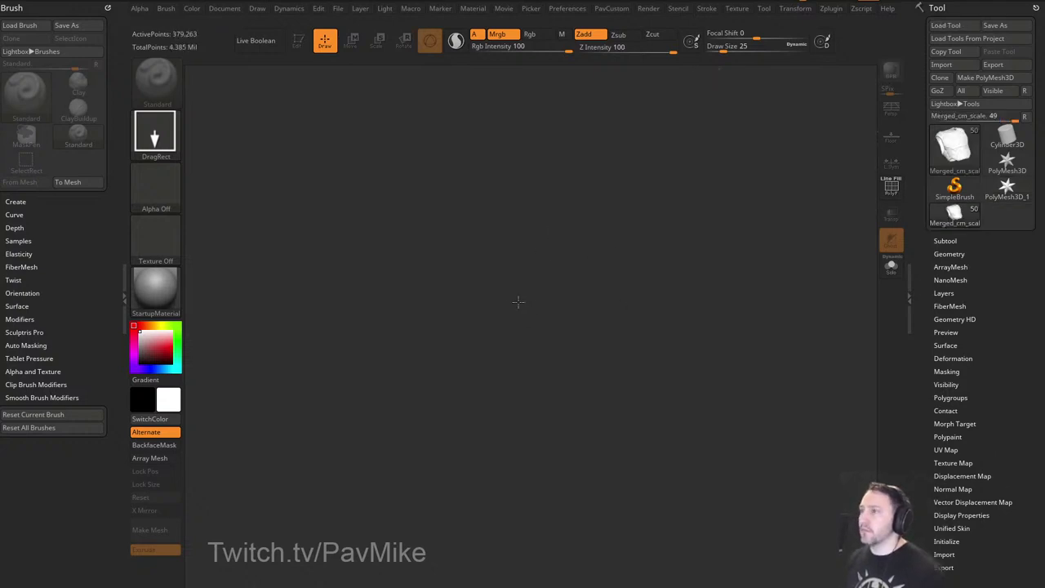
Place the loaded character on the canvas in Edit mode and show only its Male007 subtool.
drag(520, 300, 522, 341)
click(299, 41)
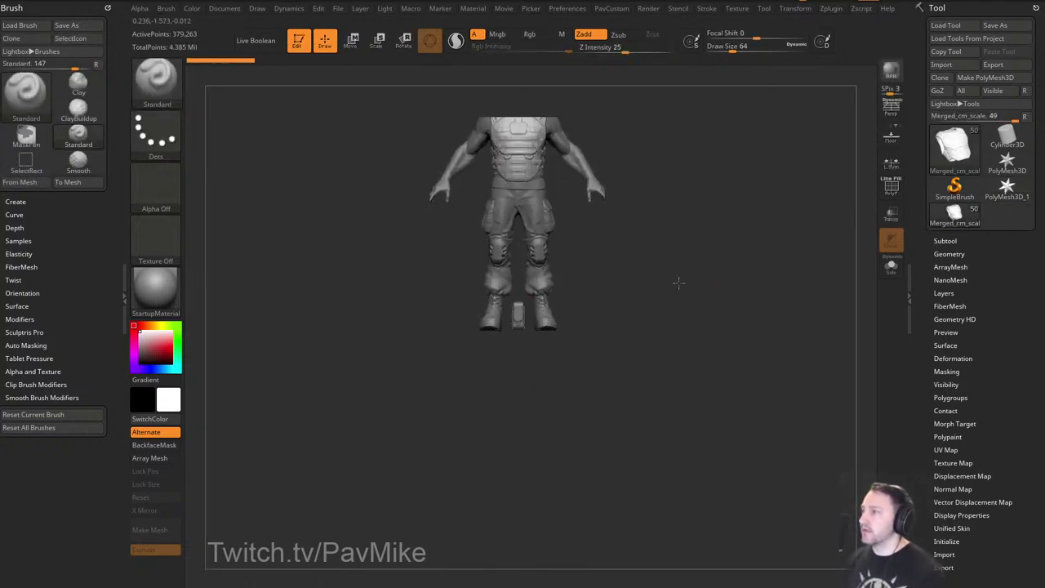
click(941, 241)
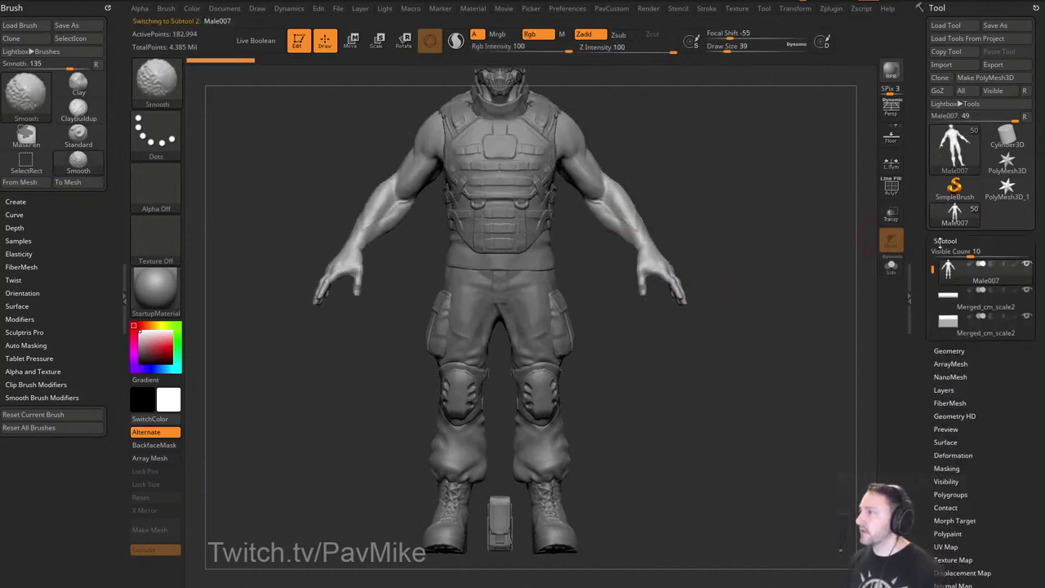
shift+click(1026, 261)
drag(828, 283, 775, 314)
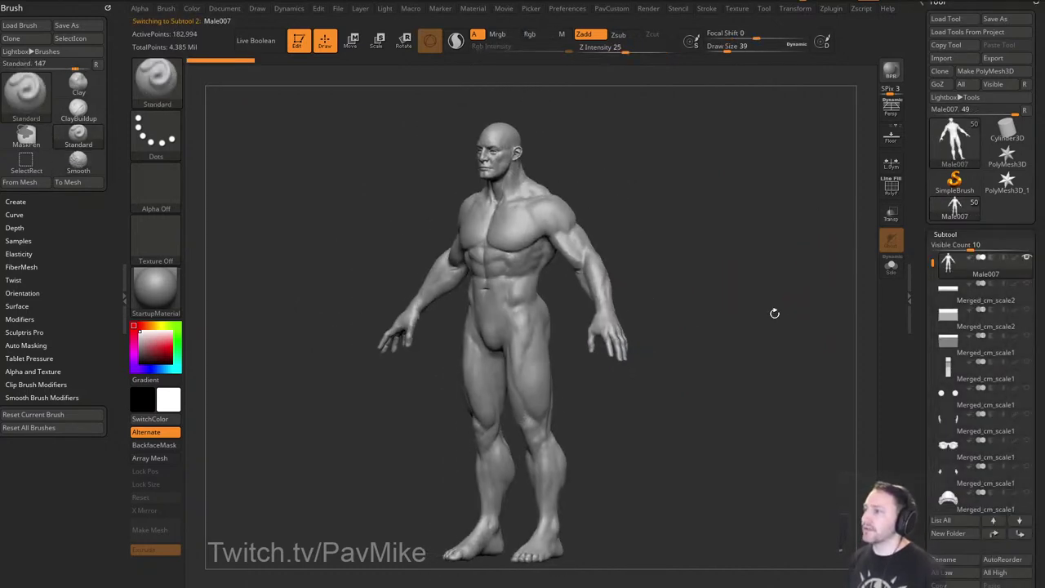
Set the draw size to 74 and display the male body's polyframe in a straight front view.
key(s)
click(714, 283)
click(892, 189)
shift+drag(777, 288, 805, 288)
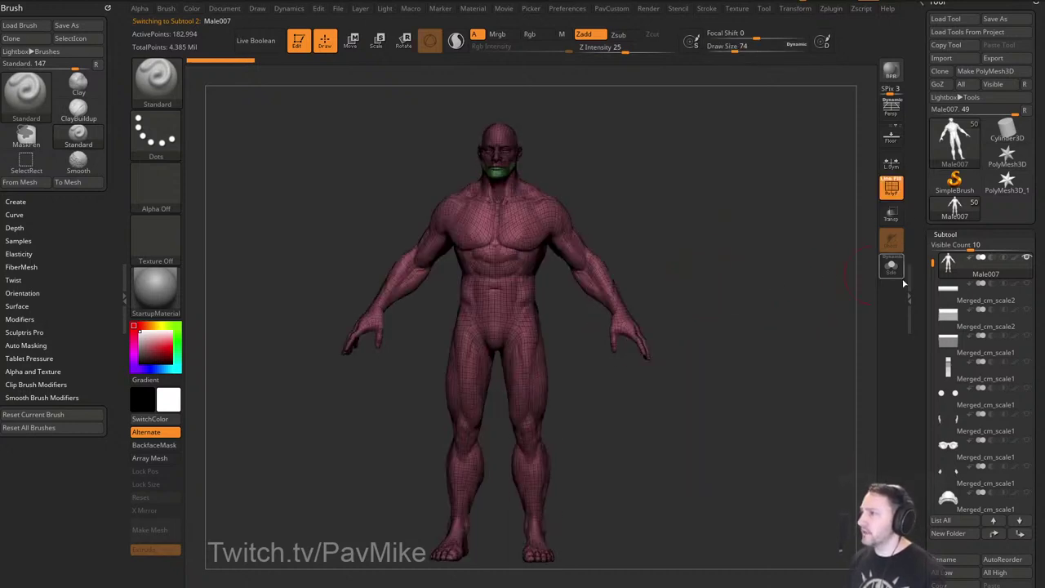
Lower the male body to subdivision level 1 and set the draw size to 27.
drag(920, 283, 921, 130)
click(947, 317)
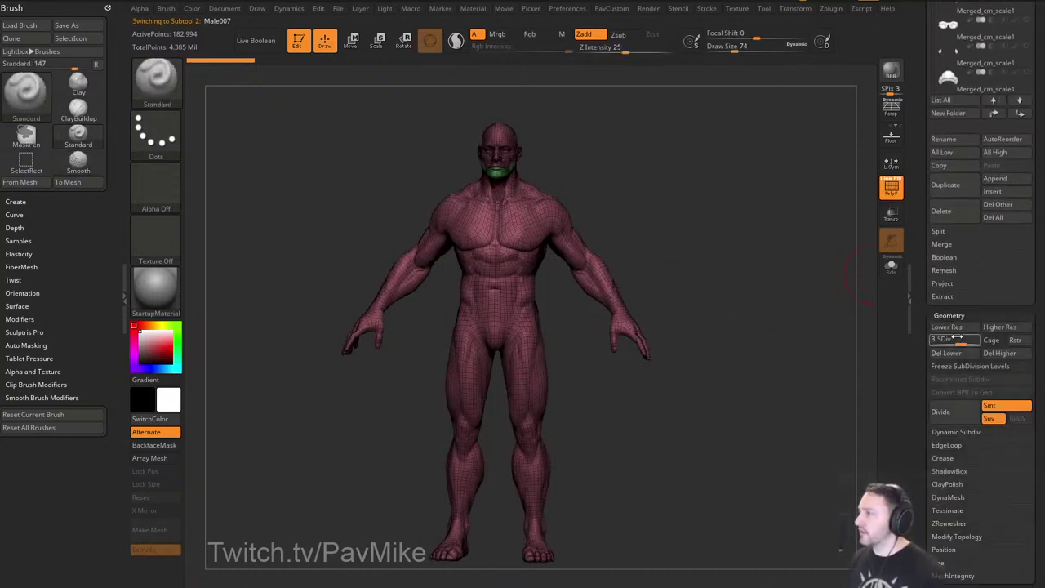
drag(958, 340, 926, 342)
mouse_move(818, 346)
mouse_down()
mouse_move(754, 343)
mouse_move(831, 334)
mouse_move(800, 334)
mouse_up()
key(s)
drag(569, 338, 560, 338)
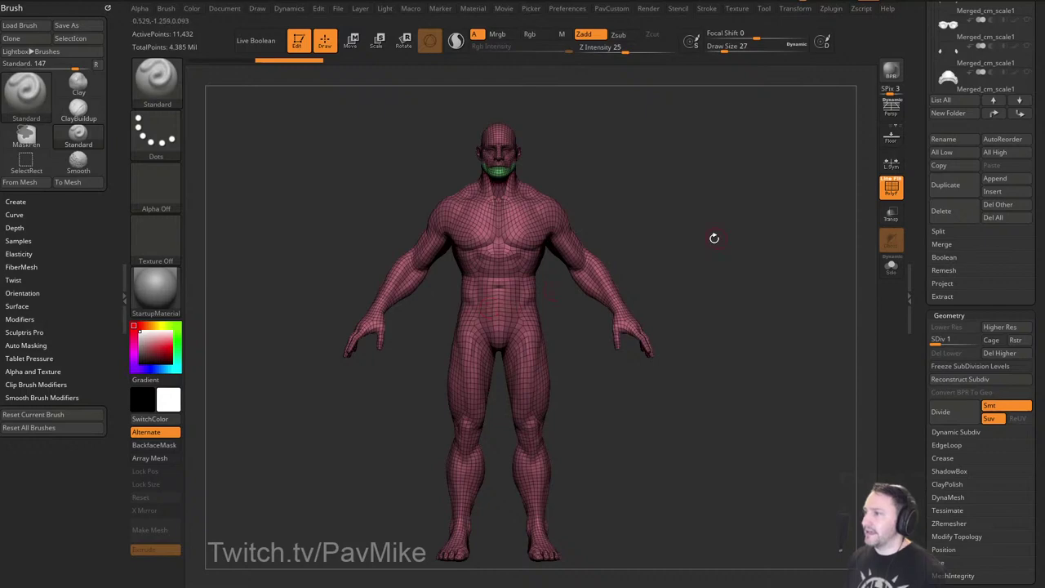
Apply the SkinShade4 material to the male body and check it from several angles.
mouse_move(715, 238)
mouse_down()
mouse_move(621, 262)
mouse_move(704, 248)
mouse_up()
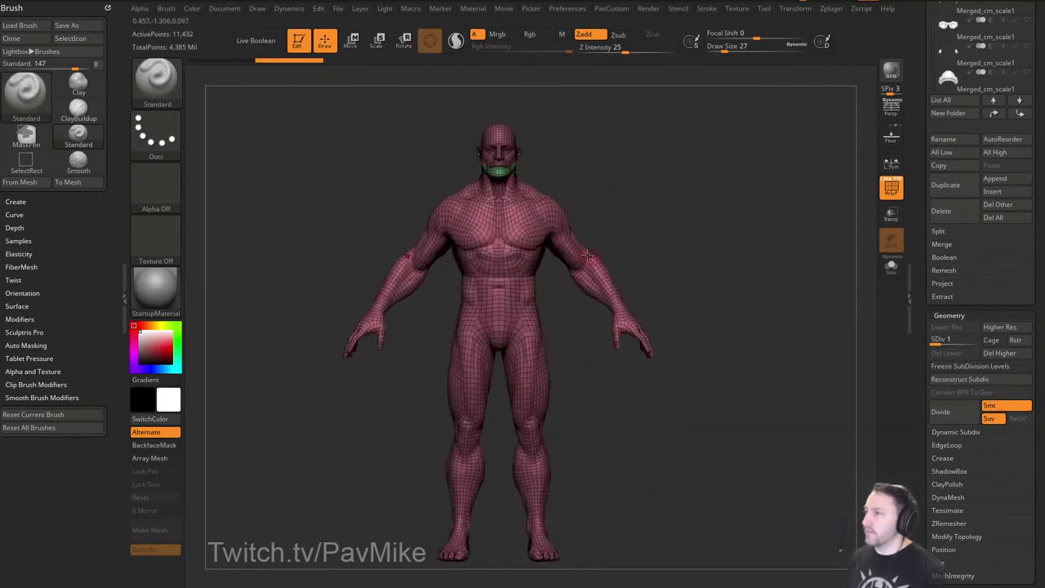
click(155, 288)
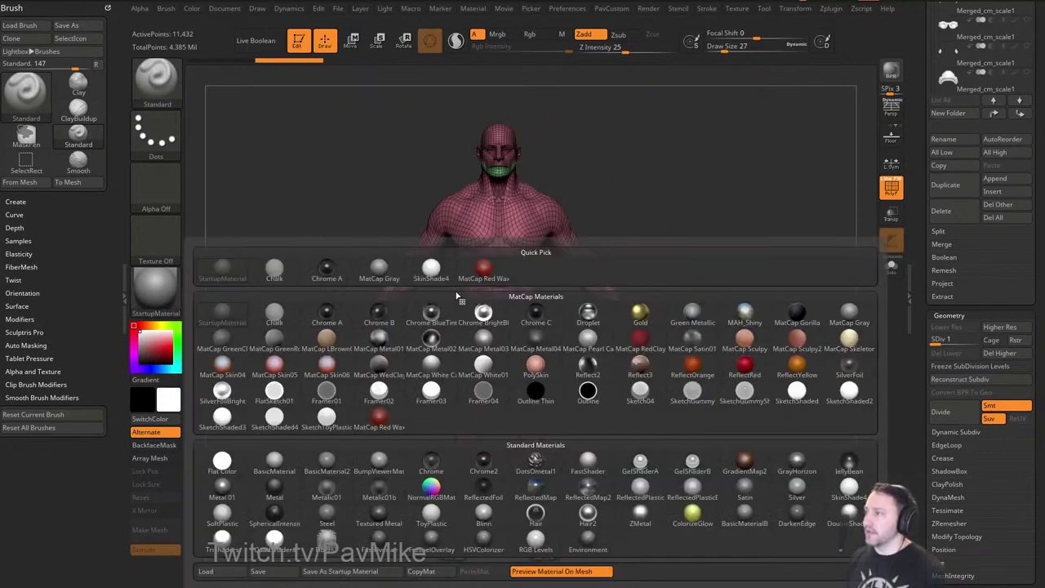
click(797, 321)
drag(797, 321, 765, 282)
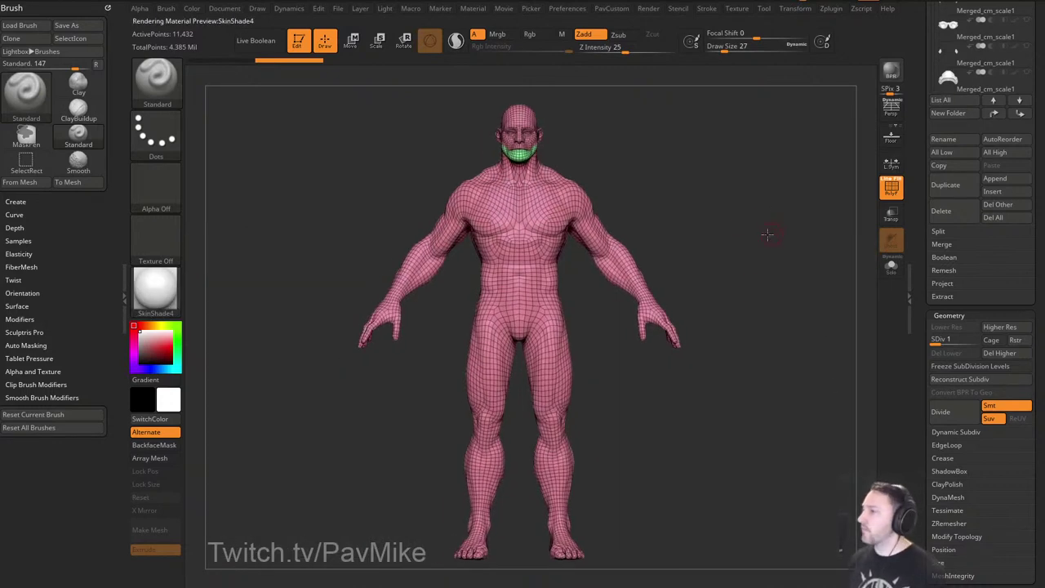
drag(768, 235, 525, 284)
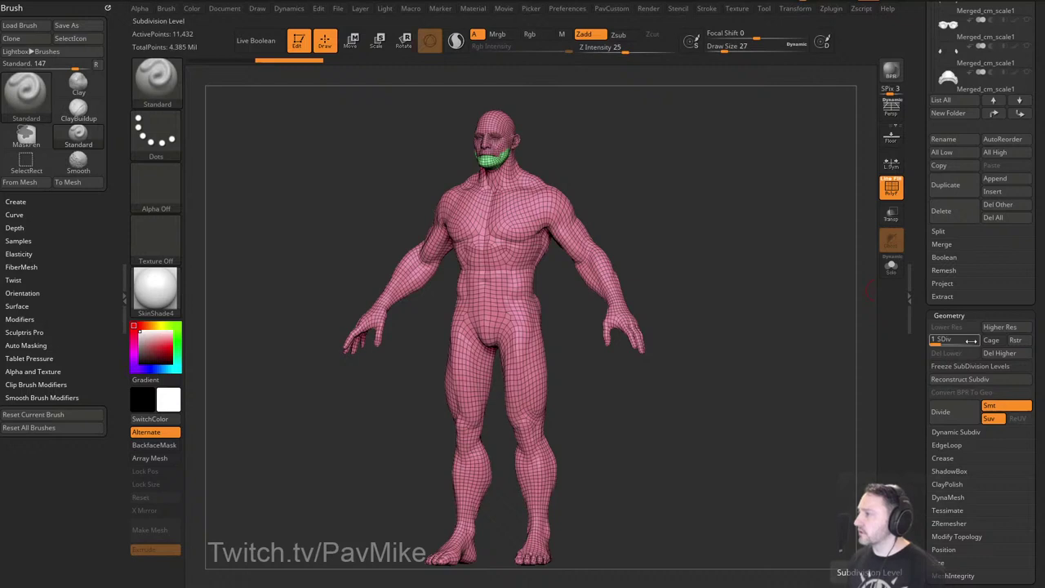
mouse_move(801, 313)
shift+mouse_down()
mouse_move(790, 311)
mouse_move(794, 320)
shift+mouse_up()
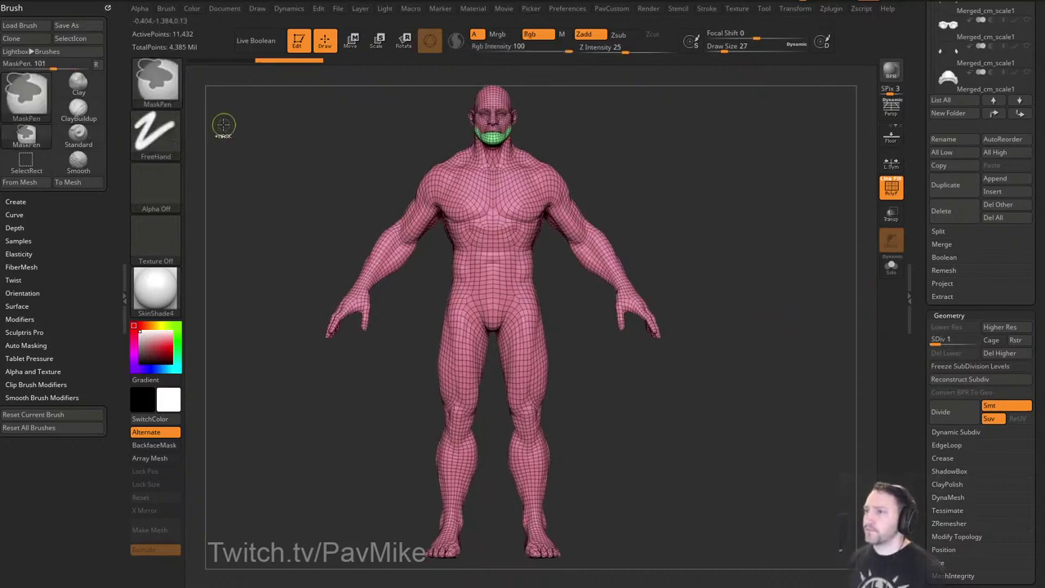
Choose the SelectLasso brush, set the draw size to 12 and hide the polygon loop around the hips.
ctrl+shift+click(180, 101)
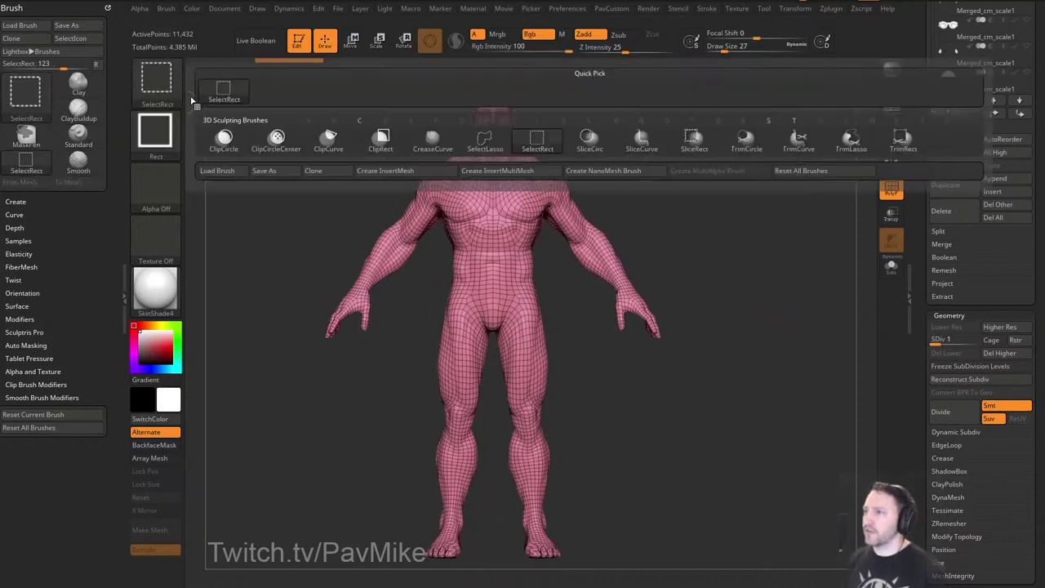
ctrl+shift+click(486, 152)
drag(618, 328, 665, 414)
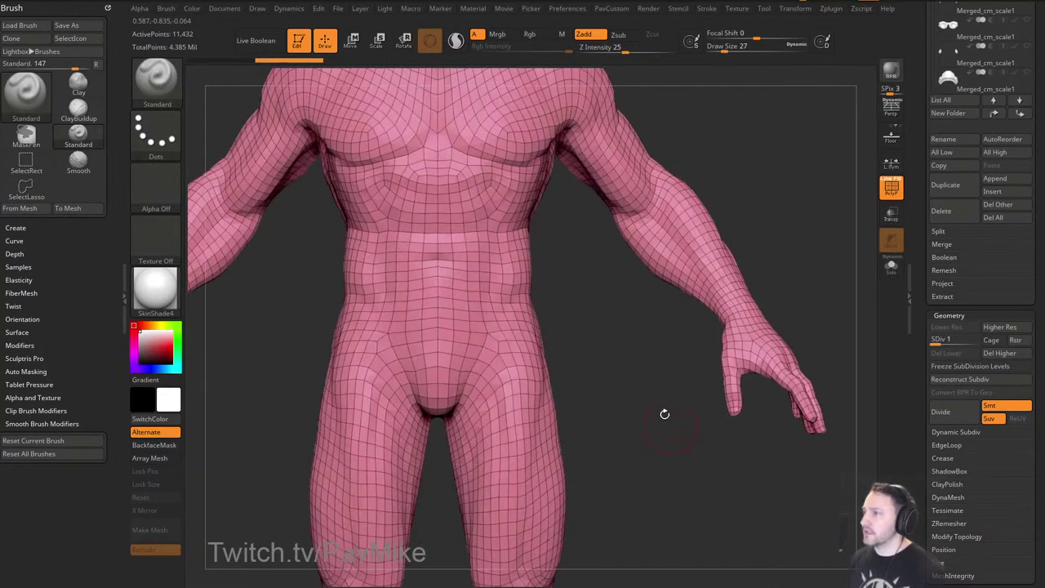
key(s)
mouse_move(604, 348)
alt+mouse_down()
mouse_move(636, 370)
mouse_move(622, 364)
alt+mouse_up()
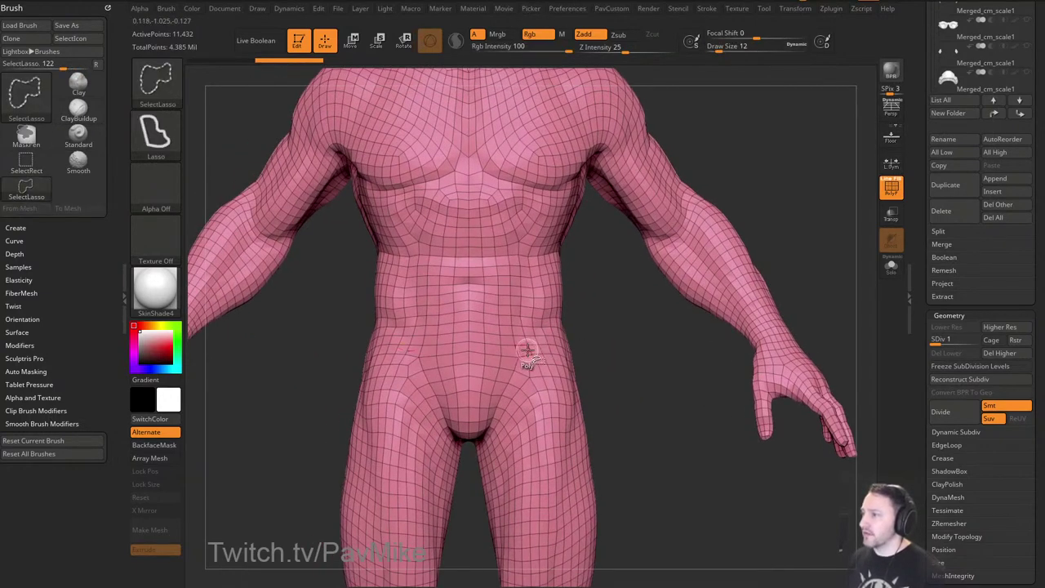
ctrl+shift+click(527, 350)
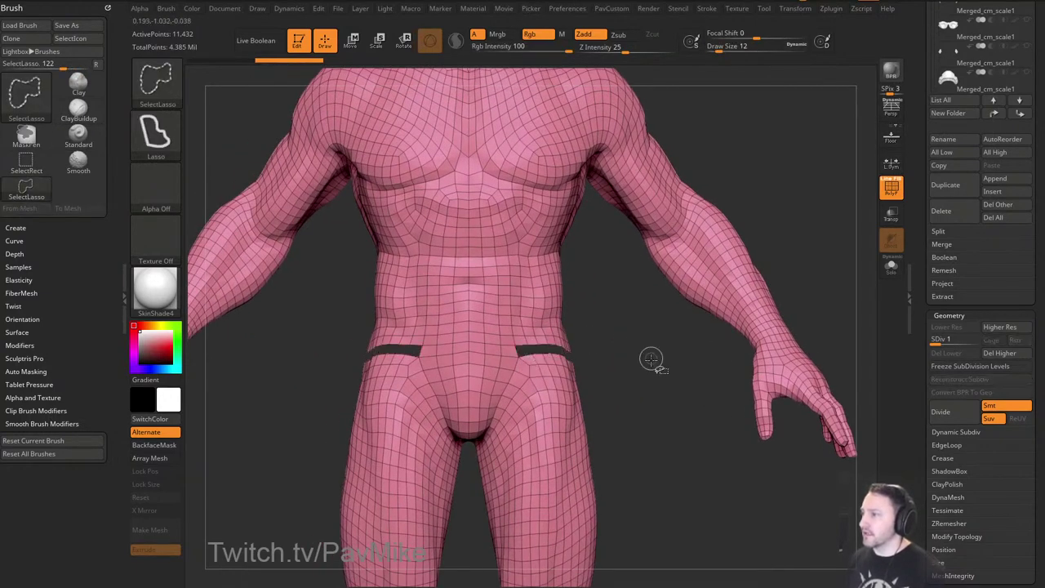
ctrl+shift+click(471, 343)
Try assigning separate polygroups to the body parts above and below the hidden hip loop, and undo it.
drag(614, 336, 764, 294)
alt+drag(772, 351, 761, 299)
key(space)
click(737, 293)
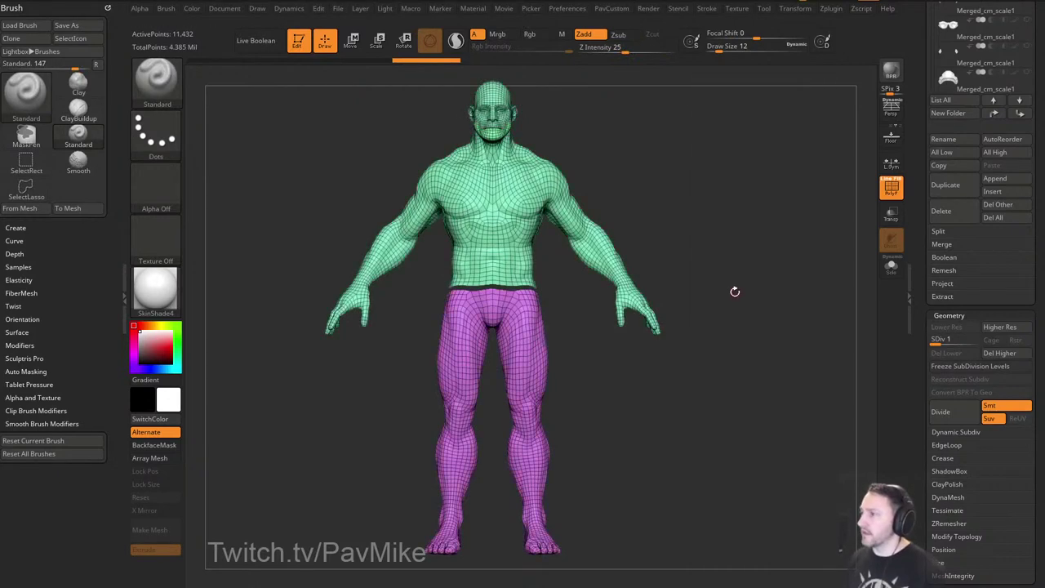
ctrl+shift+click(731, 299)
key(ctrl+z)
key(ctrl+z)
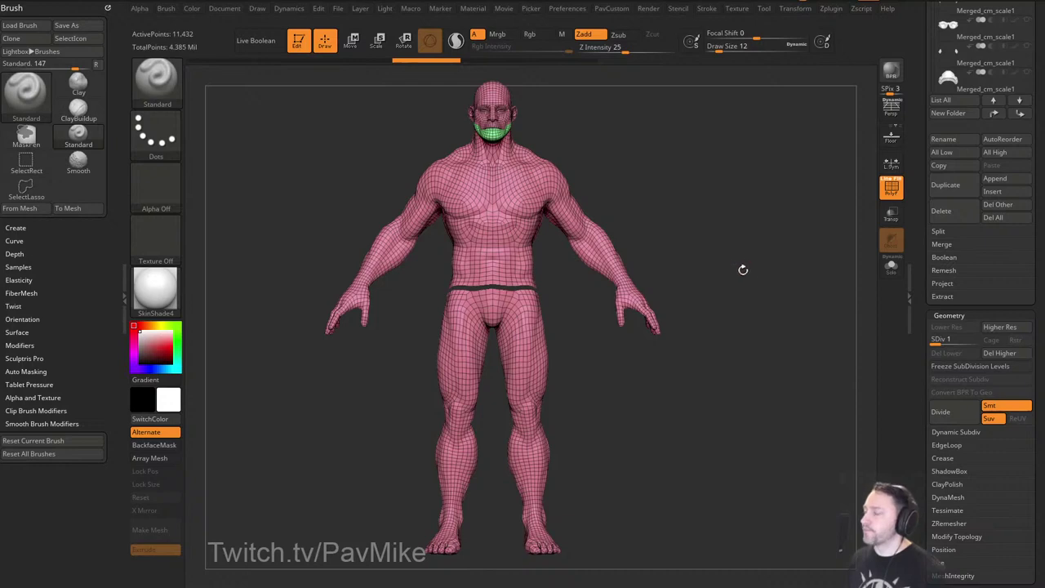
Hide the legs and pelvis below the hip gap with a lasso selection, keeping the upper body.
mouse_move(744, 270)
alt+mouse_down()
mouse_move(764, 265)
mouse_move(747, 278)
mouse_move(766, 271)
mouse_move(766, 300)
alt+mouse_up()
alt+drag(766, 300, 780, 226)
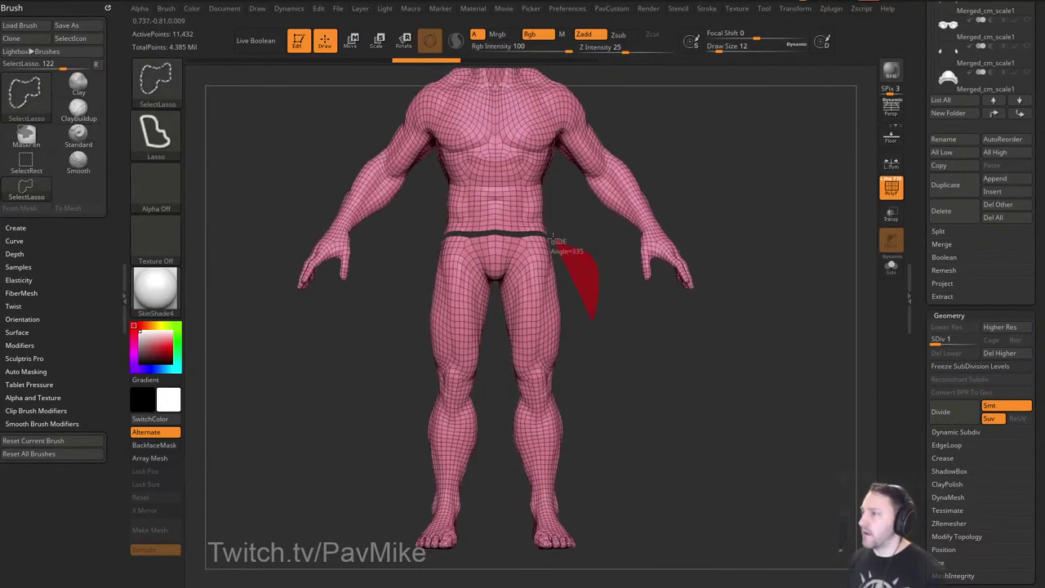
mouse_move(542, 234)
ctrl+alt+shift+mouse_down()
mouse_move(505, 237)
mouse_move(477, 501)
mouse_move(645, 523)
ctrl+alt+shift+mouse_up()
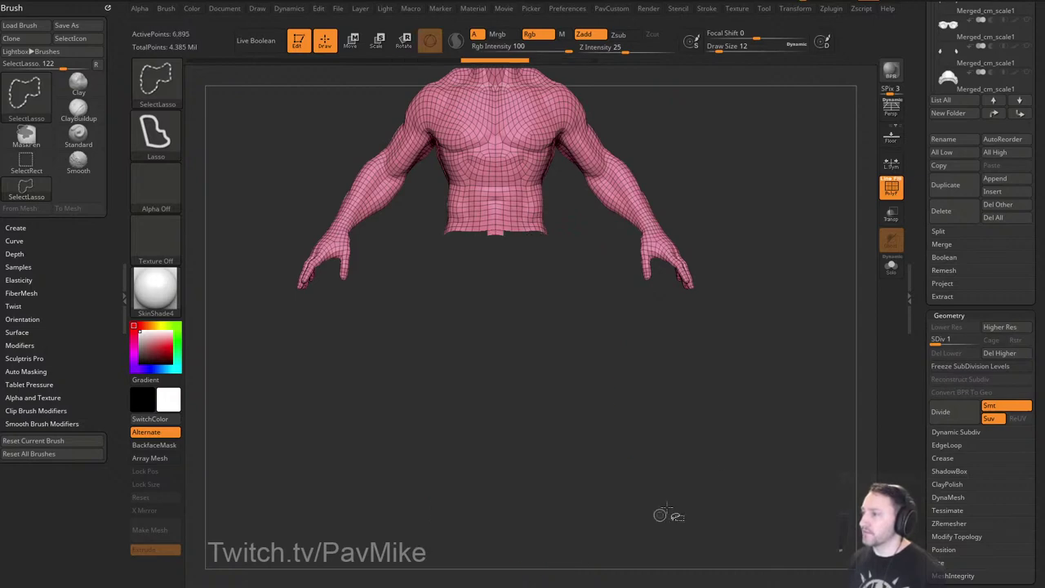
Restore full visibility of the body, including the hidden polygon loop around the hips.
alt+drag(547, 326, 570, 388)
ctrl+shift+click(571, 389)
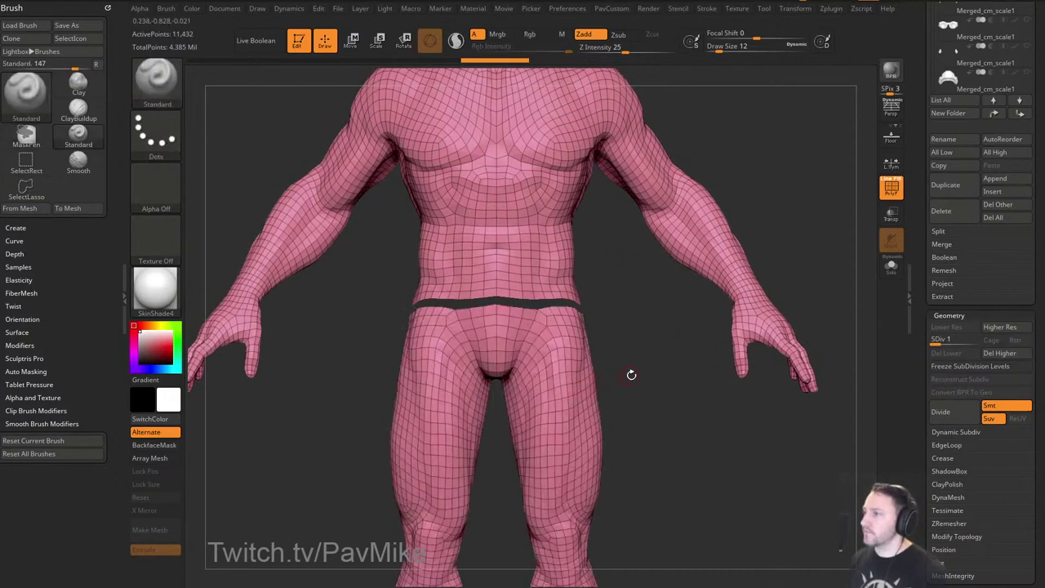
alt+drag(631, 373, 632, 312)
mouse_move(566, 240)
ctrl+alt+shift+mouse_down()
mouse_move(480, 452)
mouse_move(625, 486)
ctrl+alt+shift+mouse_up()
ctrl+shift+click(641, 363)
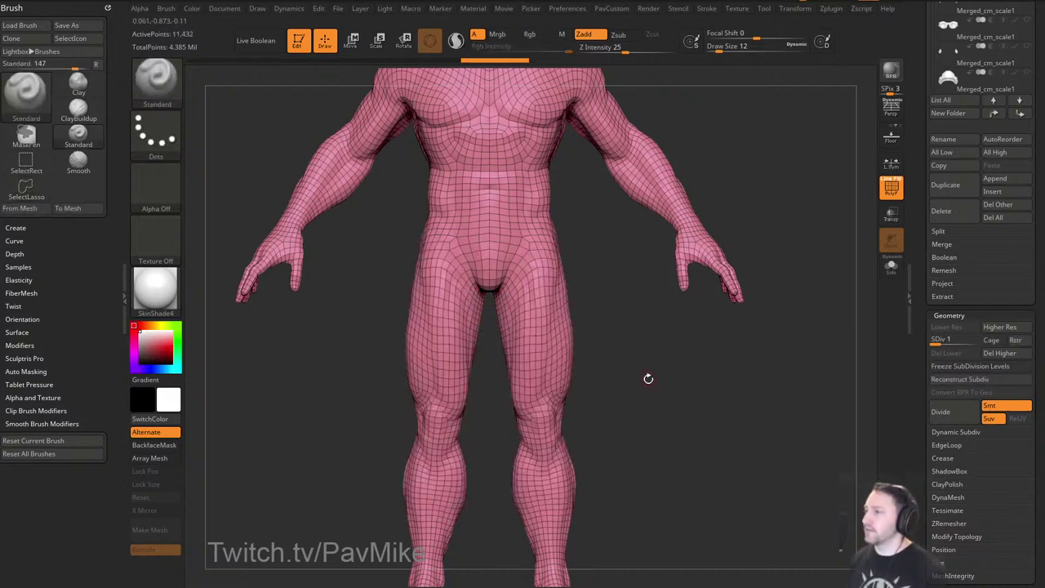
Isolate the upper body with lasso selections, hiding the legs and trimming stray polygons hanging below the waist.
mouse_move(623, 397)
ctrl+shift+mouse_down()
mouse_move(602, 288)
mouse_move(574, 236)
mouse_move(488, 401)
mouse_move(520, 527)
ctrl+shift+mouse_up()
alt+drag(658, 422, 652, 334)
mouse_move(656, 386)
ctrl+alt+shift+mouse_down()
mouse_move(539, 295)
mouse_move(696, 478)
ctrl+alt+shift+mouse_up()
mouse_move(594, 294)
alt+mouse_down()
mouse_move(595, 523)
mouse_move(596, 434)
mouse_move(605, 454)
alt+mouse_up()
ctrl+alt+shift+drag(555, 499, 547, 508)
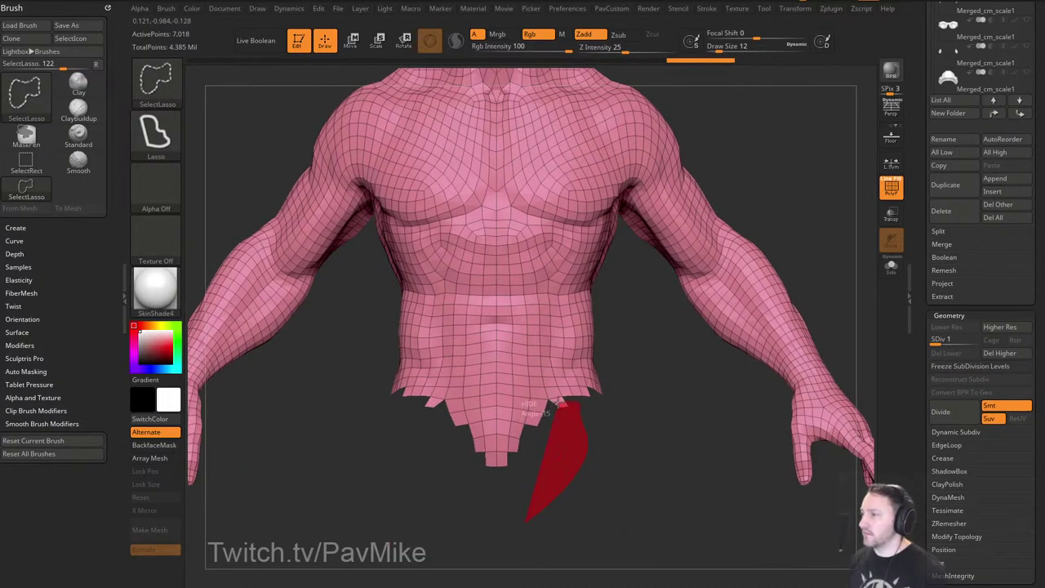
ctrl+alt+shift+drag(559, 402, 425, 405)
Grow the visible torso region three times and hide the uneven polygons along the front of its lower edge.
mouse_move(644, 469)
mouse_down()
mouse_move(514, 482)
mouse_move(618, 466)
mouse_move(646, 409)
mouse_up()
key(ctrl+shift+x)
key(ctrl+shift+x)
key(ctrl+shift+x)
mouse_move(608, 440)
mouse_down()
mouse_move(417, 415)
mouse_move(554, 434)
mouse_up()
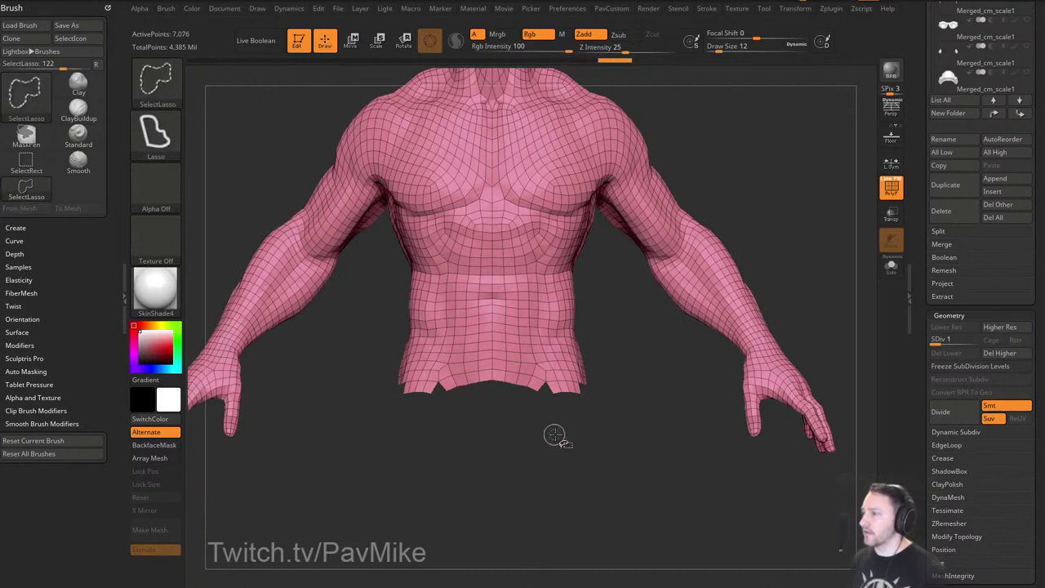
ctrl+alt+shift+drag(589, 396, 572, 382)
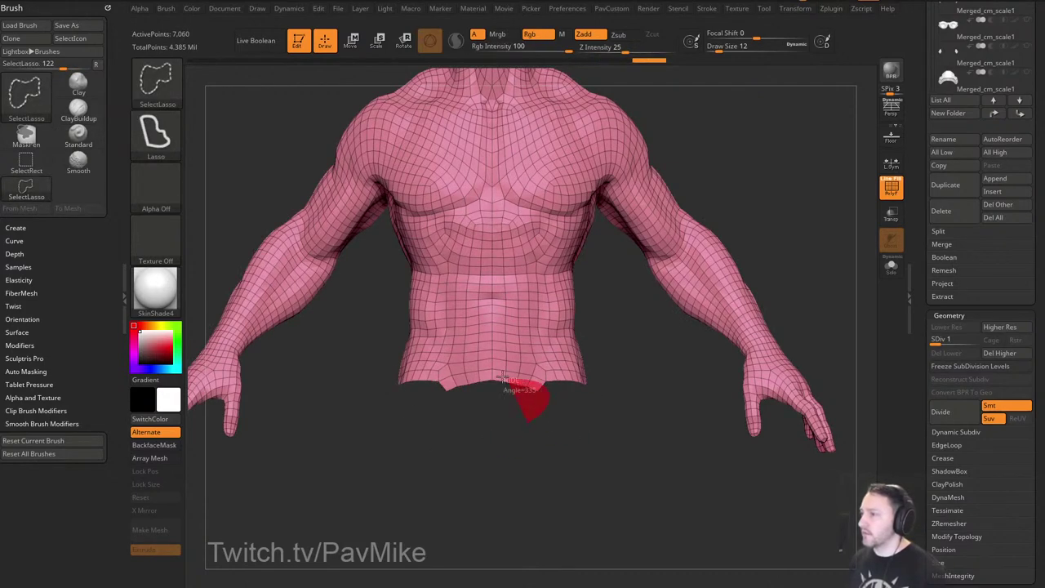
ctrl+alt+shift+drag(503, 377, 440, 382)
Grow the visible region another three times and lasso-hide excess polygons at the hips and lower back.
mouse_move(570, 456)
mouse_down()
mouse_move(476, 461)
mouse_move(497, 454)
mouse_move(534, 472)
mouse_move(476, 470)
mouse_move(511, 465)
mouse_move(550, 495)
mouse_move(604, 492)
mouse_move(625, 455)
mouse_up()
key(ctrl+shift+x)
key(ctrl+shift+x)
key(ctrl+shift+x)
mouse_move(604, 397)
ctrl+alt+shift+mouse_down()
mouse_move(552, 402)
mouse_move(547, 420)
ctrl+alt+shift+mouse_up()
mouse_move(541, 460)
ctrl+alt+shift+mouse_down()
mouse_move(560, 433)
mouse_move(433, 403)
mouse_move(495, 467)
mouse_move(461, 468)
mouse_move(481, 471)
ctrl+alt+shift+mouse_up()
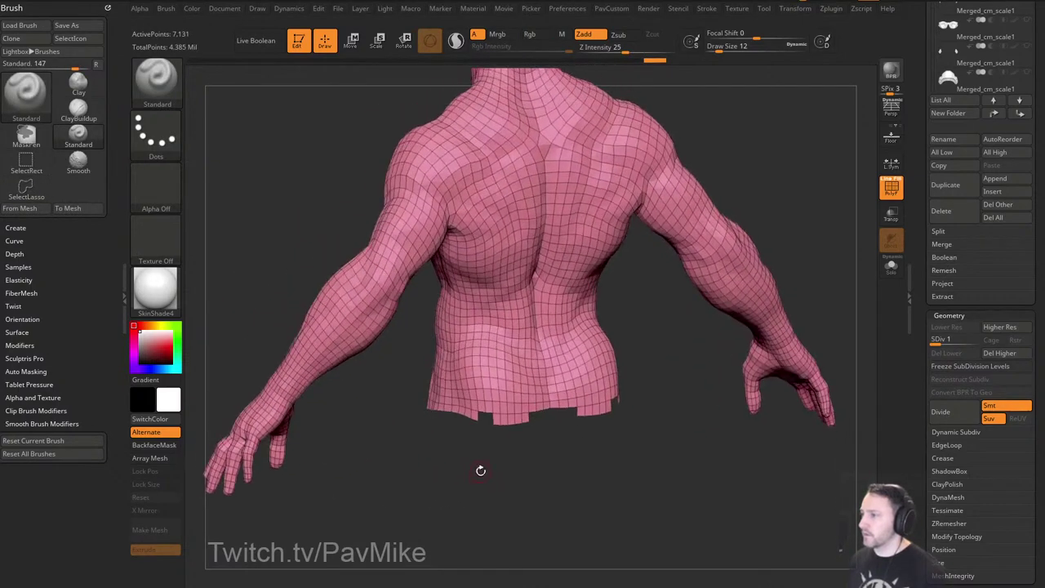
Undo the last hide, grow the visibility once more and trim the protruding polygons around the hips.
key(ctrl+z)
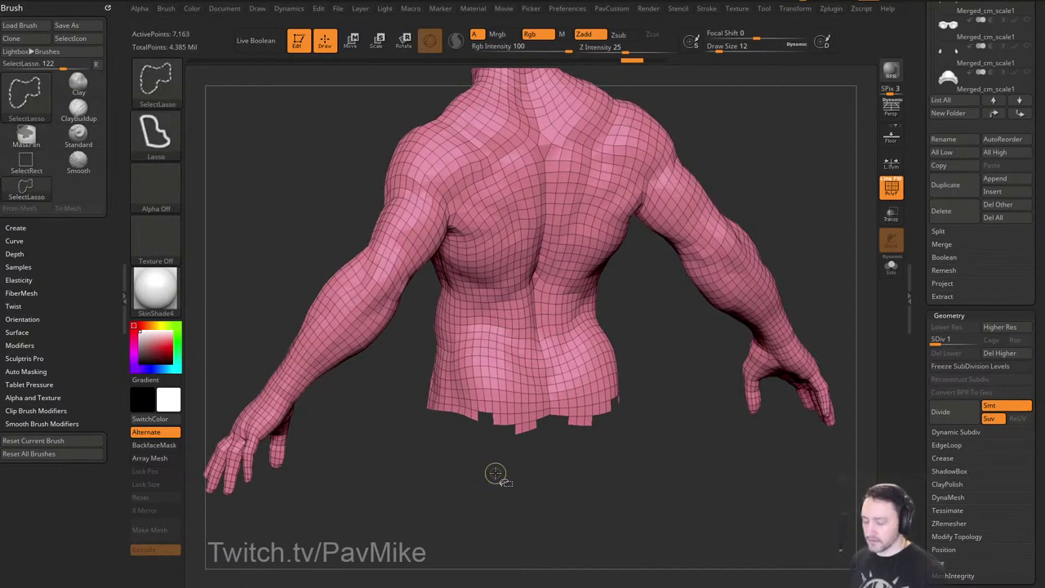
key(ctrl+shift+x)
mouse_move(487, 477)
ctrl+alt+shift+mouse_down()
mouse_move(536, 459)
mouse_move(475, 432)
ctrl+alt+shift+mouse_up()
mouse_move(472, 499)
mouse_down()
mouse_move(495, 503)
mouse_move(534, 486)
mouse_move(544, 503)
mouse_move(570, 456)
mouse_up()
ctrl+alt+shift+drag(552, 419, 504, 466)
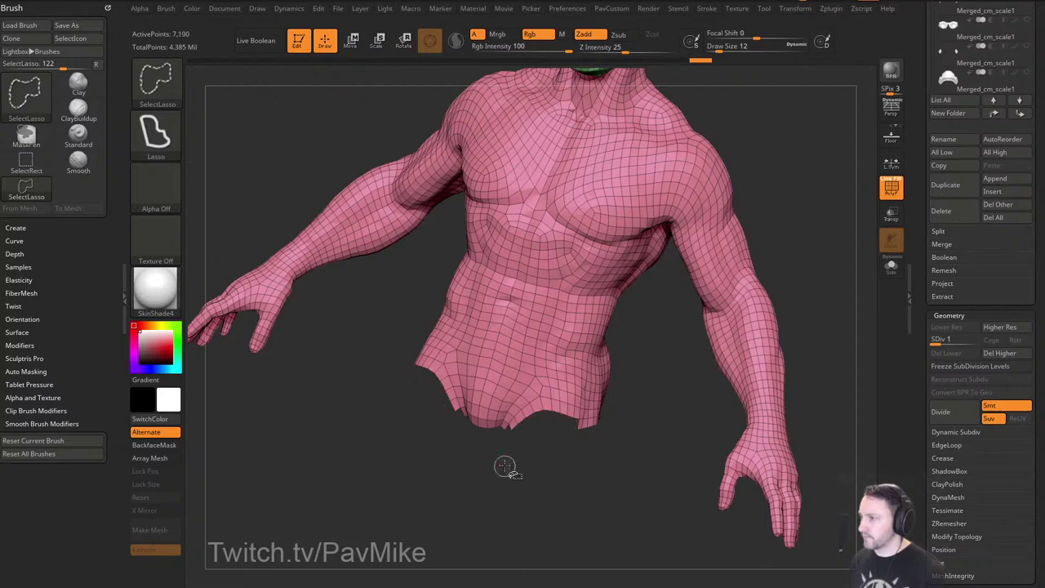
Hide the remaining leftover polygons at the buttocks and crotch to even out the torso's lower boundary.
drag(571, 460, 508, 483)
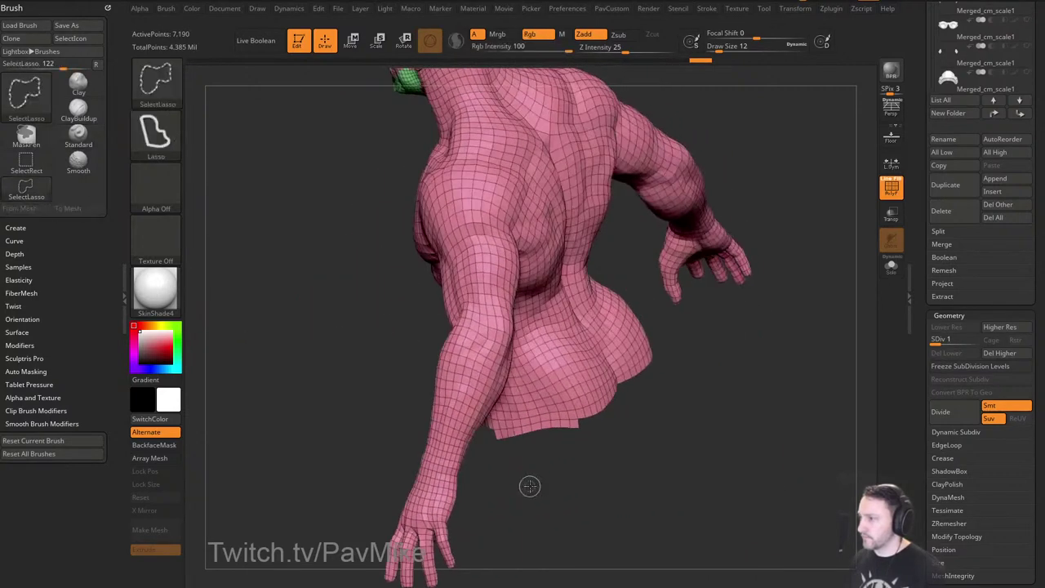
ctrl+alt+shift+drag(486, 445, 487, 439)
drag(629, 479, 564, 487)
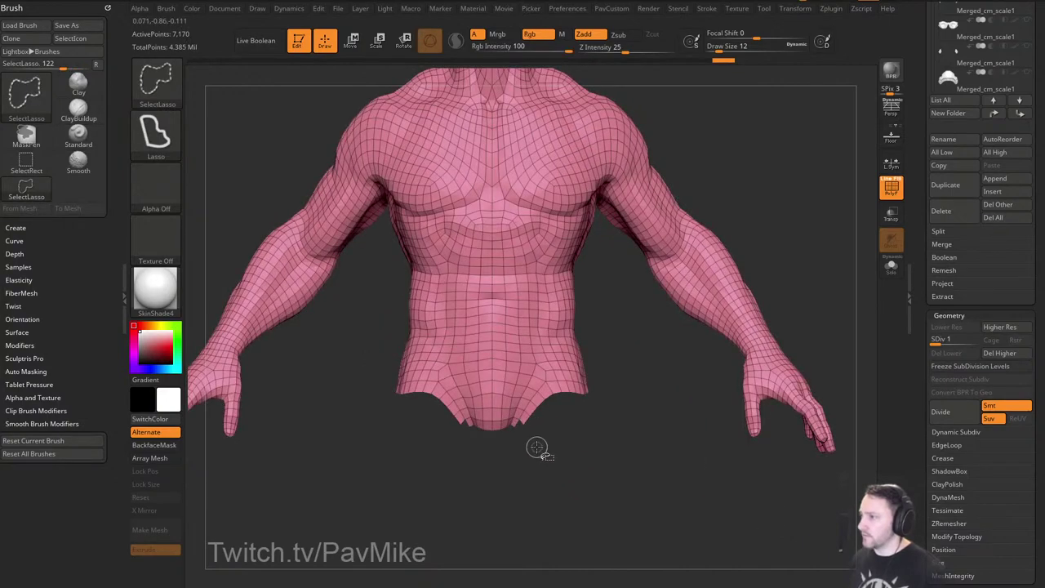
ctrl+alt+shift+drag(497, 413, 458, 446)
mouse_move(506, 482)
mouse_down()
mouse_move(414, 503)
mouse_move(530, 485)
mouse_move(688, 343)
mouse_move(711, 361)
mouse_move(776, 362)
mouse_move(755, 415)
mouse_up()
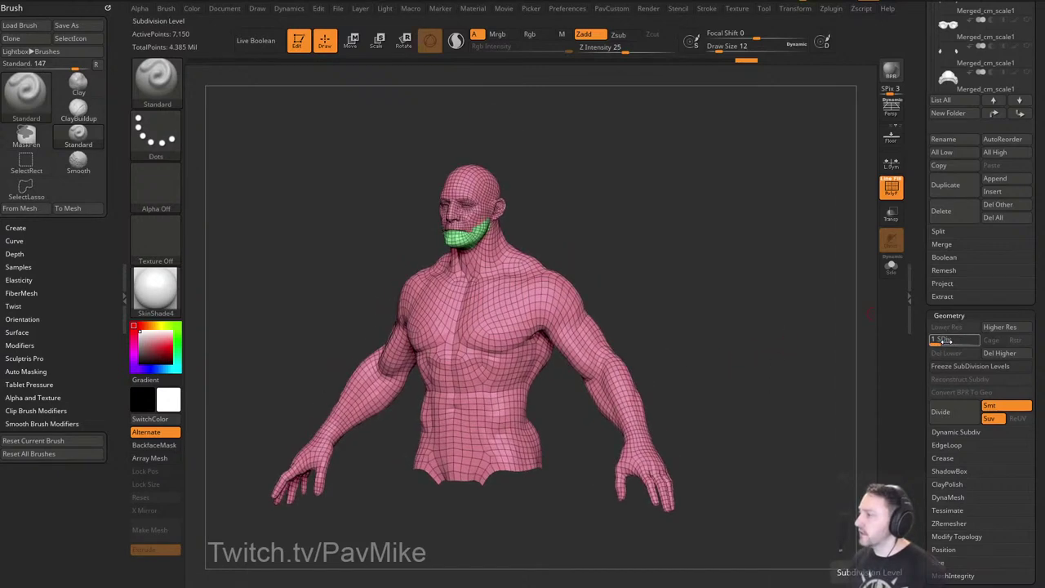
Raise the body to subdivision level 4.
drag(946, 341, 992, 355)
alt+drag(812, 366, 834, 361)
drag(835, 361, 891, 317)
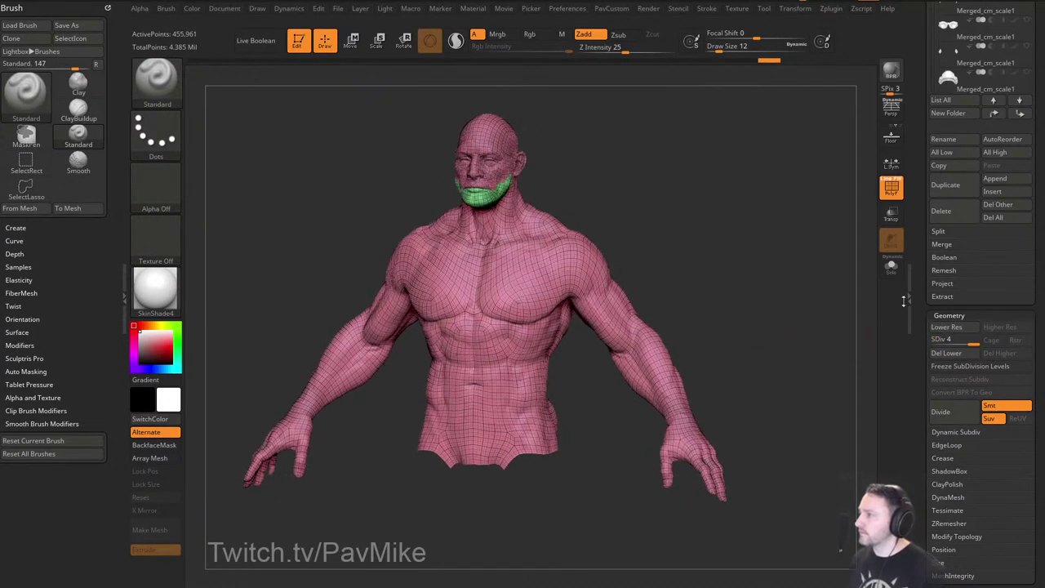
Turn off the polyframe display and apply the MatCap Gray material to the torso.
click(891, 187)
drag(781, 286, 771, 314)
click(159, 295)
click(852, 312)
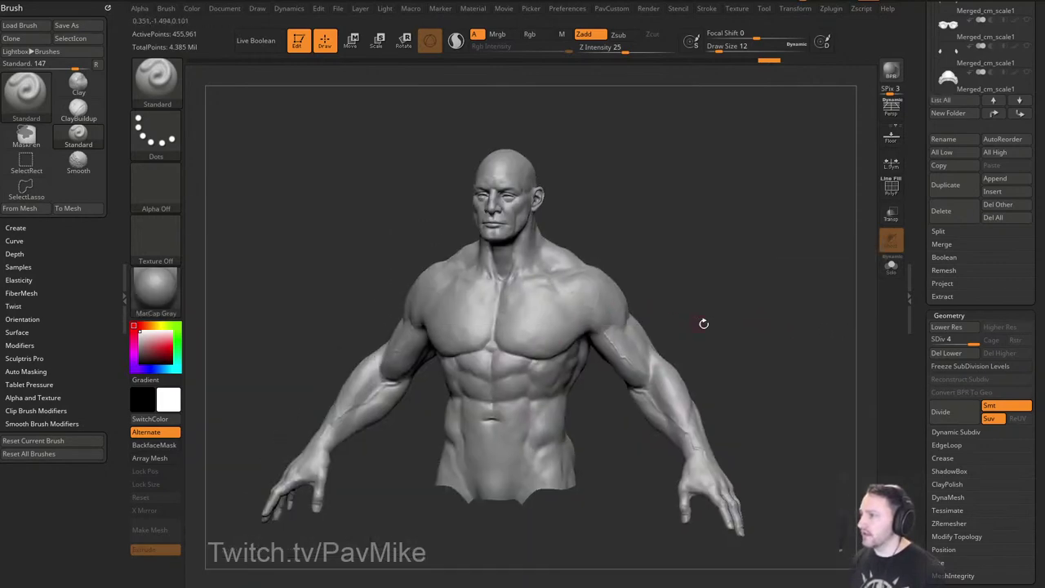
alt+drag(704, 325, 694, 313)
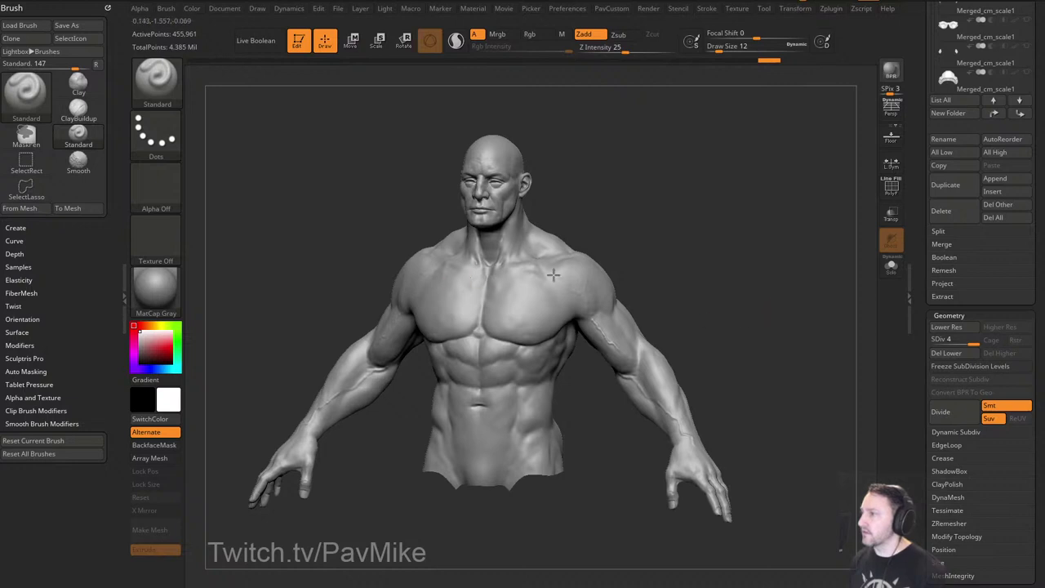
Delete the lower subdivision levels and permanently remove the hidden leg geometry.
drag(917, 340, 919, 286)
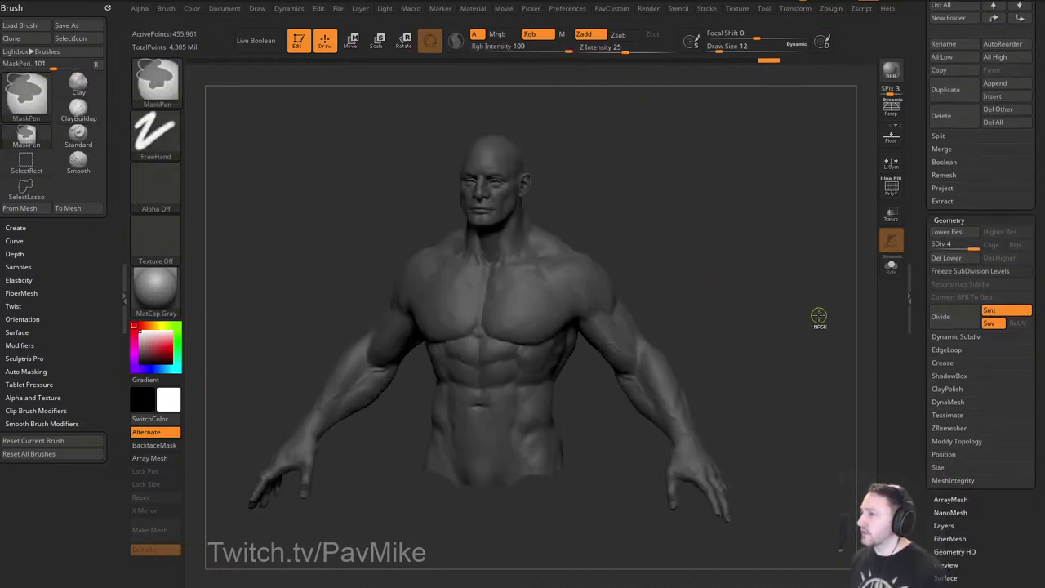
click(947, 257)
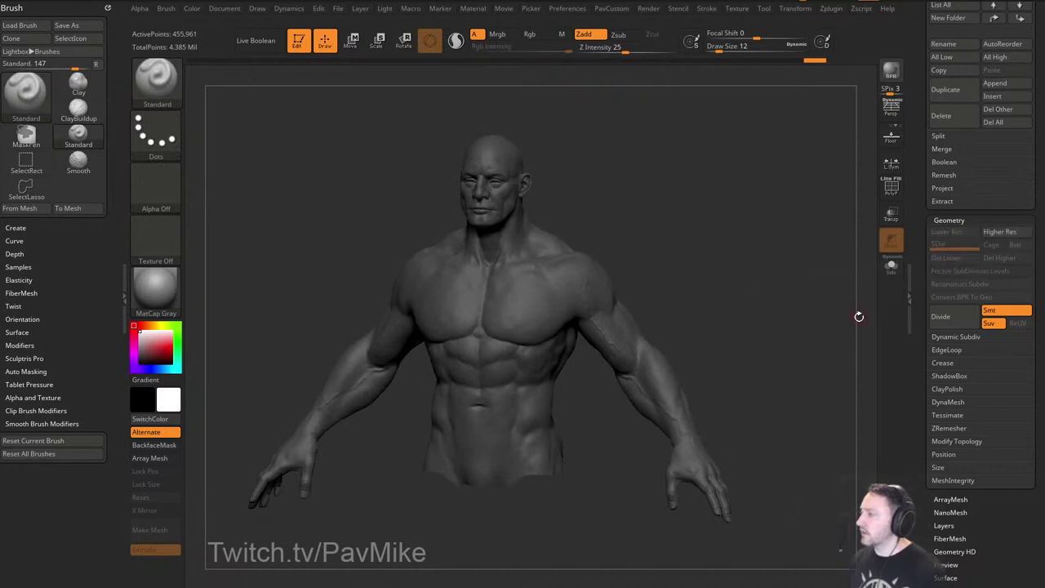
key(space)
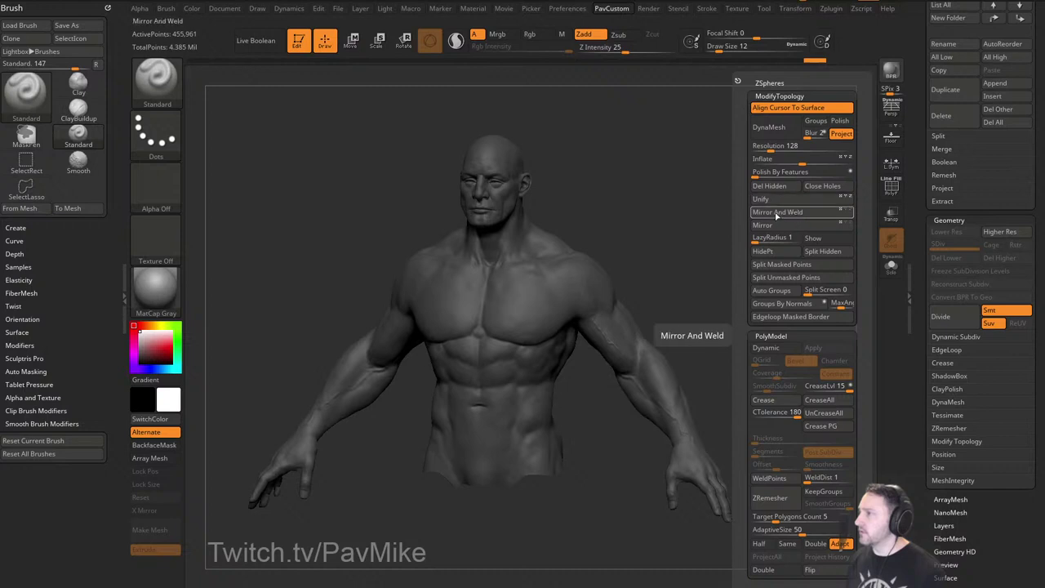
click(777, 213)
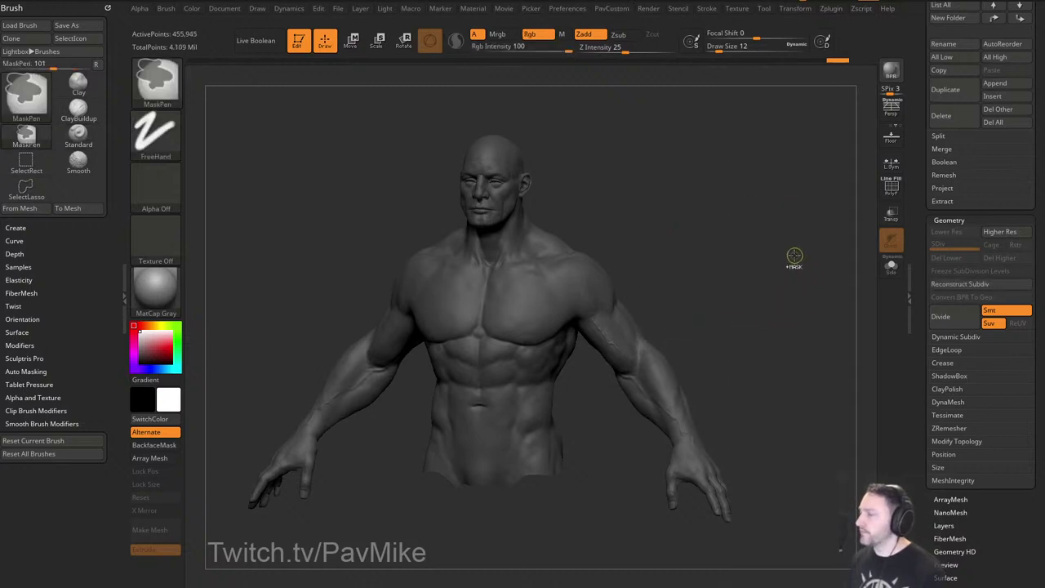
Reconstruct the torso's lower subdivision levels down to level 1 and freeze the subdivision levels.
click(954, 286)
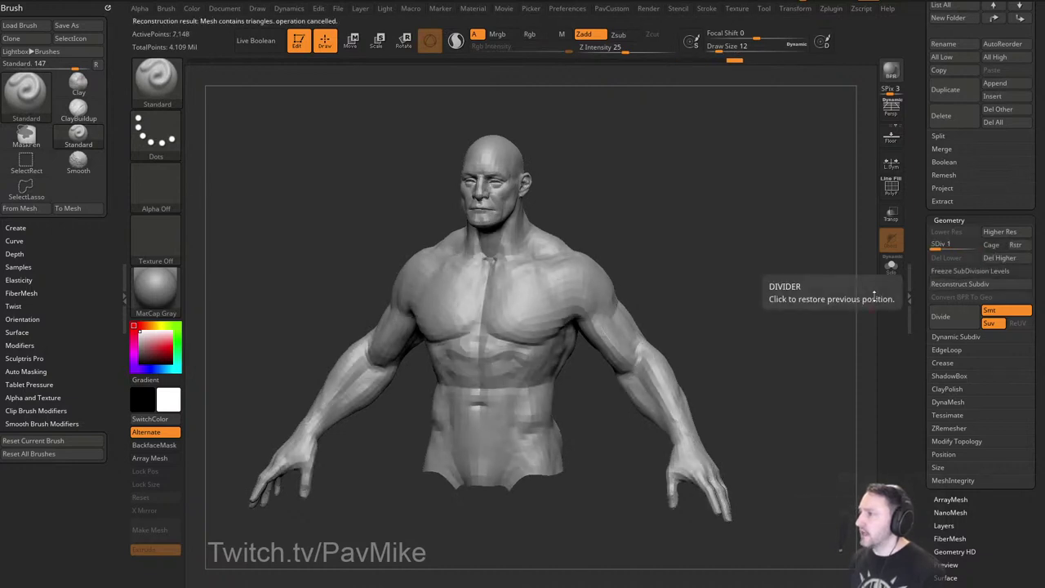
drag(798, 315, 621, 417)
mouse_move(787, 299)
mouse_down()
mouse_move(790, 320)
mouse_move(808, 304)
mouse_up()
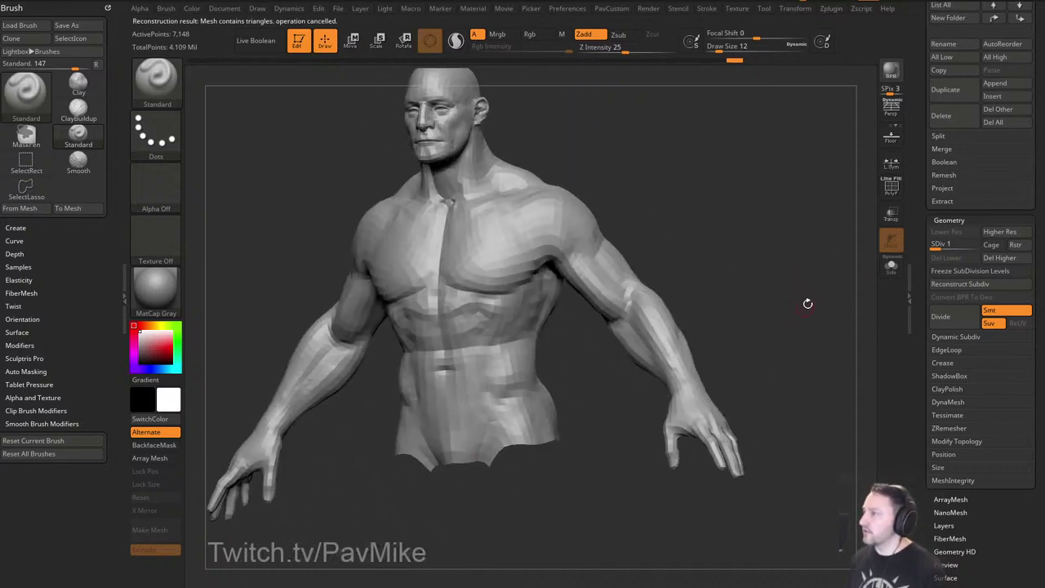
click(978, 244)
click(975, 273)
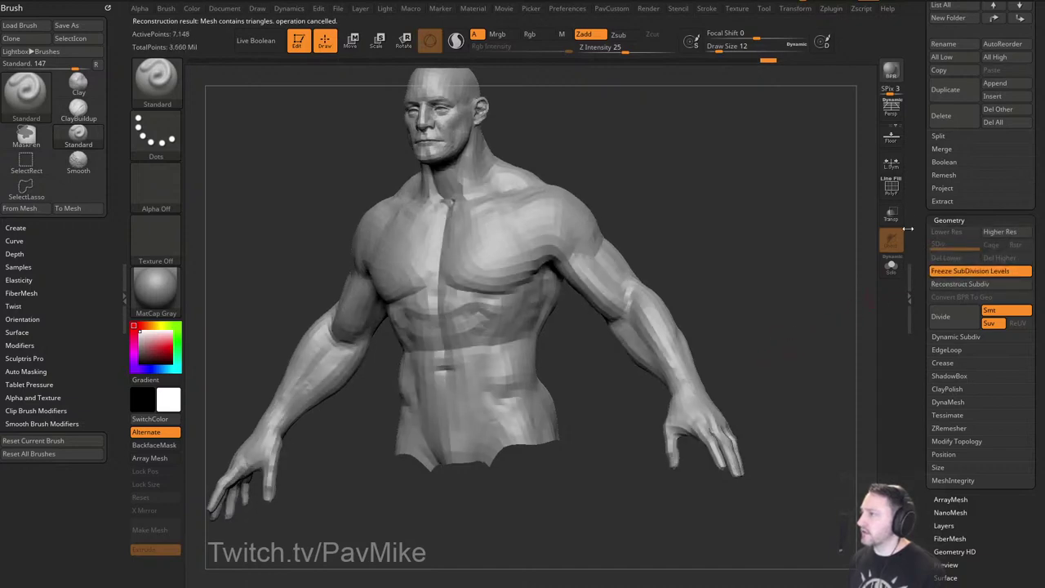
Show the polyframe and cap the open bottom of the torso using the ZModeler edge action Close with Convex Hole.
click(892, 188)
alt+drag(804, 297, 686, 276)
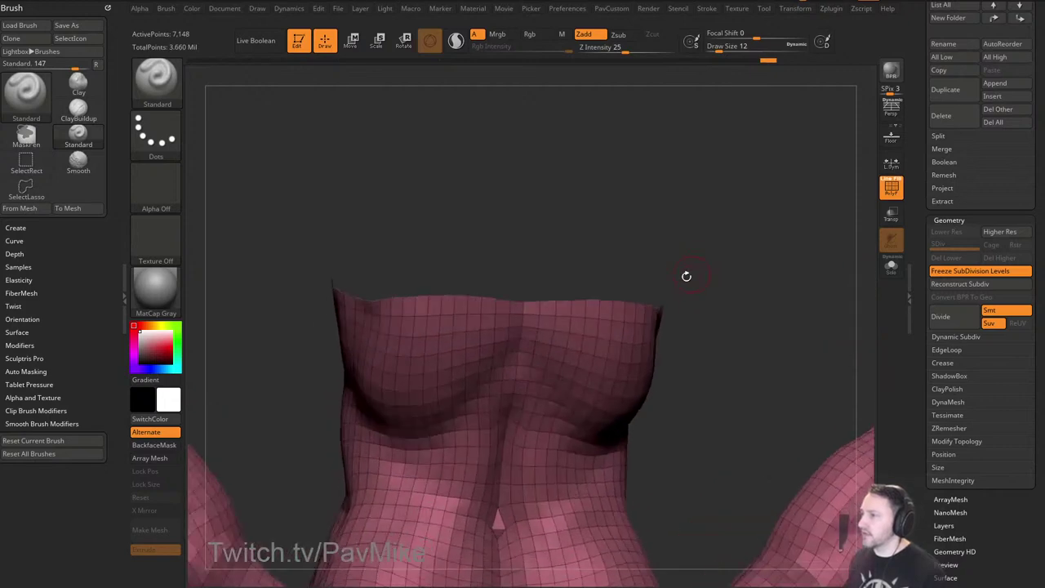
key(b)
key(z)
key(m)
key(space)
click(496, 281)
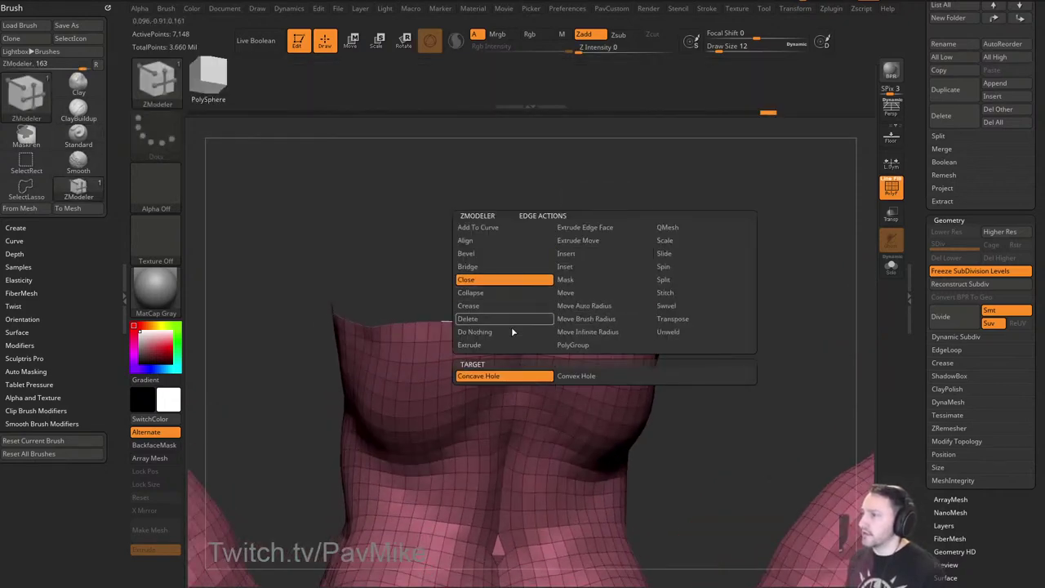
click(581, 376)
click(593, 324)
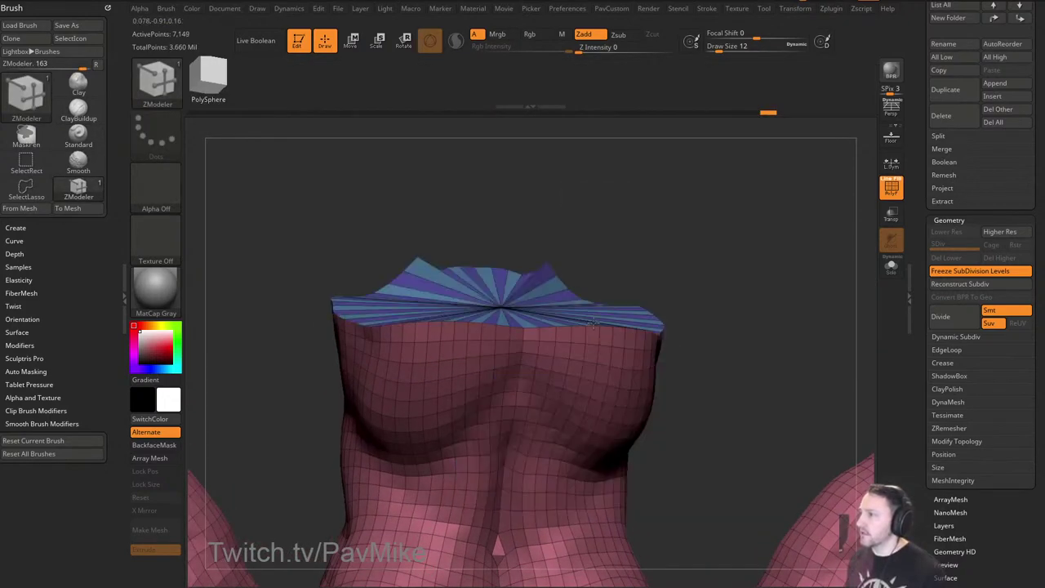
Isolate the new cap, assign it a single polygroup and show the whole torso again.
drag(699, 268, 686, 318)
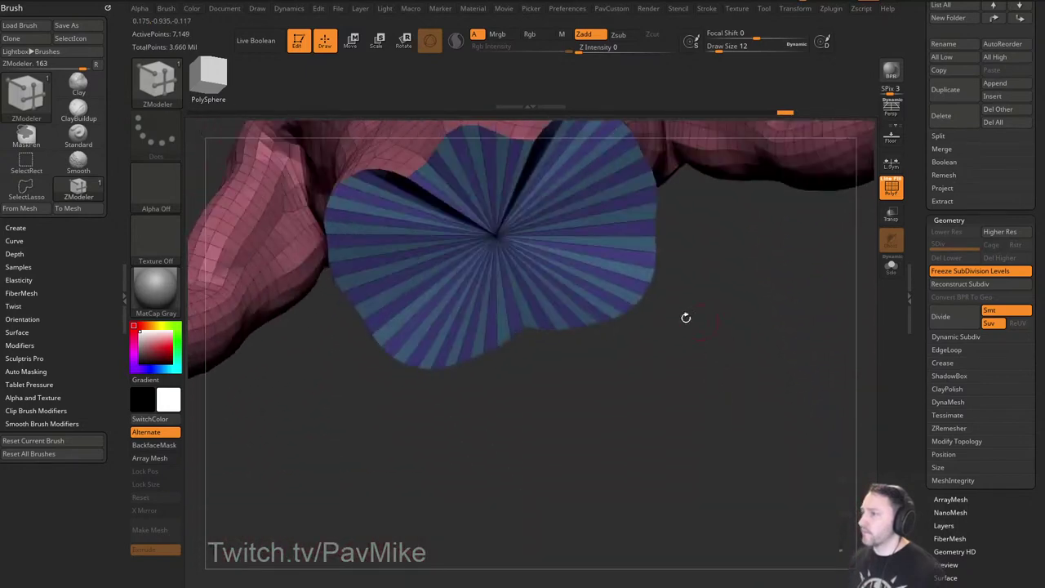
ctrl+shift+click(504, 245)
key(ctrl+w)
ctrl+shift+click(718, 354)
Unfreeze the subdivision levels to remap the high-resolution detail onto the capped torso, and turn off the polyframe display.
alt+drag(721, 355, 687, 461)
alt+drag(749, 295, 713, 504)
click(960, 274)
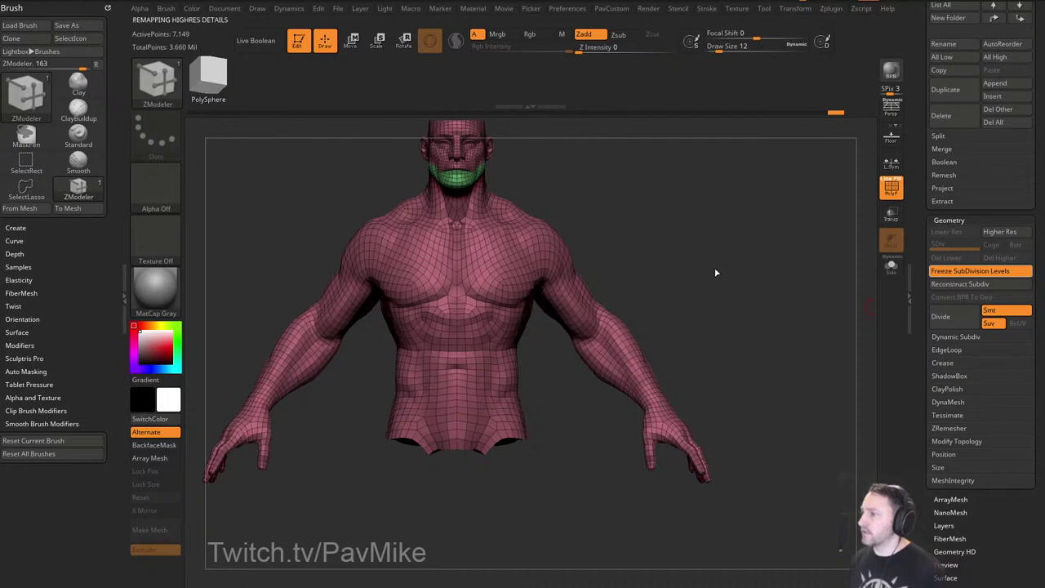
click(891, 192)
alt+drag(731, 278, 809, 327)
drag(630, 408, 703, 254)
ctrl+drag(741, 235, 786, 294)
mouse_move(702, 287)
mouse_down()
mouse_move(723, 268)
mouse_move(709, 271)
mouse_up()
Set the draw size to 20 and smooth the border between the torso and its bottom cap.
key(s)
drag(493, 370, 460, 370)
drag(567, 249, 619, 282)
key(space)
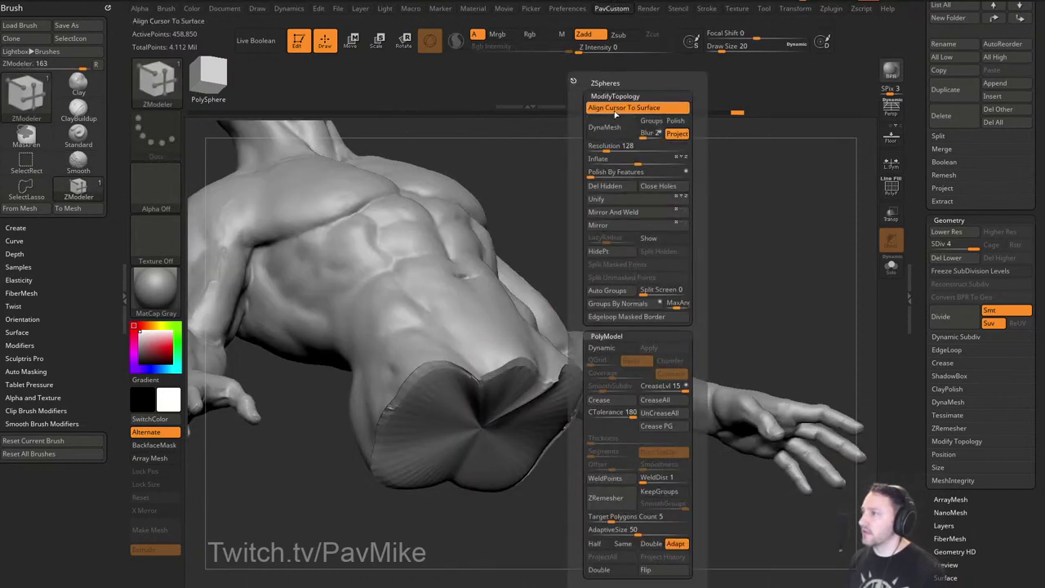
mouse_move(455, 374)
shift+mouse_down()
mouse_move(378, 454)
mouse_move(384, 470)
shift+mouse_up()
mouse_move(381, 530)
mouse_down()
mouse_move(410, 433)
mouse_move(417, 452)
mouse_up()
alt+drag(671, 359, 670, 303)
drag(615, 353, 602, 425)
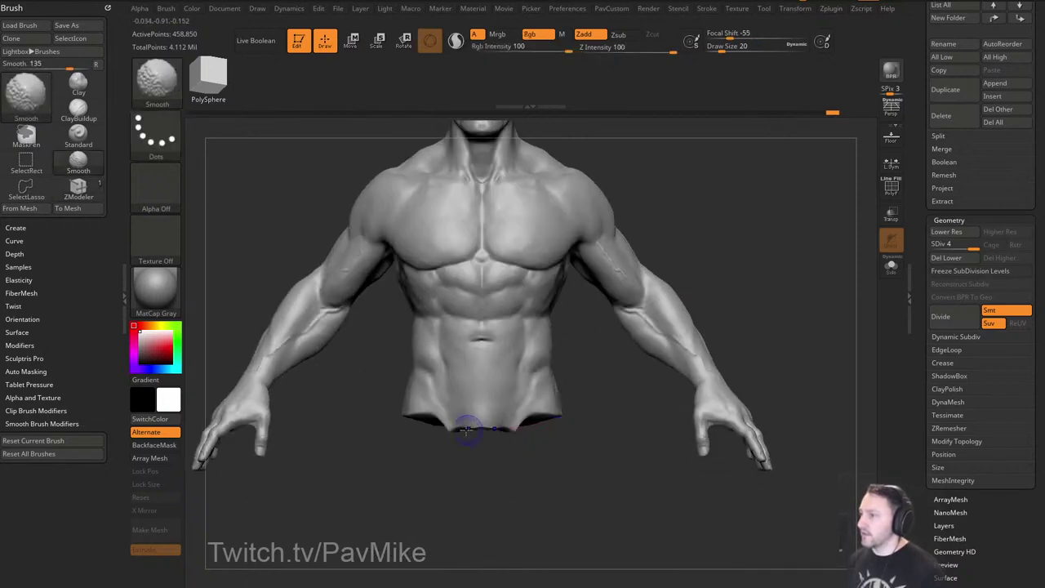
mouse_move(745, 271)
alt+mouse_down()
mouse_move(729, 384)
mouse_move(717, 348)
mouse_move(753, 325)
alt+mouse_up()
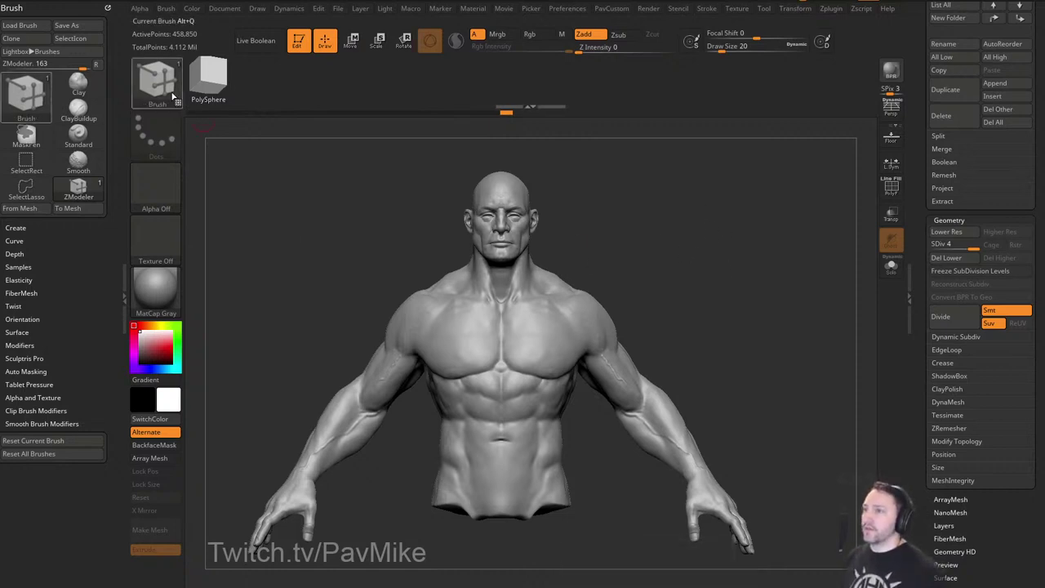
Hide the polygon loop across the chest, shoulders and arms with SelectLasso, and show the full torso again.
drag(690, 244, 689, 244)
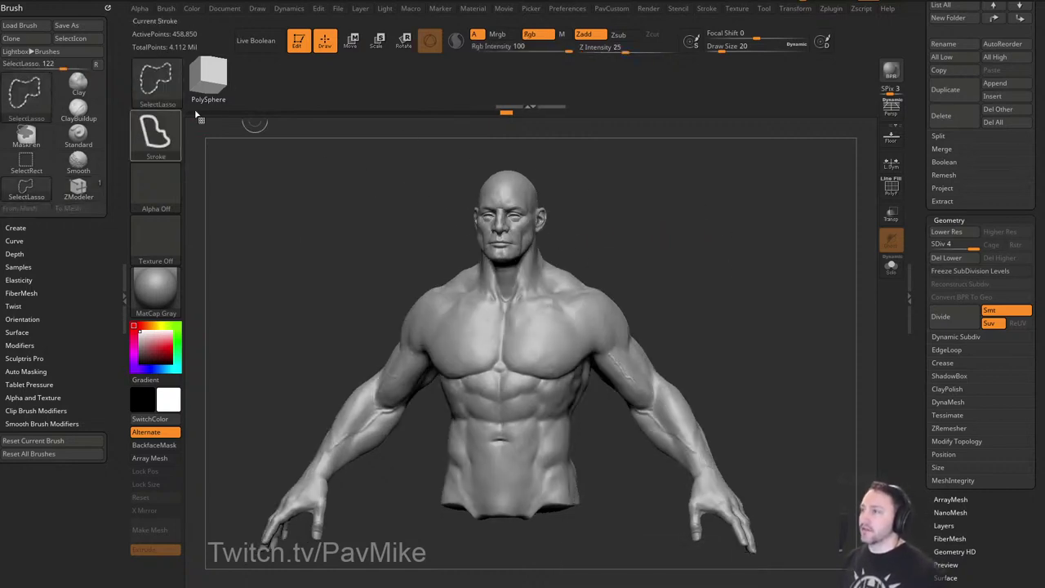
ctrl+shift+click(534, 328)
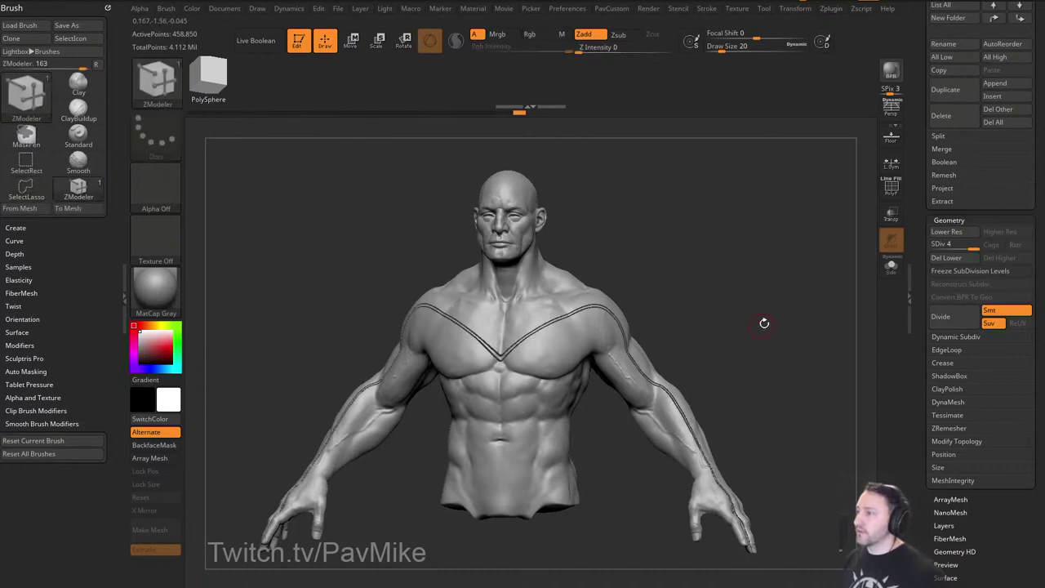
mouse_move(762, 323)
mouse_down()
mouse_move(588, 326)
mouse_move(750, 321)
mouse_move(760, 305)
mouse_move(752, 309)
mouse_up()
ctrl+shift+click(752, 310)
Examine the torso's polygroups in polyframe display, turn the display off and bring the Subtool list into view.
click(891, 189)
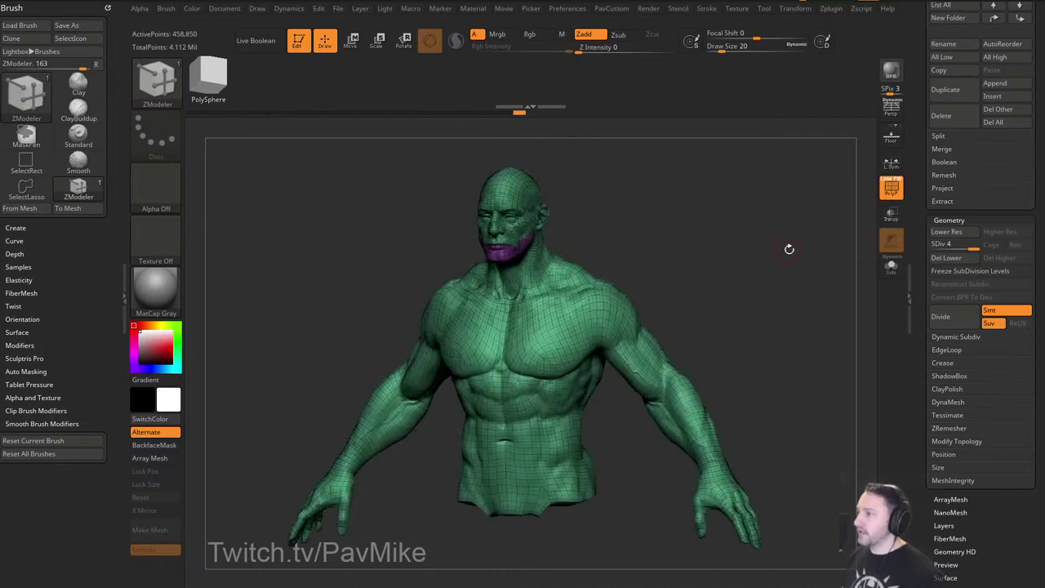
alt+drag(789, 249, 791, 308)
drag(774, 272, 791, 276)
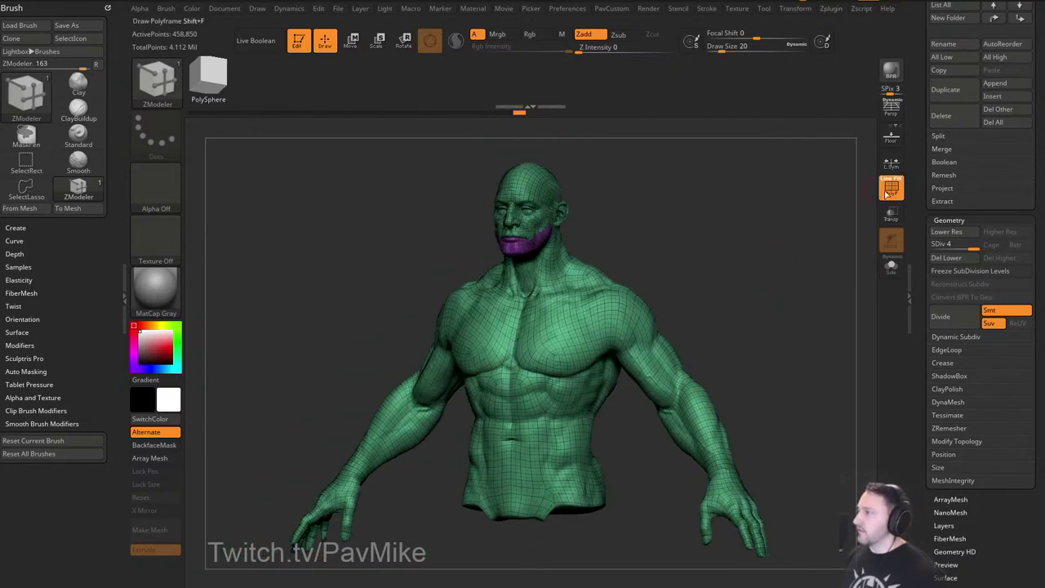
click(888, 195)
drag(920, 198, 922, 563)
alt+drag(784, 305, 803, 292)
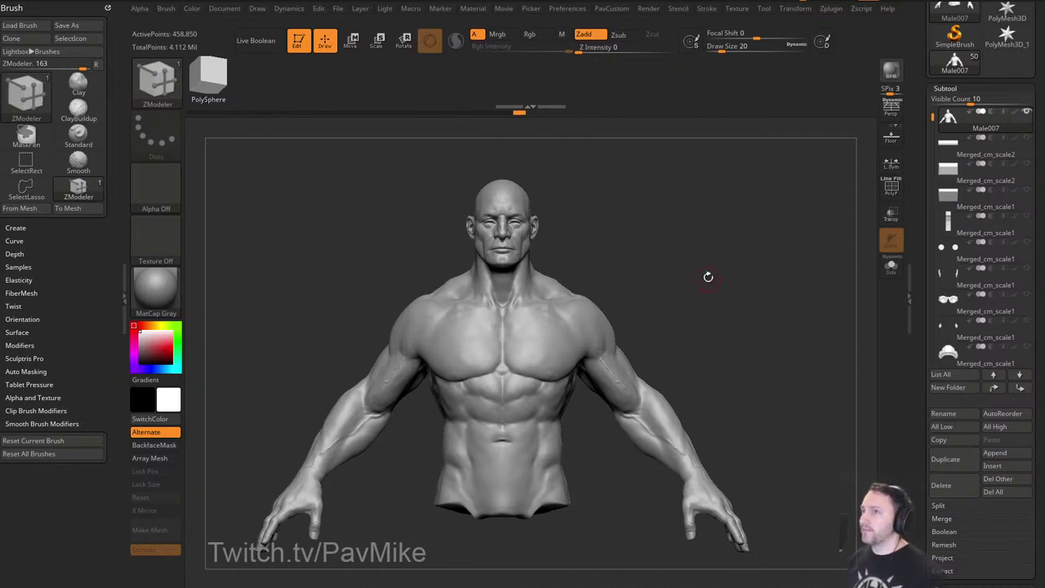
mouse_move(709, 273)
mouse_down()
mouse_move(675, 278)
mouse_move(691, 215)
mouse_move(700, 275)
mouse_move(753, 274)
mouse_move(692, 278)
mouse_up()
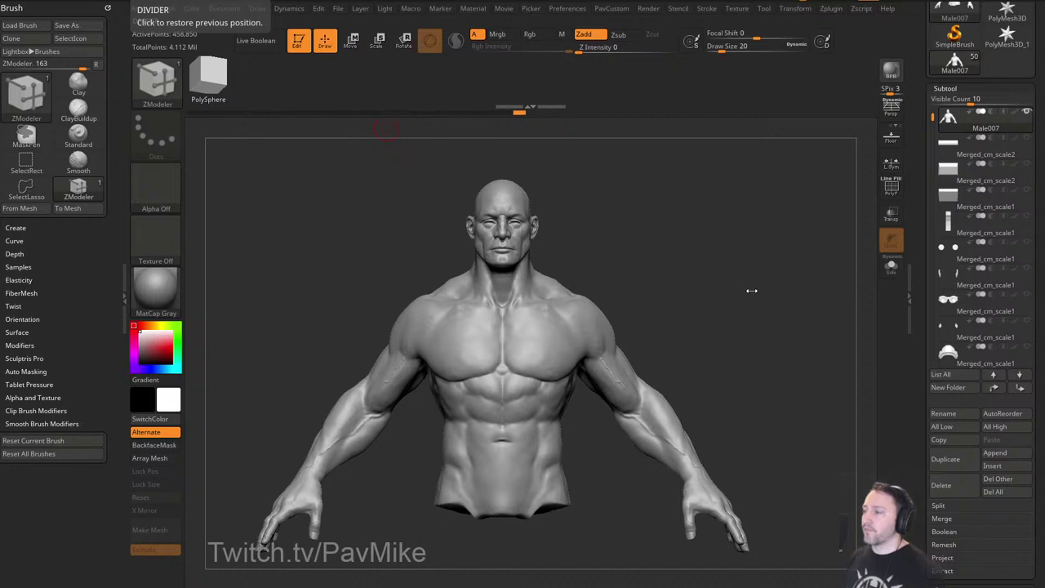
Turn the torso around to its side profile and set its geometry to subdivision level 1.
mouse_move(752, 291)
mouse_down()
mouse_move(656, 302)
mouse_move(727, 295)
mouse_move(737, 303)
mouse_move(724, 310)
mouse_move(750, 309)
mouse_up()
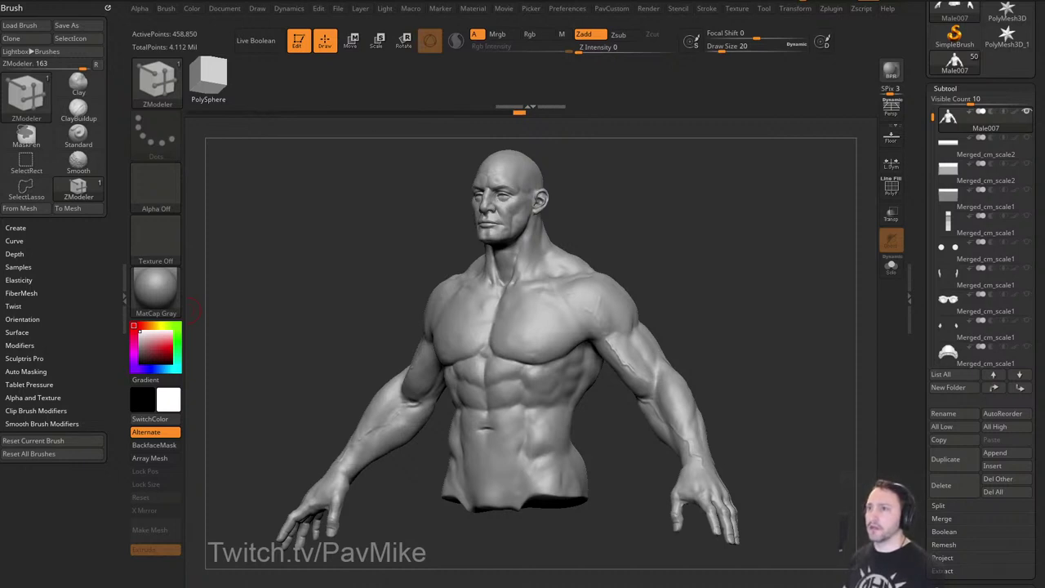
drag(730, 244, 795, 266)
drag(926, 316, 927, 202)
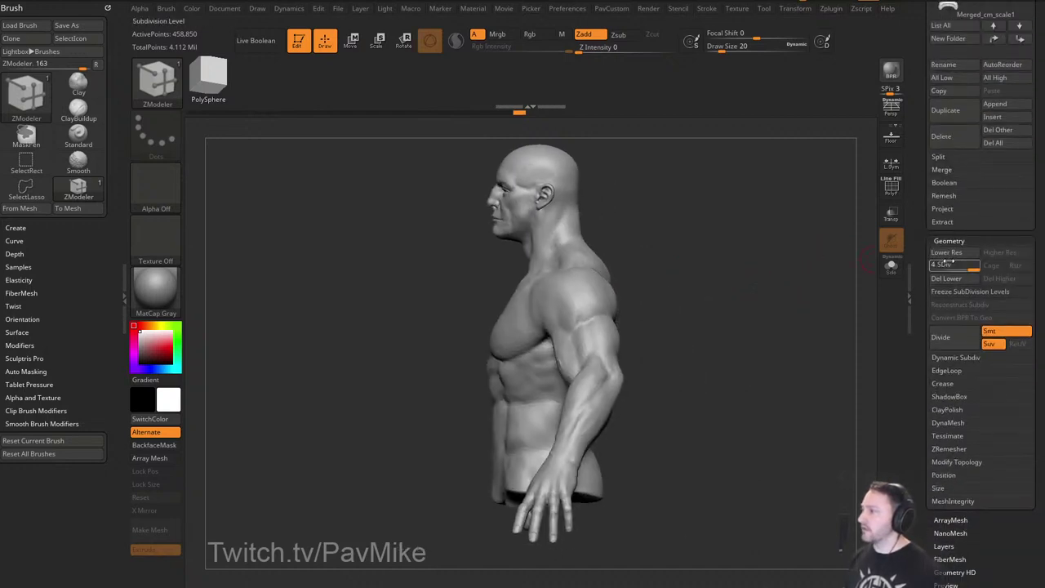
drag(944, 265, 928, 264)
mouse_move(770, 262)
alt+mouse_down()
mouse_move(691, 236)
mouse_move(633, 263)
alt+mouse_up()
Mask the head with MaskLasso, invert the mask so only the head stays editable, and soften the mask border.
key(s)
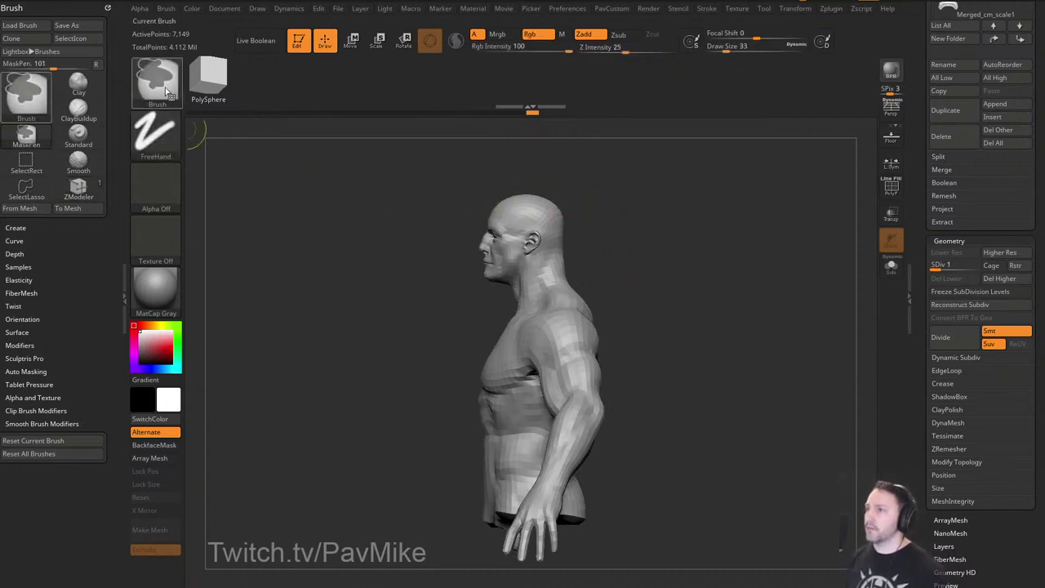
ctrl+click(159, 86)
ctrl+click(386, 143)
mouse_move(604, 204)
ctrl+mouse_down()
mouse_move(444, 272)
mouse_move(601, 253)
ctrl+mouse_up()
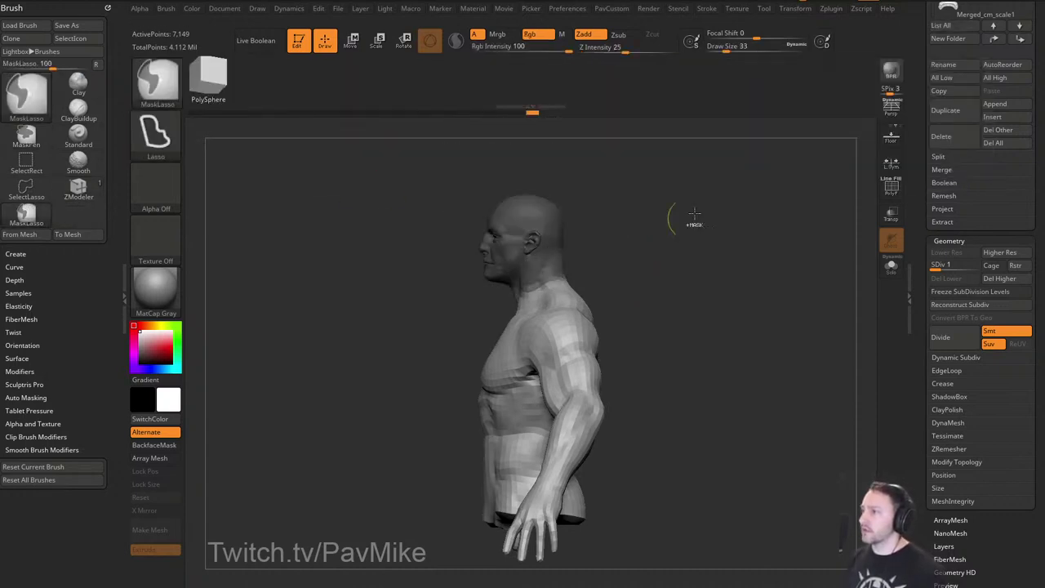
ctrl+click(653, 265)
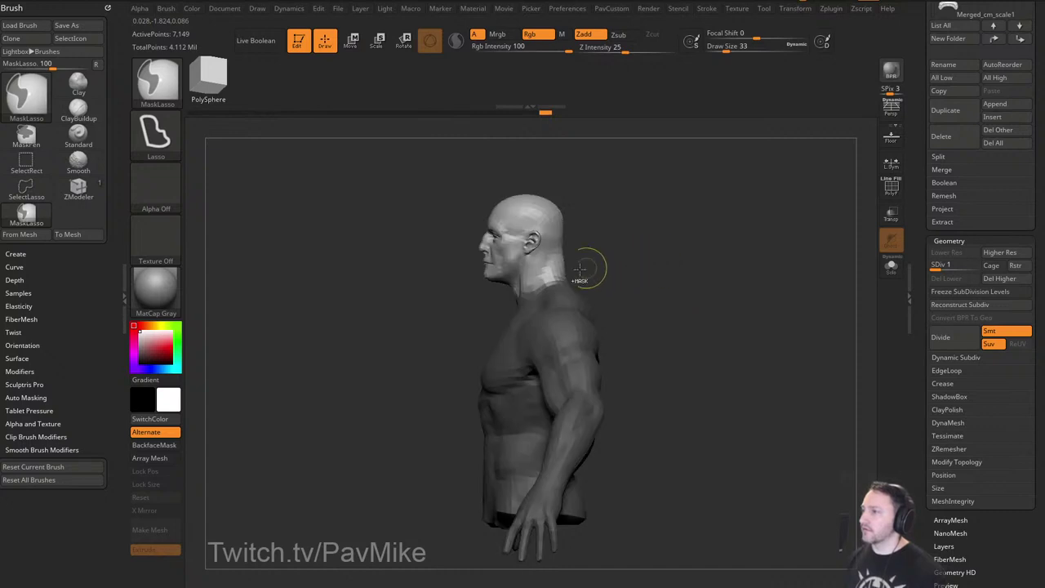
ctrl+click(547, 306)
Try to pose the head around the neck with the Transpose gizmo, checking front and side, and undo the changes.
alt+drag(667, 273, 665, 292)
key(w)
click(554, 296)
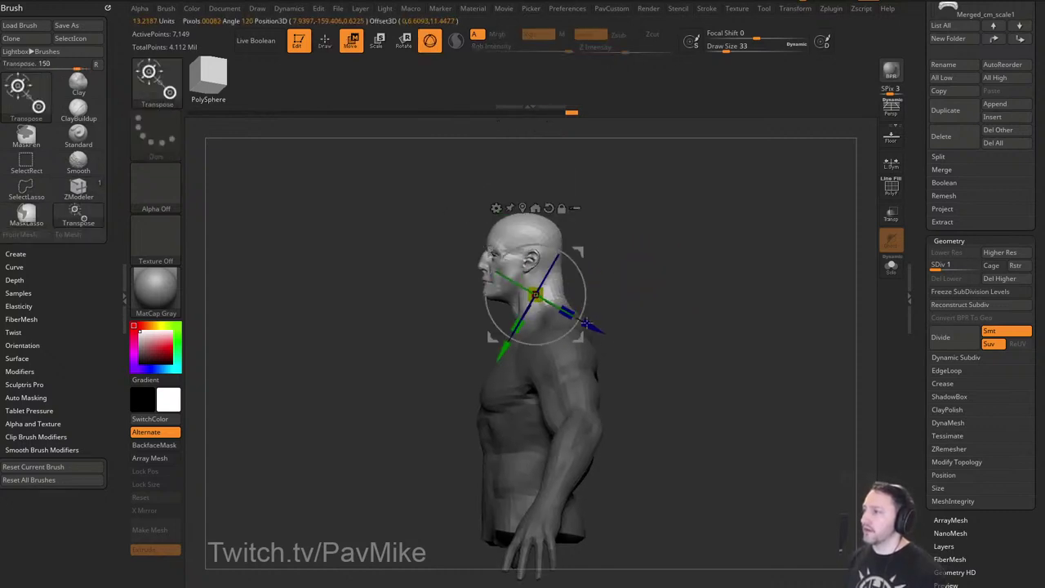
drag(580, 272, 668, 263)
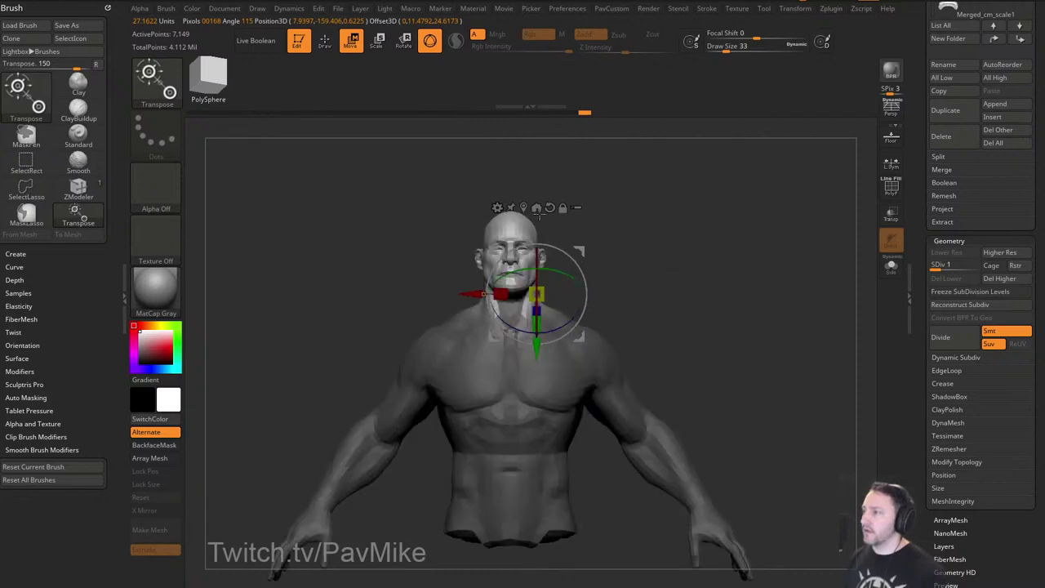
drag(579, 250, 548, 273)
key(ctrl+z)
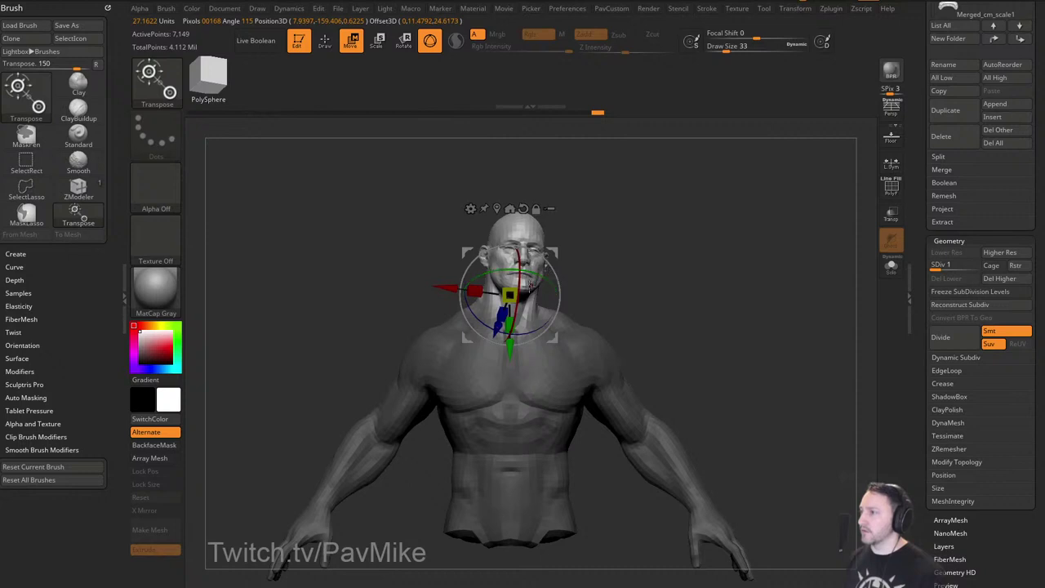
drag(524, 332, 534, 329)
drag(522, 287, 529, 304)
drag(600, 271, 669, 267)
mouse_move(683, 321)
alt+mouse_down()
mouse_move(695, 271)
mouse_move(702, 280)
mouse_move(686, 294)
mouse_move(738, 286)
mouse_move(710, 287)
mouse_move(727, 254)
mouse_move(714, 294)
mouse_move(633, 275)
alt+mouse_up()
key(ctrl+z)
key(ctrl+z)
Lasso-mask the arms from the shoulders down and invert the mask so only the arms stay editable.
key(q)
mouse_move(648, 333)
ctrl+mouse_down()
mouse_move(635, 296)
mouse_move(556, 276)
mouse_move(563, 352)
mouse_move(711, 565)
mouse_move(669, 343)
ctrl+mouse_up()
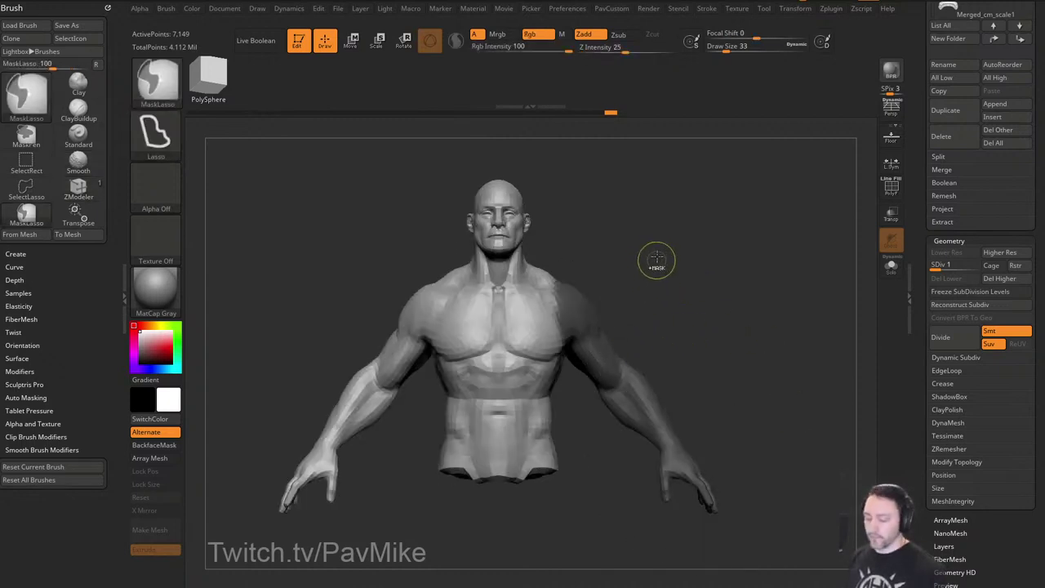
key(ctrl+w)
mouse_move(584, 250)
ctrl+mouse_down()
mouse_move(612, 261)
mouse_move(658, 327)
mouse_move(780, 563)
mouse_move(593, 353)
ctrl+mouse_up()
ctrl+click(593, 354)
ctrl+click(762, 245)
Position the Transpose gizmo on the arm to adjust it and undo the last gizmo change.
shift+drag(762, 246, 659, 262)
key(w)
alt+click(617, 316)
key(ctrl+z)
mouse_move(742, 266)
shift+mouse_down()
mouse_move(712, 262)
mouse_move(727, 279)
shift+mouse_up()
Pull the top of the shoulders up and outward with the Move brush at draw size 136, and reduce it to 37.
key(q)
key(b)
key(m)
key(v)
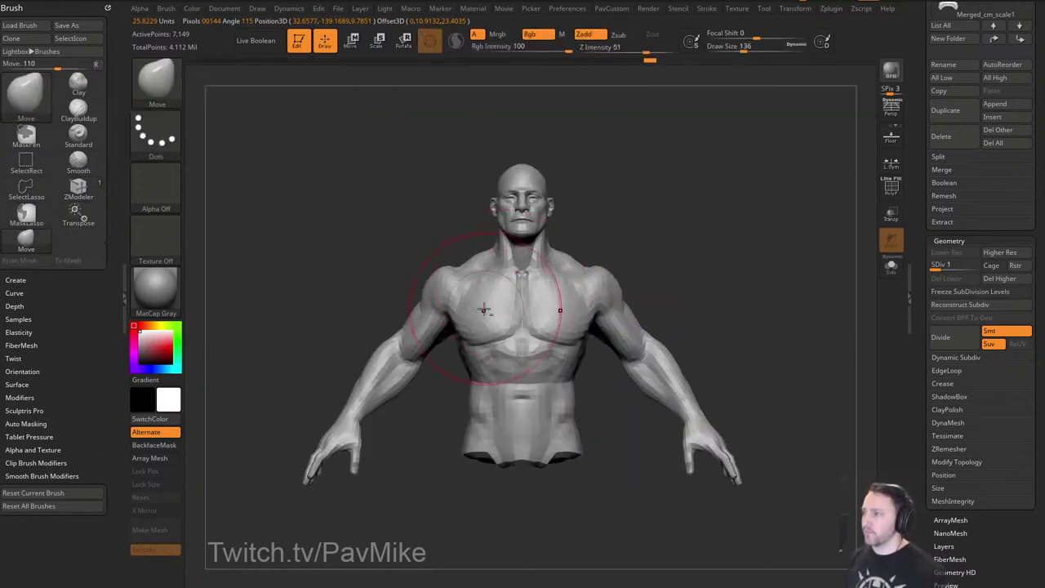
drag(474, 278, 464, 267)
key(s)
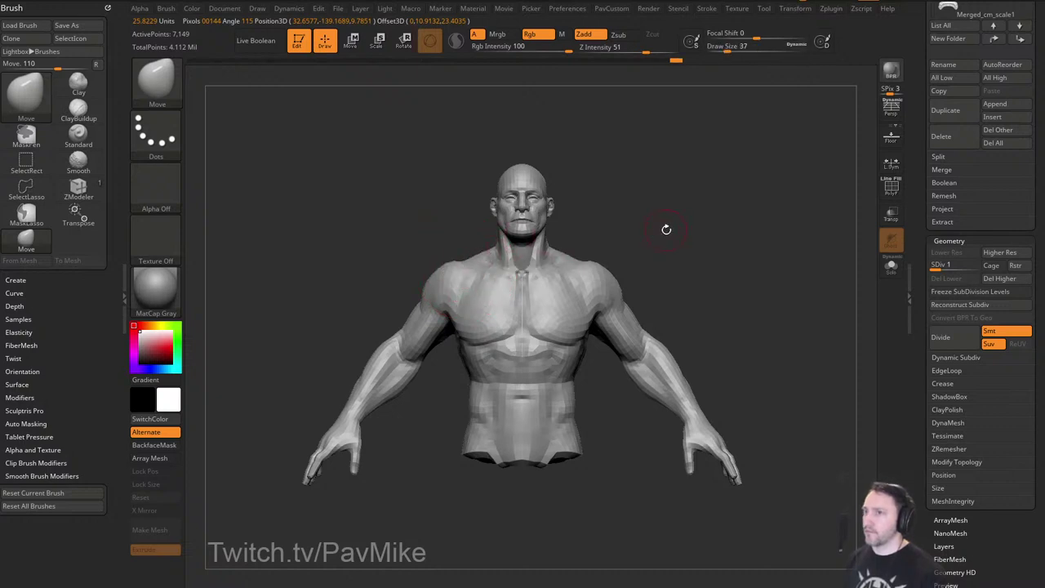
alt+drag(666, 229, 657, 253)
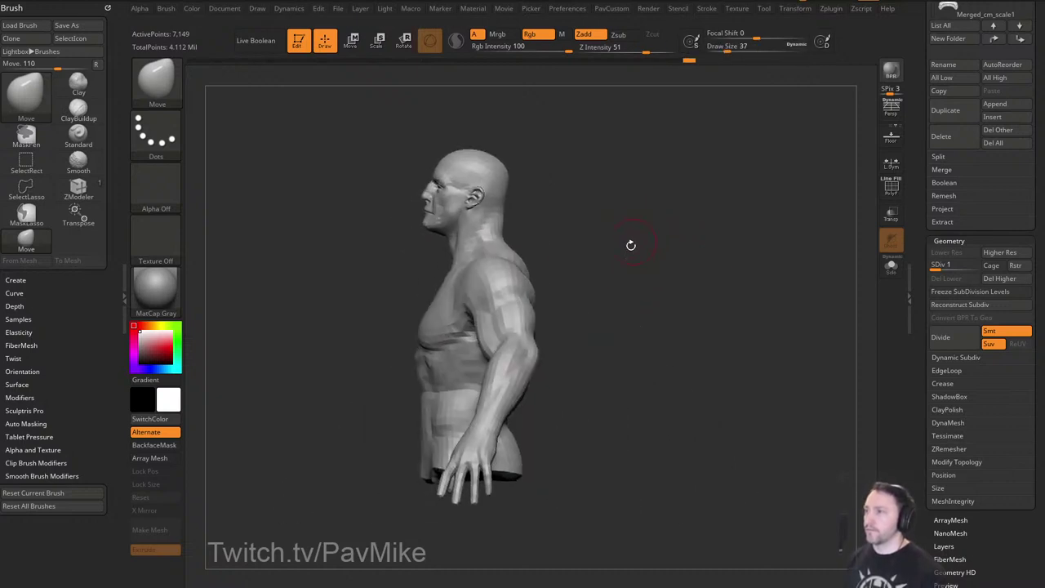
Refine the upper back and shoulders from the side and front with the Move brush, adjusting its draw size between strokes.
key(s)
drag(542, 252, 510, 240)
mouse_move(586, 271)
mouse_down()
mouse_move(604, 310)
mouse_move(570, 329)
mouse_move(566, 316)
mouse_move(616, 306)
mouse_move(595, 312)
mouse_move(700, 334)
mouse_move(740, 310)
mouse_move(685, 332)
mouse_up()
key(s)
click(572, 329)
key(s)
click(606, 307)
key(s)
click(604, 310)
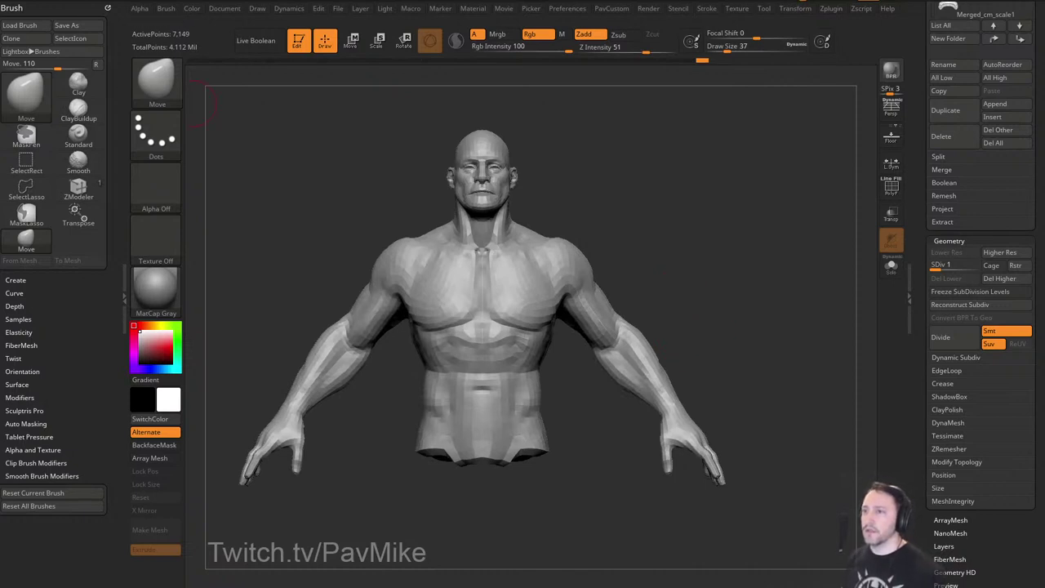
Isolate both arms with an inverted lasso mask and rotate them closer to the torso with the Transpose gizmo.
mouse_move(649, 299)
ctrl+mouse_down()
mouse_move(577, 219)
mouse_move(555, 286)
mouse_move(602, 523)
mouse_move(627, 303)
ctrl+mouse_up()
ctrl+click(712, 263)
key(w)
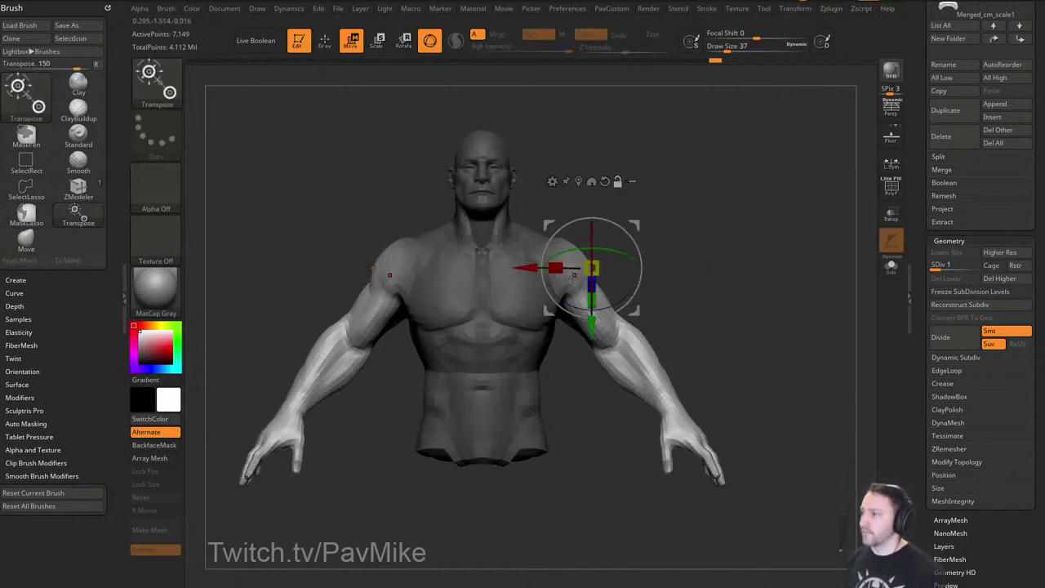
alt+drag(565, 283, 625, 326)
mouse_move(610, 256)
mouse_down()
mouse_move(609, 275)
mouse_move(613, 240)
mouse_up()
alt+drag(656, 231, 684, 276)
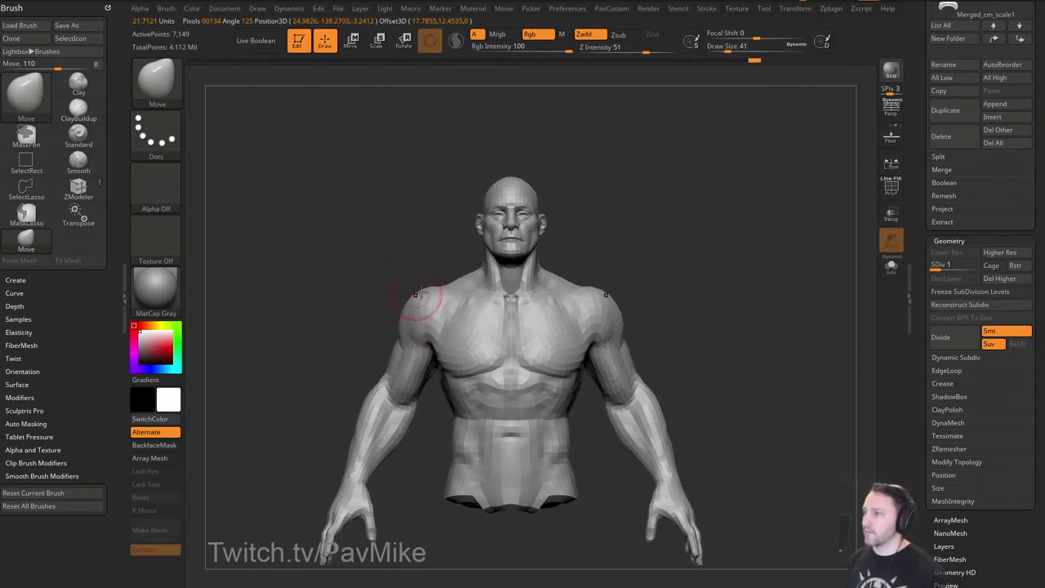
Reshape the chest and the sides under the arms with the Move brush at draw sizes 80 and 74.
mouse_move(697, 242)
mouse_down()
mouse_move(713, 262)
mouse_move(682, 269)
mouse_move(567, 250)
mouse_up()
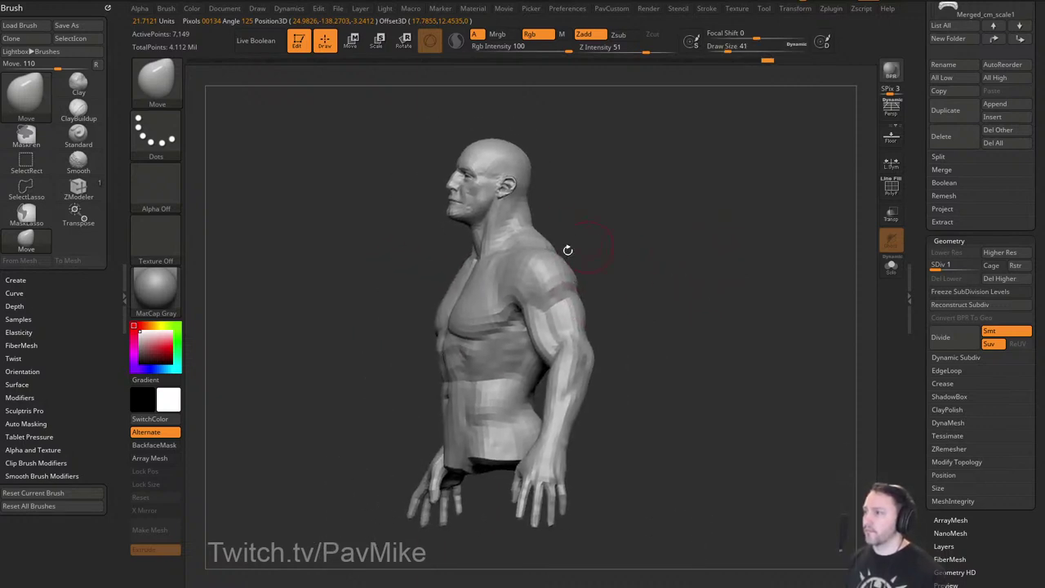
drag(471, 314, 470, 314)
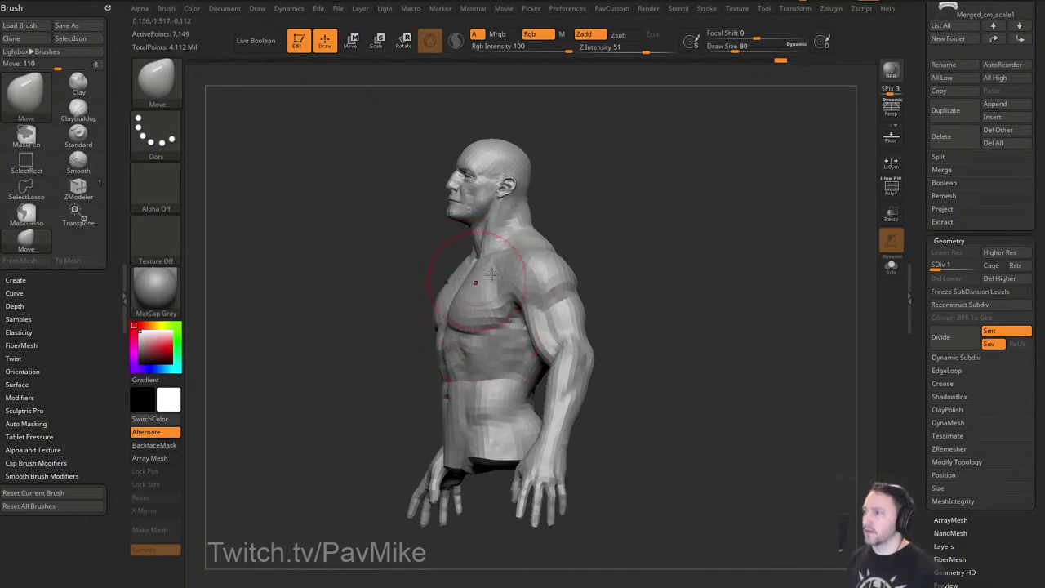
right_drag(492, 274, 462, 286)
key(s)
drag(466, 335, 543, 322)
key(s)
drag(420, 338, 417, 338)
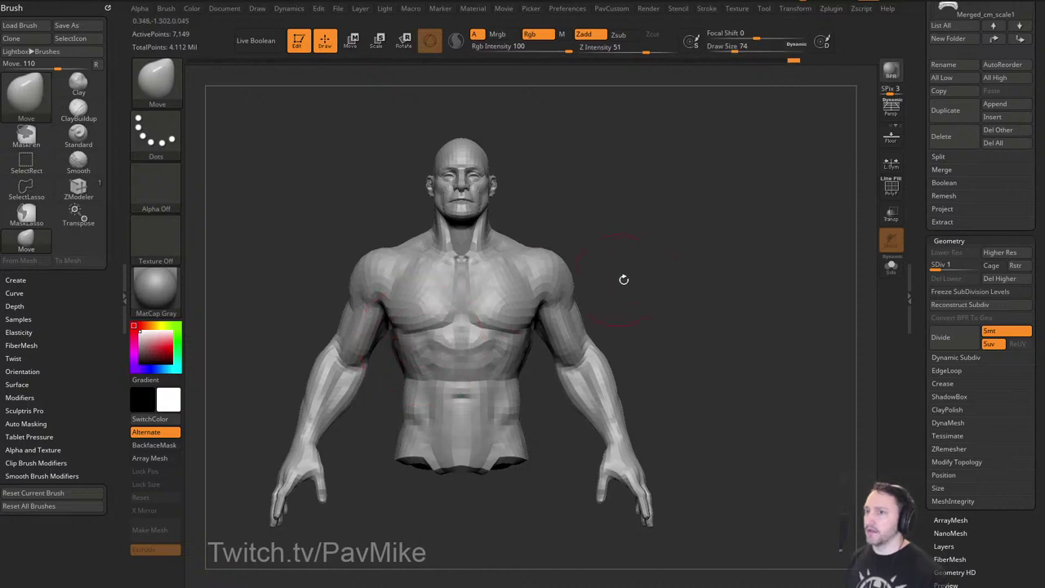
From the back, isolate the arms with a mask, swing them slightly outward with the gizmo, and clear the mask.
mouse_move(623, 281)
mouse_down()
mouse_move(657, 282)
mouse_move(654, 298)
mouse_move(515, 296)
mouse_up()
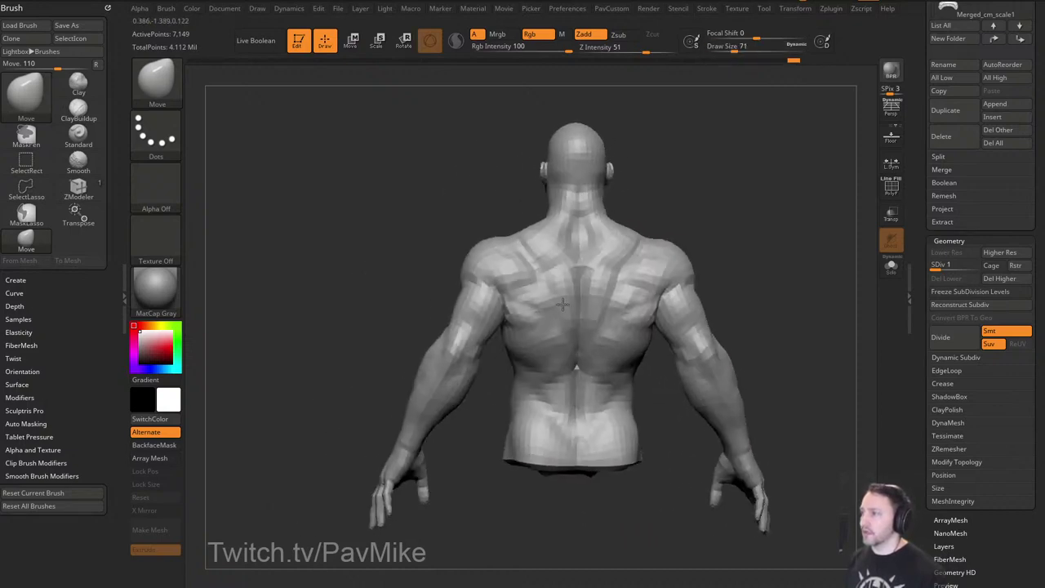
drag(747, 278, 727, 231)
right_drag(705, 221, 646, 222)
key(w)
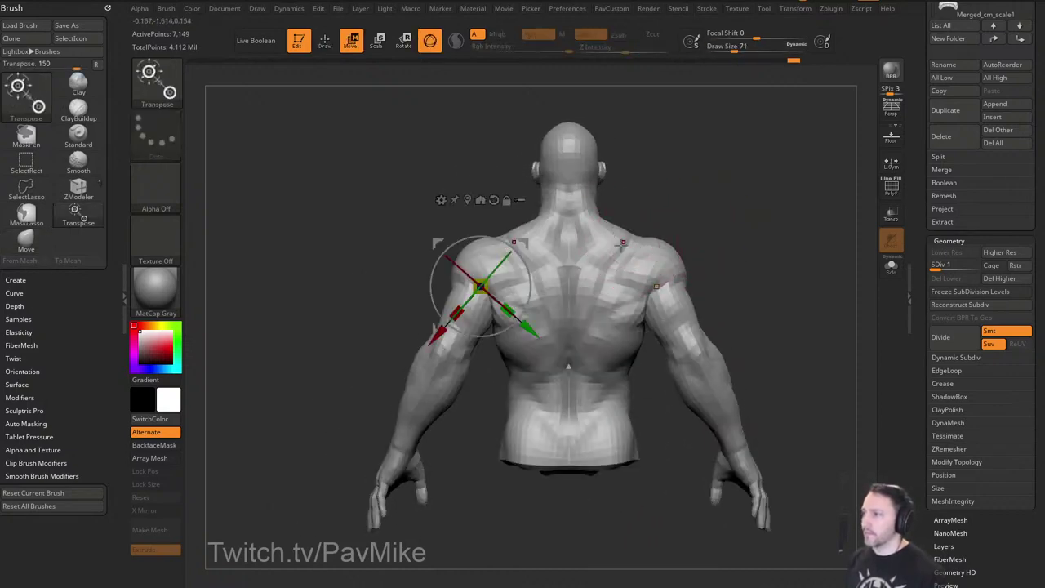
alt+click(322, 367)
mouse_move(484, 274)
ctrl+mouse_down()
mouse_move(464, 288)
mouse_move(471, 283)
ctrl+mouse_up()
drag(515, 236, 520, 231)
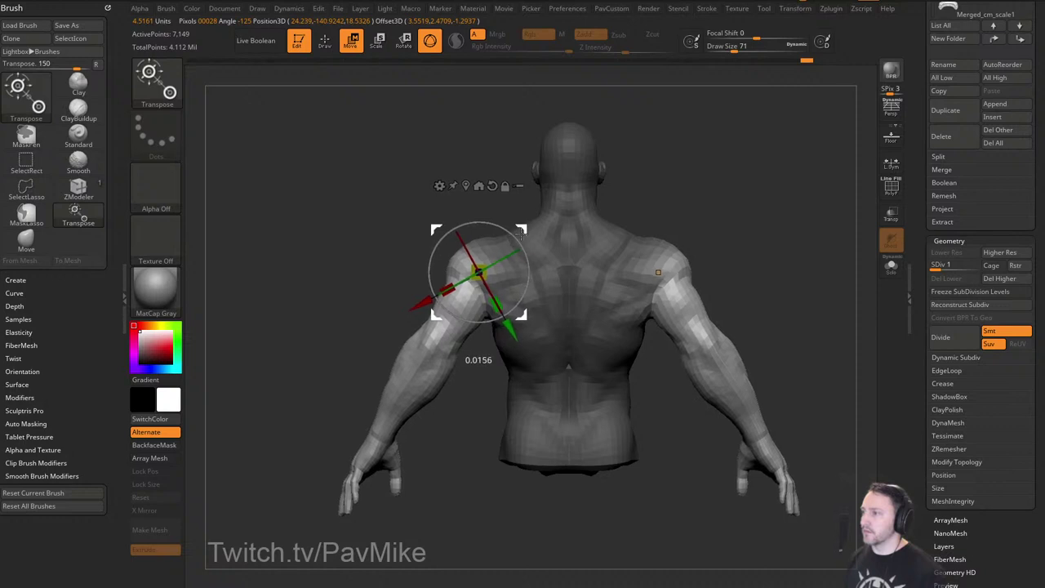
key(q)
ctrl+drag(749, 249, 735, 259)
Reshape the armpits and the inner upper arms with the Move brush at draw sizes 62 and 51.
drag(469, 400, 490, 357)
key(s)
drag(493, 351, 495, 352)
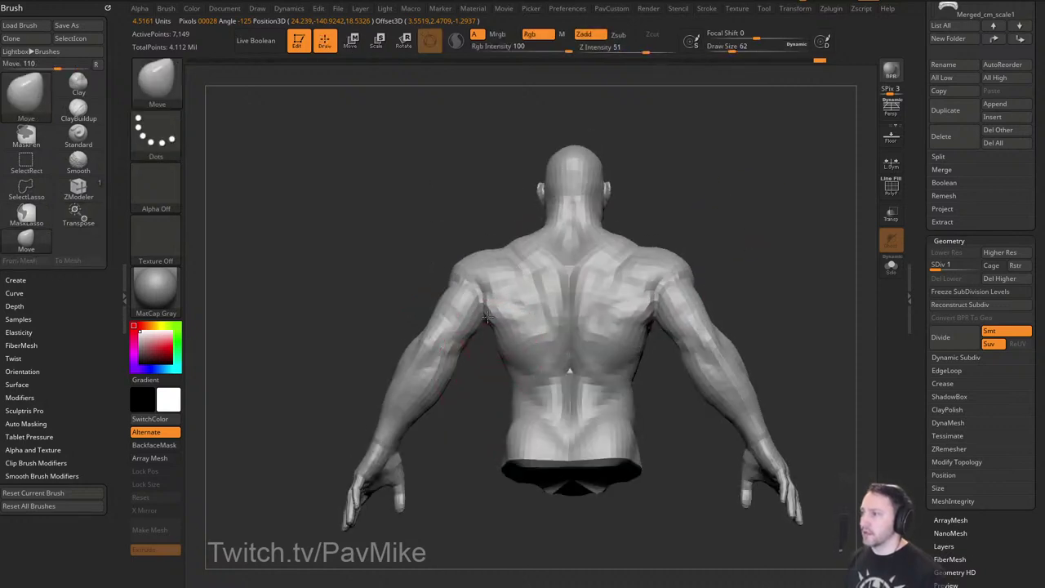
drag(490, 396, 598, 371)
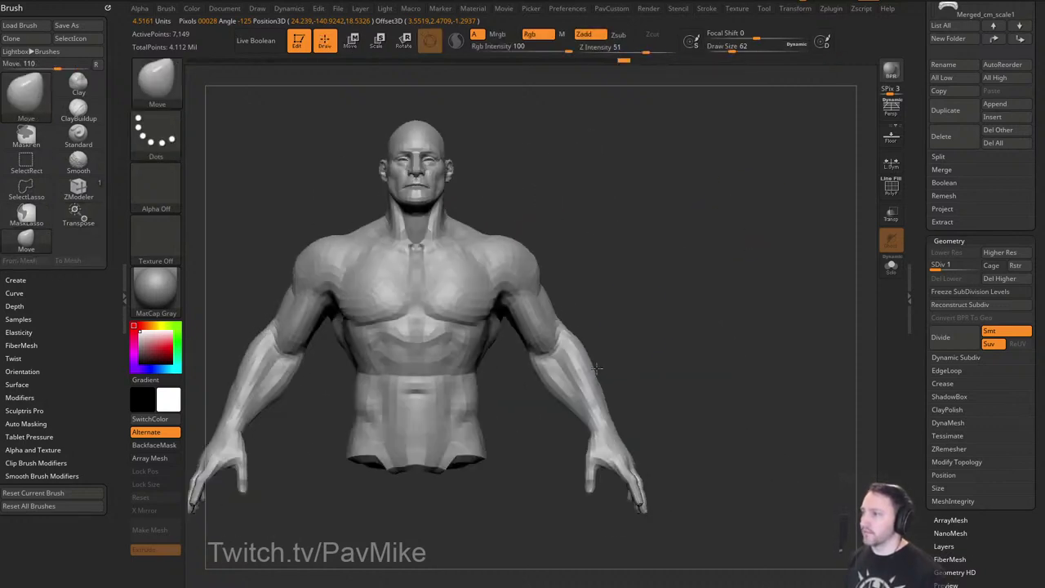
mouse_move(620, 292)
alt+mouse_down()
mouse_move(690, 287)
mouse_move(698, 269)
mouse_move(690, 271)
alt+mouse_up()
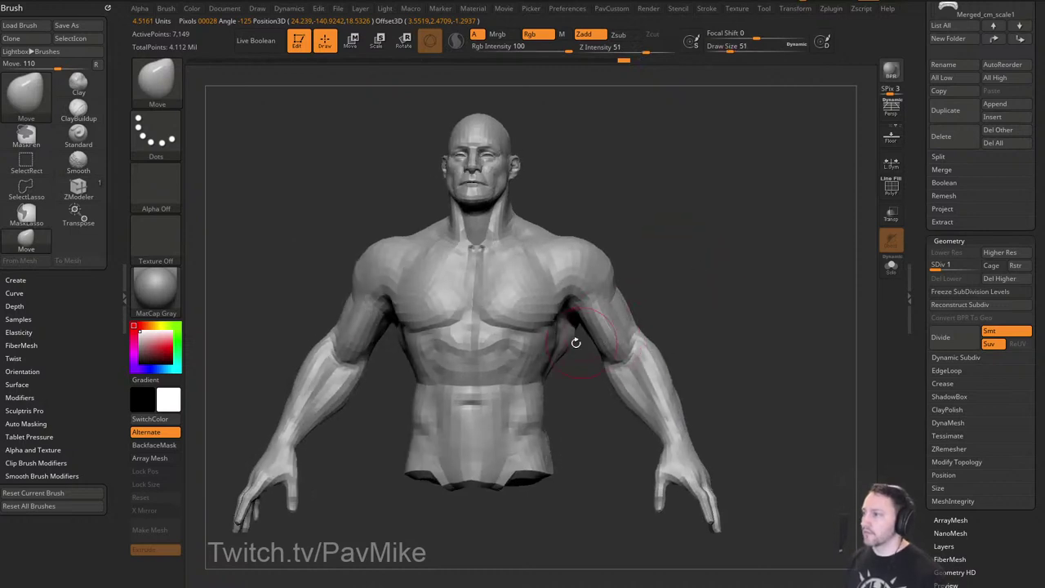
drag(603, 303, 606, 301)
Enlarge the Move brush to draw size 97 and adjust the top of the shoulders from the front.
shift+drag(694, 259, 751, 283)
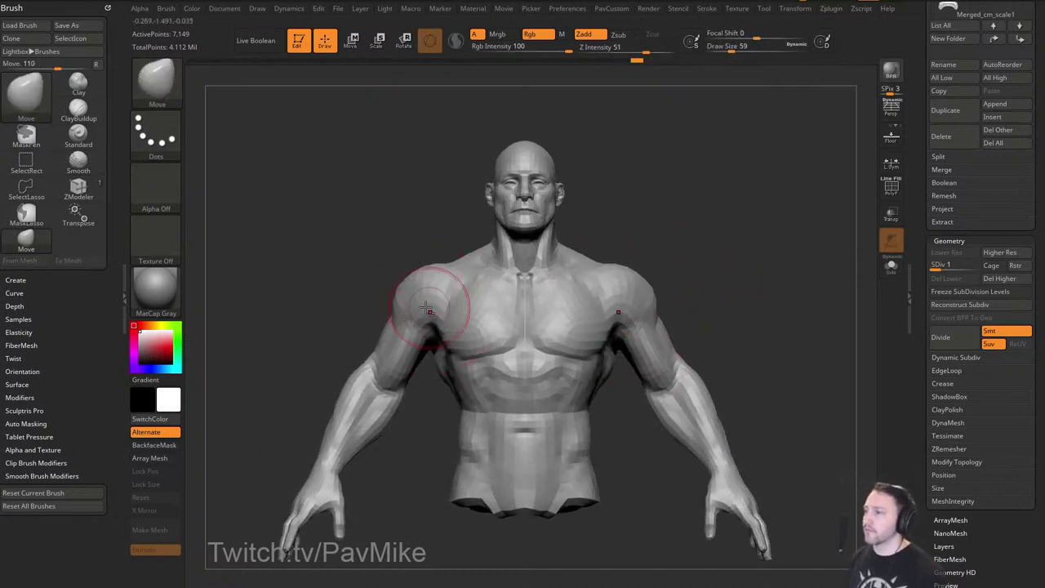
key(bracketright)
key(bracketright)
key(bracketright)
key(bracketright)
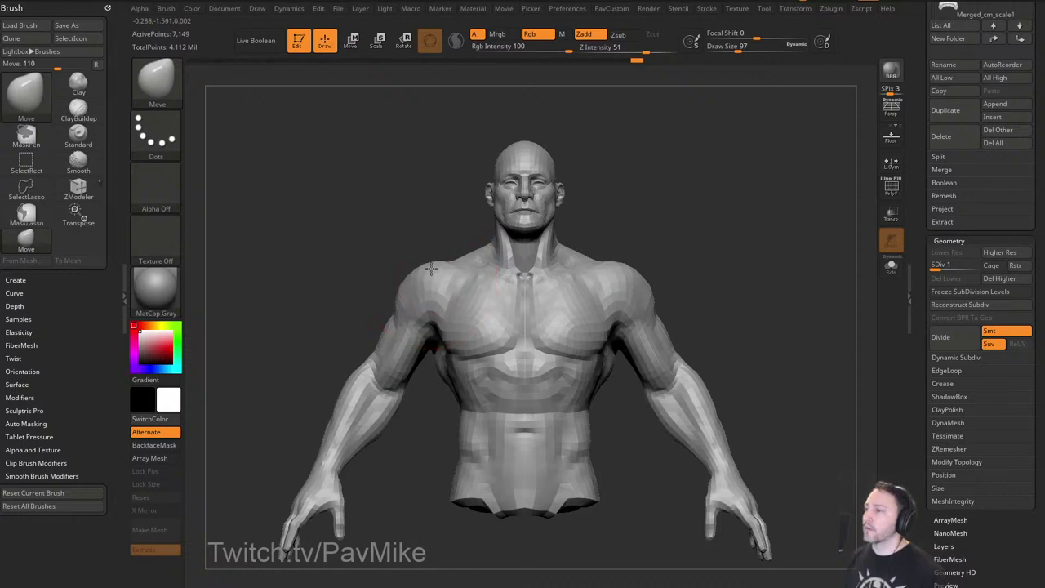
mouse_move(427, 252)
mouse_down()
mouse_move(523, 257)
mouse_move(497, 262)
mouse_up()
Refine the shoulder and upper-arm profile from both sides with the Move brush at draw sizes 51 and 104.
key(s)
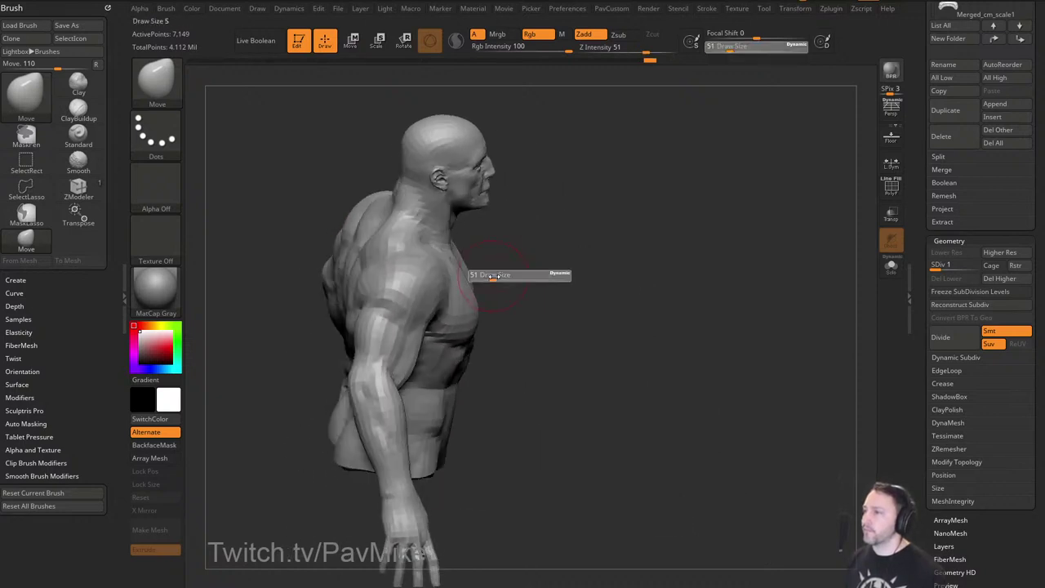
mouse_move(522, 396)
mouse_down()
mouse_move(525, 294)
mouse_move(664, 262)
mouse_move(699, 240)
mouse_up()
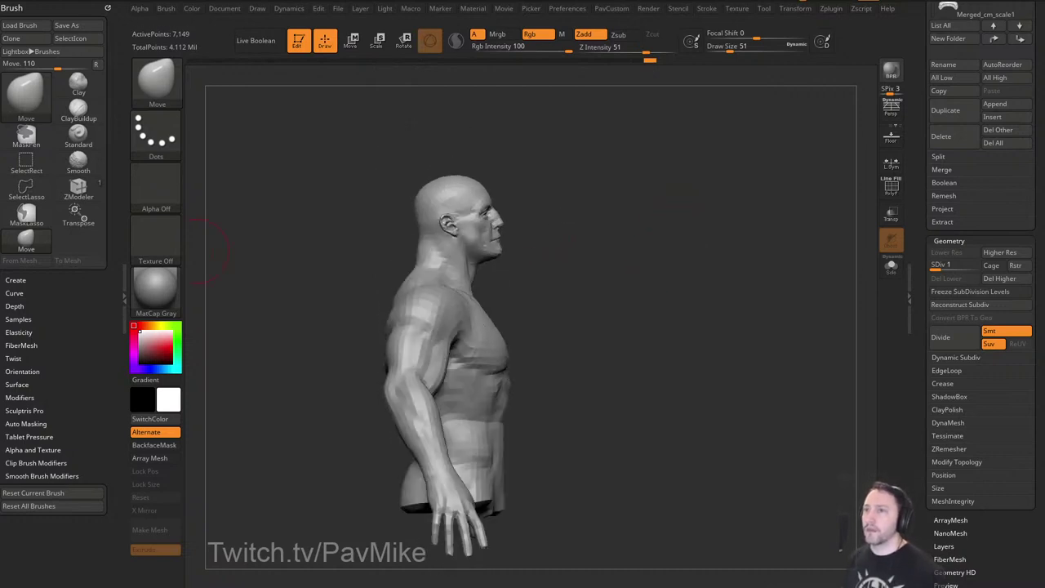
drag(776, 260, 702, 292)
key(s)
drag(467, 307, 476, 307)
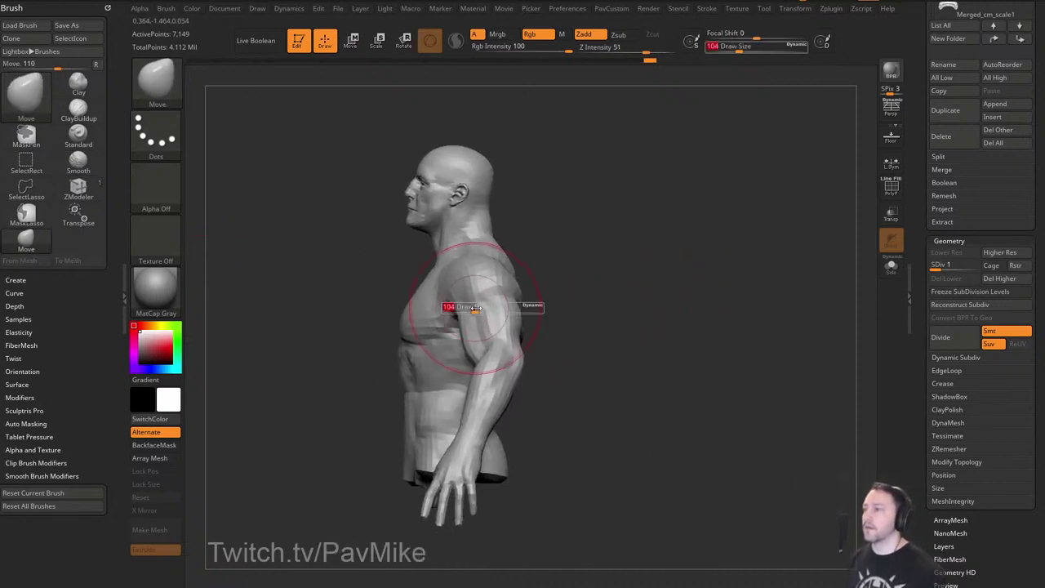
drag(563, 274, 602, 269)
alt+drag(663, 279, 602, 287)
Work over the upper arm with the Standard brush at adjusted draw sizes, and return to the Move brush.
key(b)
key(s)
key(t)
key(s)
drag(501, 324, 494, 323)
drag(601, 285, 548, 310)
key(s)
drag(487, 325, 476, 310)
key(b)
key(m)
key(v)
drag(559, 279, 553, 292)
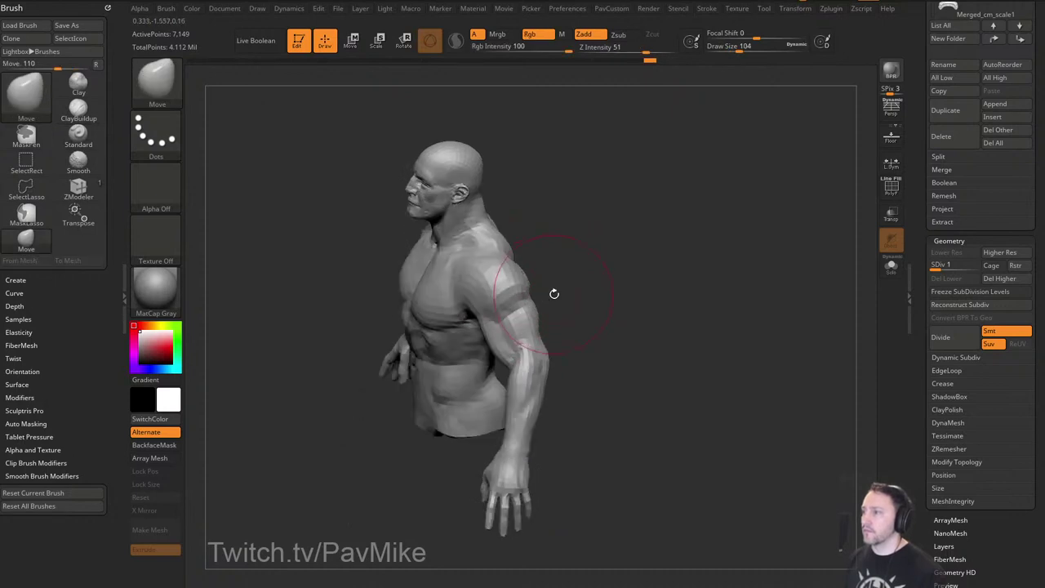
Mask everything except the arm polygroup using the polyframe display, turn the display off and soften the mask border.
mouse_move(633, 268)
shift+mouse_down()
mouse_move(616, 273)
mouse_move(637, 261)
shift+mouse_up()
key(w)
alt+click(554, 373)
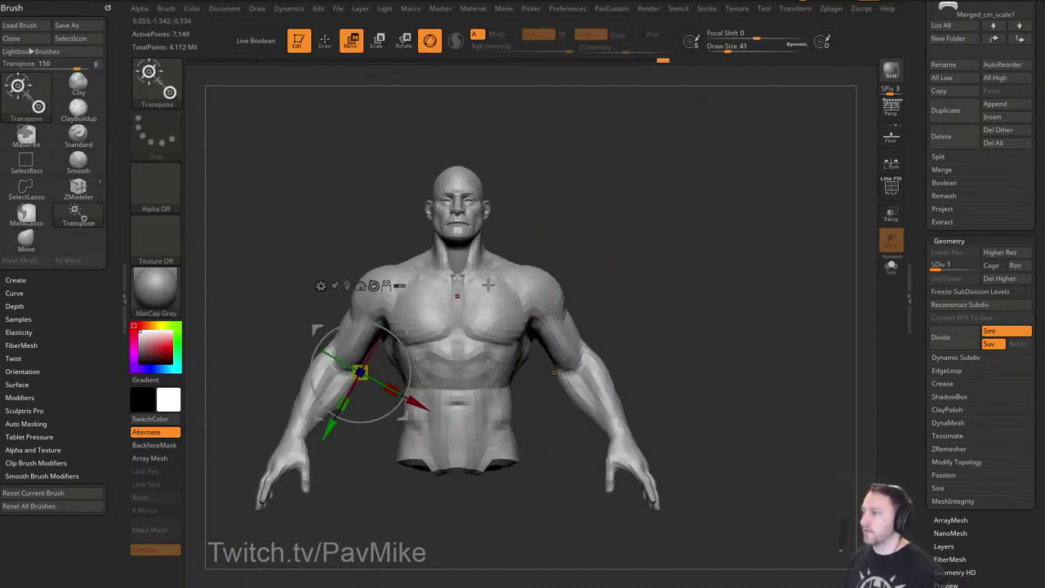
mouse_move(608, 303)
ctrl+mouse_down()
mouse_move(605, 286)
mouse_move(513, 258)
mouse_move(527, 325)
mouse_move(628, 583)
mouse_move(695, 319)
ctrl+mouse_up()
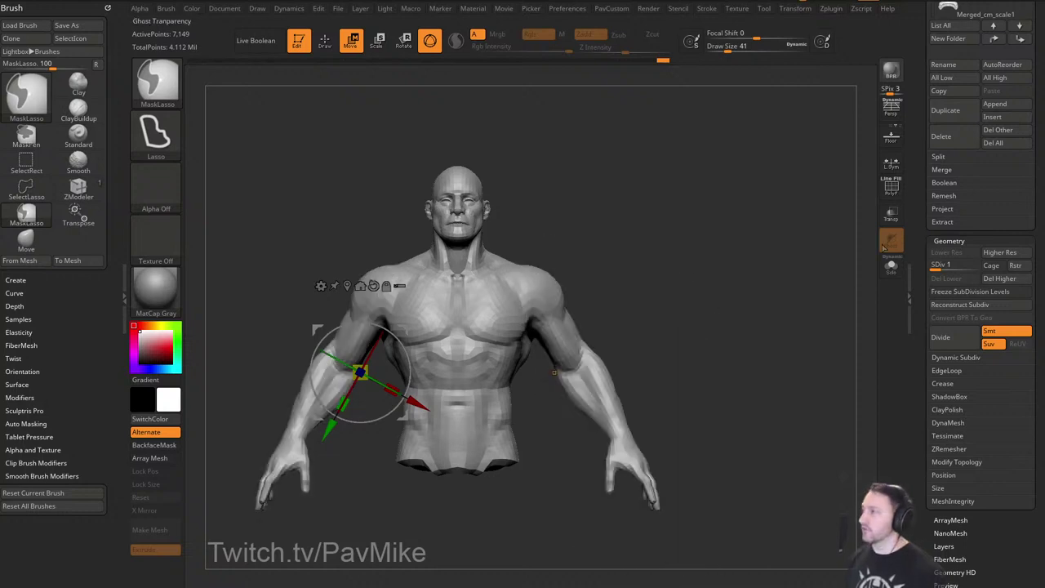
key(shift+f)
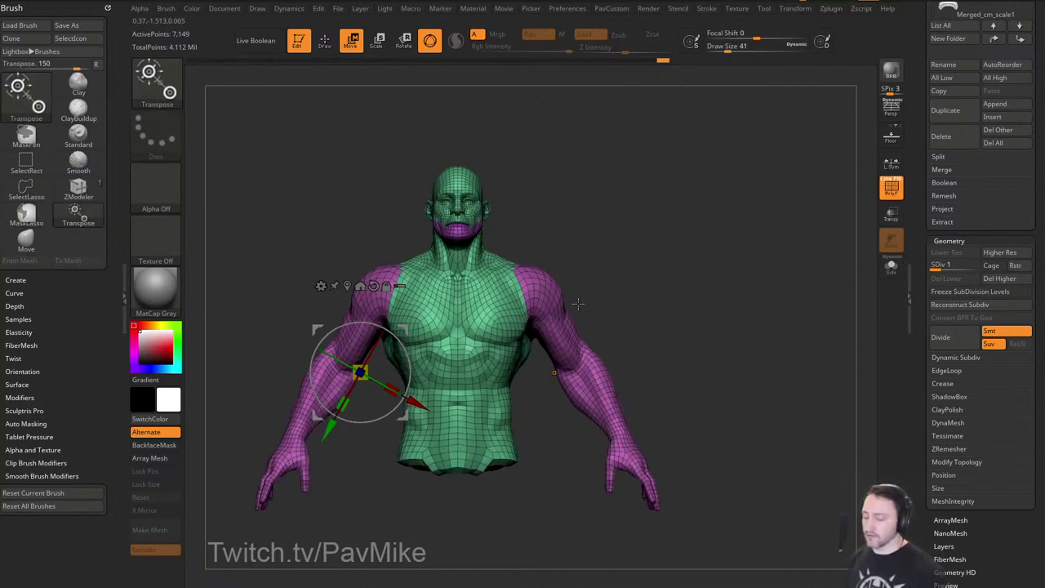
ctrl+click(578, 304)
key(q)
mouse_move(637, 283)
alt+mouse_down()
mouse_move(631, 299)
mouse_move(642, 280)
mouse_move(609, 281)
mouse_move(432, 341)
alt+mouse_up()
click(892, 193)
ctrl+click(479, 348)
Place the Transpose gizmo at the shoulder, and reshape the unmasked arms with the Move brush at draw size 56.
key(w)
alt+click(562, 302)
mouse_move(647, 279)
mouse_down()
mouse_move(684, 287)
mouse_move(611, 305)
mouse_move(602, 262)
mouse_move(634, 289)
mouse_up()
key(q)
key(s)
drag(554, 318, 566, 317)
right_drag(573, 282, 593, 276)
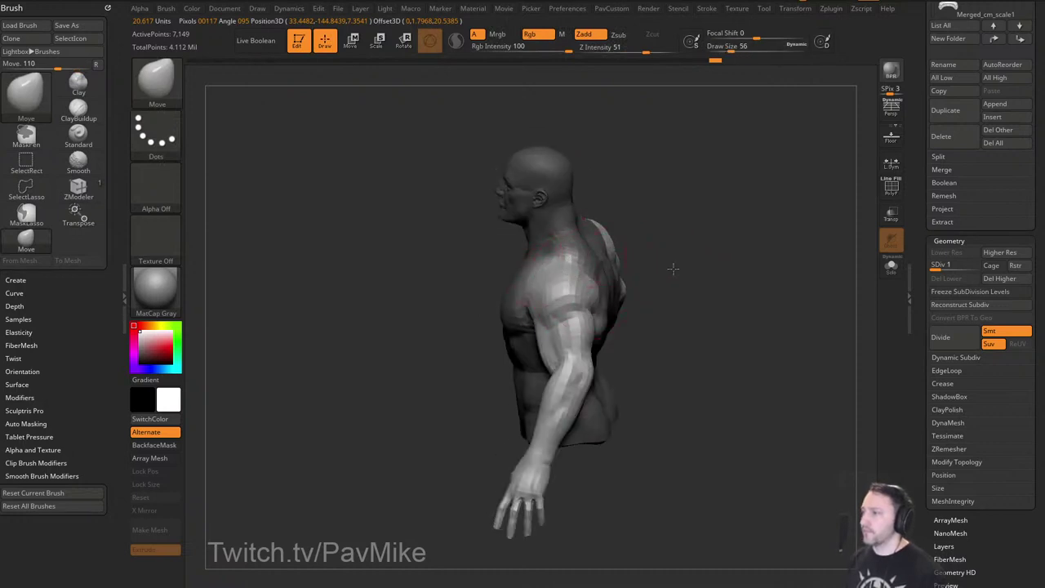
mouse_move(673, 268)
mouse_down()
mouse_move(534, 272)
mouse_move(557, 297)
mouse_move(547, 319)
mouse_up()
key(s)
drag(549, 319, 650, 266)
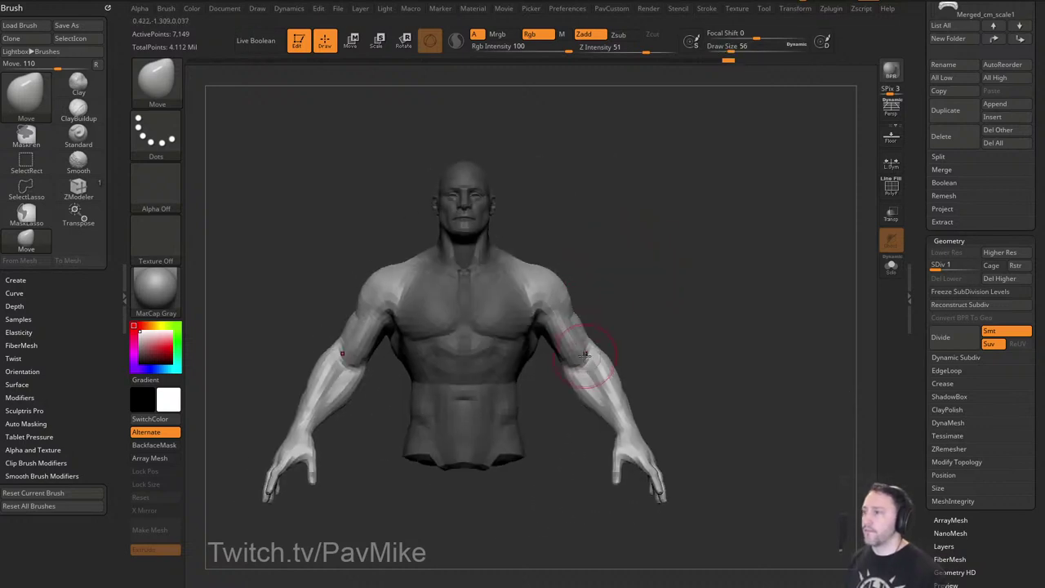
Reshape the elbows and forearms of the unmasked arms with the Move brush at draw sizes 87 and 83.
drag(597, 361, 590, 372)
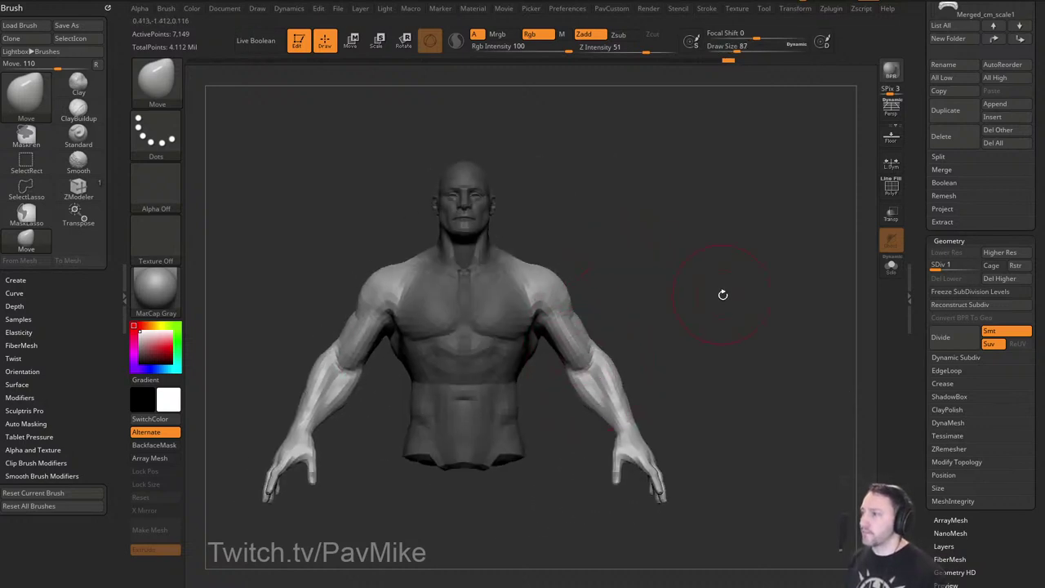
shift+drag(723, 295, 594, 340)
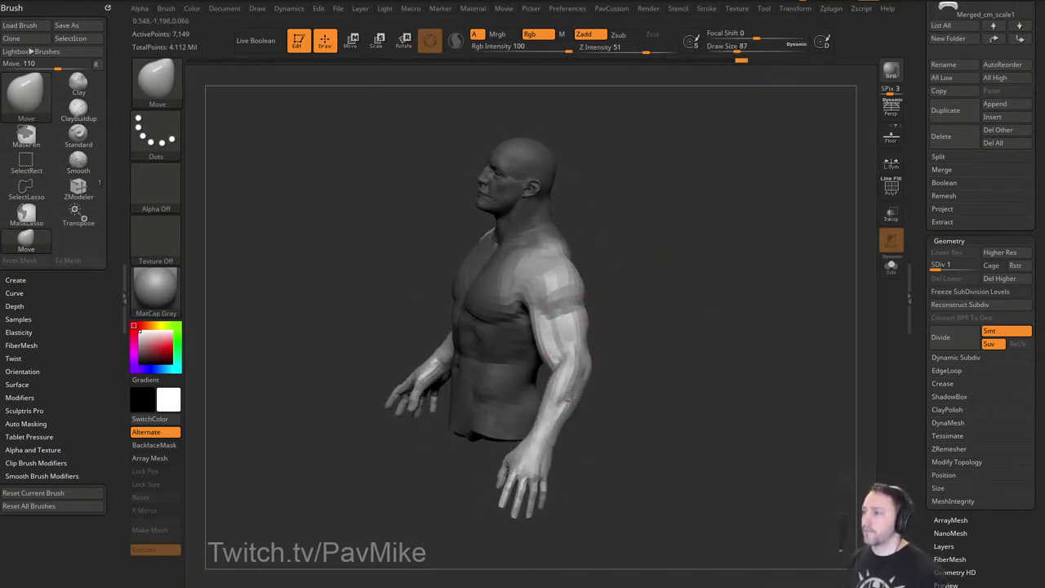
drag(635, 382, 607, 401)
key(s)
drag(695, 380, 646, 386)
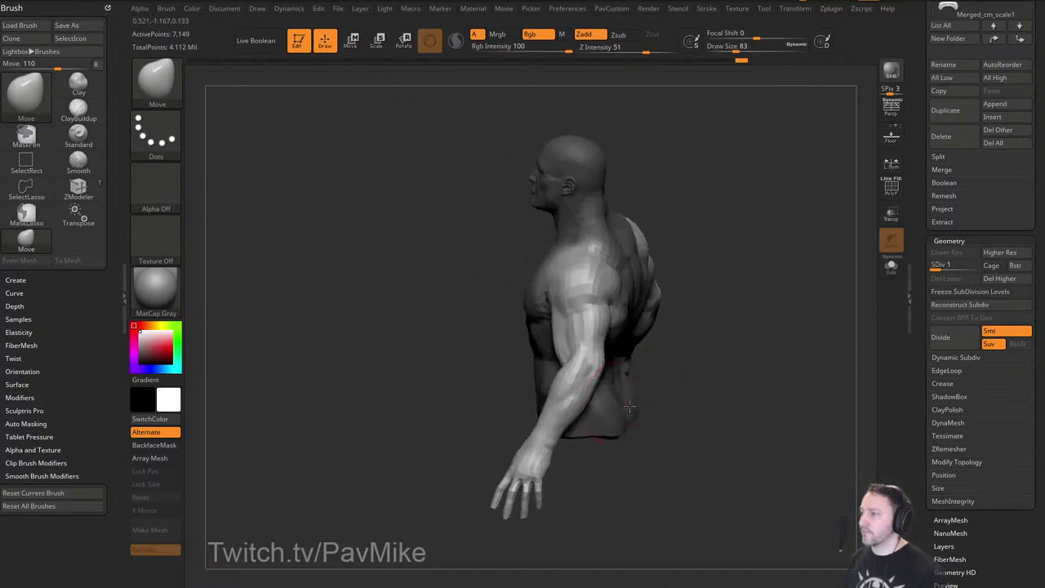
Add volume to the elbows and forearms with the Inflat brush at draw sizes 83 and 94, working from several angles.
key(b)
key(i)
key(n)
drag(714, 359, 752, 364)
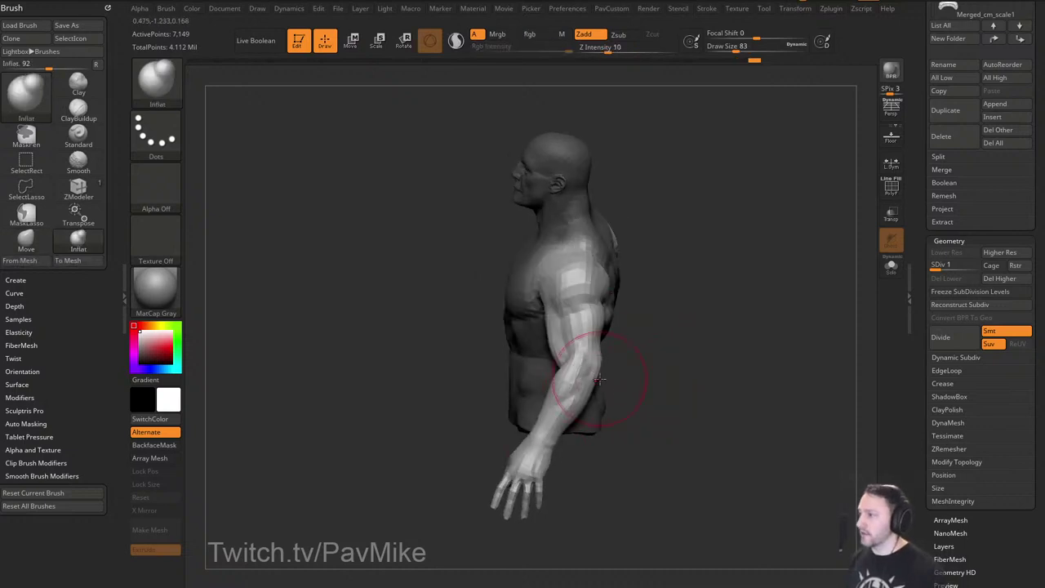
drag(599, 380, 624, 391)
alt+drag(811, 362, 762, 256)
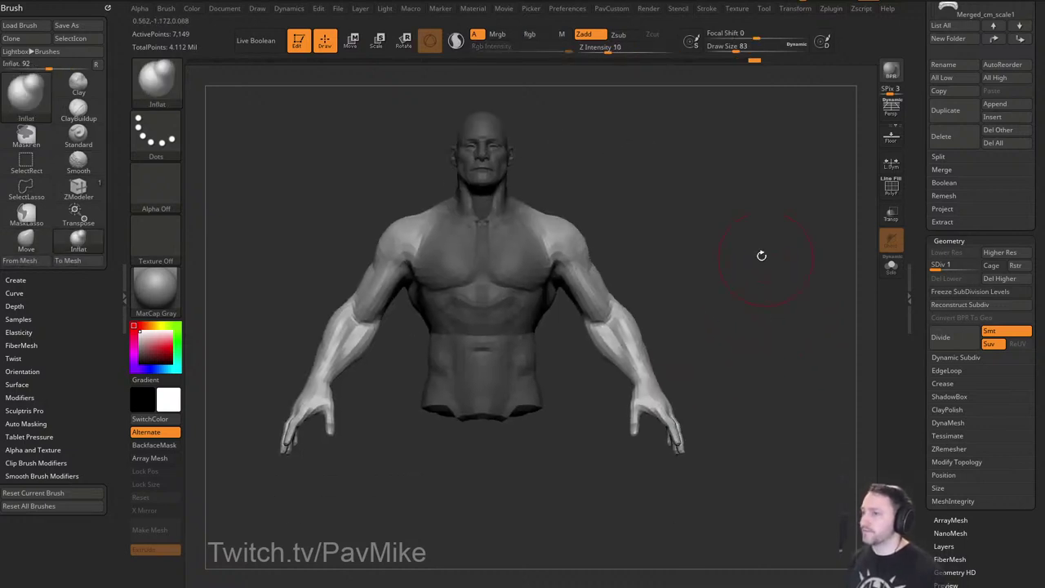
drag(644, 304, 593, 377)
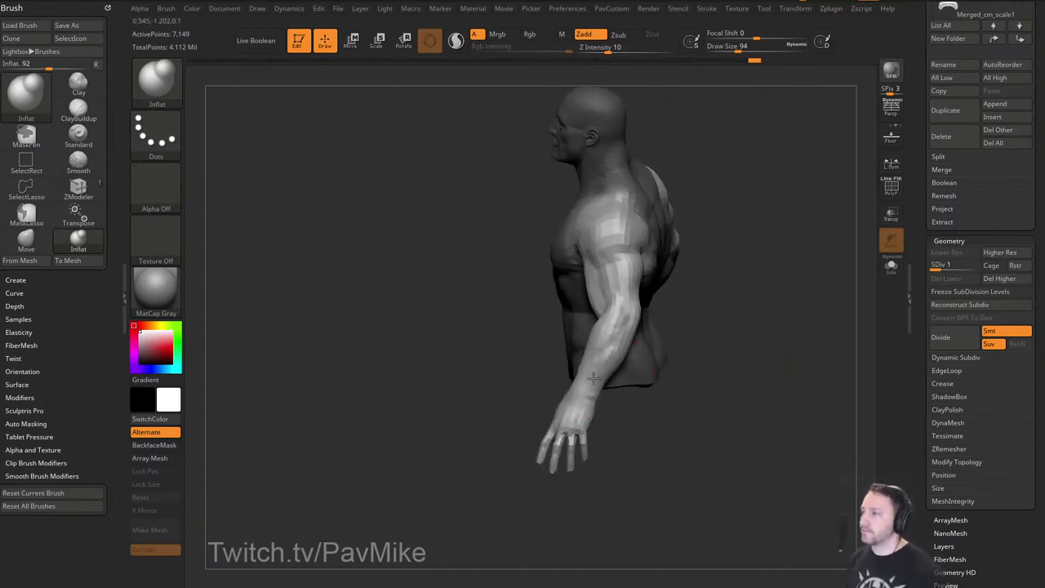
drag(699, 282, 584, 354)
right_drag(584, 354, 594, 319)
shift+drag(529, 317, 504, 278)
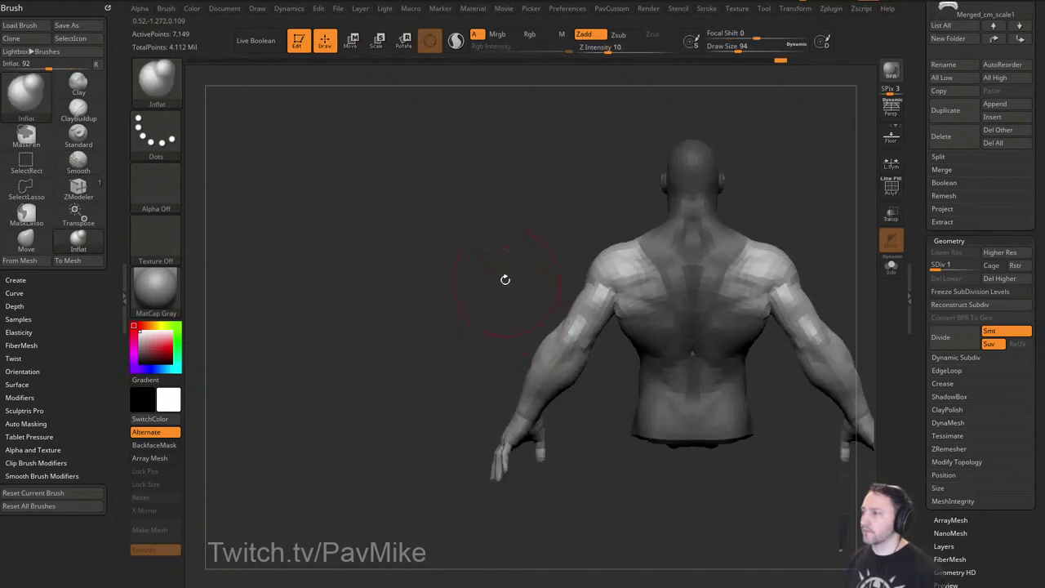
Clear the mask and adjust the back of the arms with the Move brush at a smaller draw size.
mouse_move(784, 197)
ctrl+mouse_down()
mouse_move(819, 223)
mouse_move(744, 255)
ctrl+mouse_up()
key(bracketleft)
key(bracketleft)
key(b)
key(m)
key(v)
drag(570, 345, 575, 337)
mouse_move(686, 261)
mouse_down()
mouse_move(777, 245)
mouse_move(698, 254)
mouse_move(738, 264)
mouse_up()
Reduce the draw size to 35 and smooth the torso below the chest.
key(s)
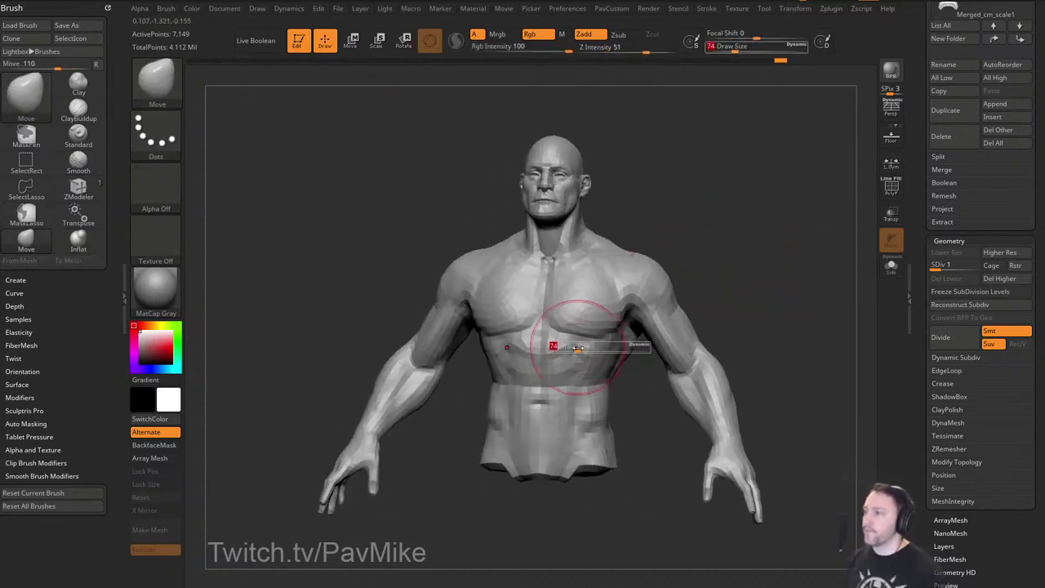
drag(553, 345, 539, 347)
mouse_move(796, 301)
shift+mouse_down()
mouse_move(810, 303)
mouse_move(770, 298)
shift+mouse_up()
key(shift)
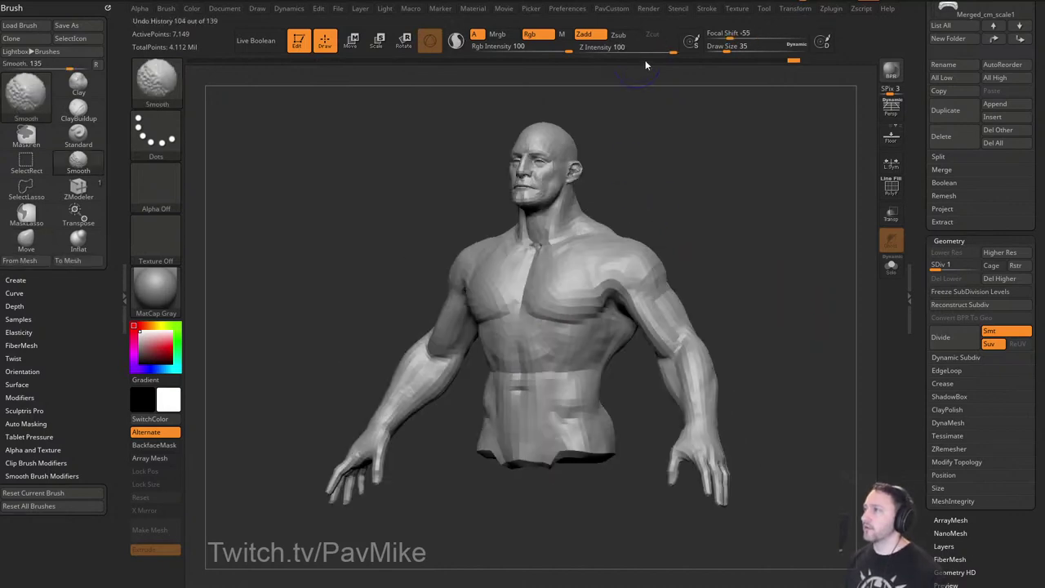
drag(786, 249, 748, 253)
shift+drag(500, 323, 495, 333)
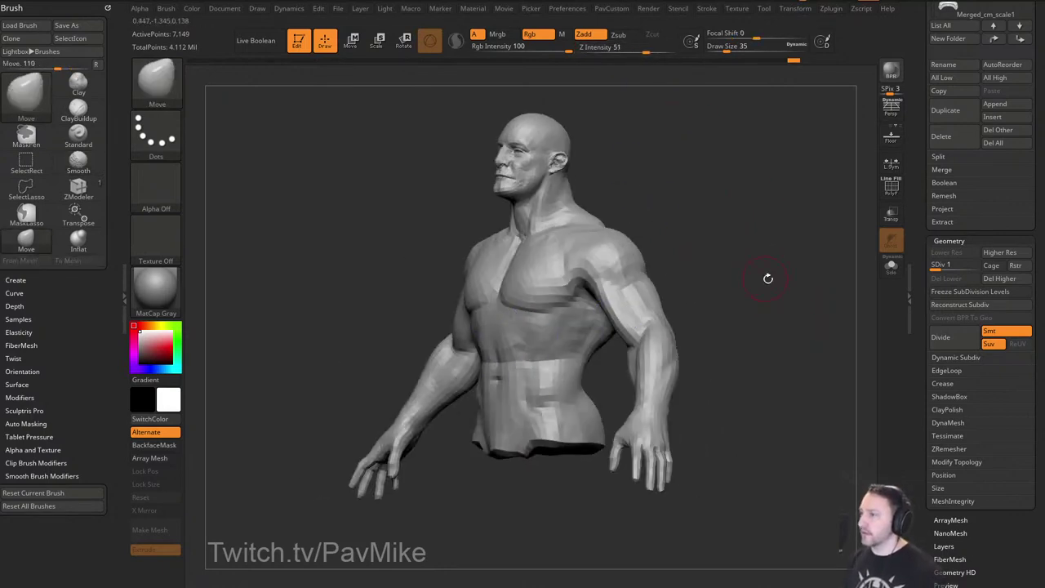
mouse_move(749, 277)
mouse_down()
mouse_move(772, 275)
mouse_move(745, 276)
mouse_up()
Build up and smooth the ribs and abdomen with the Clay brush at draw sizes 35 and 31.
key(b)
key(c)
key(l)
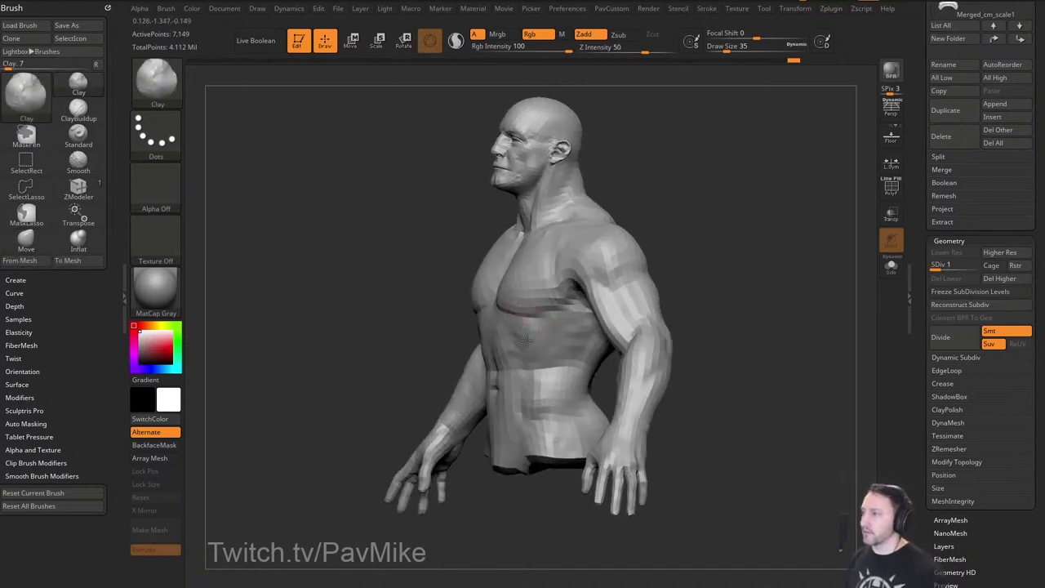
drag(535, 345, 572, 342)
drag(727, 276, 764, 266)
drag(527, 339, 504, 353)
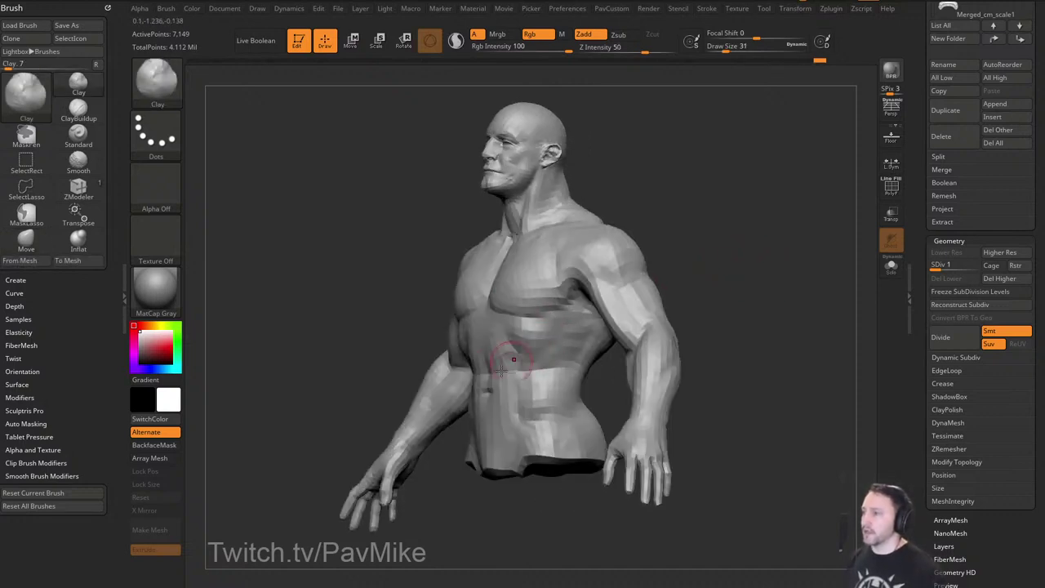
key(shift)
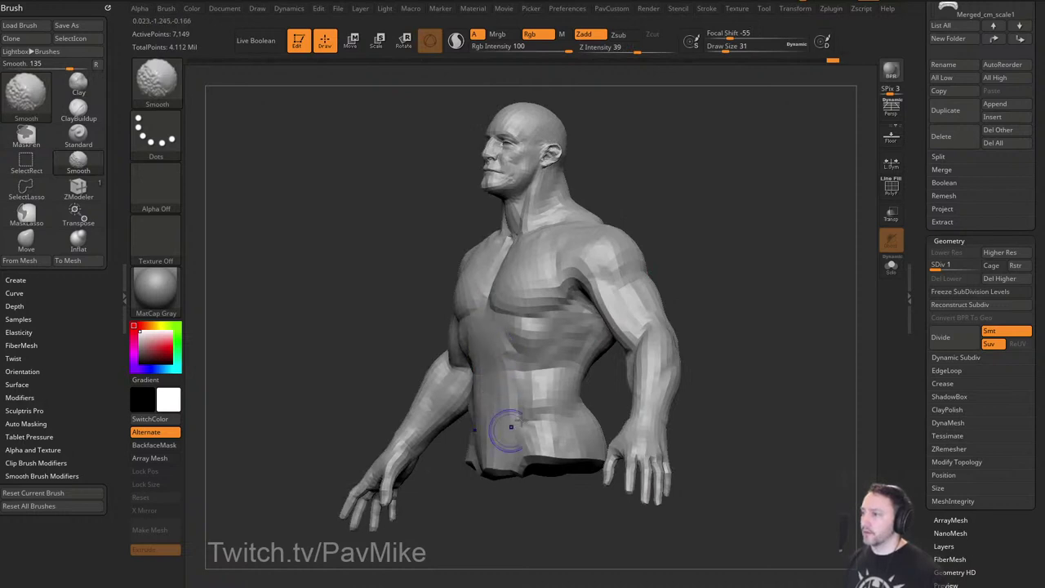
shift+drag(702, 292, 674, 296)
drag(579, 357, 546, 352)
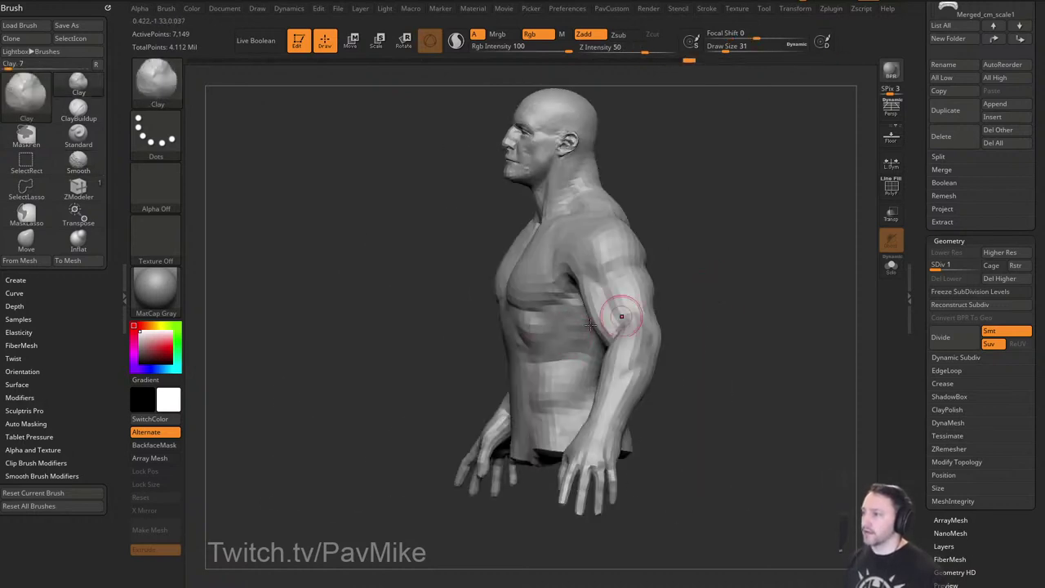
Reshape the belly and waist profile from the side with the Move brush at draw sizes 77 and 104.
key(b)
key(m)
key(v)
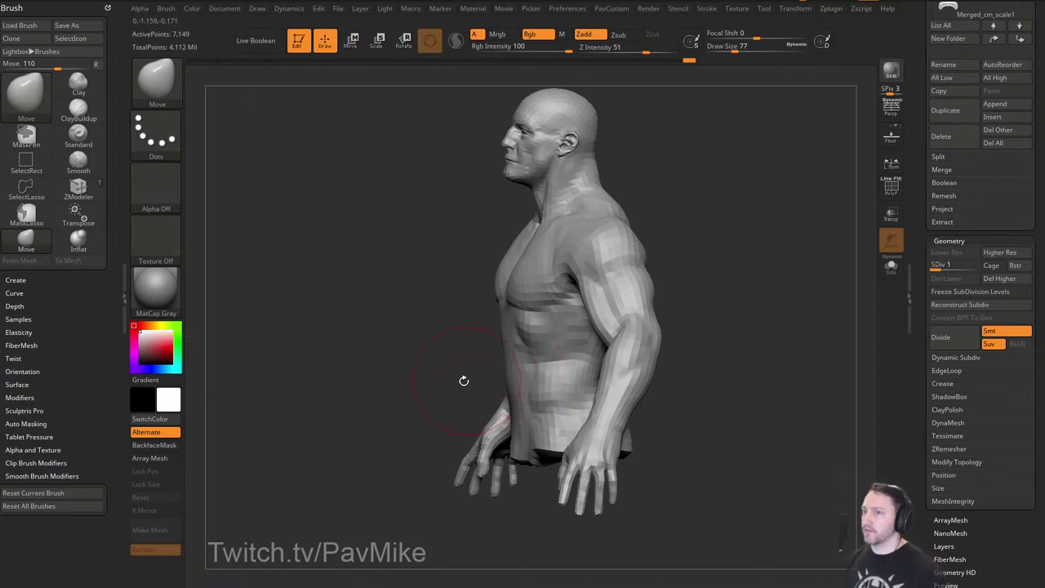
drag(464, 381, 514, 391)
drag(671, 315, 747, 317)
key(s)
drag(603, 373, 599, 373)
drag(581, 373, 625, 369)
alt+drag(719, 266, 765, 292)
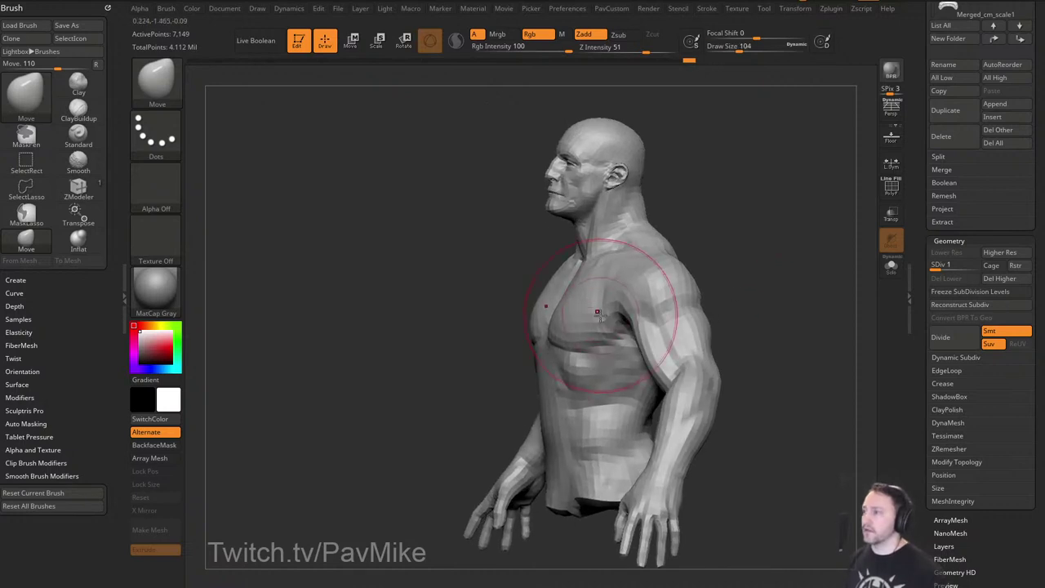
Refine the lower edge and outer side of the chest with the Move brush at draw size 56.
key(bracketleft)
key(bracketleft)
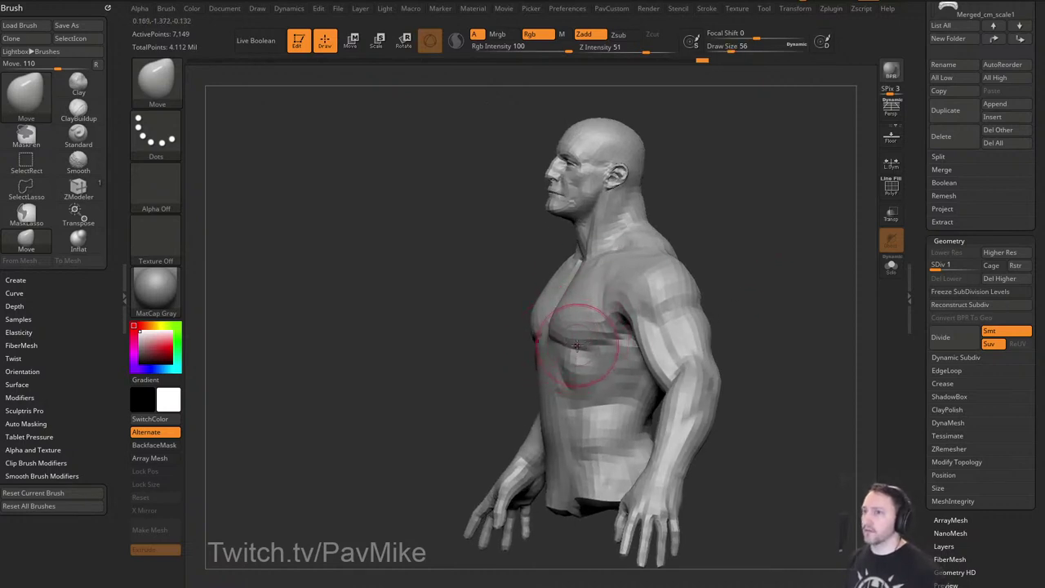
drag(742, 283, 776, 286)
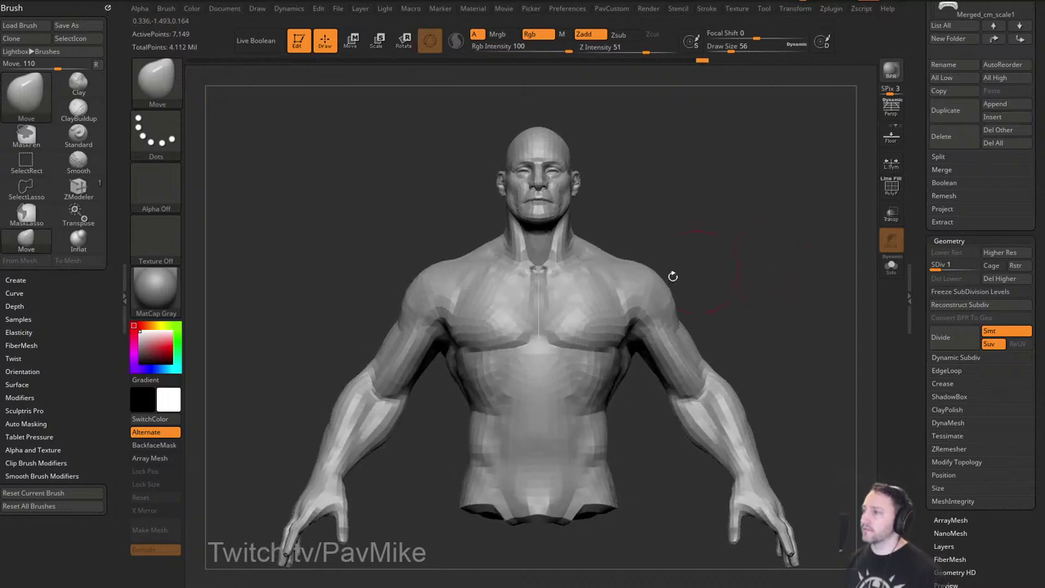
alt+right_drag(506, 326, 539, 325)
drag(539, 325, 557, 338)
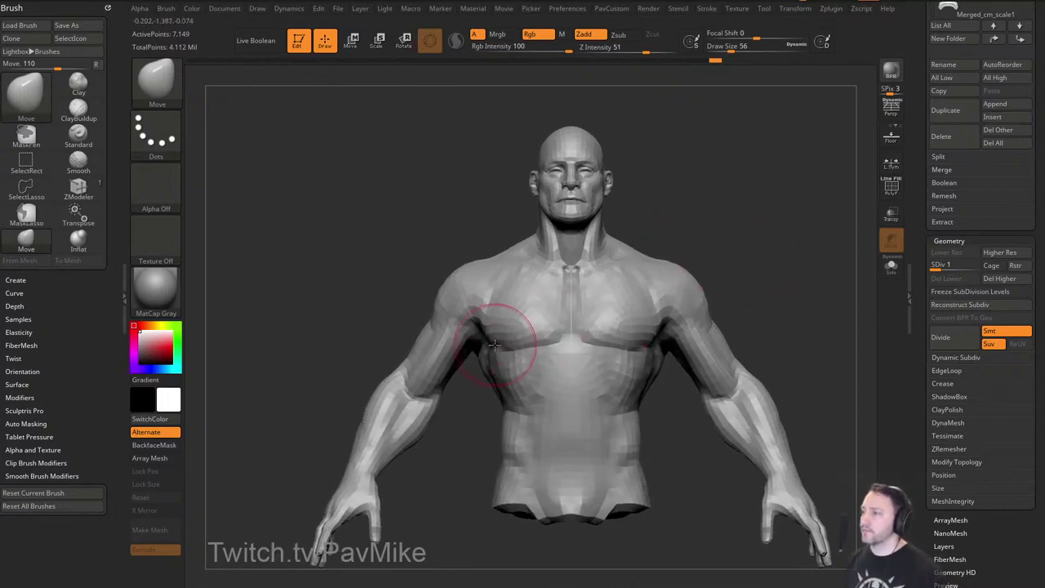
drag(773, 281, 734, 292)
Rework the neck and collarbone area with the Standard brush and smooth it at draw size 27.
key(s)
click(731, 282)
drag(523, 278, 526, 278)
mouse_move(645, 251)
mouse_down()
mouse_move(674, 256)
mouse_move(670, 230)
mouse_up()
key(b)
key(s)
key(t)
shift+drag(548, 282, 553, 289)
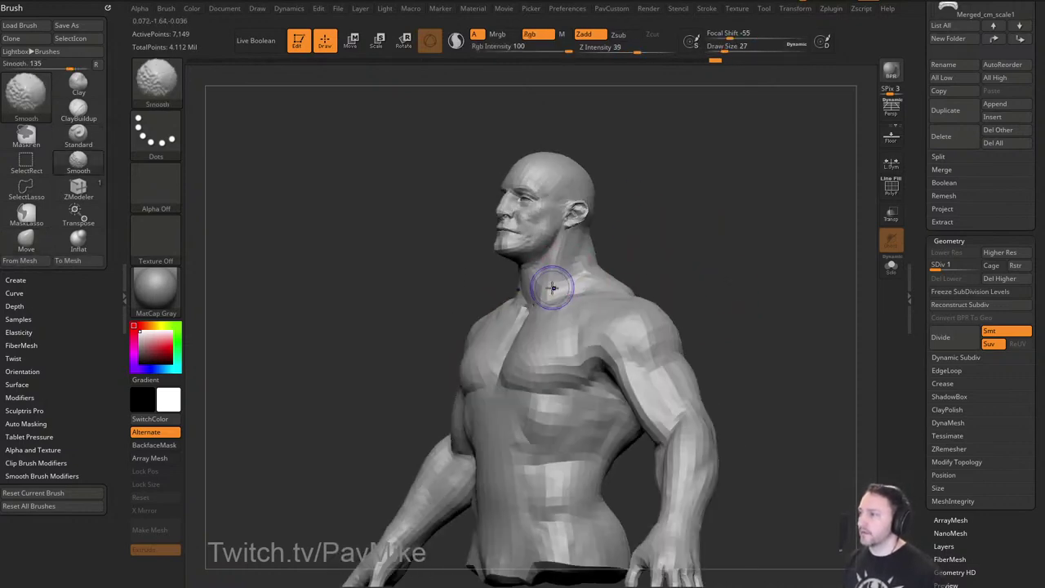
mouse_move(674, 236)
mouse_down()
mouse_move(728, 238)
mouse_move(665, 266)
mouse_move(665, 249)
mouse_move(716, 270)
mouse_move(753, 269)
mouse_up()
Adjust the neck and shoulder line with the Move brush at draw size 46.
key(b)
key(m)
key(v)
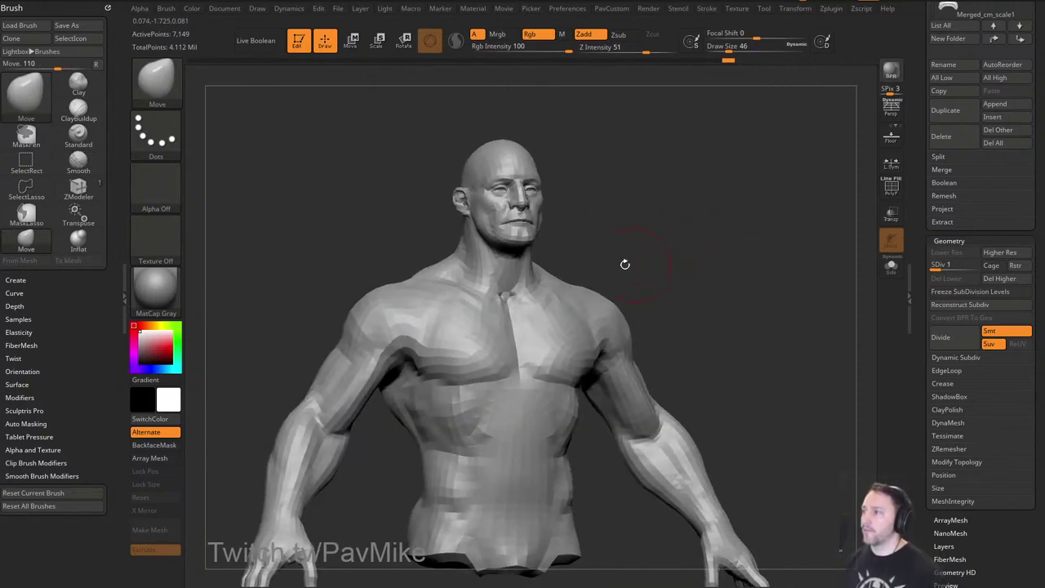
drag(624, 263, 709, 297)
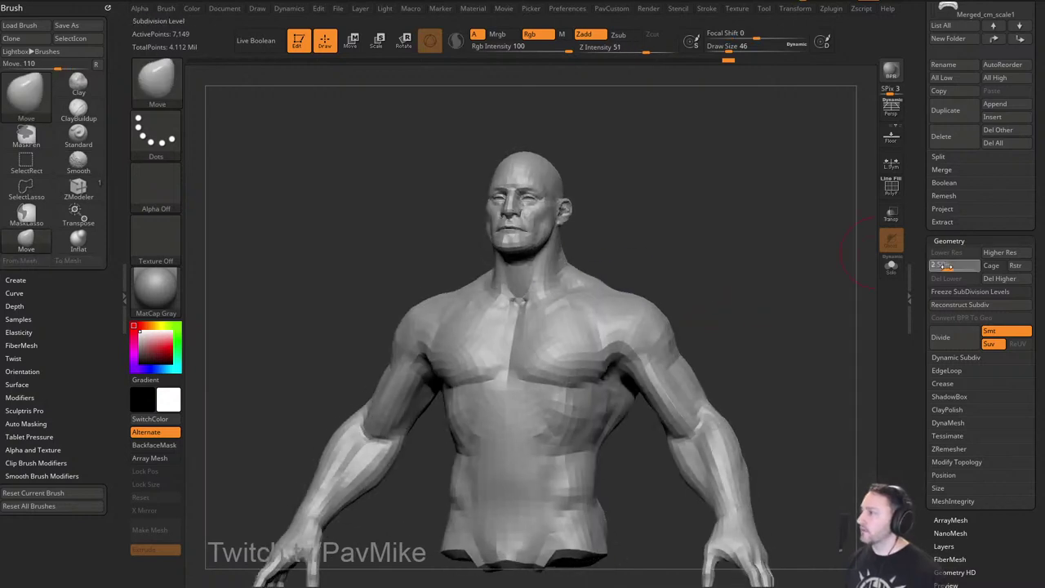
Raise the mesh to subdivision level 2 and smooth the collarbone area while using the Standard brush.
click(947, 267)
mouse_move(772, 272)
mouse_down()
mouse_move(721, 289)
mouse_move(760, 282)
mouse_up()
key(b)
key(s)
key(t)
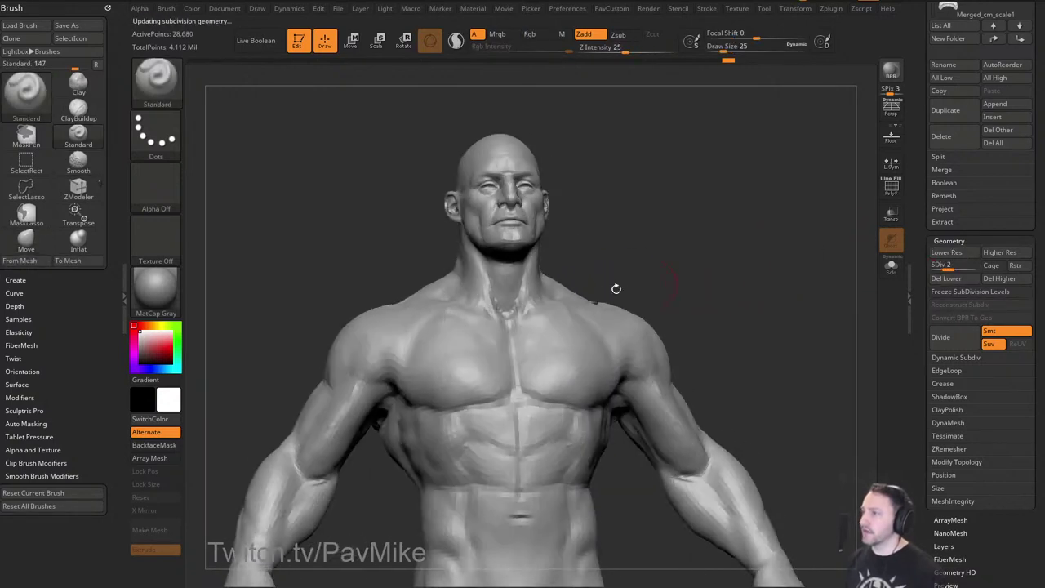
shift+drag(495, 305, 508, 300)
mouse_move(700, 263)
mouse_down()
mouse_move(732, 277)
mouse_move(793, 268)
mouse_move(784, 282)
mouse_move(755, 274)
mouse_up()
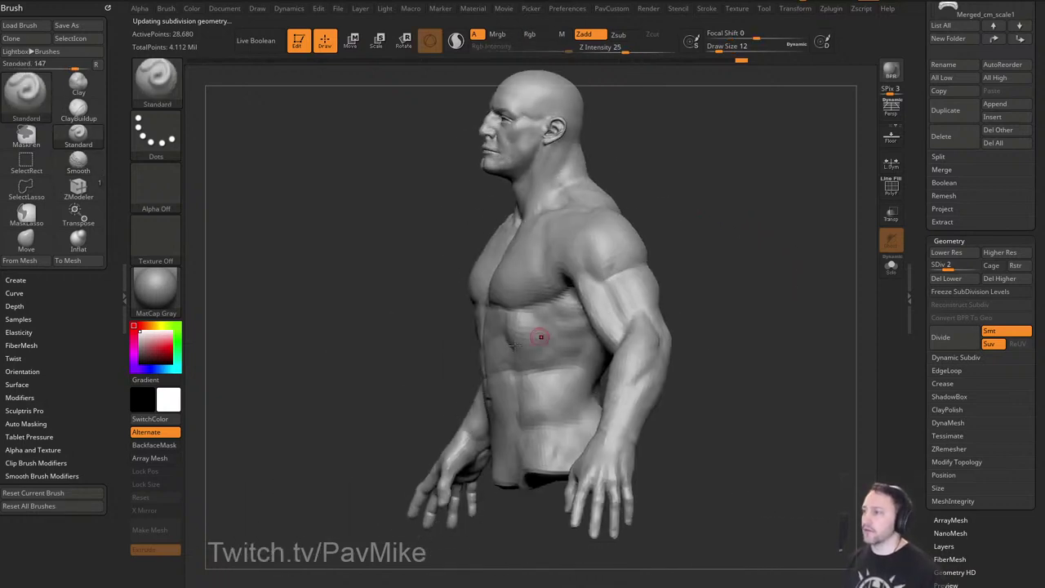
Work over the ribs and upper abdominals with the Standard brush and the Clay brush at draw size 35.
key(s)
drag(530, 355, 503, 357)
mouse_move(445, 357)
mouse_down()
mouse_move(432, 357)
mouse_move(457, 352)
mouse_up()
mouse_move(723, 279)
mouse_down()
mouse_move(760, 270)
mouse_move(688, 285)
mouse_up()
key(b)
key(c)
key(l)
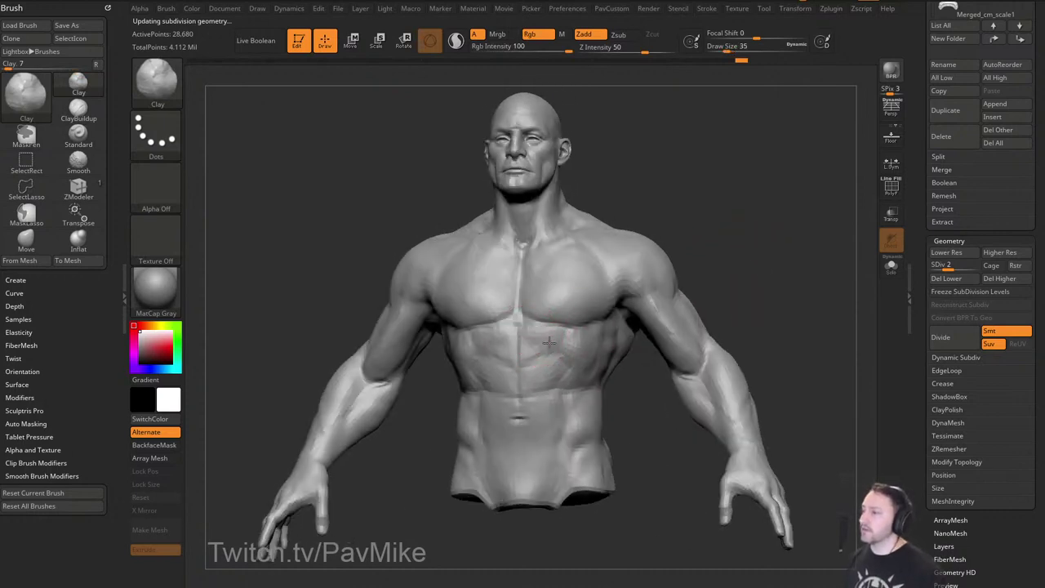
drag(538, 346, 551, 353)
mouse_move(794, 293)
mouse_down()
mouse_move(739, 290)
mouse_move(782, 314)
mouse_up()
Refine the centre of the abdomen with the Standard brush at an adjusted draw size.
key(b)
key(s)
key(t)
key(s)
drag(518, 398, 512, 397)
Adjust the torso and arm contours with the MoveAccu brush at draw sizes 54 and 33.
mouse_move(699, 286)
shift+mouse_down()
mouse_move(686, 286)
mouse_move(696, 286)
shift+mouse_up()
key(b)
key(m)
key(a)
key(s)
drag(518, 357, 526, 358)
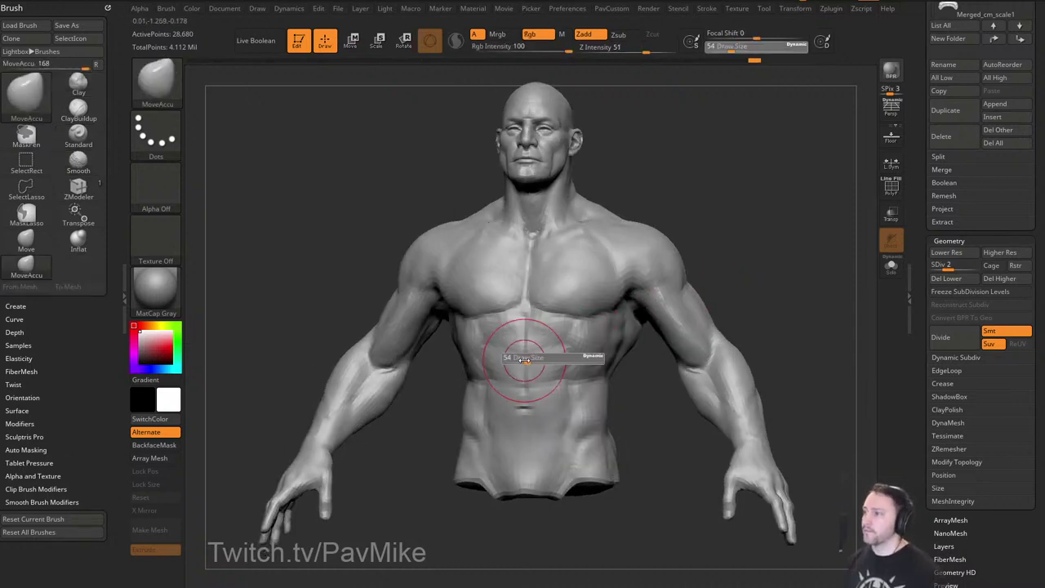
drag(740, 301, 676, 308)
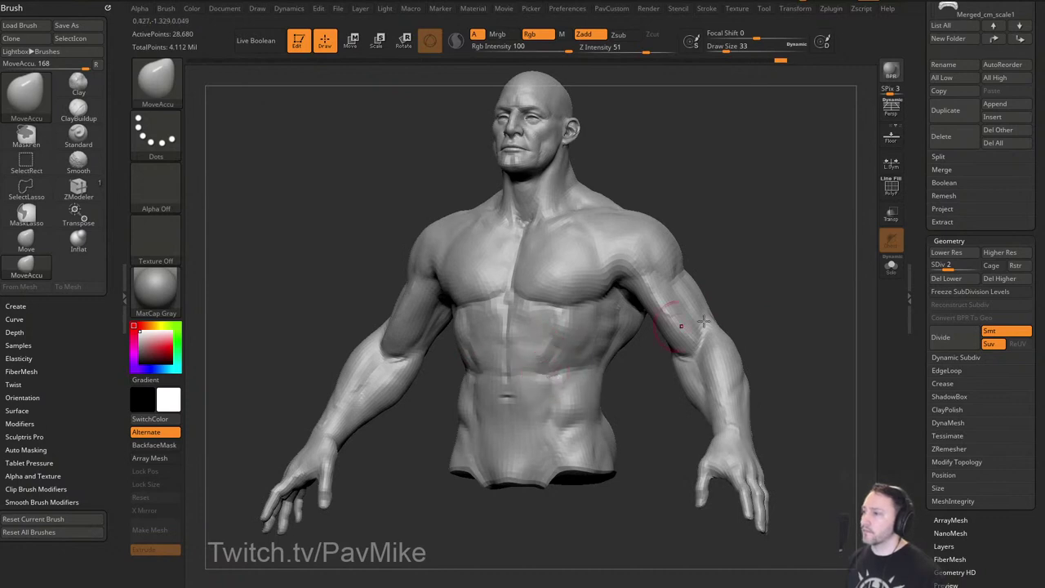
drag(742, 307, 806, 292)
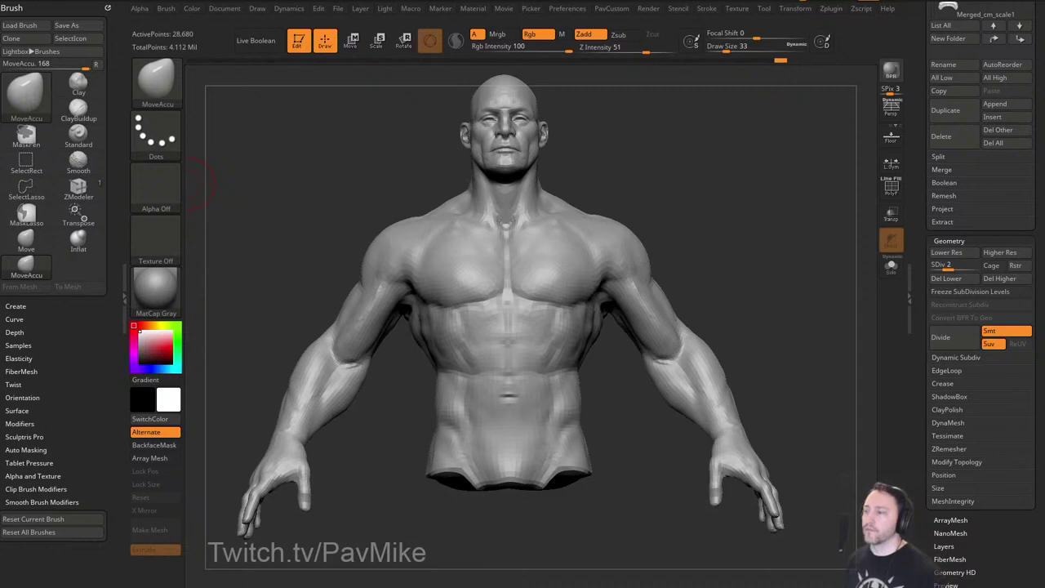
Build up the side of the abdomen at the waist with the Clay brush at draw size 33.
drag(770, 272, 701, 280)
drag(815, 338, 783, 311)
key(b)
key(c)
key(l)
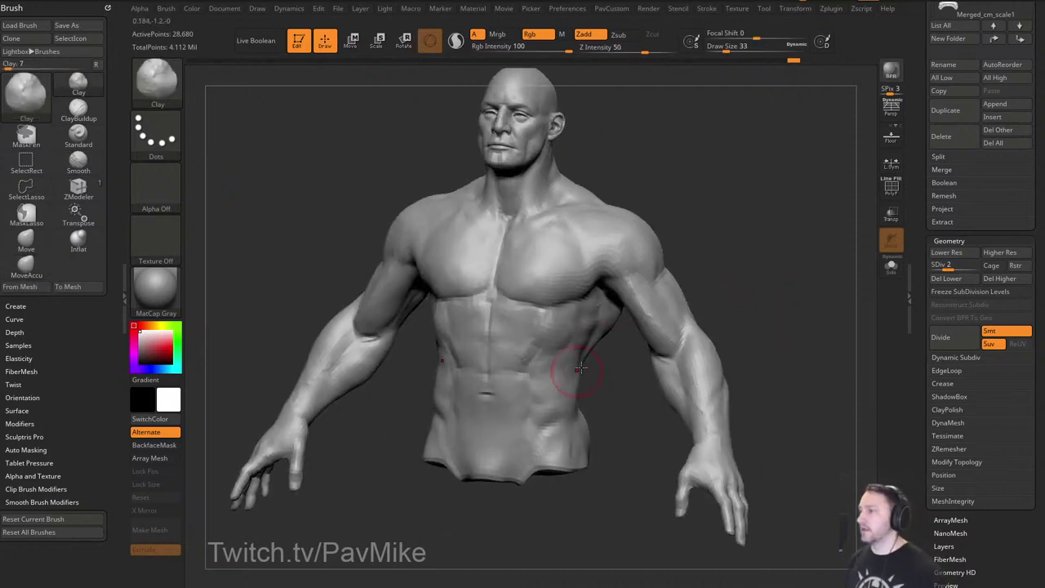
shift+drag(719, 314, 753, 299)
Reshape the side of the waist with the Move brush at draw size 41.
key(b)
key(m)
key(v)
key(s)
drag(567, 367, 583, 370)
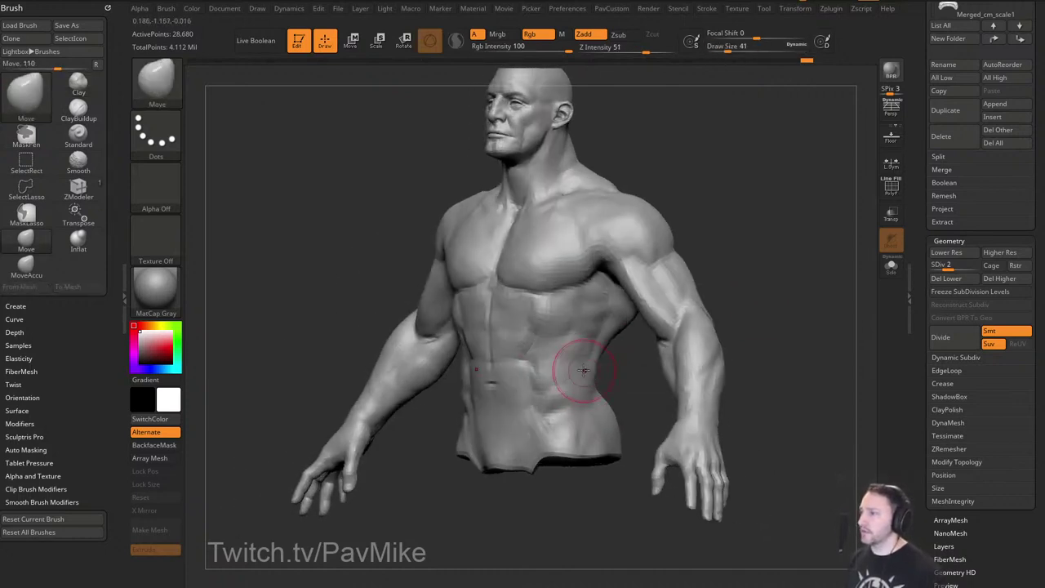
Sculpt the side ribs and lat below the armpit with the Clay brush, ending at draw size 39.
key(b)
key(c)
key(l)
mouse_move(757, 316)
mouse_down()
mouse_move(738, 324)
mouse_move(789, 309)
mouse_move(781, 328)
mouse_up()
key(s)
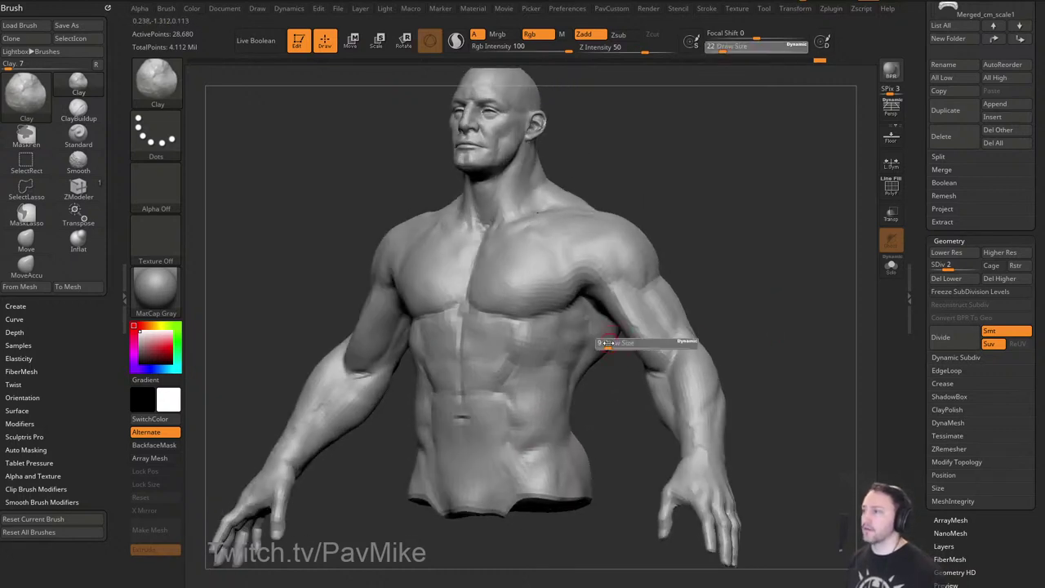
drag(614, 347, 609, 346)
mouse_move(732, 296)
mouse_down()
mouse_move(759, 291)
mouse_move(736, 281)
mouse_up()
key(s)
drag(600, 350, 582, 349)
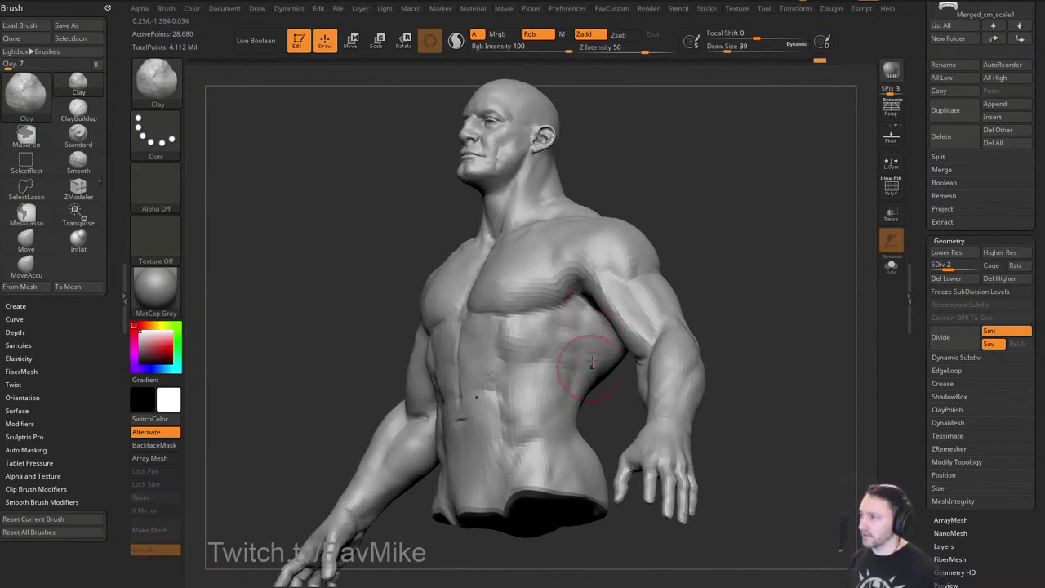
Fill out the armpit and adjoining side of the torso from below, using Clay and the Inflat brush at draw size 51.
drag(727, 299, 687, 193)
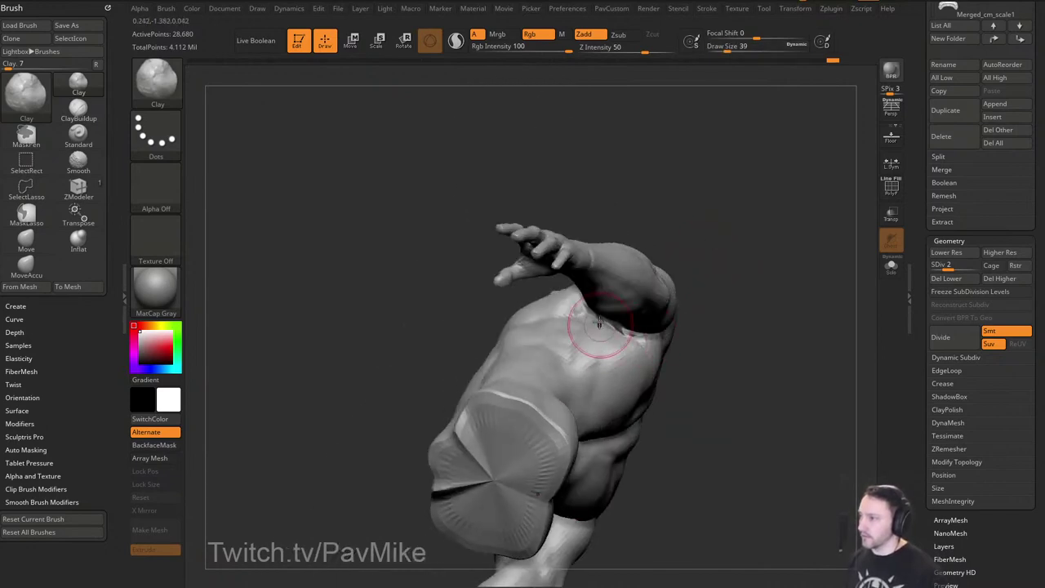
mouse_move(727, 237)
mouse_down()
mouse_move(789, 326)
mouse_move(796, 302)
mouse_move(759, 240)
mouse_up()
drag(813, 271, 746, 272)
key(b)
key(i)
key(n)
key(s)
drag(608, 316, 612, 316)
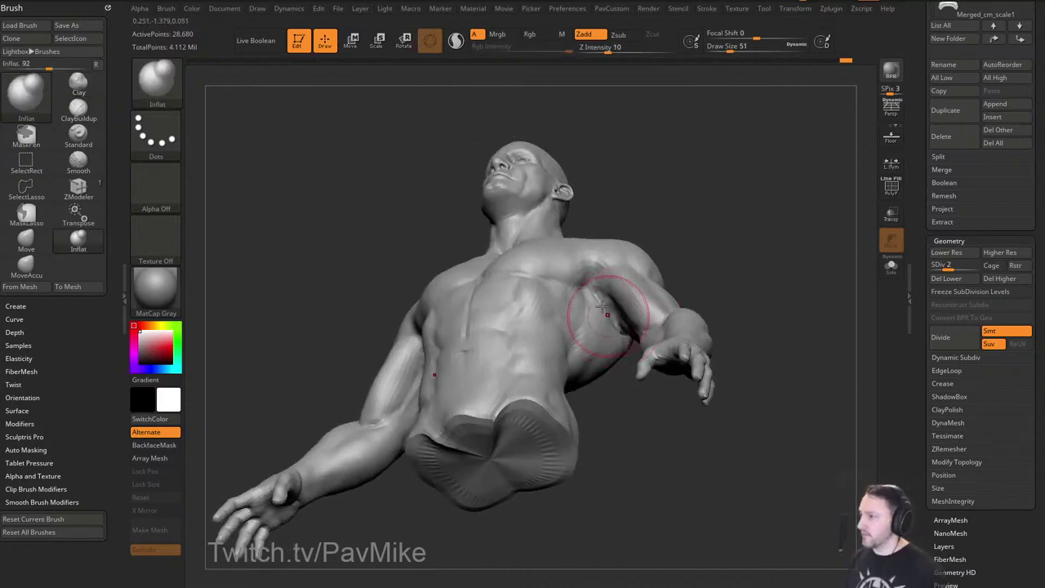
drag(728, 222, 722, 274)
Refine the armpit and upper side of the torso with the Standard brush at draw size 41.
key(b)
key(s)
key(t)
key(s)
drag(593, 319, 589, 319)
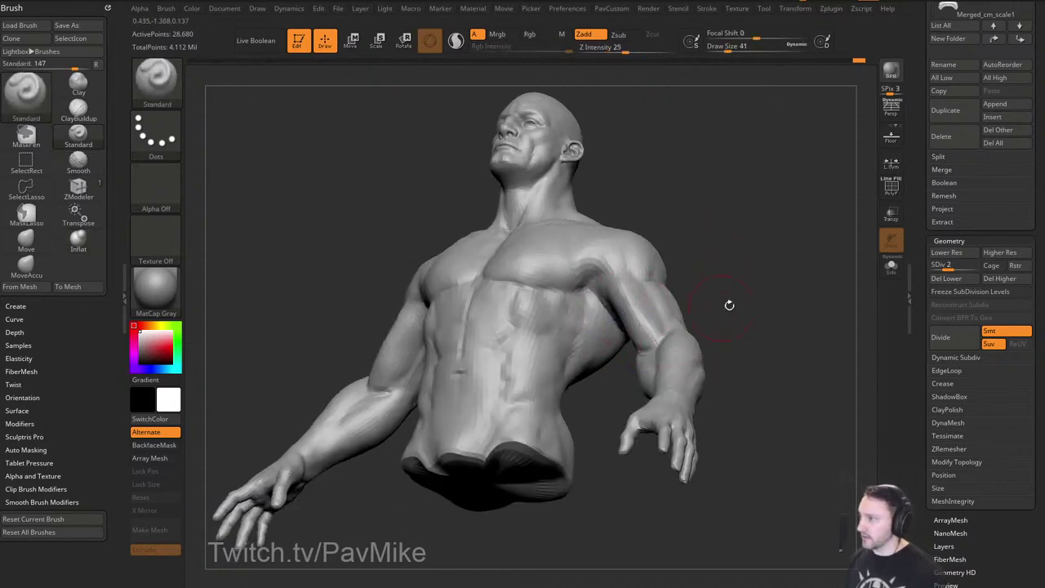
Sculpt the side of the torso and the lats below the armpit with the Clay brush at draw size 41.
mouse_move(730, 304)
mouse_down()
mouse_move(730, 270)
mouse_move(699, 267)
mouse_up()
key(b)
key(c)
key(l)
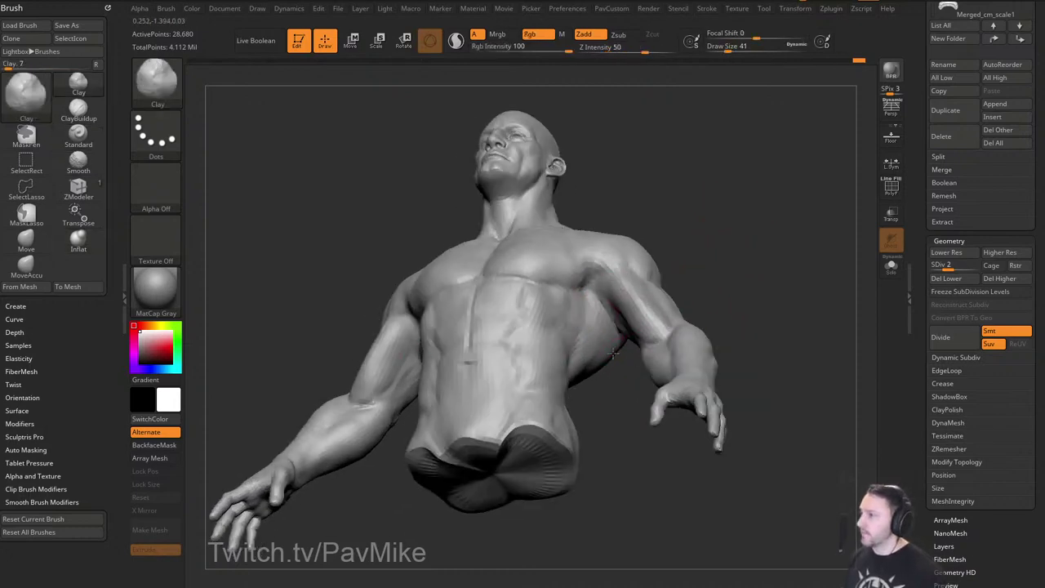
mouse_move(785, 247)
mouse_down()
mouse_move(821, 299)
mouse_move(808, 285)
mouse_move(608, 286)
mouse_up()
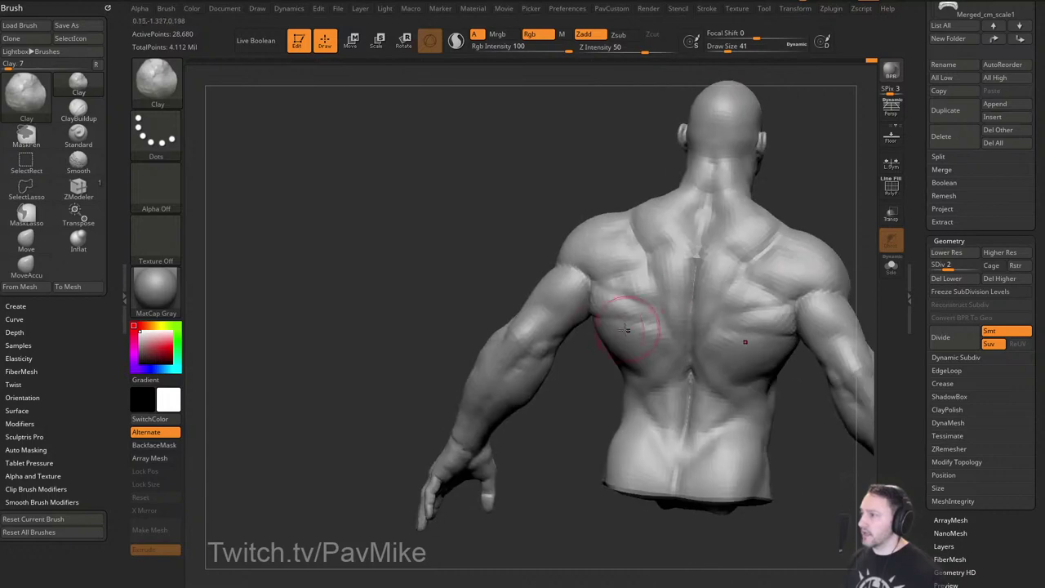
drag(482, 245, 593, 212)
Reshape the outer silhouette of the torso and upper arms with the Move brush at draw size 41.
mouse_move(709, 200)
mouse_down()
mouse_move(789, 194)
mouse_move(815, 250)
mouse_move(804, 277)
mouse_move(799, 253)
mouse_move(819, 248)
mouse_move(808, 273)
mouse_move(817, 274)
mouse_up()
key(b)
key(m)
key(v)
key(s)
drag(666, 334, 699, 308)
alt+drag(728, 276, 690, 280)
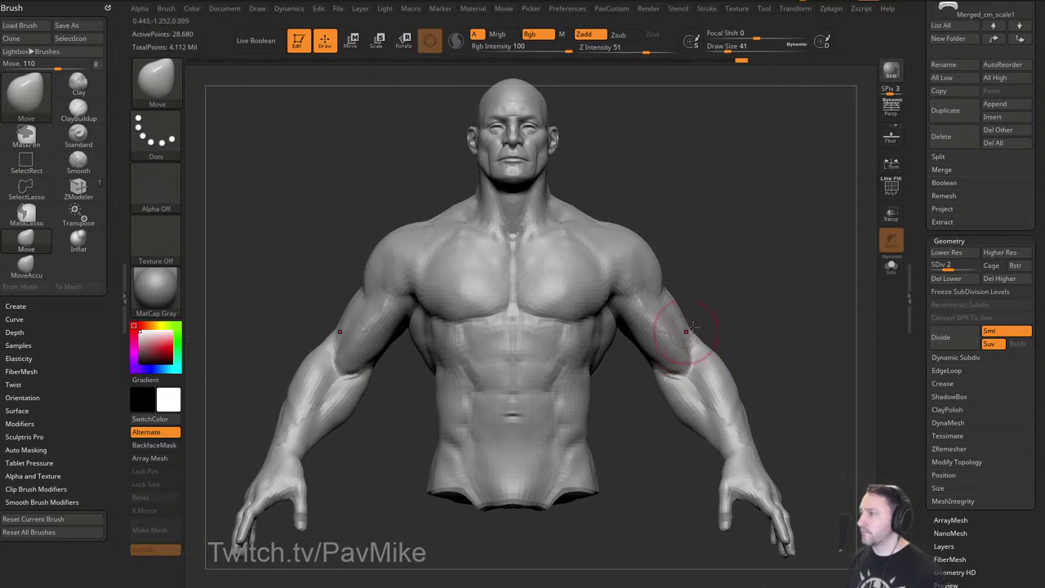
mouse_move(719, 327)
mouse_down()
mouse_move(812, 308)
mouse_move(751, 304)
mouse_move(752, 322)
mouse_move(643, 312)
mouse_up()
Refine the upper arm and forearm forms with the Clay brush at draw size 29.
key([)
key(b)
key(c)
key(l)
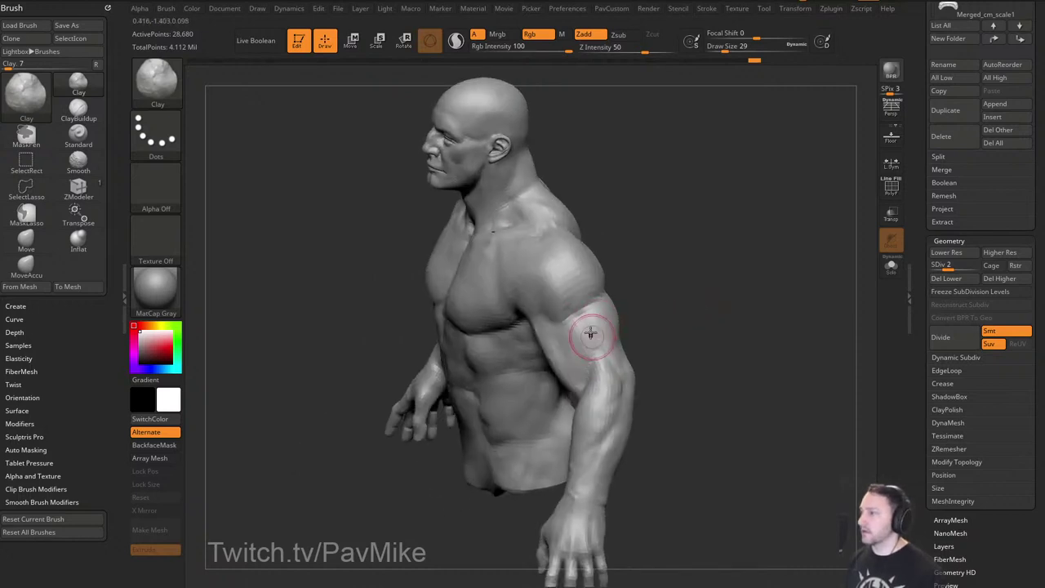
mouse_move(699, 329)
mouse_down()
mouse_move(735, 327)
mouse_move(714, 315)
mouse_move(753, 336)
mouse_up()
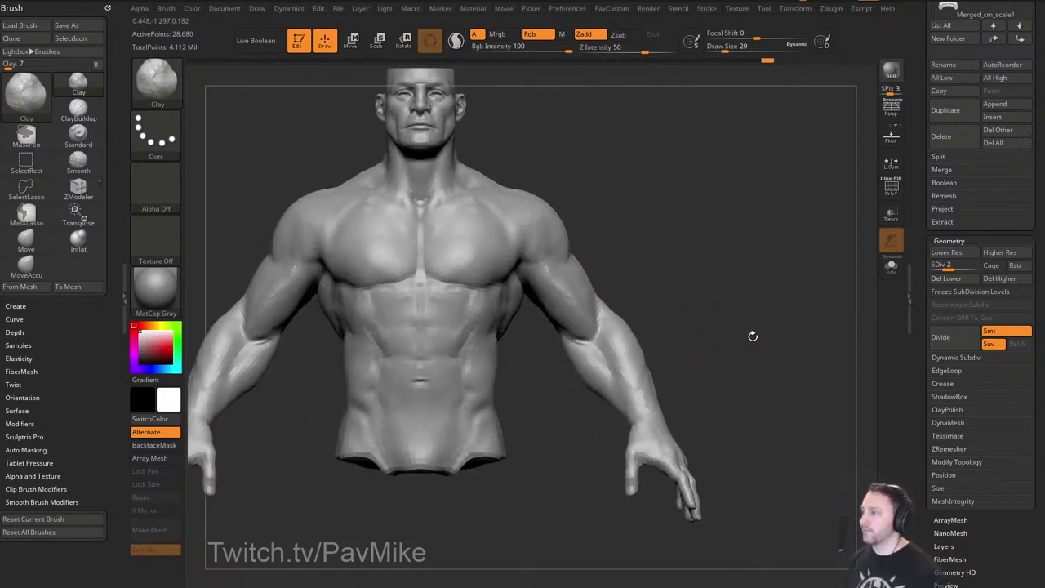
mouse_move(724, 379)
mouse_down()
mouse_move(737, 346)
mouse_move(679, 406)
mouse_up()
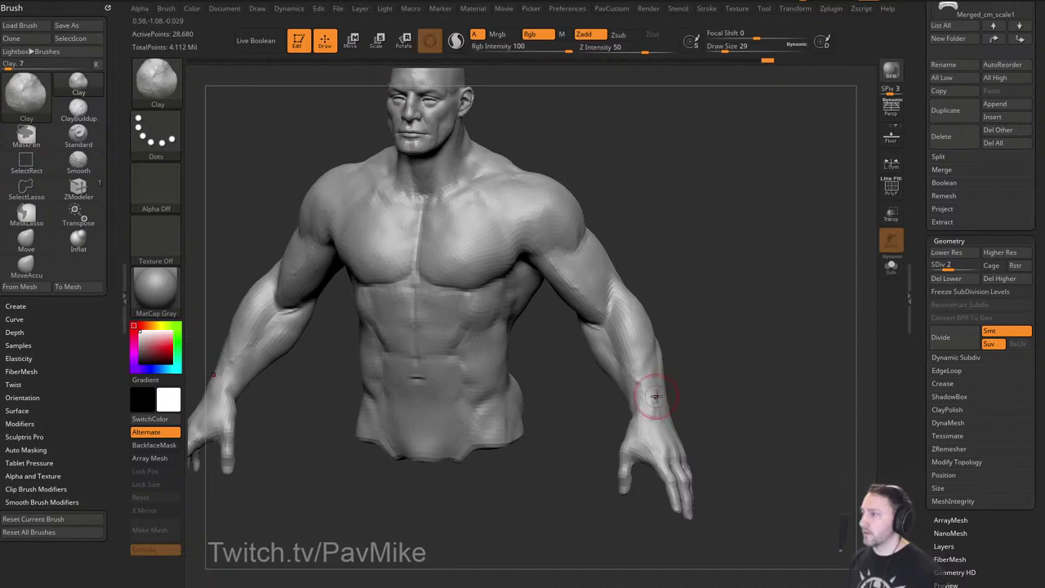
drag(753, 390, 423, 434)
Mask the head, arms and chest so only the lower torso stays unmasked, and soften the mask's edge.
mouse_move(733, 303)
shift+mouse_down()
mouse_move(743, 270)
mouse_move(800, 306)
mouse_move(708, 383)
shift+mouse_up()
alt+drag(823, 292, 686, 294)
key(w)
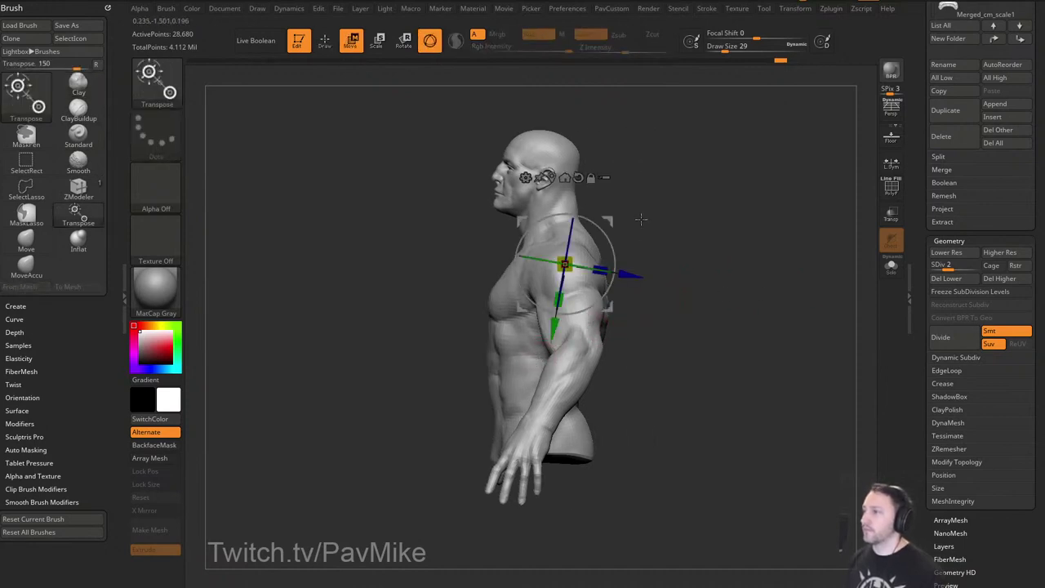
mouse_move(651, 228)
ctrl+mouse_down()
mouse_move(589, 108)
mouse_move(465, 285)
mouse_move(471, 342)
mouse_move(524, 358)
mouse_move(817, 339)
ctrl+mouse_up()
mouse_move(738, 392)
ctrl+mouse_down()
mouse_move(568, 493)
mouse_move(825, 367)
ctrl+mouse_up()
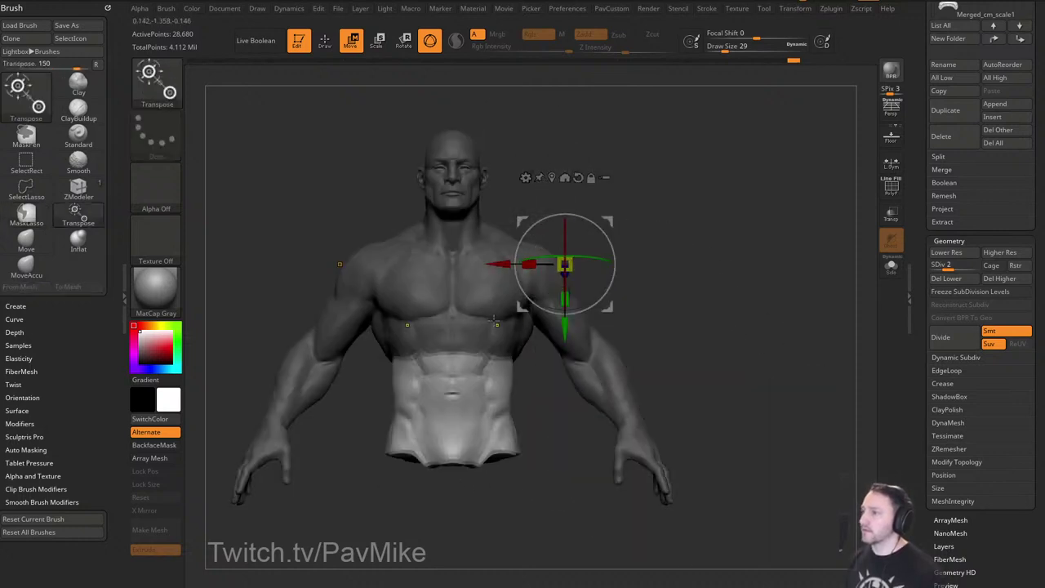
ctrl+click(469, 310)
shift+drag(735, 280, 713, 289)
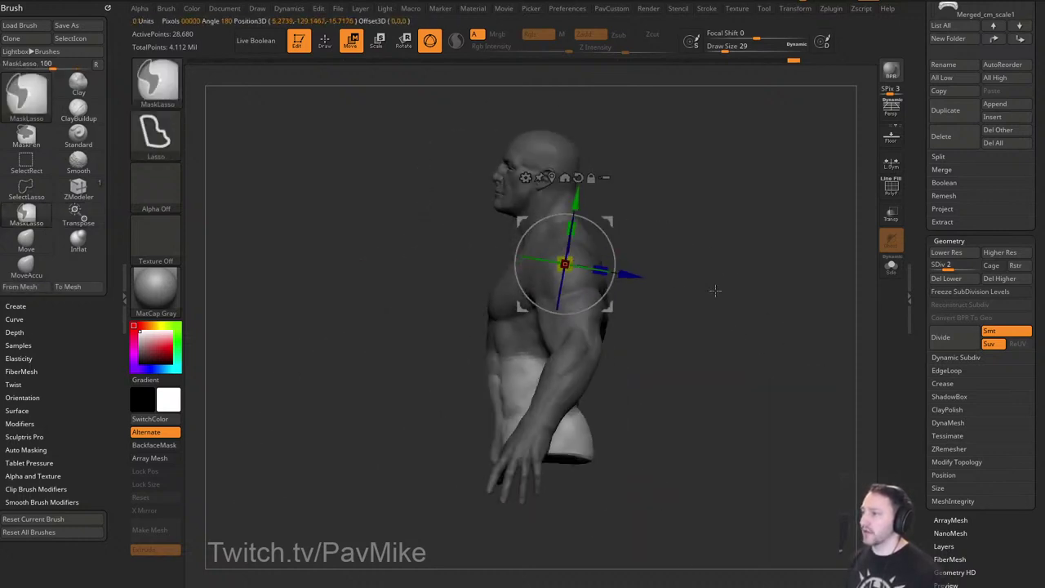
ctrl+click(714, 289)
Reposition the gizmo at the waist, slightly adjust the unmasked lower torso and return to Draw mode.
alt+click(521, 352)
drag(561, 323, 562, 327)
key(q)
Reshape the sides of the rib cage from the front with the Move brush at draw size 41.
mouse_move(670, 292)
shift+mouse_down()
mouse_move(728, 294)
mouse_move(779, 261)
mouse_move(771, 287)
mouse_move(719, 297)
mouse_move(742, 256)
mouse_move(776, 289)
mouse_move(766, 252)
mouse_move(756, 283)
mouse_move(799, 285)
mouse_move(763, 265)
shift+mouse_up()
key(b)
key(m)
key(v)
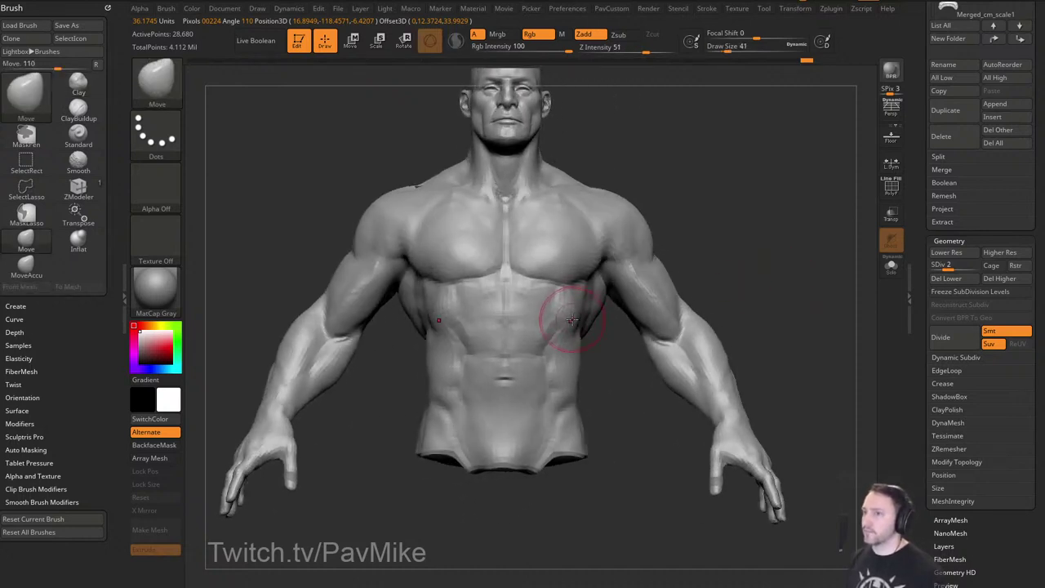
mouse_move(707, 226)
mouse_down()
mouse_move(710, 247)
mouse_move(677, 252)
mouse_up()
Build up the lower ribs and upper abdomen below the pecs with the Clay brush at draw size 29.
key(b)
key(c)
key(l)
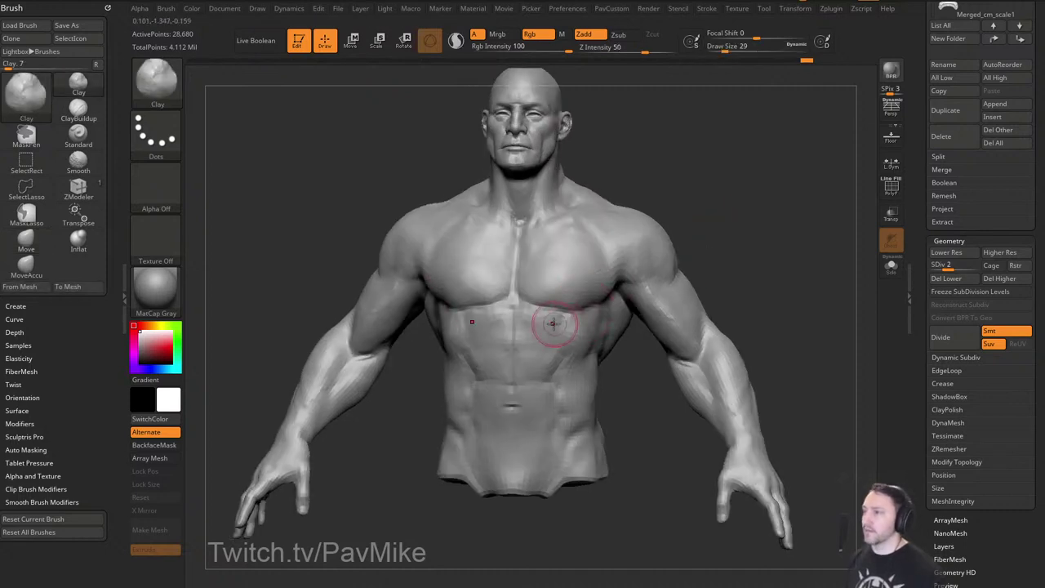
drag(729, 279, 690, 290)
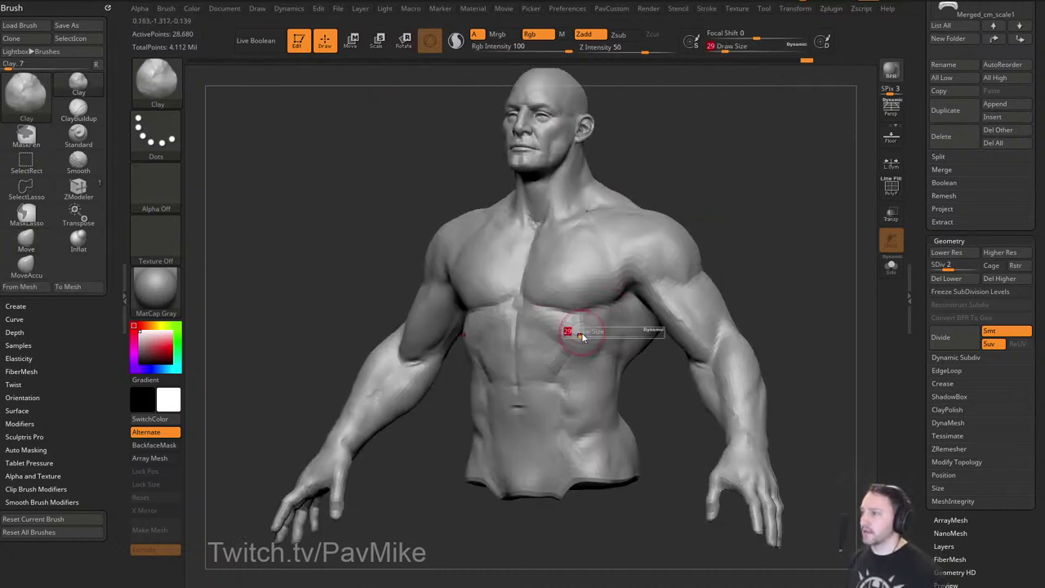
drag(582, 331, 566, 325)
drag(775, 290, 725, 302)
drag(562, 338, 544, 363)
mouse_move(725, 272)
mouse_down()
mouse_move(787, 292)
mouse_move(709, 294)
mouse_move(741, 292)
mouse_up()
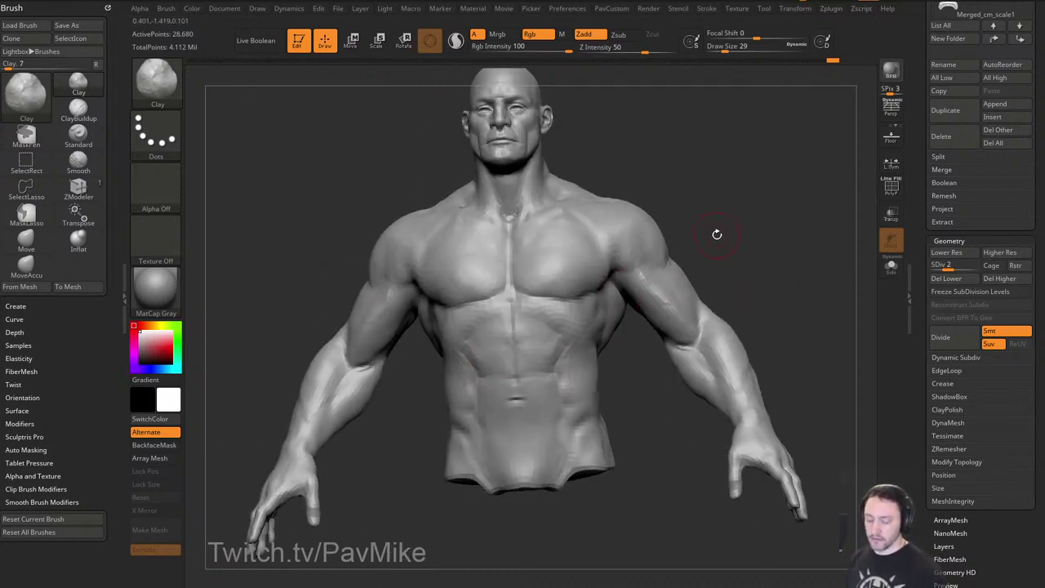
Reshape the abdominal muscles with the MoveAccu brush at draw size 44, refining the center line at draw size 31.
key(4)
mouse_move(739, 244)
mouse_down()
mouse_move(724, 247)
mouse_move(743, 274)
mouse_up()
key(s)
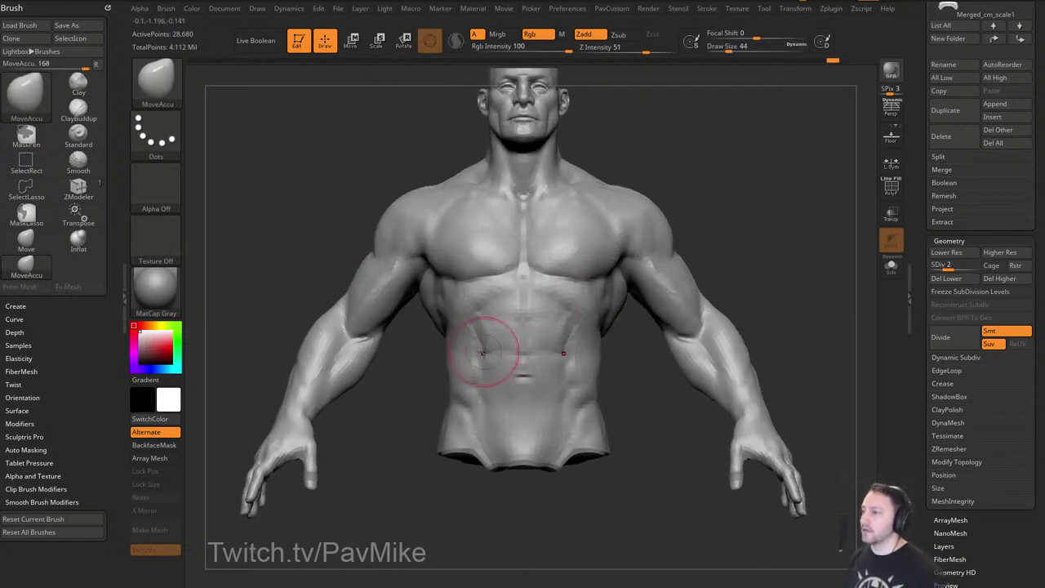
drag(481, 353, 476, 352)
mouse_move(658, 328)
mouse_down()
mouse_move(633, 323)
mouse_move(651, 359)
mouse_up()
key(bracketleft)
key(bracketleft)
key(bracketleft)
drag(509, 347, 509, 334)
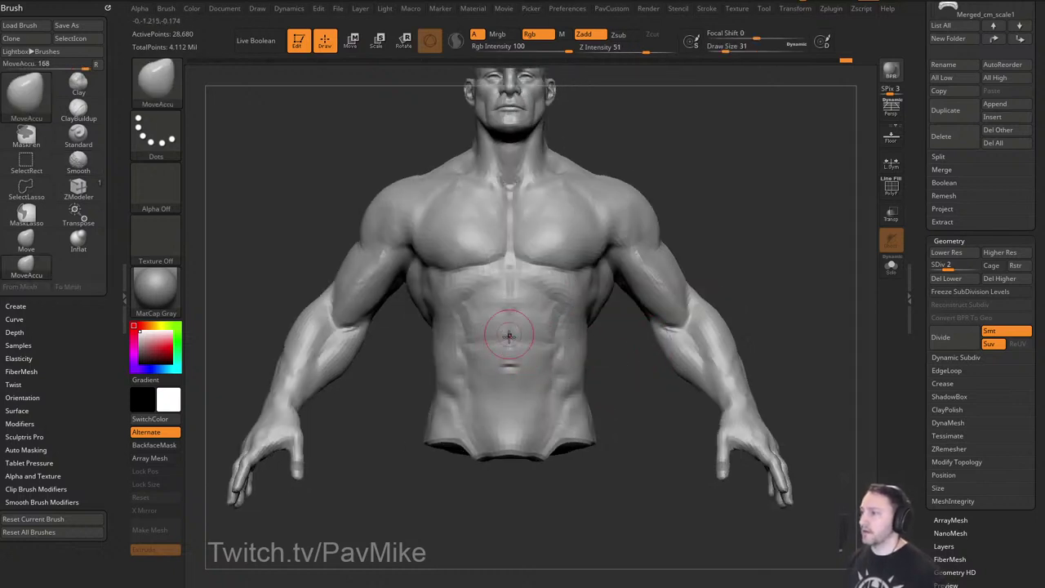
drag(511, 296, 508, 284)
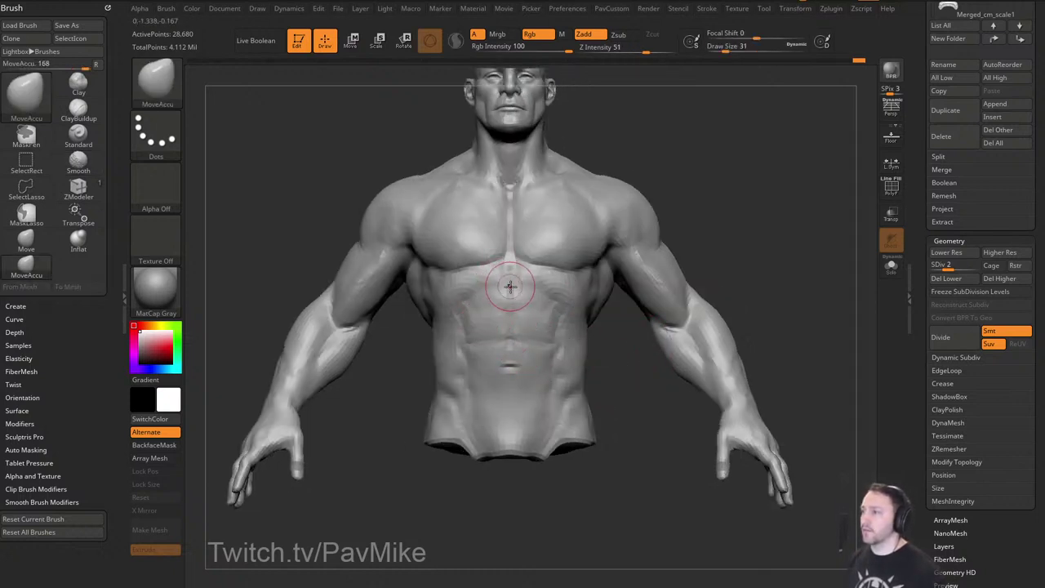
Sculpt the upper abs with the Standard brush at draw size 23 and smooth them.
key(b)
key(s)
key(t)
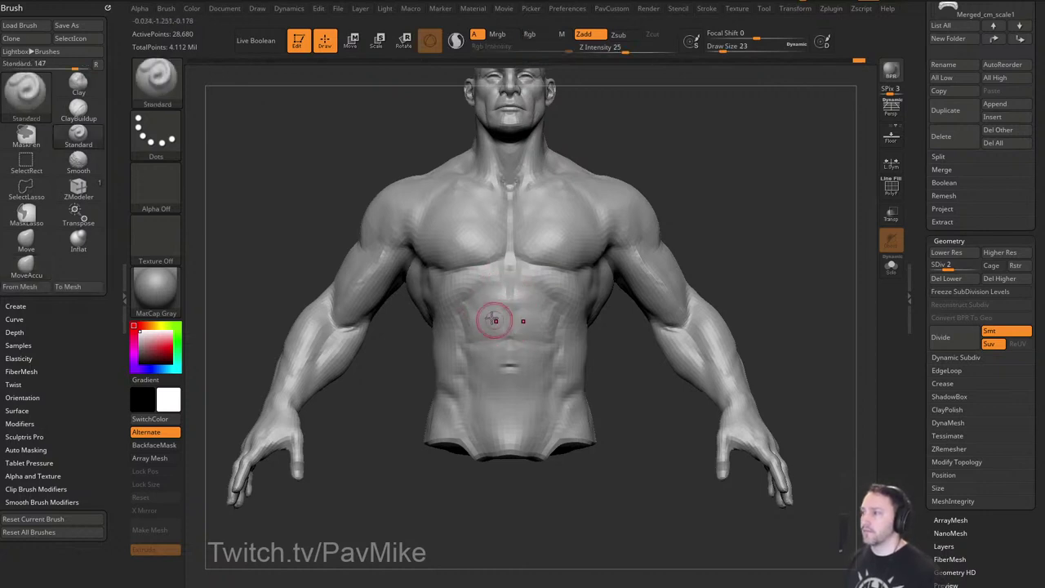
shift+drag(495, 319, 491, 302)
alt+drag(760, 283, 744, 296)
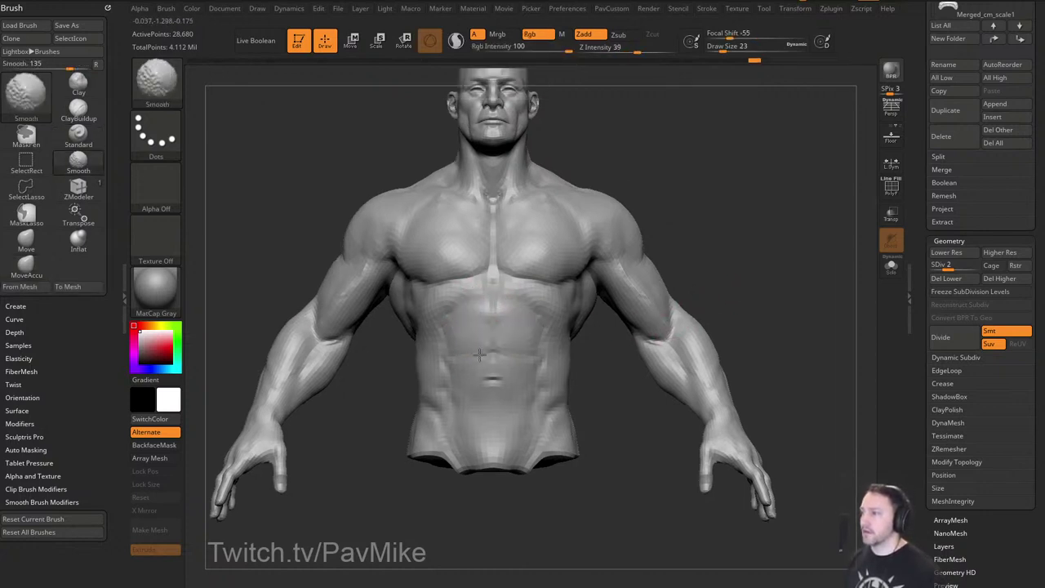
Raise the bust to subdivision level 3 and smooth the upper abs at draw size 12.
key(d)
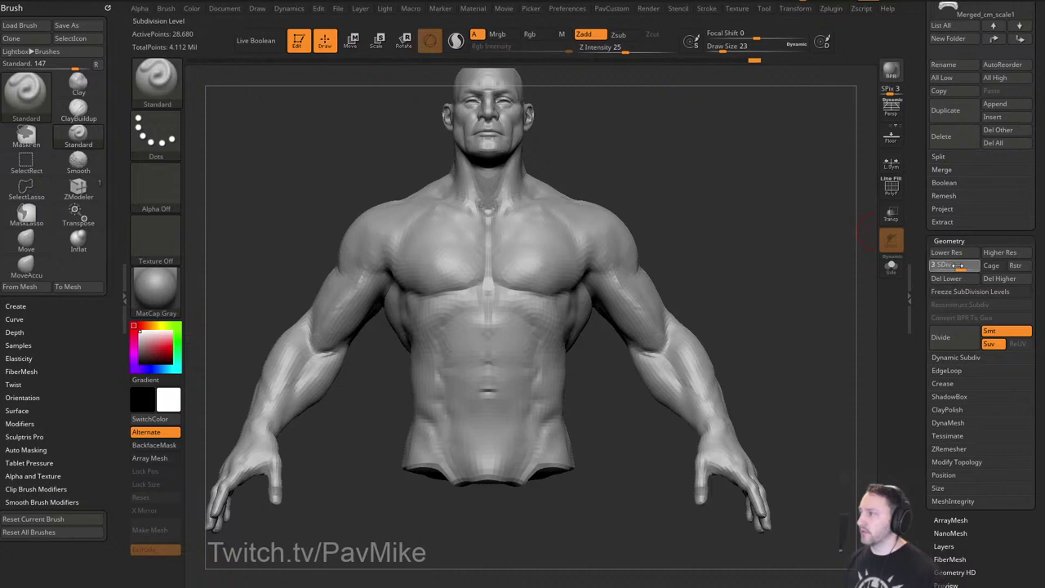
click(958, 266)
key(d)
key(shift)
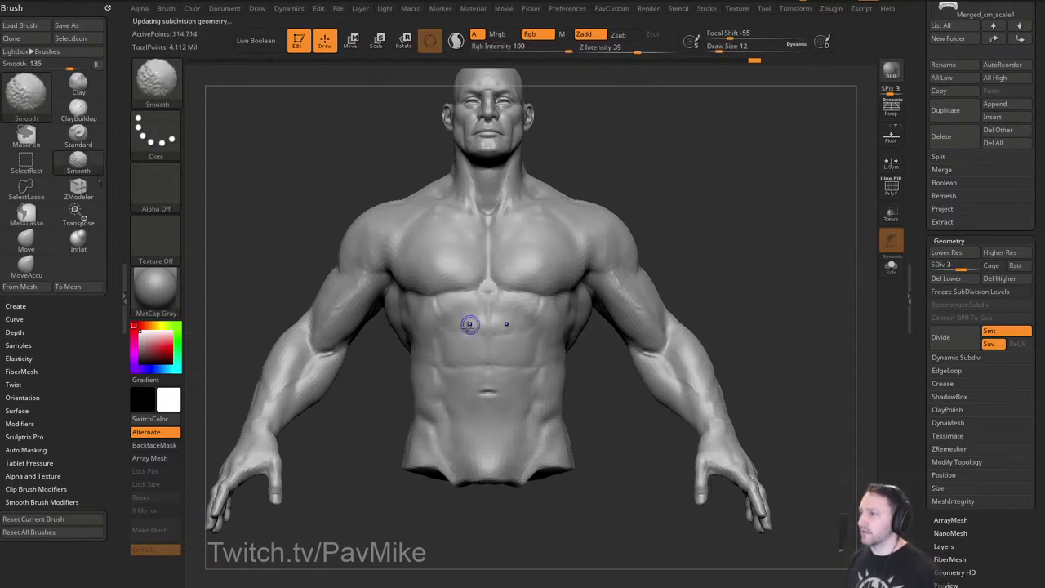
Carve the rib and upper ab creases with the DamStandard brush, smoothing the abs at draw size 18.
mouse_move(780, 265)
mouse_down()
mouse_move(749, 264)
mouse_move(820, 282)
mouse_move(784, 250)
mouse_move(809, 245)
mouse_up()
key(3)
key(s)
drag(466, 337, 455, 345)
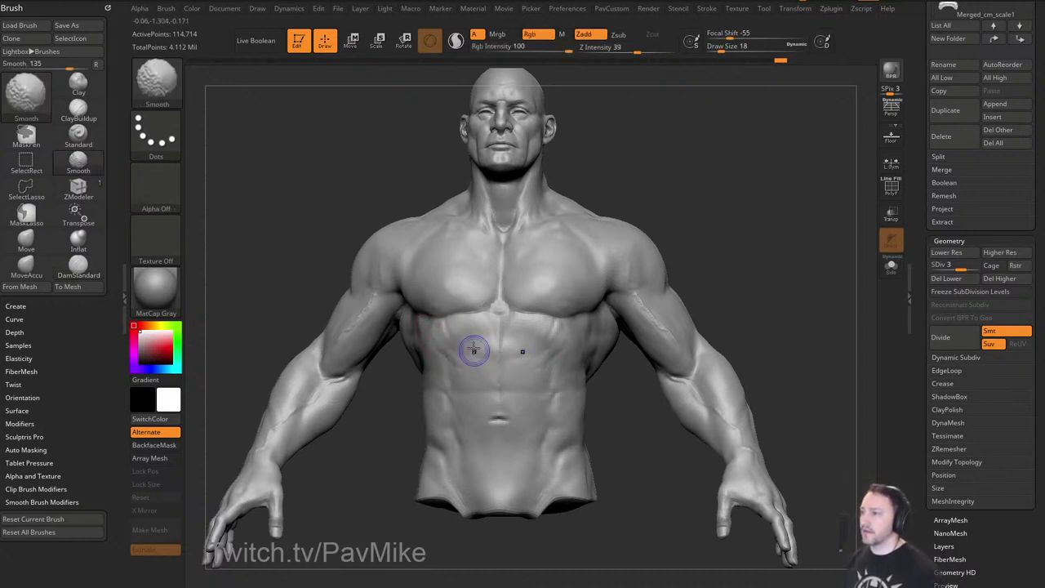
shift+drag(473, 351, 482, 378)
drag(676, 311, 784, 296)
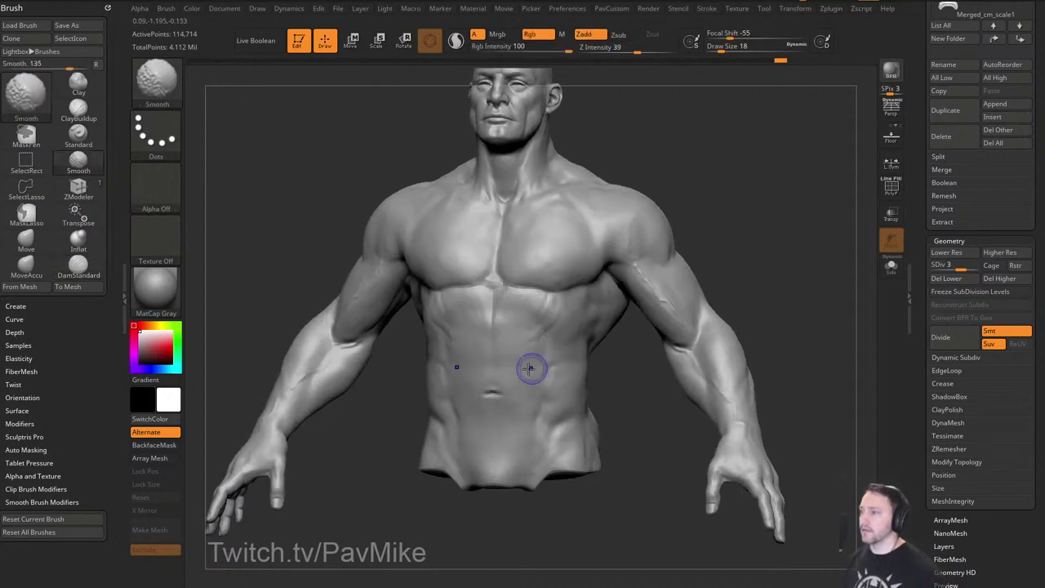
shift+drag(530, 366, 537, 390)
Carve the horizontal divisions between the abs with the DamStandard brush at draw size 18.
drag(770, 304, 749, 308)
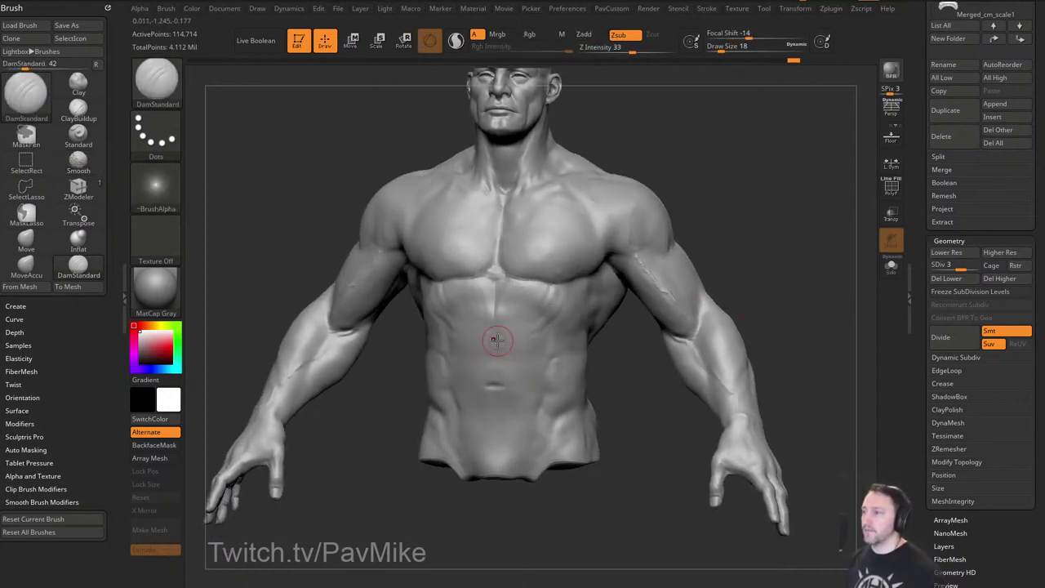
drag(726, 251, 761, 238)
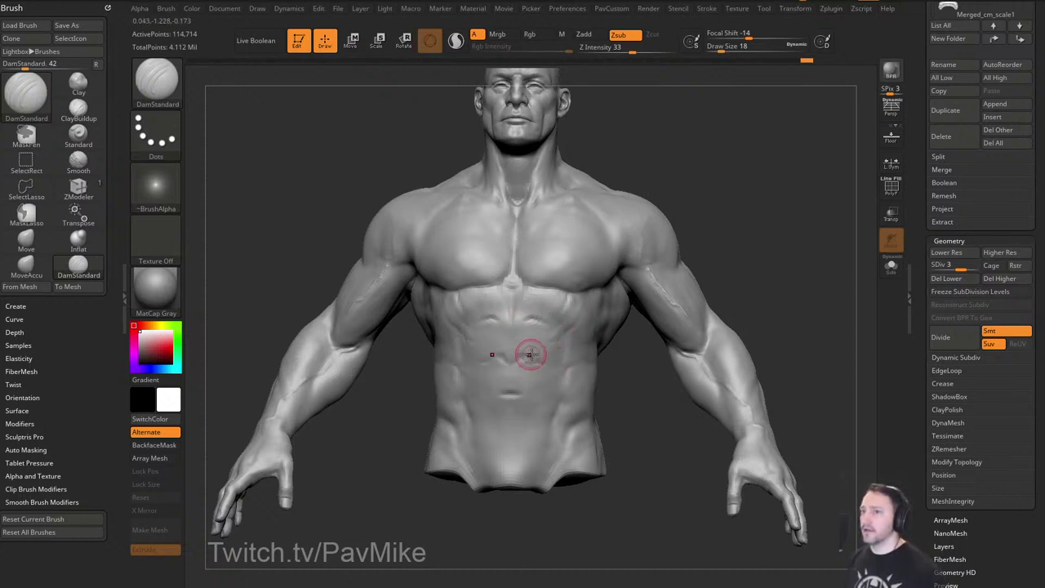
drag(768, 282, 719, 263)
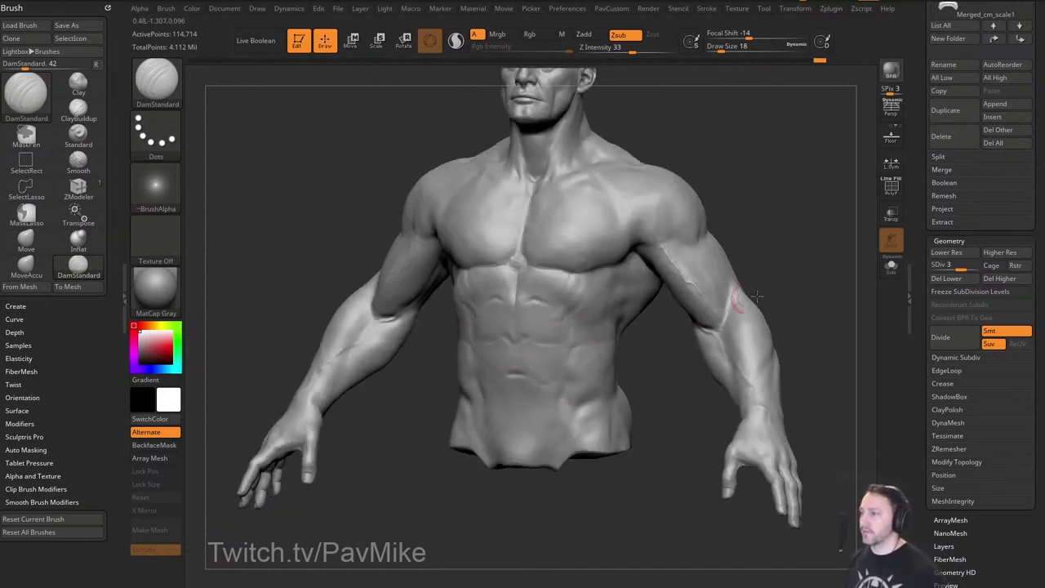
mouse_move(757, 297)
mouse_down()
mouse_move(780, 270)
mouse_move(760, 297)
mouse_up()
Build up the area below the chest with the Clay brush at draw size 18.
key(b)
key(c)
key(l)
drag(851, 288, 799, 273)
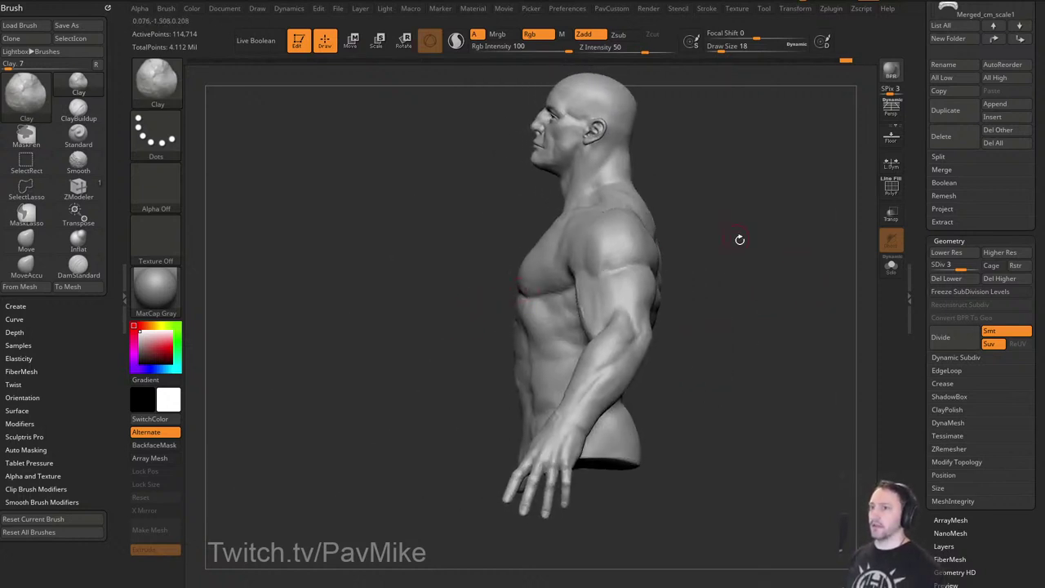
Reshape the chest and upper abdomen in side view with the Move brush, starting at draw size 149.
drag(740, 240, 765, 243)
key(s)
click(555, 274)
key(b)
key(m)
key(v)
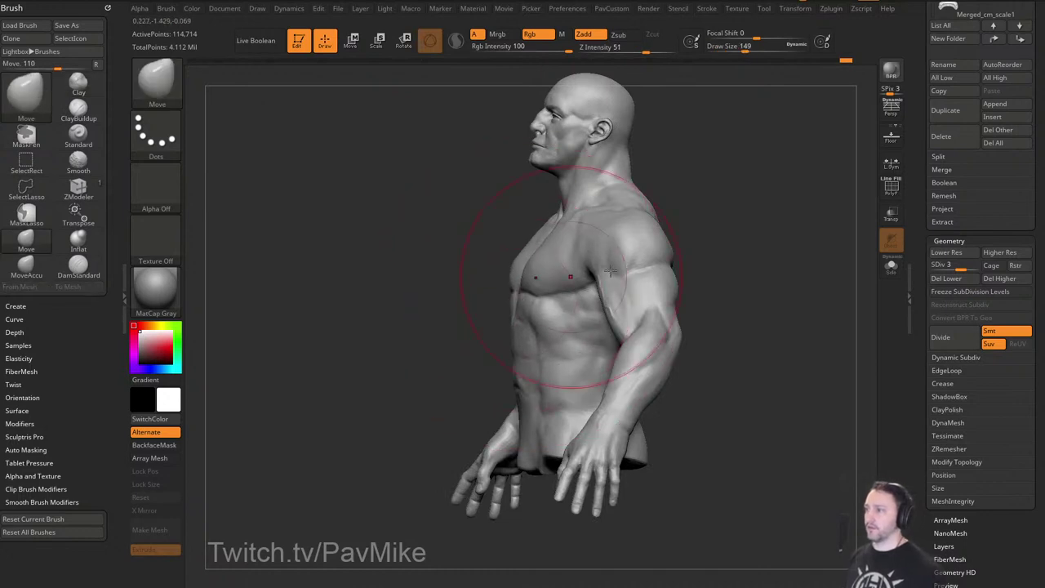
mouse_move(720, 281)
mouse_down()
mouse_move(770, 287)
mouse_move(719, 284)
mouse_up()
key(s)
click(499, 330)
Define the edges of the abs and adjoining ribs with the Standard brush at draw size 17.
key(b)
key(s)
key(t)
key(s)
click(447, 352)
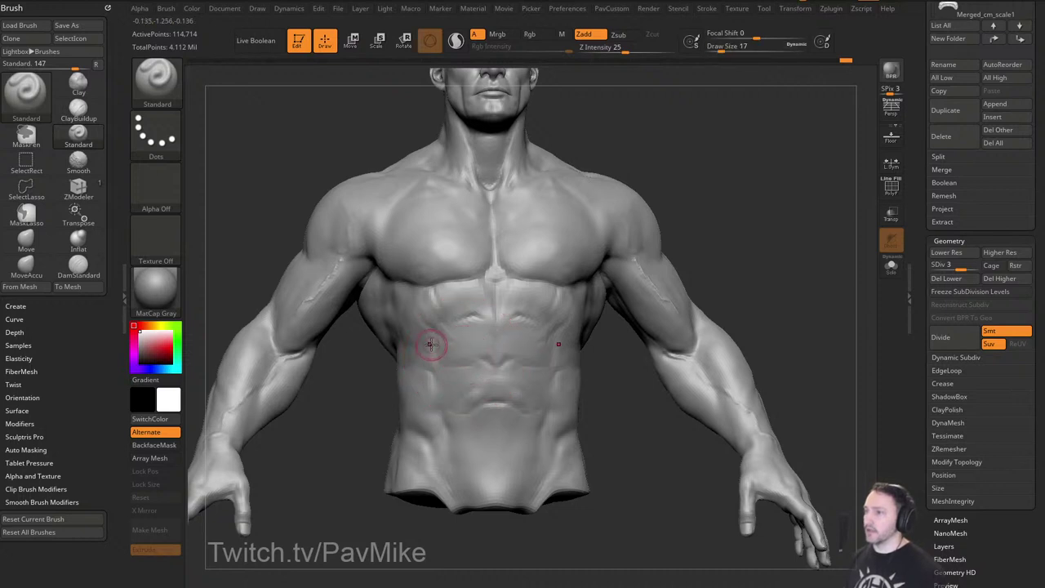
right_drag(715, 284, 549, 345)
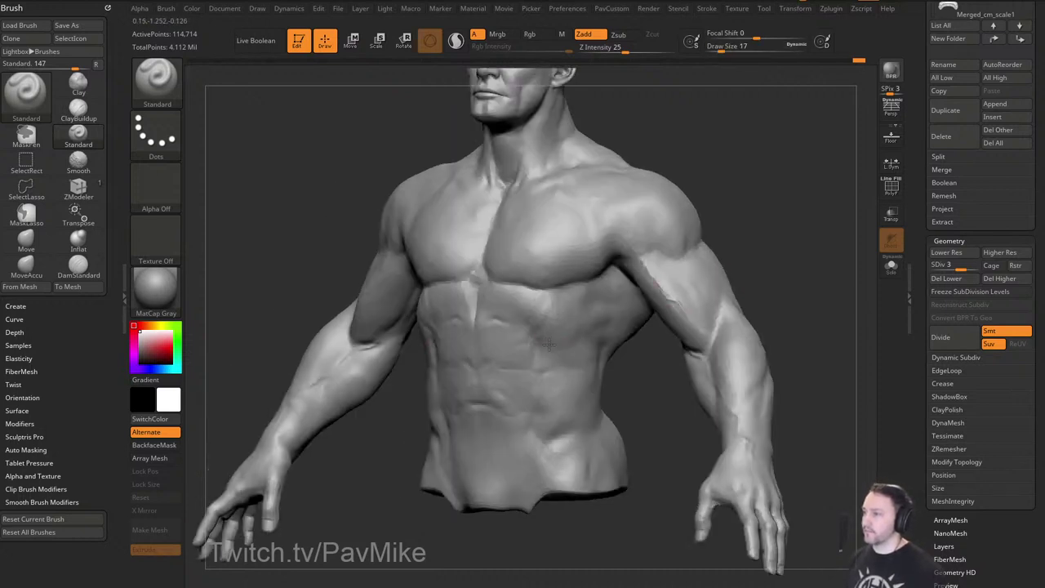
drag(753, 281, 703, 276)
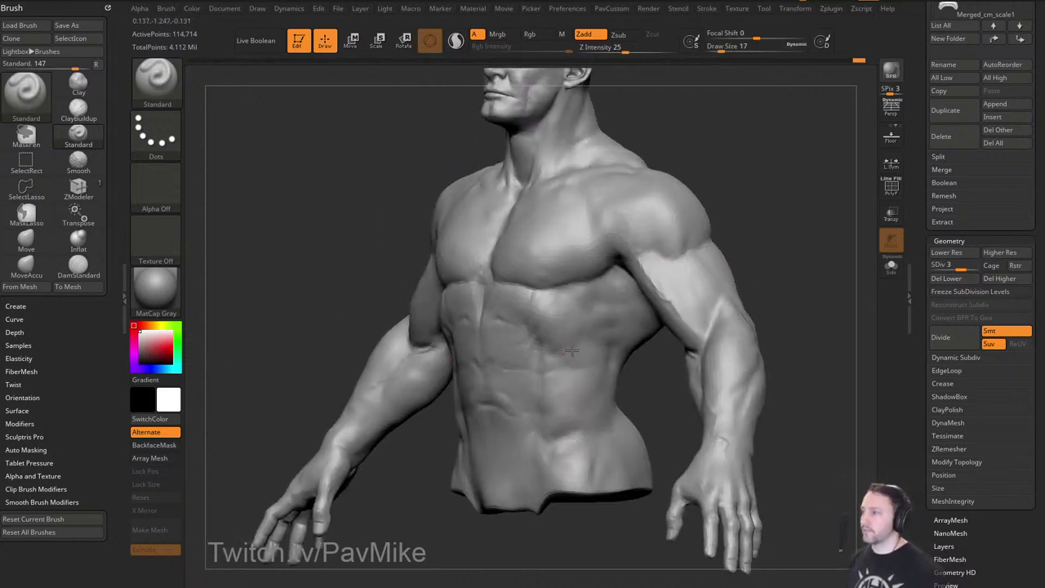
Set the Standard brush to Z Intensity 30 and draw size 13, and sharpen the rib edges beside the abs.
click(630, 52)
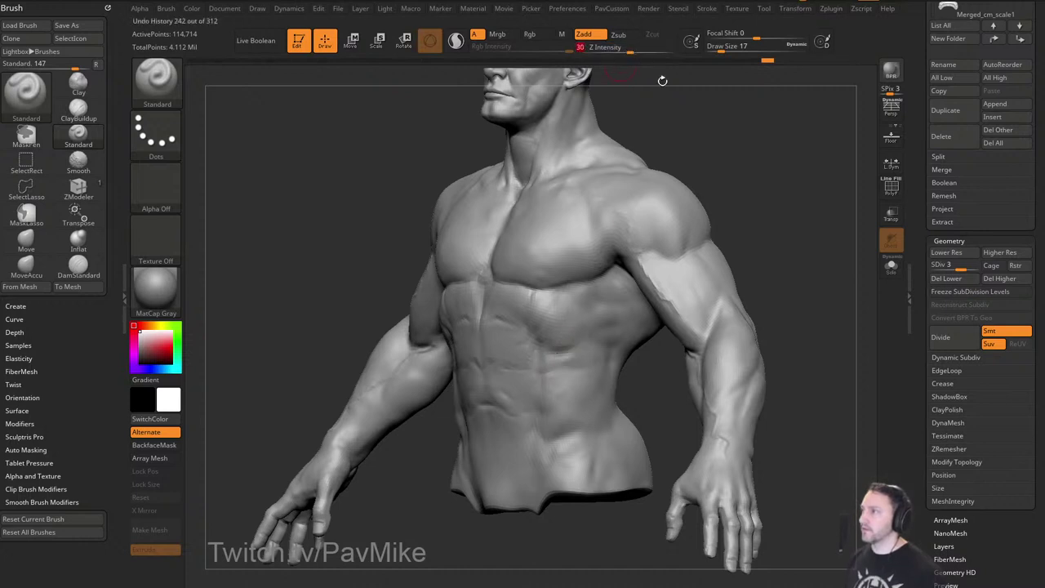
key(grave)
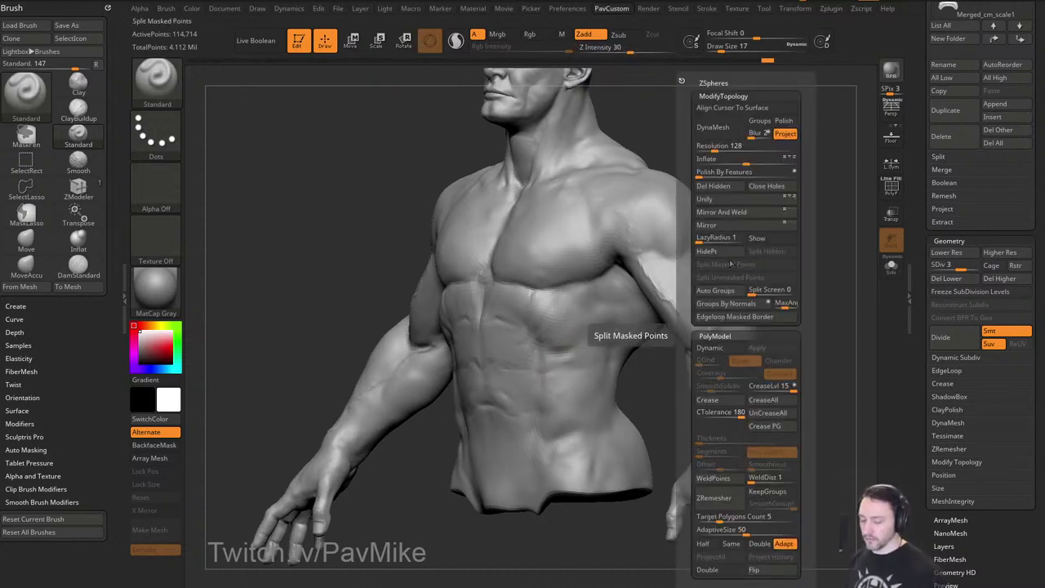
click(718, 238)
drag(775, 237, 821, 228)
key(s)
drag(570, 344, 562, 331)
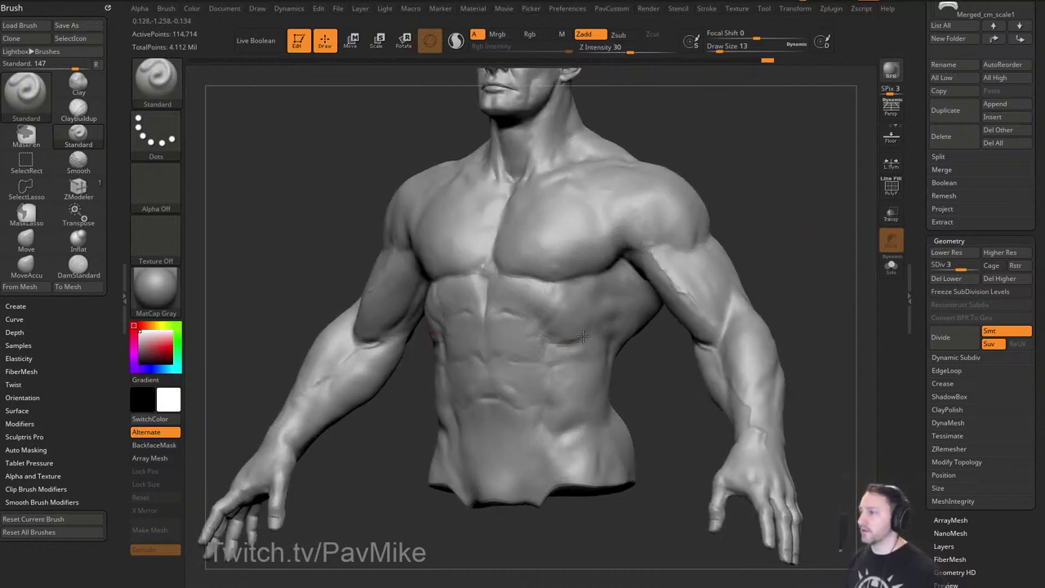
drag(753, 281, 782, 270)
Build up the ribs and serratus beside the upper abs with the Clay brush at draw size 20.
key(b)
key(c)
key(l)
key(s)
drag(545, 325, 553, 325)
drag(753, 268, 655, 291)
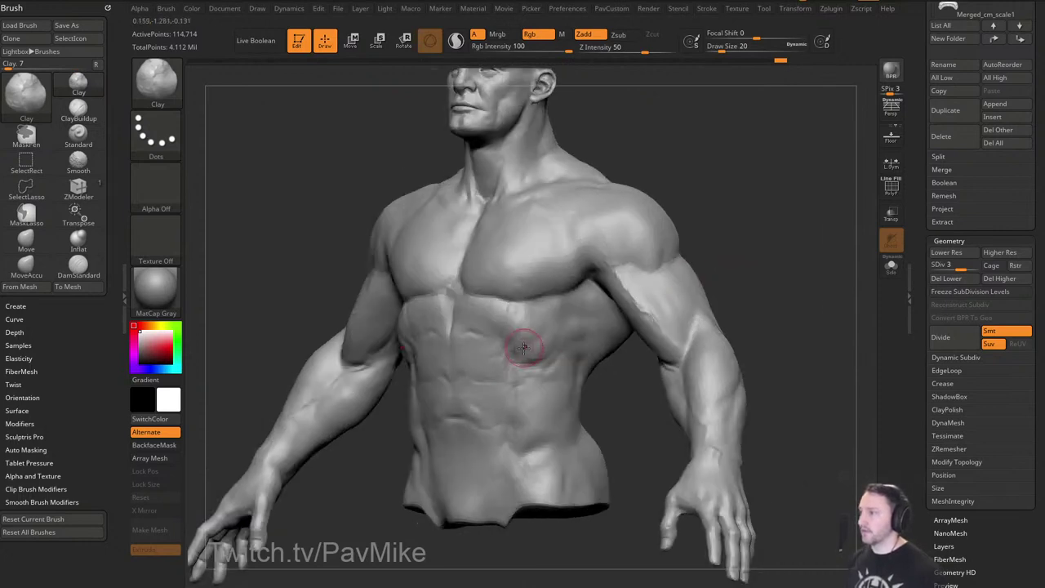
drag(523, 346, 535, 320)
Adjust the ribs and serratus beside the upper abs with the Clay brush and the Move brush at draw size 37.
mouse_move(755, 259)
shift+mouse_down()
mouse_move(778, 233)
mouse_move(769, 231)
shift+mouse_up()
key(s)
drag(578, 329, 584, 327)
key(s)
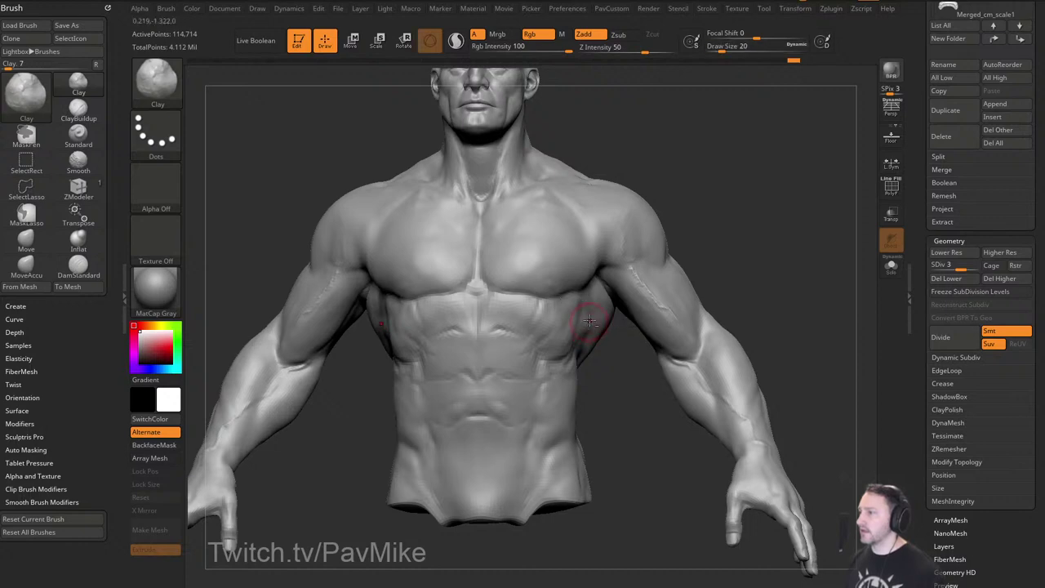
key(b)
key(m)
key(v)
drag(735, 267, 685, 274)
drag(575, 322, 575, 324)
key(s)
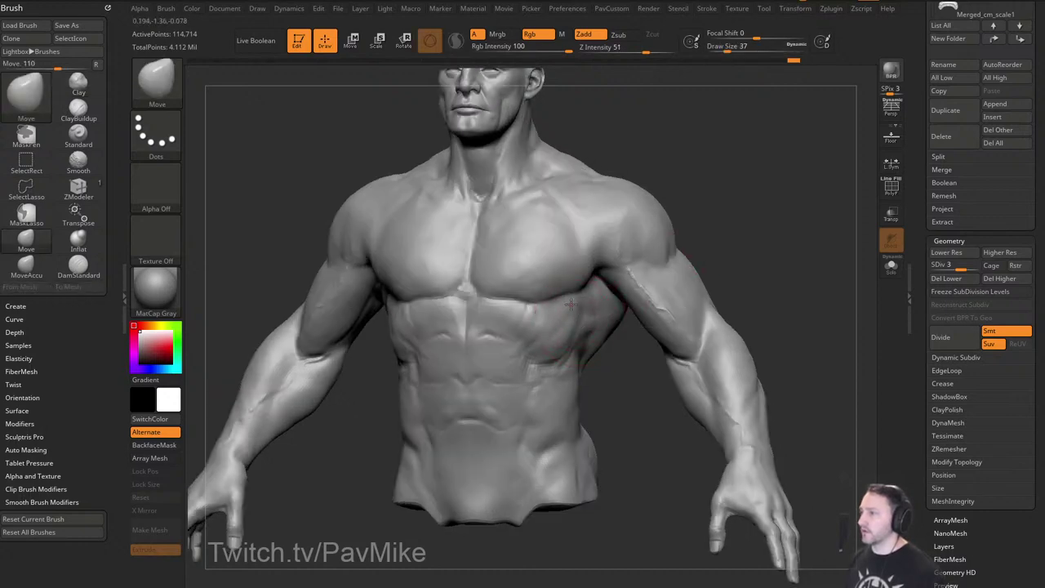
Refine the abdominal muscles beside the midline with the Standard brush at draw size 9 and the Clay brush.
mouse_move(749, 260)
mouse_down()
mouse_move(772, 262)
mouse_move(754, 263)
mouse_move(774, 248)
mouse_up()
key(b)
key(s)
key(t)
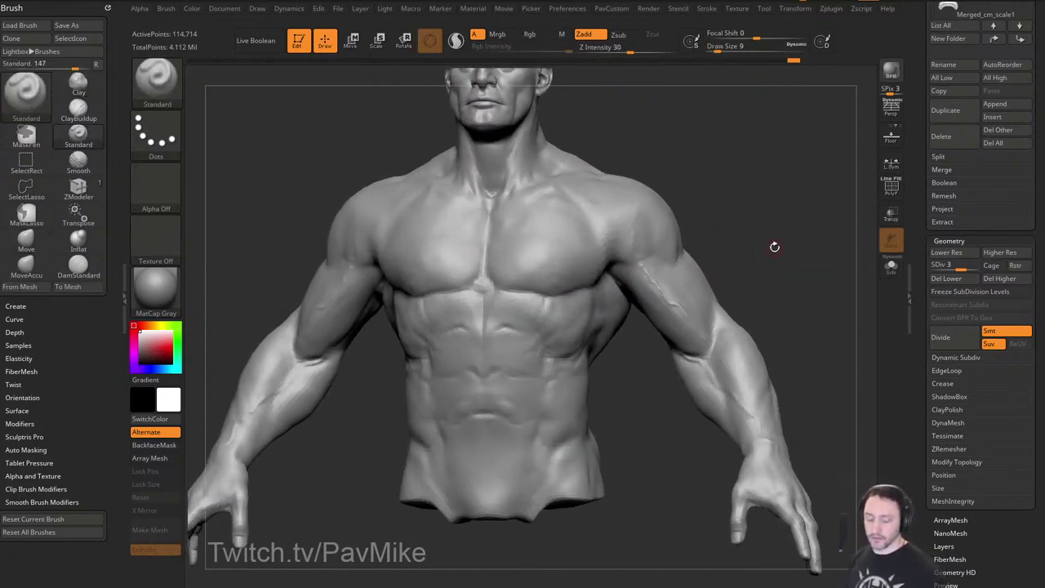
key(b)
key(c)
key(l)
key(s)
drag(460, 361, 469, 347)
mouse_move(745, 270)
mouse_down()
mouse_move(784, 270)
mouse_move(776, 261)
mouse_up()
Carve the vertical midline groove between the abs with the DamStandard brush at Z Intensity 33.
key(b)
key(d)
key(s)
key(s)
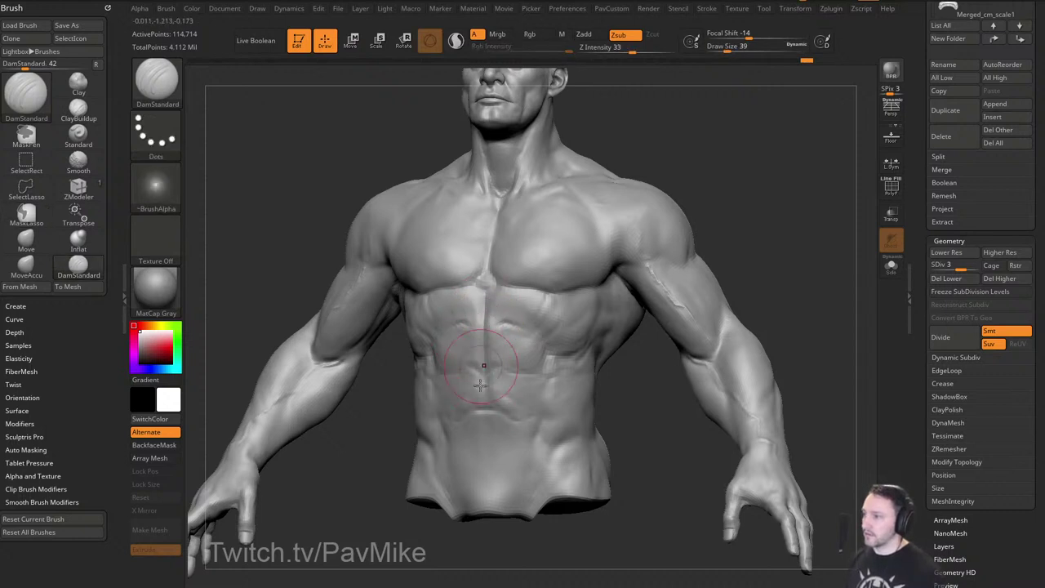
drag(782, 298, 809, 297)
drag(734, 261, 726, 266)
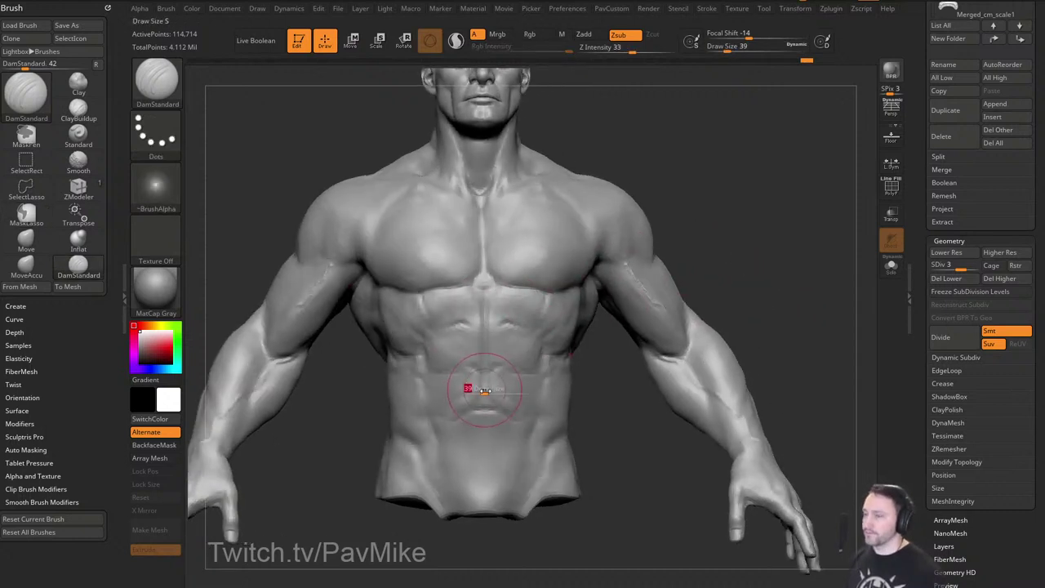
drag(604, 385, 598, 385)
Adjust and smooth the central abs with the Move brush and tighten their creases with the Pinch brush at draw size 33.
key(b)
key(m)
key(v)
mouse_move(490, 409)
shift+mouse_down()
mouse_move(502, 406)
mouse_move(492, 412)
shift+mouse_up()
key(b)
key(p)
key(i)
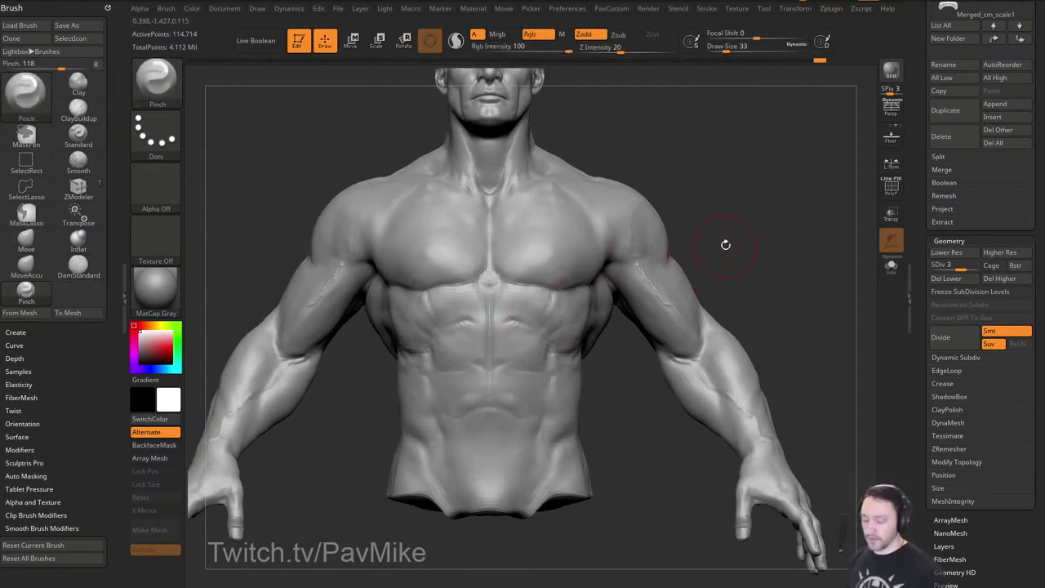
drag(725, 244, 710, 245)
Build up the abdominal muscles on both sides of the midline with the Clay brush at draw size 33.
key(b)
key(c)
key(l)
drag(523, 384, 526, 304)
alt+drag(821, 255, 750, 292)
mouse_move(750, 291)
right_down()
mouse_move(719, 285)
mouse_move(751, 285)
mouse_move(751, 303)
mouse_move(776, 318)
mouse_move(778, 288)
right_up()
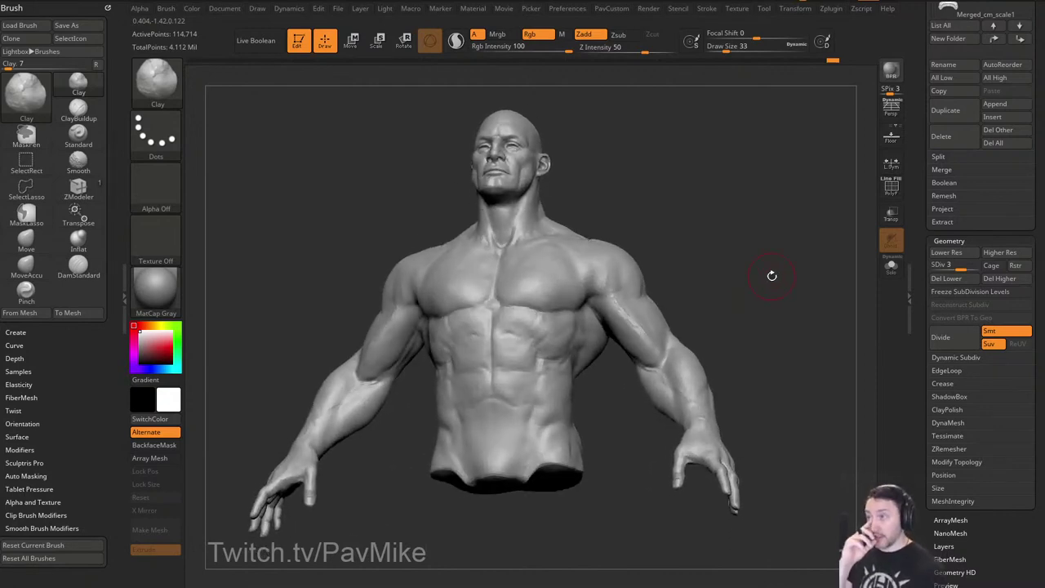
mouse_move(780, 298)
right_down()
mouse_move(711, 294)
mouse_move(766, 297)
mouse_move(735, 286)
mouse_move(825, 278)
right_up()
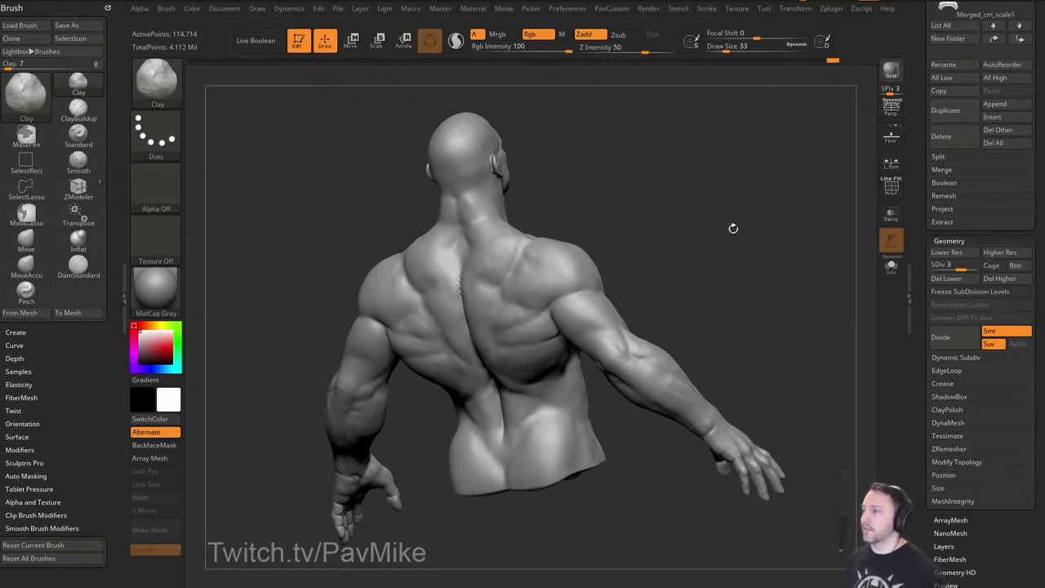
Start defining the muscles over the shoulder blades with the Standard brush and the Clay brush at draw size 23.
mouse_move(734, 229)
mouse_down()
mouse_move(815, 259)
mouse_move(745, 247)
mouse_move(778, 224)
mouse_move(772, 238)
mouse_up()
key(b)
key(s)
key(t)
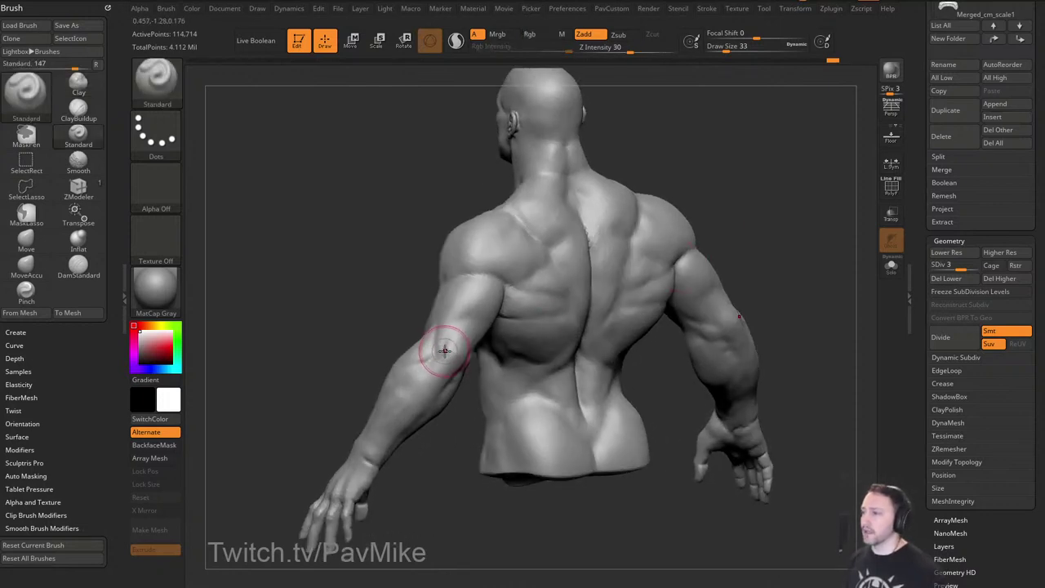
drag(445, 350, 450, 357)
key(b)
key(c)
key(l)
alt+drag(782, 213, 769, 221)
key(bracketleft)
key(bracketleft)
key(s)
drag(500, 280, 501, 281)
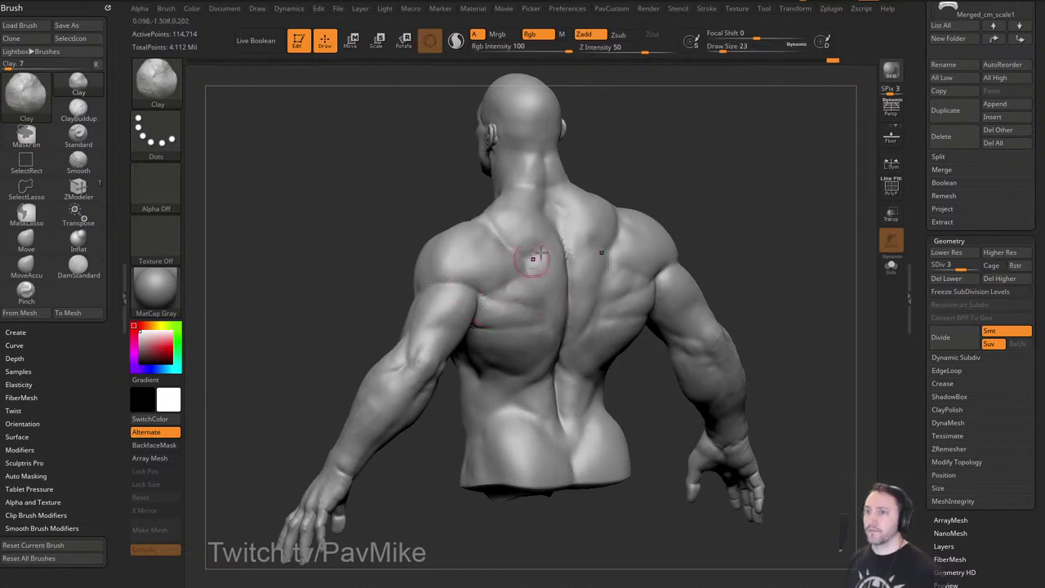
Build up the muscle forms between the shoulder blade and rear deltoid with the Clay brush.
alt+drag(761, 193, 719, 201)
key(s)
drag(503, 282, 554, 268)
drag(741, 202, 631, 232)
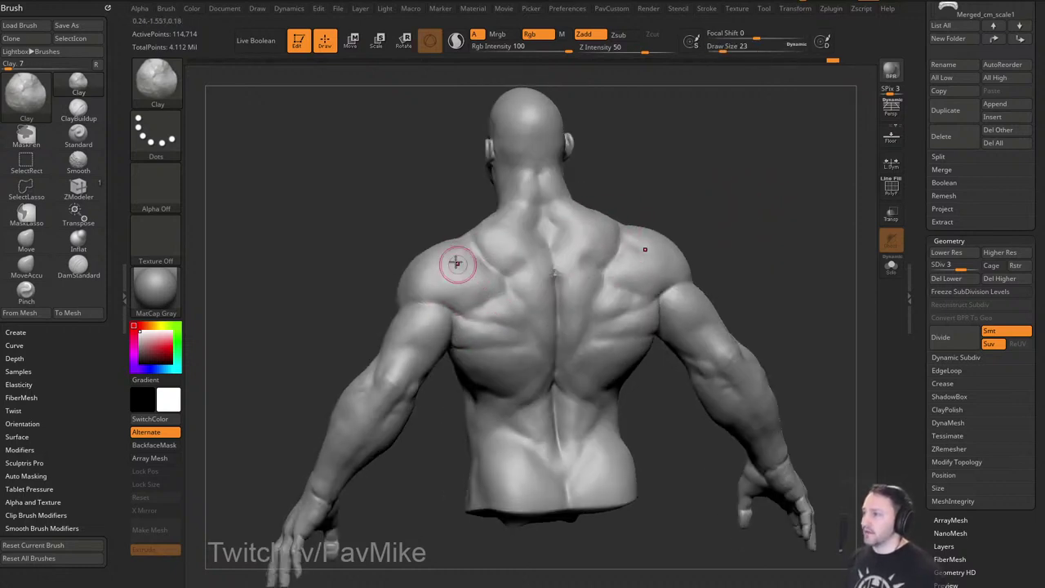
drag(691, 173, 743, 206)
drag(654, 193, 657, 253)
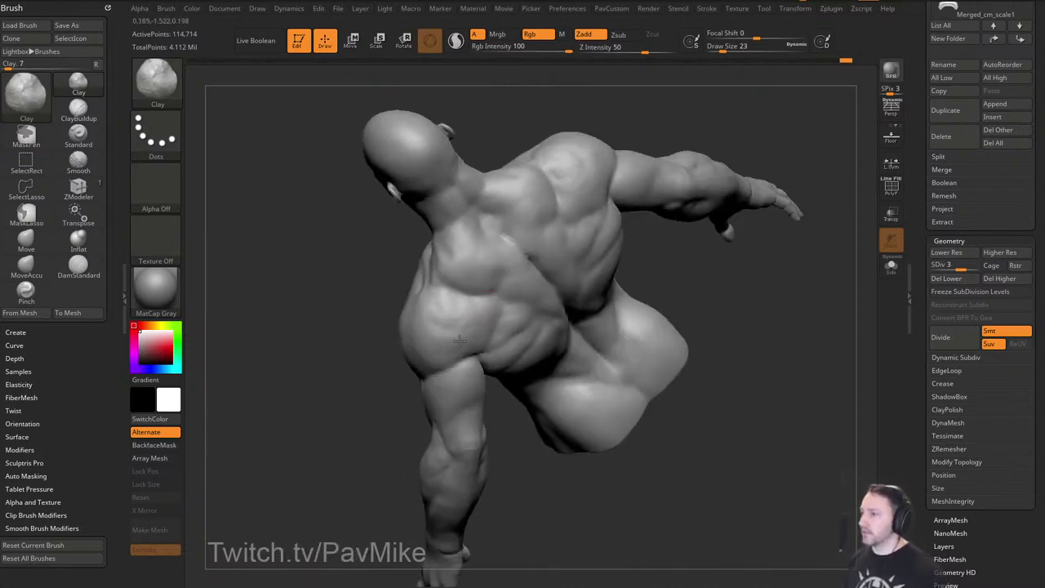
Refine the rear deltoid and the outer edge of the trapezius with the Clay brush.
mouse_move(460, 341)
mouse_down()
mouse_move(831, 234)
mouse_move(787, 271)
mouse_move(713, 241)
mouse_up()
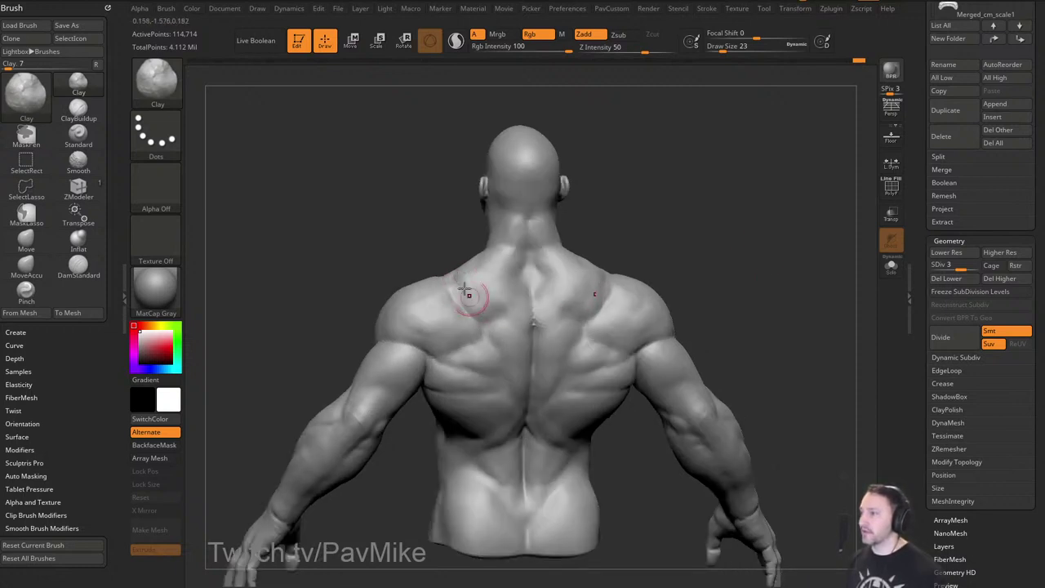
drag(639, 216, 691, 257)
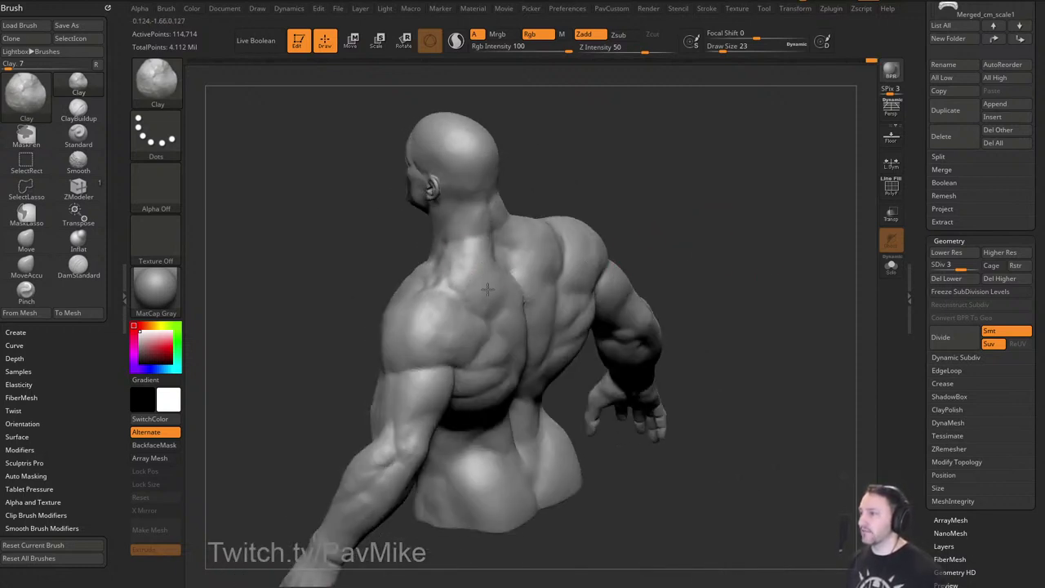
drag(790, 250, 675, 221)
mouse_move(755, 236)
mouse_down()
mouse_move(782, 233)
mouse_move(758, 211)
mouse_move(775, 243)
mouse_move(760, 239)
mouse_move(789, 217)
mouse_move(493, 320)
mouse_up()
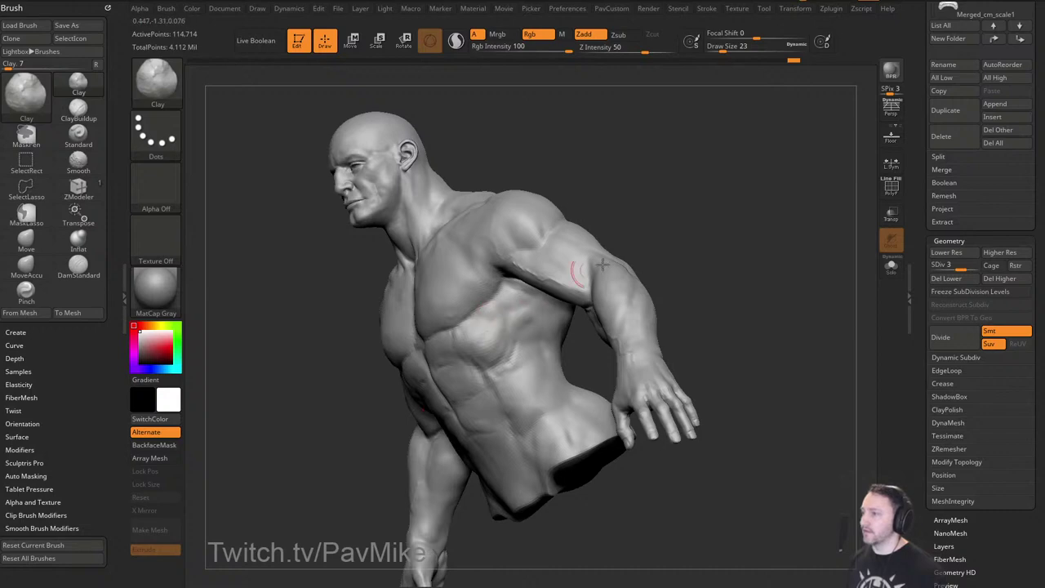
Mark the upper serratus below the armpit with the Standard brush at draw size 13.
drag(703, 260, 765, 259)
mouse_move(805, 214)
mouse_down()
mouse_move(766, 204)
mouse_move(770, 231)
mouse_move(696, 238)
mouse_up()
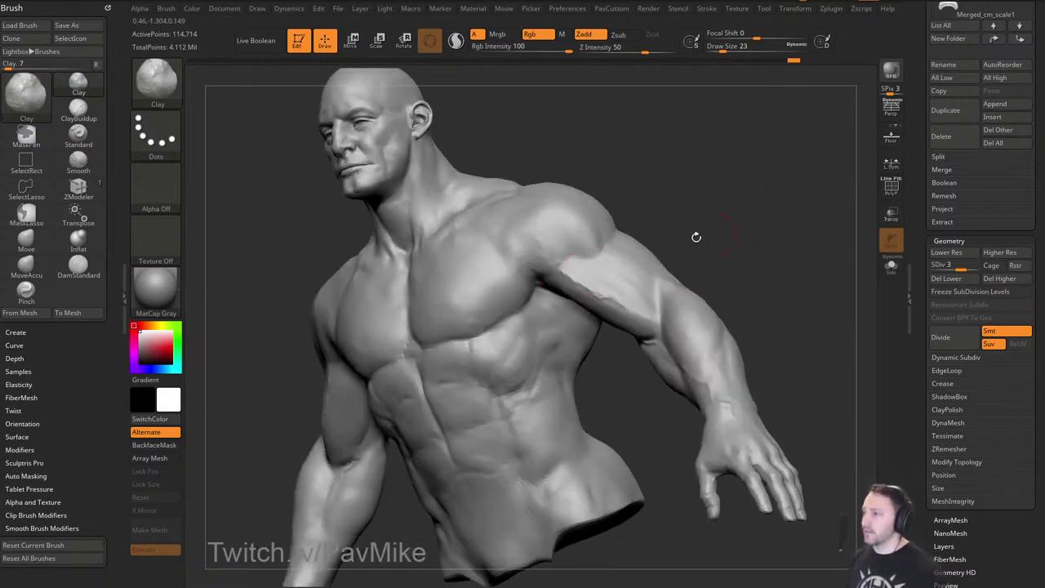
key(b)
key(s)
key(t)
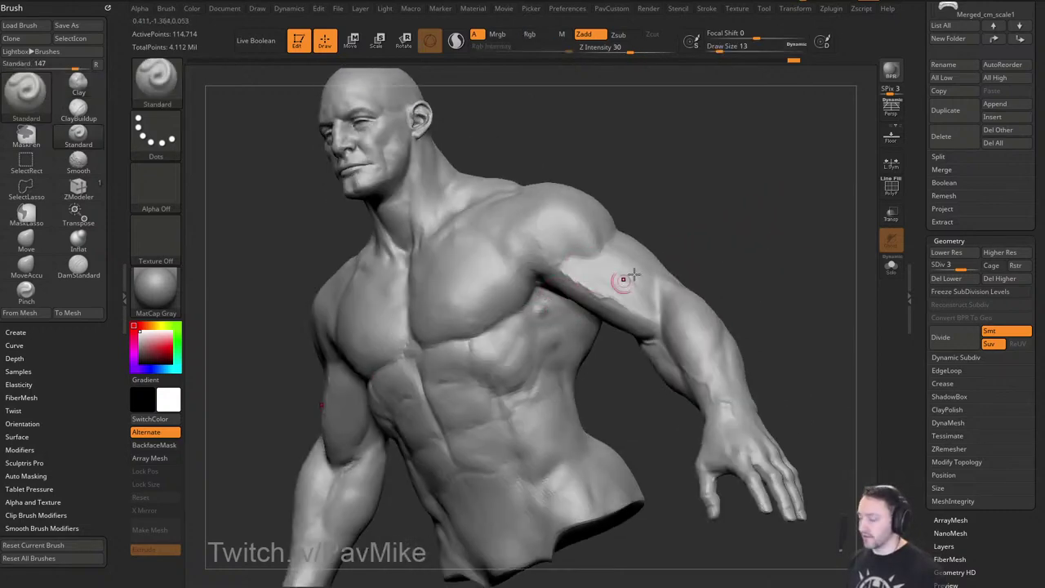
Smooth and build up the serratus and side ribs with the Clay brush at draw sizes 13 and 23.
key(b)
key(c)
key(l)
drag(721, 241, 699, 239)
shift+drag(544, 308, 552, 311)
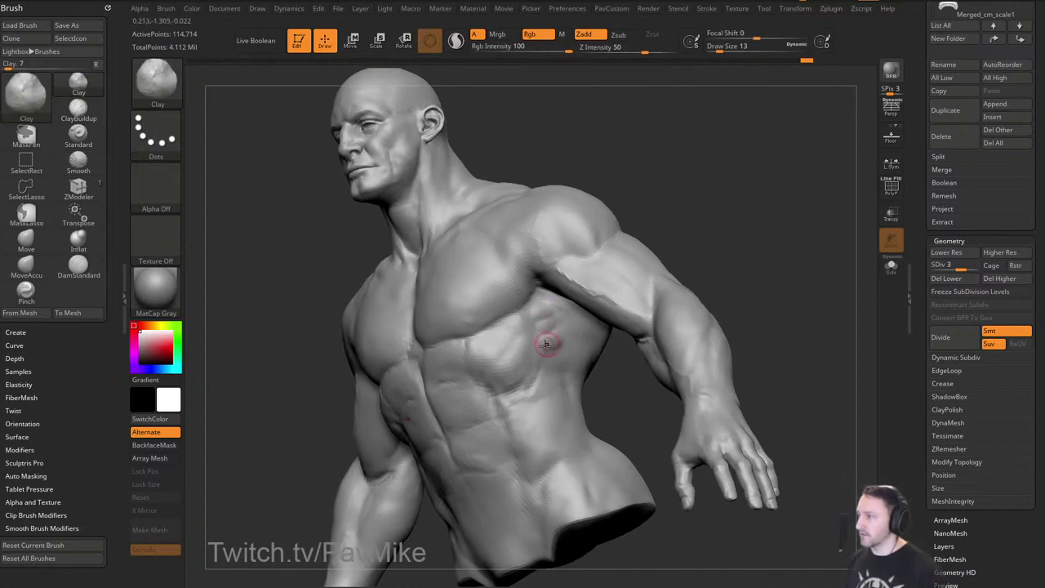
drag(760, 275, 788, 303)
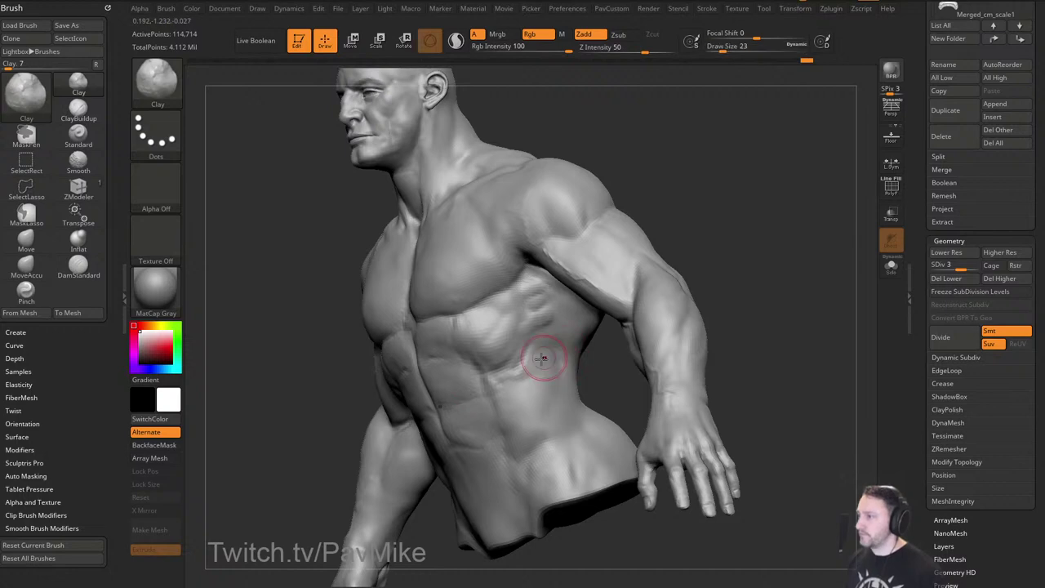
drag(724, 310, 824, 294)
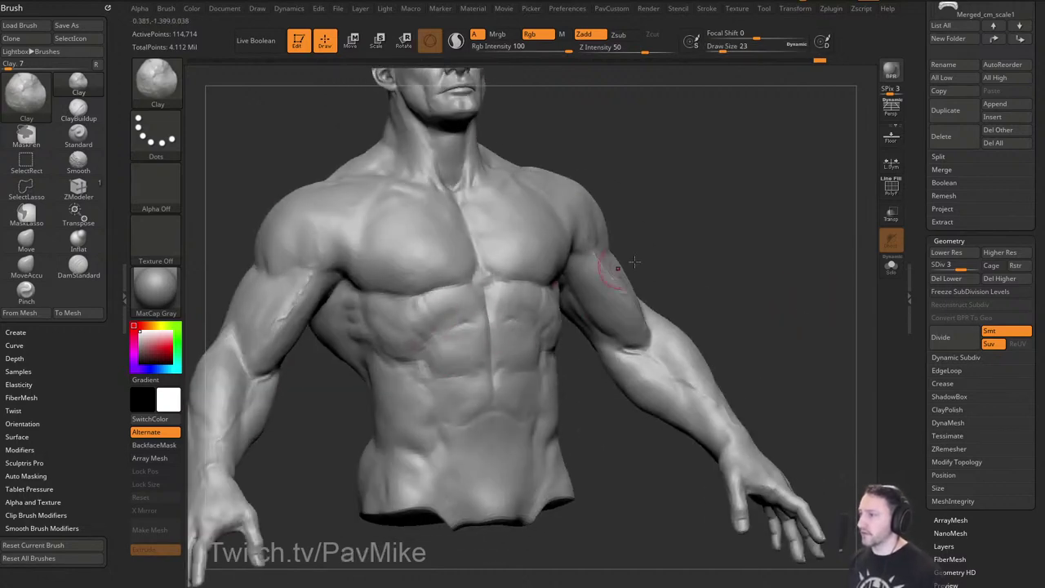
Reposition the muscles around the shoulder blades from behind with the MoveAccu brush at draw size 62.
mouse_move(789, 229)
mouse_down()
mouse_move(775, 225)
mouse_move(805, 246)
mouse_move(723, 264)
mouse_move(738, 275)
mouse_move(768, 267)
mouse_move(801, 289)
mouse_move(716, 271)
mouse_move(729, 280)
mouse_up()
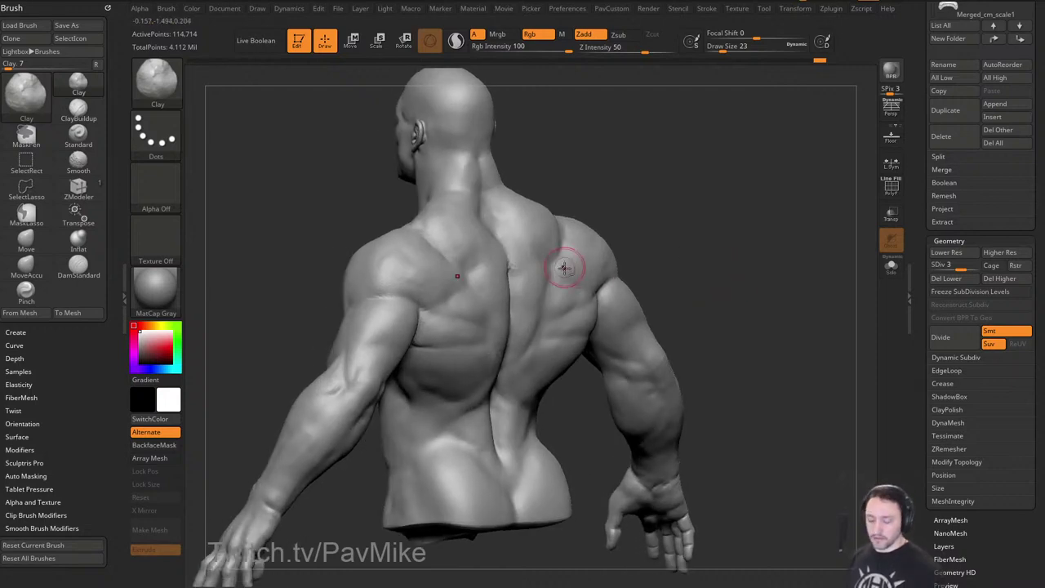
key(1)
key(s)
click(470, 341)
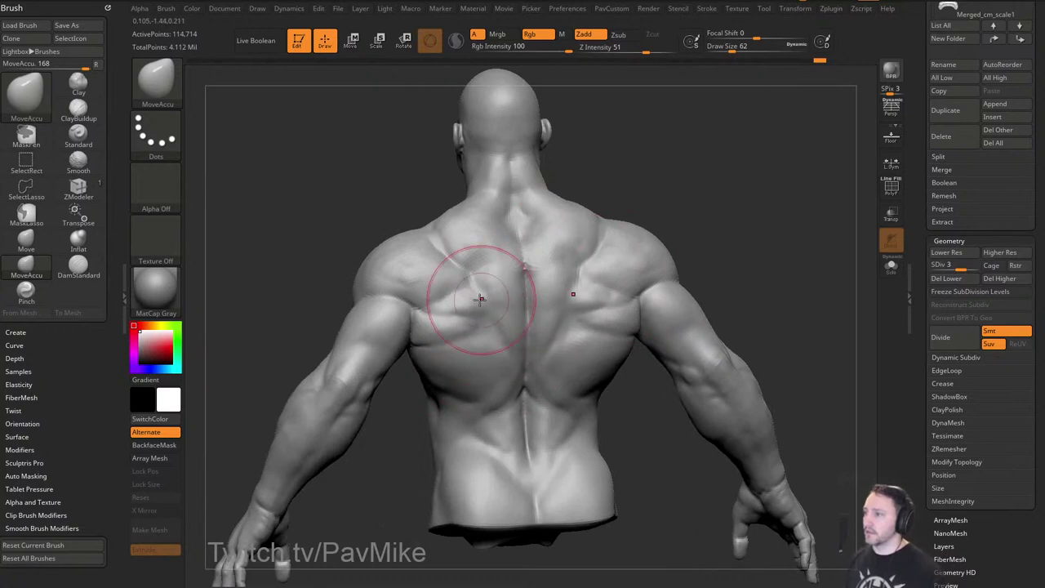
drag(480, 300, 477, 286)
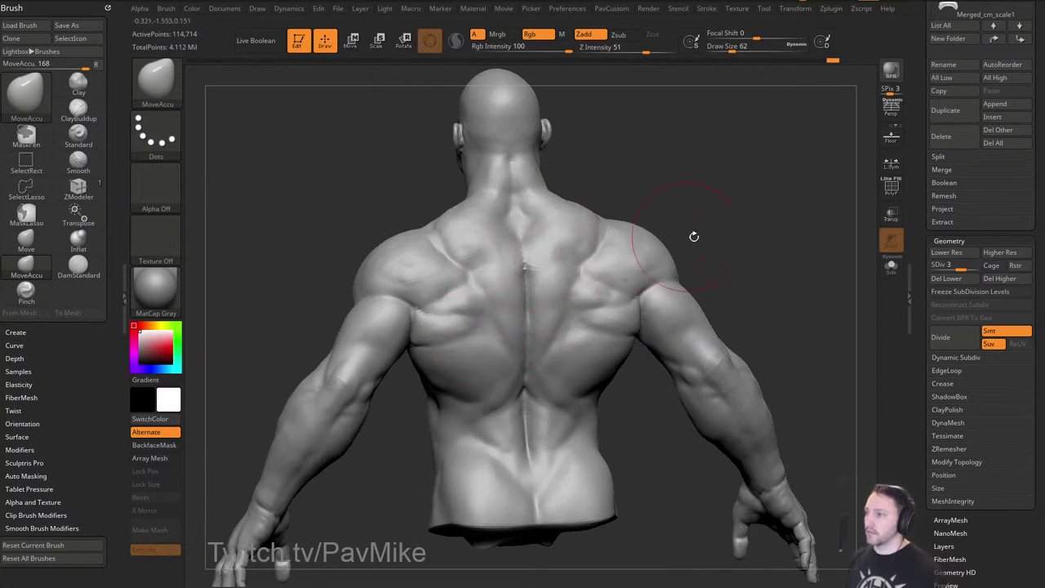
drag(693, 236, 668, 237)
drag(574, 296, 594, 248)
mouse_move(671, 214)
mouse_down()
mouse_move(749, 224)
mouse_move(679, 240)
mouse_move(735, 234)
mouse_up()
Build up the rear deltoid and shoulder blade muscles with the Clay brush, reducing the draw size to 23.
key(2)
key([)
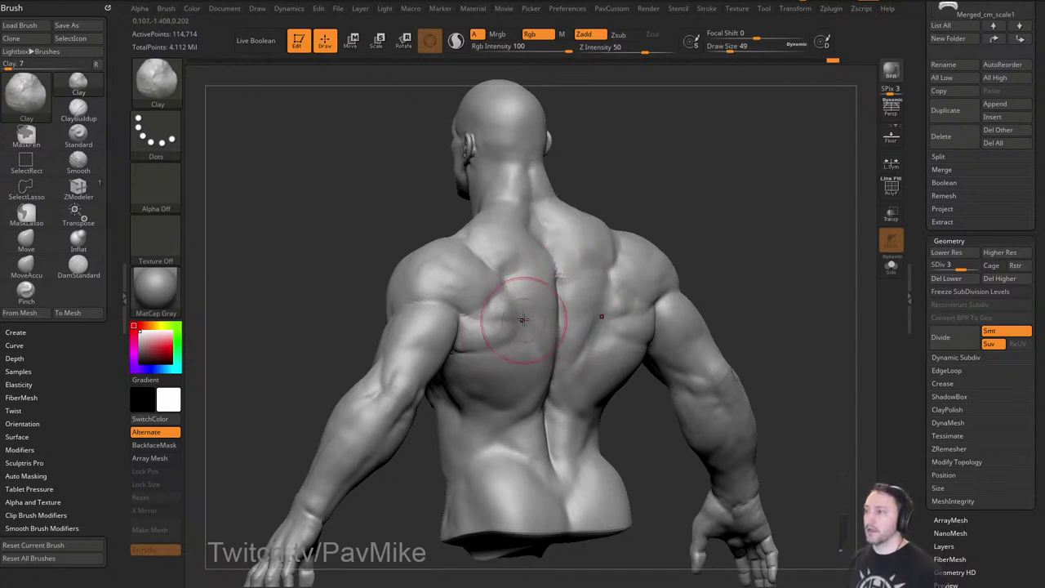
mouse_move(748, 243)
mouse_down()
mouse_move(766, 213)
mouse_move(788, 219)
mouse_up()
key([)
mouse_move(810, 259)
mouse_down()
mouse_move(743, 247)
mouse_move(765, 240)
mouse_move(752, 226)
mouse_move(527, 251)
mouse_up()
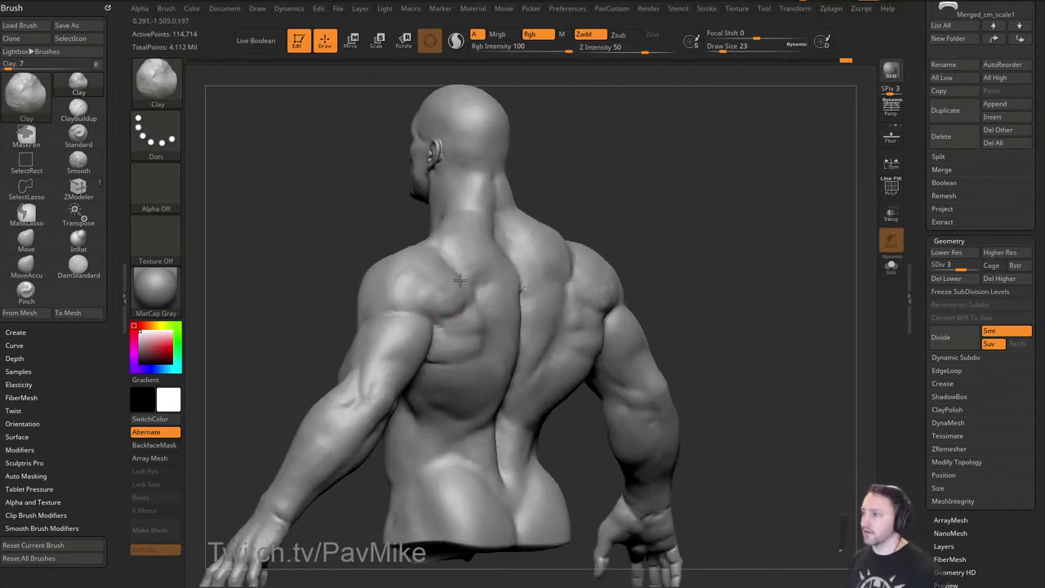
Refine the teres and upper lat forms below the shoulder blades with the Clay brush.
drag(665, 209, 766, 211)
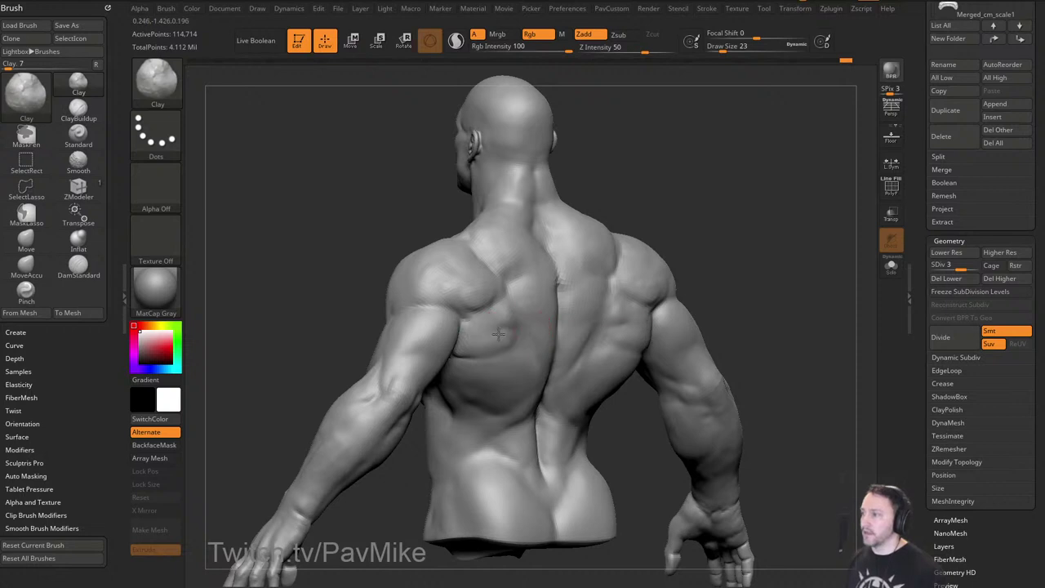
mouse_move(750, 253)
mouse_down()
mouse_move(750, 242)
mouse_move(808, 253)
mouse_move(798, 258)
mouse_move(834, 250)
mouse_move(775, 245)
mouse_up()
drag(709, 265, 512, 313)
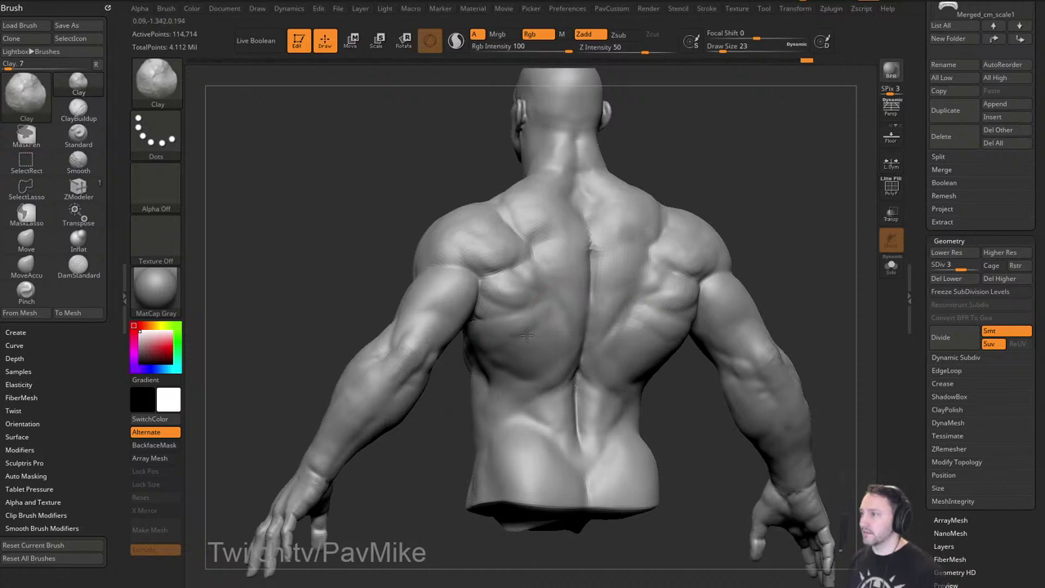
drag(820, 252, 790, 265)
mouse_move(723, 222)
mouse_down()
mouse_move(784, 231)
mouse_move(727, 264)
mouse_move(794, 306)
mouse_up()
key(s)
mouse_move(527, 361)
mouse_down()
mouse_move(539, 360)
mouse_move(518, 354)
mouse_up()
Adjust the back with the Move brush at the lowest subdivision level, and return the mesh to SDiv 3.
key(b)
key(m)
key(v)
mouse_move(794, 279)
mouse_down()
mouse_move(765, 270)
mouse_move(775, 253)
mouse_move(828, 247)
mouse_move(812, 245)
mouse_move(810, 259)
mouse_move(805, 238)
mouse_move(983, 235)
mouse_up()
drag(959, 268, 939, 270)
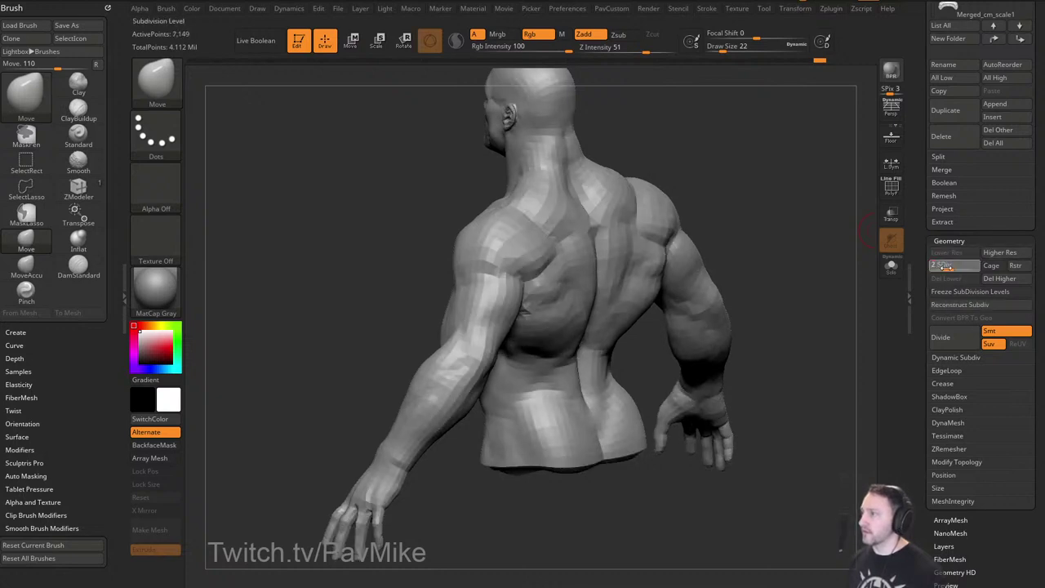
mouse_move(828, 267)
mouse_down()
mouse_move(842, 226)
mouse_move(835, 241)
mouse_move(915, 246)
mouse_move(807, 245)
mouse_move(842, 231)
mouse_move(828, 224)
mouse_move(843, 210)
mouse_up()
click(957, 267)
Build up the lower lats on the back with the Clay brush at draw size 51.
key(b)
key(c)
key(l)
key(s)
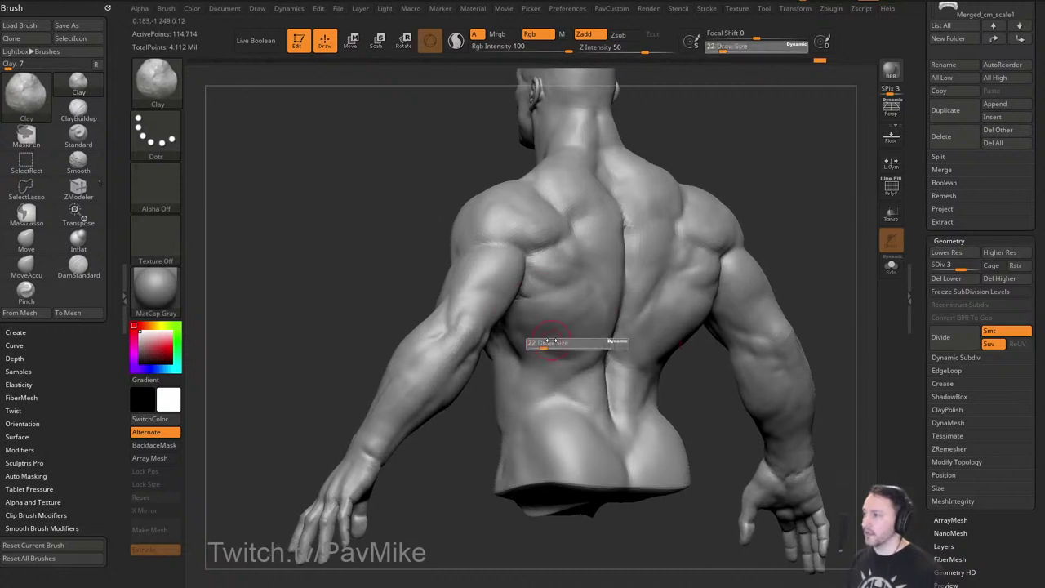
drag(545, 346, 555, 344)
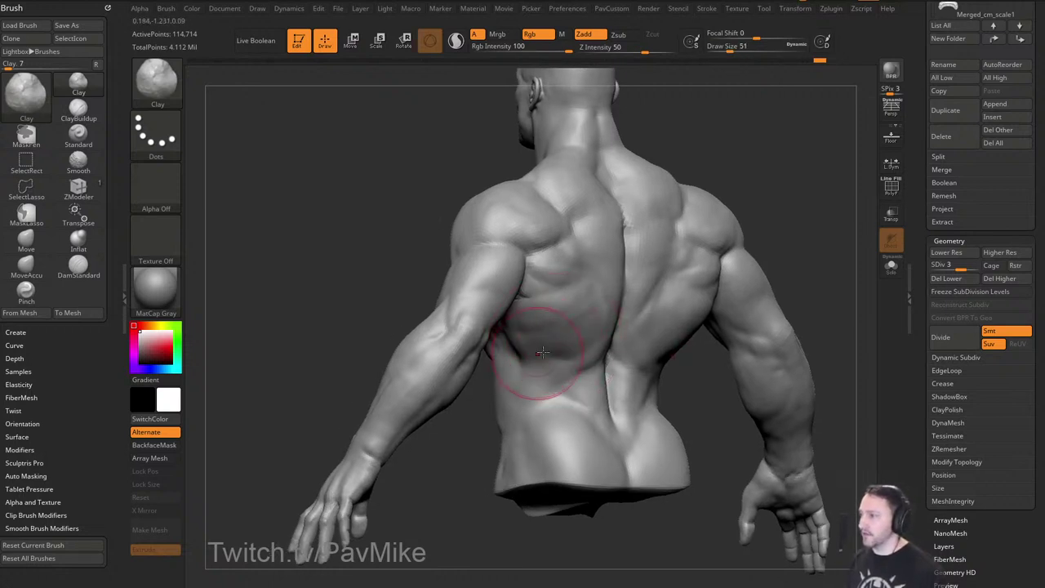
drag(845, 232, 794, 236)
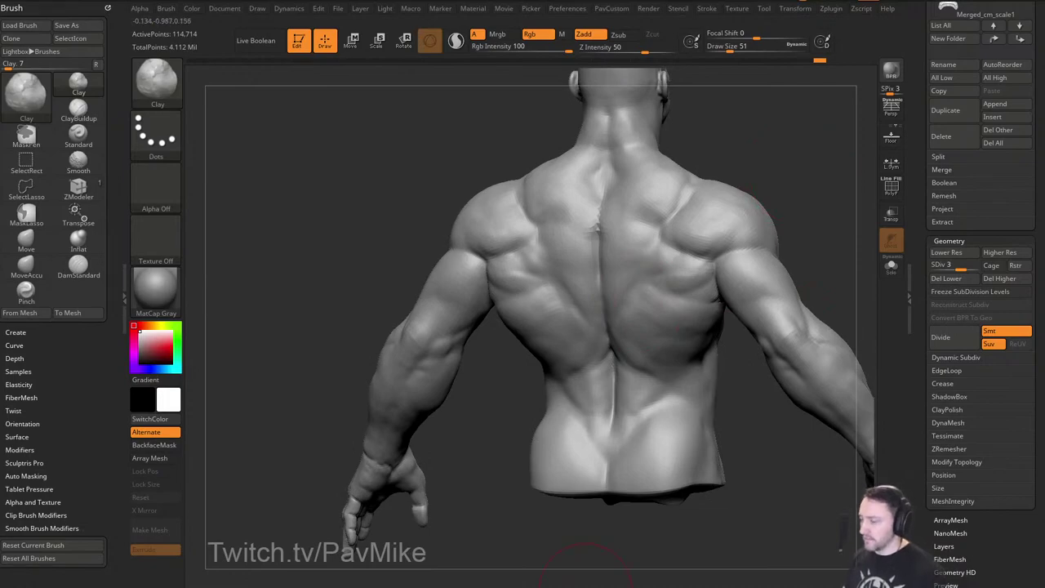
Switch to the browser, look through the YouTube workshop playlist down to its earliest broadcasts, and return to ZBrush.
drag(588, 587, 607, 56)
click(405, 57)
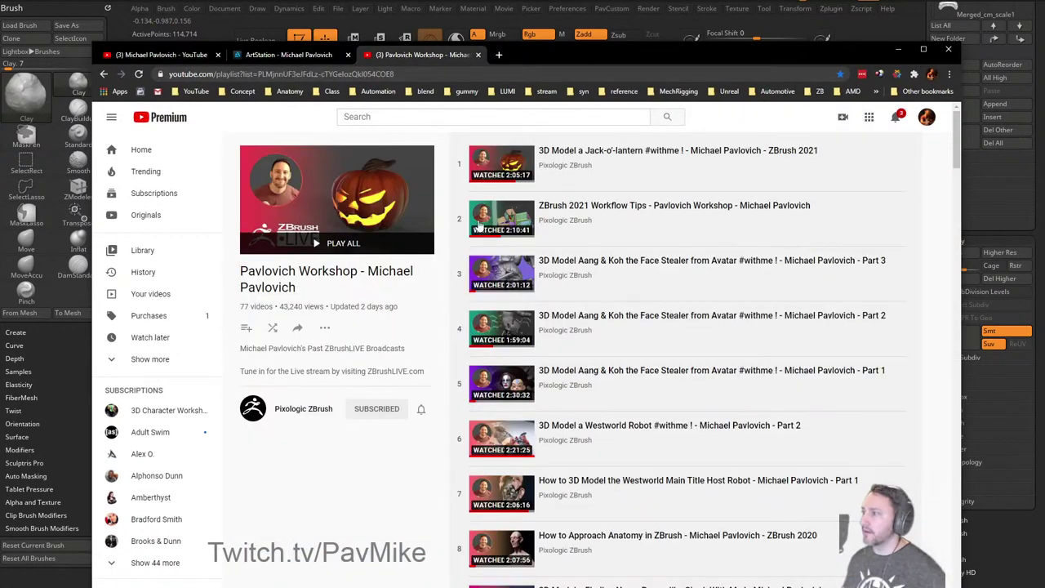
scroll(479, 229, down, 20)
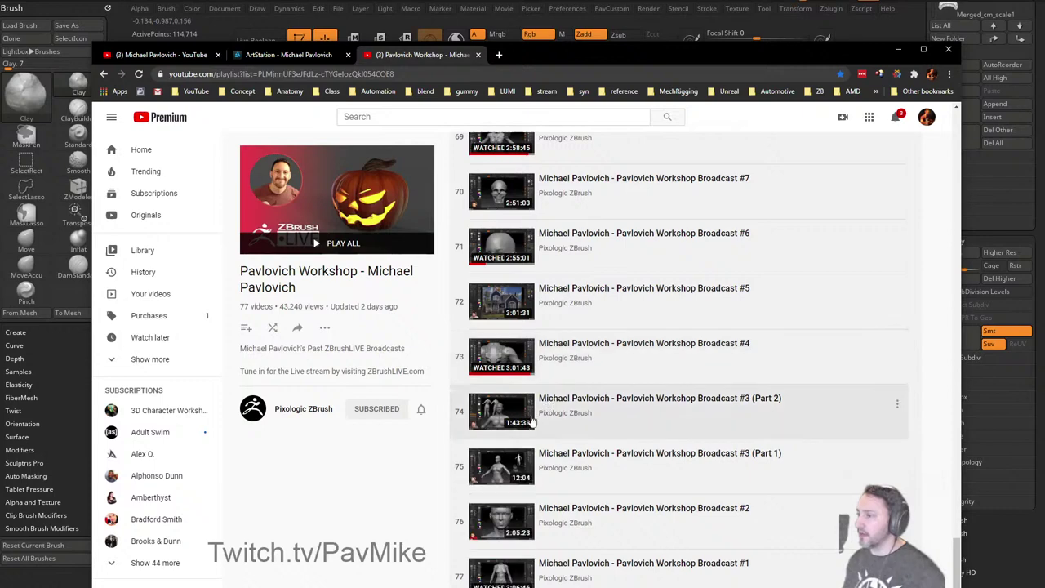
drag(537, 54, 536, 20)
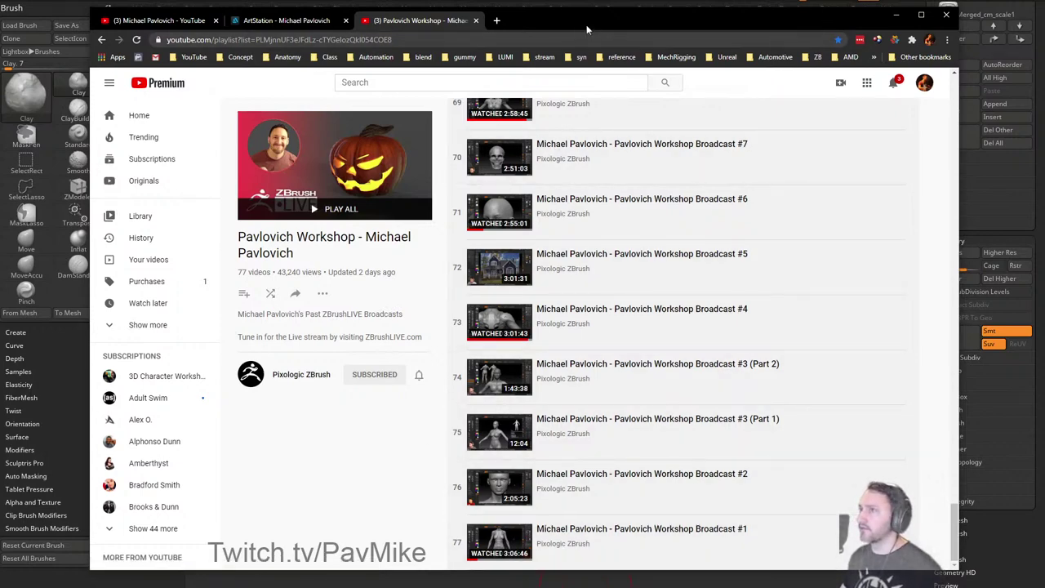
drag(587, 24, 587, 587)
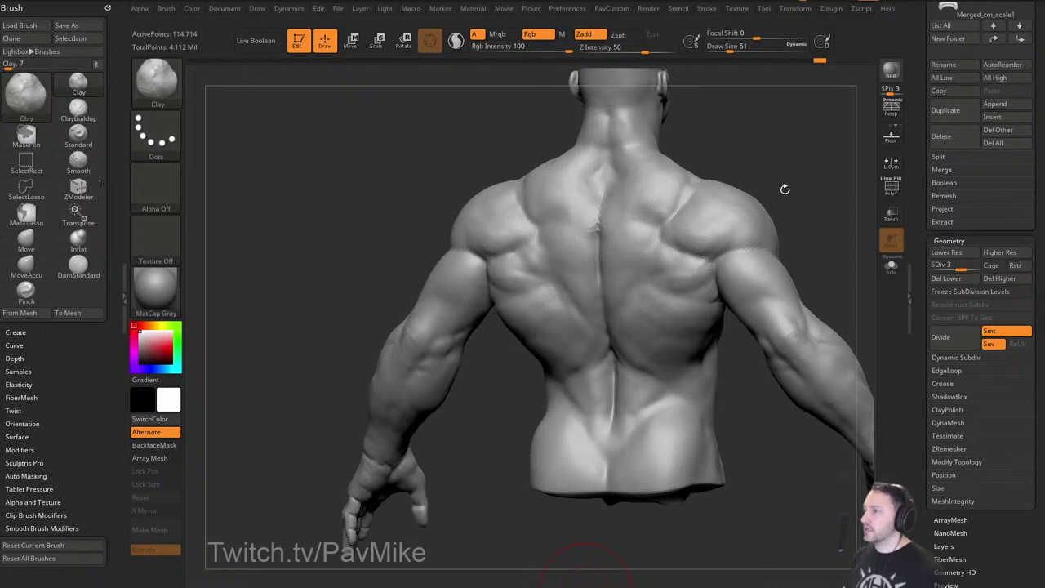
Refine the back of the upper arm toward the elbow with the Clay brush at draw size 16.
drag(785, 189, 813, 198)
key(bracketleft)
key(bracketleft)
key(s)
drag(557, 330, 551, 329)
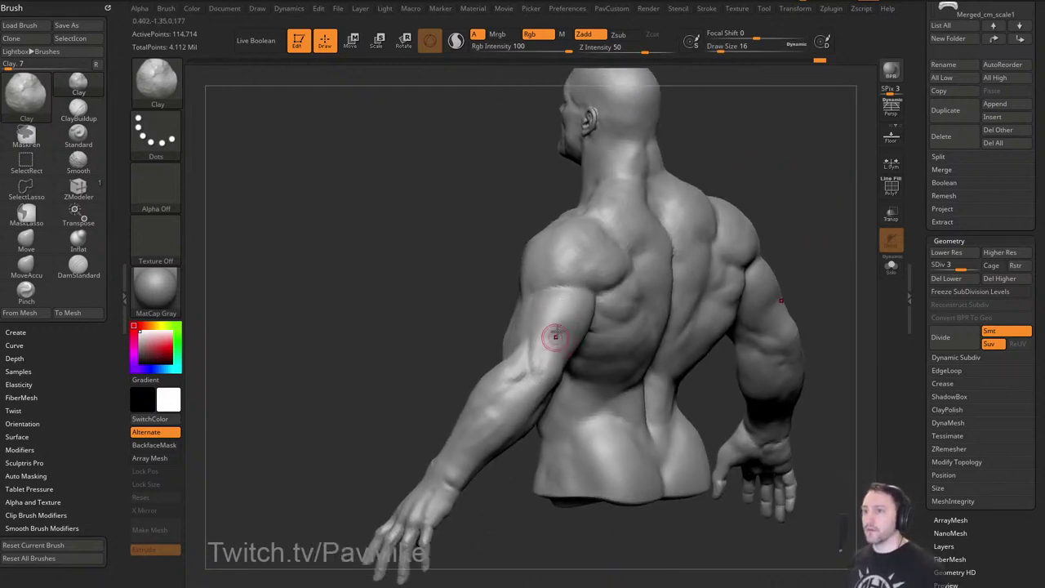
drag(820, 241, 772, 237)
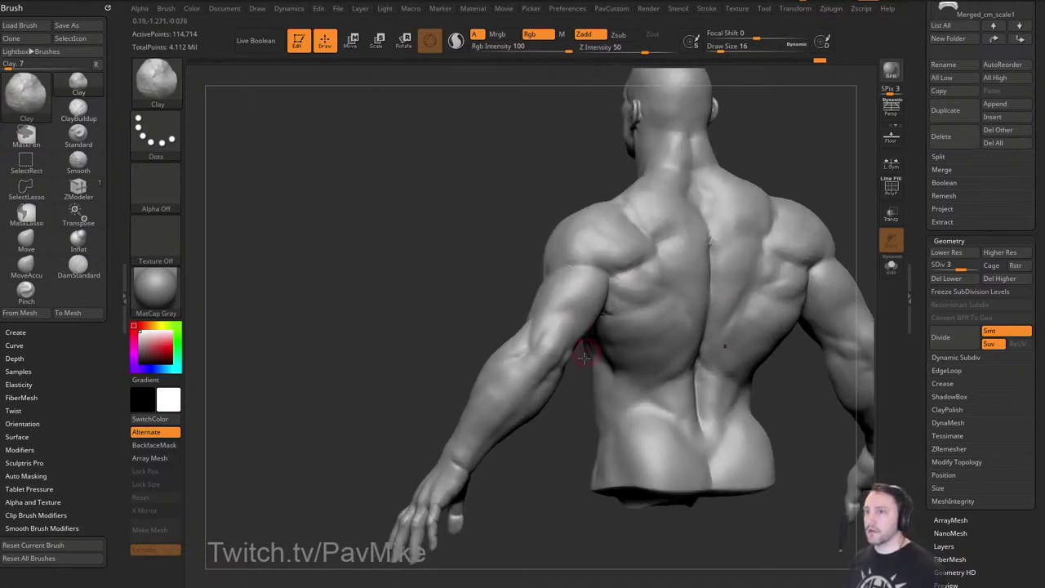
drag(581, 417, 597, 370)
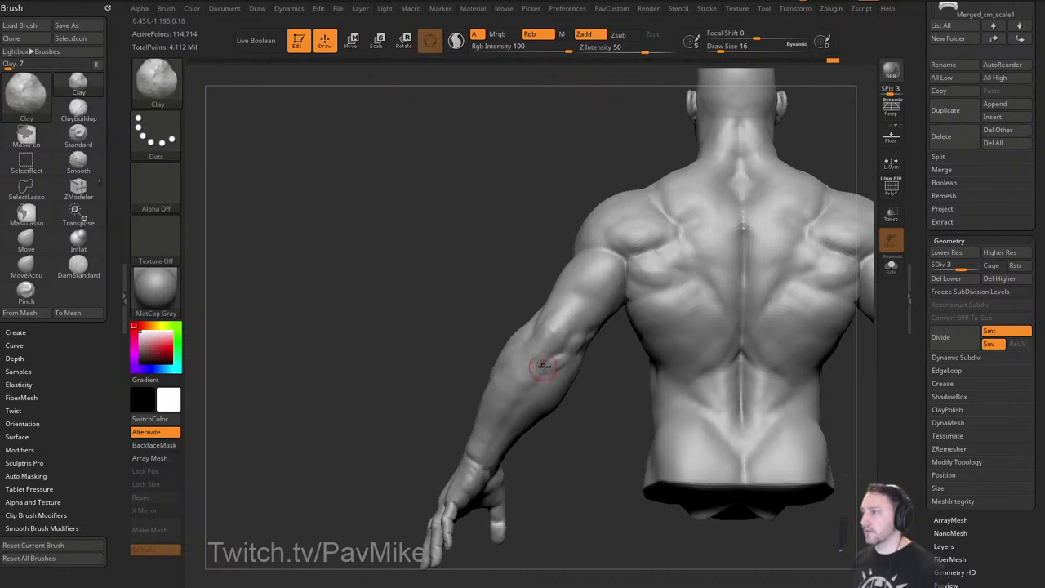
Lower the mesh to SDiv 2 and rework the elbow, forearm and triceps forms with the Clay brush at draw size 23.
click(948, 267)
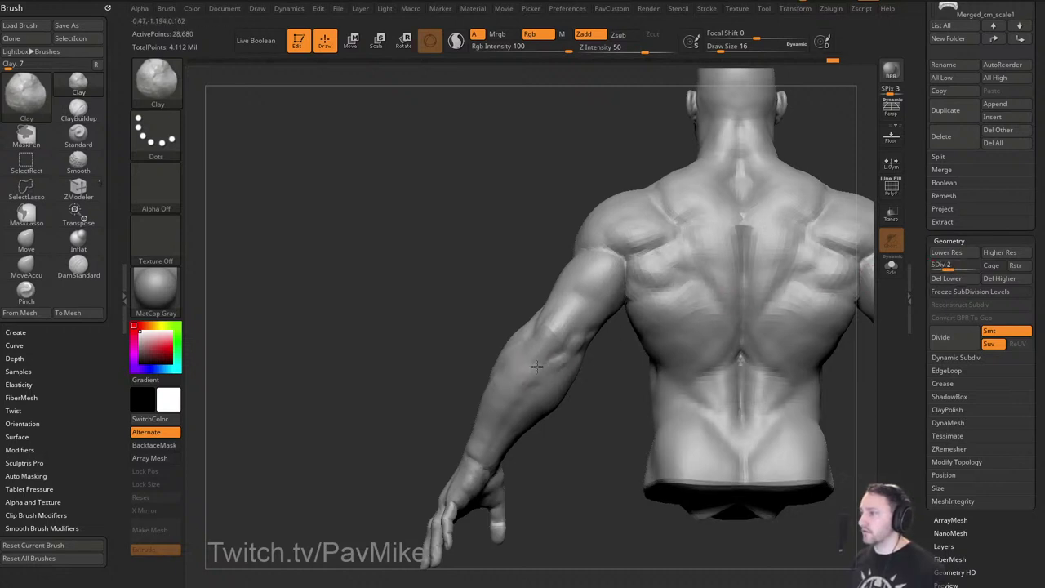
drag(585, 357, 545, 365)
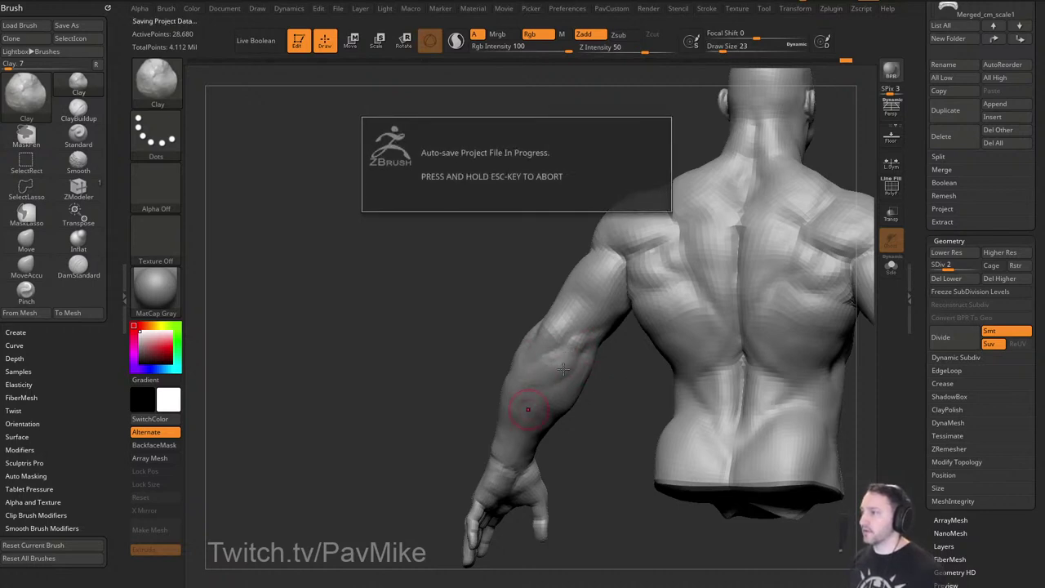
right_drag(563, 369, 568, 366)
drag(531, 434, 575, 435)
mouse_move(460, 322)
alt+mouse_down()
mouse_move(467, 408)
mouse_move(433, 381)
mouse_move(422, 386)
mouse_move(491, 350)
mouse_move(507, 379)
mouse_move(490, 362)
alt+mouse_up()
mouse_move(571, 422)
mouse_down()
mouse_move(539, 402)
mouse_move(545, 417)
mouse_move(546, 384)
mouse_up()
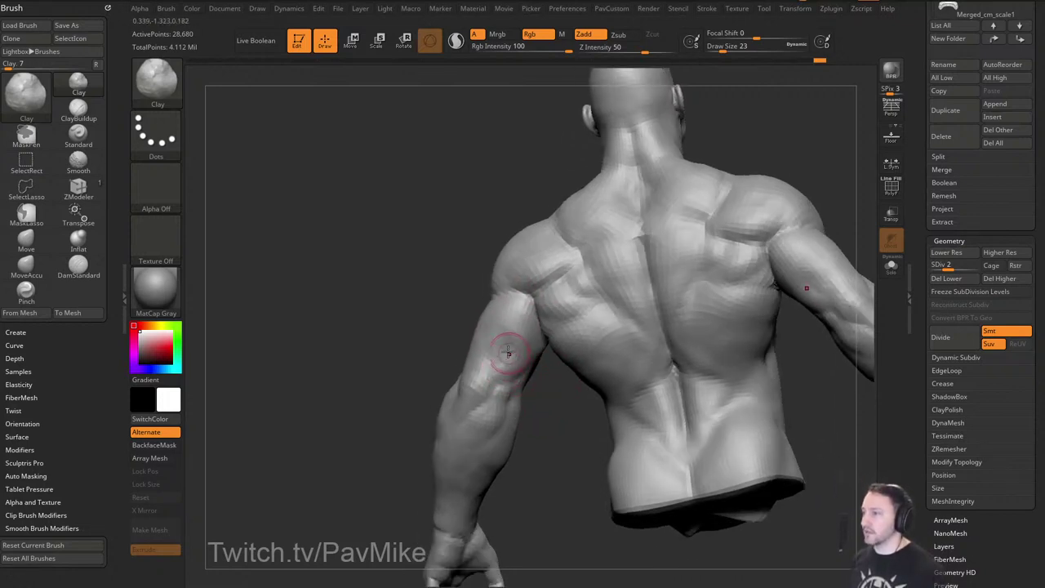
mouse_move(521, 345)
right_down()
mouse_move(491, 339)
mouse_move(522, 350)
right_up()
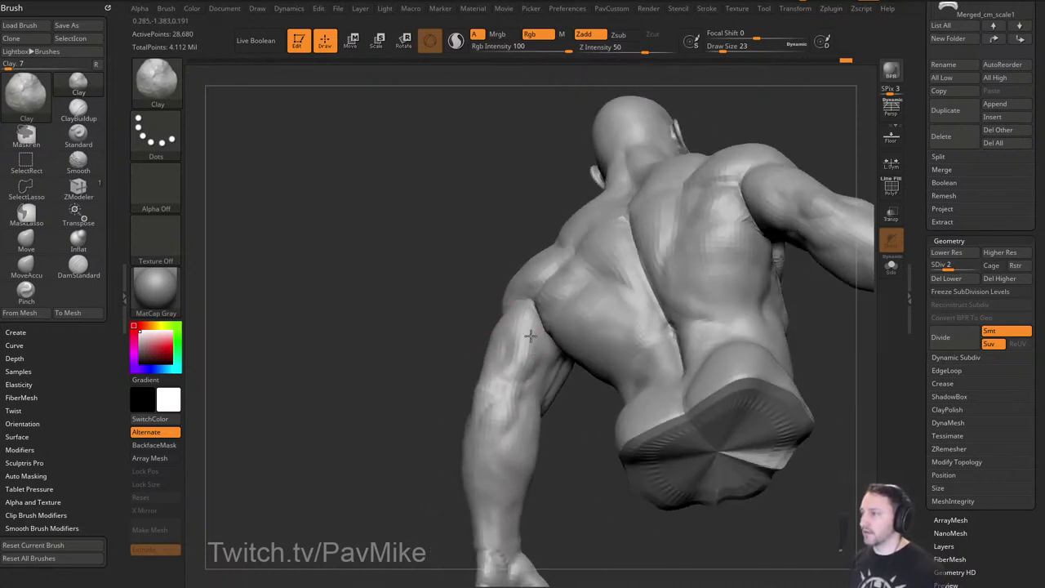
mouse_move(531, 336)
mouse_down()
mouse_move(538, 372)
mouse_move(623, 351)
mouse_move(700, 299)
mouse_move(644, 268)
mouse_up()
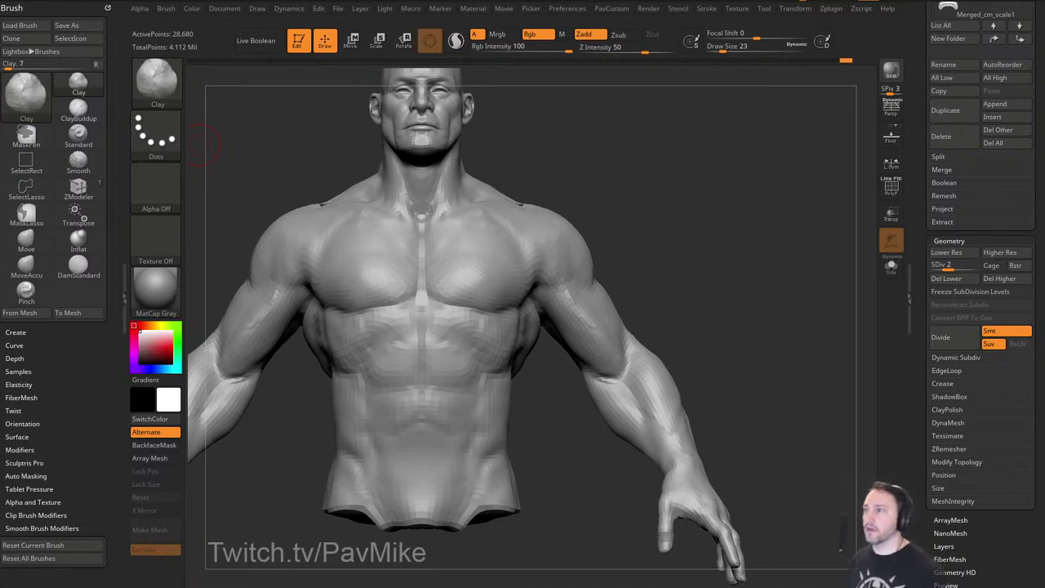
Return the mesh to SDiv 3 in a back view and check its topology with the PolyFrame display.
drag(697, 255, 653, 209)
shift+drag(841, 210, 866, 225)
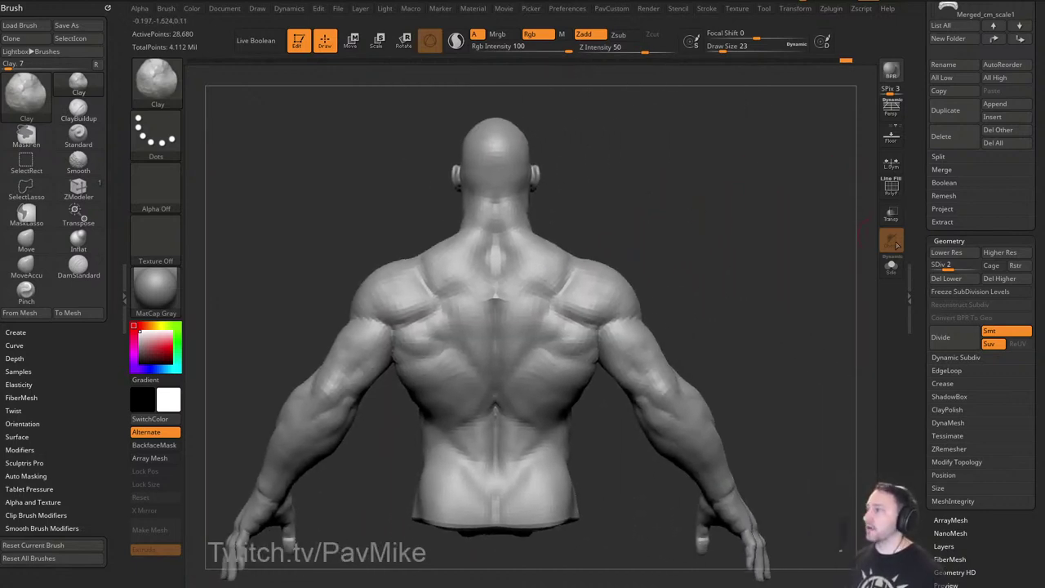
key(d)
drag(732, 246, 740, 235)
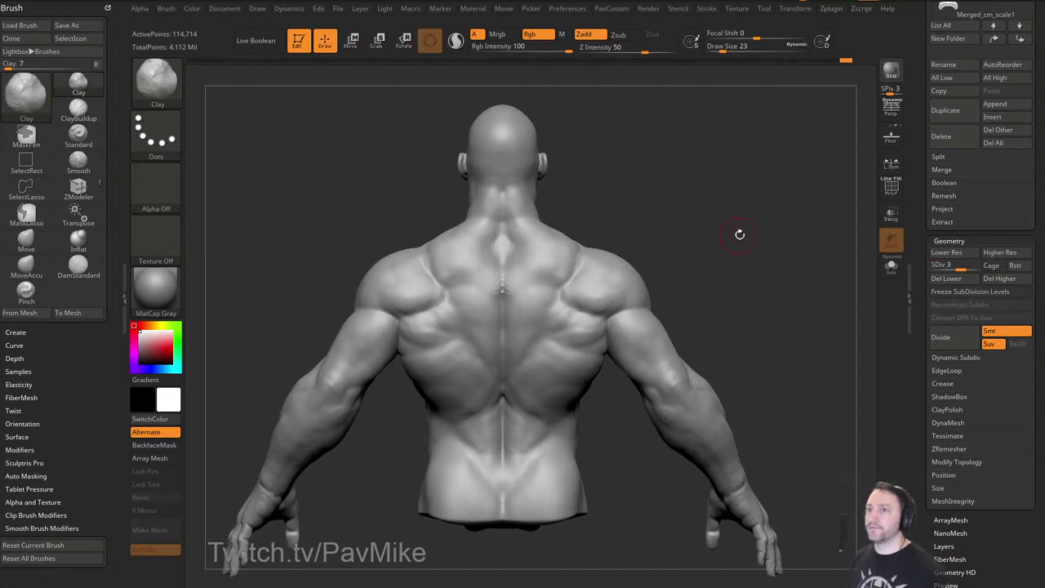
click(892, 187)
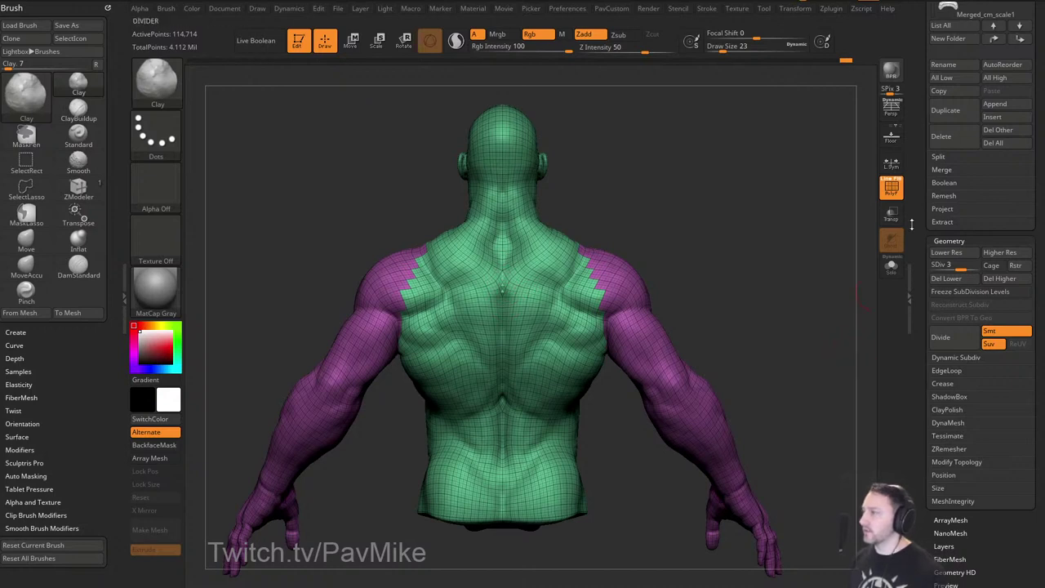
click(893, 196)
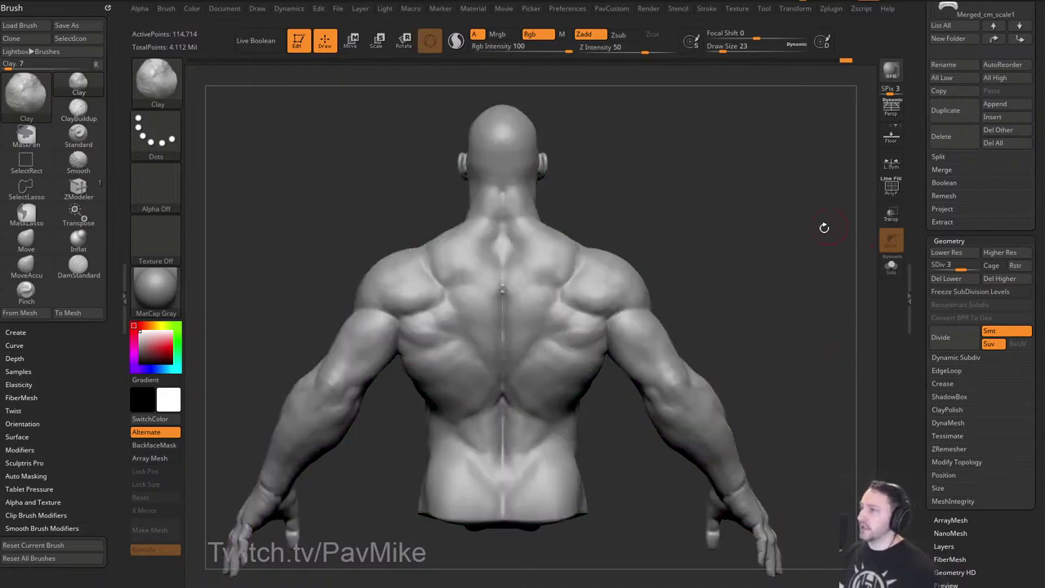
Build up the middle and lower back on both sides of the spine with the Clay brush at draw size 33.
mouse_move(745, 261)
alt+mouse_down()
mouse_move(758, 259)
mouse_move(768, 227)
mouse_move(785, 250)
alt+mouse_up()
key(s)
drag(484, 315, 495, 329)
alt+drag(699, 255, 707, 245)
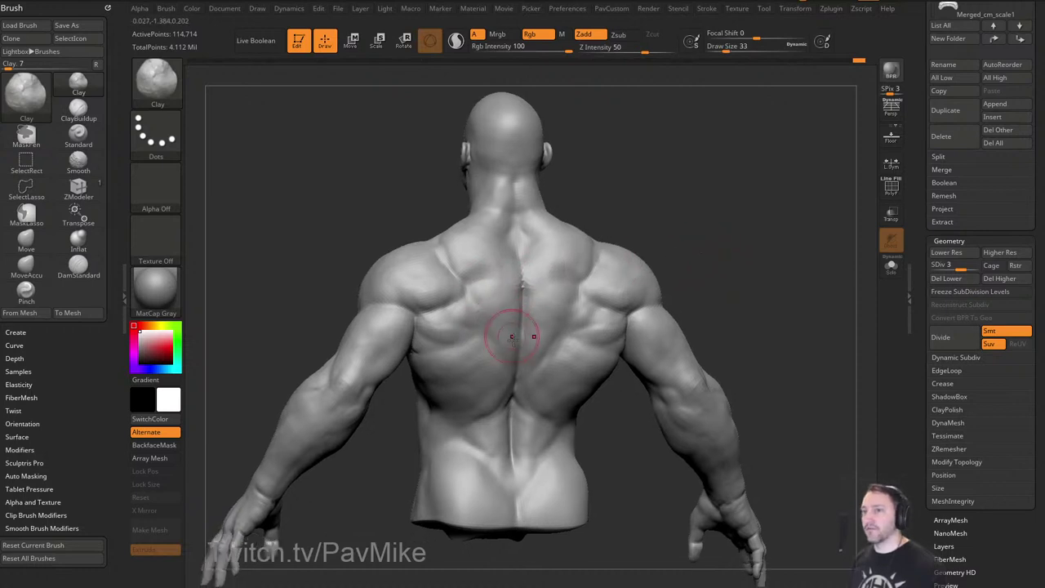
mouse_move(740, 297)
alt+mouse_down()
mouse_move(731, 269)
mouse_move(730, 288)
alt+mouse_up()
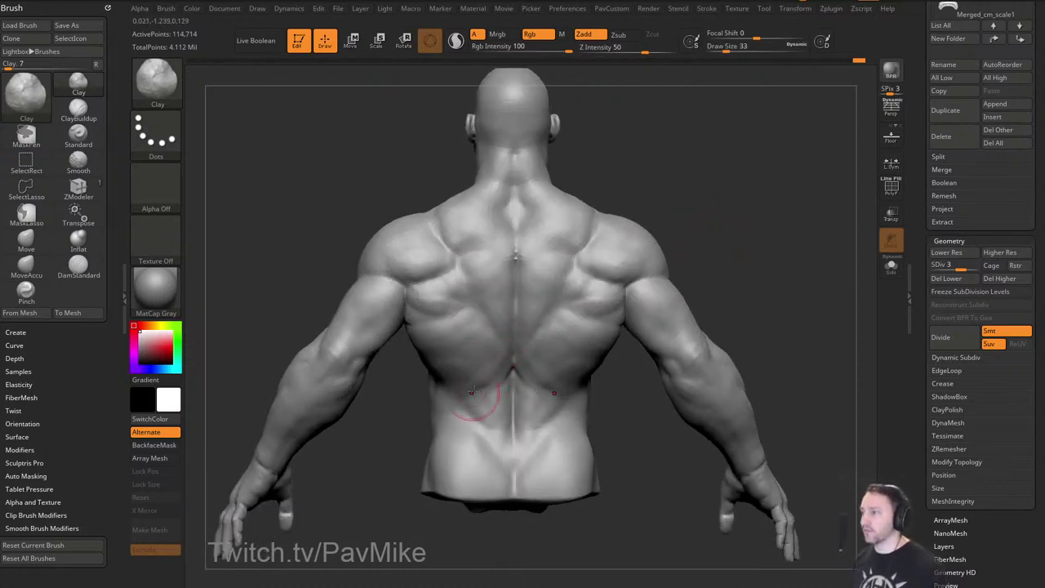
alt+drag(766, 334, 739, 312)
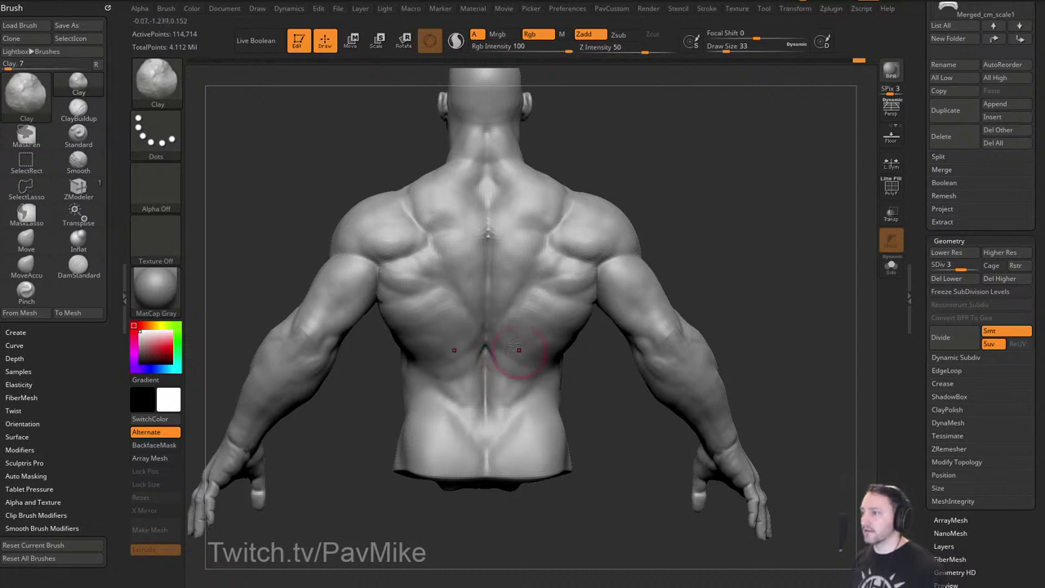
alt+drag(586, 333, 581, 329)
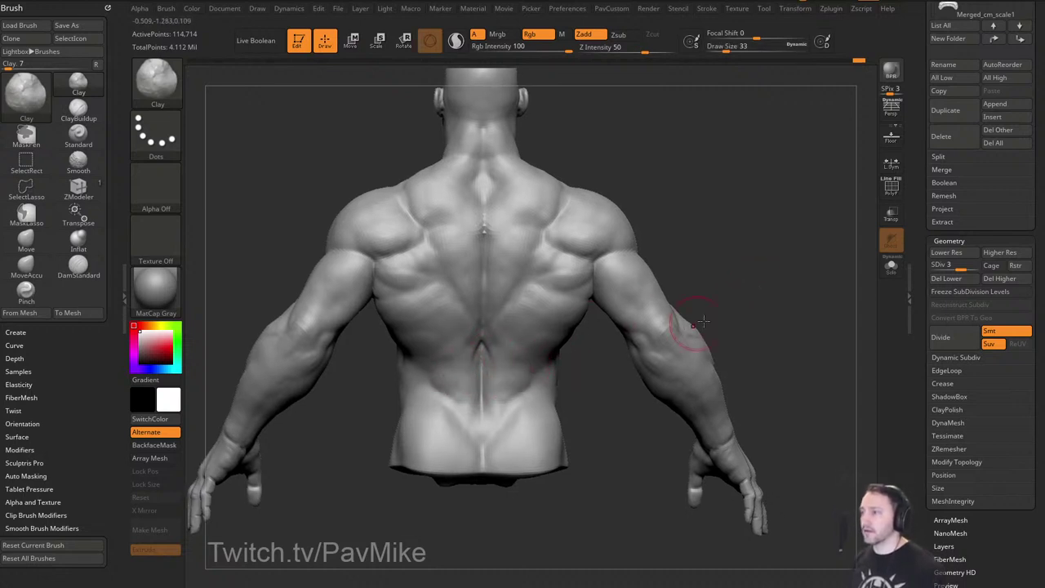
Shape the lower spinal muscles above the pelvis with the Clay brush at draw size 22 and smooth them.
alt+drag(740, 304, 748, 309)
key([)
drag(493, 385, 460, 402)
mouse_move(774, 313)
alt+mouse_down()
mouse_move(791, 330)
mouse_move(508, 389)
alt+mouse_up()
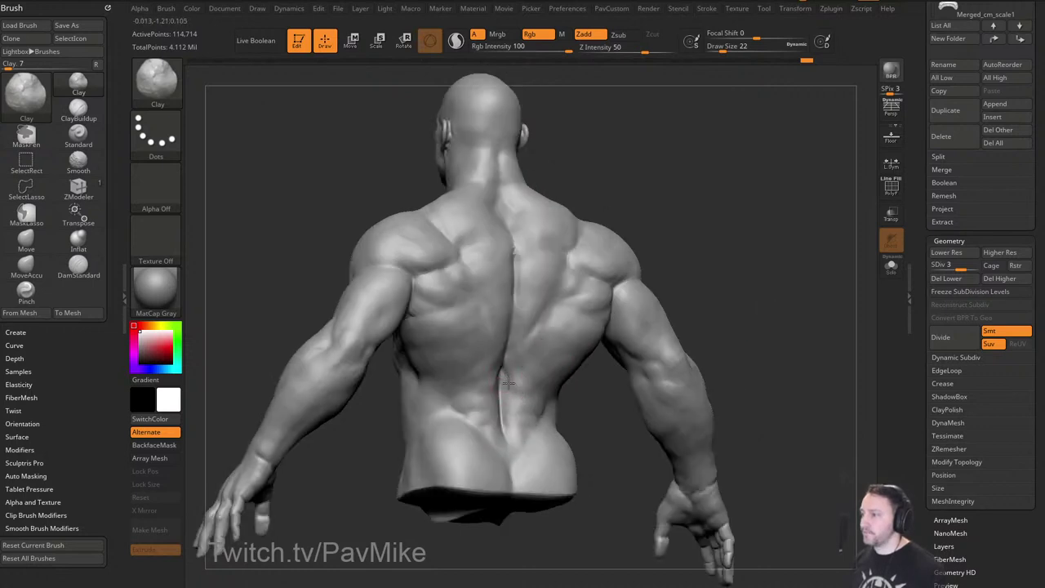
drag(746, 313, 760, 294)
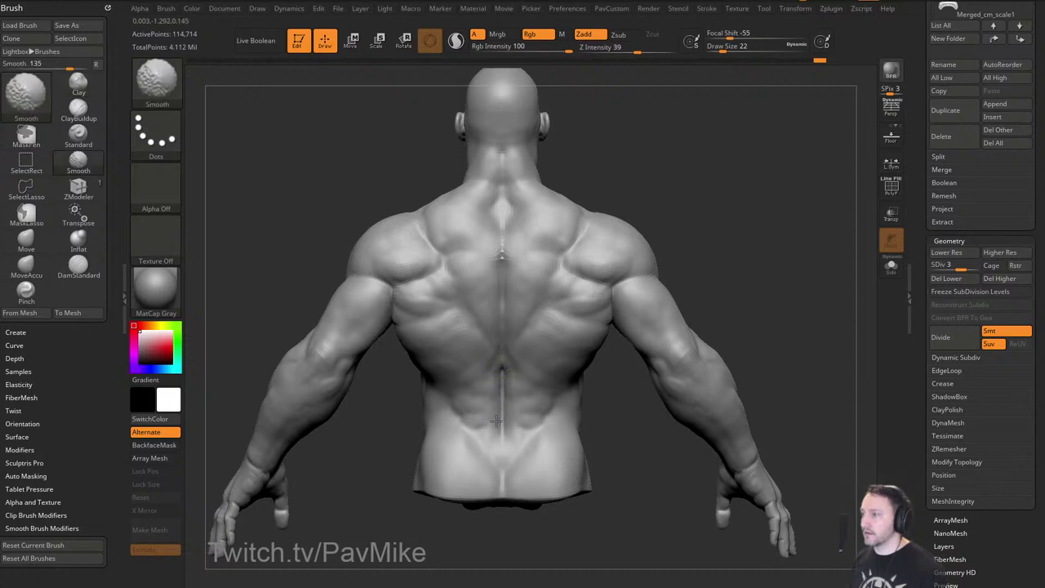
Tighten the spinal groove down the middle of the back with the Pinch brush.
key(b)
key(p)
key(i)
key(s)
drag(519, 391, 526, 392)
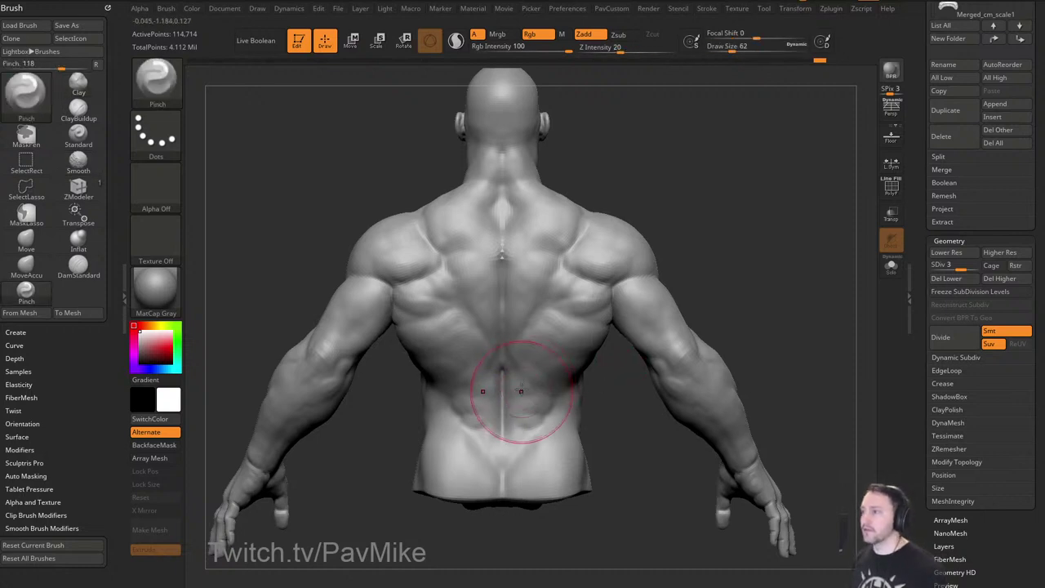
drag(504, 249, 504, 444)
key(s)
drag(504, 392, 504, 431)
Refine the back around the lower lats and spine with the Clay brush at draw size 23.
key(b)
key(c)
key(l)
drag(739, 277, 765, 255)
key(s)
drag(548, 353, 500, 395)
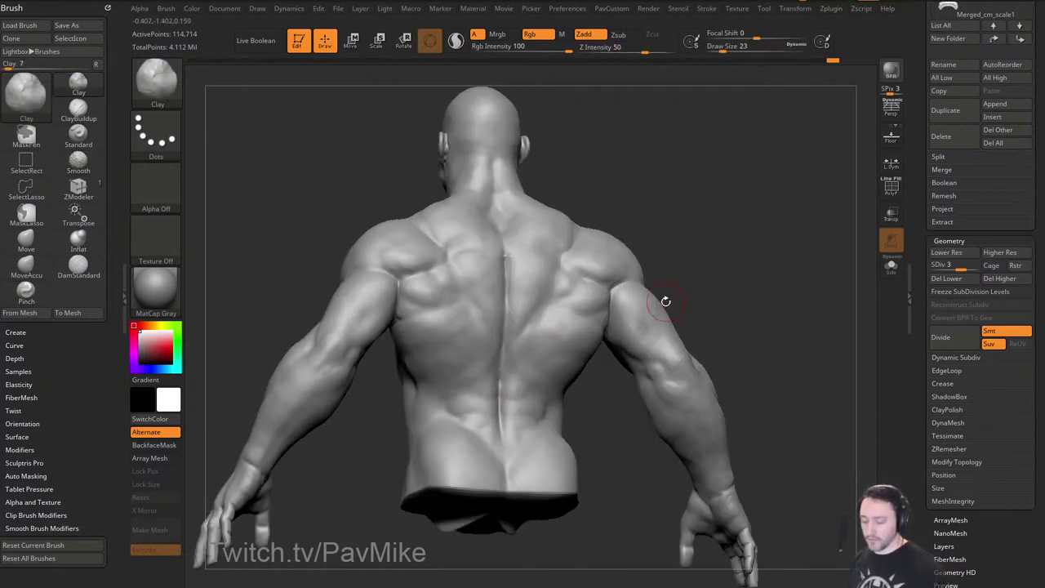
Switch to the ClayBuildup brush and review its stroke modifiers.
key(b)
key(c)
key(b)
drag(723, 284, 712, 271)
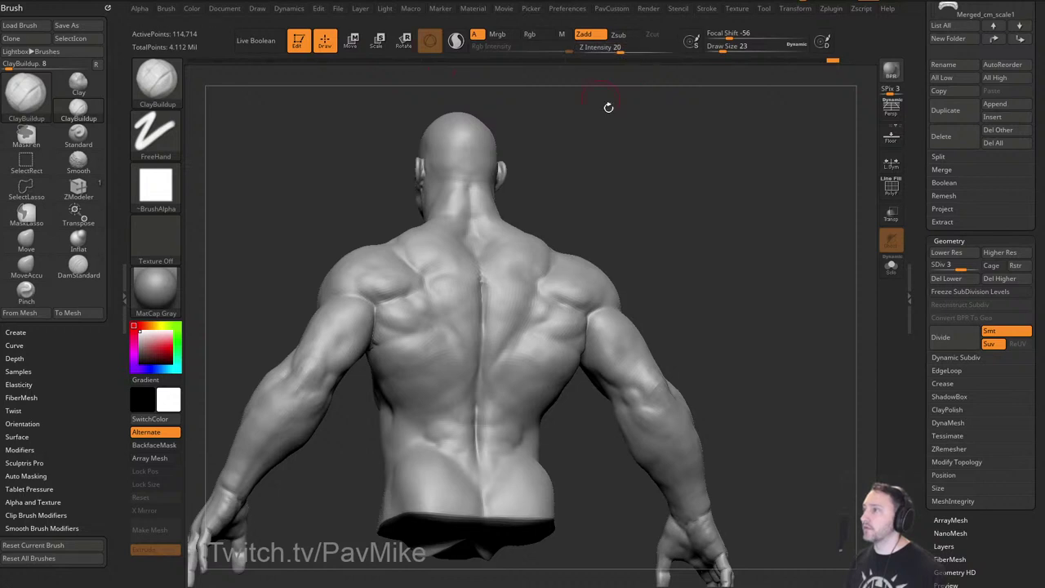
drag(715, 227, 691, 248)
drag(699, 304, 746, 272)
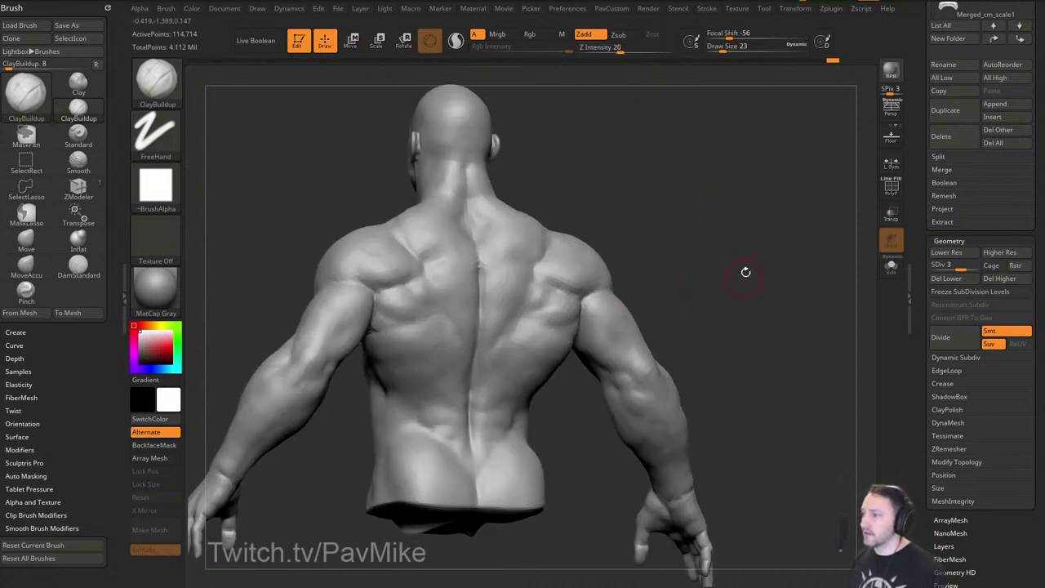
click(706, 9)
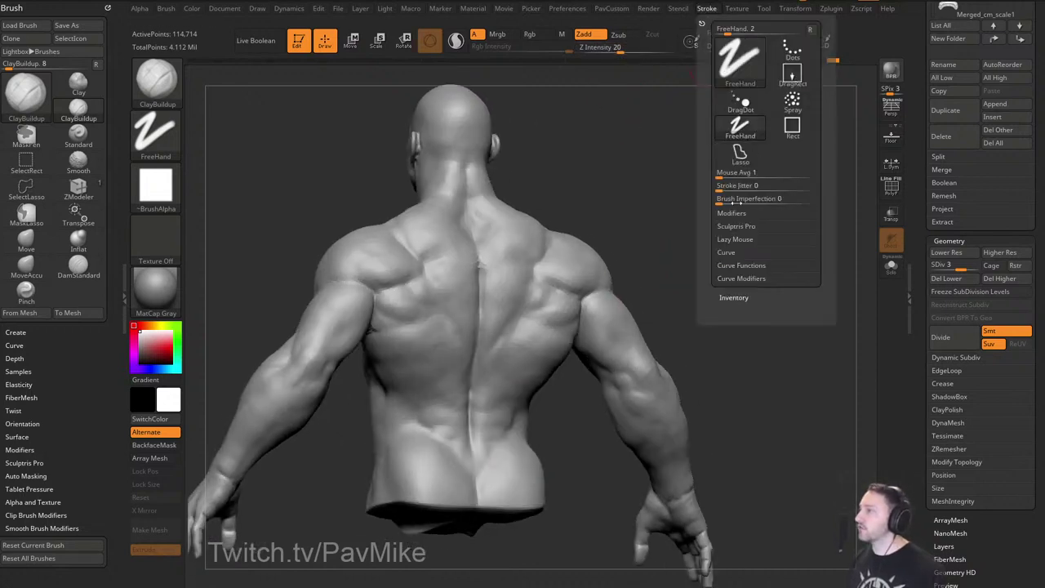
click(733, 213)
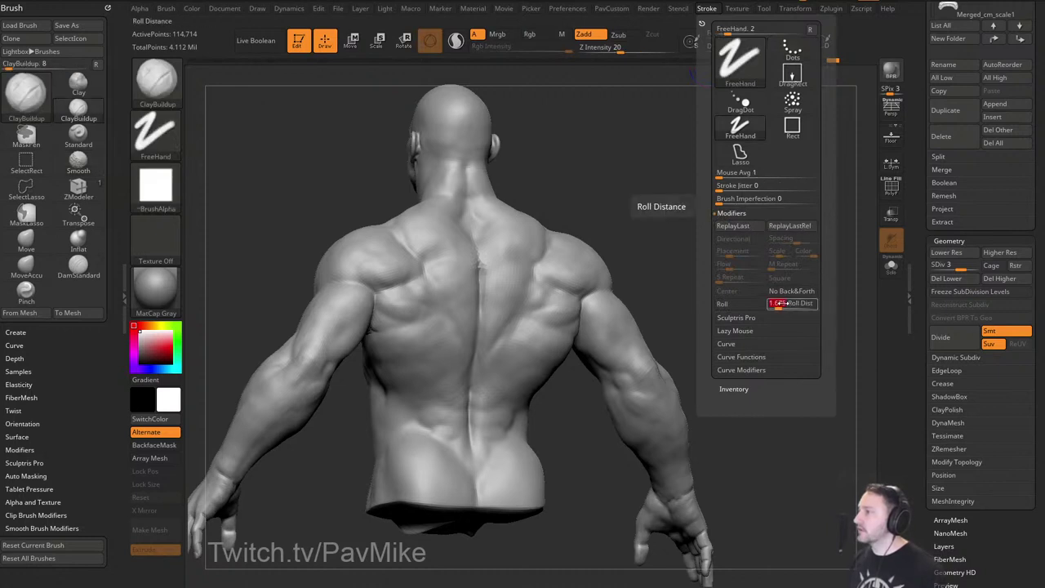
mouse_move(730, 291)
shift+mouse_down()
mouse_move(774, 302)
mouse_move(788, 275)
shift+mouse_up()
Lower the ClayBuildup brush's Z Intensity to 15 and build up the muscle forms beside the lower spine.
mouse_move(490, 364)
mouse_down()
mouse_move(511, 390)
mouse_move(486, 391)
mouse_up()
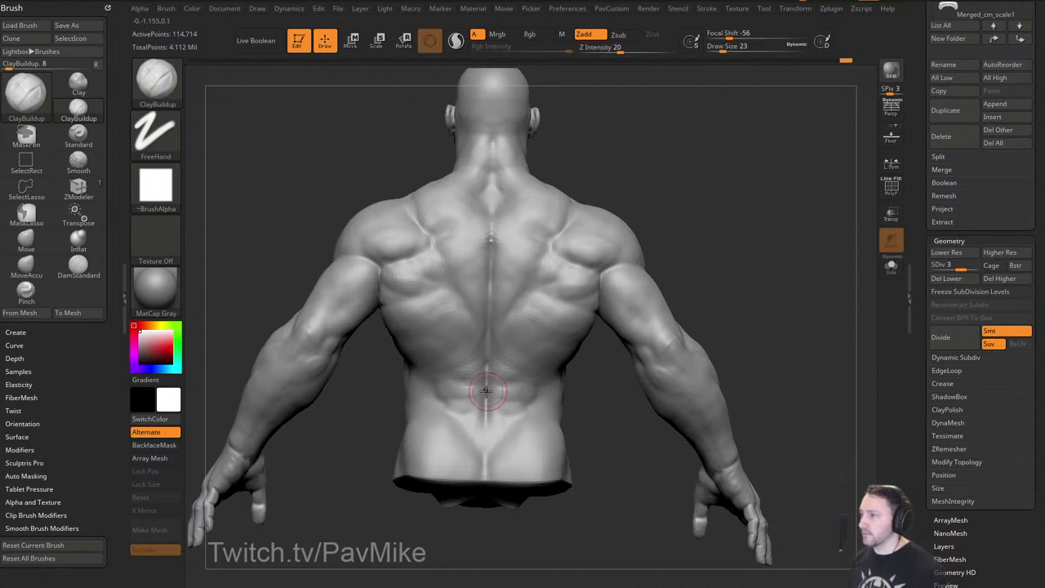
drag(738, 221, 737, 188)
drag(620, 52, 615, 52)
alt+drag(768, 210, 757, 268)
drag(482, 365, 491, 382)
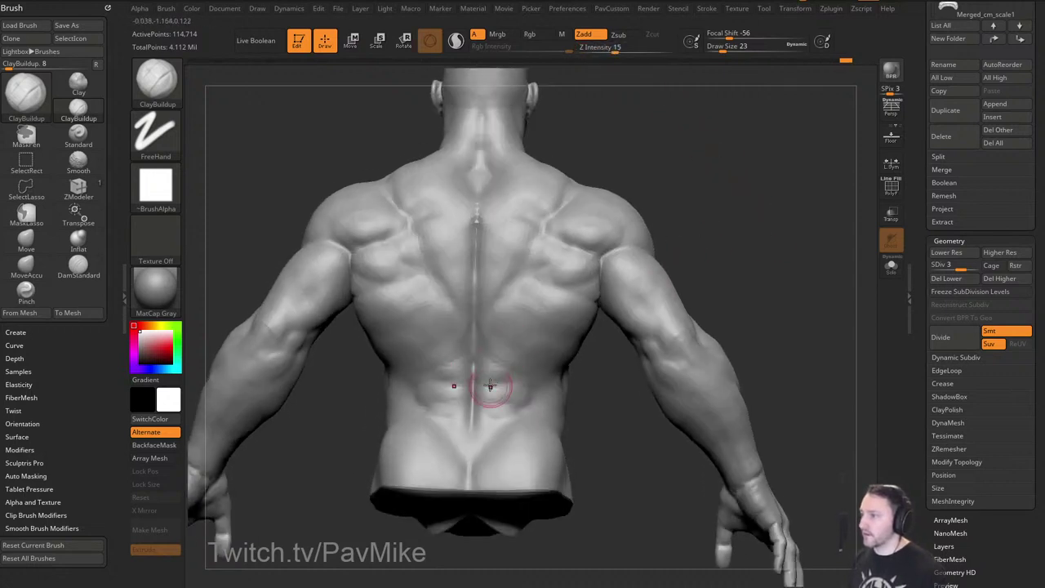
Define the lats and their inner edges beside the spine with the ClayBuildup brush.
mouse_move(683, 254)
mouse_down()
mouse_move(746, 259)
mouse_move(723, 265)
mouse_up()
drag(535, 309, 590, 295)
mouse_move(719, 248)
mouse_down()
mouse_move(742, 259)
mouse_move(728, 274)
mouse_move(567, 327)
mouse_move(744, 243)
mouse_up()
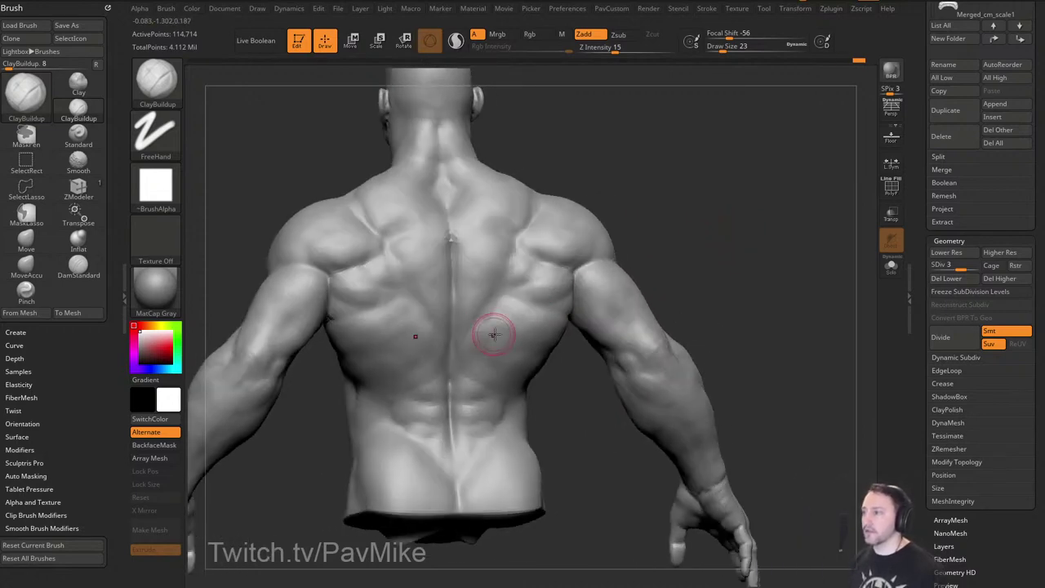
mouse_move(669, 276)
mouse_down()
mouse_move(716, 282)
mouse_move(536, 313)
mouse_up()
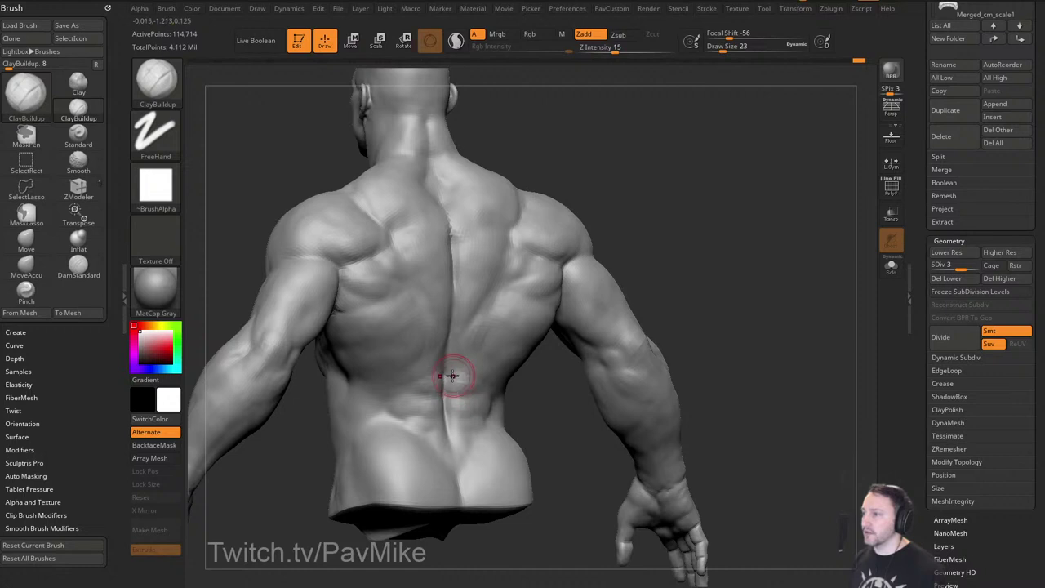
alt+drag(671, 261, 664, 275)
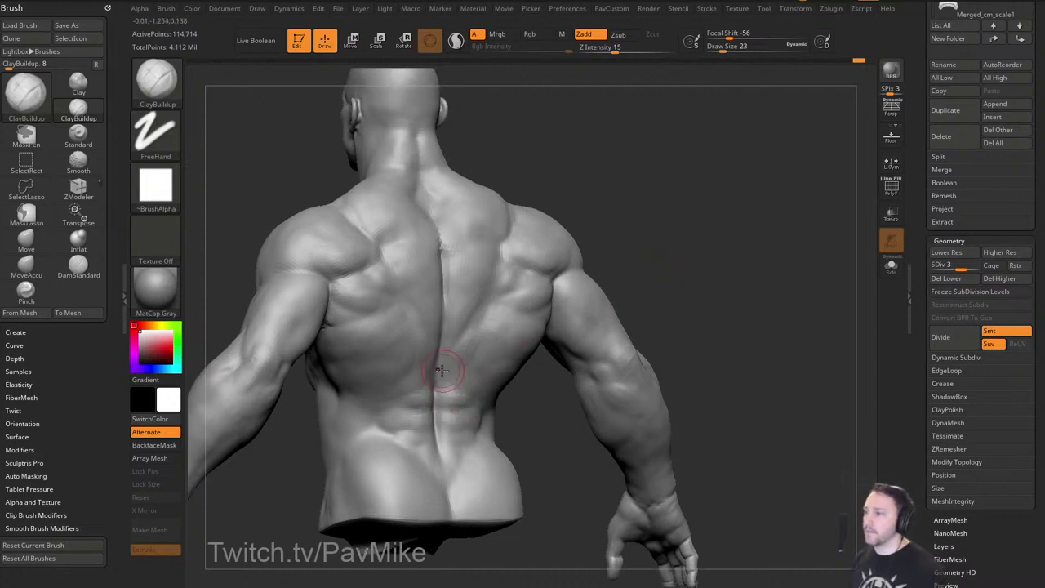
Shape the lower ends of the spinal muscles above the pelvis with the ClayBuildup brush.
drag(804, 265, 739, 268)
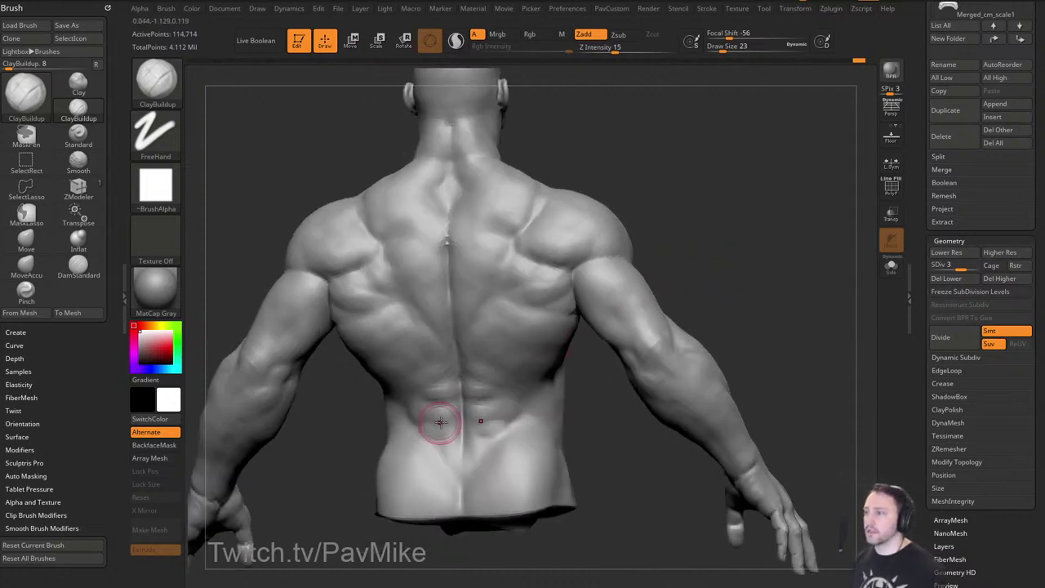
drag(349, 428, 366, 427)
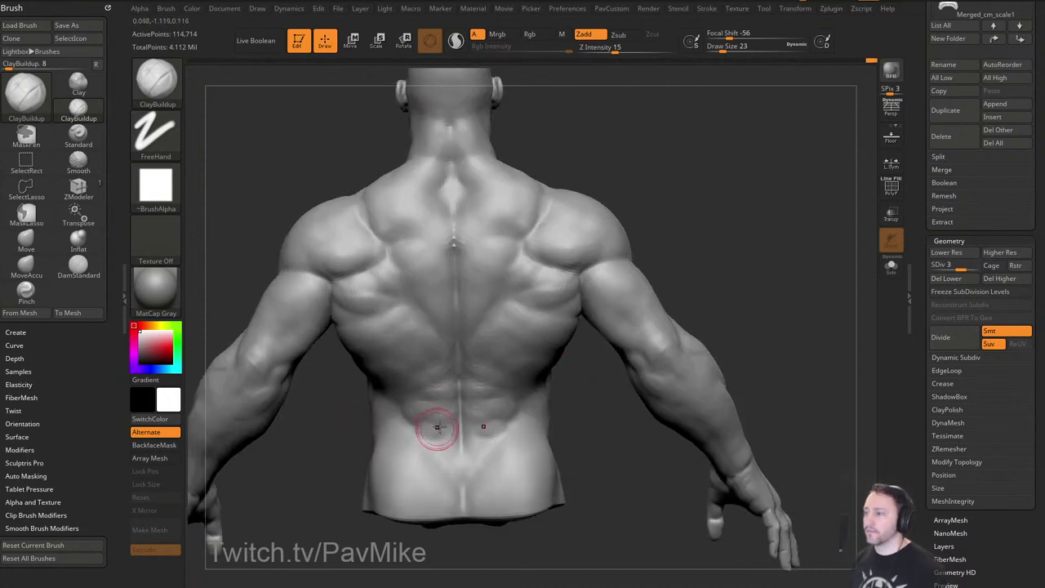
drag(436, 427, 429, 425)
drag(340, 443, 290, 449)
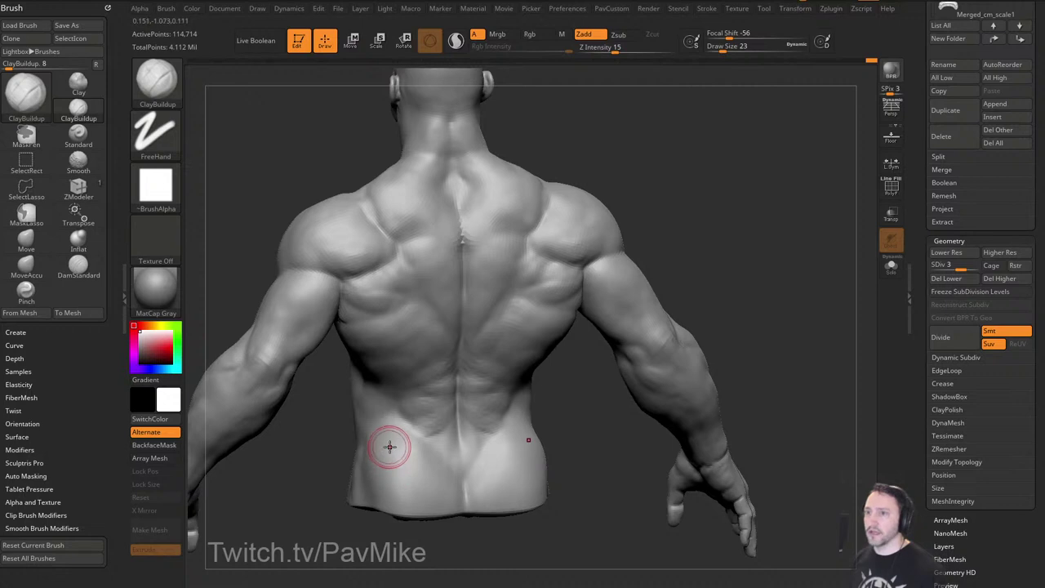
Carve the iliac crest crease between waist and hips on the back with the DamStandard brush at draw size 37.
key(b)
key(d)
key(s)
key(bracketright)
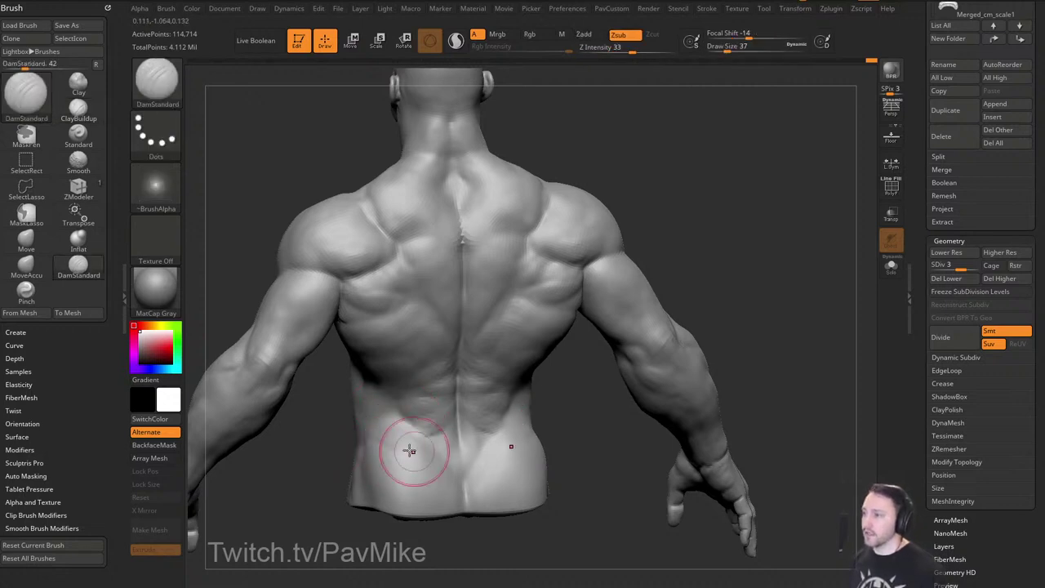
drag(387, 430, 443, 450)
drag(567, 420, 553, 408)
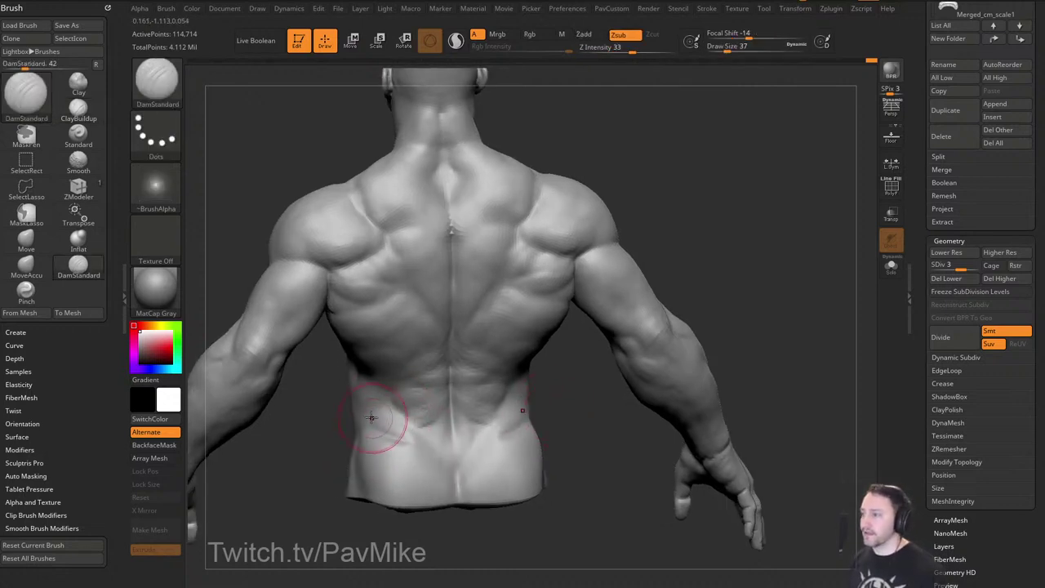
drag(371, 425, 425, 441)
drag(565, 417, 511, 404)
drag(378, 429, 425, 440)
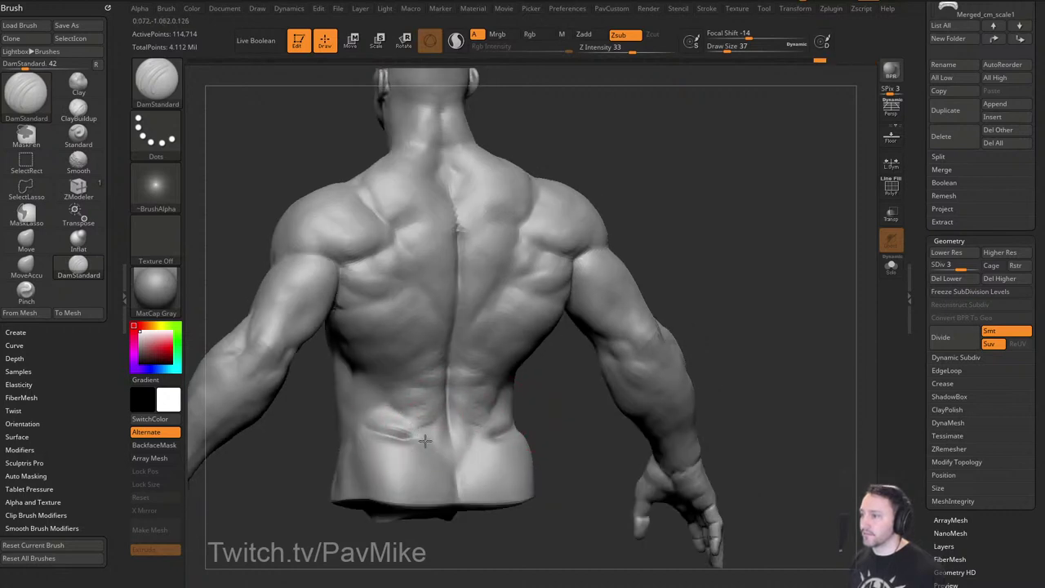
Fill and soften the iliac crest creases above the hips on the back with the Clay brush at draw size 23.
drag(303, 485, 353, 480)
key(b)
key(c)
key(l)
drag(399, 422, 403, 432)
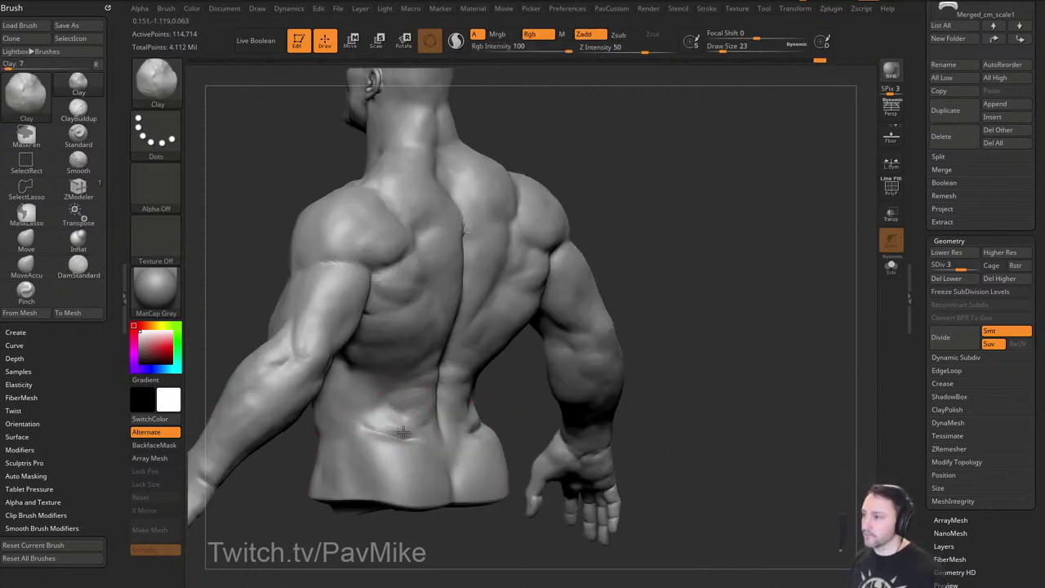
drag(524, 357, 619, 346)
mouse_move(373, 448)
mouse_down()
mouse_move(397, 461)
mouse_move(423, 449)
mouse_move(406, 455)
mouse_move(395, 436)
mouse_move(430, 435)
mouse_up()
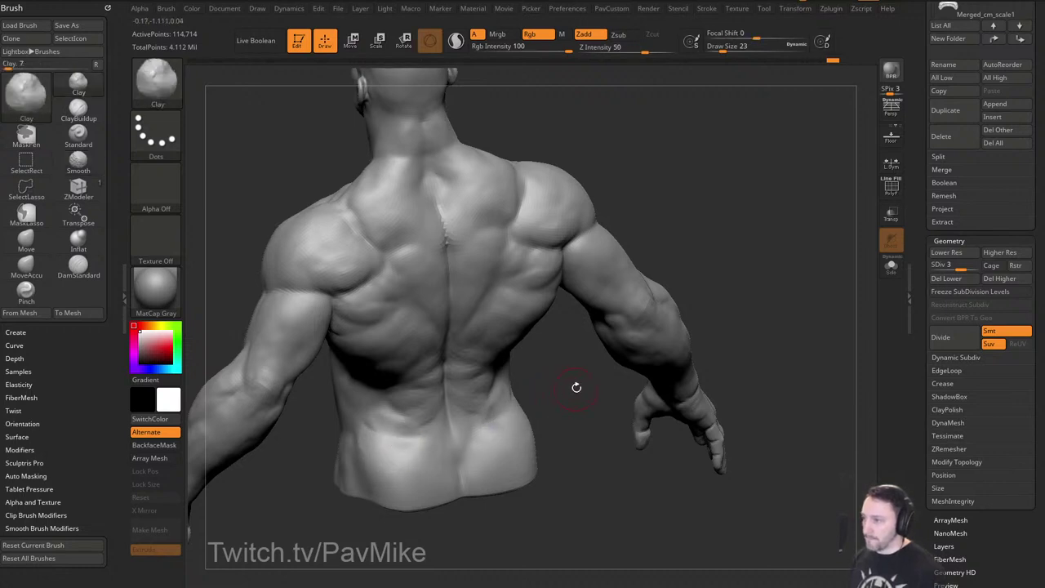
mouse_move(577, 387)
mouse_down()
mouse_move(533, 376)
mouse_move(585, 351)
mouse_up()
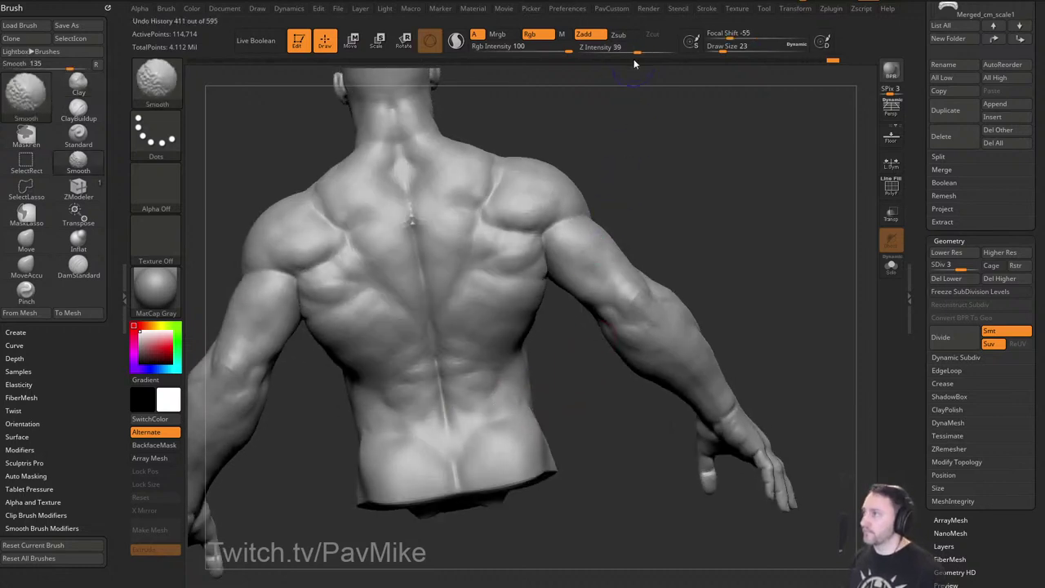
Lower the Smooth brush's Z Intensity to 26 and soften the lower back muscles beside the spine at draw size 8.
shift+drag(635, 52, 628, 52)
key(s)
drag(577, 360, 603, 365)
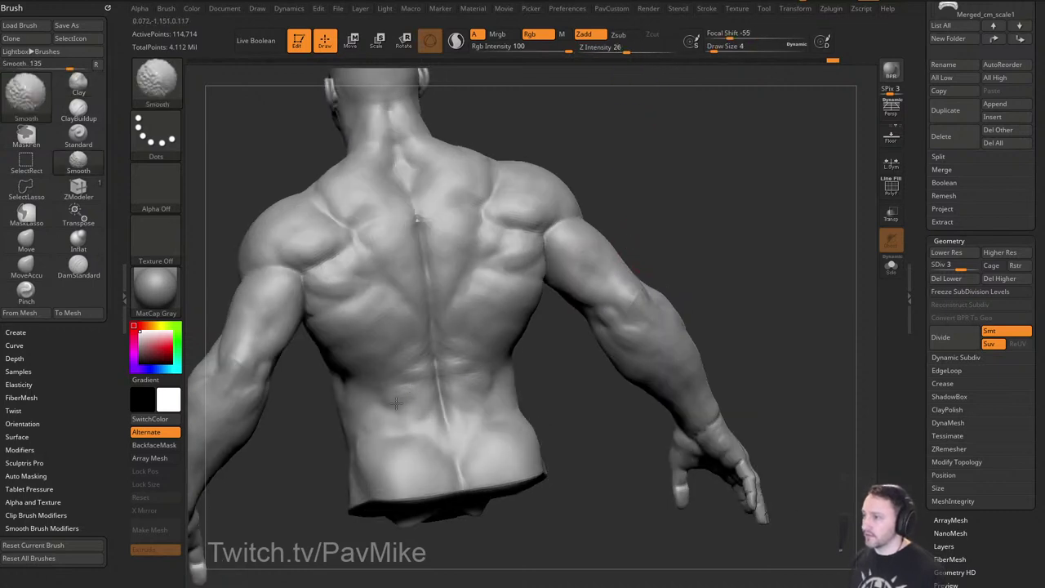
key(])
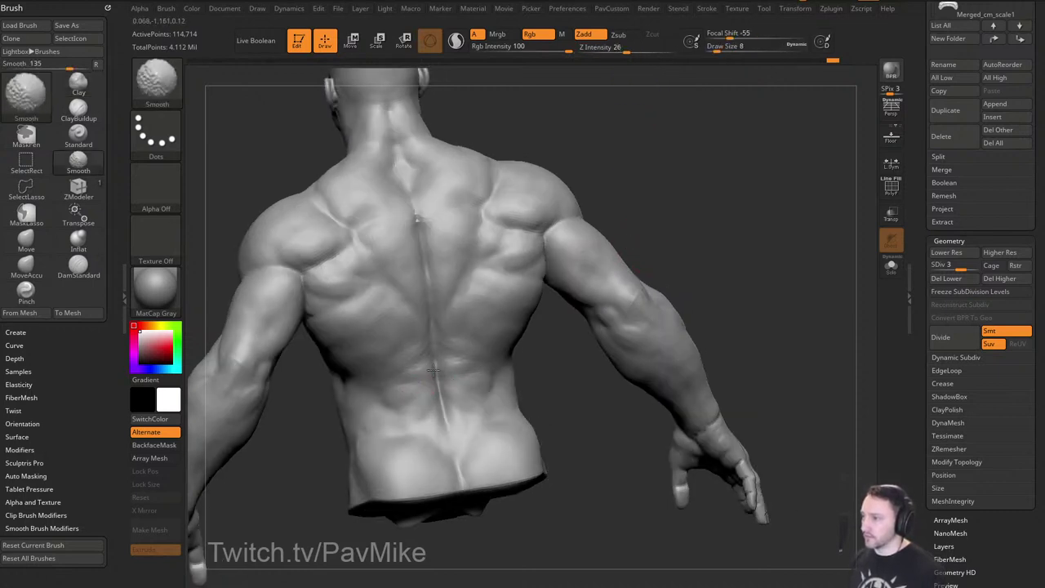
shift+drag(466, 386, 494, 401)
drag(570, 376, 537, 368)
shift+drag(459, 382, 490, 374)
drag(564, 367, 604, 370)
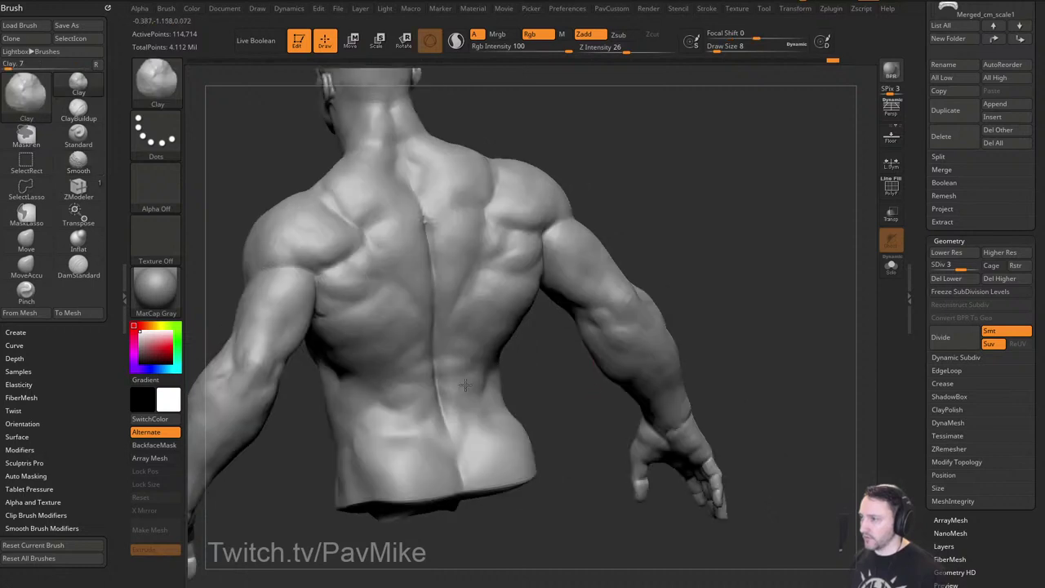
shift+drag(397, 397, 499, 298)
drag(595, 286, 616, 282)
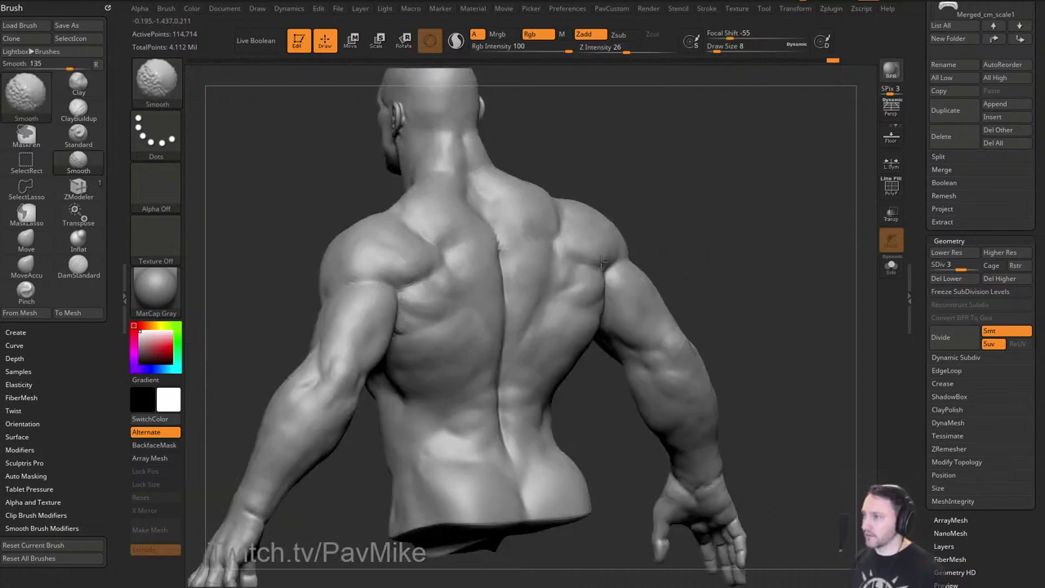
Build up the mid-back between the shoulder blades and lats with the Clay brush at draw size 25.
drag(715, 233, 771, 238)
right_drag(771, 238, 764, 211)
click(726, 49)
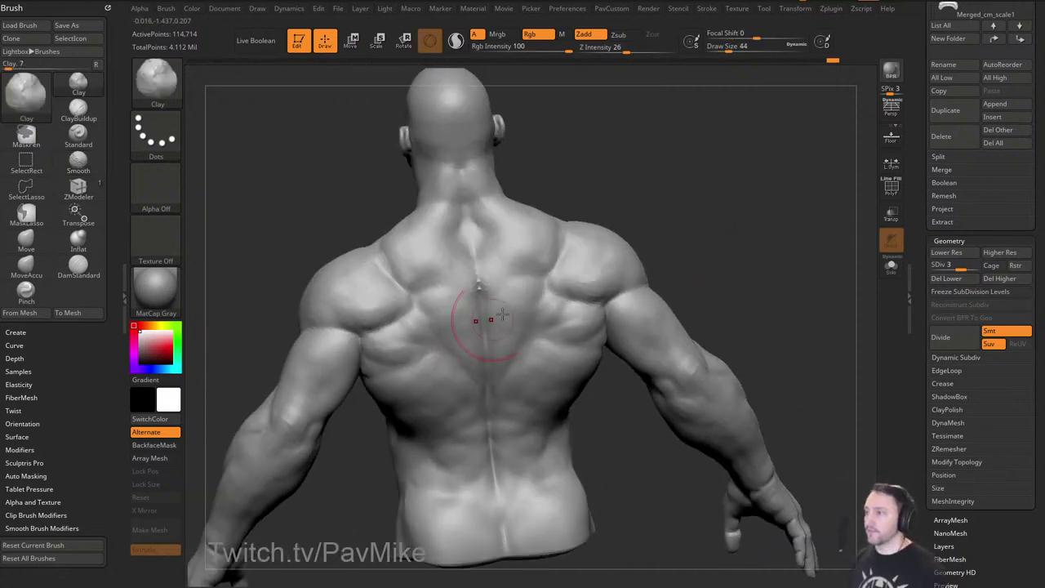
right_drag(500, 315, 556, 309)
click(723, 49)
drag(437, 343, 444, 335)
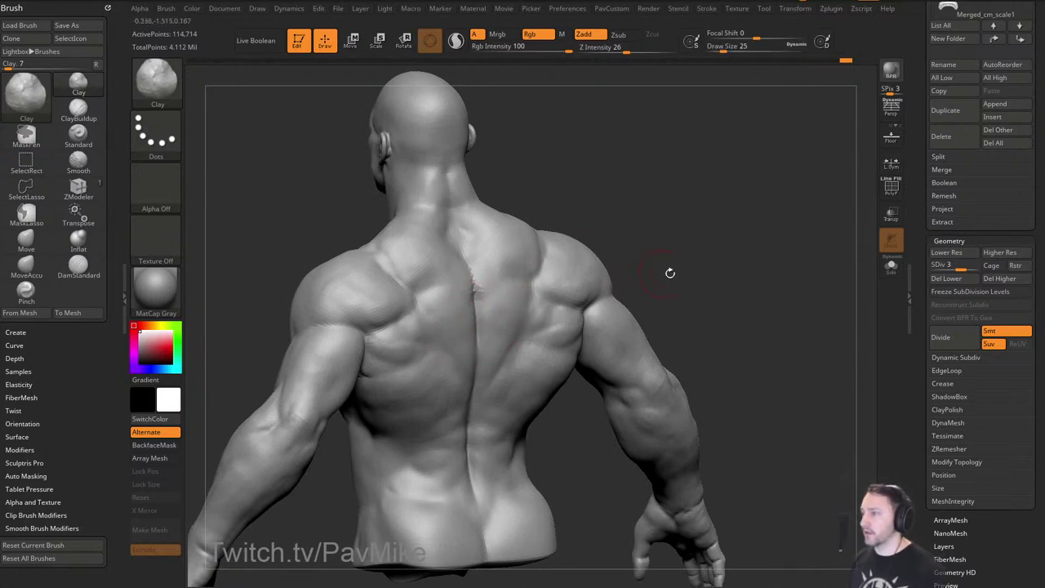
drag(670, 273, 615, 278)
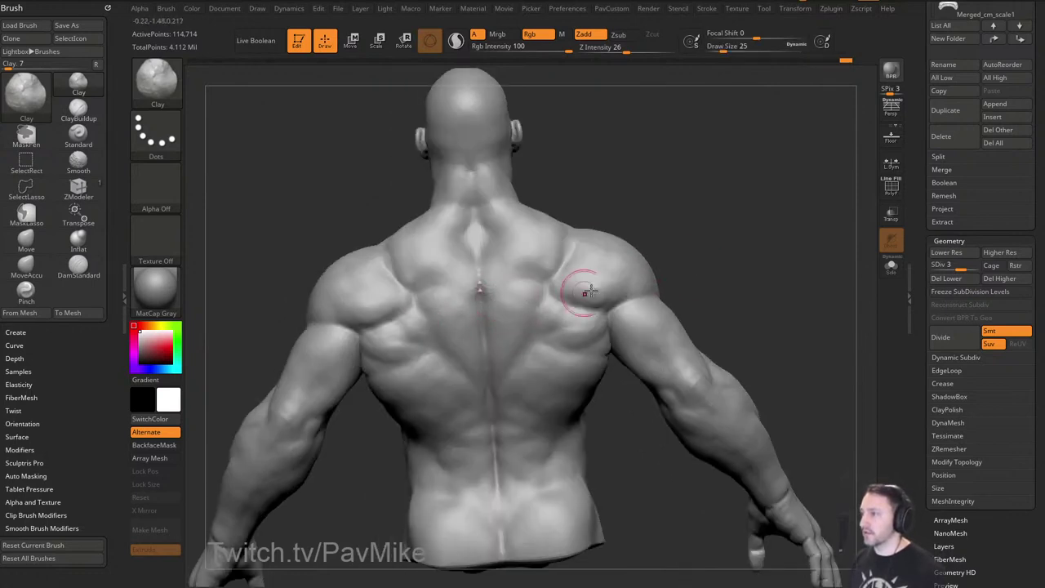
mouse_move(735, 255)
mouse_down()
mouse_move(756, 250)
mouse_move(715, 255)
mouse_up()
shift+drag(660, 278, 696, 284)
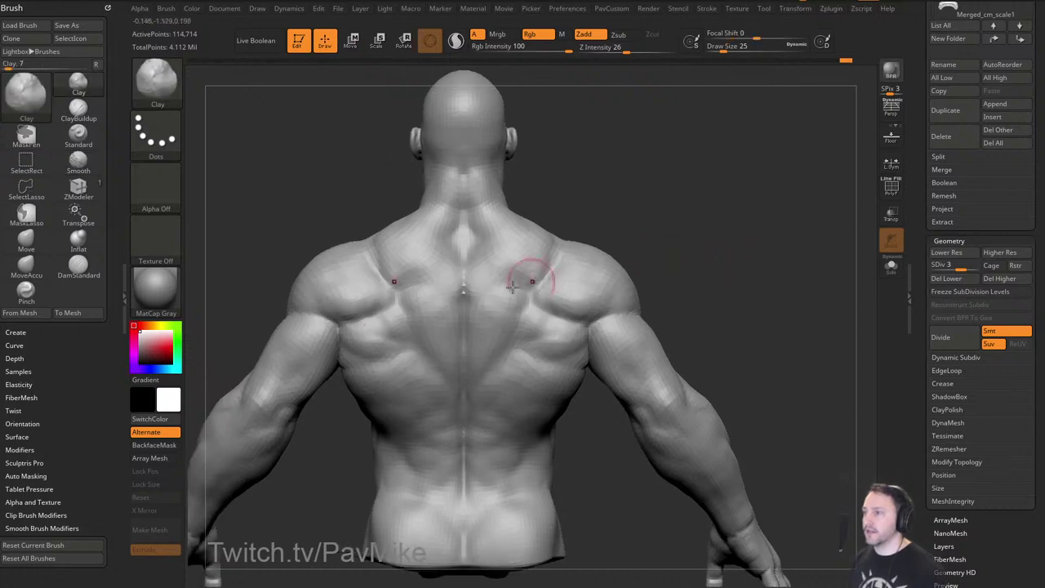
Place a raised bump at the lower tip of each shoulder blade with the Standard brush at draw size 20.
key(s)
click(374, 348)
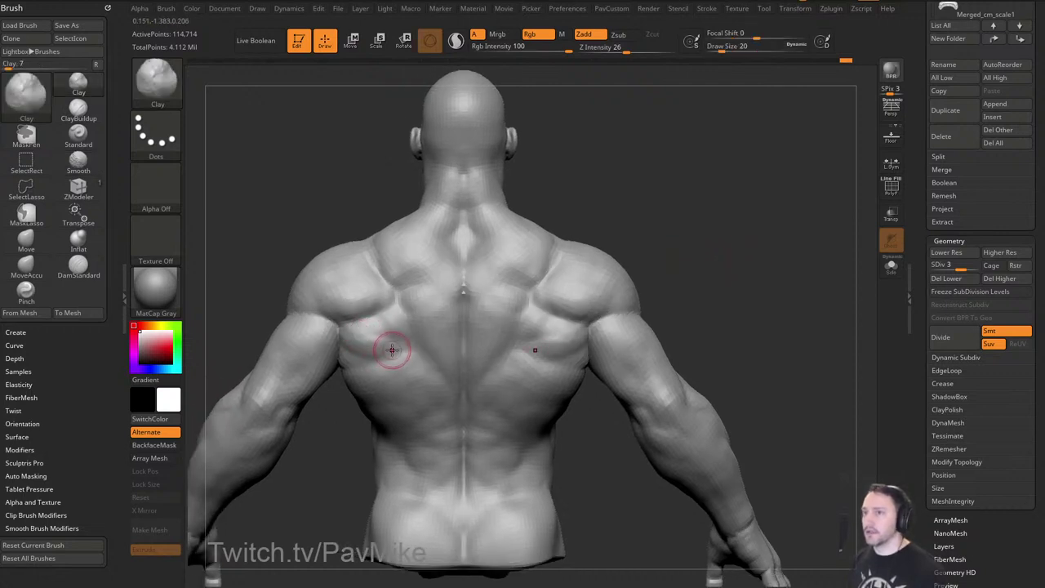
mouse_move(738, 252)
mouse_down()
mouse_move(692, 245)
mouse_move(644, 283)
mouse_move(692, 282)
mouse_up()
key(b)
key(s)
key(t)
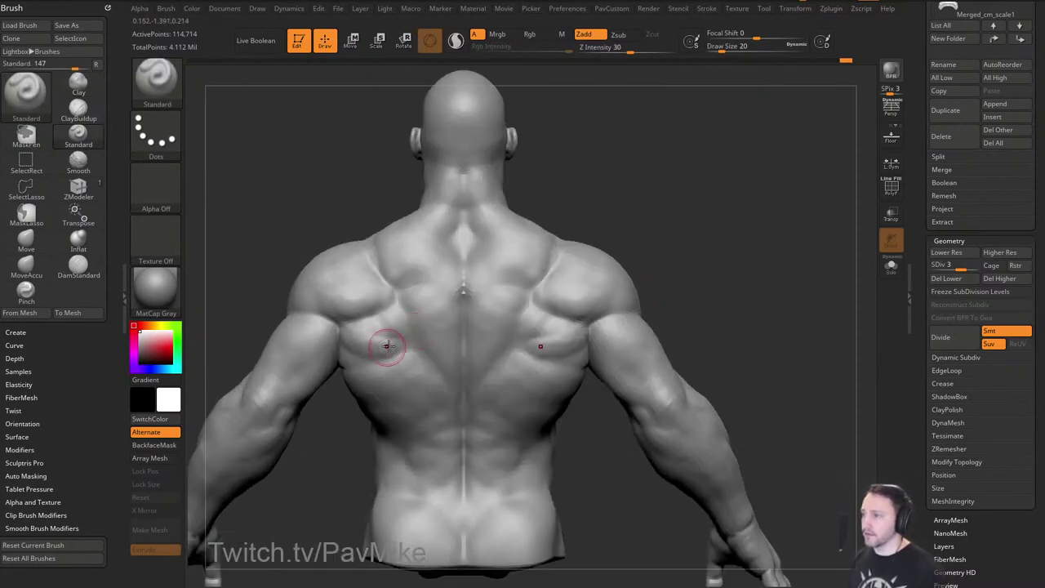
click(387, 344)
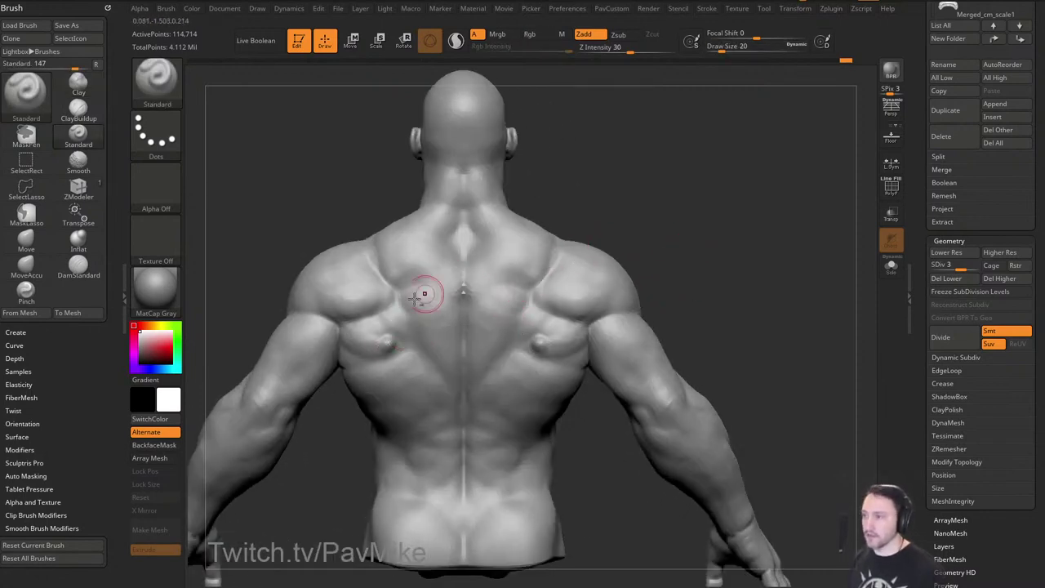
Blend the shoulder blade bumps into the teres major with the Clay brush and smoothing.
key(b)
key(c)
key(l)
drag(373, 341, 394, 336)
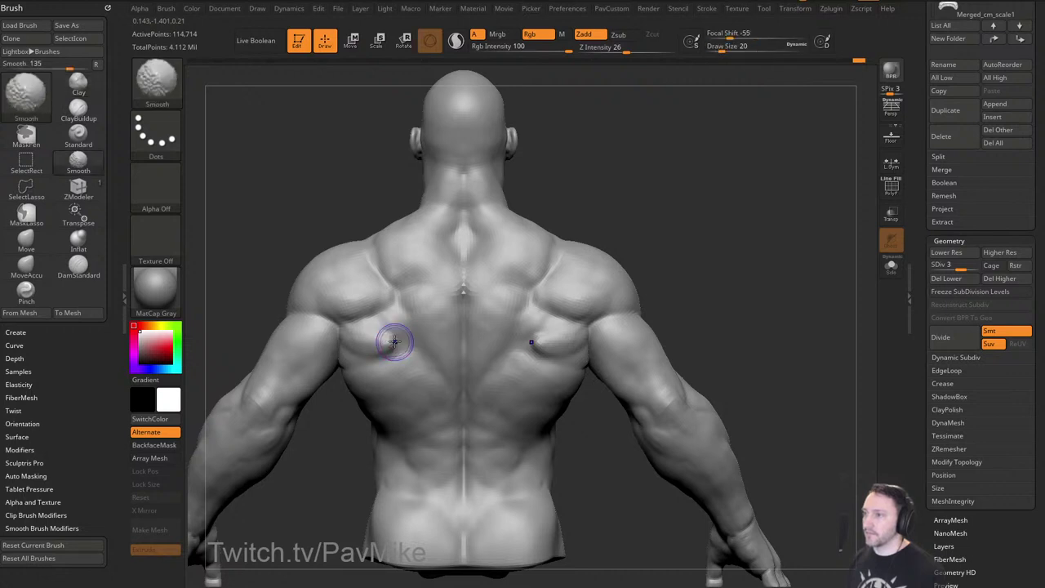
alt+drag(723, 259, 715, 267)
drag(389, 331, 378, 337)
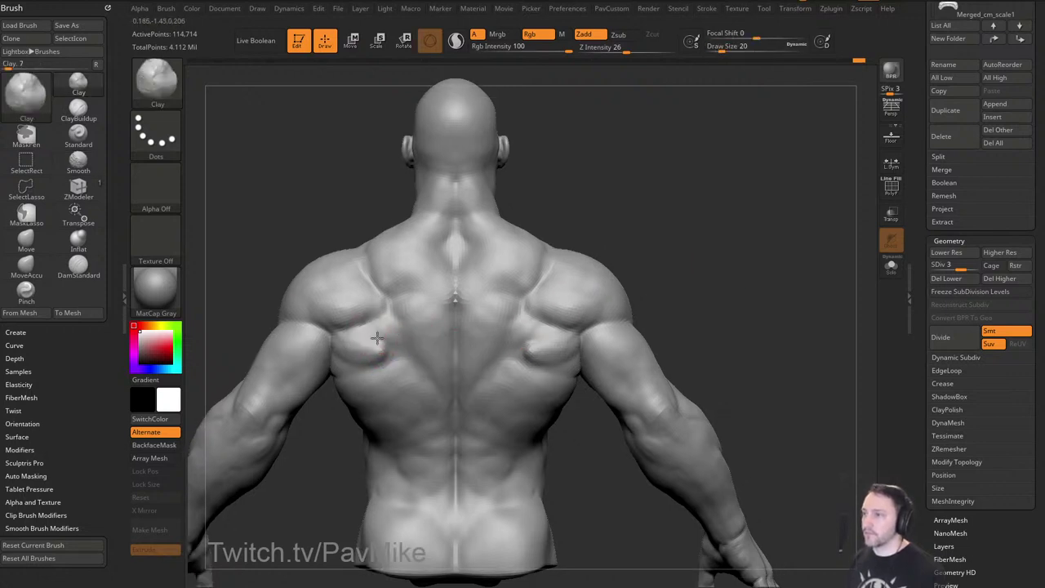
Reshape the muscle mass around the lower shoulder blades with the MoveAccu brush at draw size 46.
drag(694, 209, 527, 277)
key(b)
key(m)
key(a)
drag(608, 253, 351, 347)
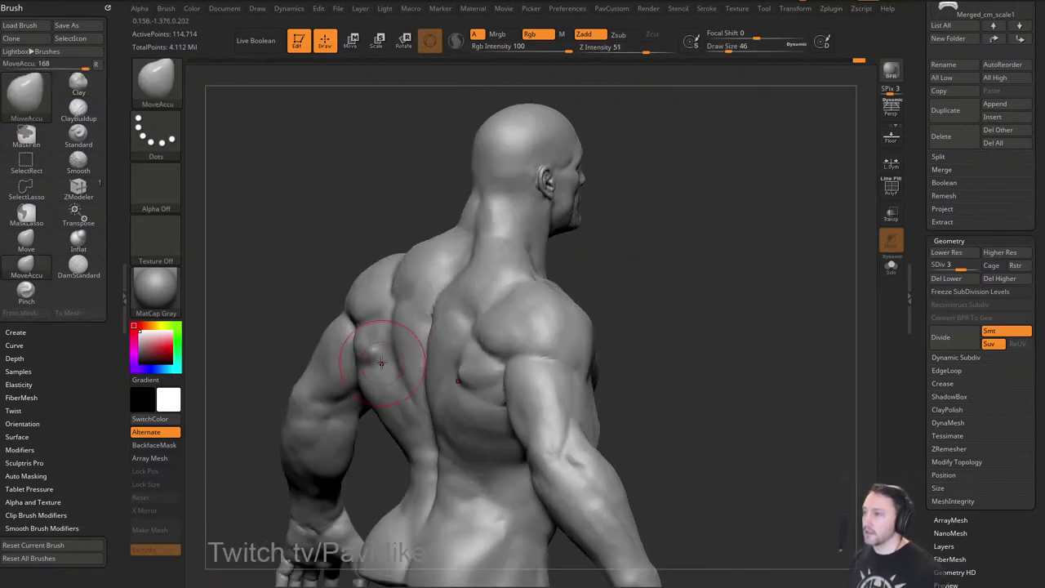
shift+drag(584, 285, 619, 284)
Refine the teres major below the rear deltoids with the Clay brush at draw size 13.
key(b)
key(c)
key(l)
key(s)
drag(376, 347, 369, 349)
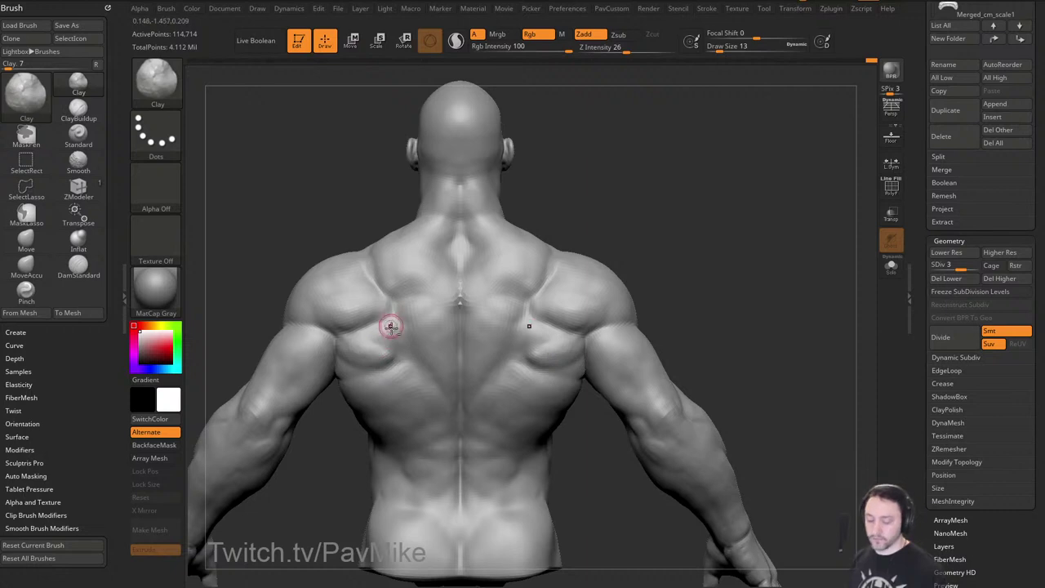
Build up the infraspinatus and teres forms between the rear deltoids and lats with the Clay brush at draw size 20.
key(b)
key(d)
key(s)
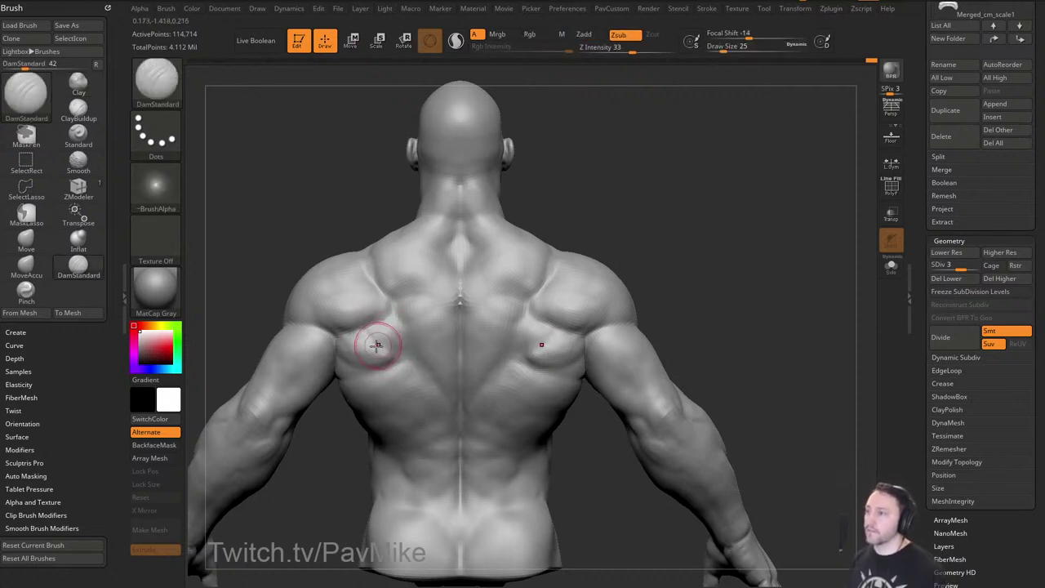
key(b)
key(c)
key(l)
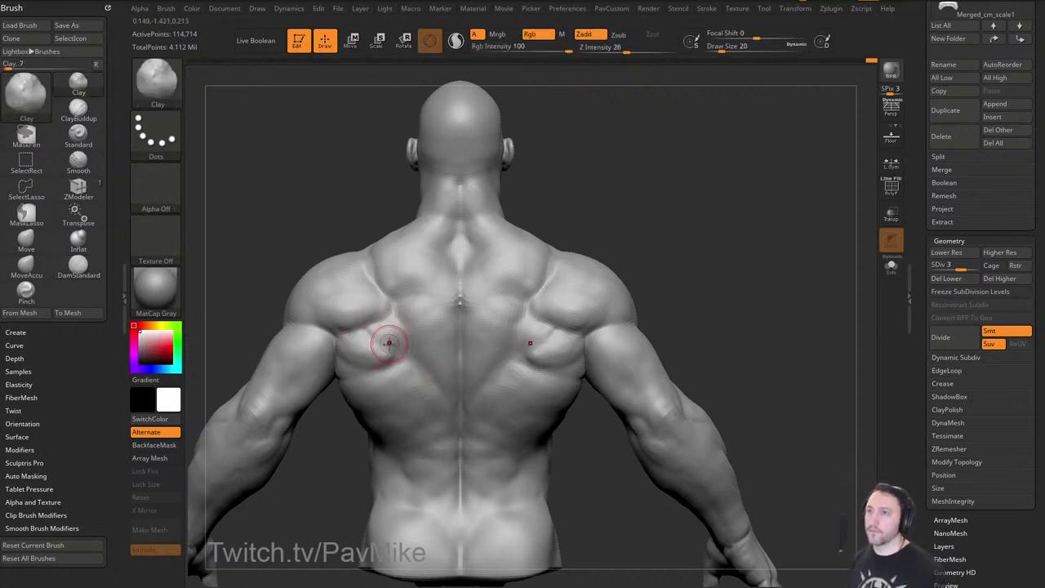
mouse_move(373, 326)
mouse_down()
mouse_move(378, 318)
mouse_move(390, 339)
mouse_up()
drag(687, 265, 708, 240)
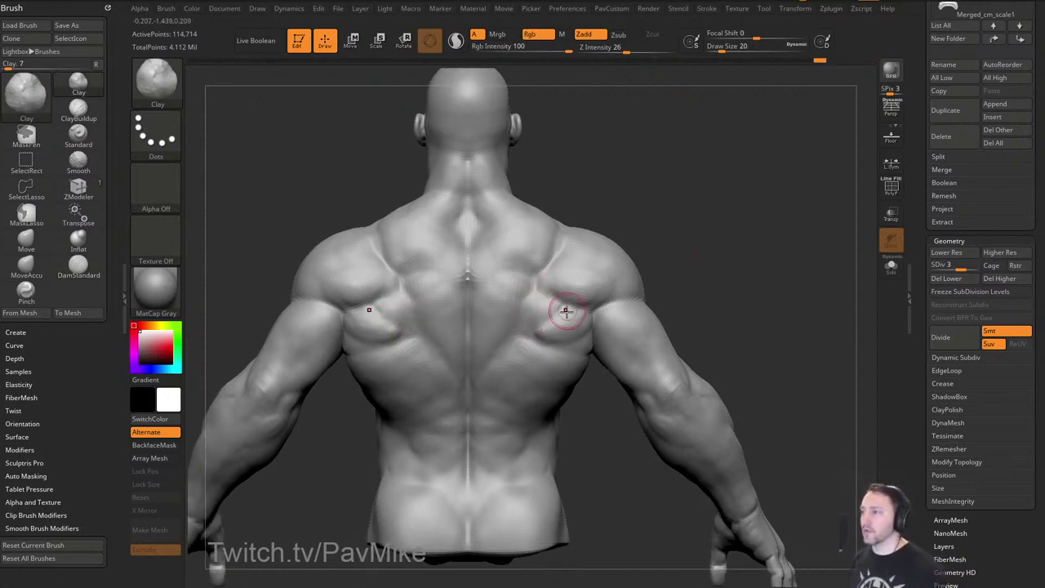
mouse_move(567, 311)
mouse_down()
mouse_move(558, 299)
mouse_move(537, 318)
mouse_up()
alt+drag(714, 252, 721, 250)
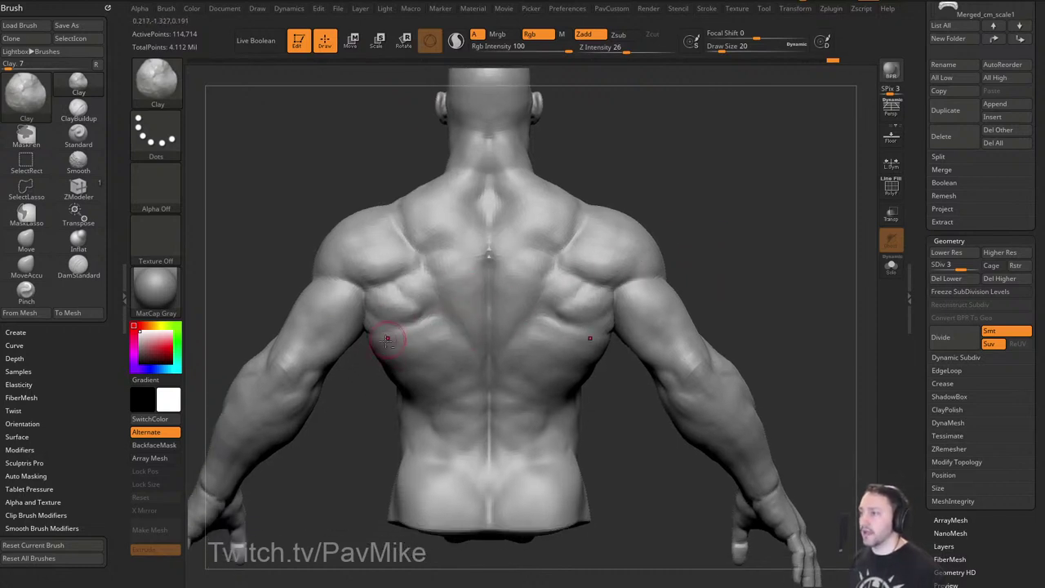
Carve the lower edges of the trapezius toward the spine with the DamStandard brush at draw size 20.
drag(733, 263, 688, 248)
mouse_move(693, 286)
shift+mouse_down()
mouse_move(778, 259)
mouse_move(749, 250)
mouse_move(751, 241)
shift+mouse_up()
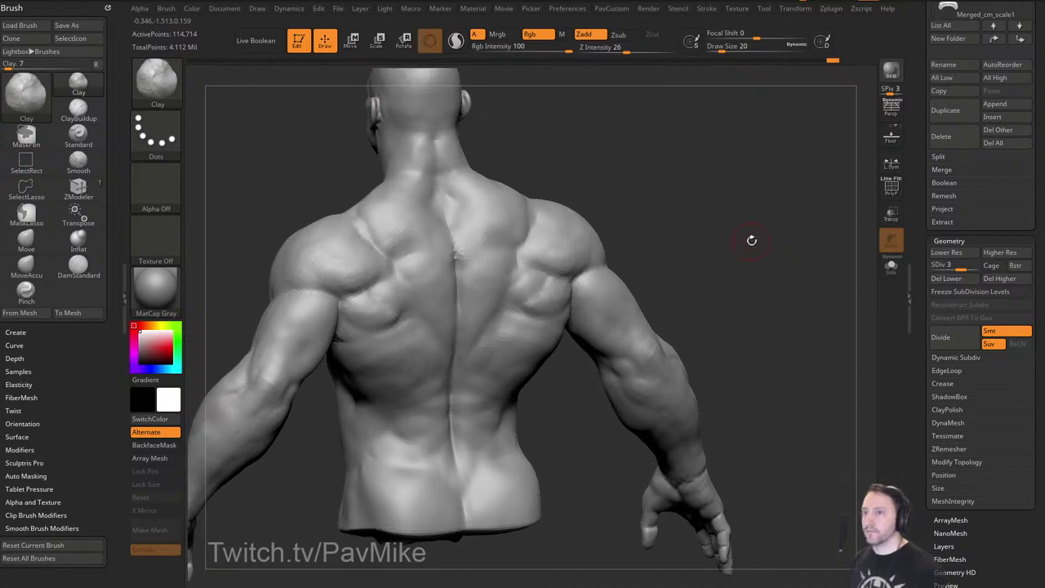
key(b)
key(d)
key(s)
drag(665, 254, 658, 243)
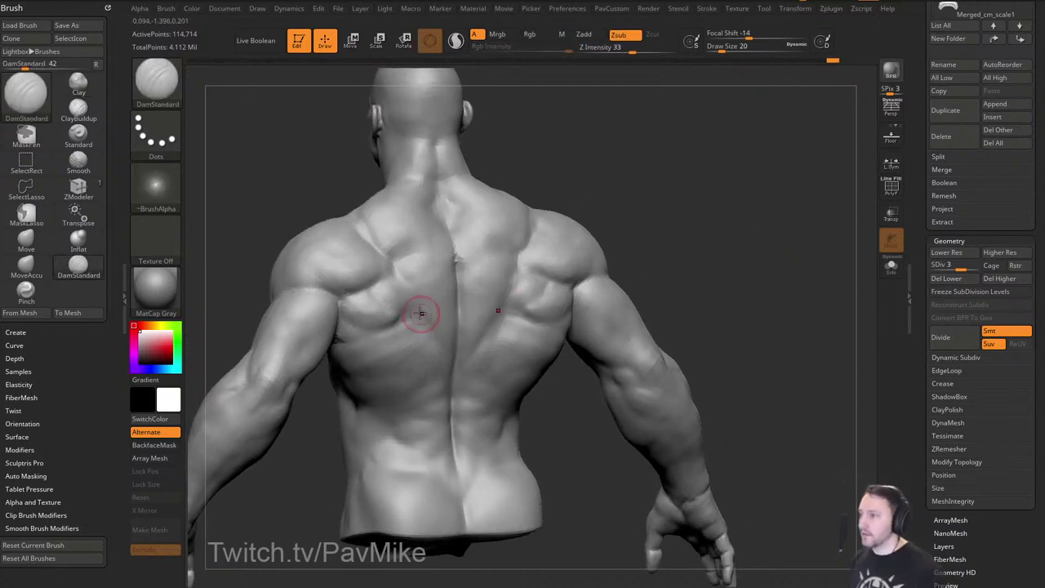
drag(415, 315, 459, 354)
mouse_move(687, 251)
mouse_down()
mouse_move(684, 211)
mouse_move(677, 225)
mouse_move(610, 224)
mouse_move(644, 245)
mouse_up()
Build up the upper lats along the lower trapezius edges with the Clay brush at draw size 20.
key(b)
key(c)
key(l)
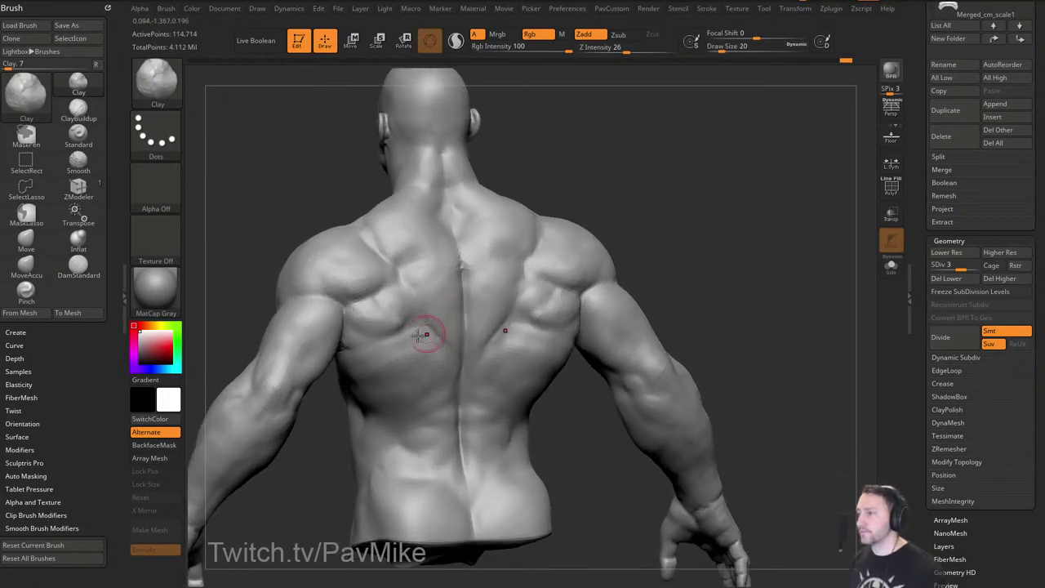
drag(417, 346, 426, 351)
drag(662, 270, 701, 254)
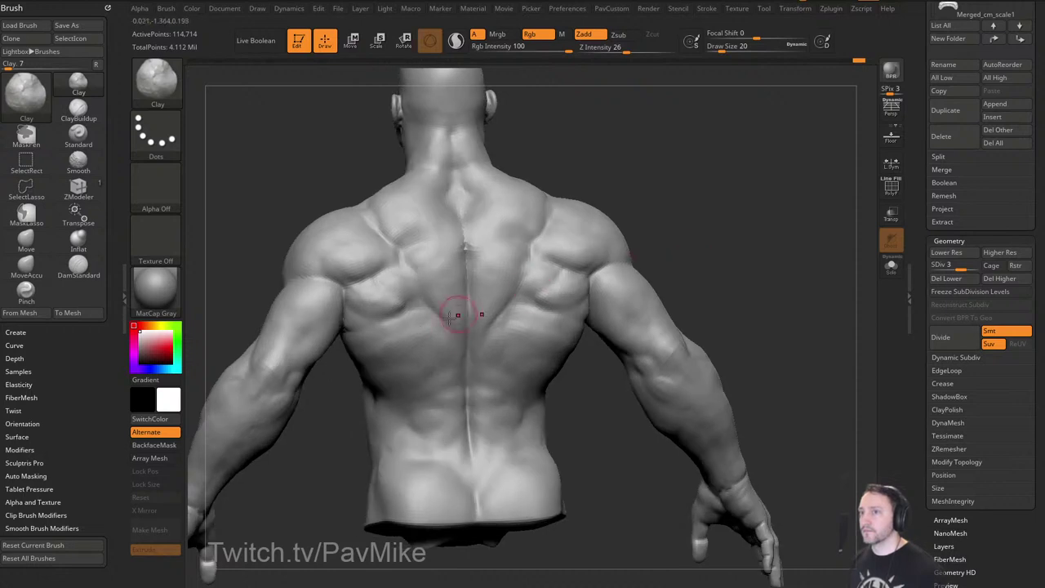
drag(448, 318, 428, 333)
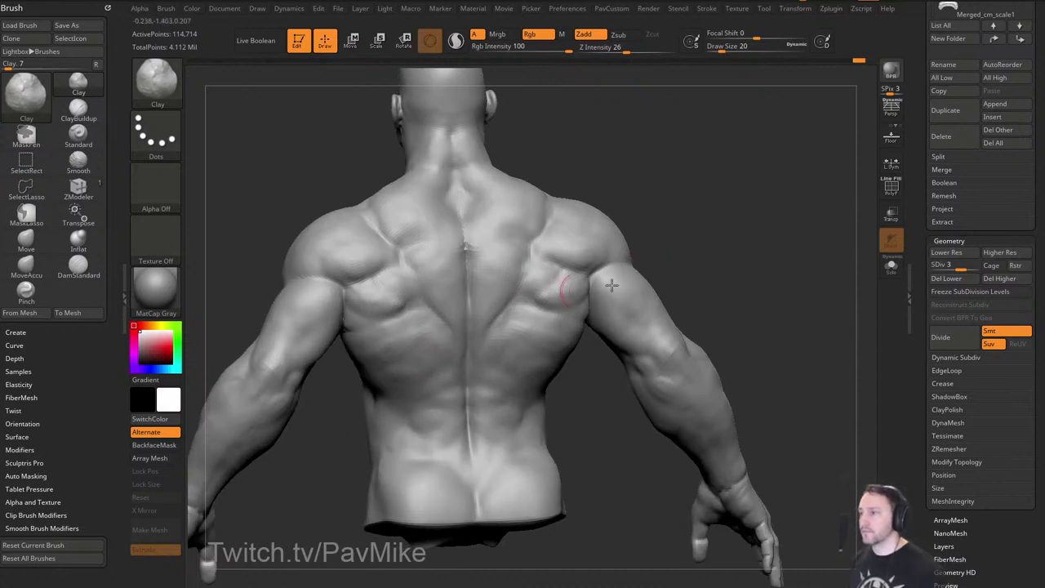
Add Clay strokes across the sides and lower part of the lats and smooth them into the mid-back.
drag(673, 283, 640, 283)
drag(417, 358, 395, 370)
drag(370, 404, 387, 387)
shift+drag(386, 347, 379, 360)
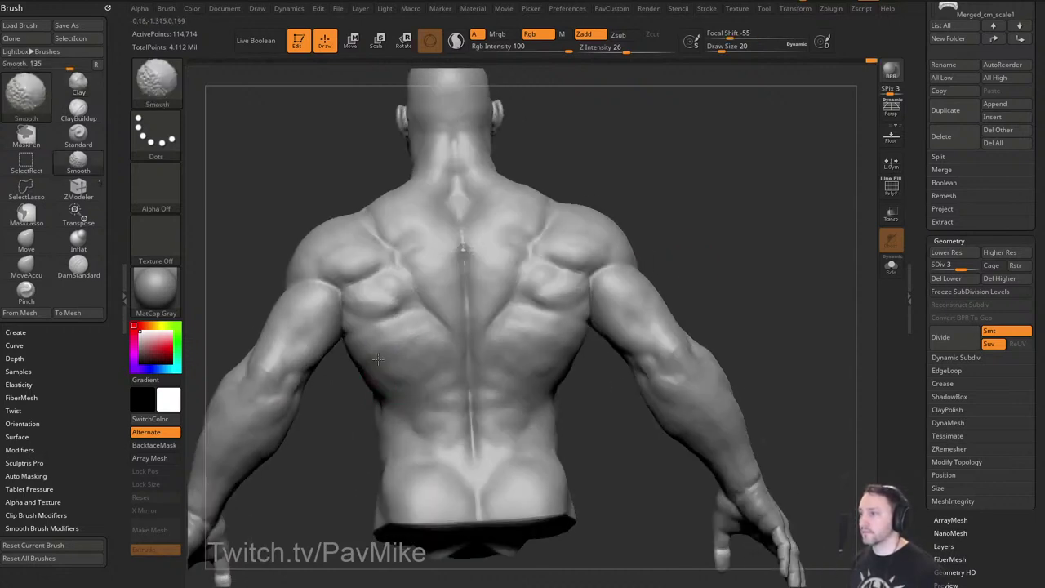
mouse_move(443, 357)
mouse_down()
mouse_move(372, 379)
mouse_move(388, 383)
mouse_up()
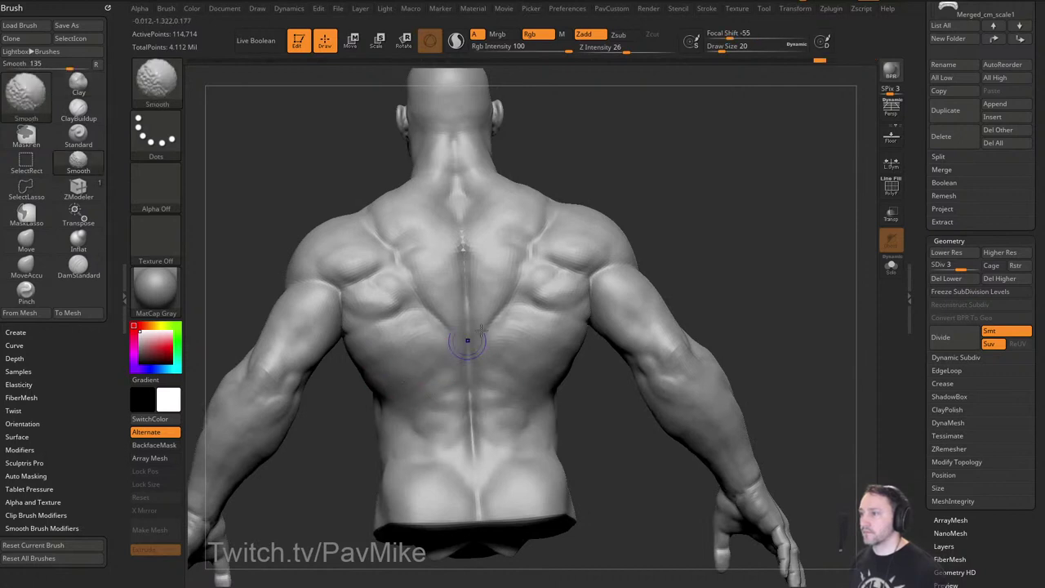
mouse_move(727, 259)
mouse_down()
mouse_move(733, 290)
mouse_move(769, 290)
mouse_move(700, 273)
mouse_up()
Carve diagonal creases into the upper lats below the shoulder blades with the DamStandard brush at draw size 23.
key(b)
key(d)
key(s)
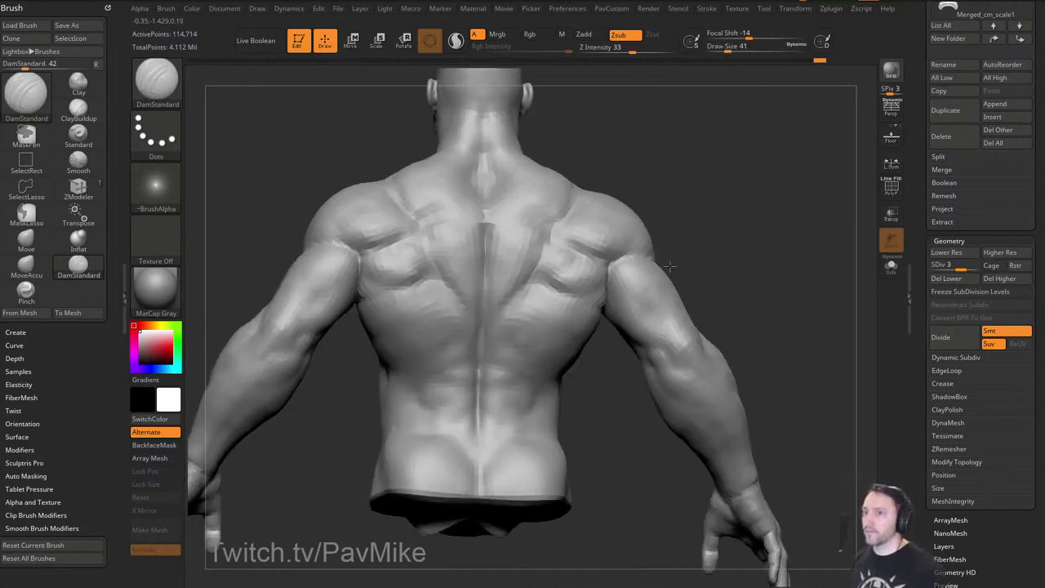
key(s)
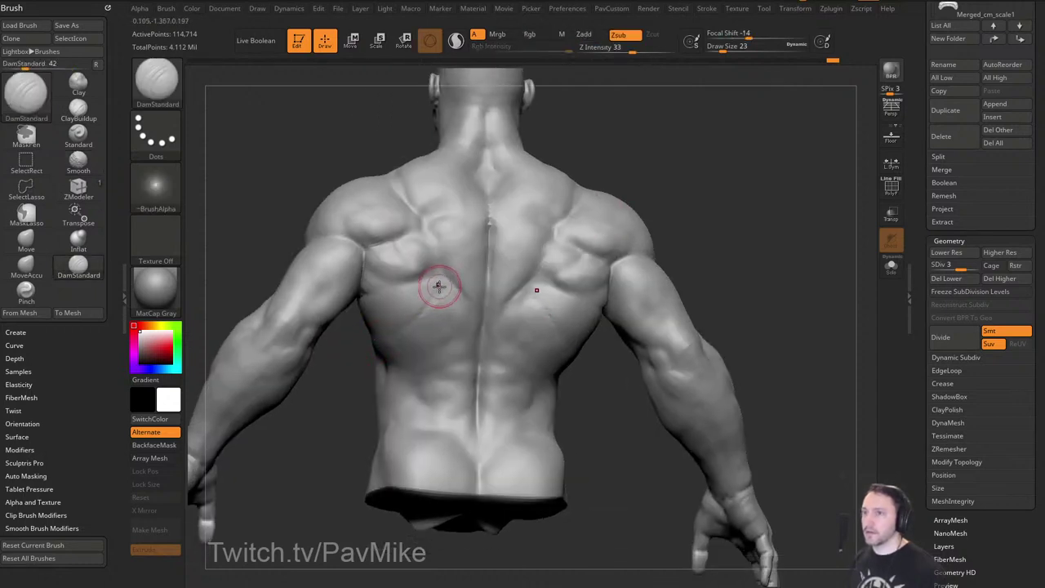
drag(439, 287, 421, 314)
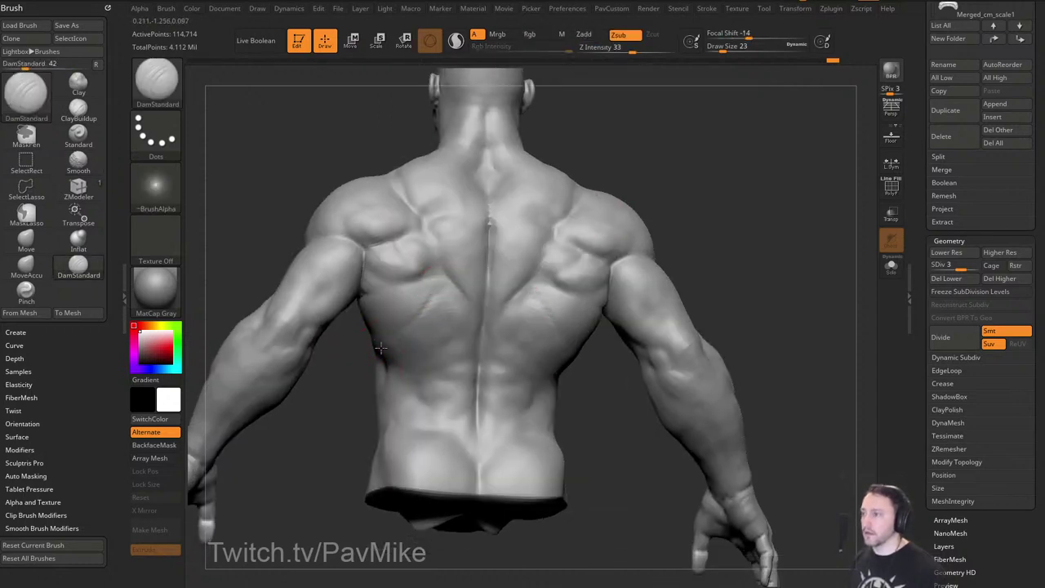
Fill out the outer edges of the lats below the armpits with the Clay brush and smooth them.
right_drag(427, 376, 406, 361)
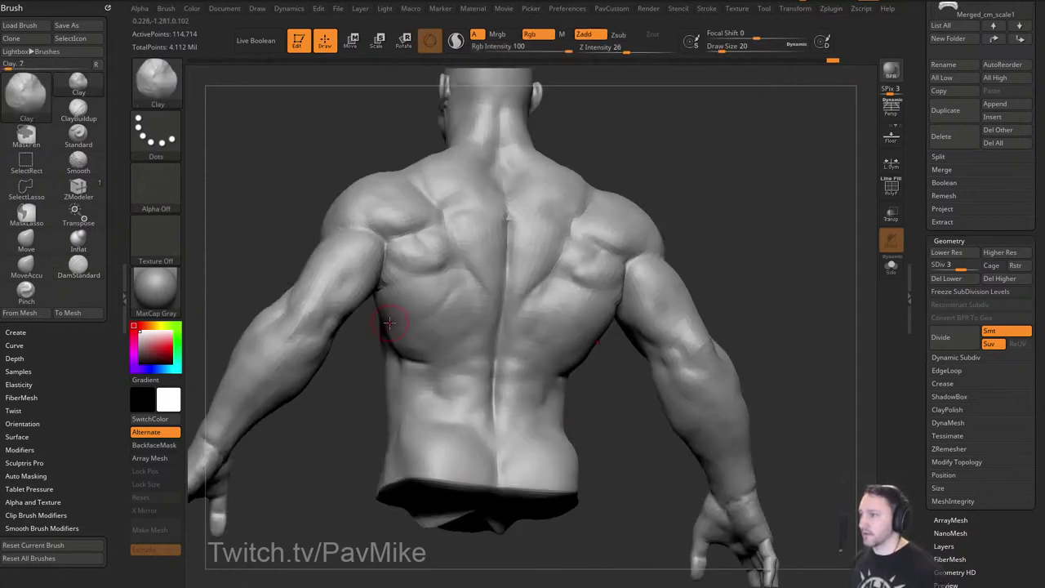
drag(389, 323, 420, 297)
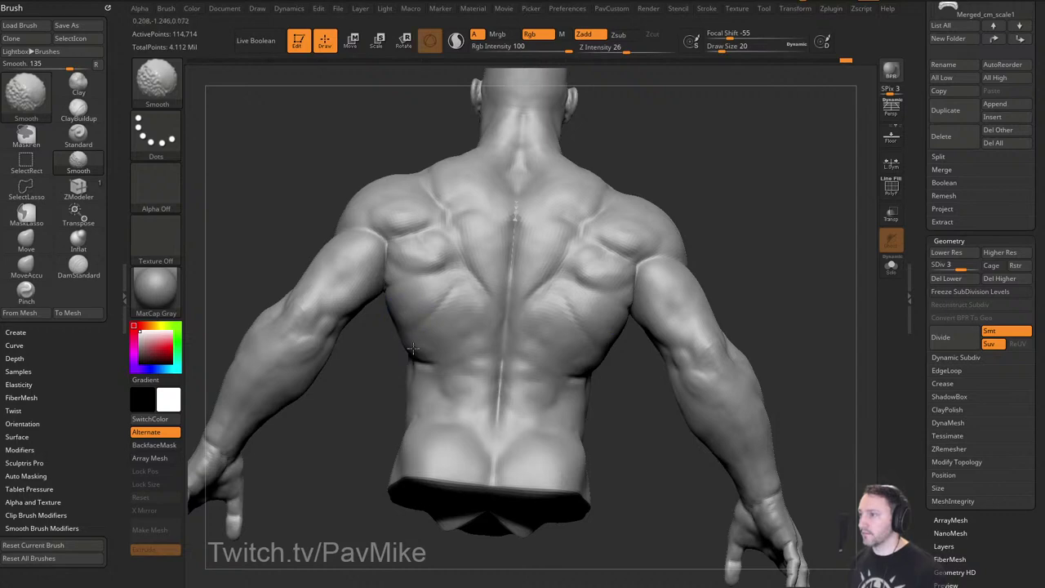
drag(749, 259, 691, 259)
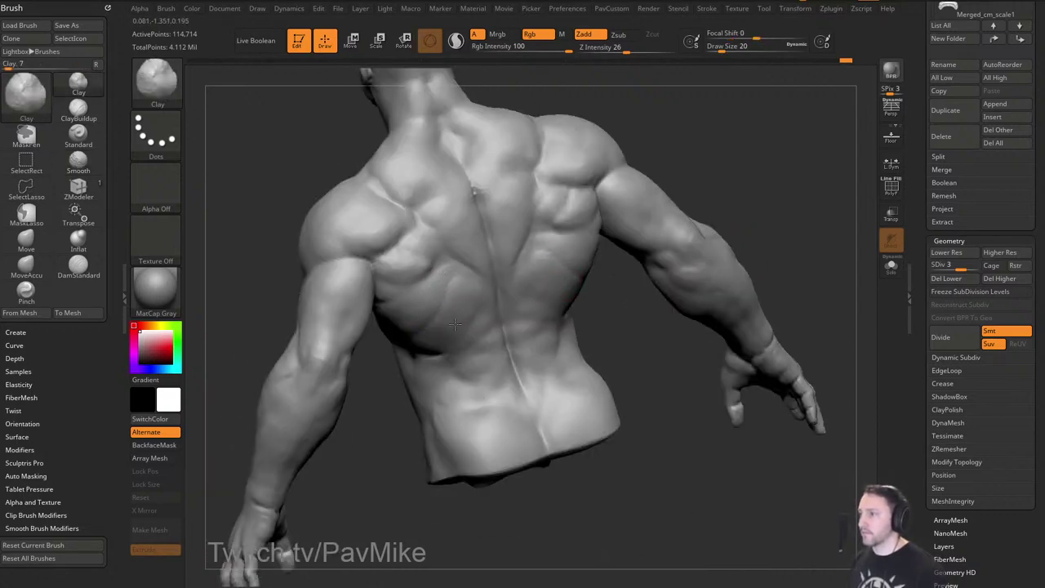
Adjust the upper back and the sides of the neck from behind with the Move brush at draw size 29.
drag(780, 213, 829, 167)
key(b)
key(m)
key(v)
drag(450, 273, 460, 278)
mouse_move(649, 214)
mouse_down()
mouse_move(710, 247)
mouse_move(619, 245)
mouse_move(711, 210)
mouse_move(729, 242)
mouse_up()
key(bracketright)
key(bracketright)
mouse_move(729, 243)
right_down()
mouse_move(677, 215)
mouse_move(677, 289)
mouse_move(628, 289)
mouse_move(655, 262)
right_up()
key(s)
drag(500, 283, 496, 283)
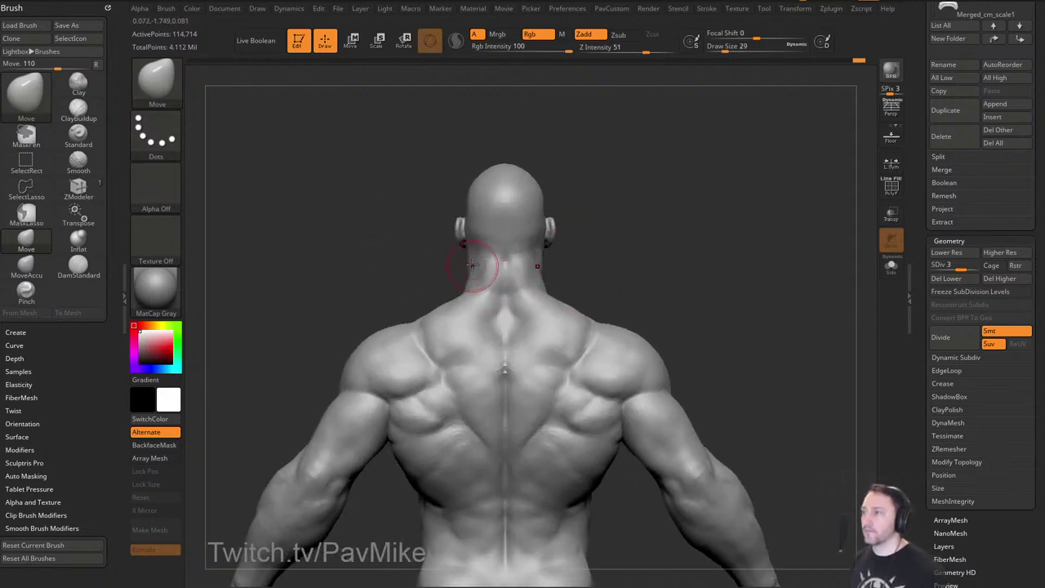
Build up the protruding vertebra at the base of the neck with the Clay brush at draw size 18.
mouse_move(613, 222)
alt+mouse_down()
mouse_move(619, 250)
mouse_move(651, 261)
mouse_move(610, 242)
alt+mouse_up()
key(b)
key(c)
key(l)
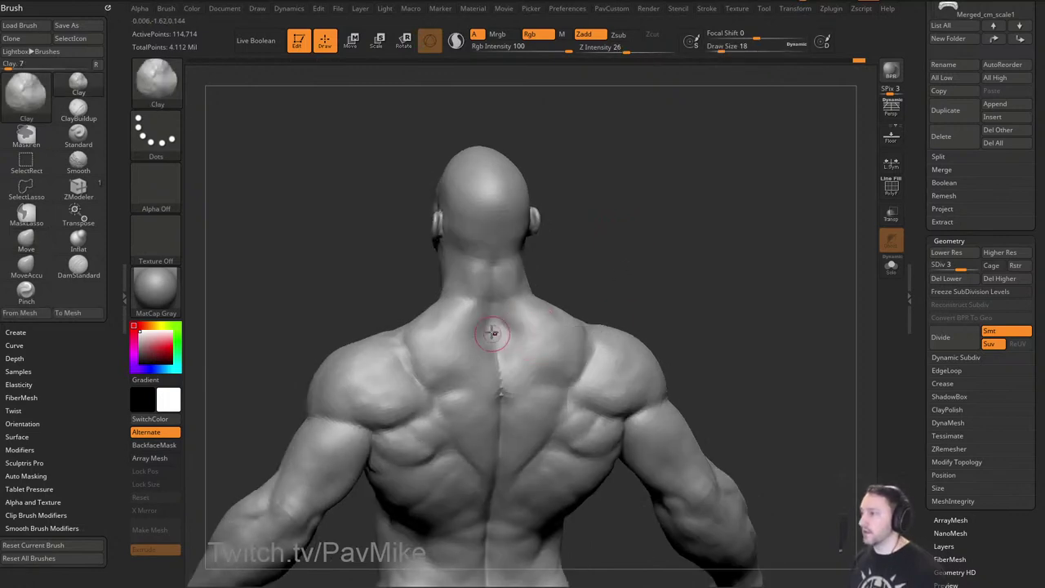
drag(493, 331, 506, 347)
drag(604, 282, 619, 283)
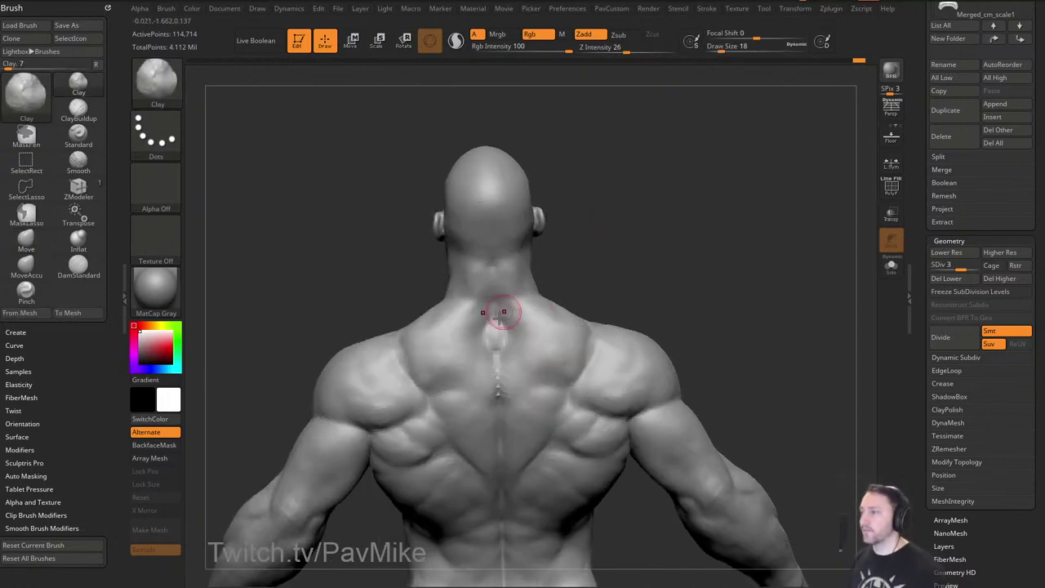
mouse_move(498, 314)
mouse_down()
mouse_move(485, 336)
mouse_move(501, 332)
mouse_up()
Add Clay strokes to the front of the upper arms below the deltoids at draw size 20.
mouse_move(507, 342)
right_down()
mouse_move(635, 261)
mouse_move(660, 292)
mouse_move(740, 297)
mouse_move(749, 280)
mouse_move(760, 283)
right_up()
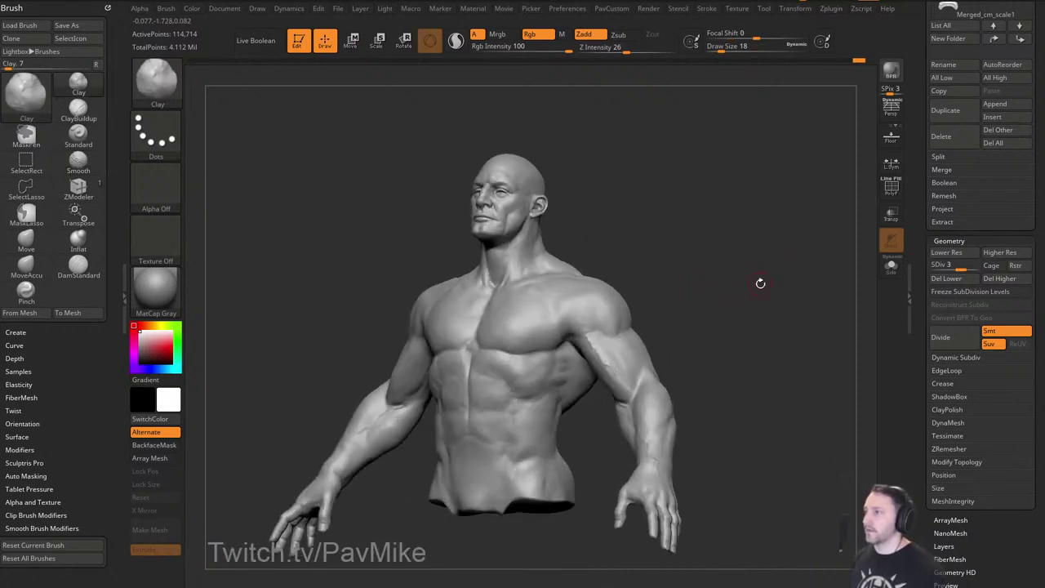
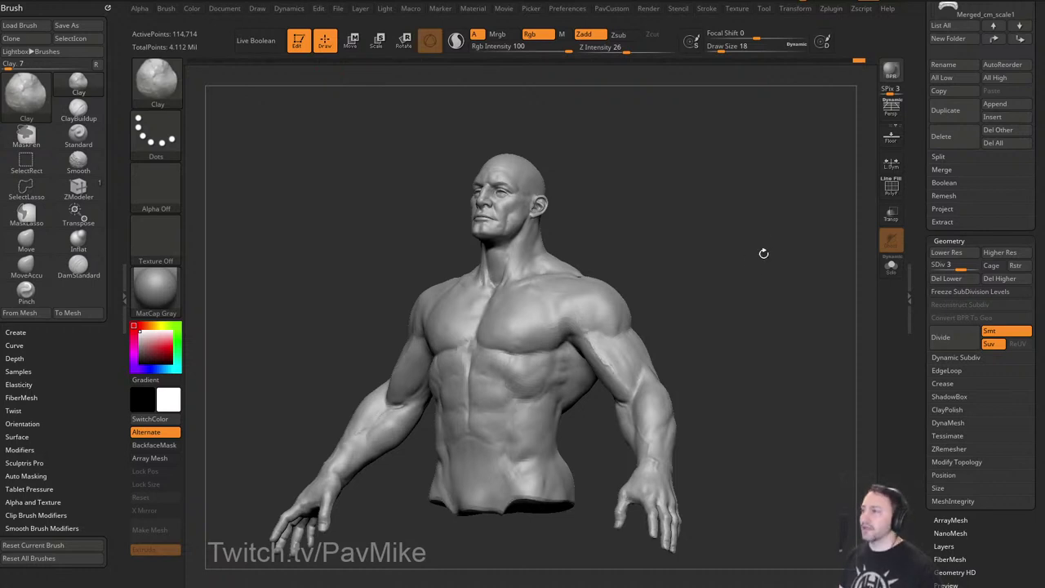
key(space)
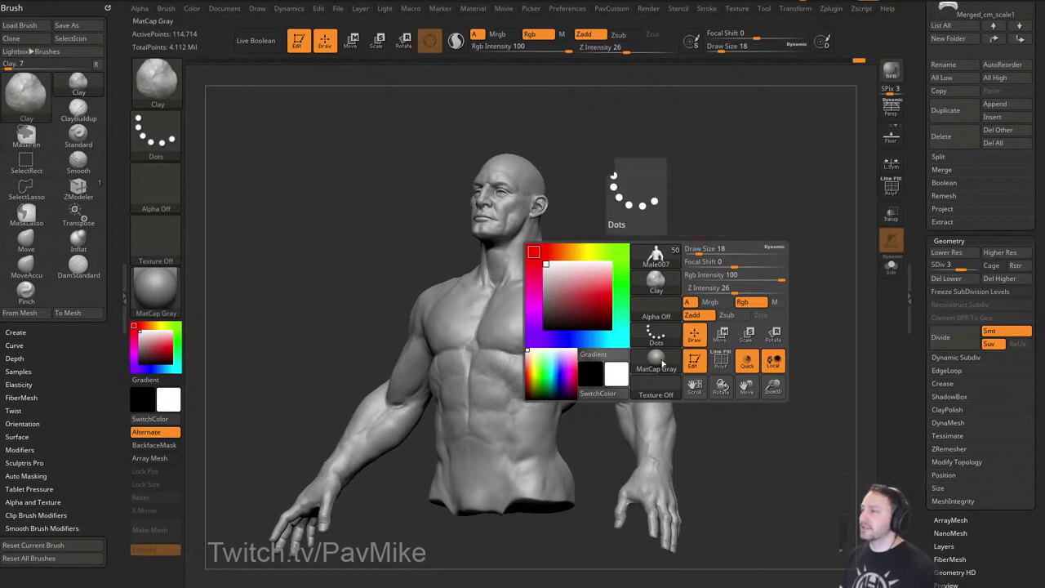
alt+drag(687, 231, 714, 233)
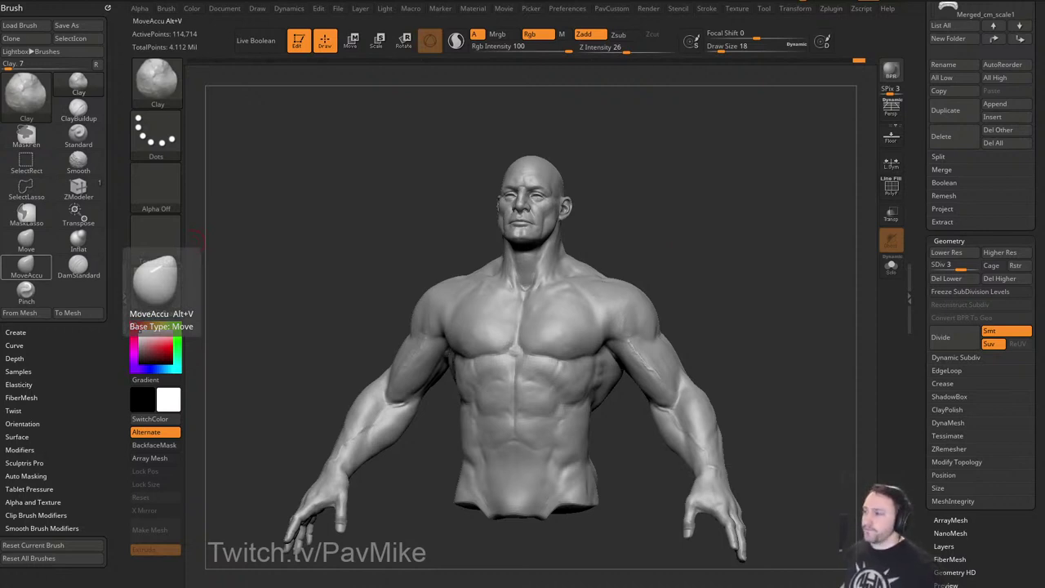
mouse_move(767, 216)
mouse_down()
mouse_move(781, 228)
mouse_move(759, 240)
mouse_move(735, 231)
mouse_move(781, 222)
mouse_move(765, 237)
mouse_move(784, 245)
mouse_move(730, 315)
mouse_move(749, 269)
mouse_move(779, 250)
mouse_move(749, 276)
mouse_up()
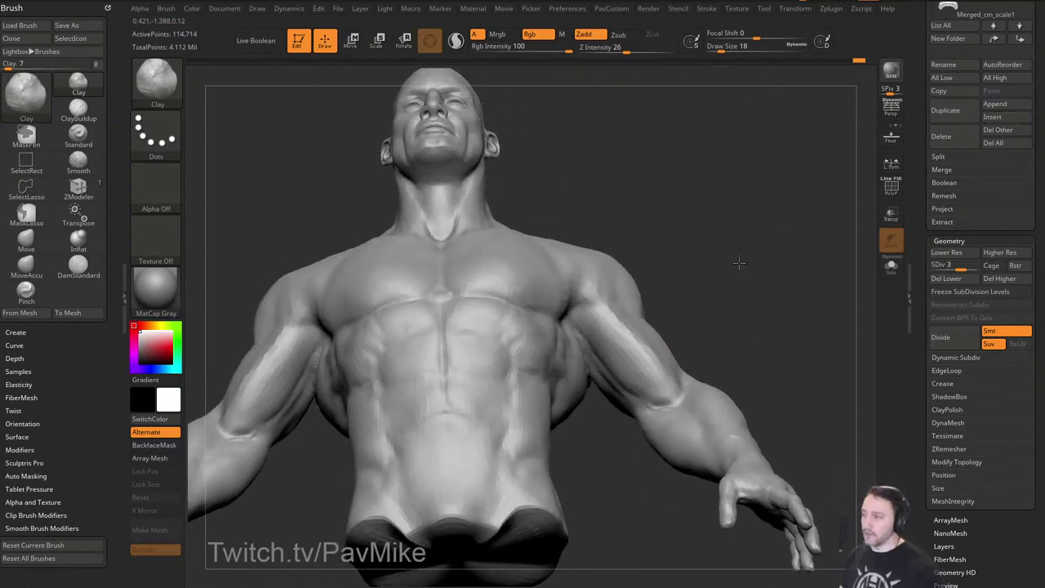
key(])
key([)
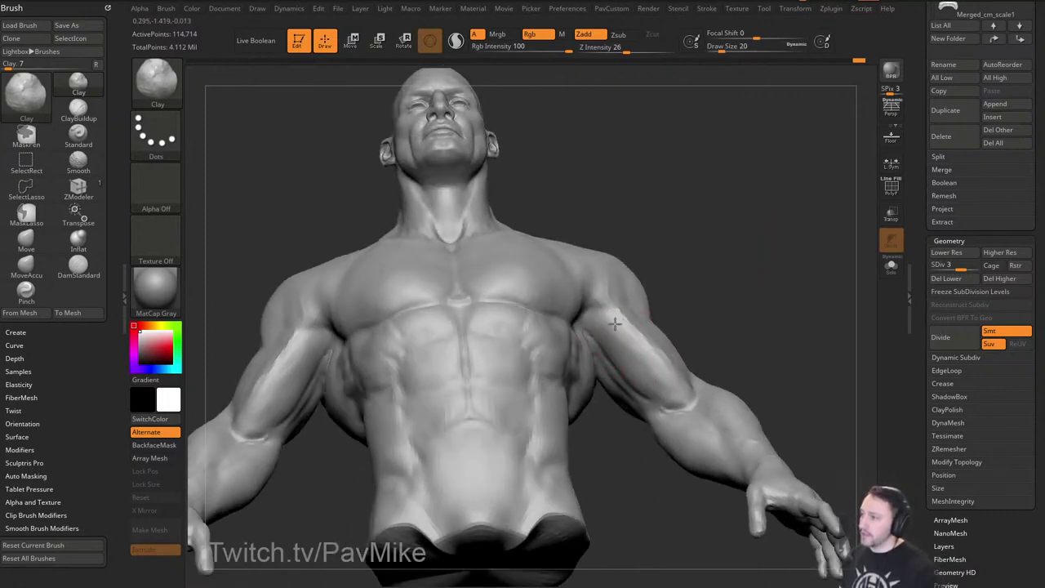
drag(615, 323, 618, 346)
drag(696, 304, 694, 339)
drag(731, 285, 701, 296)
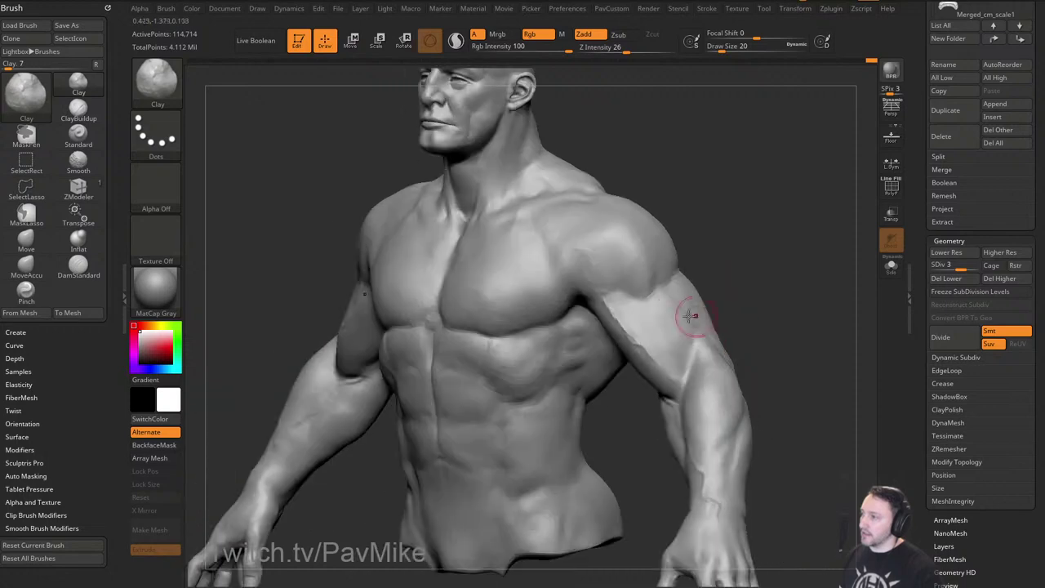
mouse_move(778, 268)
mouse_down()
mouse_move(768, 311)
mouse_move(798, 257)
mouse_move(772, 264)
mouse_up()
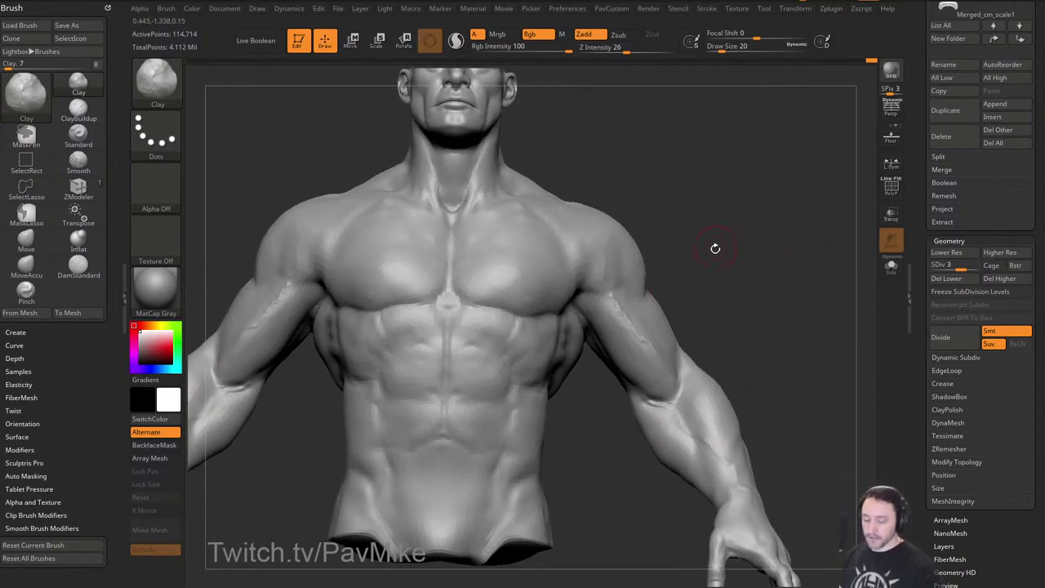
Adjust the outer contour of the upper arms with the MoveAccu brush at draw size 29.
key(1)
key(s)
drag(669, 313, 663, 311)
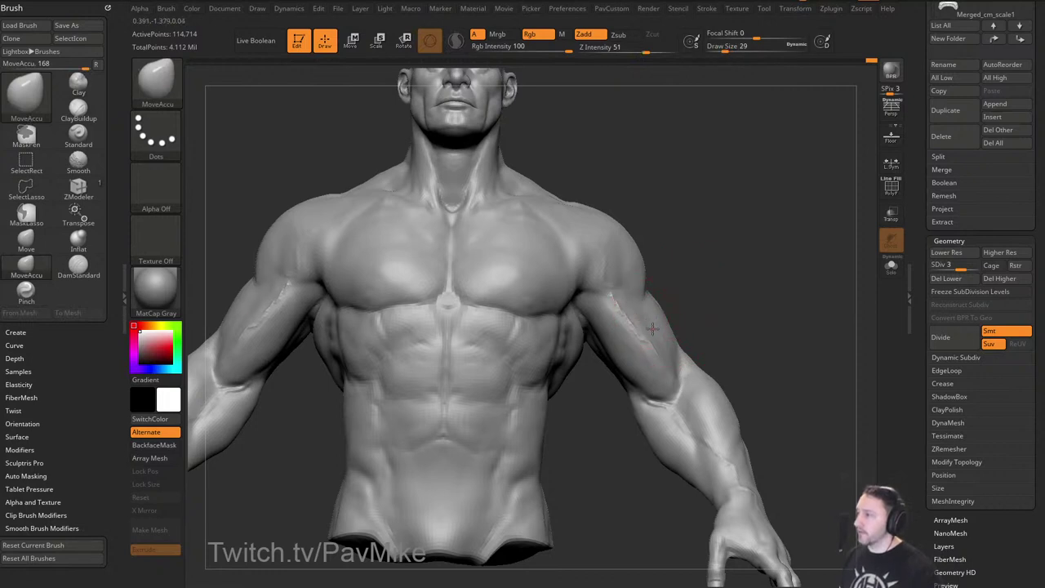
drag(727, 329, 692, 336)
mouse_move(849, 274)
mouse_down()
mouse_move(804, 270)
mouse_move(777, 299)
mouse_move(737, 280)
mouse_up()
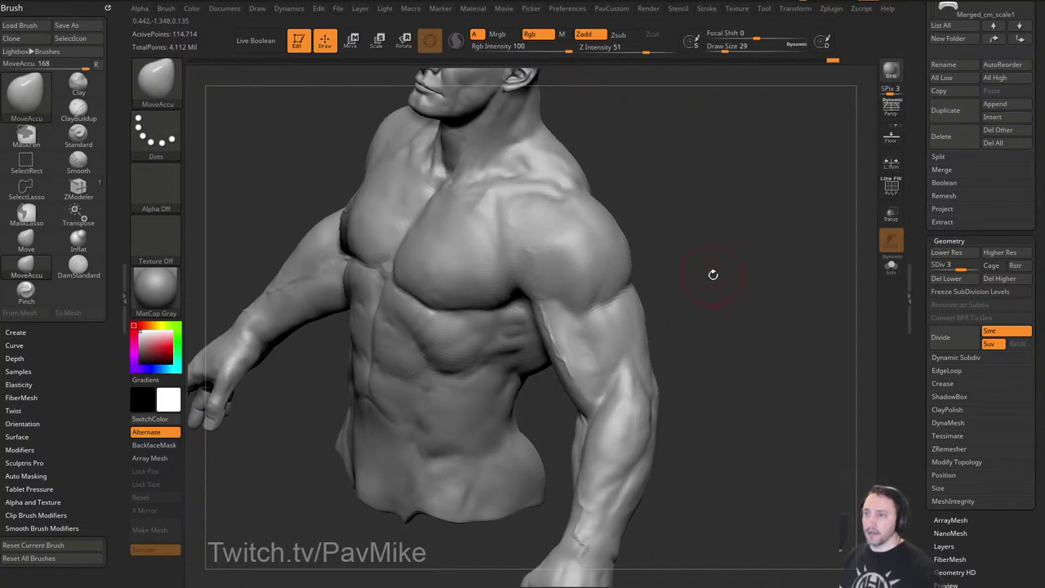
Refine the biceps and the outer upper arms with the Clay brush at draw size 18.
key(2)
key(s)
drag(638, 337, 632, 339)
mouse_move(706, 306)
mouse_down()
mouse_move(755, 285)
mouse_move(694, 302)
mouse_up()
key(s)
drag(615, 324, 607, 323)
mouse_move(728, 304)
mouse_down()
mouse_move(684, 299)
mouse_move(695, 276)
mouse_move(686, 304)
mouse_move(585, 363)
mouse_up()
drag(684, 353, 730, 291)
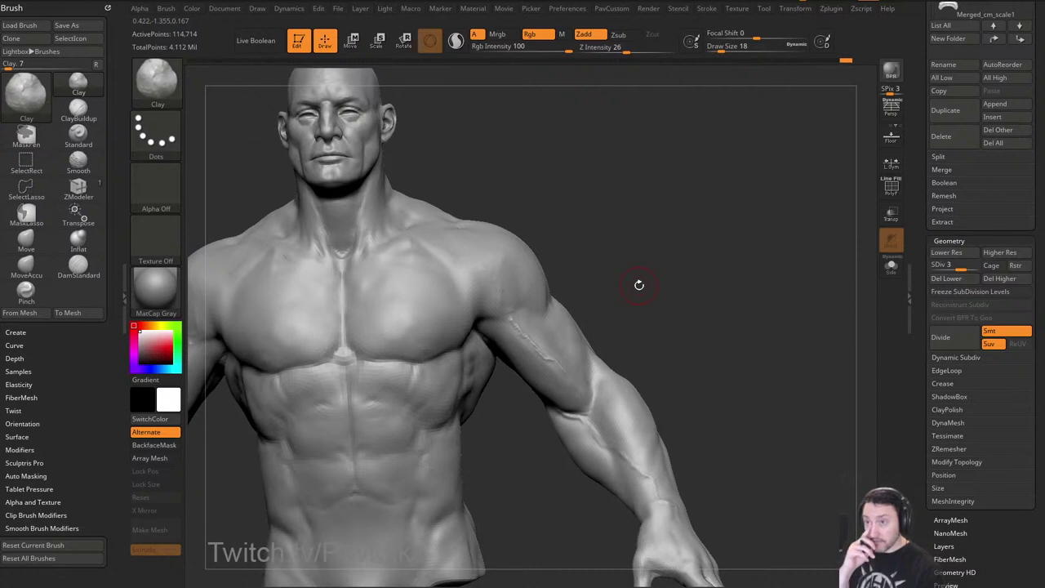
Smooth the front of the neck and the inner ends of the collarbones at draw size 11.
alt+drag(713, 295, 753, 285)
mouse_move(731, 196)
alt+mouse_down()
mouse_move(763, 234)
mouse_move(804, 235)
alt+mouse_up()
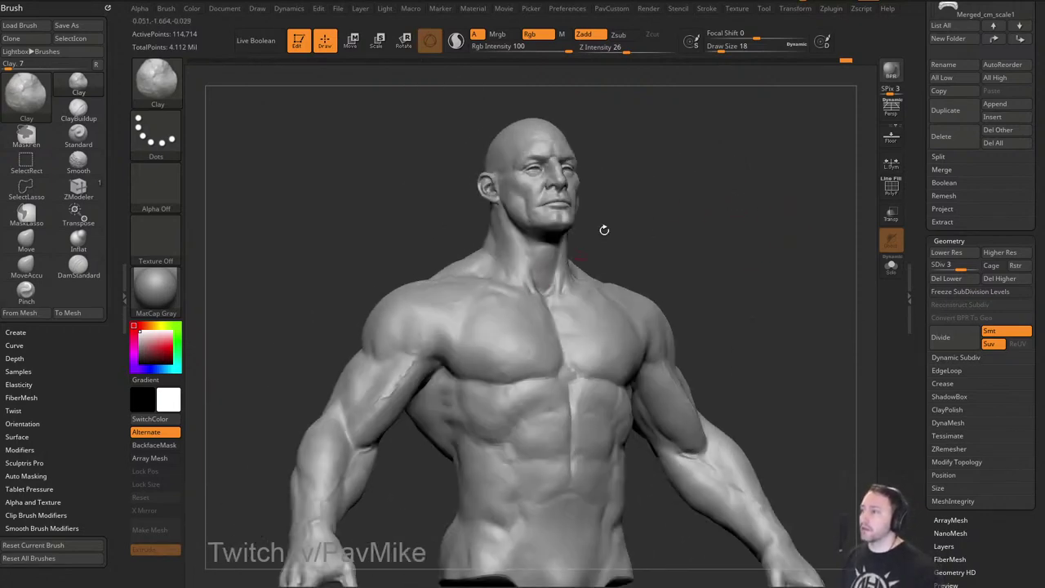
shift+drag(604, 229, 593, 227)
alt+drag(593, 227, 615, 224)
shift+drag(403, 250, 375, 233)
mouse_move(572, 214)
alt+mouse_down()
mouse_move(599, 226)
mouse_move(633, 215)
alt+mouse_up()
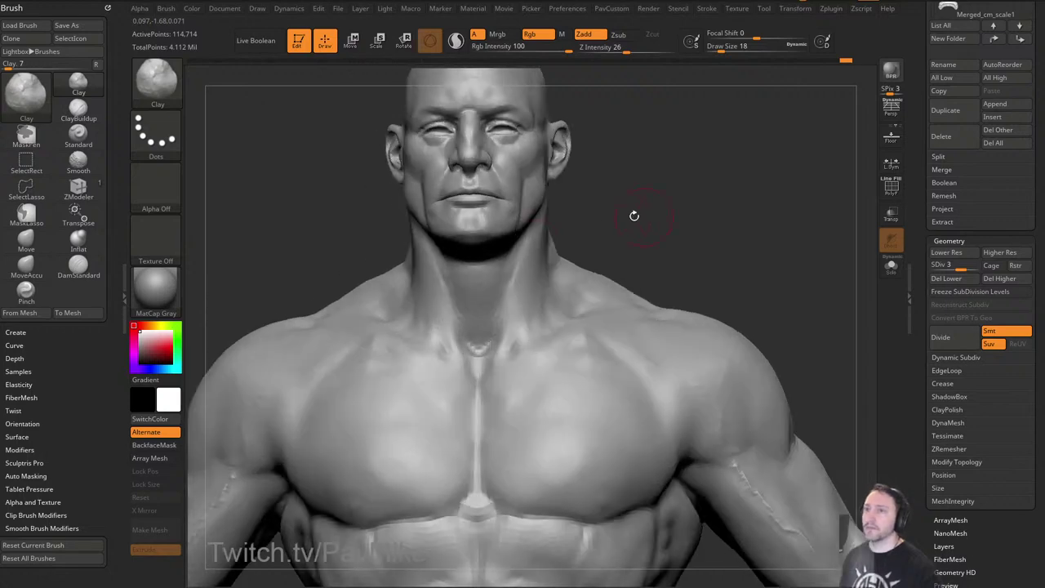
shift+drag(477, 280, 500, 283)
drag(620, 222, 598, 237)
shift+drag(576, 327, 536, 357)
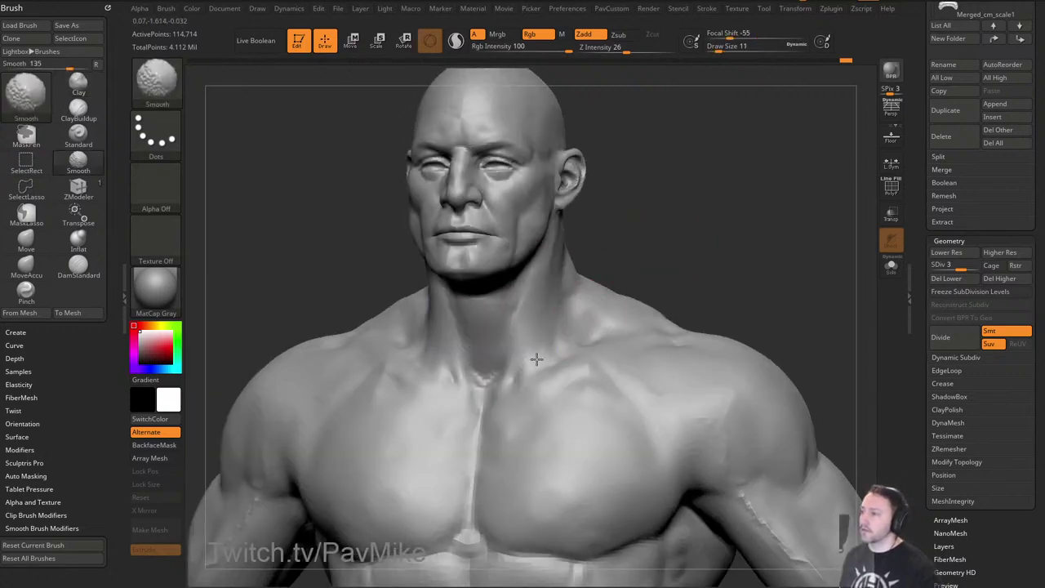
Carve the edges of the sternocleidomastoid muscles with the DamStandard brush at draw size 11 and smooth the strokes.
mouse_move(654, 226)
alt+mouse_down()
mouse_move(675, 245)
mouse_move(659, 250)
mouse_move(685, 249)
alt+mouse_up()
key(b)
key(d)
key(s)
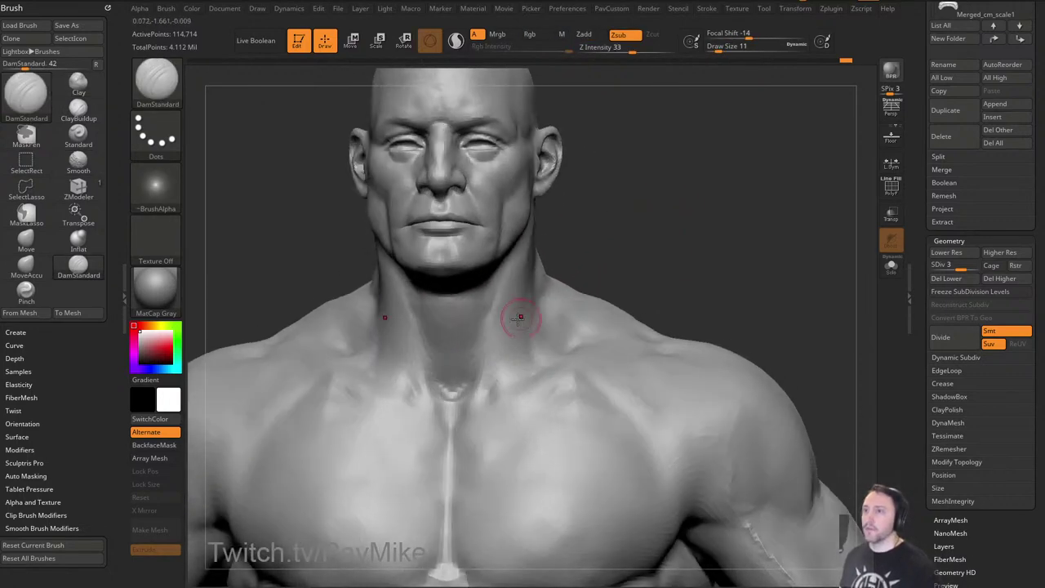
drag(621, 245, 650, 245)
drag(381, 332, 421, 385)
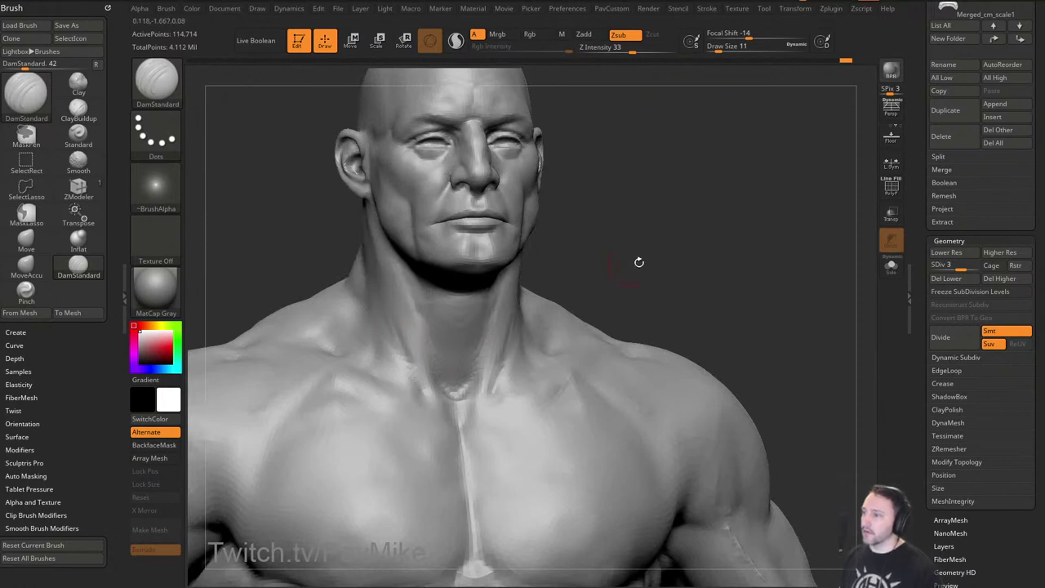
drag(639, 262, 592, 265)
shift+drag(514, 303, 492, 347)
drag(636, 250, 662, 237)
Build up the sternocleidomastoid muscles towards the collarbones with the ClayBuildup brush at draw size 12.
key(b)
key(c)
key(l)
key(s)
drag(415, 336, 421, 335)
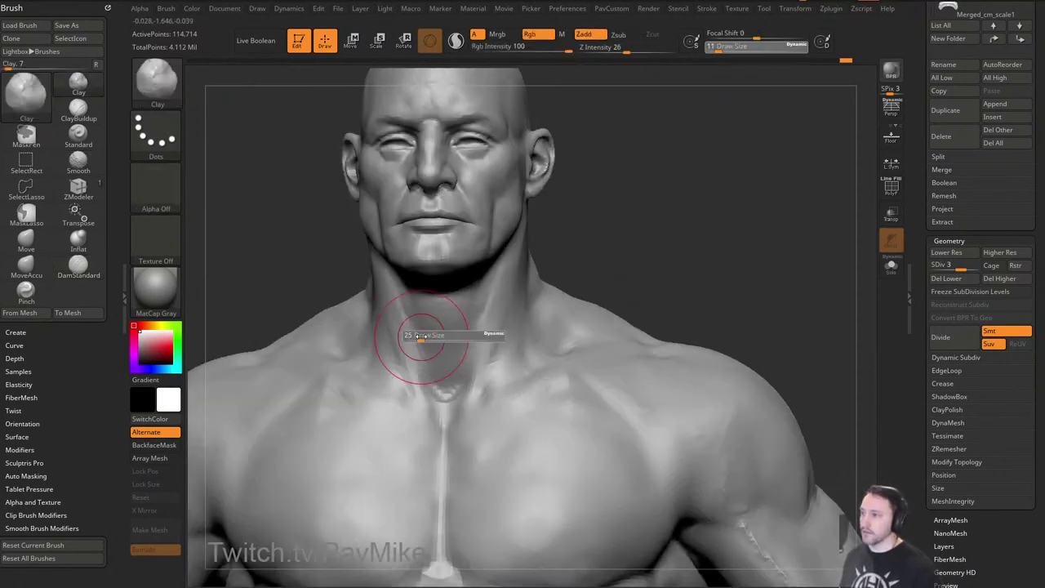
key(b)
key(c)
key(b)
drag(624, 238, 578, 243)
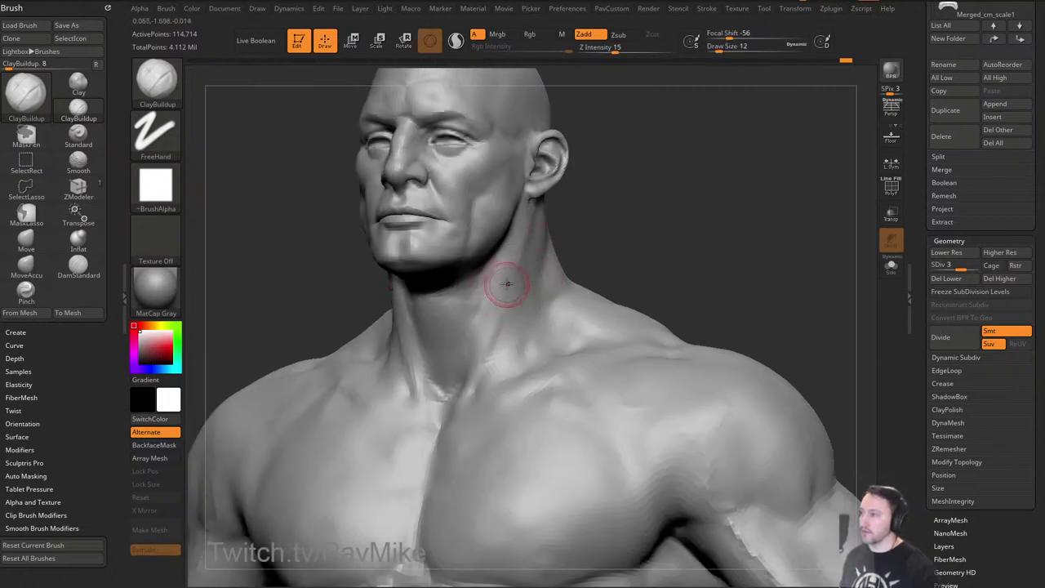
drag(660, 237, 784, 251)
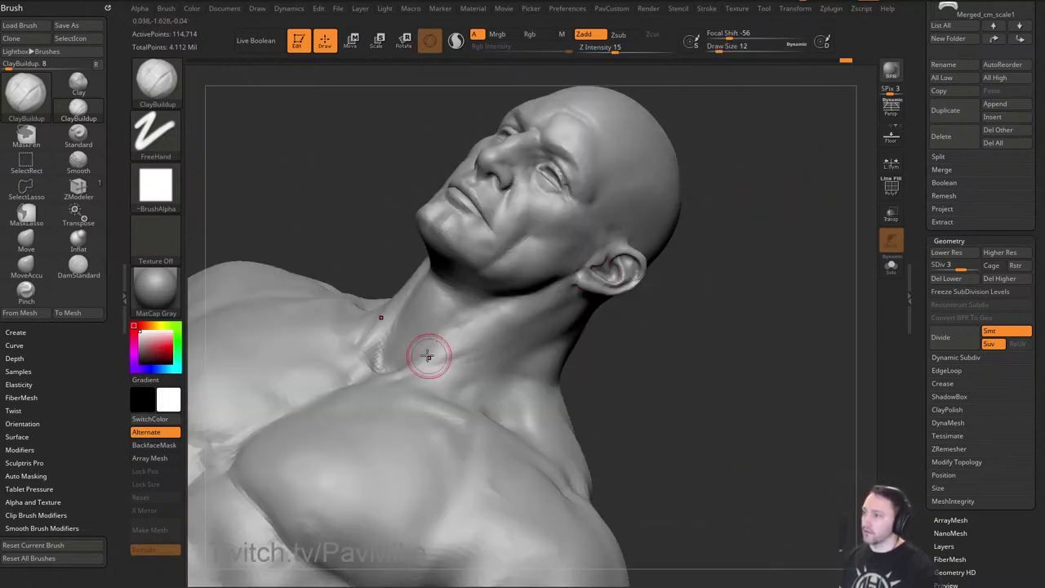
drag(429, 357, 457, 331)
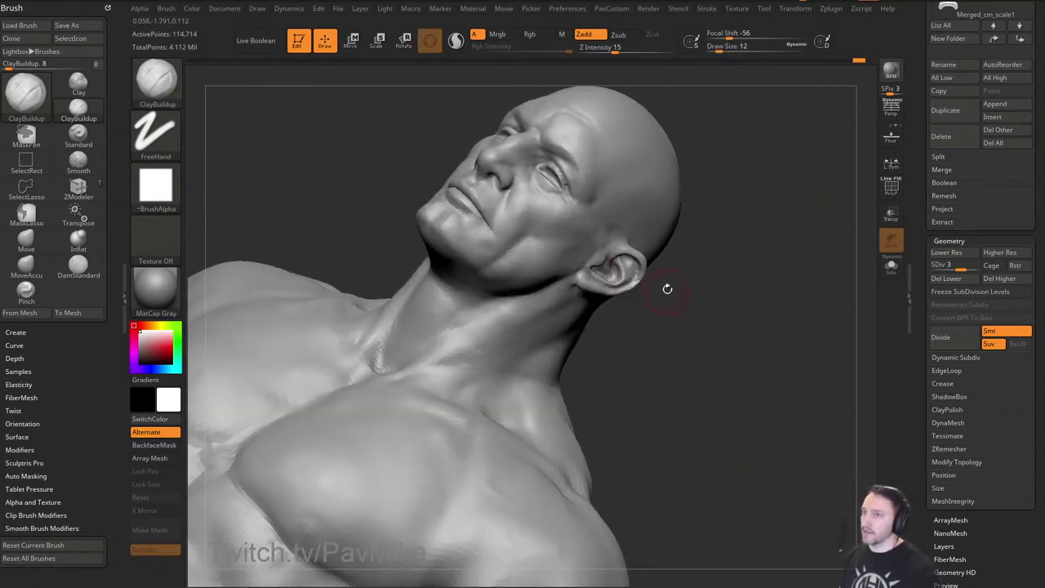
Add more ClayBuildup strokes along the lower side neck muscles, reducing the draw size to 9.
drag(667, 290, 652, 301)
mouse_move(472, 355)
mouse_down()
mouse_move(467, 365)
mouse_move(492, 329)
mouse_up()
mouse_move(707, 314)
mouse_down()
mouse_move(780, 353)
mouse_move(706, 342)
mouse_move(756, 334)
mouse_up()
drag(684, 260, 635, 268)
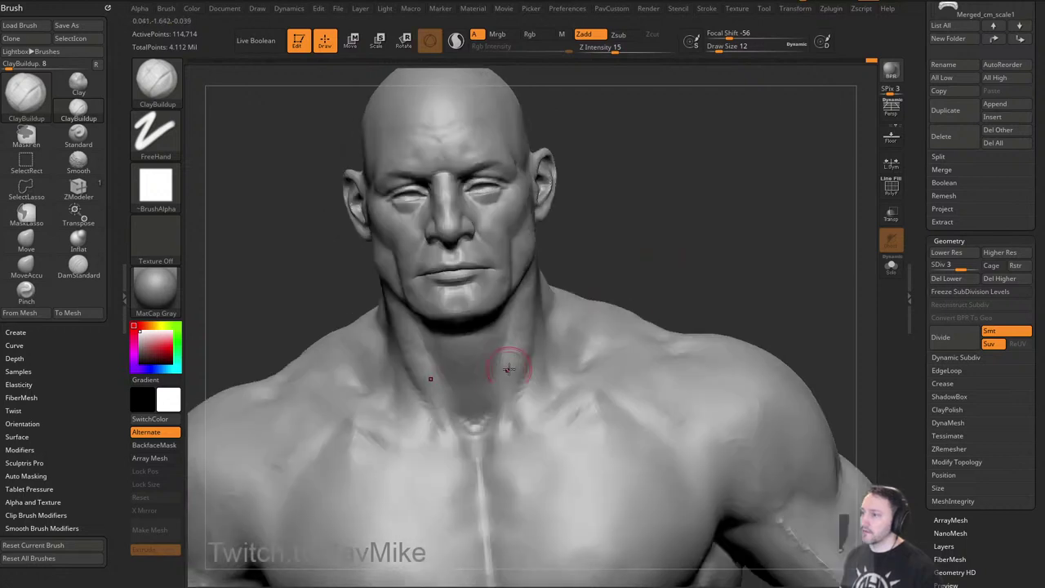
drag(735, 258, 719, 286)
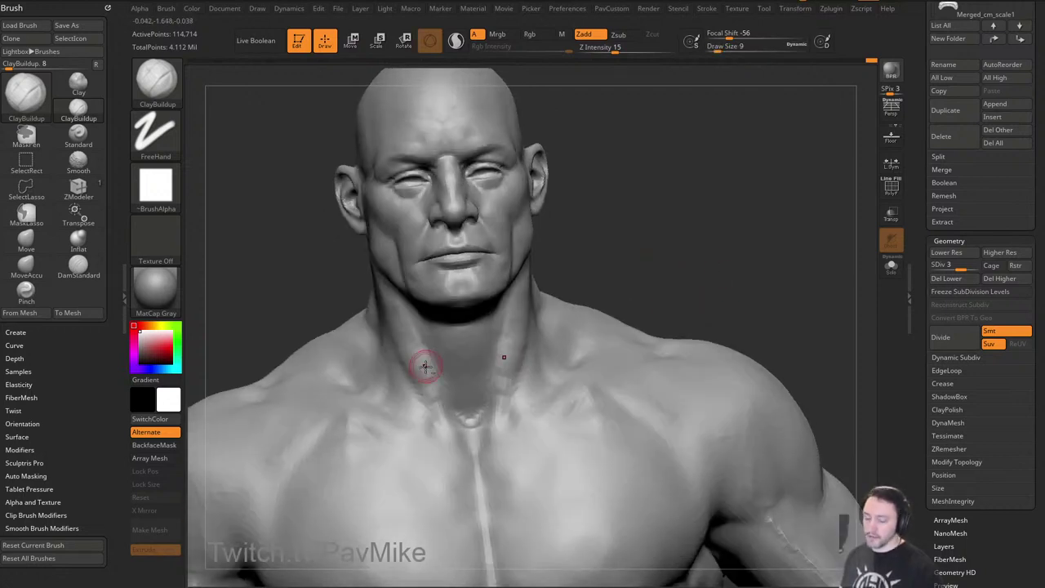
Carve creases around the lower neck tendons beside the throat pit with the DamStandard brush at draw size 9.
key(b)
key(d)
key(s)
drag(437, 426, 432, 411)
mouse_move(719, 265)
mouse_down()
mouse_move(732, 287)
mouse_move(723, 289)
mouse_up()
drag(515, 401, 510, 402)
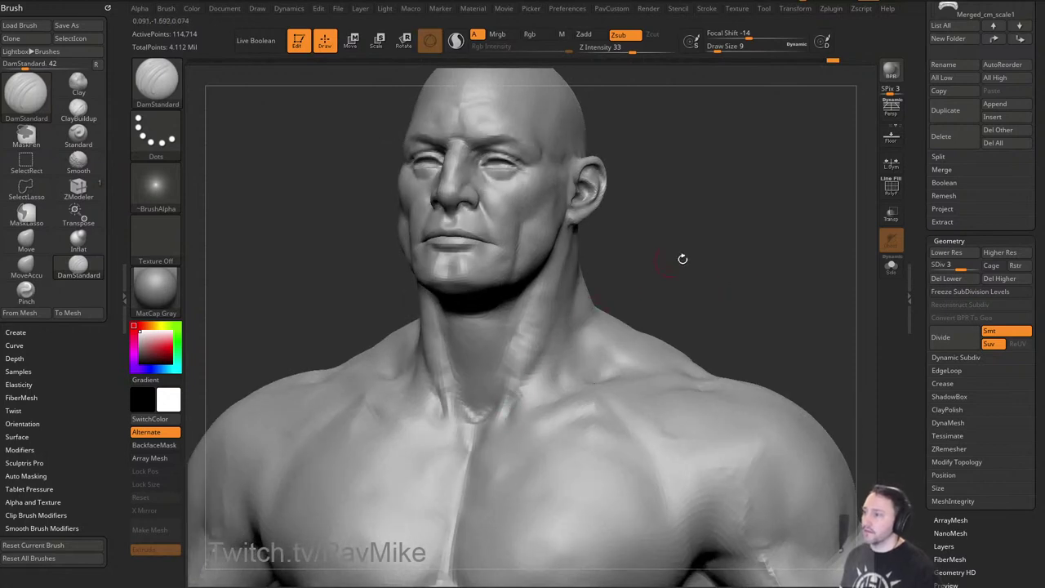
mouse_move(722, 264)
mouse_down()
mouse_move(724, 273)
mouse_move(693, 278)
mouse_up()
Deepen the hollows between the neck muscles and the collarbones with the DamStandard brush at draw size 14.
key(])
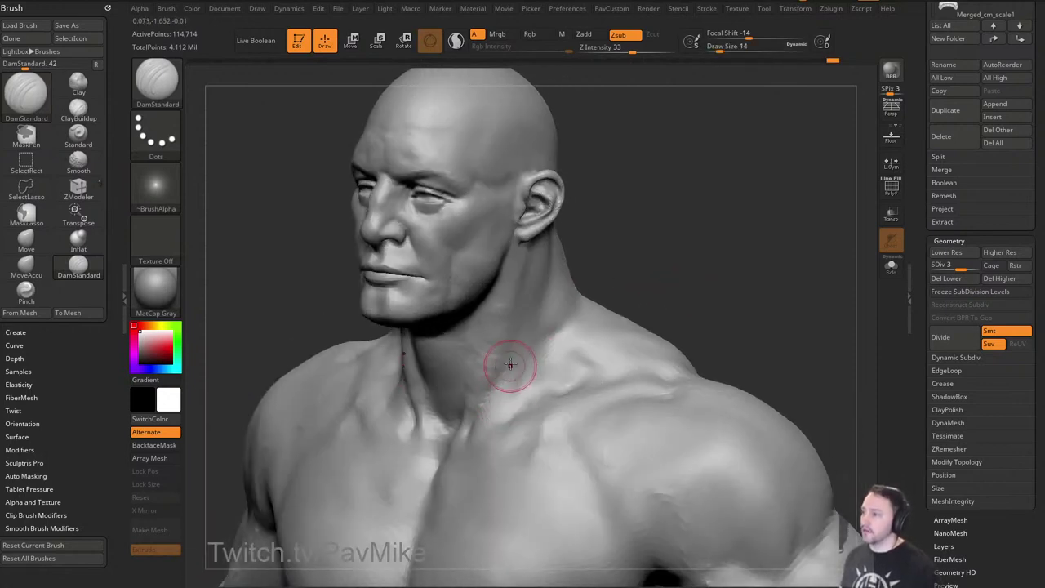
drag(628, 297, 653, 294)
drag(495, 400, 479, 420)
mouse_move(701, 312)
shift+mouse_down()
mouse_move(699, 278)
mouse_move(753, 295)
shift+mouse_up()
Reshape the trapezius slopes and the collarbone area with the Move brush, bringing the draw size down to 29.
drag(640, 334, 624, 324)
key(b)
key(m)
key(v)
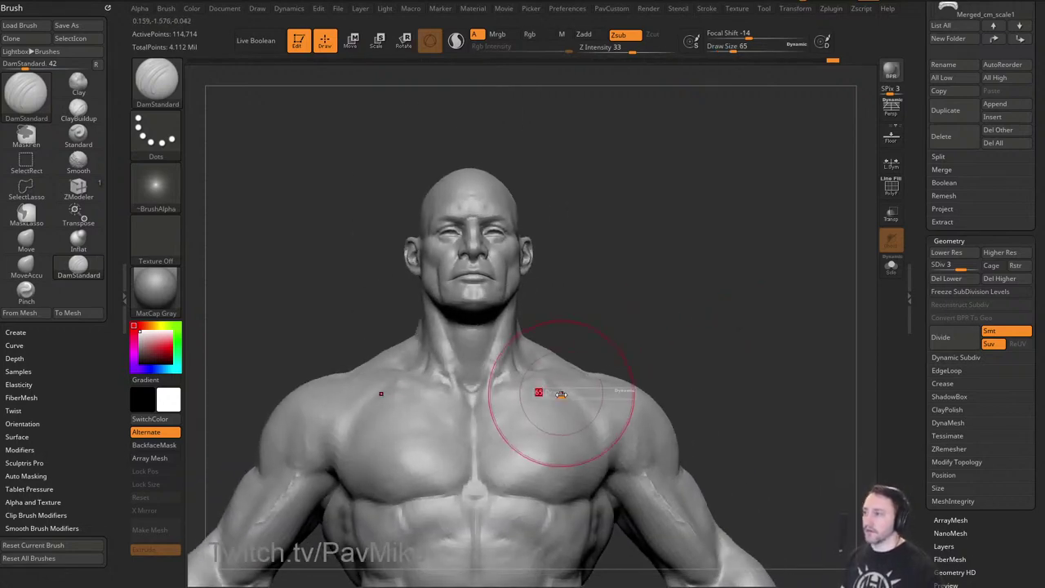
drag(556, 381, 550, 378)
drag(554, 381, 547, 382)
key(s)
drag(614, 361, 591, 374)
drag(592, 377, 556, 385)
drag(674, 348, 658, 324)
key([)
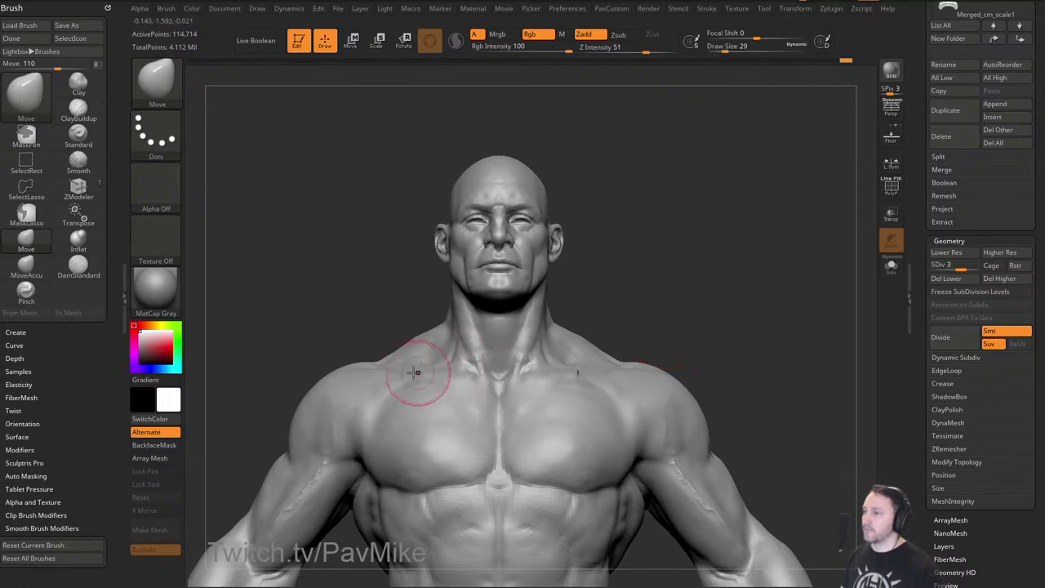
drag(399, 369, 390, 362)
Smooth the area below the throat pit and the inner upper chest at draw size 16.
mouse_move(623, 296)
mouse_down()
mouse_move(694, 313)
mouse_move(651, 332)
mouse_move(695, 319)
mouse_move(684, 349)
mouse_up()
key(b)
key(s)
key(t)
key([)
key([)
mouse_move(505, 382)
shift+mouse_down()
mouse_move(520, 382)
mouse_move(495, 383)
shift+mouse_up()
mouse_move(670, 320)
shift+mouse_down()
mouse_move(766, 275)
mouse_move(756, 302)
shift+mouse_up()
shift+drag(507, 386, 505, 384)
mouse_move(740, 314)
mouse_down()
mouse_move(770, 303)
mouse_move(823, 324)
mouse_up()
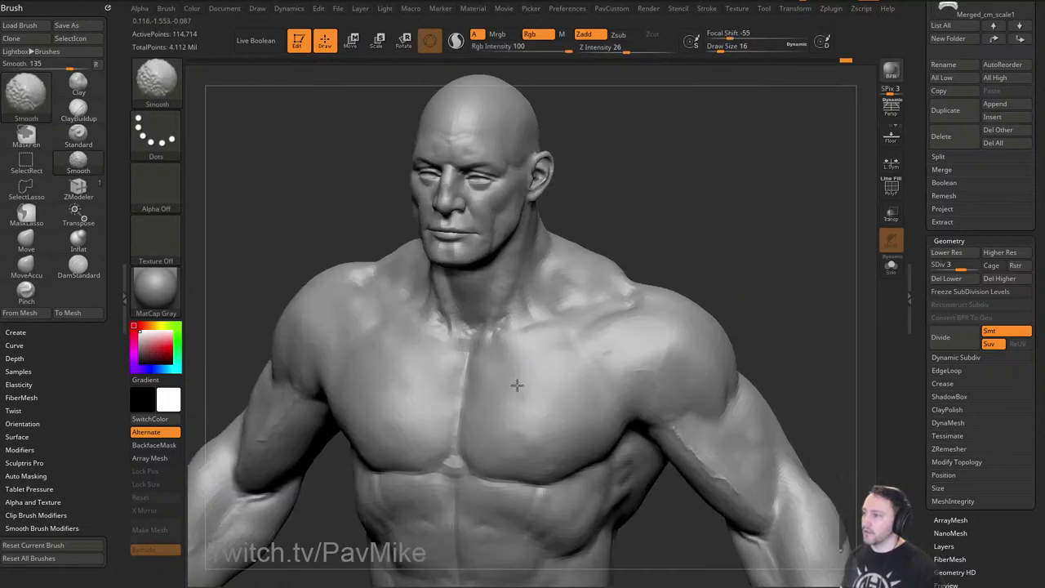
shift+drag(515, 385, 521, 391)
Define the inner pectoral edges along the sternum with the DamStandard brush at draw sizes 13 and 20.
mouse_move(711, 295)
mouse_down()
mouse_move(826, 271)
mouse_move(812, 301)
mouse_move(863, 299)
mouse_move(806, 309)
mouse_move(790, 287)
mouse_move(747, 268)
mouse_move(744, 301)
mouse_up()
key(b)
key(d)
key(s)
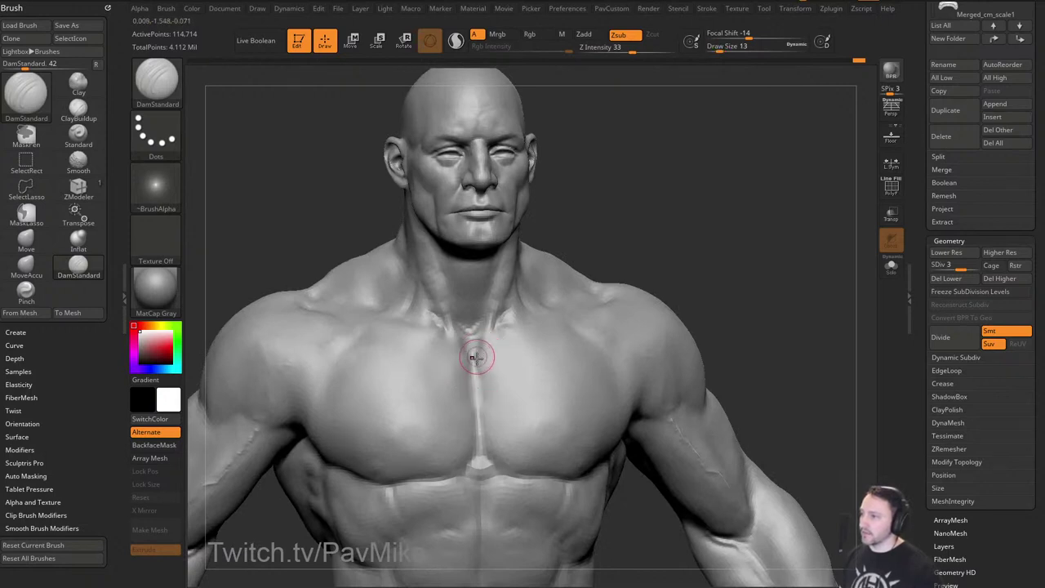
mouse_move(750, 317)
mouse_down()
mouse_move(740, 291)
mouse_move(793, 315)
mouse_move(744, 314)
mouse_up()
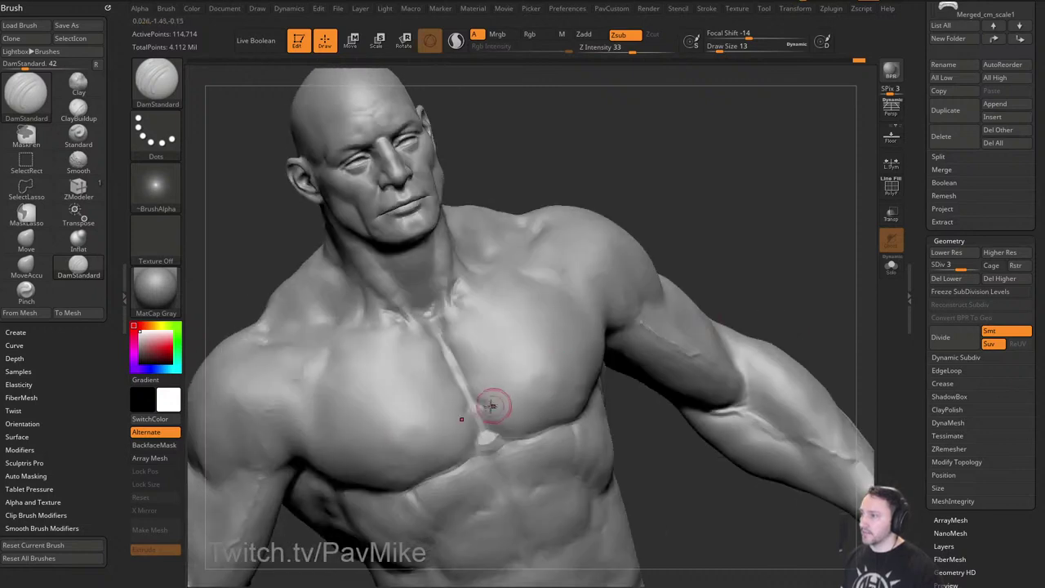
right_drag(481, 402, 653, 280)
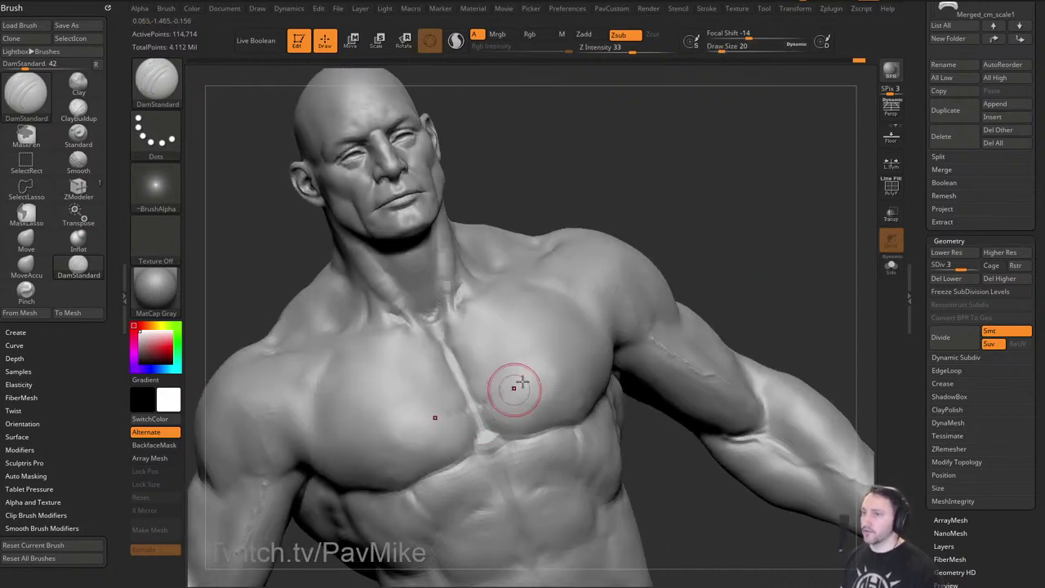
Soften the lower inner pectorals beside the sternum with the Clay brush at draw size 13 and smoothing.
drag(761, 280, 705, 278)
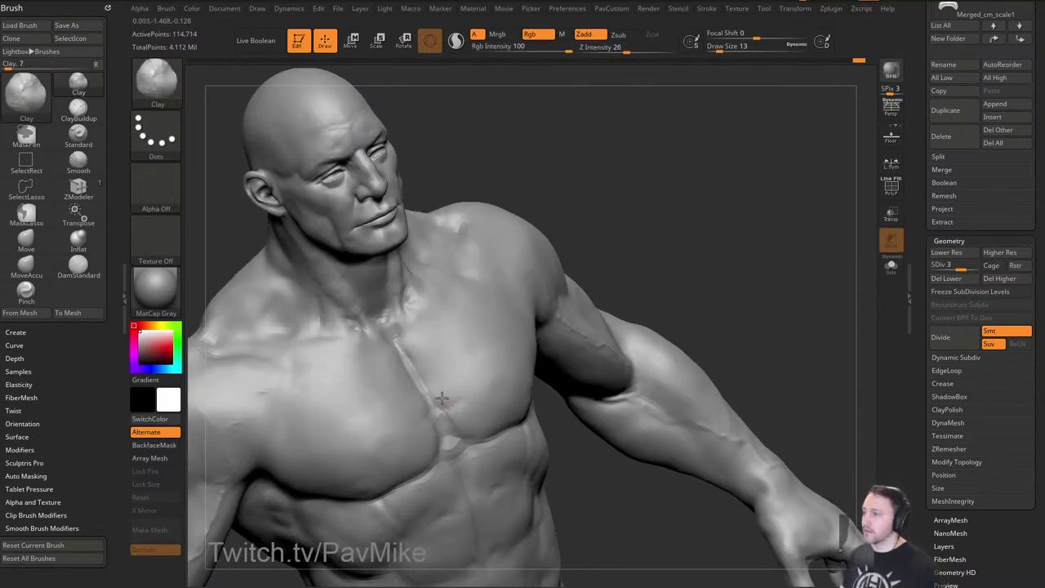
mouse_move(719, 277)
mouse_down()
mouse_move(756, 248)
mouse_move(745, 282)
mouse_up()
shift+drag(448, 387, 454, 368)
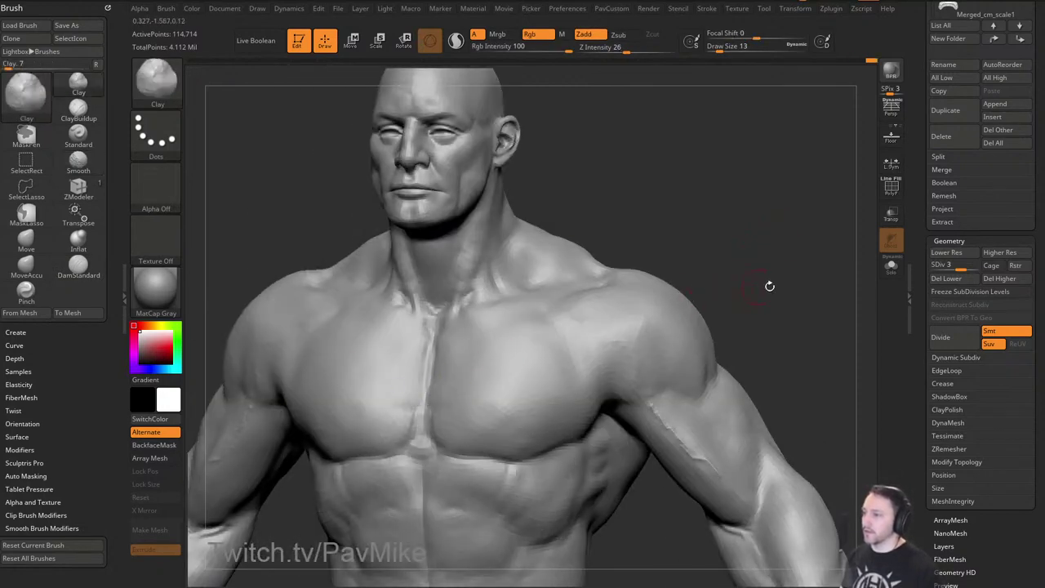
Build up the upper outer pectoral near the shoulder with the Clay brush at draw size 33.
mouse_move(770, 287)
mouse_down()
mouse_move(761, 278)
mouse_move(745, 304)
mouse_move(757, 294)
mouse_up()
key(s)
drag(548, 409, 563, 410)
key(b)
key(m)
key(v)
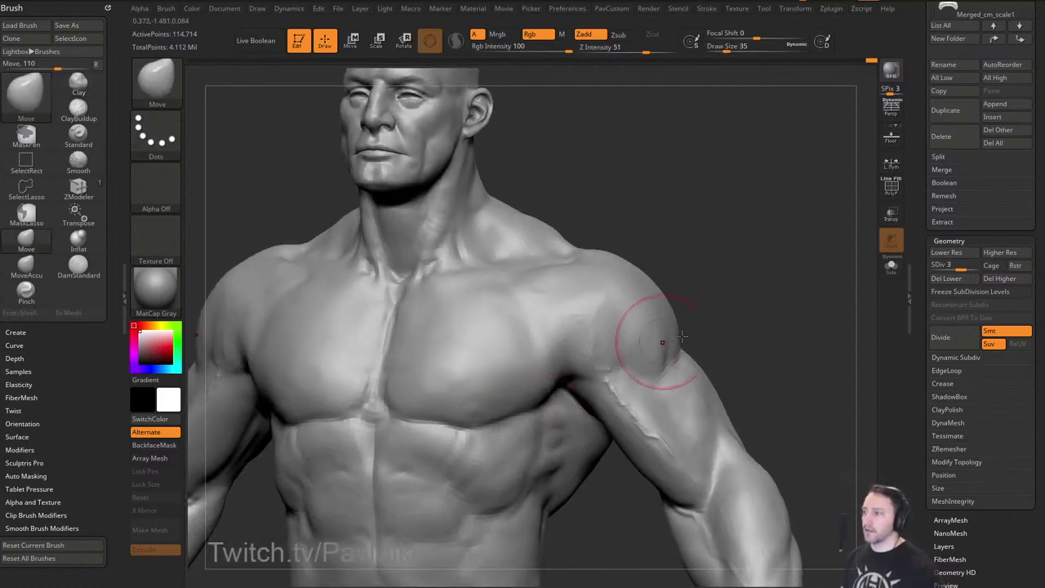
mouse_move(719, 317)
shift+mouse_down()
mouse_move(792, 308)
mouse_move(795, 295)
mouse_move(743, 337)
mouse_move(719, 336)
shift+mouse_up()
key(b)
key(c)
key(l)
key(s)
drag(559, 344, 553, 344)
mouse_move(671, 297)
mouse_down()
mouse_move(723, 282)
mouse_move(646, 312)
mouse_up()
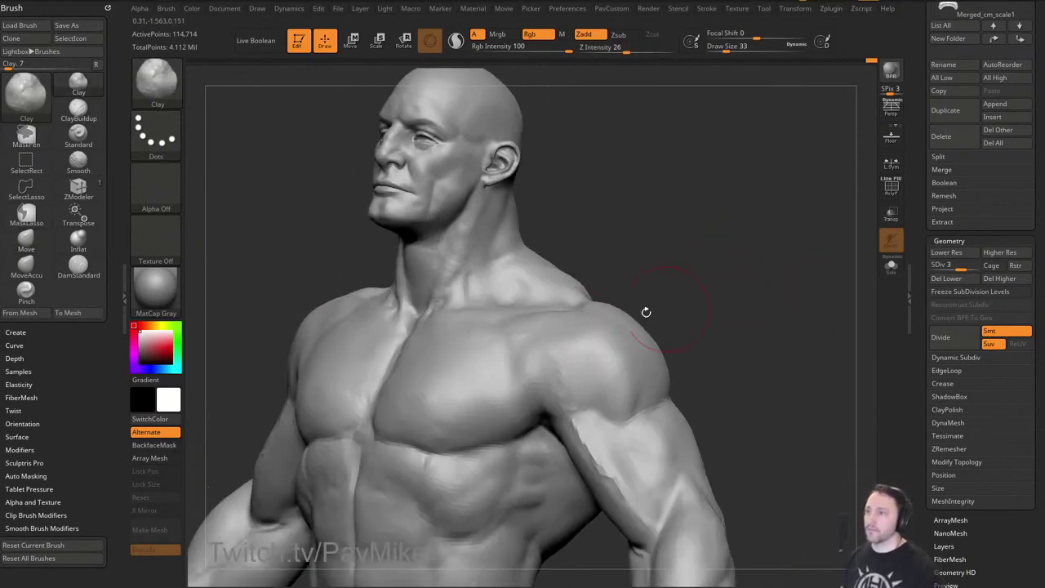
mouse_move(510, 379)
mouse_down()
mouse_move(511, 367)
mouse_move(523, 373)
mouse_up()
Smooth the surface of the pectoral from its inner area up towards the collarbone at draw size 27.
drag(706, 292, 745, 284)
key(s)
drag(692, 303, 616, 313)
mouse_move(418, 392)
shift+mouse_down()
mouse_move(429, 385)
mouse_move(422, 397)
shift+mouse_up()
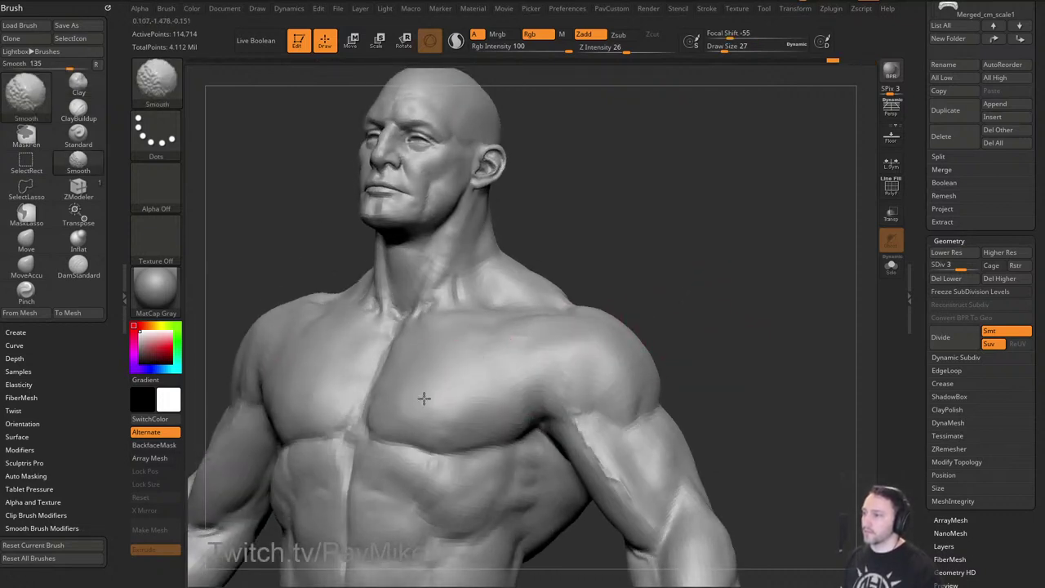
drag(694, 307, 641, 322)
mouse_move(469, 391)
shift+mouse_down()
mouse_move(468, 361)
mouse_move(486, 347)
shift+mouse_up()
mouse_move(712, 302)
mouse_down()
mouse_move(796, 297)
mouse_move(752, 305)
mouse_up()
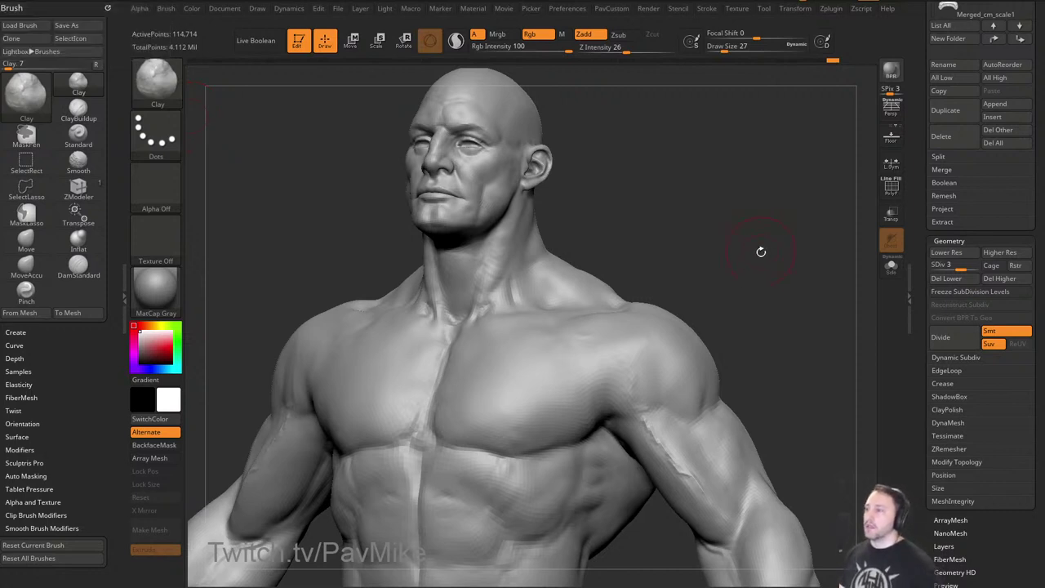
Refine the upper pectoral below the collarbone with the Clay brush at draw size 17 and smoothing.
mouse_move(760, 250)
alt+mouse_down()
mouse_move(754, 262)
mouse_move(770, 274)
alt+mouse_up()
mouse_move(770, 279)
mouse_down()
mouse_move(787, 264)
mouse_move(744, 238)
mouse_move(683, 224)
mouse_move(679, 213)
mouse_move(702, 218)
mouse_up()
key(b)
key(p)
key(i)
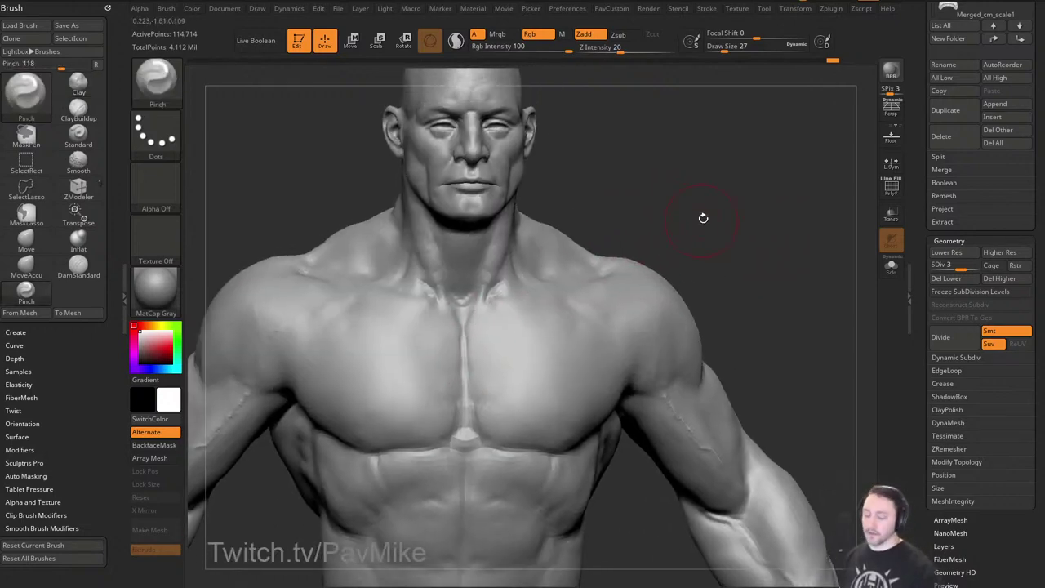
key(b)
key(c)
key(l)
key(bracketleft)
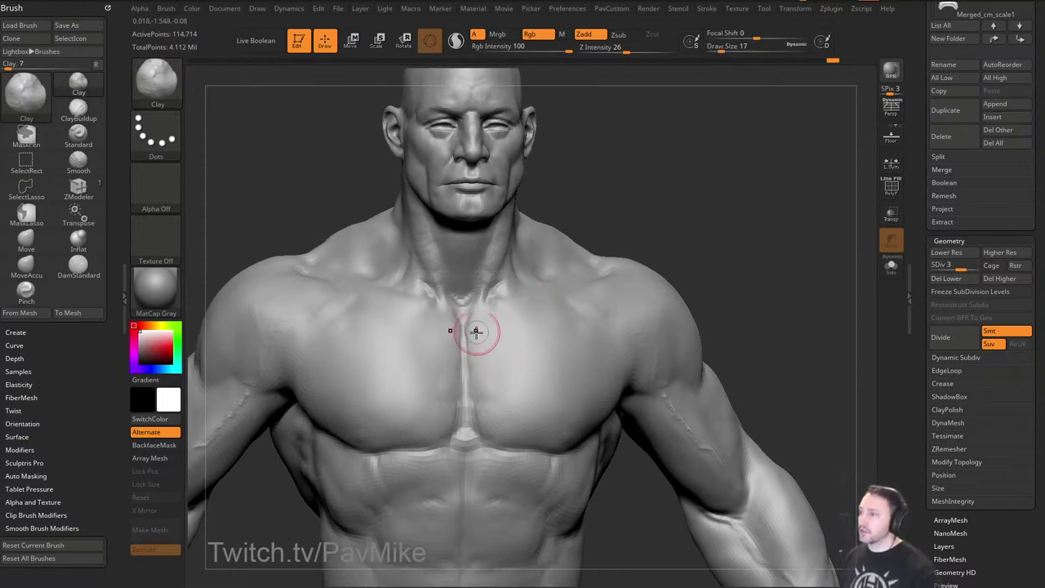
drag(683, 250, 634, 255)
key(shift)
shift+drag(507, 347, 522, 339)
mouse_move(694, 259)
mouse_down()
mouse_move(749, 245)
mouse_move(724, 245)
mouse_up()
mouse_move(564, 322)
shift+mouse_down()
mouse_move(526, 331)
mouse_move(539, 335)
shift+mouse_up()
mouse_move(704, 267)
mouse_down()
mouse_move(665, 271)
mouse_move(722, 278)
mouse_move(710, 262)
mouse_up()
Pull the trapezius slope down with the MoveAccu brush at draw size 44, then switch to the Move brush at draw size 39.
key(2)
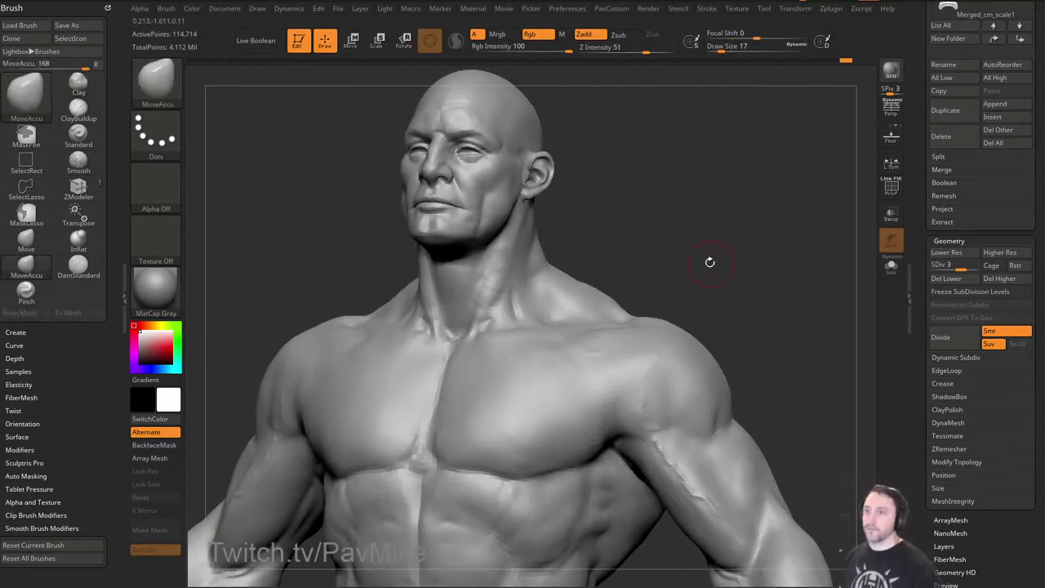
key(bracketleft)
key(bracketleft)
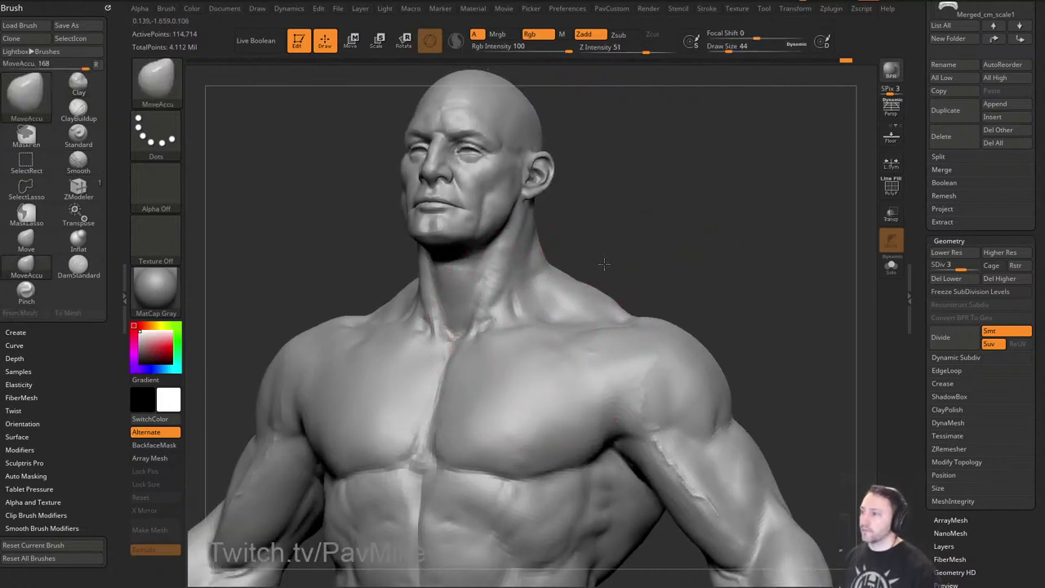
drag(605, 264, 603, 296)
key(bracketleft)
alt+drag(709, 272, 679, 281)
key(b)
key(m)
key(v)
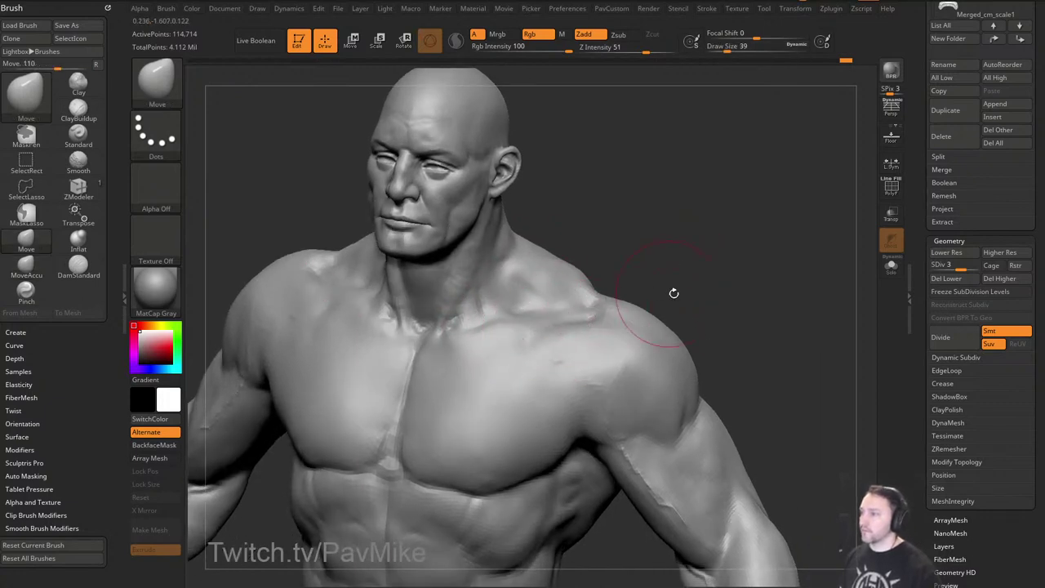
mouse_move(768, 278)
mouse_down()
mouse_move(731, 261)
mouse_move(752, 322)
mouse_up()
Smooth the outer stretch of the collarbone where it meets the front of the shoulder.
key(b)
key(s)
key(t)
shift+drag(572, 327, 558, 313)
mouse_move(747, 286)
mouse_down()
mouse_move(762, 232)
mouse_move(772, 257)
mouse_move(747, 292)
mouse_up()
Carve the upper edge of the outer collarbone with the DamStandard brush at draw size 18 and soften the hollow above it.
key(b)
key(d)
key(s)
drag(651, 312, 610, 322)
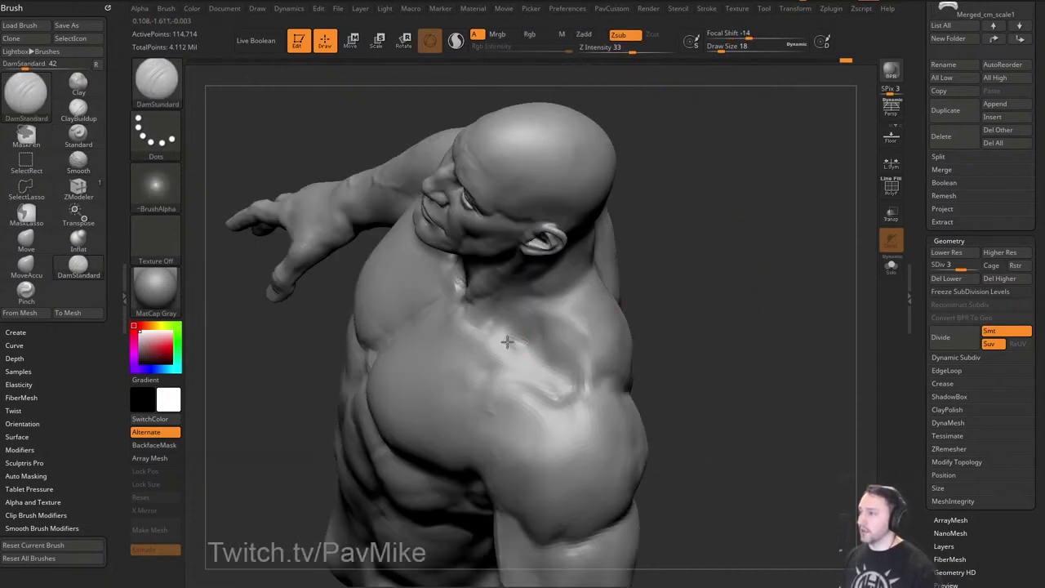
drag(533, 372, 542, 384)
drag(689, 339, 690, 290)
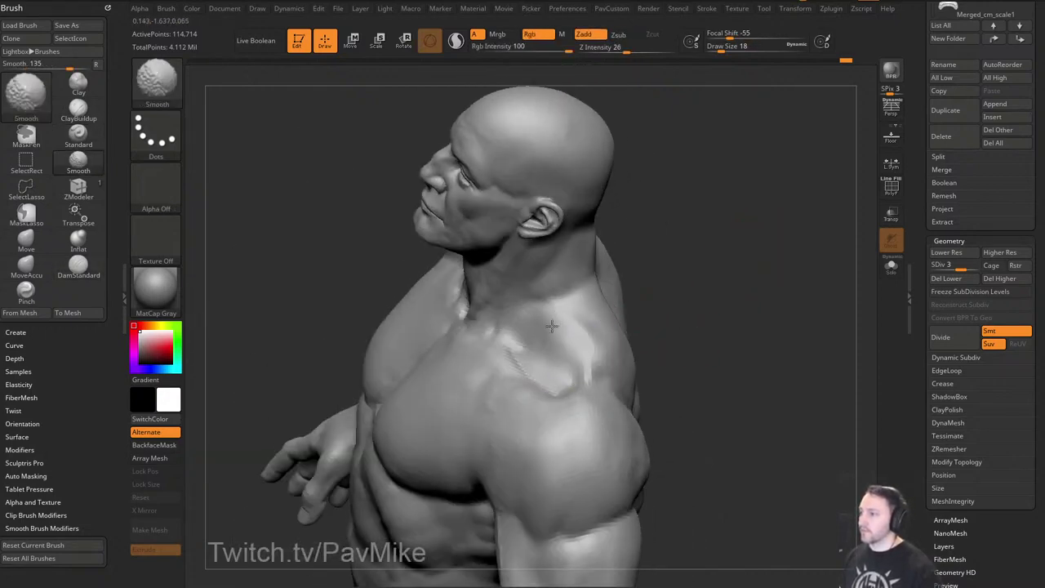
drag(760, 351, 734, 311)
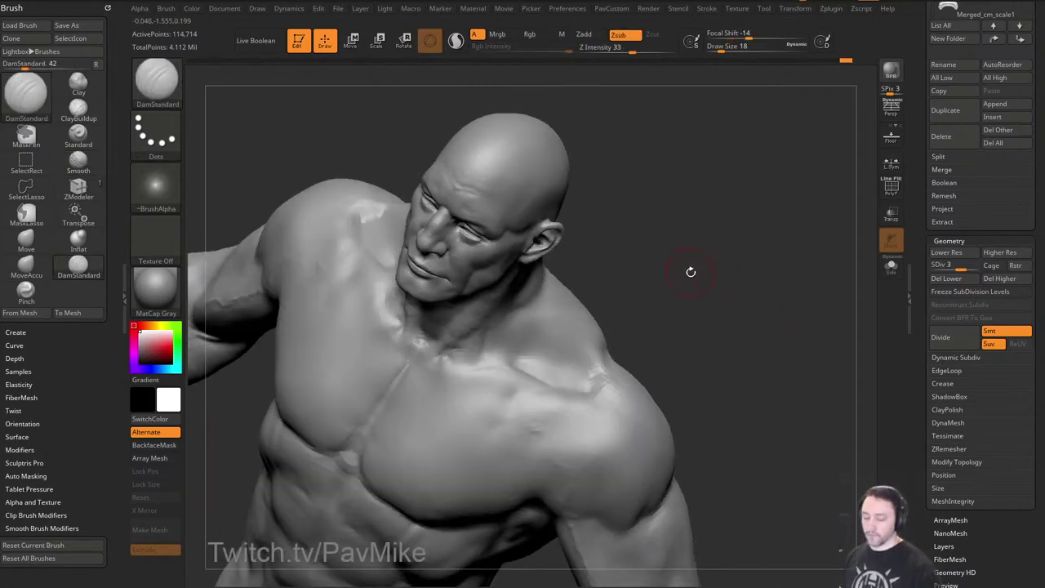
Fill the hollow behind the collarbone with the Clay brush at draw size 18 and smooth it into the trapezius.
key(b)
key(c)
key(l)
mouse_move(691, 272)
mouse_down()
mouse_move(711, 267)
mouse_move(676, 289)
mouse_up()
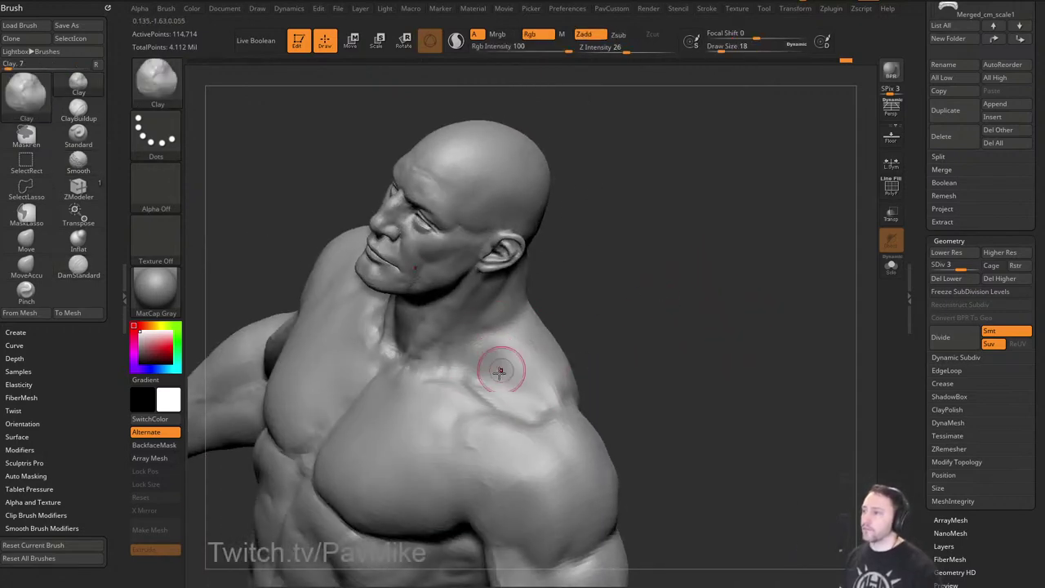
mouse_move(501, 377)
right_down()
mouse_move(506, 411)
mouse_move(553, 381)
right_up()
shift+drag(553, 380, 548, 380)
mouse_move(729, 343)
mouse_down()
mouse_move(753, 297)
mouse_move(680, 325)
mouse_up()
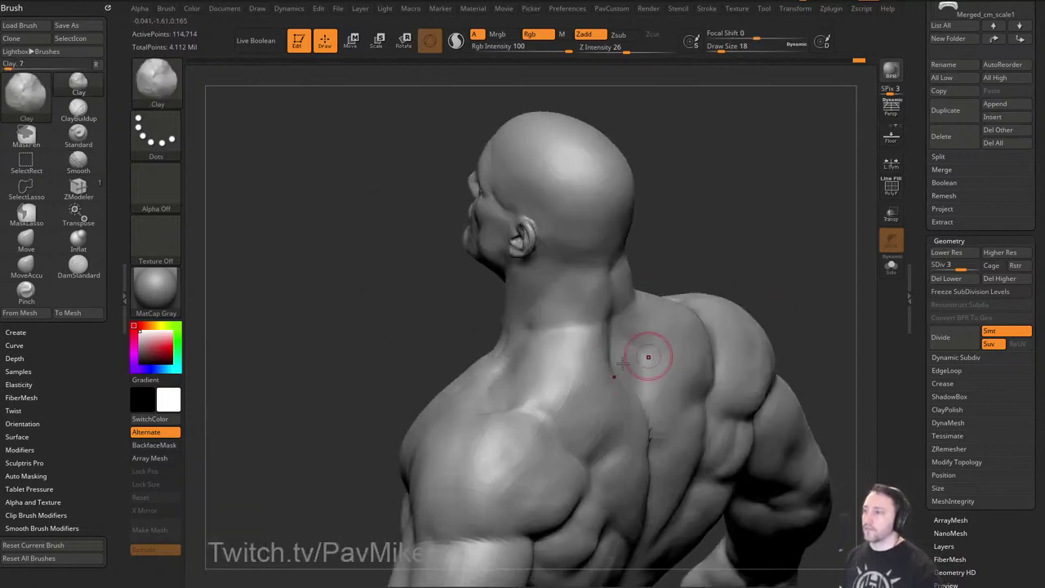
shift+drag(541, 396, 553, 401)
drag(837, 279, 793, 273)
shift+drag(570, 350, 578, 364)
Switch the bust to 2.5D mode, save it to disk and clear it from the canvas.
alt+drag(744, 286, 729, 249)
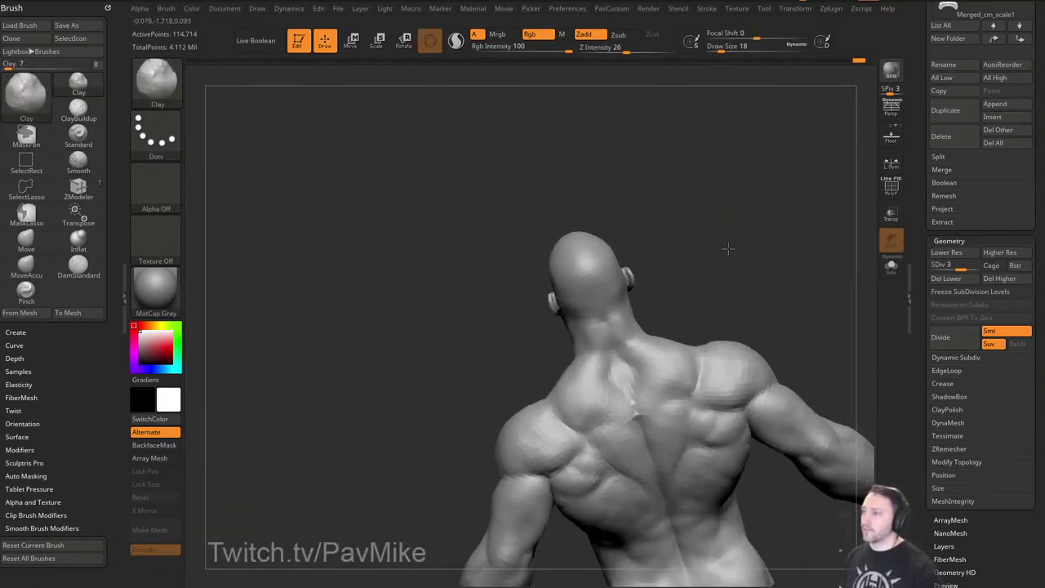
mouse_move(727, 248)
right_down()
mouse_move(749, 336)
mouse_move(760, 287)
mouse_move(760, 310)
right_up()
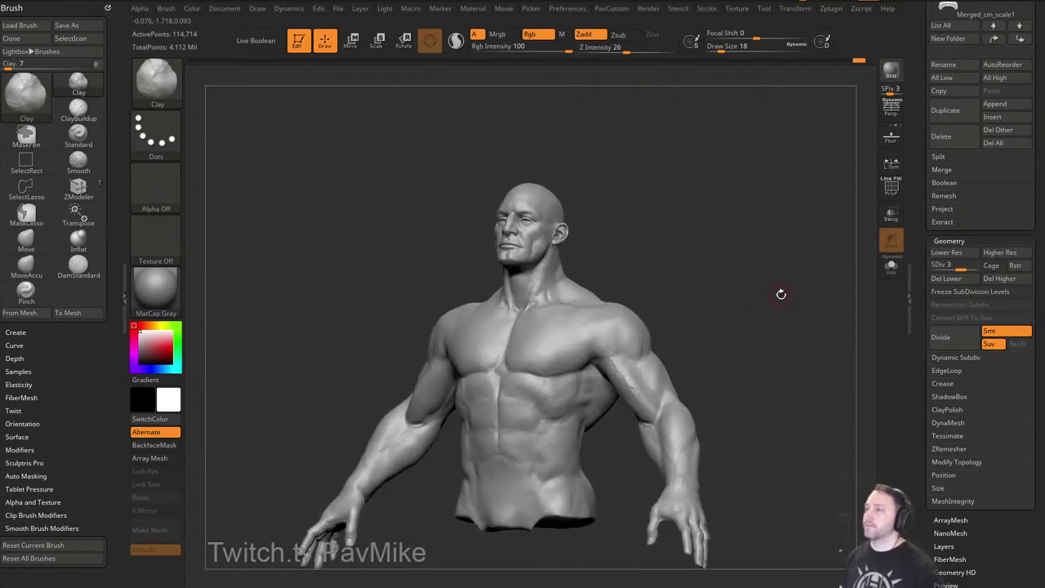
click(301, 48)
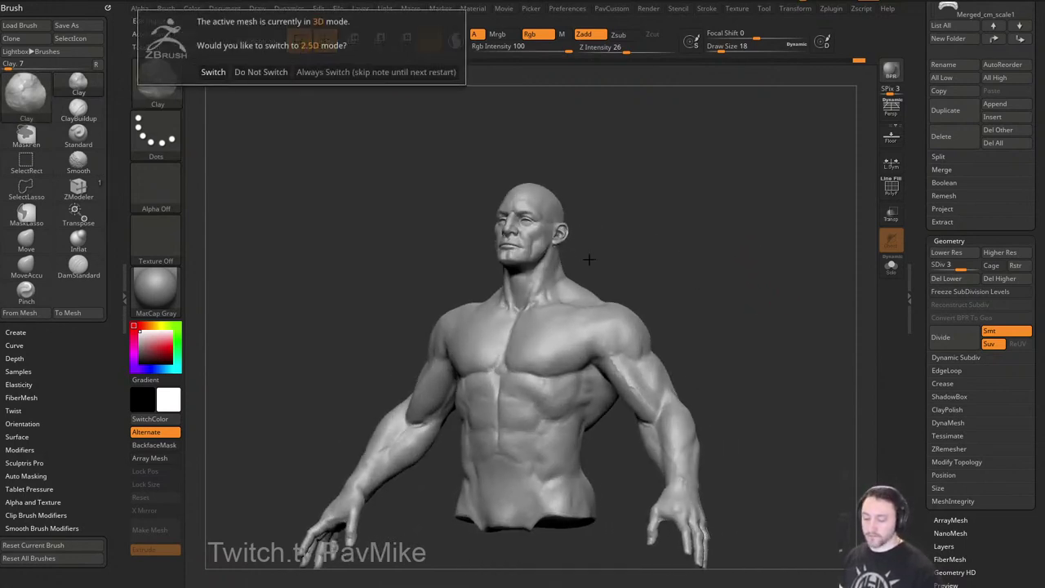
click(203, 72)
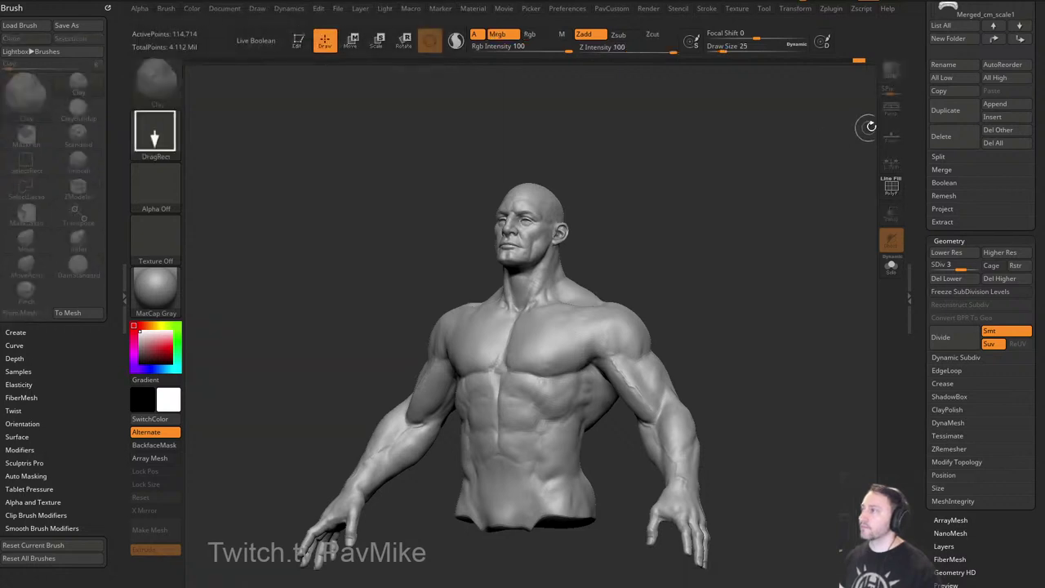
drag(921, 107, 976, 237)
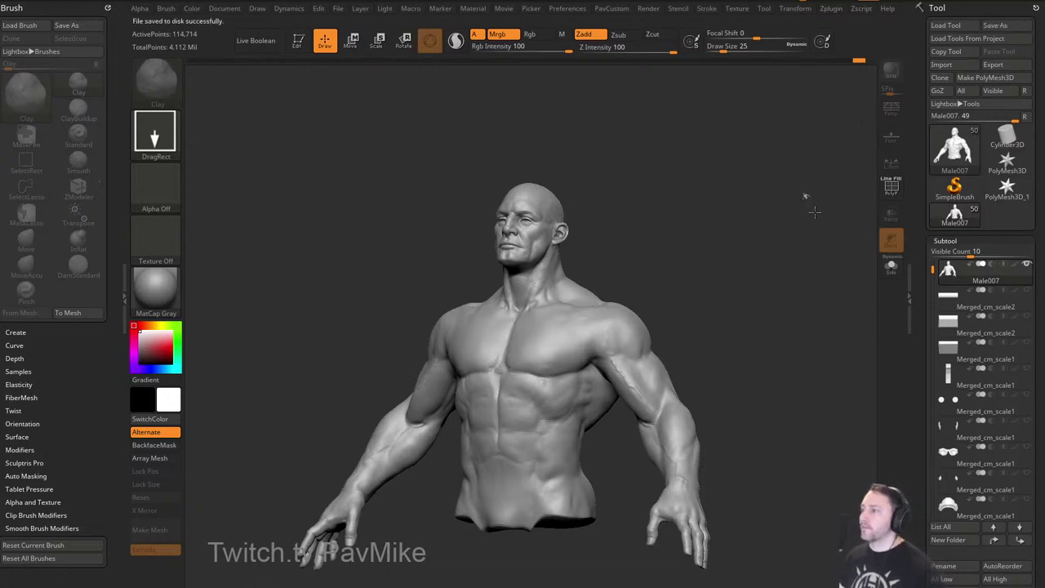
key(ctrl+n)
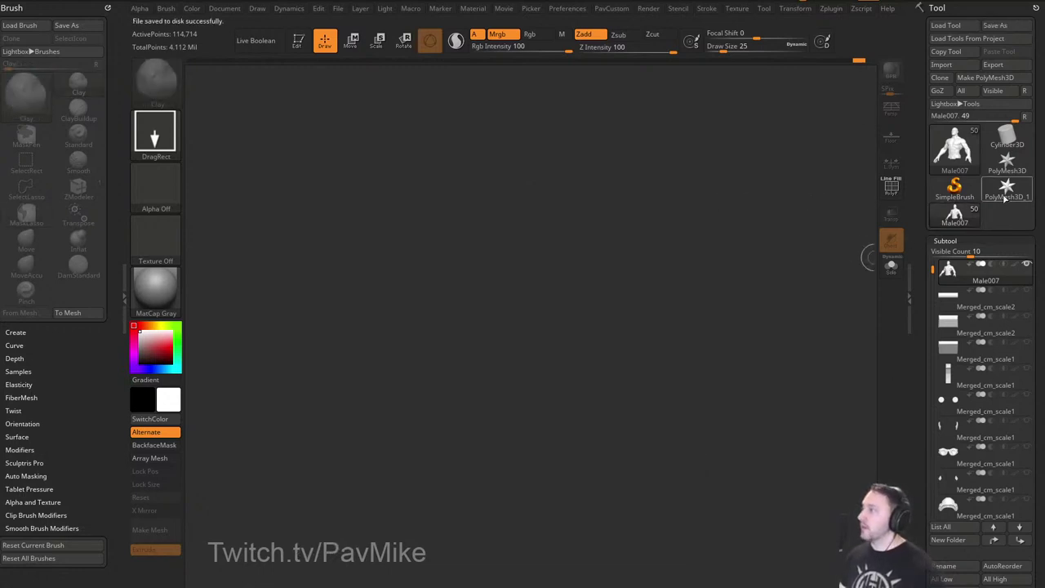
Select the PolyMesh3D_1 tool, set the active texture to Texture Off and show the gold magic lamp reference in Spotlight.
click(1006, 196)
click(738, 8)
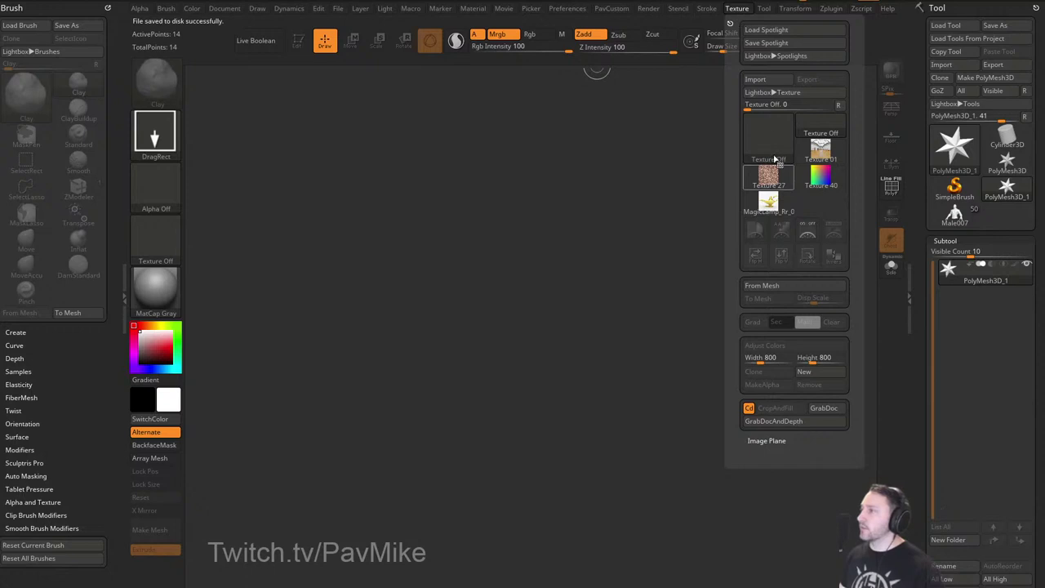
click(774, 204)
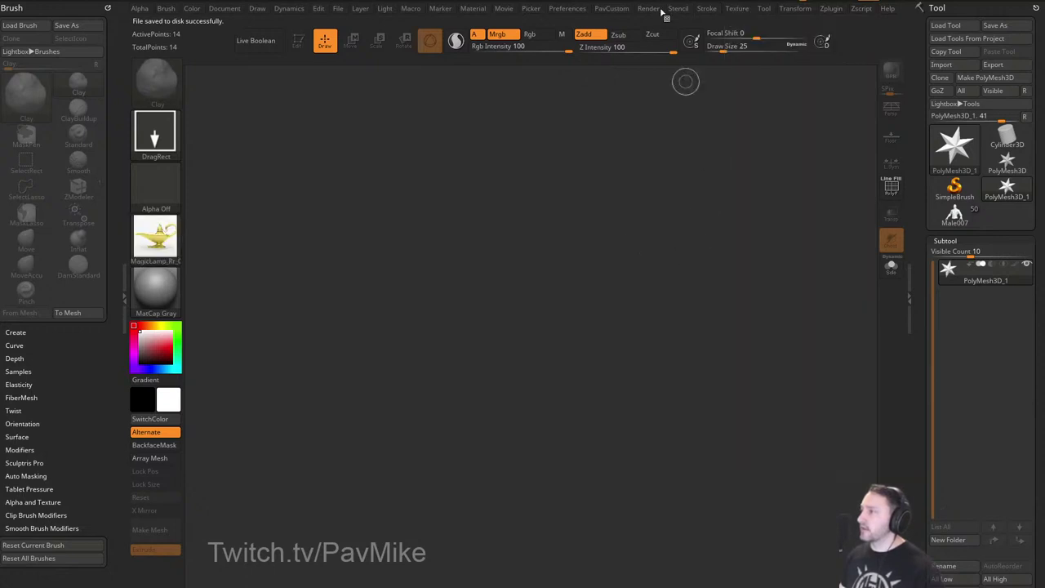
click(168, 251)
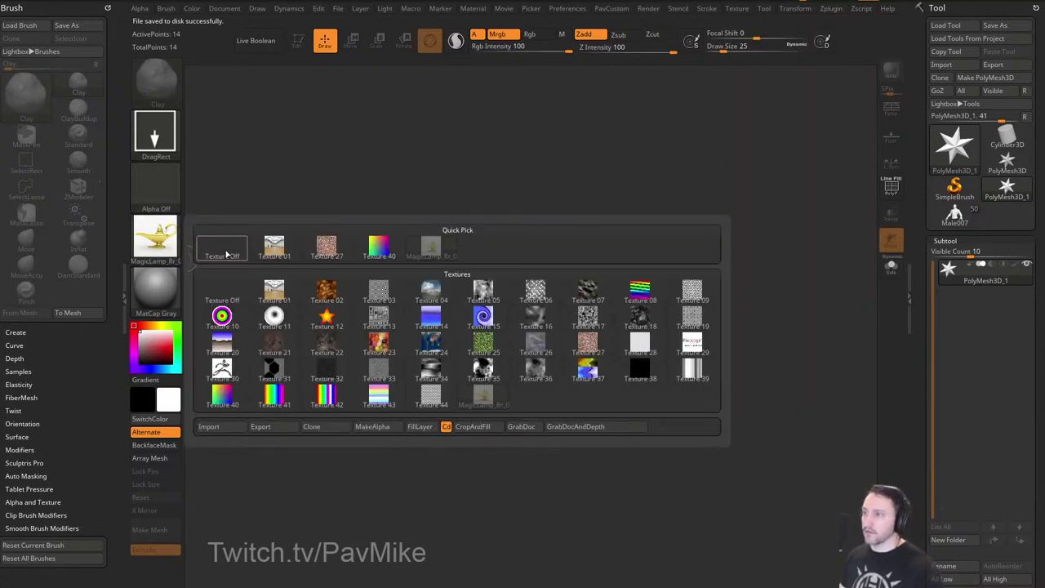
click(219, 249)
key(shift+z)
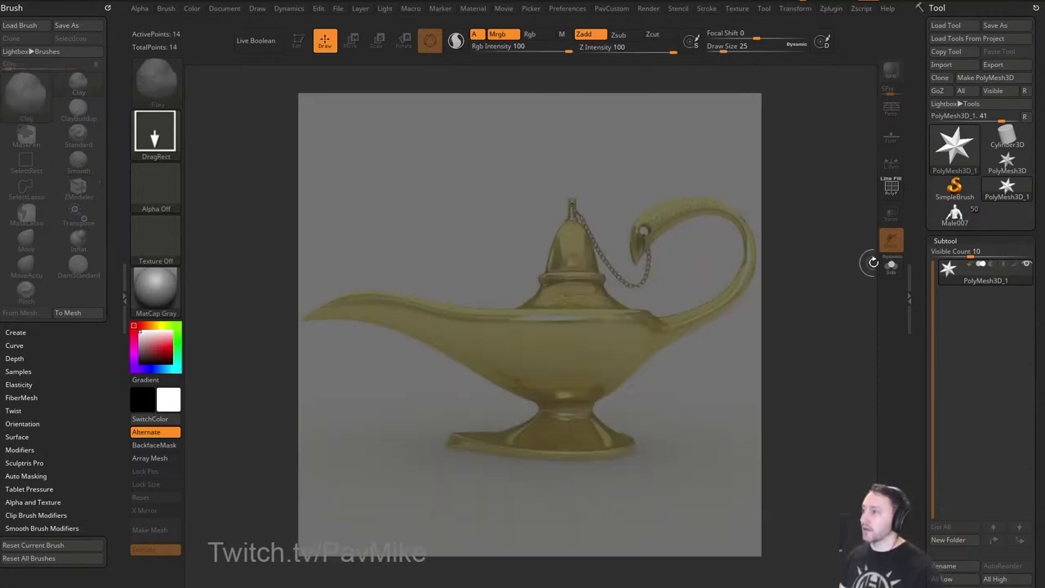
Examine the additional magic lamp reference photos, enlarging the dark one and comparing the shapes and ornament of the others.
drag(886, 1, 534, 294)
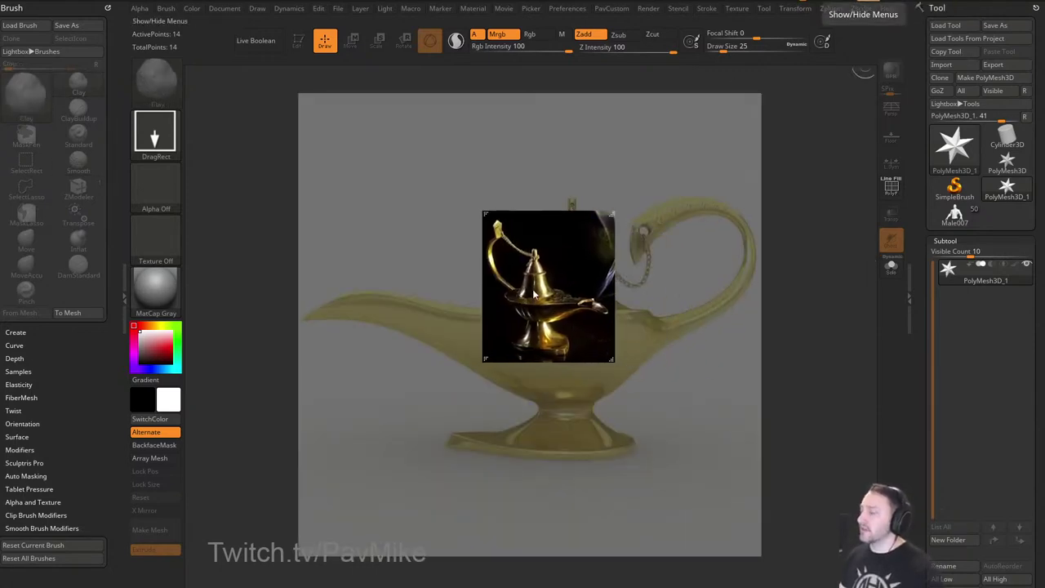
drag(613, 361, 765, 457)
scroll(670, 396, up, 4)
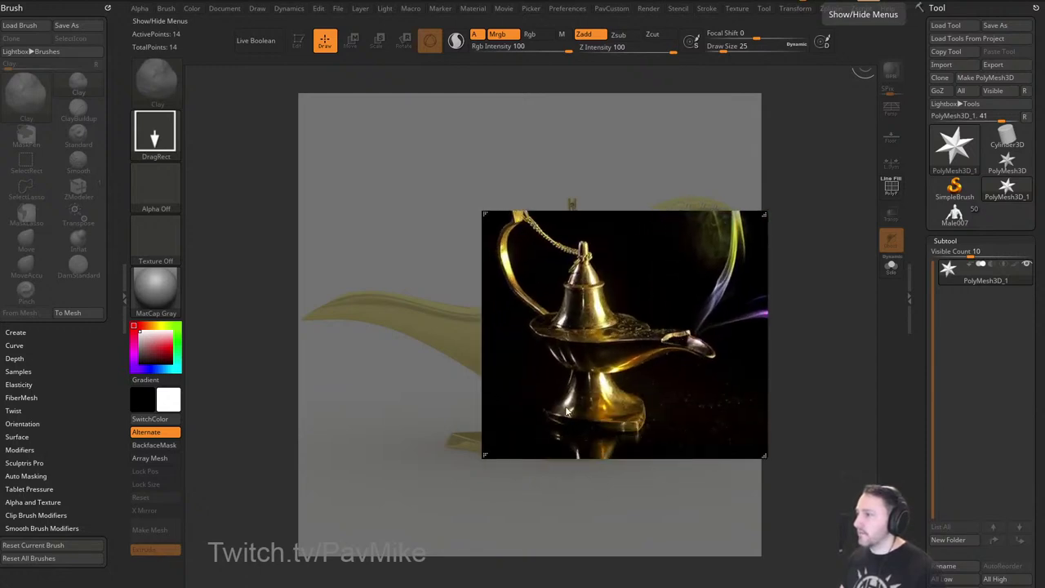
right_drag(522, 269, 532, 299)
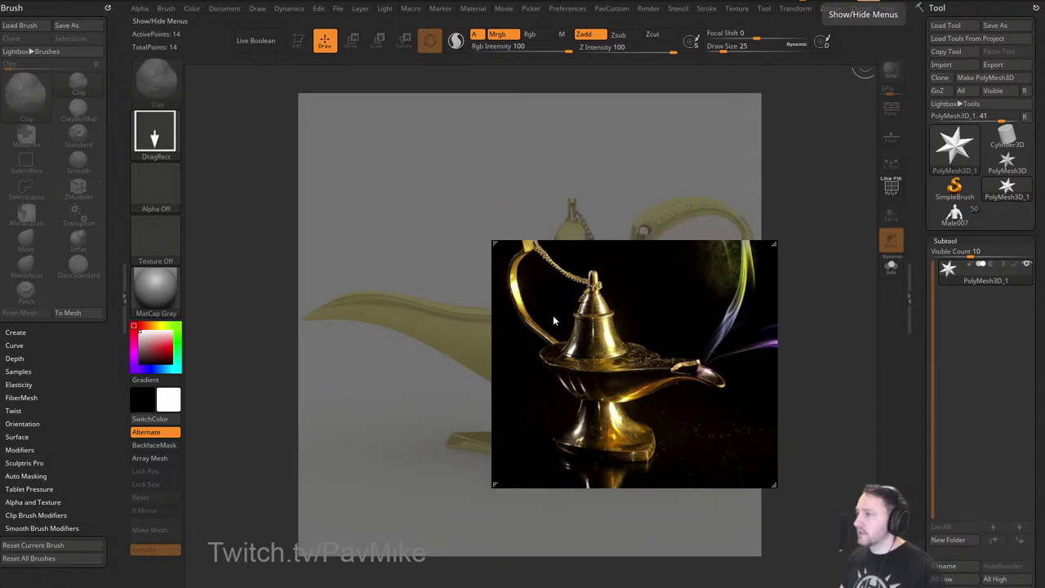
middle_drag(565, 302, 575, 326)
right_drag(580, 323, 761, 268)
right_drag(539, 0, 441, 317)
right_drag(311, 0, 315, 165)
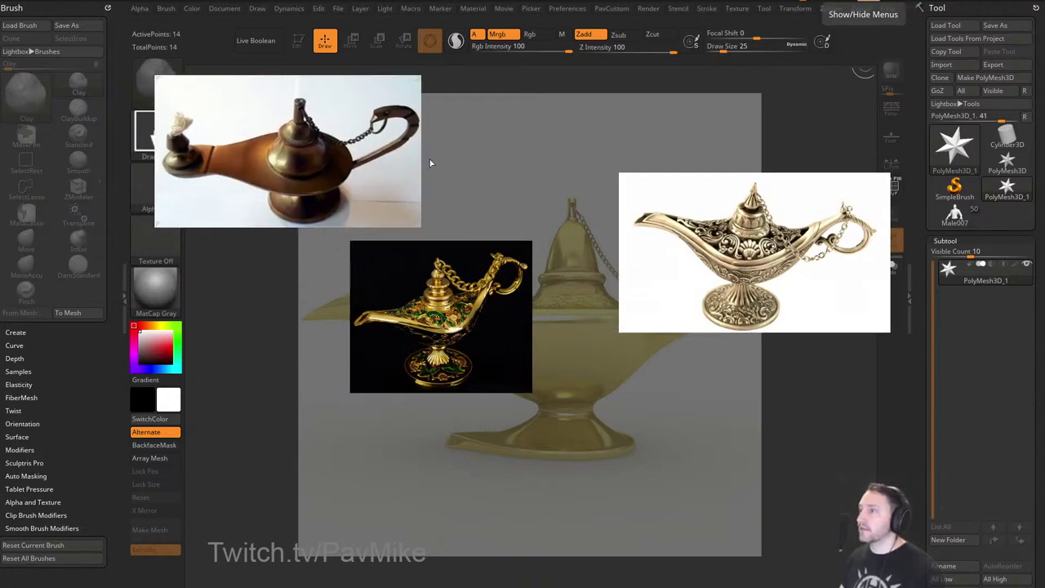
right_drag(351, 163, 437, 0)
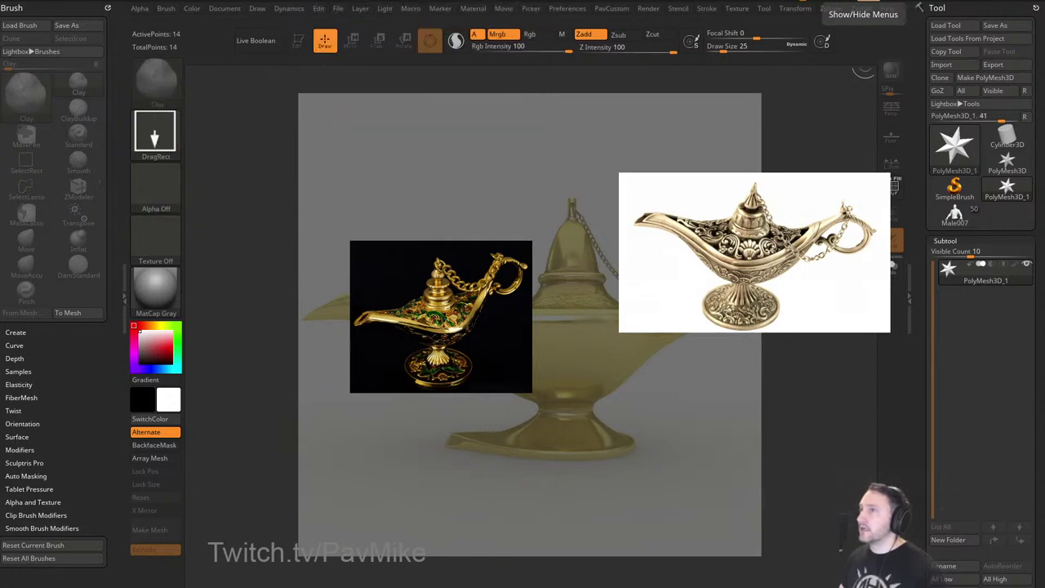
right_drag(712, 214, 837, 0)
drag(443, 320, 655, 0)
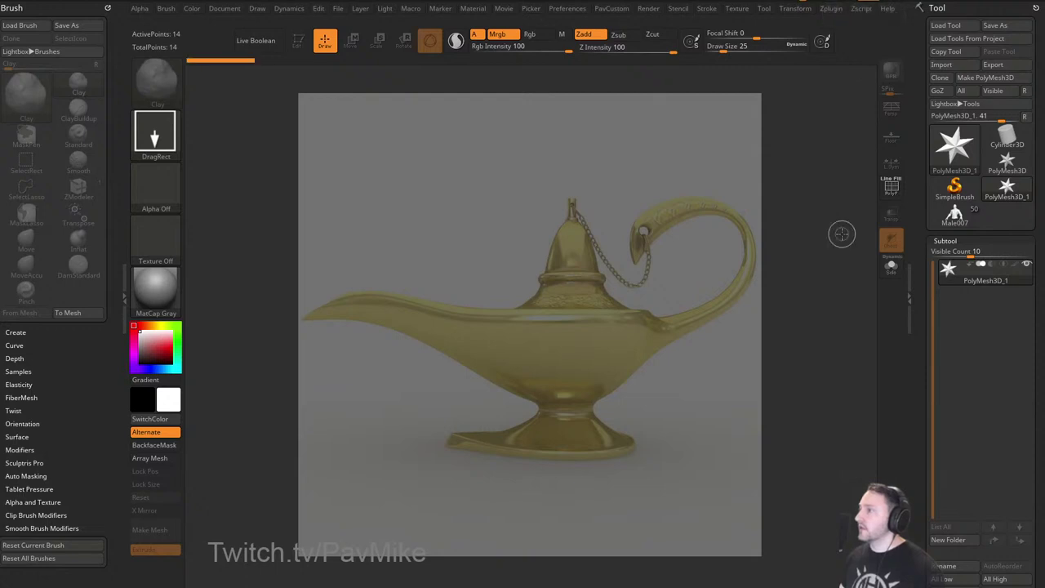
Set the draw size to 16 and draw a Cylinder3D over the body of the lamp reference.
key(s)
drag(632, 378, 640, 376)
key(s)
drag(639, 376, 624, 375)
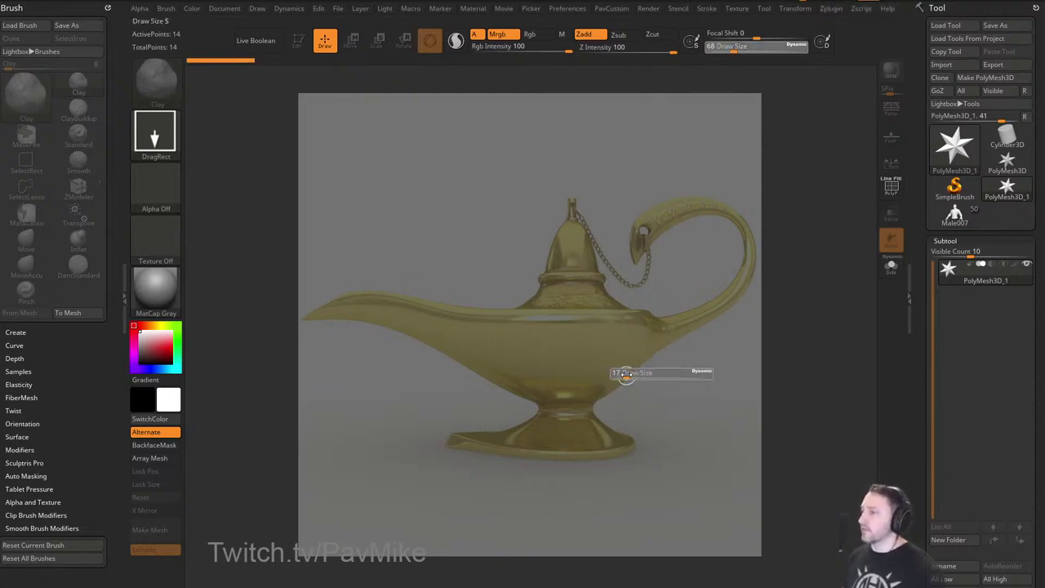
scroll(949, 265, down, 5)
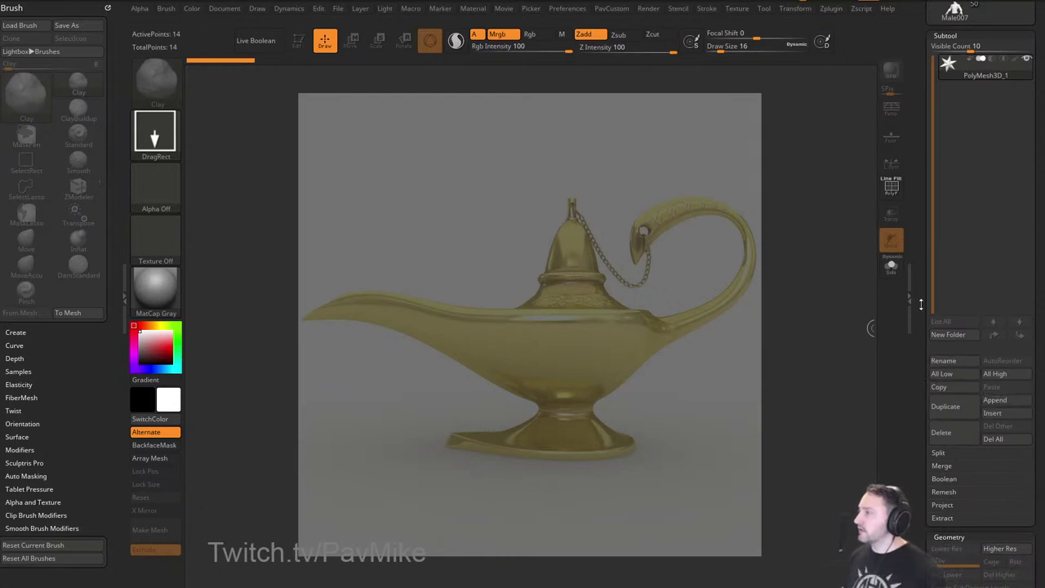
drag(921, 304, 921, 506)
click(1004, 142)
drag(540, 335, 527, 393)
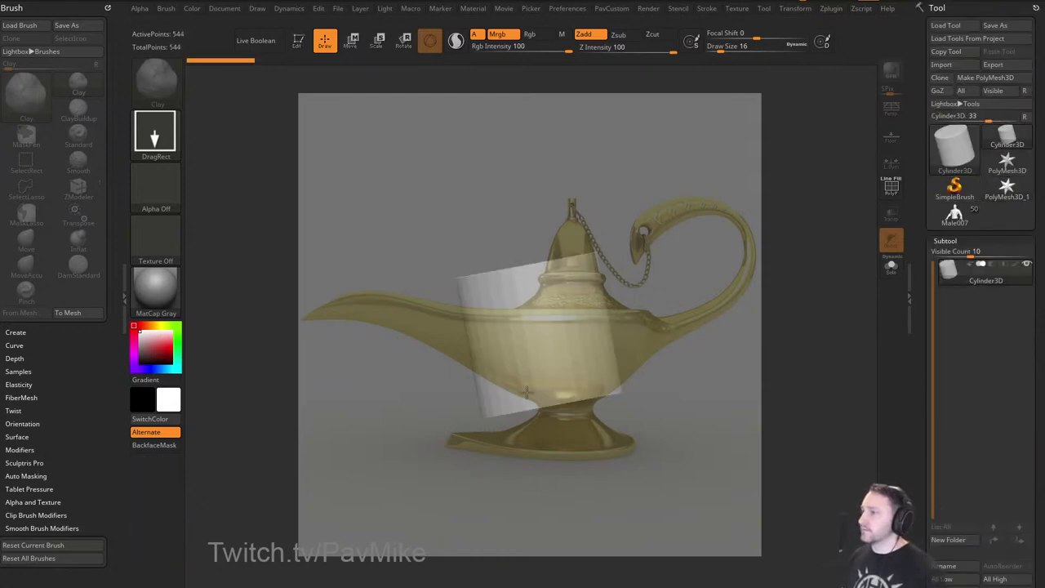
Make the drawn cylinder editable, straighten it upright over the lamp reference and convert it to a PolyMesh3D.
click(301, 42)
mouse_move(758, 283)
shift+mouse_down()
mouse_move(748, 276)
mouse_move(750, 285)
shift+mouse_up()
alt+drag(750, 285, 763, 327)
click(977, 79)
key(space)
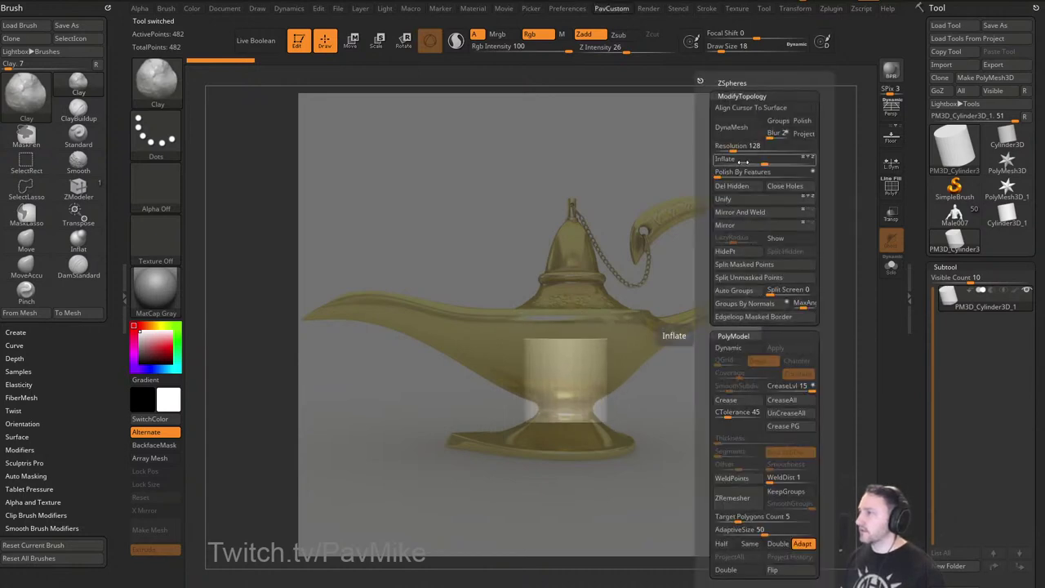
Scale, flatten and move the cylinder so it forms a low disc over the lamp's flared neck beneath the lid.
key(e)
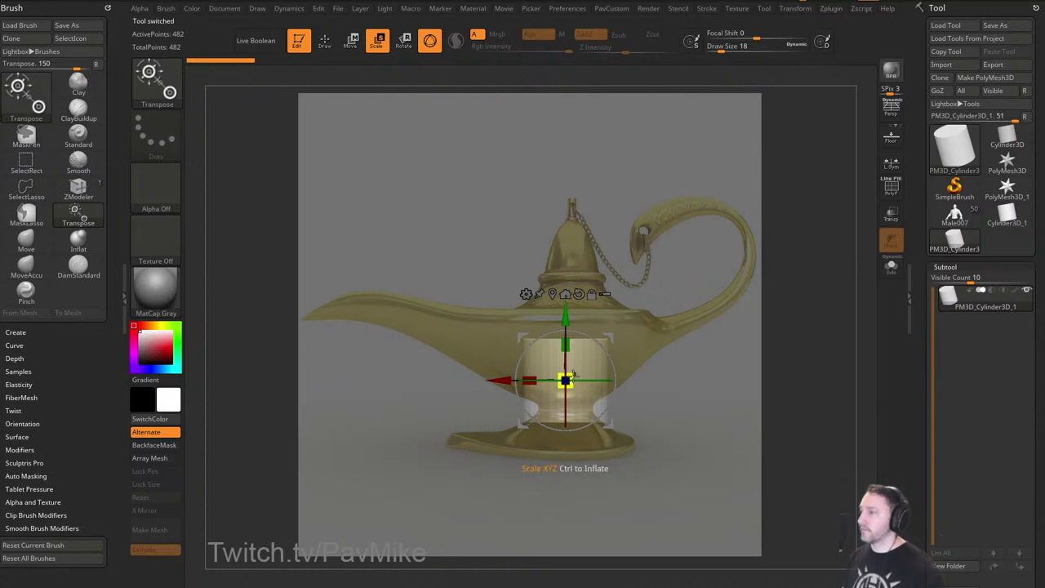
mouse_move(565, 380)
mouse_down()
mouse_move(532, 357)
mouse_move(550, 366)
mouse_up()
key(q)
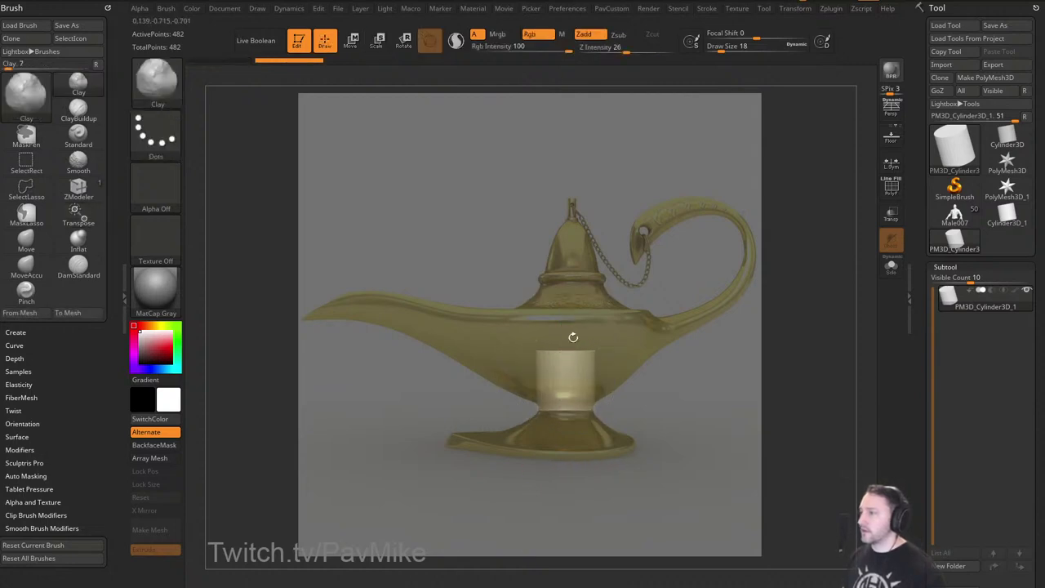
key(w)
mouse_move(566, 321)
mouse_down()
mouse_move(565, 202)
mouse_move(565, 232)
mouse_move(615, 256)
mouse_up()
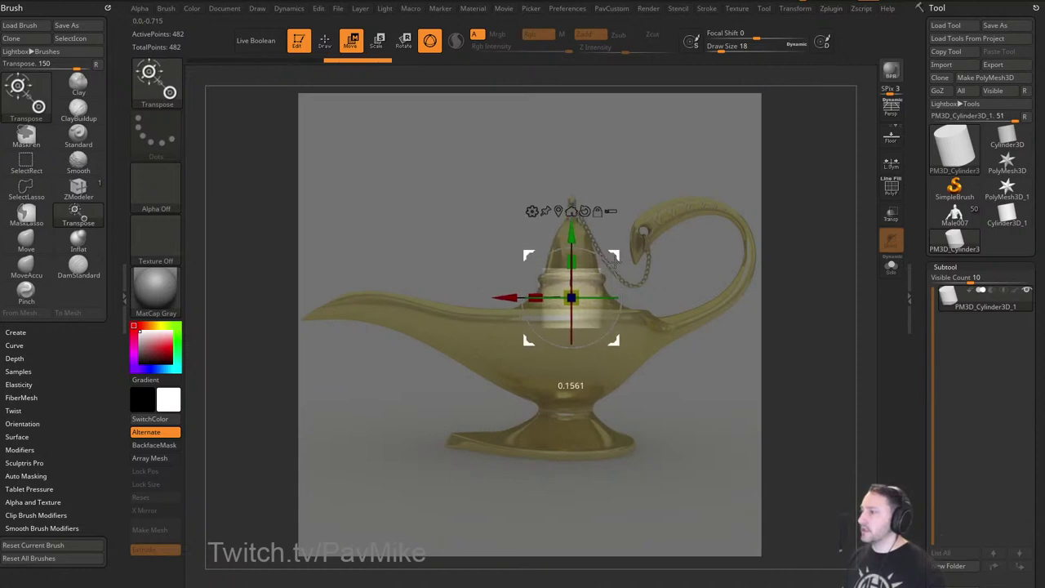
drag(571, 299, 604, 256)
drag(615, 254, 570, 258)
drag(570, 206, 570, 236)
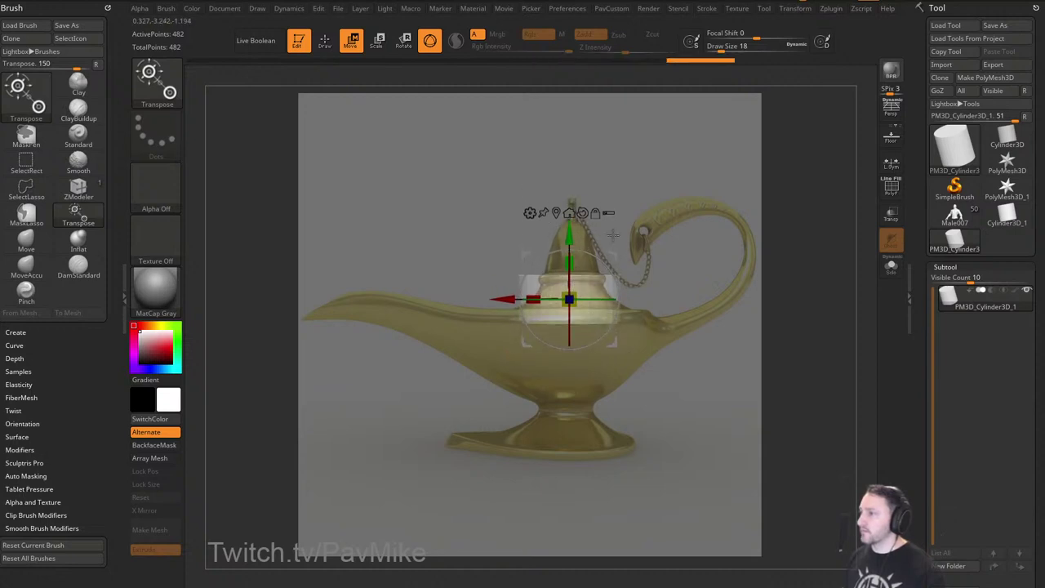
ctrl+right_drag(722, 227, 755, 259)
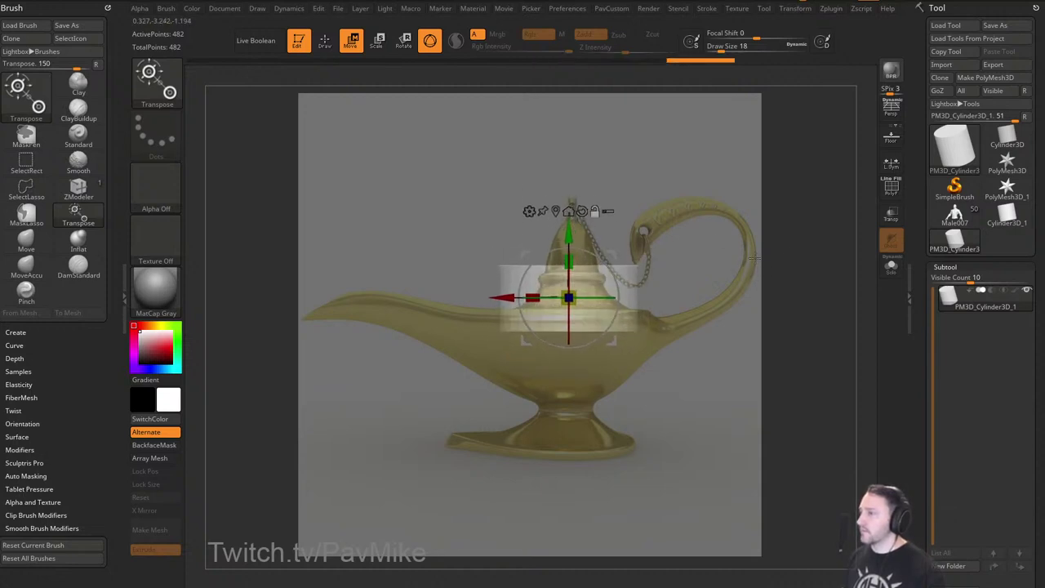
Turn on the polyframe display and strip the cylinder's surplus edge loops with Delete Loops.
click(890, 193)
key(q)
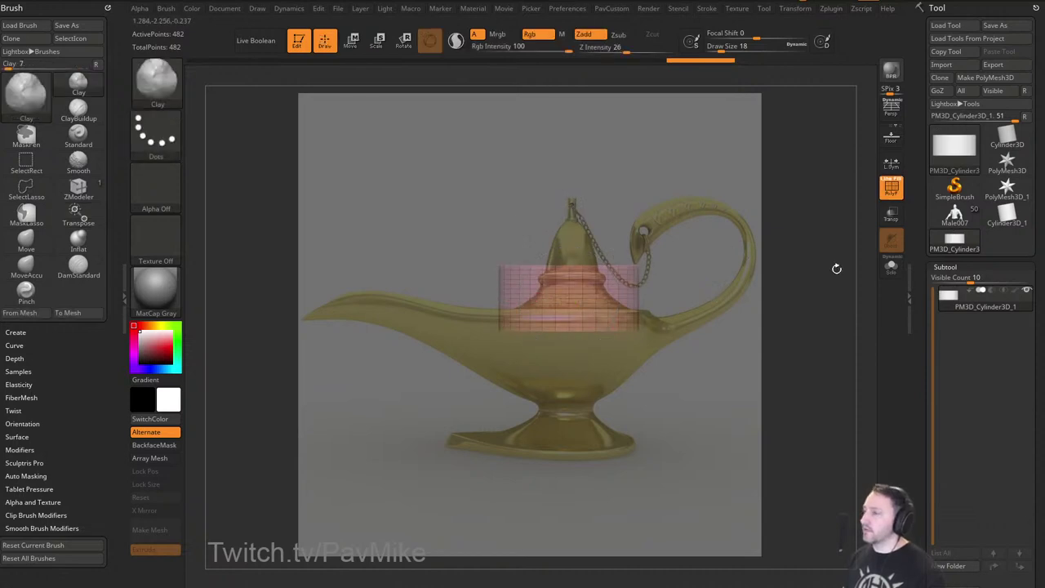
drag(918, 339, 920, 224)
key(shift)
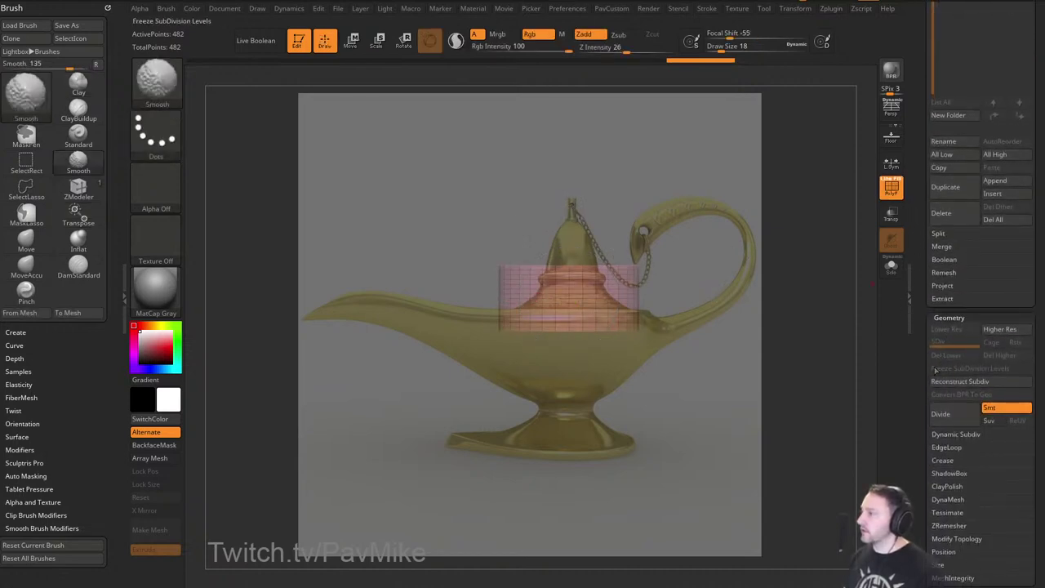
click(948, 447)
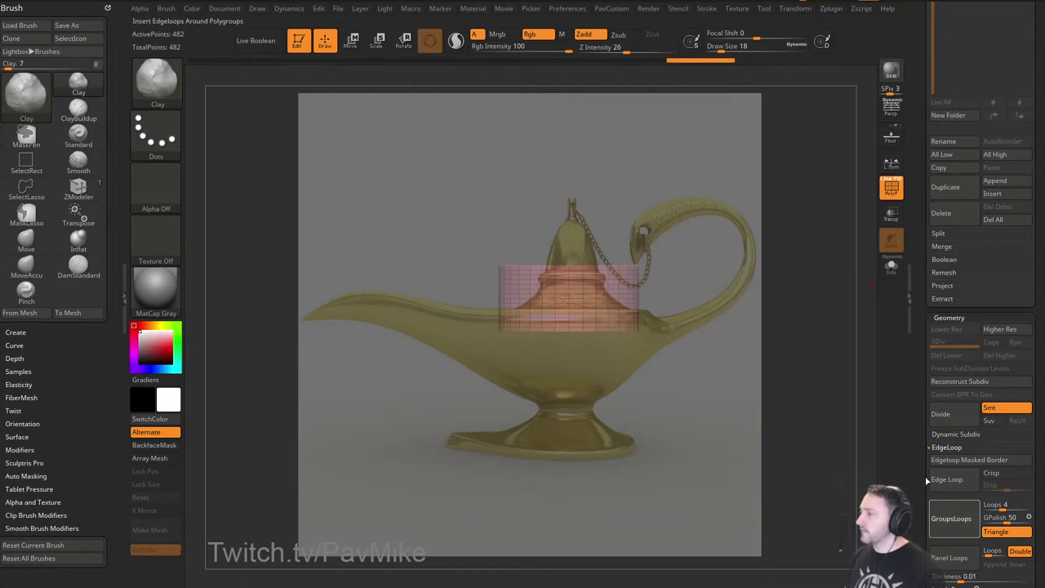
drag(921, 480, 926, 398)
key(ctrl+z)
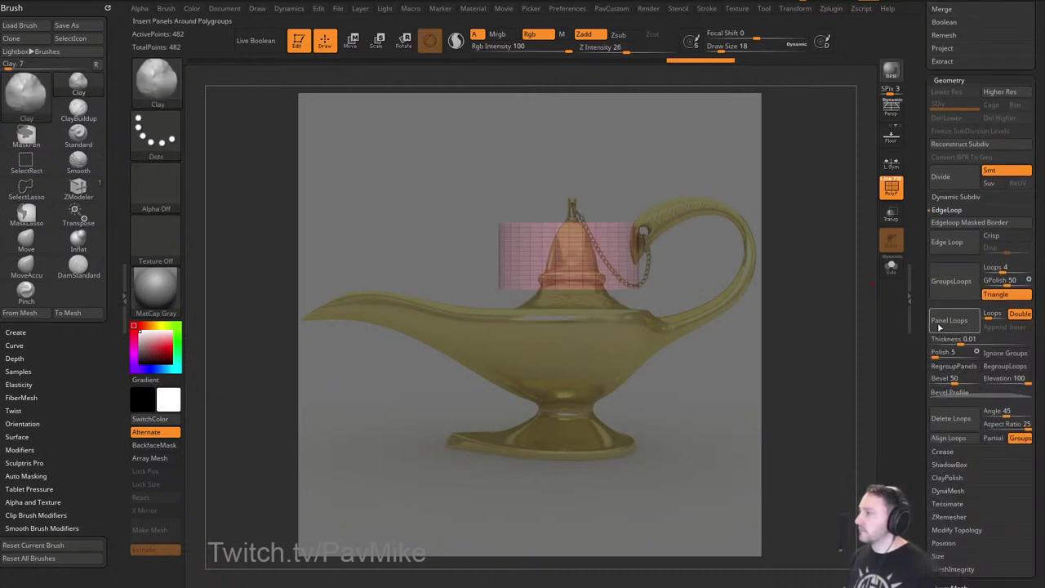
Move the simplified cylinder vertically back over the lamp's flared neck.
key(w)
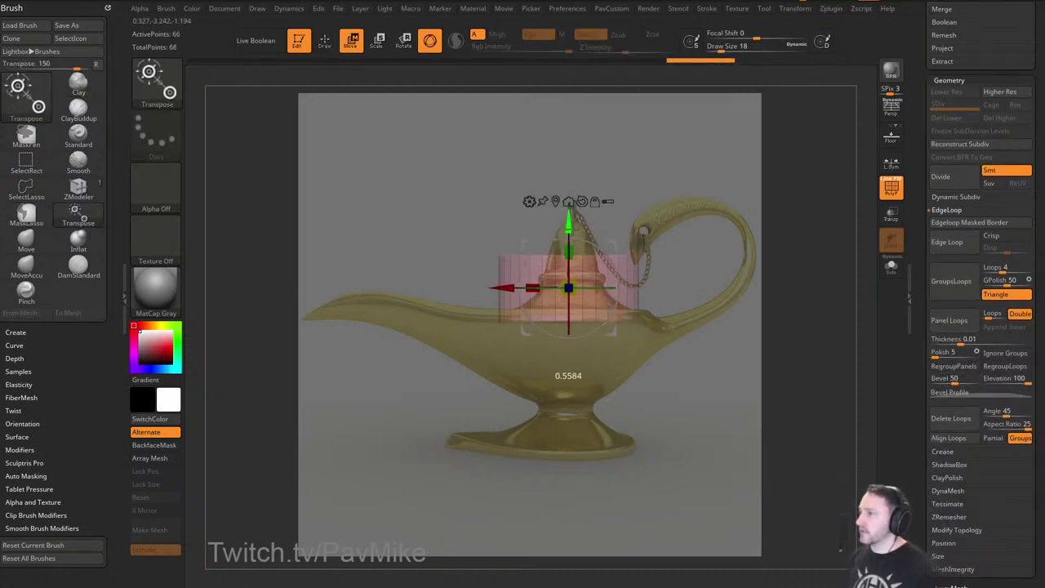
drag(574, 231, 573, 237)
key(q)
Isolate the cylinder's top edge with a mask, then scale it inward and lower it to match the neck's taper.
ctrl+drag(482, 227, 654, 278)
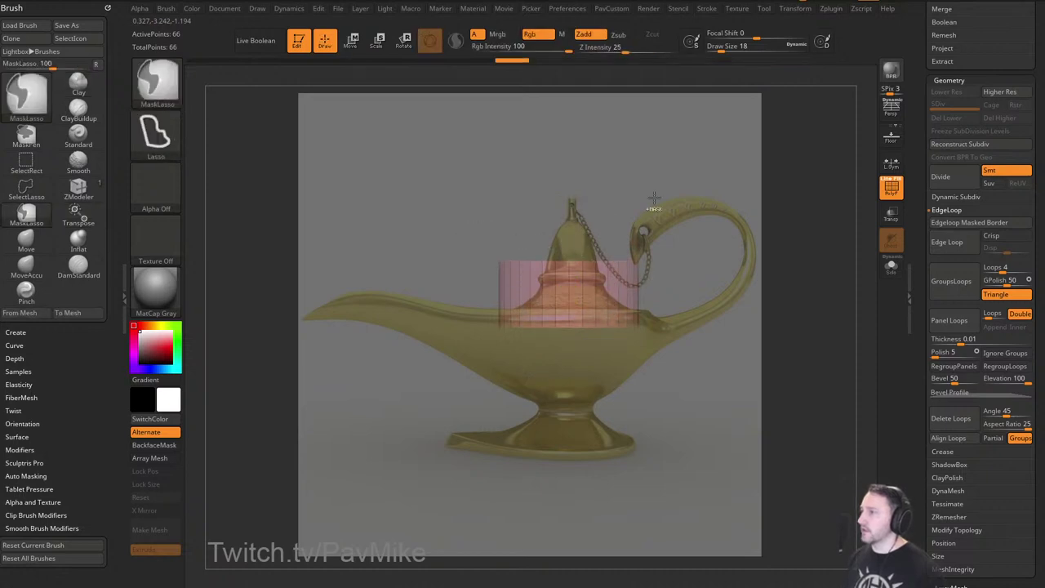
mouse_move(670, 190)
ctrl+mouse_down()
mouse_move(495, 196)
mouse_move(673, 278)
ctrl+mouse_up()
key(w)
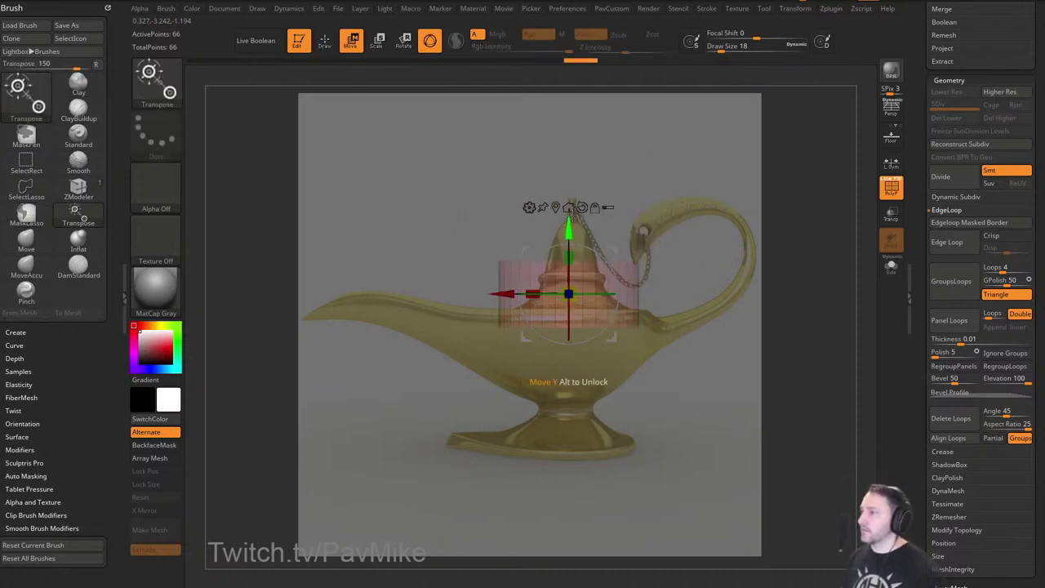
click(556, 209)
drag(574, 257, 528, 270)
drag(569, 196, 569, 219)
key(q)
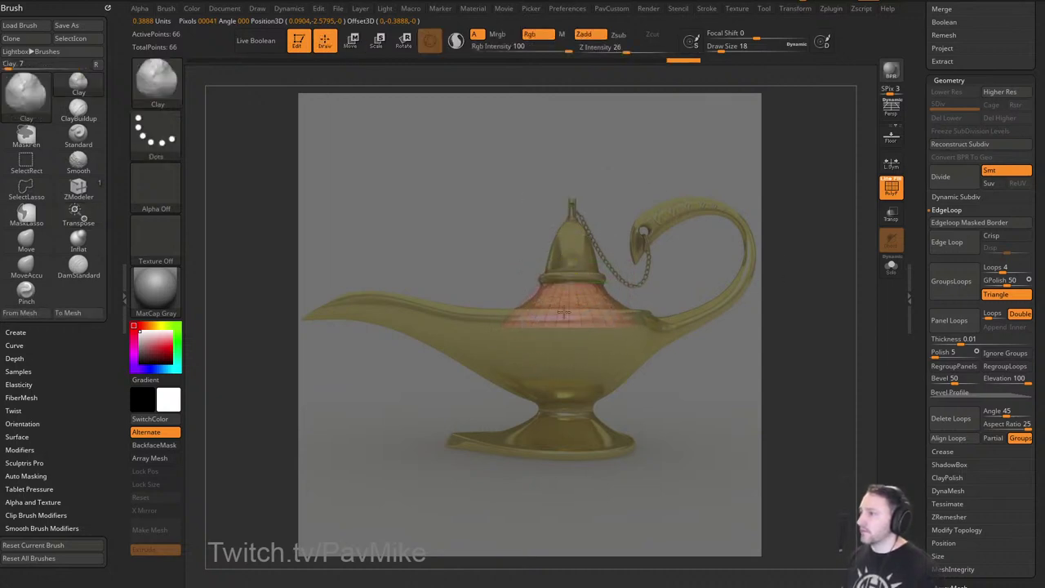
mouse_move(680, 383)
ctrl+mouse_down()
mouse_move(457, 313)
mouse_move(693, 309)
ctrl+mouse_up()
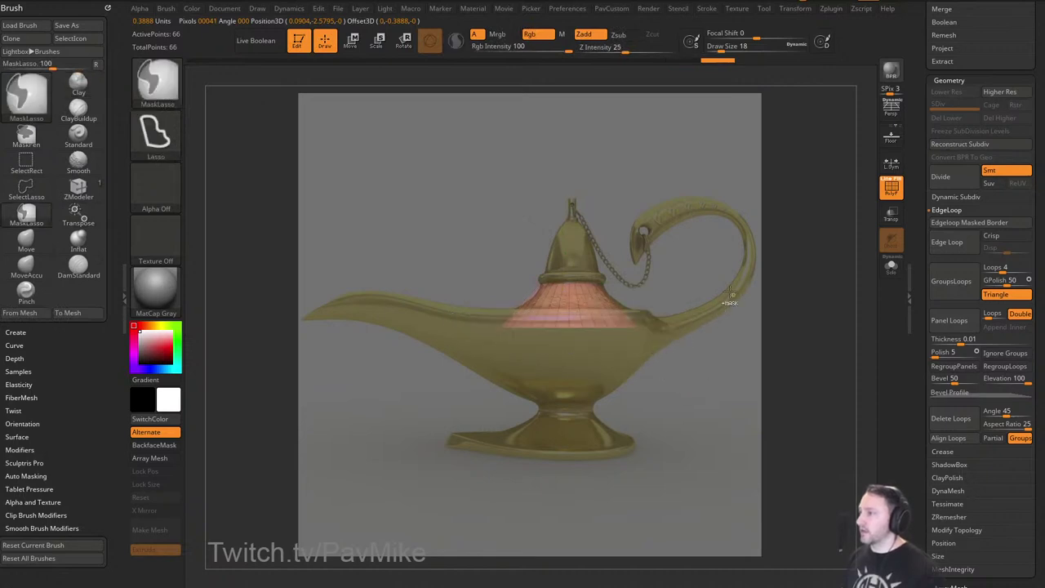
key(w)
drag(570, 218, 569, 208)
key(ctrl+z)
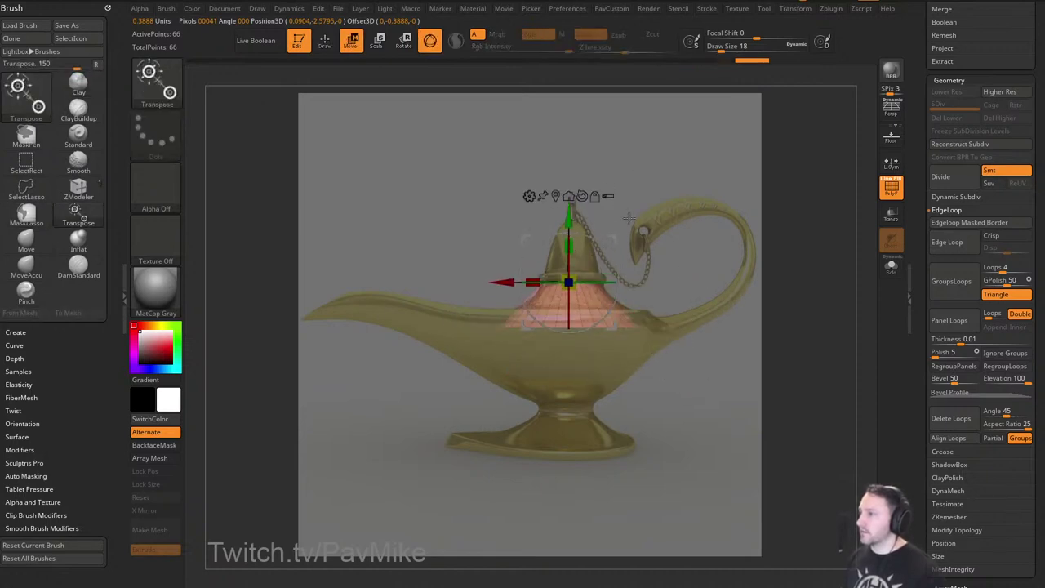
Mask the tapered piece so only its base is free, raise the base to the lamp body's rim and clear the mask.
ctrl+drag(720, 333, 447, 319)
drag(574, 215, 575, 205)
ctrl+drag(784, 292, 764, 308)
key(q)
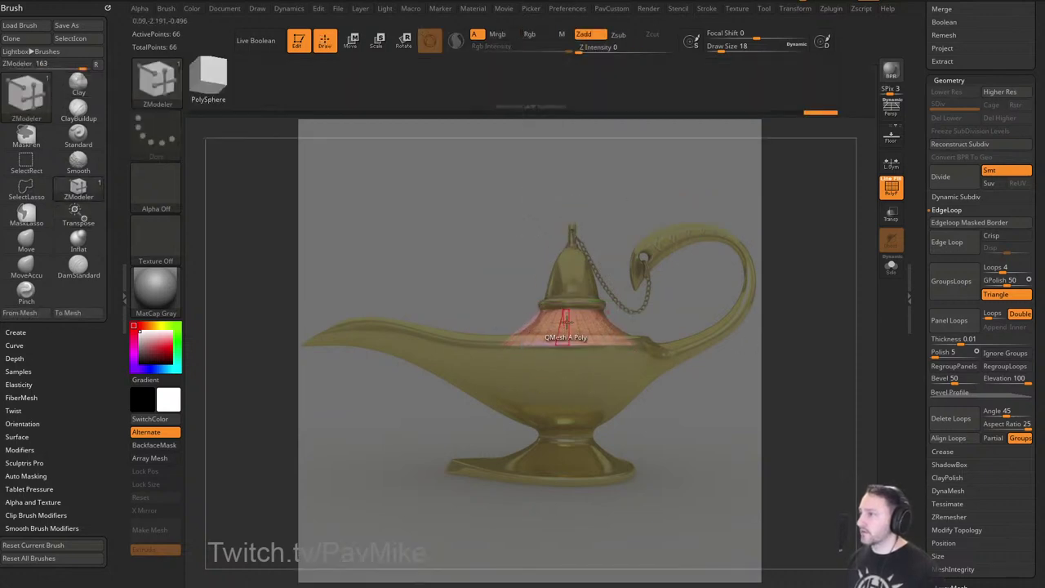
Set the ZModeler edge action to Insert with Multiple EdgeLoops and Interactive Elevation, and insert curved edge loops around the neck piece.
key(space)
click(531, 255)
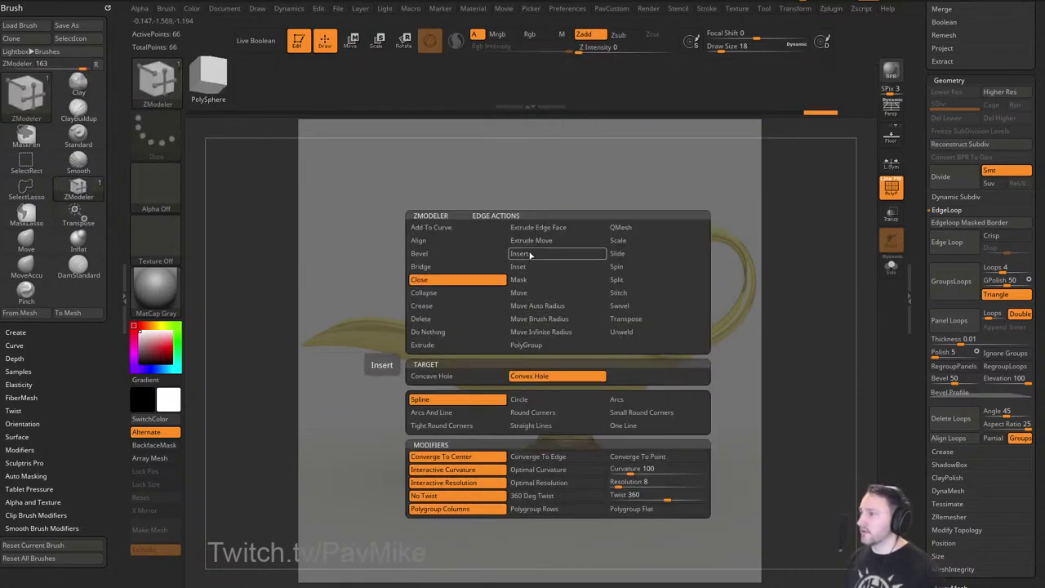
click(458, 376)
click(543, 420)
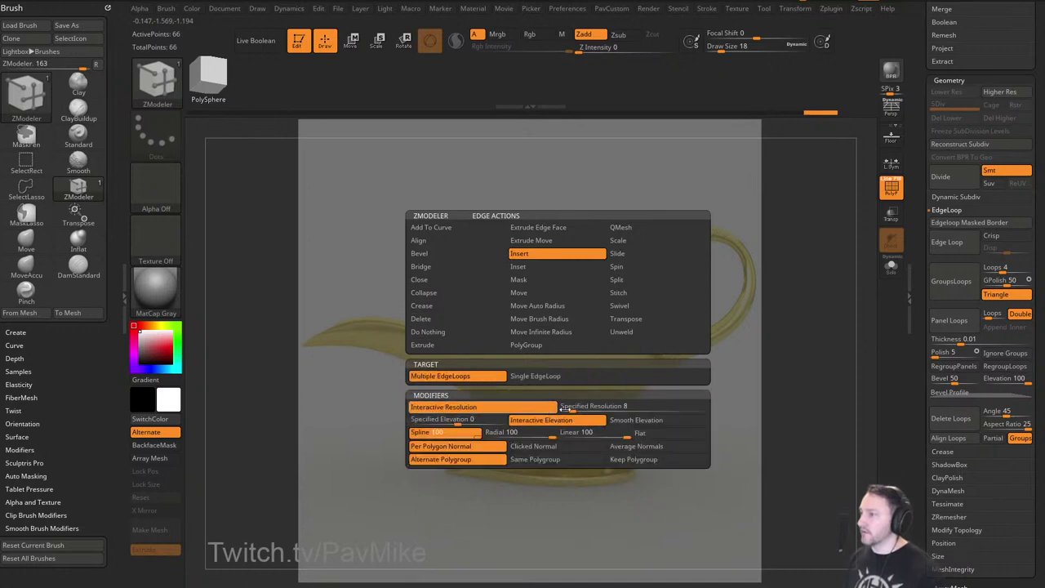
drag(553, 329, 556, 330)
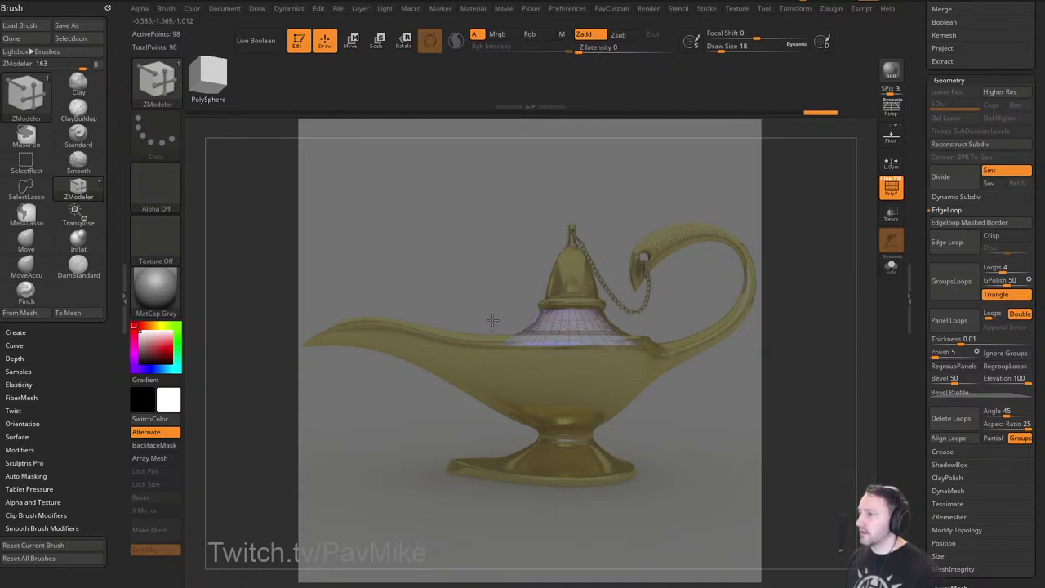
drag(492, 320, 493, 309)
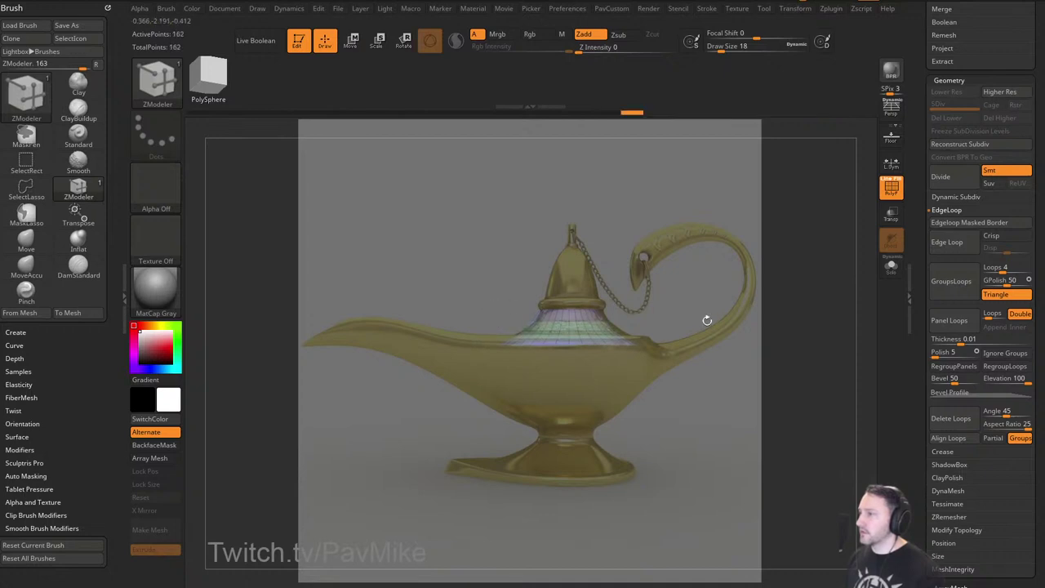
Switch to the Standard brush and duplicate the neck piece as a second subtool.
key(b)
key(s)
key(t)
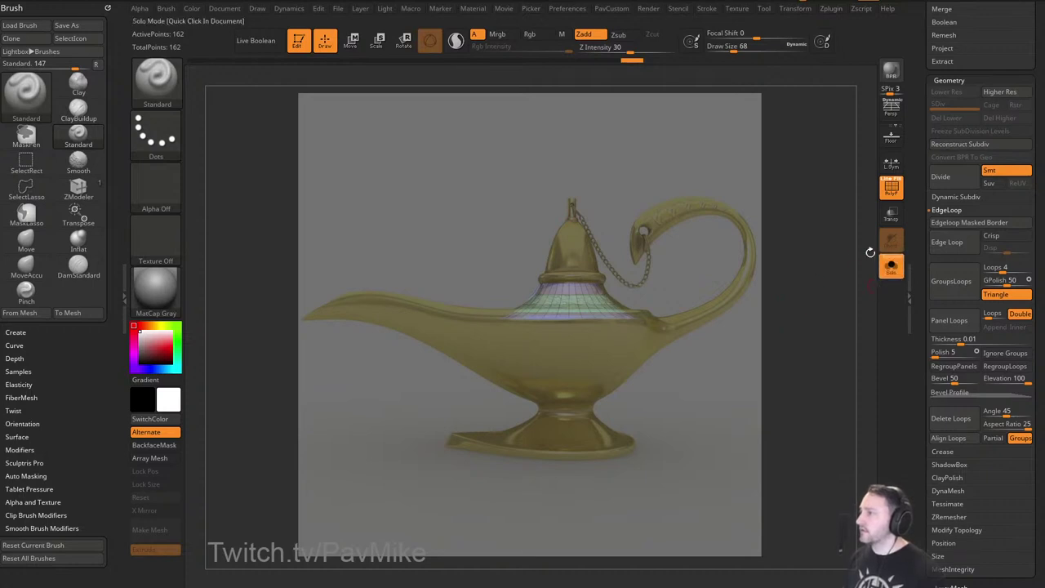
click(911, 294)
drag(925, 313, 959, 455)
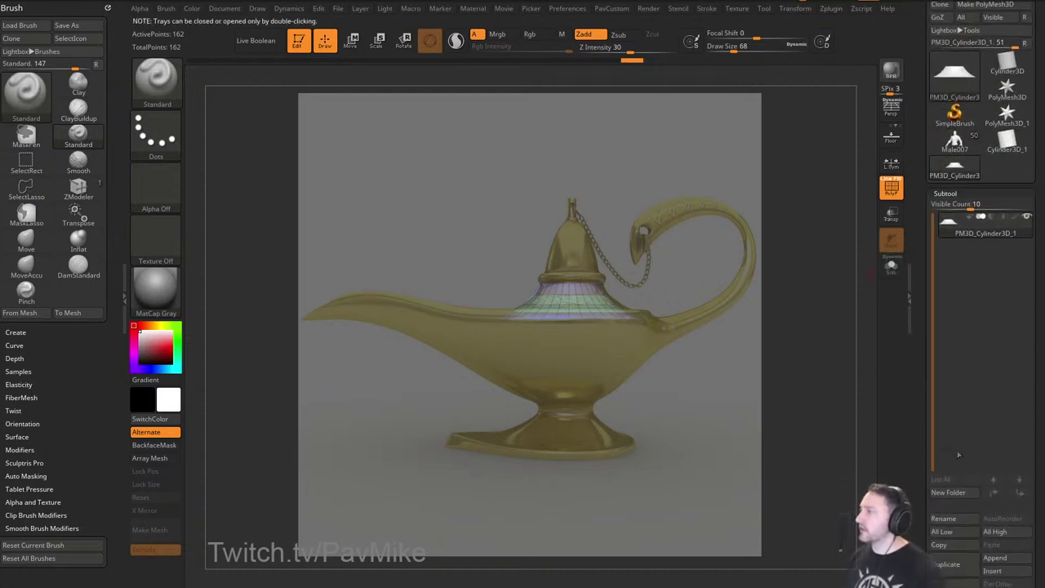
drag(922, 511, 921, 447)
click(945, 417)
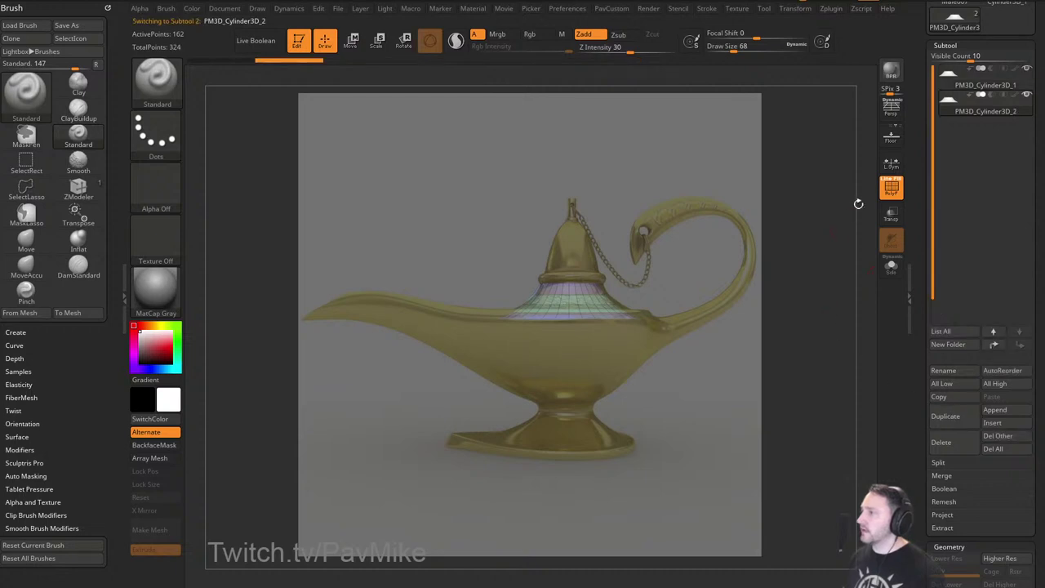
Show the duplicate alone without the reference, isolate its top cap and delete the hidden geometry.
click(891, 272)
key(shift+z)
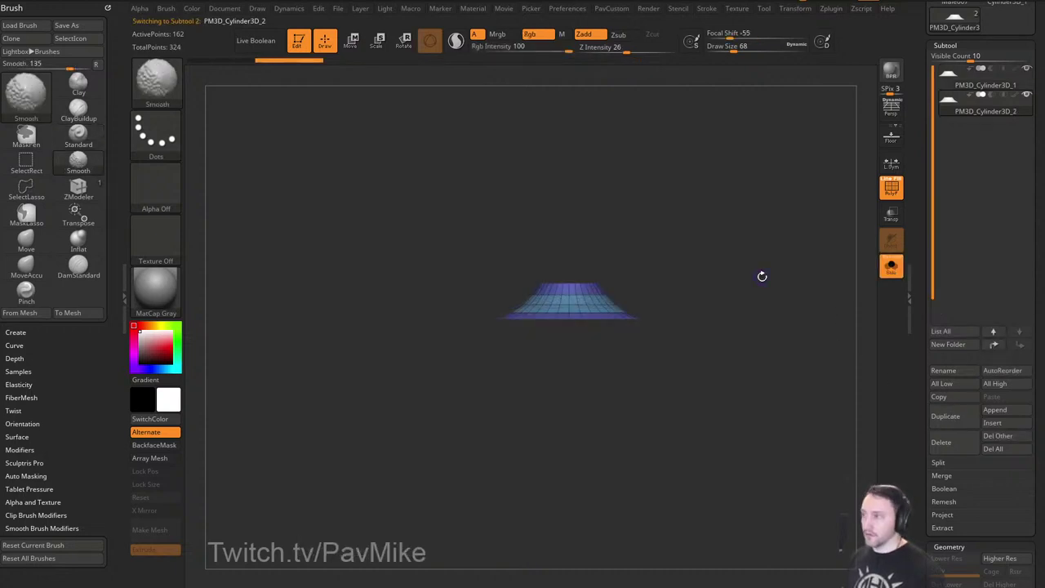
mouse_move(528, 287)
ctrl+shift+mouse_down()
mouse_move(633, 276)
mouse_move(638, 291)
ctrl+shift+mouse_up()
key(space)
click(699, 187)
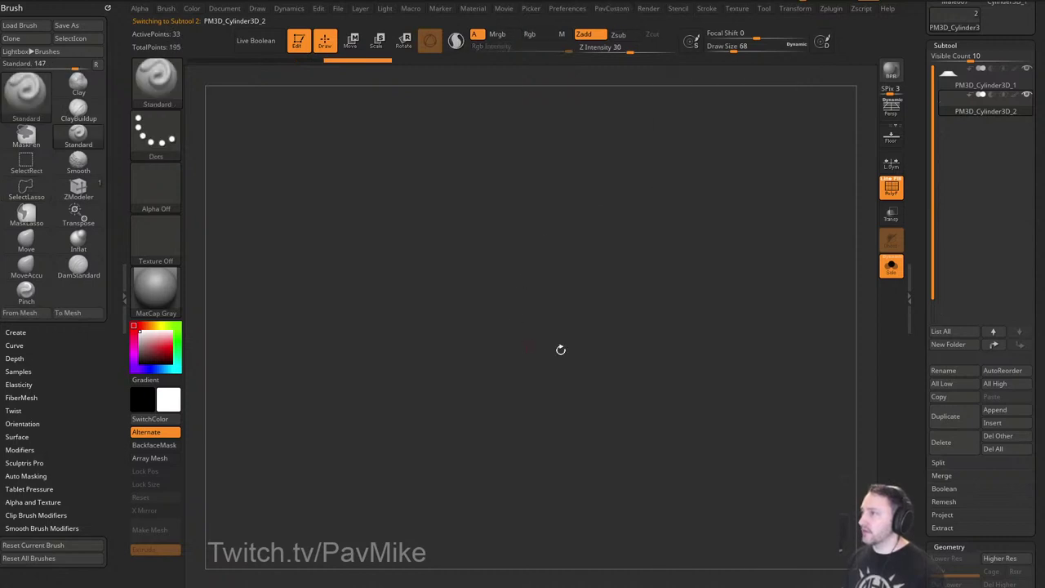
Go to the geometry editing options for the duplicate's remaining top cap.
drag(920, 275, 924, 145)
drag(922, 357, 924, 307)
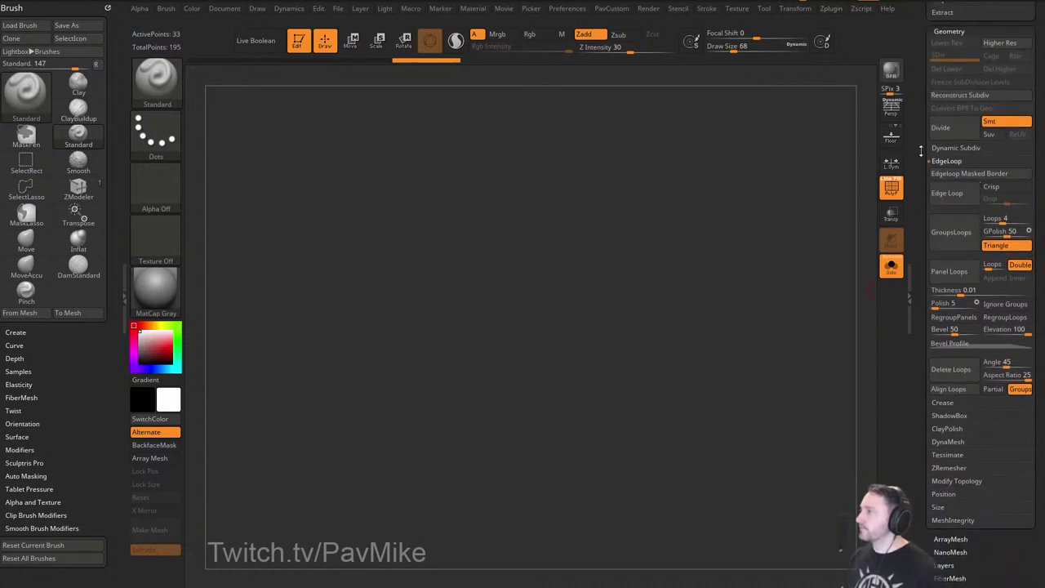
Turn on Dynamic Subdiv for the flat disc and give it a thickness of about 0.038.
drag(924, 155, 923, 188)
click(956, 180)
click(950, 193)
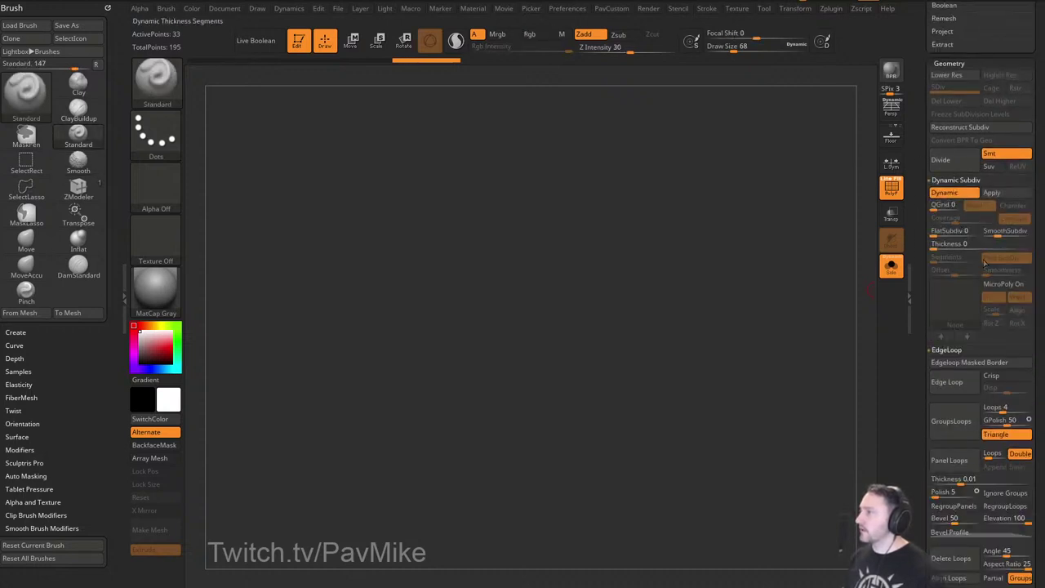
click(961, 245)
drag(958, 244, 975, 245)
Raise the thickened disc slightly so it rests on top of the lamp's sloped neck piece.
click(893, 198)
click(893, 273)
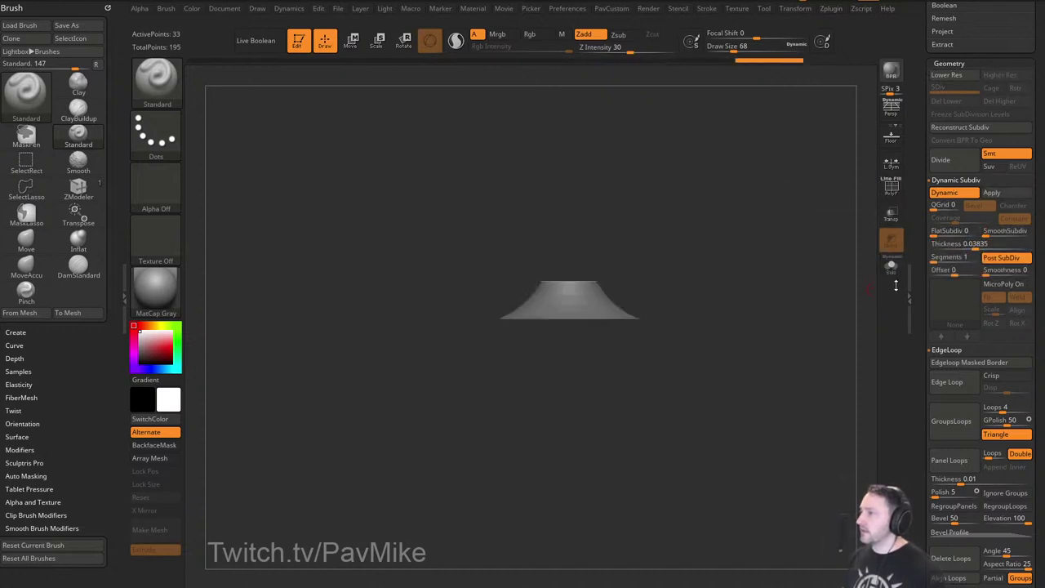
key(w)
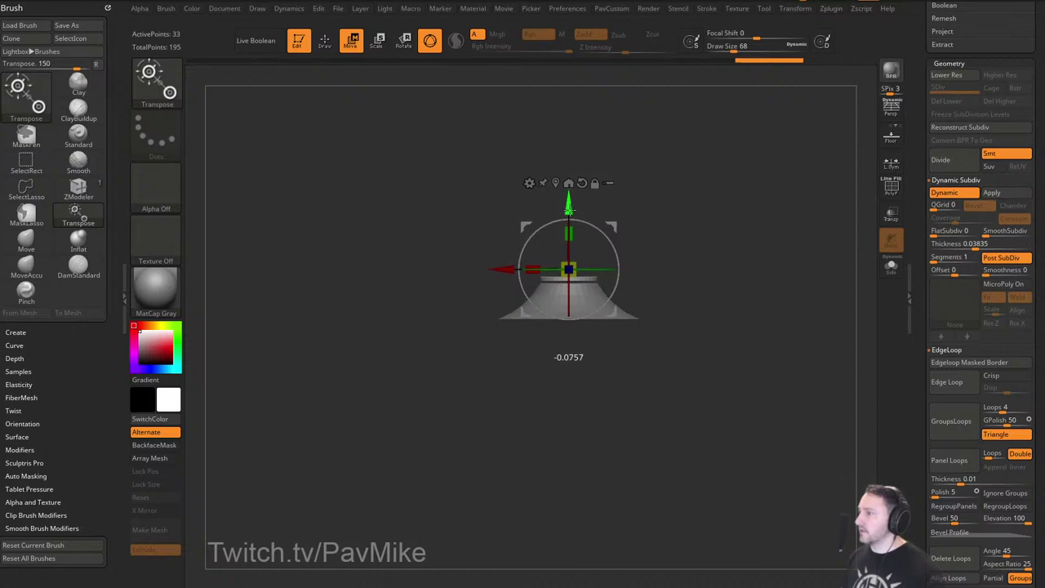
key(q)
click(896, 187)
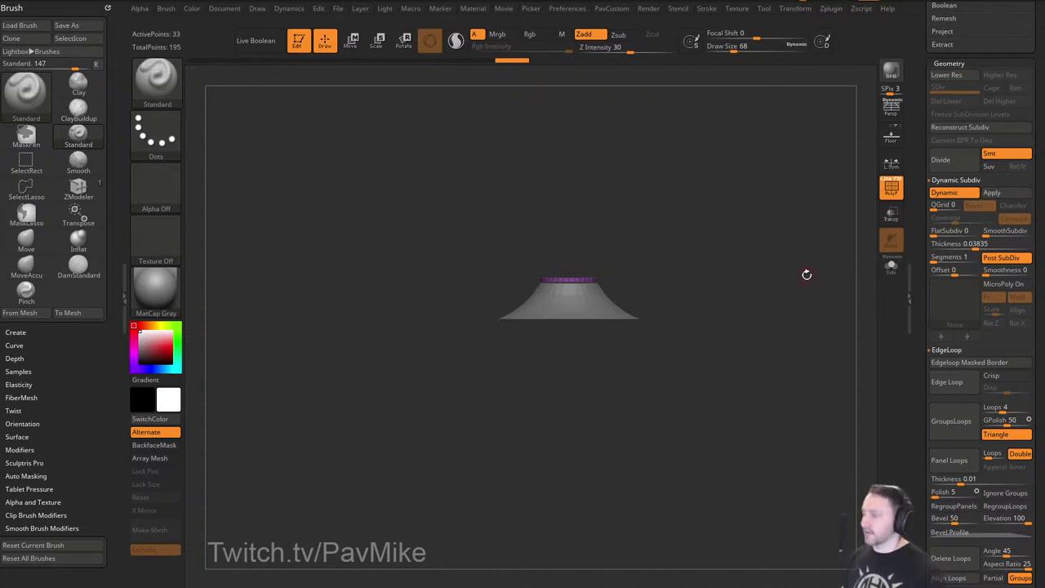
Apply the Dynamic Subdiv thickness to turn the disc into real geometry.
key(shift+z)
key(shift+z)
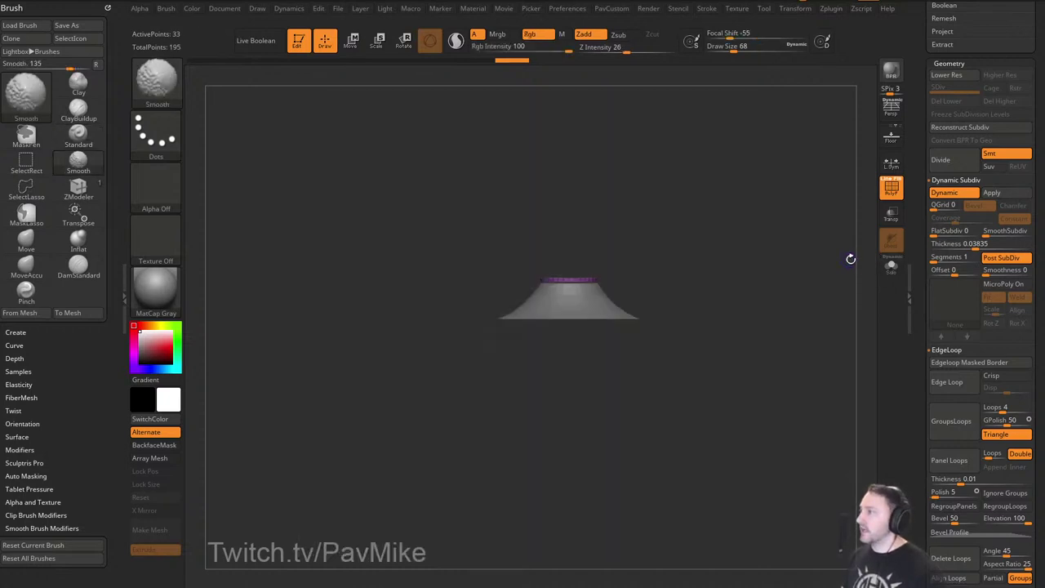
click(985, 198)
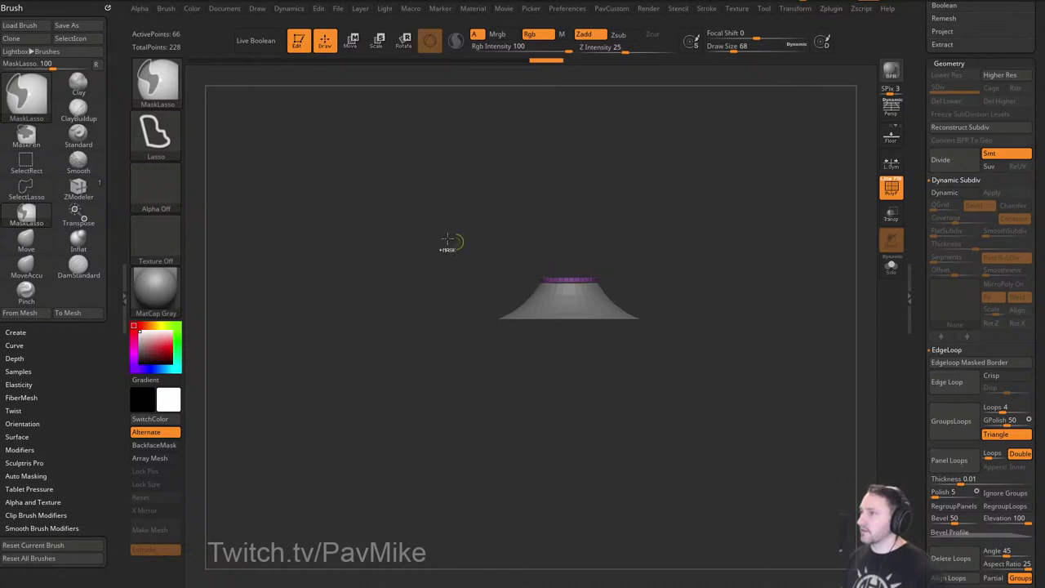
Mask the upper side of the disc and invert the mask so only its top can move.
ctrl+click(156, 84)
ctrl+click(275, 91)
ctrl+drag(509, 227, 713, 279)
click(892, 267)
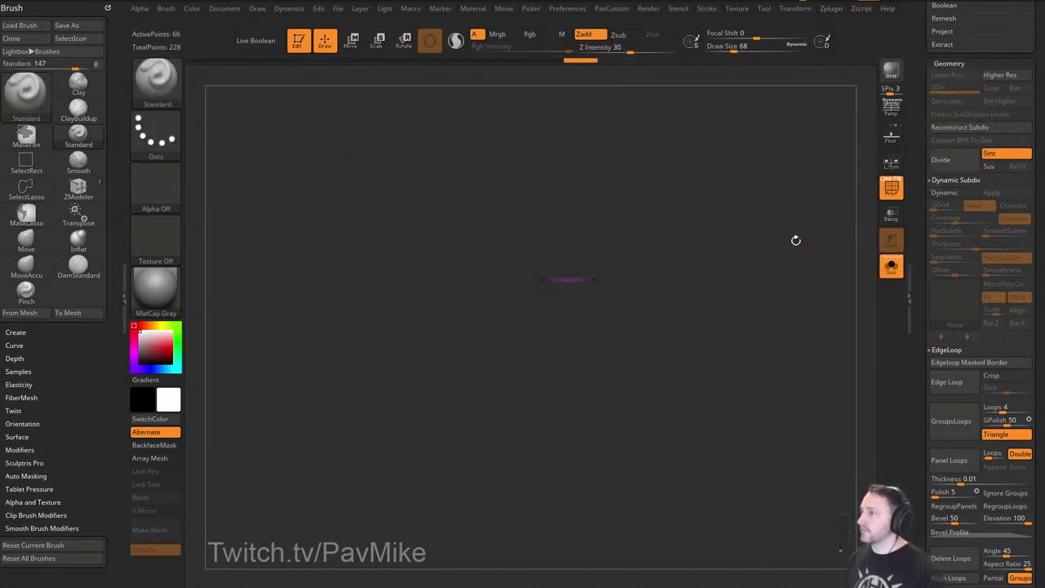
ctrl+click(833, 254)
click(898, 272)
Raise the disc's unmasked top by about 0.09 to match the collar height in the lamp reference image.
key(shift+z)
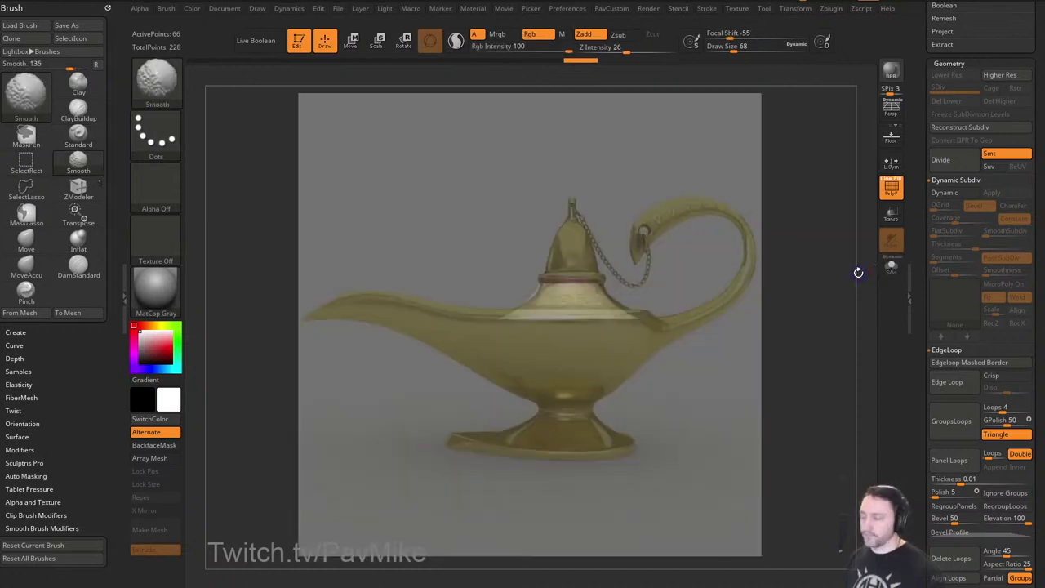
key(w)
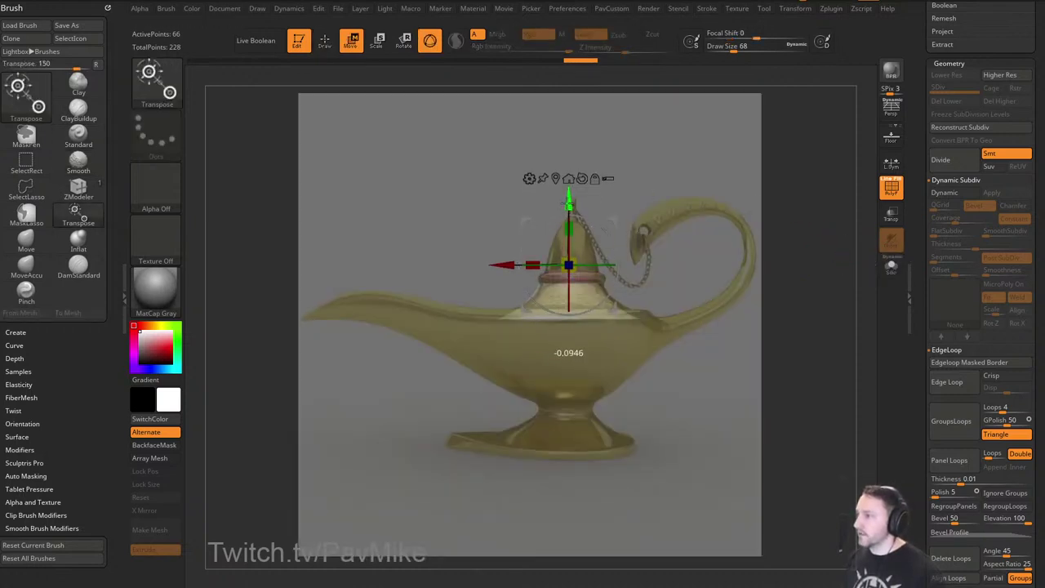
key(q)
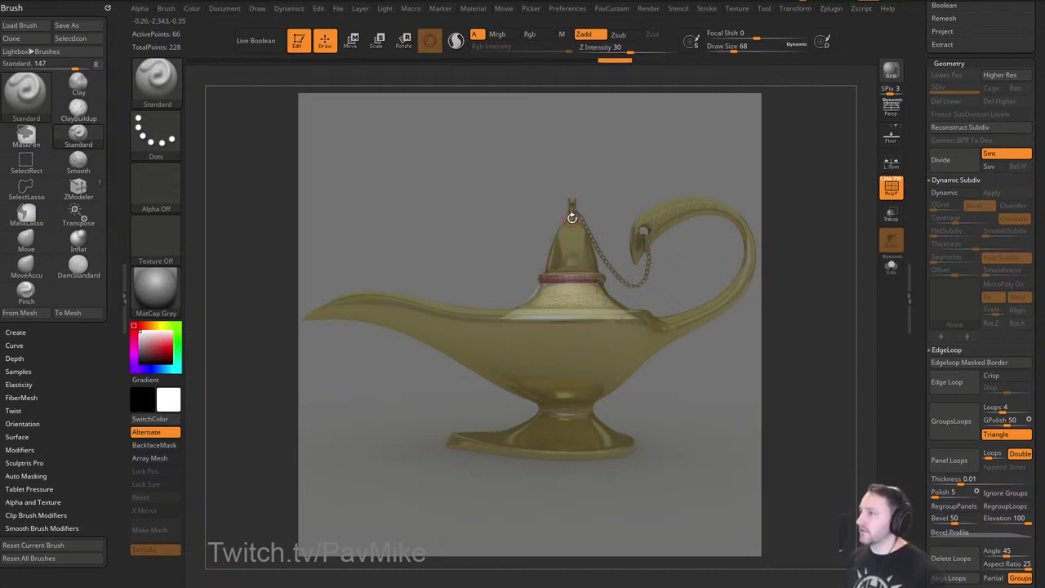
Isolate the disc and insert three bulging edge loops around its side with the ZModeler Insert Multiple EdgeLoops action.
key(shift+z)
click(891, 269)
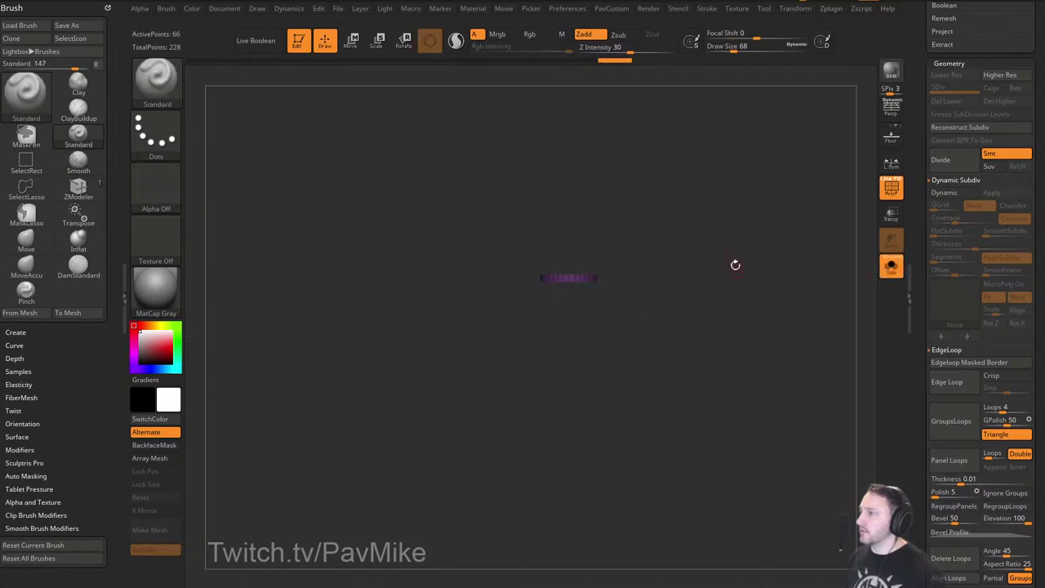
key(f)
mouse_move(777, 322)
mouse_down()
mouse_move(779, 334)
mouse_move(796, 325)
mouse_up()
key(b)
key(z)
key(m)
key(space)
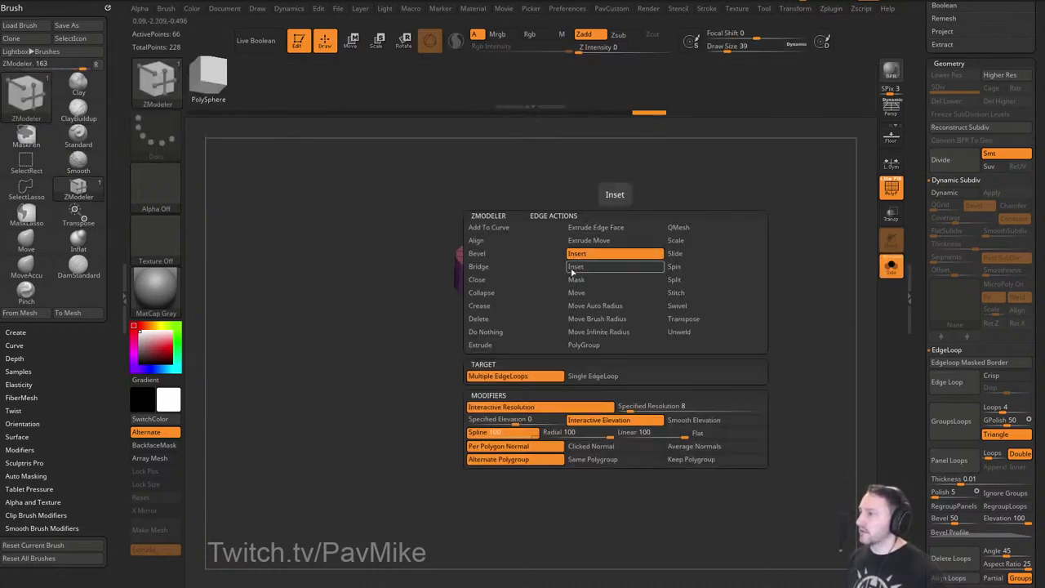
mouse_move(791, 257)
mouse_down()
mouse_move(792, 269)
mouse_move(760, 209)
mouse_move(736, 315)
mouse_move(756, 320)
mouse_move(770, 297)
mouse_move(748, 291)
mouse_up()
key(ctrl+z)
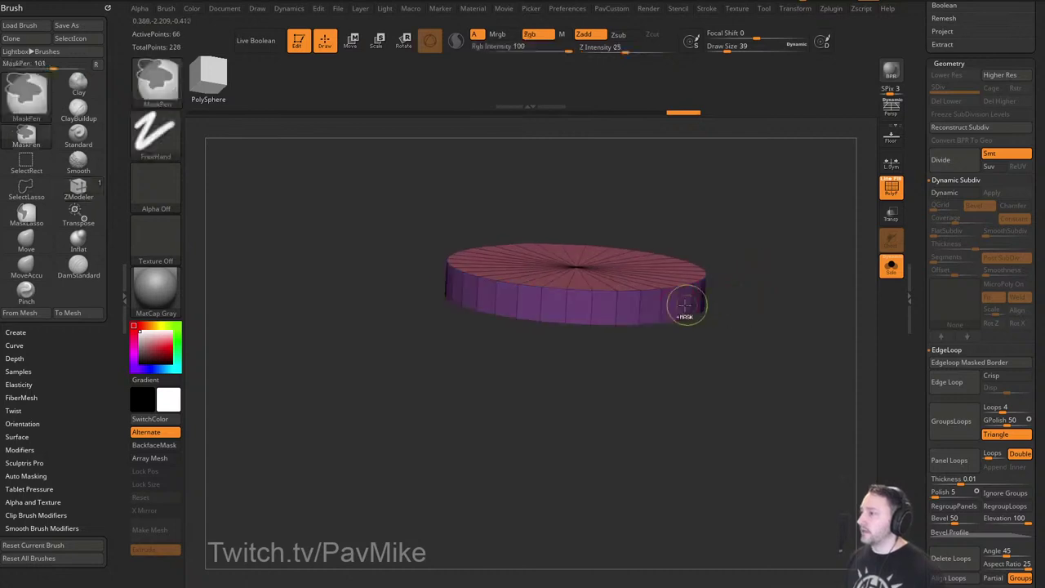
drag(685, 307, 777, 262)
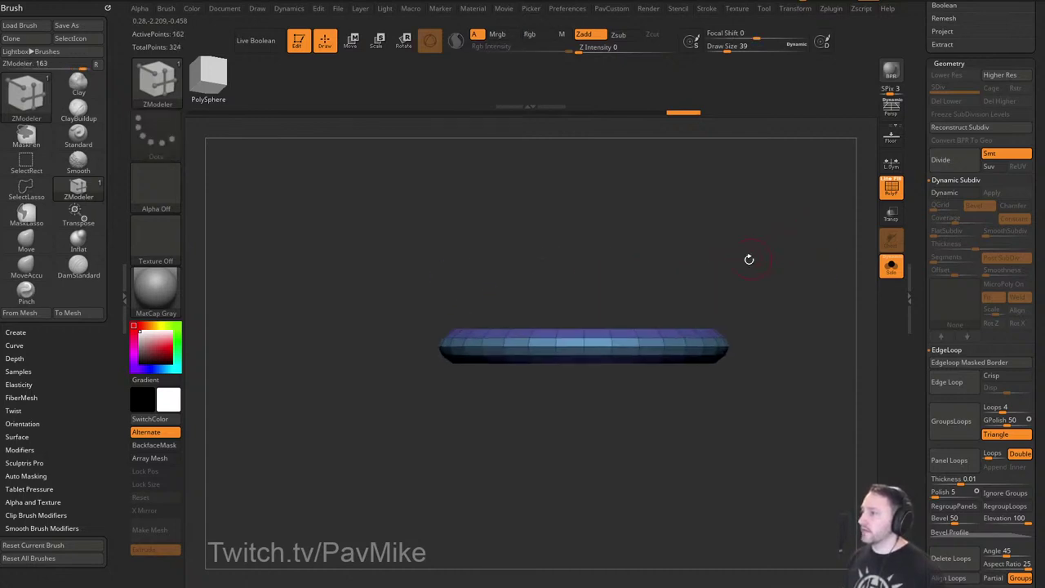
Scale the rounded disc vertically so its rim becomes thicker.
key(w)
click(572, 213)
drag(583, 311, 585, 278)
key(q)
key(w)
key(q)
Inset the disc's top face by a narrow border using the ZModeler polygon Inset action on Polygroup Island.
mouse_move(727, 246)
alt+mouse_down()
mouse_move(728, 233)
mouse_move(737, 281)
mouse_move(718, 267)
mouse_move(703, 321)
alt+mouse_up()
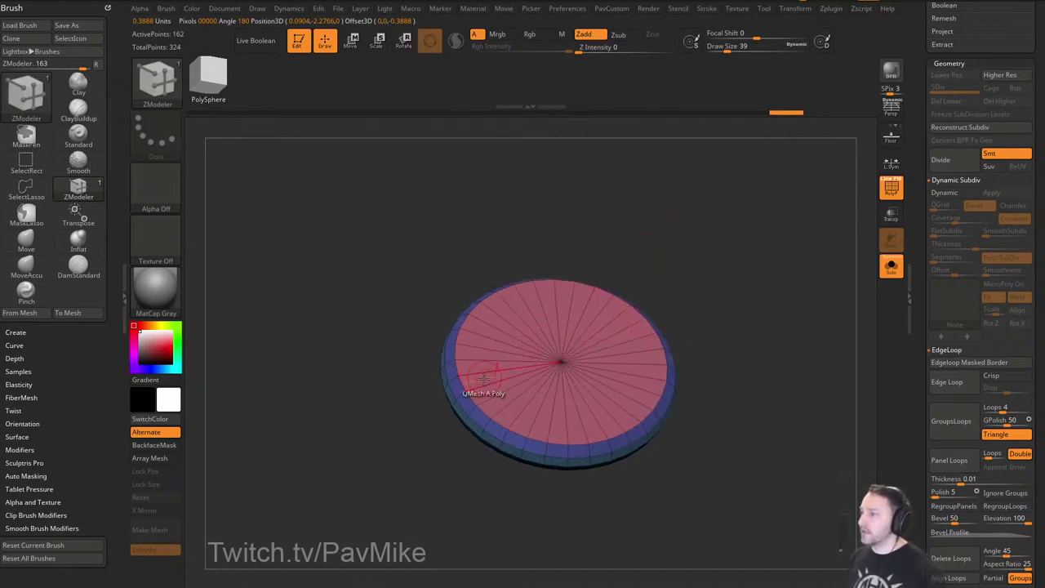
key(space)
click(442, 175)
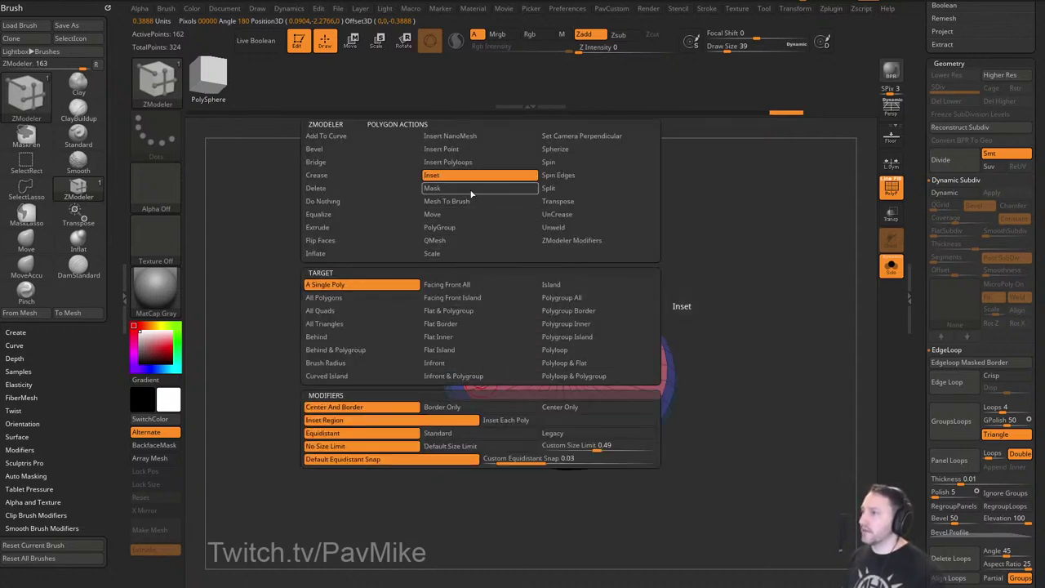
click(575, 339)
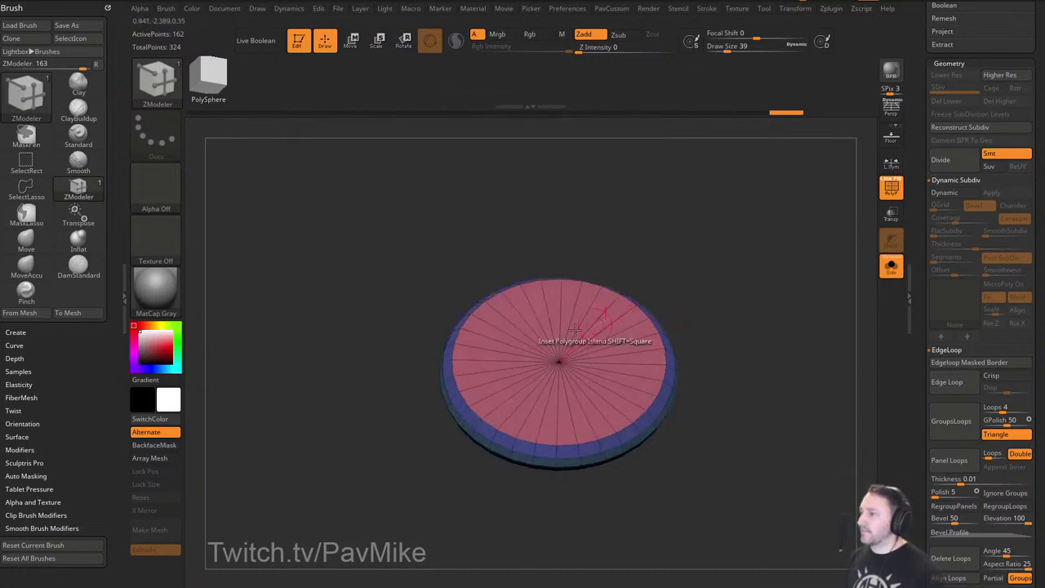
drag(471, 369, 482, 367)
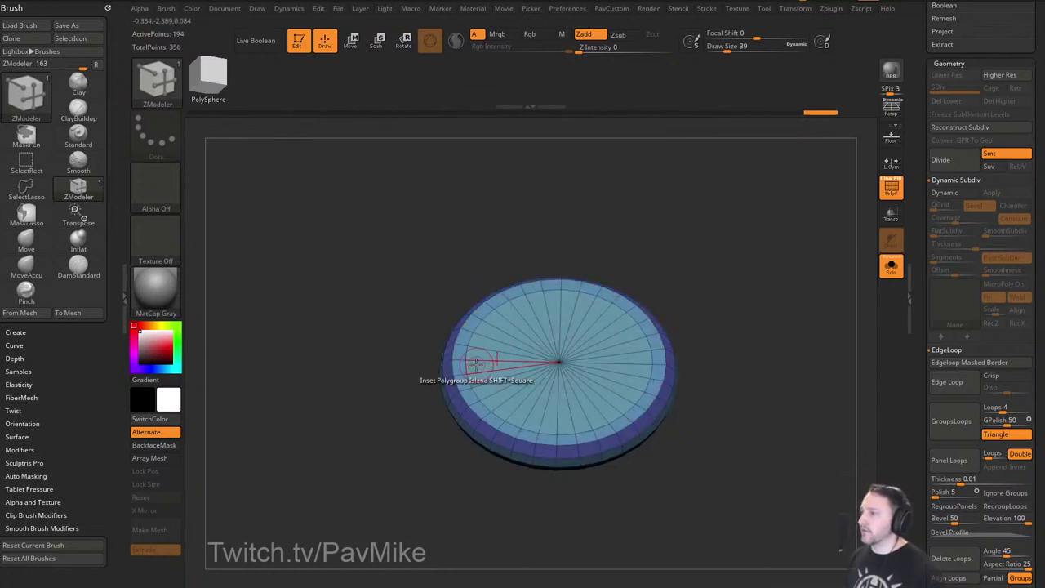
Delete the inset centre of the disc's top using the ZModeler polygon Delete action on Polygroup Island.
key(space)
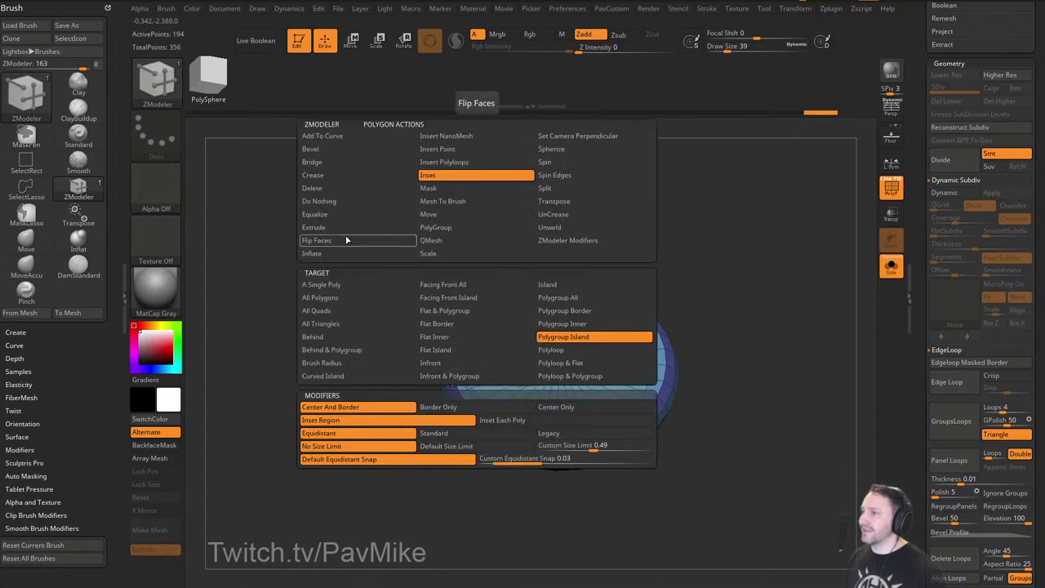
click(346, 188)
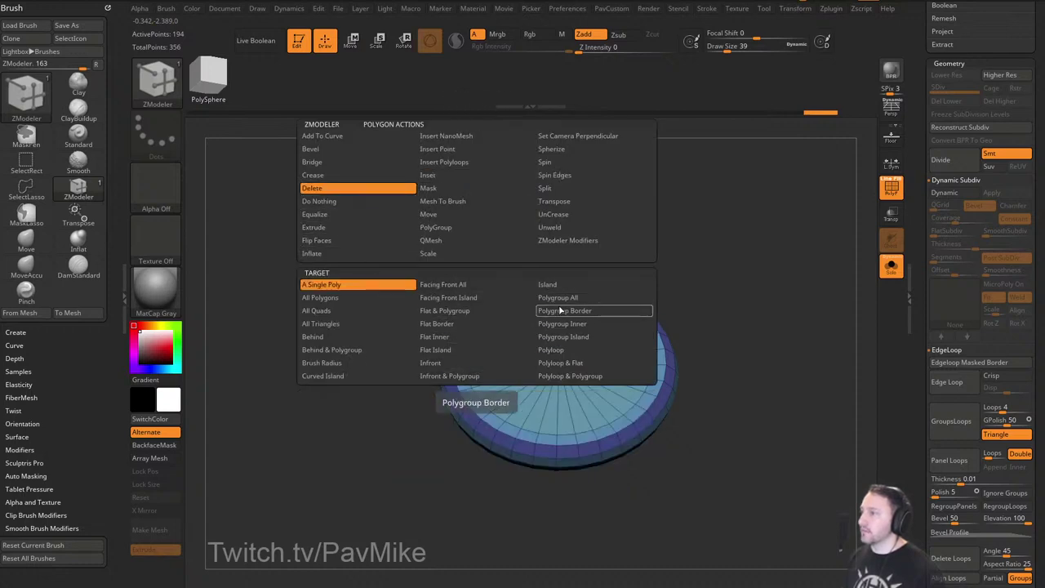
click(560, 337)
click(478, 376)
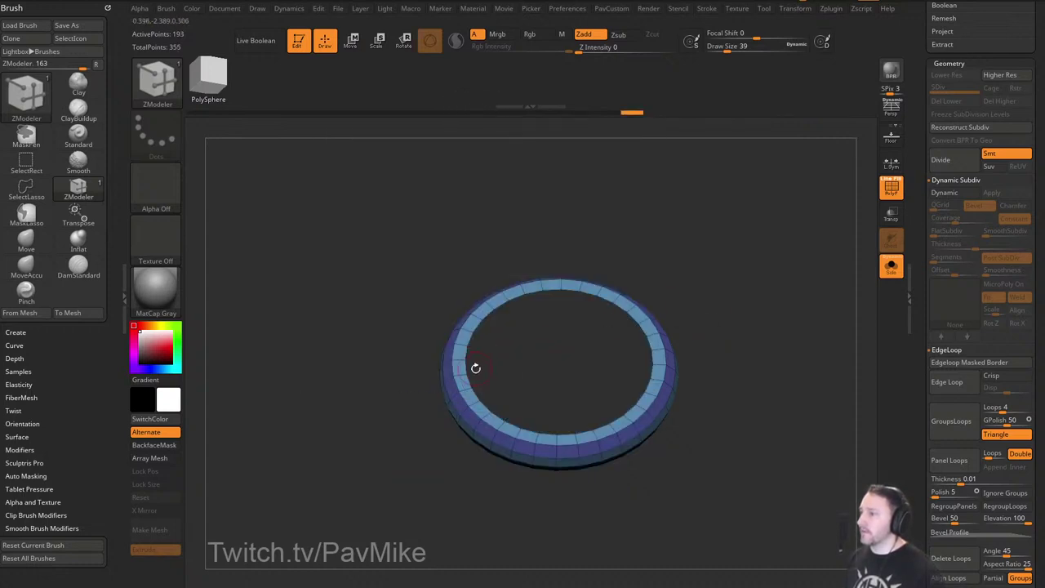
Close the ring's opening with a tall pointed dome using the ZModeler edge Close action on Convex Hole.
key(space)
click(360, 280)
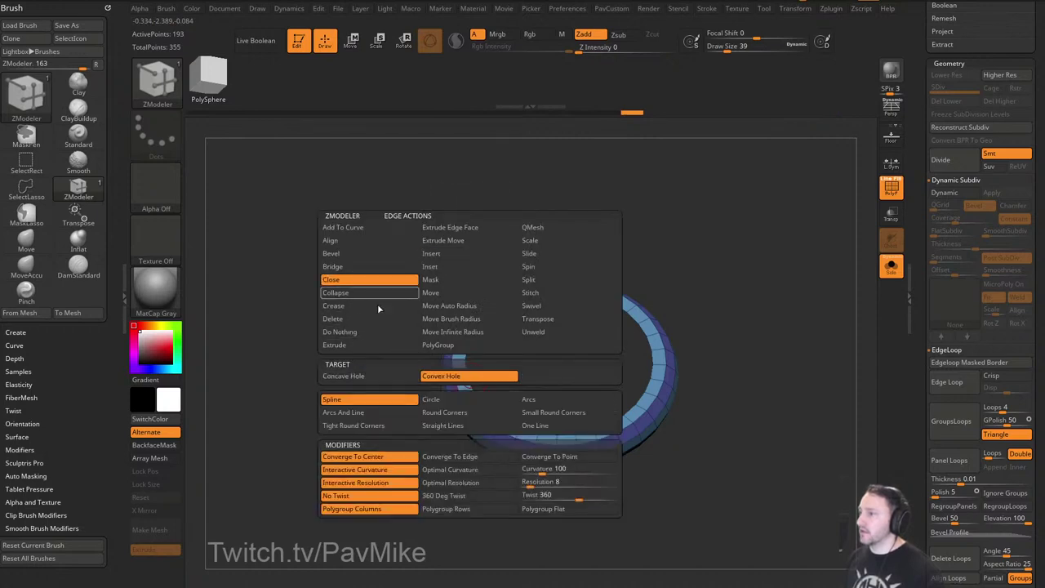
click(447, 379)
drag(463, 379, 683, 327)
drag(735, 319, 800, 343)
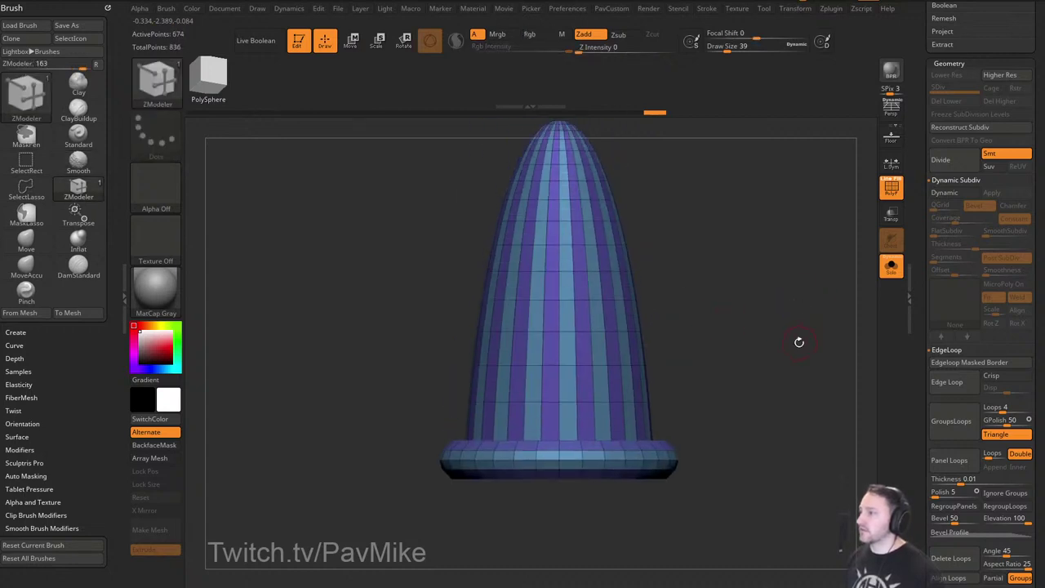
Hide the polygroup band between dome and ring, regroup the separated parts with Auto Groups, and show the whole mesh again.
ctrl+shift+click(574, 309)
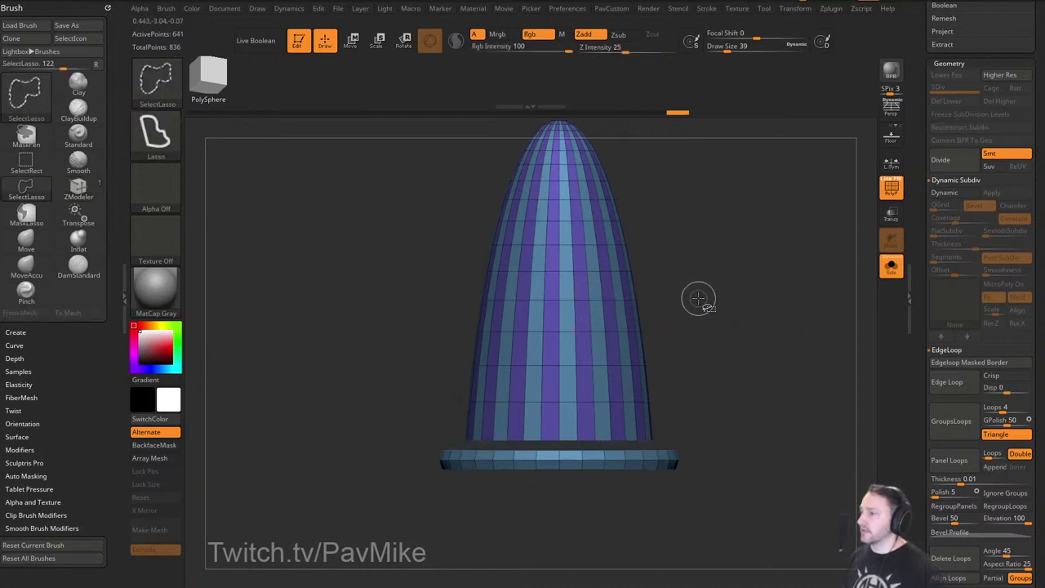
key(space)
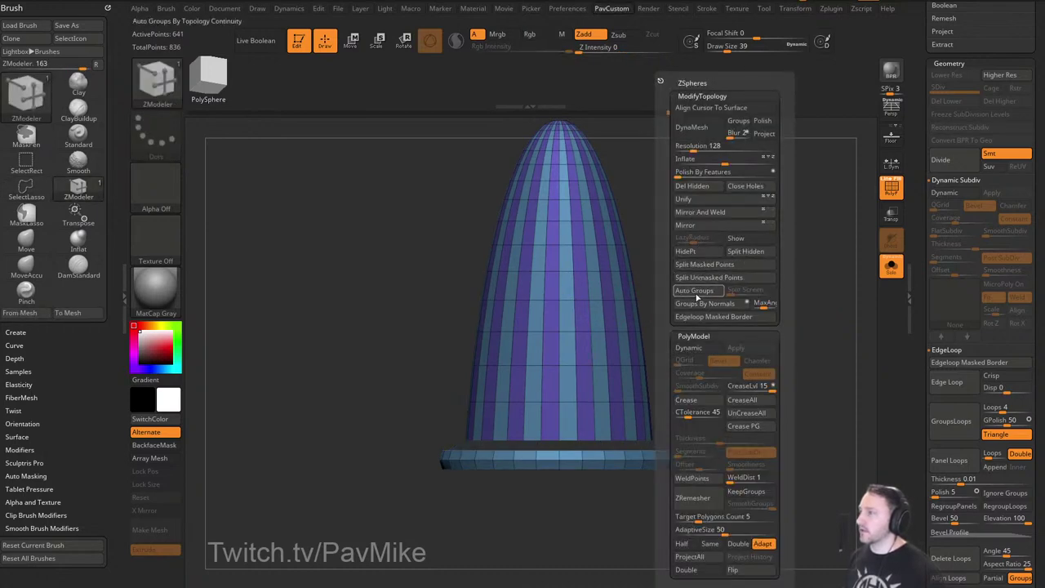
click(697, 294)
ctrl+shift+click(700, 291)
alt+drag(720, 204, 715, 273)
Mask the base ring while leaving the dome unmasked by isolating the dome's polygroup and inverting the mask.
key(w)
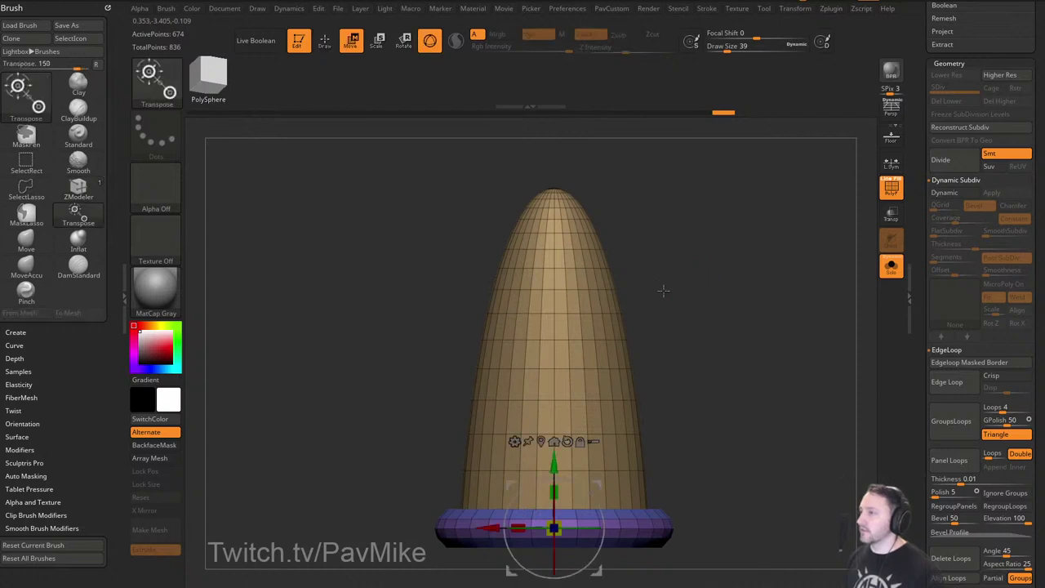
alt+drag(639, 328, 640, 313)
key(q)
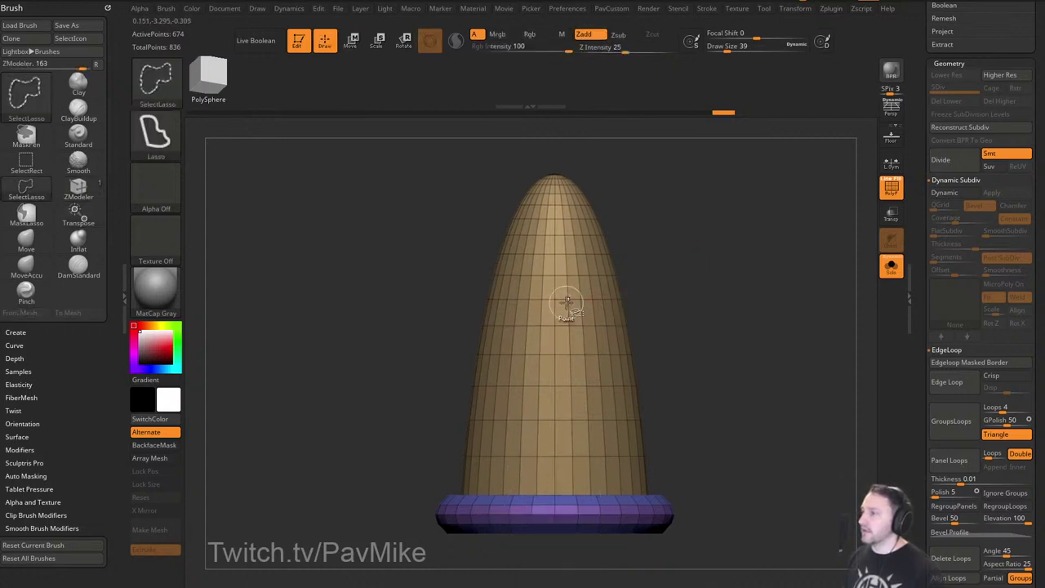
ctrl+shift+click(564, 304)
ctrl+click(717, 291)
ctrl+shift+click(717, 282)
ctrl+click(717, 272)
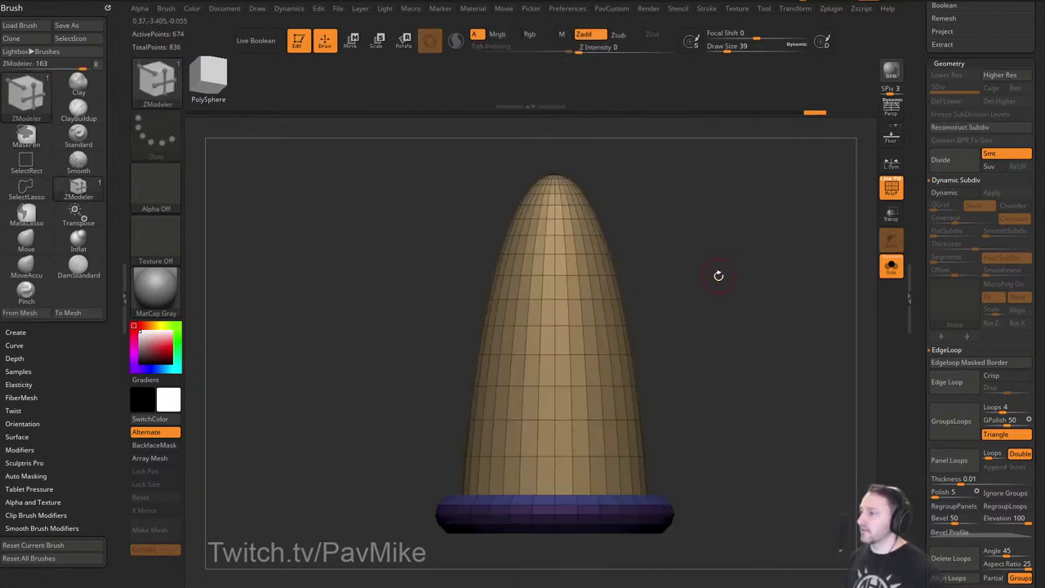
Place the gizmo pivot at the dome's base and scale the dome vertically to fit the lid in the lamp reference.
key(w)
alt+drag(556, 448, 555, 430)
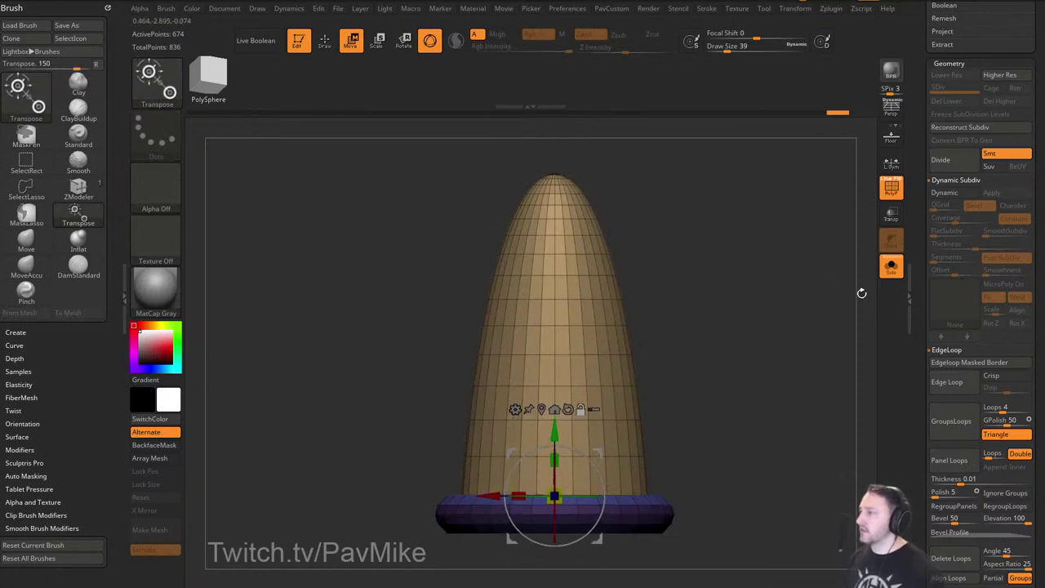
click(889, 267)
key(shift+z)
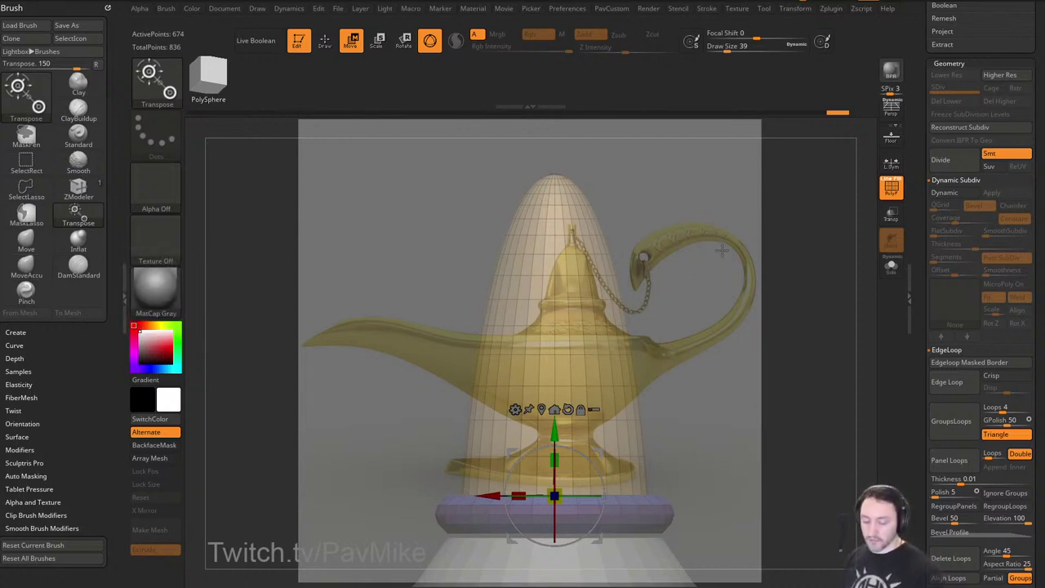
key(q)
ctrl+right_drag(769, 350, 721, 279)
mouse_move(721, 279)
alt+right_down()
mouse_move(760, 231)
mouse_move(763, 264)
mouse_move(746, 256)
mouse_move(761, 267)
alt+right_up()
key(w)
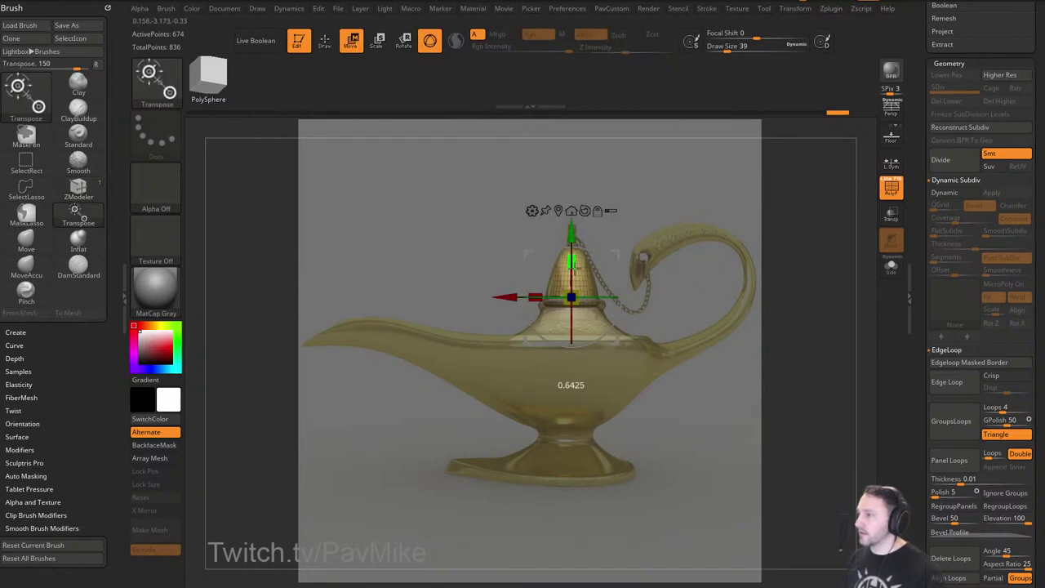
key(q)
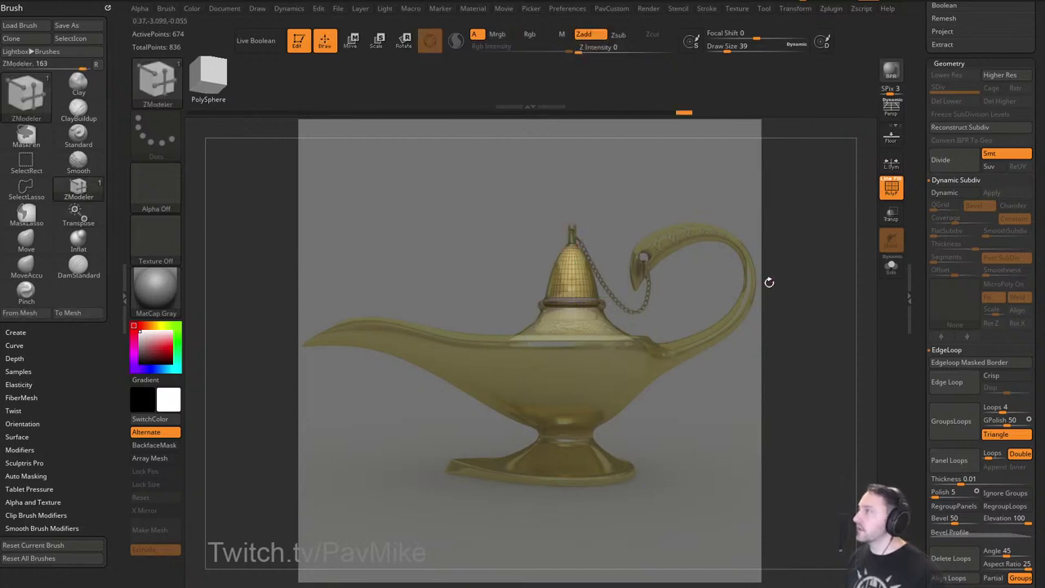
Hide the reference image and isolate only the small cap of polygons at the dome's tip.
key(shift+z)
alt+right_drag(733, 241, 748, 333)
ctrl+right_drag(748, 333, 747, 374)
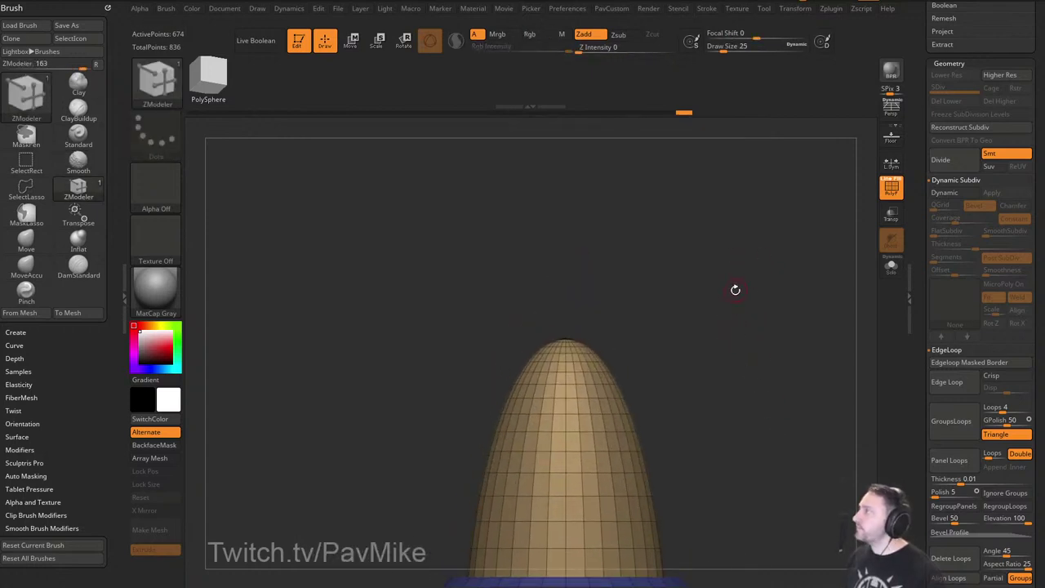
drag(721, 307, 685, 276)
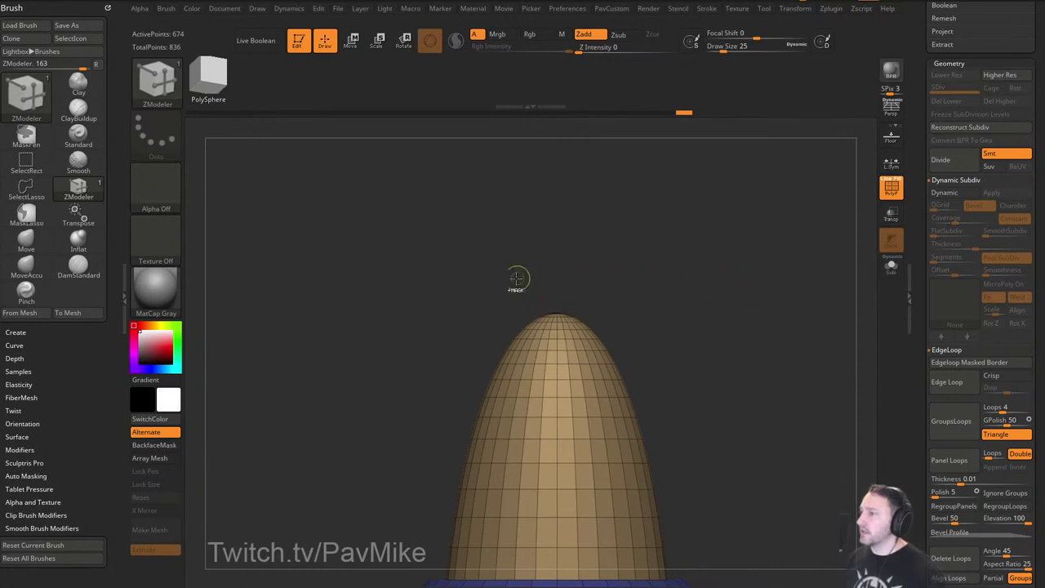
ctrl+shift+drag(515, 282, 595, 322)
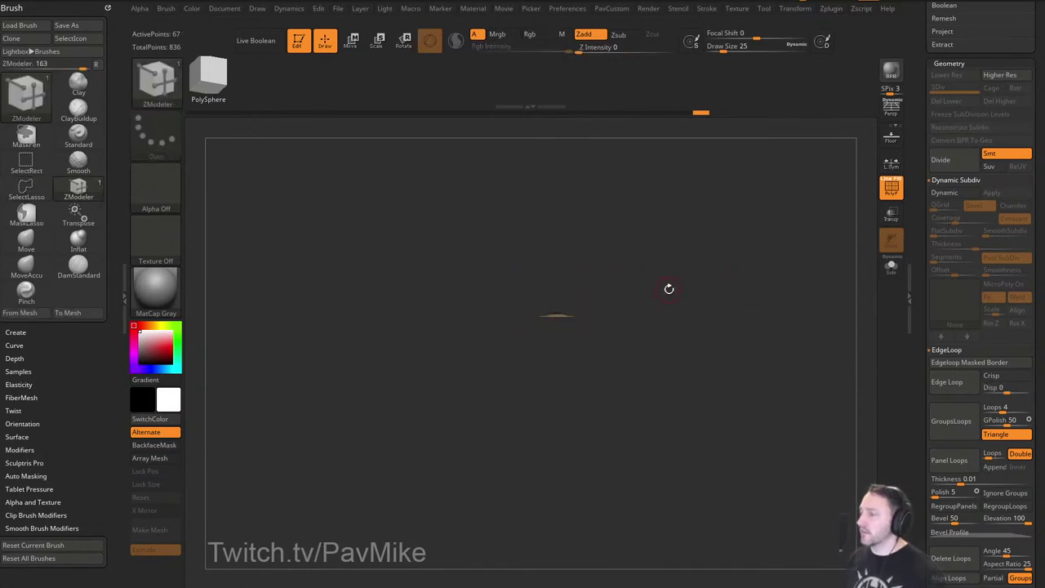
Make the dome's tip cap its own polygroup, show the whole lid mesh again and mask everything except the cap.
key(ctrl+w)
key(ctrl+w)
ctrl+shift+click(668, 297)
mouse_move(672, 298)
alt+mouse_down()
mouse_move(689, 289)
mouse_move(651, 324)
mouse_move(593, 415)
mouse_move(647, 300)
alt+mouse_up()
key(w)
ctrl+click(558, 367)
Center the gizmo on the unmasked tip cap and extrude it upward about 0.28 units into a narrow stem.
alt+drag(624, 176, 626, 296)
alt+click(544, 217)
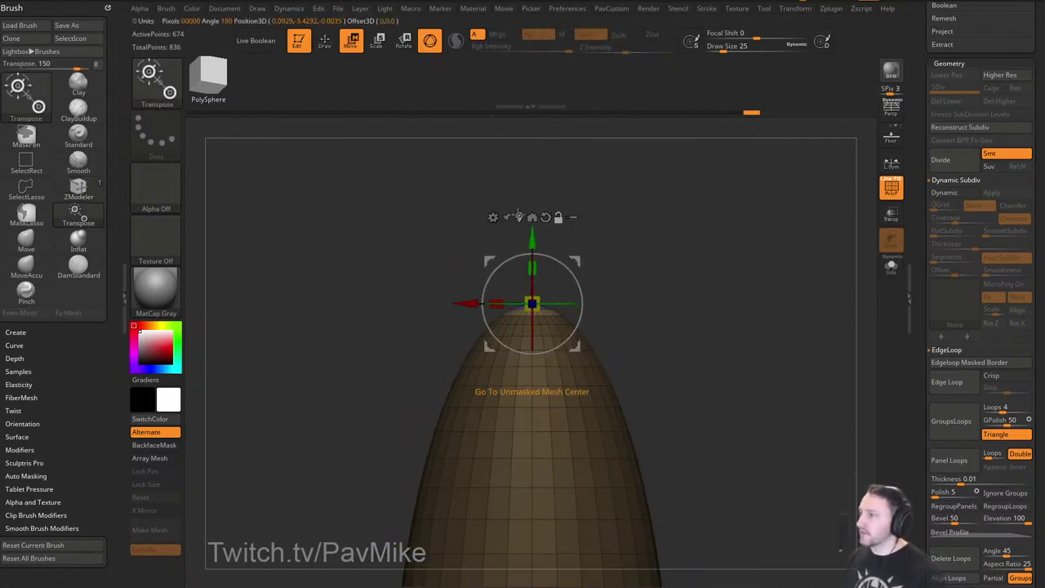
click(518, 217)
alt+drag(609, 197, 625, 301)
ctrl+drag(547, 344, 547, 239)
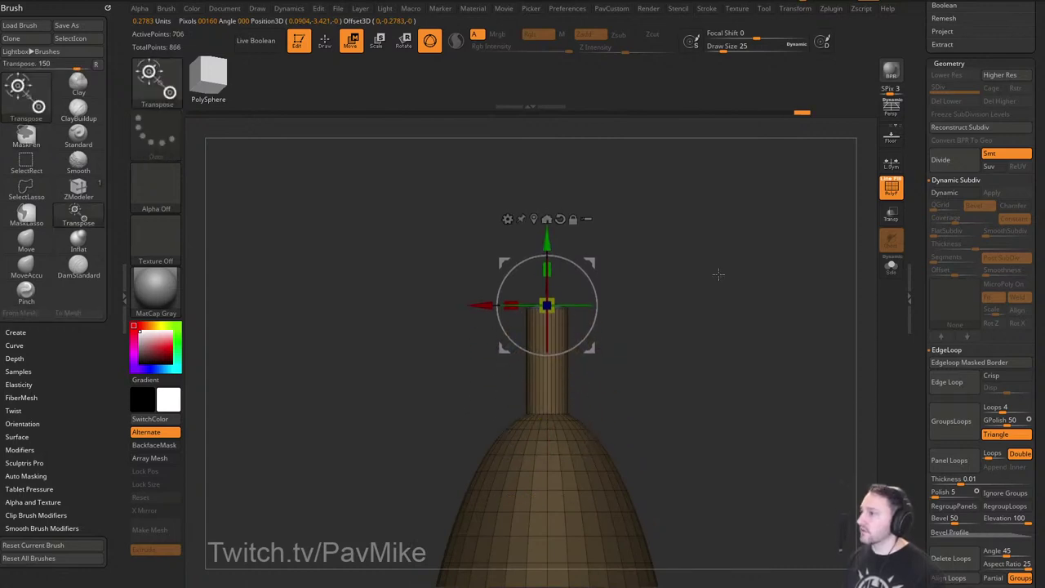
Set ZModeler's edge Insert action to Single EdgeLoop and insert one loop around the stem just above the dome.
key(q)
drag(685, 285, 695, 331)
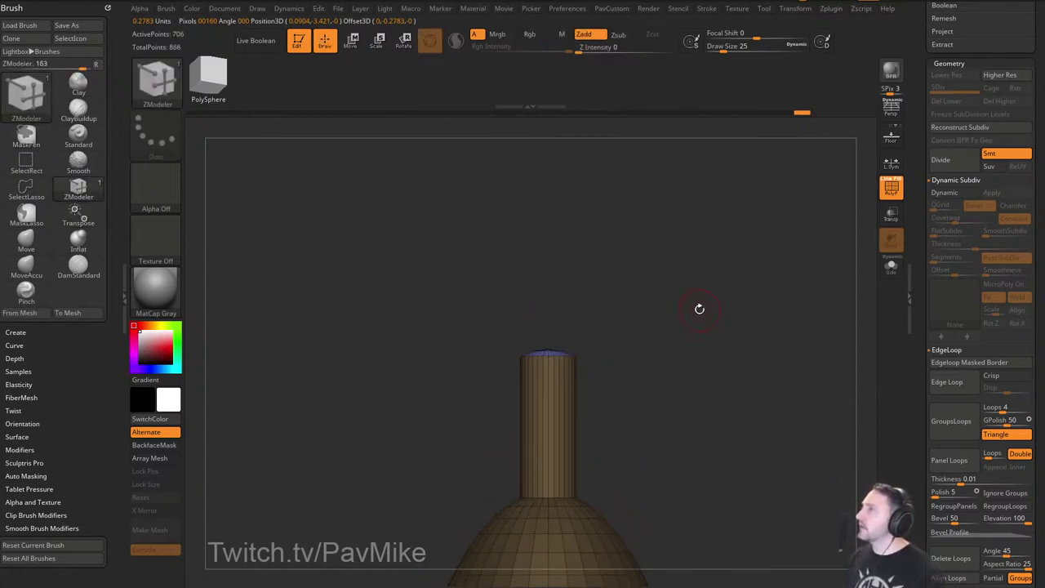
mouse_move(678, 289)
mouse_down()
mouse_move(700, 298)
mouse_move(711, 330)
mouse_up()
alt+drag(710, 369, 613, 366)
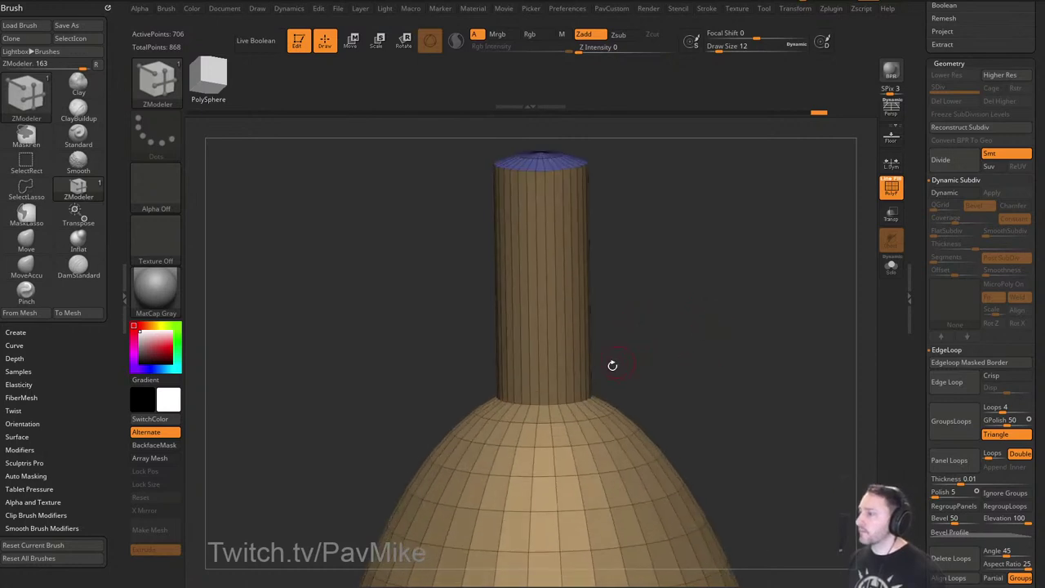
key(space)
click(526, 254)
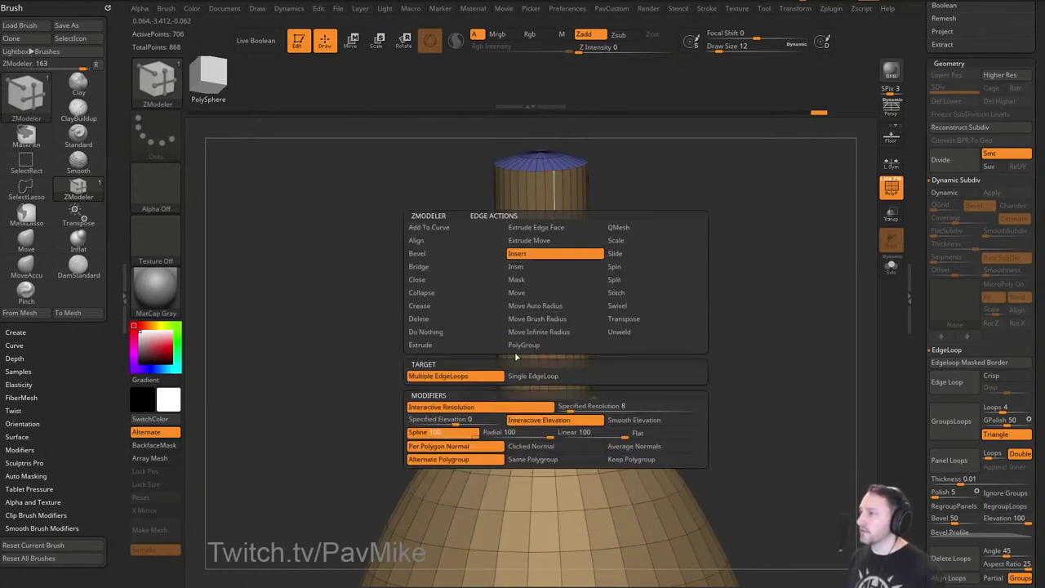
click(525, 377)
drag(688, 344, 677, 344)
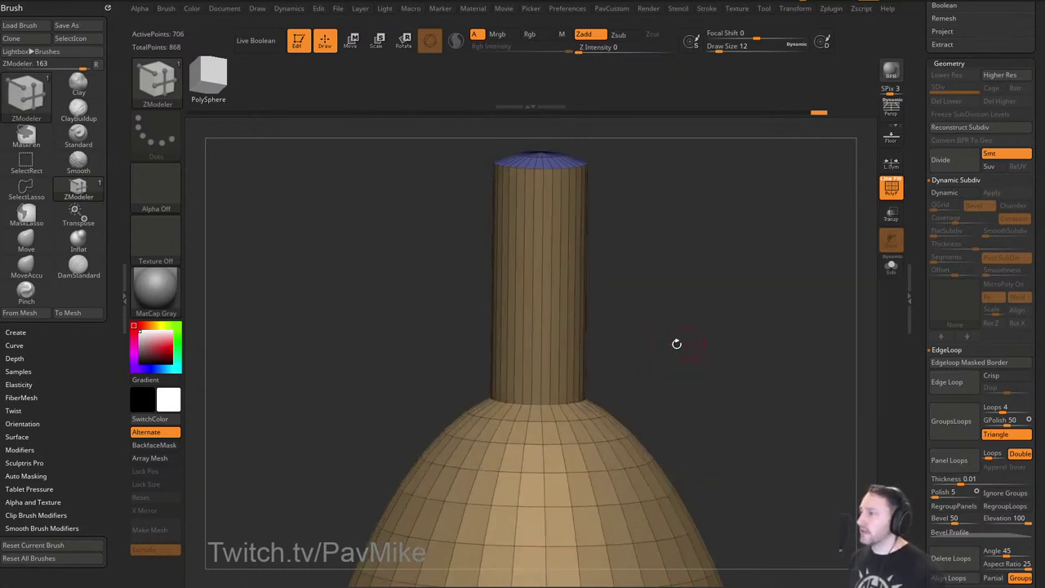
ctrl+shift+click(550, 375)
ctrl+shift+click(549, 379)
ctrl+shift+click(710, 324)
alt+drag(712, 324, 704, 335)
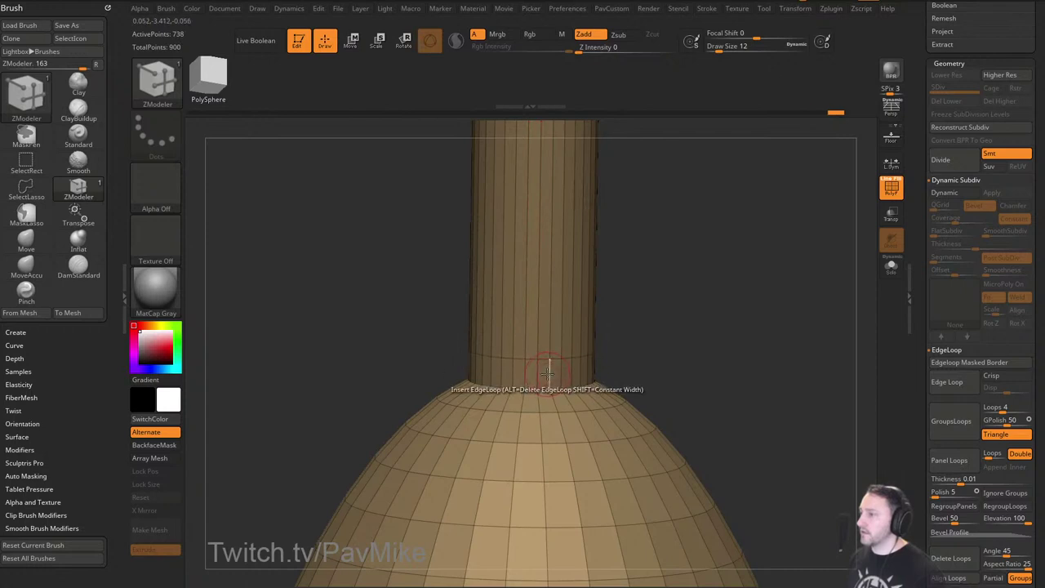
Switch the Insert target to Multiple EdgeLoops and add bulging loops to the band at the stem's base, forming a ring.
key(space)
click(429, 376)
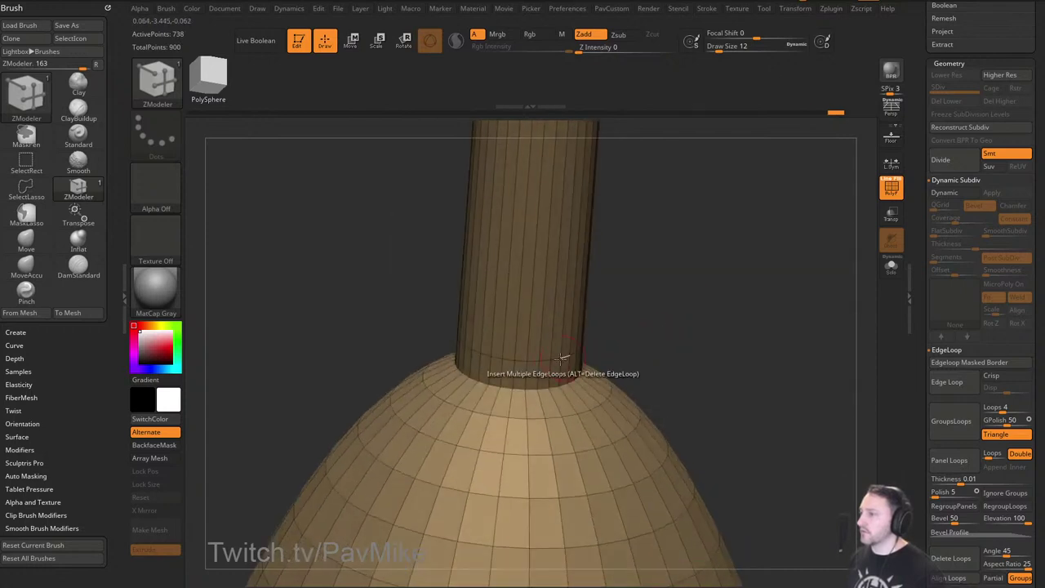
drag(595, 370, 654, 347)
alt+drag(738, 347, 736, 317)
mouse_move(736, 317)
shift+mouse_down()
mouse_move(746, 376)
mouse_move(738, 278)
mouse_move(758, 412)
mouse_move(729, 413)
shift+mouse_up()
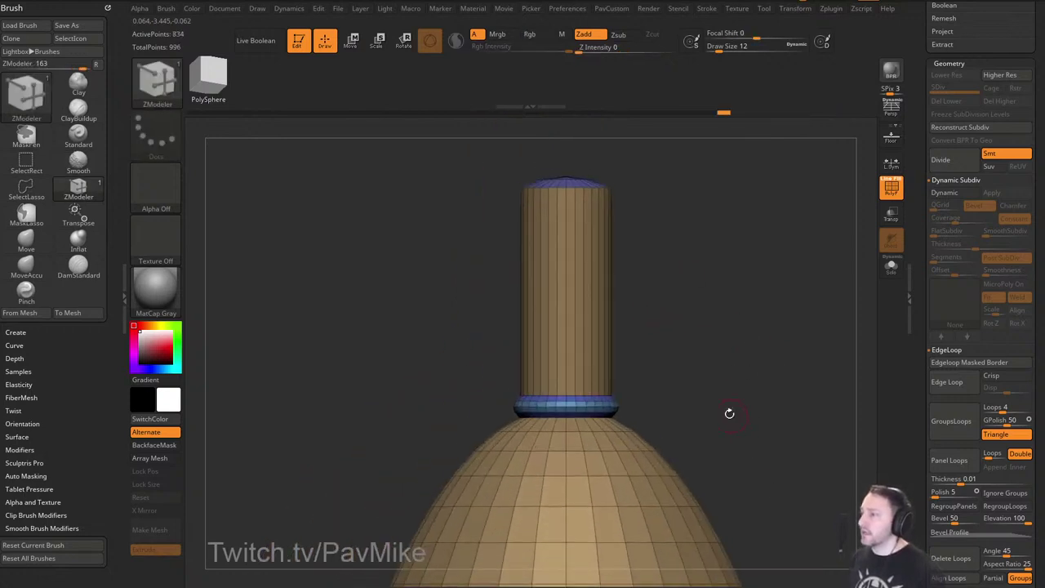
Mask everything except the ring at the stem's base and enlarge the ring outward with the gizmo.
ctrl+drag(642, 419, 645, 420)
ctrl+click(643, 388)
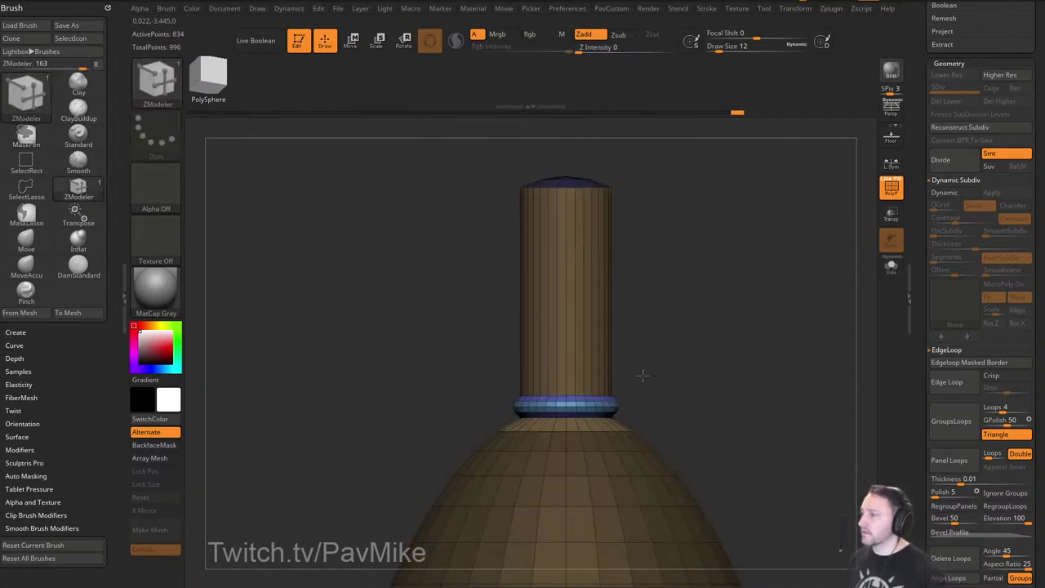
key(w)
click(564, 416)
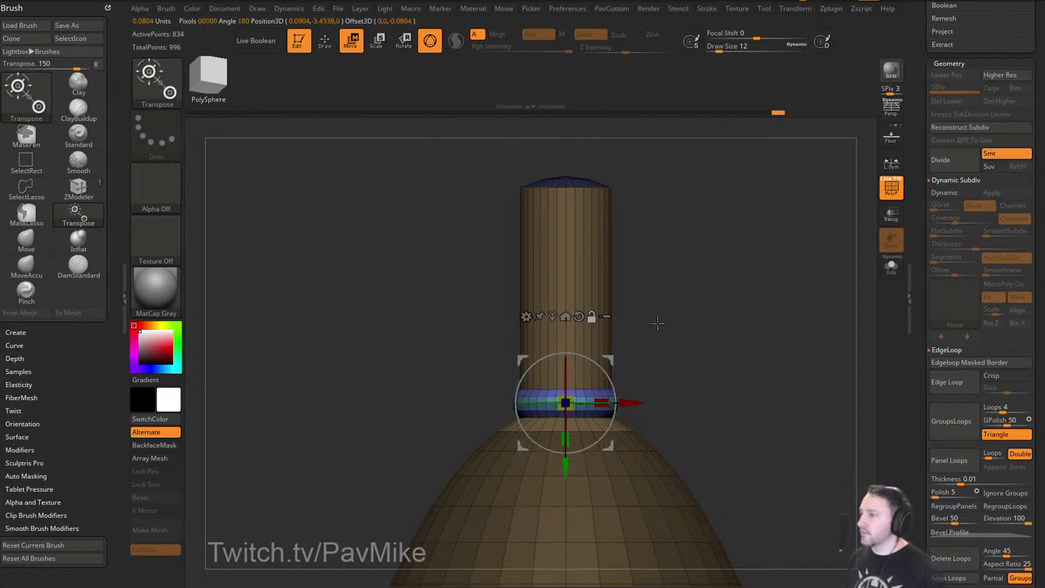
shift+drag(658, 324, 681, 338)
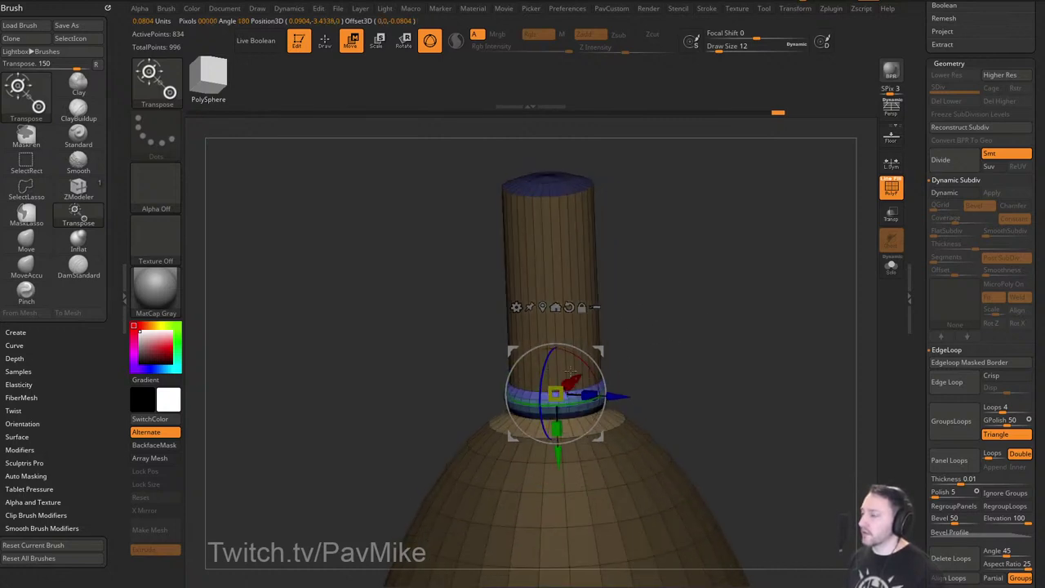
drag(557, 431, 557, 445)
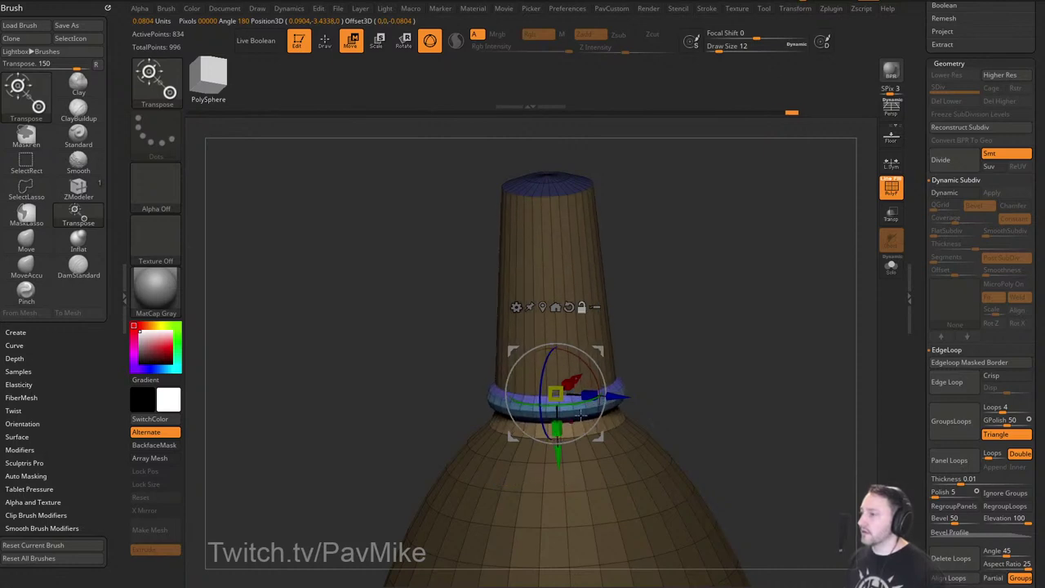
Activate the flared collar subtool and thicken its underside using the QMesh polygon action targeting Polygroup Island.
mouse_move(668, 373)
mouse_down()
mouse_move(684, 367)
mouse_move(679, 355)
mouse_move(716, 359)
mouse_move(705, 371)
mouse_move(662, 326)
mouse_move(705, 334)
mouse_move(701, 271)
mouse_up()
key(q)
drag(701, 271, 749, 276)
alt+click(625, 408)
alt+drag(759, 376, 779, 268)
key(space)
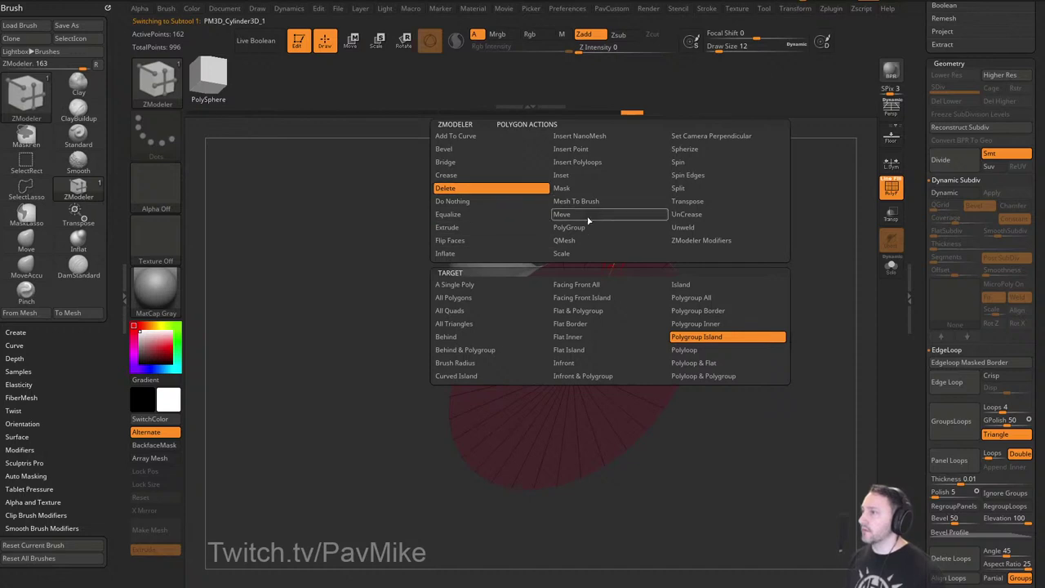
click(580, 229)
click(579, 253)
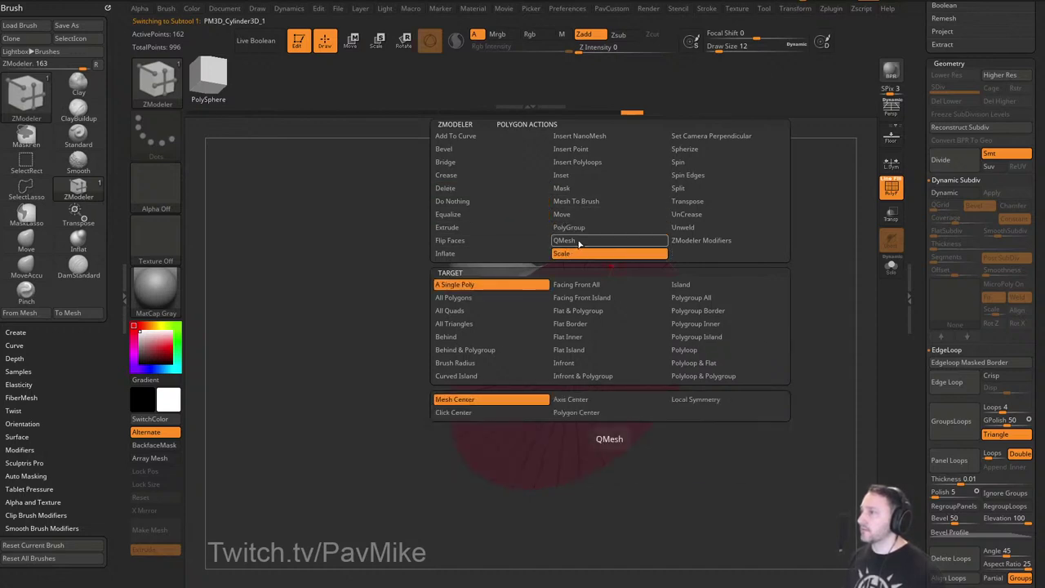
click(579, 242)
click(717, 335)
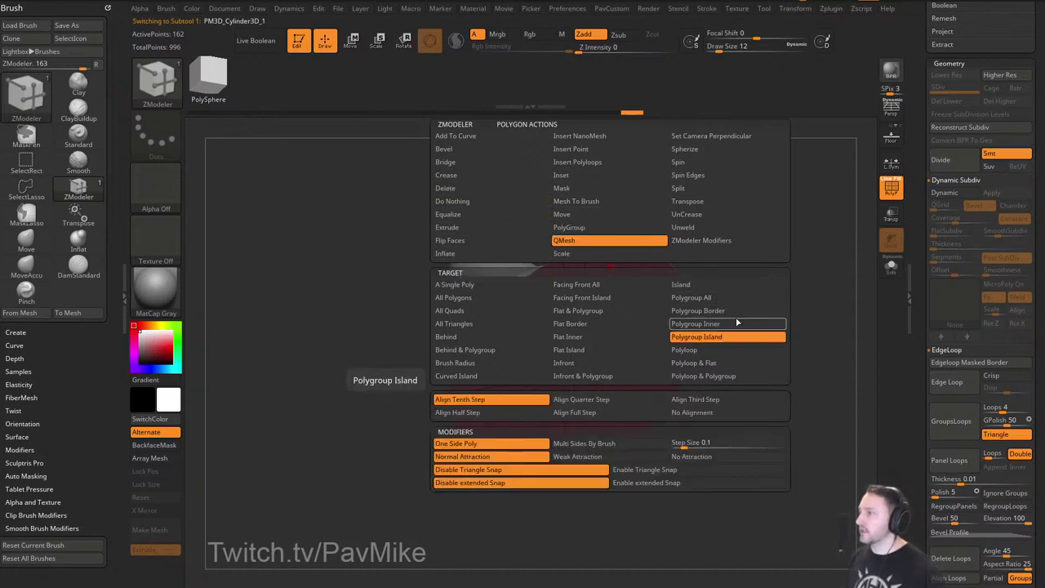
drag(628, 292, 635, 304)
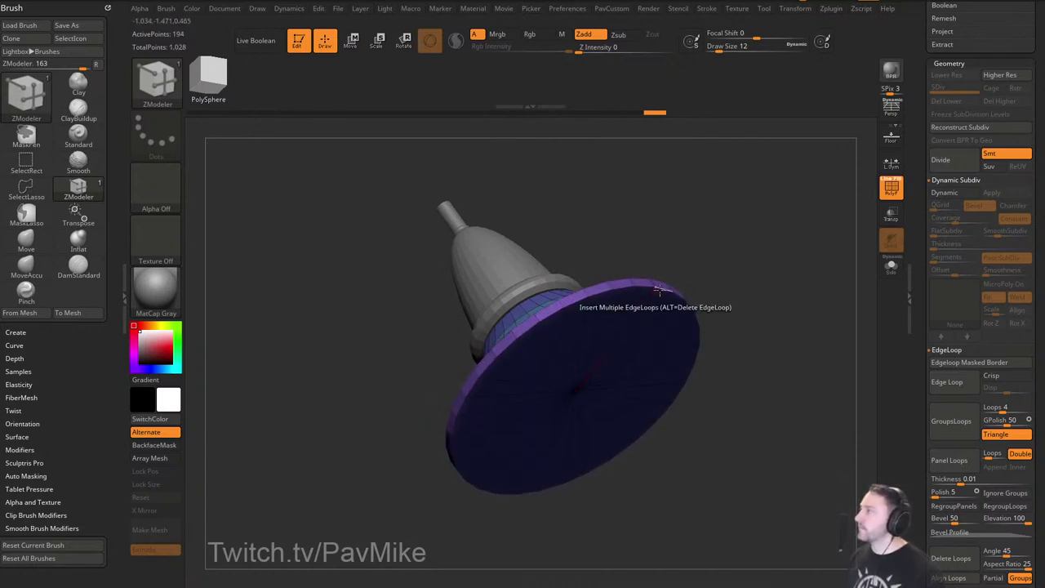
Insert supporting edge loops on the flared collar near its outer rim.
drag(747, 270, 746, 317)
drag(629, 344, 645, 350)
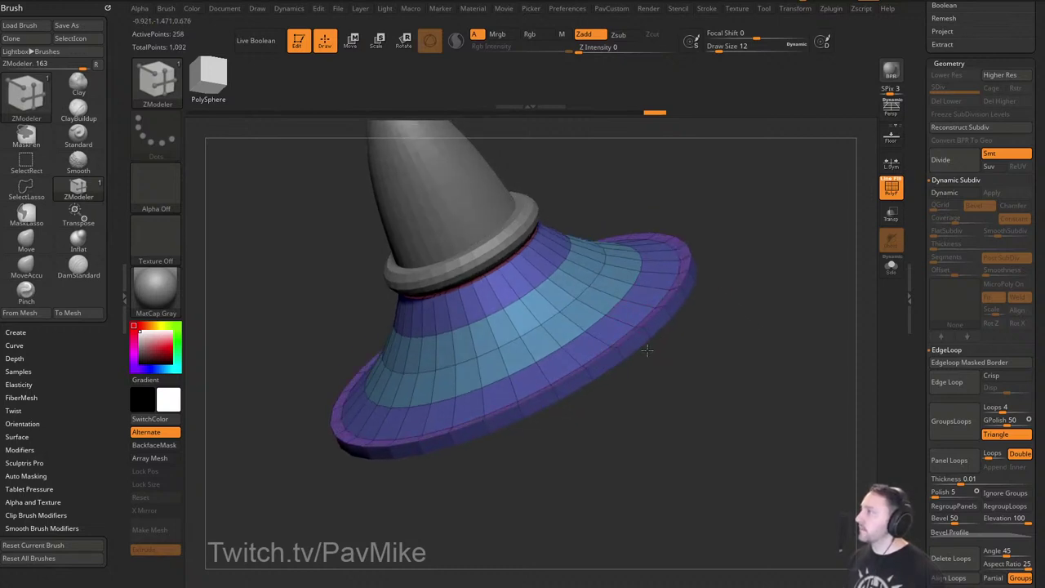
mouse_move(698, 354)
mouse_down()
mouse_move(711, 367)
mouse_move(700, 357)
mouse_move(710, 348)
mouse_up()
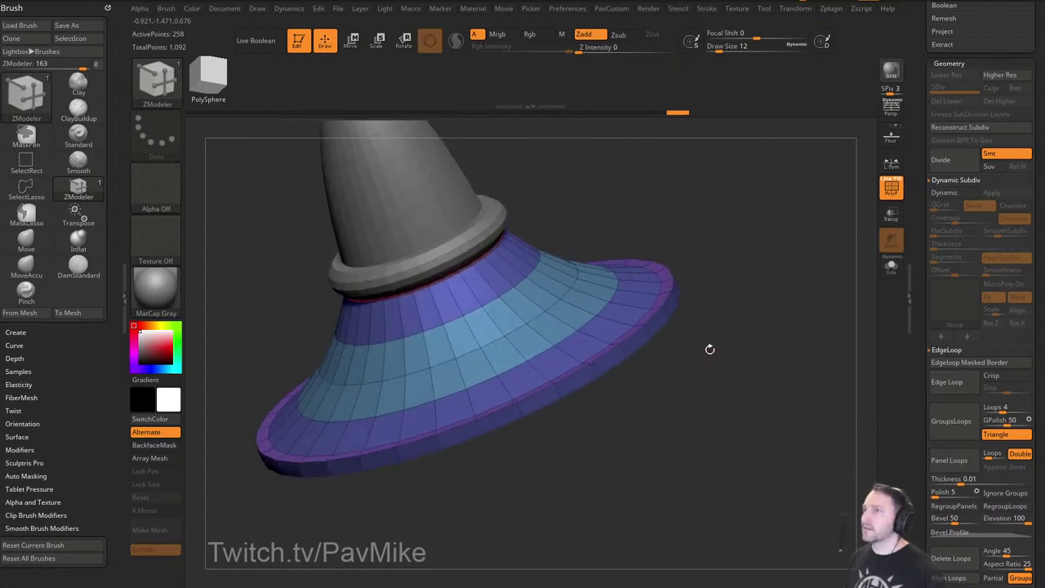
drag(714, 284, 767, 300)
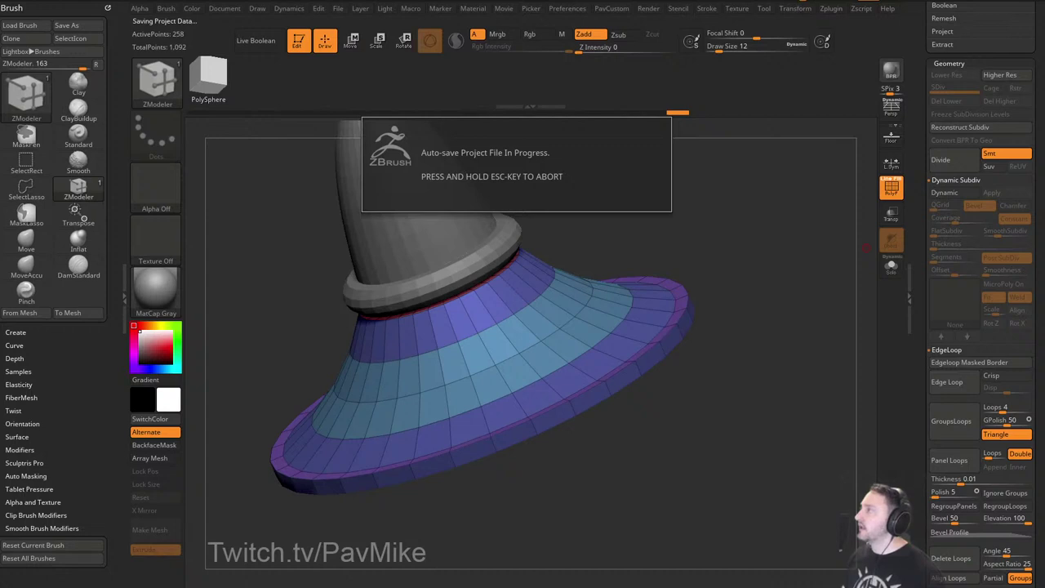
drag(742, 302, 751, 319)
Set the edge Insert target to Single EdgeLoop and add loops around the collar rim's outer wall to round its profile.
key(space)
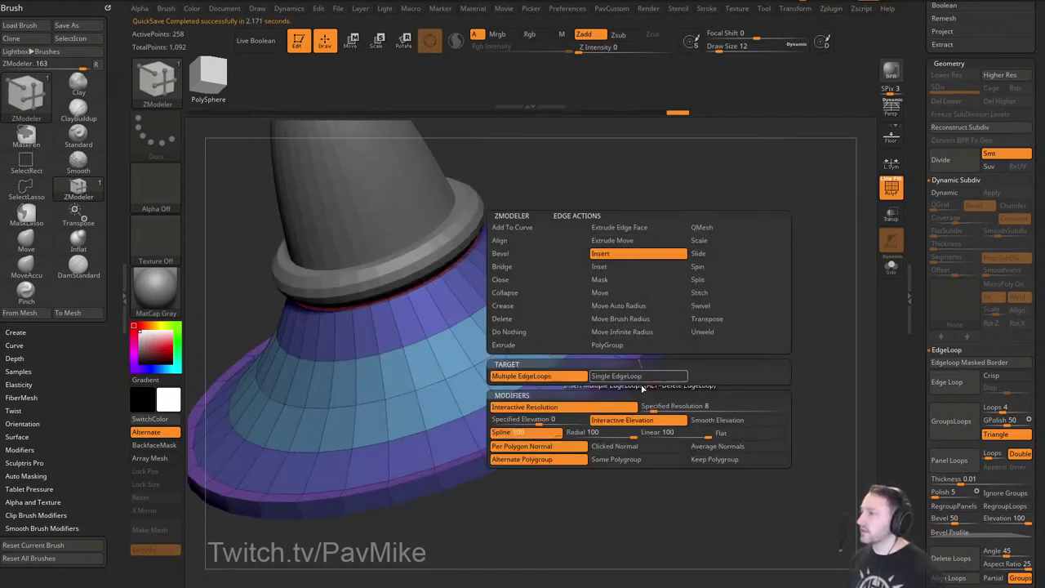
click(618, 379)
mouse_move(643, 369)
mouse_down()
mouse_move(722, 362)
mouse_move(770, 332)
mouse_up()
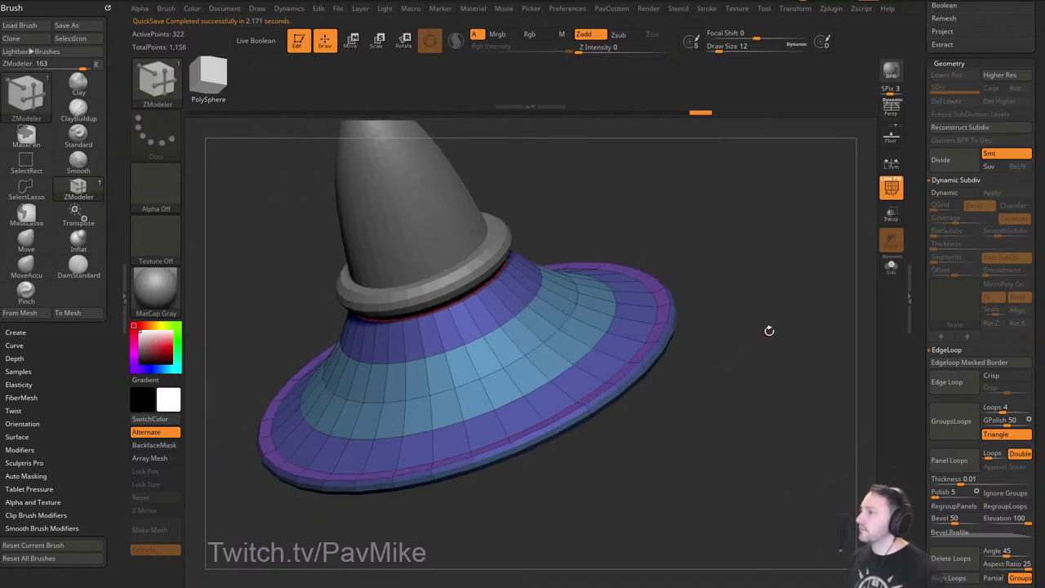
mouse_move(791, 292)
mouse_down()
mouse_move(784, 320)
mouse_move(763, 316)
mouse_move(851, 233)
mouse_up()
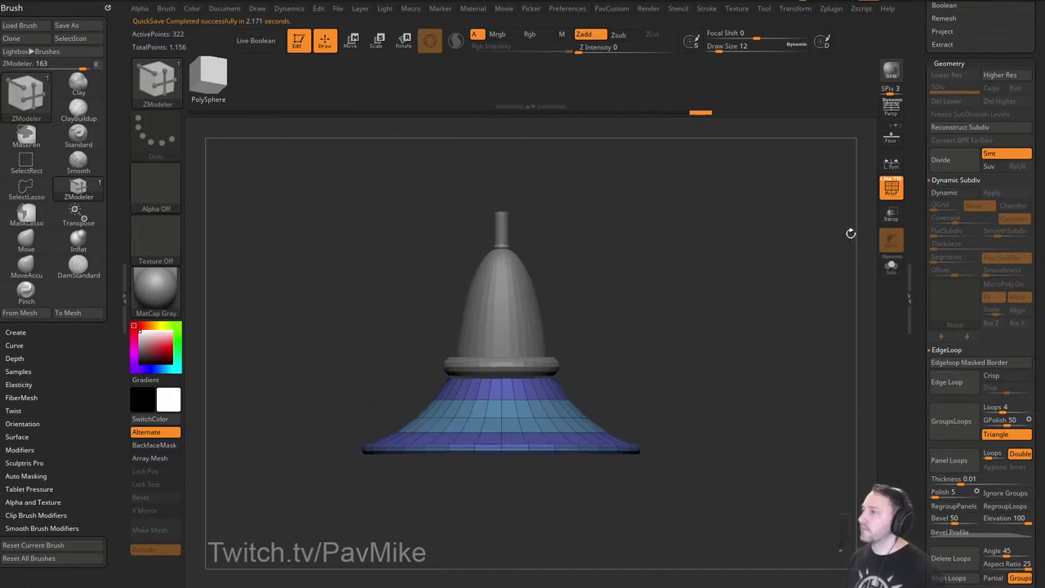
Turn off the polyframe, show the lamp reference image and floor grid, and line the model up with the reference.
click(892, 189)
key(shift+z)
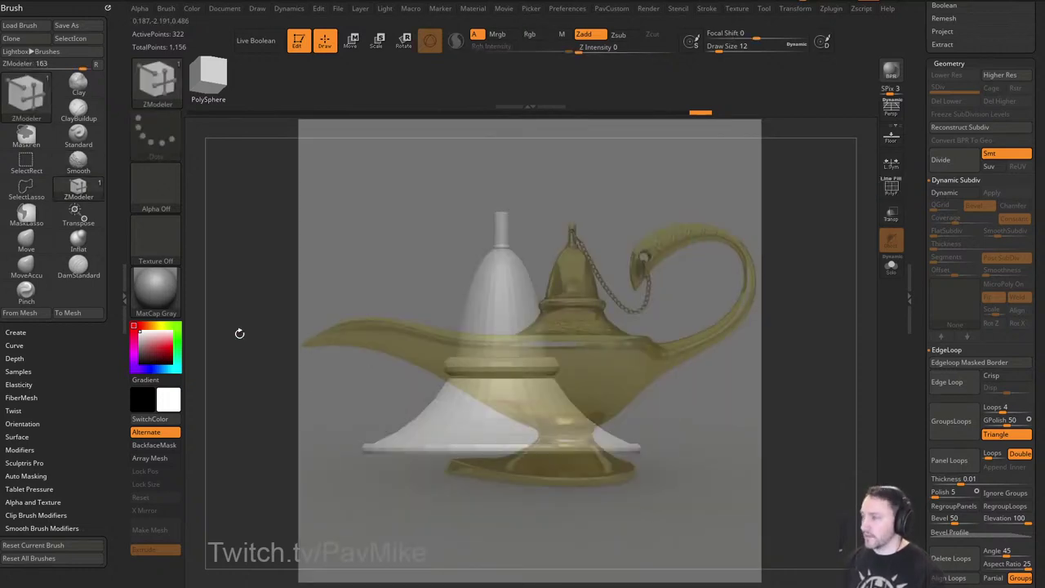
click(892, 136)
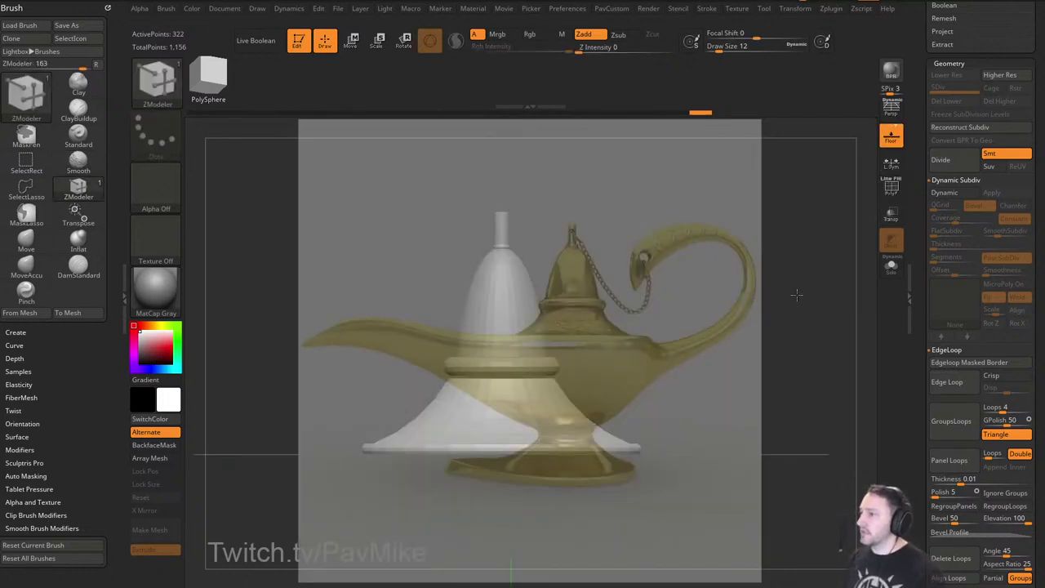
mouse_move(797, 296)
mouse_down()
mouse_move(774, 295)
mouse_move(798, 291)
mouse_move(805, 324)
mouse_move(781, 259)
mouse_move(800, 283)
mouse_up()
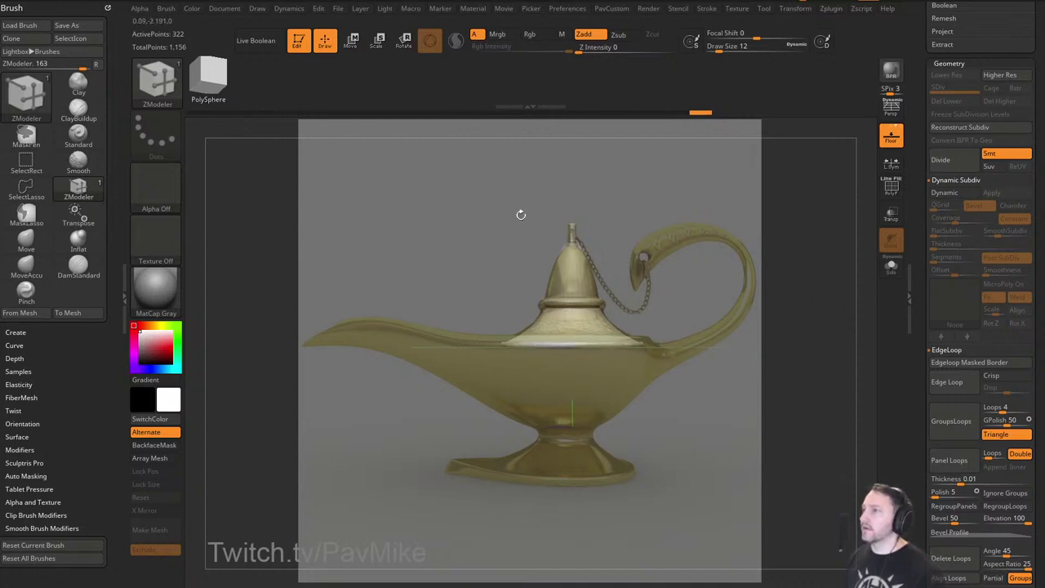
Show the movie timeline with its camera track above the canvas.
click(504, 9)
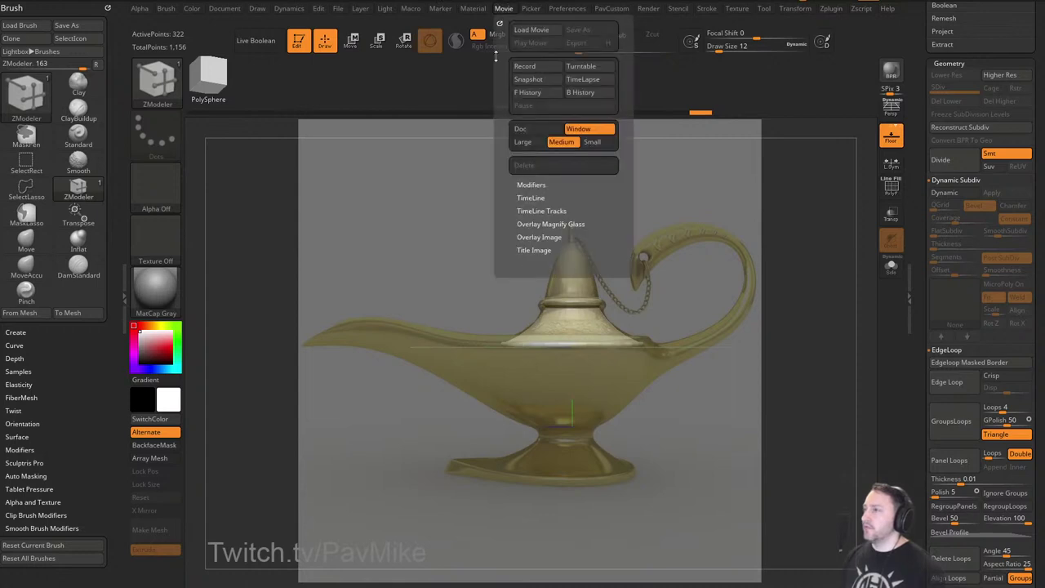
click(530, 198)
click(522, 221)
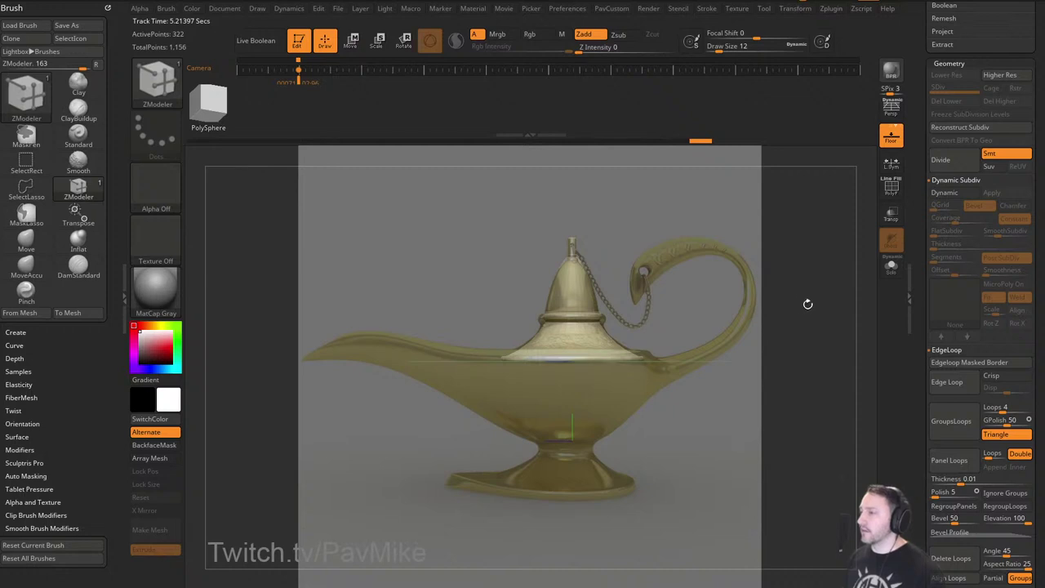
mouse_move(808, 304)
mouse_down()
mouse_move(790, 258)
mouse_move(812, 305)
mouse_up()
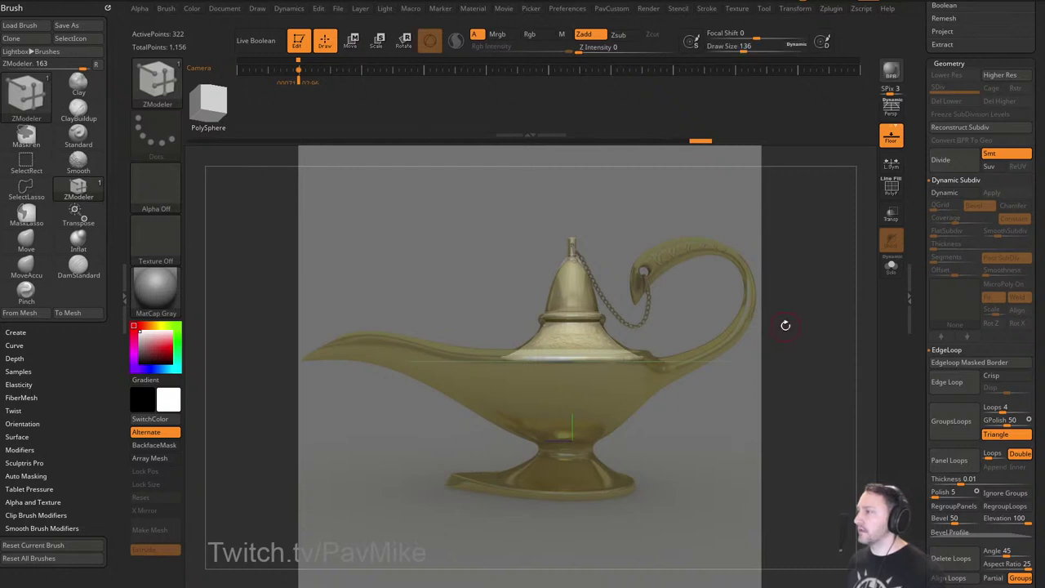
Switch to the Standard brush and append a sphere as a new subtool.
key(b)
key(s)
key(t)
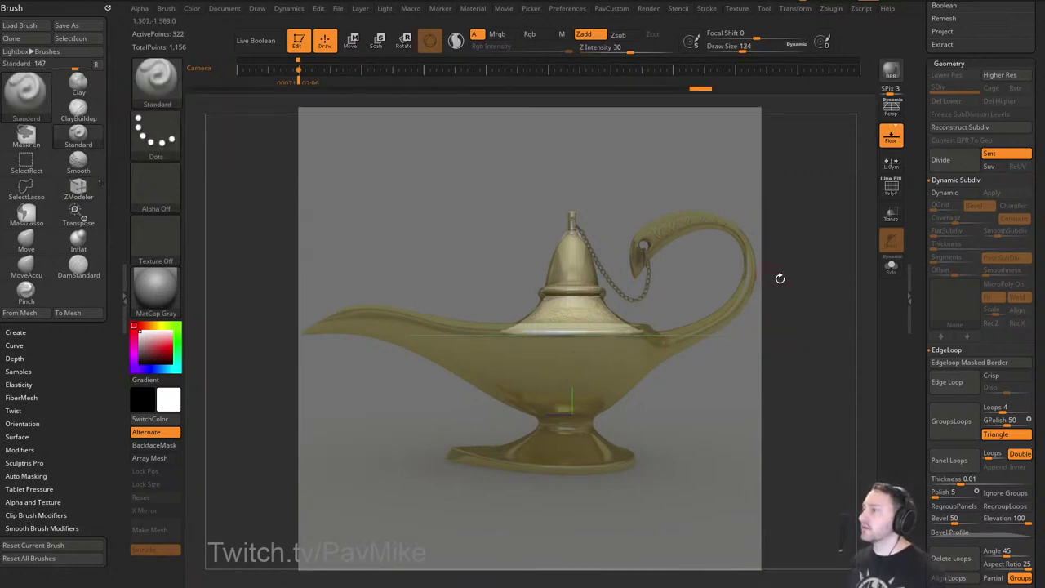
drag(918, 237, 918, 372)
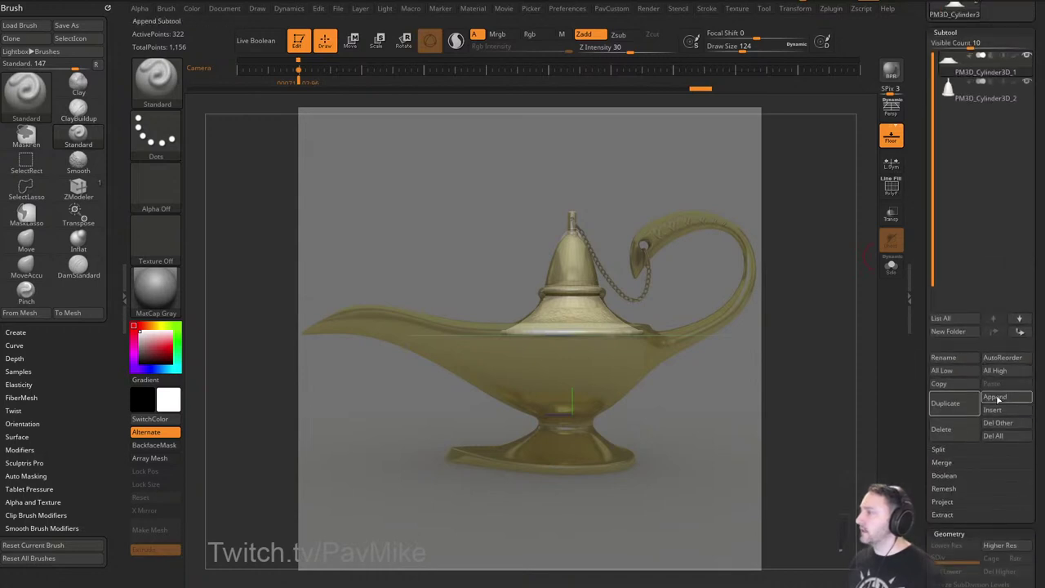
click(1002, 397)
click(526, 390)
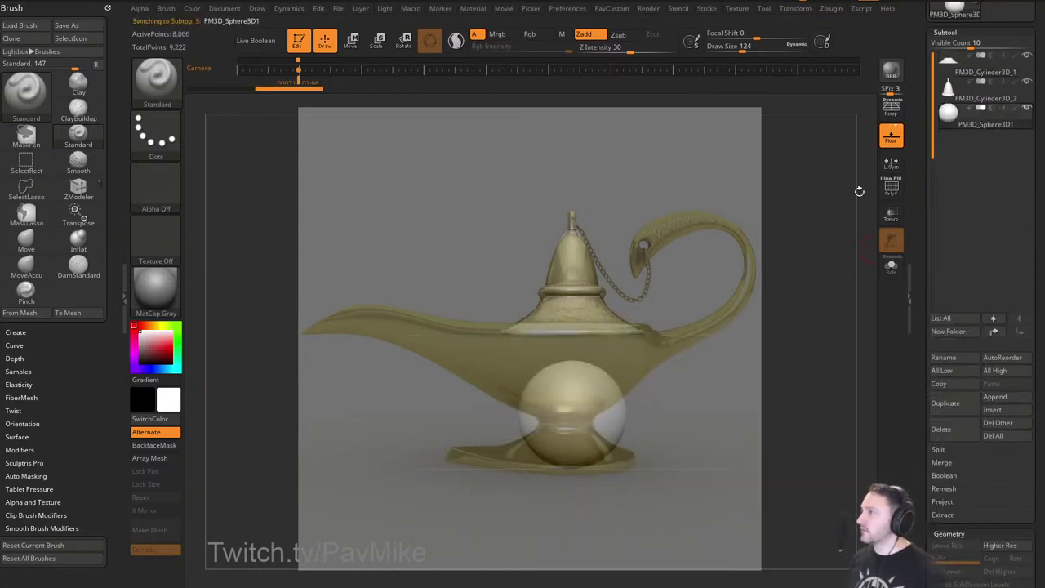
Move the sphere up to the lamp's body in the reference and enlarge it to fit the body's height.
key(w)
drag(572, 414, 583, 328)
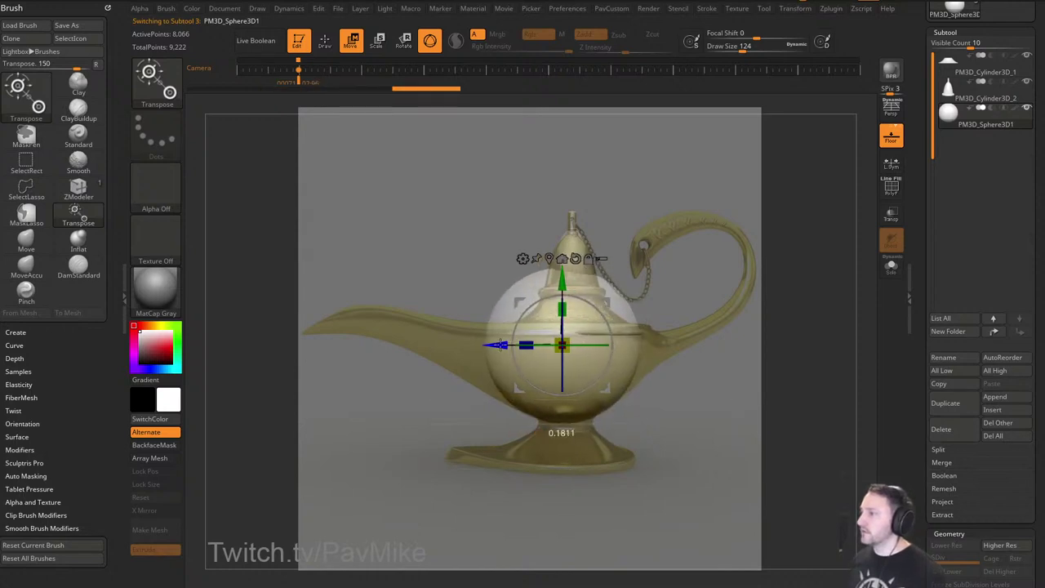
key(q)
View the model from above, hide the reference image and turn on ghost transparency to check the sphere against the lid.
mouse_move(782, 245)
mouse_down()
mouse_move(800, 300)
mouse_move(791, 293)
mouse_move(786, 342)
mouse_up()
key(shift+z)
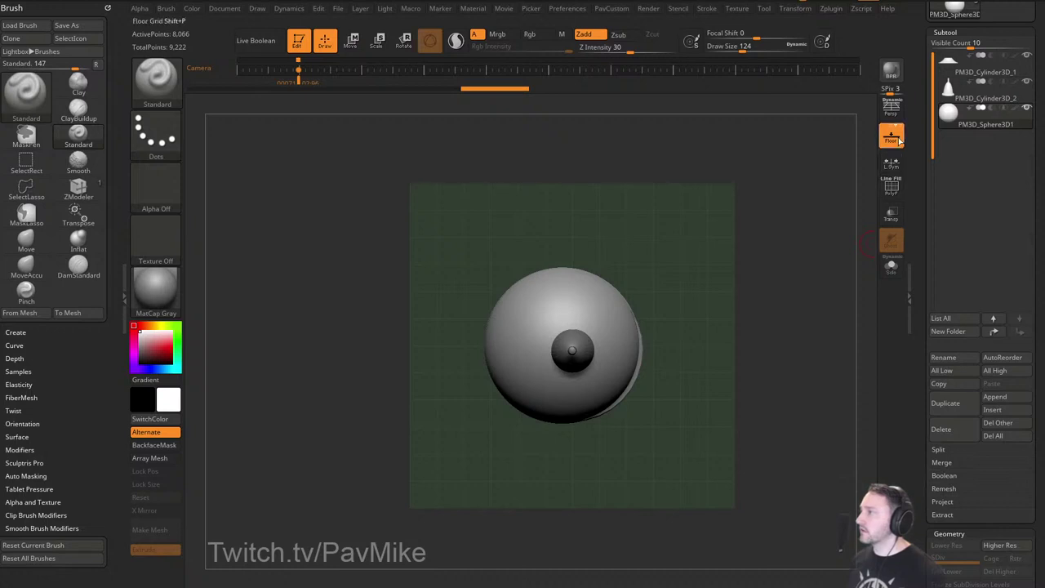
click(891, 214)
alt+drag(767, 312, 774, 305)
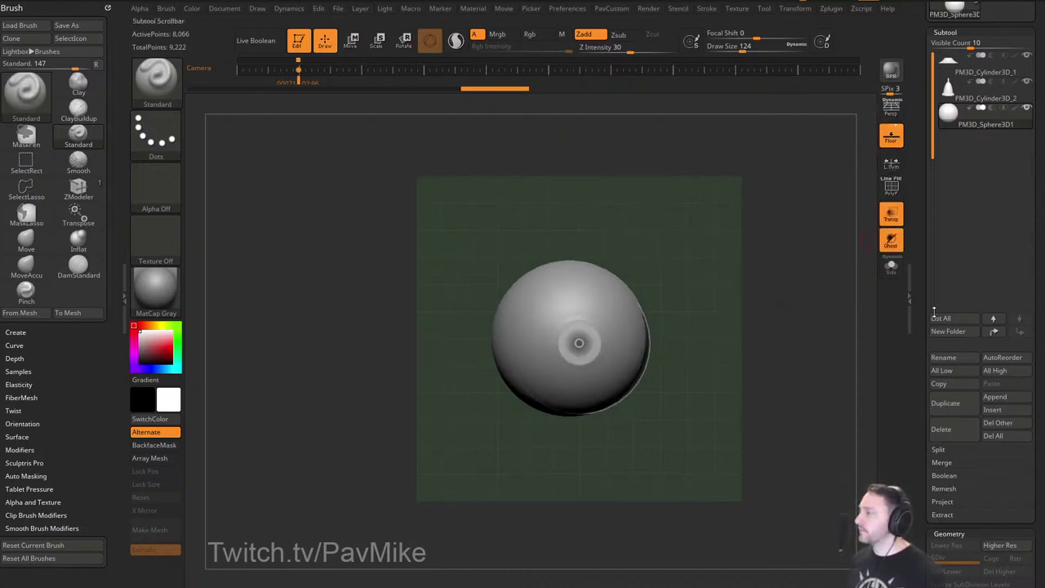
Delete the sphere subtool, append a fresh sphere in its place and make it the active subtool.
click(948, 432)
click(906, 450)
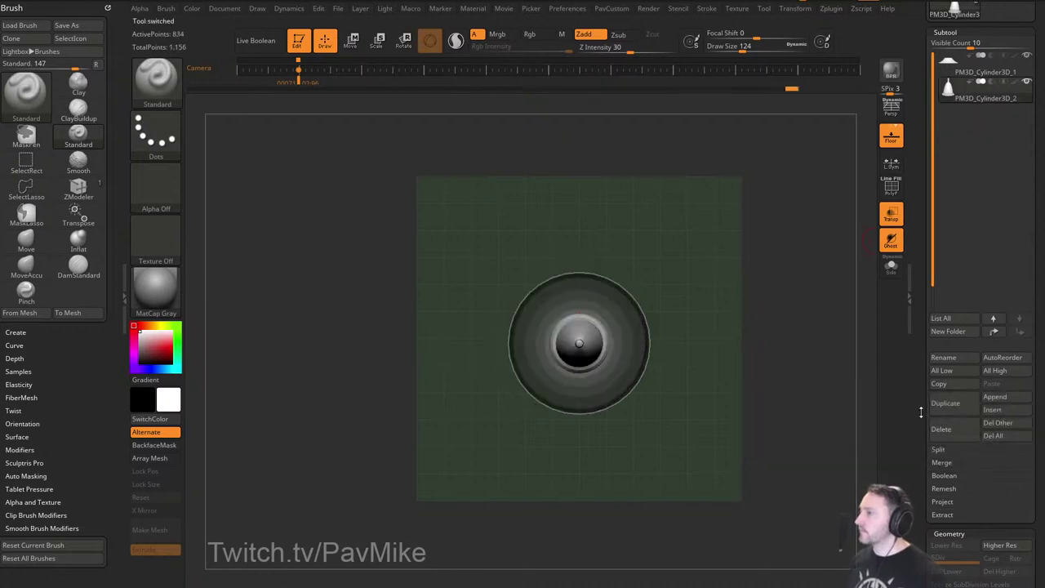
click(996, 397)
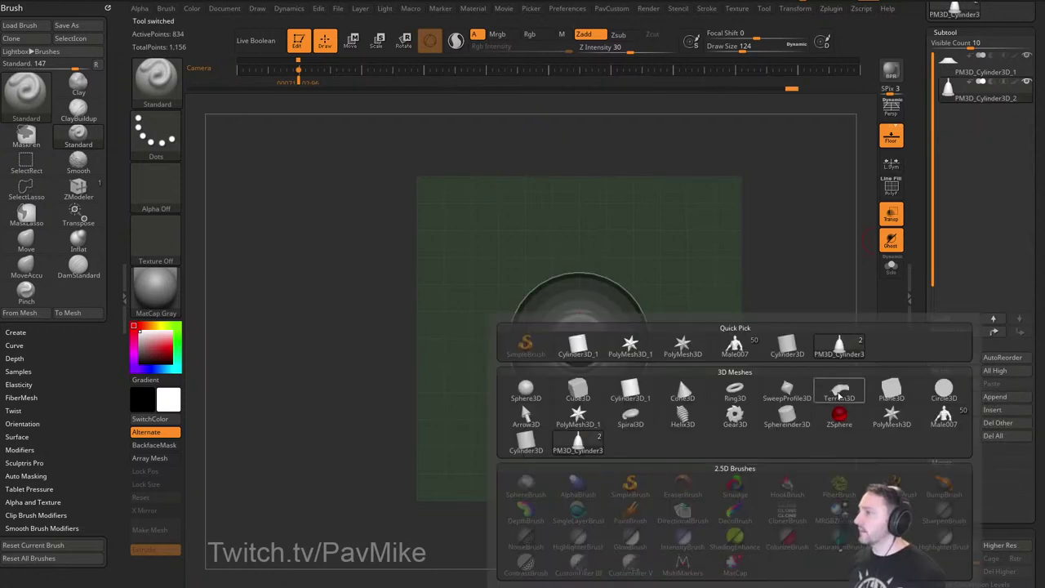
click(577, 392)
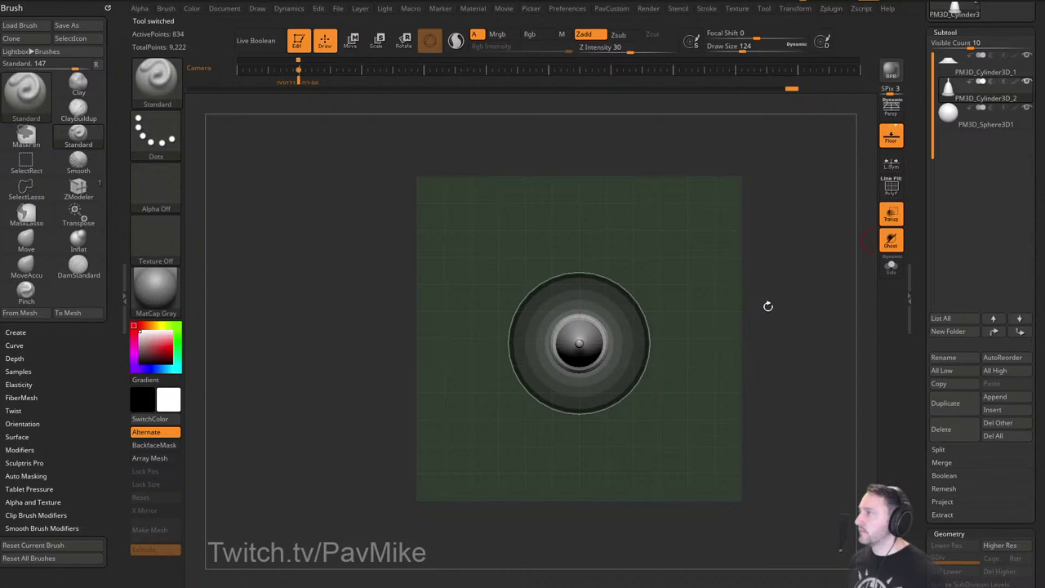
click(967, 128)
Select the flared collar subtool and turn on its polyframe display in a straight side-on view.
drag(748, 298, 743, 329)
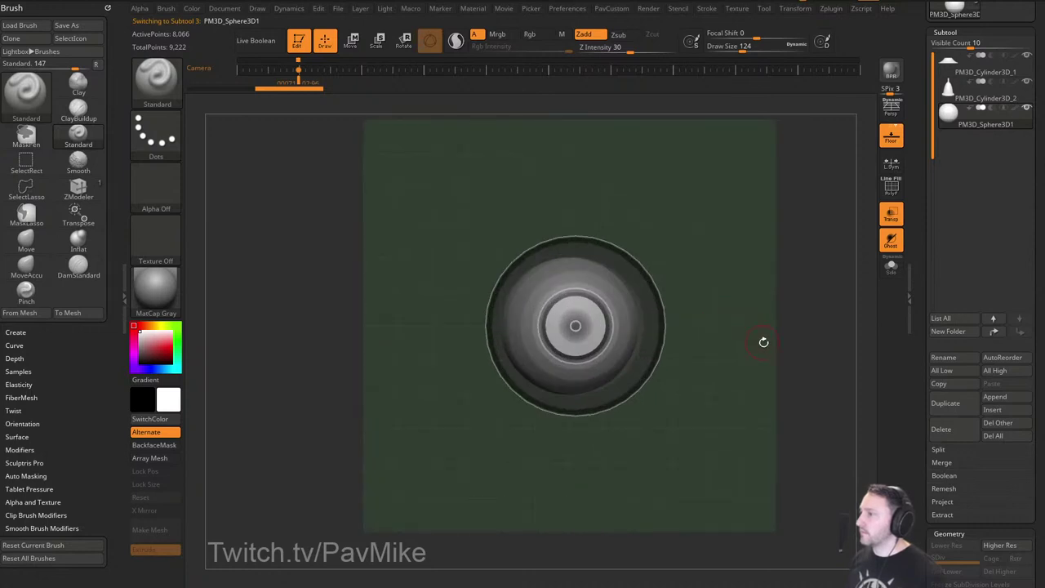
click(892, 268)
click(892, 268)
drag(922, 95, 923, 122)
click(975, 92)
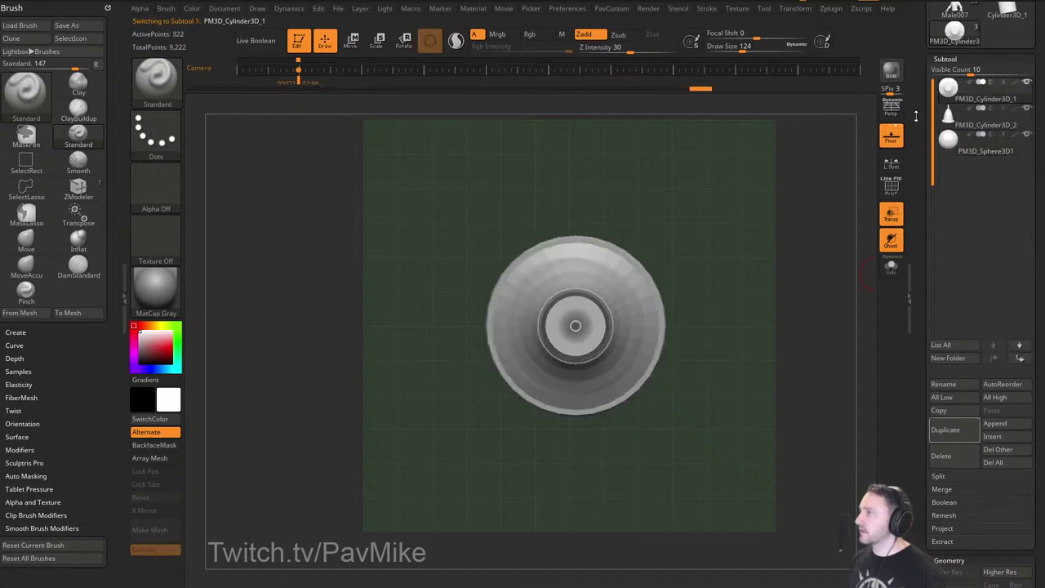
alt+drag(793, 230, 790, 257)
drag(798, 294, 800, 238)
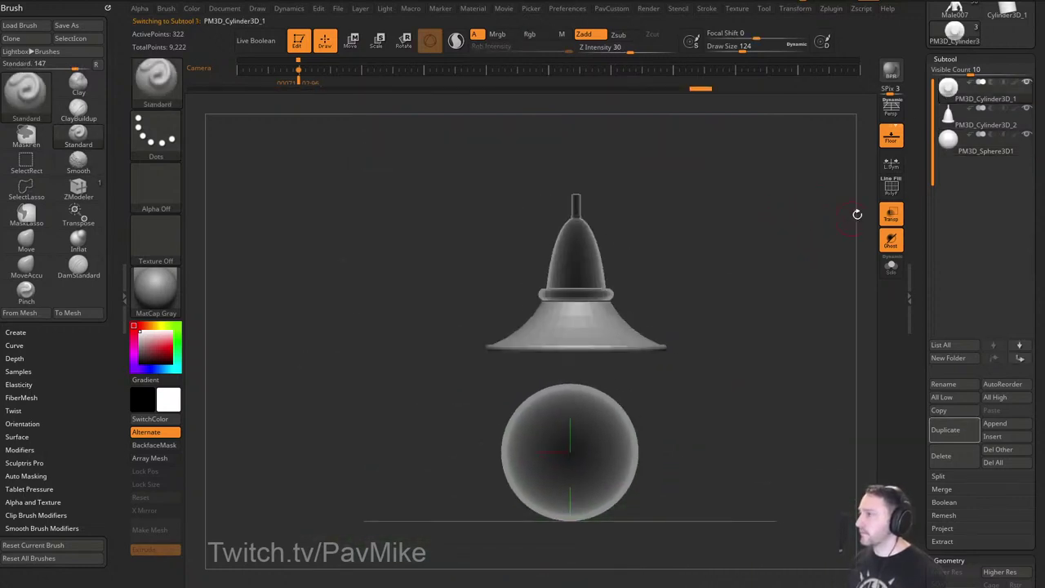
key(shift+f)
Try Mirror And Weld on the collar and undo it.
key(space)
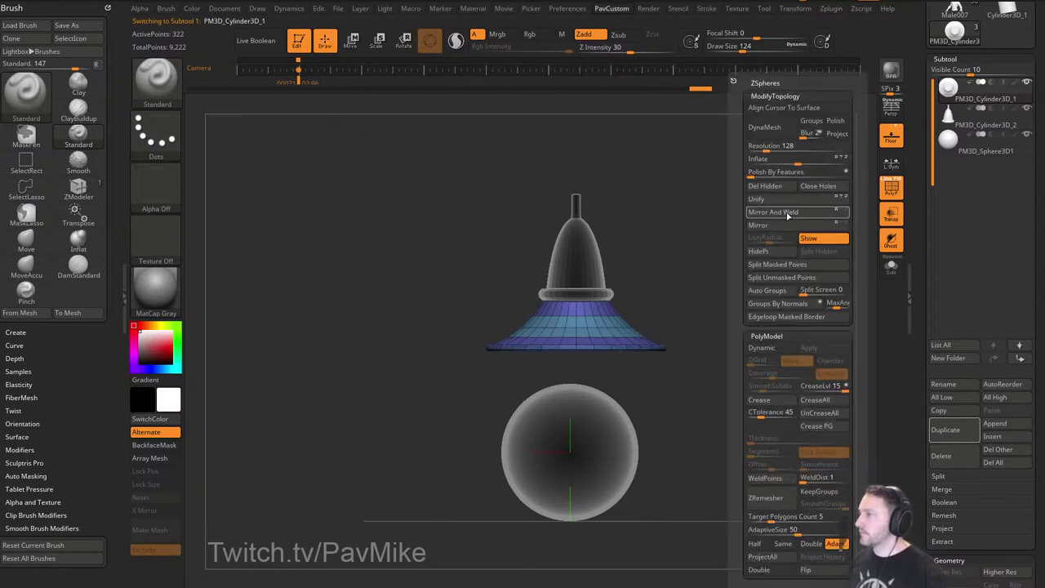
click(789, 215)
key(ctrl+z)
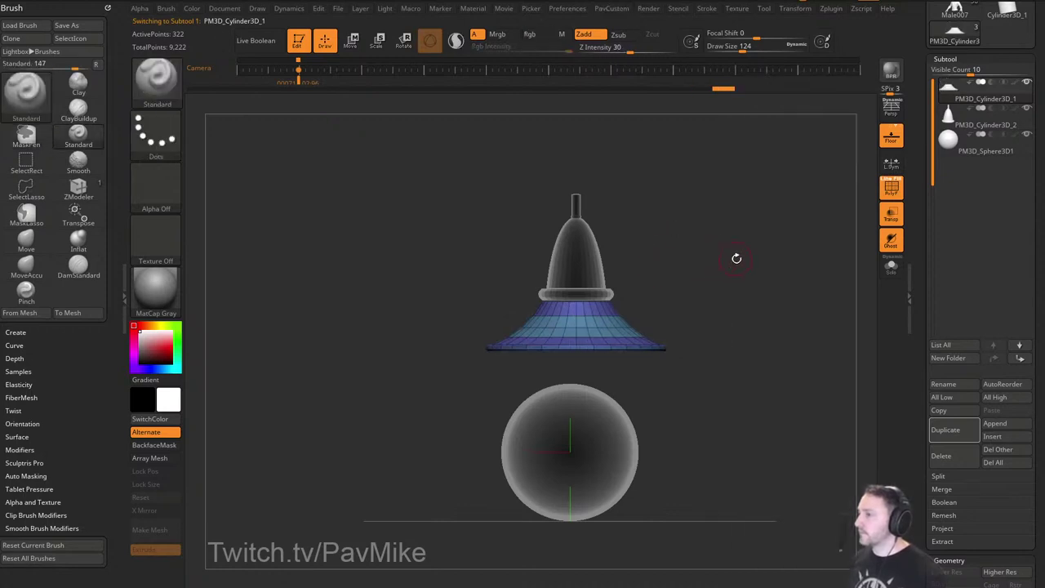
Isolate the collar with Solo and set its X Position to 0 in the geometry's position settings.
alt+drag(737, 258, 783, 252)
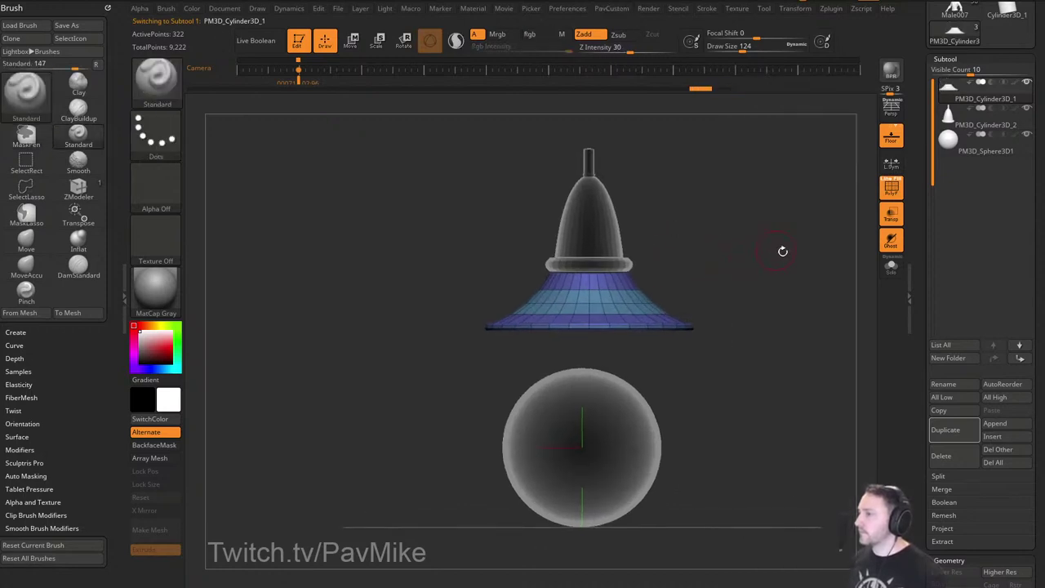
click(892, 266)
alt+drag(839, 280, 818, 279)
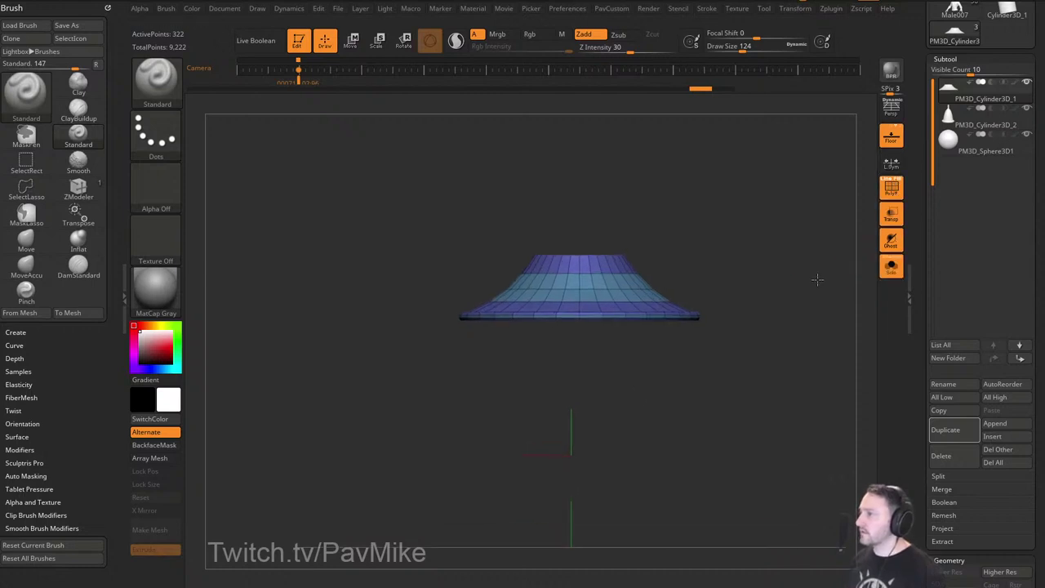
key(w)
drag(920, 281, 916, 121)
drag(914, 249, 915, 155)
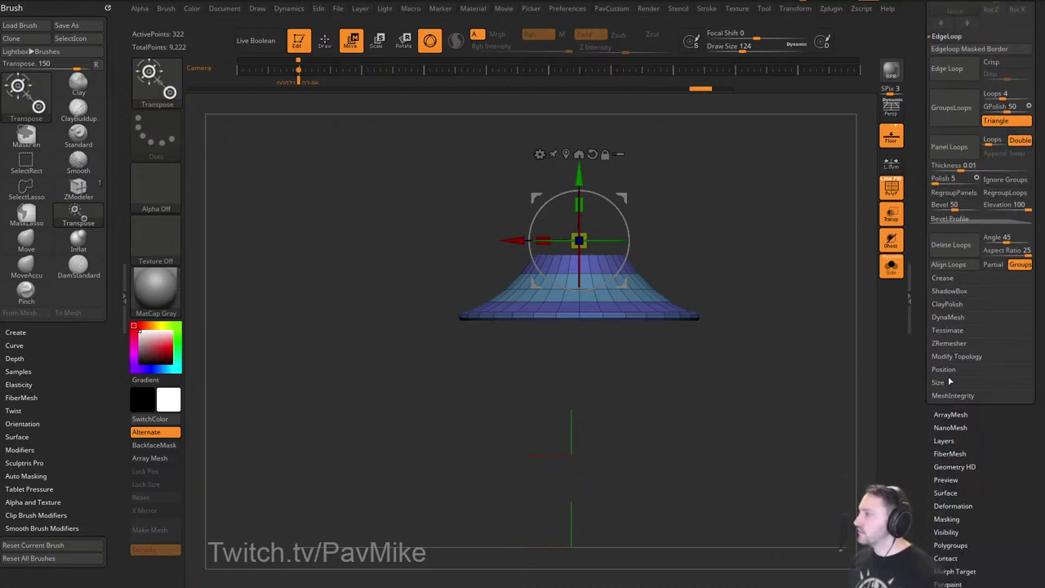
click(947, 370)
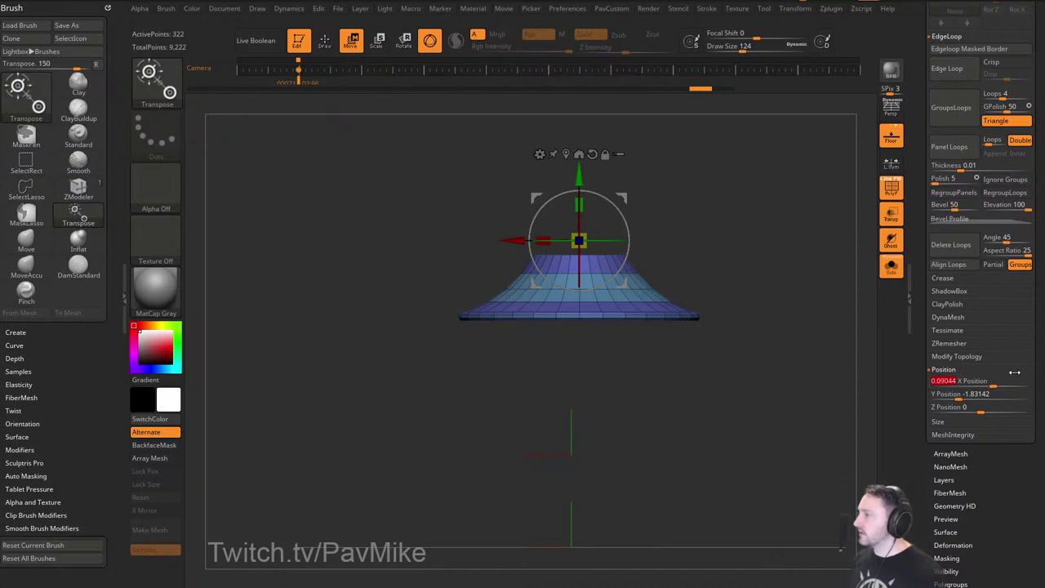
text(0)
key(Return)
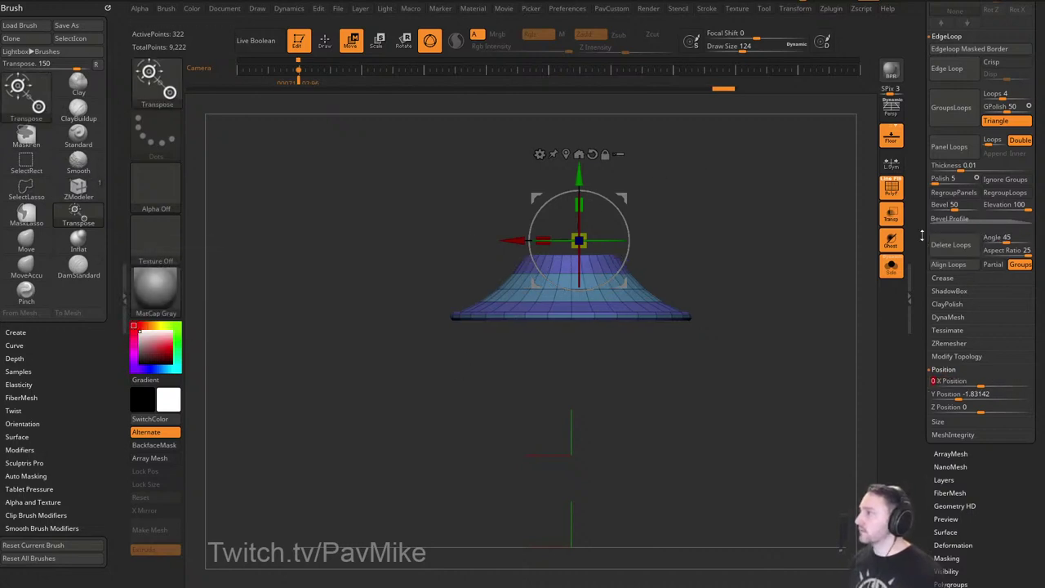
Select the bell-shaped lid subtool and set its X Position to 0 as well.
drag(922, 236, 923, 411)
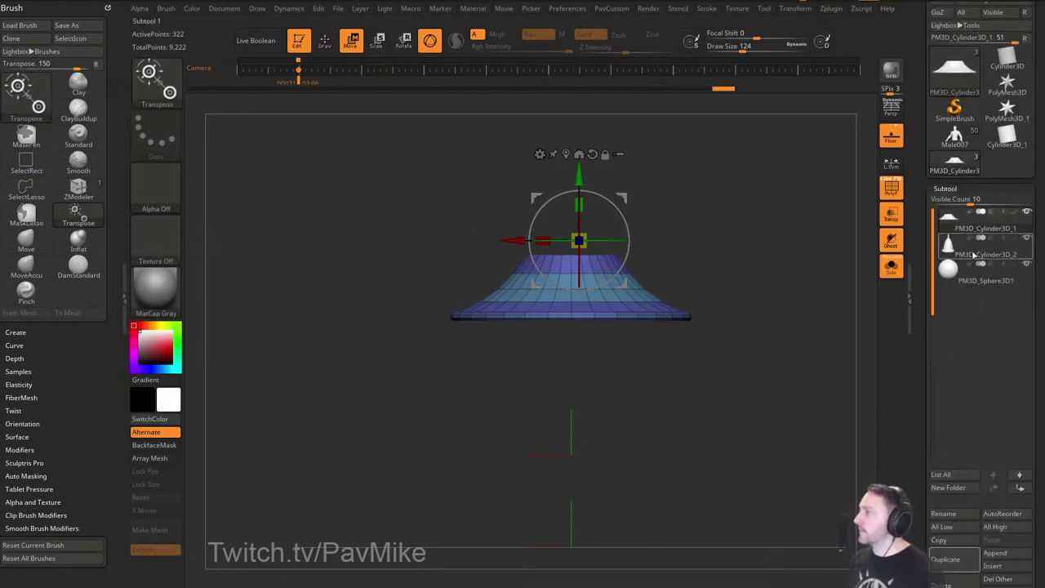
click(976, 253)
scroll(964, 376, down, 10)
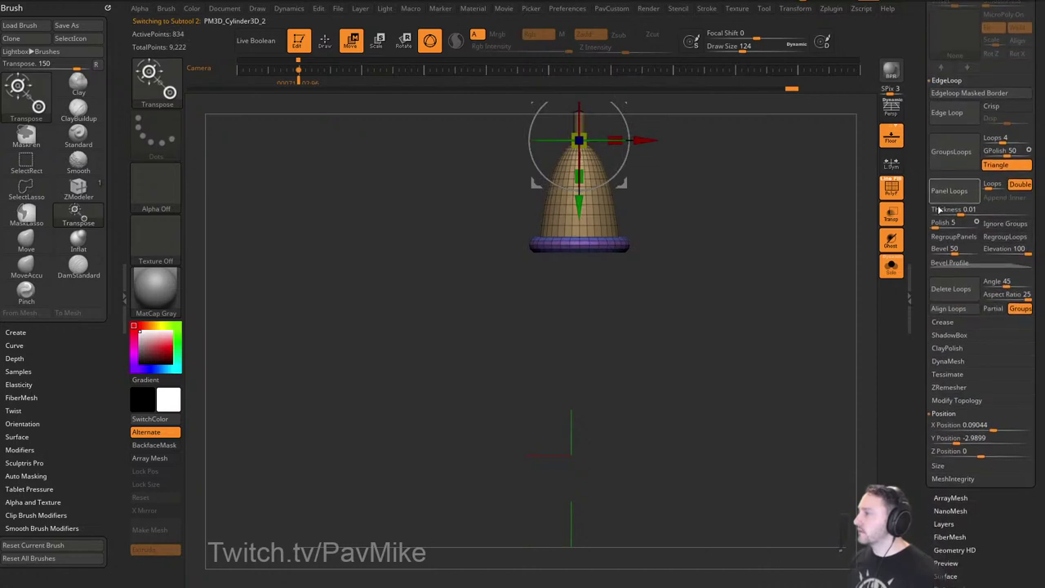
text(0)
key(Return)
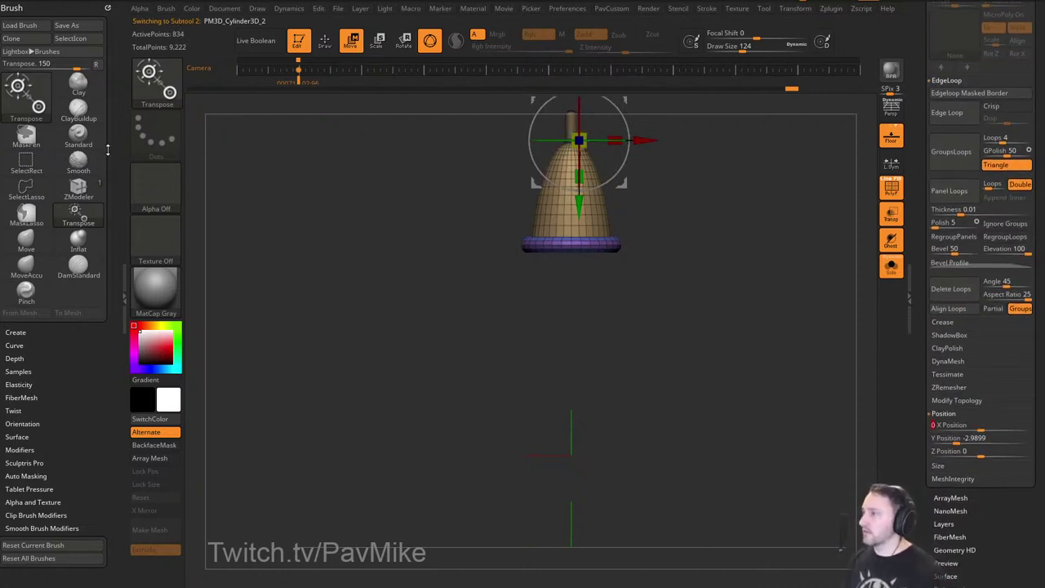
Turn off Solo, ghosting and transparency, select the sphere and show the lamp reference image again.
drag(921, 282, 919, 312)
click(892, 271)
click(892, 244)
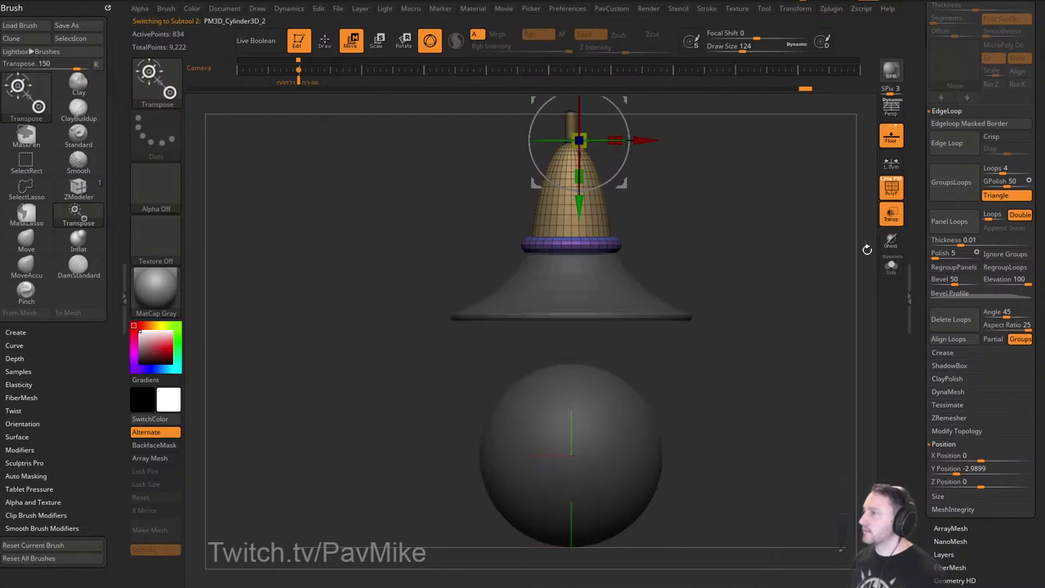
alt+click(619, 402)
alt+drag(766, 331, 770, 290)
key(q)
mouse_move(771, 290)
mouse_down()
mouse_move(790, 275)
mouse_move(793, 304)
mouse_up()
click(891, 217)
key(shift+z)
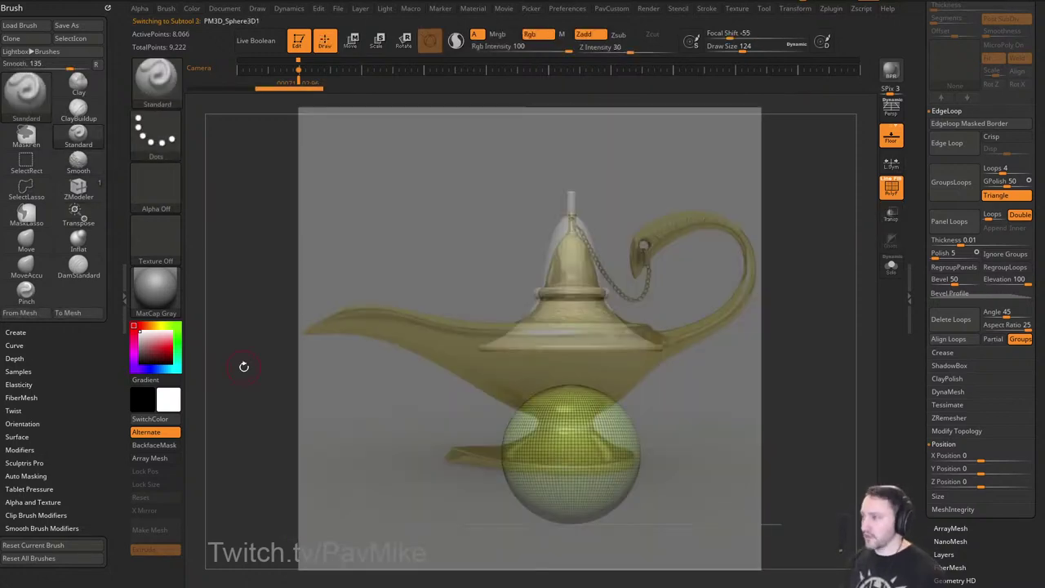
Raise the sphere to the lamp's body and stretch it along Z, placing it at about Y -1.18 and Z -0.19.
key(Left)
key(w)
drag(571, 351, 572, 294)
drag(536, 358, 504, 358)
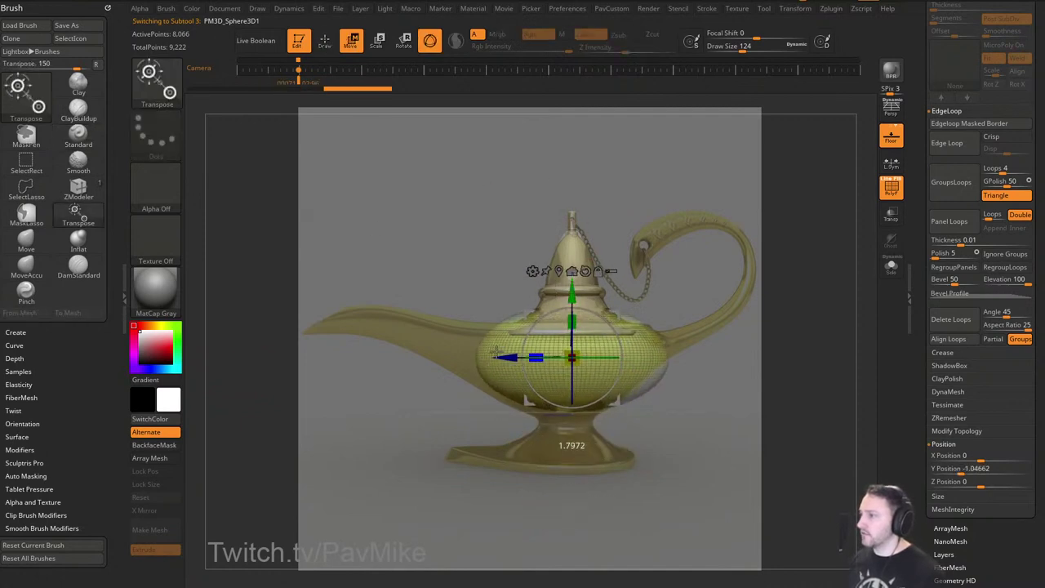
mouse_move(615, 315)
mouse_down()
mouse_move(557, 317)
mouse_move(607, 307)
mouse_up()
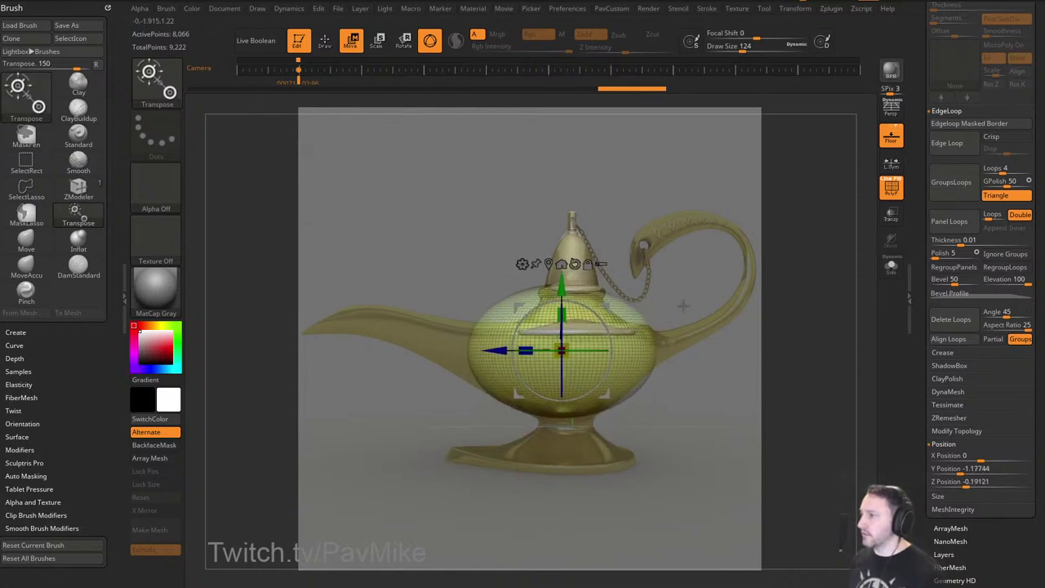
Hide the reference image and, viewing from above, widen the body along X until its outline is round.
key(q)
key(shift+z)
drag(765, 253, 786, 315)
key(w)
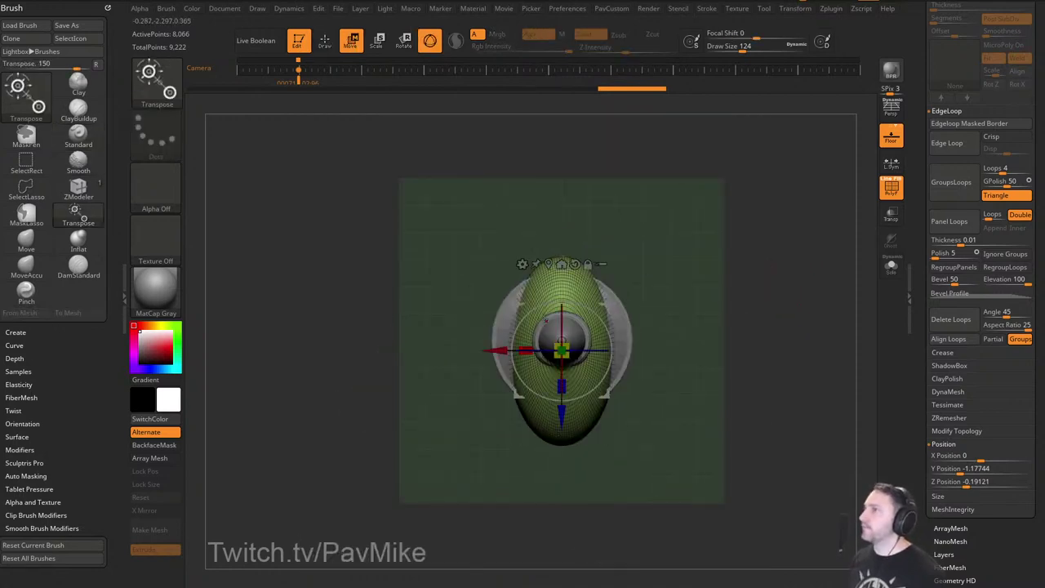
drag(418, 0, 358, 0)
drag(1044, 171, 1044, 142)
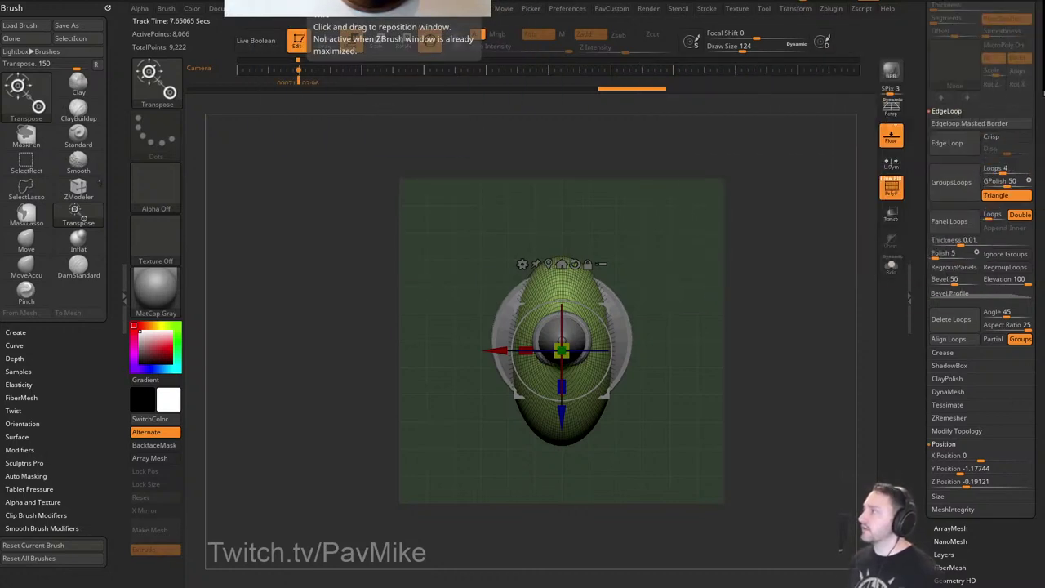
click(713, 269)
drag(525, 351, 475, 344)
key(q)
mouse_move(726, 319)
mouse_down()
mouse_move(719, 264)
mouse_move(732, 283)
mouse_up()
Flatten the top of the body at the reference's rim line with the ClipCurve brush, then hide the reference and polyframe.
click(891, 223)
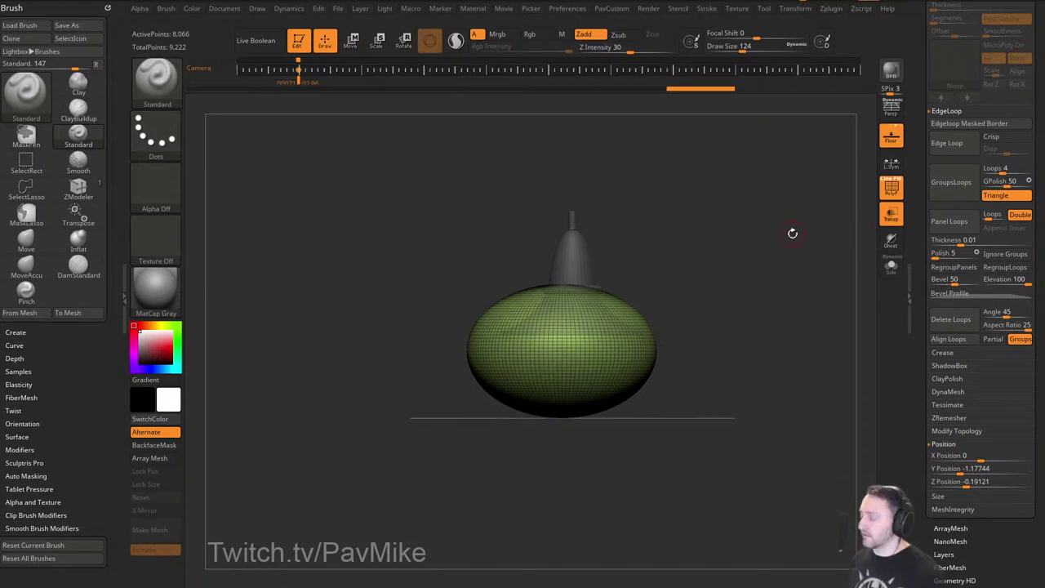
key(shift+z)
ctrl+shift+click(167, 80)
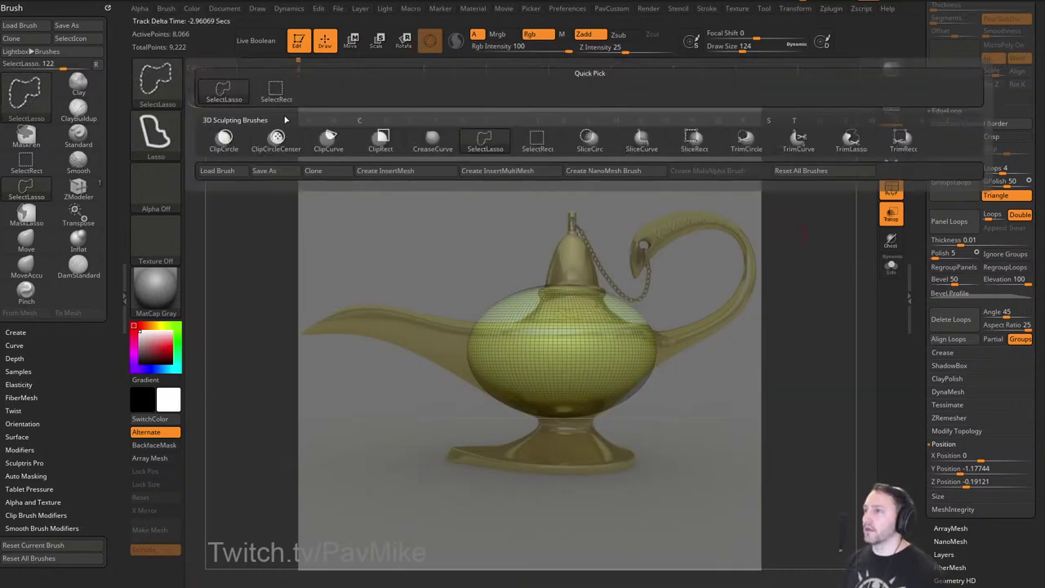
ctrl+shift+click(344, 151)
mouse_move(308, 312)
ctrl+shift+mouse_down()
mouse_move(814, 325)
mouse_move(829, 343)
ctrl+shift+mouse_up()
mouse_move(770, 299)
mouse_down()
mouse_move(788, 315)
mouse_move(786, 379)
mouse_move(812, 339)
mouse_move(798, 294)
mouse_move(810, 352)
mouse_move(850, 351)
mouse_up()
key(shift+z)
click(891, 188)
Enlarge the clipped body along X and Z and compare it with the body's rim in the reference.
alt+drag(850, 350, 749, 302)
key(w)
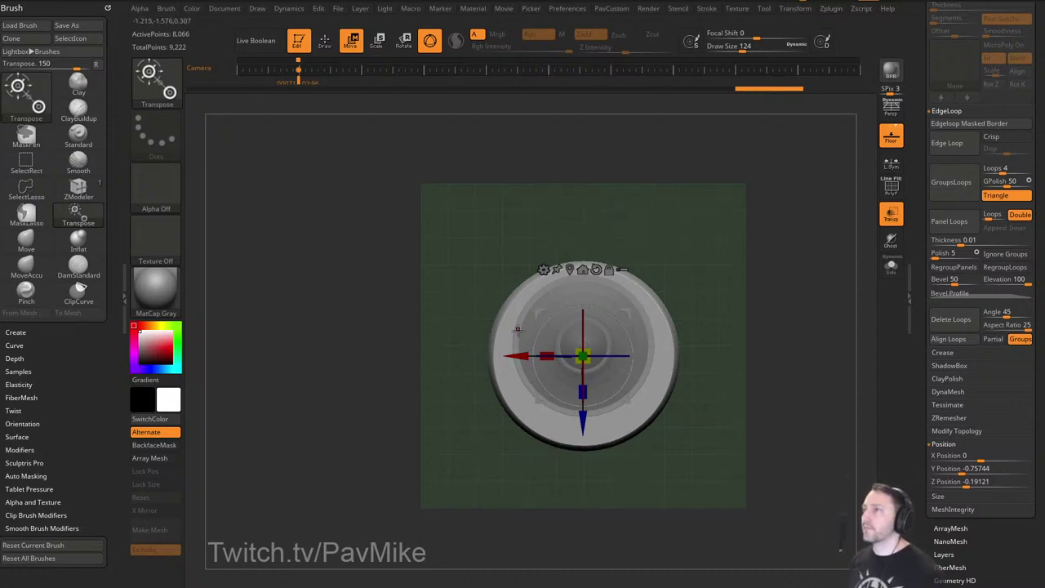
drag(691, 330, 757, 322)
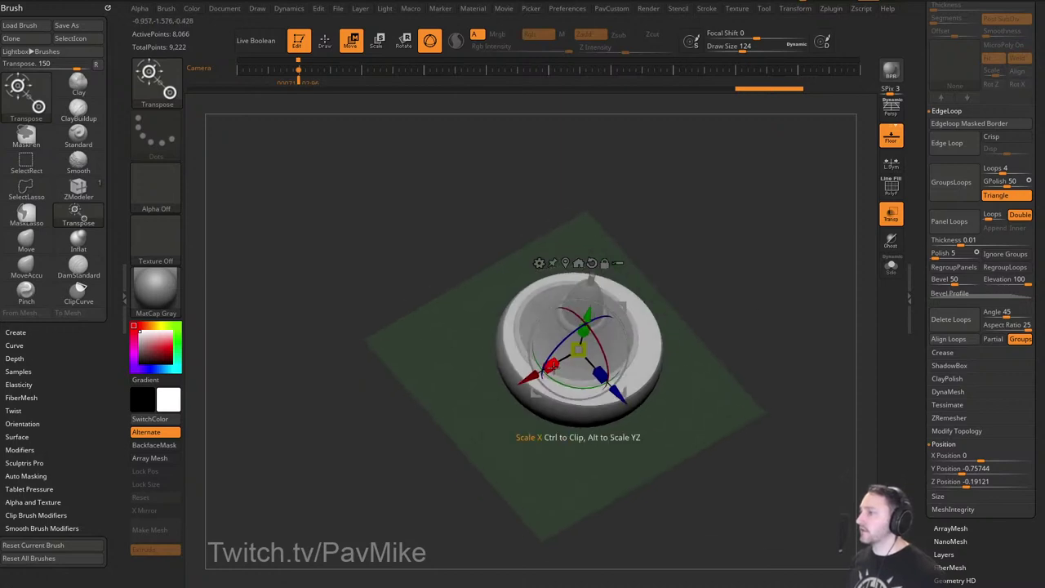
drag(549, 369, 542, 373)
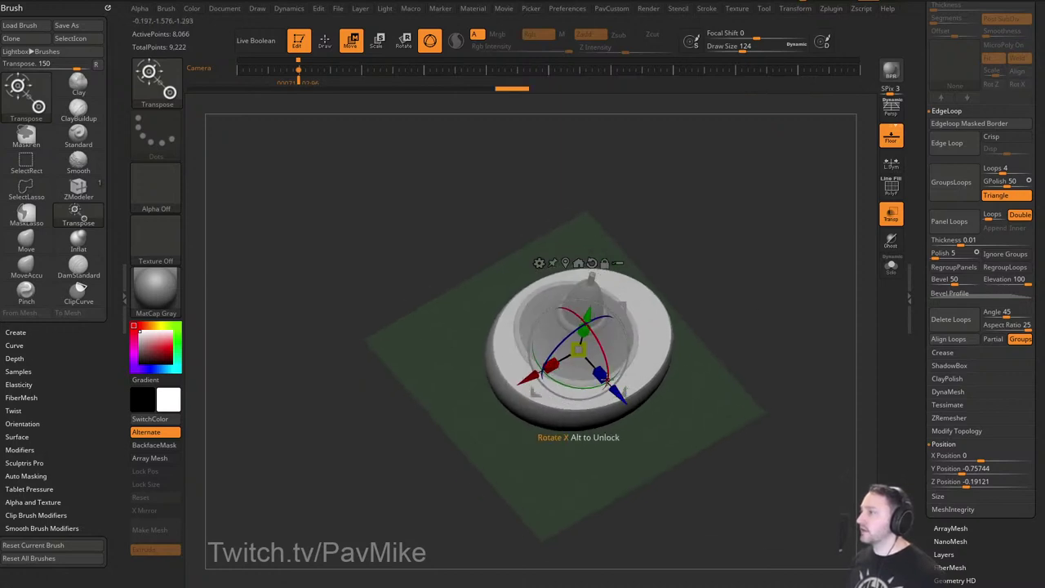
drag(601, 375, 607, 381)
shift+drag(163, 347, 113, 326)
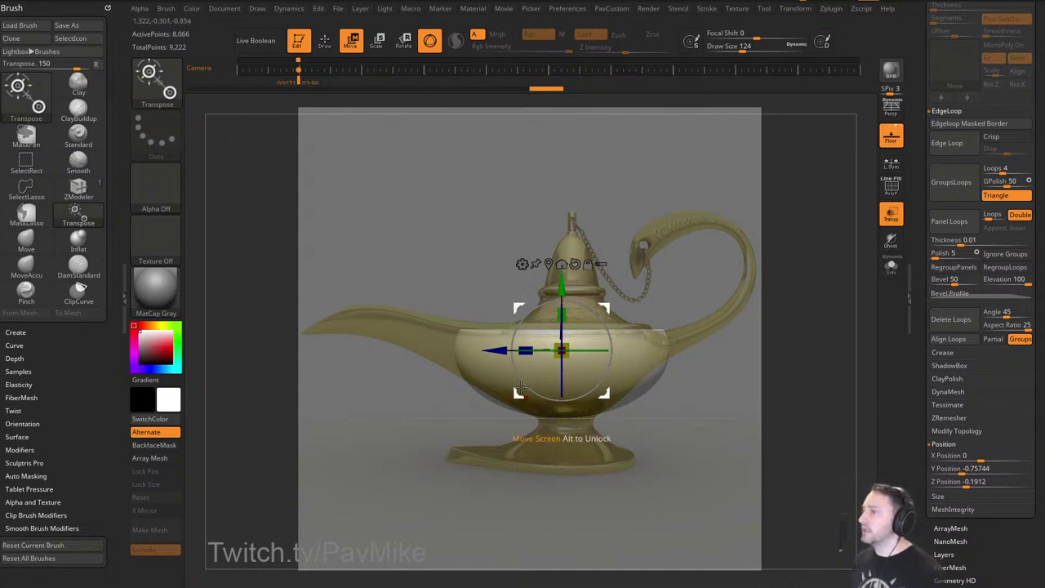
key(q)
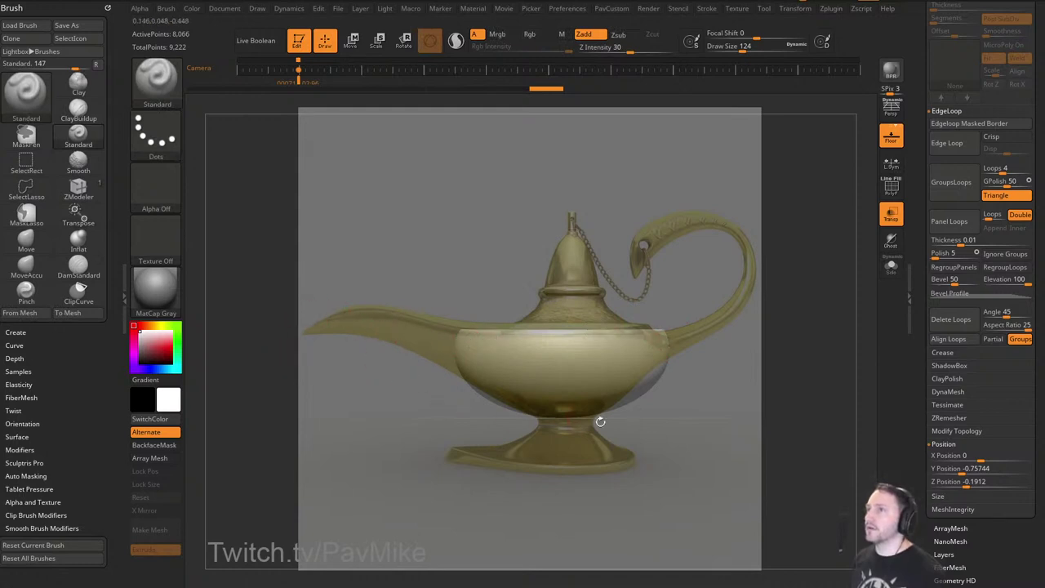
Hide the reference image, turn off transparency and select the collar in a straight front view.
mouse_move(796, 322)
mouse_down()
mouse_move(823, 384)
mouse_move(796, 365)
mouse_move(781, 318)
mouse_move(807, 292)
mouse_move(753, 304)
mouse_move(765, 341)
mouse_up()
key(shift+z)
click(897, 225)
key(w)
key(q)
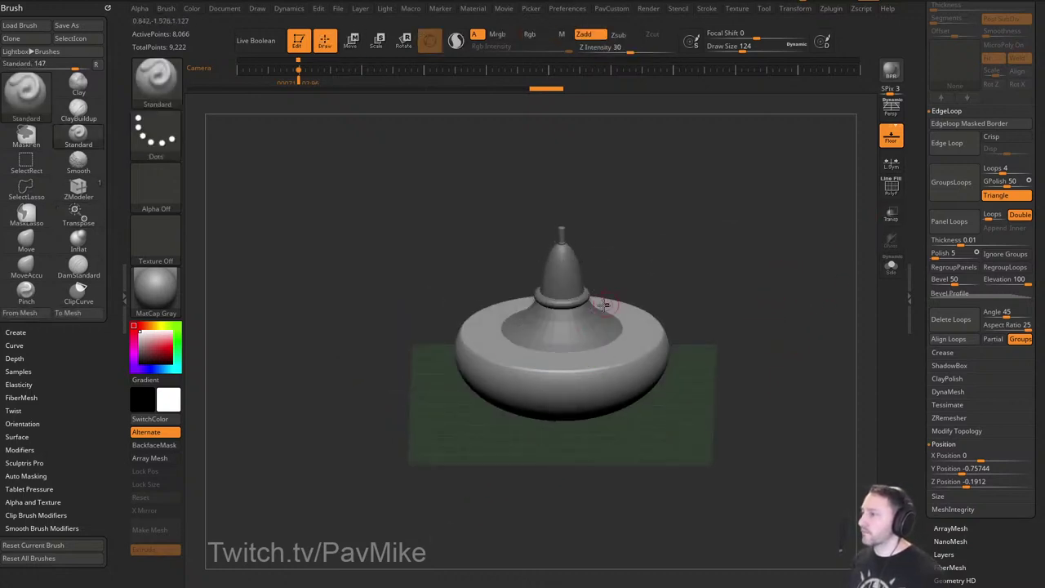
alt+click(598, 313)
shift+drag(670, 286, 674, 292)
Enable Transpose All Selected Subtools, select only the lid and collar, and raise them slightly together along Y.
key(w)
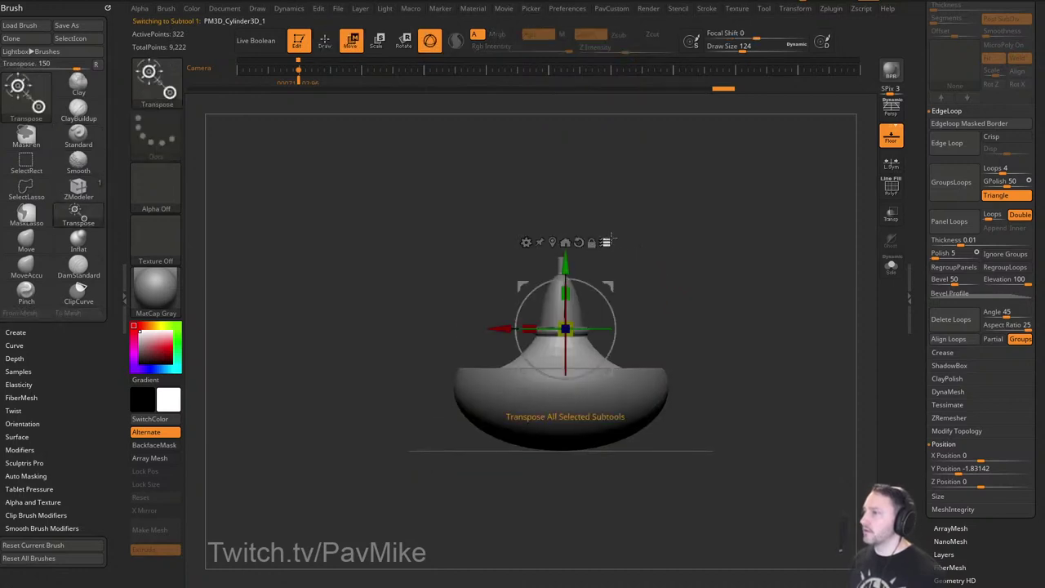
ctrl+shift+drag(478, 217, 621, 379)
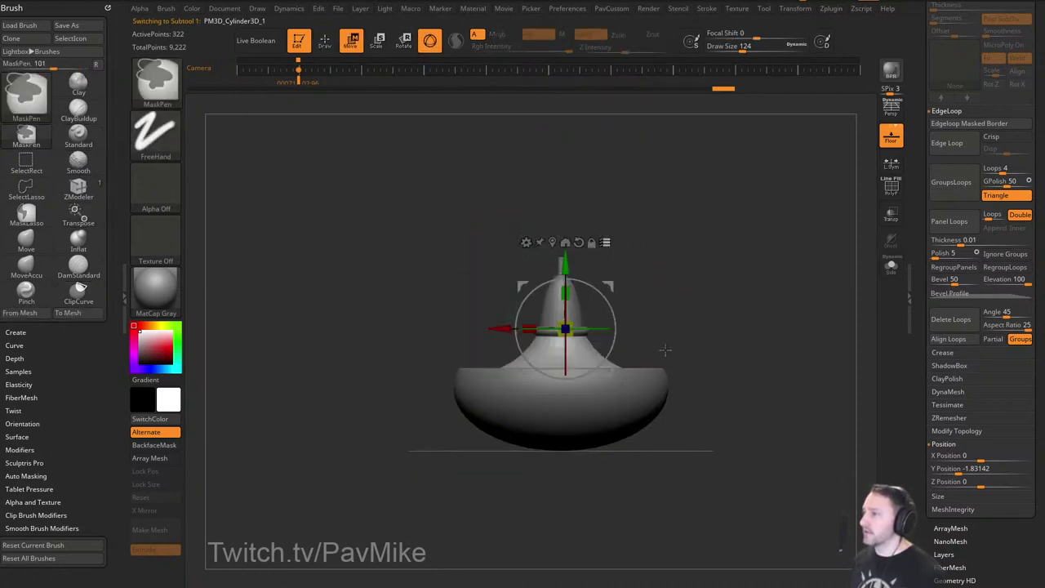
ctrl+shift+click(660, 376)
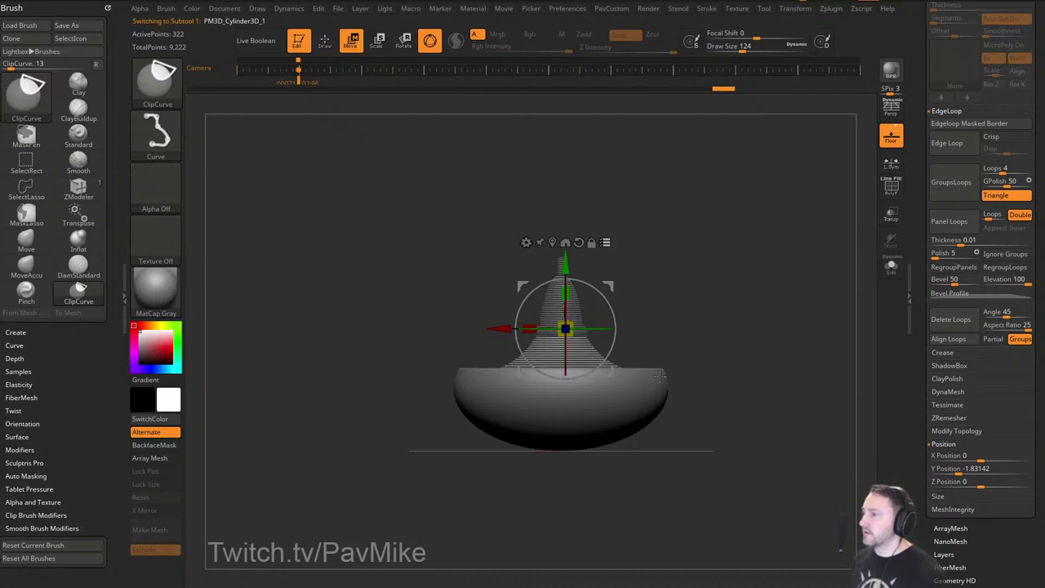
ctrl+shift+drag(660, 279, 649, 278)
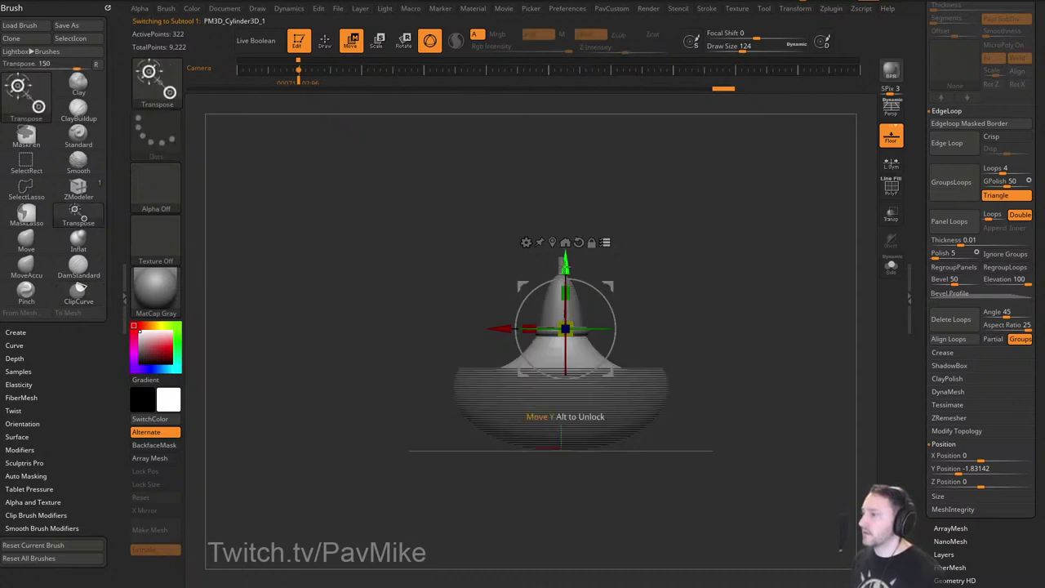
drag(565, 268, 565, 260)
Return to Draw mode, make the body the active subtool and view the lamp at an angle.
key(q)
mouse_move(715, 281)
mouse_down()
mouse_move(759, 325)
mouse_move(751, 335)
mouse_move(743, 338)
mouse_move(765, 238)
mouse_up()
alt+click(653, 360)
key(w)
key(q)
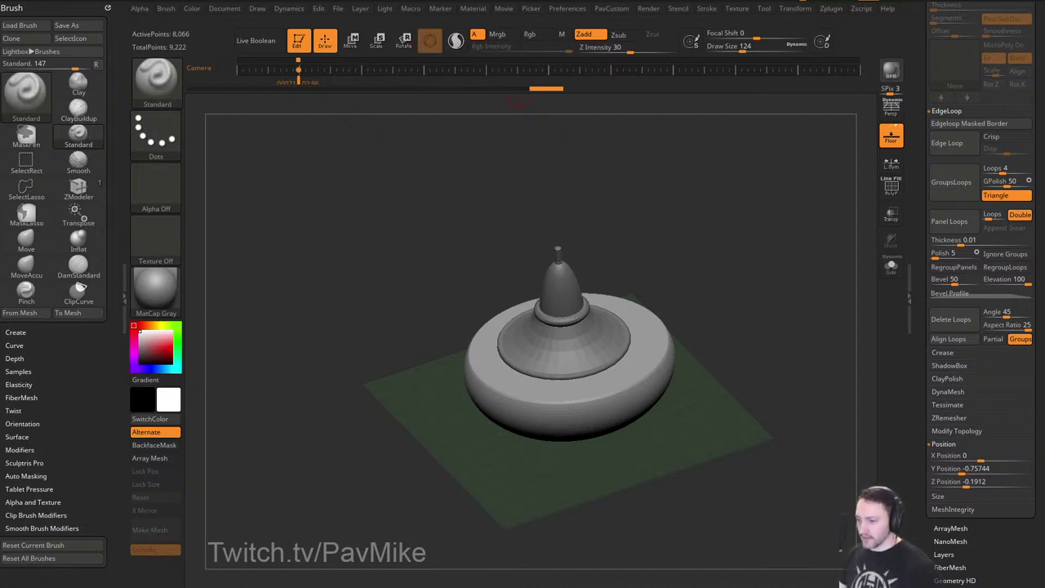
Switch to the browser, look through the Corporal artwork in the ArtStation portfolio, and return to ZBrush.
drag(518, 100, 545, 25)
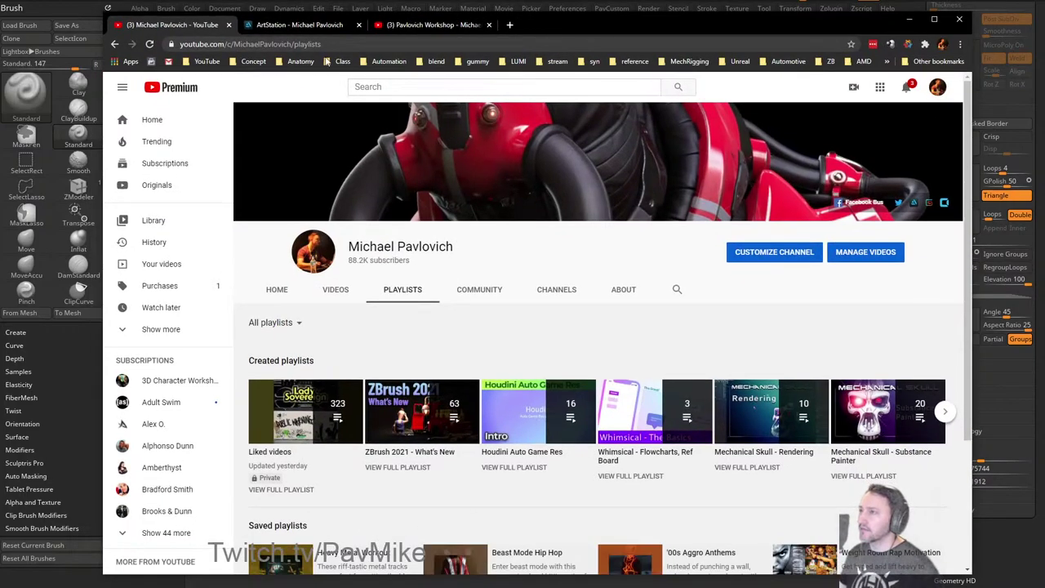
click(328, 25)
scroll(422, 286, down, 10)
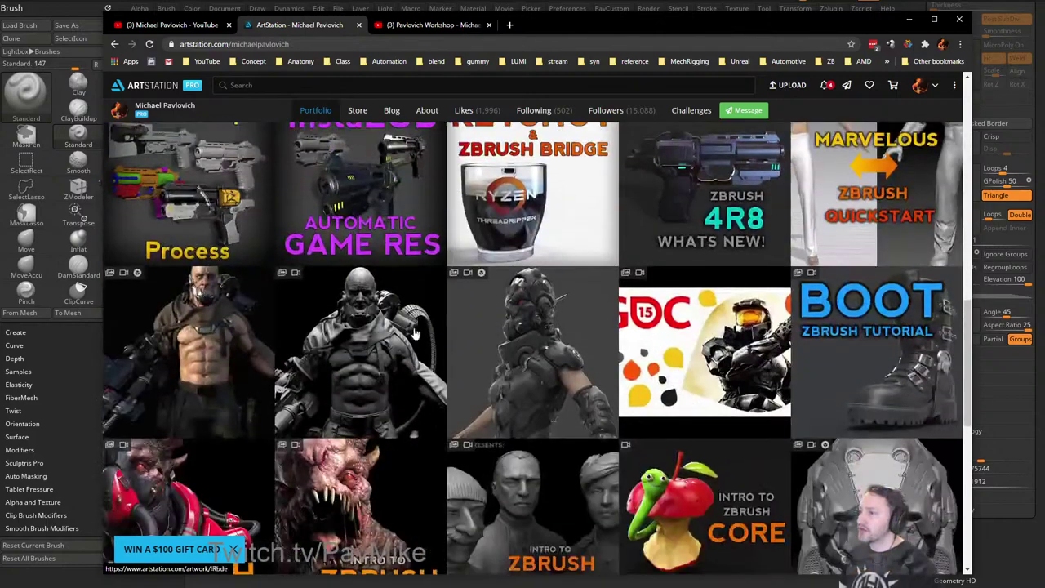
click(194, 340)
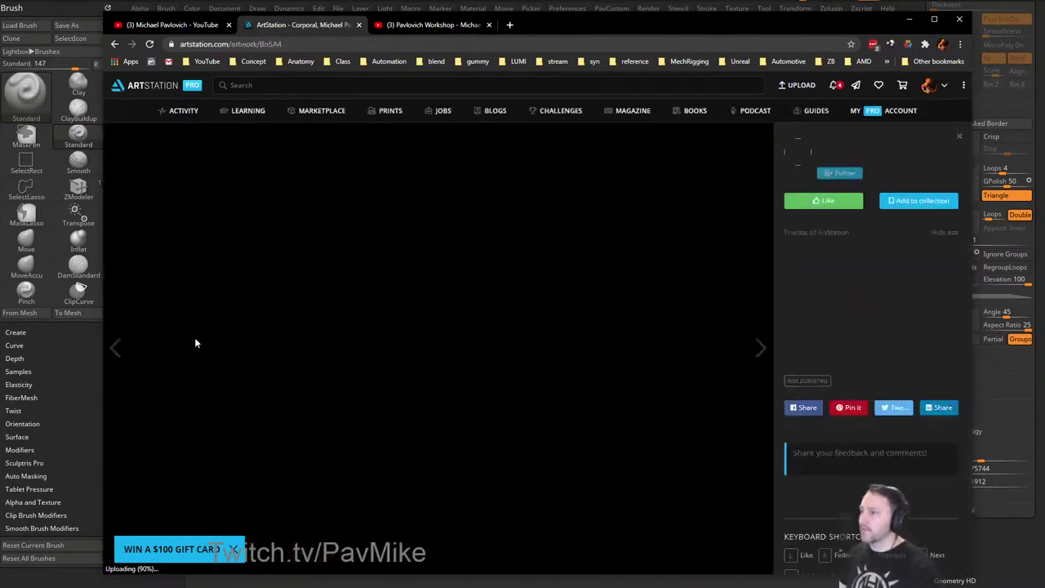
scroll(429, 347, down, 14)
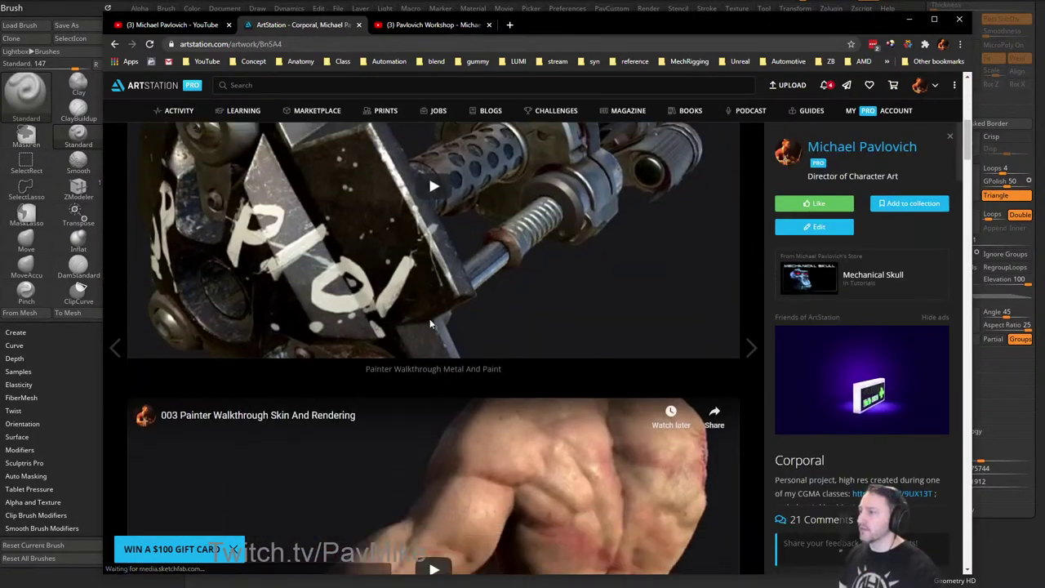
scroll(431, 325, down, 12)
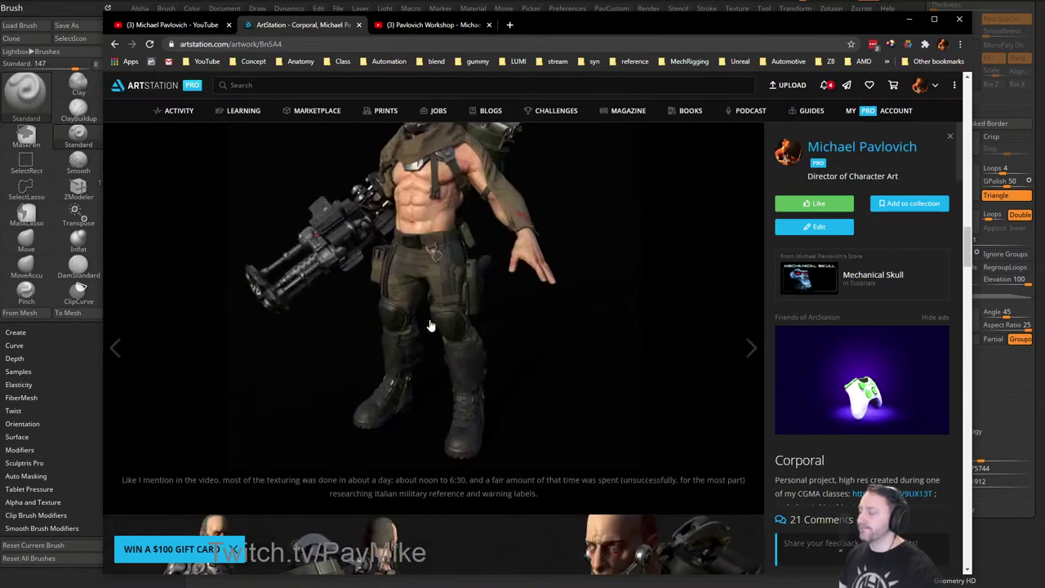
scroll(431, 318, down, 6)
scroll(430, 318, up, 15)
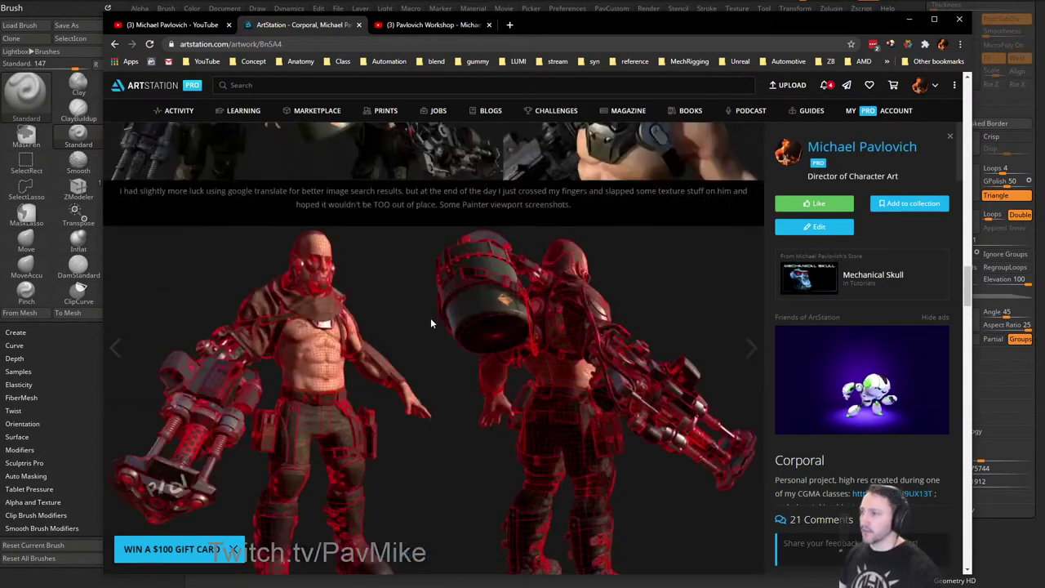
scroll(431, 324, up, 14)
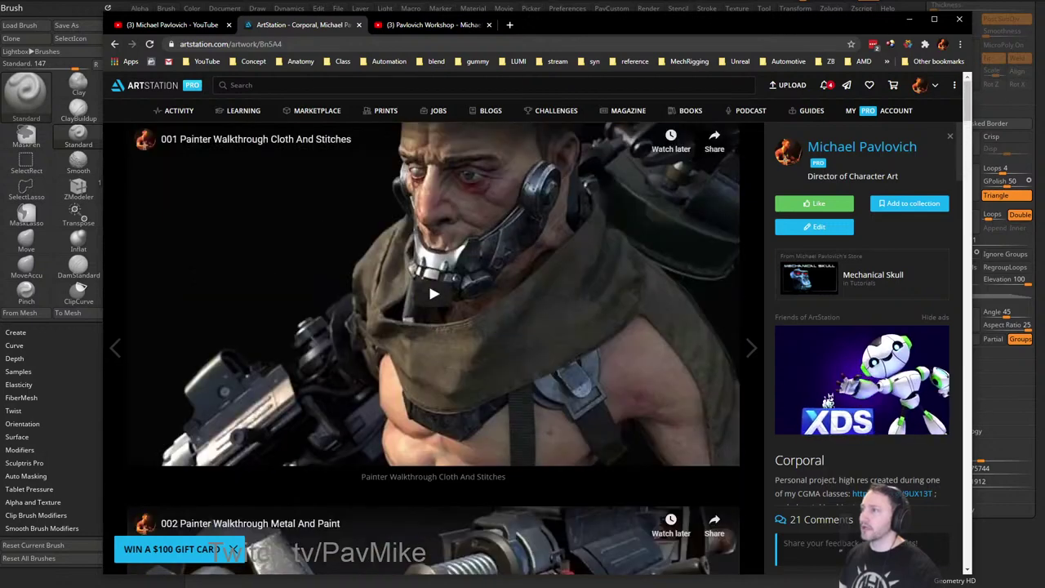
click(536, 6)
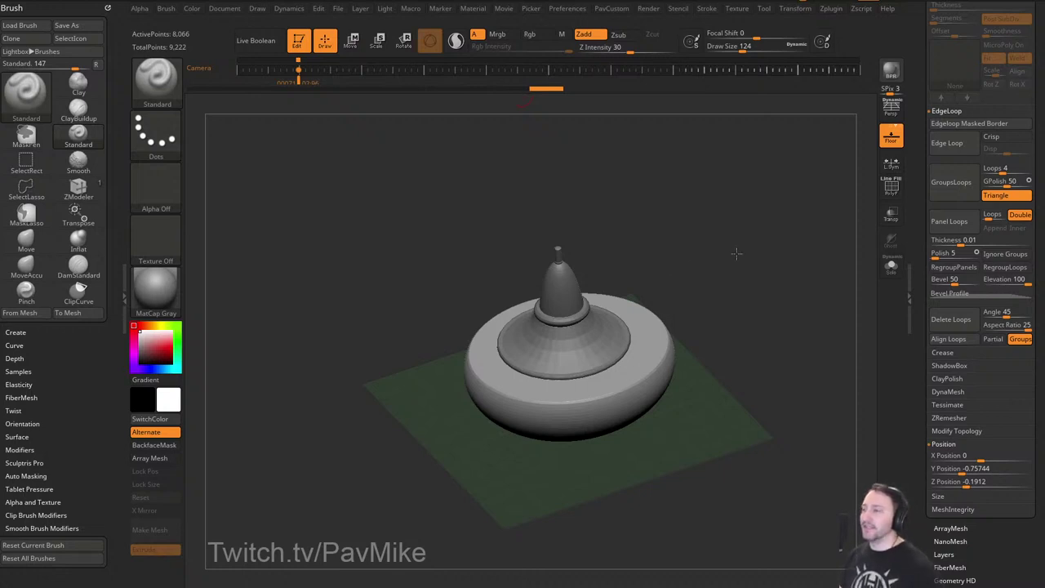
Solo the lamp body, show the reference image and restore the stored side camera view that aligns with it.
drag(737, 254, 829, 180)
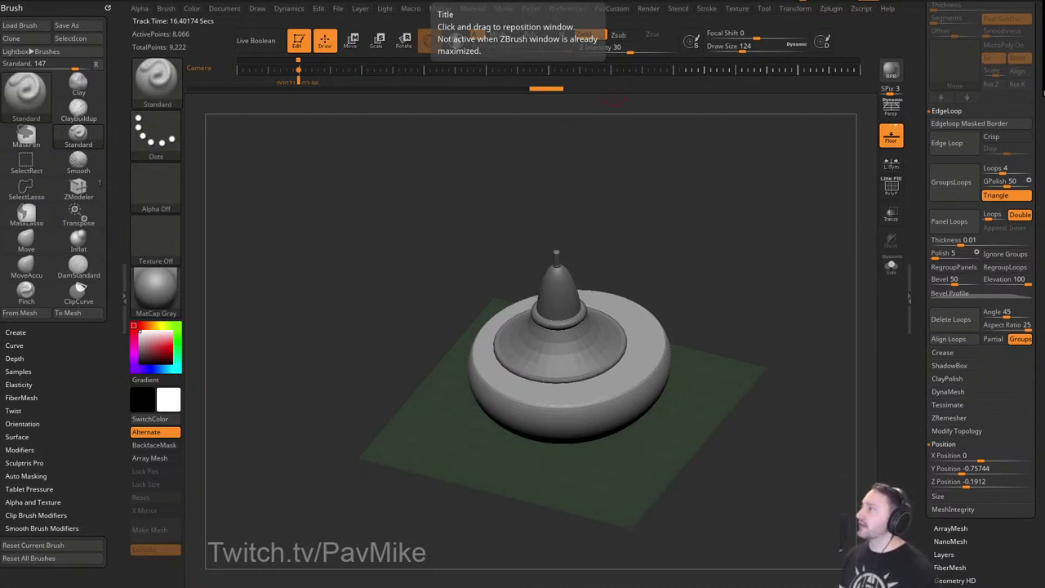
drag(747, 279, 884, 226)
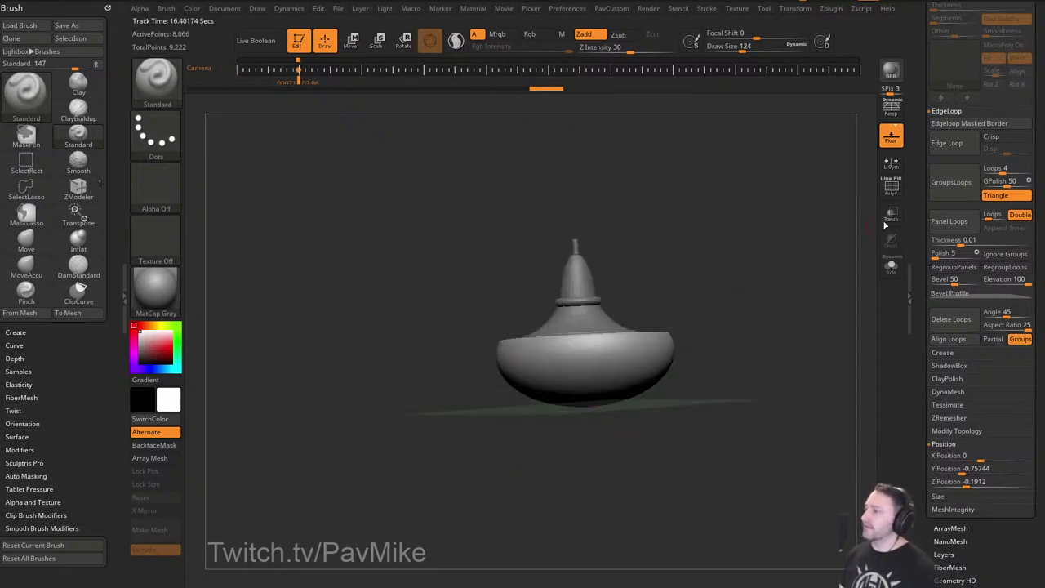
mouse_move(793, 293)
shift+mouse_down()
mouse_move(765, 283)
mouse_move(785, 302)
shift+mouse_up()
click(890, 268)
key(shift+z)
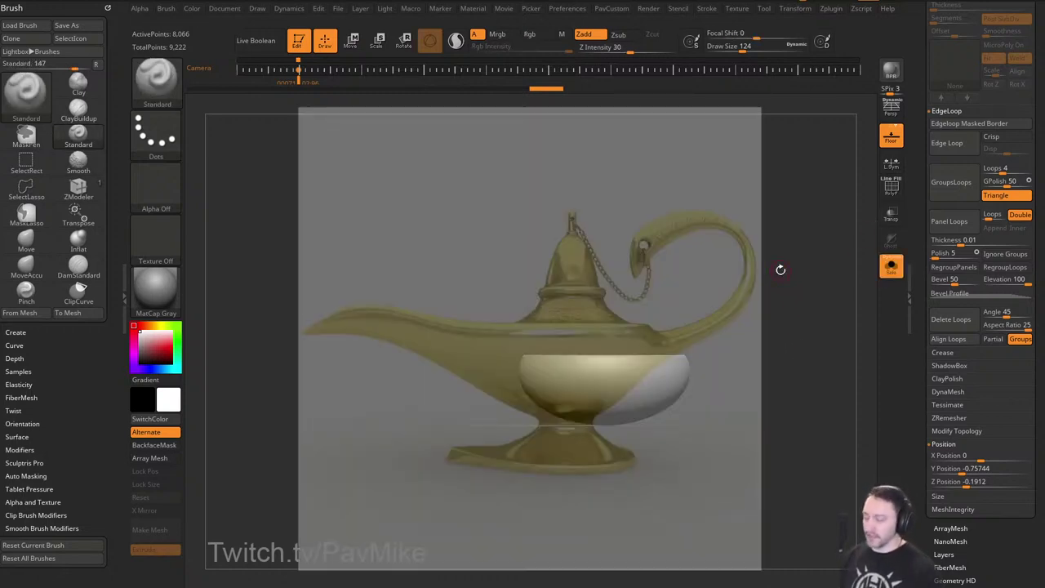
key(Left)
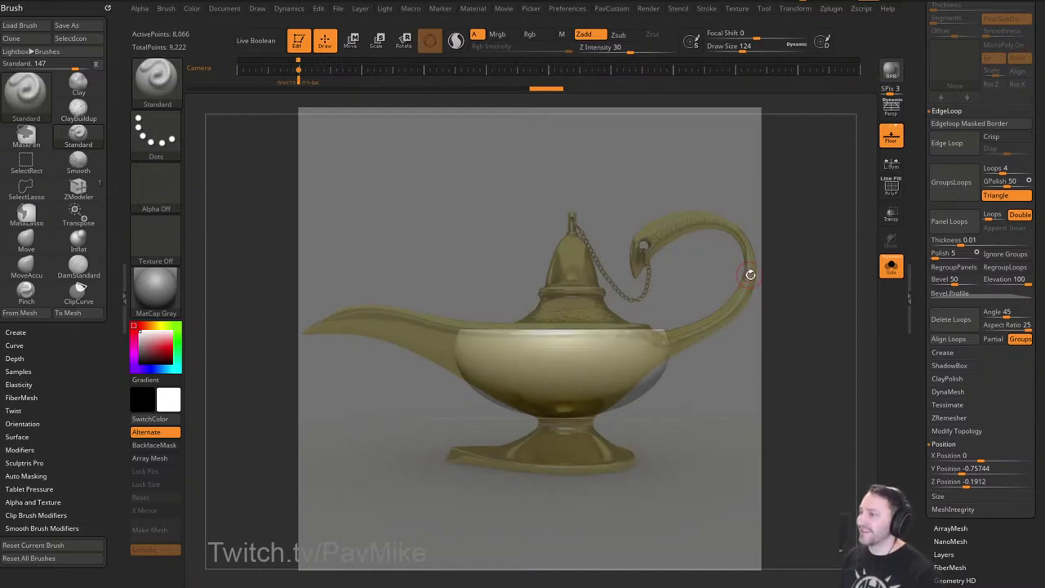
alt+drag(752, 268, 757, 270)
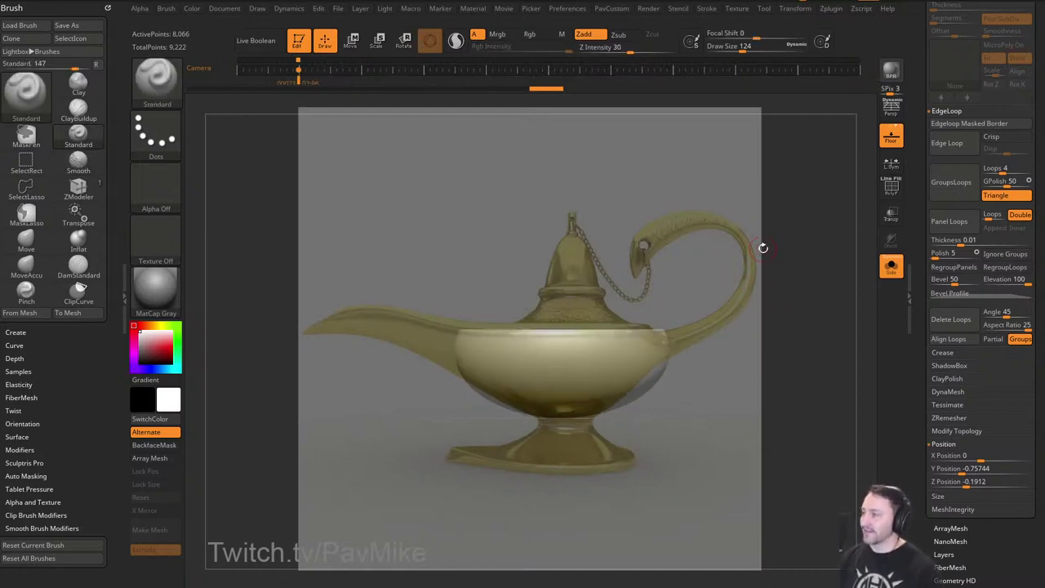
Try to stretch the body toward the spout by masking its spout side and moving geometry outward with the gizmo.
key(s)
click(457, 287)
mouse_move(426, 274)
ctrl+mouse_down()
mouse_move(444, 384)
mouse_move(467, 385)
ctrl+mouse_up()
key(w)
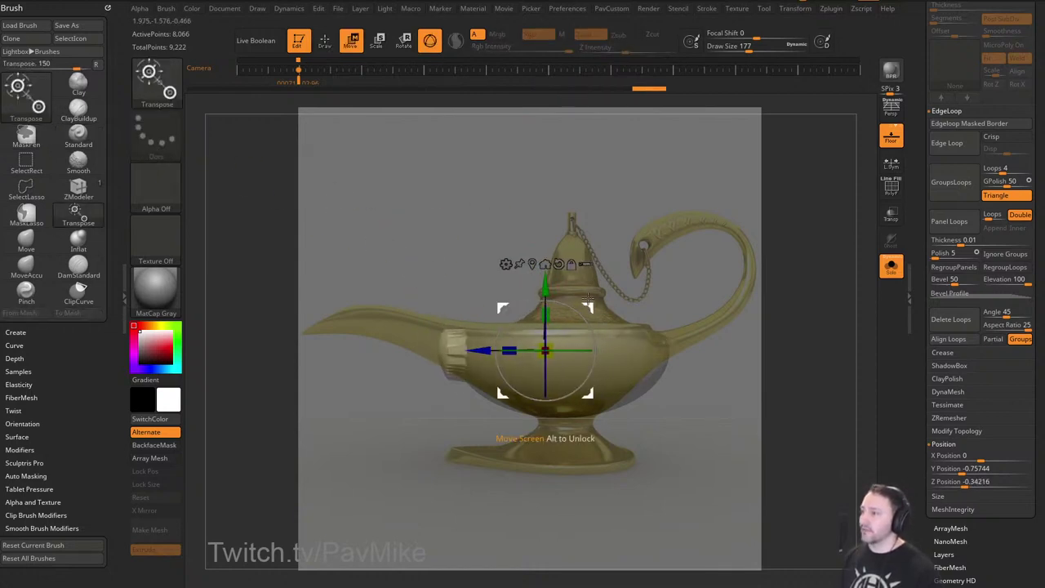
drag(598, 305, 452, 303)
key(ctrl+z)
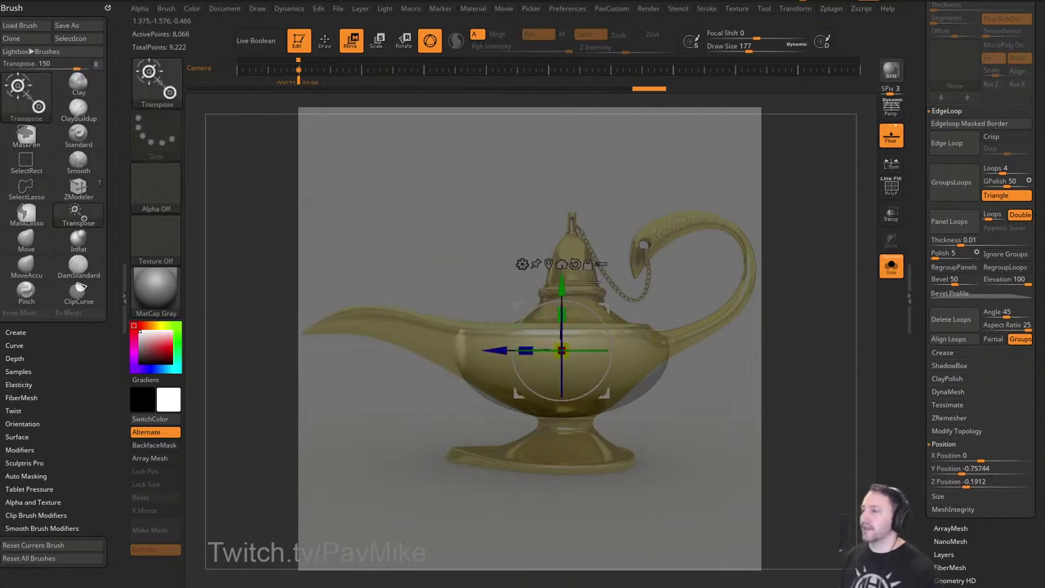
ctrl+drag(450, 238, 488, 246)
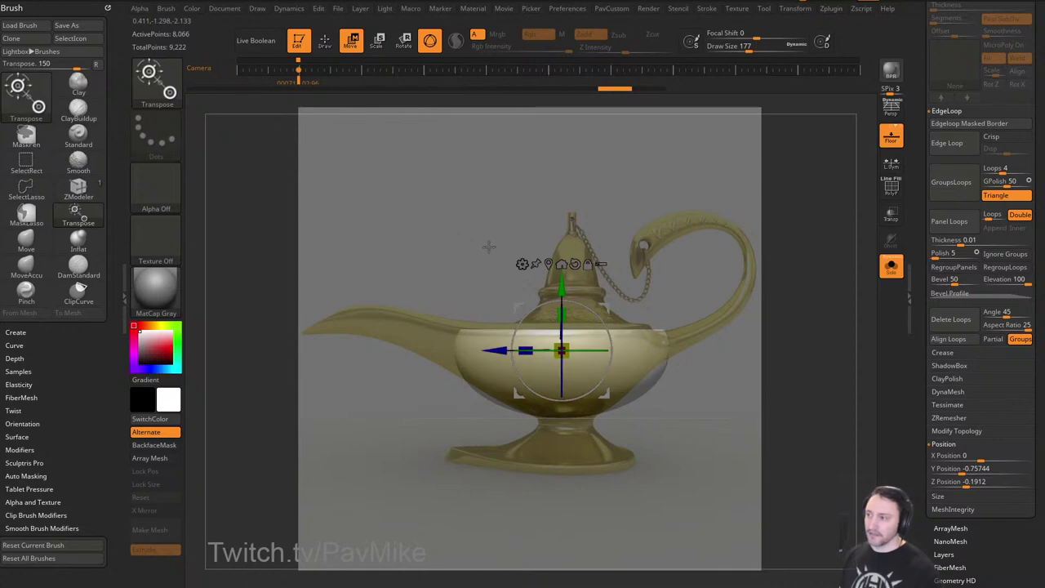
Return to Draw mode, enable Sculptris Pro and choose the SnakeHook brush with an enlarged draw size.
key(q)
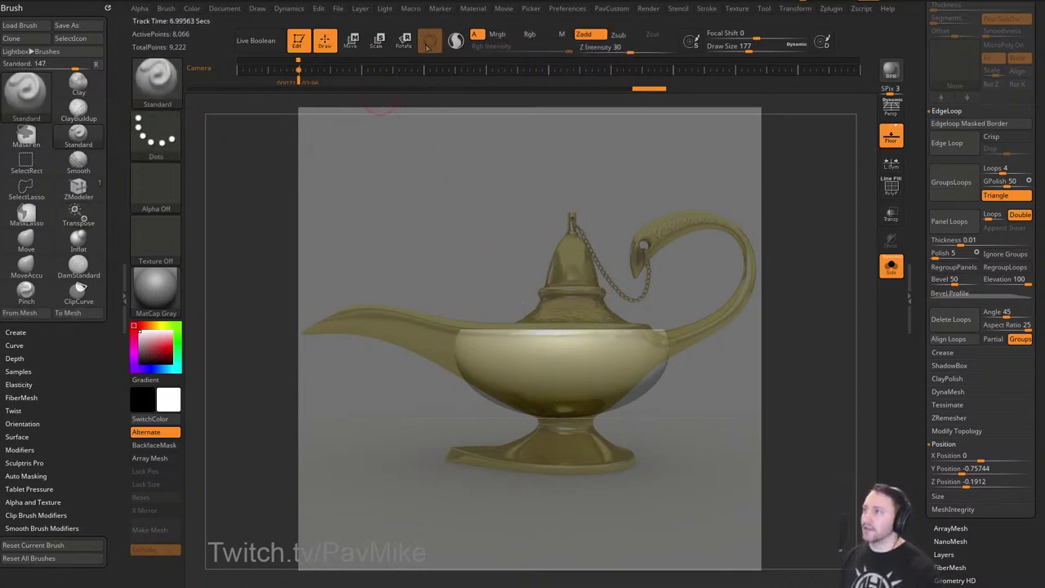
click(456, 40)
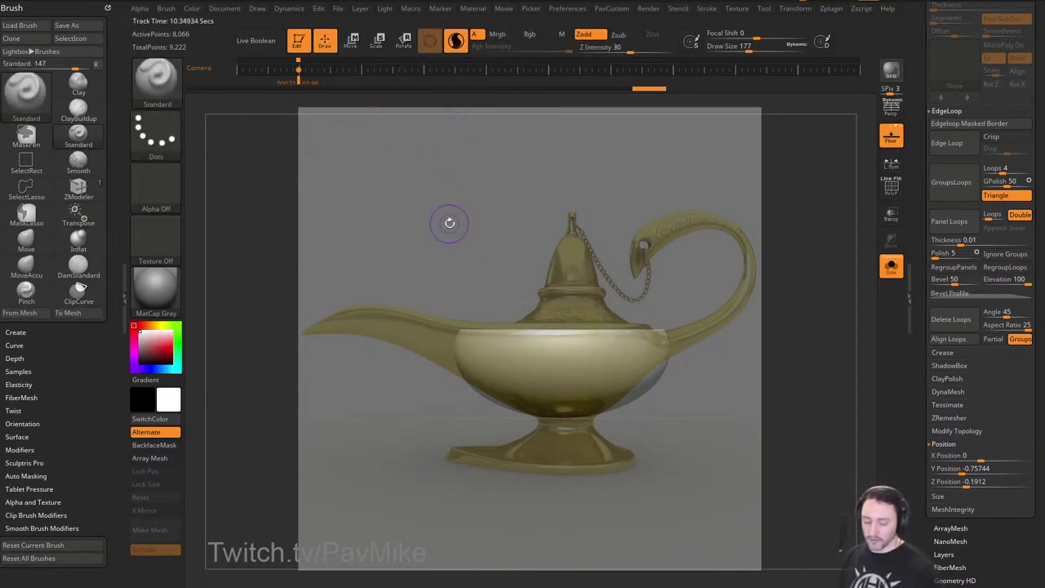
key(b)
key(s)
key(Escape)
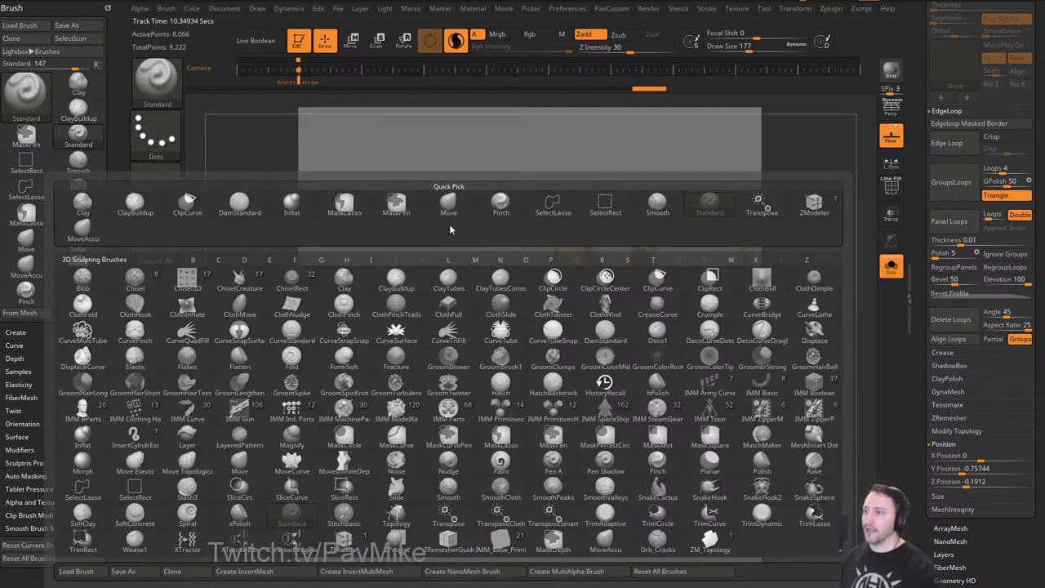
key(b)
key(l)
key(s)
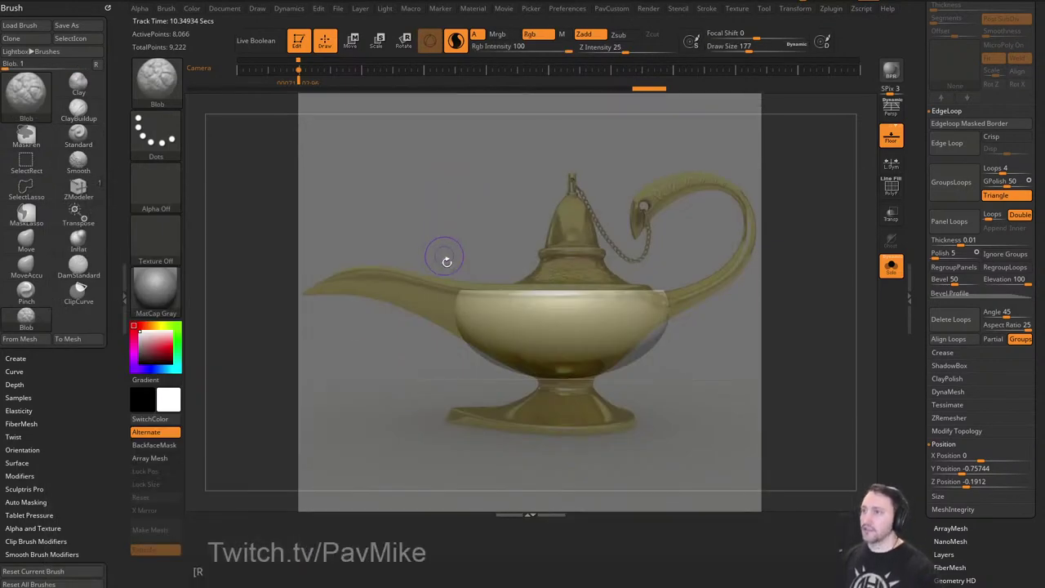
key(s)
drag(459, 243, 477, 245)
key(b)
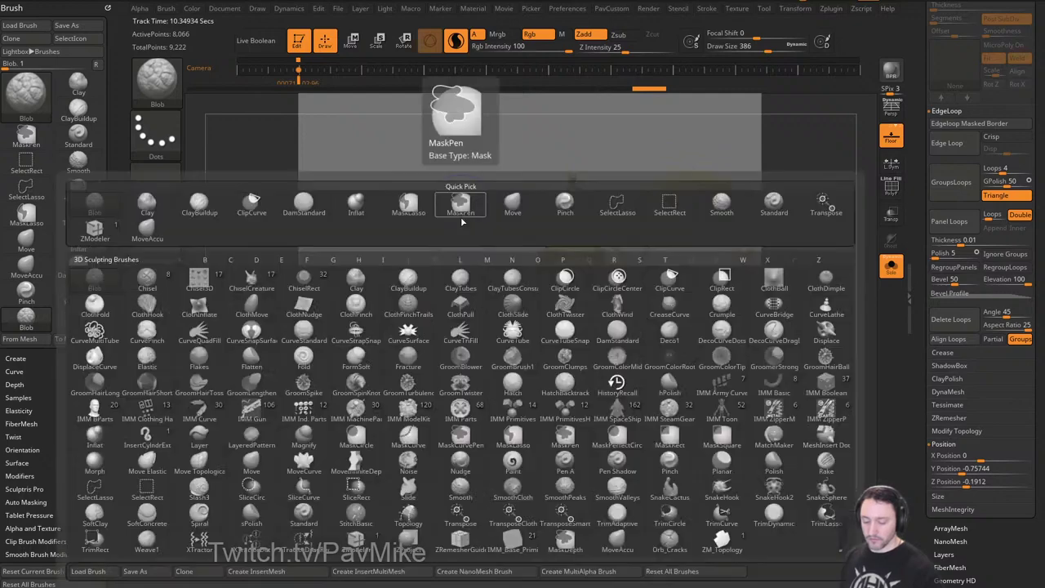
key(s)
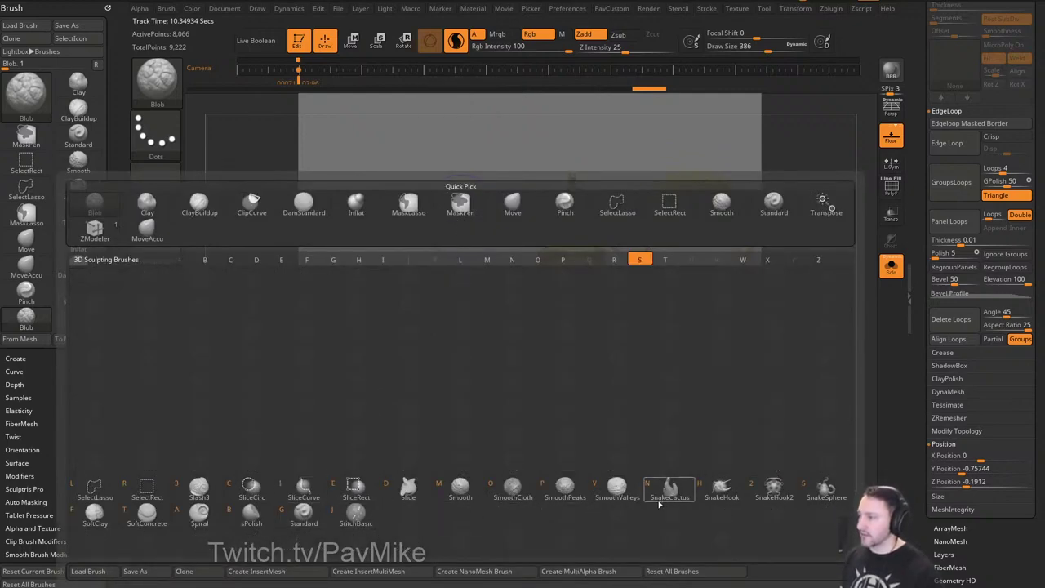
click(716, 490)
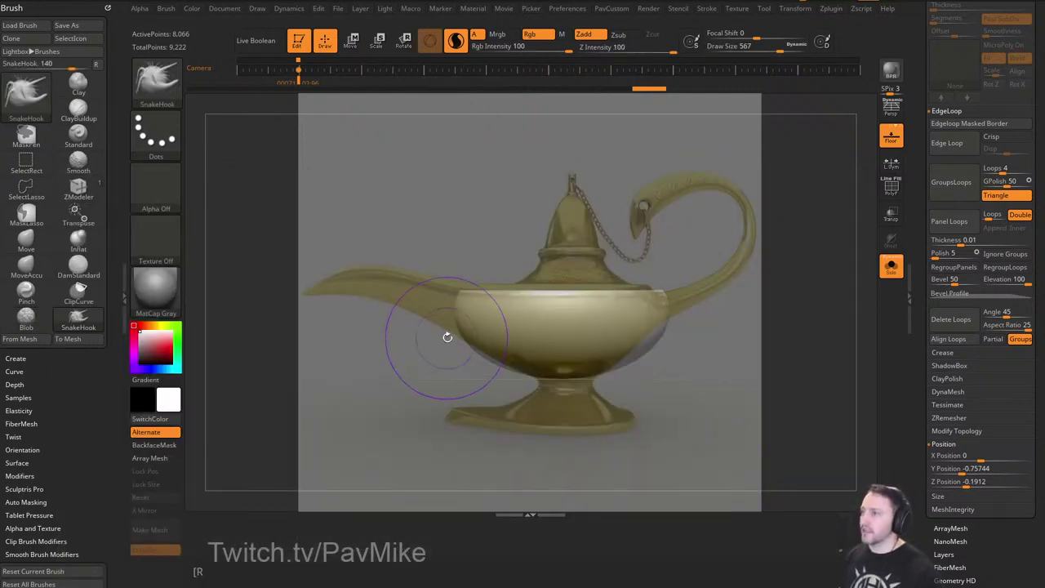
Try to pull the spout out of the body's rim along the reference with SnakeHook strokes.
drag(457, 305, 354, 268)
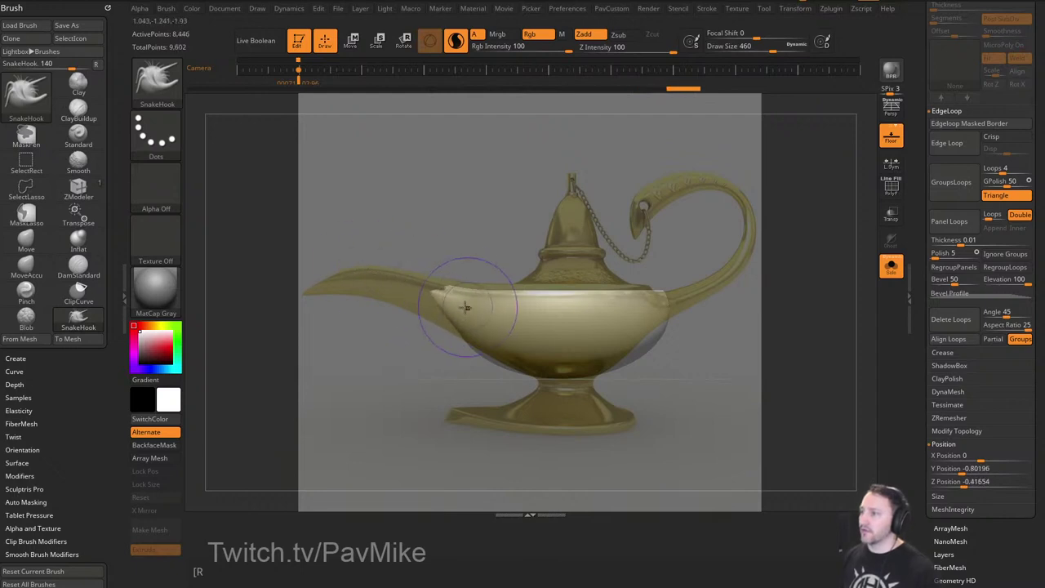
key(ctrl+z)
drag(463, 308, 399, 286)
key(ctrl+z)
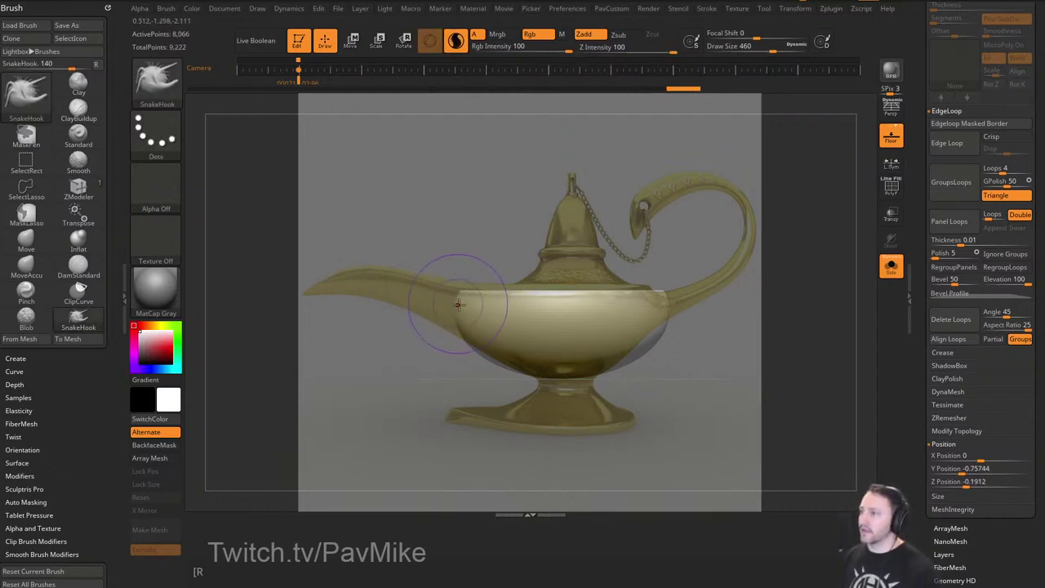
mouse_move(461, 304)
mouse_down()
mouse_move(356, 283)
mouse_move(315, 291)
mouse_up()
key(ctrl+z)
key(ctrl+z)
key(ctrl+z)
key(ctrl+z)
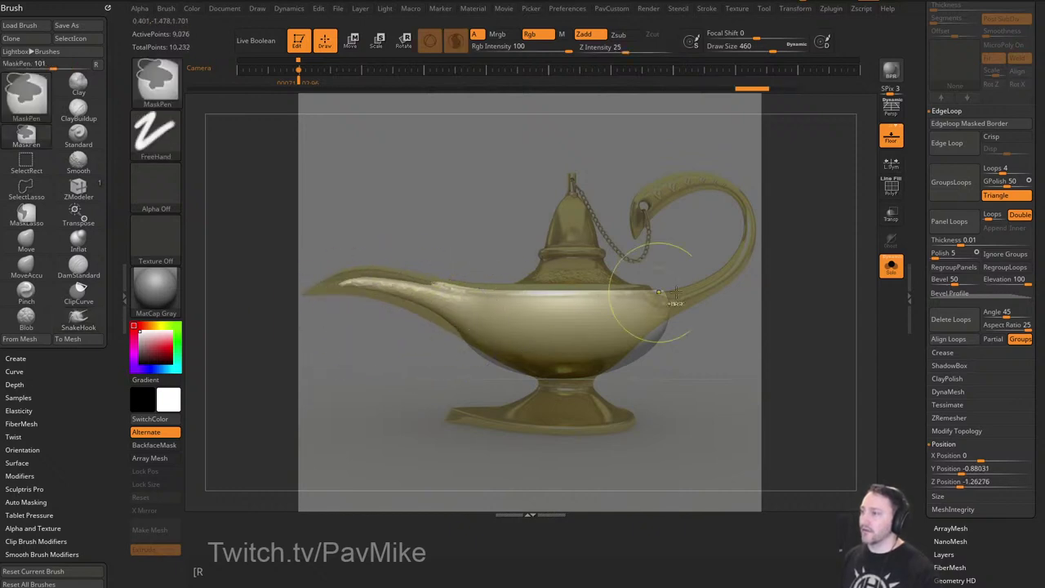
key(s)
mouse_move(683, 304)
mouse_down()
mouse_move(671, 304)
mouse_move(724, 303)
mouse_up()
key(s)
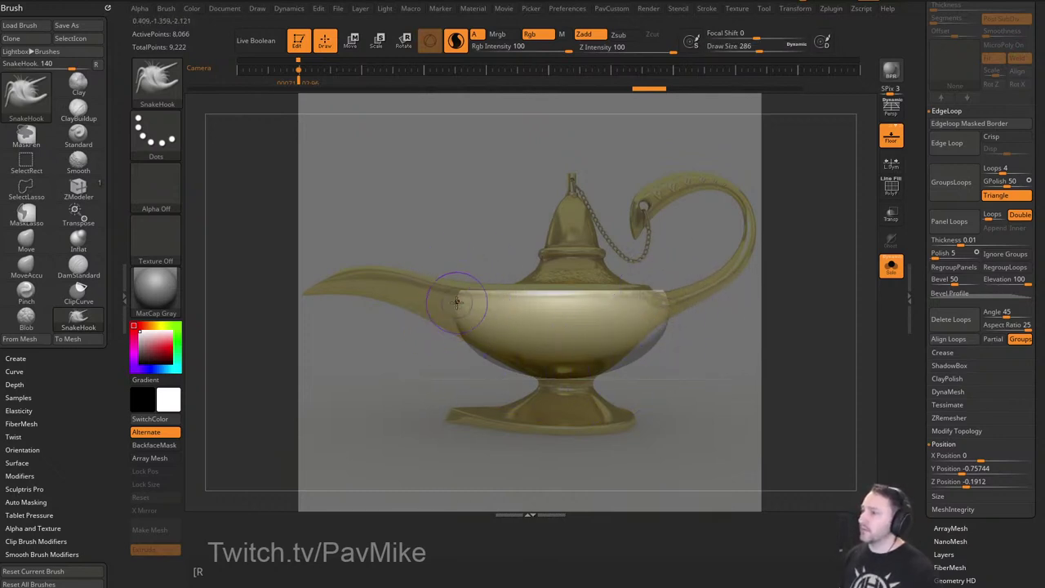
Try to extrude the body's spout side outward with the gizmo under an inverted mask and narrow its end along Y.
ctrl+drag(428, 245, 466, 351)
ctrl+click(474, 228)
key(w)
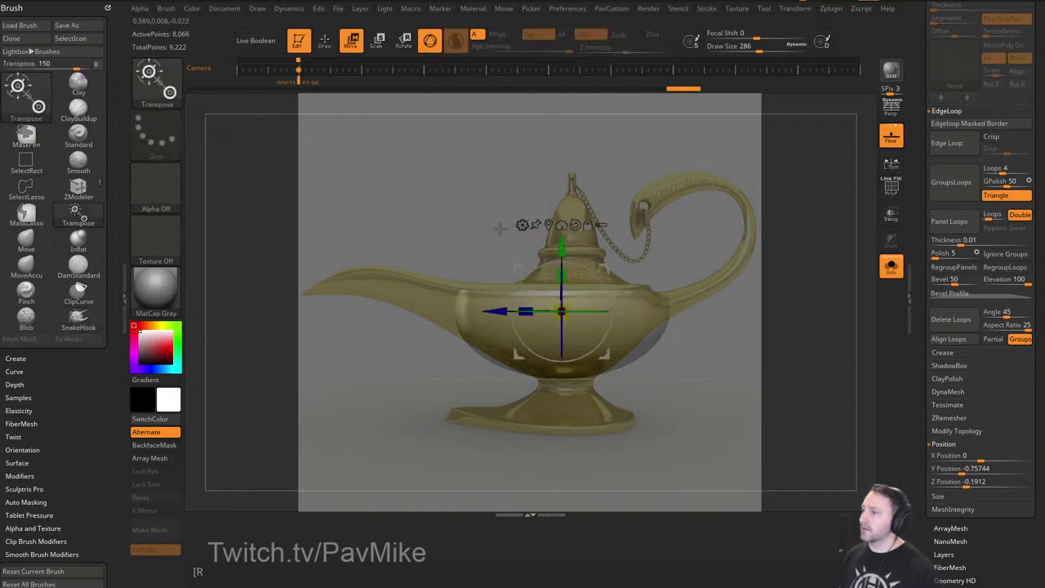
ctrl+drag(606, 271, 564, 255)
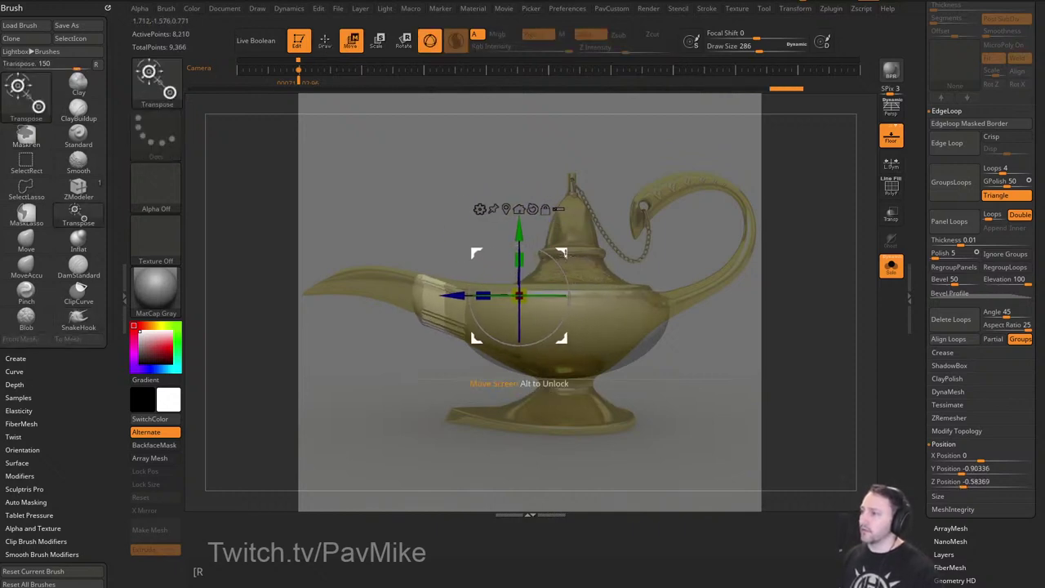
click(509, 211)
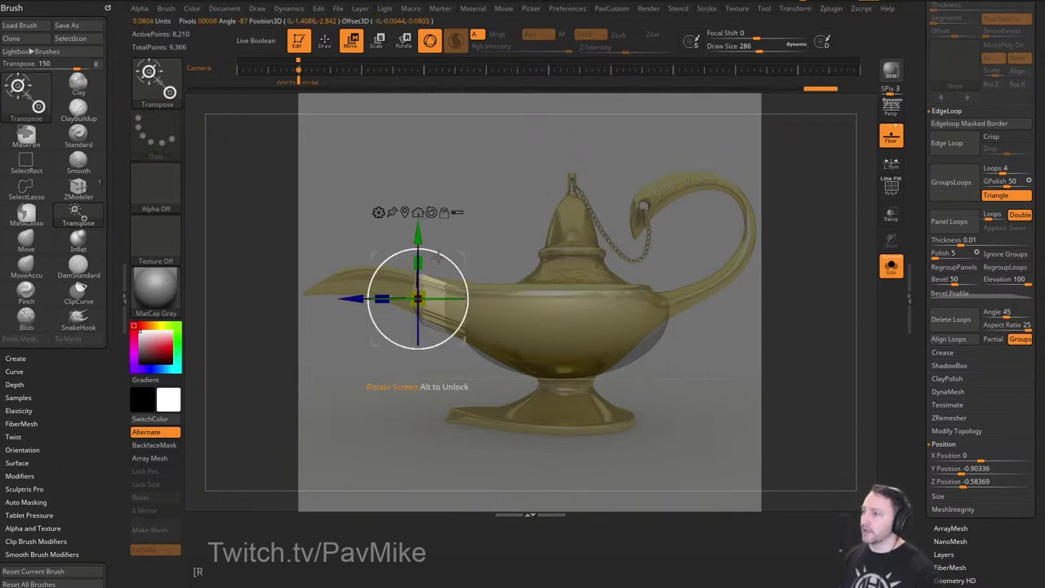
drag(420, 260, 420, 266)
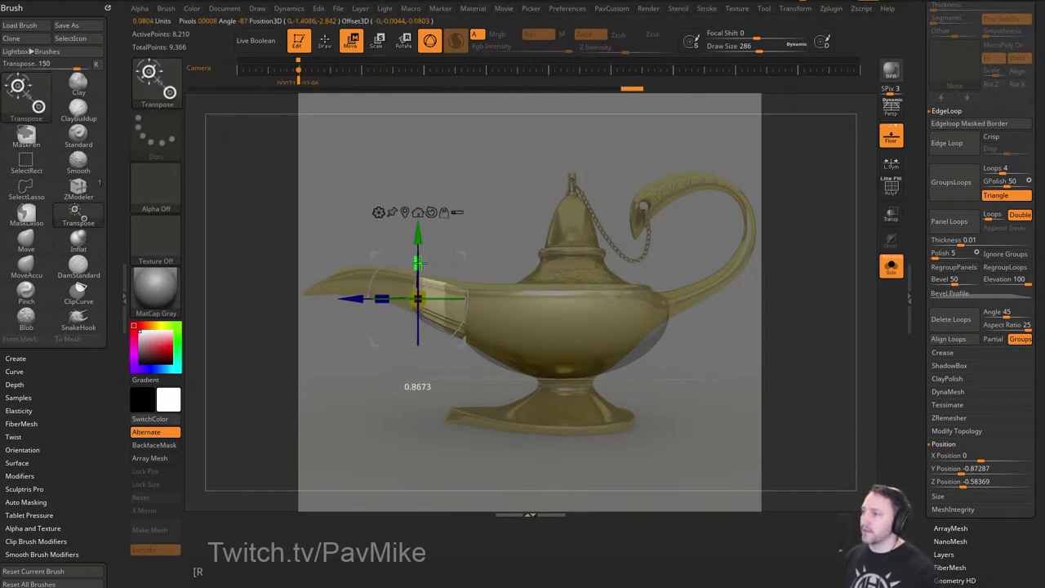
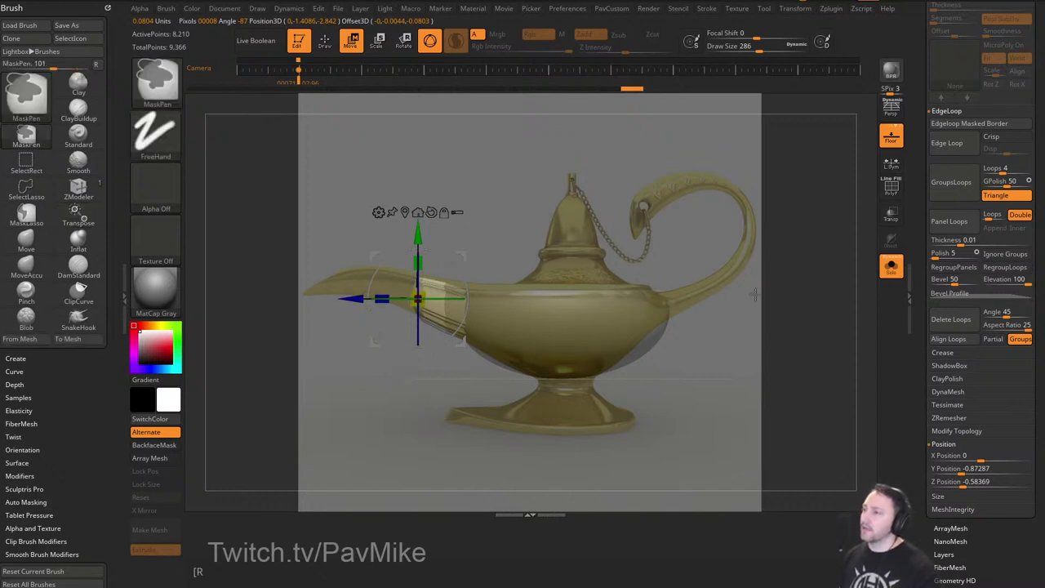
key(ctrl+z)
key(ctrl+z)
key(ctrl+z)
key(ctrl+z)
Clear the mask on the body and return to Draw mode with the Standard brush.
mouse_move(821, 278)
ctrl+mouse_down()
mouse_move(854, 314)
mouse_move(829, 315)
ctrl+mouse_up()
key(q)
key(s)
key(b)
key(s)
key(t)
Append a Cube3D primitive to the lamp as a new subtool.
mouse_move(923, 283)
mouse_down()
mouse_move(921, 439)
mouse_move(922, 413)
mouse_up()
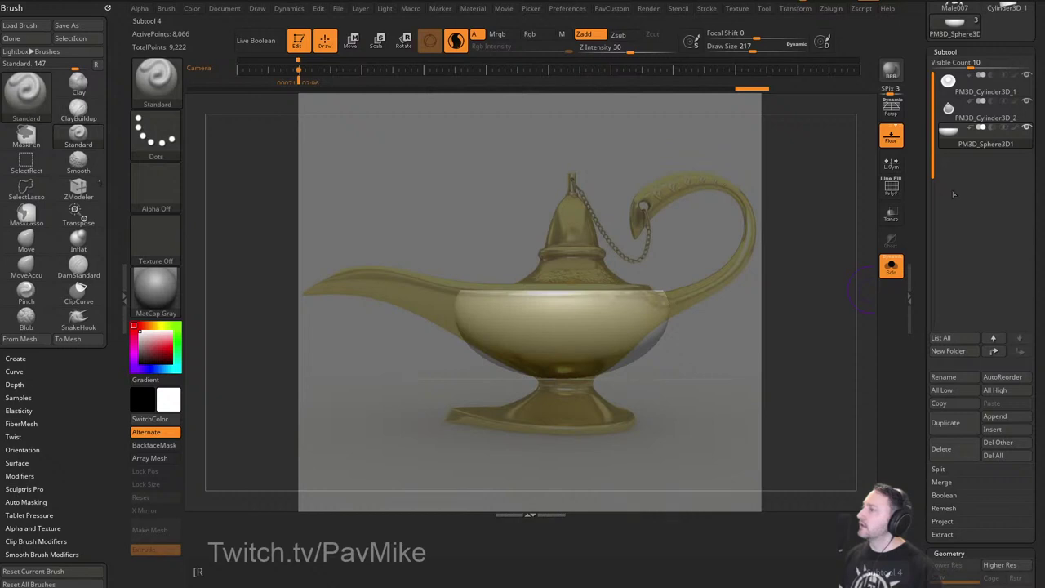
scroll(964, 228, down, 1)
click(1003, 392)
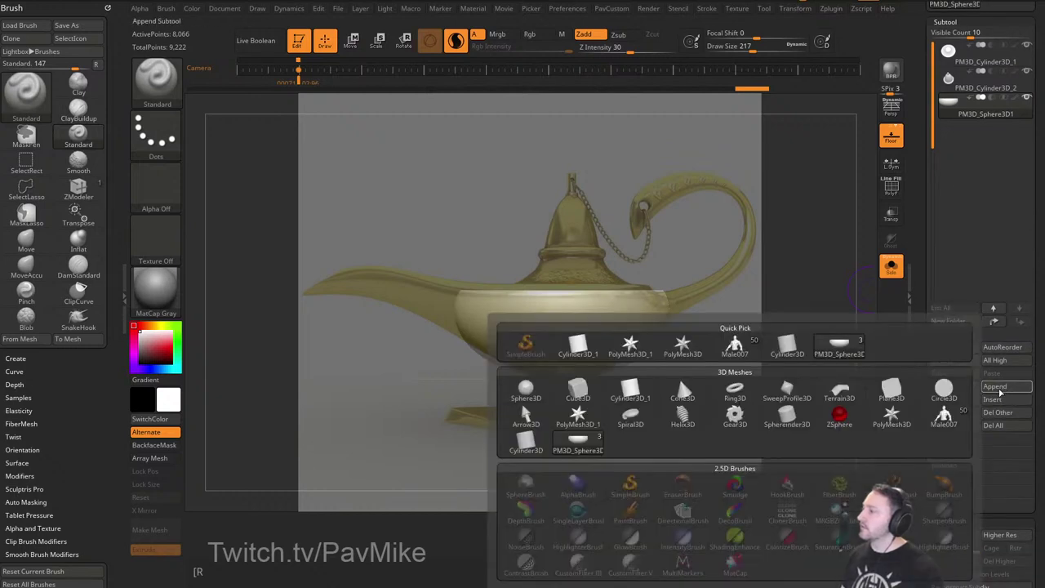
click(600, 391)
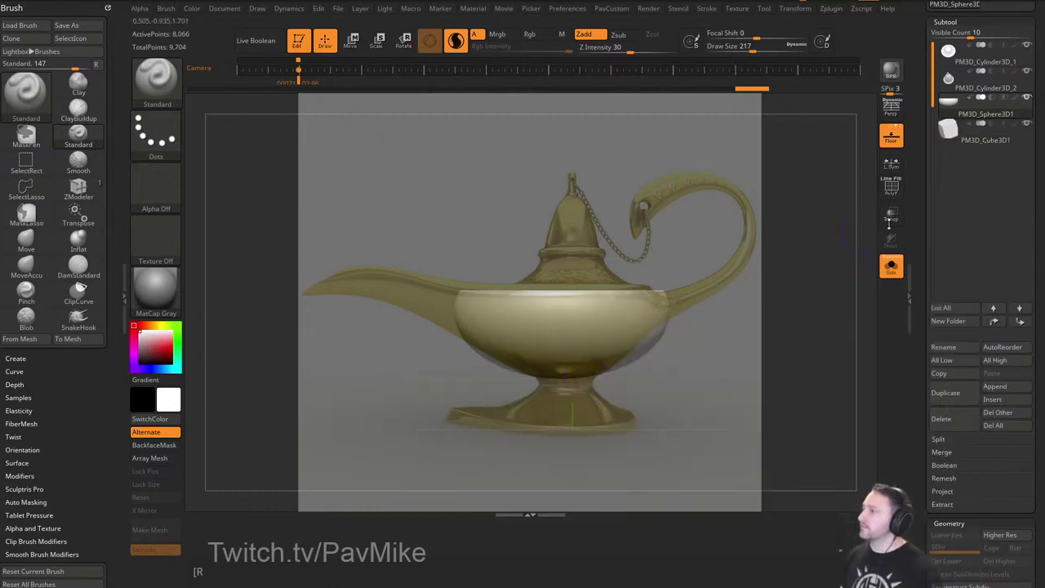
Move, rotate and stretch the cube subtool so it covers the spout in the reference image.
click(973, 144)
key(w)
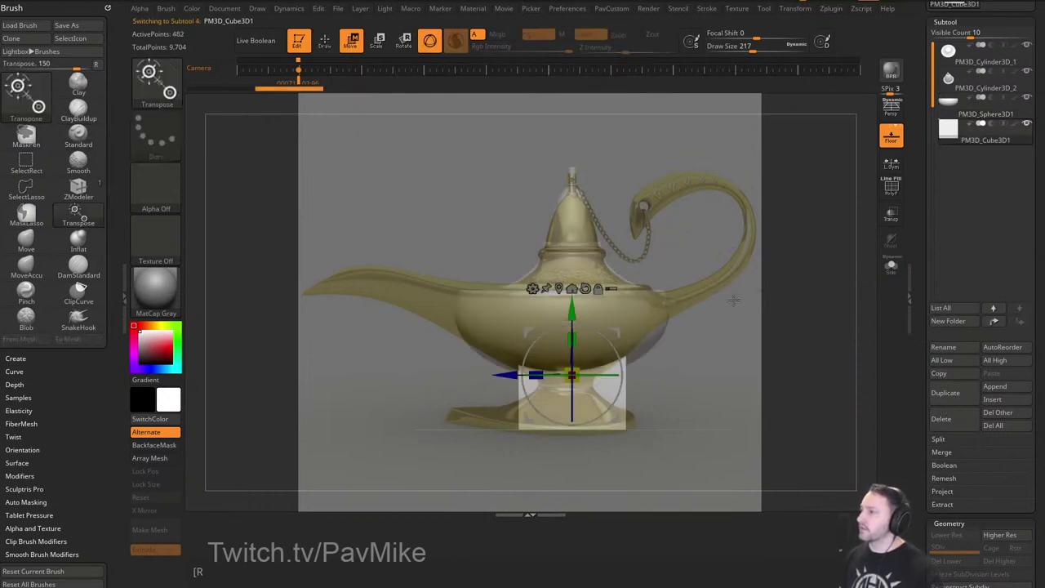
drag(622, 333, 425, 303)
mouse_move(460, 266)
mouse_down()
mouse_move(473, 287)
mouse_move(470, 275)
mouse_up()
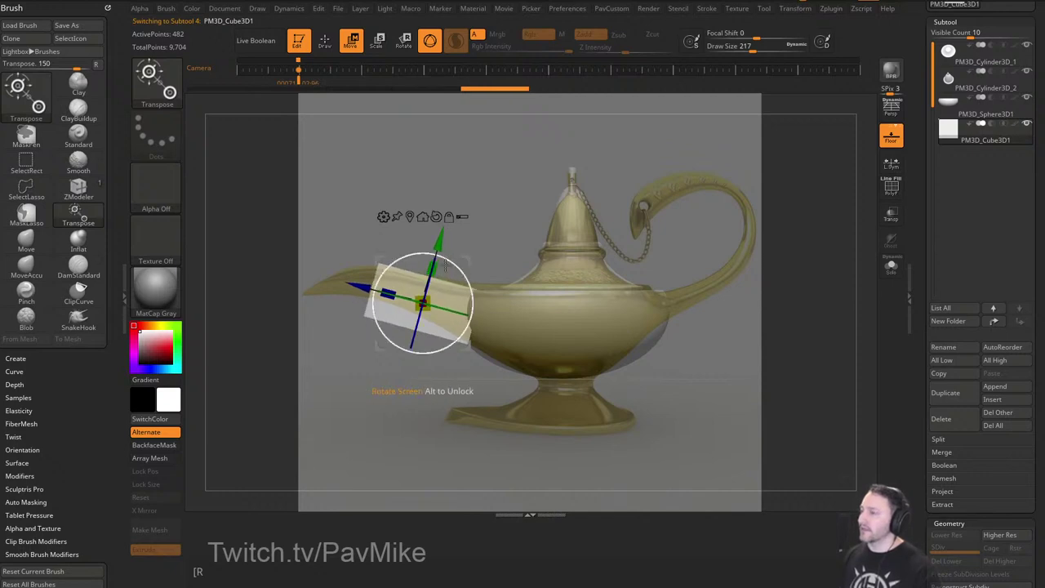
drag(434, 268, 437, 257)
drag(388, 292, 366, 284)
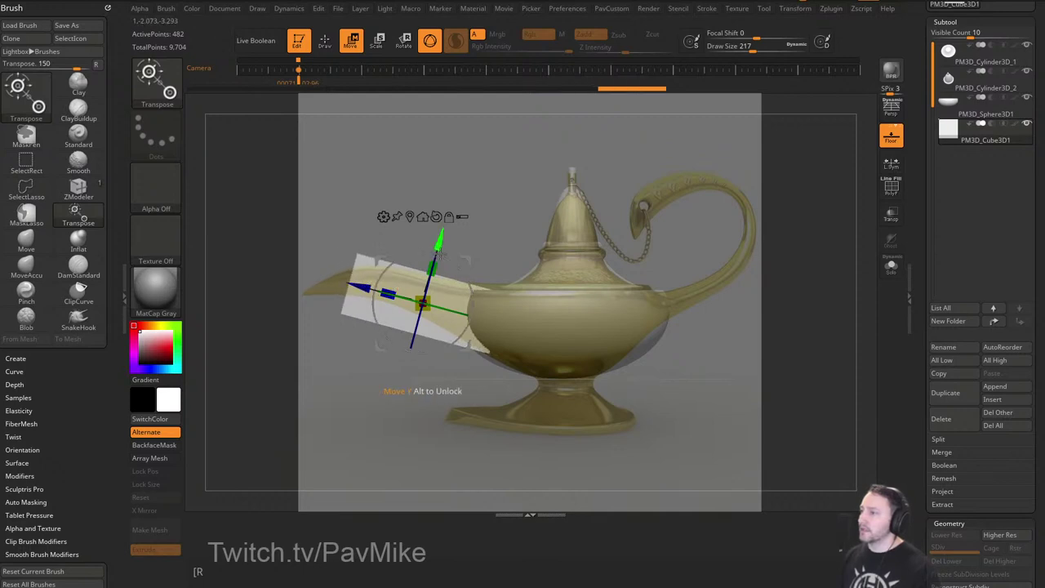
drag(464, 259, 423, 259)
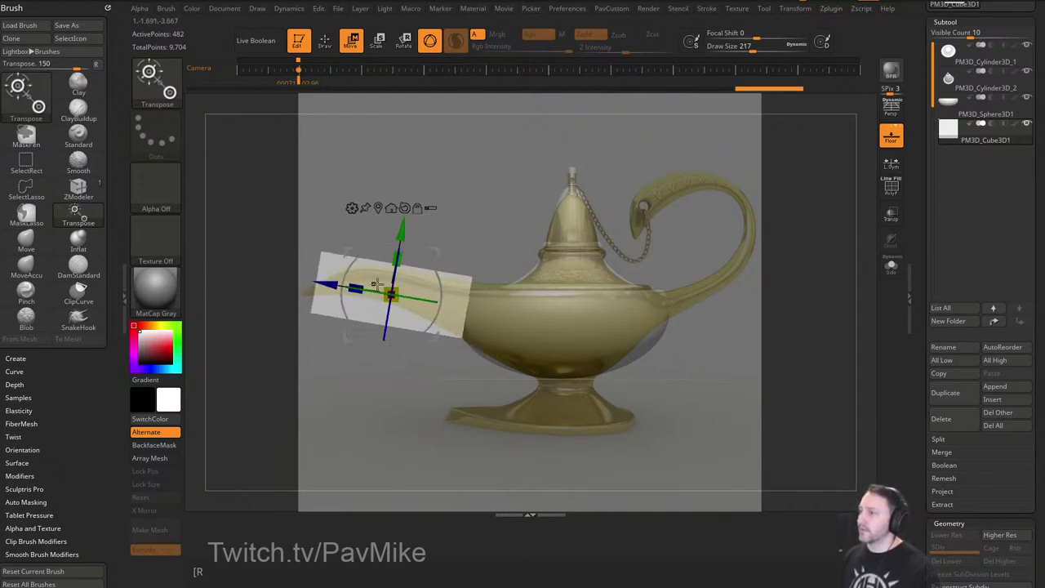
drag(357, 287, 348, 283)
mouse_move(433, 255)
mouse_down()
mouse_move(399, 255)
mouse_move(431, 253)
mouse_up()
View the block from above and apply the gizmo's Deformer cage to it.
key(q)
mouse_move(795, 230)
mouse_down()
mouse_move(814, 245)
mouse_move(800, 292)
mouse_up()
alt+drag(769, 255, 793, 278)
mouse_move(776, 228)
mouse_down()
mouse_move(782, 259)
mouse_move(746, 250)
mouse_move(786, 258)
mouse_up()
key(w)
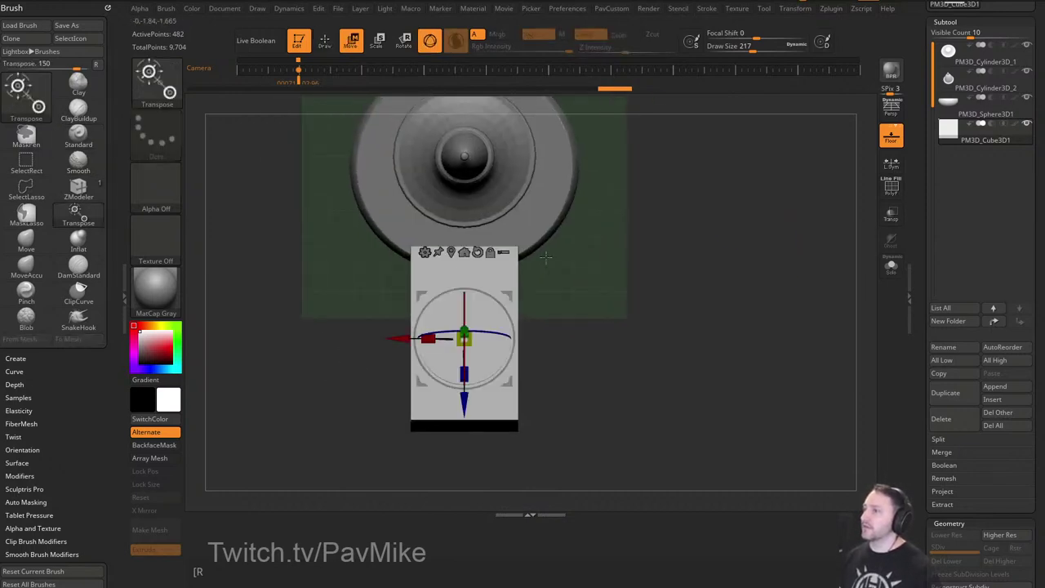
click(424, 252)
click(436, 296)
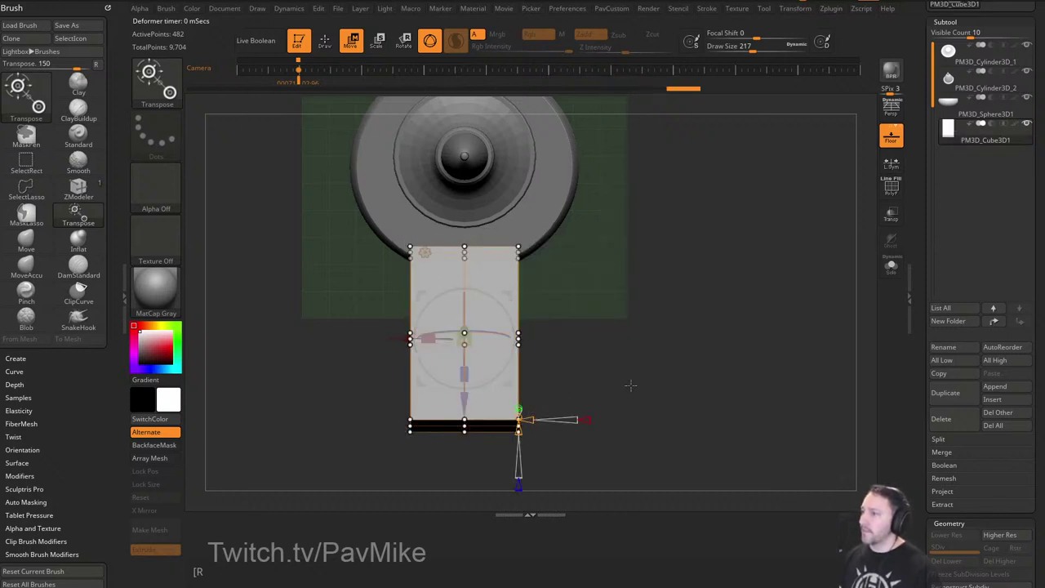
drag(630, 385, 670, 330)
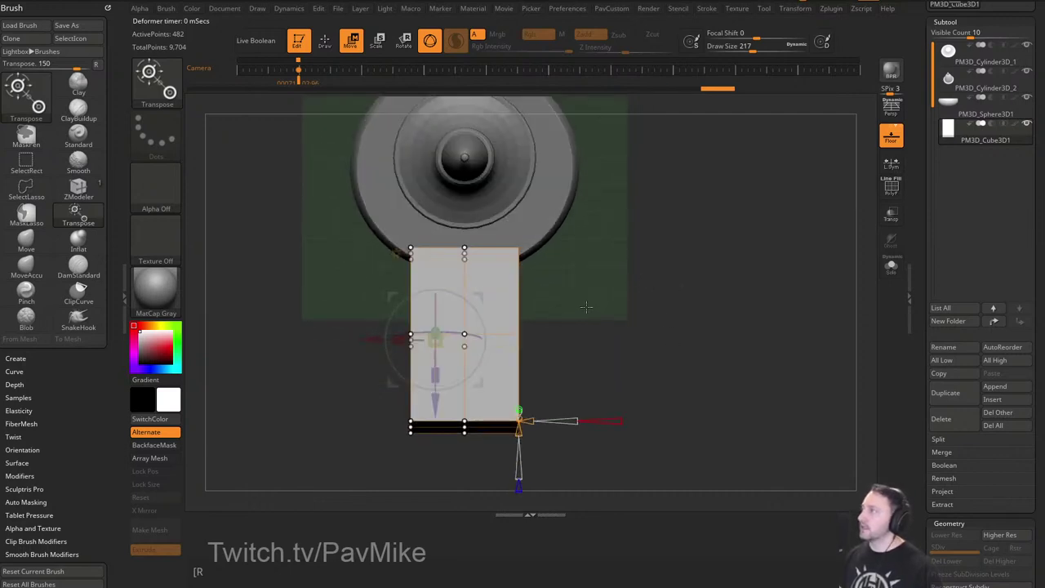
Taper the block towards its outer end by moving the end and middle cage points inward, and return to Draw mode.
ctrl+drag(373, 400, 432, 455)
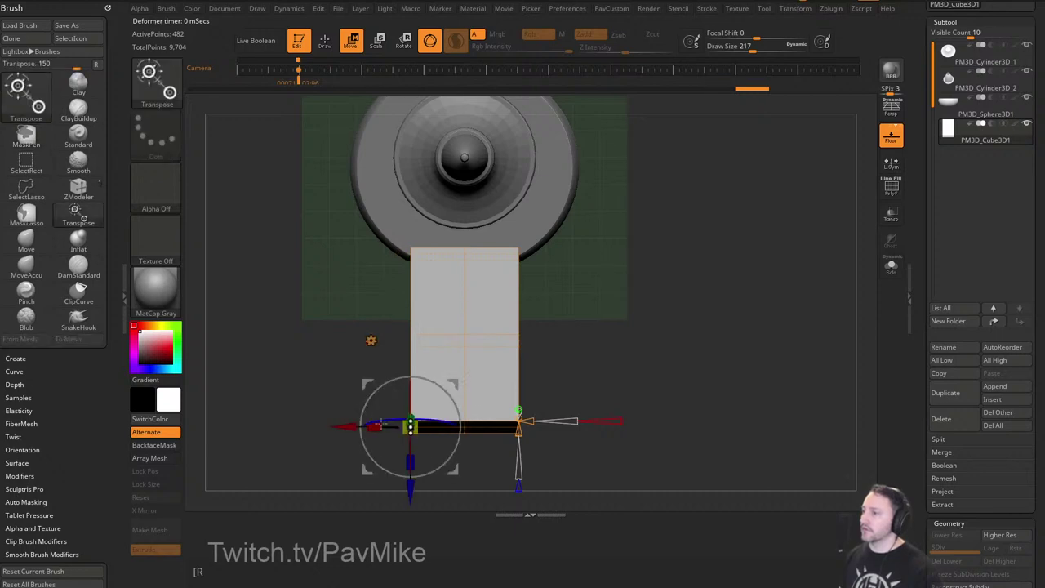
drag(356, 426, 369, 427)
ctrl+drag(339, 311, 430, 367)
drag(350, 340, 363, 340)
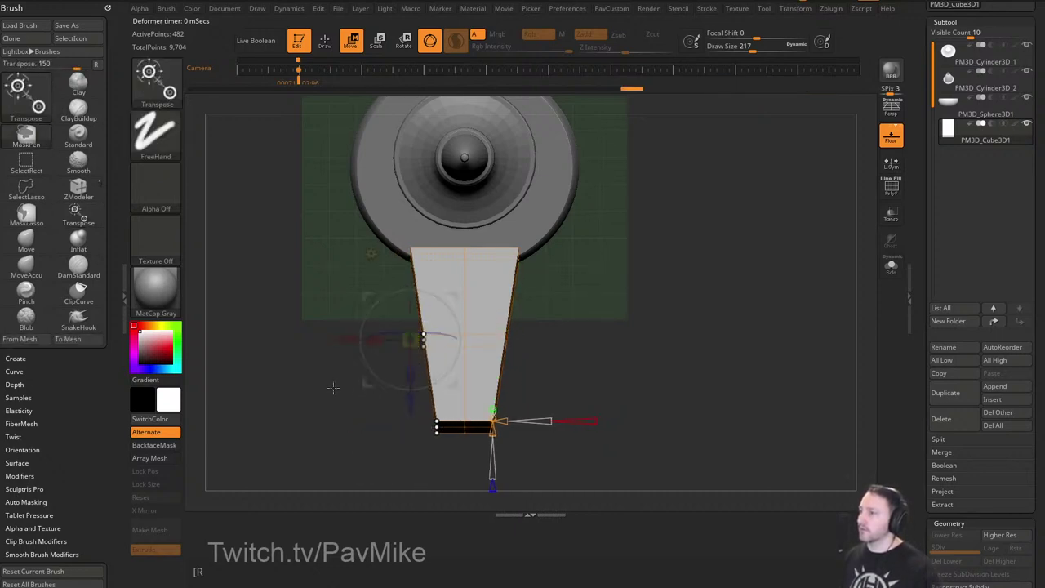
ctrl+drag(353, 403, 452, 445)
drag(372, 427, 370, 427)
ctrl+drag(364, 310, 441, 366)
drag(367, 338, 370, 338)
key(q)
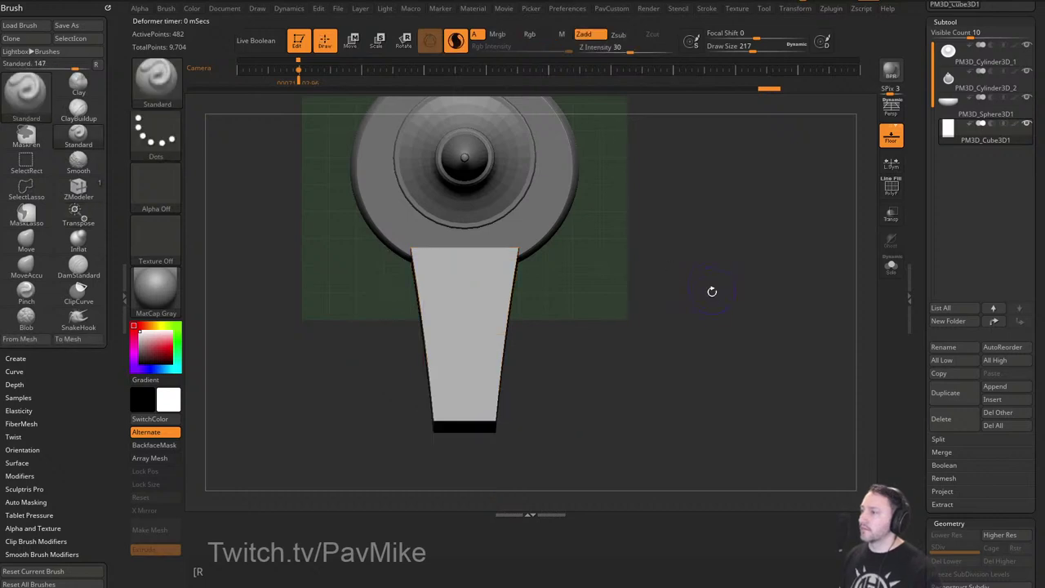
Convert the tapered block to a DynaMesh at resolution 128.
mouse_move(719, 310)
mouse_down()
mouse_move(717, 211)
mouse_move(752, 260)
mouse_move(754, 246)
mouse_up()
key(space)
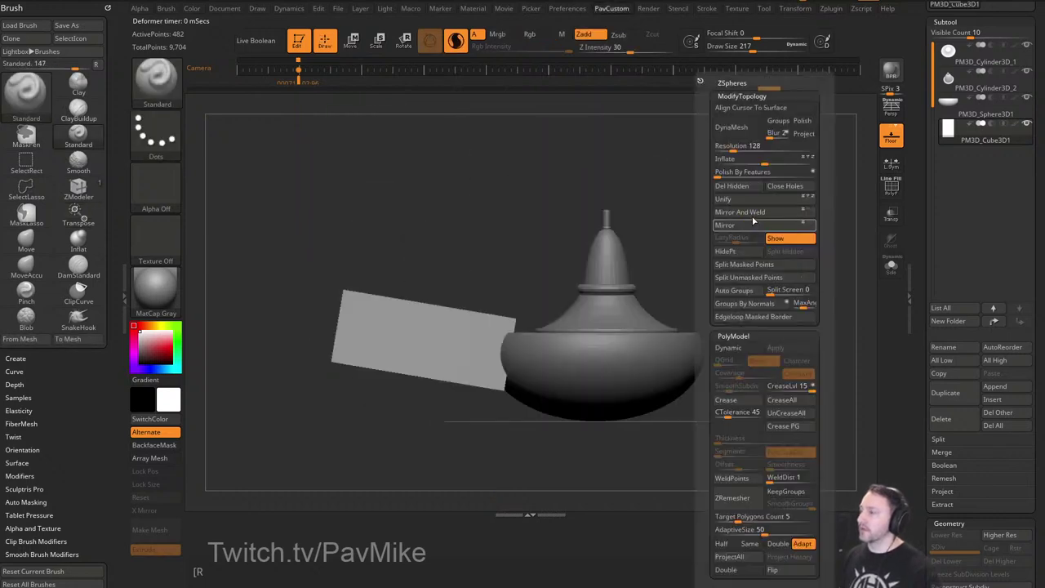
click(739, 129)
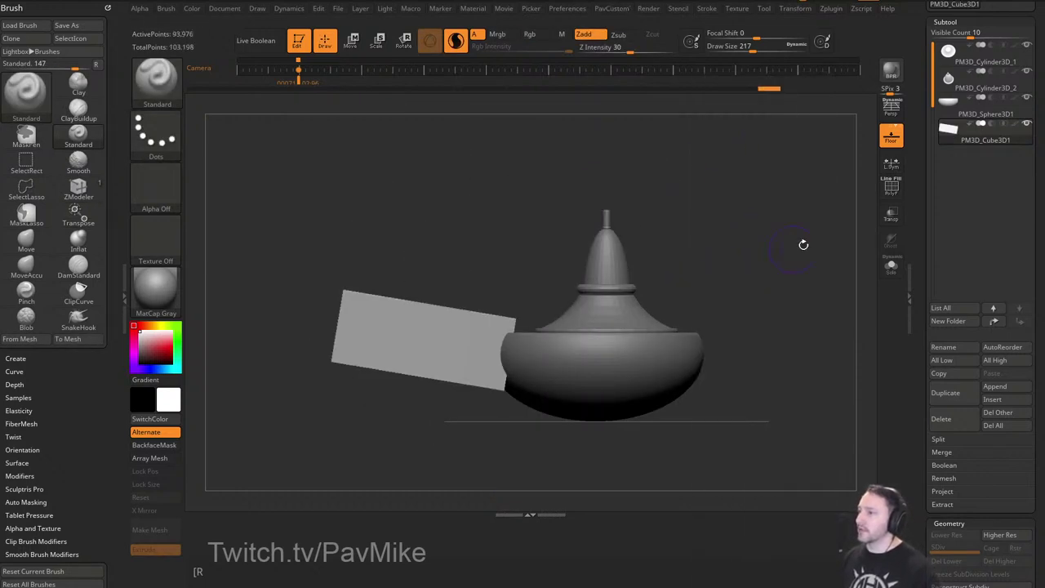
Clip the block to the upper and lower contours of the reference spout with ClipCurve.
key(shift+z)
alt+right_drag(340, 340, 306, 297)
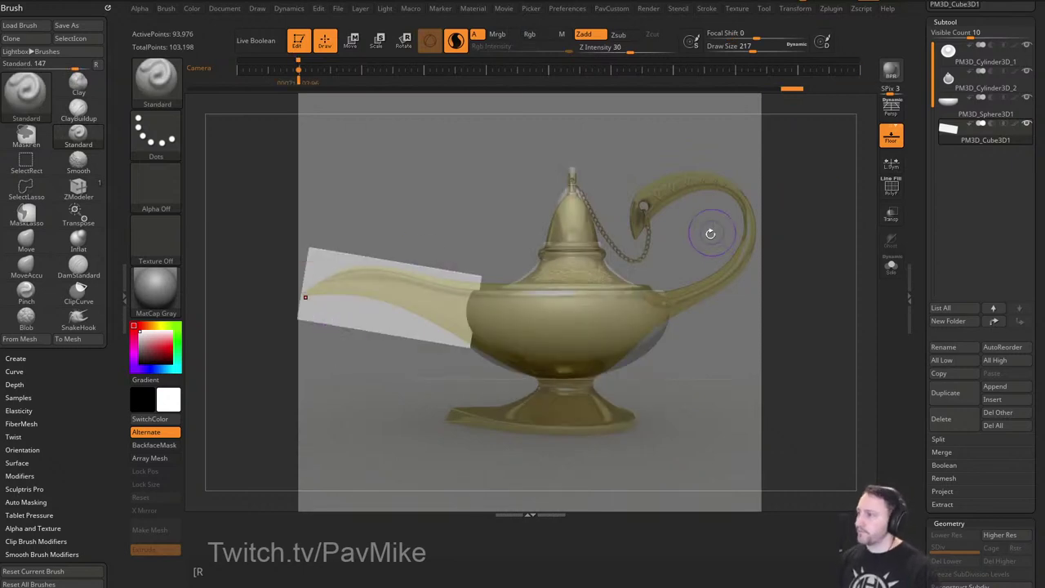
mouse_move(247, 338)
ctrl+shift+mouse_down()
mouse_move(316, 280)
mouse_move(367, 265)
ctrl+shift+mouse_up()
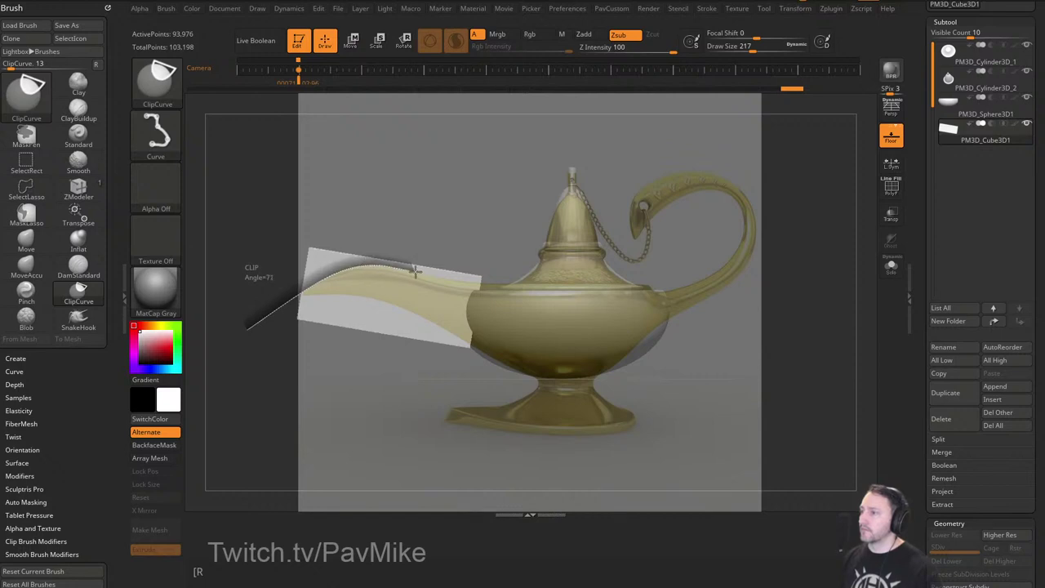
ctrl+shift+drag(480, 282, 510, 278)
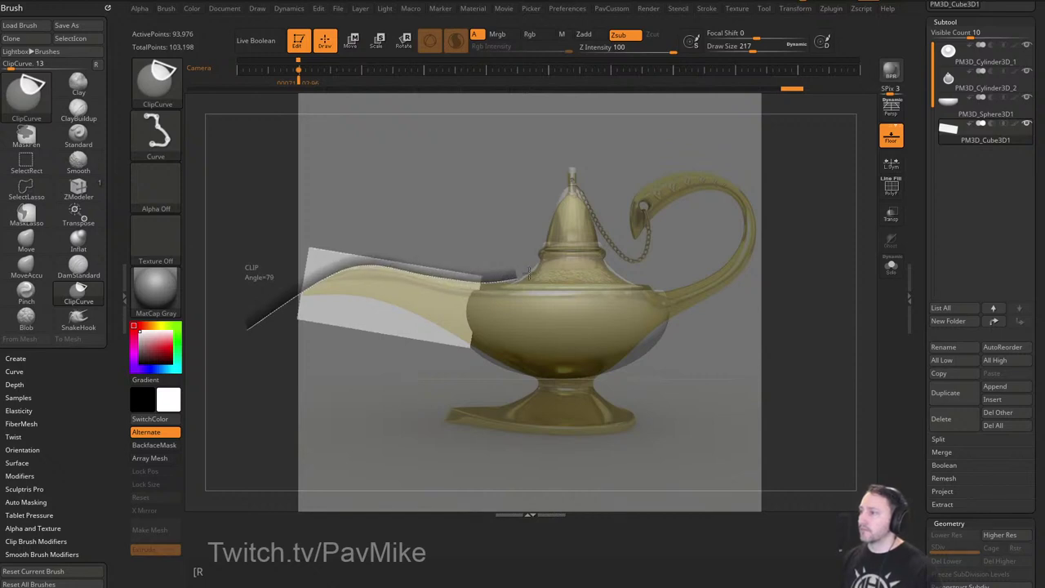
mouse_move(519, 398)
ctrl+shift+mouse_down()
mouse_move(480, 351)
mouse_move(390, 310)
mouse_move(260, 299)
ctrl+shift+mouse_up()
ctrl+drag(806, 299, 786, 231)
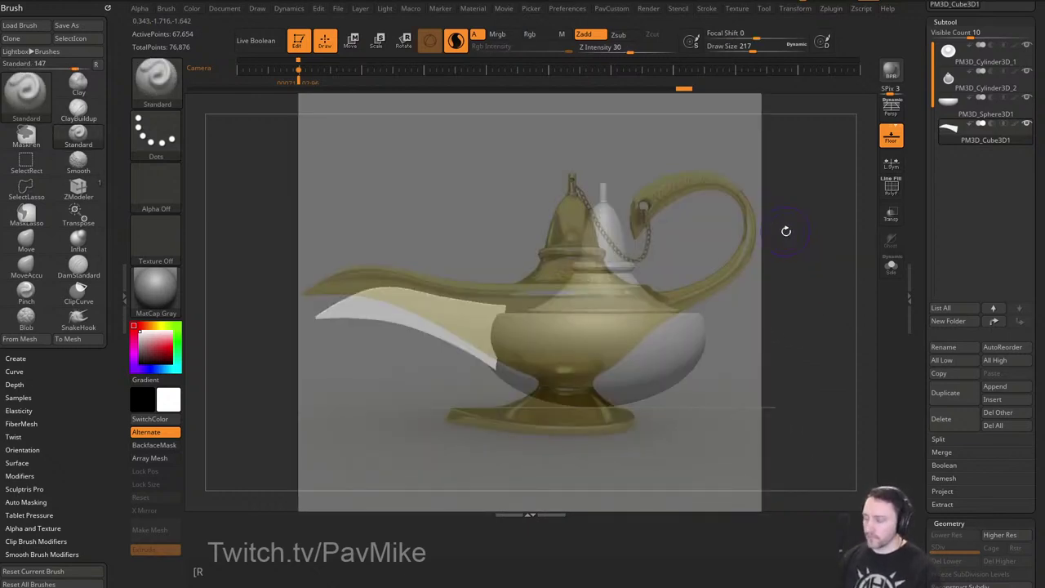
key(Right)
alt+drag(741, 303, 752, 305)
key(ctrl+z)
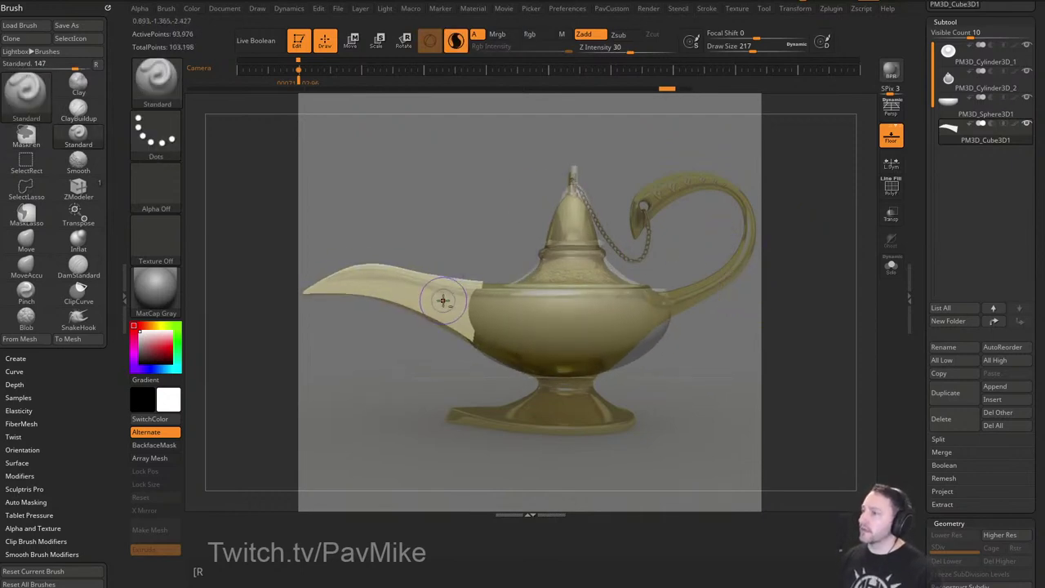
Scale the spout slightly thinner along its Y axis with the gizmo and return to Draw mode.
key(w)
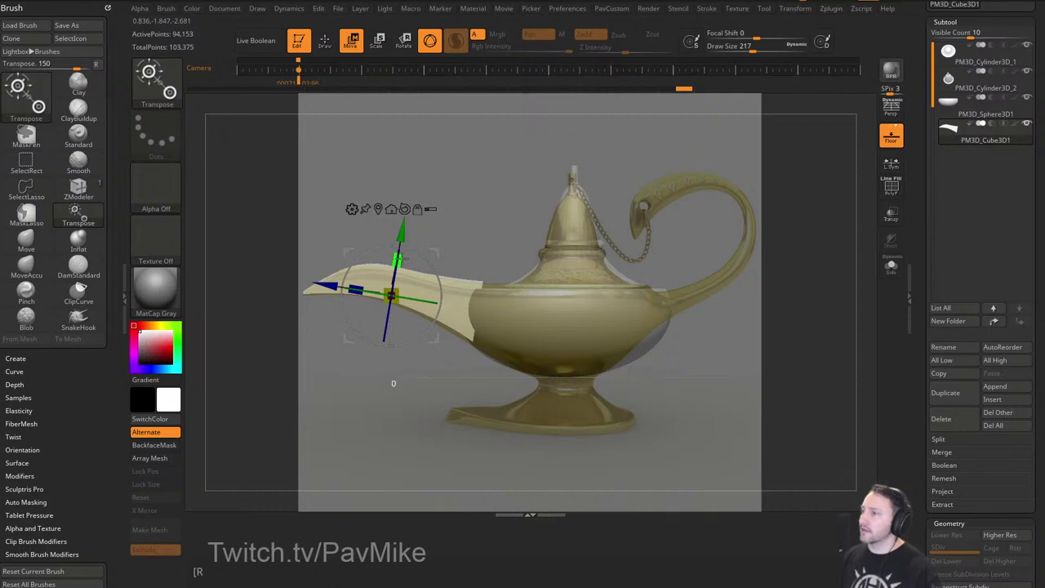
drag(400, 261, 400, 235)
key(shift+z)
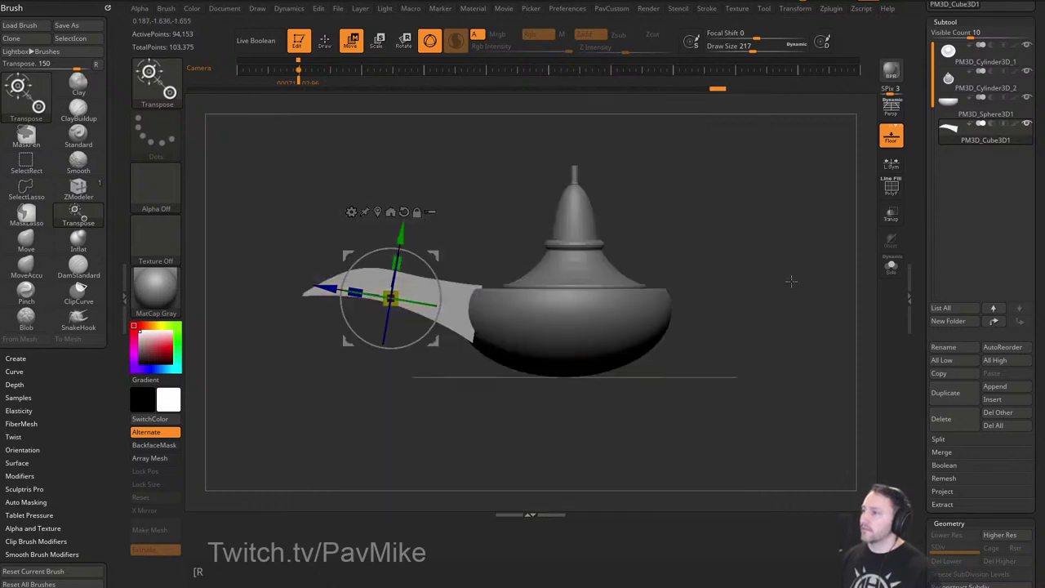
drag(792, 282, 803, 310)
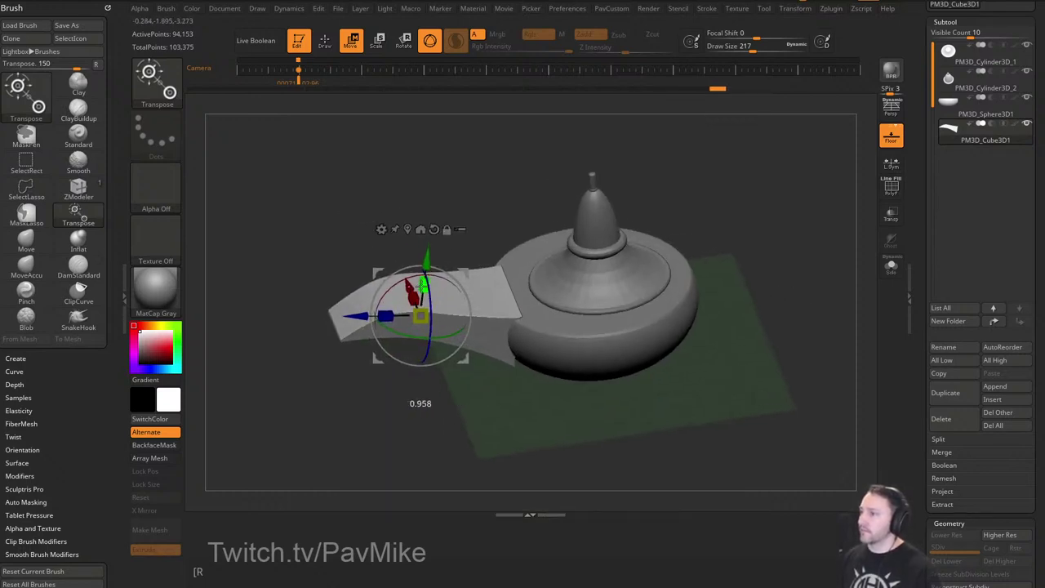
key(q)
Switch to the Move brush and apply Mirror And Weld to the spout.
drag(454, 222, 516, 302)
key(b)
key(m)
key(v)
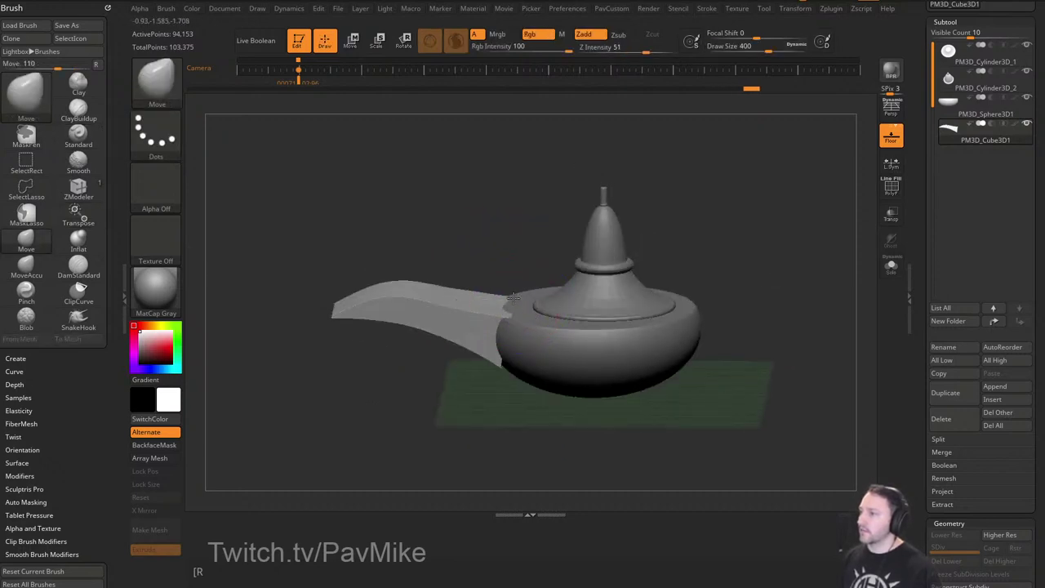
key(space)
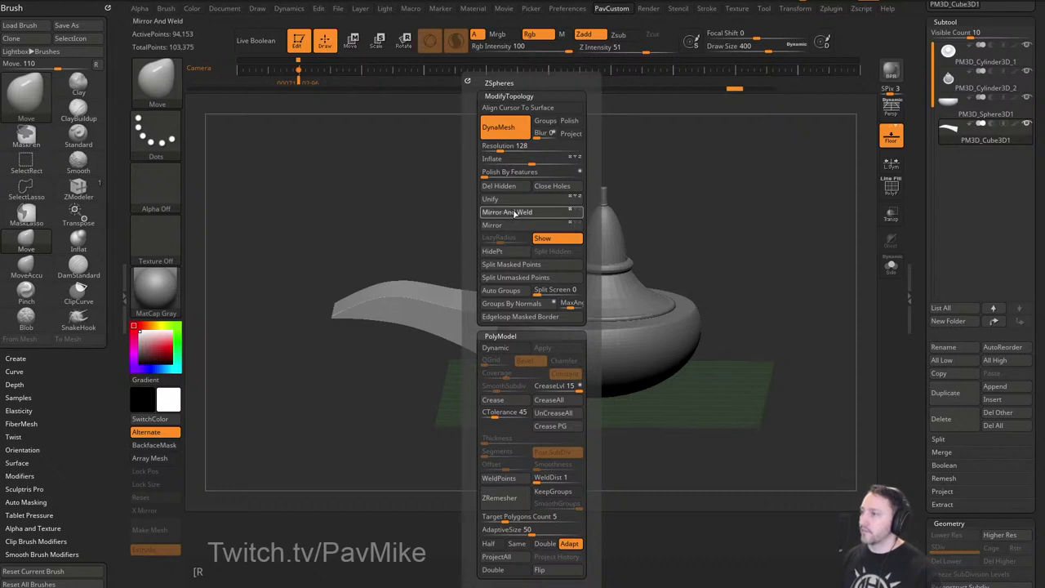
click(514, 212)
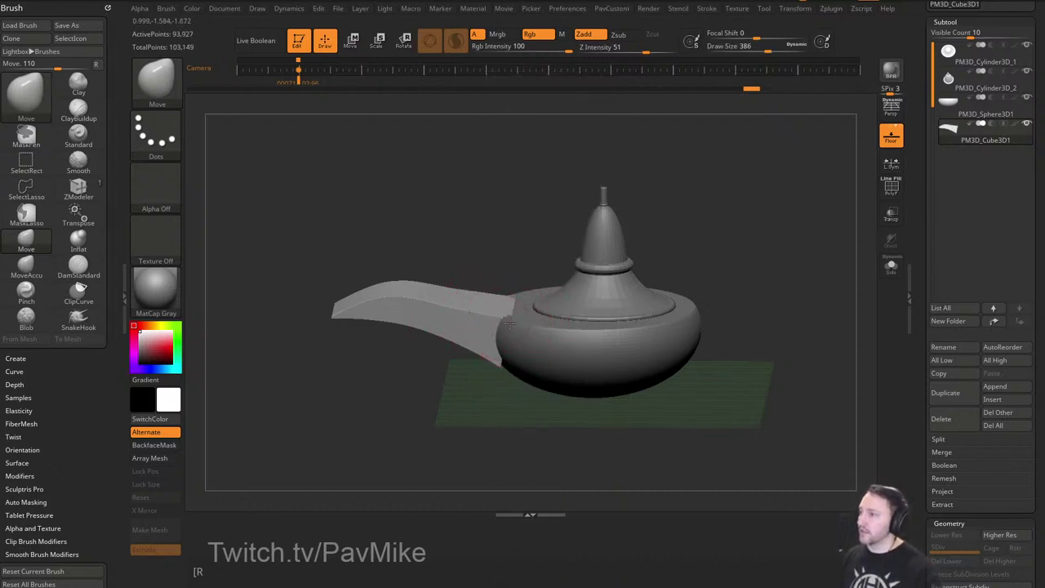
Adjust the spout's root and pull its sides inward with a larger Move brush so it flares into the body.
drag(510, 322, 506, 320)
mouse_move(506, 259)
mouse_down()
mouse_move(504, 226)
mouse_move(505, 246)
mouse_up()
mouse_move(739, 265)
mouse_down()
mouse_move(798, 284)
mouse_move(751, 288)
mouse_move(743, 238)
mouse_move(742, 275)
mouse_move(772, 283)
mouse_move(728, 269)
mouse_move(768, 280)
mouse_up()
key(w)
key(q)
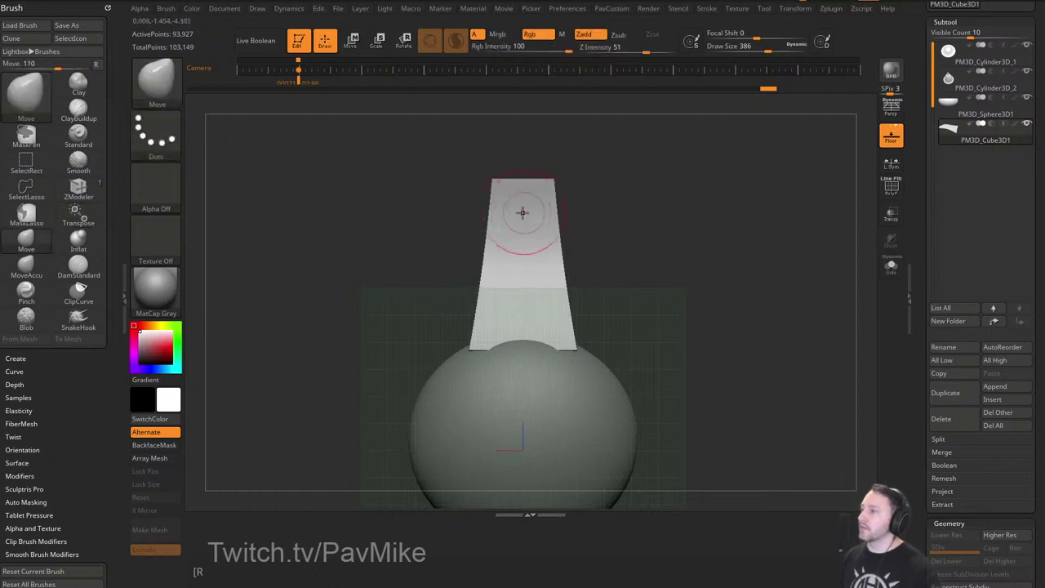
key(s)
mouse_move(522, 213)
mouse_down()
mouse_move(497, 226)
mouse_move(511, 228)
mouse_move(495, 250)
mouse_up()
key(s)
drag(482, 289, 492, 335)
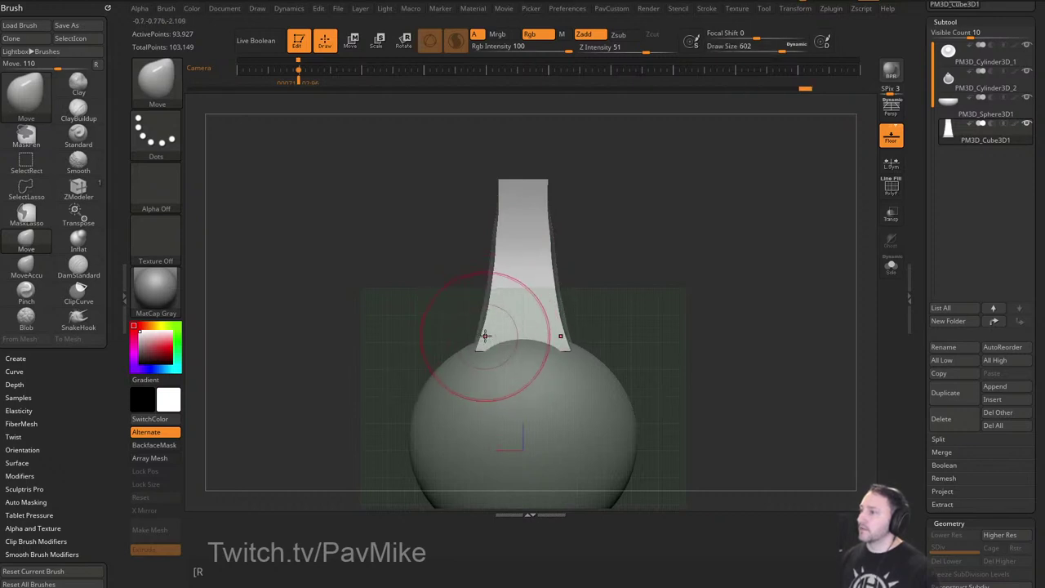
Narrow the spout's middle and tip with progressively smaller Move strokes.
drag(496, 254, 498, 254)
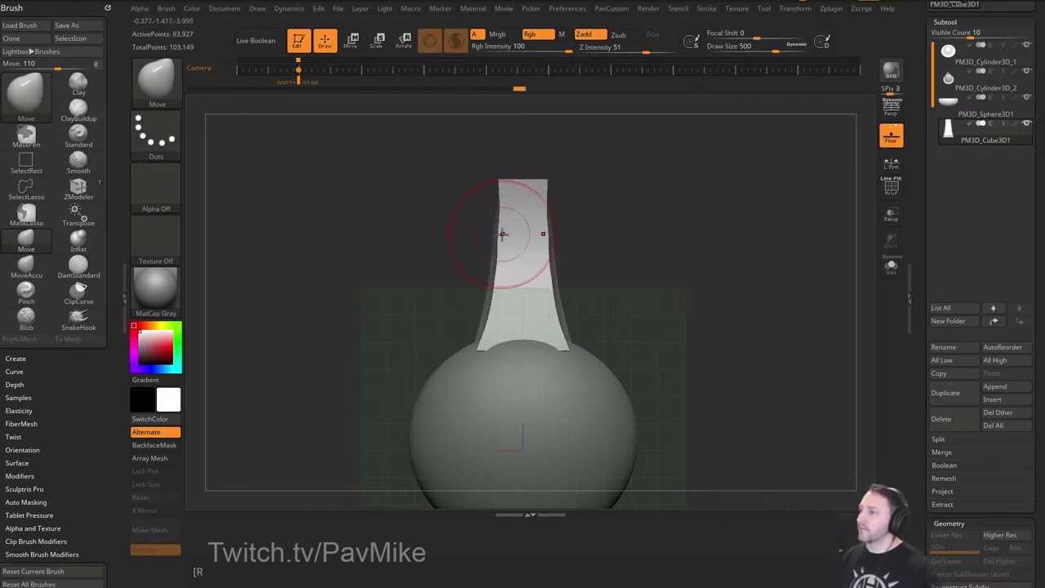
key(bracketleft)
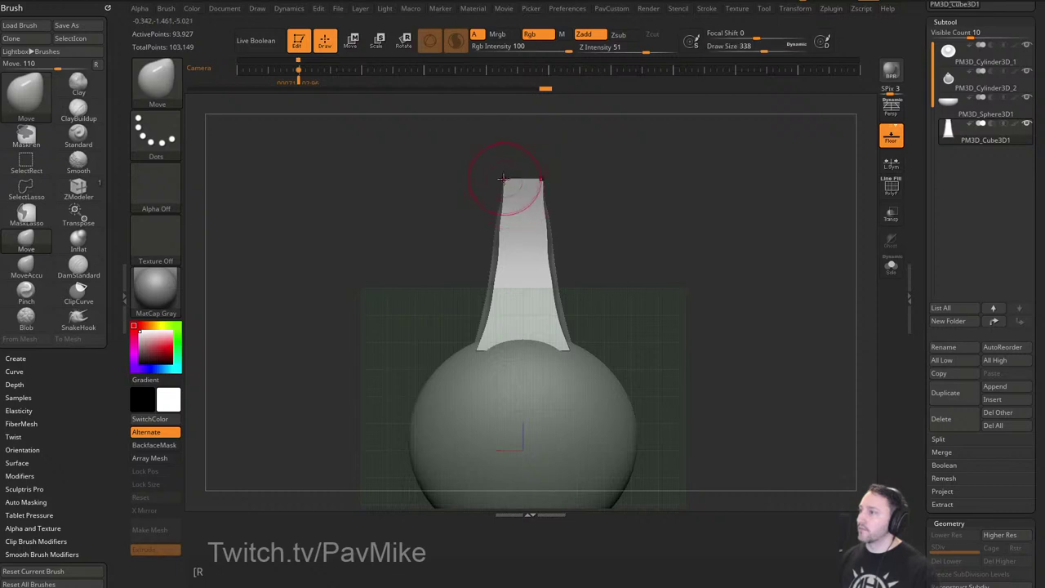
key(bracketleft)
drag(517, 171, 569, 323)
mouse_move(687, 331)
mouse_down()
mouse_move(673, 289)
mouse_move(691, 261)
mouse_move(685, 255)
mouse_up()
Switch to TrimDynamic, enlarge the brush to 299, undo the first trial stroke and turn off Sculptris Pro mode.
key(b)
key(t)
key(d)
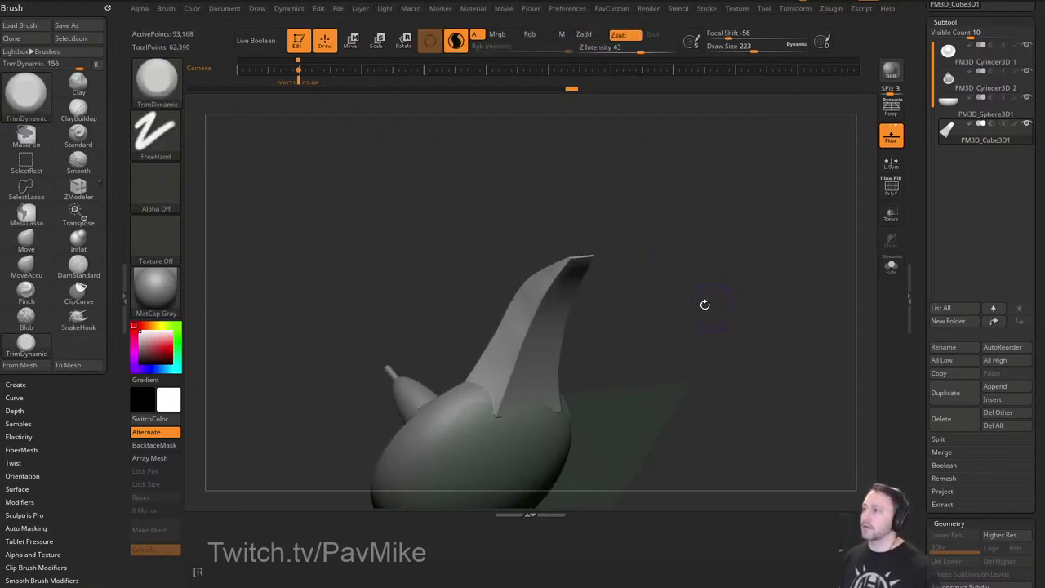
drag(705, 305, 687, 283)
key(s)
mouse_move(574, 276)
mouse_down()
mouse_move(551, 289)
mouse_move(535, 329)
mouse_up()
key(ctrl+z)
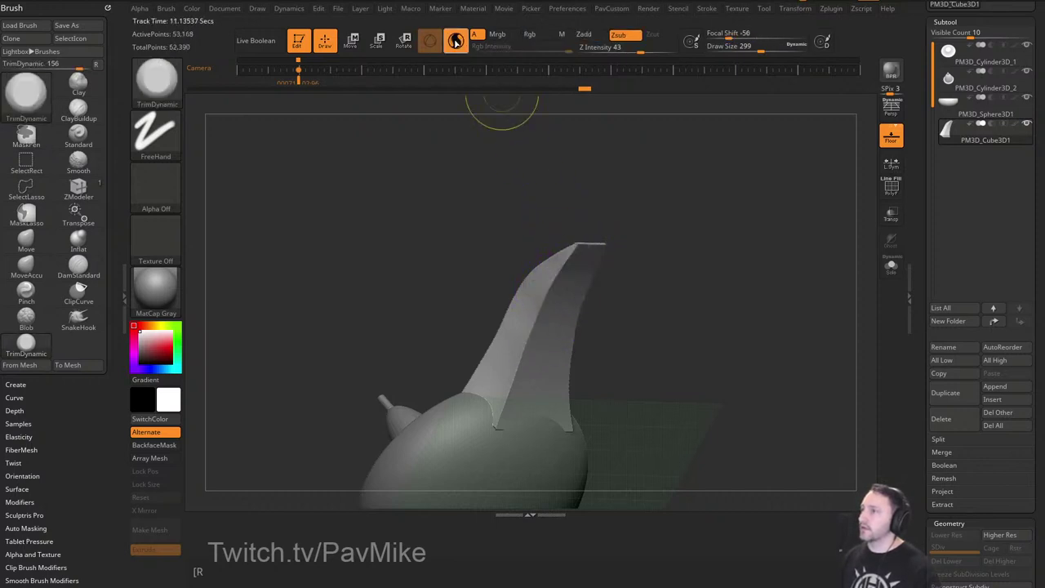
click(456, 41)
Bevel the spout's long side edges from tip to body with TrimDynamic strokes.
drag(571, 262, 498, 417)
mouse_move(686, 308)
mouse_down()
mouse_move(673, 296)
mouse_move(602, 300)
mouse_move(628, 400)
mouse_up()
drag(656, 286, 642, 288)
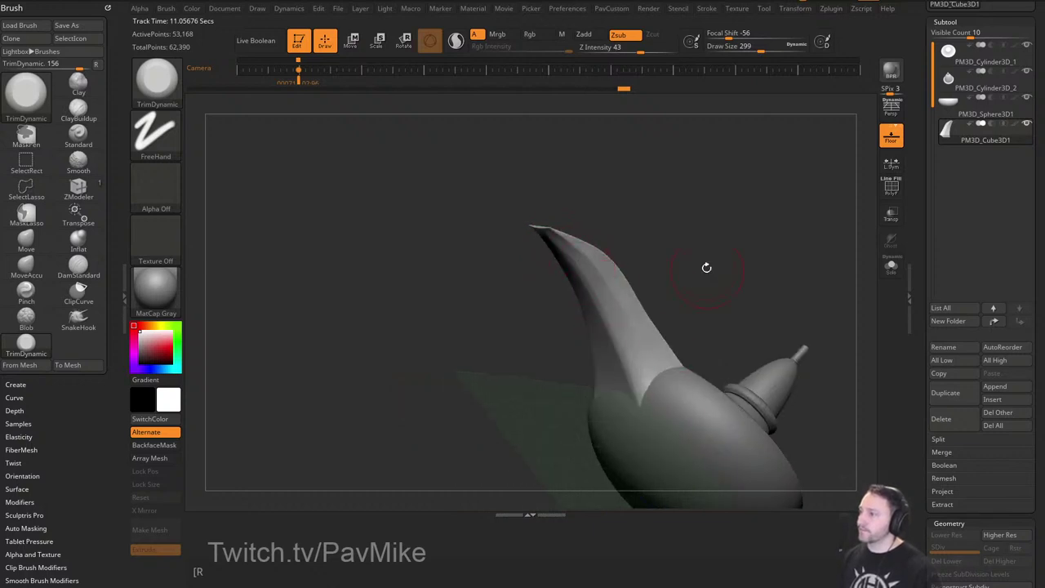
View the spout from above and trim its tip end with a ClipCurve.
mouse_move(706, 268)
mouse_down()
mouse_move(721, 212)
mouse_move(721, 234)
mouse_move(773, 309)
mouse_move(751, 303)
mouse_move(707, 321)
mouse_move(741, 325)
mouse_move(771, 284)
mouse_move(784, 296)
mouse_move(749, 298)
mouse_move(751, 284)
mouse_up()
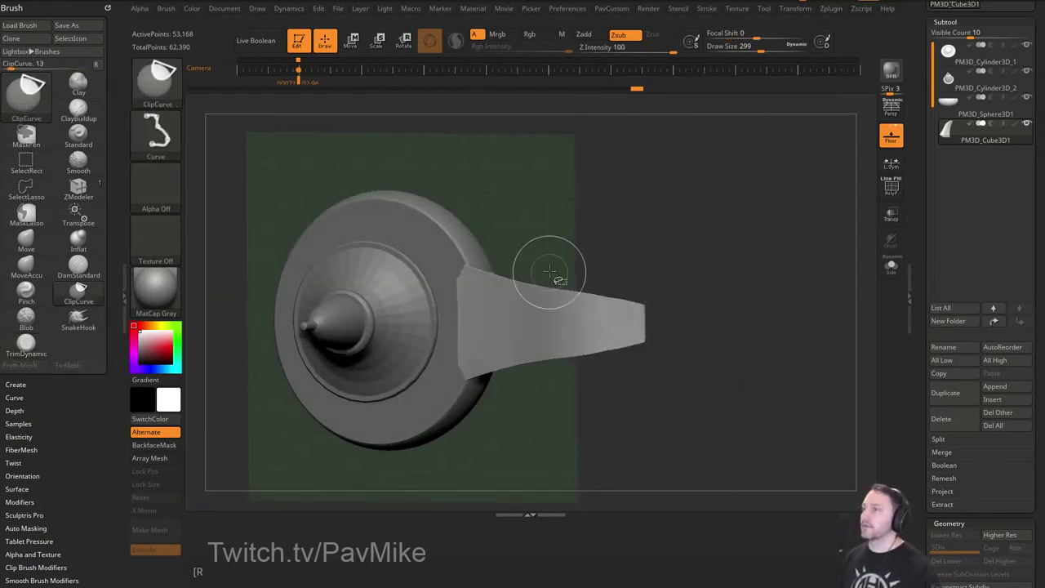
mouse_move(549, 272)
ctrl+shift+mouse_down()
mouse_move(572, 270)
mouse_move(688, 343)
mouse_move(709, 390)
ctrl+shift+mouse_up()
drag(755, 353, 749, 283)
mouse_move(784, 332)
mouse_down()
mouse_move(736, 278)
mouse_move(741, 295)
mouse_up()
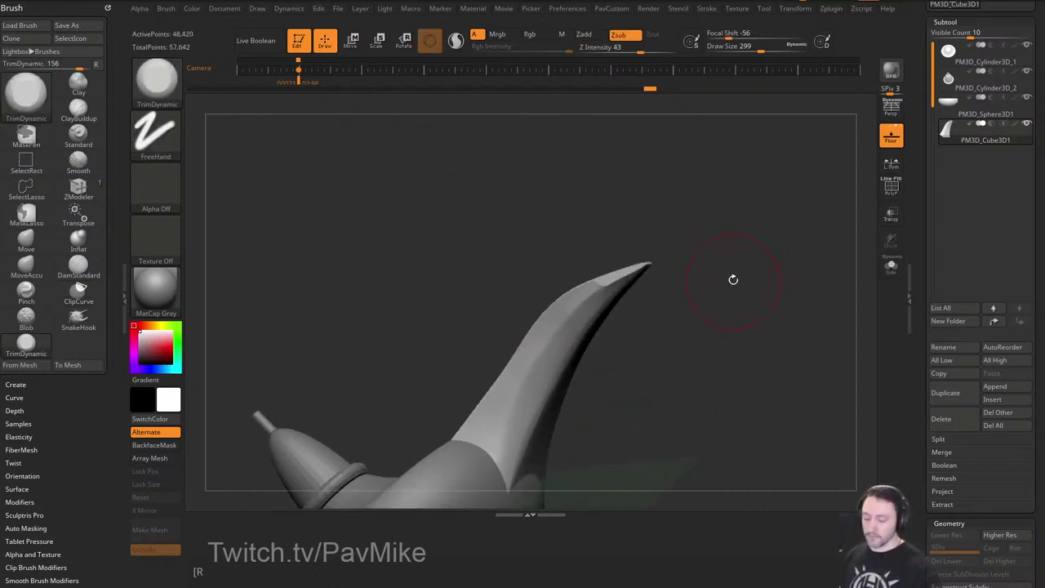
Flatten the edges near the spout's tip with the hPolish brush at a smaller draw size.
key(b)
key(h)
key(p)
key(s)
drag(603, 306, 598, 305)
mouse_move(709, 242)
mouse_down()
mouse_move(676, 246)
mouse_move(740, 242)
mouse_move(741, 256)
mouse_move(643, 247)
mouse_up()
Switch back to TrimDynamic and undo the last stroke on the spout.
key(b)
key(t)
key(d)
mouse_move(745, 230)
mouse_down()
mouse_move(705, 217)
mouse_move(688, 241)
mouse_move(710, 255)
mouse_move(705, 230)
mouse_move(745, 219)
mouse_move(674, 260)
mouse_up()
key(ctrl+z)
drag(771, 224, 666, 268)
Smooth the spout's tip and the ridge running down to its base.
key(shift)
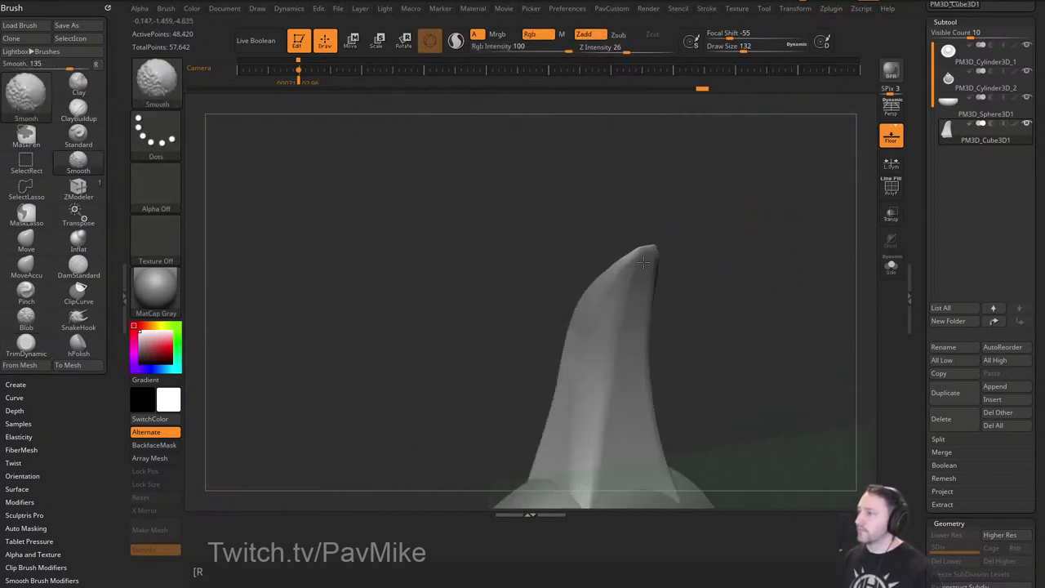
drag(666, 345, 647, 265)
key(shift)
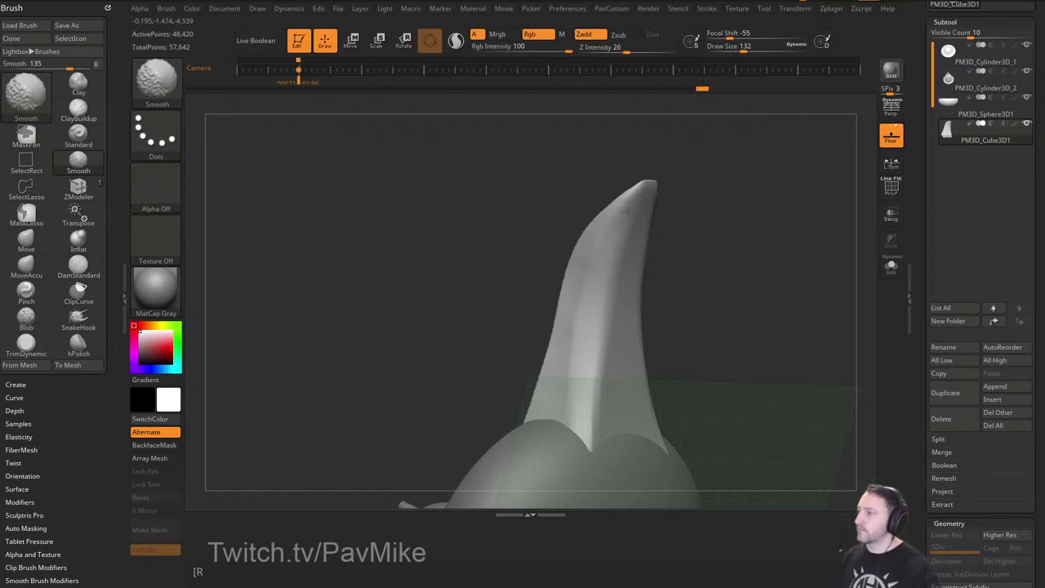
shift+drag(608, 375, 591, 437)
Hide the floor grid and smooth the spout's ridge and base with the Smooth brush at a draw size of 245.
mouse_move(751, 289)
mouse_down()
mouse_move(835, 214)
mouse_move(683, 282)
mouse_up()
click(889, 139)
key(s)
key(shift)
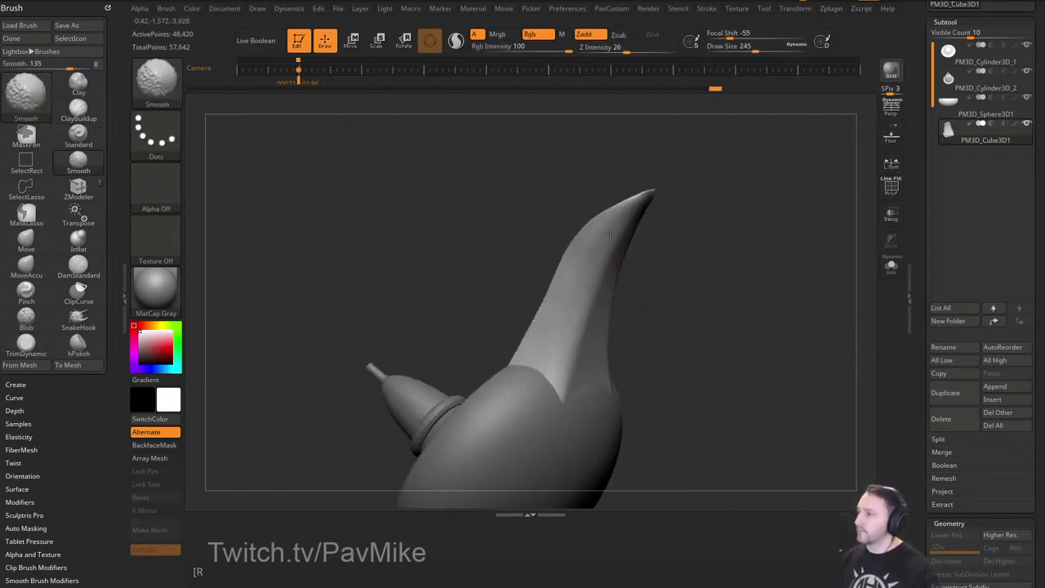
shift+drag(563, 399, 566, 372)
drag(687, 247, 735, 266)
shift+drag(499, 357, 508, 347)
Re-DynaMesh the smoothed spout to redistribute its polygons.
drag(719, 201, 789, 231)
mouse_move(756, 327)
mouse_down()
mouse_move(773, 247)
mouse_move(719, 253)
mouse_up()
mouse_move(723, 241)
ctrl+mouse_down()
mouse_move(756, 267)
mouse_move(744, 267)
ctrl+mouse_up()
alt+drag(754, 201, 778, 213)
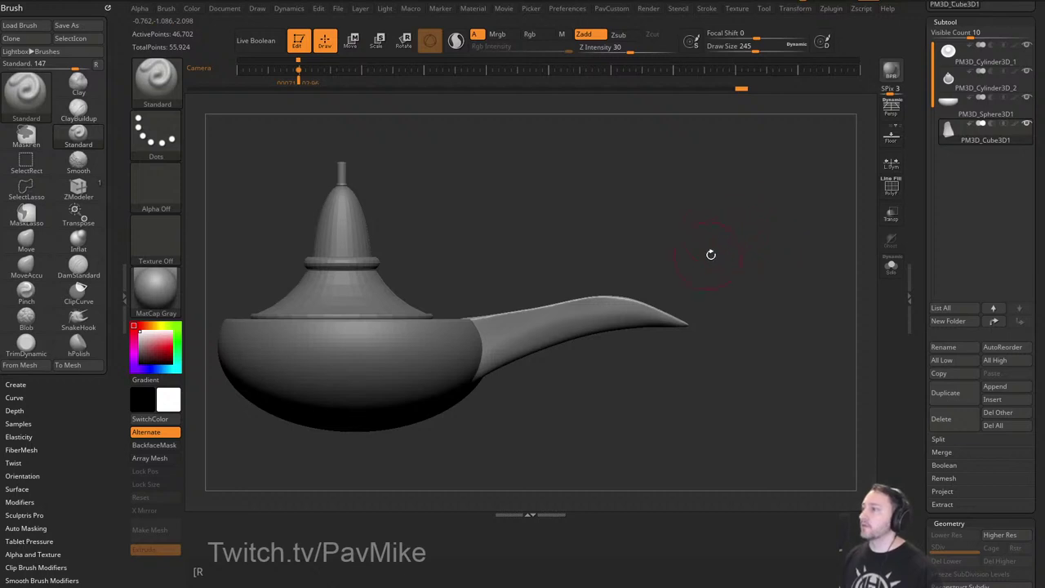
Nudge the spout's underside near the tip upward with the Move brush at draw size 476 to match the reference, and return to Standard.
key(shift+z)
key(Left)
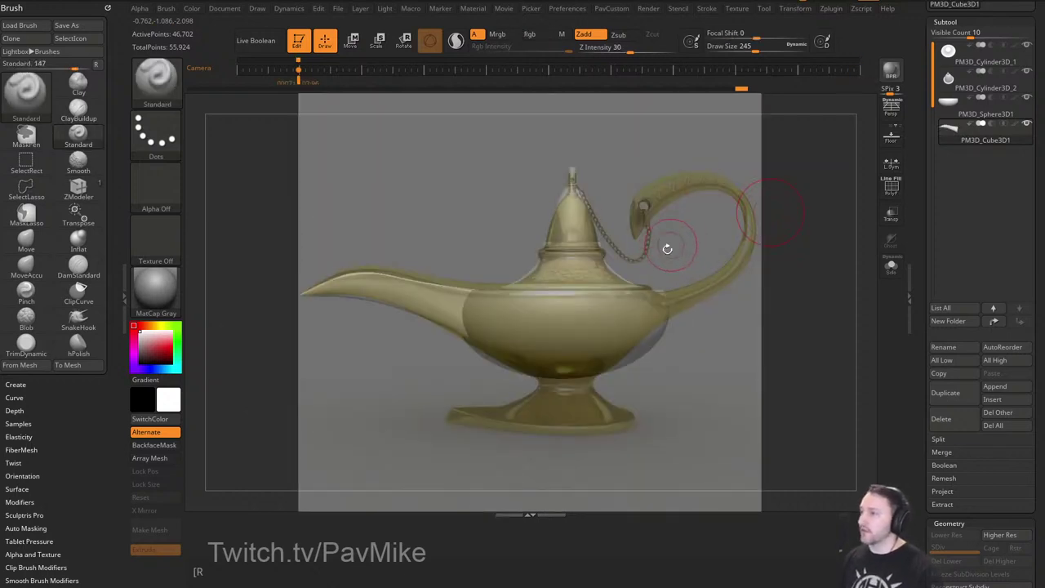
key(b)
key(m)
key(v)
key(s)
mouse_move(357, 310)
mouse_down()
mouse_move(390, 310)
mouse_move(364, 295)
mouse_up()
key(b)
key(s)
key(t)
key(shift+z)
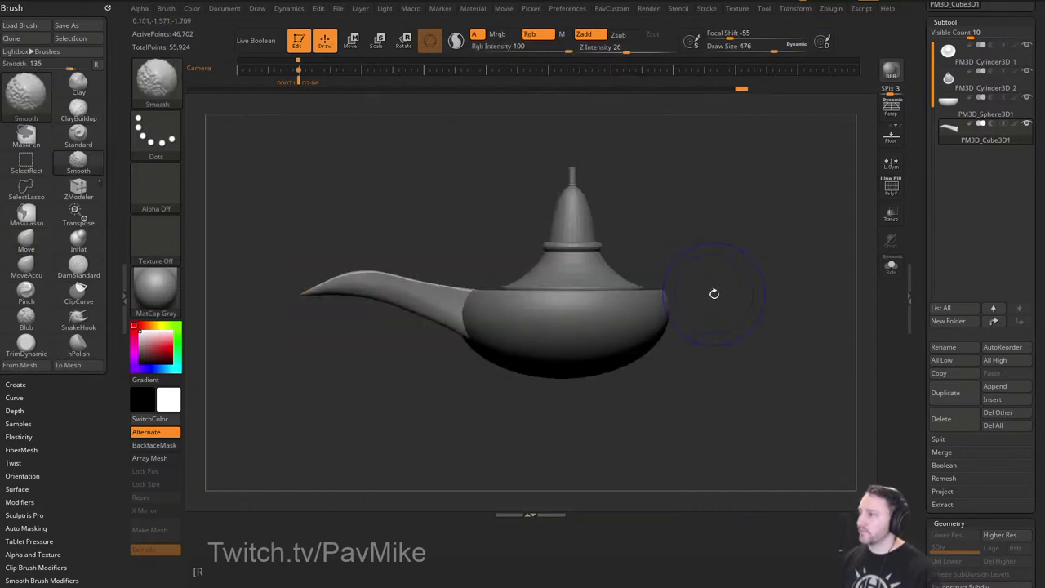
Inspect the lamp and spout from several angles and compare the side profile with the reference image.
drag(714, 300, 742, 285)
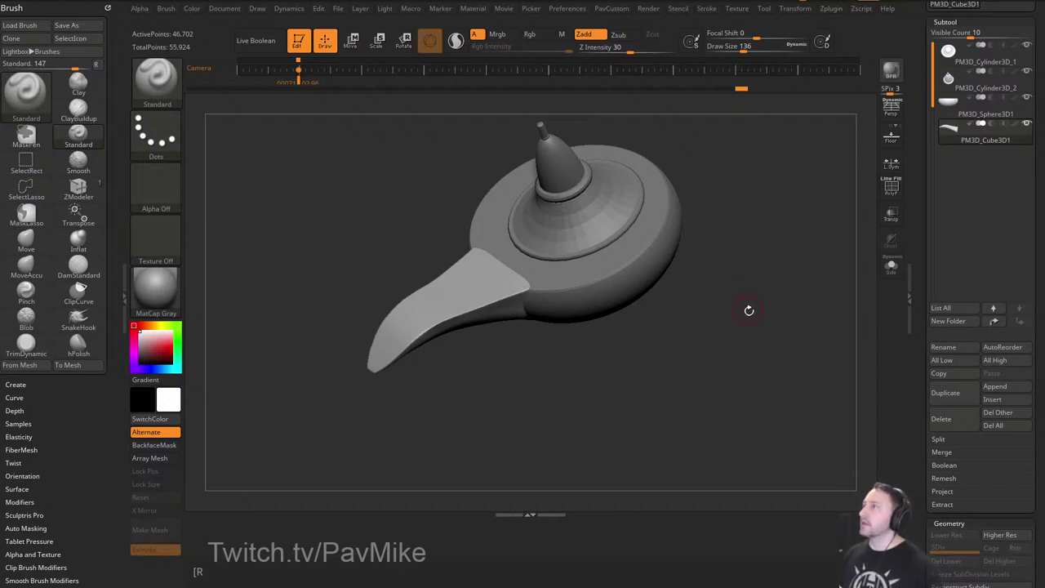
mouse_move(749, 310)
mouse_down()
mouse_move(740, 297)
mouse_move(755, 322)
mouse_up()
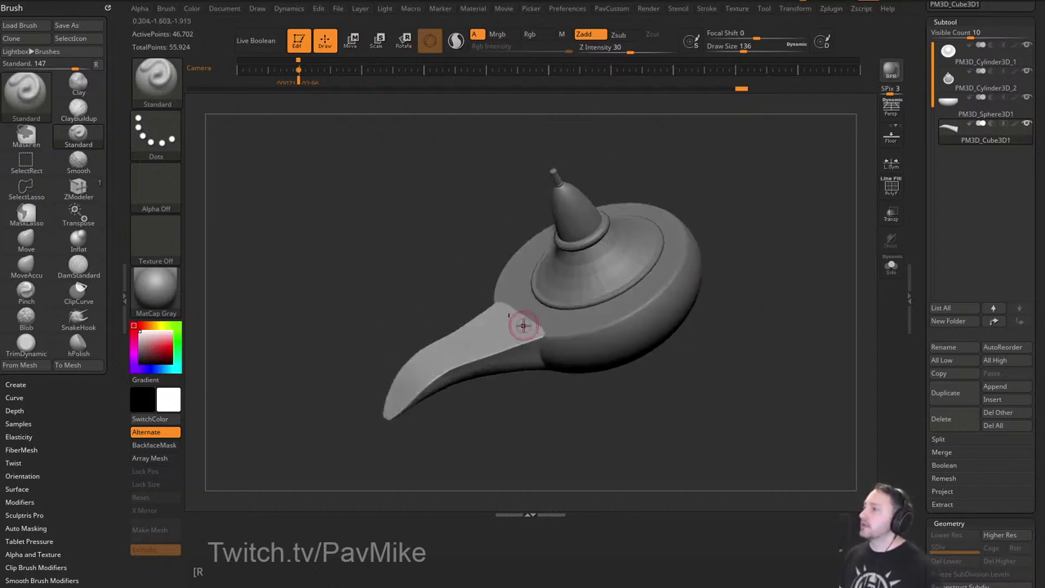
drag(456, 433, 498, 431)
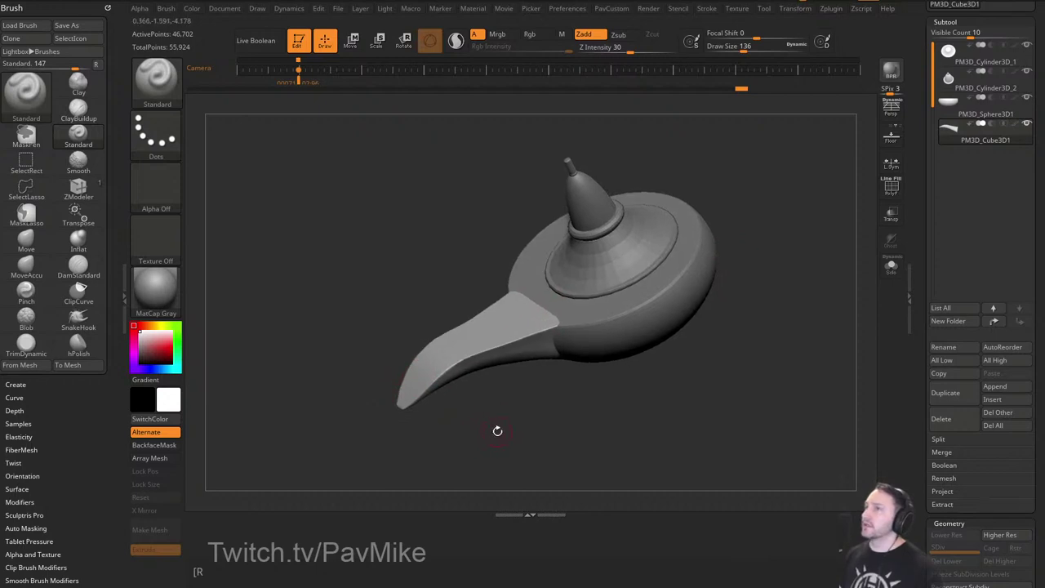
drag(804, 272, 813, 306)
alt+drag(813, 306, 788, 291)
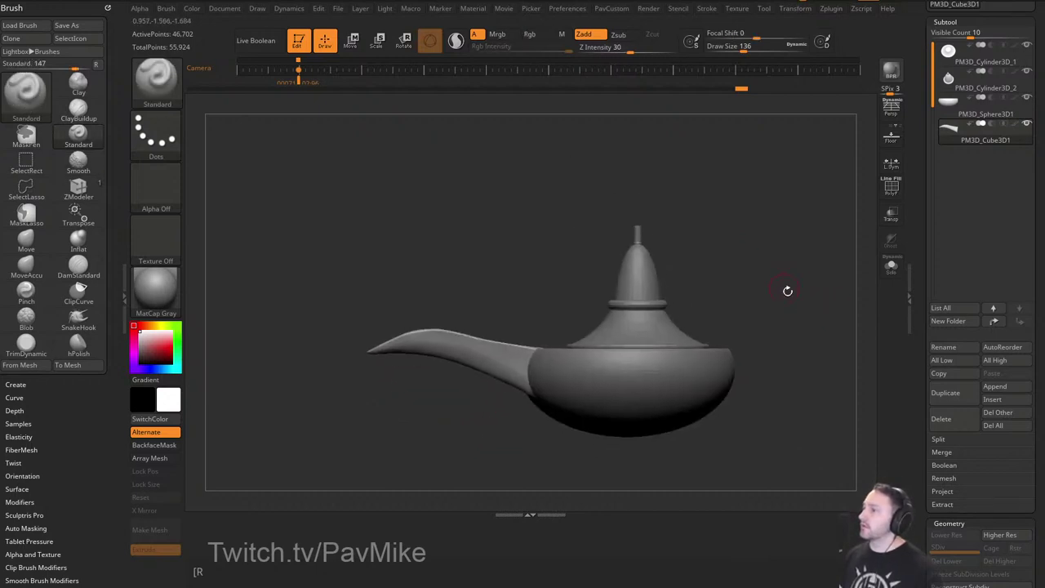
key(shift+z)
key(Right)
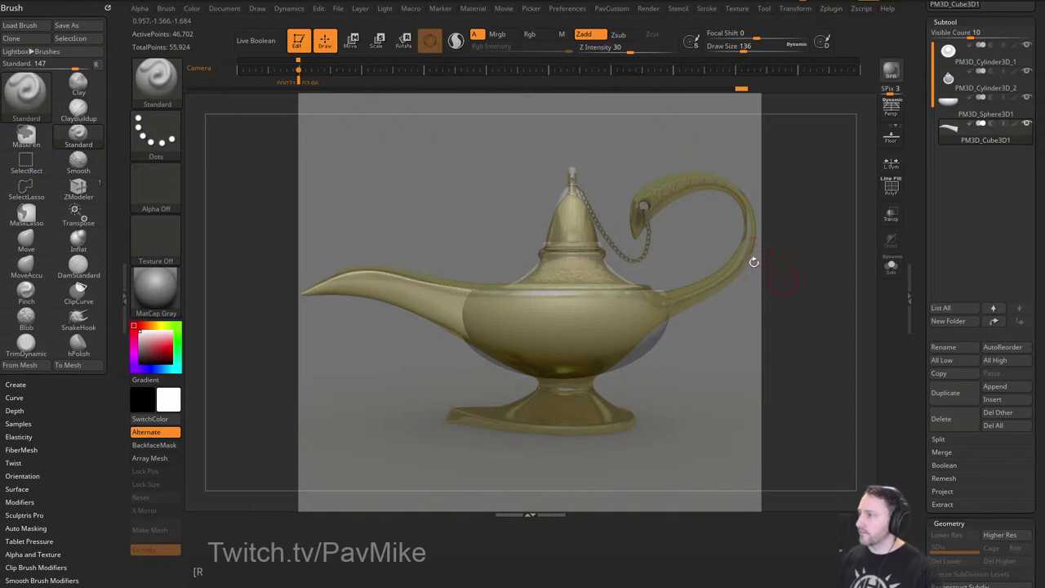
key(bracketright)
key(bracketright)
key(bracketleft)
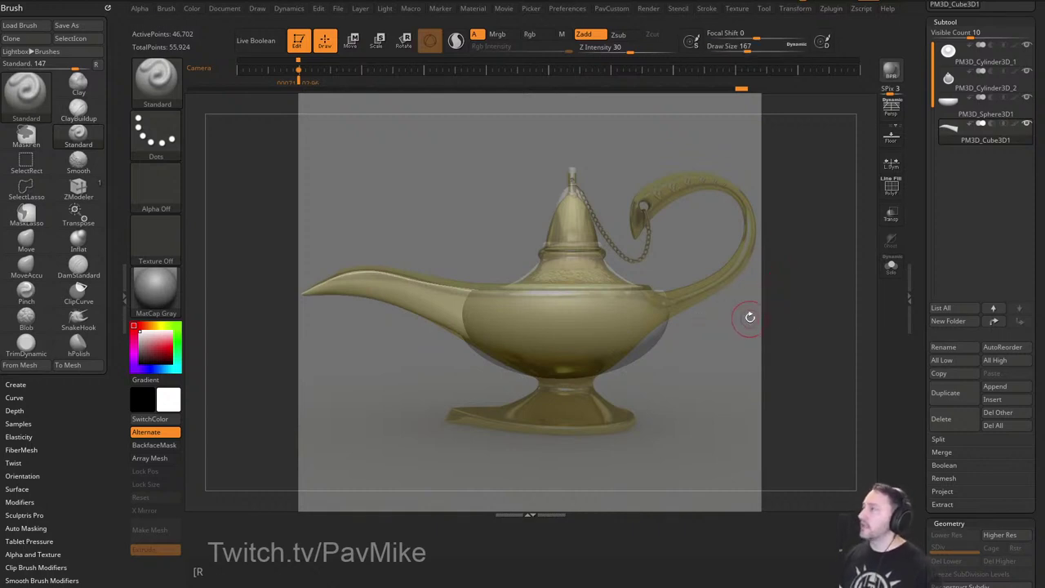
key(bracketleft)
key(bracketleft)
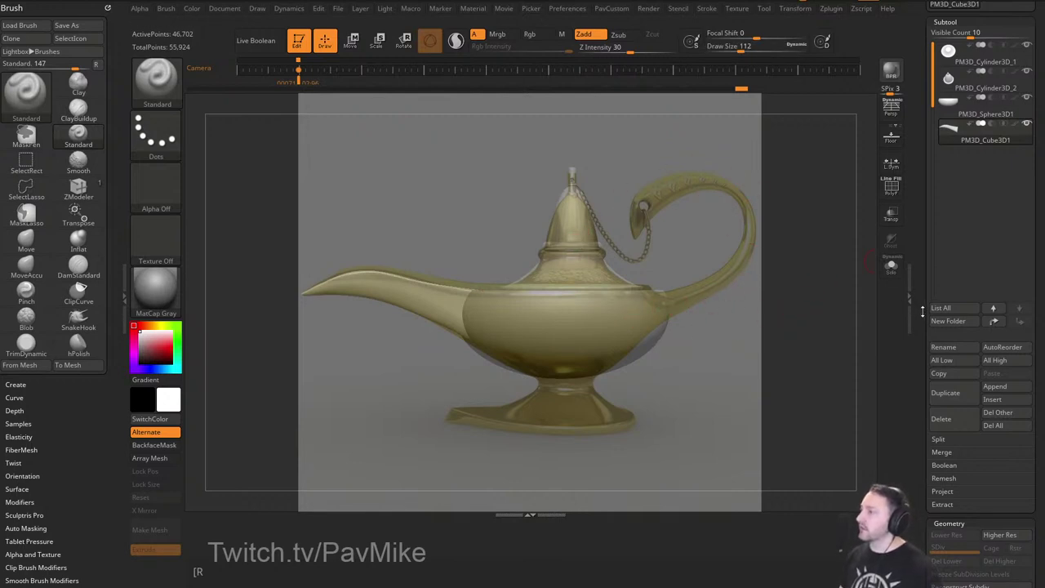
Append a PolyMesh3D star as a new subtool and initialize it as a QCube for the handle.
scroll(923, 311, down, 2)
click(994, 347)
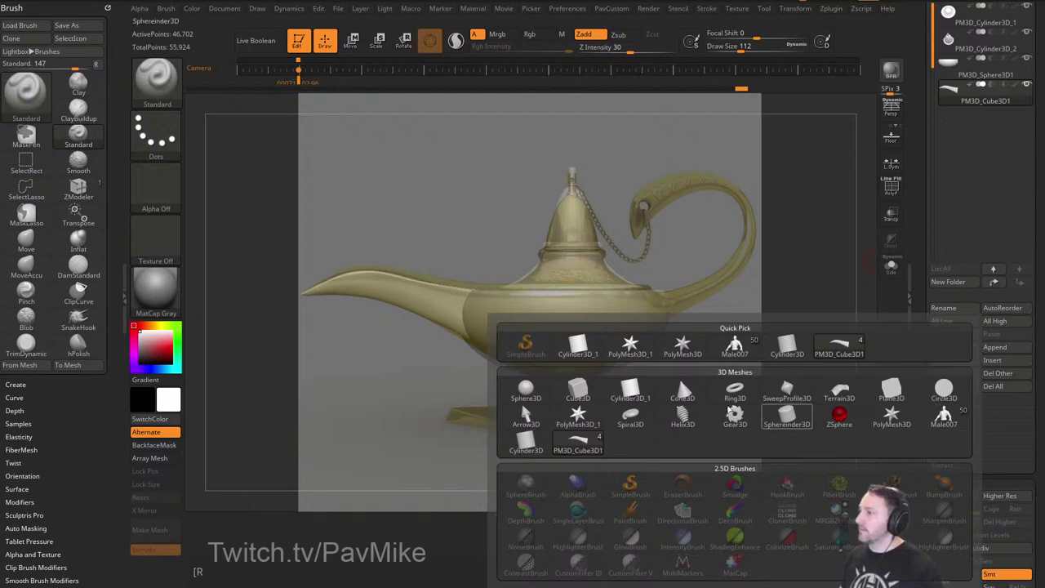
click(579, 416)
click(979, 132)
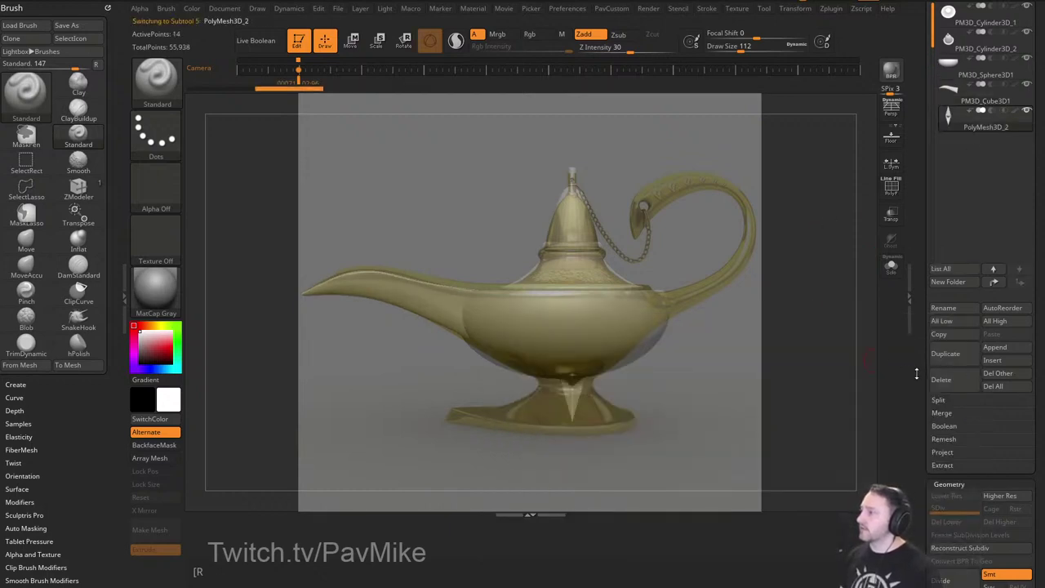
drag(917, 374, 931, 118)
click(946, 309)
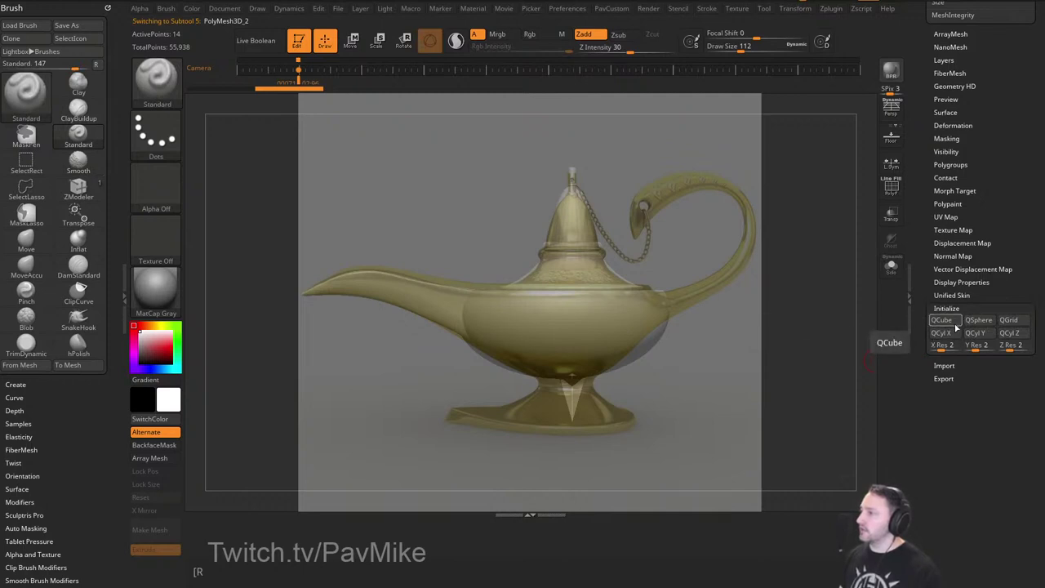
click(955, 324)
Move and rotate the cube onto the reference handle's base where it meets the body.
key(w)
drag(617, 333, 722, 259)
drag(725, 288, 719, 260)
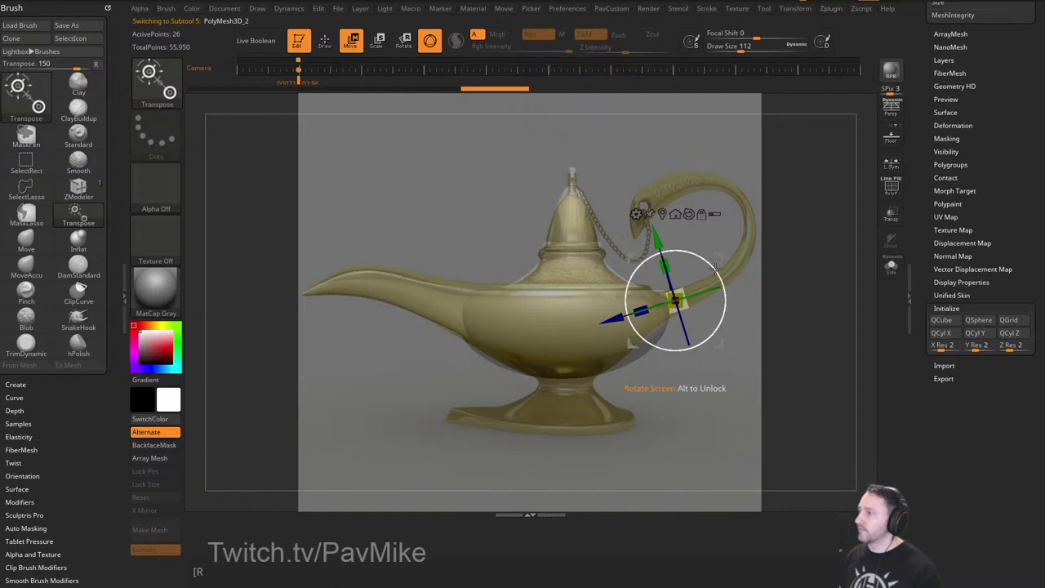
key(q)
key(w)
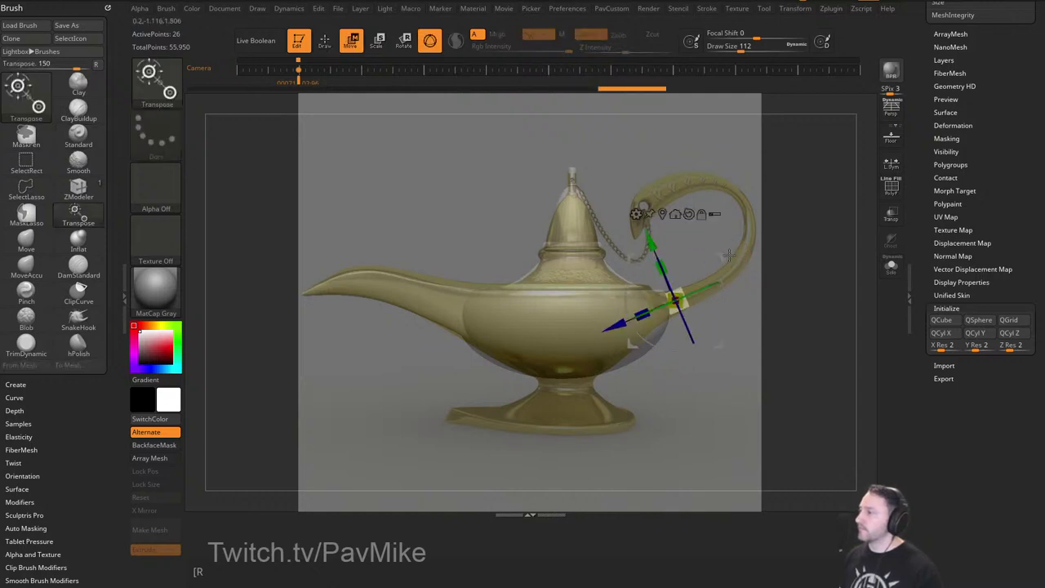
Duplicate the cube five times along the reference handle's curve up to its curled end, rotating and scaling each copy to fit.
ctrl+drag(722, 257, 780, 221)
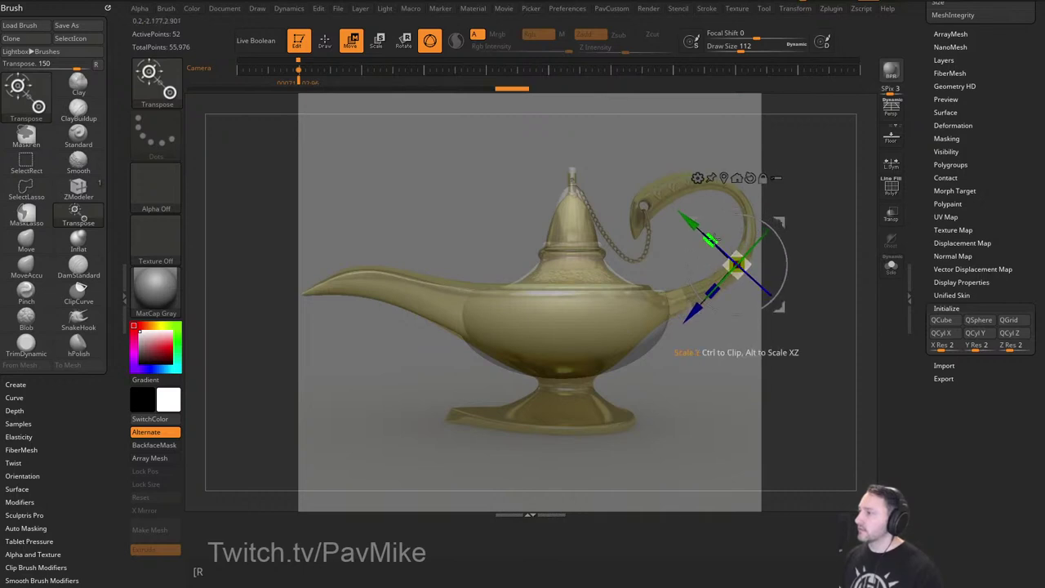
drag(716, 242, 744, 167)
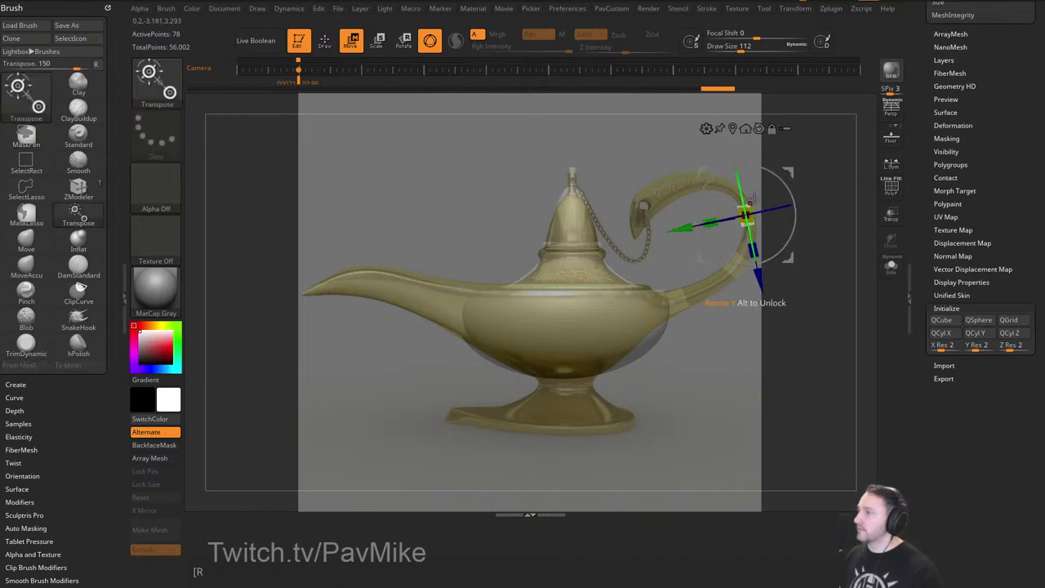
ctrl+drag(793, 173, 699, 140)
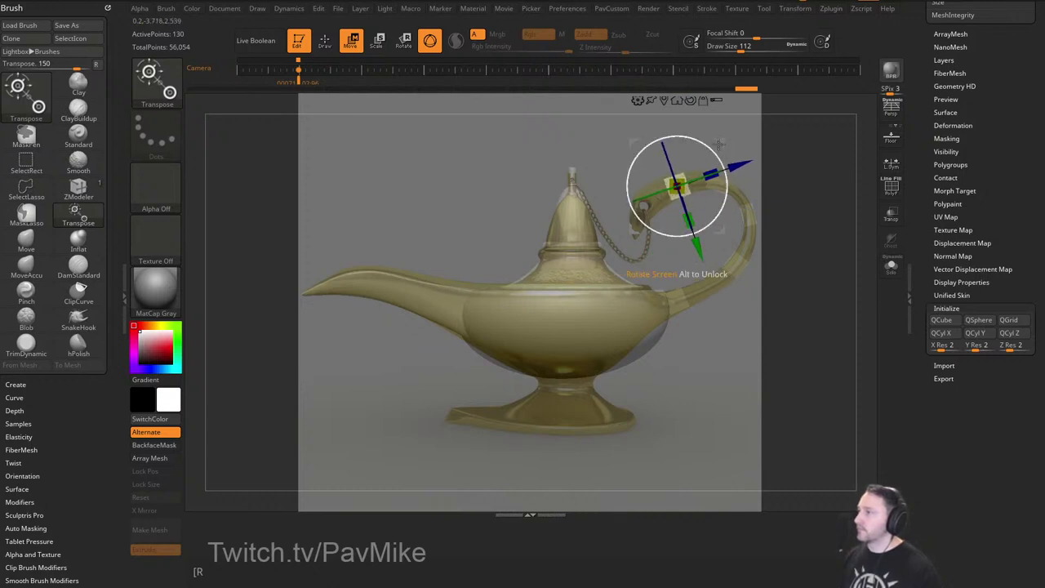
ctrl+drag(722, 143, 688, 160)
drag(691, 213, 690, 157)
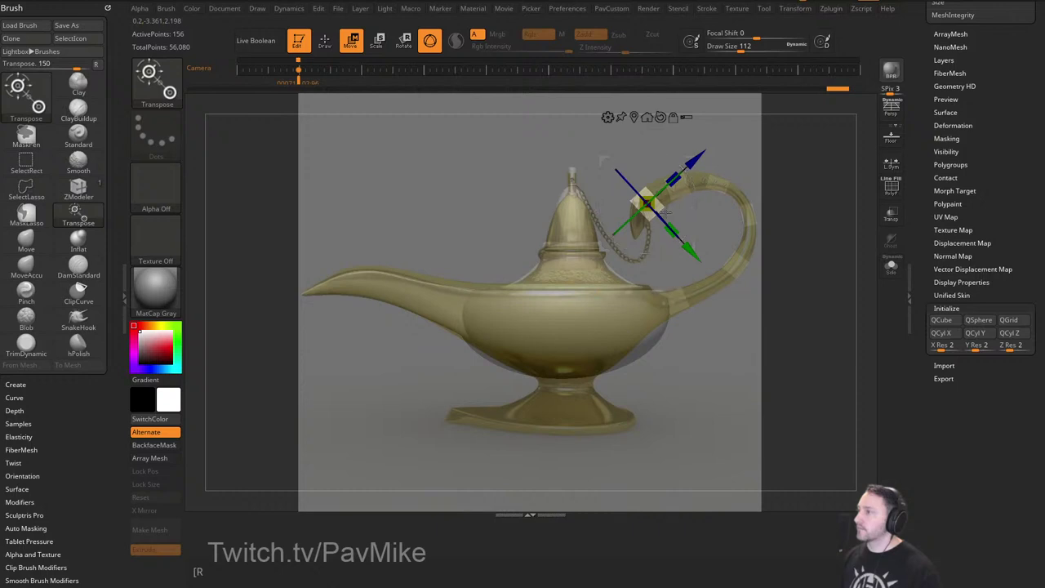
key(q)
ctrl+right_drag(813, 183, 823, 201)
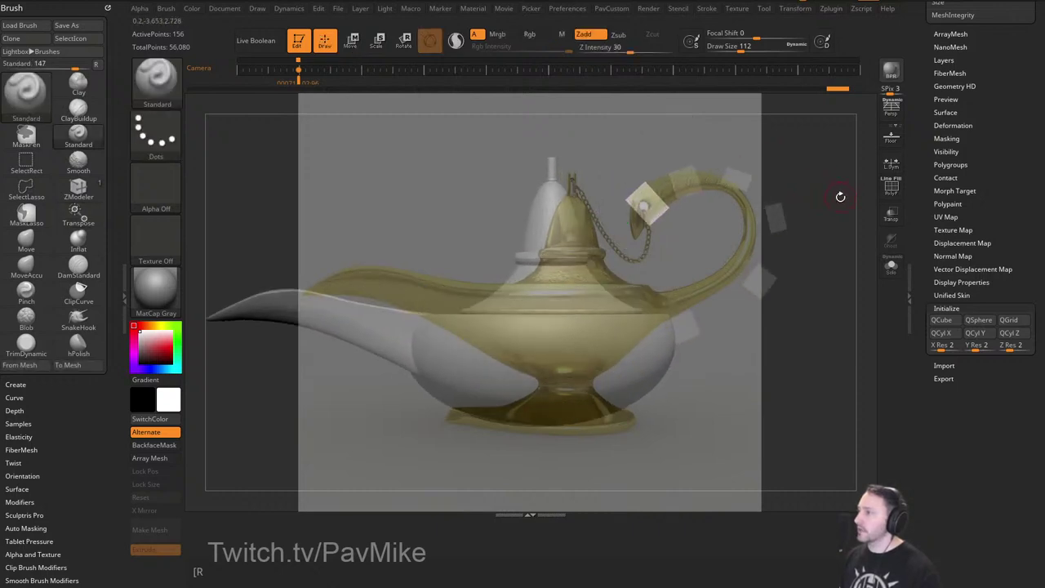
key(w)
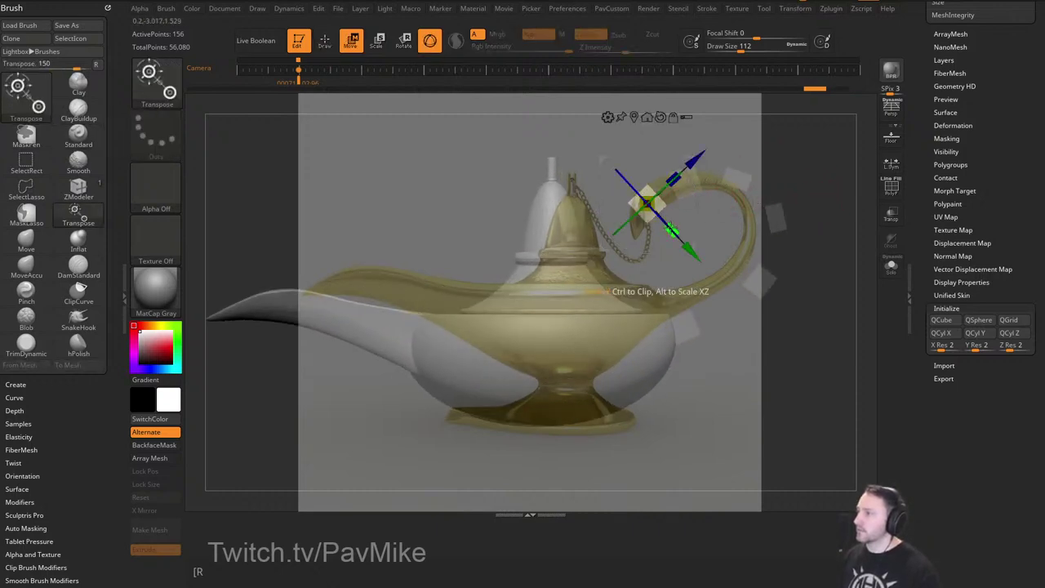
key(q)
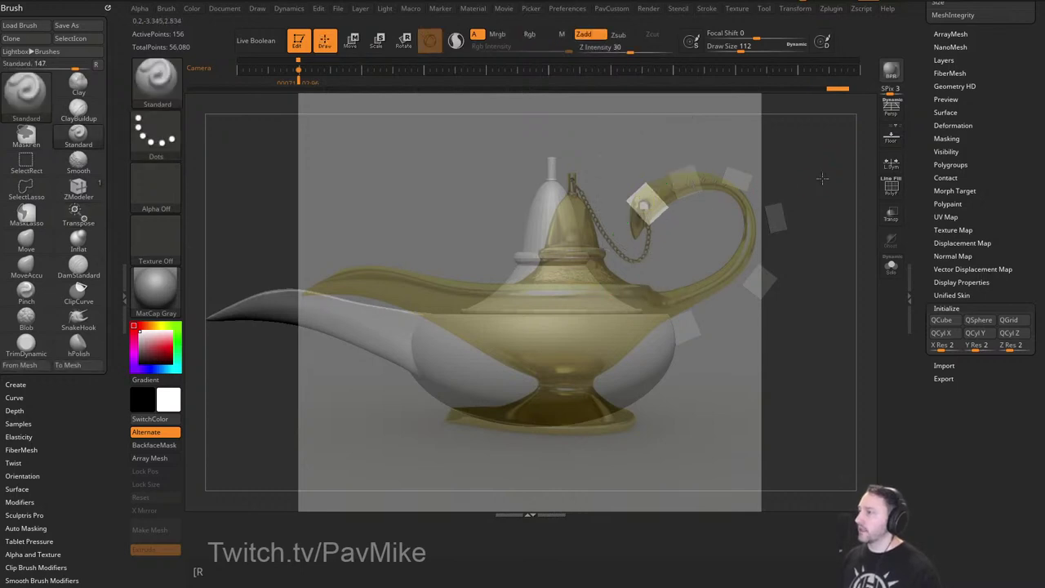
key(shift+z)
key(shift+z)
key(Right)
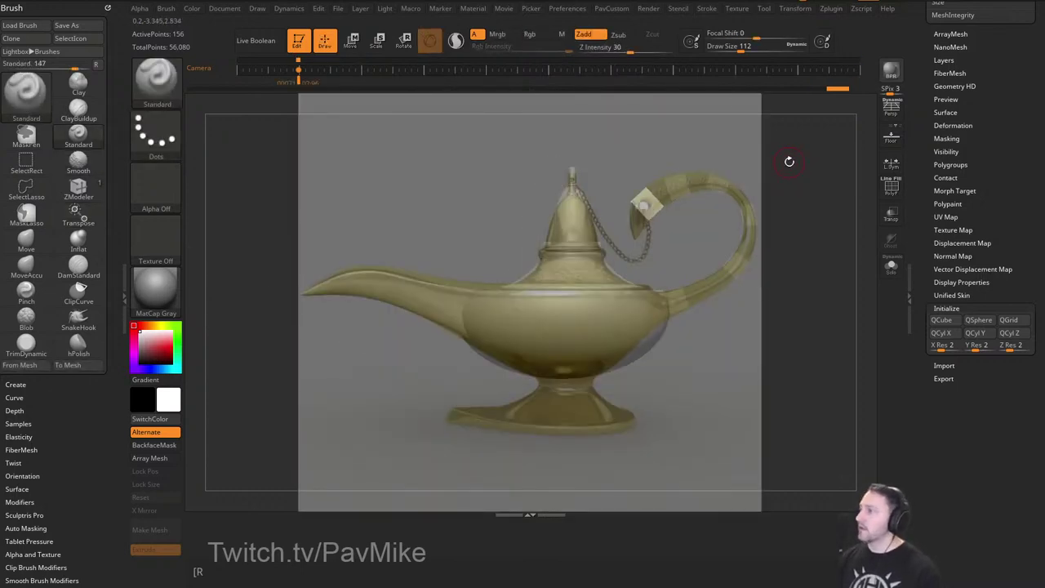
Clear the mask from the handle cubes and nudge them slightly with the gizmo to align with the reference.
ctrl+drag(791, 159, 804, 180)
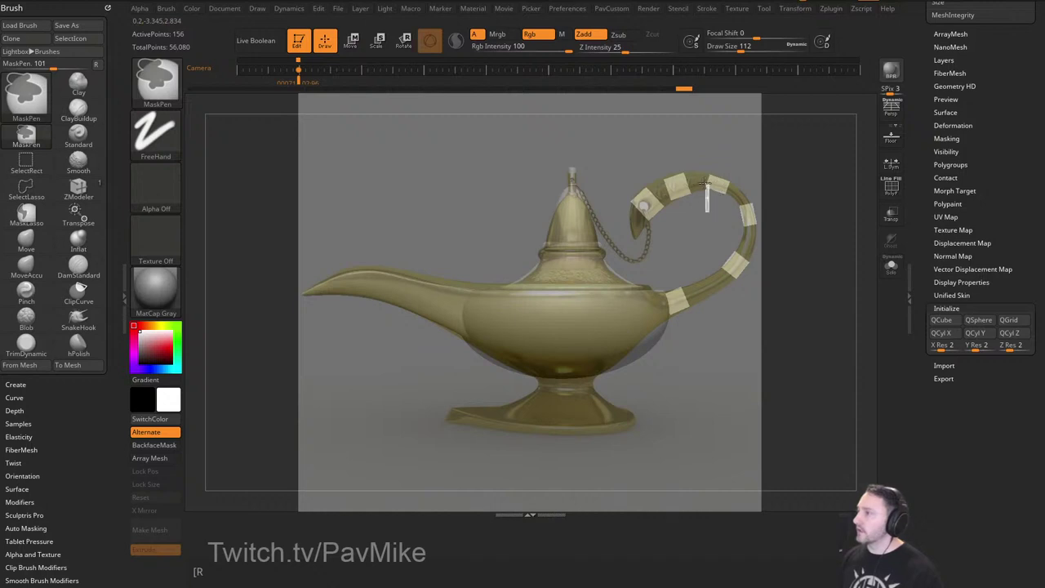
key(w)
drag(690, 156, 692, 159)
ctrl+click(730, 208)
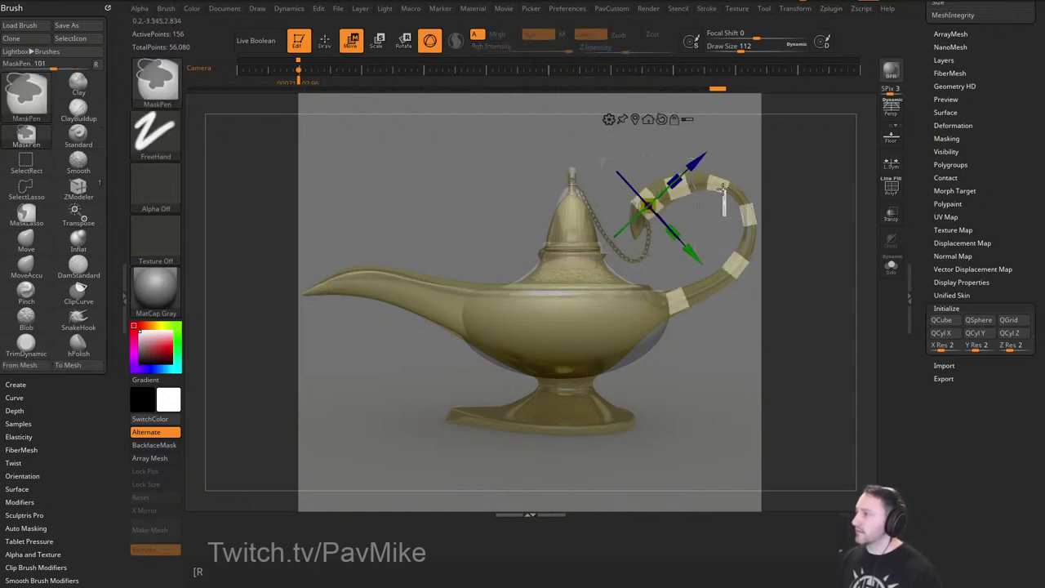
ctrl+click(723, 189)
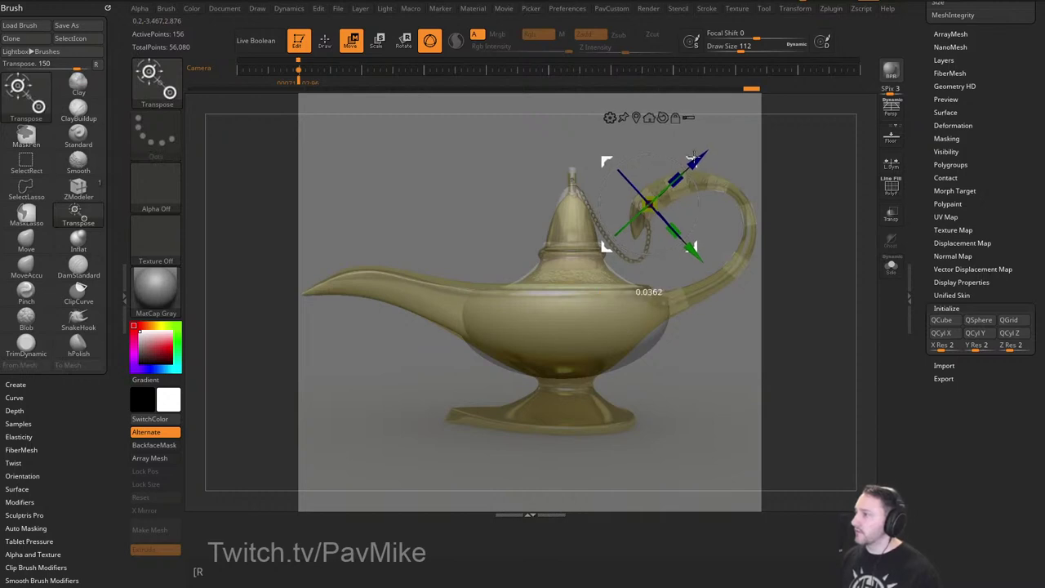
key(ctrl)
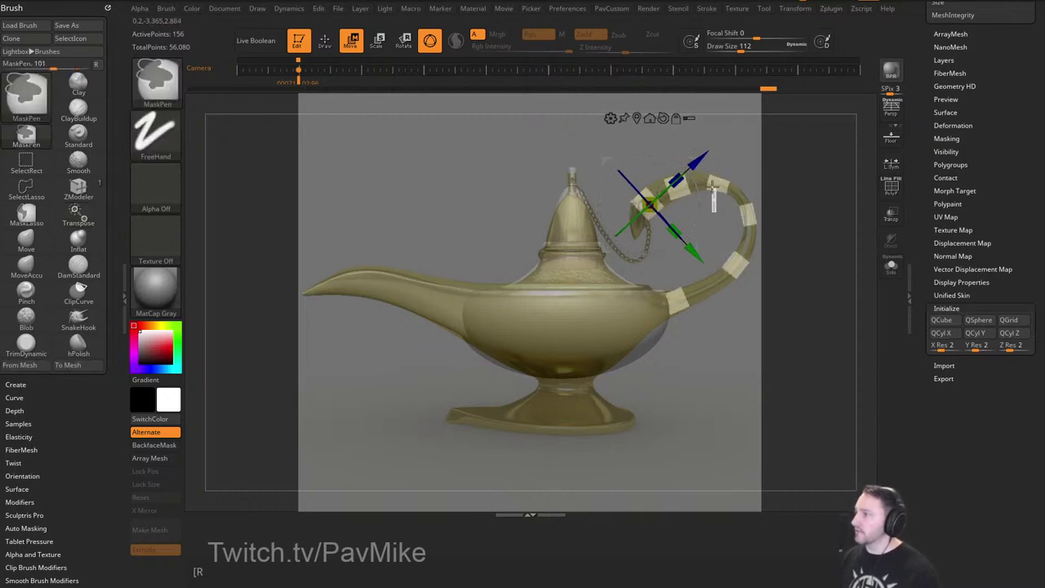
ctrl+click(714, 187)
drag(692, 158, 693, 157)
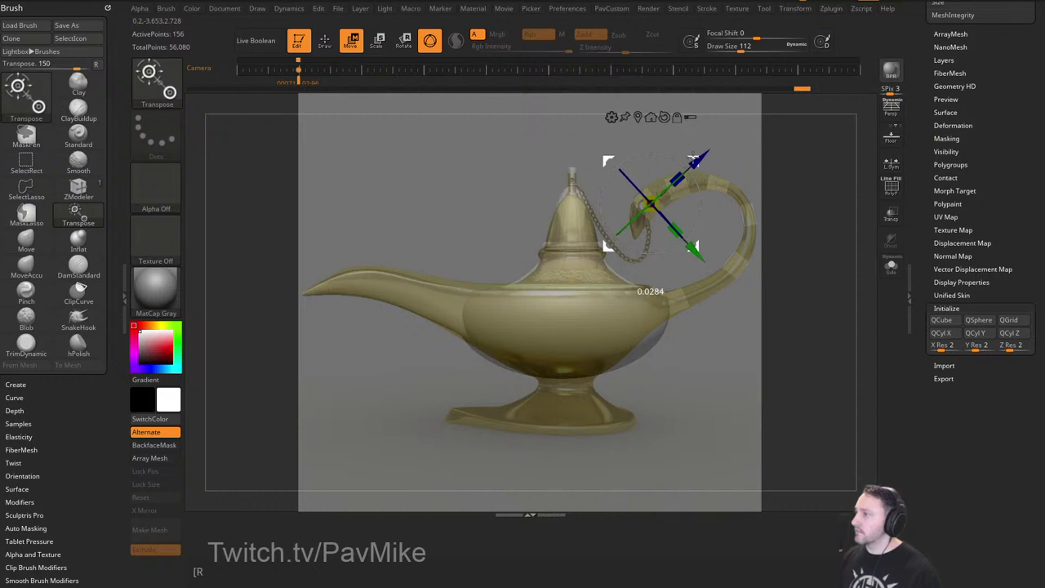
Mask every handle cube except the one at the handle's outer bend.
ctrl+drag(804, 170, 822, 194)
key(q)
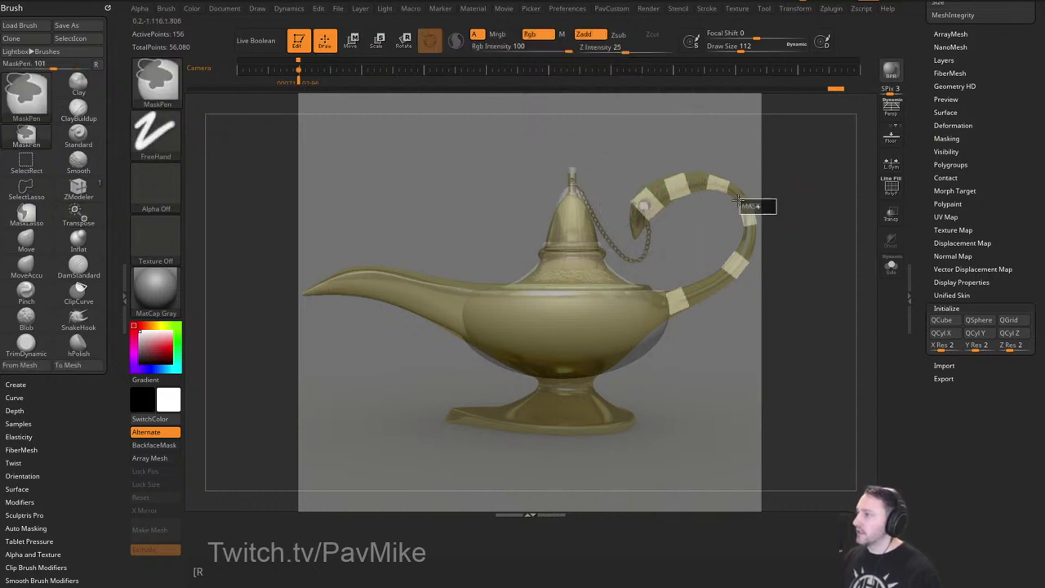
ctrl+drag(736, 195, 783, 230)
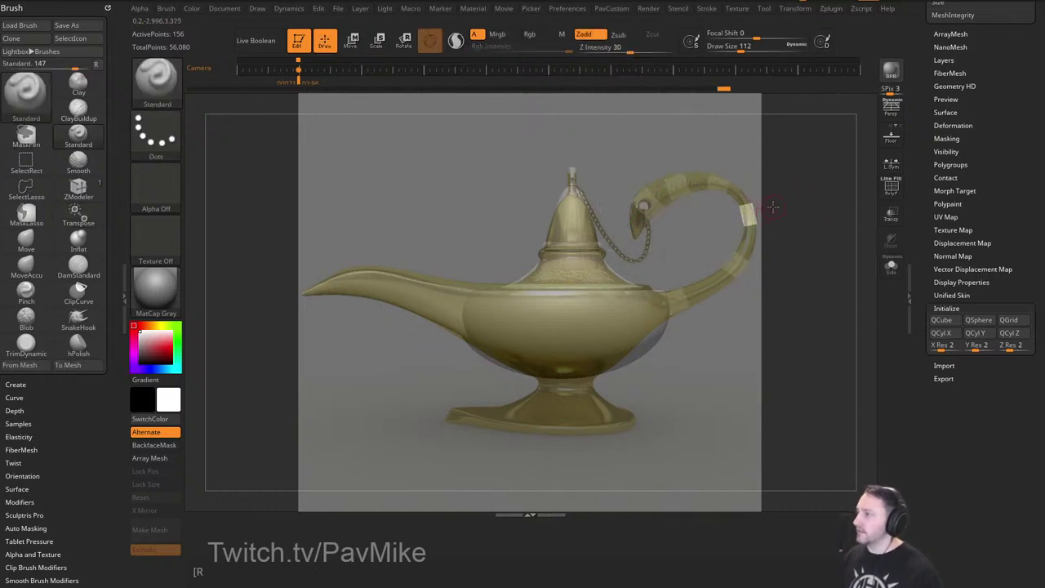
Solo the handle cubes without the reference image and centre the gizmo on the unmasked cube.
key(w)
click(892, 265)
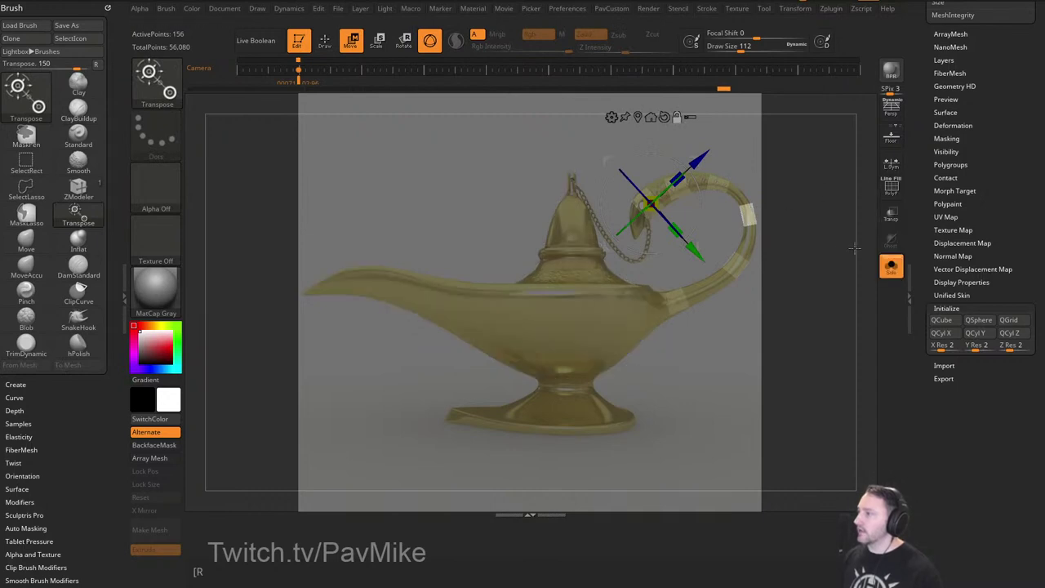
key(shift+z)
mouse_move(819, 222)
alt+mouse_down()
mouse_move(792, 256)
mouse_move(788, 222)
mouse_move(809, 221)
alt+mouse_up()
alt+click(756, 230)
click(742, 143)
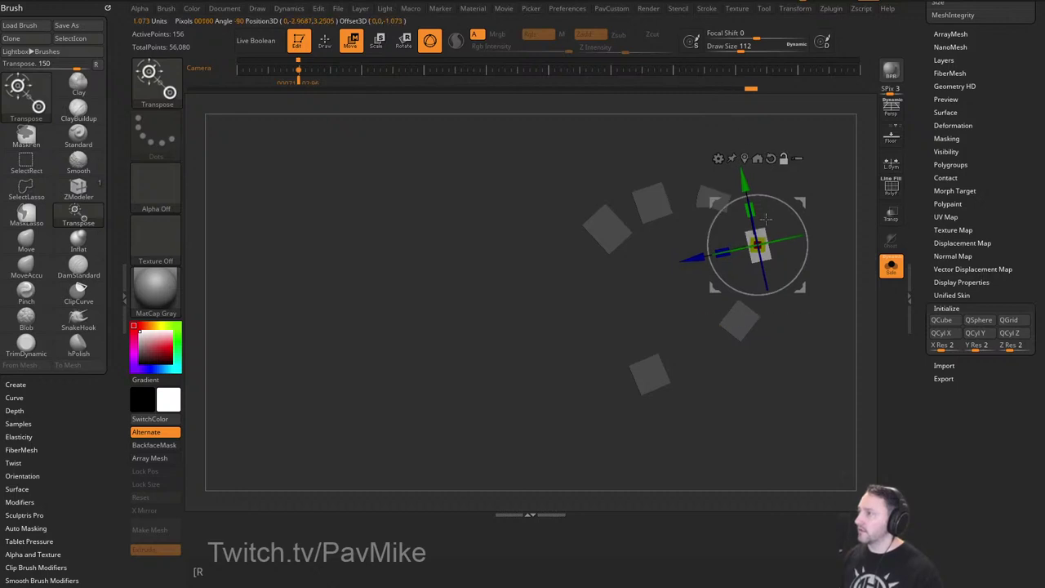
Clear the mask on the handle cubes and turn on the PolyFrame display.
key(q)
mouse_move(829, 194)
ctrl+mouse_down()
mouse_move(841, 208)
mouse_move(823, 229)
mouse_move(820, 204)
ctrl+mouse_up()
key(shift+f)
Switch to the ZModeler brush and delete one face of the uppermost handle cube with the Delete polygon action targeting Flat Island.
key(b)
key(z)
key(m)
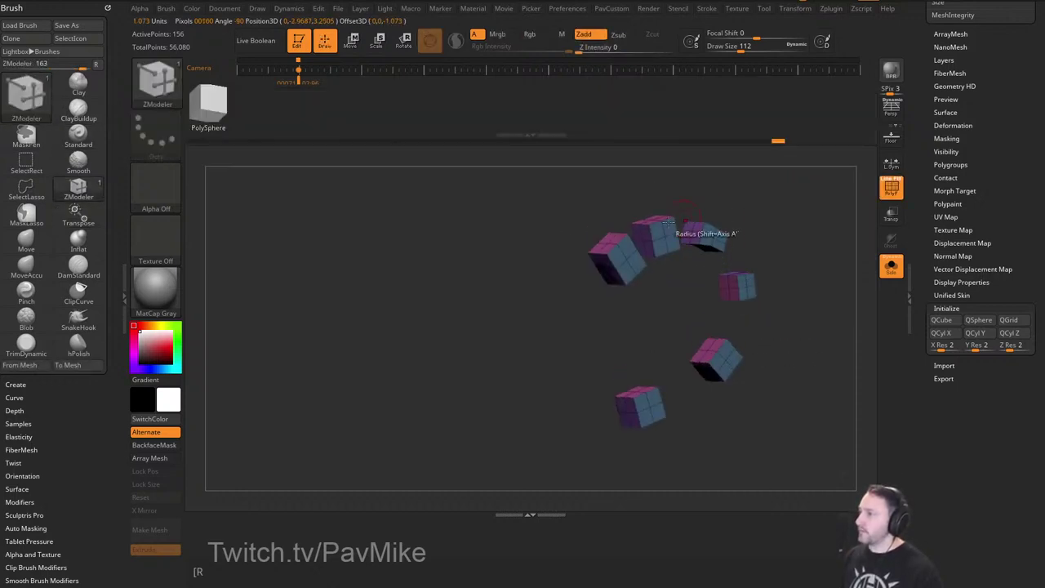
key(space)
click(454, 190)
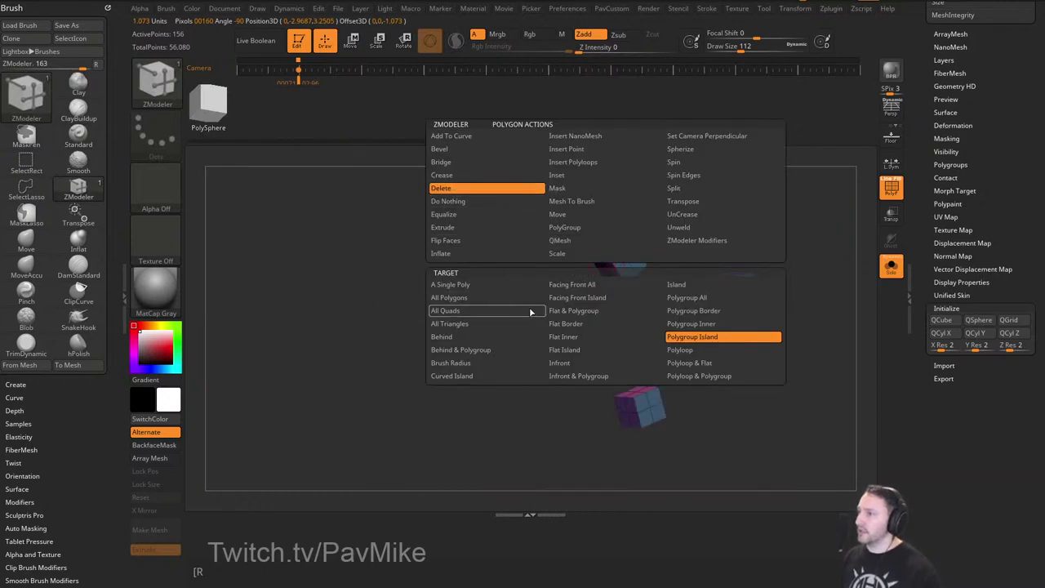
click(563, 349)
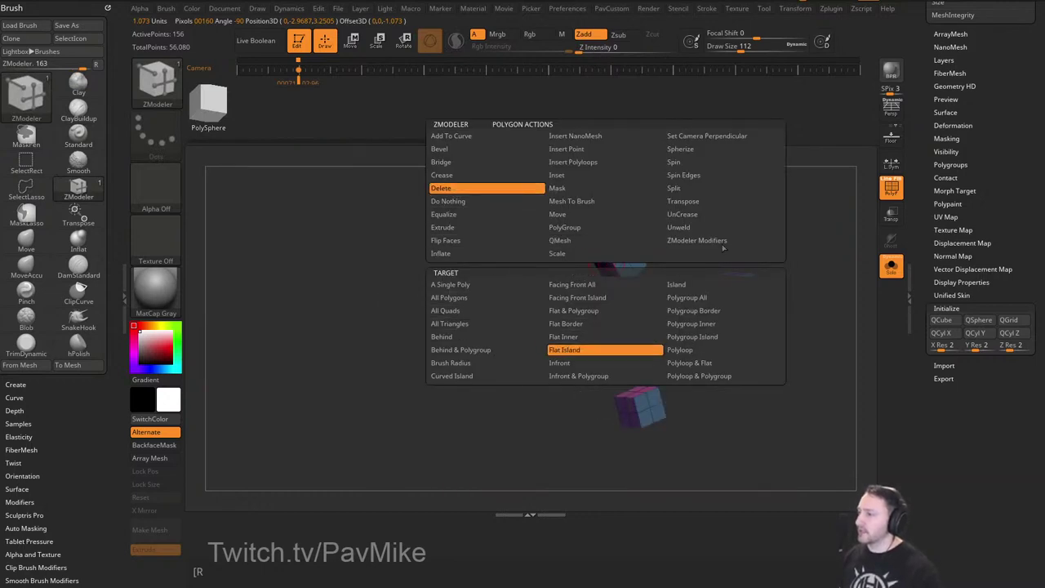
click(592, 260)
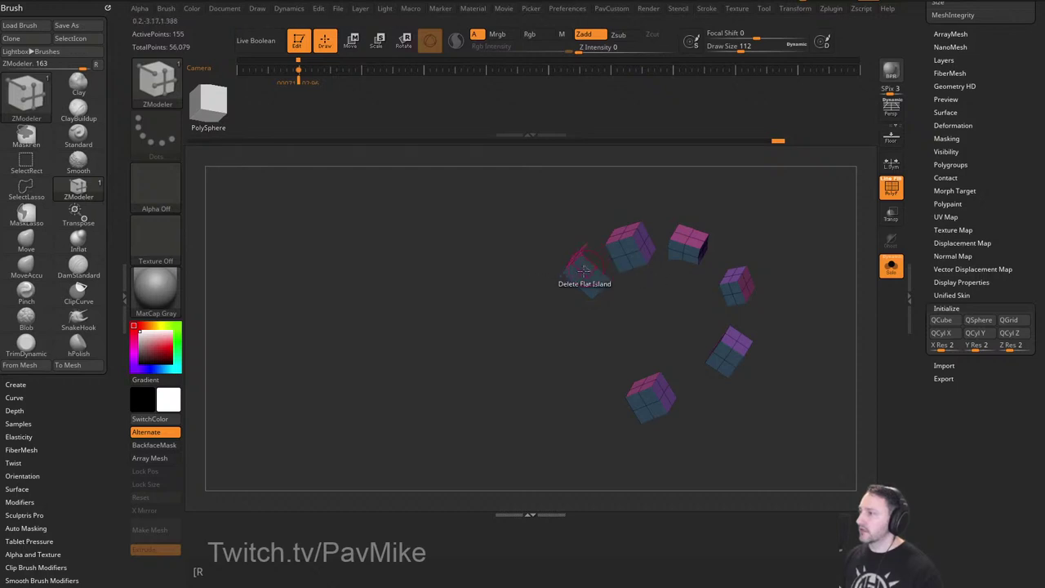
Delete the end faces of all handle cubes that share a polygroup, using the Delete polygon action with Polygroup All.
drag(557, 317, 599, 284)
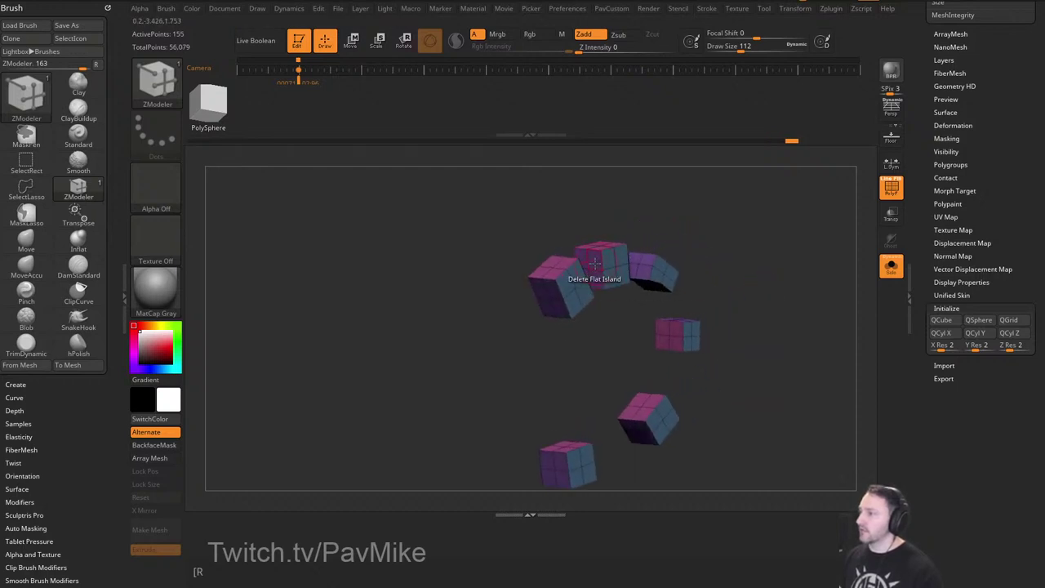
key(space)
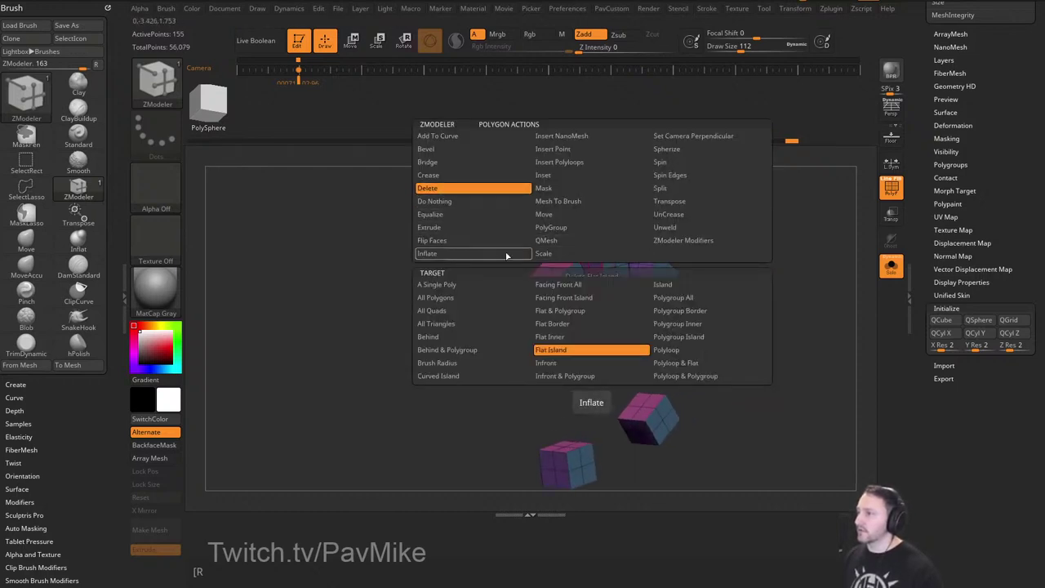
click(678, 297)
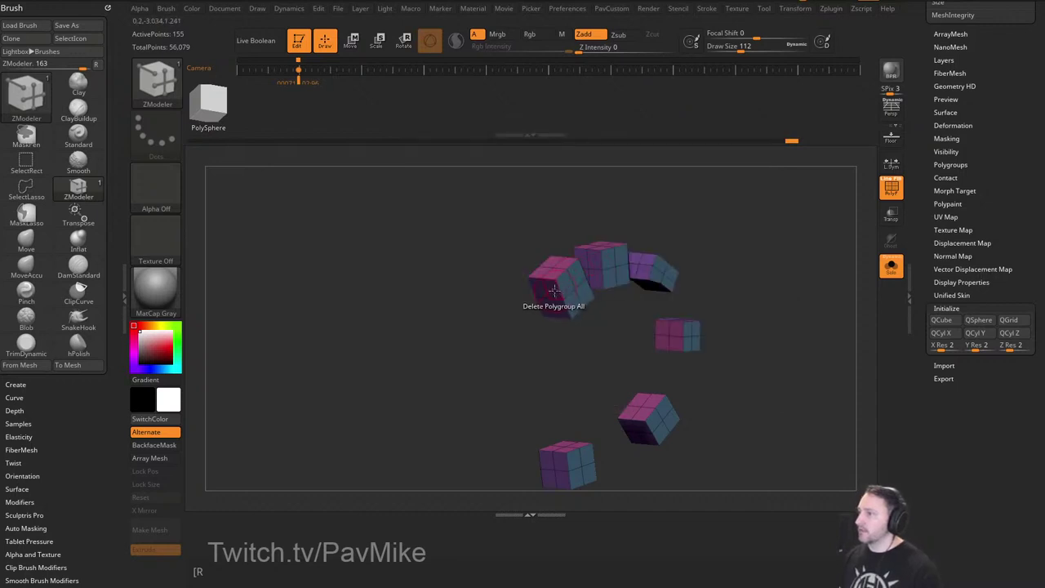
click(553, 290)
drag(759, 216, 642, 255)
Connect the first three handle cubes from the upper end with the Bridge edge action targeting Two Holes.
key(space)
click(458, 266)
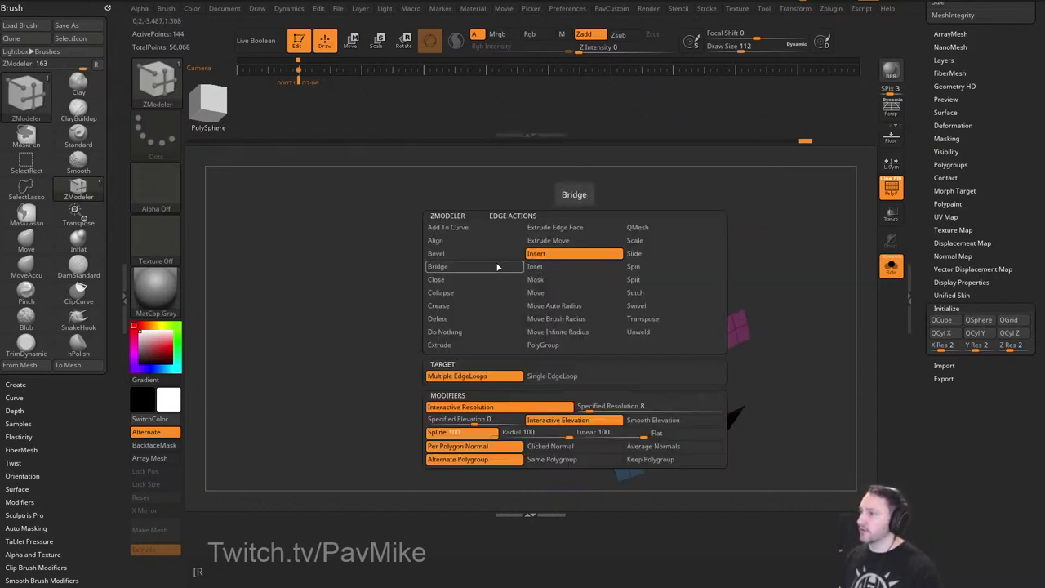
click(528, 378)
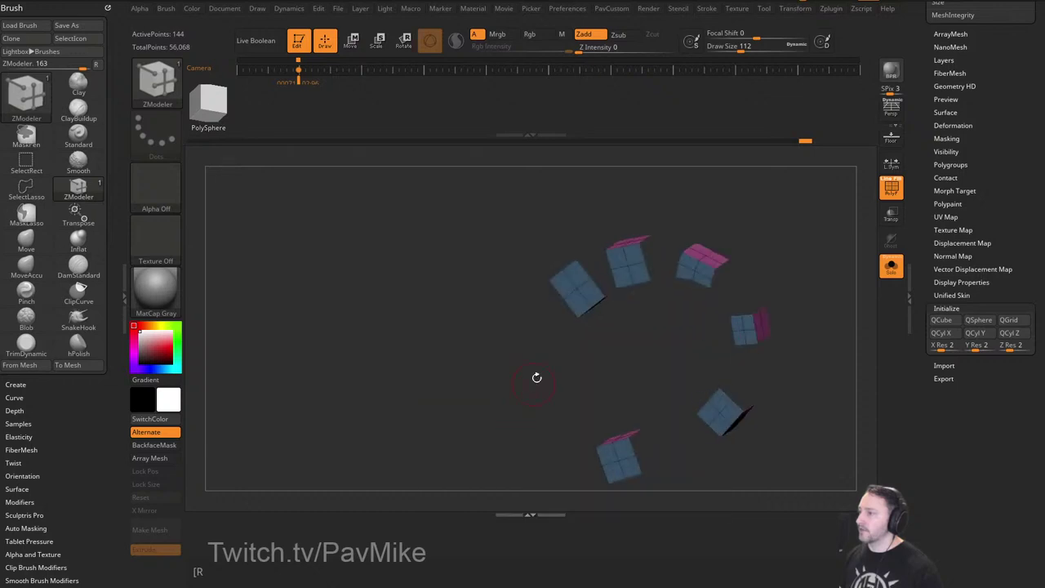
drag(611, 259, 620, 274)
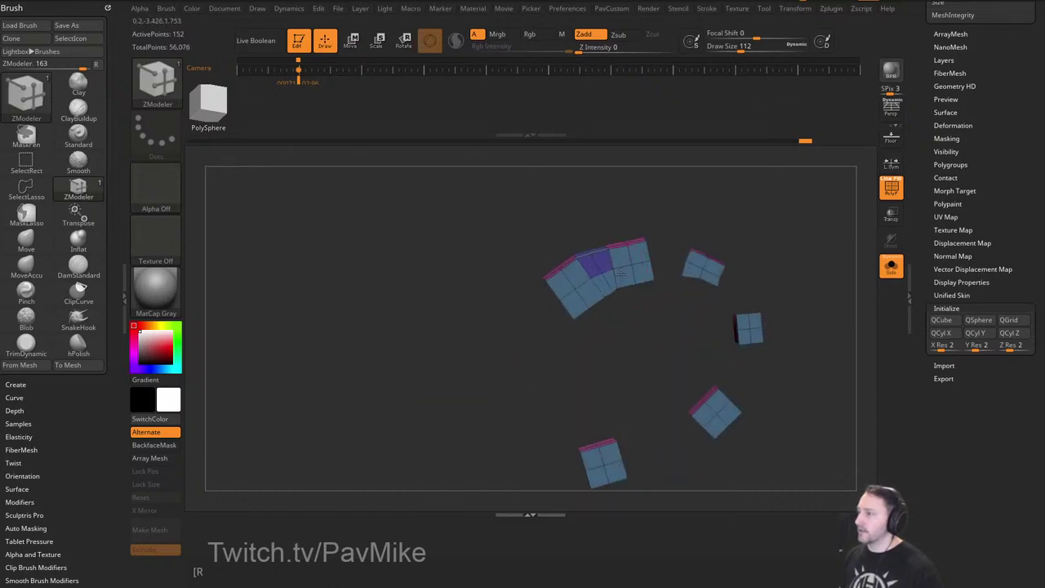
drag(647, 317, 625, 307)
click(629, 251)
drag(663, 256, 667, 247)
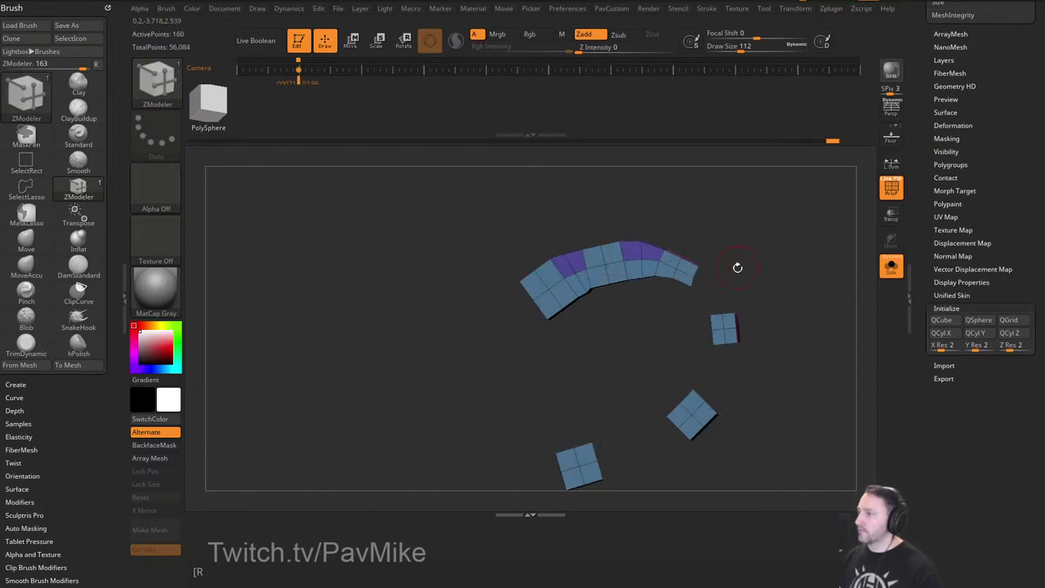
Bridge the open holes from the third handle cube through the outer-bend cube to the fifth cube.
alt+drag(738, 268, 723, 241)
drag(714, 286, 724, 286)
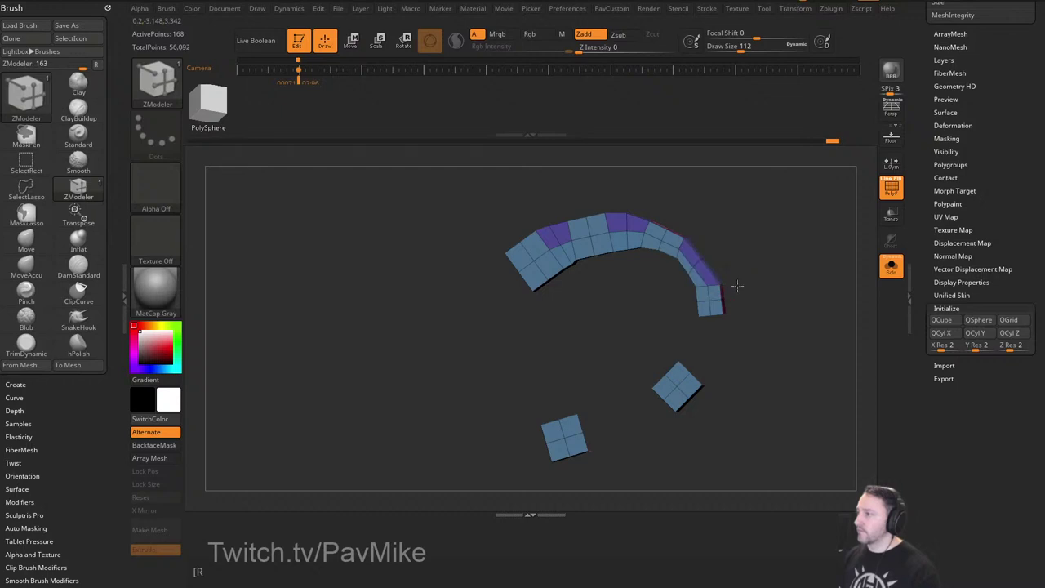
drag(795, 281, 746, 270)
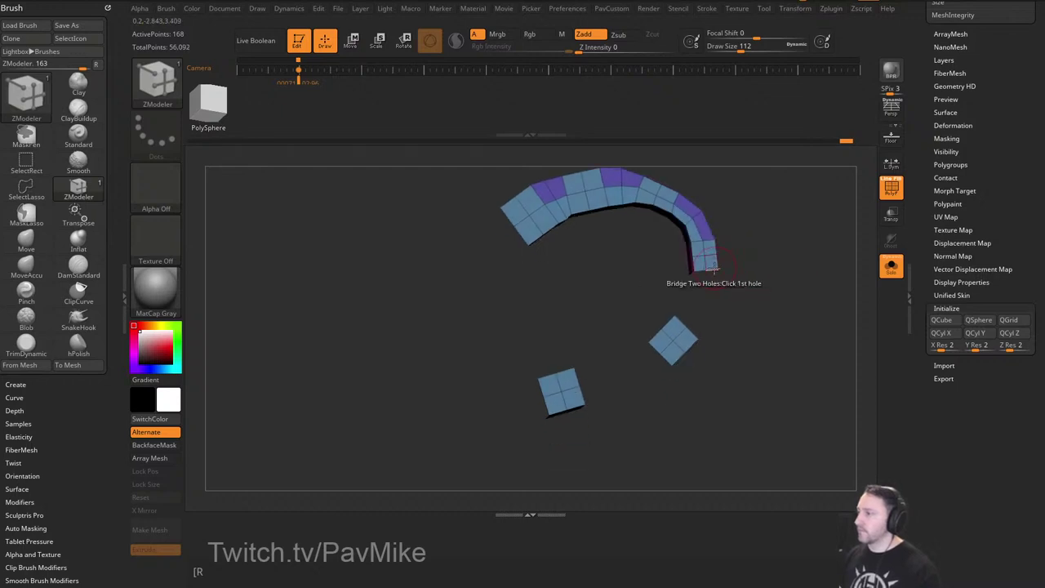
click(713, 268)
click(674, 338)
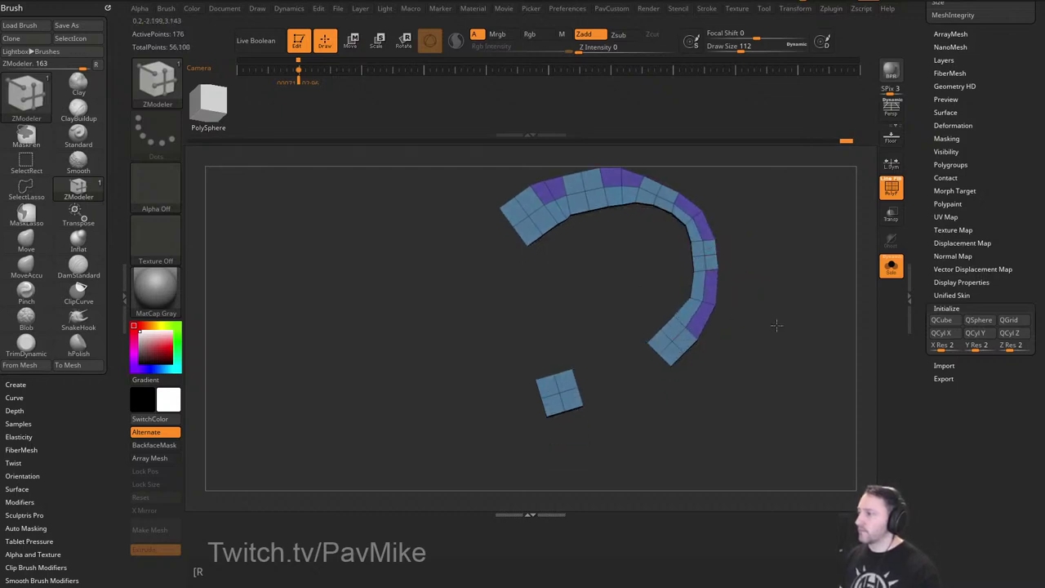
Bridge the fifth handle cube to the last cube at the handle's lower end.
alt+drag(748, 341, 754, 314)
click(674, 335)
click(584, 368)
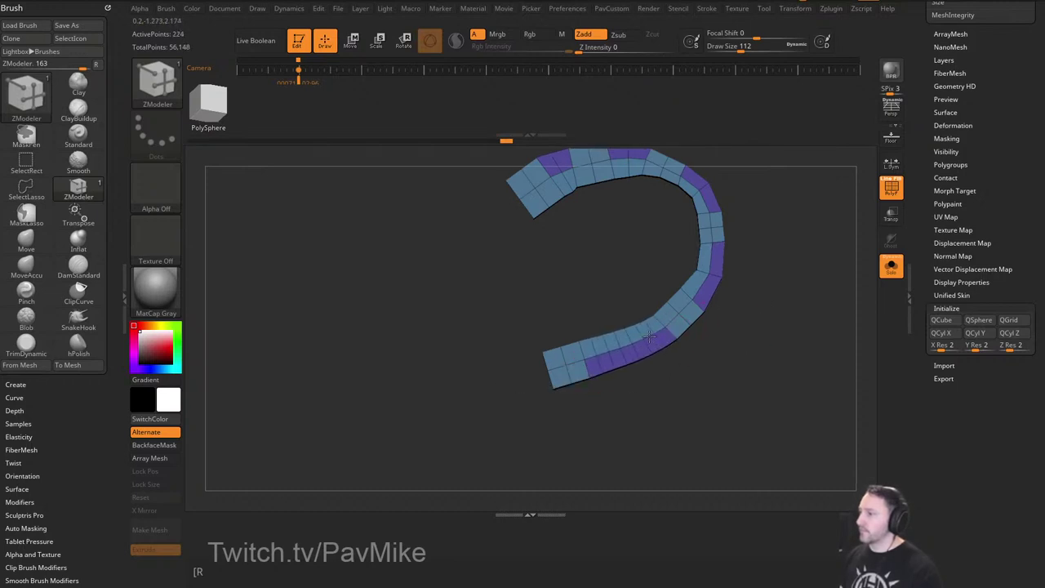
shift+drag(725, 333, 729, 281)
key(space)
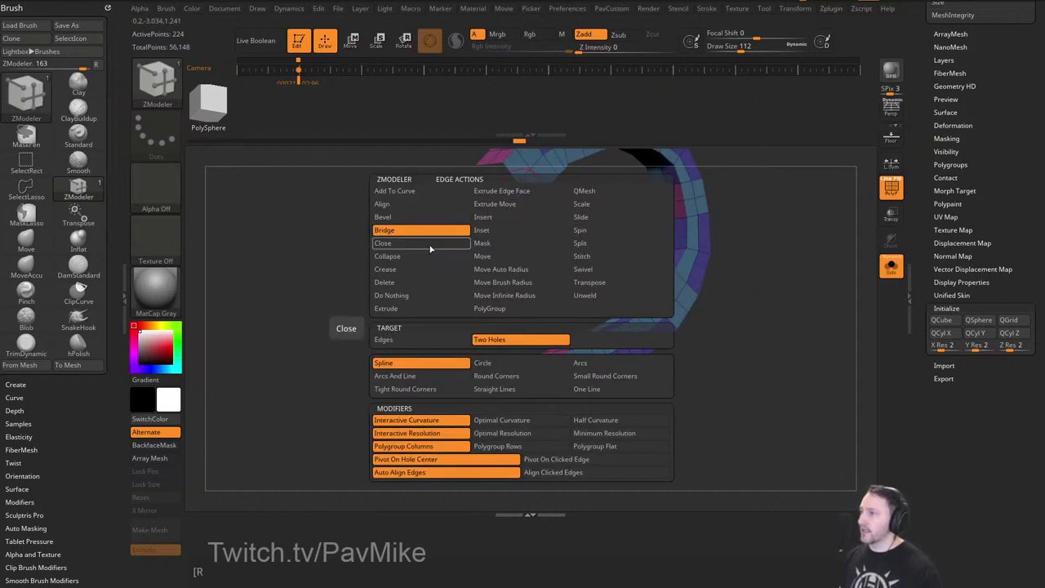
click(429, 245)
click(512, 337)
alt+drag(607, 229, 612, 279)
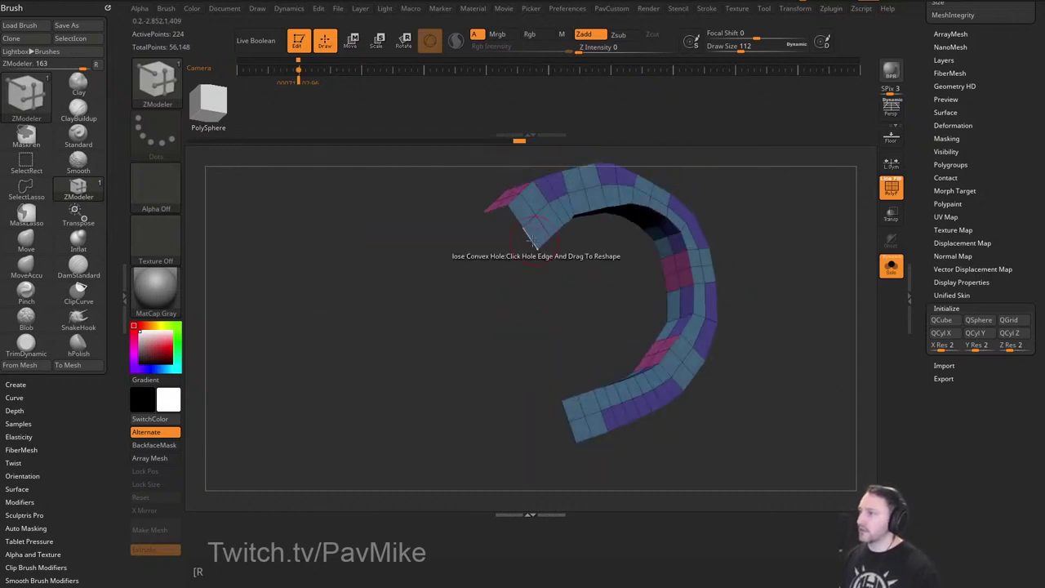
Delete the lengthwise edge loop along one side of the handle using the Insert edge action with Single EdgeLoop.
key(space)
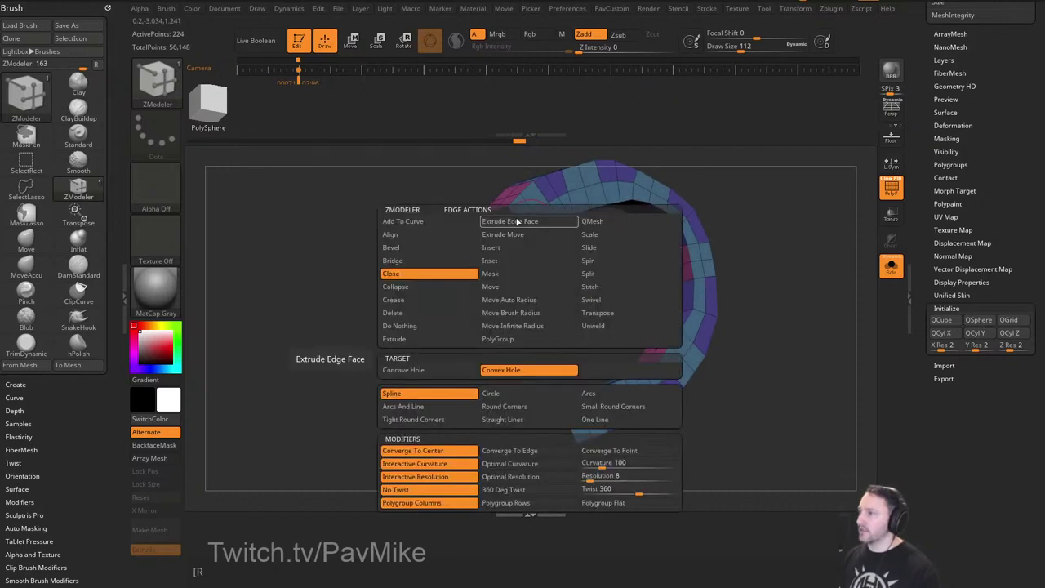
click(507, 248)
click(504, 370)
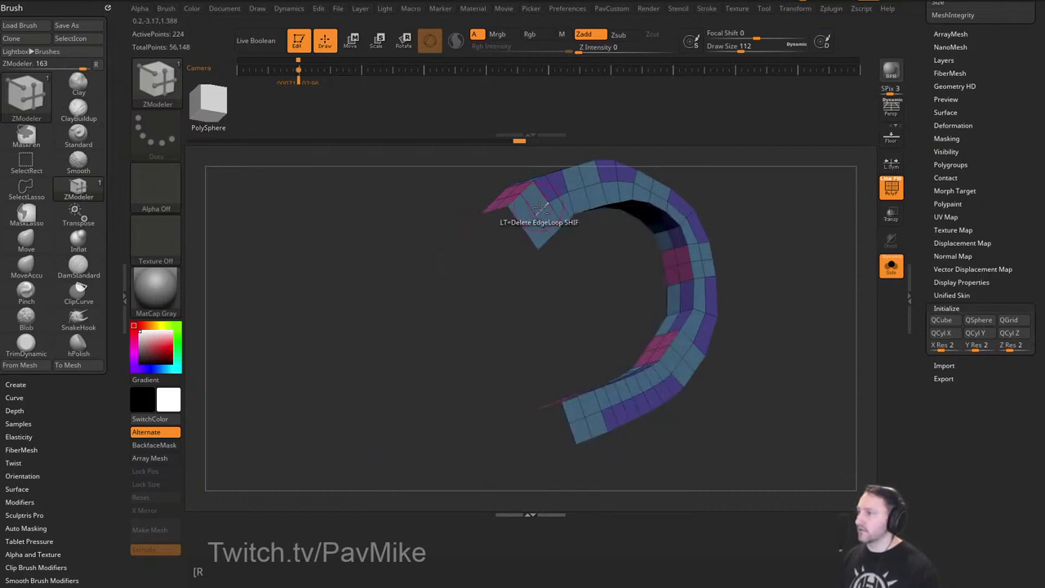
Try to cap the hole at the handle's upper end with the Close edge action targeting Convex Hole.
key(space)
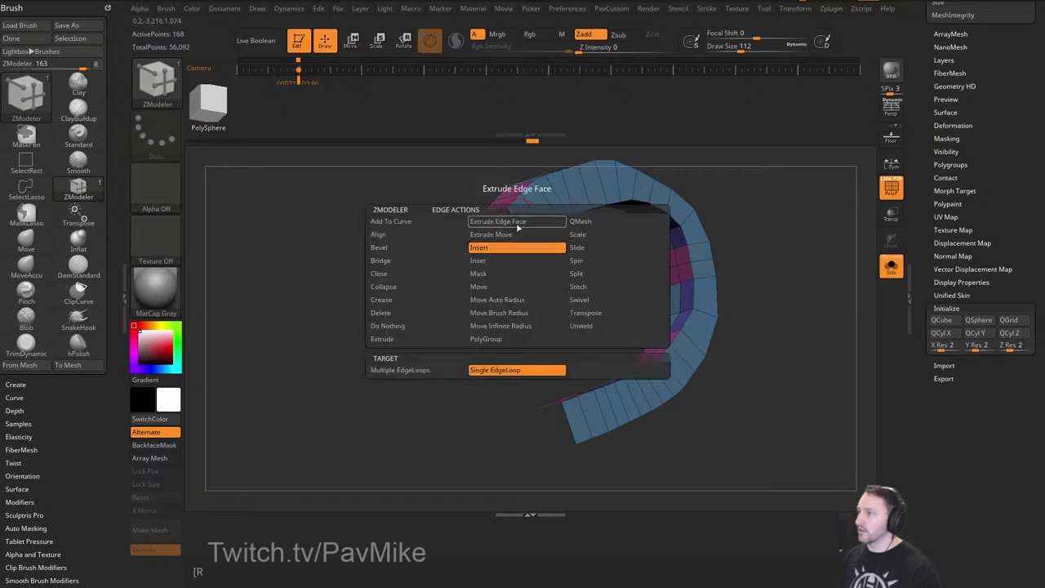
click(392, 274)
click(494, 370)
click(523, 232)
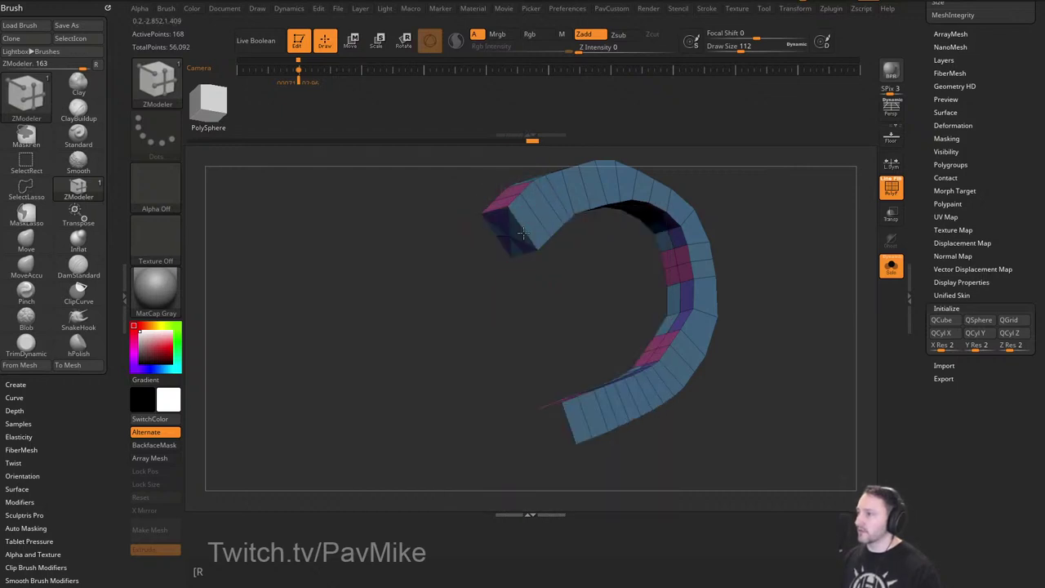
drag(584, 318, 565, 306)
key(ctrl+z)
Try to bridge two opposite edges across the handle's upper opening.
key(space)
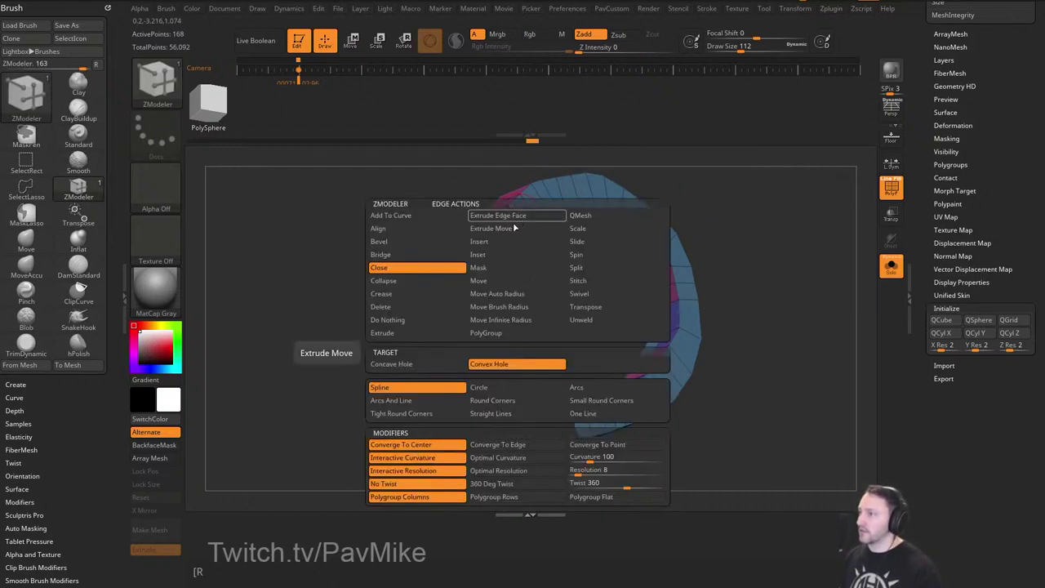
click(441, 256)
click(452, 363)
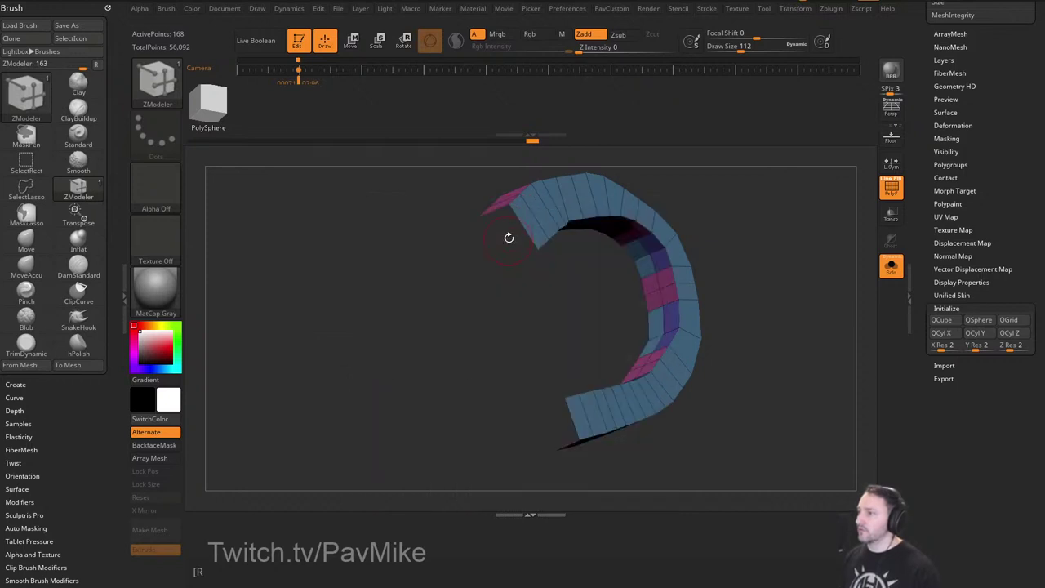
drag(527, 274, 608, 263)
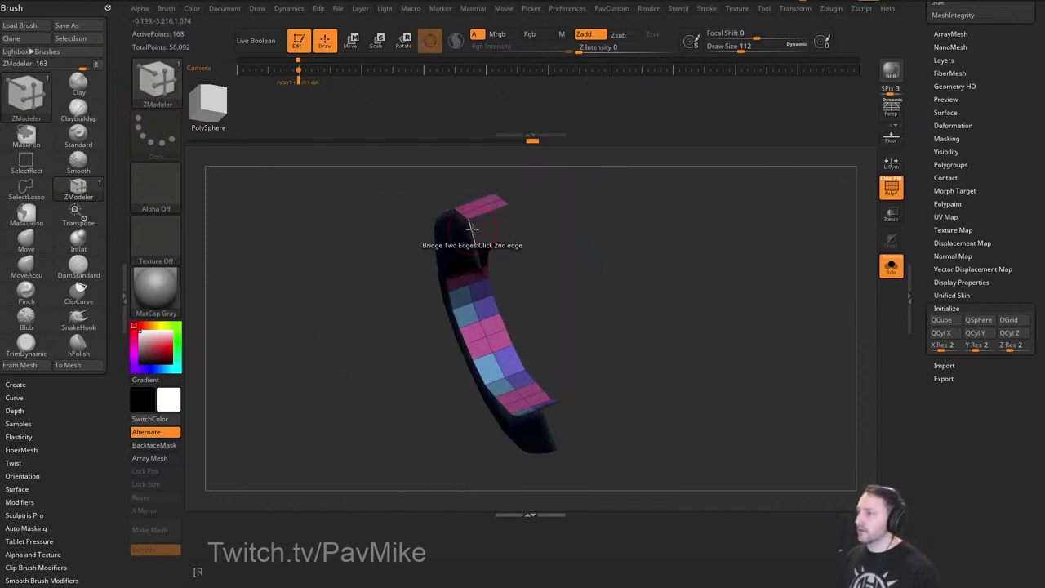
drag(522, 219, 574, 206)
Delete the remaining lengthwise edge loops with Insert Single EdgeLoop and merge the whole handle into one polygroup.
key(space)
click(438, 253)
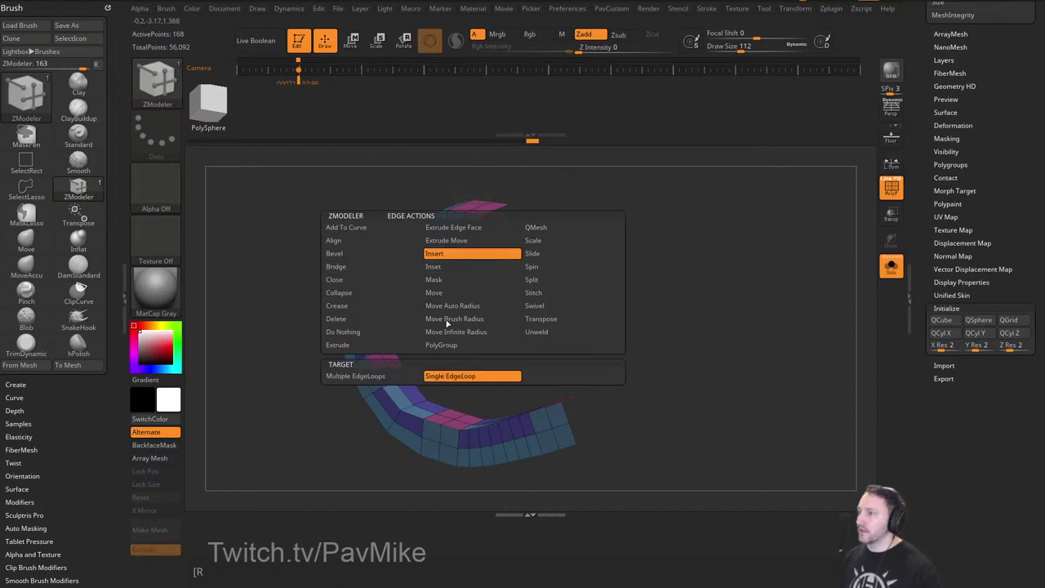
click(448, 375)
alt+click(477, 242)
drag(582, 226, 546, 206)
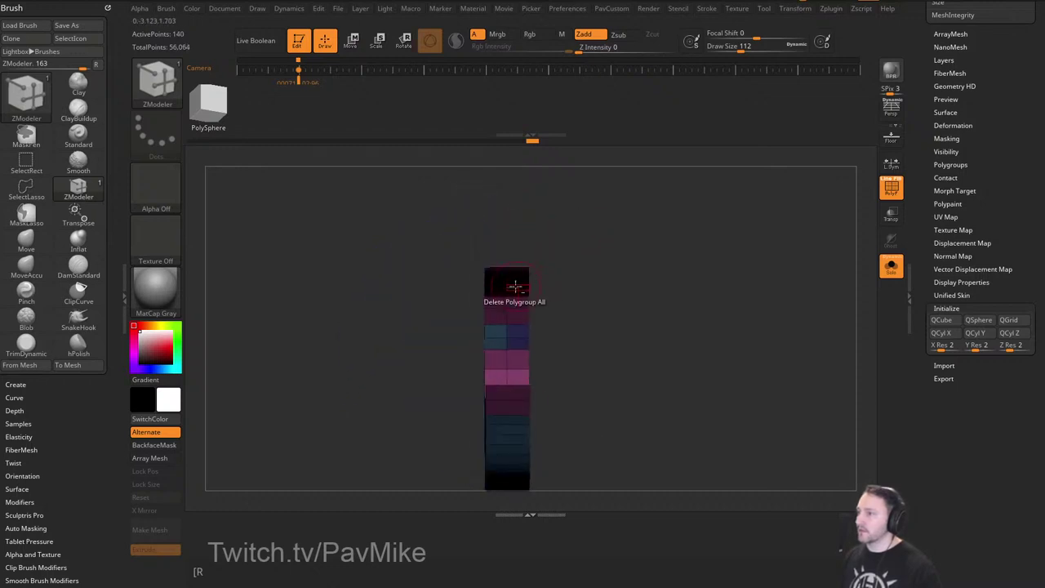
alt+click(508, 300)
drag(564, 255, 603, 250)
key(ctrl+w)
Try to cap the handle's upper end with the Bridge edge action.
key(space)
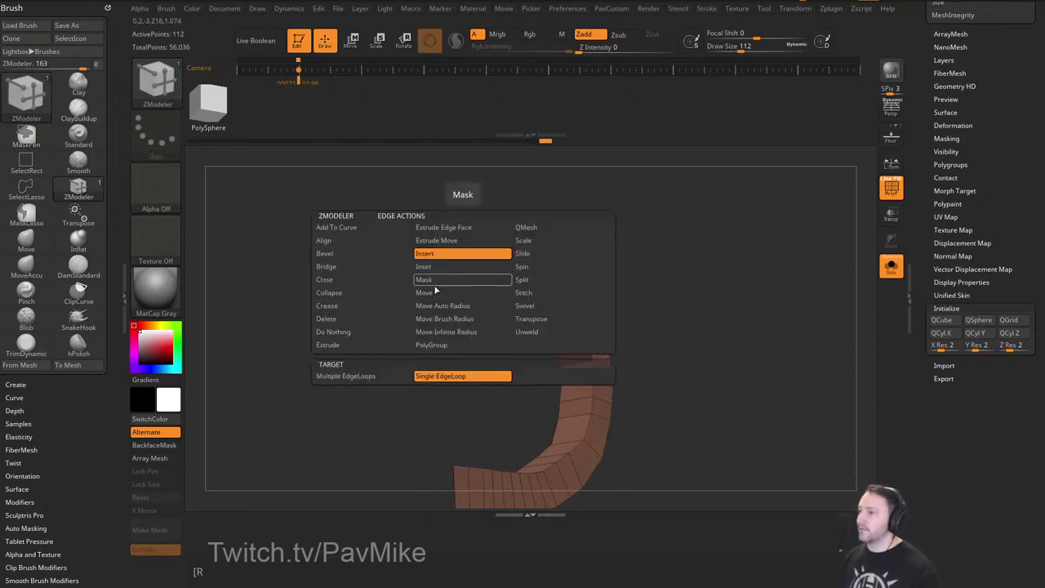
click(365, 282)
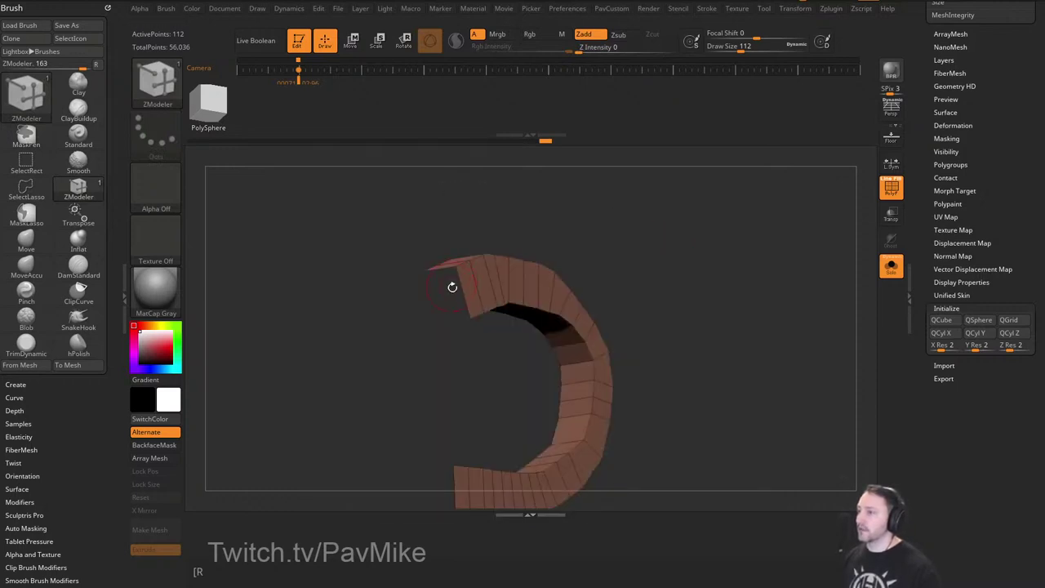
click(452, 287)
alt+drag(638, 270, 637, 226)
key(ctrl+z)
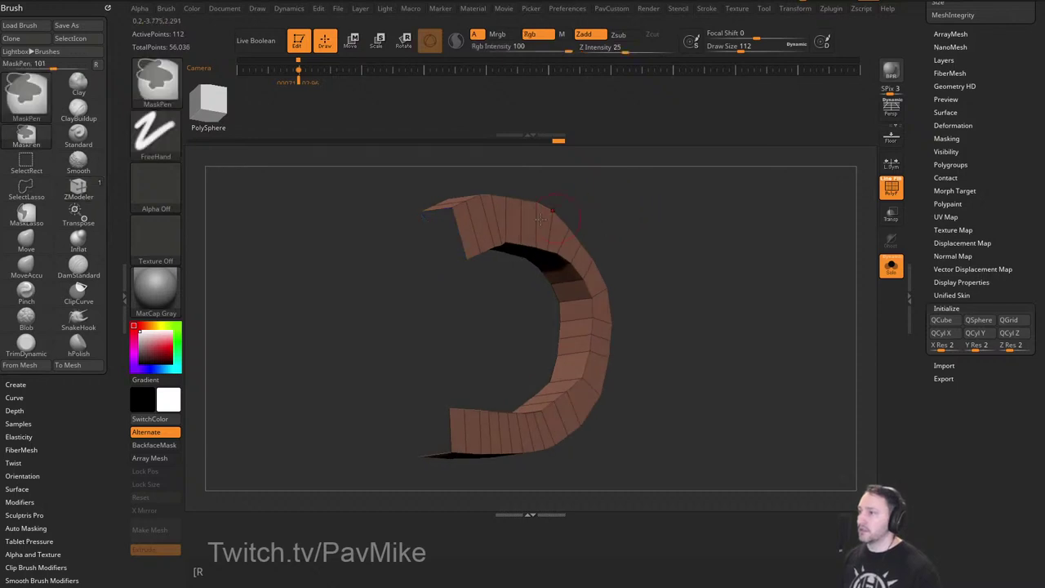
Cap the open upper and lower ends of the handle by bridging opposite edges of each opening.
key(space)
click(358, 268)
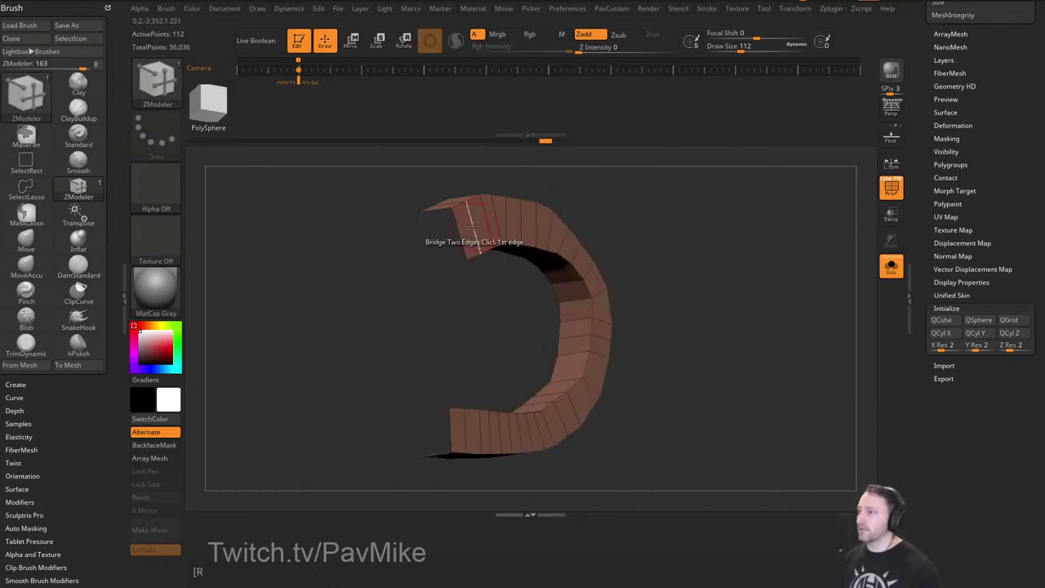
drag(382, 279, 445, 259)
click(421, 231)
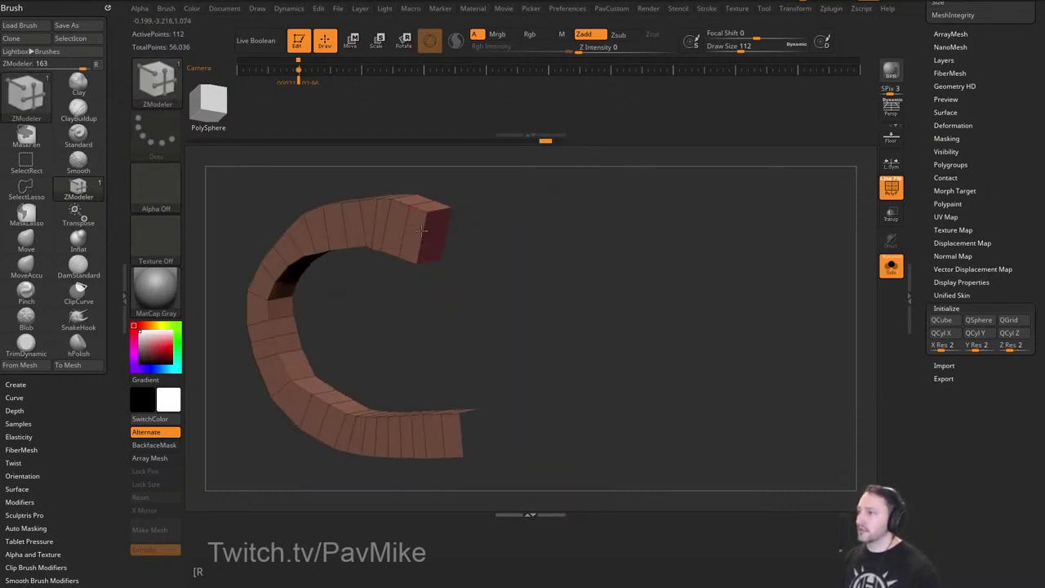
click(462, 432)
drag(523, 435, 445, 431)
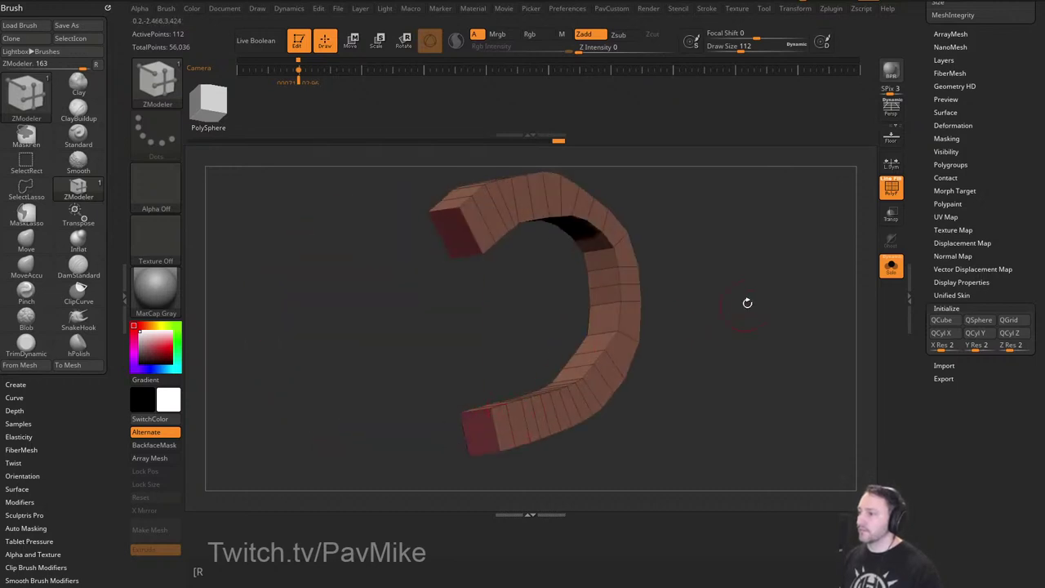
mouse_move(748, 303)
mouse_down()
mouse_move(721, 324)
mouse_move(738, 324)
mouse_move(739, 286)
mouse_move(673, 327)
mouse_move(715, 303)
mouse_move(741, 312)
mouse_move(748, 302)
mouse_up()
Assign new polygroups to the handle with Groups By Normals.
key(space)
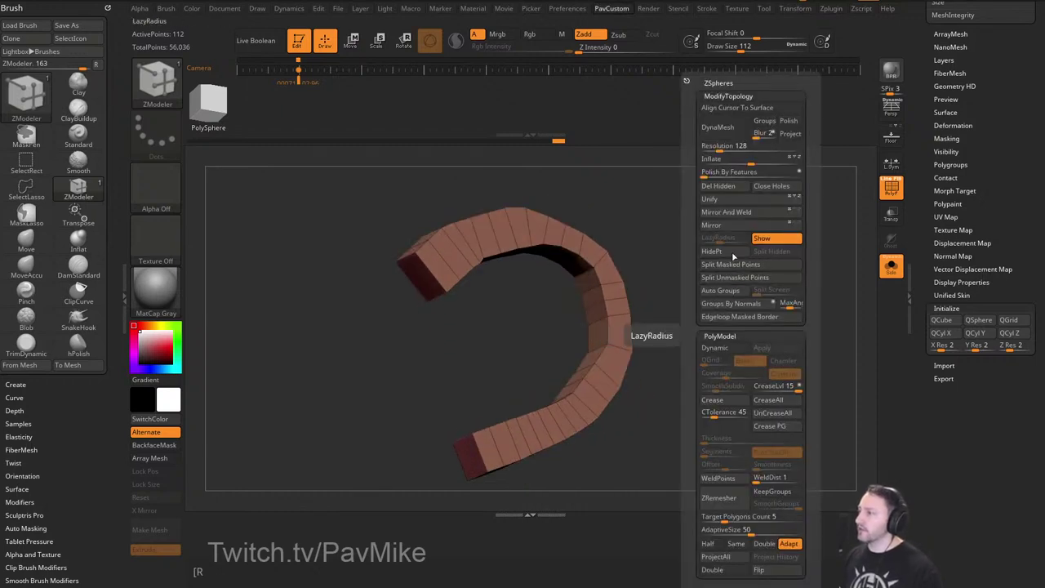
click(732, 305)
drag(671, 321, 695, 307)
Apply Mirror And Weld to the handle to make it symmetrical about its centreline.
key(space)
click(699, 215)
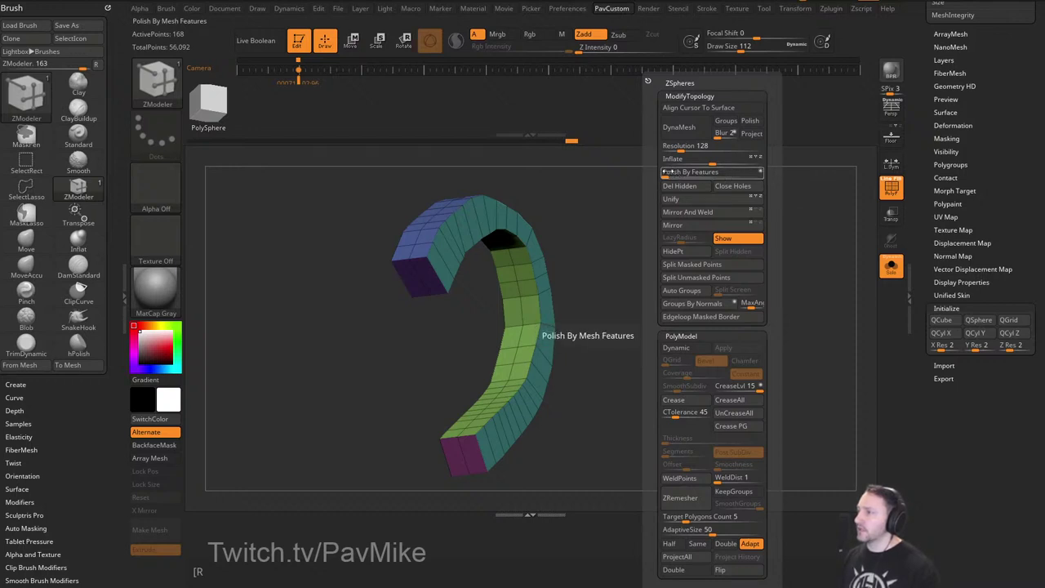
shift+drag(633, 203, 651, 217)
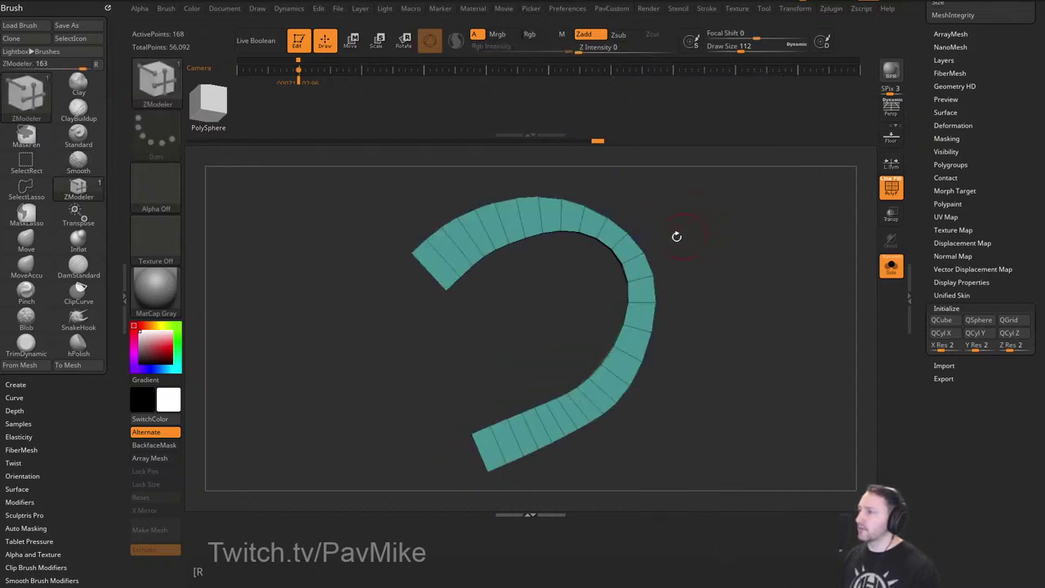
Remesh the handle with ZRemesher set to Half, KeepGroups on and AdaptiveSize 0.
key(shift+z)
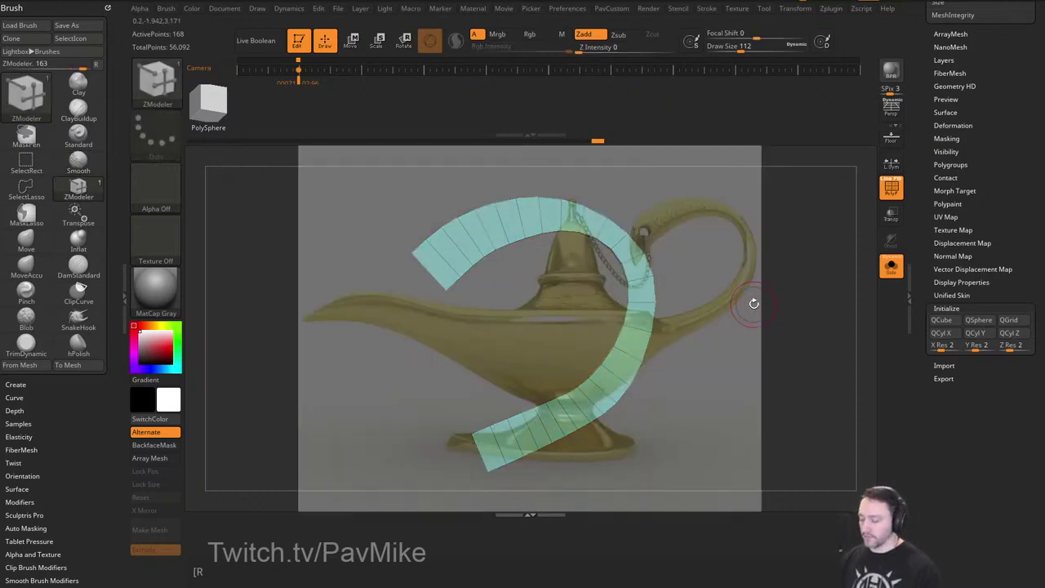
key(Right)
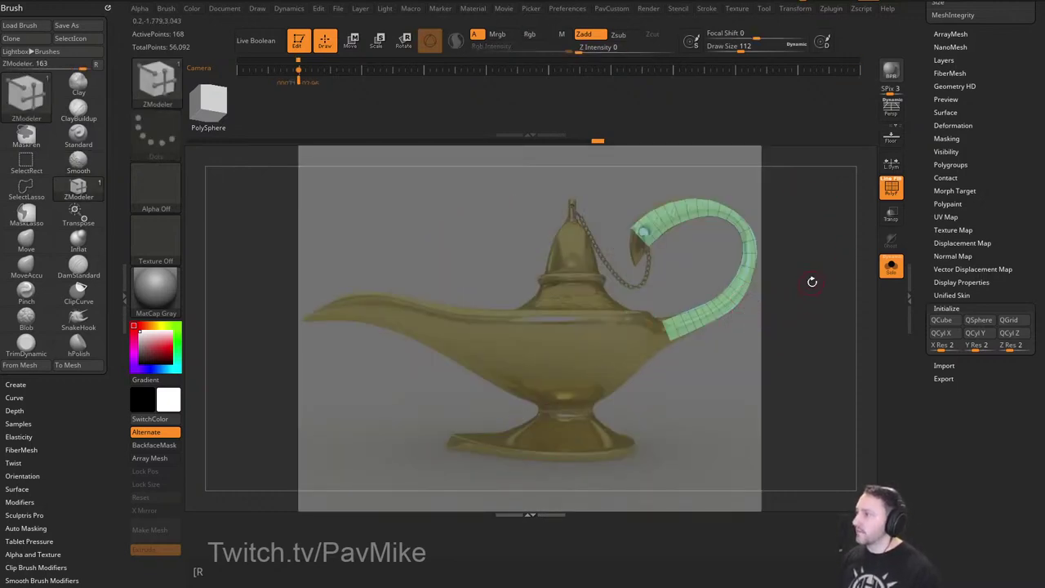
key(space)
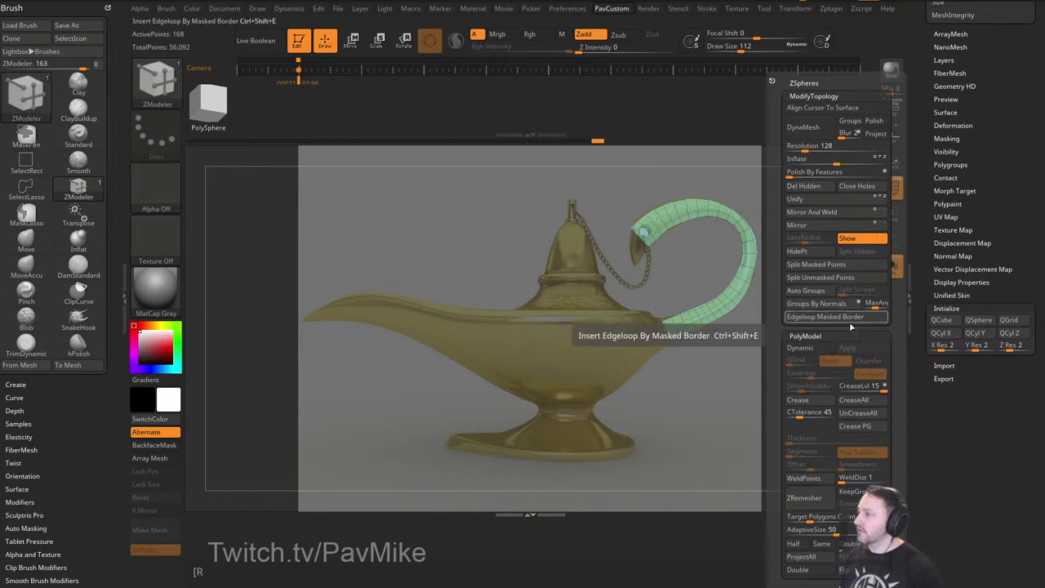
click(793, 543)
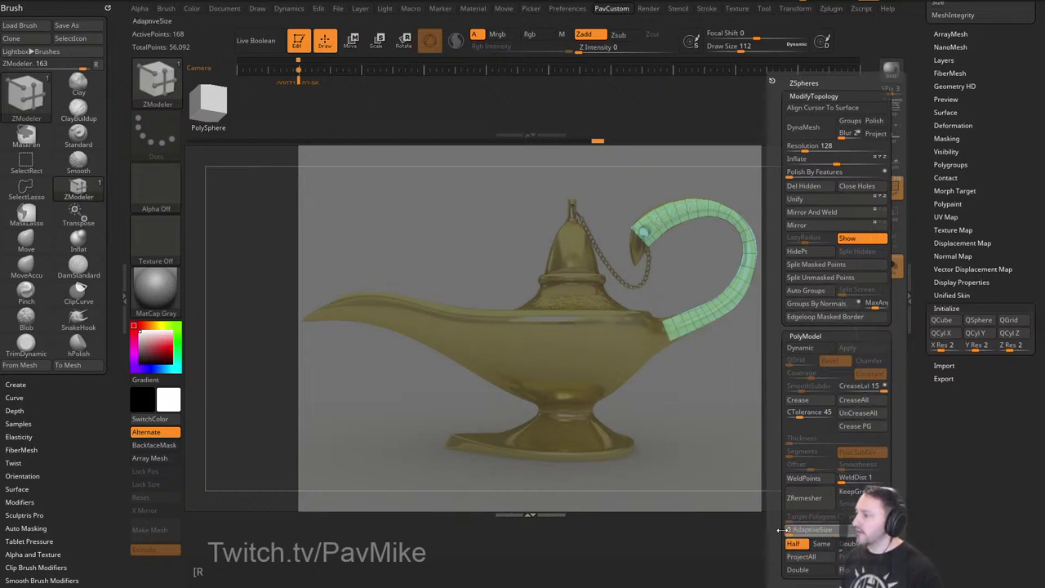
click(822, 506)
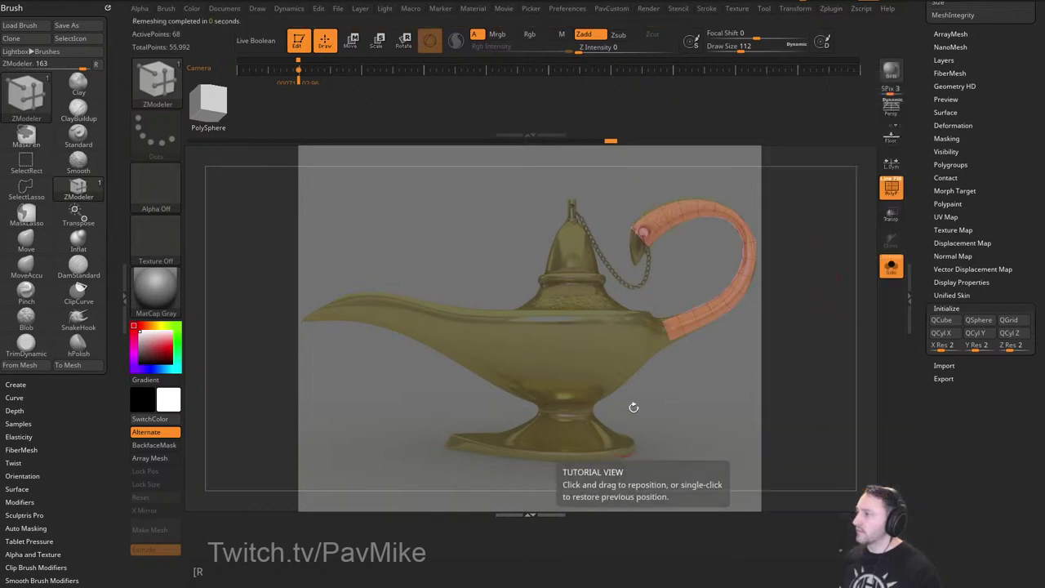
Select the Move brush and apply Mirror And Weld to the remeshed handle.
key(s)
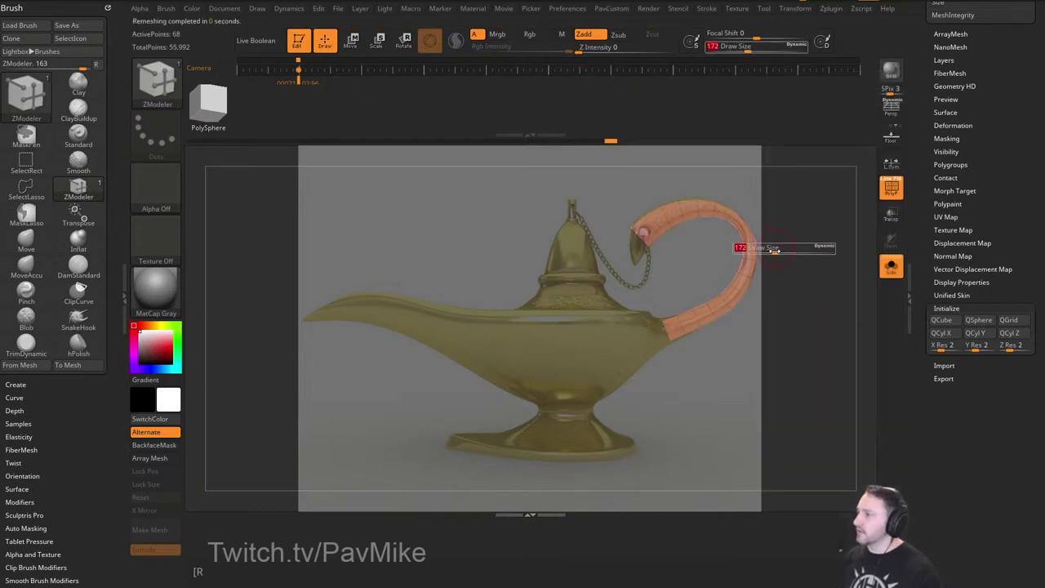
key(b)
key(m)
key(v)
drag(772, 247, 770, 236)
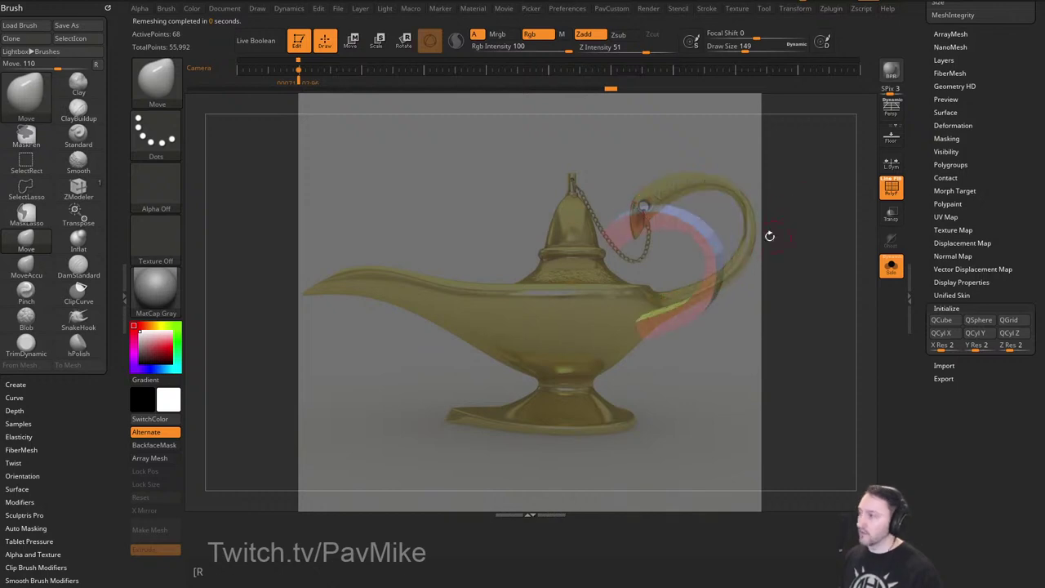
key(2)
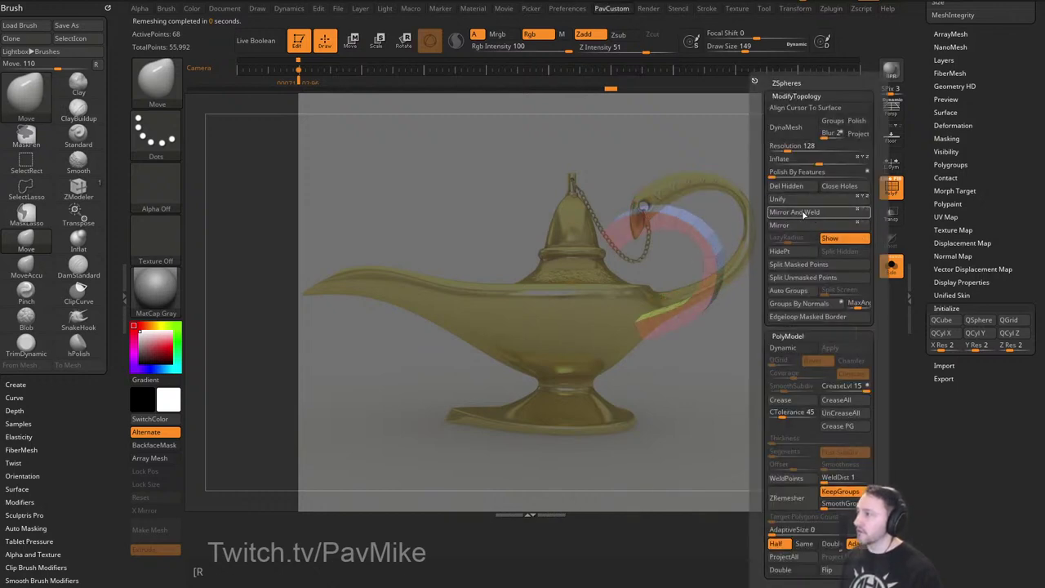
click(805, 213)
shift+drag(798, 231, 803, 214)
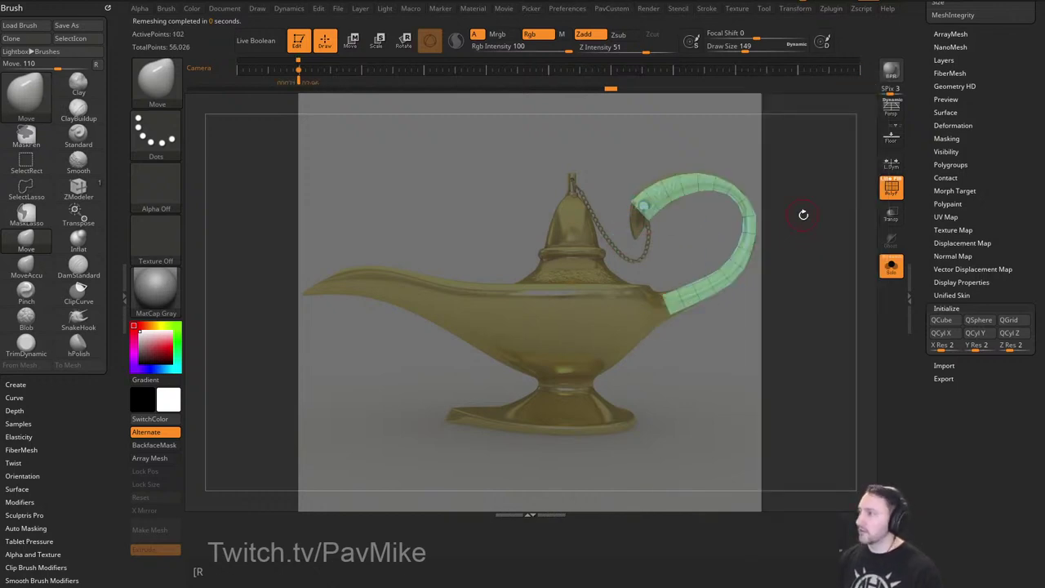
Adjust the handle's curve with the Move brush so its outline follows the lamp handle in the reference image.
key(s)
drag(673, 214, 670, 214)
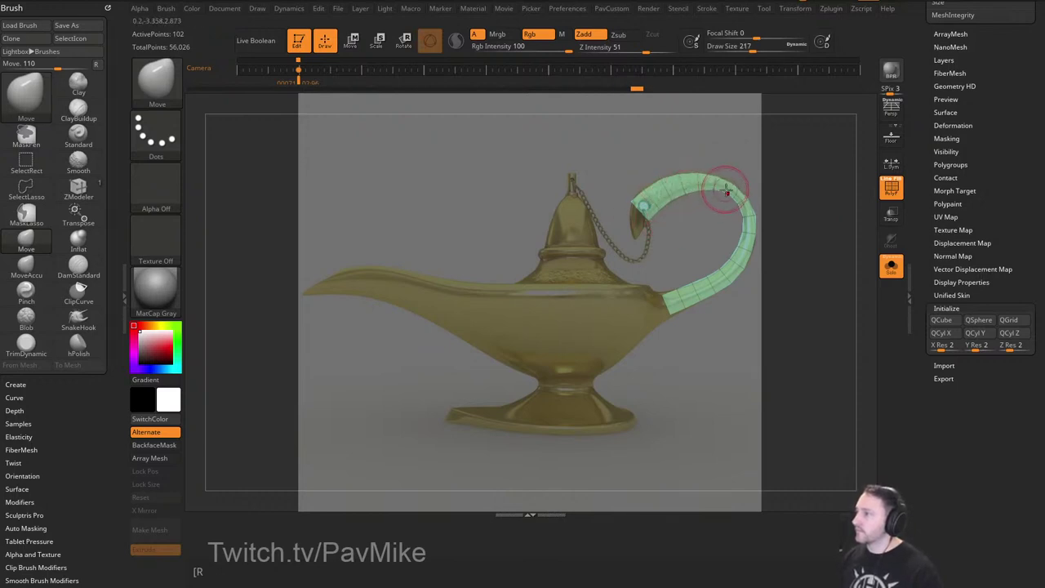
key(bracketleft)
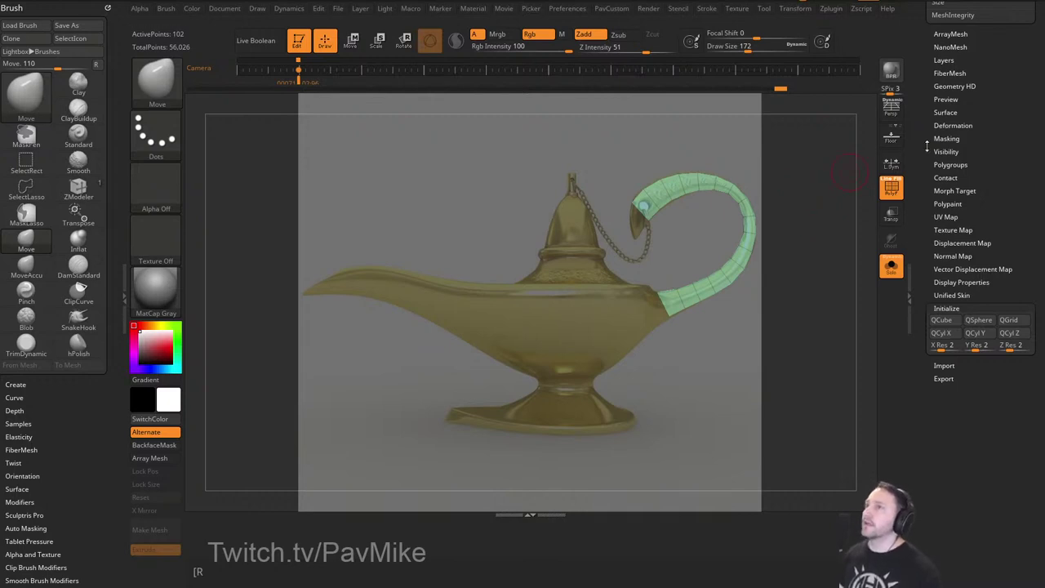
Check the handle tip in the second reference photo and insert an edge loop near the handle's upper end with ZModeler.
drag(1044, 124, 918, 213)
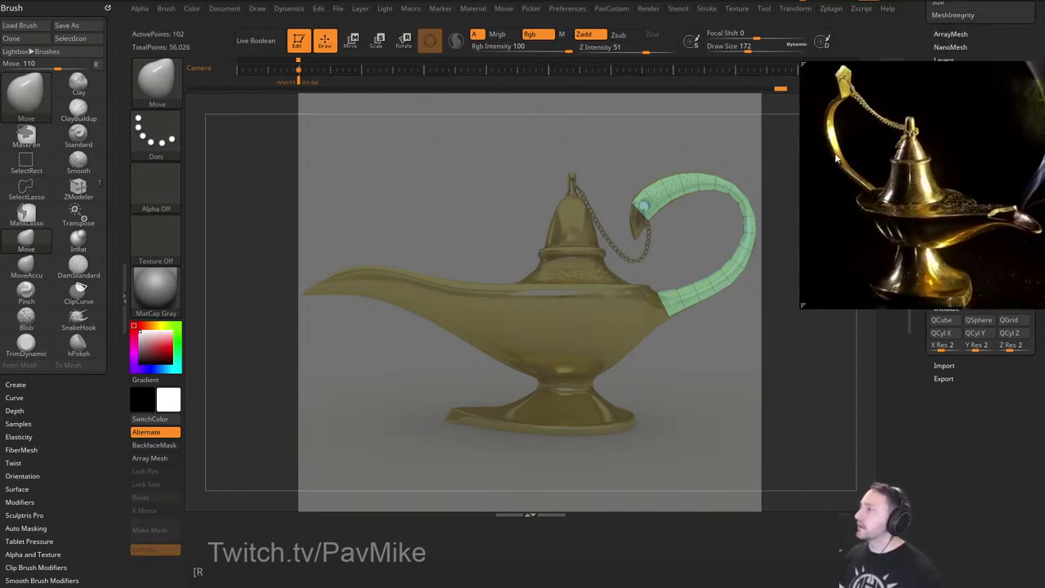
drag(871, 181, 1044, 170)
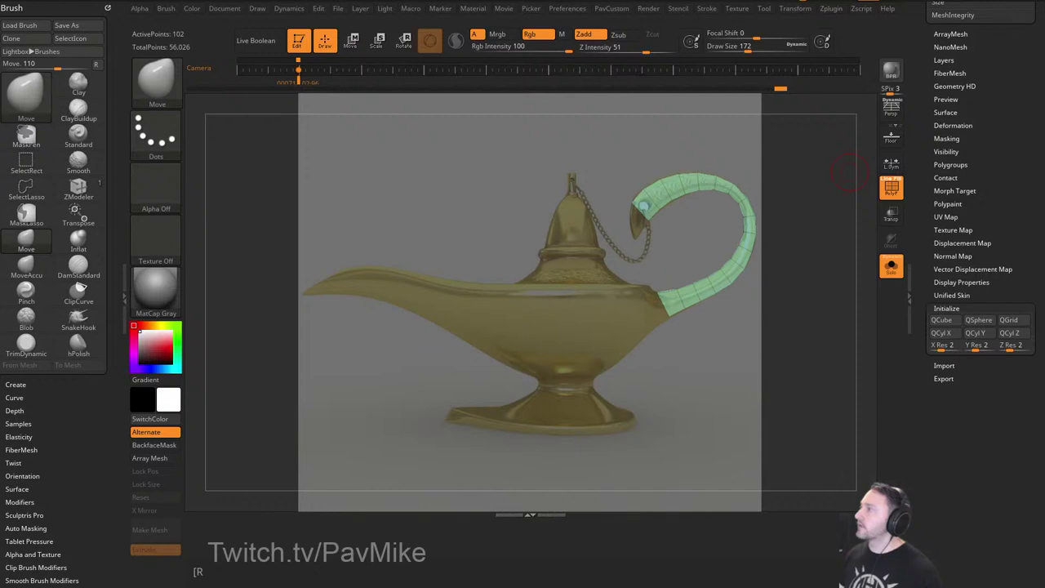
key(shift+z)
mouse_move(797, 196)
mouse_down()
mouse_move(796, 207)
mouse_move(809, 171)
mouse_up()
mouse_move(810, 171)
alt+mouse_down()
mouse_move(801, 222)
mouse_move(809, 236)
mouse_move(818, 222)
alt+mouse_up()
key(b)
key(z)
key(m)
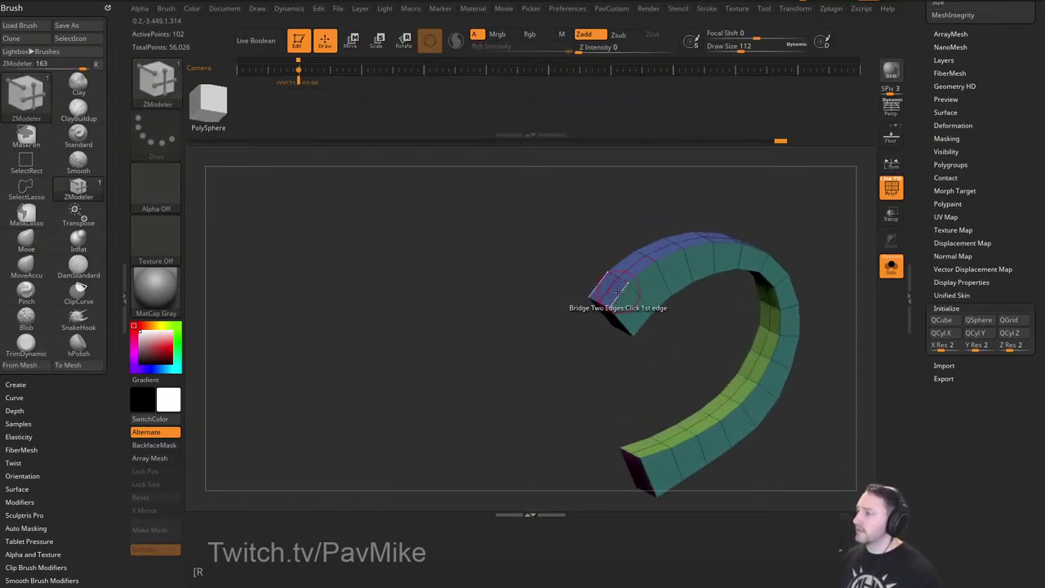
key(space)
click(590, 253)
click(618, 301)
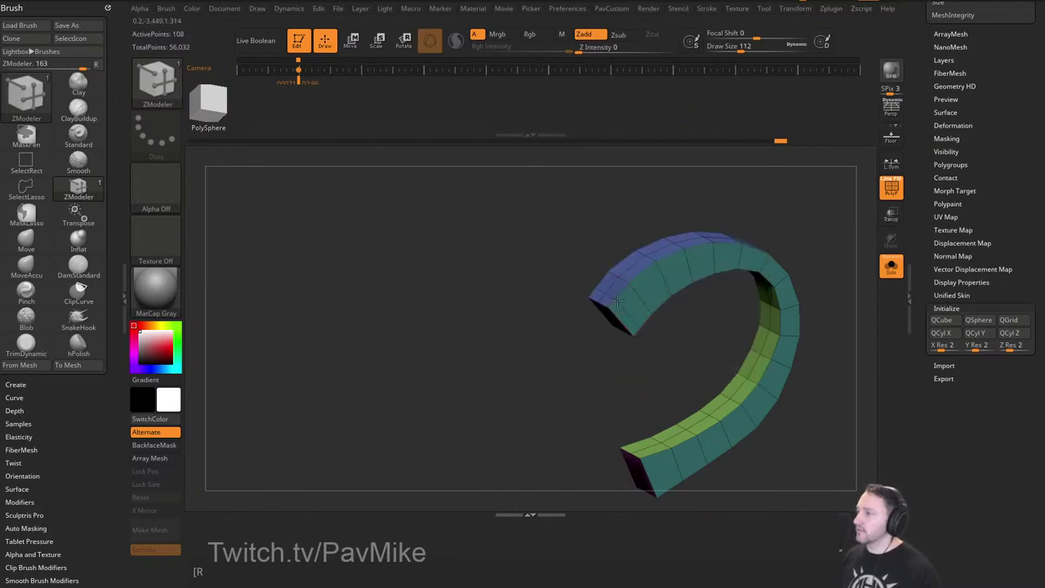
Extrude the narrow strip of polygons at the handle's upper tip with QMesh to form a raised tab.
key(space)
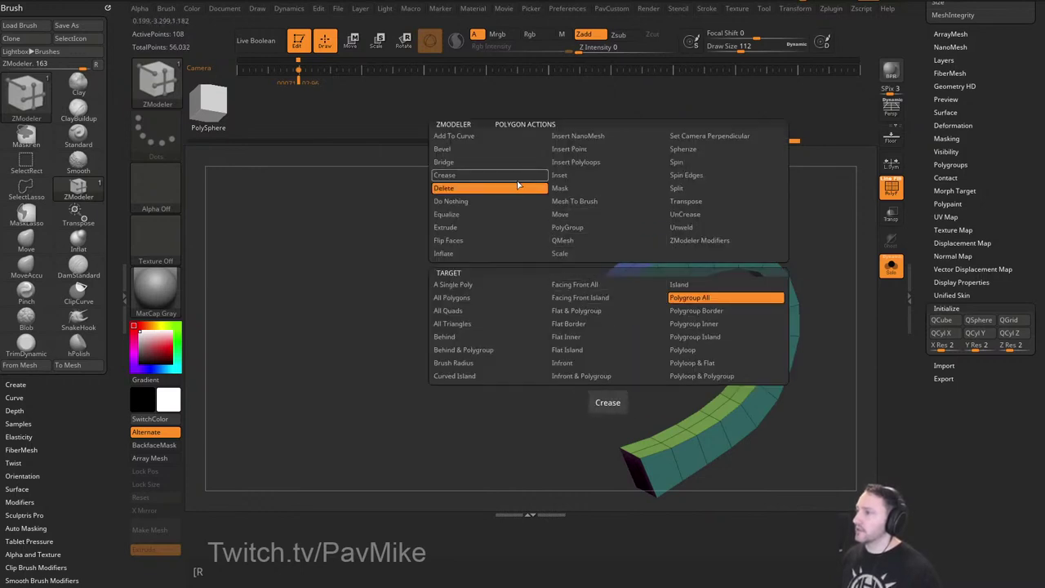
click(582, 241)
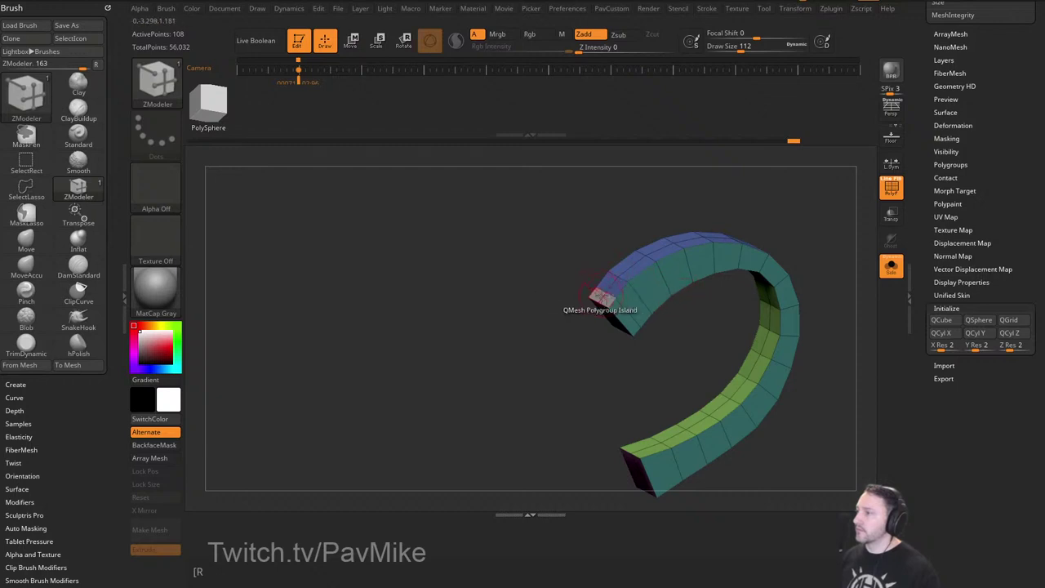
key(space)
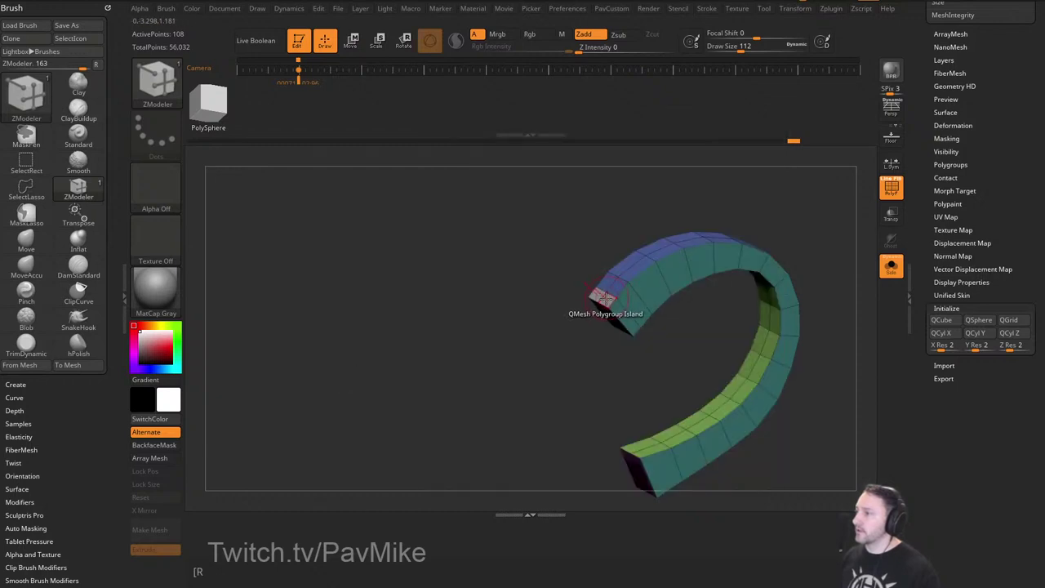
drag(604, 297, 554, 294)
ctrl+click(594, 262)
key(w)
drag(852, 282, 854, 278)
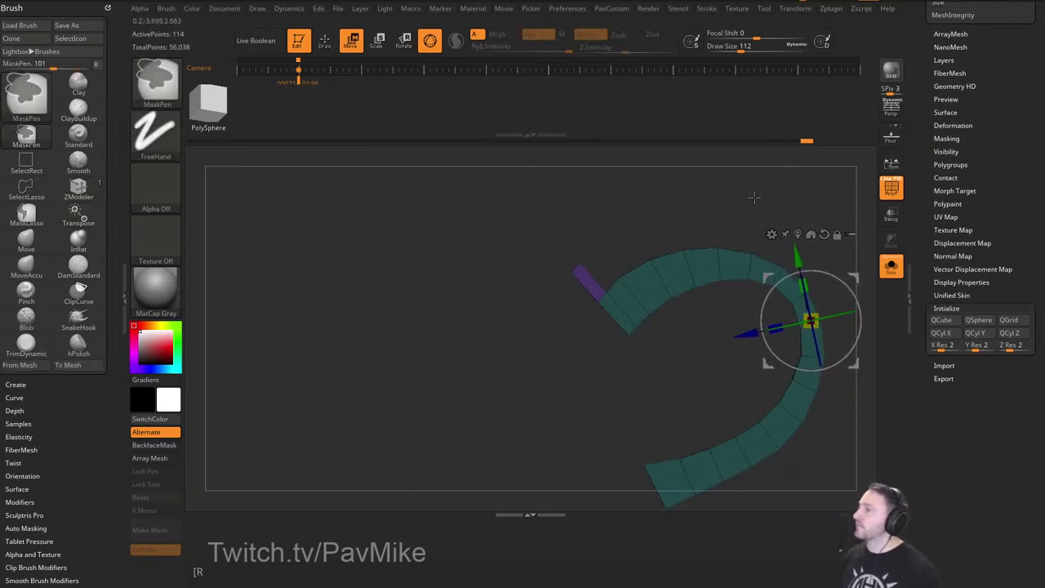
ctrl+drag(754, 196, 766, 207)
With draw size 65, mask everything but the tab's outer end and move that end outward to lengthen the tab.
key(q)
mouse_move(766, 210)
mouse_down()
mouse_move(796, 217)
mouse_move(731, 254)
mouse_move(689, 201)
mouse_up()
key(s)
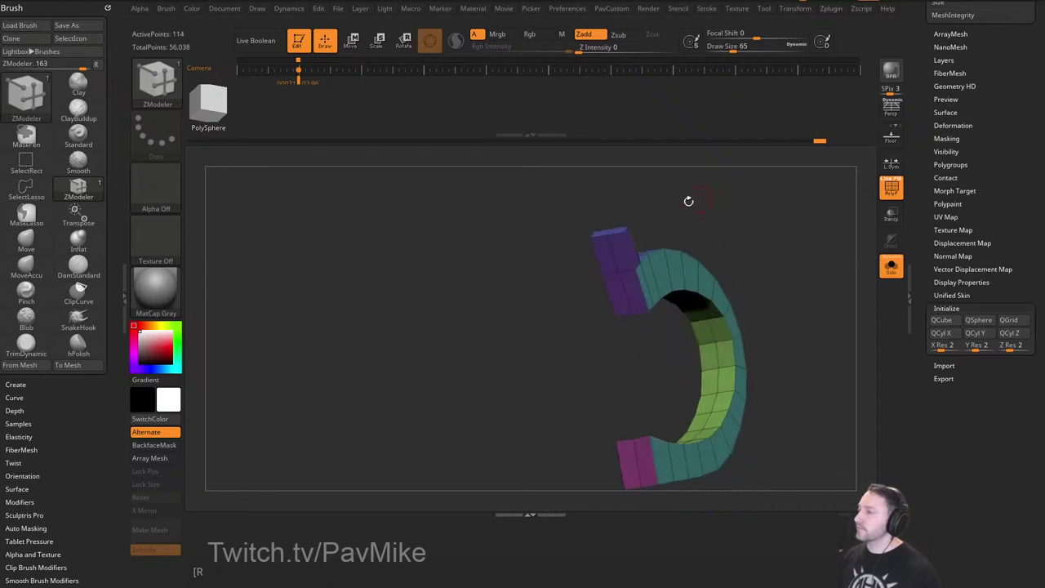
key(w)
ctrl+click(608, 247)
drag(693, 205, 731, 204)
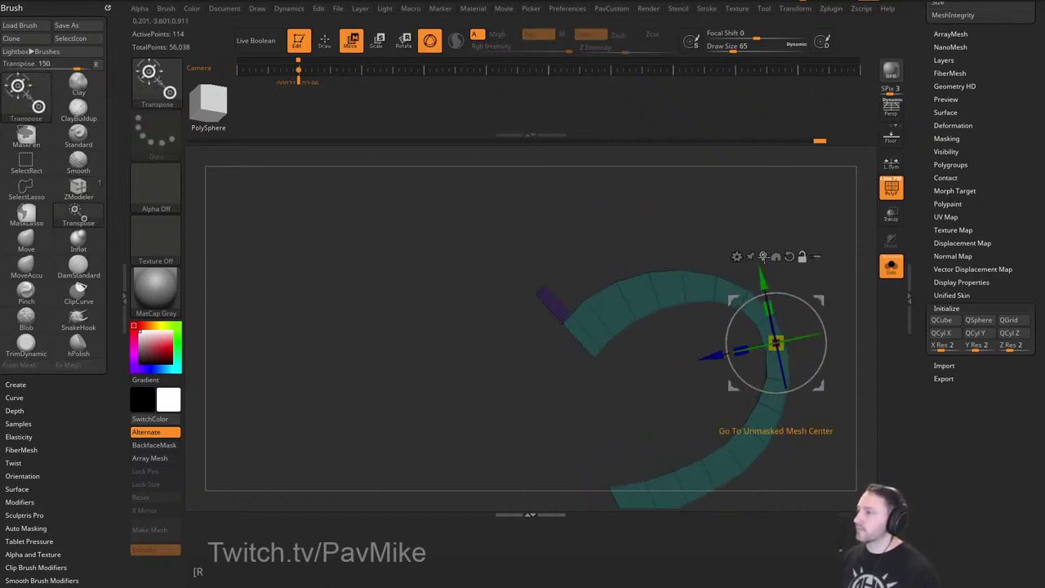
click(763, 256)
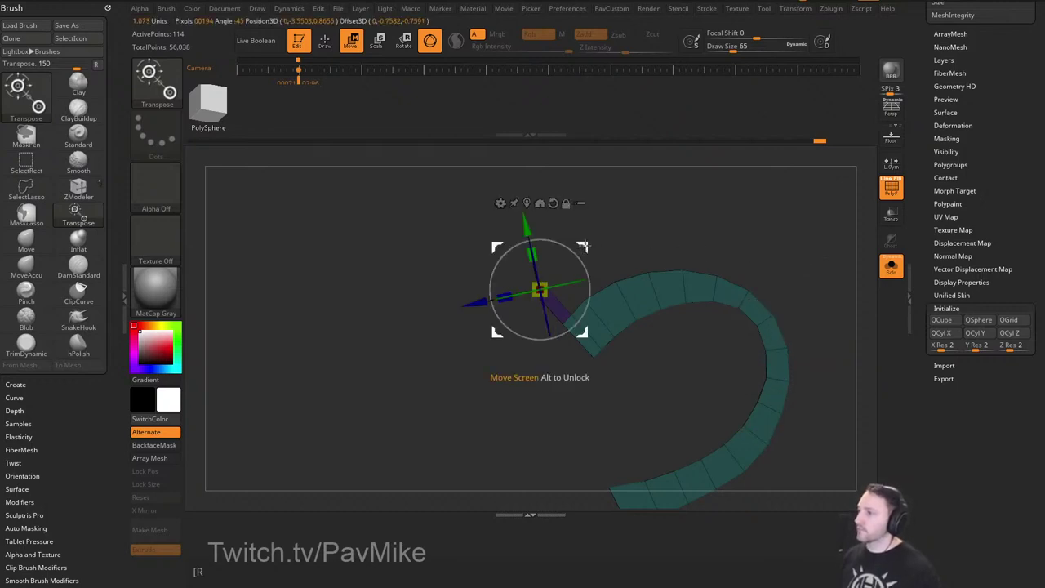
mouse_move(586, 245)
mouse_down()
mouse_move(577, 234)
mouse_move(806, 220)
mouse_move(794, 253)
mouse_move(780, 236)
mouse_move(814, 191)
mouse_move(732, 229)
mouse_move(745, 193)
mouse_move(773, 226)
mouse_move(821, 222)
mouse_move(840, 247)
mouse_move(809, 245)
mouse_up()
Turn off Solo and compare the handle on the whole lamp with the second reference photo.
key(q)
key(f)
click(892, 189)
click(892, 267)
drag(766, 199, 839, 240)
click(892, 194)
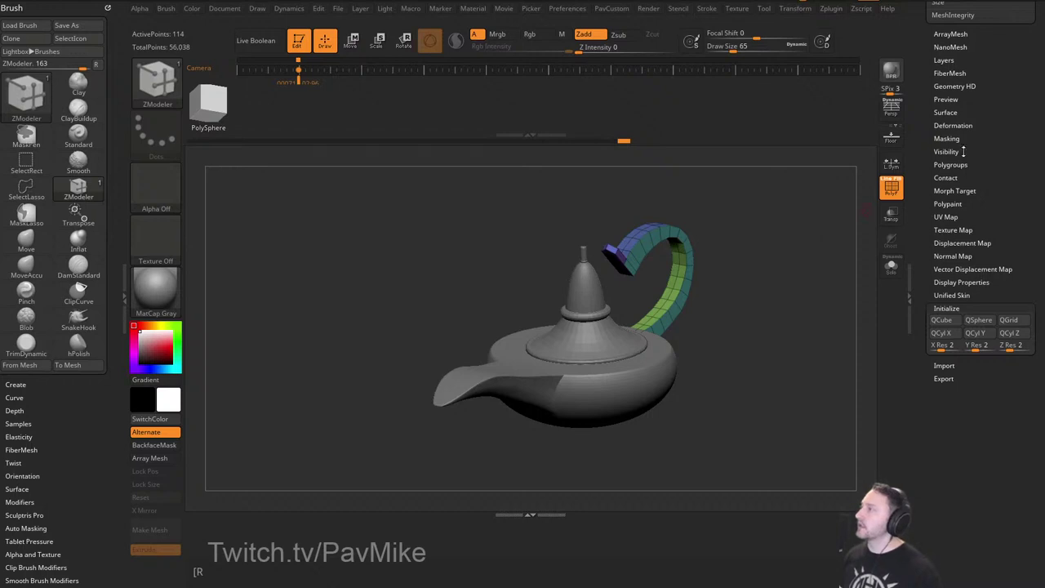
right_drag(1044, 62, 757, 222)
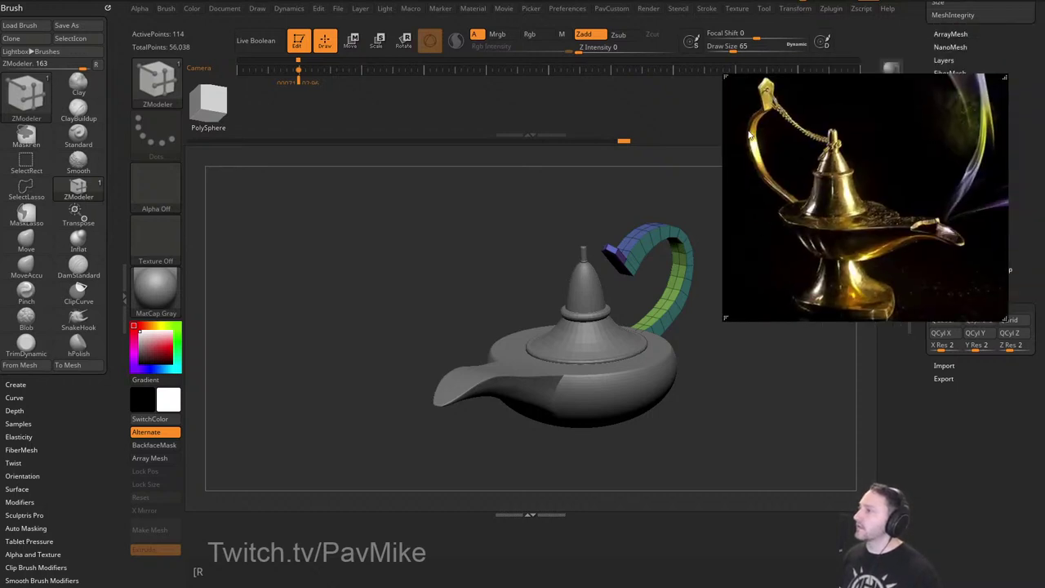
right_drag(781, 145, 1044, 160)
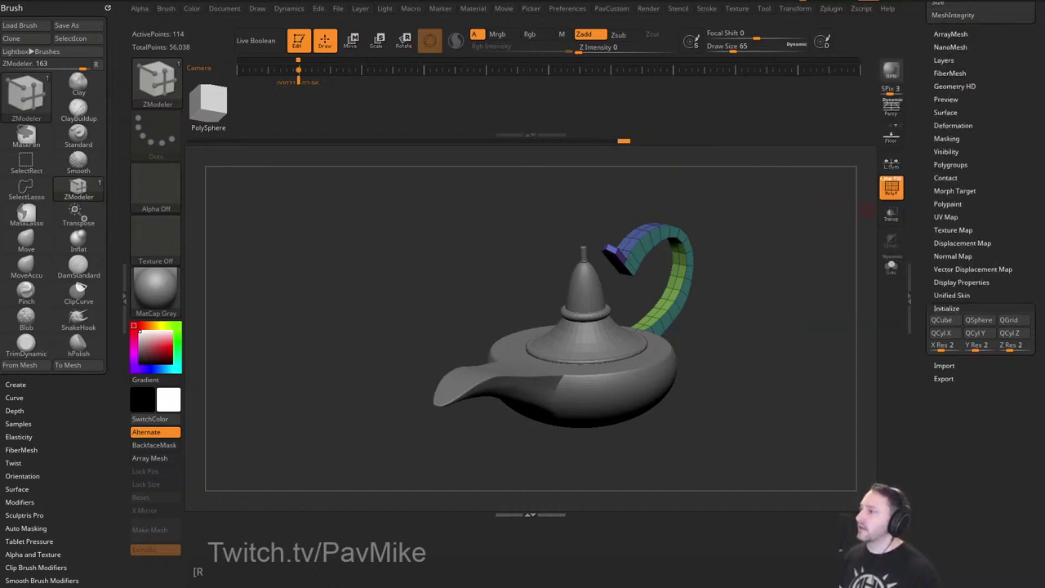
drag(796, 205, 812, 226)
key(shift+f)
click(891, 188)
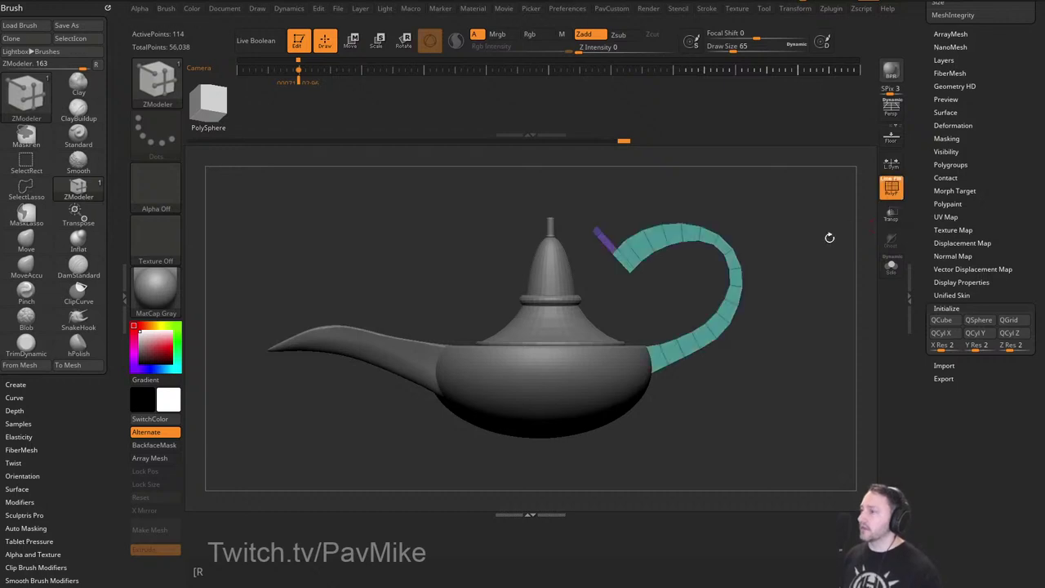
Overlay the side-view reference image on the whole lamp and switch to the Standard brush with draw size 172.
key(shift+z)
key(Right)
key(Left)
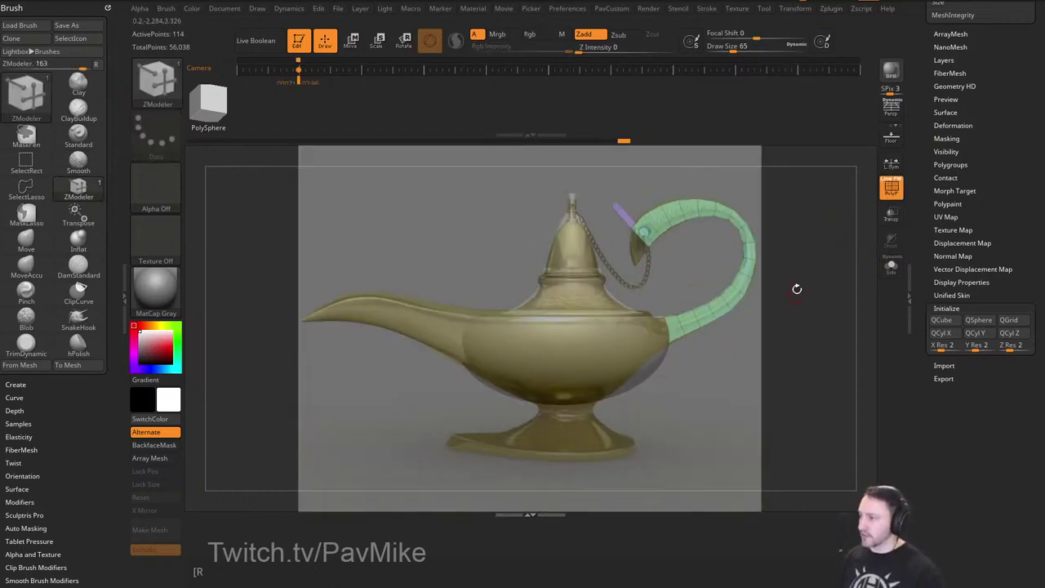
key(s)
key(b)
key(s)
key(t)
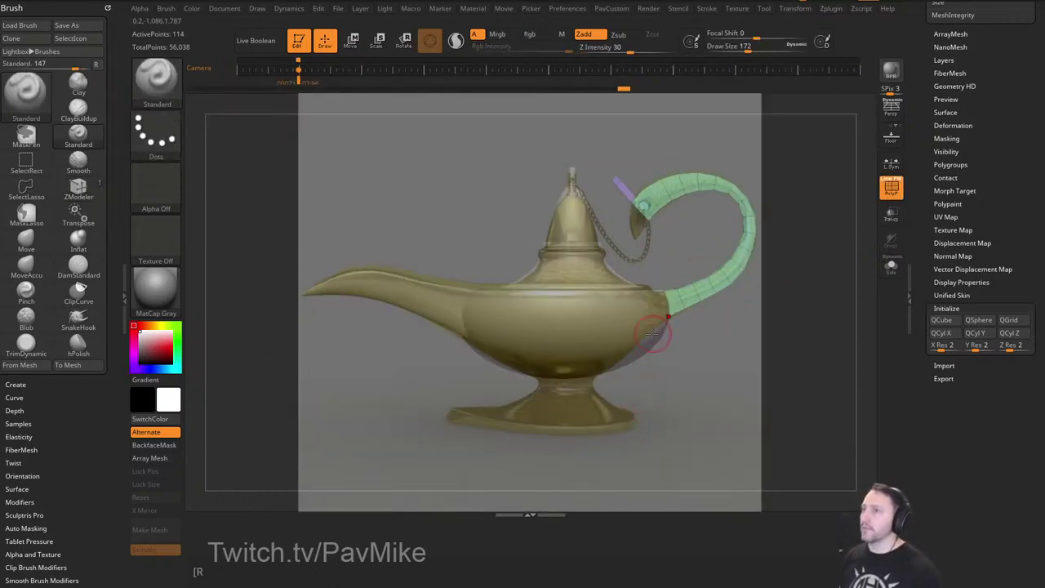
Duplicate the lid's pointed dome subtool PM3D_Cylinder3D_2 and move the copy down to the neck of the lamp's foot.
alt+click(591, 287)
key(s)
drag(820, 285, 815, 285)
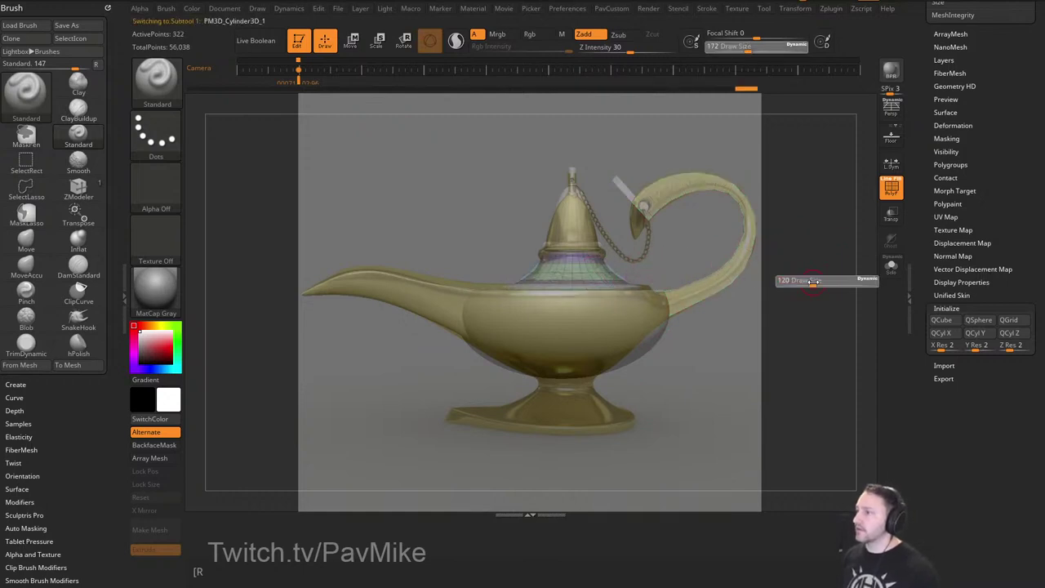
drag(919, 215, 915, 309)
alt+click(573, 239)
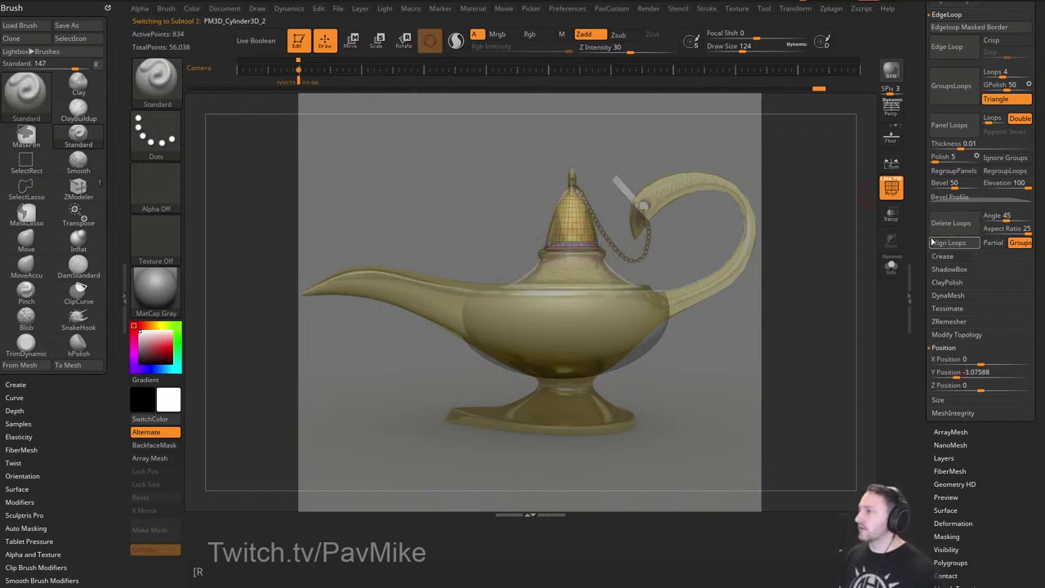
drag(923, 248, 904, 413)
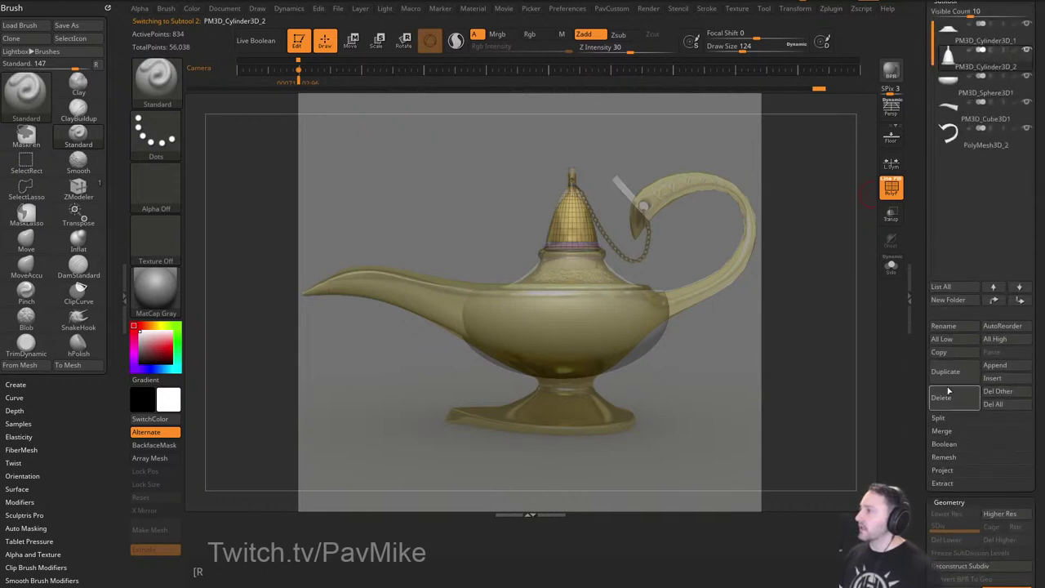
click(955, 375)
key(w)
drag(575, 254, 575, 390)
key(q)
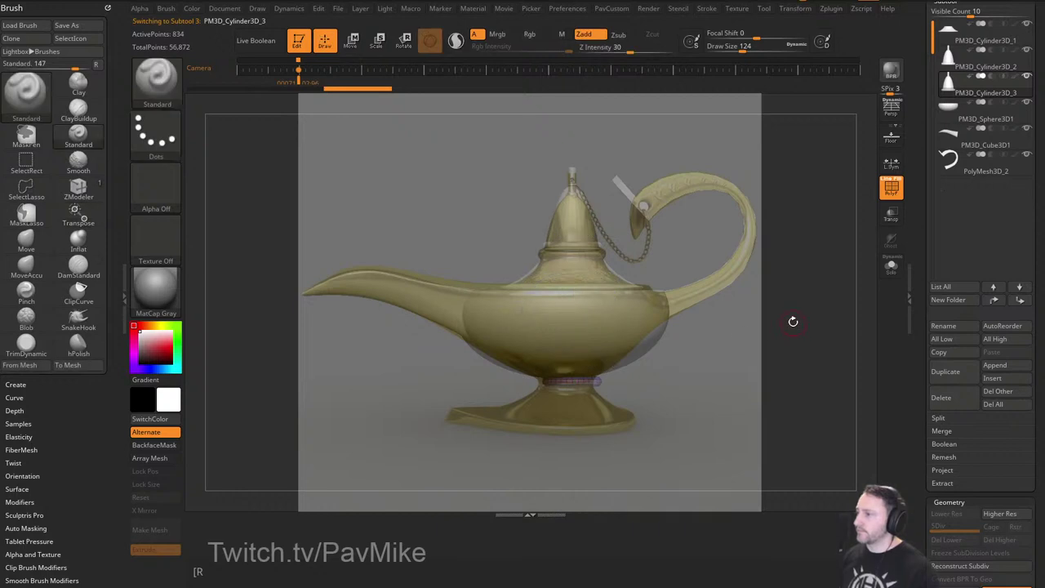
Reset the transform gizmo on the duplicated dome and place it on the collar at the foot's neck.
key(grave)
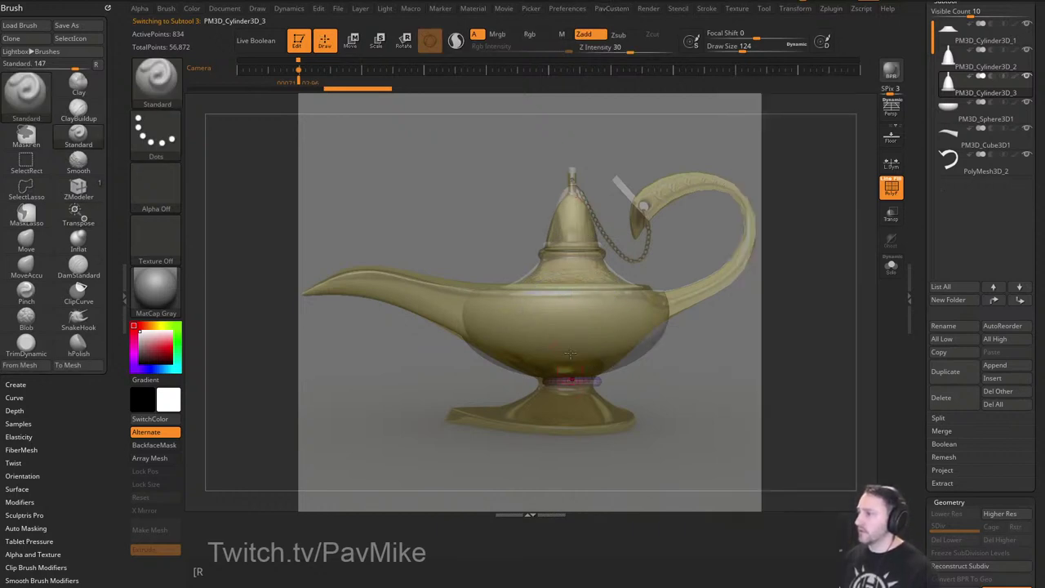
click(893, 268)
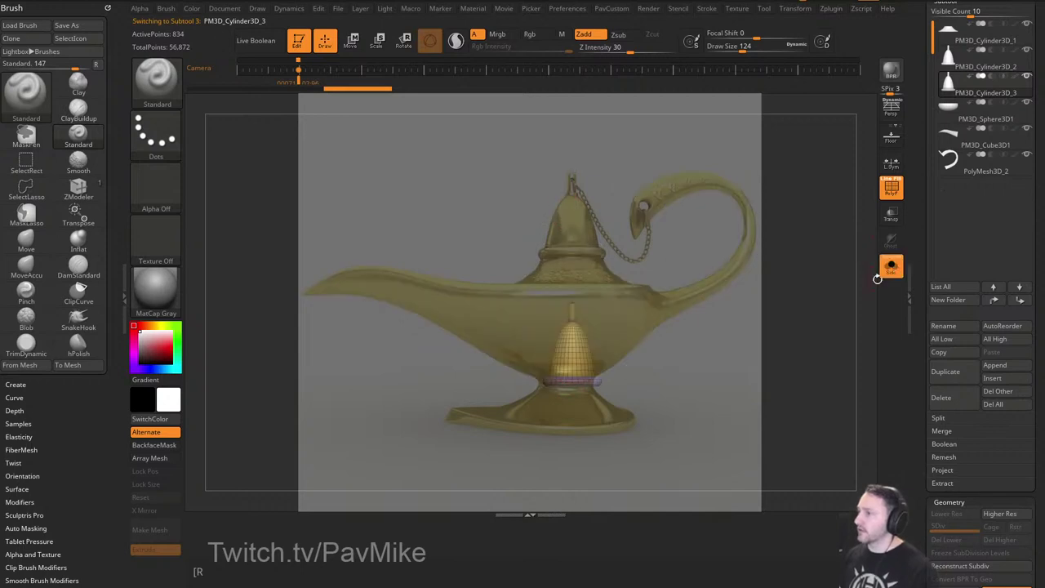
key(w)
click(893, 268)
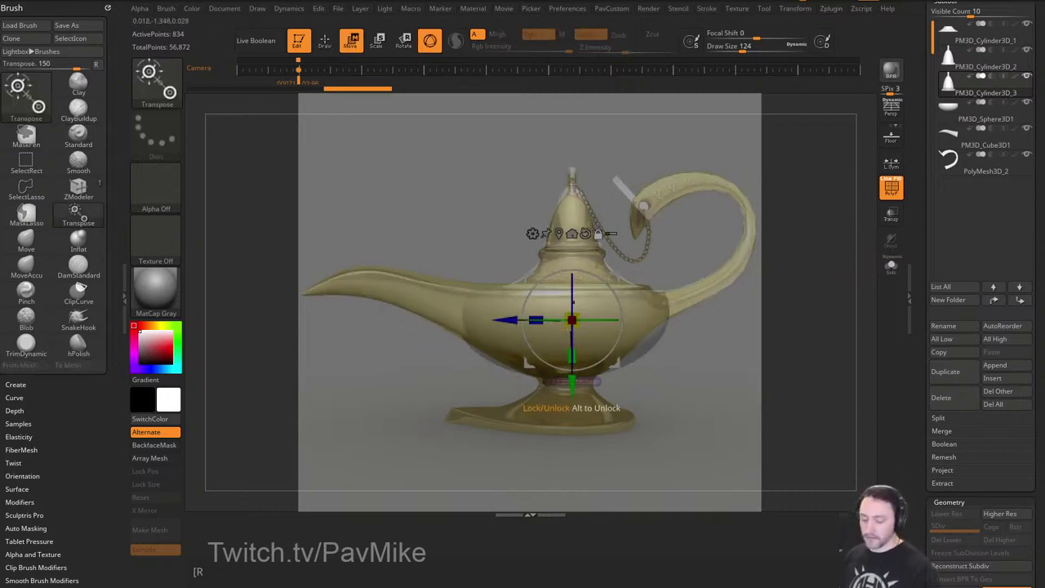
click(585, 234)
click(559, 234)
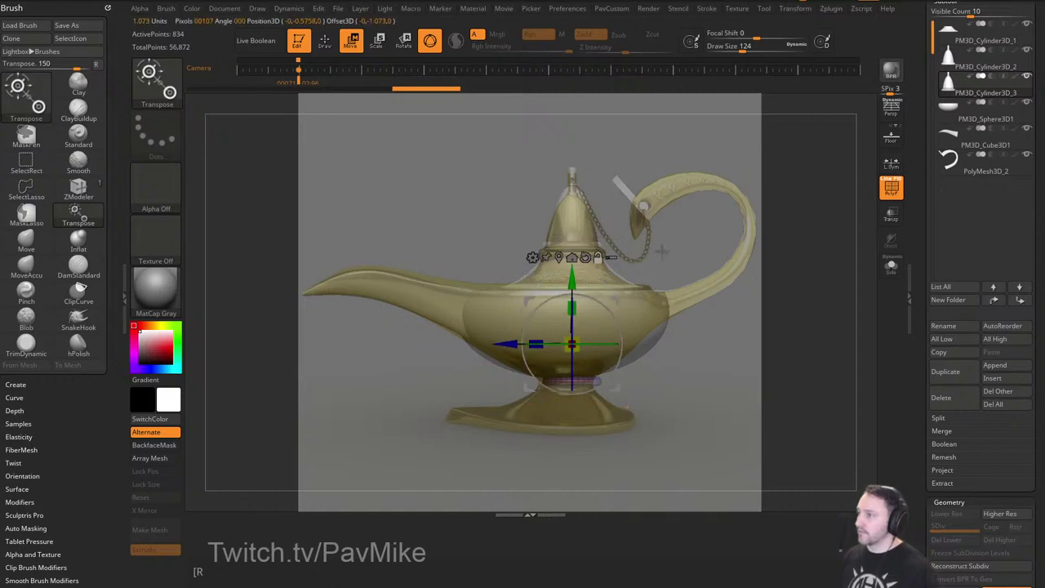
click(891, 266)
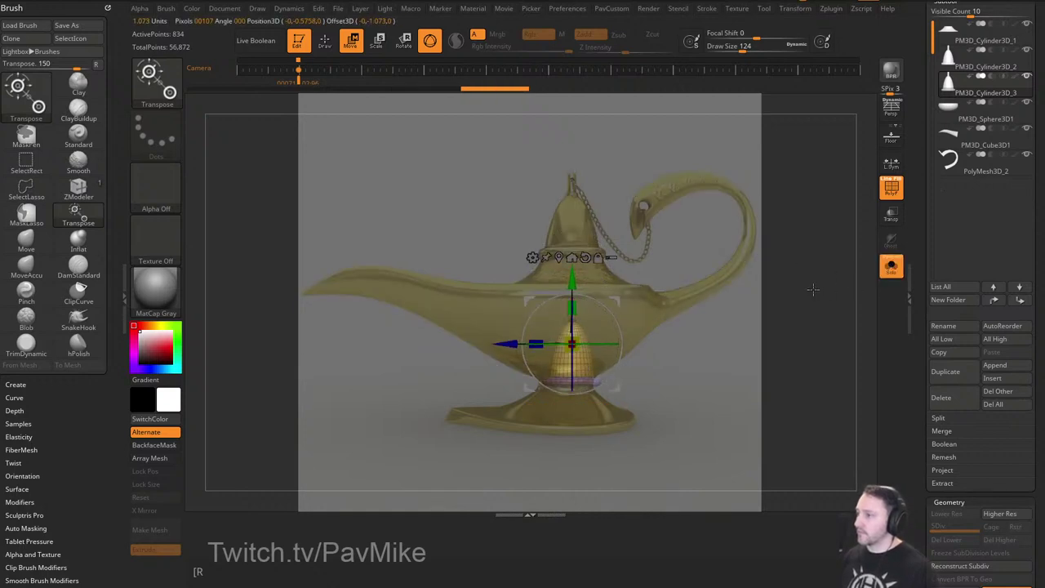
click(891, 267)
drag(572, 281, 572, 321)
drag(578, 377, 580, 376)
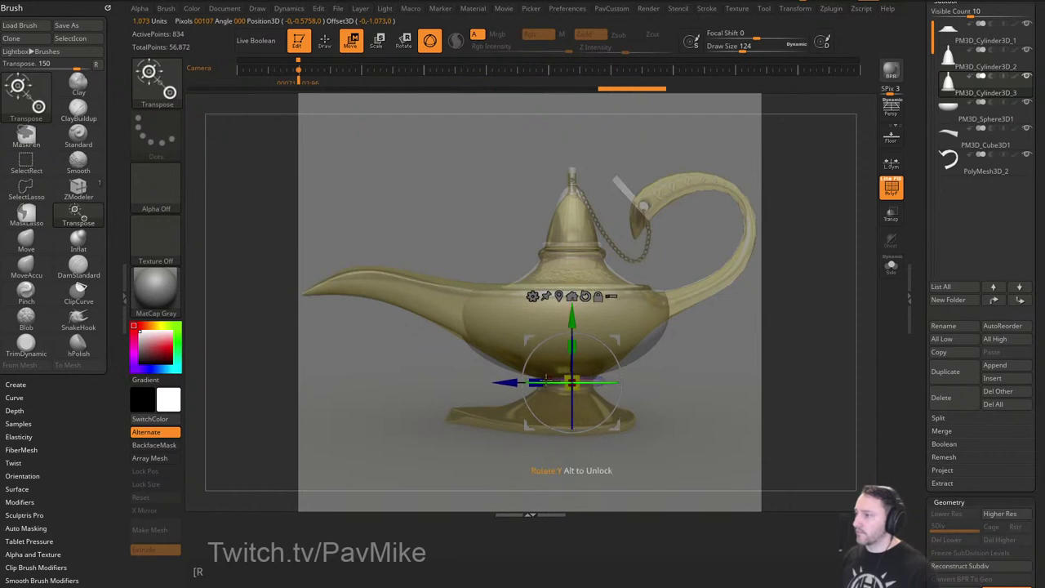
Return to Draw mode and isolate the duplicated dome subtool with Solo, framed in a closer side view.
key(q)
key(s)
drag(802, 314, 798, 314)
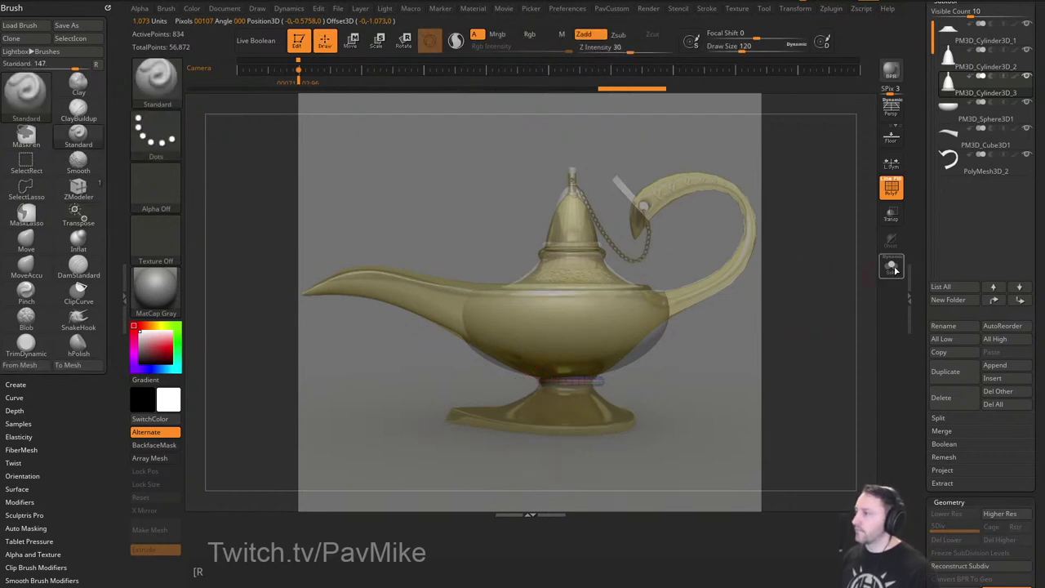
click(892, 268)
ctrl+right_drag(814, 296, 850, 344)
click(896, 276)
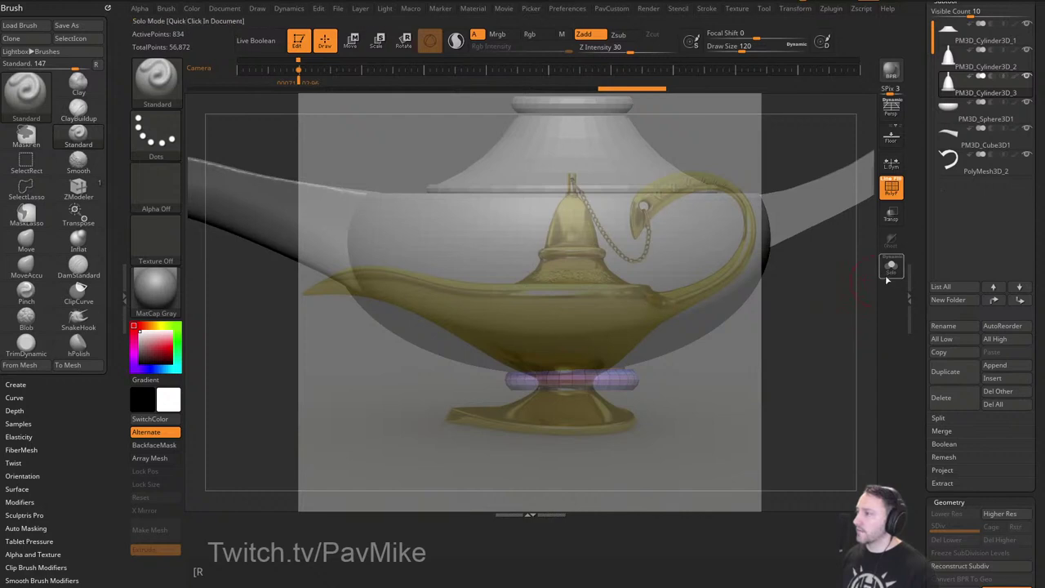
click(892, 267)
mouse_move(613, 237)
right_down()
mouse_move(682, 271)
mouse_move(612, 287)
right_up()
shift+right_drag(632, 233, 612, 225)
Hide the copy's dome and spire so only the bottom collar shows, and delete the hidden geometry.
ctrl+shift+drag(482, 174, 673, 355)
right_drag(741, 303, 754, 323)
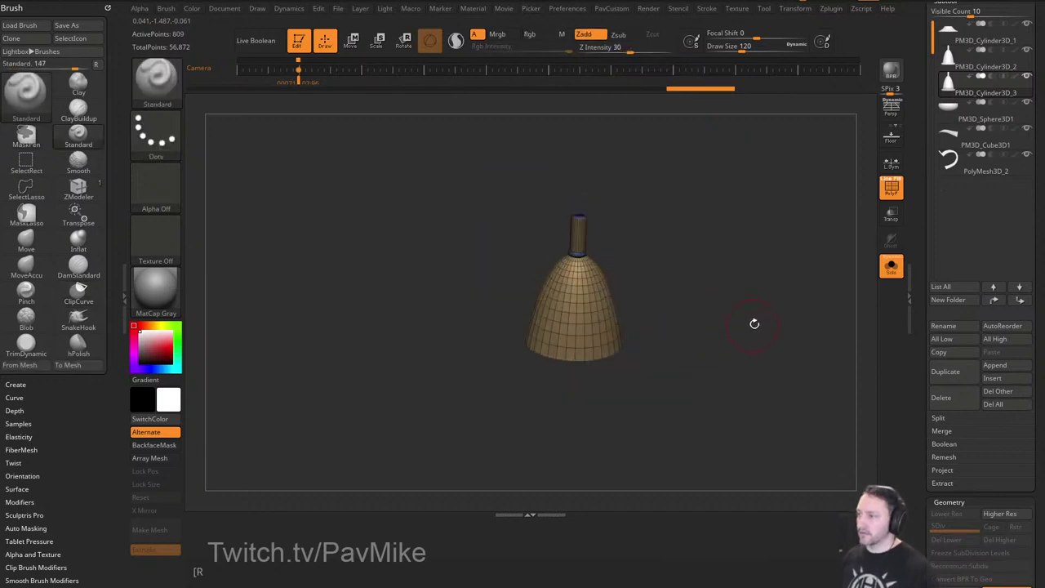
key(ctrl+shift+x)
key(ctrl+shift+x)
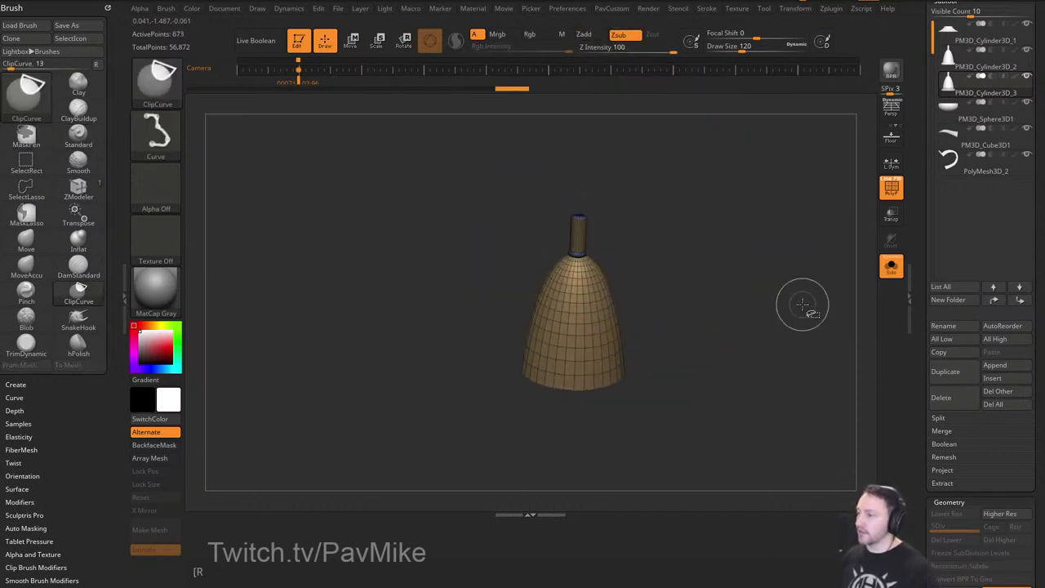
ctrl+shift+drag(798, 283, 803, 287)
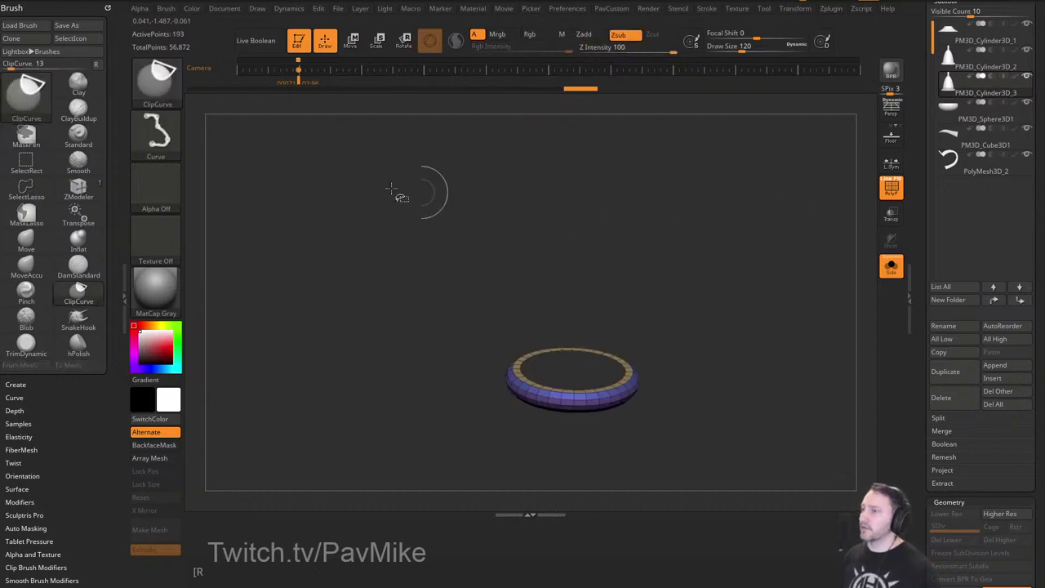
ctrl+shift+click(157, 84)
ctrl+shift+click(276, 96)
ctrl+shift+click(327, 93)
key(1)
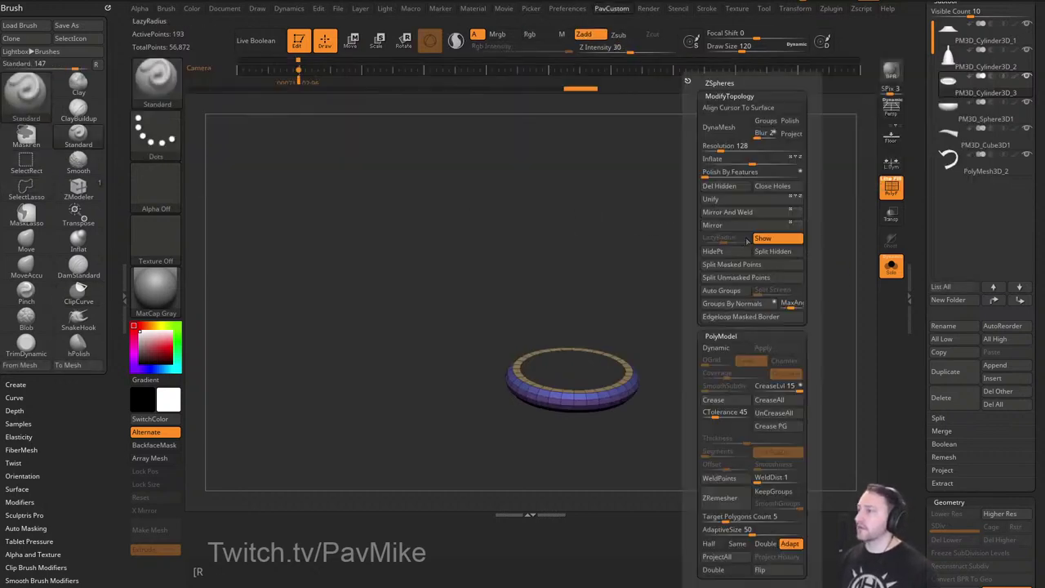
click(726, 188)
Isolate the flat underside polygroup of the collar and delete the rest, keeping only the round disc.
drag(772, 276, 796, 258)
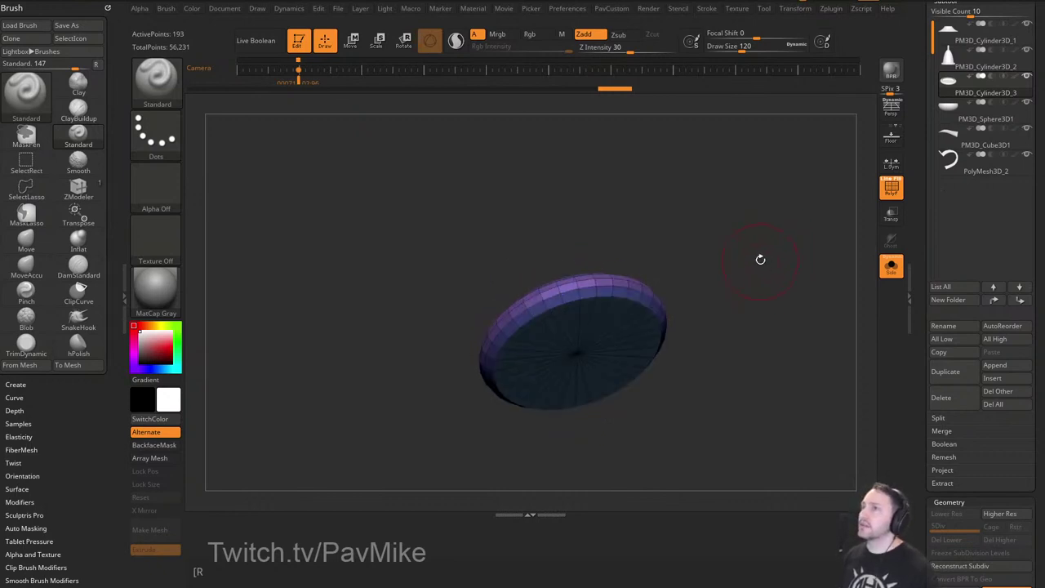
drag(751, 277, 754, 247)
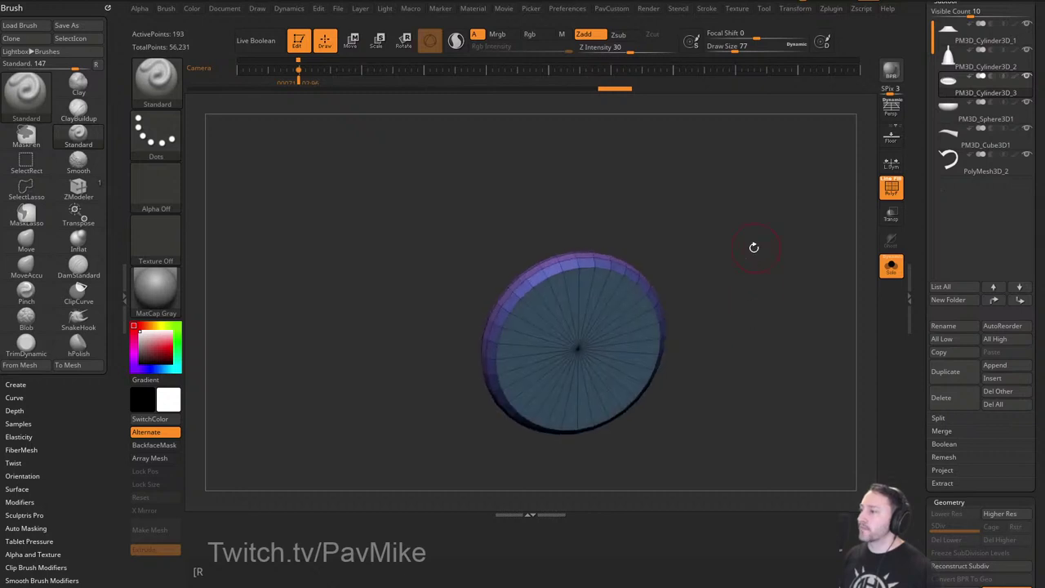
ctrl+shift+click(576, 348)
key(1)
click(745, 185)
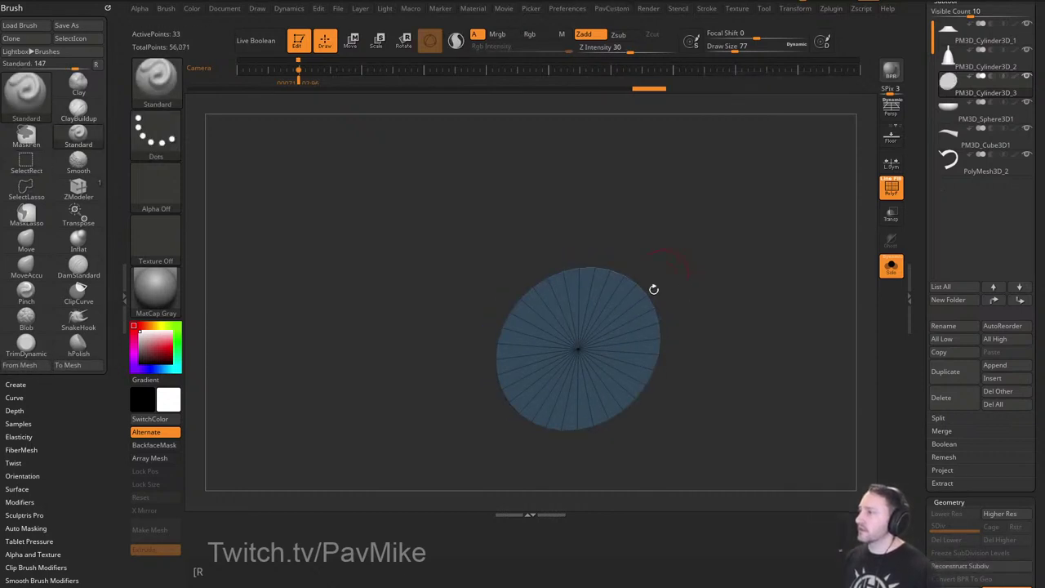
With the ZModeler brush, QMesh the disc's polygroup island to give the flat disc some thickness.
key(b)
key(z)
key(m)
key(space)
drag(723, 299, 712, 289)
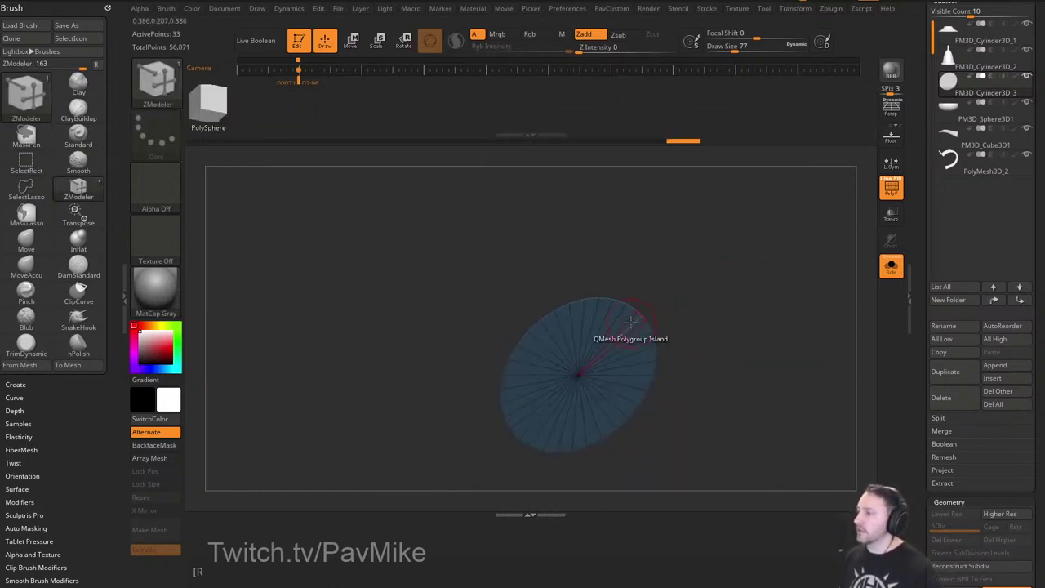
drag(616, 310, 627, 327)
shift+drag(704, 325, 716, 338)
Turn off Solo, overlay the side-view reference and move the thickened disc up to the top of the foot's neck.
click(891, 269)
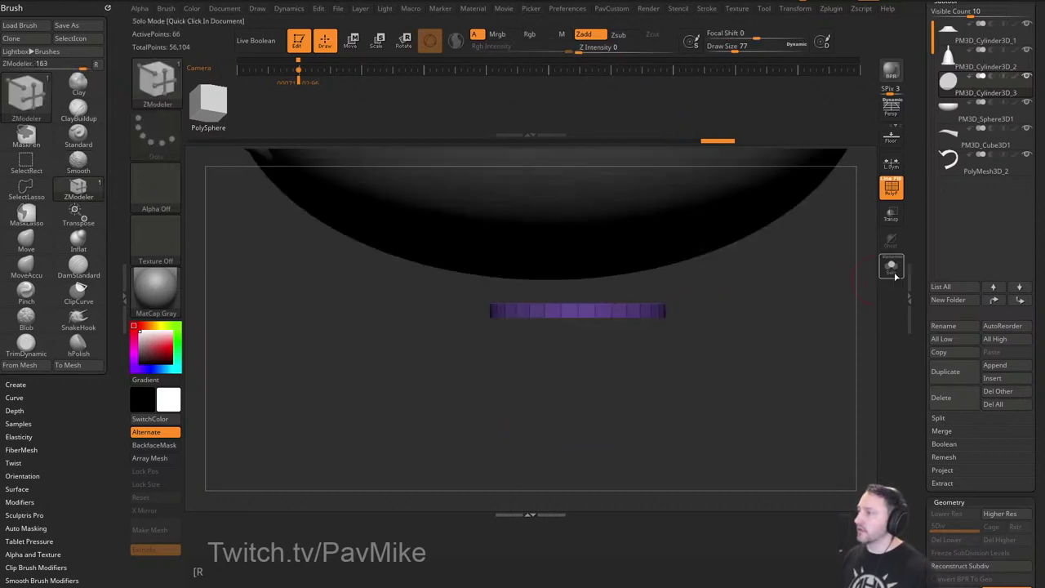
key(shift+z)
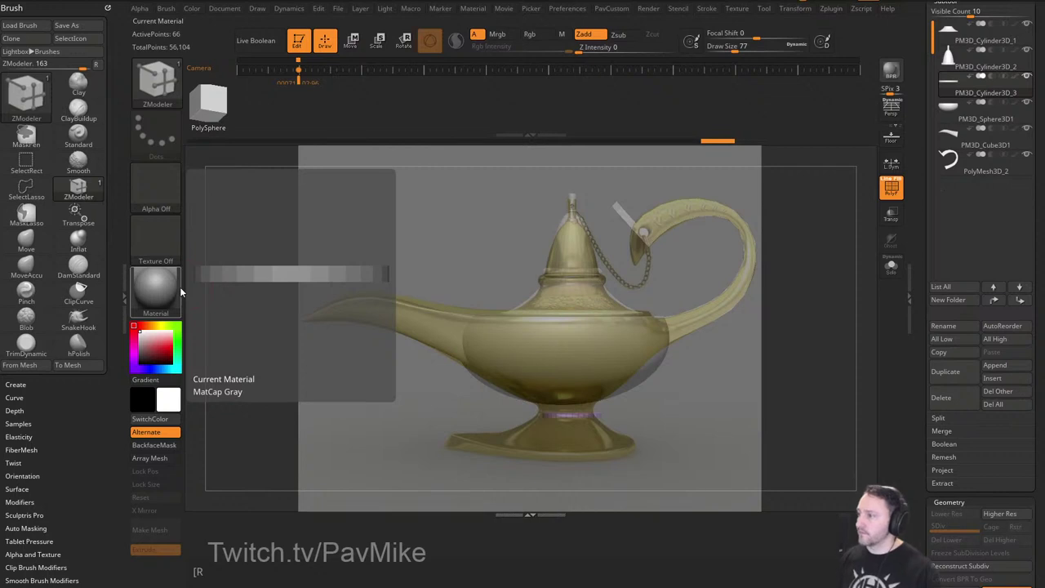
key(w)
drag(573, 345, 573, 335)
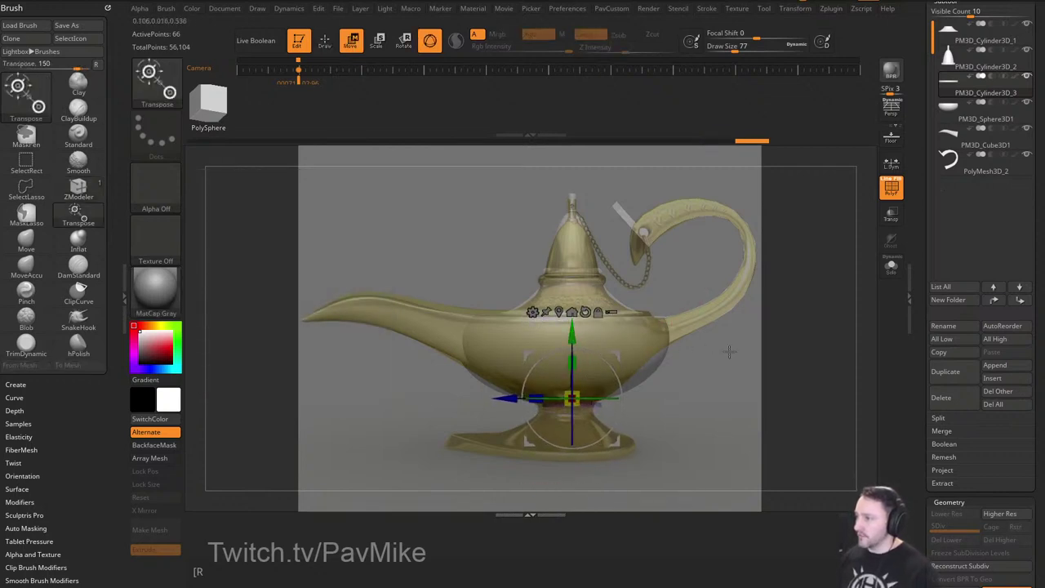
key(q)
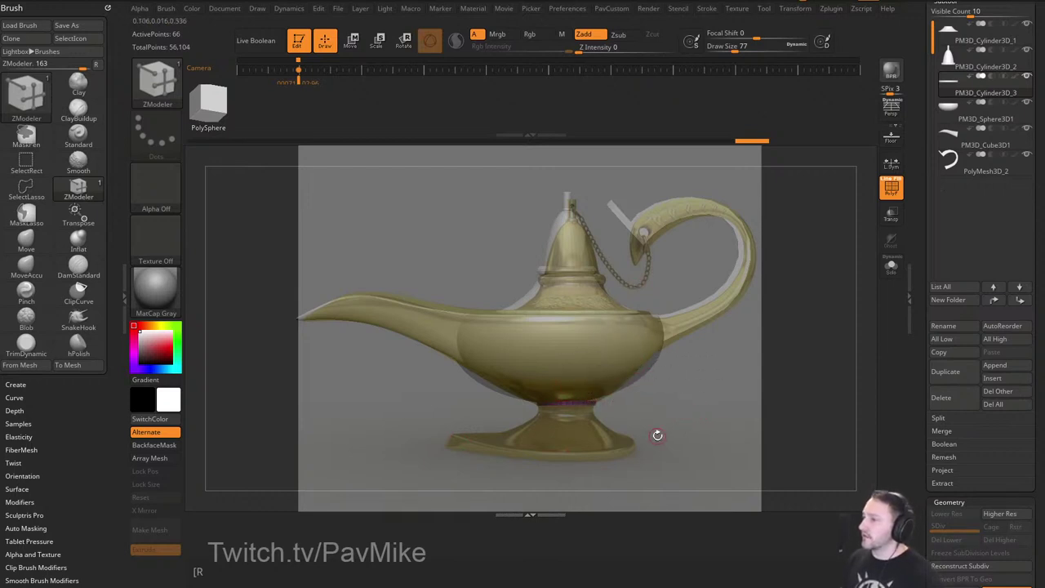
Mask one side of the neck disc and move the unmasked side down to make the disc taller.
key(ctrl)
ctrl+drag(687, 470, 513, 403)
key(w)
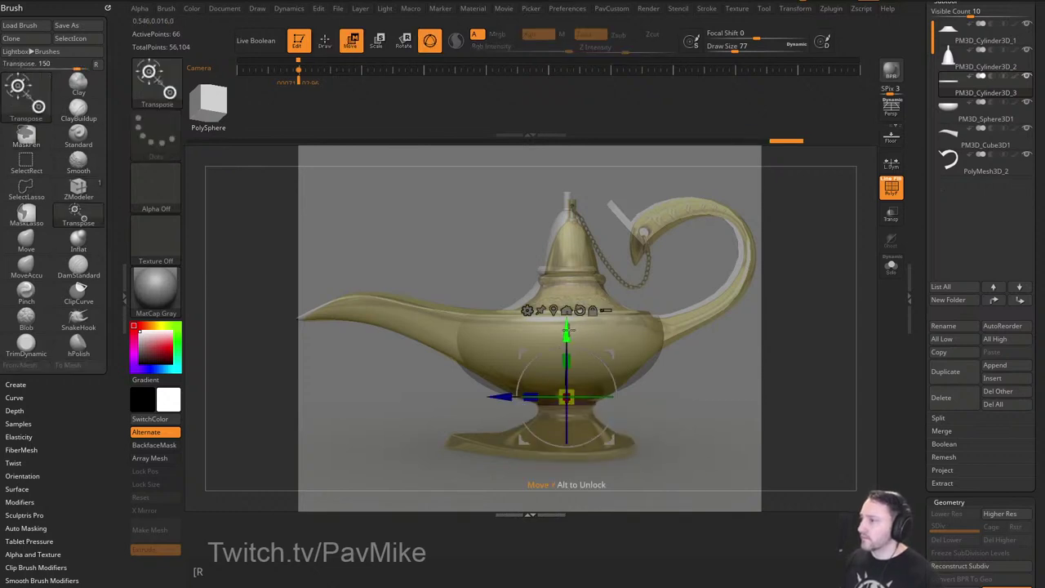
drag(568, 330, 567, 342)
Copy the neck disc down to the bottom of the foot and enlarge it to the reference base's width.
key(ctrl)
key(q)
mouse_move(664, 430)
ctrl+mouse_down()
mouse_move(507, 420)
mouse_move(505, 408)
ctrl+mouse_up()
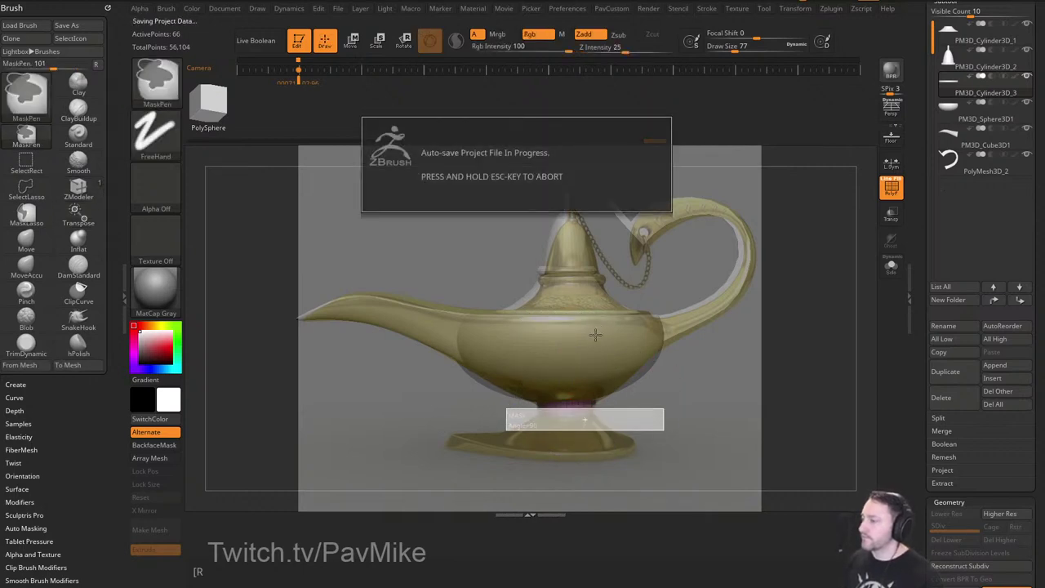
key(w)
drag(567, 343, 566, 379)
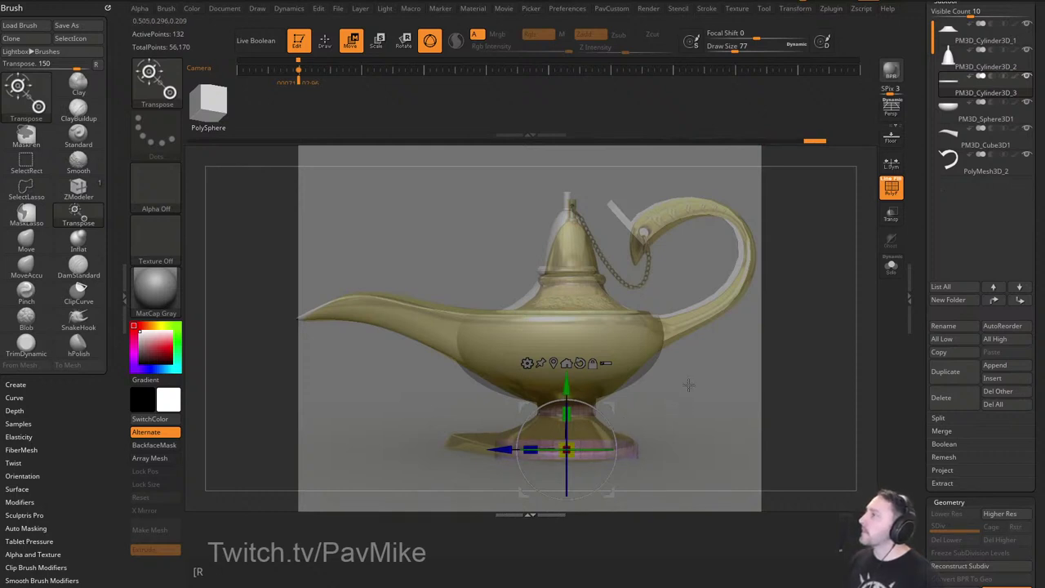
Hide the reference, select the bowl subtool and scale it slightly narrower across the lamp's width.
key(shift+z)
mouse_move(823, 300)
mouse_down()
mouse_move(835, 393)
mouse_move(763, 372)
mouse_move(786, 358)
mouse_move(821, 377)
mouse_move(756, 322)
mouse_move(759, 380)
mouse_up()
key(q)
alt+click(645, 385)
key(w)
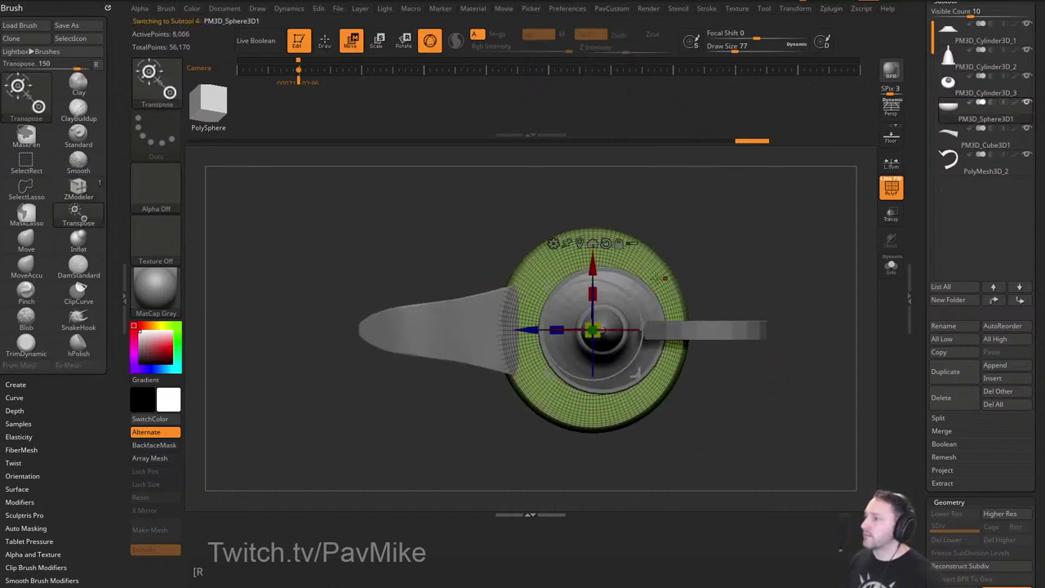
key(q)
mouse_move(791, 285)
mouse_down()
mouse_move(836, 313)
mouse_move(894, 324)
mouse_move(864, 343)
mouse_up()
key(w)
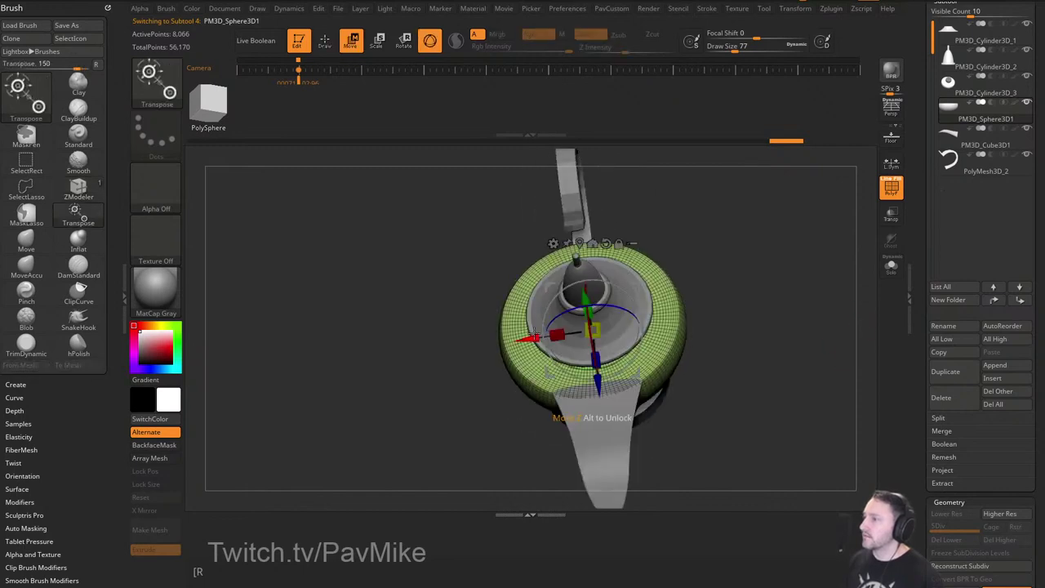
drag(557, 335, 558, 335)
key(q)
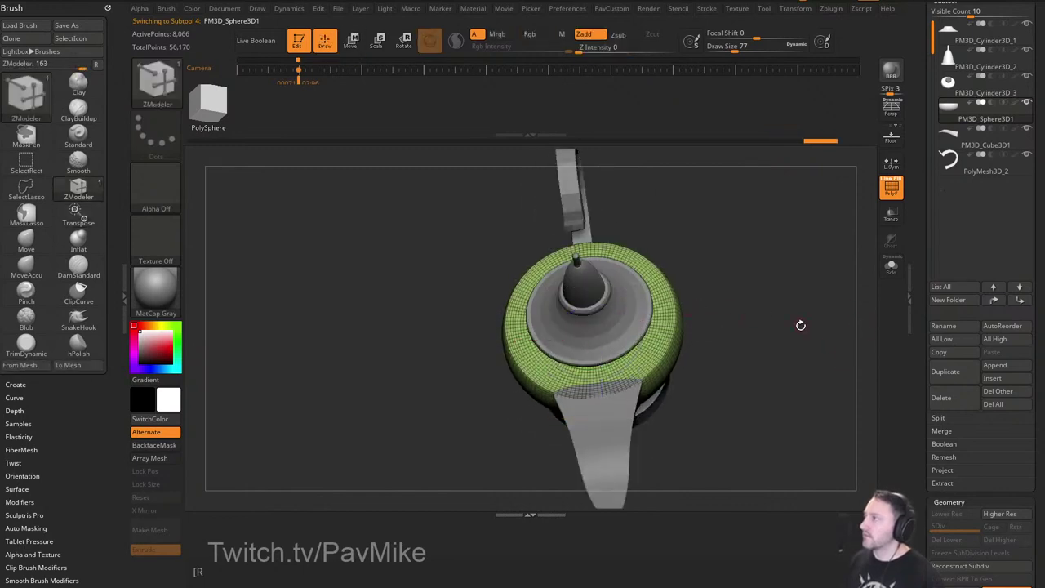
Compare the lamp with the side-view reference overlay and reselect the foot's disc subtool PM3D_Cylinder3D_3.
mouse_move(790, 336)
mouse_down()
mouse_move(793, 303)
mouse_move(716, 296)
mouse_move(814, 269)
mouse_move(790, 296)
mouse_move(737, 298)
mouse_move(773, 299)
mouse_move(754, 245)
mouse_move(820, 303)
mouse_up()
alt+click(624, 305)
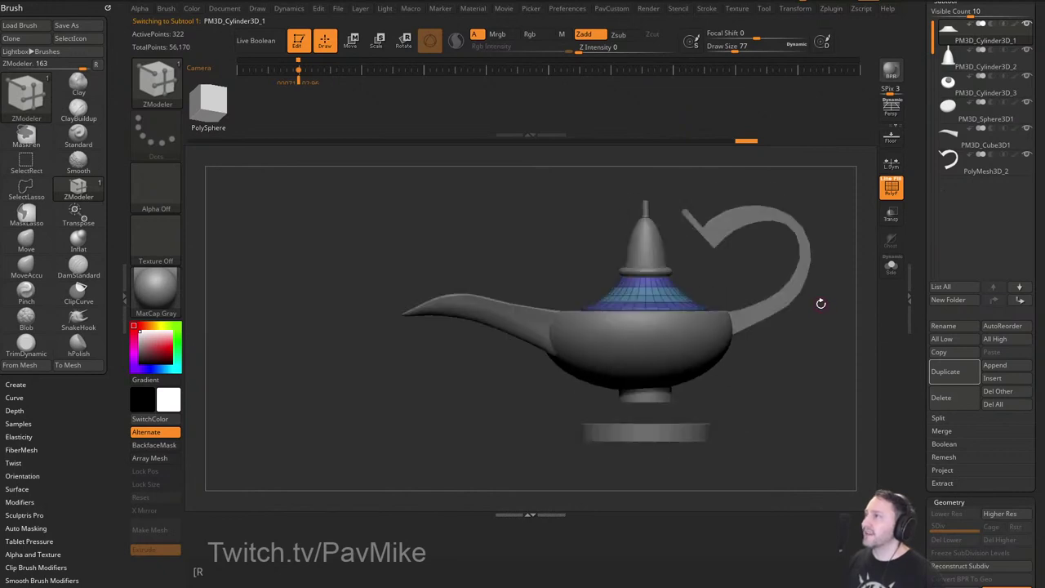
key(shift+z)
key(Right)
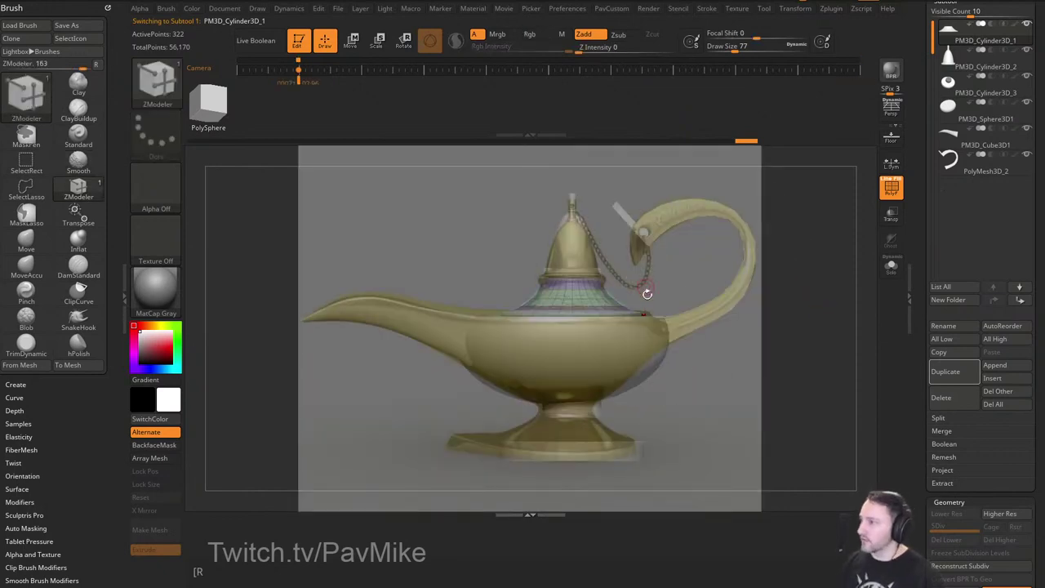
alt+click(633, 449)
key(w)
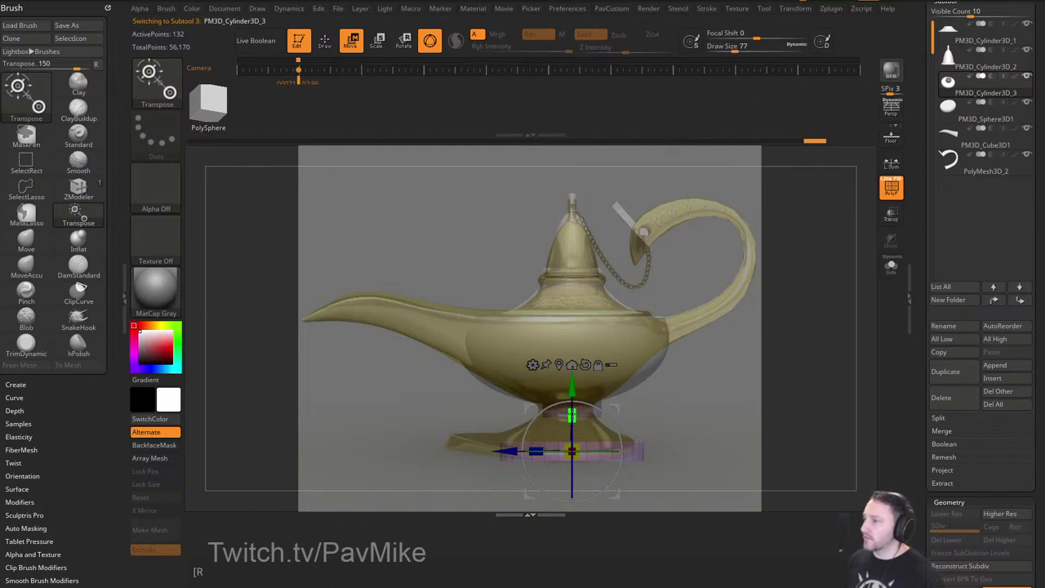
key(q)
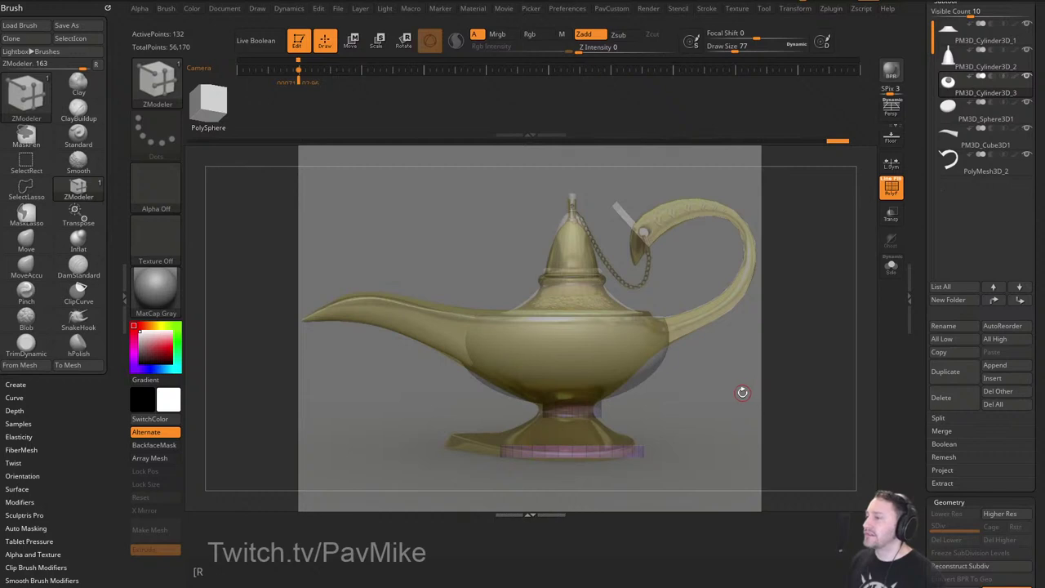
Solo the foot discs and delete the base disc's lower and upper caps with ZModeler's polygon Delete action on polygroup islands.
key(shift+z)
click(889, 273)
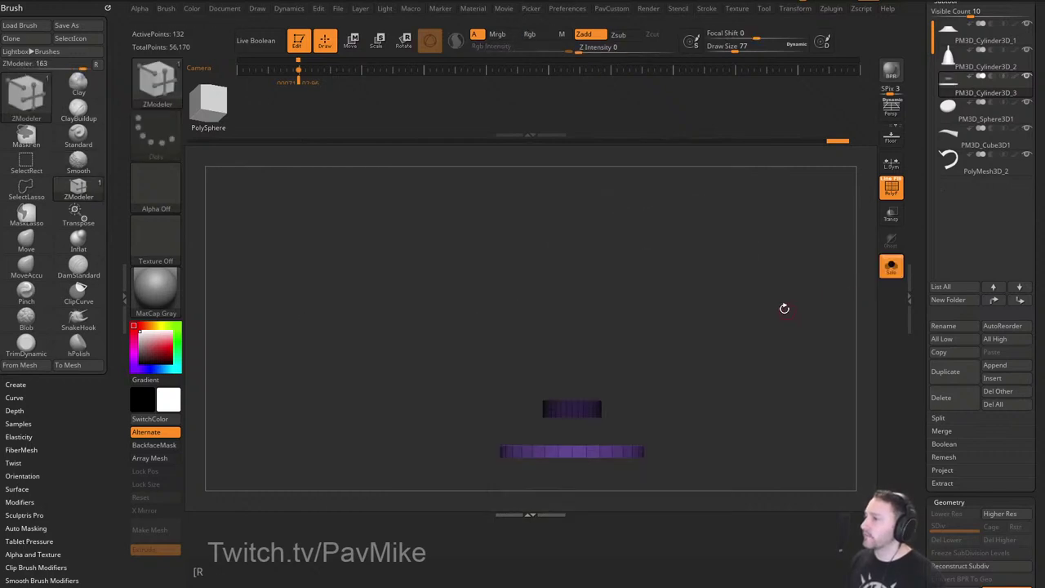
ctrl+drag(784, 310, 836, 350)
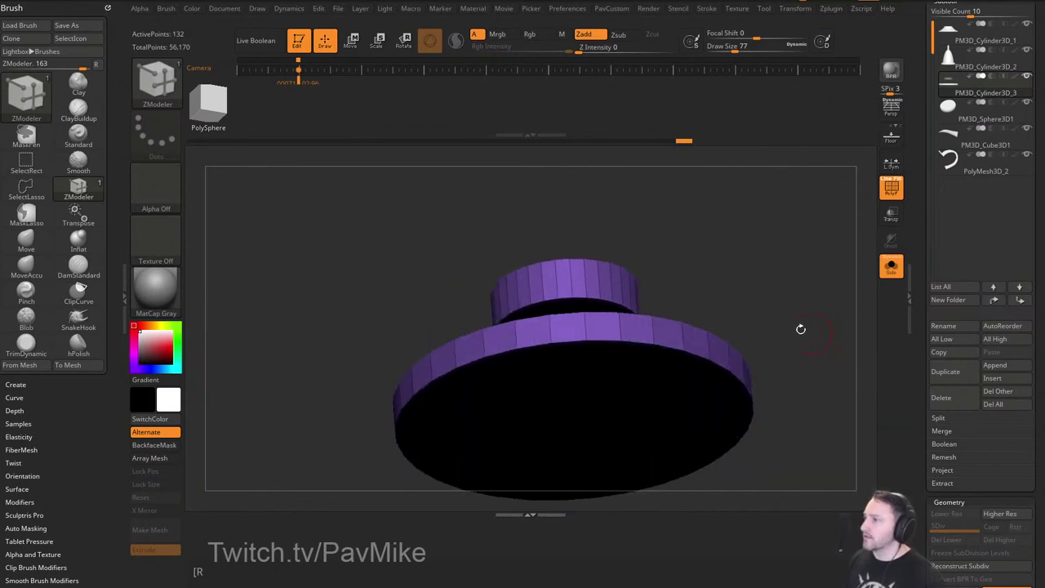
key(space)
click(415, 188)
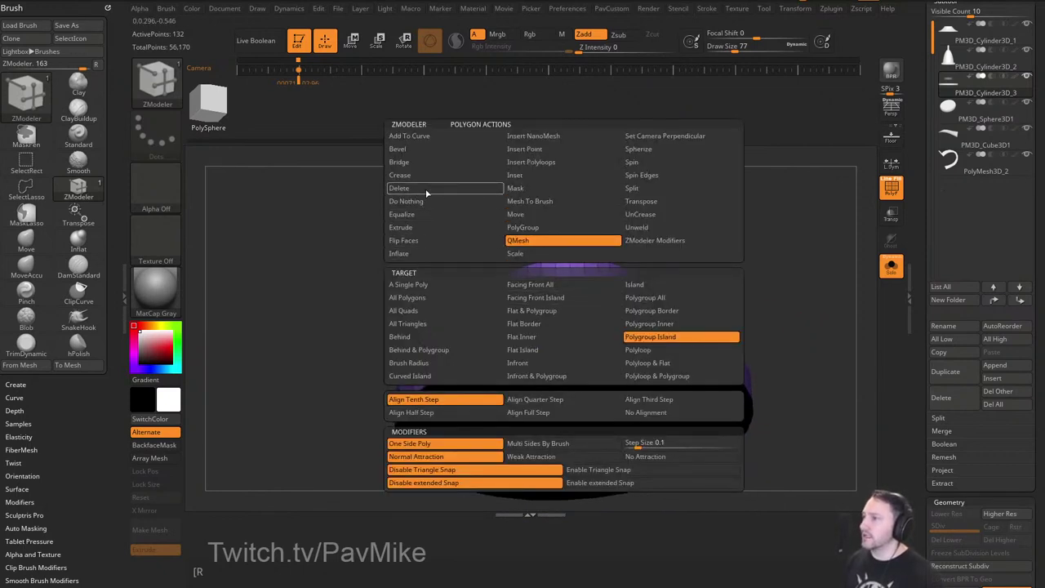
click(664, 350)
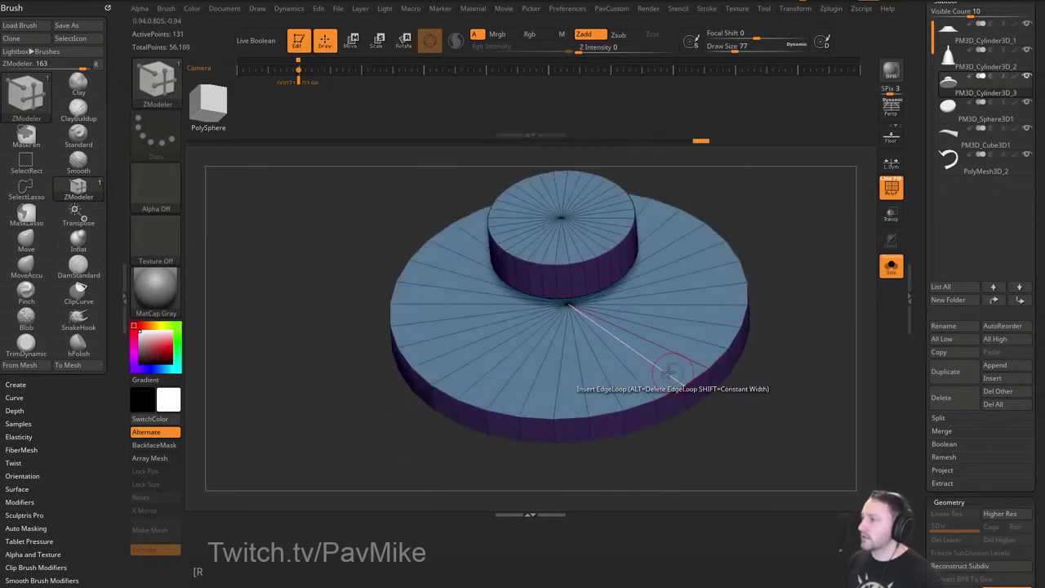
click(662, 365)
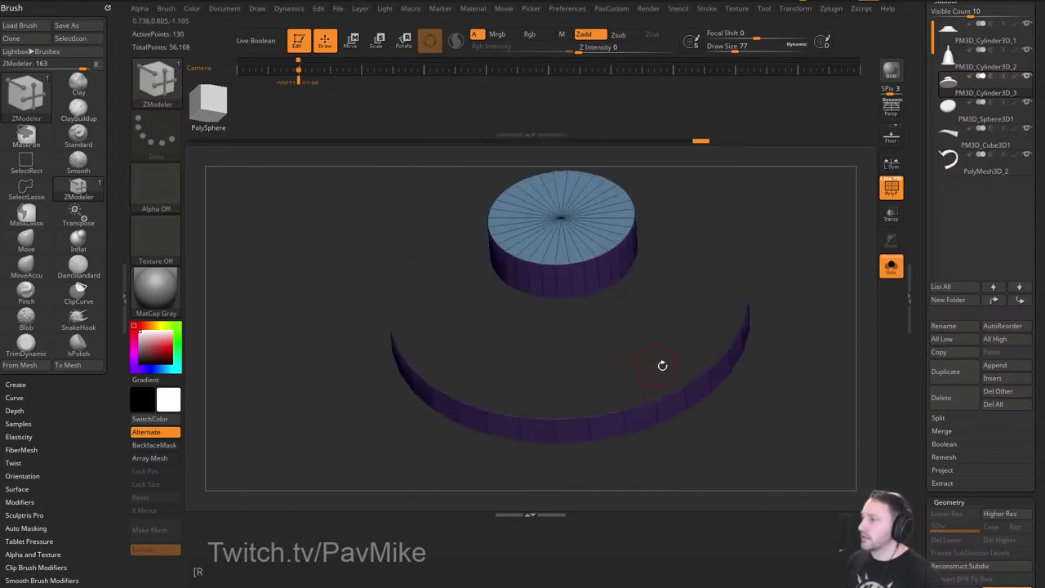
Bridge the neck disc's lower hole to the base ring's upper hole with ZModeler's Bridge Two Holes edge action, following the reference flare.
mouse_move(773, 382)
mouse_down()
mouse_move(786, 247)
mouse_move(776, 363)
mouse_up()
key(space)
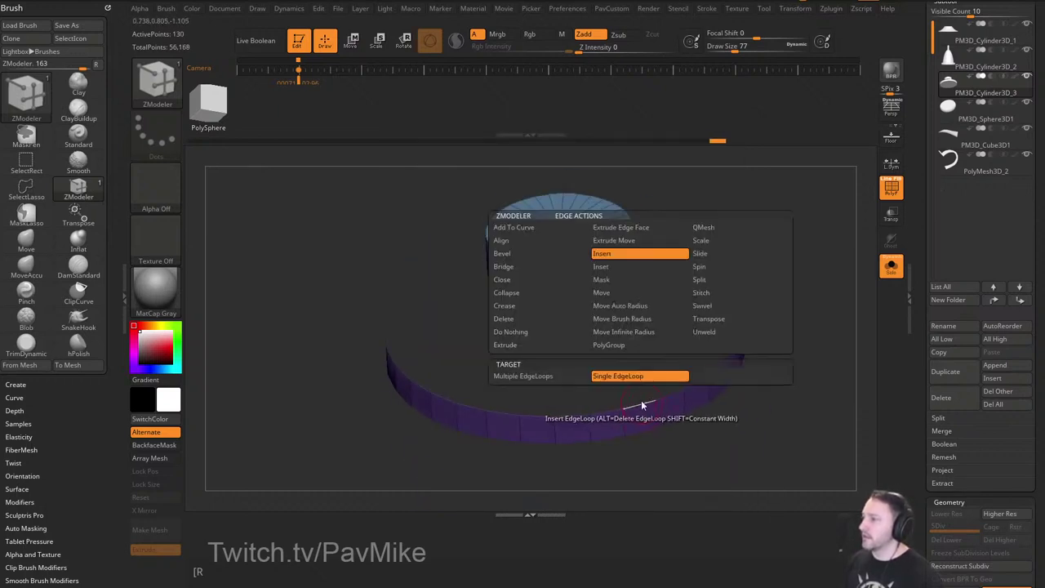
click(511, 267)
click(611, 377)
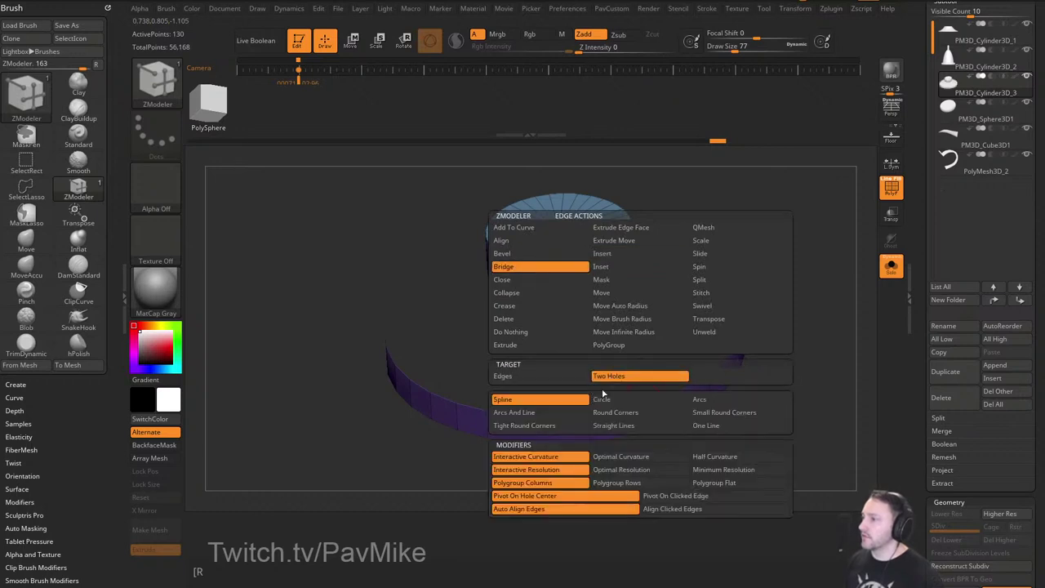
shift+drag(767, 293, 776, 237)
click(891, 266)
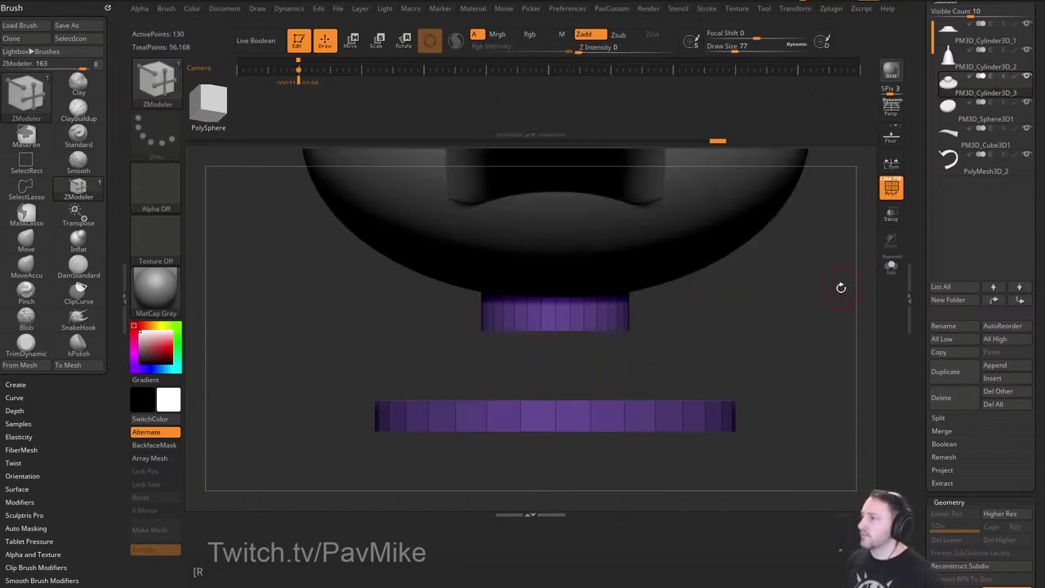
key(shift+z)
key(Right)
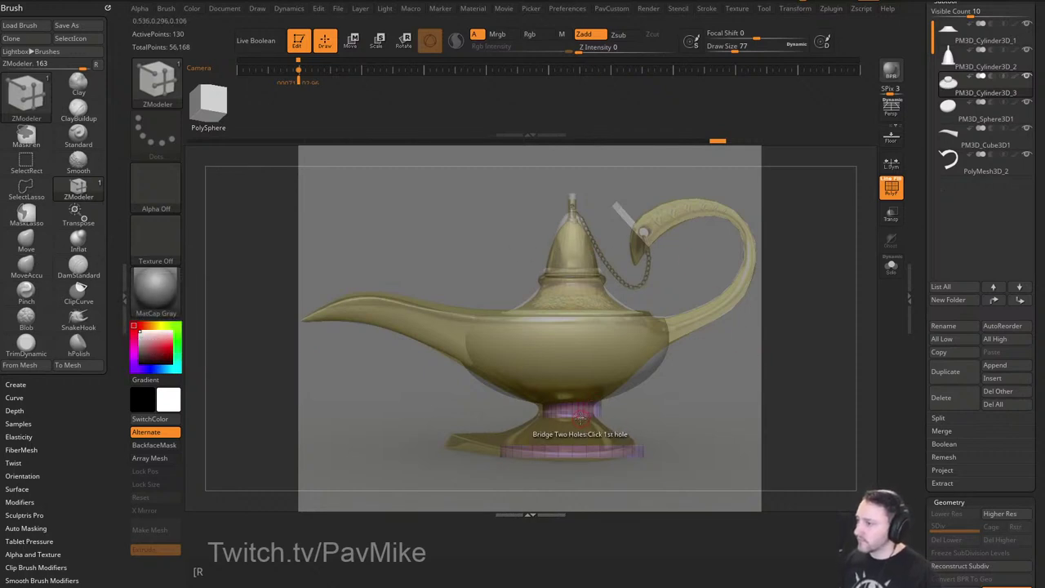
key(space)
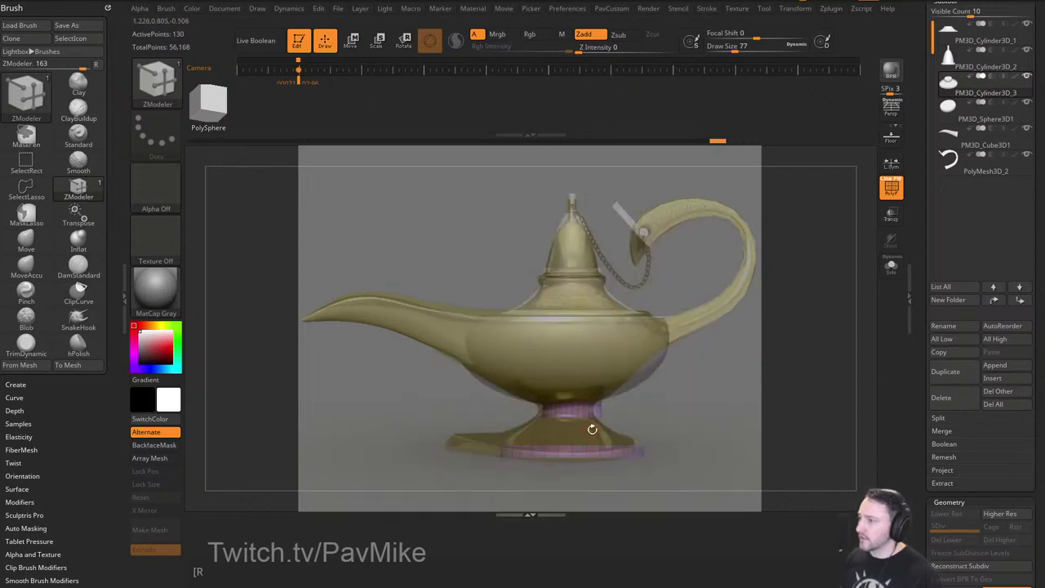
click(577, 421)
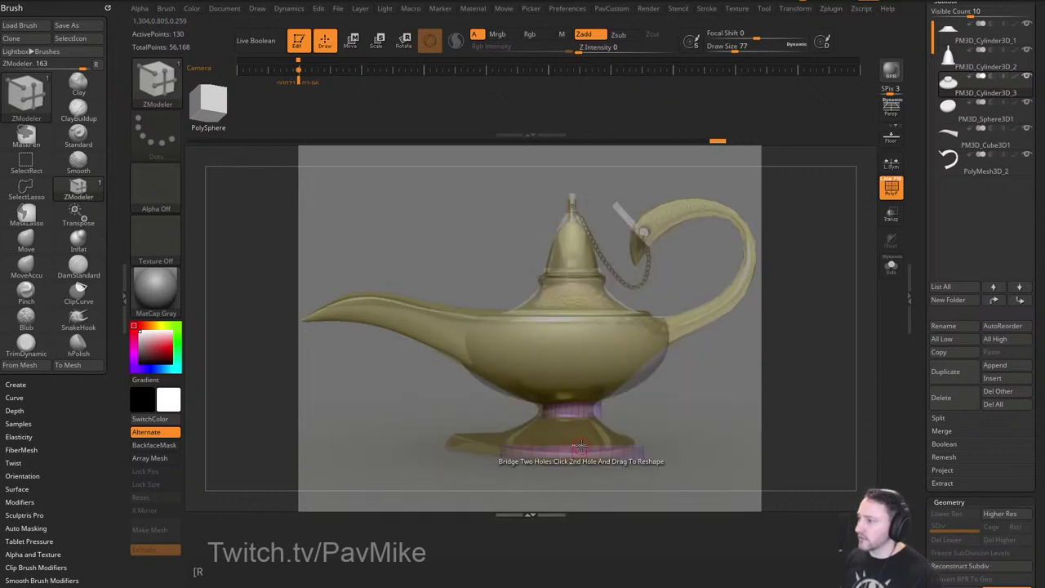
drag(582, 446, 601, 444)
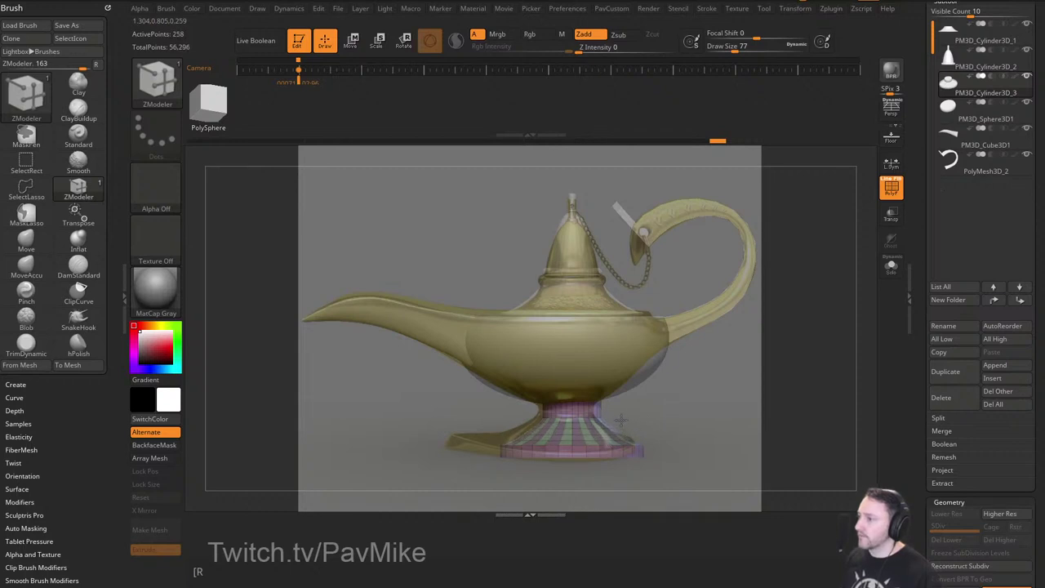
key(shift+z)
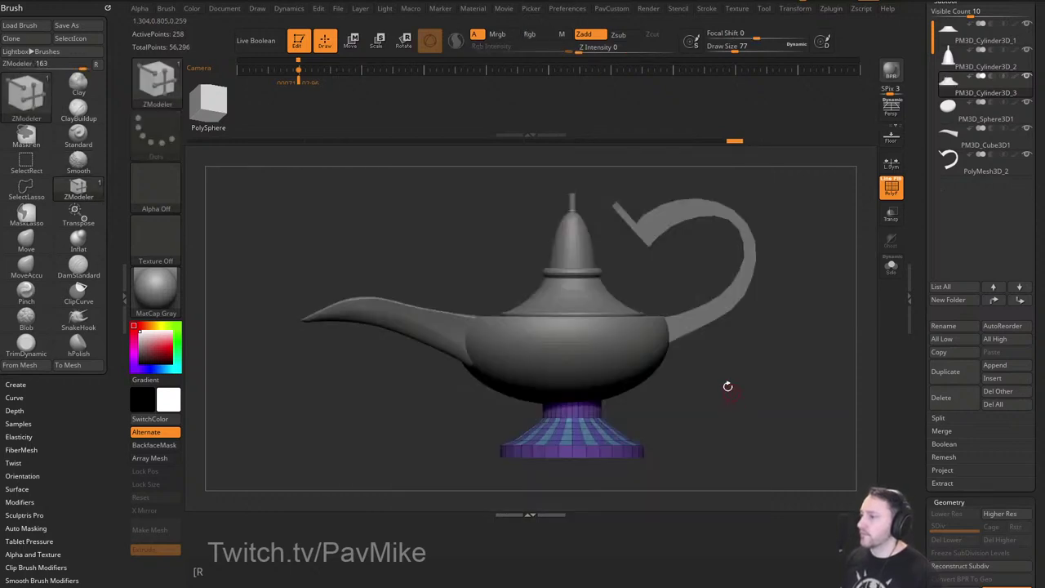
Try to pull the foot's spout-side edge outward from below with the MoveAccu brush, and undo the stroke.
shift+drag(788, 422, 789, 318)
alt+drag(800, 357, 802, 183)
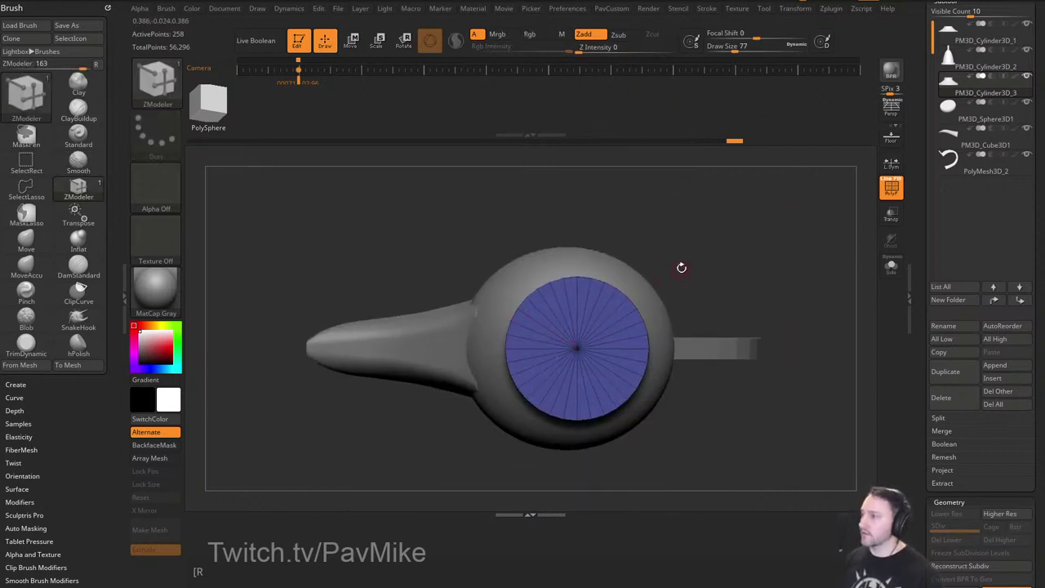
key(s)
drag(564, 334, 566, 334)
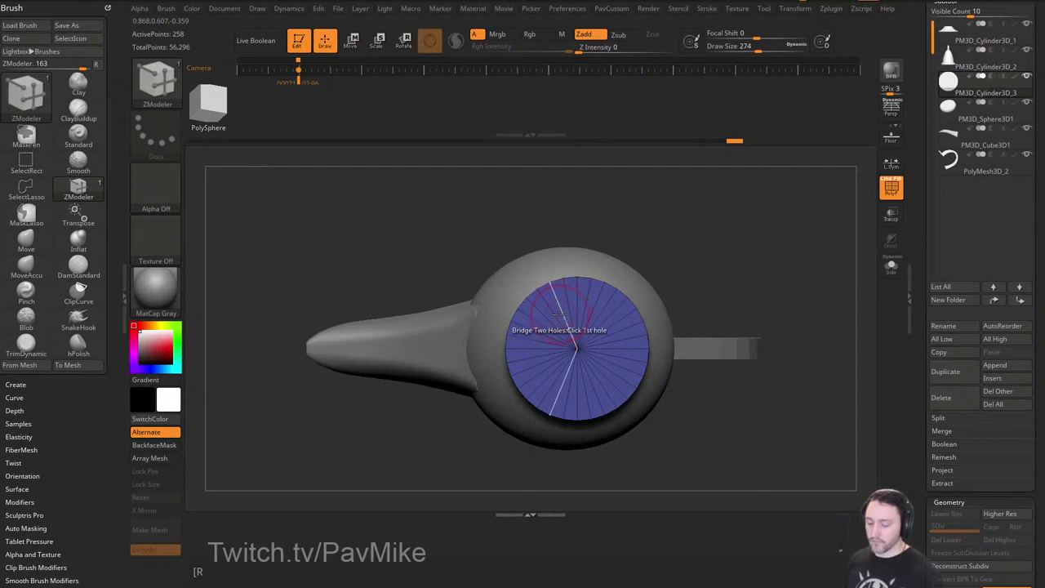
key(2)
key(s)
drag(521, 352, 536, 351)
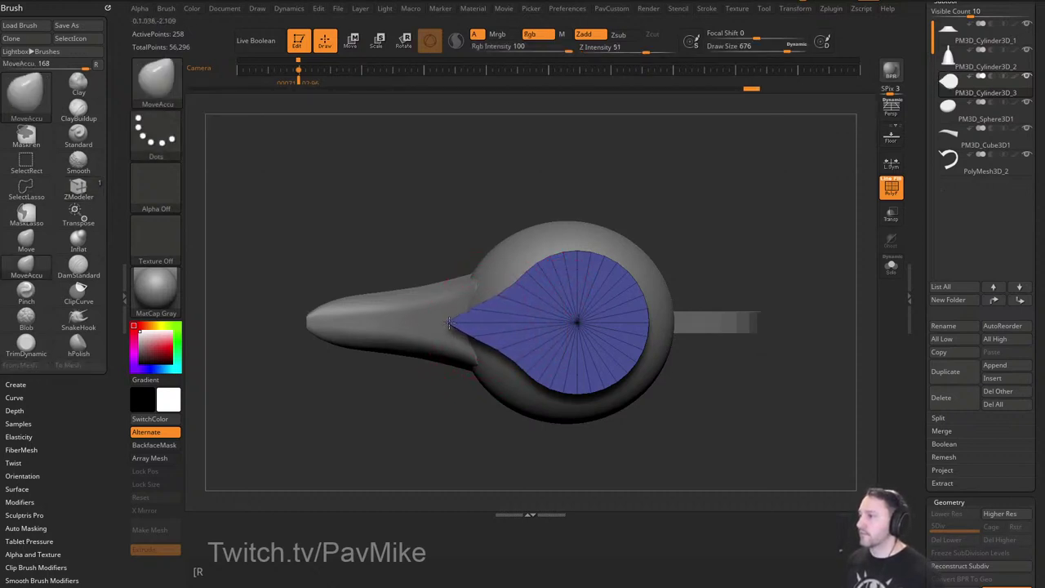
mouse_move(699, 254)
mouse_down()
mouse_move(705, 315)
mouse_move(716, 346)
mouse_move(723, 341)
mouse_up()
key(s)
key(s)
key(ctrl+z)
key(ctrl+z)
key(s)
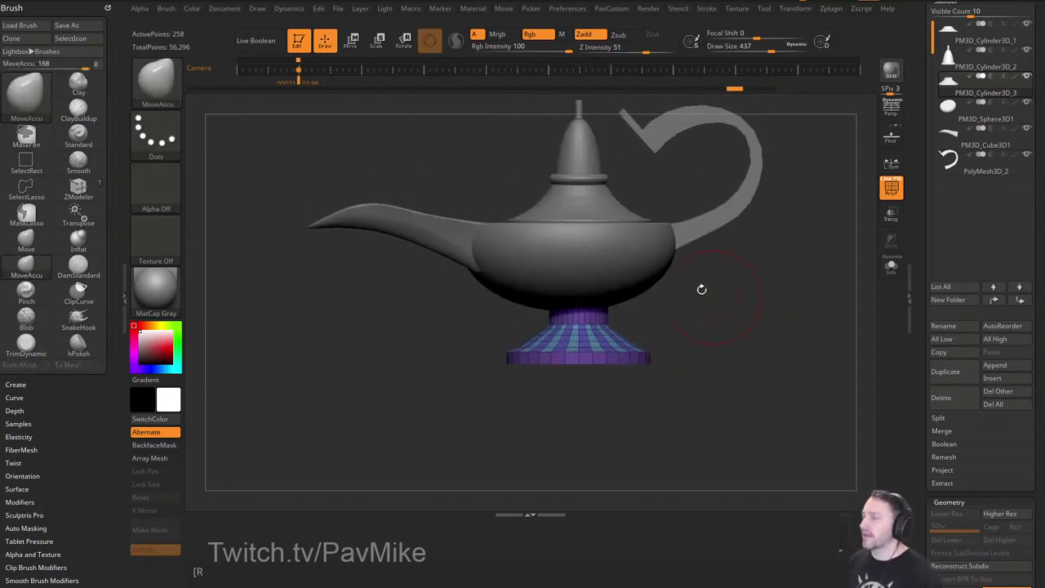
drag(66, 399, 65, 363)
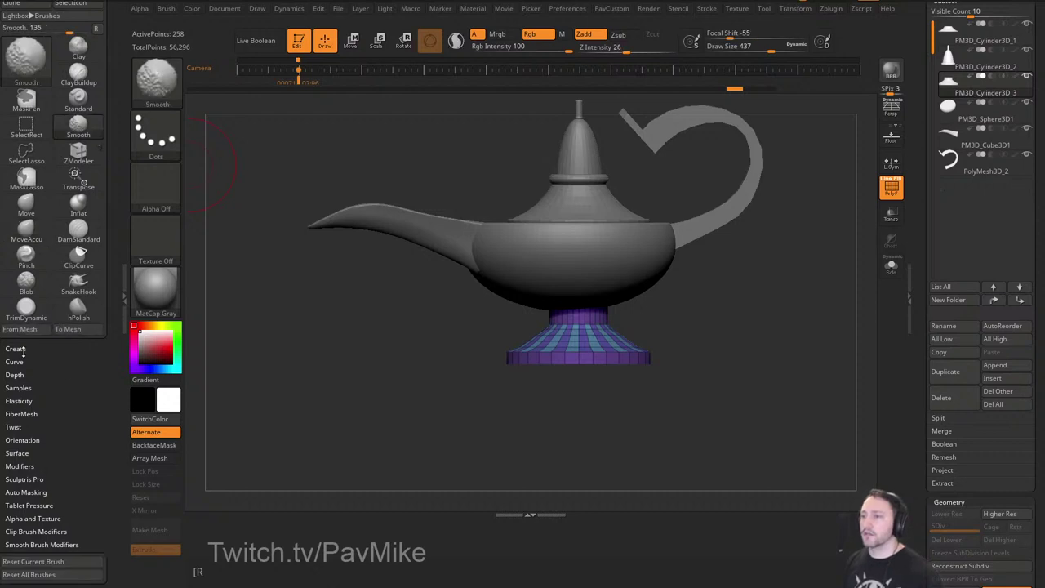
click(20, 350)
drag(115, 334, 106, 253)
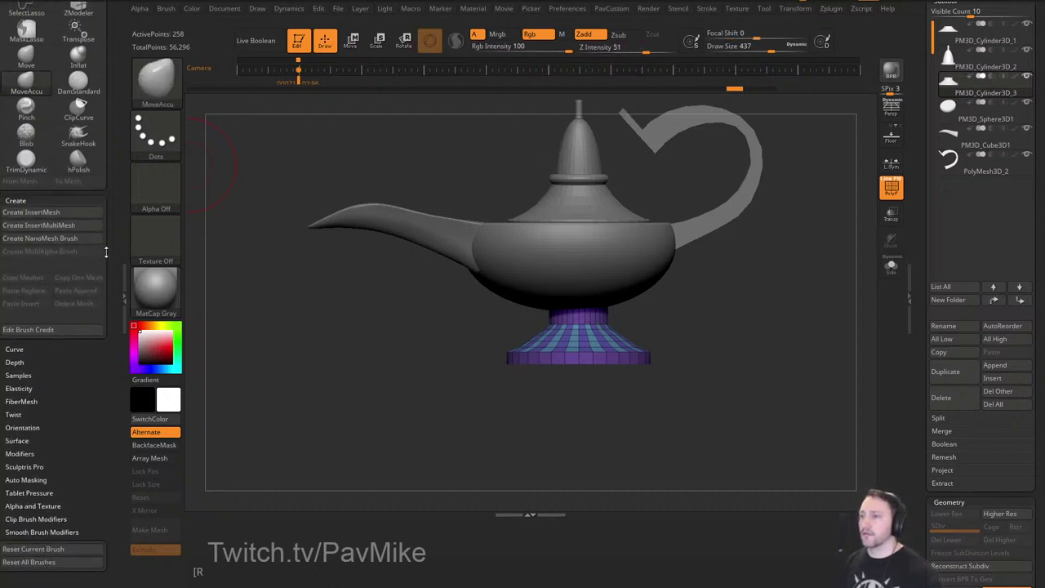
shift+click(22, 200)
drag(108, 189, 110, 282)
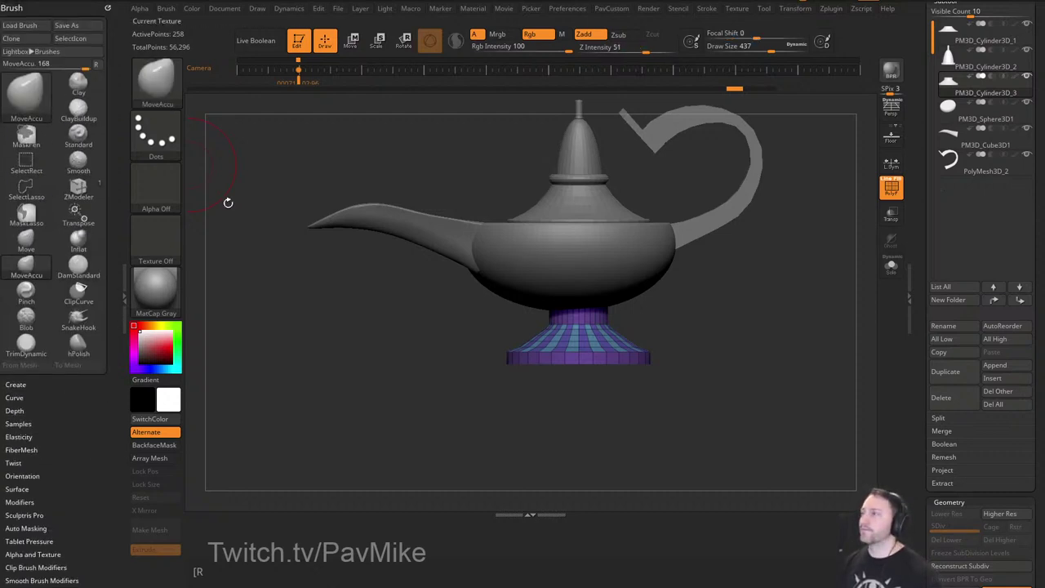
click(794, 9)
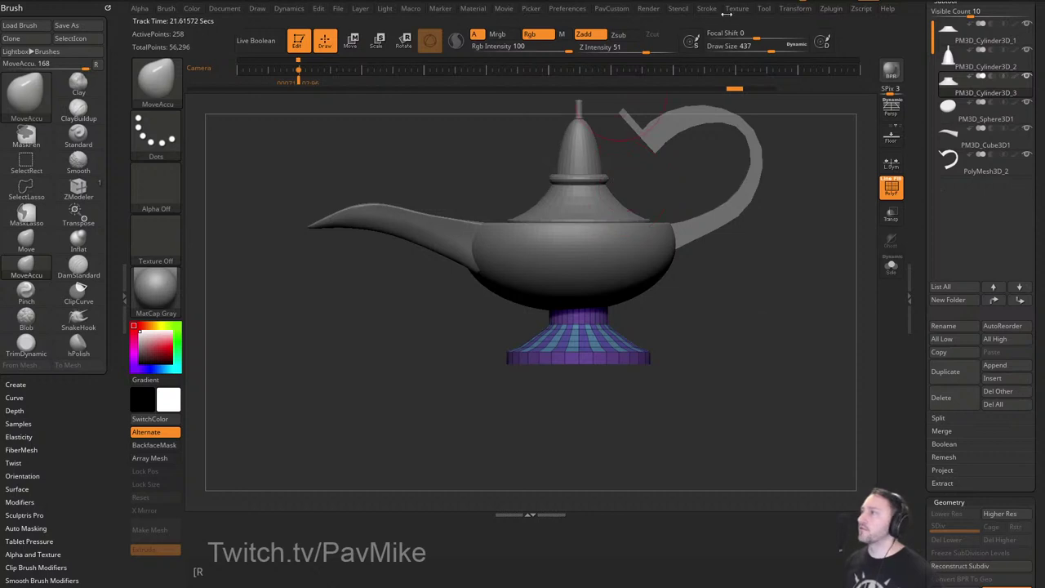
mouse_move(706, 14)
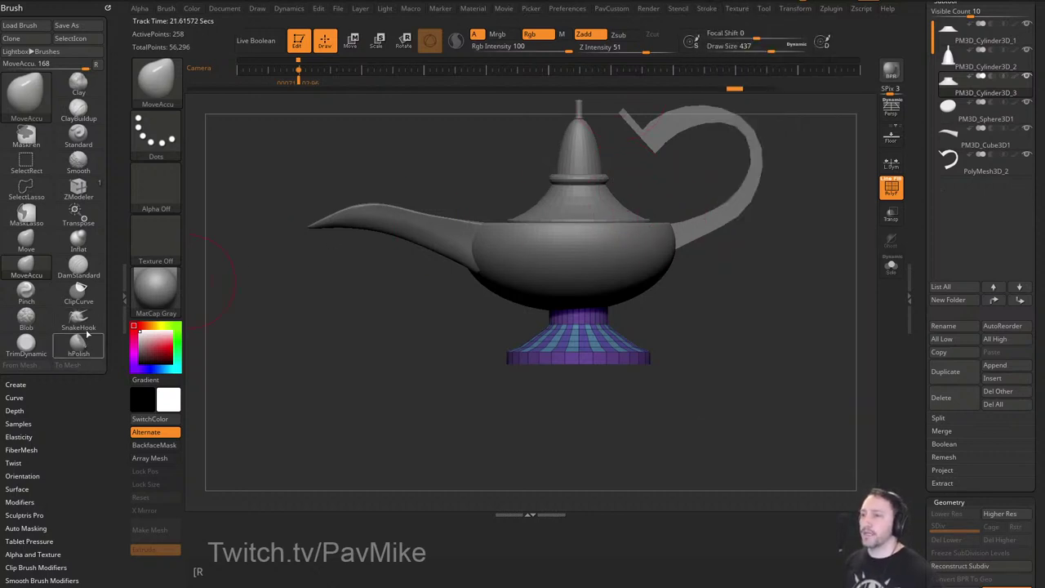
Turn on Infinite Depth in the MoveAccu brush's depth settings.
click(95, 64)
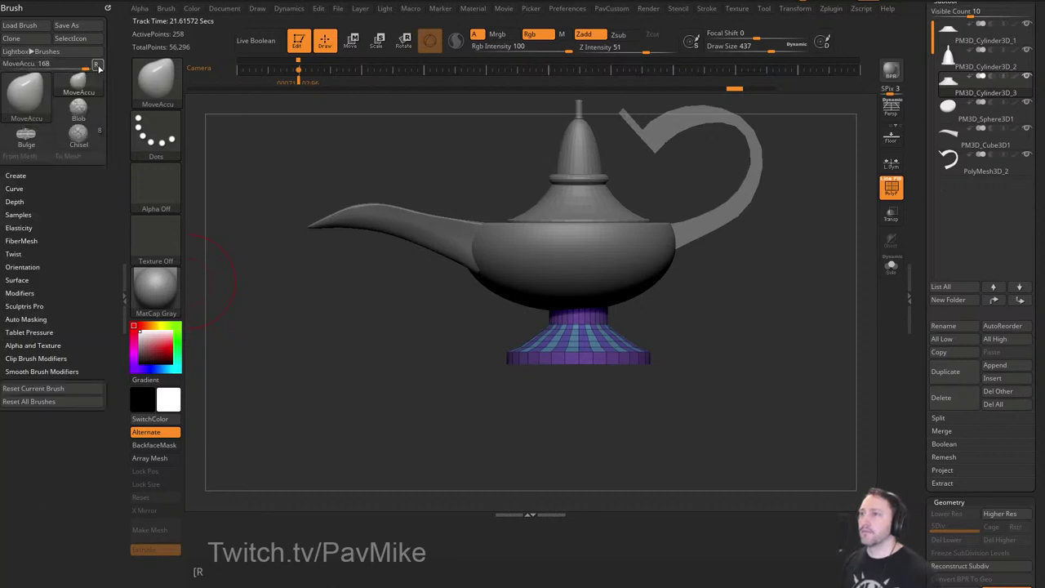
shift+click(24, 202)
shift+click(24, 202)
shift+click(18, 214)
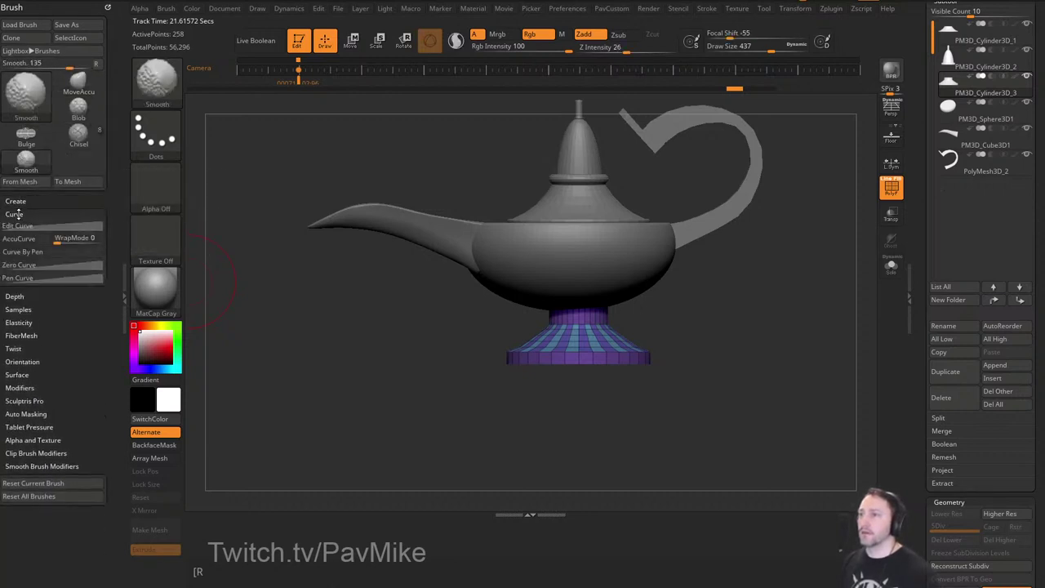
shift+click(18, 214)
shift+click(18, 227)
click(42, 302)
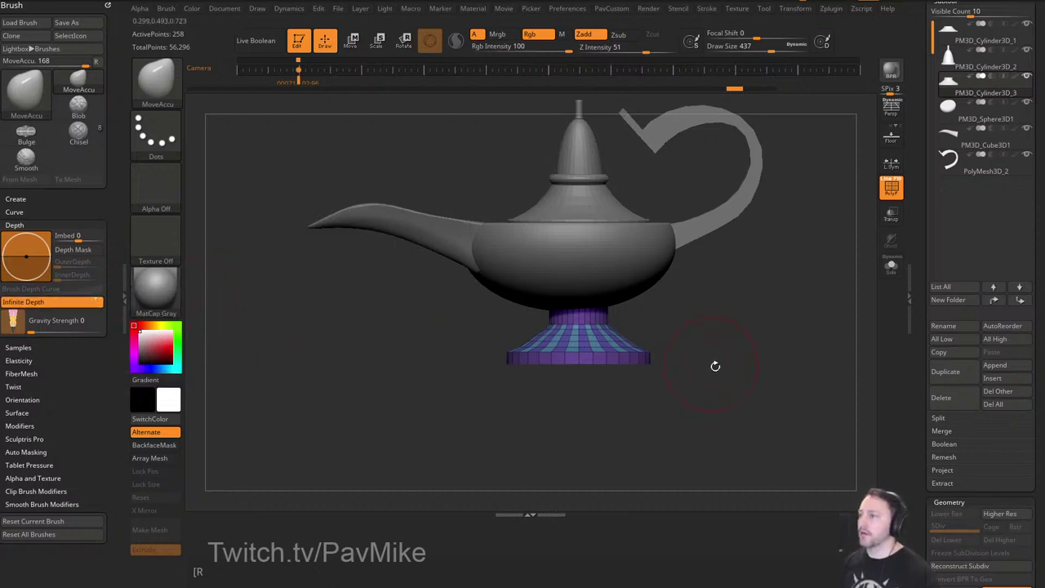
Pull the foot base's edge out toward the spout from the underside view and overlay the side-view reference to compare.
drag(734, 373, 729, 237)
drag(508, 365, 436, 364)
shift+drag(540, 253, 571, 376)
key(s)
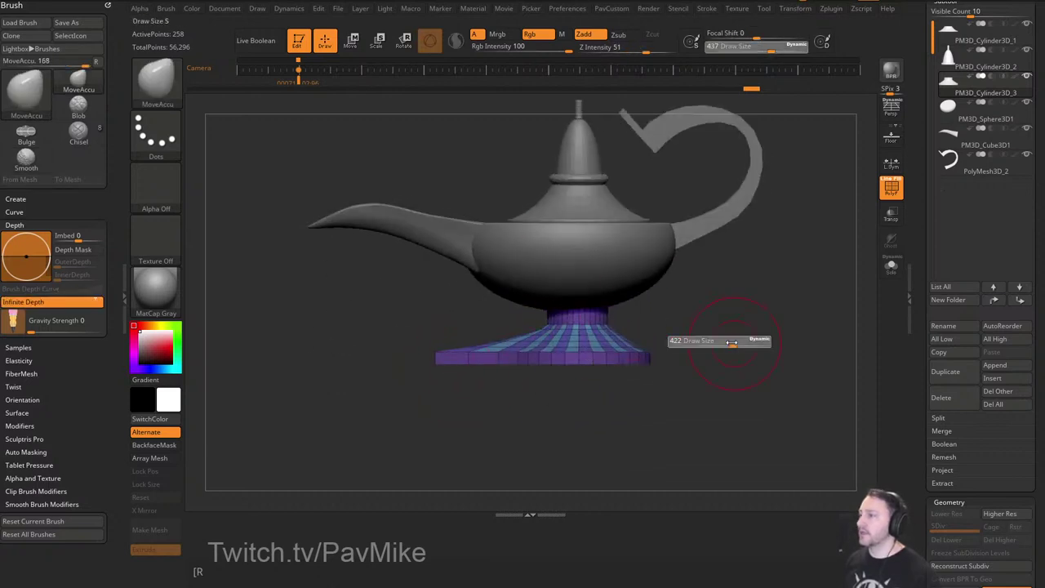
drag(731, 340, 726, 341)
key(shift+z)
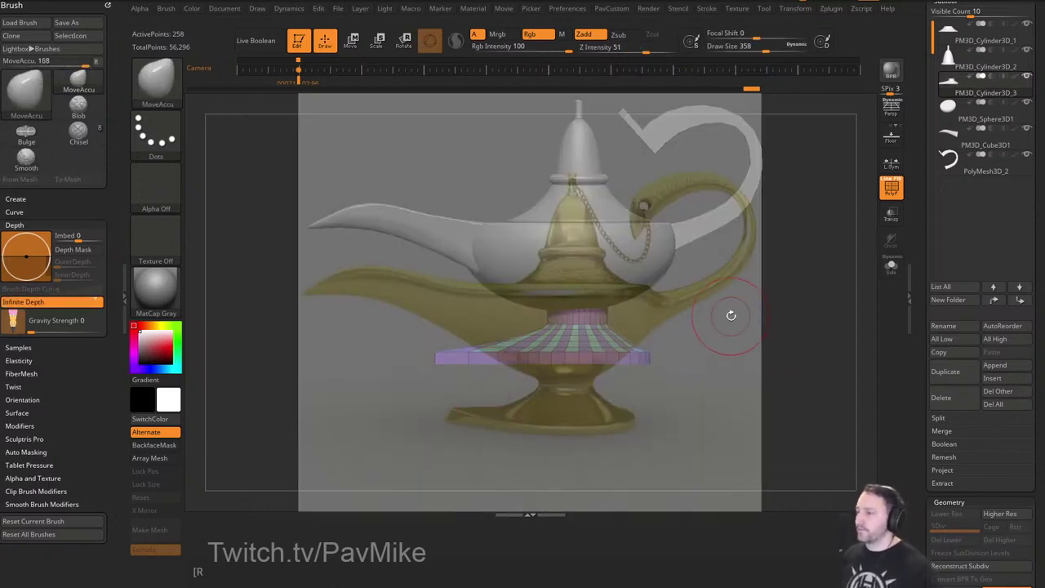
key(Right)
Try to reshape the foot's extended tip to the reference outline with the Move brush, and undo the change.
key(s)
drag(437, 426, 459, 427)
key(b)
key(m)
key(v)
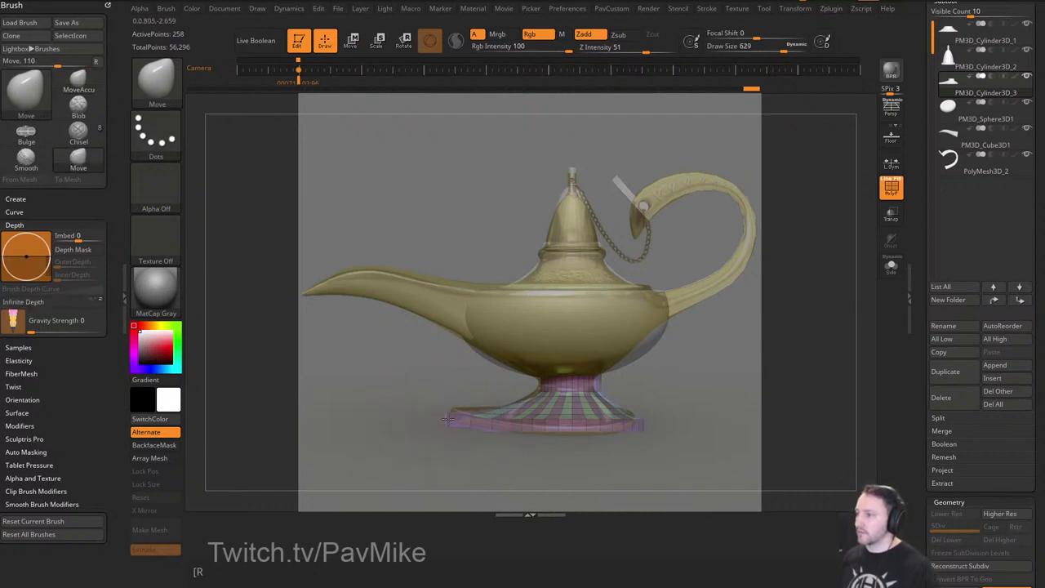
key(ctrl+z)
Mask everything but the foot's spout-side tip, shift the tip slightly inward toward the reference outline, and clear the mask.
ctrl+drag(390, 389, 488, 458)
ctrl+click(485, 452)
key(w)
drag(511, 424, 519, 424)
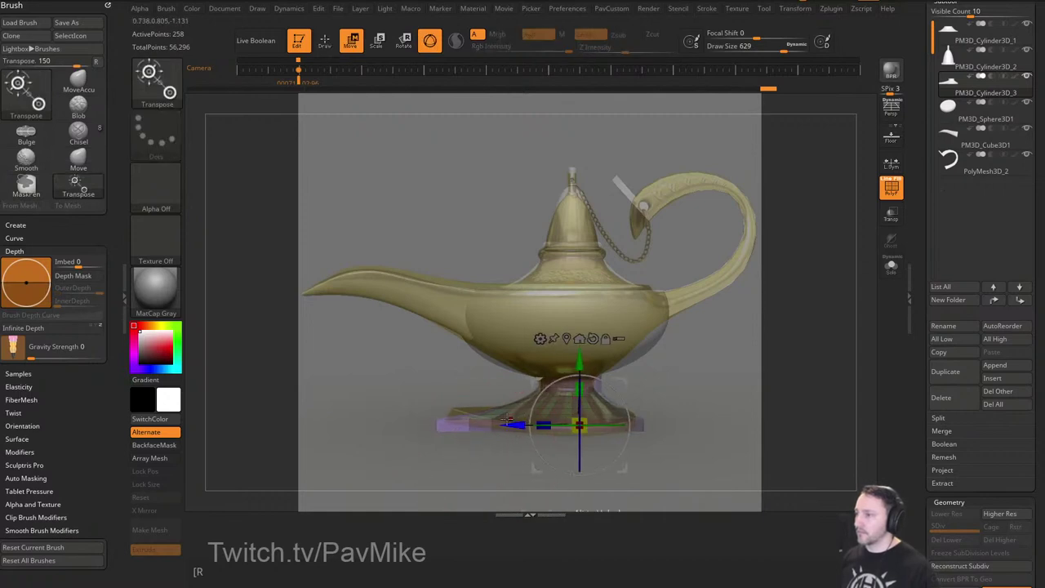
mouse_move(497, 376)
ctrl+mouse_down()
mouse_move(480, 449)
mouse_move(461, 464)
ctrl+mouse_up()
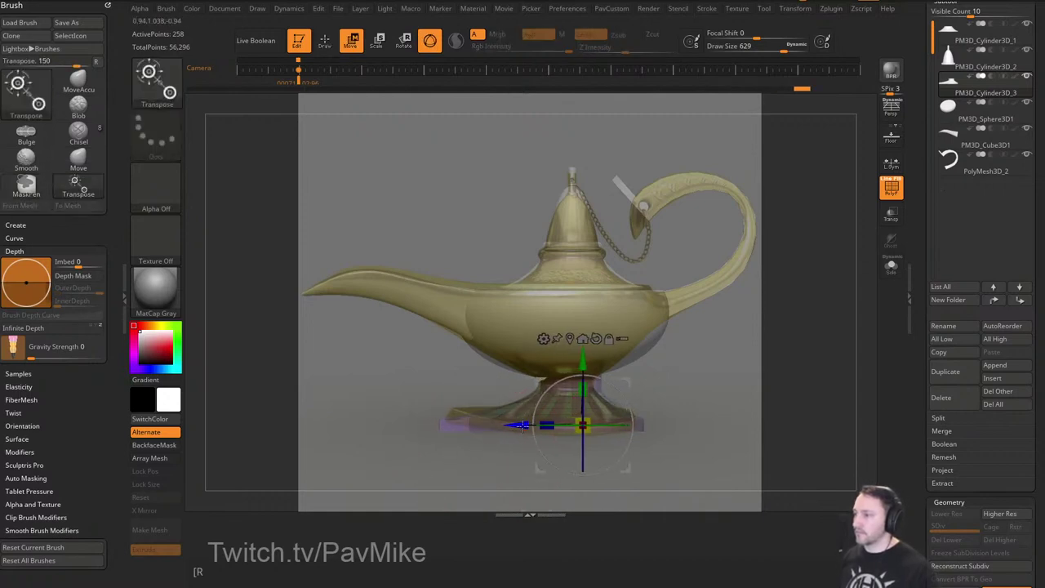
key(q)
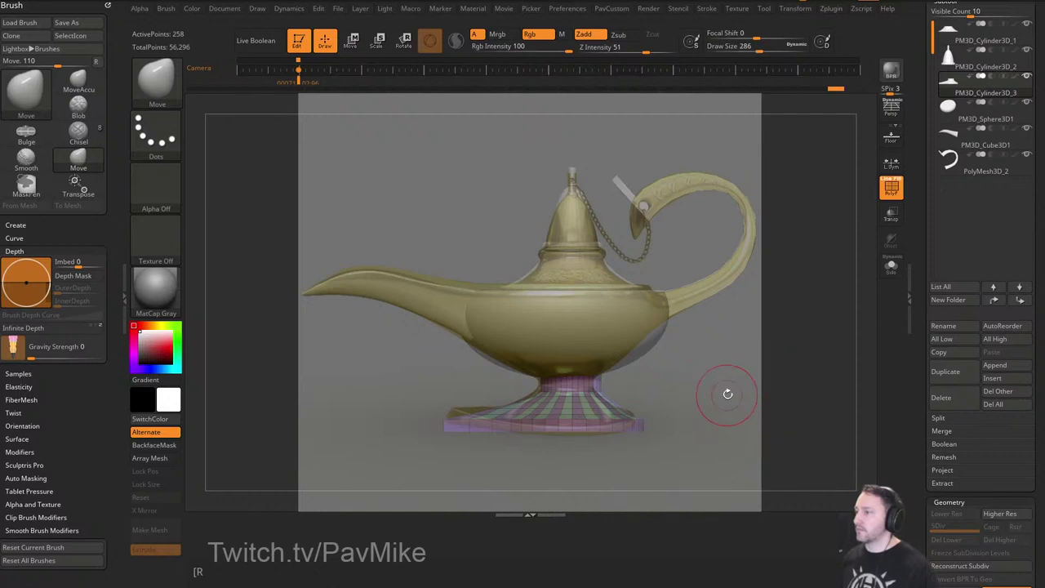
Hide the reference overlay and switch to the Standard brush.
drag(717, 387, 684, 391)
key(shift+z)
key(bracketright)
key(bracketright)
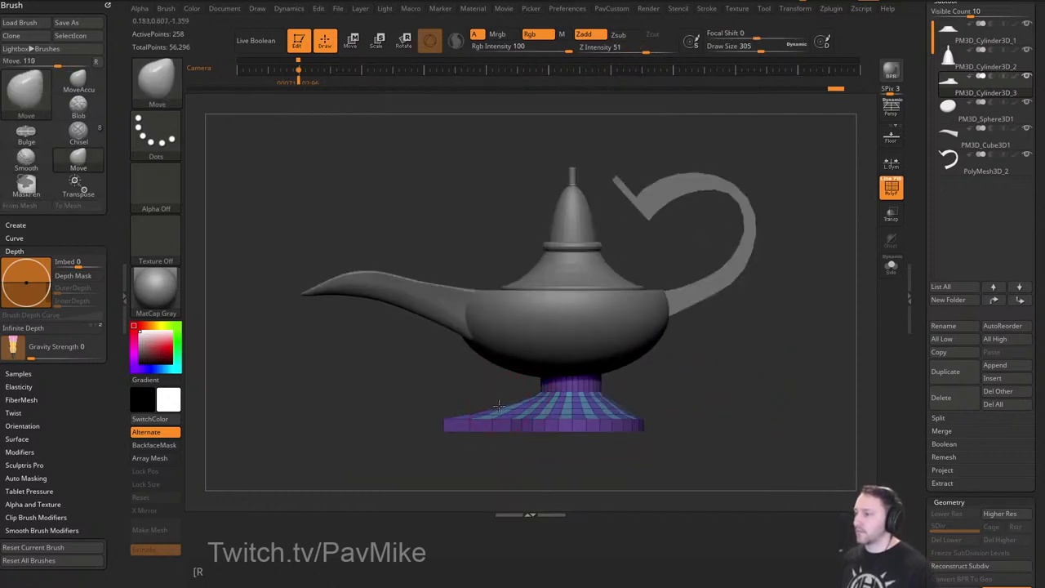
key(b)
key(s)
key(t)
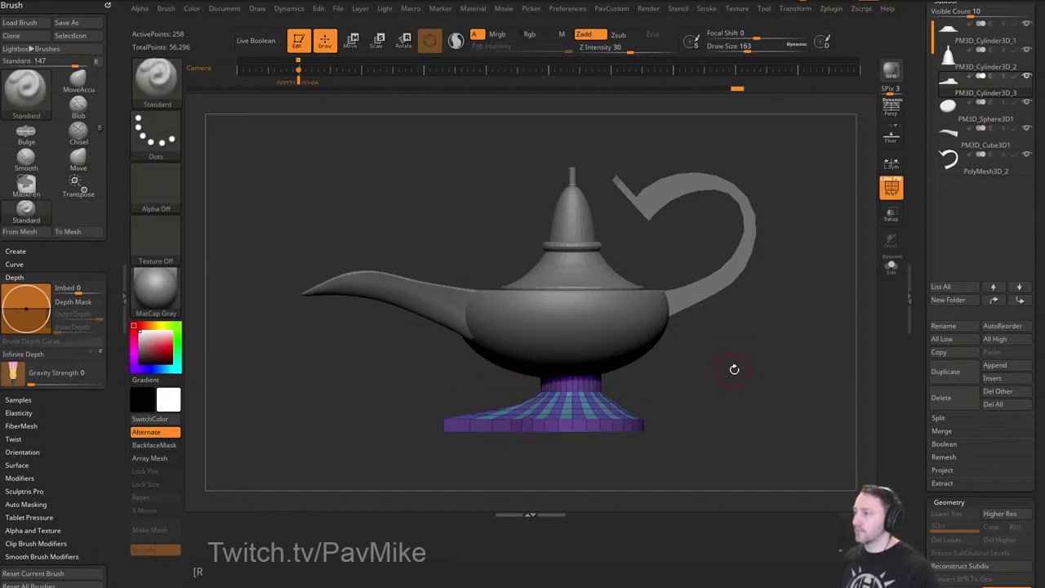
Select the bowl subtool PM3D_Sphere3D1 and scale it slightly narrower across the lamp's width in the top view.
mouse_move(733, 369)
mouse_down()
mouse_move(794, 384)
mouse_move(810, 416)
mouse_move(601, 403)
mouse_up()
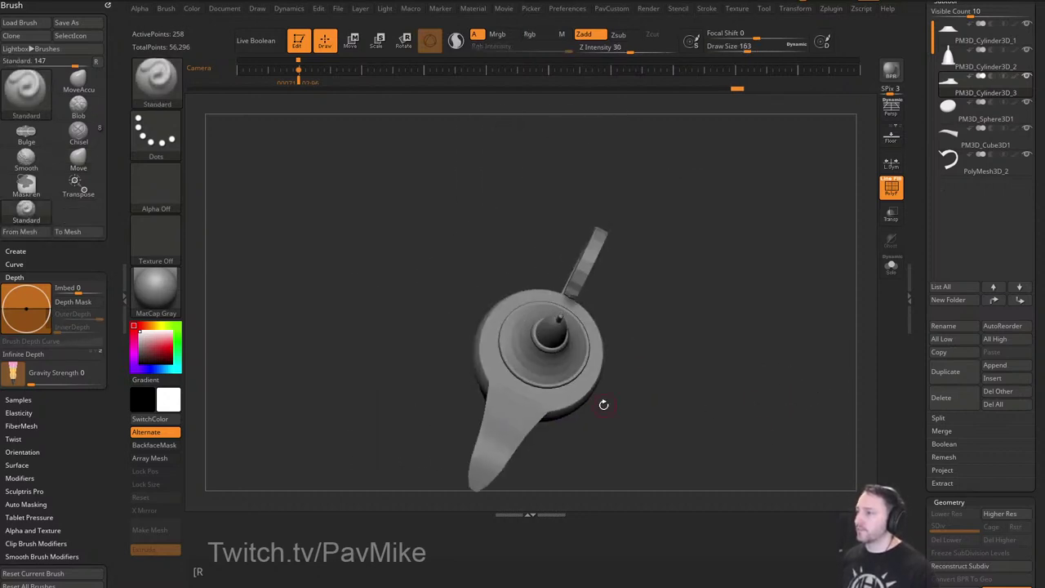
alt+click(583, 397)
drag(658, 374, 748, 360)
key(w)
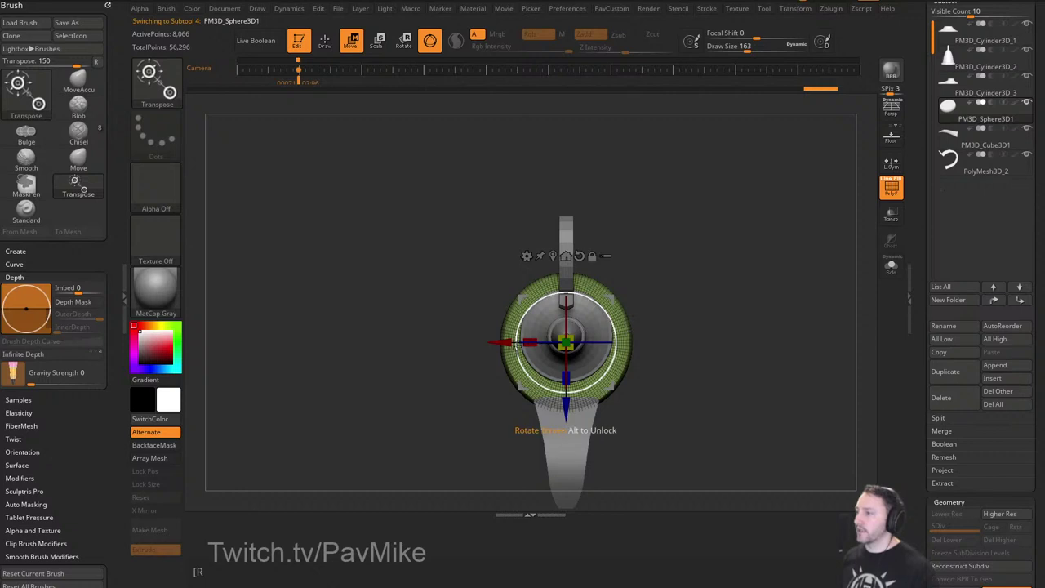
drag(527, 342, 531, 342)
key(q)
Select the spout subtool PM3D_Cube3D1 and scale its width to about 0.85 in the top view.
drag(653, 360, 661, 378)
alt+click(574, 437)
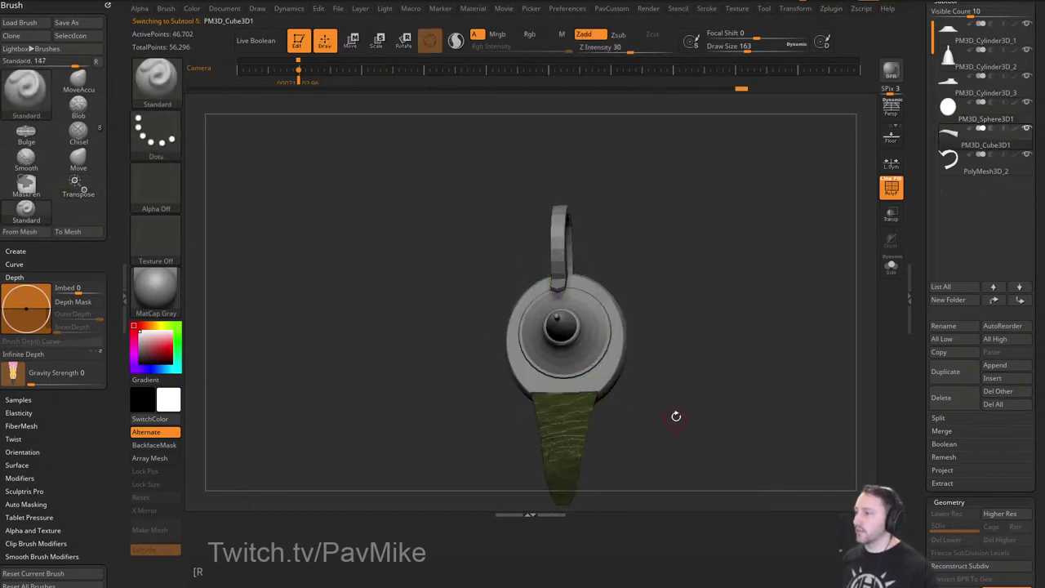
shift+drag(677, 417, 630, 354)
key(w)
drag(532, 404, 535, 404)
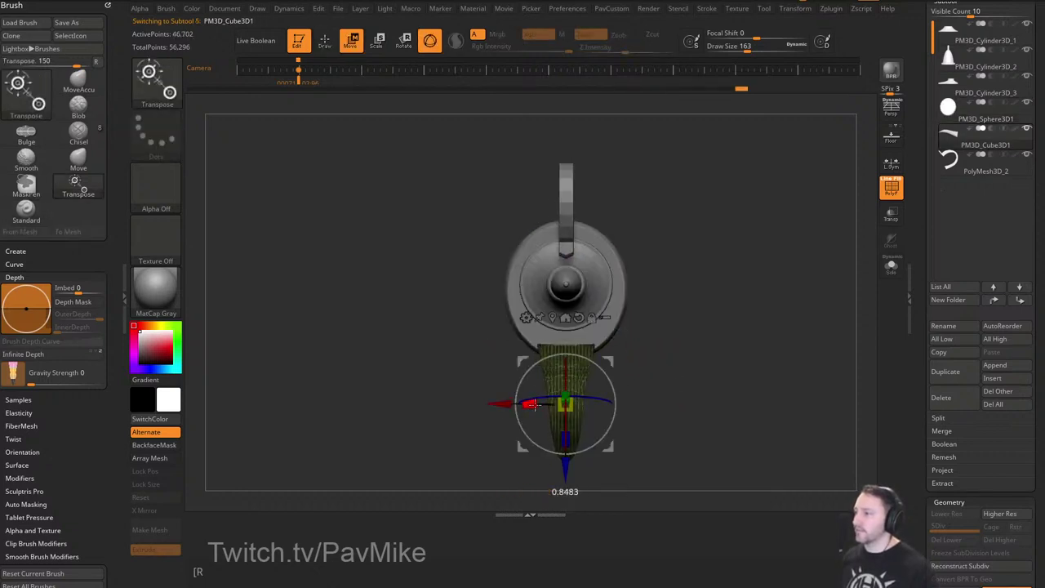
key(q)
Select the handle subtool PolyMesh3D_2 and solo it with its polyframe displayed.
mouse_move(757, 351)
mouse_down()
mouse_move(765, 281)
mouse_move(825, 354)
mouse_move(795, 308)
mouse_move(704, 324)
mouse_up()
alt+click(677, 327)
drag(704, 323, 763, 314)
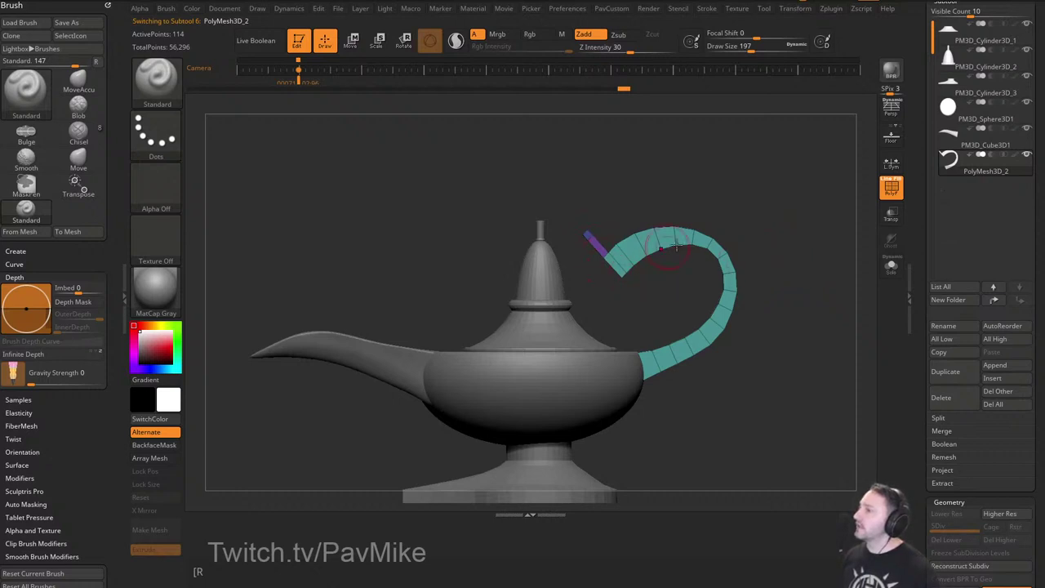
drag(803, 260, 813, 339)
click(893, 191)
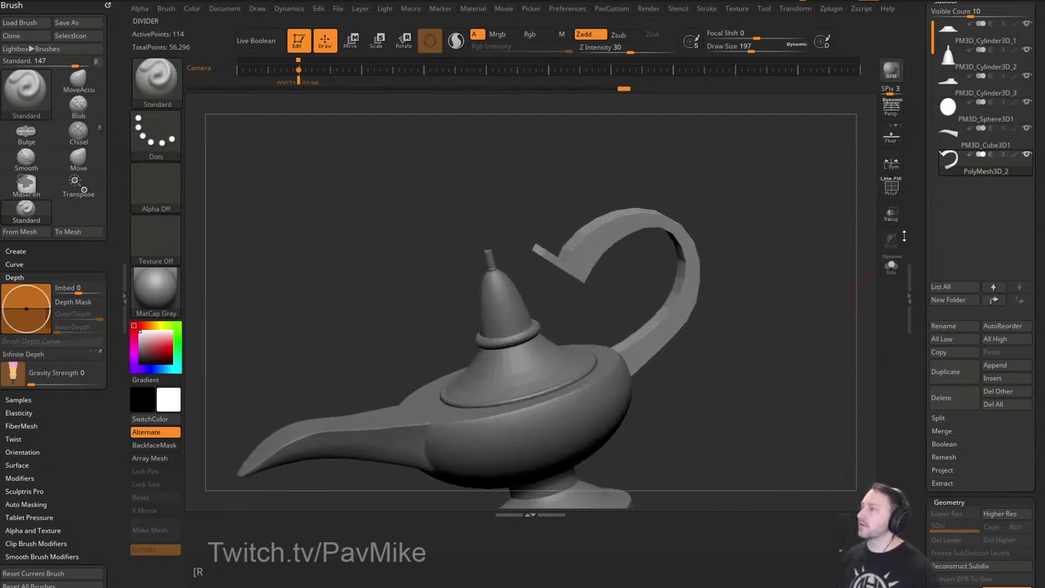
click(892, 265)
click(891, 188)
Switch to the ZModeler brush and regroup the handle's polygons with Groups By Normals.
mouse_move(788, 252)
mouse_down()
mouse_move(810, 266)
mouse_move(756, 252)
mouse_up()
alt+drag(755, 252, 729, 278)
alt+drag(634, 255, 626, 207)
key(b)
key(z)
key(m)
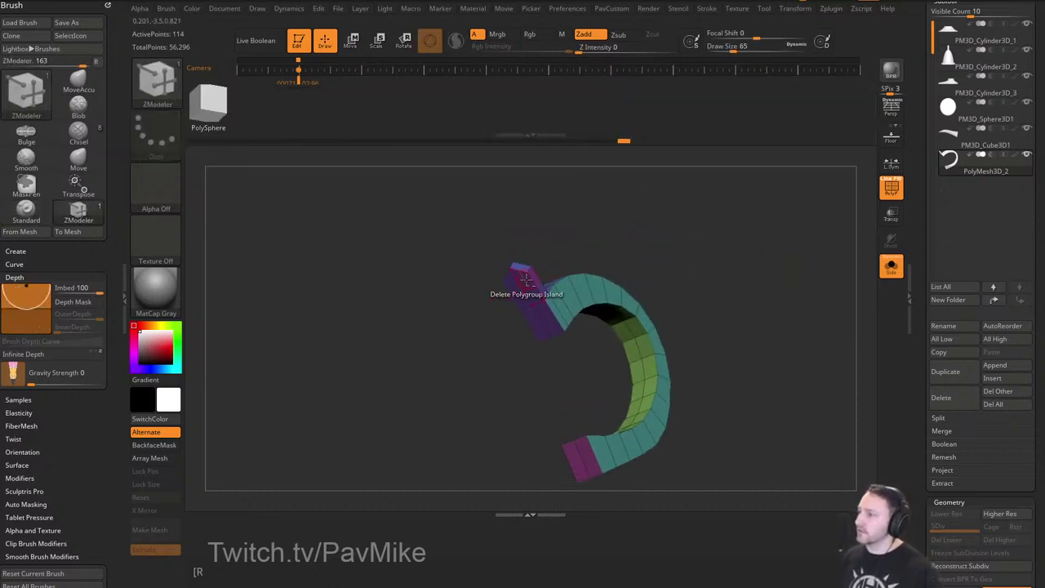
key(1)
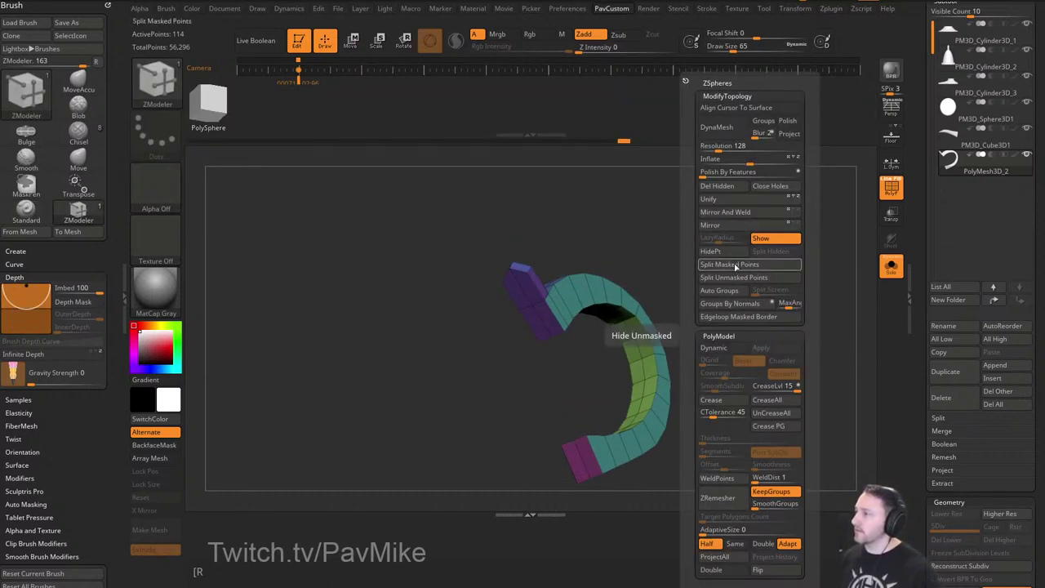
click(734, 305)
mouse_move(716, 299)
mouse_down()
mouse_move(686, 242)
mouse_move(730, 278)
mouse_move(708, 307)
mouse_up()
Isolate the handle's inner face strip, including both ends, and delete all the hidden polygons.
ctrl+shift+click(531, 270)
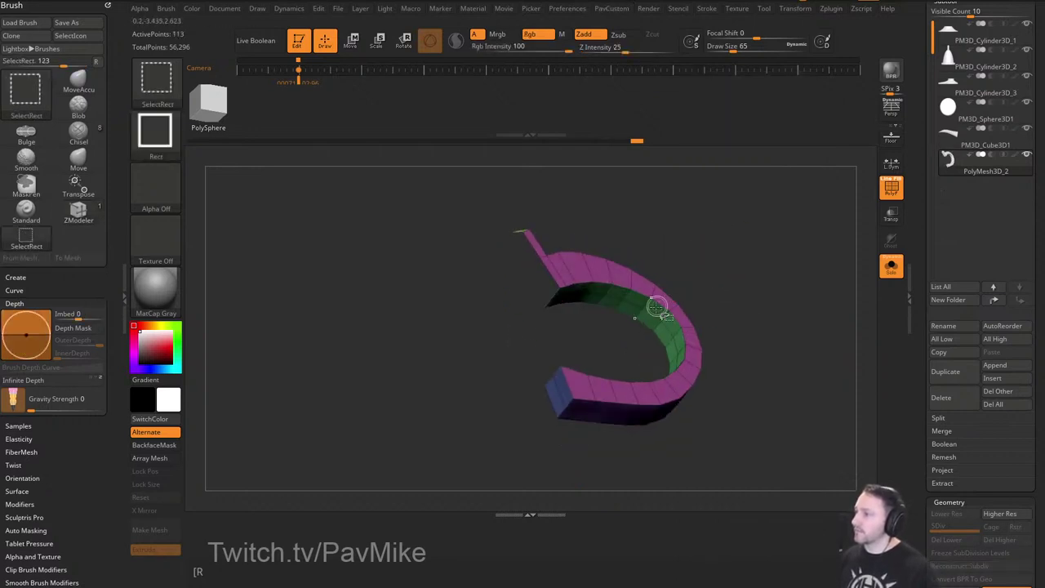
ctrl+shift+click(655, 308)
drag(728, 254, 658, 360)
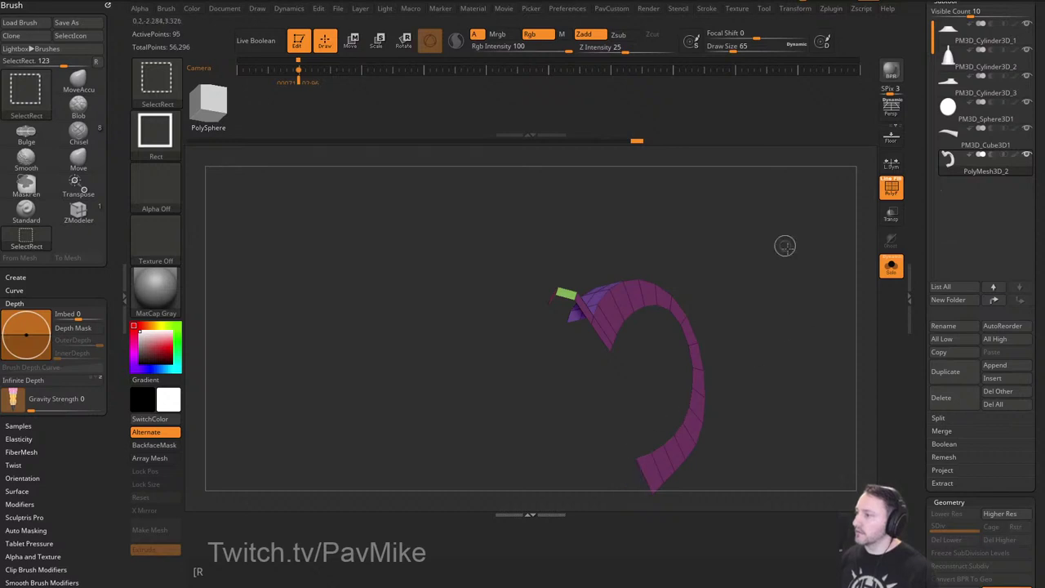
ctrl+shift+drag(784, 246, 818, 325)
key(1)
click(736, 186)
Set the ZModeler polygon action to QMesh with target All Polygons and extrude the strip into a thin solid.
key(space)
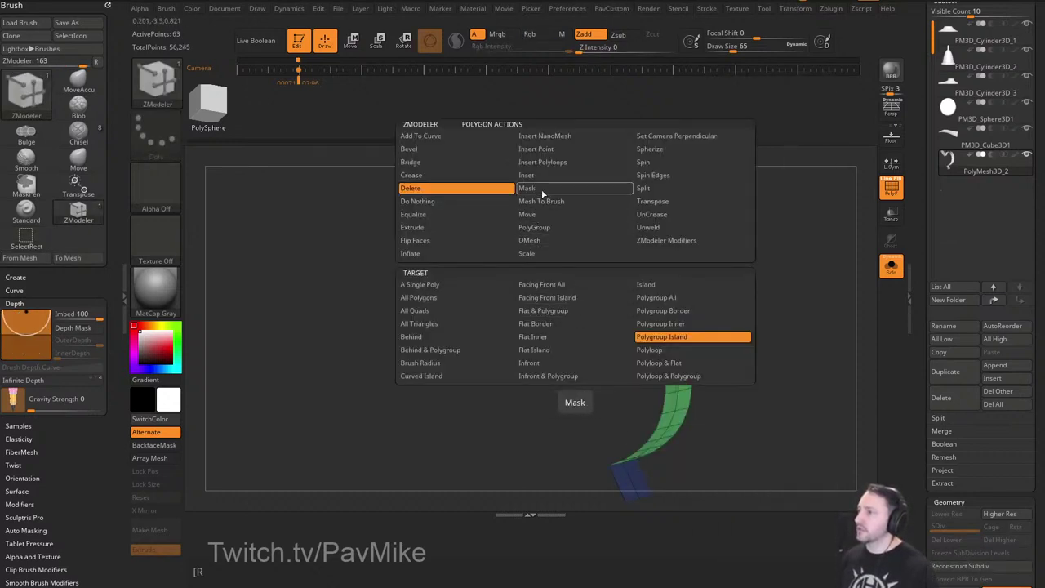
click(529, 240)
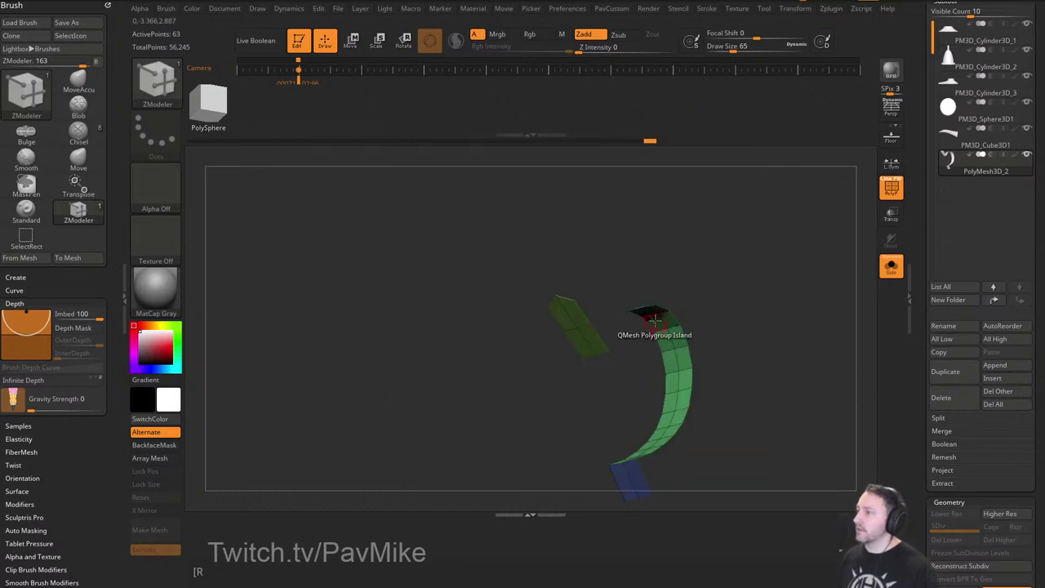
key(space)
click(518, 292)
drag(761, 192, 636, 246)
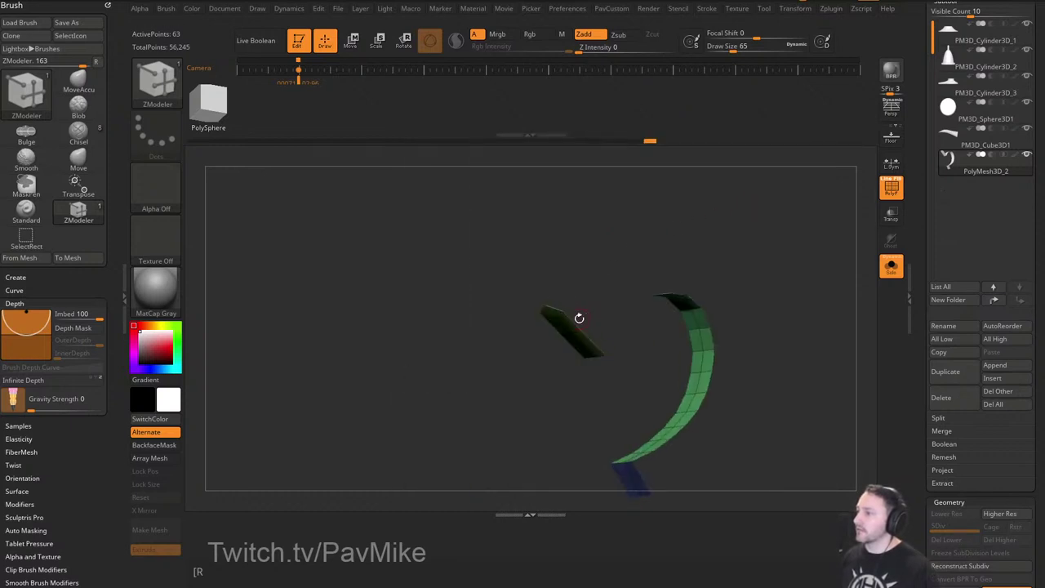
drag(566, 323, 573, 314)
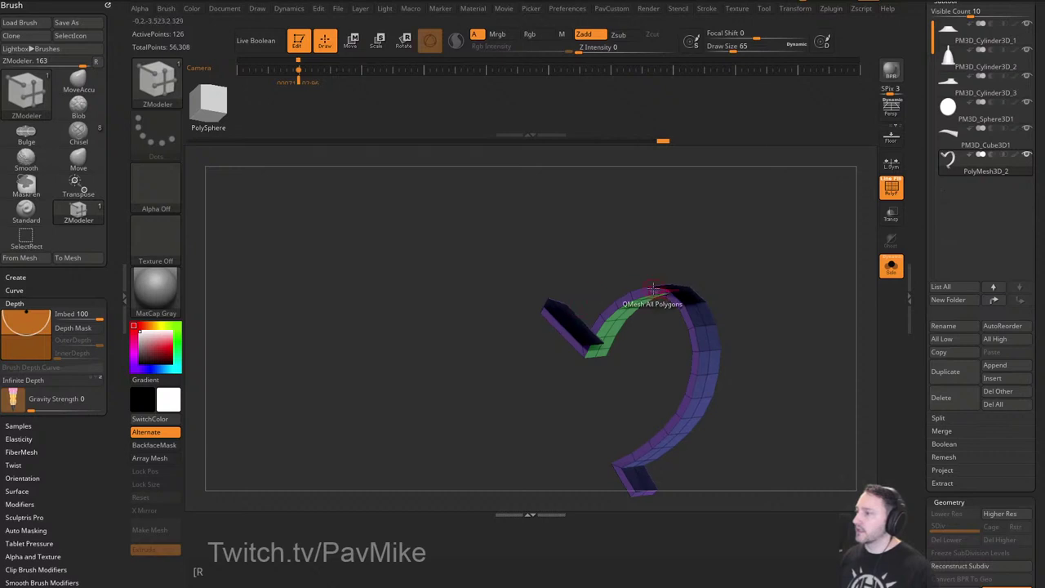
Undo the strip's extrusion and QMesh all its polygons again to give the handle thickness.
alt+drag(834, 374, 827, 326)
key(grave)
click(796, 571)
key(ctrl+z)
key(ctrl+z)
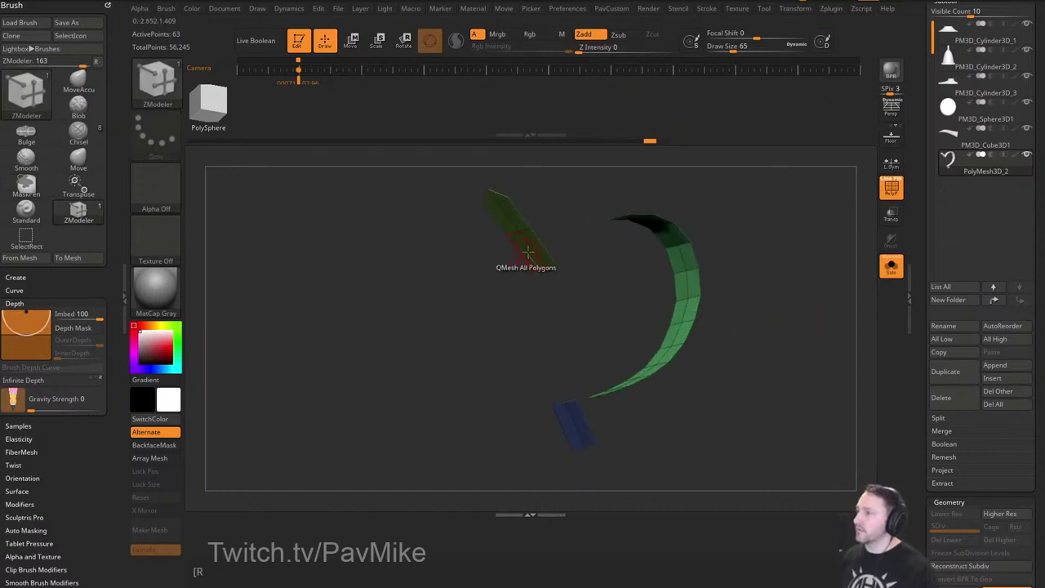
drag(539, 253, 534, 261)
Isolate the pieces of the handle's outer face, assign them one polygroup, and show the whole handle again.
drag(627, 209, 577, 230)
mouse_move(631, 259)
mouse_down()
mouse_move(601, 285)
mouse_move(609, 271)
mouse_up()
ctrl+shift+click(551, 263)
ctrl+shift+drag(769, 271, 686, 352)
ctrl+shift+click(562, 384)
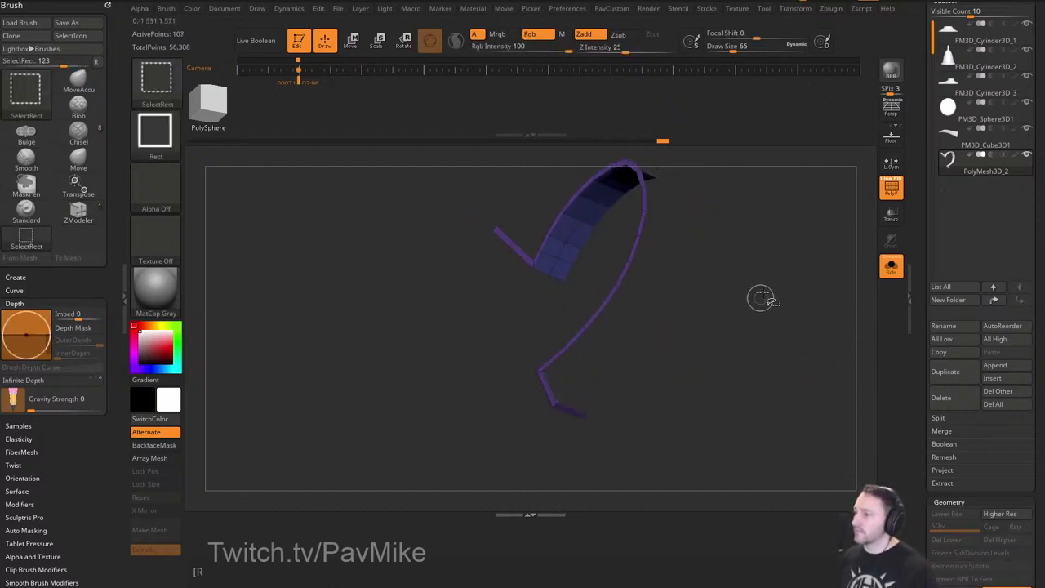
ctrl+shift+drag(760, 298, 806, 351)
key(ctrl+w)
ctrl+shift+click(784, 346)
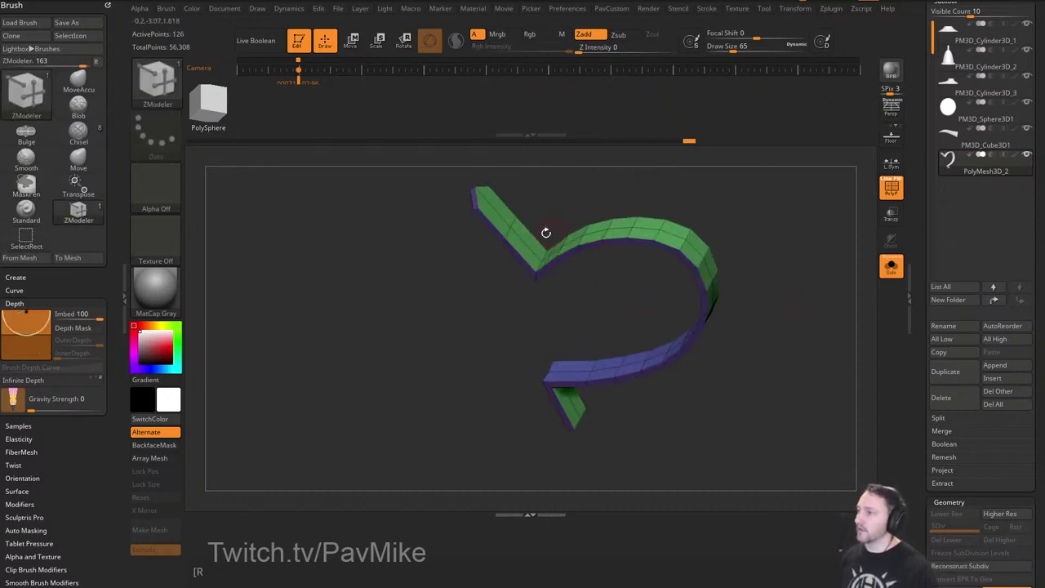
Thicken the handle strip with QMesh, changing the target from All Polygons to Polygroup All.
drag(496, 218, 498, 216)
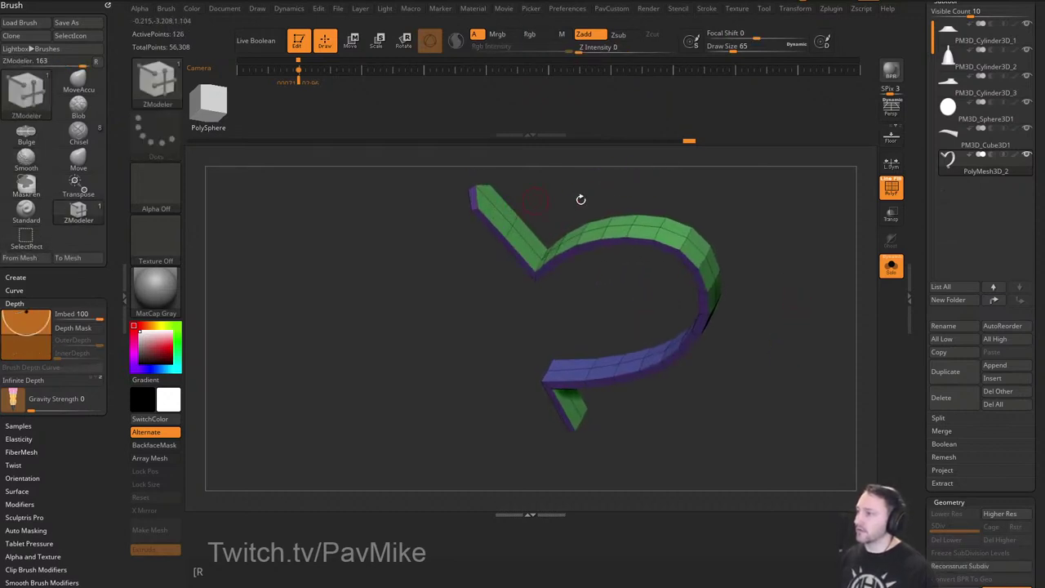
drag(580, 199, 828, 281)
drag(603, 302, 636, 334)
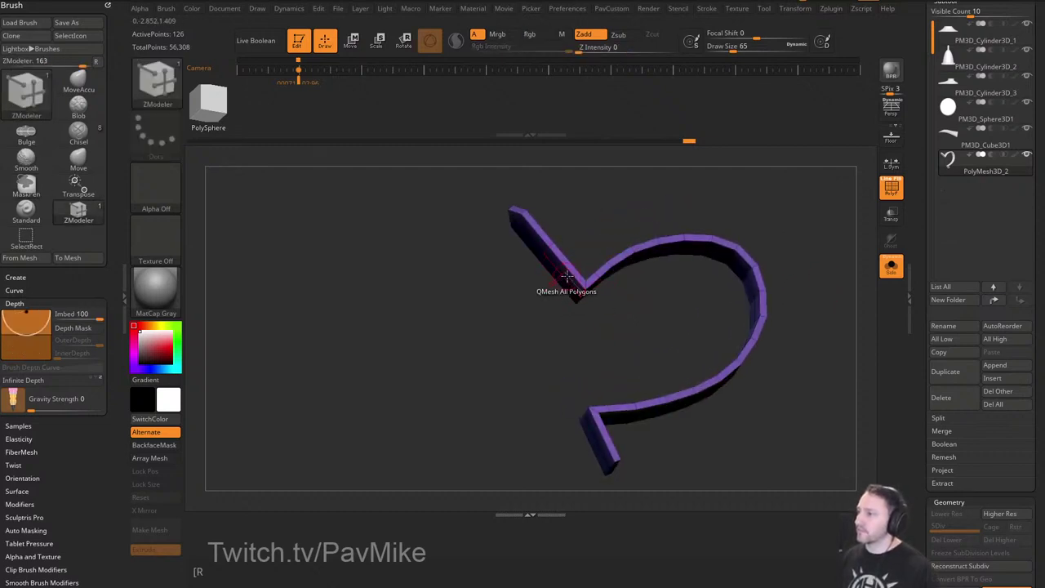
drag(567, 277, 564, 279)
drag(624, 199, 618, 238)
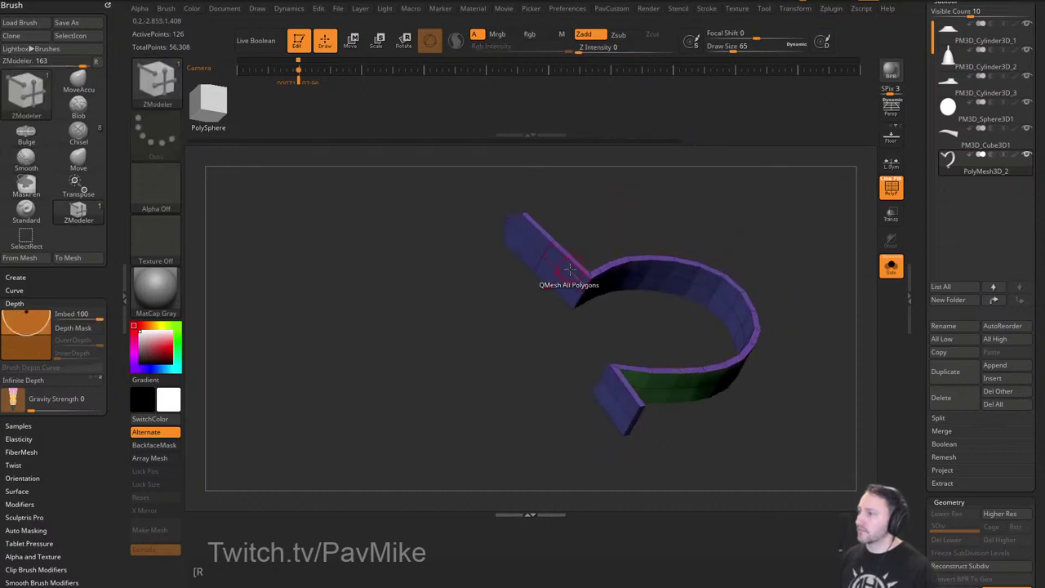
key(space)
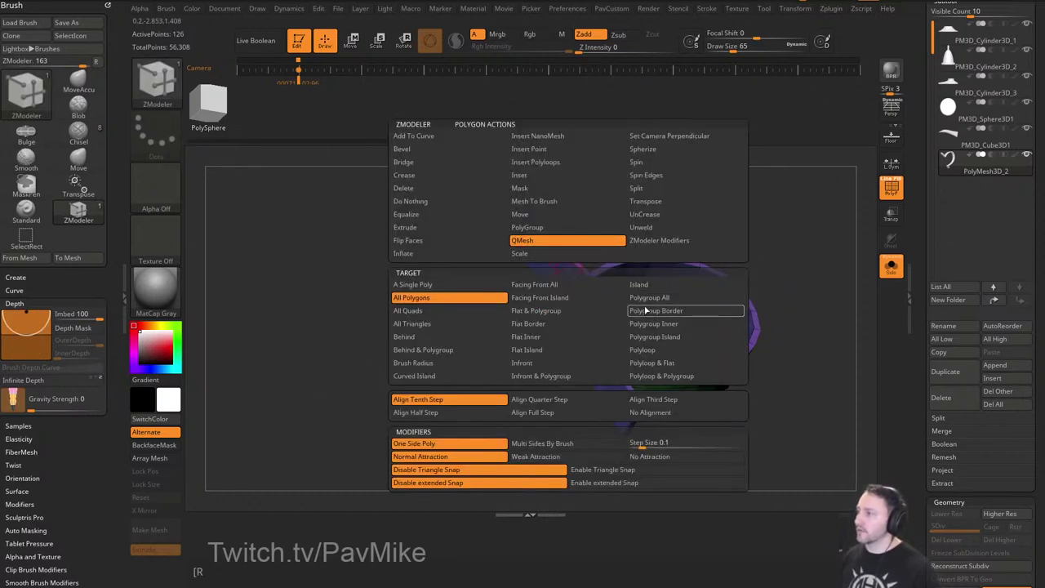
click(649, 297)
drag(571, 275, 570, 278)
drag(693, 208, 633, 259)
key(shift)
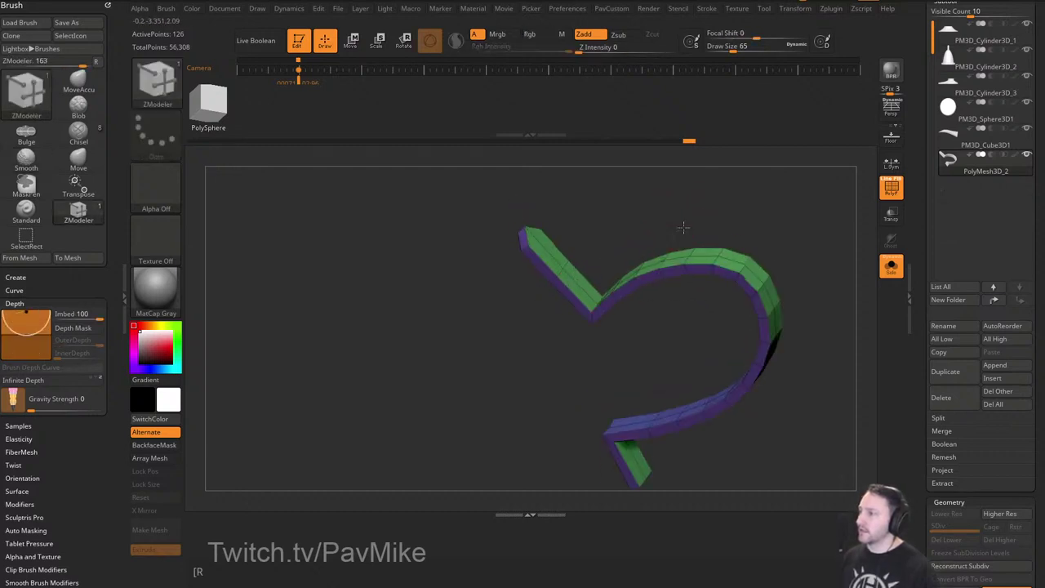
mouse_move(684, 227)
mouse_down()
mouse_move(707, 243)
mouse_move(707, 260)
mouse_up()
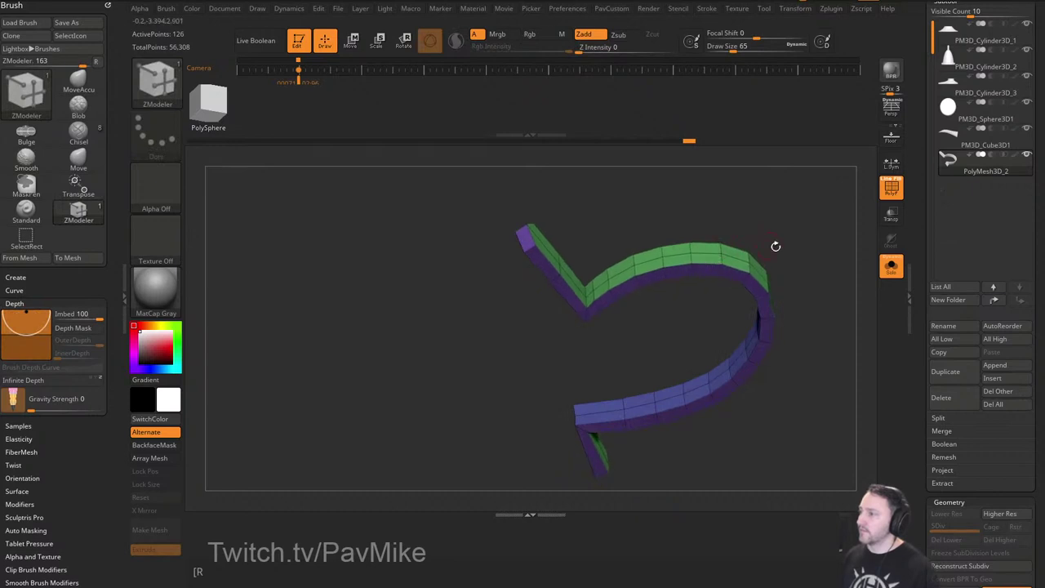
Set the ZModeler edge action to Insert, remove the lengthwise middle edge loop along the handle, and adjust its outer face with QMesh.
drag(862, 268, 794, 275)
key(space)
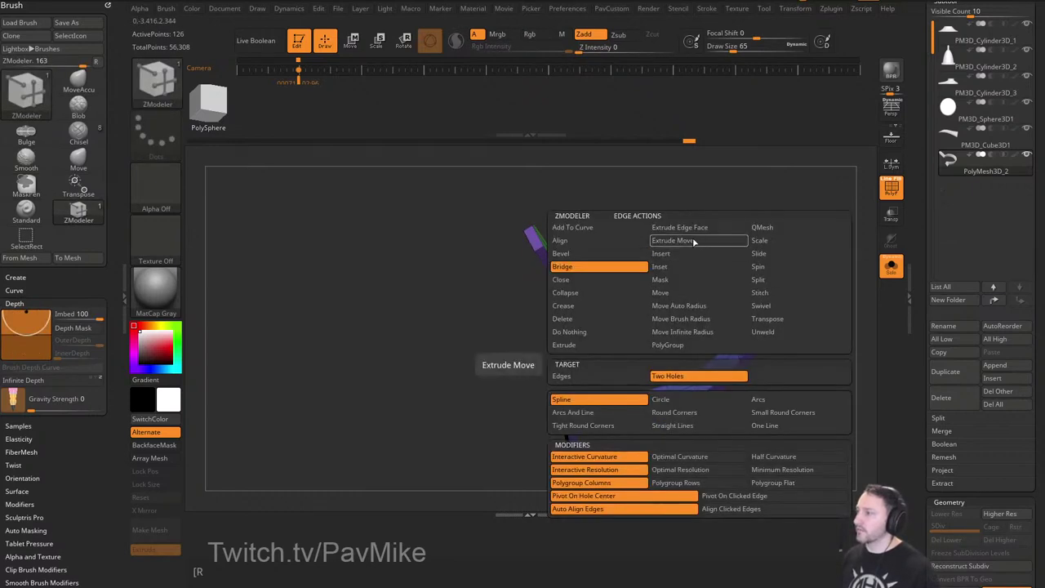
click(678, 252)
alt+click(691, 257)
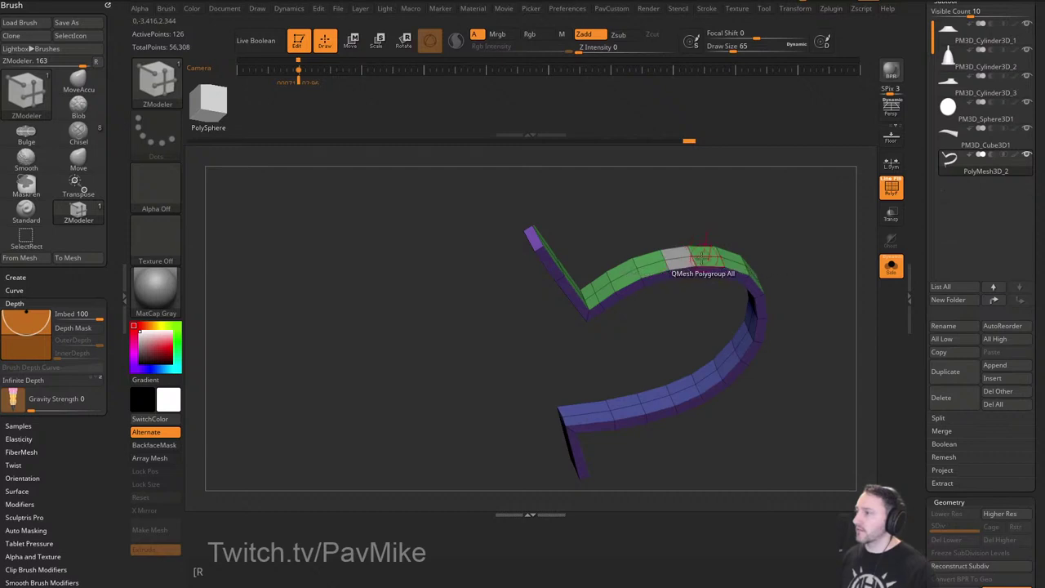
key(ctrl+z)
alt+click(679, 258)
drag(797, 247, 770, 244)
drag(690, 257, 689, 255)
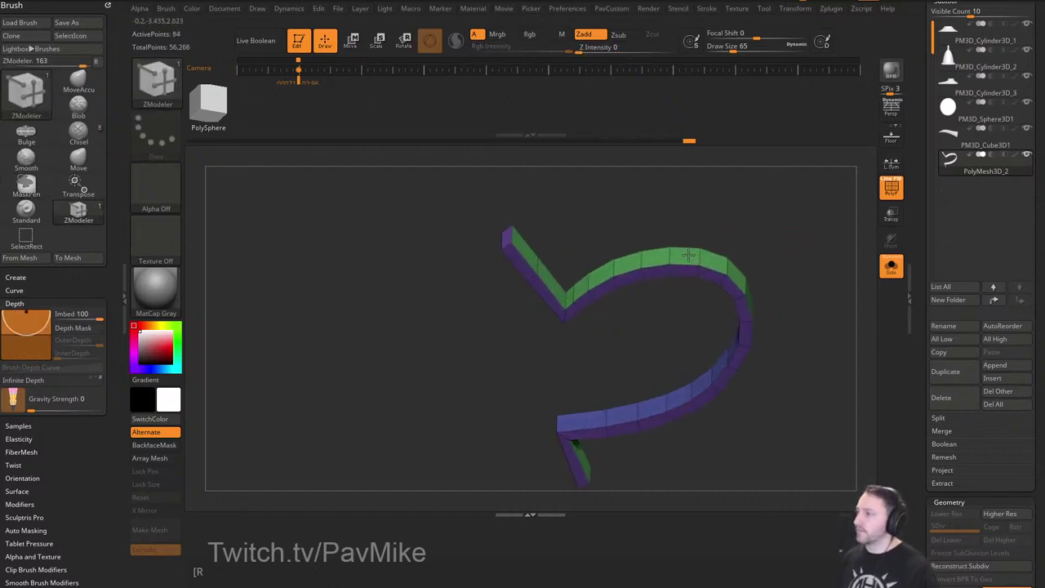
Mask all of the handle except its upper corner in the side view, nudge that corner with the gizmo, and clear the mask.
shift+drag(780, 238, 798, 245)
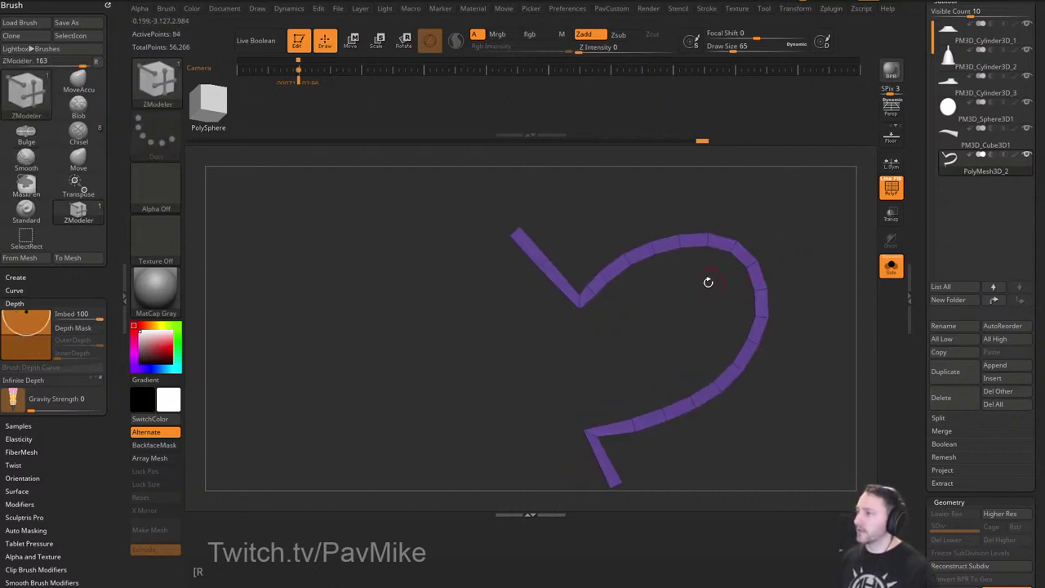
key(ctrl)
ctrl+drag(579, 298, 584, 306)
ctrl+click(584, 307)
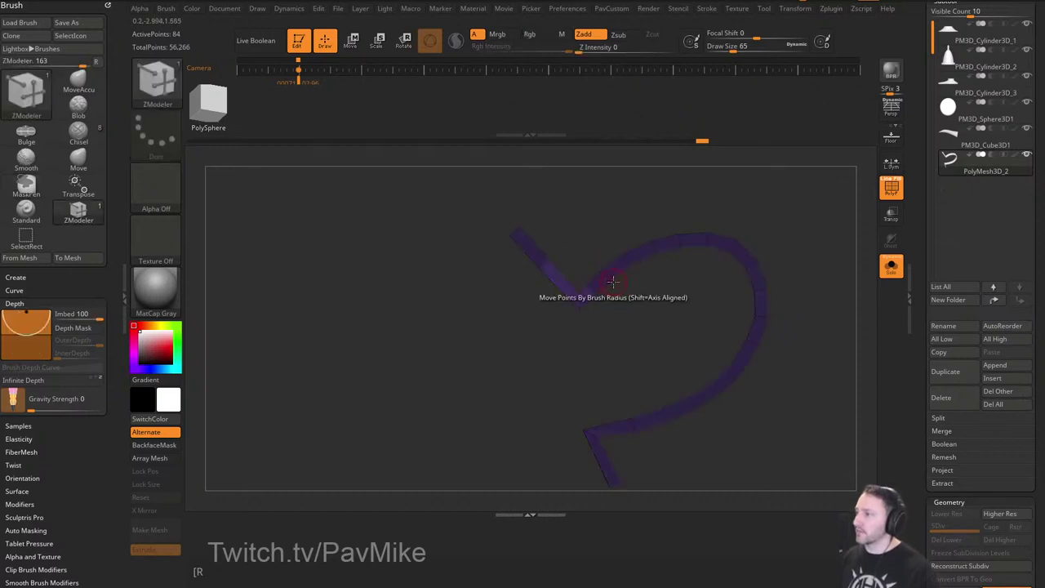
key(w)
drag(557, 169, 555, 168)
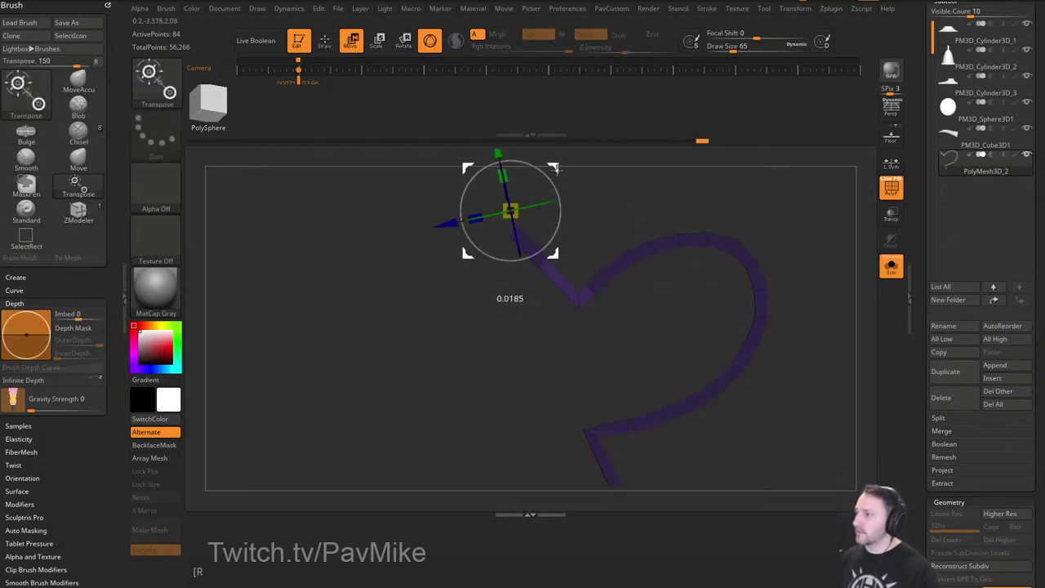
ctrl+drag(655, 304, 665, 323)
Mask all of the handle except its lower corner, shift that corner with the gizmo, clear the mask, and return to draw mode.
alt+right_drag(632, 375, 626, 296)
mouse_move(630, 388)
ctrl+mouse_down()
mouse_move(613, 357)
mouse_move(587, 344)
ctrl+mouse_up()
ctrl+click(623, 320)
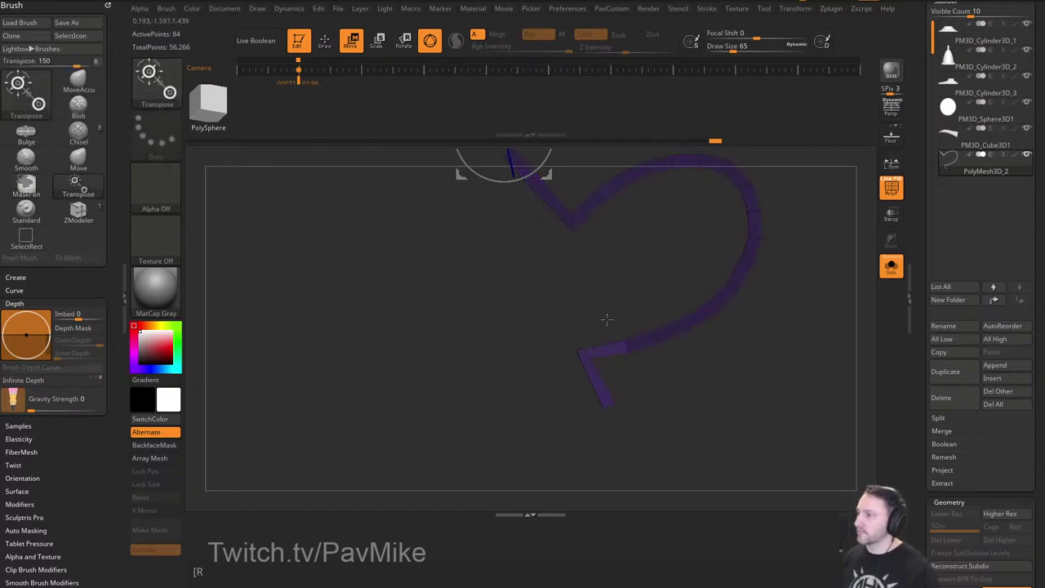
alt+click(589, 358)
drag(632, 315, 638, 319)
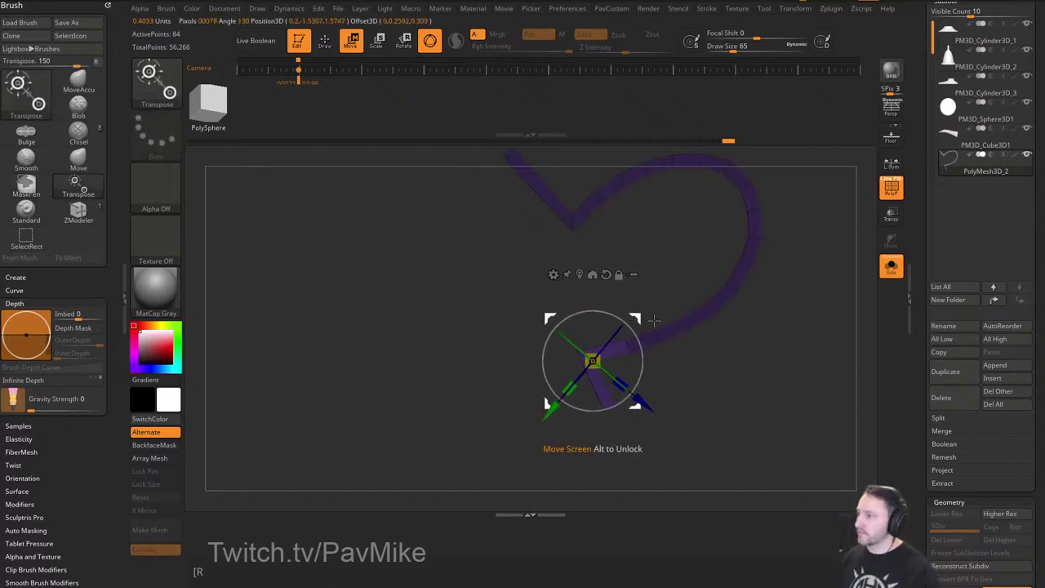
ctrl+drag(774, 312, 798, 324)
key(q)
Turn off solo and the polyframe to show the handle with the whole lamp.
mouse_move(805, 344)
ctrl+right_down()
mouse_move(793, 319)
mouse_move(806, 329)
ctrl+right_up()
right_drag(806, 328, 835, 327)
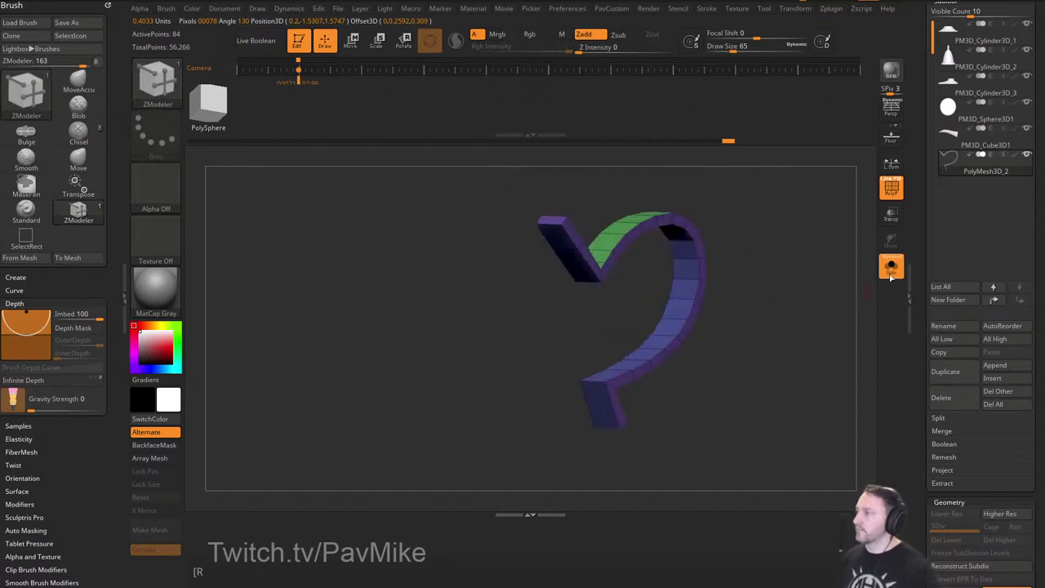
click(891, 276)
click(892, 190)
ctrl+right_drag(819, 216, 800, 284)
alt+right_drag(800, 285, 813, 310)
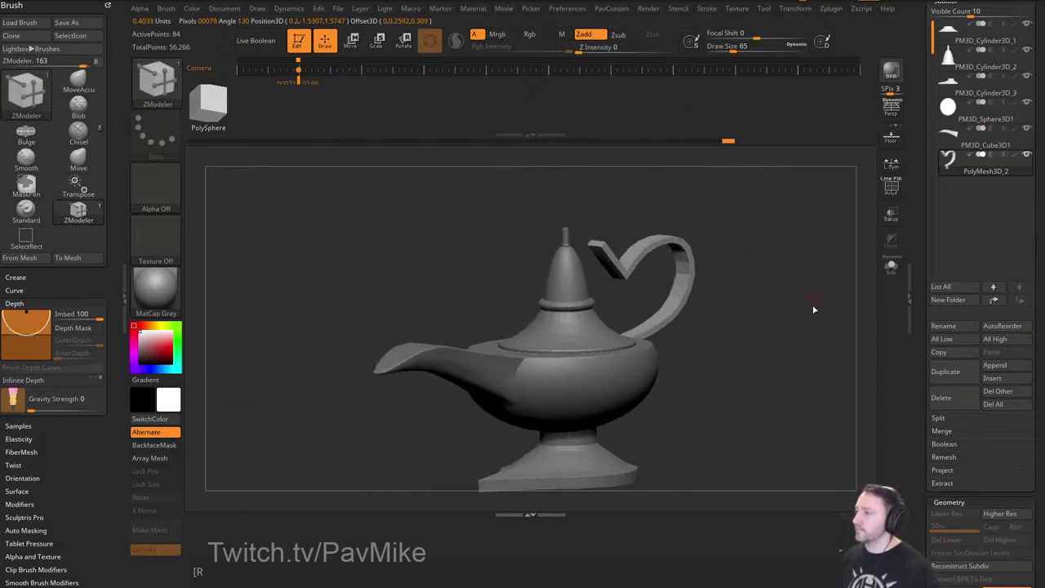
Set the handle's crease level to 2 and enable dynamic subdivision on it.
key(space)
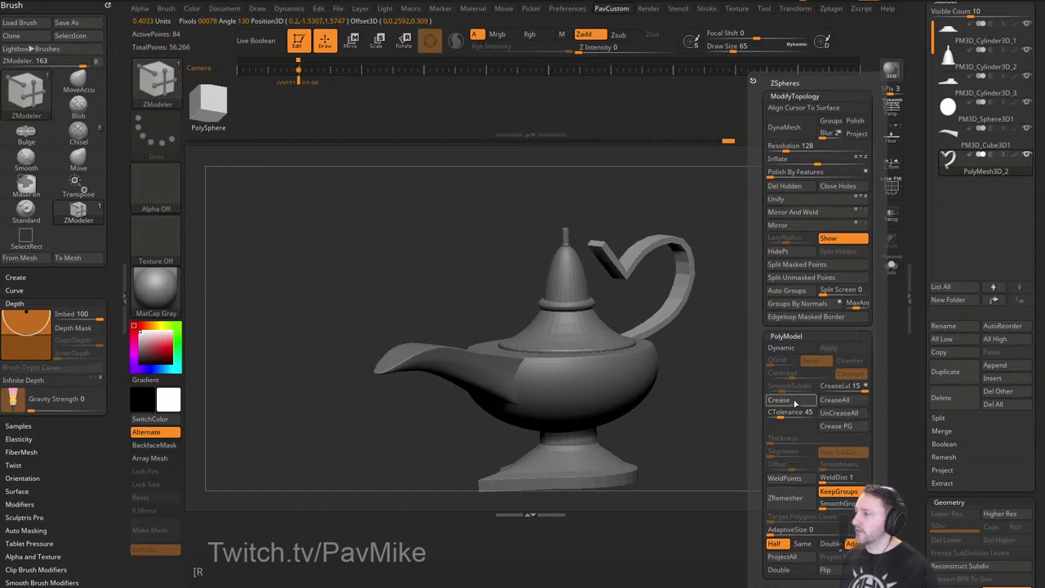
click(828, 390)
click(792, 348)
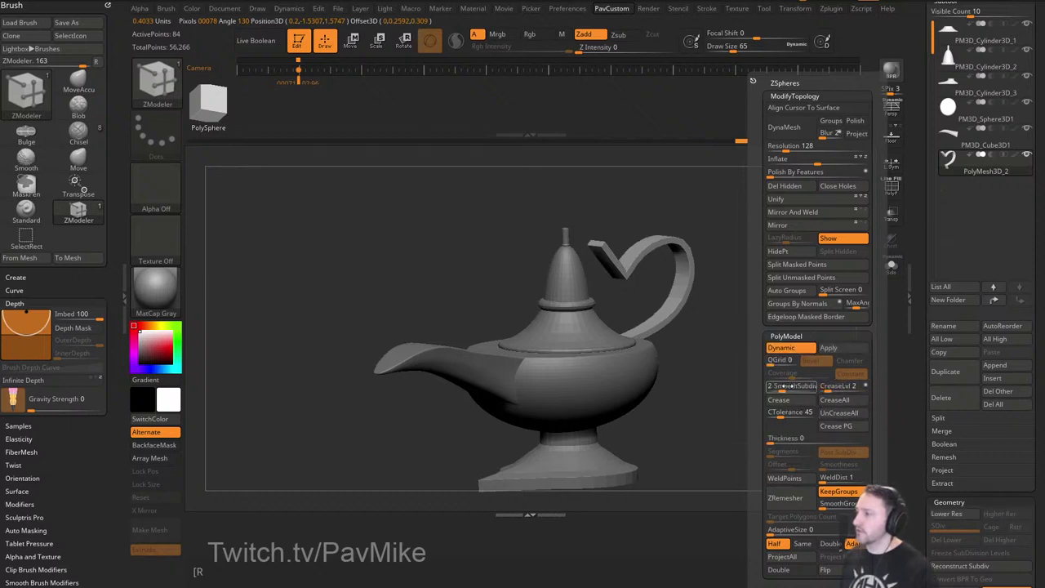
mouse_move(692, 372)
mouse_down()
mouse_move(702, 395)
mouse_move(708, 379)
mouse_up()
Check the handle in solo, display its polyframe, and turn on the reference overlay over the whole lamp in side view.
click(891, 267)
drag(820, 307, 838, 264)
click(892, 268)
click(890, 197)
key(shift+z)
key(shift+z)
key(f)
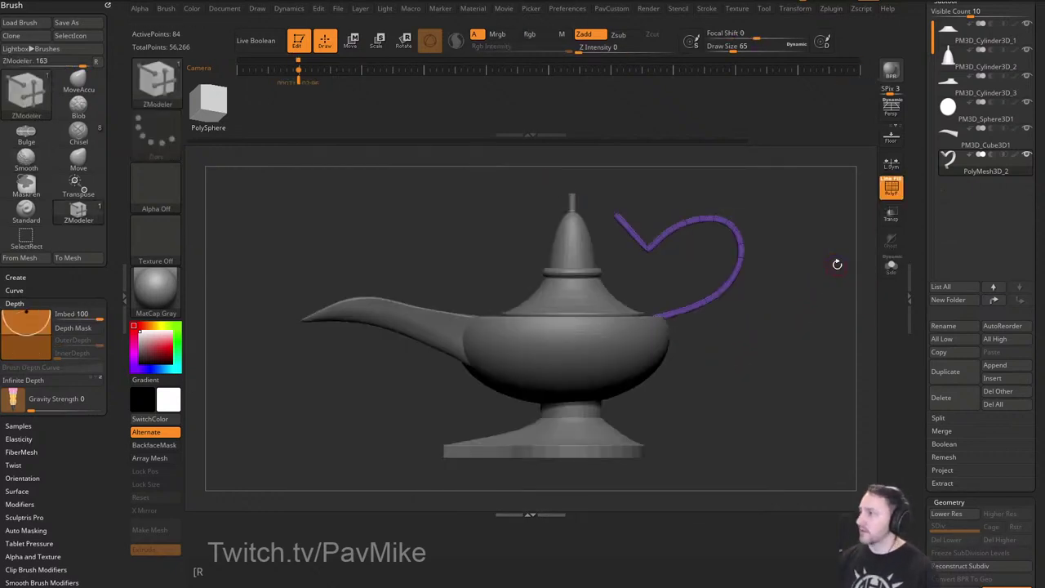
key(shift+z)
Switch to the Move brush at a draw size of about 900 and pull the handle's lower end and rear curve onto the reference.
key(s)
drag(724, 346, 772, 338)
key(s)
key(b)
key(m)
key(v)
drag(658, 299, 665, 326)
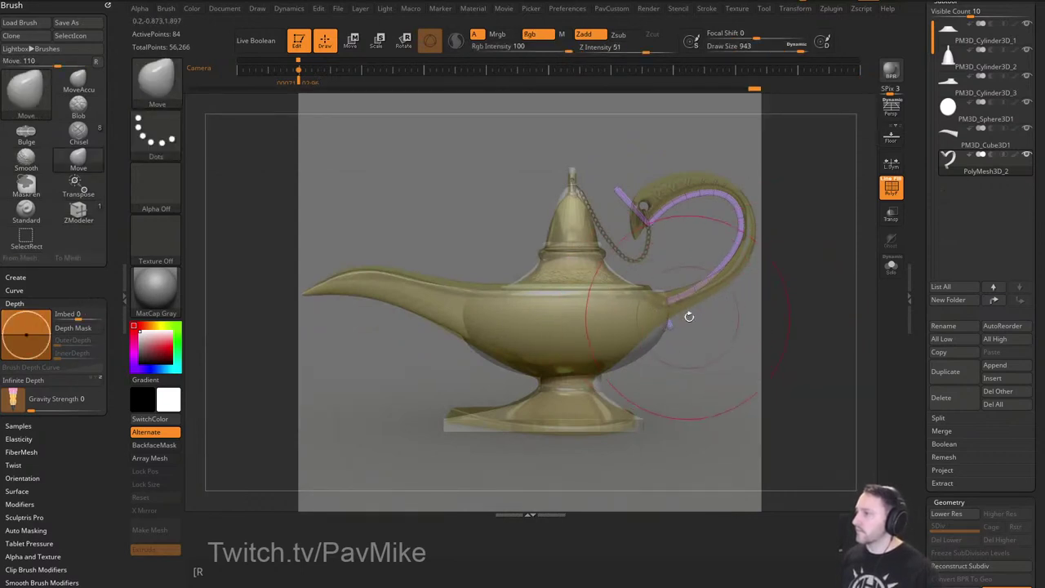
key(s)
click(690, 316)
drag(717, 267, 746, 240)
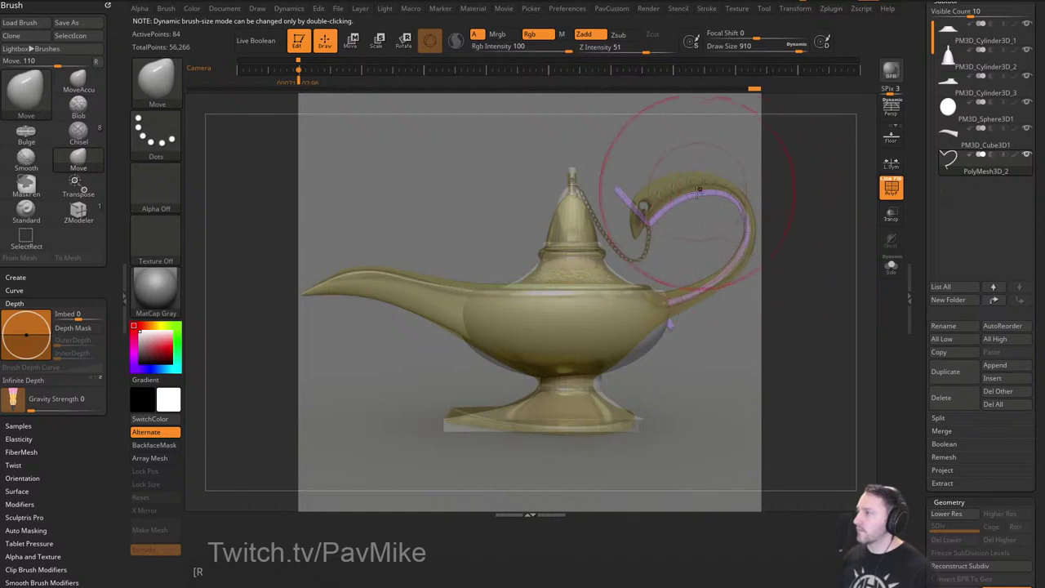
Mirror and weld the handle strip, then return to the straight side view over the reference.
right_drag(714, 196, 738, 206)
key(space)
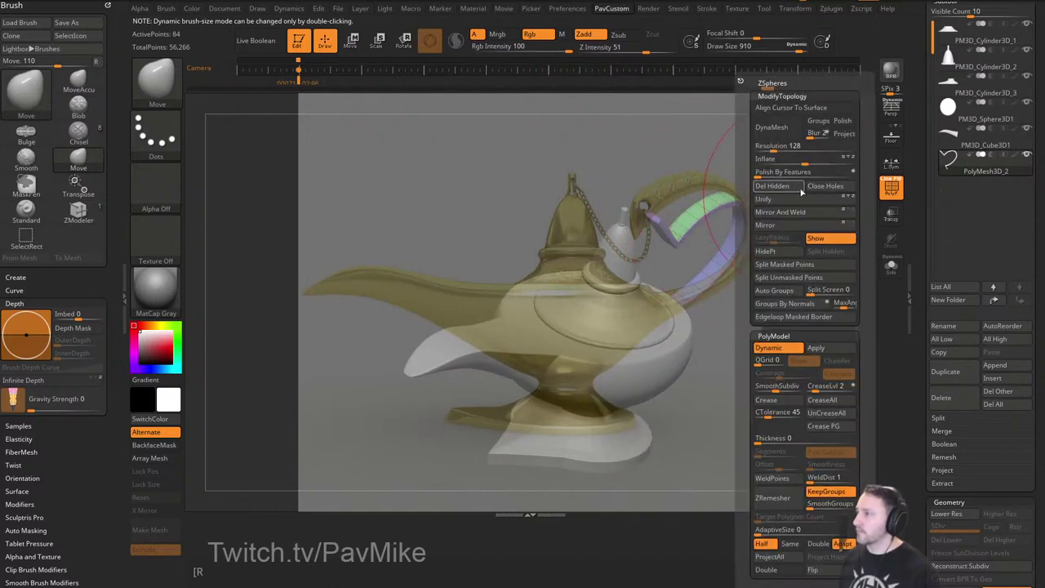
click(788, 211)
mouse_move(800, 196)
mouse_down()
mouse_move(789, 191)
mouse_move(794, 178)
mouse_up()
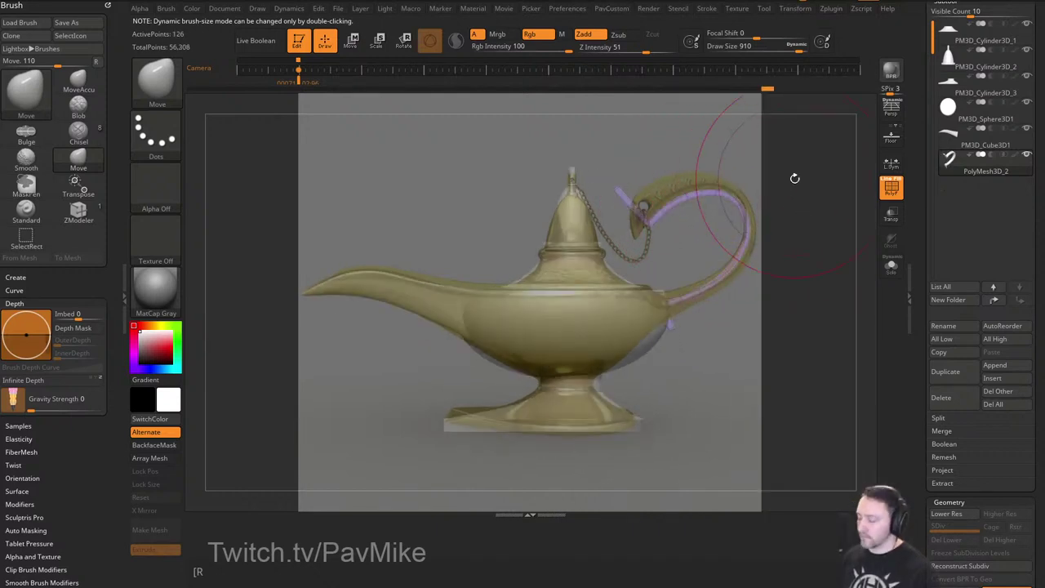
shift+drag(775, 226, 772, 233)
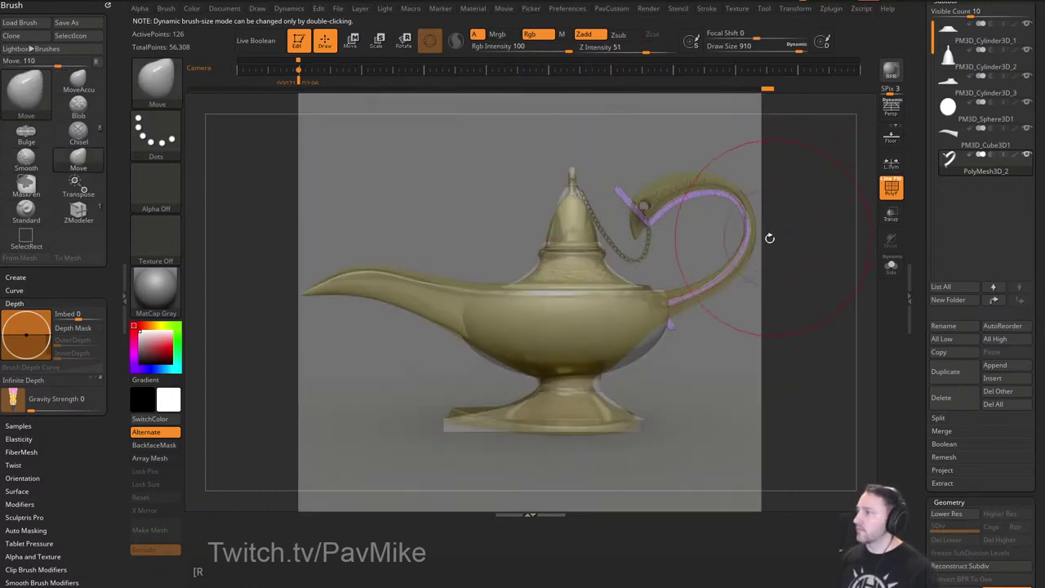
Set the draw size to 1000 and move the handle's pointed tip and upper curve onto the reference handle.
key(s)
click(651, 220)
drag(651, 220, 641, 224)
key(s)
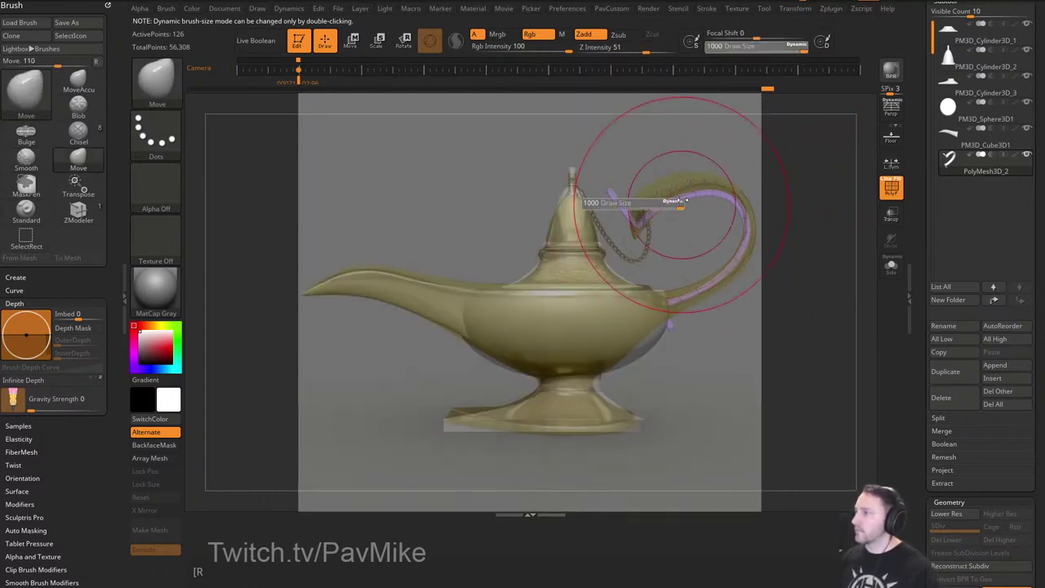
click(692, 188)
drag(693, 188, 695, 180)
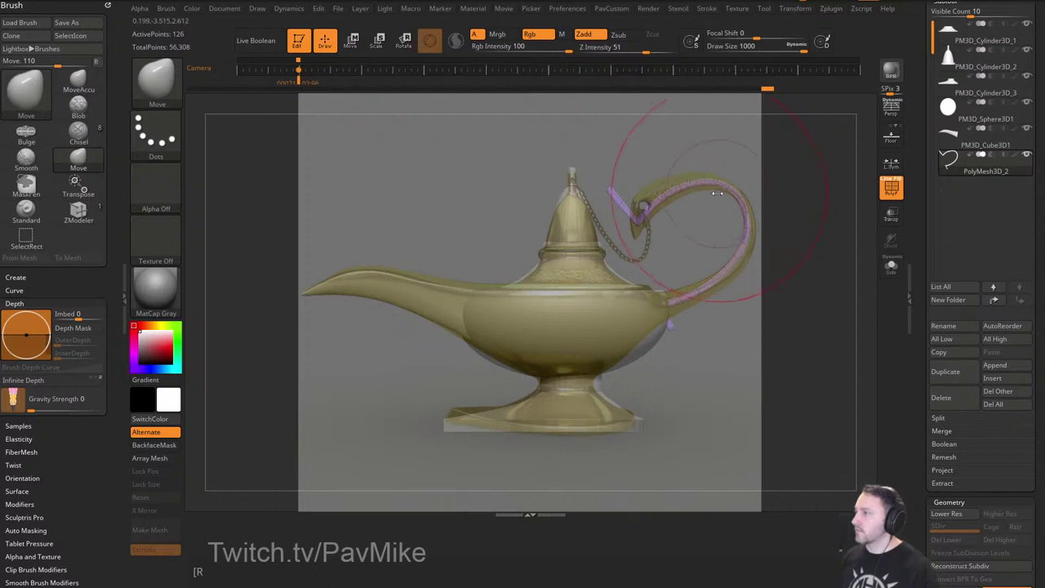
Refine the handle's outer curve and lower end against the reference using the Move brush, reducing the draw size to 257.
click(717, 194)
key(bracketleft)
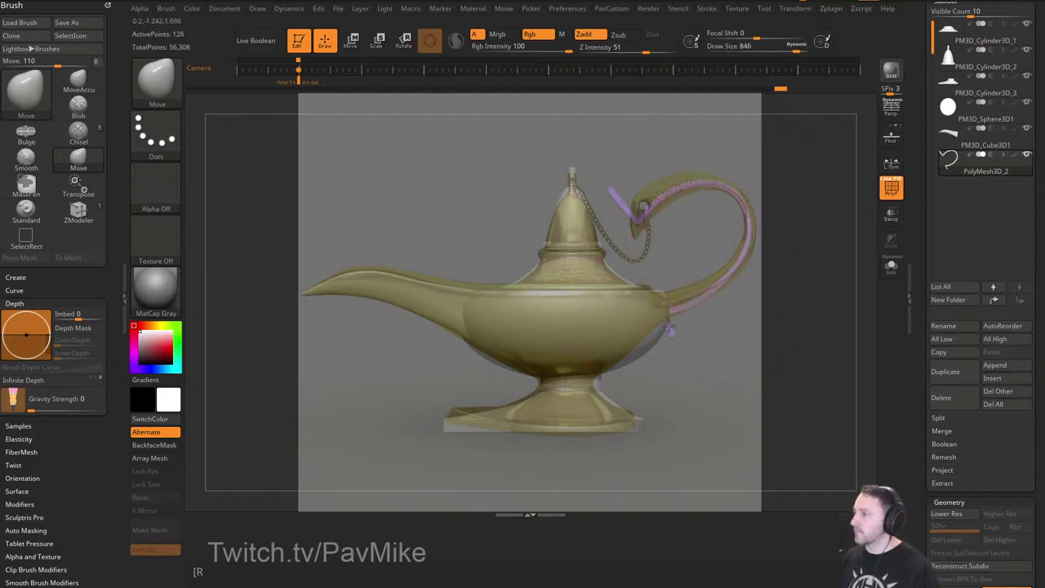
key(bracketleft)
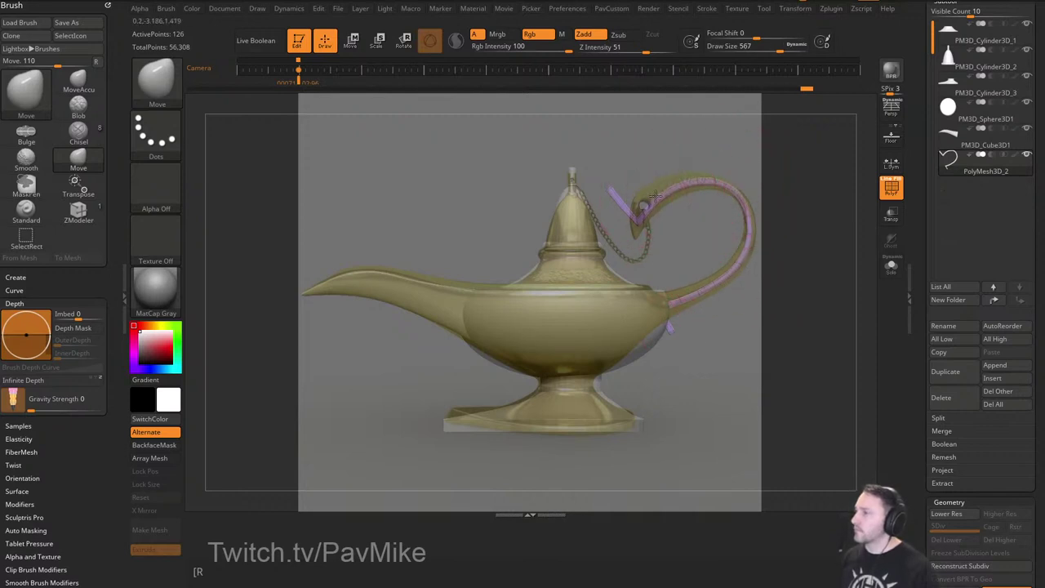
key(bracketleft)
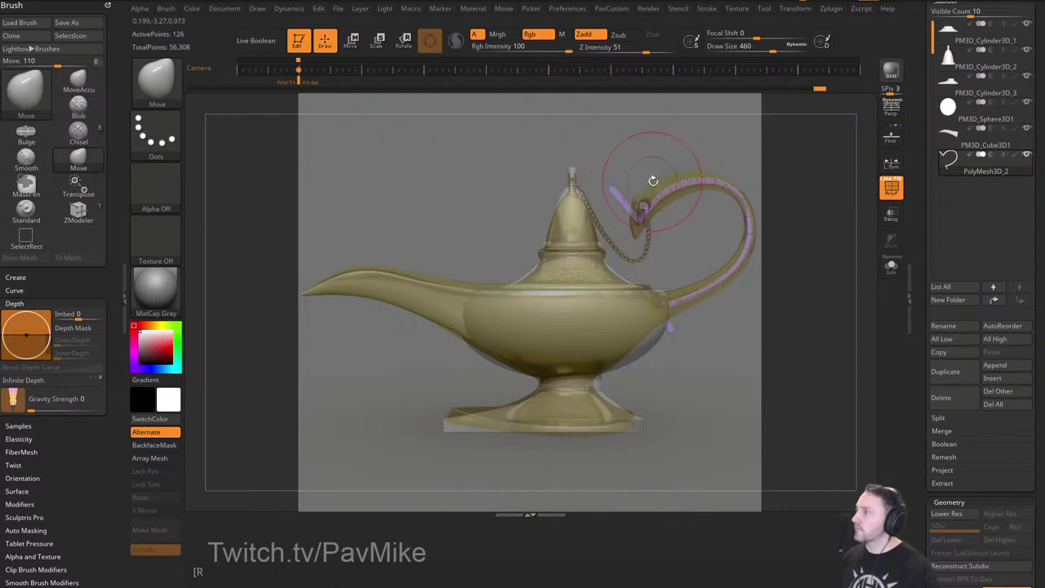
key(s)
drag(651, 180, 640, 180)
key(s)
Isolate the handle strip and remove its short bent lower end with ZModeler.
mouse_move(789, 294)
mouse_down()
mouse_move(777, 295)
mouse_move(864, 311)
mouse_up()
click(891, 266)
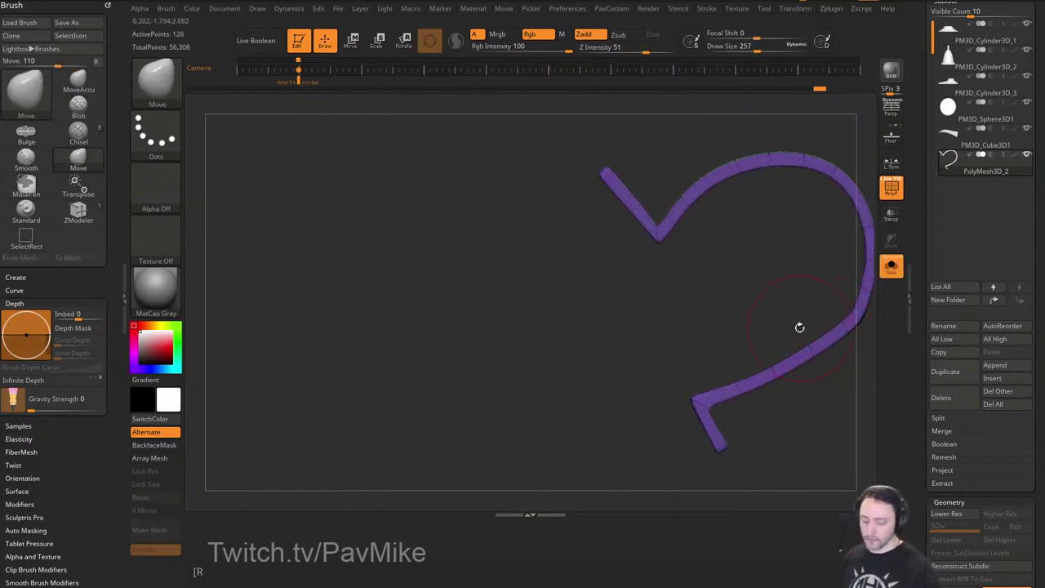
key(shift+d)
mouse_move(834, 443)
alt+mouse_down()
mouse_move(679, 385)
mouse_move(690, 357)
mouse_move(616, 390)
mouse_move(564, 393)
alt+mouse_up()
key(b)
key(z)
key(m)
key(space)
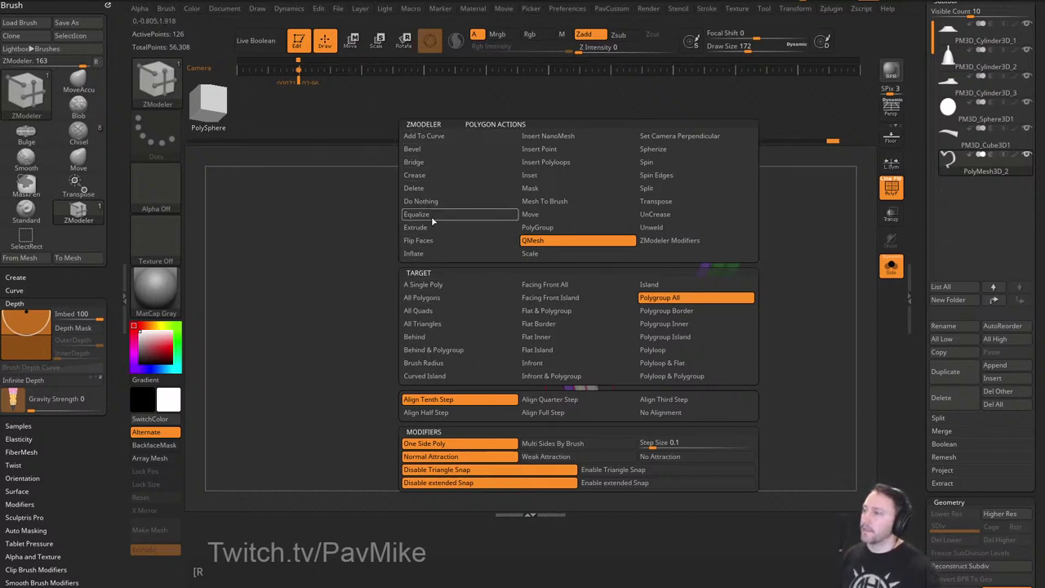
drag(677, 359, 671, 381)
click(579, 382)
drag(579, 382, 628, 414)
Set the ZModeler edge action to Slide with the EdgeLoop Complete target on the handle strip.
alt+drag(746, 361, 773, 365)
key(space)
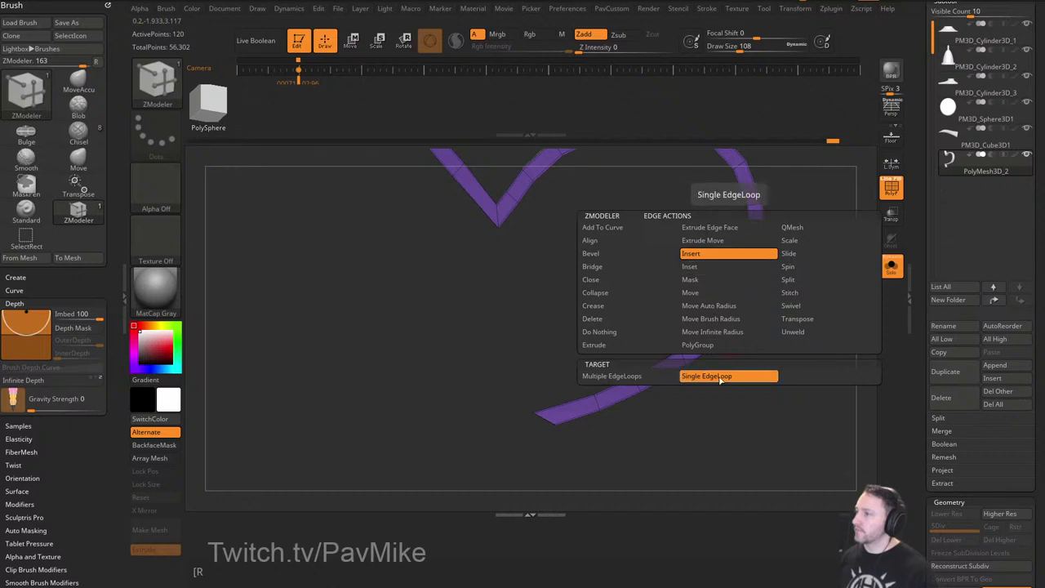
key(space)
click(791, 255)
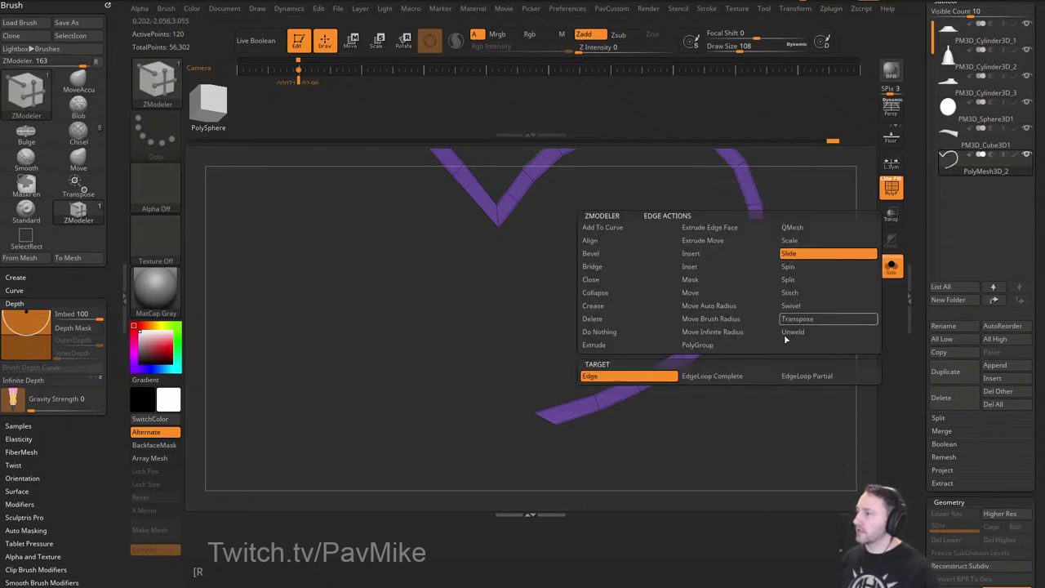
click(738, 378)
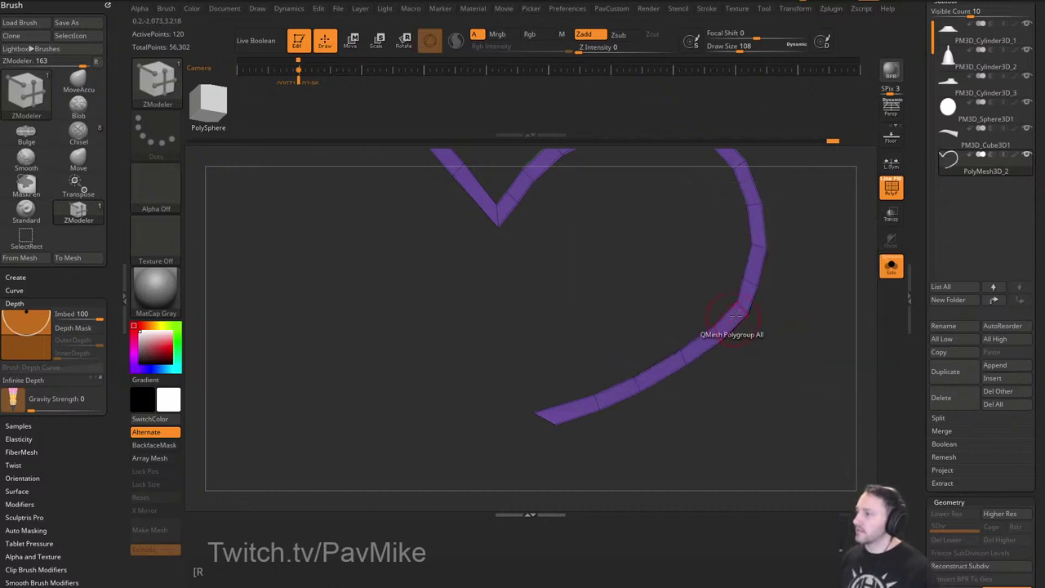
mouse_move(817, 278)
mouse_down()
mouse_move(815, 266)
mouse_move(790, 307)
mouse_move(834, 284)
mouse_move(837, 266)
mouse_move(833, 329)
mouse_move(813, 354)
mouse_up()
Leave isolation and toggle the reference image to check the handle against the whole lamp.
click(899, 271)
key(shift+z)
key(Right)
key(Left)
key(shift+z)
key(shift+z)
key(shift+z)
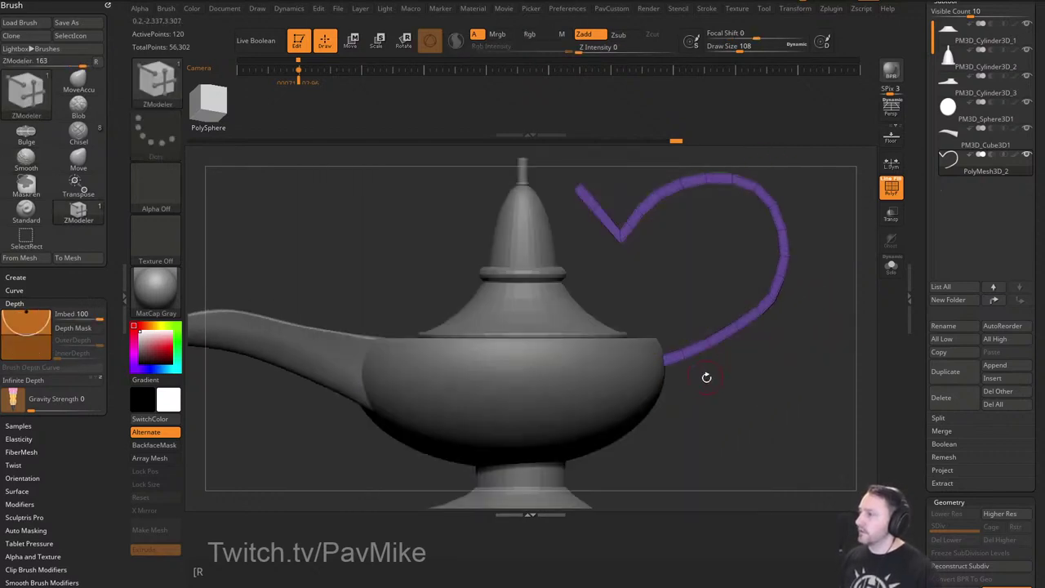
Turn on transparency, mask everything except the handle's lower tip, and move that tip into the lamp body.
key(b)
key(m)
key(v)
click(892, 214)
ctrl+alt+drag(682, 381, 648, 332)
key(w)
drag(700, 276, 698, 281)
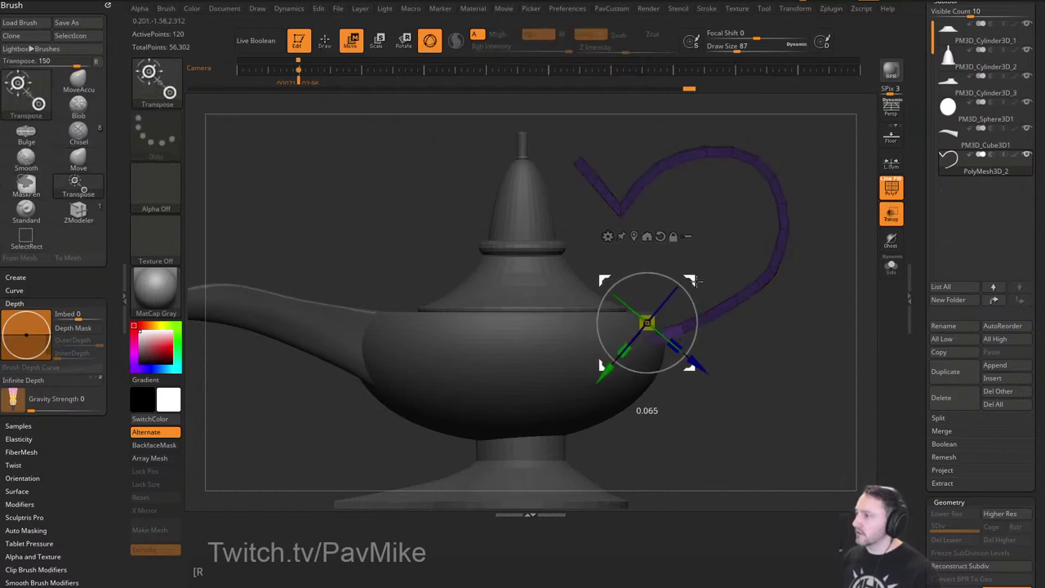
Adjust the mask to free more of the handle's lower end, nudge that section, and clear the mask.
ctrl+drag(709, 360, 724, 365)
ctrl+drag(728, 364, 651, 325)
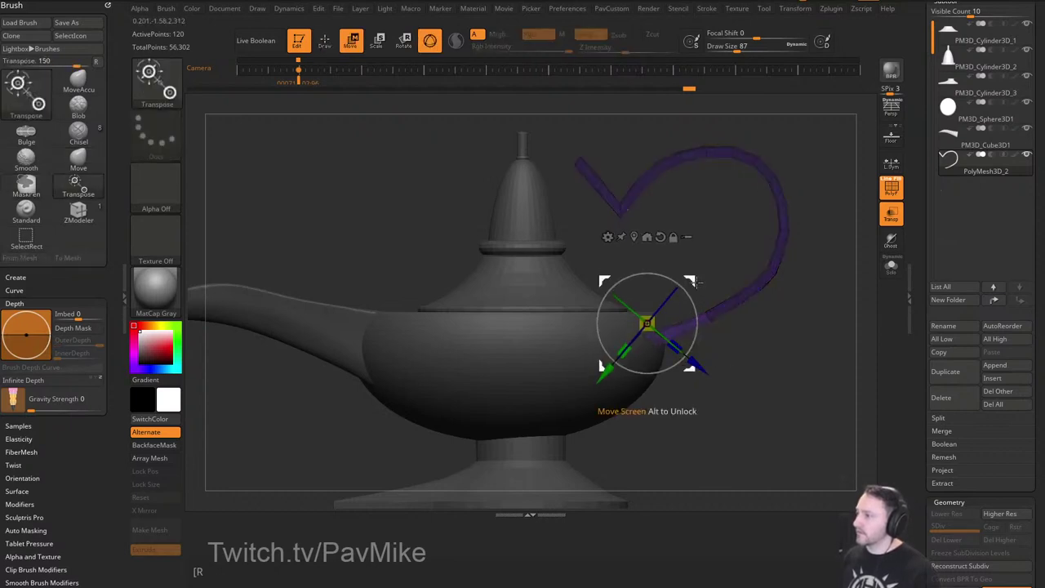
drag(694, 281, 697, 284)
mouse_move(715, 329)
ctrl+mouse_down()
mouse_move(737, 342)
mouse_move(708, 324)
ctrl+mouse_up()
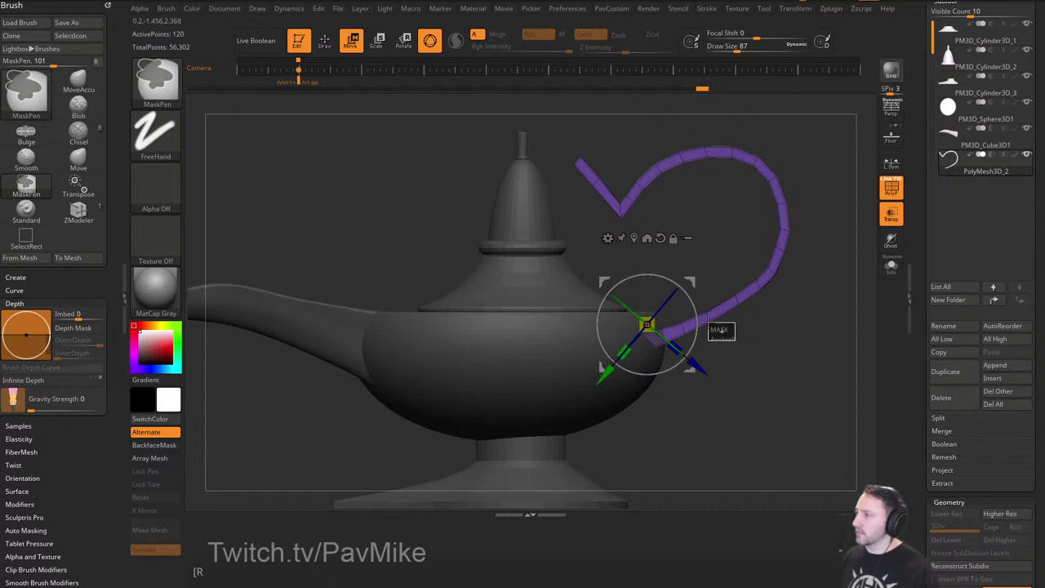
Show the reference image with the model aligned to its camera view and select the Standard brush.
key(q)
ctrl+right_drag(807, 321, 819, 272)
key(shift+z)
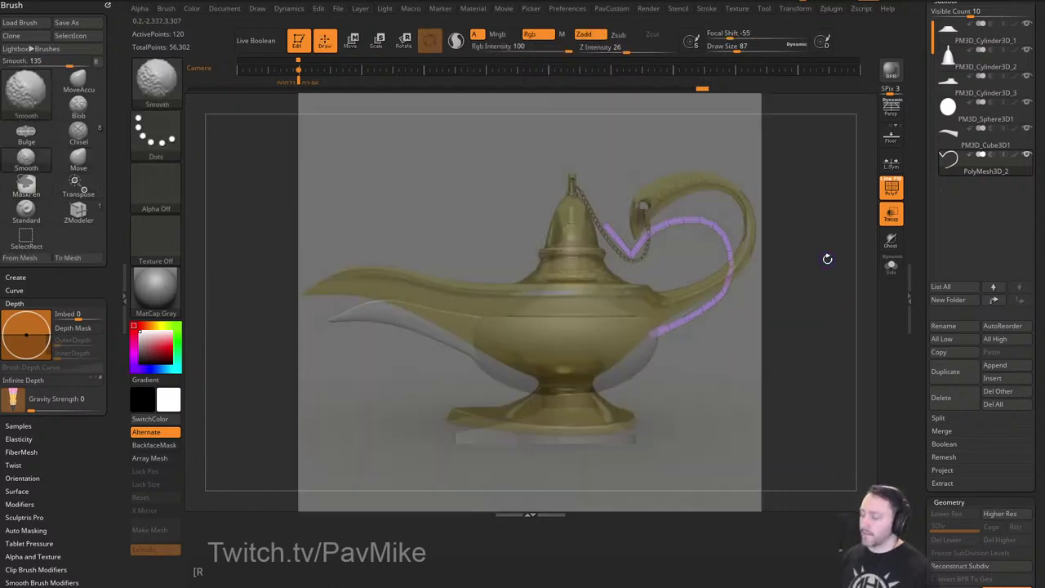
key(Right)
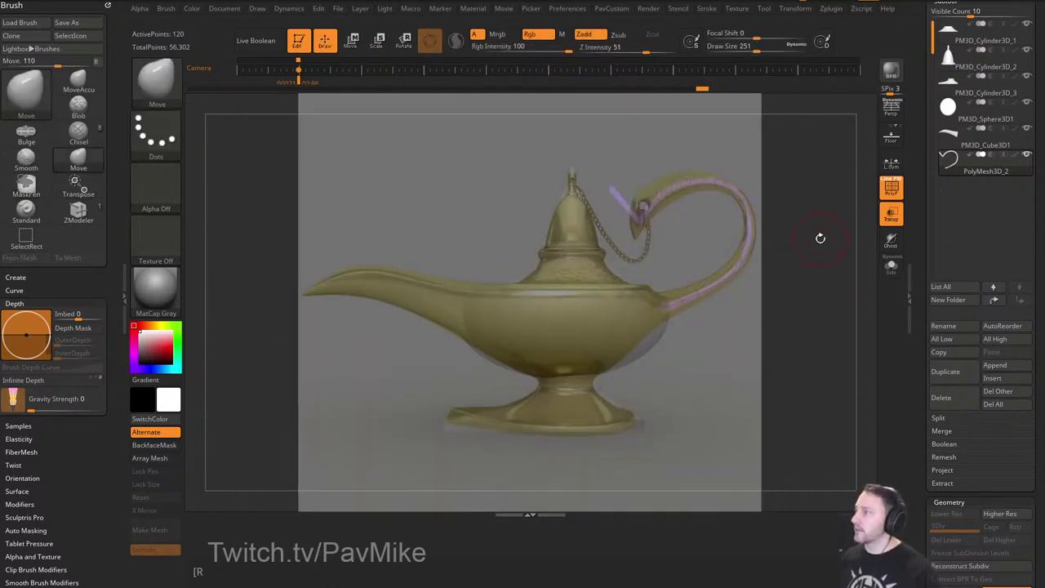
key(b)
key(s)
key(t)
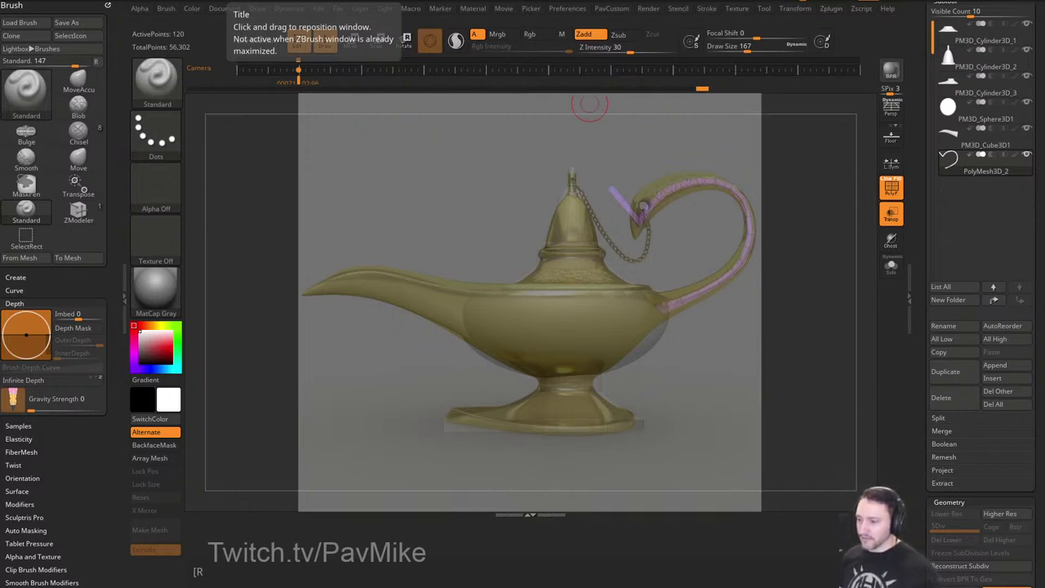
Switch to the browser, skim the blog on the open ArtStation profile, select its web address, and return to ZBrush.
drag(618, 586, 563, 38)
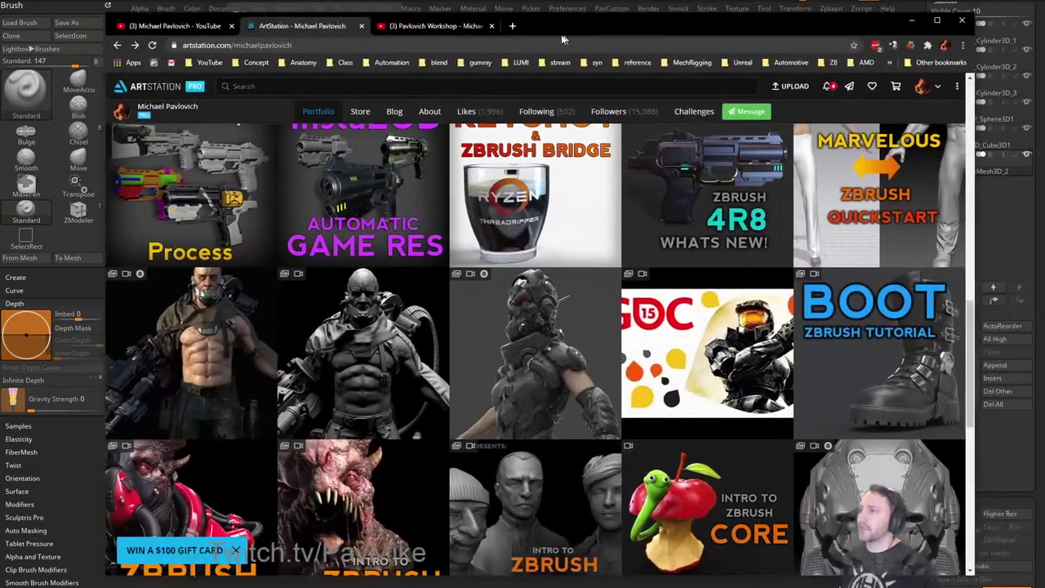
scroll(372, 229, up, 10)
click(392, 135)
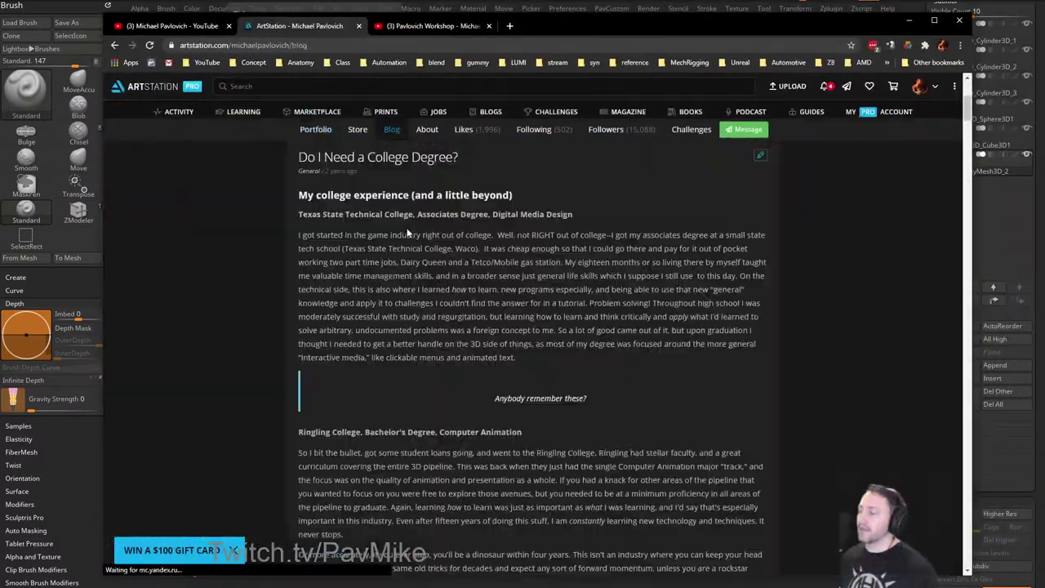
scroll(531, 343, down, 20)
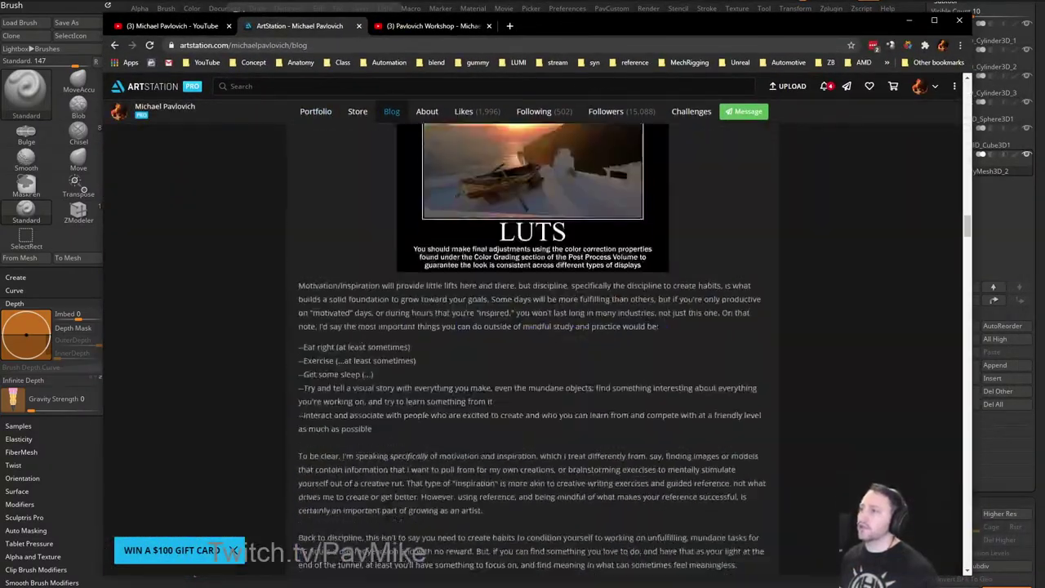
scroll(410, 399, down, 20)
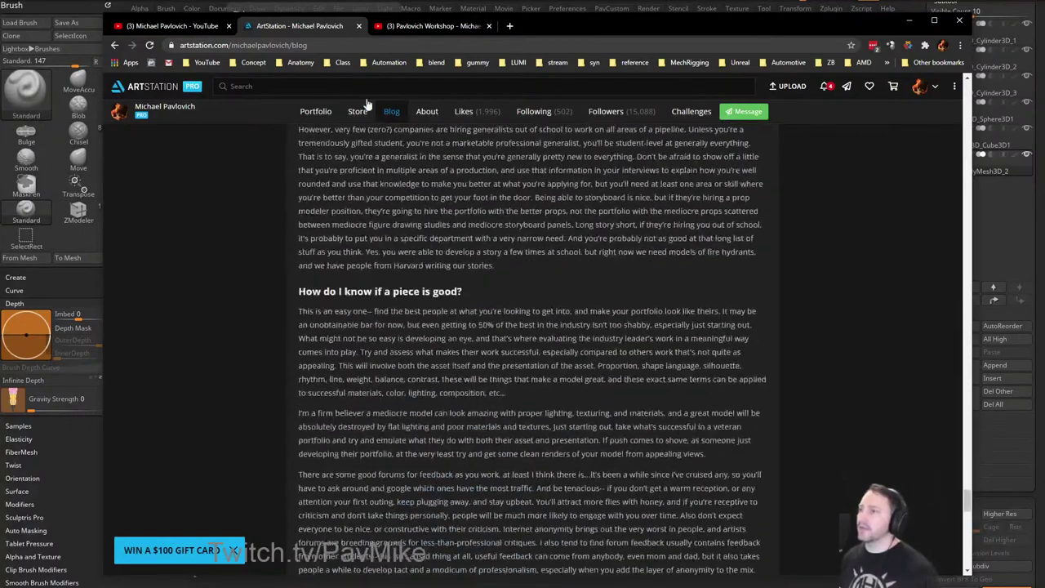
click(382, 46)
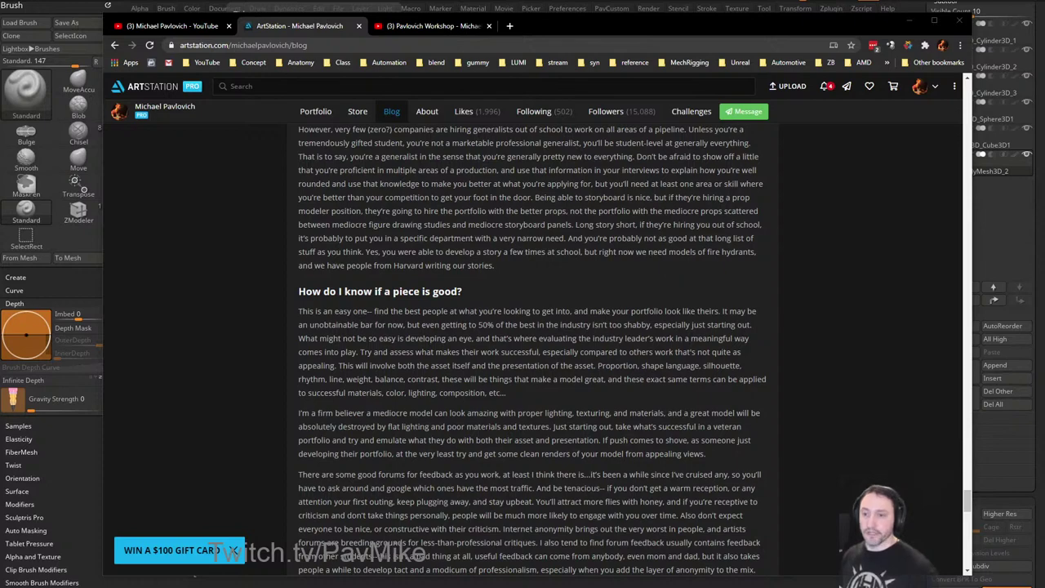
drag(556, 19, 555, 586)
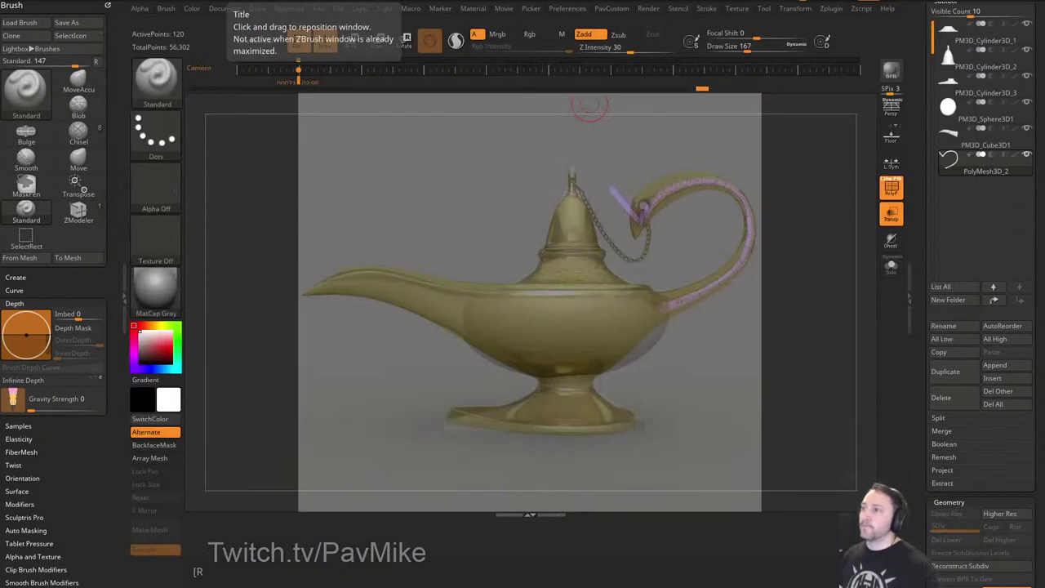
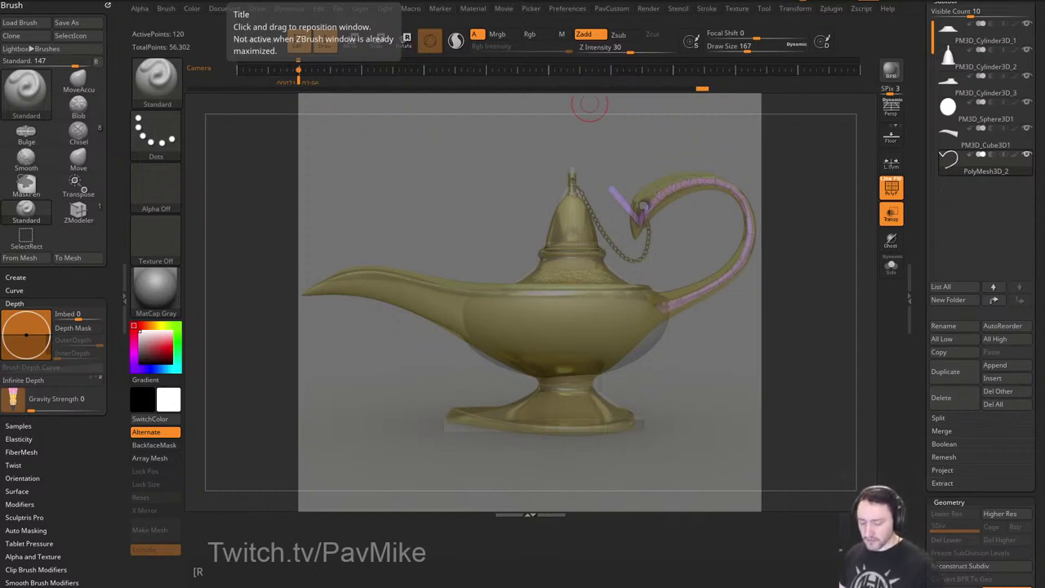
Switch to the YouTube channel in the browser and open the created playlist "NEW Intro to ZBrush - ZBrush for Ideation (Updated for 2020!)".
drag(637, 0, 577, 11)
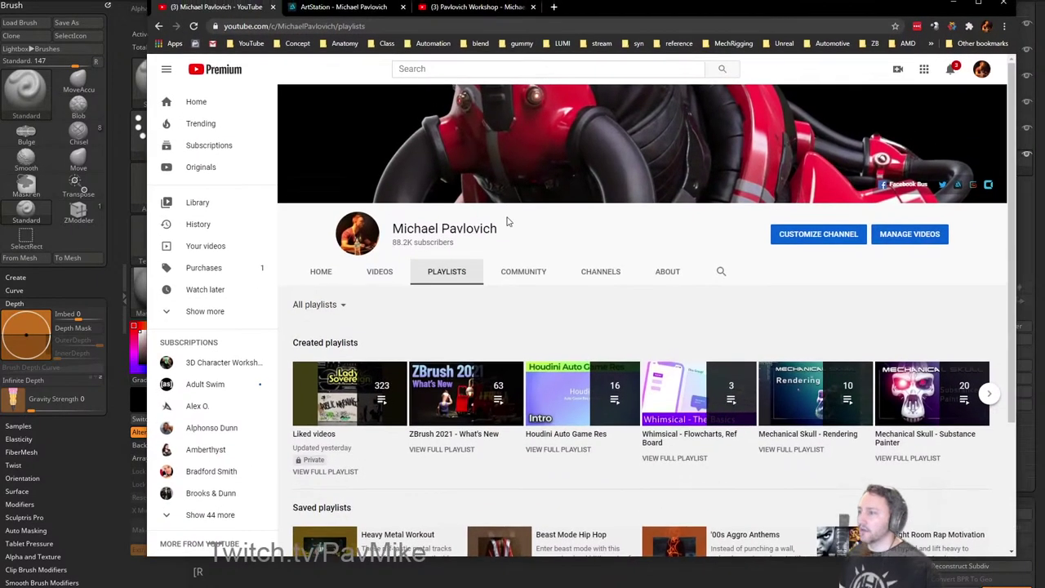
scroll(511, 222, down, 3)
click(345, 168)
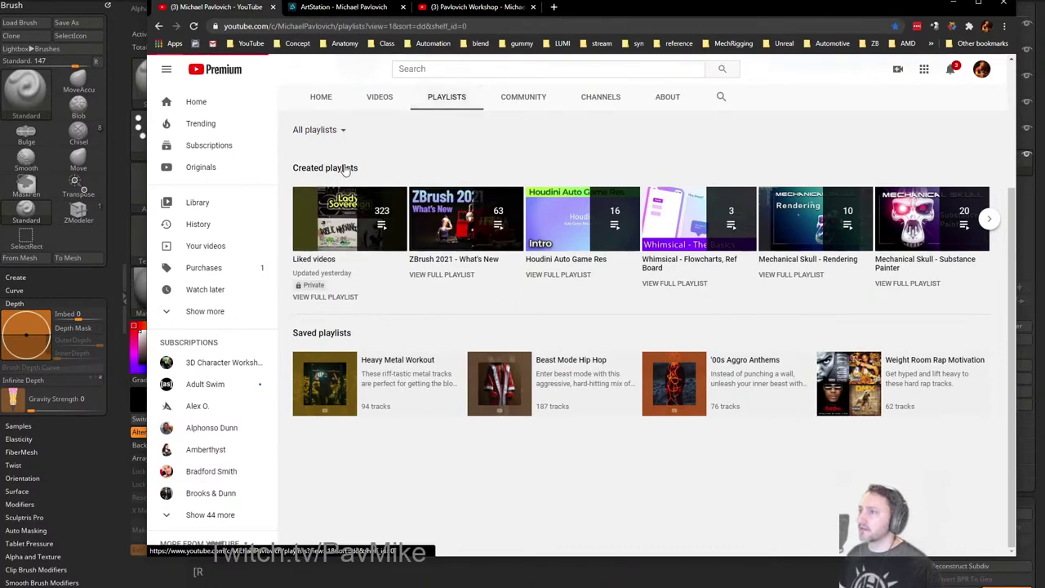
scroll(378, 271, down, 2)
scroll(377, 270, down, 1)
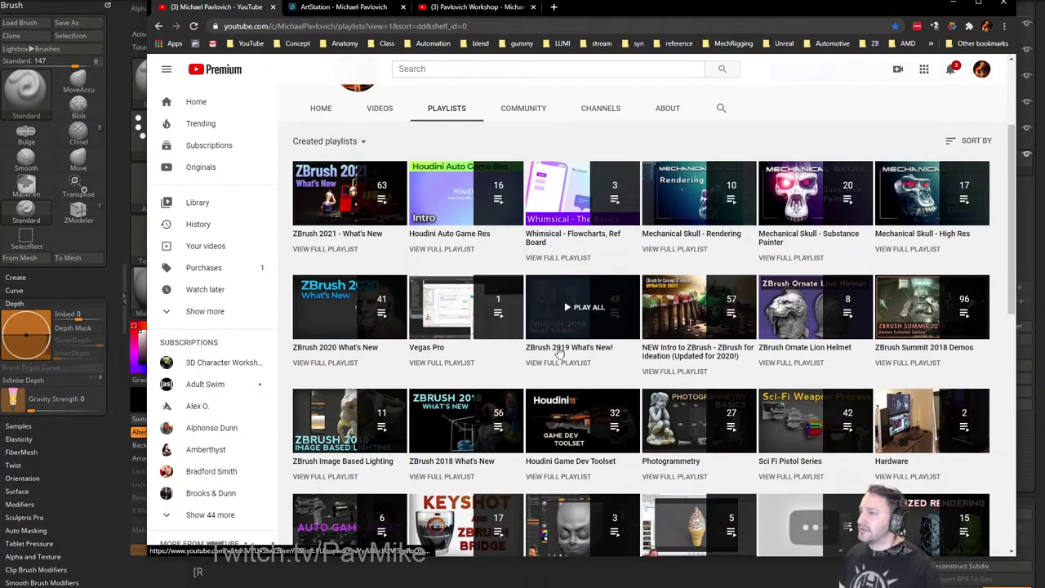
click(668, 372)
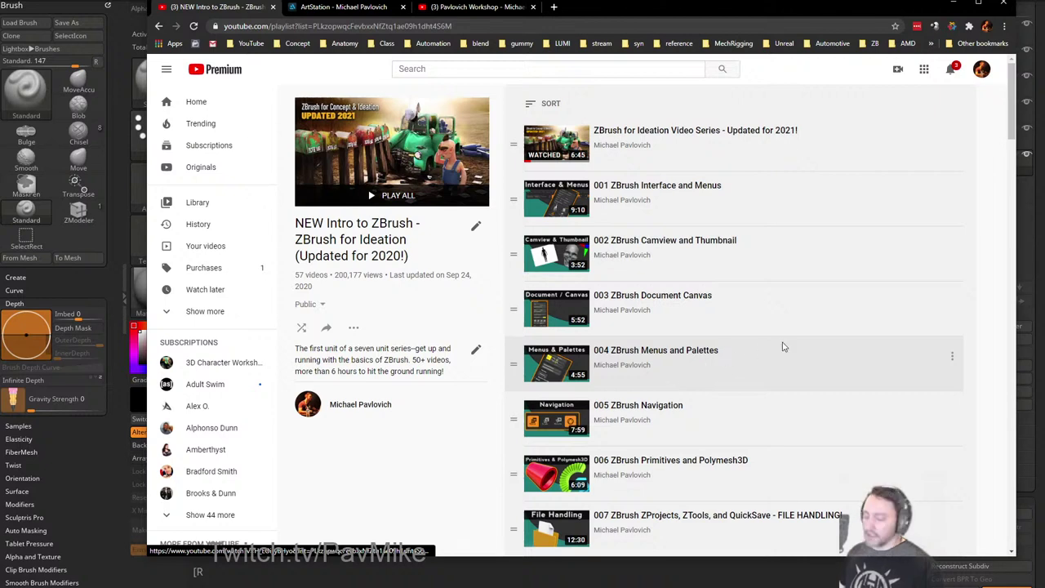
Search the playlist page for "scale", open the video "038 ZBrush Scale", and select its web address.
key(ctrl+f)
text(sc)
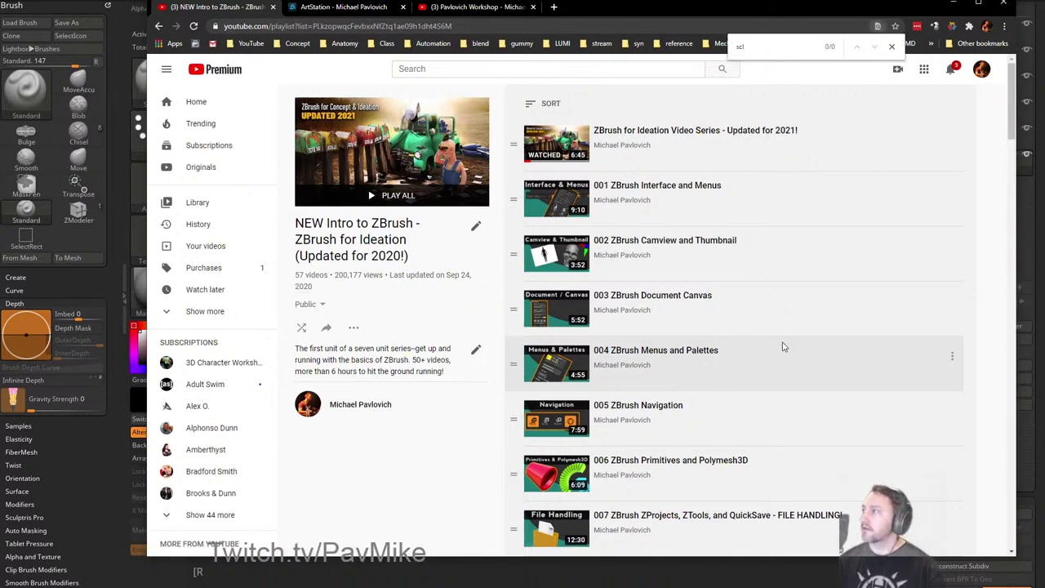
text(ale)
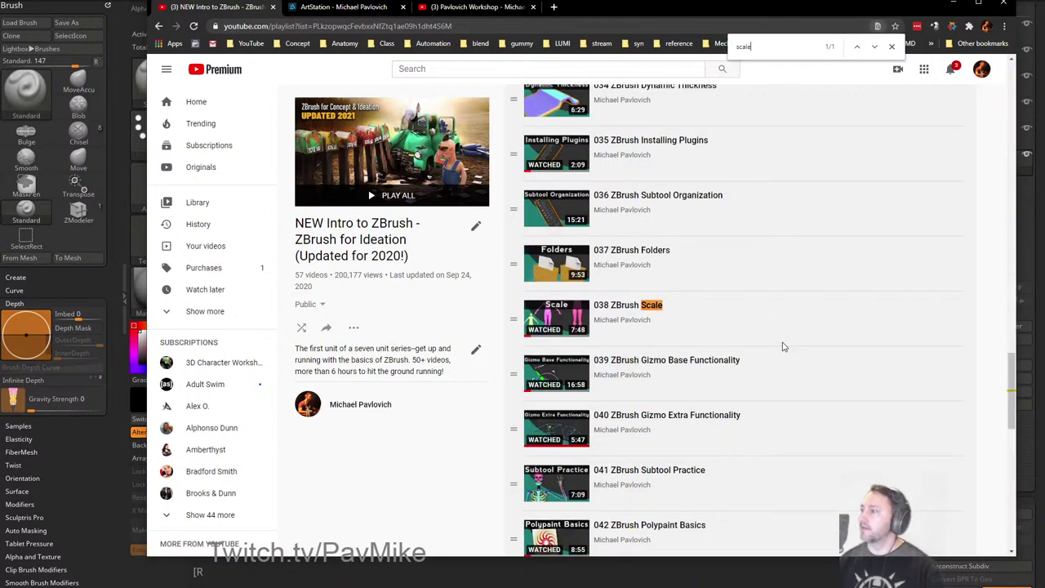
click(747, 327)
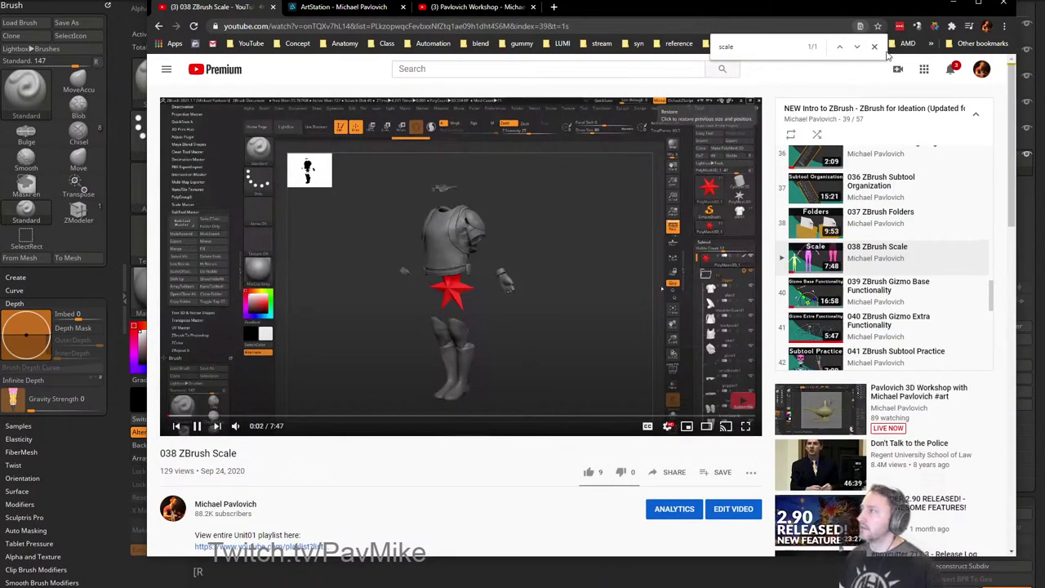
click(877, 48)
click(597, 26)
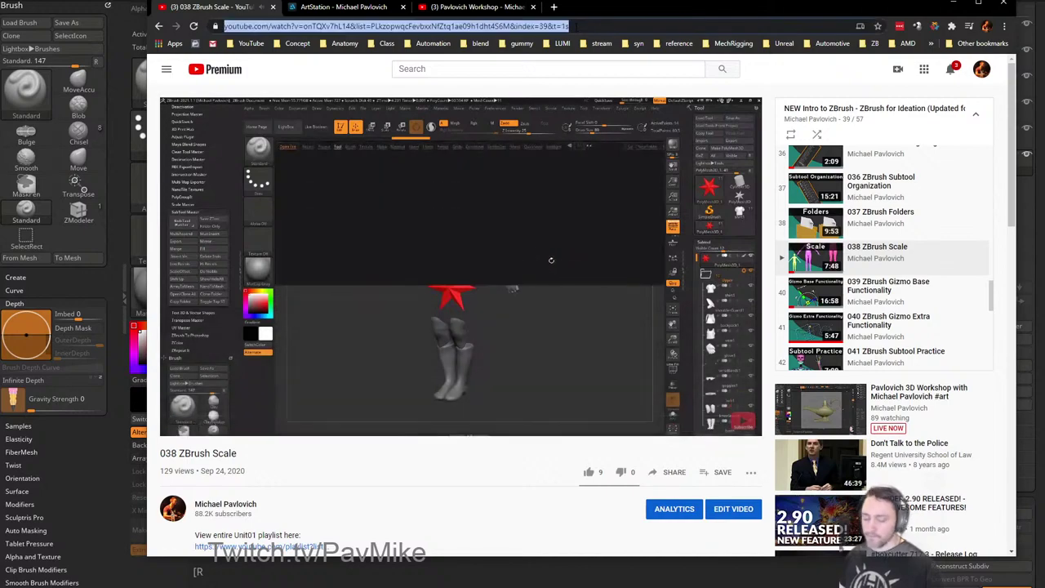
Skim through the "038 ZBrush Scale" video at several points, pause it, and return to ZBrush.
click(197, 427)
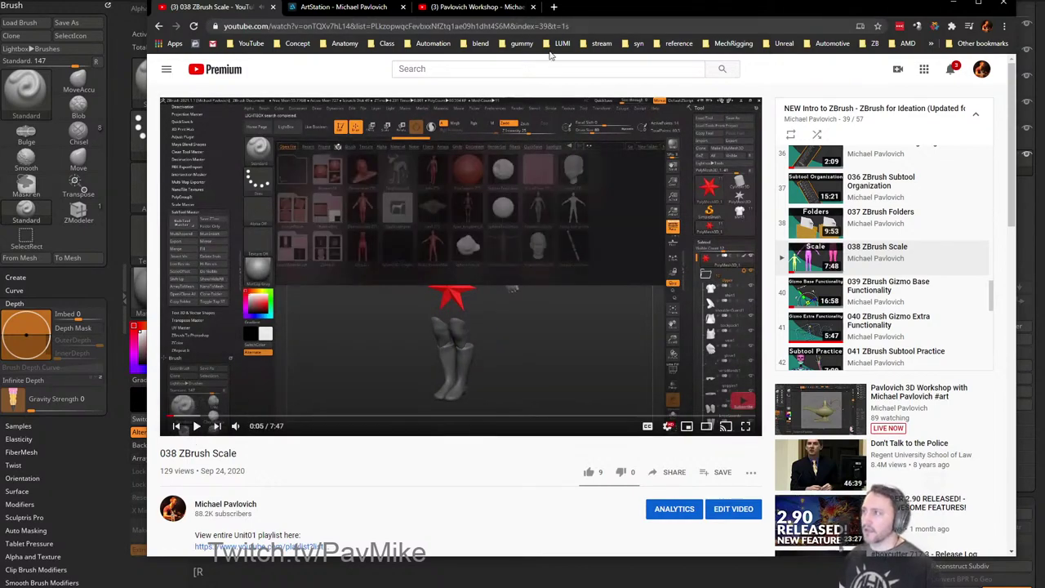
drag(591, 9, 568, 50)
click(321, 454)
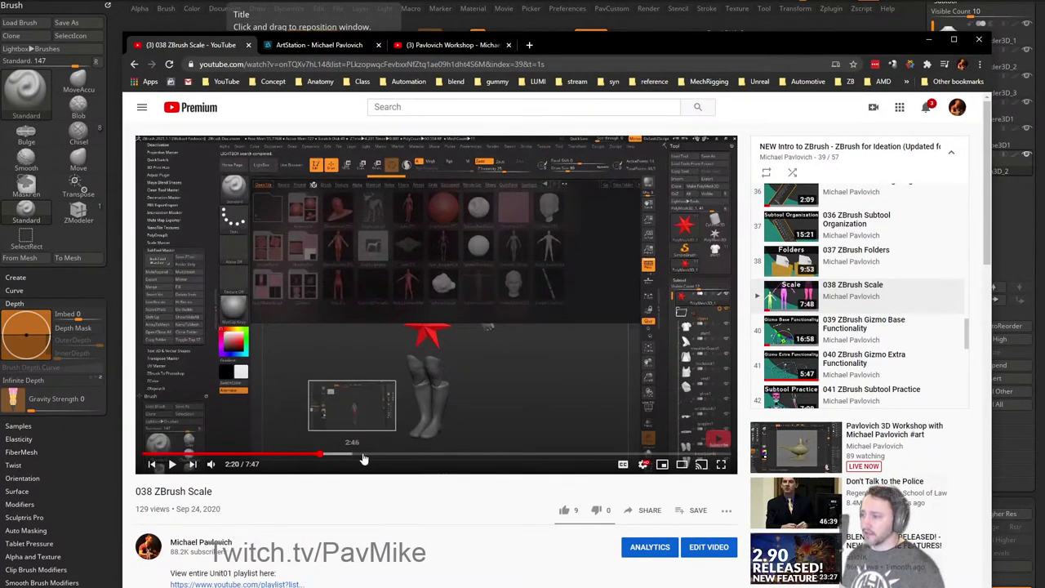
click(367, 458)
click(440, 456)
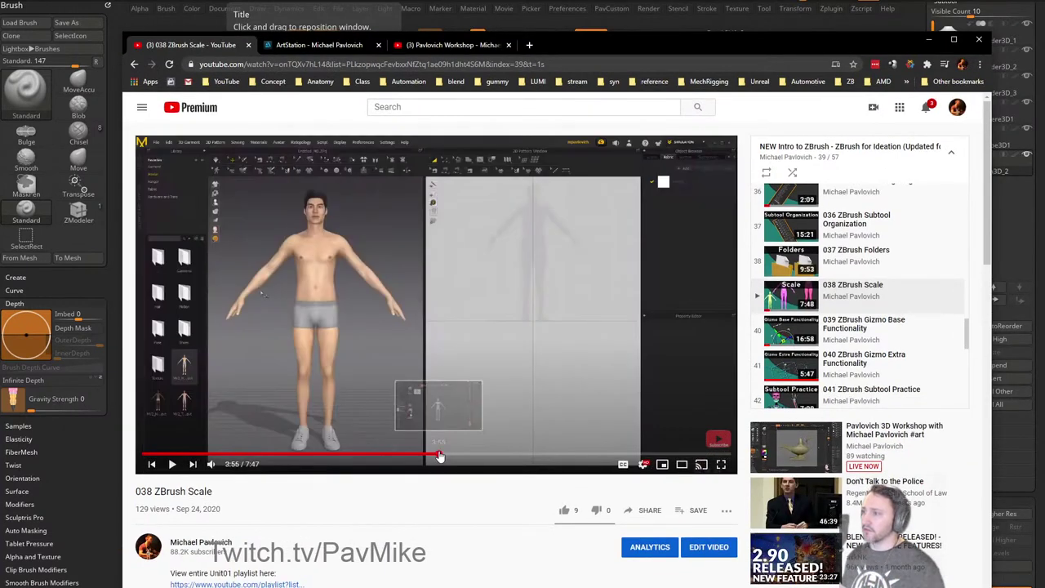
click(530, 454)
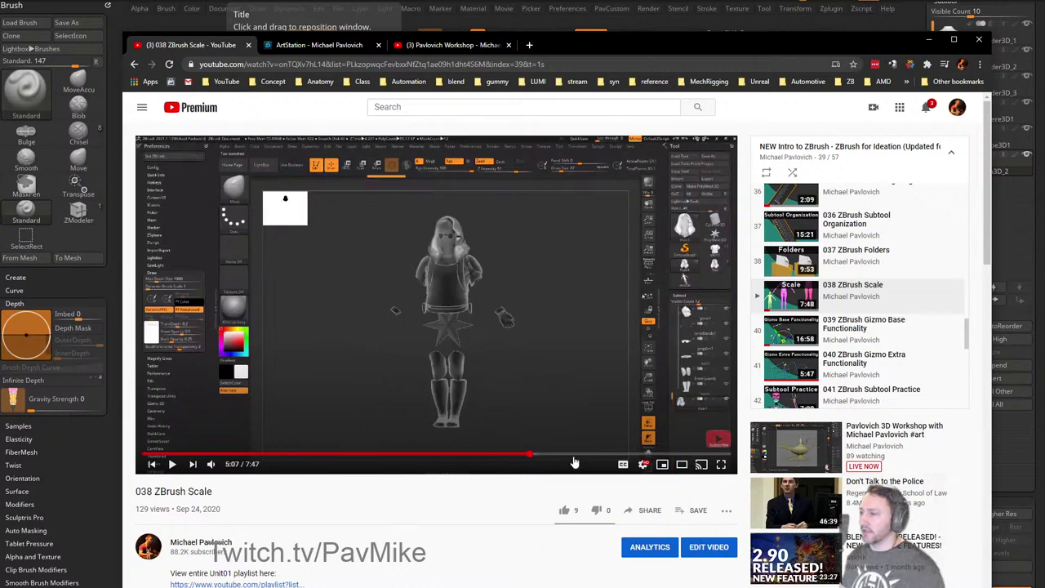
drag(592, 455, 609, 455)
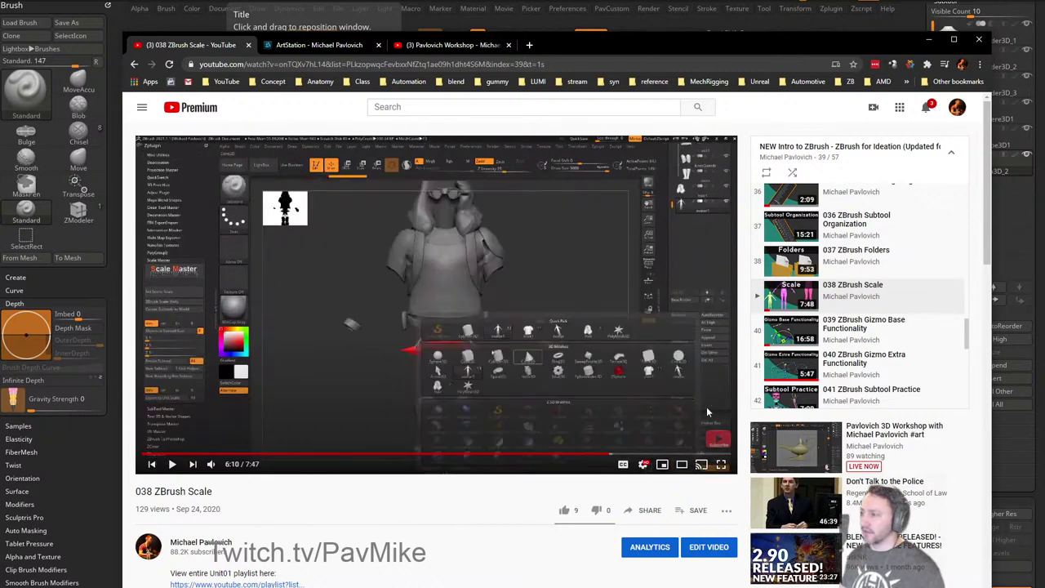
click(675, 455)
click(172, 464)
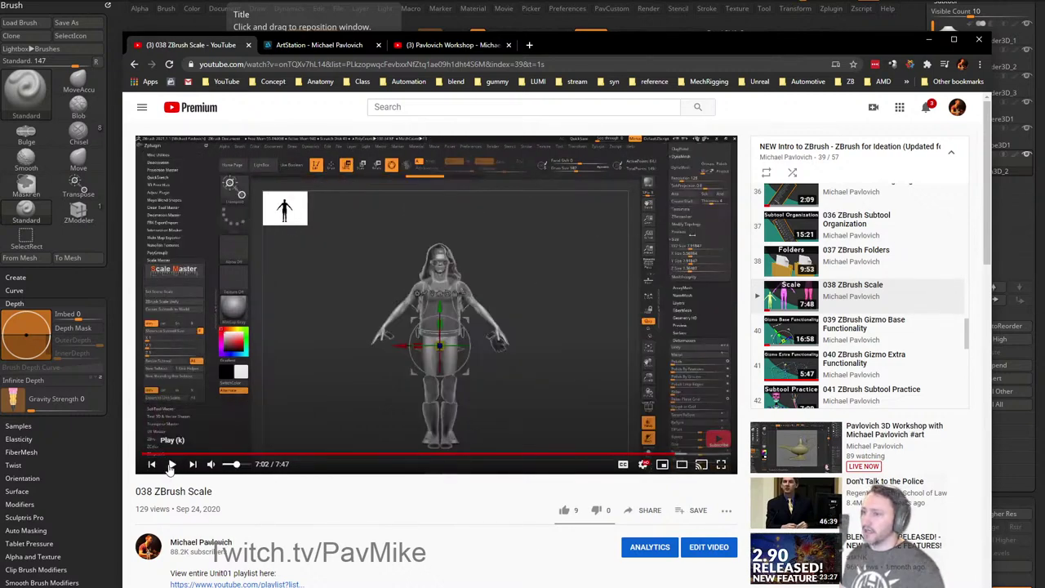
click(173, 464)
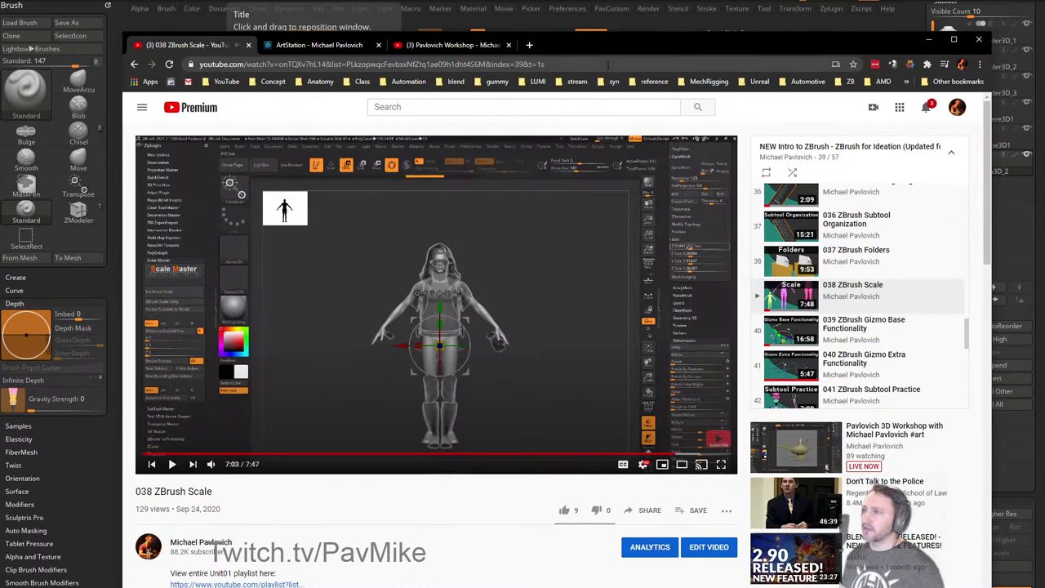
key(alt+Tab)
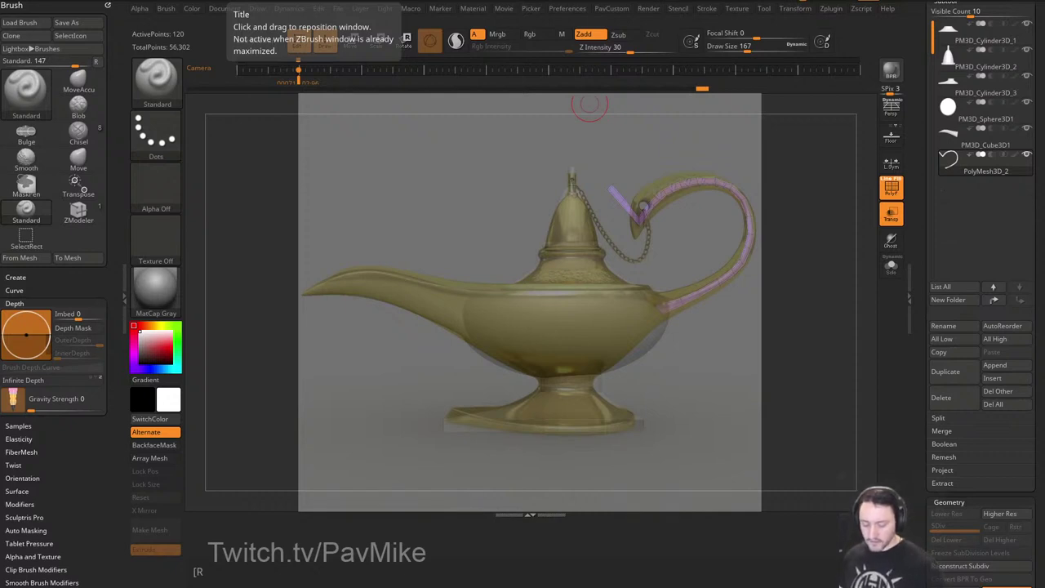
Replace the docked Brush palette with the Zplugin palette and expand its Scale Master section.
click(108, 5)
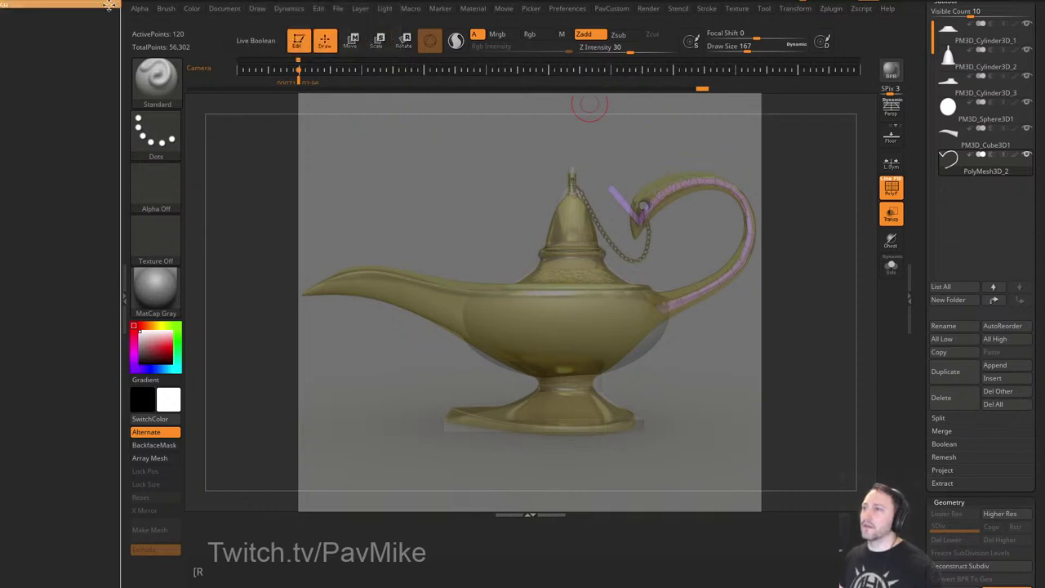
click(833, 9)
mouse_move(825, 24)
mouse_down()
mouse_move(614, 74)
mouse_move(80, 150)
mouse_up()
key(shift)
click(25, 217)
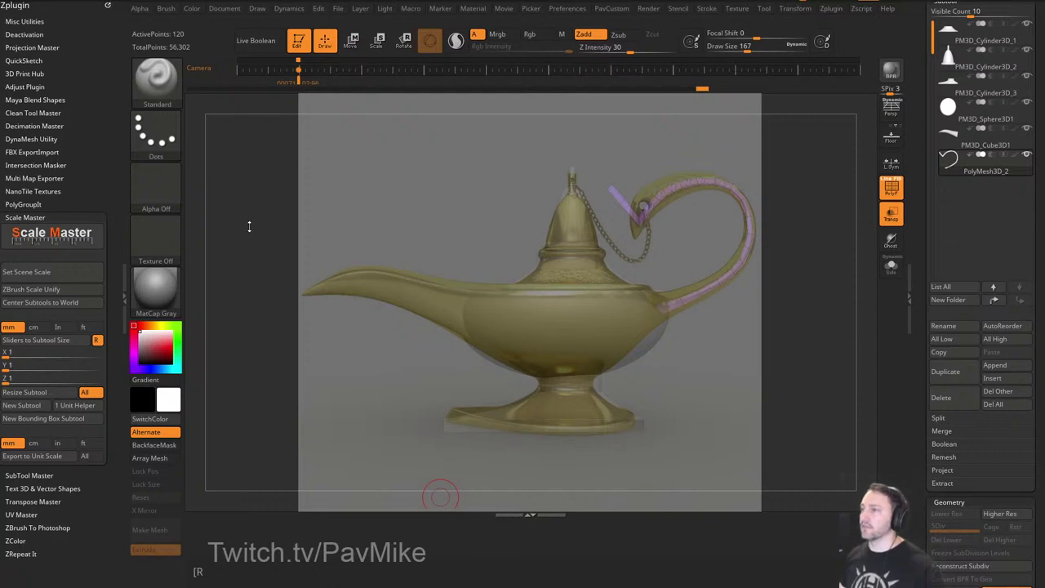
Hide the reference image and turn off transparency while keeping the handle's polygroup wireframe displayed.
key(shift+z)
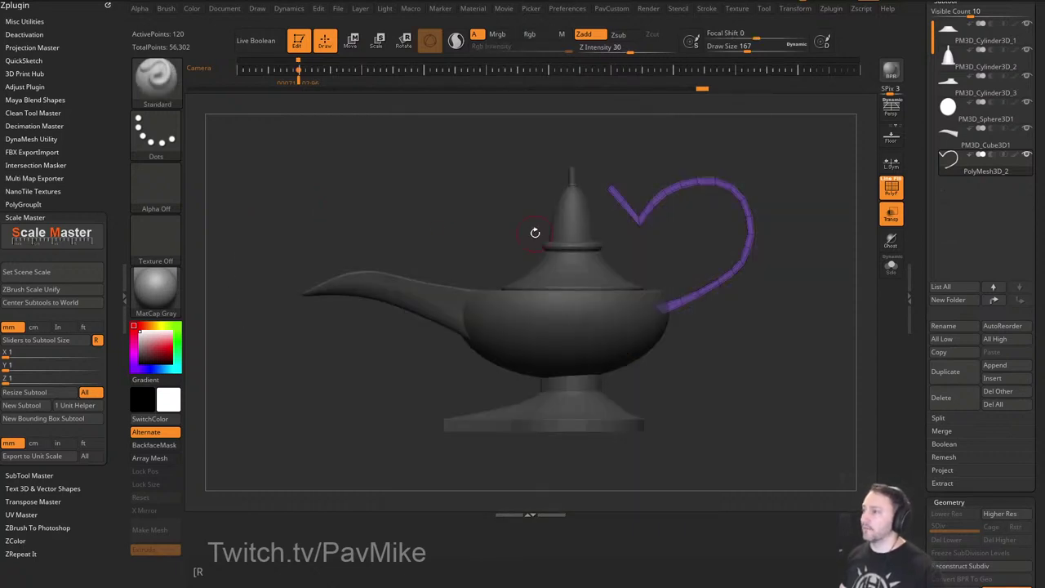
mouse_move(825, 201)
mouse_down()
mouse_move(833, 208)
mouse_move(739, 234)
mouse_move(760, 254)
mouse_up()
key(s)
click(816, 211)
click(889, 195)
click(891, 191)
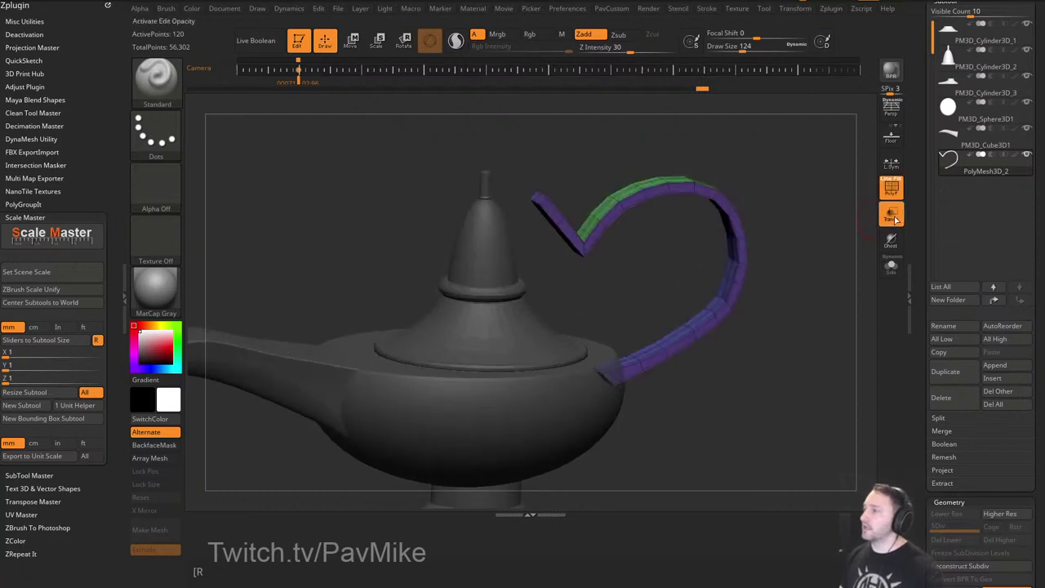
click(893, 216)
drag(850, 213, 757, 227)
Select the ZModeler brush and try moving points by brush radius on the handle's outer strip.
key(b)
key(z)
key(m)
key(space)
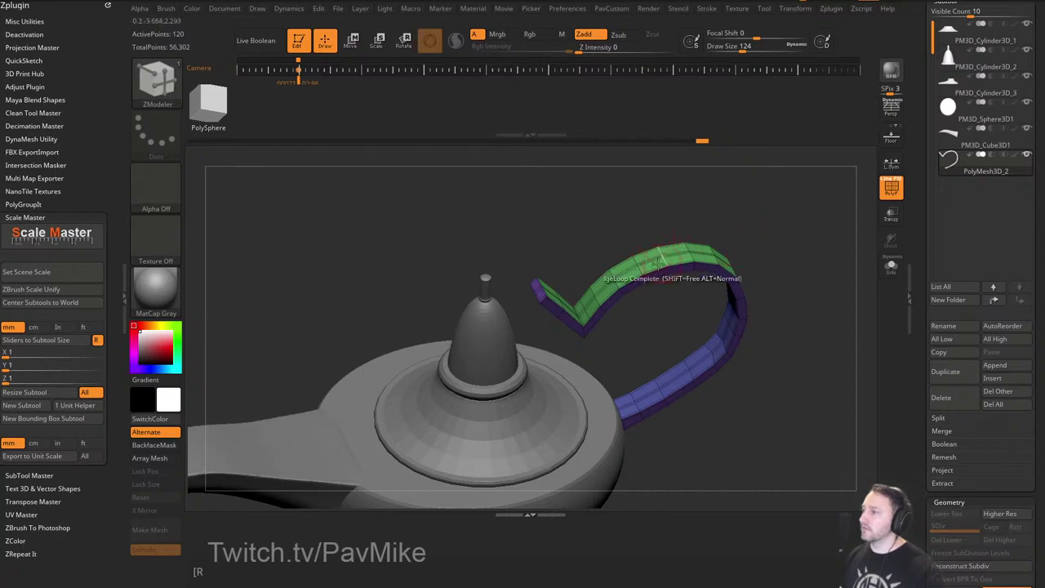
key(space)
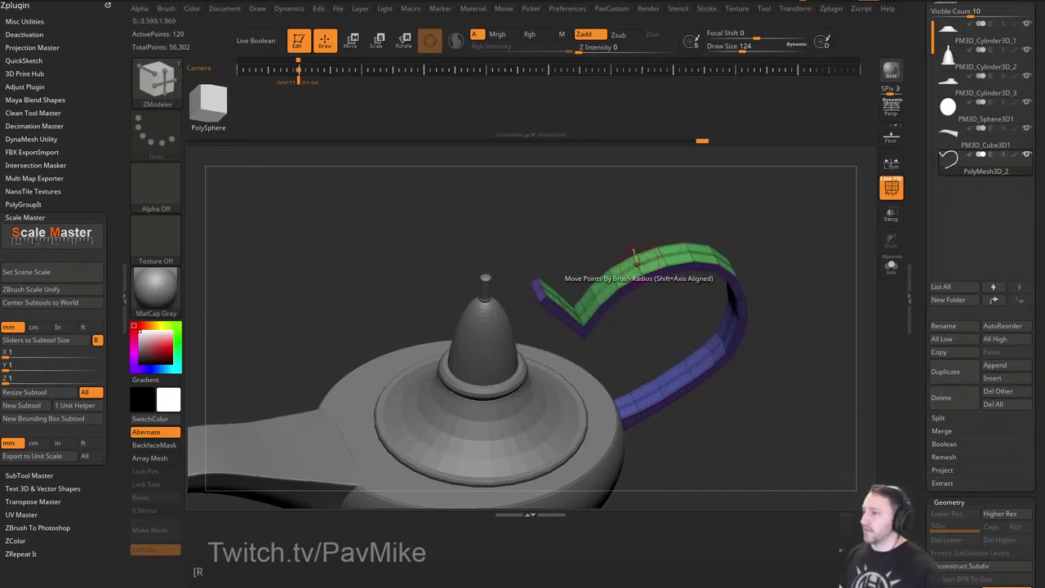
key(space)
click(629, 256)
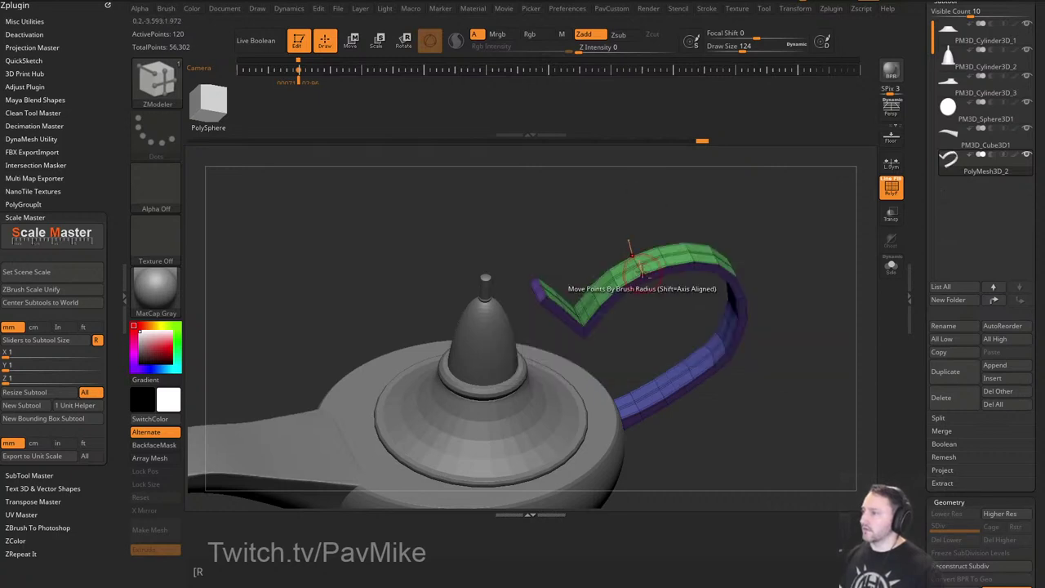
alt+click(641, 263)
key(p)
click(778, 214)
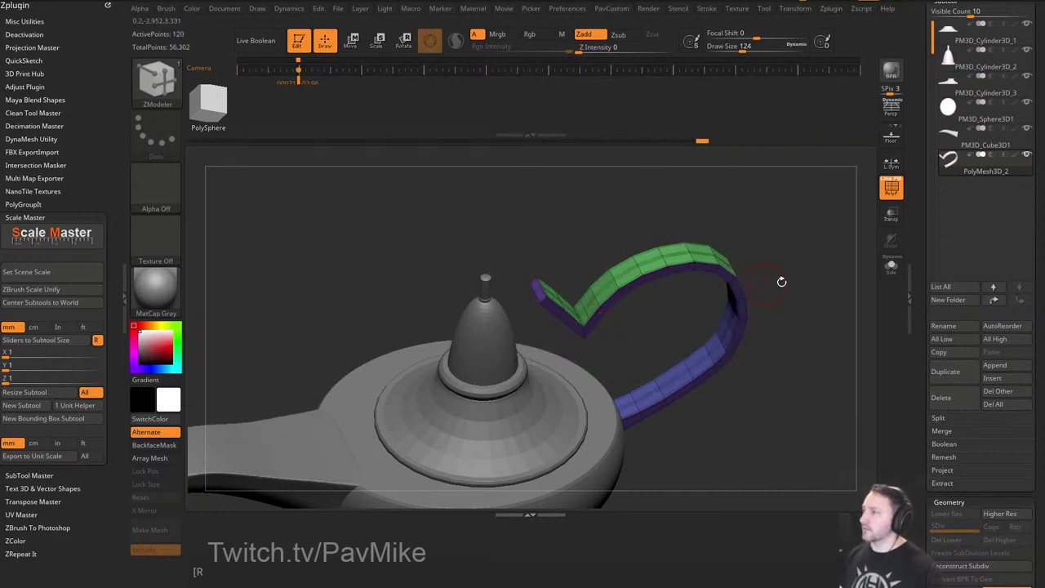
drag(784, 280, 802, 268)
Activate Dynamic Subdiv on the handle and select the Move brush.
key(p)
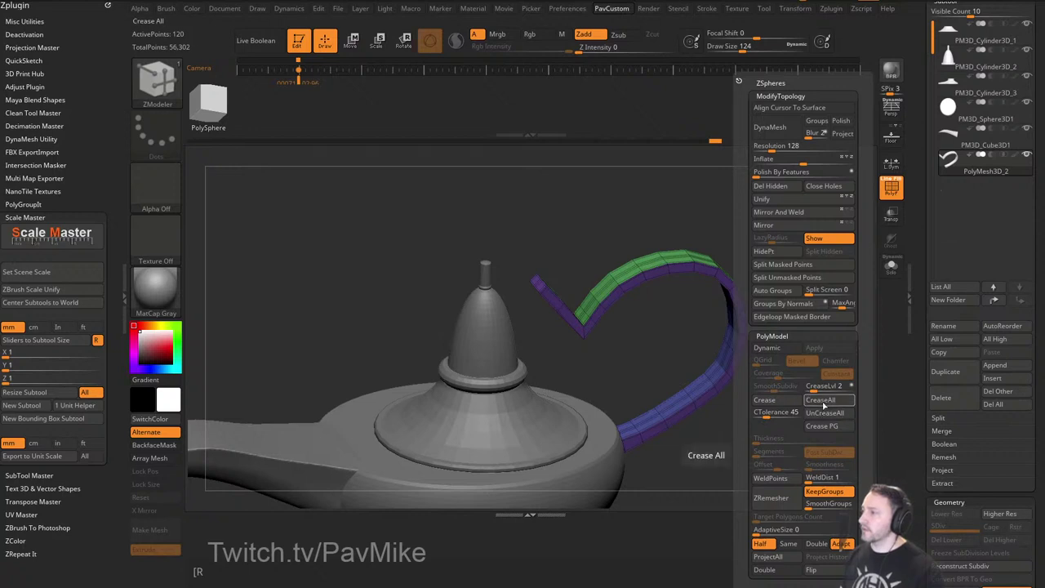
click(783, 349)
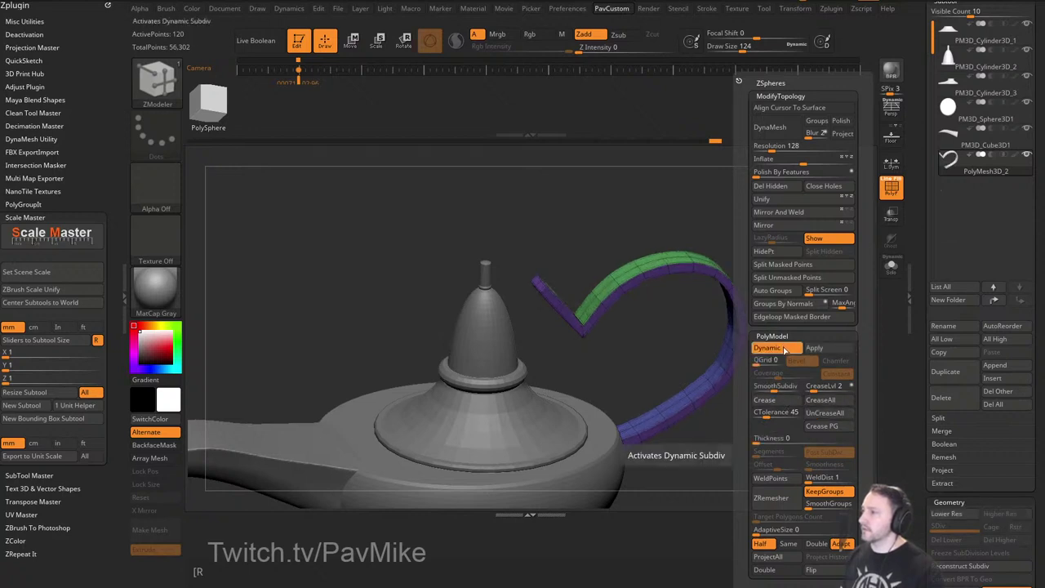
drag(808, 313, 763, 315)
key(b)
key(m)
key(v)
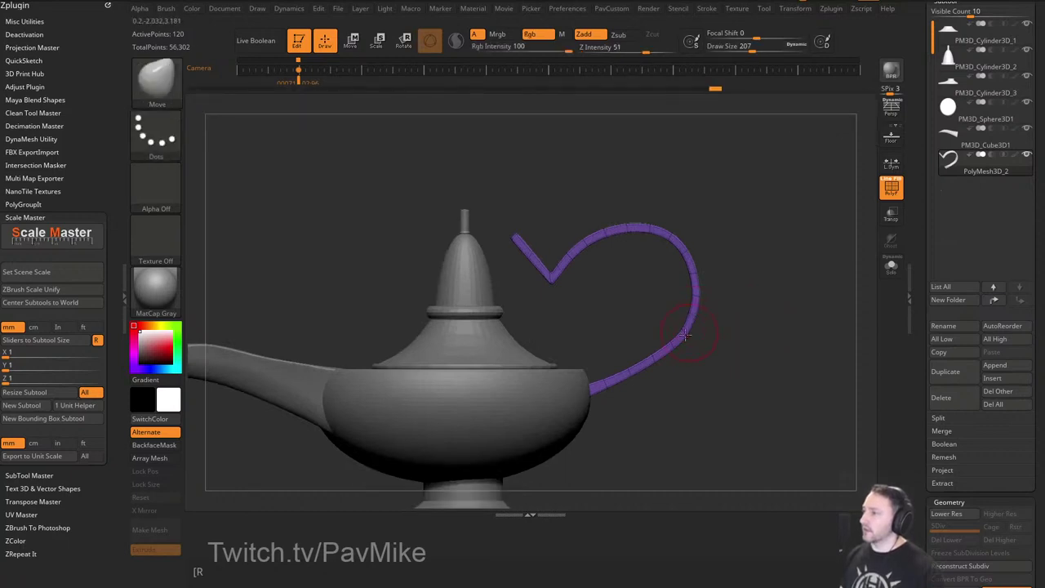
Adjust the Move brush's draw size and turn off the polygroup wireframe display on the handle.
key(s)
drag(746, 316, 734, 315)
mouse_move(735, 316)
alt+mouse_down()
mouse_move(738, 304)
mouse_move(775, 293)
mouse_move(816, 311)
alt+mouse_up()
click(891, 187)
alt+drag(807, 250, 774, 286)
key(s)
mouse_move(772, 283)
mouse_down()
mouse_move(794, 270)
mouse_move(825, 331)
mouse_move(812, 263)
mouse_up()
Make the lamp's spout the active subtool and select the Standard brush with a draw size of 182.
key(b)
key(s)
key(t)
alt+click(471, 362)
drag(811, 263, 815, 291)
key(s)
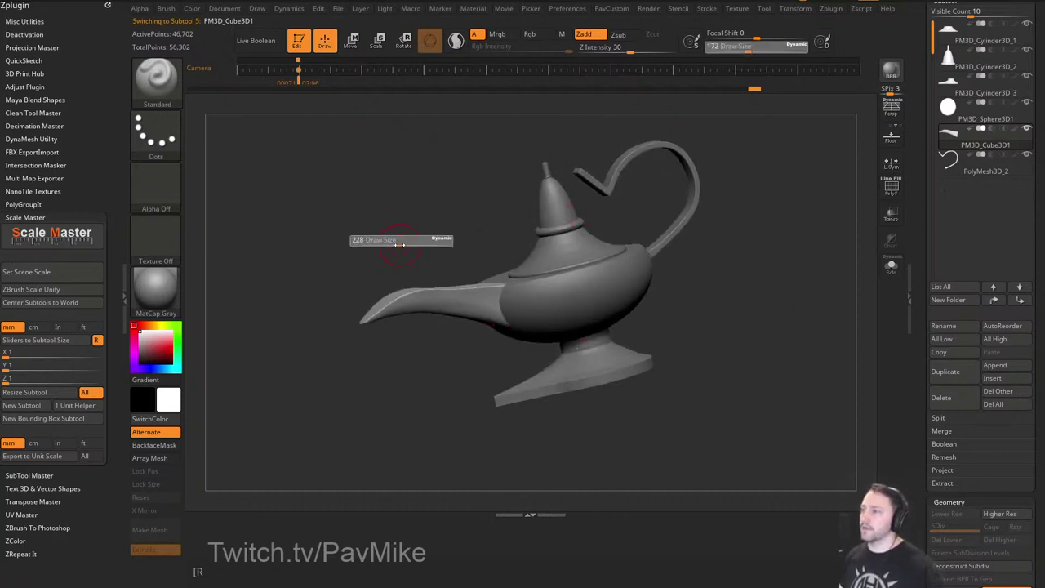
click(395, 243)
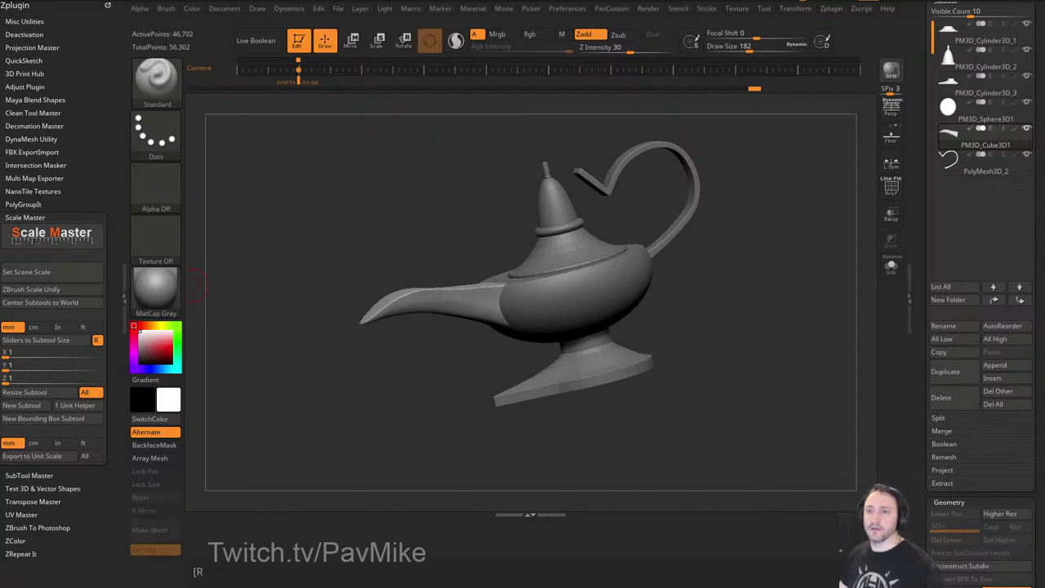
Make the lamp's rounded body the active subtool.
drag(660, 330, 675, 343)
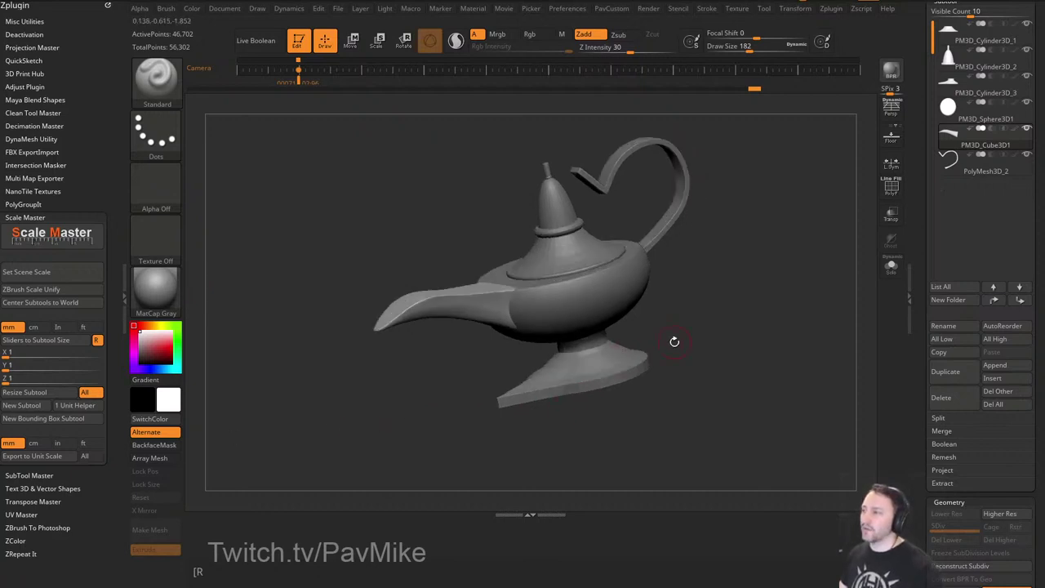
alt+click(615, 298)
alt+drag(798, 312, 760, 343)
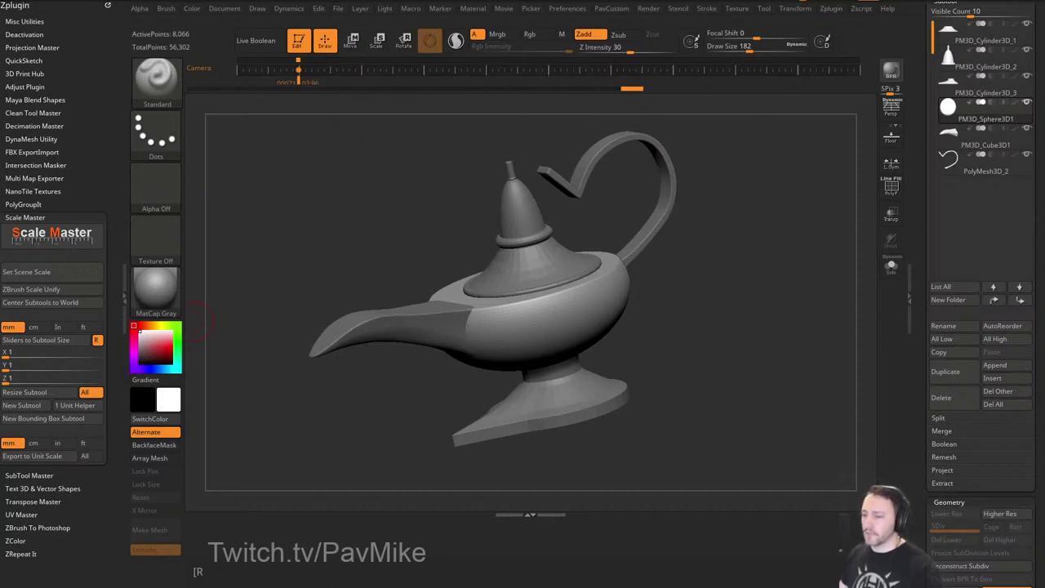
Switch to the browser and go back to the YouTube channel's playlists page.
key(alt+Tab)
drag(672, 221, 623, 87)
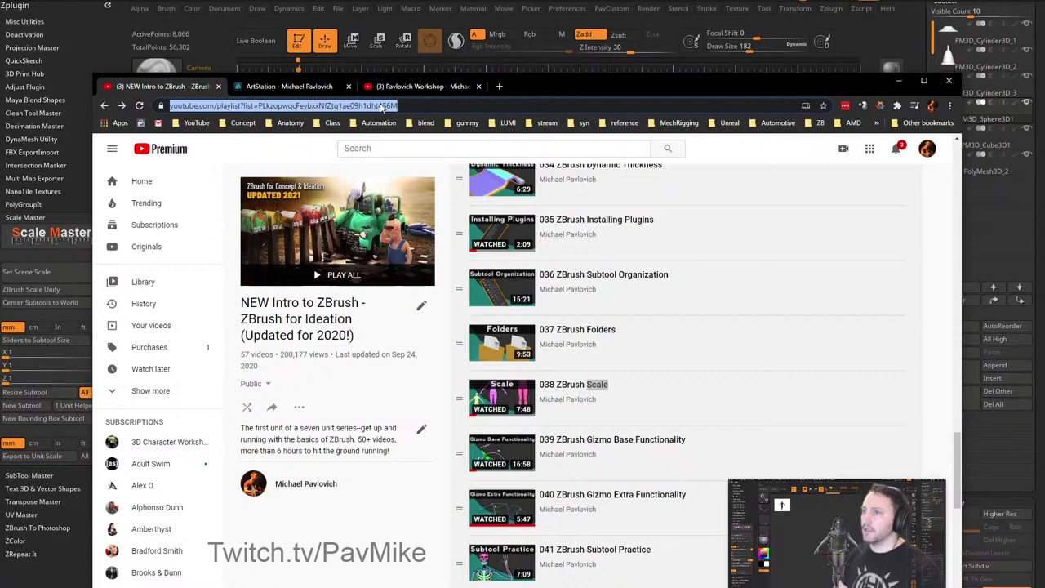
click(106, 107)
click(105, 107)
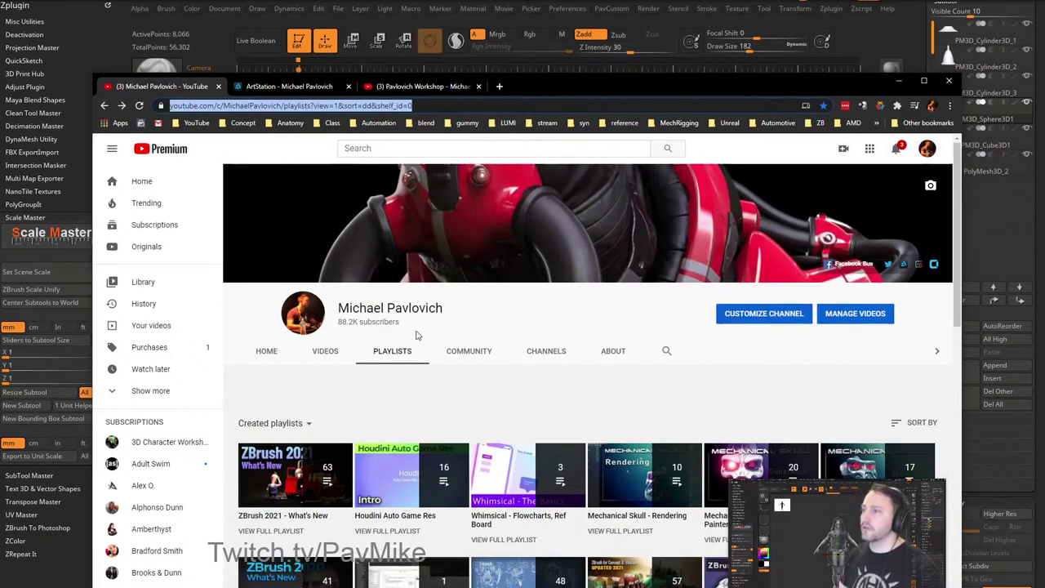
Search the YouTube channel for "hair", select the results page's web address, and return to ZBrush.
click(667, 351)
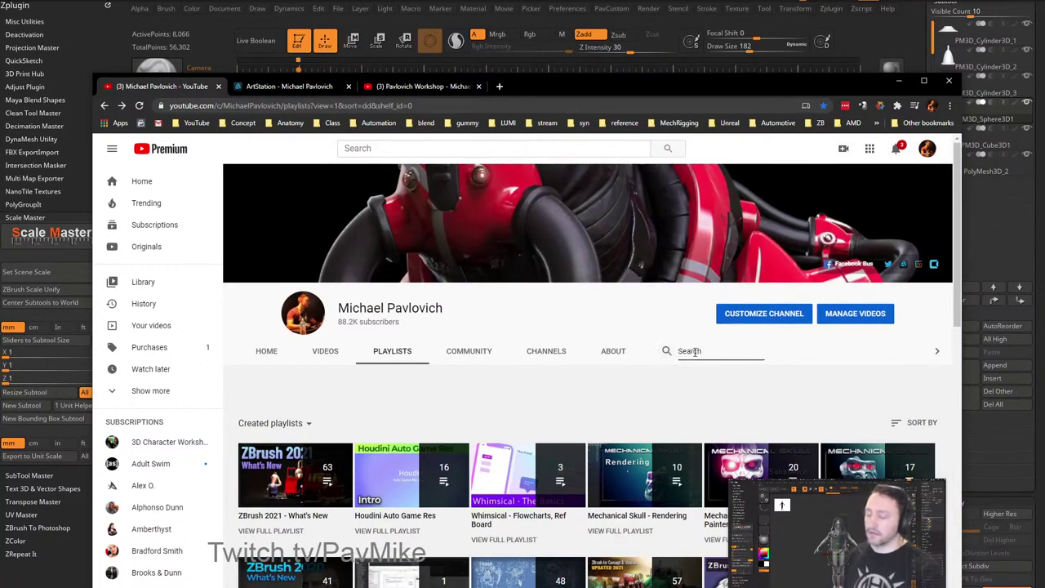
text(hair)
key(Return)
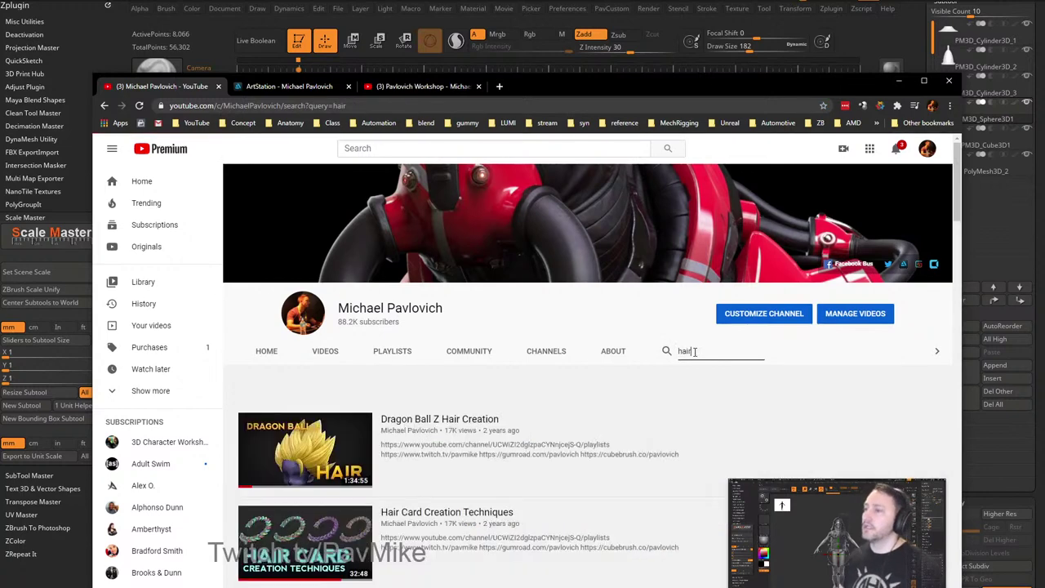
scroll(488, 398, down, 1)
click(435, 105)
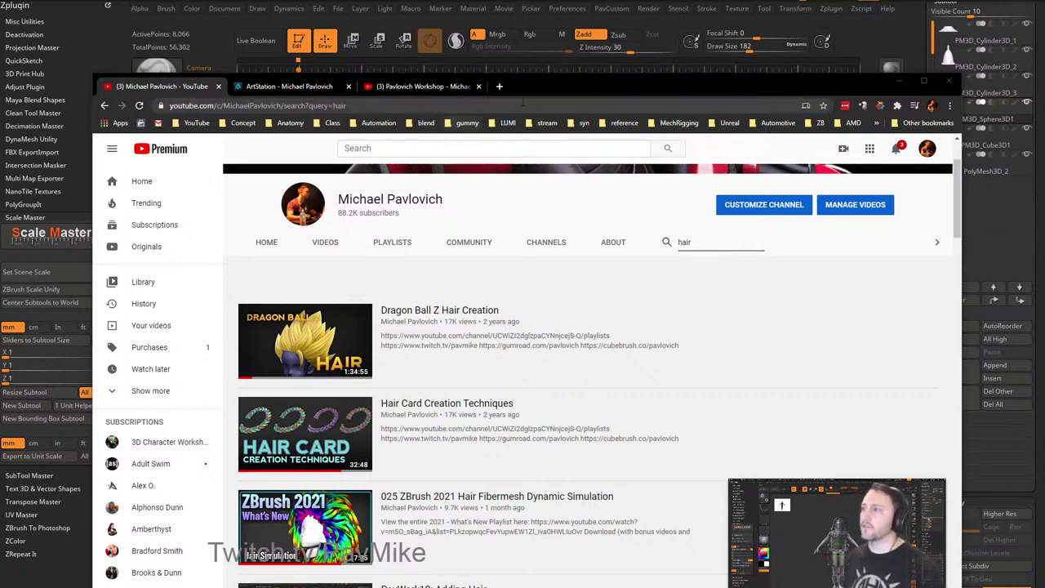
drag(541, 93, 520, 587)
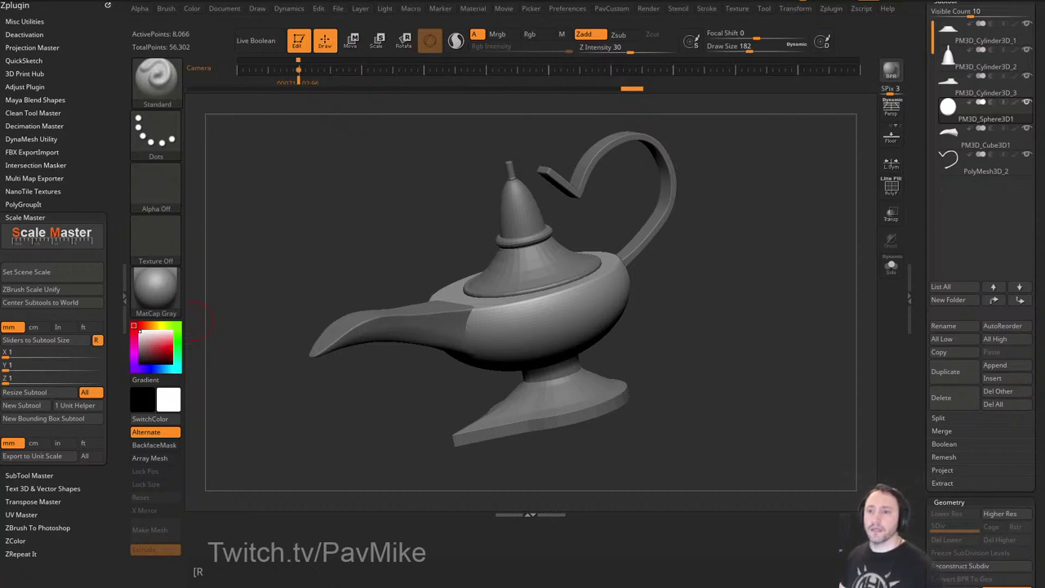
Make the lamp's foot the active subtool and set the brush's draw size to 228.
mouse_move(723, 205)
mouse_down()
mouse_move(781, 231)
mouse_move(707, 273)
mouse_up()
key(s)
click(710, 274)
key(s)
alt+click(535, 365)
mouse_move(721, 317)
shift+mouse_down()
mouse_move(731, 348)
mouse_move(724, 334)
shift+mouse_up()
key(s)
click(718, 331)
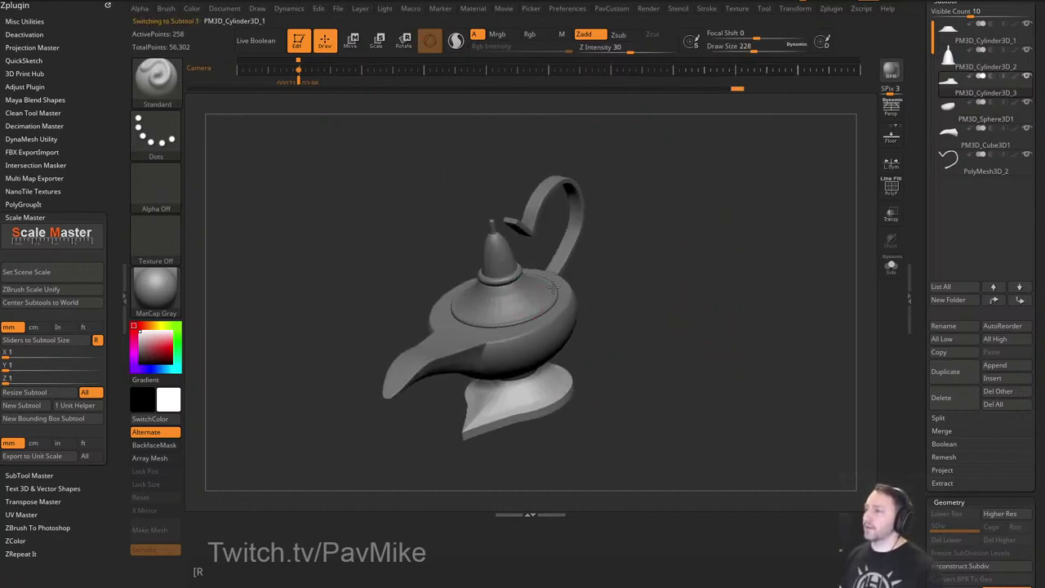
Make the flared lid the active subtool, and isolate it in Solo mode with its polygroup wireframe displayed.
alt+click(542, 292)
alt+drag(747, 280, 761, 305)
ctrl+right_drag(774, 272, 762, 312)
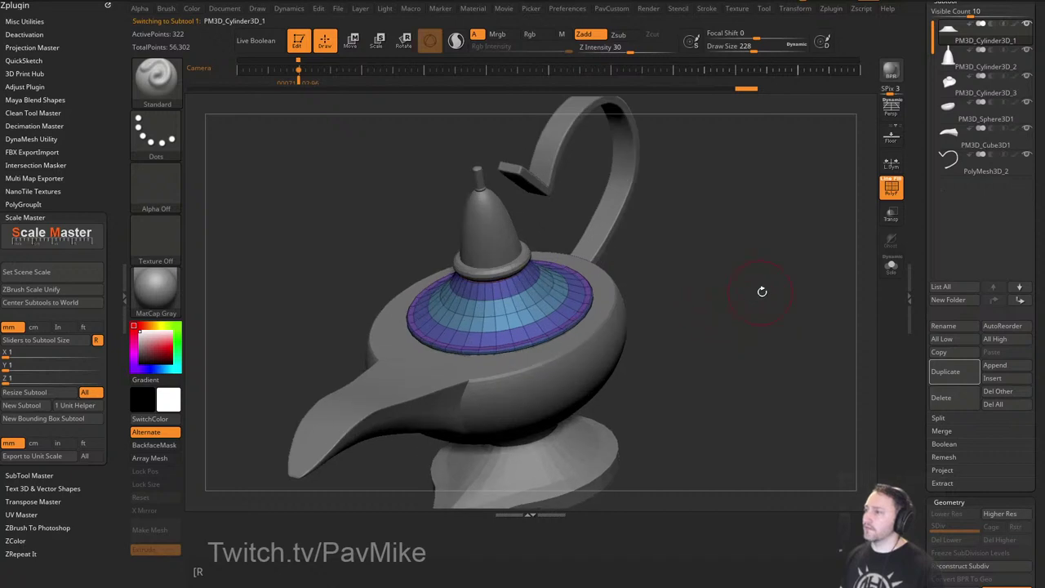
click(885, 272)
ctrl+right_drag(788, 278, 789, 311)
Hide the lid's wireframe and turn on Dynamic Subdiv, choosing to always auto-activate it until the next restart.
key(space)
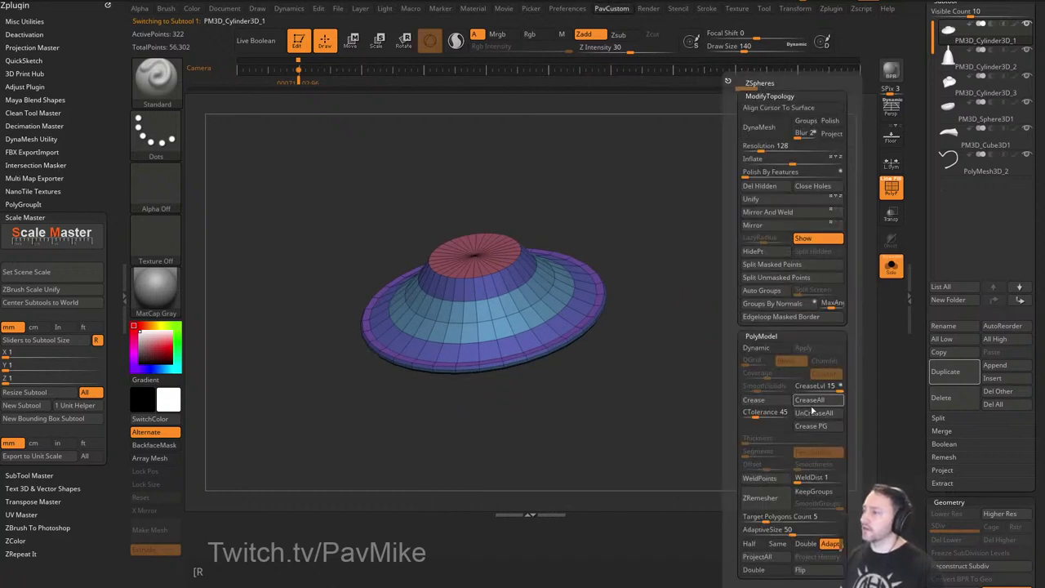
click(768, 349)
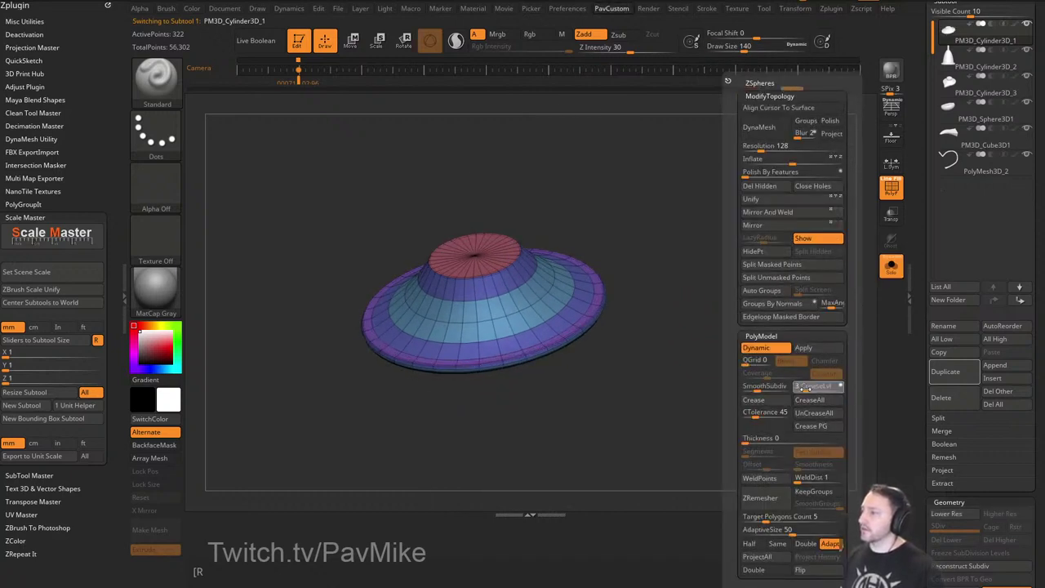
click(759, 349)
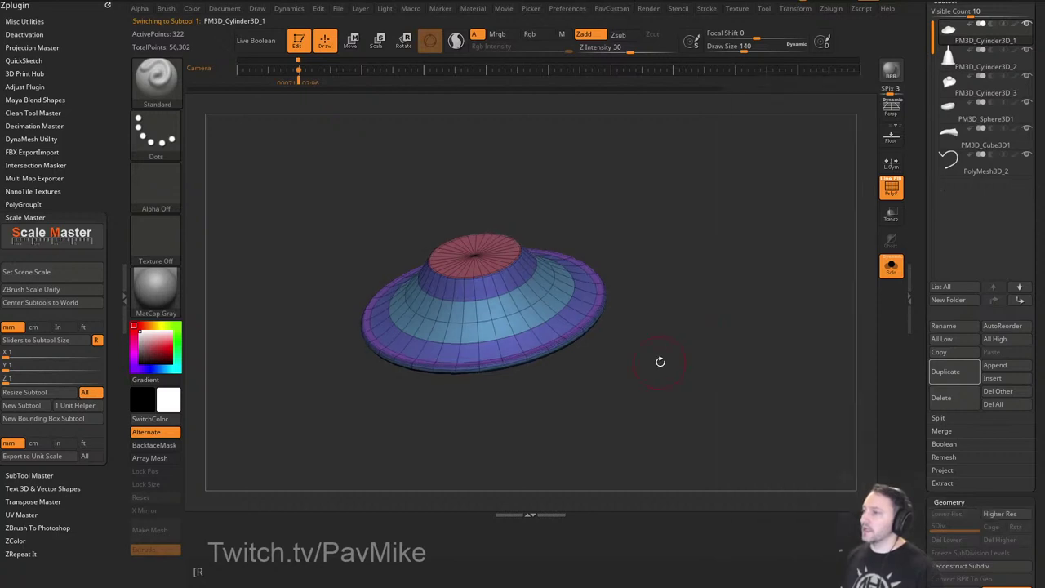
click(891, 192)
key(d)
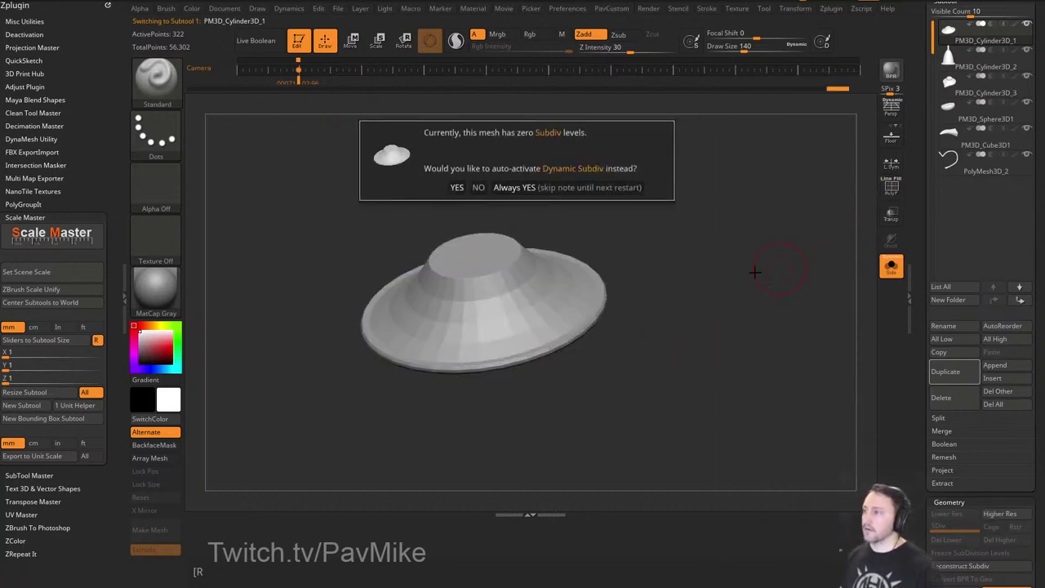
click(609, 188)
Set the draw size to 62, display the lid's polygroup wireframe, and turn off its Dynamic Subdiv smoothing.
mouse_move(770, 286)
mouse_down()
mouse_move(787, 293)
mouse_move(754, 287)
mouse_move(766, 314)
mouse_move(789, 311)
mouse_move(774, 303)
mouse_move(802, 329)
mouse_up()
key(s)
click(777, 318)
click(890, 189)
key(shift+z)
mouse_move(814, 256)
alt+mouse_down()
mouse_move(803, 270)
mouse_move(811, 300)
mouse_move(794, 283)
alt+mouse_up()
key(shift+z)
key(shift+d)
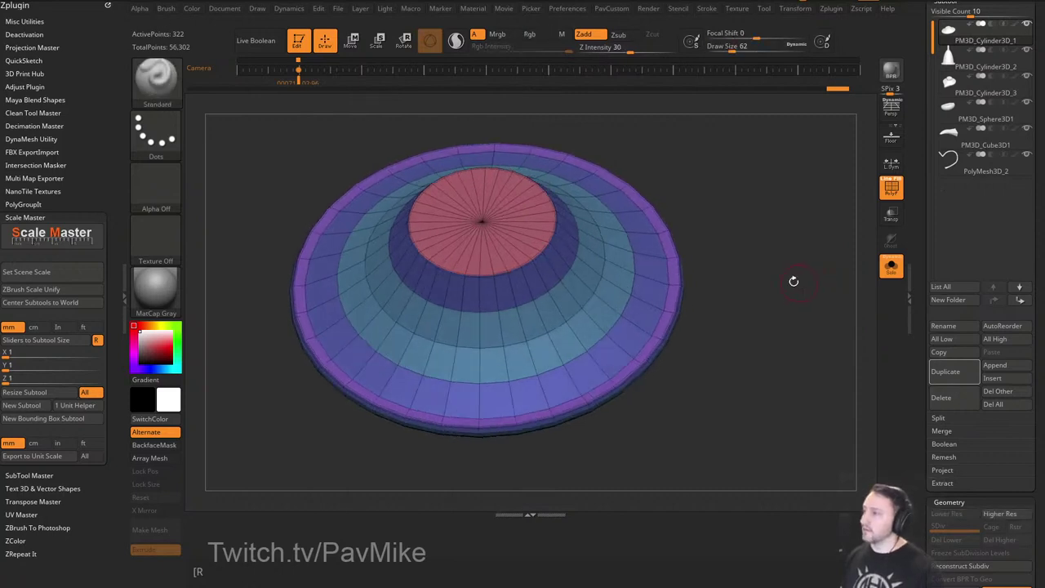
Set the ZModeler brush's edge action to Crease with EdgeLoop Complete, and try to crease the loop around the lid's rim.
key(b)
key(z)
key(m)
key(space)
click(570, 314)
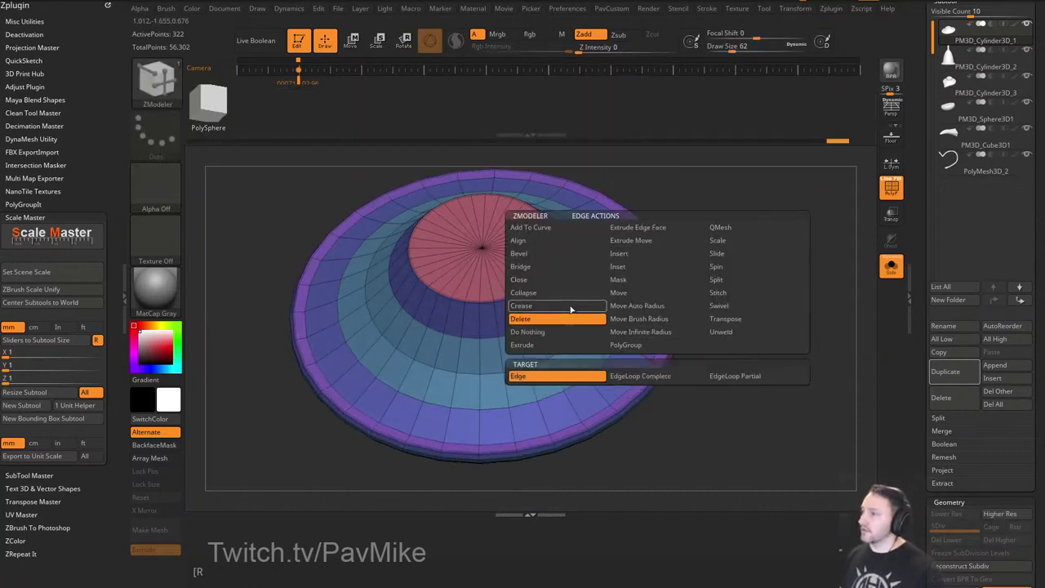
click(570, 307)
click(576, 392)
click(664, 348)
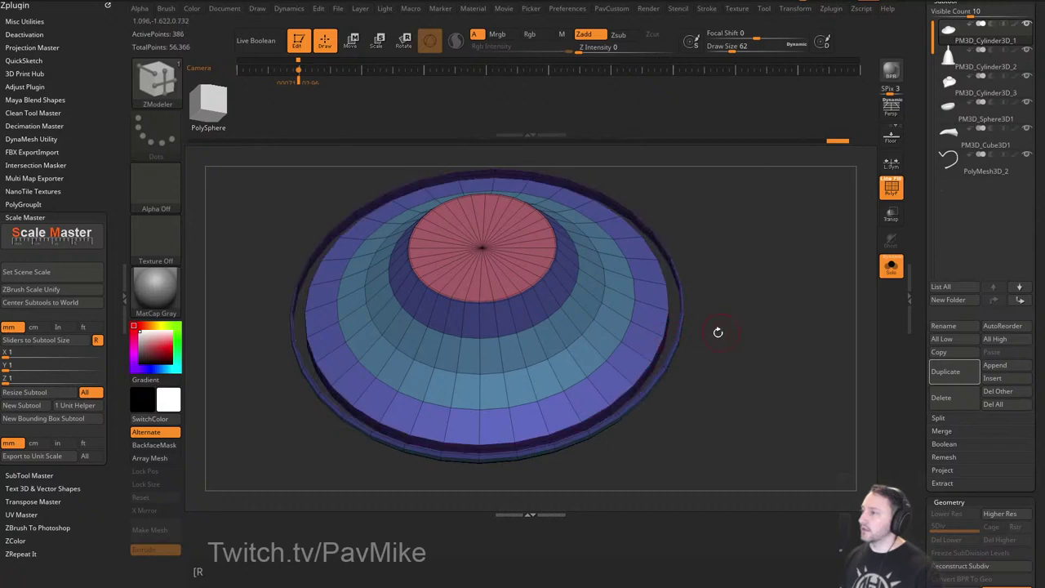
key(ctrl+z)
click(658, 350)
Examine the lid's rim and underside, and compare its smoothed surface with and without the wireframe.
drag(737, 329, 794, 416)
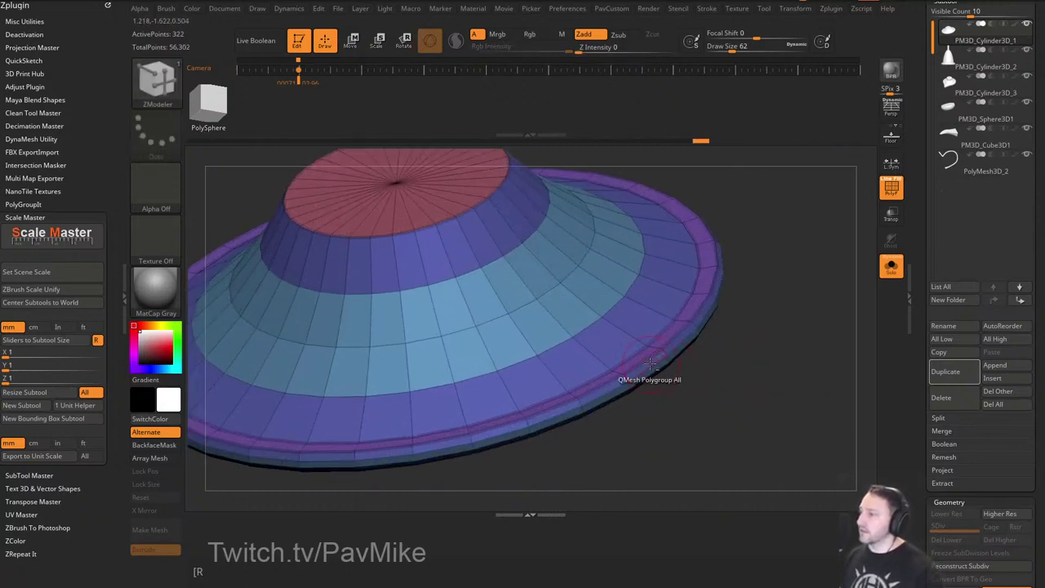
drag(739, 352, 712, 283)
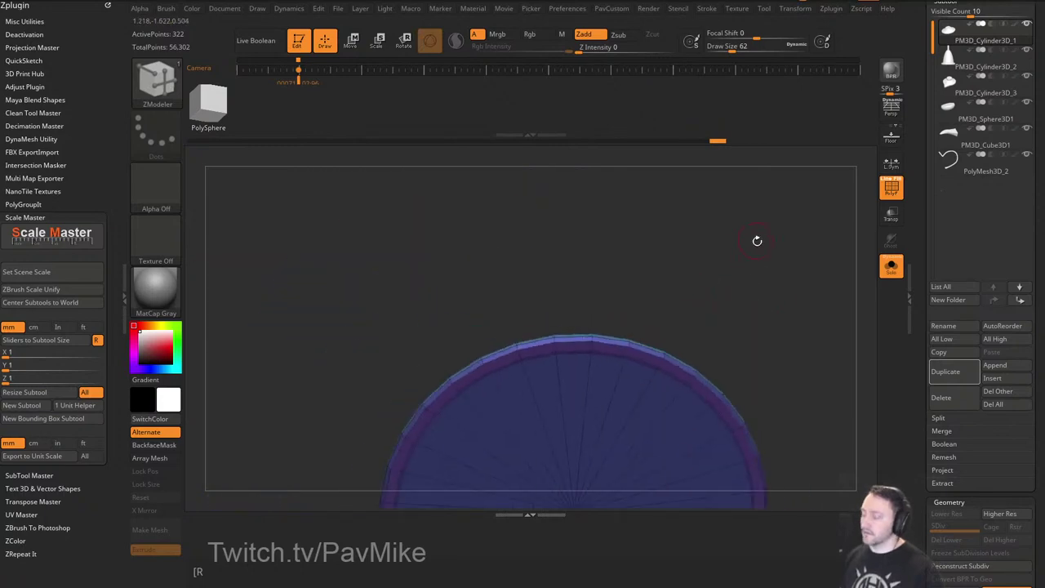
drag(756, 240, 786, 364)
key(shift+f)
drag(803, 263, 801, 254)
click(891, 189)
key(shift+z)
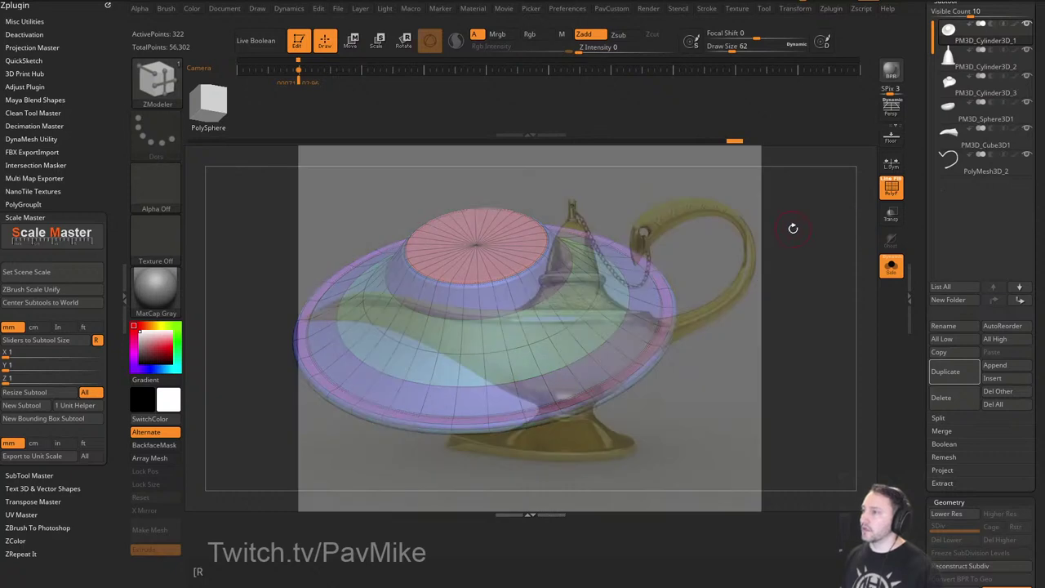
key(shift+z)
mouse_move(794, 222)
alt+mouse_down()
mouse_move(815, 260)
mouse_move(801, 240)
alt+mouse_up()
click(891, 189)
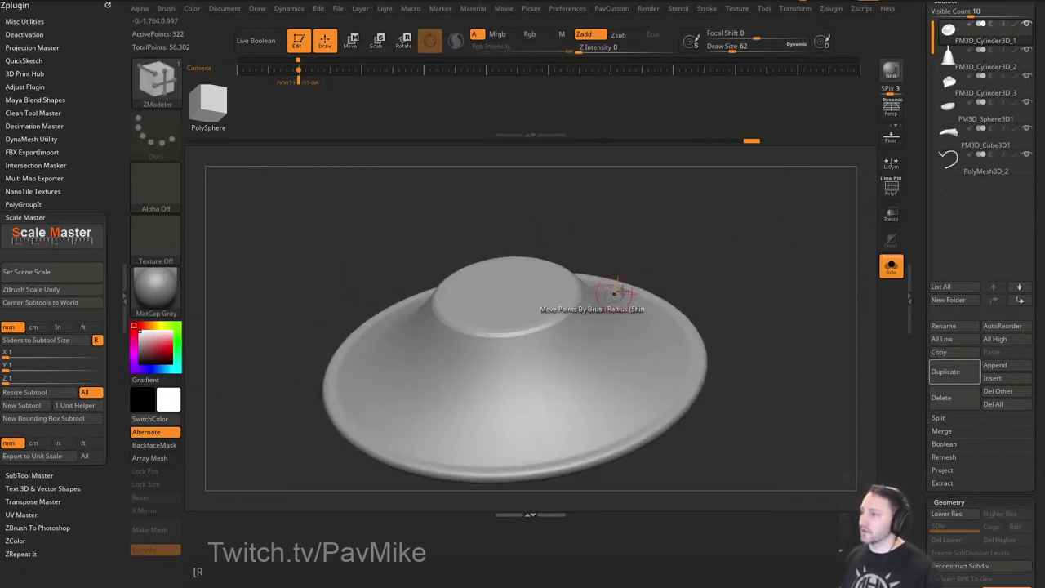
click(895, 190)
With Dynamic Subdiv off, use ZModeler's Insert action to add a single edge loop just inside the rim of the lid's top cap.
key(shift+d)
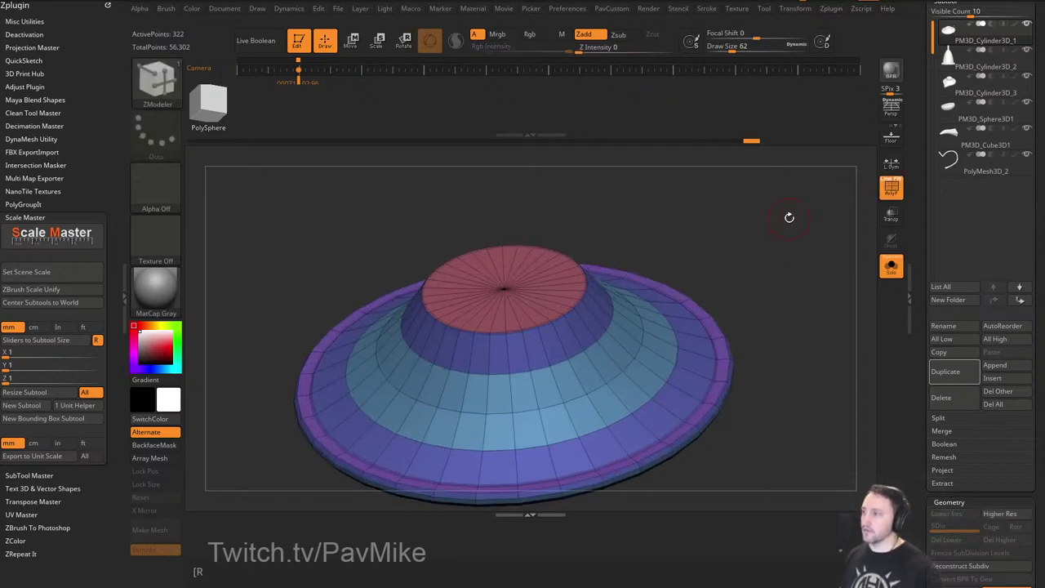
drag(789, 217, 789, 241)
key(space)
click(498, 255)
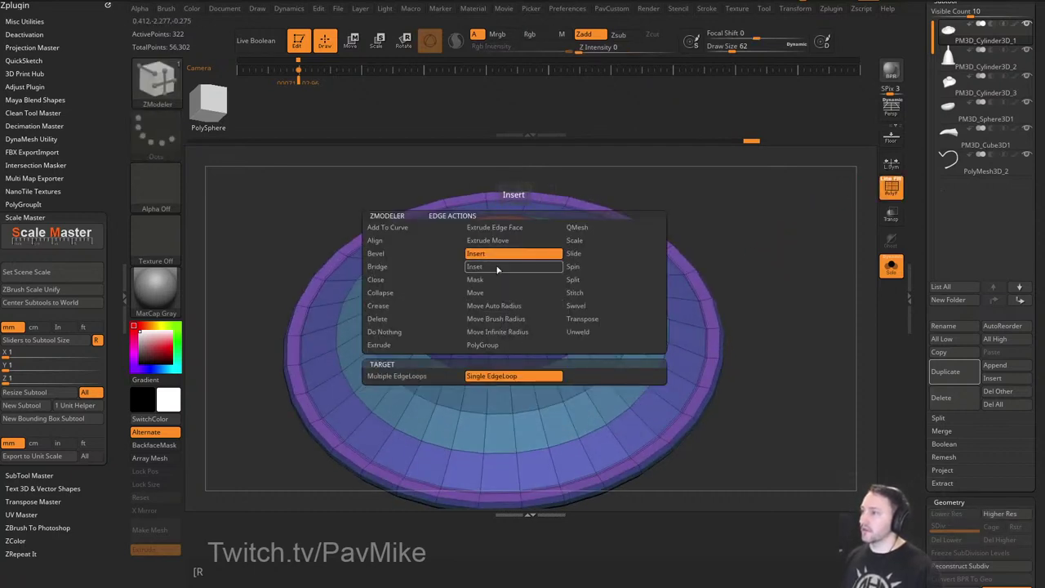
drag(518, 323, 521, 320)
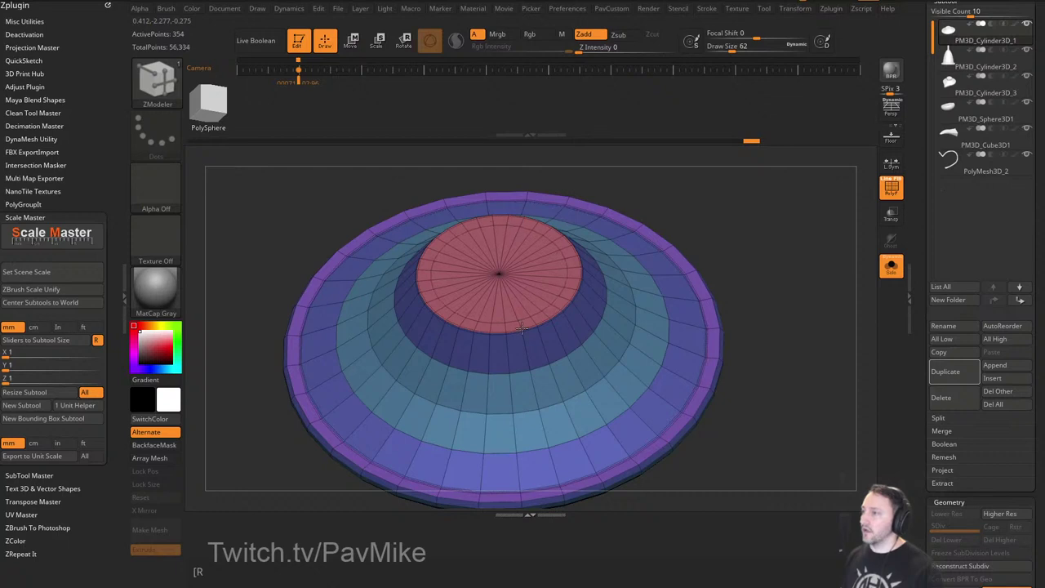
Turn Dynamic Subdiv on for the lid, hide its wireframe, and exit Solo mode.
key(d)
click(888, 195)
alt+drag(815, 246, 780, 224)
click(891, 267)
Make the bell-shaped knob above the lid the active subtool and turn on Dynamic Subdiv for it.
alt+click(522, 282)
alt+drag(715, 255, 726, 289)
key(space)
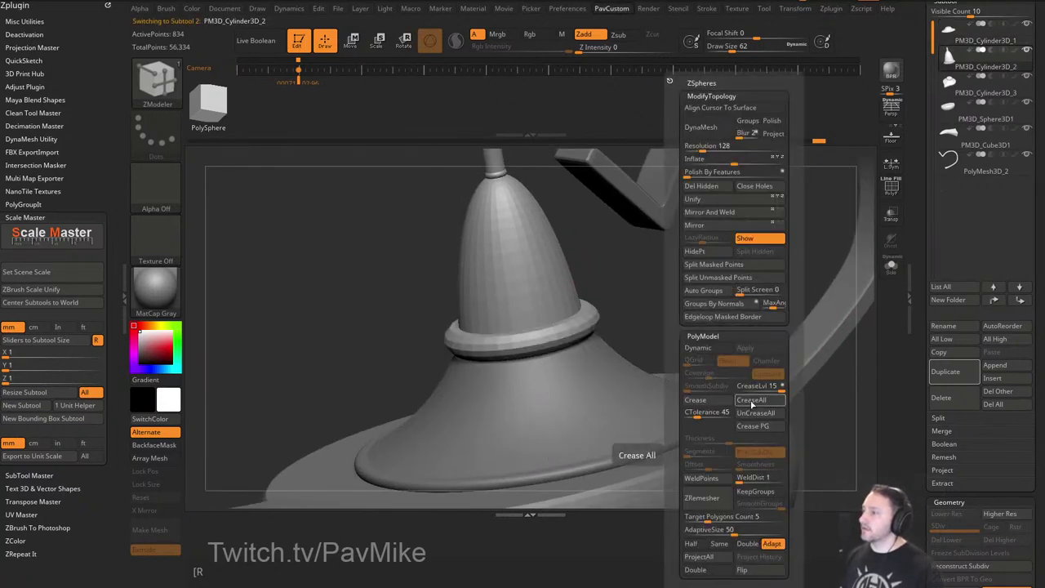
key(d)
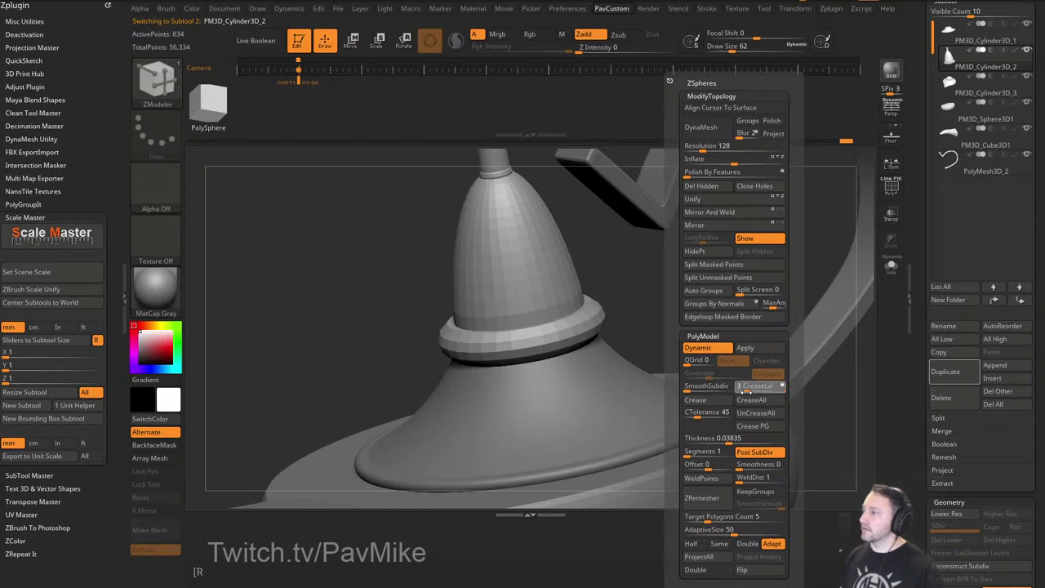
key(shift+d)
click(711, 350)
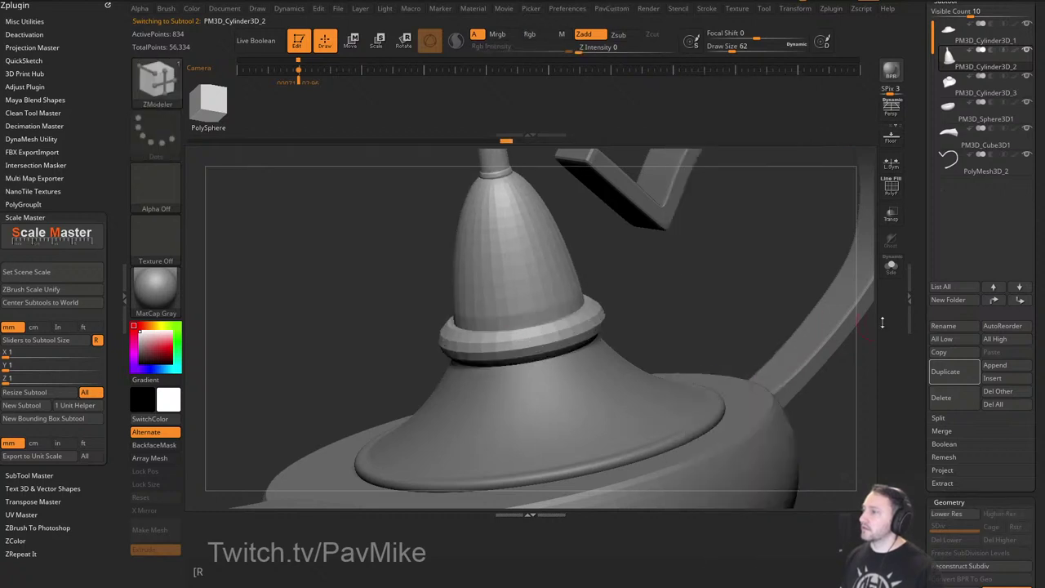
Set the knob's Dynamic Subdiv thickness to 0 and raise its SmoothSubdiv level.
drag(922, 324, 928, 210)
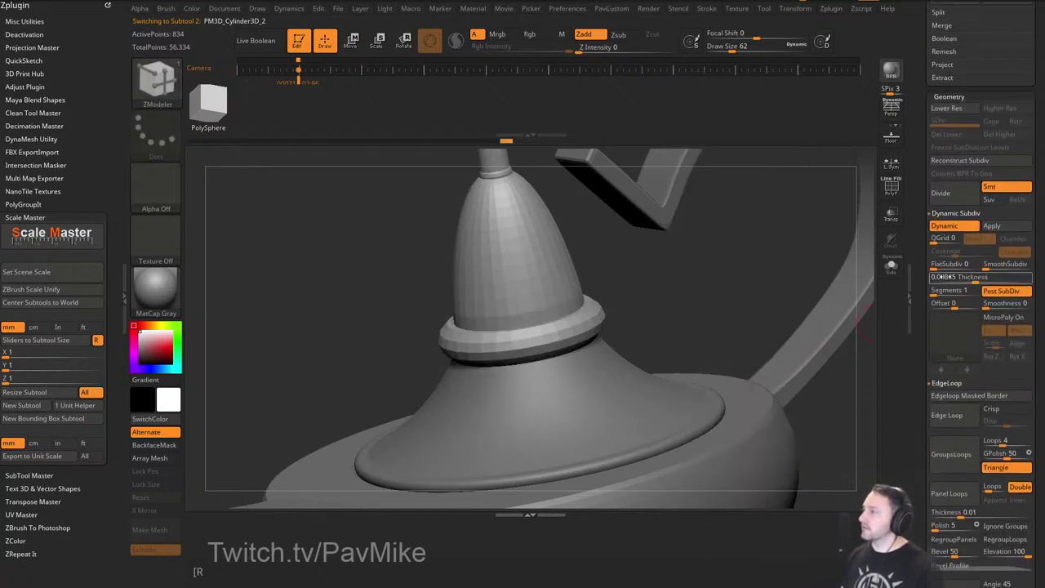
drag(939, 278, 918, 281)
key(space)
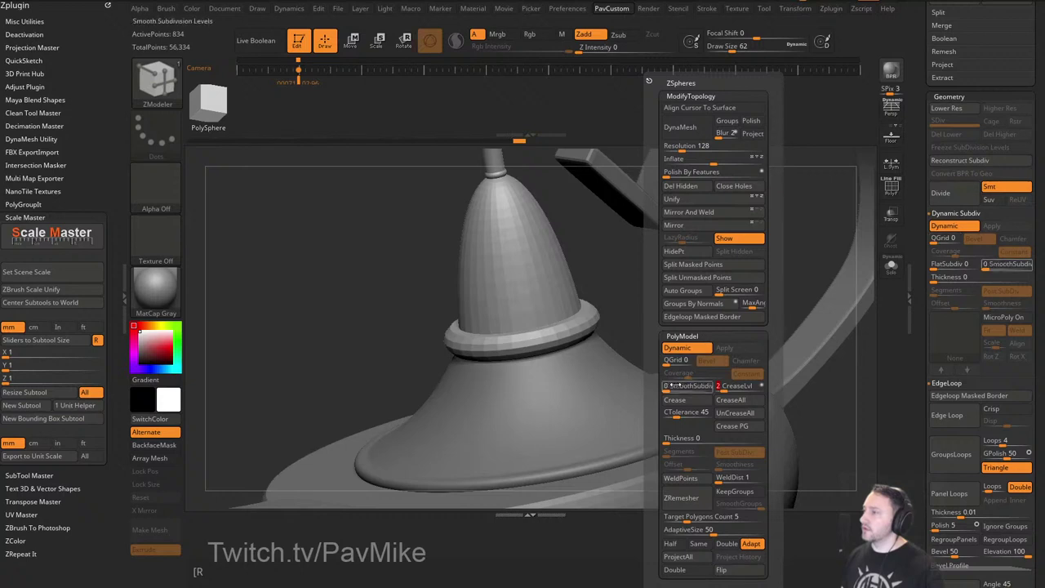
drag(671, 388, 683, 387)
Set the draw size to 18, display the knob's polygroup wireframe, and turn off its Dynamic Subdiv around the stem close-up.
mouse_move(549, 330)
ctrl+right_down()
mouse_move(667, 301)
mouse_move(639, 303)
mouse_move(718, 365)
mouse_move(674, 348)
mouse_move(681, 308)
ctrl+right_up()
alt+right_drag(655, 252, 656, 373)
key(s)
drag(656, 373, 651, 373)
right_drag(670, 310, 717, 347)
ctrl+right_drag(717, 347, 759, 323)
alt+right_drag(731, 286, 727, 507)
click(891, 188)
ctrl+right_drag(727, 240, 712, 297)
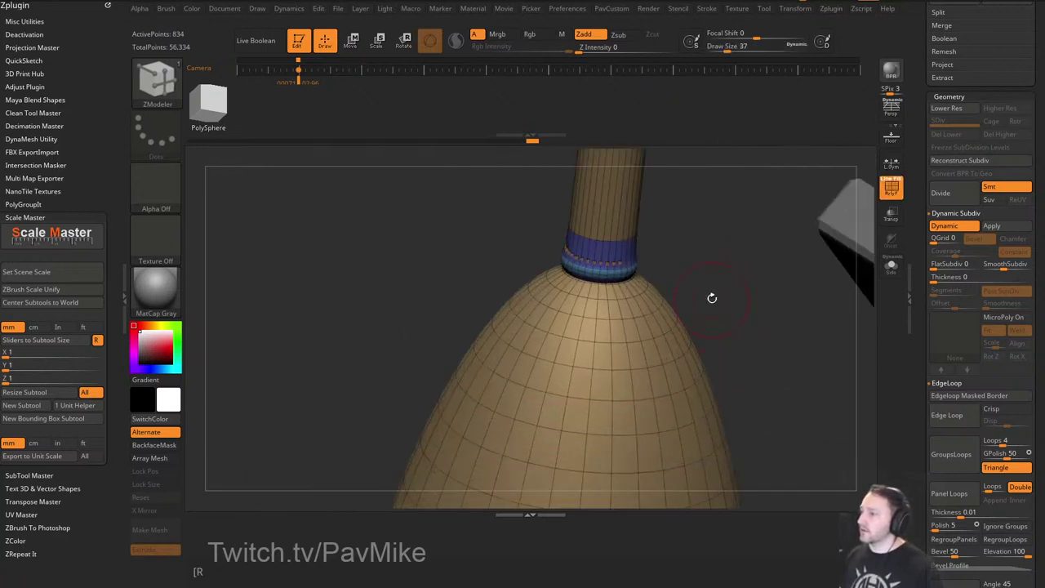
key(s)
drag(710, 294, 704, 292)
key(shift+d)
ctrl+right_drag(711, 266, 667, 304)
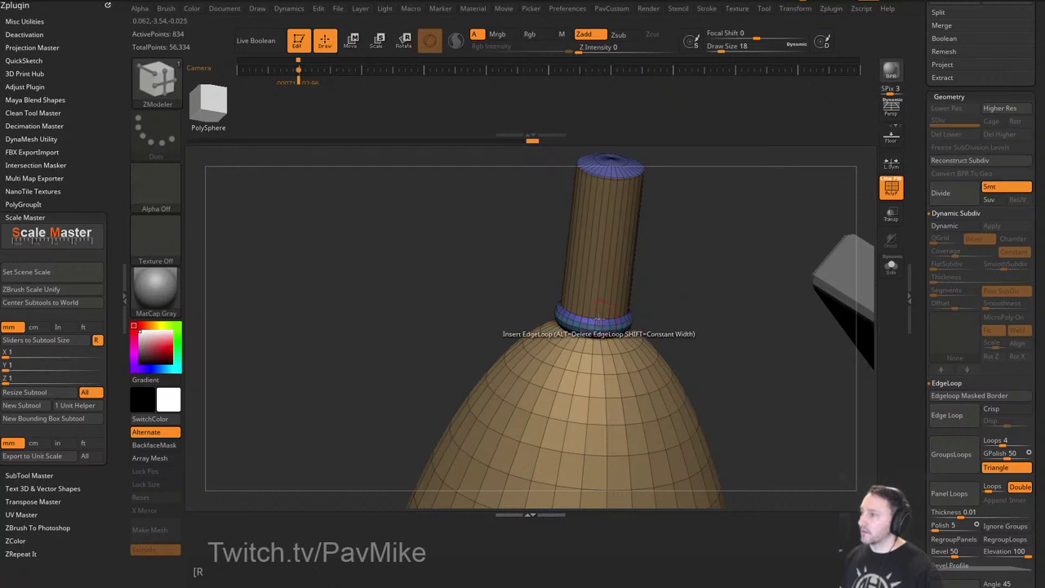
Set the ZModeler edge action to Crease with EdgeLoop Complete as the target at the stem's collar.
key(space)
click(506, 307)
click(503, 390)
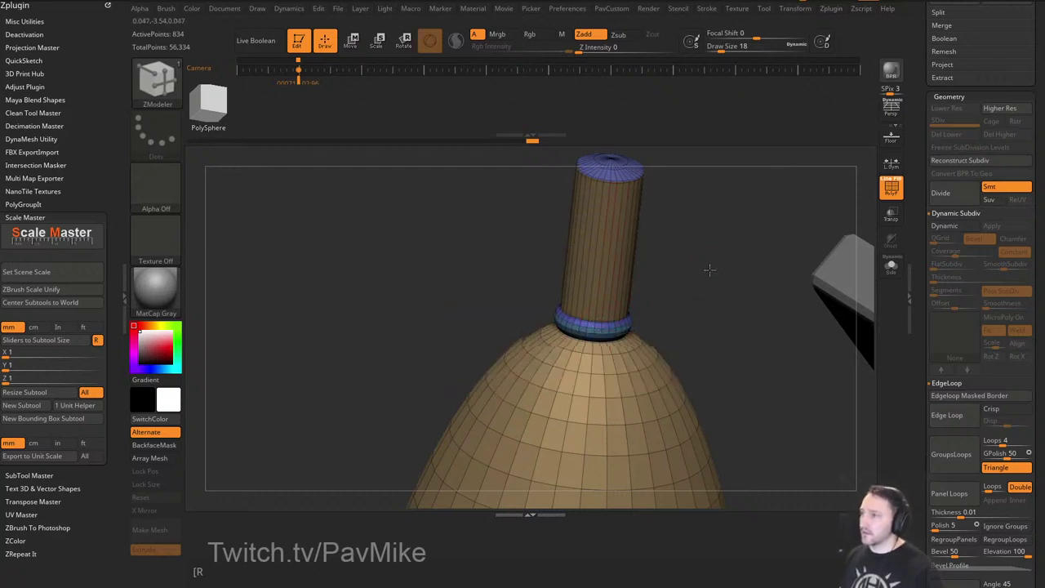
drag(709, 284, 683, 309)
Insert two edge loops around the knob's stem with ZModeler, near its ends.
key(space)
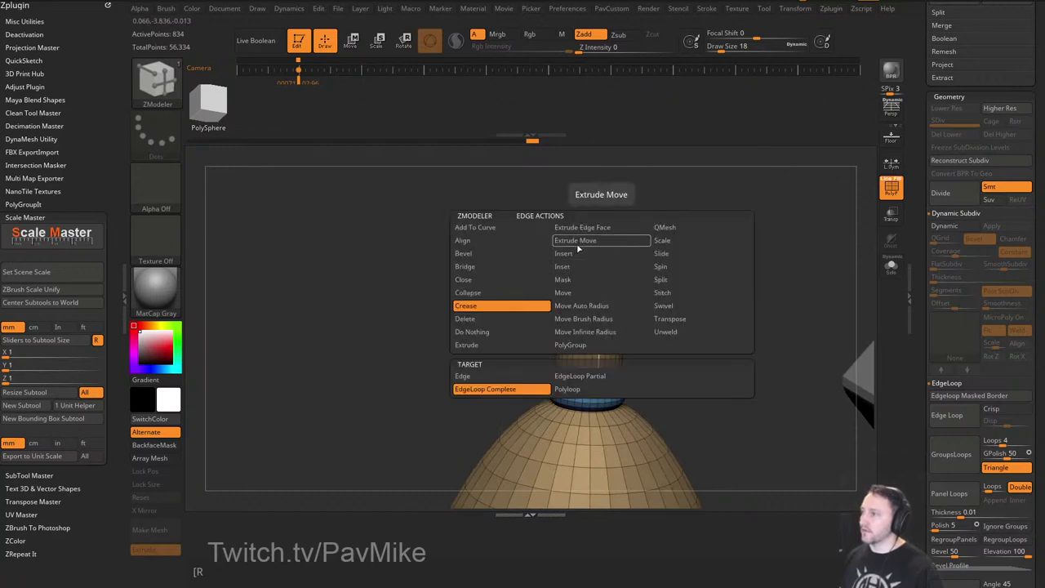
click(579, 255)
drag(609, 296, 598, 283)
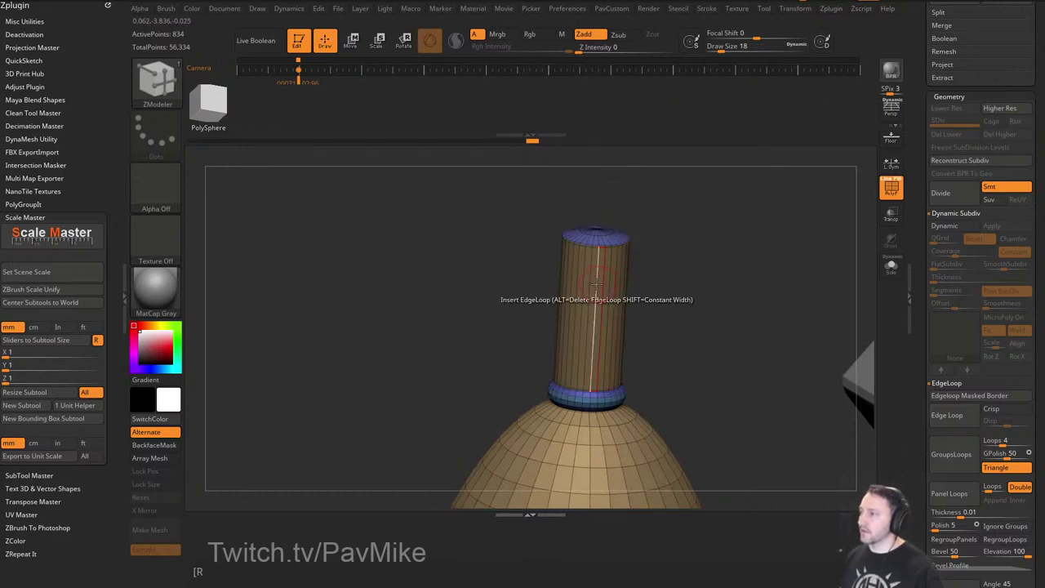
click(590, 363)
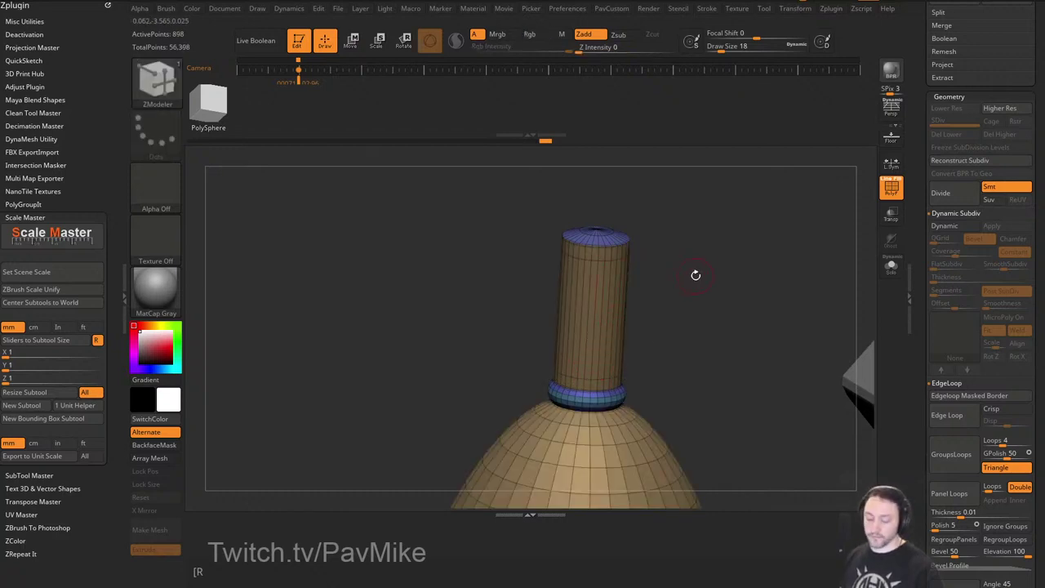
Turn Dynamic Subdiv back on for the knob and hide its wireframe.
key(d)
click(891, 189)
ctrl+right_drag(767, 279, 696, 247)
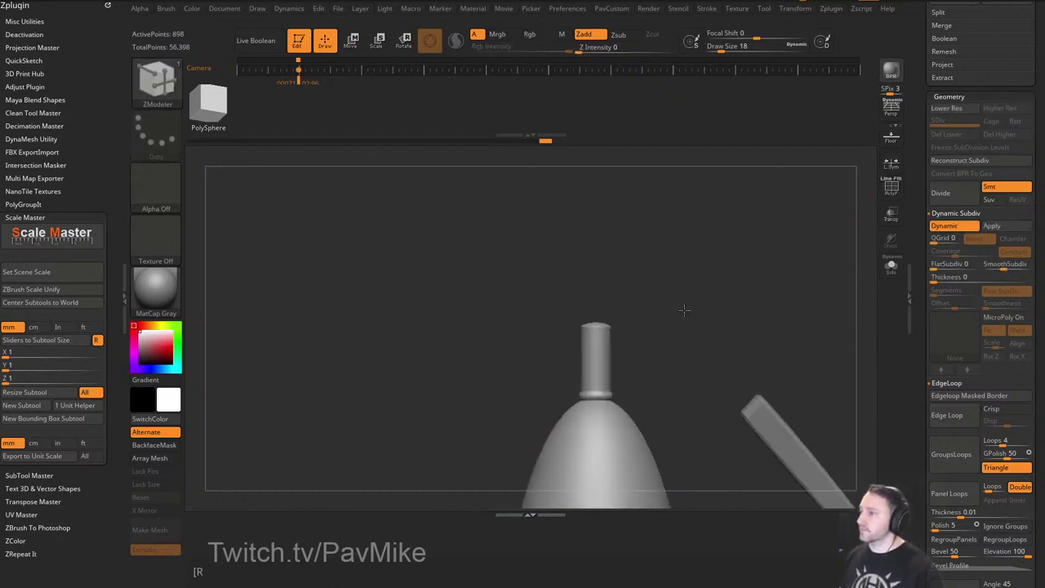
ctrl+right_drag(683, 308, 723, 465)
Mask everything on the knob except the small collar at the stem's base, and center the move gizmo on the collar.
ctrl+drag(677, 357, 552, 417)
ctrl+click(551, 416)
key(w)
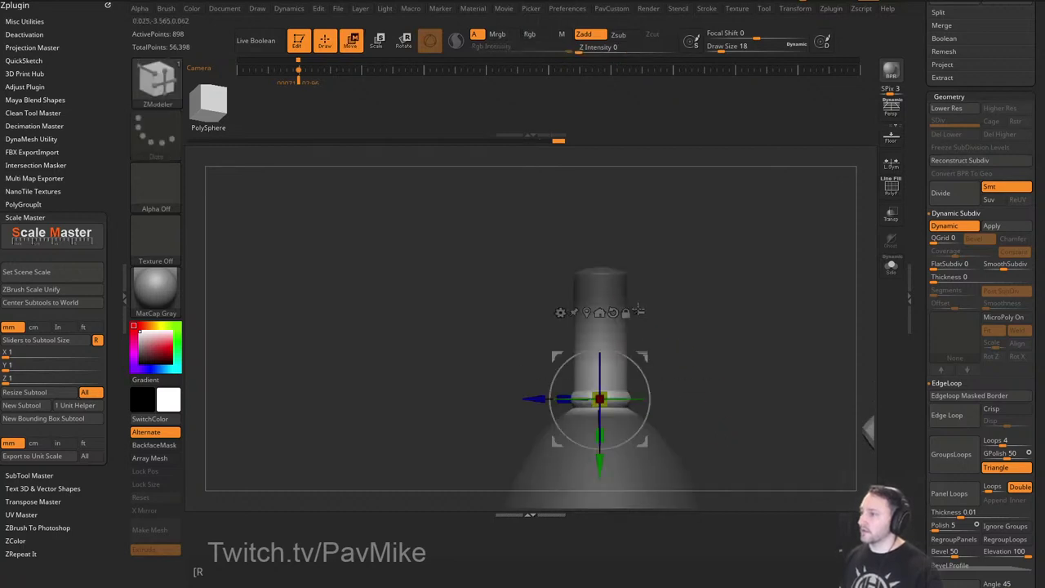
click(561, 313)
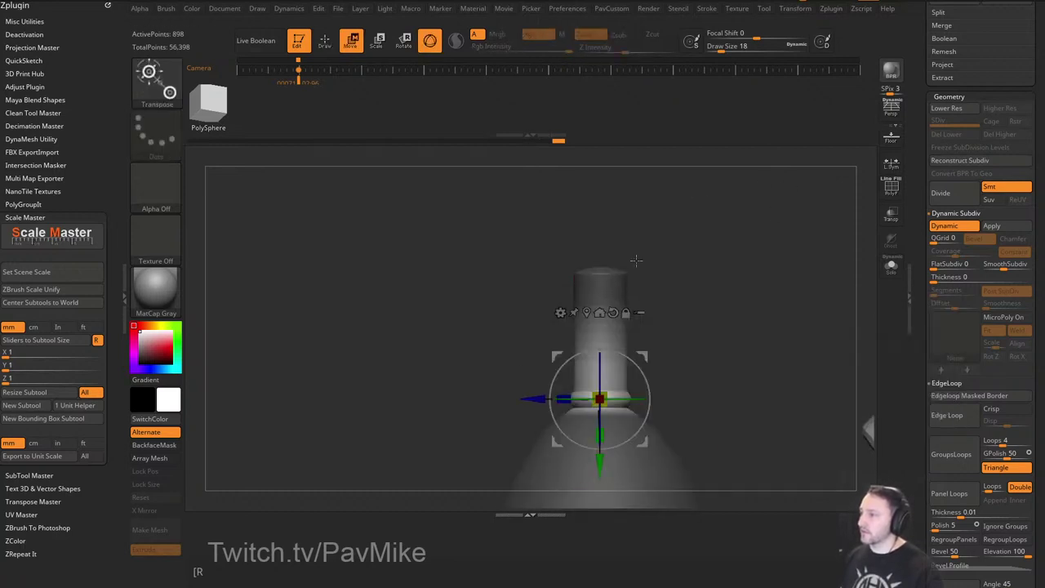
alt+click(586, 313)
right_drag(701, 317, 703, 347)
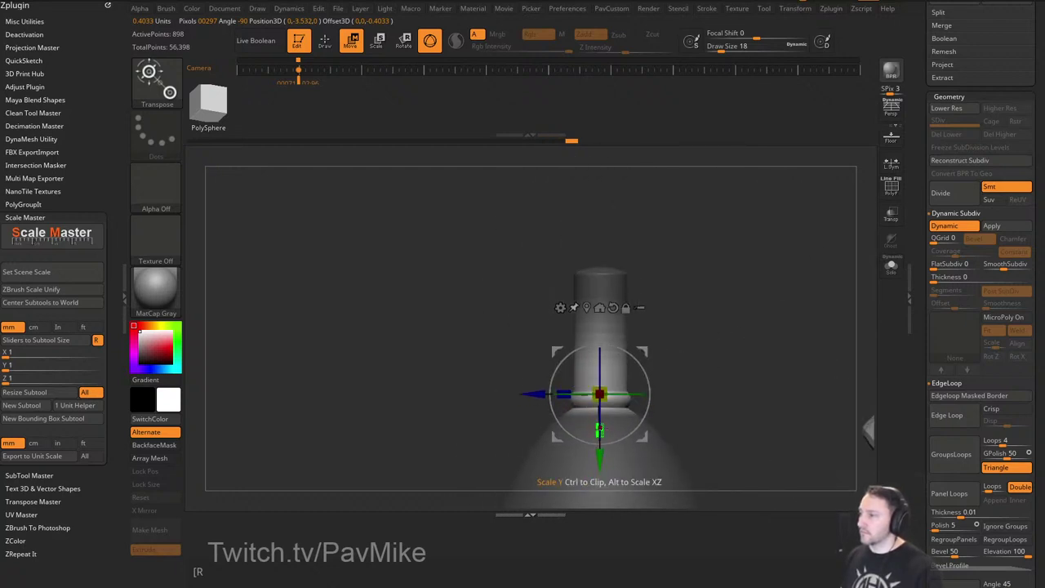
Scale the stem's collar along Y, nudge it slightly upward, and return to Draw mode.
drag(601, 430, 602, 425)
drag(600, 461, 600, 456)
key(q)
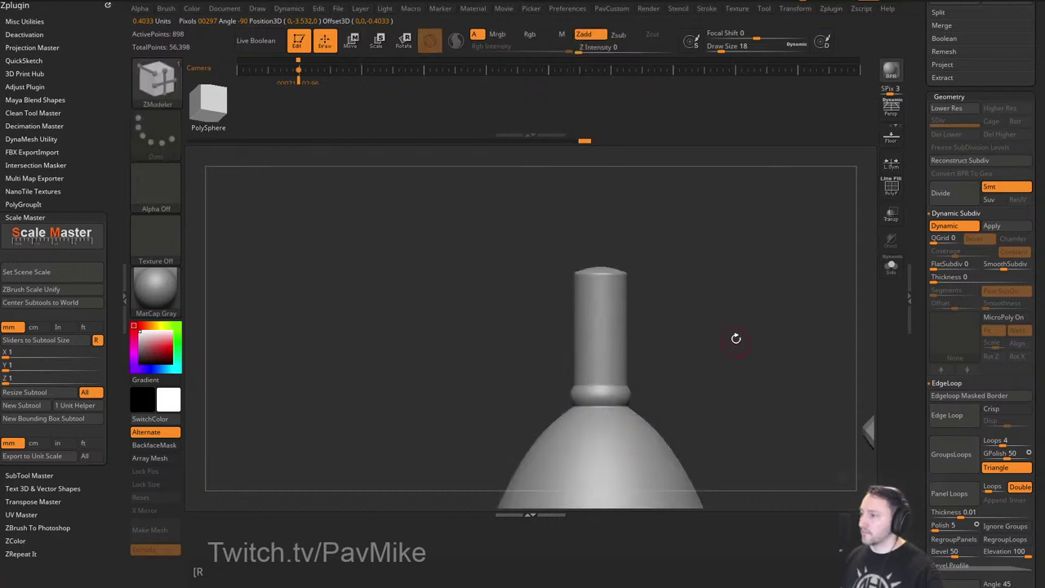
Turn off the knob's Dynamic Subdiv and switch to the Standard brush.
mouse_move(722, 346)
alt+mouse_down()
mouse_move(679, 311)
mouse_move(705, 292)
mouse_move(785, 289)
mouse_move(745, 325)
mouse_move(726, 322)
alt+mouse_up()
key(shift+d)
key(b)
key(s)
key(t)
Make the curved handle the active subtool and display its polygroup wireframe.
alt+click(700, 339)
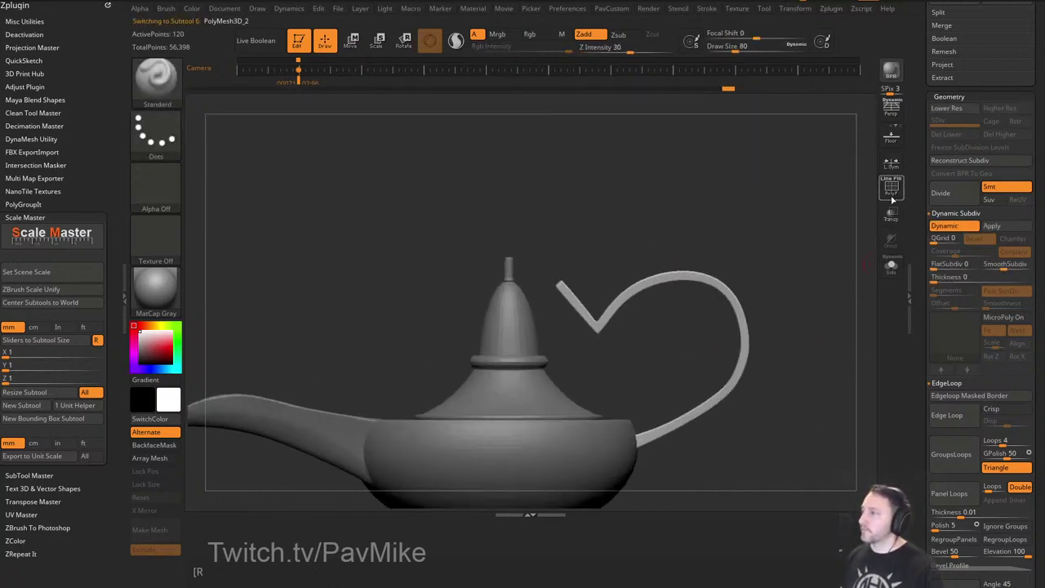
click(891, 196)
mouse_move(816, 278)
alt+mouse_down()
mouse_move(746, 256)
mouse_move(752, 279)
alt+mouse_up()
mouse_move(753, 280)
alt+mouse_down()
mouse_move(780, 288)
mouse_move(771, 262)
mouse_move(786, 288)
mouse_move(811, 275)
mouse_move(791, 258)
mouse_move(770, 264)
mouse_move(791, 259)
alt+mouse_up()
Select the Move brush for reshaping the handle.
key(b)
key(z)
key(m)
key(bracketleft)
key(b)
key(m)
key(v)
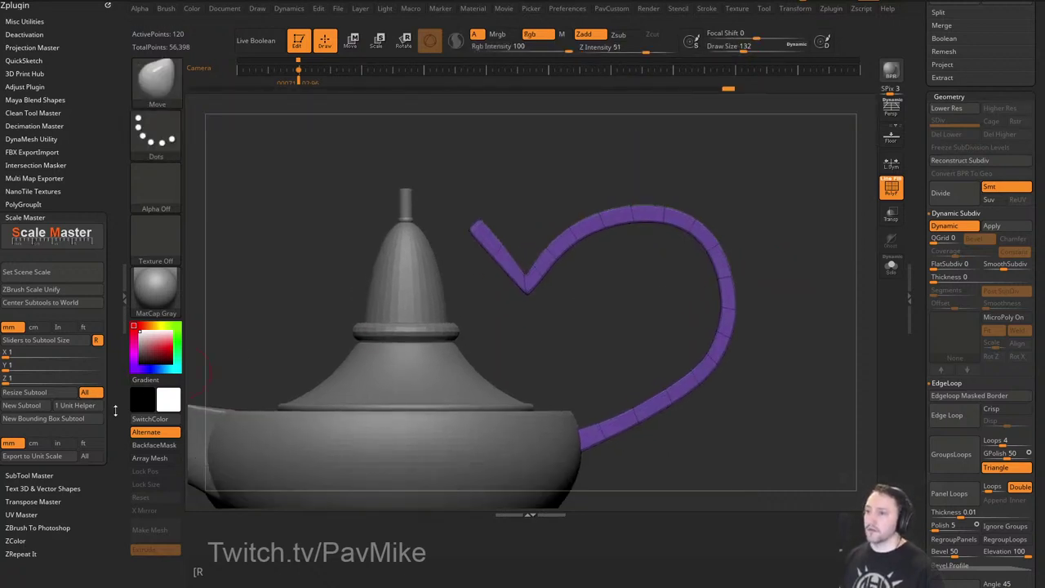
Dock the brush settings beside the canvas, expand Auto Masking, and enable BackfaceMask for the Move brush.
click(164, 10)
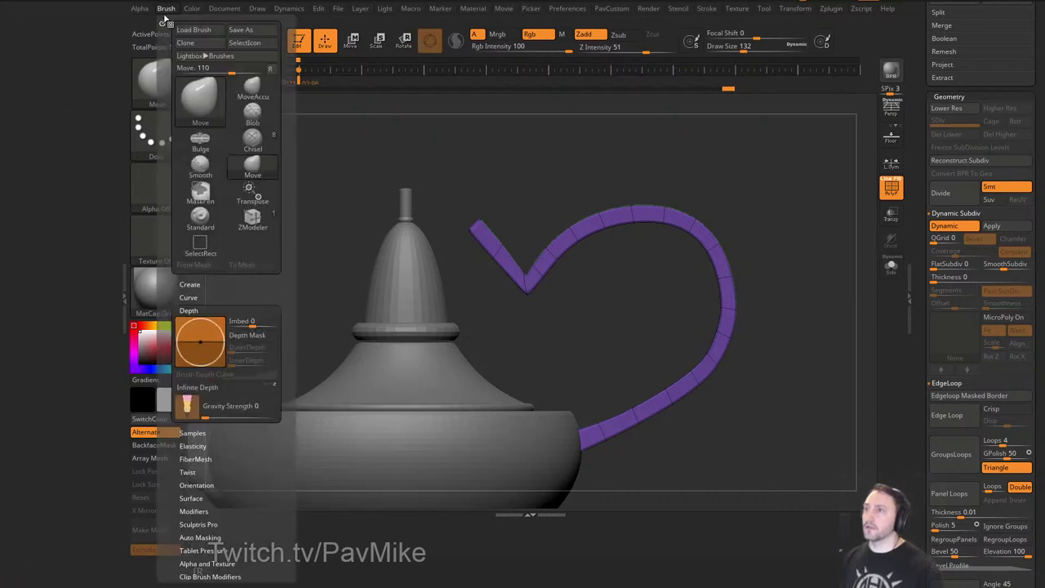
drag(103, 38, 85, 54)
drag(84, 479, 79, 394)
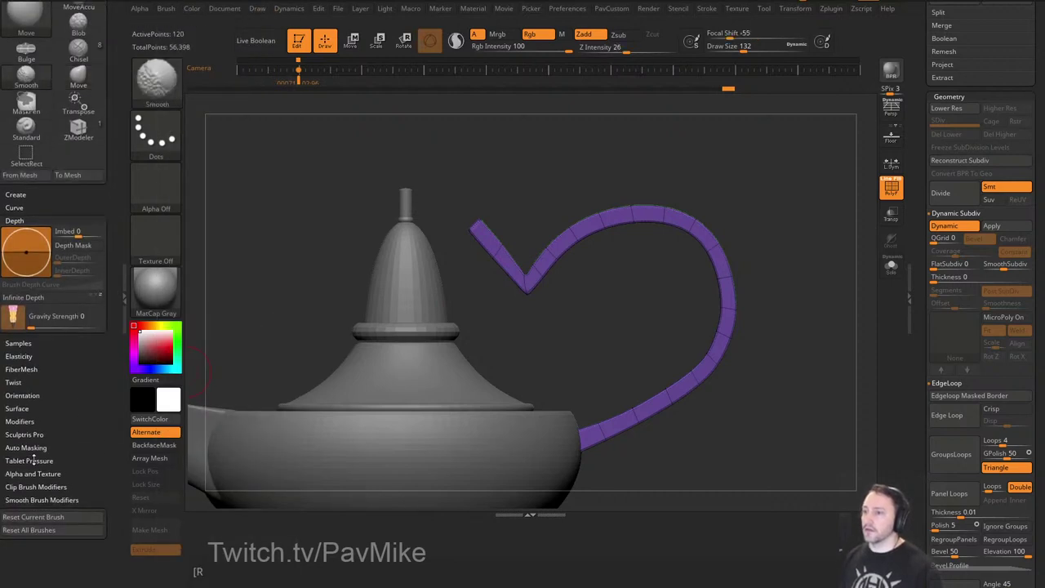
click(30, 447)
click(154, 446)
alt+drag(774, 238, 782, 250)
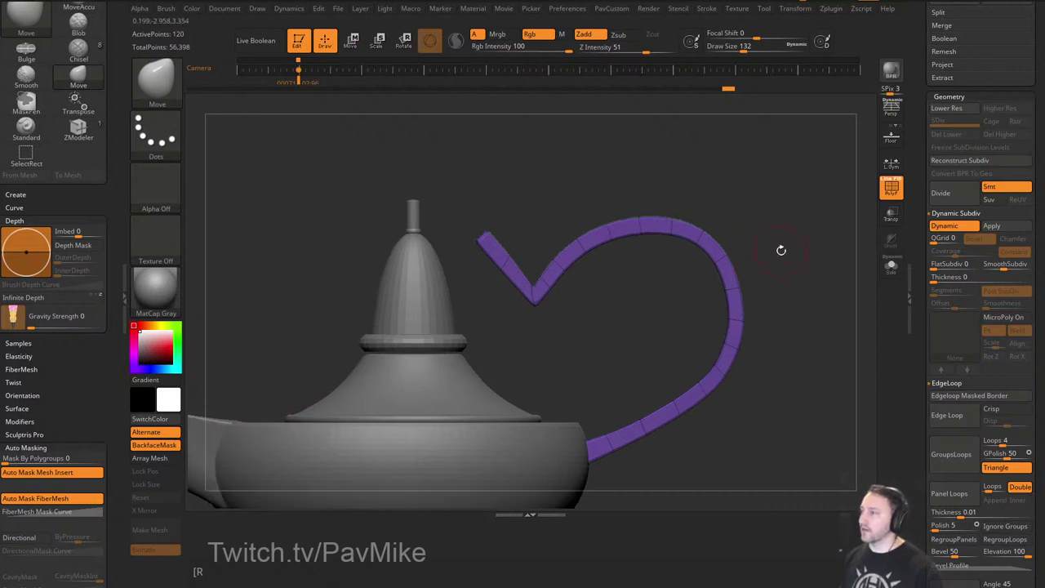
Set the Move brush's Draw Size to 177 and Mask By Polygroups to 100, and turn off BackfaceMask.
key(s)
drag(729, 321, 737, 321)
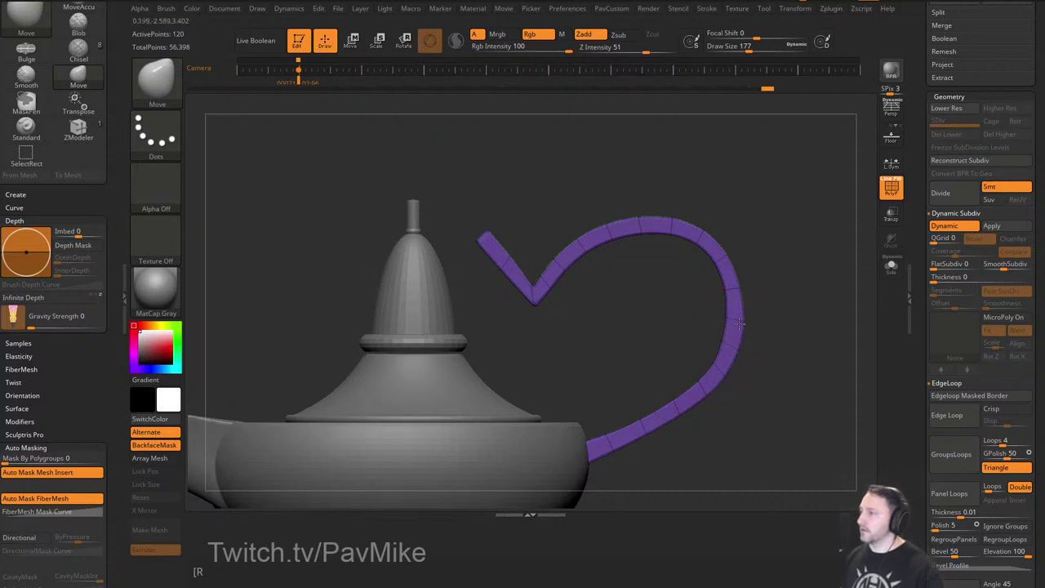
drag(786, 314, 755, 243)
drag(84, 446, 110, 386)
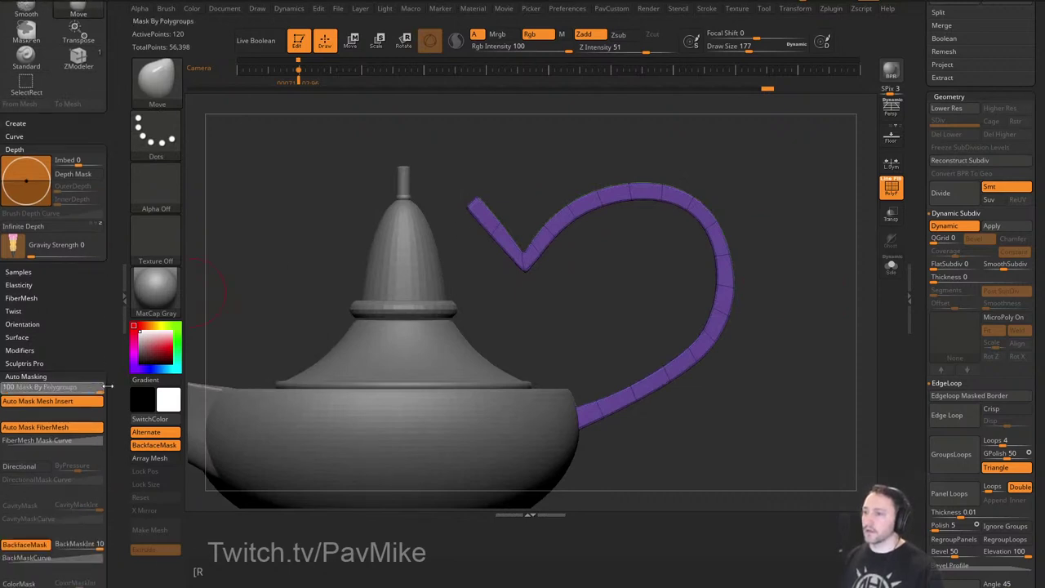
drag(636, 290, 589, 308)
click(26, 545)
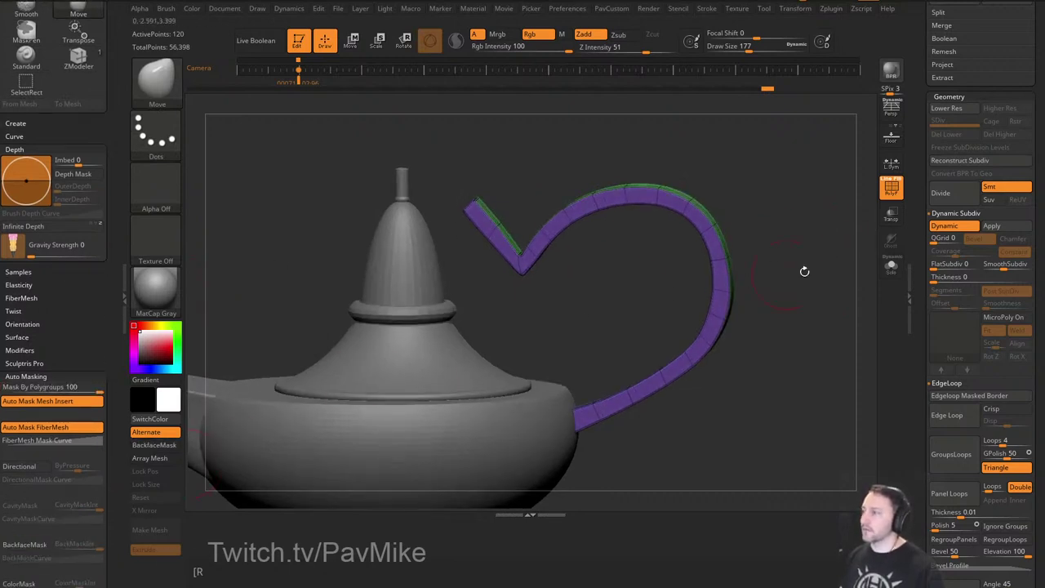
Delete the lengthwise centre edge loop of the curved handle with ZModeler.
mouse_move(754, 285)
shift+mouse_down()
mouse_move(761, 276)
mouse_move(753, 295)
mouse_move(734, 288)
mouse_move(753, 305)
shift+mouse_up()
key(s)
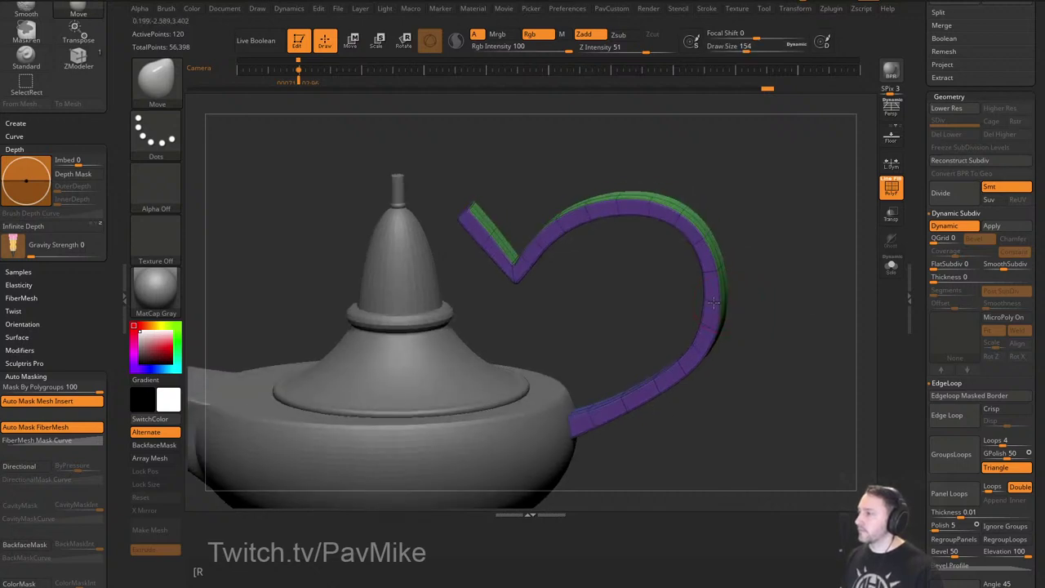
drag(757, 267, 758, 287)
key(b)
key(z)
key(m)
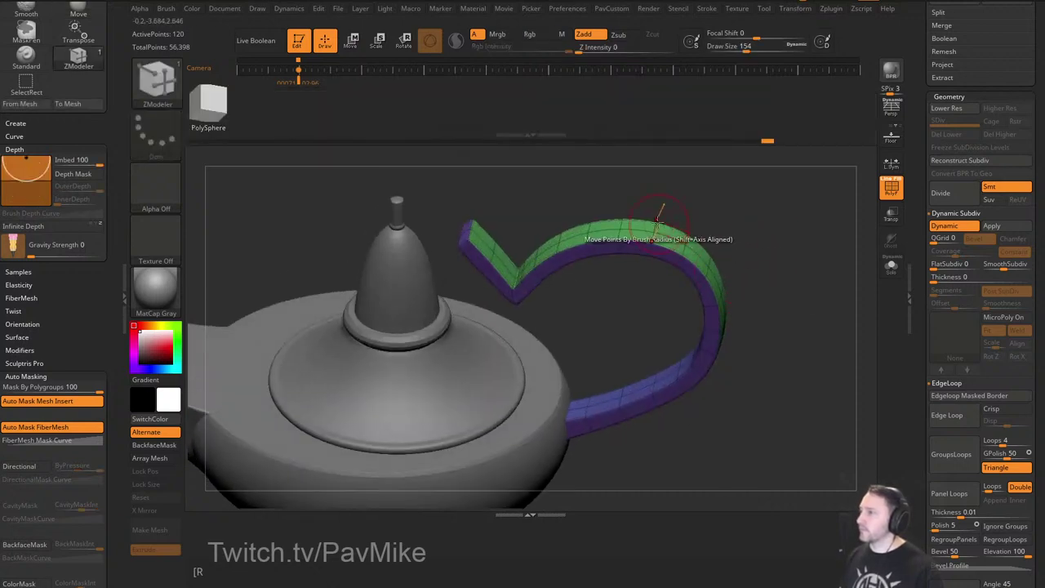
alt+click(571, 236)
shift+drag(753, 241, 756, 255)
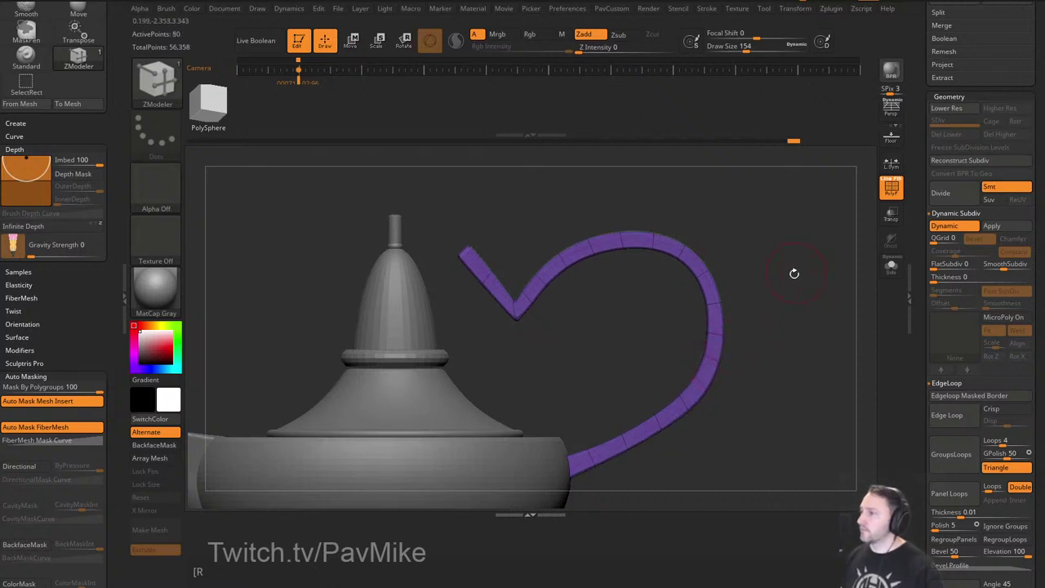
Switch back to the Move brush with a Draw Size of 136.
alt+drag(788, 295, 779, 318)
key(b)
key(m)
key(t)
key(b)
key(m)
key(v)
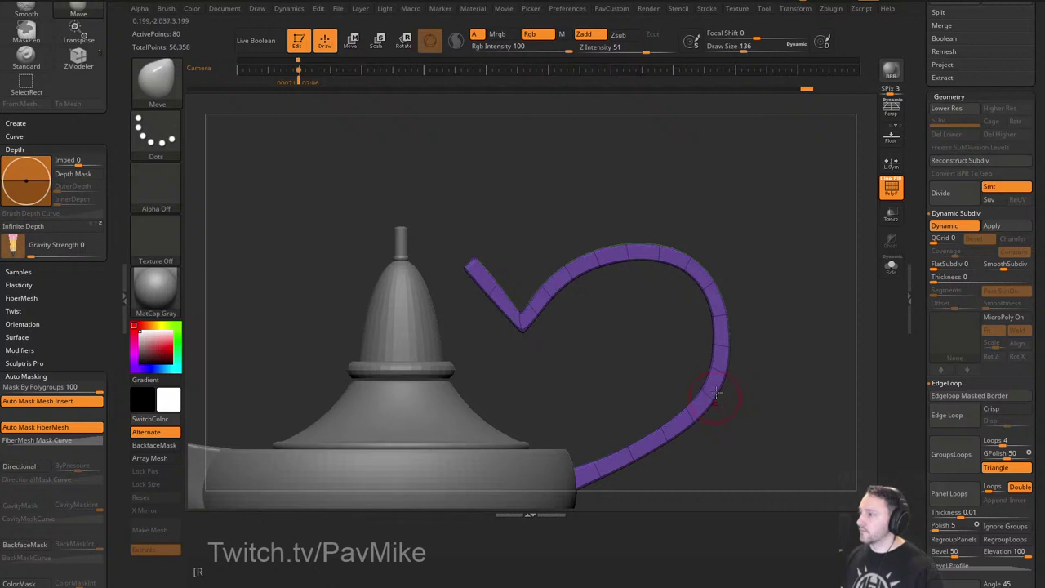
Apply Mirror And Weld to the whole handle and uncrease all of its edges.
alt+drag(779, 348, 824, 258)
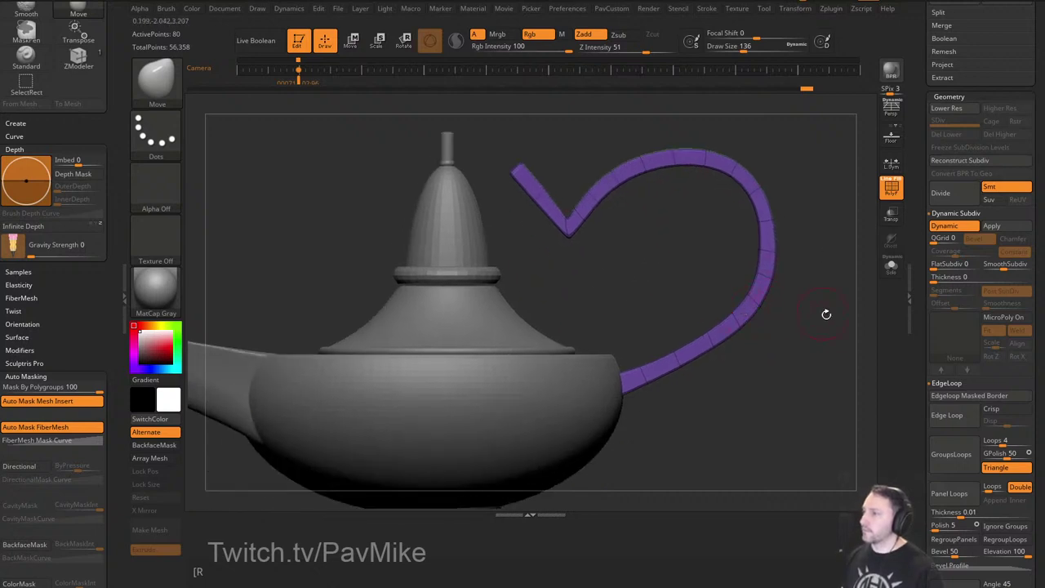
alt+drag(826, 314, 816, 305)
drag(817, 305, 851, 329)
alt+drag(856, 286, 839, 357)
key(space)
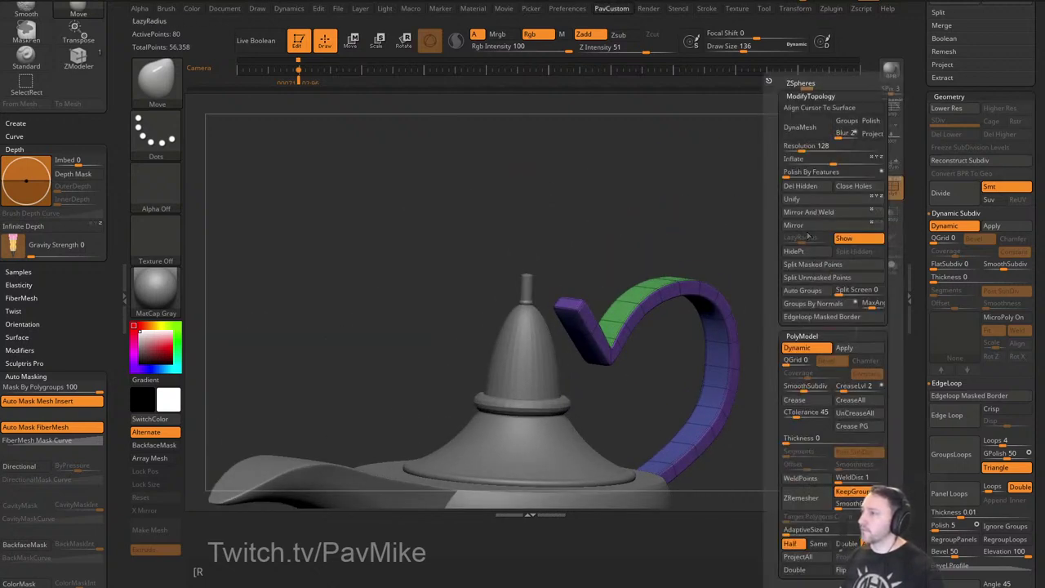
click(810, 212)
drag(750, 228, 733, 240)
key(shift+space)
click(801, 416)
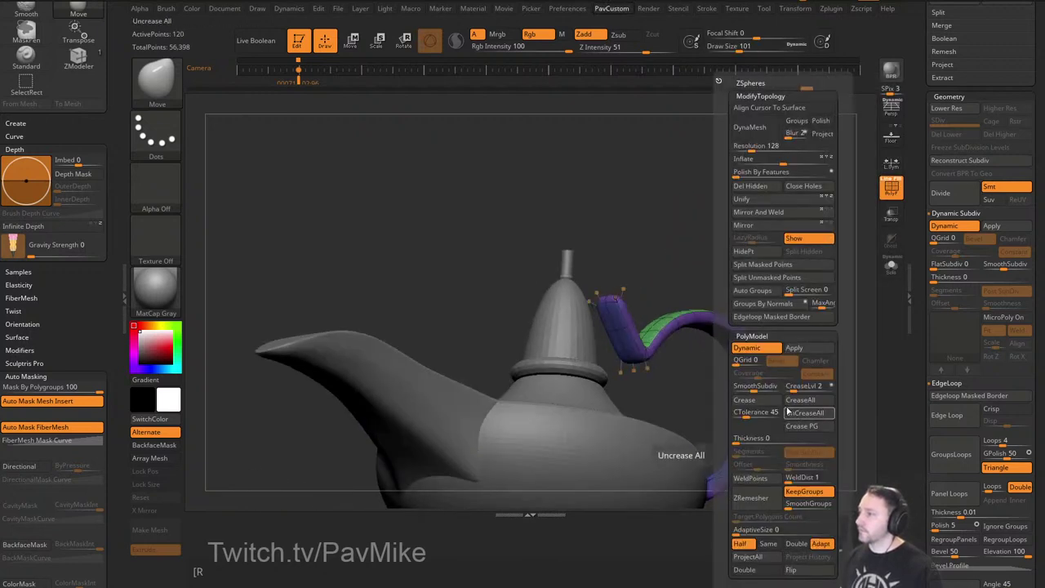
Try to adjust the handle's free end by masking it and using the transform gizmo, and clear the mask.
drag(642, 258, 650, 254)
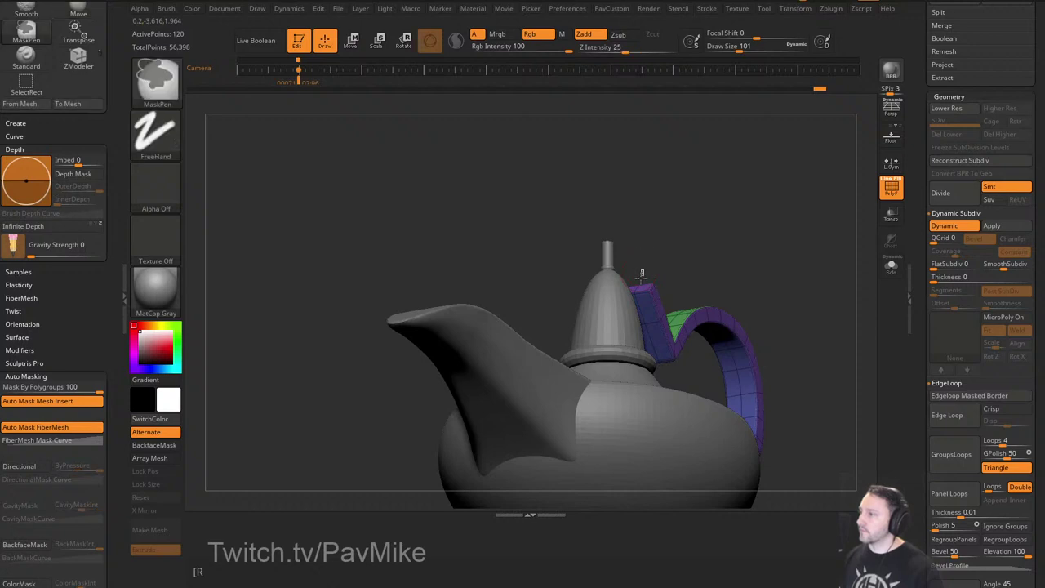
ctrl+drag(631, 299, 623, 305)
key(w)
mouse_move(697, 251)
shift+mouse_down()
mouse_move(681, 263)
mouse_move(617, 182)
shift+mouse_up()
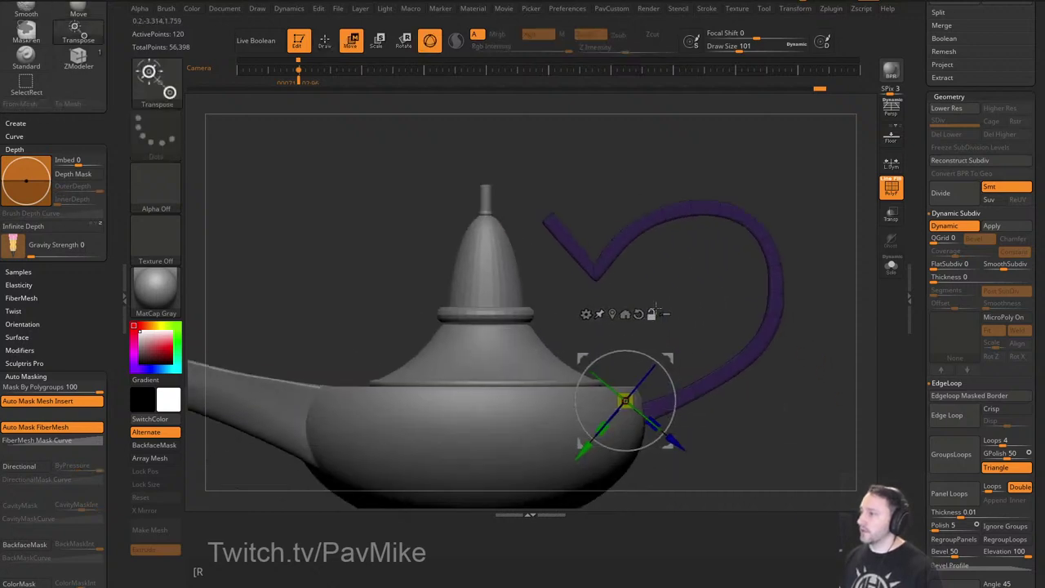
drag(667, 347, 659, 338)
mouse_move(815, 237)
ctrl+mouse_down()
mouse_move(831, 253)
mouse_move(802, 236)
mouse_move(772, 251)
mouse_move(785, 254)
mouse_move(765, 251)
ctrl+mouse_up()
key(q)
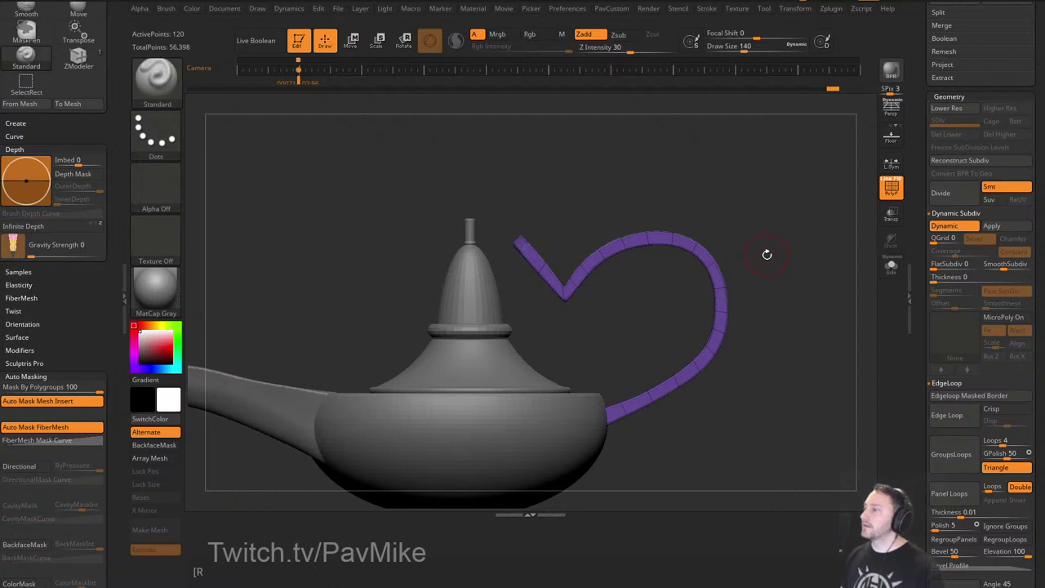
key(w)
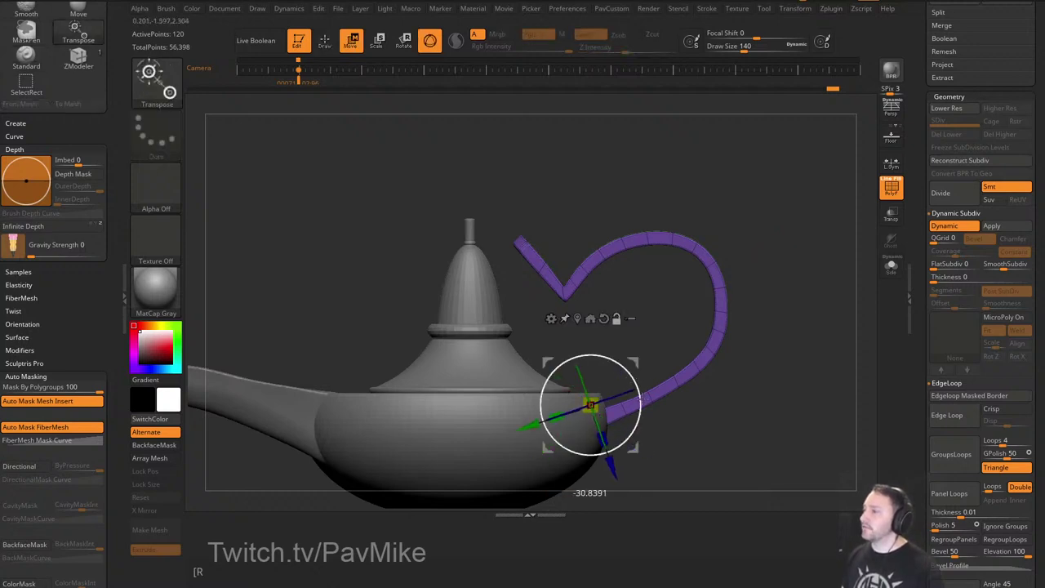
key(q)
Compare the handle with the reference image while its wireframe is hidden, and restore the polygroup wireframe.
drag(782, 321, 779, 291)
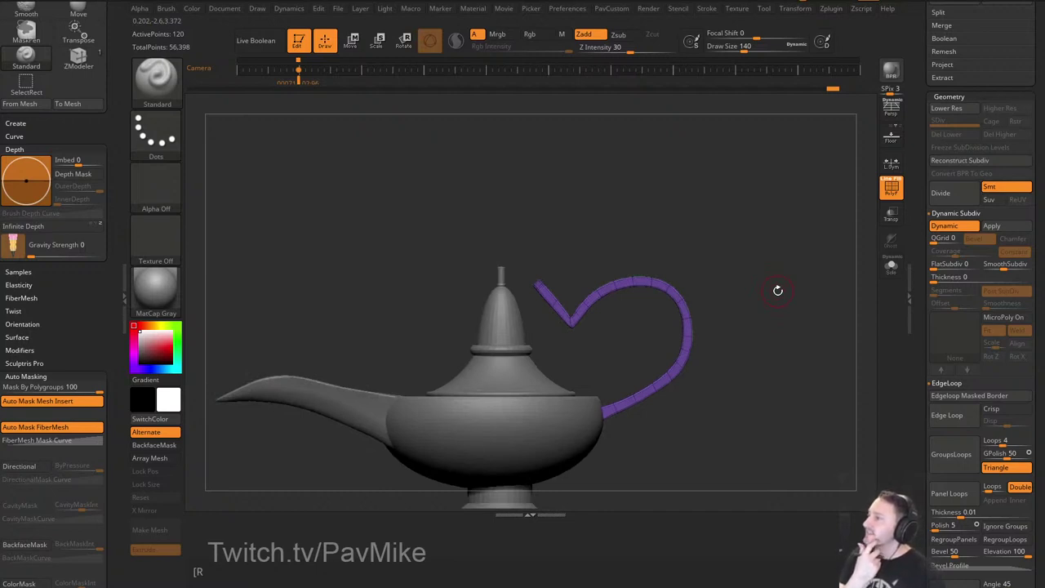
mouse_move(753, 289)
alt+mouse_down()
mouse_move(728, 309)
mouse_move(753, 276)
alt+mouse_up()
drag(768, 213, 812, 255)
click(892, 188)
key(shift+z)
key(shift+f)
key(shift+z)
Delete one polygon loop from the handle's upper arc with ZModeler to separate the V-shaped end.
drag(630, 302, 636, 328)
key(1)
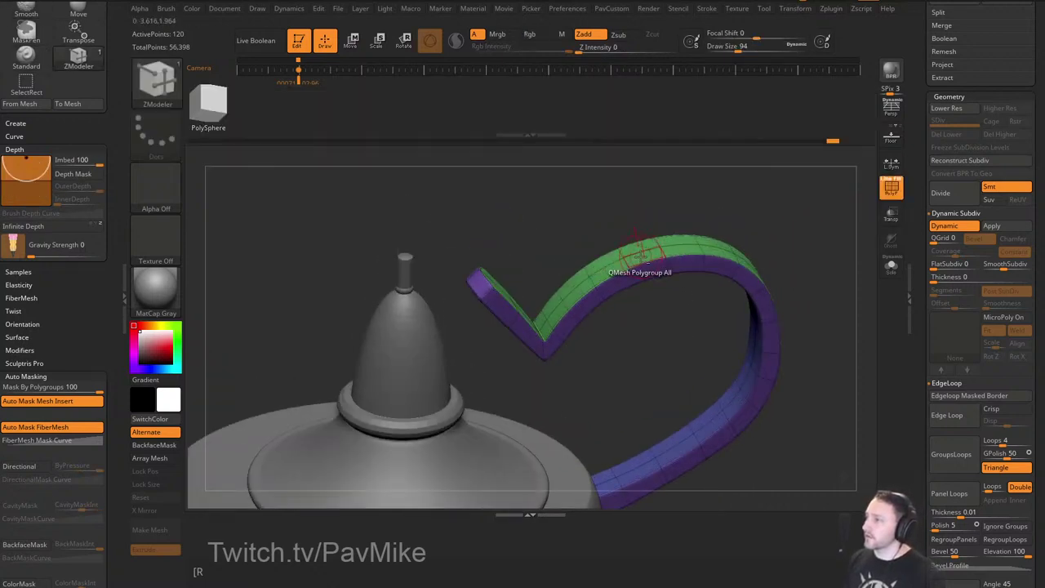
click(642, 252)
shift+drag(531, 237, 495, 233)
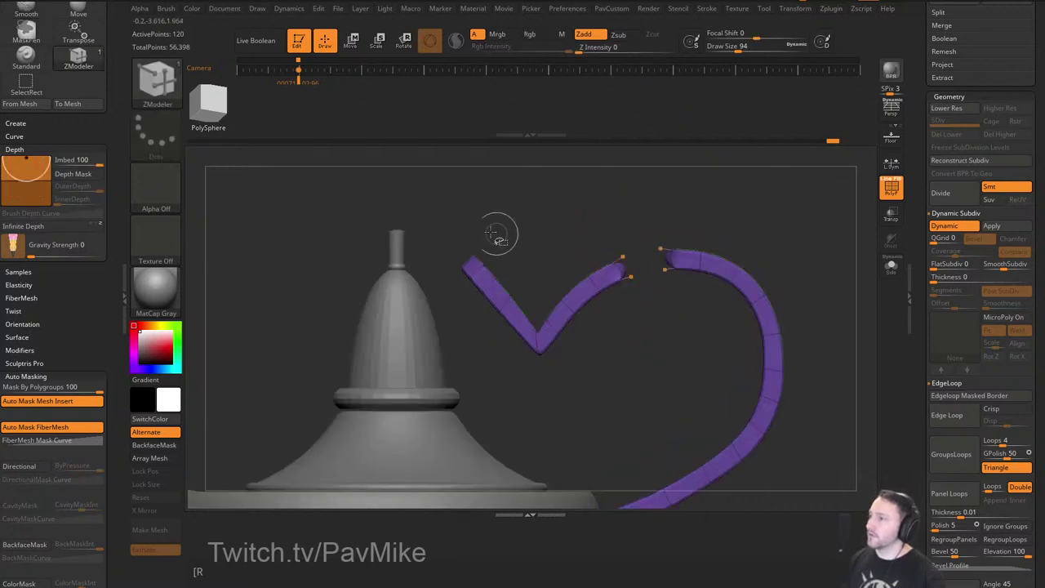
Hide and delete the separated V-shaped end, and uncrease the edges of the remaining handle.
ctrl+shift+drag(419, 187, 638, 400)
key(space)
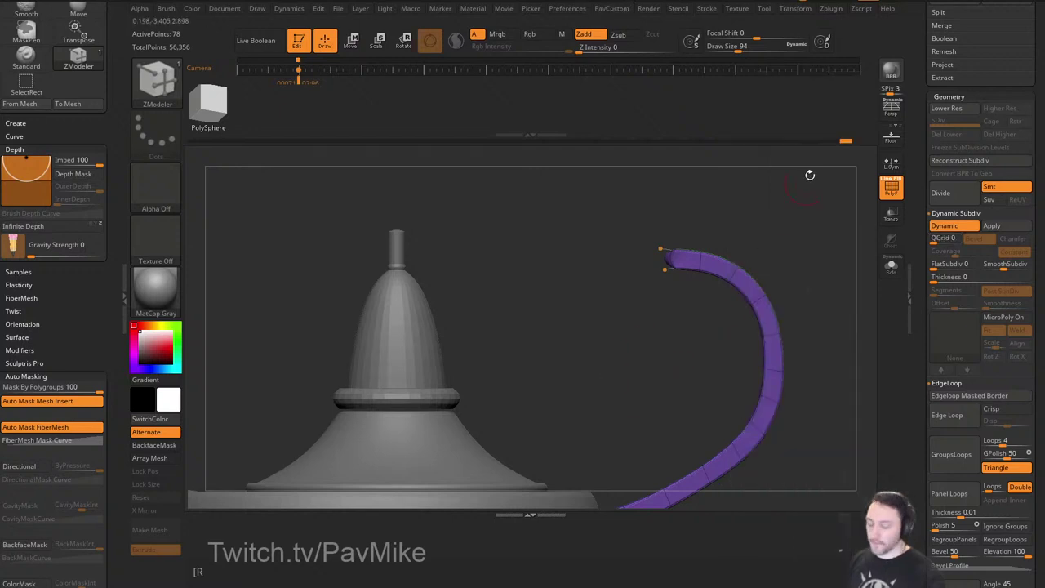
key(3)
click(799, 404)
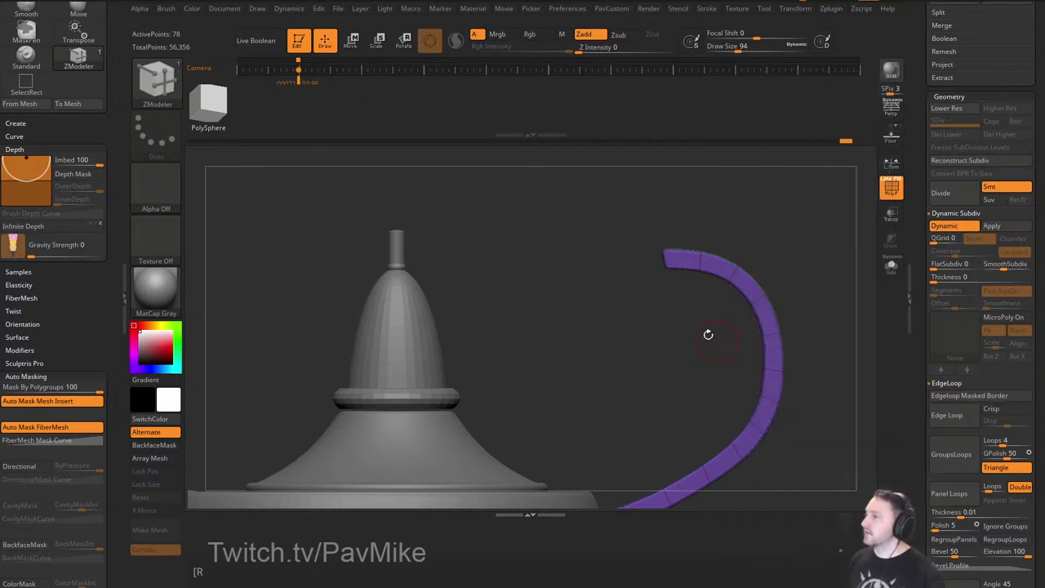
Switch to the Move brush and resize it for shaping the shortened handle.
mouse_move(801, 210)
alt+mouse_down()
mouse_move(798, 256)
mouse_move(793, 236)
alt+mouse_up()
mouse_move(807, 318)
alt+mouse_down()
mouse_move(817, 245)
mouse_move(773, 235)
alt+mouse_up()
key(s)
mouse_move(805, 273)
alt+mouse_down()
mouse_move(771, 266)
mouse_move(749, 299)
mouse_move(764, 298)
mouse_move(720, 303)
alt+mouse_up()
click(783, 299)
key(b)
key(m)
key(v)
key(s)
click(749, 299)
Delete the shortened handle's lengthwise centre edge loop with ZModeler.
key(b)
key(z)
key(m)
alt+click(710, 274)
key(s)
click(772, 297)
Adjust the shortened handle's curve using the Move brush at Draw Size 280.
key(b)
key(m)
key(v)
key(s)
click(719, 287)
drag(700, 251, 708, 245)
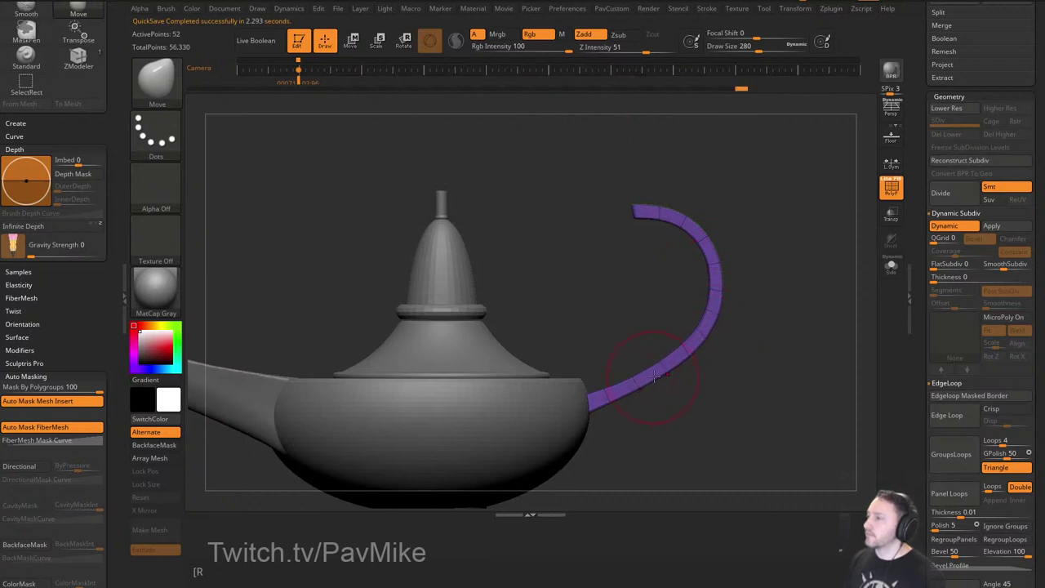
Reduce the Draw Size to 54 and check the handle against the reference image.
key(s)
mouse_move(755, 274)
mouse_down()
mouse_move(763, 297)
mouse_move(777, 299)
mouse_move(761, 313)
mouse_move(716, 259)
mouse_up()
key(s)
click(753, 299)
click(891, 190)
key(shift+z)
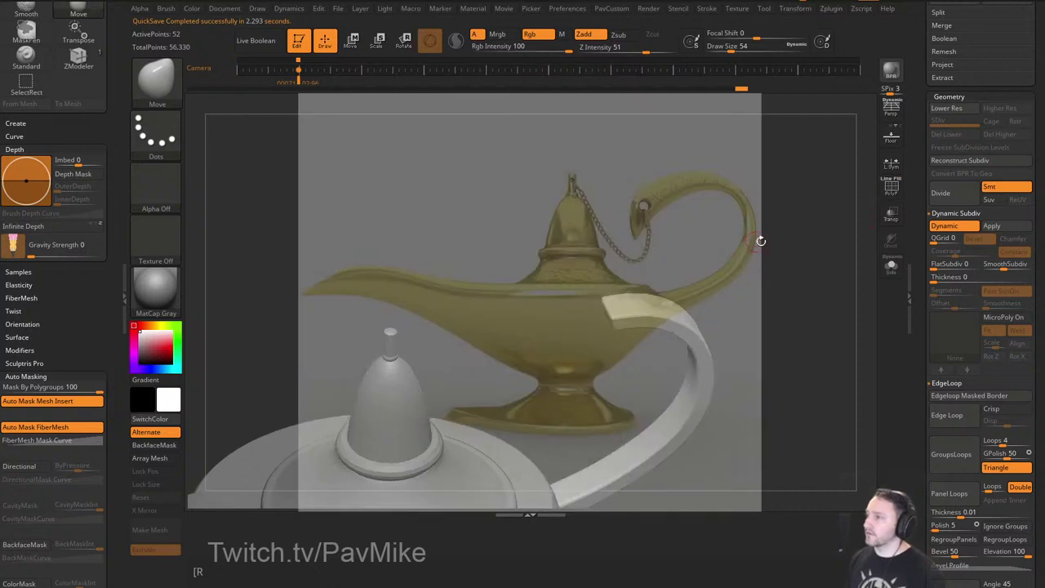
key(shift+z)
key(shift+f)
Select the ZModeler brush and turn off the handle's Dynamic Subdiv.
key(b)
key(z)
key(m)
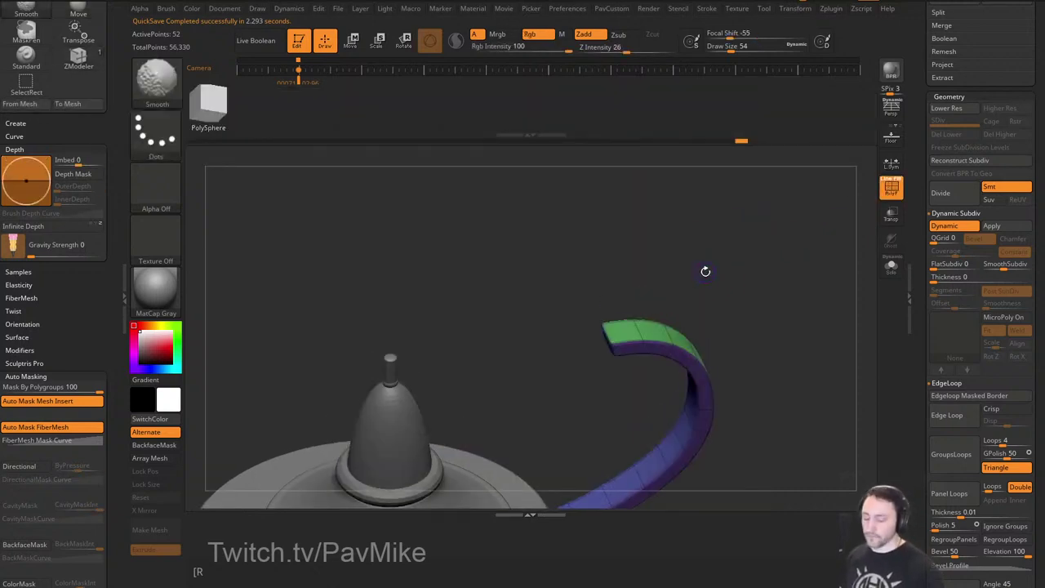
key(shift+d)
key(space)
Extrude the handle's end face outward and the new block's top face upward, using QMesh on a single polygon.
drag(691, 273, 728, 289)
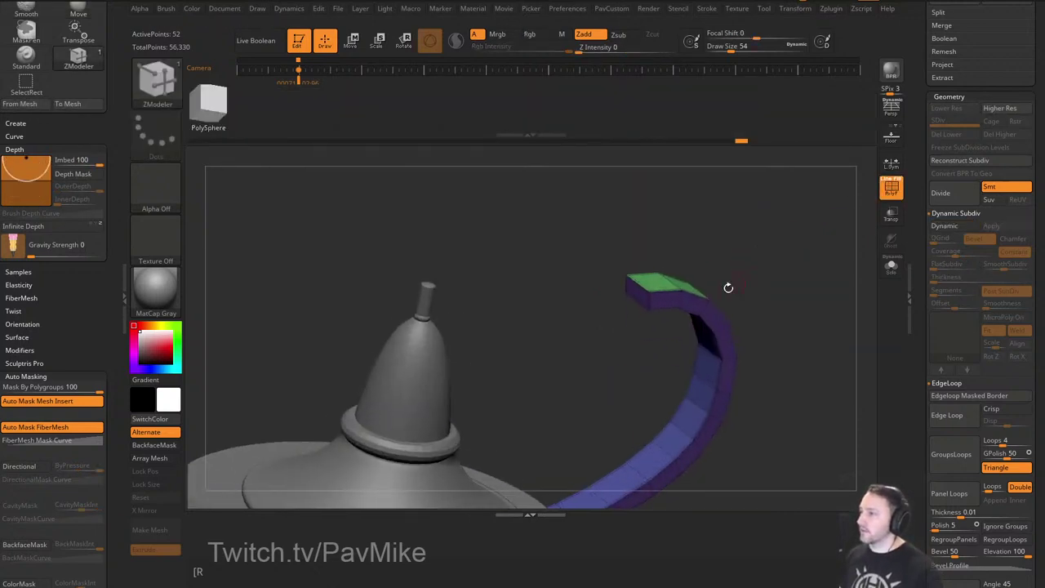
key(space)
click(482, 284)
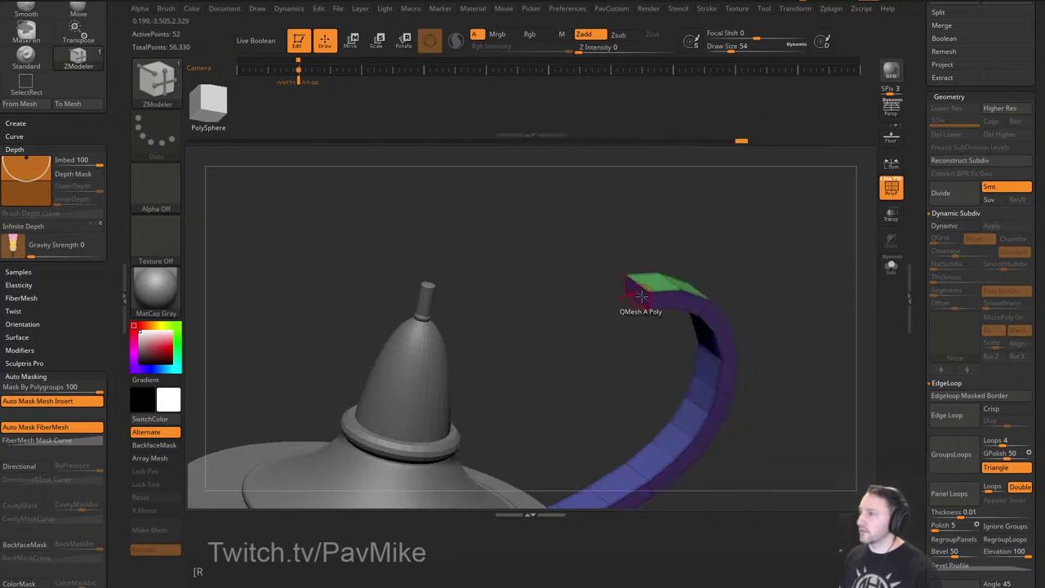
drag(652, 262, 660, 249)
drag(624, 288, 623, 219)
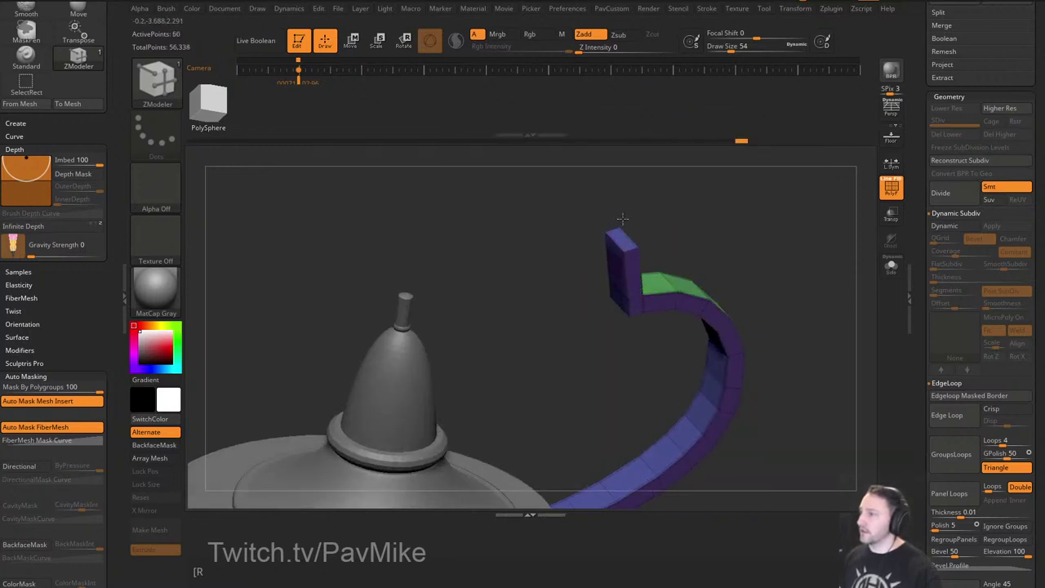
Mirror and weld the extended handle to regain its centre loop, and uncrease all edges.
drag(694, 222, 760, 232)
key(q)
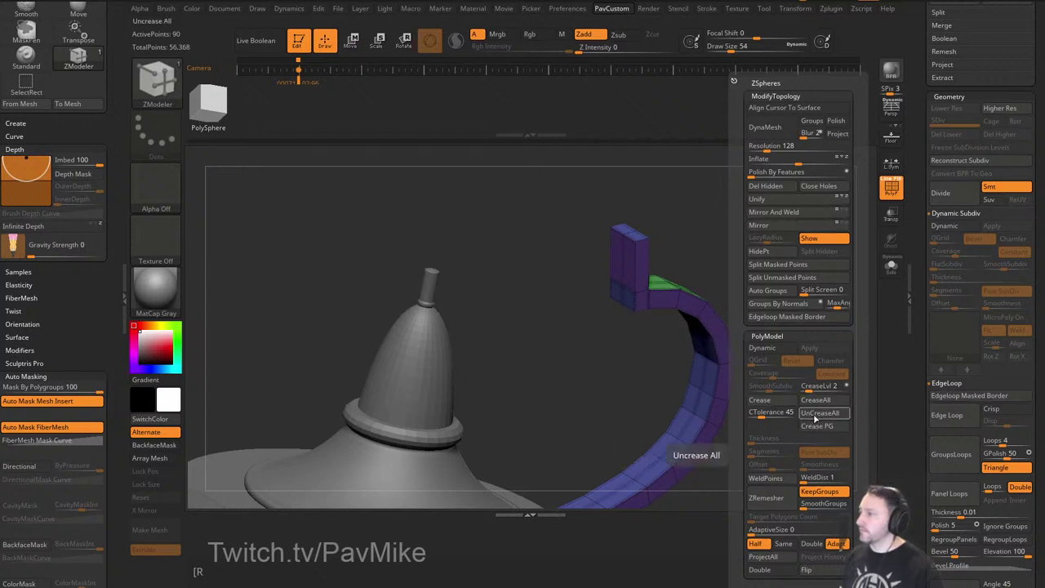
alt+drag(712, 236, 643, 304)
Raise the top centre edge of the upright tab with masking and the Move gizmo to form a point, and clear the mask.
key(w)
drag(696, 252, 648, 373)
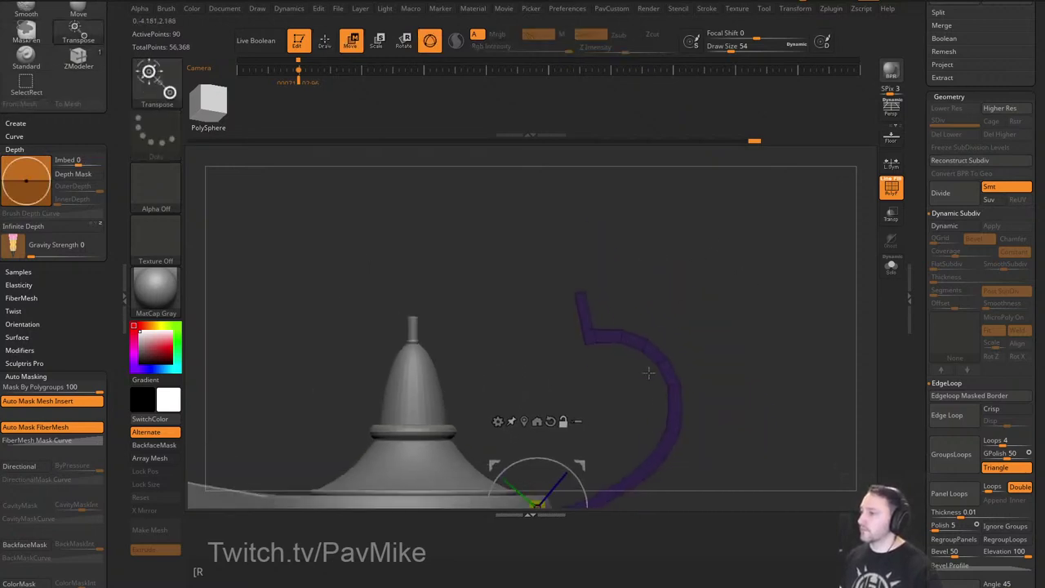
drag(582, 465, 580, 457)
ctrl+drag(713, 292, 746, 331)
key(q)
Insert a horizontal edge loop halfway up the pointed tab at the handle's end.
mouse_move(758, 334)
alt+mouse_down()
mouse_move(793, 285)
mouse_move(780, 274)
alt+mouse_up()
mouse_move(780, 274)
mouse_down()
mouse_move(810, 276)
mouse_move(812, 324)
mouse_up()
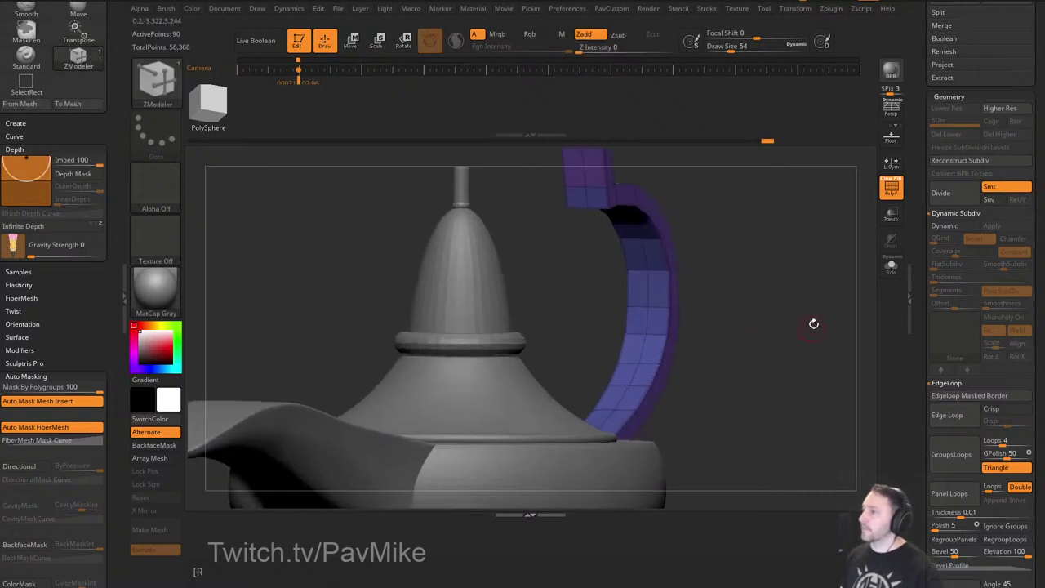
alt+drag(795, 190, 732, 421)
alt+drag(710, 237, 718, 270)
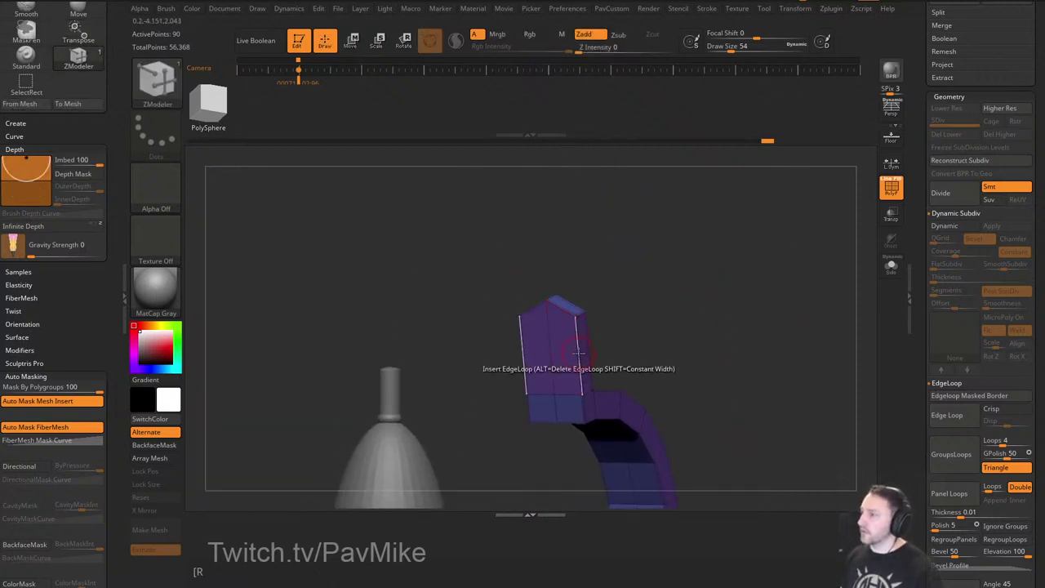
key(space)
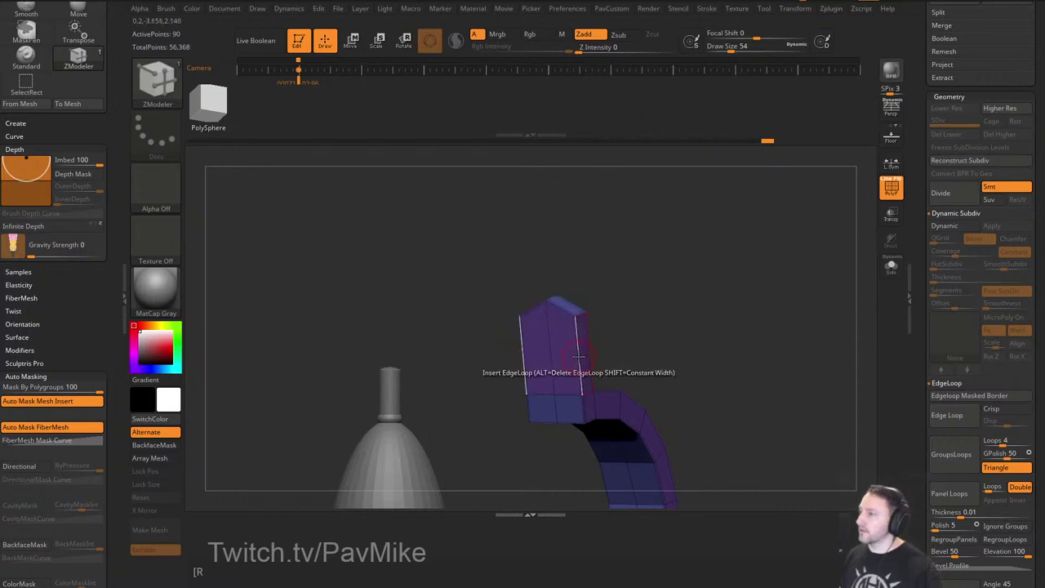
click(579, 344)
drag(578, 350, 578, 355)
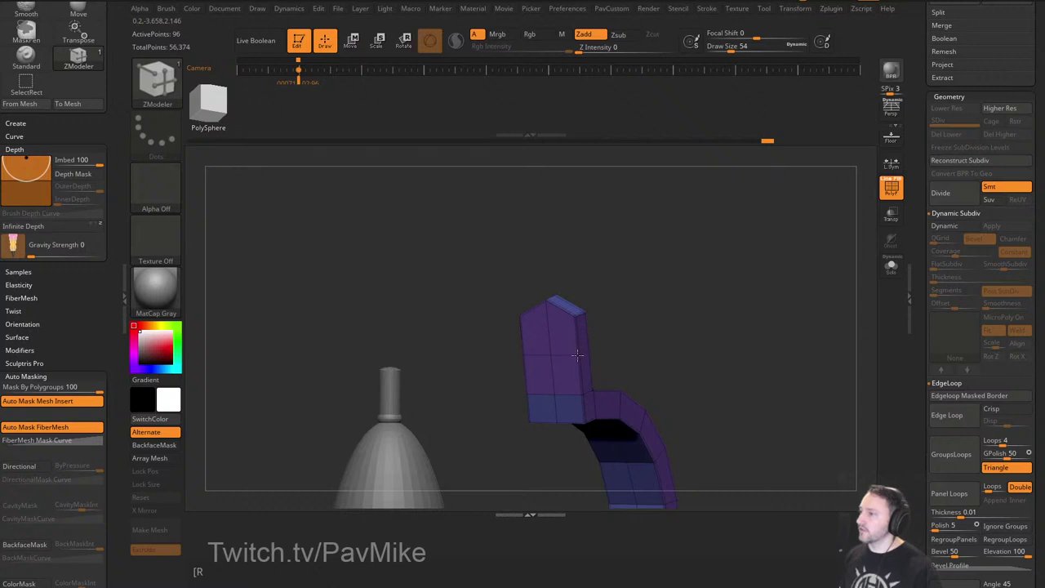
Turn the centre points on the tab's front and back faces into small circles with ZModeler at Draw Size 35.
ctrl+right_drag(577, 355, 651, 328)
key(s)
click(645, 326)
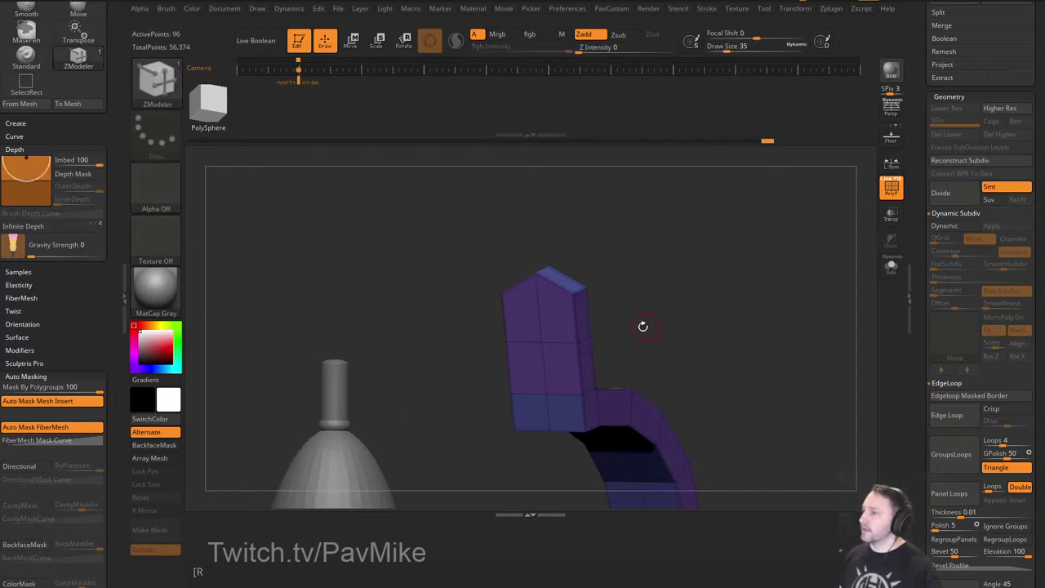
key(space)
click(596, 345)
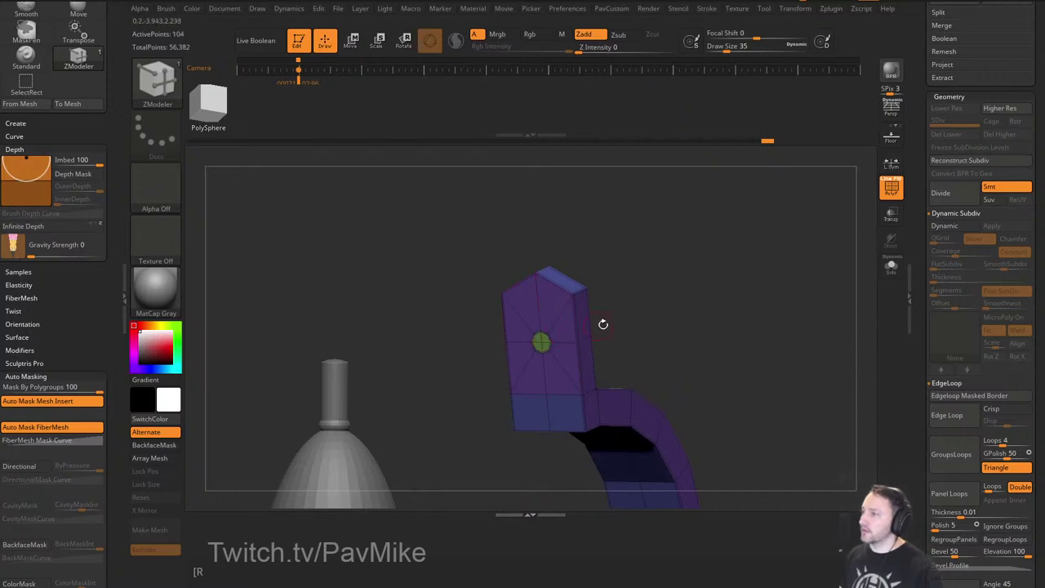
right_drag(604, 325, 565, 353)
click(547, 343)
Set the QMesh target to Polygroup Island and push the circle through the tab to open a hole.
right_drag(611, 321, 630, 308)
key(space)
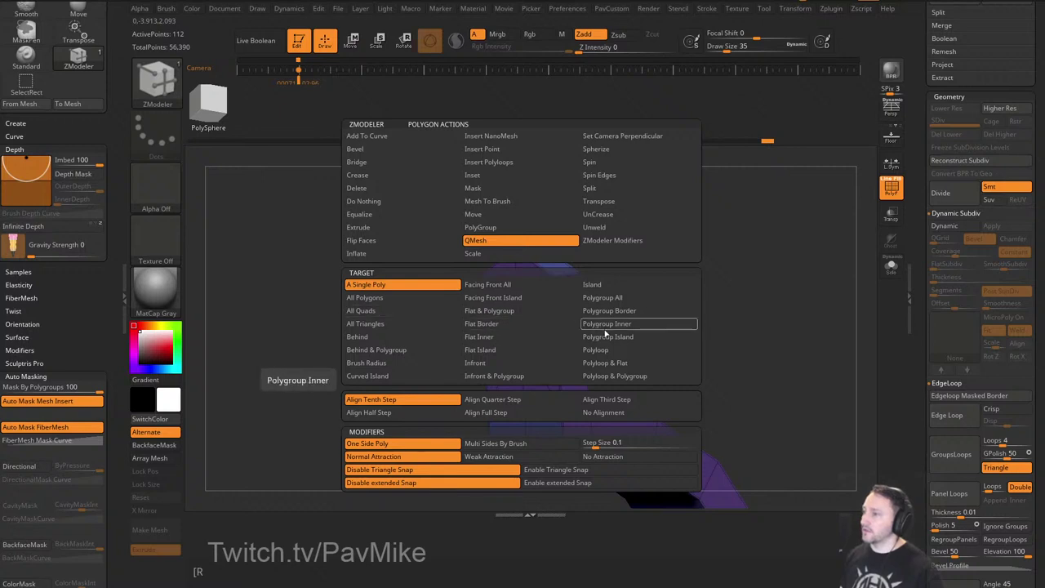
click(610, 337)
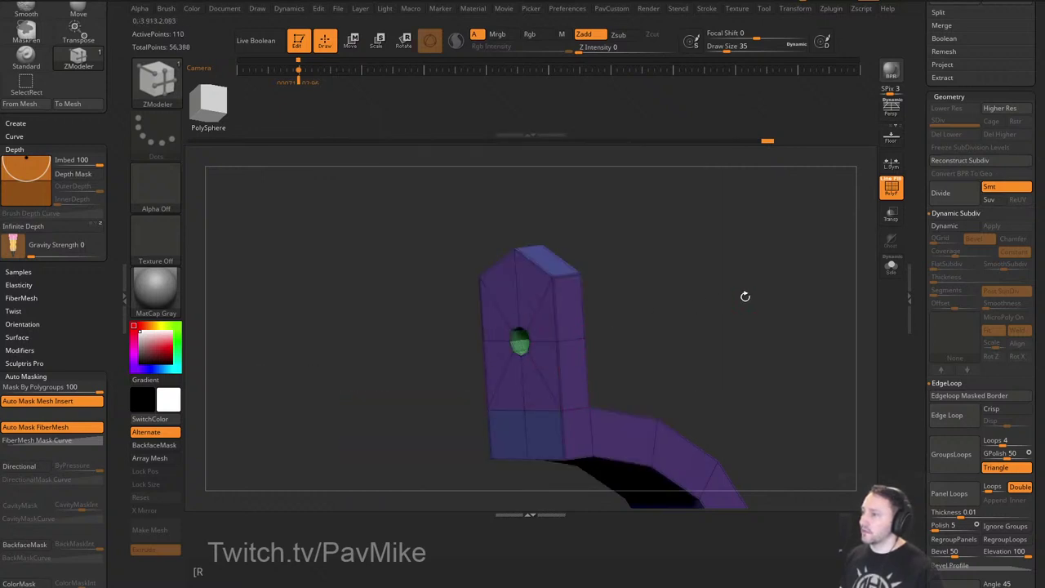
Turn on Dynamic Subdiv for the handle and crease an edge on the pointed tab with ZModeler's Crease action, Edge target.
drag(745, 296, 748, 321)
key(d)
key(space)
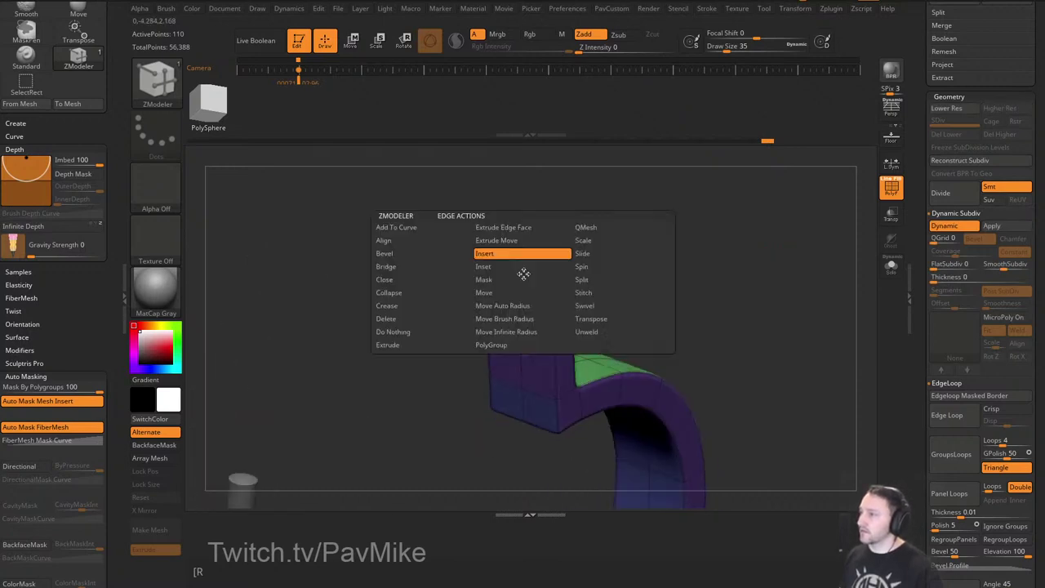
click(422, 297)
click(422, 305)
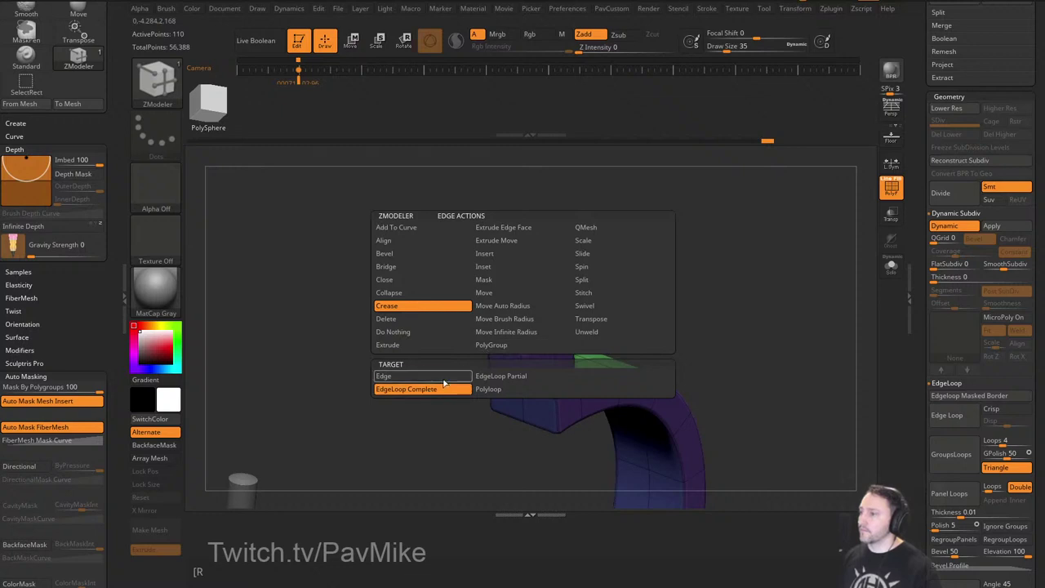
drag(567, 274, 564, 268)
mouse_move(756, 273)
mouse_down()
mouse_move(754, 264)
mouse_move(731, 298)
mouse_move(761, 247)
mouse_move(808, 232)
mouse_move(791, 238)
mouse_move(817, 262)
mouse_move(750, 248)
mouse_move(757, 279)
mouse_up()
Hide the polyframe and switch to the Standard brush.
click(890, 191)
key(b)
key(s)
key(t)
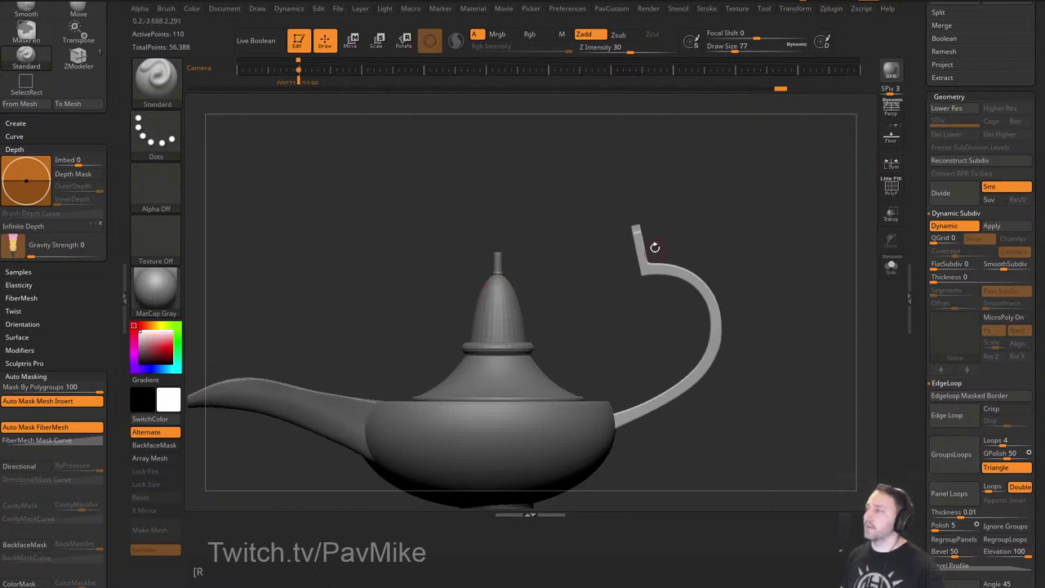
alt+drag(756, 231, 746, 245)
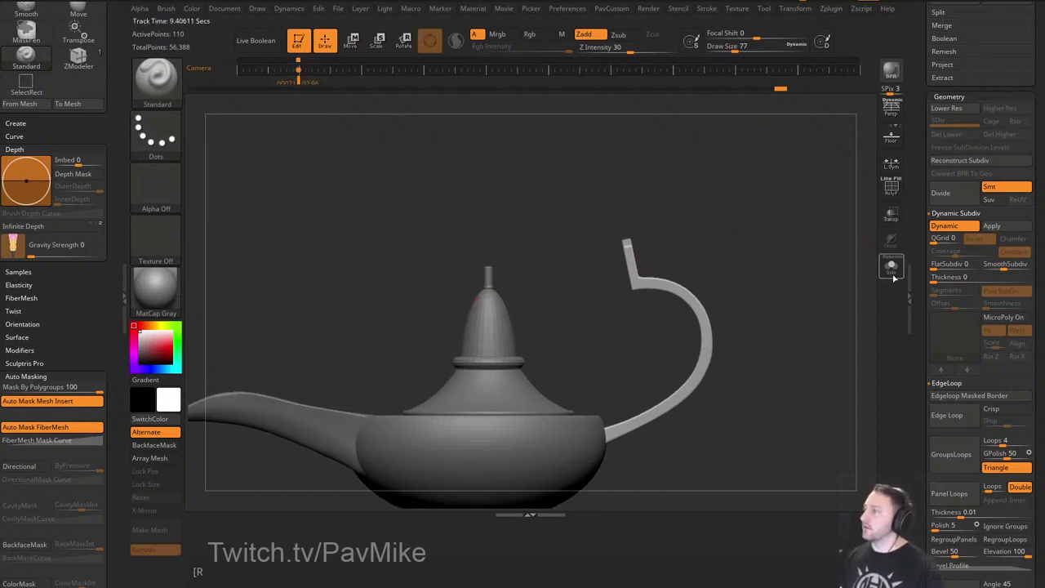
Append a PolyMesh3D subtool to the lamp, select it and initialize it as a QCube with resolution 2.
drag(921, 295, 921, 360)
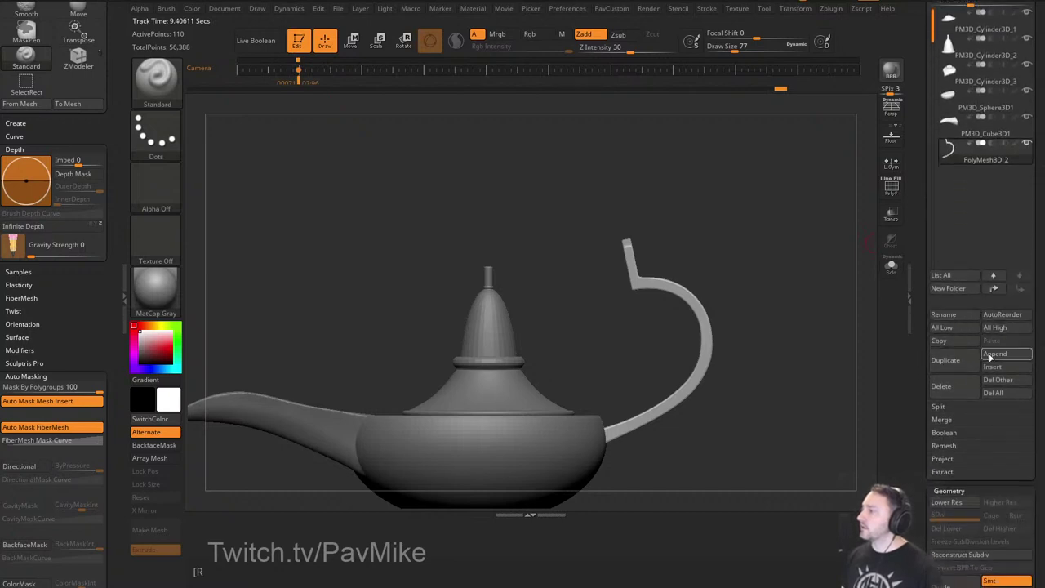
click(994, 369)
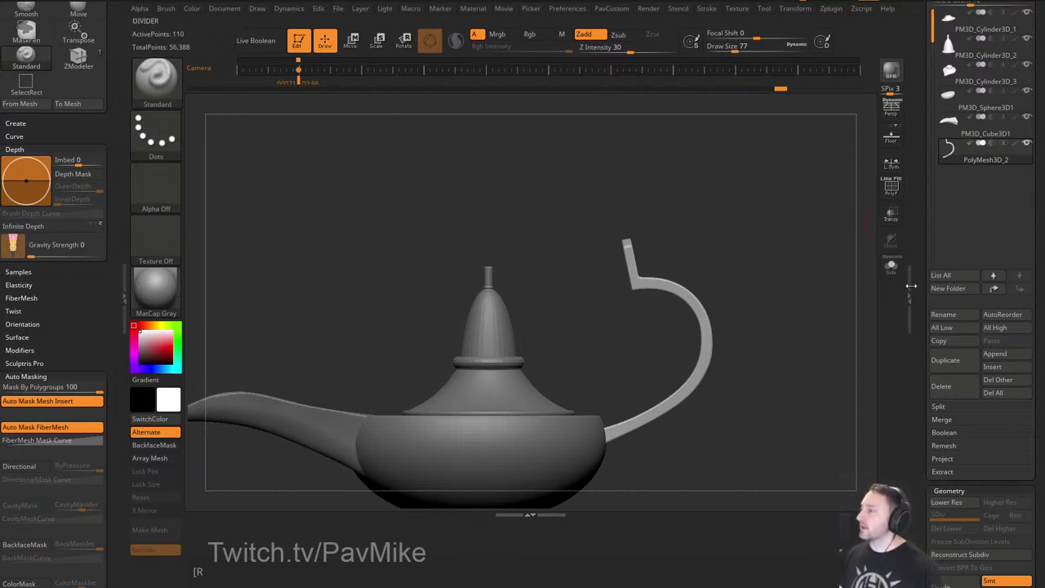
click(1000, 355)
click(811, 361)
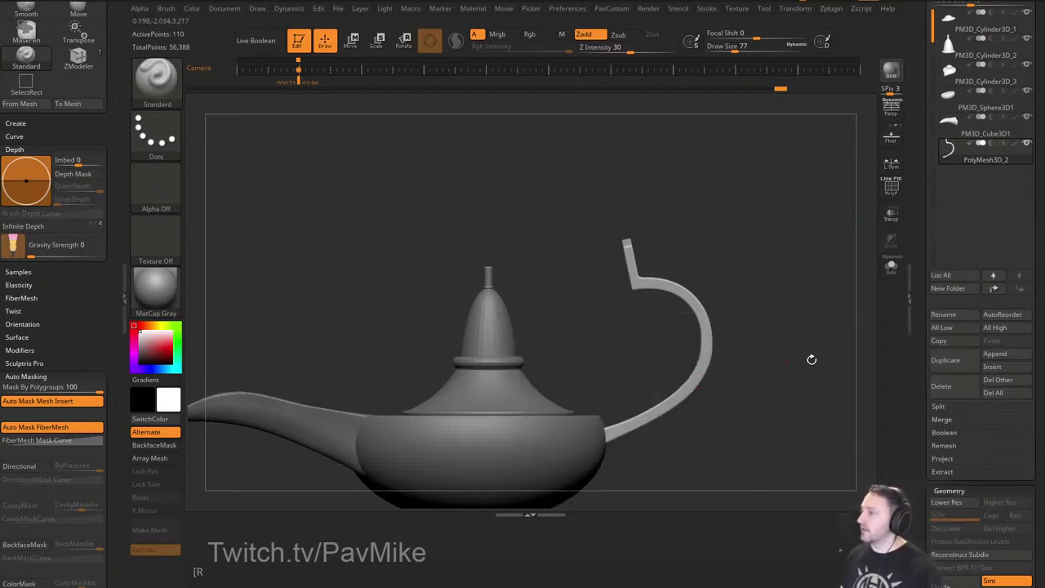
click(998, 355)
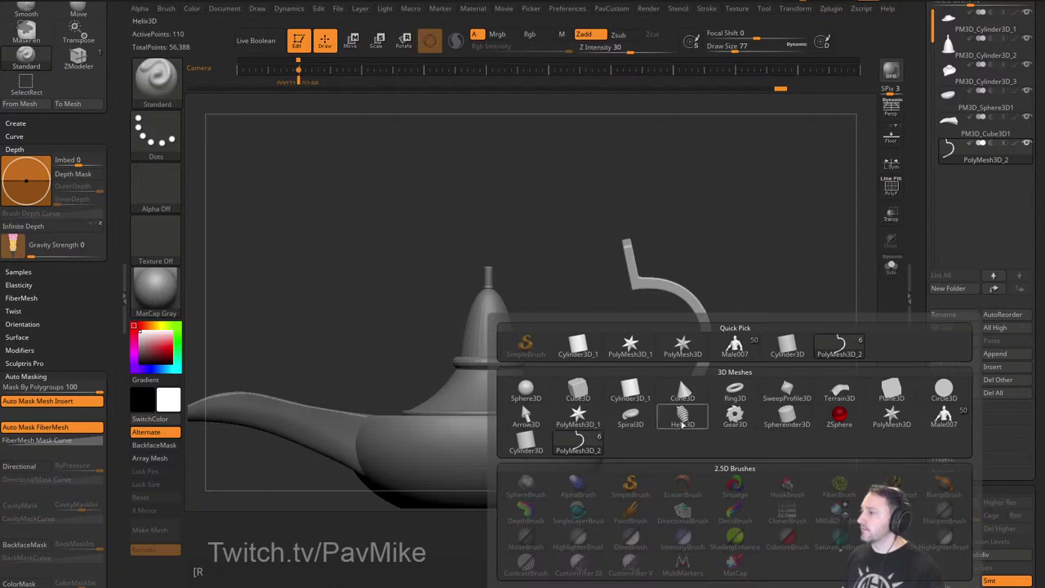
click(578, 418)
click(970, 180)
drag(922, 278, 895, 69)
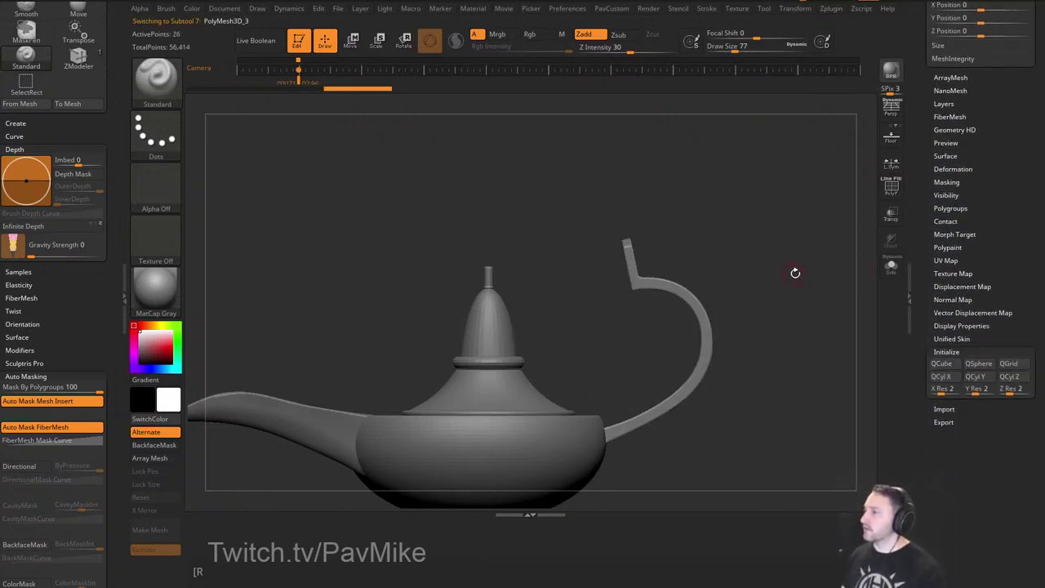
With transparency on, move the cube up between lid knob and handle, centre the gizmo on it and tilt it about 13.5 degrees.
alt+drag(800, 296, 778, 250)
key(w)
click(891, 215)
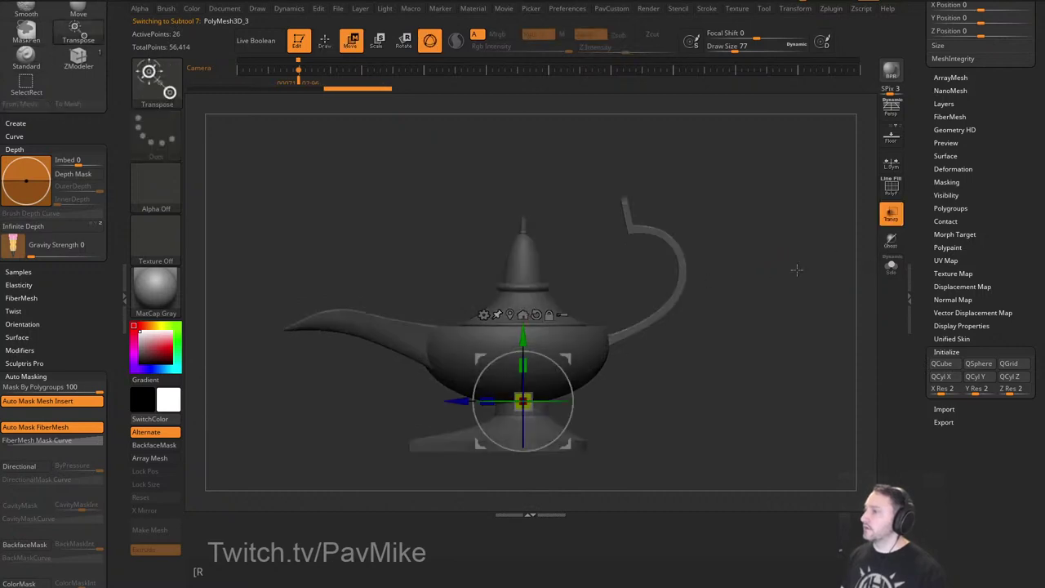
drag(570, 357, 607, 213)
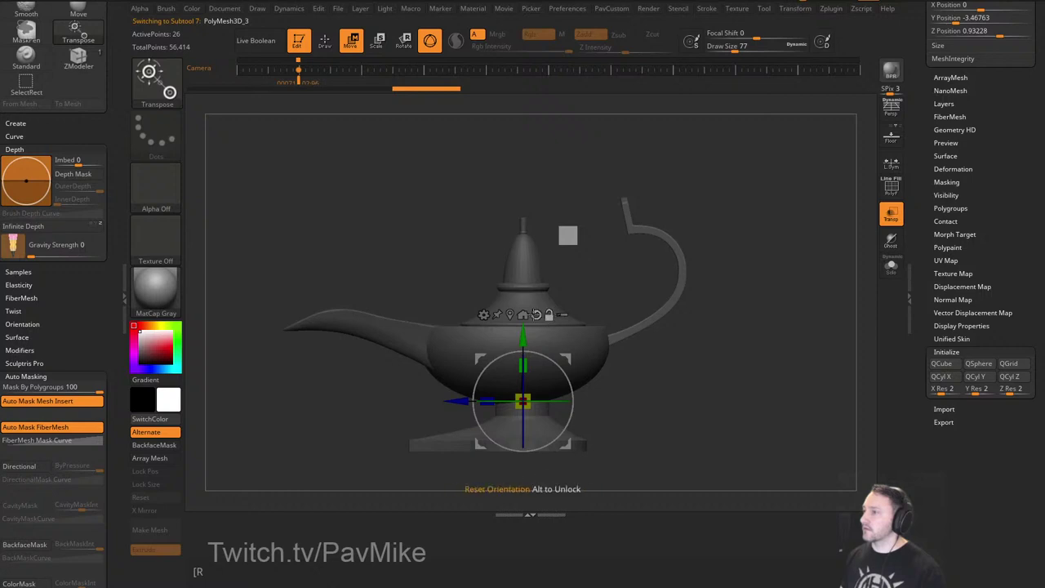
click(510, 314)
drag(610, 209, 602, 200)
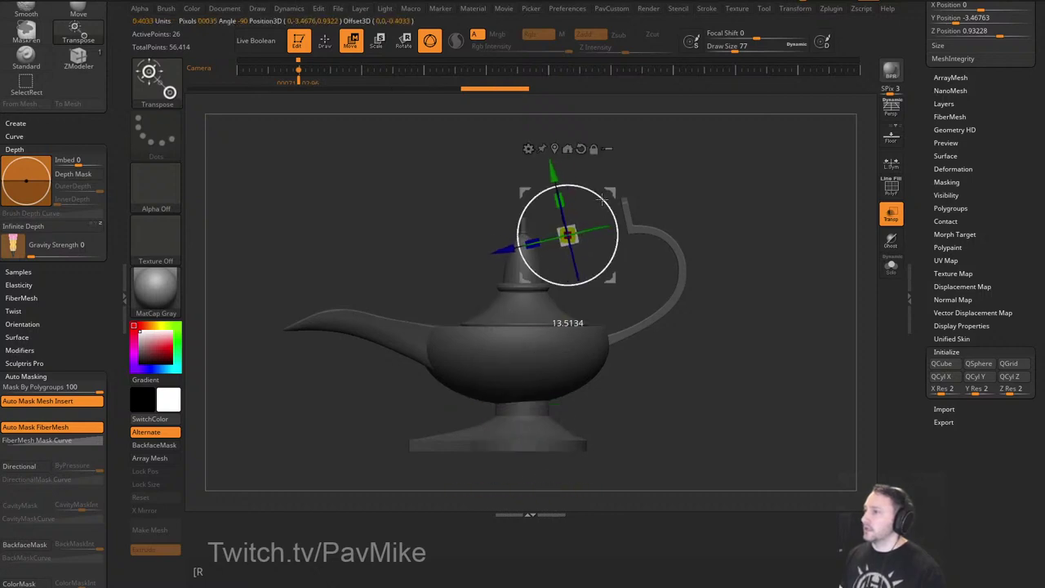
Stretch the cube into a long thin bar and raise it to span from the lid knob to the handle's tab.
drag(532, 243, 432, 260)
alt+drag(684, 155, 675, 284)
drag(552, 295, 556, 325)
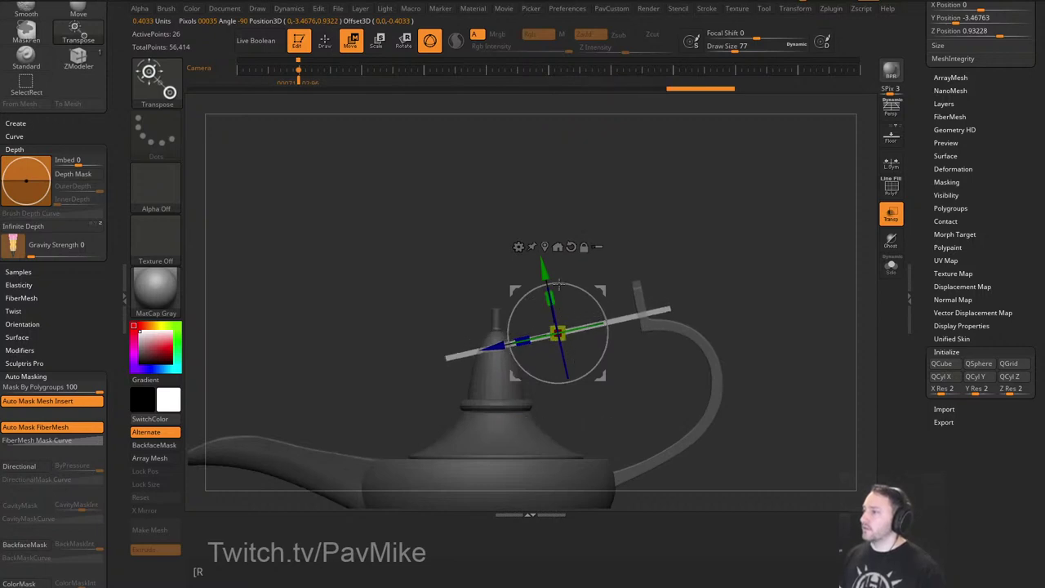
drag(545, 268, 536, 227)
drag(586, 259, 588, 262)
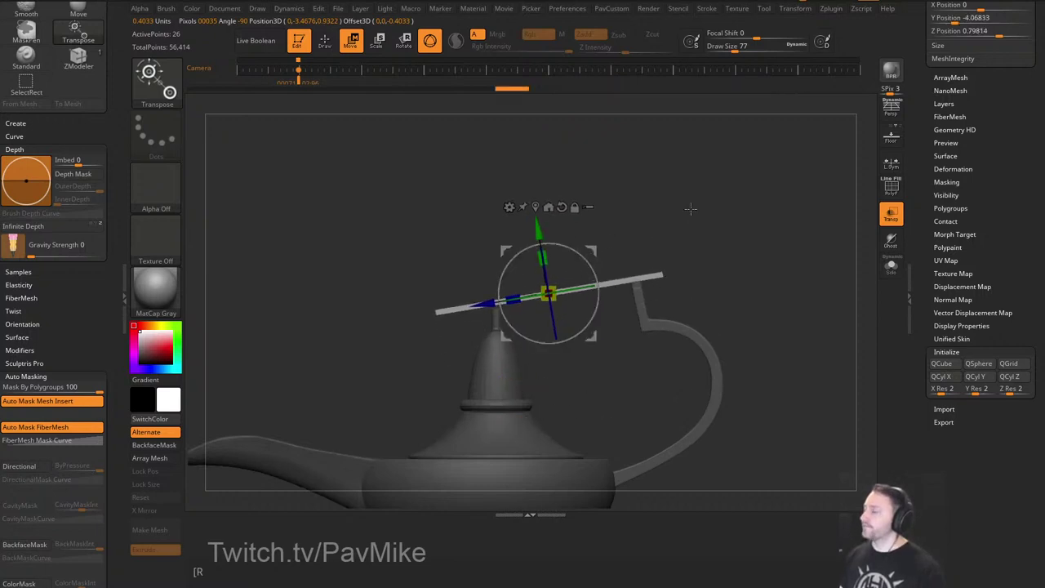
drag(732, 238, 744, 239)
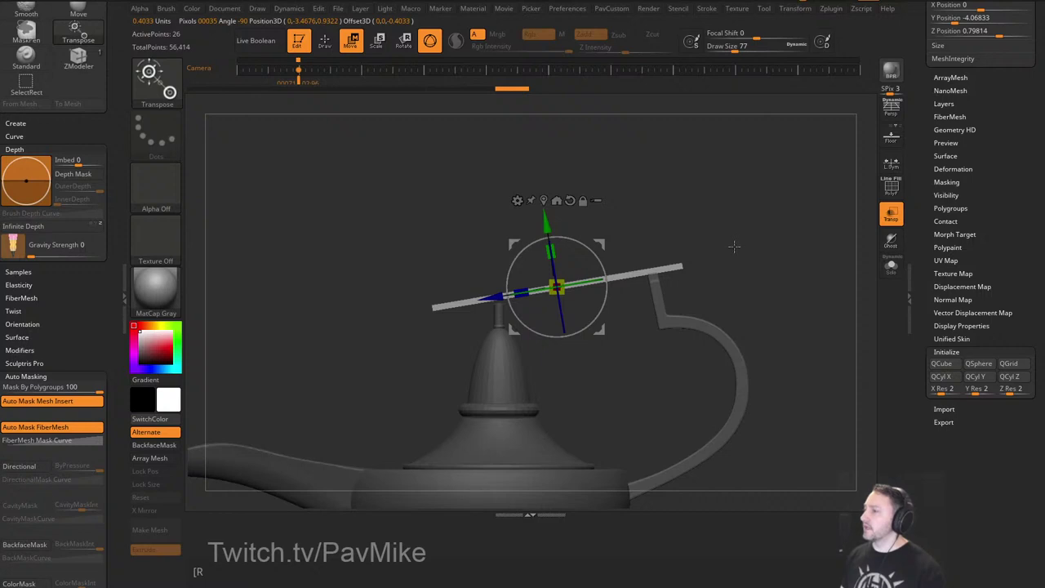
Lower the bar slightly and pull its handle-side end in to the tab using a mask and the Move gizmo.
click(891, 188)
alt+drag(818, 215, 798, 225)
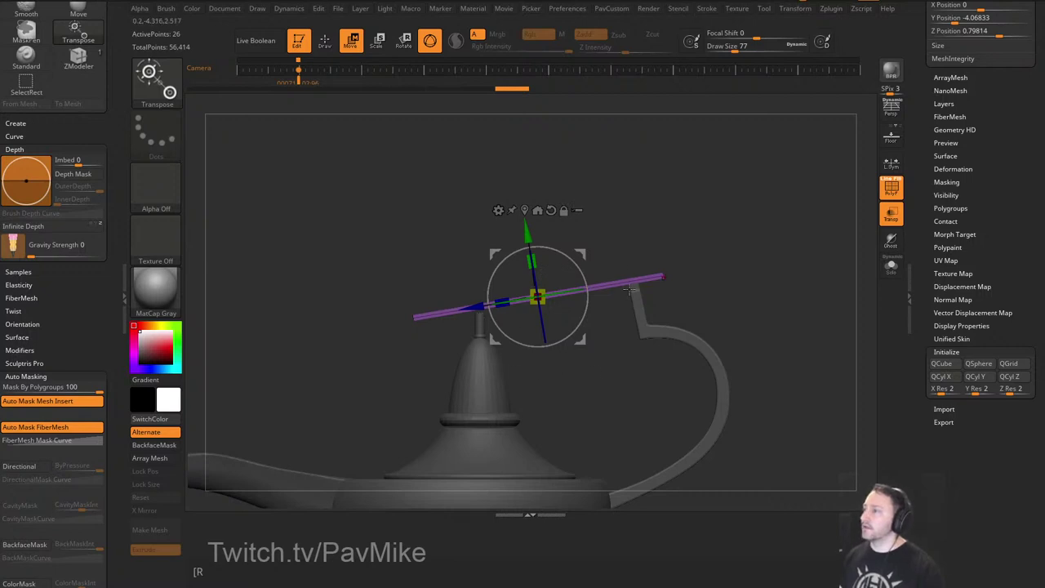
mouse_move(709, 274)
mouse_down()
mouse_move(712, 300)
mouse_move(710, 273)
mouse_up()
drag(528, 234, 531, 249)
ctrl+drag(667, 248, 651, 317)
ctrl+click(657, 311)
drag(585, 271, 556, 275)
ctrl+drag(590, 233, 583, 245)
Pull the bar's other end in to the lid knob using a mask and the Move gizmo, and clear the mask.
key(q)
ctrl+drag(387, 292, 431, 360)
ctrl+click(449, 351)
key(w)
drag(549, 270, 616, 259)
ctrl+drag(773, 244, 797, 275)
Switch to ZModeler for the bar and set its Draw Size to 41.
key(q)
mouse_move(766, 248)
alt+right_down()
mouse_move(777, 280)
mouse_move(810, 294)
alt+right_up()
right_drag(607, 411, 614, 442)
key(s)
drag(614, 442, 607, 441)
right_drag(606, 441, 607, 425)
mouse_move(608, 425)
ctrl+right_down()
mouse_move(608, 438)
mouse_move(604, 415)
ctrl+right_up()
key(1)
key(space)
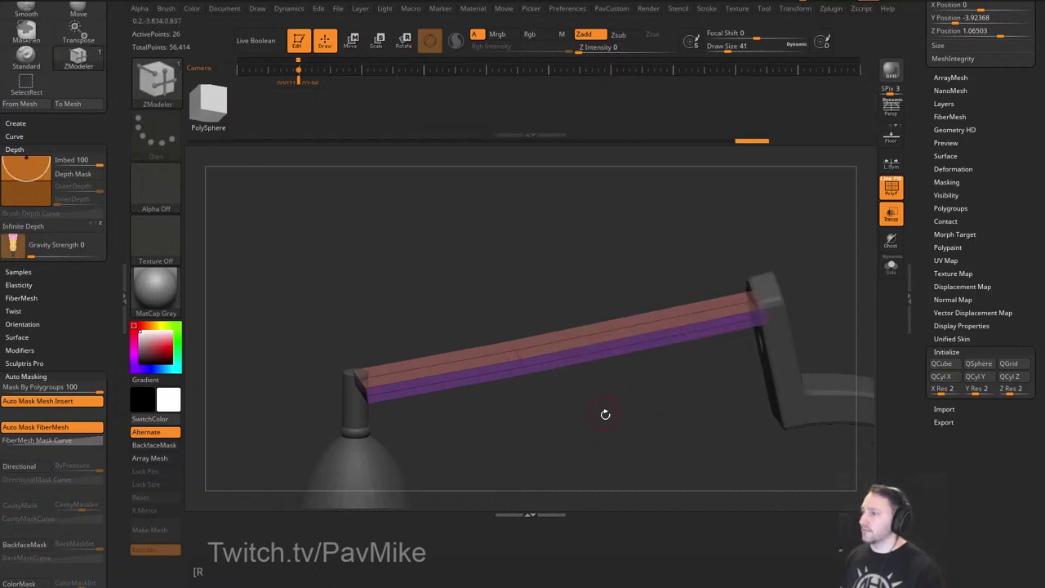
Isolate the bar's top and bottom faces, delete the hidden sides and auto-group the two remaining sheets.
ctrl+shift+click(522, 349)
right_drag(651, 296, 672, 245)
key(grave)
click(653, 190)
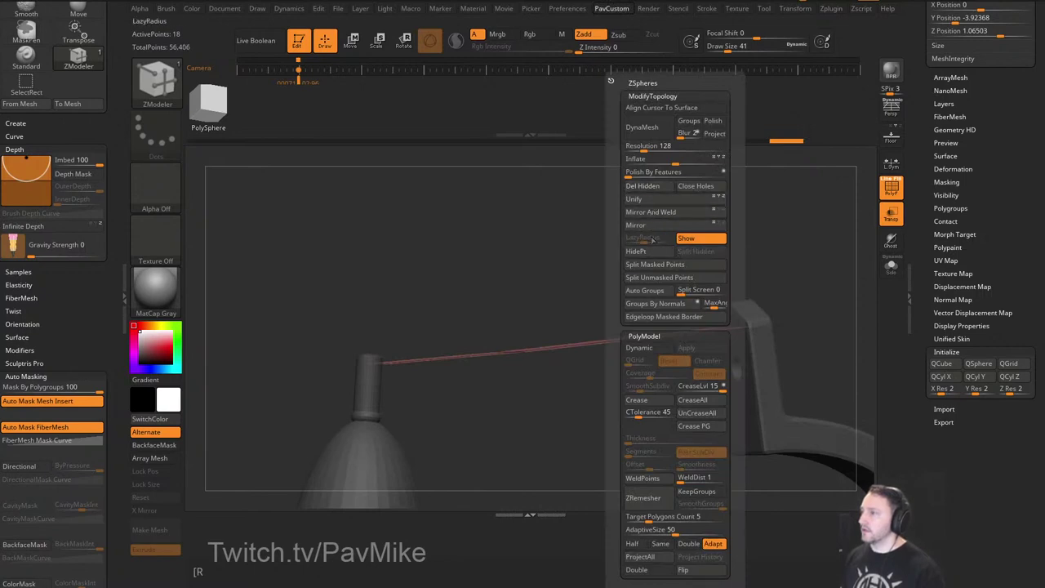
click(649, 292)
Isolate the bar's upper sheet and delete the hidden lower one to leave a single flat strip.
right_drag(594, 305, 562, 344)
key(space)
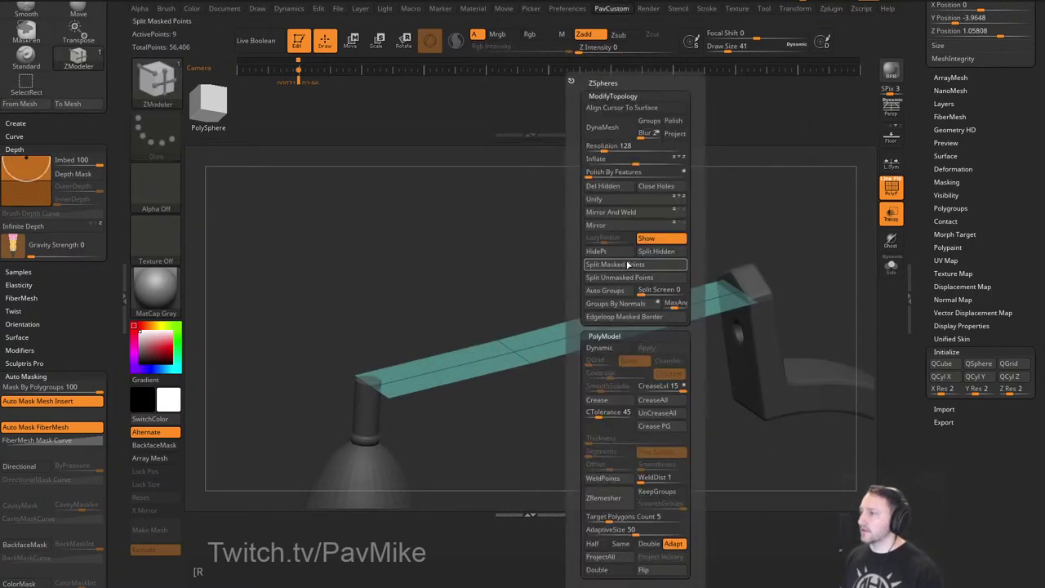
click(599, 191)
Set ZModeler's edge action to Insert and remove the strip's lengthwise and crosswise centre edge loops.
key(space)
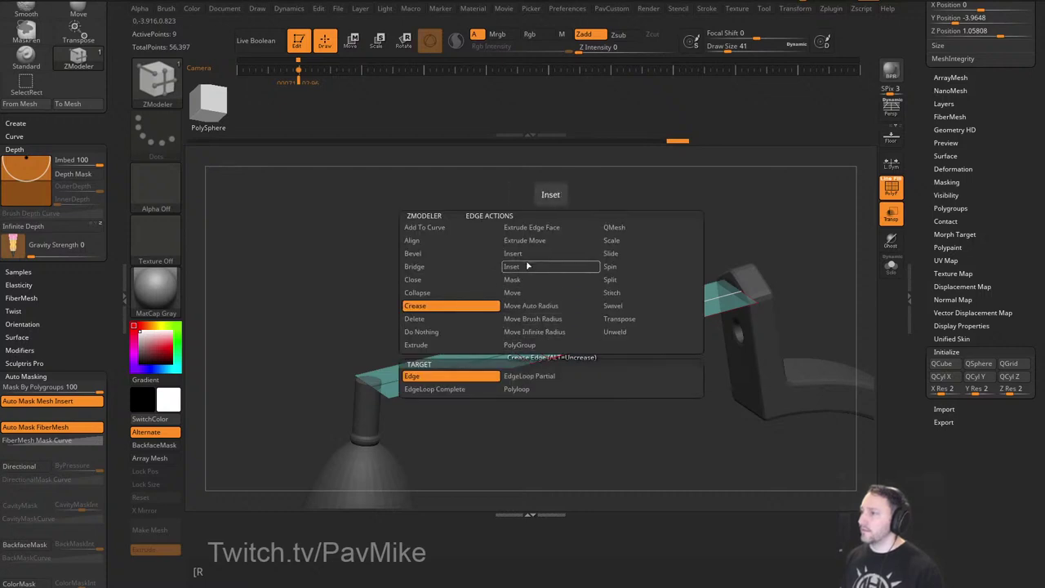
click(527, 264)
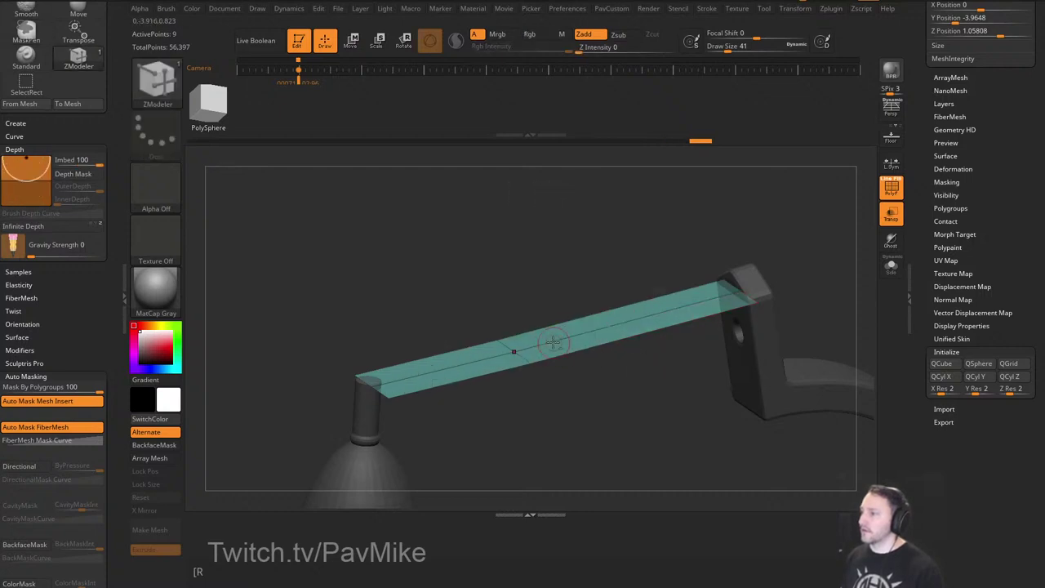
alt+click(557, 342)
alt+click(518, 352)
mouse_move(565, 414)
mouse_down()
mouse_move(581, 397)
mouse_move(590, 419)
mouse_up()
Narrow the flat strip across its width with the Move gizmo's scale handle.
key(w)
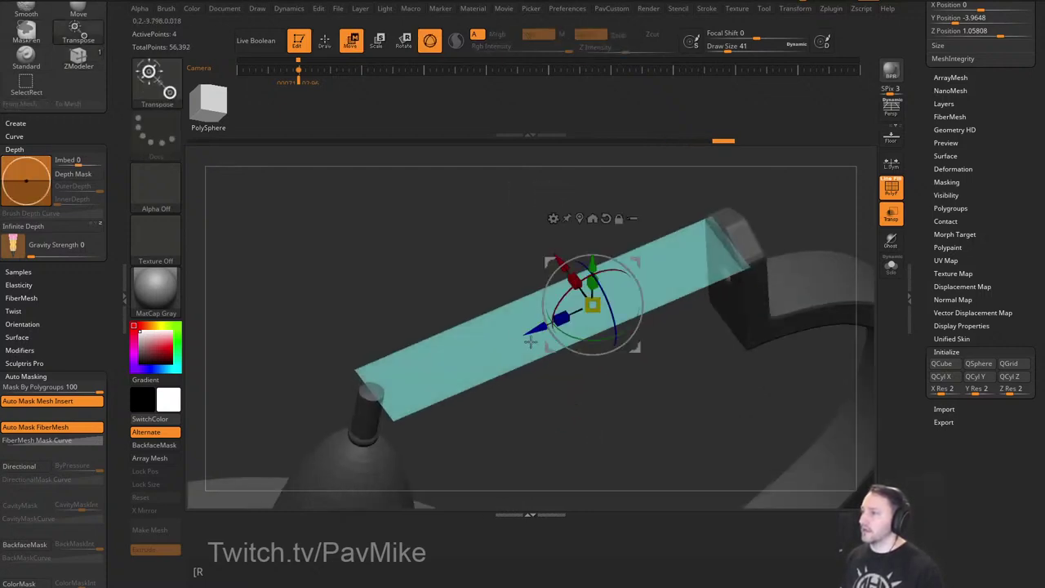
drag(574, 278, 688, 403)
key(q)
Insert multiple edge loops across the strip's length with ZModeler, using Multiple EdgeLoops and a Specified Elevation of 0.
key(space)
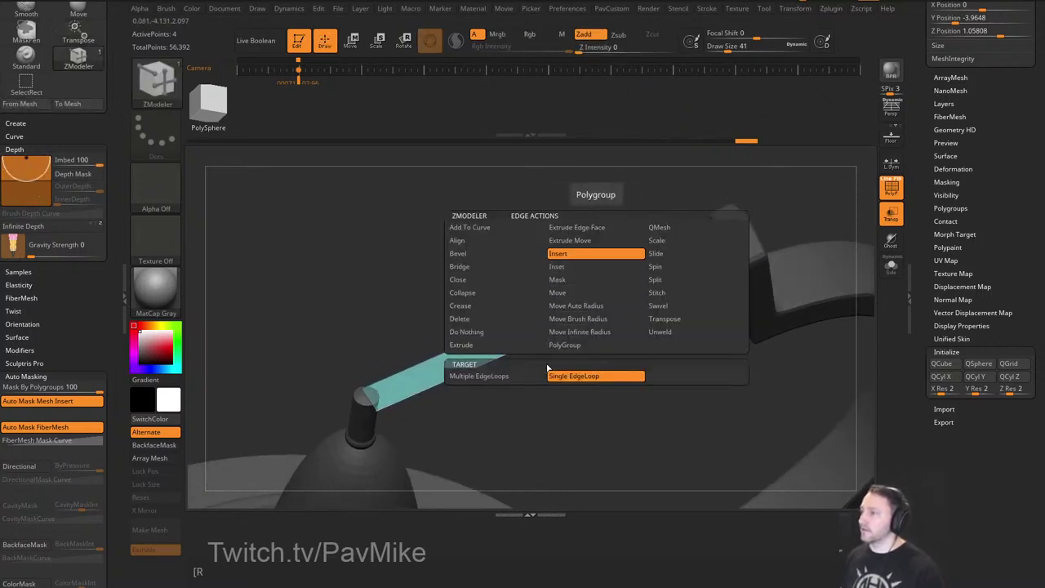
click(533, 375)
drag(569, 326, 648, 298)
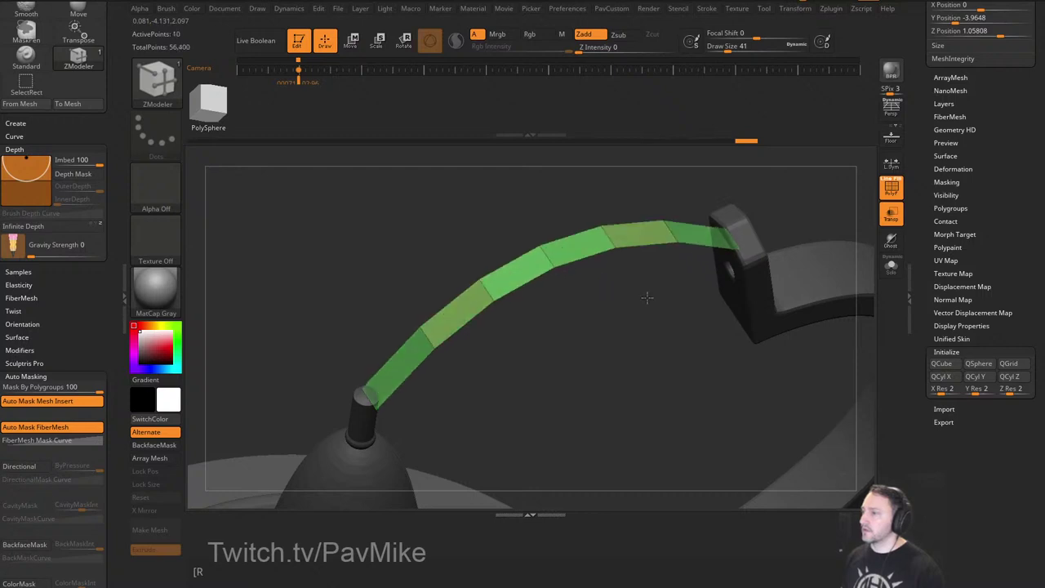
key(ctrl+z)
key(space)
click(470, 419)
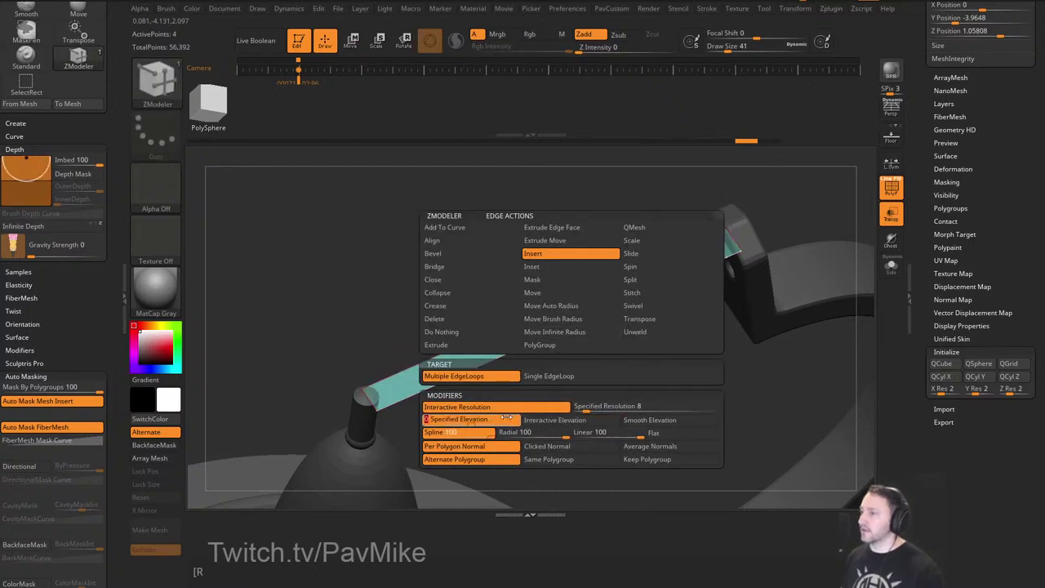
drag(571, 324, 553, 260)
Move the segmented strip down slightly so that its handle end lines up with the hole in the tab.
drag(560, 382, 782, 240)
key(w)
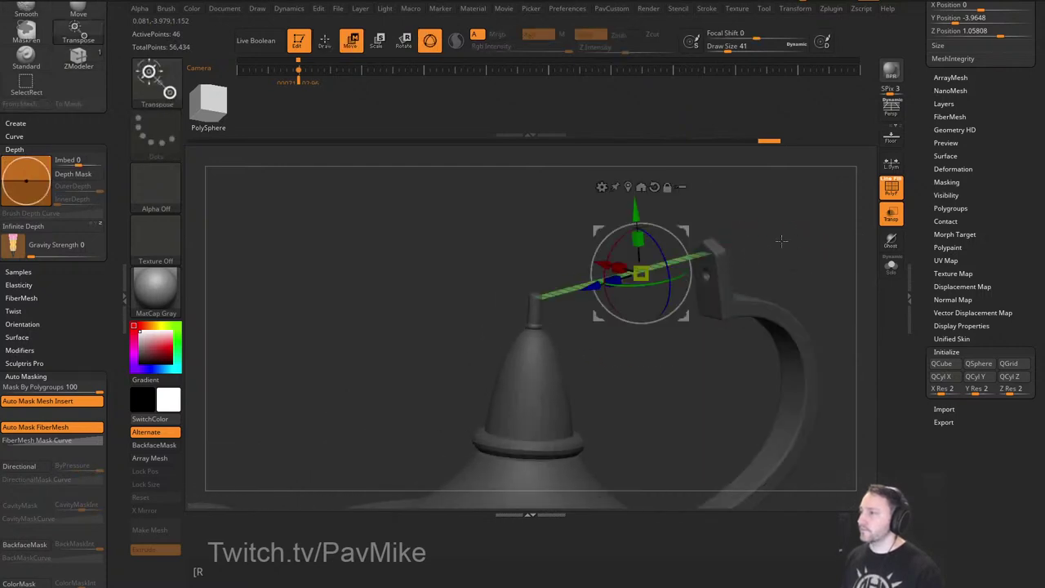
drag(637, 219, 627, 248)
key(q)
drag(774, 226, 727, 262)
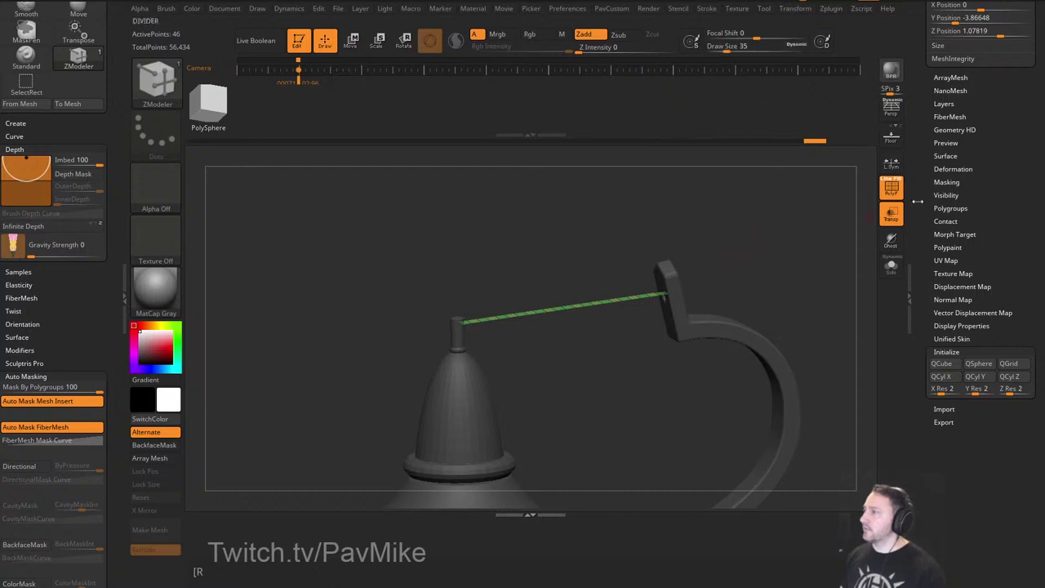
Turn on Dynamic Subdiv for the strip with SmoothSubdiv 0 and a Thickness of 0.0183.
mouse_move(936, 184)
mouse_down()
mouse_move(929, 225)
mouse_move(950, 238)
mouse_move(923, 422)
mouse_up()
key(shift)
click(950, 215)
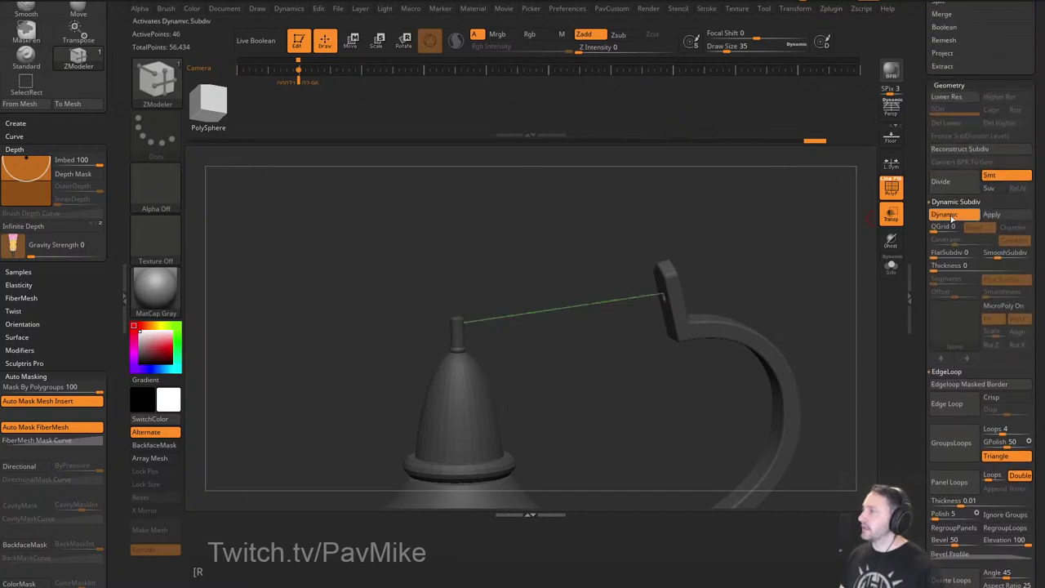
drag(941, 268, 978, 261)
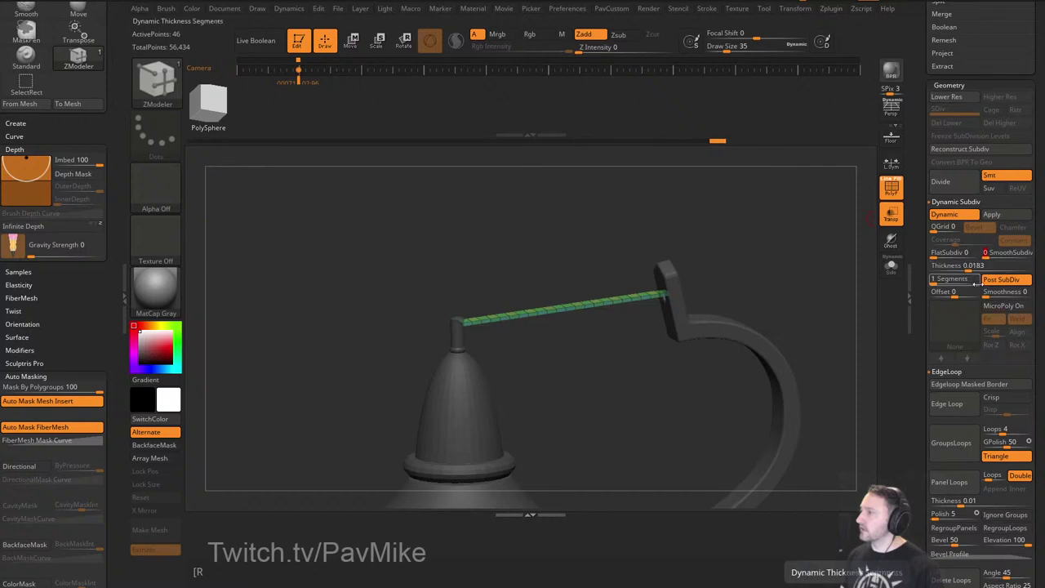
Apply the Cloth03 MicroPoly to the strip, rotate its pieces with Rot Z and hide the polyframe.
click(995, 307)
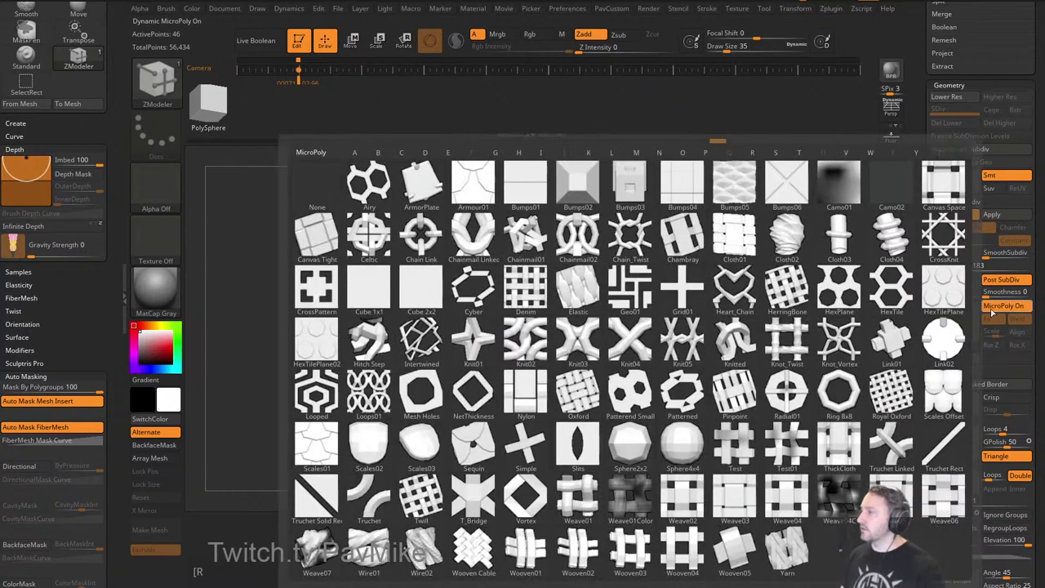
click(841, 249)
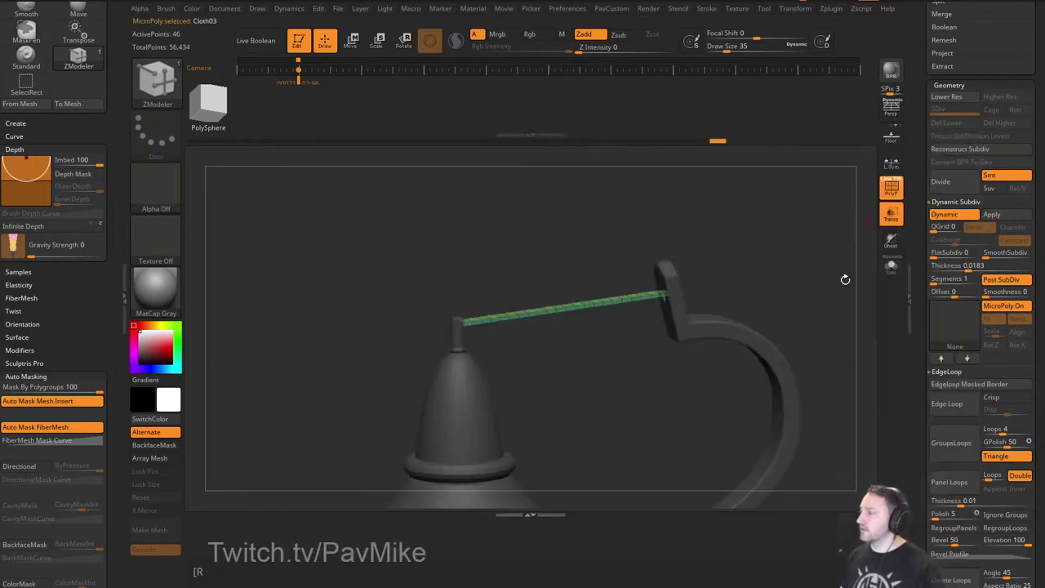
drag(845, 280, 864, 305)
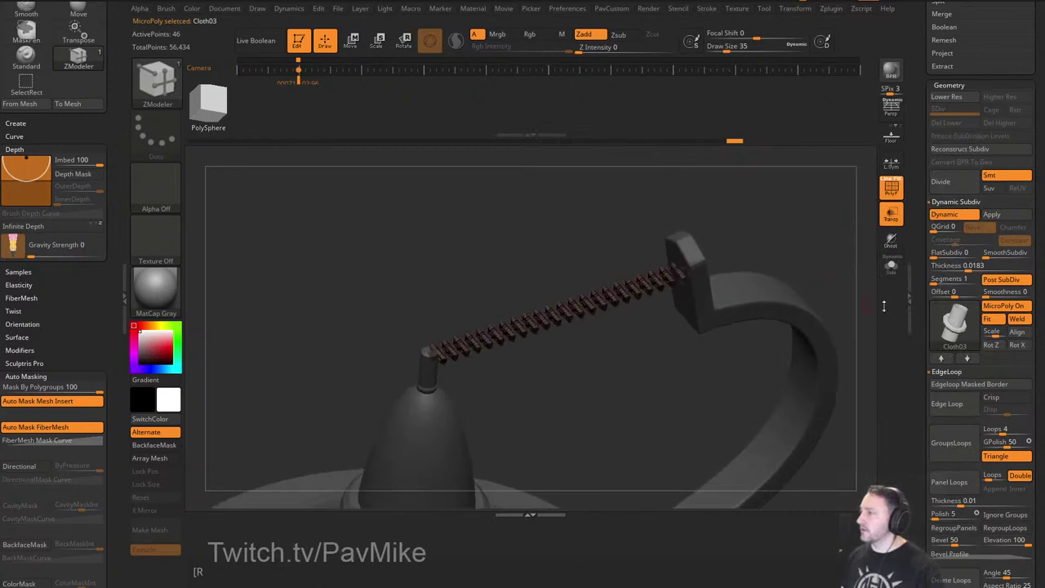
click(999, 346)
drag(861, 289, 830, 247)
click(891, 190)
Mask the strip's two ends at the tab and the lid knob, and open the Dynamics settings.
ctrl+drag(745, 216, 694, 283)
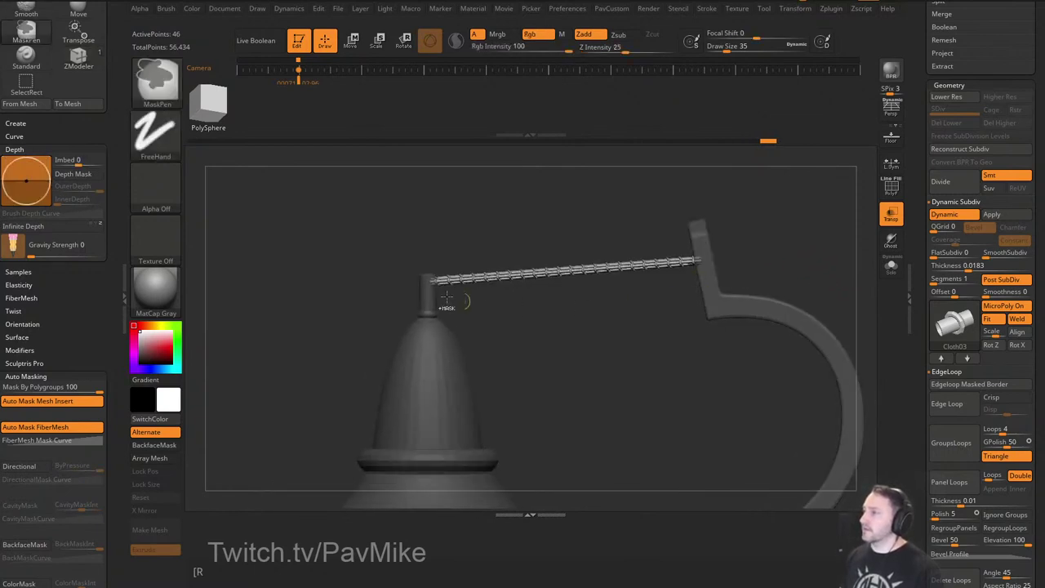
ctrl+drag(406, 230, 437, 292)
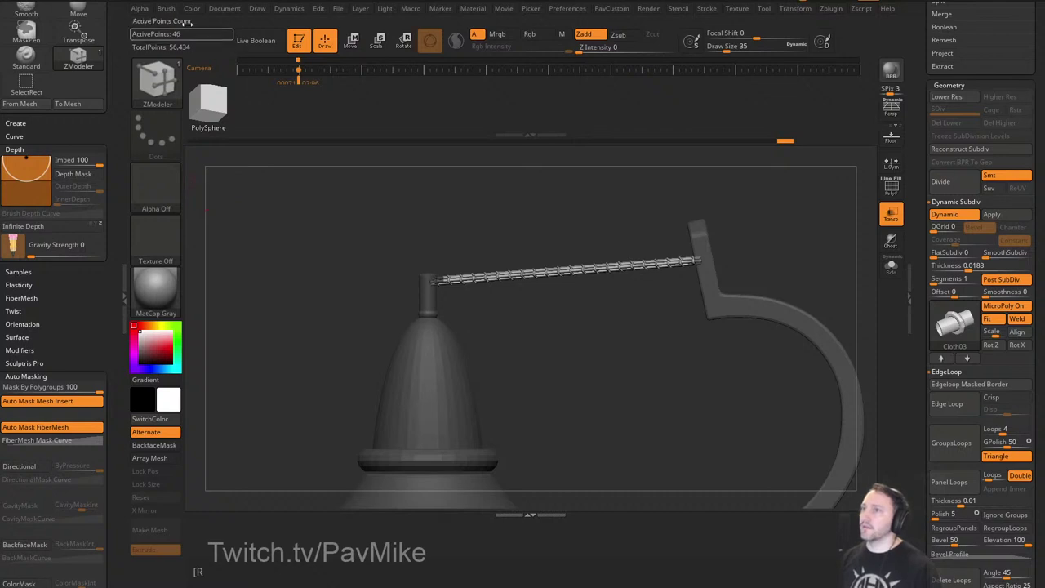
click(290, 9)
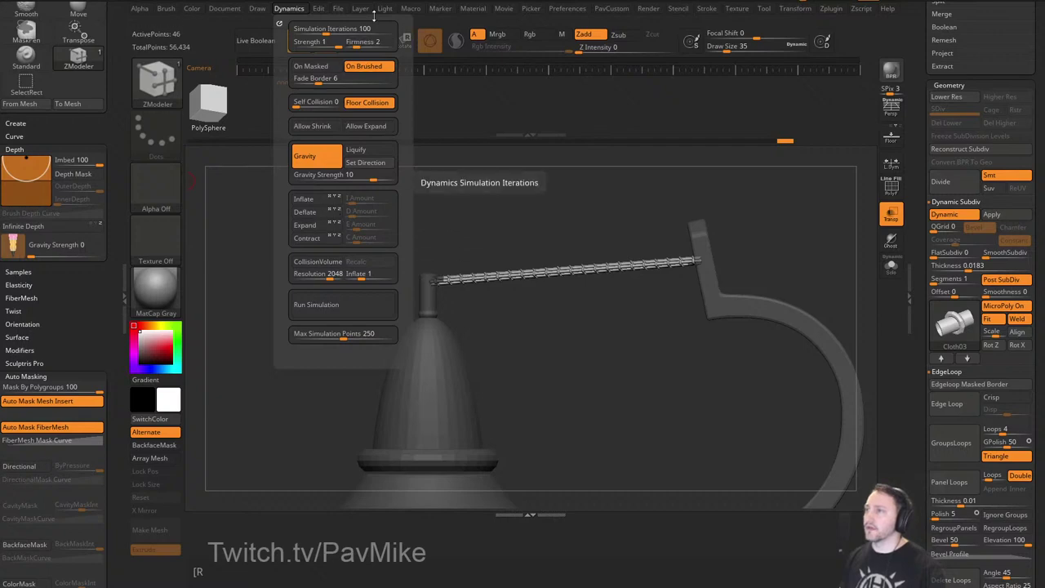
Dock the Dynamics palette in the tray and turn on CollisionVolume for the cloth simulation.
click(280, 23)
drag(118, 146, 118, 222)
click(37, 258)
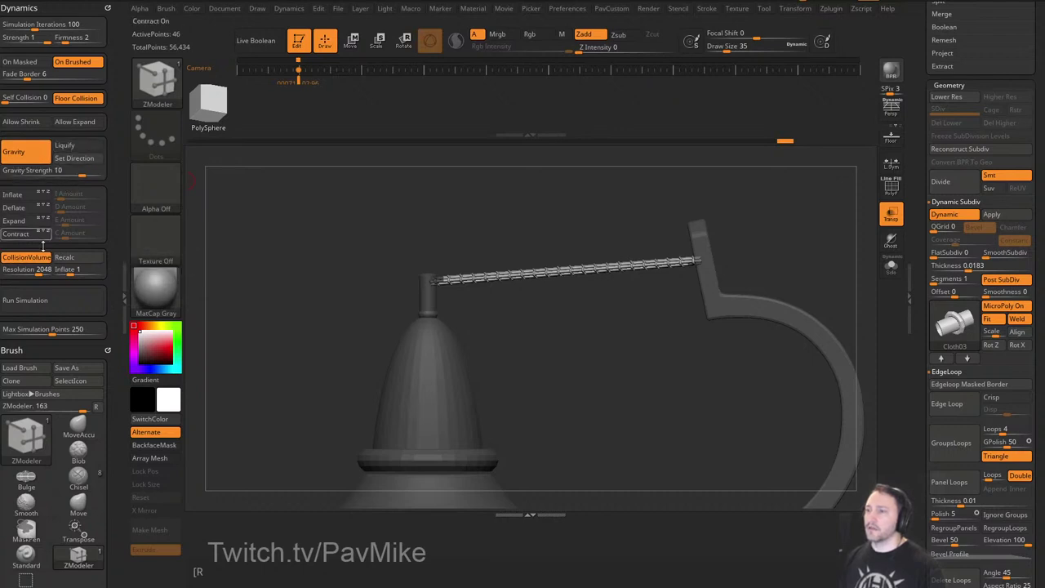
Run the simulation on the strip, stop it, and inspect the draped result with Dynamic Subdiv off and the polyframe shown.
click(62, 304)
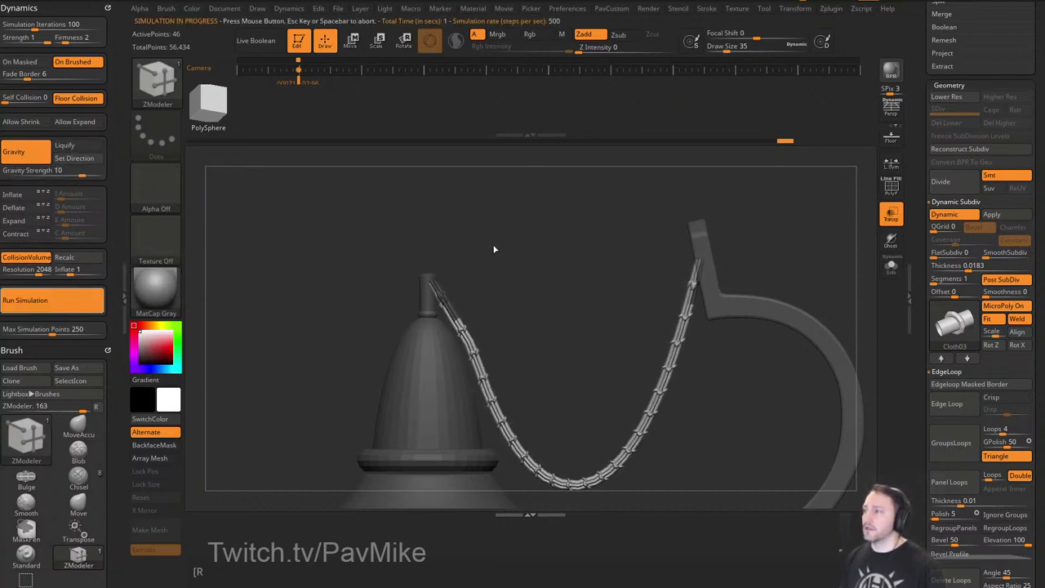
click(809, 250)
mouse_move(809, 250)
mouse_down()
mouse_move(615, 253)
mouse_move(782, 253)
mouse_move(776, 225)
mouse_up()
mouse_move(831, 254)
alt+mouse_down()
mouse_move(797, 250)
mouse_move(863, 261)
mouse_move(802, 250)
mouse_move(822, 282)
mouse_move(855, 289)
mouse_move(876, 218)
mouse_move(840, 261)
mouse_move(798, 283)
mouse_move(820, 304)
mouse_move(838, 255)
mouse_move(815, 250)
mouse_move(830, 240)
alt+mouse_up()
key(shift+d)
click(889, 218)
click(891, 189)
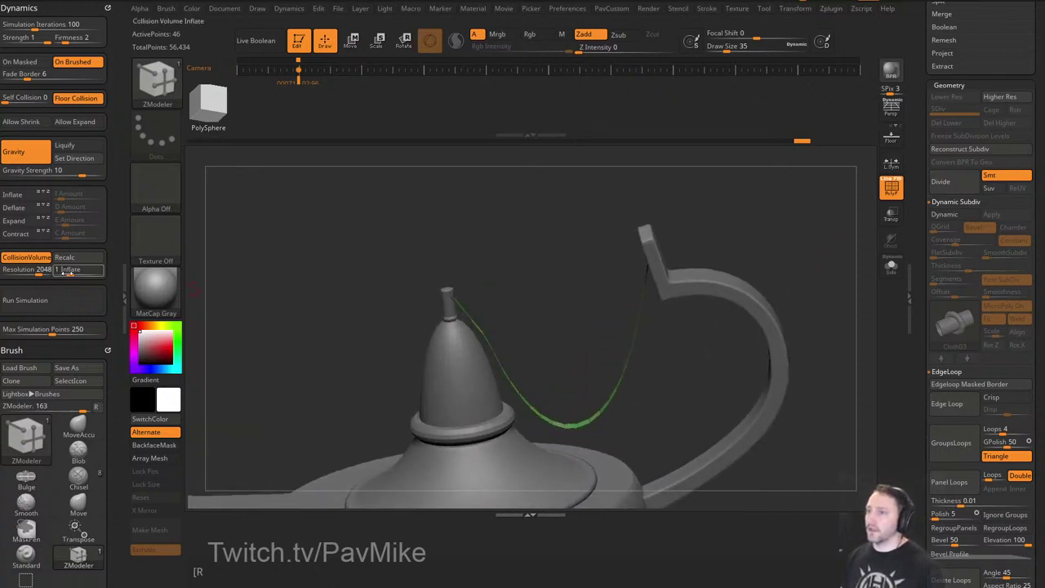
Set the collision volume's Inflate to 0 and undo the simulation to restore the straight strip.
text(0)
key(Return)
drag(533, 282, 535, 271)
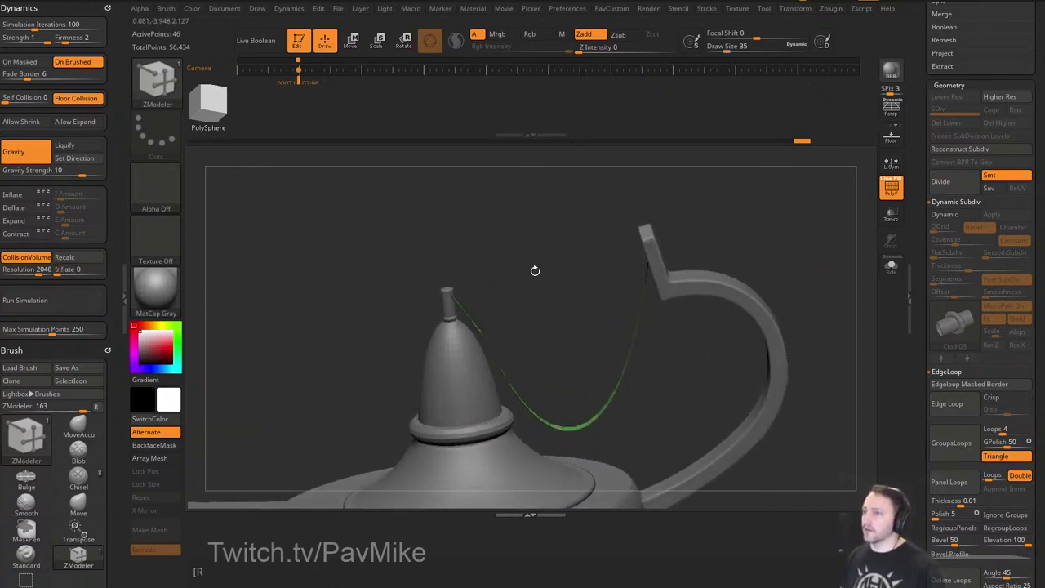
drag(250, 236, 302, 246)
key(ctrl+z)
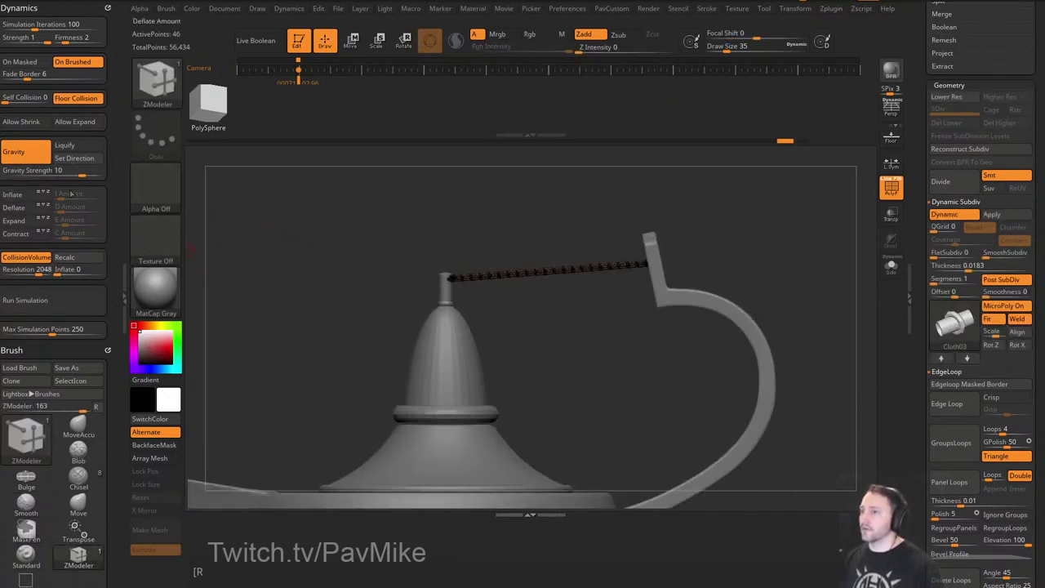
Lower Gravity Strength to 2.52924, run the simulation again, and turn off Dynamic Subdiv with the polyframe shown.
drag(82, 173, 75, 174)
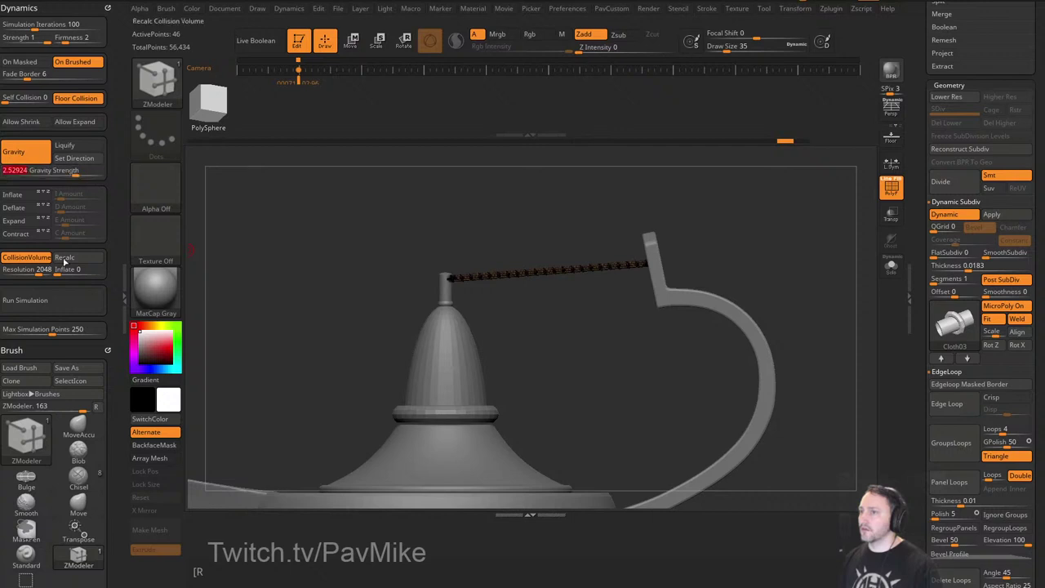
click(63, 300)
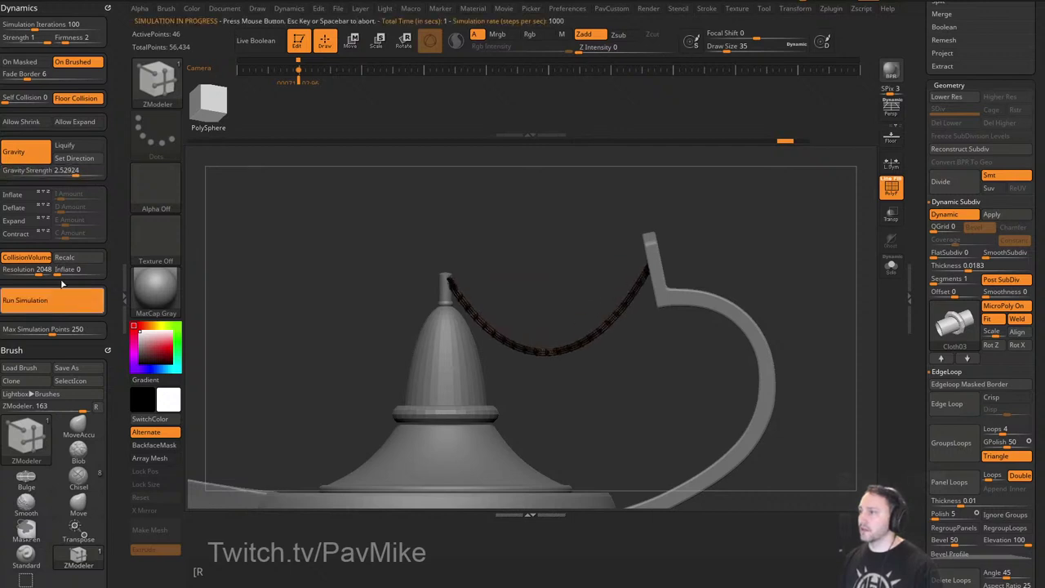
click(869, 185)
mouse_move(821, 197)
mouse_down()
mouse_move(789, 245)
mouse_move(798, 253)
mouse_move(817, 234)
mouse_move(819, 202)
mouse_up()
click(897, 194)
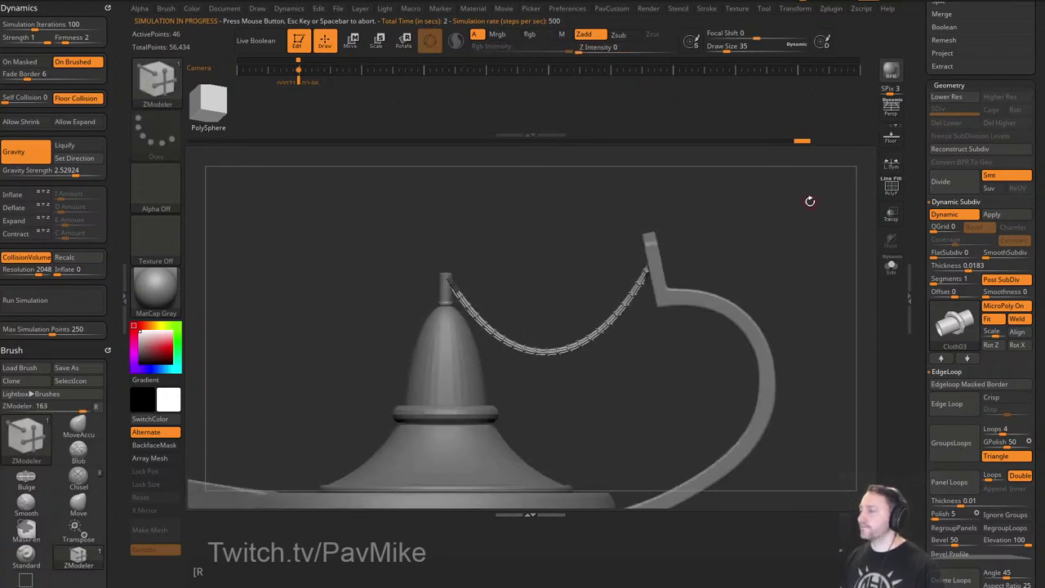
click(892, 188)
key(shift+d)
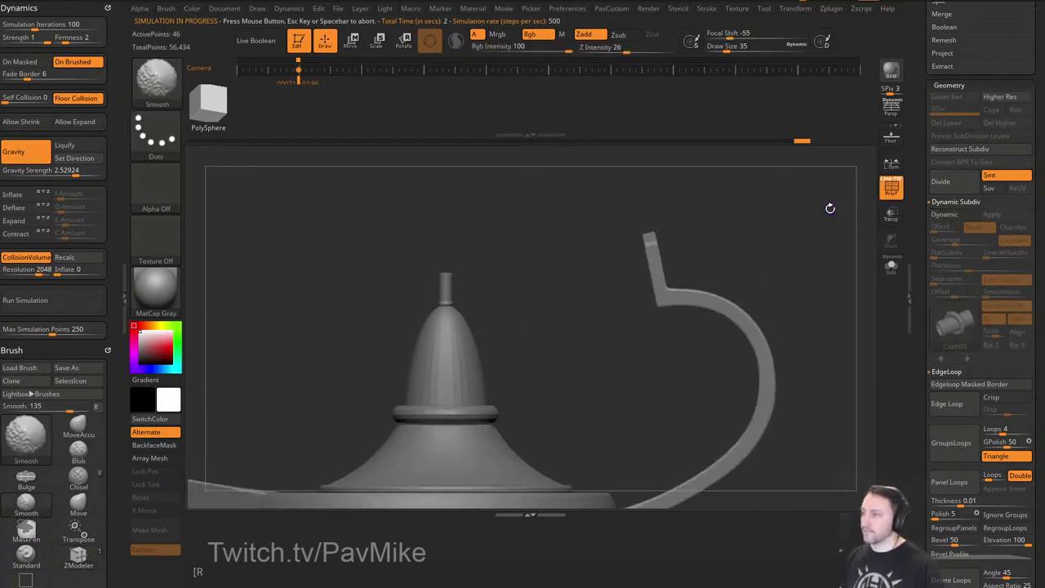
Set Firmness to 1, simulate the strip until it hangs lower, and turn Dynamic Subdiv back on.
mouse_move(830, 208)
alt+mouse_down()
mouse_move(822, 234)
mouse_move(837, 227)
mouse_move(820, 230)
mouse_move(841, 254)
mouse_move(856, 247)
mouse_move(852, 209)
mouse_move(820, 199)
alt+mouse_up()
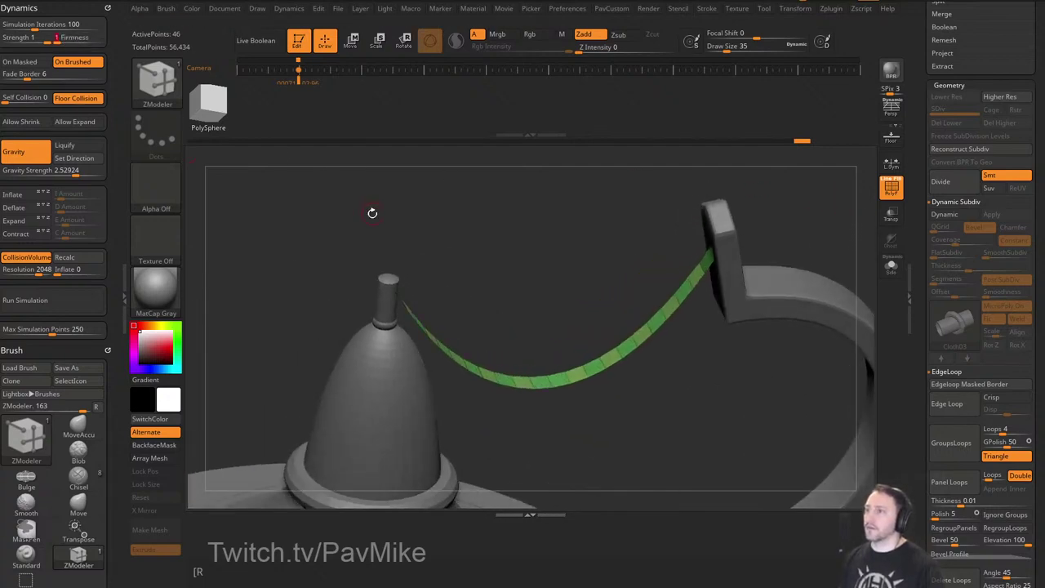
drag(373, 213, 359, 198)
drag(298, 221, 280, 235)
click(83, 301)
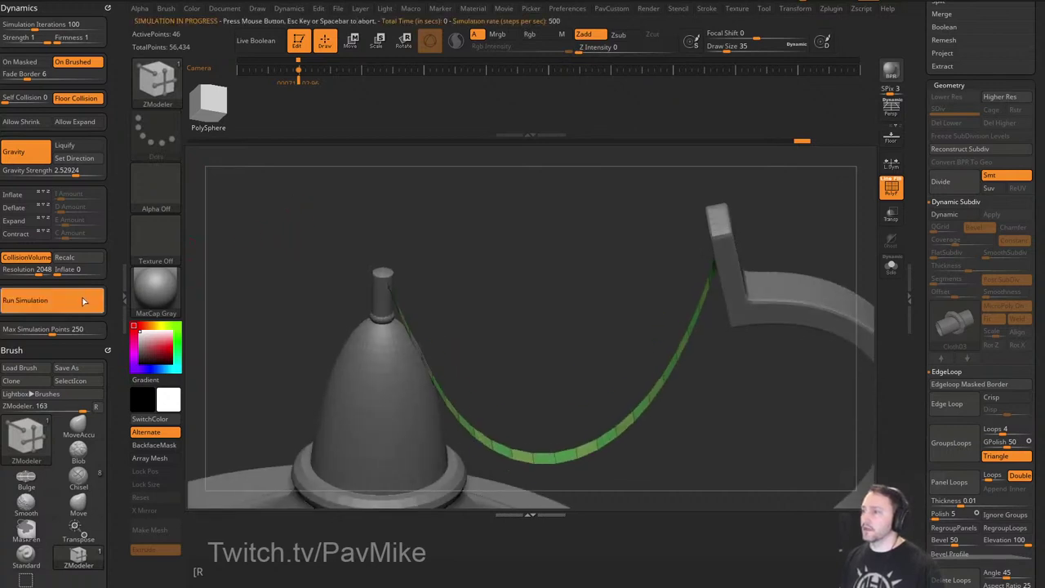
click(84, 301)
drag(783, 213, 814, 225)
click(951, 219)
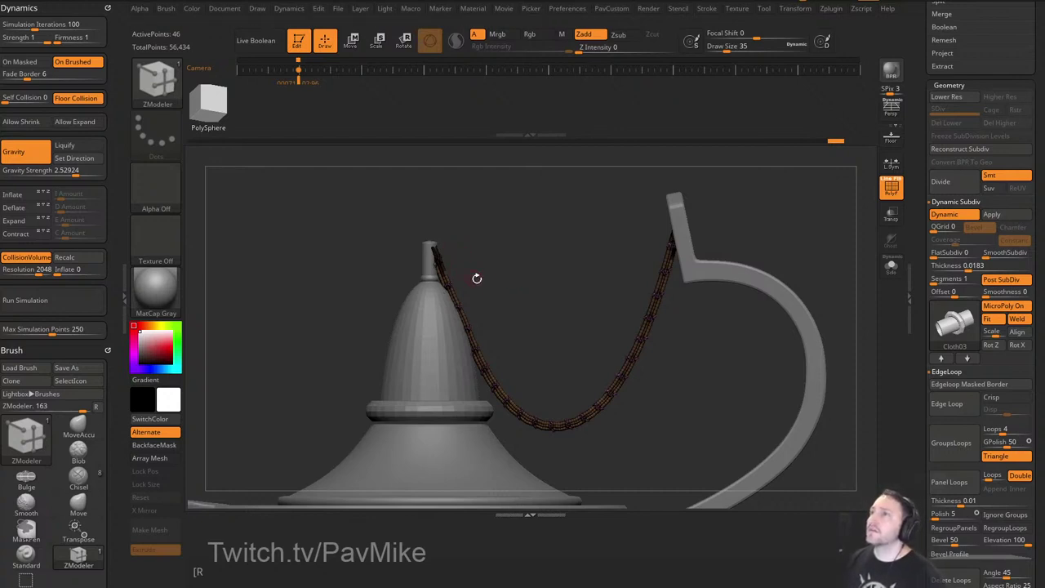
Hide the polyframe and pick the ClipCurve brush, skipping its note until the next restart.
mouse_move(826, 245)
alt+mouse_down()
mouse_move(835, 223)
mouse_move(829, 251)
mouse_move(798, 253)
alt+mouse_up()
click(891, 188)
key(b)
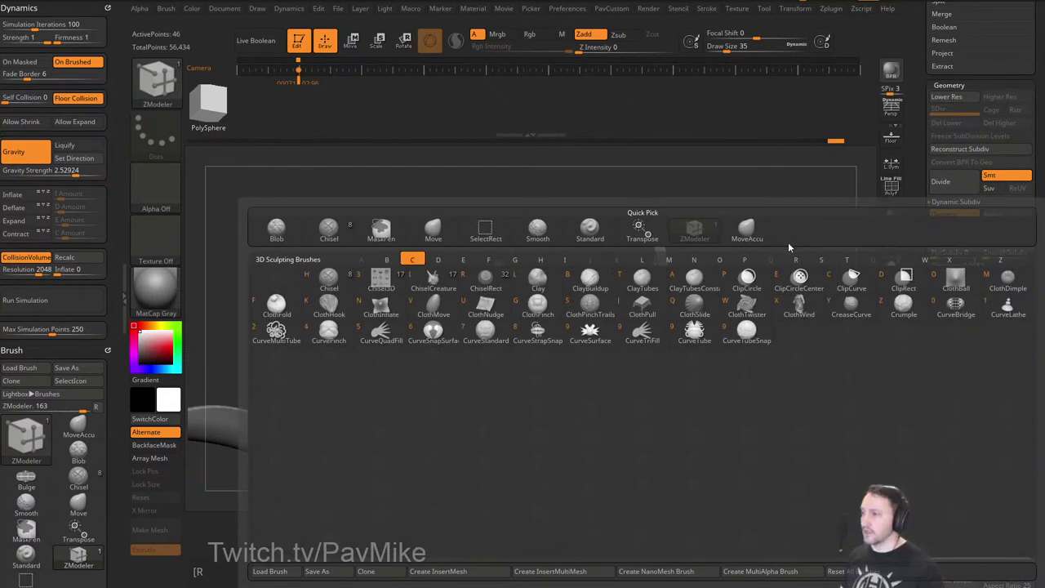
key(c)
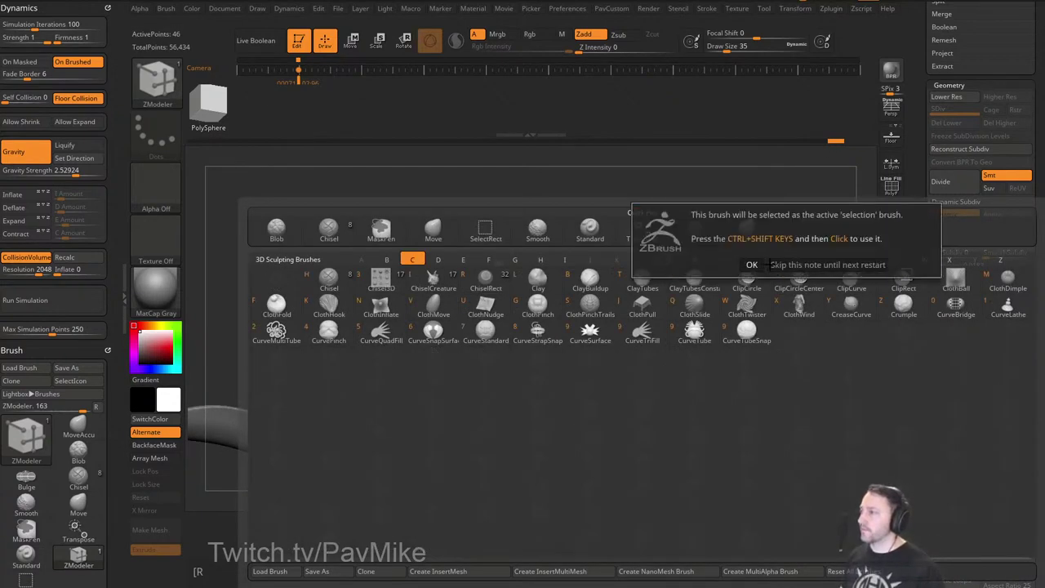
click(796, 263)
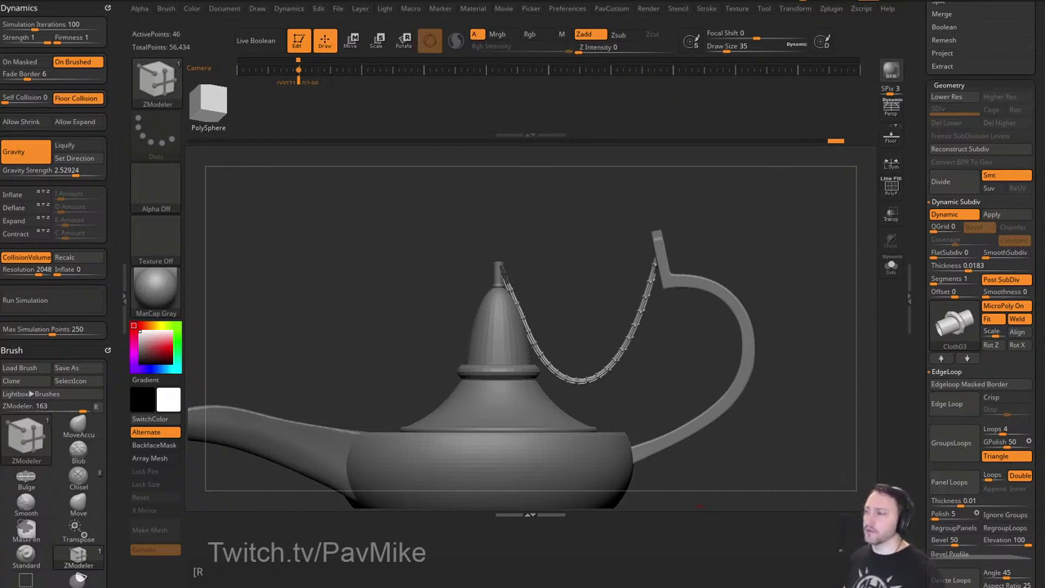
Turn off Dynamic Subdiv for the hanging strip and show its polyframe.
drag(764, 224, 844, 236)
key(shift+d)
key(shift+f)
click(891, 192)
click(891, 192)
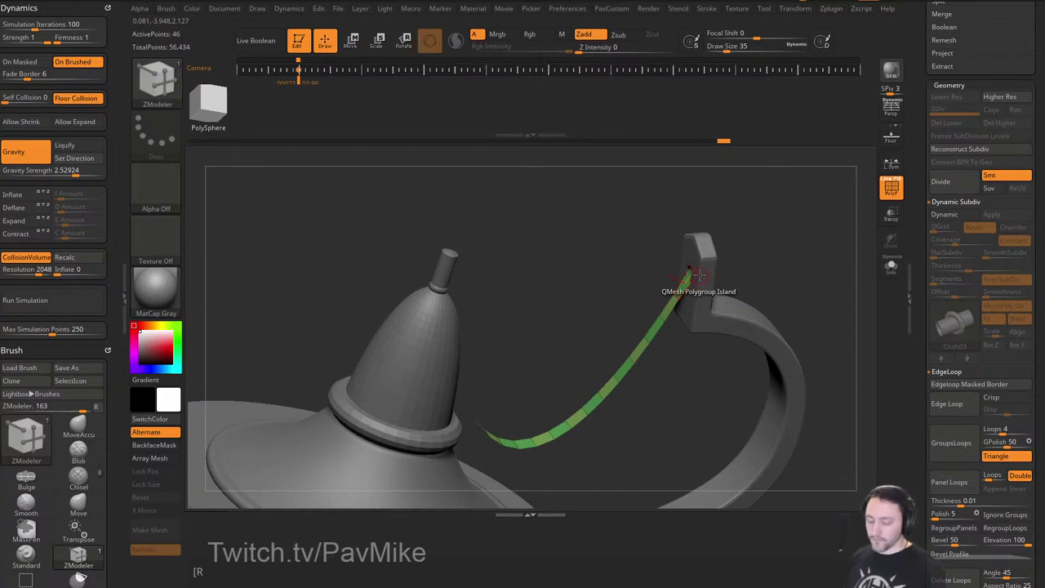
Adjust the strip's end at the lid knob with the Move brush, reducing its Draw Size to 25.
mouse_move(745, 269)
mouse_down()
mouse_move(756, 264)
mouse_move(685, 254)
mouse_up()
key(s)
click(758, 265)
key(b)
key(m)
key(v)
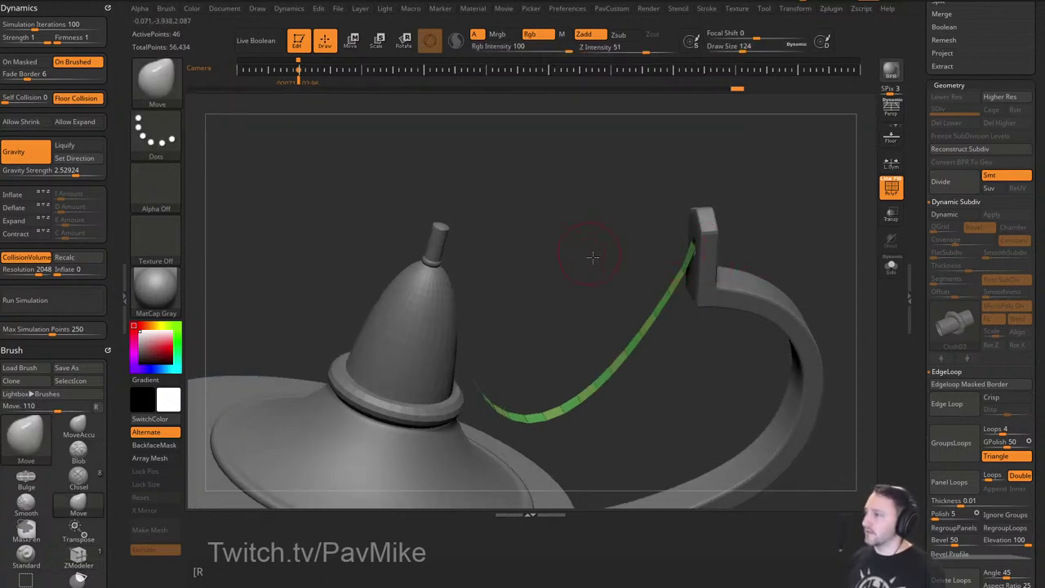
mouse_move(591, 257)
mouse_down()
mouse_move(609, 279)
mouse_move(558, 240)
mouse_up()
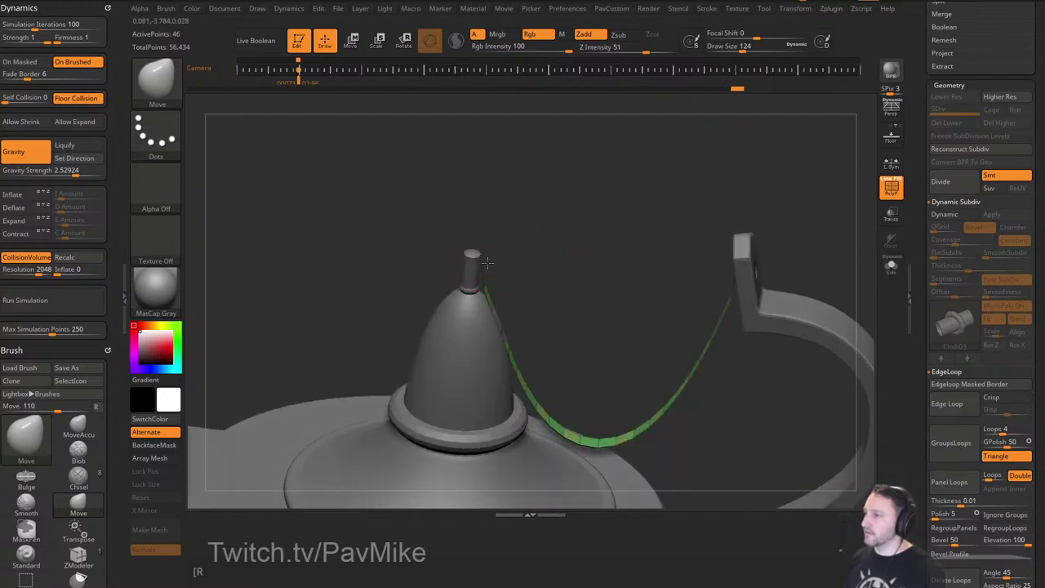
mouse_move(494, 308)
mouse_down()
mouse_move(507, 327)
mouse_move(554, 299)
mouse_move(522, 333)
mouse_up()
drag(559, 320, 556, 316)
key(s)
drag(810, 225, 811, 216)
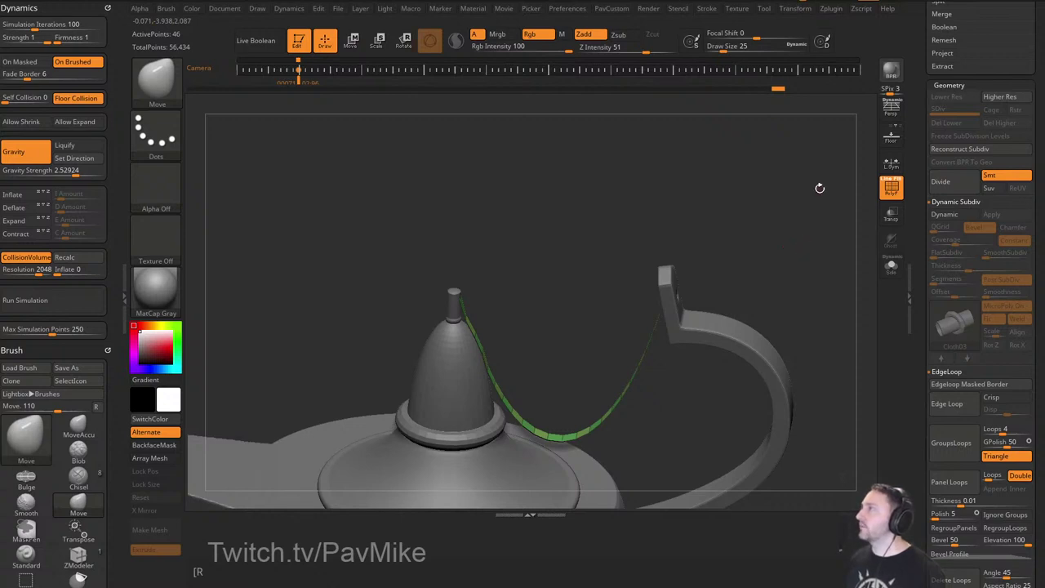
Bring the lamp reference image over the canvas to check the chain, and move it away again.
drag(886, 2, 709, 325)
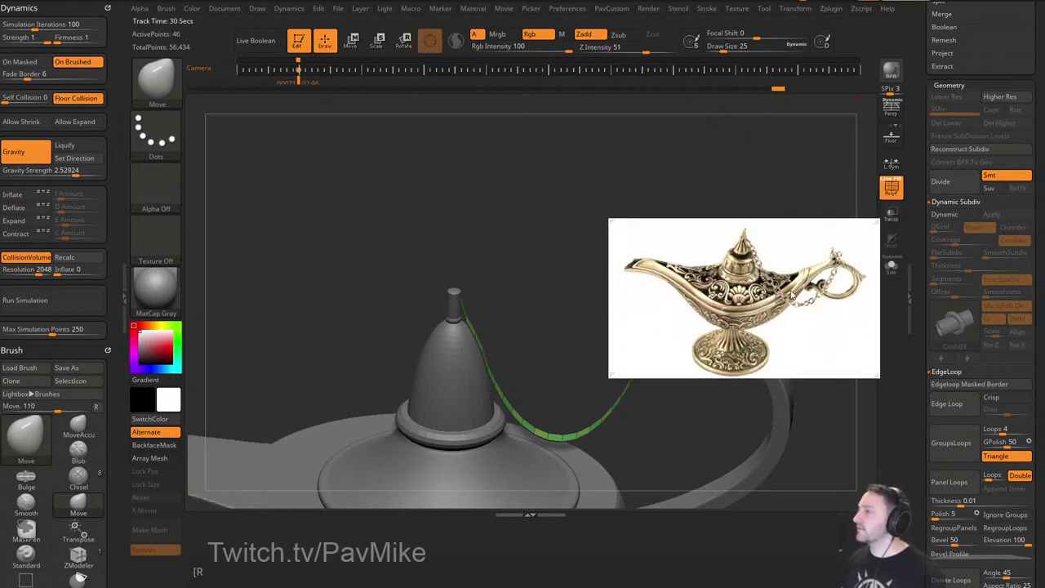
drag(793, 312, 964, 0)
mouse_move(584, 1)
mouse_down()
mouse_move(676, 214)
mouse_move(604, 1)
mouse_up()
drag(794, 12, 744, 5)
click(674, 194)
drag(674, 193, 699, 198)
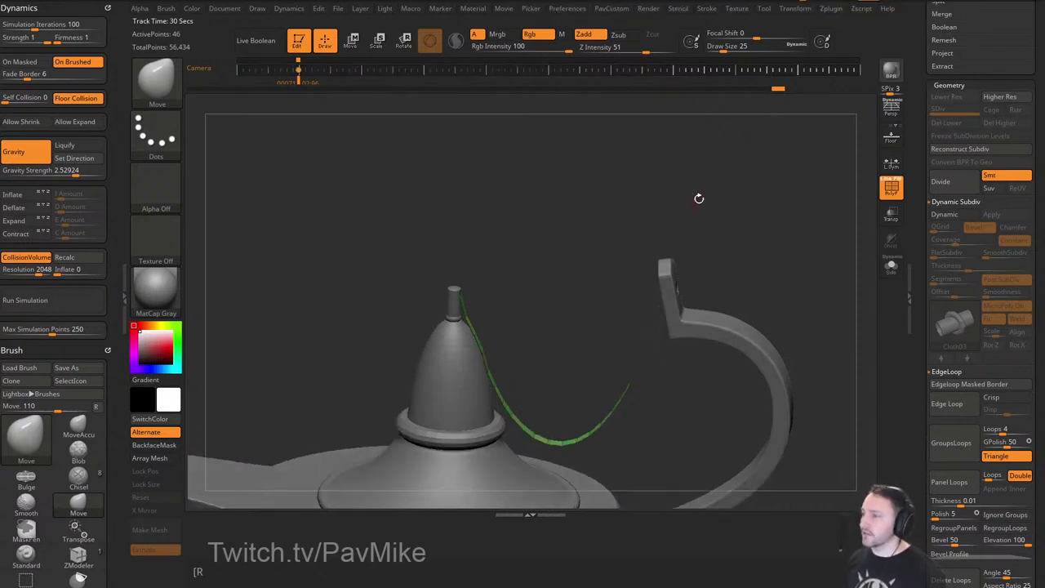
Select the IMM Curve brush and look through its insert meshes for a chain.
key(b)
key(c)
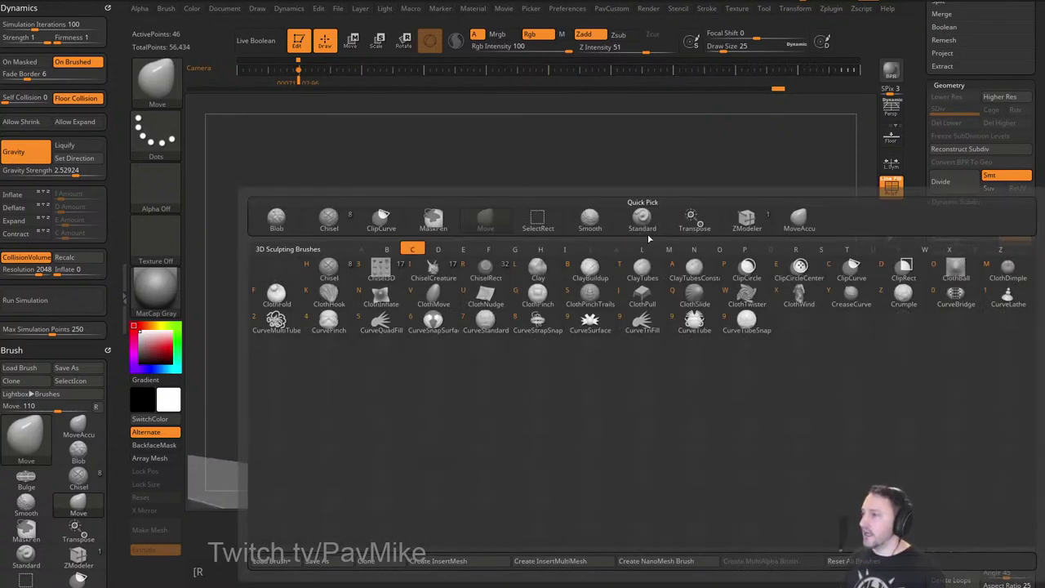
key(b)
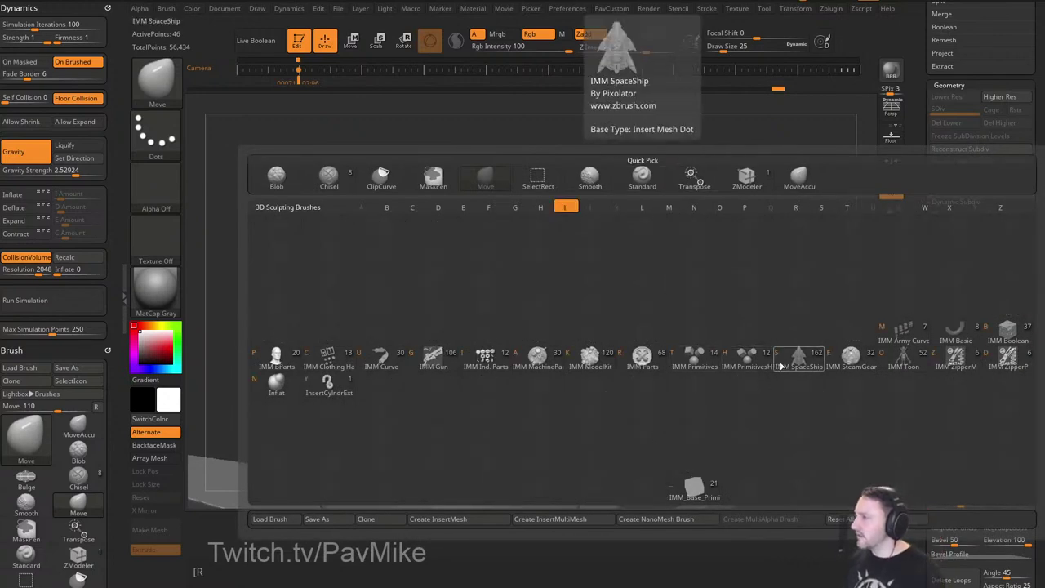
click(380, 357)
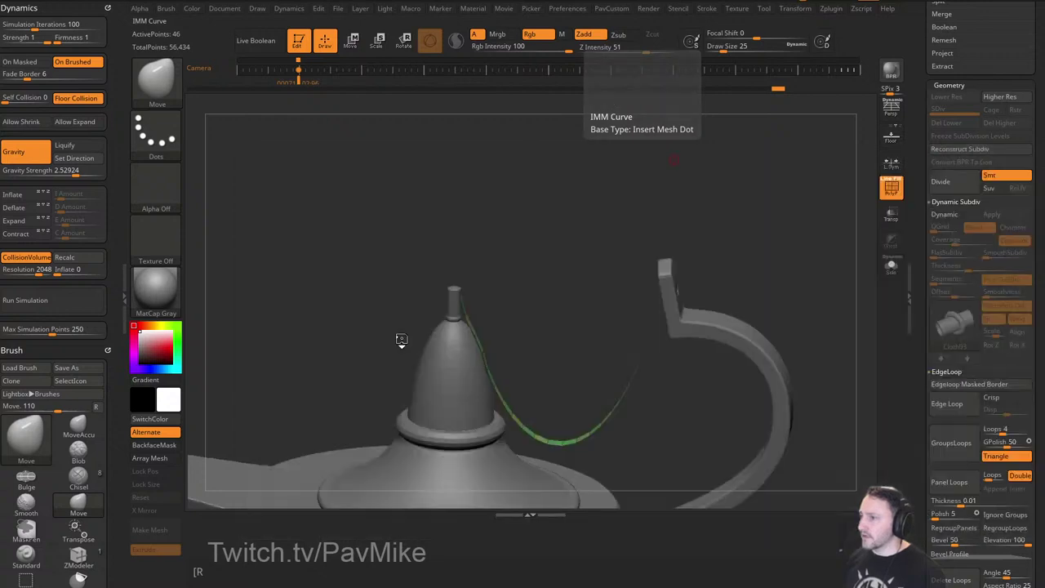
key(m)
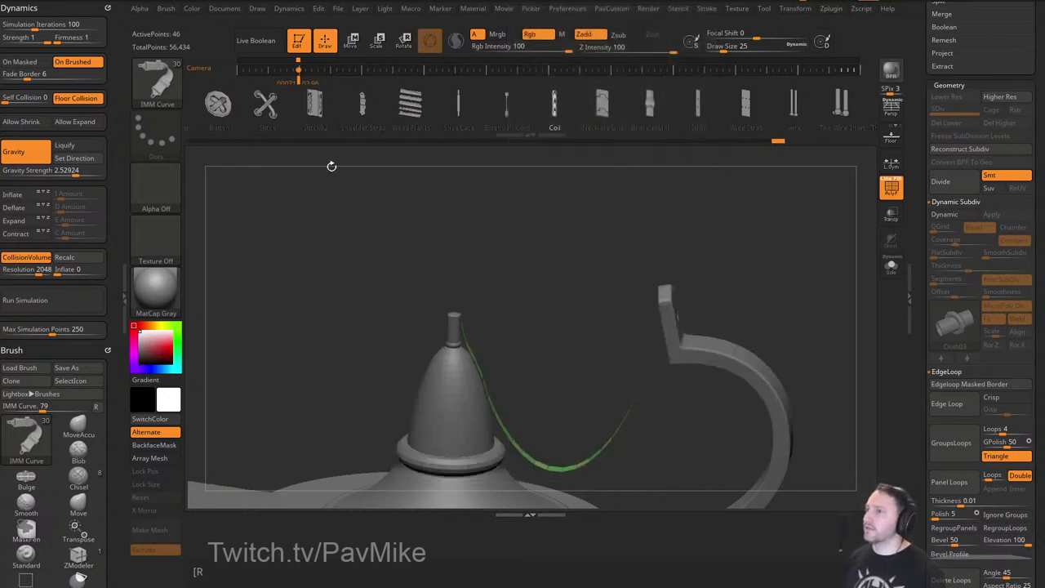
Leave Edit mode, clear the canvas, draw the PolyMesh3D_1 star on it, and enter Edit mode.
click(300, 41)
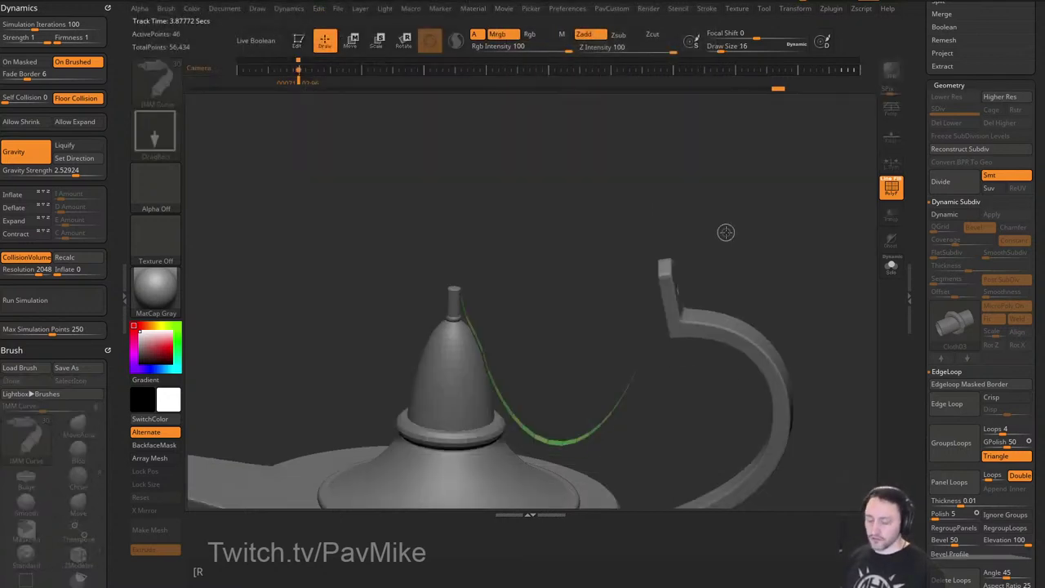
key(ctrl+n)
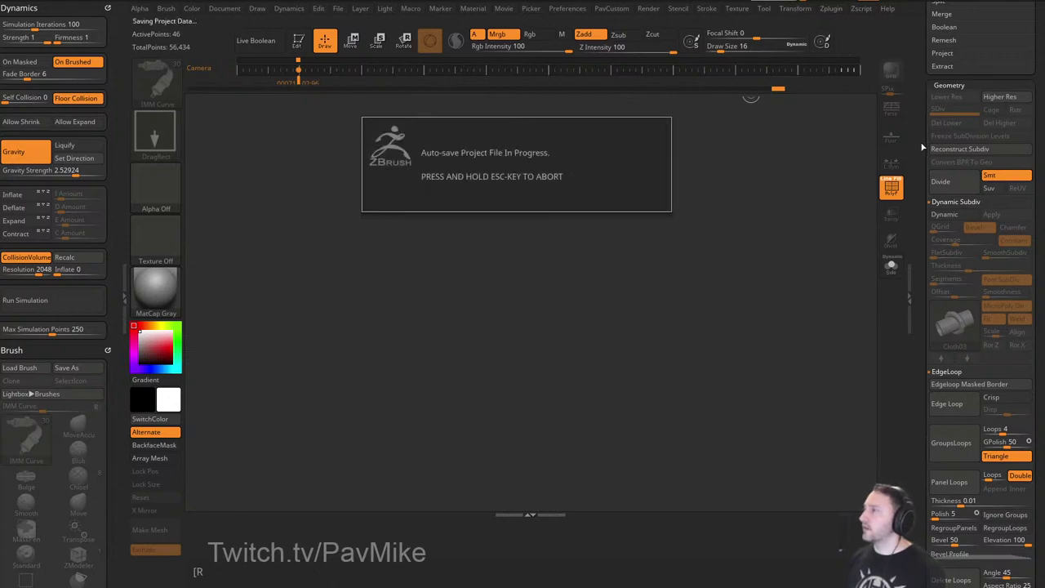
drag(921, 143, 913, 316)
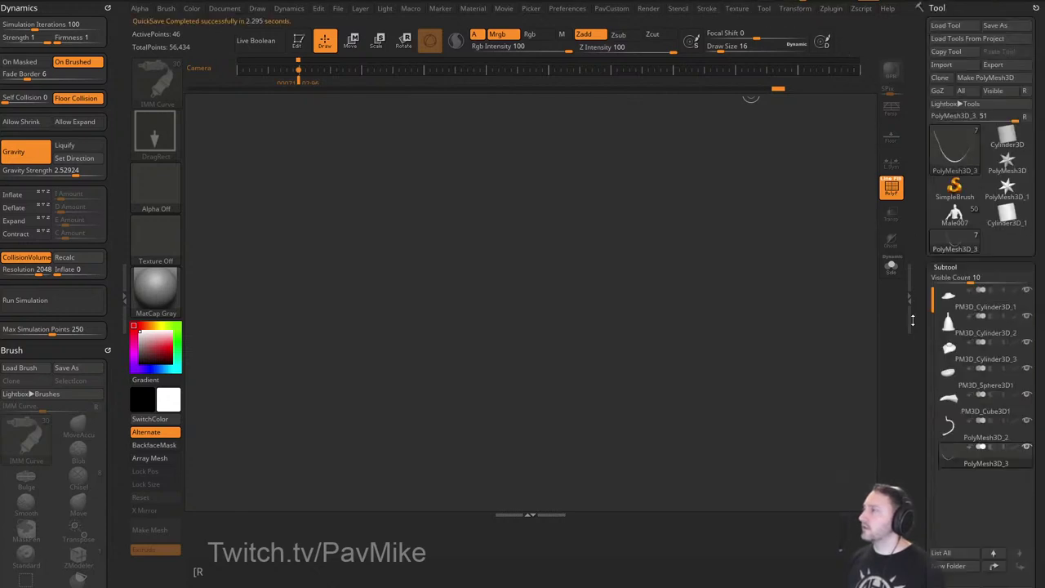
click(1001, 187)
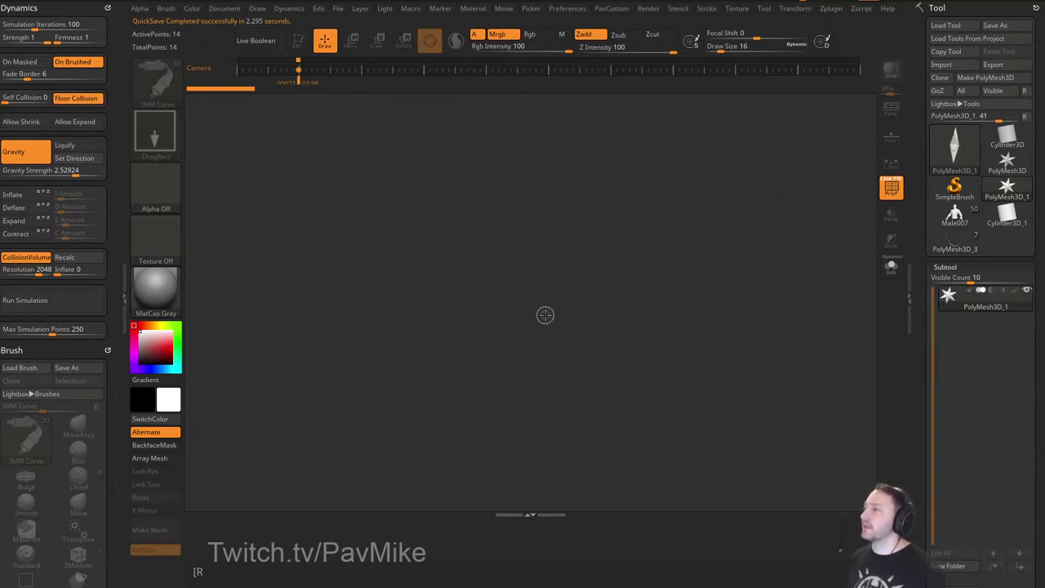
drag(516, 327, 539, 415)
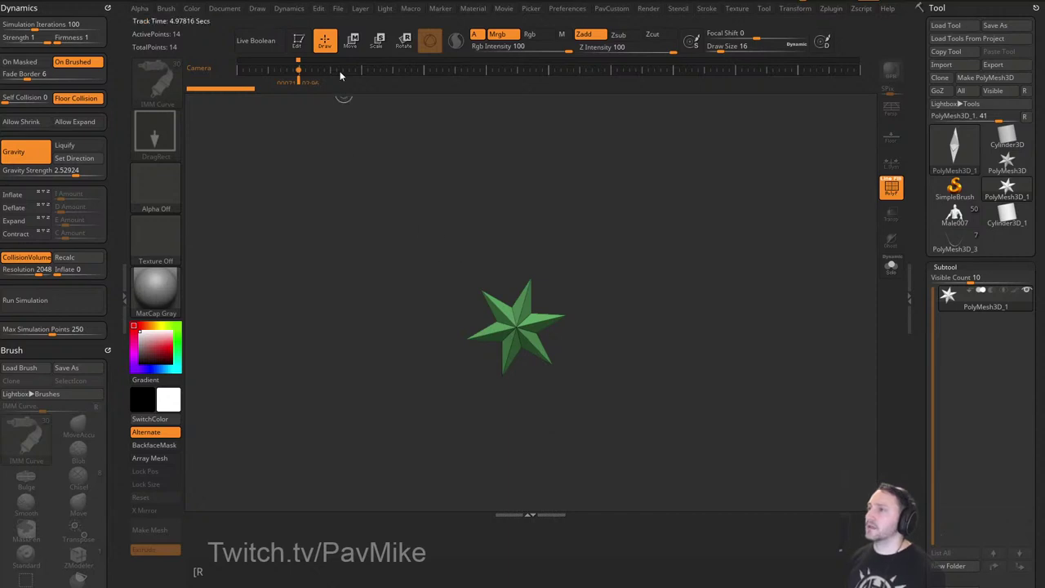
click(298, 40)
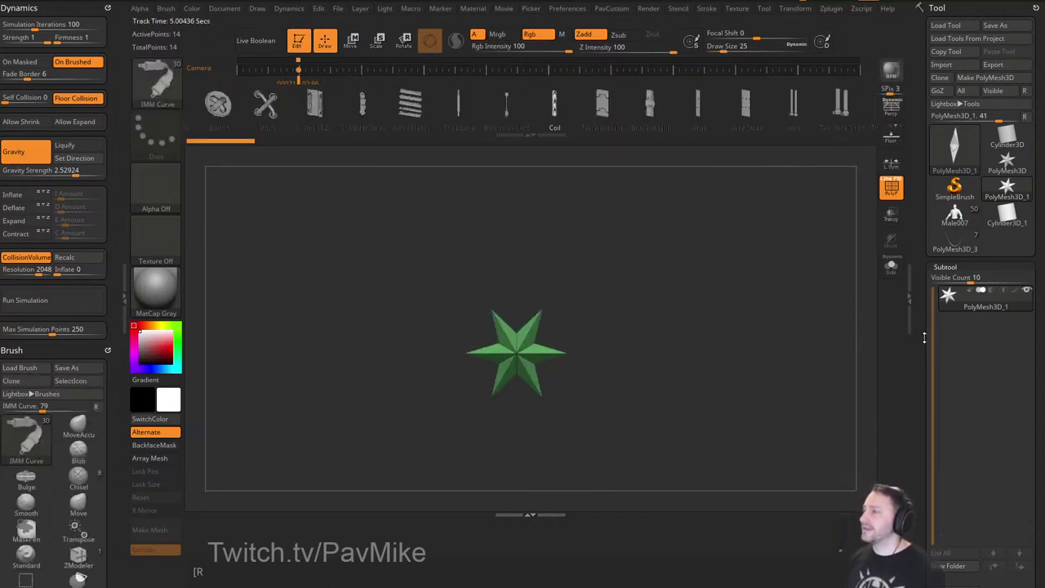
Replace the star with the Ring3D primitive and tilt the view to show the ring's opening.
mouse_move(925, 338)
mouse_down()
mouse_move(917, 211)
mouse_move(915, 345)
mouse_up()
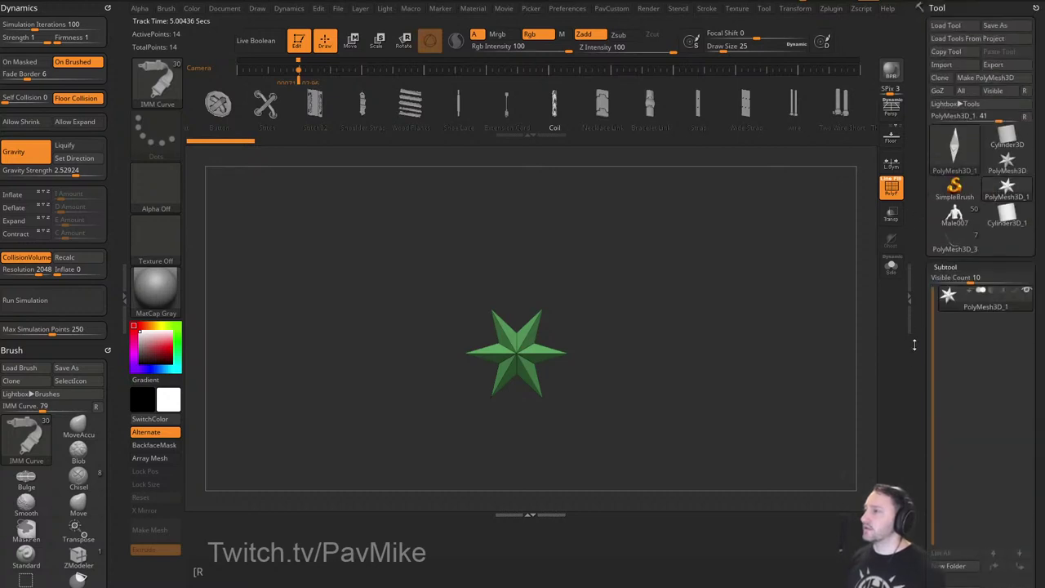
click(959, 158)
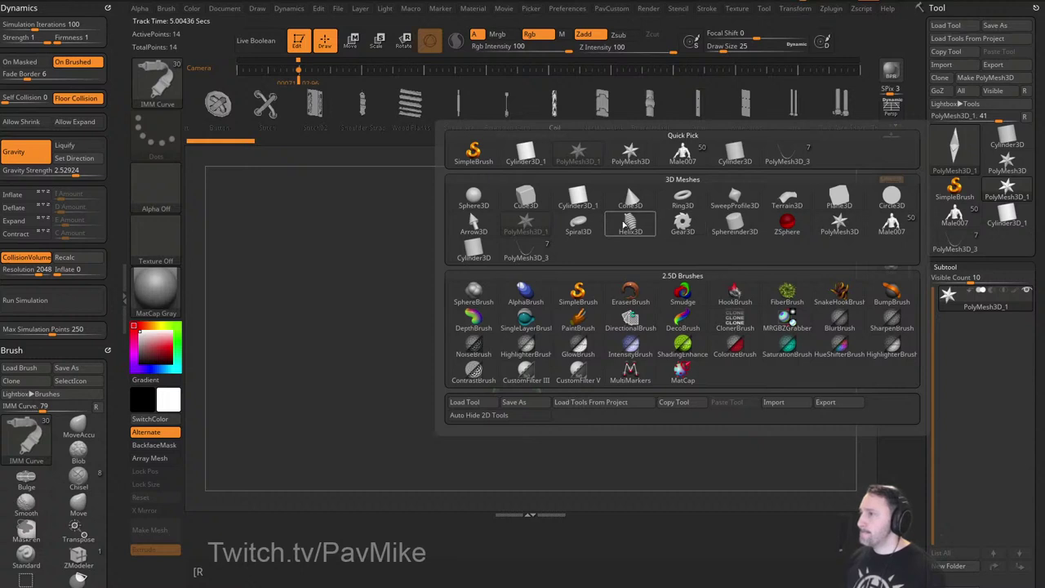
click(683, 198)
alt+drag(746, 275, 753, 356)
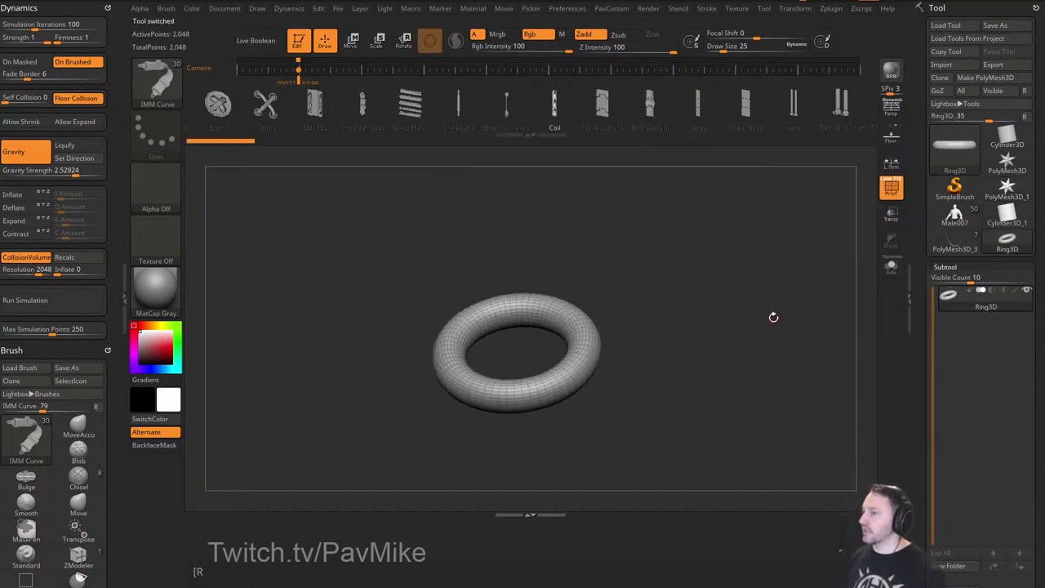
alt+drag(773, 317, 747, 313)
click(545, 515)
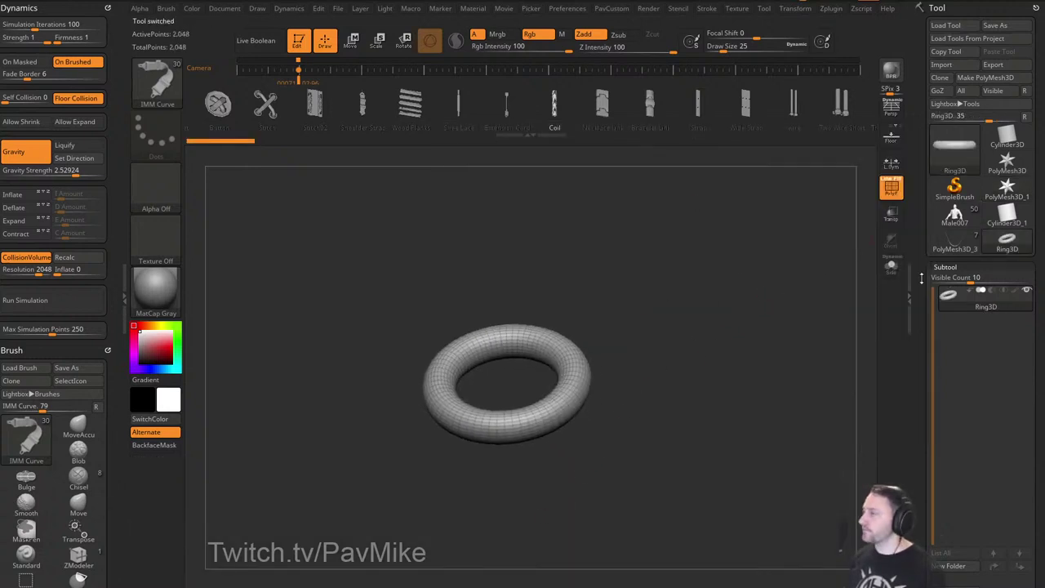
Set the ring's SDivide to 8 and LDivide to 12, and convert it to a PolyMesh3D.
drag(922, 278, 911, 50)
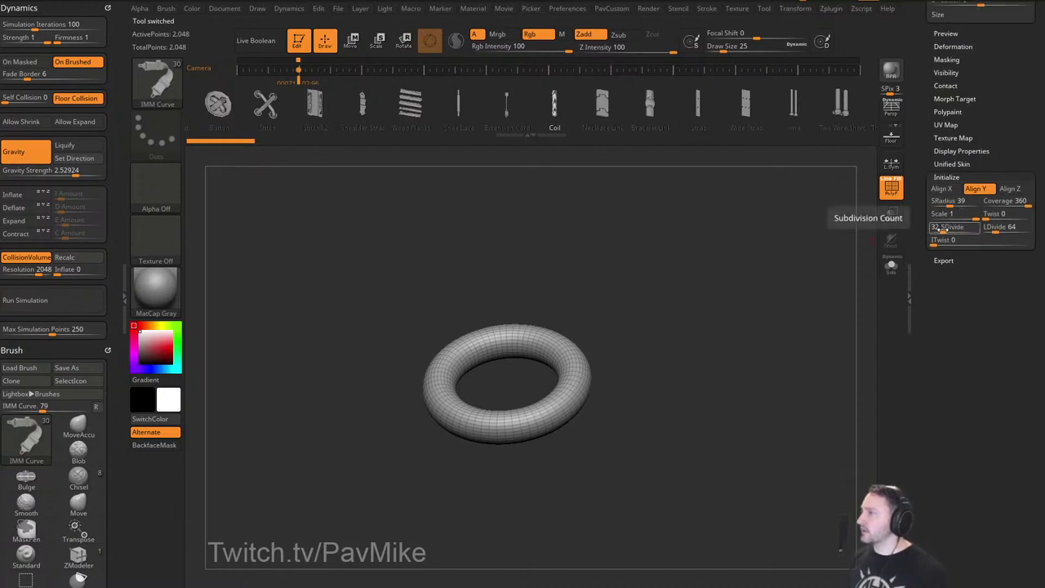
drag(943, 229, 936, 230)
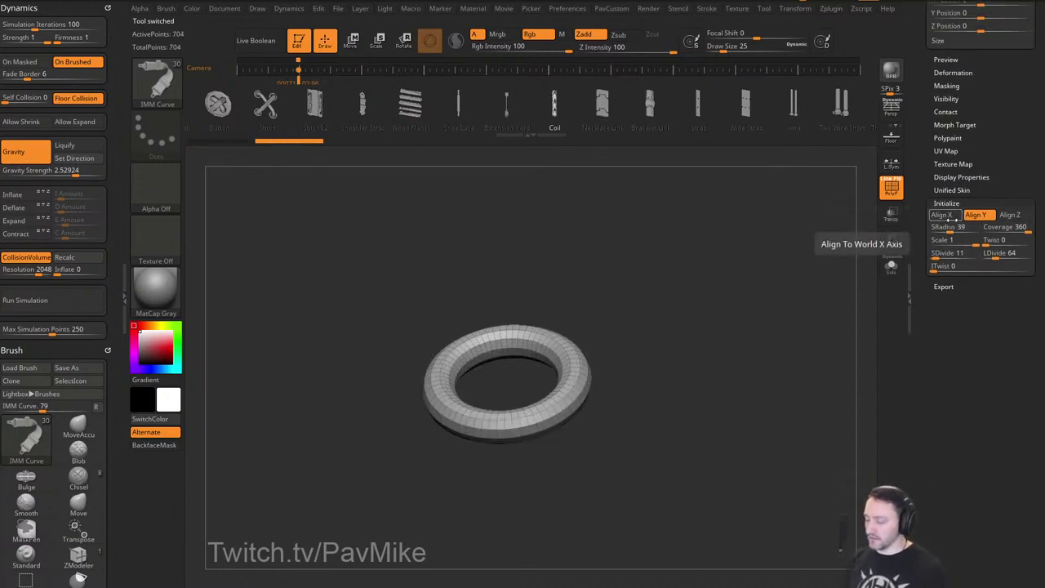
click(938, 257)
text(8)
key(Return)
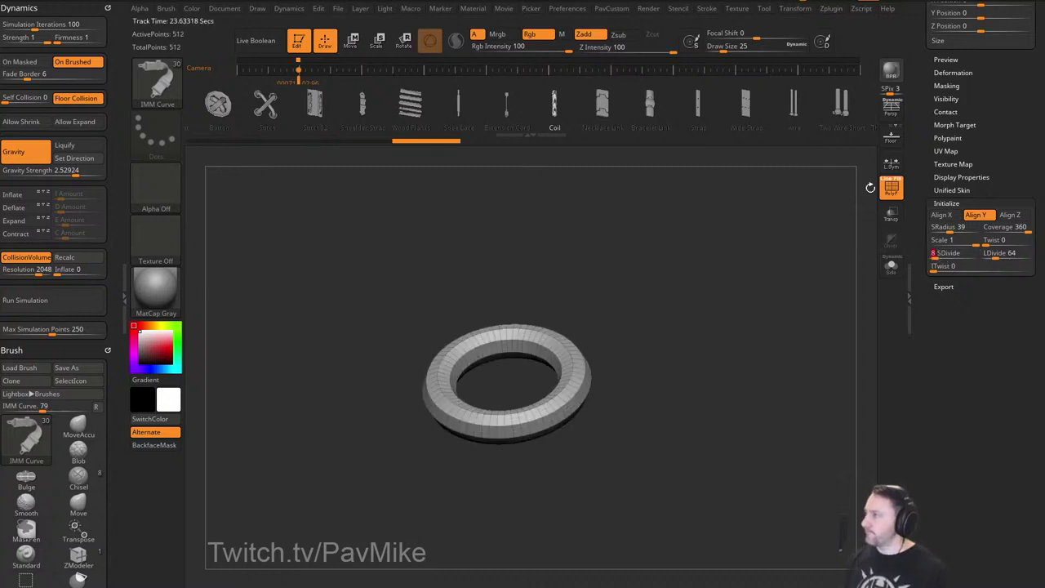
drag(997, 259, 988, 255)
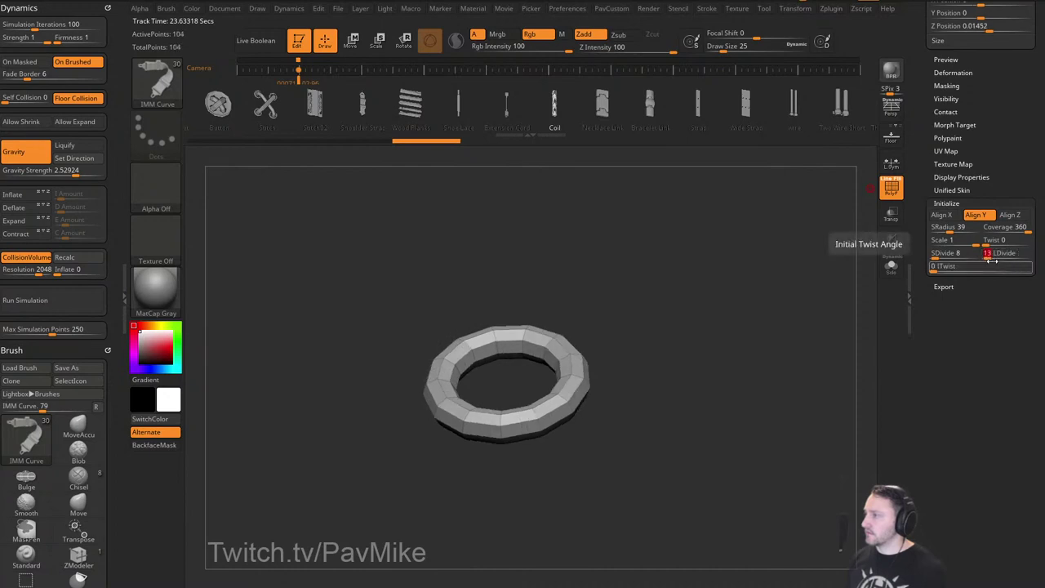
text(12)
key(Return)
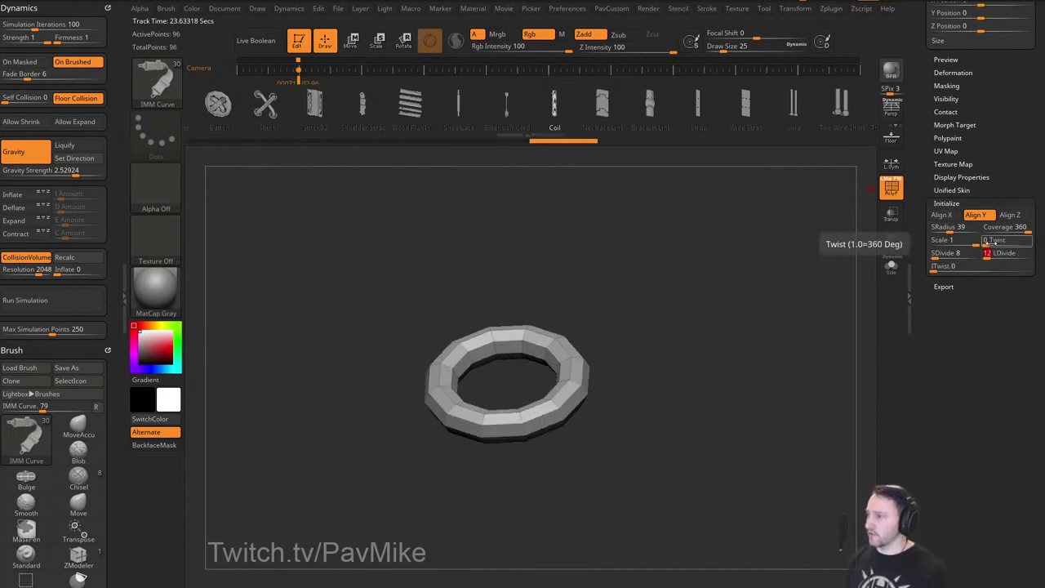
drag(927, 237, 927, 341)
click(985, 79)
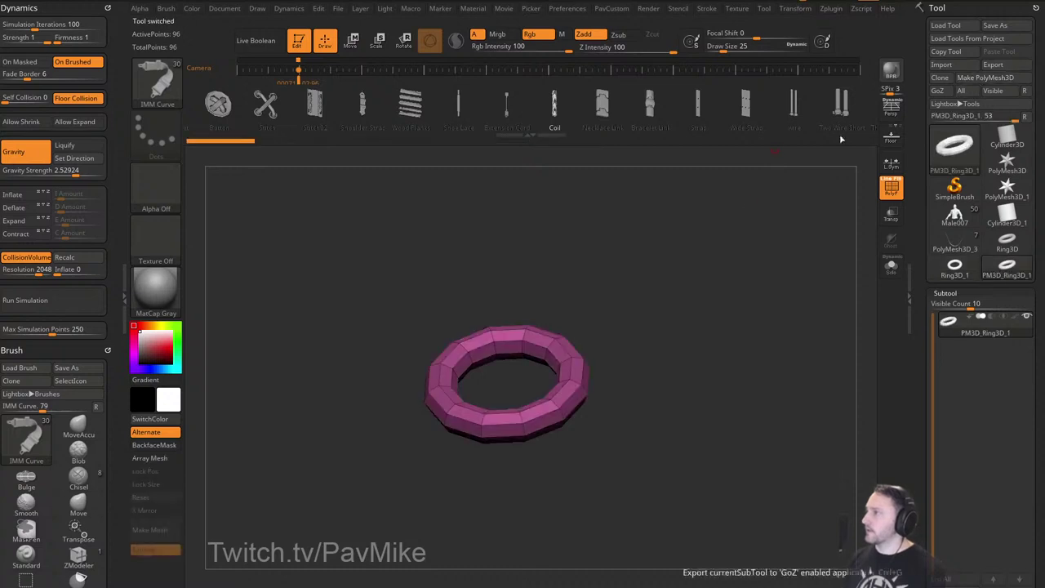
Face the ring's opening, mask one half, and extrude the unmasked half outward to stretch it into an oval link.
shift+drag(764, 196, 748, 267)
key(w)
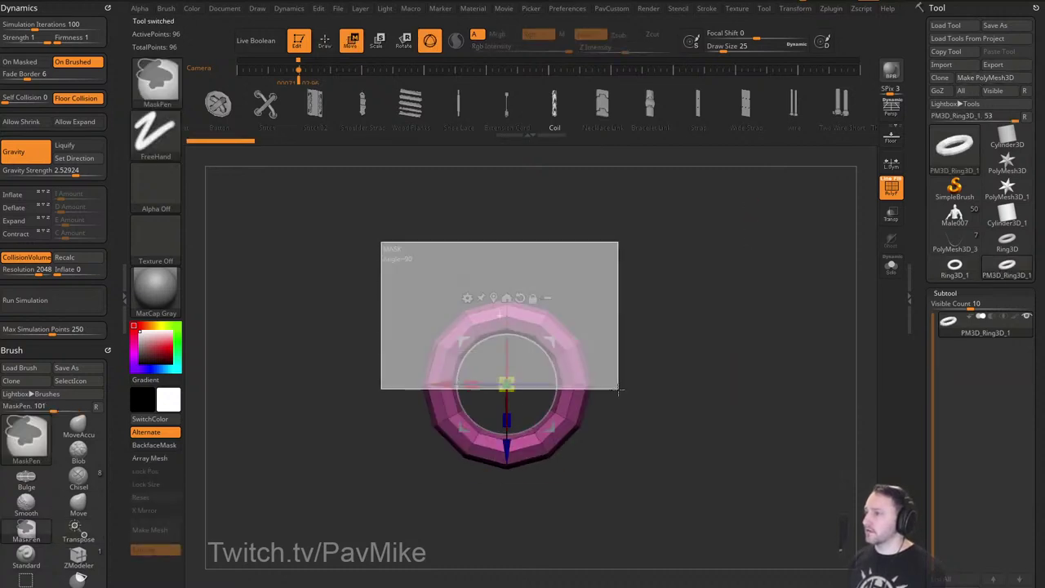
ctrl+drag(507, 449, 506, 390)
key(q)
mouse_move(690, 329)
mouse_down()
mouse_move(658, 340)
mouse_move(679, 338)
mouse_move(690, 260)
mouse_up()
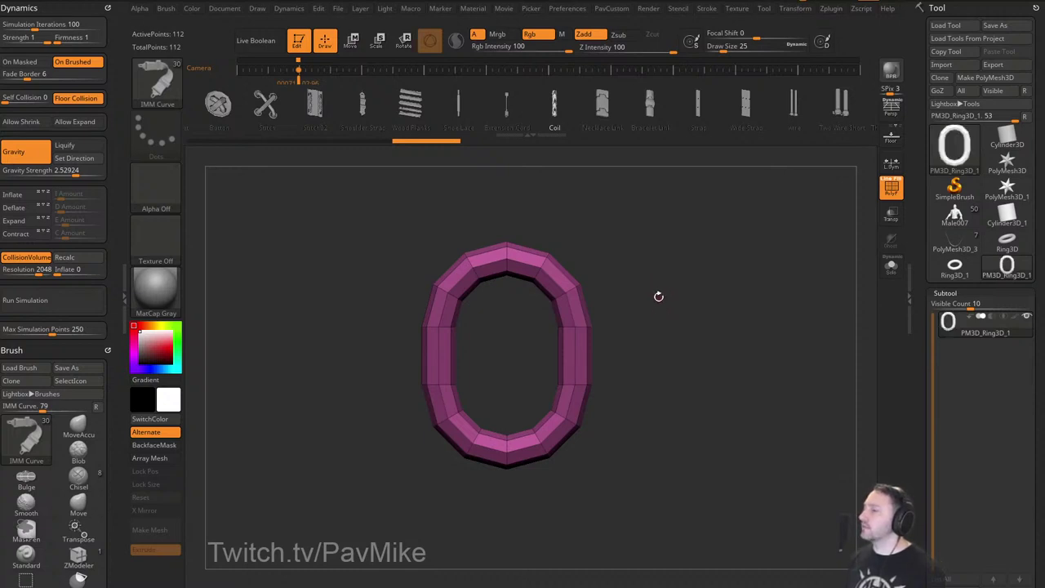
Undo the ring's stretching and masking.
key(ctrl+z)
key(ctrl+z)
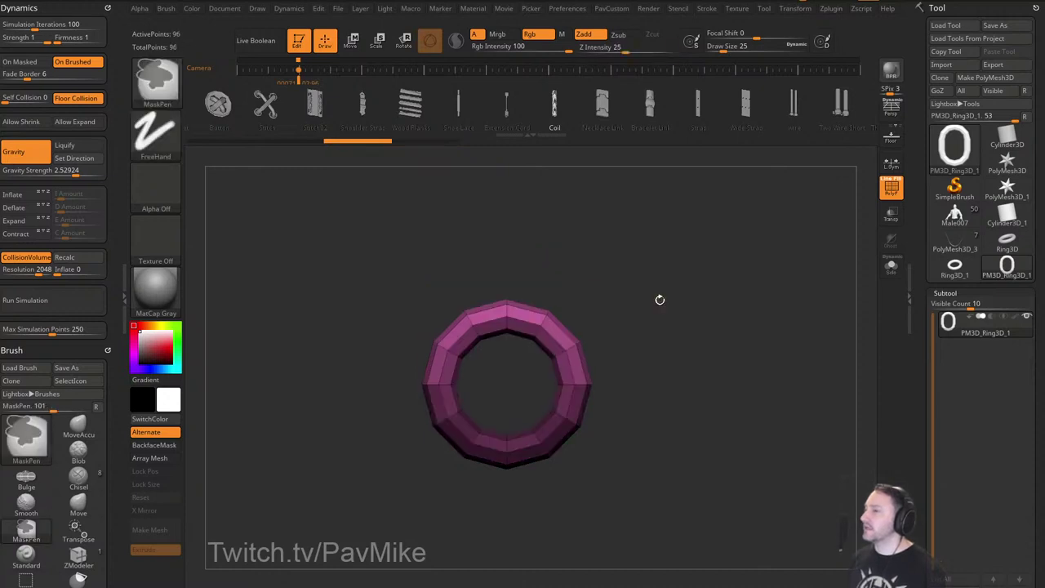
key(ctrl+z)
key(ctrl+shift+z)
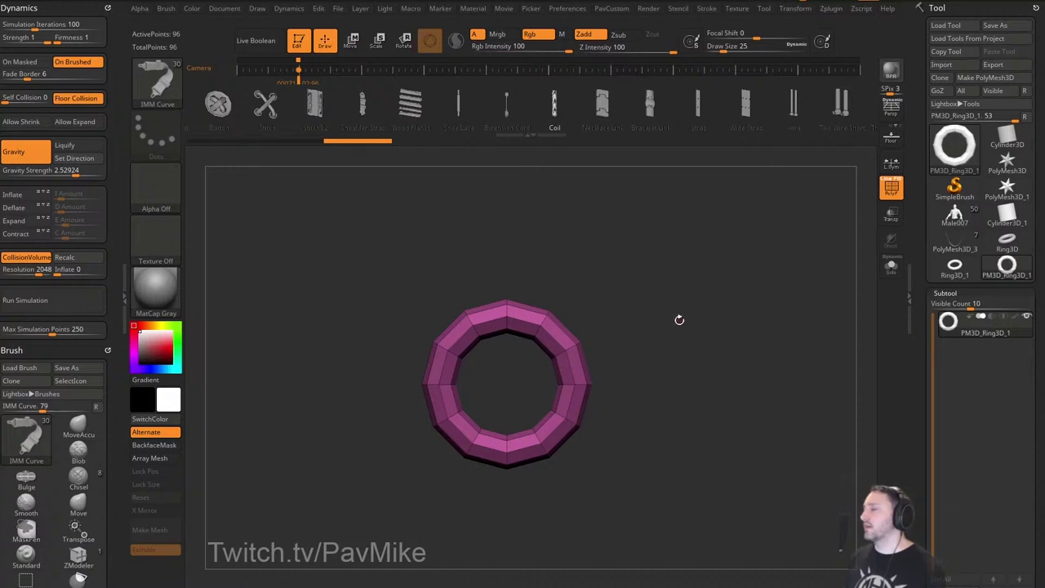
Leave Edit mode, clear the canvas, draw the Cylinder3D_1 primitive on it, and enter Edit mode in a straight front view.
click(299, 41)
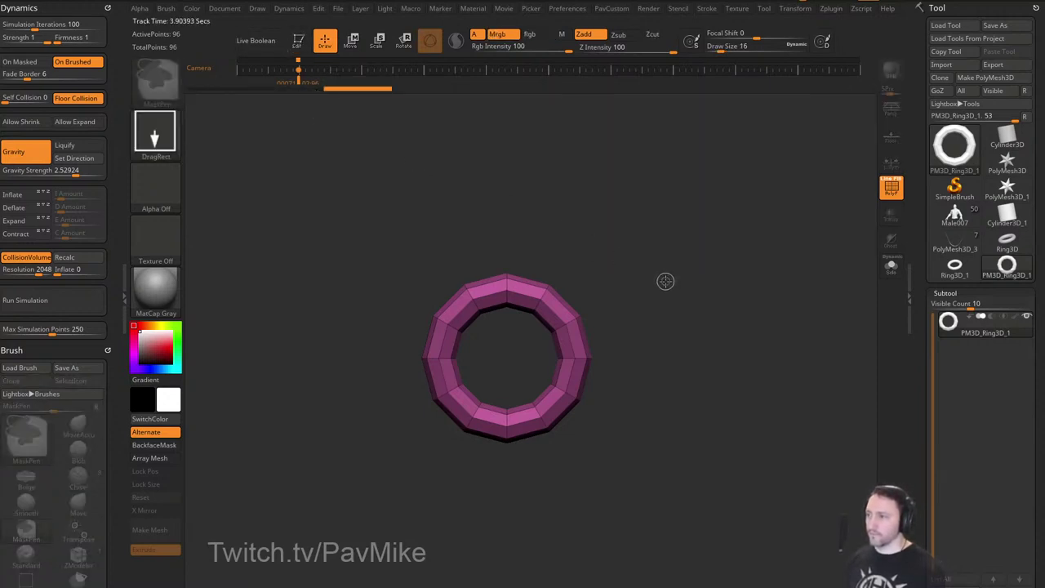
key(ctrl+n)
click(999, 222)
drag(558, 331, 578, 402)
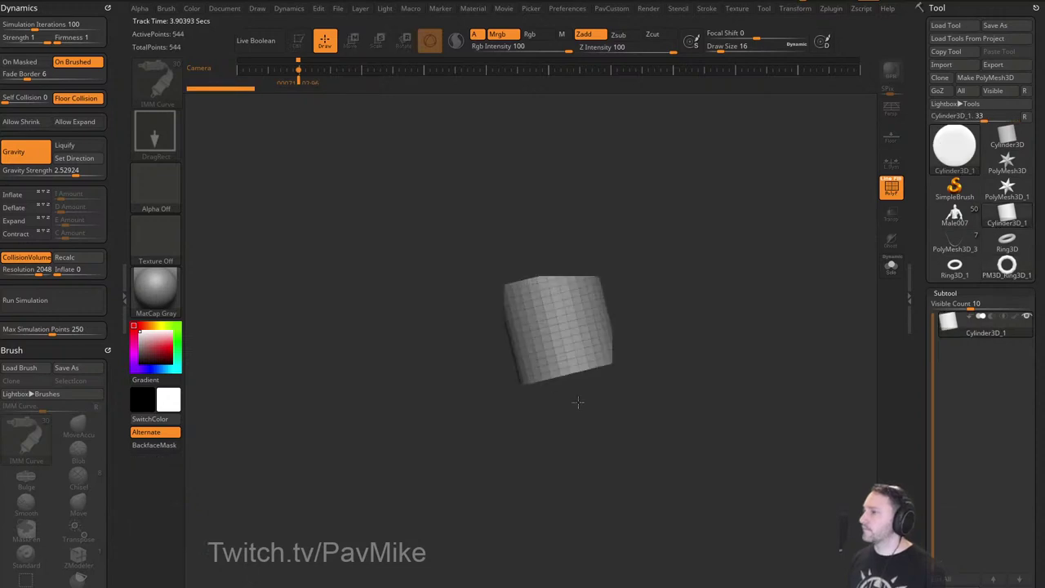
click(299, 41)
mouse_move(754, 254)
shift+mouse_down()
mouse_move(761, 276)
mouse_move(870, 287)
shift+mouse_up()
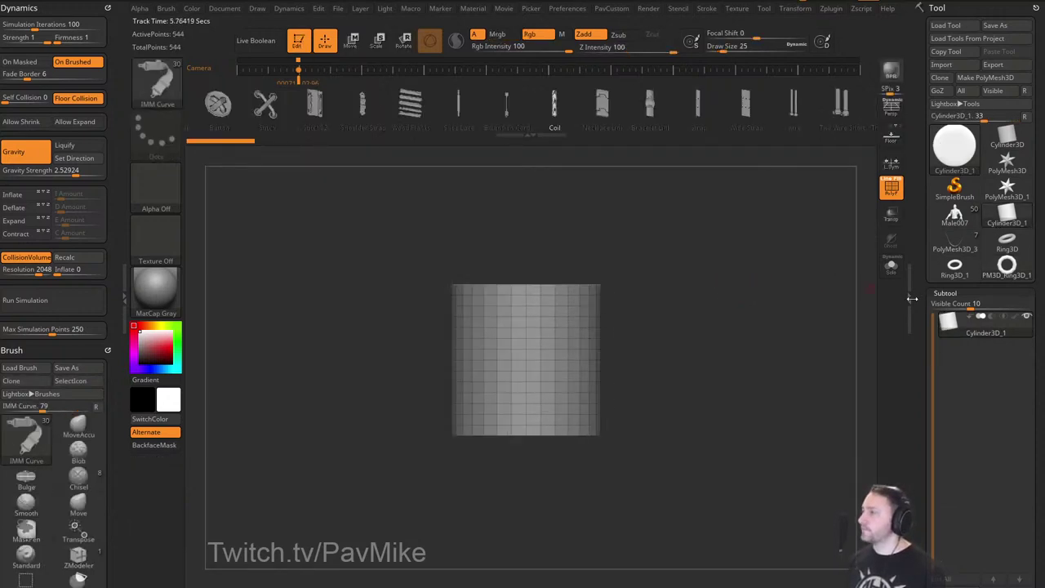
Set the cylinder's HDivide to 8 and VDivide to 4, and convert it to a PolyMesh3D.
drag(924, 321, 943, 182)
click(935, 248)
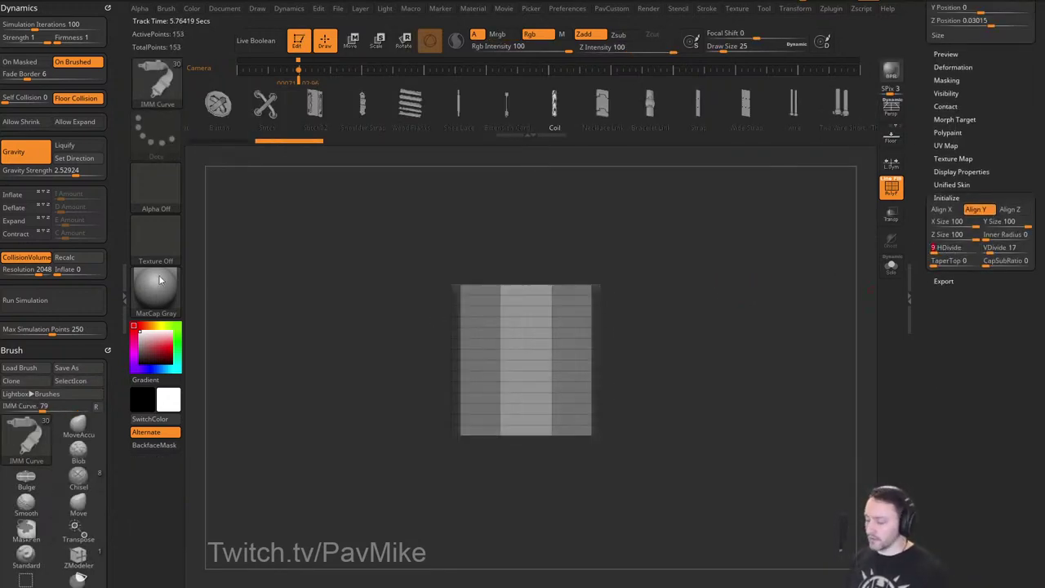
text(8)
key(Tab)
text(4)
key(Tab)
drag(919, 142, 918, 404)
click(982, 79)
Show the floor grid, move the cylinder off-centre along the X axis, and mirror and weld it to the opposite side.
alt+drag(714, 274, 699, 307)
key(w)
drag(482, 381, 463, 391)
alt+drag(503, 319, 503, 310)
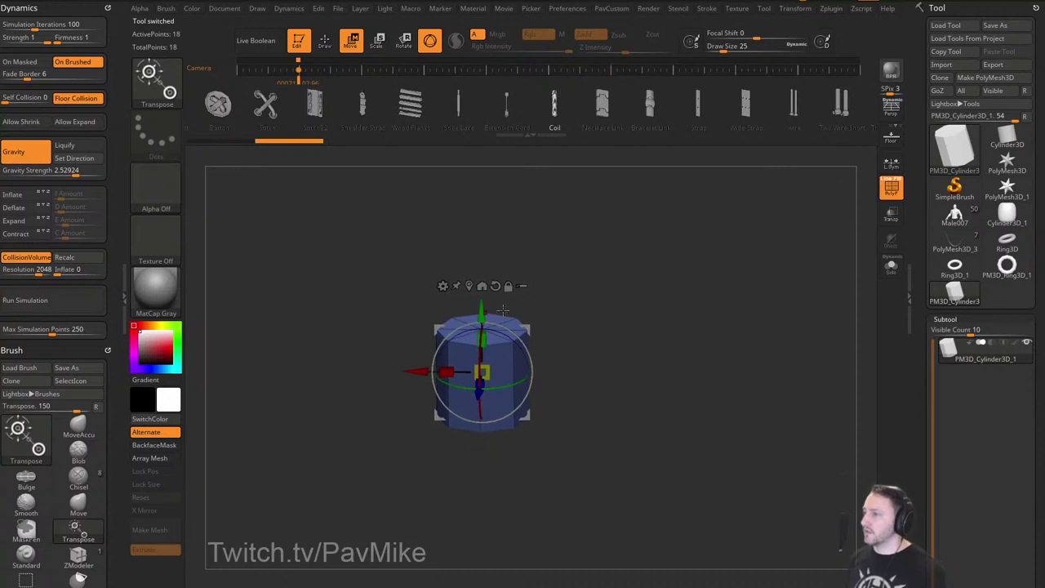
shift+drag(734, 240, 740, 239)
click(896, 145)
drag(623, 282, 626, 317)
drag(416, 375, 322, 374)
key(q)
drag(591, 281, 590, 257)
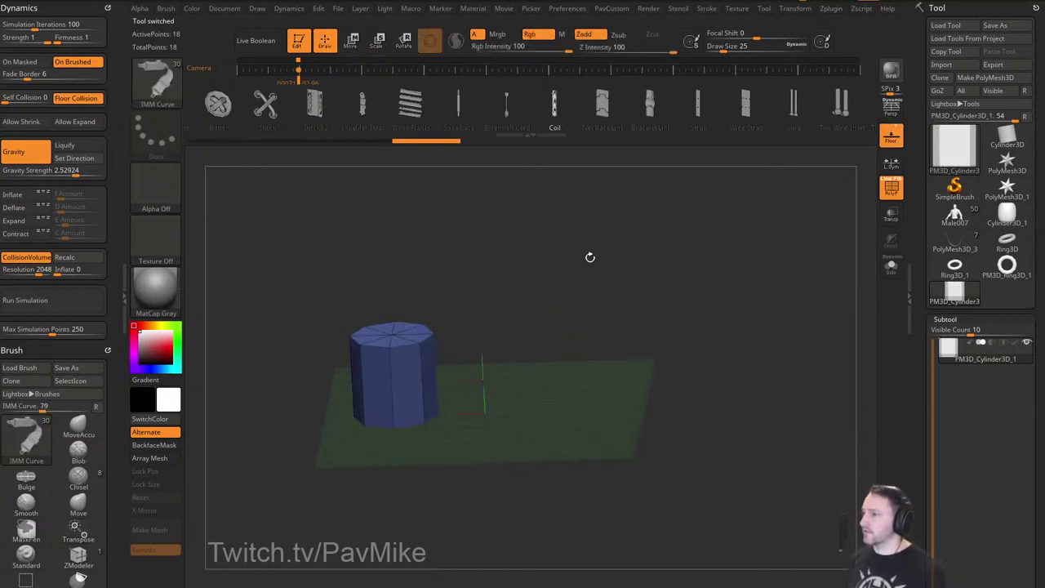
key(1)
click(627, 212)
Group the cylinders' polygons by normals, raising the maximum angle to about 57 so caps and sides form separate polygroups.
key(space)
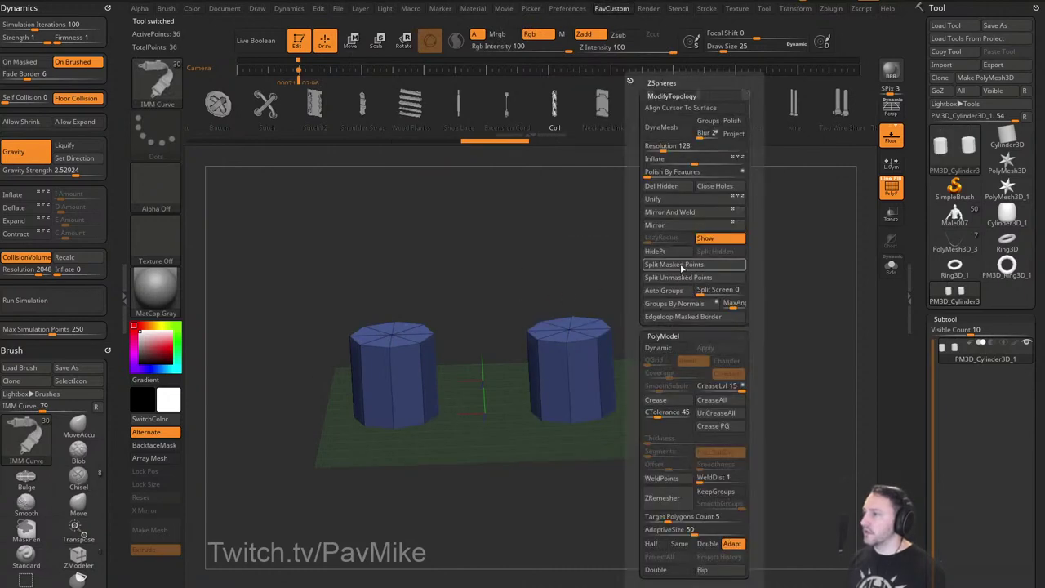
click(682, 303)
drag(629, 260, 650, 298)
key(space)
click(744, 304)
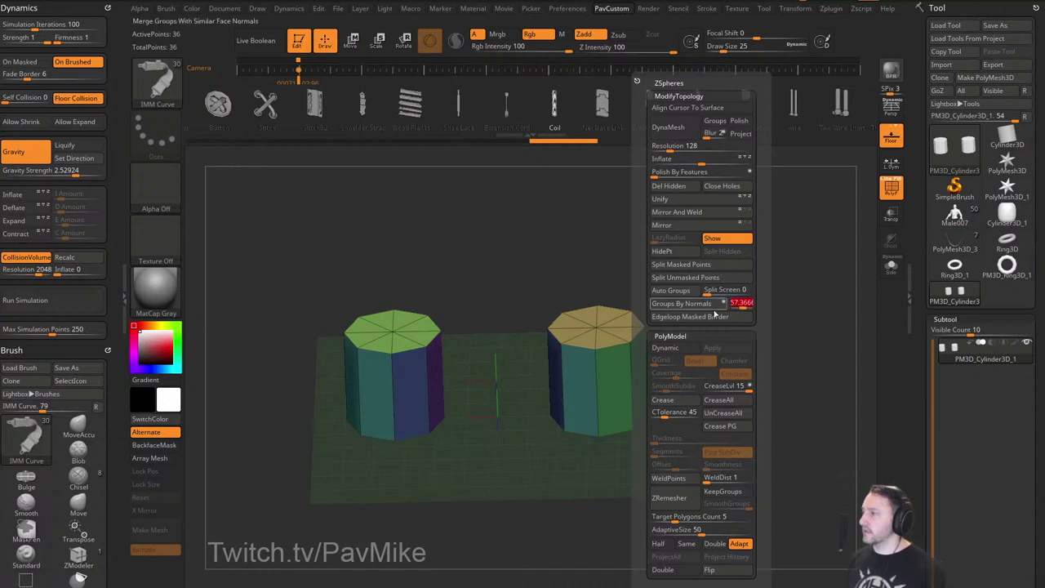
click(698, 306)
Mirror and weld the cylinders again to match their polygroups, and enable Local Symmetry.
key(space)
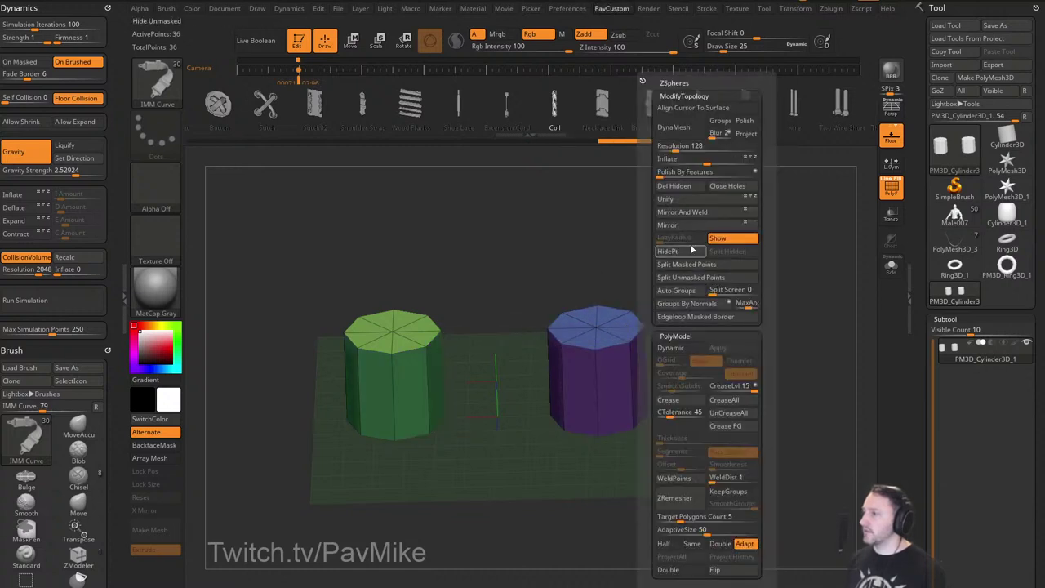
click(684, 213)
click(891, 164)
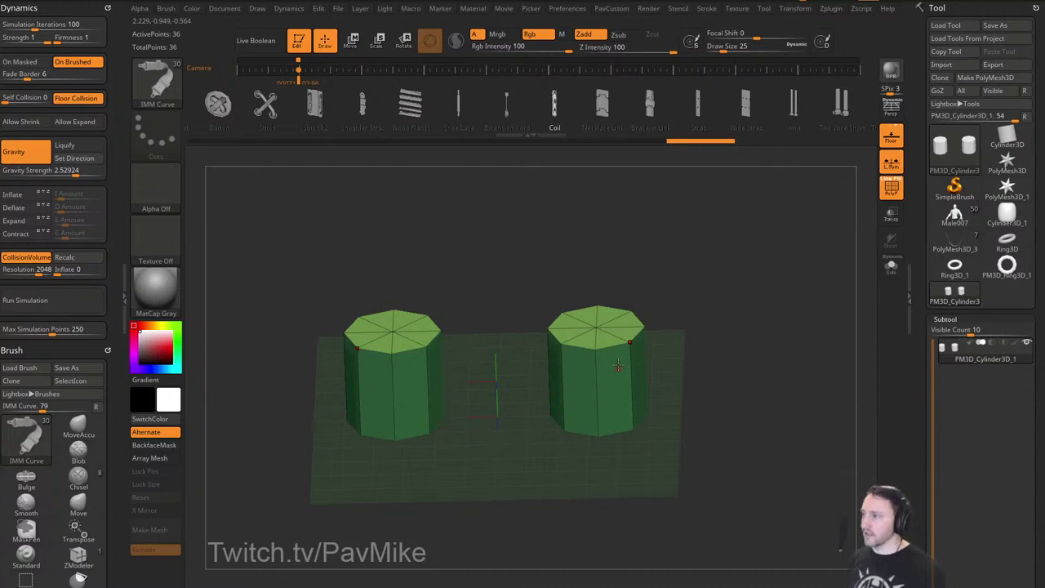
With the ZModeler brush, QMesh the side faces inward with the Polygroup All target to slim both cylinders.
key(b)
key(z)
key(m)
key(space)
drag(735, 269, 737, 307)
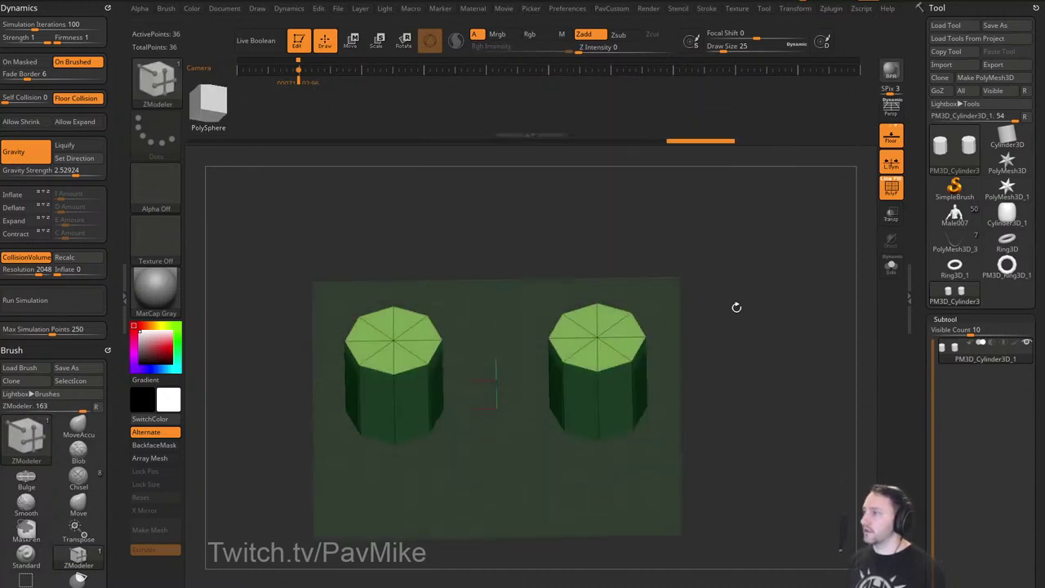
key(space)
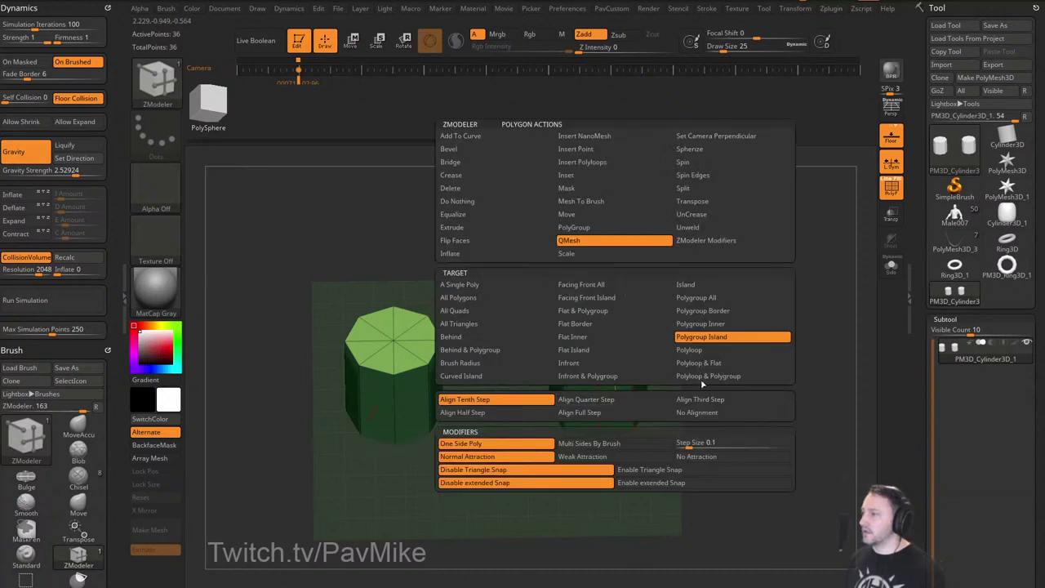
click(695, 297)
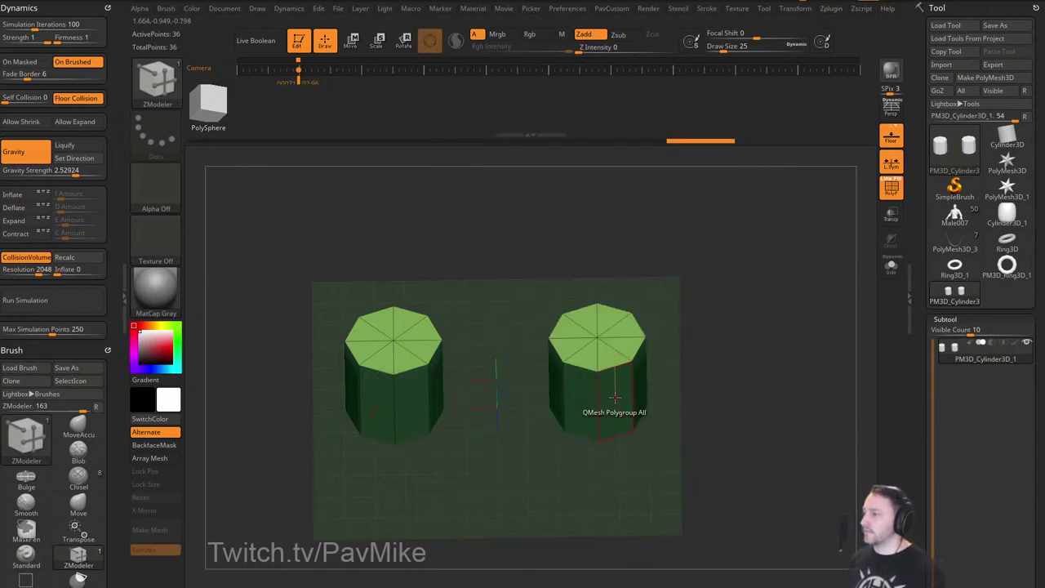
drag(615, 398, 602, 355)
Delete the caps at both ends of the cylinders using the ZModeler polygon Delete action with the Polygroup All target.
mouse_move(700, 333)
shift+mouse_down()
mouse_move(716, 279)
mouse_move(717, 295)
mouse_move(711, 268)
mouse_move(716, 325)
shift+mouse_up()
key(space)
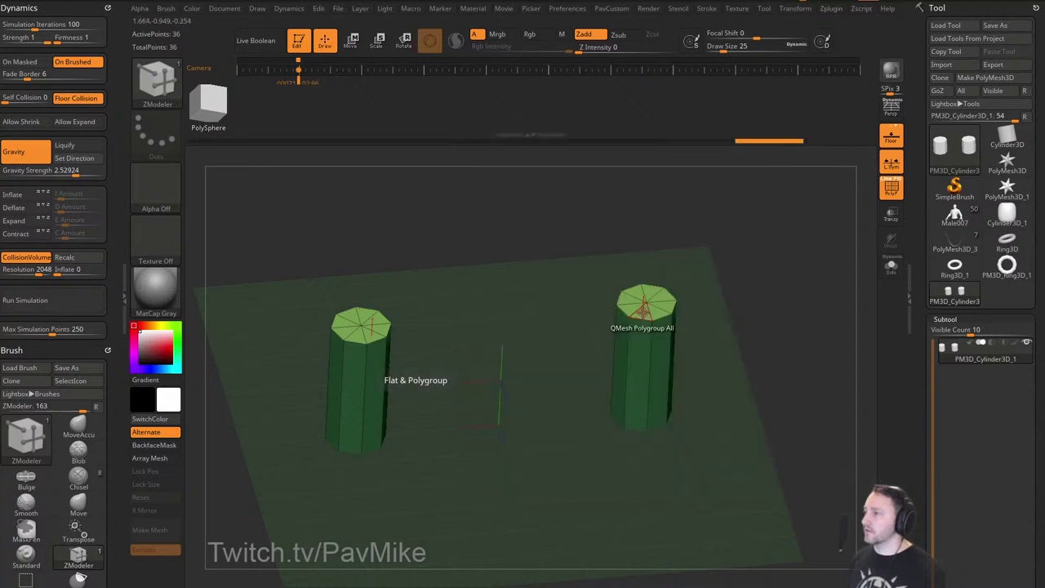
key(space)
click(508, 189)
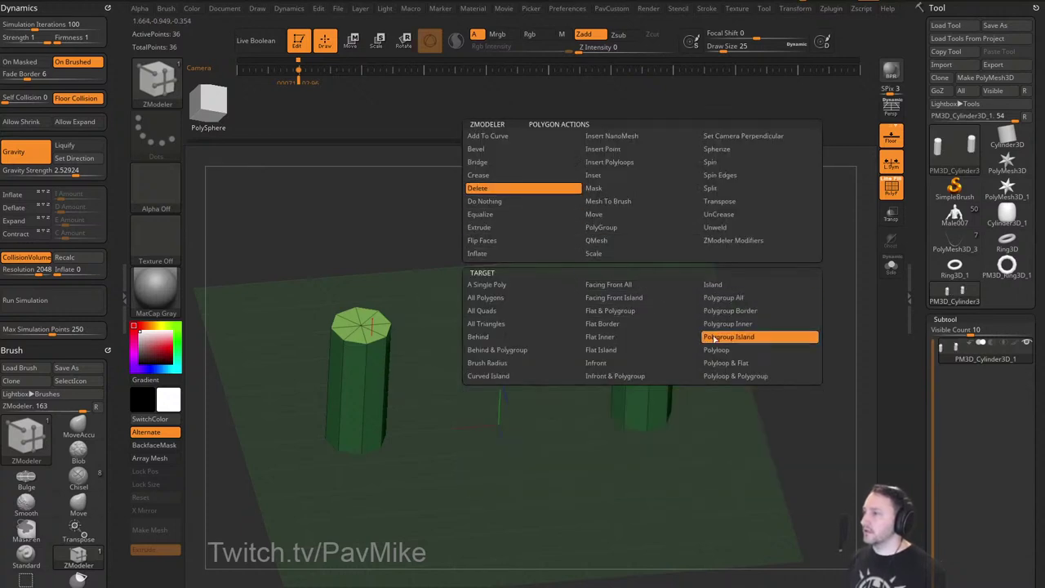
click(712, 299)
click(644, 311)
drag(737, 301, 739, 214)
click(638, 422)
drag(729, 249, 727, 320)
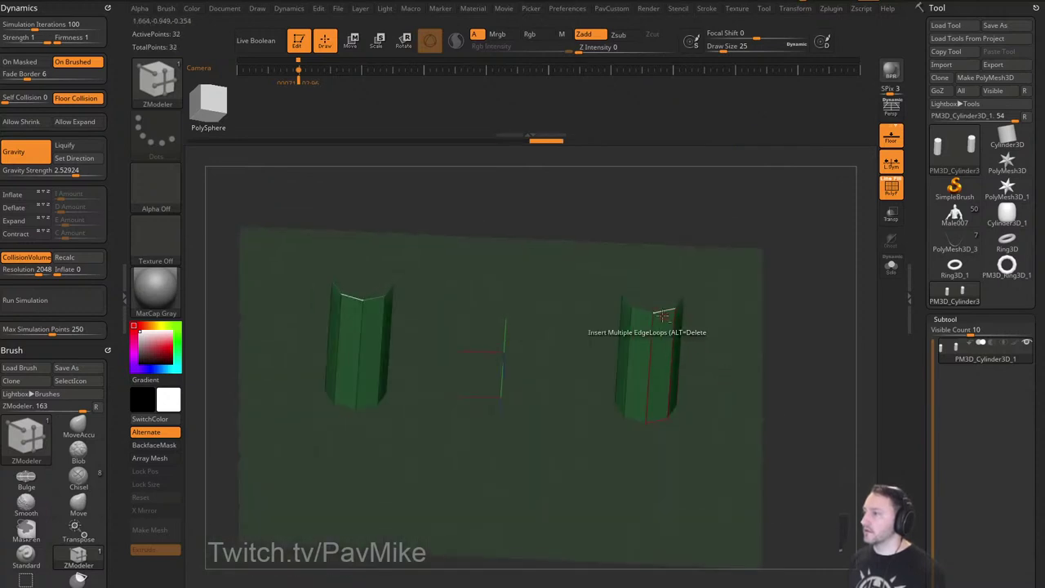
Set the ZModeler edge action to Bridge with the Two Holes target and Small Round Corners.
key(space)
click(539, 266)
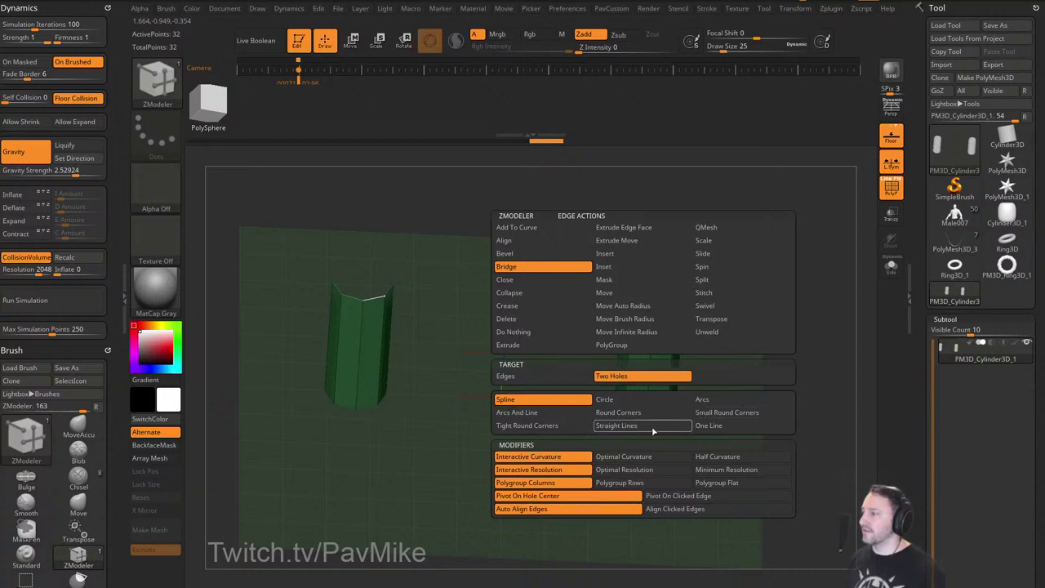
click(618, 412)
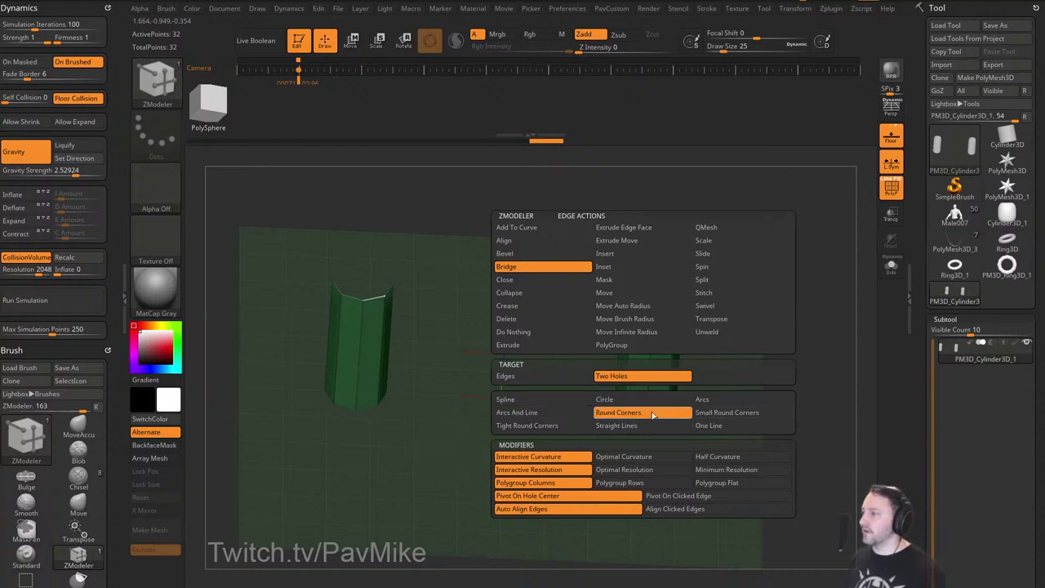
click(709, 415)
Move the two open cylinders closer together along the X axis.
shift+drag(806, 307, 769, 283)
key(w)
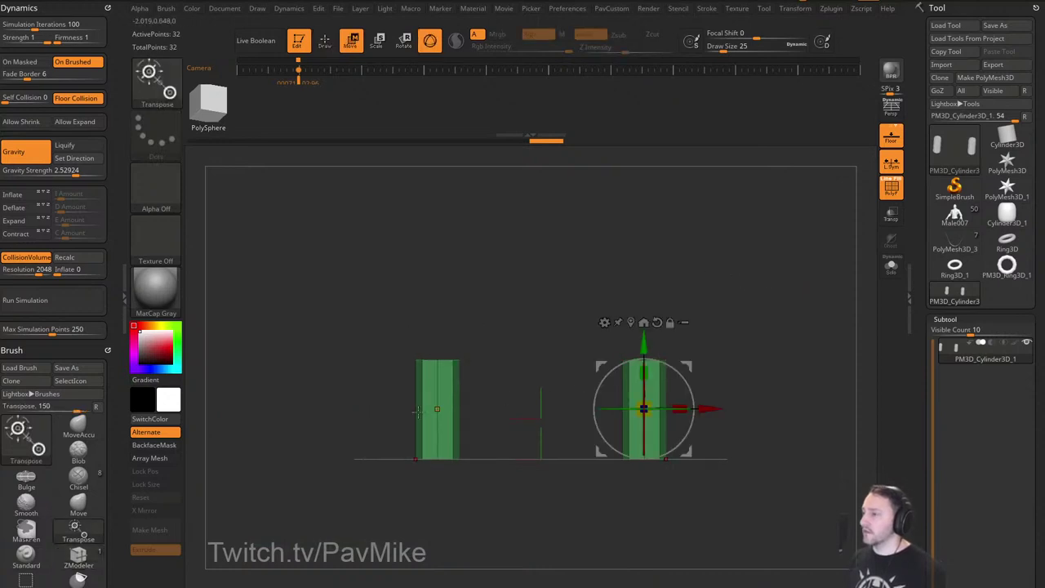
drag(379, 411, 419, 417)
mouse_move(693, 304)
mouse_down()
mouse_move(734, 324)
mouse_move(667, 323)
mouse_up()
Bridge the cylinders' upper openings and their lower openings with ZModeler to form a closed chain link.
key(q)
key(b)
key(z)
key(m)
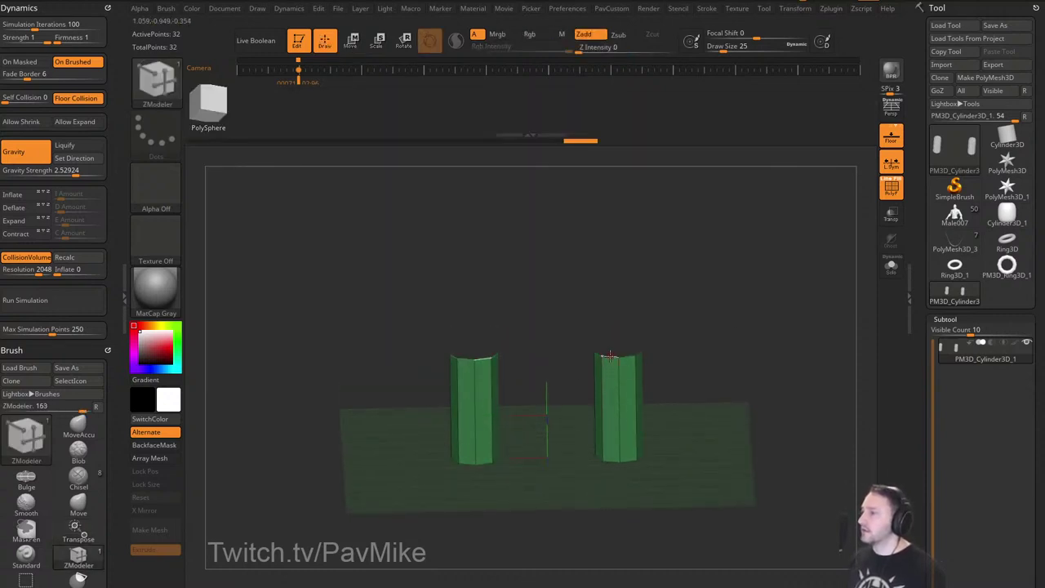
click(610, 356)
drag(482, 359, 566, 330)
shift+drag(716, 320, 716, 297)
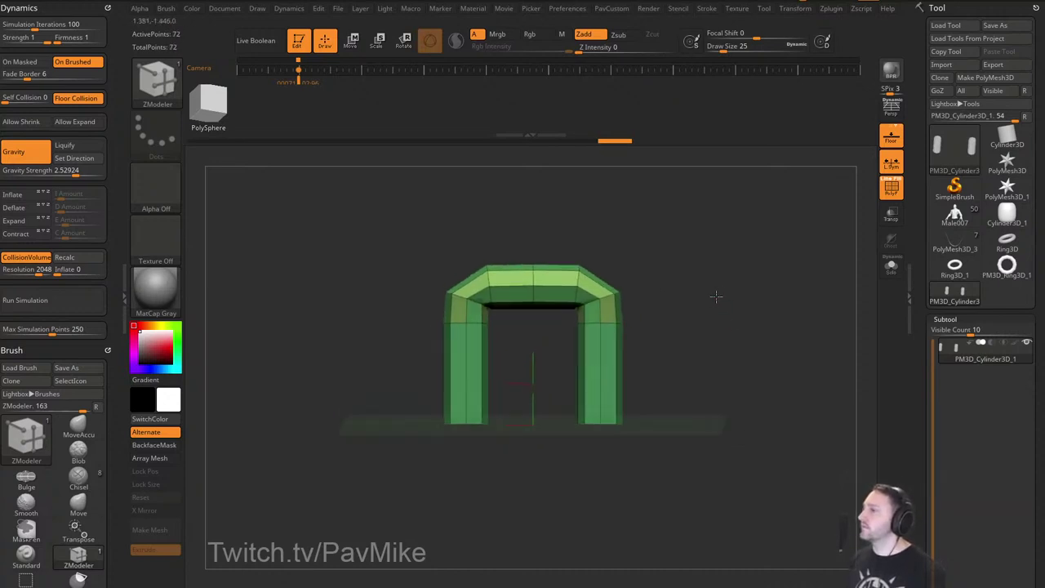
drag(676, 370, 650, 347)
click(592, 425)
drag(475, 411, 509, 381)
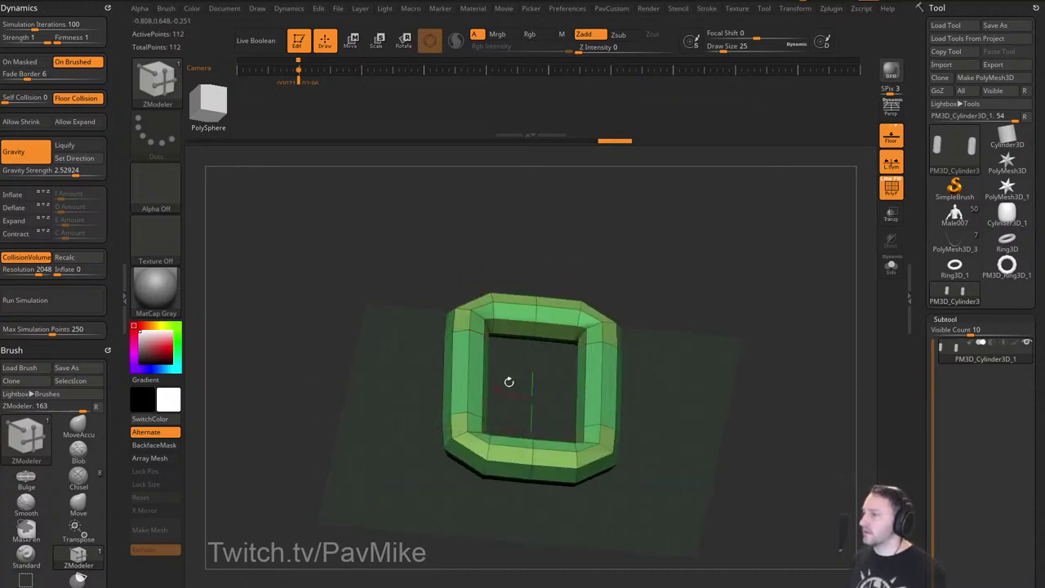
Smooth the link with Dynamic Subdivision, hide the polyframe, and activate the Move gizmo in front view.
shift+drag(745, 300, 737, 370)
alt+drag(738, 308, 738, 337)
key(d)
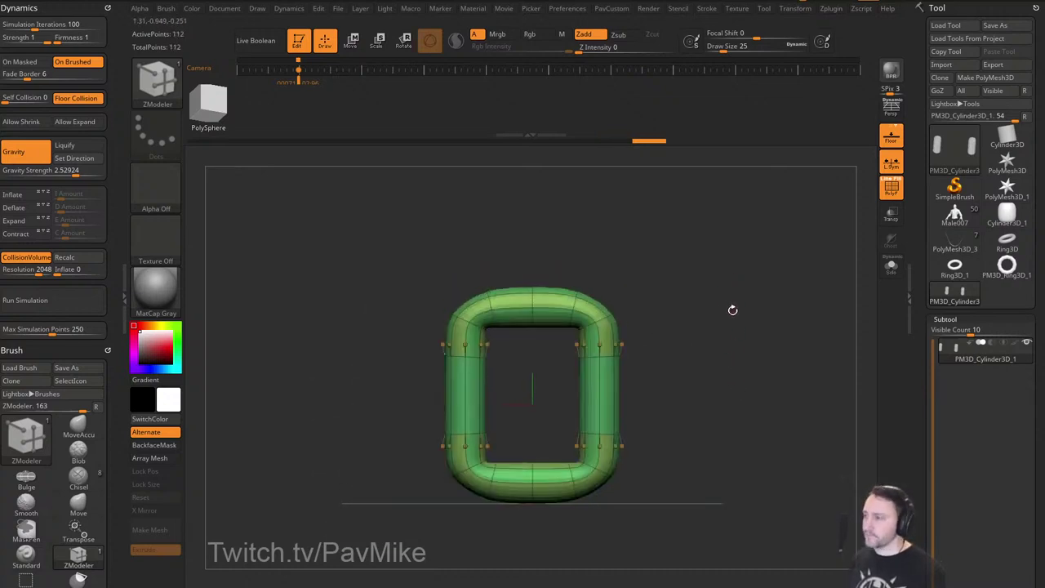
click(892, 191)
drag(784, 255, 780, 282)
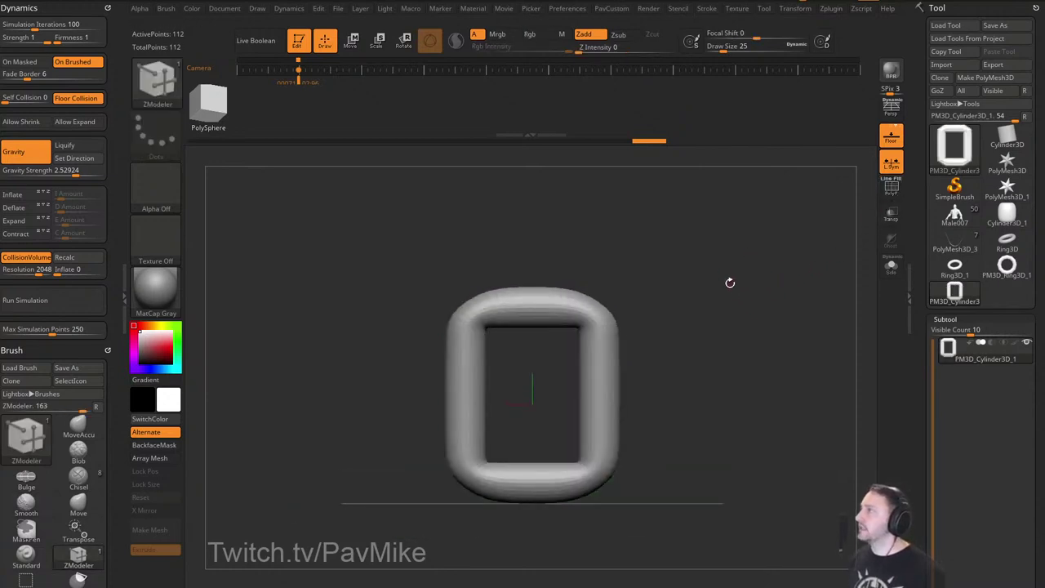
key(w)
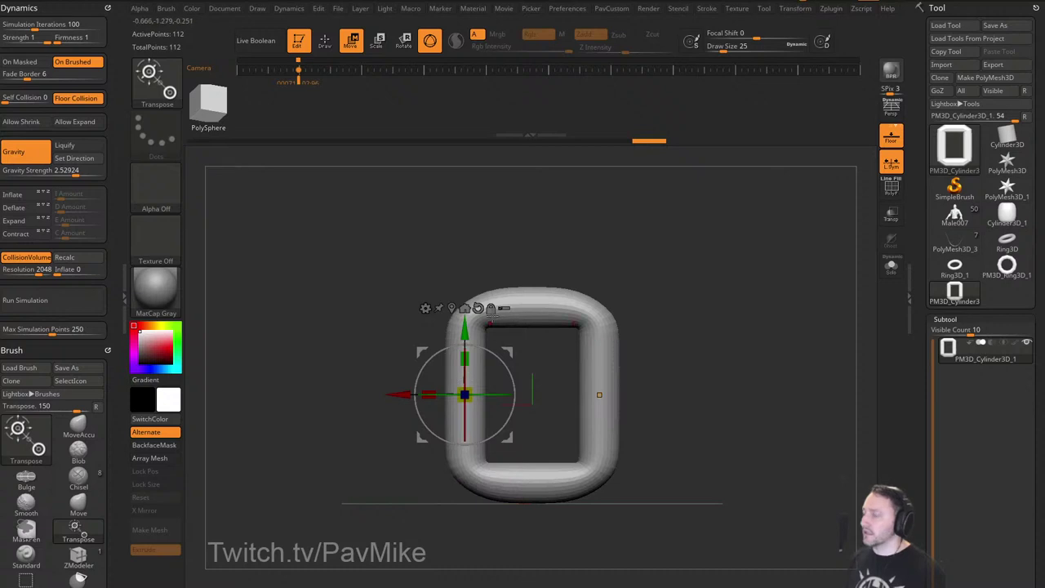
Center the gizmo on the chain link, narrow it slightly along X, and shorten it along Y to about 0.89.
click(452, 309)
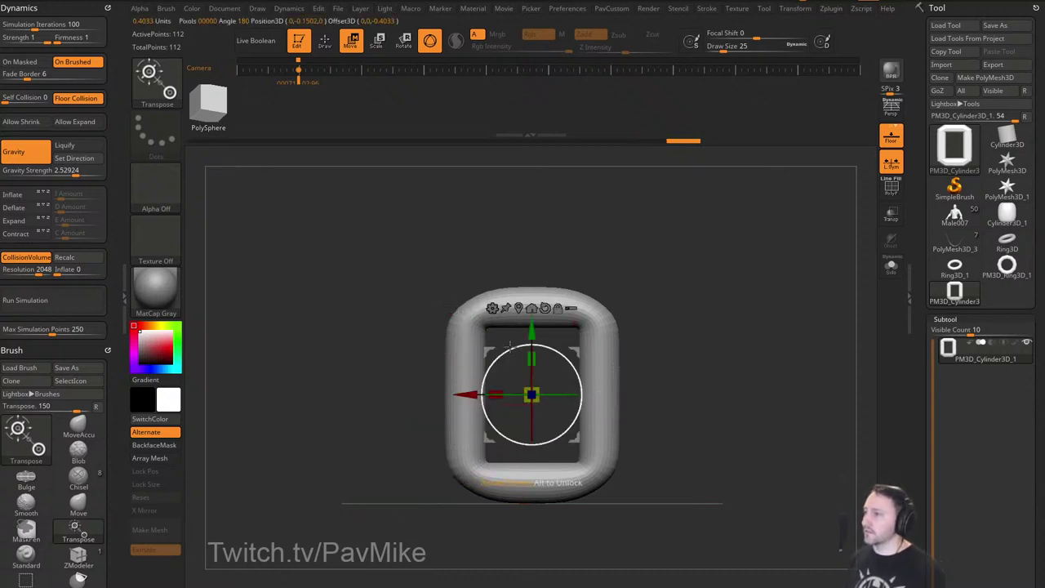
drag(497, 394, 503, 393)
drag(533, 357, 533, 367)
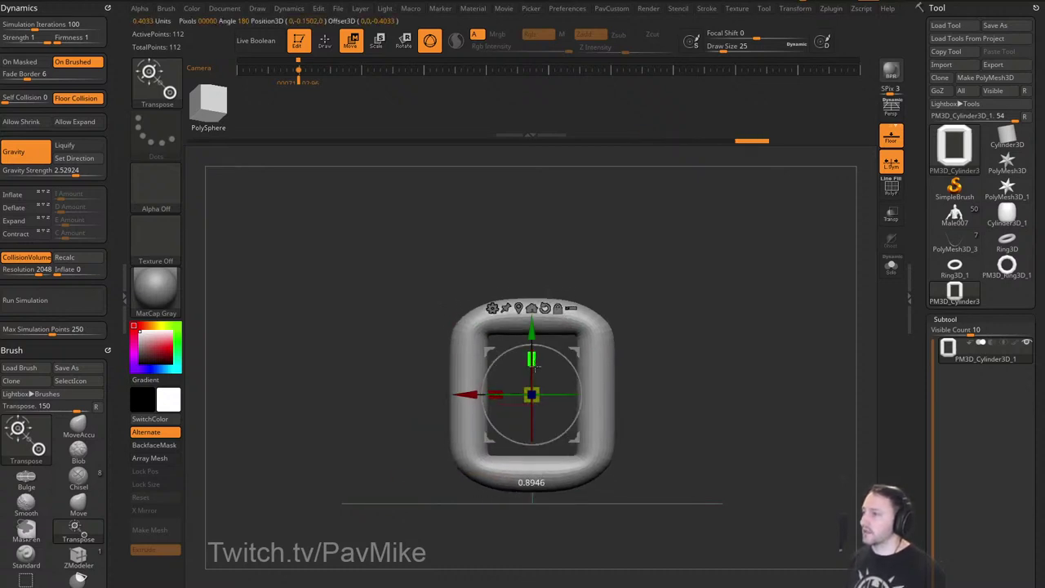
key(q)
drag(636, 329, 756, 303)
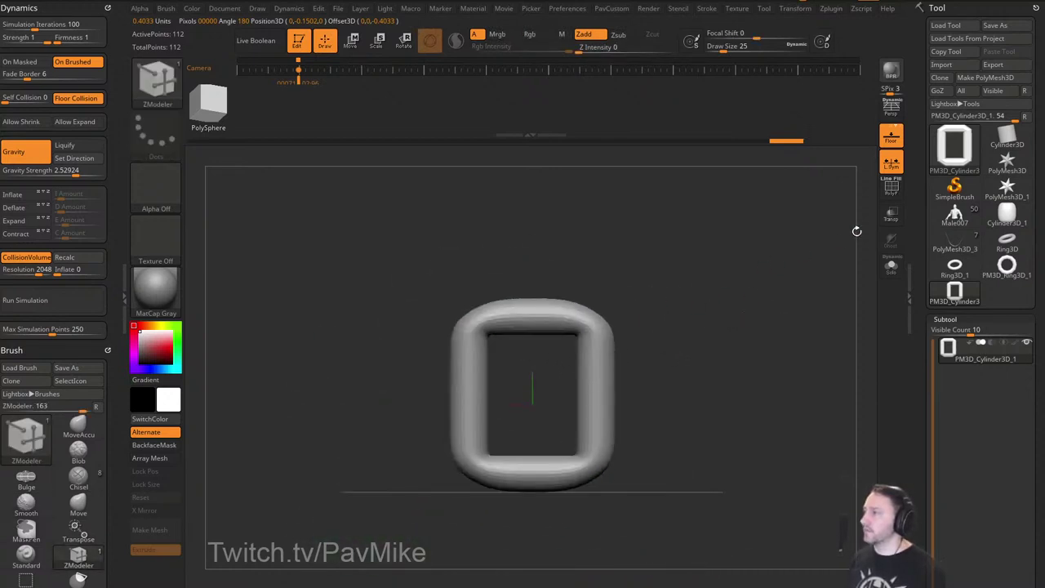
Show the polyframe and assign the whole link to a single polygroup.
click(892, 189)
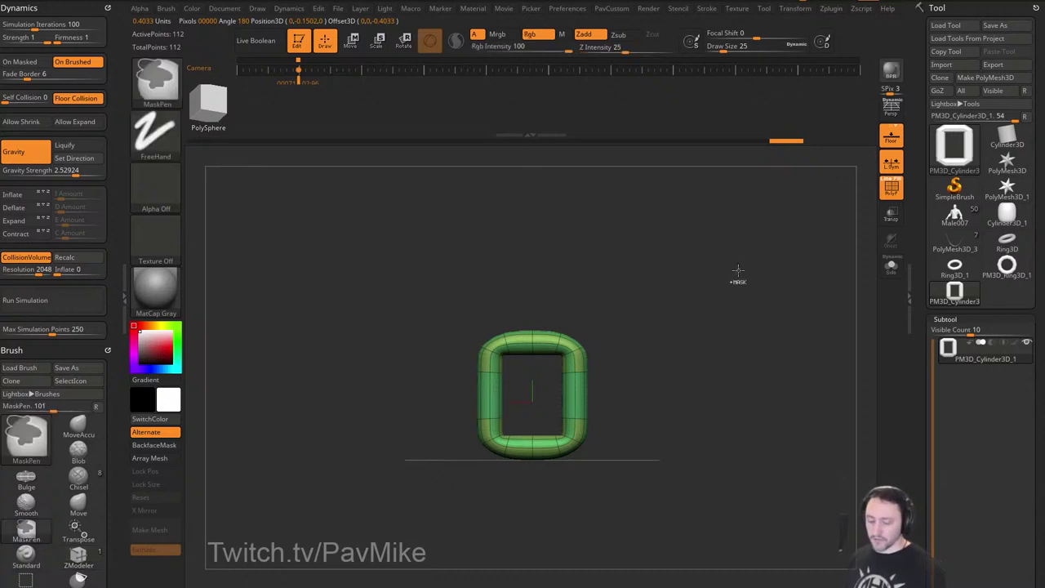
key(ctrl+w)
alt+drag(725, 278, 737, 290)
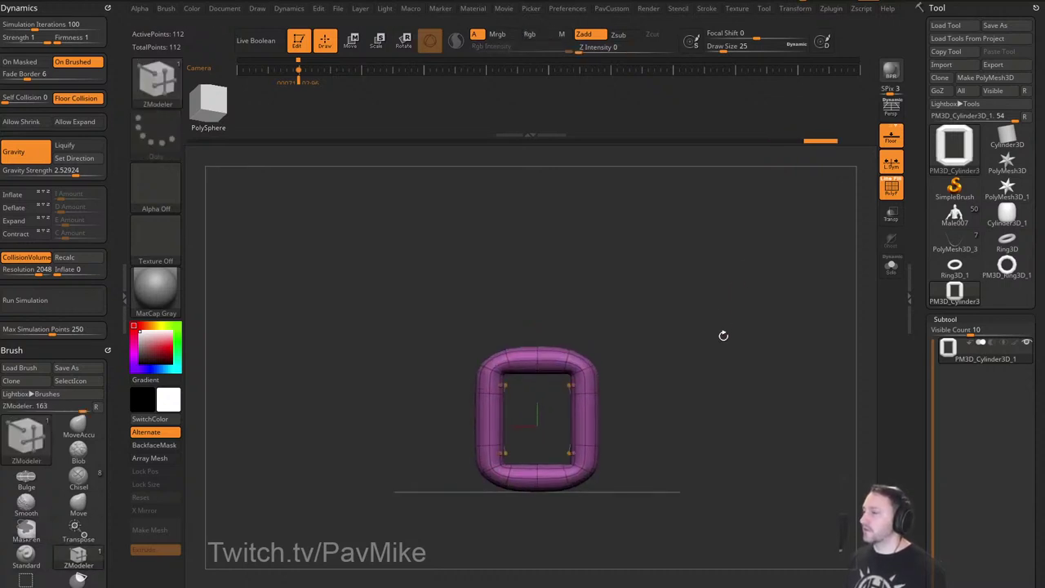
Scale the link down uniformly to about two thirds of its size.
key(w)
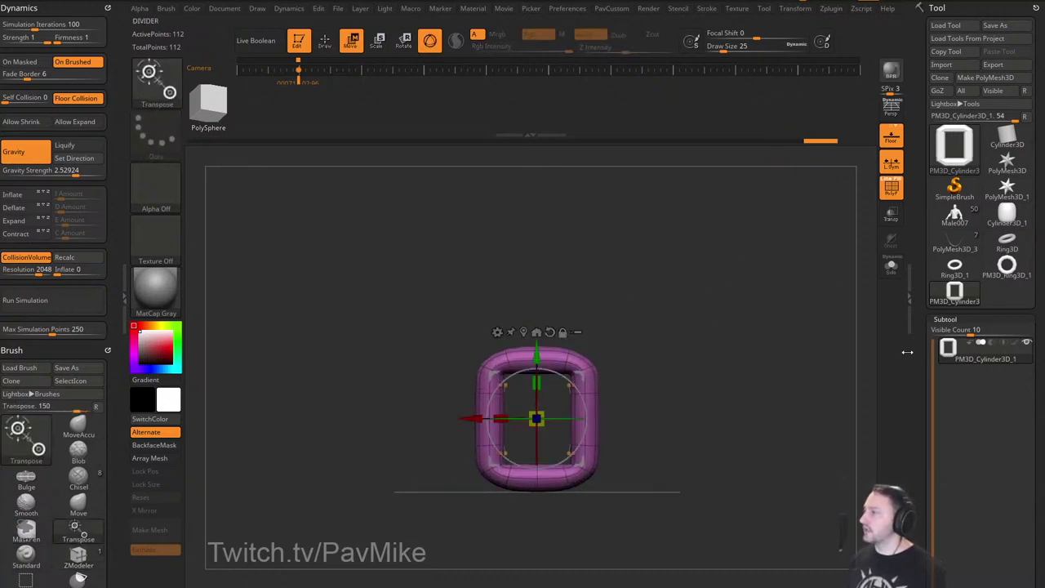
key(3)
click(723, 199)
key(q)
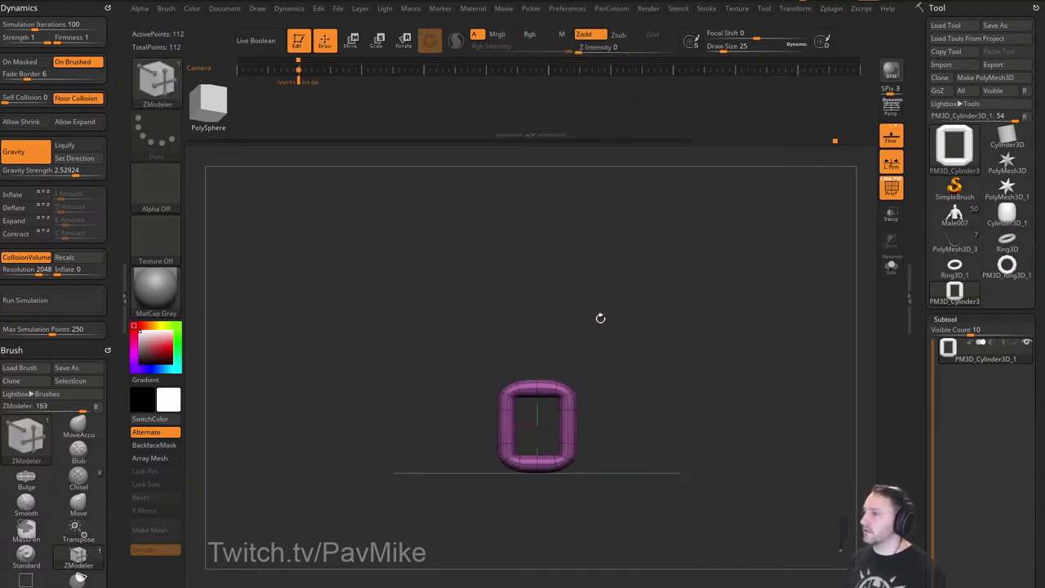
Duplicate the link twice upward along Y and turn the middle copy a quarter turn so the three links interlock.
alt+drag(627, 302, 593, 339)
key(w)
ctrl+drag(539, 360, 540, 281)
shift+drag(662, 244, 660, 327)
shift+drag(584, 328, 495, 258)
mouse_move(673, 296)
shift+mouse_down()
mouse_move(682, 246)
mouse_move(646, 287)
mouse_move(668, 286)
shift+mouse_up()
key(q)
key(w)
drag(535, 278, 535, 285)
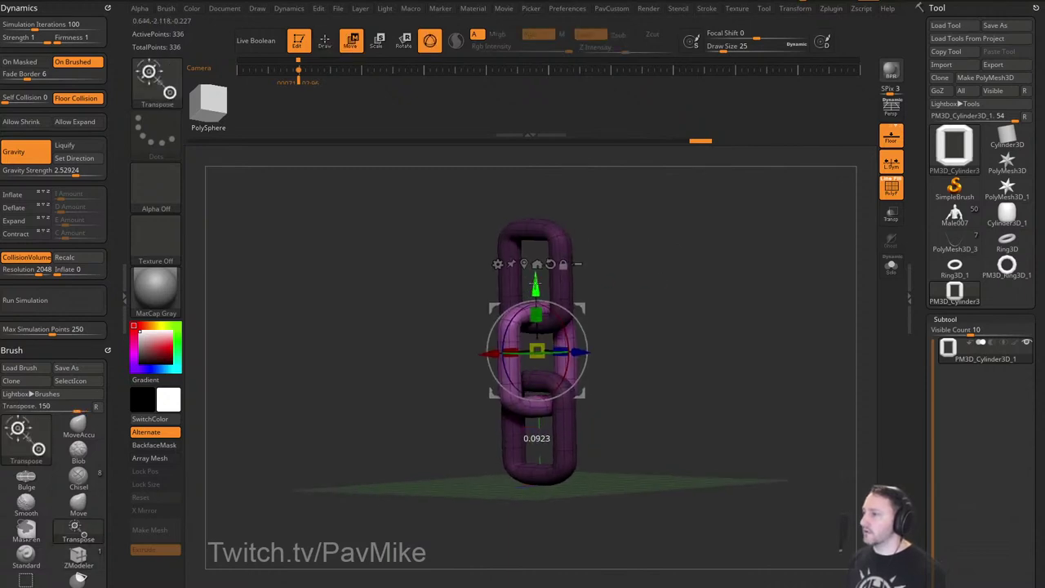
Give each of the three links its own polygroup with Auto Groups.
mouse_move(624, 235)
alt+mouse_down()
mouse_move(639, 289)
mouse_move(690, 308)
alt+mouse_up()
key(q)
key(space)
click(666, 291)
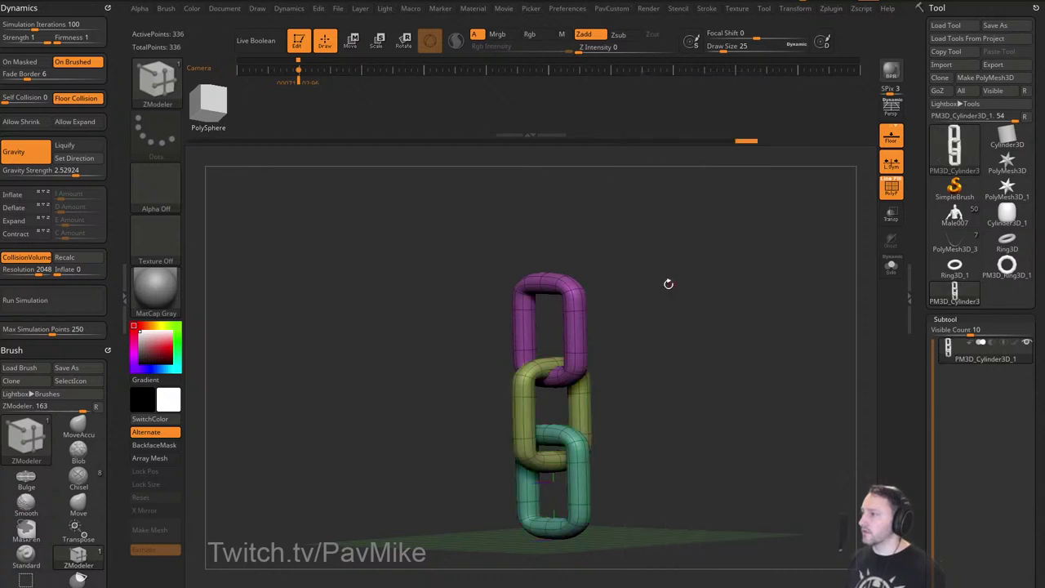
Mask everything except the top link, lower it slightly along Y, and clear the mask.
key(w)
ctrl+click(575, 307)
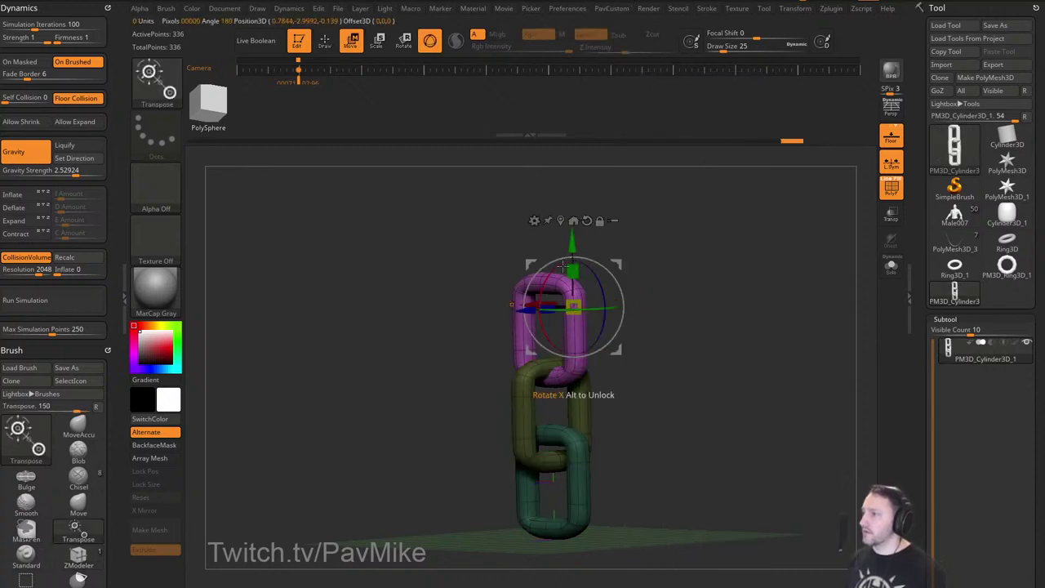
drag(573, 242, 573, 254)
ctrl+drag(689, 234, 709, 258)
Center the gizmo on the three-link chain and narrow the links slightly along the X and Z axes.
key(q)
mouse_move(709, 269)
mouse_down()
mouse_move(762, 308)
mouse_move(753, 303)
mouse_up()
key(w)
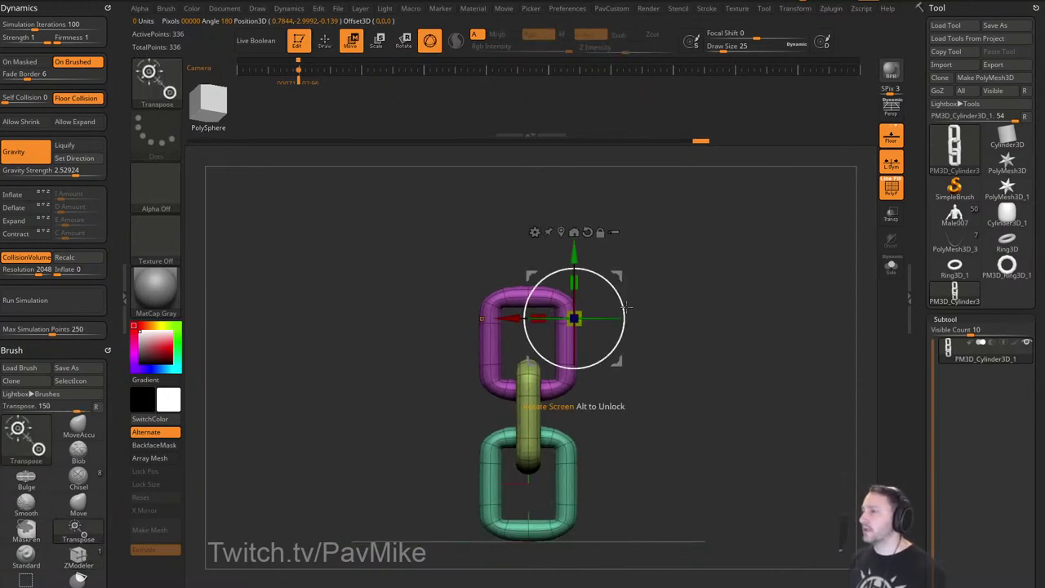
alt+click(561, 233)
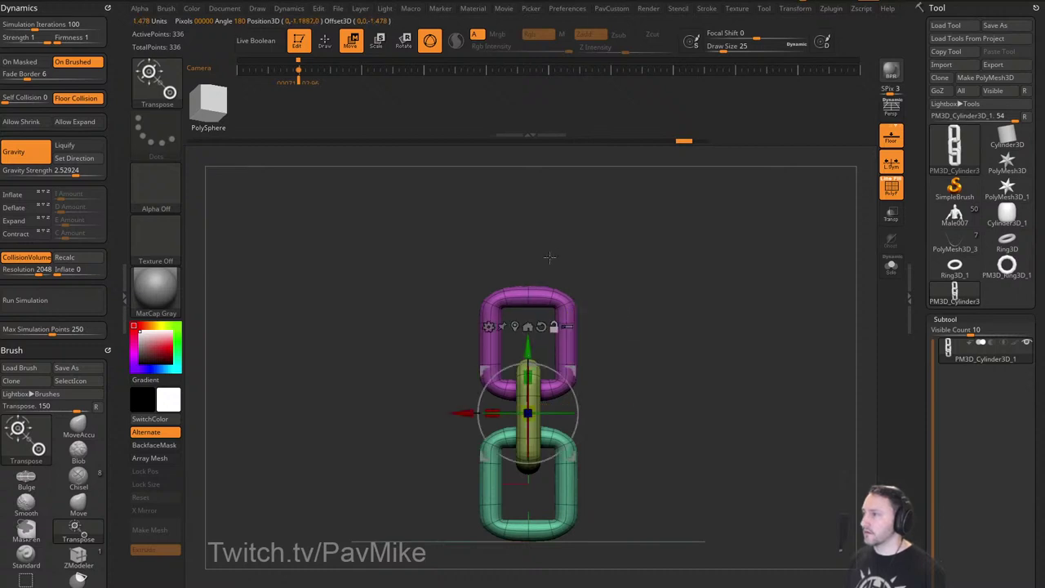
drag(500, 409, 502, 409)
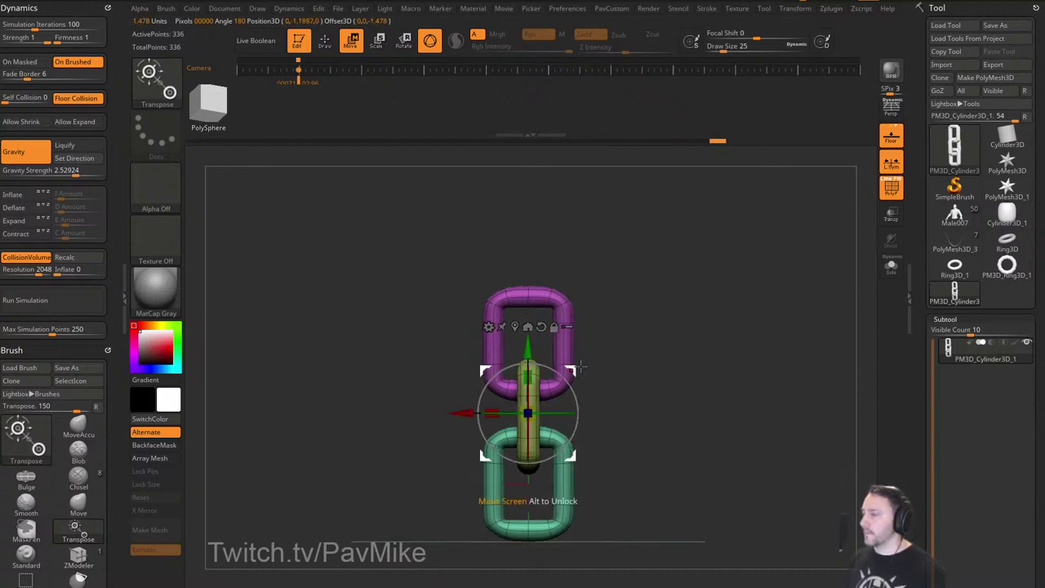
shift+right_drag(581, 366, 531, 396)
drag(495, 413, 500, 412)
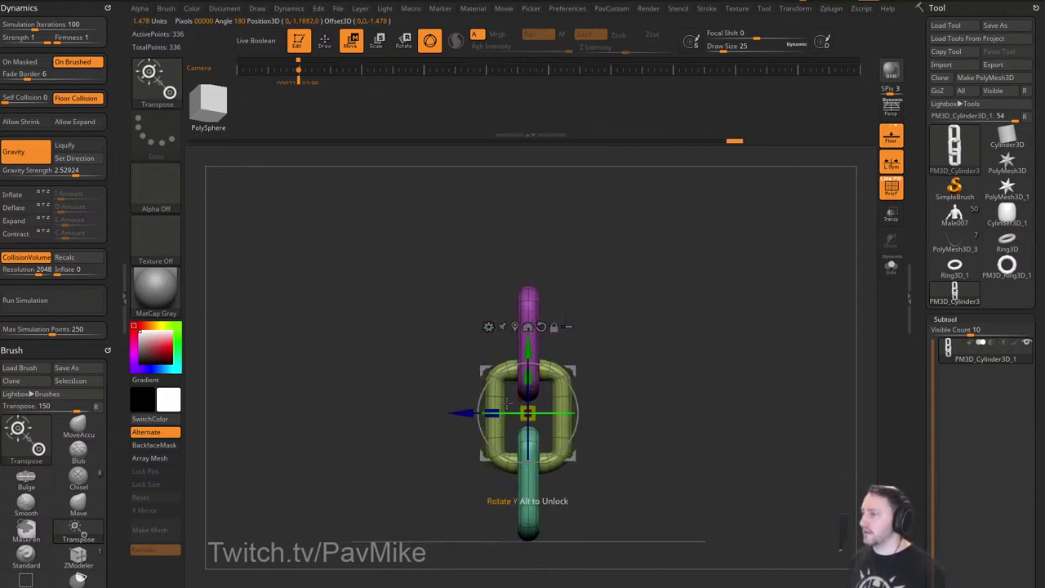
Try duplicating the three-link chain upward along Y to test how it repeats.
key(q)
shift+drag(633, 330, 675, 346)
key(w)
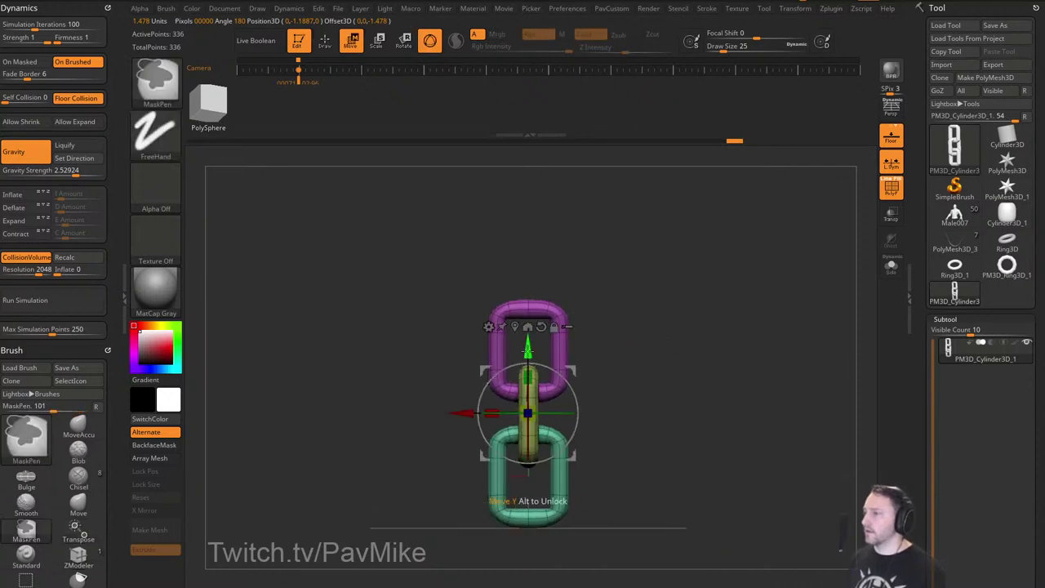
ctrl+drag(527, 357, 528, 165)
key(ctrl+z)
key(q)
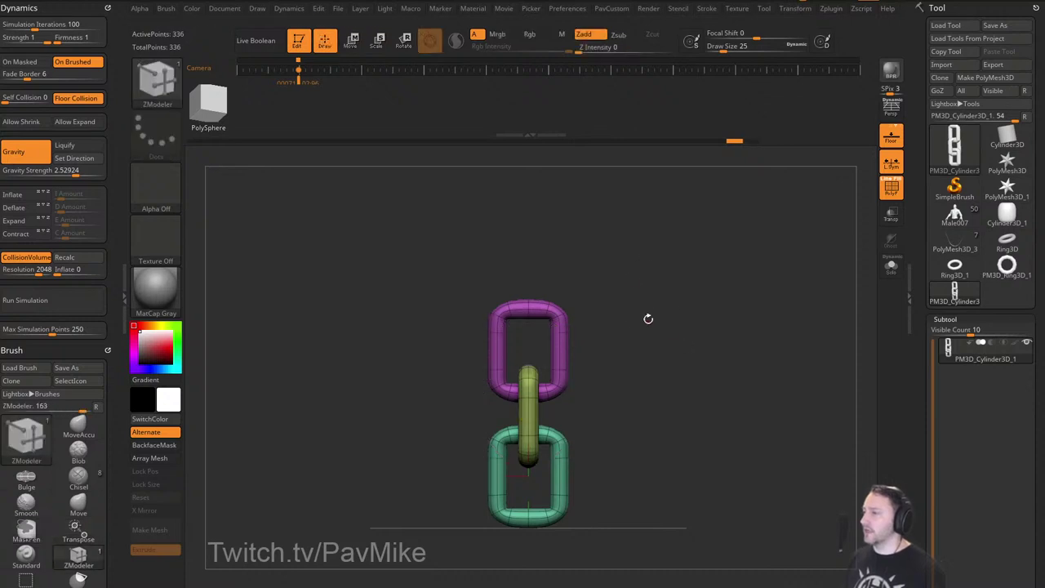
Hide the top link, delete the hidden geometry, and turn Dynamic Subdivision back on for the remaining two links.
ctrl+shift+drag(597, 269, 478, 328)
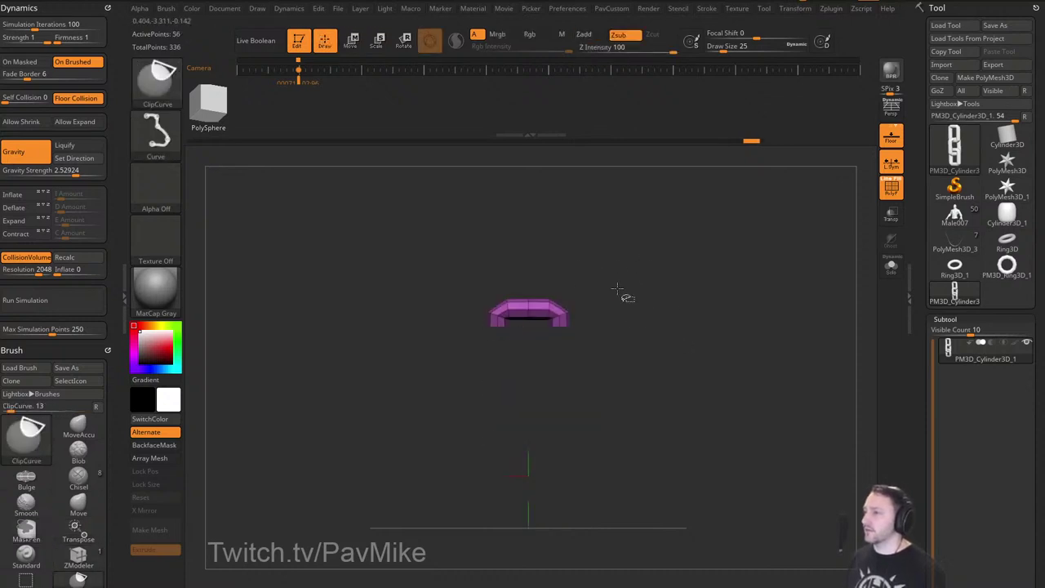
key(ctrl+shift+a)
drag(717, 330, 710, 288)
ctrl+shift+click(157, 82)
ctrl+shift+click(275, 106)
key(1)
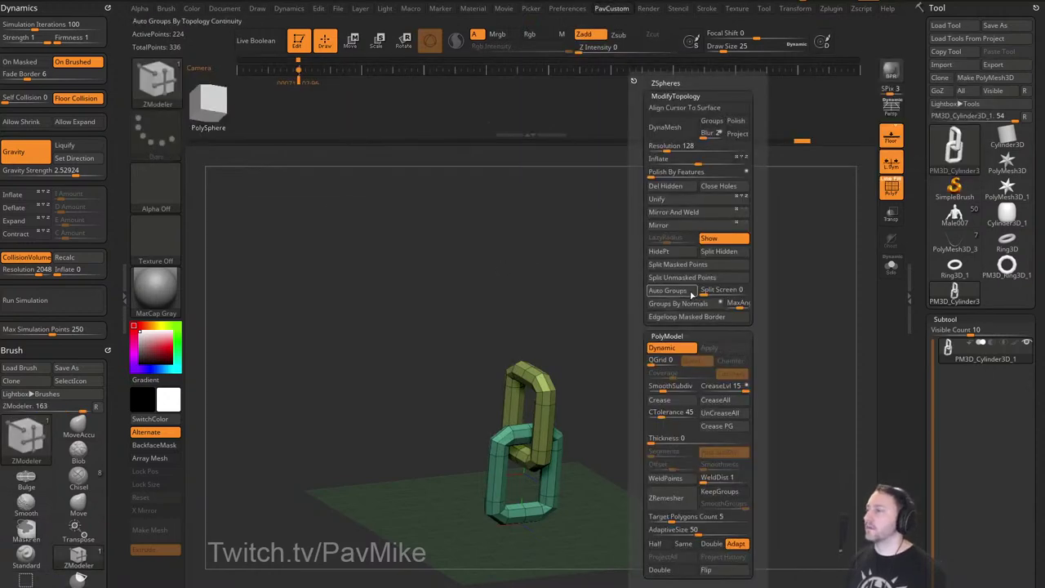
key(d)
shift+drag(602, 270, 584, 275)
Try duplicating the two-link chain upward along Y to test its repetition.
key(w)
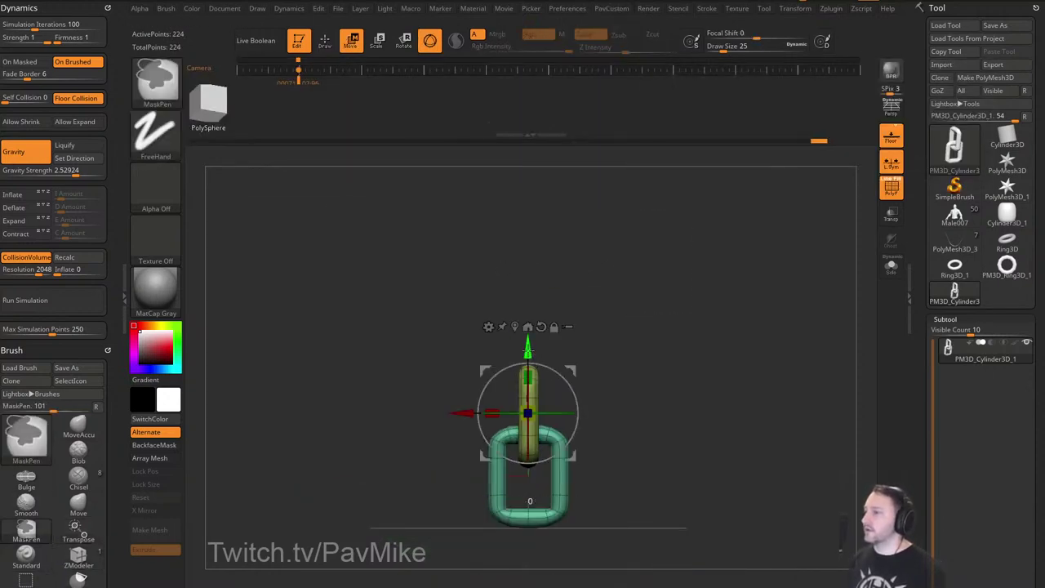
ctrl+drag(528, 349, 528, 218)
mouse_move(633, 260)
mouse_down()
mouse_move(715, 293)
mouse_move(675, 270)
mouse_move(682, 251)
mouse_move(700, 288)
mouse_move(677, 294)
mouse_up()
key(q)
key(ctrl+z)
key(ctrl+z)
Turn off Dynamic Subdivision, Unify the two-link mesh, and turn the subdivision back on in front view.
key(shift+d)
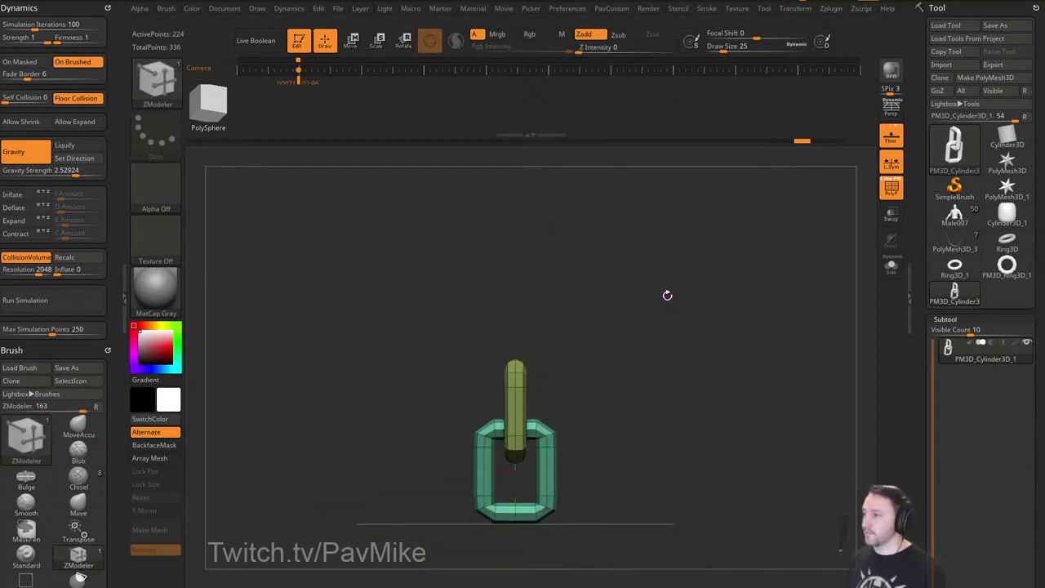
drag(664, 297, 679, 319)
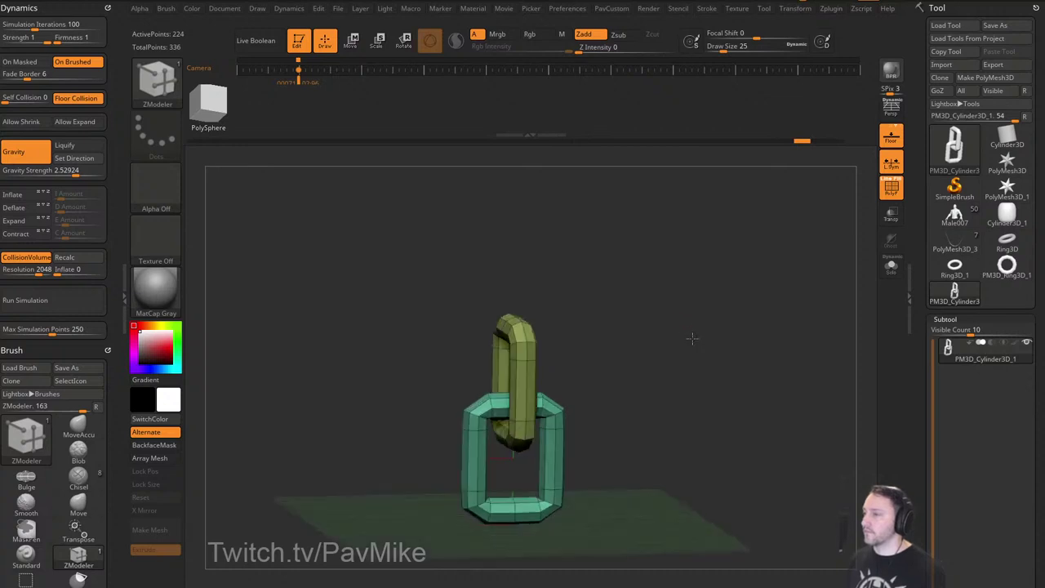
click(611, 9)
click(679, 202)
shift+drag(609, 303, 650, 313)
key(d)
key(s)
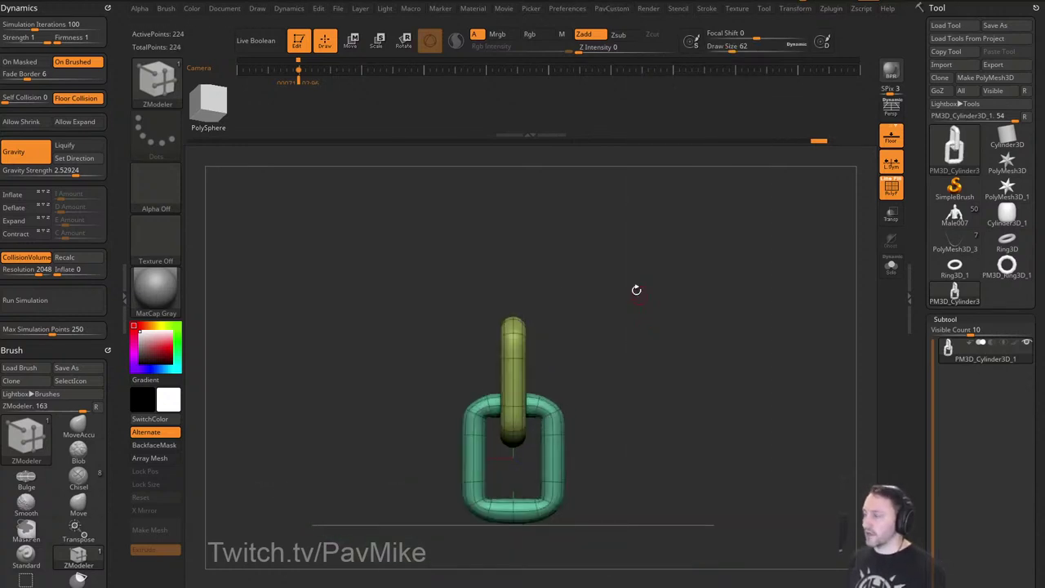
Create a new InsertMesh brush from the two-link chain mesh.
key(b)
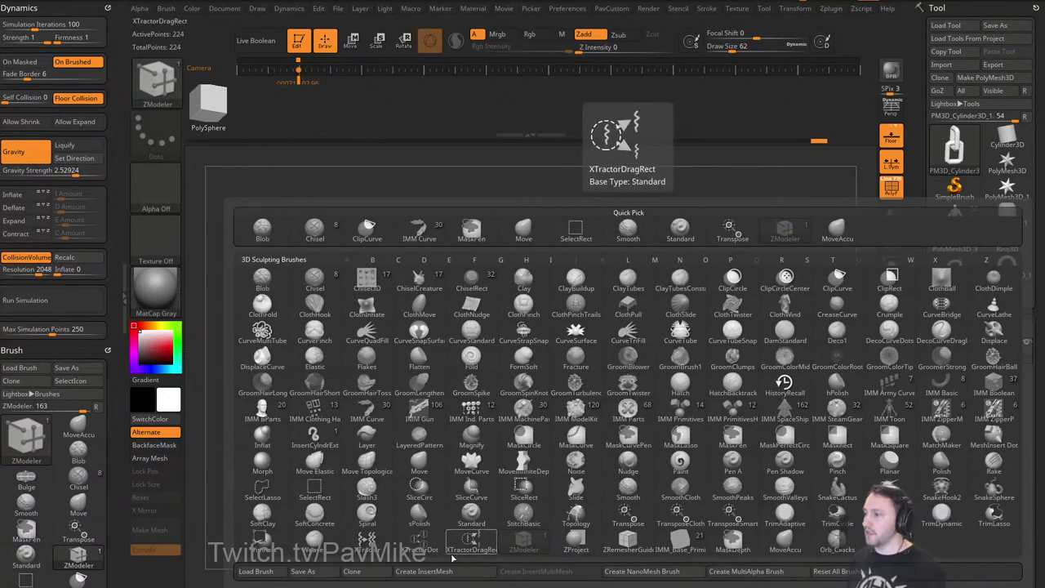
click(424, 571)
click(458, 191)
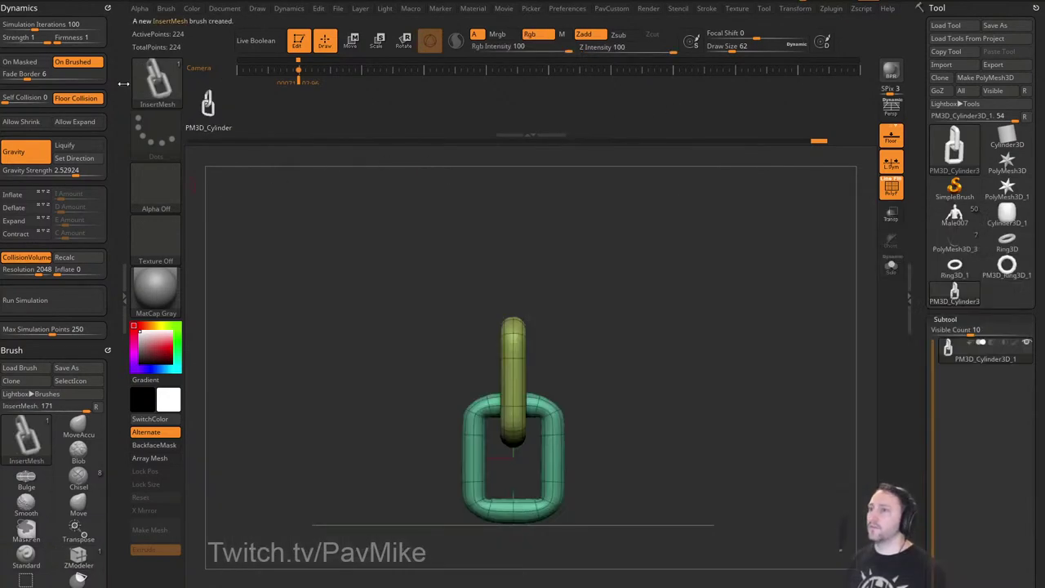
Expand the modifier settings of the new InsertMesh brush.
click(165, 10)
click(153, 8)
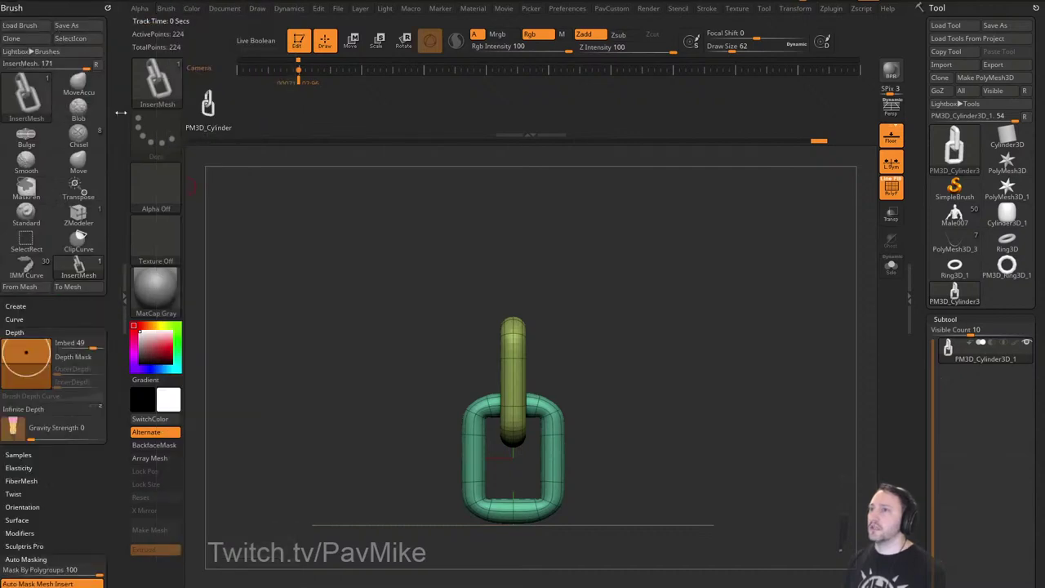
mouse_move(111, 318)
mouse_down()
mouse_move(104, 156)
mouse_move(104, 168)
mouse_up()
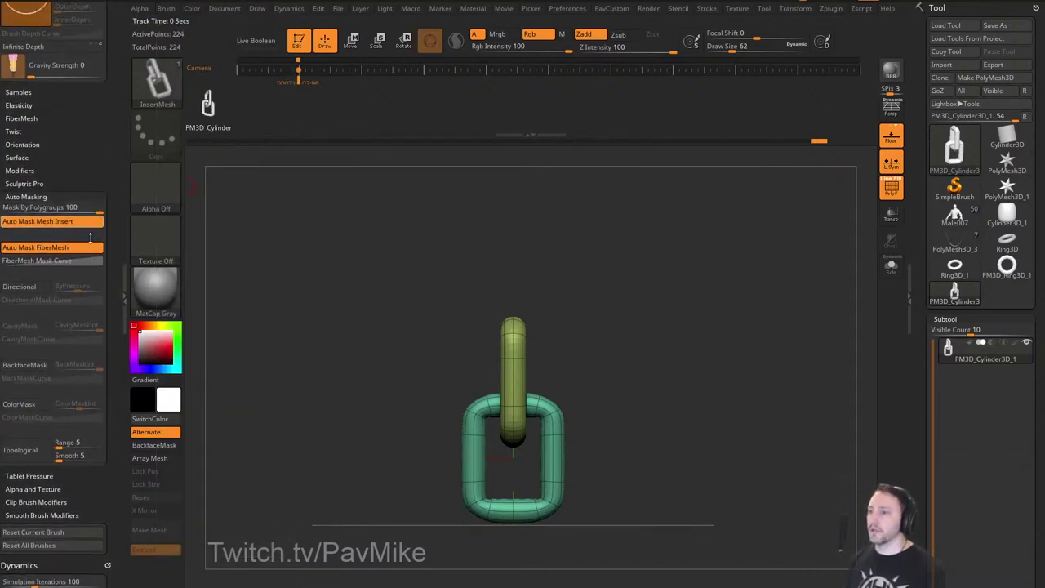
key(shift)
click(33, 173)
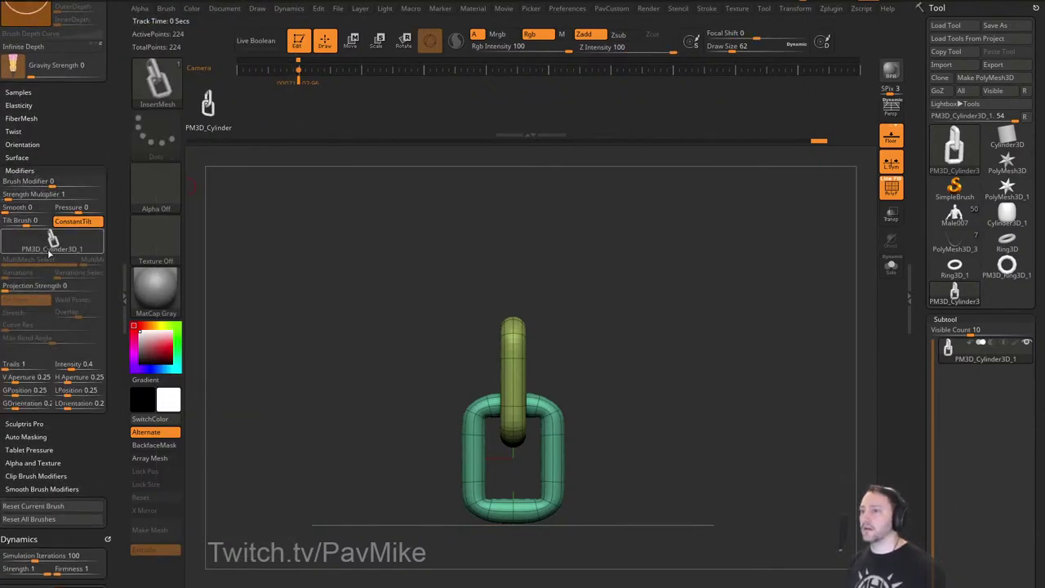
scroll(37, 305, up, 8)
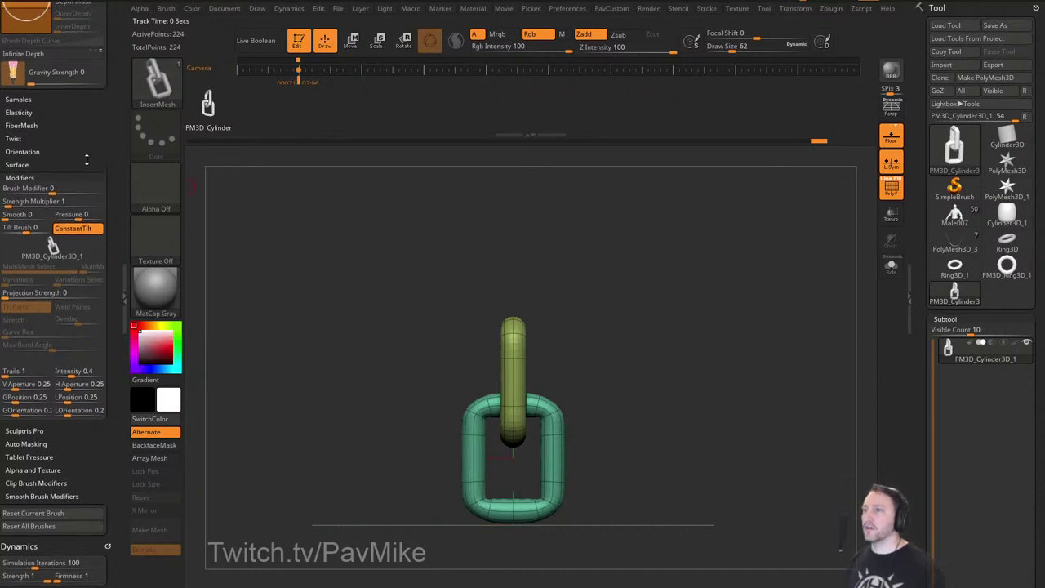
Enable Curve Mode for the InsertMesh brush and turn off its Tri Parts option.
click(707, 10)
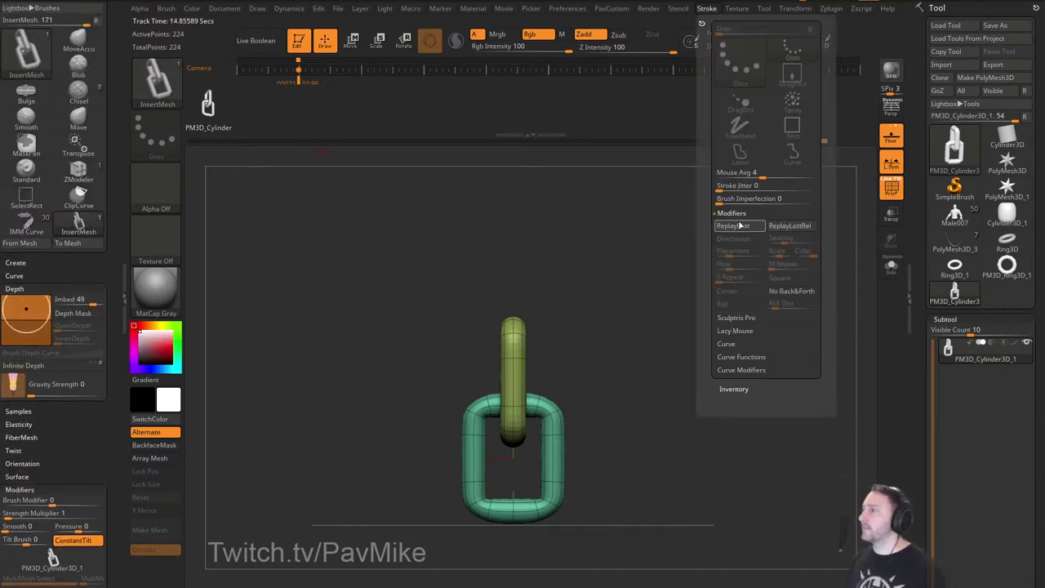
click(726, 344)
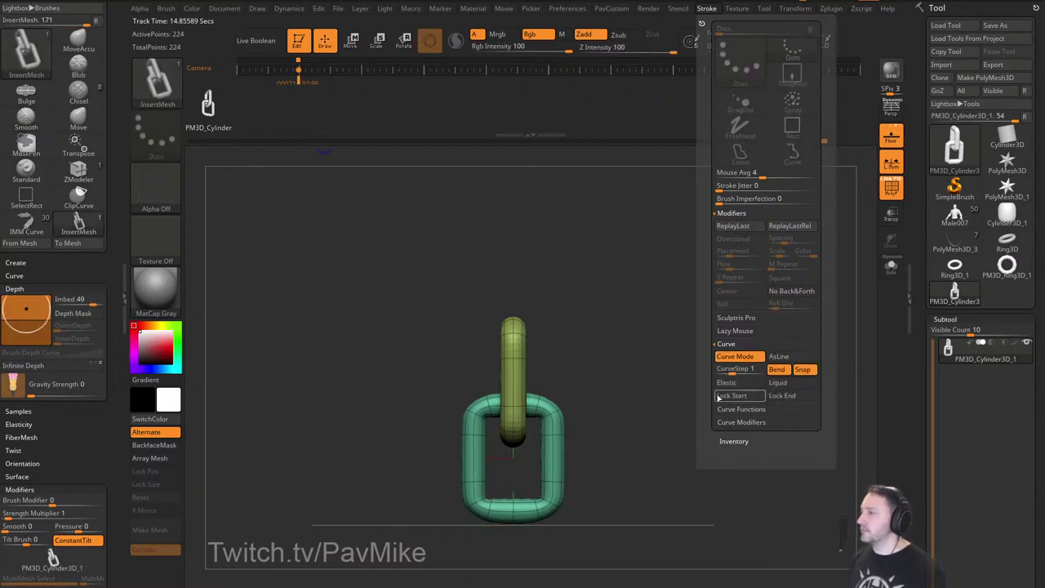
scroll(71, 437, down, 10)
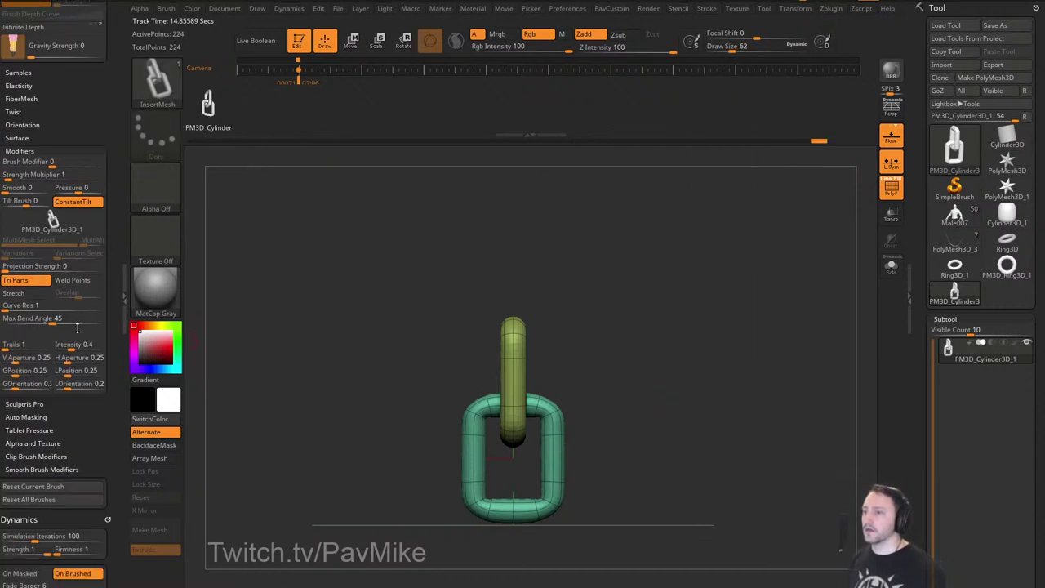
drag(76, 304, 78, 328)
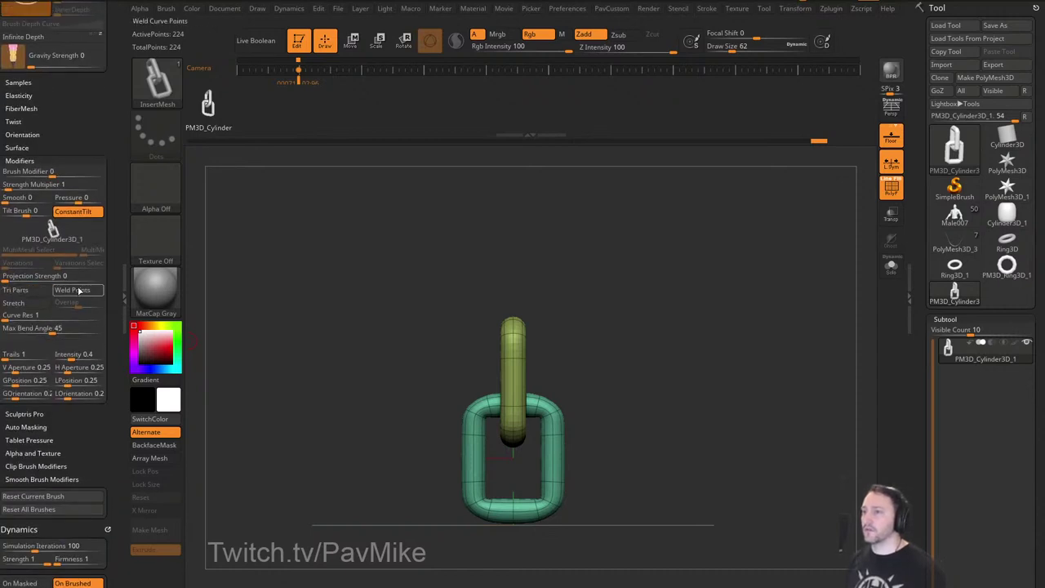
Draw a curved chain outward from the upper link with the InsertMesh brush and hide the polyframe.
mouse_move(596, 300)
alt+mouse_down()
mouse_move(569, 303)
mouse_move(539, 330)
mouse_move(553, 334)
mouse_move(604, 250)
alt+mouse_up()
key(s)
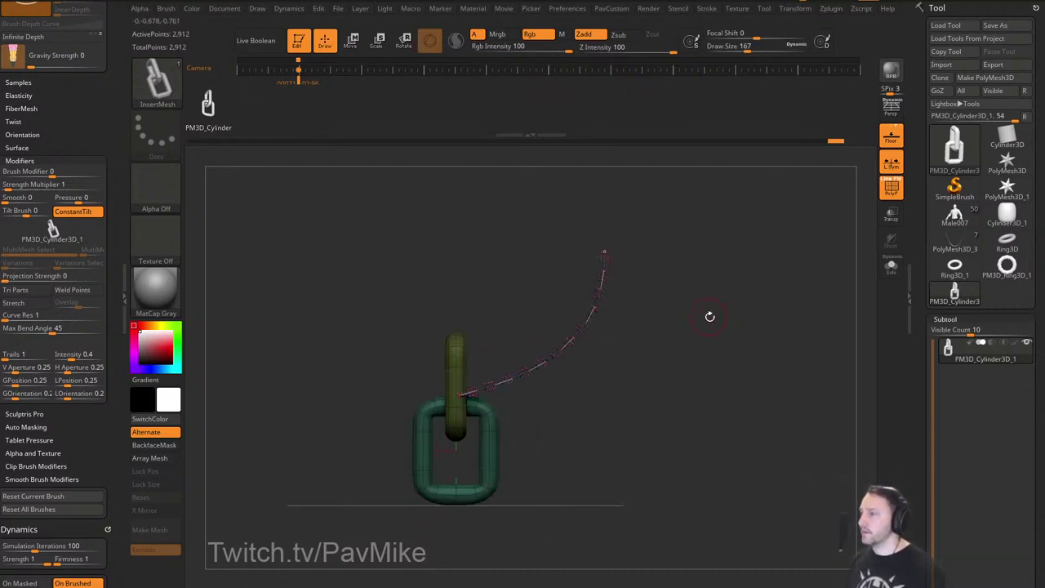
alt+drag(710, 315, 866, 250)
key(shift+f)
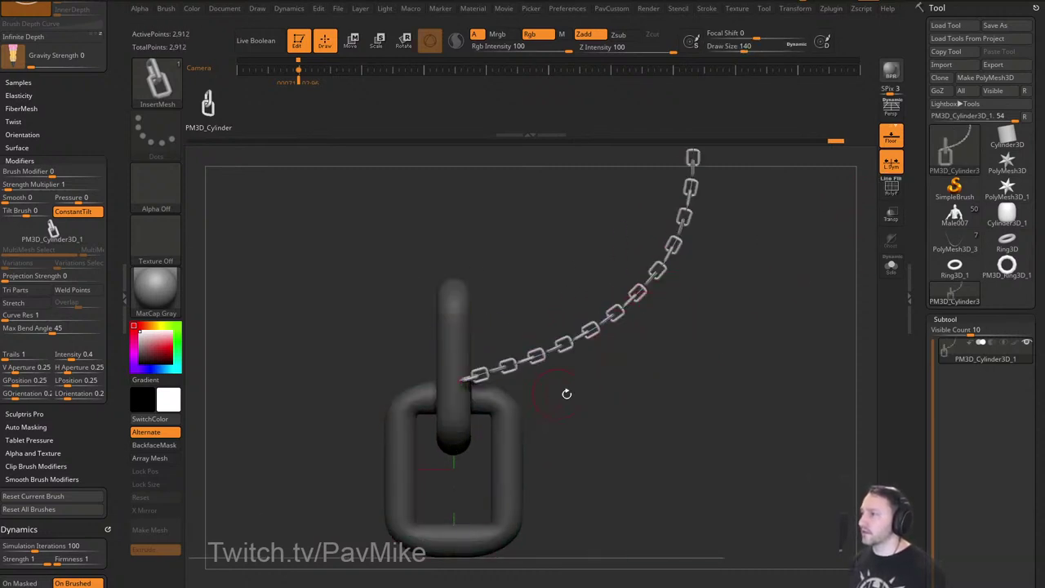
Examine how the links repeat along the drawn chain and set the draw size to 62.
mouse_move(567, 393)
mouse_down()
mouse_move(646, 437)
mouse_move(600, 459)
mouse_move(629, 422)
mouse_move(660, 429)
mouse_move(658, 404)
mouse_move(639, 422)
mouse_up()
key(s)
mouse_move(639, 422)
mouse_down()
mouse_move(627, 422)
mouse_move(638, 426)
mouse_up()
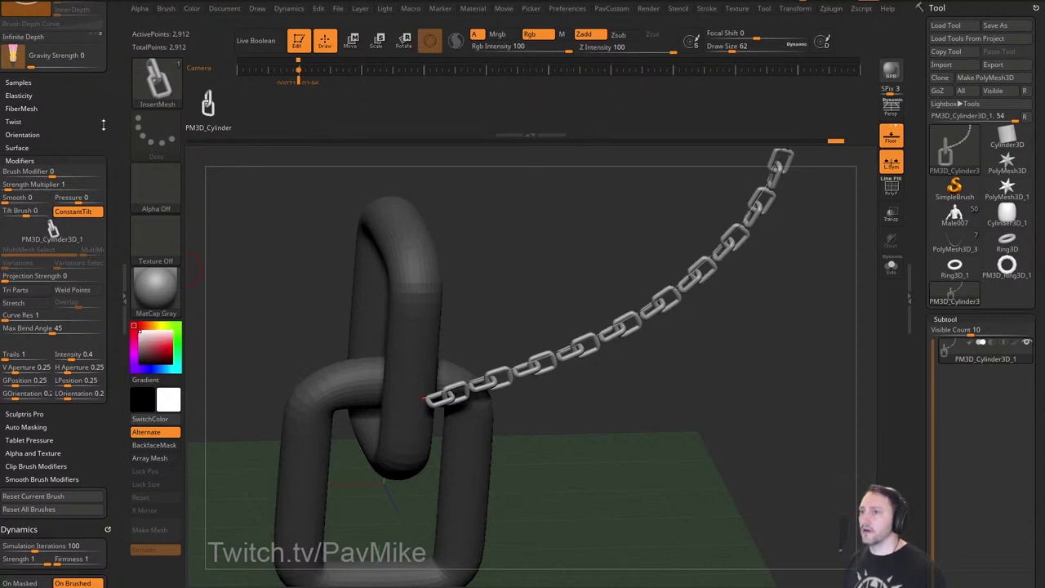
Set the InsertMesh brush's curve step to 0.75 and update the drawn test chain with it.
drag(103, 125, 89, 151)
scroll(90, 159, up, 1)
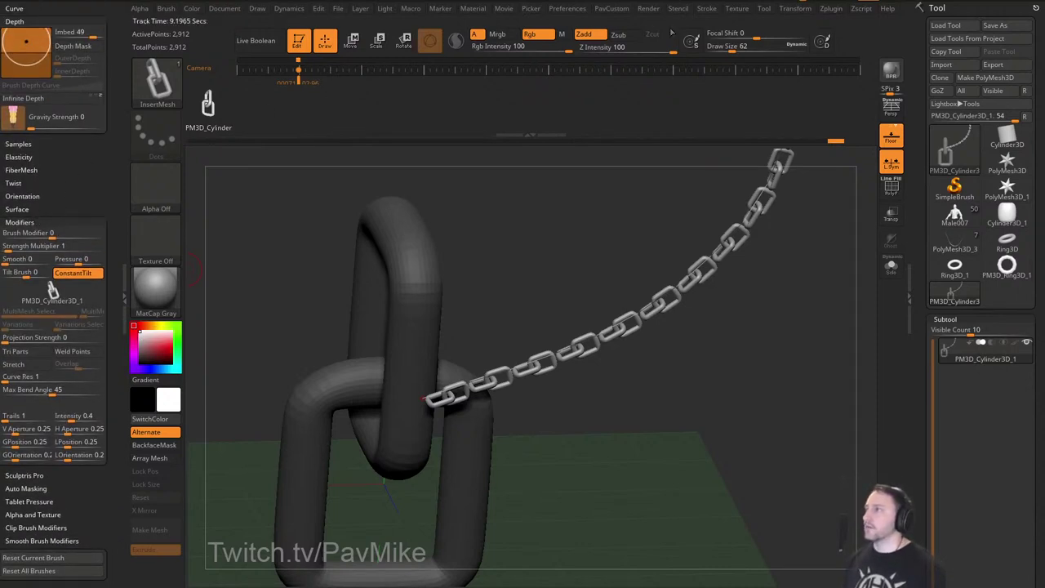
click(704, 12)
mouse_move(700, 24)
mouse_down()
mouse_move(67, 64)
mouse_move(67, 74)
mouse_up()
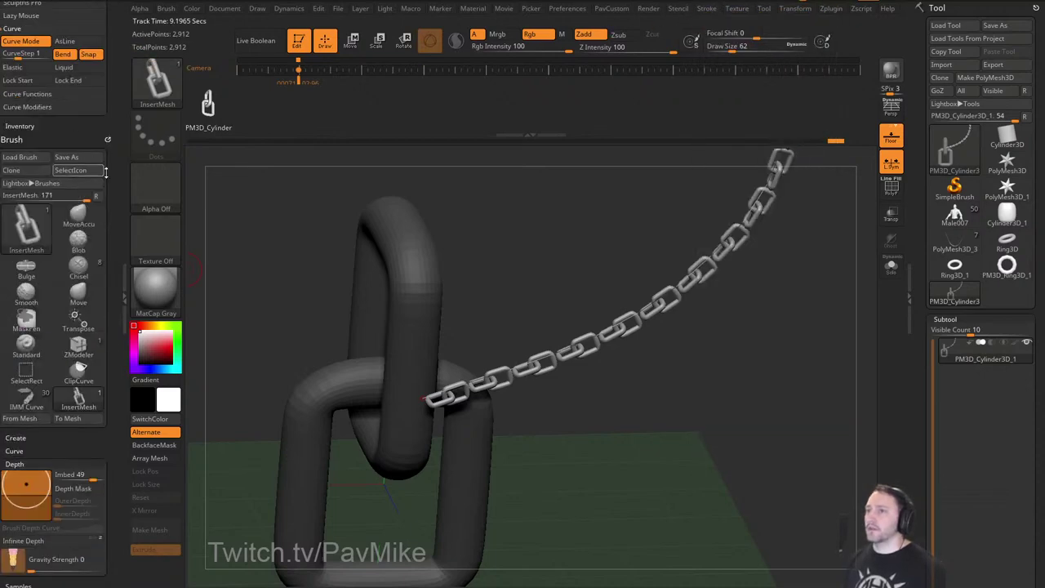
drag(117, 173, 113, 243)
scroll(89, 287, up, 6)
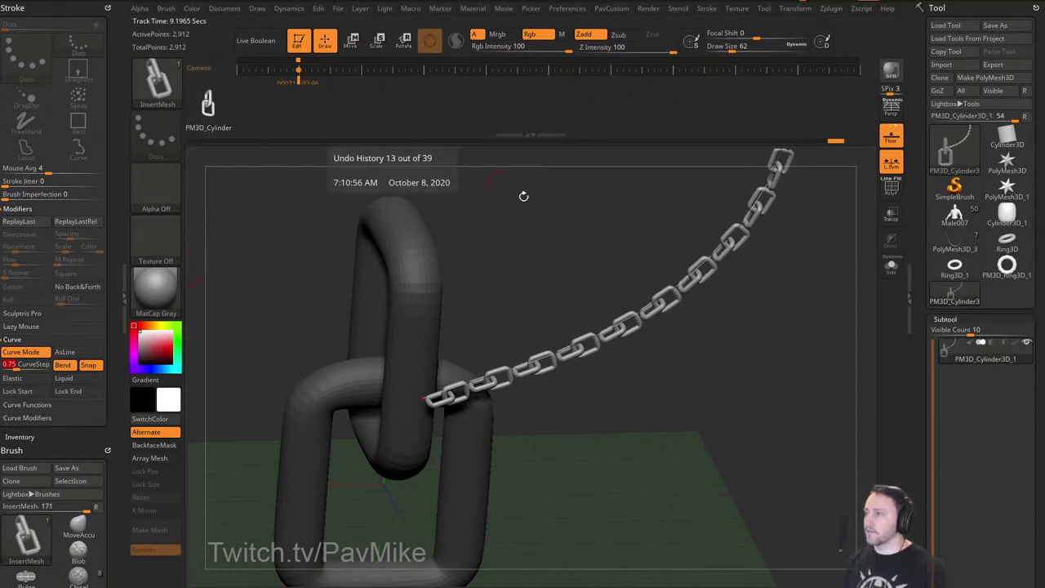
click(650, 302)
Try larger brush sizes on the test chain, ending at draw size 145, and update its links along the curve.
alt+drag(693, 359, 754, 353)
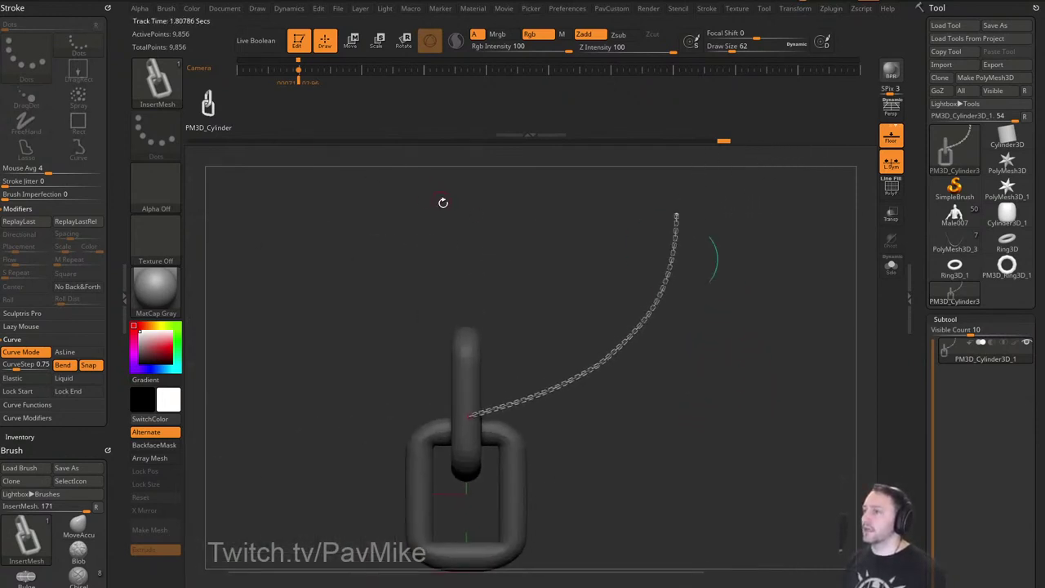
drag(444, 203, 481, 214)
key(s)
click(657, 302)
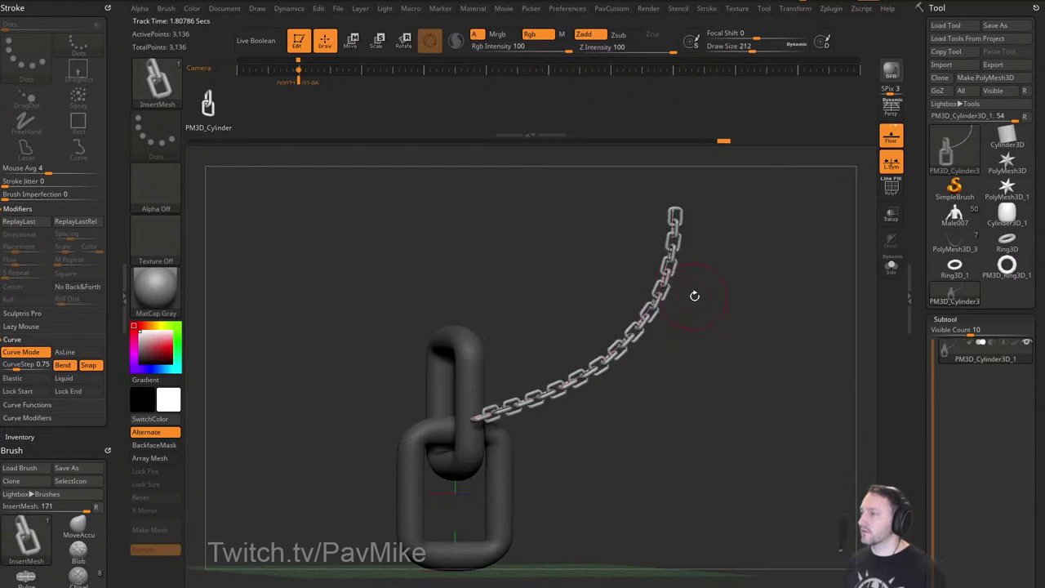
key(s)
mouse_move(694, 302)
mouse_down()
mouse_move(730, 305)
mouse_move(709, 326)
mouse_move(740, 361)
mouse_move(736, 332)
mouse_up()
click(671, 291)
key(s)
click(677, 290)
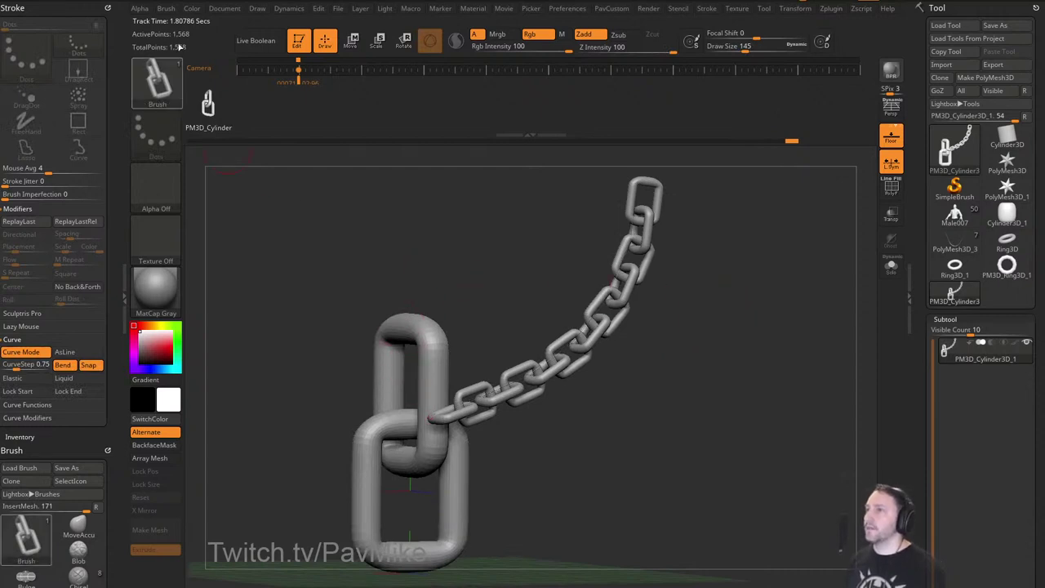
Use the current chain view as the brush icon and save the brush as SimpleChain in the _IMM folder.
click(166, 8)
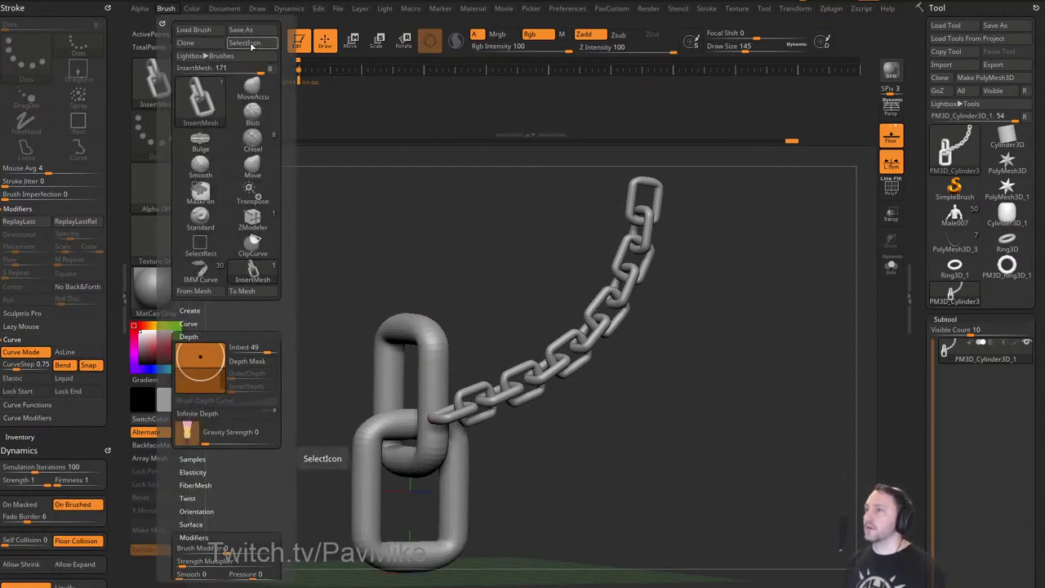
click(251, 46)
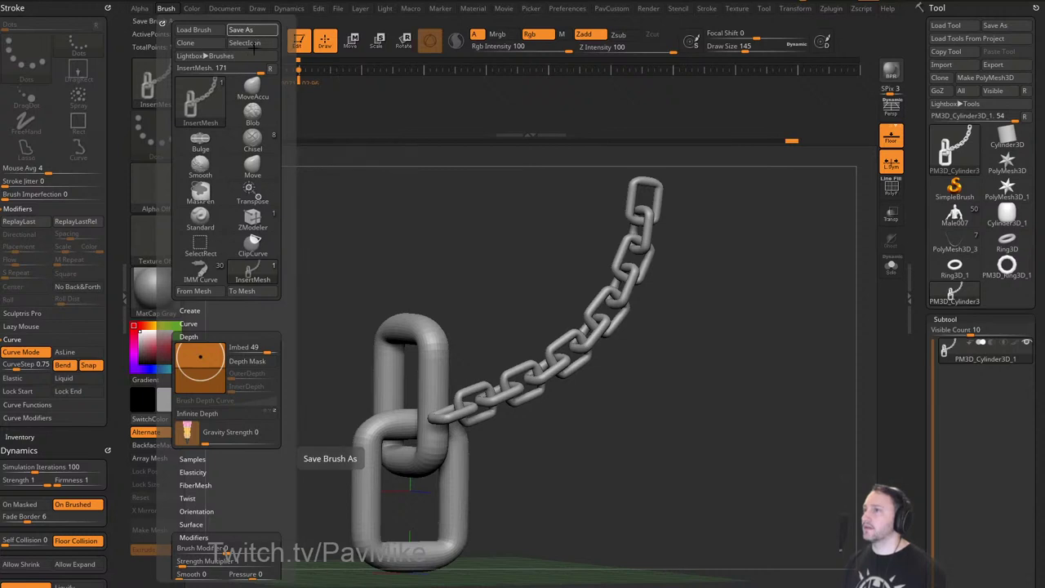
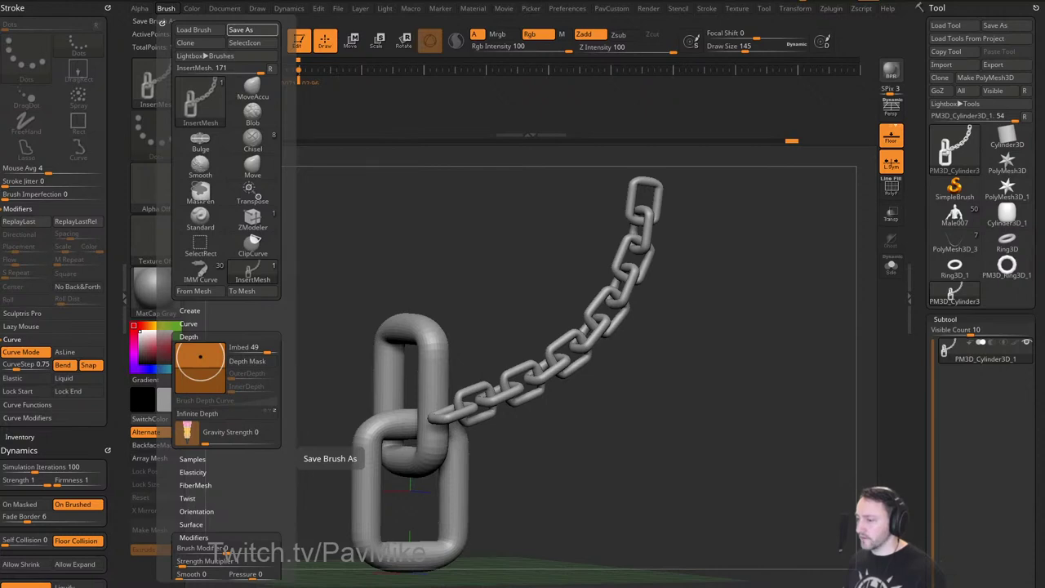
click(241, 30)
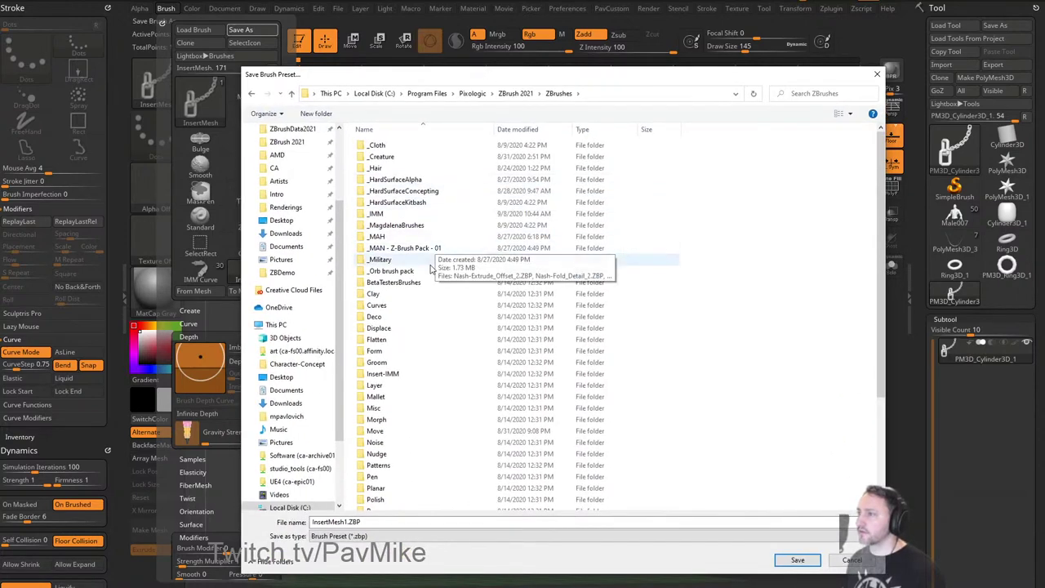
scroll(437, 269, down, 2)
scroll(432, 275, down, 2)
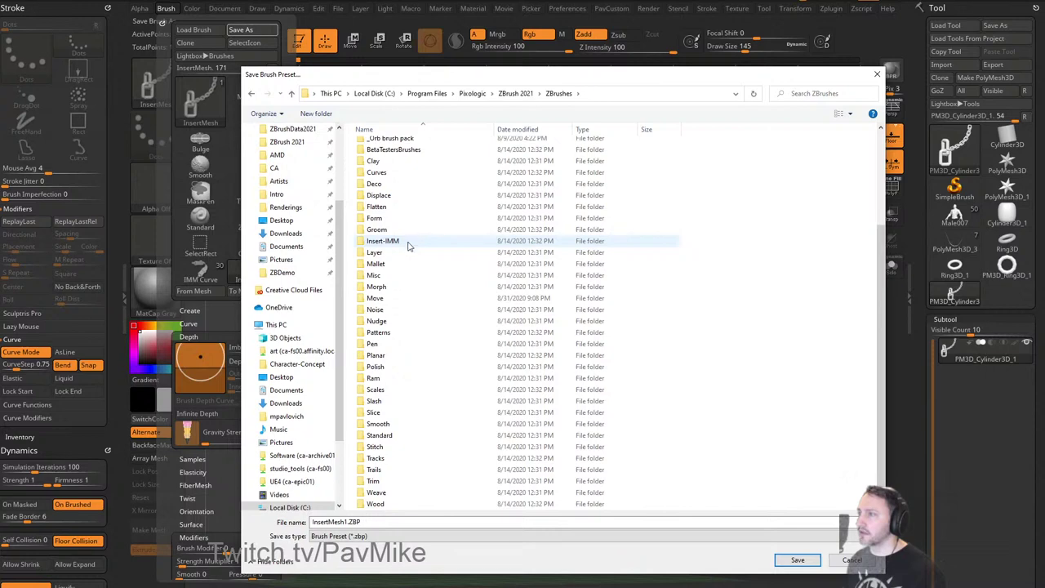
scroll(408, 245, up, 4)
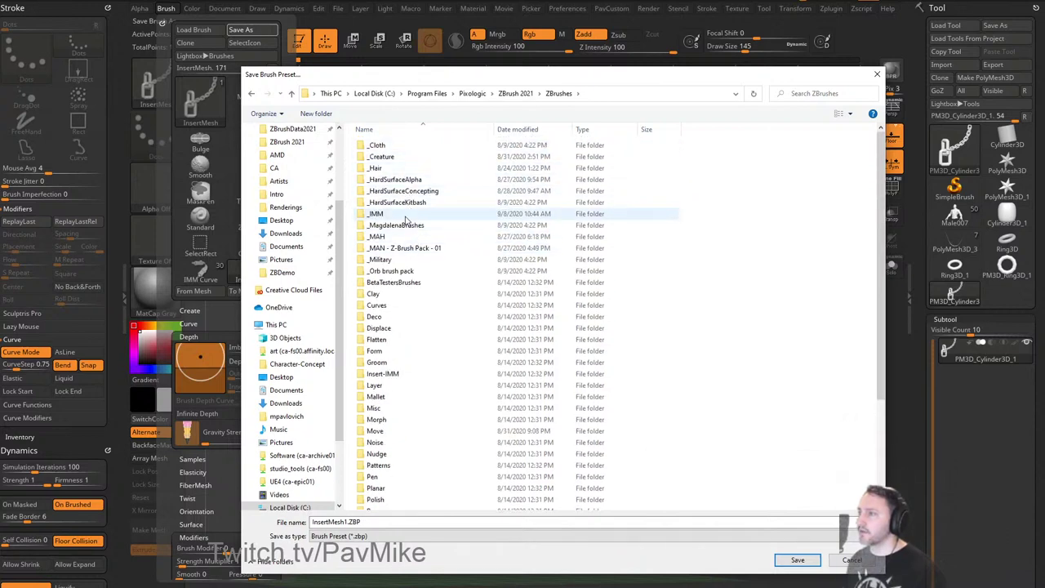
double_click(406, 214)
click(401, 523)
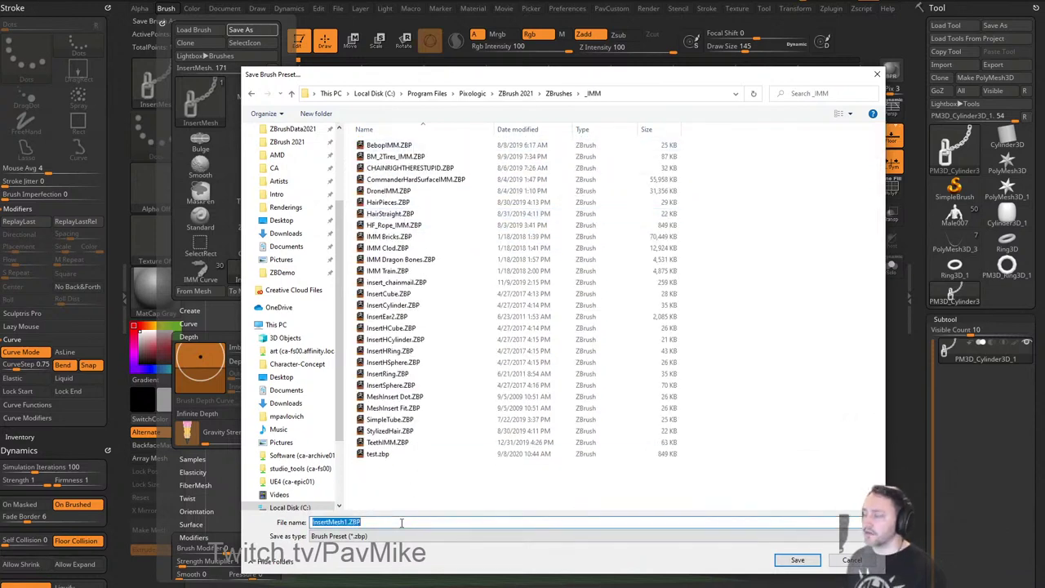
text(SimpleChain)
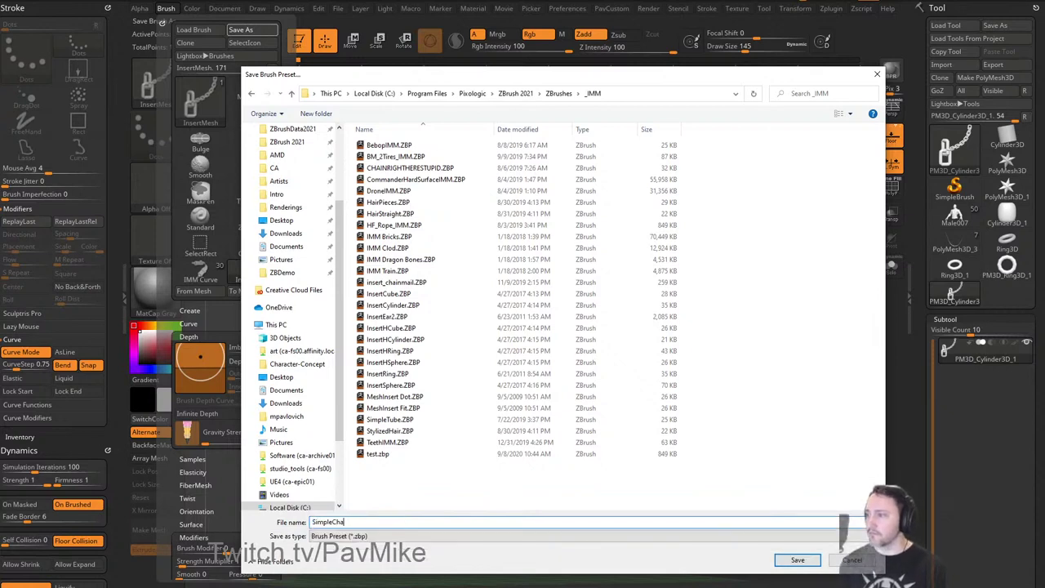
key(Return)
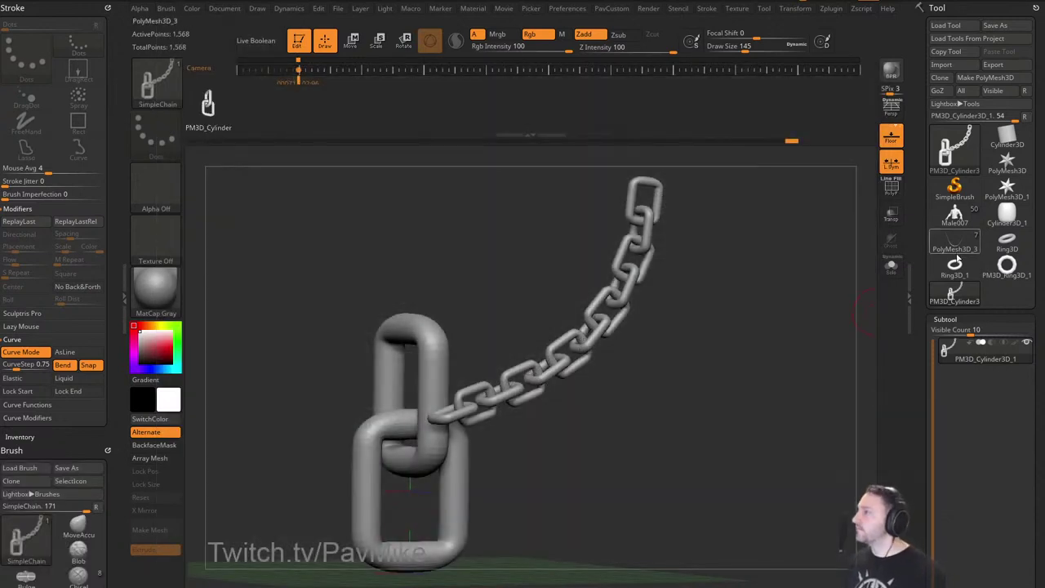
click(958, 254)
drag(646, 315, 818, 275)
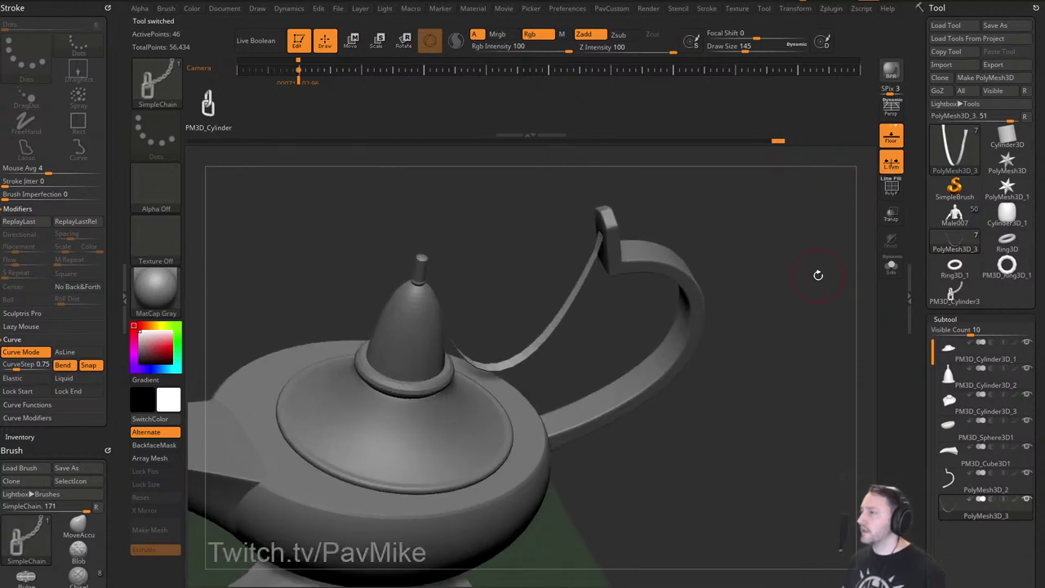
drag(837, 217, 870, 238)
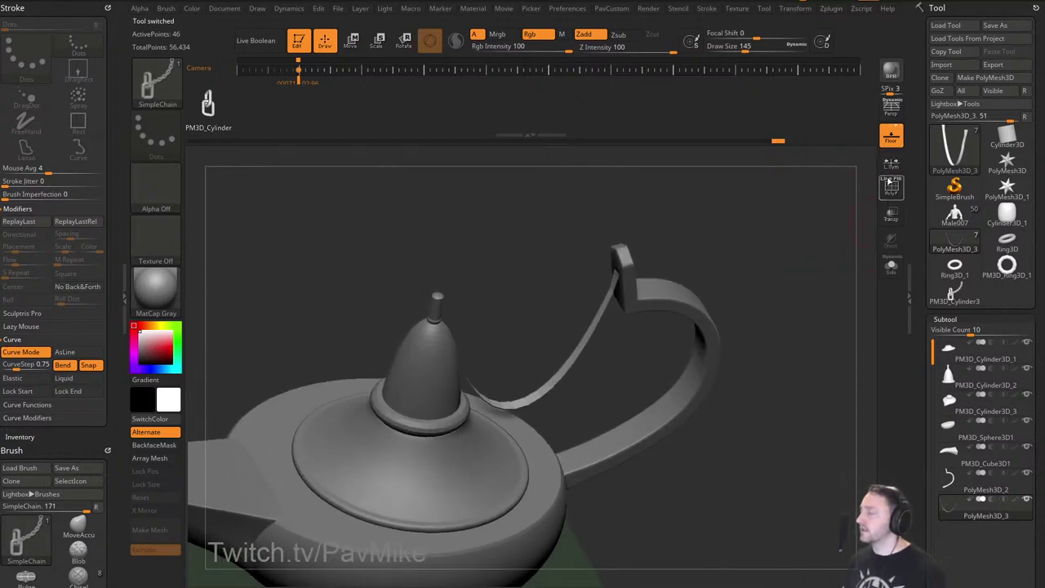
Return to the chain tool, isolate the two original links, delete the rest and turn off the smooth subdivision preview.
click(953, 299)
shift+drag(798, 312, 730, 254)
ctrl+shift+drag(588, 251, 401, 474)
key(ctrl+shift+a)
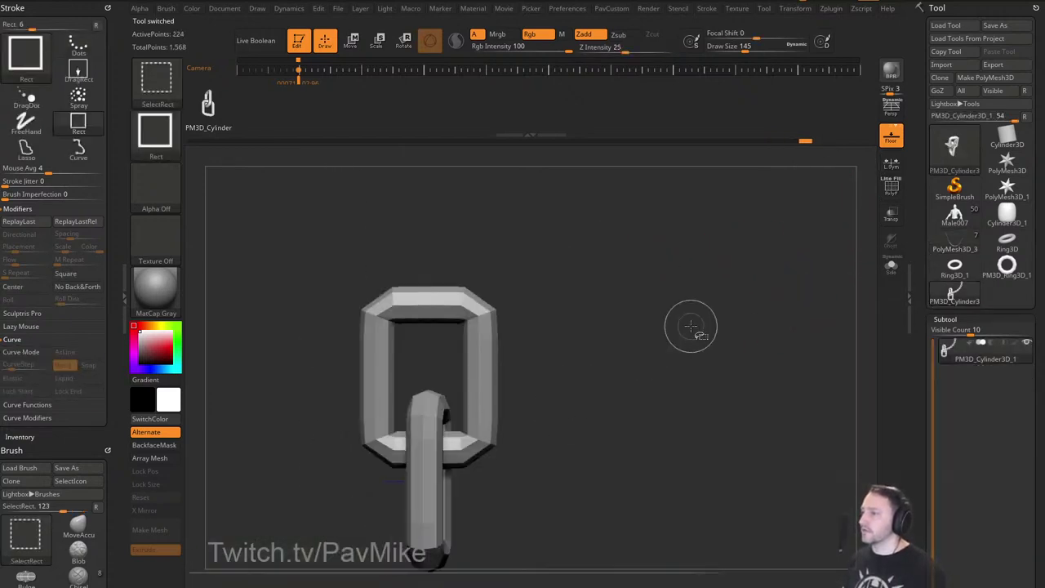
key(space)
click(670, 188)
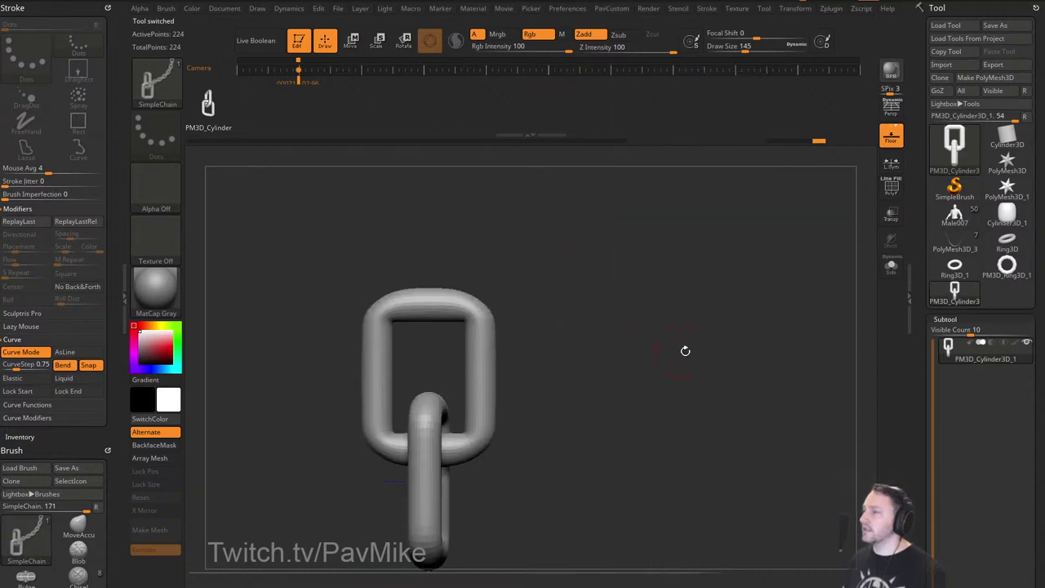
key(shift+d)
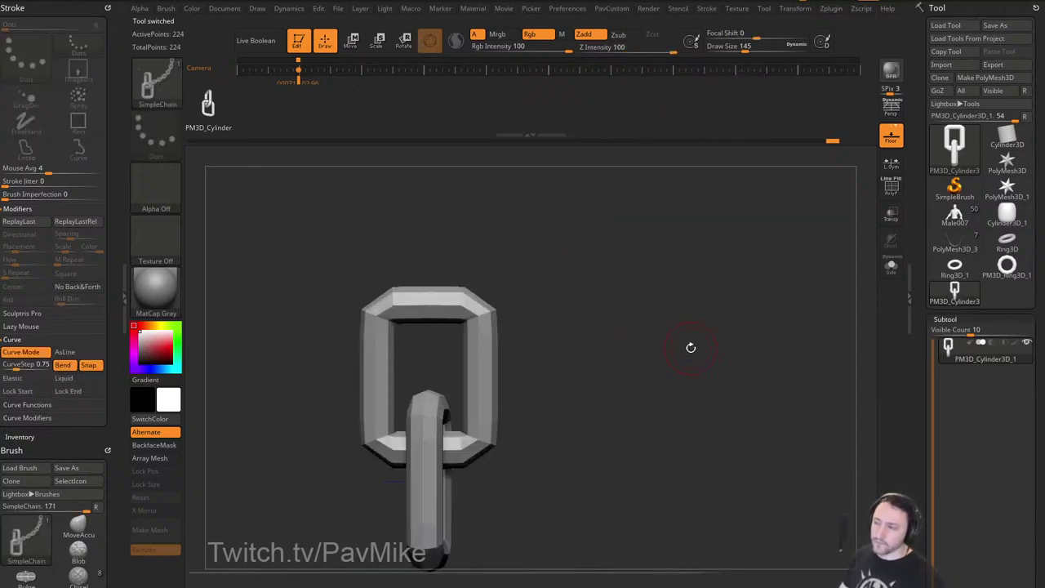
Switch to the oil lamp tool and turn on the polyframe around the strip hanging between lid and handle.
click(967, 243)
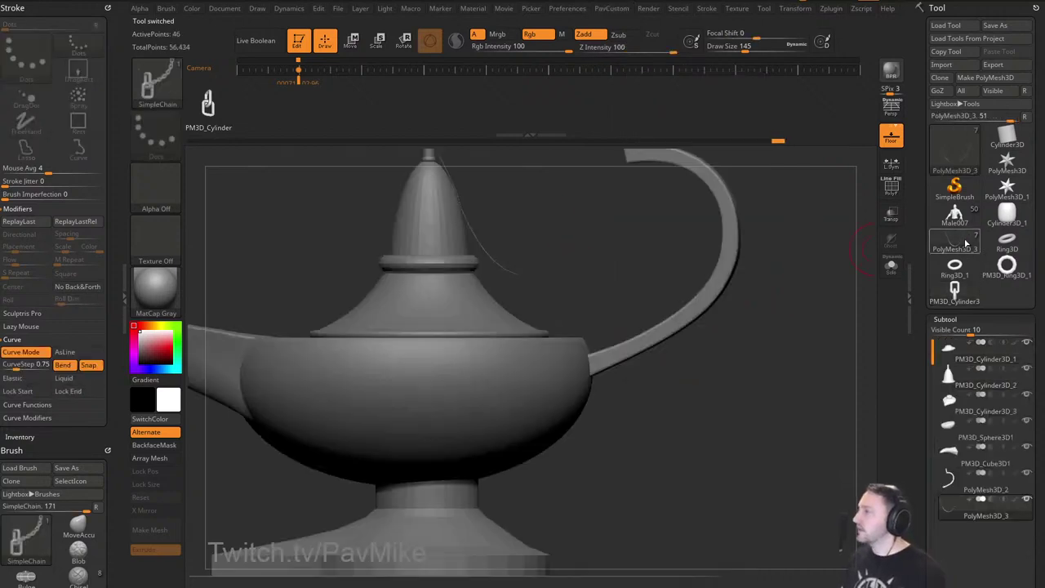
drag(796, 248, 861, 302)
click(887, 195)
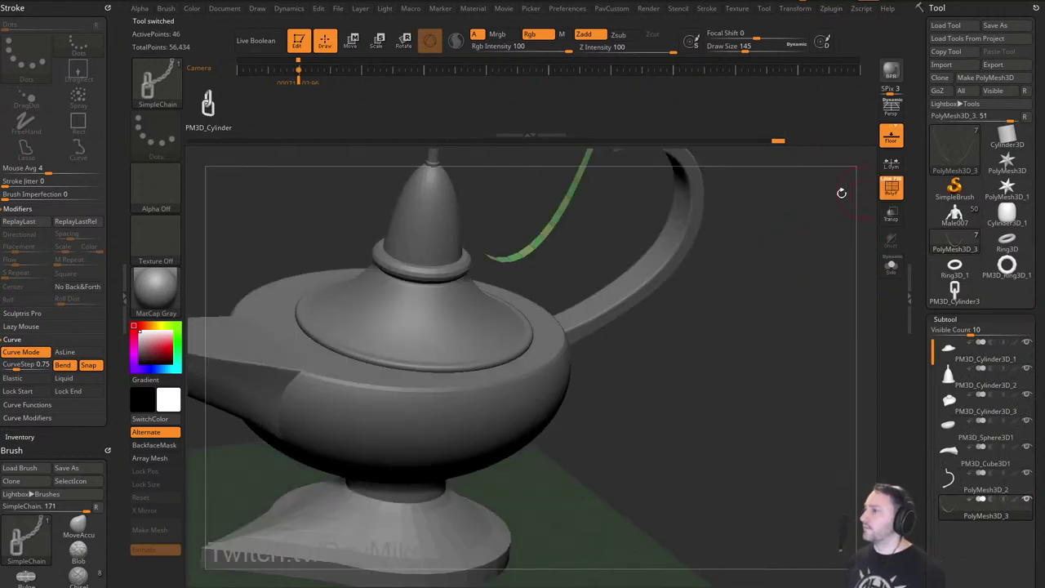
alt+drag(842, 193, 795, 309)
mouse_move(673, 393)
alt+mouse_down()
mouse_move(660, 427)
mouse_move(716, 430)
mouse_move(708, 421)
alt+mouse_up()
Insert an edge loop lengthwise through the middle of the hanging strip with ZModeler.
key(b)
key(z)
key(m)
key(space)
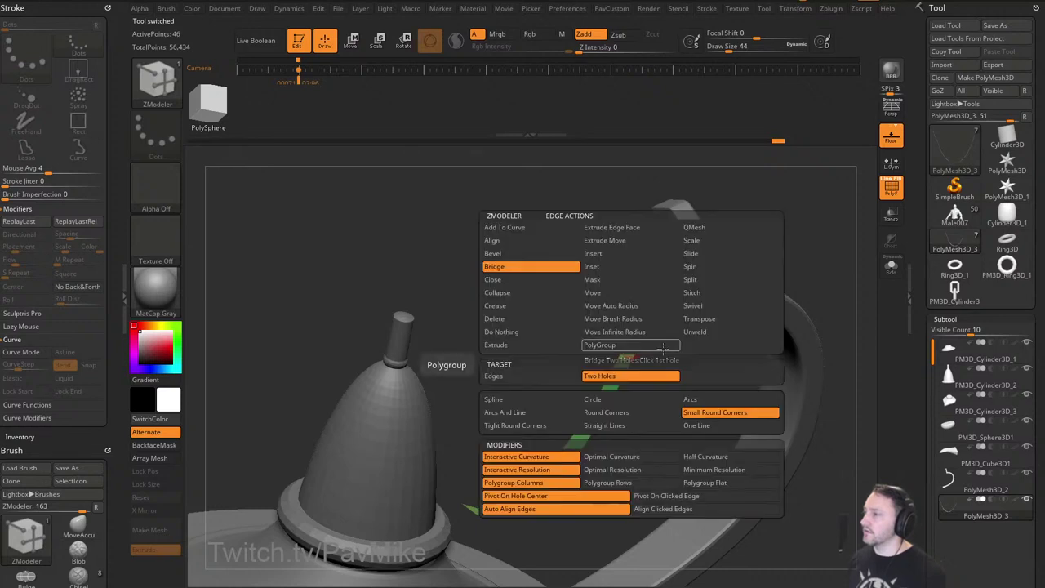
key(space)
Assign separate polygroups to the two lengthwise halves of the hanging strip.
key(space)
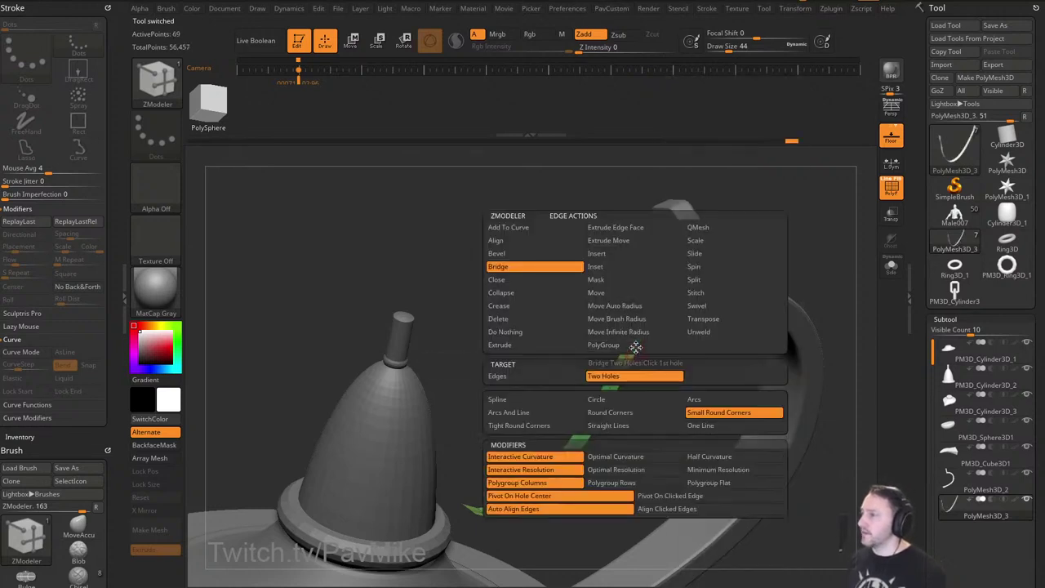
key(c)
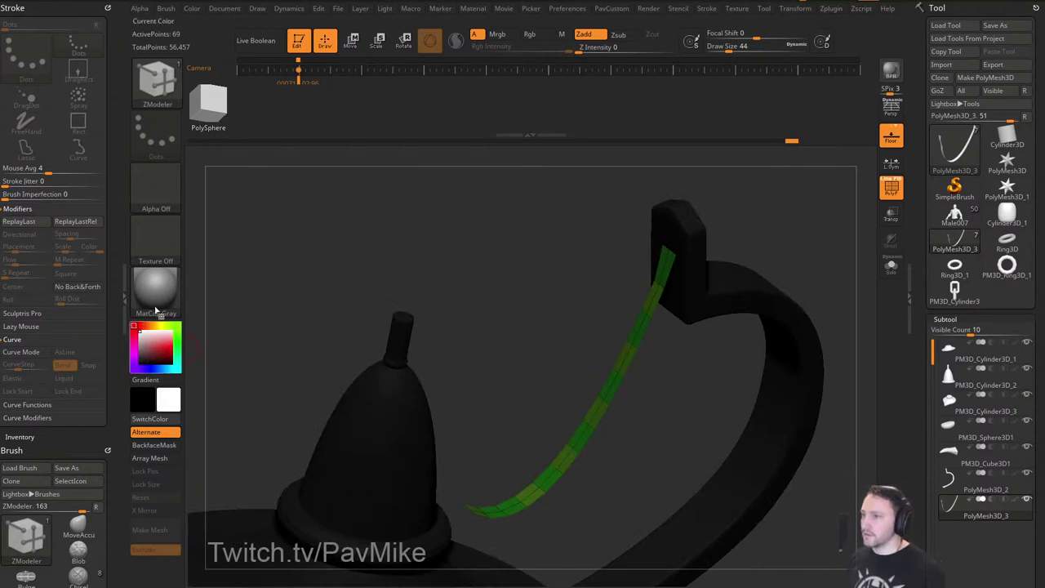
click(634, 341)
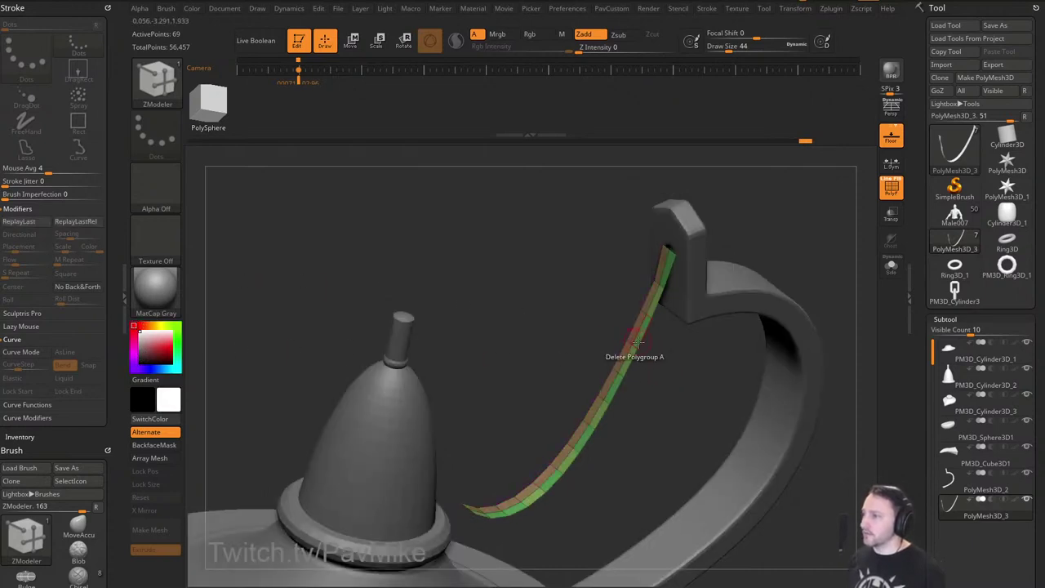
click(634, 344)
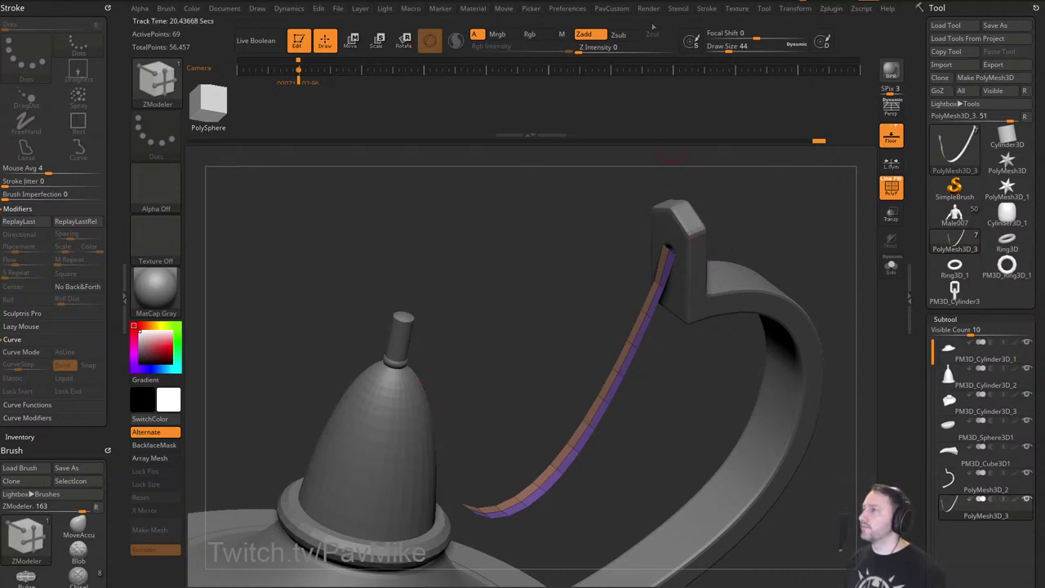
Frame the strip's mesh with a curve using Polygroups only, with Border and Creased edges off.
click(708, 8)
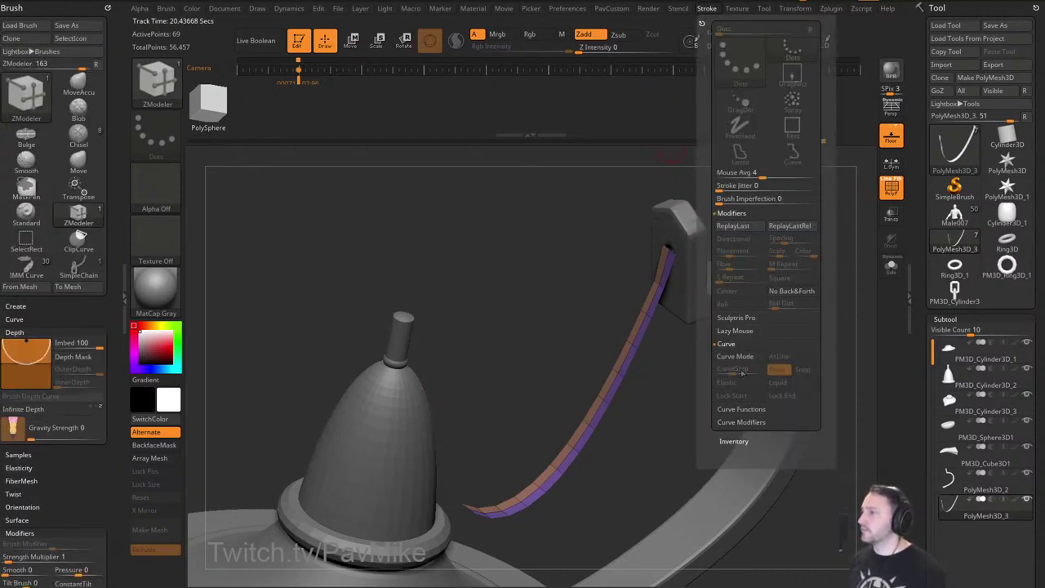
click(741, 409)
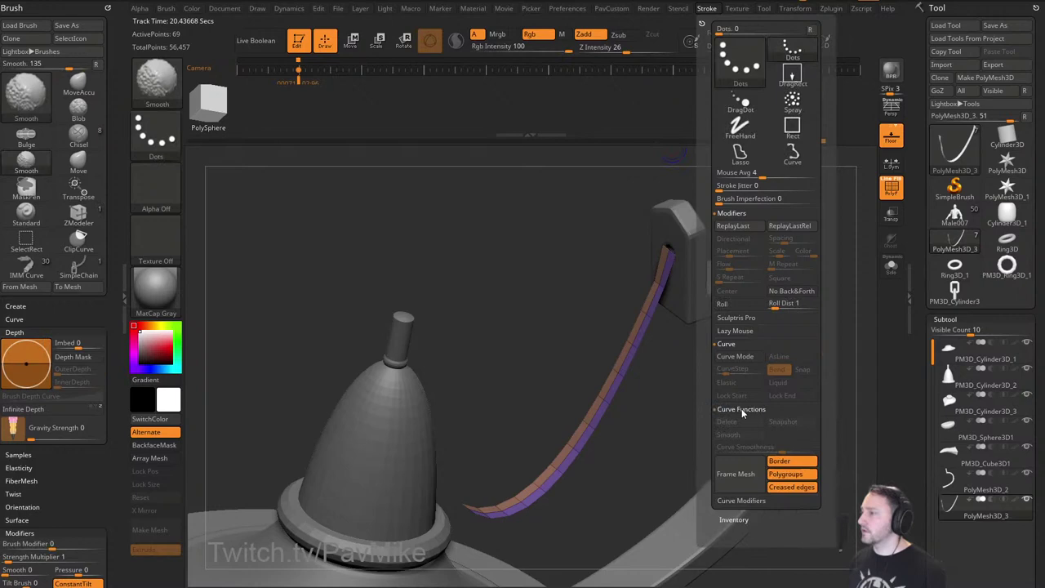
click(748, 469)
mouse_move(854, 258)
mouse_down()
mouse_move(854, 241)
mouse_move(841, 239)
mouse_up()
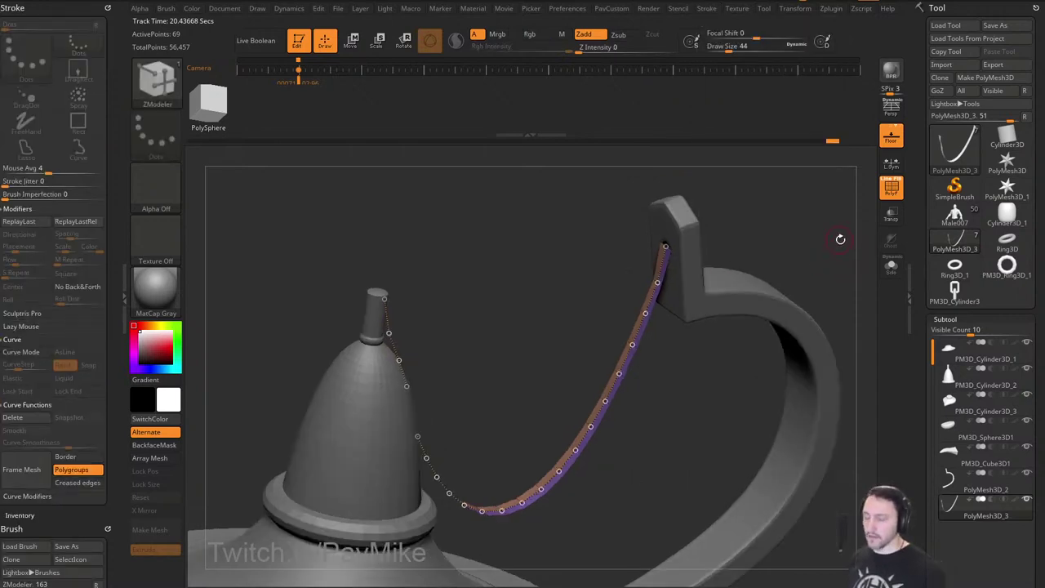
Pick the SimpleChain brush, apply it along the framed curve and set the draw size to 64.
key(b)
click(945, 555)
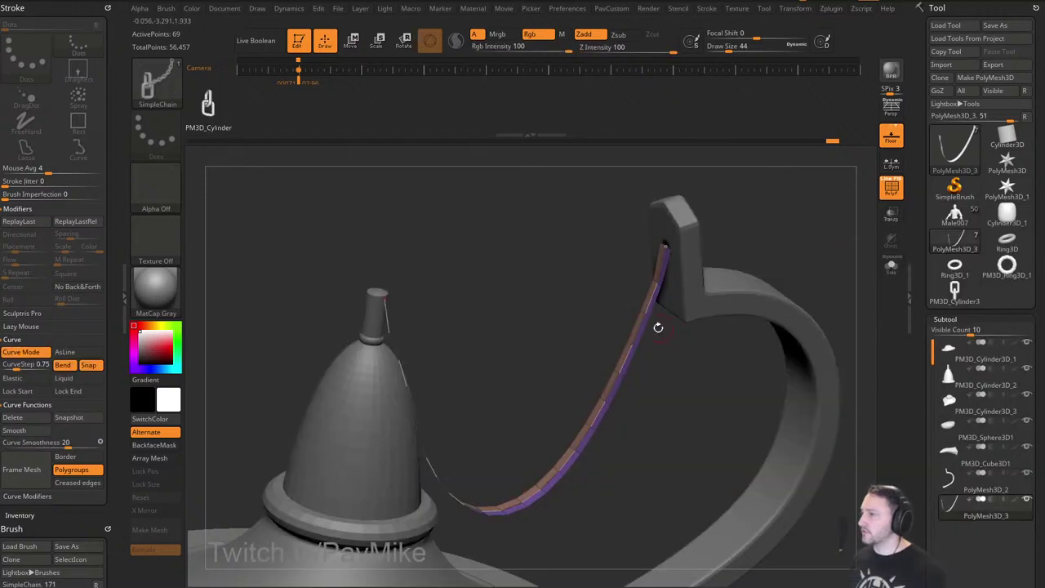
click(634, 341)
key(s)
drag(723, 406, 721, 406)
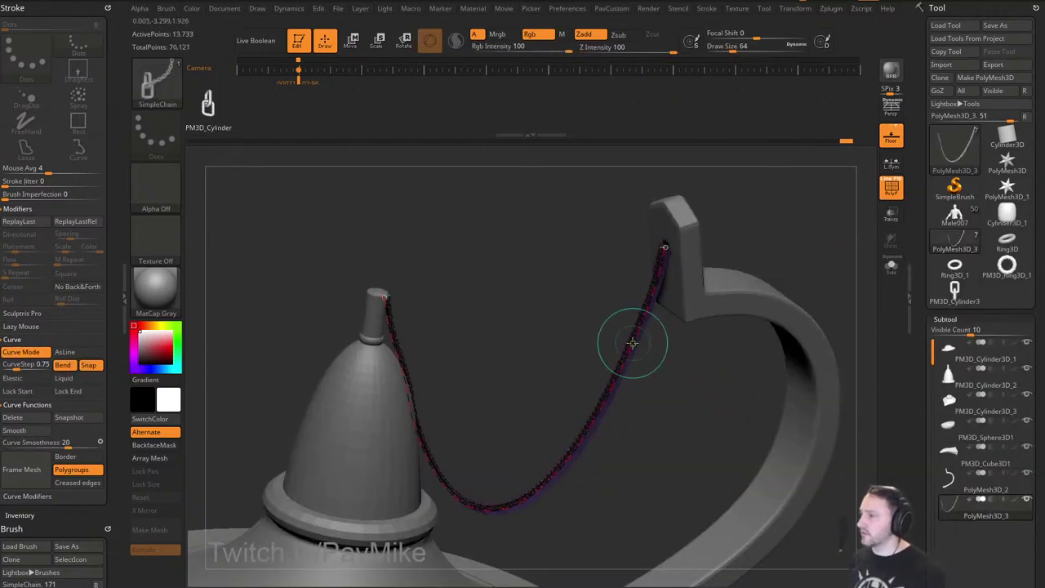
Enlarge the links along the lid-to-handle curve by setting the draw size to 104.
click(633, 344)
drag(689, 367, 654, 317)
drag(768, 348, 722, 397)
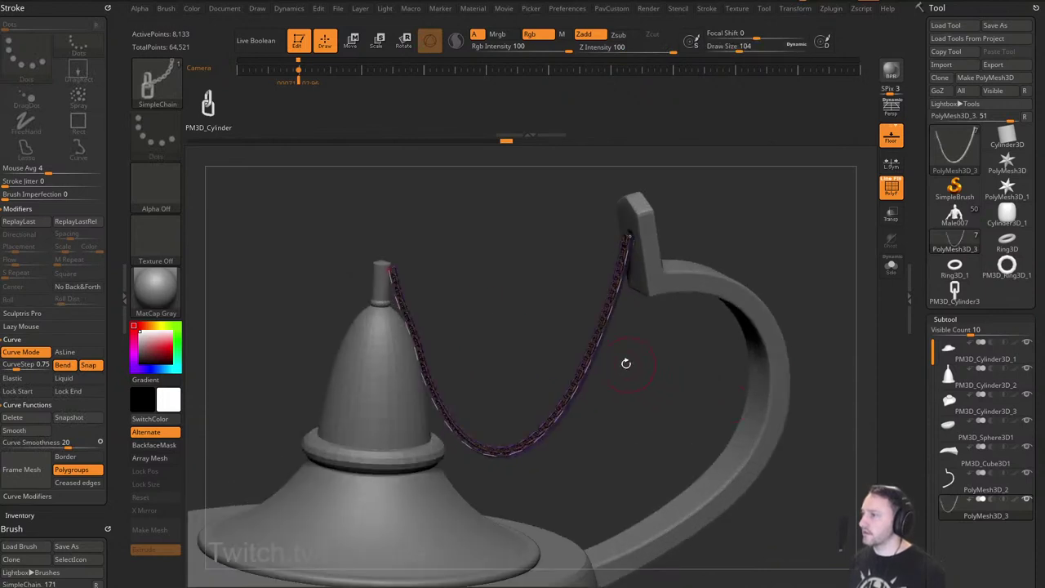
click(595, 349)
Enlarge the chain links further from a close side view of lid and handle, finishing with draw size 44.
alt+drag(660, 387, 709, 313)
shift+drag(709, 313, 749, 337)
alt+drag(749, 337, 731, 403)
key(s)
drag(633, 385, 637, 384)
mouse_move(671, 379)
ctrl+right_down()
mouse_move(675, 362)
mouse_move(667, 372)
ctrl+right_up()
key(s)
drag(665, 374, 659, 373)
ctrl+right_drag(658, 371, 666, 386)
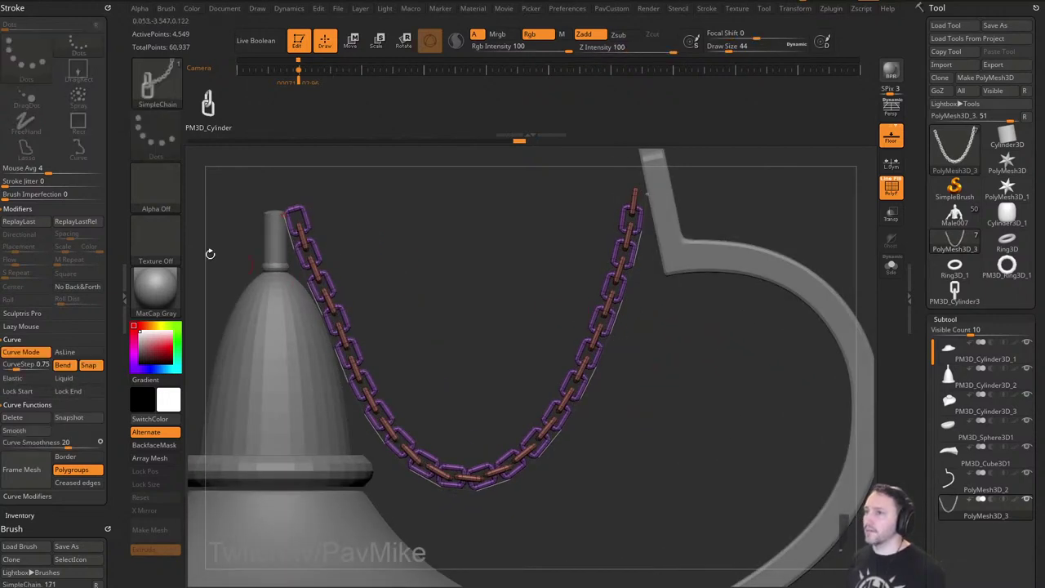
Reapply the SimpleChain brush along the lid-to-handle curve, setting the draw size to 108.
drag(114, 314, 106, 177)
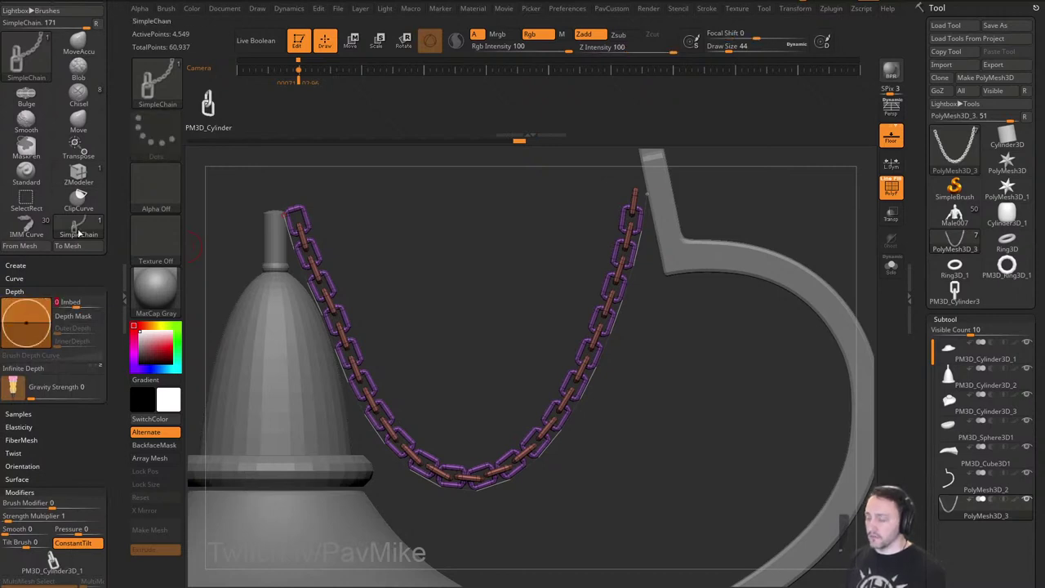
click(609, 315)
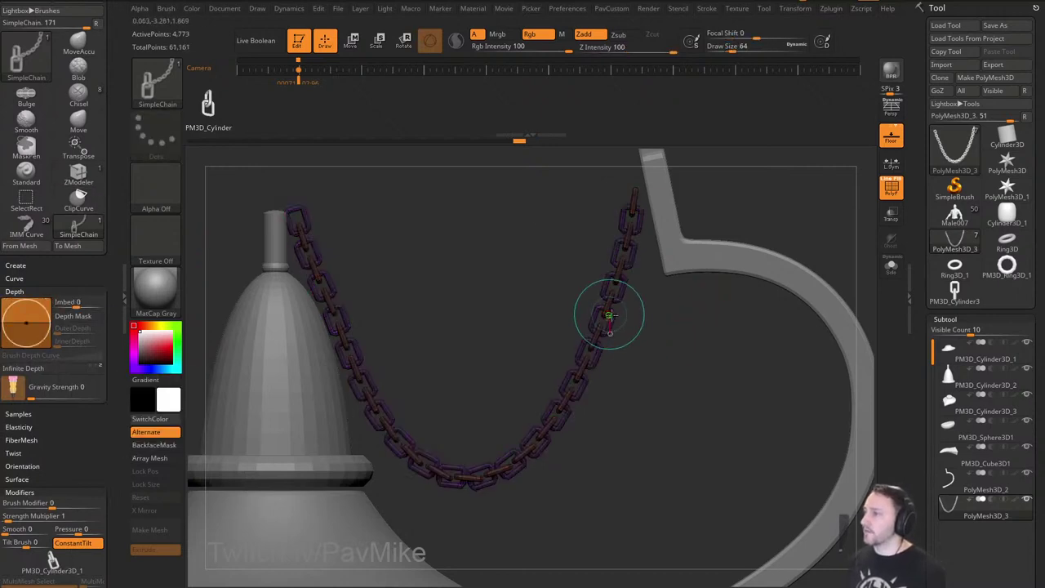
key(ctrl+z)
mouse_move(662, 343)
mouse_down()
mouse_move(672, 356)
mouse_move(635, 351)
mouse_move(684, 376)
mouse_move(693, 350)
mouse_move(712, 339)
mouse_up()
click(607, 325)
key(s)
click(613, 327)
key(s)
click(610, 331)
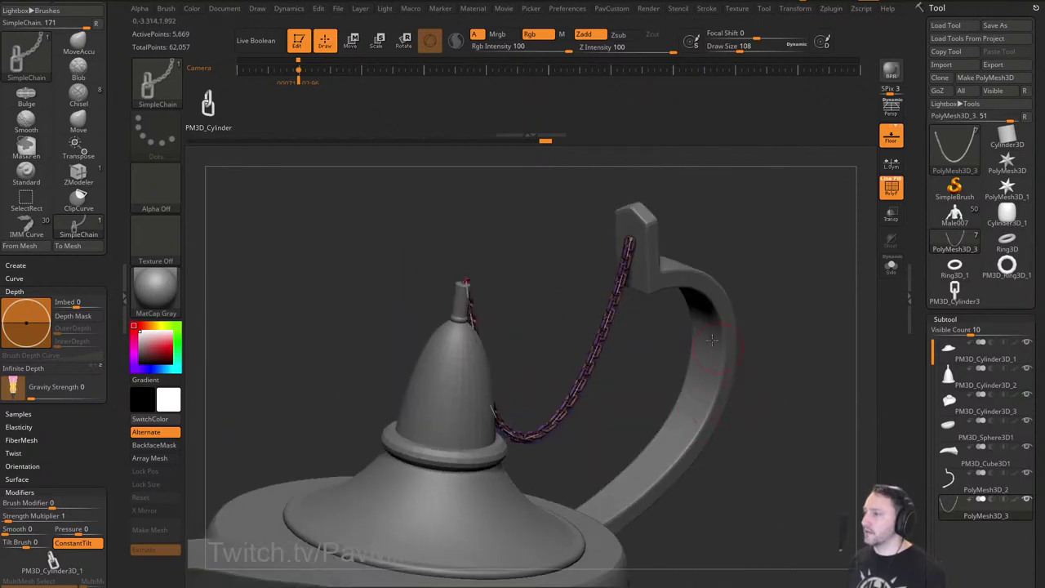
Delete the guide curve and hide the unmasked chain links, leaving only the original strip shown.
drag(739, 245, 785, 287)
click(779, 281)
mouse_move(796, 249)
mouse_down()
mouse_move(752, 264)
mouse_move(742, 286)
mouse_up()
drag(704, 327, 764, 245)
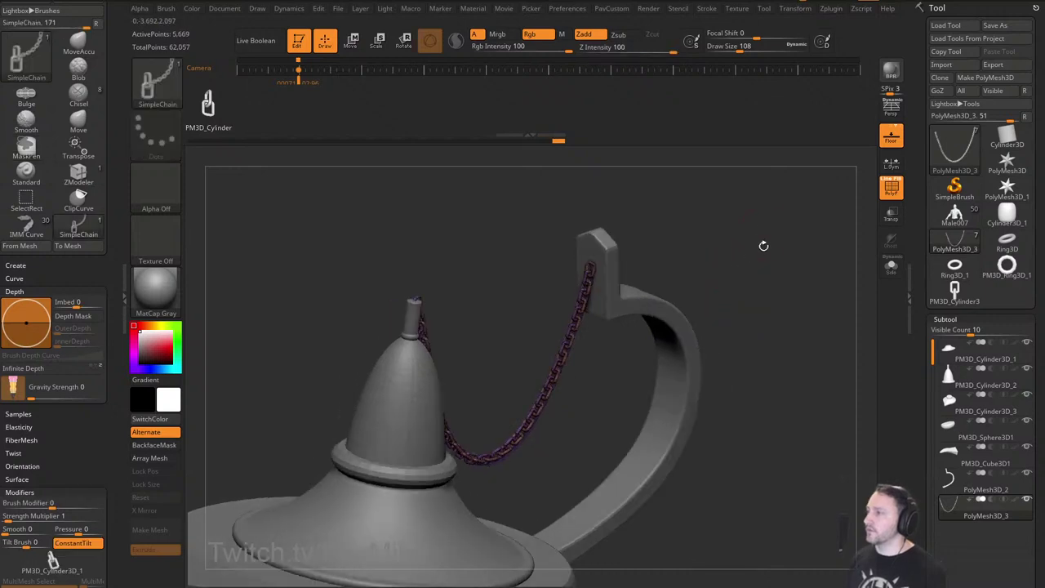
click(707, 8)
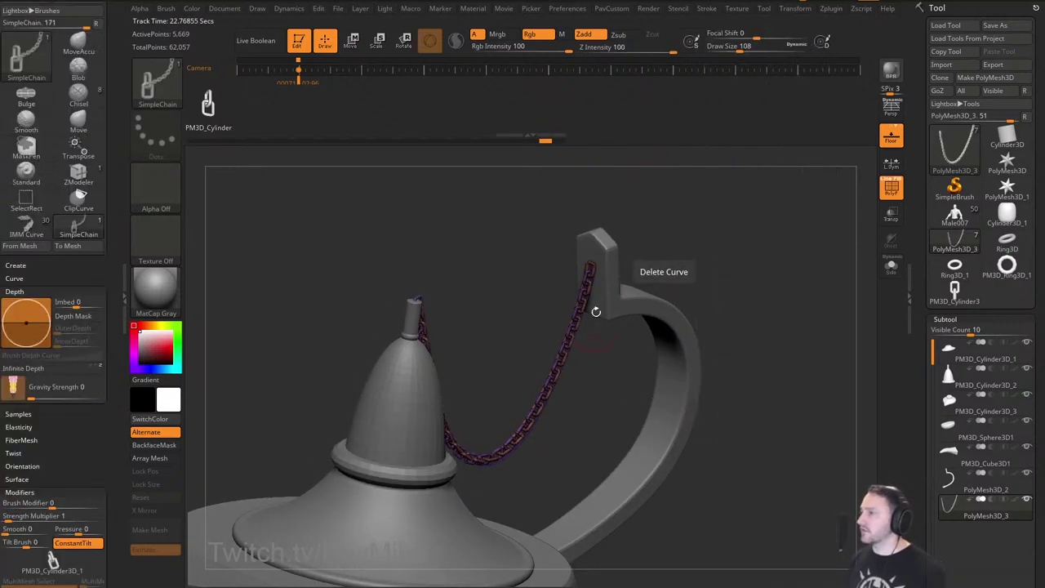
key(1)
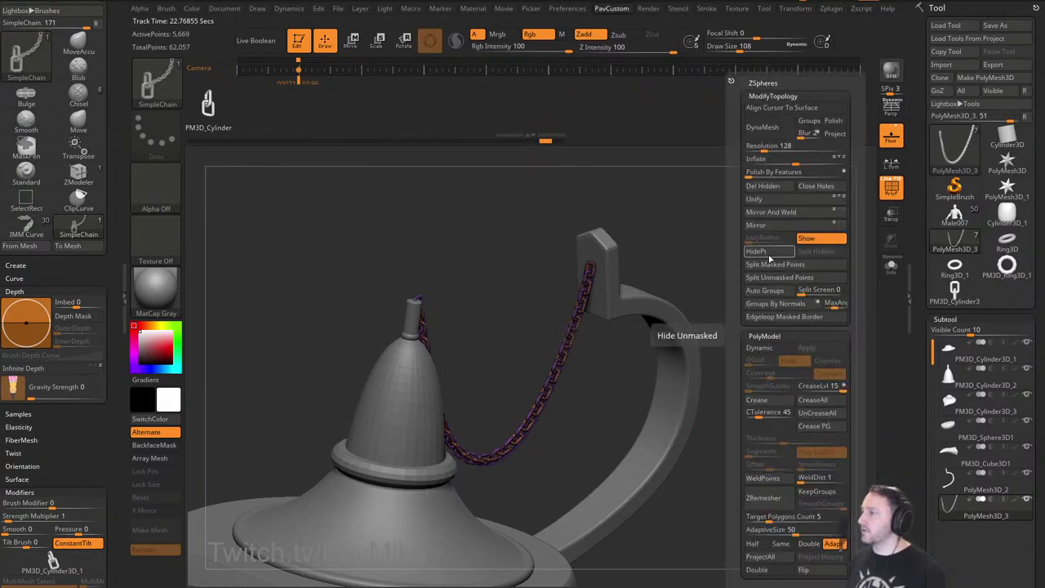
click(771, 255)
drag(719, 299, 781, 288)
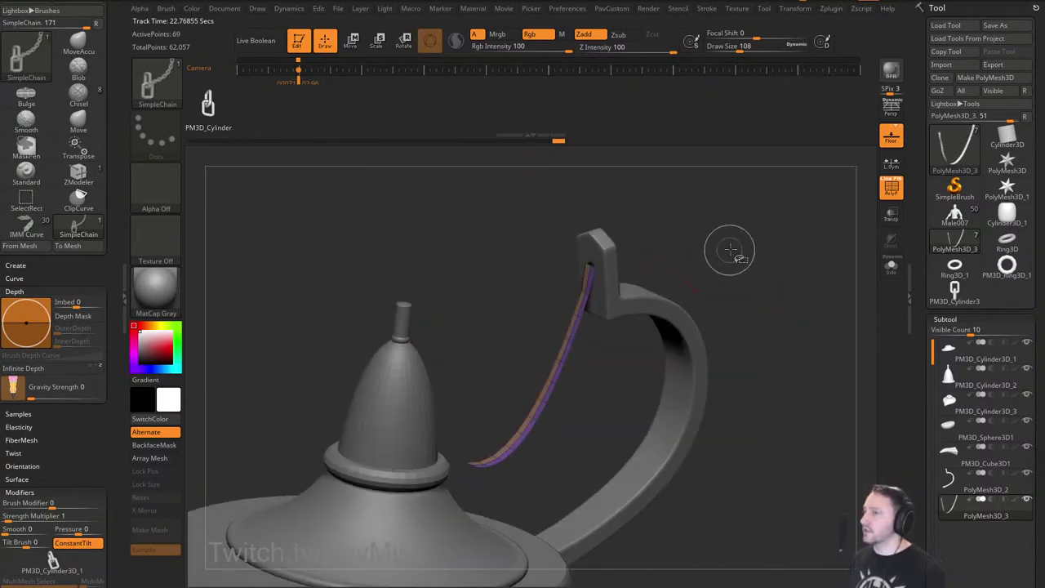
Set the draw size to 87, invert the visibility to show the chain and delete the hidden strip mesh.
key(s)
click(749, 266)
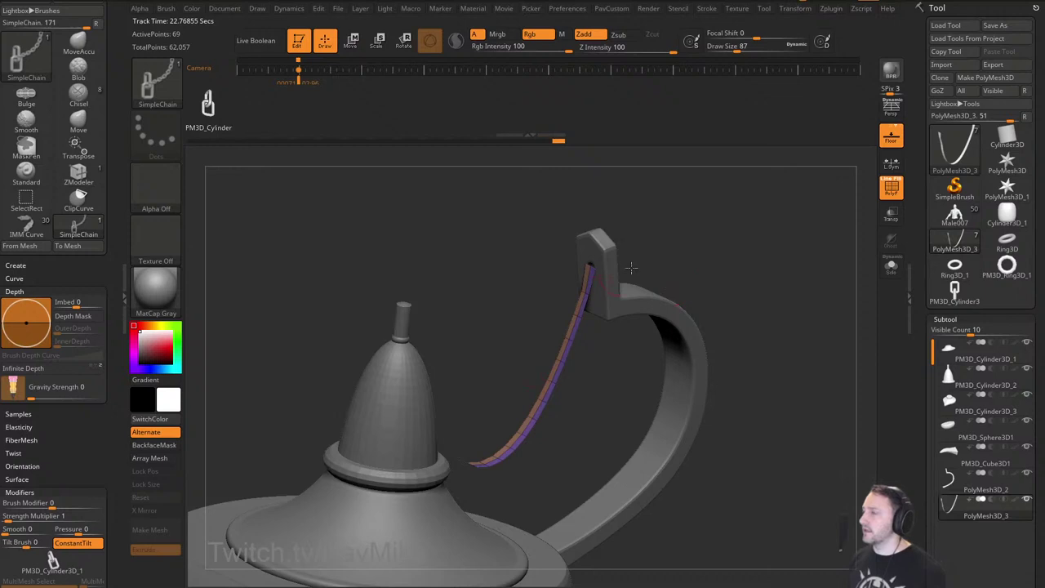
mouse_move(792, 322)
ctrl+shift+mouse_down()
mouse_move(816, 341)
mouse_move(777, 320)
mouse_move(796, 312)
ctrl+shift+mouse_up()
drag(714, 229, 762, 270)
key(space)
click(780, 186)
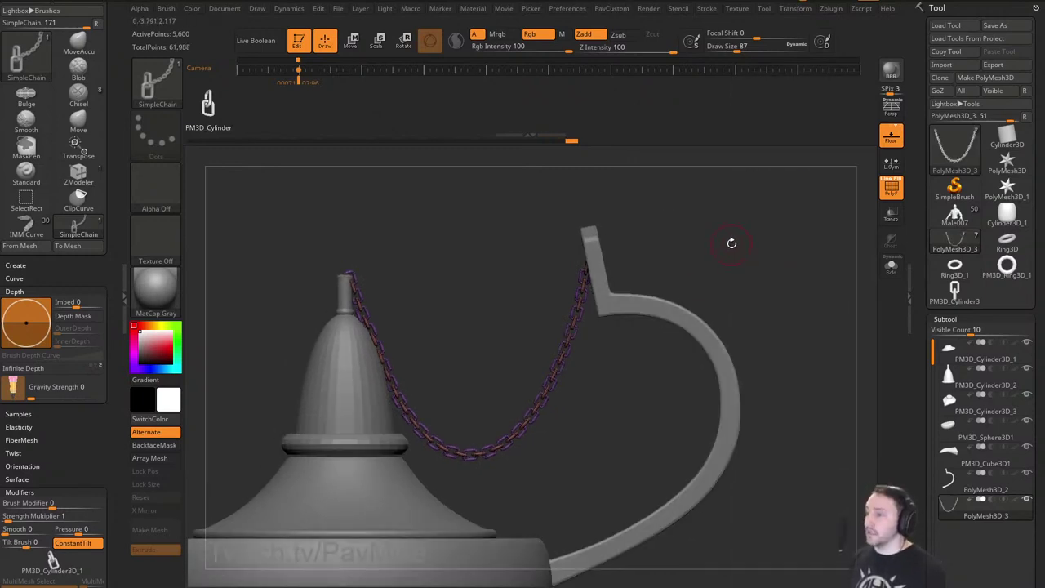
Auto-group the chain so every link has its own polygroup, and reduce the draw size to 18.
alt+drag(730, 232, 782, 272)
key(s)
click(758, 272)
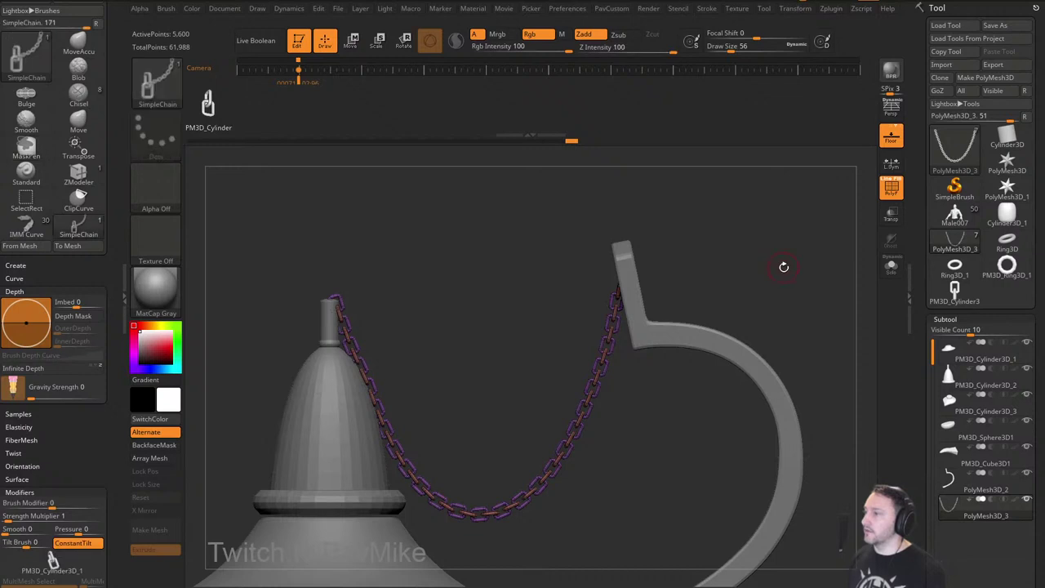
key(space)
click(778, 291)
alt+drag(502, 304, 614, 320)
key(s)
click(578, 319)
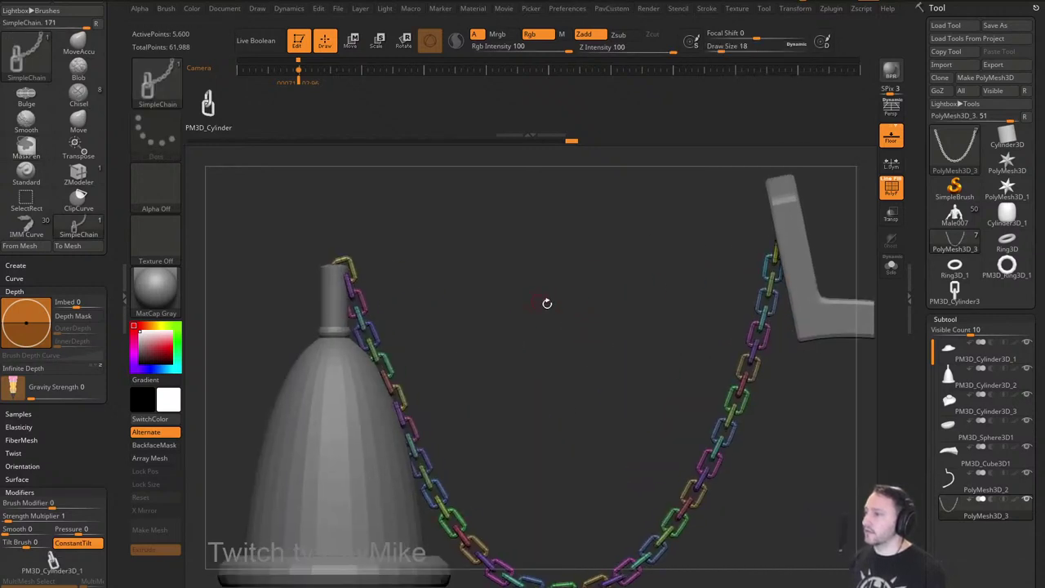
drag(547, 303, 507, 237)
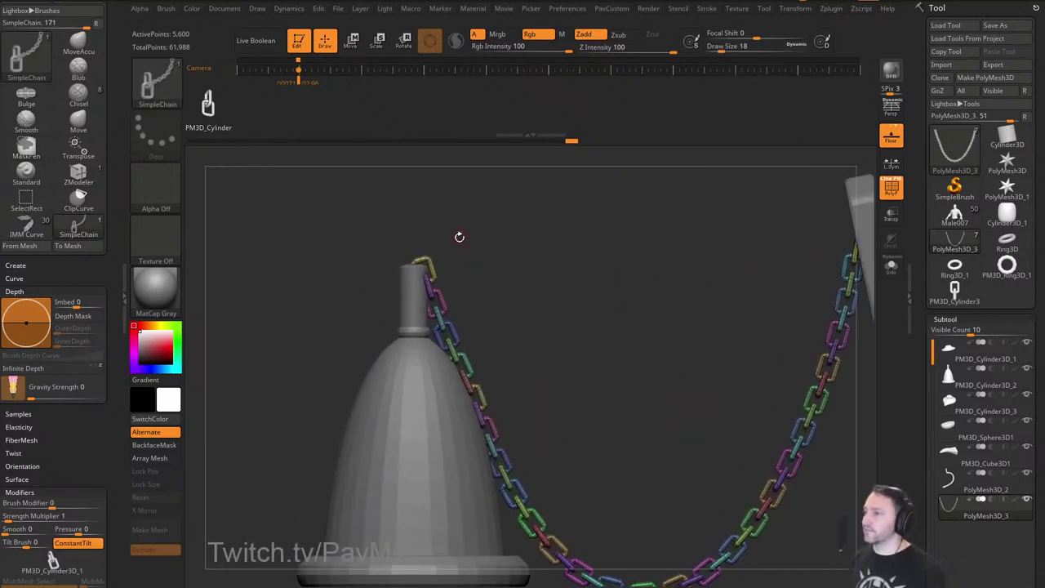
Isolate the end link at the lid's tip with a mask, rotate it onto the stem and clear the mask.
key(w)
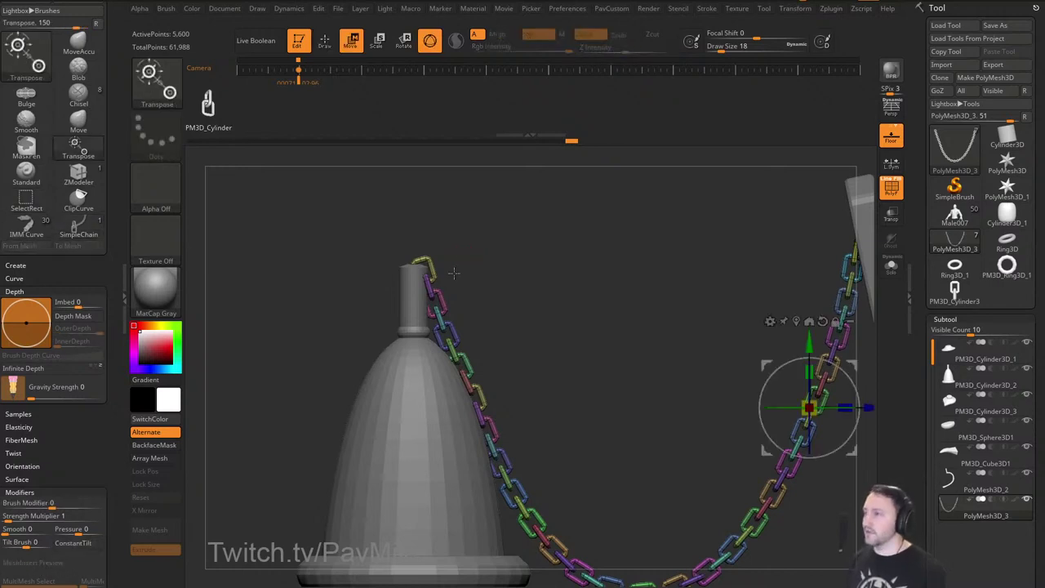
ctrl+click(436, 263)
drag(482, 259, 470, 216)
key(q)
ctrl+drag(527, 231, 531, 254)
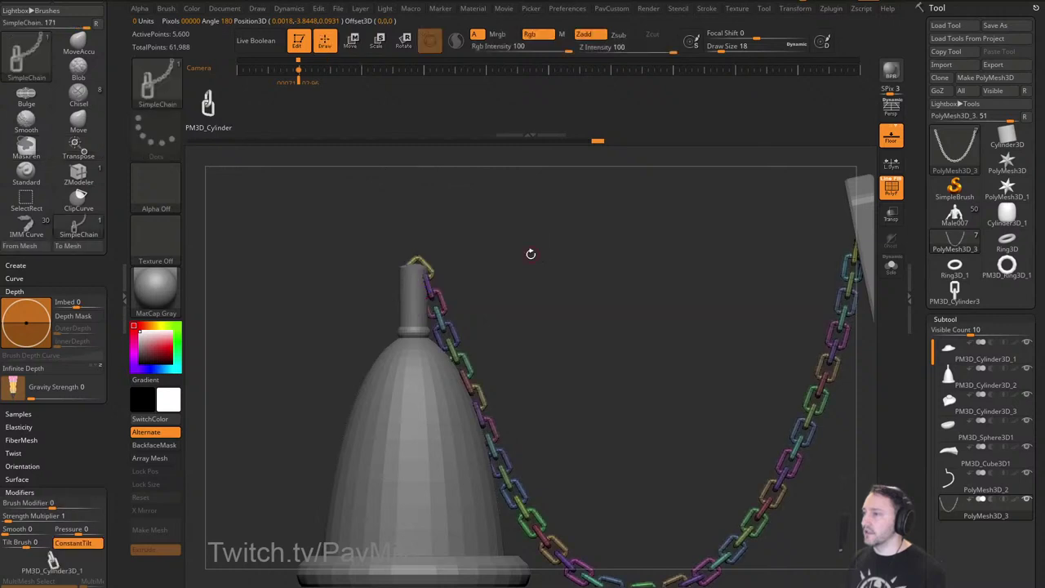
Merge the chain into one polygroup and mask everything except the end links near the lid's tip.
key(ctrl+w)
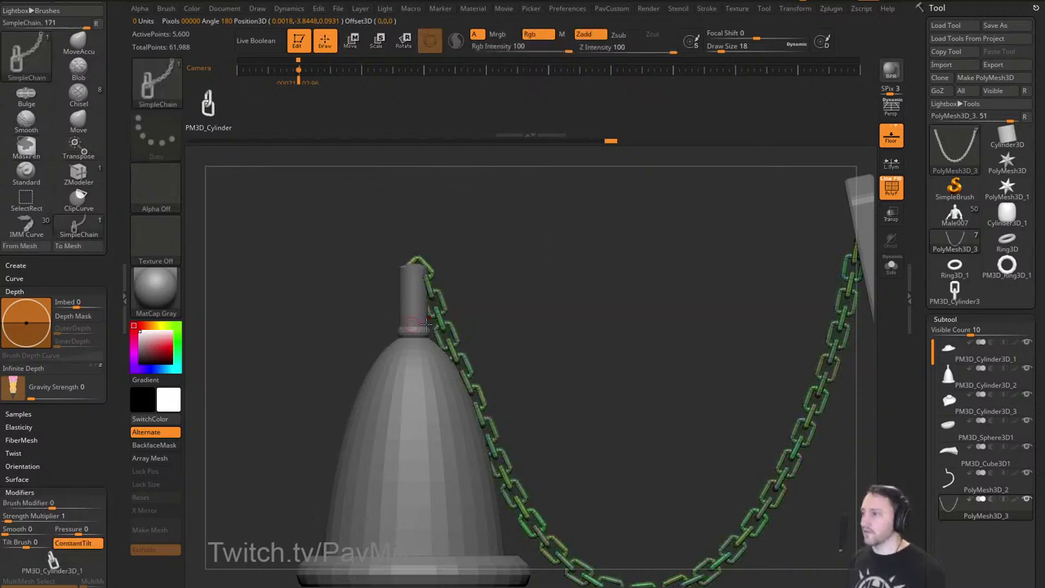
ctrl+shift+drag(457, 225, 394, 299)
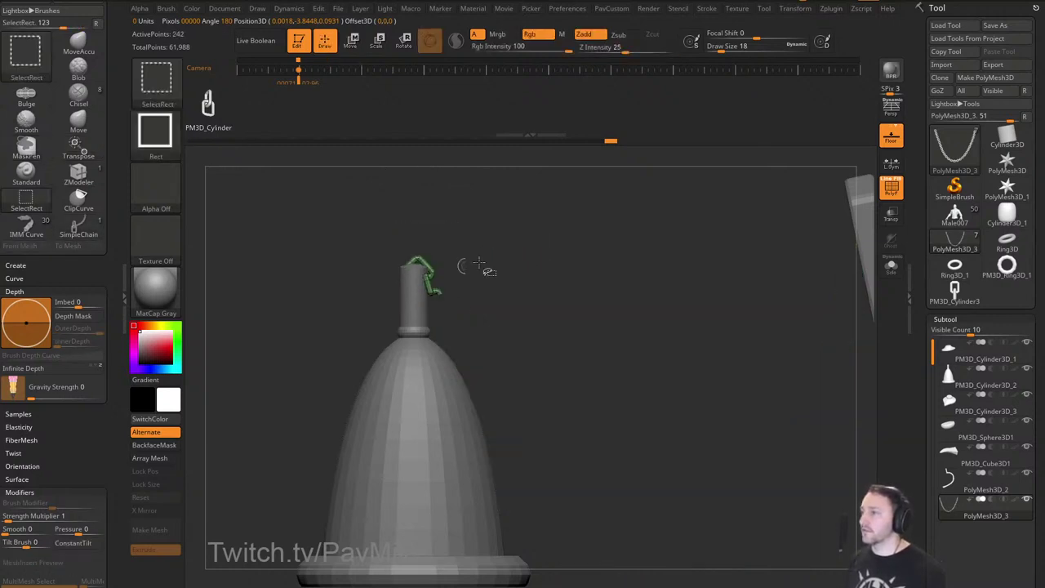
key(ctrl+shift+a)
ctrl+click(530, 255)
ctrl+shift+click(530, 231)
ctrl+click(530, 229)
Rotate and move the unmasked end links around the lid's stem with the gizmo, returning to draw mode.
key(w)
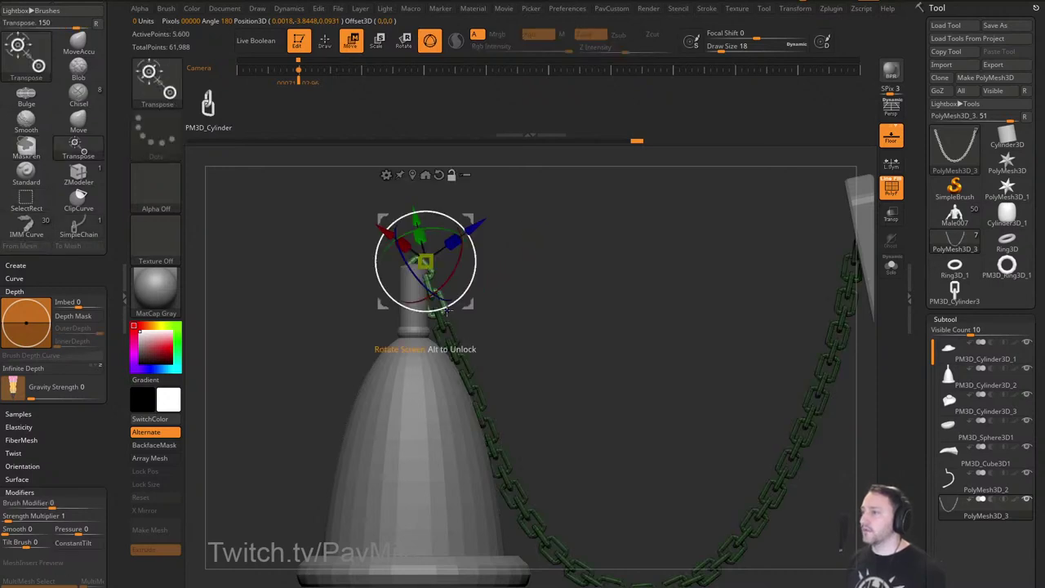
mouse_move(469, 304)
alt+mouse_down()
mouse_move(350, 341)
mouse_move(457, 314)
mouse_move(472, 324)
alt+mouse_up()
drag(494, 321, 496, 305)
mouse_move(489, 260)
mouse_down()
mouse_move(530, 258)
mouse_move(506, 282)
mouse_move(539, 260)
mouse_move(479, 273)
mouse_move(506, 285)
mouse_move(523, 263)
mouse_move(470, 247)
mouse_move(612, 249)
mouse_up()
key(q)
Isolate the end links wrapped around the lid's stem, invert the visibility and delete them from the chain.
alt+drag(809, 224, 751, 253)
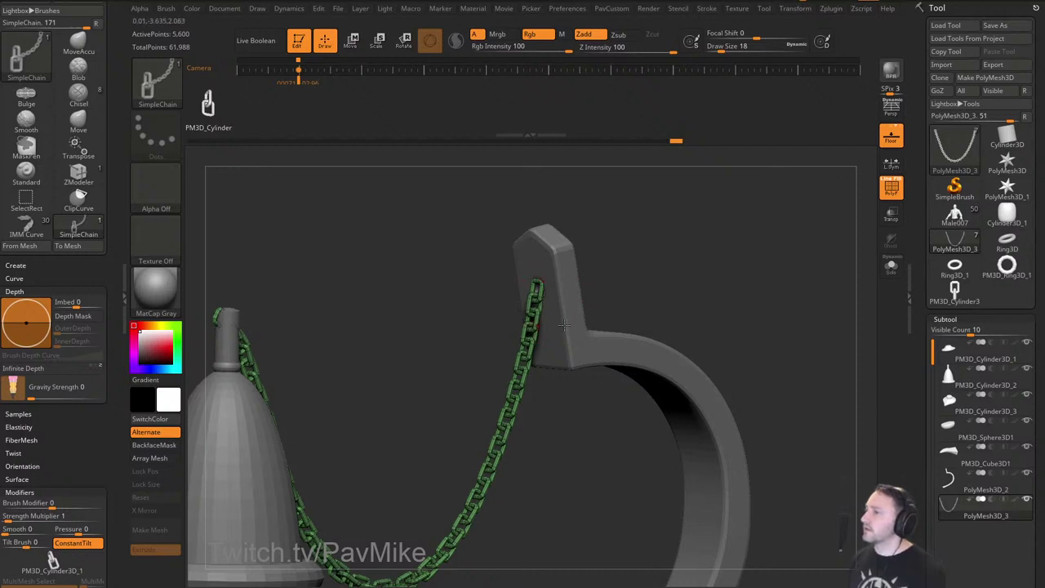
drag(723, 243, 708, 227)
alt+drag(675, 278, 755, 224)
drag(727, 235, 768, 270)
alt+drag(531, 299, 535, 322)
ctrl+shift+drag(391, 259, 350, 356)
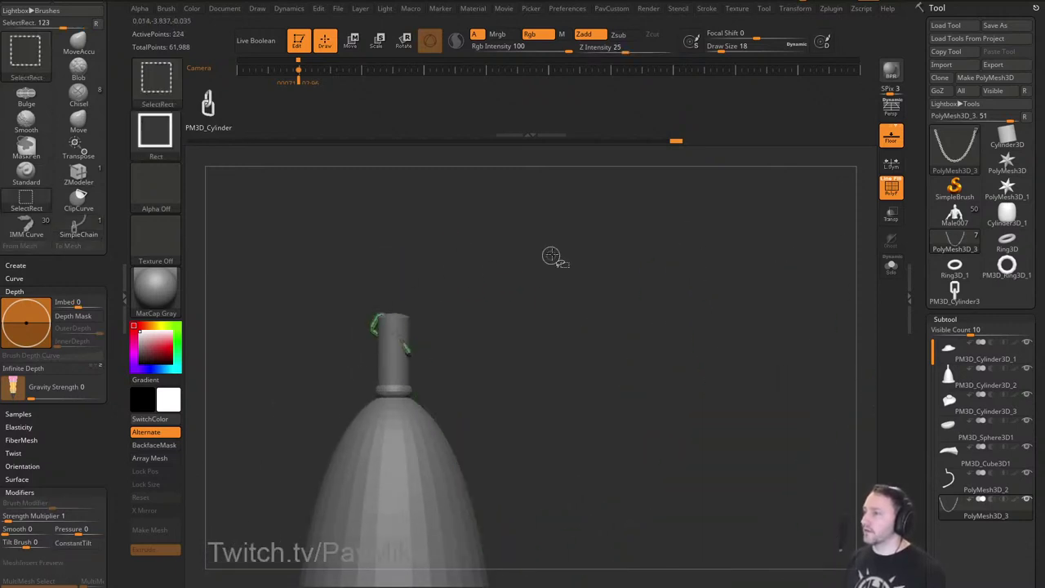
ctrl+shift+drag(551, 256, 586, 283)
key(2)
click(553, 187)
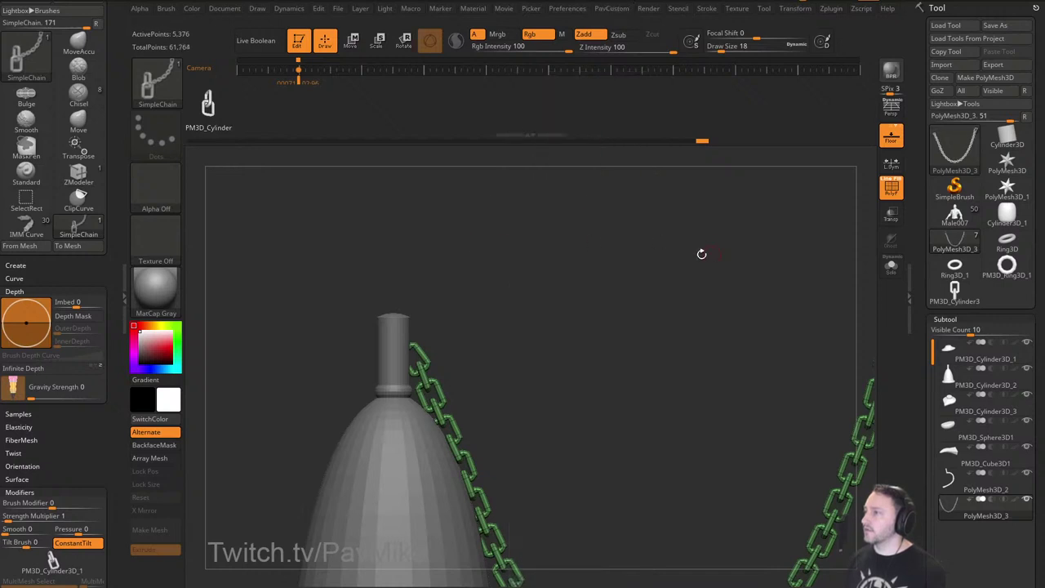
alt+drag(700, 252, 738, 250)
Turn off the polyframe display and switch to the Standard brush.
click(891, 190)
key(s)
key(b)
key(s)
key(t)
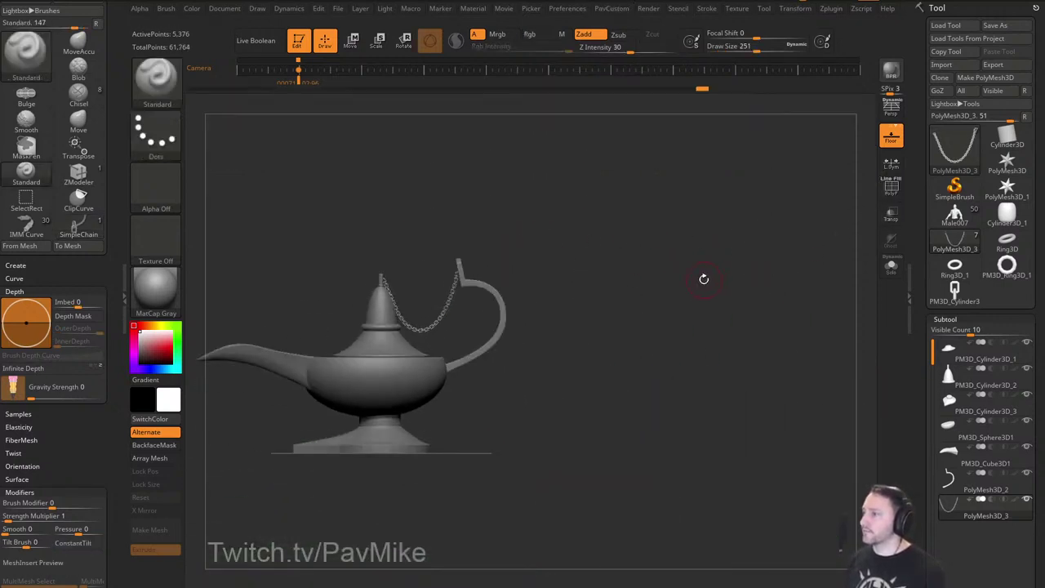
Inspect the lamp from several angles and make the spout, PM3D_Cube3D1, the active subtool with draw size 172.
mouse_move(687, 279)
alt+mouse_down()
mouse_move(763, 243)
mouse_move(767, 285)
alt+mouse_up()
drag(712, 278, 761, 294)
key(s)
drag(695, 296, 748, 299)
key(s)
mouse_move(797, 253)
mouse_down()
mouse_move(716, 317)
mouse_move(722, 298)
mouse_move(762, 270)
mouse_move(777, 231)
mouse_move(762, 285)
mouse_move(821, 282)
mouse_up()
alt+click(604, 325)
key(s)
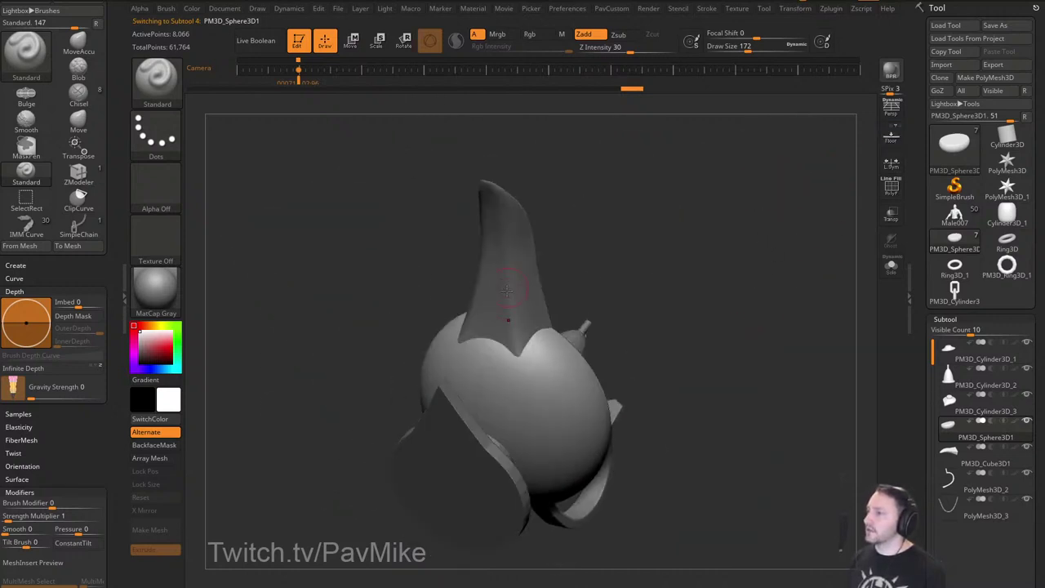
alt+click(506, 317)
Switch to the TrimDynamic brush and solo the spout.
mouse_move(686, 208)
mouse_down()
mouse_move(677, 276)
mouse_move(868, 267)
mouse_up()
key(b)
key(t)
key(d)
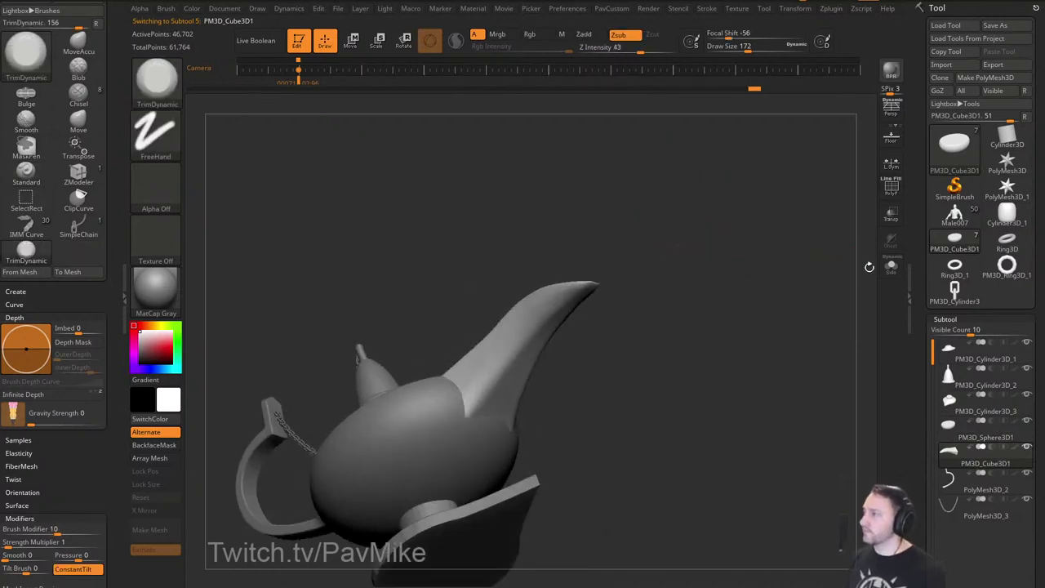
click(891, 266)
Flatten the side of the spout with TrimDynamic strokes at draw size 331.
drag(764, 286, 661, 244)
key(s)
drag(551, 276, 567, 276)
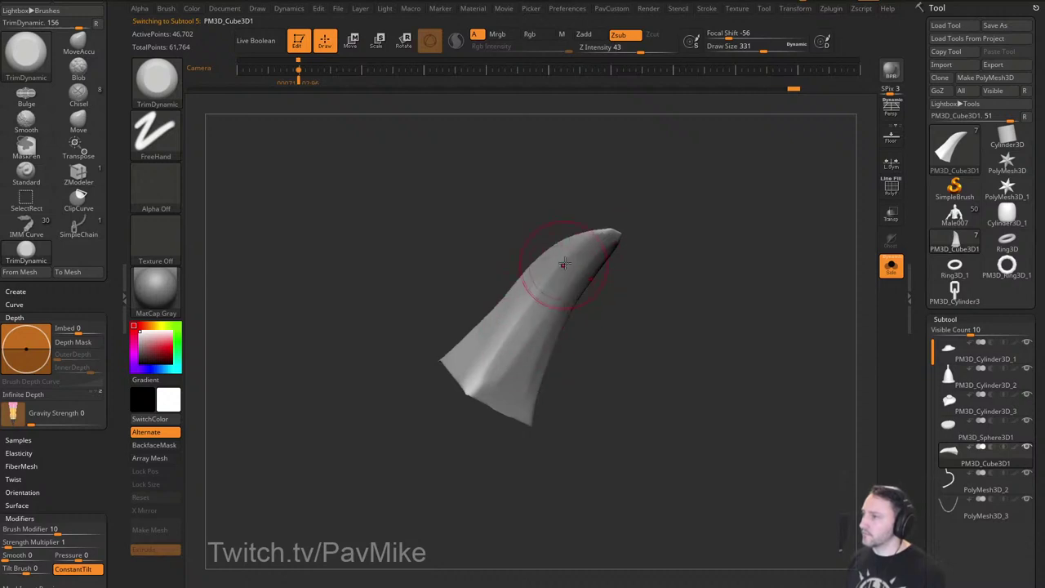
drag(564, 263, 504, 357)
drag(587, 358, 624, 351)
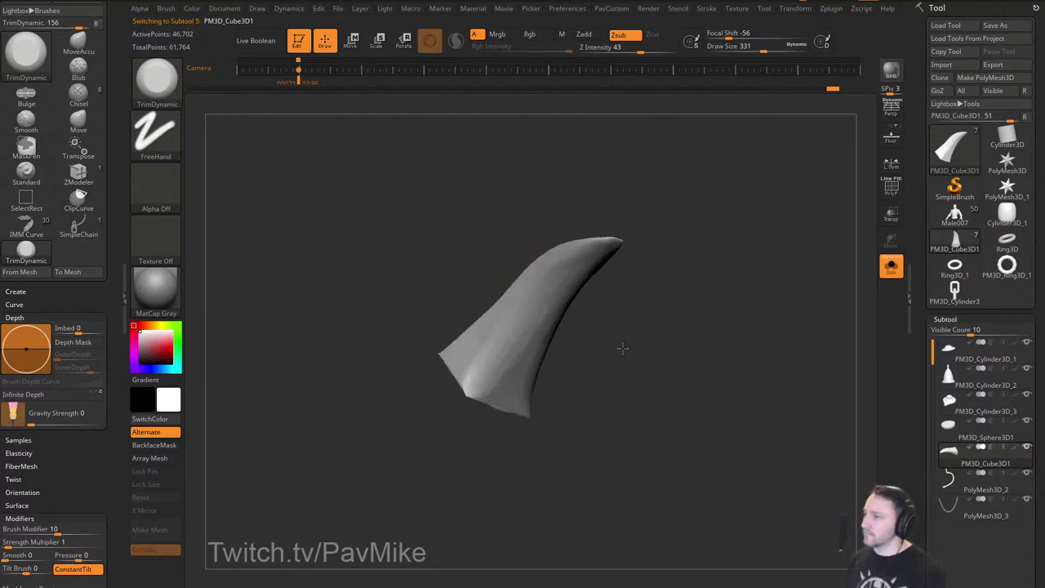
Polish the spout's side with the hPolish brush and smooth the surface.
drag(681, 275, 608, 286)
key(b)
key(h)
key(p)
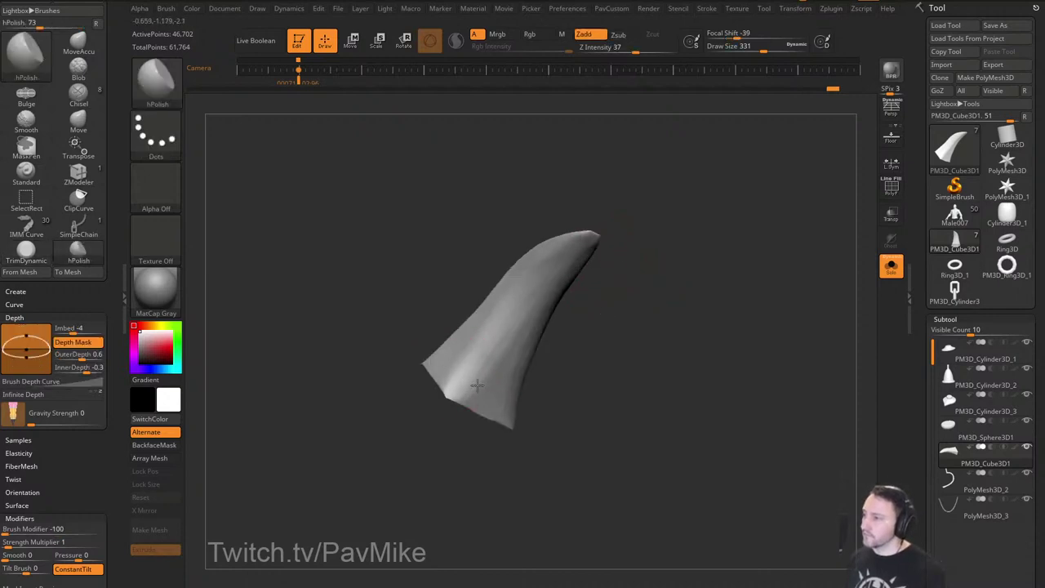
drag(551, 339, 495, 350)
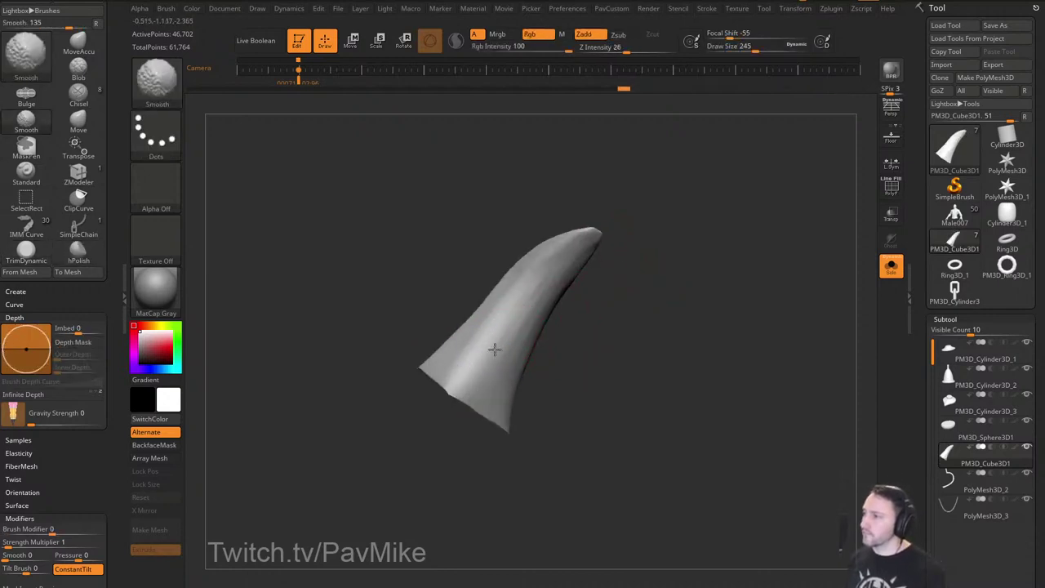
right_drag(539, 317, 542, 300)
Reduce the draw size to 140 and smooth the spout with the Smooth brush's Z Intensity set to 100.
key(s)
click(543, 299)
key(s)
click(567, 268)
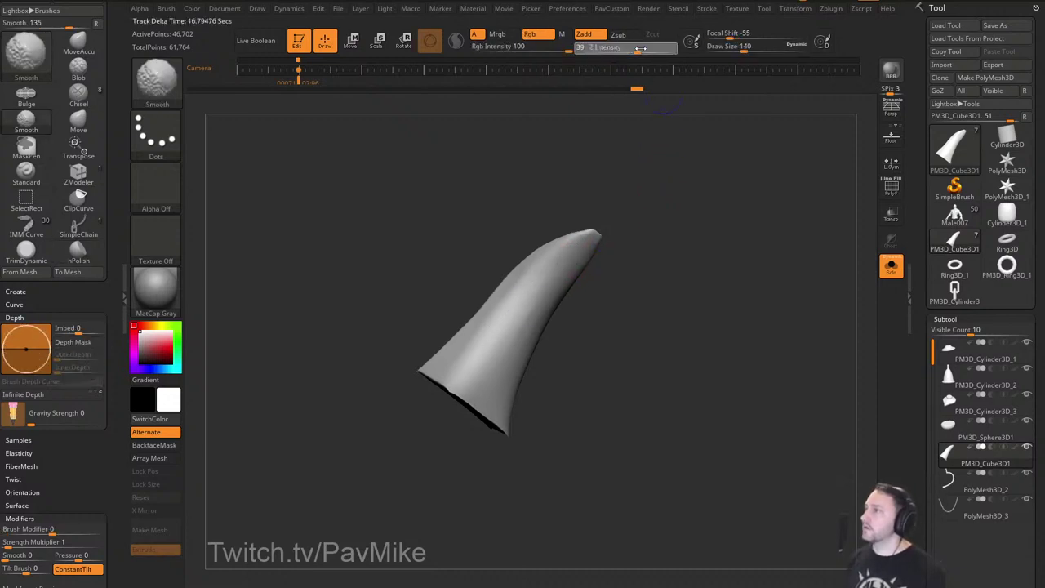
shift+drag(641, 48, 679, 49)
right_drag(677, 200, 664, 254)
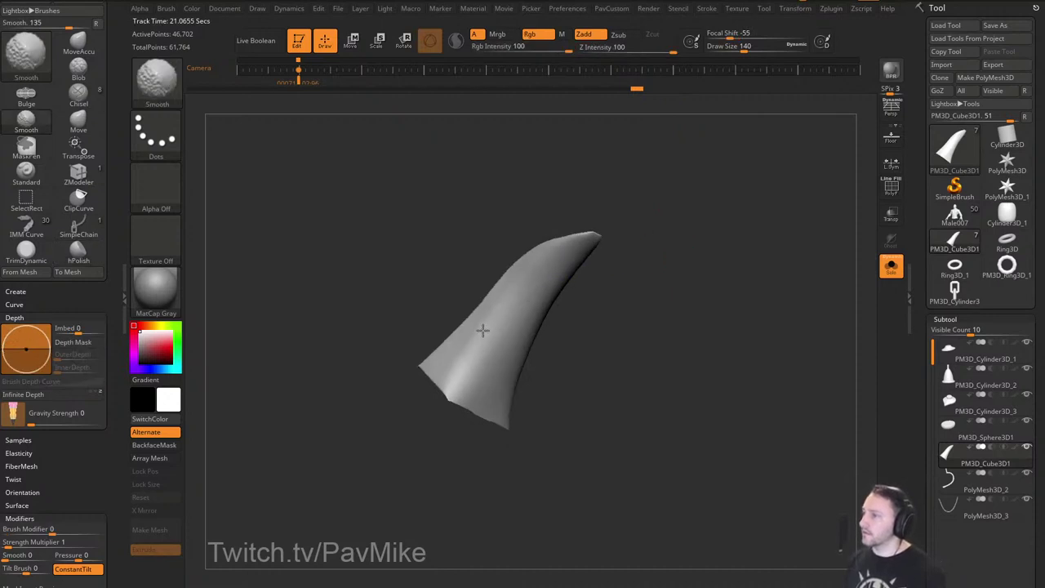
Polish the spout's tip with hPolish and smooth it, reducing the draw size to 128.
mouse_move(625, 333)
mouse_down()
mouse_move(634, 332)
mouse_move(600, 326)
mouse_move(766, 324)
mouse_move(770, 367)
mouse_move(742, 324)
mouse_move(709, 314)
mouse_up()
key(s)
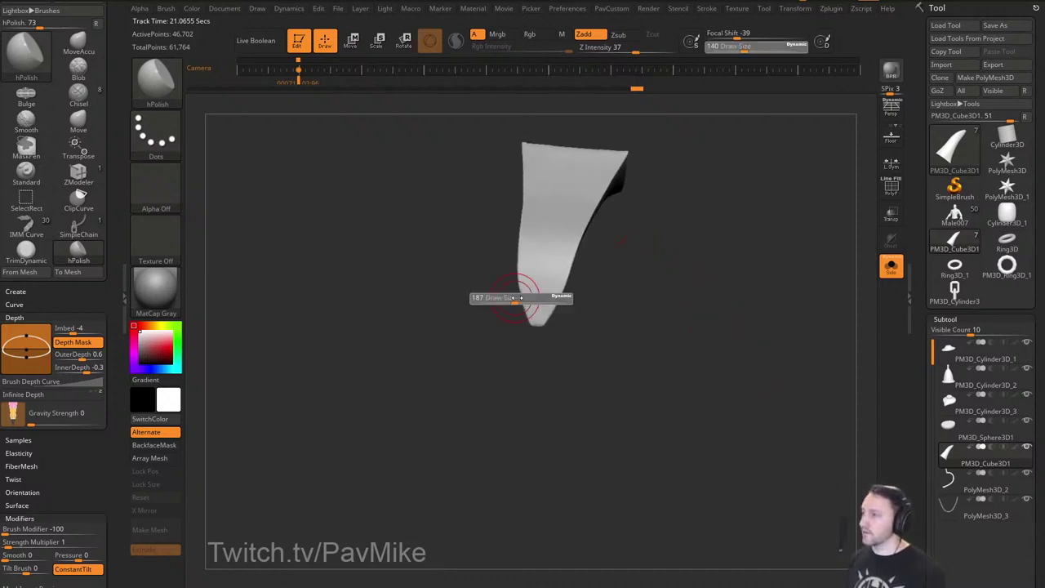
mouse_move(528, 296)
mouse_down()
mouse_move(552, 300)
mouse_move(539, 321)
mouse_up()
mouse_move(542, 350)
mouse_down()
mouse_move(644, 287)
mouse_move(629, 249)
mouse_move(572, 276)
mouse_up()
key([)
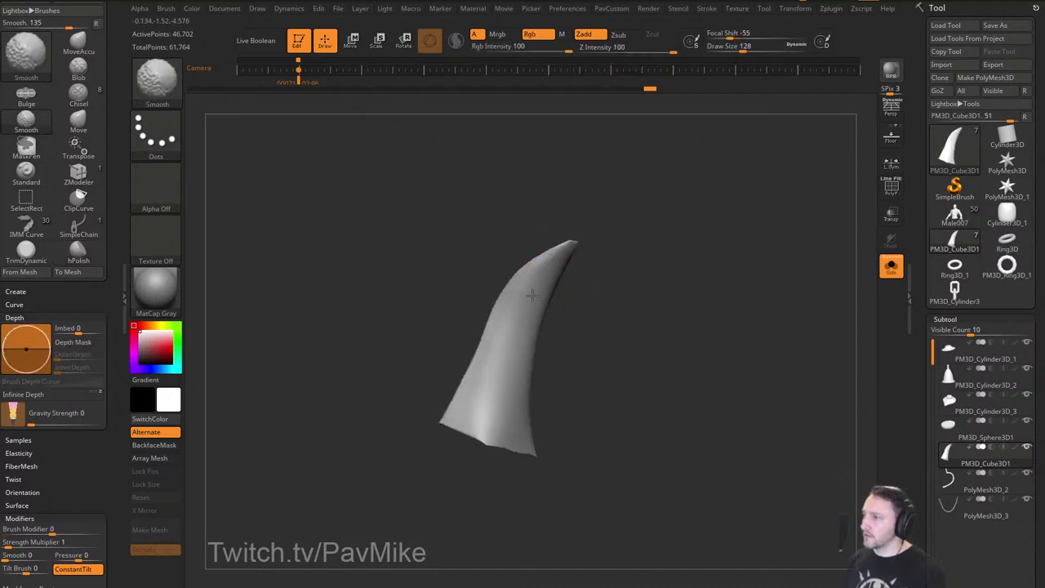
Show all lamp parts again and reshape the spout near the body with the Move brush at draw size 393.
click(891, 265)
drag(803, 244, 694, 305)
alt+drag(530, 440, 459, 445)
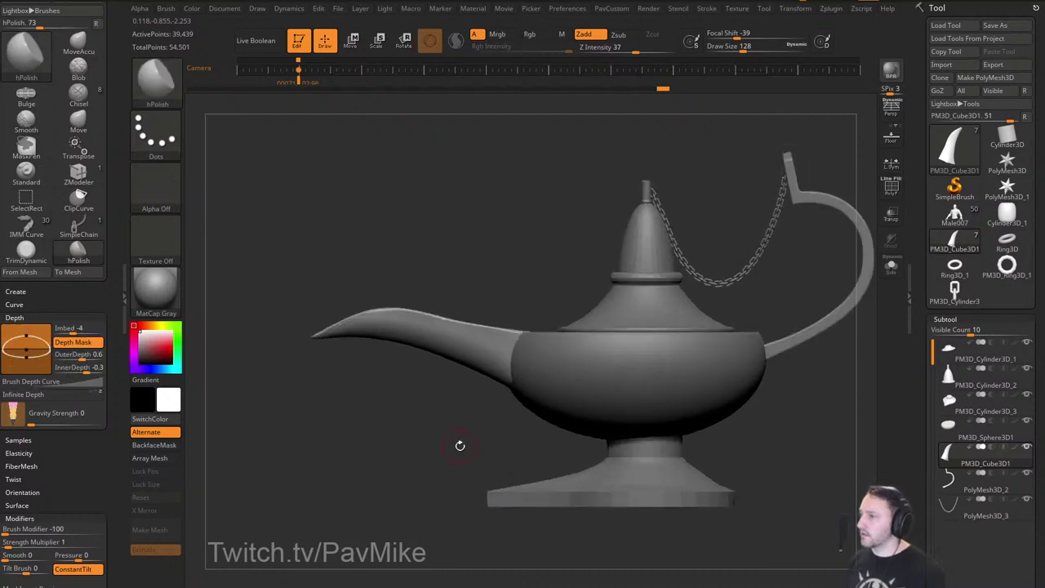
key(s)
click(541, 328)
key(b)
key(m)
key(v)
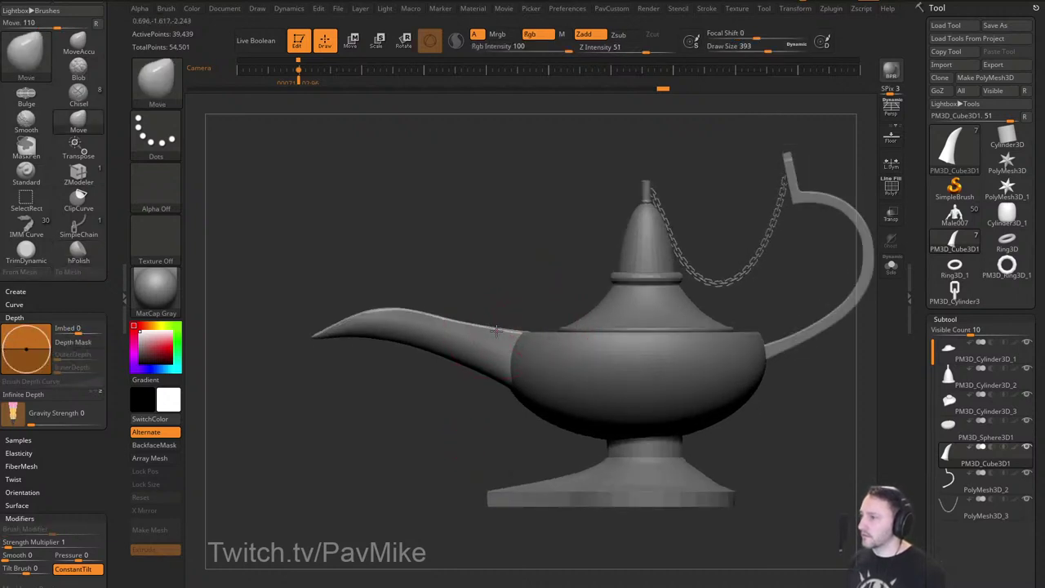
mouse_move(528, 280)
mouse_down()
mouse_move(556, 293)
mouse_move(528, 296)
mouse_move(482, 280)
mouse_up()
Polish the spout's underside where it joins the body with the hPolish brush.
key(b)
key(h)
key(p)
drag(464, 423, 481, 356)
mouse_move(504, 391)
mouse_down()
mouse_move(516, 363)
mouse_move(481, 417)
mouse_up()
Switch to the Standard brush, select the lamp body PM3D_Sphere3D1 and show its polyframe.
key(b)
key(m)
key(v)
key(b)
key(s)
key(t)
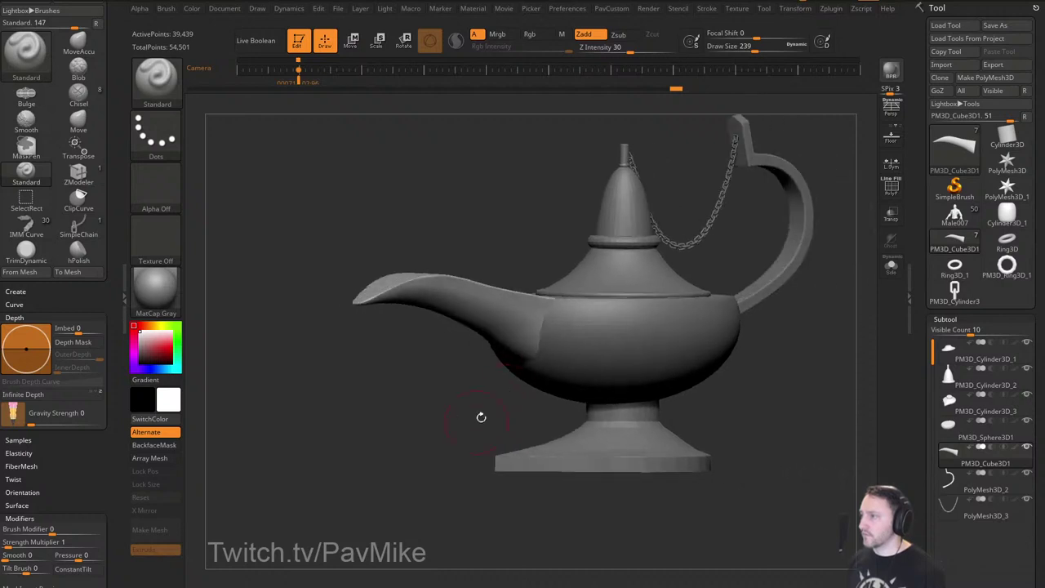
alt+click(561, 365)
alt+drag(795, 319, 796, 376)
click(892, 188)
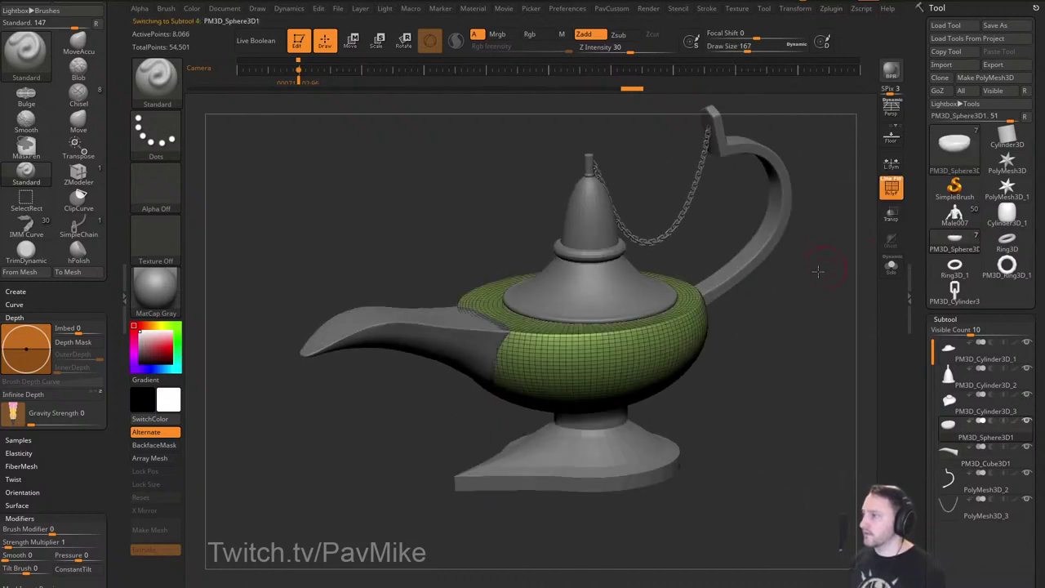
Select the lamp base and regroup its polygons with Groups By Normals.
alt+drag(826, 276, 789, 291)
drag(789, 291, 790, 315)
right_drag(797, 308, 780, 277)
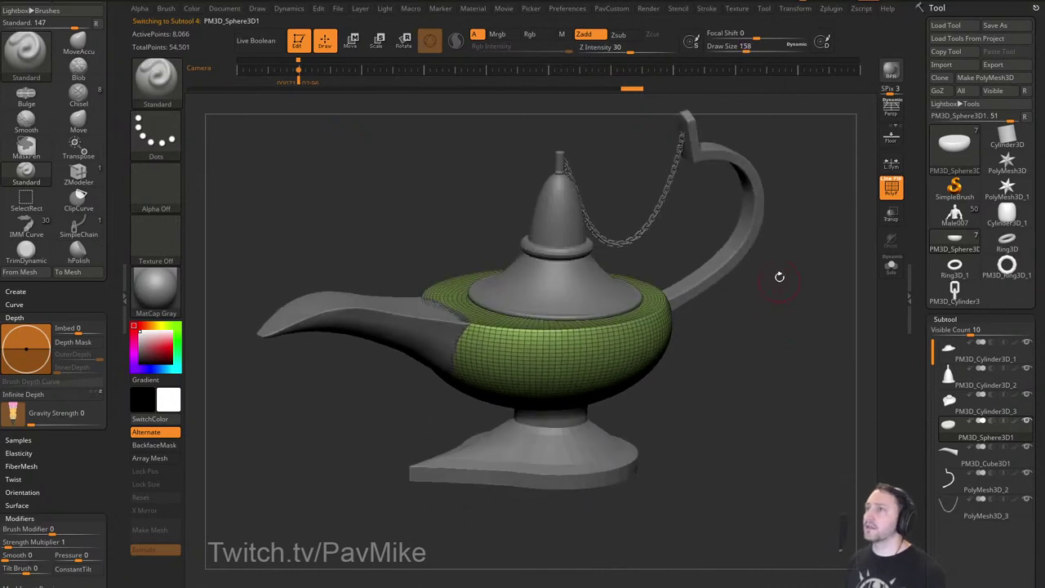
alt+click(571, 434)
drag(719, 402, 733, 362)
key(space)
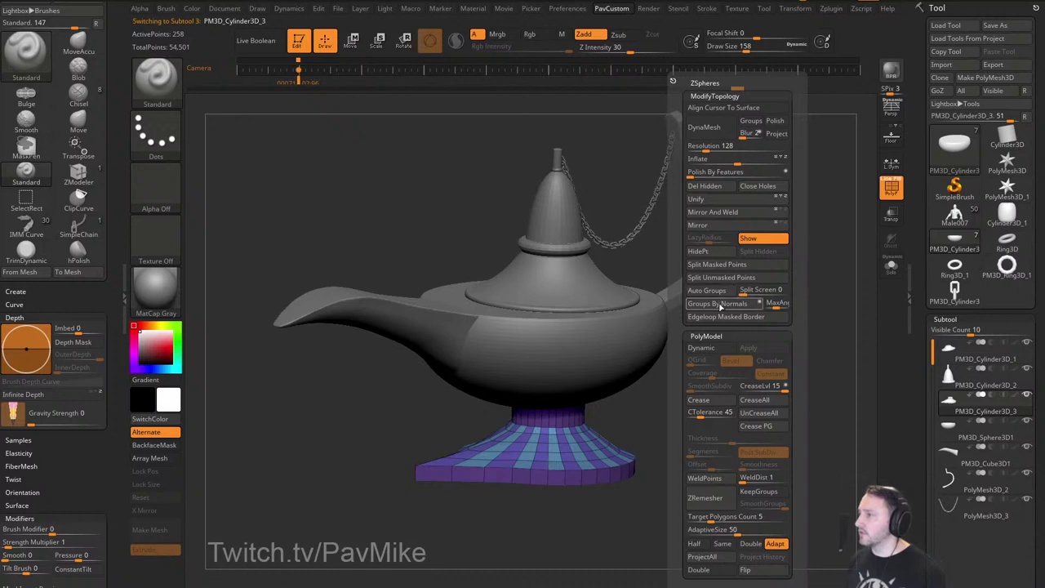
click(720, 306)
alt+drag(655, 430, 688, 361)
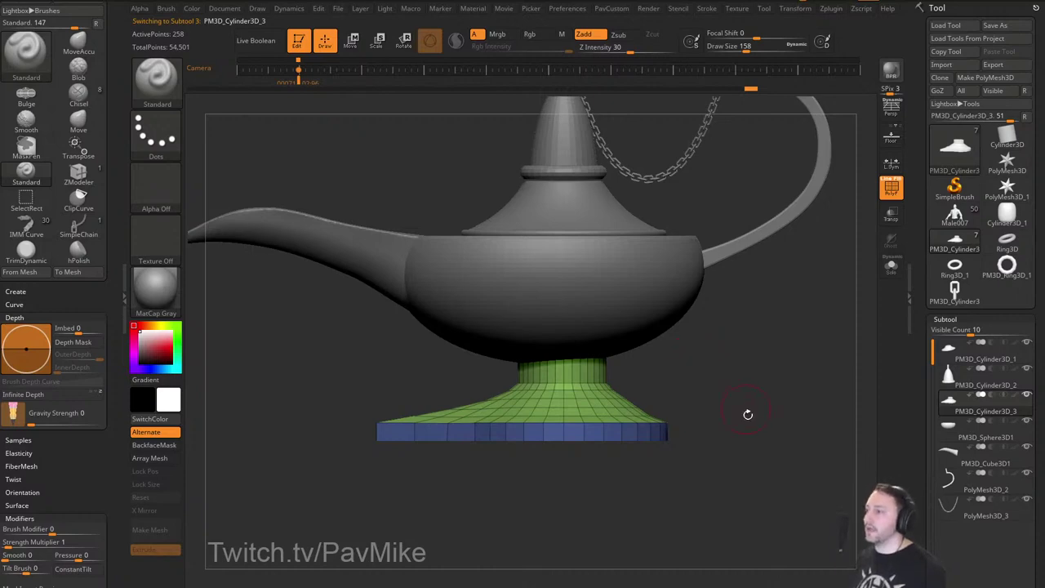
Examine the lid finial, body and base from several angles with the polyframe hidden.
mouse_move(748, 415)
mouse_down()
mouse_move(773, 305)
mouse_move(793, 397)
mouse_move(784, 389)
mouse_up()
key(s)
mouse_move(777, 380)
mouse_down()
mouse_move(777, 348)
mouse_move(788, 394)
mouse_up()
key(s)
alt+click(566, 215)
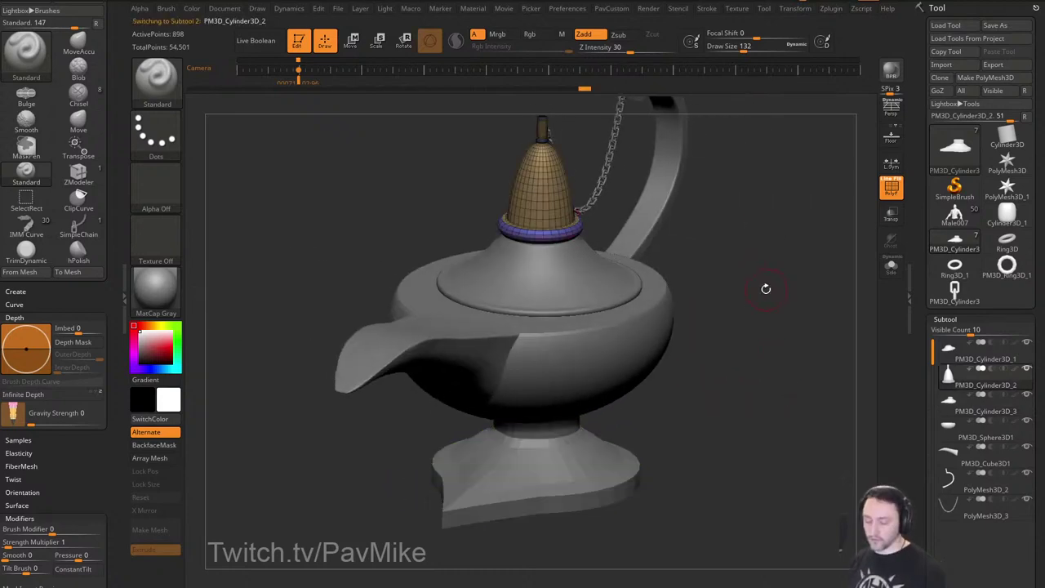
click(886, 198)
drag(772, 317, 738, 368)
alt+click(668, 317)
alt+click(593, 425)
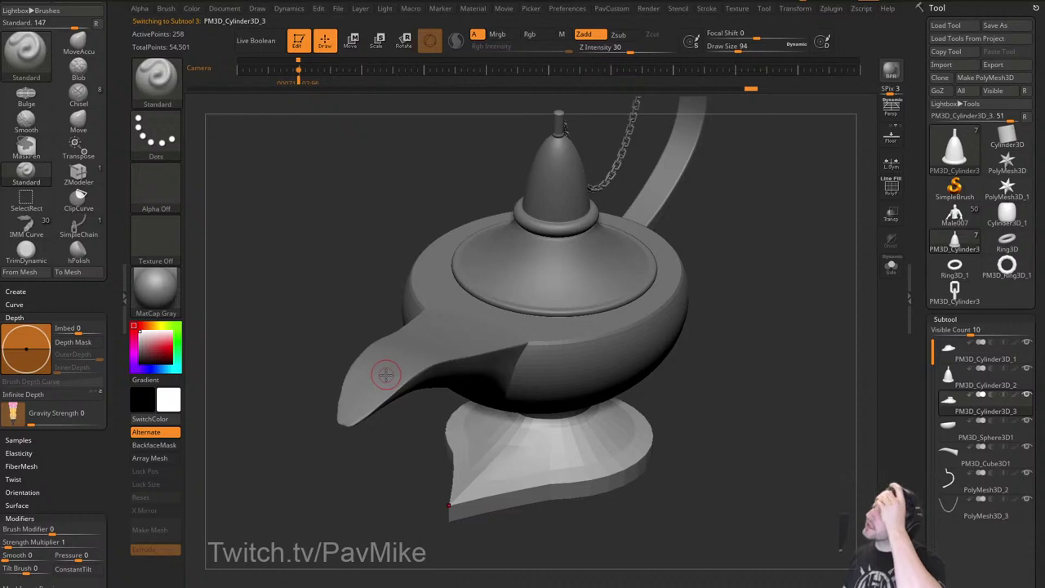
drag(783, 336, 747, 357)
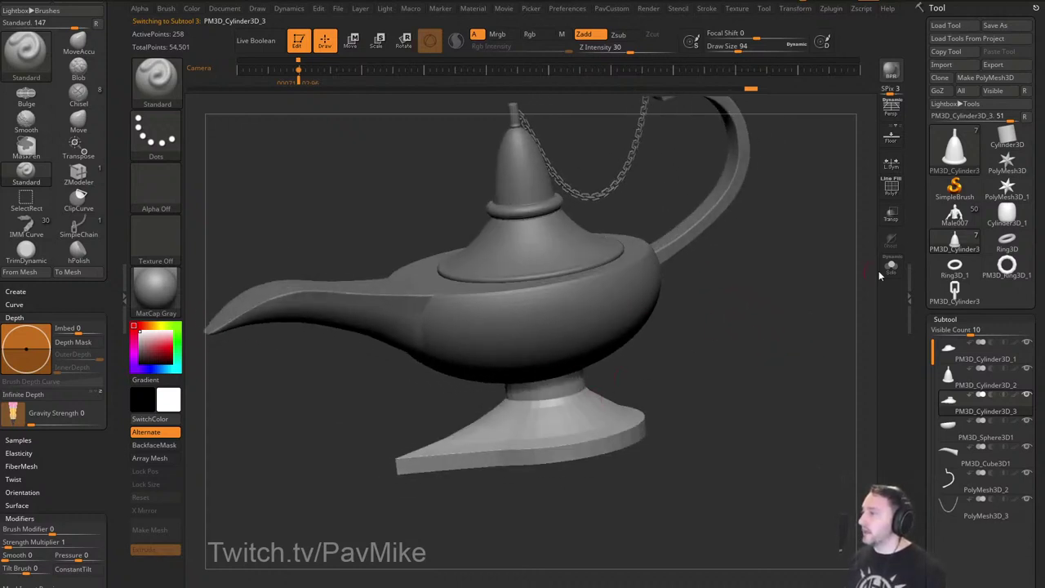
Show the polyframe and move the spout and body subtools to the end of the subtool list, with the spout directly above the body.
click(887, 193)
drag(630, 404, 603, 397)
alt+click(630, 328)
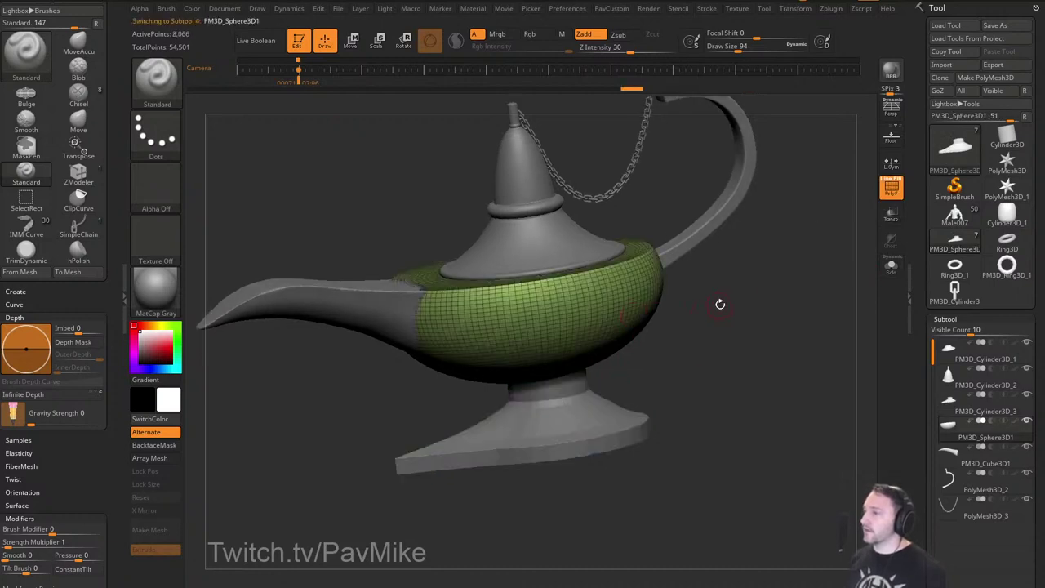
drag(719, 305, 785, 345)
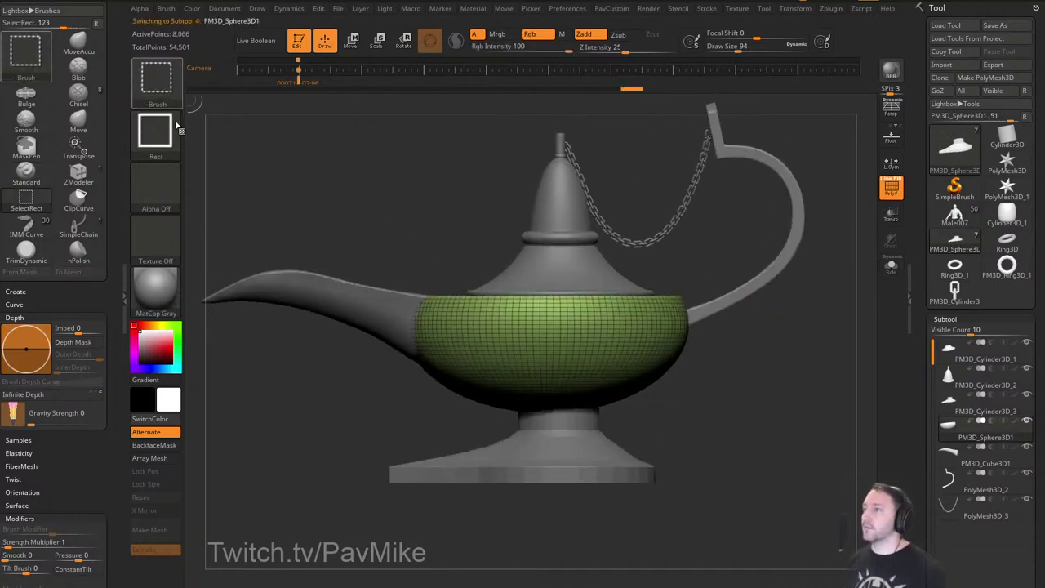
alt+click(382, 305)
drag(720, 341, 763, 376)
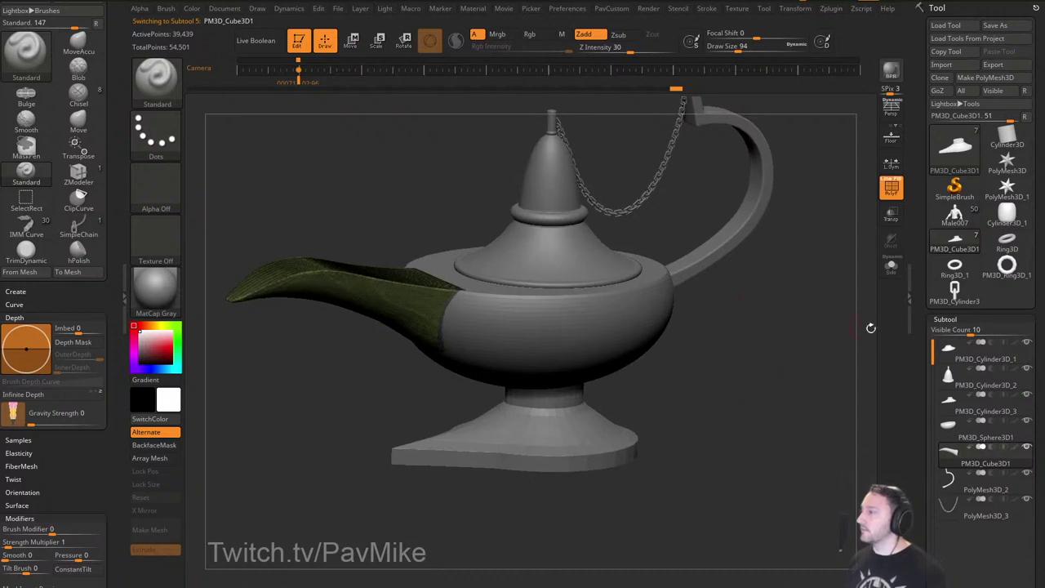
drag(919, 370, 910, 278)
shift+click(1020, 344)
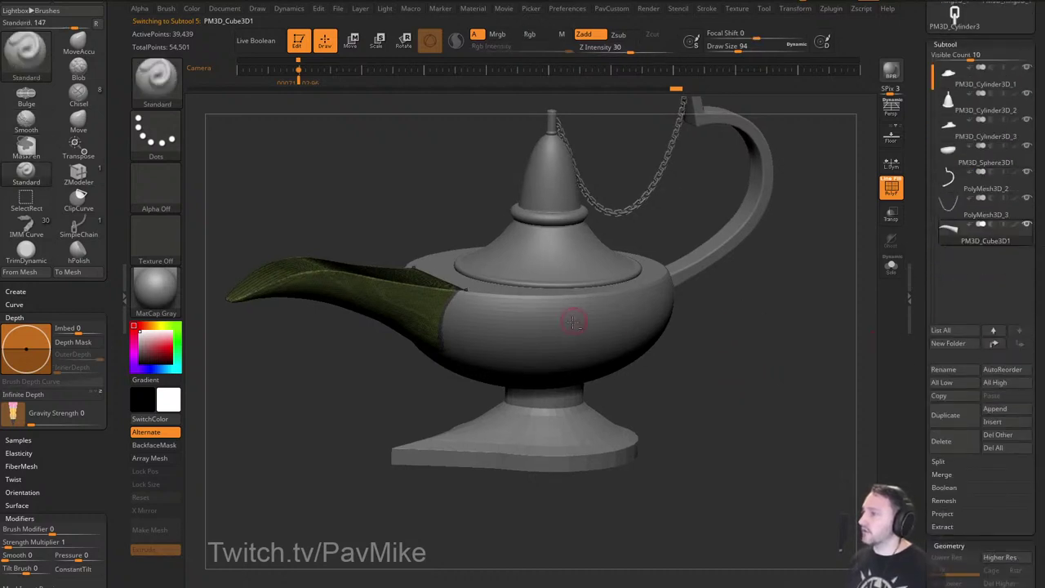
alt+click(632, 334)
shift+click(1020, 345)
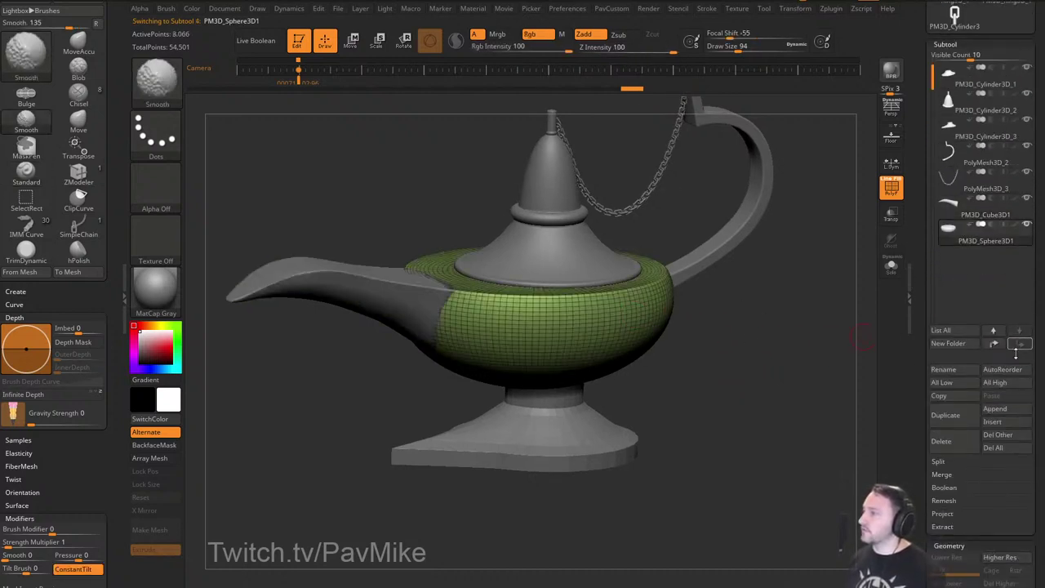
Merge the spout PM3D_Cube3D1 down with the body subtool and DynaMesh them into one mesh.
click(978, 214)
key(shift+m)
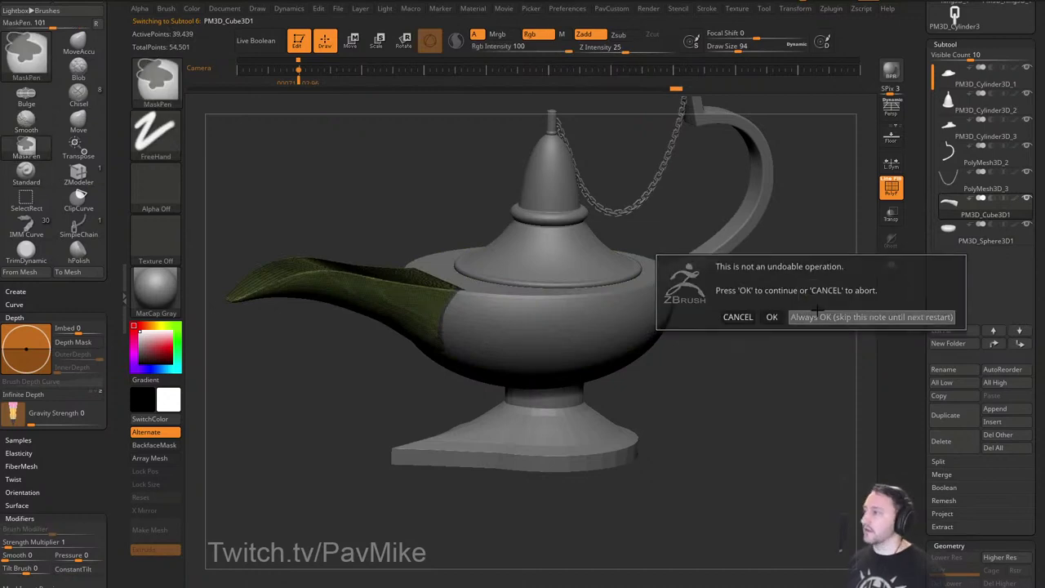
click(807, 316)
key(2)
mouse_move(727, 319)
ctrl+mouse_down()
mouse_move(843, 394)
mouse_move(823, 311)
ctrl+mouse_up()
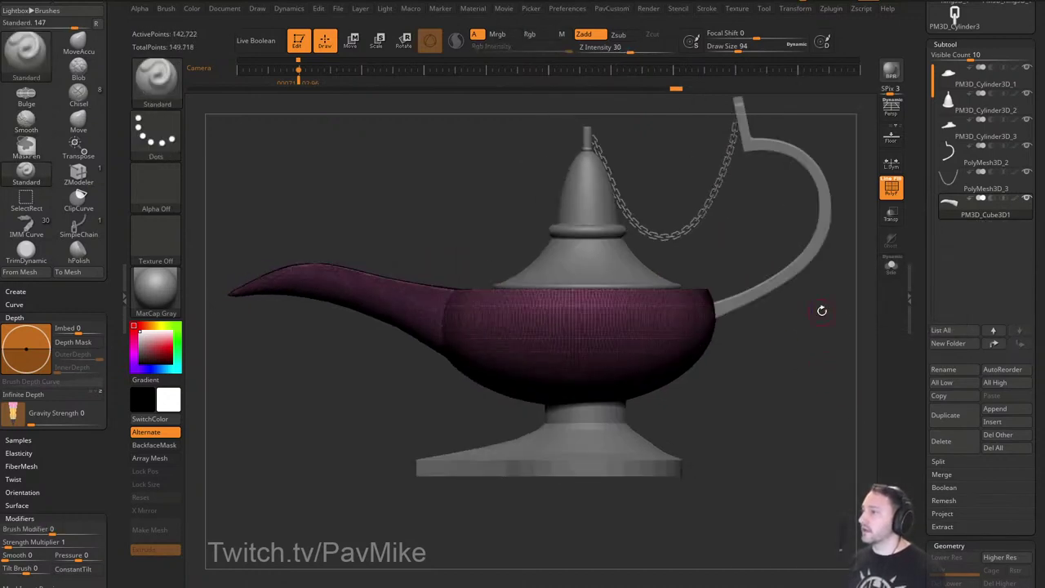
Choose the TrimCurve brush and isolate the merged body and spout in Solo mode with the polyframe shown.
ctrl+shift+click(166, 100)
ctrl+shift+click(801, 143)
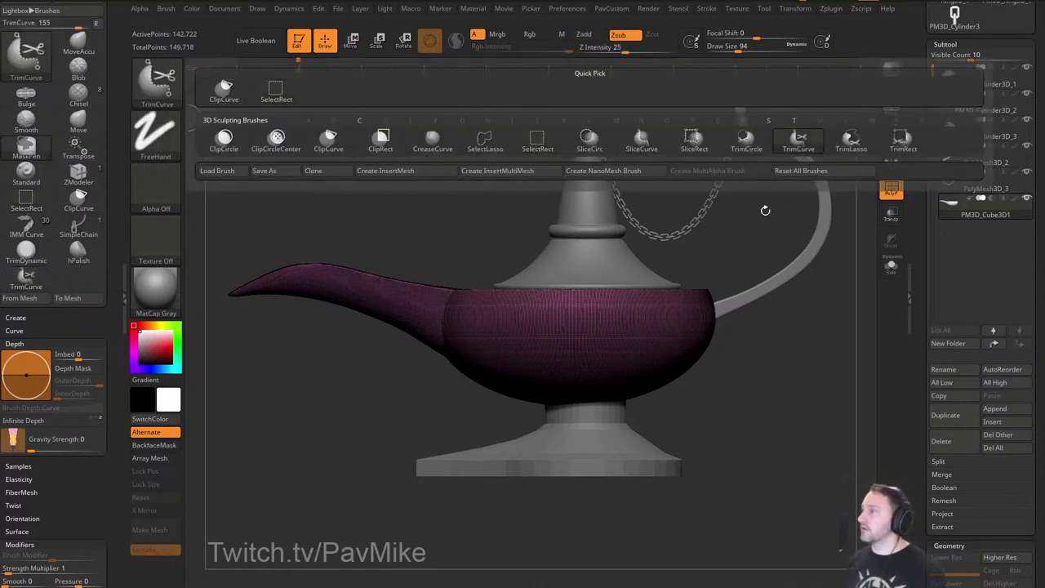
alt+drag(725, 235, 757, 258)
click(890, 191)
alt+drag(871, 293, 851, 303)
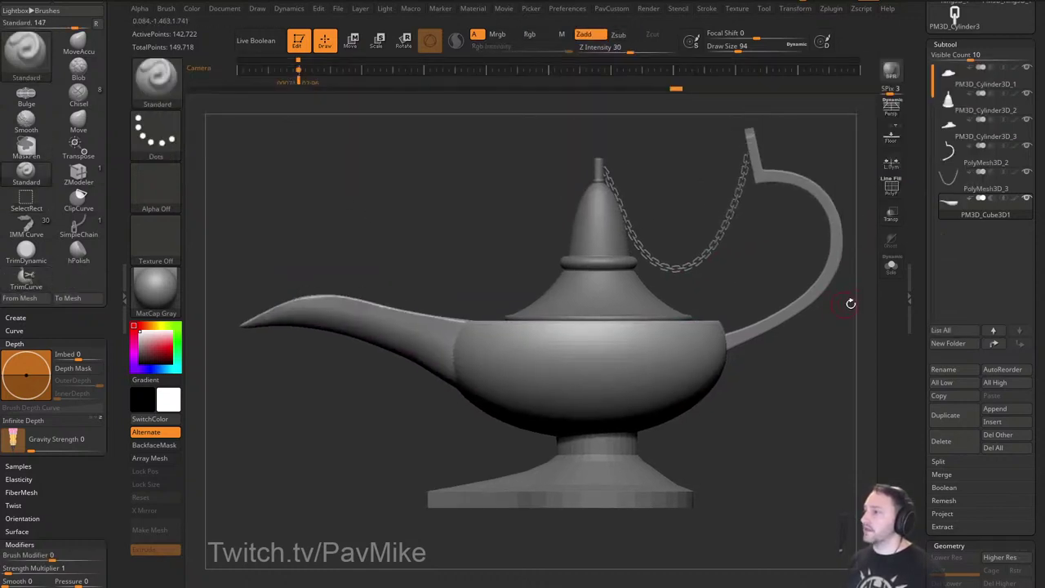
click(892, 266)
click(892, 187)
Try to trim the mesh with a TrimCurve line following the spout's upper edge and the body's flat top.
mouse_move(212, 358)
ctrl+shift+mouse_down()
mouse_move(299, 295)
mouse_move(264, 305)
mouse_move(274, 315)
ctrl+shift+mouse_up()
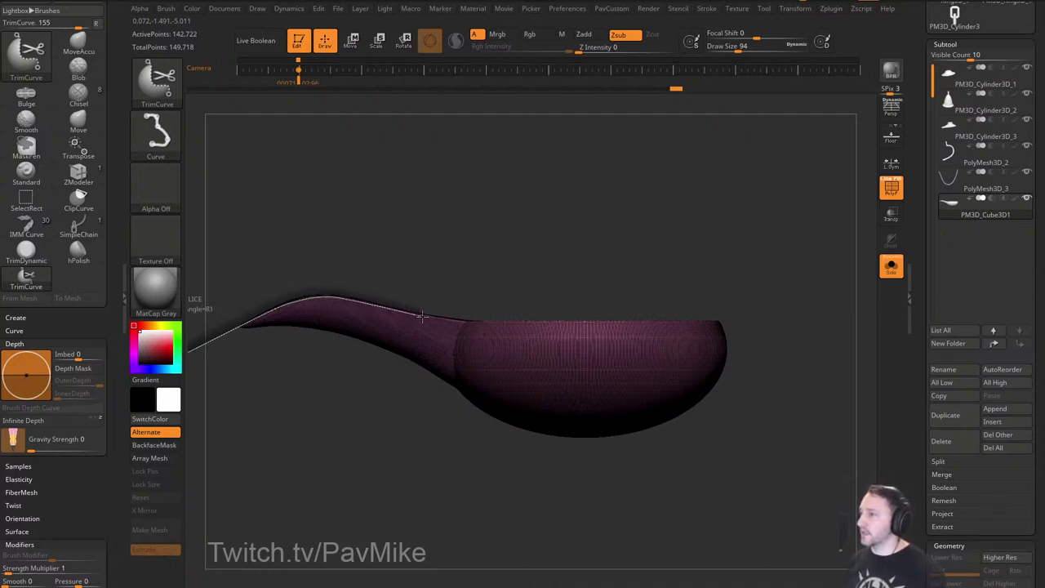
ctrl+shift+drag(465, 323, 465, 322)
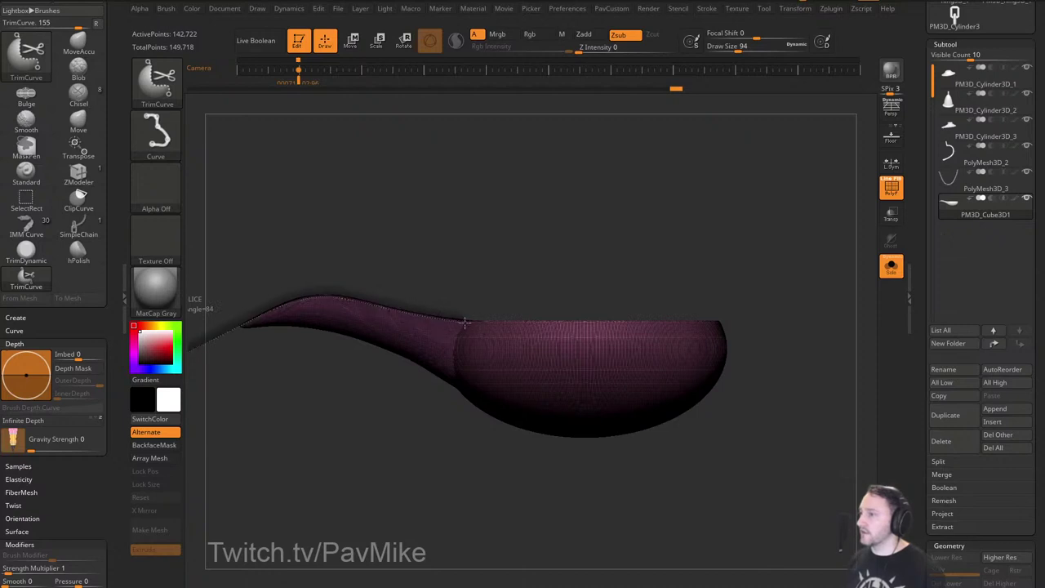
drag(570, 327, 759, 323)
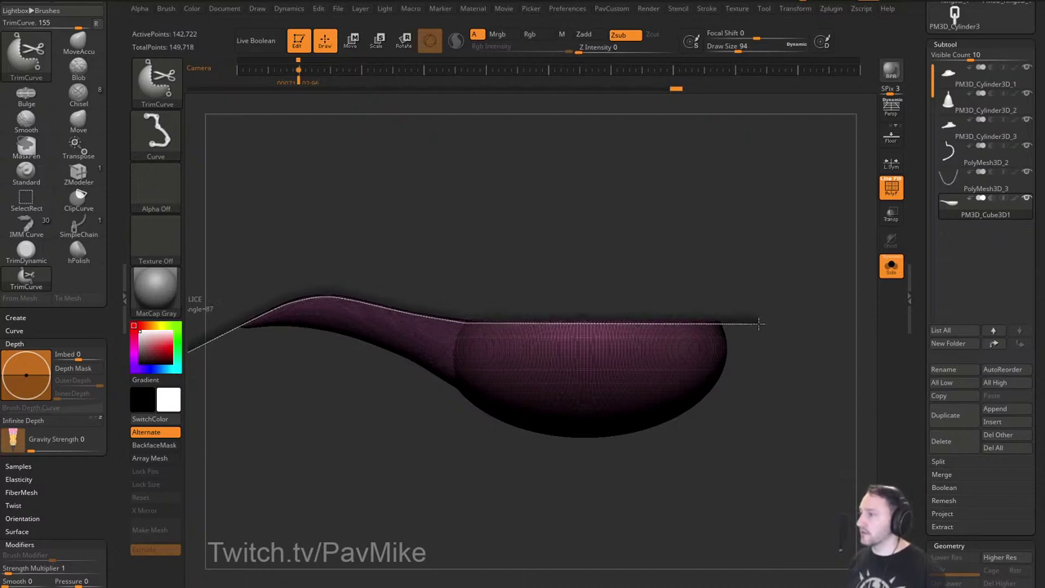
mouse_move(779, 266)
mouse_down()
mouse_move(770, 361)
mouse_move(771, 299)
mouse_move(776, 327)
mouse_up()
Assign the whole merged body and spout to a single polygroup.
key(ctrl+w)
click(886, 179)
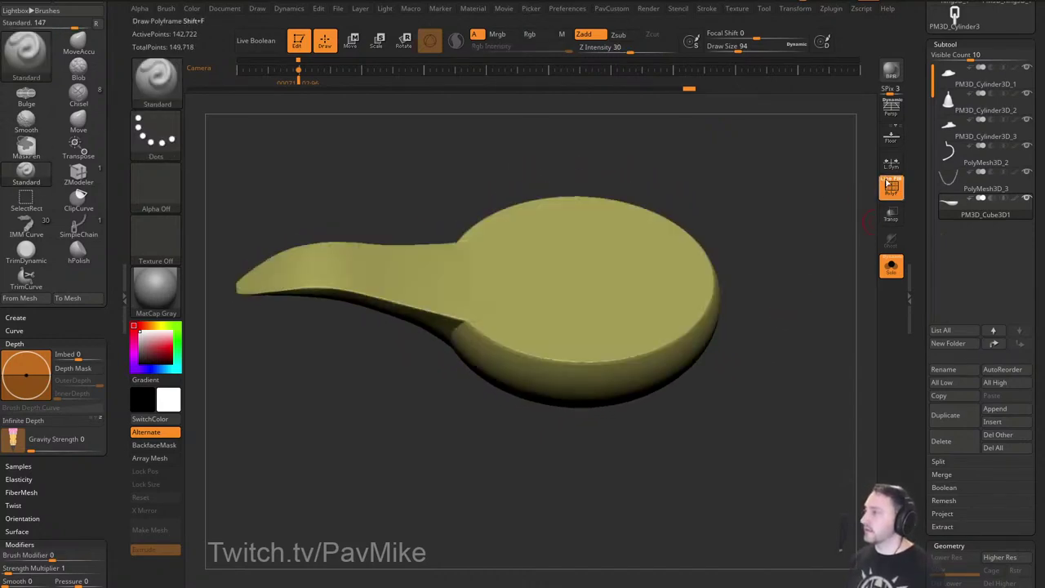
alt+drag(790, 225, 756, 262)
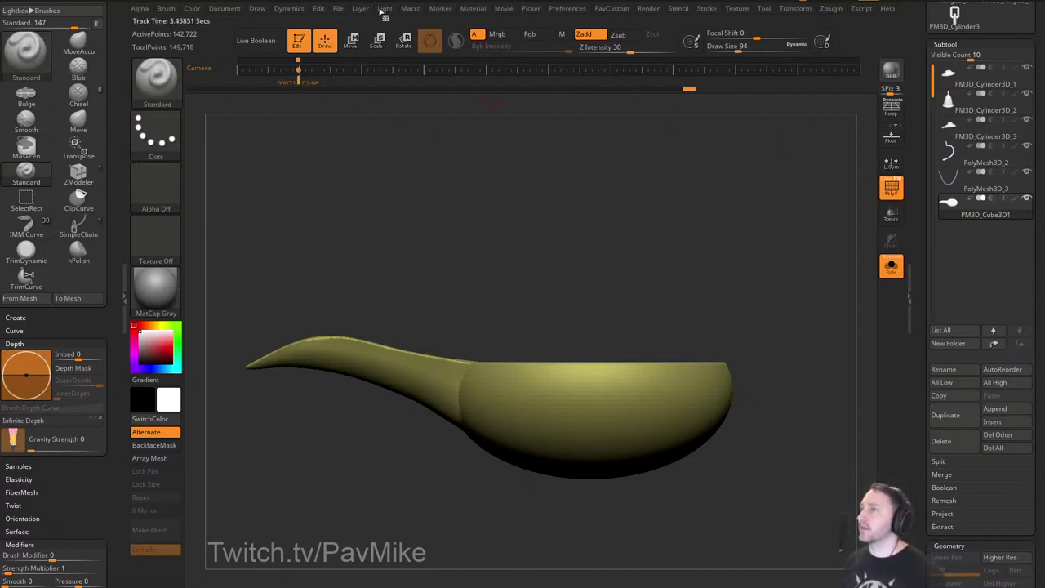
Hide the animation timeline above the canvas.
click(506, 10)
click(552, 227)
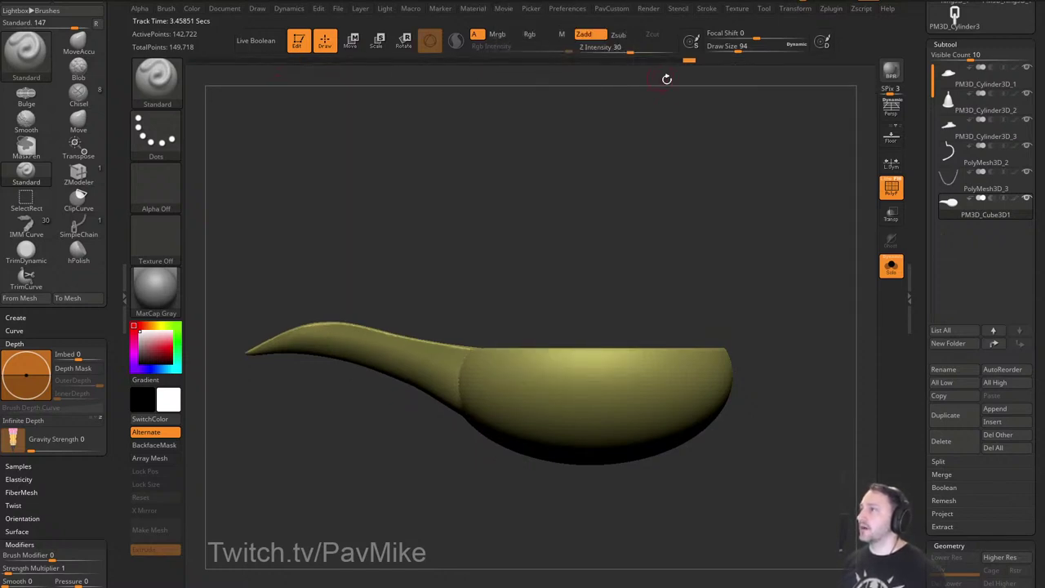
mouse_move(686, 64)
mouse_down()
mouse_move(674, 66)
mouse_move(686, 66)
mouse_up()
Check the merged mesh from the side and change its material to SketchShaded2.
click(881, 192)
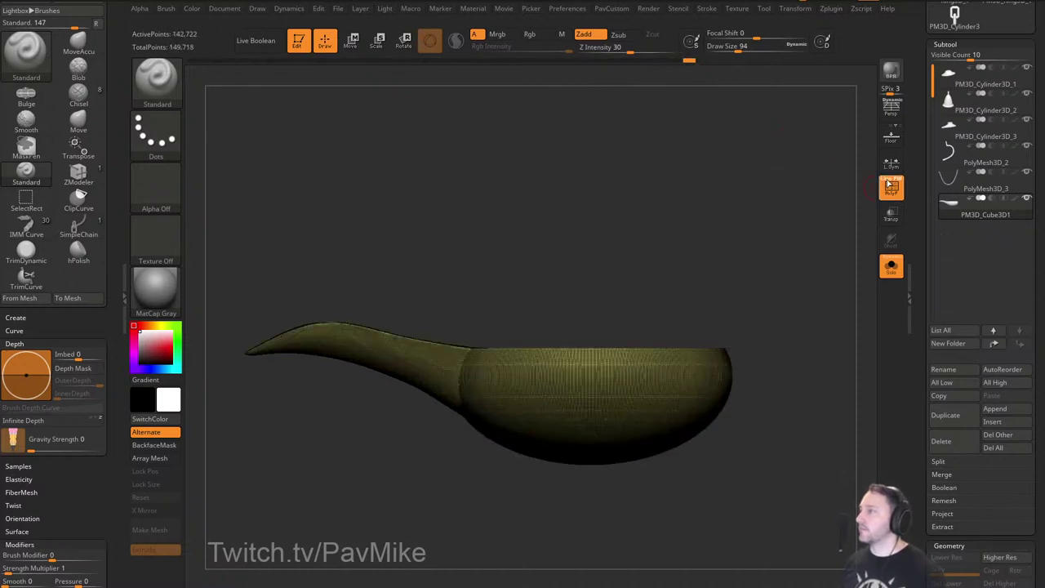
drag(804, 183, 807, 250)
alt+drag(781, 202, 690, 63)
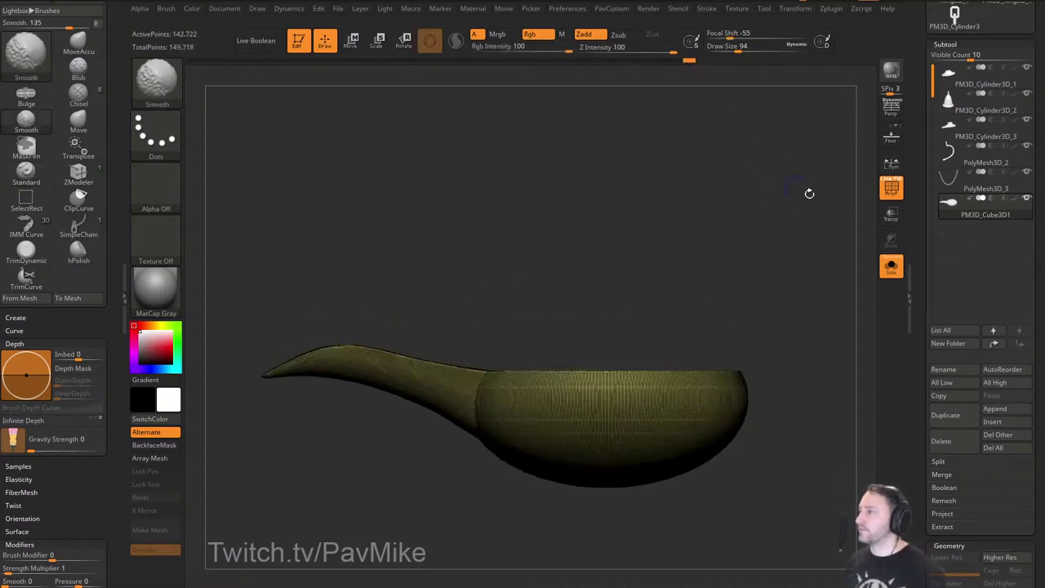
click(890, 189)
alt+drag(864, 185, 860, 177)
click(893, 190)
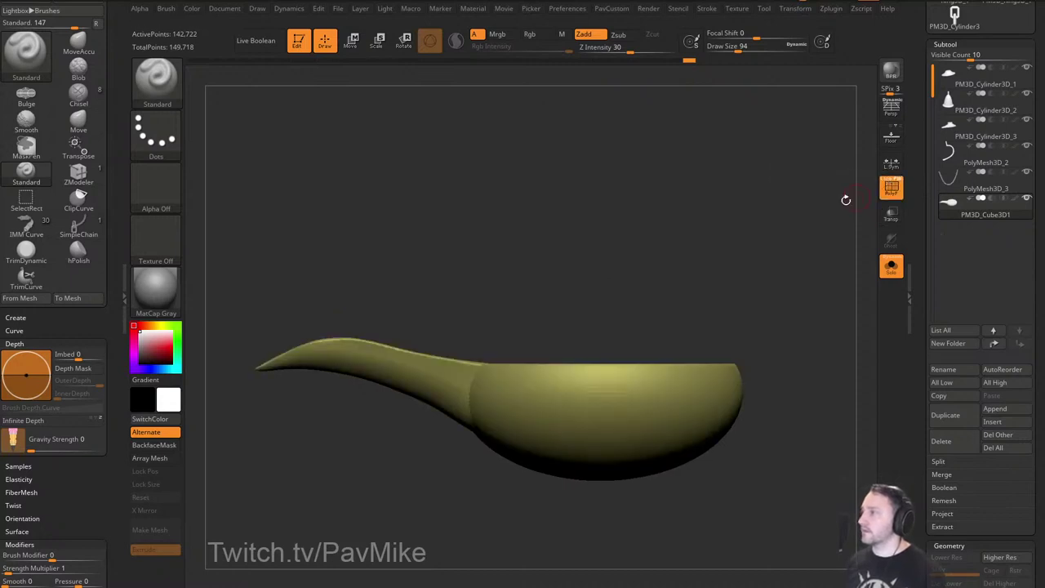
click(156, 281)
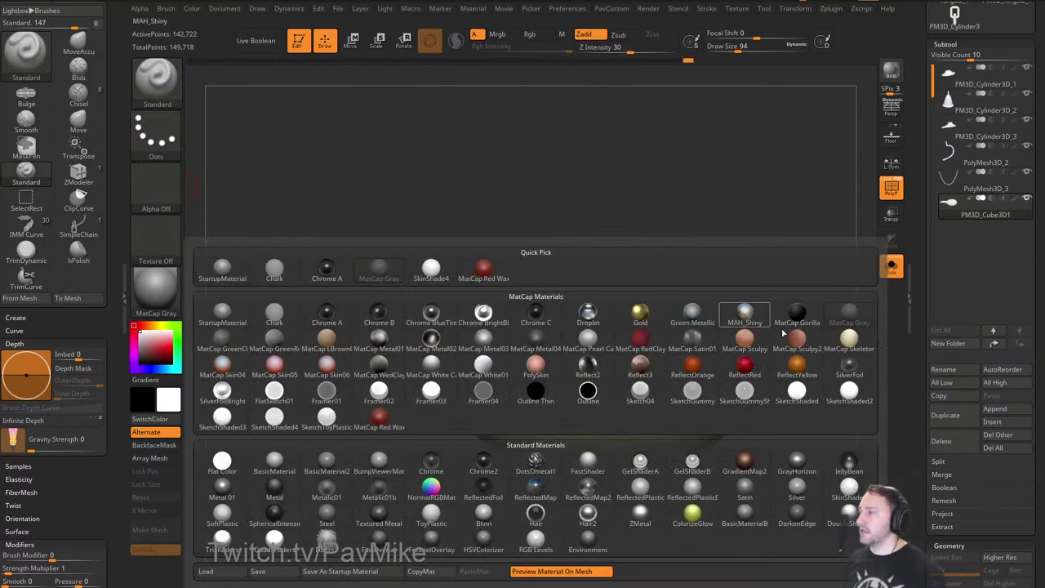
click(855, 394)
Trim the merged mesh with TrimCurve along the spout's upper edge and across the body's flat top, and inspect the cut.
ctrl+shift+drag(210, 388, 270, 363)
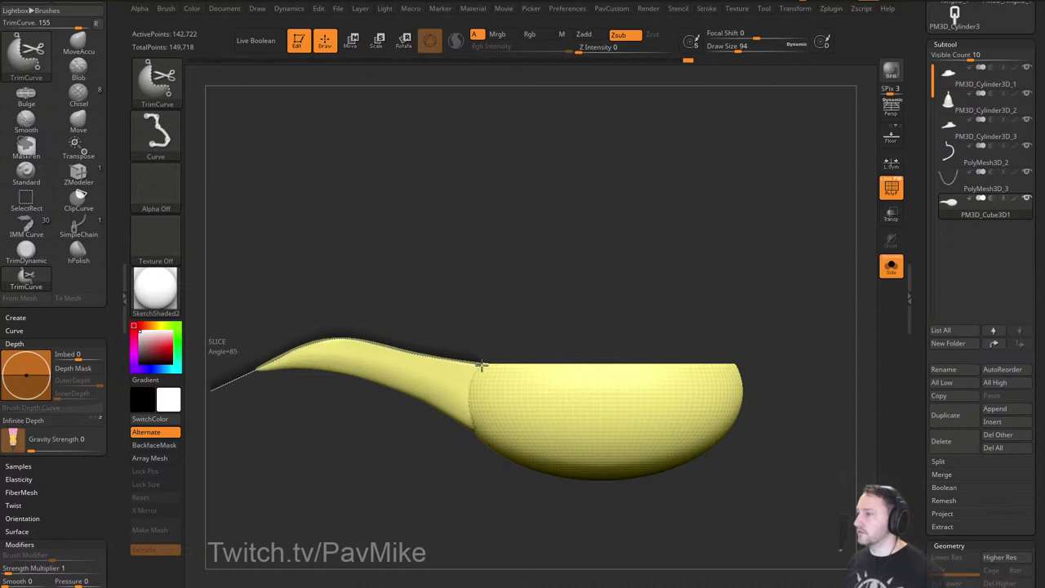
drag(482, 367, 771, 365)
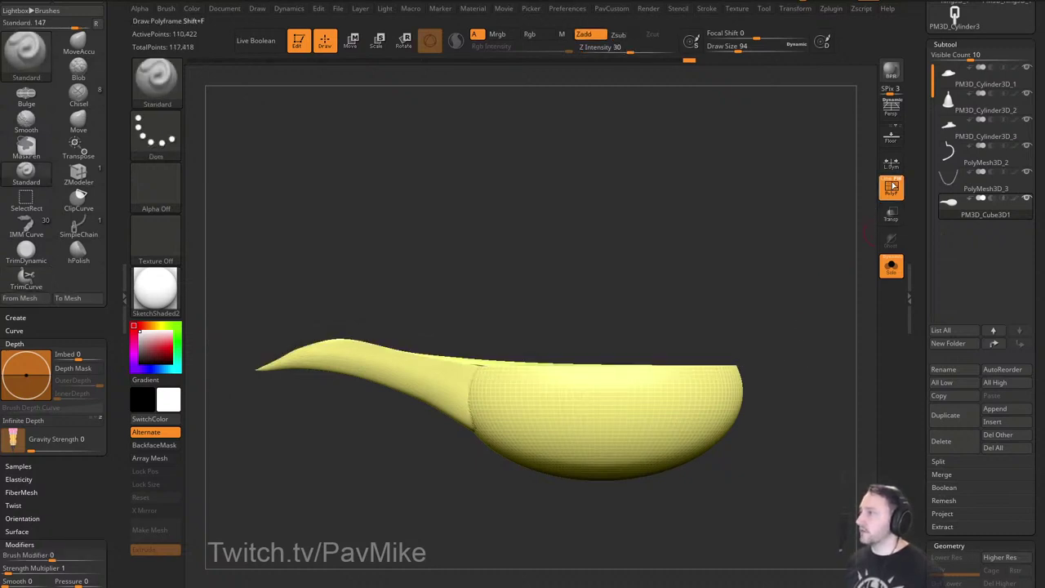
drag(819, 219, 798, 230)
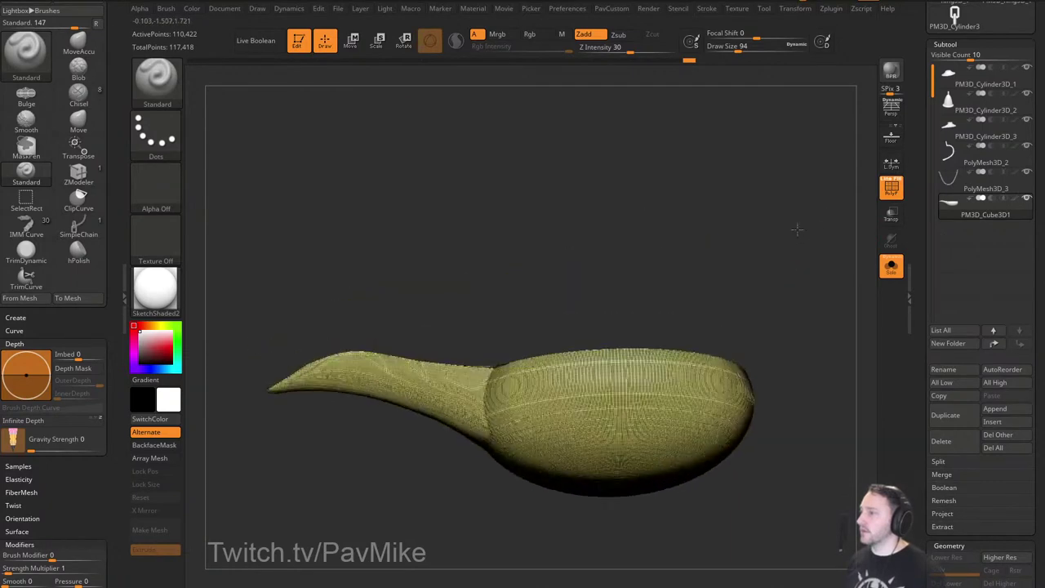
drag(771, 365, 822, 347)
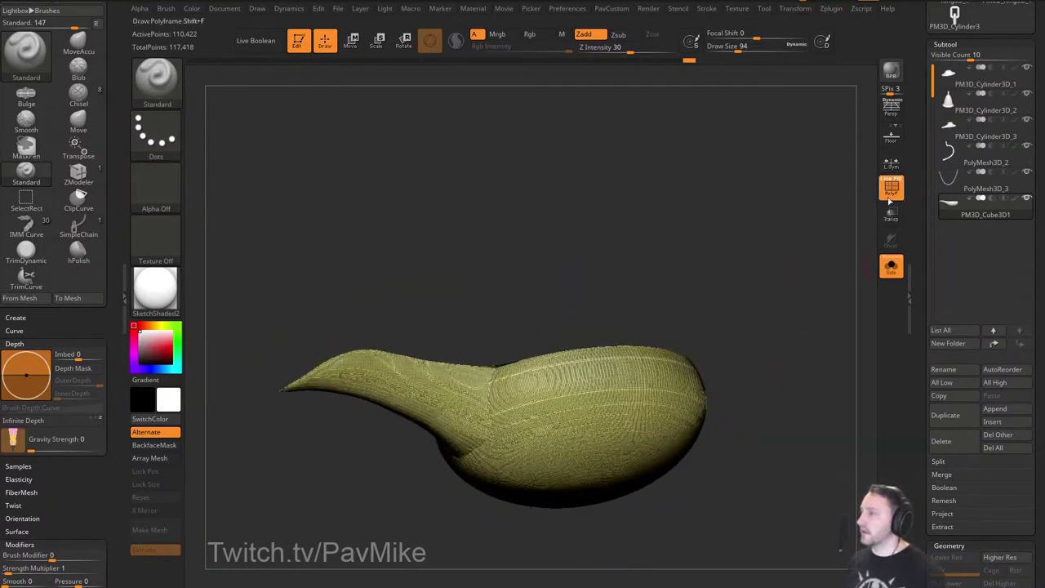
click(891, 189)
drag(819, 258, 792, 289)
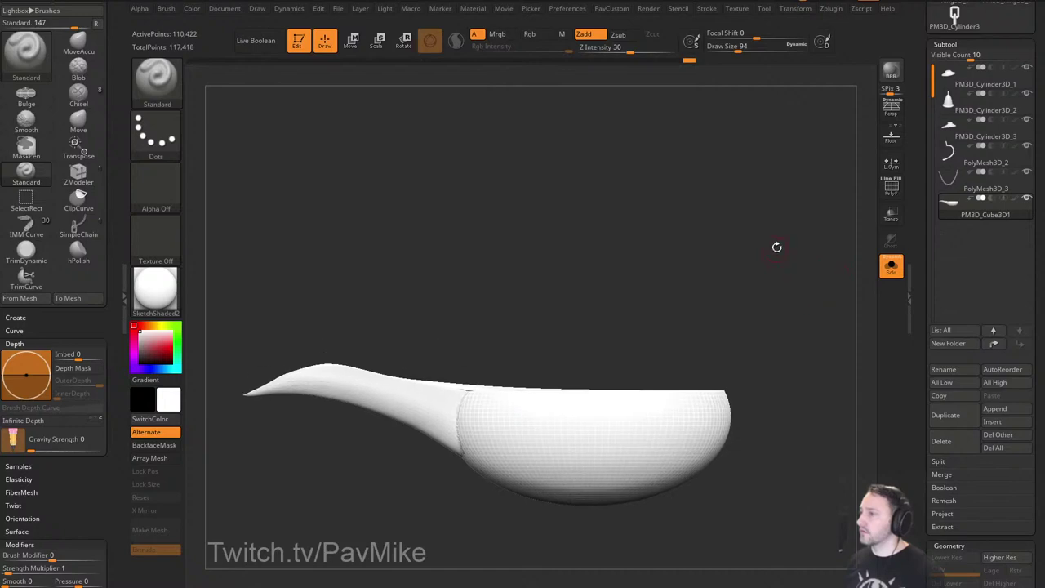
Turn on the polyframe and the floor grid for the isolated lamp body, viewed face-on.
drag(777, 247, 823, 319)
click(891, 189)
alt+drag(824, 319, 772, 305)
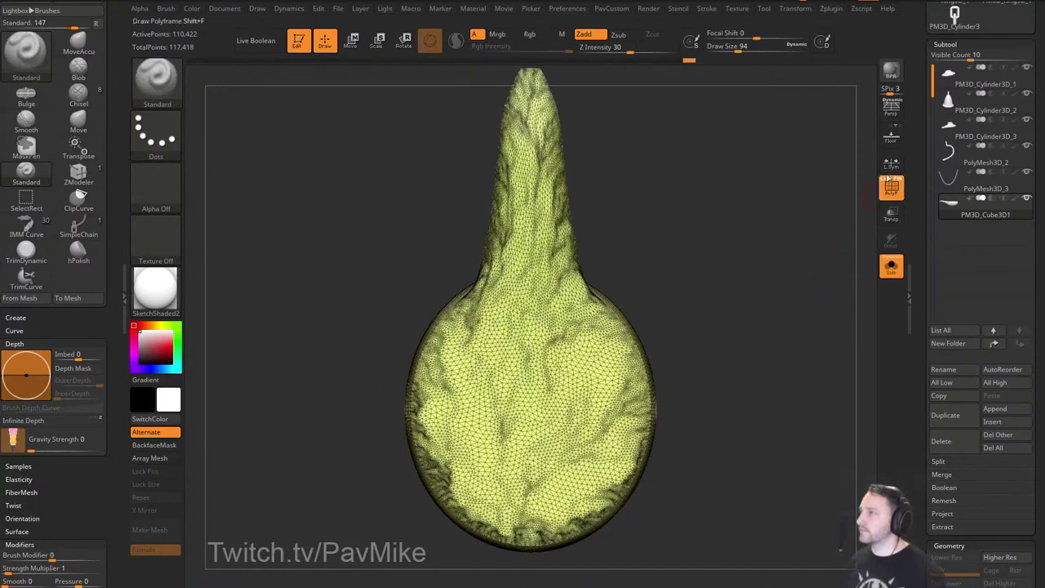
click(888, 136)
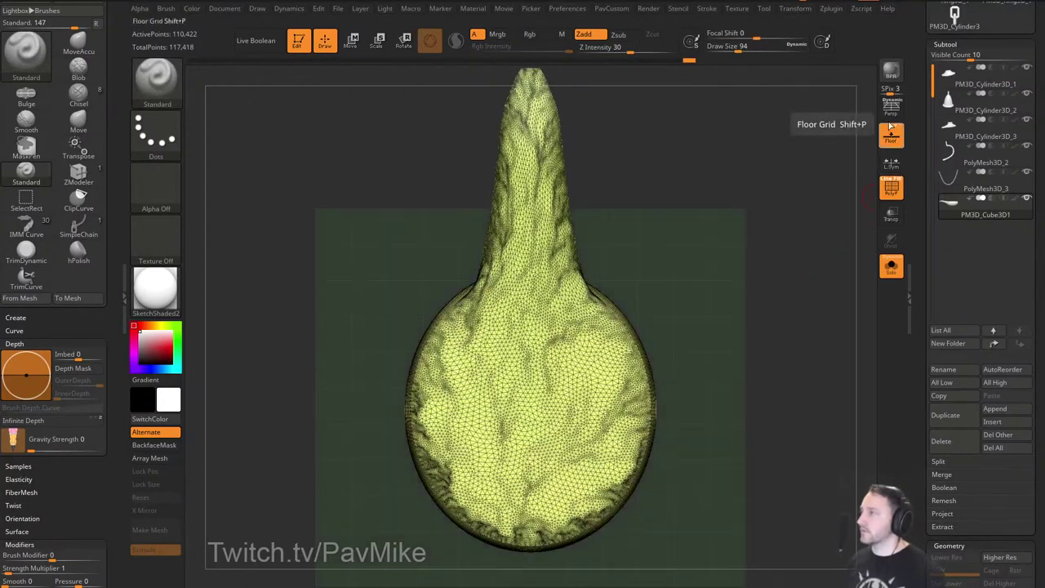
click(888, 136)
click(888, 137)
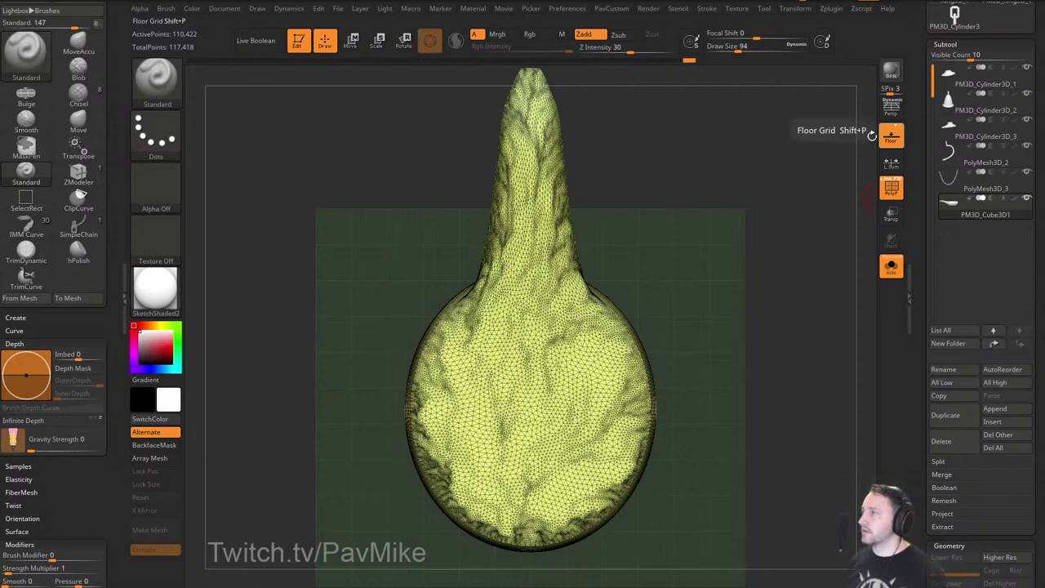
mouse_move(759, 275)
mouse_down()
mouse_move(763, 205)
mouse_move(801, 240)
mouse_move(752, 229)
mouse_move(809, 297)
mouse_move(793, 308)
mouse_move(766, 296)
mouse_move(824, 215)
mouse_move(793, 266)
mouse_move(752, 264)
mouse_up()
Place the gizmo on the middle of the bowl and extrude the lamp body sideways along the X axis.
key(w)
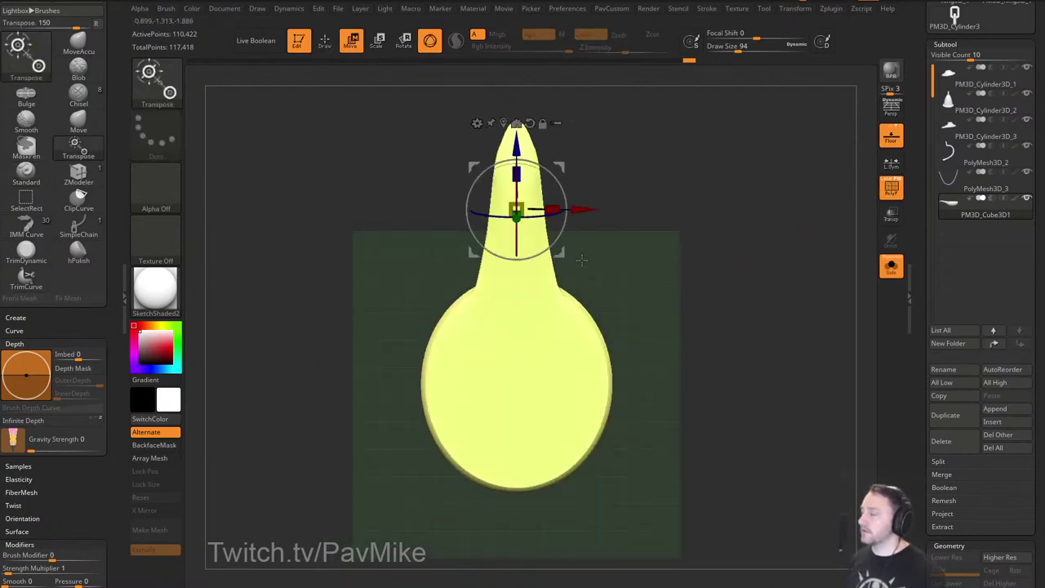
click(517, 376)
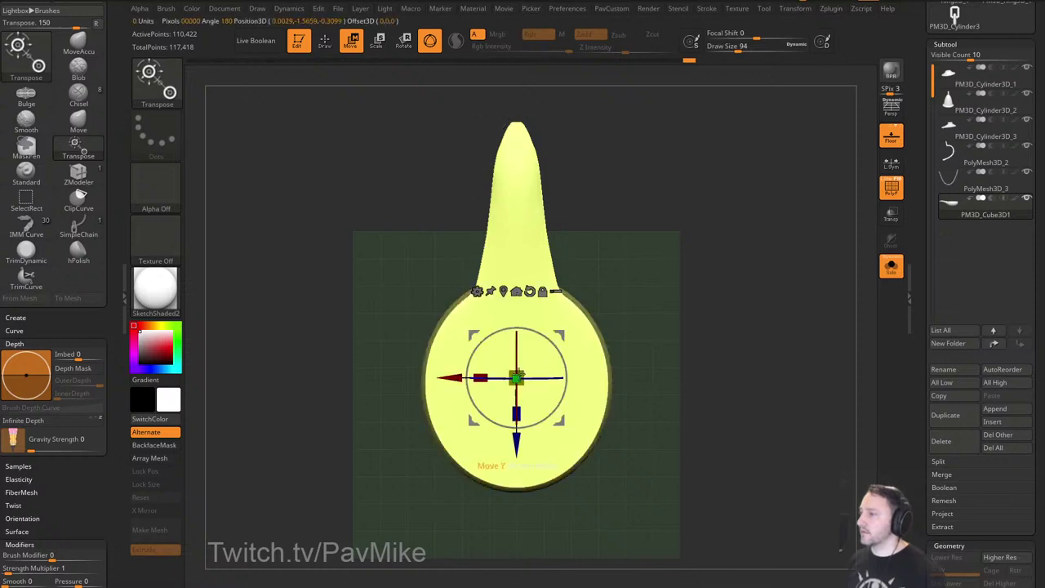
drag(455, 377, 473, 379)
key(ctrl+z)
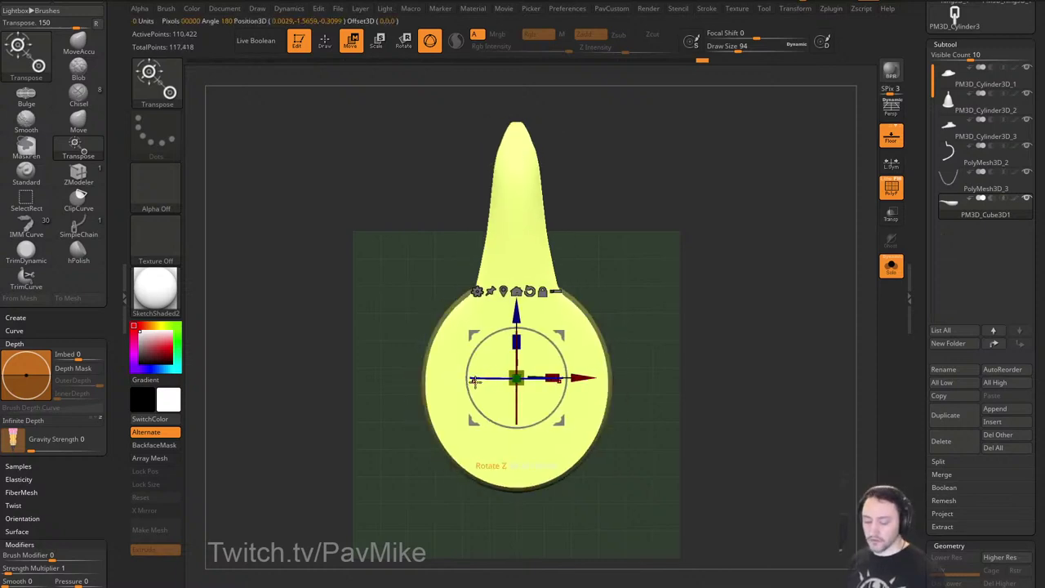
ctrl+drag(577, 376, 780, 378)
key(q)
Isolate the extruded section, grow and shrink the visible region, assign it a single polygroup, and show the whole body again.
mouse_move(851, 302)
mouse_down()
mouse_move(836, 270)
mouse_move(813, 291)
mouse_up()
ctrl+shift+click(723, 355)
key(ctrl+shift+x)
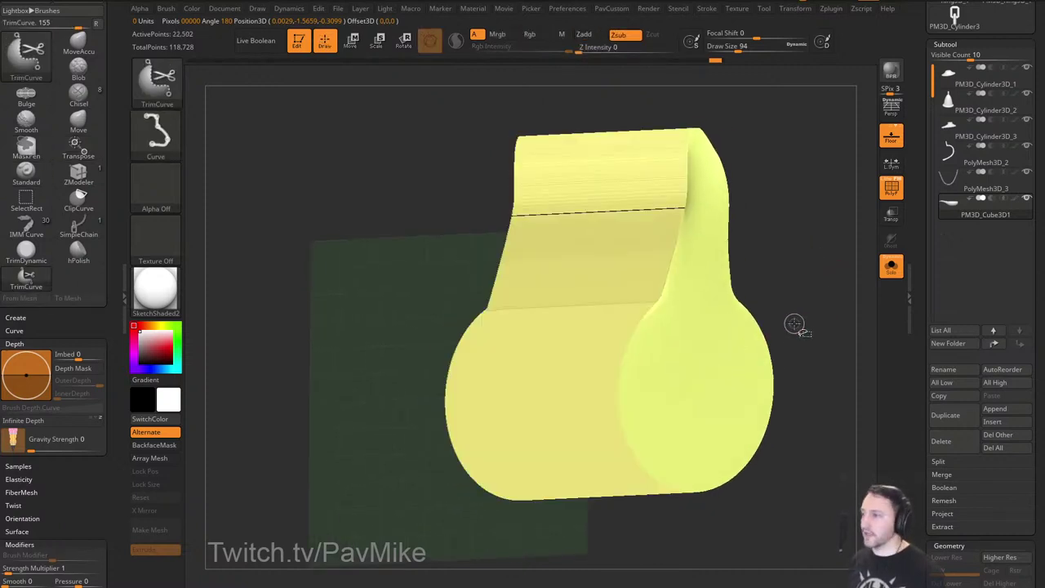
key(ctrl+shift+x)
drag(796, 324, 820, 321)
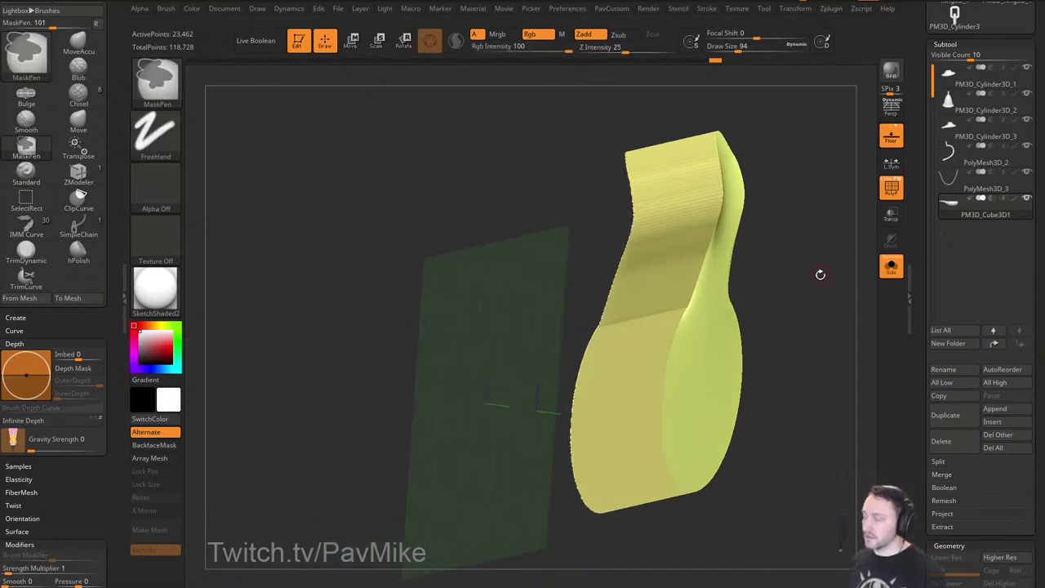
key(ctrl+shift+s)
mouse_move(815, 299)
mouse_down()
mouse_move(804, 298)
mouse_move(814, 285)
mouse_move(775, 331)
mouse_move(805, 399)
mouse_up()
key(ctrl+w)
ctrl+shift+click(817, 296)
Clear the stray thin orange polygroup strip running across the extruded neck with the ZModeler brush.
mouse_move(796, 336)
mouse_down()
mouse_move(784, 376)
mouse_move(742, 273)
mouse_move(731, 269)
mouse_move(719, 280)
mouse_move(735, 283)
mouse_move(749, 321)
mouse_up()
alt+drag(746, 256, 715, 502)
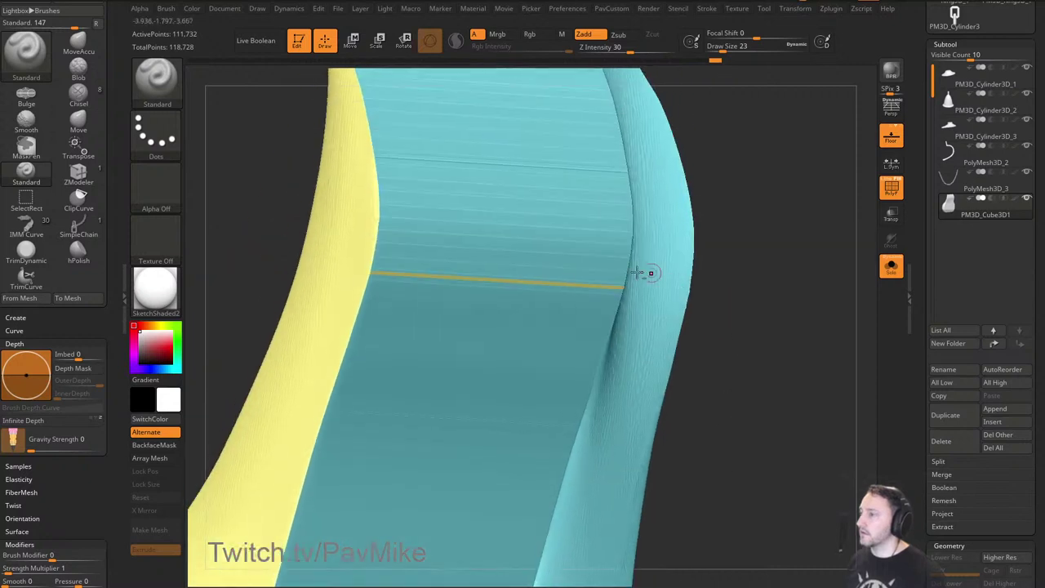
key(b)
key(z)
key(m)
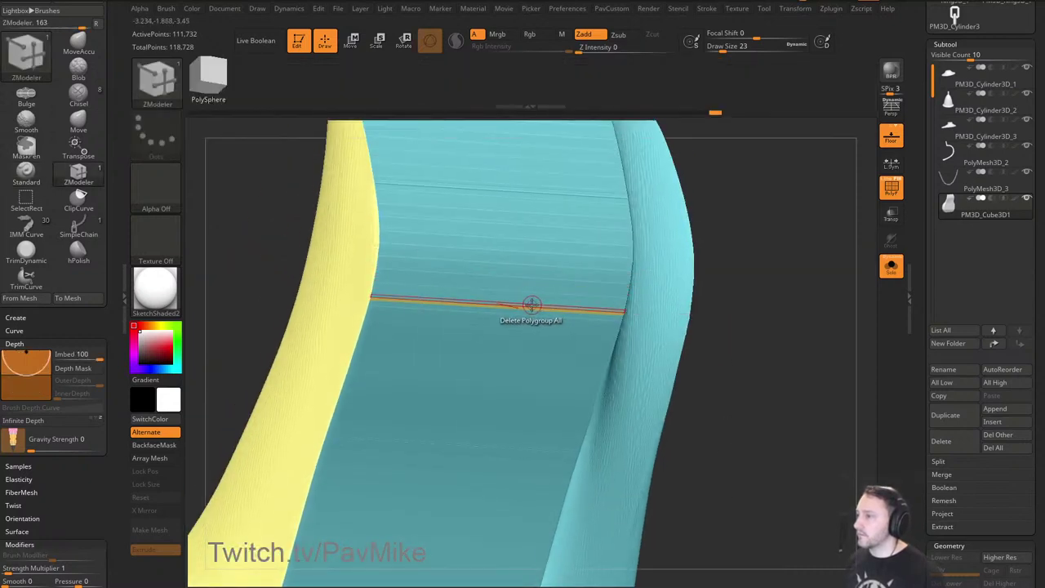
key(space)
click(527, 305)
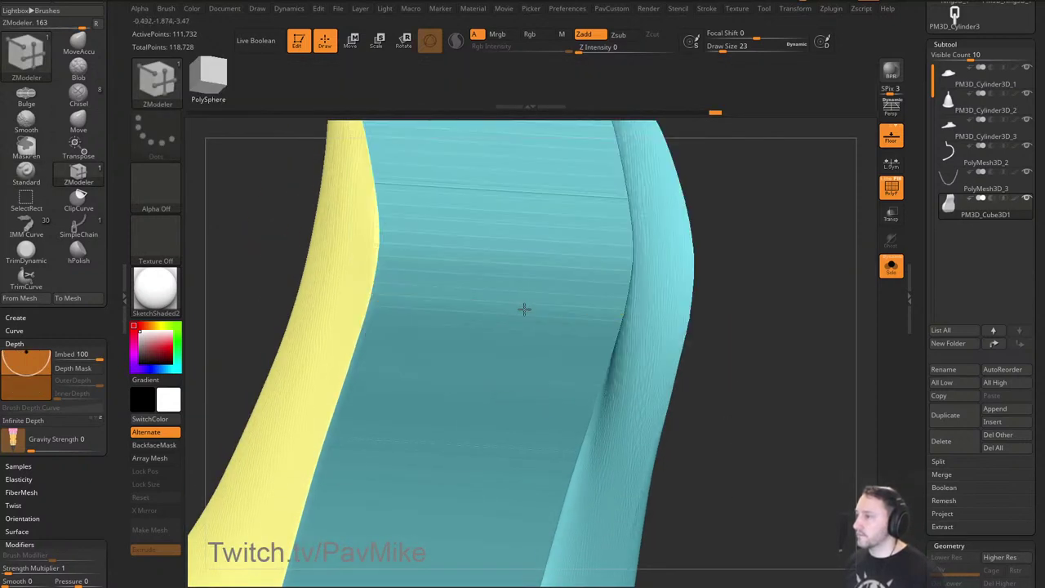
Flip the lamp body with Mirror and rebuild it symmetrically with Mirror And Weld.
alt+drag(735, 360, 782, 295)
drag(783, 295, 743, 282)
key(grave)
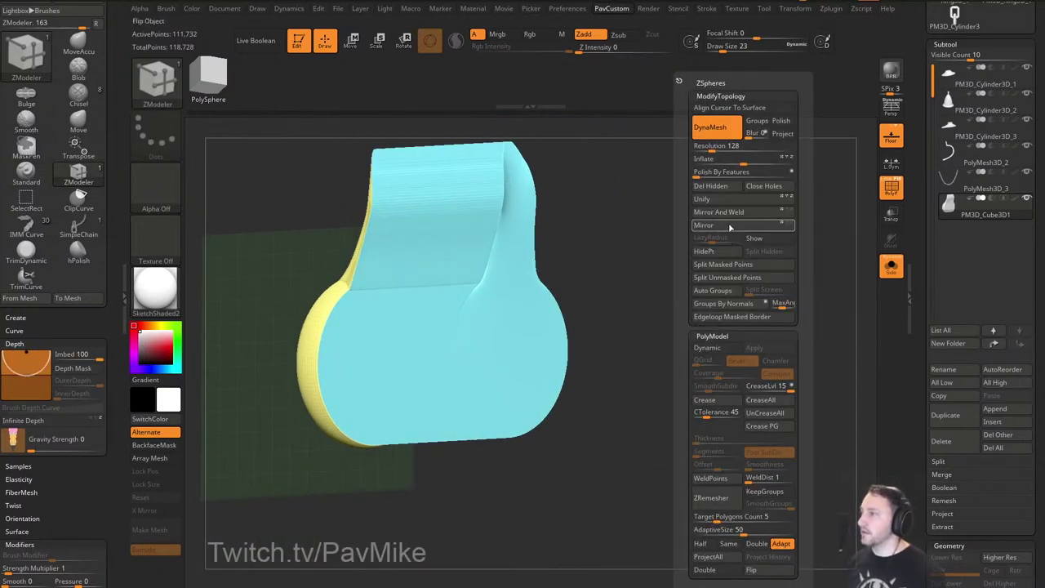
click(730, 228)
click(729, 216)
drag(592, 230, 759, 249)
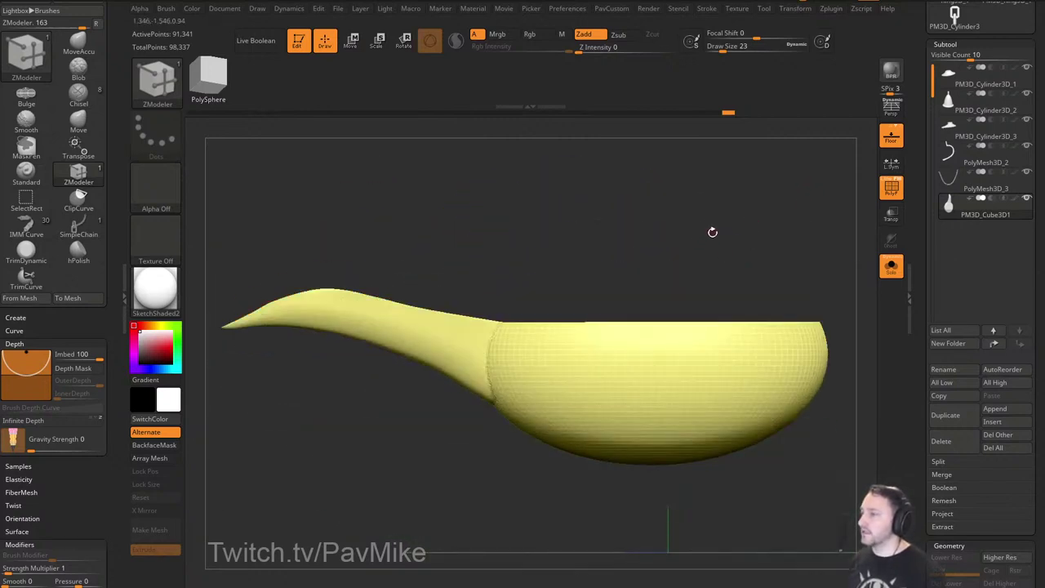
drag(634, 287, 723, 208)
Leave solo view, switch to the Standard brush with draw size 71, and make the lamp base the active subtool.
click(889, 276)
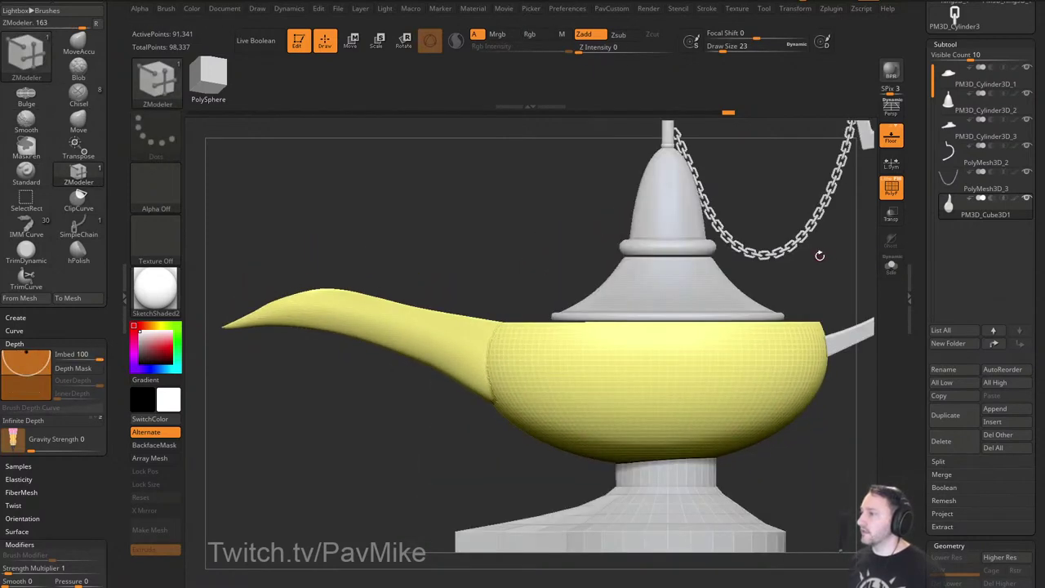
mouse_move(820, 254)
alt+mouse_down()
mouse_move(810, 270)
mouse_move(823, 369)
mouse_move(759, 383)
mouse_move(779, 387)
alt+mouse_up()
key(b)
key(s)
key(t)
alt+click(633, 435)
key(s)
click(766, 374)
Enable Dynamic Subdiv on the base with thickness 0 and smooth subdivision level 3.
key(3)
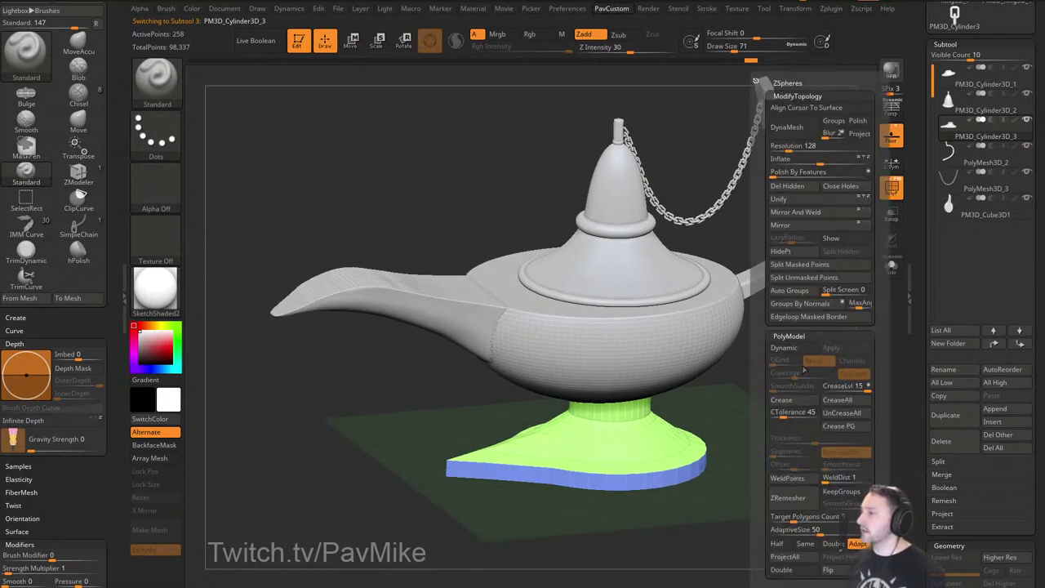
click(784, 348)
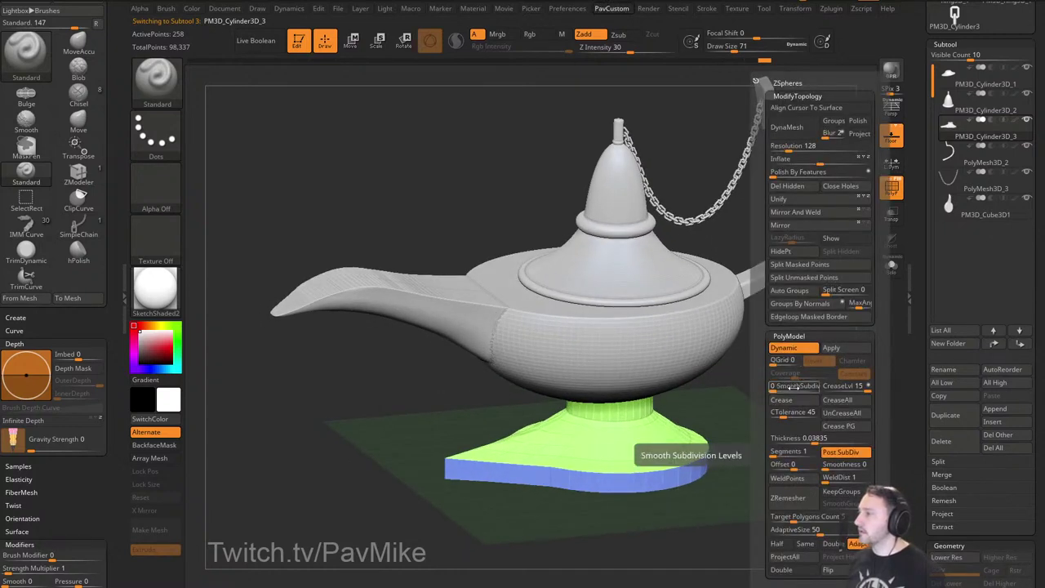
click(796, 438)
text(0)
key(Return)
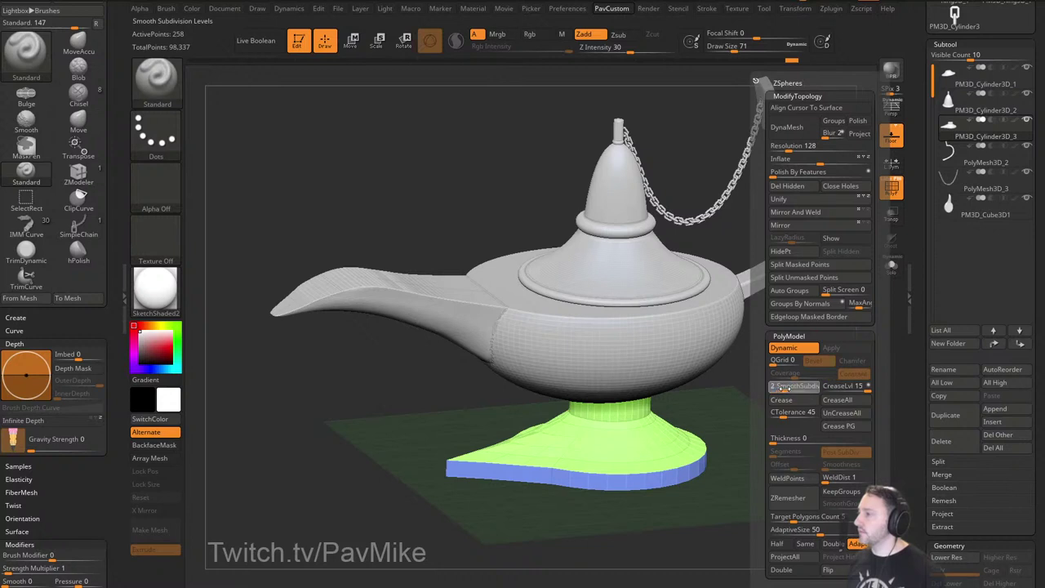
drag(788, 389, 790, 389)
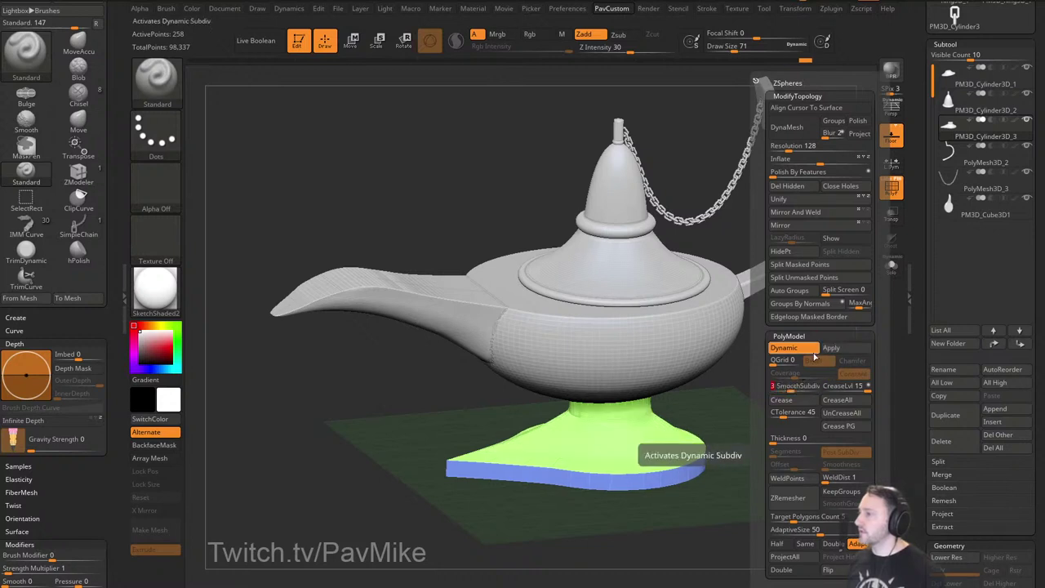
Crease the base's borders and check its smoothed surface with the polyframe off and on.
click(807, 401)
click(807, 401)
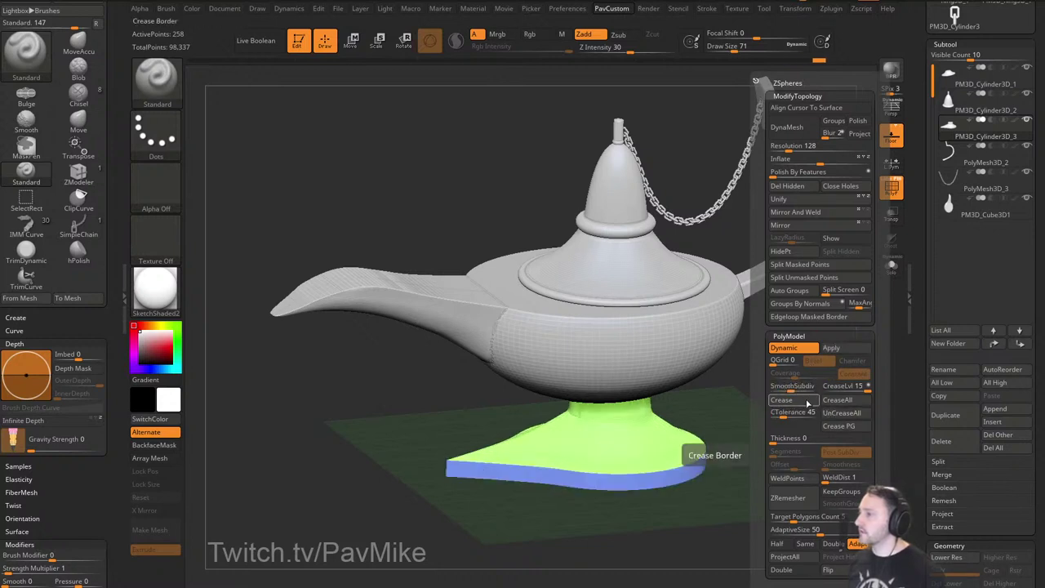
click(892, 189)
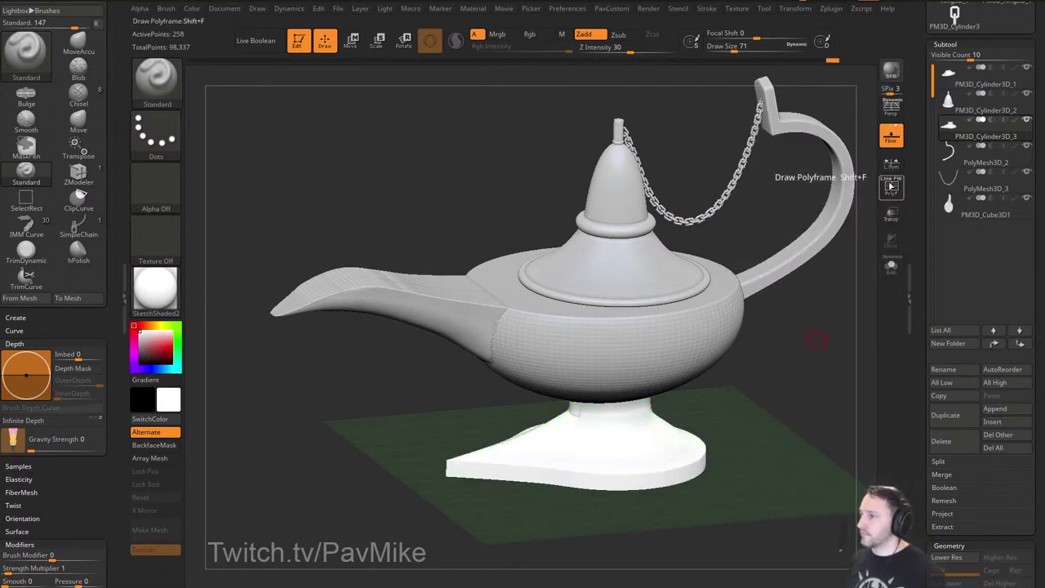
click(893, 193)
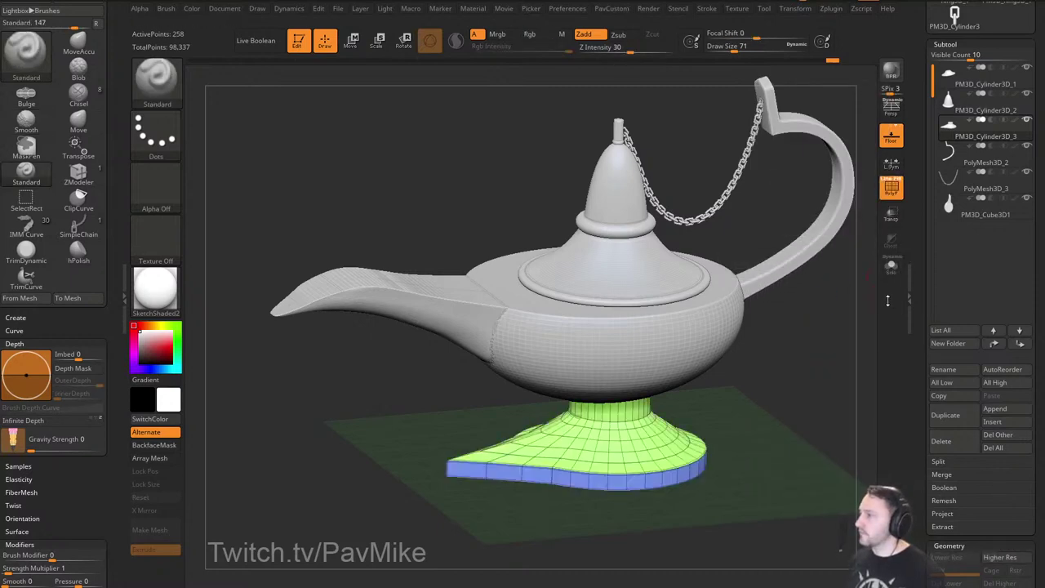
Isolate the base and set the ZModeler edge action to Crease with the EdgeLoop Complete target.
click(892, 268)
alt+drag(821, 325, 778, 342)
alt+drag(764, 306, 782, 303)
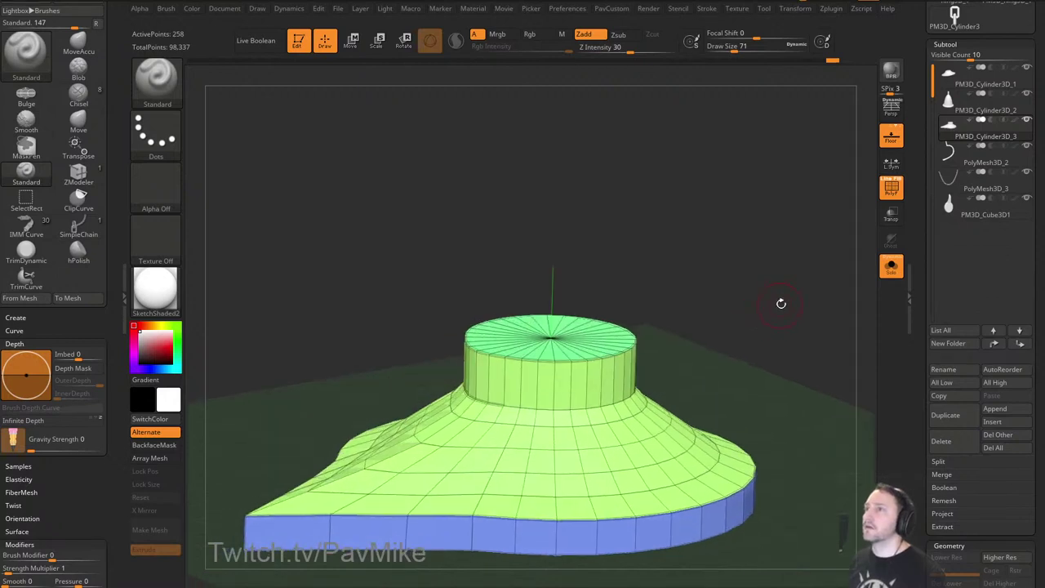
key(b)
key(z)
key(m)
key(space)
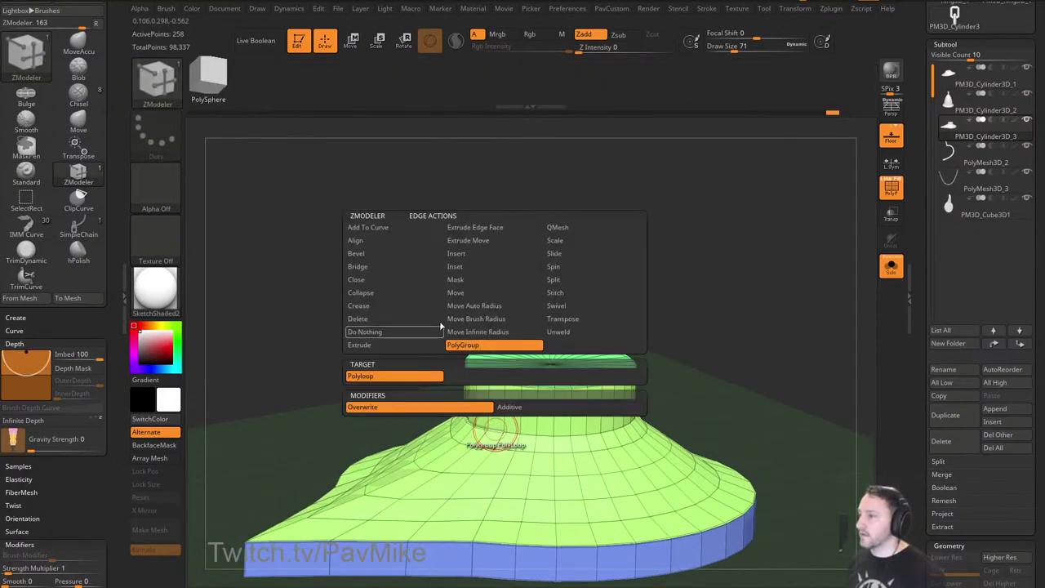
click(413, 307)
click(404, 388)
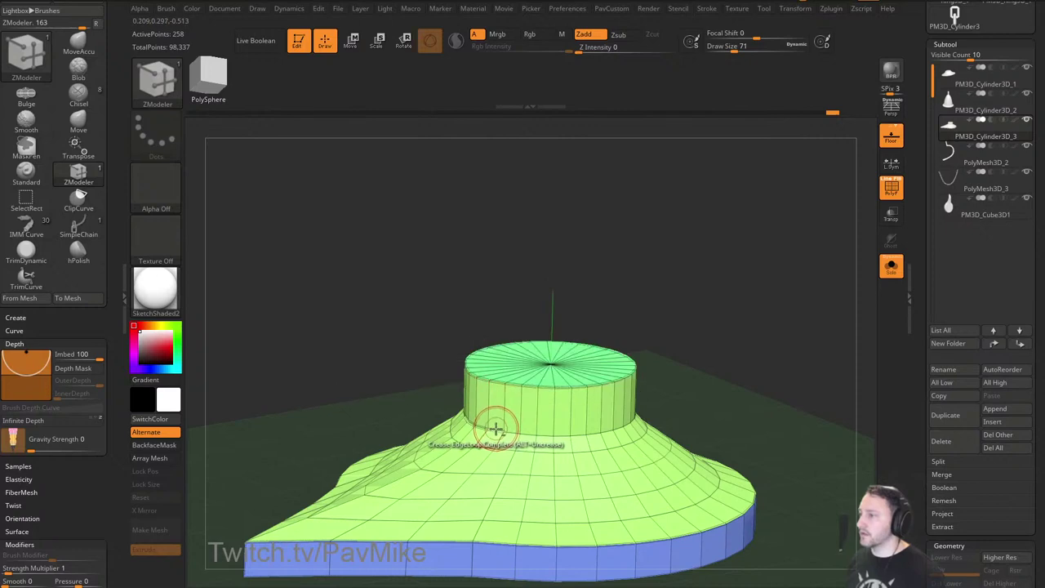
alt+drag(765, 317, 759, 352)
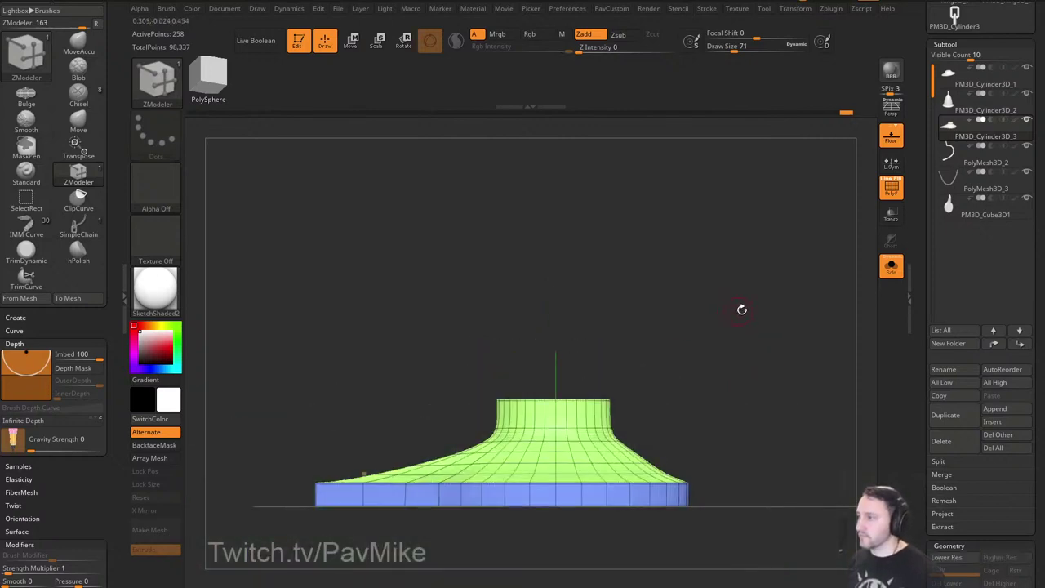
drag(760, 304, 802, 322)
Leave solo view and examine the lamp body and base from below and from the side, activating each in turn.
click(890, 267)
click(893, 196)
alt+click(648, 354)
drag(759, 351, 799, 284)
click(890, 195)
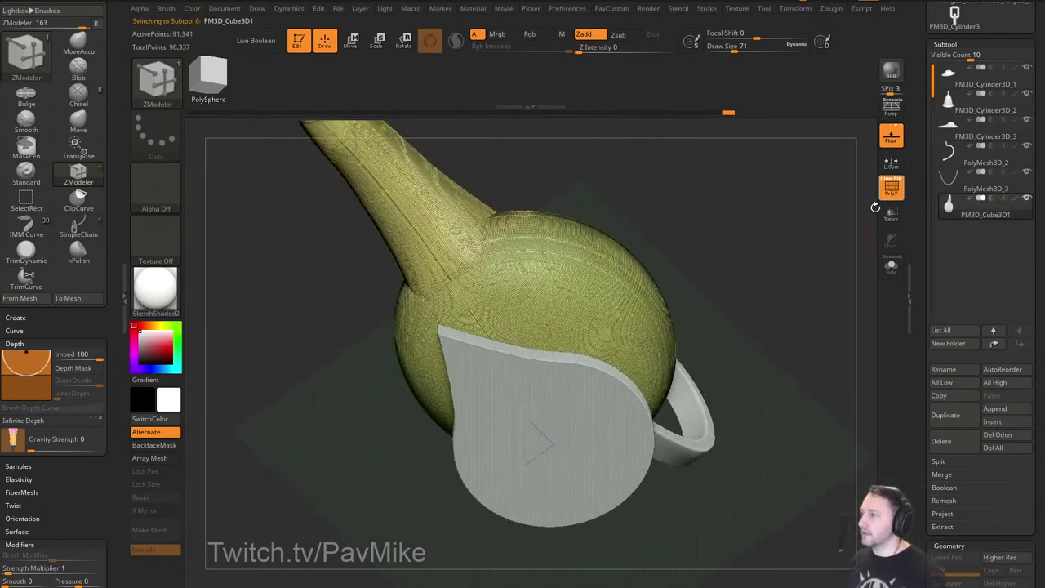
alt+click(616, 431)
drag(778, 318, 778, 399)
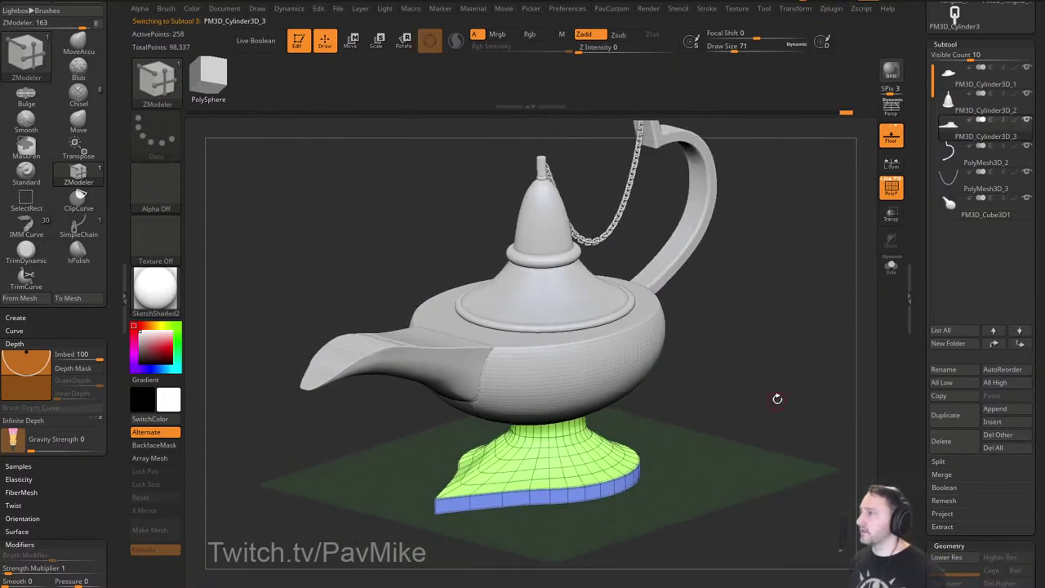
drag(824, 311, 817, 285)
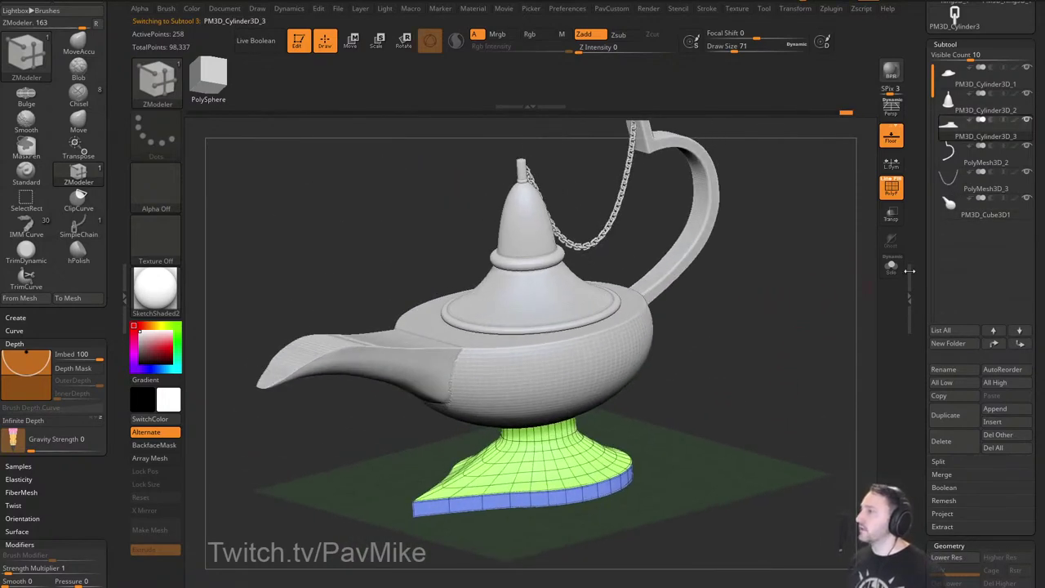
Move the base to the end of the subtool list and leave only the base and the lamp body visible.
shift+click(1020, 345)
shift+click(1027, 198)
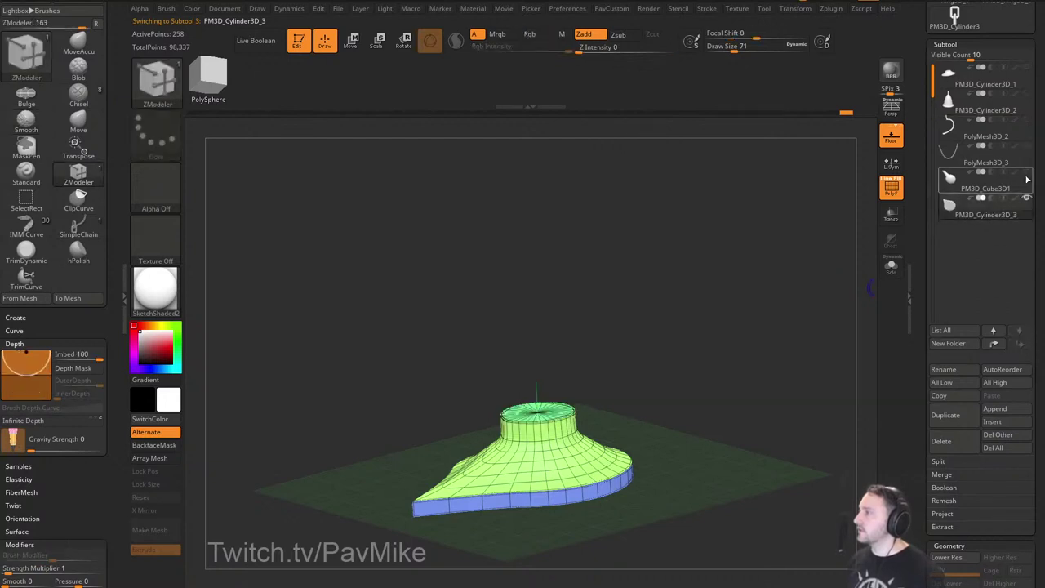
click(1028, 174)
mouse_move(804, 304)
mouse_down()
mouse_move(786, 295)
mouse_move(794, 283)
mouse_move(801, 305)
mouse_up()
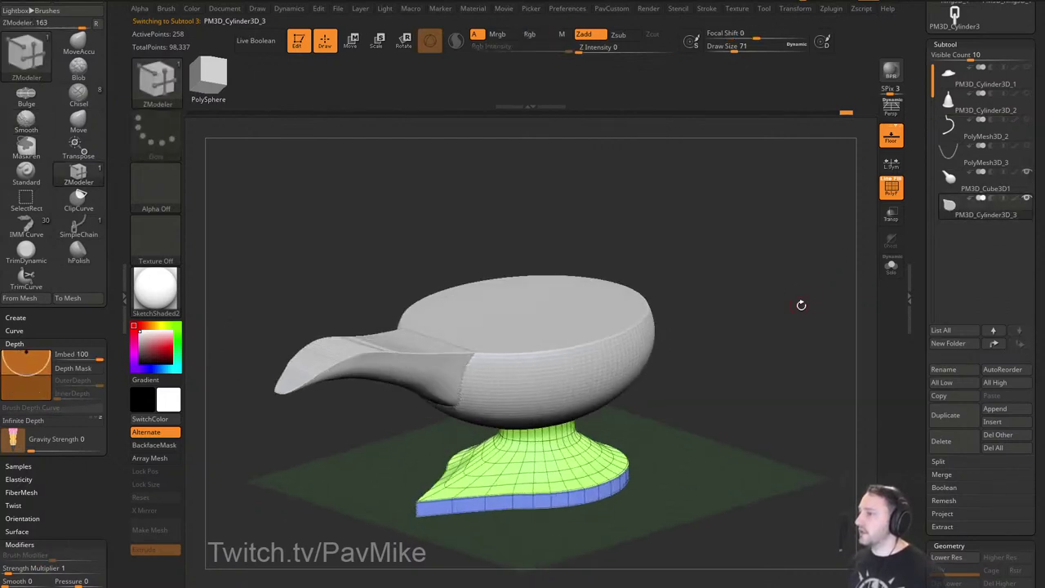
Turn on Live Boolean, merge the body and base into a Boolean mesh with DSDiv enabled, and switch to the resulting tool.
drag(919, 302, 919, 248)
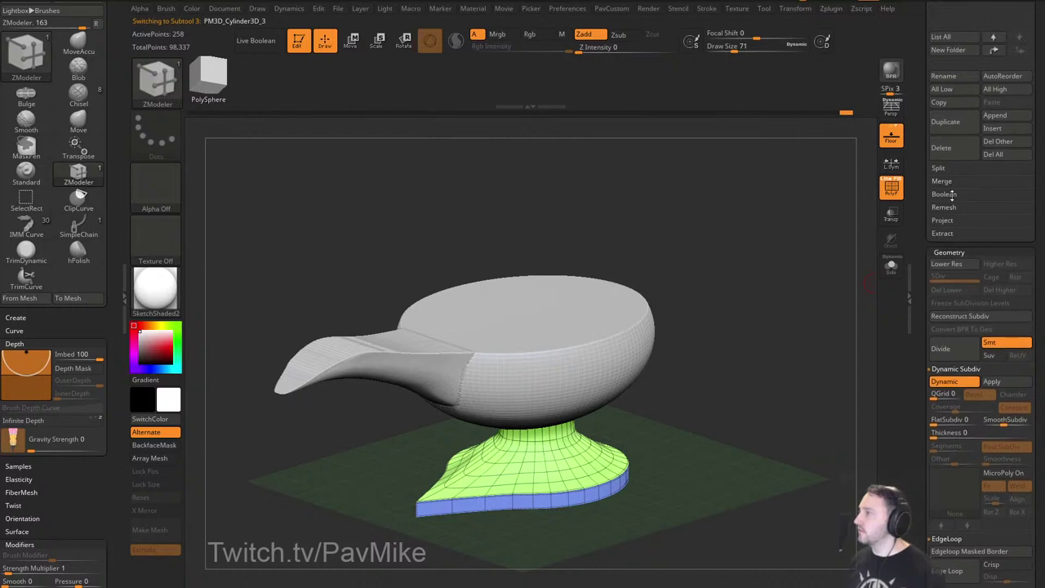
shift+click(953, 196)
drag(915, 202, 918, 255)
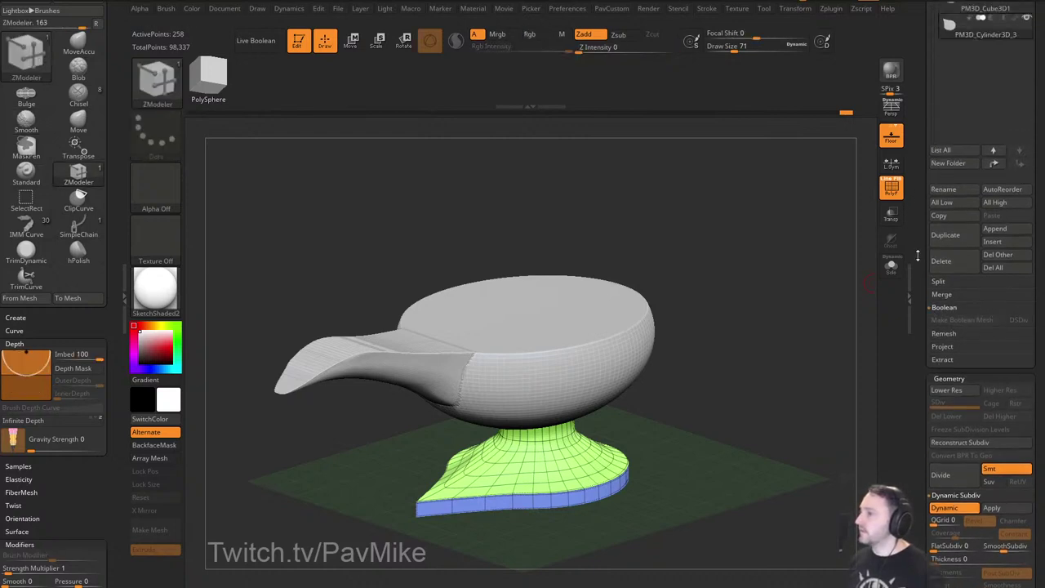
click(273, 42)
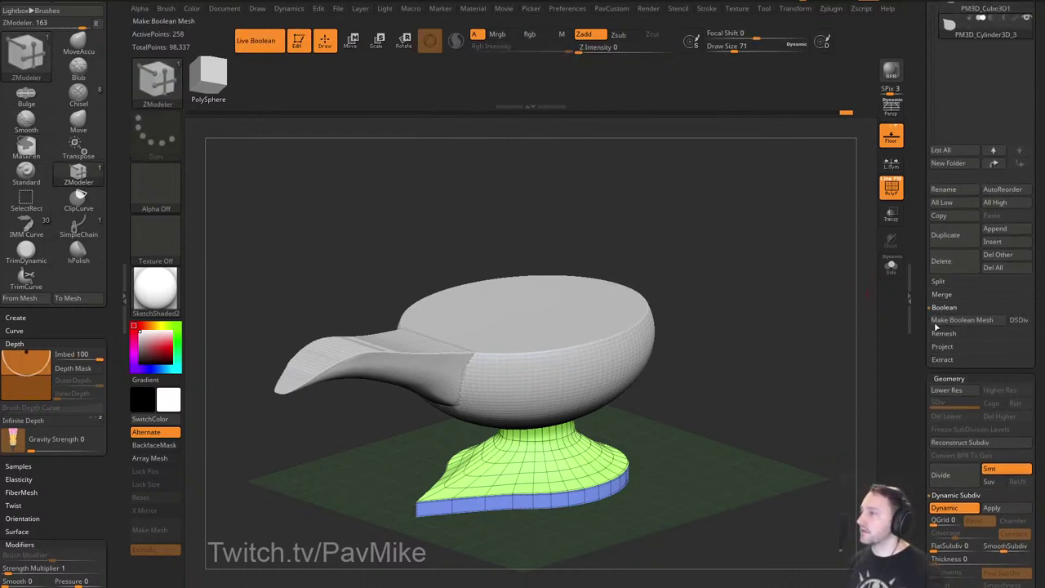
click(980, 319)
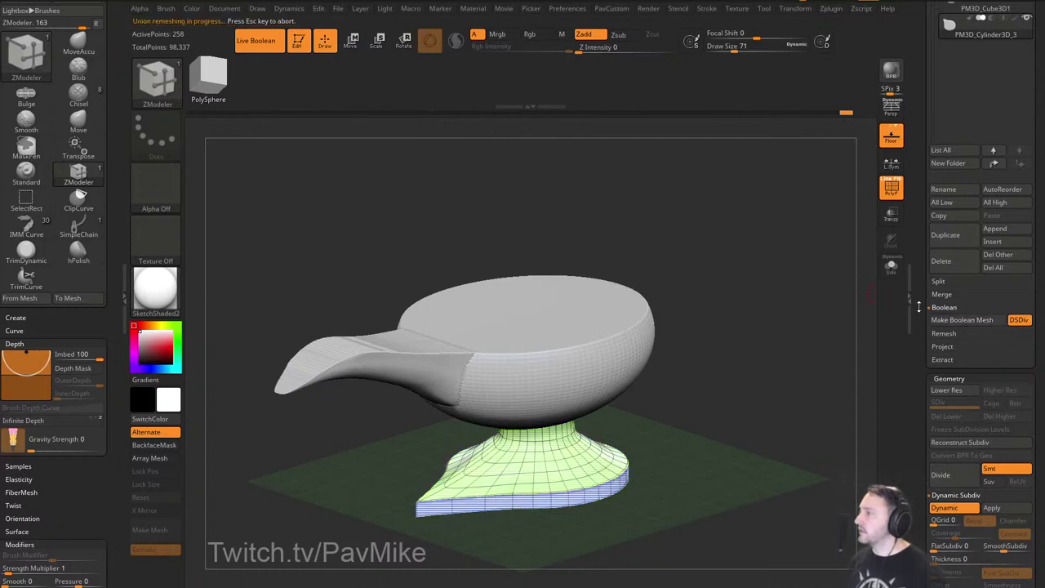
drag(920, 305, 916, 434)
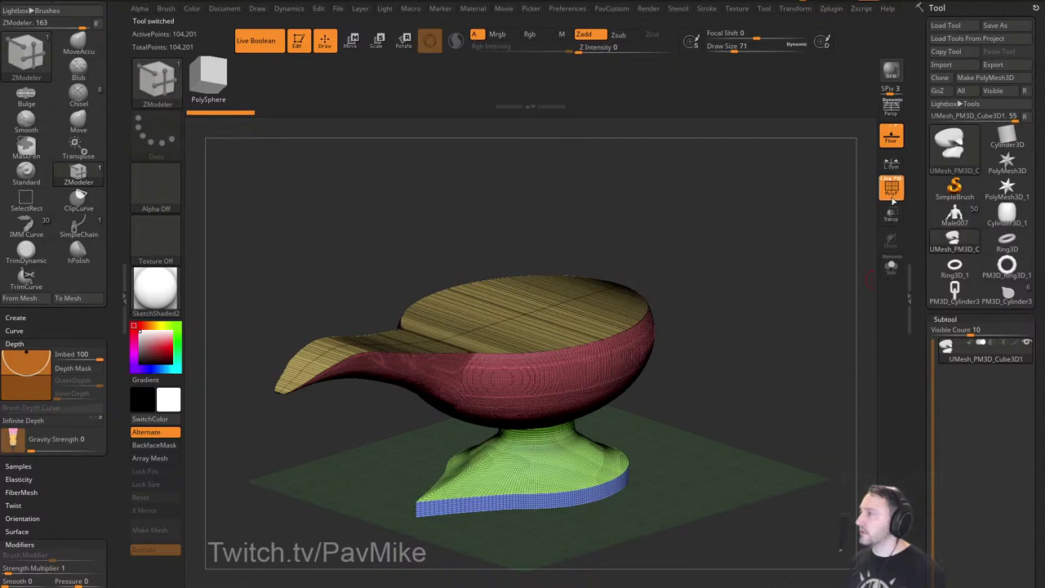
Set AdaptiveSize to 5, enable KeepGroups, and ZRemesh the merged lamp mesh.
drag(802, 246, 821, 302)
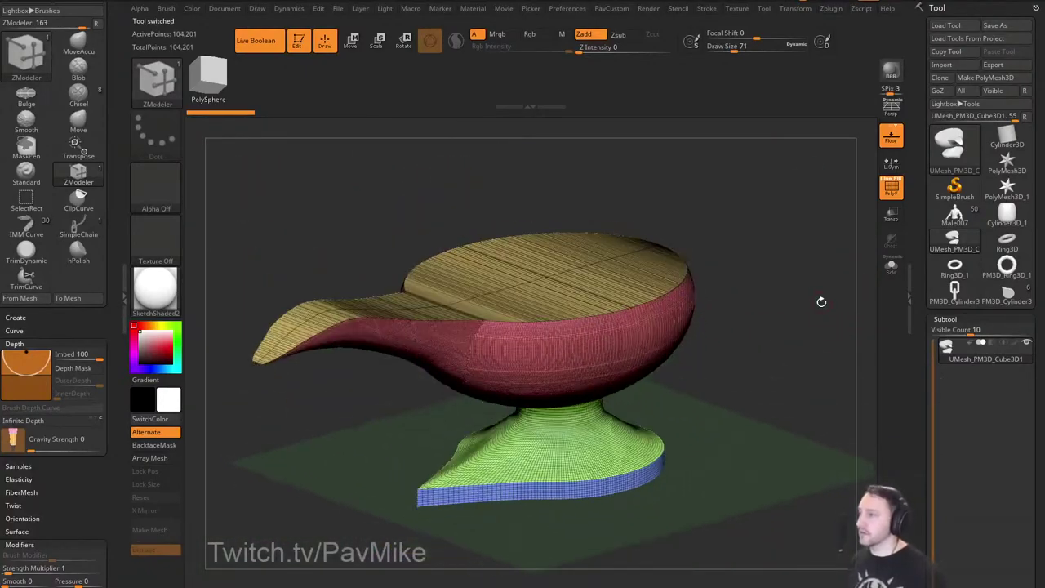
key(s)
click(826, 316)
drag(817, 317, 815, 329)
key(1)
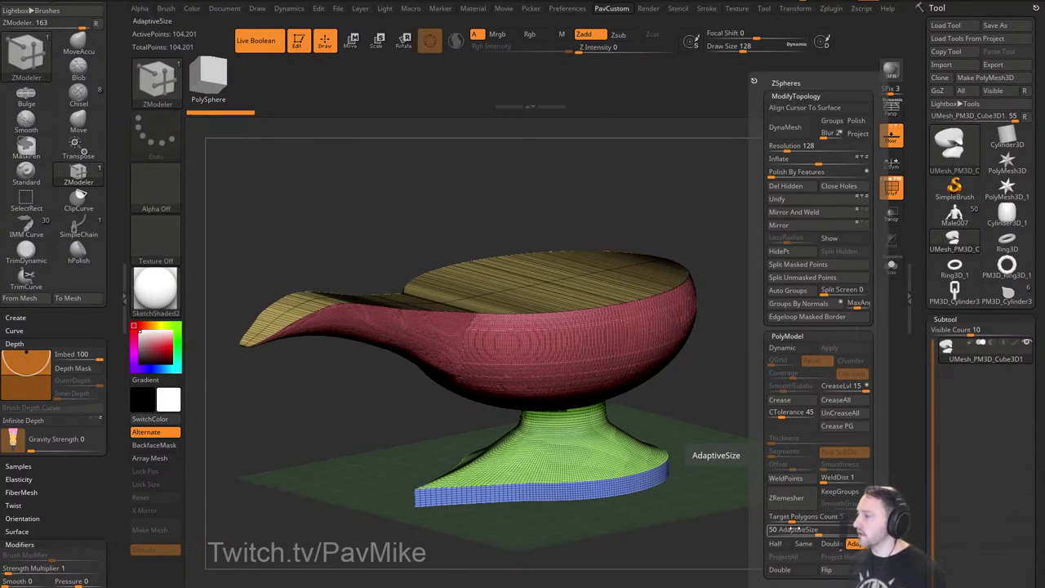
drag(795, 532, 767, 532)
click(780, 532)
click(775, 533)
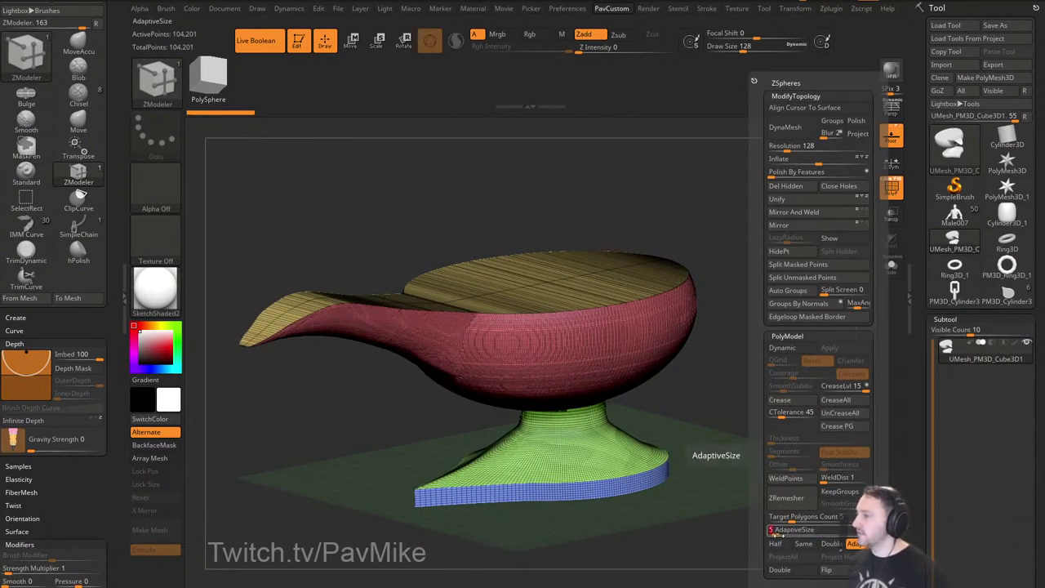
click(841, 493)
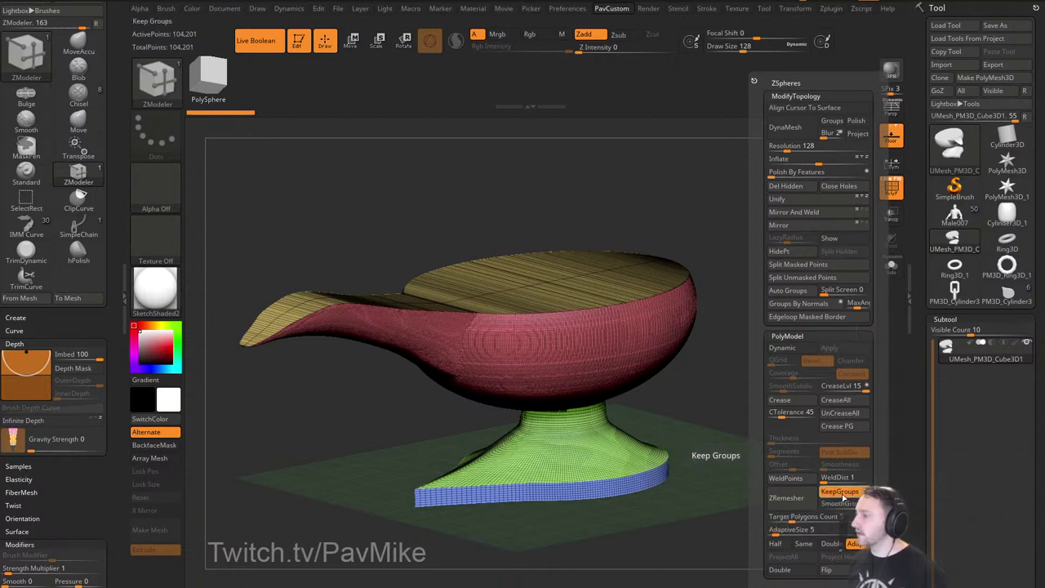
click(807, 499)
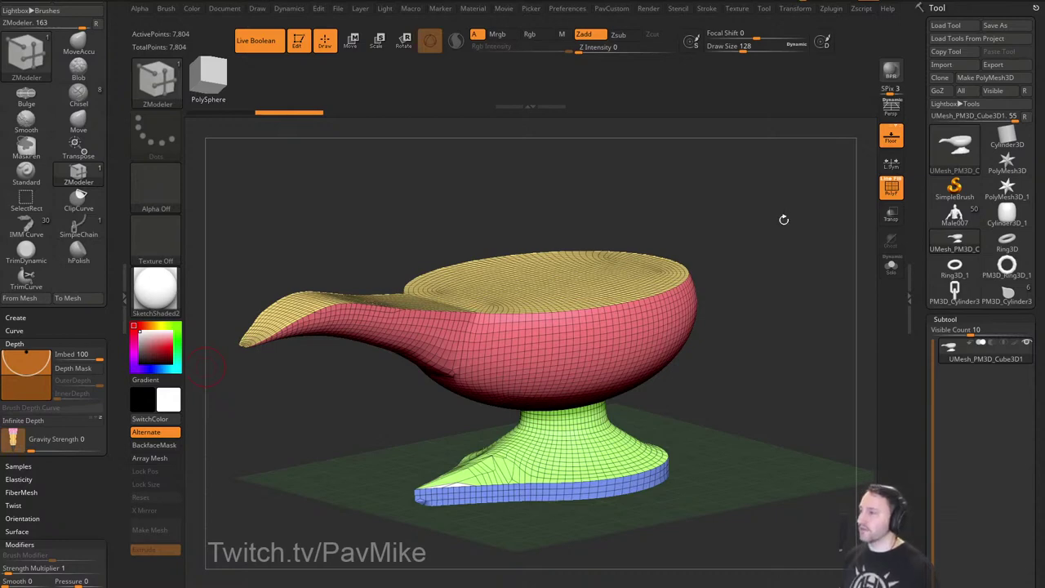
Isolate the flat top polygroup, switch the selection brush to SelectRect, invert the visibility and delete the hidden top faces.
drag(785, 220, 794, 249)
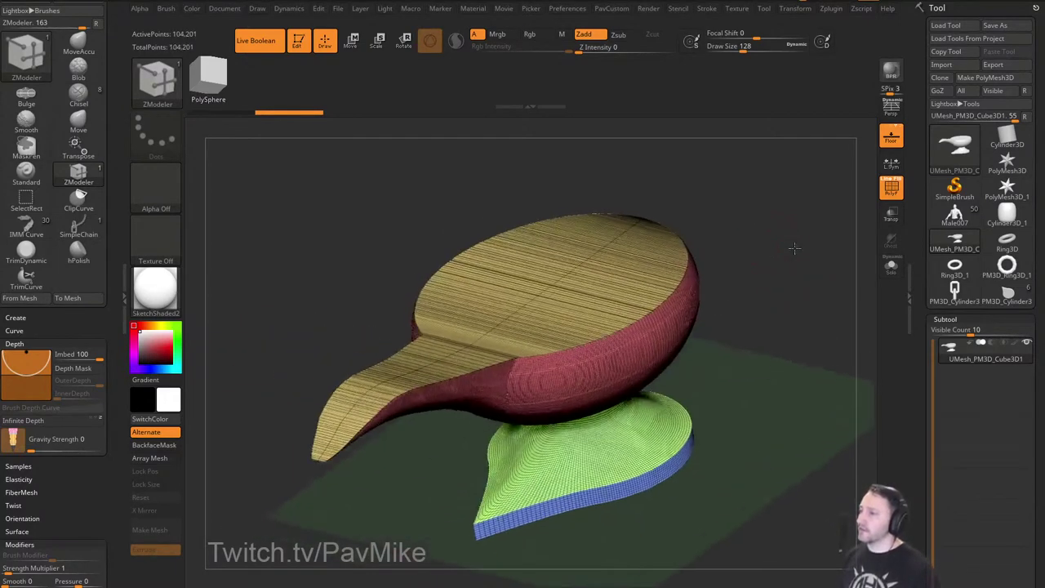
ctrl+shift+click(562, 283)
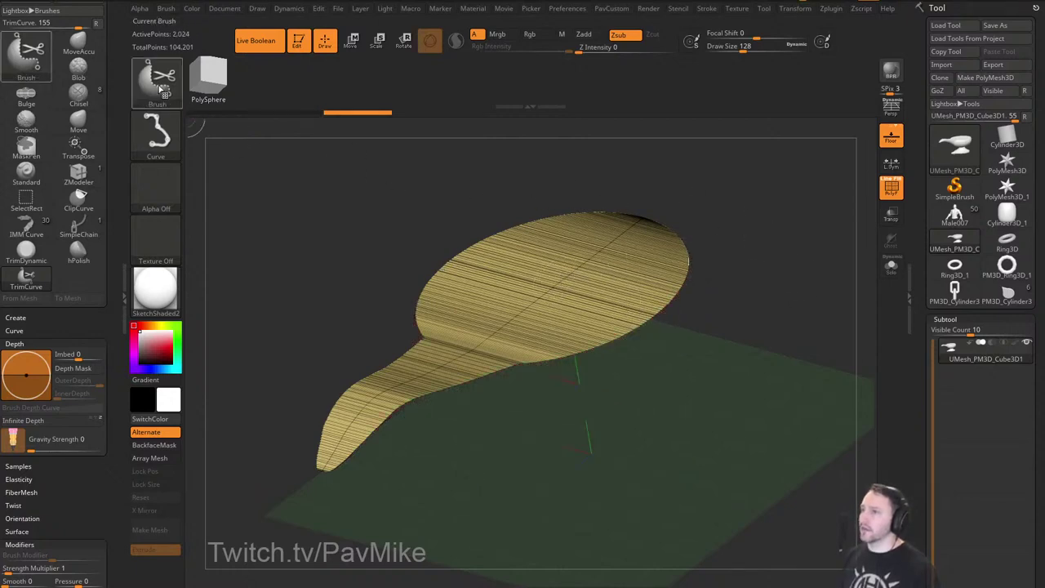
ctrl+shift+click(156, 83)
ctrl+shift+click(268, 97)
ctrl+shift+drag(762, 199, 801, 267)
key(g)
click(781, 184)
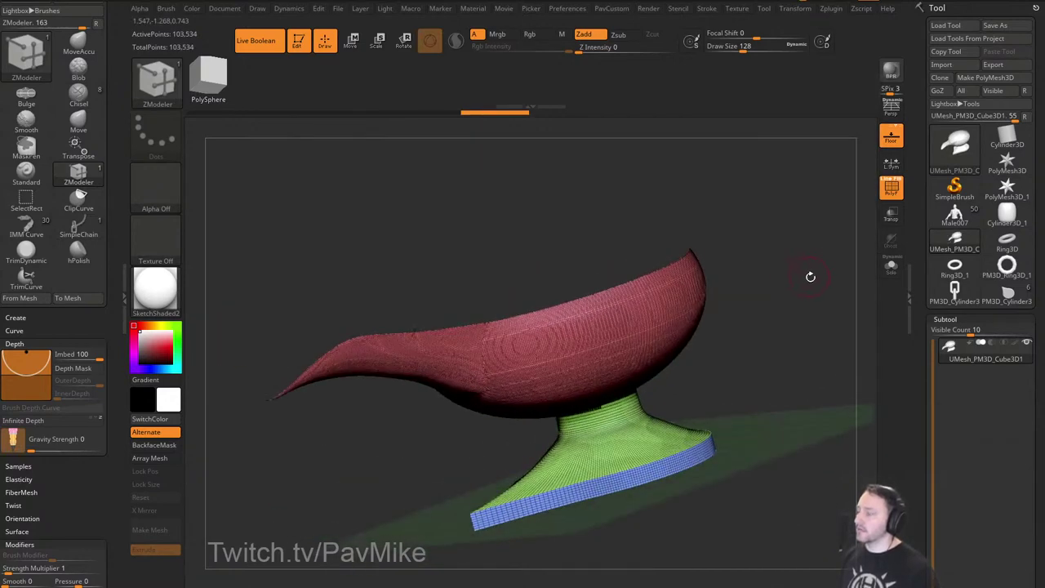
Try ZRemeshing the open-topped lamp mesh, and undo the attempt.
key(g)
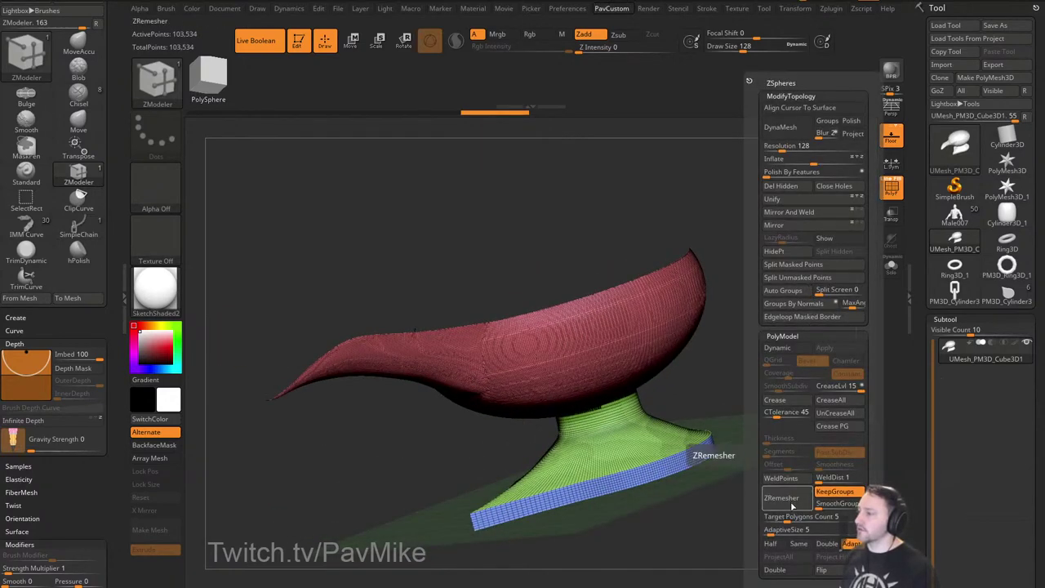
click(796, 500)
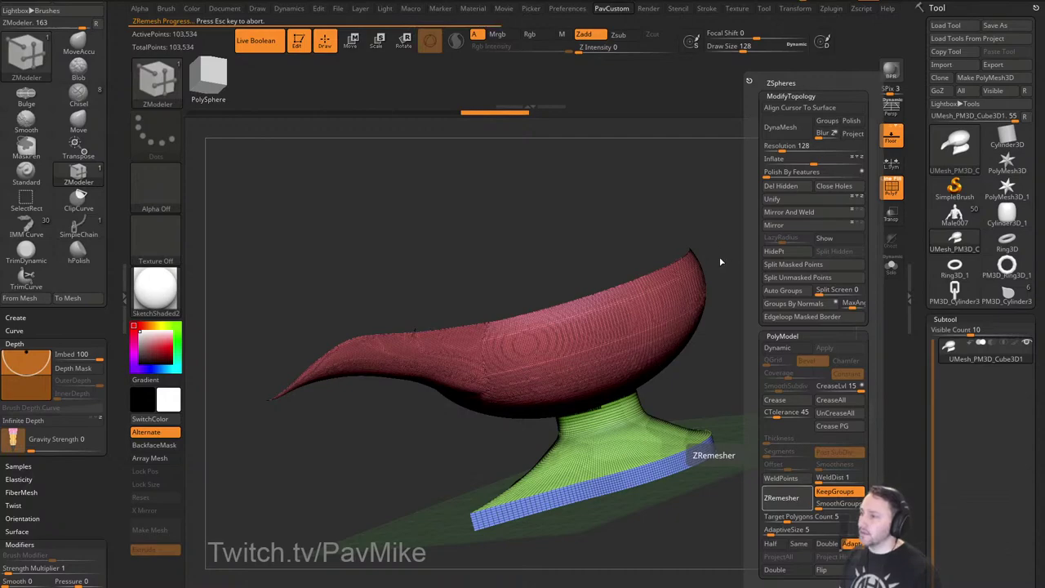
drag(729, 250, 824, 281)
mouse_move(441, 156)
mouse_down()
mouse_move(448, 180)
mouse_move(716, 308)
mouse_up()
key(ctrl+z)
key(s)
click(697, 292)
key(ctrl+z)
key(ctrl+z)
key(ctrl+z)
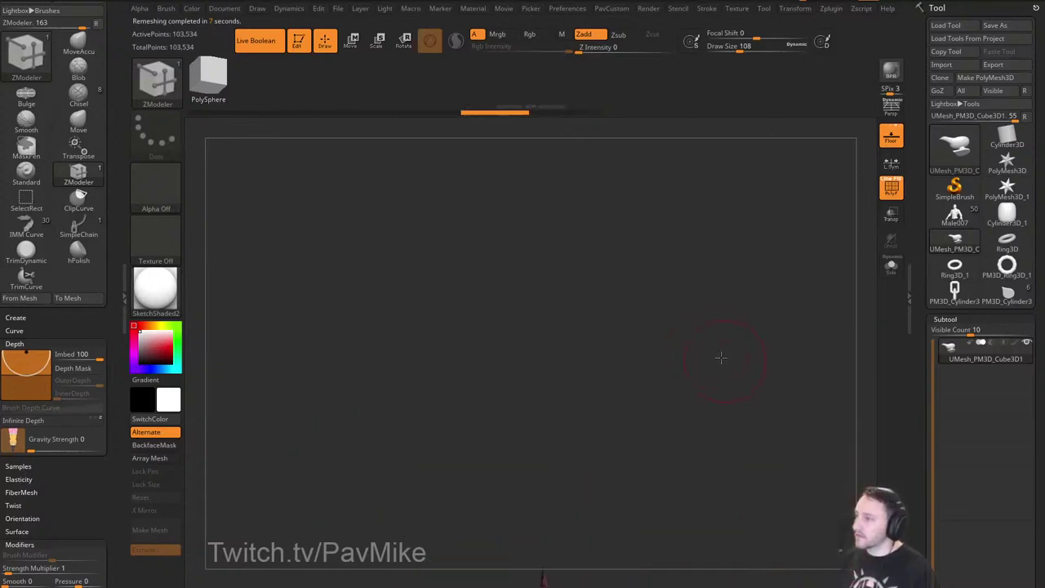
Reframe the open-topped lamp, retry ZRemesher on the whole mesh, and undo the remesh.
alt+drag(721, 357, 730, 185)
key(grave)
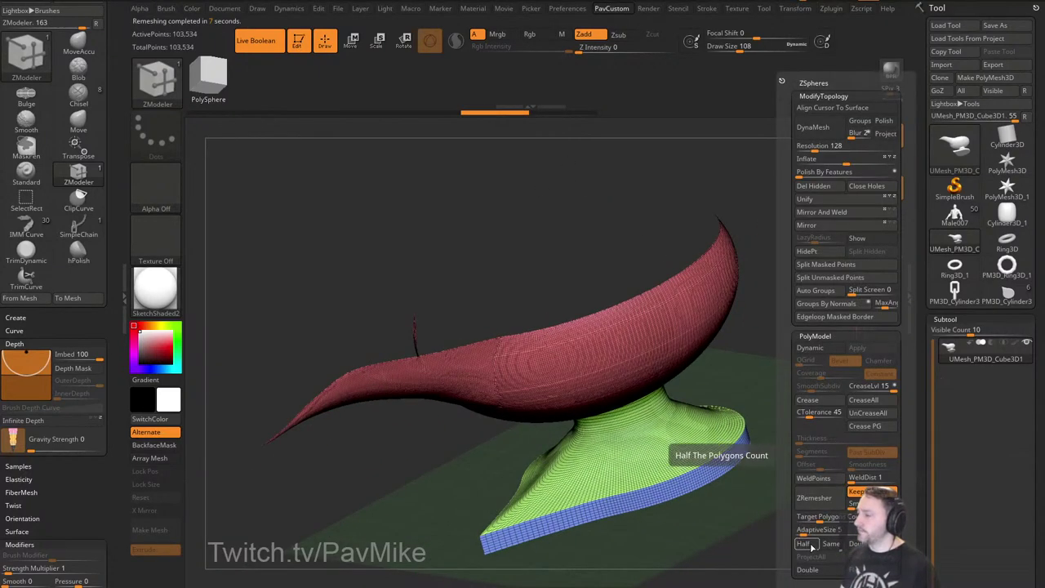
click(814, 497)
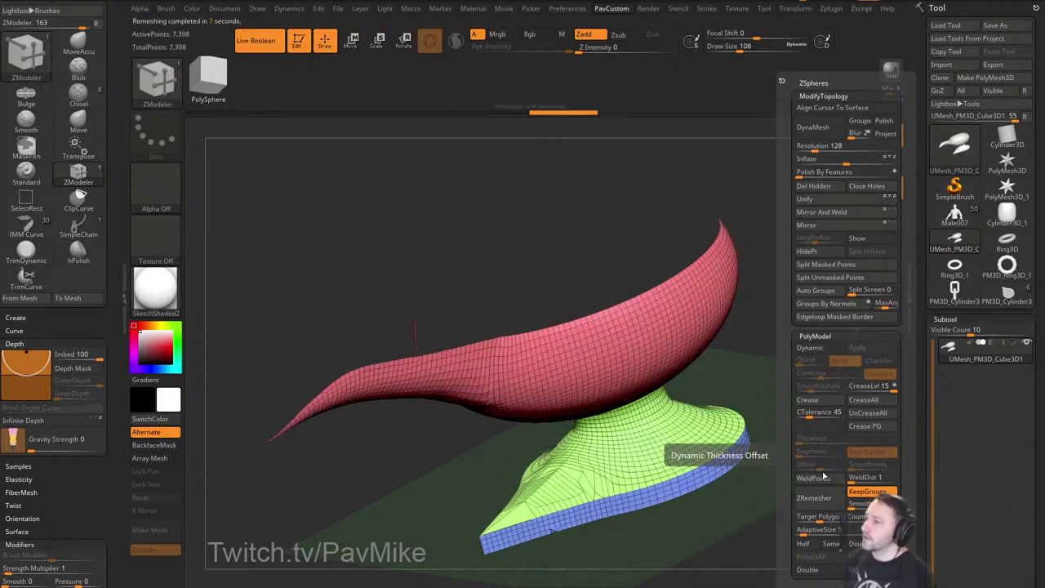
drag(834, 336, 823, 269)
key(ctrl+z)
Isolate the flat underside polygroup of the base, invert the visibility and delete the hidden underside faces.
ctrl+shift+click(663, 404)
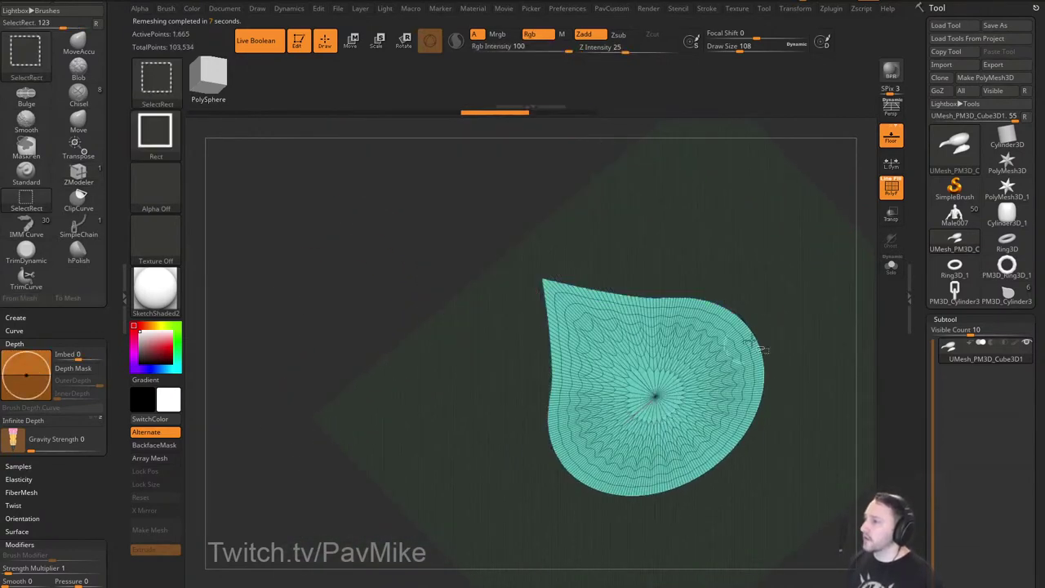
ctrl+shift+drag(791, 225, 829, 260)
drag(852, 310, 845, 341)
key(p)
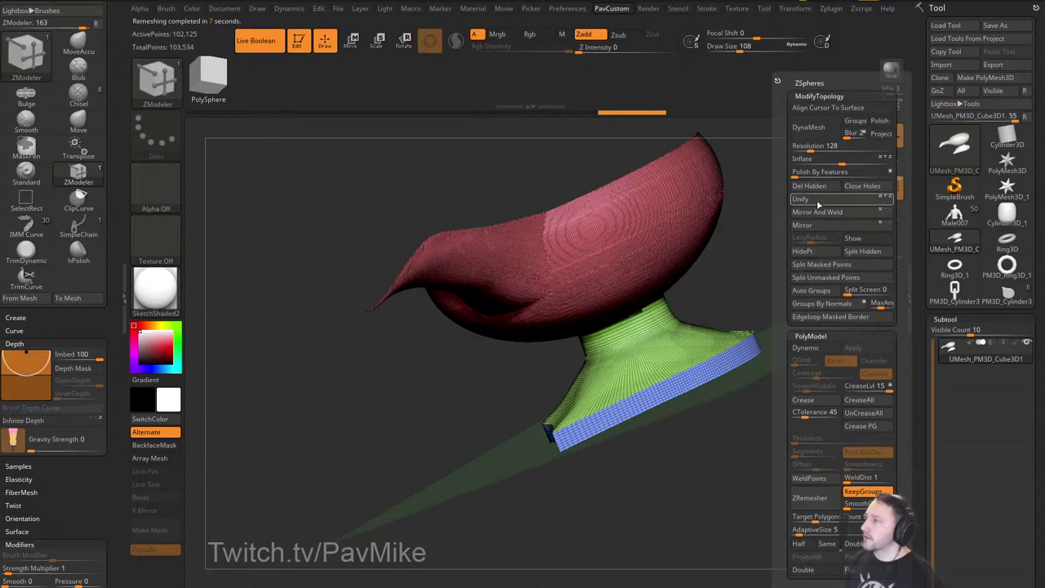
click(813, 187)
Try ZRemeshing the lamp with its underside open, and undo the remesh.
shift+drag(742, 272, 831, 331)
key(p)
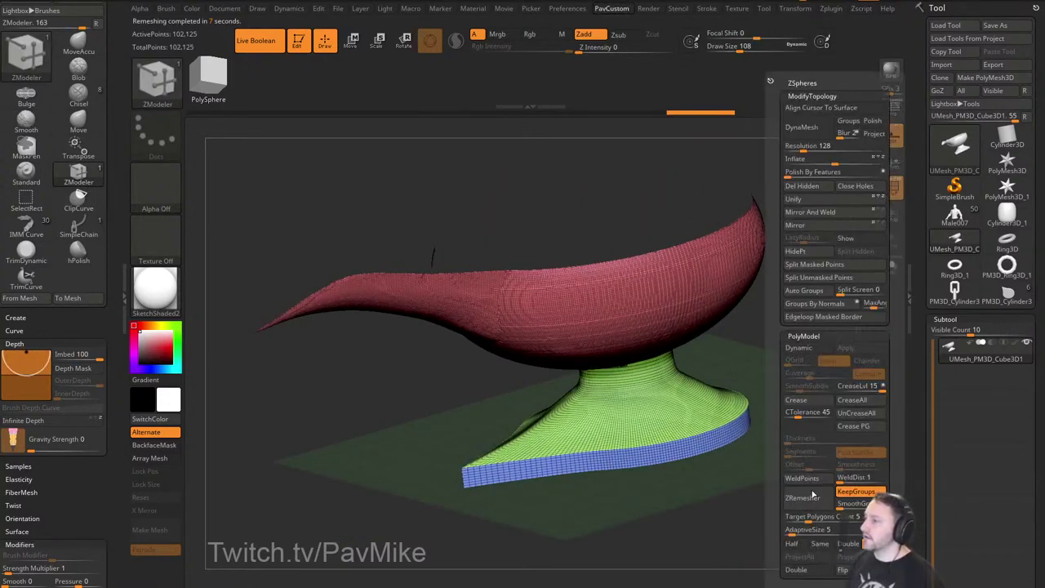
click(809, 496)
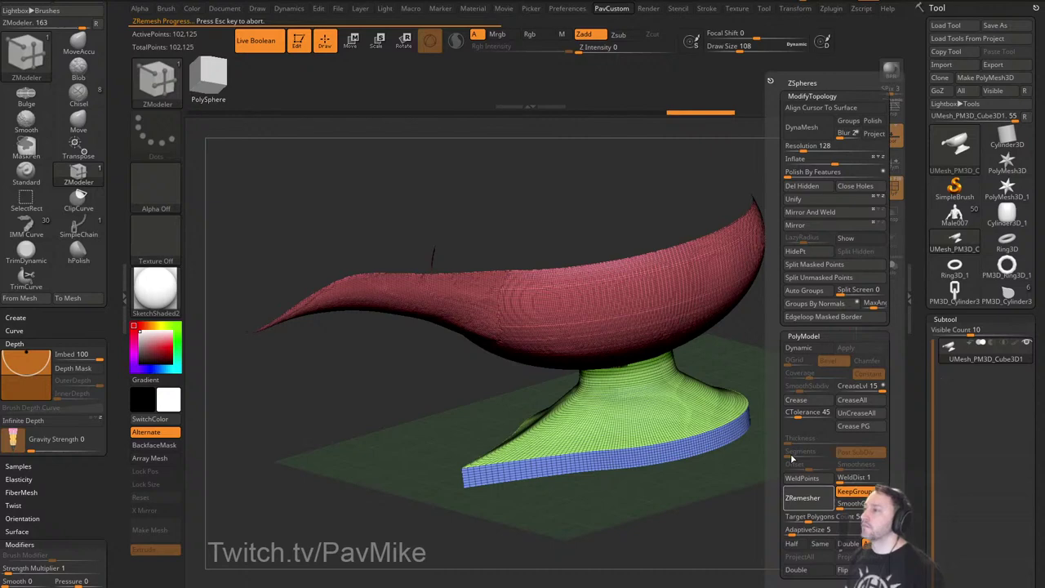
drag(792, 357, 760, 295)
key(ctrl+z)
Isolate the lamp body's polygroup and split the hidden base into its own subtool.
ctrl+shift+click(683, 259)
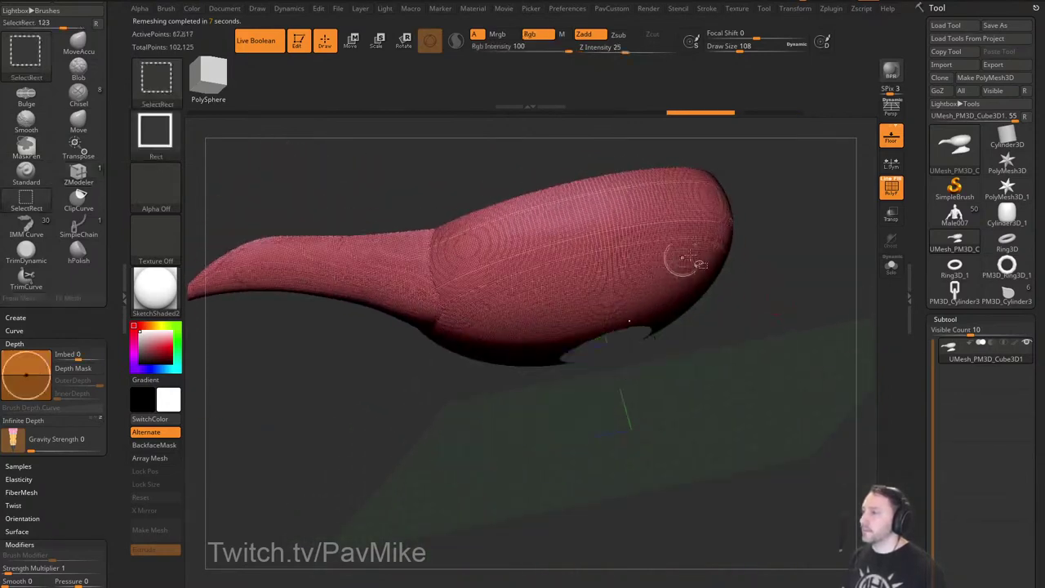
key(space)
click(844, 251)
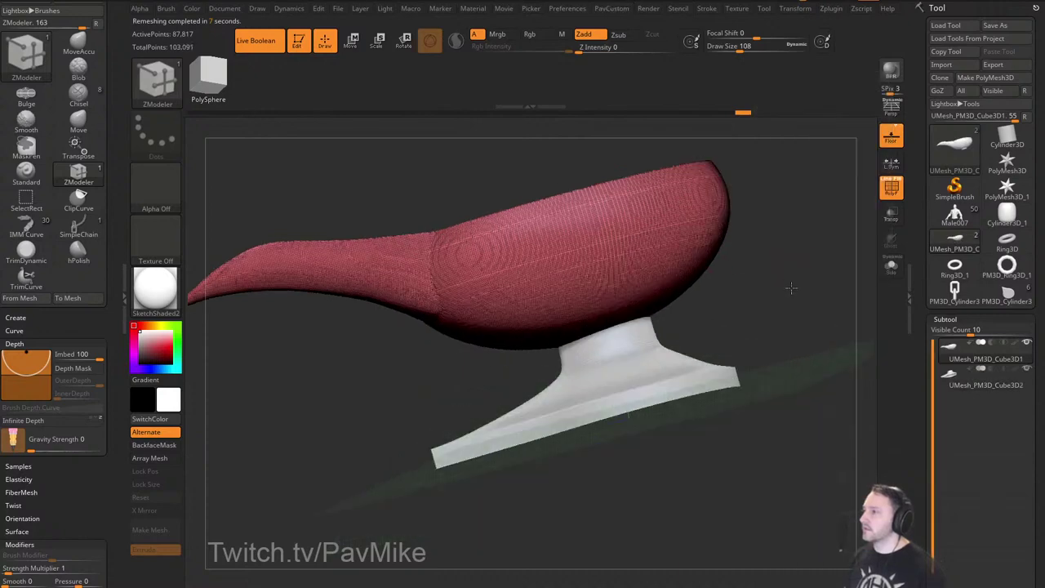
ZRemesh the lamp body once at the current target count and twice more with Half enabled, and make the base the active subtool.
click(798, 500)
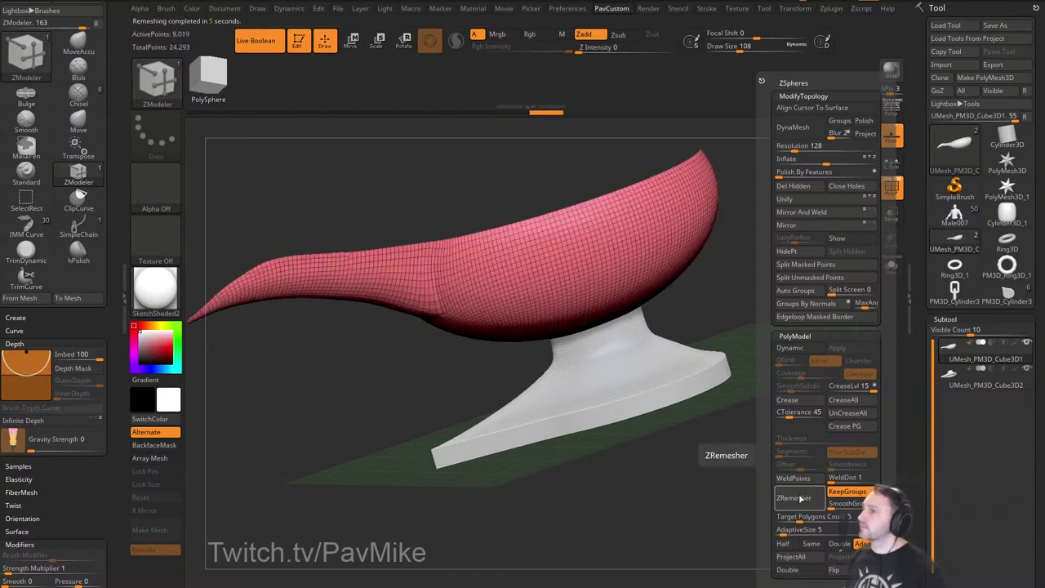
drag(757, 369, 750, 333)
key(2)
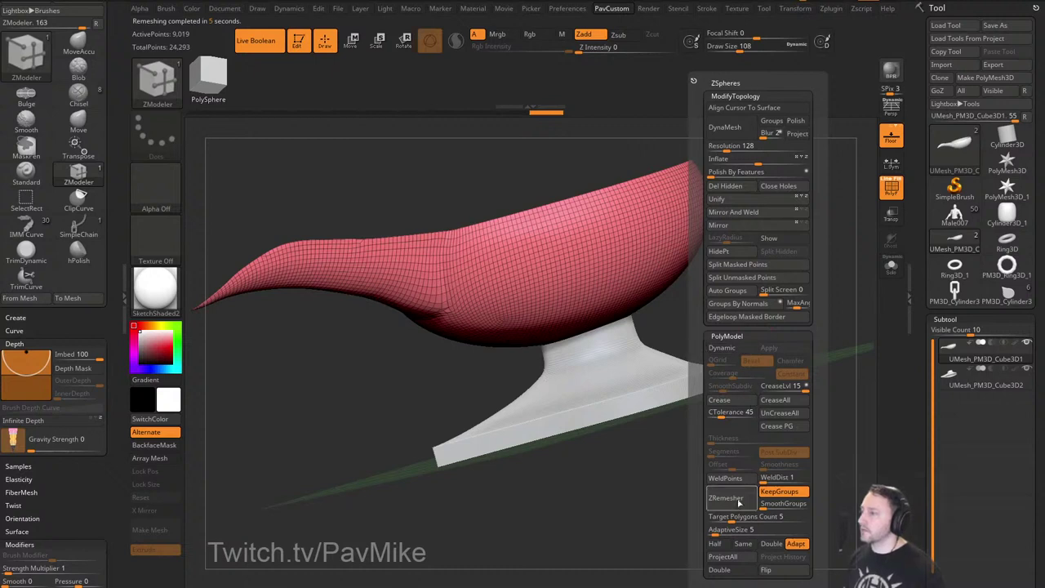
click(719, 545)
click(747, 503)
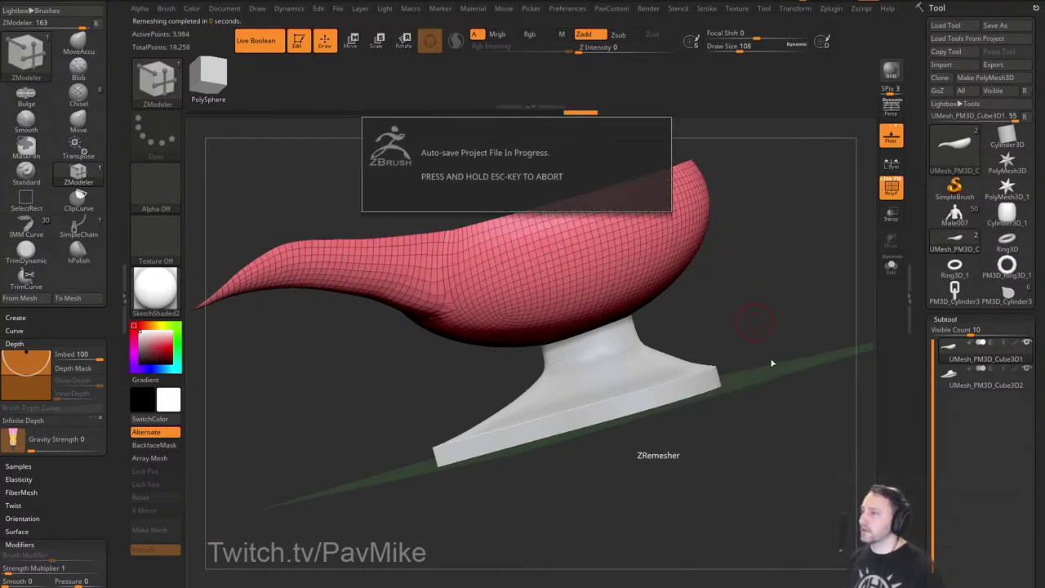
key(space)
click(751, 501)
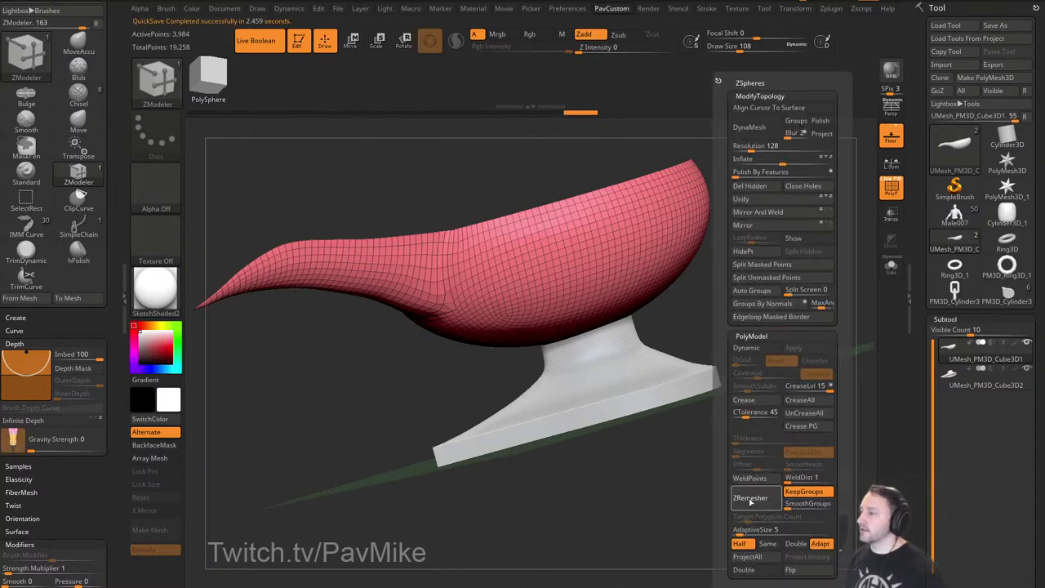
drag(740, 425, 776, 388)
alt+click(688, 381)
Try reducing the base with repeated ZRemesher passes using Half, and undo the last pass.
key(space)
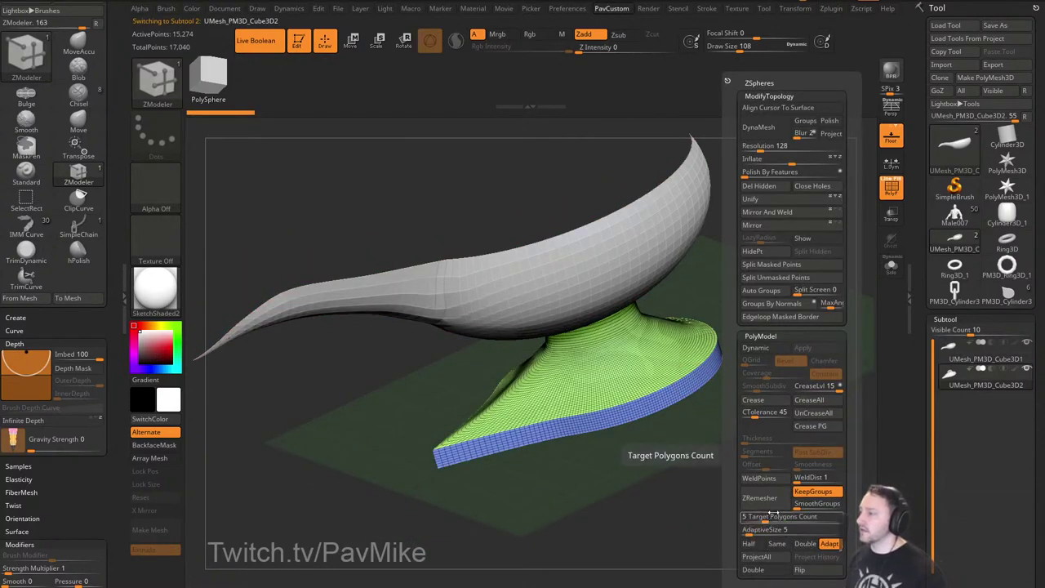
click(773, 502)
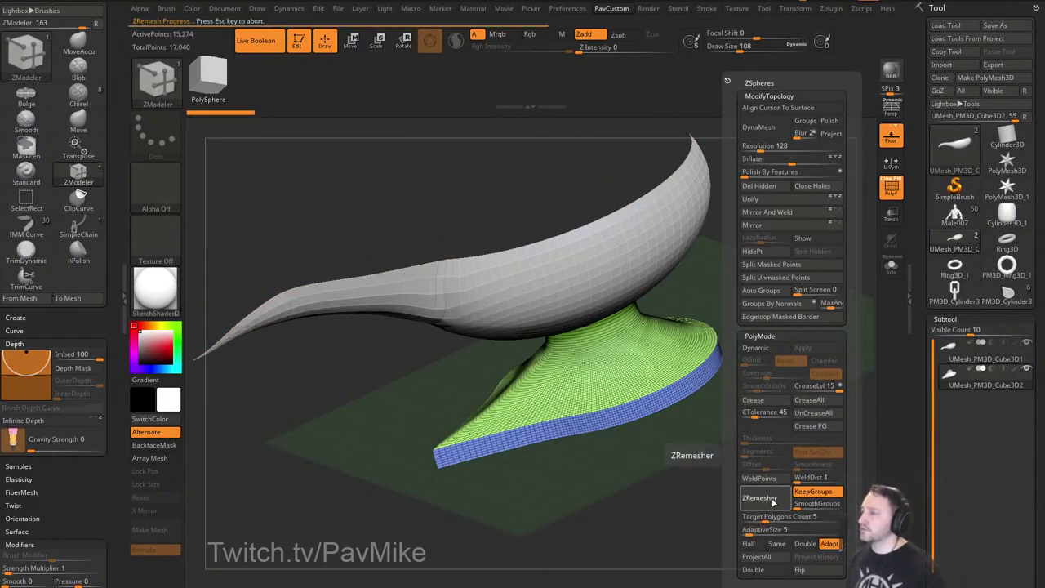
click(749, 543)
click(771, 500)
click(773, 503)
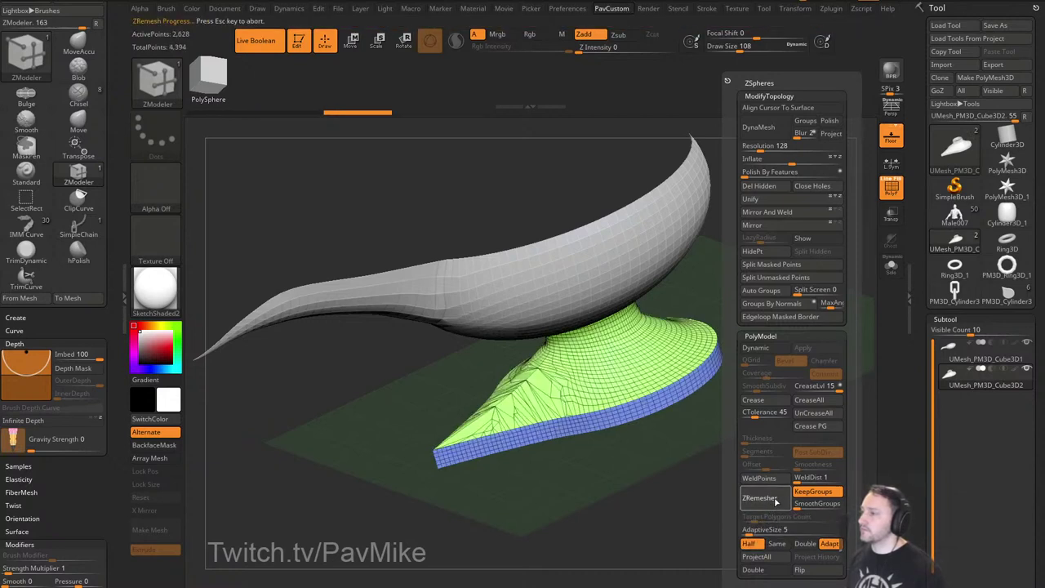
click(776, 499)
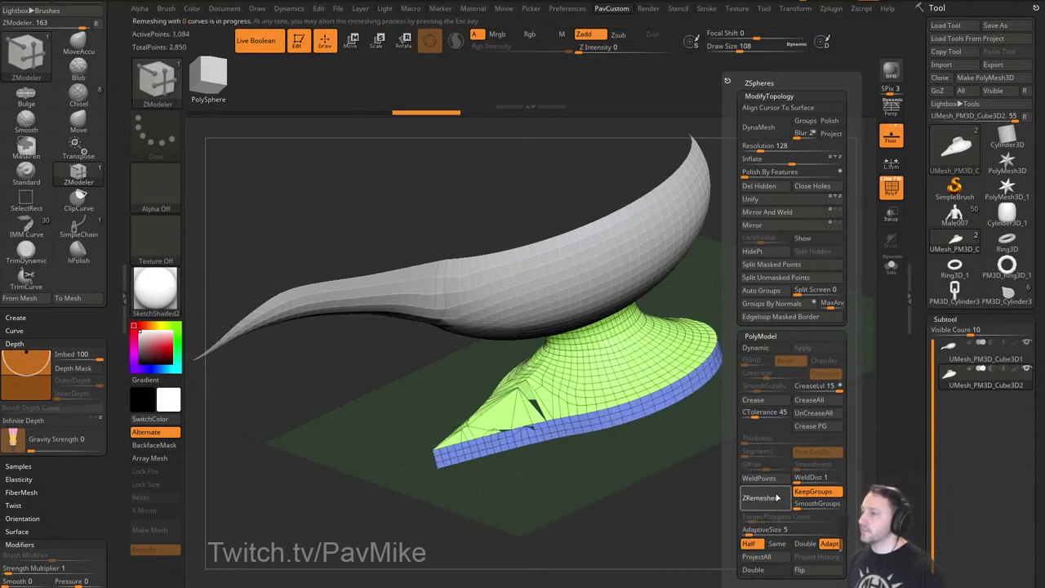
click(775, 499)
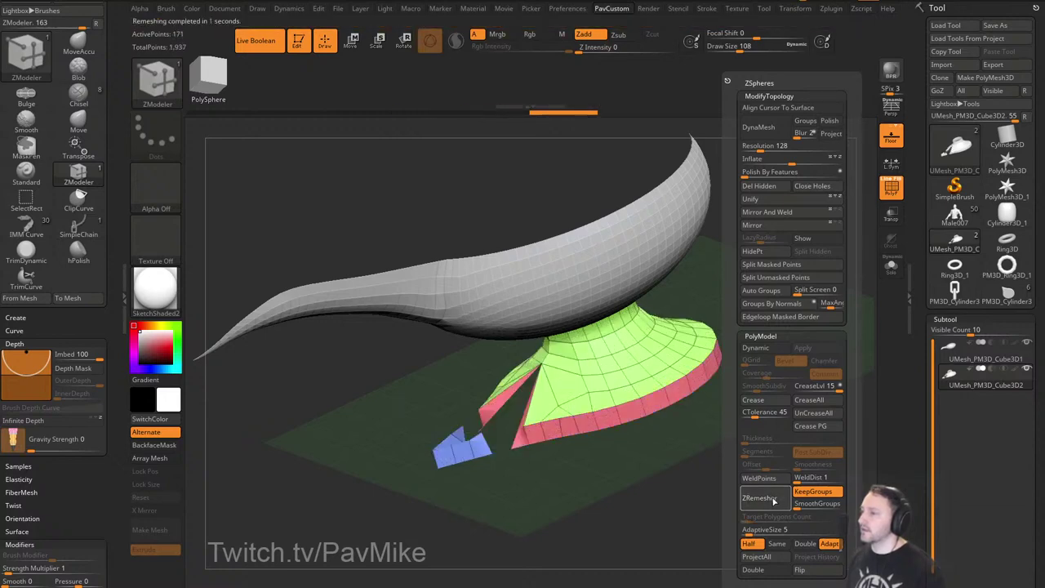
drag(666, 493, 704, 490)
key(ctrl+z)
Try reshaping the uneven edges near the base's pointed tip with the Move brush at a smaller draw size.
drag(795, 348, 576, 493)
key(b)
key(m)
key(v)
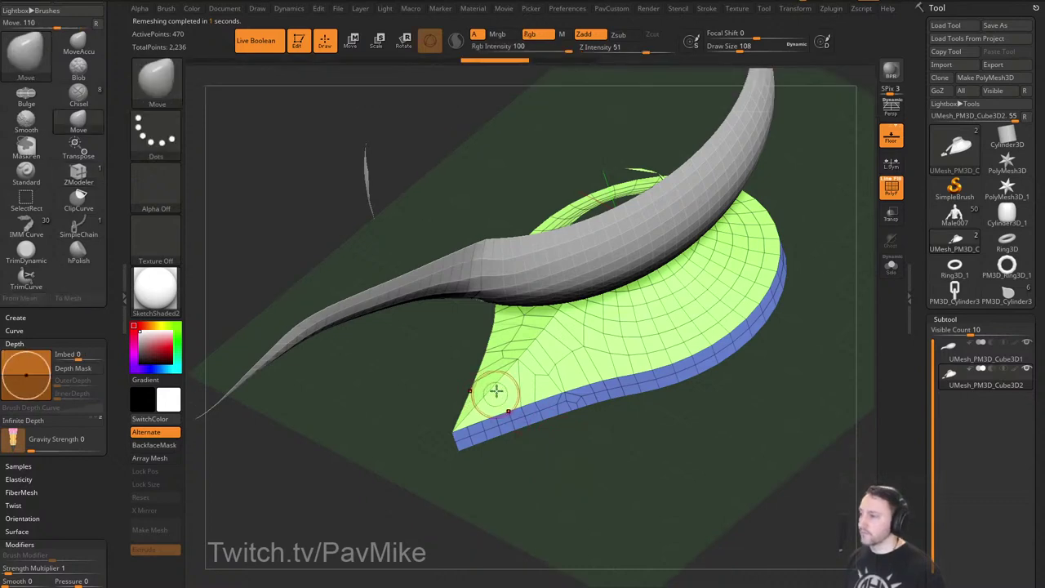
drag(533, 447, 516, 442)
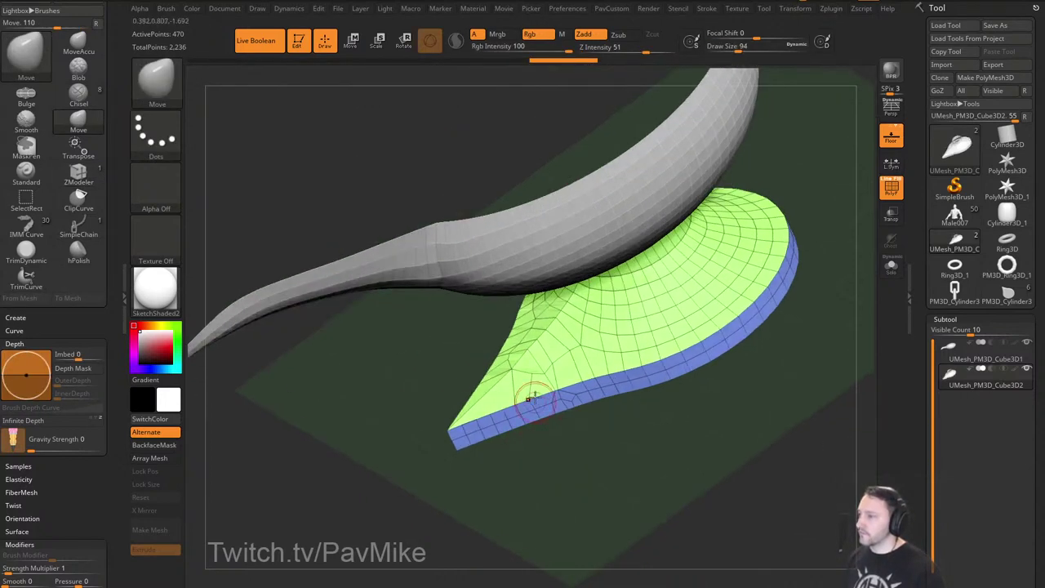
key([)
key(ctrl+shift+z)
key(ctrl+shift+z)
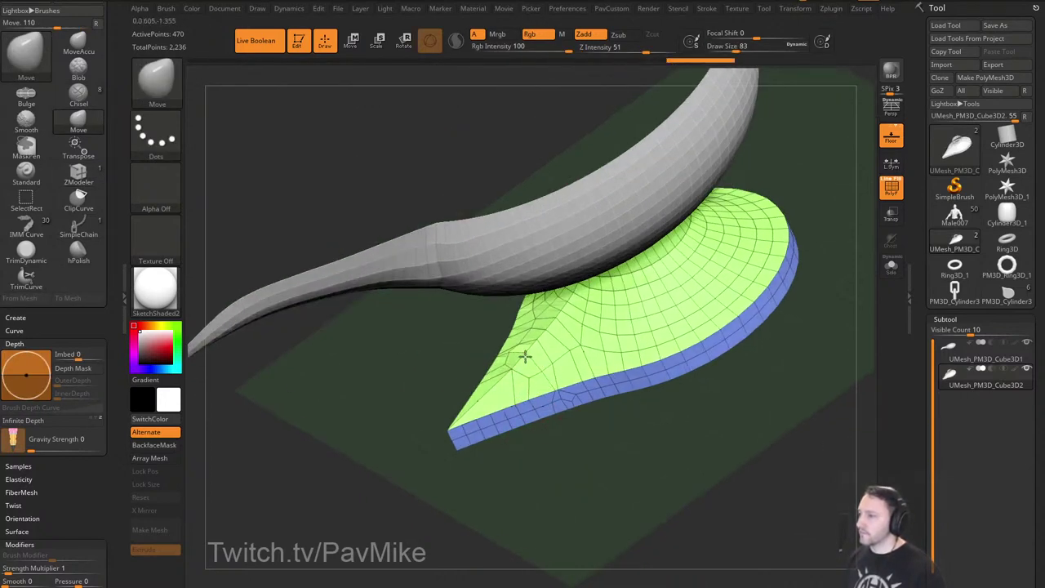
drag(524, 358, 525, 364)
mouse_move(535, 462)
mouse_down()
mouse_move(541, 438)
mouse_move(540, 448)
mouse_up()
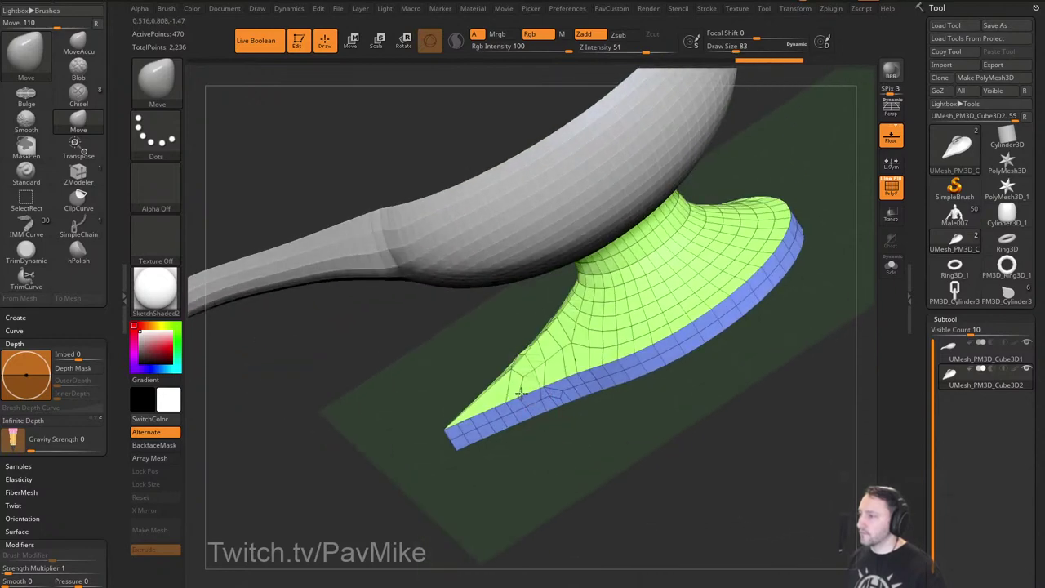
drag(521, 394, 527, 385)
mouse_move(529, 449)
mouse_down()
mouse_move(591, 356)
mouse_move(567, 415)
mouse_up()
Undo the Move brush edits and all ZRemesher passes on the base.
key(ctrl+z)
key(ctrl+z)
key(ctrl+z)
key(ctrl+z)
key(ctrl+z)
key(ctrl+z)
key(ctrl+z)
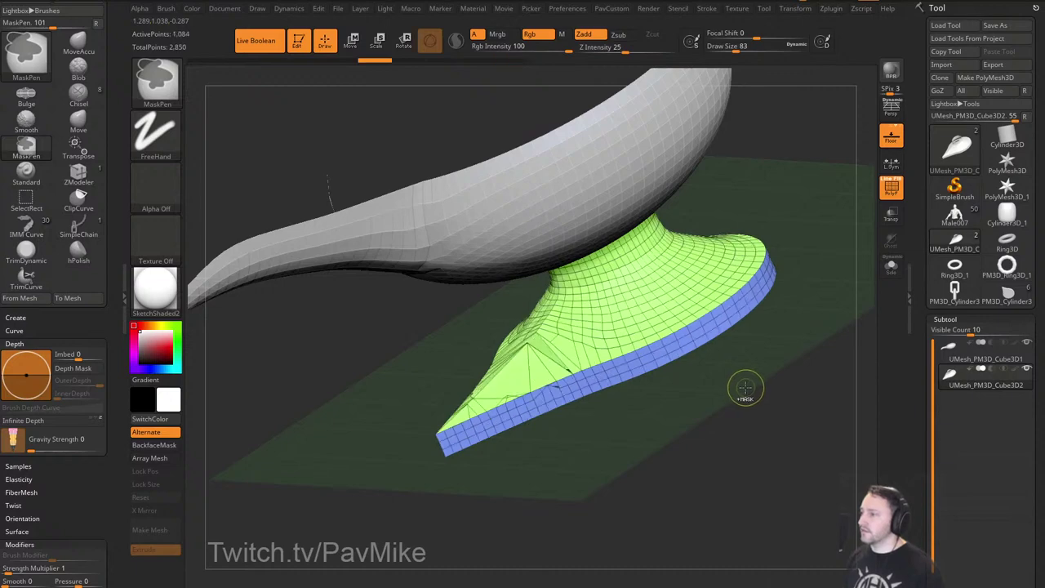
alt+drag(745, 389, 725, 367)
key(ctrl+z)
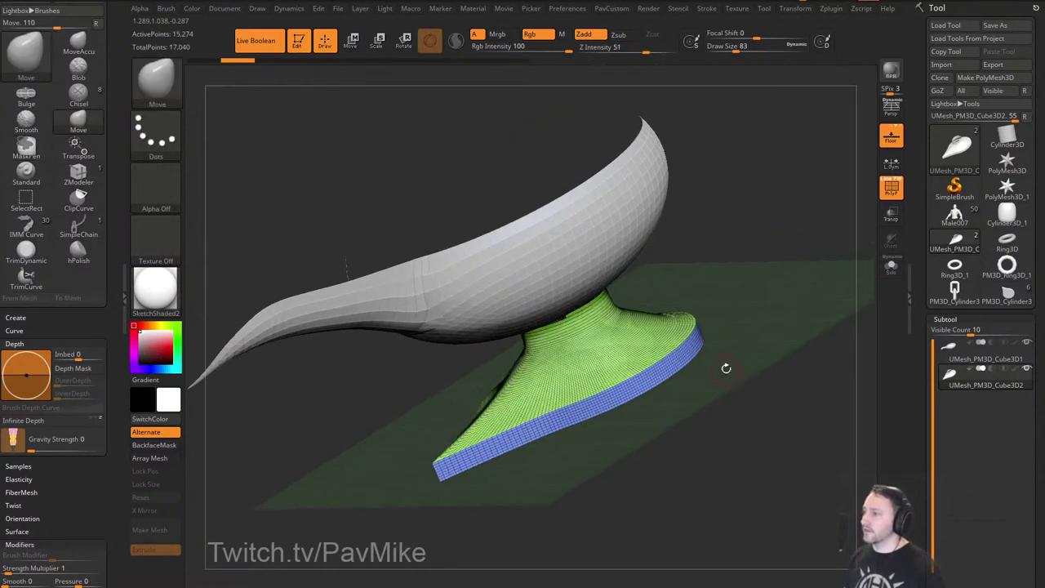
Isolate the upper polygroup of the base and delete its hidden side rim.
ctrl+shift+click(590, 345)
key(1)
click(765, 188)
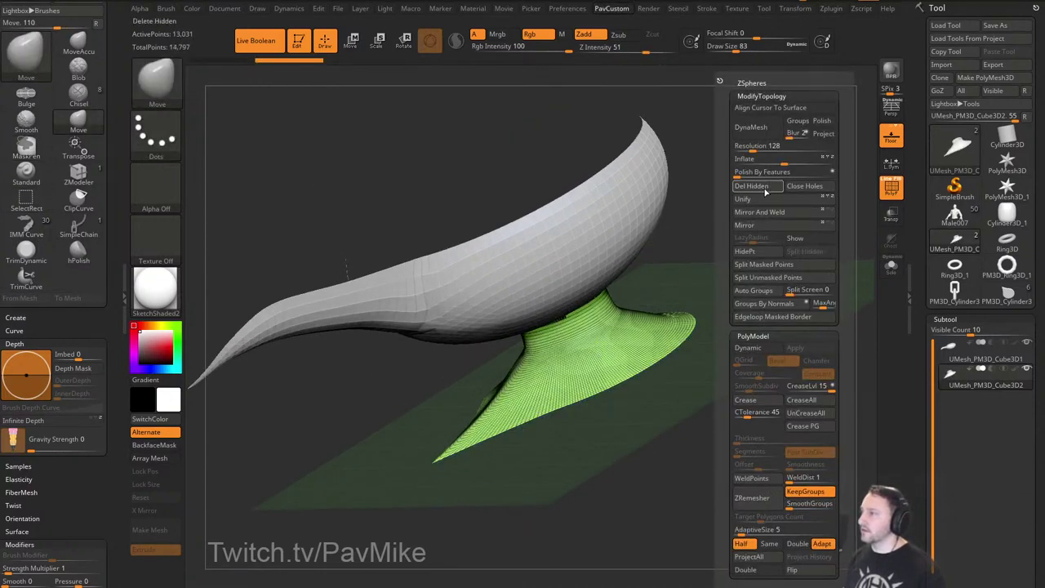
Try ZRemeshing the green upper part of the base at Half with KeepGroups, retrying after an undo and another hidden-geometry deletion.
click(751, 497)
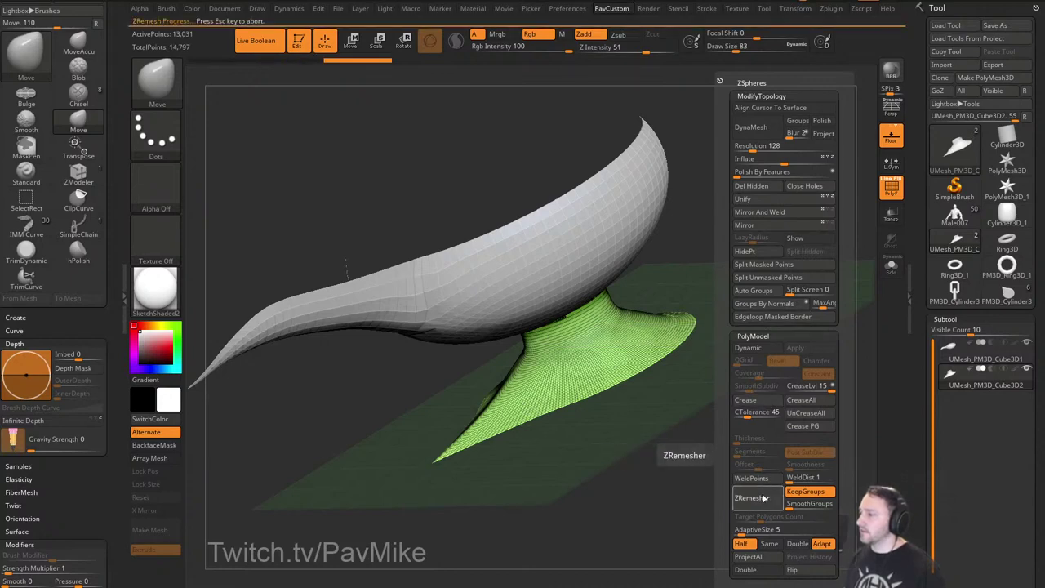
key(ctrl+z)
drag(718, 438, 764, 445)
key(1)
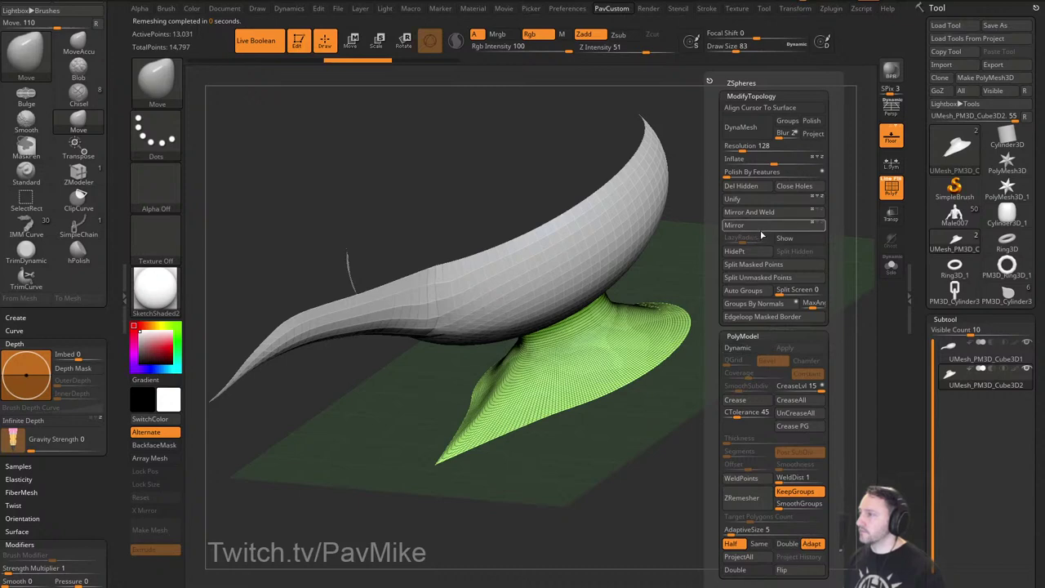
click(751, 187)
drag(803, 313, 746, 343)
key(1)
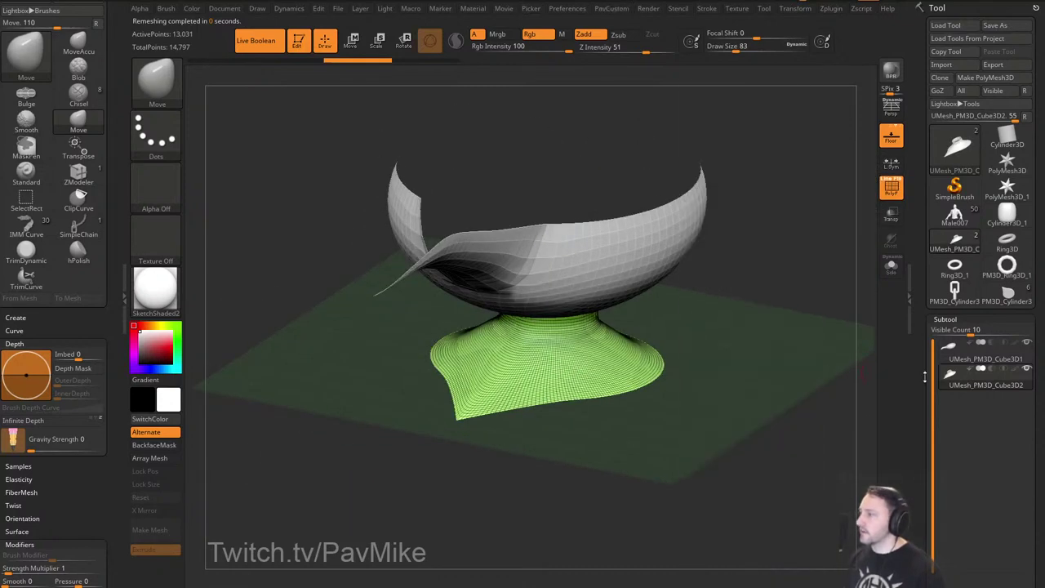
Try ZRemesher on the base from the full Geometry settings with Half and KeepGroups enabled, and undo the pass.
drag(925, 379, 922, 194)
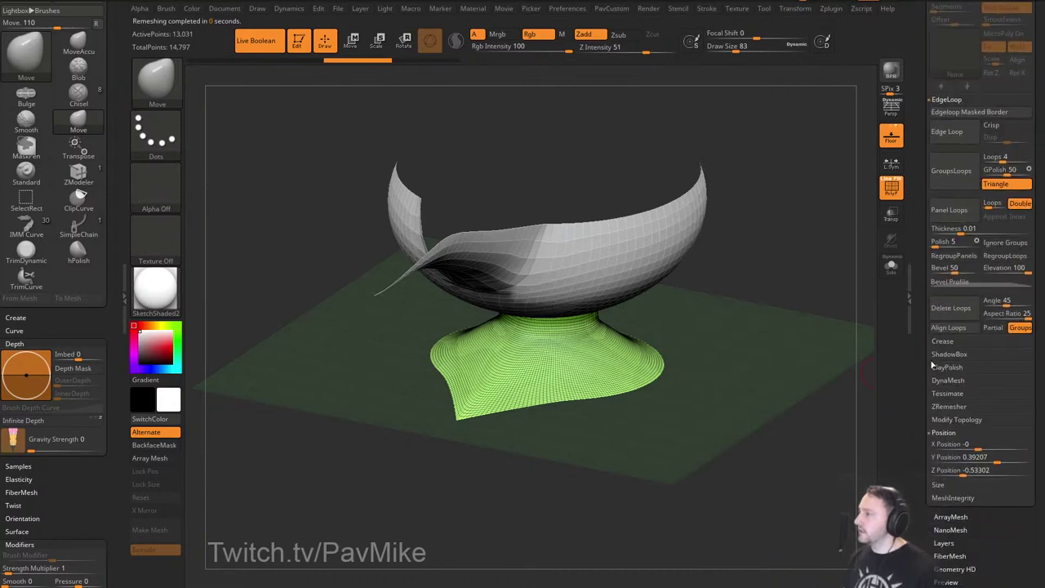
click(946, 397)
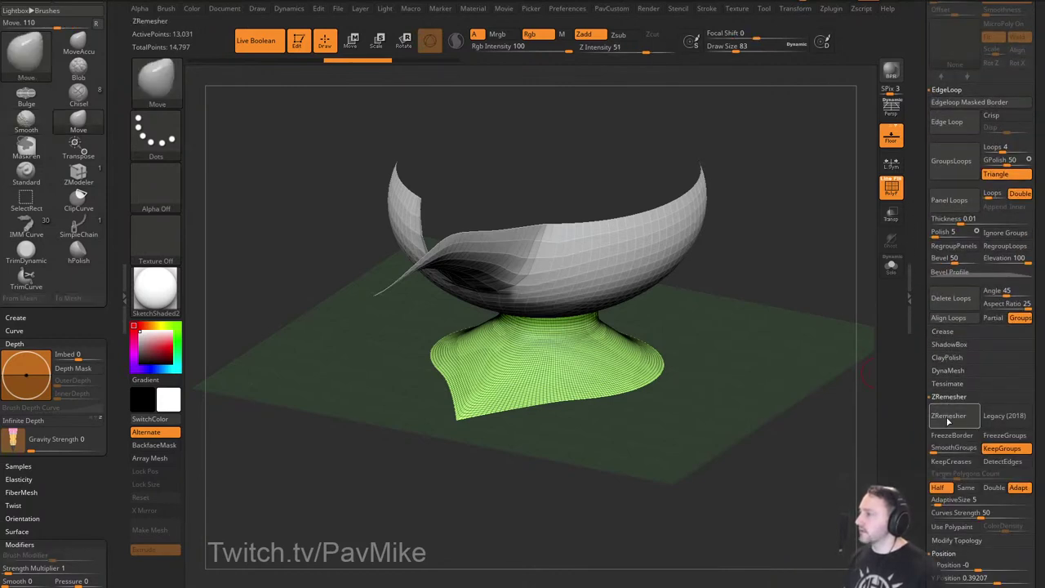
click(949, 417)
drag(853, 390, 794, 398)
key(ctrl+z)
Try ZRemeshing the base with Half disabled and Target Polygons Count raised to 17.6838, and undo the result.
key(space)
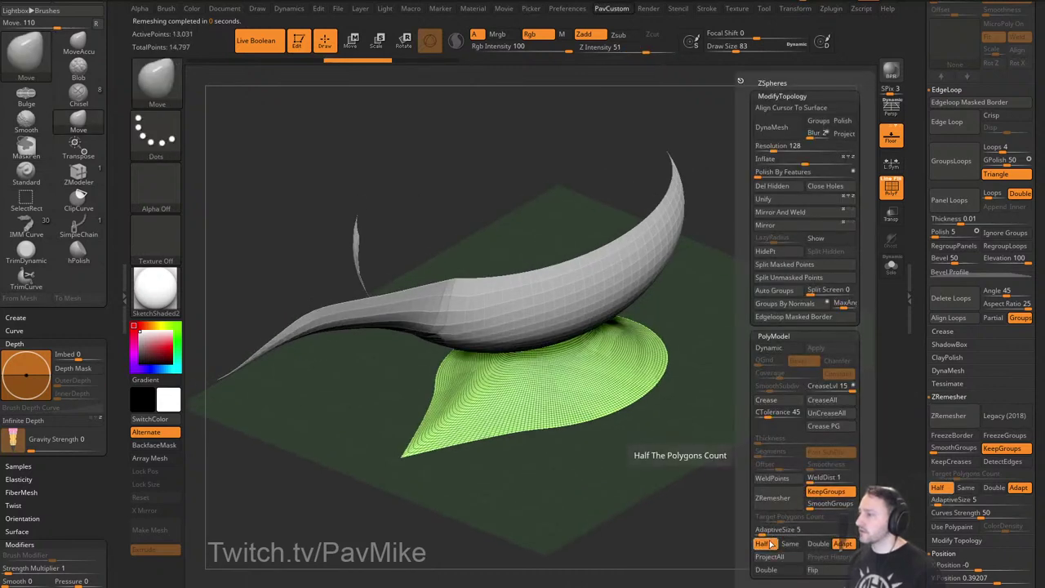
click(764, 543)
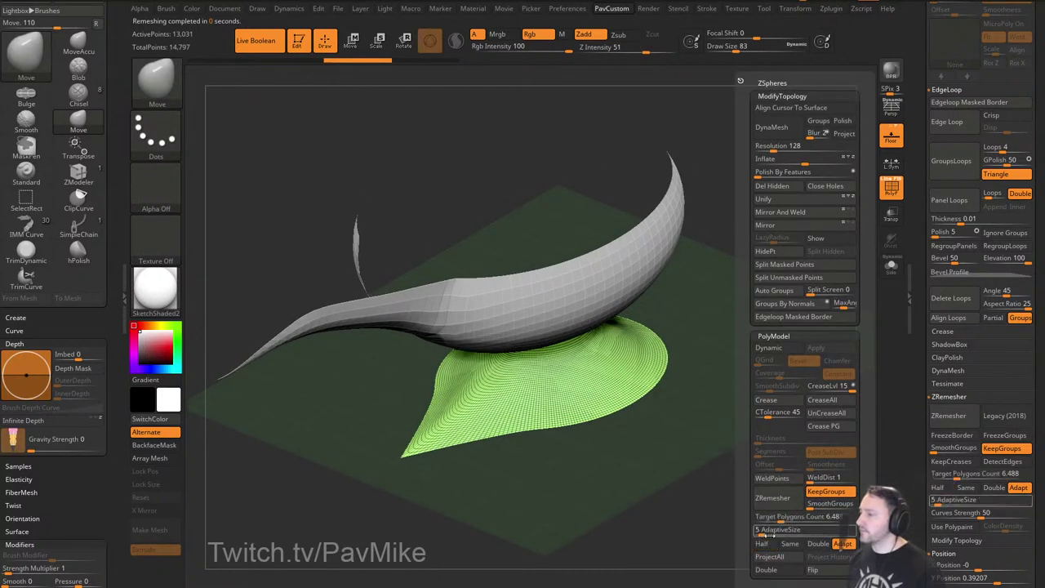
drag(784, 519, 798, 517)
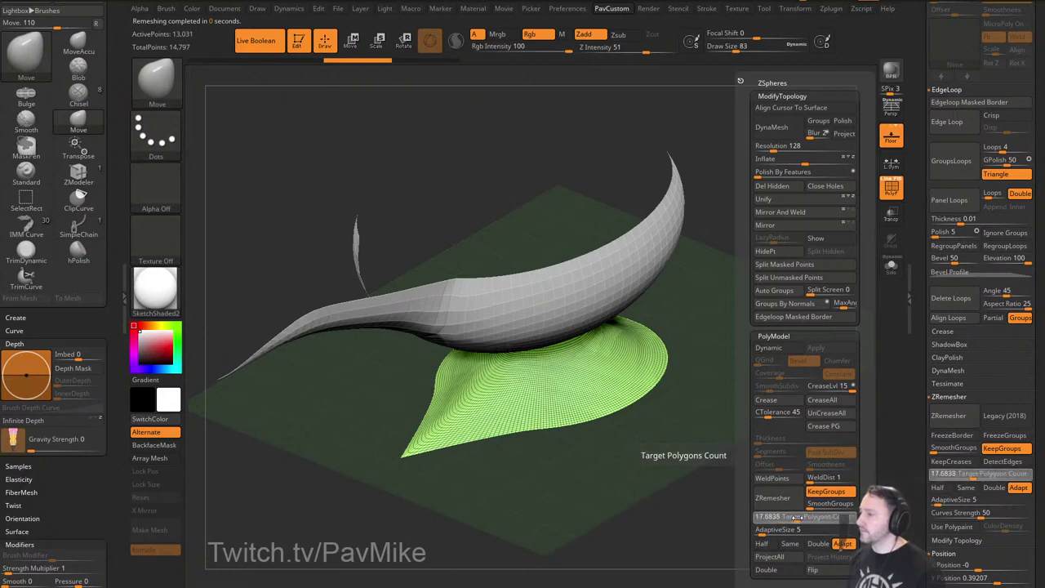
click(949, 416)
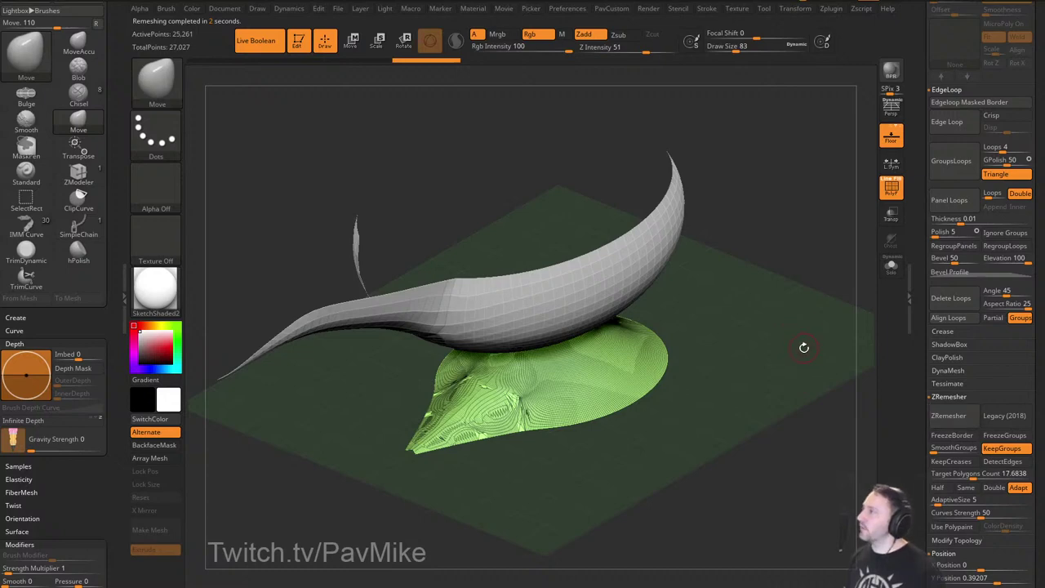
drag(796, 325, 816, 307)
key(ctrl+z)
Delete the separate base subtool and roll the remaining lamp mesh's undo history back to the complete, unsplit dense version.
drag(809, 219, 734, 295)
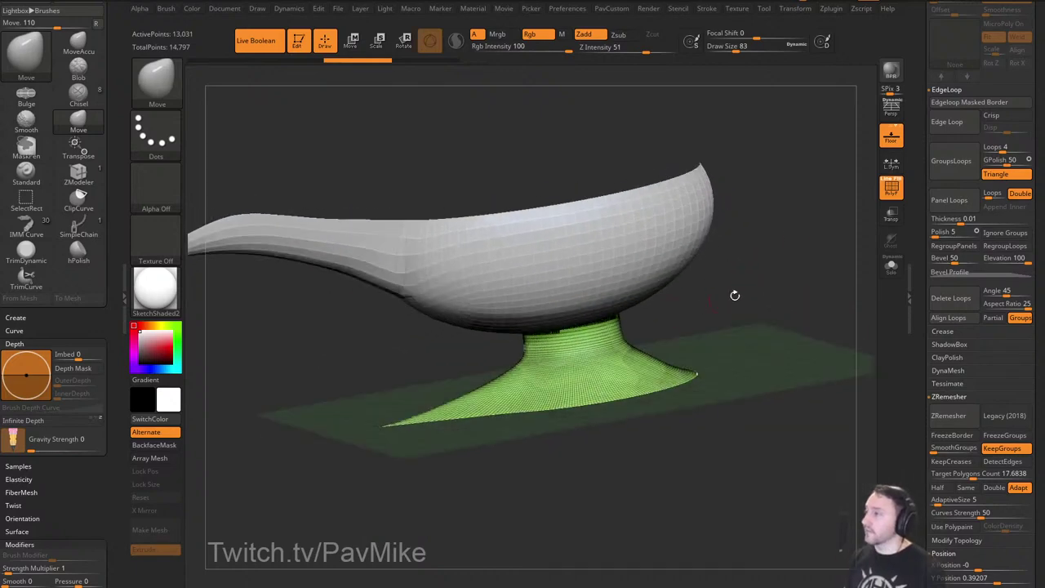
drag(924, 236, 922, 406)
click(954, 488)
drag(834, 416, 817, 292)
drag(594, 60, 210, 65)
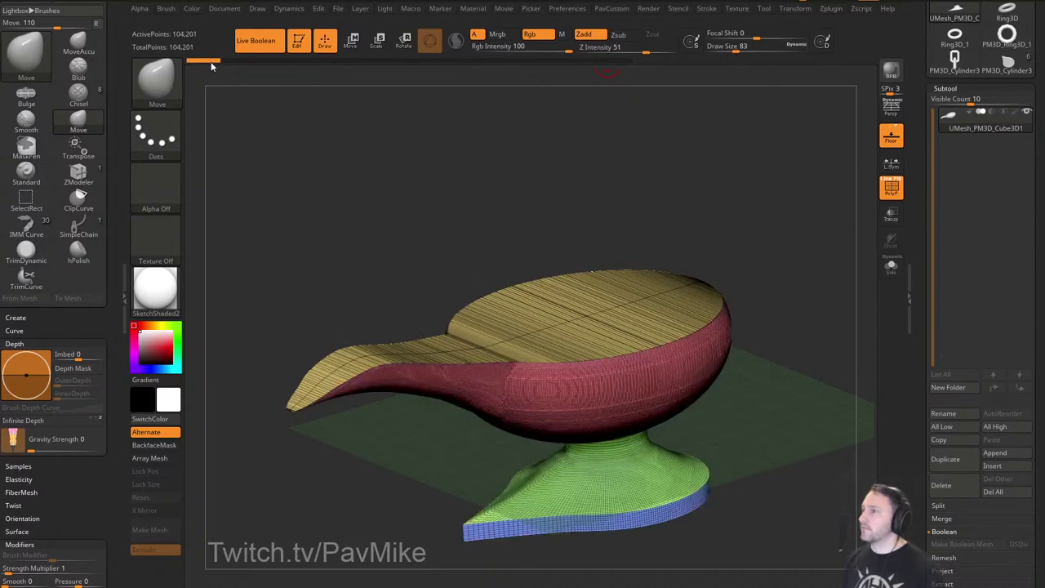
Isolate the lamp body's yellow cap and red side polygroups, delete the hidden base, and ZRemesh the body at Half with KeepGroups.
ctrl+shift+click(594, 359)
key(3)
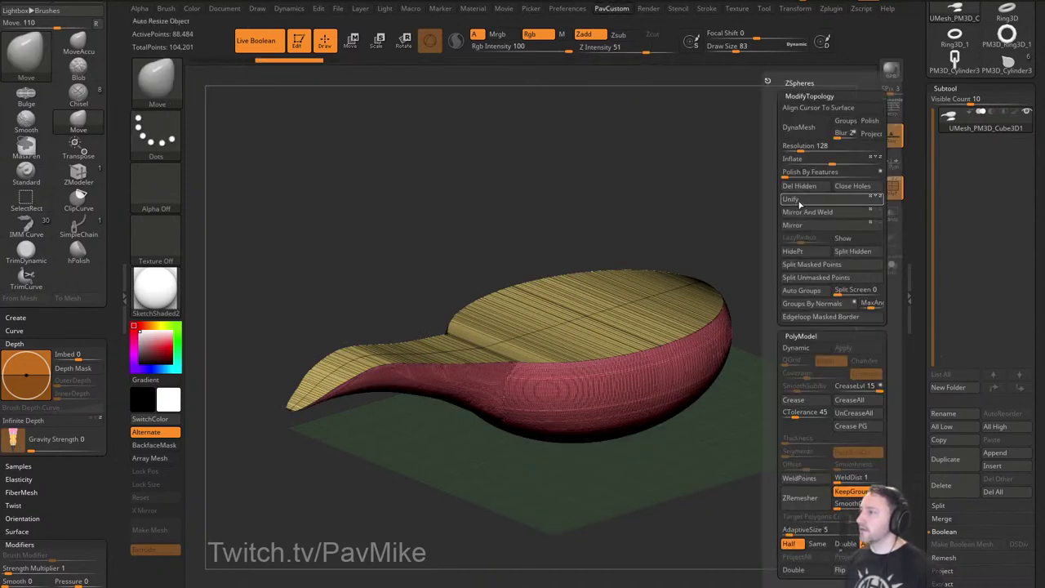
click(800, 187)
click(812, 508)
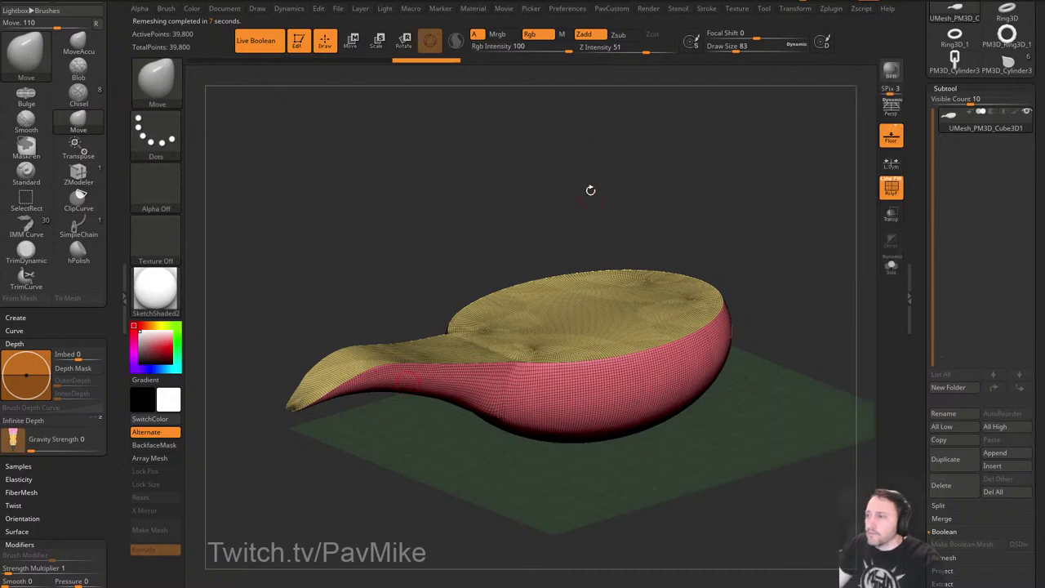
Reduce the lamp body with repeated ZRemesher passes at Half, and undo the last pass that makes the spout edges uneven.
drag(608, 150, 610, 152)
key(space)
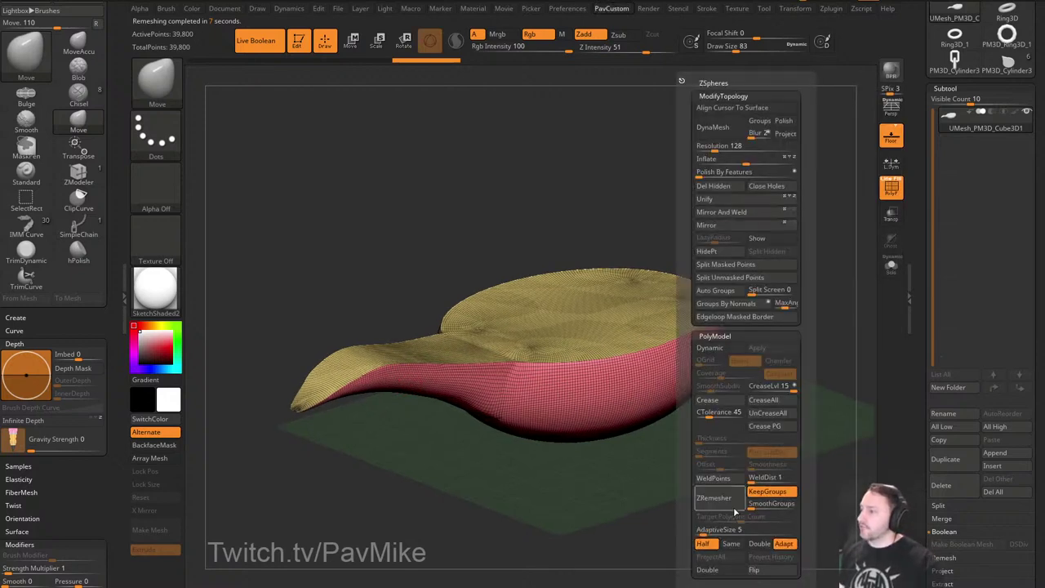
click(729, 500)
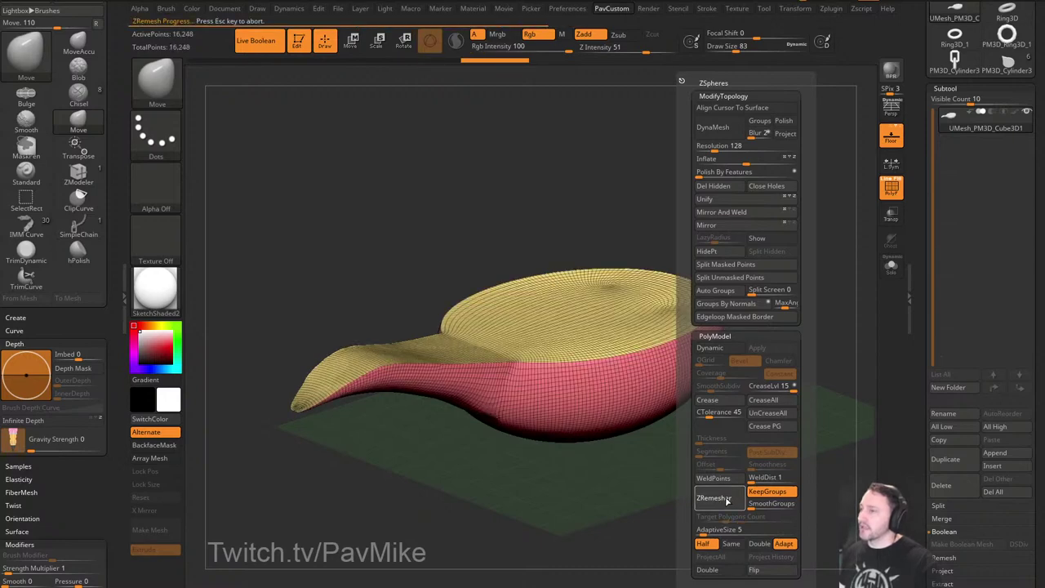
click(725, 500)
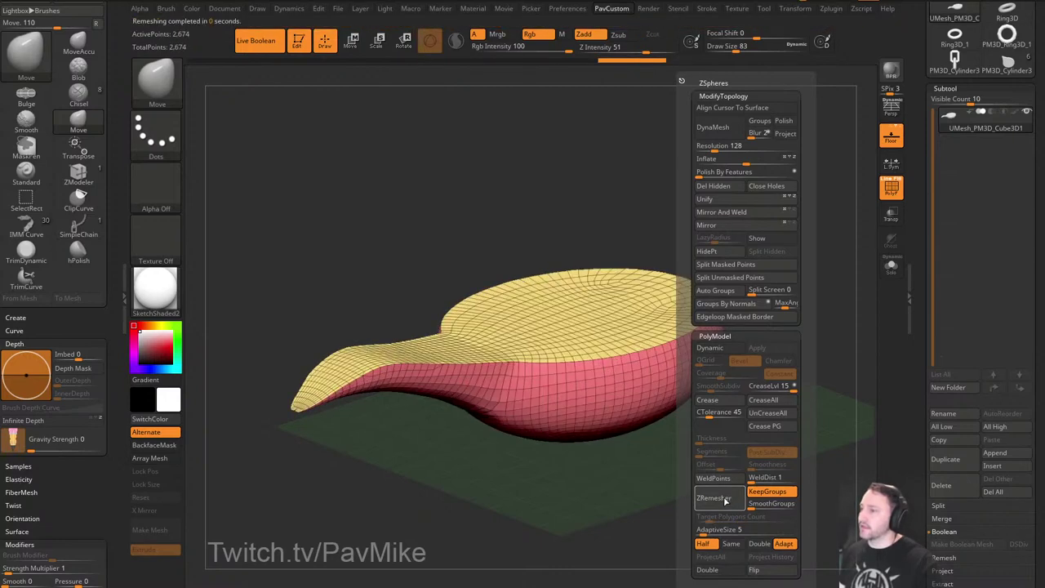
click(725, 501)
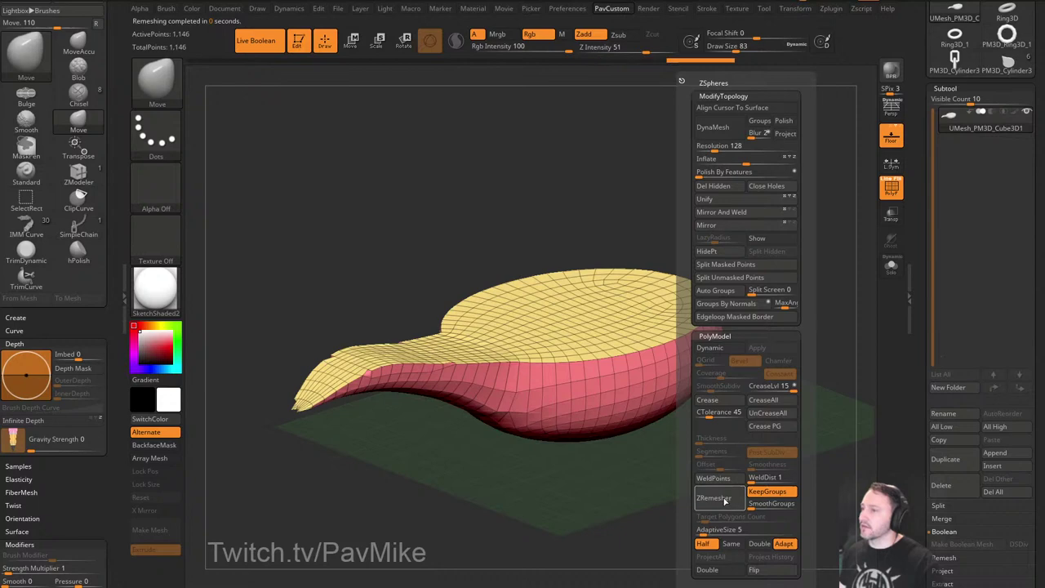
drag(658, 511, 663, 445)
drag(781, 463, 795, 261)
key(ctrl+z)
Hide the floor grid and adjust the notch at the spout tip with the Move brush at draw size 14.
alt+drag(584, 98, 850, 452)
click(891, 188)
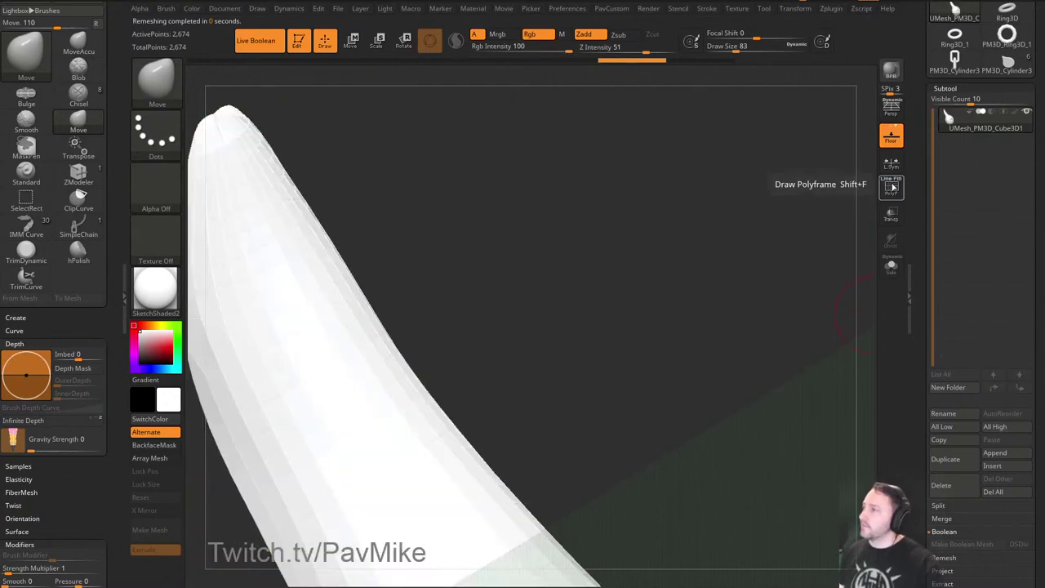
click(891, 137)
click(889, 187)
drag(865, 180, 703, 285)
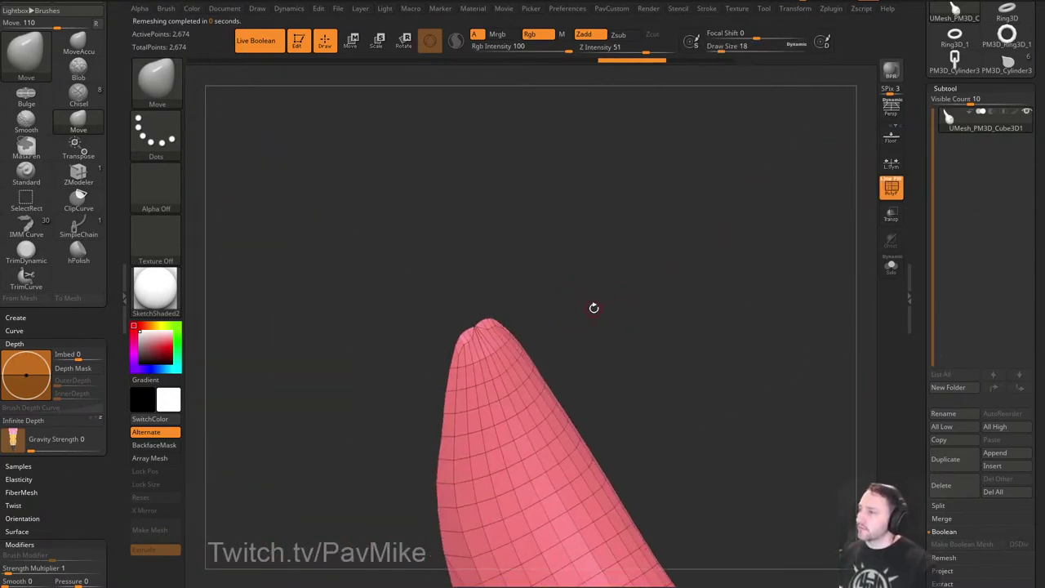
drag(594, 308, 642, 302)
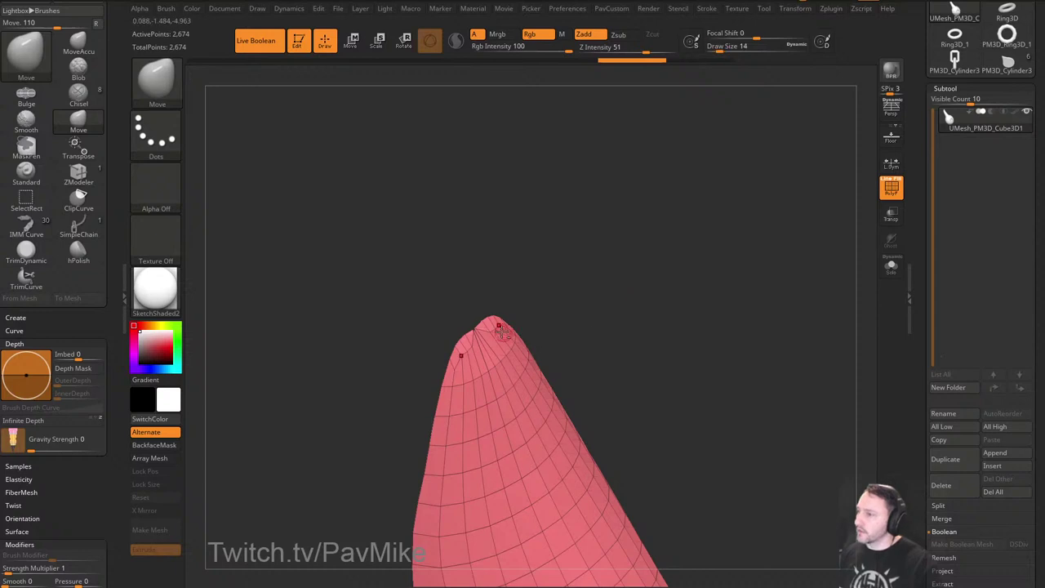
drag(474, 330, 476, 332)
mouse_move(638, 262)
alt+mouse_down()
mouse_move(731, 334)
mouse_move(719, 327)
mouse_move(707, 352)
alt+mouse_up()
Set the ZModeler edge action to Collapse with target Edge at draw size 2, and collapse the tiny edges in the spout tip's notch.
key(s)
alt+drag(589, 395, 599, 401)
key(b)
key(z)
key(m)
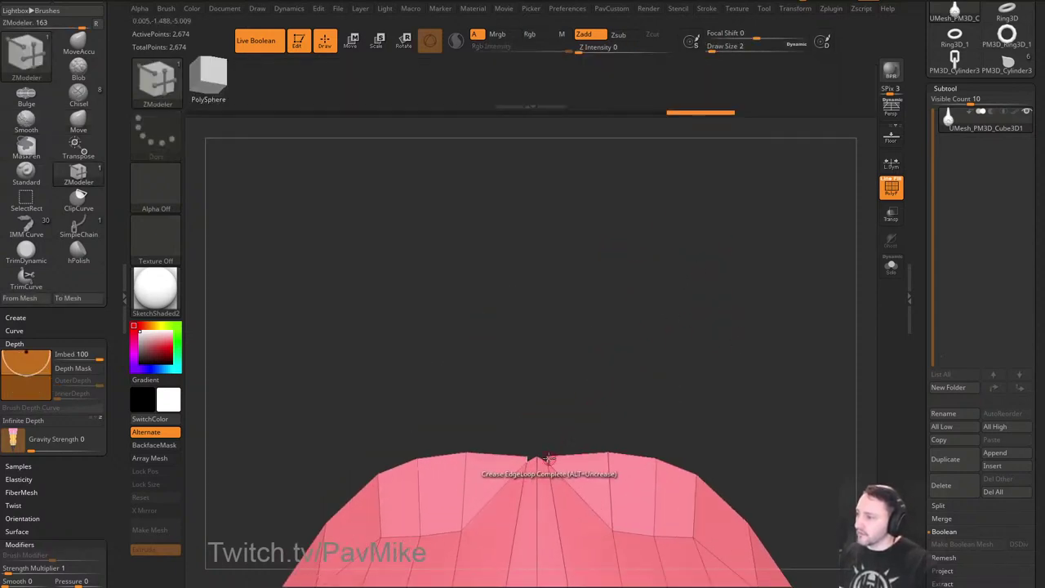
key(space)
click(450, 294)
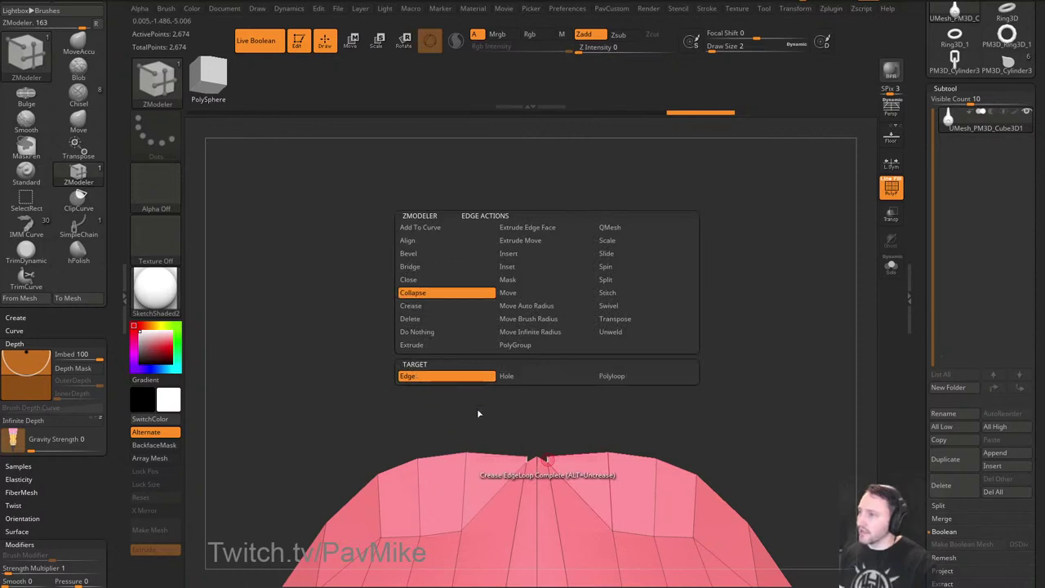
click(547, 461)
Set the ZModeler edge action to Split and split the narrow lengthwise edges beside and along the spout tip's centerline.
alt+drag(686, 395, 686, 332)
key(space)
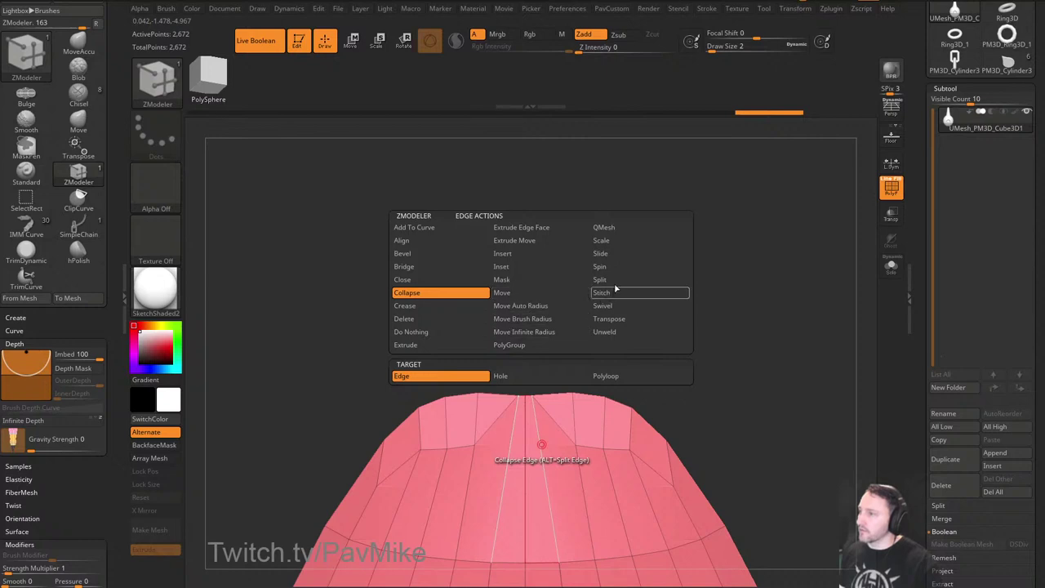
click(611, 256)
click(612, 282)
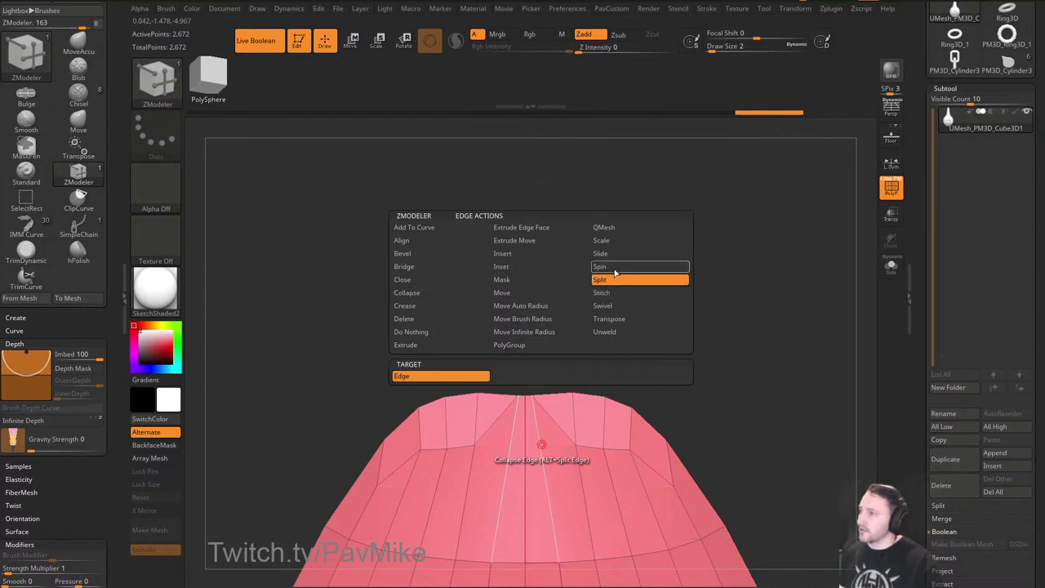
click(540, 440)
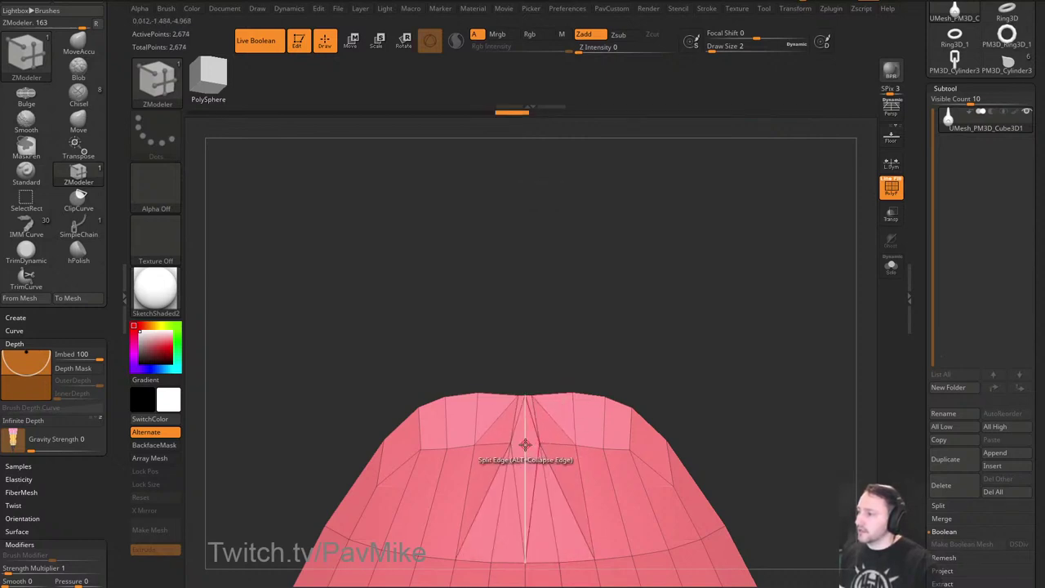
Set the ZModeler point action to Bridge and connect the new split points across the center of the spout tip.
drag(585, 357, 615, 349)
key(space)
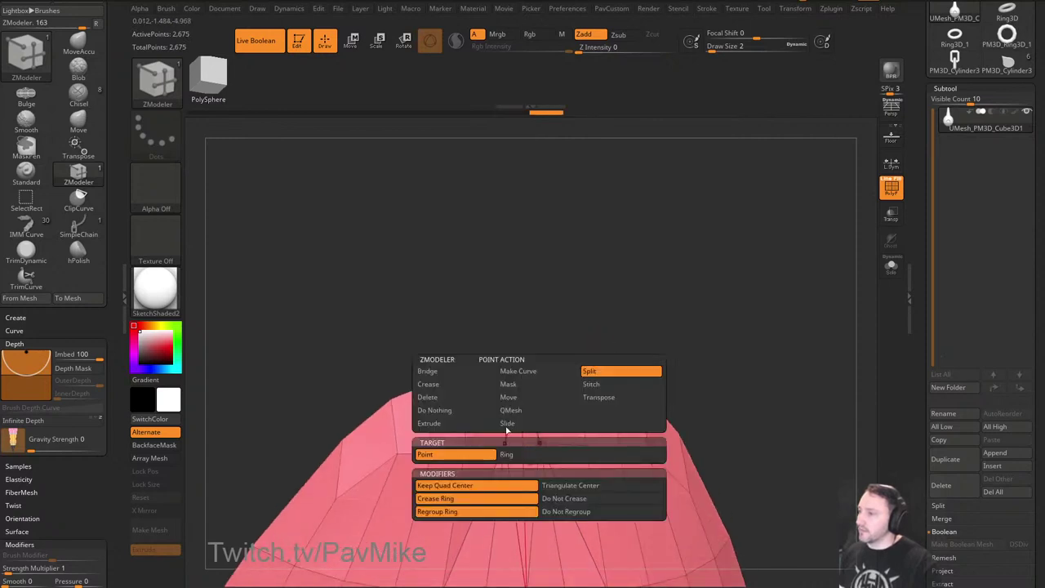
click(455, 373)
click(536, 455)
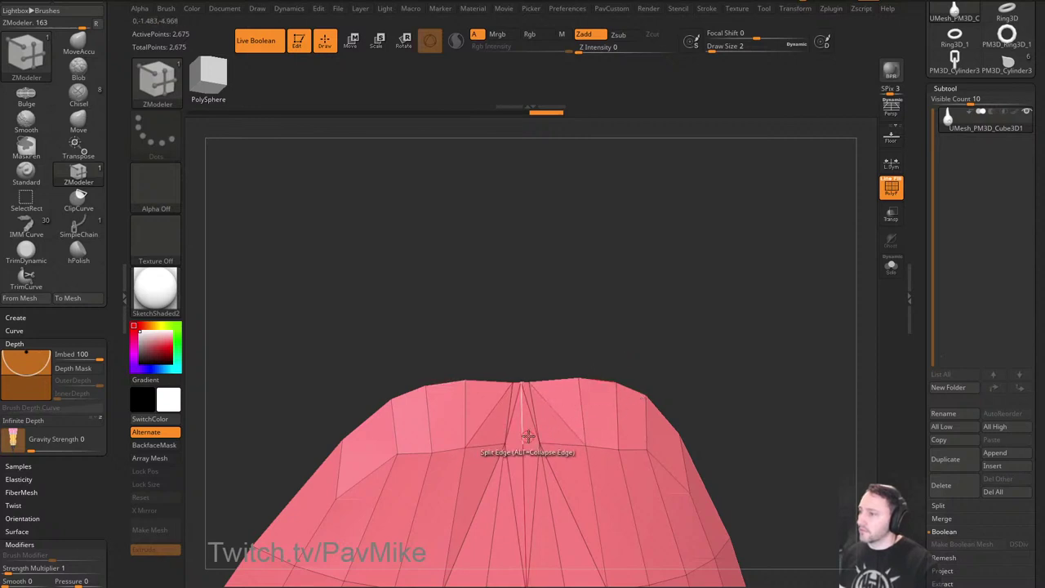
drag(598, 360, 647, 323)
Even out the new points around the spout tip's center with the Move brush at draw size 5.
key(s)
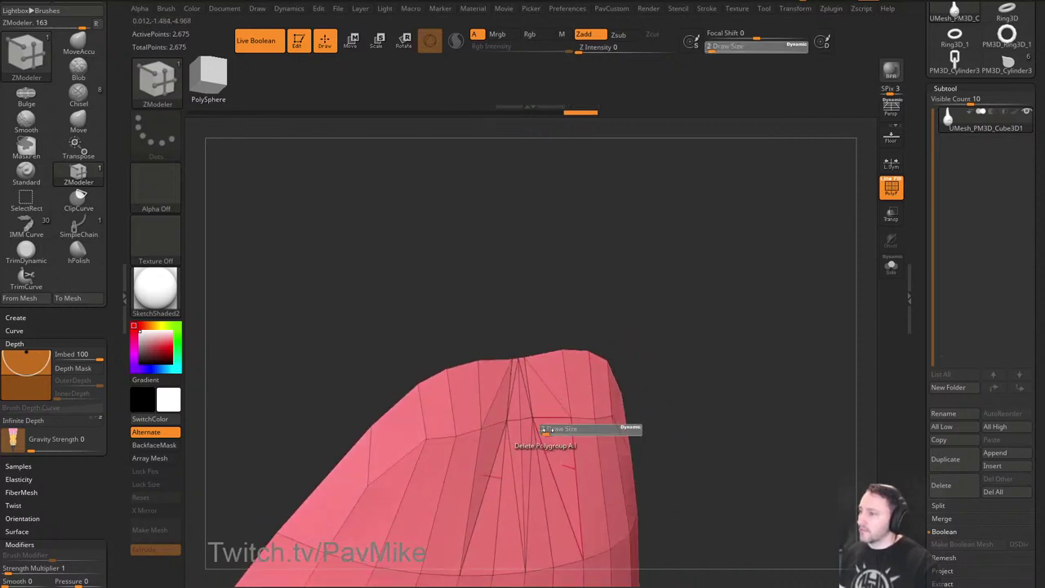
key(b)
key(m)
key(v)
key(s)
drag(536, 406, 535, 407)
drag(534, 392, 537, 394)
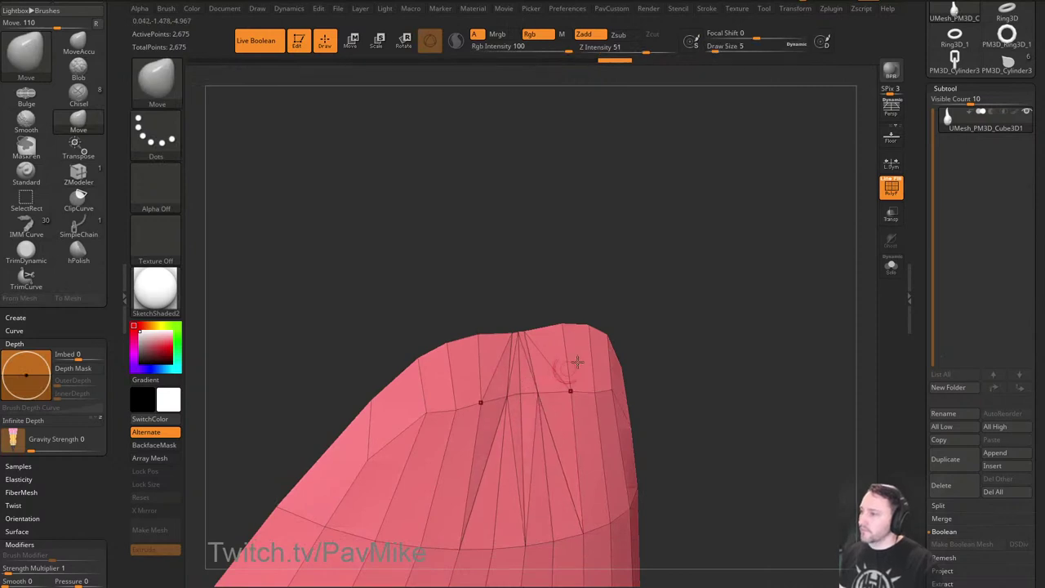
right_drag(578, 362, 525, 384)
drag(508, 403, 513, 397)
right_drag(588, 292, 643, 317)
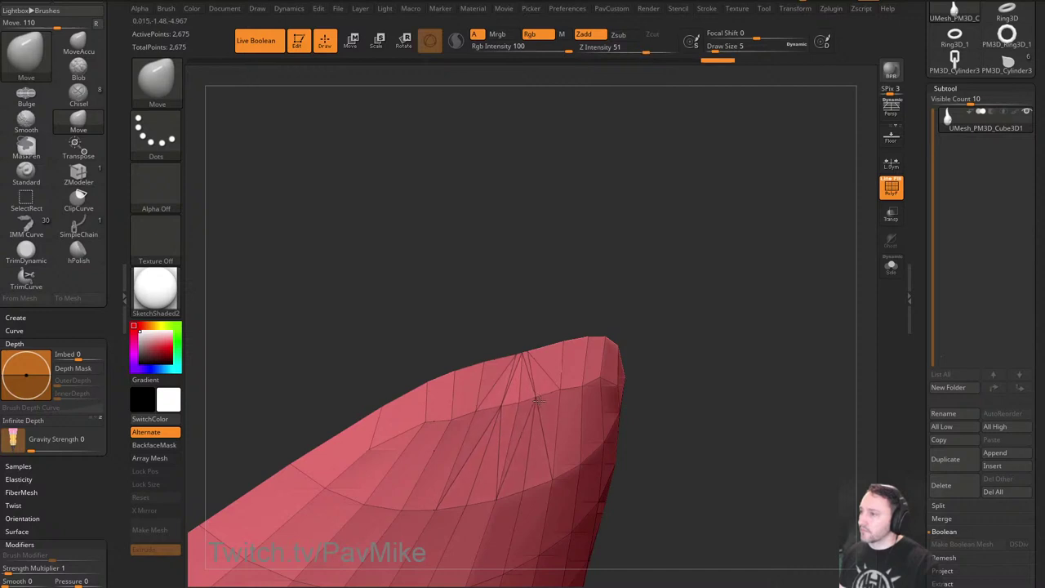
shift+right_drag(645, 328, 629, 319)
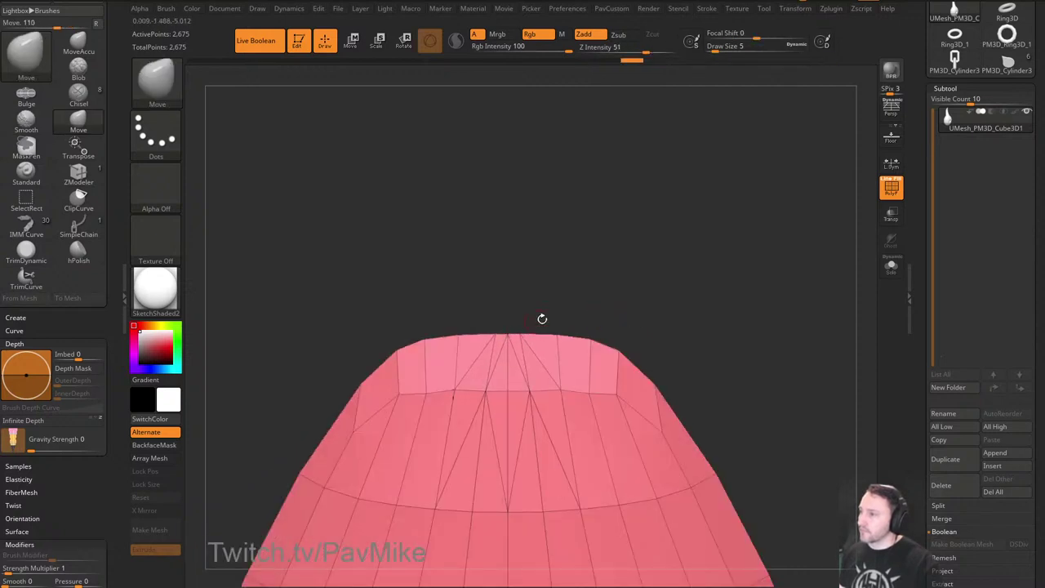
Try collapsing the short edges in the notch at the yellow cap's tip with the ZModeler Collapse action, target Edge.
right_drag(543, 319, 597, 322)
mouse_move(640, 291)
right_down()
mouse_move(681, 265)
mouse_move(656, 280)
right_up()
key(b)
key(z)
key(m)
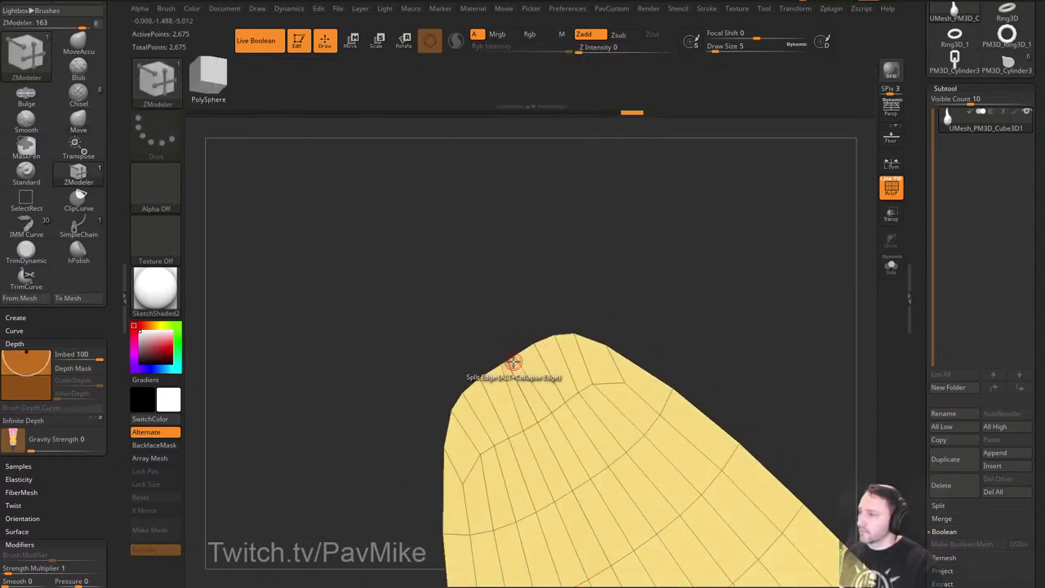
key(space)
click(417, 295)
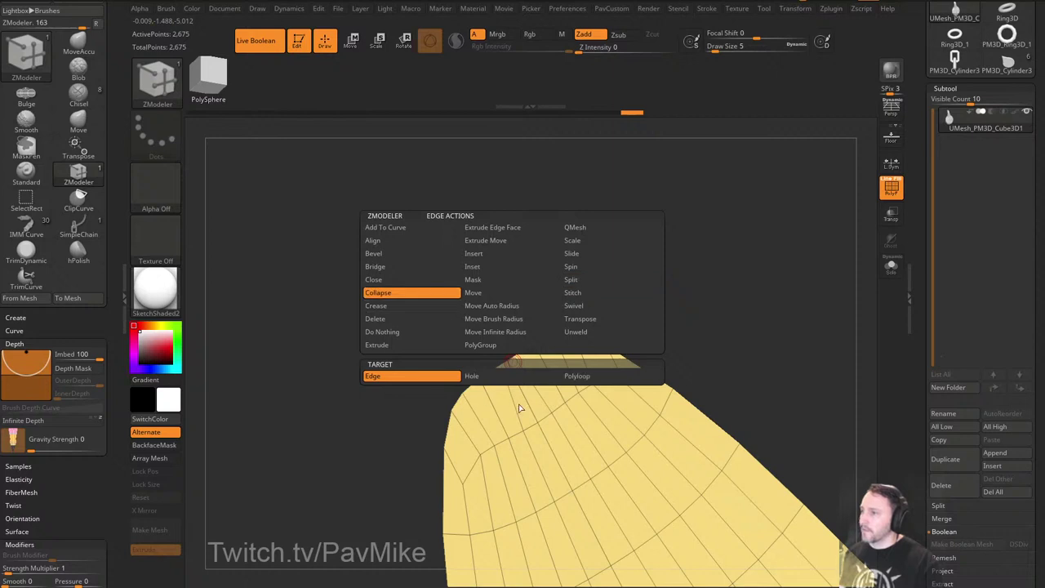
ctrl+right_drag(582, 277, 585, 326)
mouse_move(508, 343)
right_down()
mouse_move(546, 304)
mouse_move(586, 313)
mouse_move(515, 327)
right_up()
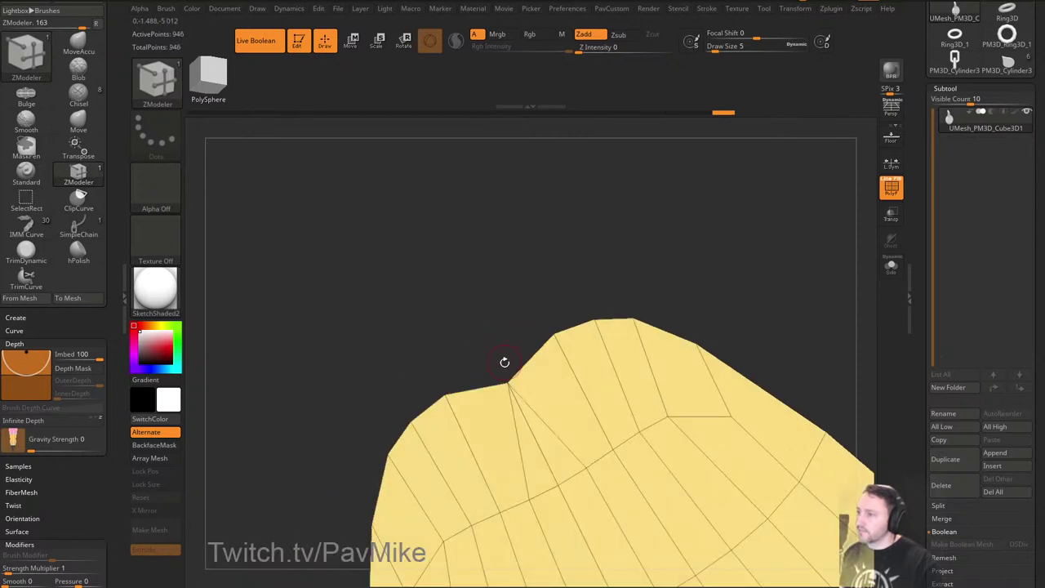
Switch to the Move brush and undo the recent edge collapses at the yellow cap's tip.
key(b)
key(m)
key(v)
right_drag(691, 278, 763, 304)
key(ctrl+z)
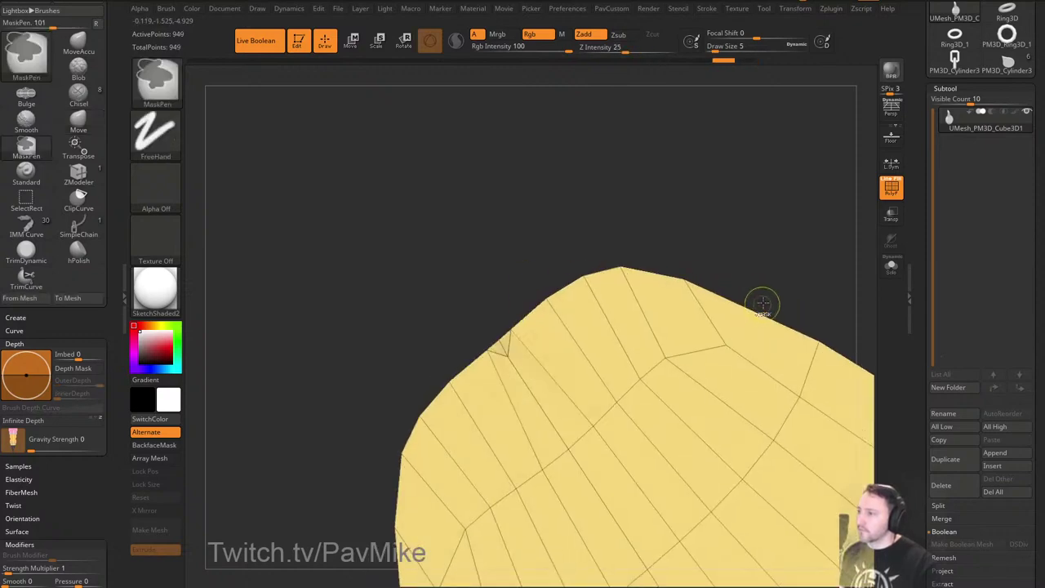
Undo back to the denser lamp mesh and set the ZModeler polygon action to Do Nothing.
key(ctrl+z)
mouse_move(789, 266)
right_down()
mouse_move(819, 261)
mouse_move(793, 277)
right_up()
key(ctrl+z)
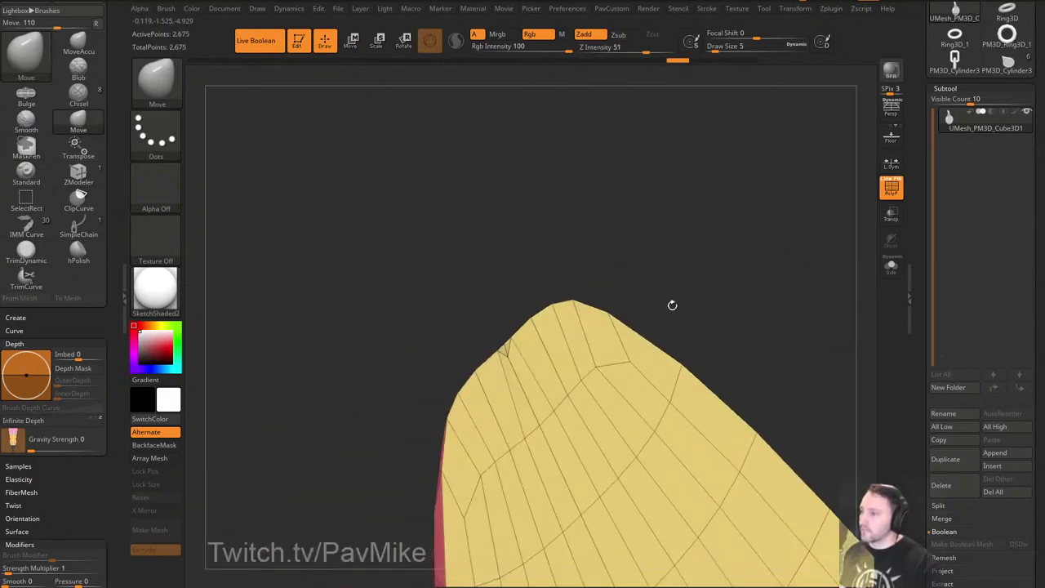
key(space)
key(b)
key(z)
key(m)
key(space)
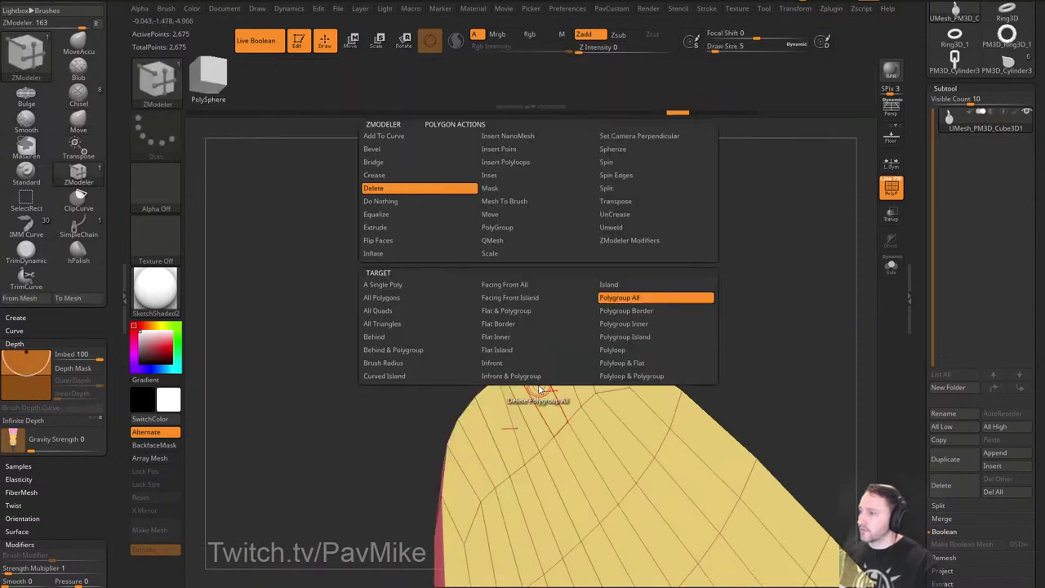
click(408, 203)
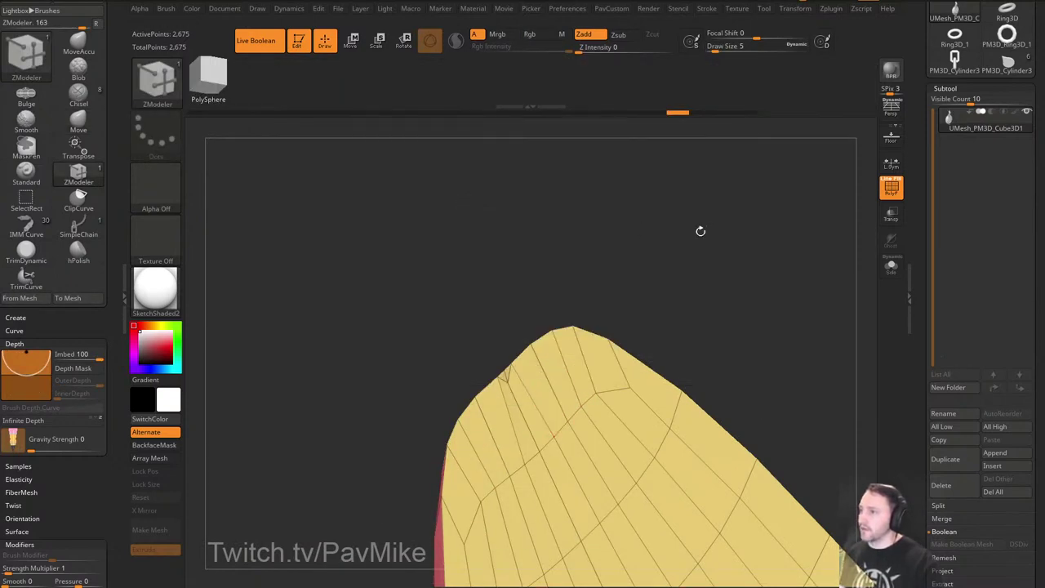
Collapse the tiny notch edge on the border of the yellow cap's tip with the ZModeler Collapse Edge action.
mouse_move(700, 231)
mouse_down()
mouse_move(739, 255)
mouse_move(719, 227)
mouse_up()
drag(642, 289, 651, 299)
key(b)
key(m)
key(v)
key(b)
key(z)
key(m)
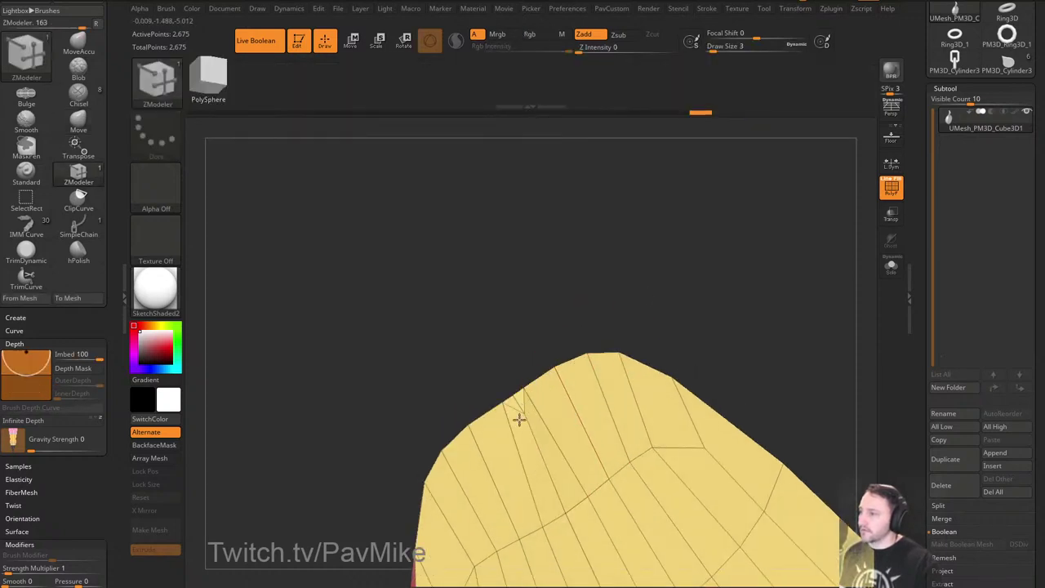
drag(604, 334, 603, 305)
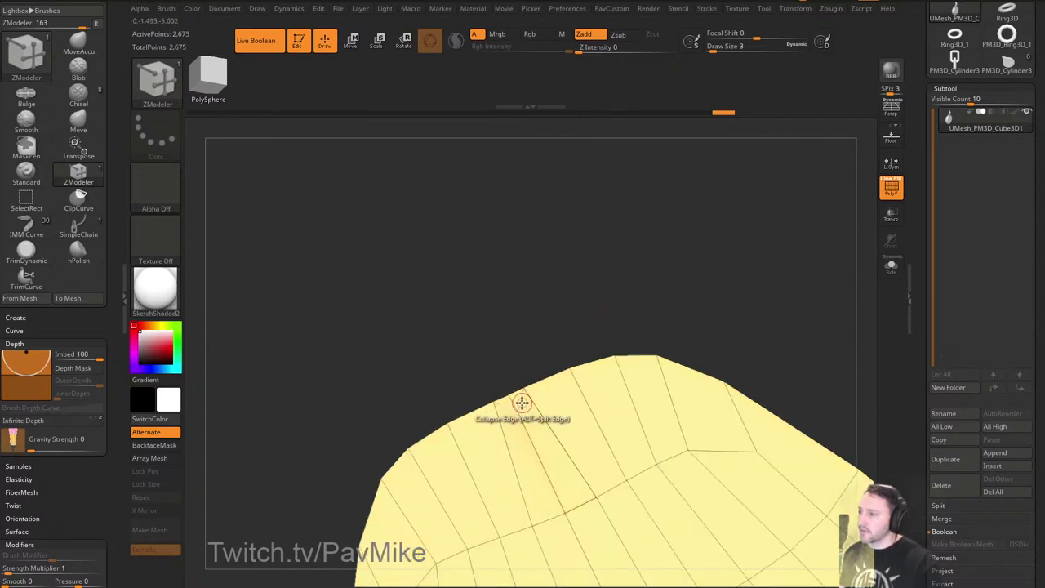
key(ctrl+z)
key(ctrl+z)
mouse_move(531, 355)
mouse_down()
mouse_move(536, 338)
mouse_move(531, 397)
mouse_up()
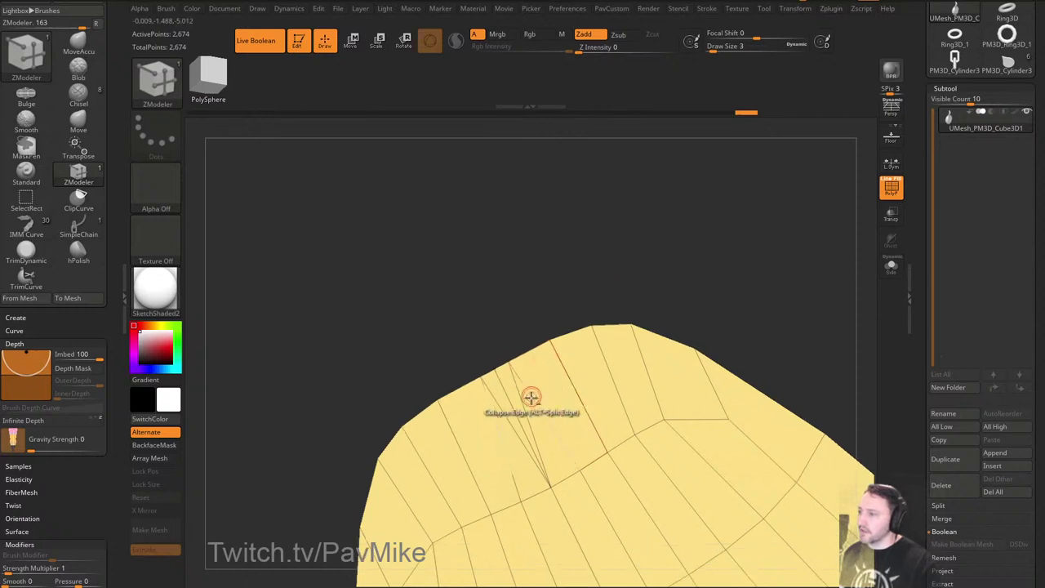
Set the ZModeler edge action to Delete and remove the leftover edges fanning out from the collapsed notch.
key(space)
click(416, 319)
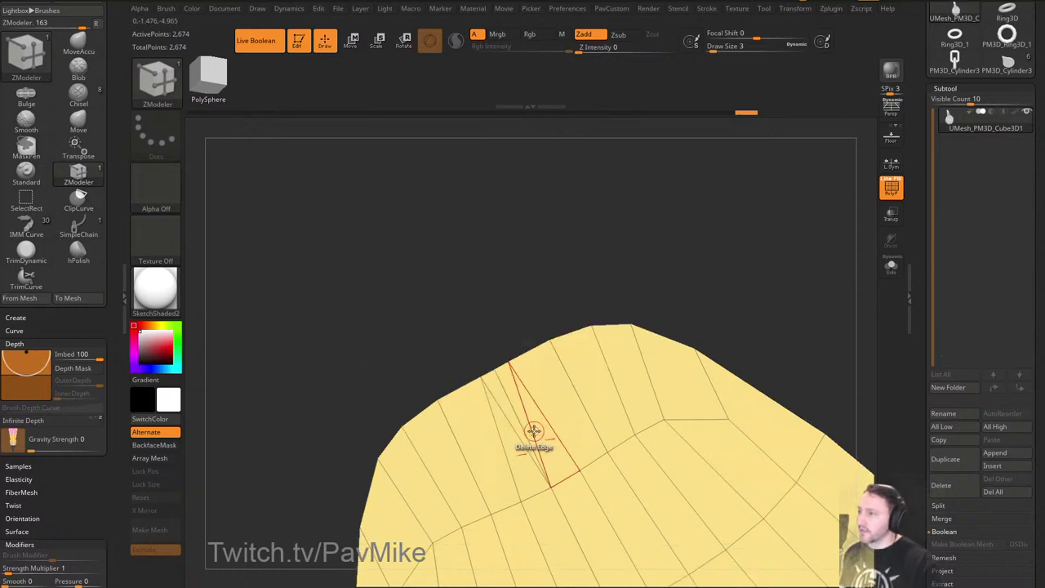
drag(754, 301, 600, 147)
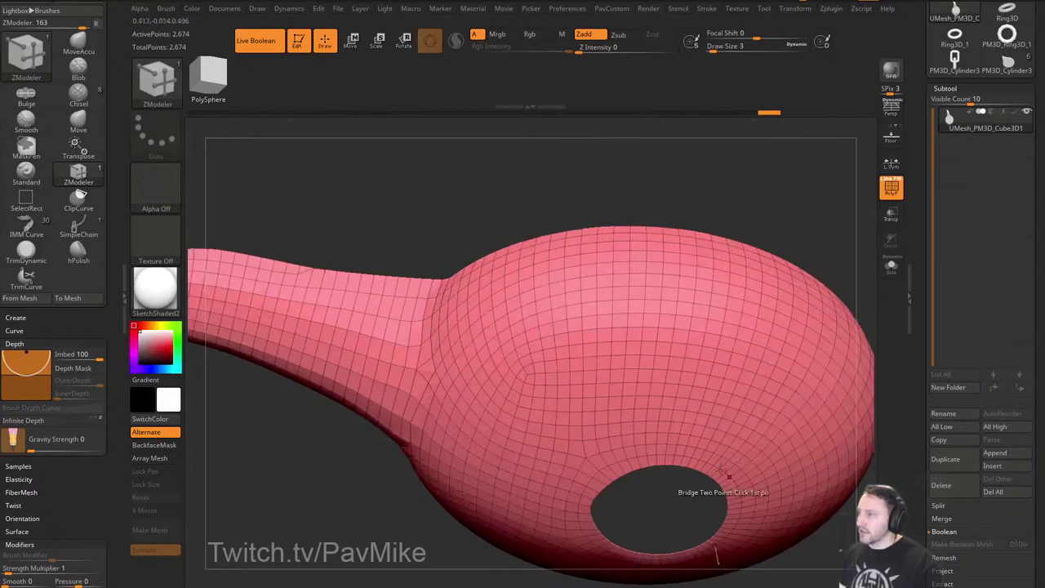
Try ZRemeshing the whole lamp body at Half with KeepGroups on.
drag(746, 184, 819, 371)
key(space)
click(792, 498)
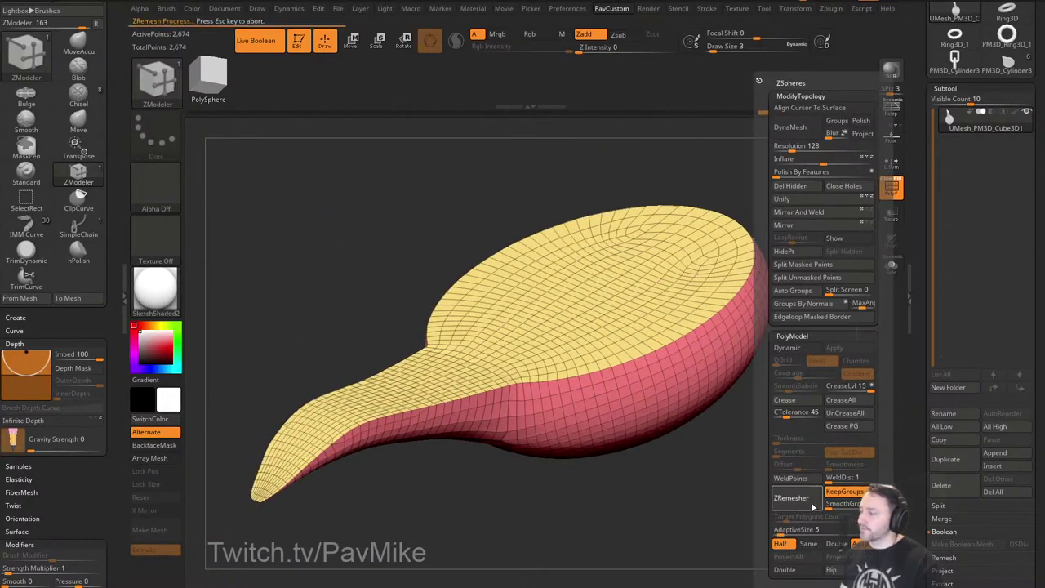
drag(673, 523, 660, 495)
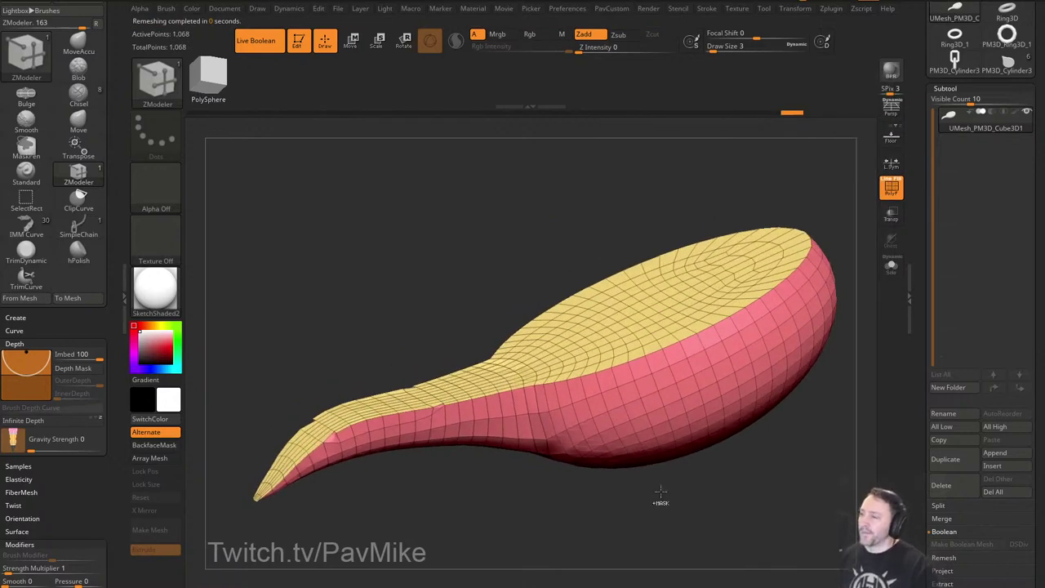
key(ctrl+z)
Examine the spout and its border with the yellow cap from several angles for irregular edges.
alt+drag(460, 521, 595, 569)
drag(603, 474, 597, 515)
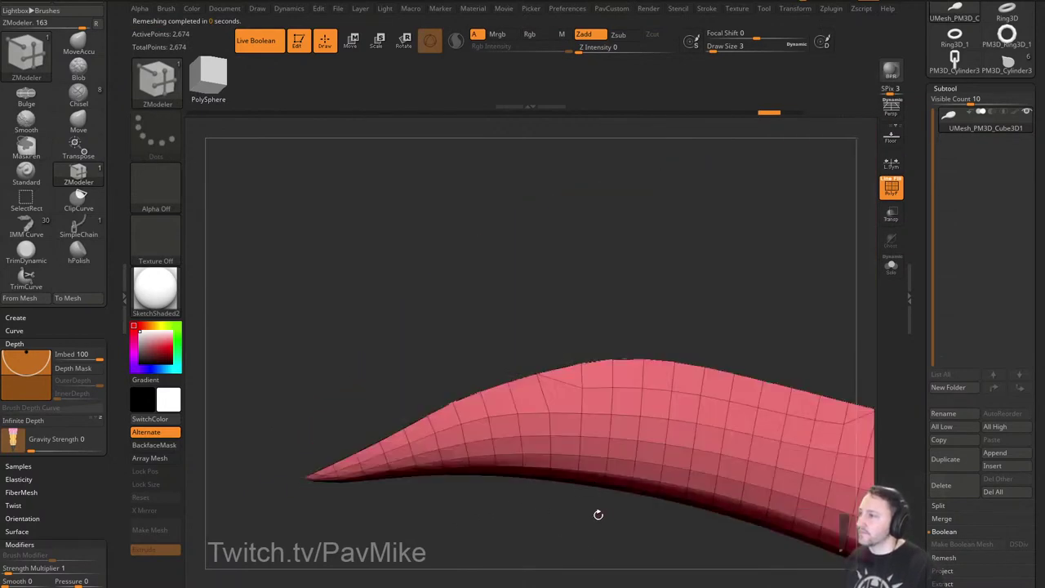
alt+drag(691, 303, 447, 262)
drag(523, 273, 563, 275)
drag(705, 251, 675, 278)
ctrl+right_drag(675, 278, 579, 478)
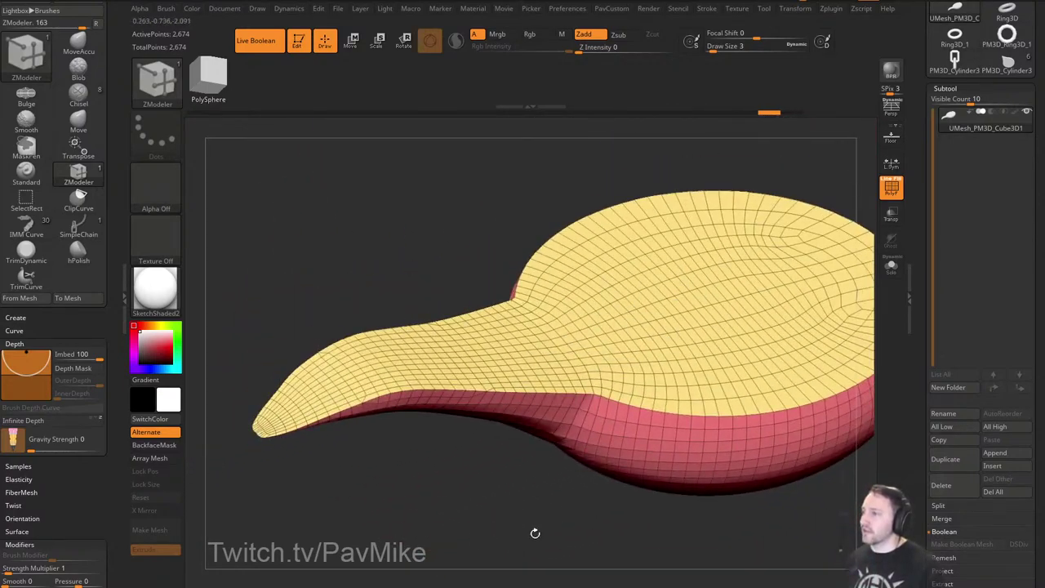
drag(535, 534, 534, 495)
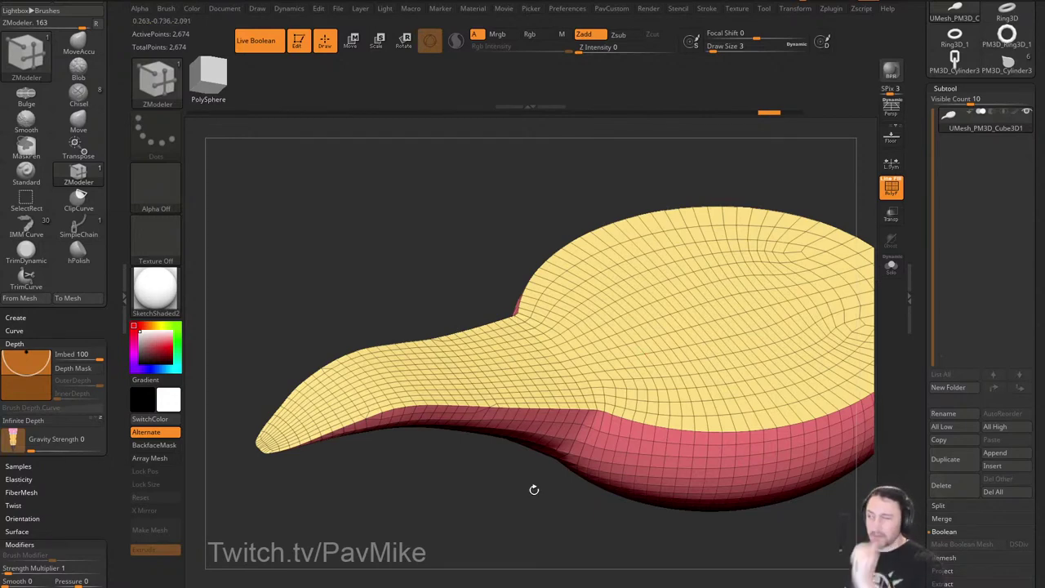
drag(516, 516, 491, 512)
drag(486, 516, 500, 493)
alt+drag(559, 378, 567, 320)
Switch ZRemesher from Half to Same and try remeshing the lamp with KeepGroups on.
key(2)
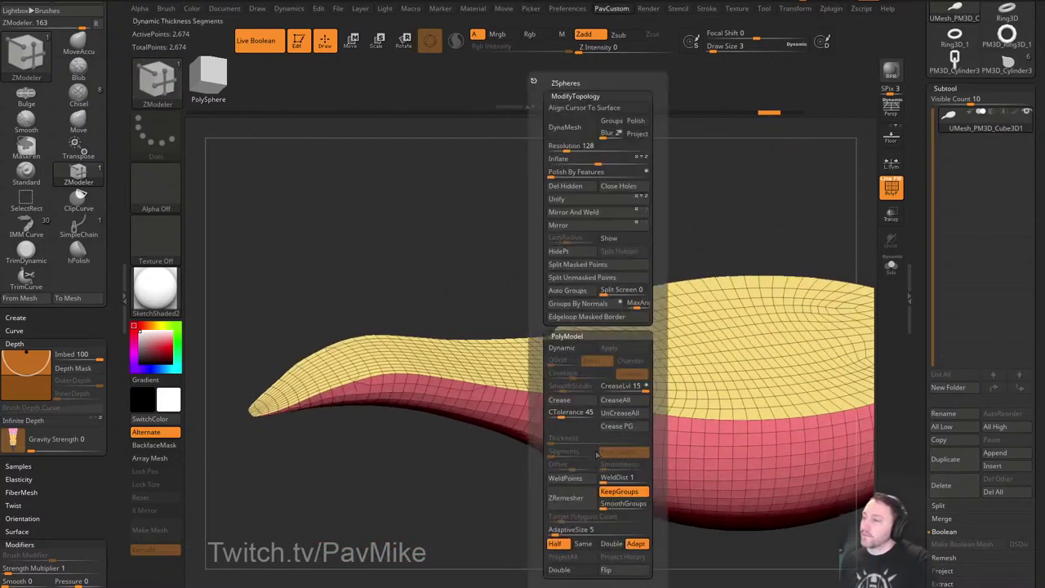
click(583, 544)
click(571, 499)
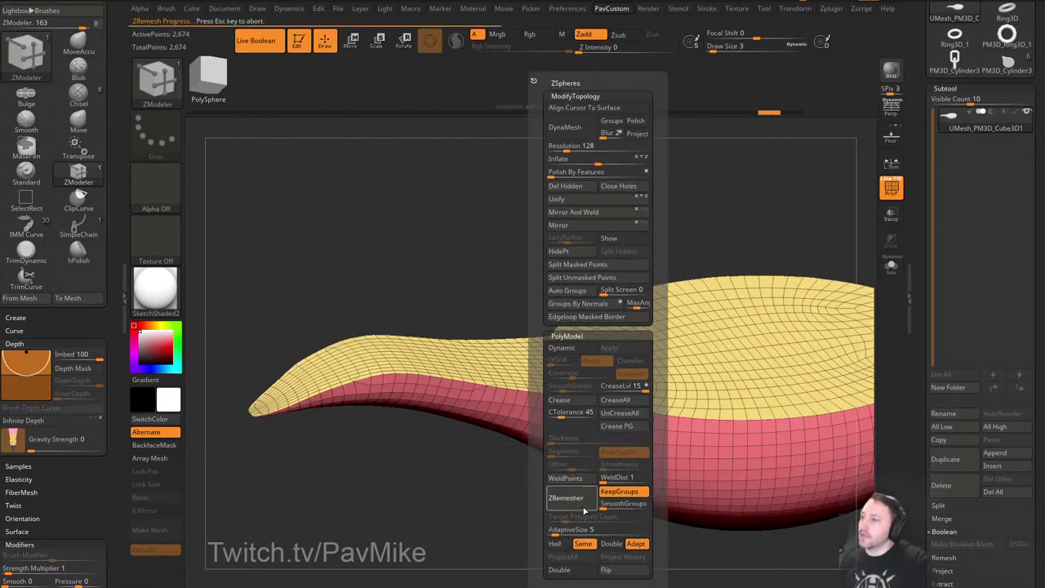
click(577, 509)
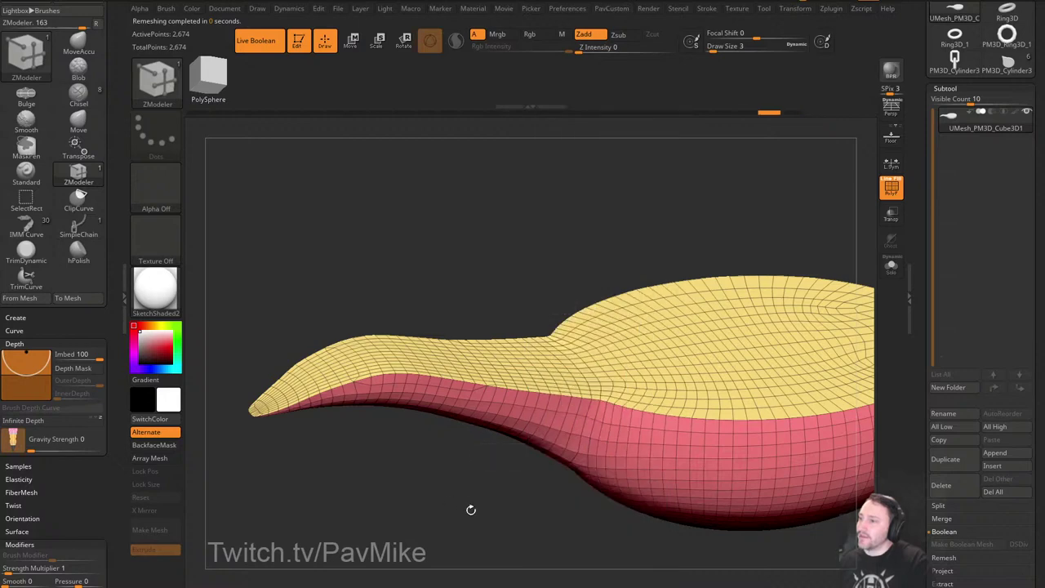
Set the ZModeler edge action to Collapse and collapse the irregular edges along the front of the spout's cap border.
alt+drag(471, 511, 488, 495)
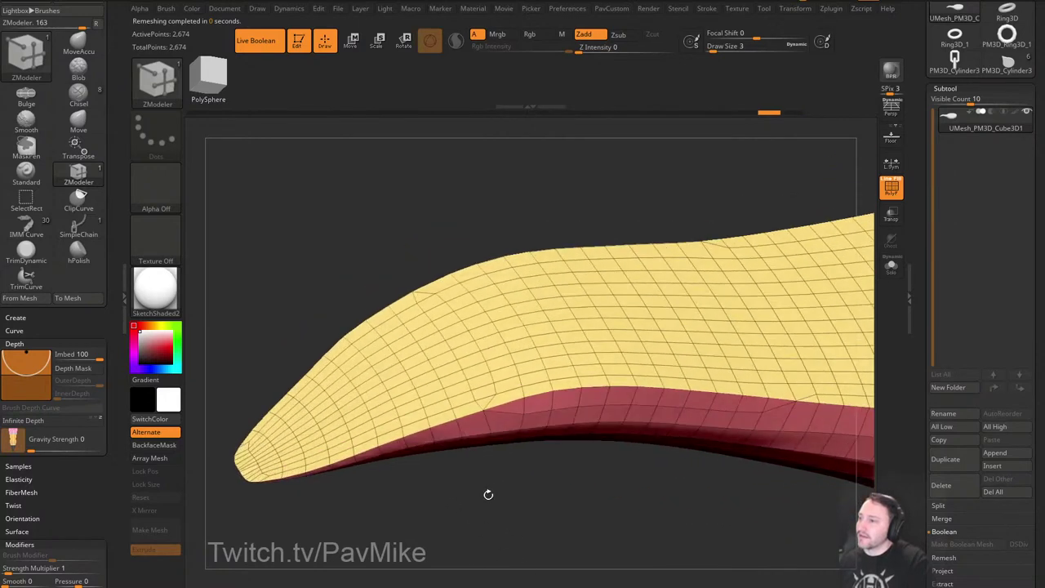
key(space)
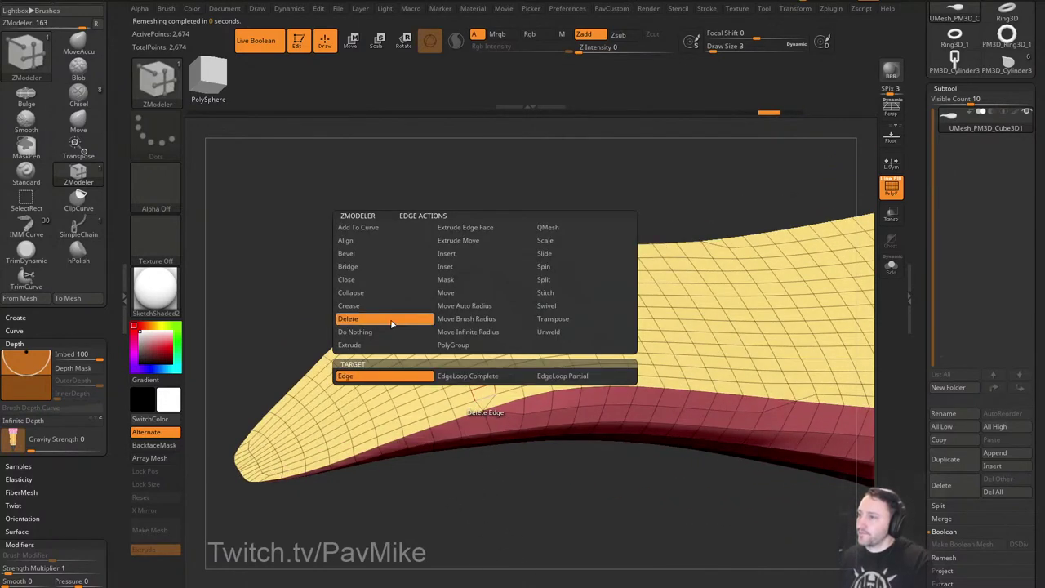
click(397, 295)
click(500, 408)
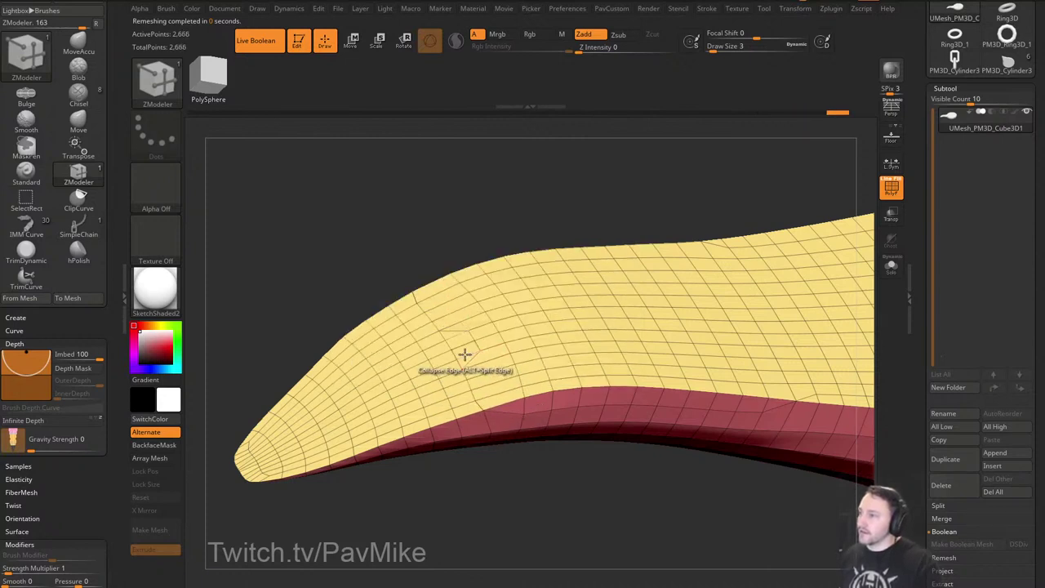
click(465, 355)
alt+drag(493, 462, 438, 408)
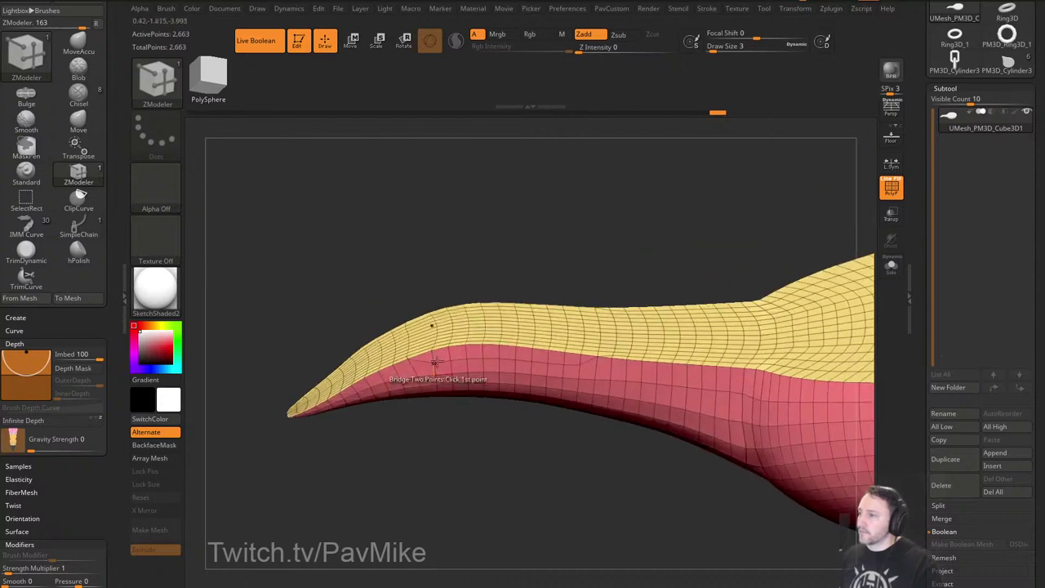
click(434, 355)
click(450, 351)
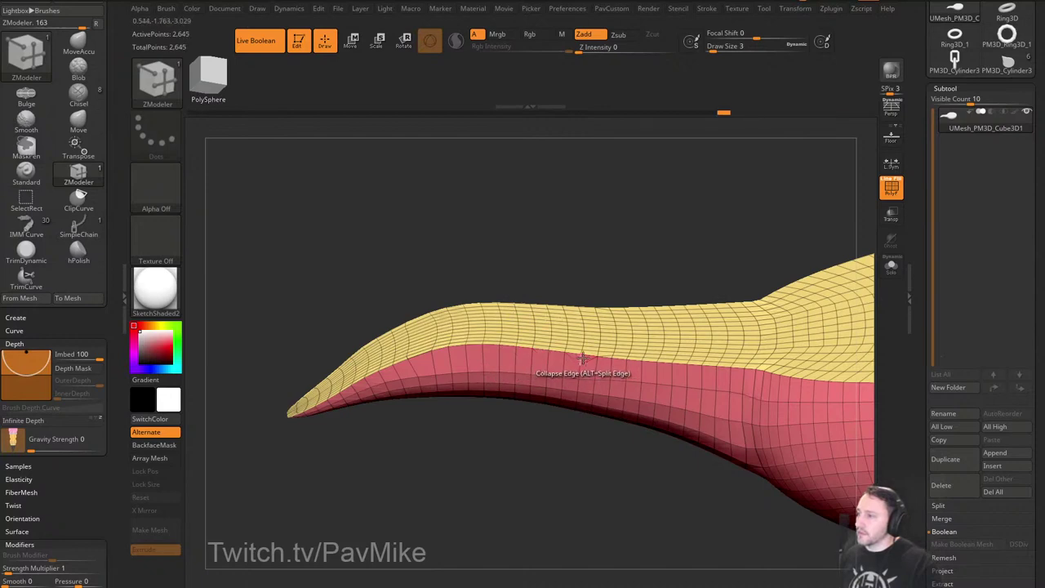
Collapse the remaining triangle edges along the yellow cap's border, from mid-spout to where the spout joins the body.
mouse_move(580, 417)
mouse_down()
mouse_move(540, 495)
mouse_move(509, 495)
mouse_move(432, 530)
mouse_move(445, 539)
mouse_up()
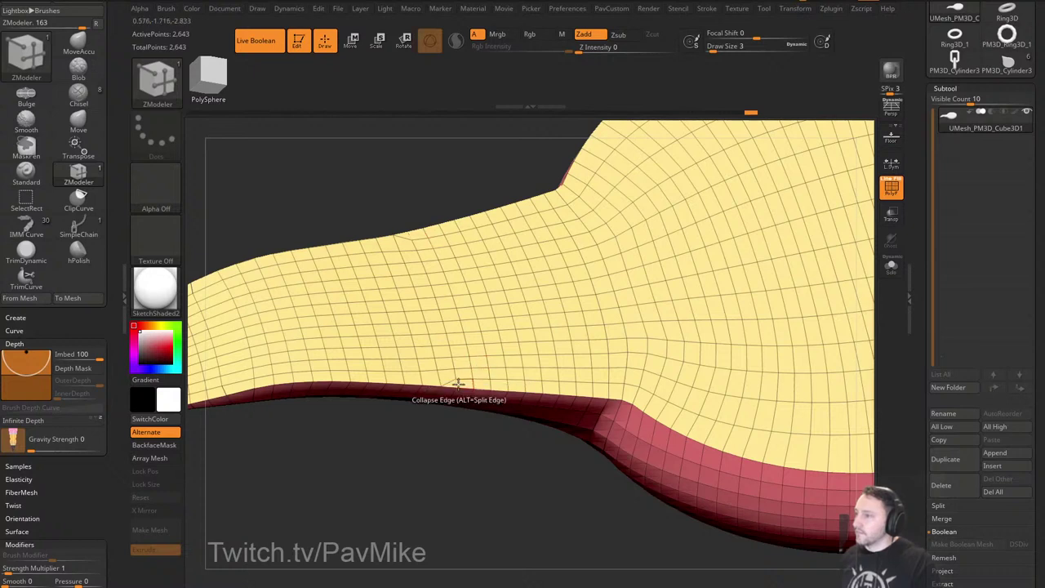
click(463, 380)
click(475, 383)
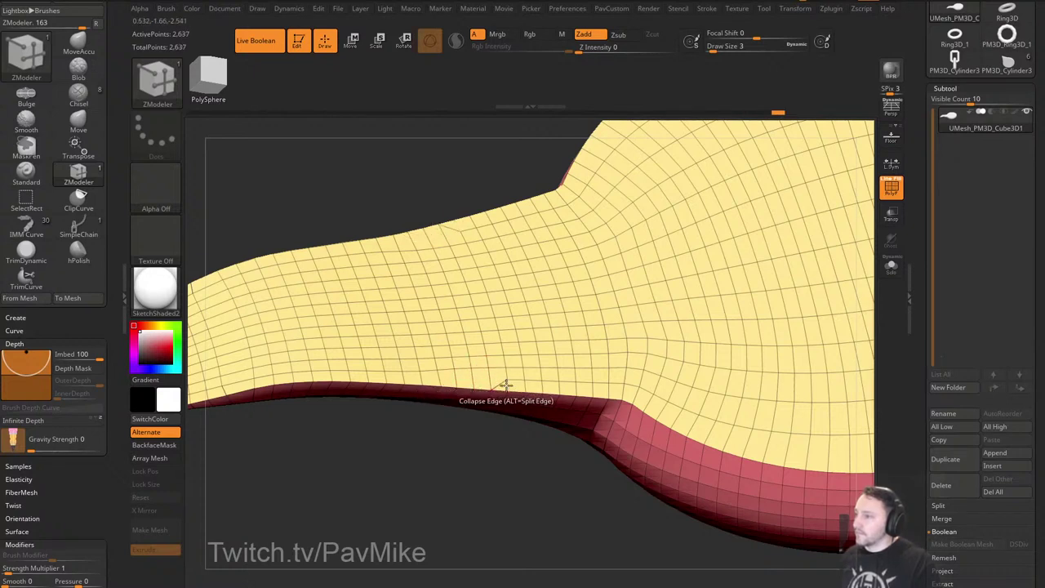
click(525, 386)
click(542, 384)
click(558, 385)
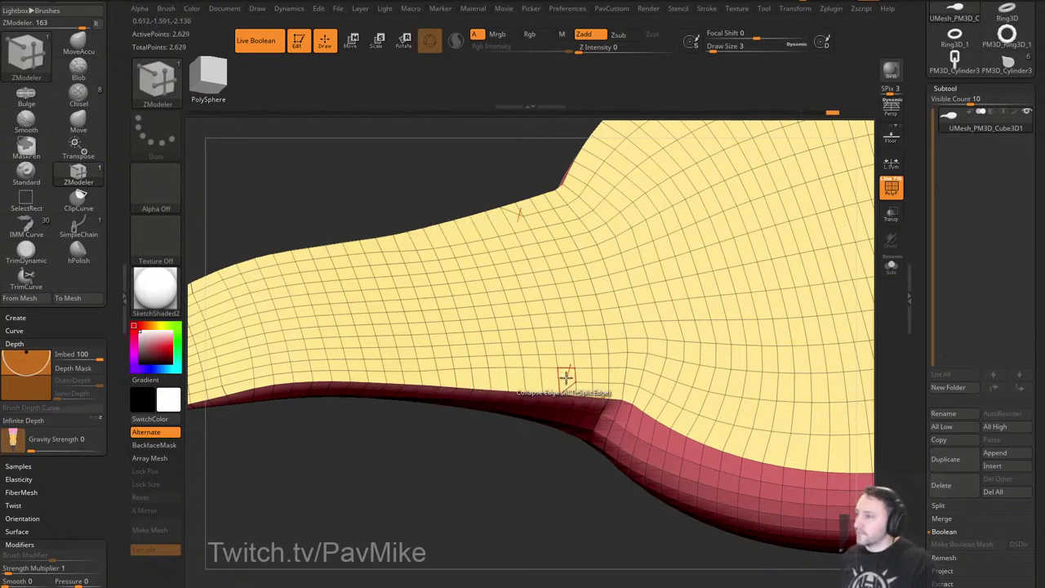
click(576, 387)
click(593, 388)
click(610, 388)
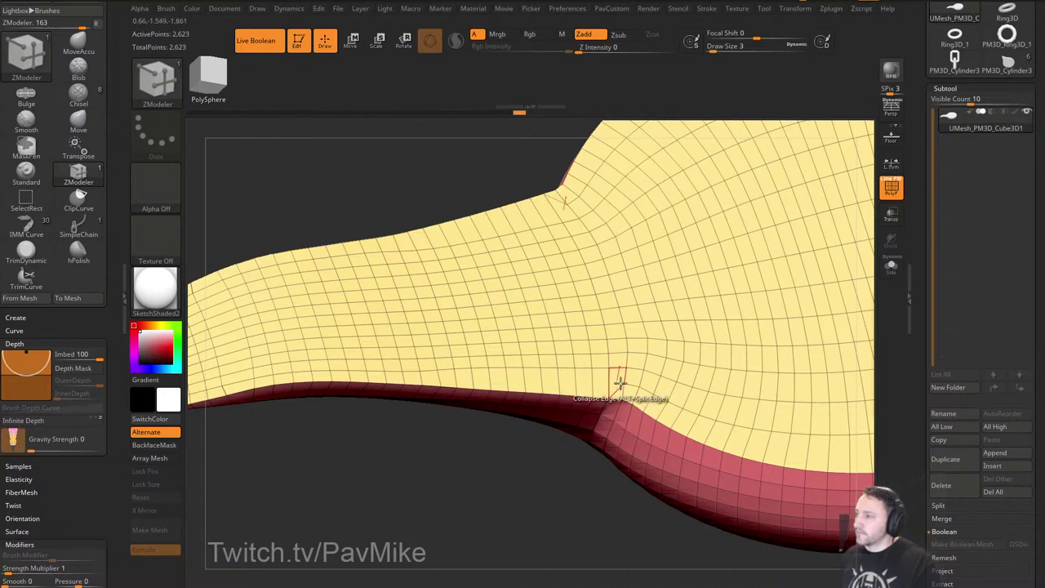
click(625, 386)
click(625, 387)
Try ZRemeshing the cleaned-up lamp at Same with KeepGroups on.
mouse_move(545, 500)
mouse_down()
mouse_move(565, 488)
mouse_move(543, 499)
mouse_move(557, 483)
mouse_up()
key(grave)
click(532, 500)
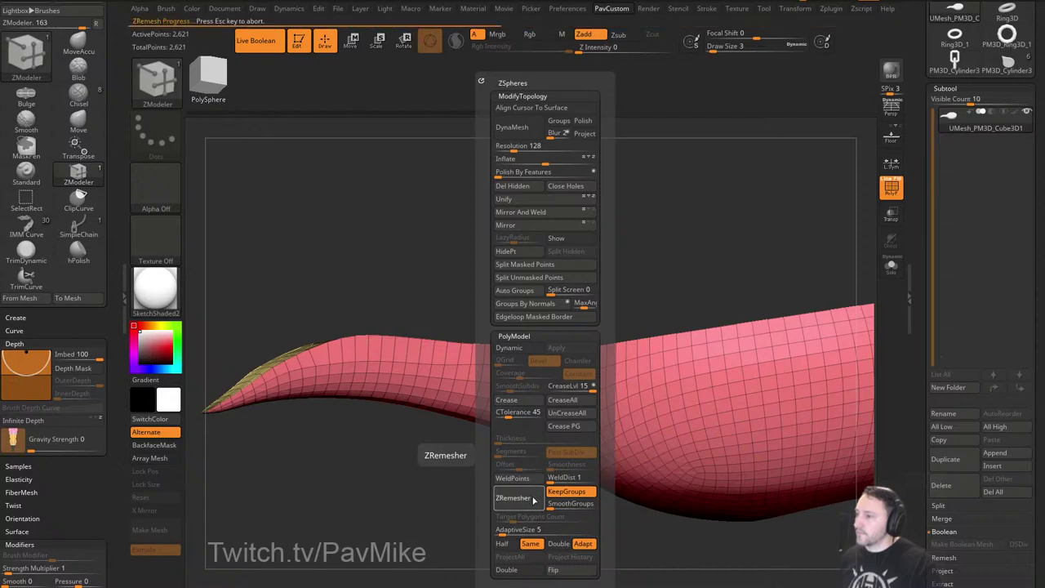
drag(402, 484, 474, 521)
key(ctrl+z)
Set WeldDist to 10 and weld the lamp mesh's points.
key(space)
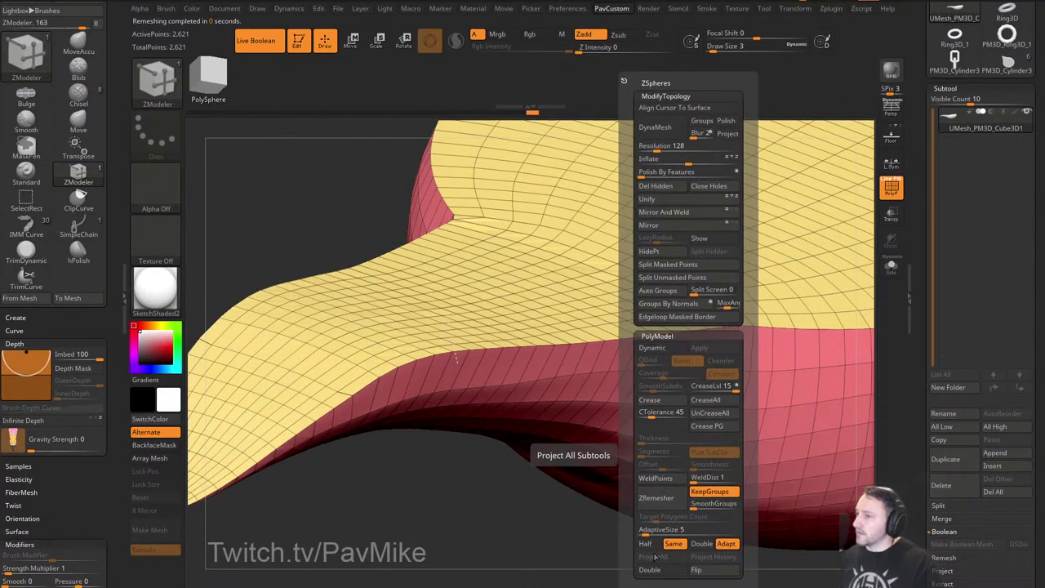
key(space)
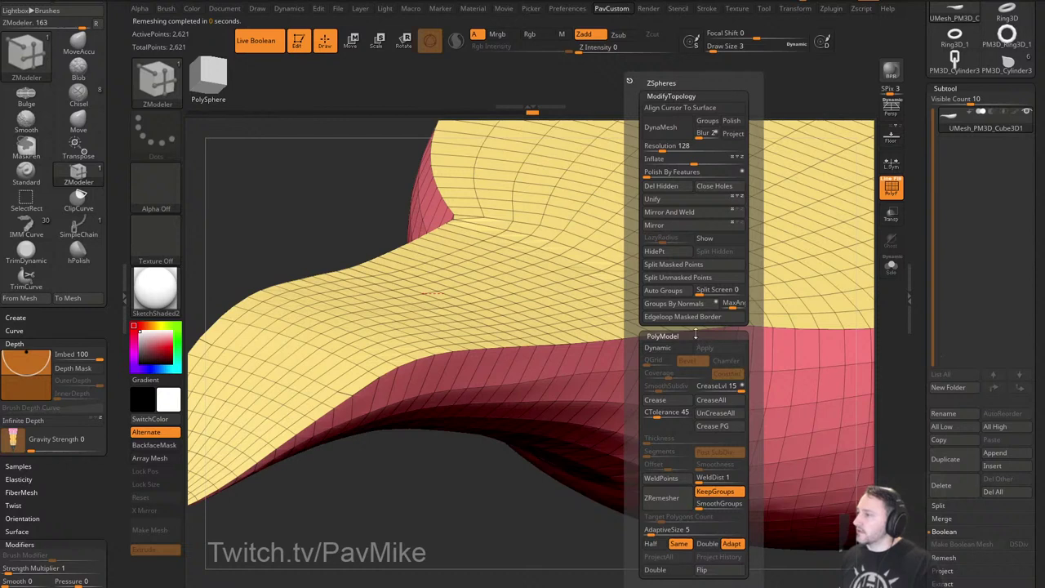
click(697, 478)
text(10)
key(Return)
click(684, 480)
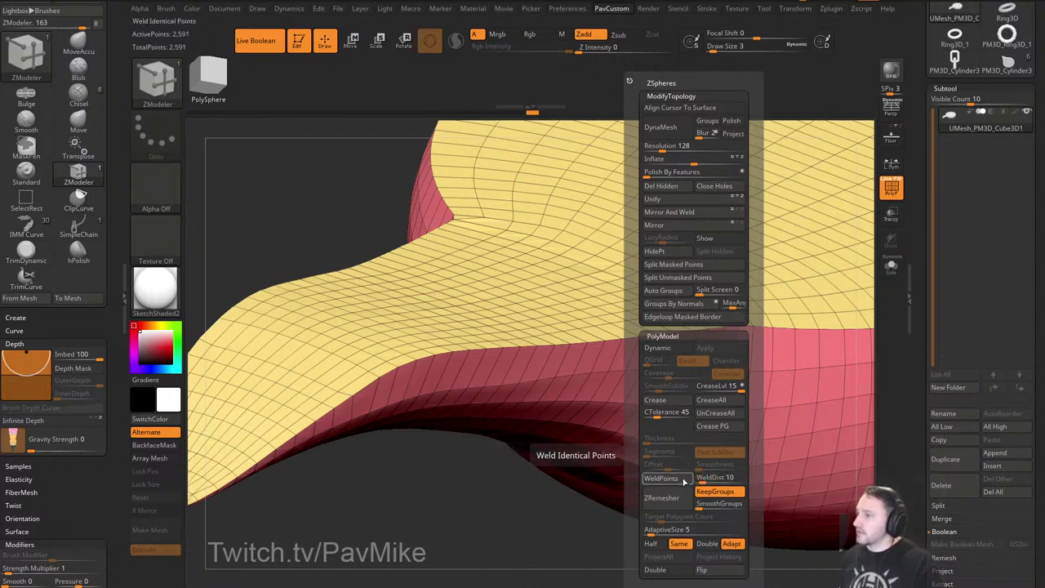
ZRemesh the welded lamp mesh at Same with KeepGroups on.
drag(490, 553, 493, 493)
key(space)
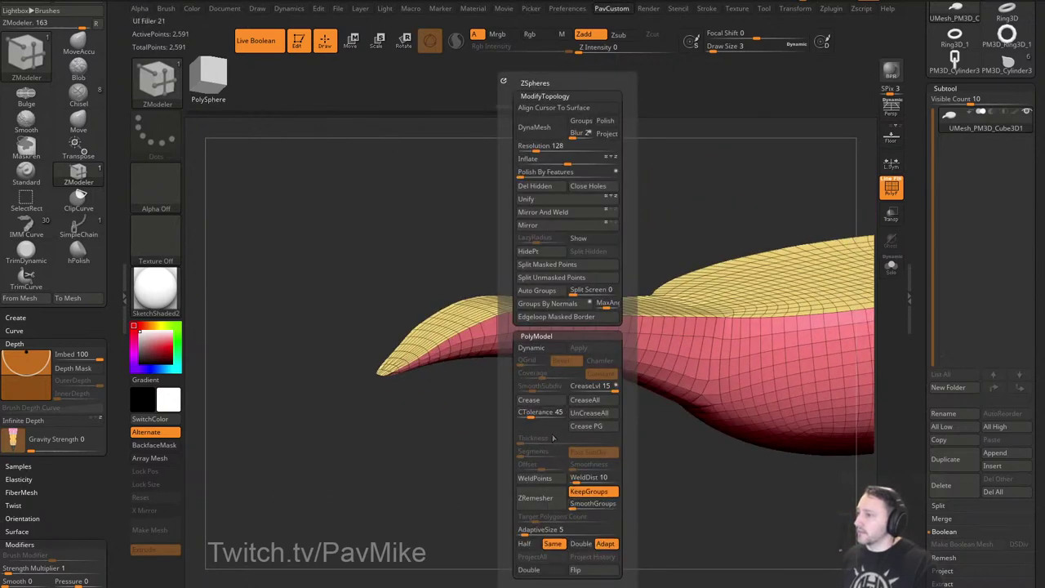
click(537, 498)
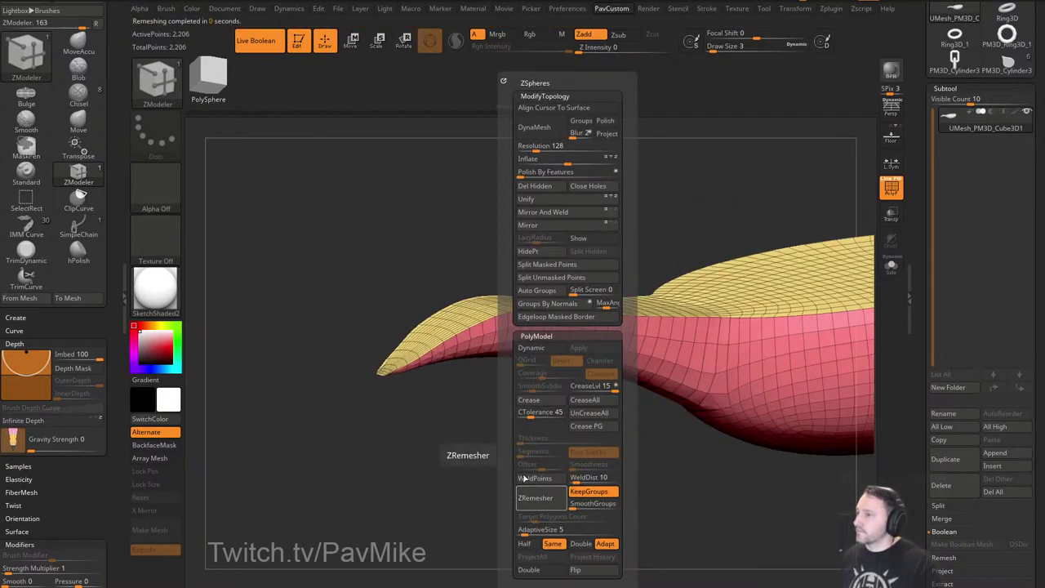
Set ZRemesher to Half and remesh the lamp to lower its density.
drag(523, 464, 637, 509)
key(space)
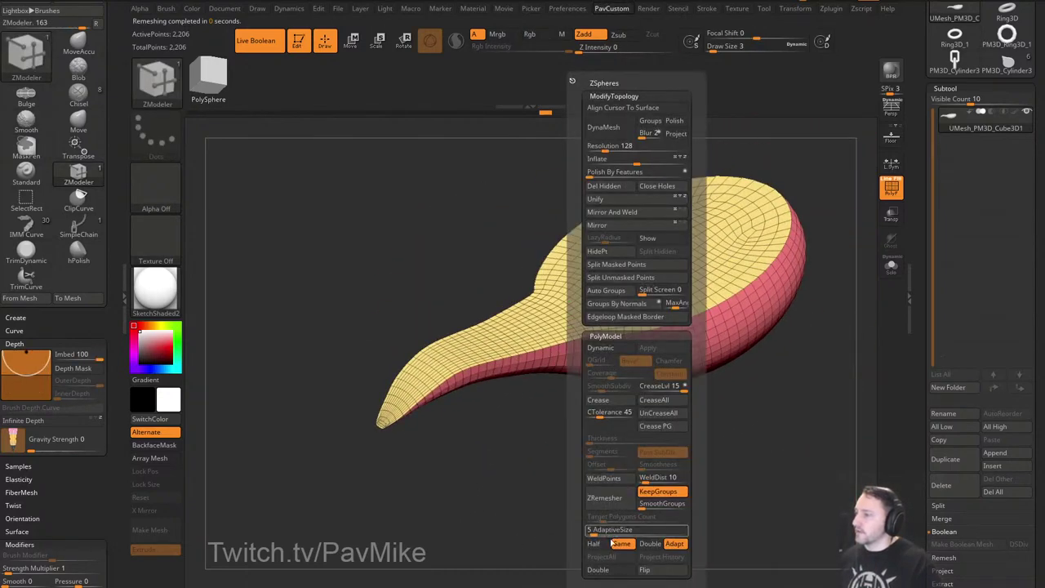
click(621, 507)
drag(537, 491, 574, 489)
Try another Half ZRemesh on the already reduced lamp mesh.
key(space)
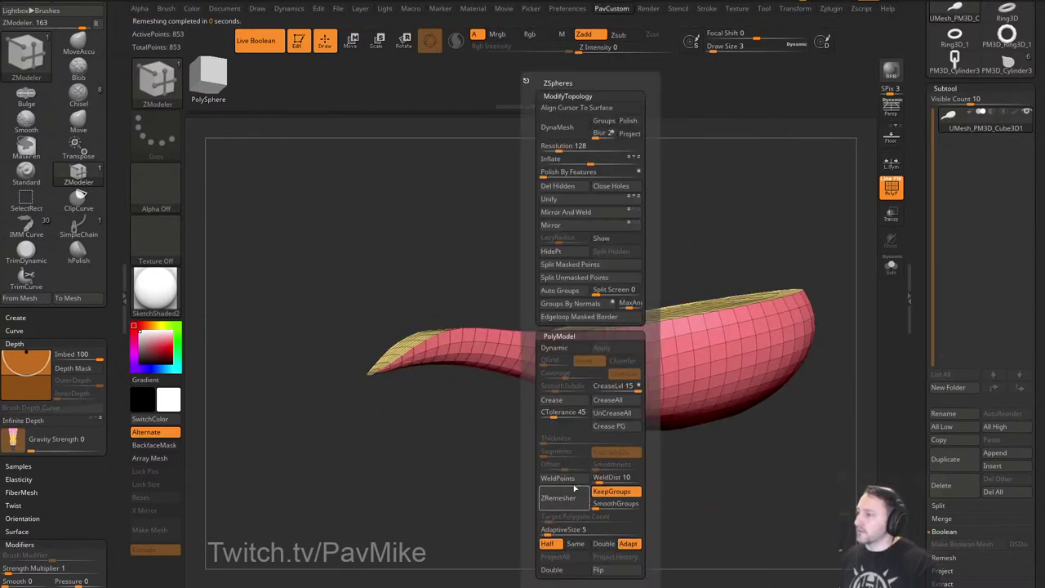
click(559, 497)
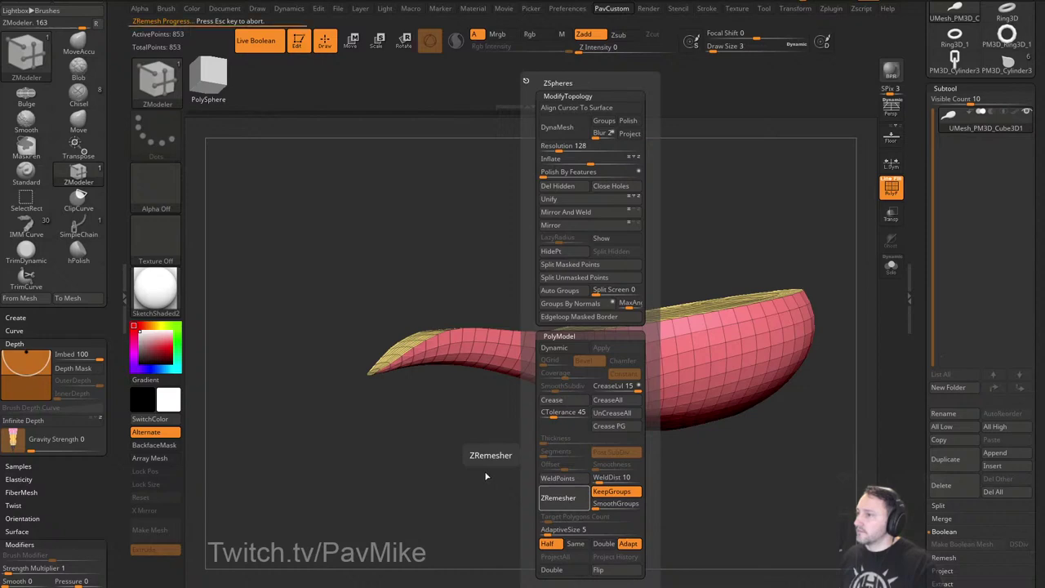
drag(503, 472, 742, 578)
key(ctrl+z)
drag(531, 586, 461, 487)
click(509, 549)
drag(499, 527, 421, 510)
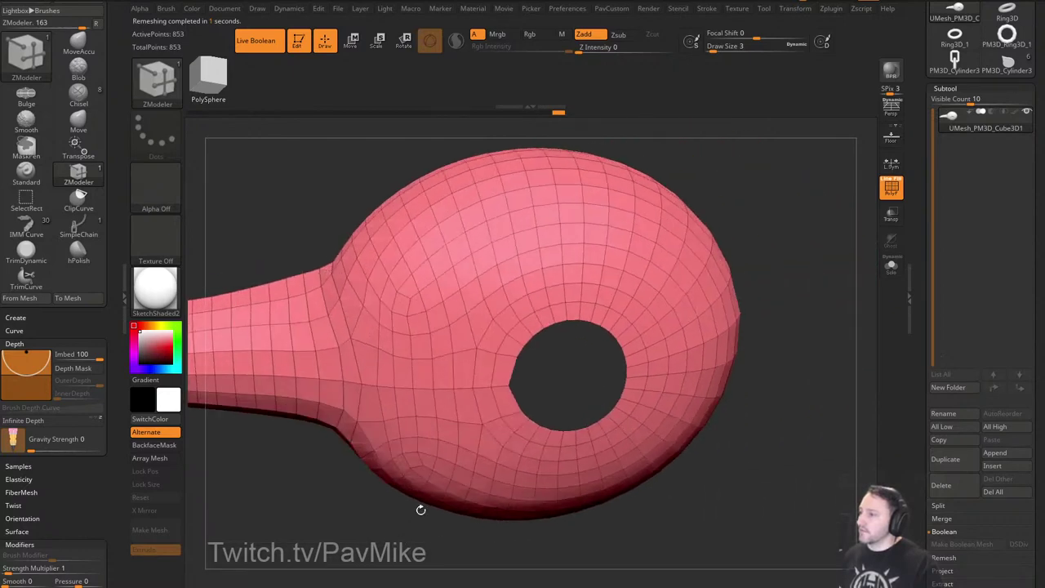
Close the round hole in the top of the lamp body with the ZModeler edge Close action.
alt+drag(586, 380, 599, 321)
key(space)
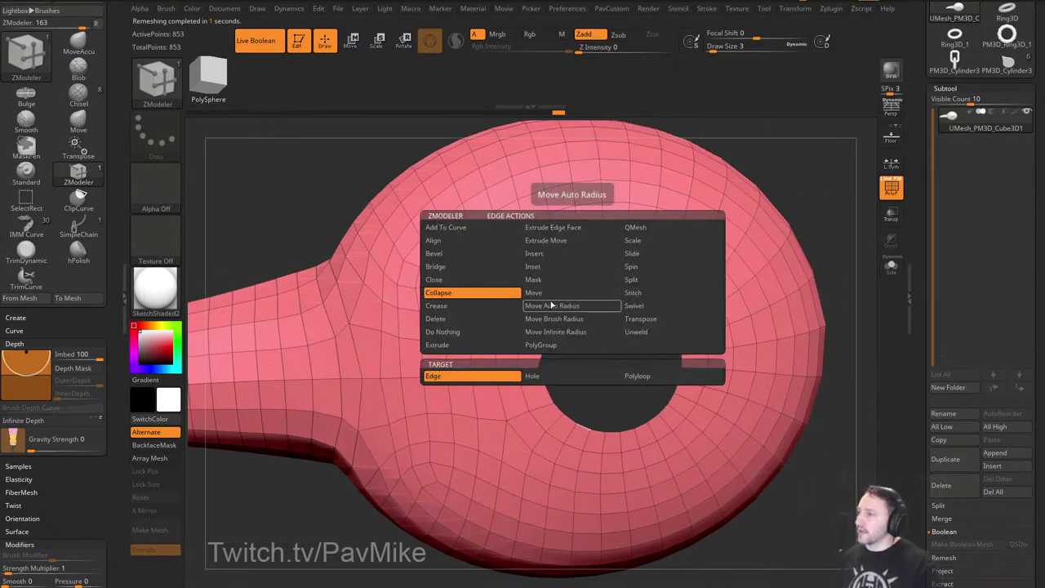
click(477, 282)
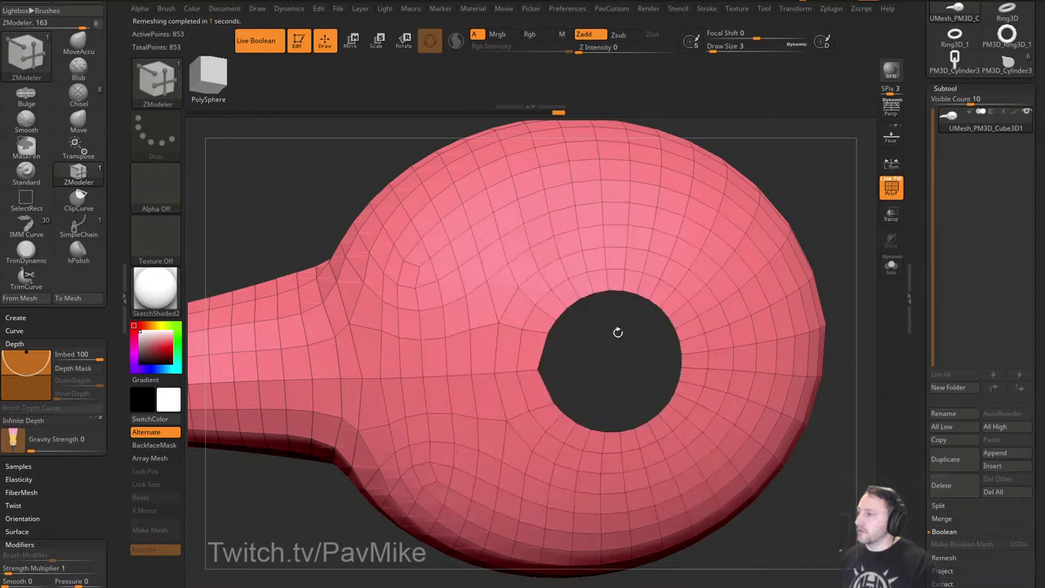
click(594, 295)
mouse_move(821, 227)
shift+mouse_down()
mouse_move(852, 204)
mouse_move(807, 192)
shift+mouse_up()
Adjust the new cap's vertices with the Move brush at draw size 35.
key(s)
key(b)
key(m)
key(v)
drag(574, 329, 558, 328)
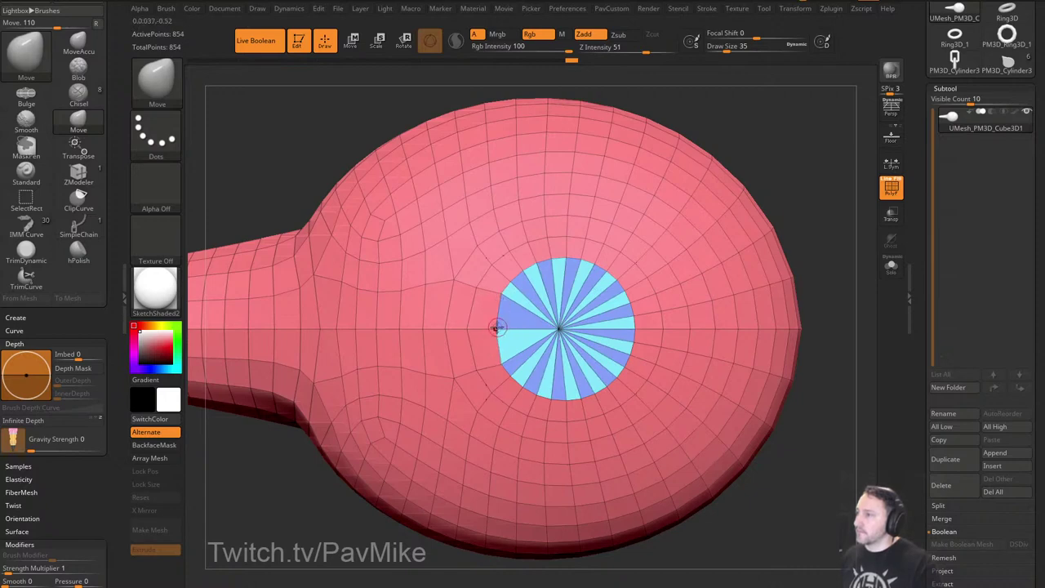
Isolate the faces of the round cap, assign them one polygroup, and show the full lamp body again.
ctrl+shift+click(558, 330)
key(ctrl+w)
ctrl+shift+click(794, 201)
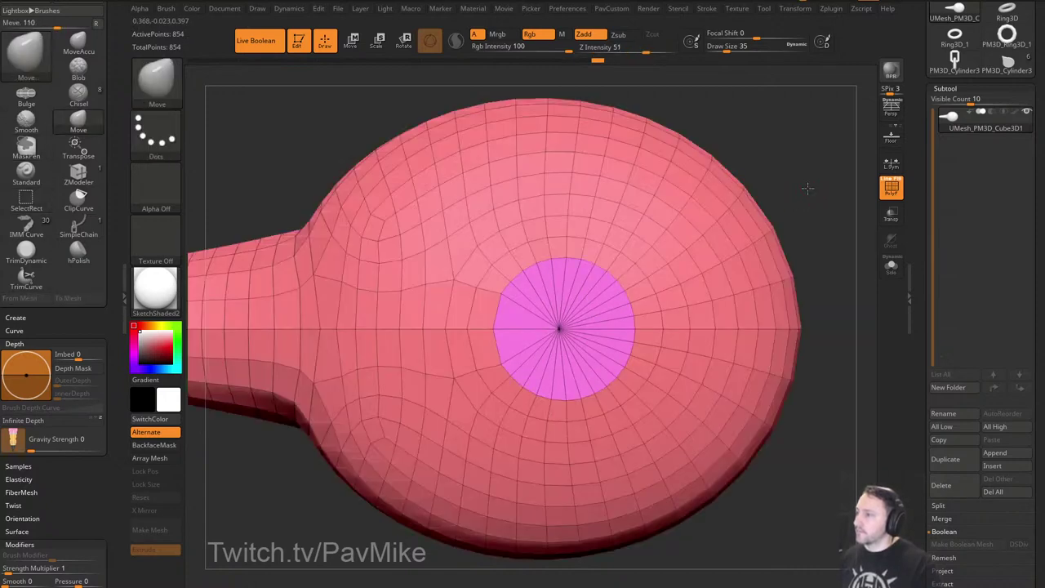
Crease the lamp body's polygroup borders and enable dynamic subdivision.
drag(807, 187, 841, 280)
key(grave)
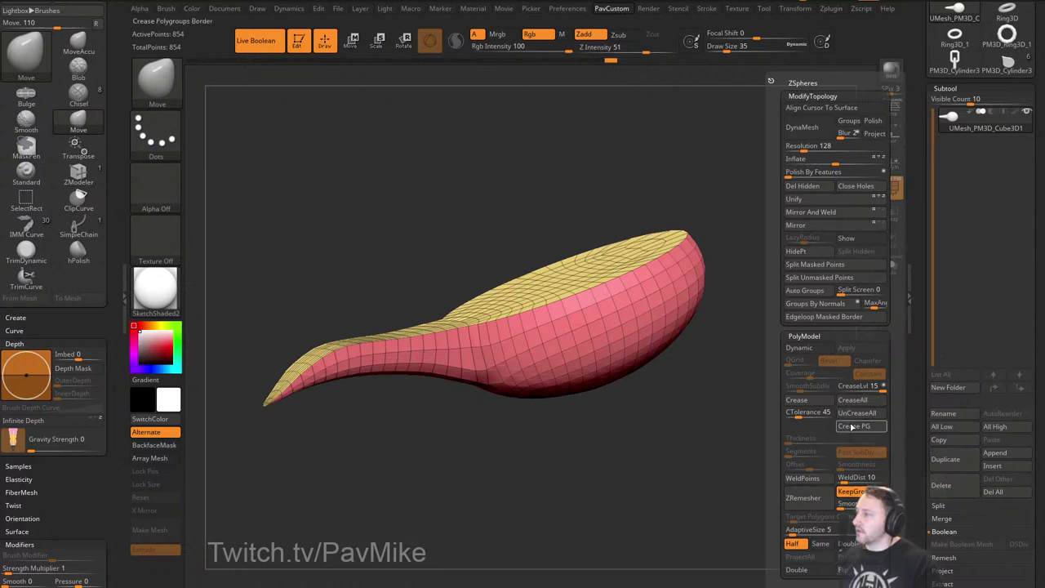
click(852, 428)
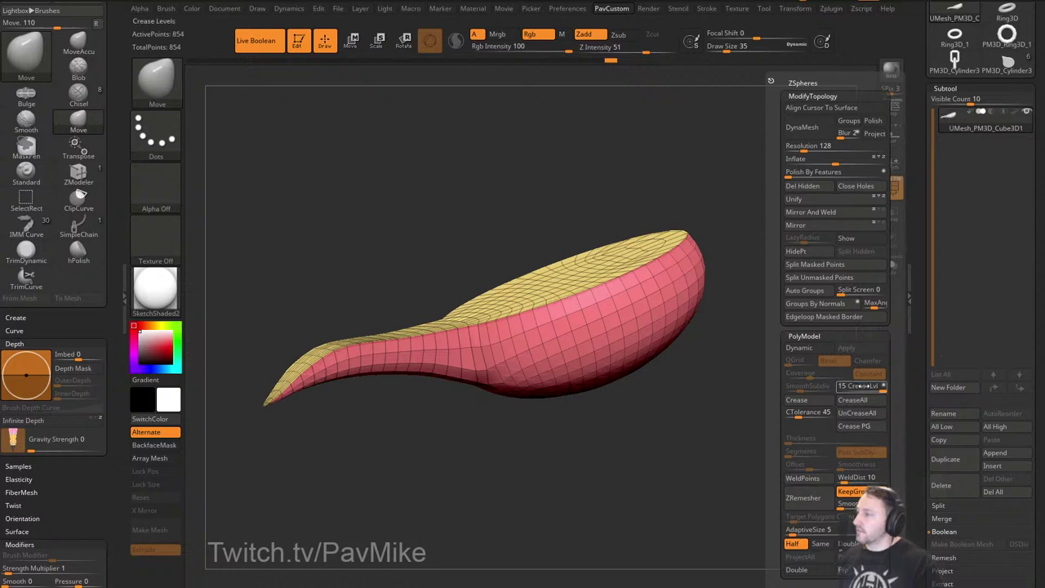
click(811, 349)
alt+drag(738, 393, 765, 396)
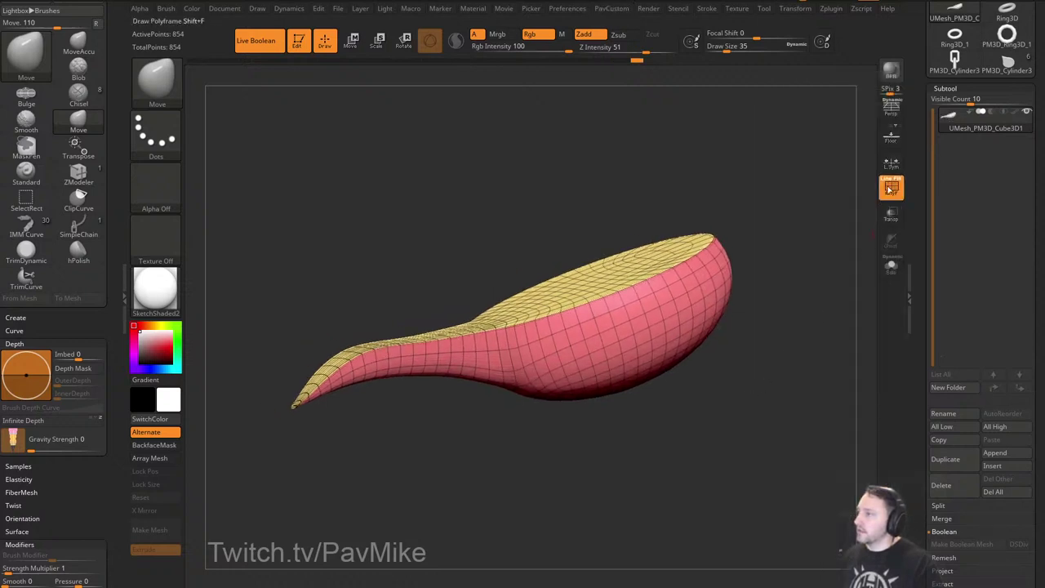
Hide the polyframe and lower the lamp body's crease level to 1.
click(893, 187)
key(grave)
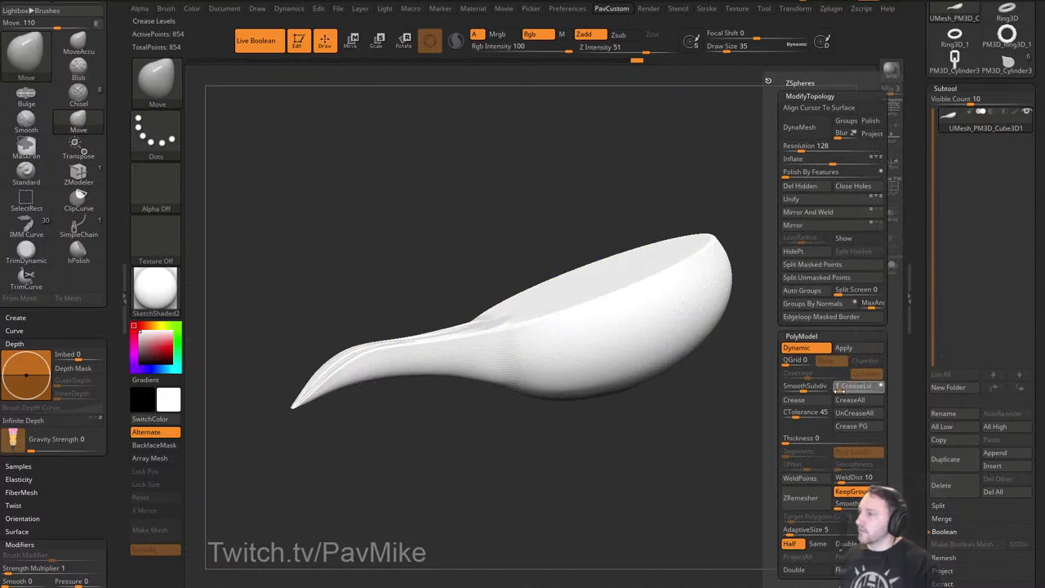
drag(740, 393, 772, 427)
key(grave)
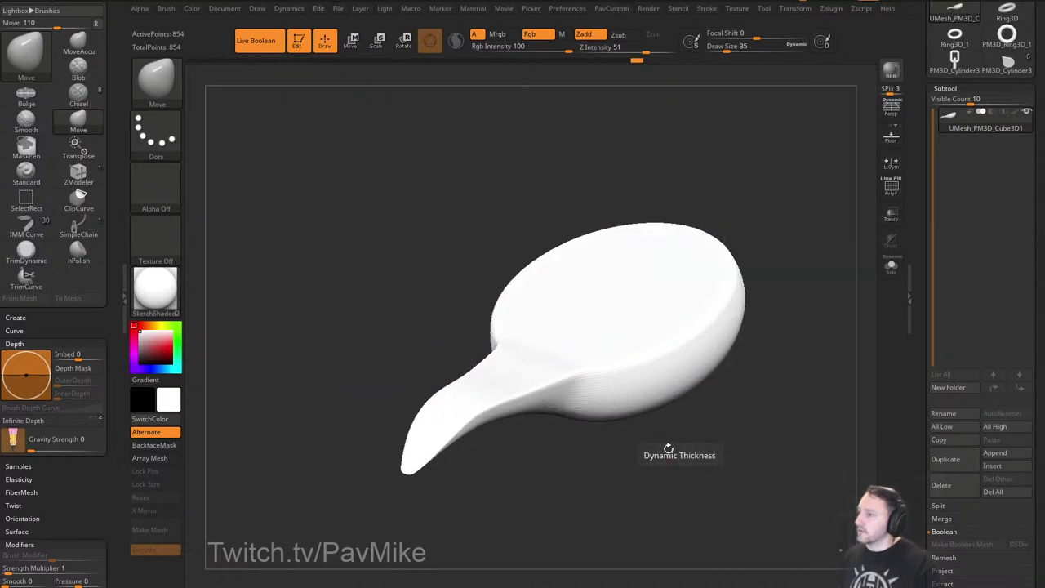
Change the display material to StartupMaterial and check the body's softened edges.
drag(668, 448, 790, 336)
click(156, 291)
click(233, 276)
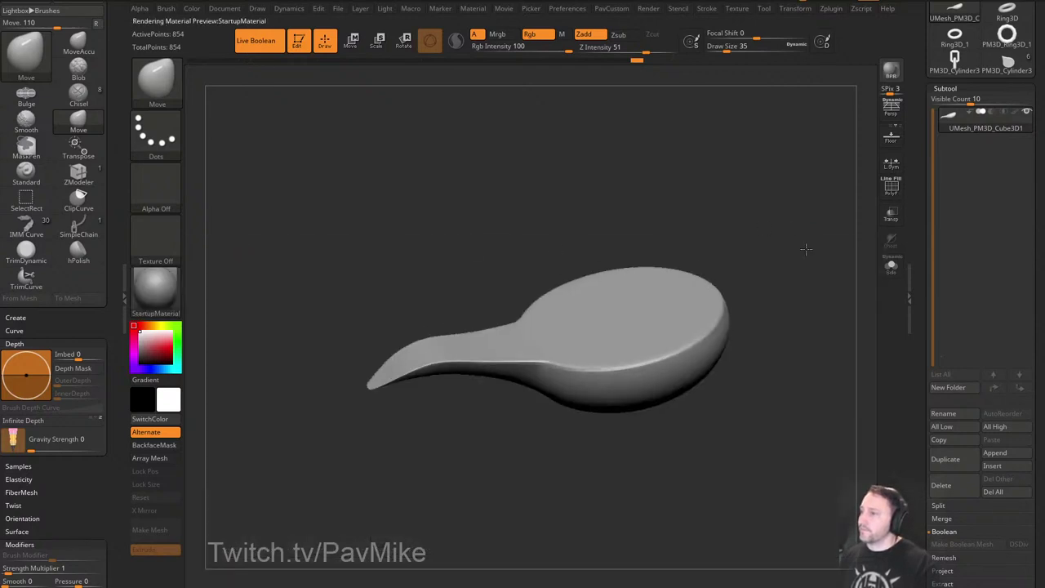
mouse_move(805, 248)
mouse_down()
mouse_move(787, 266)
mouse_move(797, 256)
mouse_up()
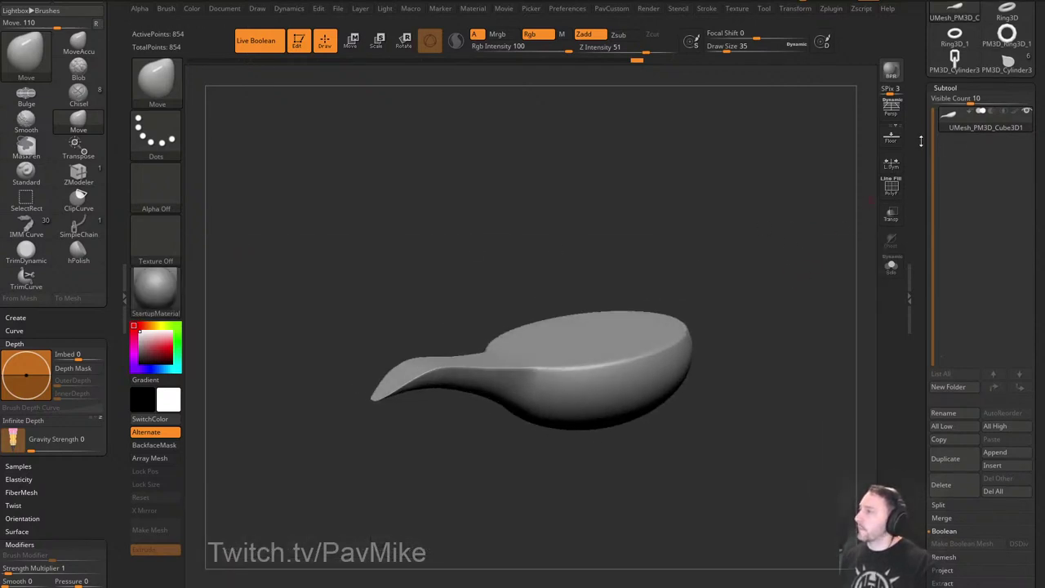
Switch back to the PM3D_Cylinder3D_3 lamp tool and append the remeshed UMesh body as a subtool.
drag(920, 141, 919, 210)
click(1005, 236)
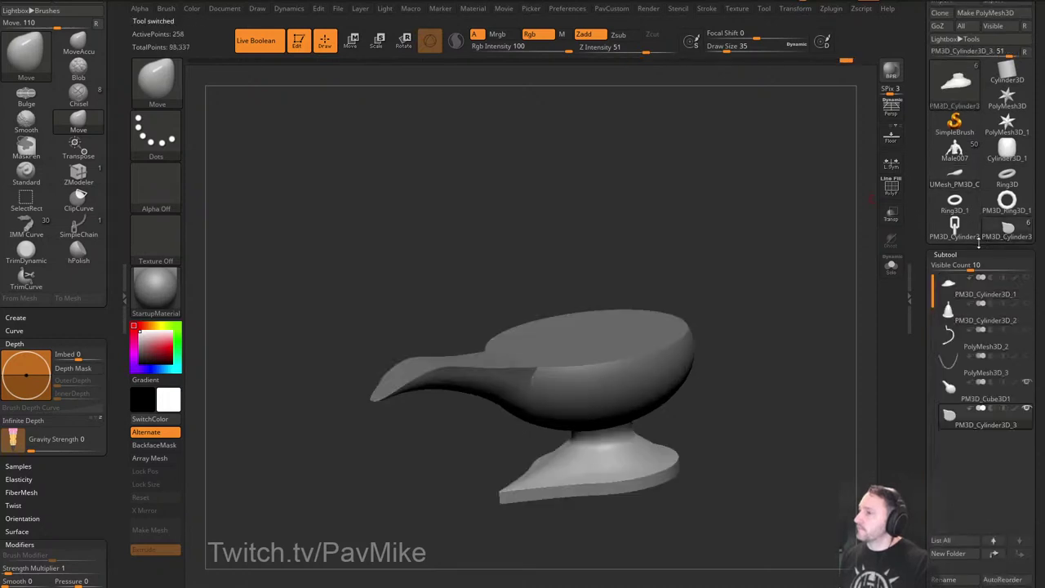
mouse_move(853, 291)
mouse_down()
mouse_move(798, 306)
mouse_move(835, 301)
mouse_up()
drag(934, 326, 938, 277)
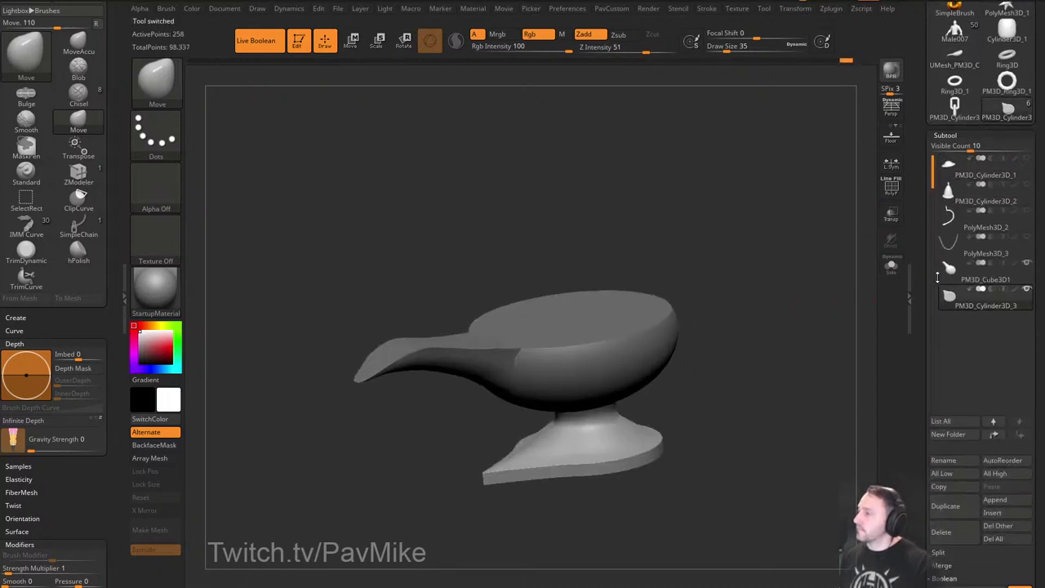
click(1003, 499)
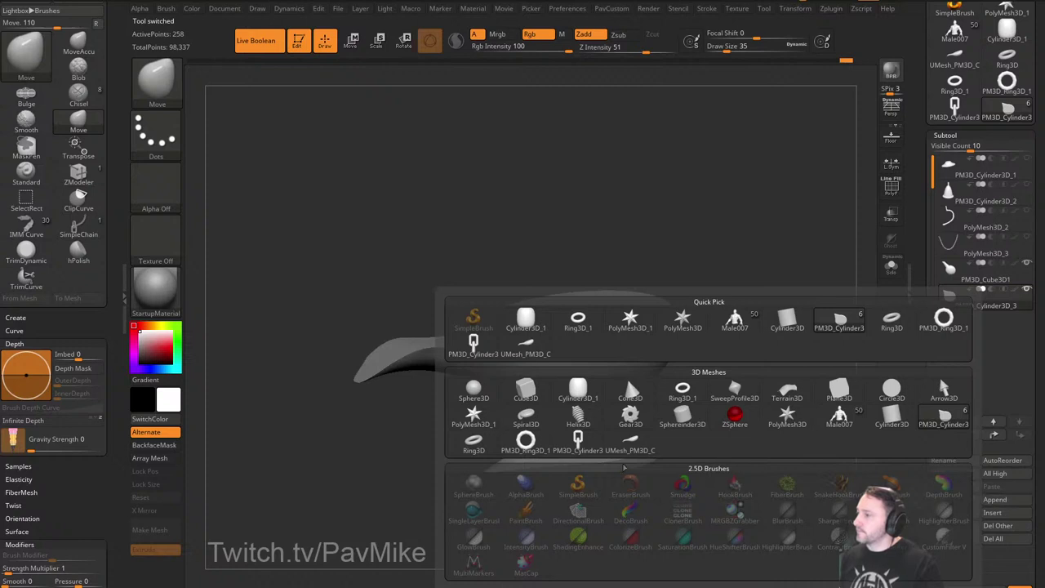
click(625, 445)
Solo the old dense body subtool PM3D_Cube3D1 with its polyframe shown and delete it.
click(976, 282)
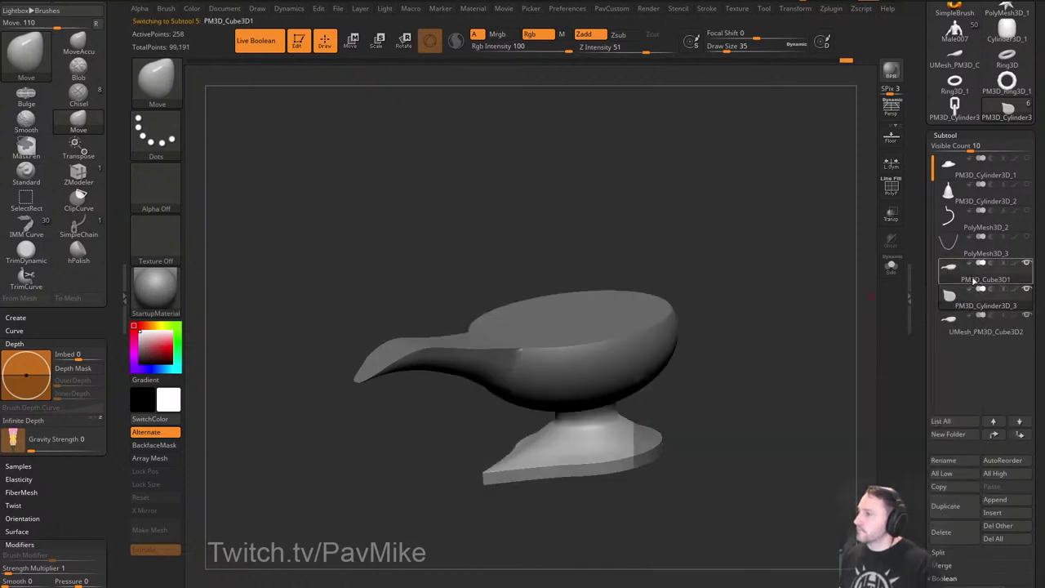
alt+drag(826, 328, 806, 330)
click(891, 191)
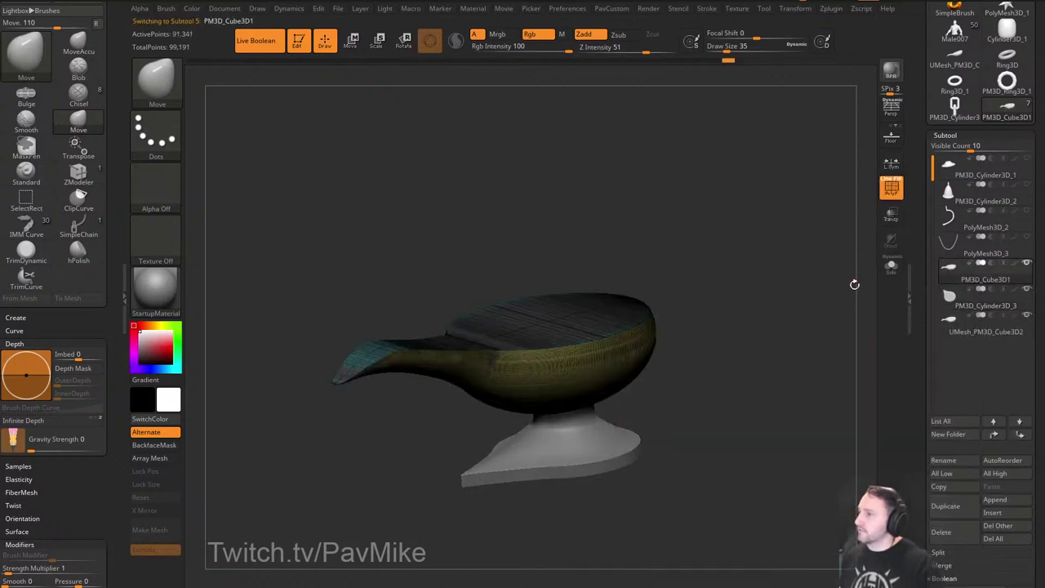
click(892, 275)
drag(920, 349, 925, 261)
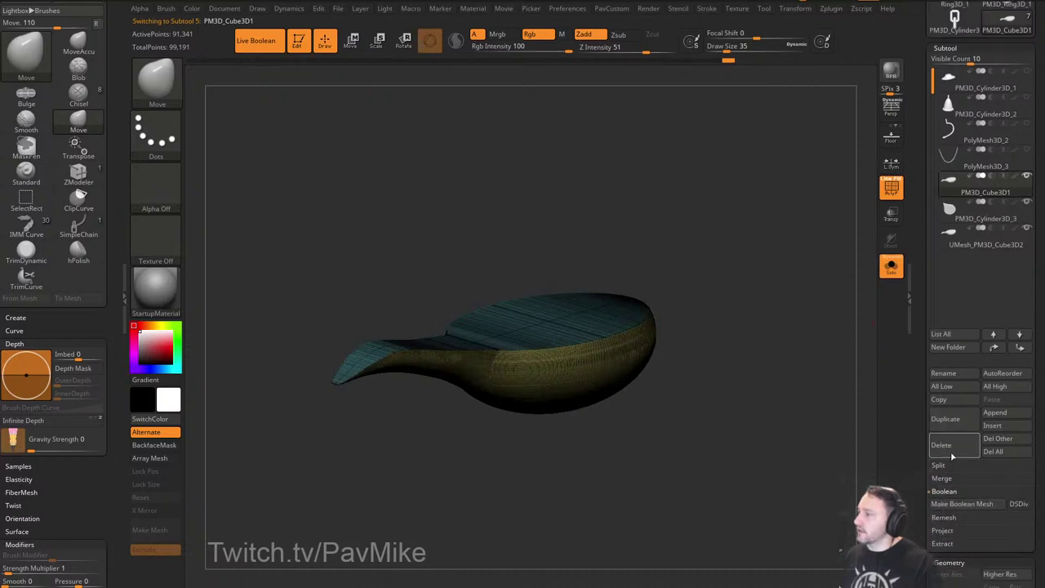
click(954, 449)
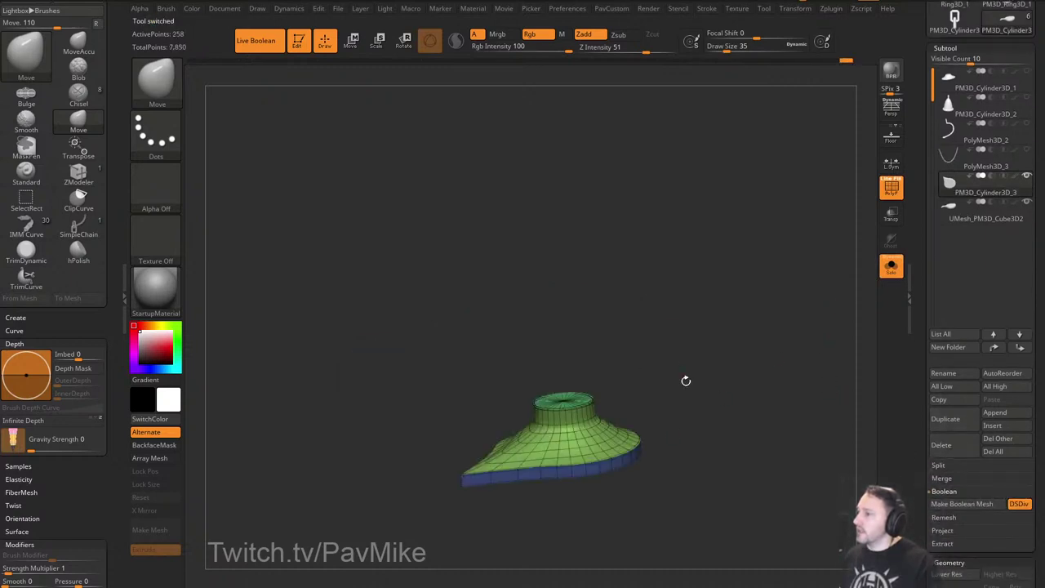
Set the lamp base's crease level to 2 with smooth subdivision at 3.
ctrl+right_drag(686, 381, 742, 381)
key(grave)
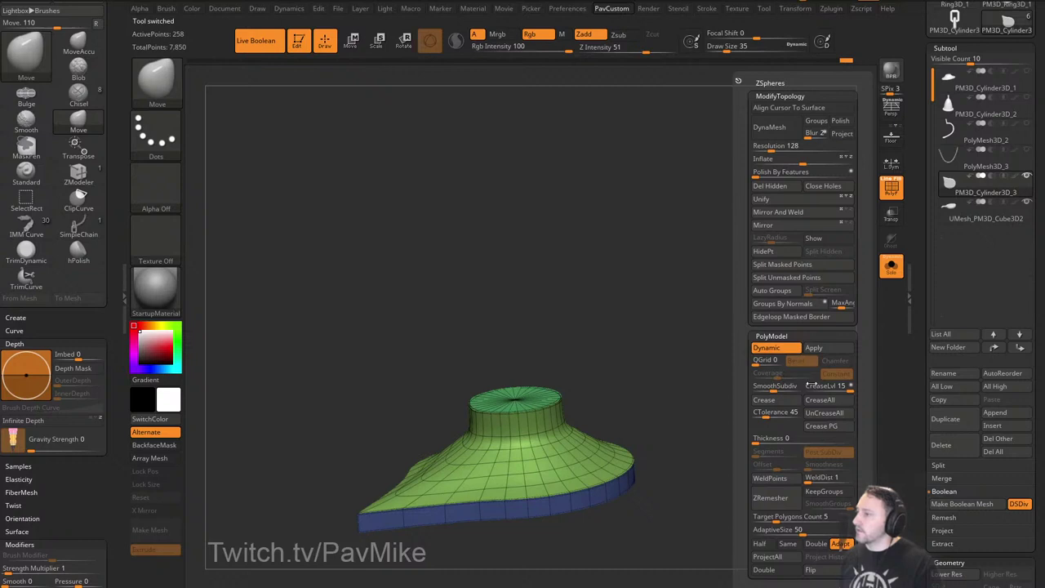
click(812, 392)
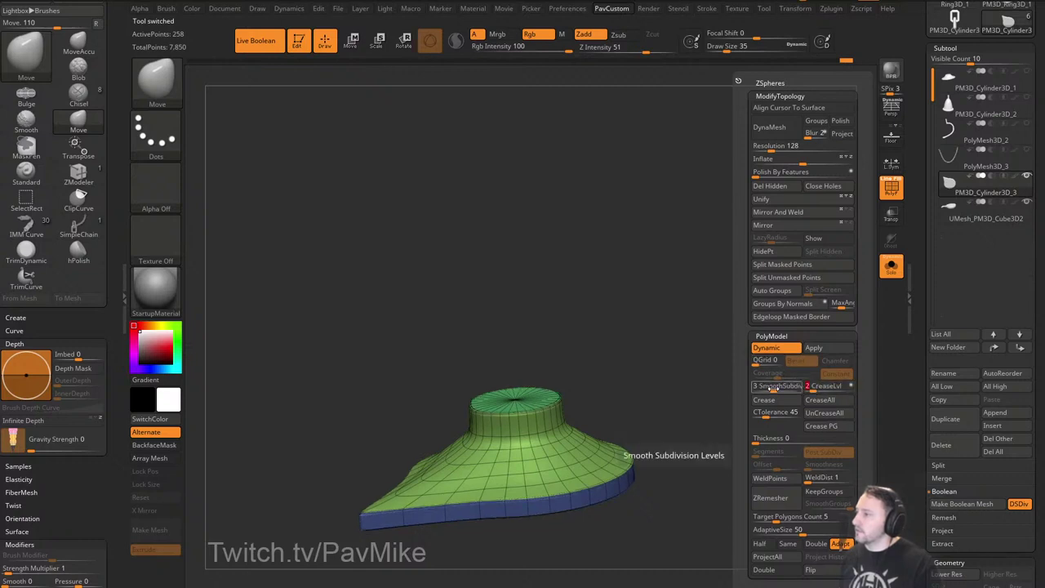
click(773, 389)
Leave solo mode, hide the polyframe, and make all lamp subtools visible.
click(891, 267)
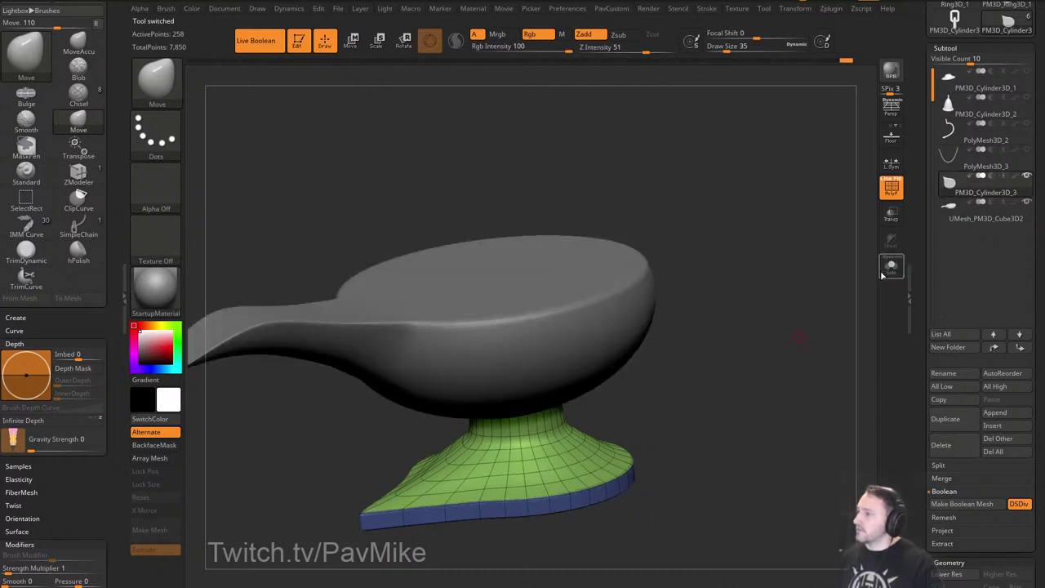
click(890, 188)
mouse_move(783, 281)
ctrl+right_down()
mouse_move(769, 259)
mouse_move(768, 284)
ctrl+right_up()
key(s)
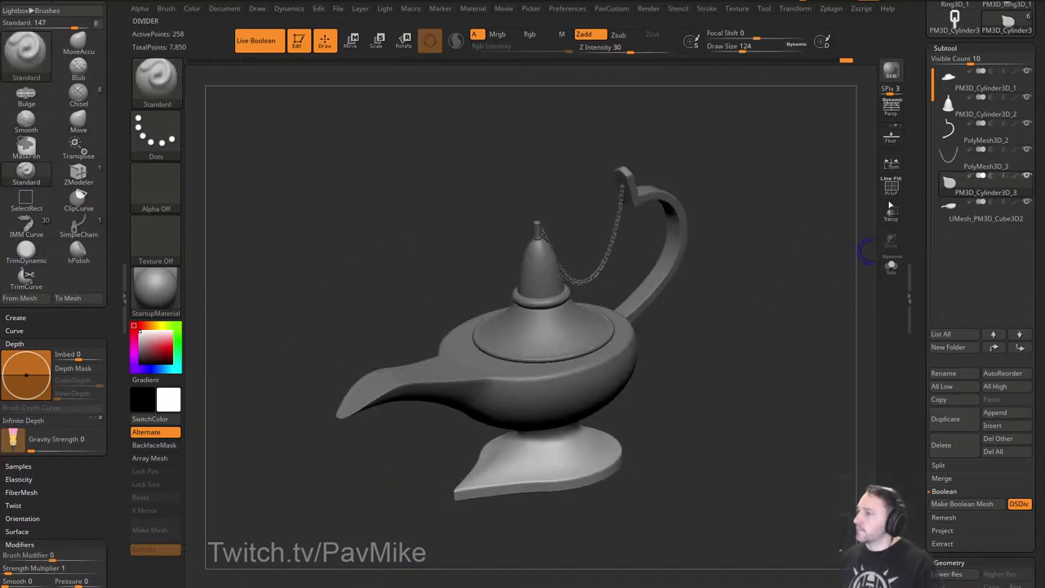
drag(817, 304, 782, 287)
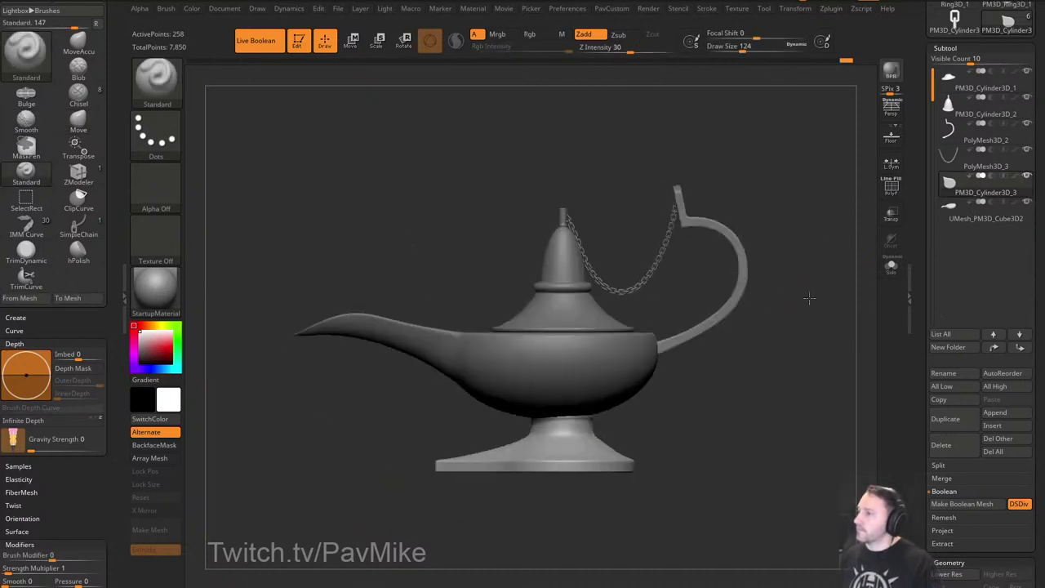
Examine the assembled lamp's silhouette and proportions from several angles.
ctrl+right_drag(810, 297, 814, 295)
key(s)
click(808, 294)
mouse_move(794, 295)
mouse_down()
mouse_move(832, 336)
mouse_move(798, 324)
mouse_move(790, 345)
mouse_up()
key(s)
click(797, 325)
key(s)
key(s)
click(760, 308)
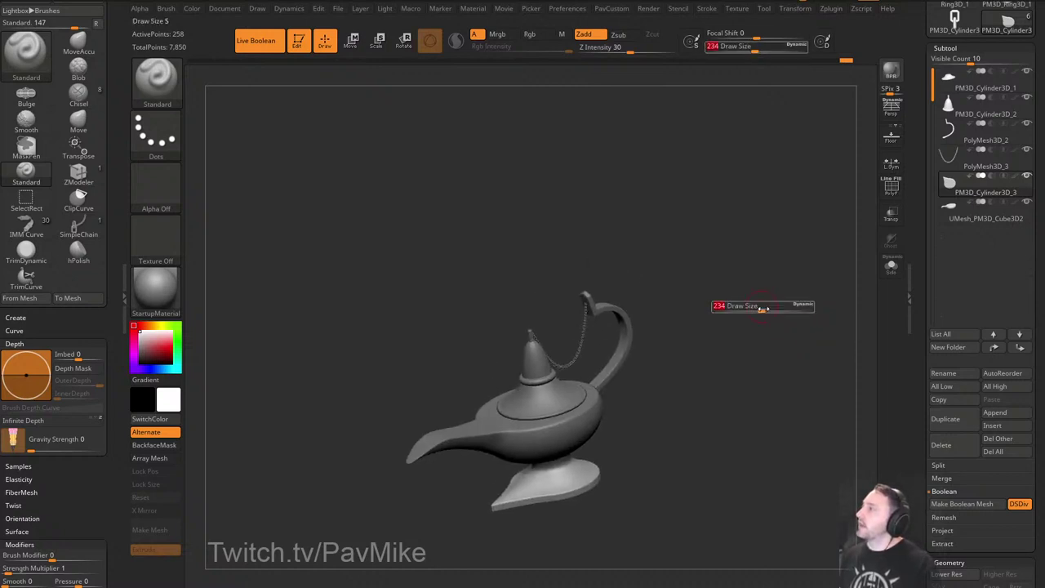
drag(758, 305, 761, 325)
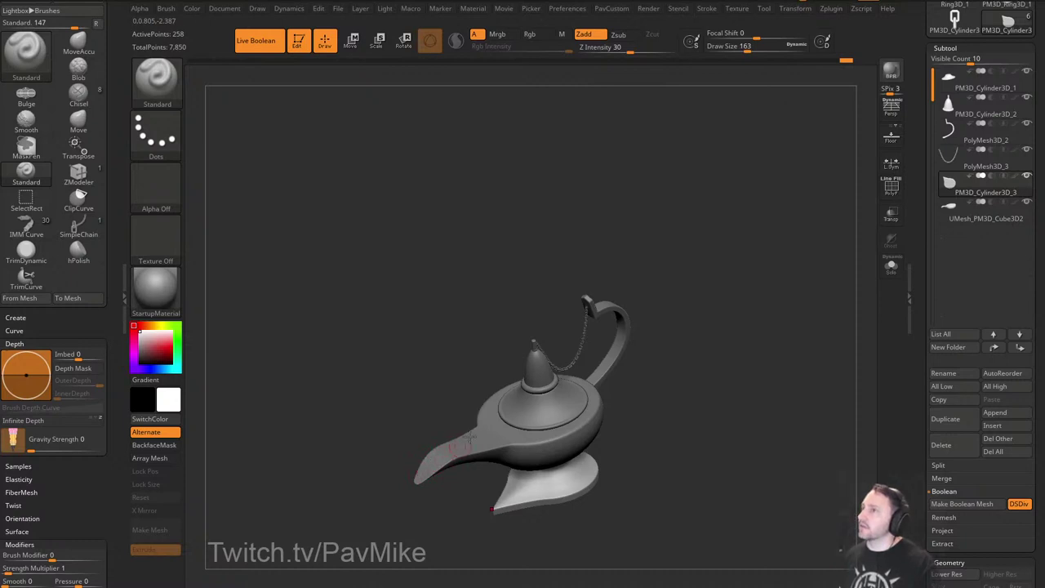
mouse_move(728, 342)
mouse_down()
mouse_move(763, 348)
mouse_move(742, 373)
mouse_up()
key(s)
click(756, 365)
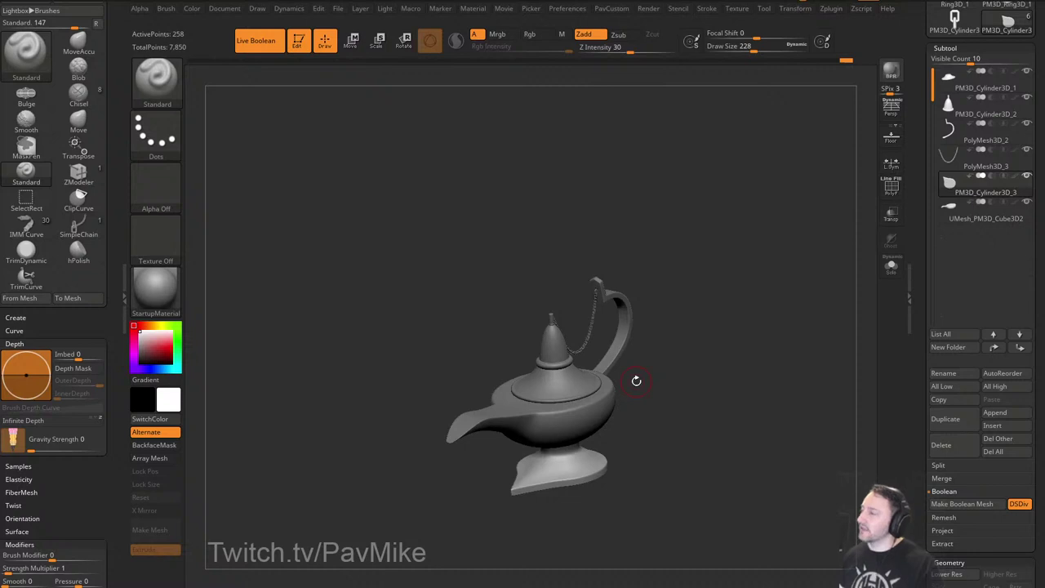
Switch to the Male007 tool and examine the character bust from the front and at an angle.
drag(926, 181, 935, 274)
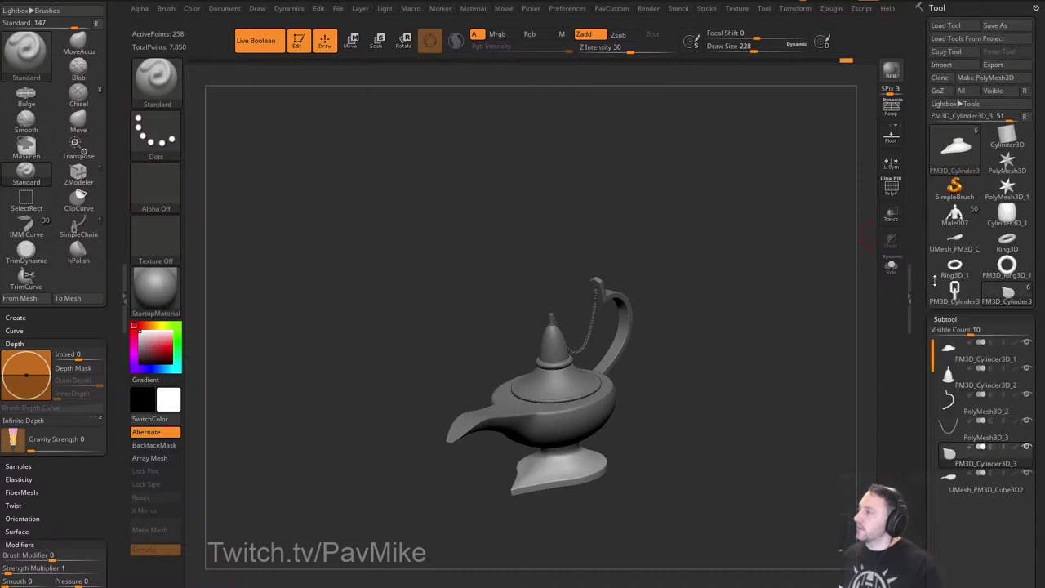
click(964, 219)
key(f)
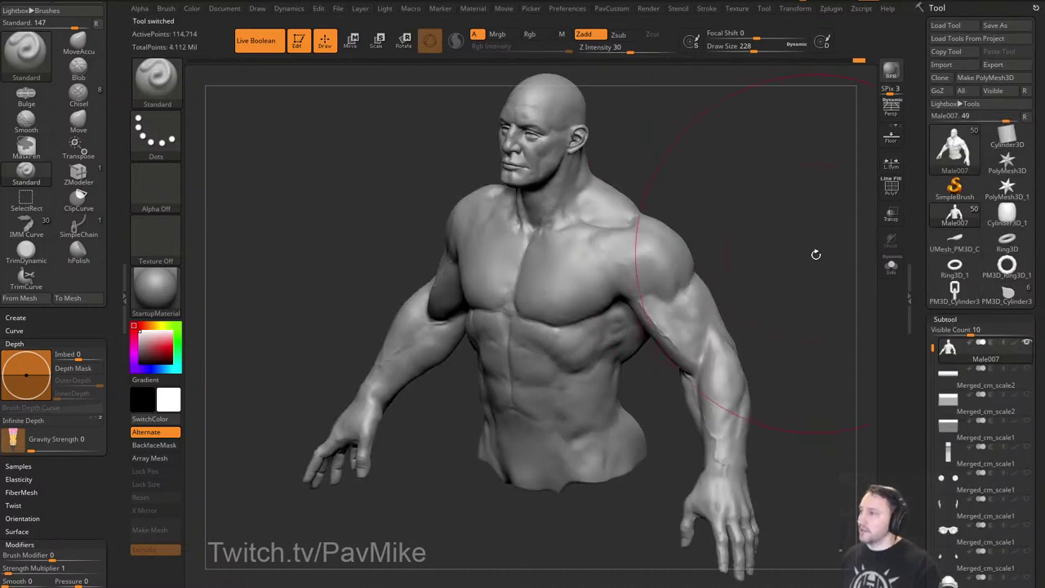
mouse_move(814, 254)
shift+mouse_down()
mouse_move(761, 249)
mouse_move(735, 297)
shift+mouse_up()
key(s)
key(s)
drag(747, 287, 769, 285)
mouse_move(786, 279)
mouse_down()
mouse_move(745, 255)
mouse_move(717, 273)
mouse_up()
key(s)
key(space)
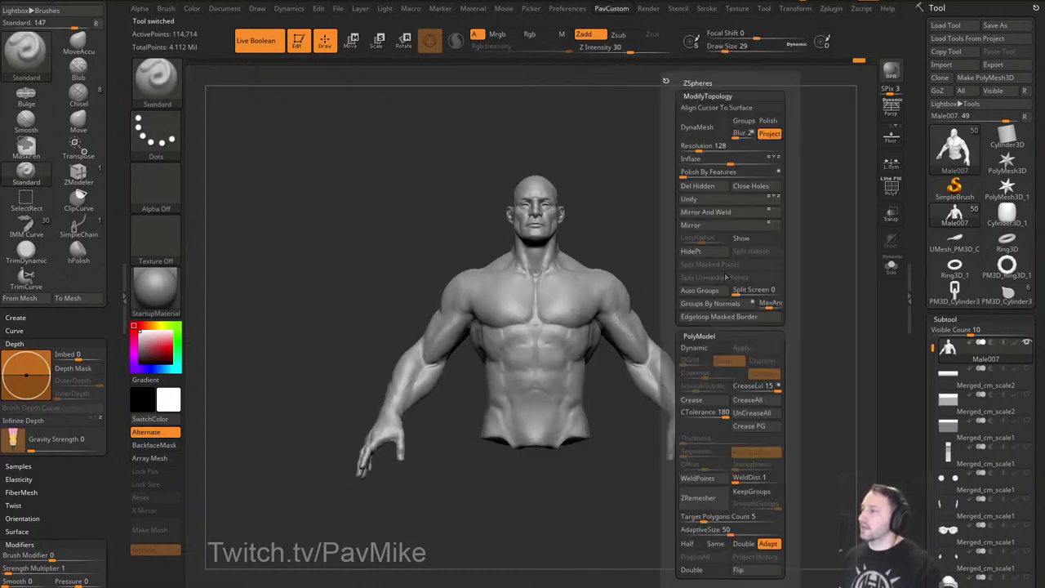
alt+drag(627, 147, 575, 303)
alt+drag(680, 421, 712, 321)
key(f)
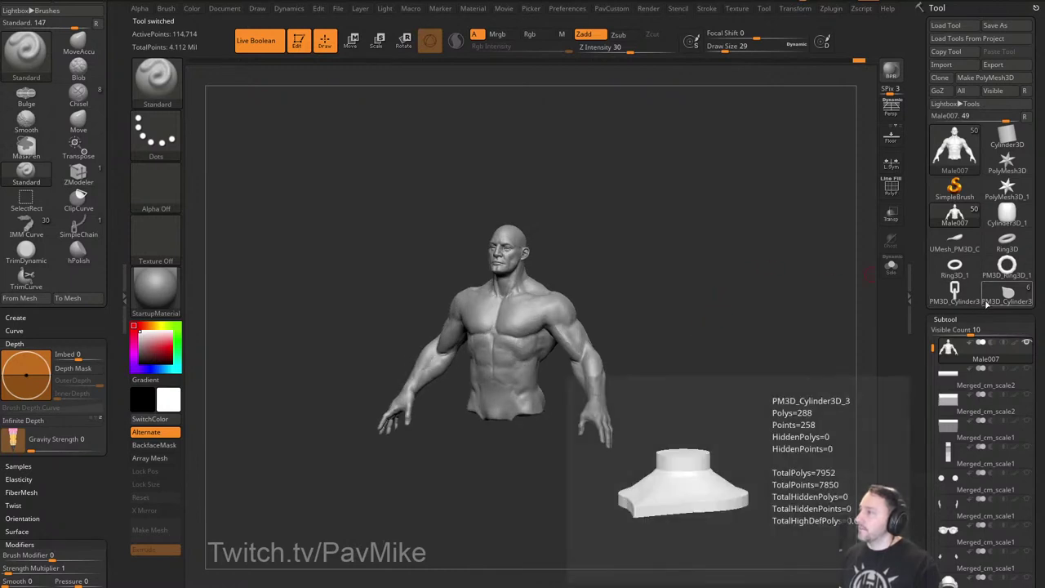
Return to the PM3D_Cylinder3D_3 lamp tool and frame the whole lamp for review.
click(991, 305)
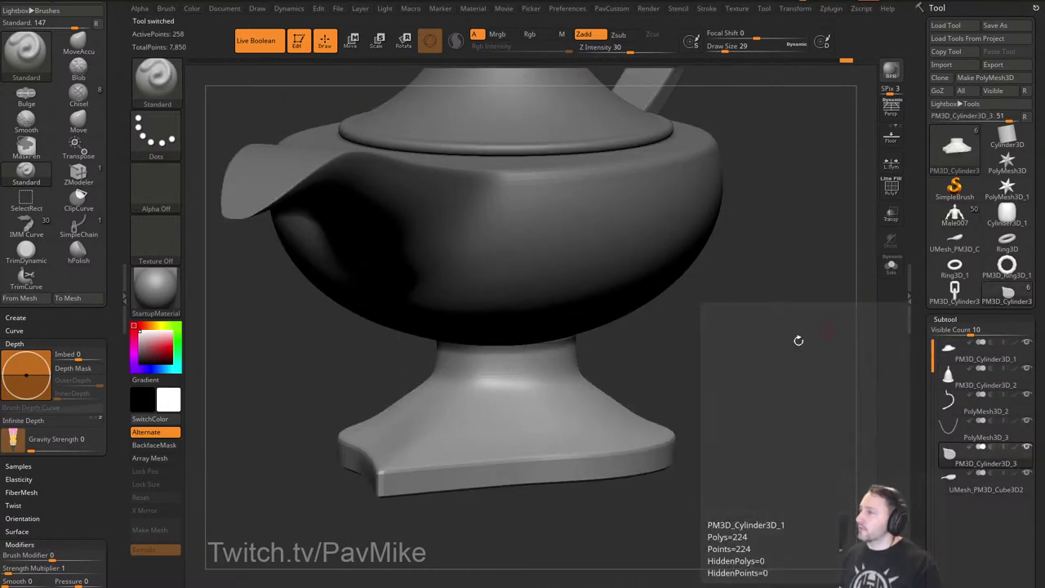
key(f)
mouse_move(798, 341)
mouse_down()
mouse_move(784, 379)
mouse_move(780, 357)
mouse_up()
key(s)
mouse_move(780, 357)
mouse_down()
mouse_move(802, 326)
mouse_move(780, 351)
mouse_up()
key(s)
drag(780, 351, 786, 367)
key(s)
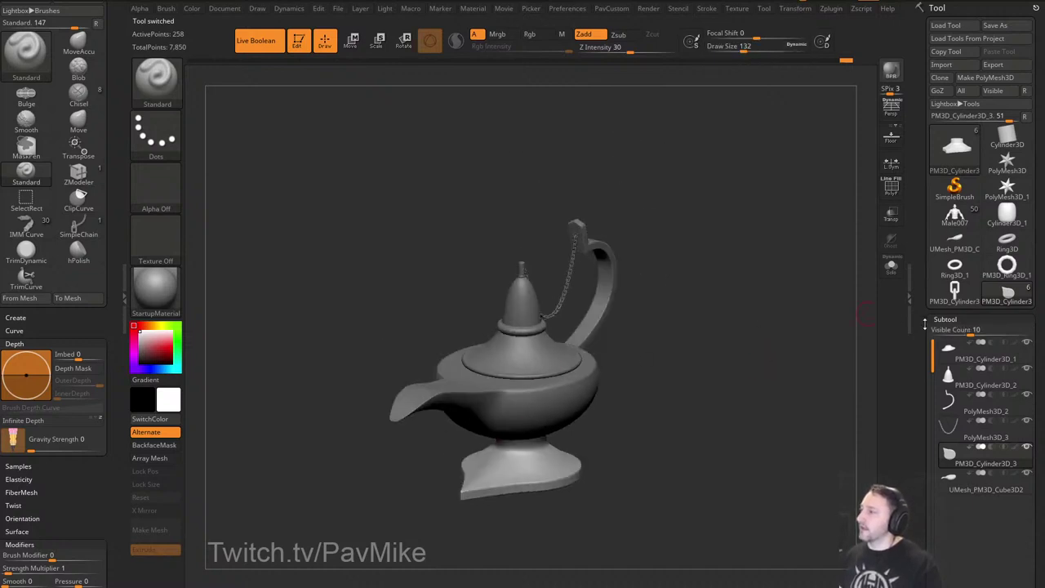
Try to select all visible lamp subtools together with the move gizmo active.
drag(923, 330, 917, 243)
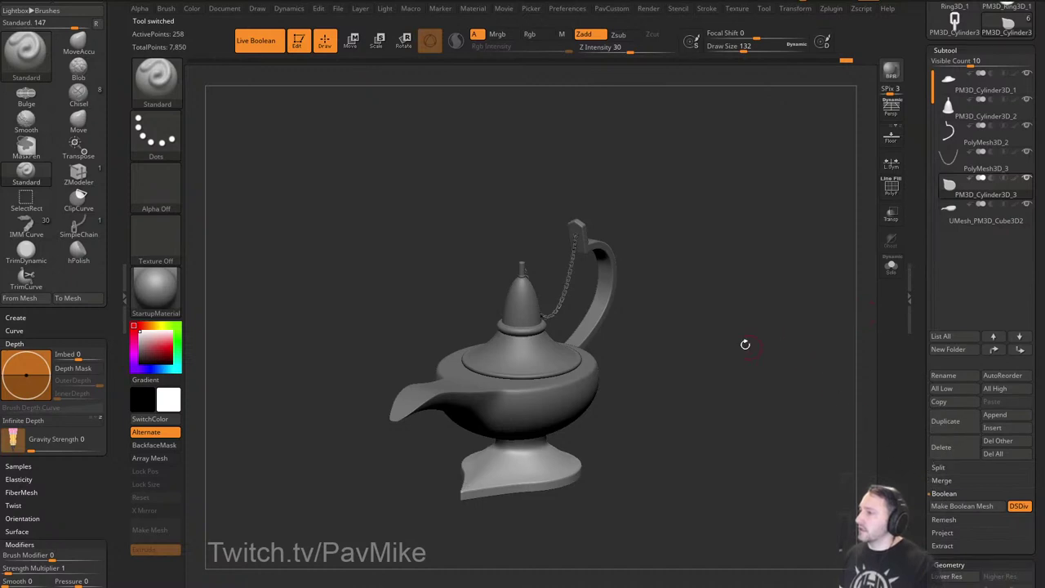
drag(746, 345, 741, 318)
key(w)
ctrl+shift+drag(748, 561, 372, 331)
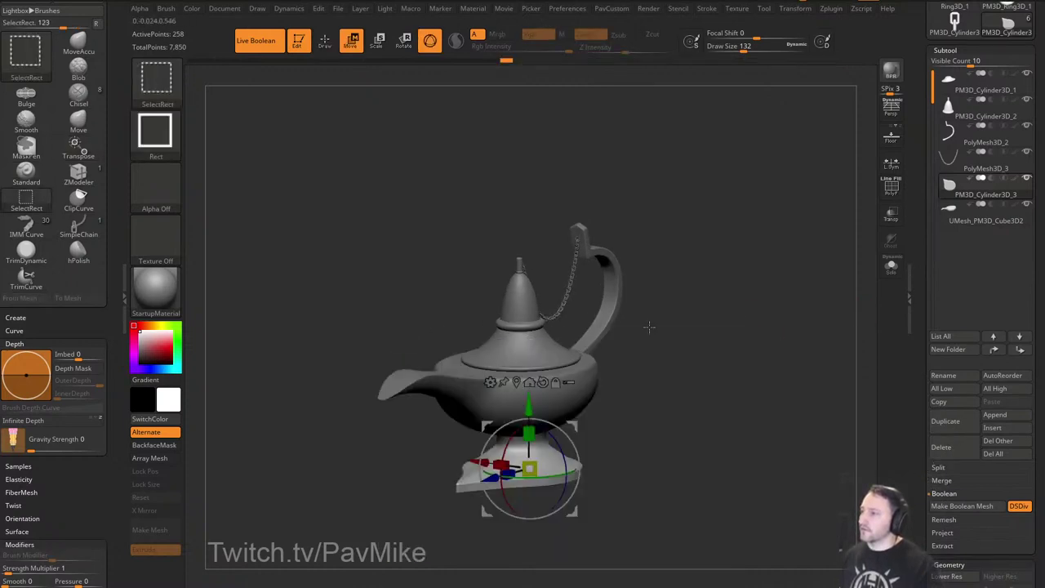
ctrl+shift+click(693, 495)
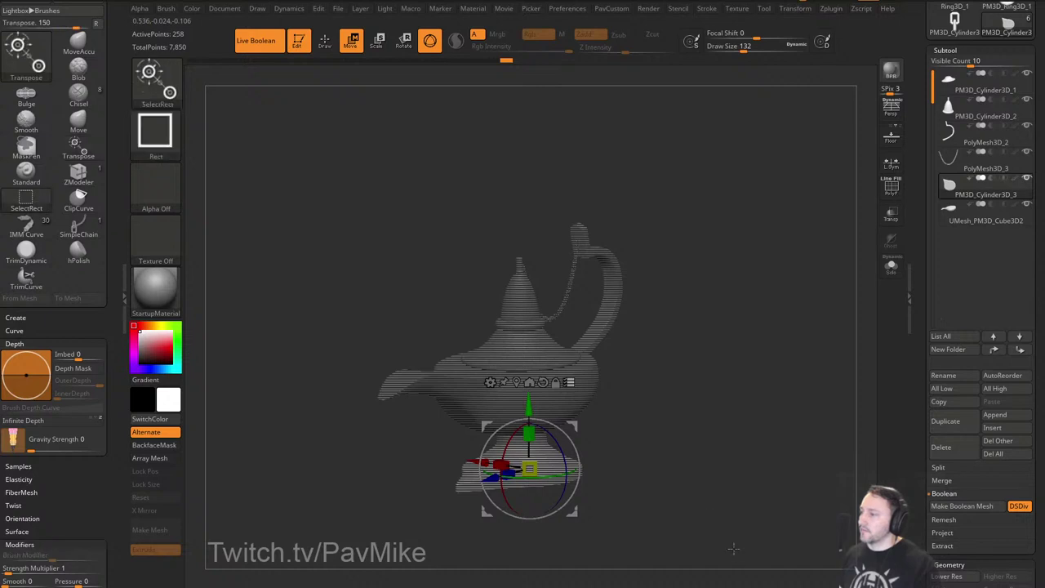
mouse_move(738, 561)
ctrl+shift+mouse_down()
mouse_move(370, 369)
mouse_move(369, 359)
ctrl+shift+mouse_up()
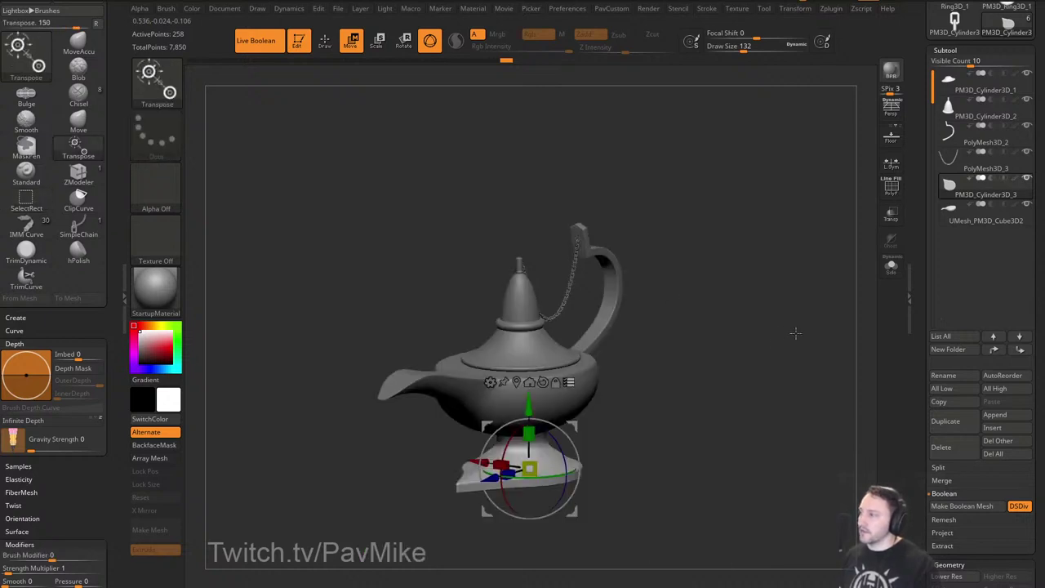
Create a subtool folder named lamp containing the PM3D_Cylinder3D_3 base.
drag(921, 413, 930, 376)
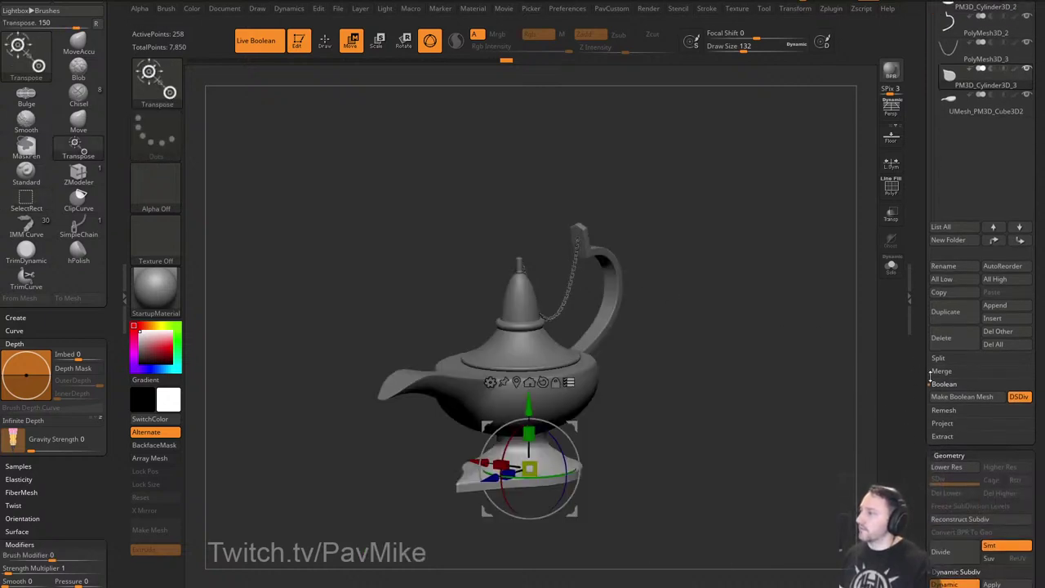
drag(922, 242, 934, 263)
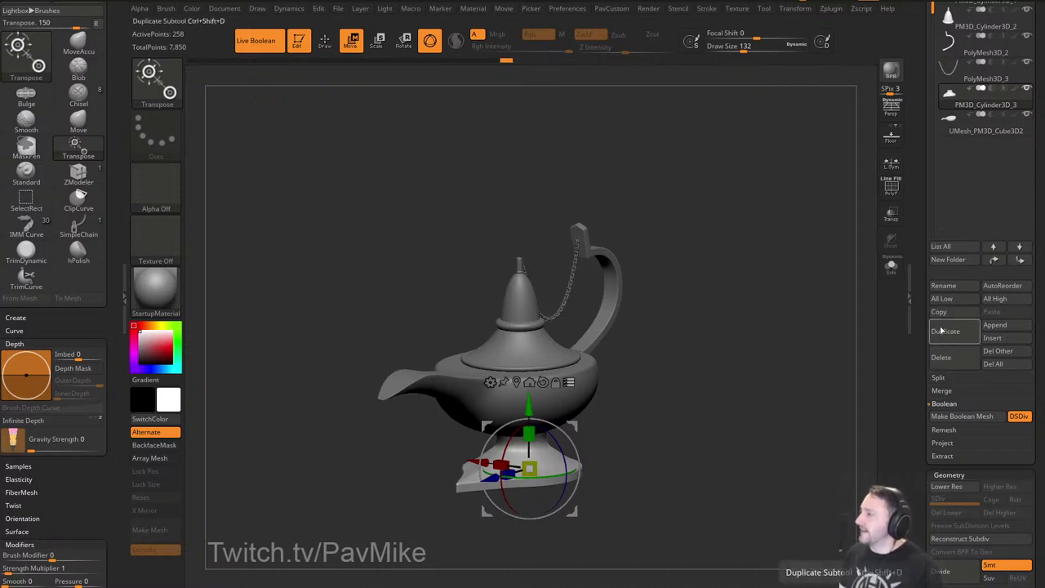
click(946, 260)
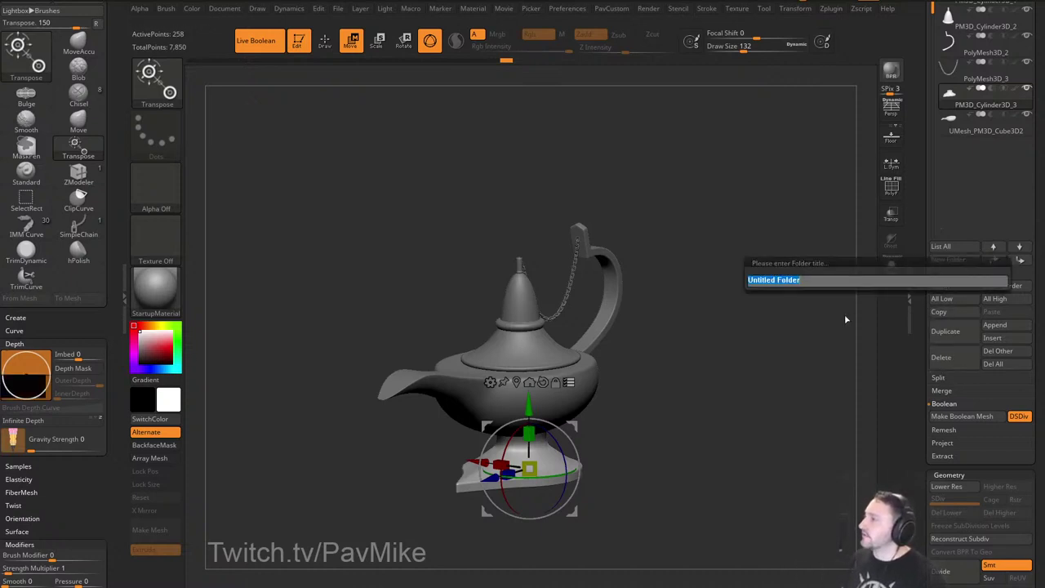
text(lamp)
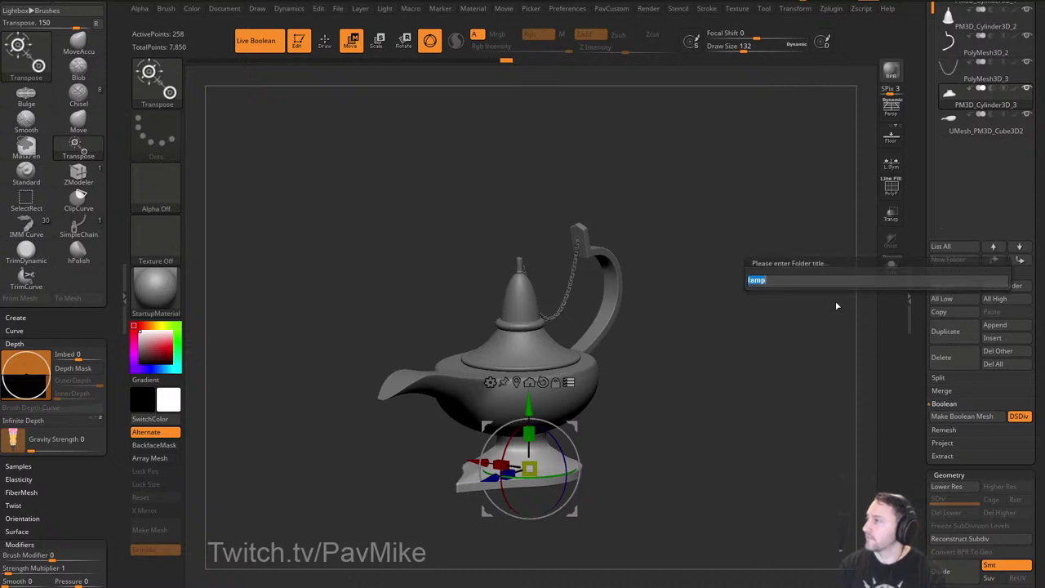
key(Return)
Add PolyMesh3D_3, PolyMesh3D_2, PM3D_Cylinder3D_2 and PM3D_Cylinder3D_1 to the lamp folder.
drag(916, 164, 919, 233)
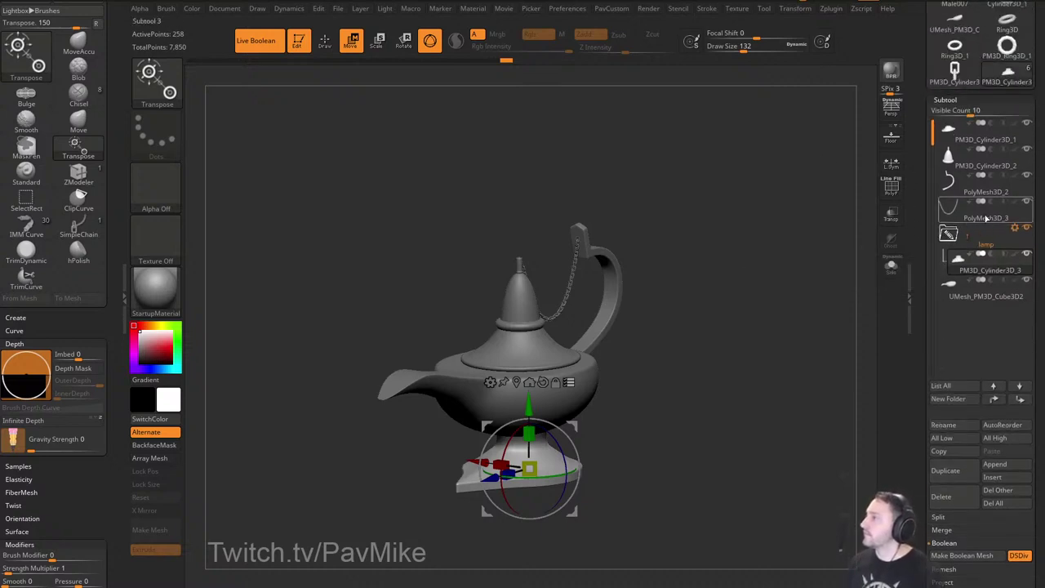
drag(987, 218, 985, 243)
drag(986, 183, 987, 214)
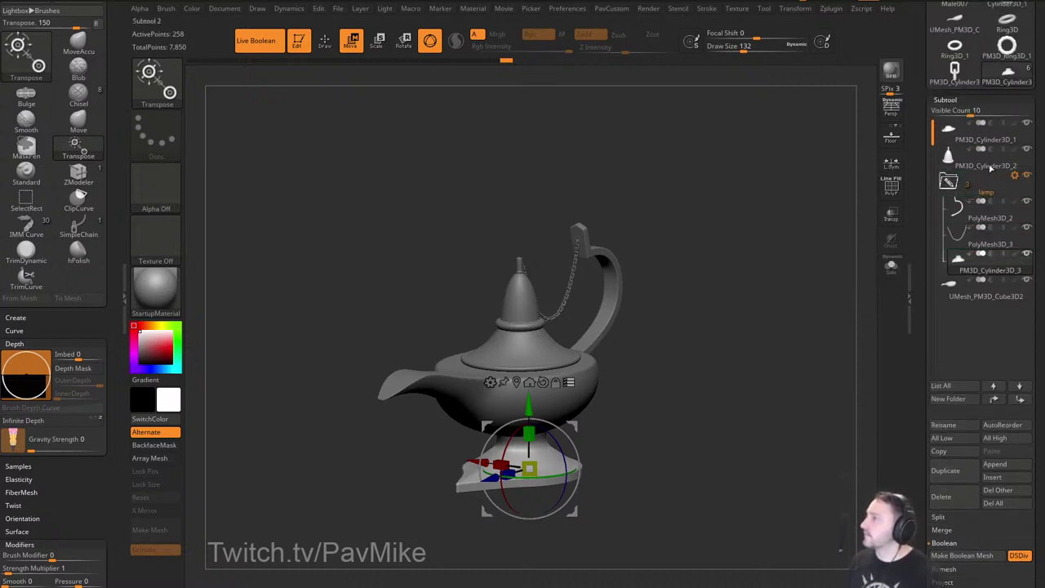
drag(984, 141, 987, 187)
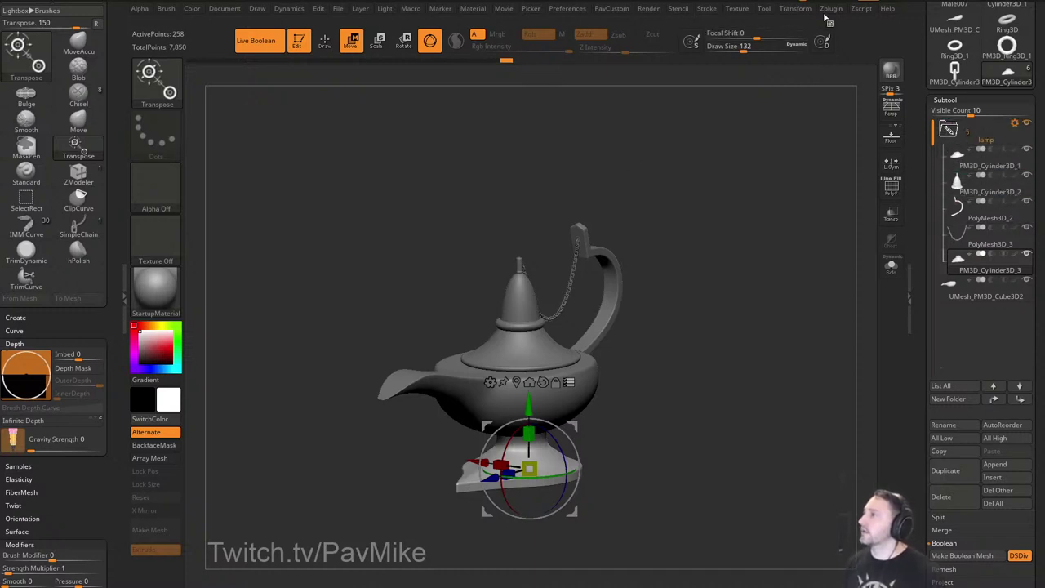
Copy the lamp folder with SubTool Master.
click(830, 10)
click(851, 224)
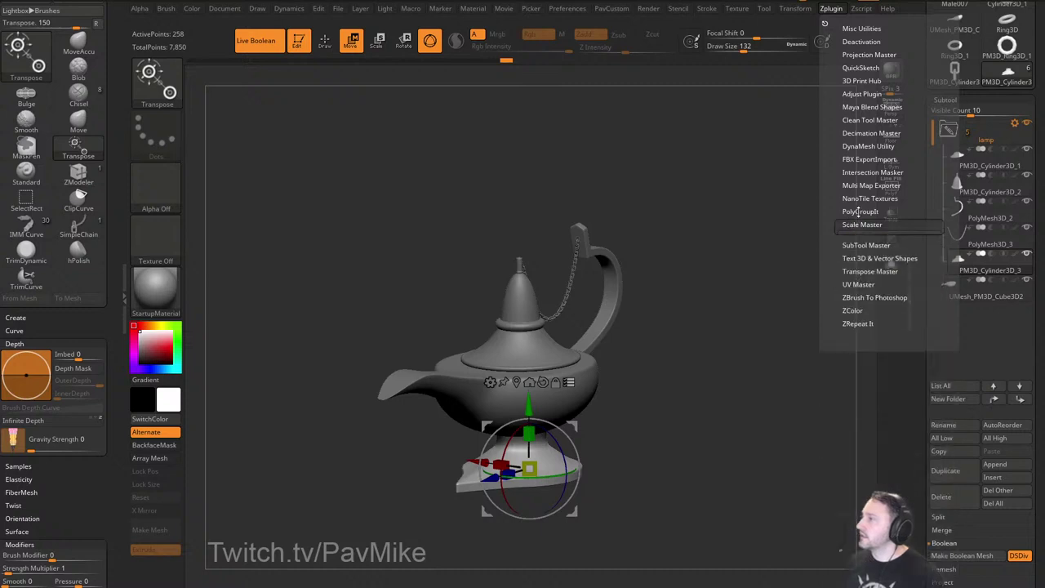
click(864, 237)
click(858, 392)
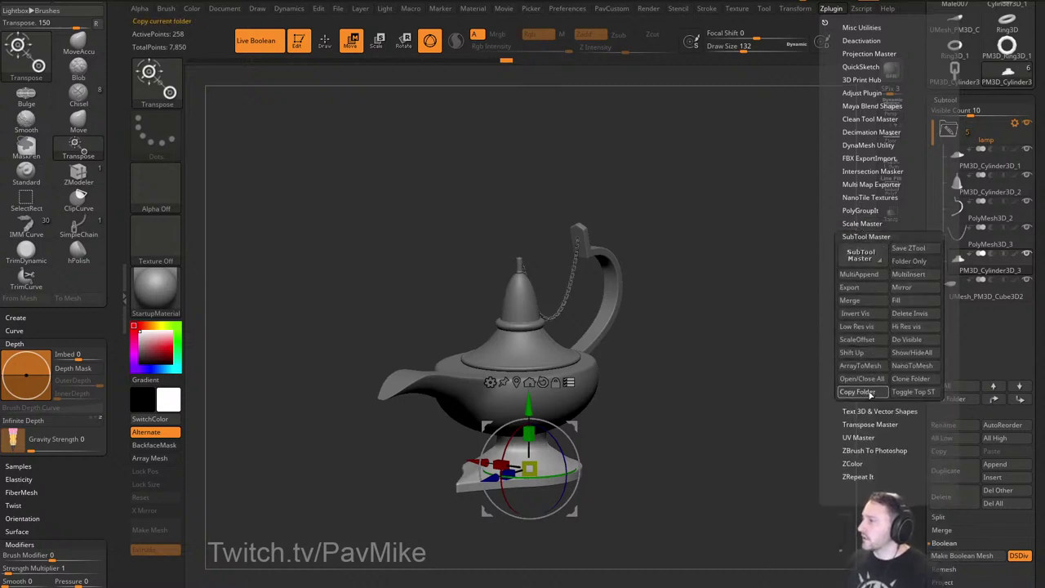
Add the UMesh_PM3D_Cube3D2 subtool to the lamp folder and collapse the folder.
drag(971, 295, 950, 250)
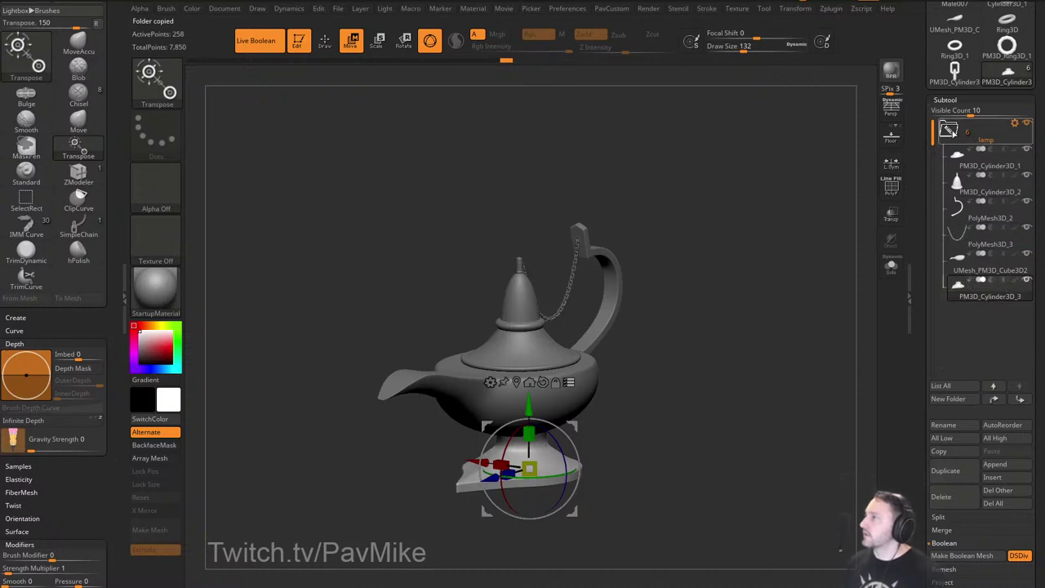
click(952, 132)
click(831, 8)
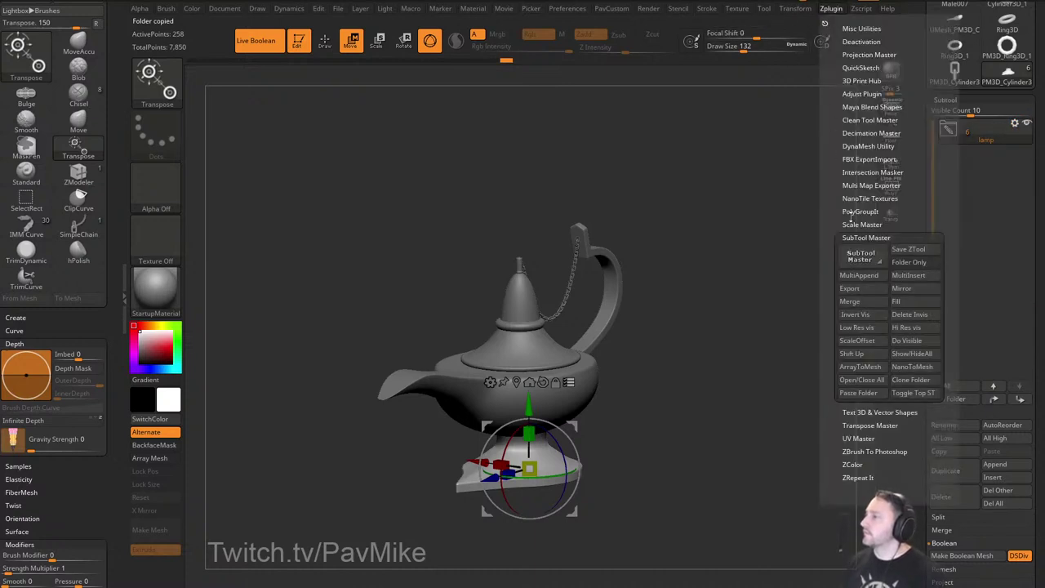
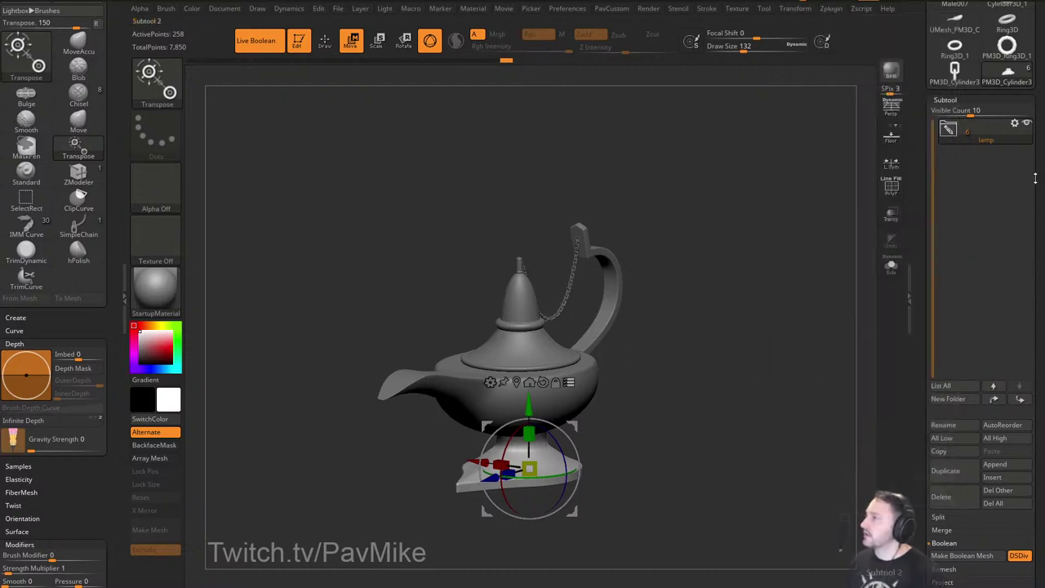
Switch to the PolyMesh3D star tool and paste the lamp folder into it with SubTool Master.
drag(927, 212, 925, 307)
click(1005, 166)
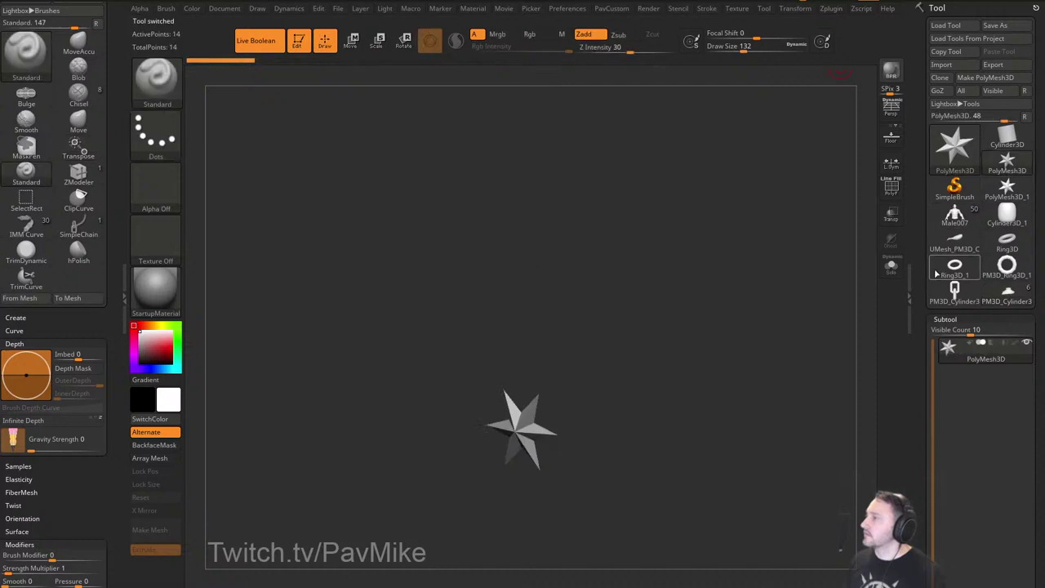
click(829, 10)
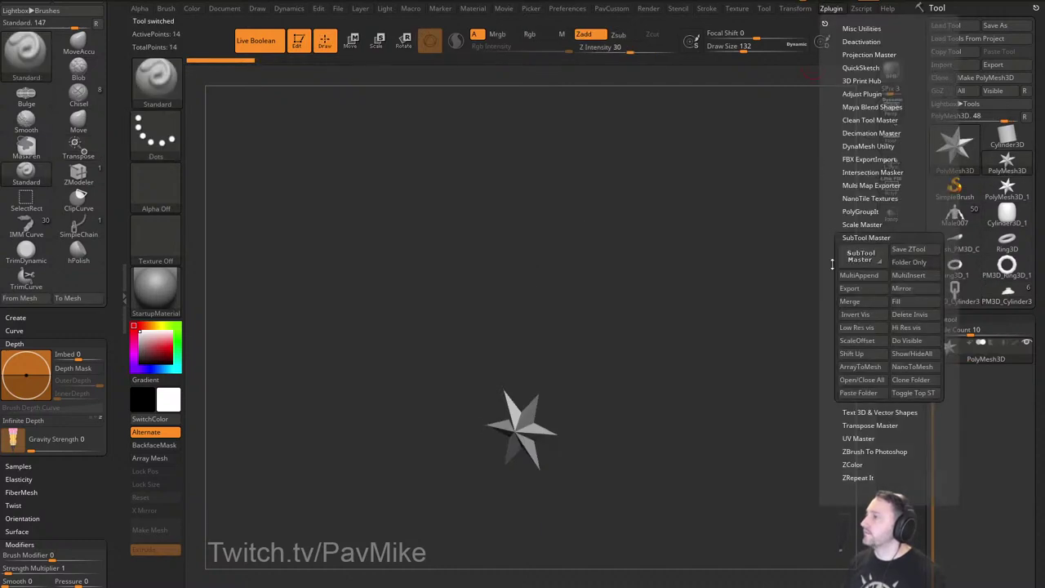
click(859, 394)
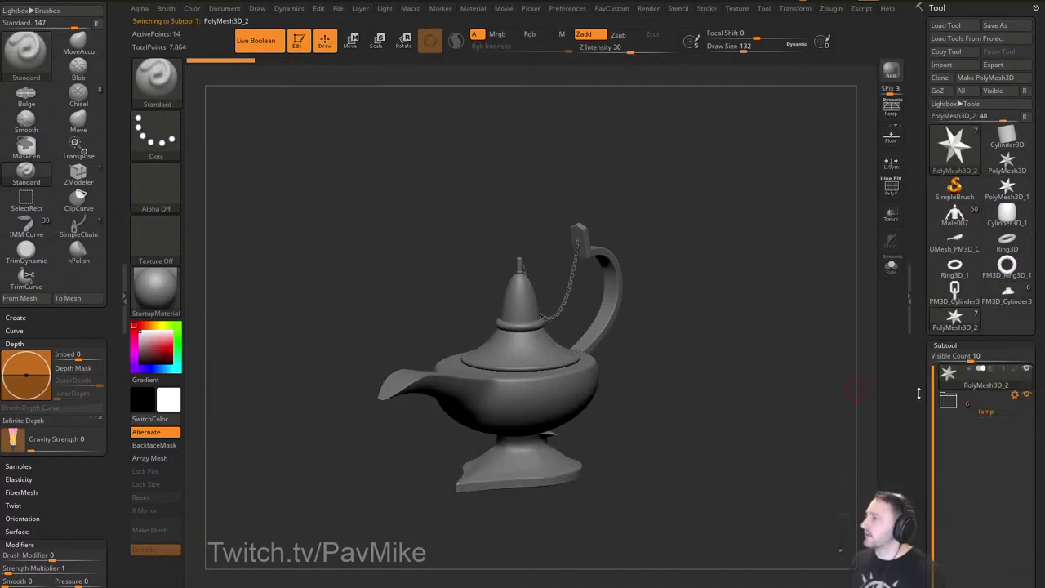
Delete all subtools of the star tool, including the pasted lamp folder.
drag(918, 392, 924, 250)
click(996, 418)
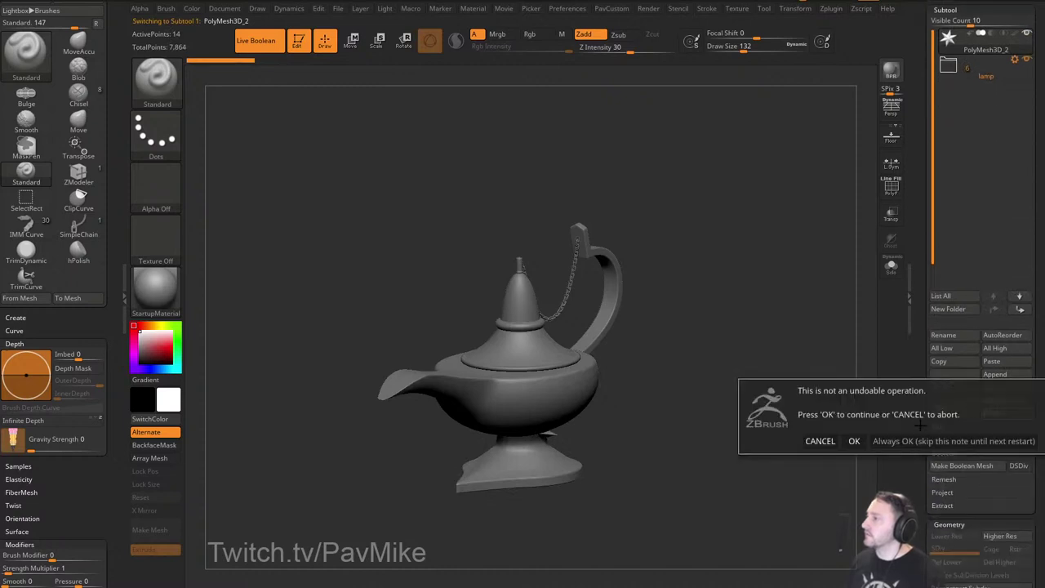
click(922, 441)
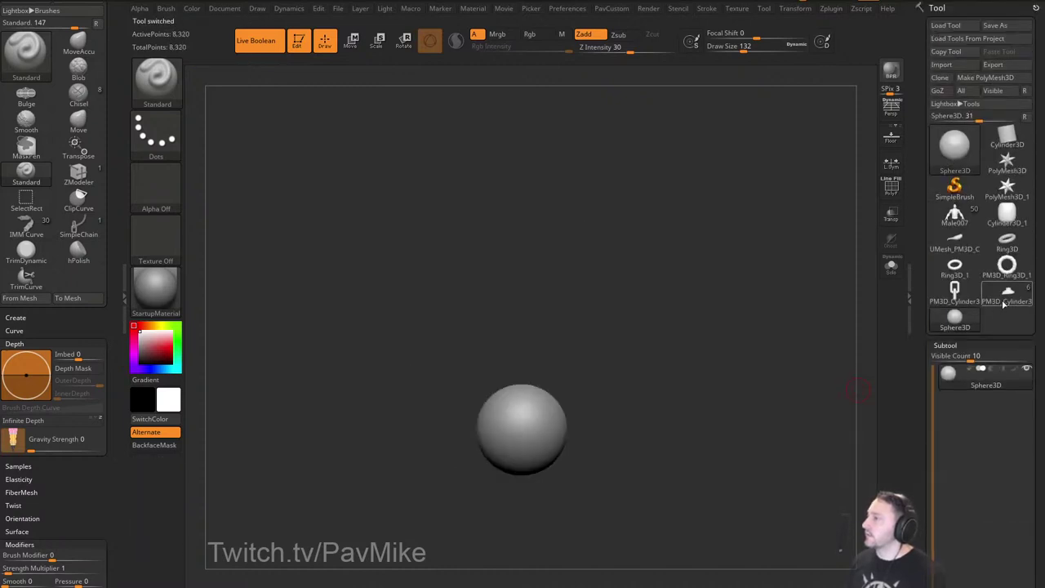
Return to the PM3D_Cylinder3D_3 lamp tool and copy its lamp folder with SubTool Master.
click(1005, 302)
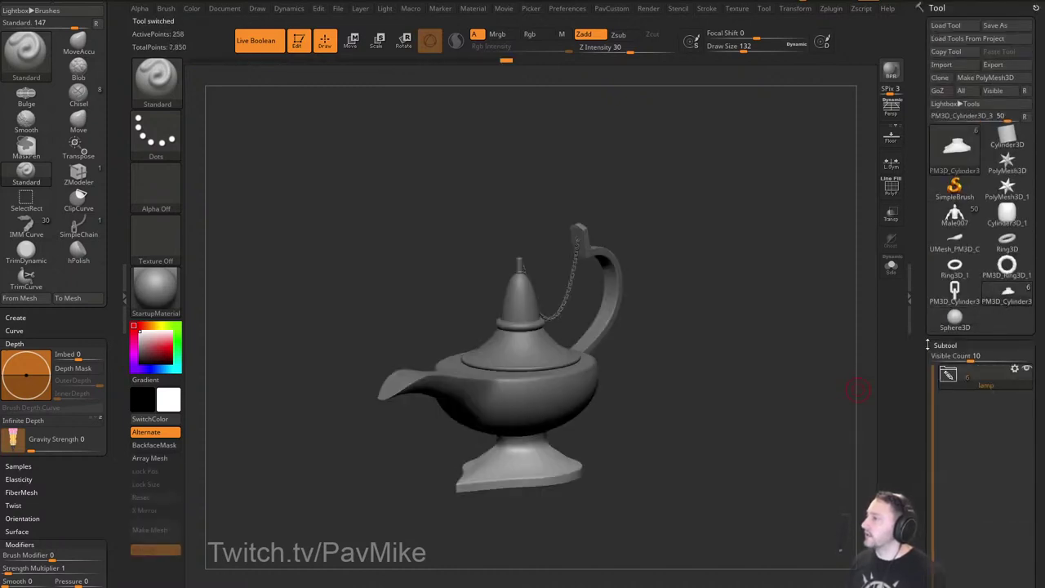
click(833, 10)
click(866, 395)
Switch to the Male007 tool, show its hidden subtools, and delete every subtool except the Male007 bust.
click(957, 219)
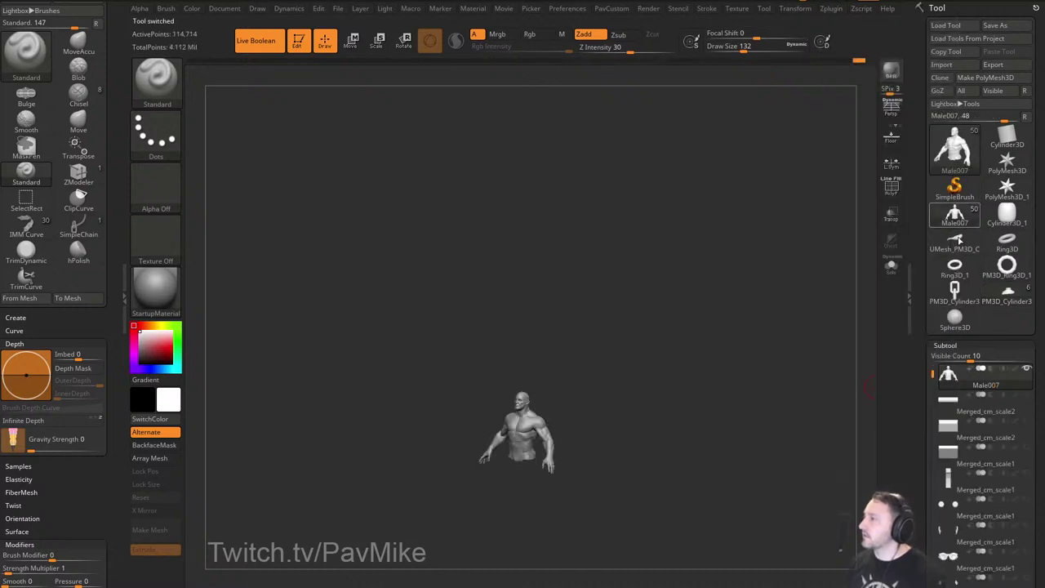
drag(918, 308, 911, 237)
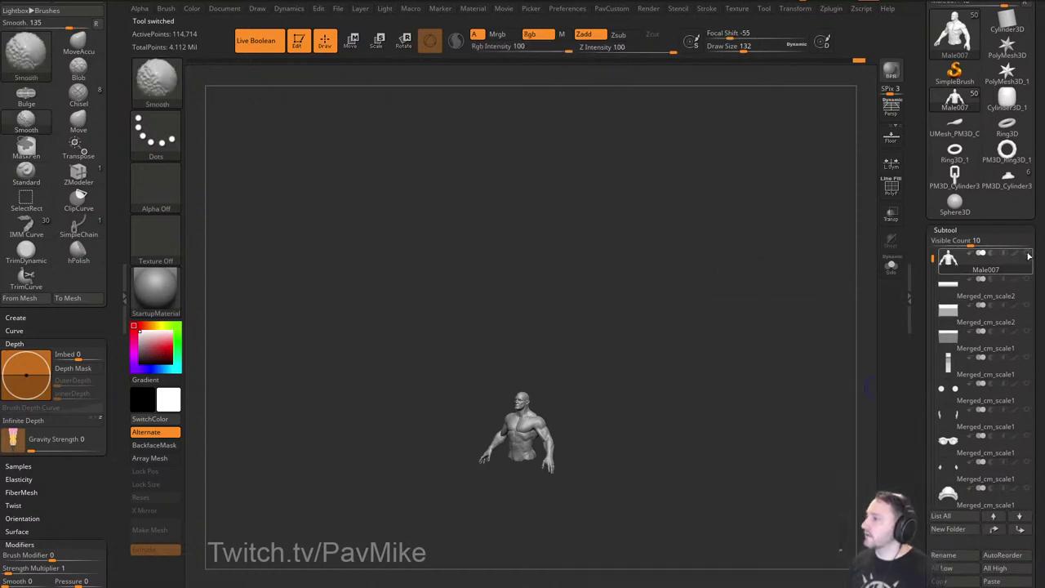
shift+click(1027, 254)
drag(815, 317, 824, 294)
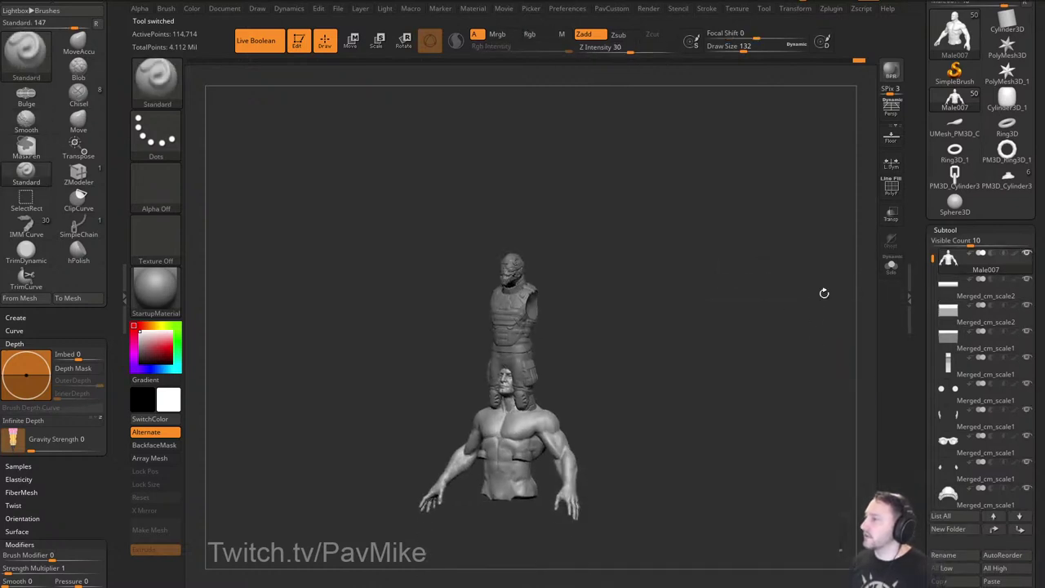
drag(926, 307, 927, 213)
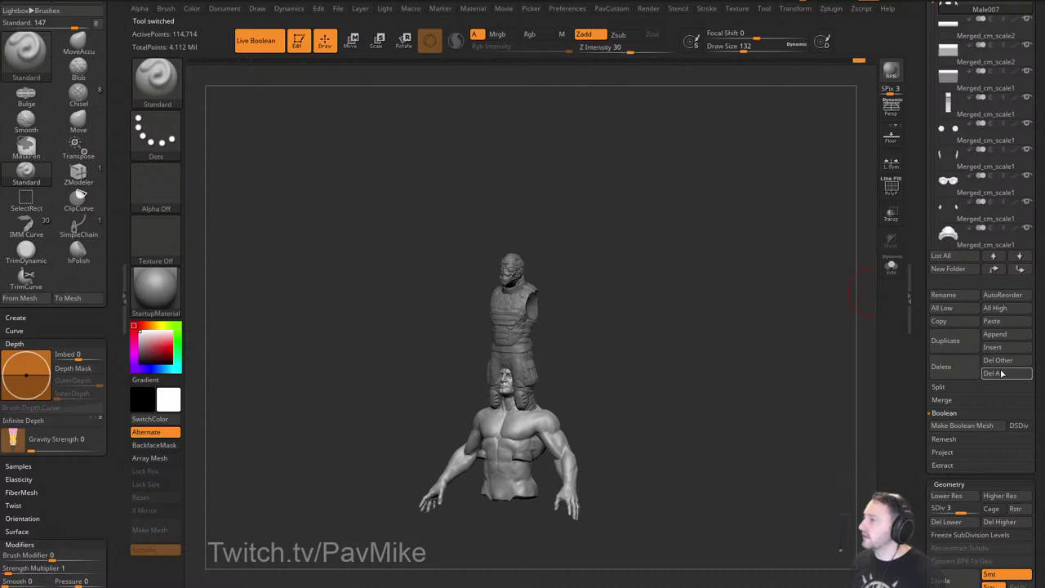
click(1002, 363)
click(932, 381)
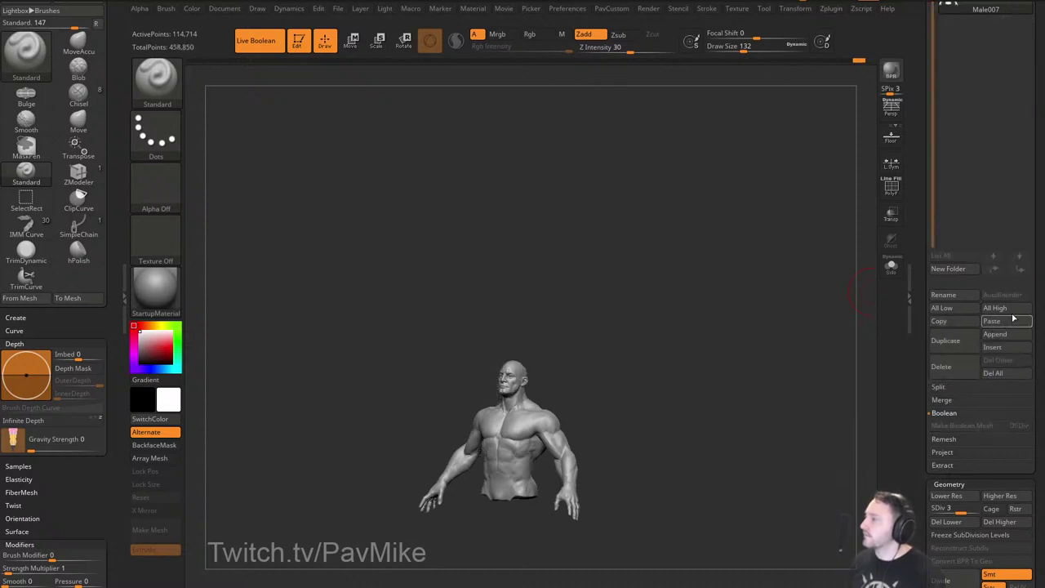
Paste the copied lamp folder into the Male007 tool with SubTool Master.
drag(921, 298, 921, 572)
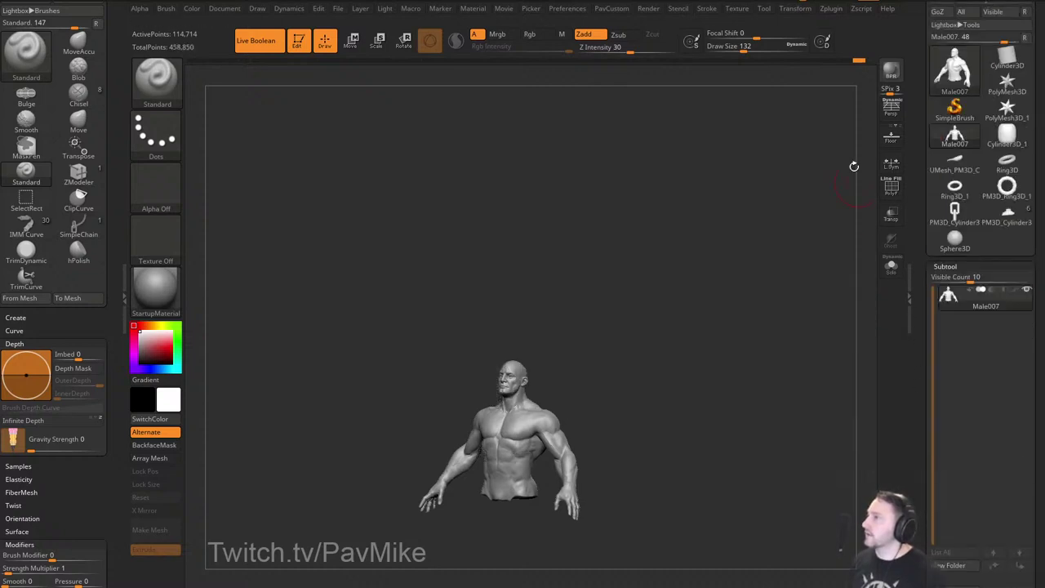
click(834, 10)
click(872, 393)
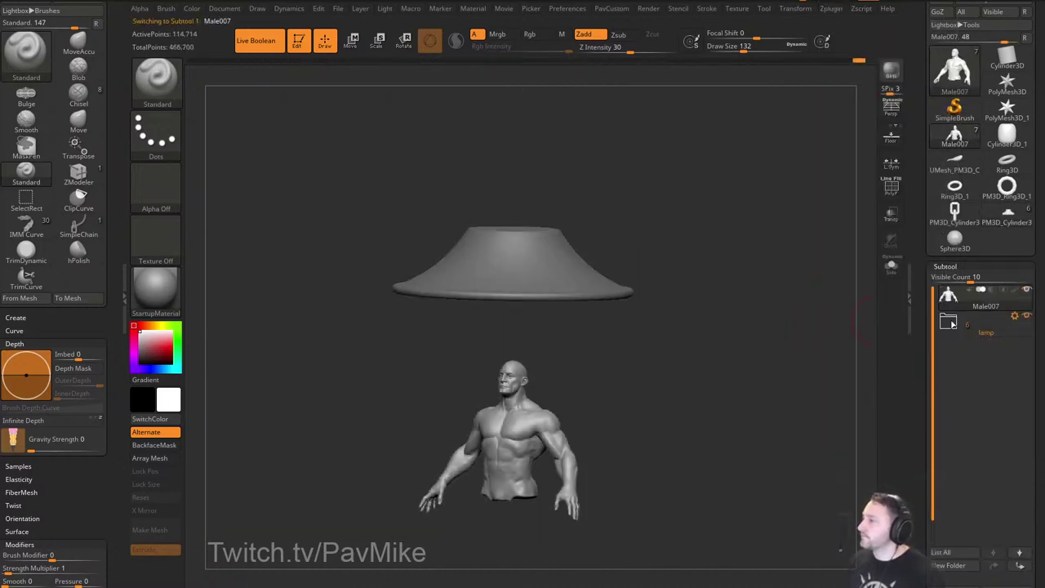
Expand the pasted lamp folder, select the PM3D_Cylinder3D_1 subtool, and check it in solo mode.
mouse_move(840, 328)
mouse_down()
mouse_move(845, 318)
mouse_move(850, 359)
mouse_move(833, 346)
mouse_move(836, 356)
mouse_move(825, 327)
mouse_up()
click(950, 326)
click(978, 352)
click(893, 272)
click(892, 272)
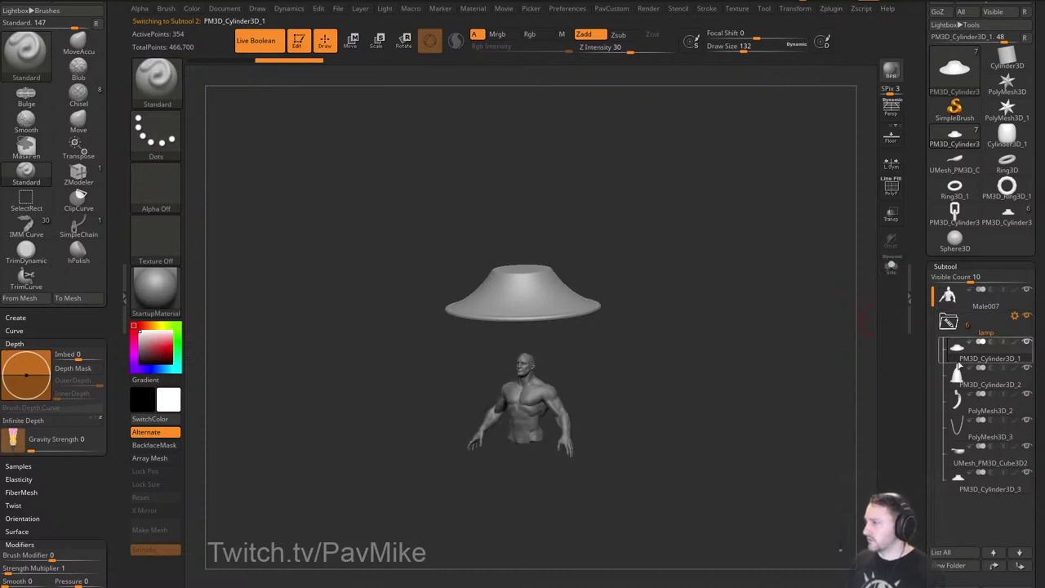
Select the PM3D_Cylinder3D_2 lid subtool and turn on transparency to compare its size with the bust.
click(979, 384)
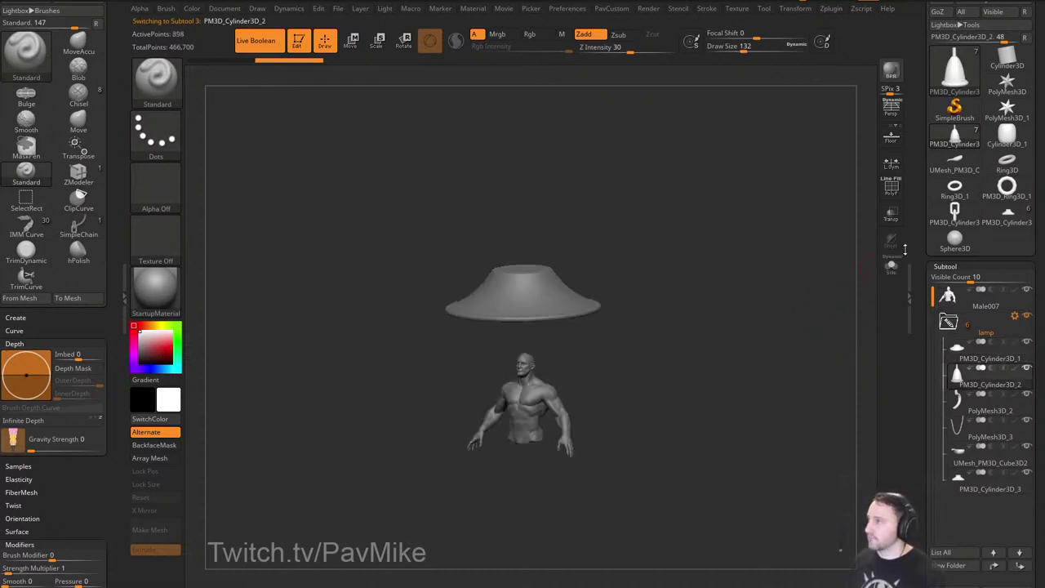
click(895, 216)
key(f)
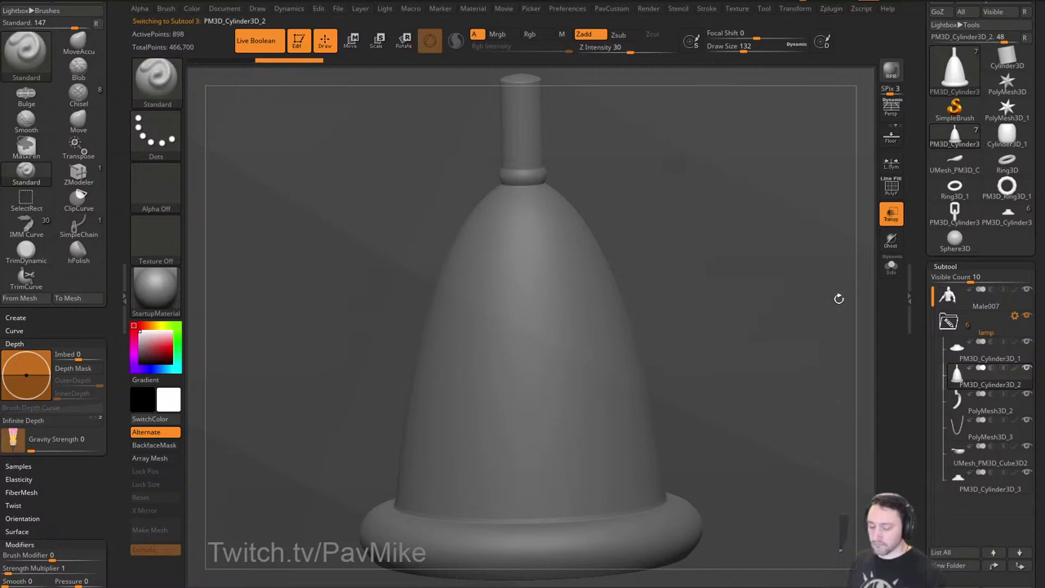
key(f)
alt+drag(836, 306, 790, 272)
key(f)
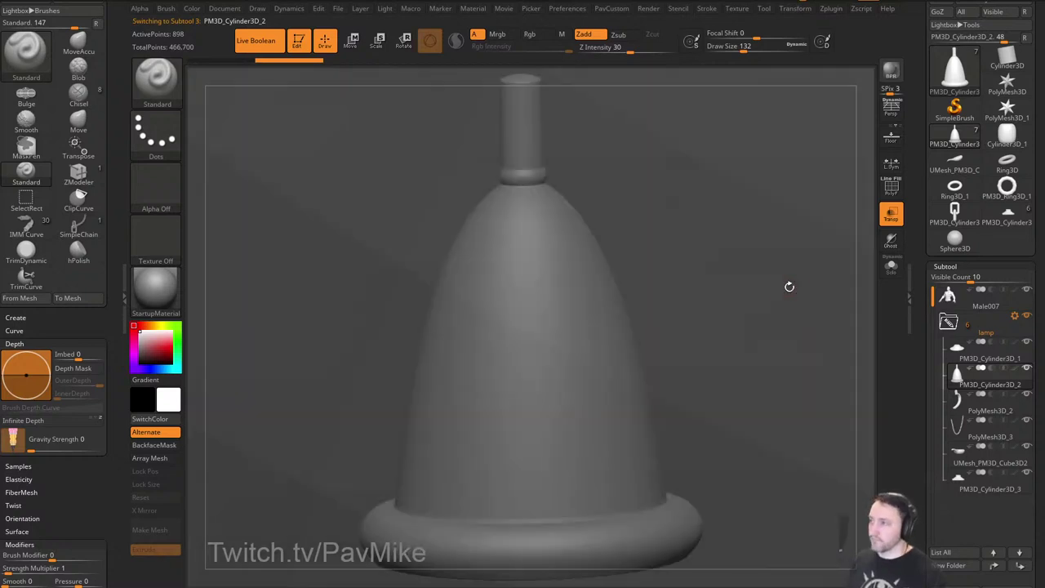
alt+drag(858, 298, 677, 90)
alt+drag(864, 324, 640, 38)
Set the draw size to 18 and select the PM3D_Cylinder3D_1 subtool in the lamp folder.
key(s)
mouse_move(801, 251)
alt+mouse_down()
mouse_move(763, 255)
mouse_move(800, 325)
alt+mouse_up()
drag(801, 325, 775, 315)
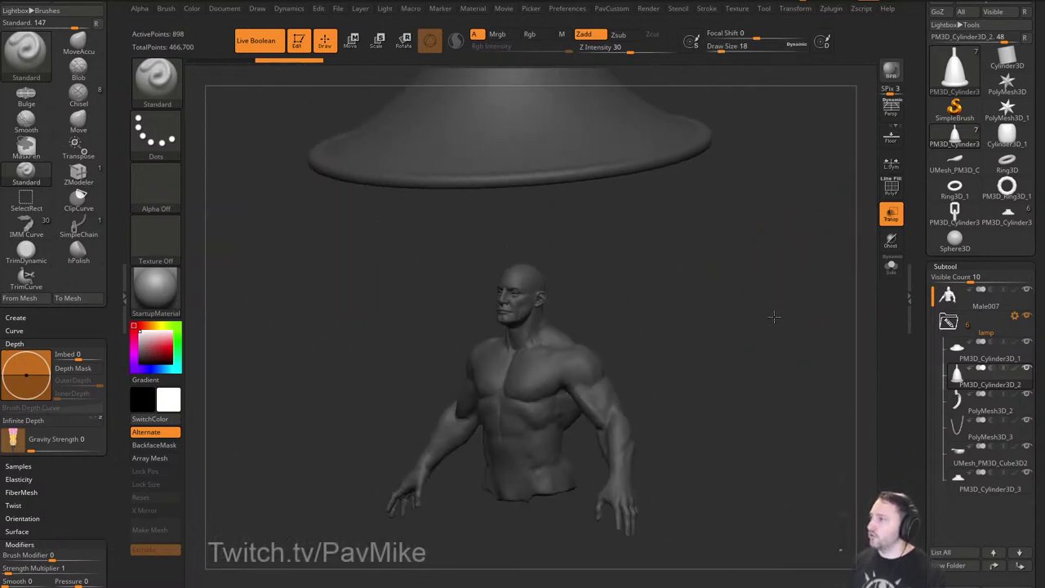
click(985, 325)
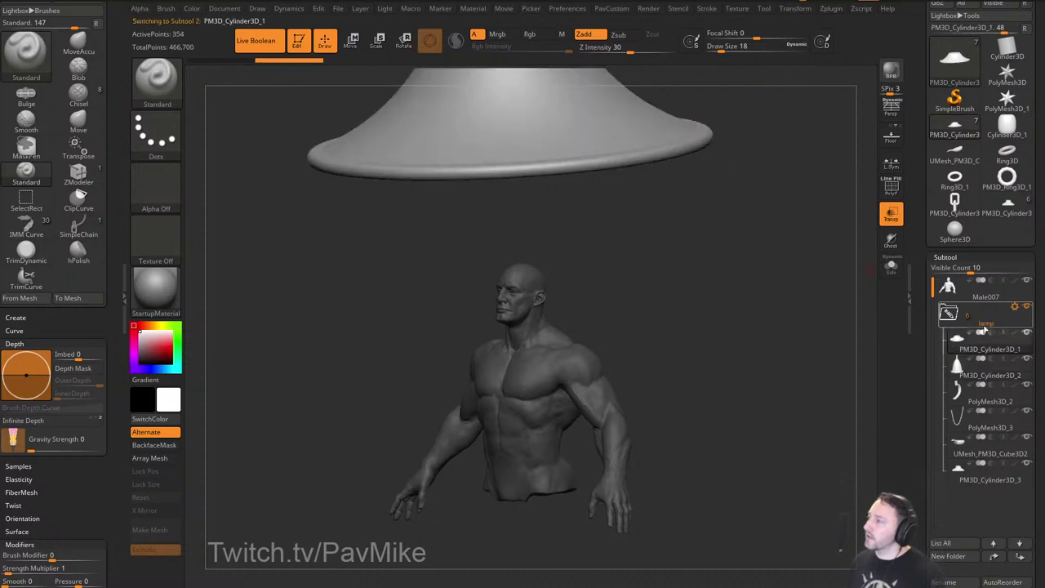
Delete the lamp folder together with all its subtools from the Male007 tool.
drag(927, 341, 926, 290)
click(1016, 256)
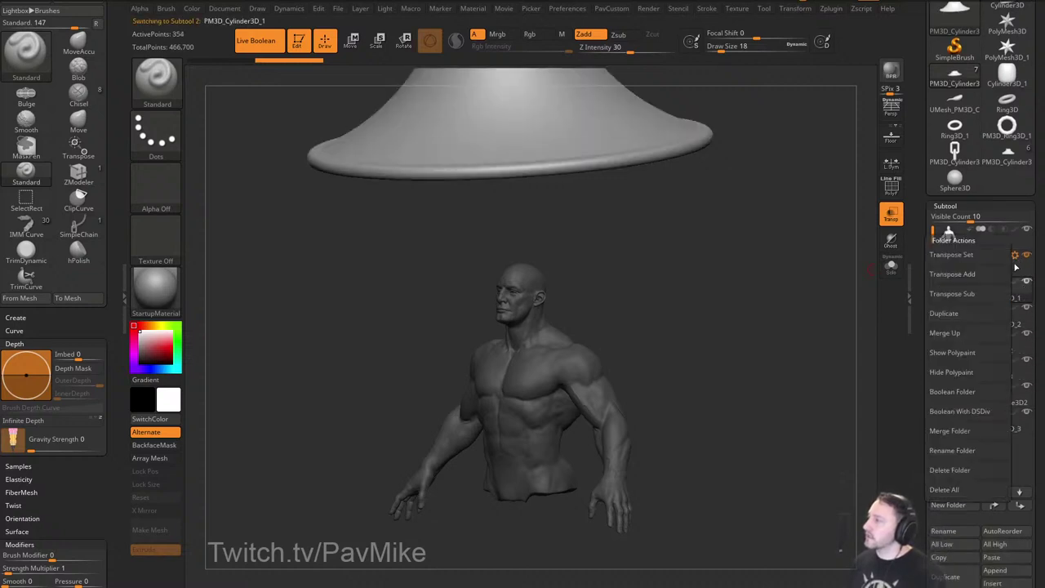
click(966, 491)
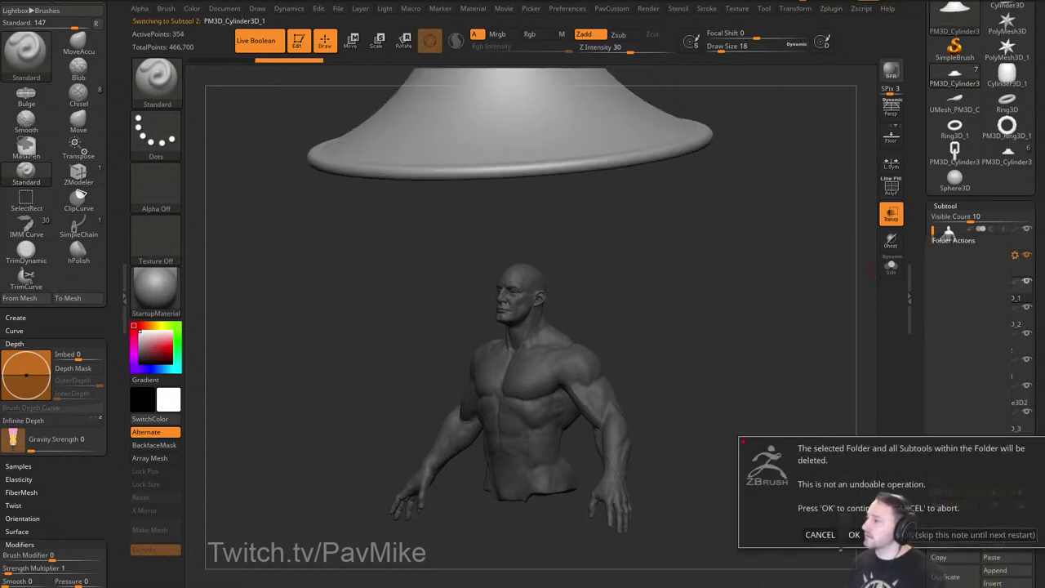
click(854, 535)
drag(927, 311, 928, 451)
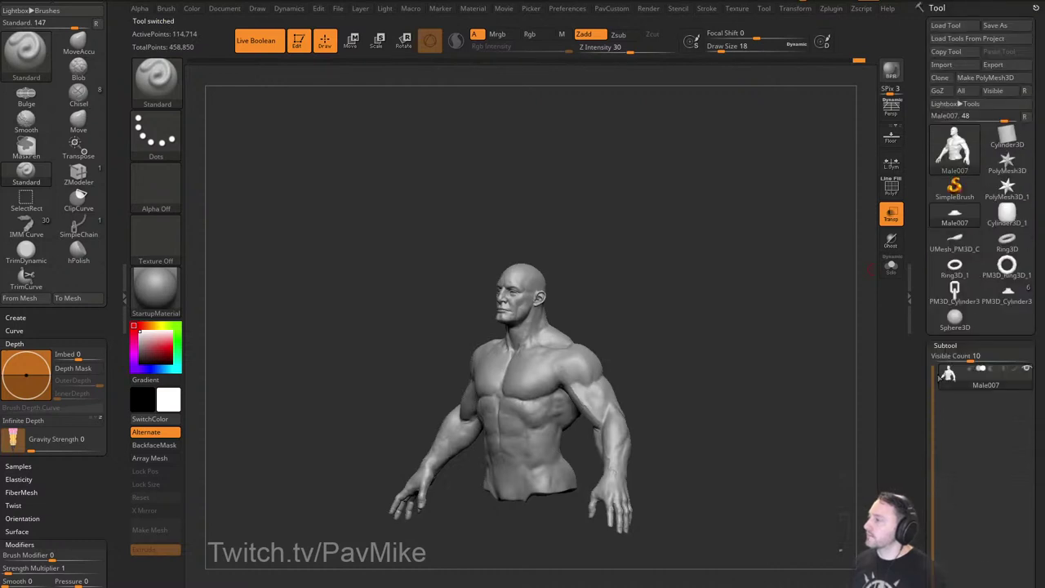
Switch to the original genie lamp tool and expand its lamp folder with PM3D_Cylinder3D_1 selected.
click(1008, 297)
key(f)
drag(844, 320, 888, 280)
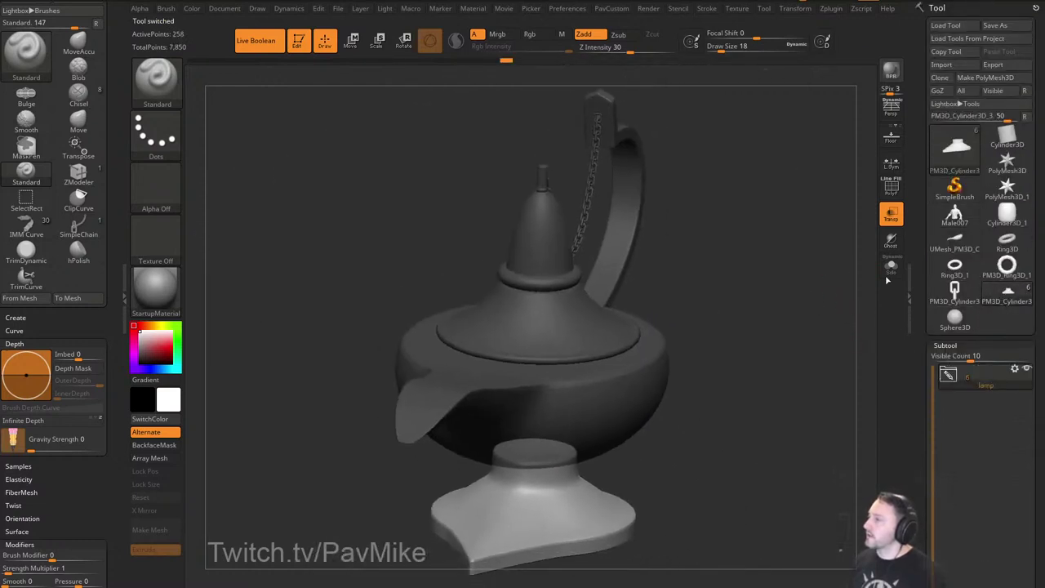
click(982, 381)
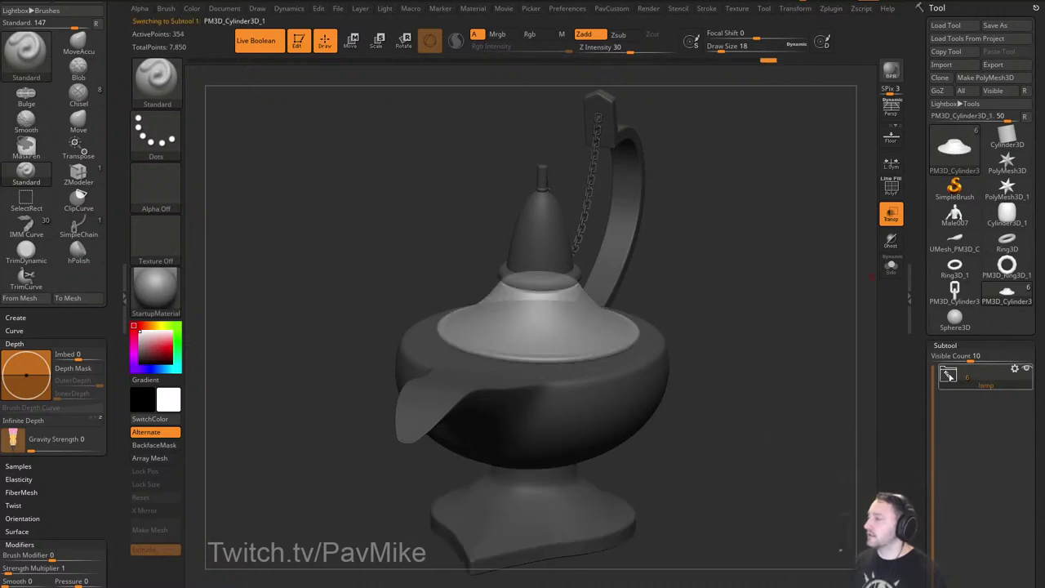
click(950, 376)
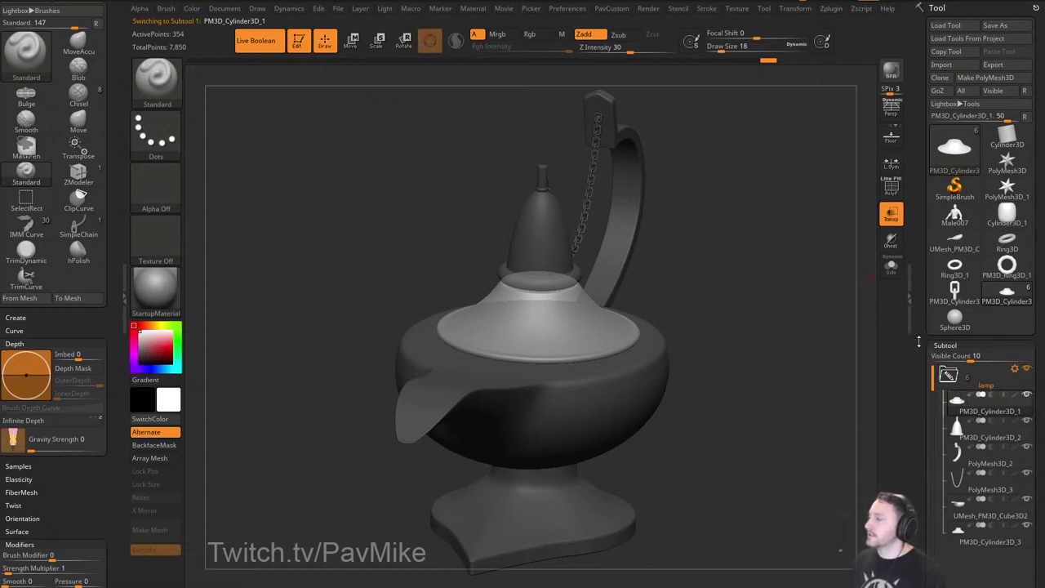
Merge the visible lamp subtools into a new tool, make that tool active, and set the draw size to 104.
drag(919, 342, 920, 235)
click(941, 321)
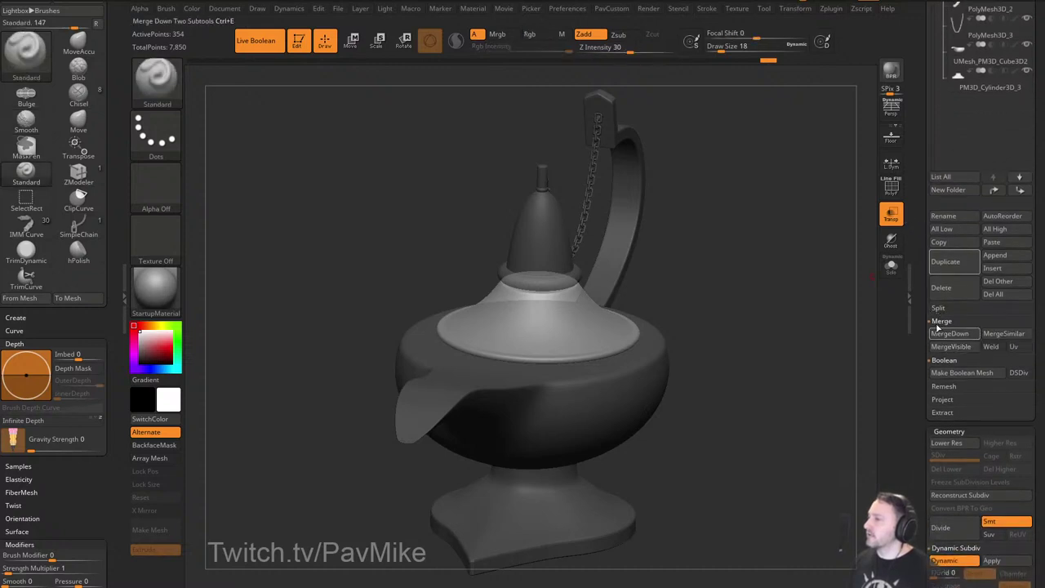
drag(923, 314, 923, 321)
click(994, 313)
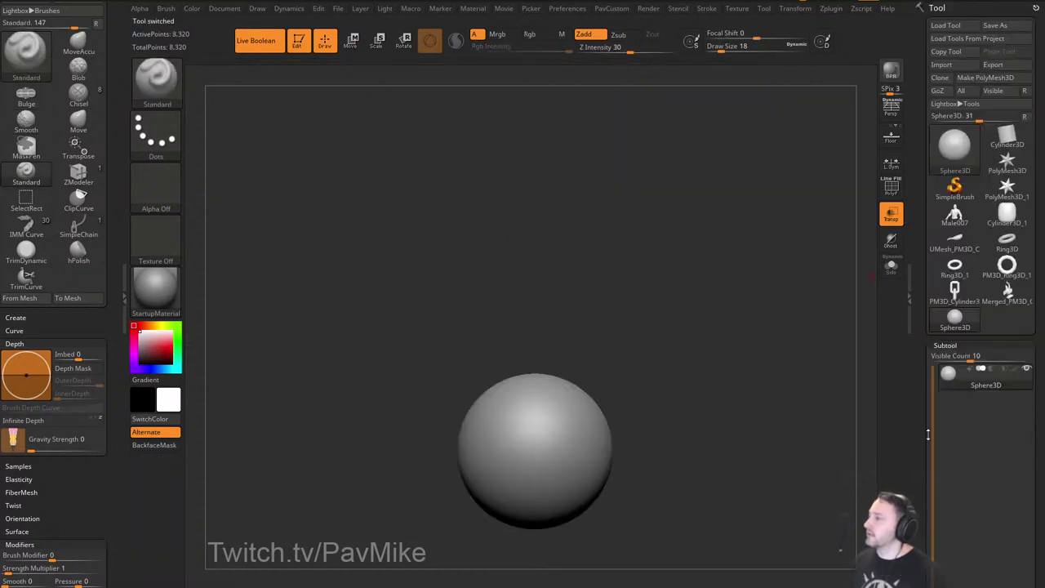
click(998, 300)
mouse_move(846, 343)
mouse_down()
mouse_move(807, 343)
mouse_move(806, 365)
mouse_up()
key(s)
alt+drag(789, 327, 803, 322)
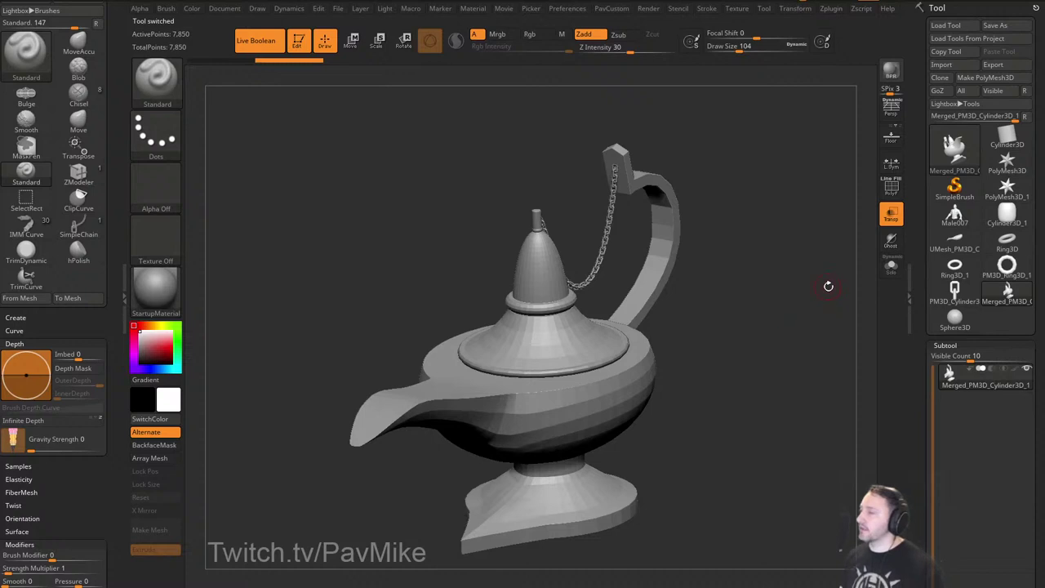
Switch to the Male007 tool and append the merged lamp to it as a subtool.
click(953, 216)
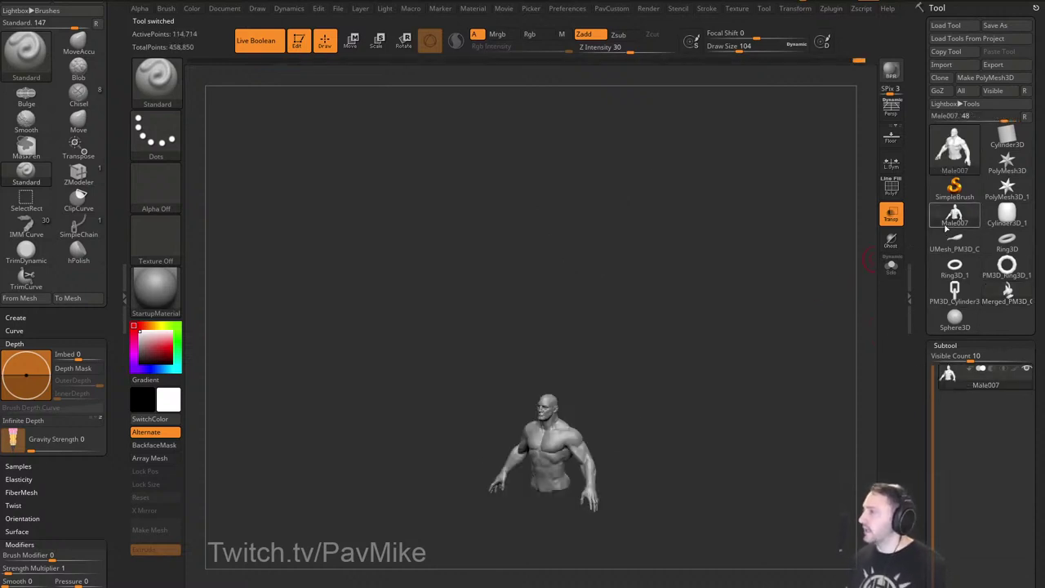
drag(919, 273, 919, 43)
click(996, 480)
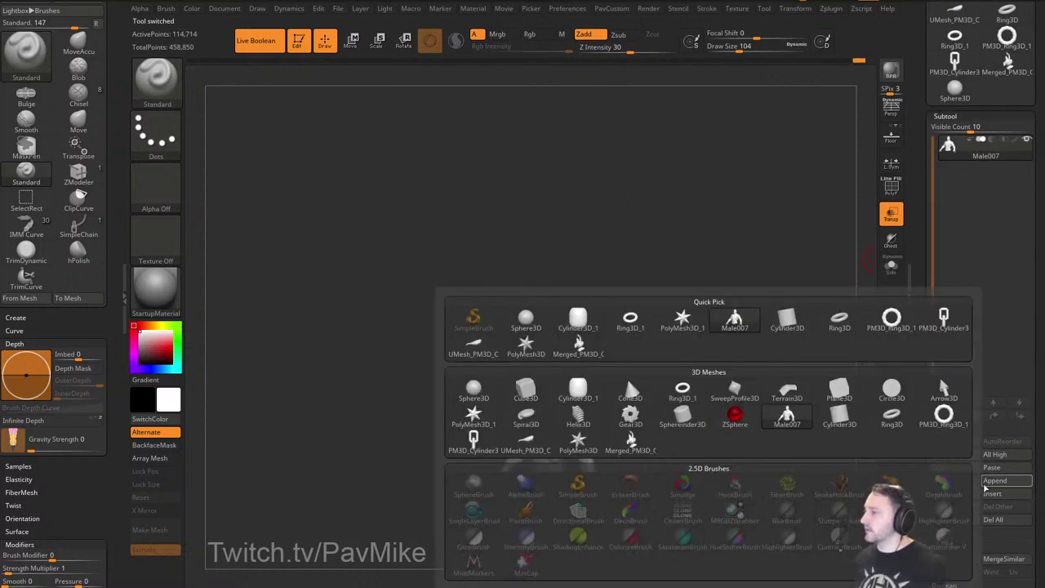
click(648, 443)
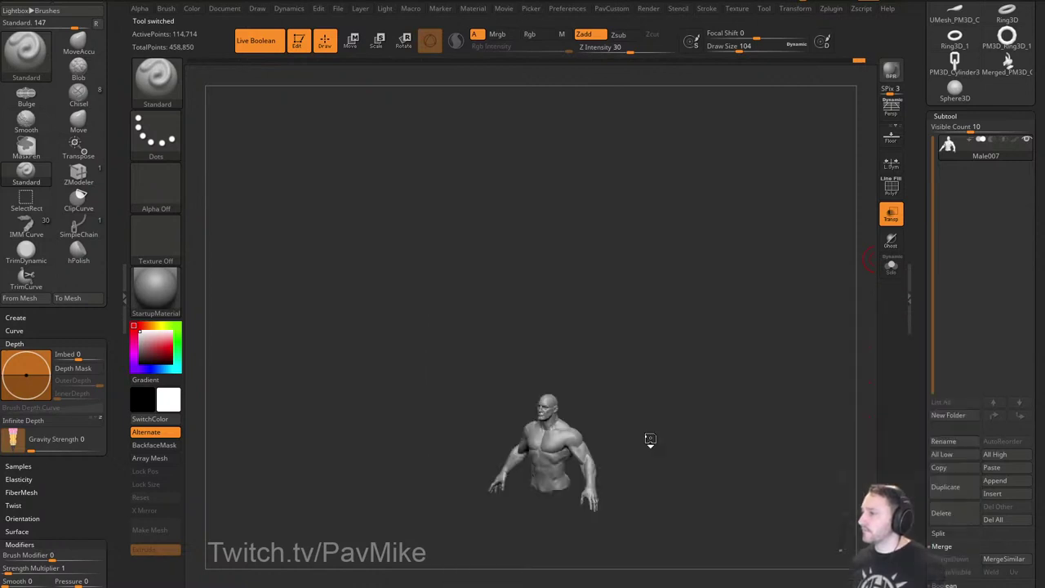
Check the Male007 bust in solo mode with the Move gizmo active.
drag(719, 359, 817, 318)
click(891, 266)
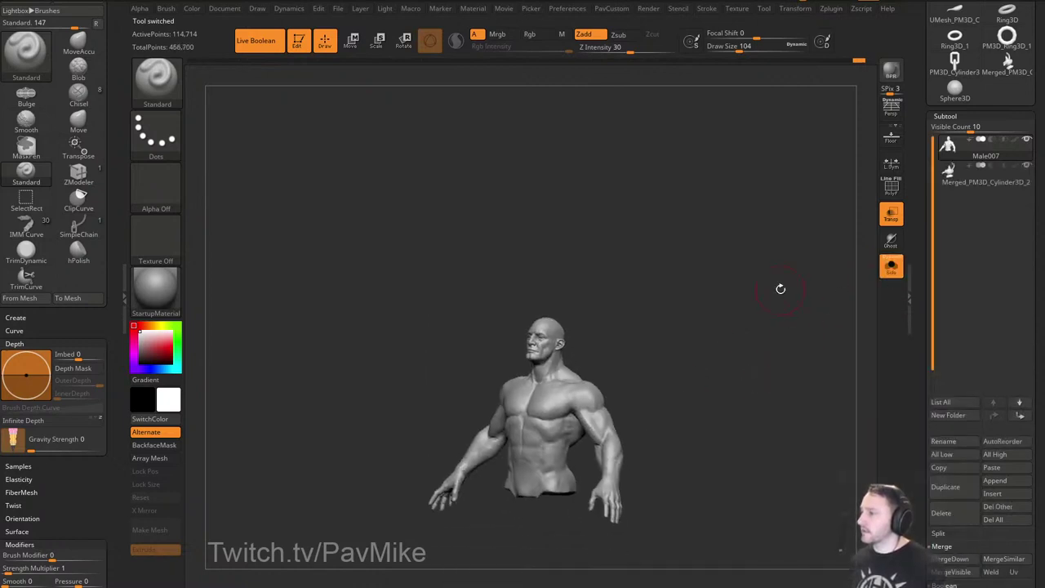
key(w)
alt+click(569, 193)
alt+click(581, 196)
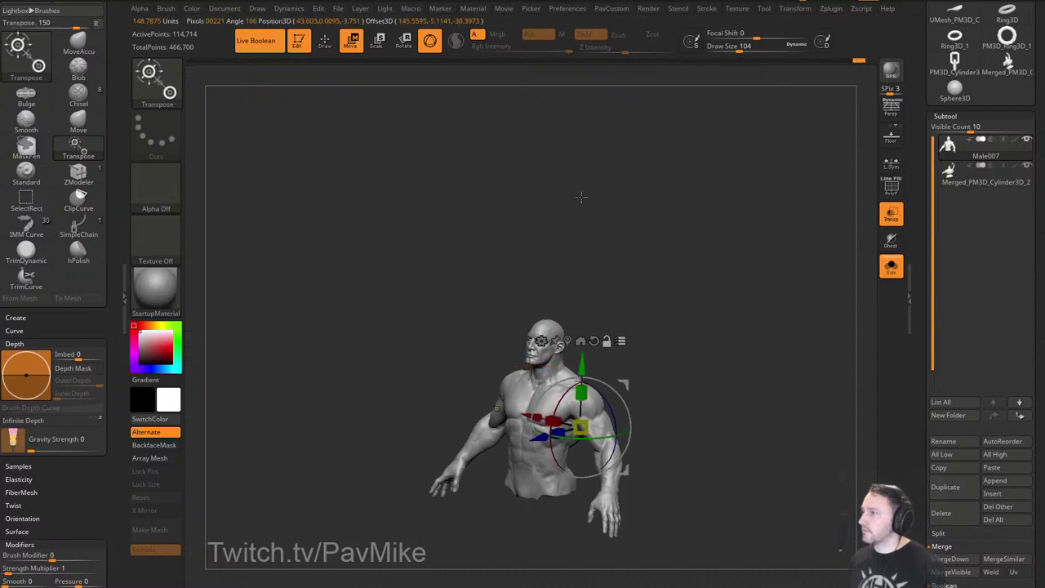
shift+drag(636, 340, 572, 258)
drag(735, 252, 742, 275)
Isolate the Merged_PM3D_Cylinder3D_2 lamp subtool and apply Unify to it.
click(985, 173)
click(891, 266)
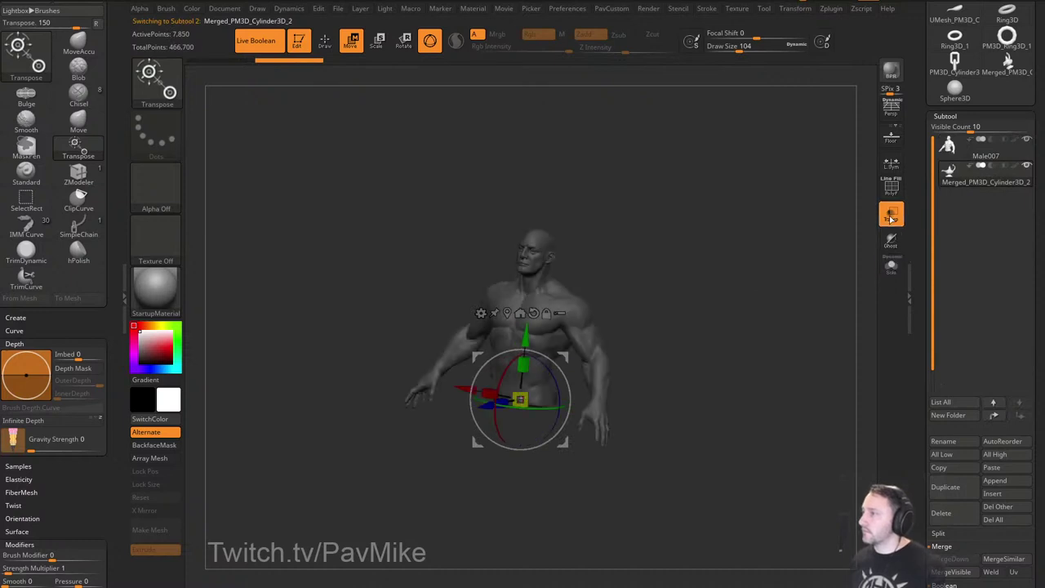
click(891, 267)
key(grave)
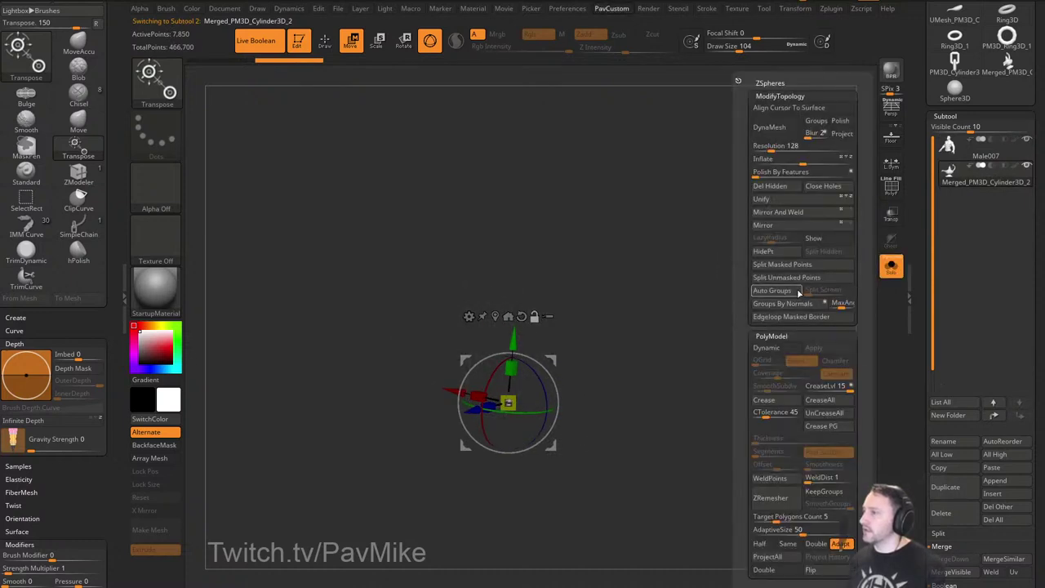
click(770, 201)
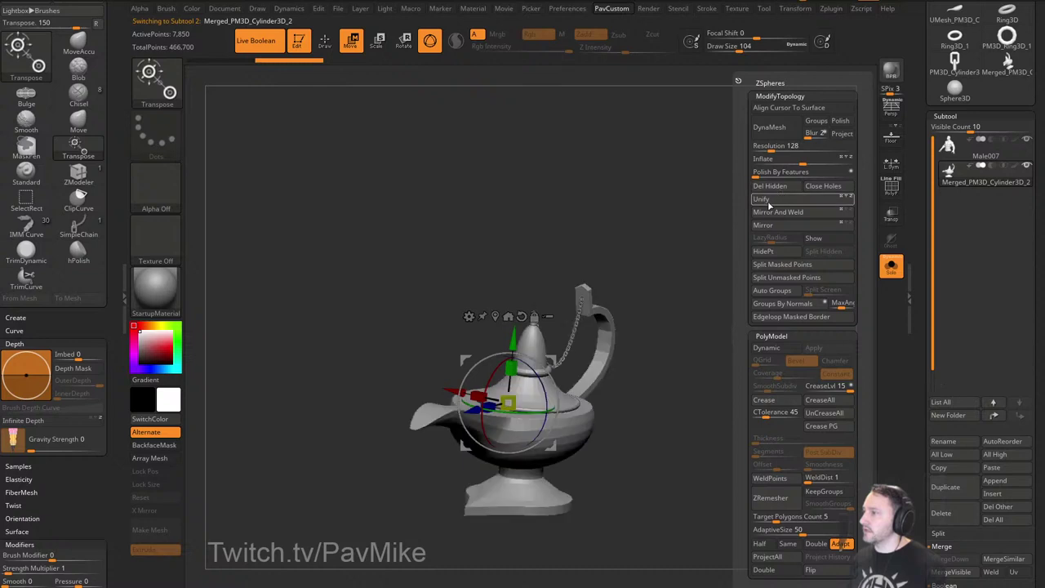
Apply Unify to the Male007 bust, return to draw mode, and set the draw size to 74.
click(949, 148)
key(space)
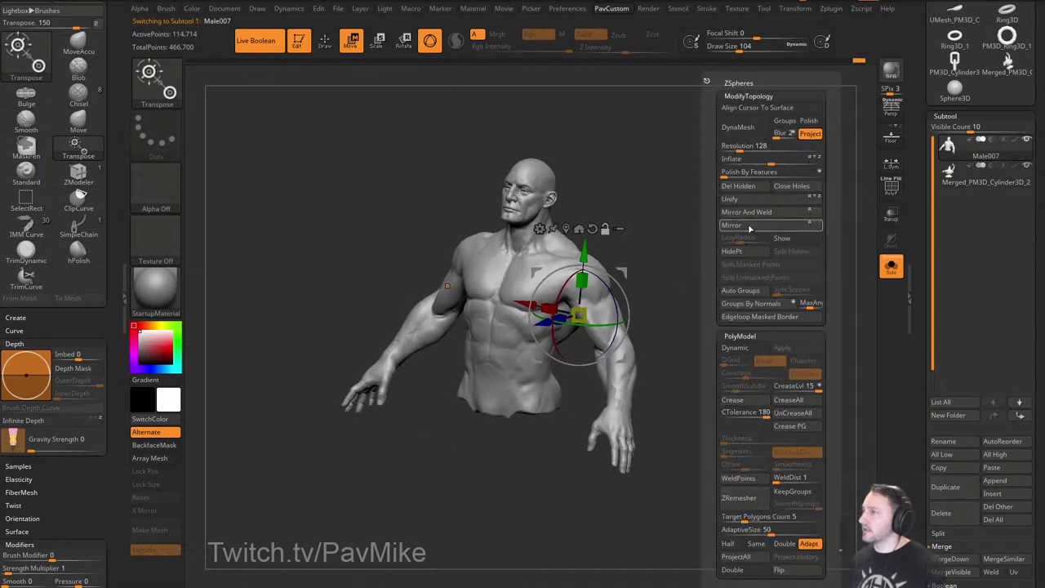
click(742, 202)
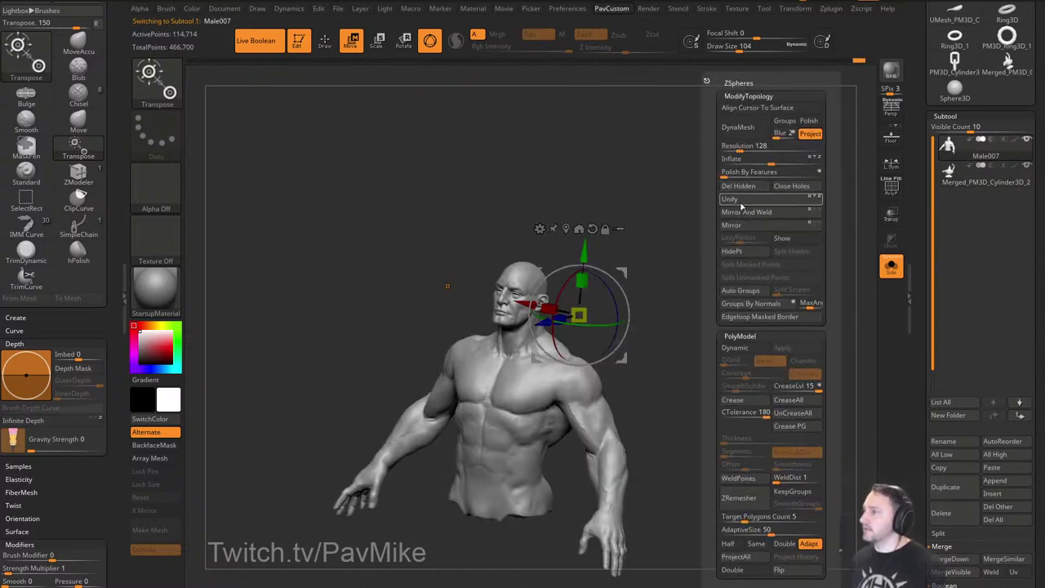
key(q)
key(f)
key(s)
Check the export scale and offsets of the merged lamp subtool.
click(957, 188)
mouse_move(784, 243)
mouse_down()
mouse_move(828, 264)
mouse_move(773, 253)
mouse_up()
drag(918, 318, 893, 102)
drag(928, 376, 905, 267)
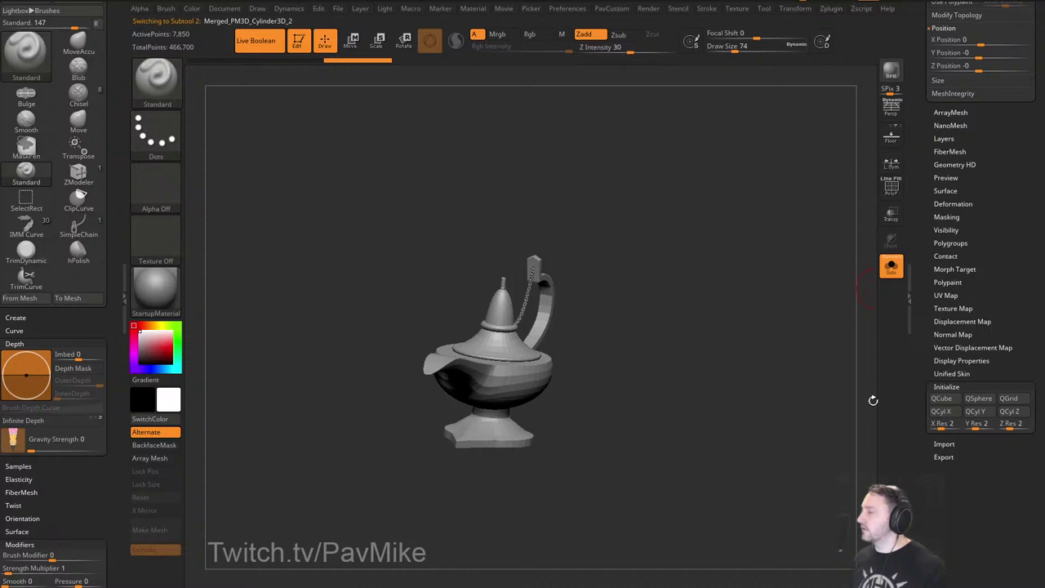
shift+click(953, 388)
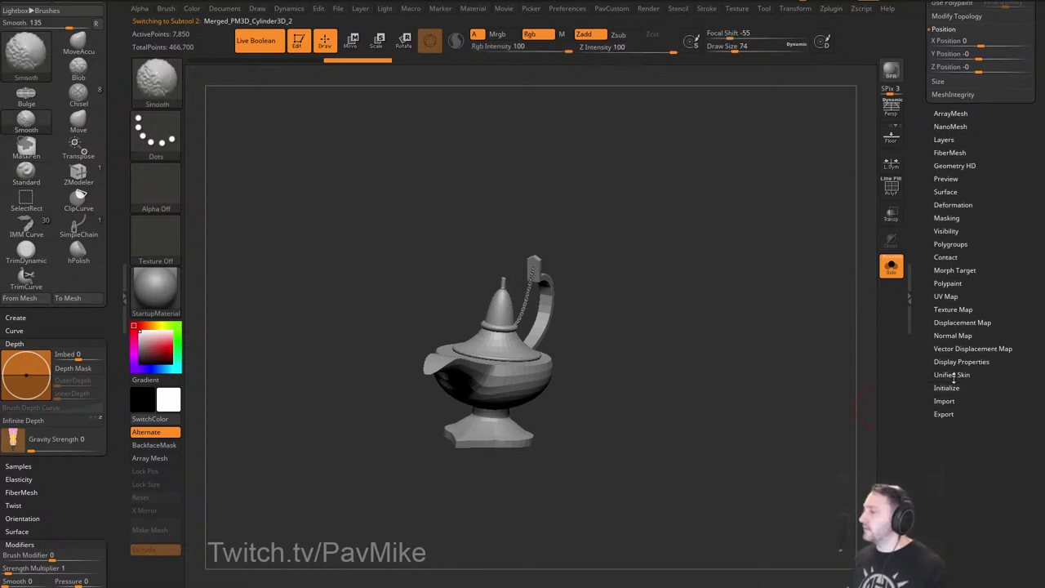
click(944, 415)
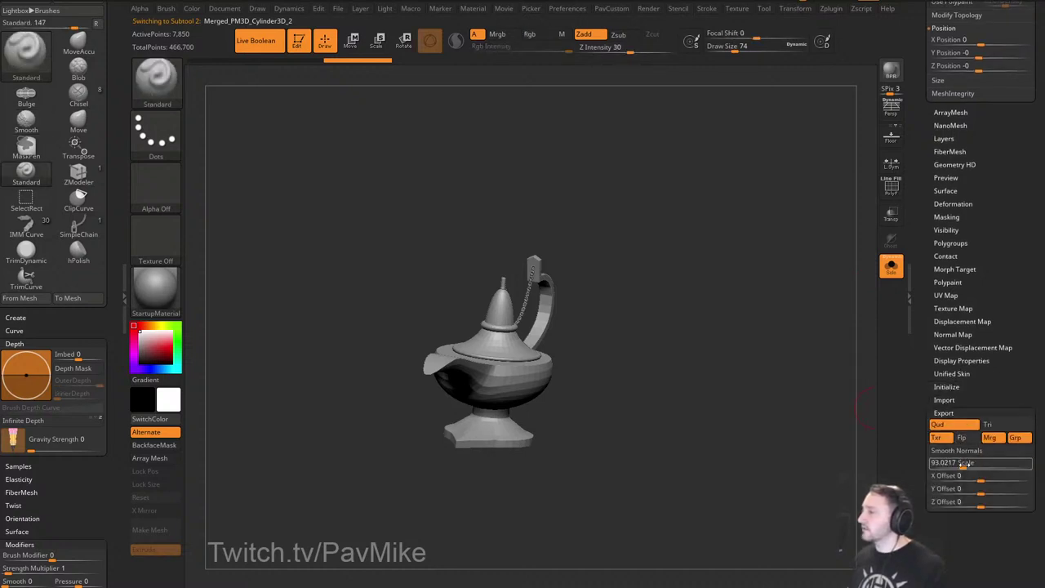
drag(922, 316, 905, 485)
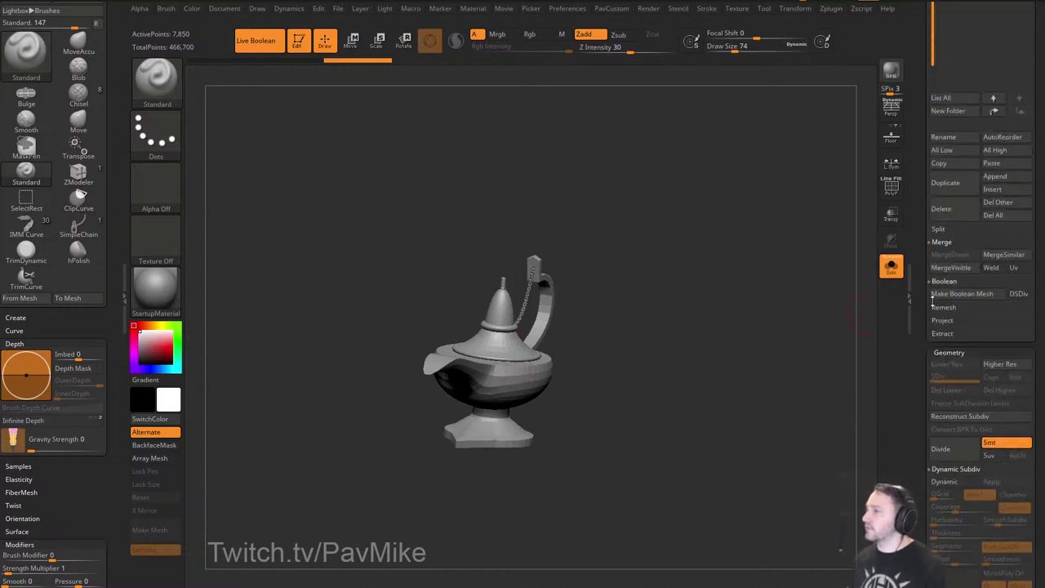
drag(933, 301, 938, 462)
View the bust, reselect the merged lamp subtool, and turn off solo mode to show both together.
click(981, 389)
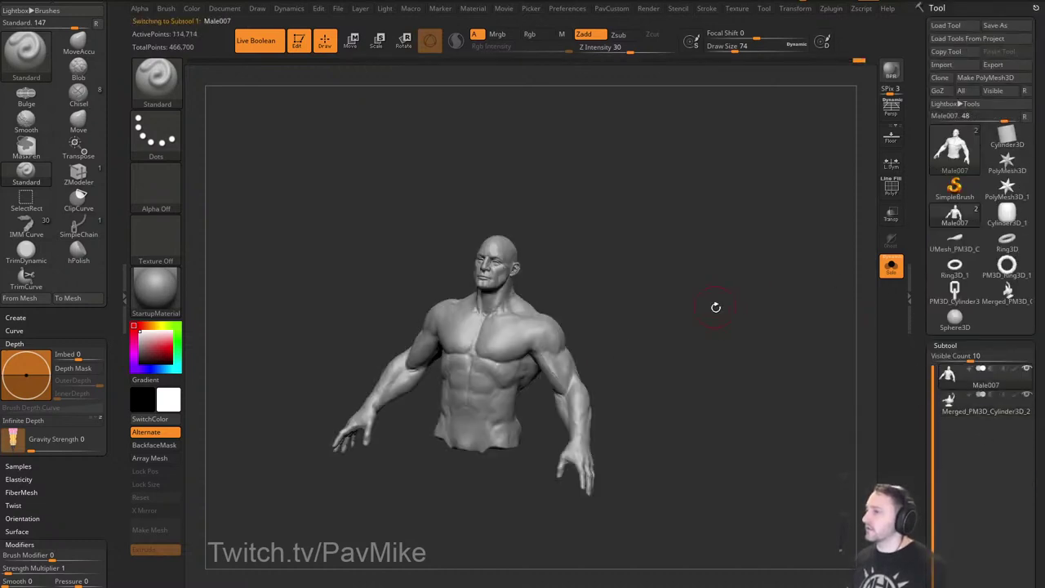
drag(717, 307, 774, 324)
click(951, 400)
click(891, 267)
Scale the merged lamp down and move it well below the bust's torso with the gizmo.
key(w)
drag(582, 328, 564, 522)
alt+drag(733, 430, 720, 227)
drag(574, 326, 579, 441)
mouse_move(711, 388)
alt+mouse_down()
mouse_move(691, 350)
mouse_move(756, 364)
mouse_move(634, 336)
mouse_move(624, 379)
mouse_move(637, 441)
mouse_move(629, 392)
alt+mouse_up()
key(q)
key(w)
drag(527, 453, 522, 459)
drag(572, 413, 607, 419)
key(q)
mouse_move(707, 330)
mouse_down()
mouse_move(721, 360)
mouse_move(761, 378)
mouse_move(719, 369)
mouse_move(751, 335)
mouse_move(739, 338)
mouse_up()
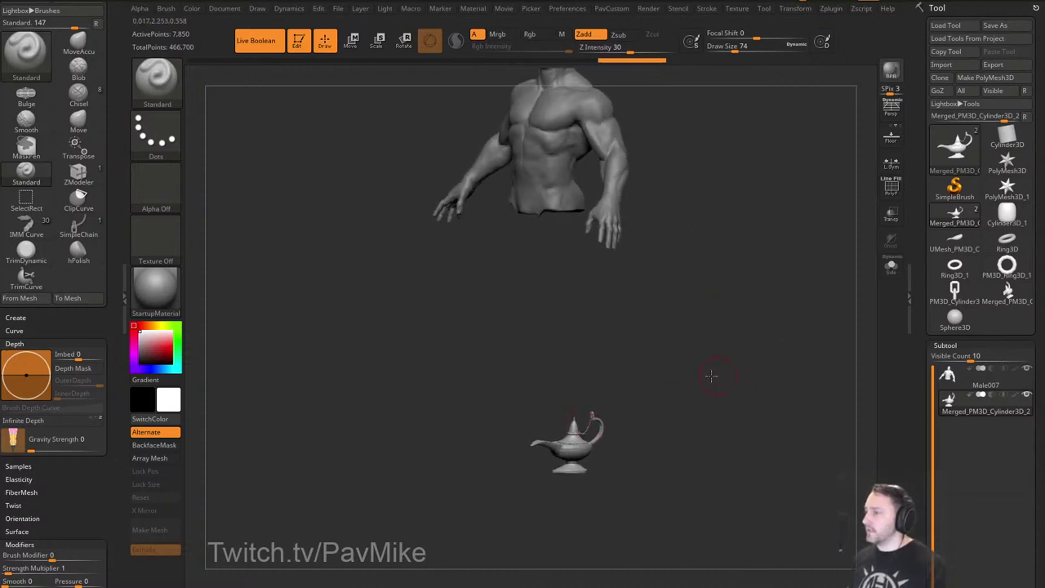
Set the draw size to 11 and switch the visibility selection brush to SelectLasso.
key(s)
mouse_move(714, 375)
alt+mouse_down()
mouse_move(708, 401)
mouse_move(692, 399)
alt+mouse_up()
mouse_move(714, 377)
alt+mouse_down()
mouse_move(686, 376)
mouse_move(745, 423)
mouse_move(741, 397)
alt+mouse_up()
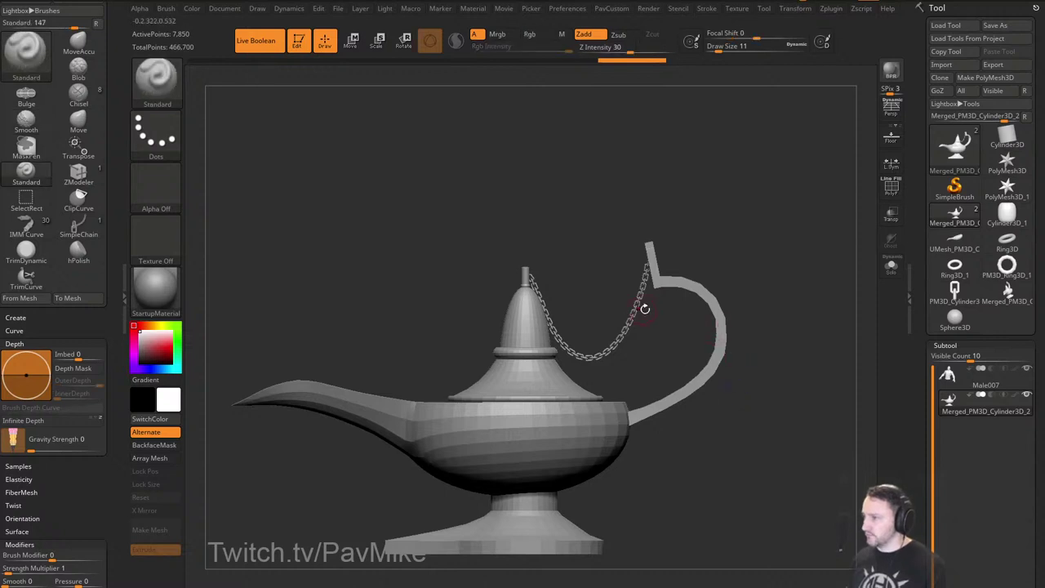
ctrl+shift+drag(764, 327, 700, 294)
ctrl+shift+click(174, 96)
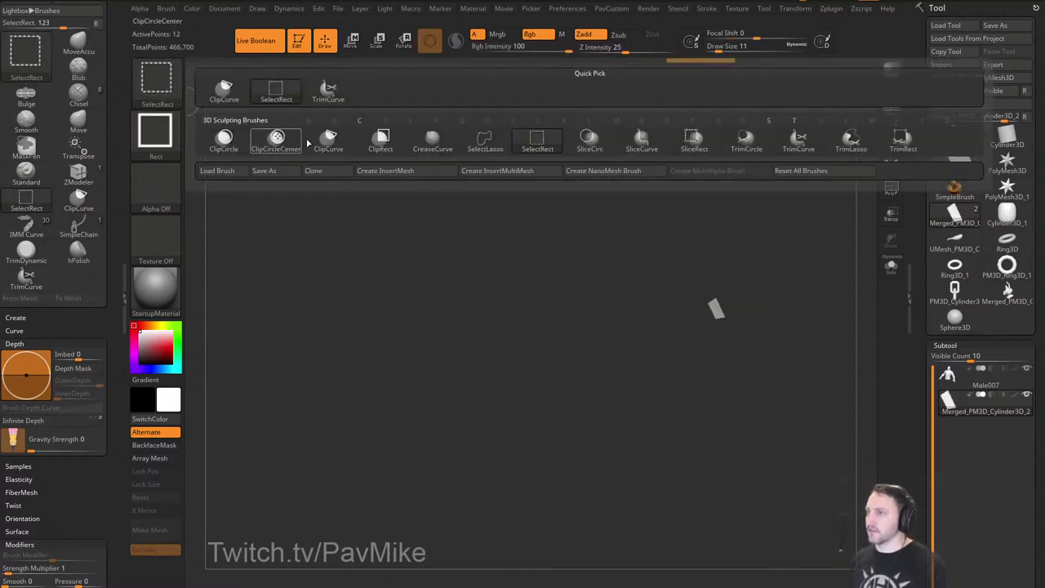
ctrl+shift+click(485, 144)
Hide the chain with a lasso selection and split it from the lamp into its own subtool.
ctrl+shift+click(792, 279)
mouse_move(773, 359)
ctrl+shift+mouse_down()
mouse_move(649, 379)
mouse_move(533, 344)
mouse_move(426, 373)
mouse_move(445, 550)
ctrl+shift+mouse_up()
key(ctrl+shift+a)
key(1)
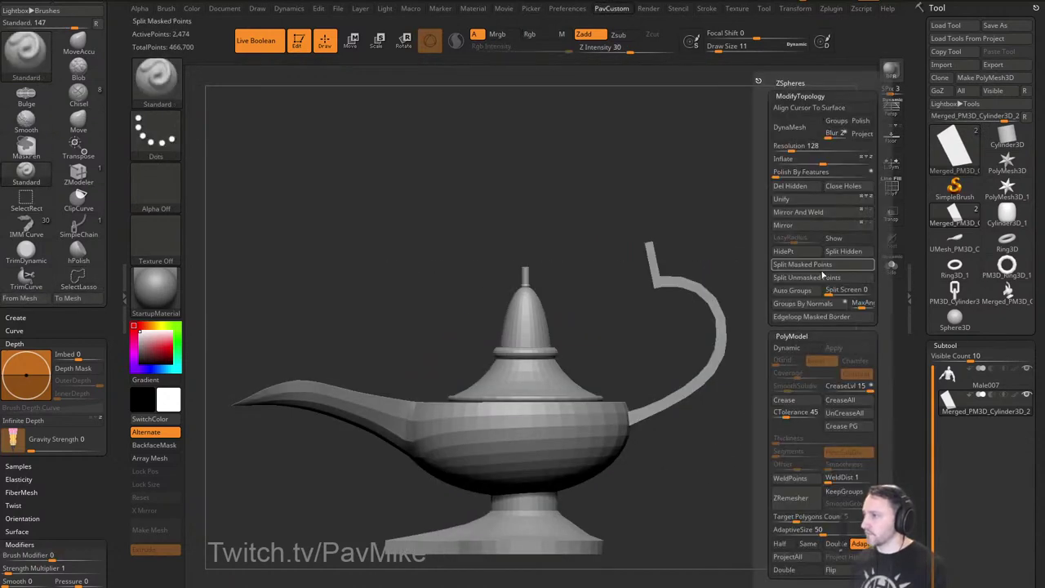
click(844, 253)
Set the lamp subtool's crease level to 2 and turn on dynamic subdivision.
drag(707, 322, 828, 299)
key(1)
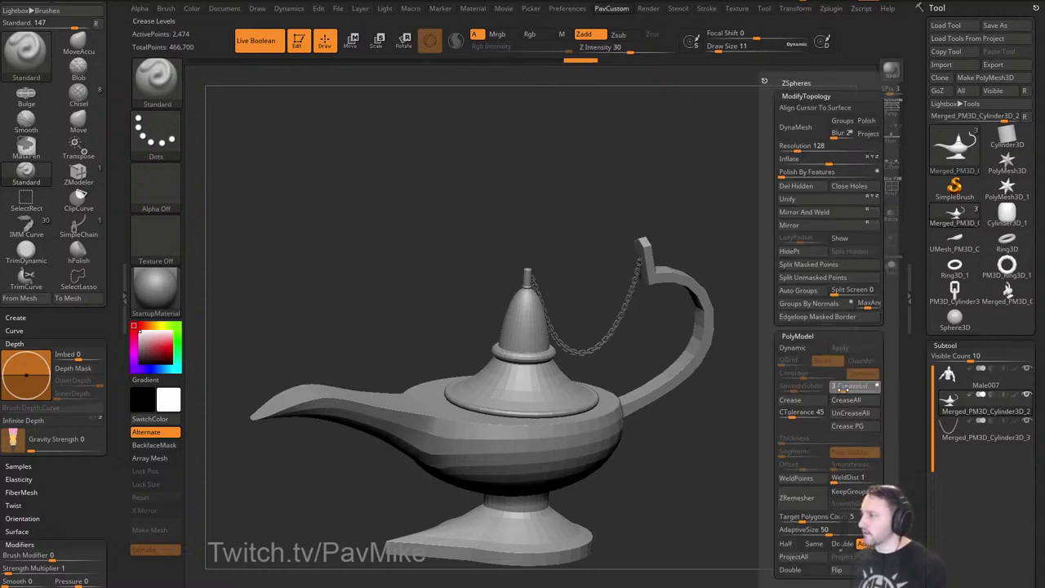
click(794, 349)
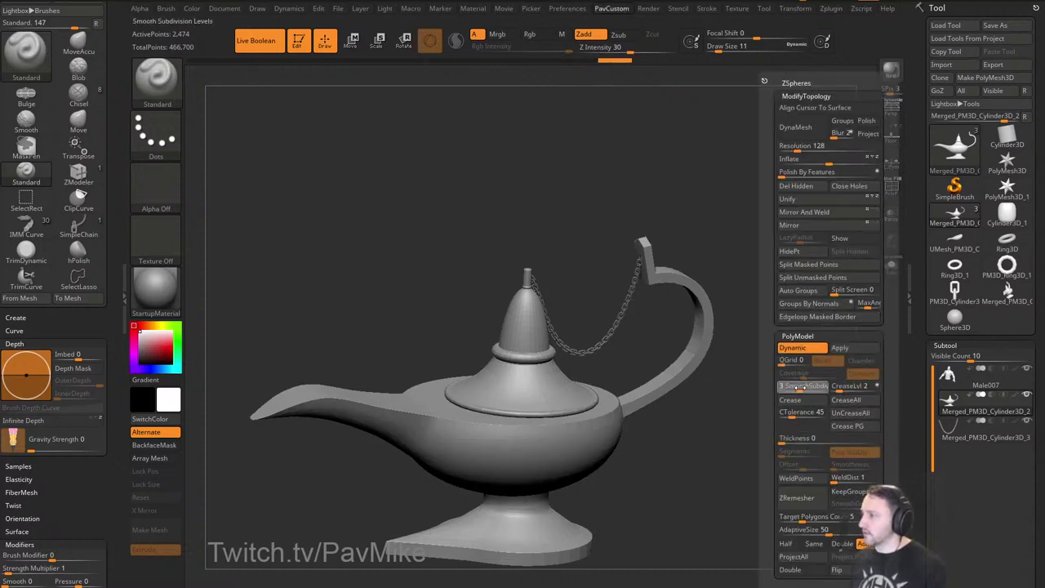
alt+drag(804, 398, 832, 431)
shift+drag(832, 431, 858, 448)
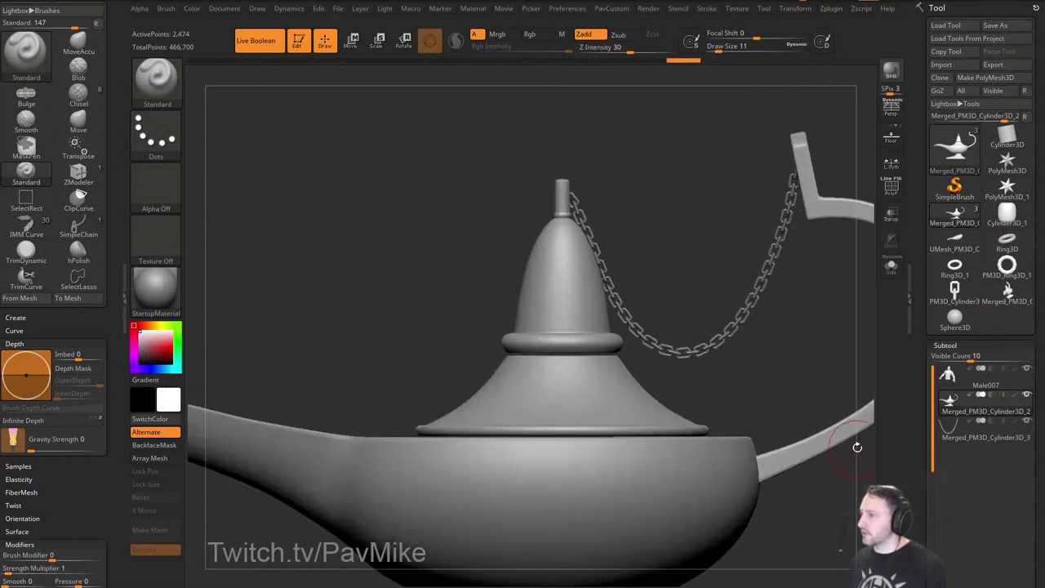
Set the draw size to 2, isolate the lid parts, and mask the rest of the lamp.
key(s)
drag(788, 397, 781, 390)
mouse_move(414, 245)
ctrl+shift+mouse_down()
mouse_move(465, 329)
mouse_move(523, 381)
ctrl+shift+mouse_up()
ctrl+shift+drag(808, 366, 830, 391)
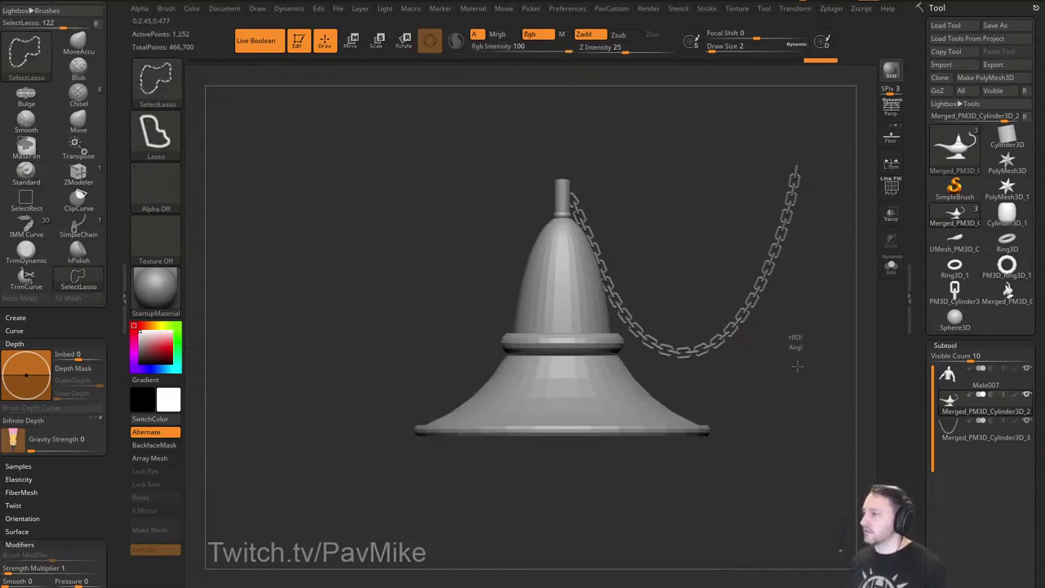
ctrl+shift+drag(797, 367, 800, 365)
ctrl+click(798, 358)
ctrl+shift+click(799, 349)
ctrl+click(798, 342)
Move the unmasked lid slightly down along Y toward the lamp body.
key(w)
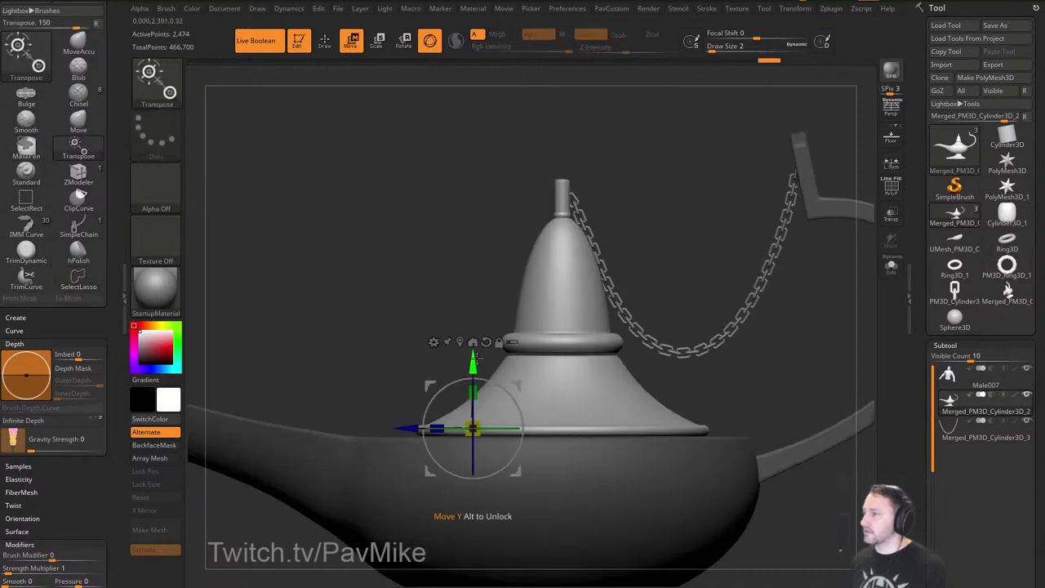
drag(475, 359, 475, 362)
key(q)
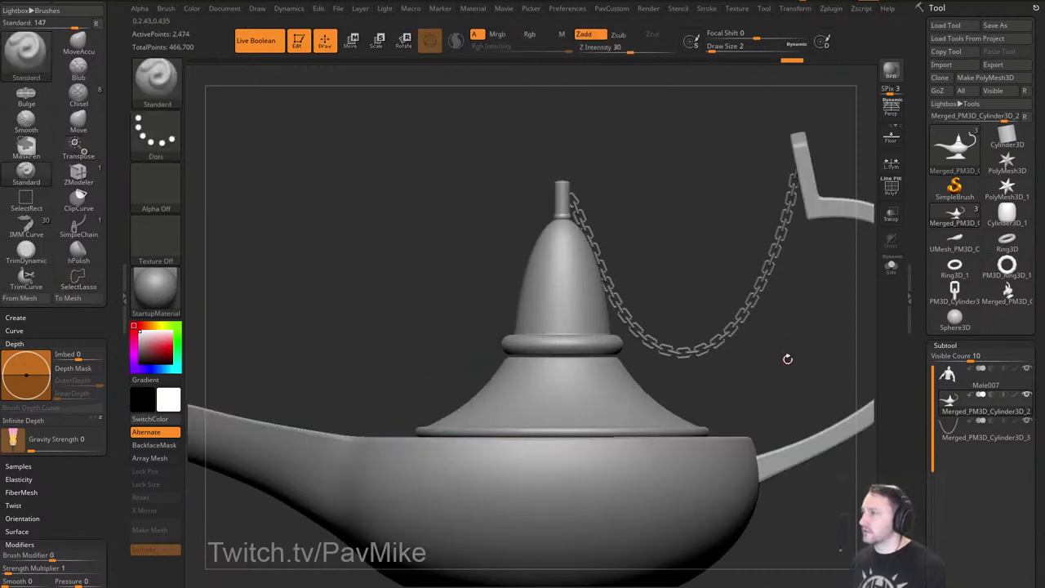
Select the Merged_PM3D_Cylinder3D_3 chain subtool and set the draw size to 31.
alt+click(752, 309)
alt+drag(787, 343, 627, 307)
drag(627, 307, 685, 309)
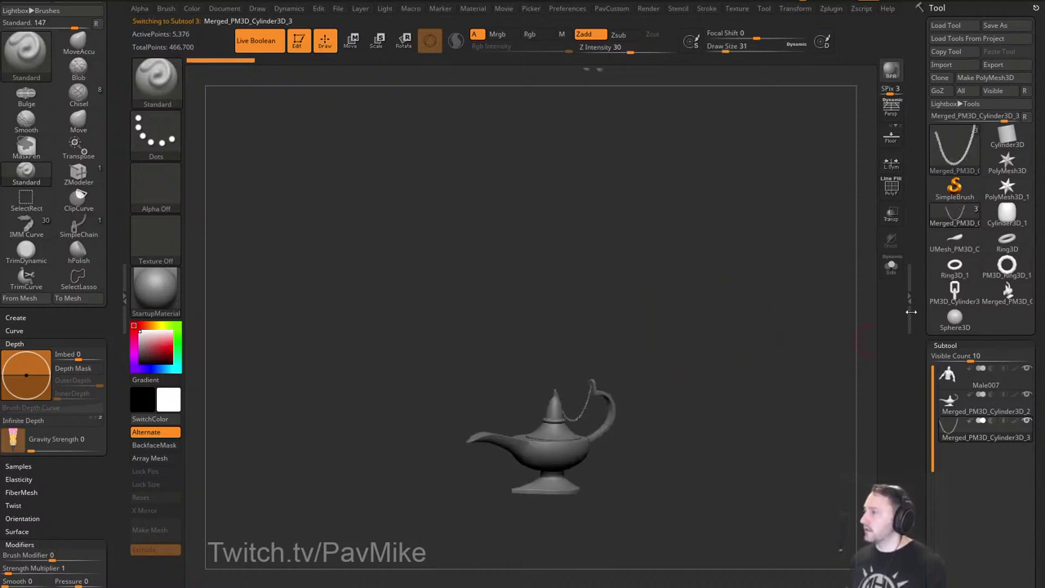
Select the Male007 bust subtool and set the draw size to 97.
key(f)
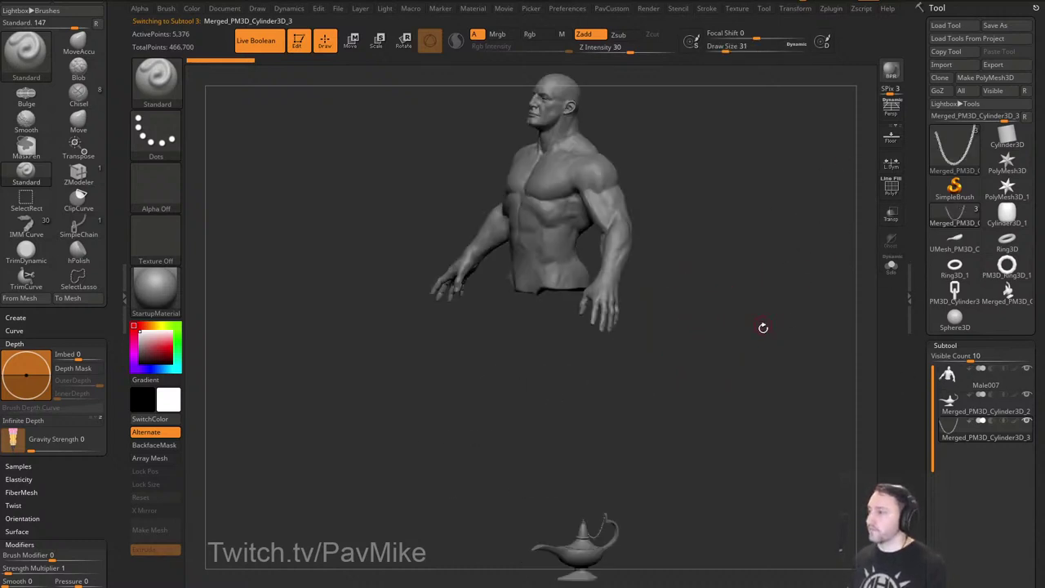
mouse_move(764, 328)
alt+mouse_down()
mouse_move(686, 282)
mouse_move(798, 294)
mouse_move(772, 302)
mouse_move(718, 293)
mouse_move(752, 318)
mouse_move(721, 320)
alt+mouse_up()
alt+click(594, 286)
key(s)
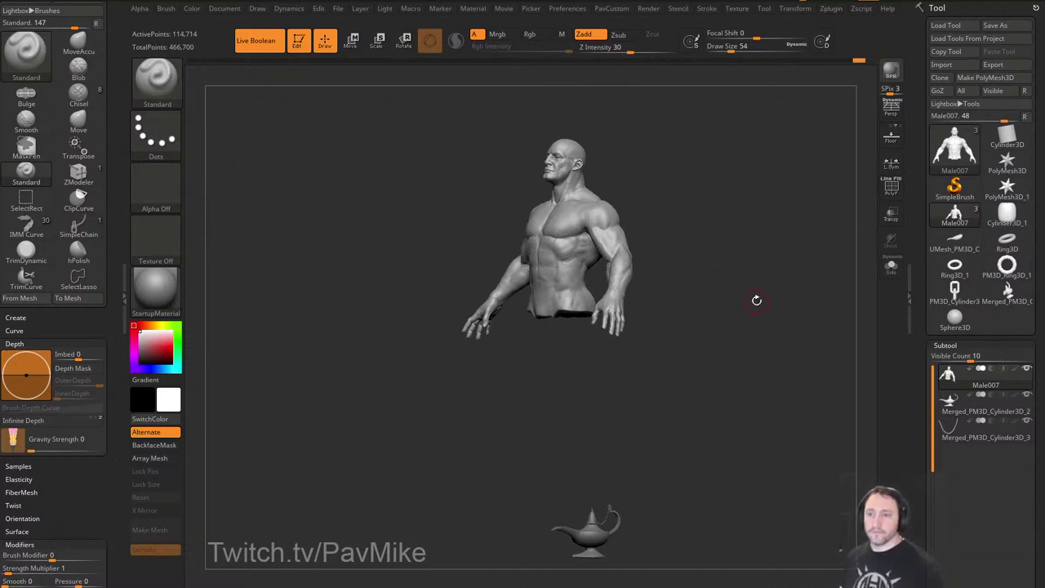
mouse_move(757, 300)
mouse_down()
mouse_move(744, 299)
mouse_move(757, 311)
mouse_move(740, 327)
mouse_up()
key(s)
click(751, 315)
key(s)
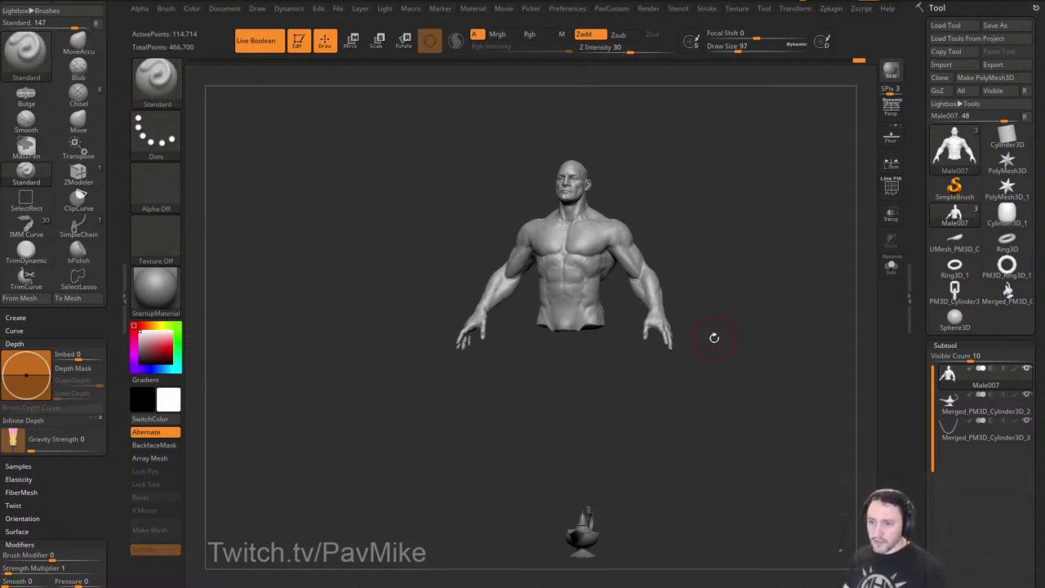
Append a Sphere3D as a new subtool of the genie model.
right_drag(327, 587, 299, 316)
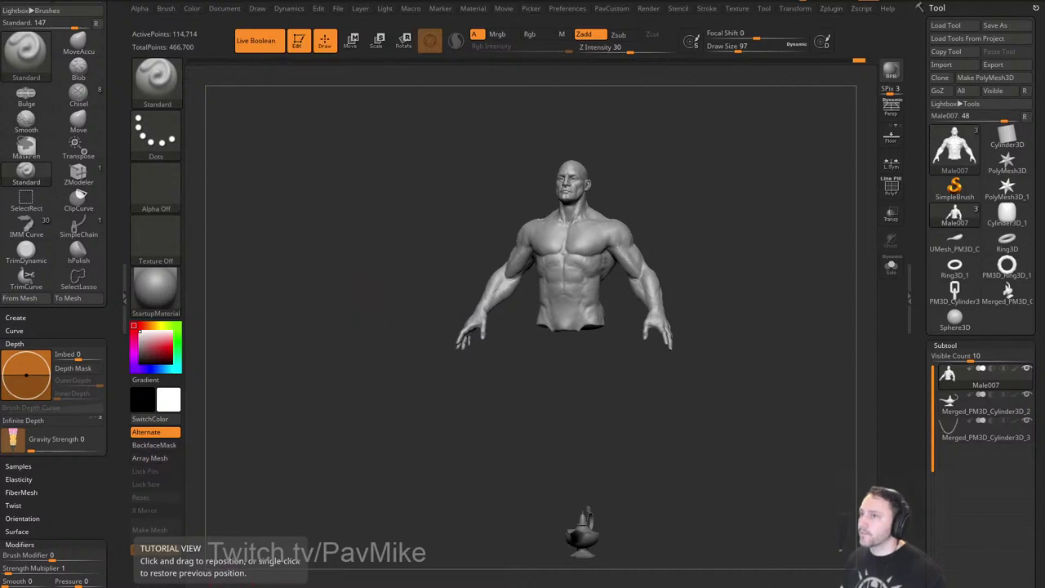
drag(742, 466, 723, 425)
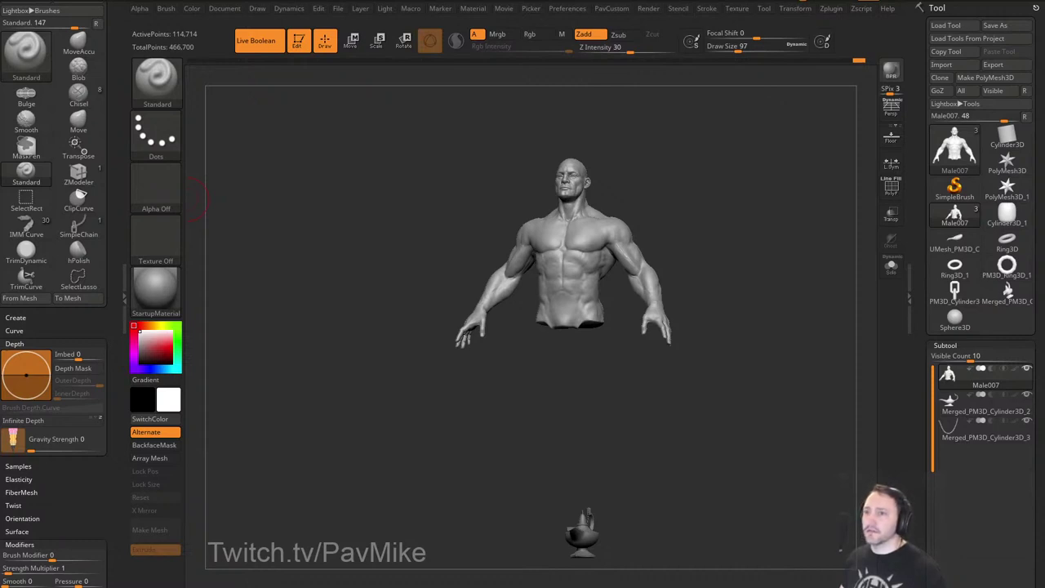
mouse_move(737, 219)
mouse_down()
mouse_move(785, 291)
mouse_move(757, 306)
mouse_move(776, 311)
mouse_move(742, 311)
mouse_move(759, 313)
mouse_move(745, 319)
mouse_up()
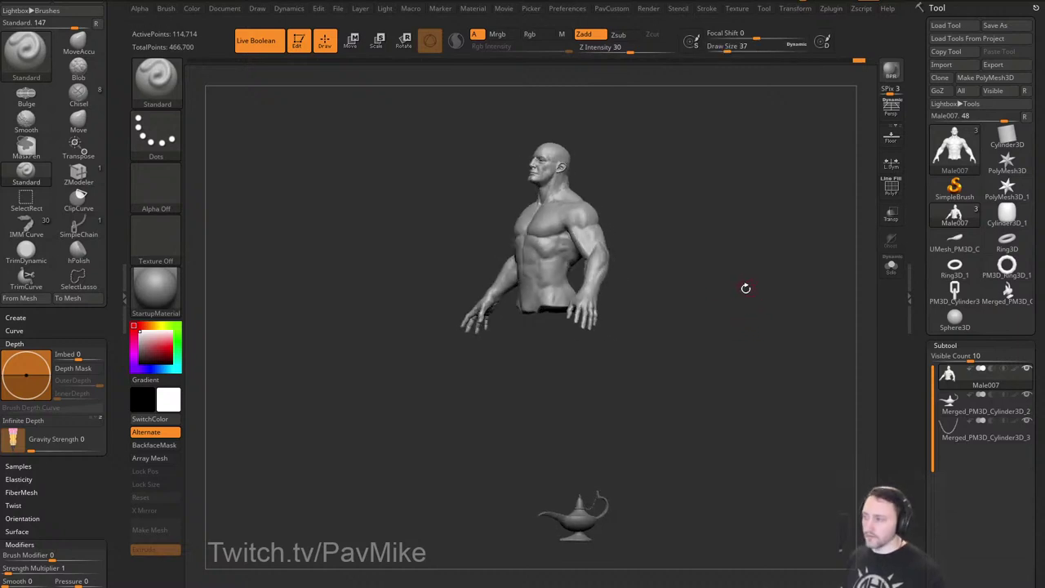
drag(927, 352, 926, 43)
click(1002, 405)
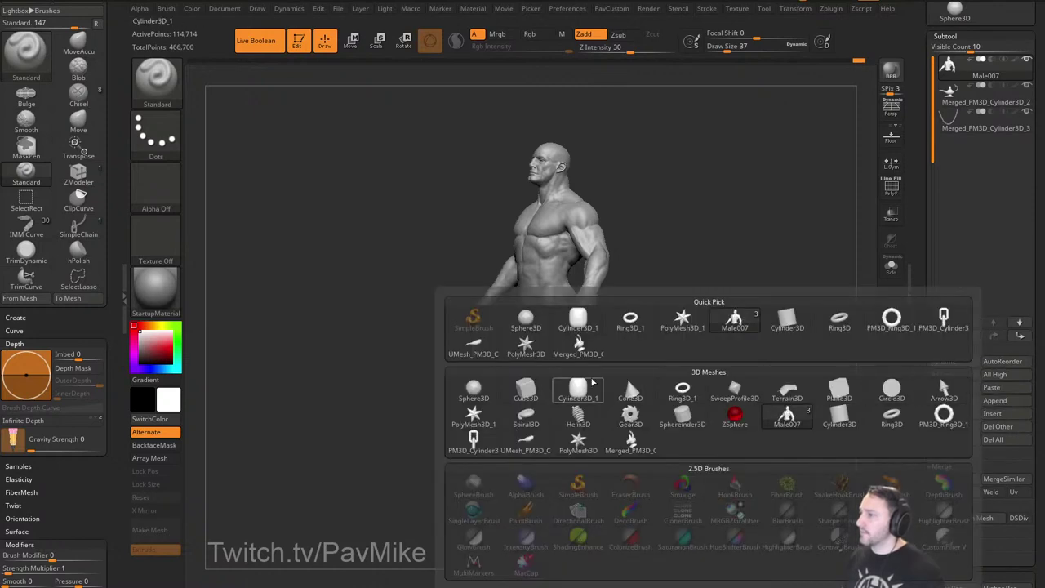
click(526, 319)
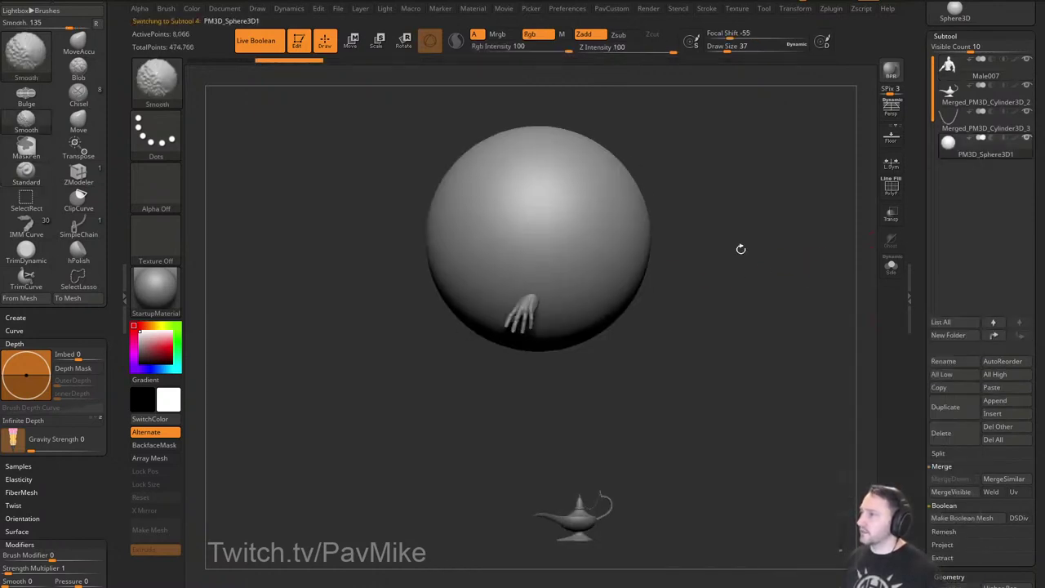
Shrink the appended sphere and place it directly beneath the bust's waist.
key(w)
mouse_move(538, 238)
mouse_down()
mouse_move(544, 189)
mouse_move(538, 277)
mouse_up()
key(q)
drag(642, 249, 662, 255)
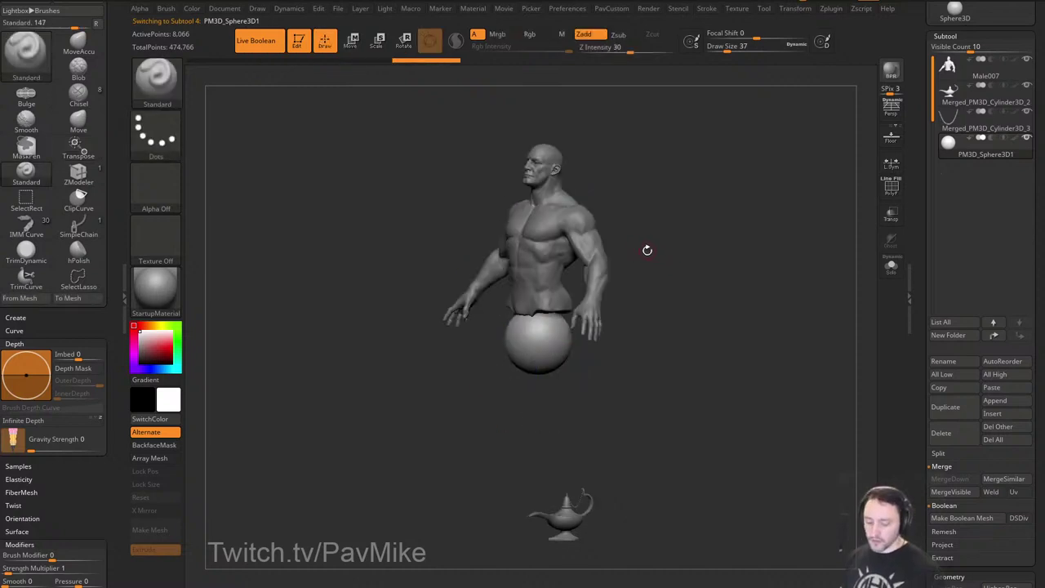
Choose the SnakeHook brush for the sphere and set the draw size to 158.
key(b)
key(s)
key(h)
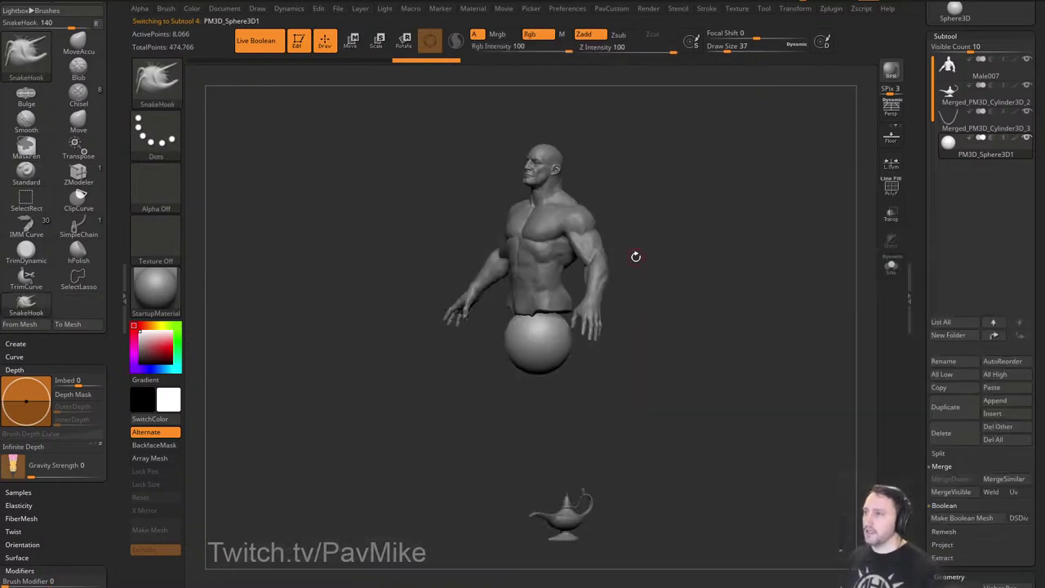
alt+drag(677, 243, 627, 246)
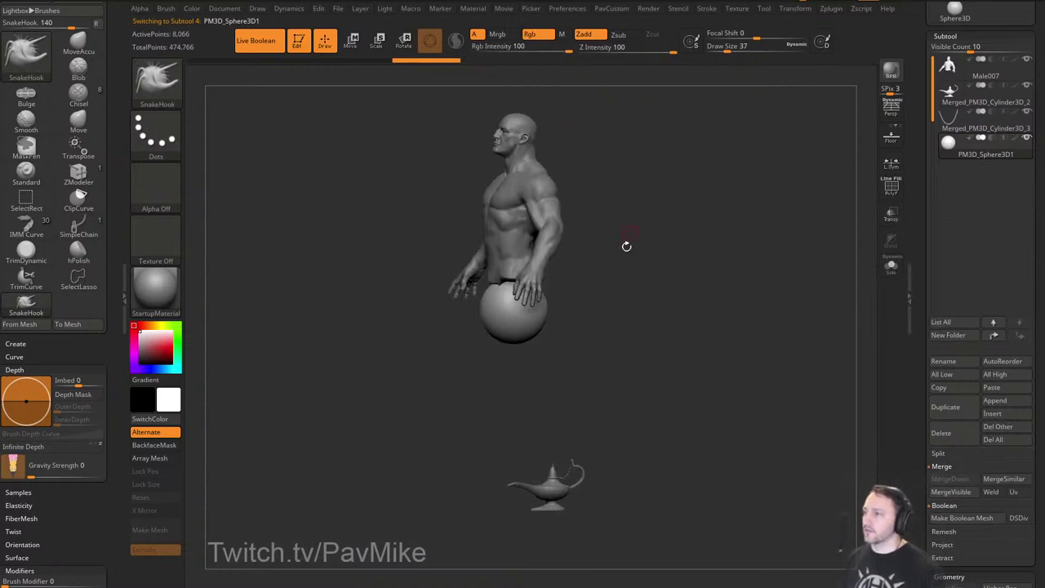
alt+drag(623, 311, 641, 317)
key(s)
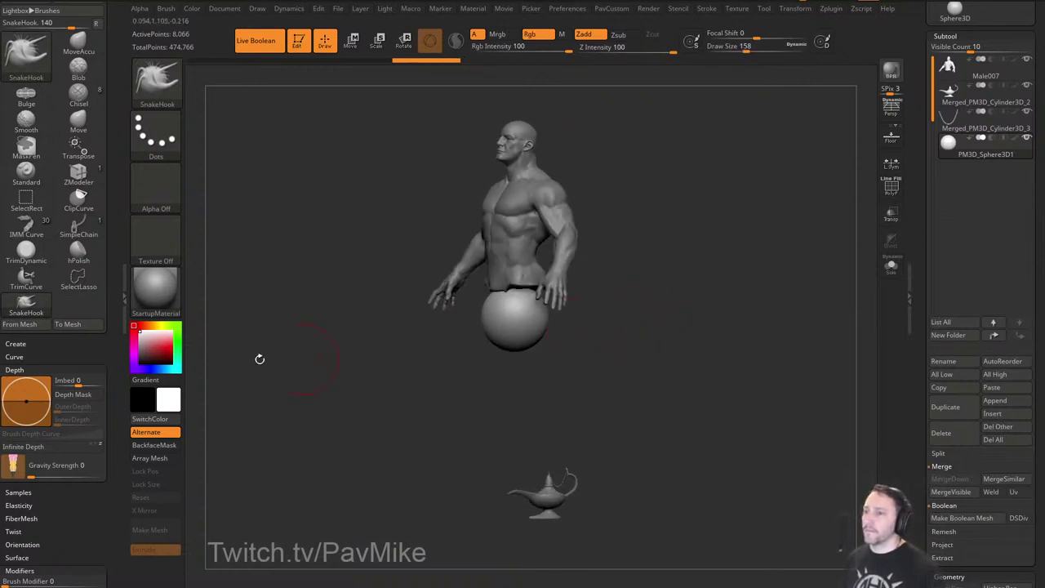
Expand the SnakeHook brush's Auto Masking settings.
drag(84, 334, 83, 317)
scroll(82, 316, down, 15)
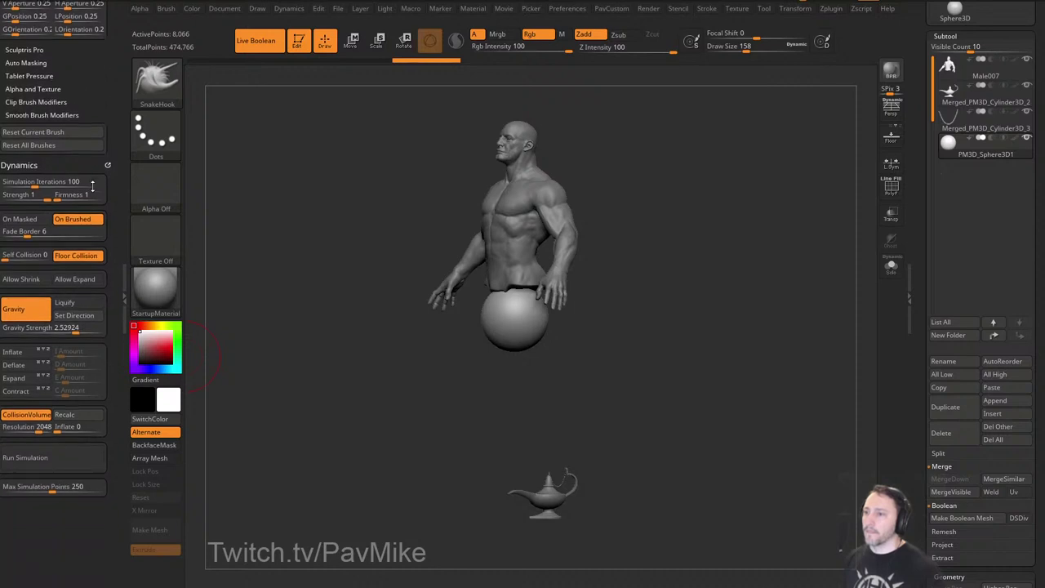
scroll(70, 245, up, 15)
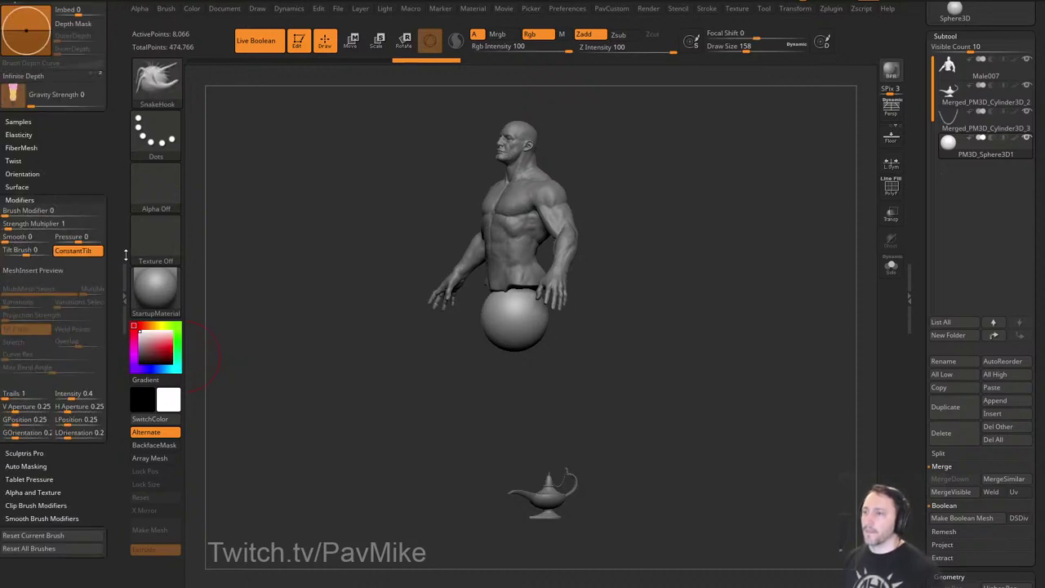
click(31, 419)
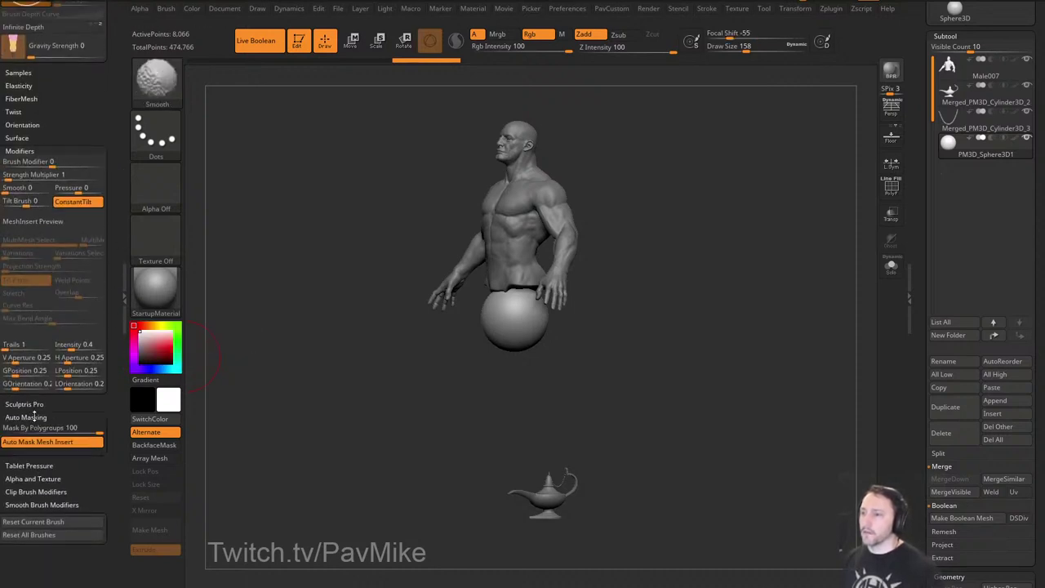
drag(73, 394, 69, 323)
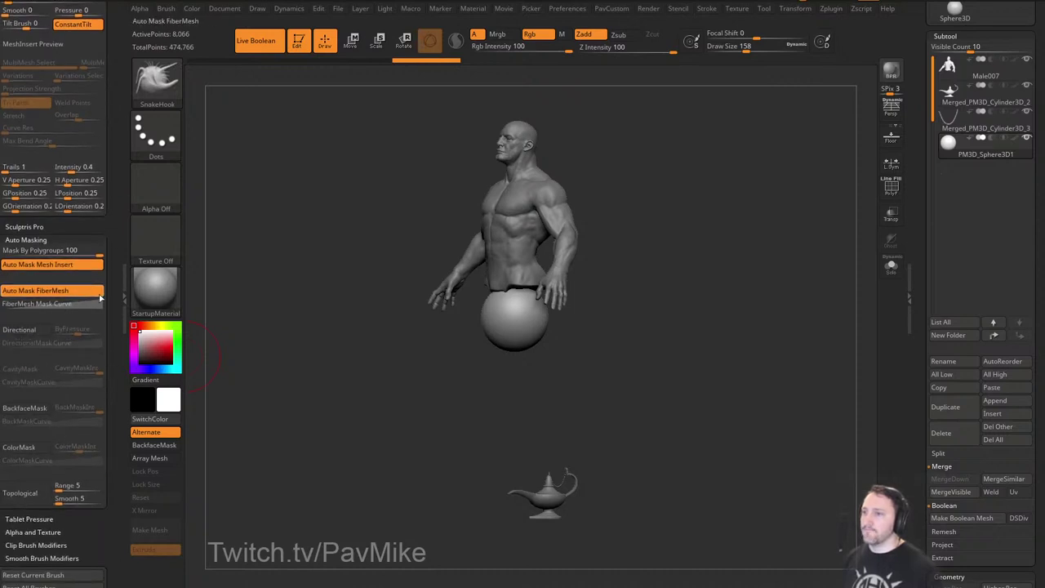
Set the draw size to 251 and pull the sphere's underside down into an elongated egg shape.
mouse_move(771, 260)
alt+mouse_down()
mouse_move(757, 273)
mouse_move(745, 265)
alt+mouse_up()
key(s)
mouse_move(546, 353)
mouse_down()
mouse_move(557, 354)
mouse_move(512, 395)
mouse_up()
drag(643, 273, 623, 278)
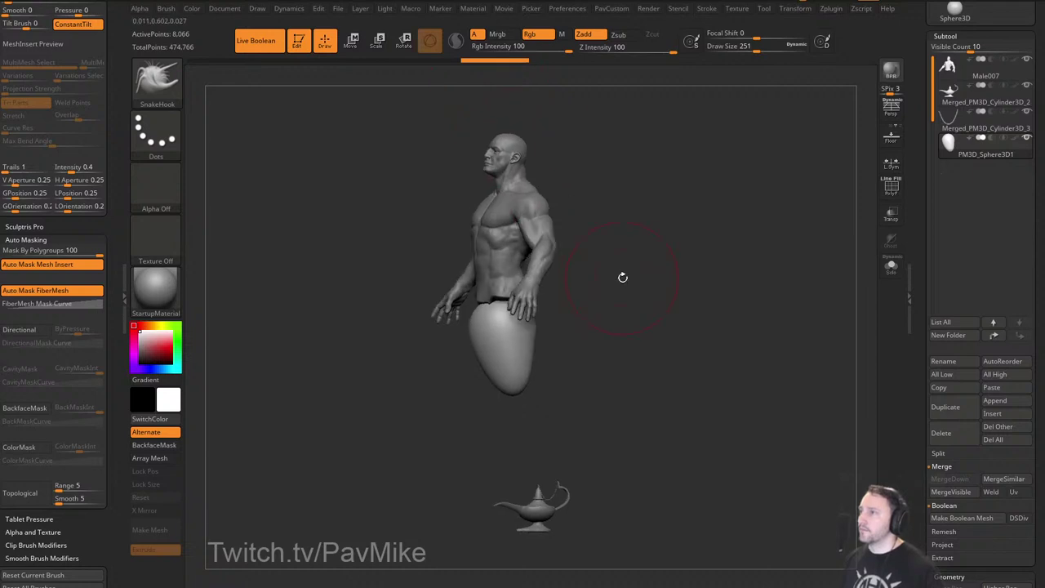
Set the draw size to 83 and DynaMesh the stretched sphere at resolution 128.
mouse_move(628, 205)
alt+mouse_down()
mouse_move(620, 232)
mouse_move(707, 265)
alt+mouse_up()
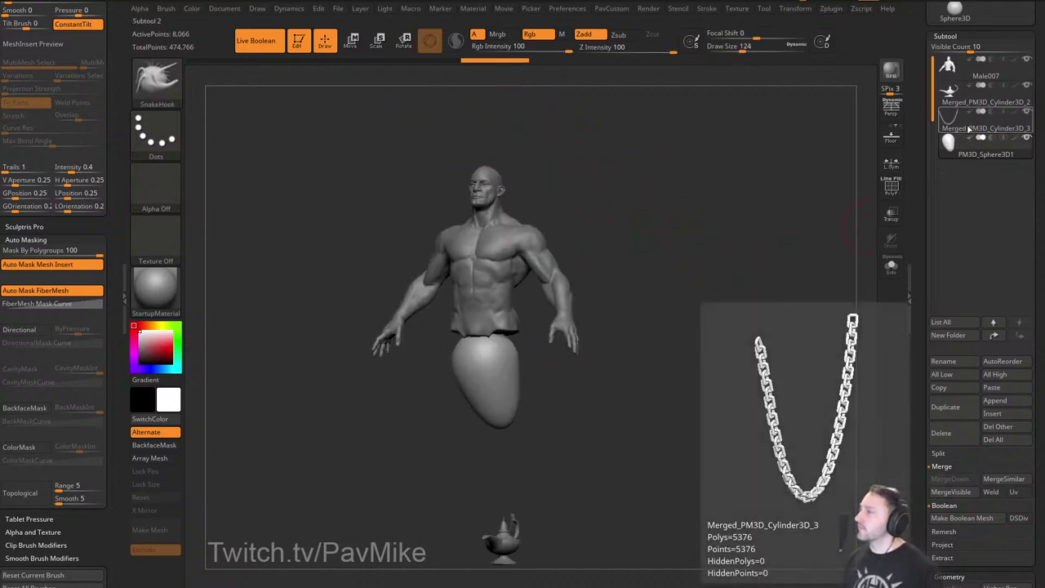
mouse_move(752, 219)
mouse_down()
mouse_move(744, 242)
mouse_move(727, 241)
mouse_up()
key(s)
key(space)
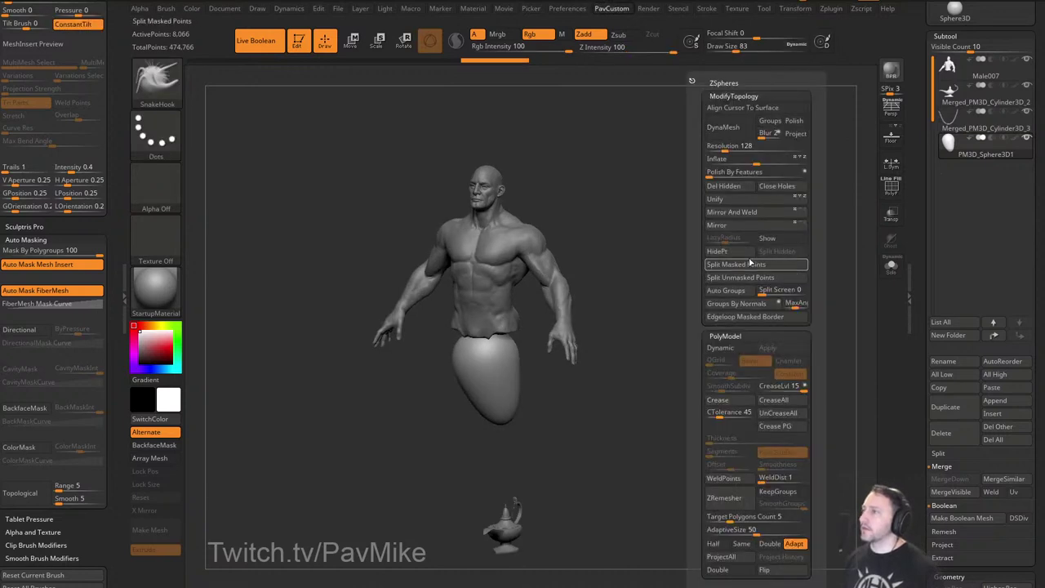
click(729, 129)
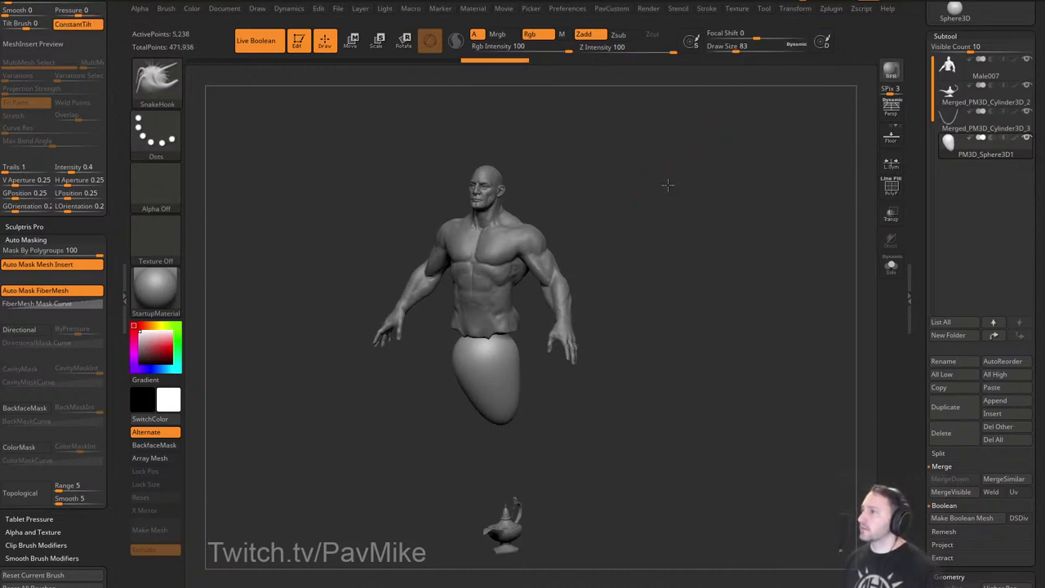
Try to pull the lower end of the egg-shaped form down toward the lamp with SnakeHook.
alt+drag(668, 186, 665, 189)
mouse_move(510, 392)
mouse_down()
mouse_move(516, 370)
mouse_move(487, 356)
mouse_move(494, 385)
mouse_move(477, 419)
mouse_move(495, 426)
mouse_move(507, 454)
mouse_up()
key(ctrl+z)
key(ctrl+z)
key(bracketright)
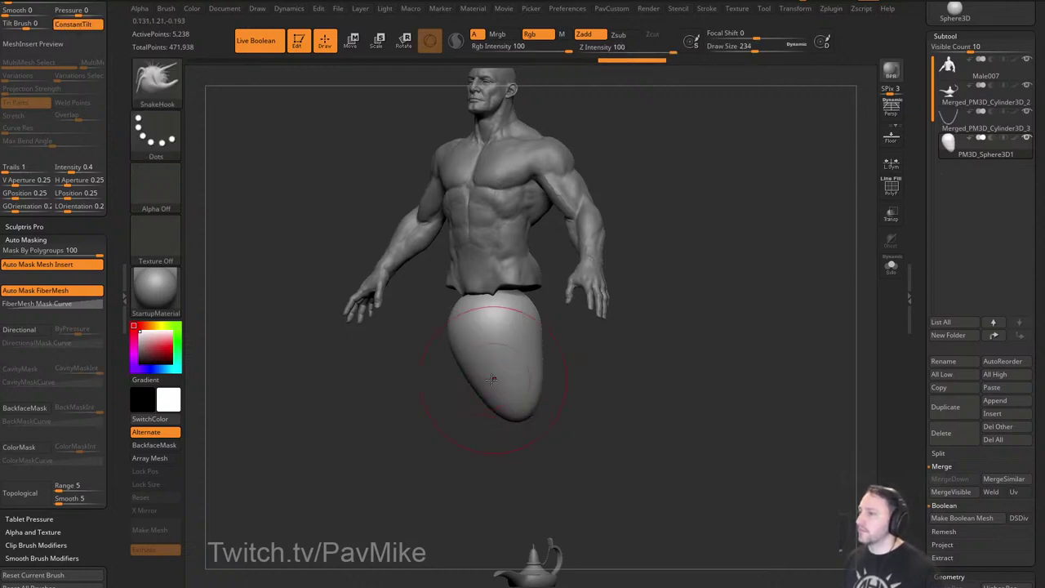
mouse_move(492, 379)
mouse_down()
mouse_move(469, 451)
mouse_move(473, 472)
mouse_up()
key(ctrl+z)
Set the draw size to 108 and the brush's Mask By Polygroups to 0.
key(s)
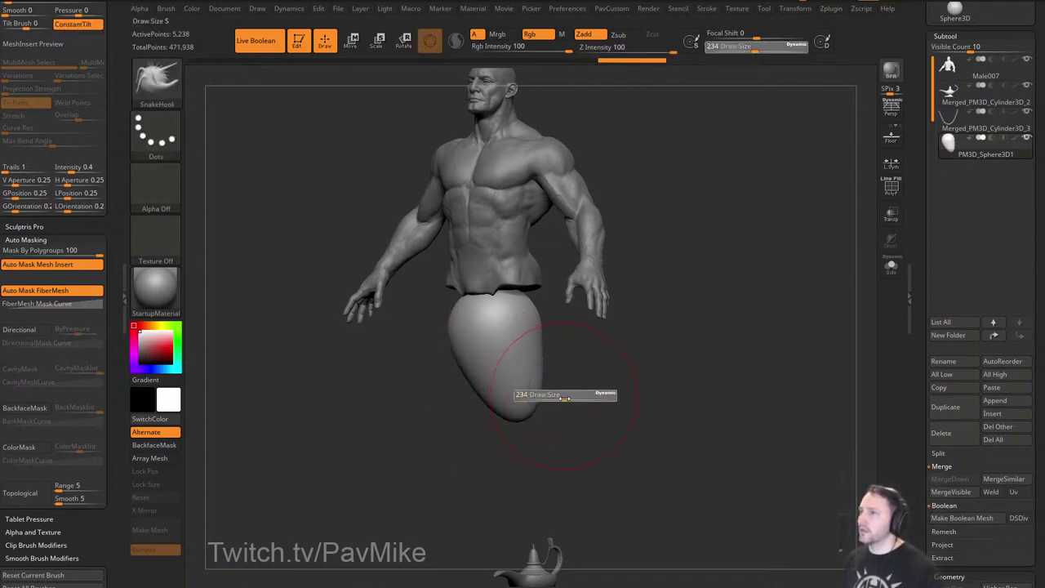
drag(565, 398, 549, 398)
drag(563, 400, 600, 401)
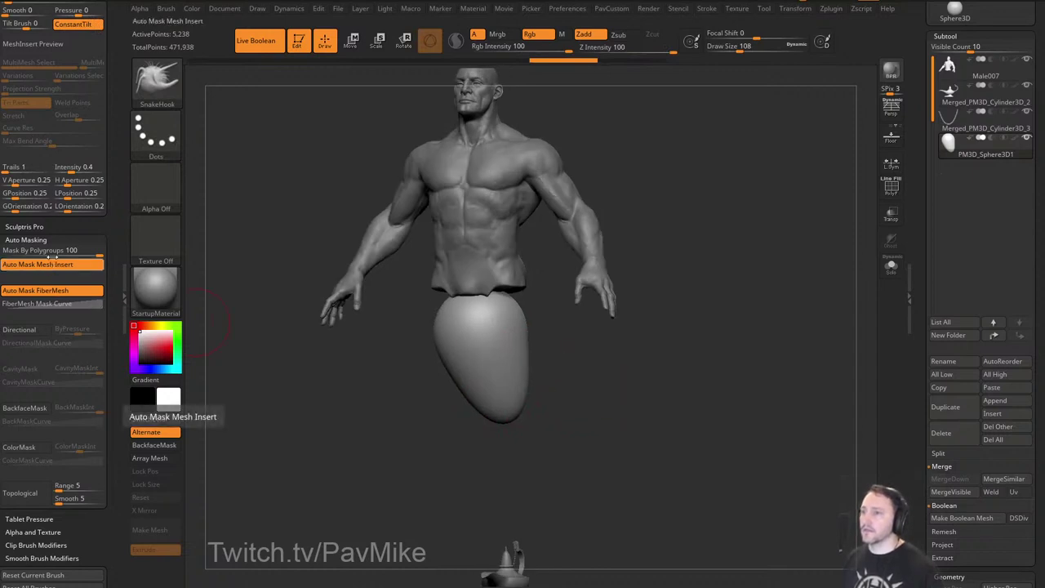
drag(51, 253, 2, 253)
drag(660, 376, 542, 213)
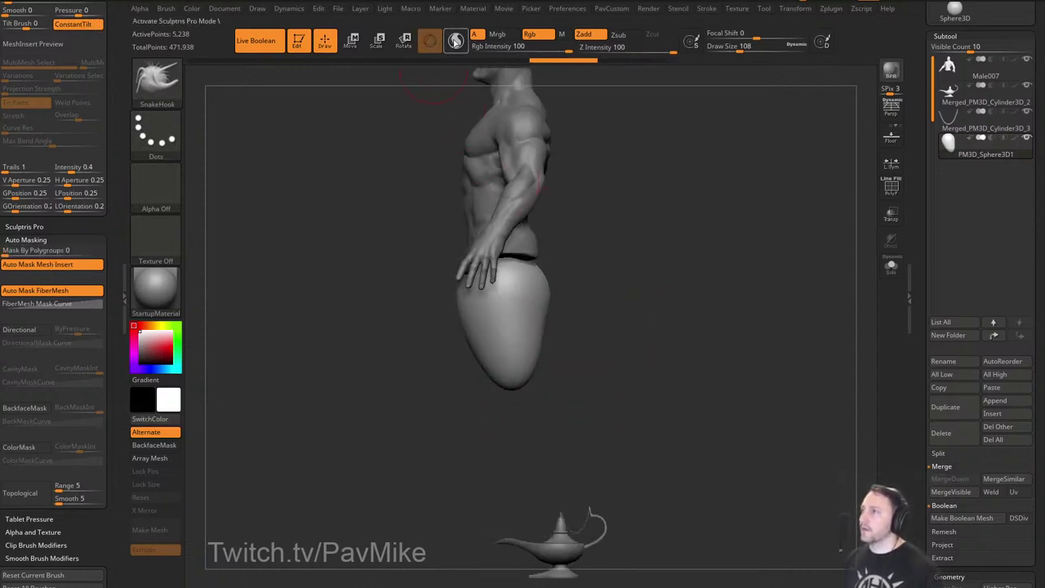
Activate Sculptris Pro mode and pull the form's lower end into a longer, tapered tail with SnakeHook.
click(455, 42)
mouse_move(586, 365)
alt+mouse_down()
mouse_move(574, 340)
mouse_move(591, 362)
mouse_move(575, 362)
alt+mouse_up()
key(s)
mouse_move(502, 361)
mouse_down()
mouse_move(537, 419)
mouse_move(567, 415)
mouse_up()
key(s)
drag(586, 418, 572, 417)
mouse_move(627, 391)
shift+mouse_down()
mouse_move(677, 387)
mouse_move(684, 355)
shift+mouse_up()
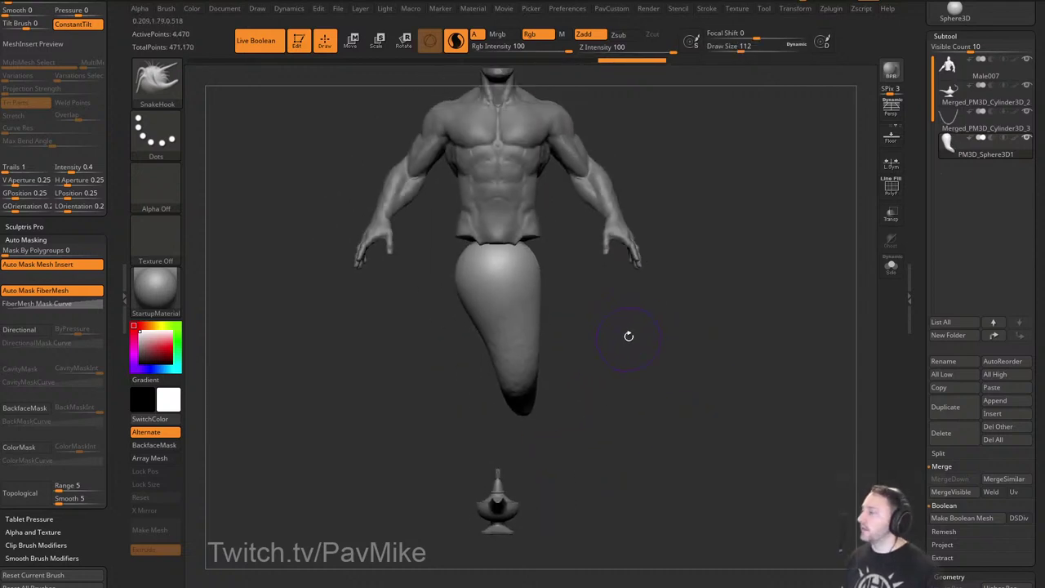
Bend the tail sideways beneath the torso and draw its end out and down toward the lamp.
alt+drag(615, 291, 612, 341)
key(s)
drag(575, 340, 600, 340)
drag(537, 320, 519, 295)
drag(521, 356, 541, 354)
key(s)
drag(557, 355, 544, 354)
drag(530, 353, 562, 349)
drag(535, 424, 455, 416)
mouse_move(478, 420)
mouse_down()
mouse_move(516, 424)
mouse_move(467, 447)
mouse_move(469, 482)
mouse_move(506, 486)
mouse_up()
Reshape the middle of the tail and pull its tip into the top of the lamp.
mouse_move(519, 468)
alt+mouse_down()
mouse_move(523, 411)
mouse_move(513, 411)
alt+mouse_up()
key(s)
drag(445, 399, 428, 401)
mouse_move(455, 351)
mouse_down()
mouse_move(443, 337)
mouse_move(492, 311)
mouse_move(489, 302)
mouse_up()
key(s)
mouse_move(474, 320)
mouse_down()
mouse_move(422, 357)
mouse_move(417, 404)
mouse_move(445, 416)
mouse_up()
drag(474, 441, 489, 449)
drag(609, 425, 535, 423)
Sweep the tail's middle forward of the body with SnakeHook and guide its lower part toward the lamp.
key(s)
mouse_move(490, 425)
mouse_down()
mouse_move(500, 425)
mouse_move(374, 384)
mouse_move(390, 376)
mouse_move(376, 355)
mouse_move(402, 360)
mouse_move(375, 358)
mouse_move(367, 379)
mouse_up()
key(ctrl+z)
key(s)
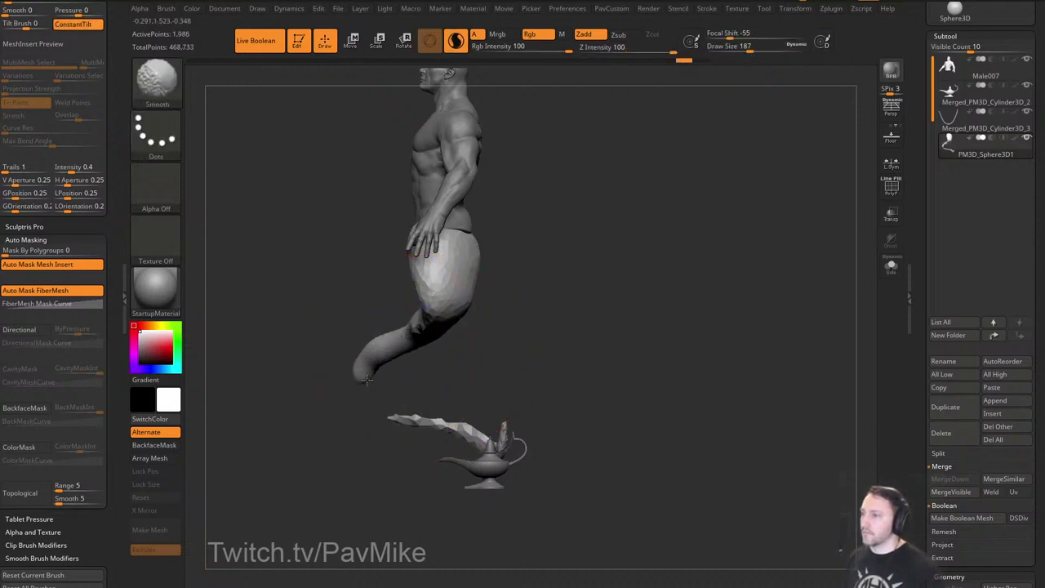
drag(500, 392, 590, 369)
key(s)
drag(533, 405, 527, 406)
mouse_move(497, 414)
mouse_down()
mouse_move(460, 427)
mouse_move(450, 441)
mouse_move(459, 449)
mouse_up()
Mask part of the lower tail, reposition the unmasked section with the gizmo, and clear the mask.
mouse_move(463, 455)
ctrl+mouse_down()
mouse_move(425, 399)
mouse_move(372, 414)
ctrl+mouse_up()
ctrl+click(495, 420)
shift+drag(496, 418, 500, 385)
key(w)
click(349, 178)
drag(431, 399, 518, 341)
drag(512, 336, 604, 347)
ctrl+drag(598, 299, 707, 389)
key(q)
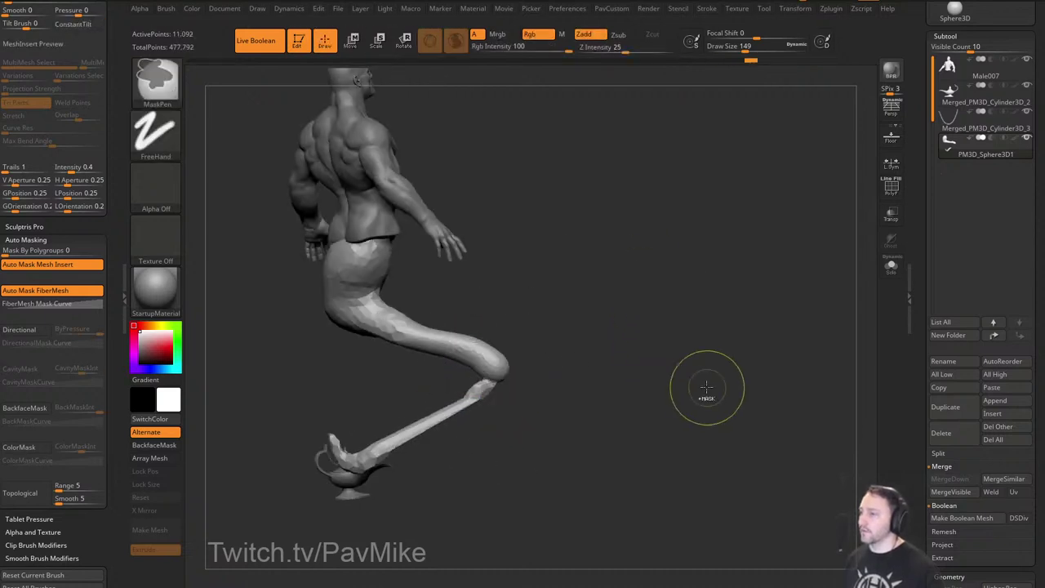
Thicken the thin lower section of the tail above the lamp with the Inflat brush.
key(b)
key(i)
key(n)
key(bracketright)
drag(483, 386, 409, 432)
mouse_move(629, 338)
mouse_down()
mouse_move(713, 330)
mouse_move(747, 368)
mouse_up()
mouse_move(718, 359)
shift+mouse_down()
mouse_move(740, 375)
mouse_move(662, 384)
shift+mouse_up()
key(bracketleft)
key(b)
key(s)
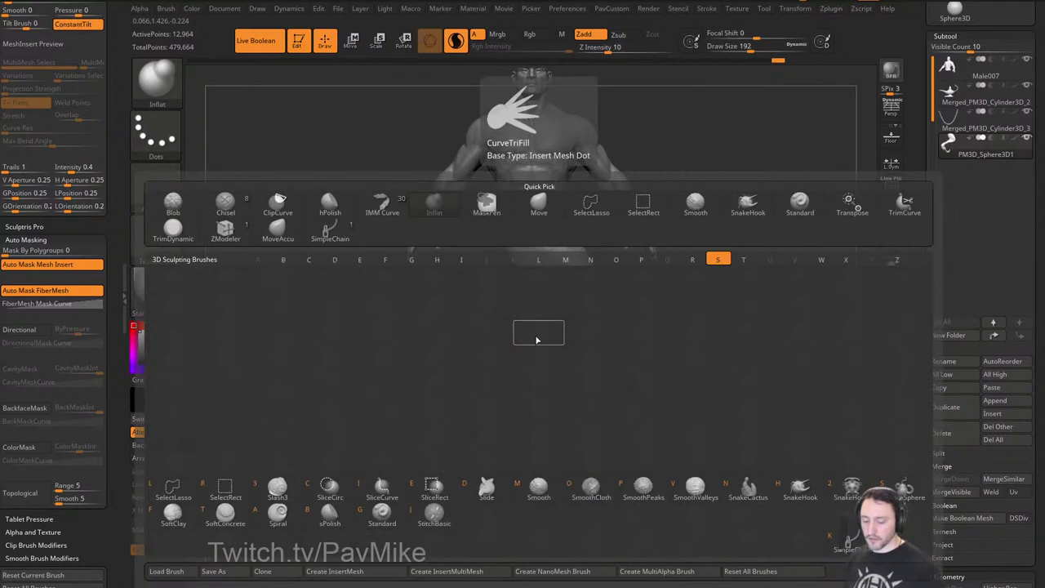
key(c)
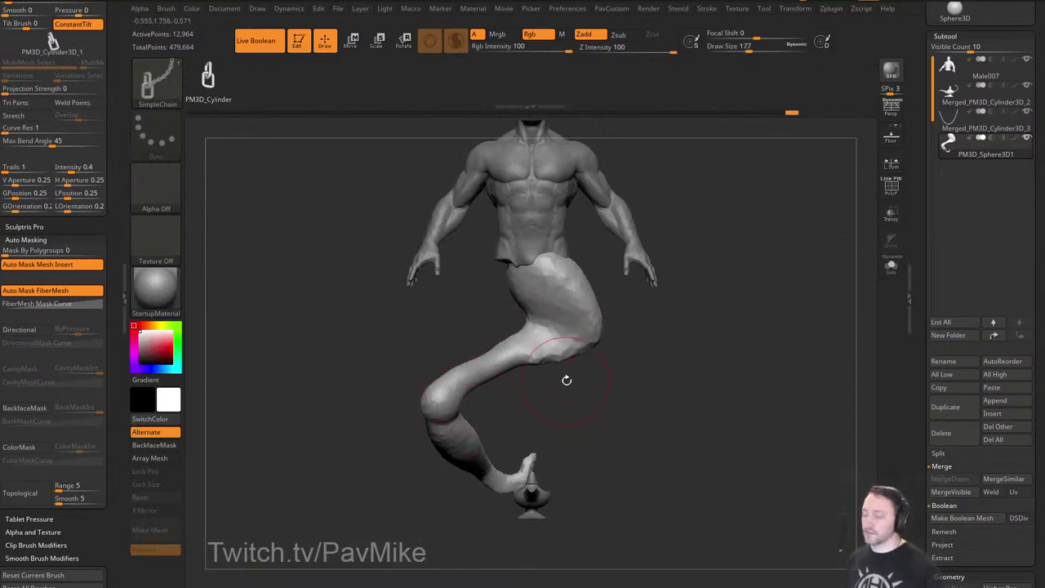
Switch back to SnakeHook, enlarge the brush, and reshape the tail's bends into a smoother S-curve.
key(b)
key(s)
key(h)
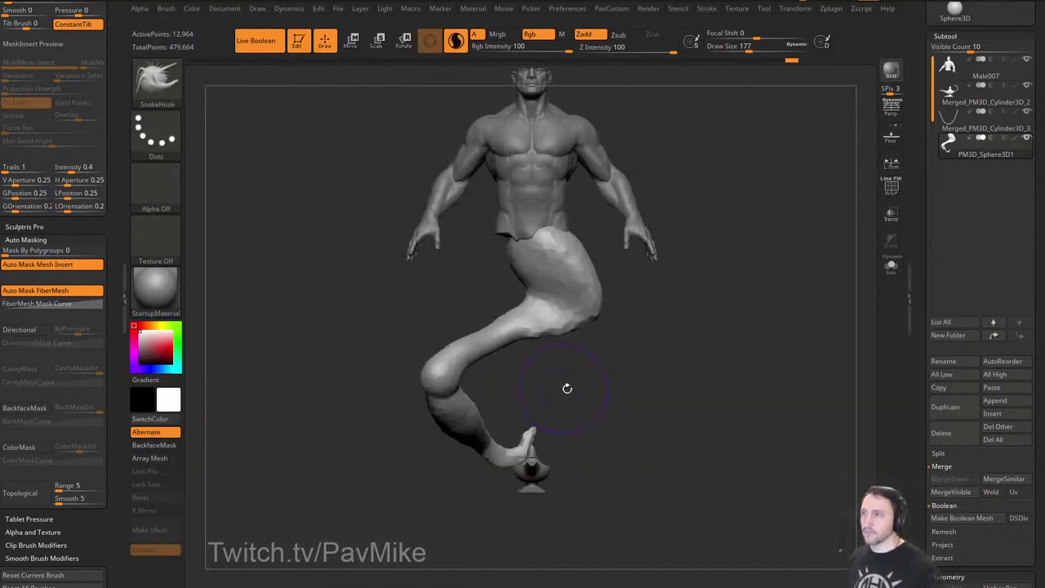
key(s)
click(514, 394)
drag(443, 385, 427, 372)
mouse_move(463, 349)
mouse_down()
mouse_move(459, 339)
mouse_move(503, 325)
mouse_move(515, 329)
mouse_move(509, 338)
mouse_move(555, 335)
mouse_up()
drag(666, 323, 619, 319)
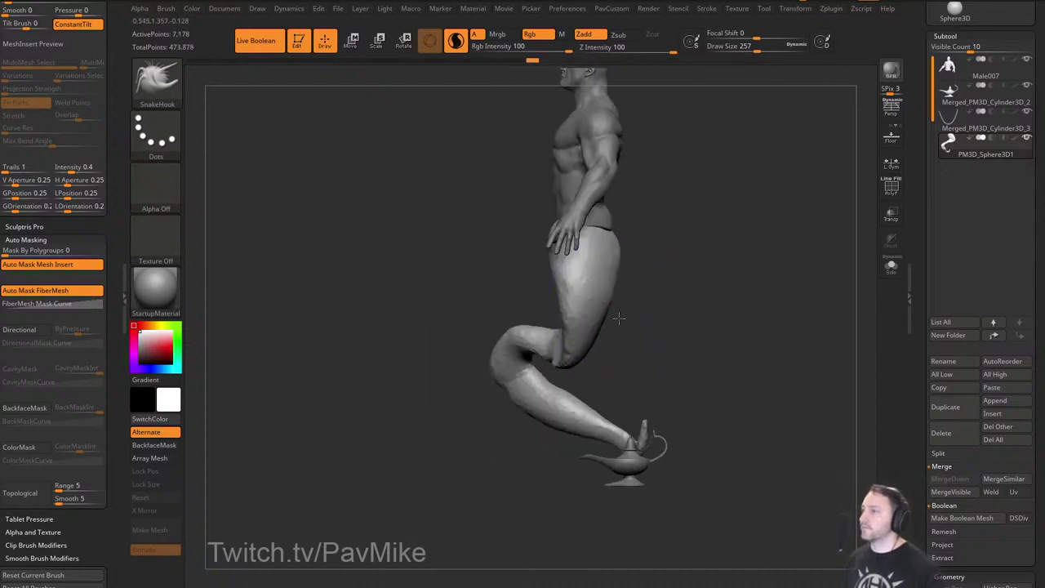
Reshape the upper tail beneath the waist from the side and back with a large SnakeHook brush.
drag(595, 262, 586, 260)
alt+drag(651, 281, 604, 295)
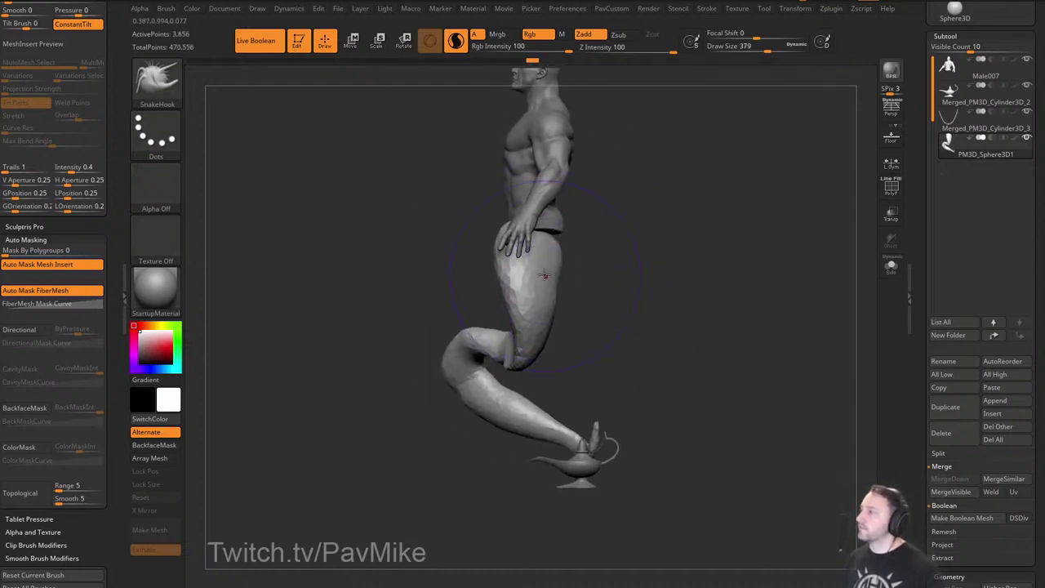
mouse_move(528, 244)
mouse_down()
mouse_move(745, 255)
mouse_move(538, 263)
mouse_move(666, 277)
mouse_up()
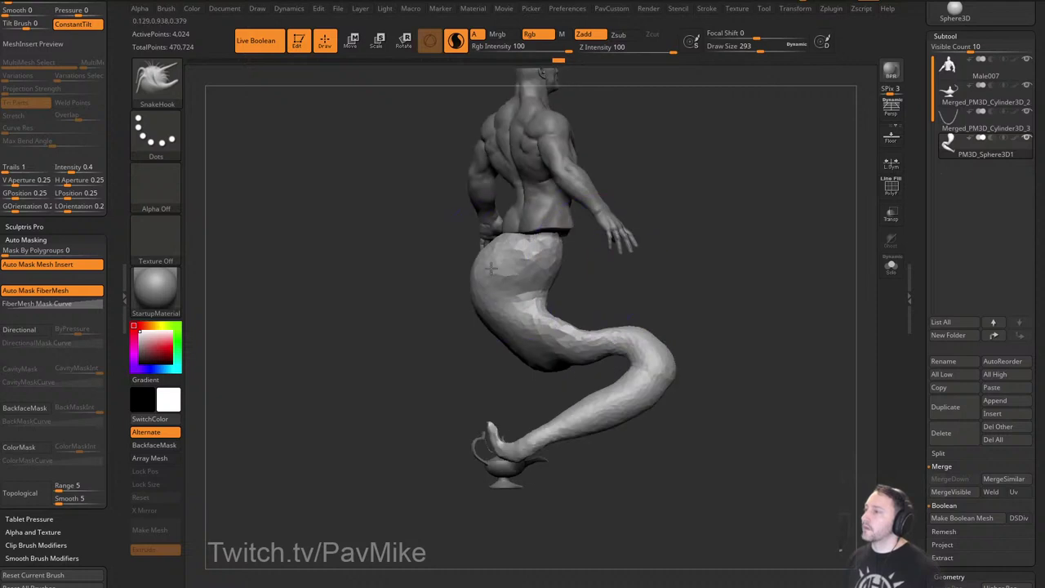
drag(491, 268, 523, 275)
key(s)
drag(645, 278, 559, 280)
drag(631, 254, 519, 257)
Switch to the Move brush at draw size 239 and pull the back of the upper tail outward.
key(s)
key(b)
key(m)
key(v)
mouse_move(667, 252)
mouse_down()
mouse_move(600, 252)
mouse_move(702, 270)
mouse_up()
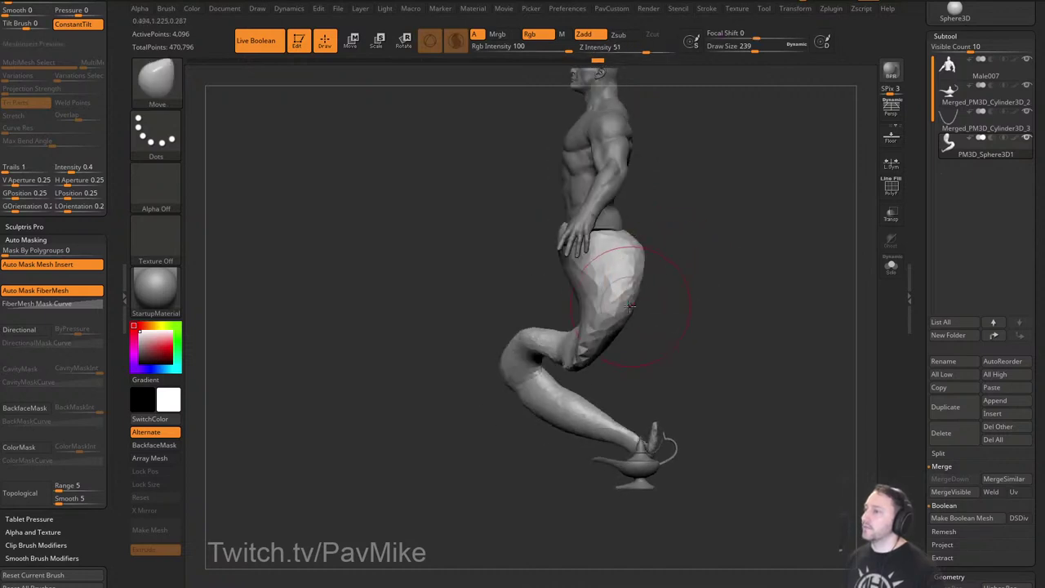
drag(629, 307, 642, 310)
drag(620, 332, 637, 341)
drag(643, 294, 654, 290)
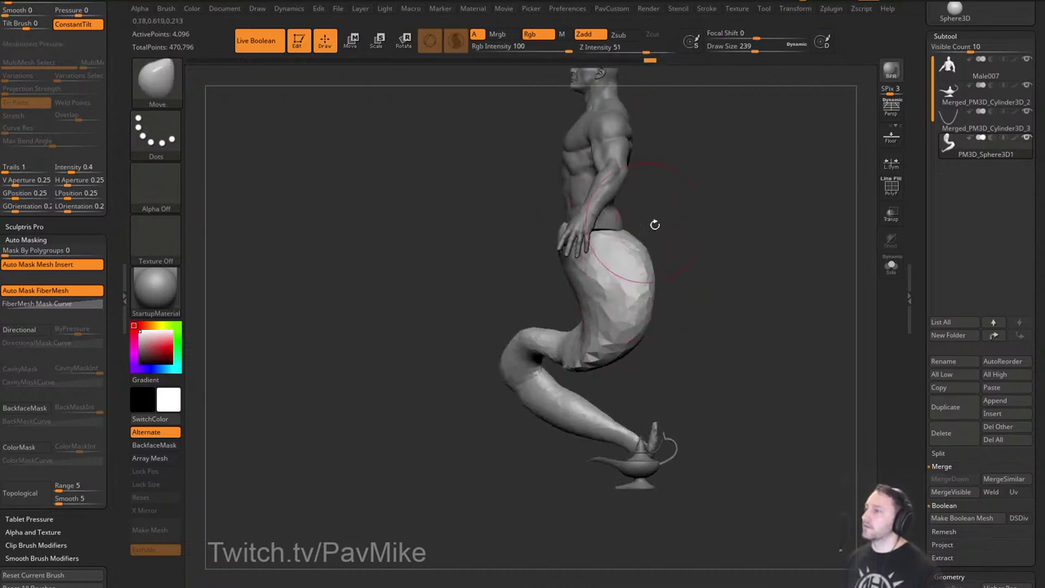
Pull the tail's lower bend outward and downward from the side with the Move brush to form a rounder curve.
drag(668, 226, 659, 226)
drag(537, 218, 558, 225)
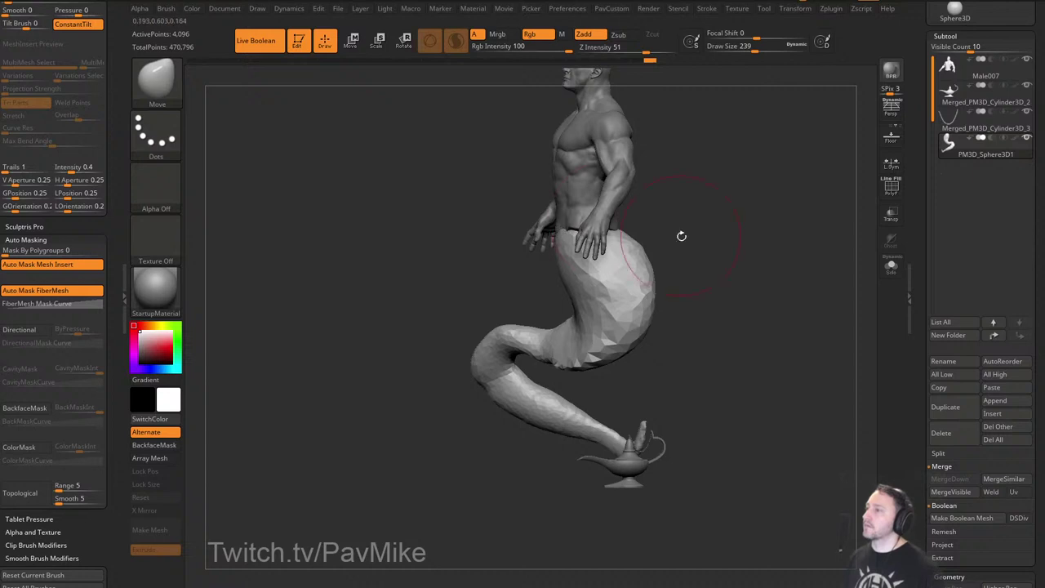
drag(682, 236, 593, 272)
drag(578, 364, 529, 328)
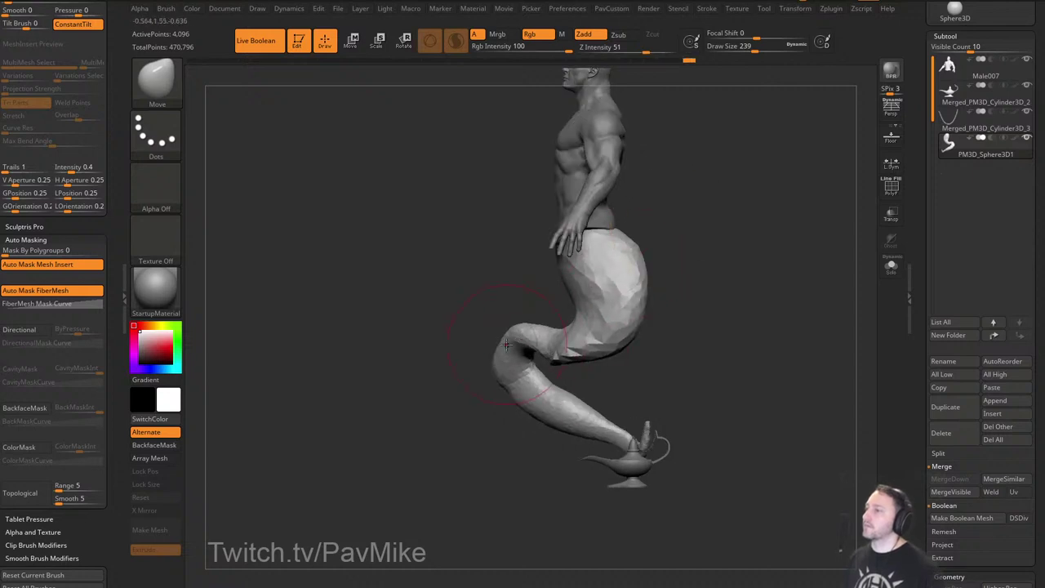
drag(499, 359, 488, 356)
drag(537, 413, 544, 428)
drag(533, 392, 510, 405)
drag(575, 417, 578, 427)
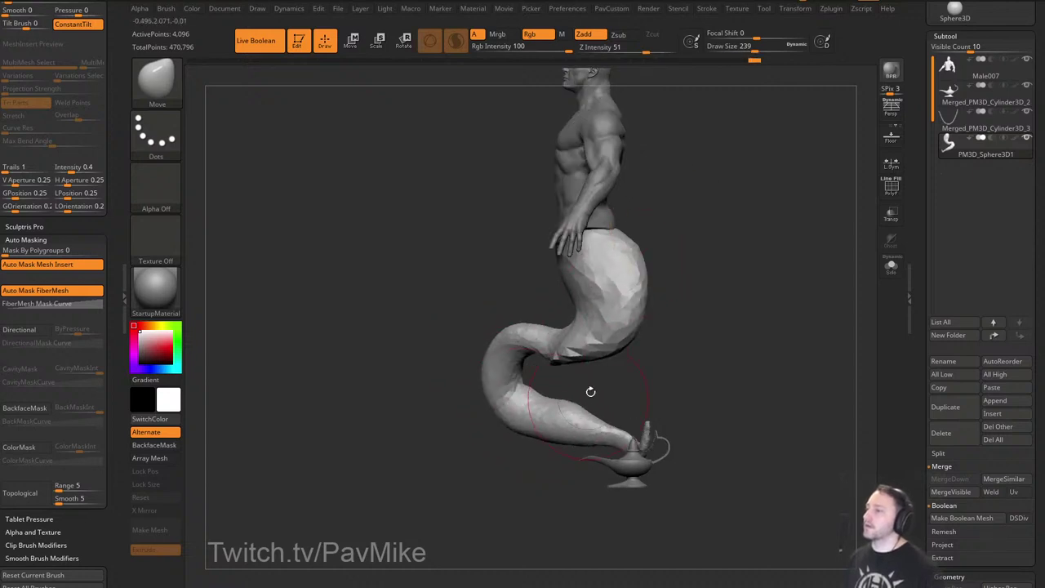
From the front, widen the tail's top edge under the waist and nudge the lower loop outward at draw size 207.
mouse_move(705, 327)
mouse_down()
mouse_move(712, 357)
mouse_move(739, 328)
mouse_move(732, 393)
mouse_up()
key(s)
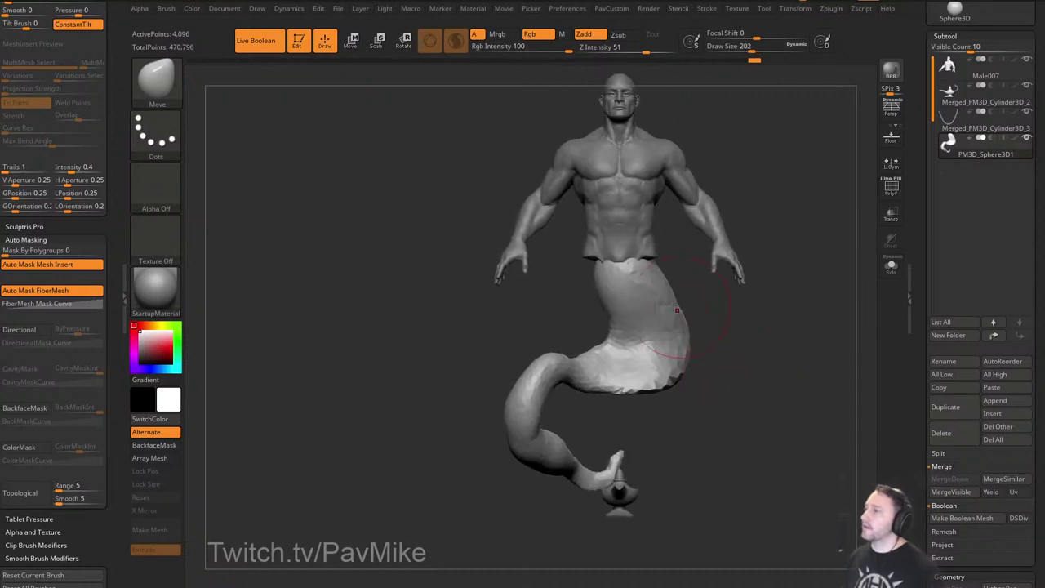
key(s)
drag(608, 299, 617, 299)
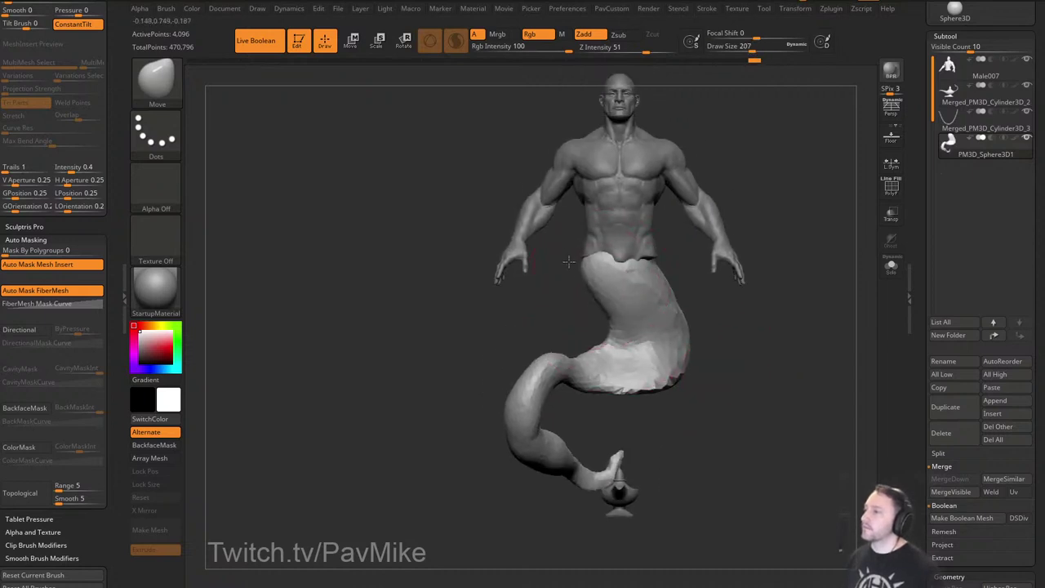
drag(760, 338, 744, 342)
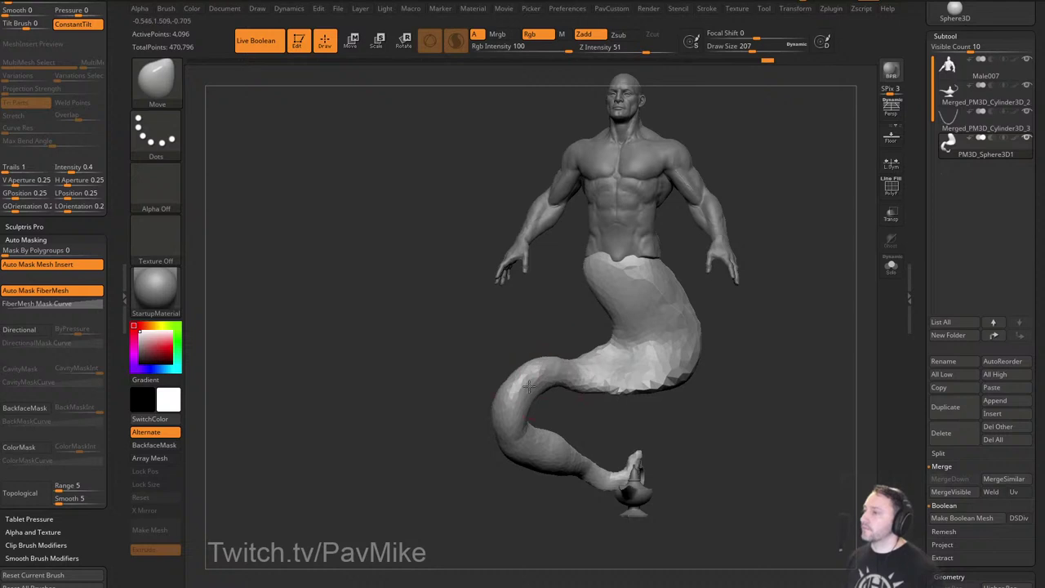
drag(530, 387, 516, 397)
From the side, push the upper tail's elbow backward and pull the lower bend forward using a large Move brush.
mouse_move(714, 389)
shift+mouse_down()
mouse_move(635, 358)
mouse_move(693, 401)
mouse_move(645, 374)
mouse_move(555, 385)
mouse_move(653, 379)
shift+mouse_up()
key(s)
drag(573, 382, 559, 366)
mouse_move(631, 287)
mouse_down()
mouse_move(617, 280)
mouse_move(645, 270)
mouse_up()
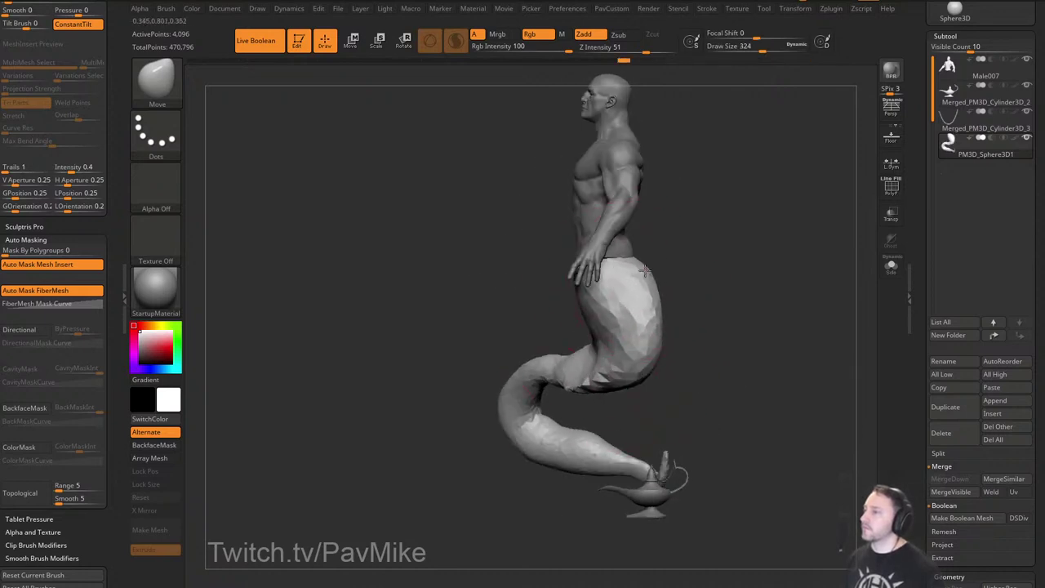
key(s)
drag(599, 320, 598, 331)
mouse_move(633, 362)
mouse_down()
mouse_move(640, 370)
mouse_move(627, 380)
mouse_move(681, 374)
mouse_up()
mouse_move(651, 307)
mouse_down()
mouse_move(633, 304)
mouse_move(626, 322)
mouse_up()
key(s)
drag(529, 382, 511, 381)
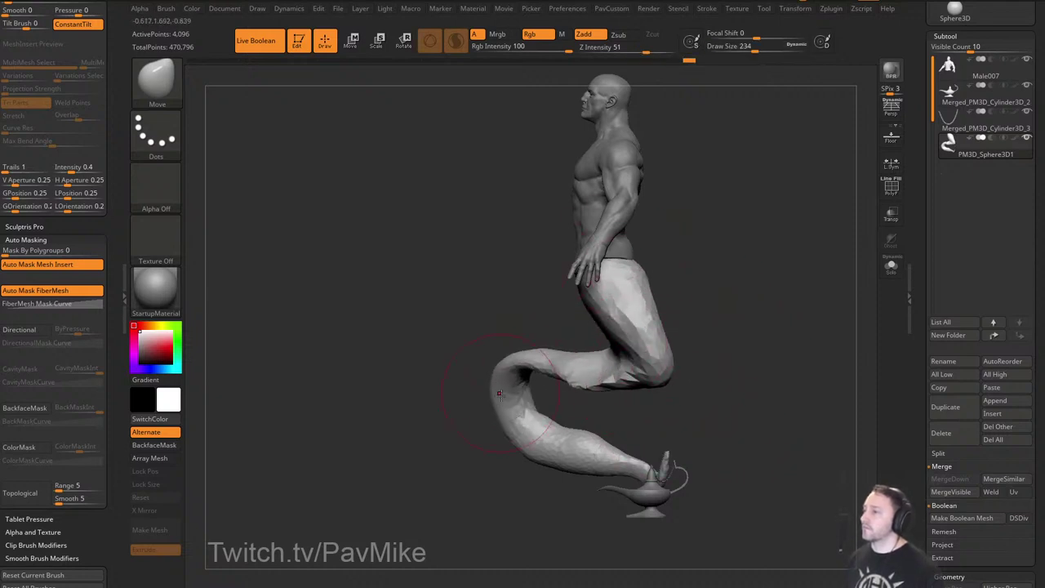
Undo the last stroke, turn off Sculptris Pro, smooth the lower tail, and subdivide the tail mesh once.
mouse_move(521, 425)
mouse_down()
mouse_move(511, 430)
mouse_move(564, 452)
mouse_move(615, 436)
mouse_move(567, 445)
mouse_move(676, 437)
mouse_up()
key(ctrl+z)
click(458, 44)
alt+drag(745, 349, 707, 319)
mouse_move(560, 429)
shift+mouse_down()
mouse_move(518, 415)
mouse_move(618, 445)
shift+mouse_up()
mouse_move(686, 432)
mouse_down()
mouse_move(759, 376)
mouse_move(727, 368)
mouse_move(642, 406)
mouse_move(617, 433)
mouse_up()
key(ctrl+d)
Shape the thin end of the tail with a smaller Move brush so it curls into the top of the lamp.
key(s)
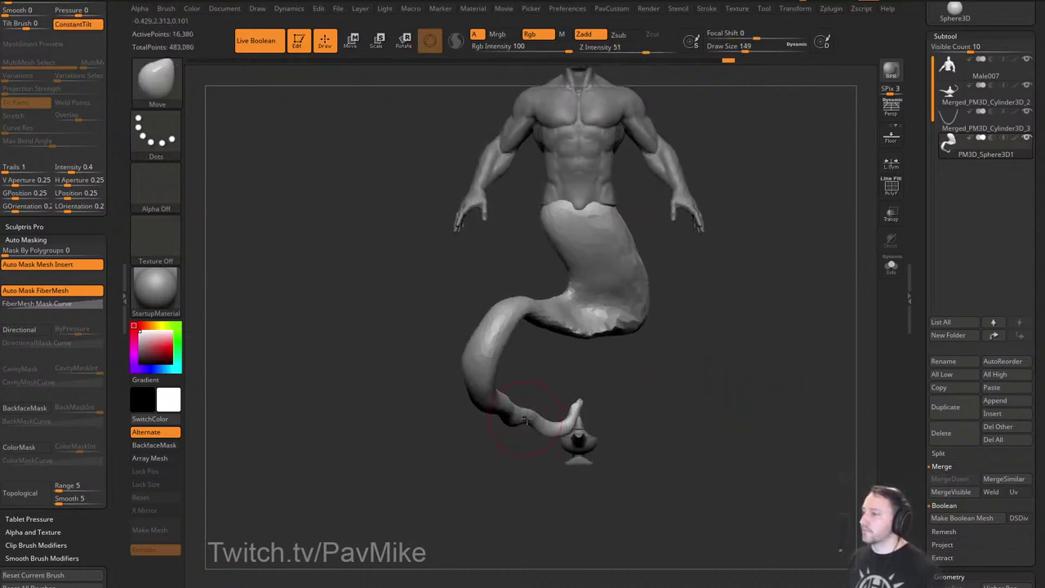
drag(527, 419, 535, 428)
drag(646, 420, 614, 428)
key(s)
drag(614, 428, 632, 416)
key(s)
drag(575, 422, 578, 422)
key(s)
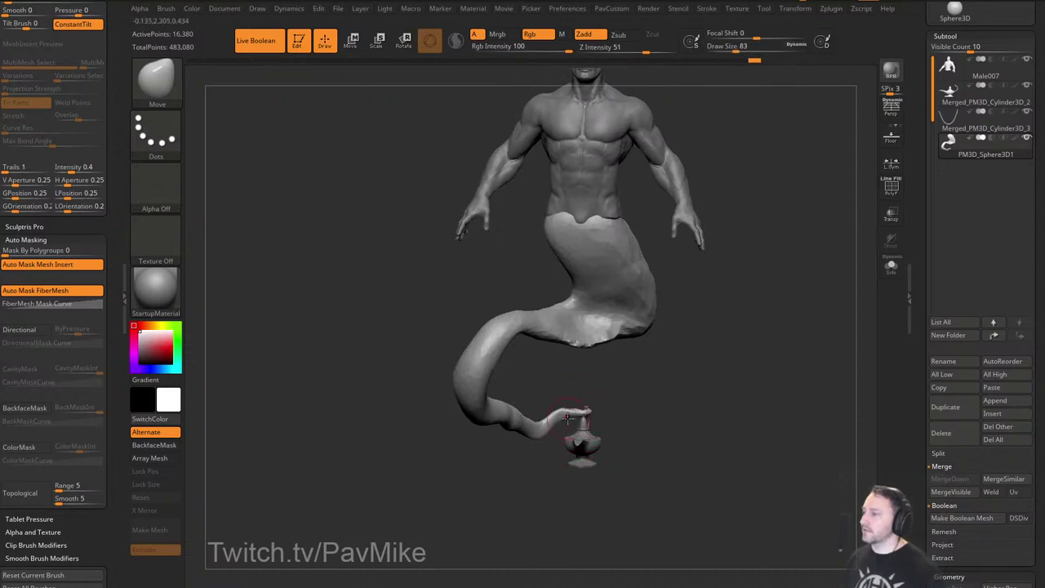
drag(641, 400, 574, 417)
key(s)
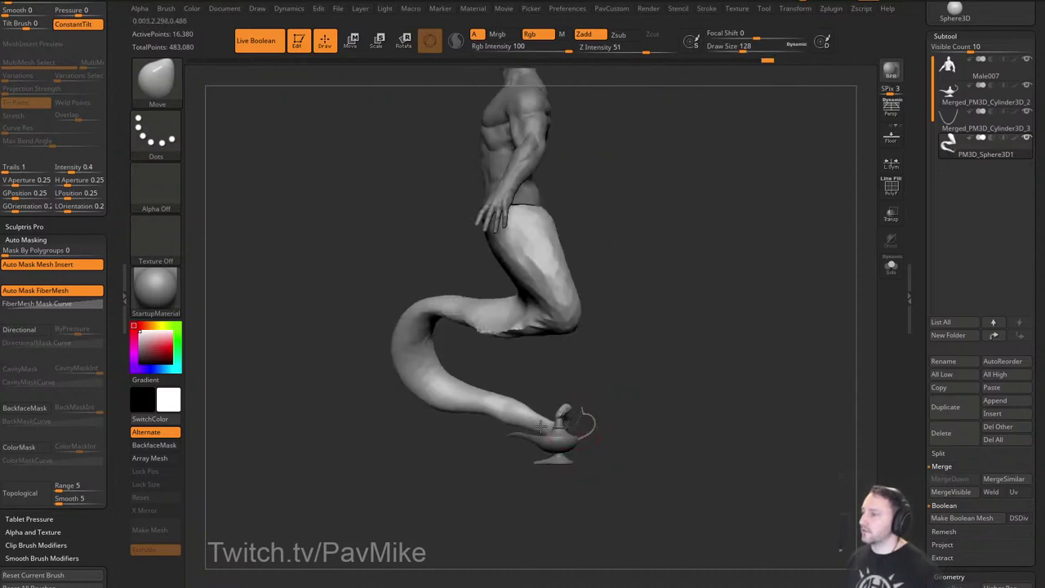
mouse_move(609, 385)
mouse_down()
mouse_move(664, 387)
mouse_move(658, 419)
mouse_up()
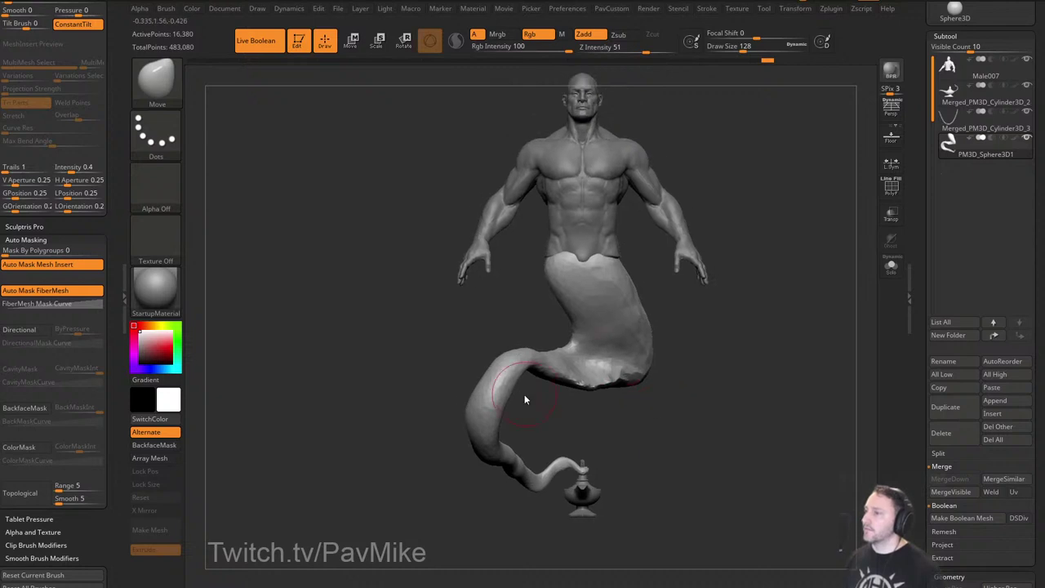
Enlarge the Move brush to 293 and pull the lower loop of the tail outward in the front view.
key(s)
drag(525, 397, 545, 397)
drag(484, 384, 464, 373)
key(s)
drag(492, 369, 483, 361)
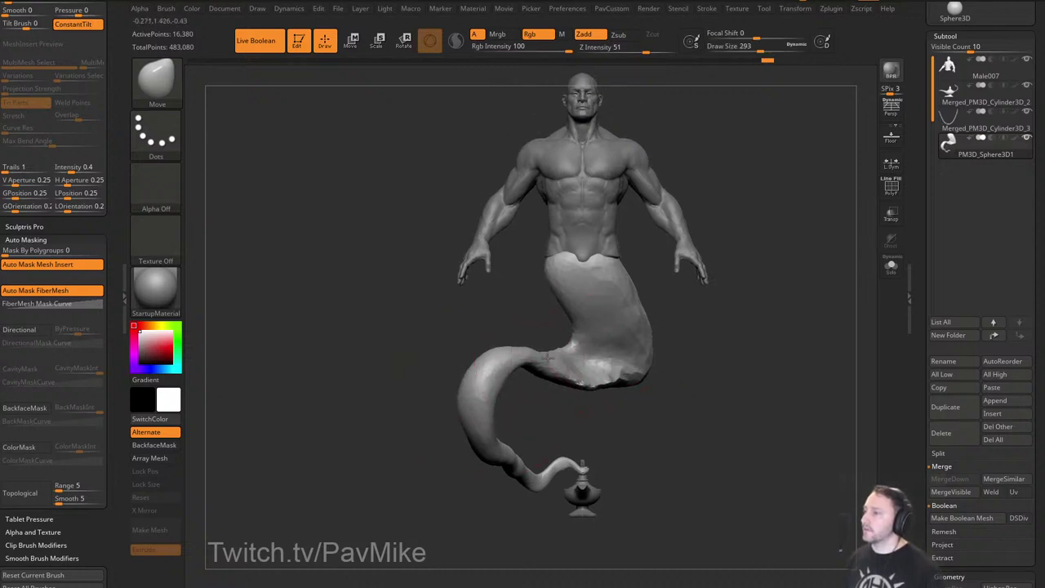
Smooth the faceted upper bend and the lower loop of the tail.
mouse_move(596, 373)
mouse_down()
mouse_move(614, 375)
mouse_move(567, 351)
mouse_move(587, 282)
mouse_up()
alt+drag(718, 293, 707, 352)
drag(733, 330, 691, 324)
alt+drag(724, 410, 727, 360)
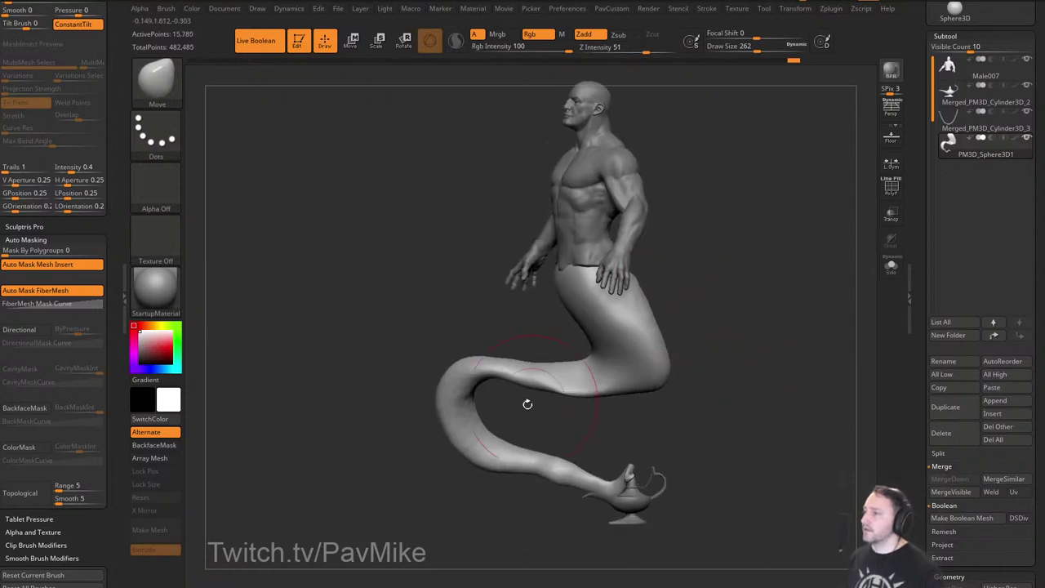
mouse_move(482, 396)
shift+mouse_down()
mouse_move(499, 460)
mouse_move(529, 467)
shift+mouse_up()
Round off the pointed rear elbow of the tail from the side with the Move brush at draw size 202.
drag(718, 385, 690, 384)
key(s)
drag(587, 337, 581, 337)
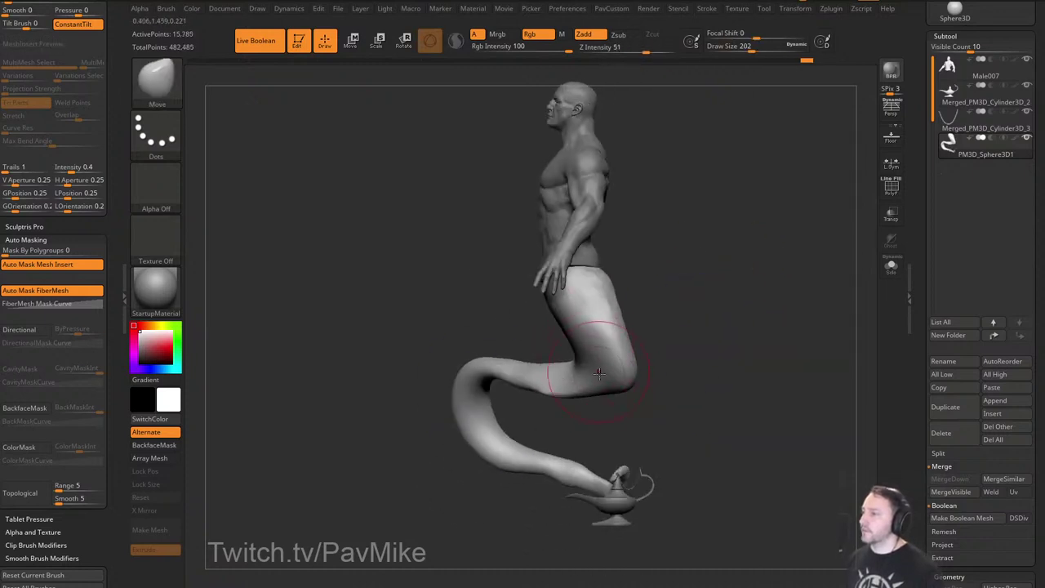
mouse_move(625, 387)
mouse_down()
mouse_move(611, 375)
mouse_move(585, 401)
mouse_up()
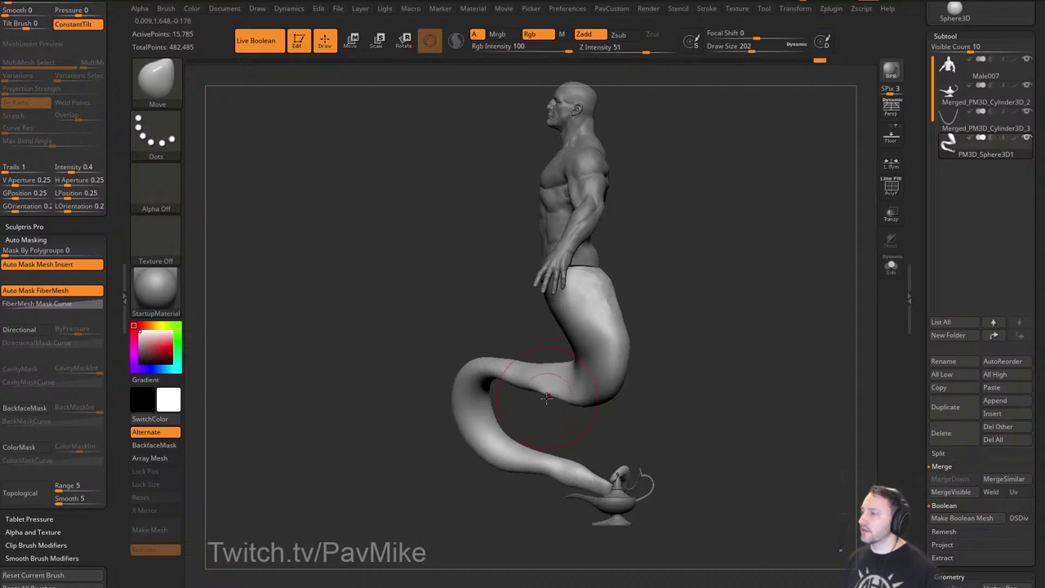
Reshape the upper tail below the waist from the opposite side with the Move brush at draw size 239.
mouse_move(694, 353)
mouse_down()
mouse_move(574, 345)
mouse_move(596, 347)
mouse_up()
shift+drag(516, 283, 492, 330)
drag(437, 339, 507, 347)
key(s)
mouse_move(566, 307)
mouse_down()
mouse_move(541, 304)
mouse_move(537, 282)
mouse_move(564, 297)
mouse_move(535, 294)
mouse_up()
drag(542, 276, 555, 273)
drag(590, 287, 546, 293)
drag(516, 308, 516, 350)
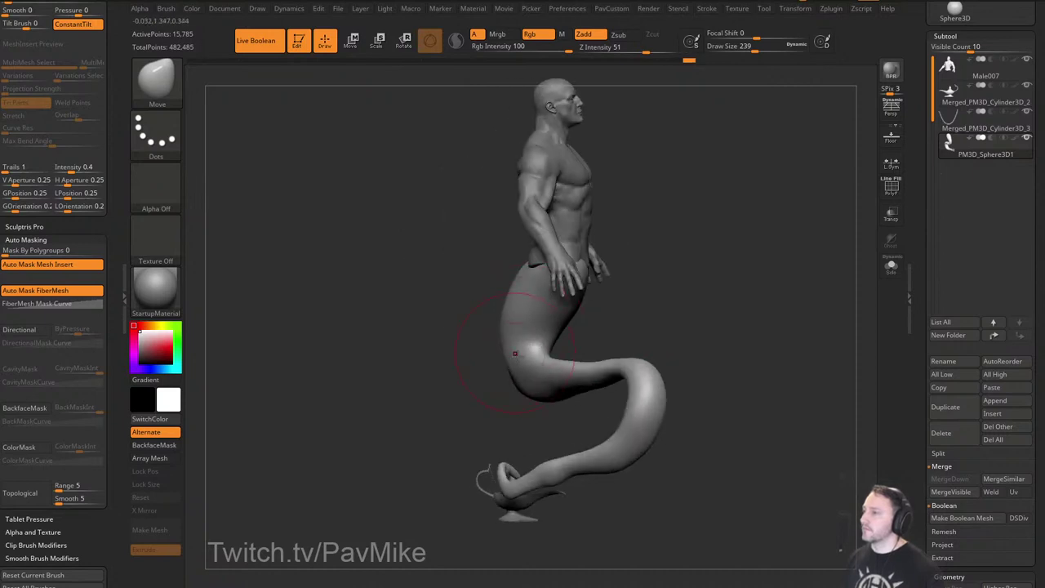
drag(483, 407, 540, 411)
Fit the tail's upper edge to the waist and refine the elbow's curve from the back, side and front.
key(s)
mouse_move(528, 281)
mouse_down()
mouse_move(642, 316)
mouse_move(660, 282)
mouse_up()
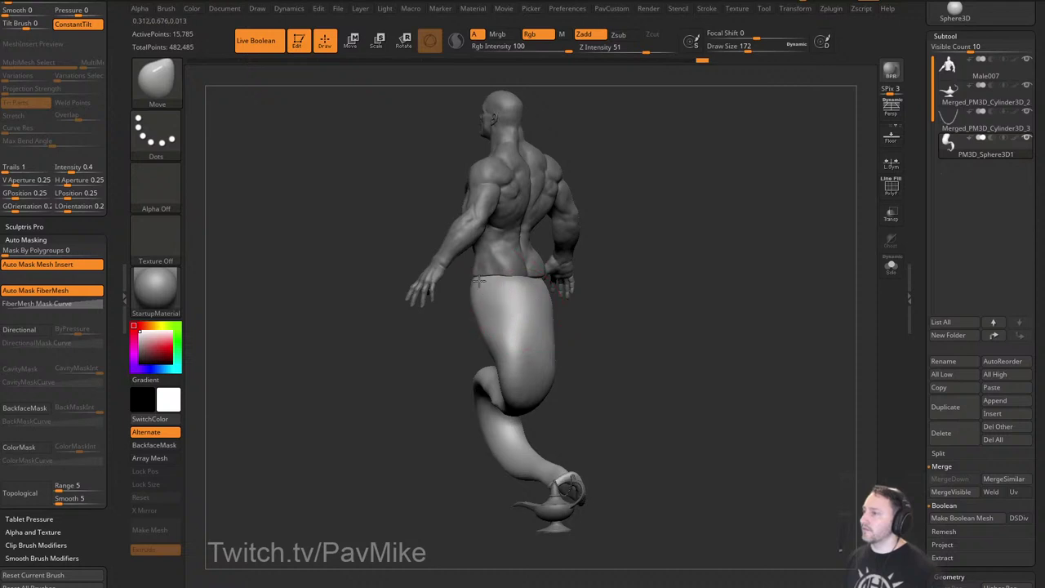
right_drag(539, 280, 640, 298)
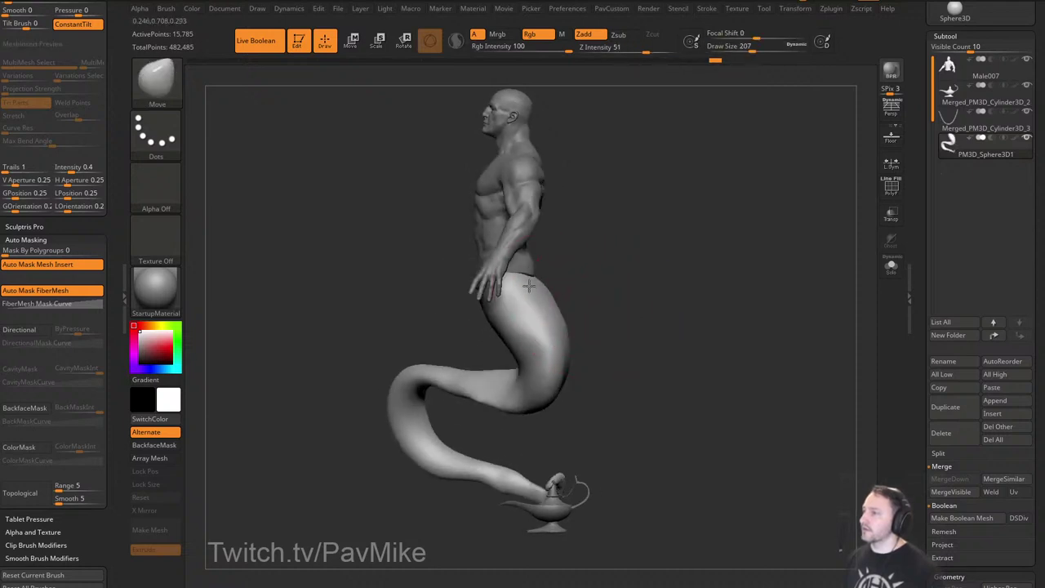
right_drag(540, 327, 551, 357)
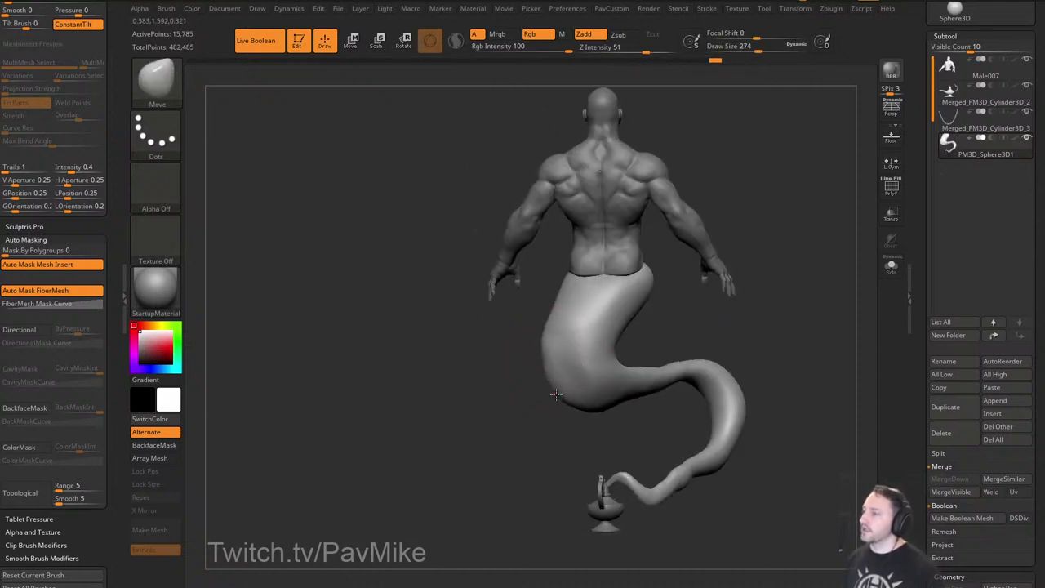
drag(595, 411, 602, 405)
right_drag(601, 405, 627, 400)
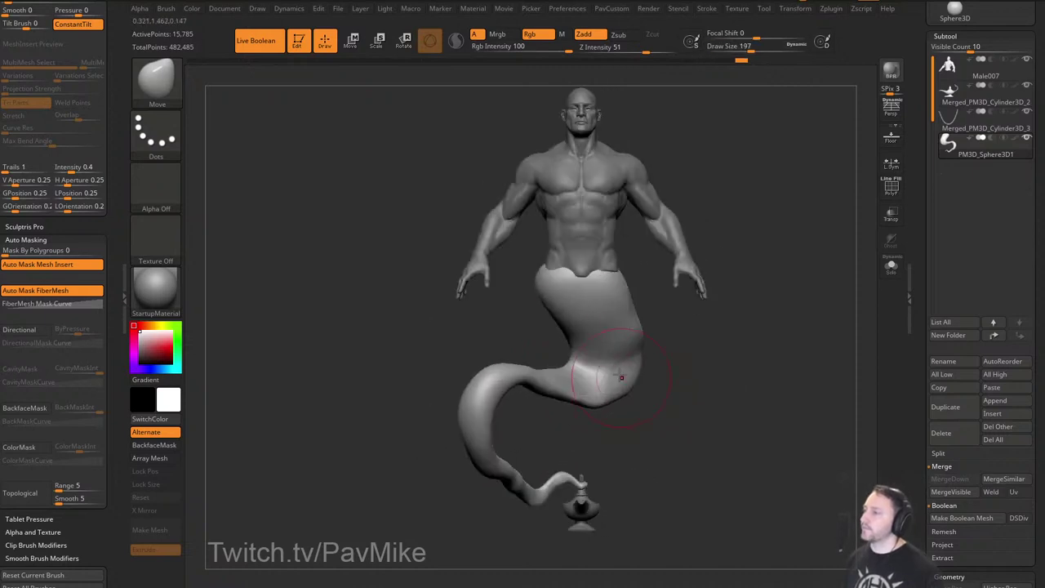
right_drag(666, 310, 576, 313)
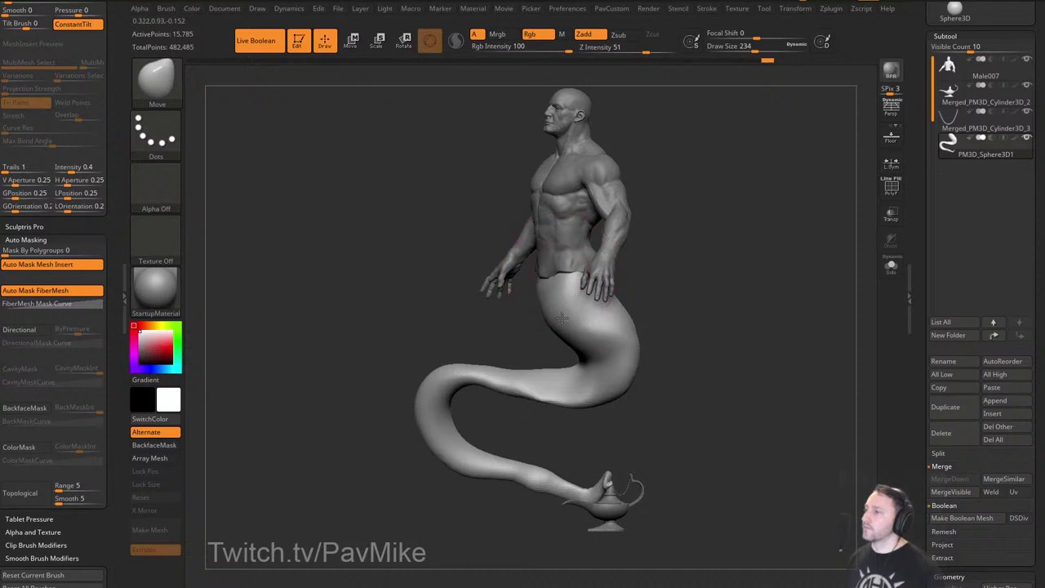
mouse_move(686, 343)
mouse_down()
mouse_move(727, 348)
mouse_move(711, 332)
mouse_move(743, 382)
mouse_move(710, 359)
mouse_move(678, 273)
mouse_move(698, 296)
mouse_move(633, 333)
mouse_up()
Switch to the TrimDynamic brush at draw size 140, then trim and smooth the tail's bends and connecting sections.
key(b)
key(t)
key(d)
key(s)
drag(626, 340, 614, 339)
drag(605, 298, 567, 340)
drag(510, 365, 471, 381)
drag(613, 374, 636, 363)
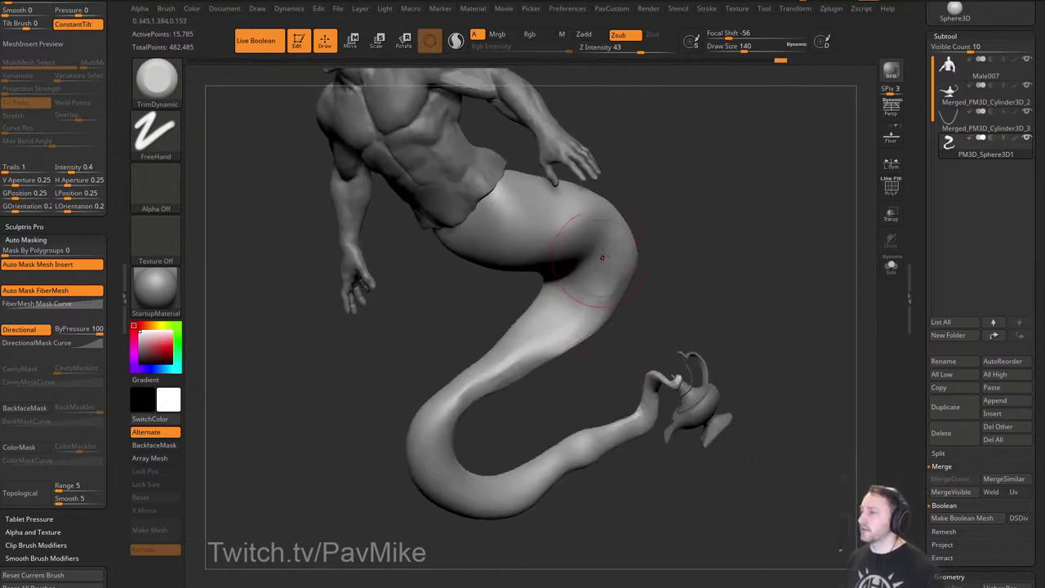
mouse_move(530, 364)
shift+mouse_down()
mouse_move(501, 389)
mouse_move(508, 382)
shift+mouse_up()
mouse_move(600, 355)
mouse_down()
mouse_move(719, 310)
mouse_move(805, 307)
mouse_up()
drag(783, 353, 851, 348)
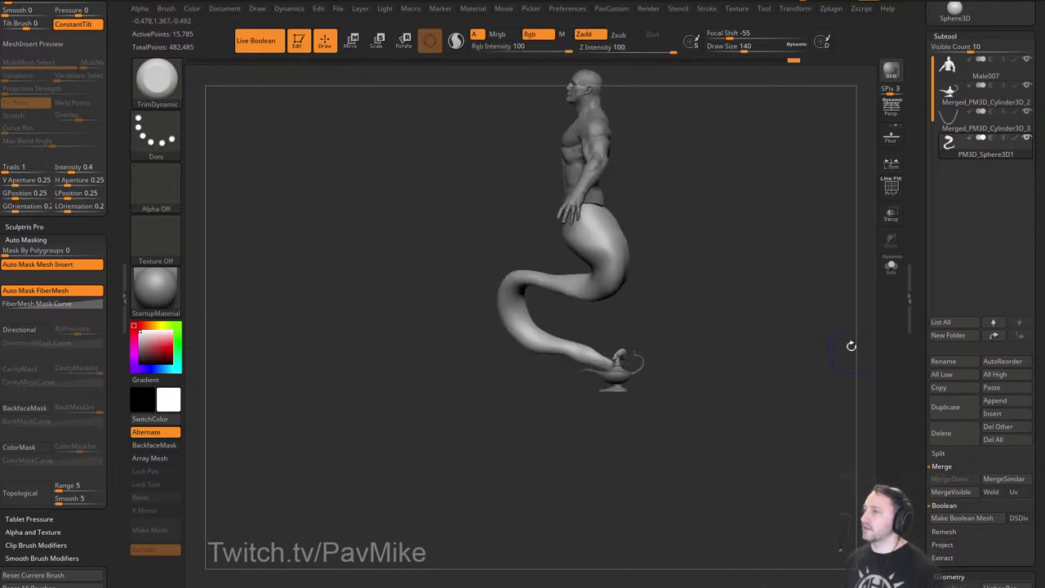
Switch back to the Move brush, enlarge it to 344, and push both tail bends farther out in the front view.
alt+drag(731, 253, 779, 343)
right_drag(778, 343, 538, 385)
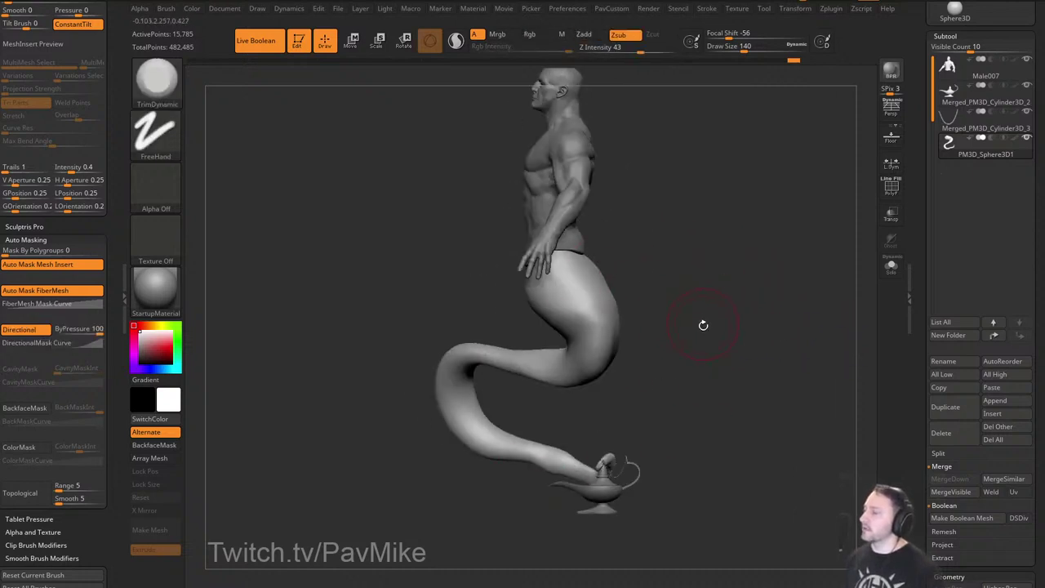
drag(703, 325, 771, 327)
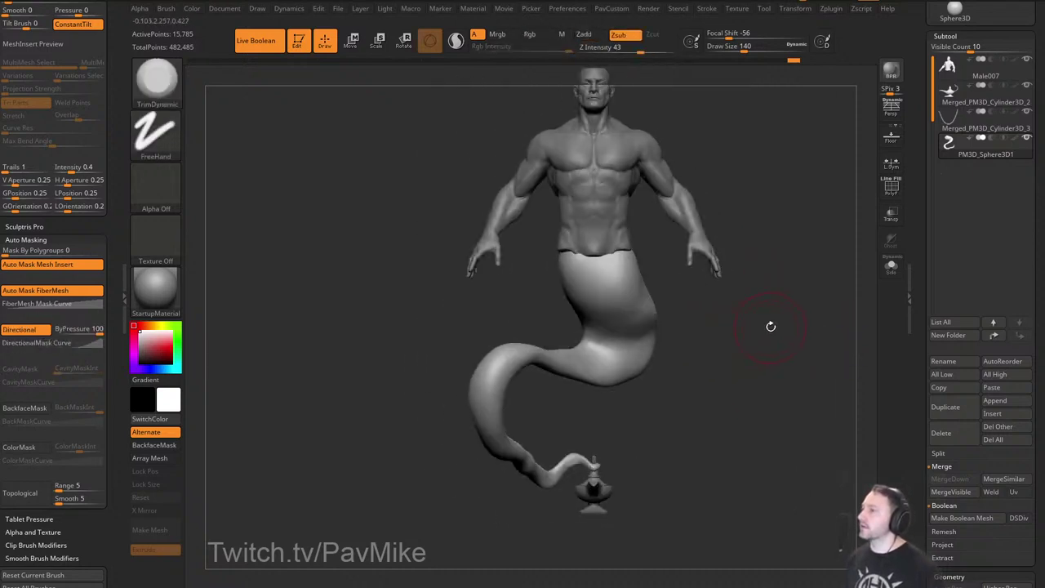
right_drag(771, 326, 778, 342)
key(b)
key(m)
key(v)
drag(617, 372, 640, 379)
key(s)
drag(549, 383, 543, 383)
drag(484, 393, 471, 388)
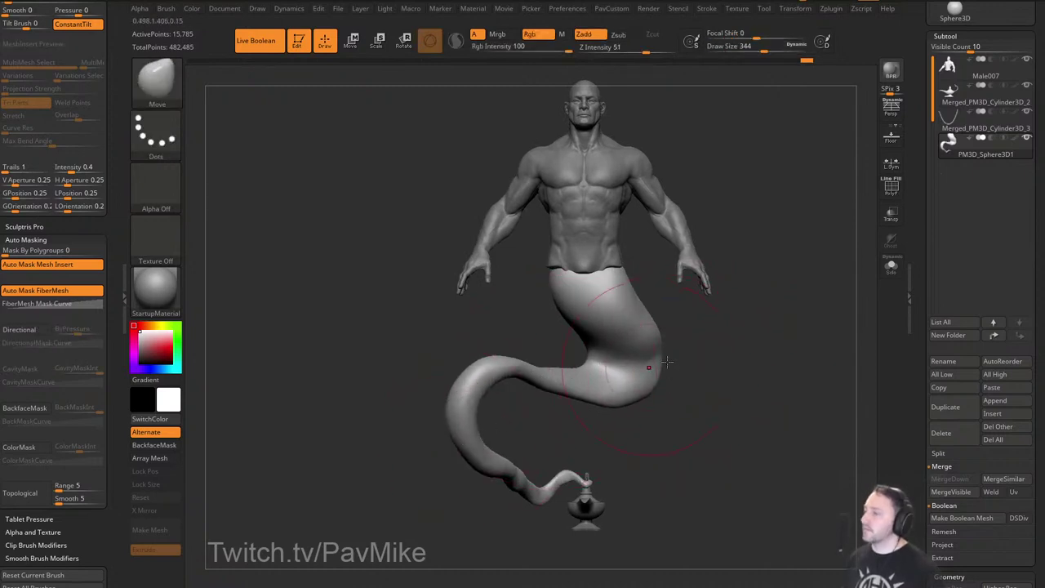
Switch to the Inflat brush and thicken the outer curve of the lower loop.
key(b)
key(i)
key(n)
right_drag(712, 349, 717, 365)
drag(467, 374, 459, 395)
right_drag(654, 352, 602, 351)
Inflate and smooth the thin section connecting the tail's upper and lower bends.
right_drag(574, 384, 562, 427)
mouse_move(555, 379)
mouse_down()
mouse_move(569, 392)
mouse_move(560, 381)
mouse_up()
mouse_move(561, 416)
right_down()
mouse_move(593, 435)
mouse_move(583, 424)
right_up()
key([)
shift+drag(567, 388, 561, 381)
mouse_move(571, 437)
right_down()
mouse_move(596, 434)
mouse_move(545, 387)
mouse_move(602, 406)
mouse_move(665, 397)
mouse_move(622, 410)
mouse_move(580, 443)
right_up()
key(s)
click(581, 418)
Switch to the Move brush at draw size 234 and adjust the curve of the thin section between the bends.
key(b)
key(m)
key(v)
drag(529, 416, 513, 406)
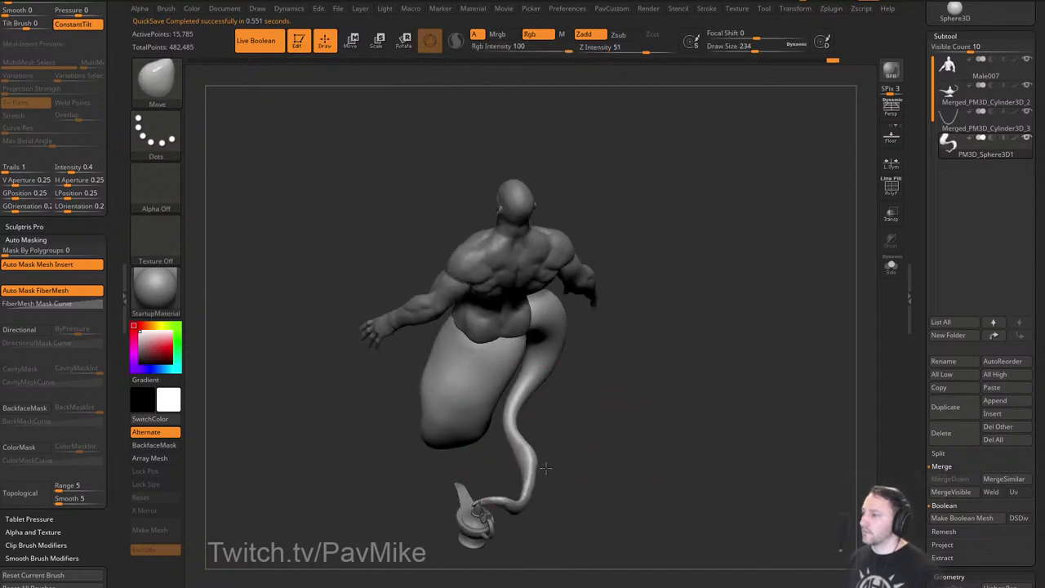
mouse_move(527, 443)
right_down()
mouse_move(525, 473)
mouse_move(607, 455)
right_up()
Switch to the Inflat brush at draw size 182 and thicken the narrow tail section above the lamp.
key(b)
key(i)
key(n)
right_drag(597, 396, 595, 441)
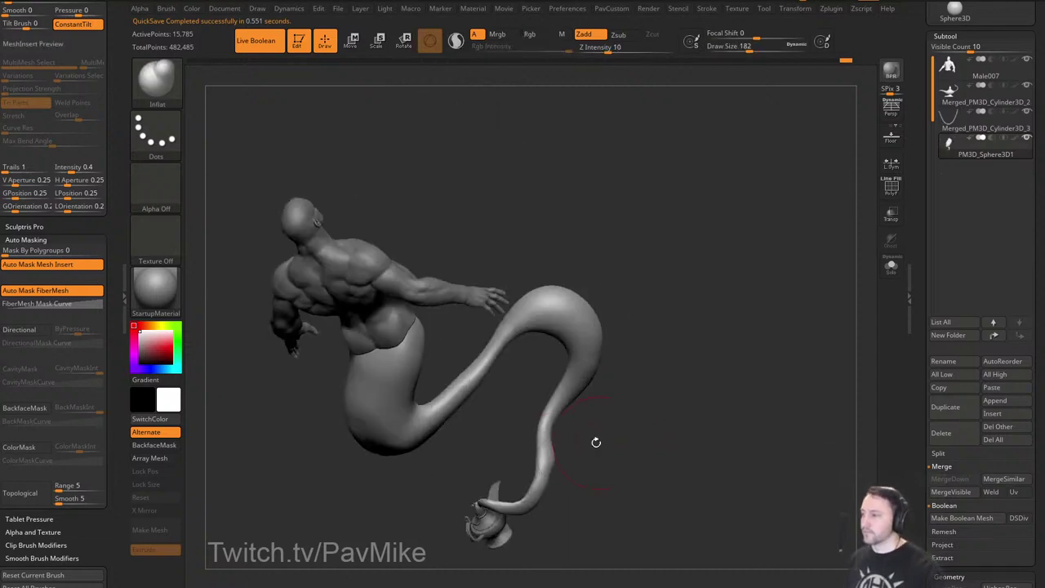
mouse_move(543, 460)
mouse_down()
mouse_move(533, 487)
mouse_move(540, 445)
mouse_up()
right_drag(567, 430, 603, 418)
drag(537, 424, 557, 383)
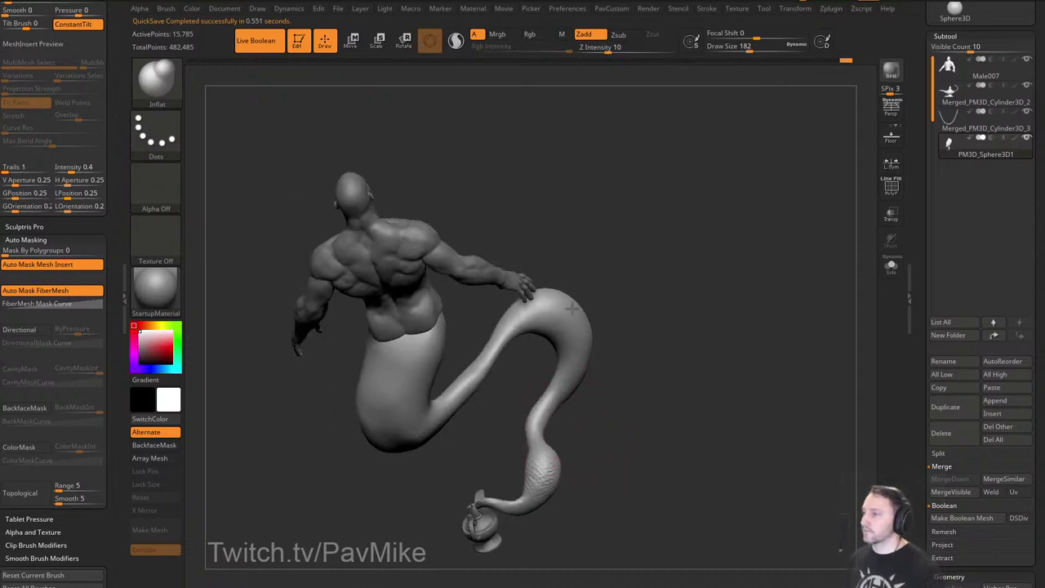
Inflate the large loop, the connecting section and the thick upper tail beneath the waist.
drag(562, 297, 527, 309)
right_drag(531, 368, 518, 331)
mouse_move(497, 343)
mouse_down()
mouse_move(457, 359)
mouse_move(414, 409)
mouse_move(389, 350)
mouse_up()
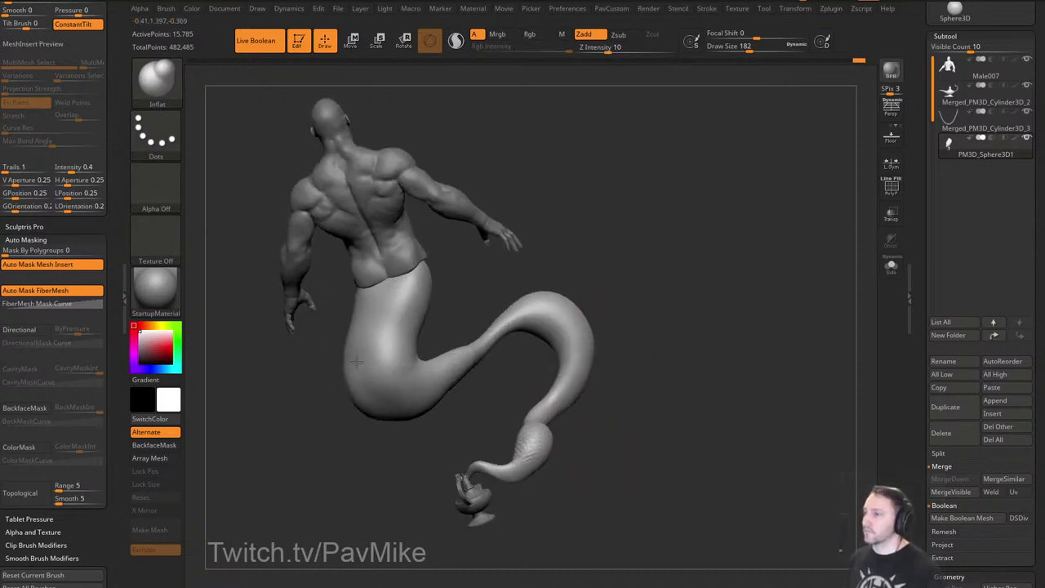
mouse_move(563, 281)
right_down()
mouse_move(667, 261)
mouse_move(730, 283)
right_up()
drag(552, 253, 505, 251)
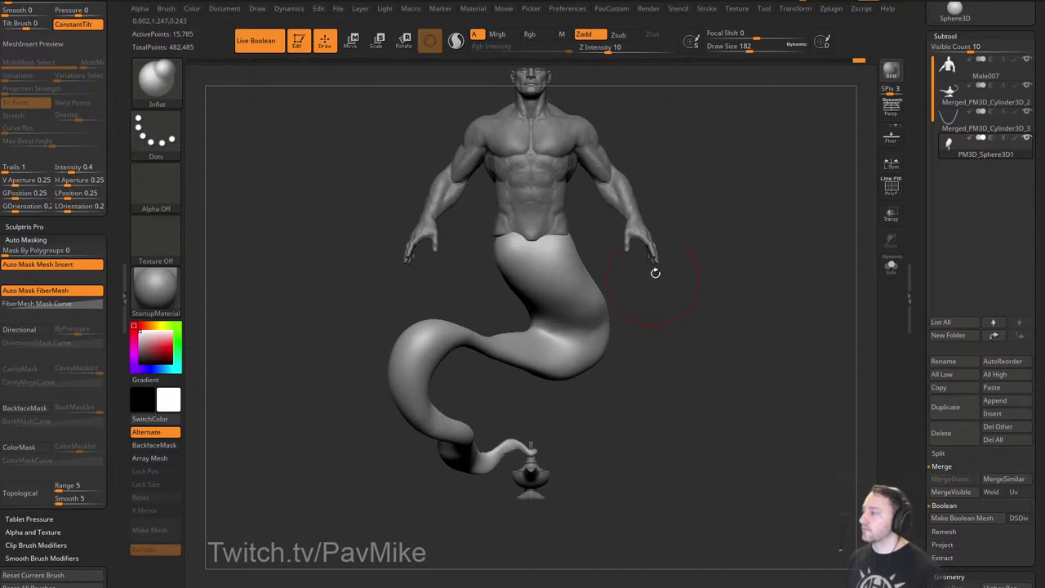
right_drag(656, 270, 677, 313)
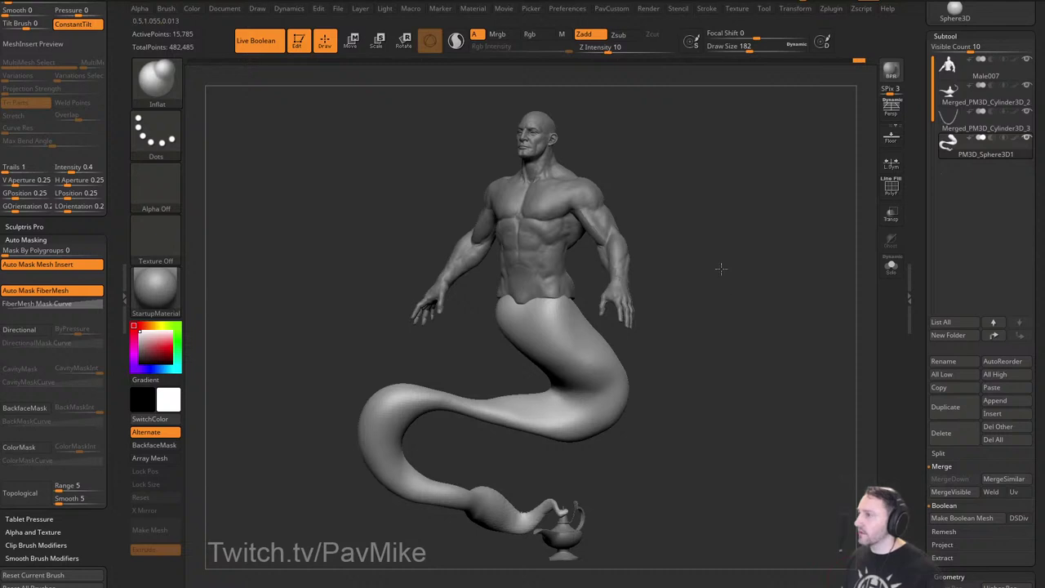
Switch to the Standard brush at draw size 101 and make the Male007 bust the active subtool.
mouse_move(721, 269)
shift+mouse_down()
mouse_move(756, 268)
mouse_move(756, 399)
mouse_move(763, 311)
shift+mouse_up()
key(b)
key(s)
key(t)
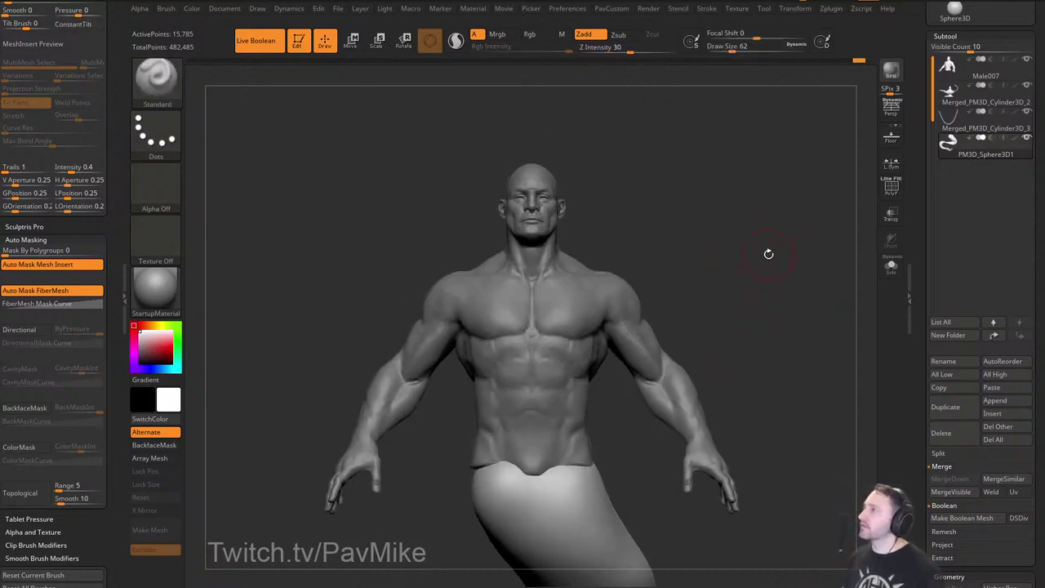
alt+drag(768, 254, 763, 362)
key(])
alt+drag(707, 248, 737, 365)
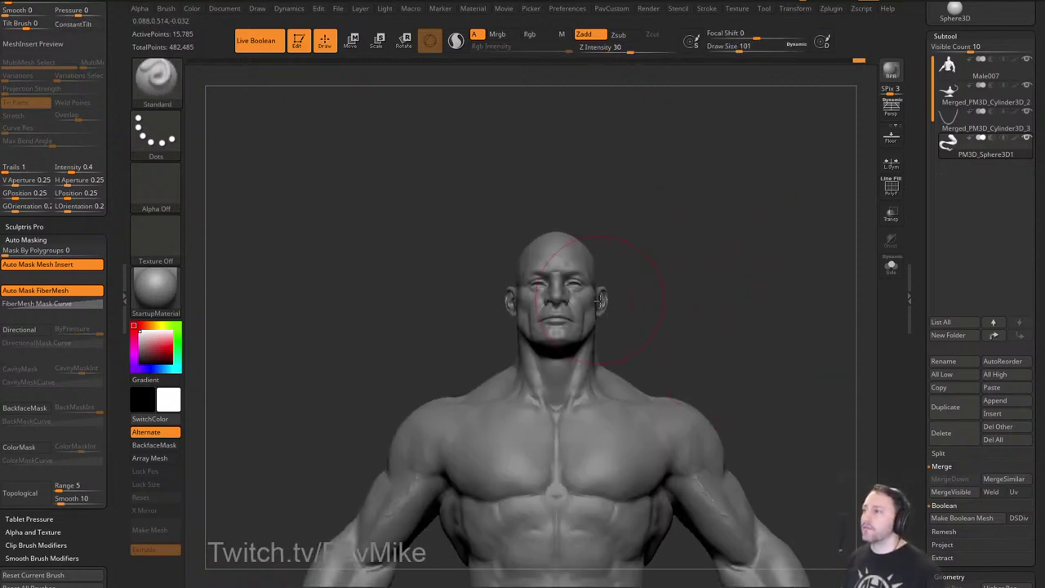
alt+click(588, 302)
Choose Sphere16 from the IMM primitives brush and try to insert it at the bust's eye.
alt+drag(695, 264, 726, 281)
alt+drag(719, 196, 729, 299)
alt+drag(733, 255, 713, 356)
key(m)
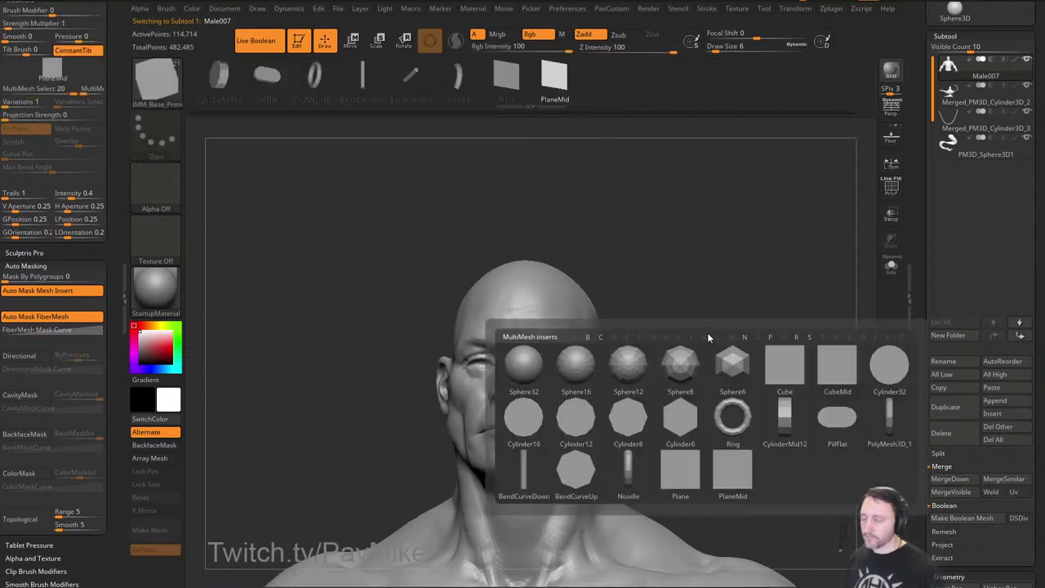
click(578, 367)
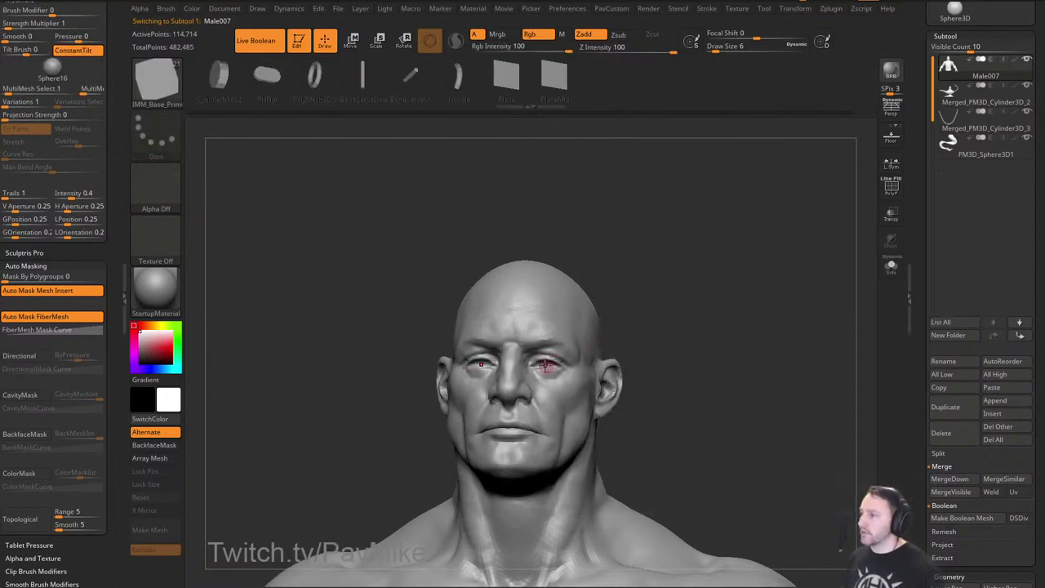
click(545, 367)
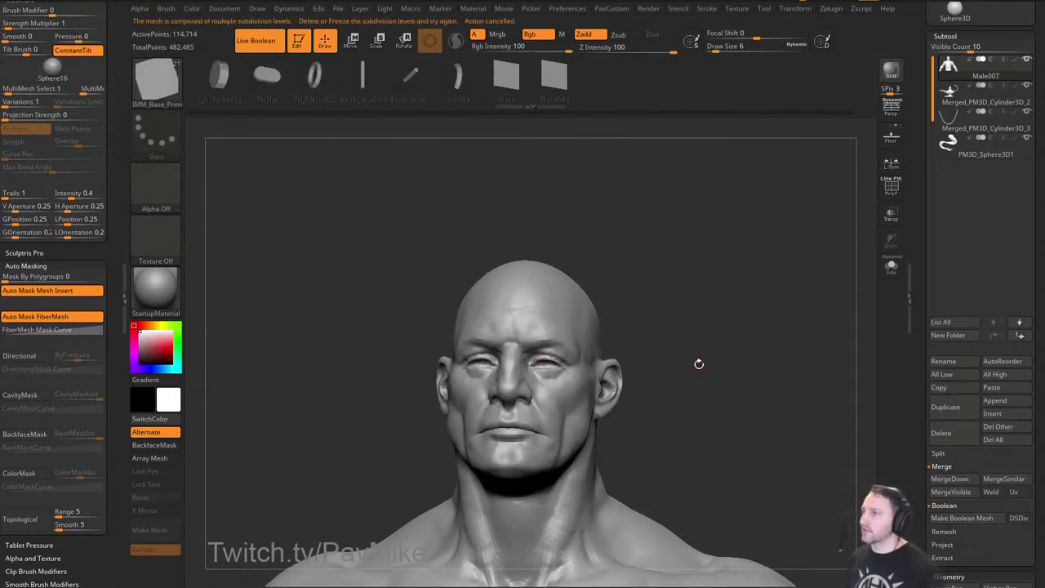
Insert a PolyMesh3D_1 star as a new subtool and place it above Male007 in the subtool list.
drag(922, 157, 923, 131)
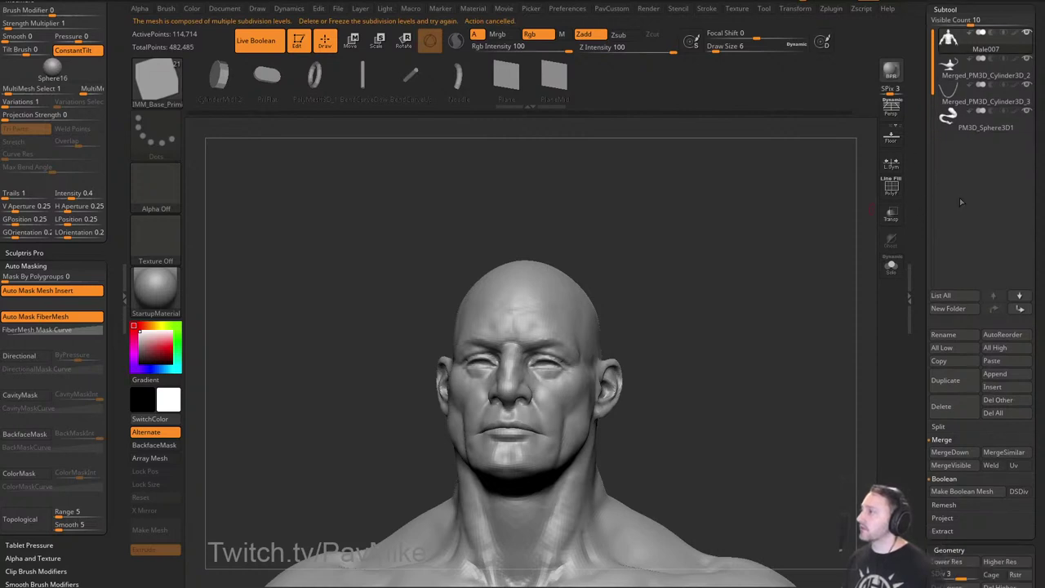
click(992, 386)
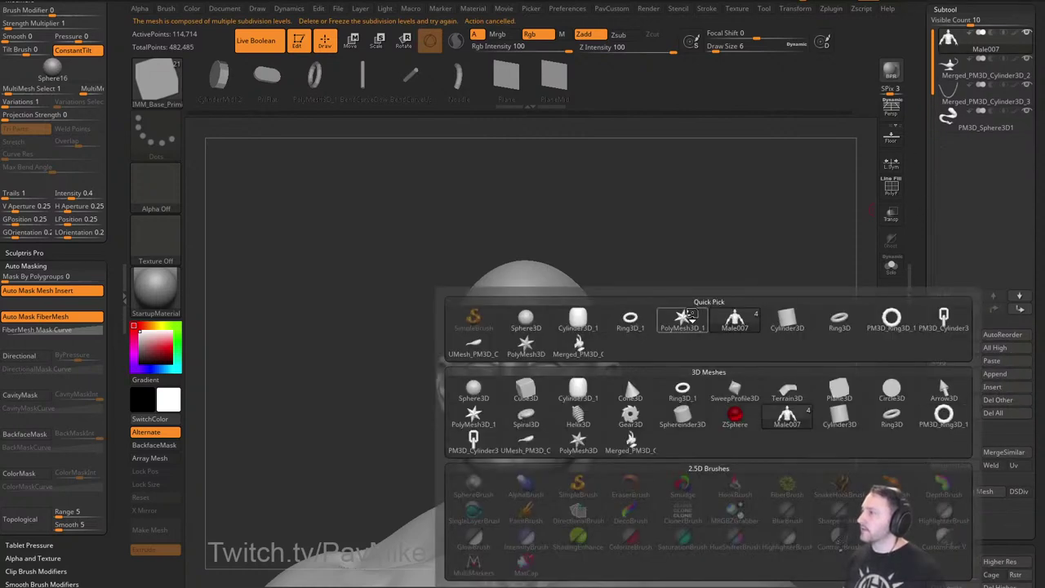
click(685, 319)
click(998, 310)
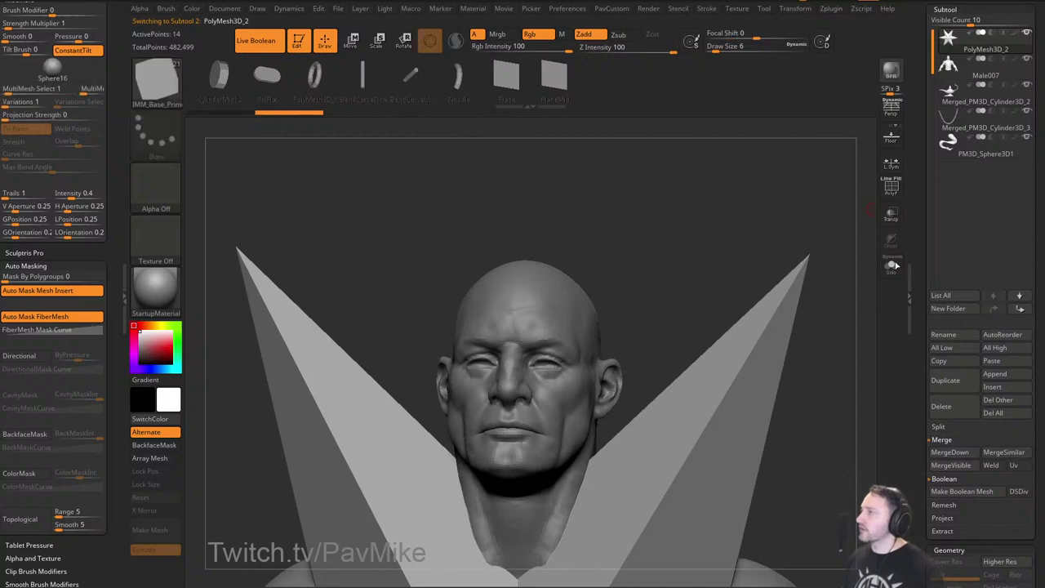
Scale the star down to about 0.1 inside the chest and turn on transparency to check it.
alt+drag(826, 240, 606, 315)
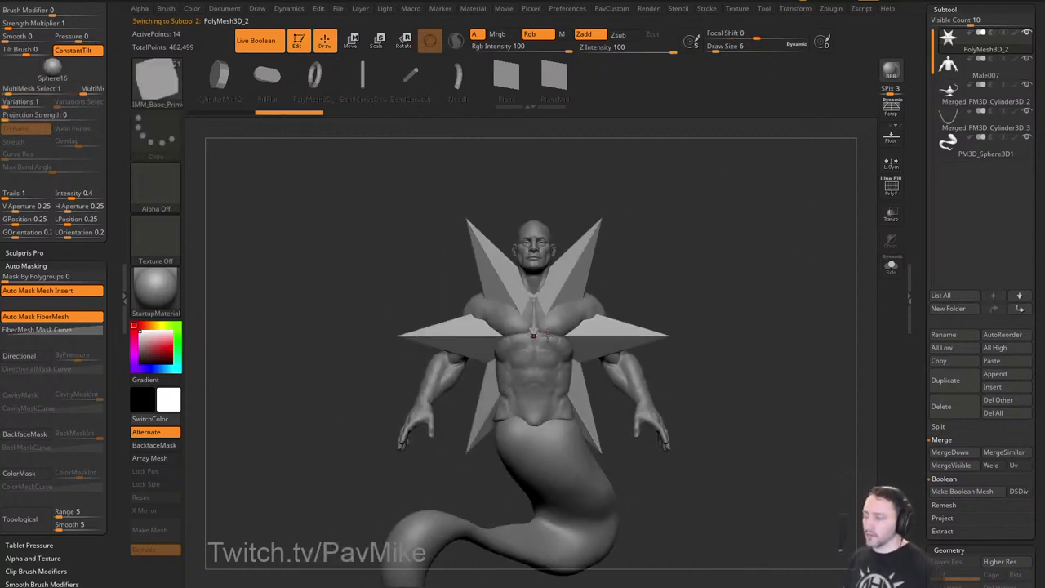
key(e)
drag(533, 335, 485, 356)
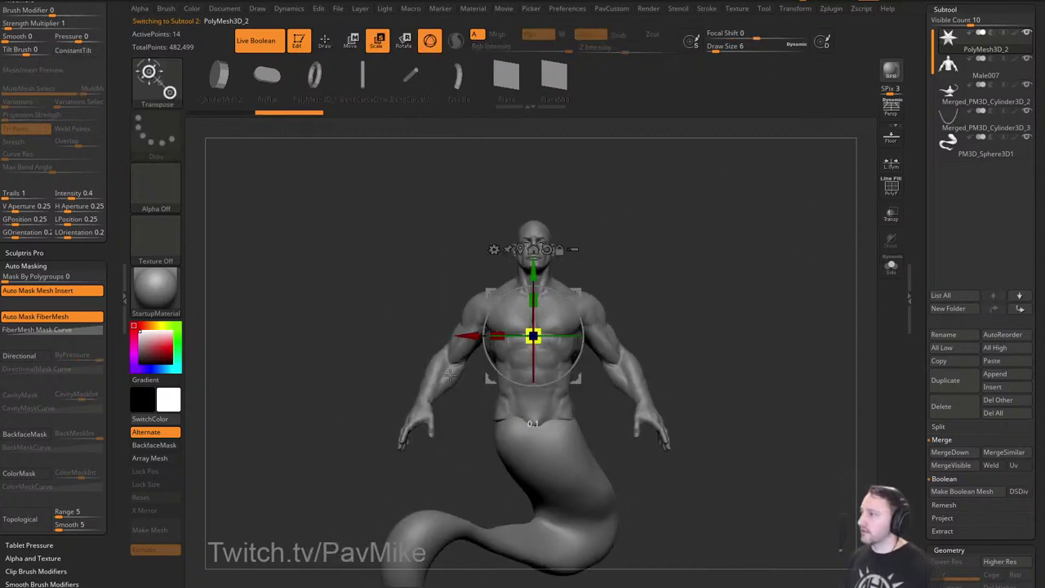
click(886, 217)
shift+drag(817, 242, 719, 286)
drag(719, 285, 787, 276)
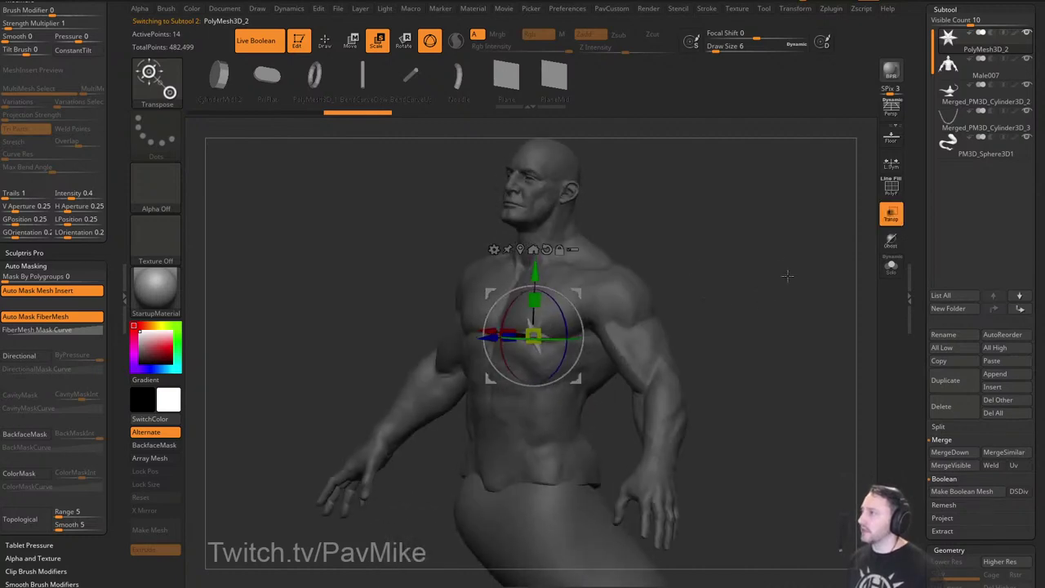
key(q)
Save the tool as Djinn_002.
drag(920, 168, 934, 319)
click(996, 25)
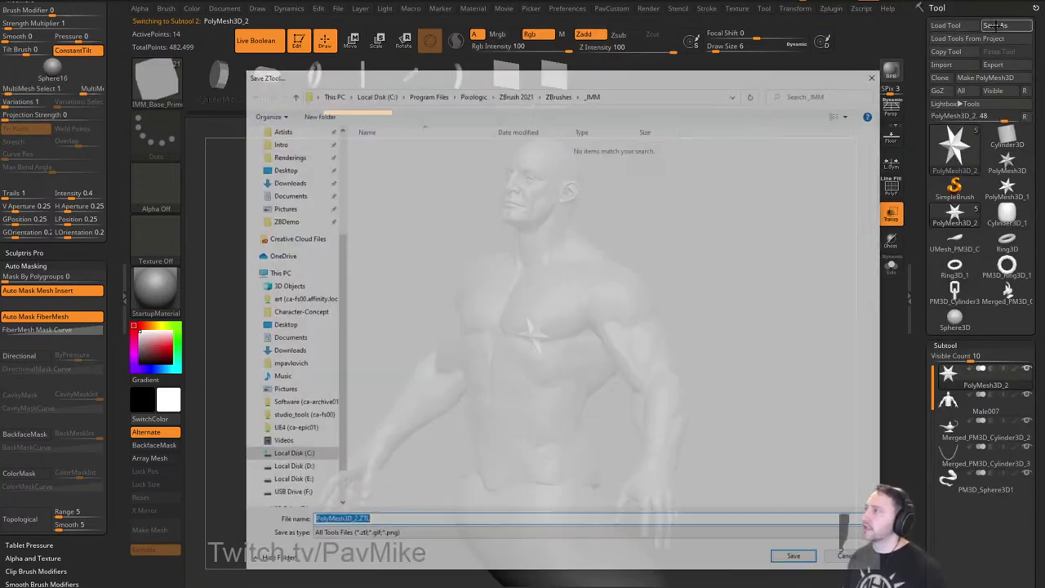
click(871, 78)
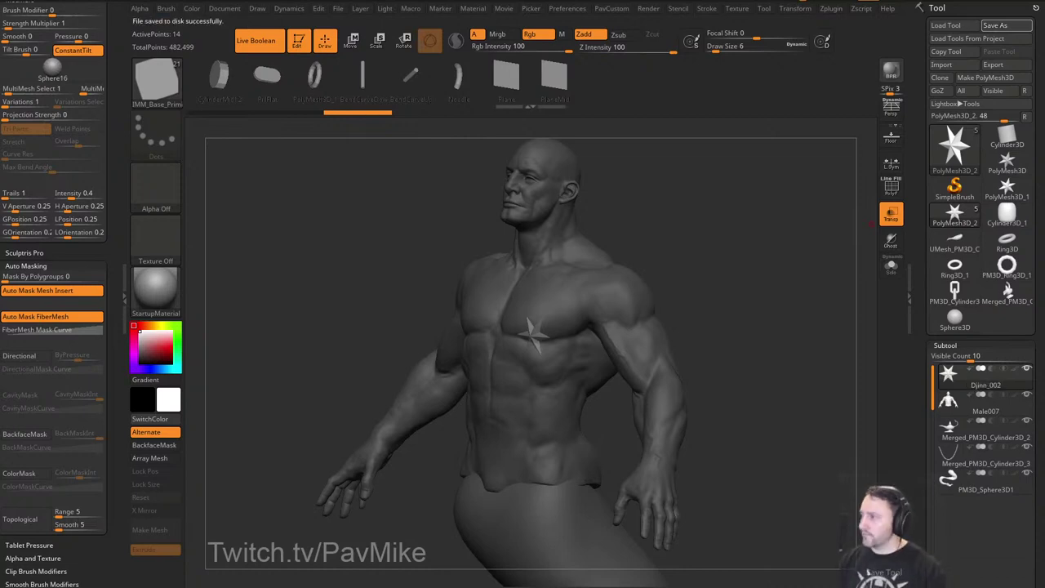
Turn off transparency and insert mirrored Sphere16 eyeballs over both eyes of the bust.
drag(667, 256, 753, 281)
drag(794, 322, 796, 420)
key(m)
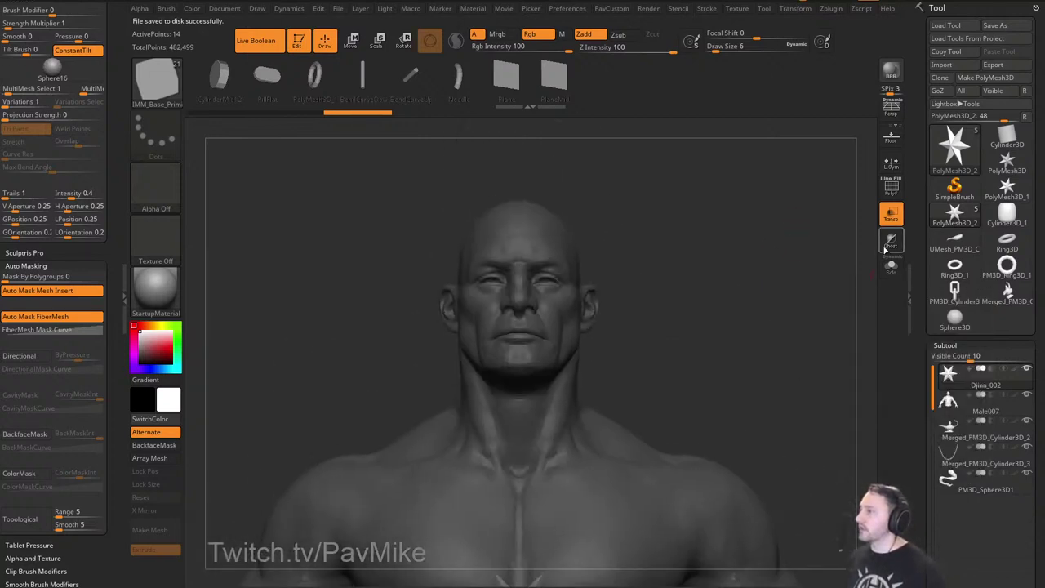
click(891, 217)
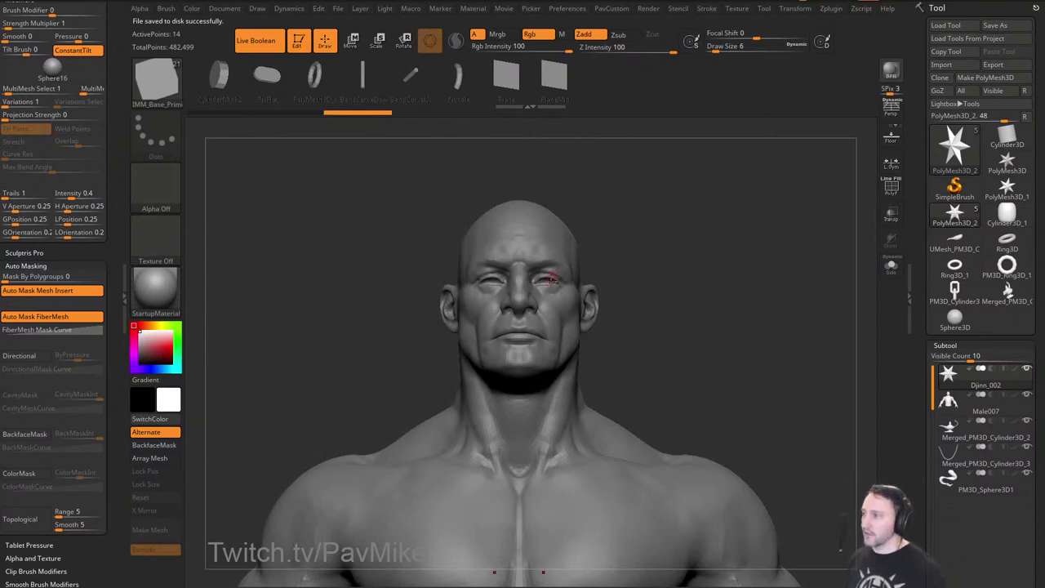
drag(548, 280, 560, 290)
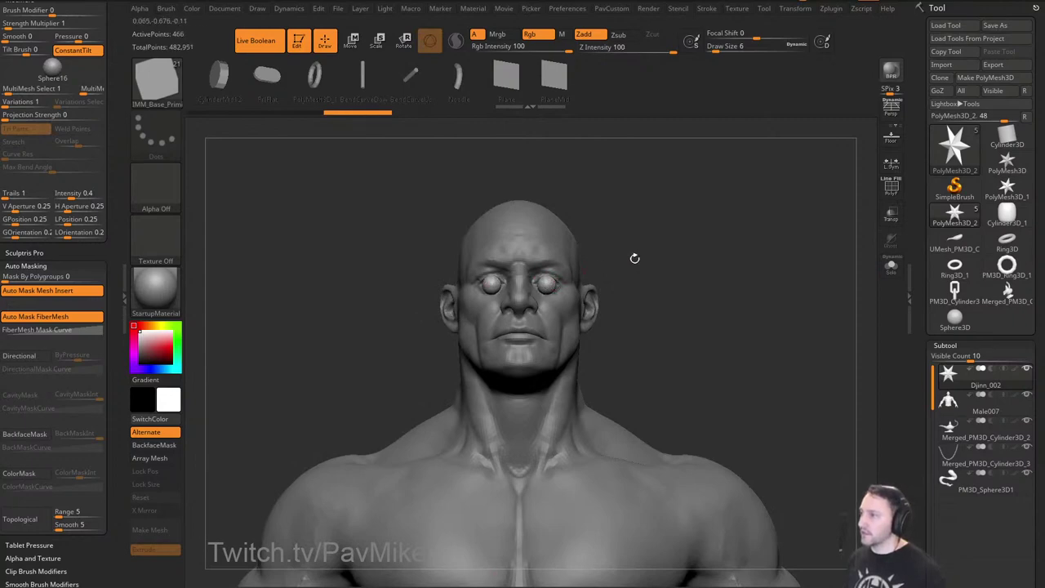
Split the eye spheres from the star into their own subtool and enable local symmetry for moving them.
alt+drag(635, 259, 770, 235)
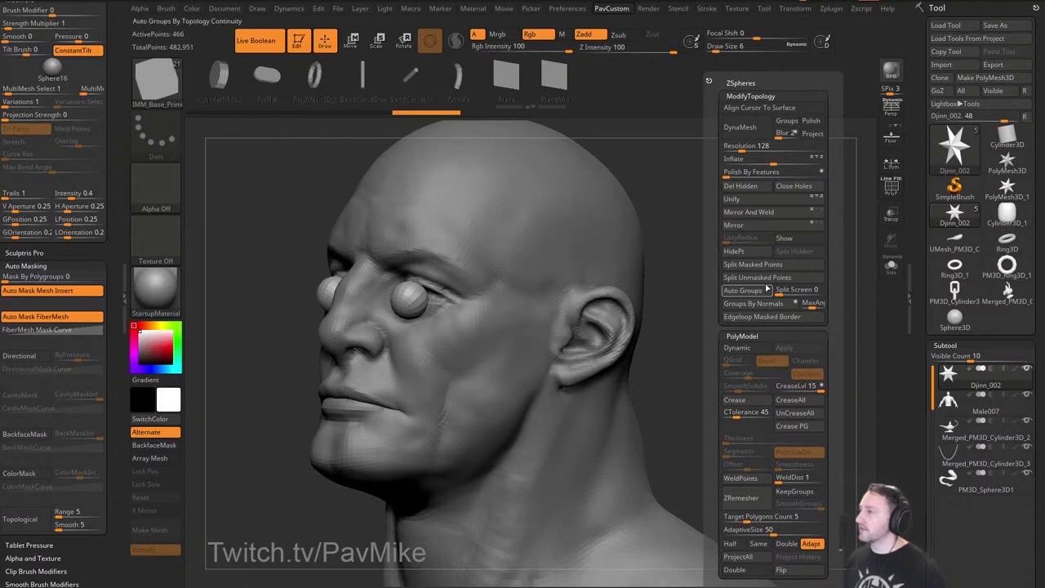
key(w)
click(892, 164)
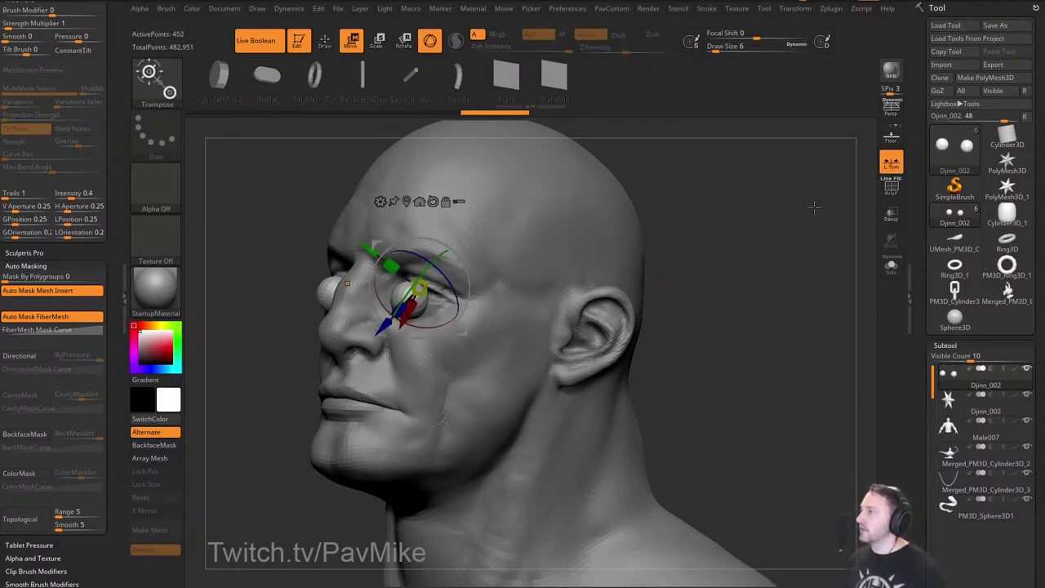
Move the eyeballs symmetrically back into the eye sockets and scale them slightly to fit the eyelids.
drag(815, 205, 837, 241)
drag(492, 286, 504, 320)
drag(504, 274, 530, 282)
shift+drag(728, 183, 758, 214)
ctrl+right_drag(555, 296, 556, 316)
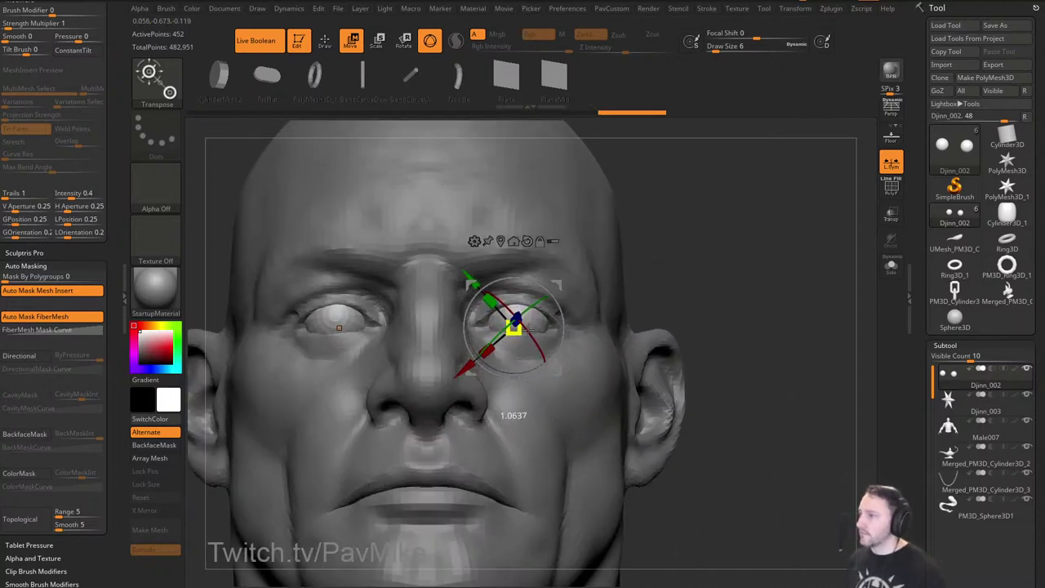
Fine-tune the eyeballs' depth and size behind the eyelids, checking the fit from the side and front.
drag(732, 267, 662, 265)
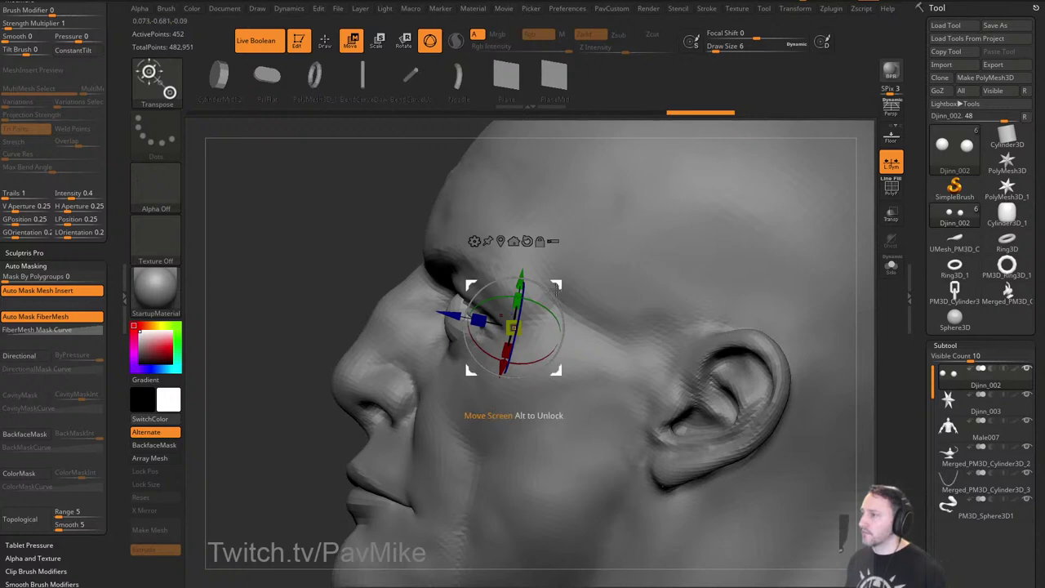
key(q)
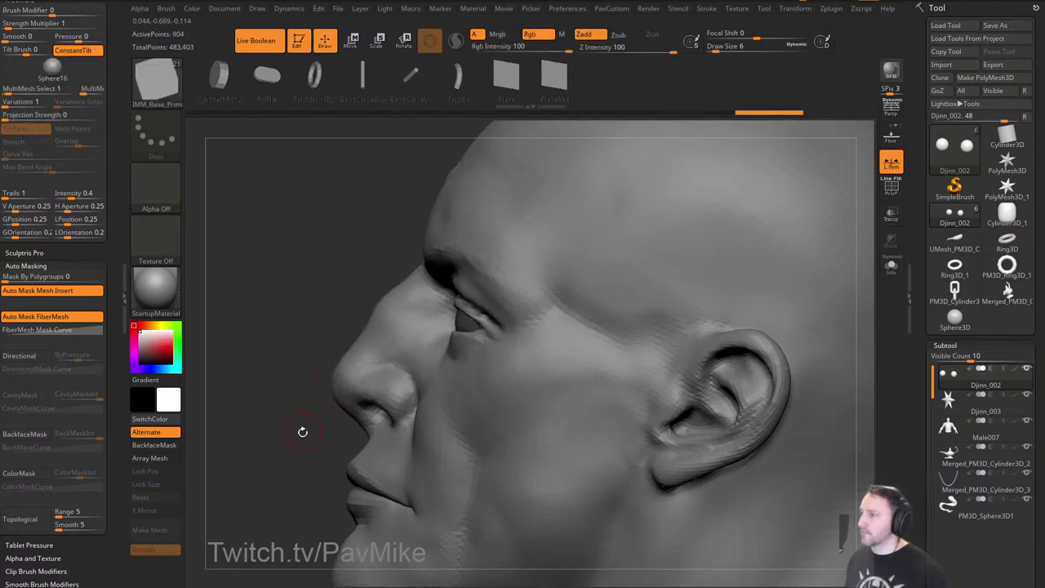
drag(299, 463, 730, 319)
key(w)
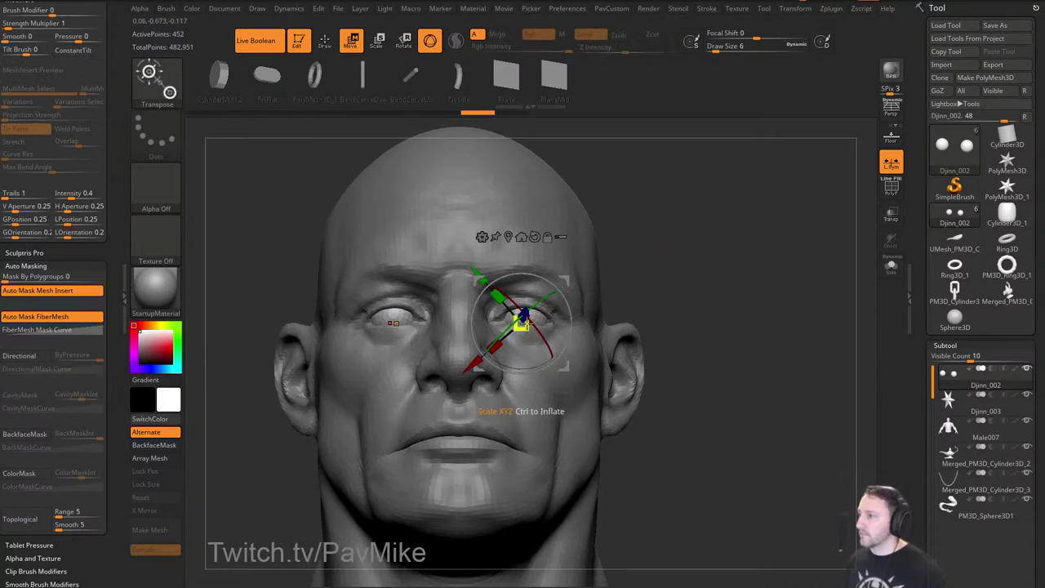
drag(646, 267, 568, 280)
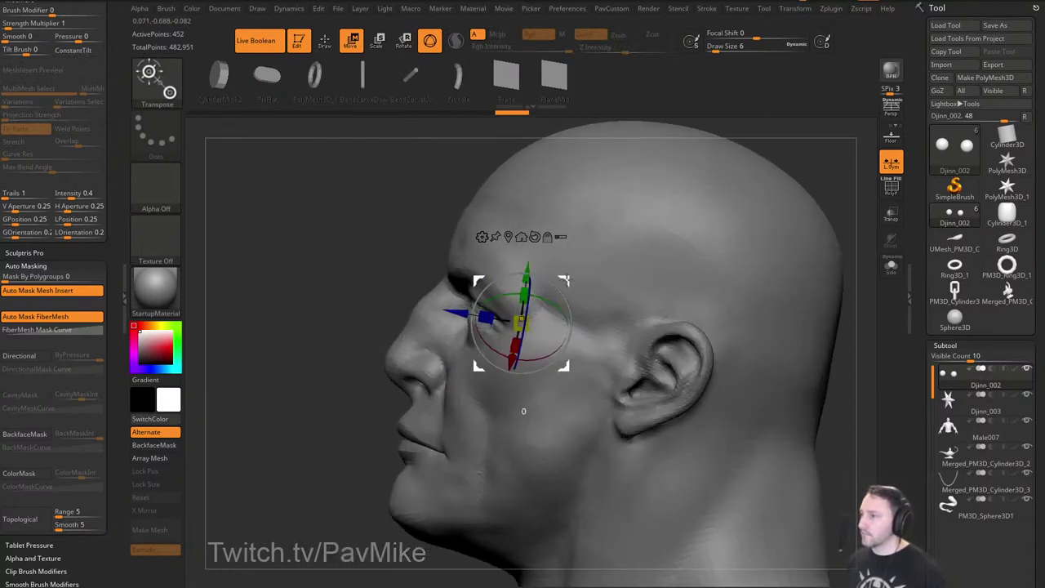
key(q)
drag(343, 384, 499, 317)
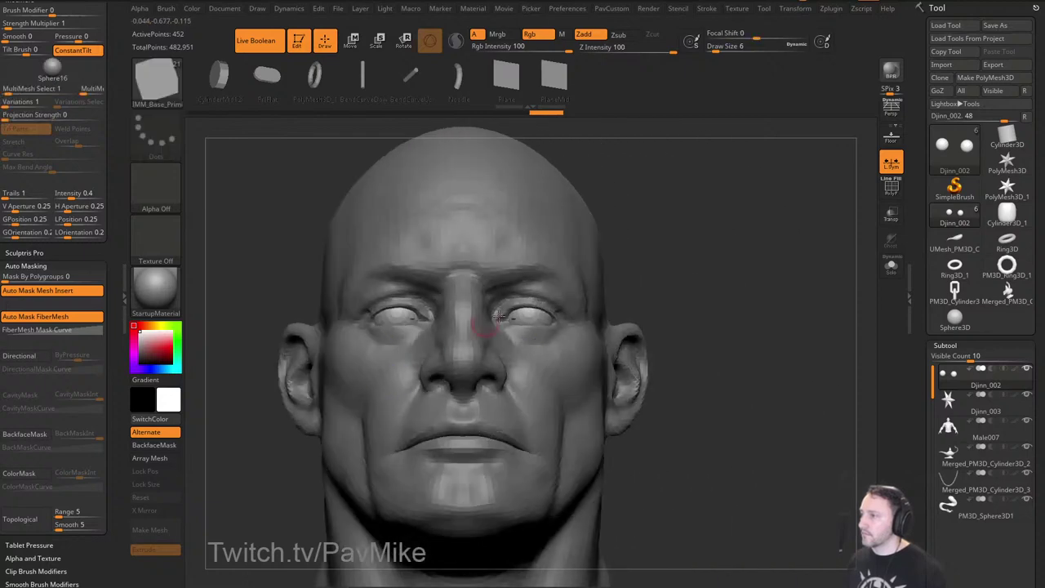
Switch to the Standard brush at draw size 27 and make the Male007 bust active again.
mouse_move(771, 293)
alt+mouse_down()
mouse_move(724, 282)
mouse_move(761, 285)
mouse_move(705, 312)
mouse_move(725, 327)
mouse_move(672, 327)
mouse_move(719, 303)
mouse_move(719, 327)
mouse_move(740, 271)
alt+mouse_up()
key(b)
key(s)
key(t)
key(s)
alt+click(644, 366)
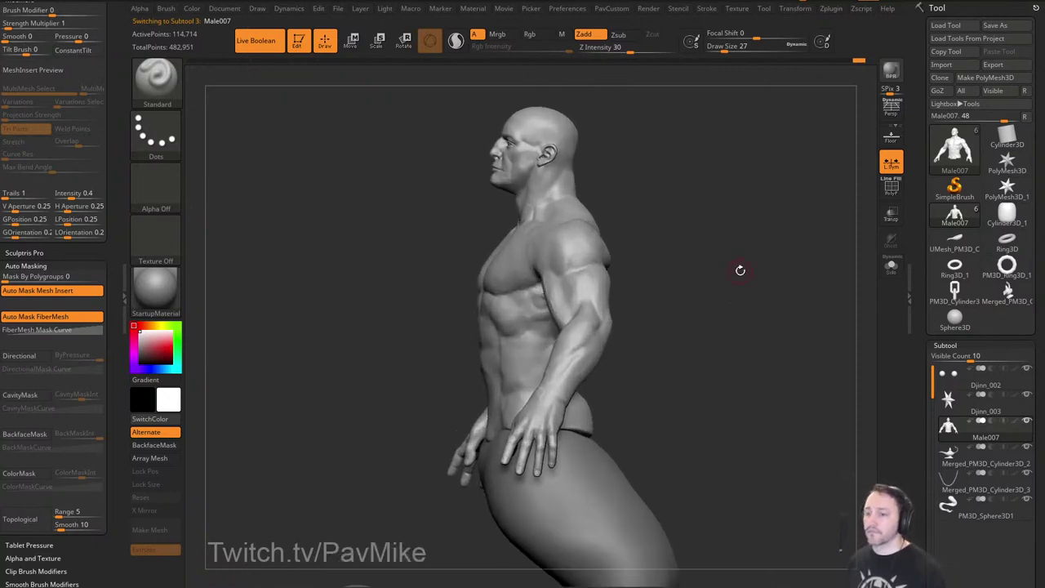
Switch to the Move brush at draw size 104 and pull the front of the lower abdomen over the tail.
drag(715, 303, 733, 303)
key(s)
key(b)
key(m)
key(v)
mouse_move(493, 394)
mouse_down()
mouse_move(521, 394)
mouse_move(479, 417)
mouse_up()
key(s)
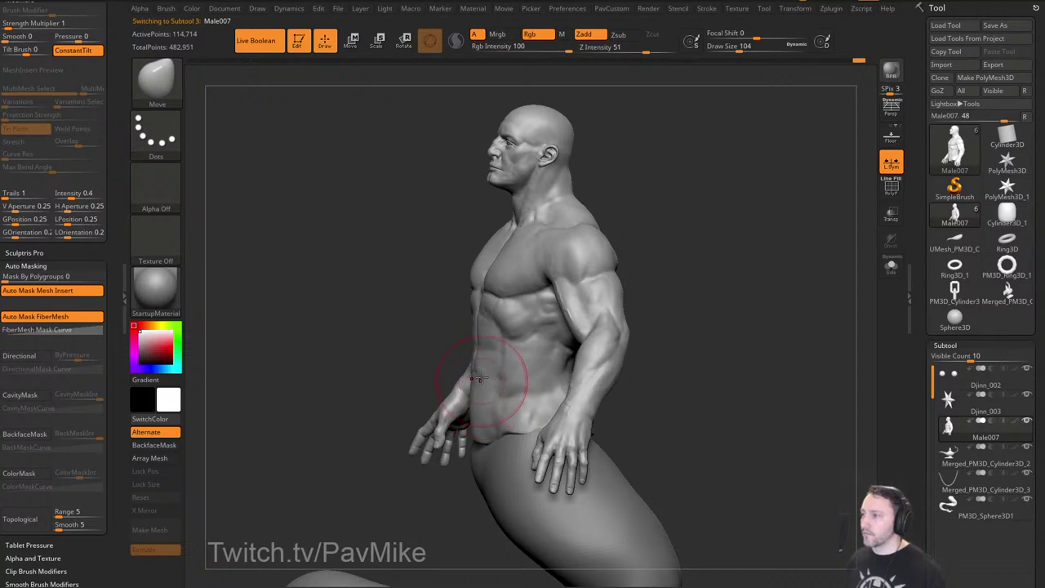
Reshape the side and back of the waist with the Move brush so the torso follows the tail's top.
drag(919, 357, 919, 237)
drag(702, 318, 780, 322)
drag(608, 392, 537, 406)
drag(738, 367, 627, 372)
mouse_move(557, 401)
mouse_down()
mouse_move(561, 416)
mouse_move(577, 412)
mouse_up()
drag(758, 268, 915, 263)
Switch back to the Standard brush at draw size 31 for sculpting the torso.
key(b)
key(s)
key(t)
key(s)
click(767, 308)
mouse_move(767, 286)
alt+mouse_down()
mouse_move(768, 310)
mouse_move(777, 297)
alt+mouse_up()
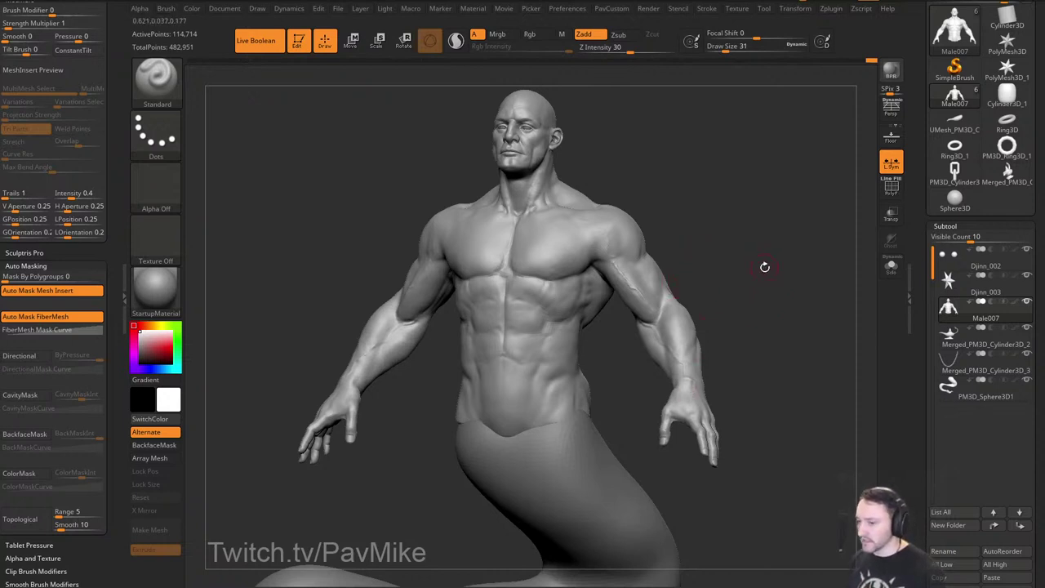
Duplicate the Male007 subtool and isolate the copy in Solo mode.
drag(765, 267, 919, 236)
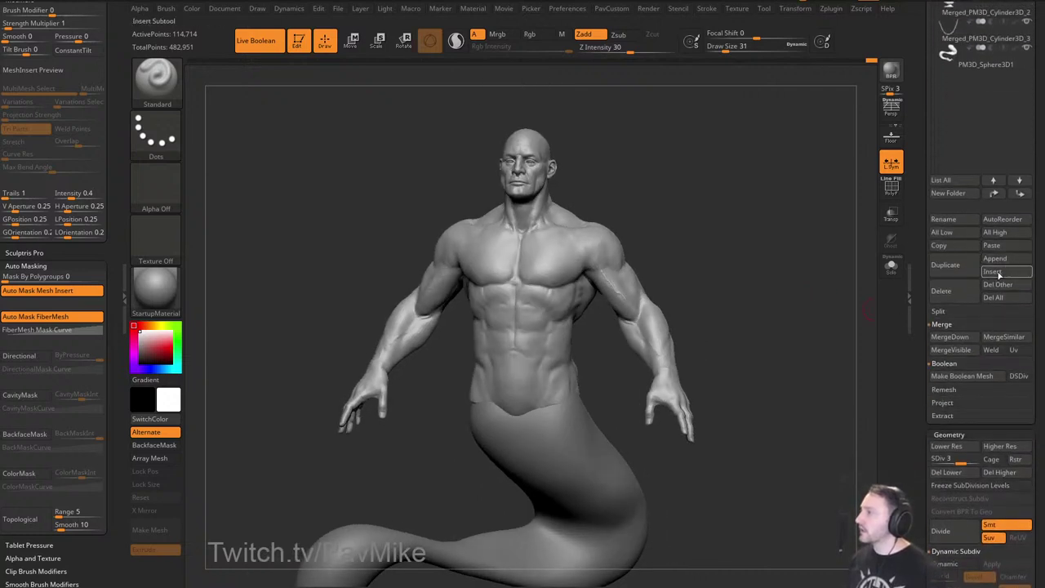
shift+drag(777, 292, 790, 322)
drag(920, 291, 920, 308)
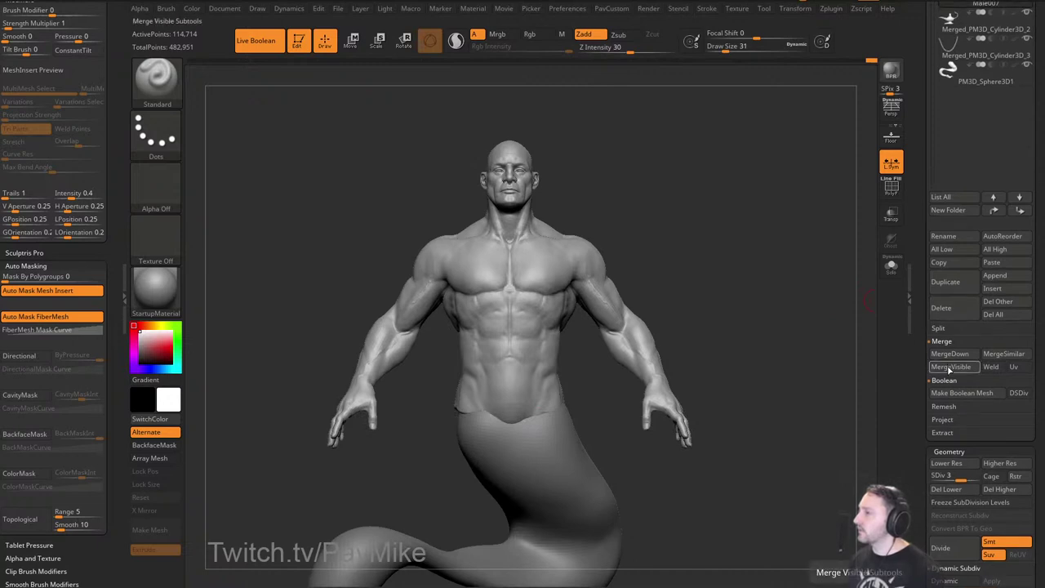
scroll(950, 359, up, 3)
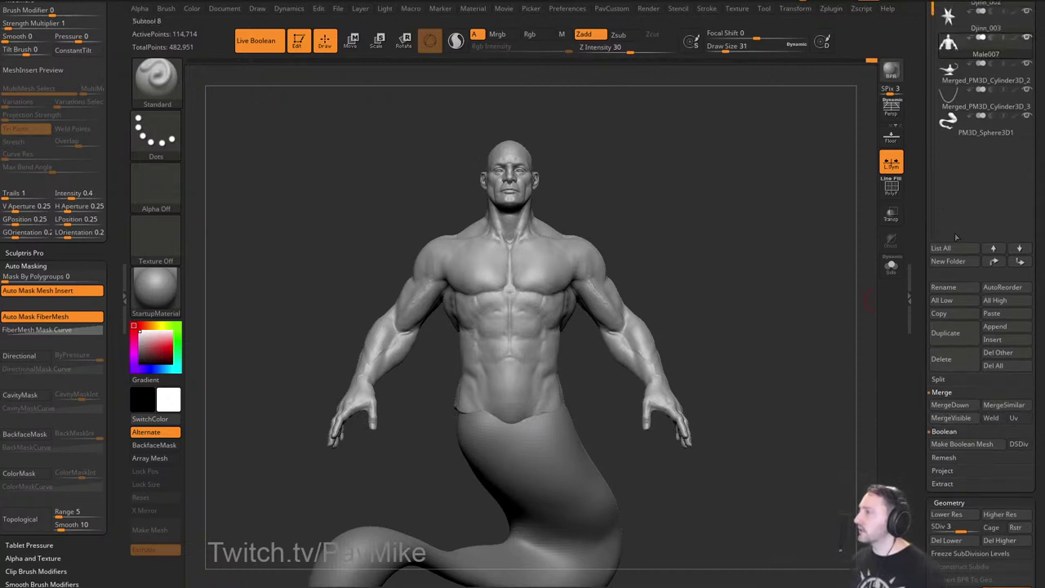
click(949, 335)
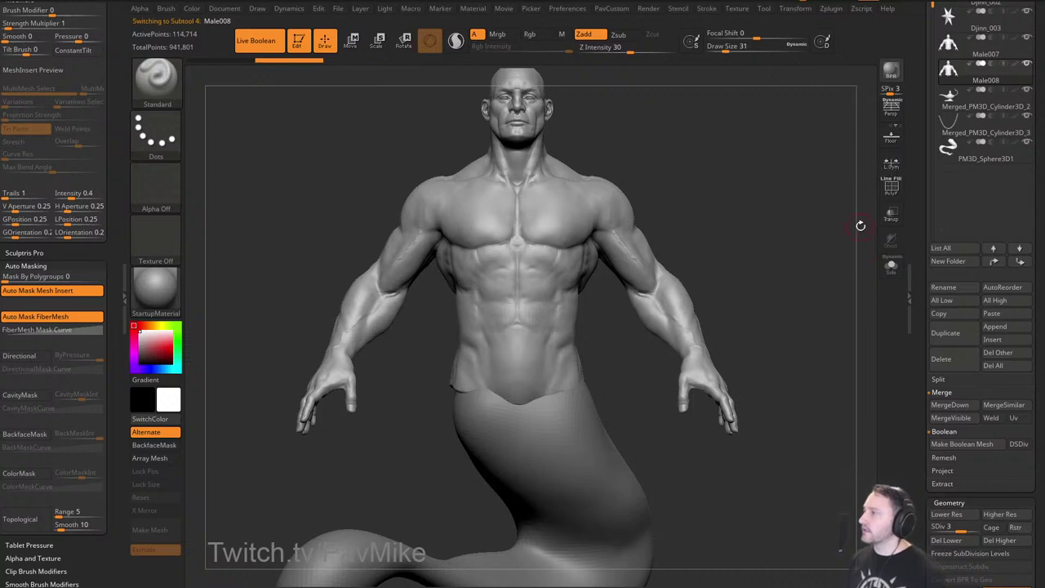
drag(861, 225, 866, 211)
click(891, 267)
alt+drag(757, 295, 797, 303)
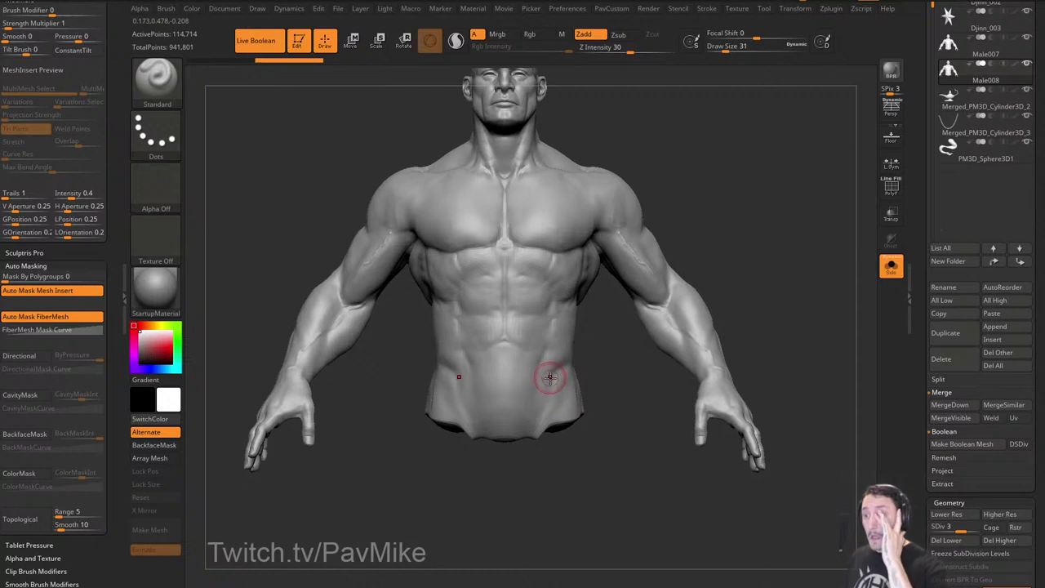
Set the draw size to 27 and paint a horizontal mask band across the front of the lower abdomen.
key(s)
mouse_move(499, 375)
mouse_down()
mouse_move(508, 373)
mouse_move(448, 368)
mouse_move(445, 384)
mouse_move(482, 392)
mouse_up()
key(s)
drag(429, 473, 492, 476)
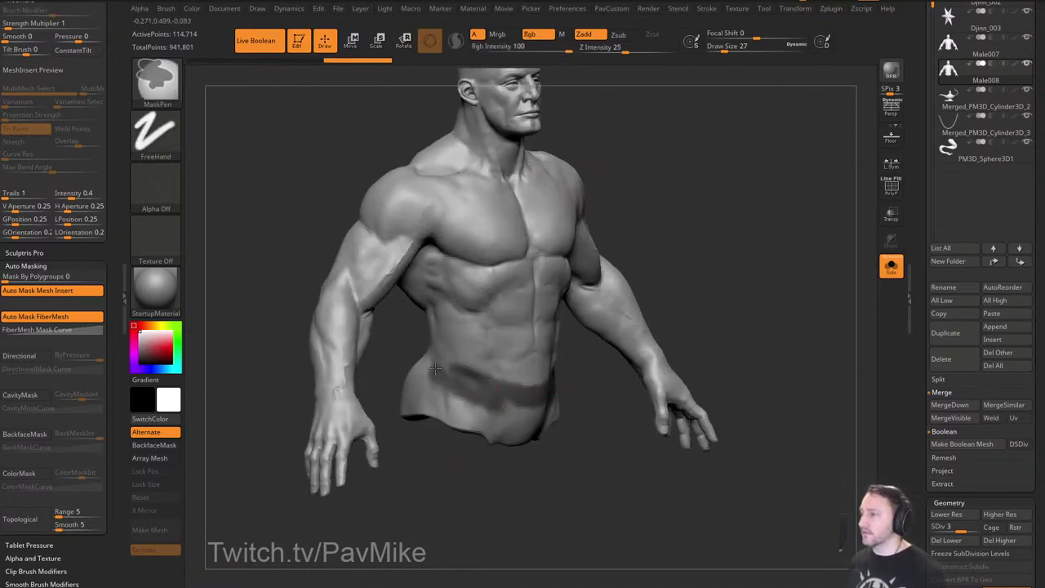
ctrl+drag(435, 369, 443, 368)
Extend the mask band around the sides and back of the waist.
mouse_move(820, 324)
mouse_down()
mouse_move(678, 309)
mouse_move(711, 321)
mouse_up()
ctrl+drag(480, 394, 532, 383)
drag(648, 327, 609, 343)
ctrl+drag(527, 401, 553, 392)
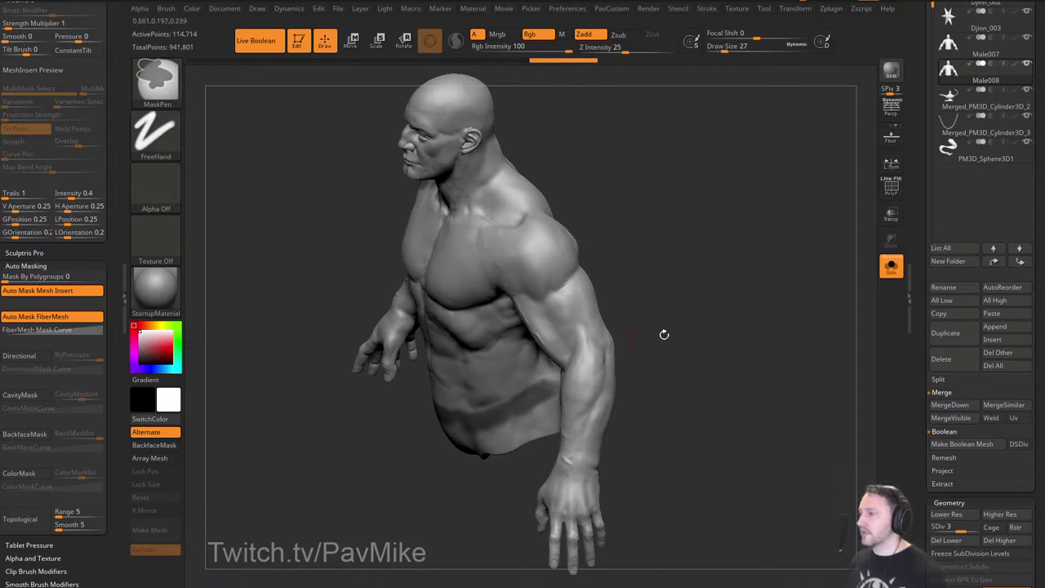
drag(776, 304, 688, 344)
mouse_move(549, 387)
ctrl+mouse_down()
mouse_move(611, 339)
mouse_move(655, 342)
mouse_move(653, 351)
ctrl+mouse_up()
mouse_move(694, 388)
mouse_down()
mouse_move(735, 394)
mouse_move(709, 326)
mouse_up()
shift+drag(556, 454, 566, 457)
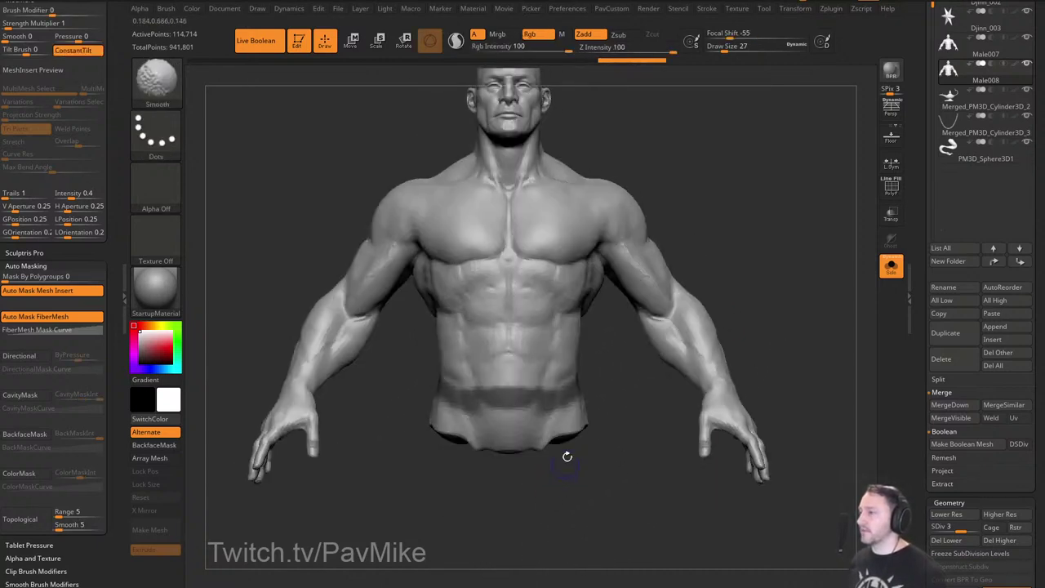
Mask the whole lower abdomen from the painted band downward with the MaskLasso brush.
ctrl+click(169, 92)
ctrl+click(345, 152)
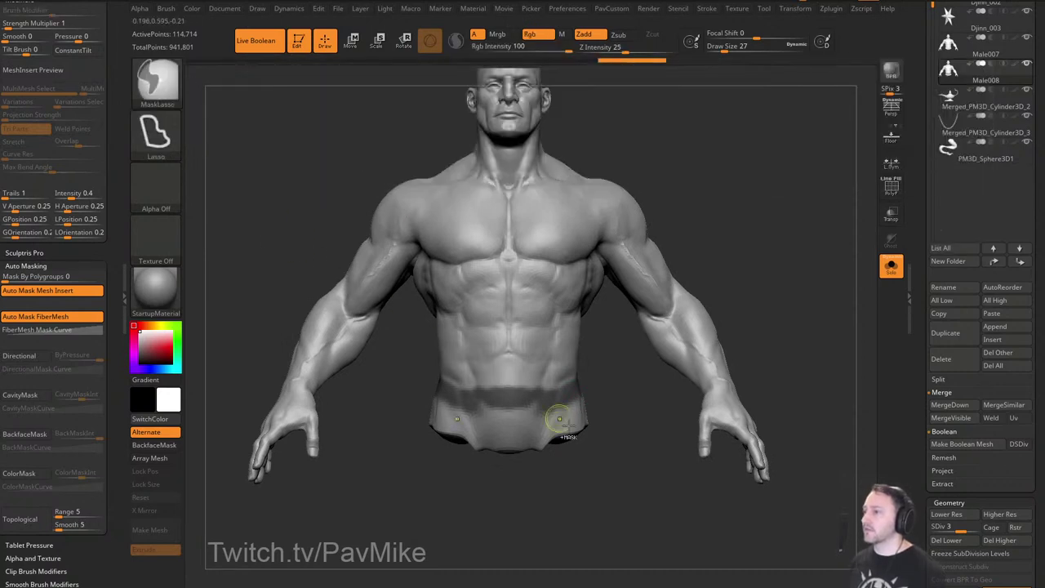
mouse_move(583, 386)
ctrl+mouse_down()
mouse_move(492, 387)
mouse_move(564, 494)
mouse_move(601, 449)
ctrl+mouse_up()
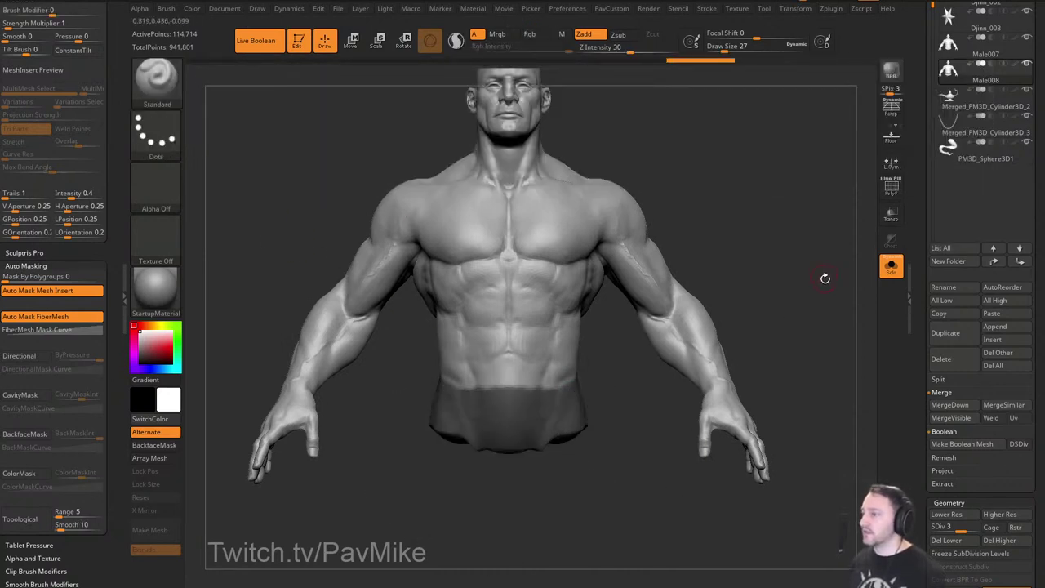
Turn the masked waist area into its own polygroup and isolate that group.
drag(824, 278, 796, 292)
key(space)
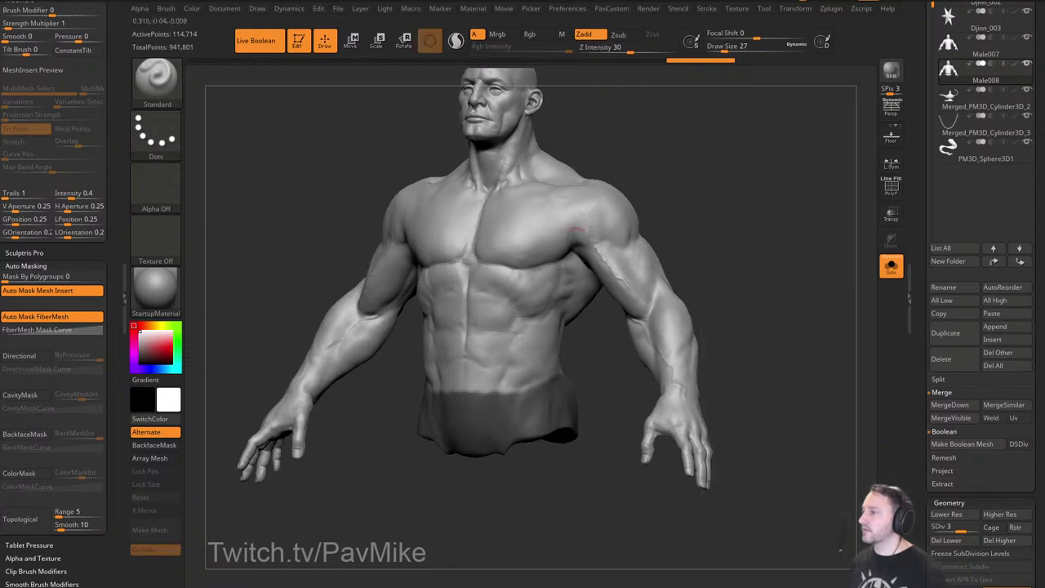
key(ctrl+w)
ctrl+shift+click(539, 410)
Try to delete the hidden body geometry of Male008 and close the waist piece's holes.
key(space)
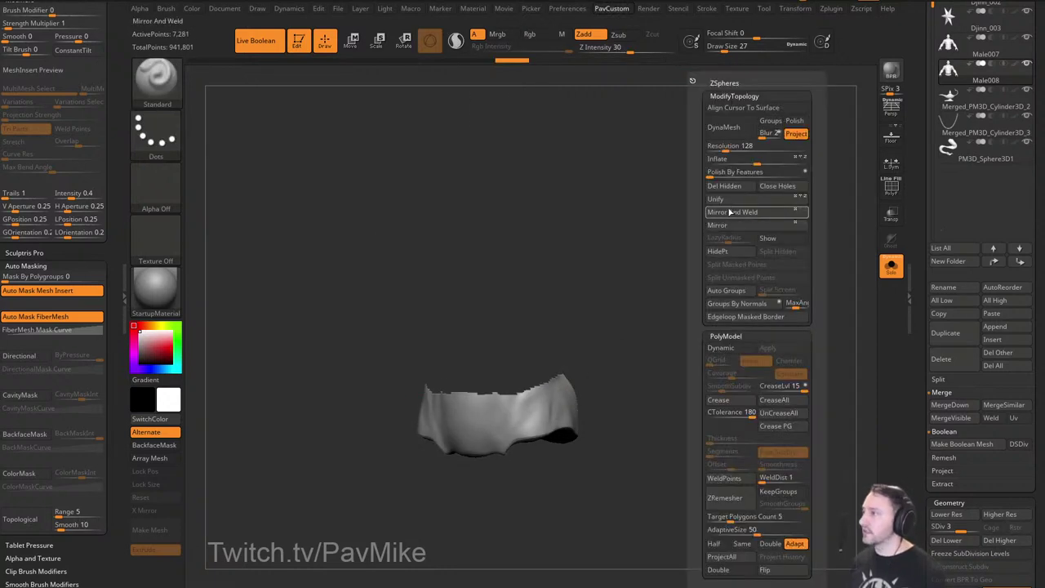
click(732, 188)
click(779, 188)
key(space)
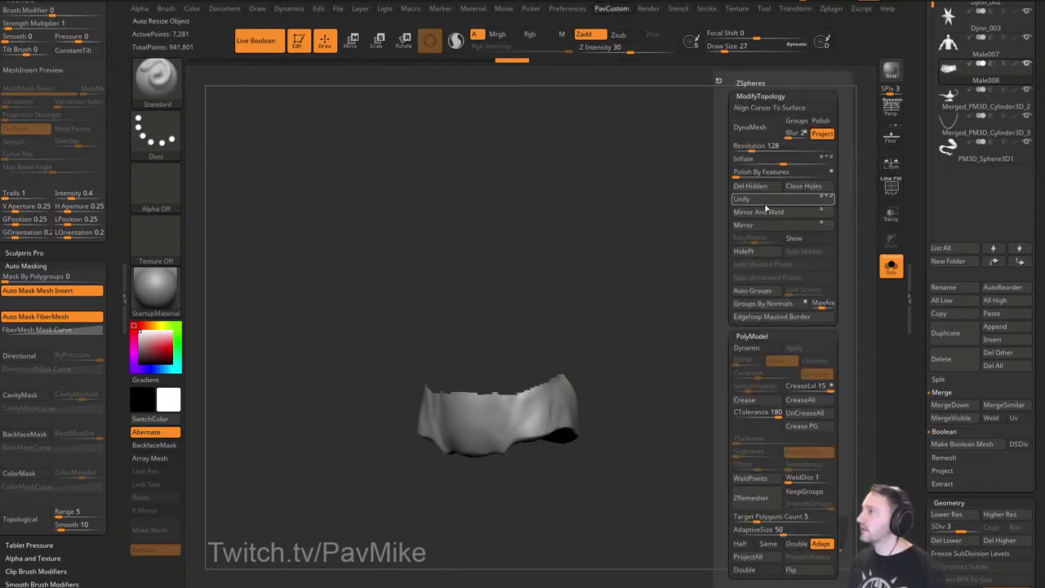
click(760, 186)
key(space)
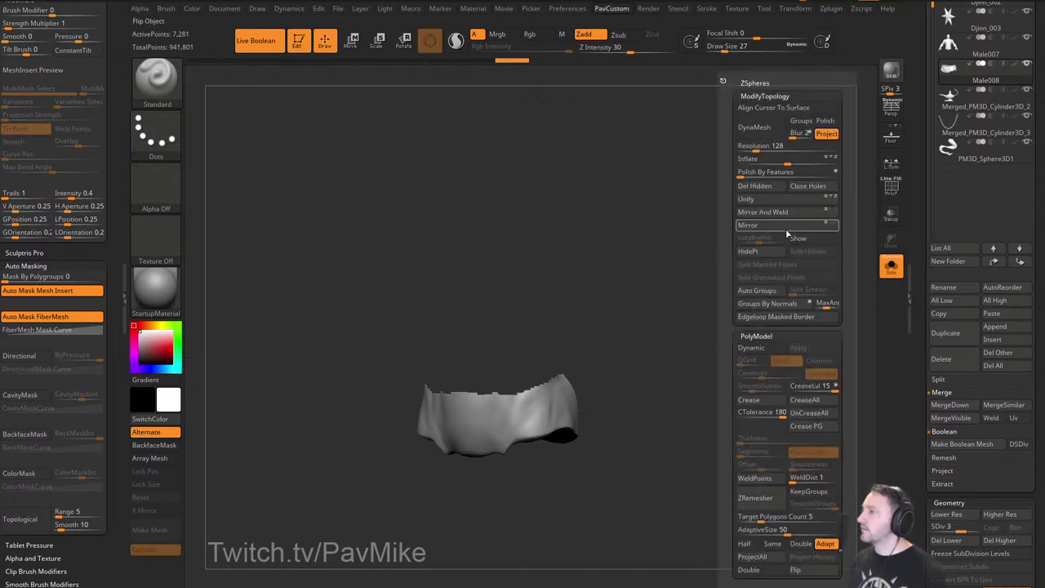
Delete the lower and higher subdivision levels of the Male008 subtool.
drag(923, 265, 924, 98)
click(975, 181)
click(998, 180)
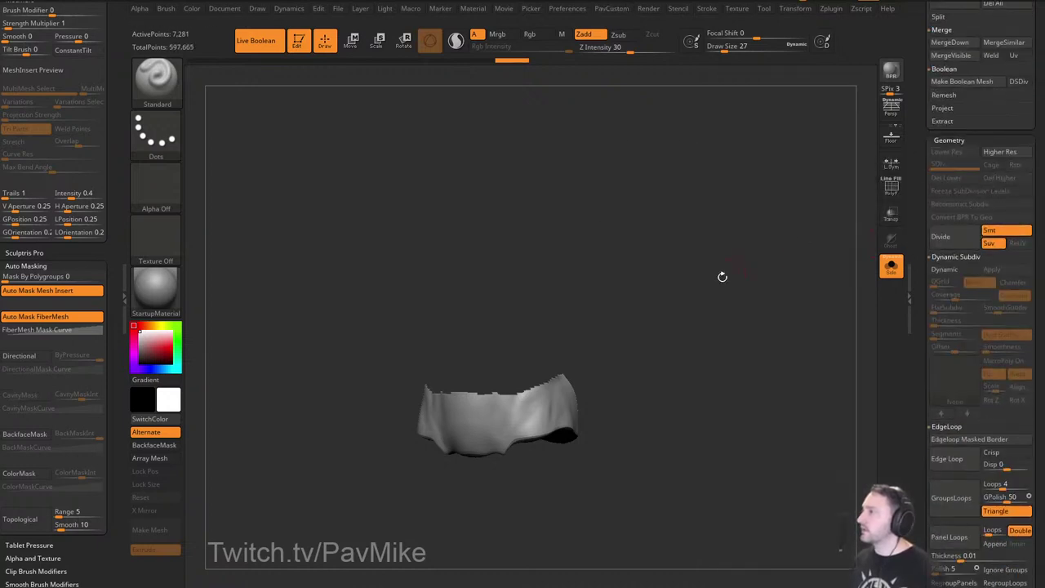
Delete the hidden body geometry of Male008 and close the holes of the remaining waist piece.
key(space)
click(712, 187)
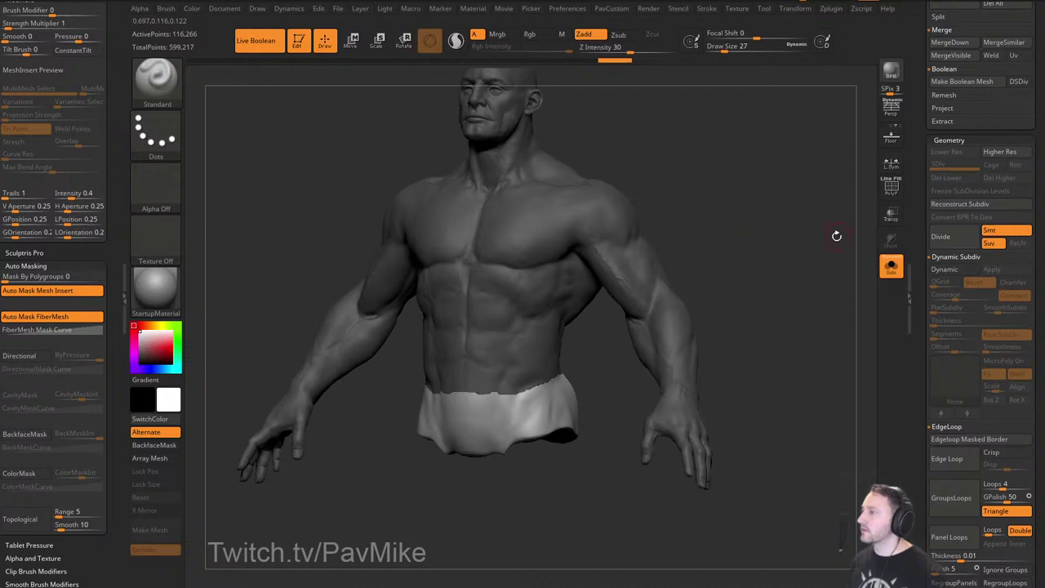
key(ctrl+z)
key(space)
click(798, 188)
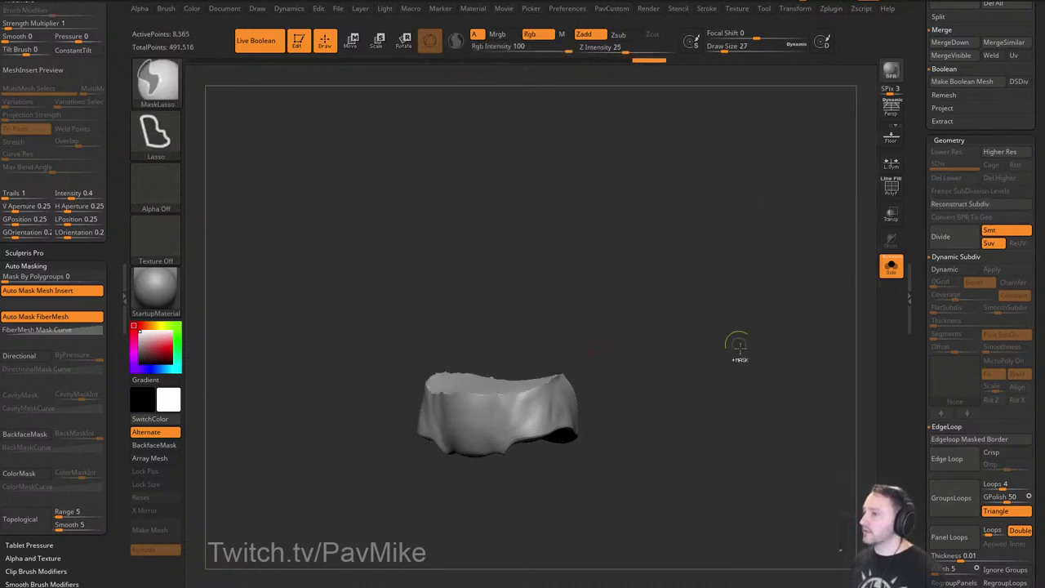
drag(740, 346, 729, 374)
shift+drag(465, 397, 555, 361)
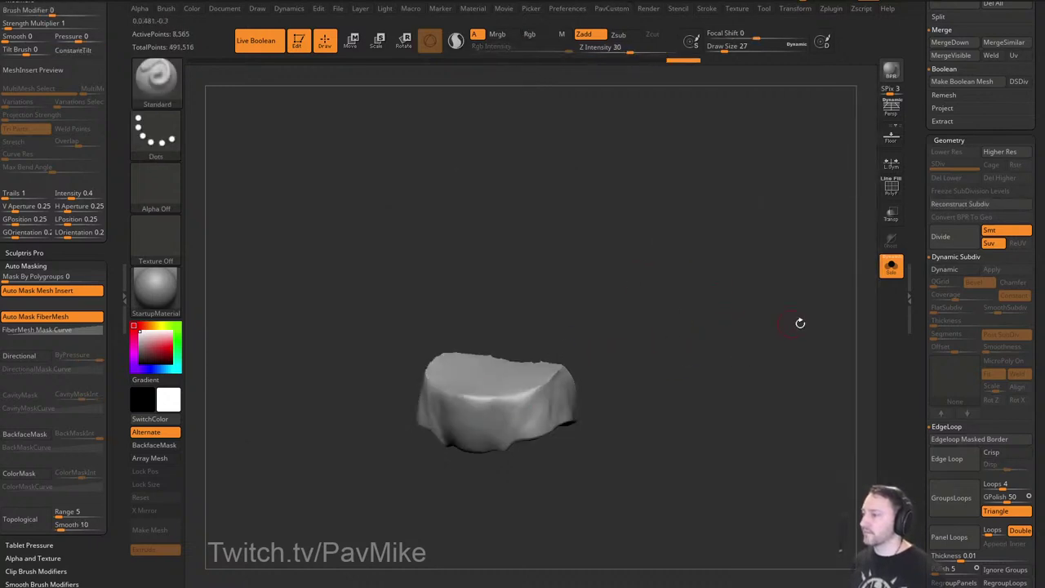
Turn off Solo mode and inflate the waist piece so it wraps around the outside of the torso.
click(891, 268)
shift+drag(857, 285, 788, 305)
key(space)
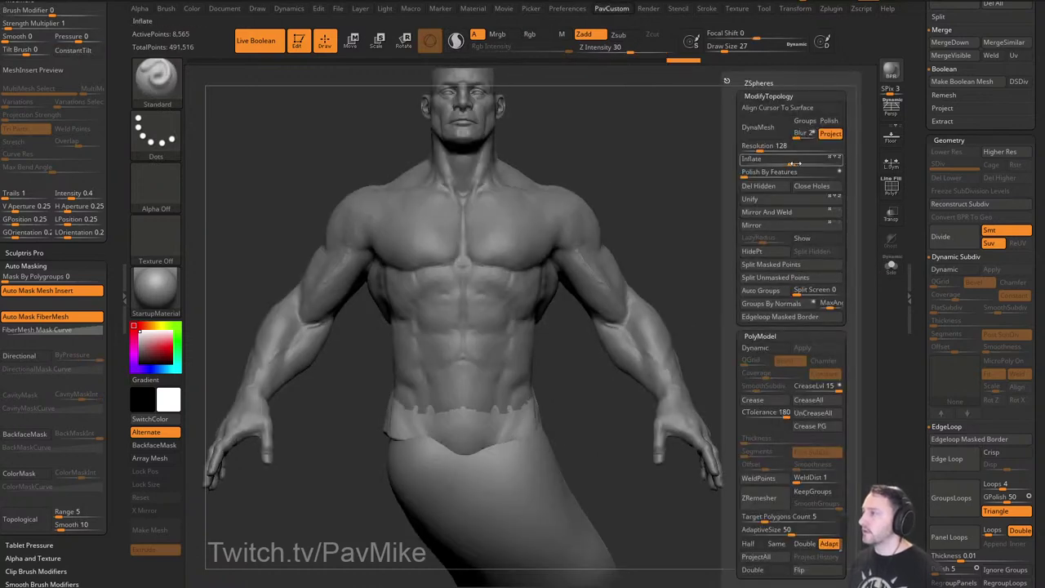
drag(795, 163, 807, 163)
alt+drag(762, 278, 812, 221)
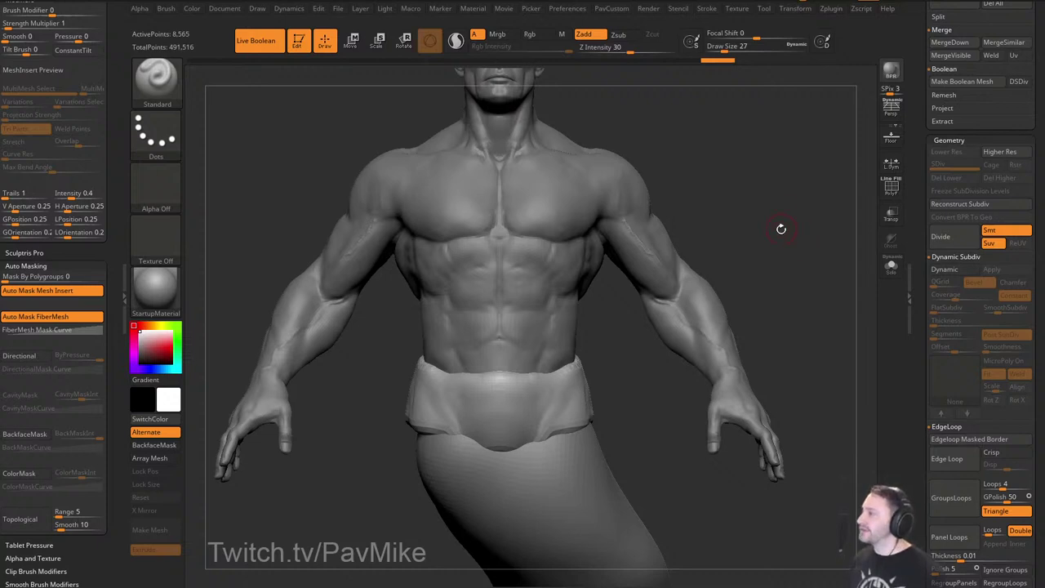
mouse_move(775, 253)
alt+mouse_down()
mouse_move(787, 247)
mouse_move(777, 248)
alt+mouse_up()
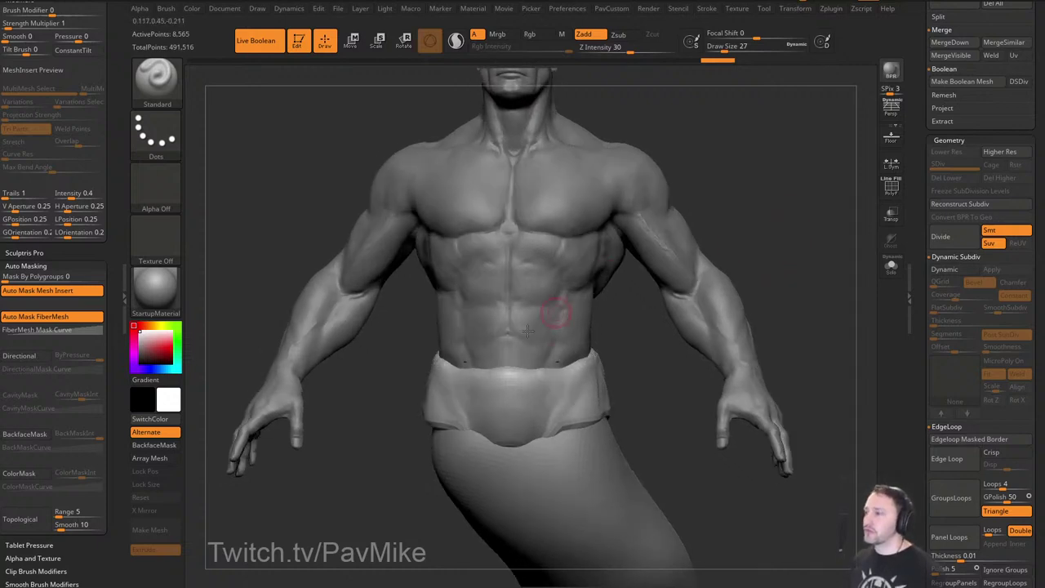
Pull the front centre of the waistband down into a V shape with the MoveAccu brush at draw size 158.
key(1)
key(s)
drag(556, 377, 511, 380)
mouse_move(535, 369)
mouse_down()
mouse_move(542, 375)
mouse_move(510, 390)
mouse_up()
key(s)
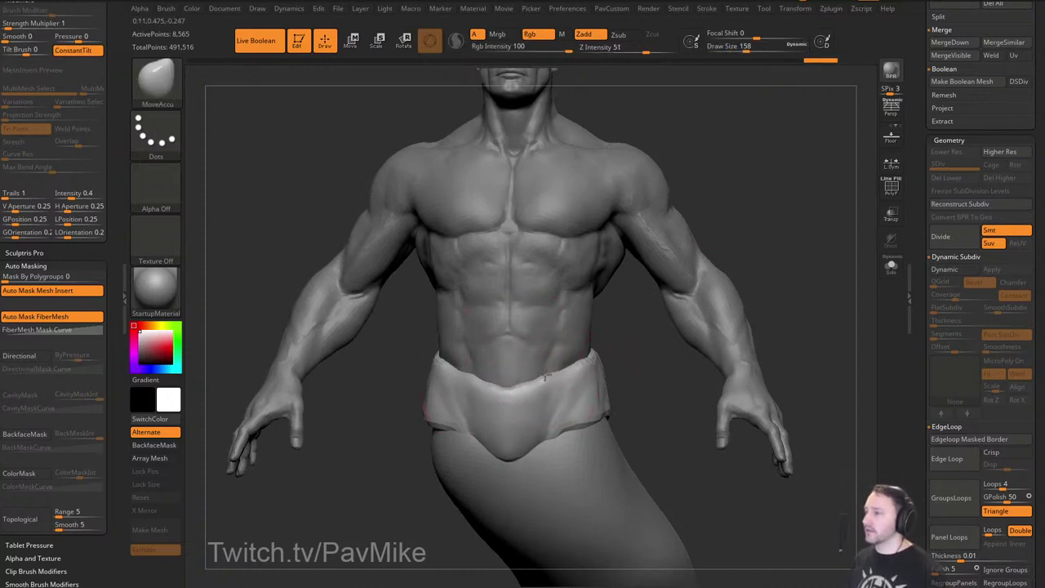
Flatten the band's front and side with the hPolish brush at draw size 59, and its back at 87.
key(2)
key(s)
mouse_move(572, 401)
mouse_down()
mouse_move(531, 448)
mouse_move(566, 432)
mouse_up()
drag(624, 386, 548, 404)
key(s)
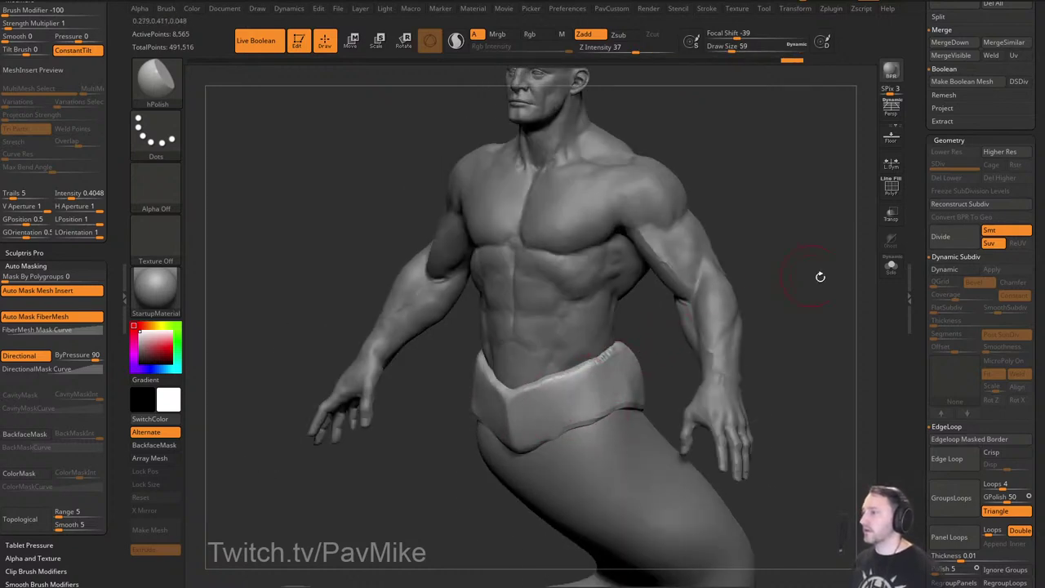
drag(821, 277, 674, 340)
key(s)
drag(568, 384, 558, 401)
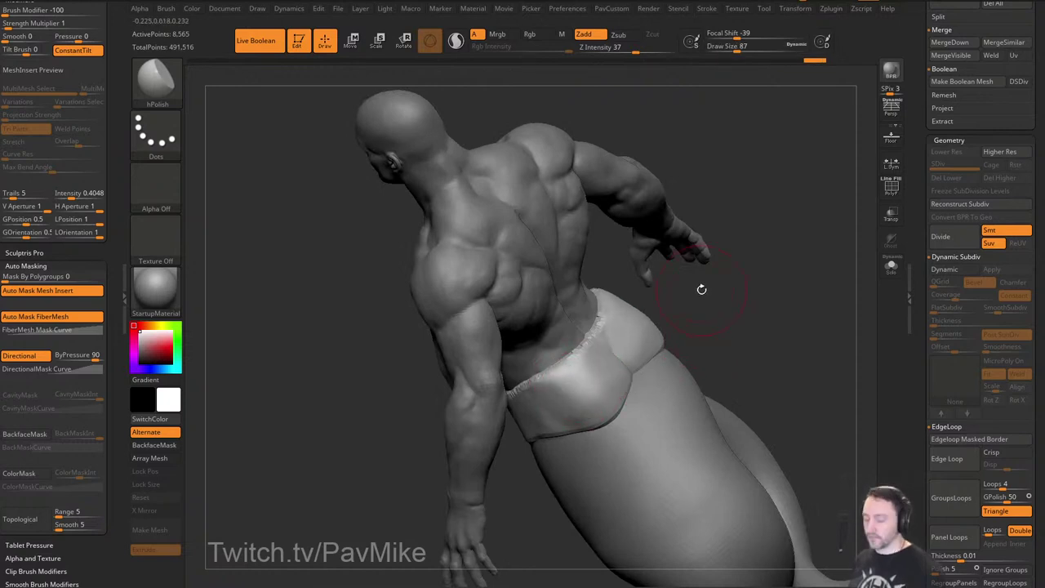
Try remeshing the band with DynaMesh at resolution 128, and undo it.
key(3)
key(space)
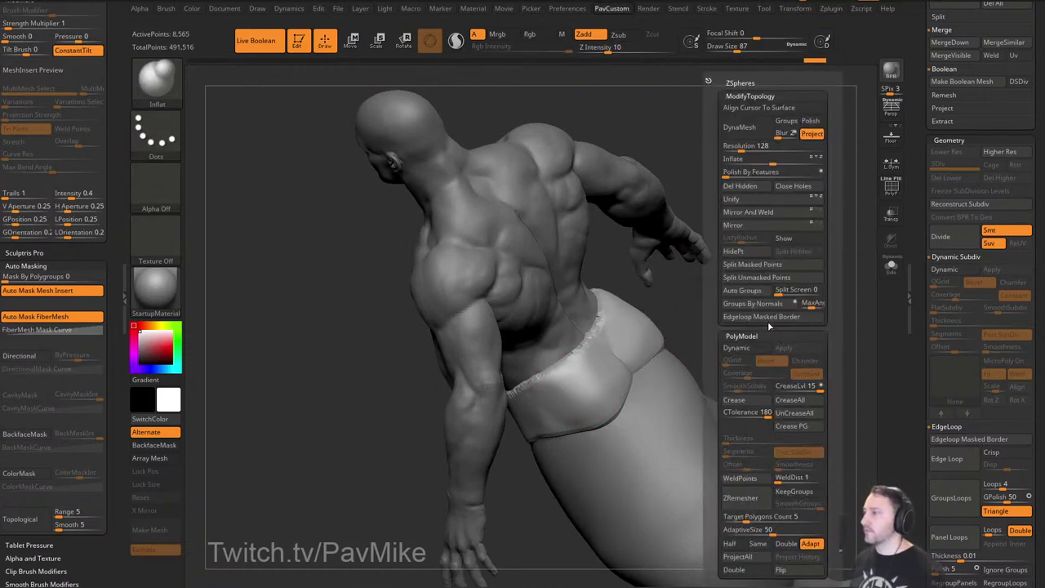
click(747, 137)
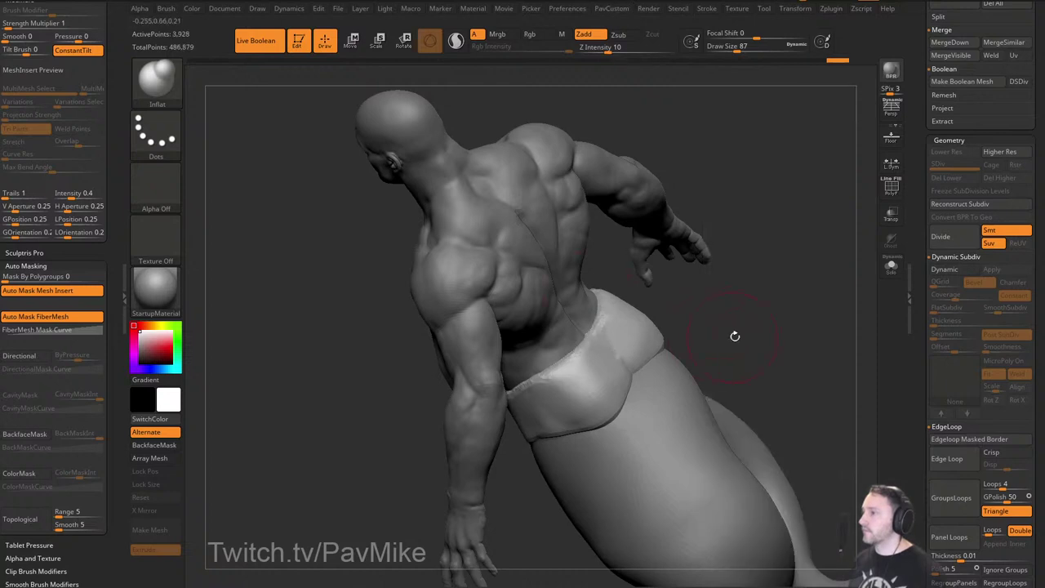
key(space)
key(ctrl+z)
Remesh the band with DynaMesh at a resolution above 128 with Project turned off.
key(space)
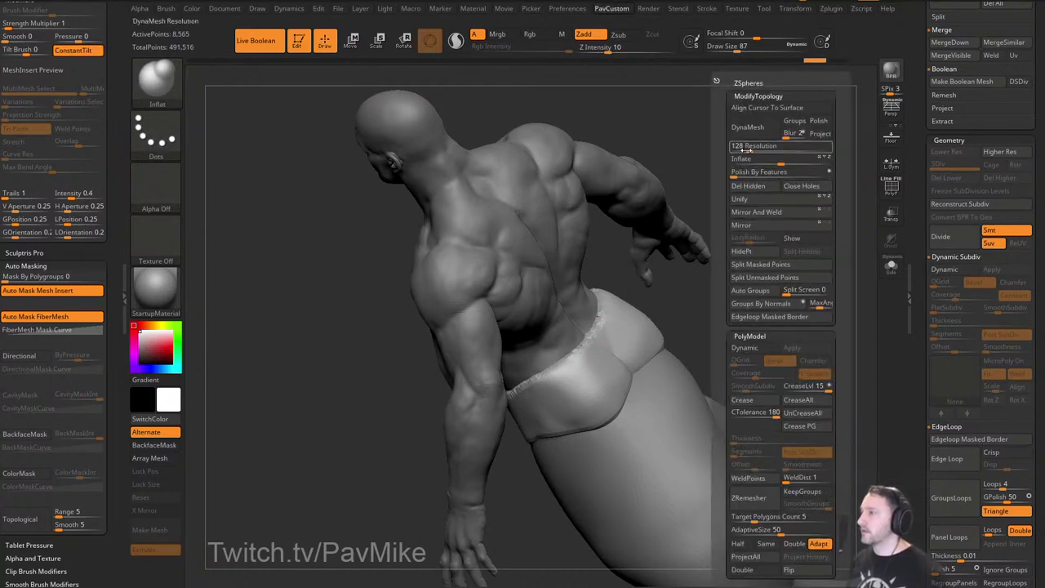
drag(756, 147, 763, 148)
click(753, 130)
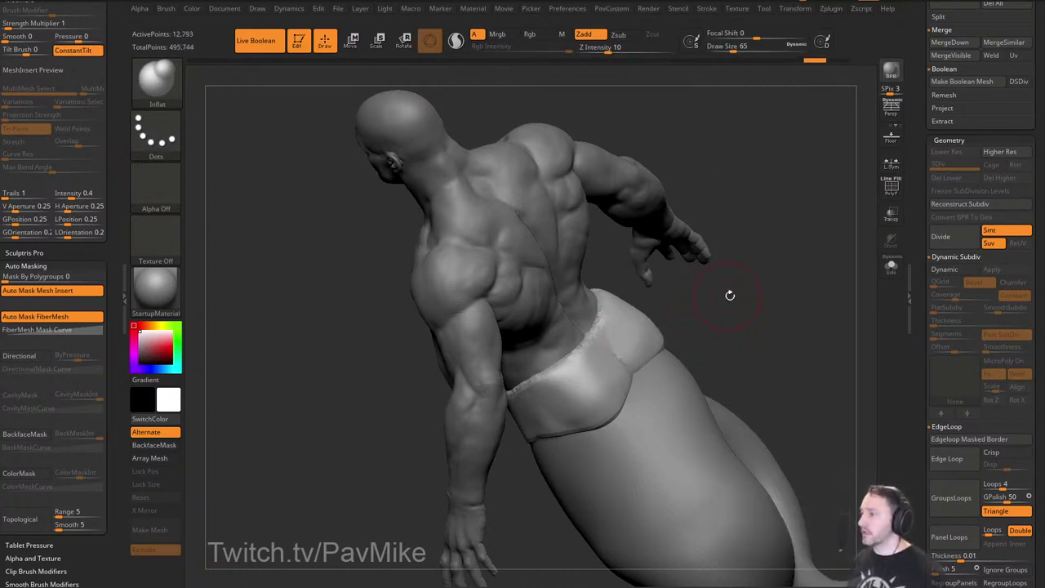
Fill in the groove at the back of the band with the Clay brush at draw size 65.
key(b)
key(c)
key(l)
drag(784, 250, 747, 286)
drag(614, 338, 624, 316)
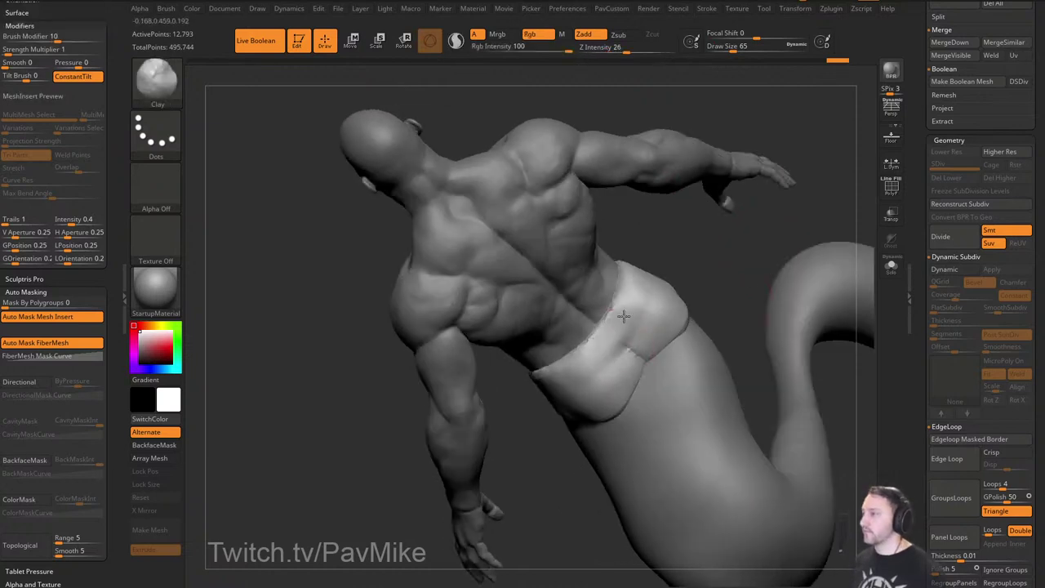
Flatten the back of the band with the hPolish brush, starting at draw size 112 and enlarging the brush.
key(b)
key(h)
key(p)
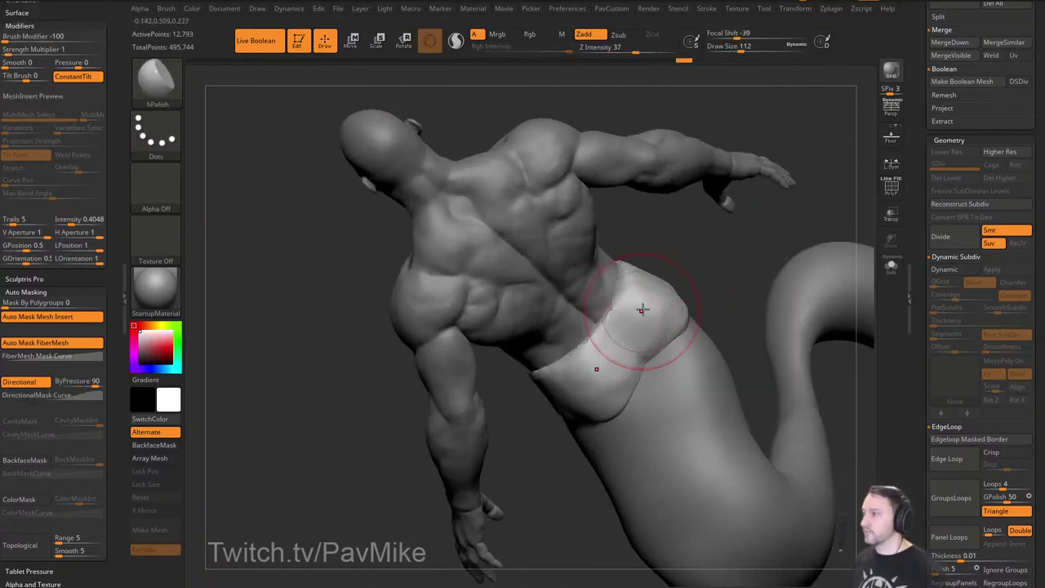
drag(637, 313, 633, 317)
drag(760, 237, 745, 282)
key(bracketright)
key(bracketright)
mouse_move(617, 357)
mouse_down()
mouse_move(632, 343)
mouse_move(581, 367)
mouse_up()
drag(719, 286, 763, 315)
Reshape the rear side of the band around the hip with the Move brush at draw size 158.
key(b)
key(m)
key(v)
drag(633, 347, 642, 348)
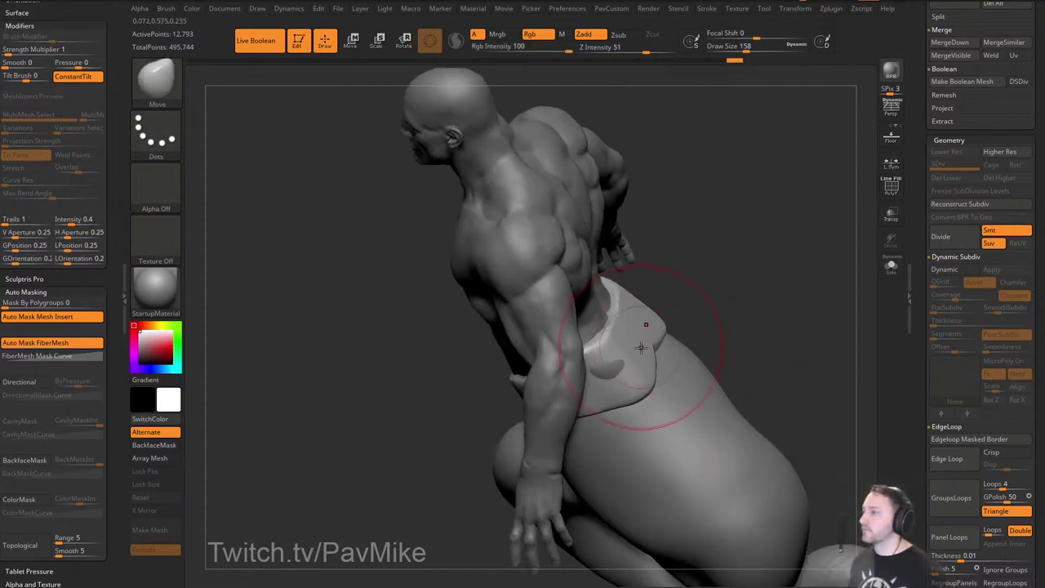
mouse_move(671, 276)
mouse_down()
mouse_move(696, 289)
mouse_move(660, 322)
mouse_up()
Select the Male007 subtool and push the hip area poking through the band back underneath with the Move brush.
key(b)
key(s)
key(t)
key(bracketleft)
key(bracketleft)
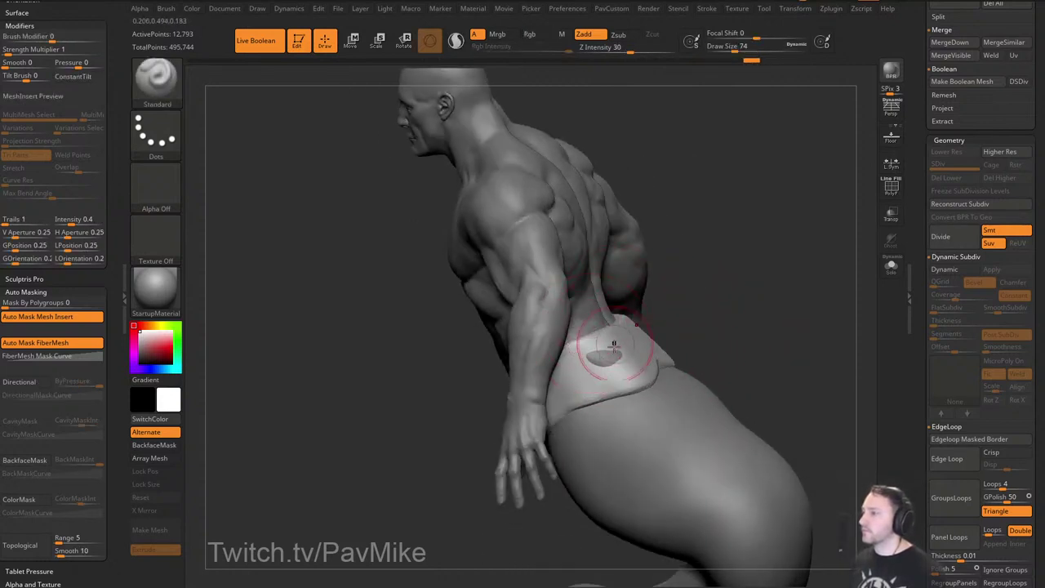
alt+drag(601, 361, 611, 362)
alt+click(605, 356)
key(s)
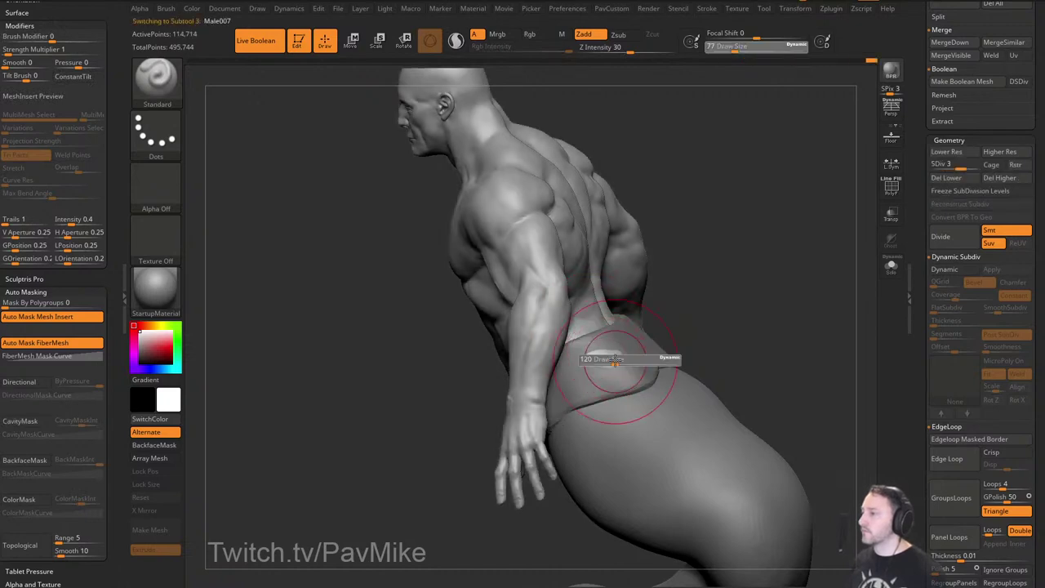
key(b)
key(m)
key(v)
mouse_move(707, 313)
mouse_down()
mouse_move(636, 337)
mouse_move(628, 377)
mouse_move(628, 368)
mouse_up()
Select the Male008 band and smooth out the notch in its lower back edge, using the Move brush at draw size 108.
key(s)
key(b)
key(s)
key(t)
drag(767, 349, 696, 358)
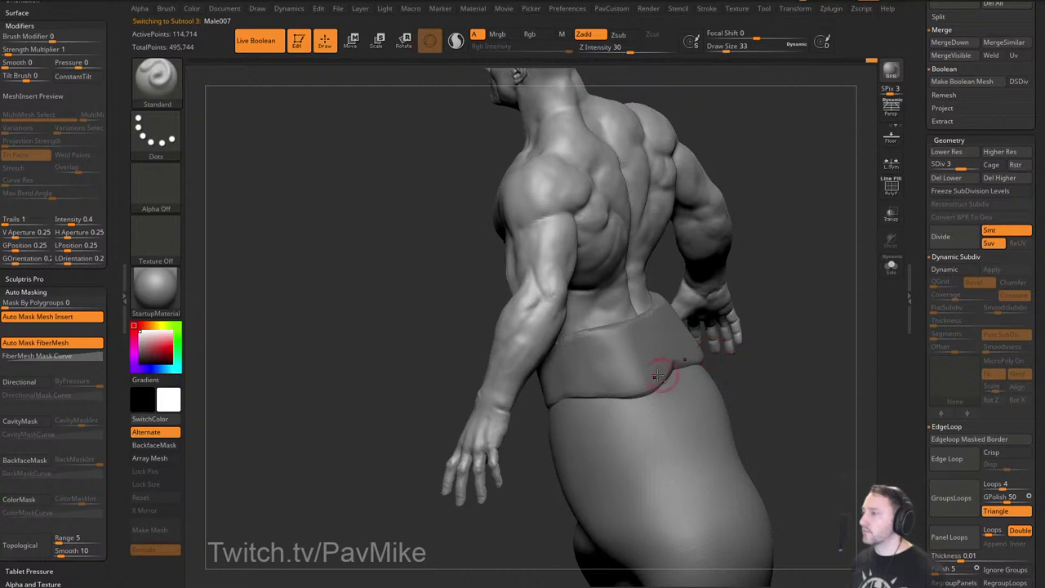
alt+click(658, 376)
right_drag(651, 374, 653, 401)
key(b)
key(m)
key(v)
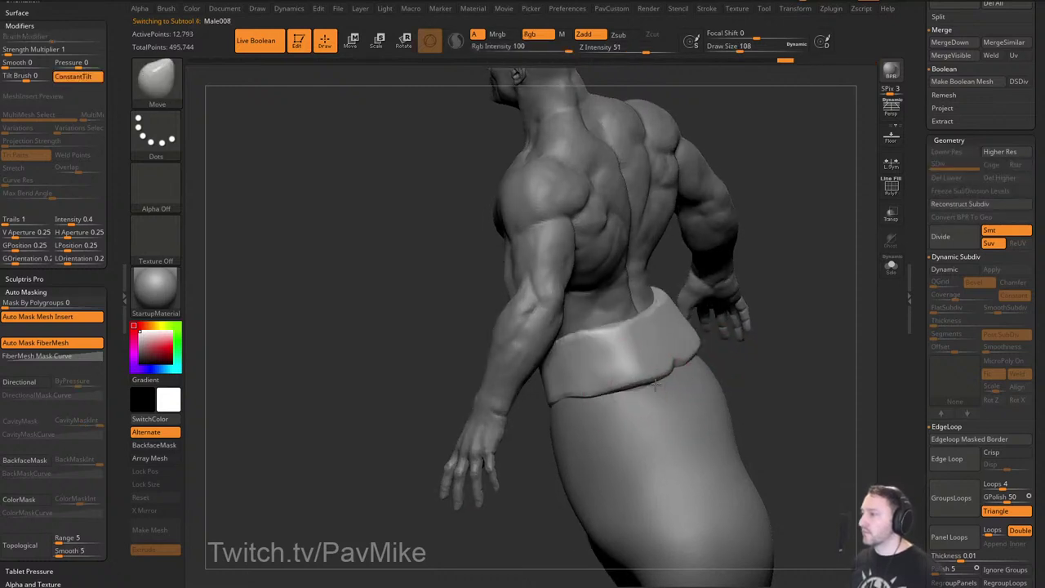
mouse_move(656, 385)
shift+mouse_down()
mouse_move(688, 355)
mouse_move(625, 384)
shift+mouse_up()
Polish the back and side of the band with the hPolish brush at draw size 108.
key(b)
key(h)
key(p)
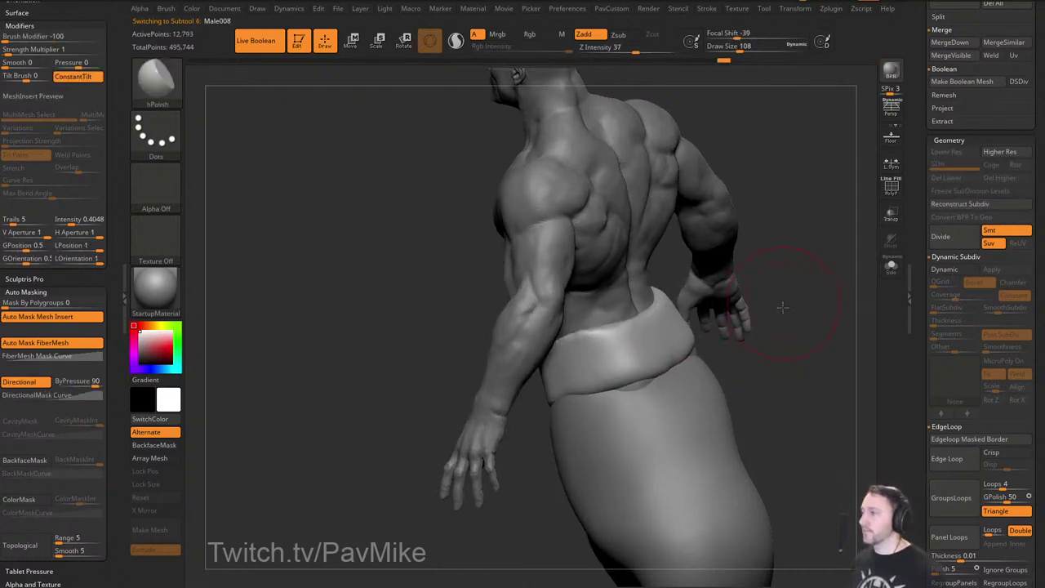
drag(783, 306, 719, 321)
mouse_move(586, 370)
mouse_down()
mouse_move(658, 317)
mouse_move(762, 341)
mouse_move(753, 342)
mouse_up()
Adjust the side edge of the band at the hip with the Move brush at draw size 97.
key(b)
key(m)
key(v)
right_drag(671, 335, 656, 360)
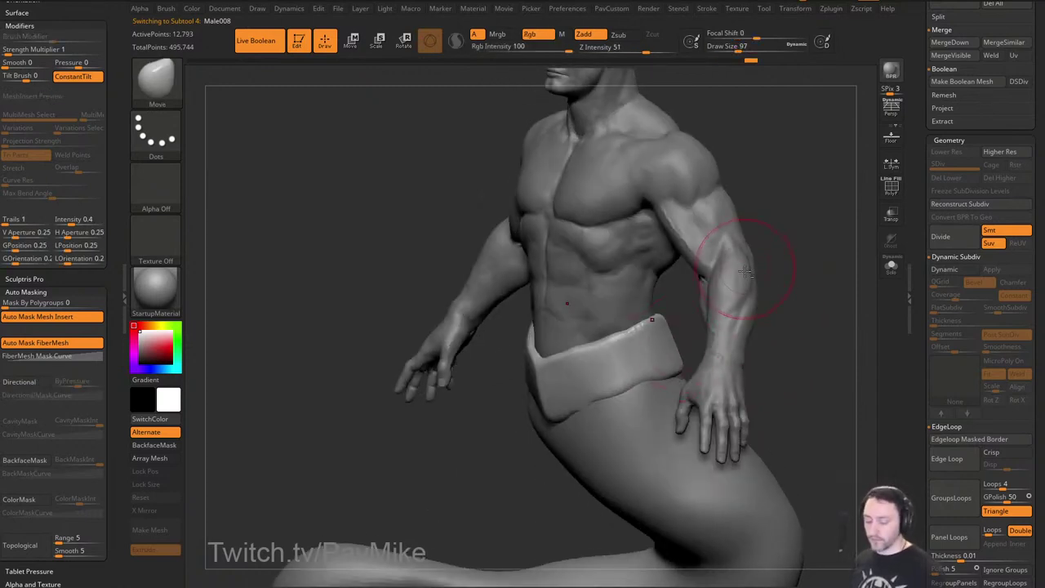
Isolate the belt piece and flatten its top, front and underside with the hPolish brush.
key(b)
key(h)
key(p)
right_drag(806, 275, 817, 295)
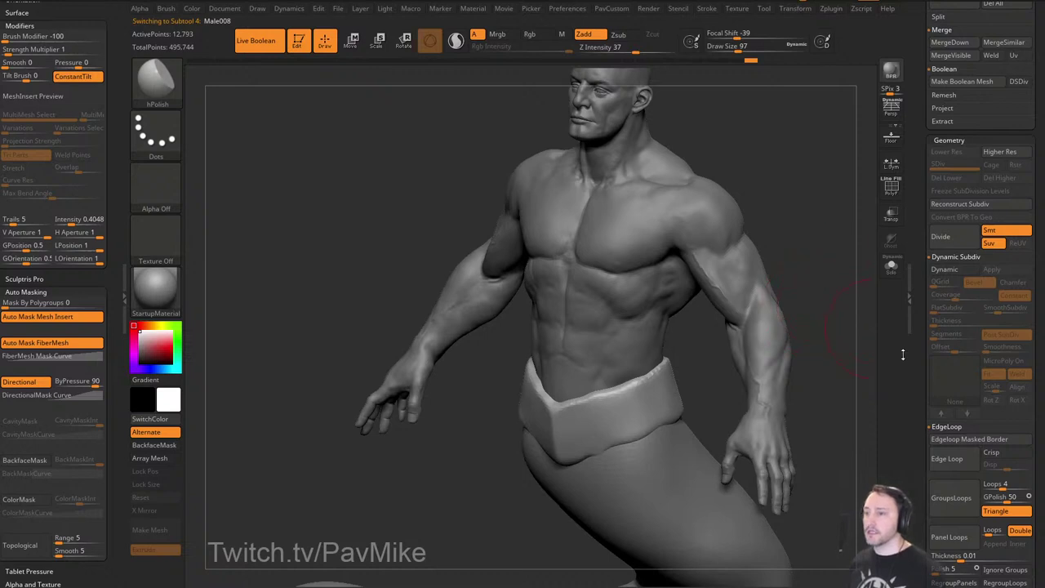
click(892, 267)
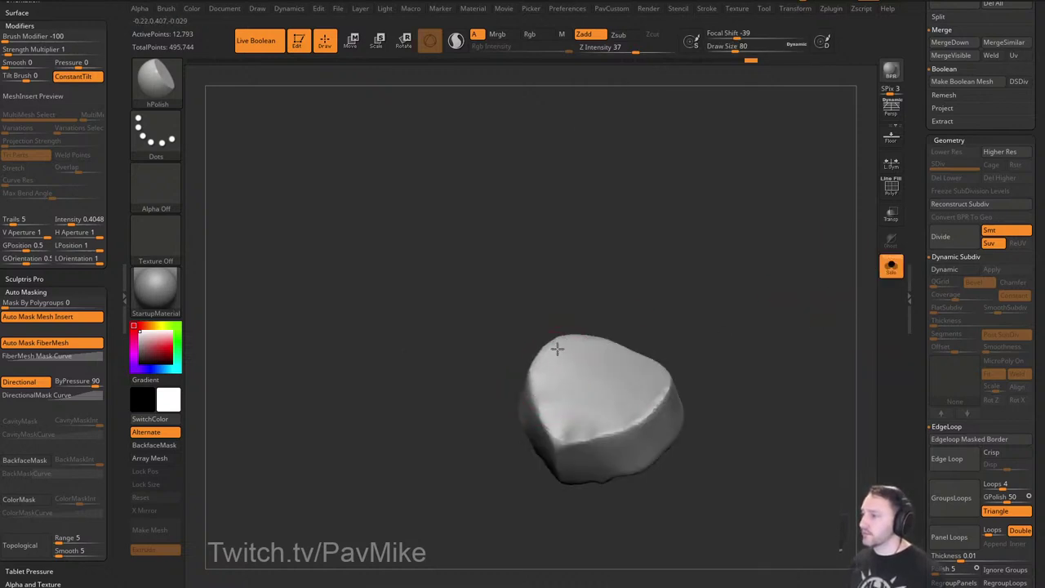
drag(569, 399, 567, 437)
drag(716, 402, 712, 364)
drag(601, 408, 651, 397)
drag(713, 405, 704, 343)
mouse_move(617, 464)
mouse_down()
mouse_move(590, 469)
mouse_move(644, 465)
mouse_up()
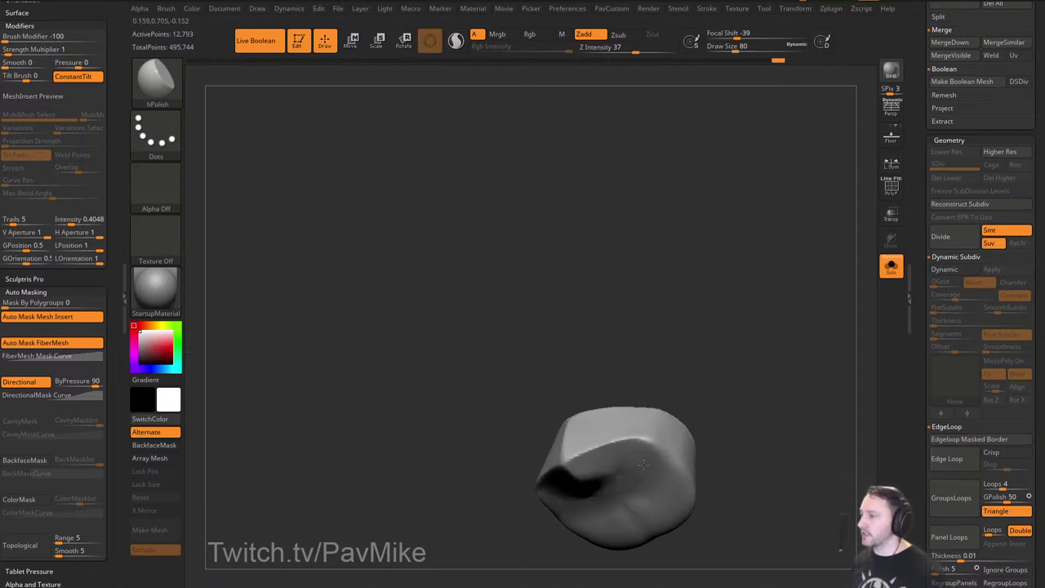
Remesh the polished belt with DynaMesh and show the whole figure again.
drag(739, 359, 788, 408)
ctrl+drag(793, 362, 825, 392)
click(889, 274)
click(888, 274)
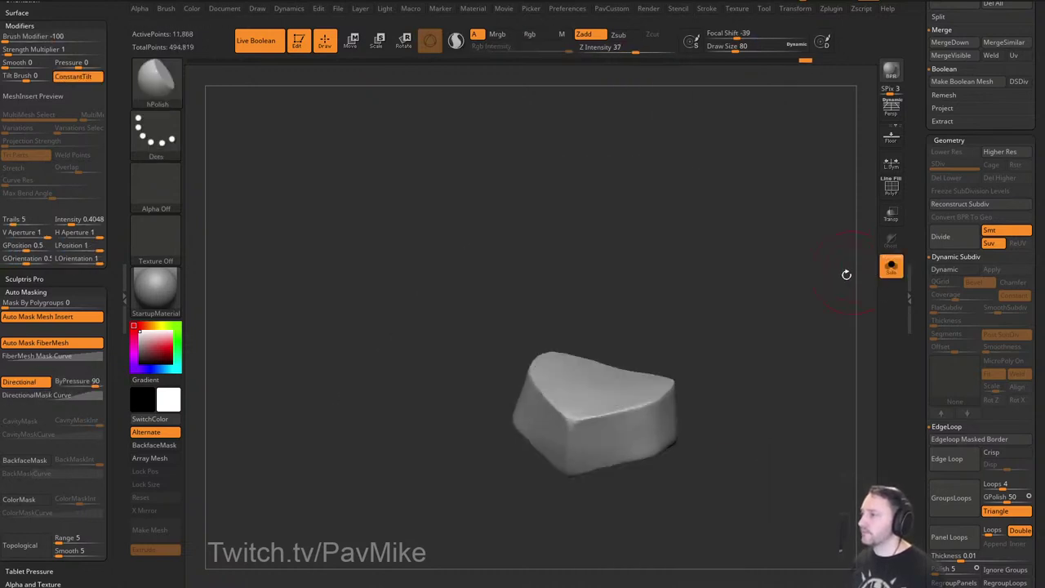
mouse_move(847, 273)
shift+mouse_down()
mouse_move(871, 293)
mouse_move(818, 319)
shift+mouse_up()
click(891, 277)
Reshape the belt's pointed front and lower edge with the Move brush, adjusting the brush size as needed.
key(b)
key(s)
key(t)
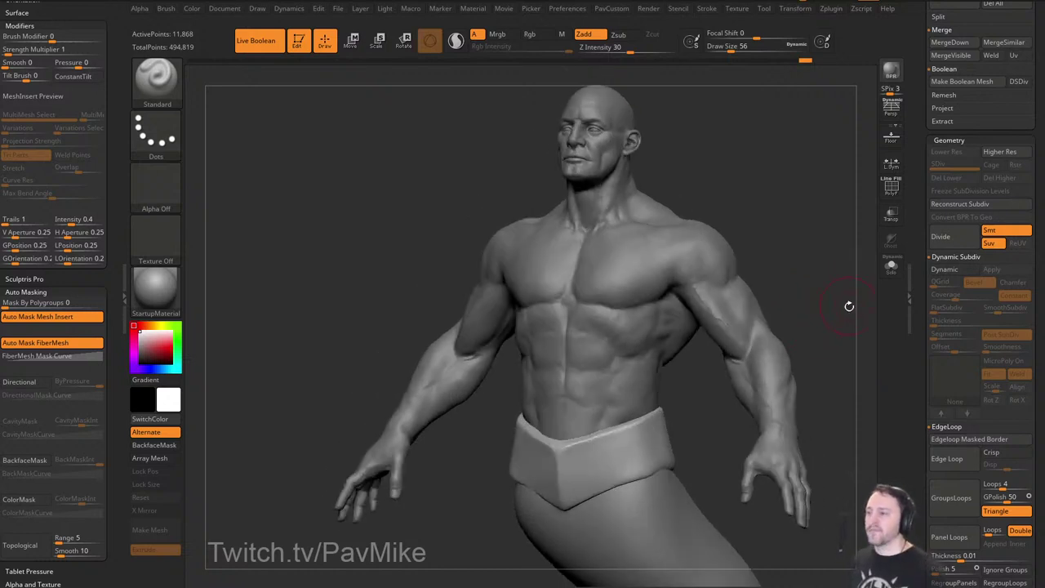
right_drag(849, 306, 783, 315)
key(b)
key(m)
key(v)
drag(578, 467, 570, 480)
key(s)
drag(544, 526, 600, 522)
key(s)
drag(605, 518, 602, 518)
drag(612, 462, 613, 454)
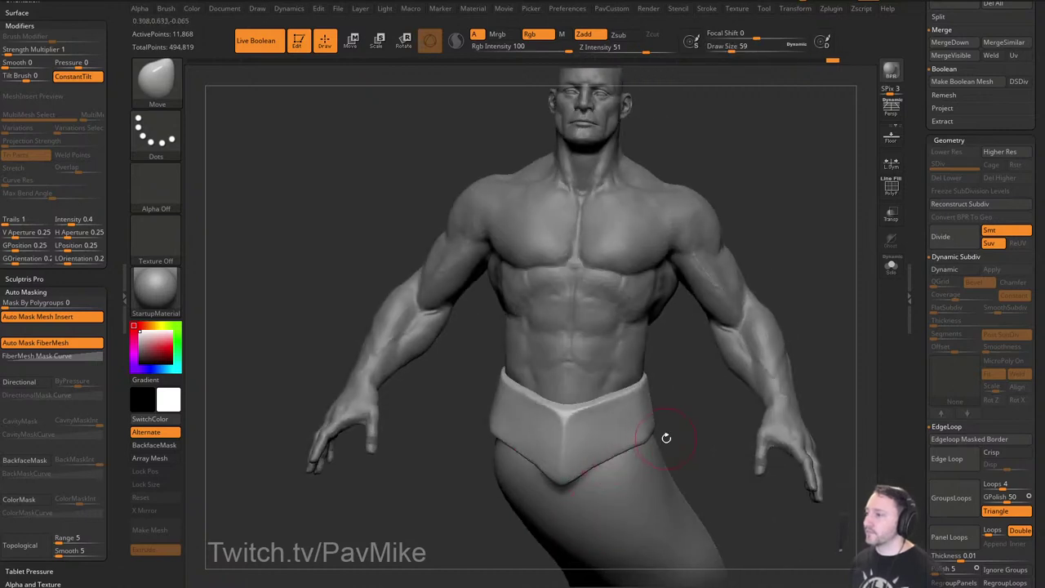
right_drag(676, 425, 702, 393)
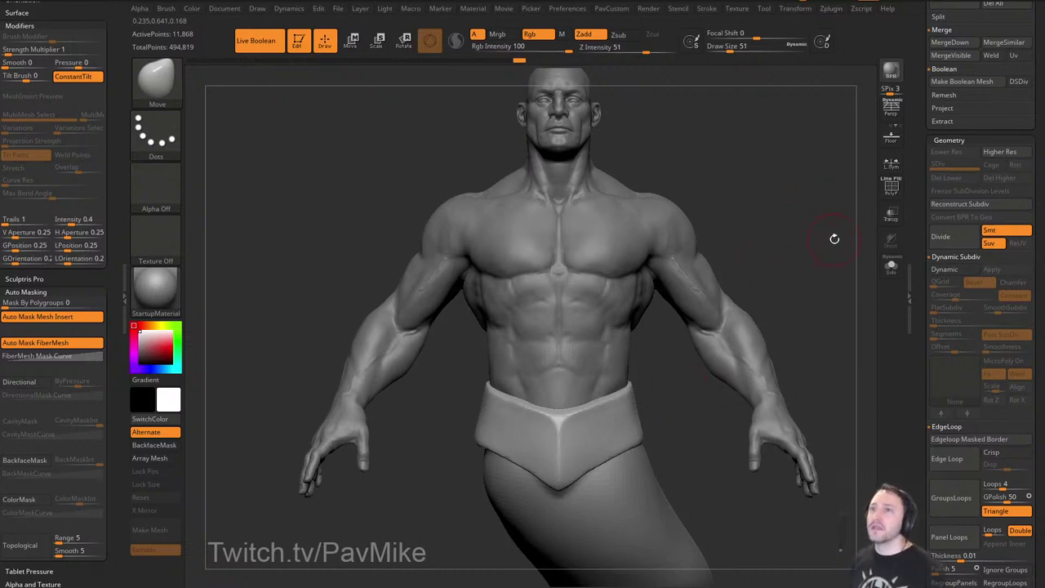
Select the Male007 torso subtool and duplicate it.
right_drag(835, 238, 791, 282)
key(b)
key(s)
key(t)
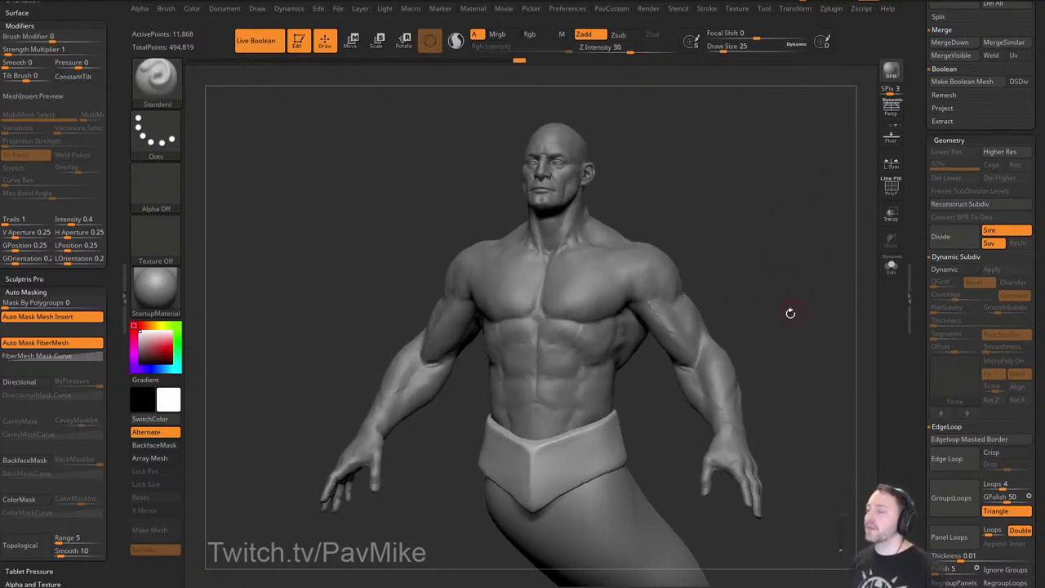
mouse_move(789, 313)
alt+mouse_down()
mouse_move(771, 275)
mouse_move(754, 282)
mouse_move(777, 304)
alt+mouse_up()
key(s)
key(s)
alt+click(687, 332)
drag(925, 268, 923, 381)
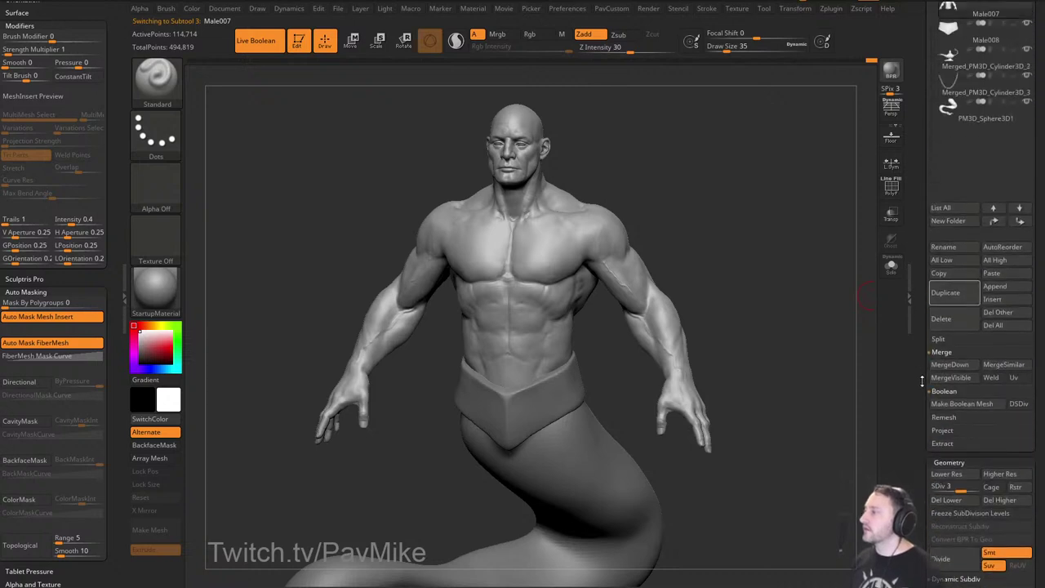
scroll(919, 392, up, 5)
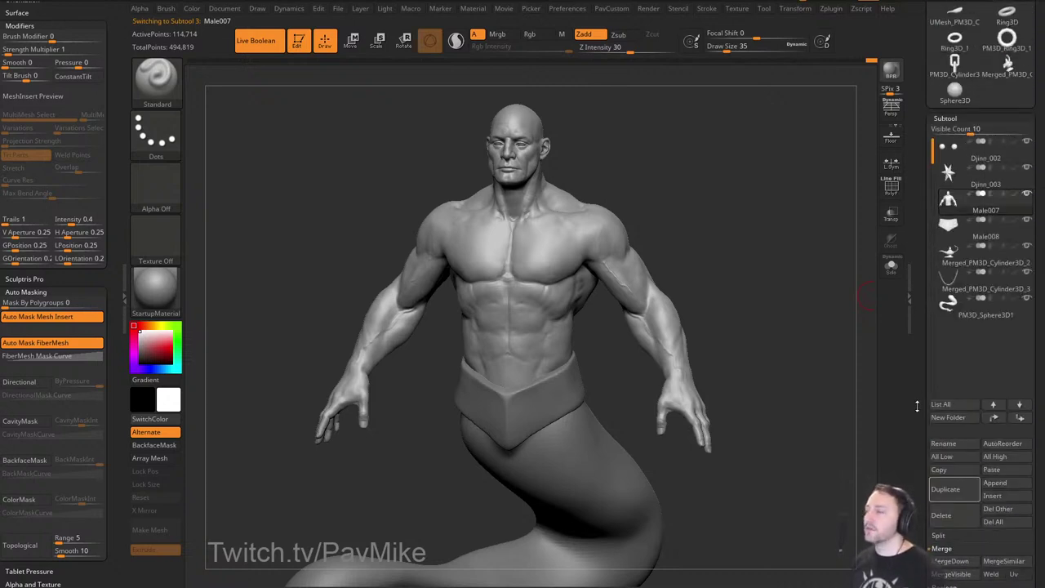
drag(917, 406, 917, 370)
click(937, 454)
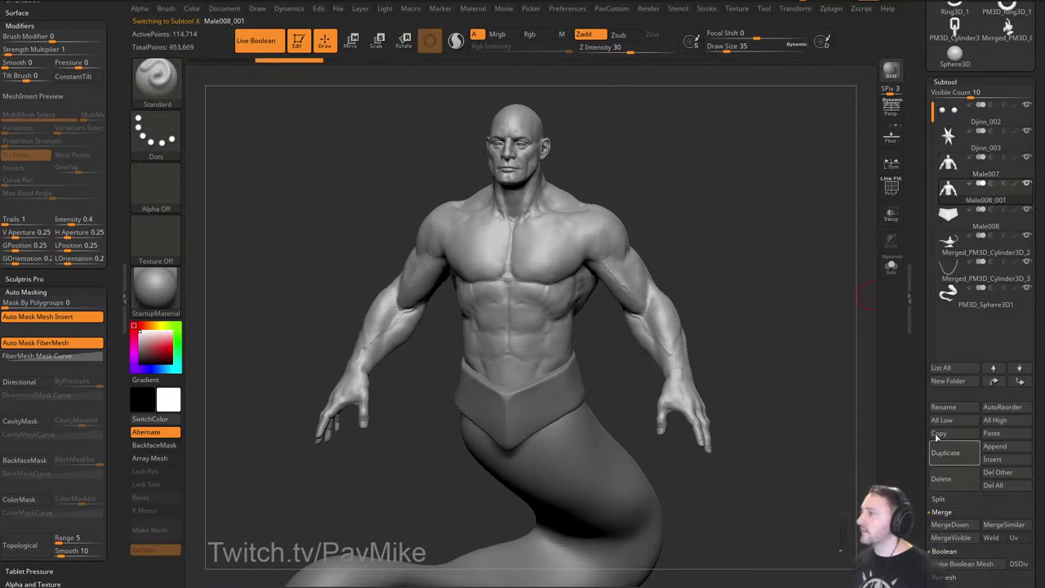
Turn on the polyframe display for the duplicated torso and choose the SliceCurve brush.
click(894, 193)
shift+drag(815, 250, 805, 246)
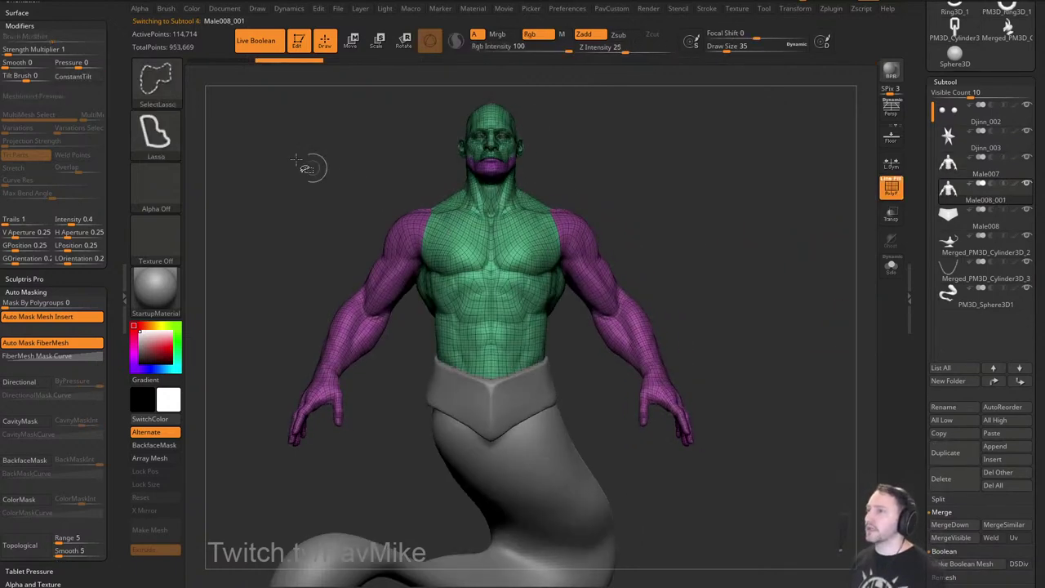
ctrl+shift+click(163, 86)
ctrl+shift+click(630, 149)
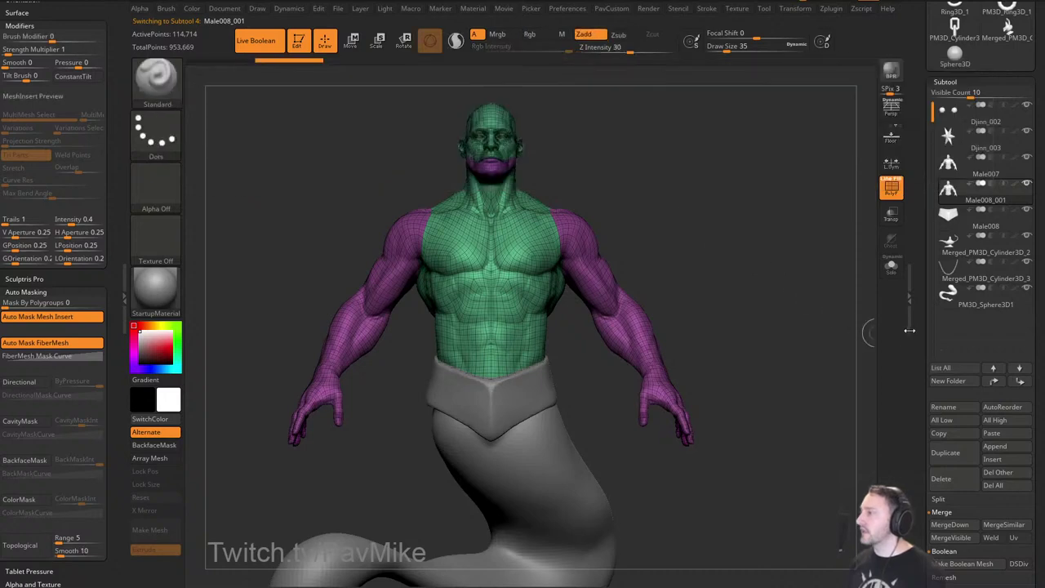
Delete the lower and higher subdivision levels of the duplicated torso.
mouse_move(926, 346)
mouse_down()
mouse_move(922, 219)
mouse_move(922, 277)
mouse_up()
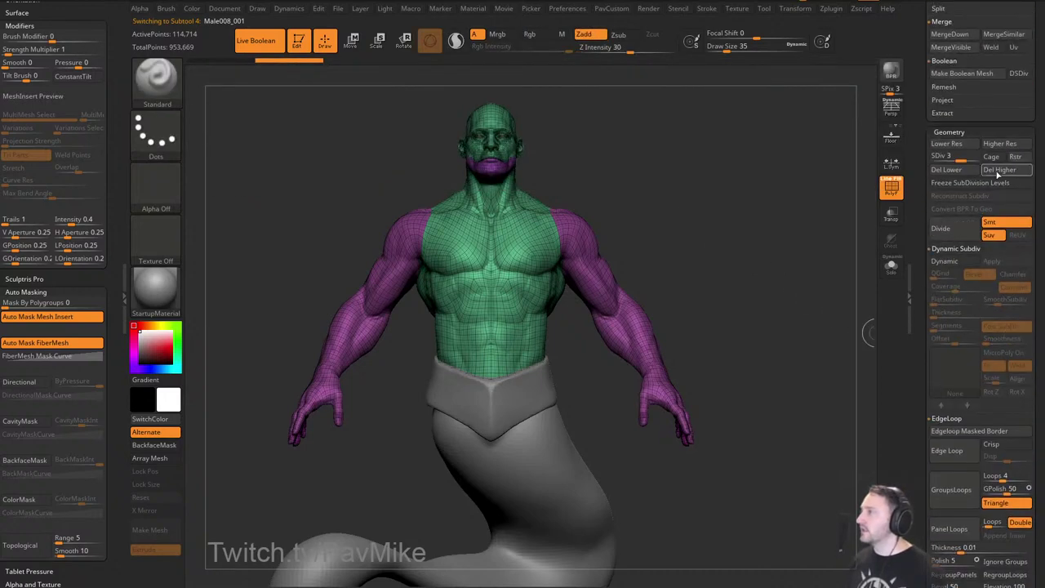
click(952, 170)
click(1003, 170)
drag(794, 268, 779, 306)
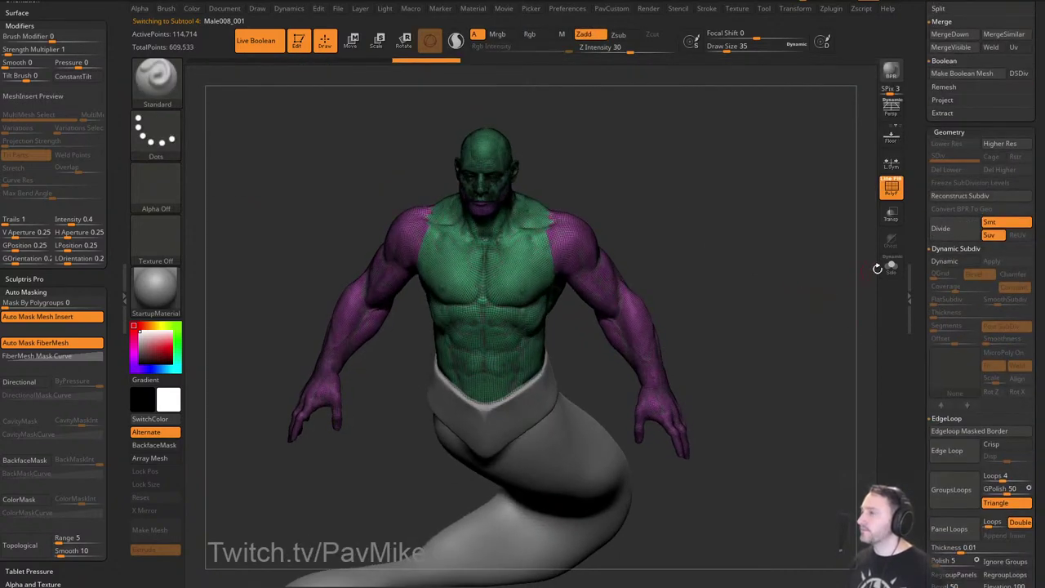
Isolate the duplicated torso and slice one arm across the forearm below the elbow and above the wrist.
click(887, 267)
mouse_move(802, 251)
ctrl+shift+mouse_down()
mouse_move(611, 345)
mouse_move(613, 319)
mouse_move(509, 586)
ctrl+shift+mouse_up()
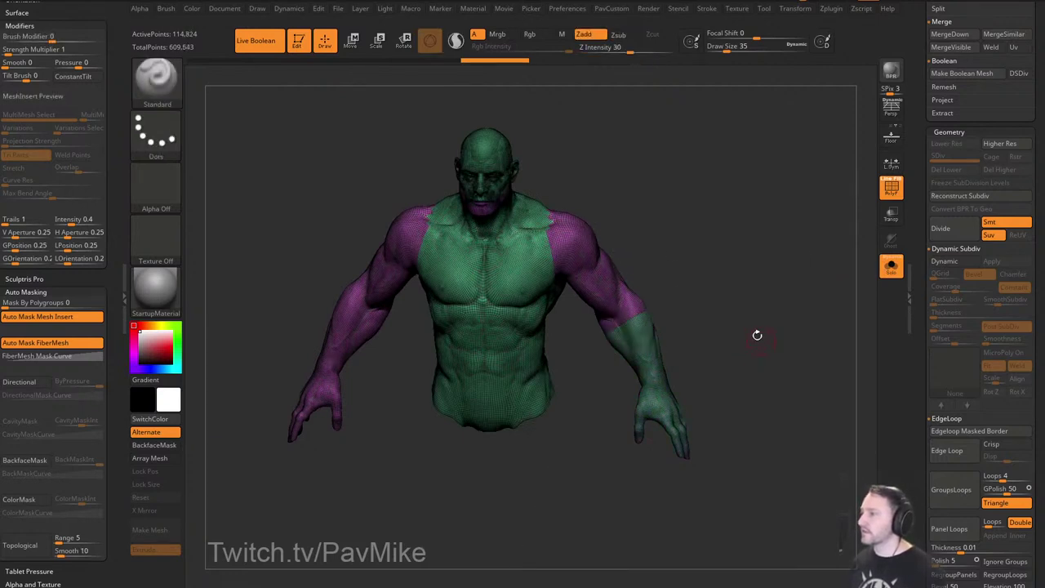
mouse_move(786, 343)
ctrl+shift+mouse_down()
mouse_move(637, 384)
mouse_move(538, 580)
ctrl+shift+mouse_up()
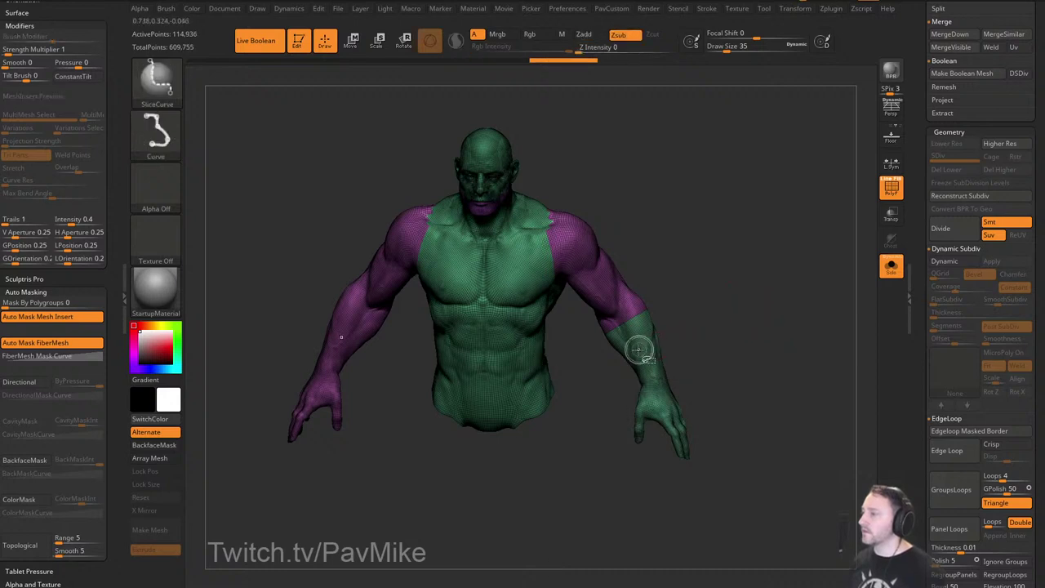
Show only the sliced forearm section and delete the hidden rest of the duplicate.
ctrl+shift+click(641, 351)
key(1)
click(738, 189)
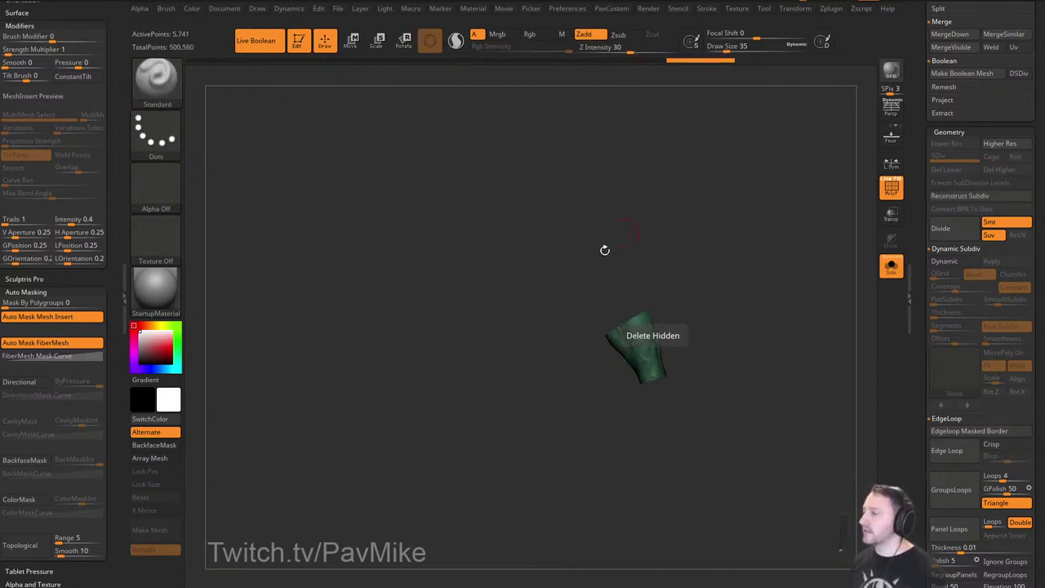
key(1)
Set ZRemesher to Half and try to remesh the single forearm section.
drag(751, 530, 715, 536)
click(733, 544)
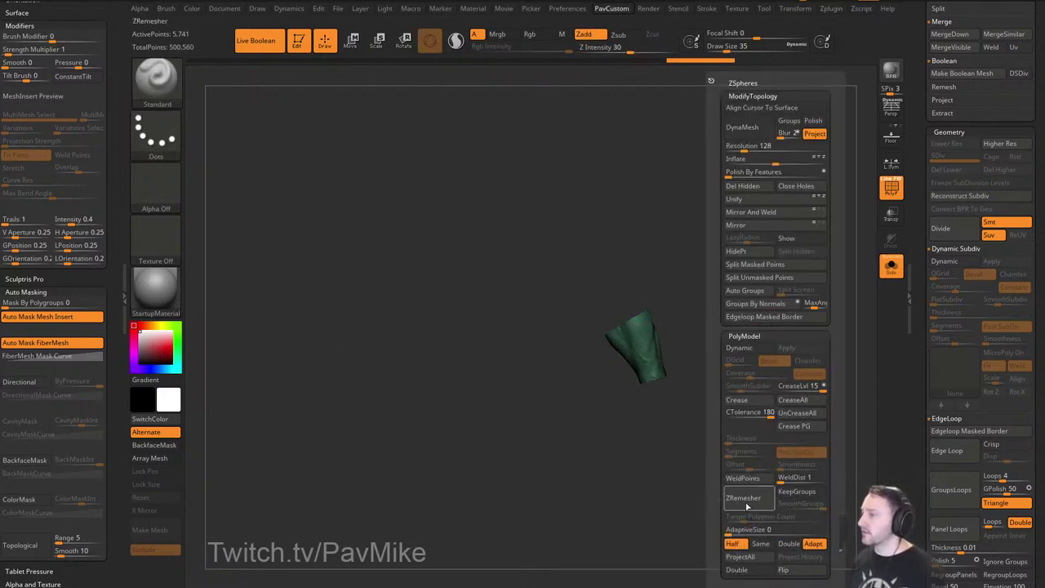
click(748, 505)
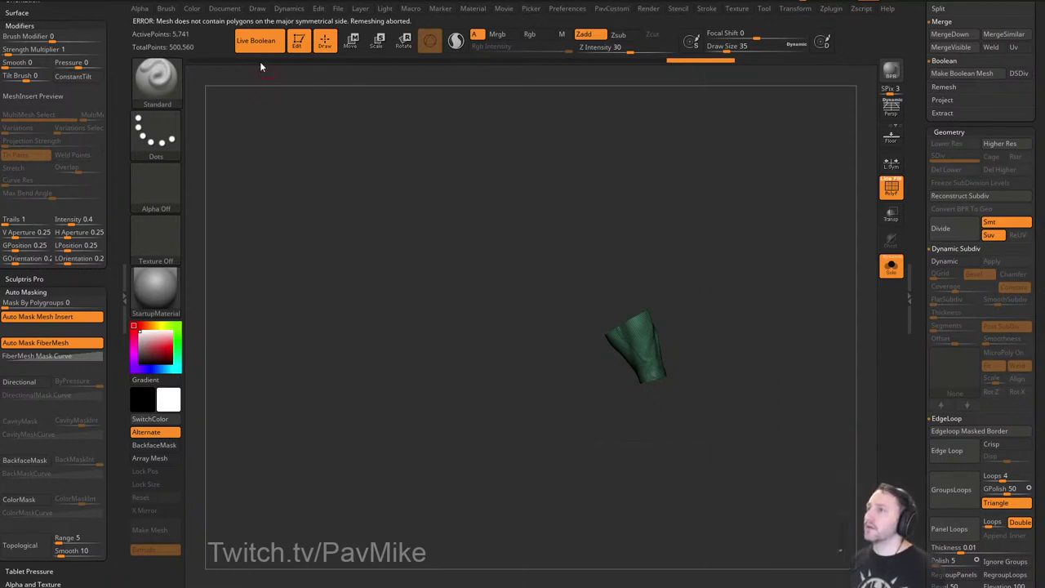
Turn off Live Boolean and mirror the forearm section to the opposite side.
click(255, 40)
key(space)
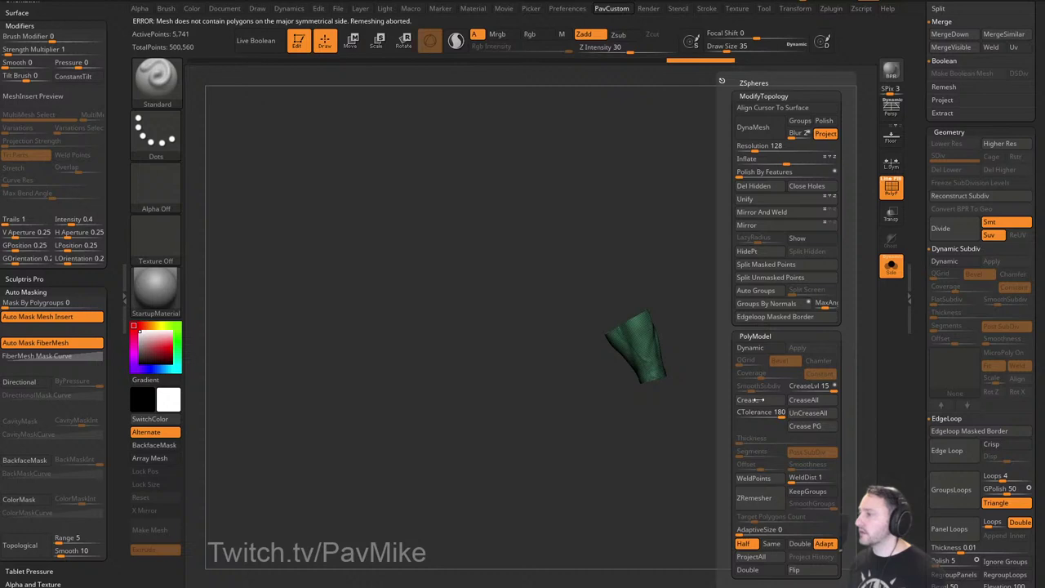
key(space)
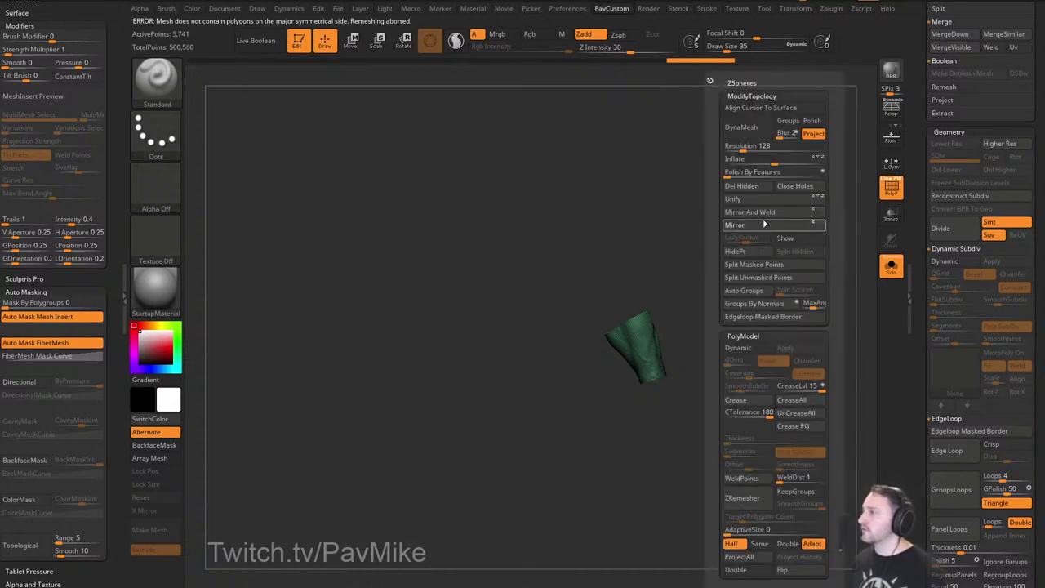
click(764, 223)
Mirror the section's geometry into matching low-poly cuffs by running ZRemesher at Half twice.
key(space)
click(733, 500)
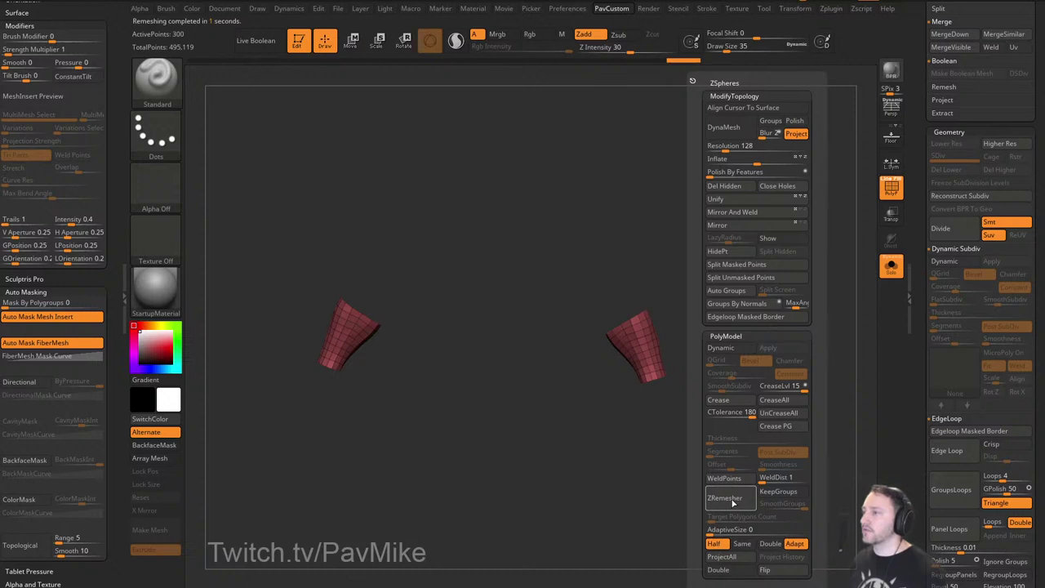
click(733, 503)
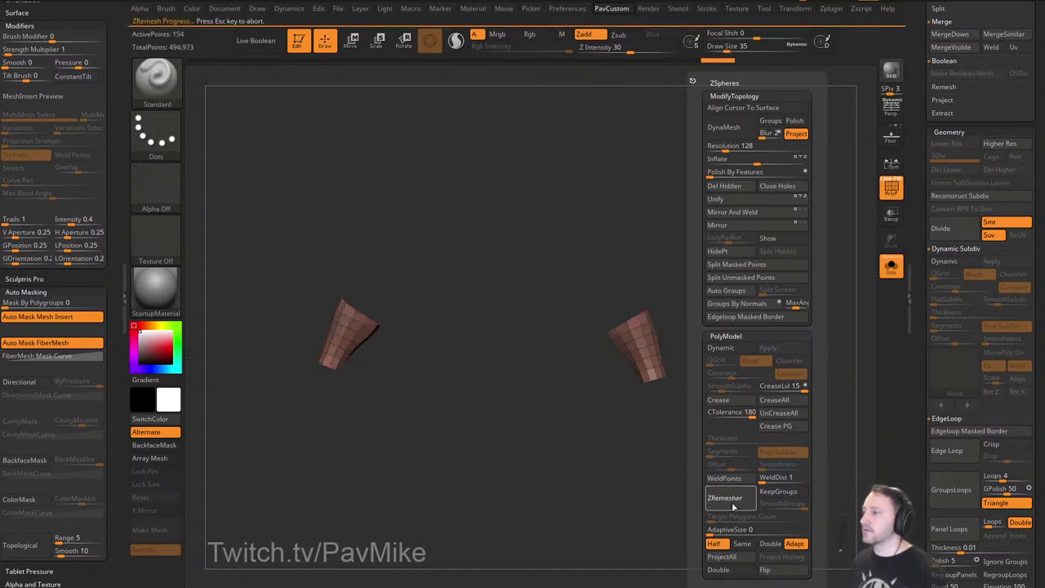
Examine the remeshed cuff against the arm and in isolation, with and without the polyframe.
alt+drag(759, 338, 763, 371)
click(891, 267)
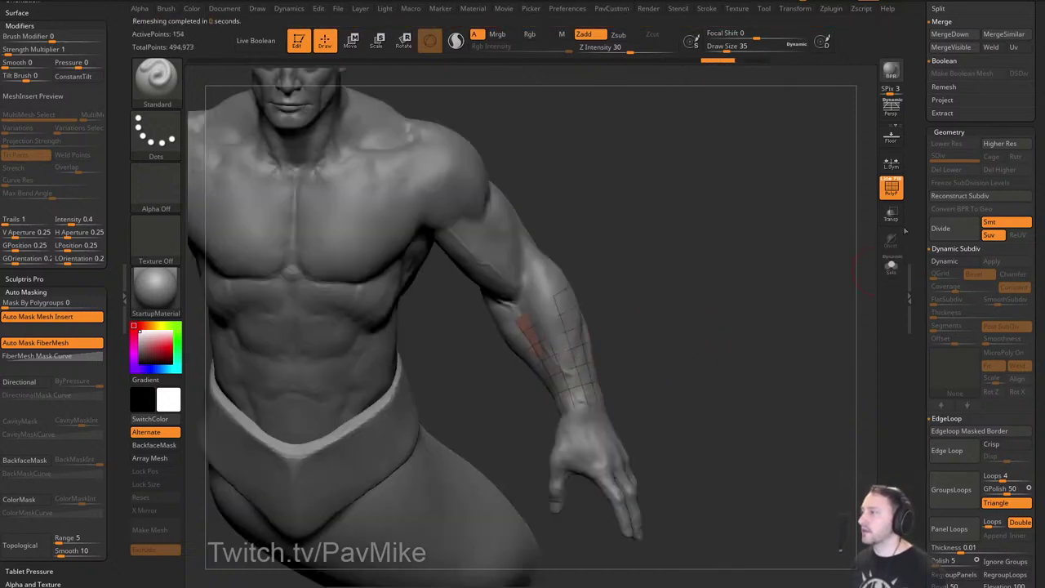
click(891, 188)
mouse_move(803, 289)
mouse_down()
mouse_move(796, 302)
mouse_move(821, 296)
mouse_up()
click(891, 266)
click(891, 188)
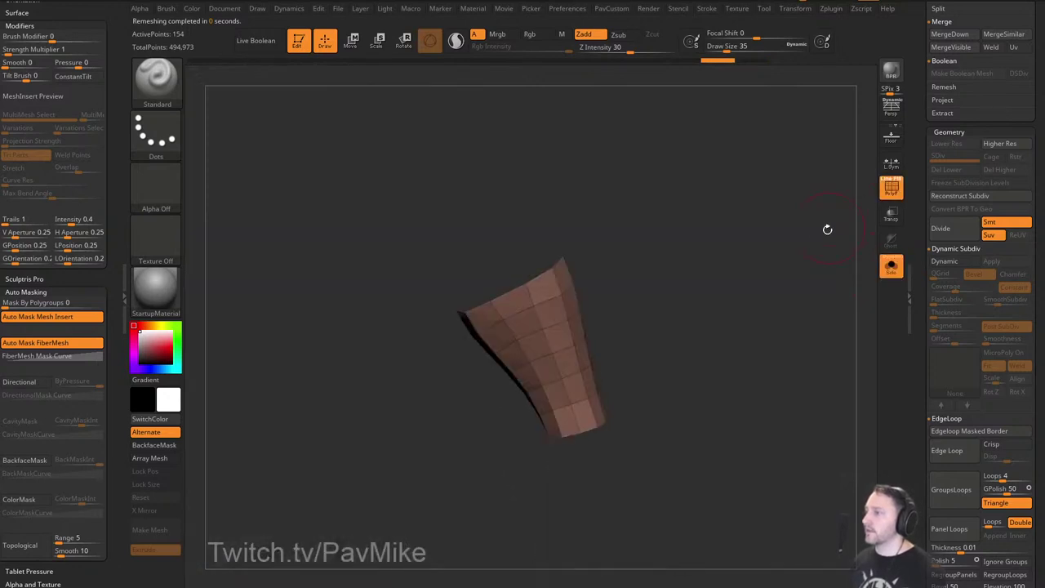
drag(826, 229, 806, 257)
Give the forearm cuffs thickness with the ZModeler QMesh action targeting Polygroup All, with the full figure shown.
key(b)
key(z)
key(m)
click(890, 268)
key(space)
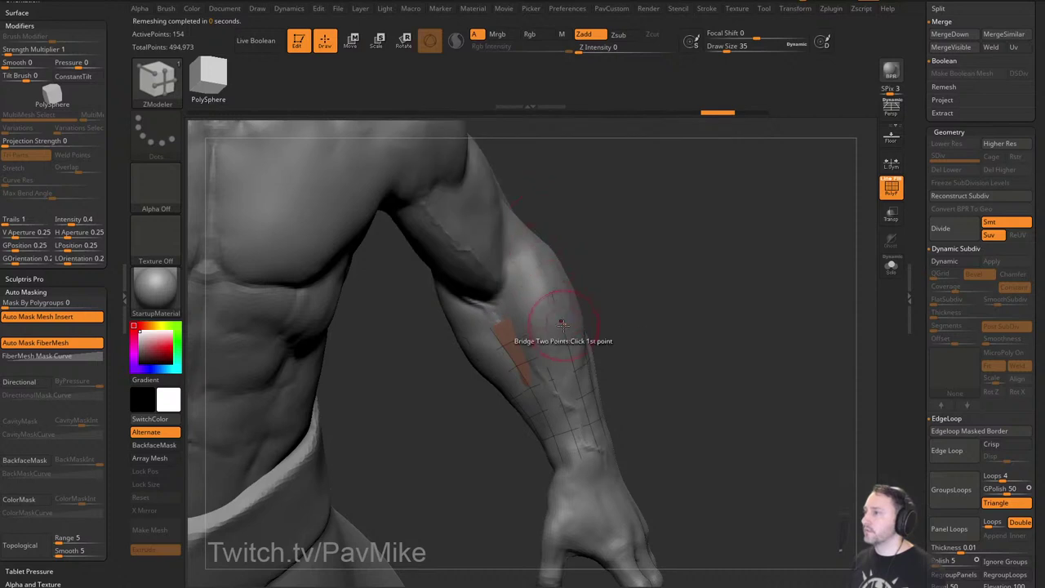
key(space)
click(534, 241)
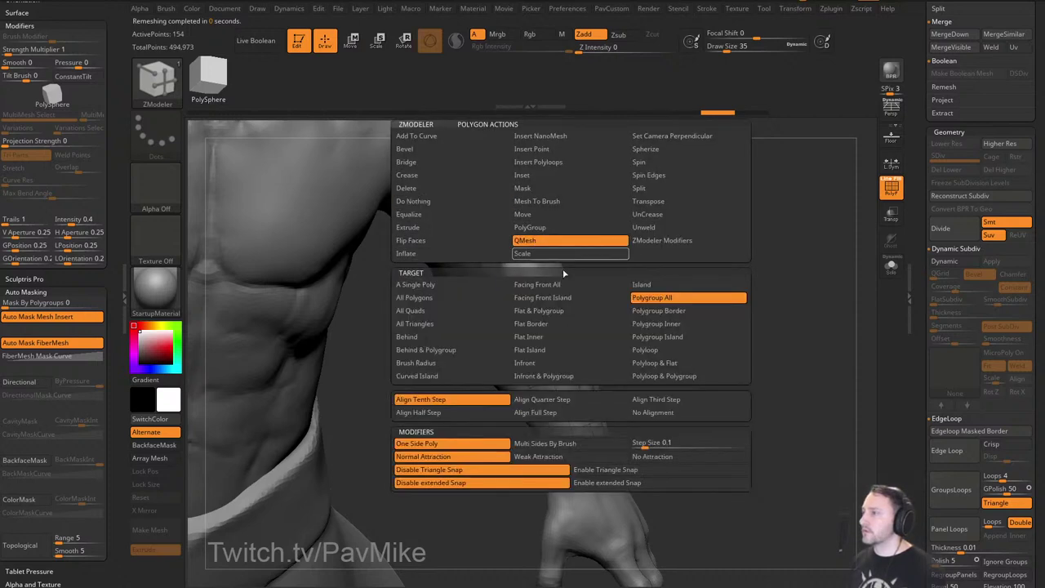
drag(584, 376, 606, 369)
drag(722, 353, 717, 325)
alt+drag(692, 357, 692, 333)
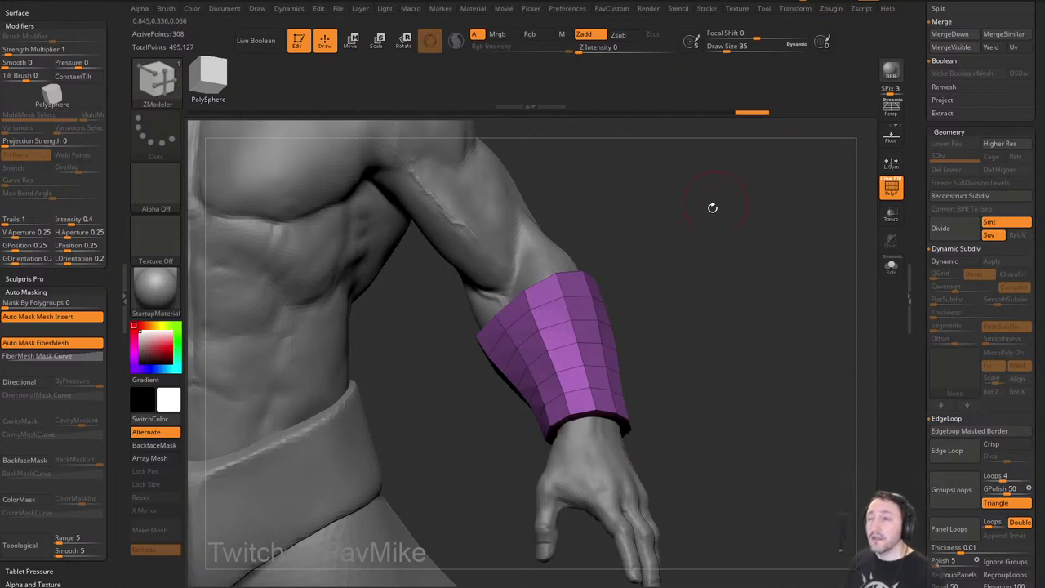
Insert a single edge loop around the cuff near its elbow-side rim with ZModeler.
drag(707, 267, 723, 252)
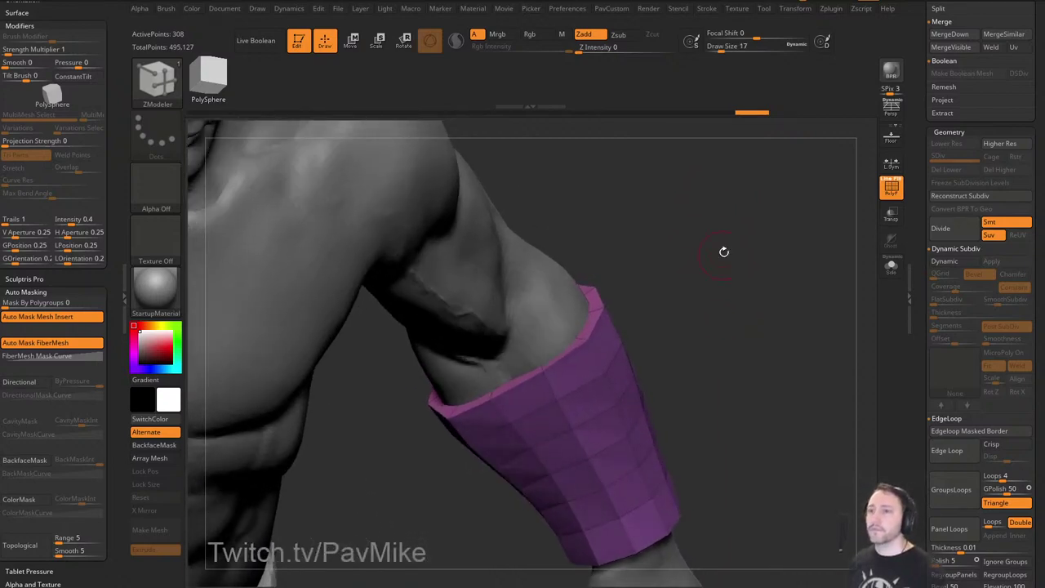
drag(664, 317, 666, 300)
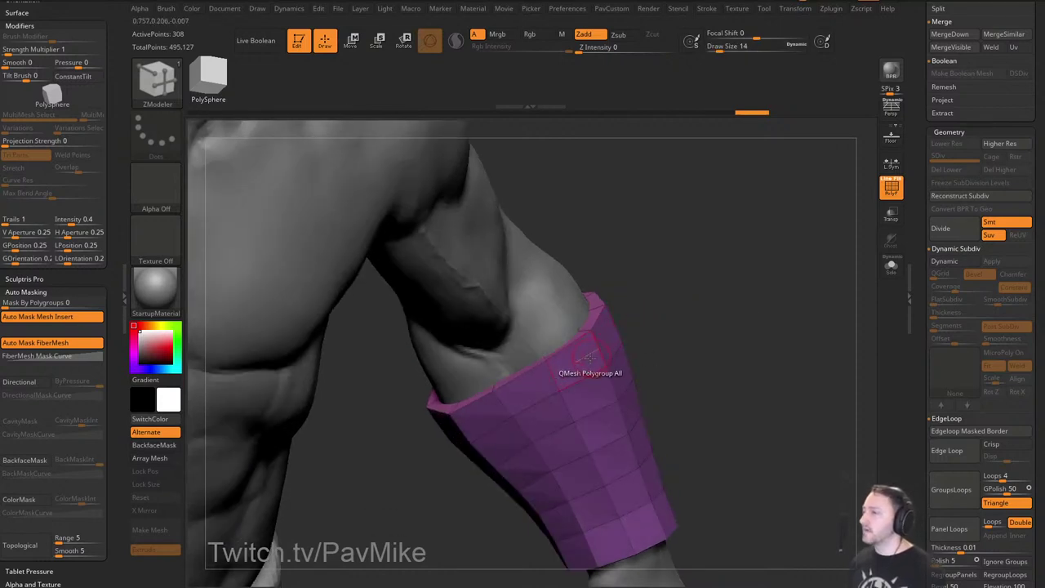
key(space)
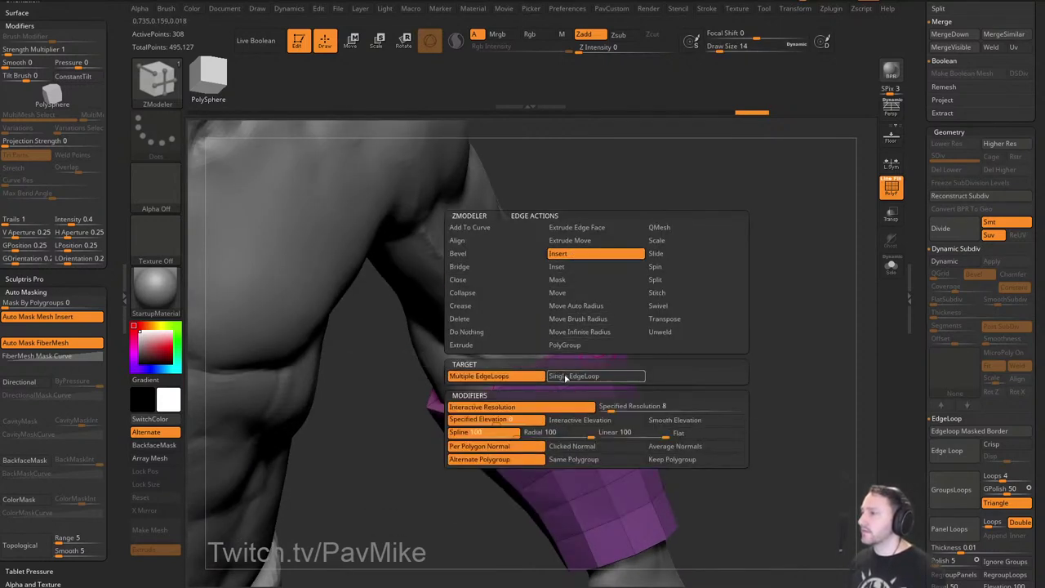
click(565, 377)
right_drag(568, 376, 578, 346)
Assign the narrow polyloop at the cuff's elbow-side rim its own polygroup.
key(space)
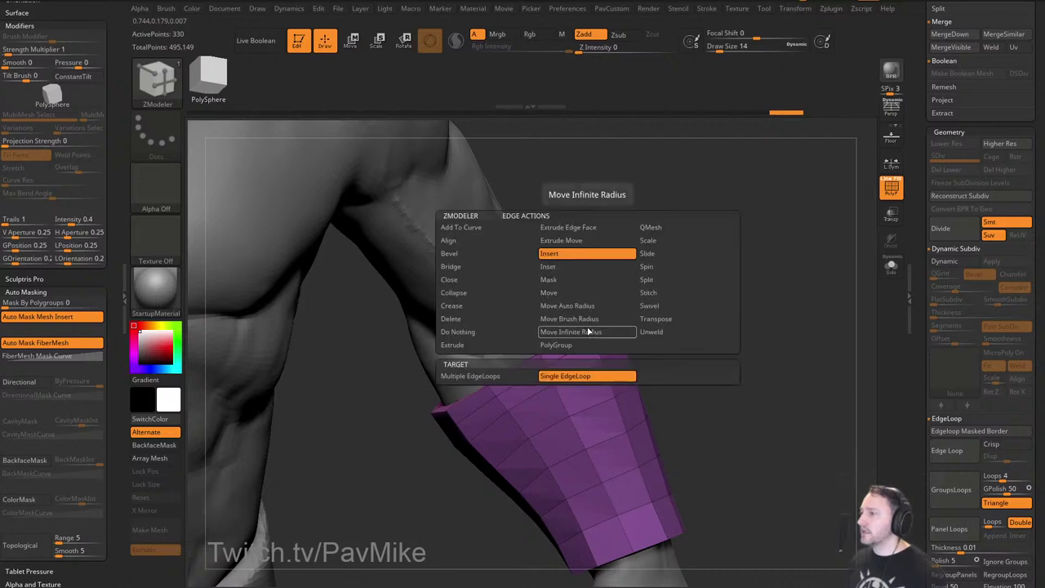
click(561, 345)
click(589, 333)
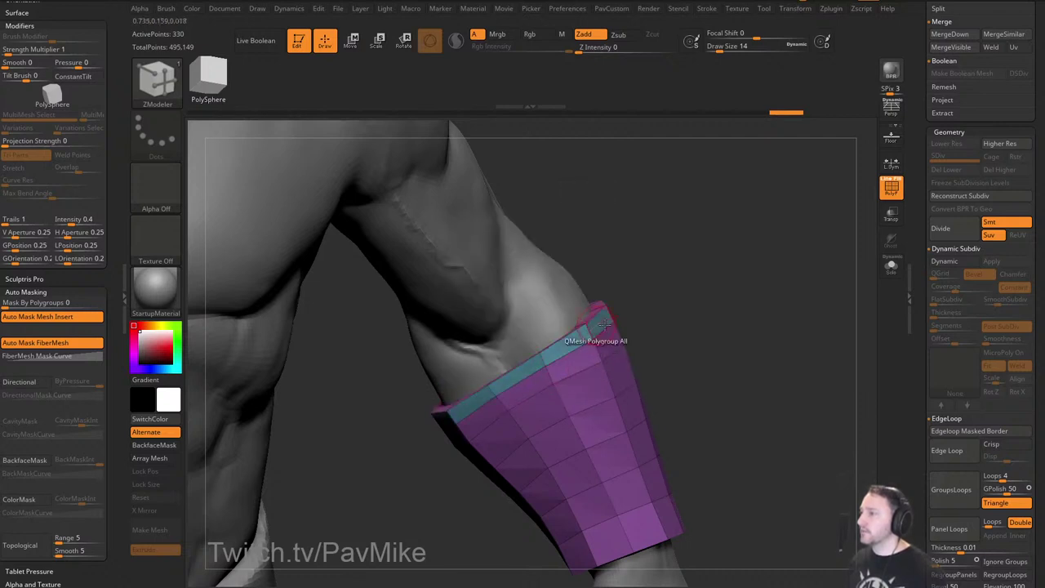
Isolate the forearm cuff and assign the polyloop at its wrist-side rim its own polygroup.
alt+drag(694, 426, 669, 299)
key(space)
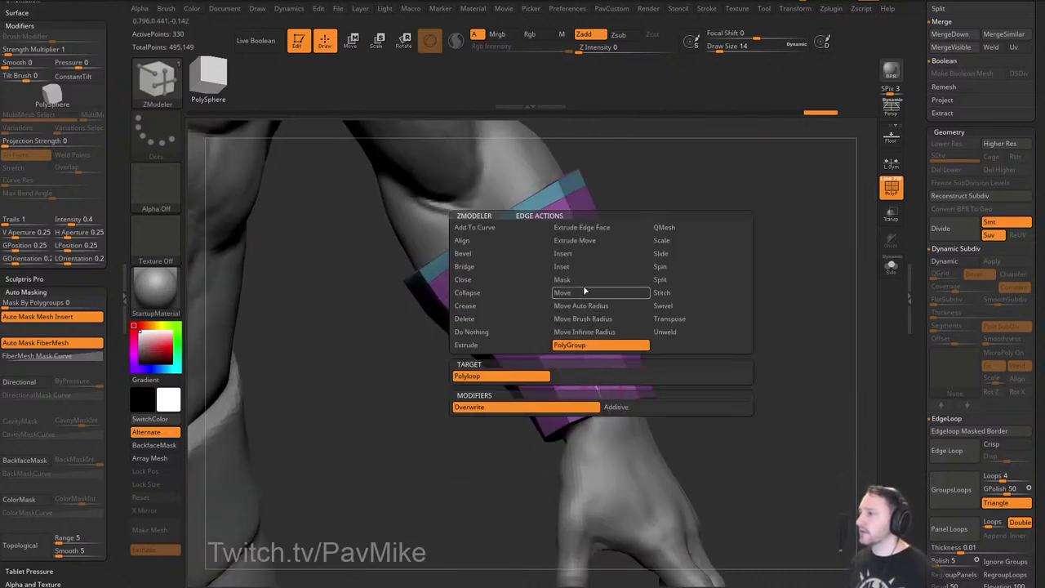
click(891, 267)
drag(804, 351, 789, 325)
key(space)
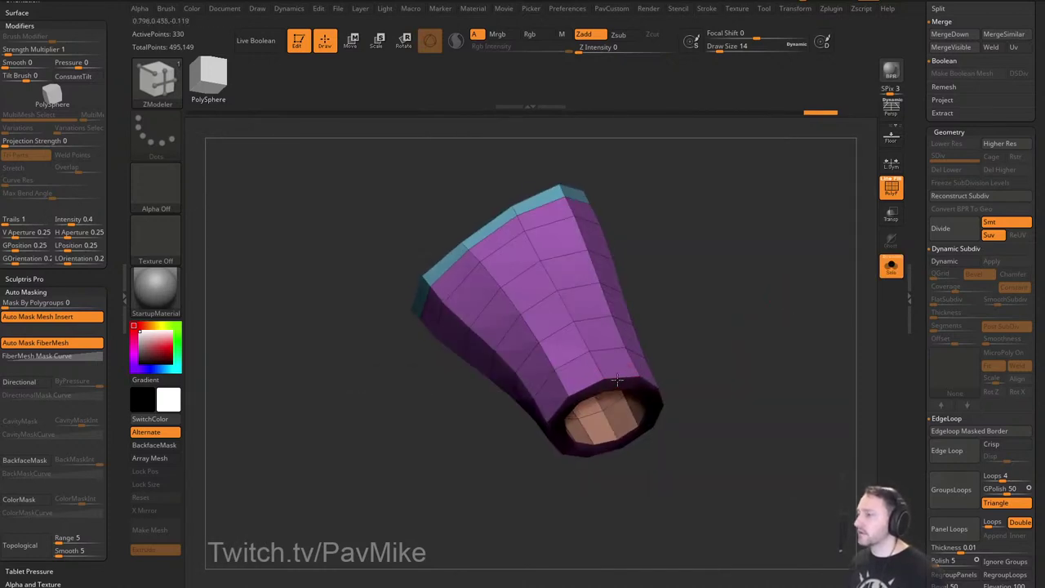
key(space)
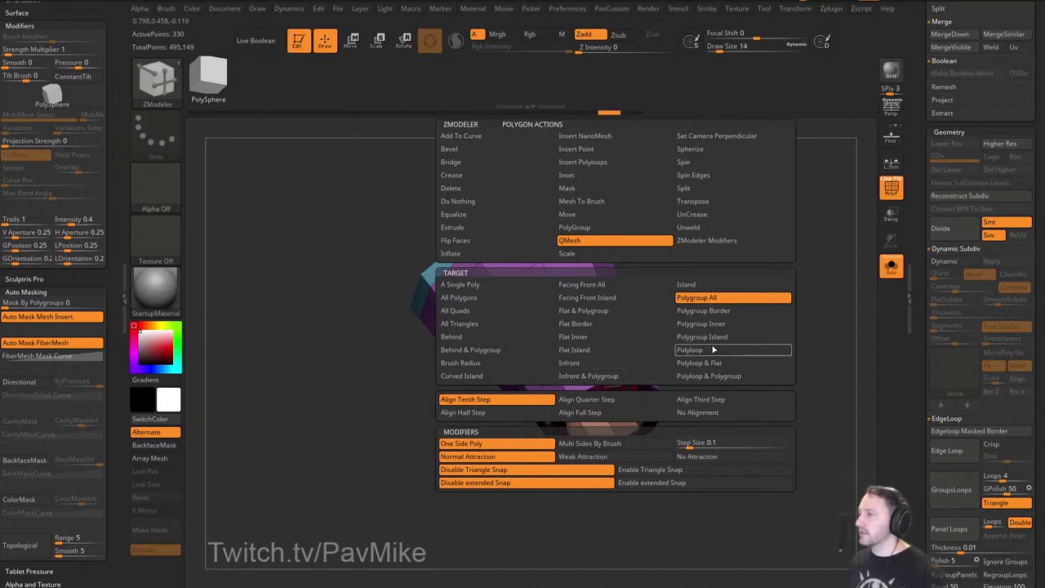
click(713, 350)
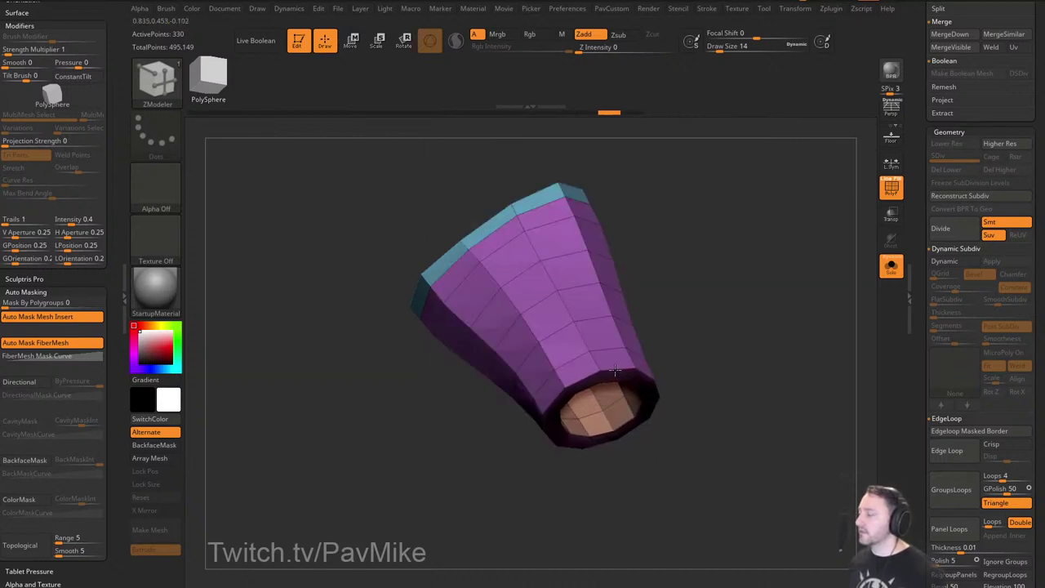
shift+drag(653, 345, 642, 356)
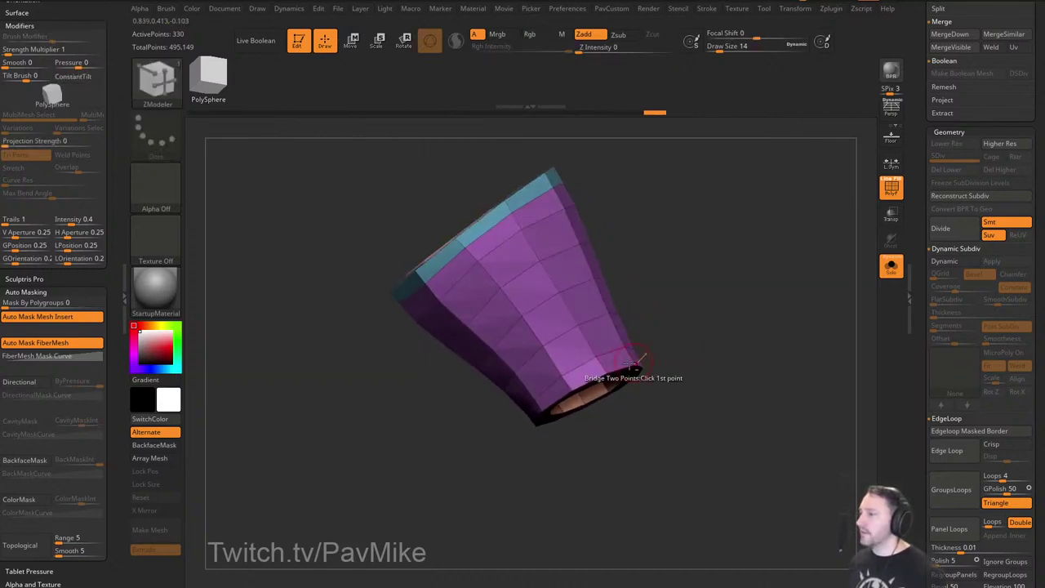
key(space)
click(600, 365)
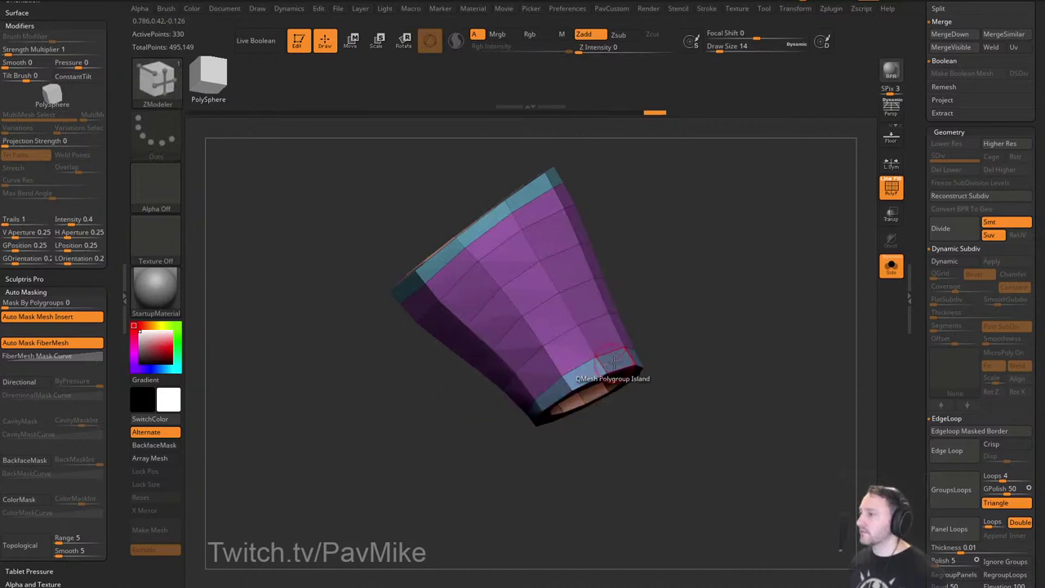
key(space)
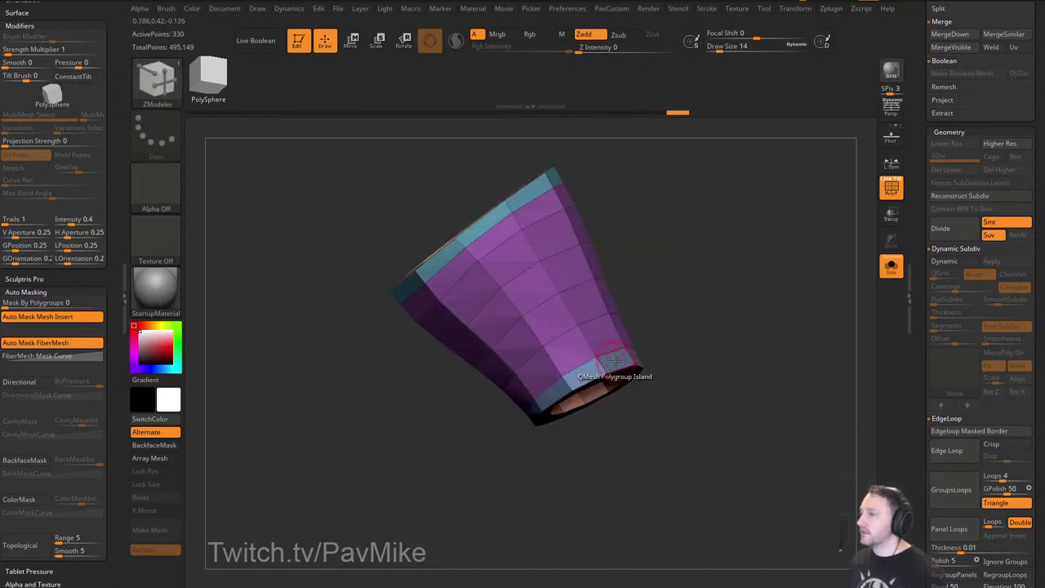
Show only the two outer rim loops using SelectRect, group them as one polygroup, and unhide the full cuff.
key(ctrl+shift)
ctrl+shift+click(511, 214)
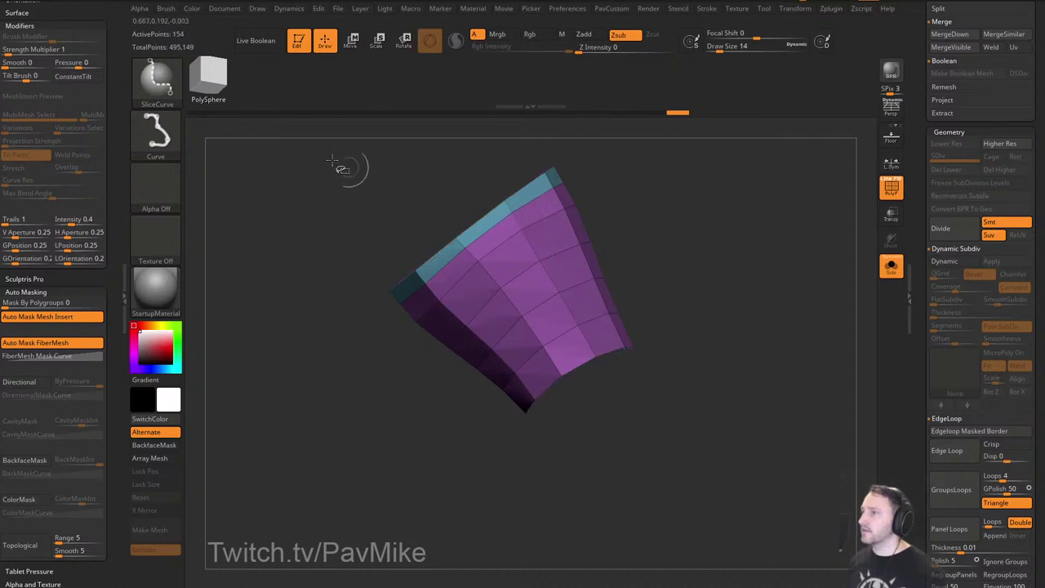
ctrl+shift+click(156, 82)
ctrl+shift+click(327, 89)
ctrl+shift+click(666, 333)
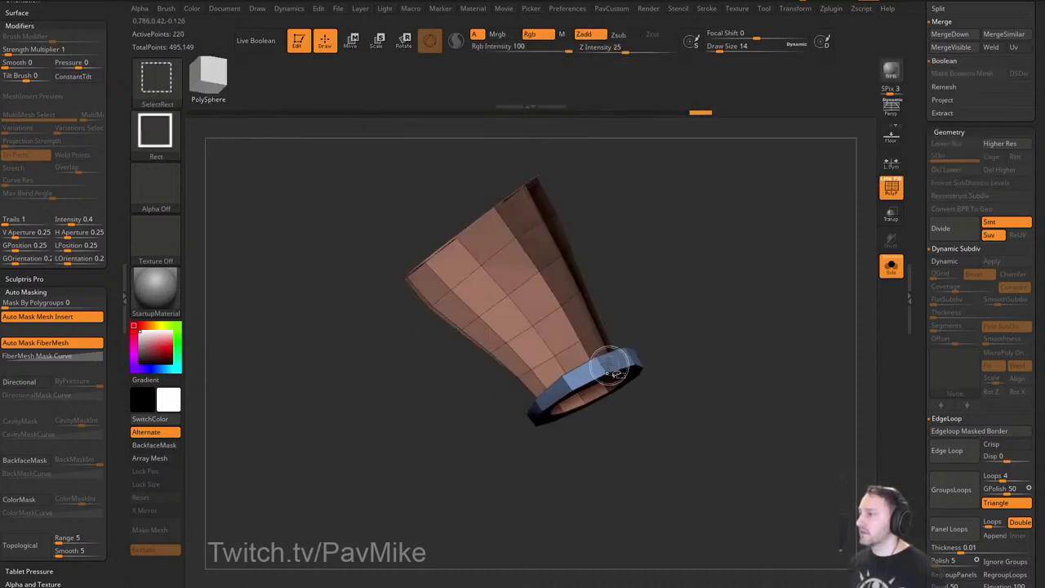
ctrl+shift+click(596, 361)
ctrl+shift+drag(745, 376, 723, 364)
ctrl+shift+click(564, 296)
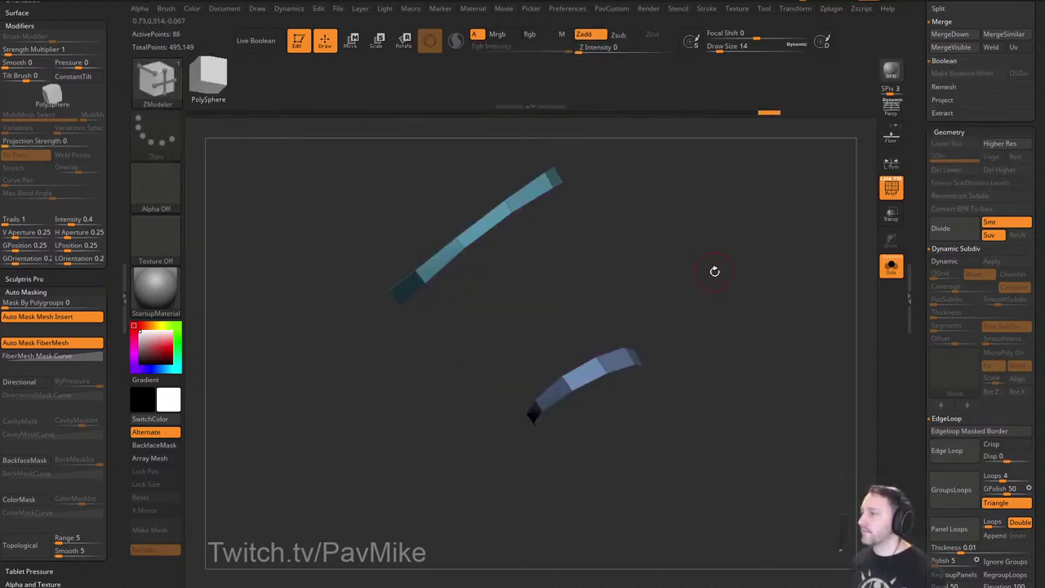
key(ctrl+w)
ctrl+shift+click(716, 292)
drag(717, 293, 687, 282)
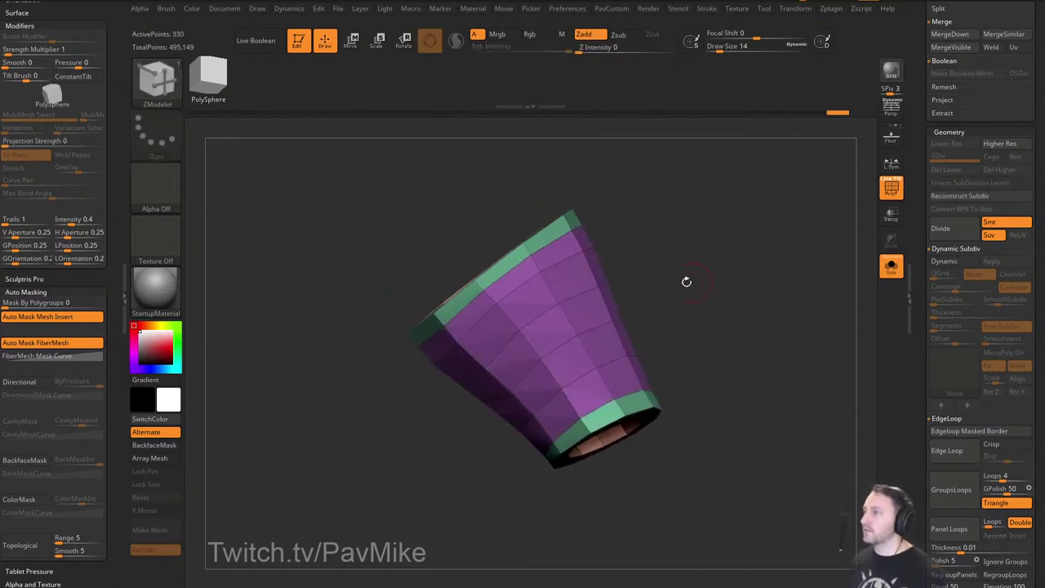
key(b)
key(m)
key(v)
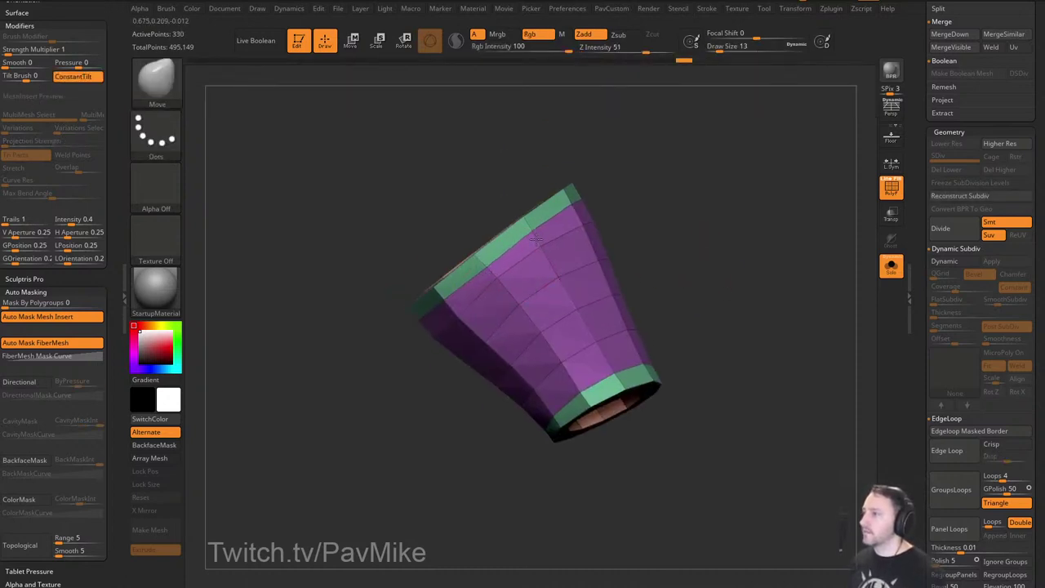
mouse_move(787, 267)
mouse_down()
mouse_move(727, 298)
mouse_move(710, 260)
mouse_move(781, 234)
mouse_move(805, 299)
mouse_move(735, 318)
mouse_move(733, 357)
mouse_move(740, 331)
mouse_up()
Extrude both rim bands outward from the cuff with ZModeler QMesh targeting Polygroup All.
key(b)
key(z)
key(m)
key(space)
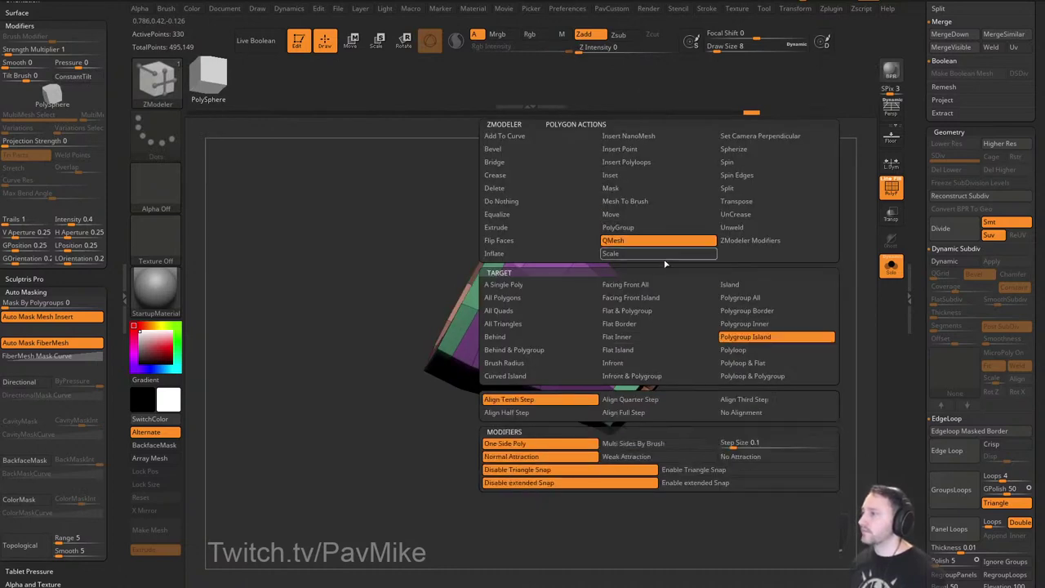
click(765, 303)
drag(671, 351, 735, 335)
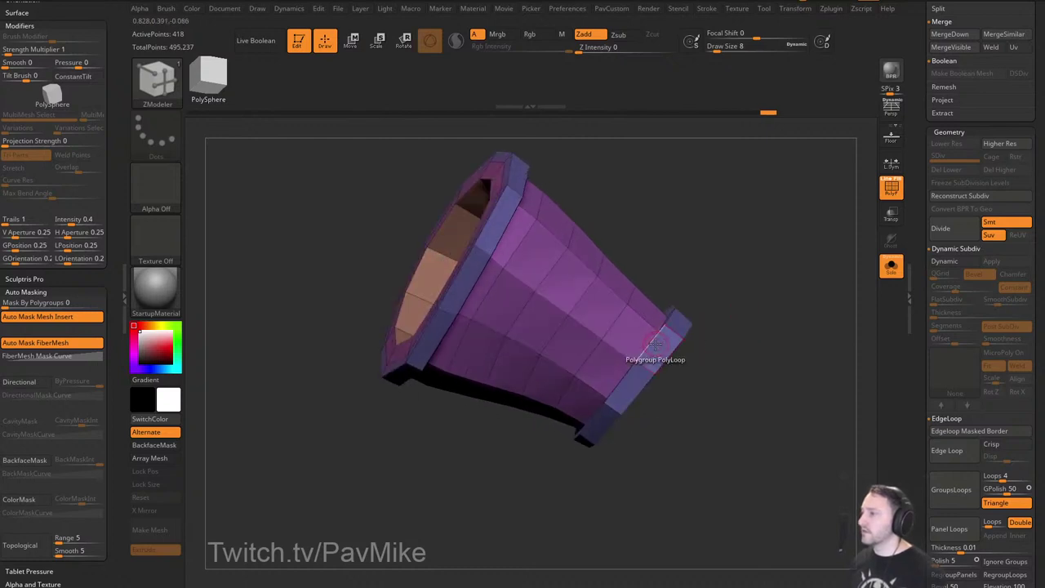
Slide the edge loops of the raised rims with the ZModeler Slide action set to EdgeLoop Complete.
key(space)
click(739, 253)
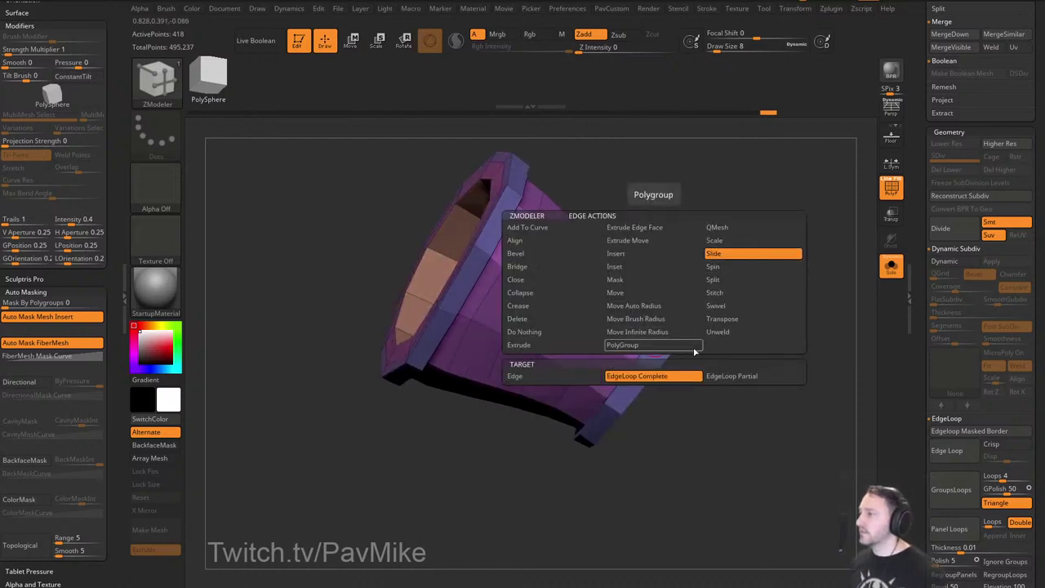
drag(655, 349, 725, 282)
drag(694, 358, 696, 331)
drag(509, 249, 499, 237)
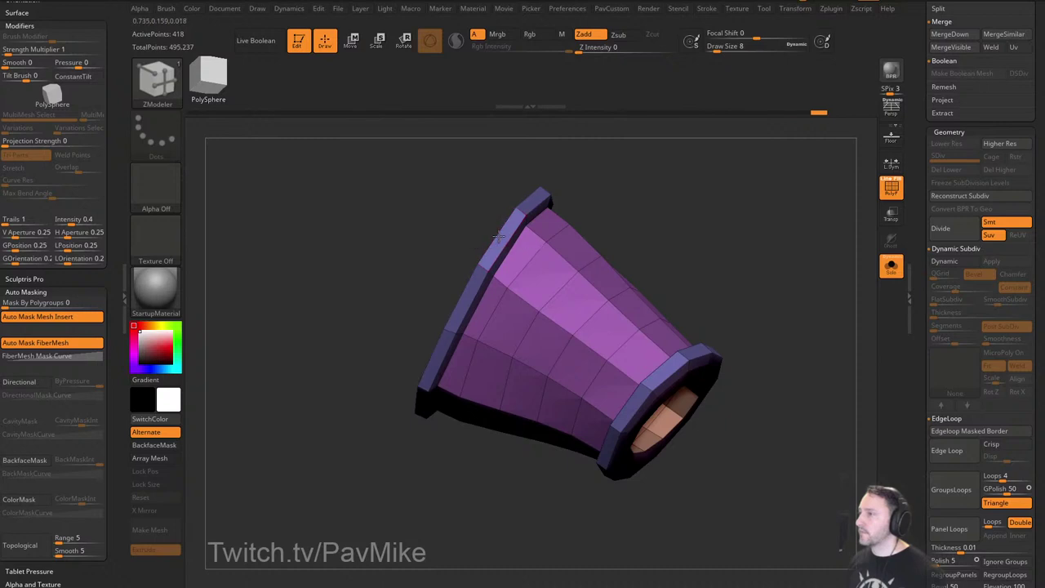
mouse_move(584, 222)
mouse_down()
mouse_move(686, 239)
mouse_move(687, 217)
mouse_move(688, 238)
mouse_move(629, 254)
mouse_up()
key(space)
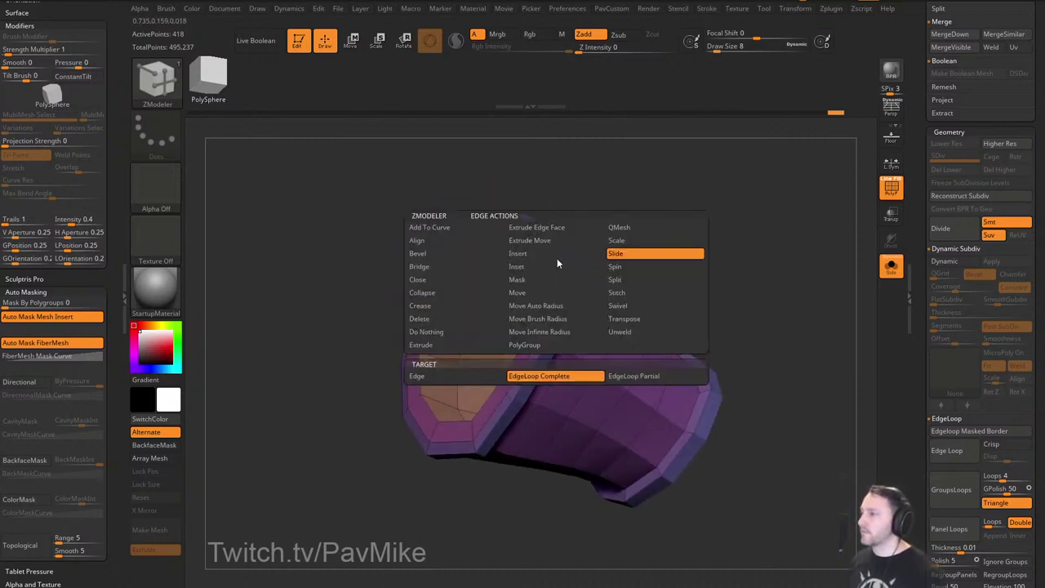
click(553, 267)
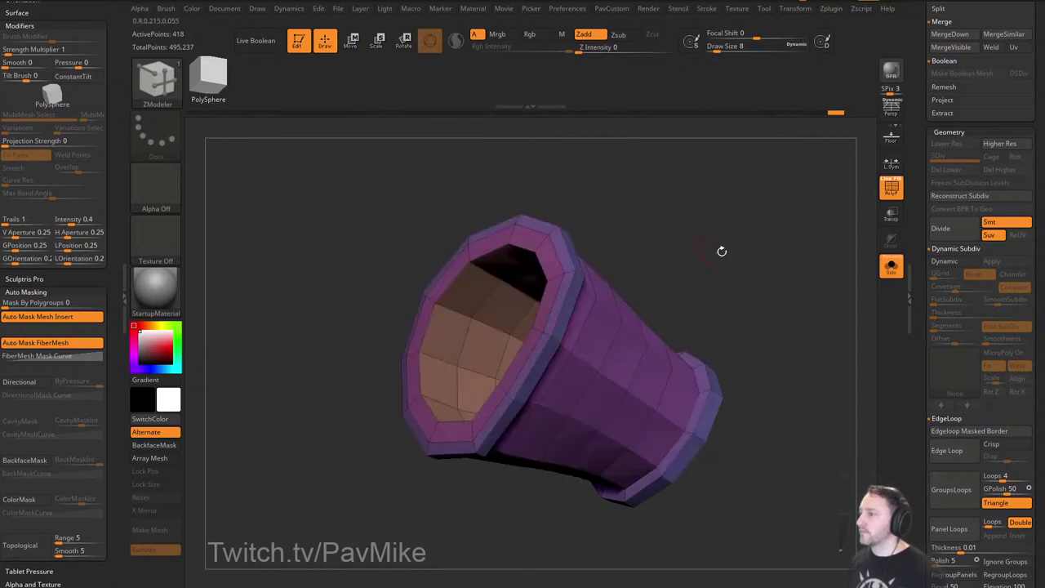
Enable dynamic subdivision on the cuff with a smooth subdivision level of 3 and a crease level of 2.
drag(721, 250, 762, 288)
key(grave)
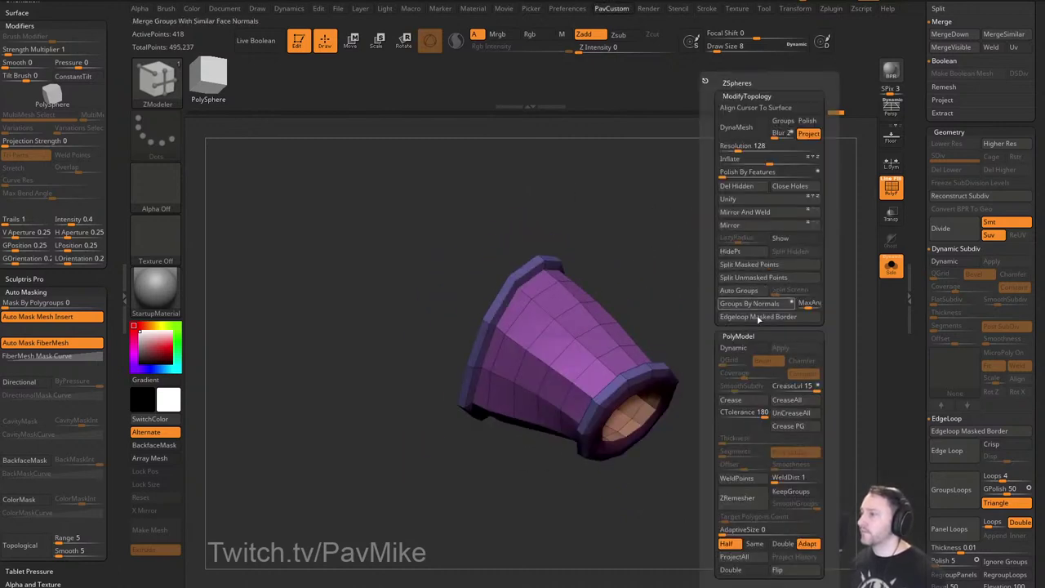
click(734, 348)
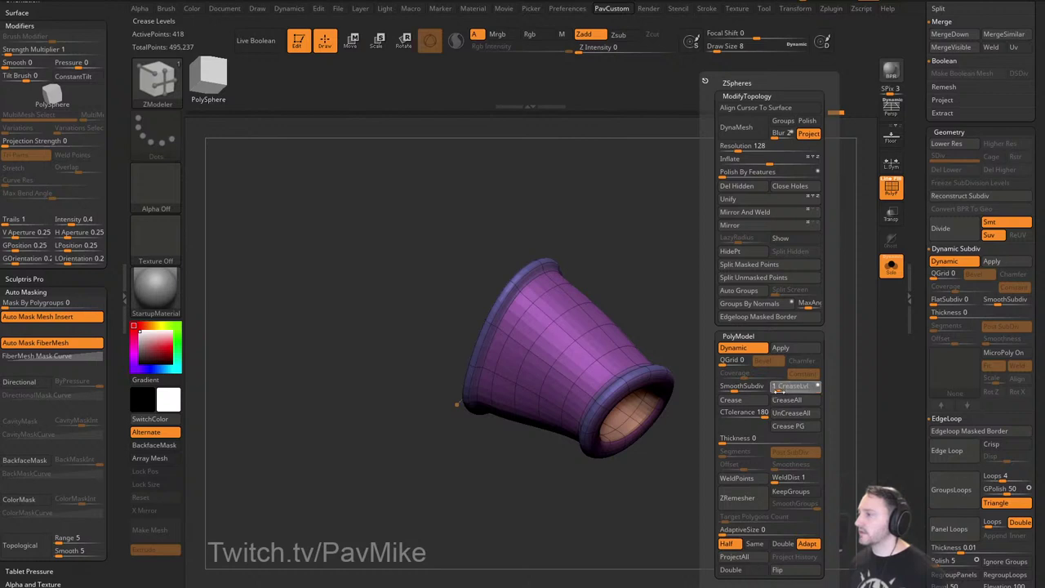
drag(779, 391, 740, 386)
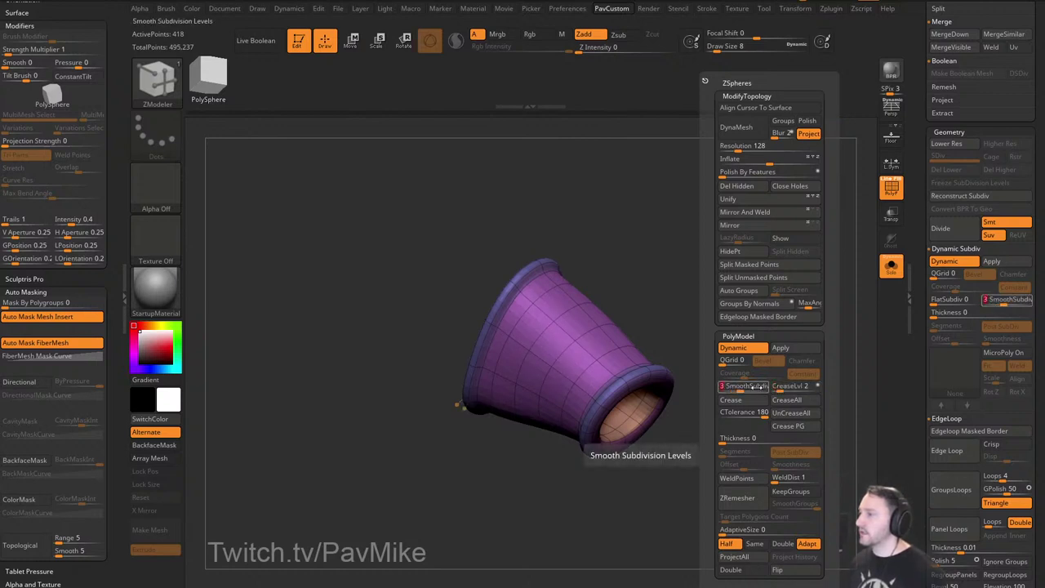
Crease the cuff's edges with a crease tolerance of 63 degrees and set the crease level to 1.
click(747, 413)
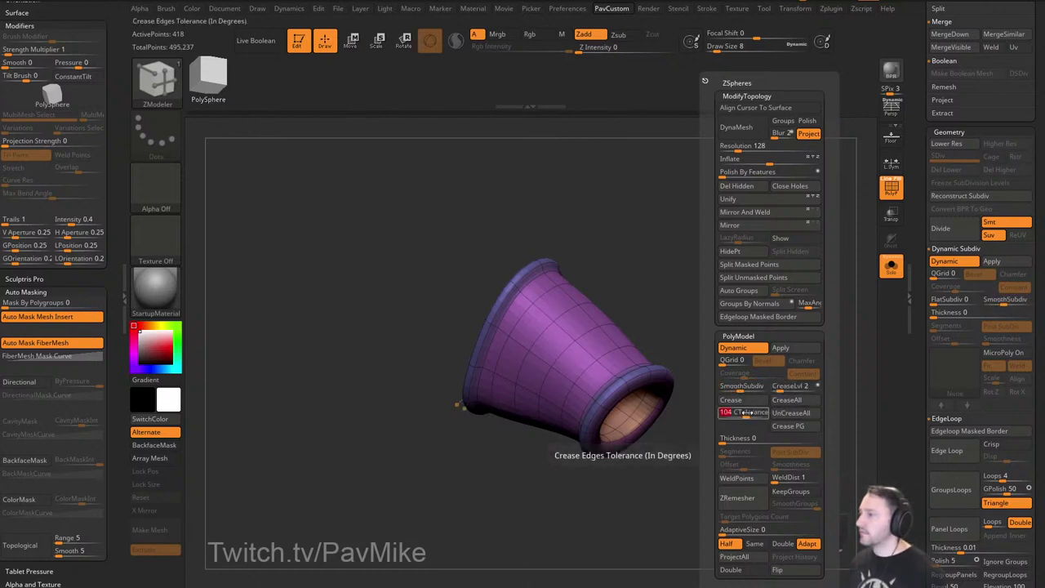
click(746, 404)
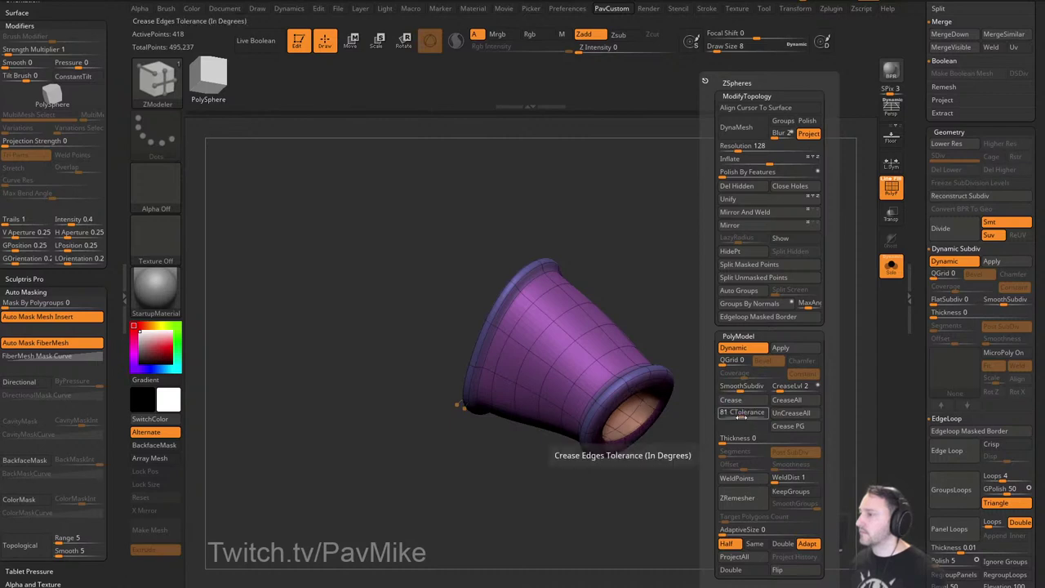
click(738, 414)
click(745, 405)
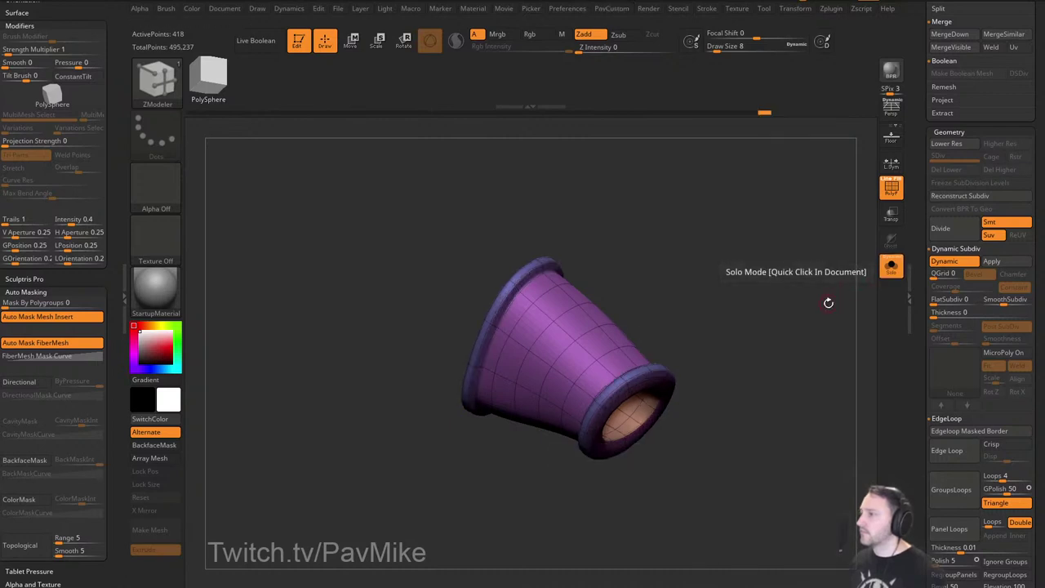
key(space)
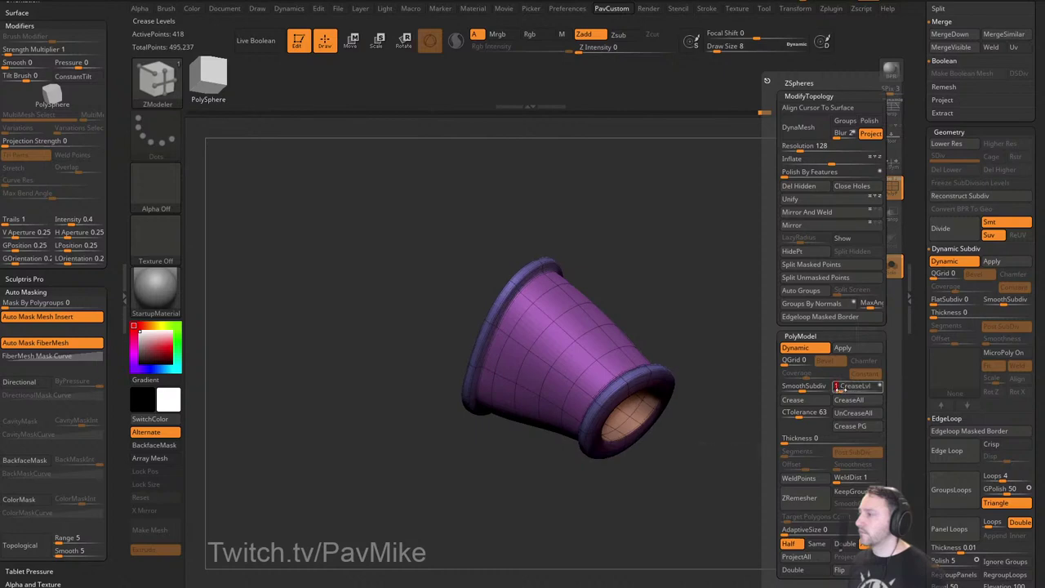
Examine the smoothed cuff on the full figure's arm with and without the polyframe.
click(891, 266)
click(892, 189)
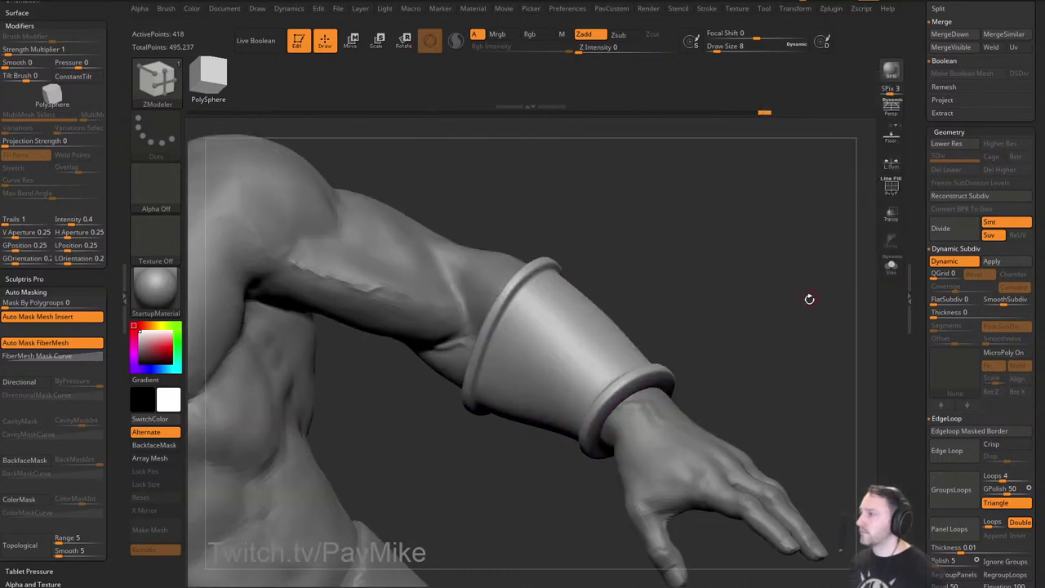
mouse_move(809, 299)
alt+mouse_down()
mouse_move(750, 264)
mouse_move(809, 281)
mouse_move(819, 395)
mouse_move(825, 306)
alt+mouse_up()
click(895, 198)
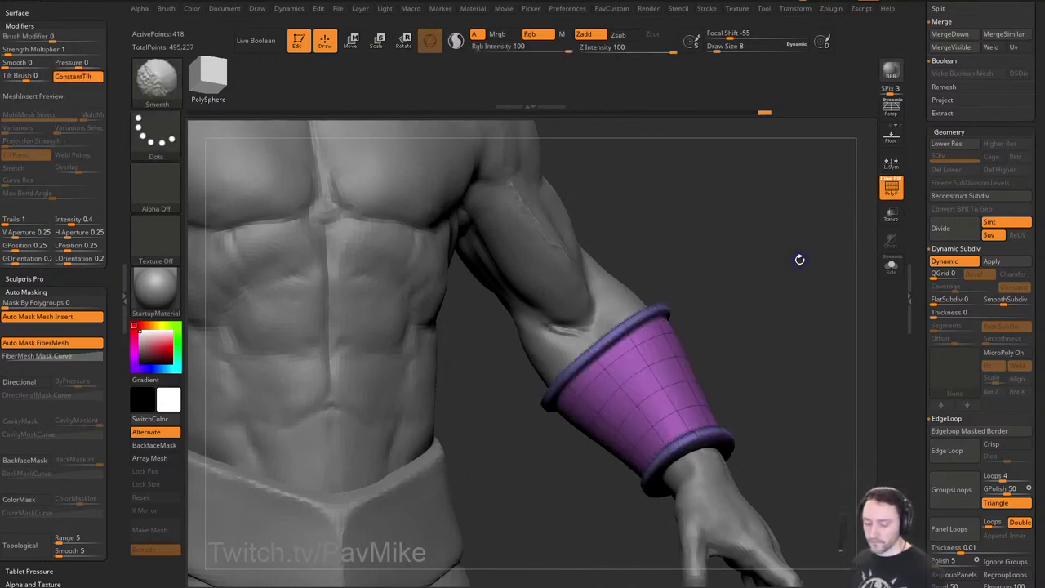
Turn off the cuff's dynamic subdivision preview and isolate the cuff.
key(shift+d)
click(892, 267)
drag(807, 298, 811, 276)
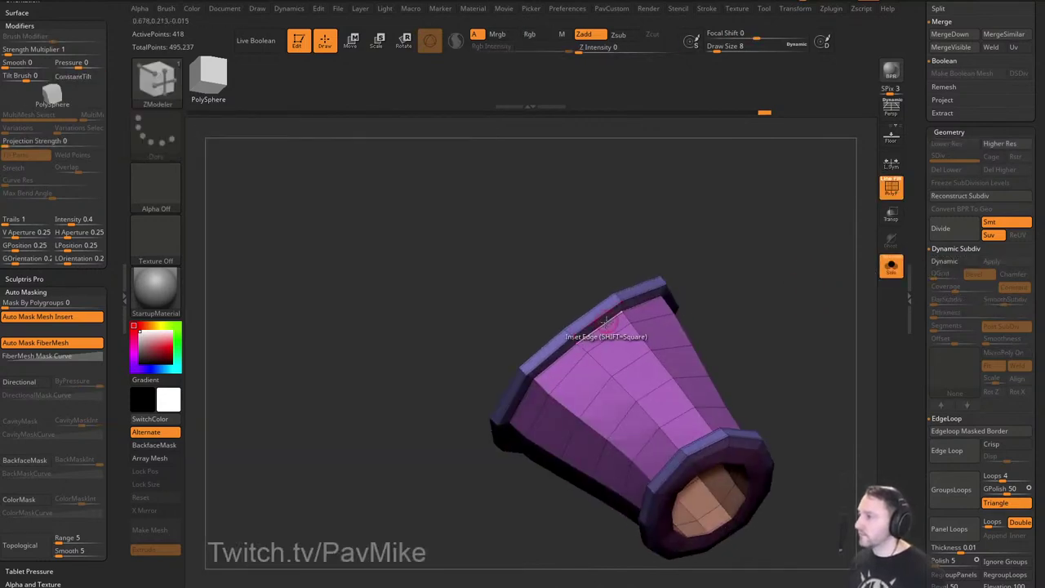
Try to slide the edge loop at the base of the elbow-side rim with the EdgeLoop Complete target.
key(space)
click(673, 258)
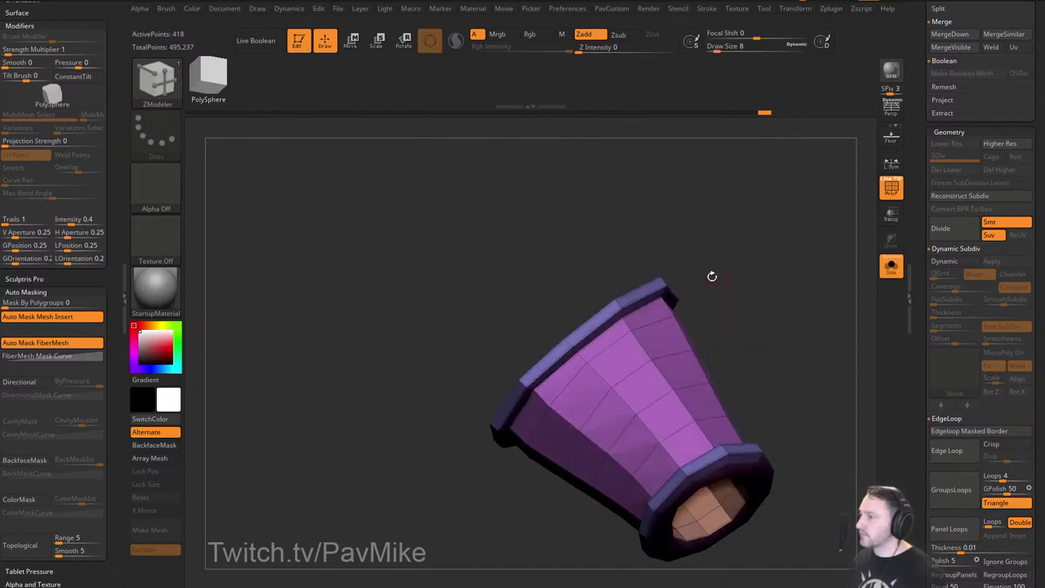
drag(614, 324, 615, 330)
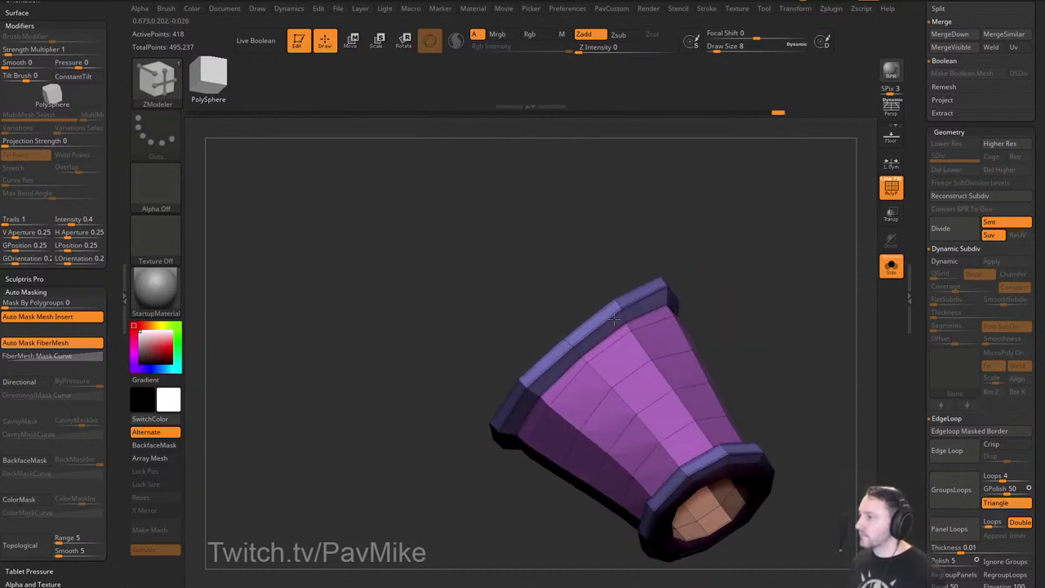
key(ctrl+z)
key(ctrl+shift+z)
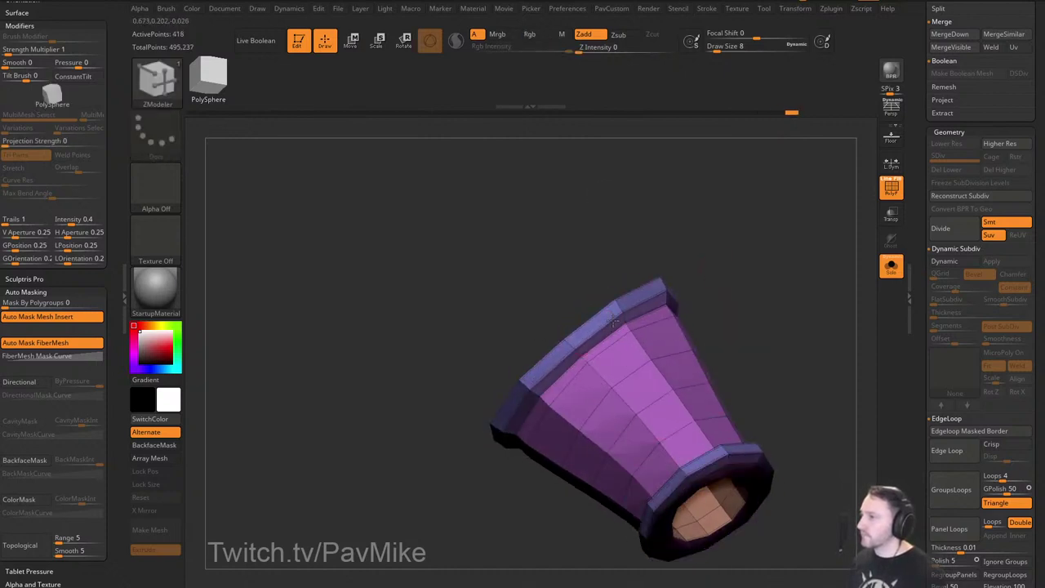
drag(726, 298, 744, 273)
key(ctrl+z)
Try to transpose an edge loop on the cuff's elbow-side rim with the EdgeLoop Complete target.
key(space)
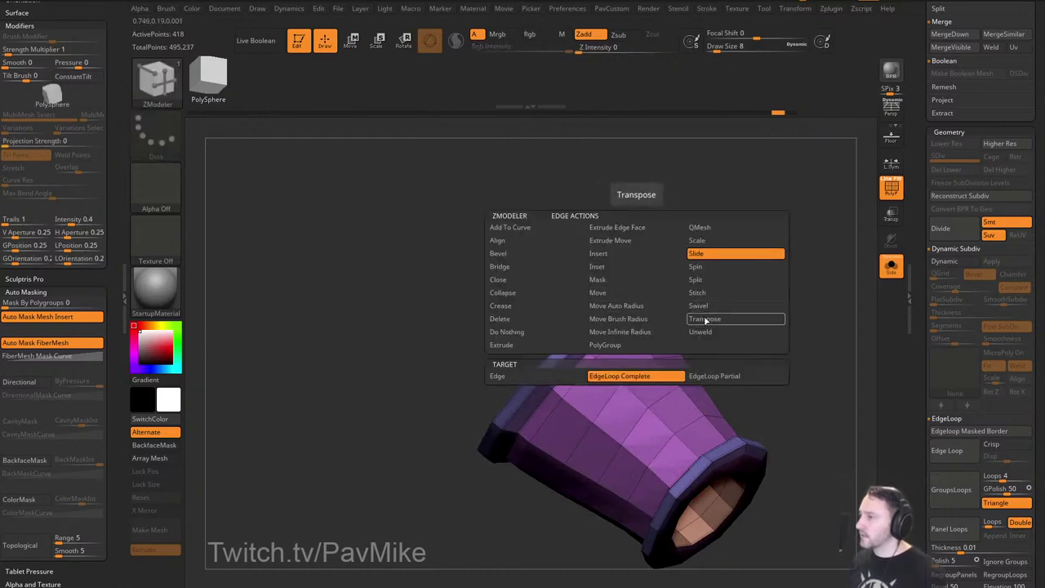
click(706, 320)
click(577, 393)
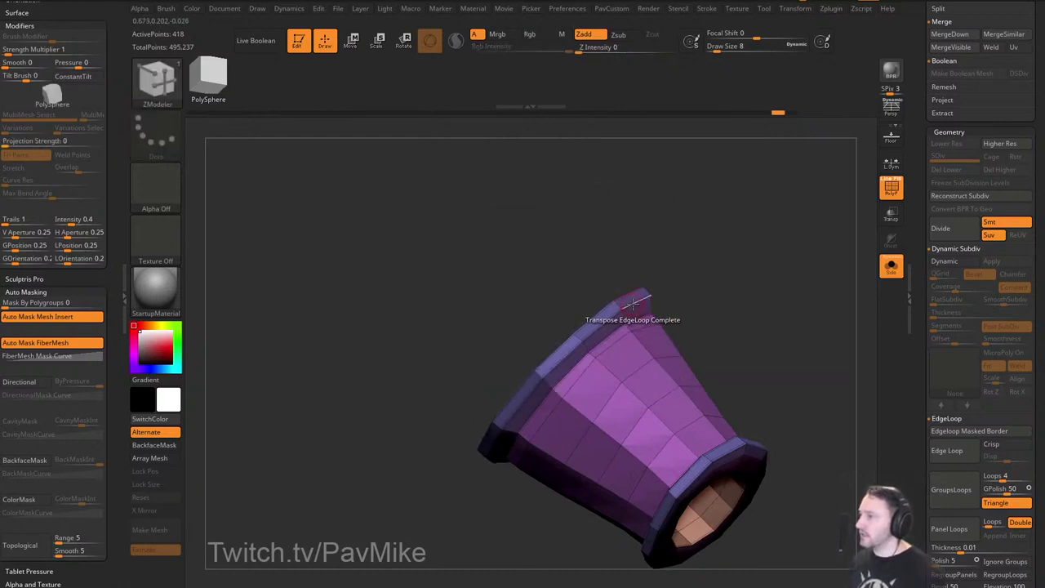
click(634, 304)
ctrl+click(749, 297)
drag(756, 301, 747, 271)
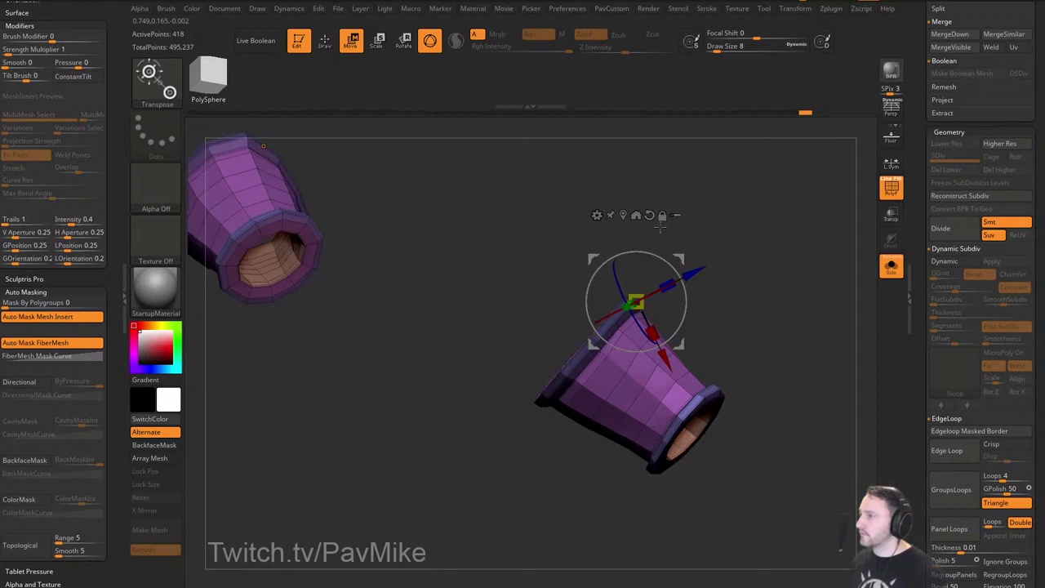
Centre the gizmo on the cuff, reset its orientation, undo the last adjustment and clear the mask.
click(624, 217)
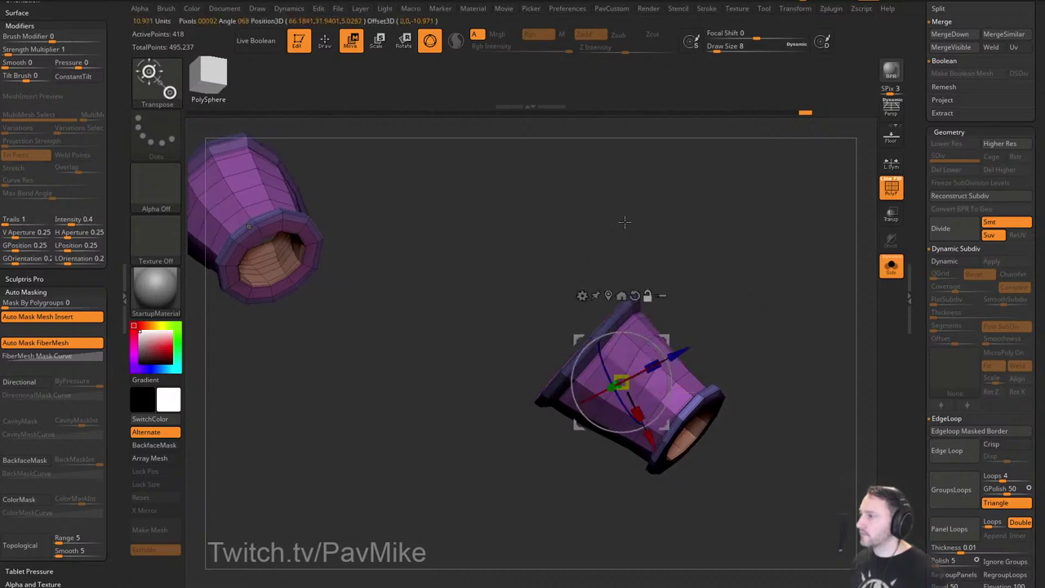
click(636, 296)
drag(696, 328, 671, 345)
key(ctrl+z)
ctrl+click(717, 310)
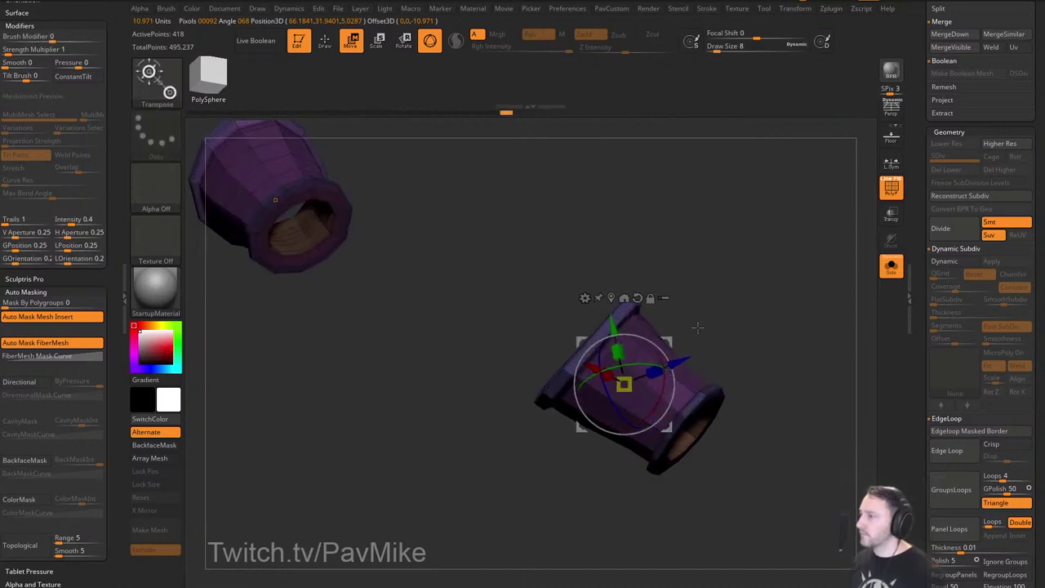
key(q)
mouse_move(740, 307)
ctrl+mouse_down()
mouse_move(763, 322)
mouse_move(743, 296)
ctrl+mouse_up()
Enable the cuff's dynamic subdivision preview and show it on the full figure without the polyframe.
key(d)
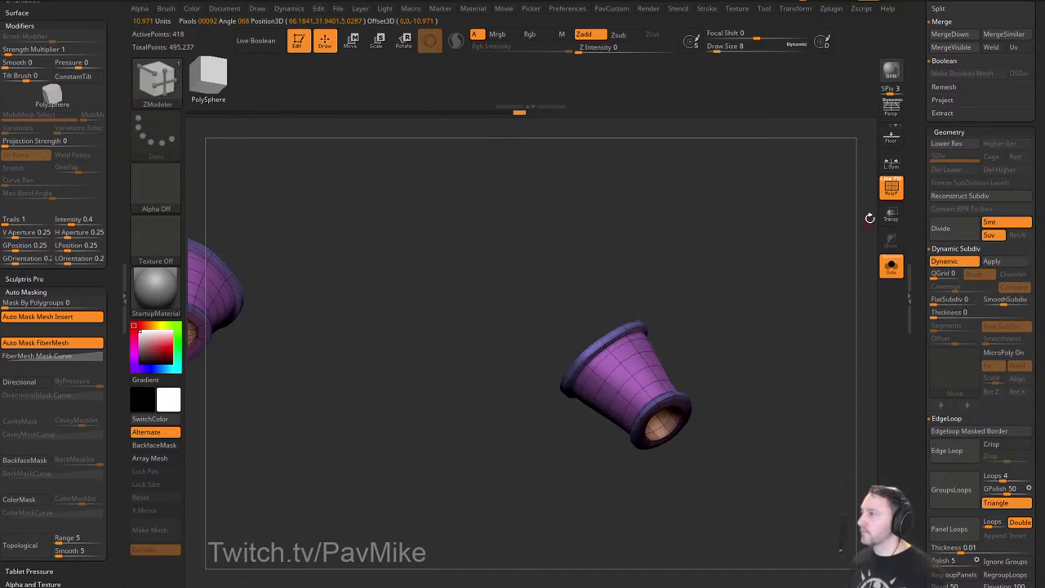
click(891, 189)
click(890, 268)
alt+drag(805, 272, 788, 296)
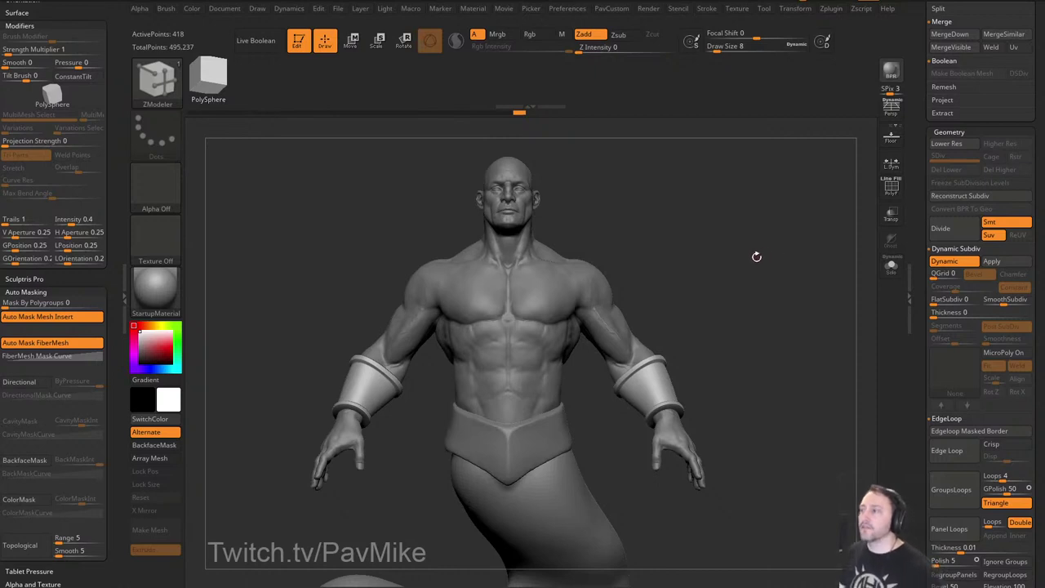
Switch to the Standard brush, select the muscular body subtool and duplicate it.
key(s)
mouse_move(772, 285)
mouse_down()
mouse_move(755, 296)
mouse_move(765, 311)
mouse_move(723, 287)
mouse_move(756, 317)
mouse_move(740, 324)
mouse_up()
key(s)
key(b)
key(s)
key(t)
alt+click(636, 309)
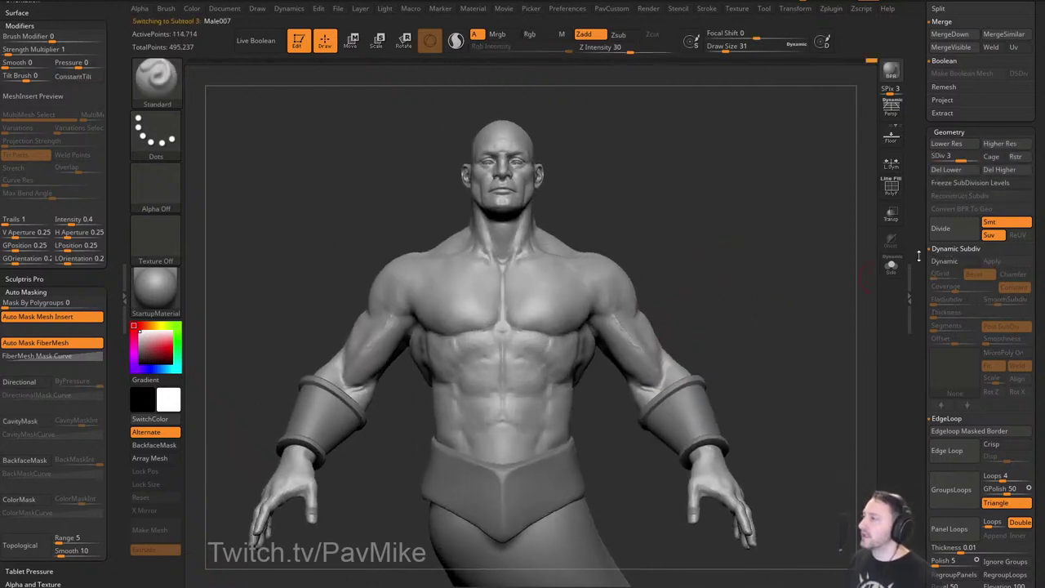
drag(919, 252, 913, 390)
click(954, 536)
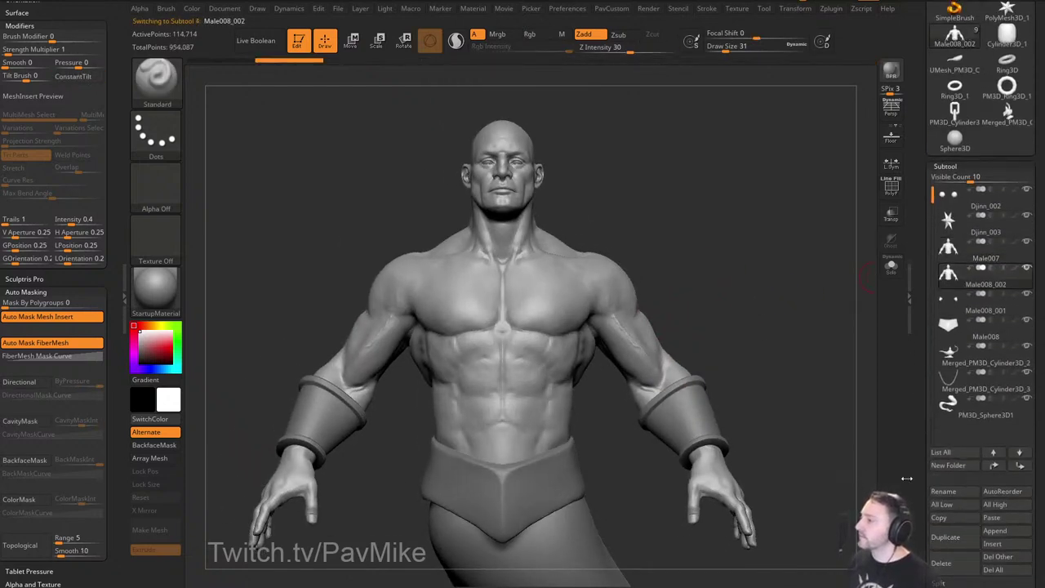
Isolate the duplicated body with its polyframe and show only the arms' polygroup.
alt+drag(792, 322, 769, 286)
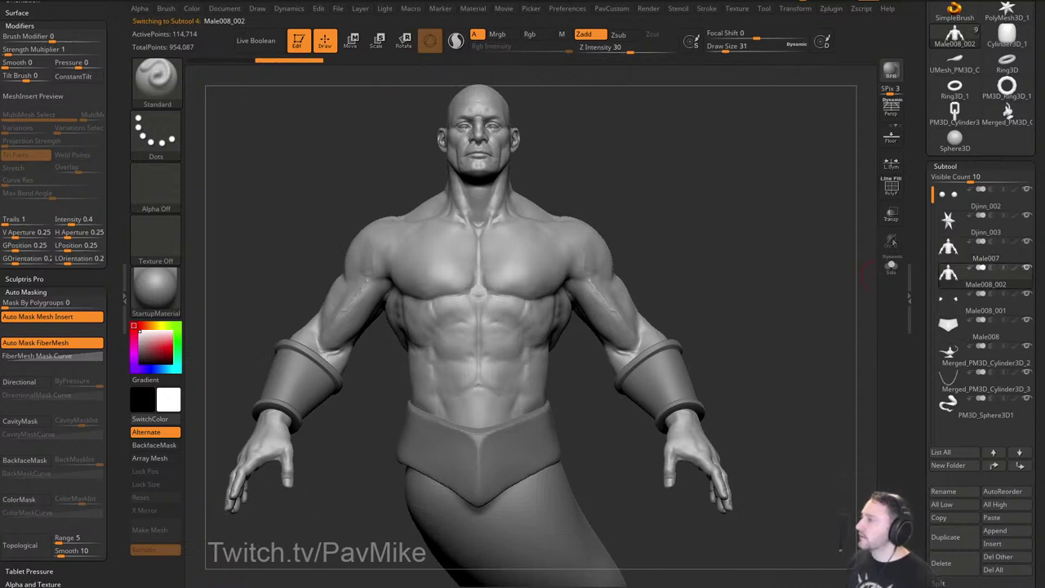
click(892, 189)
click(892, 266)
alt+drag(842, 282, 786, 291)
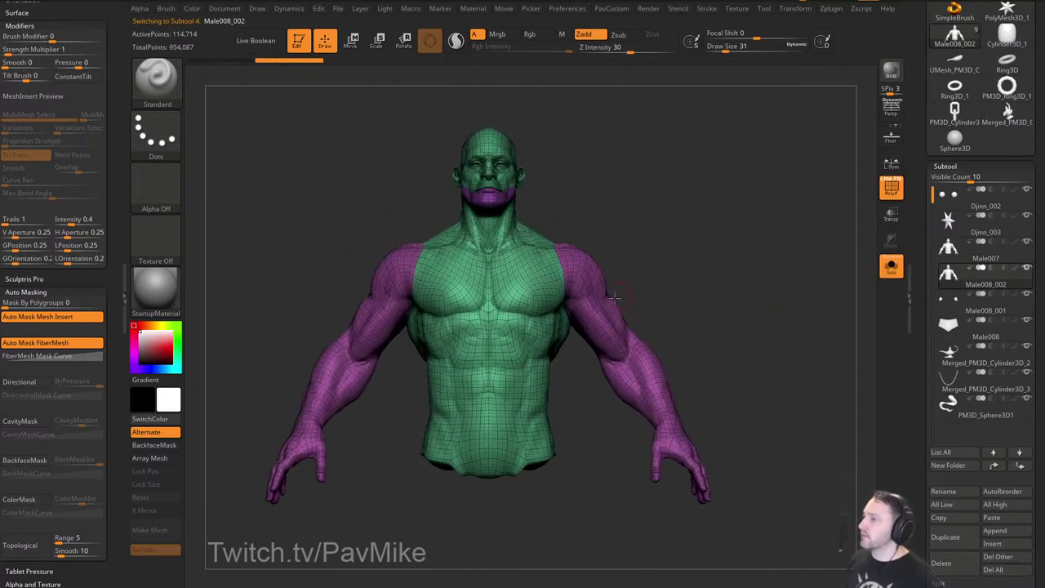
ctrl+shift+click(614, 298)
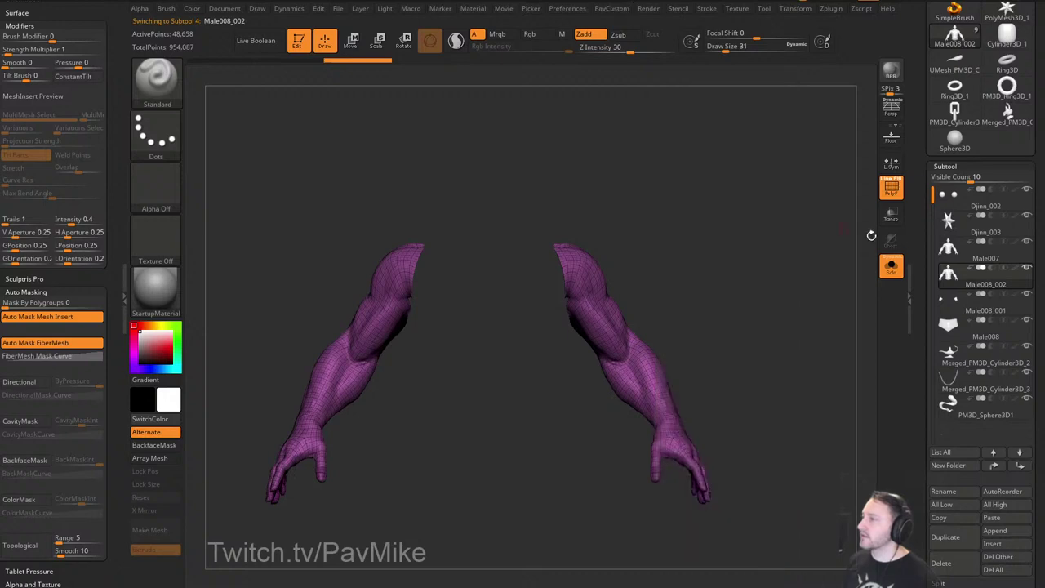
Delete the duplicate's lower subdivision levels and its hidden geometry so only the arms are left.
scroll(964, 183, down, 8)
click(967, 286)
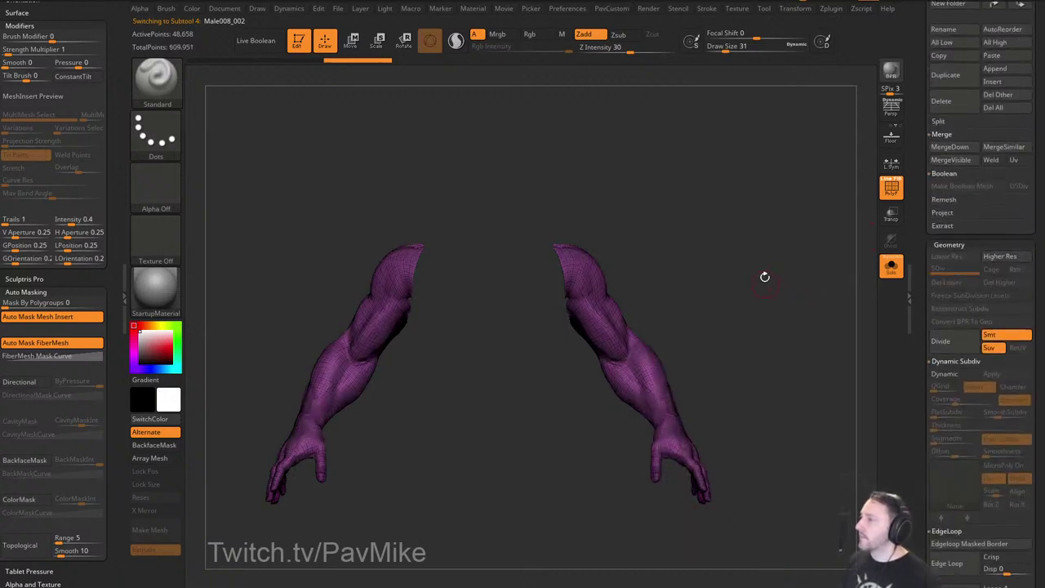
key(space)
click(729, 191)
Hide the character's right arm with a rectangular selection and delete the hidden geometry.
ctrl+shift+click(171, 87)
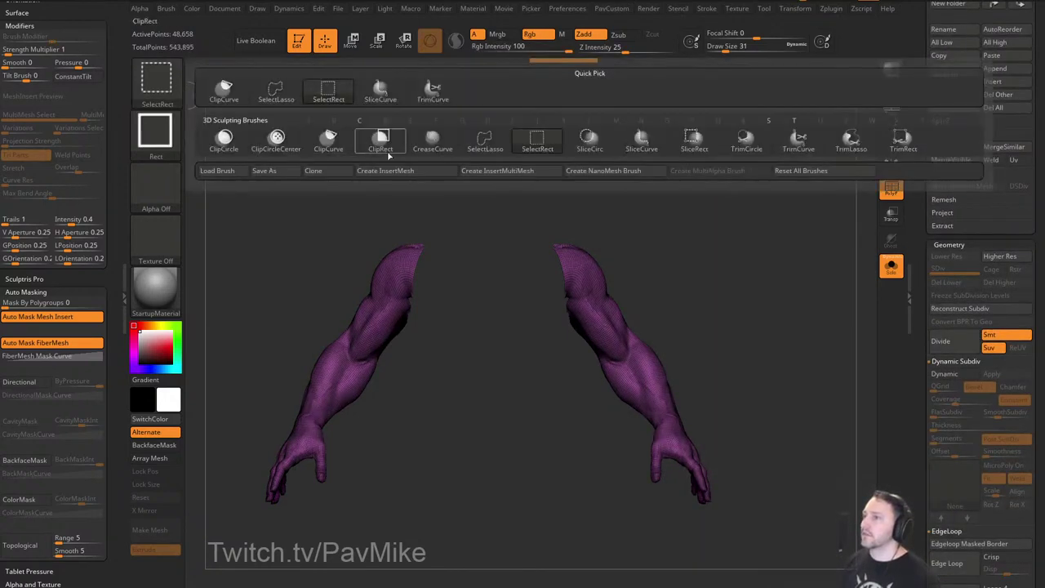
ctrl+shift+click(381, 140)
ctrl+shift+drag(206, 179, 433, 531)
key(space)
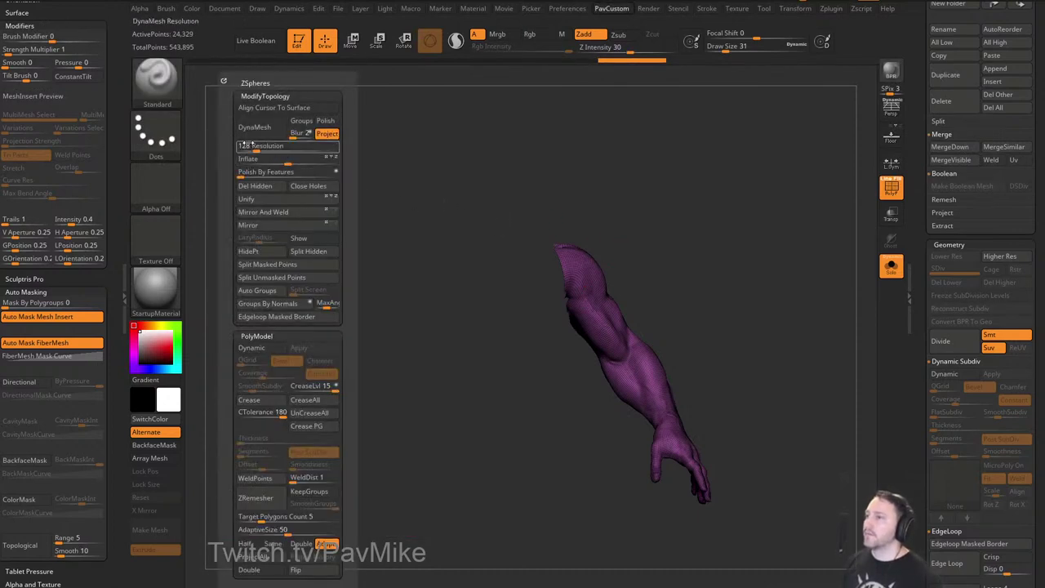
click(259, 187)
Make two SliceCurve cuts across the upper arm to separate a narrow band at the biceps.
ctrl+shift+click(166, 97)
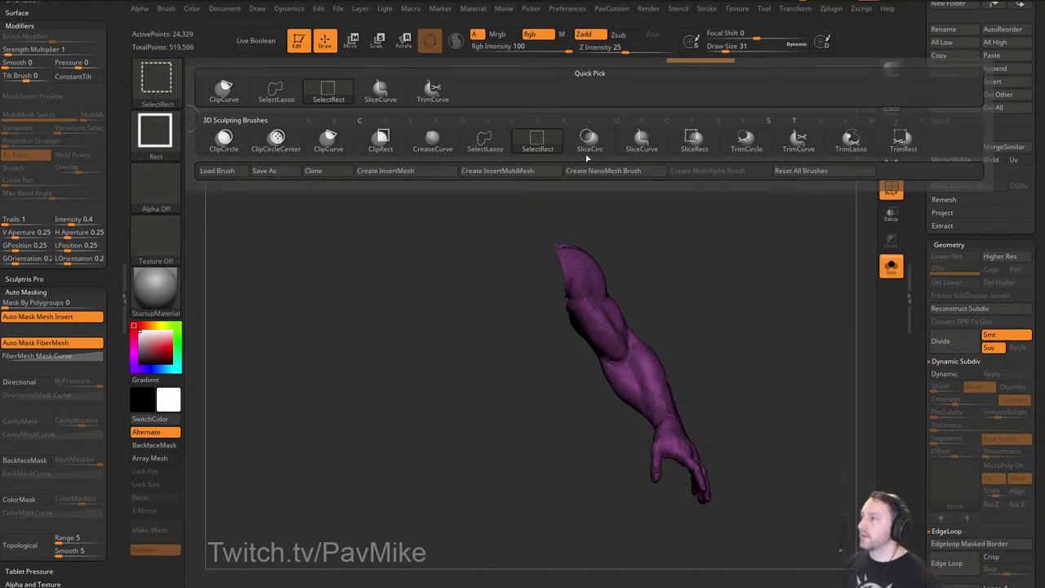
ctrl+shift+click(642, 141)
mouse_move(448, 384)
ctrl+shift+mouse_down()
mouse_move(743, 225)
mouse_move(763, 236)
mouse_move(758, 224)
ctrl+shift+mouse_up()
ctrl+shift+drag(528, 380, 746, 254)
Show only the sliced biceps band and delete the rest of the arm.
ctrl+shift+click(626, 311)
drag(672, 288, 723, 271)
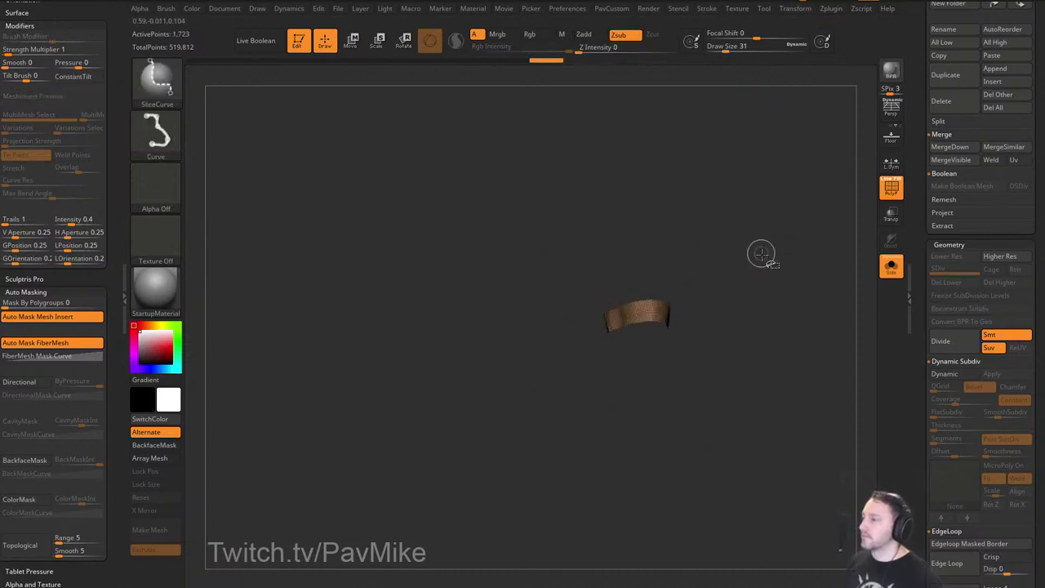
key(2)
click(739, 187)
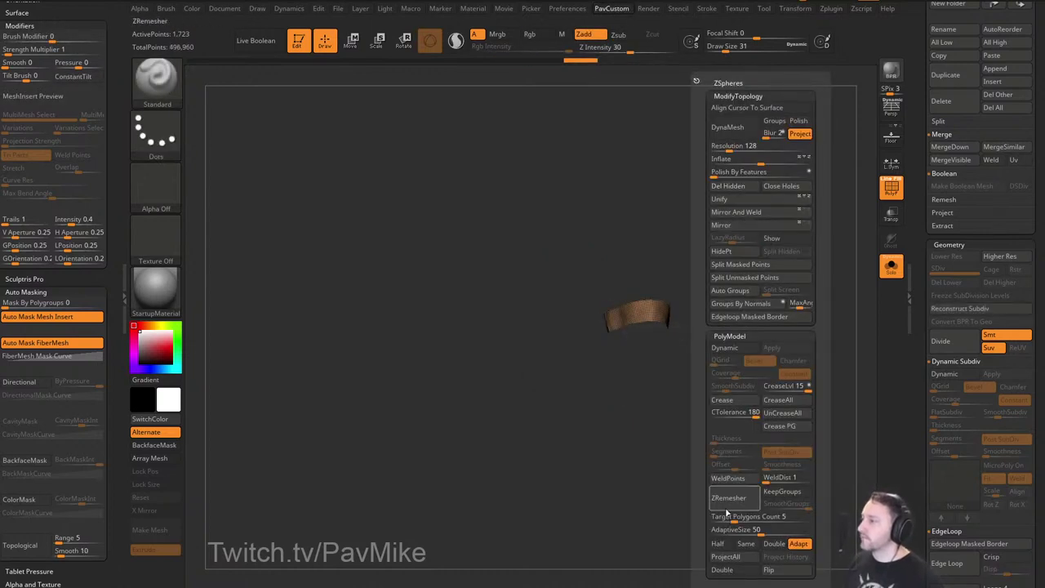
Remesh the band repeatedly with ZRemesher set to Half and an adaptive size of 0, and check it on the figure.
click(723, 543)
drag(725, 531, 709, 532)
click(741, 502)
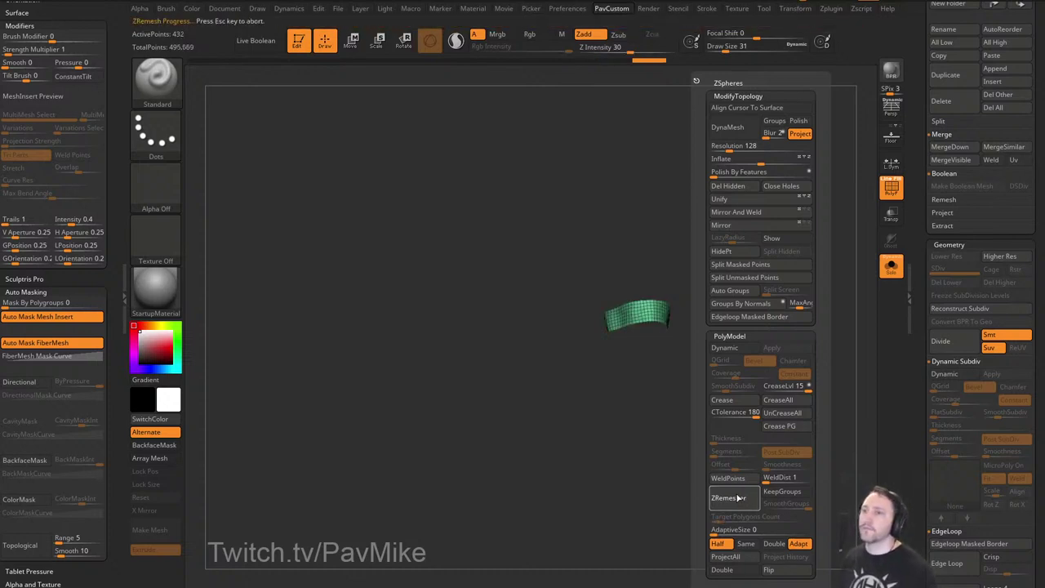
click(739, 498)
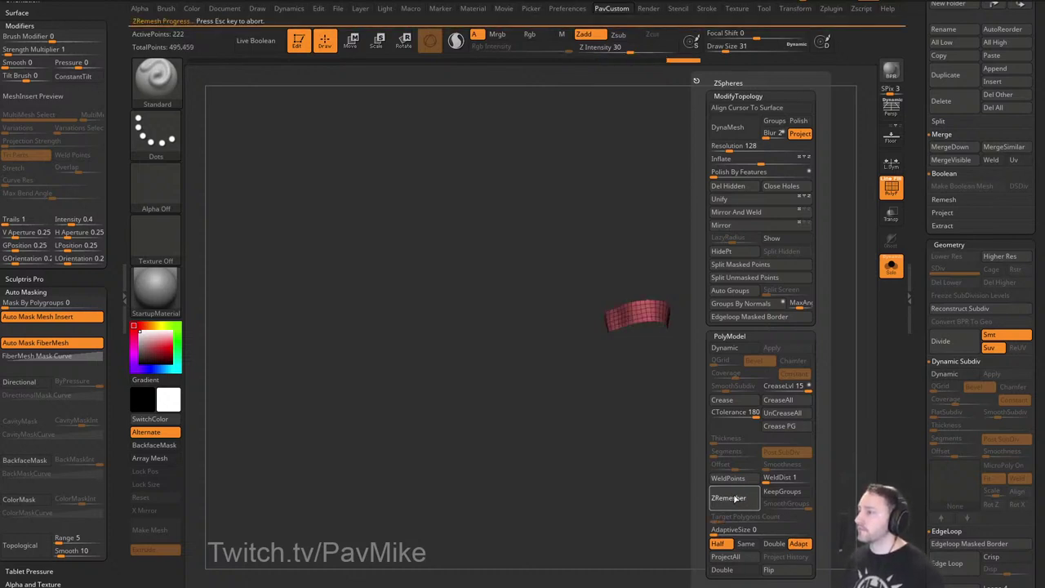
drag(634, 465, 816, 340)
click(891, 268)
click(890, 192)
alt+drag(763, 273, 784, 350)
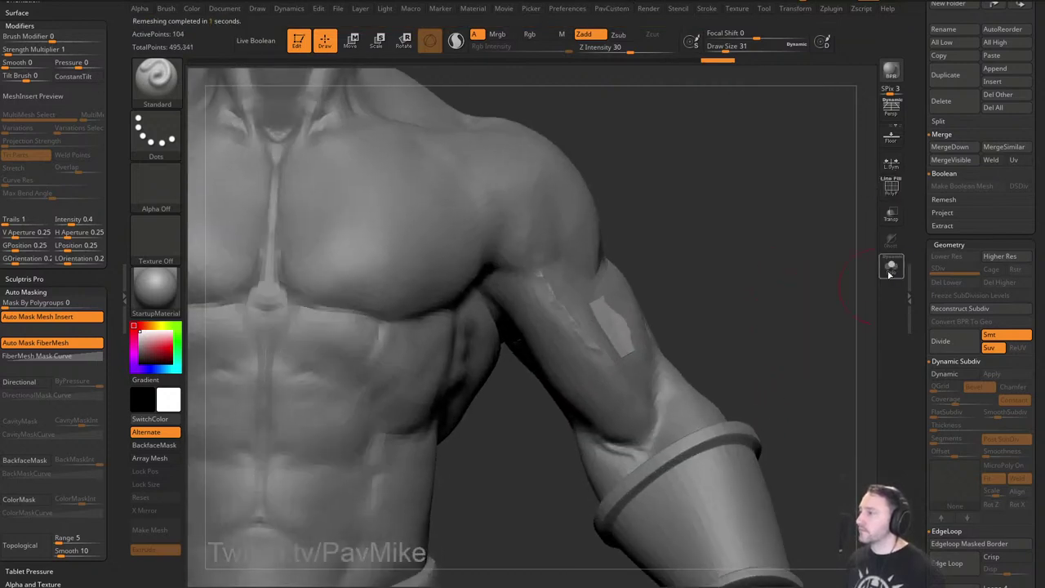
Isolate the band and delete its two inner edge loops with ZModeler's Insert edge action.
click(890, 267)
click(891, 193)
key(b)
key(z)
key(m)
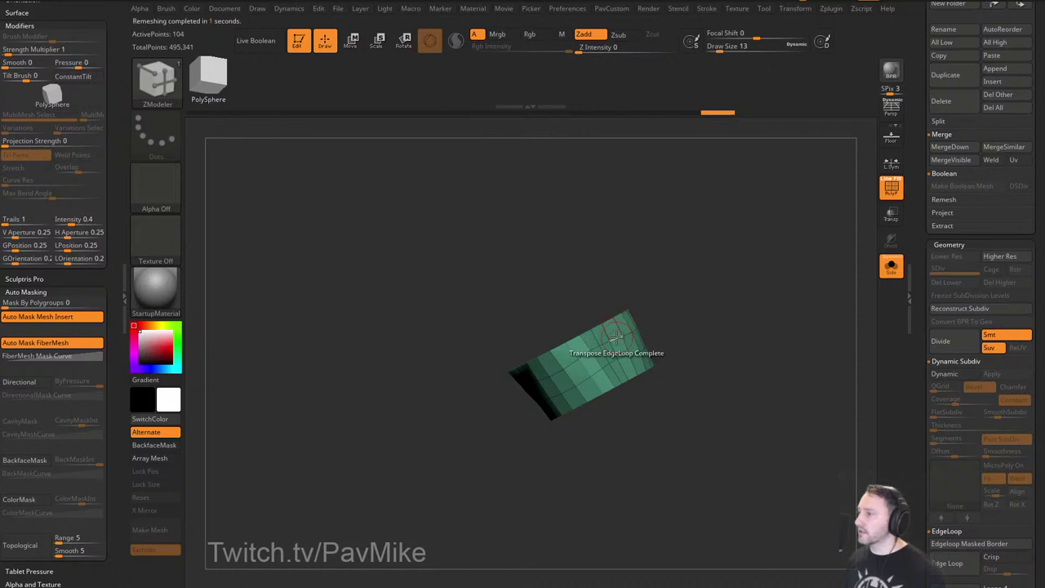
key(space)
click(602, 255)
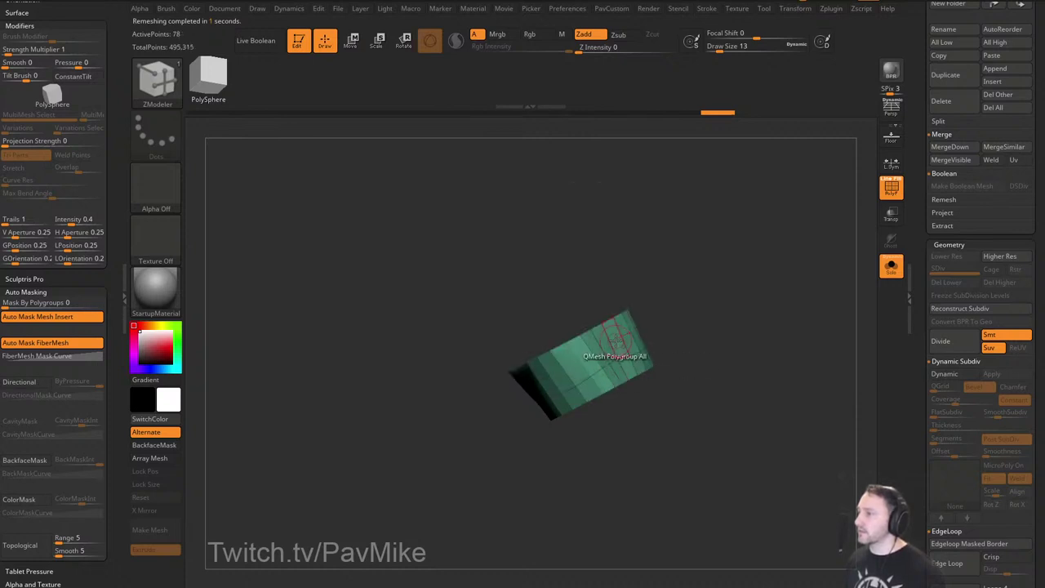
alt+click(633, 352)
Show the full figure without the polyframe and select the body subtool.
drag(741, 320, 868, 270)
click(890, 268)
click(891, 191)
drag(817, 214, 780, 207)
alt+click(597, 368)
Switch to the Move brush at draw size 59 and examine how the band sits around the upper arm.
drag(669, 337, 678, 298)
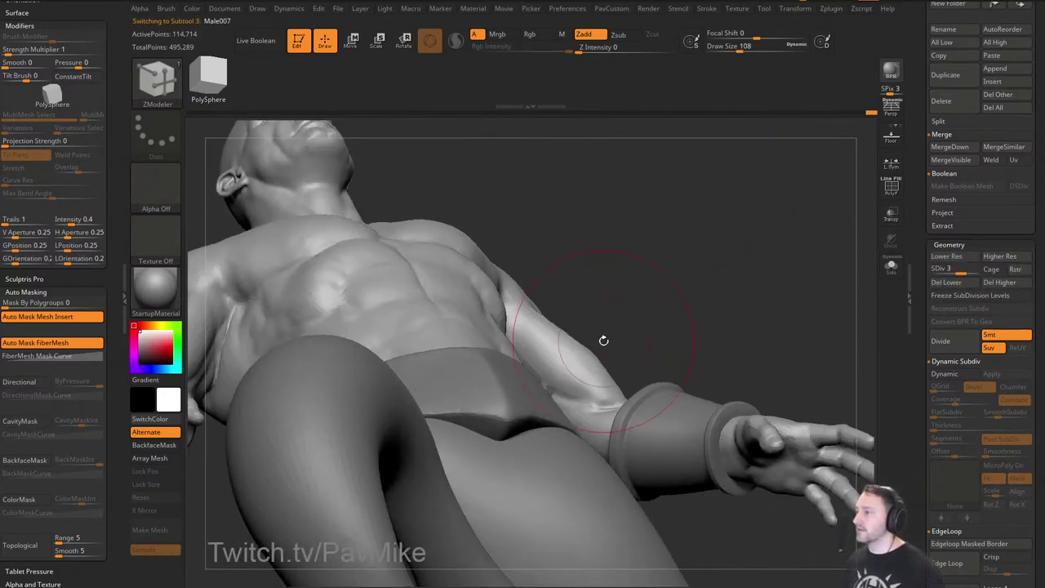
key(b)
key(m)
key(v)
key(s)
drag(592, 332, 583, 332)
drag(704, 274, 633, 312)
key(s)
drag(592, 315, 588, 315)
drag(691, 307, 620, 356)
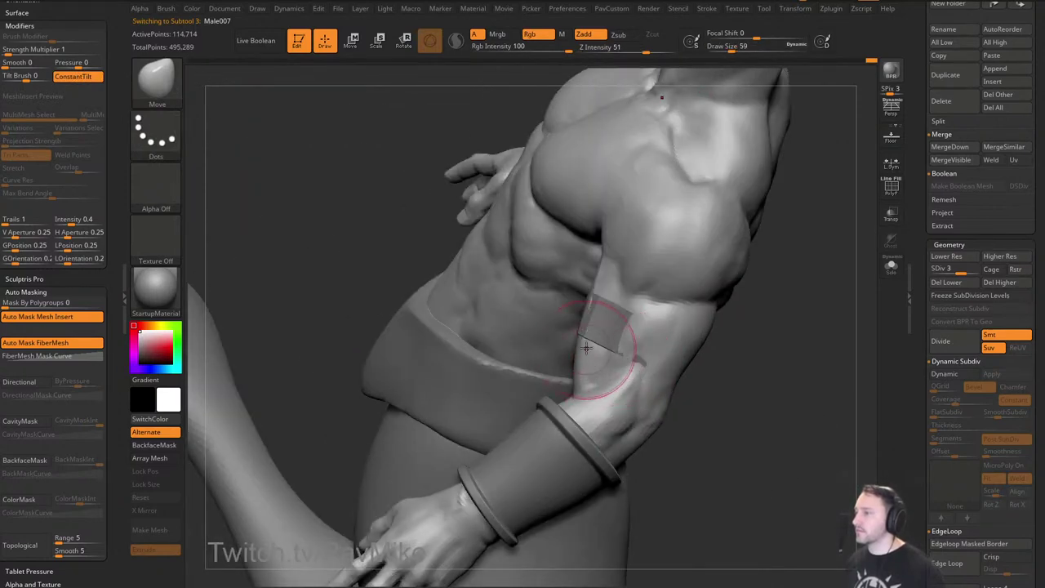
drag(712, 343, 760, 314)
Select the armband subtool with its polyframe shown and set the draw size to 11.
alt+click(583, 316)
drag(651, 314, 705, 321)
key(s)
mouse_move(744, 264)
mouse_down()
mouse_move(721, 302)
mouse_move(808, 232)
mouse_up()
drag(755, 283, 765, 294)
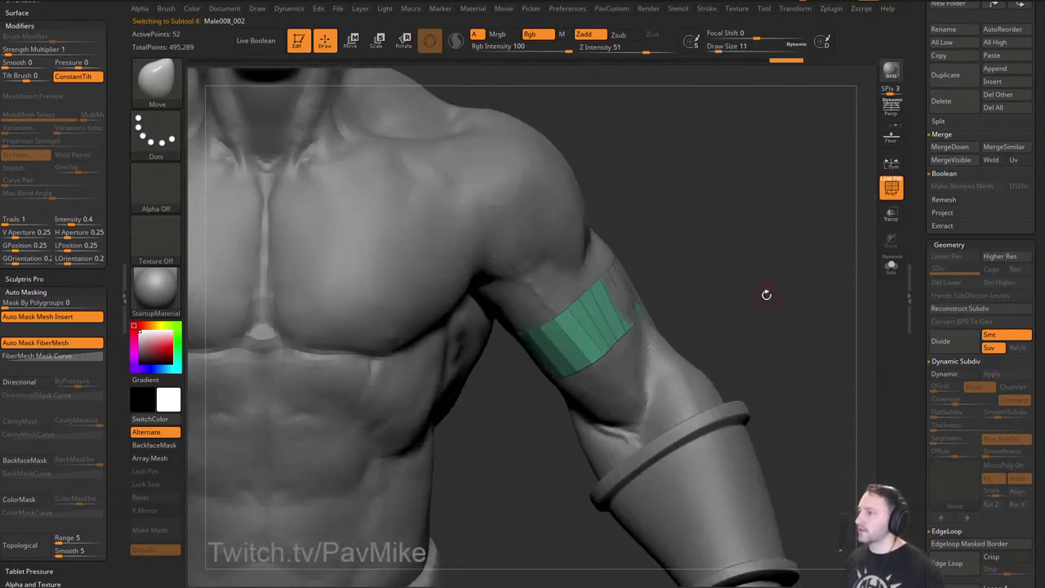
Thicken the upper-arm band outward into a solid ring with ZModeler.
key(b)
key(z)
key(m)
key(space)
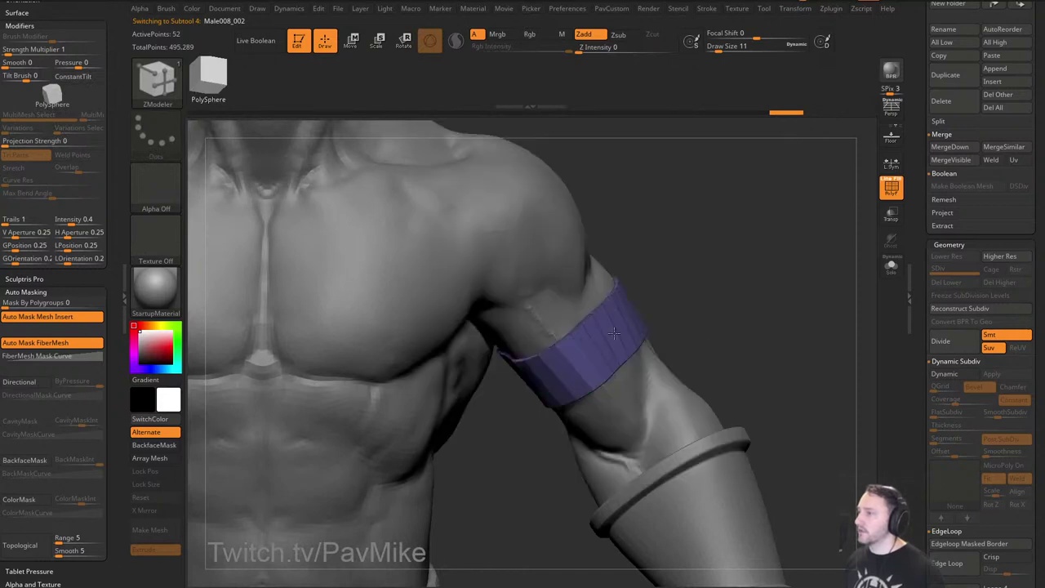
alt+drag(717, 312, 709, 292)
Apply Polish By Features to the thickened armband.
key(grave)
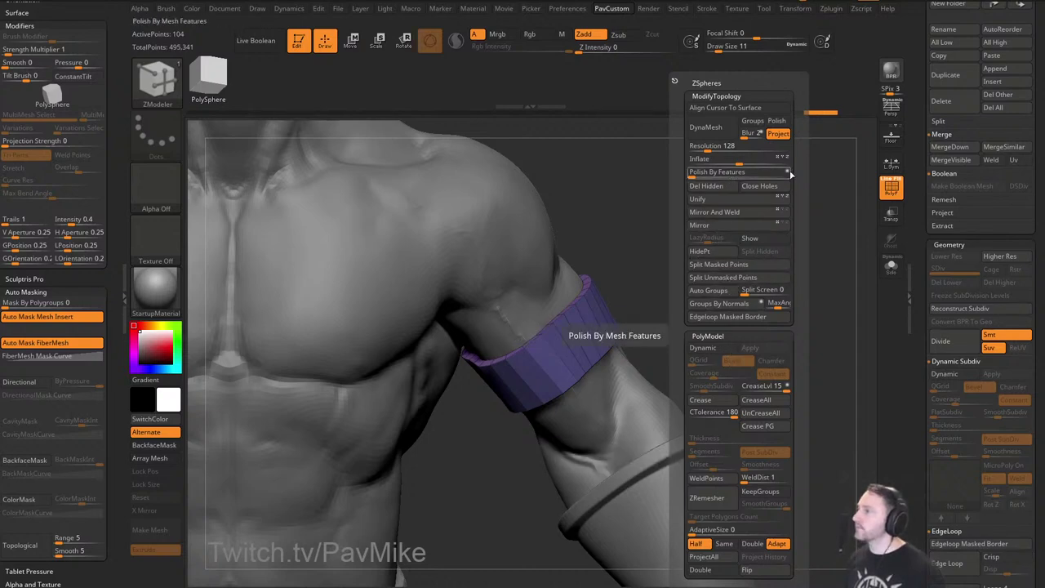
click(703, 173)
key(Return)
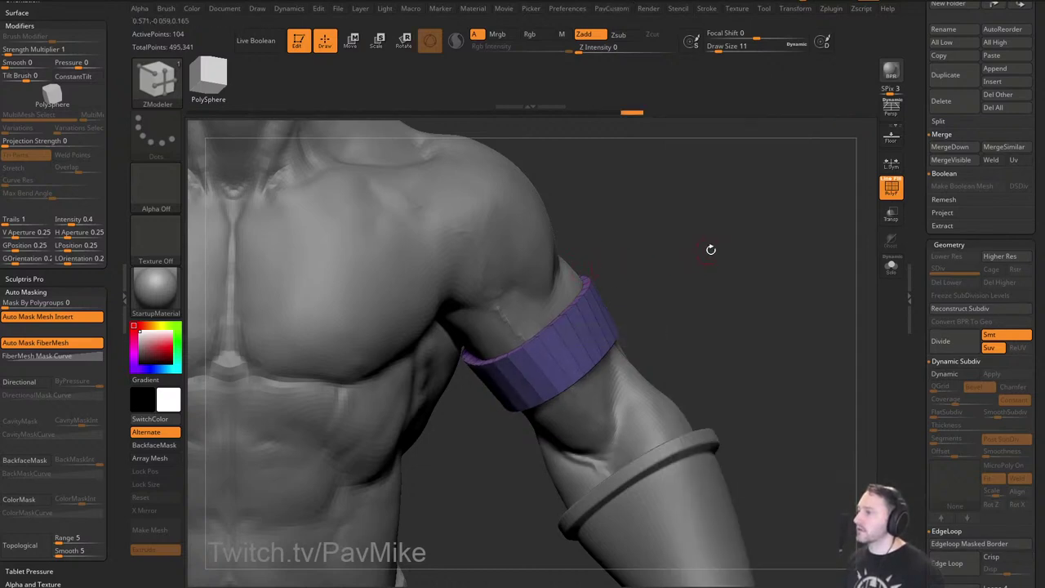
drag(711, 250, 747, 243)
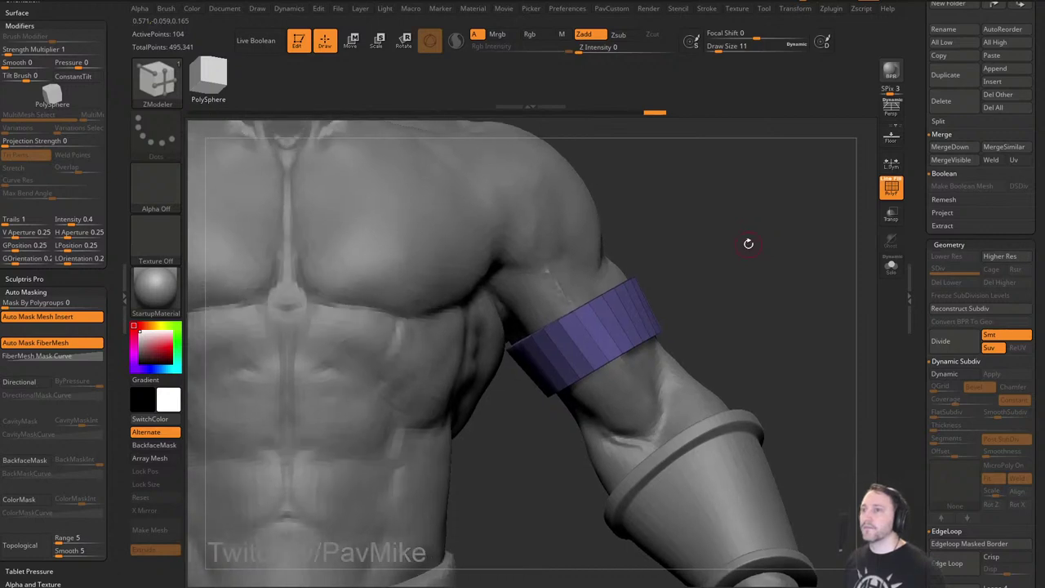
Align the gizmo with the upper arm and scale the armband wider along the arm's length.
key(w)
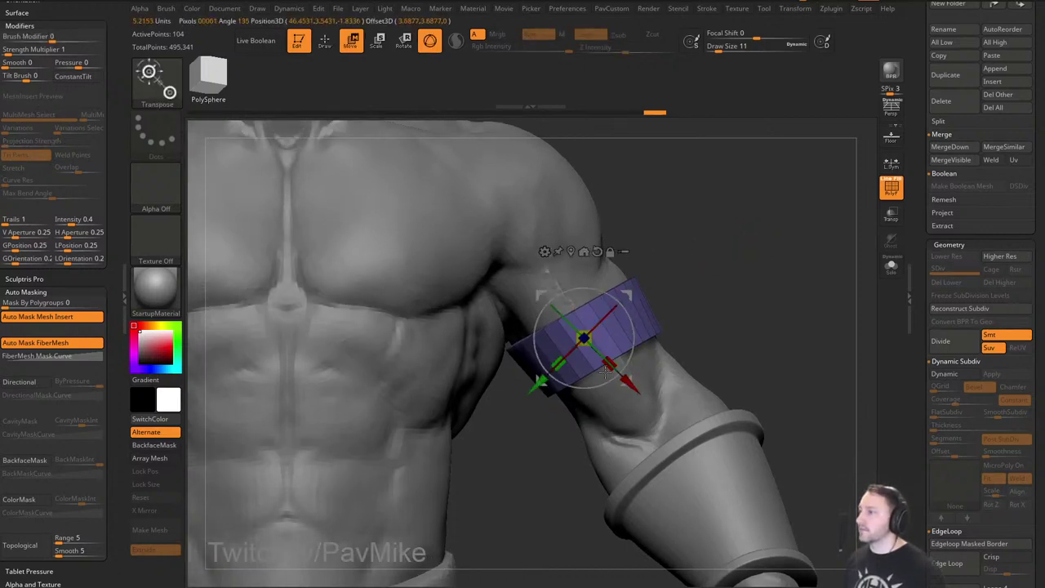
drag(605, 373, 603, 379)
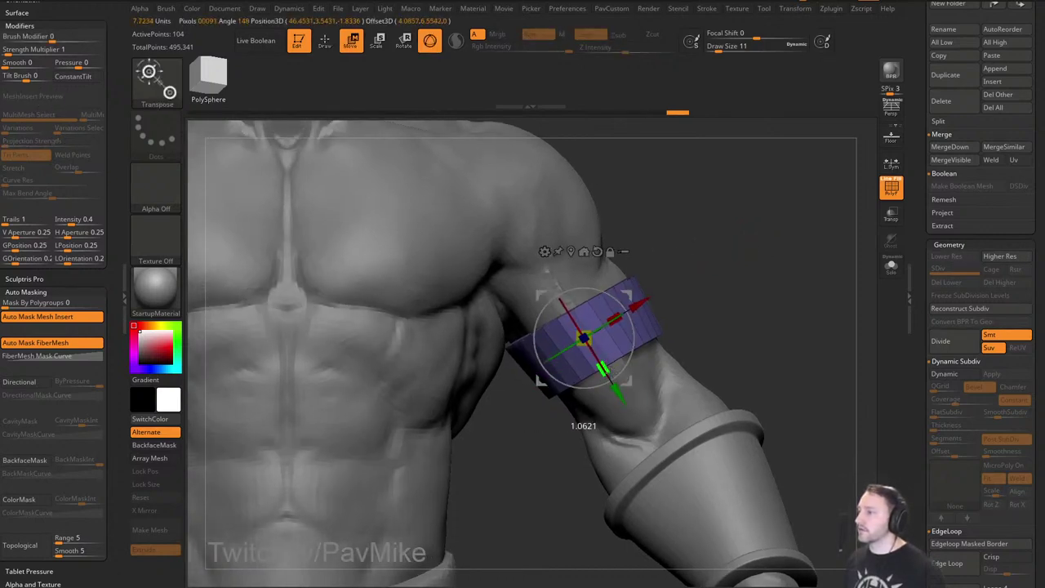
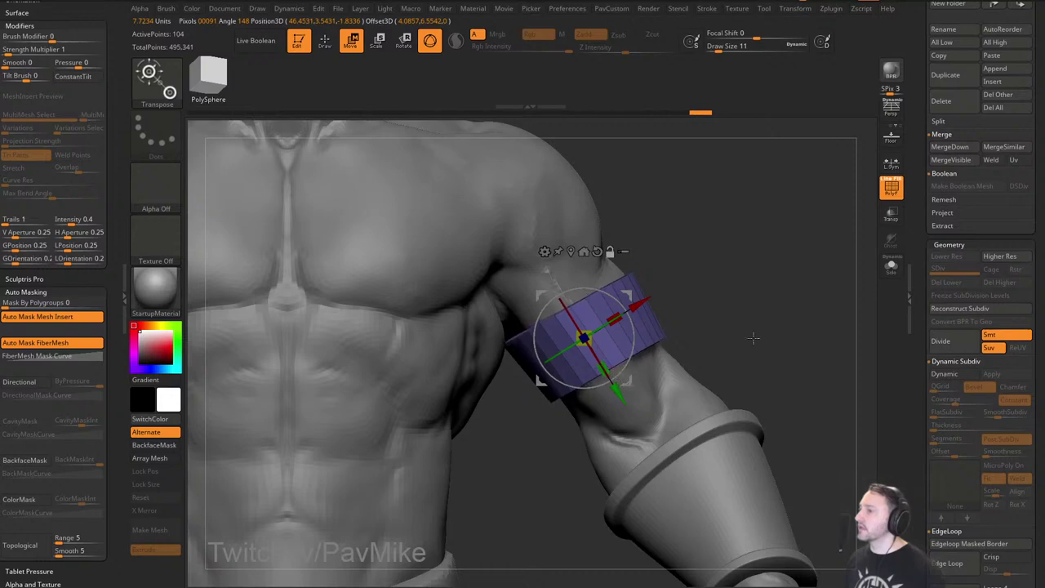
alt+drag(754, 339, 743, 286)
mouse_move(743, 286)
mouse_down()
mouse_move(711, 303)
mouse_move(737, 289)
mouse_move(726, 271)
mouse_move(712, 315)
mouse_move(609, 296)
mouse_move(747, 292)
mouse_move(757, 237)
mouse_move(855, 244)
mouse_move(773, 231)
mouse_move(753, 266)
mouse_up()
key(q)
Insert a single edge loop near each open border of the upper-arm band with ZModeler.
click(886, 196)
click(887, 190)
key(space)
drag(654, 321, 646, 317)
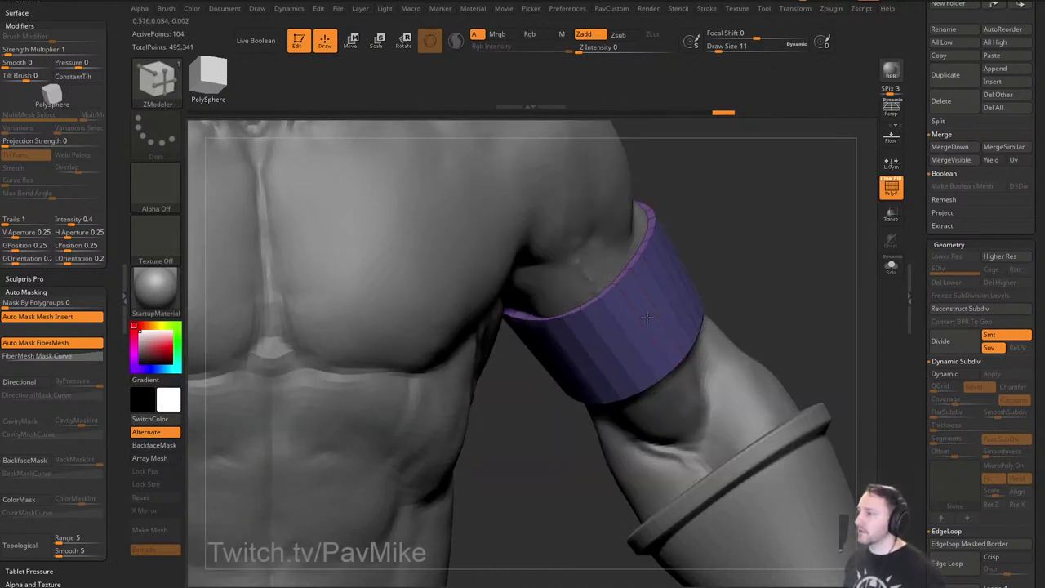
drag(741, 253, 783, 233)
key(space)
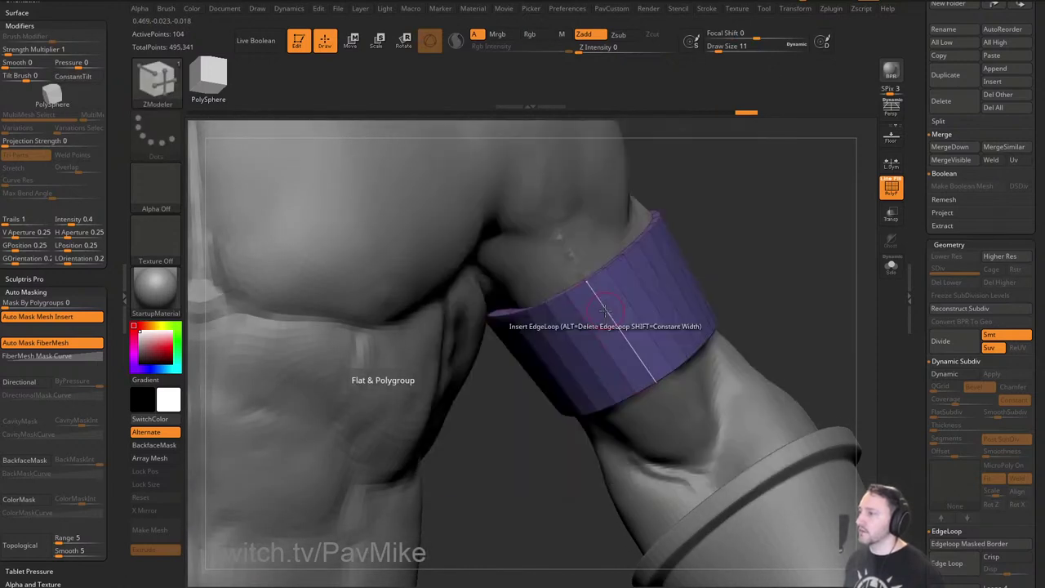
key(space)
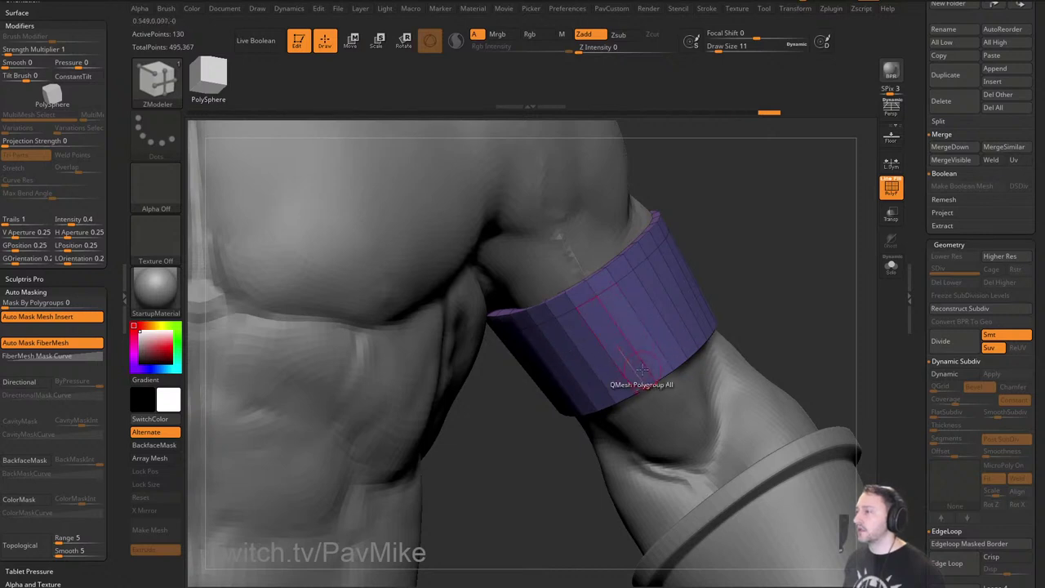
drag(643, 368, 644, 366)
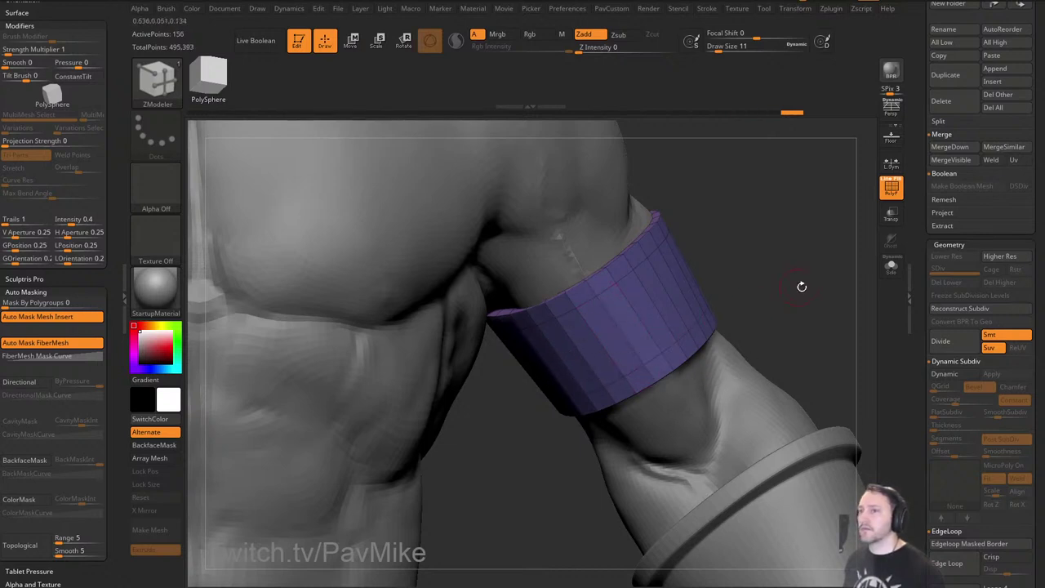
Insert two edge loops between the armband's border loops, using Multiple EdgeLoops with Interactive Elevation to bulge the middle outward.
drag(802, 286, 797, 281)
key(space)
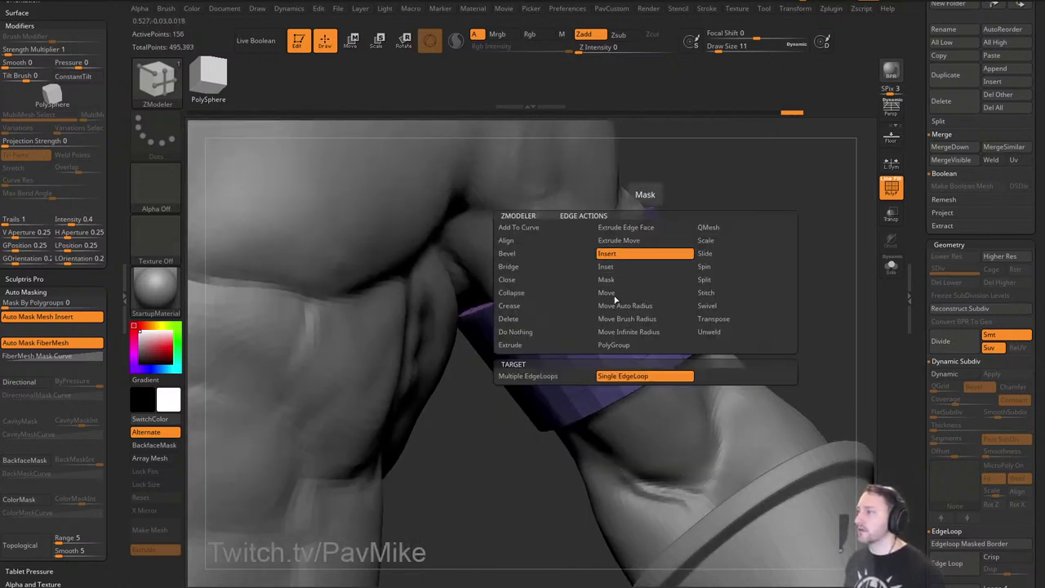
click(572, 376)
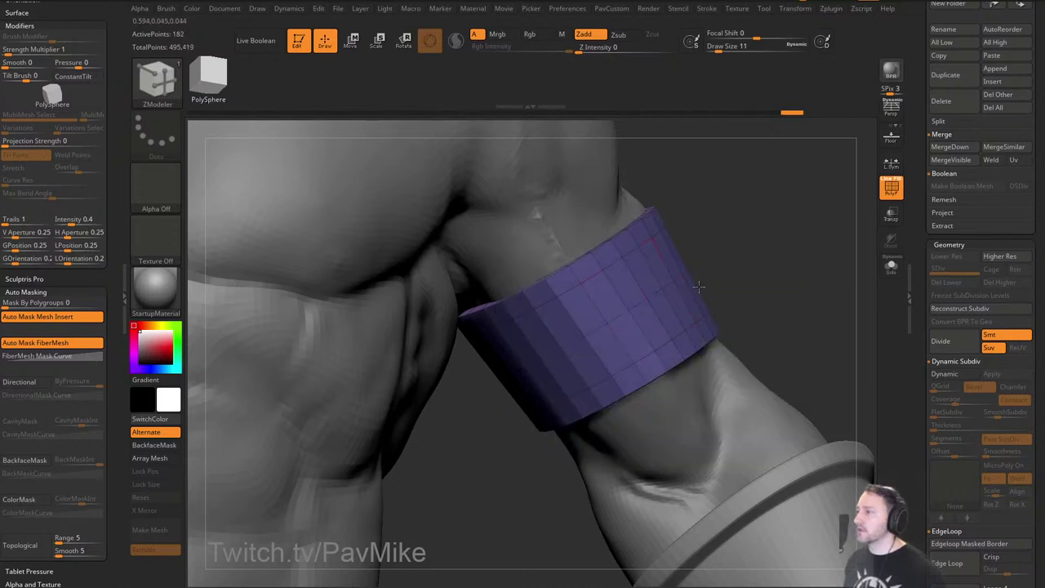
drag(699, 287, 796, 253)
key(ctrl+z)
key(space)
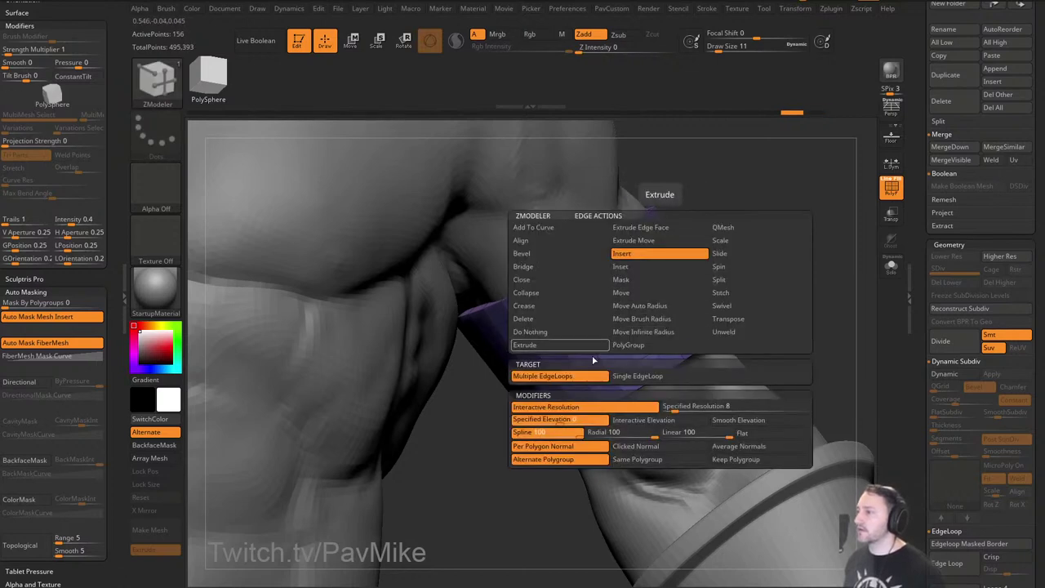
click(668, 419)
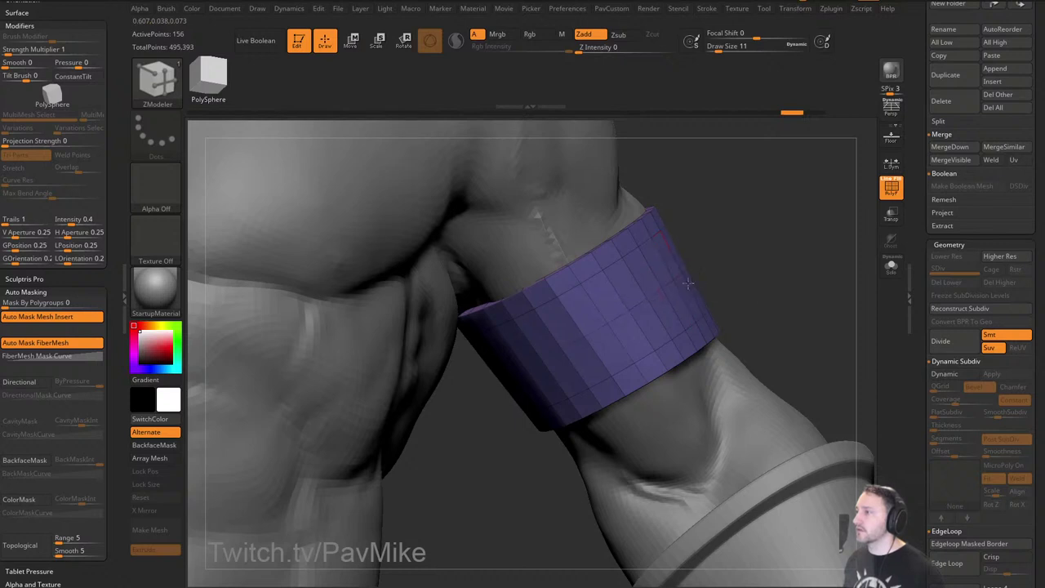
click(689, 283)
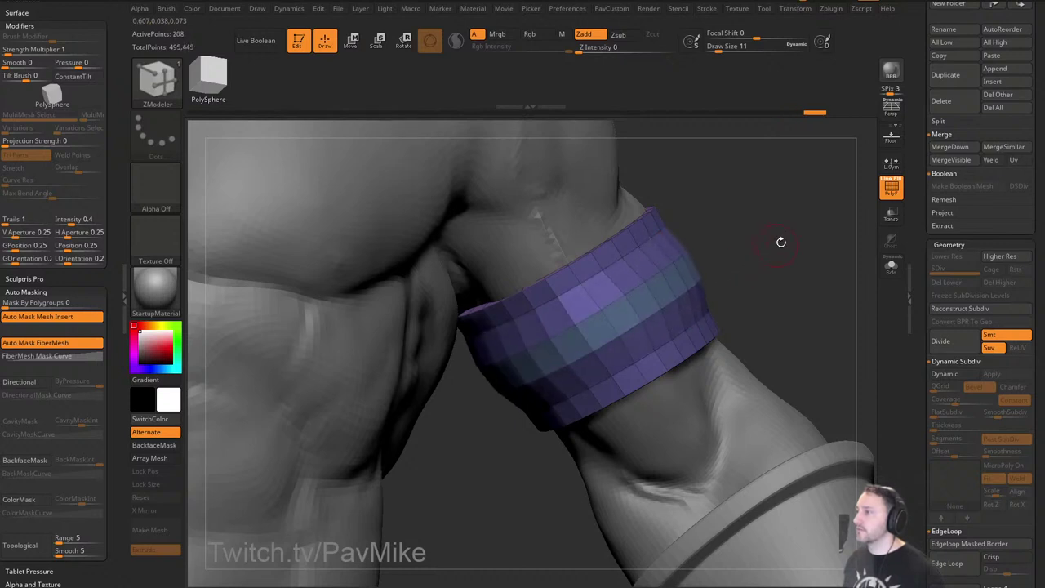
Switch to the Standard brush and examine the forearm bracer's polyframe next to the armband.
mouse_move(766, 246)
alt+mouse_down()
mouse_move(789, 280)
mouse_move(751, 220)
alt+mouse_up()
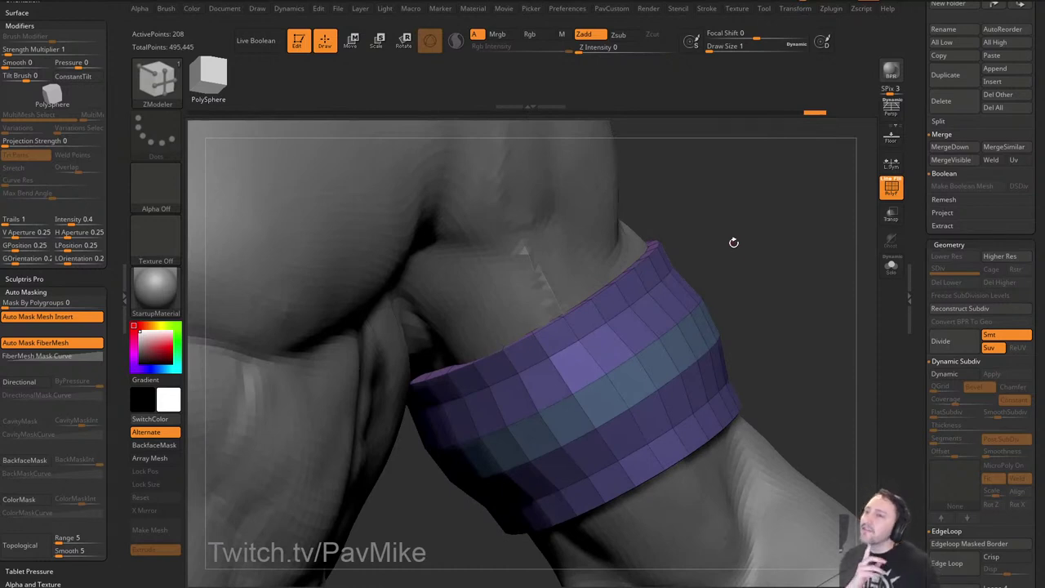
alt+drag(794, 220, 755, 194)
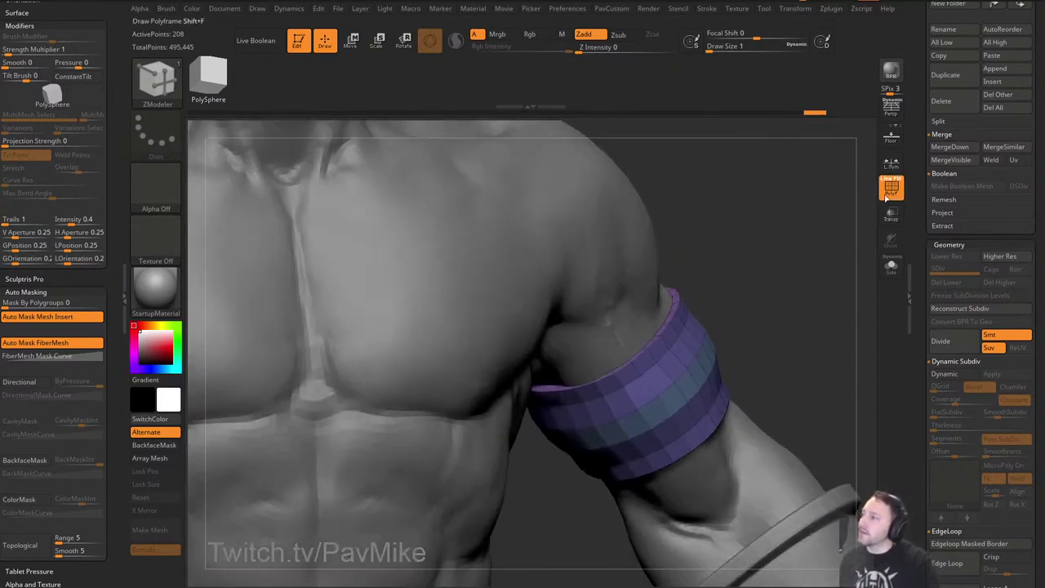
key(shift+f)
alt+drag(817, 243, 750, 229)
key(b)
key(s)
key(t)
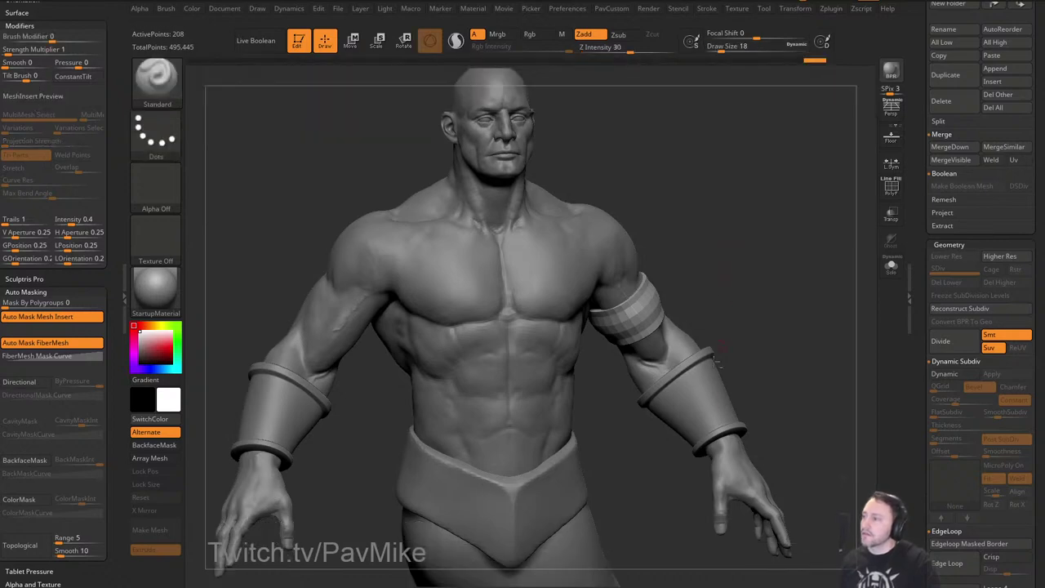
alt+click(712, 398)
shift+drag(784, 347, 803, 332)
click(891, 186)
alt+drag(851, 236, 857, 208)
alt+drag(737, 317, 779, 285)
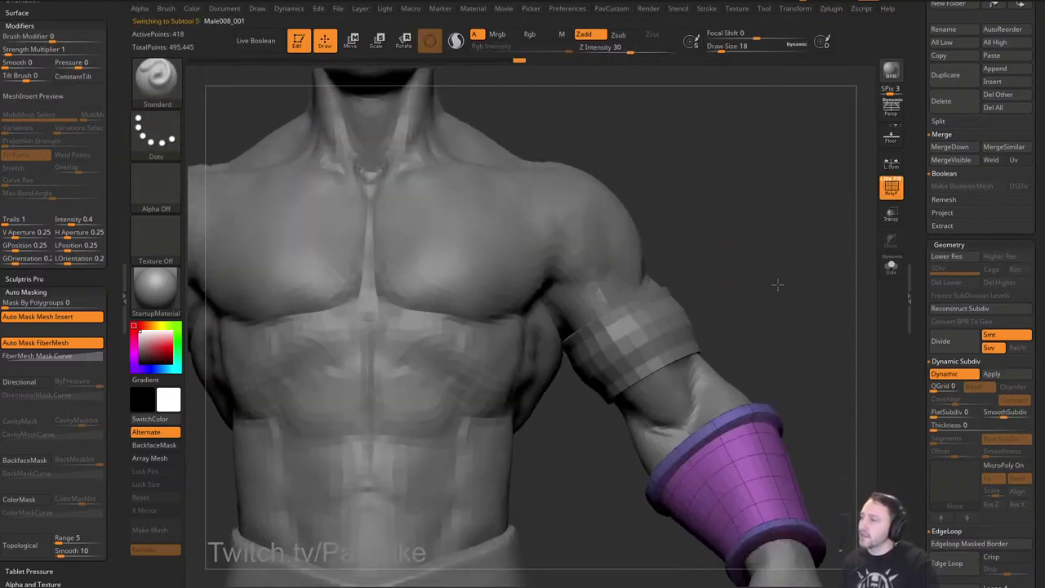
Select the armband subtool again with its polyframe shown and set the draw size to 3.
alt+click(674, 327)
click(890, 189)
drag(837, 247, 794, 339)
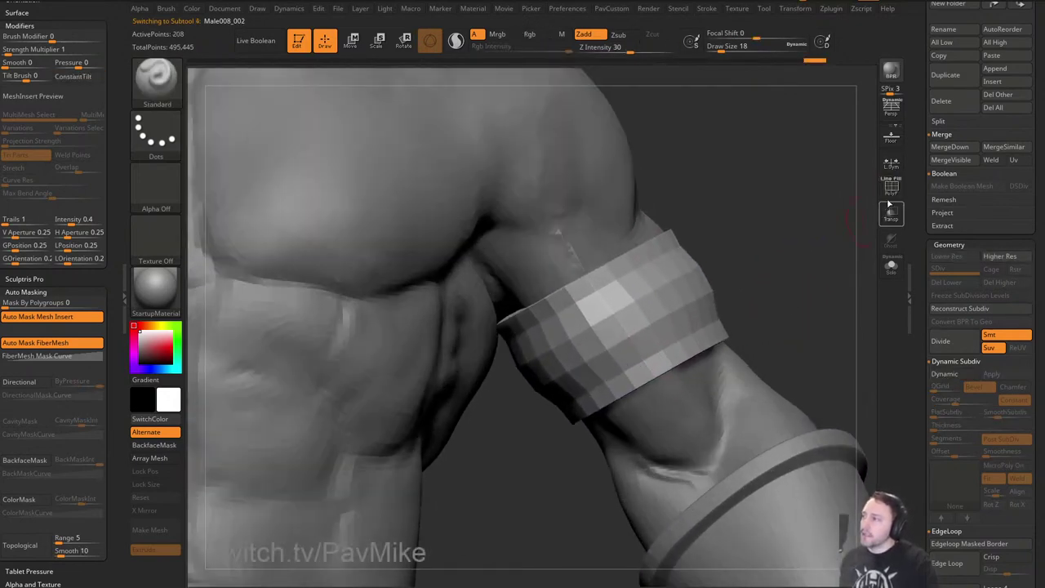
click(891, 191)
mouse_move(796, 237)
mouse_down()
mouse_move(795, 251)
mouse_move(783, 244)
mouse_move(793, 291)
mouse_move(811, 251)
mouse_up()
key(s)
click(793, 263)
key(s)
click(795, 268)
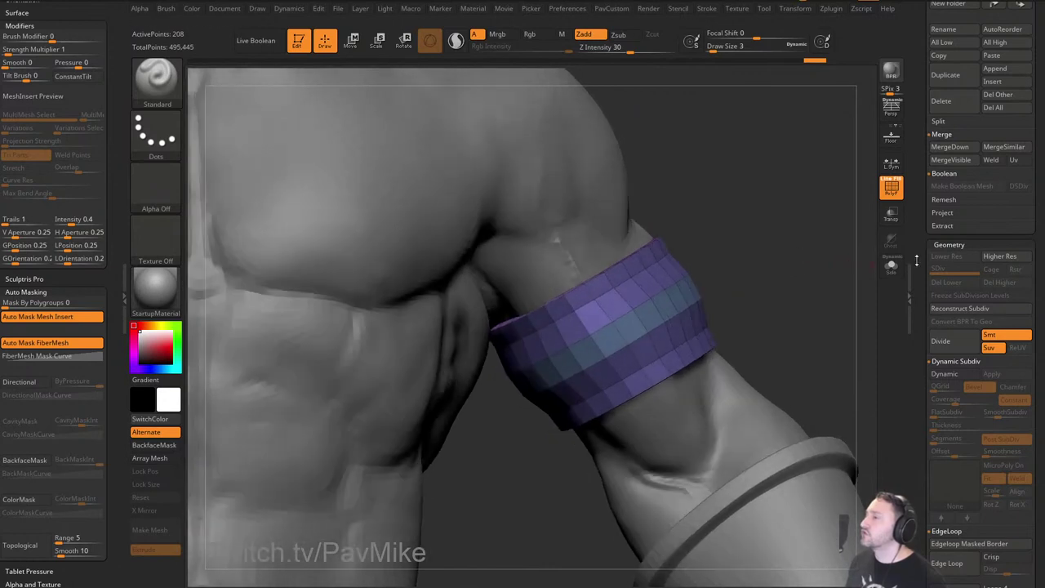
Duplicate the armband subtool, isolate the copy and switch to the ZModeler brush.
drag(920, 258, 925, 348)
click(949, 365)
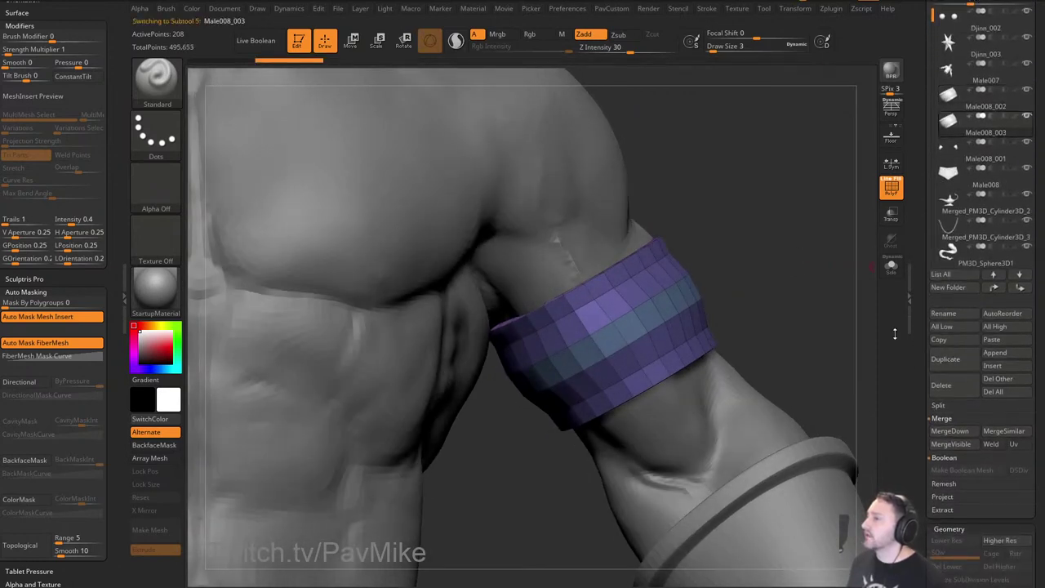
click(893, 273)
mouse_move(830, 276)
mouse_down()
mouse_move(829, 296)
mouse_move(824, 273)
mouse_up()
key(f)
key(b)
key(z)
key(m)
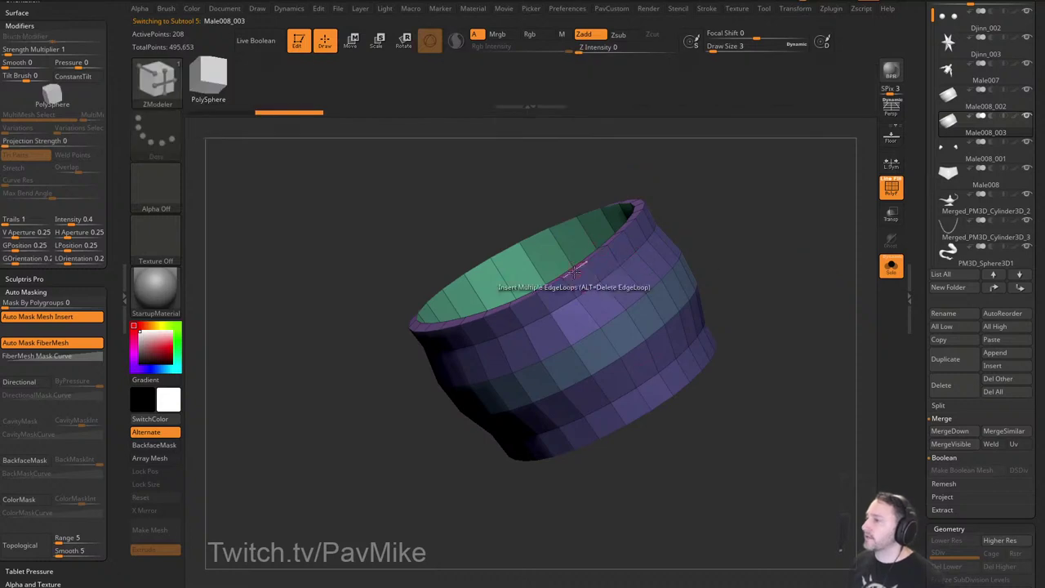
Assign separate polygroups to the upper and lower border loops of the copied armband with PolyGroup Polyloop.
key(space)
click(547, 376)
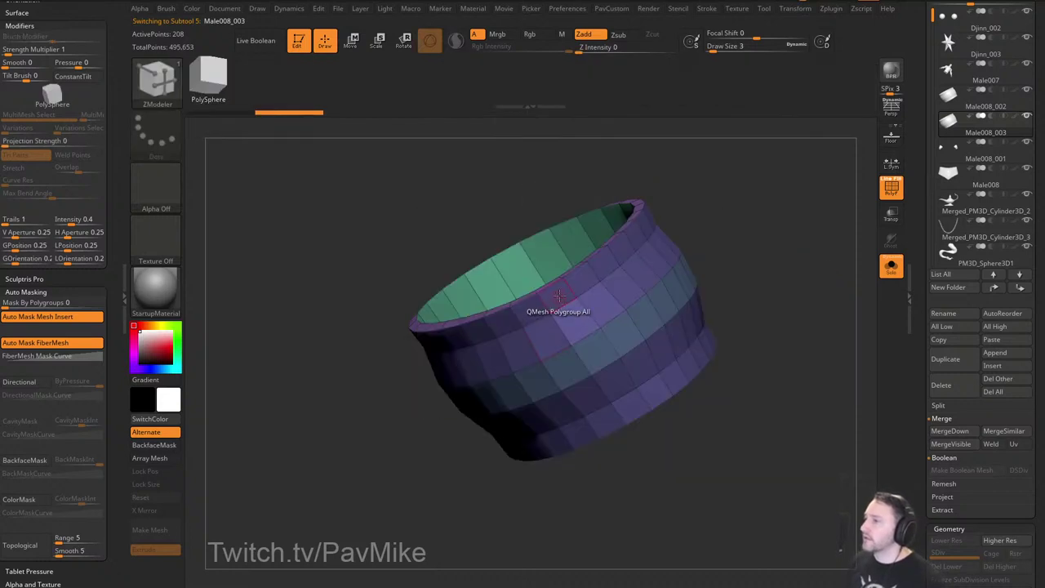
click(645, 404)
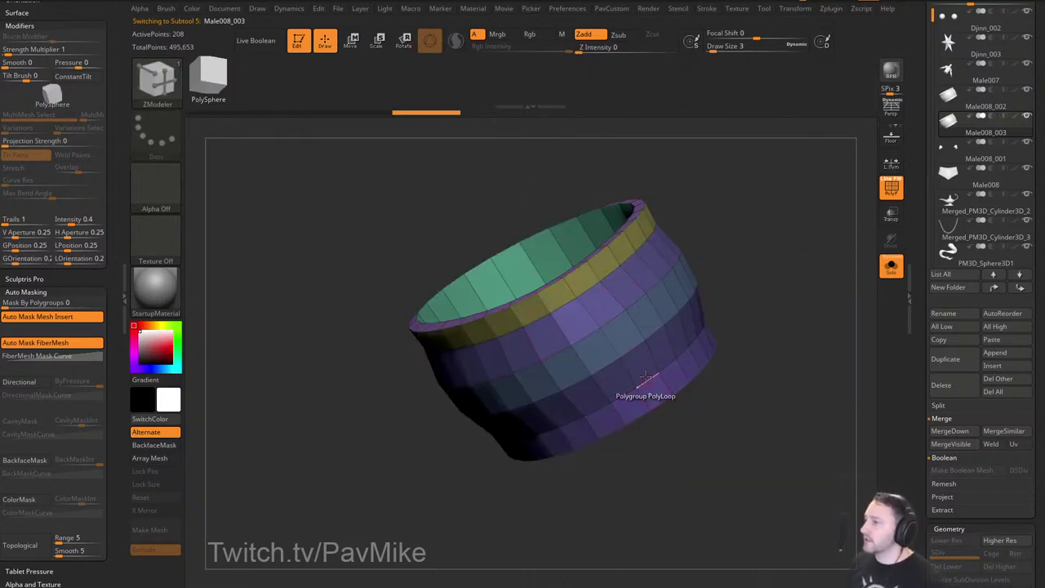
Try to extrude the copied armband's upper border polygroup with QMesh Polygroup All.
key(space)
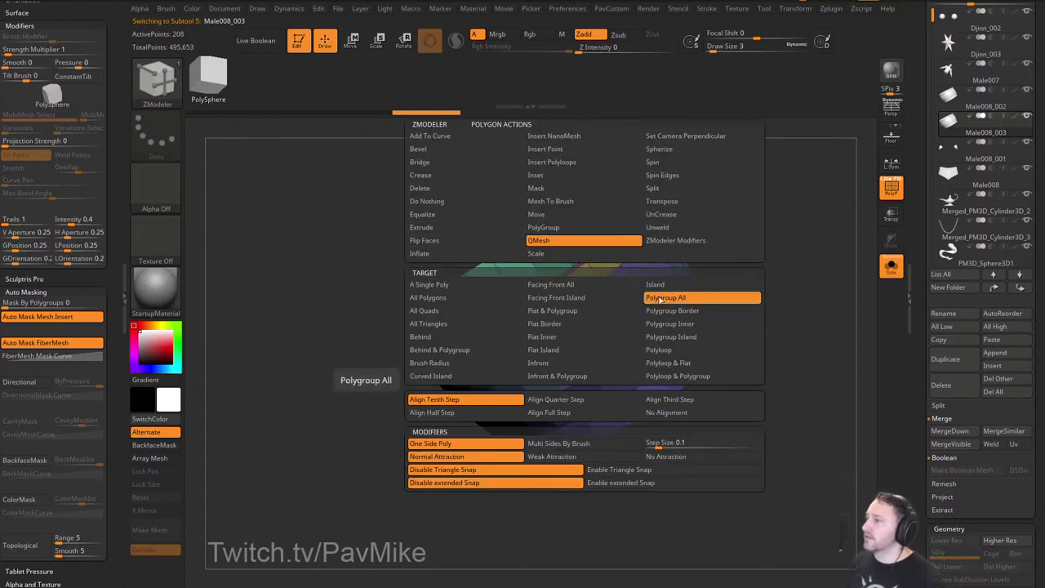
click(665, 299)
drag(604, 270, 647, 249)
drag(764, 326, 792, 332)
key(ctrl+z)
Set the ZModeler edge action back to Insert with a Single EdgeLoop target.
key(space)
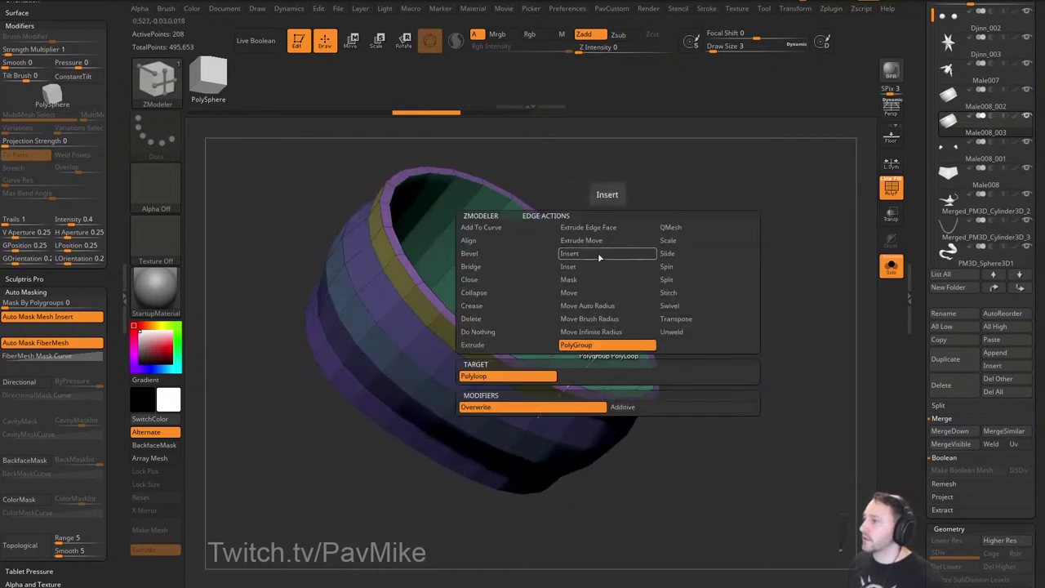
click(599, 255)
click(600, 376)
drag(709, 305, 685, 297)
drag(742, 319, 704, 259)
Use SelectRect to hide the copied band's inner wall and rims, and delete the hidden geometry, keeping only the outer surface.
ctrl+shift+click(166, 87)
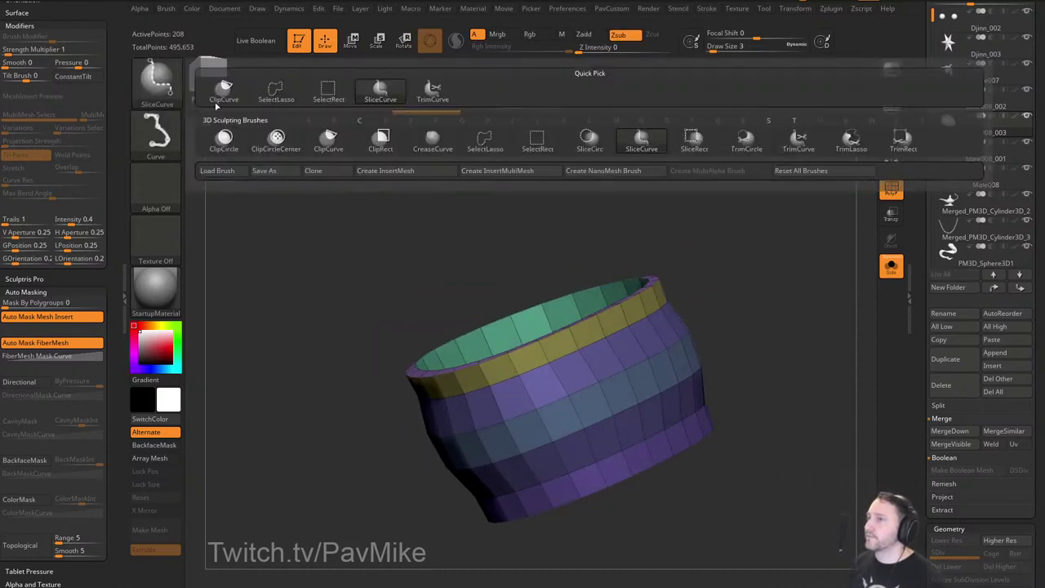
ctrl+shift+click(333, 99)
ctrl+shift+click(579, 344)
ctrl+shift+drag(754, 286, 745, 327)
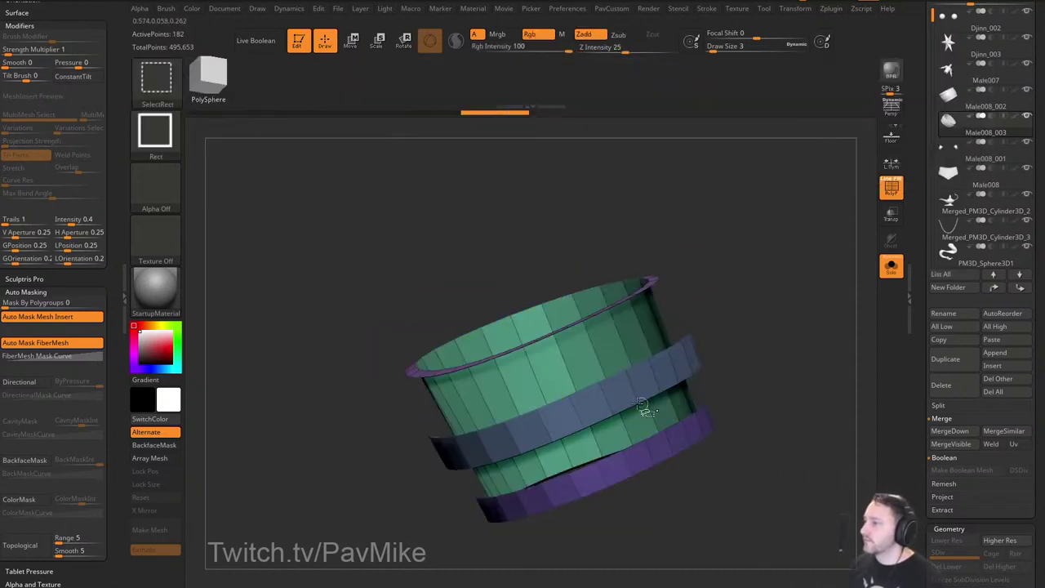
ctrl+shift+click(604, 387)
ctrl+shift+click(625, 457)
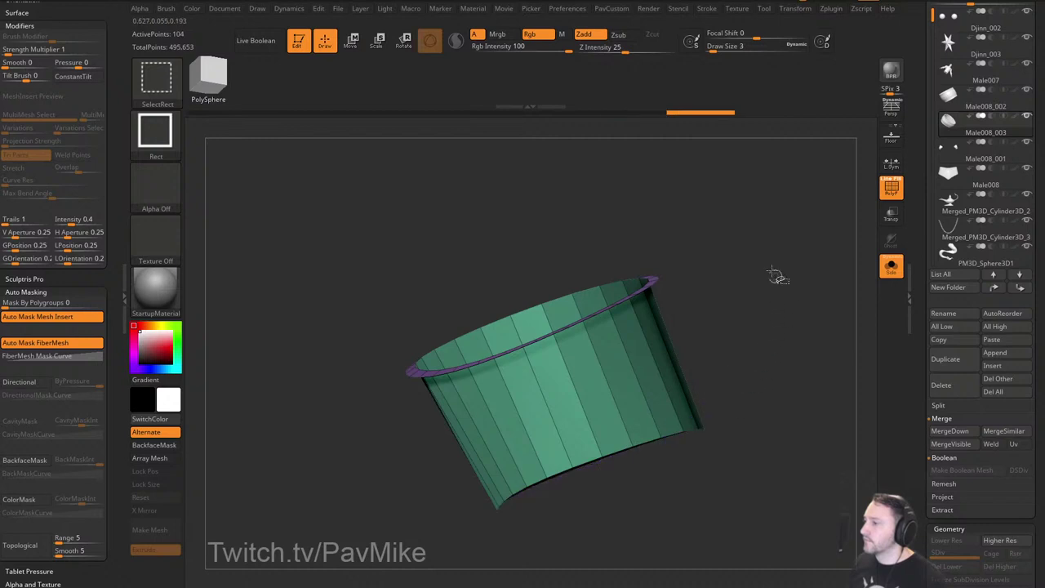
ctrl+shift+drag(776, 276, 806, 347)
key(space)
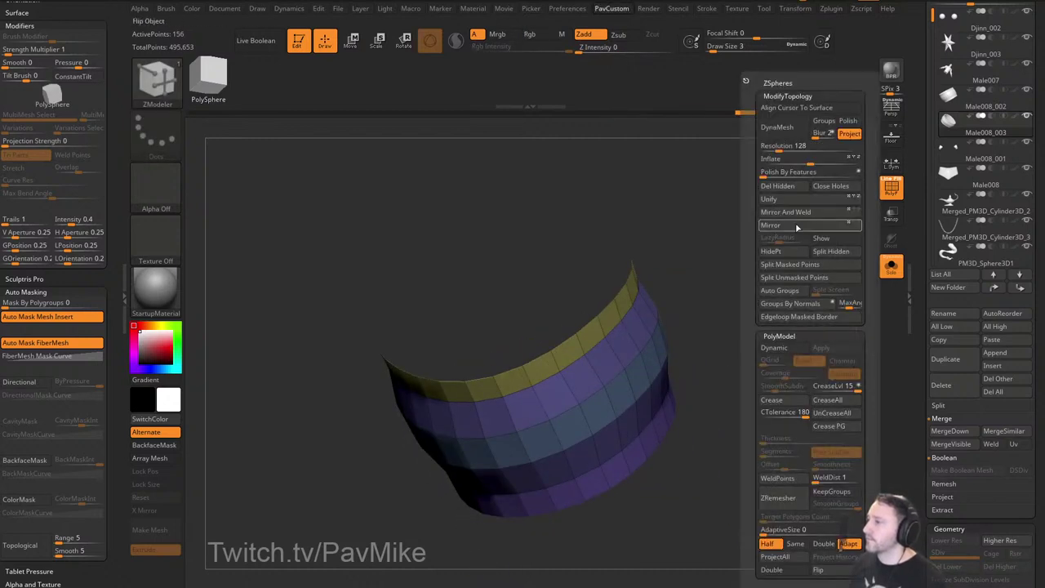
click(789, 190)
Hide the copied band's upper and lower border strips and delete them, keeping the three middle strips.
drag(717, 286, 716, 248)
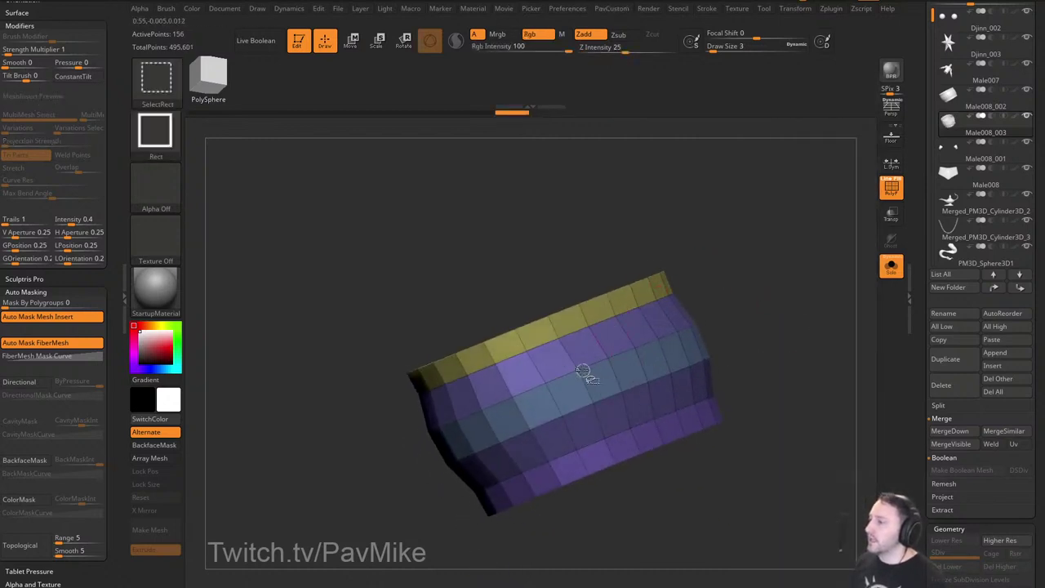
key(ctrl+shift+s)
ctrl+shift+drag(716, 321, 735, 347)
ctrl+shift+drag(744, 274, 758, 325)
key(space)
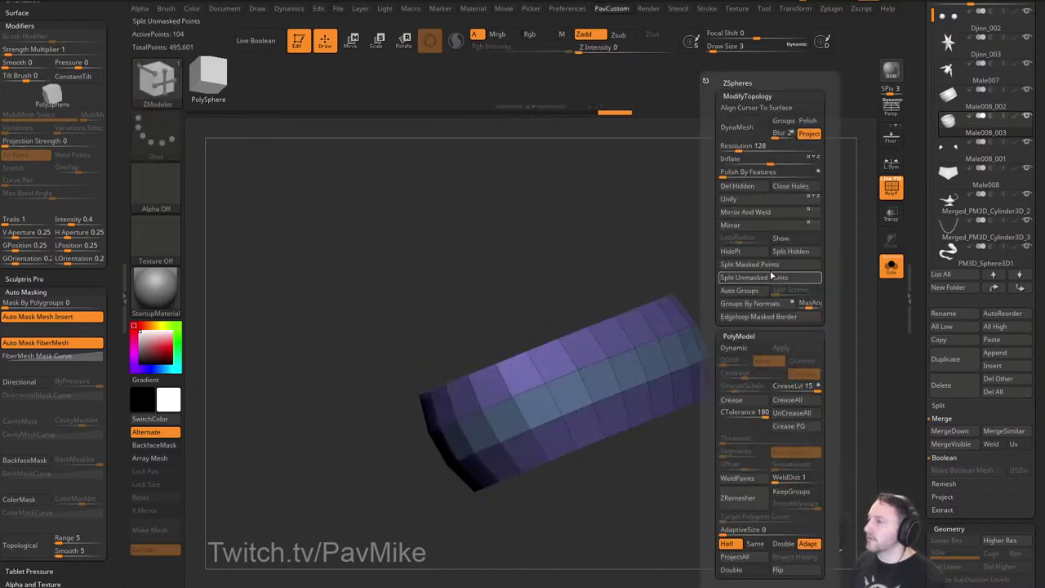
click(749, 188)
Thicken the remaining middle strips into a solid ring with QMesh All Polygons and flip the faces.
drag(729, 214, 700, 253)
key(space)
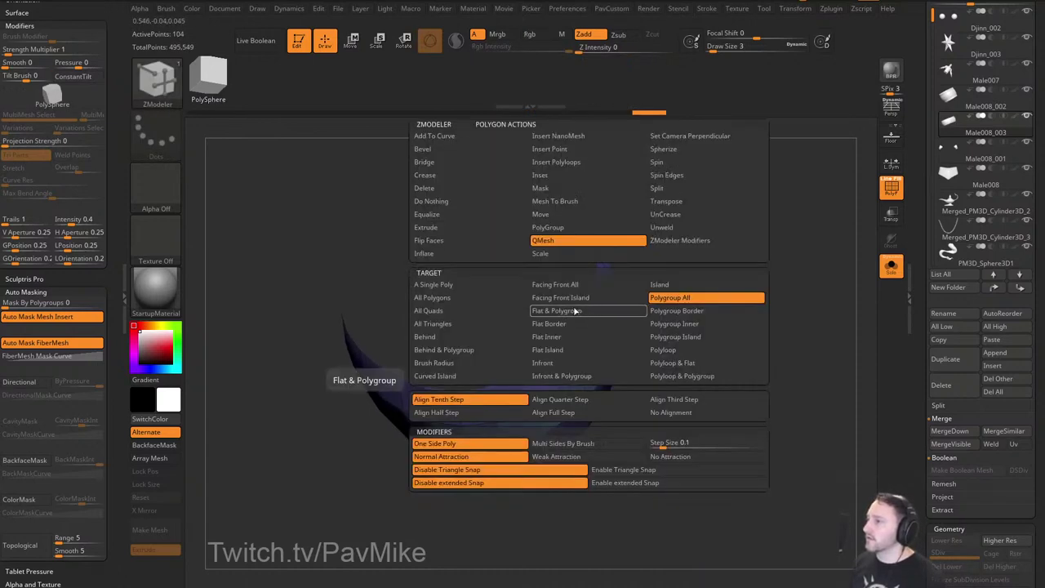
click(452, 299)
drag(604, 328, 611, 314)
key(space)
click(722, 570)
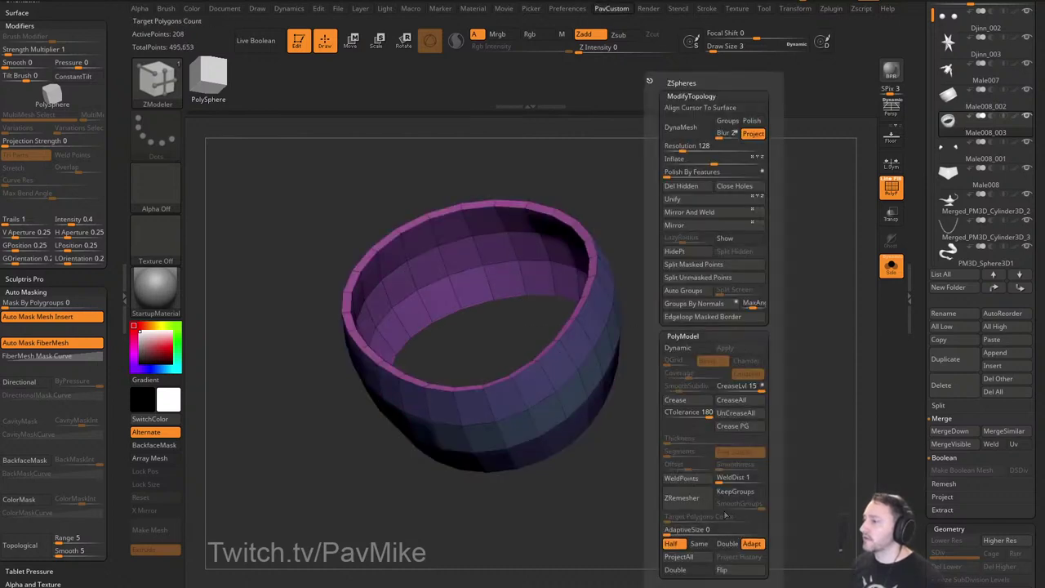
Isolate the original armband subtool and delete its inner wall, rims and middle strip, leaving the outer strips.
click(892, 267)
drag(858, 352, 800, 284)
alt+click(603, 291)
click(893, 271)
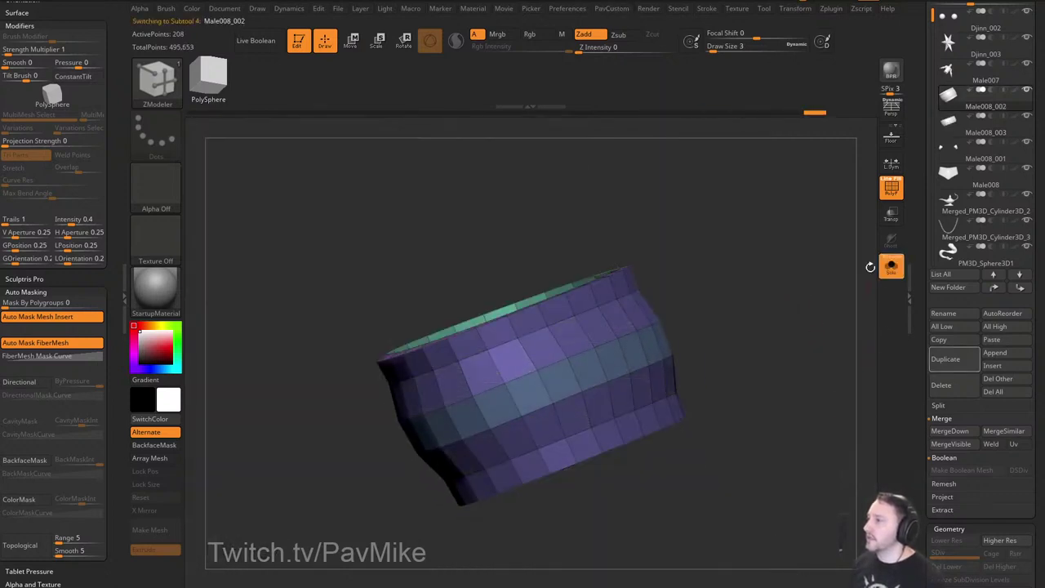
drag(869, 267, 793, 294)
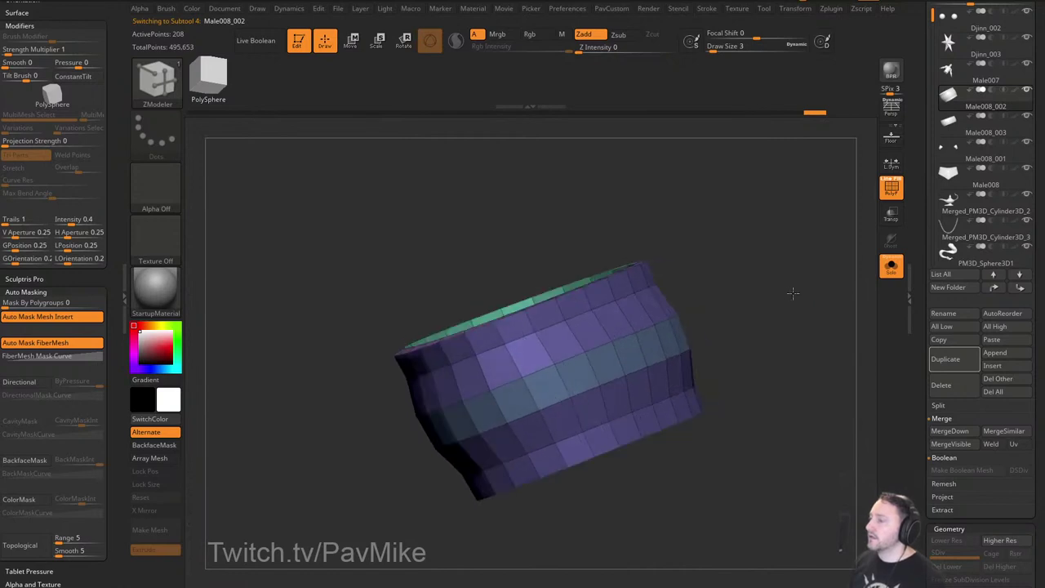
ctrl+shift+click(573, 327)
ctrl+shift+drag(701, 339, 731, 376)
ctrl+shift+drag(740, 339, 779, 381)
key(space)
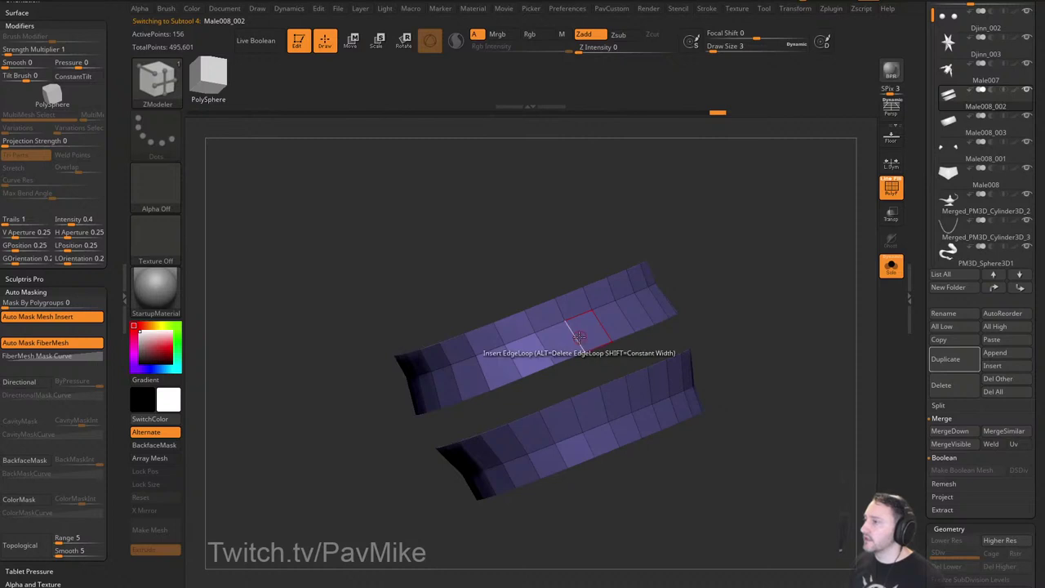
Polygroup the original band's strips beside the gap and delete them, leaving only the two thin border strips.
key(space)
click(479, 376)
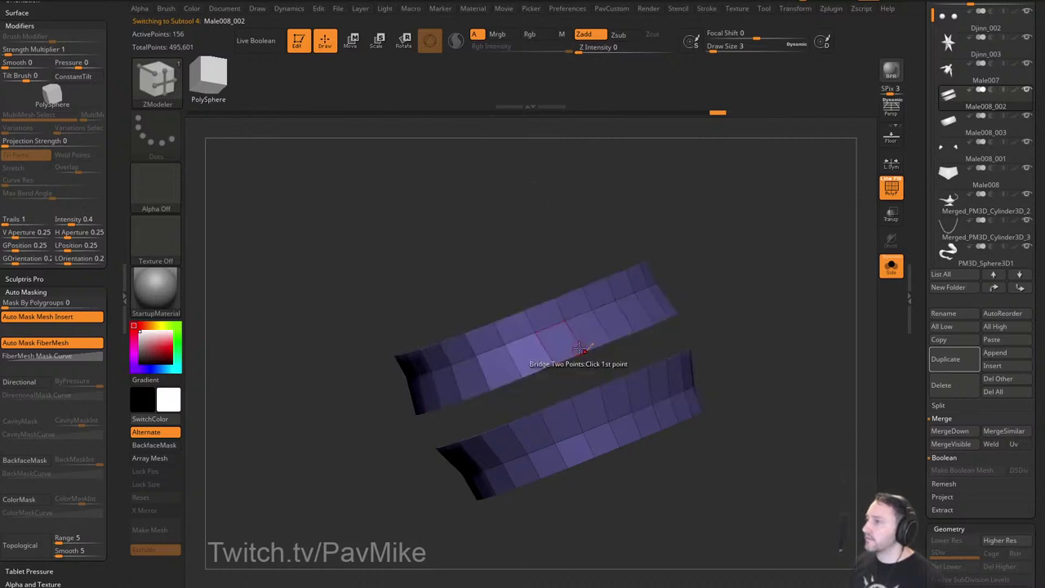
click(604, 395)
ctrl+shift+click(601, 392)
ctrl+shift+drag(721, 276, 734, 287)
ctrl+shift+click(587, 346)
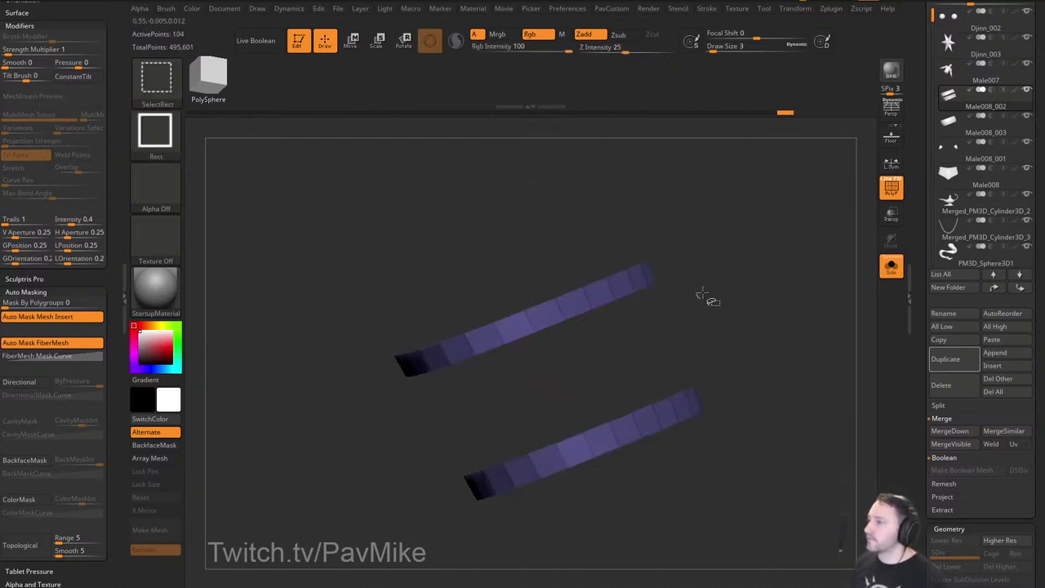
ctrl+shift+drag(786, 336, 804, 353)
ctrl+shift+drag(785, 290, 804, 338)
key(grave)
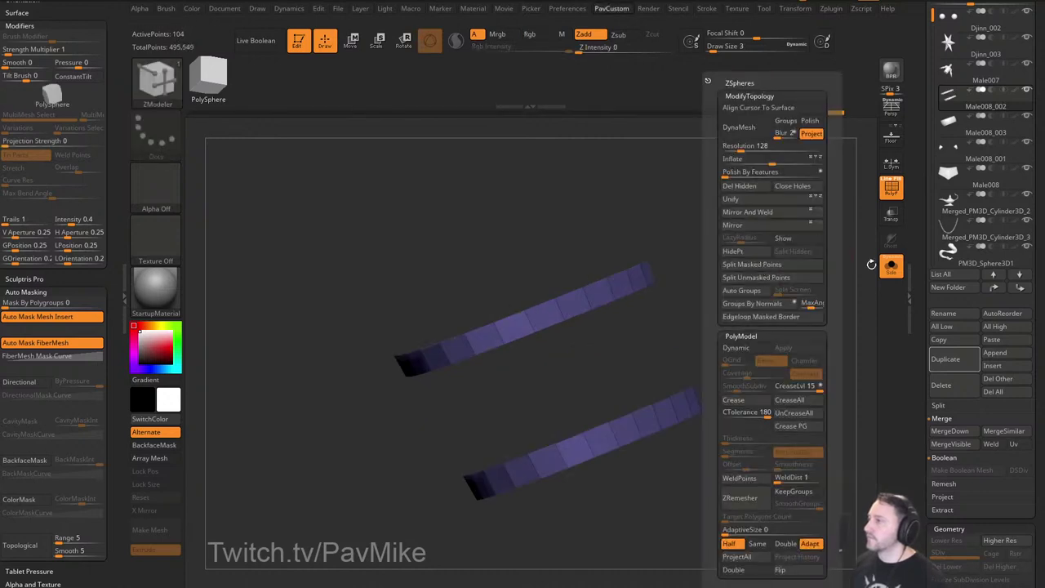
Leave solo view, thicken the armband's two border strips with QMesh All Polygons, and flip their faces.
click(889, 267)
drag(787, 250, 784, 288)
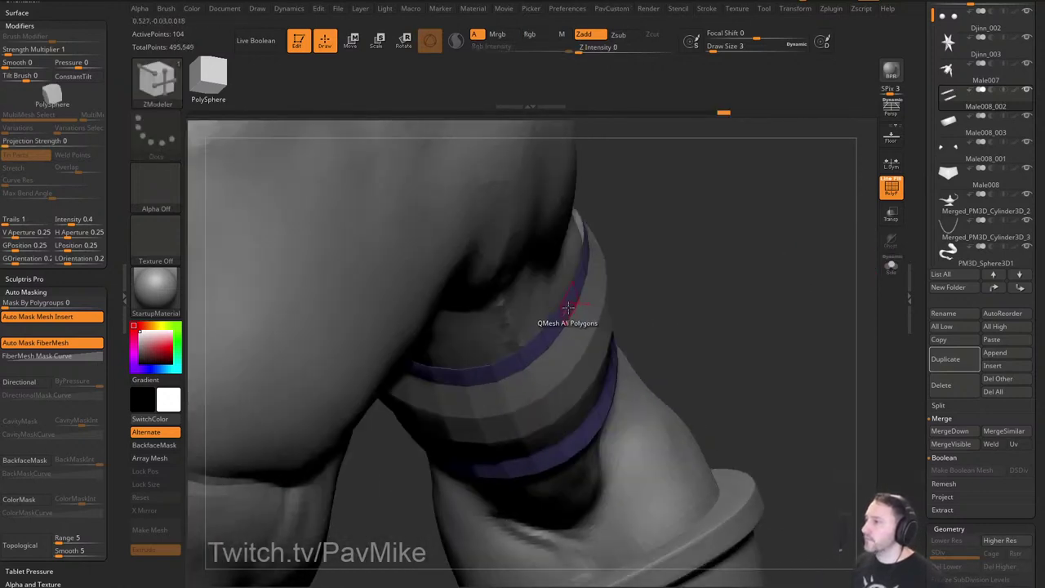
drag(567, 308, 551, 299)
key(grave)
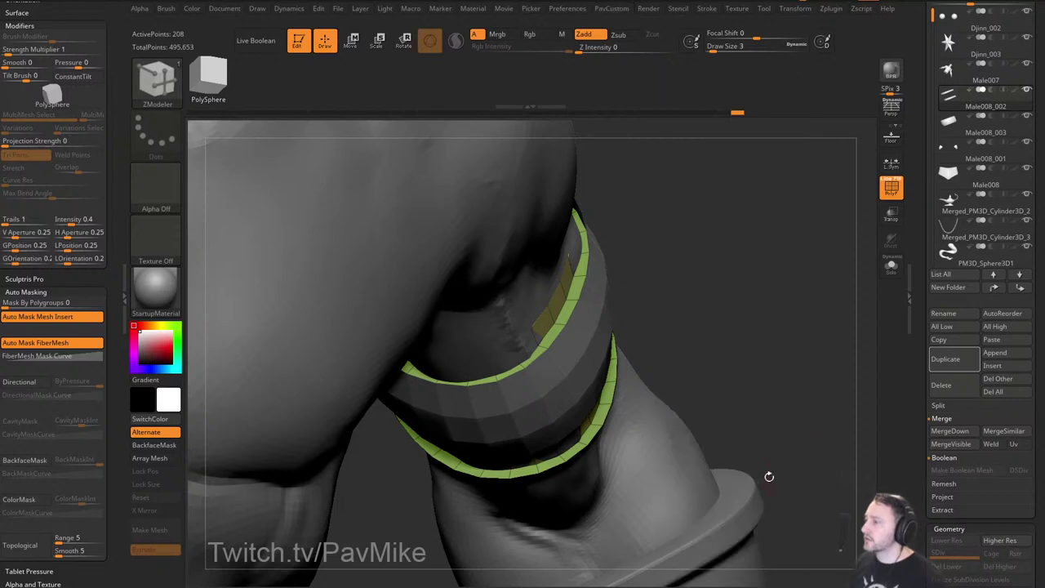
key(space)
click(798, 570)
drag(789, 326, 776, 282)
Switch to the Standard brush and turn on dynamic subdivision for the border strips with SmoothSubdiv 3 and crease level 2.
key(b)
key(s)
key(t)
mouse_move(797, 236)
mouse_down()
mouse_move(799, 273)
mouse_move(825, 257)
mouse_up()
key(s)
key(space)
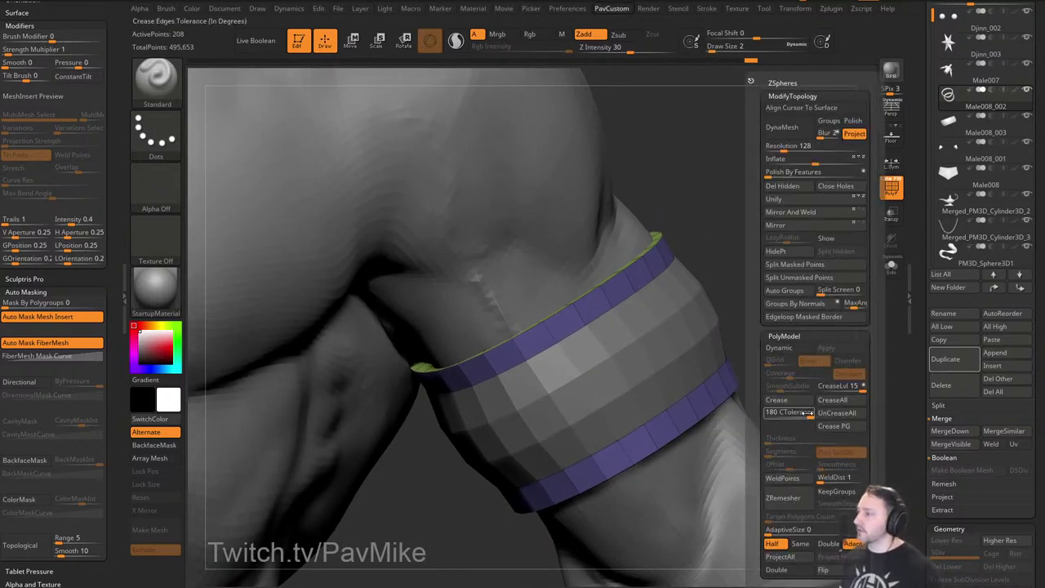
click(787, 349)
click(786, 387)
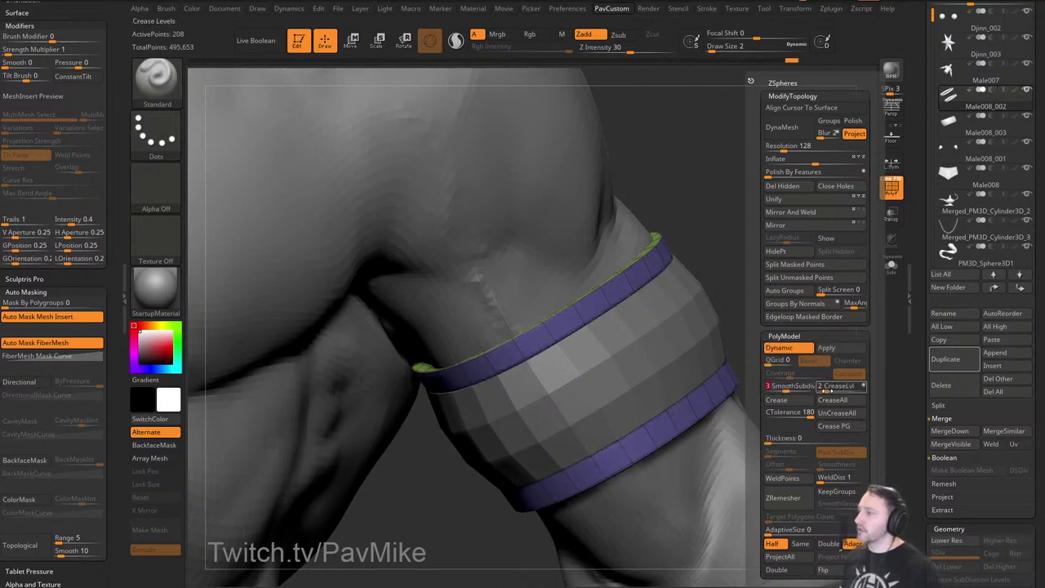
click(824, 390)
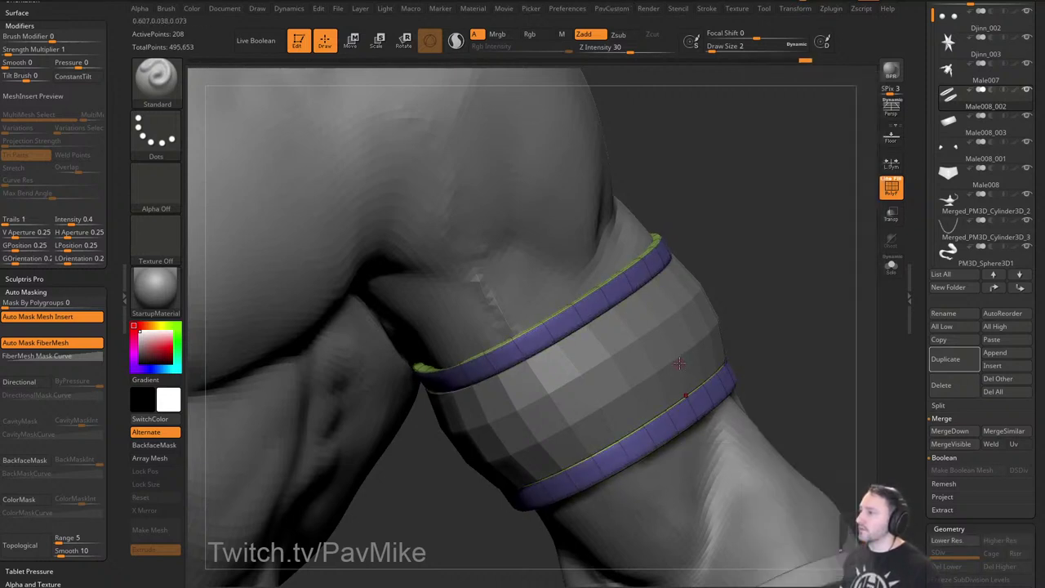
Select the armband's middle ring, set its crease level to 2, and turn on dynamic subdivision.
alt+click(686, 379)
key(space)
click(847, 391)
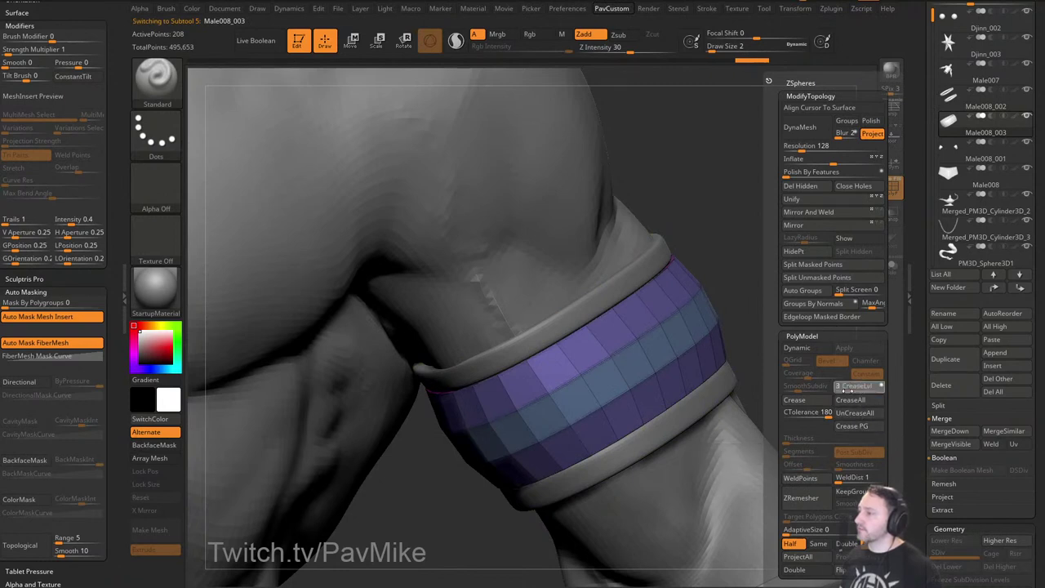
key(d)
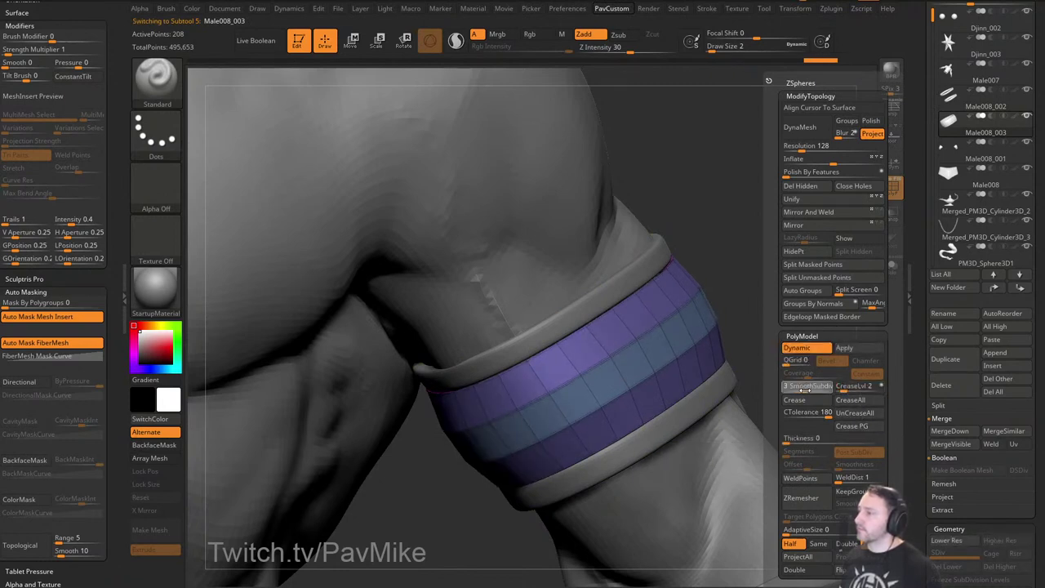
Clear the middle ring's creases, merge its outer strips into a single polygroup, and crease the ring along polygroup borders.
click(853, 415)
click(848, 427)
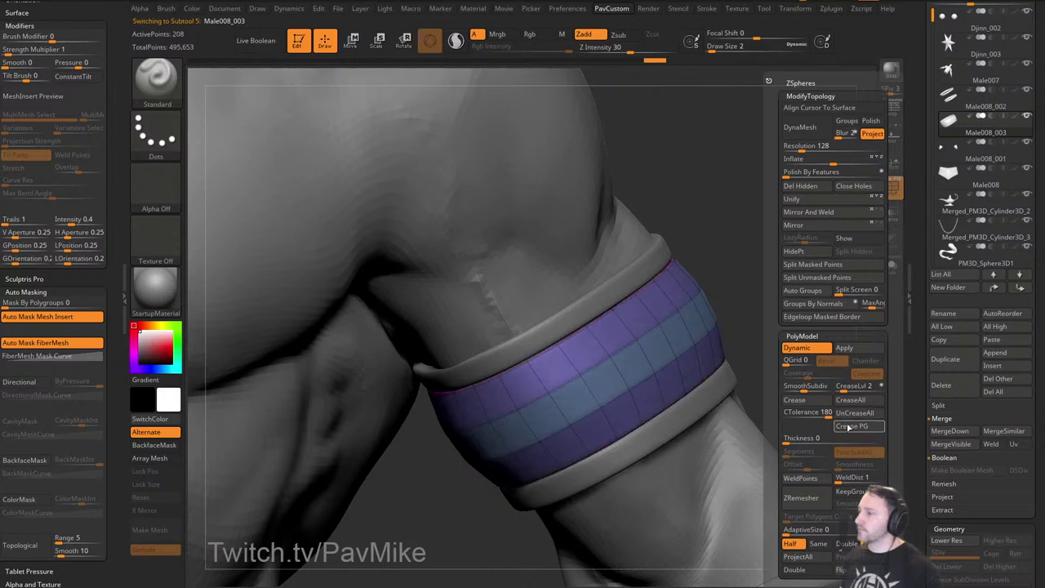
click(852, 414)
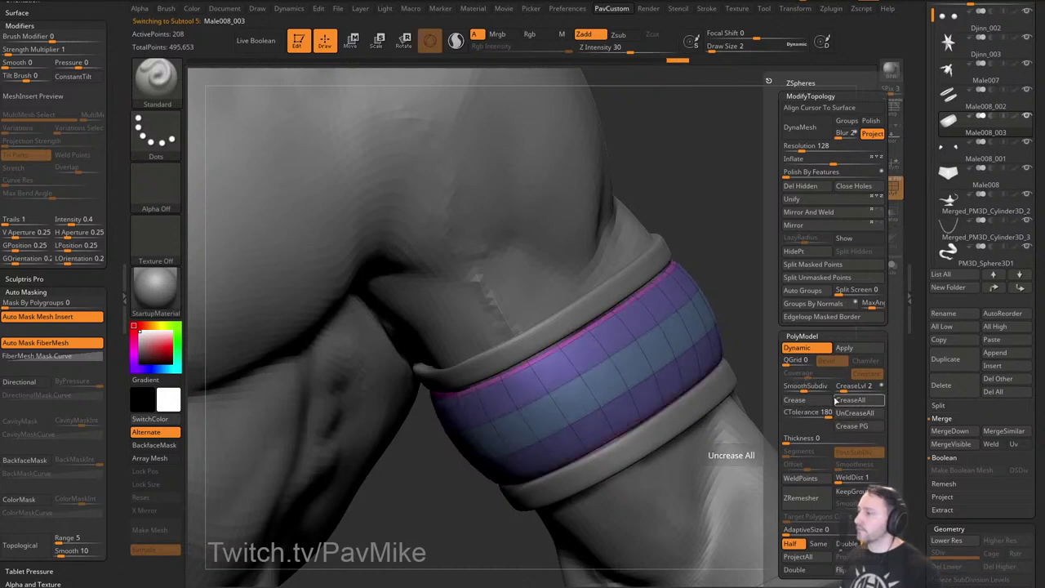
ctrl+shift+click(626, 348)
key(ctrl+w)
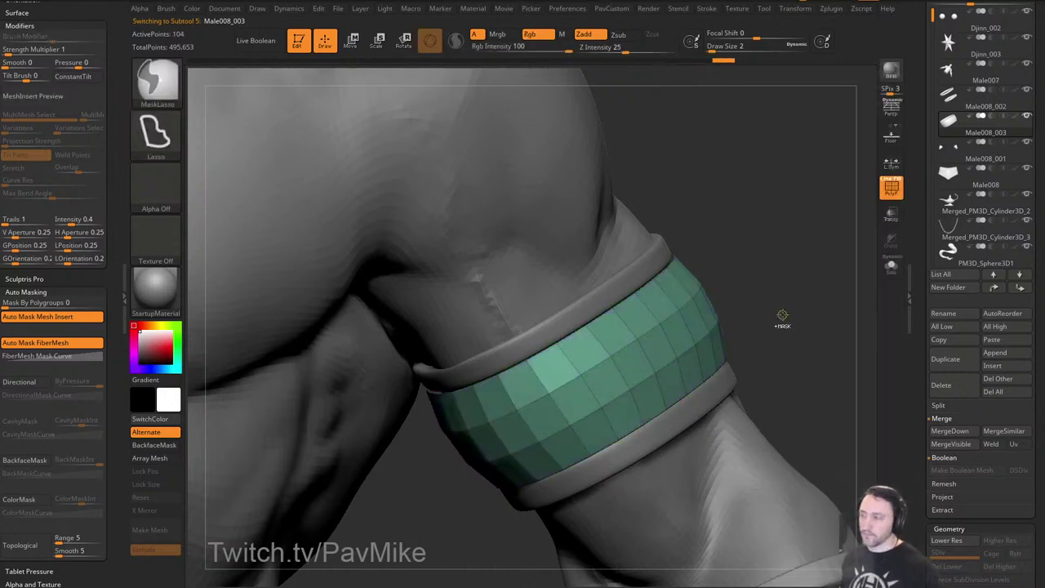
ctrl+shift+click(805, 316)
key(space)
click(846, 426)
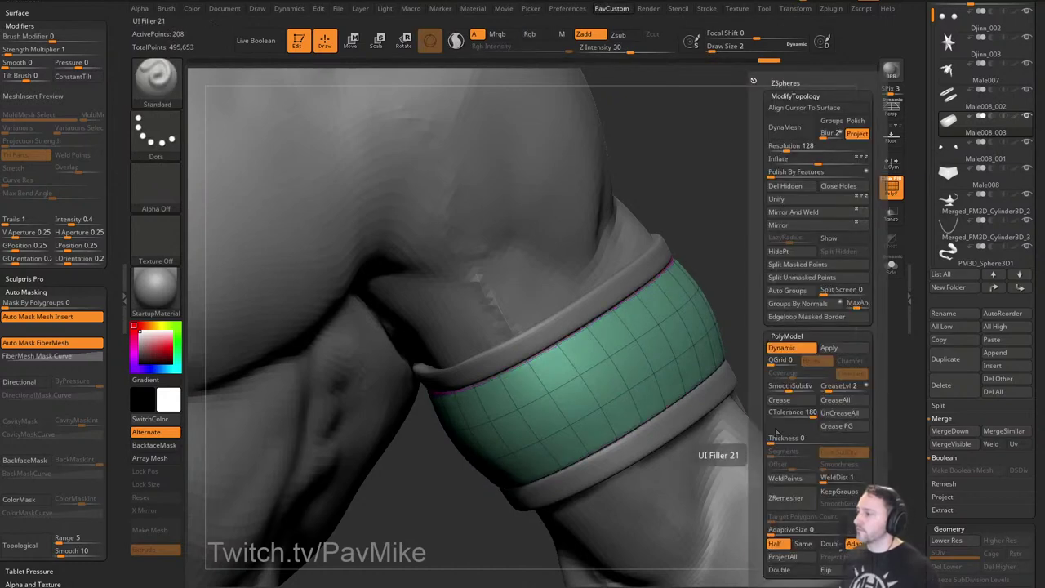
Turn off the polyframe display and select the body subtool with the Move brush.
click(895, 191)
mouse_move(815, 285)
alt+mouse_down()
mouse_move(760, 265)
mouse_move(735, 286)
alt+mouse_up()
key(s)
click(738, 293)
mouse_move(735, 286)
mouse_down()
mouse_move(635, 311)
mouse_move(740, 292)
mouse_move(661, 286)
mouse_up()
drag(840, 257, 790, 241)
right_drag(791, 241, 678, 353)
alt+click(753, 273)
key(b)
key(m)
key(v)
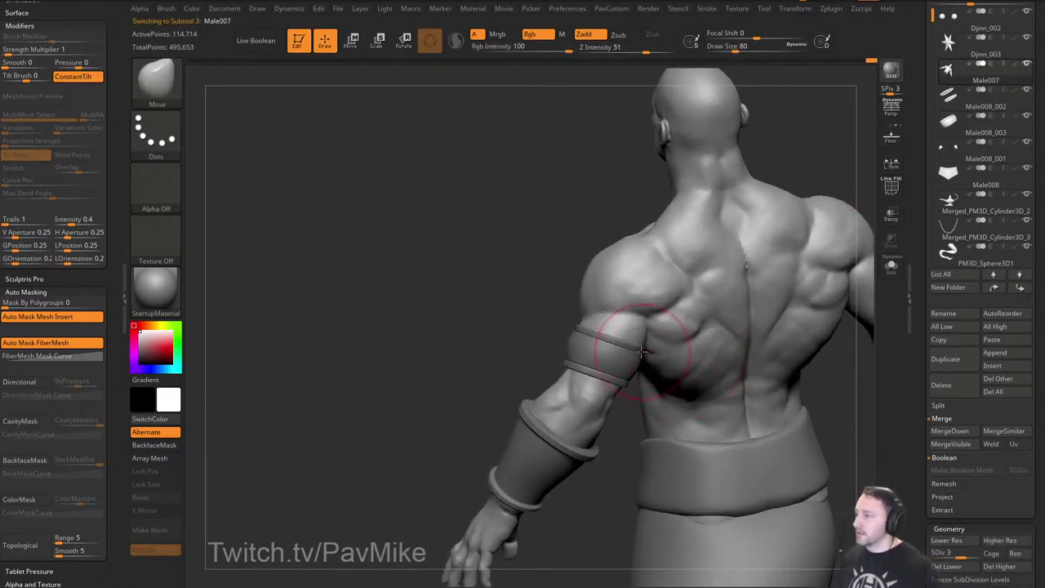
Examine the armband's fit on the arm from the side and front, returning to the Standard brush.
drag(619, 426, 686, 419)
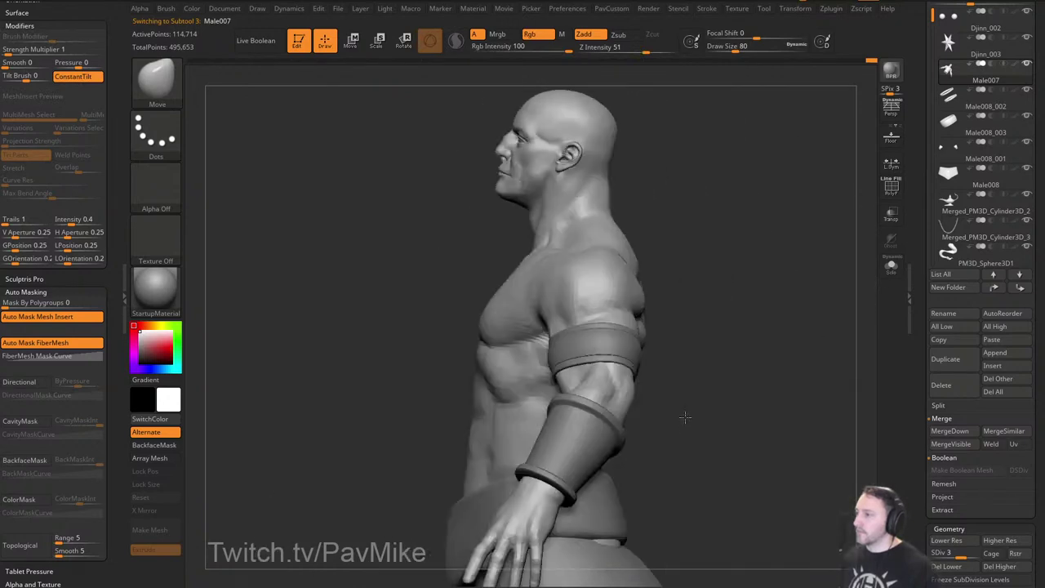
key(s)
drag(717, 362, 702, 362)
key(b)
key(s)
key(t)
mouse_move(716, 351)
shift+mouse_down()
mouse_move(806, 268)
mouse_move(756, 254)
mouse_move(771, 226)
shift+mouse_up()
key(bracketright)
key(bracketright)
key(s)
Mirror the armband's middle ring to the other arm using ArrayMesh with Lock Pos, Lock Size and X Mirror.
alt+click(696, 343)
mouse_move(905, 303)
mouse_down()
mouse_move(920, 177)
mouse_move(912, 117)
mouse_up()
click(949, 185)
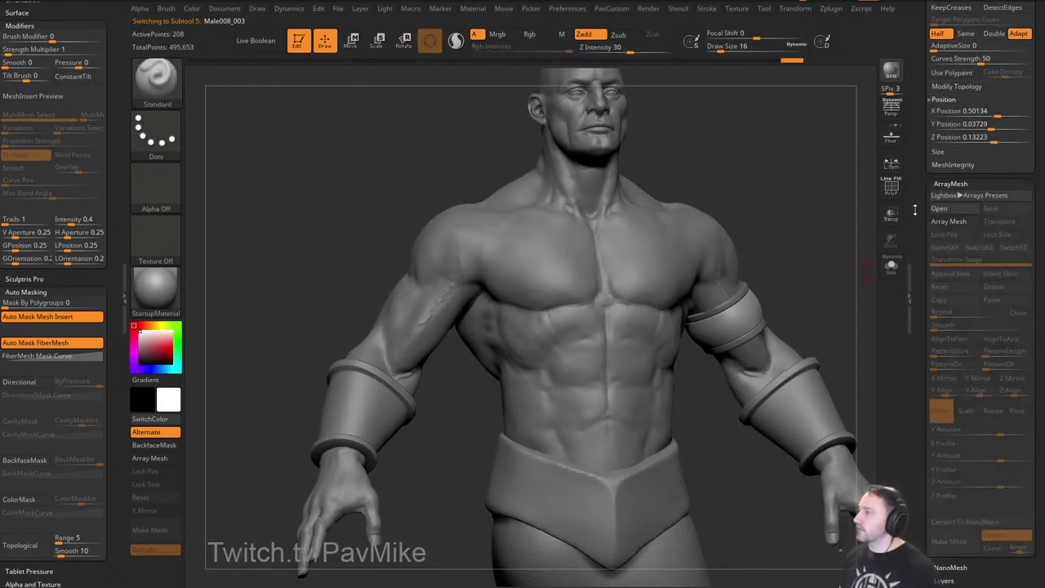
click(949, 224)
click(952, 236)
click(990, 237)
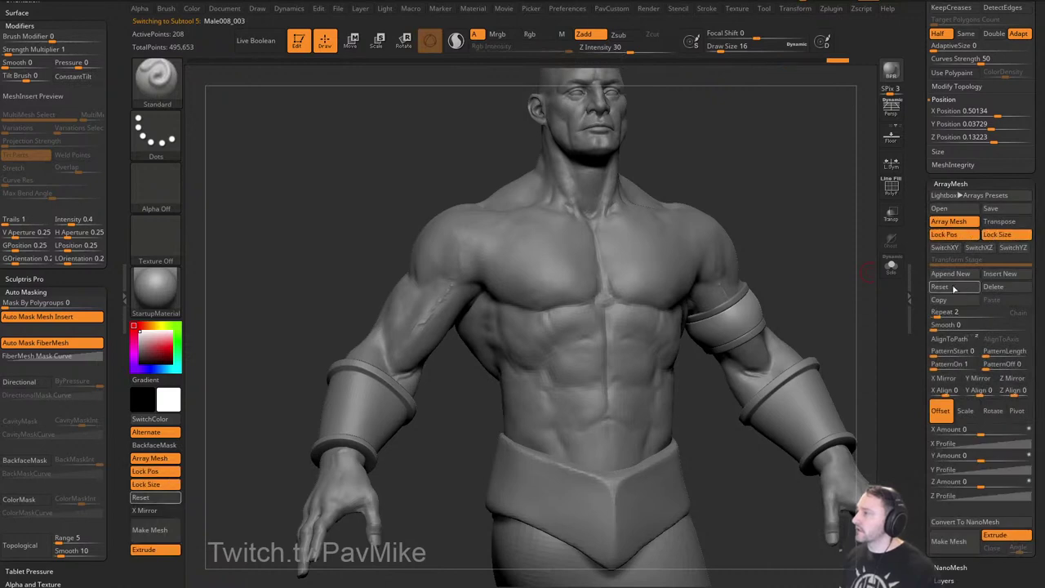
click(944, 378)
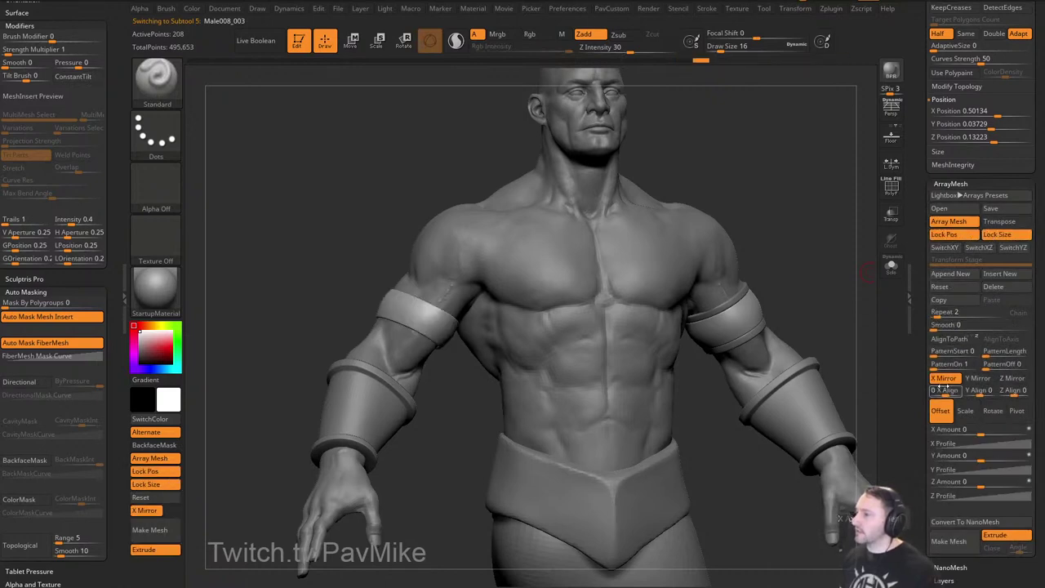
Mirror the armband's border strips to the other arm using ArrayMesh with Lock Pos, Lock Size and X Mirror.
alt+click(753, 294)
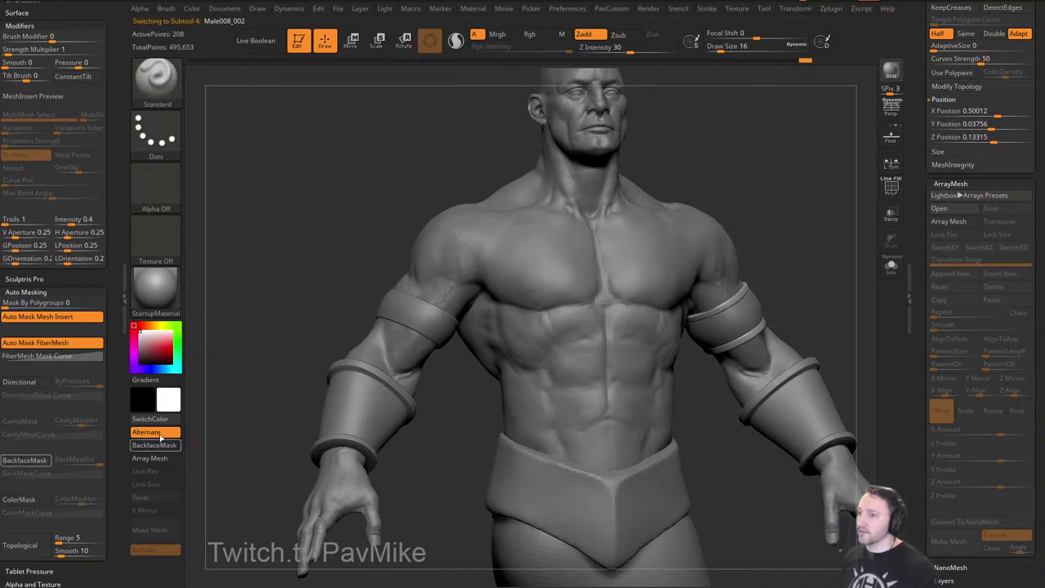
click(159, 460)
click(157, 472)
click(155, 486)
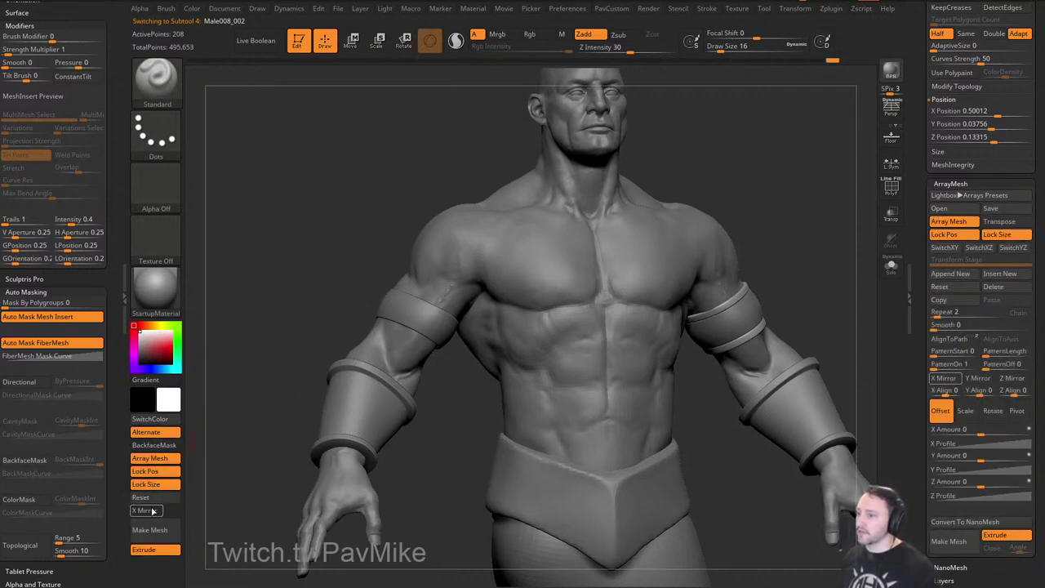
click(153, 512)
drag(833, 282, 736, 314)
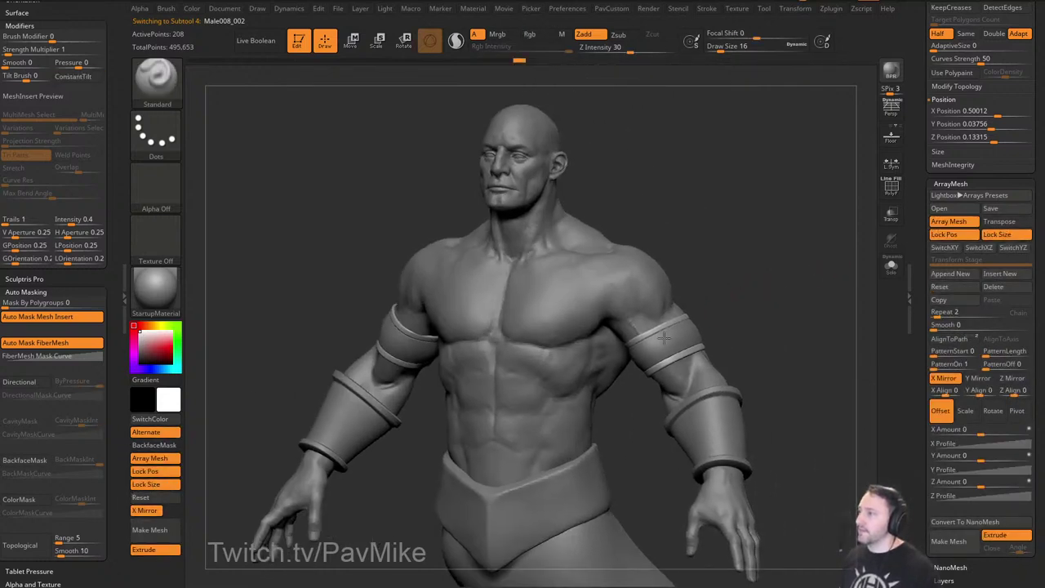
Switch ArrayMesh off and back on for the border strips and the middle ring to check the mirrored copies.
click(947, 223)
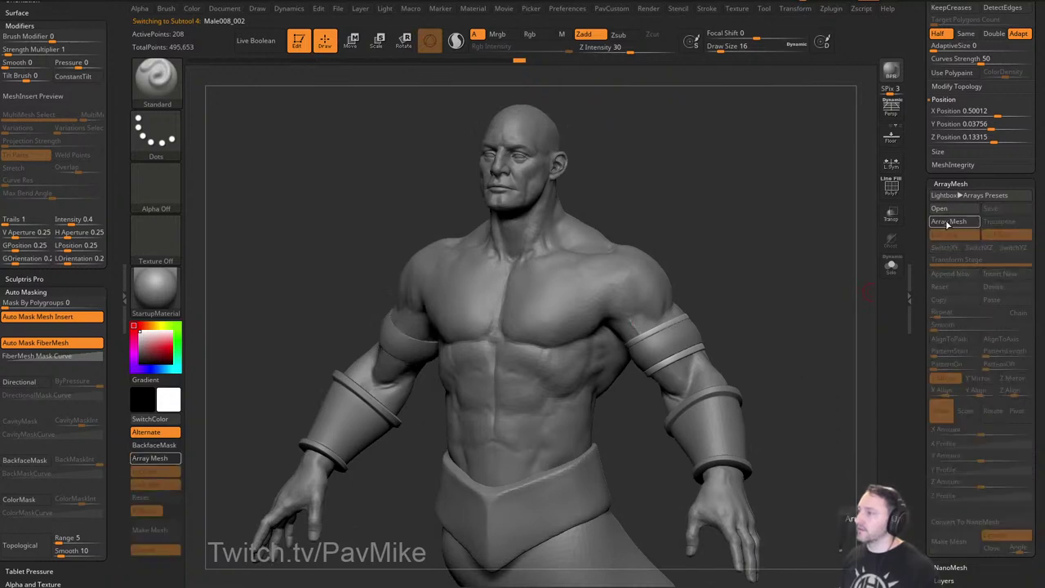
click(948, 223)
alt+click(684, 339)
click(950, 226)
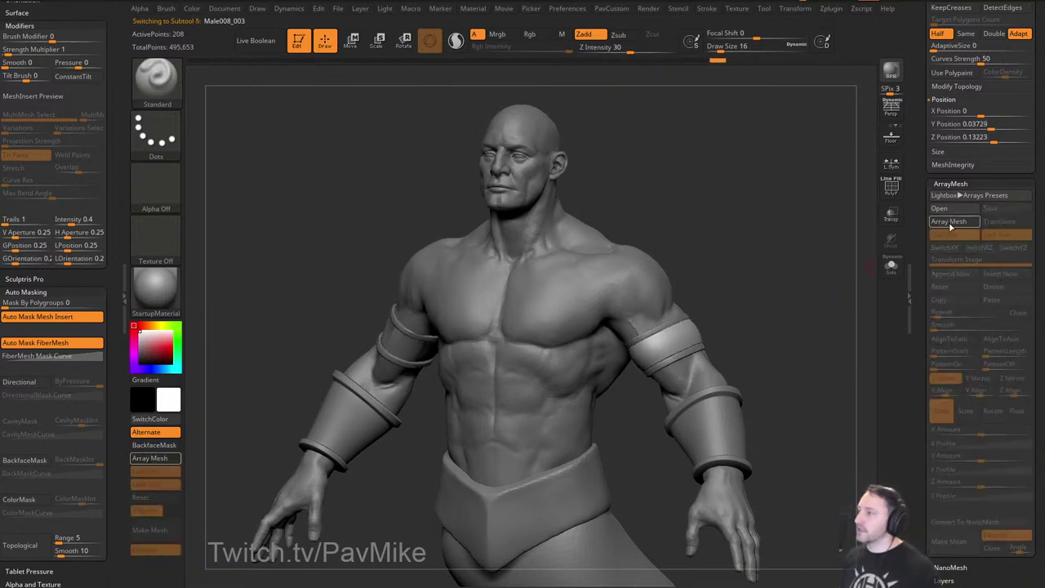
click(950, 225)
mouse_move(736, 304)
shift+mouse_down()
mouse_move(776, 264)
mouse_move(772, 242)
mouse_move(787, 294)
mouse_move(780, 290)
shift+mouse_up()
Select the body subtool and inspect the character from above.
alt+click(620, 290)
key(s)
key(s)
key(s)
key(s)
key(s)
mouse_move(785, 276)
alt+mouse_down()
mouse_move(793, 308)
mouse_move(762, 313)
mouse_move(765, 345)
mouse_move(833, 342)
alt+mouse_up()
key(s)
drag(817, 277, 826, 300)
Append a Plane3D as a new subtool and select it.
drag(918, 297, 920, 486)
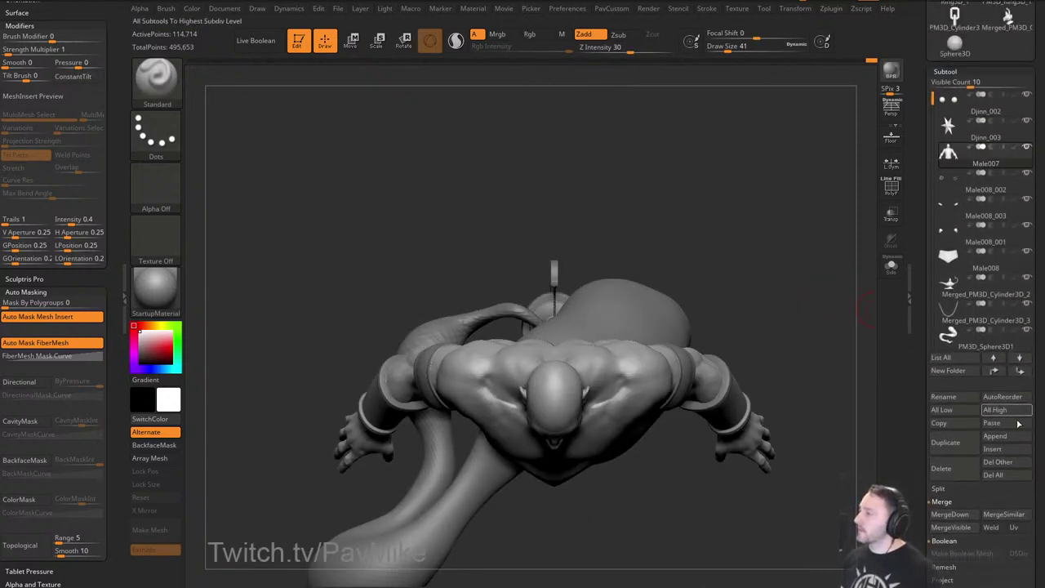
click(998, 438)
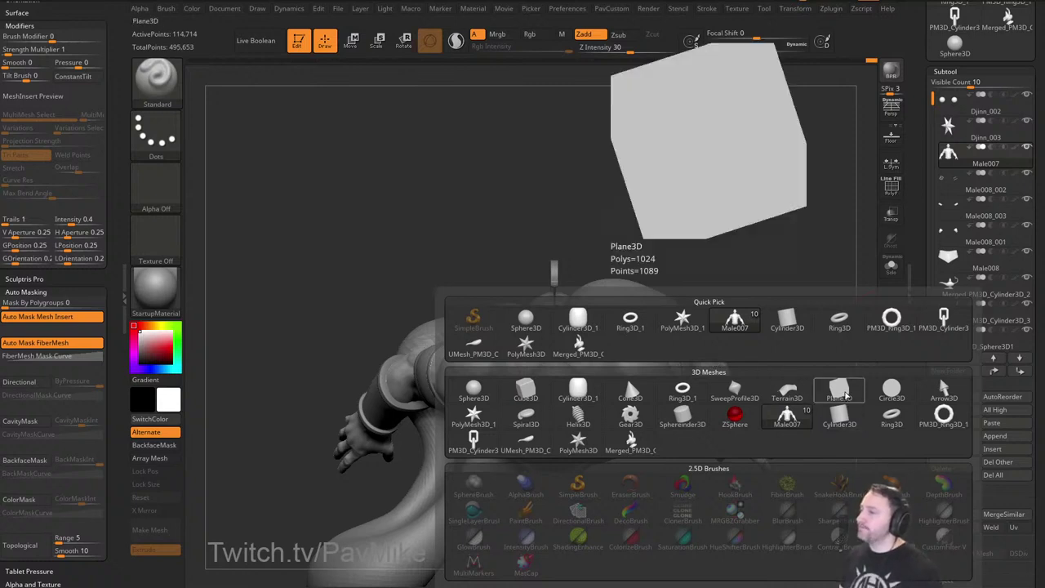
click(841, 384)
drag(773, 322, 755, 268)
alt+click(687, 273)
Rotate the plane by -90 degrees to lie horizontally and move it up above the character's head.
key(w)
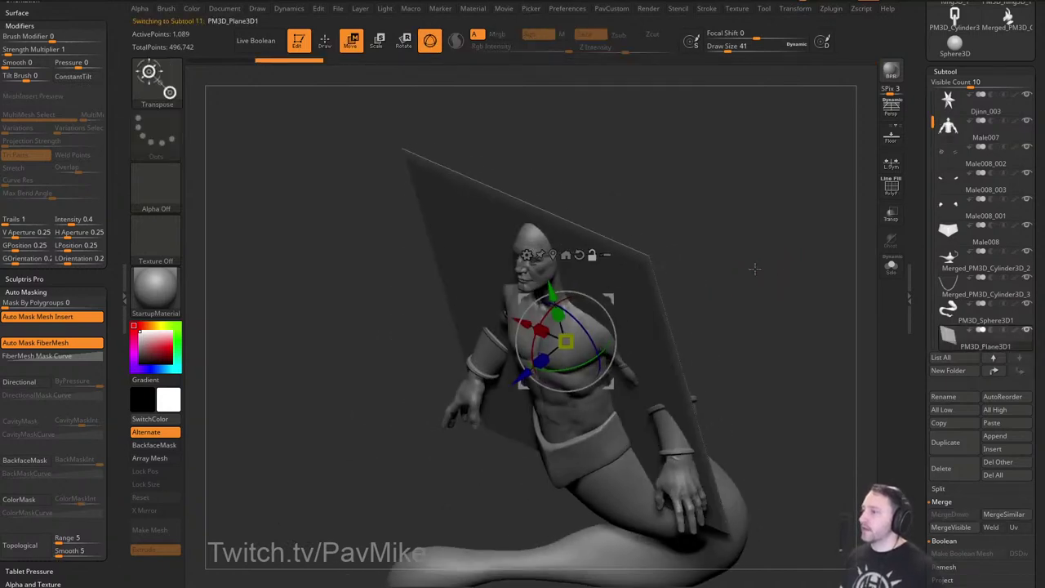
shift+drag(550, 316, 679, 258)
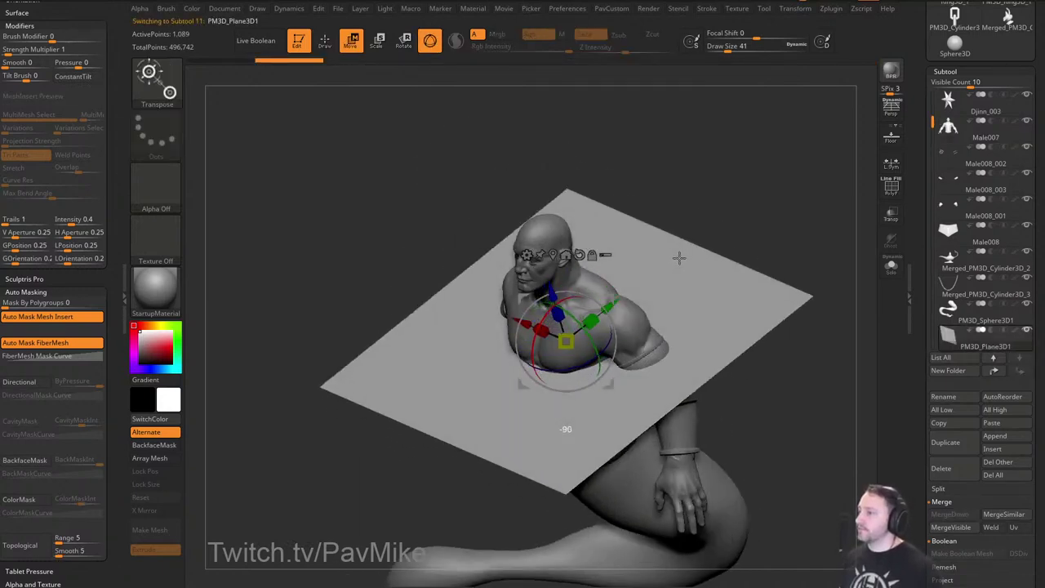
drag(784, 266, 808, 292)
drag(566, 278, 566, 168)
key(q)
Turn on transparency and the polyframe display to see the body through the plane from directly above.
shift+drag(732, 234, 779, 312)
alt+drag(791, 261, 802, 351)
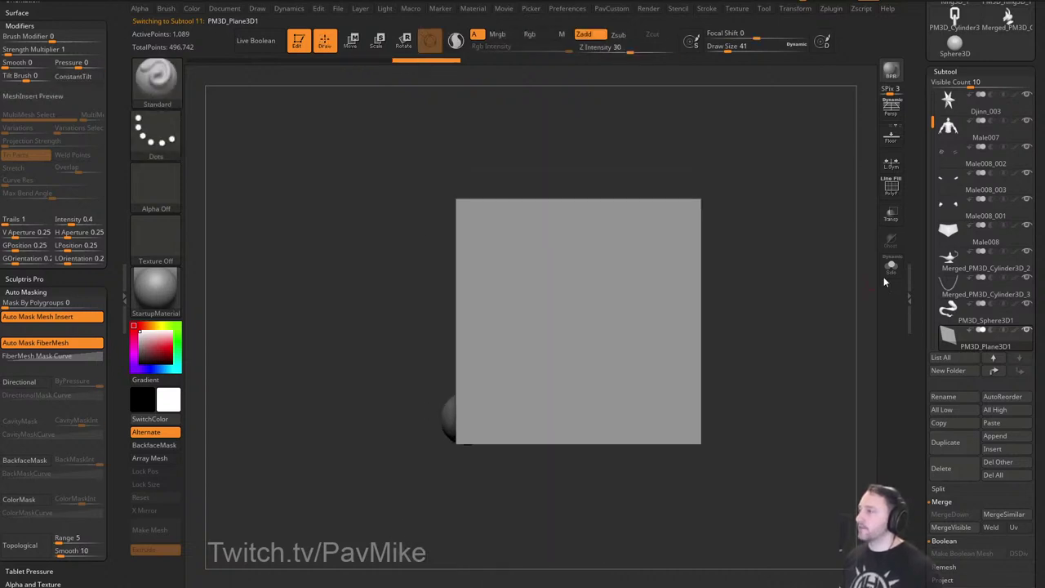
click(891, 215)
alt+drag(823, 226, 831, 319)
drag(798, 302, 822, 297)
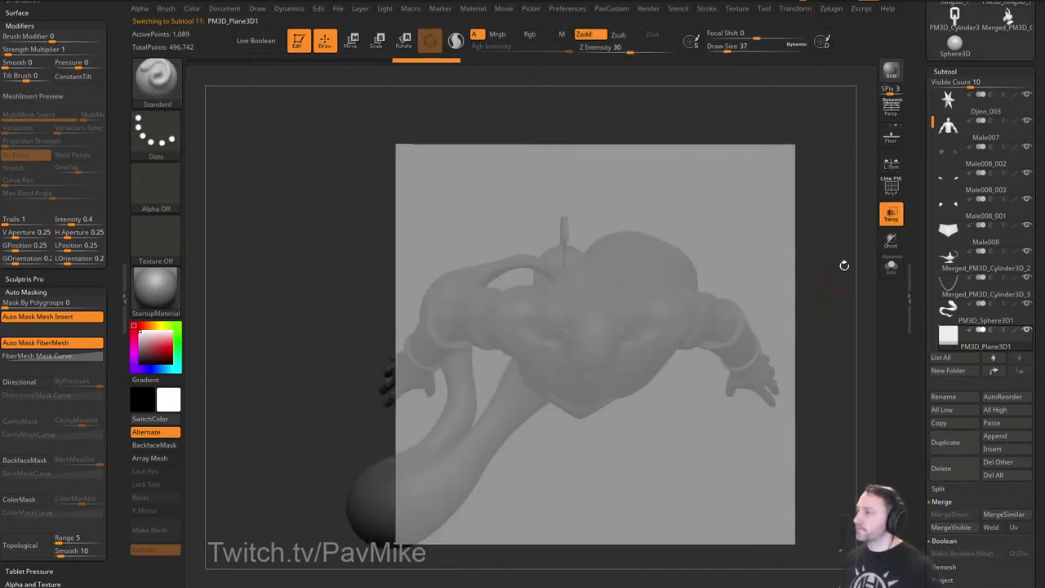
click(891, 188)
key(s)
mouse_move(849, 242)
shift+mouse_down()
mouse_move(849, 262)
mouse_move(833, 258)
shift+mouse_up()
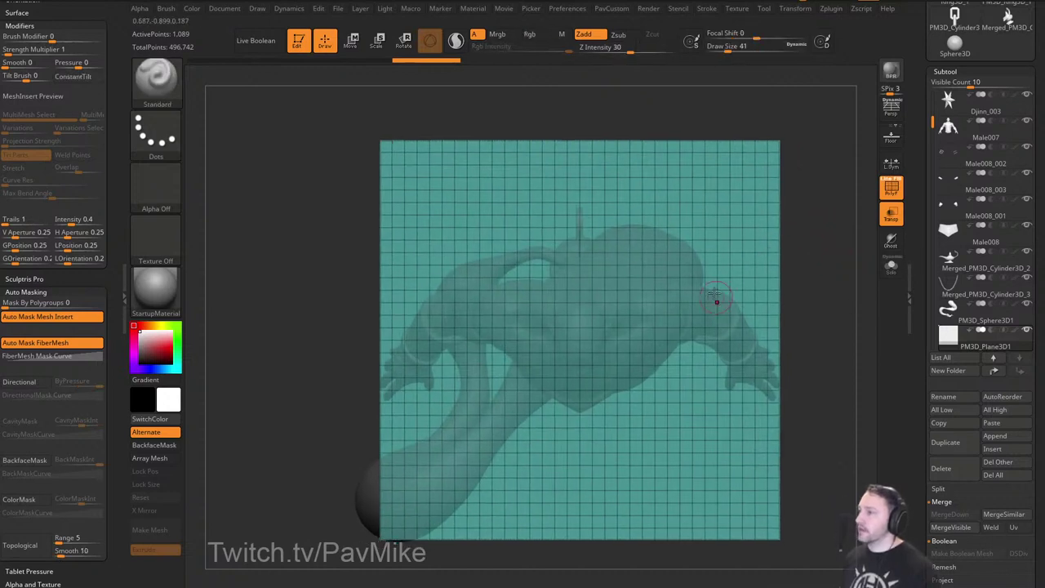
Slice a small circle over the head and a larger oval over the torso into the plane with SliceCirc.
ctrl+shift+click(159, 86)
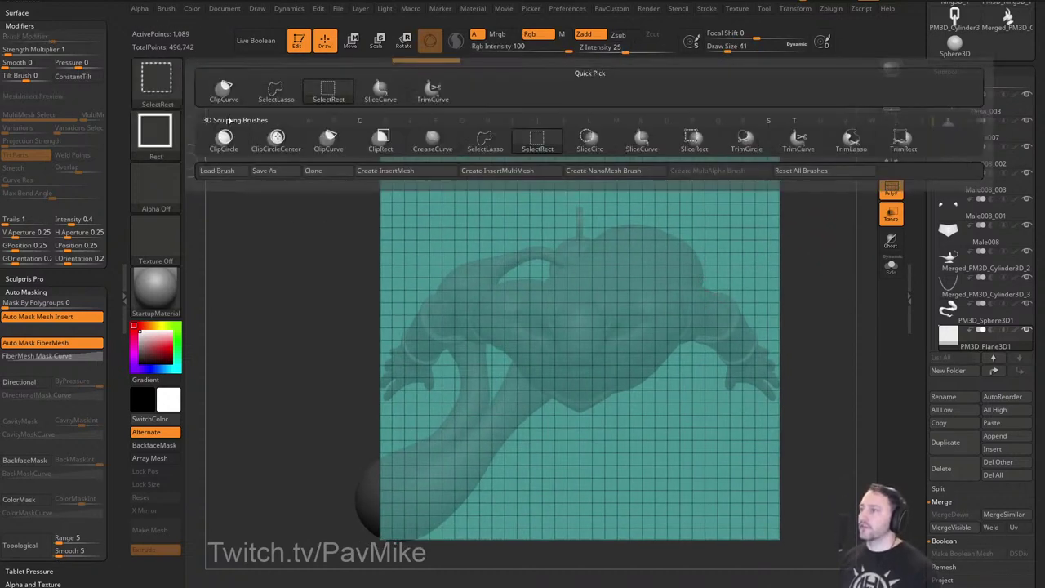
click(589, 140)
ctrl+shift+drag(579, 327, 618, 366)
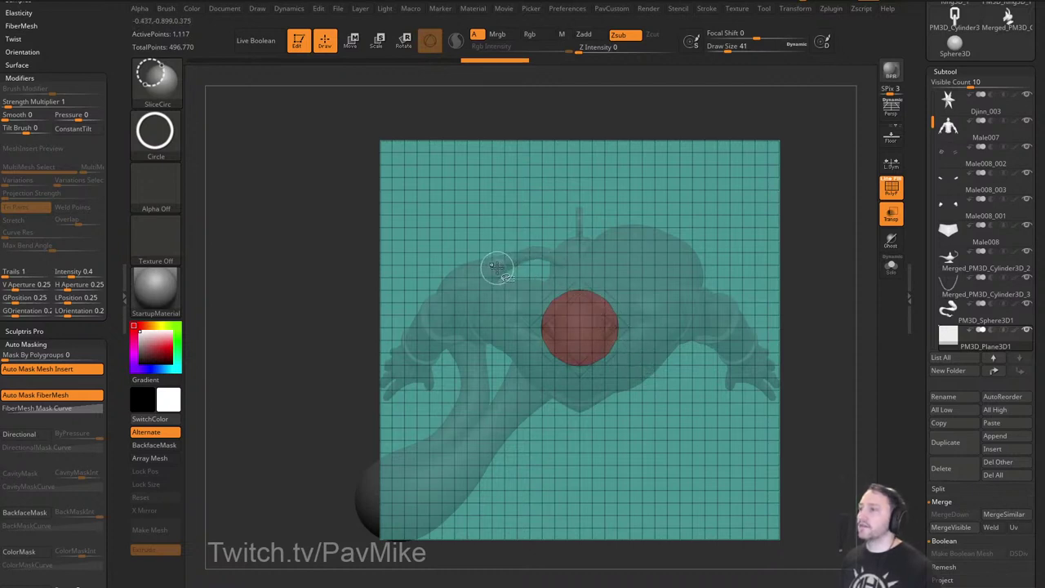
mouse_move(491, 265)
ctrl+shift+mouse_down()
mouse_move(662, 349)
mouse_move(692, 436)
mouse_move(687, 400)
ctrl+shift+mouse_up()
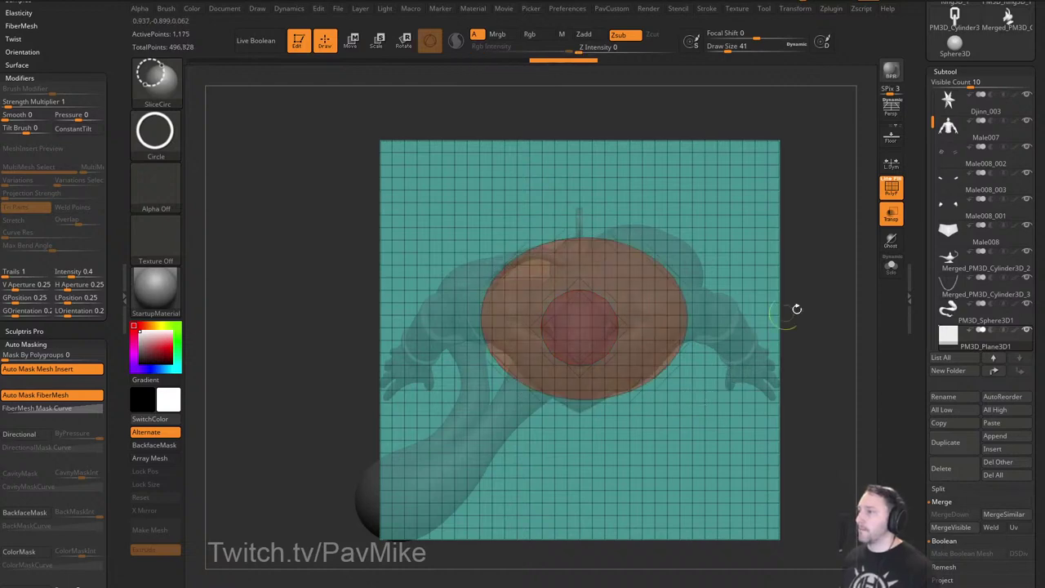
Apply Mirror And Weld to the sliced plane to make its circular cuts symmetrical.
drag(835, 333, 835, 282)
key(1)
click(818, 213)
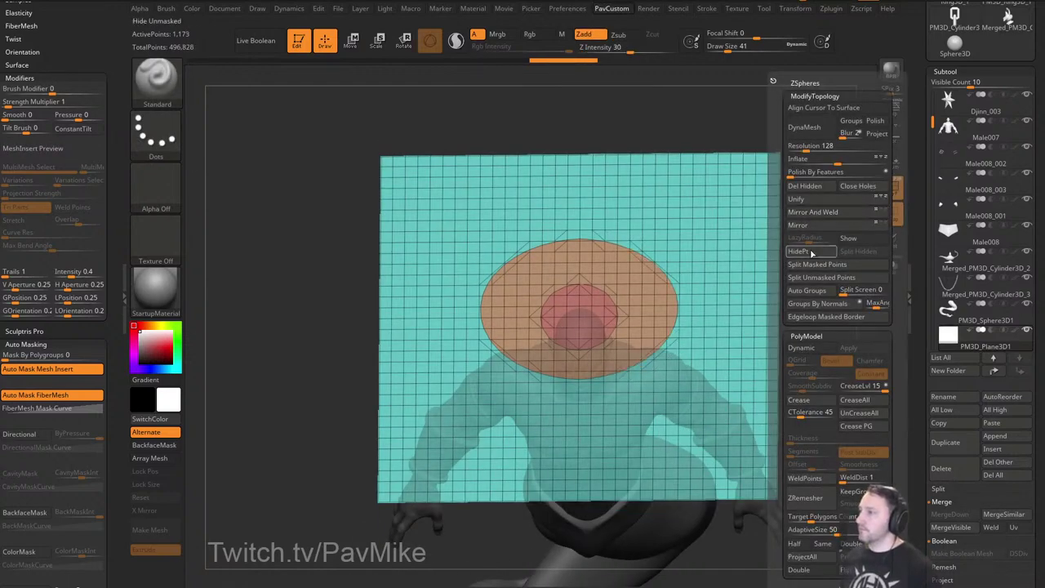
click(895, 189)
mouse_move(828, 264)
mouse_down()
mouse_move(849, 222)
mouse_move(844, 207)
mouse_move(805, 224)
mouse_up()
click(891, 192)
Isolate the ring between the two cuts with SelectRect and delete the hidden parts of the plane.
ctrl+shift+click(156, 80)
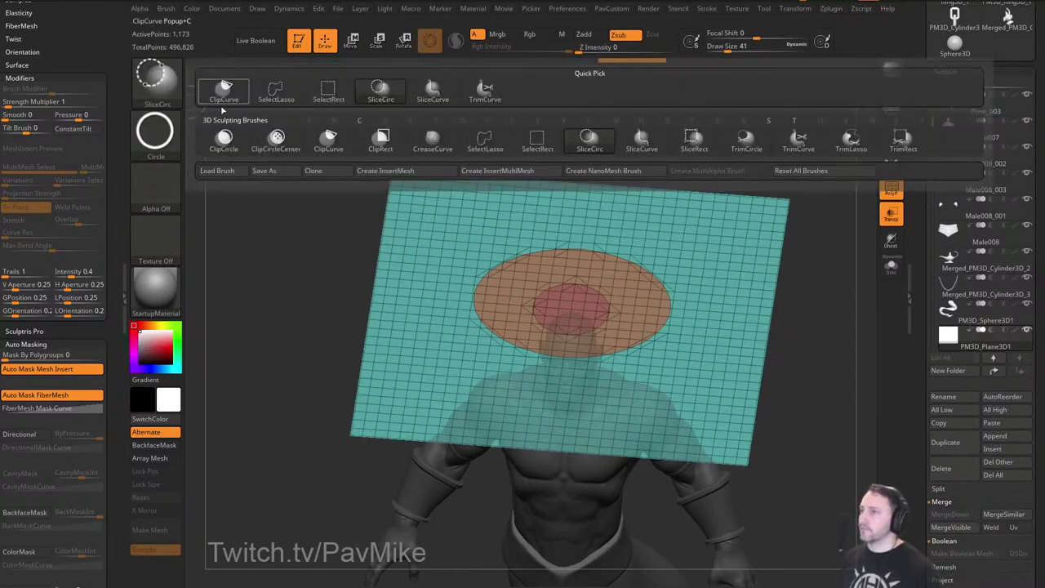
ctrl+shift+click(282, 94)
ctrl+shift+click(323, 97)
ctrl+shift+click(590, 267)
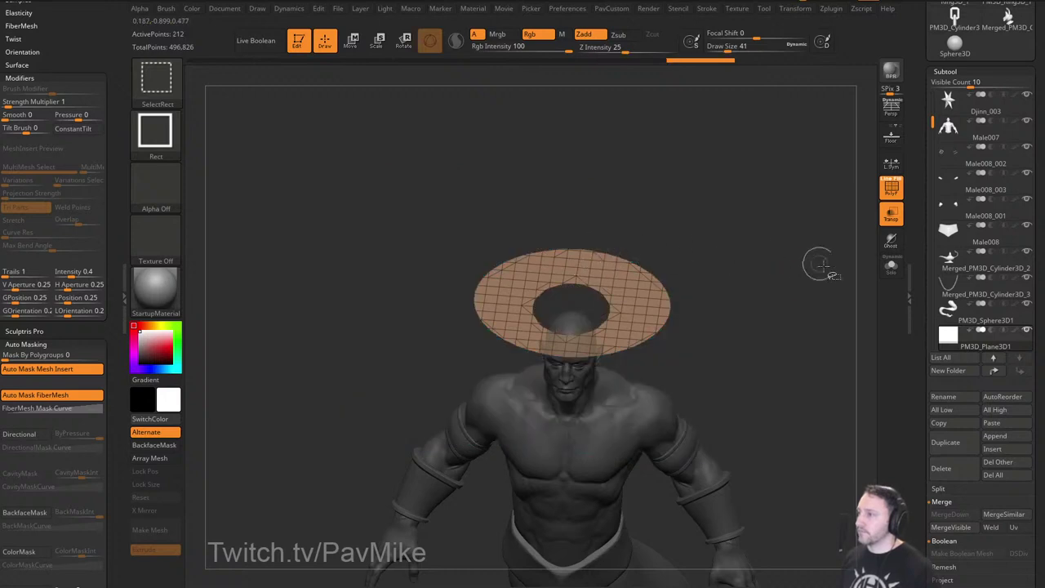
key(p)
click(794, 186)
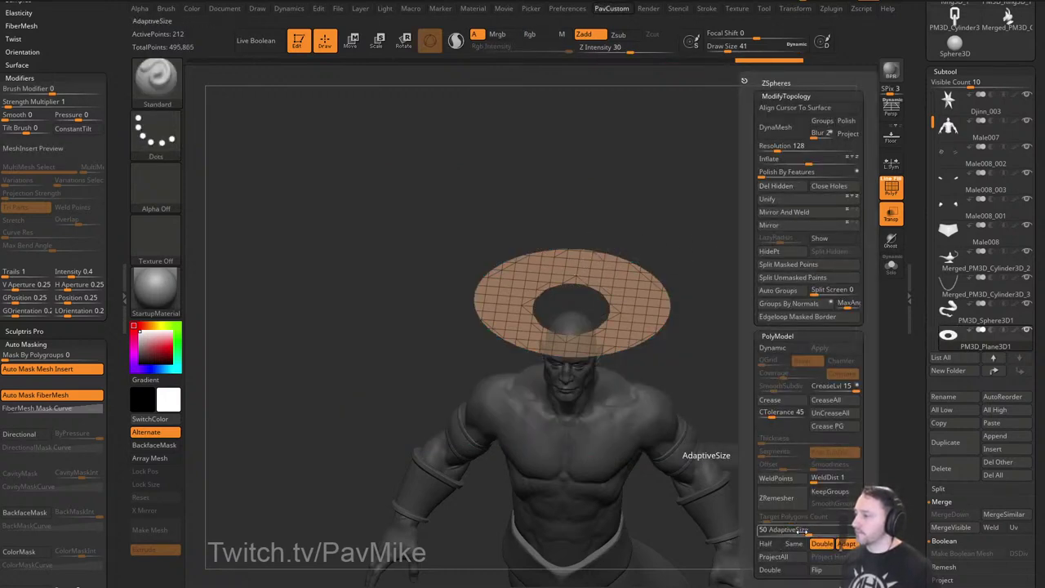
Remesh the ring with ZRemesher at an AdaptiveSize of 0 and turn off the polyframe display.
drag(802, 532, 757, 531)
click(787, 501)
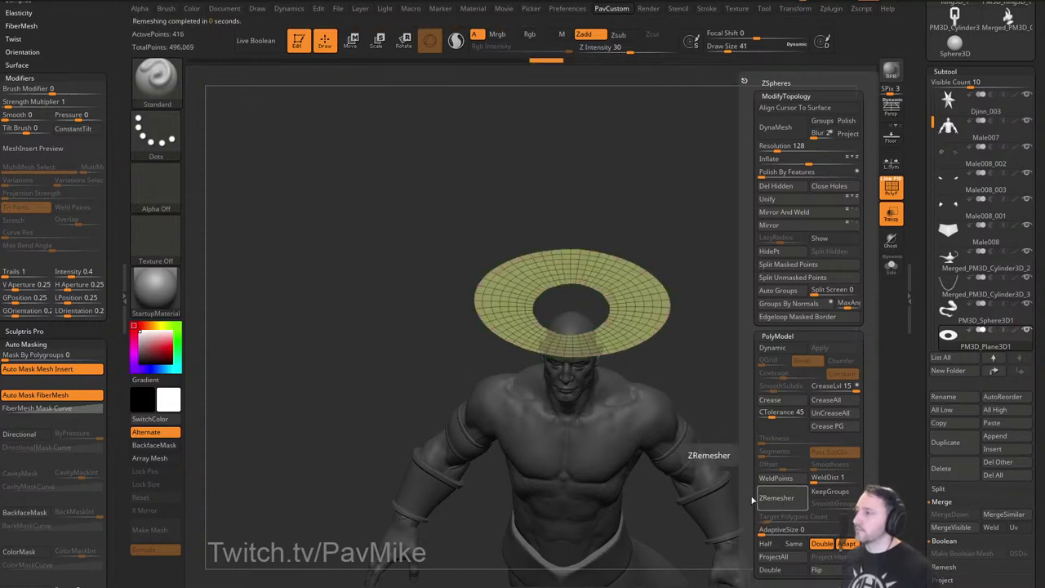
drag(755, 353, 777, 266)
click(899, 194)
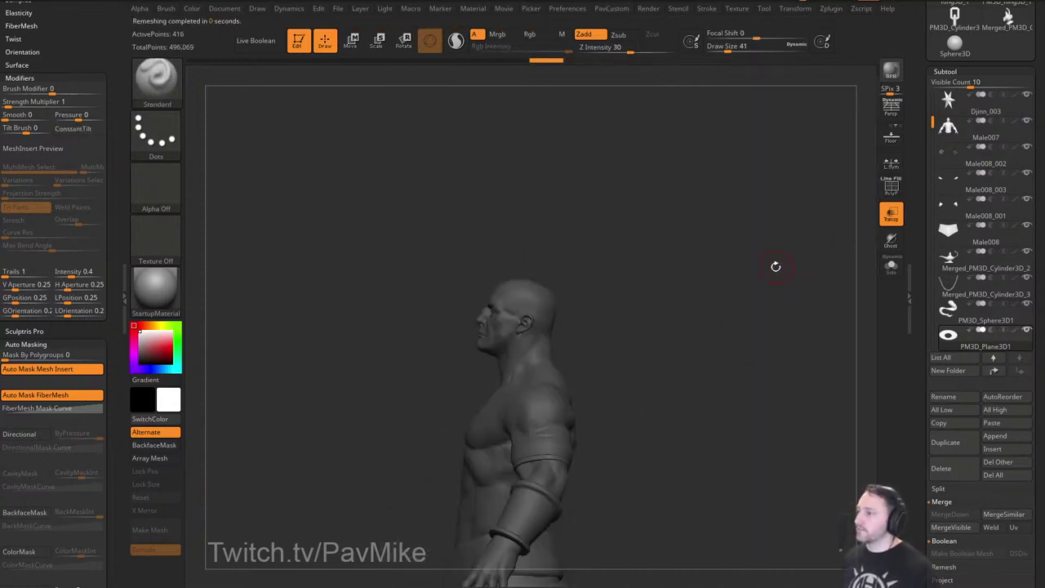
Lower the ring from above the head to neck height and turn off transparency.
key(w)
drag(516, 210, 516, 299)
key(q)
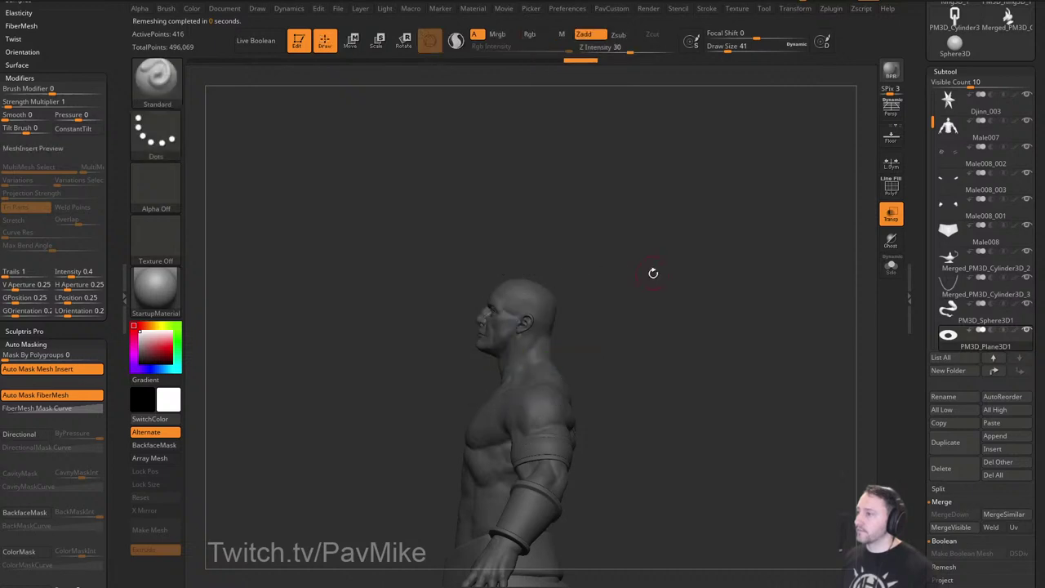
mouse_move(654, 272)
mouse_down()
mouse_move(665, 336)
mouse_move(713, 306)
mouse_move(784, 303)
mouse_move(759, 311)
mouse_move(772, 366)
mouse_move(798, 240)
mouse_move(782, 268)
mouse_move(796, 293)
mouse_up()
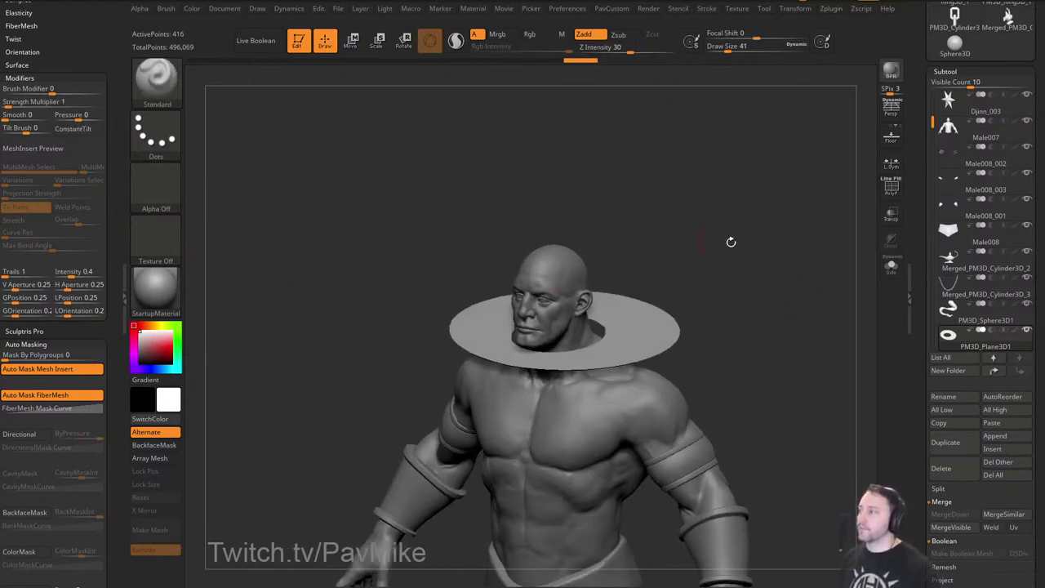
Hide the lamp while keeping the ring visible, and move the lamp up in the subtool order.
click(1019, 264)
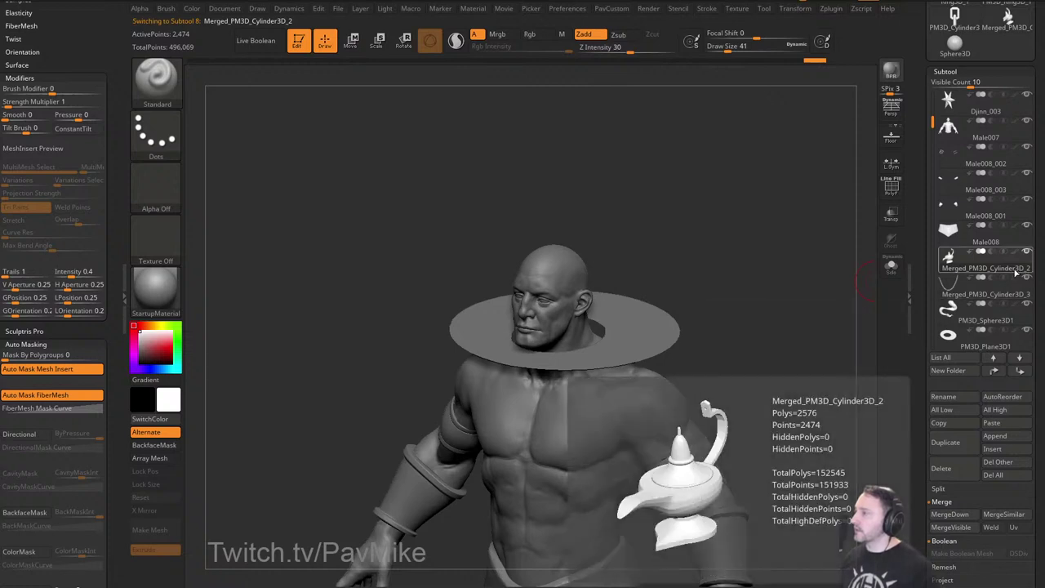
click(1027, 330)
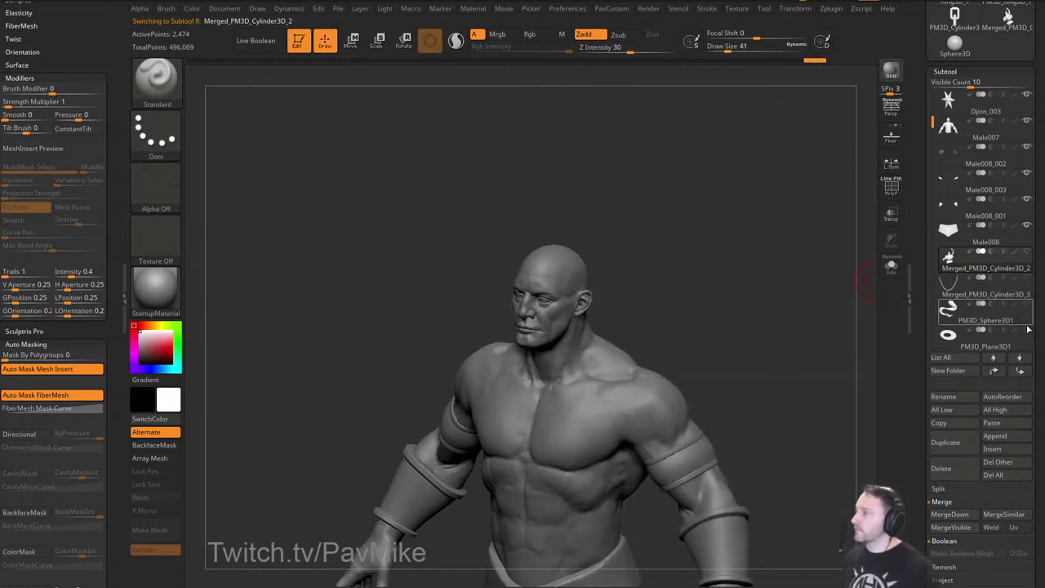
click(1028, 329)
click(1002, 374)
click(1002, 374)
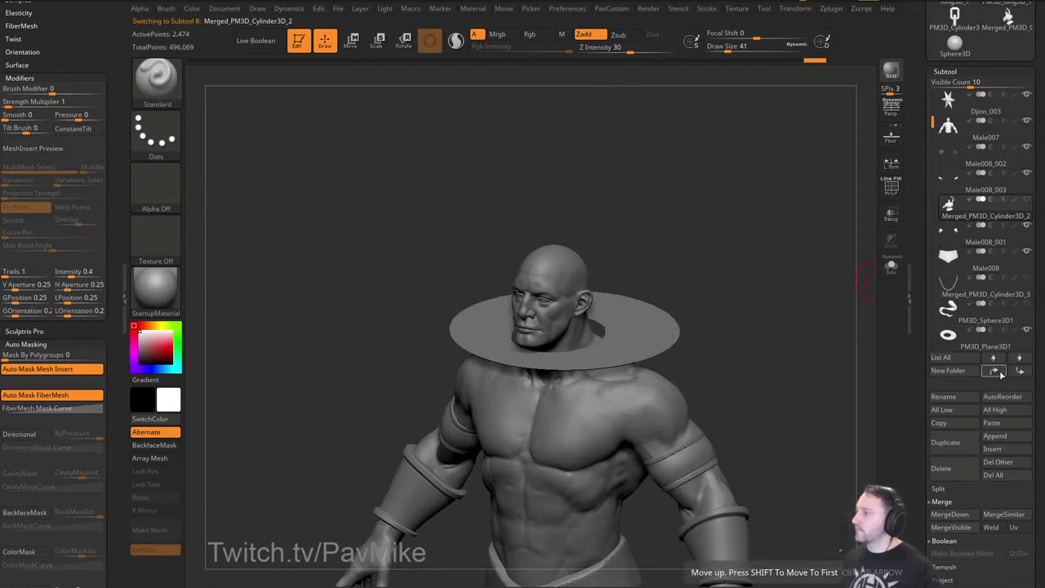
Move the PM3D_Plane3D1 ring up in the subtool order to directly below Male008_003.
click(997, 344)
click(994, 373)
click(995, 372)
click(995, 372)
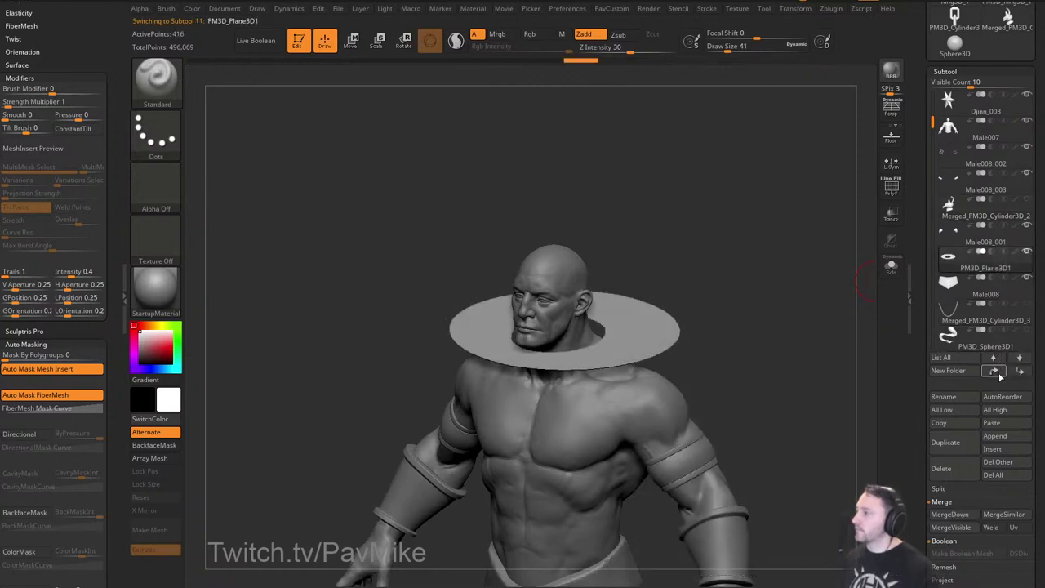
click(995, 372)
click(995, 373)
Move the lamp to the end of the subtool order and make the djinn's tail visible.
click(991, 242)
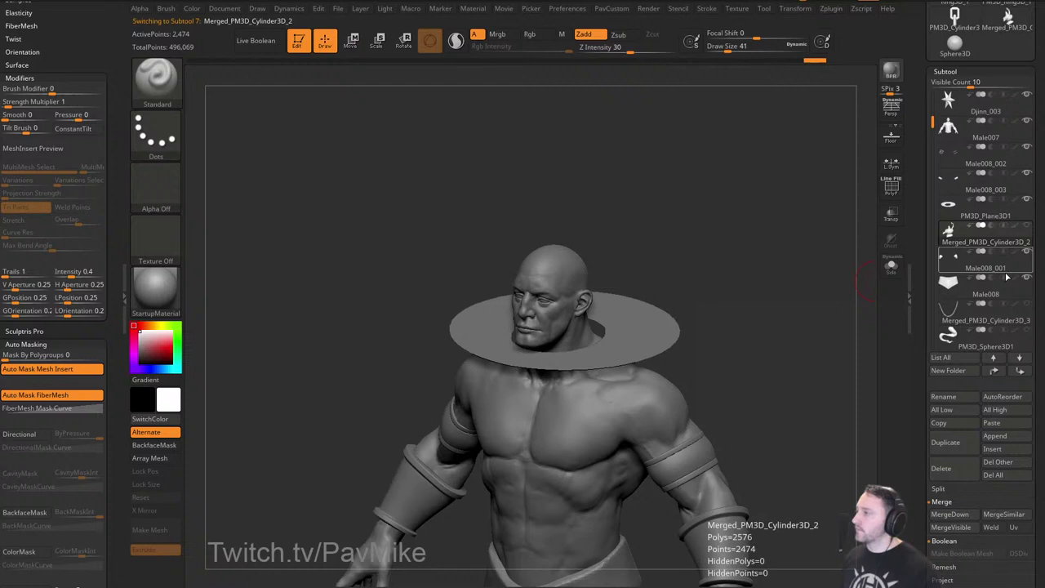
shift+click(1020, 372)
alt+drag(782, 347, 794, 202)
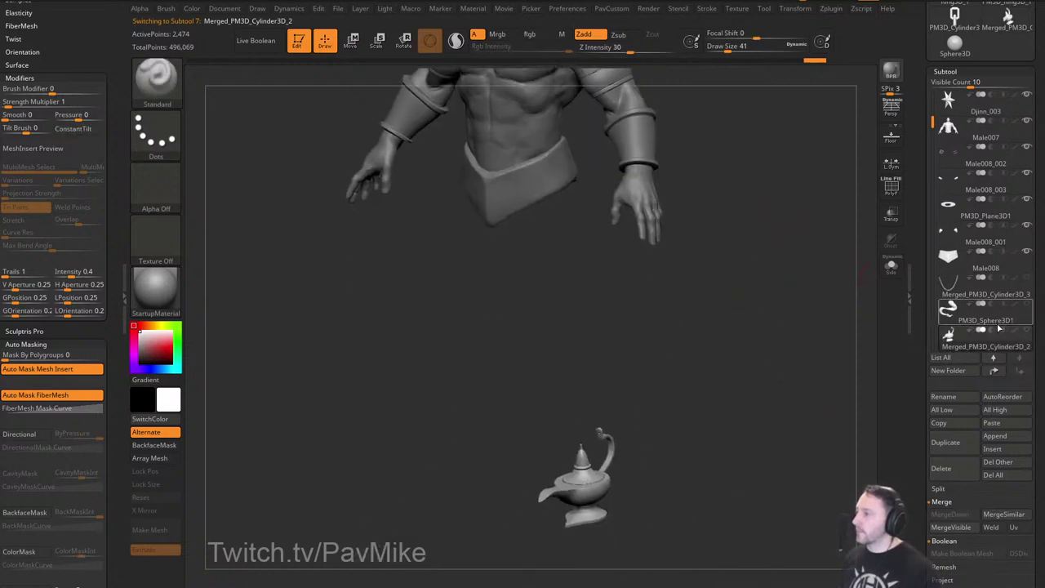
key(s)
drag(691, 442, 676, 441)
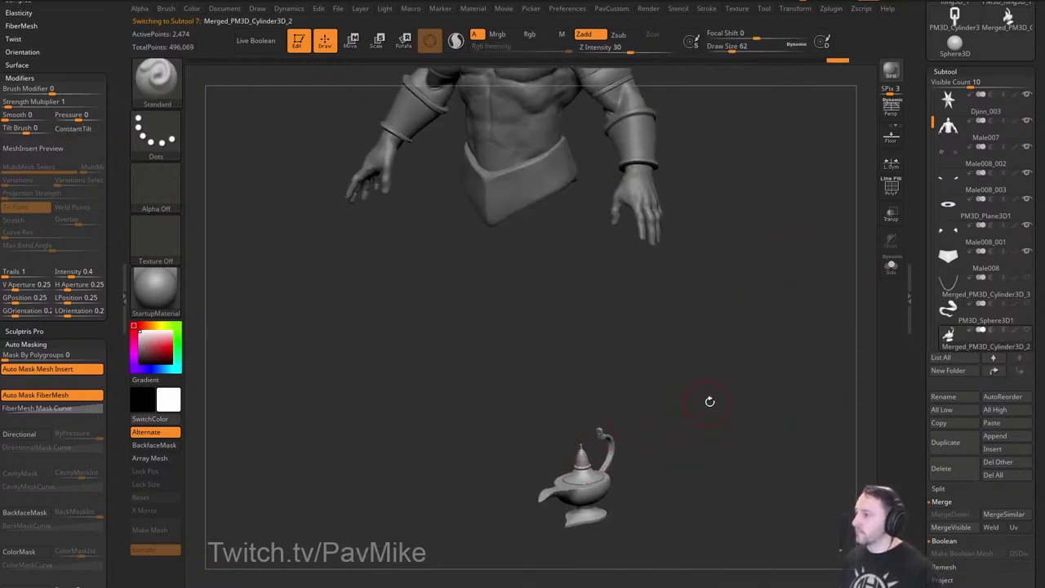
alt+drag(750, 261, 771, 486)
drag(804, 283, 798, 283)
mouse_move(802, 277)
alt+mouse_down()
mouse_move(820, 327)
mouse_move(787, 318)
alt+mouse_up()
click(1027, 303)
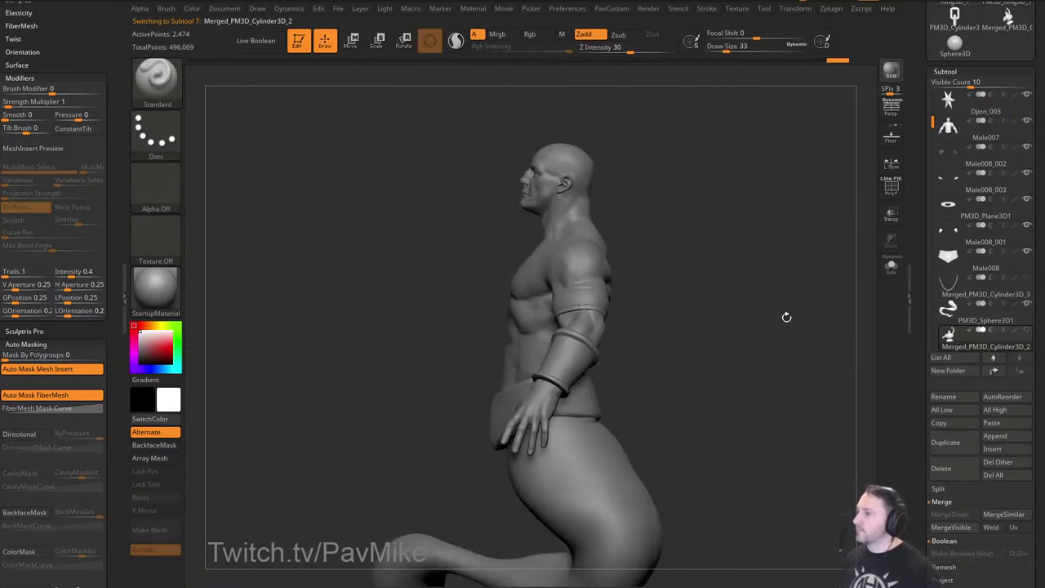
Make the ring around the neck the active subtool and turn on its polyframe display.
mouse_move(747, 240)
alt+mouse_down()
mouse_move(754, 330)
mouse_move(769, 333)
mouse_move(743, 313)
mouse_move(807, 296)
alt+mouse_up()
key(s)
alt+click(737, 326)
key(shift+f)
alt+drag(821, 215, 813, 286)
Clear the docked Stroke and Brush settings and dock the Dynamics settings in their place.
drag(83, 44, 88, 486)
drag(114, 58, 110, 555)
drag(106, 27, 119, 162)
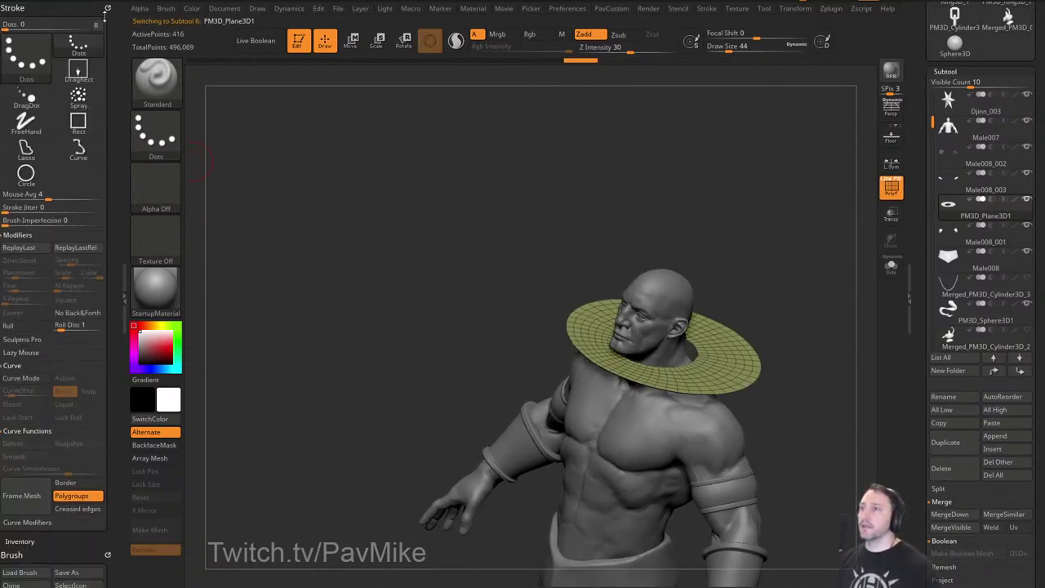
click(108, 9)
click(107, 7)
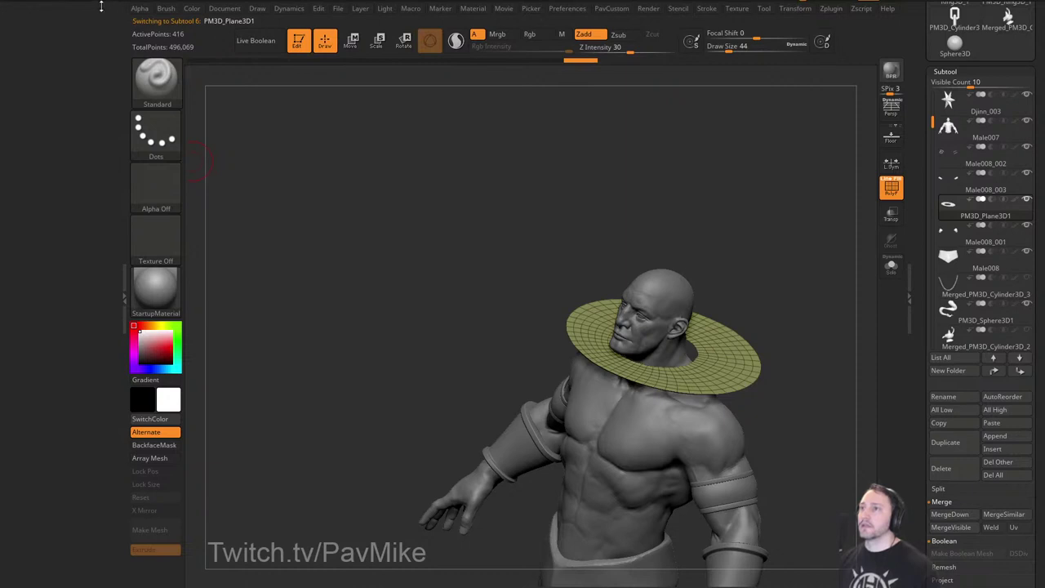
click(291, 9)
drag(160, 45, 85, 98)
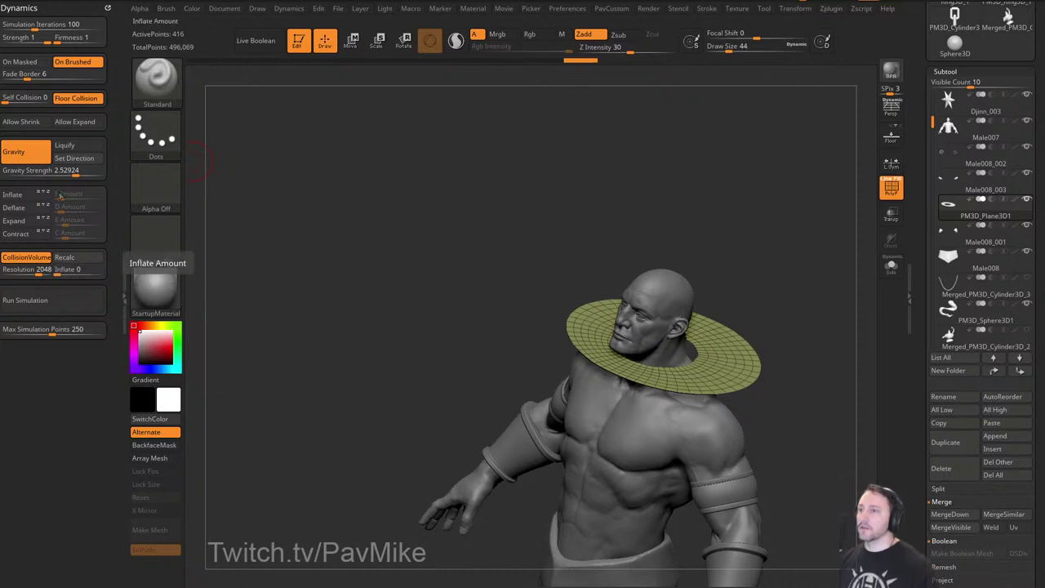
Try draping the ring over the shoulders with a cloth simulation at the existing gravity strength.
click(64, 299)
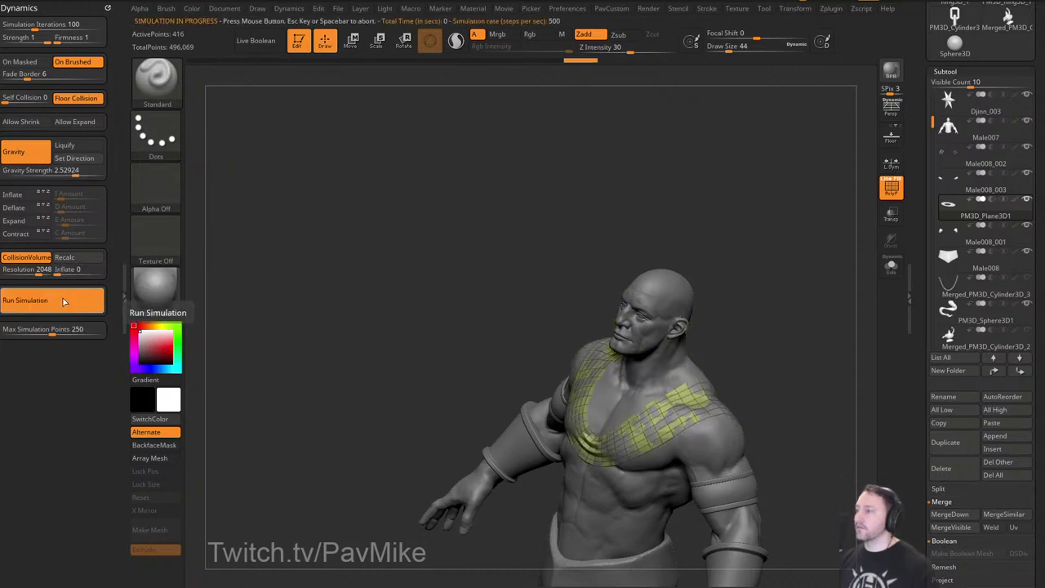
click(65, 301)
drag(762, 259, 776, 253)
drag(852, 226, 788, 238)
key(ctrl+z)
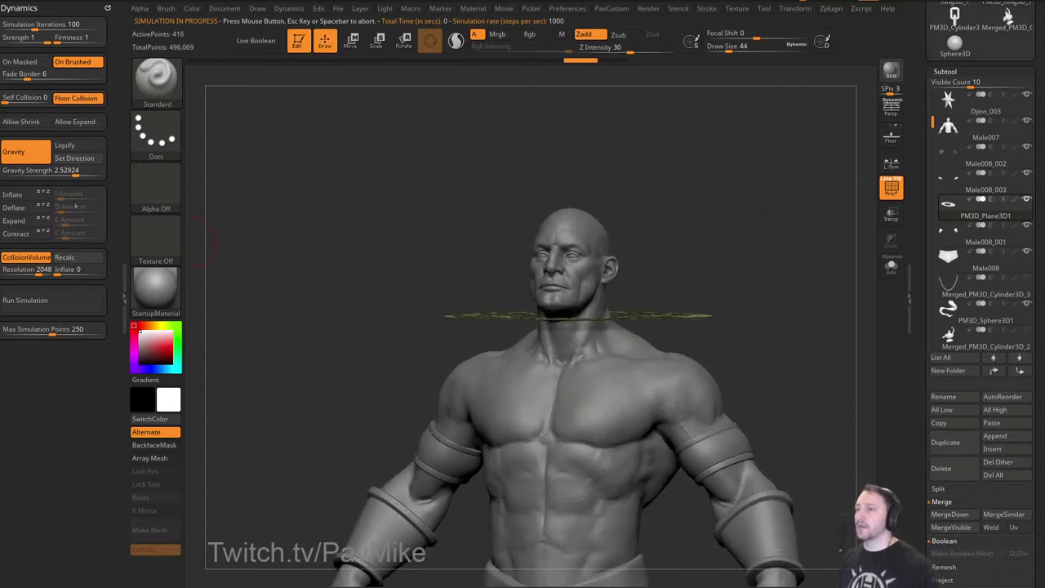
Set the gravity strength to 1.30875 and try the cloth simulation on the ring again.
click(66, 306)
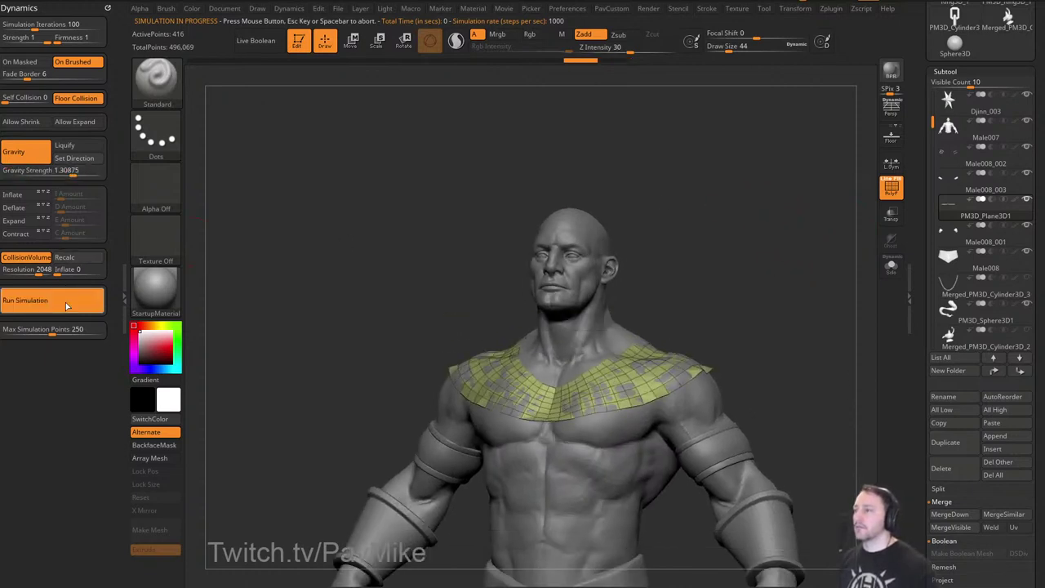
click(68, 306)
drag(770, 221, 761, 264)
key(ctrl+z)
Set the simulation firmness to 3 and run the cloth simulation to drape the ring over the shoulders as a collar.
drag(802, 236, 775, 258)
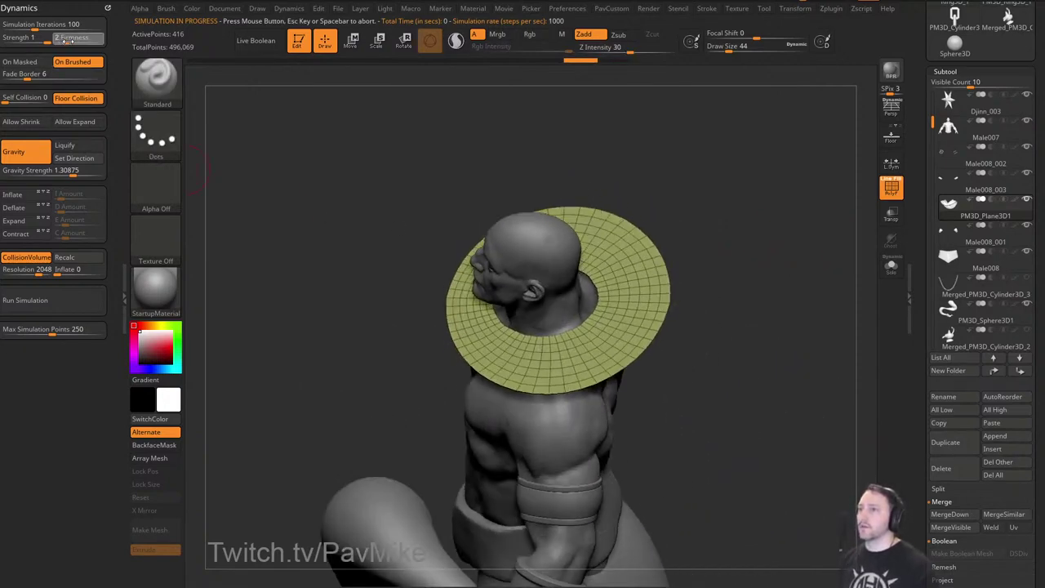
click(60, 298)
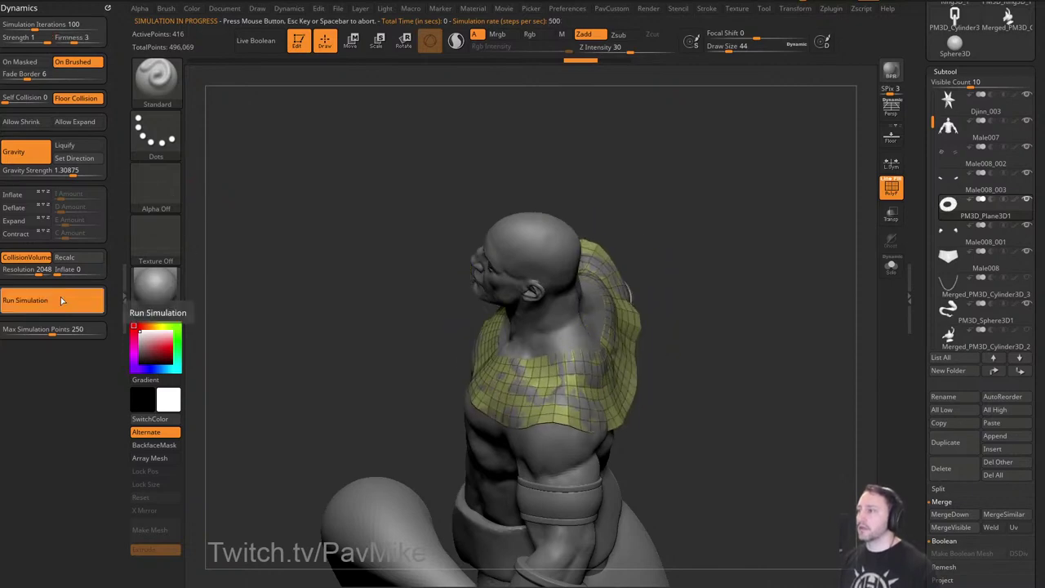
drag(757, 252, 817, 218)
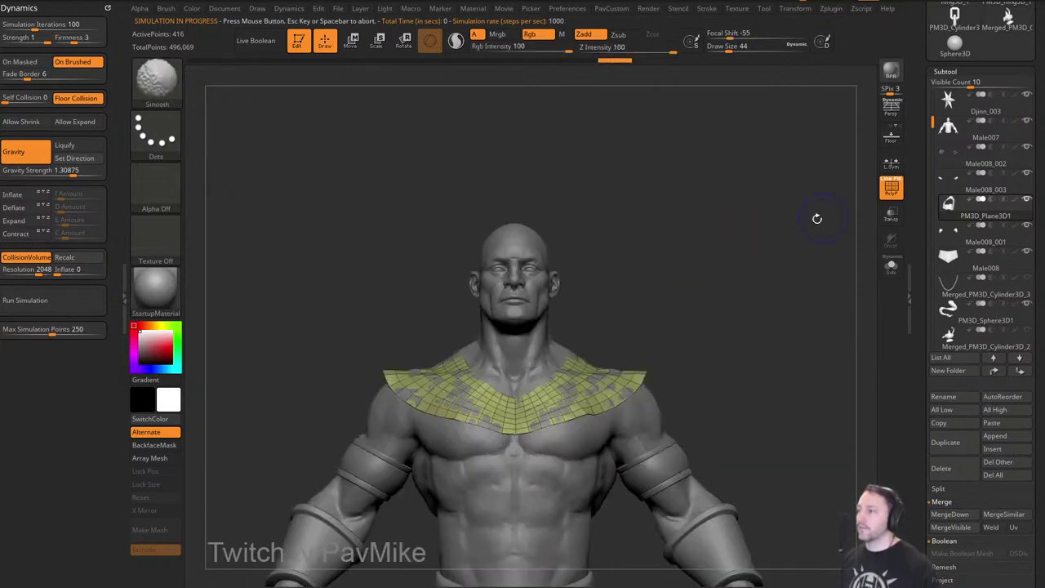
drag(732, 249, 789, 262)
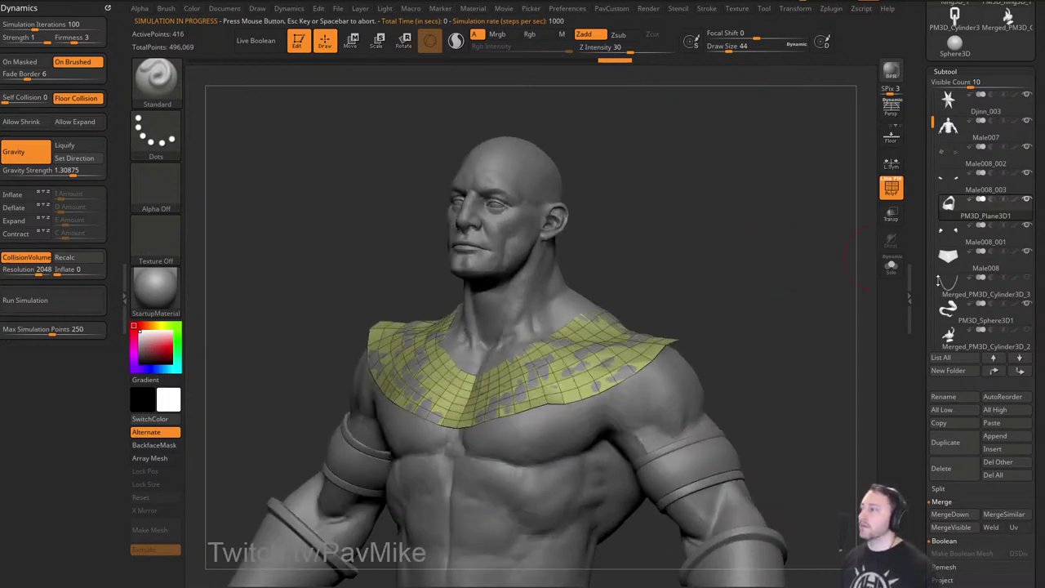
Enable Dynamic Subdivision on the collar with a thickness of 0.0086 and Post SubDiv turned off.
drag(925, 301, 919, 170)
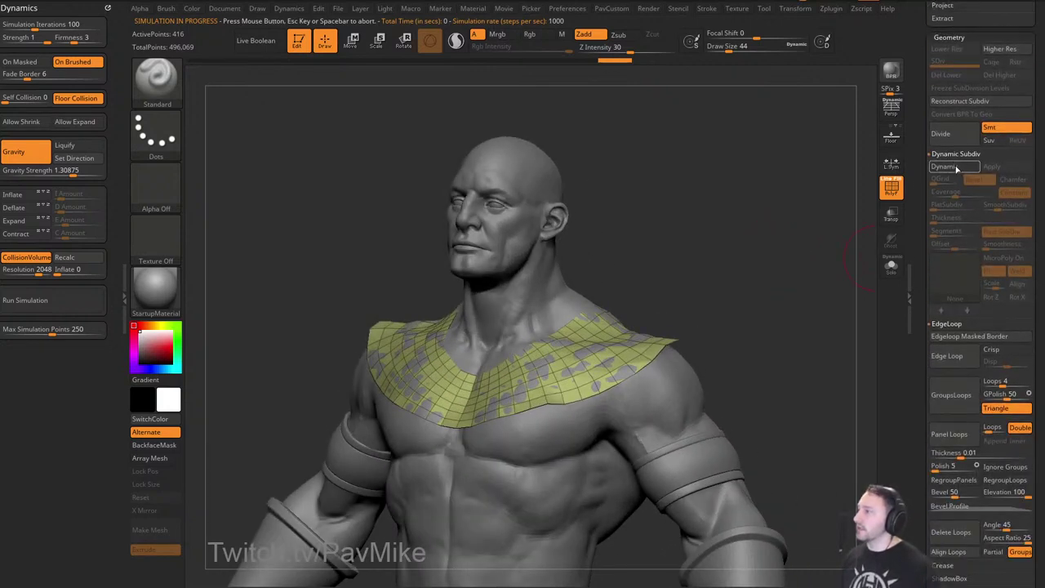
click(945, 167)
click(946, 218)
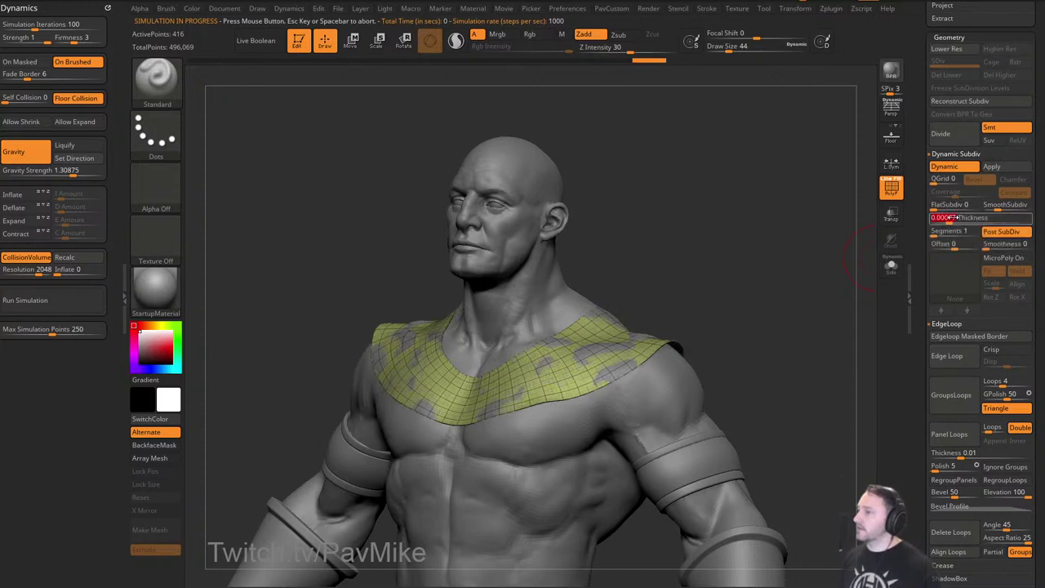
drag(955, 218, 966, 218)
click(1004, 233)
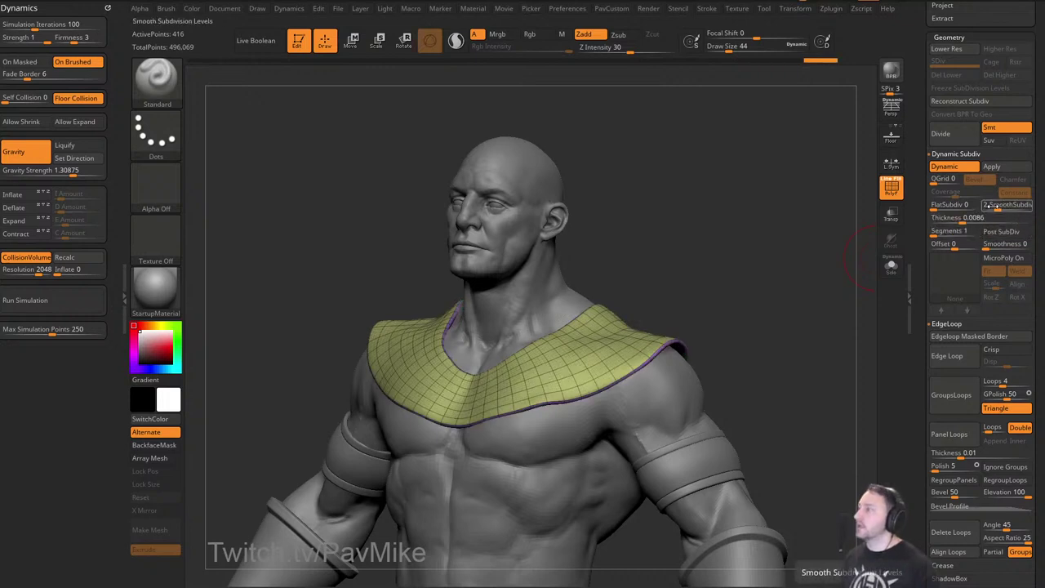
Turn off the polyframe display and check the collar's shape against the whole figure.
click(888, 188)
mouse_move(810, 271)
alt+mouse_down()
mouse_move(807, 243)
mouse_move(826, 231)
mouse_move(836, 248)
mouse_move(784, 231)
mouse_move(763, 238)
mouse_move(809, 228)
mouse_move(784, 240)
mouse_move(847, 254)
mouse_move(812, 241)
alt+mouse_up()
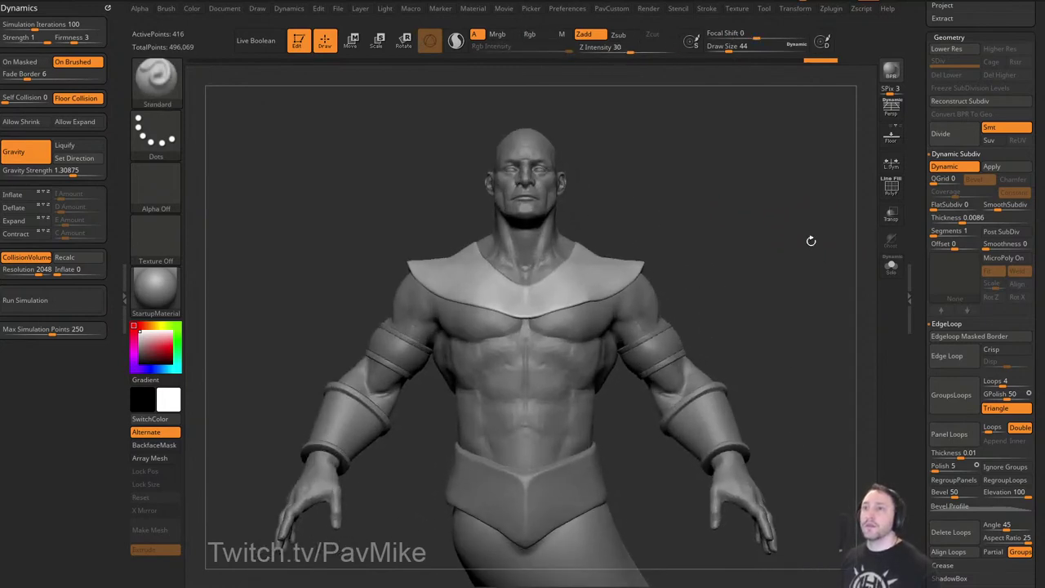
key(s)
mouse_move(737, 249)
mouse_down()
mouse_move(786, 242)
mouse_move(798, 217)
mouse_move(793, 227)
mouse_up()
key(s)
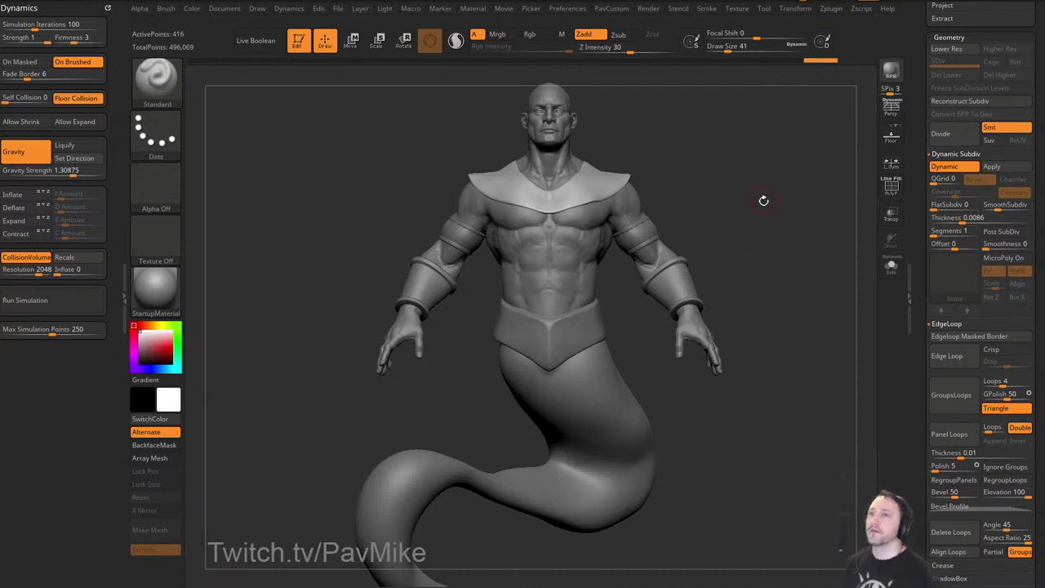
mouse_move(789, 239)
mouse_down()
mouse_move(808, 223)
mouse_move(864, 285)
mouse_move(820, 308)
mouse_up()
Choose the SimpleChain brush and make Djinn_003 the active subtool, ready to draw at the wrist cuff.
key(b)
click(964, 539)
drag(920, 243, 921, 395)
click(988, 247)
mouse_move(786, 302)
alt+mouse_down()
mouse_move(792, 254)
mouse_move(707, 282)
alt+mouse_up()
click(891, 214)
click(891, 214)
mouse_move(455, 392)
alt+mouse_down()
mouse_move(493, 381)
mouse_move(488, 360)
alt+mouse_up()
key(s)
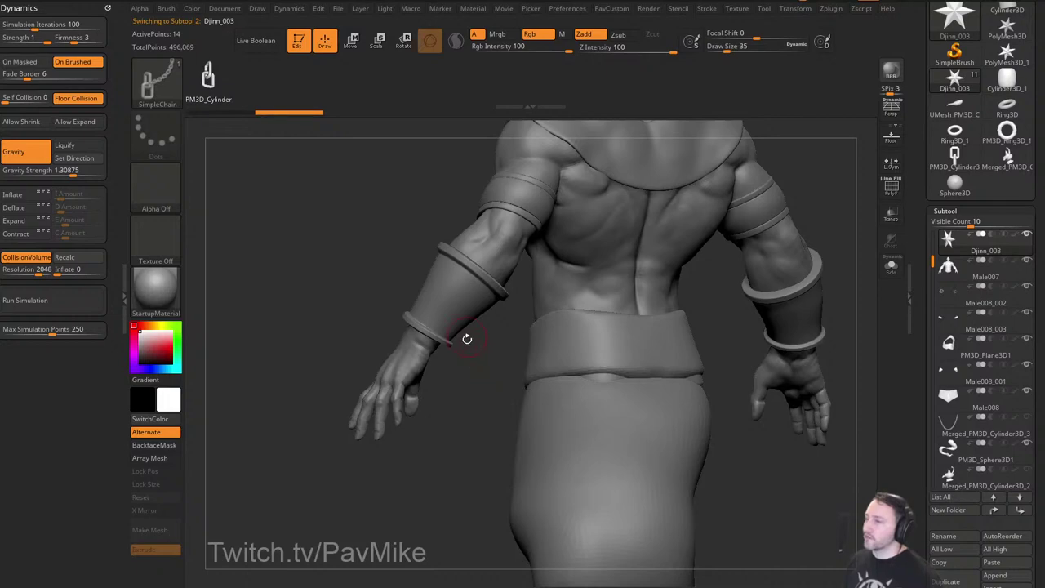
Draw a symmetrical pair of chains hanging from the wrist cuffs and enlarge their links with a draw size of 90.
drag(472, 396, 468, 470)
mouse_move(516, 338)
mouse_down()
mouse_move(517, 352)
mouse_move(768, 248)
mouse_move(731, 269)
mouse_up()
key(s)
drag(774, 259, 777, 258)
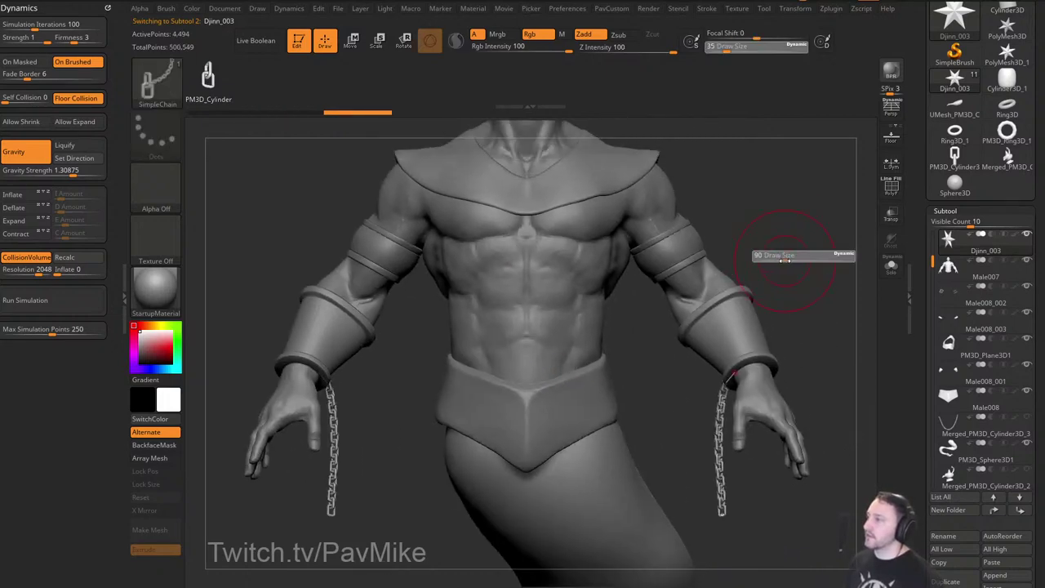
click(717, 428)
Reposition the chain's curve in side view so it hangs from the back of the wrist cuff.
mouse_move(854, 345)
alt+mouse_down()
mouse_move(694, 335)
mouse_move(739, 339)
alt+mouse_up()
drag(439, 325, 416, 330)
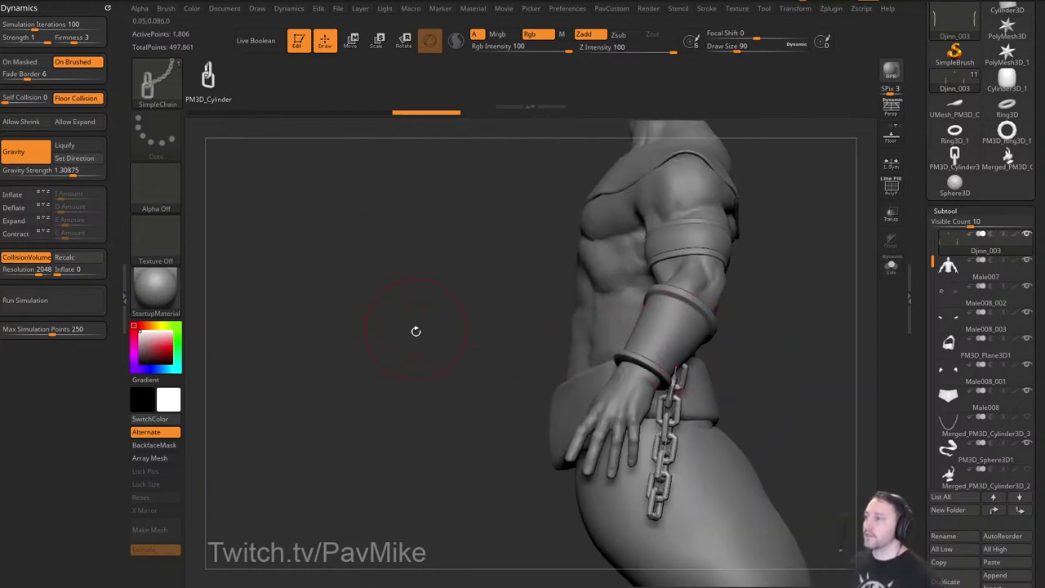
alt+drag(824, 328, 744, 280)
drag(576, 463, 602, 475)
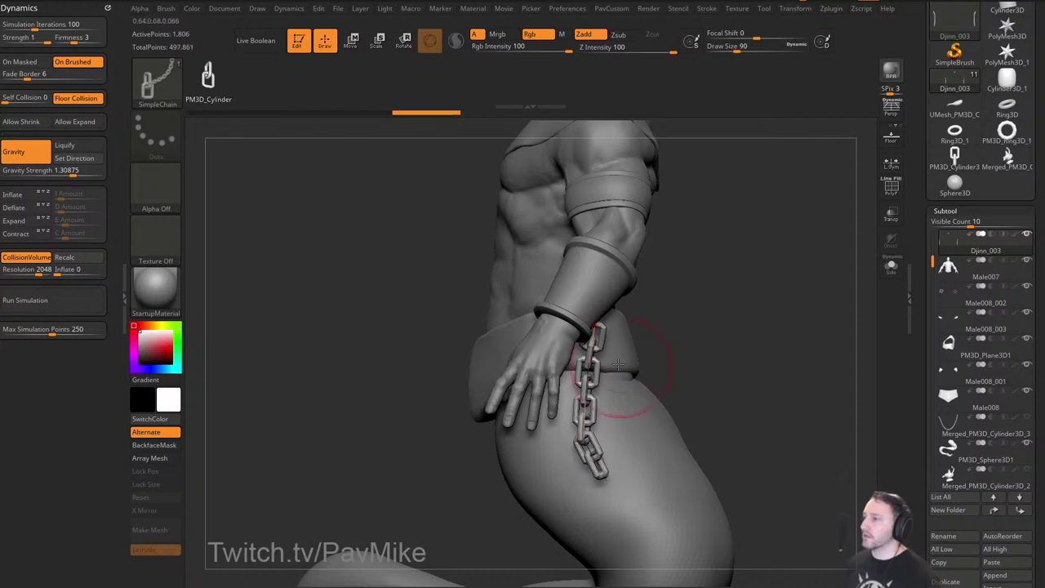
click(597, 327)
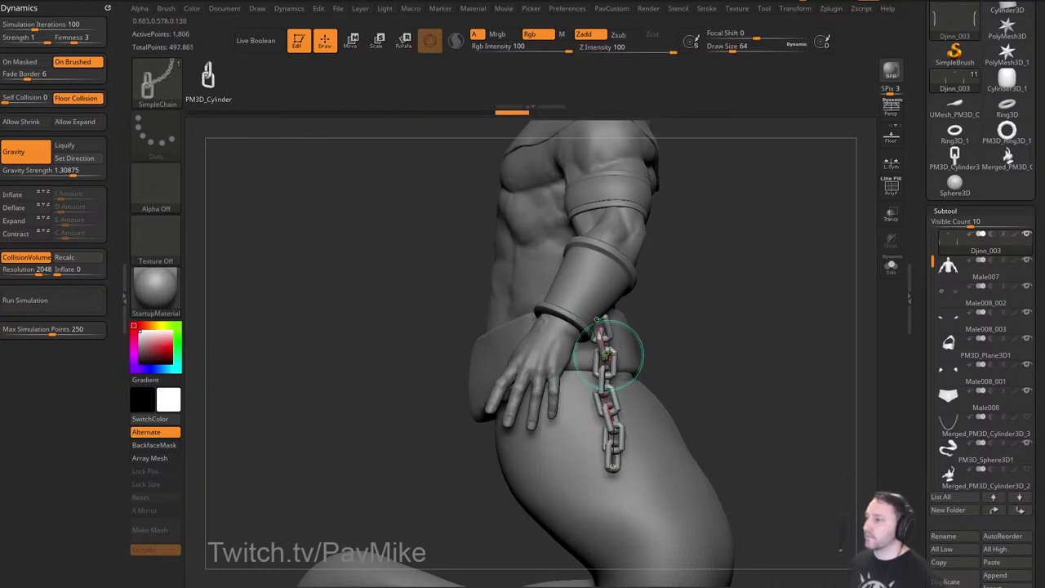
drag(727, 319, 775, 279)
Split the masked points of Djinn_003 to separate the chains from the original star mesh.
key(grave)
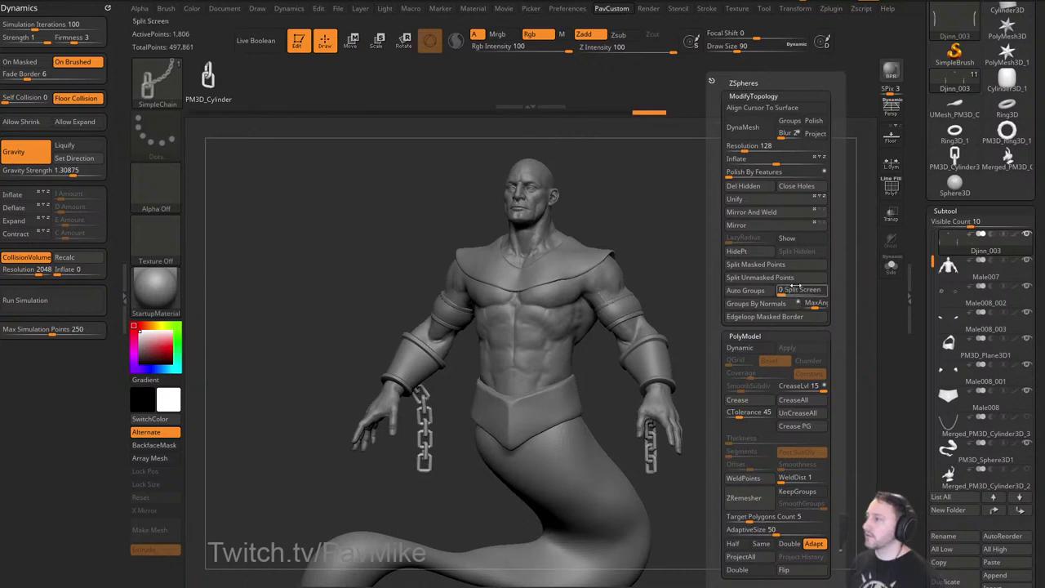
click(770, 264)
shift+drag(708, 286, 784, 295)
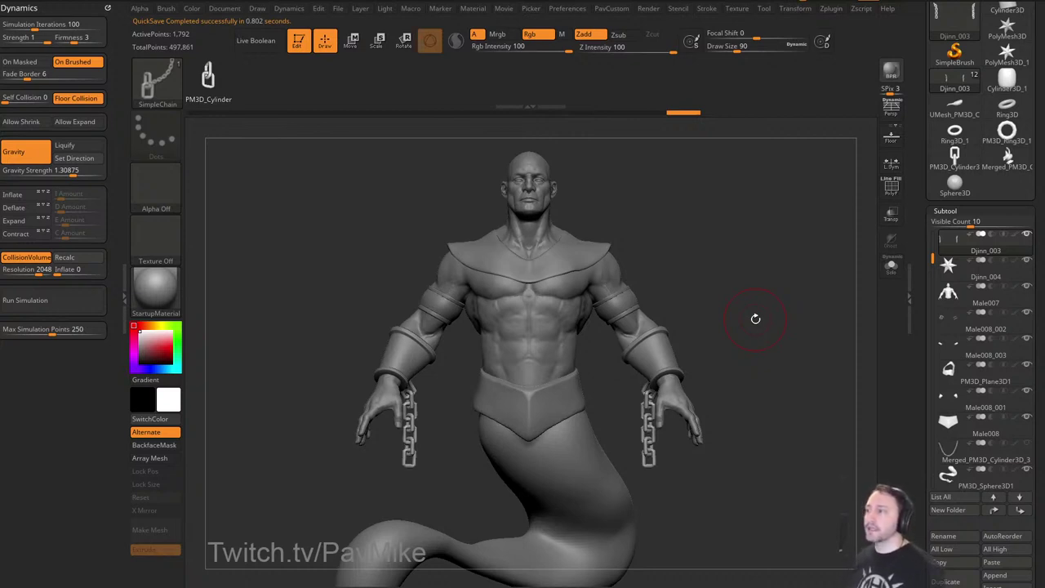
Switch to the Standard brush and make the forearm cuffs, Male008_001, the active subtool.
mouse_move(770, 169)
mouse_down()
mouse_move(765, 224)
mouse_move(823, 274)
mouse_move(716, 264)
mouse_move(679, 321)
mouse_up()
key(b)
key(s)
key(t)
key(s)
alt+click(645, 396)
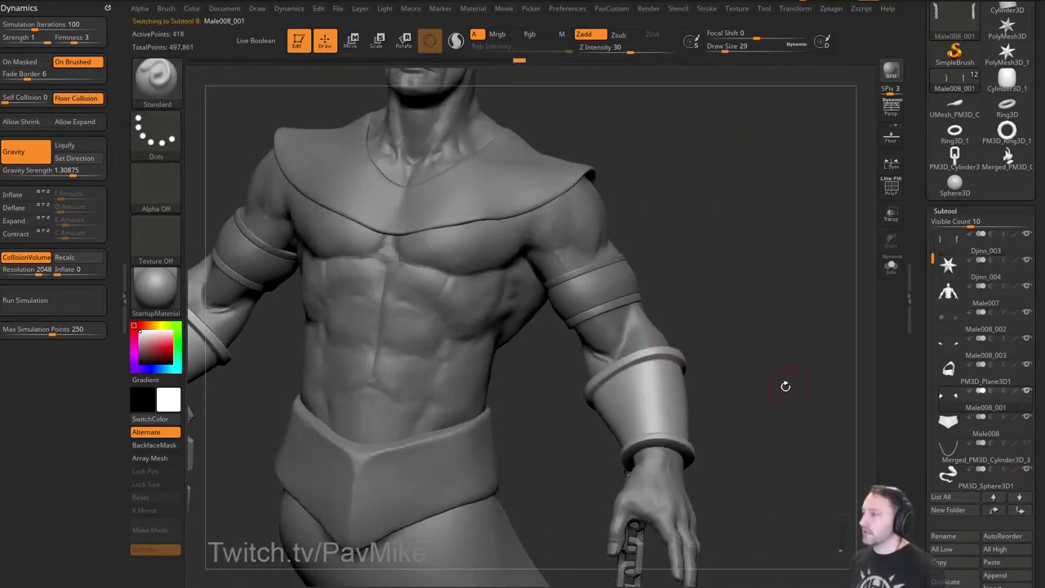
Show the forearm cuffs' wireframe, turn off their dynamic subdivision preview and reduce the draw size to 11.
alt+drag(786, 387, 781, 366)
key(1)
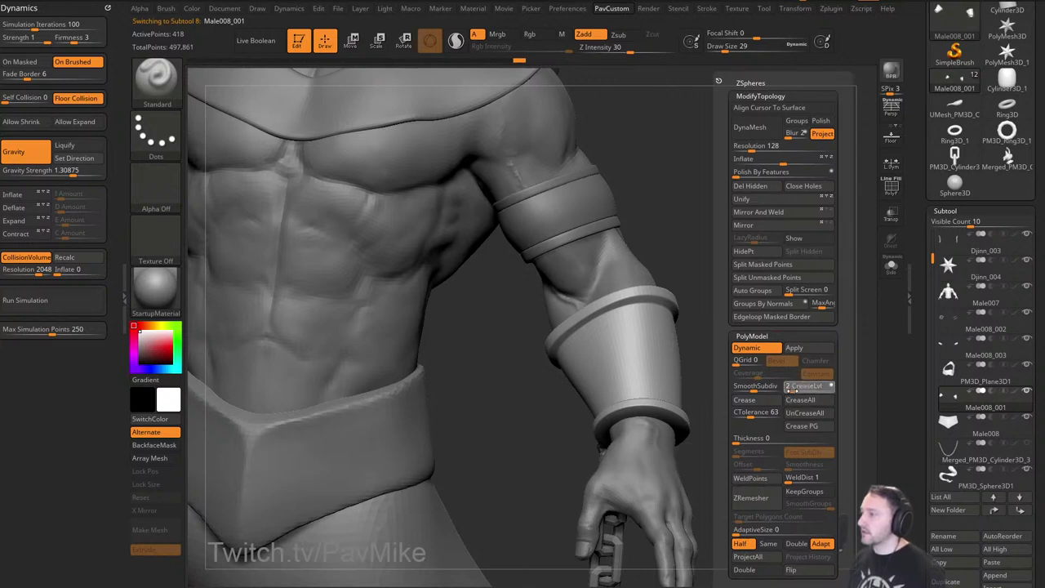
alt+drag(760, 352, 782, 358)
click(891, 189)
drag(835, 252, 788, 315)
key(shift+d)
key(s)
click(785, 314)
Set ZModeler's edge action to Transpose with the EdgeLoop Complete target and shift the edge loop at the cuff's wrist end.
key(b)
key(z)
key(m)
key(space)
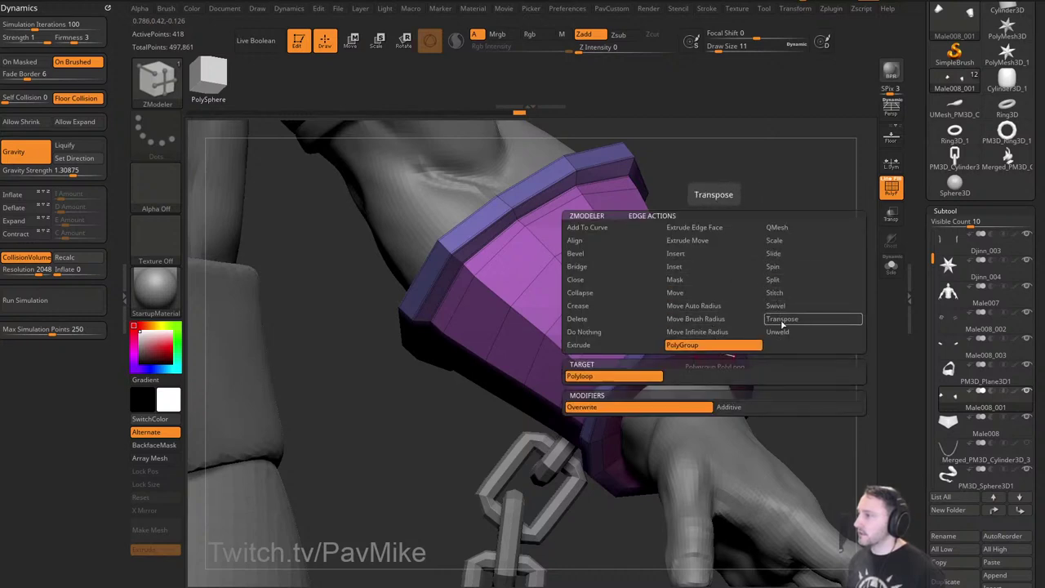
click(782, 322)
click(686, 388)
click(715, 360)
drag(788, 361, 777, 342)
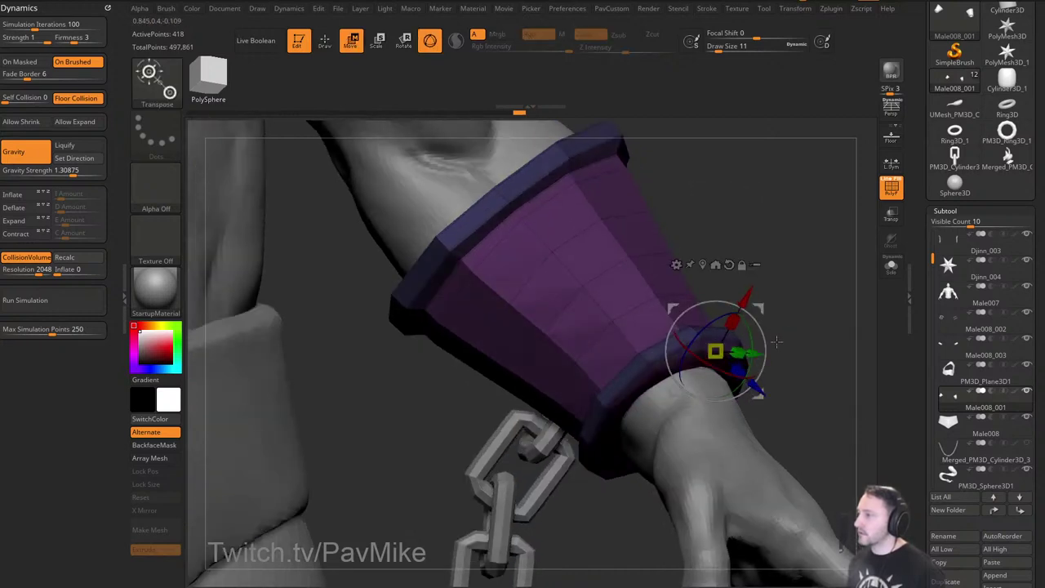
drag(750, 384, 753, 387)
drag(810, 329, 810, 366)
key(q)
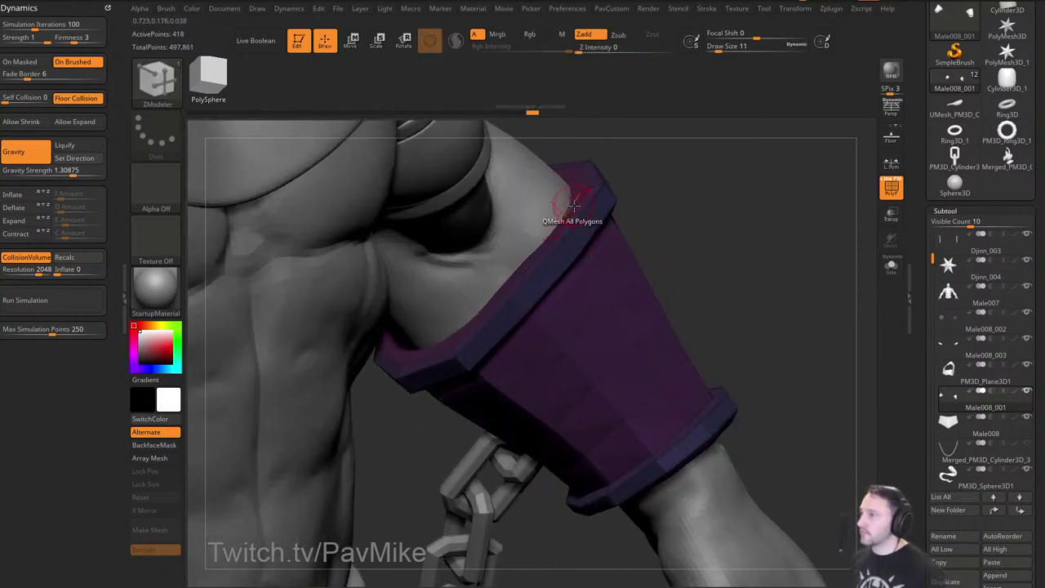
Transpose the edge loop on the forearm cuff's upper rim and the loop just beneath it.
click(574, 205)
right_drag(575, 205, 580, 219)
drag(545, 192, 542, 187)
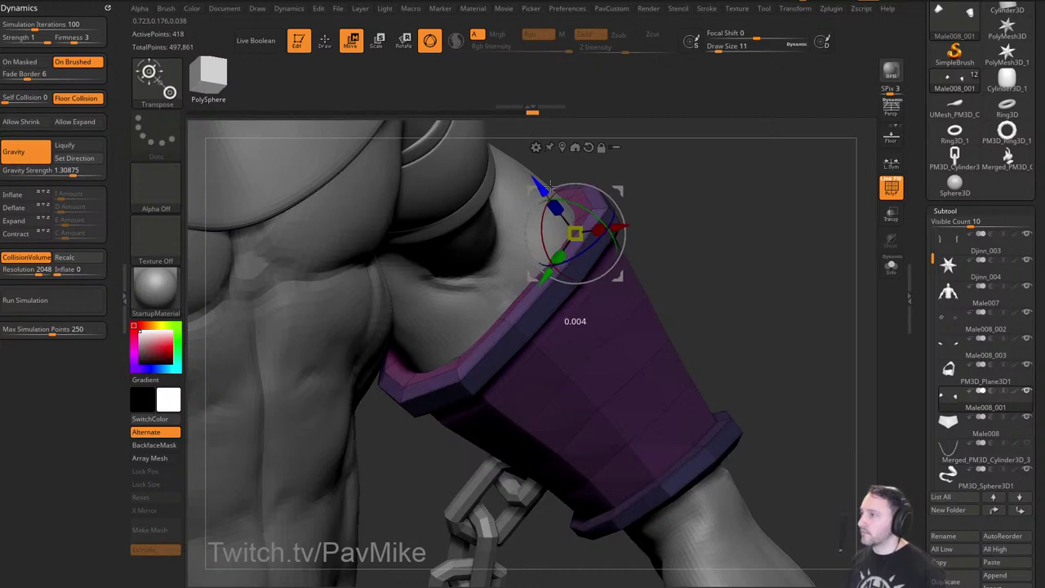
drag(735, 274, 700, 271)
key(q)
click(603, 245)
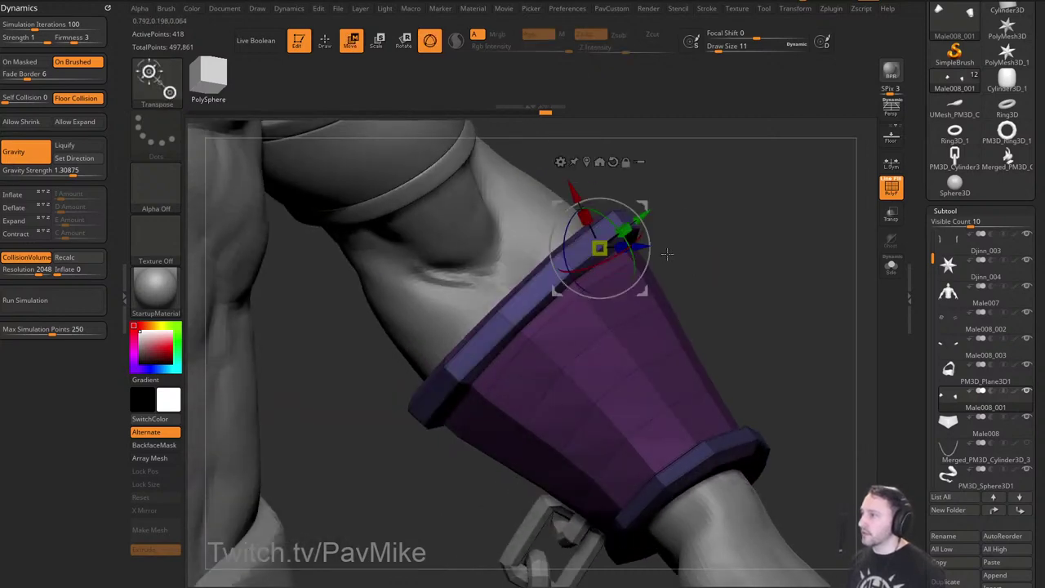
drag(728, 185, 640, 203)
mouse_move(731, 204)
mouse_down()
mouse_move(698, 233)
mouse_move(704, 249)
mouse_move(688, 253)
mouse_move(677, 227)
mouse_move(626, 231)
mouse_move(653, 252)
mouse_move(645, 256)
mouse_up()
Try to add an extra band of edges to the forearm cuff just below its upper rim.
key(q)
click(599, 239)
key(q)
click(574, 269)
key(q)
click(572, 263)
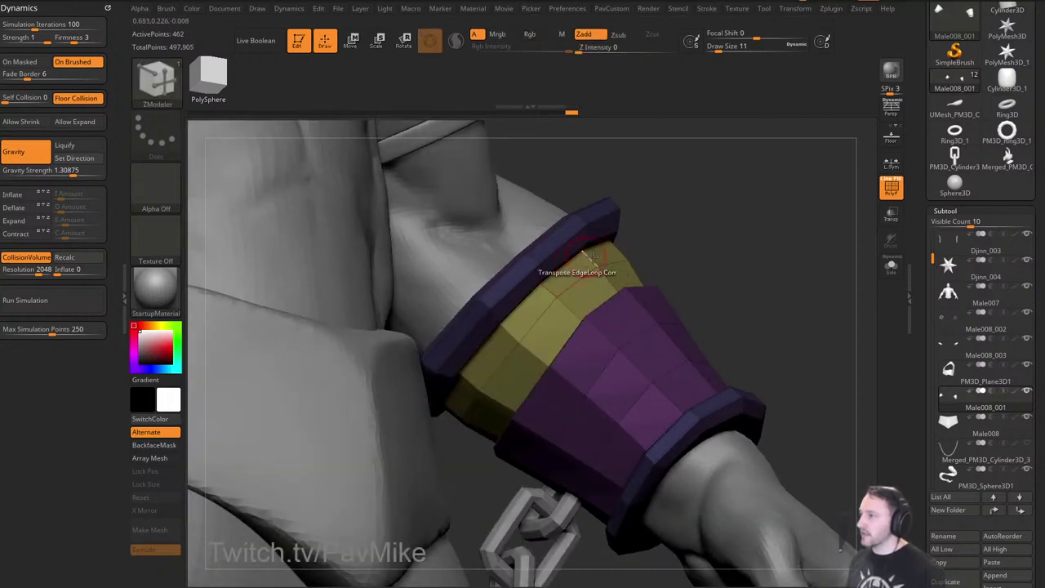
key(ctrl+z)
key(ctrl+z)
Adjust the transposed edge loop below the forearm cuff's upper rim and clear the mask from the cuff.
key(w)
drag(655, 254, 615, 223)
drag(676, 235, 656, 256)
right_drag(656, 256, 781, 250)
ctrl+drag(782, 250, 786, 260)
mouse_move(782, 249)
ctrl+right_down()
mouse_move(775, 275)
mouse_move(793, 270)
ctrl+right_up()
key(q)
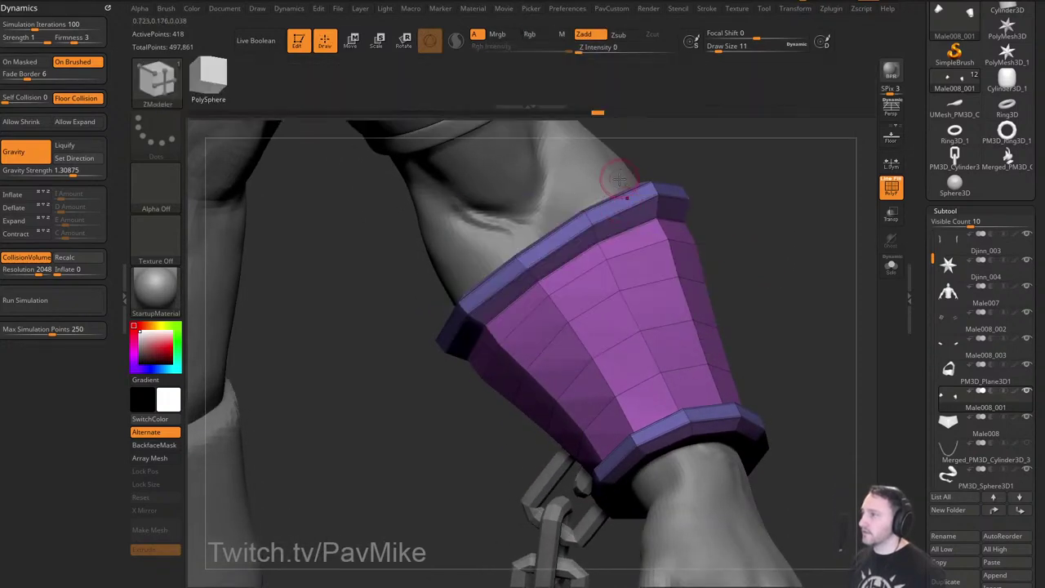
Set ZModeler's QMesh polygon action to target Polygroup All and apply it to the cuff's upper rim.
key(space)
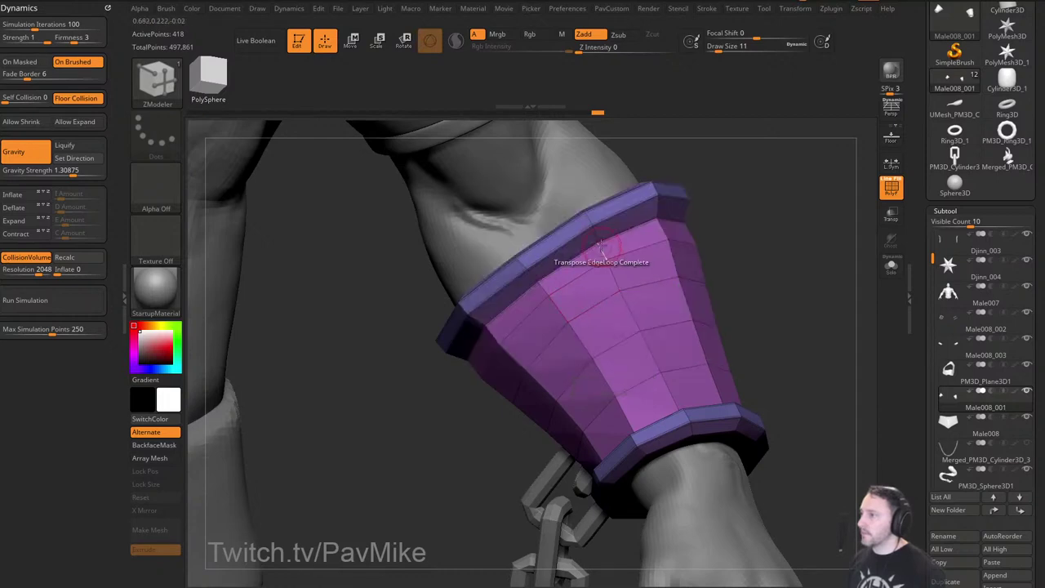
key(space)
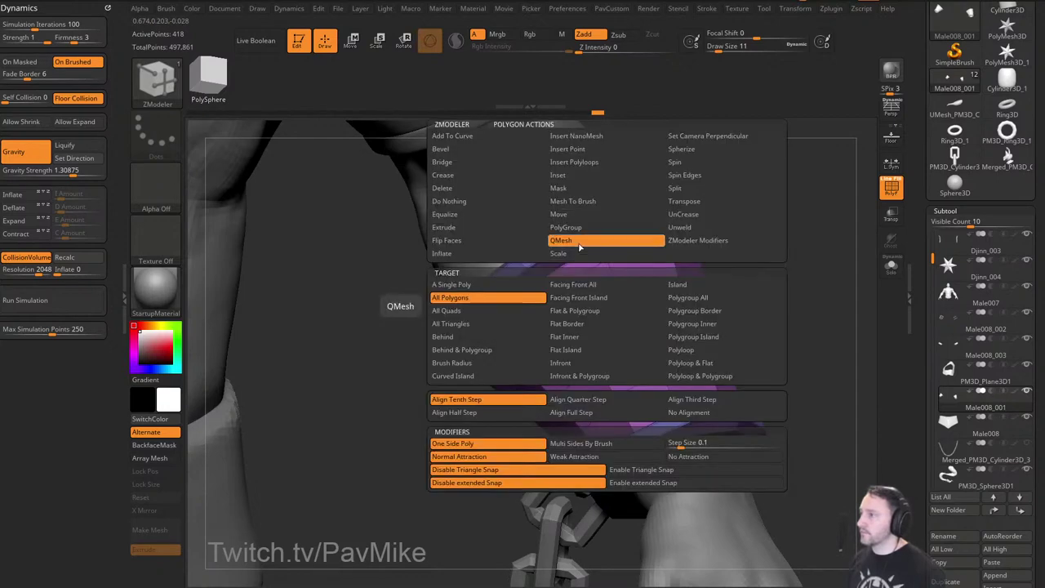
click(687, 297)
drag(630, 205, 628, 210)
right_drag(628, 209, 596, 227)
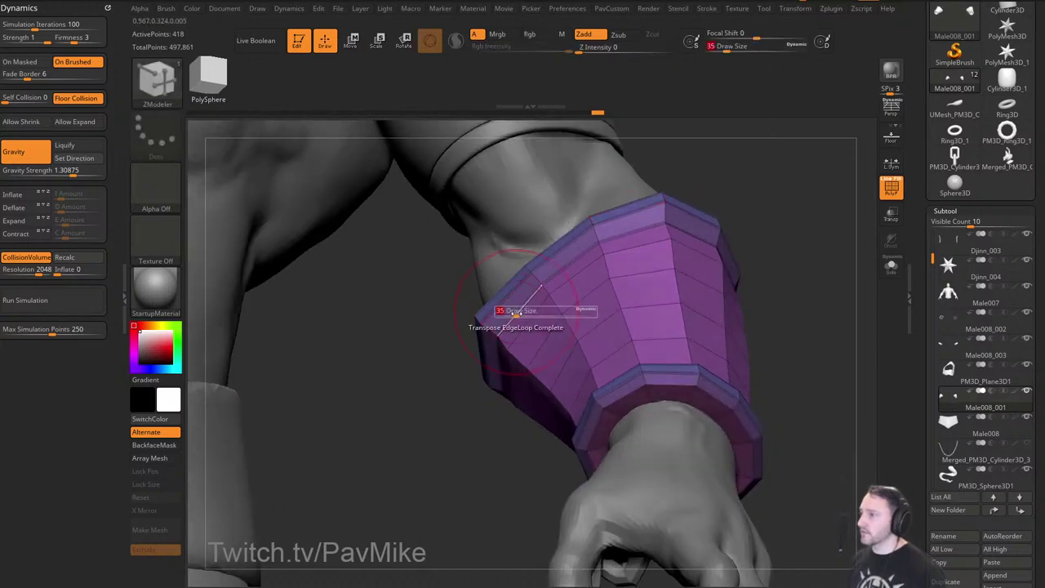
Reshape the forearm cuff's upper rim around the forearm with the Move brush.
key(b)
key(m)
key(v)
drag(482, 295, 486, 292)
drag(528, 250, 523, 240)
Restore the cuffs' dynamic subdivision preview, hide the wireframe and switch to the Standard brush with a draw size of 65.
mouse_move(794, 252)
shift+mouse_down()
mouse_move(789, 231)
mouse_move(715, 250)
mouse_move(819, 270)
mouse_move(815, 282)
mouse_move(783, 272)
shift+mouse_up()
key(d)
click(885, 190)
key(b)
key(s)
key(t)
key(s)
Review the whole djinn's proportions from the front and in three-quarter view, checking the collar, cuffs, chains and tail.
mouse_move(796, 214)
alt+mouse_down()
mouse_move(776, 299)
mouse_move(823, 302)
alt+mouse_up()
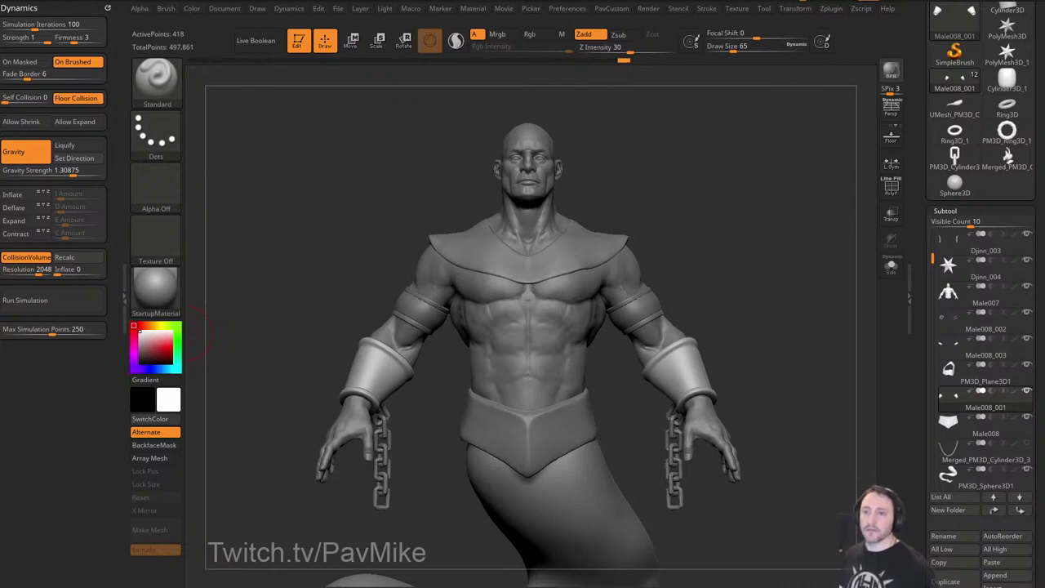
mouse_move(705, 230)
mouse_down()
mouse_move(733, 198)
mouse_move(733, 218)
mouse_move(705, 182)
mouse_move(785, 258)
mouse_move(745, 175)
mouse_move(733, 183)
mouse_up()
mouse_move(753, 133)
mouse_down()
mouse_move(679, 147)
mouse_move(817, 170)
mouse_move(764, 180)
mouse_move(757, 204)
mouse_move(791, 251)
mouse_up()
key(s)
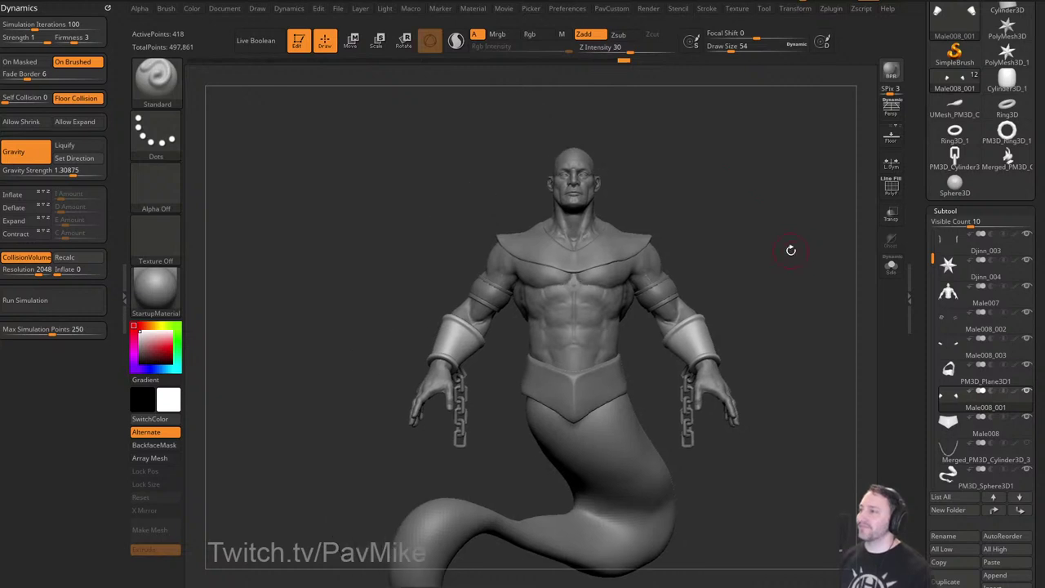
drag(747, 191, 709, 198)
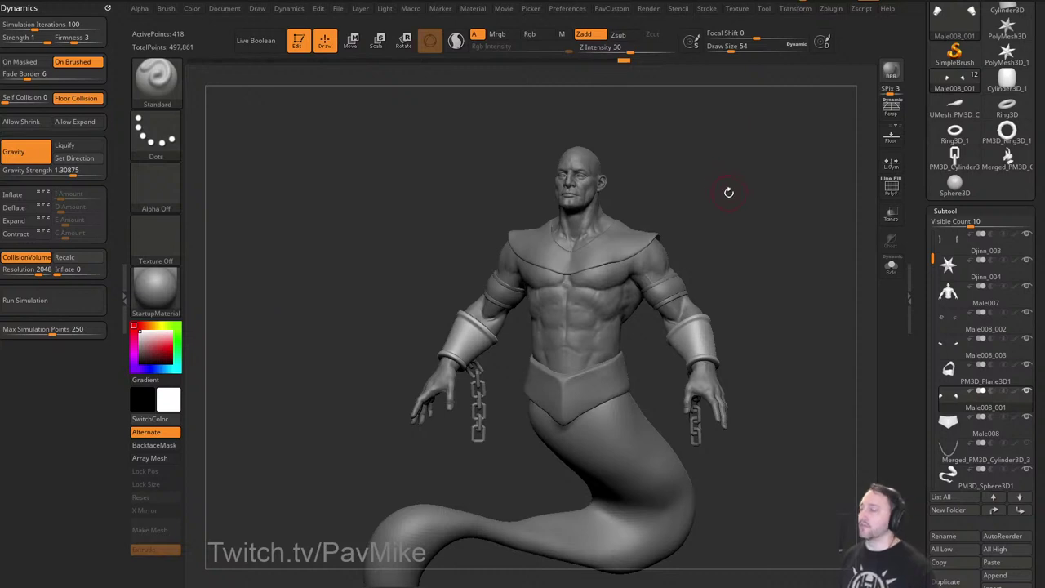
key(s)
mouse_move(735, 197)
mouse_down()
mouse_move(724, 184)
mouse_move(735, 197)
mouse_move(676, 205)
mouse_move(735, 198)
mouse_move(666, 229)
mouse_up()
key(s)
alt+click(631, 211)
alt+click(651, 235)
drag(766, 211, 743, 203)
alt+drag(742, 204, 624, 210)
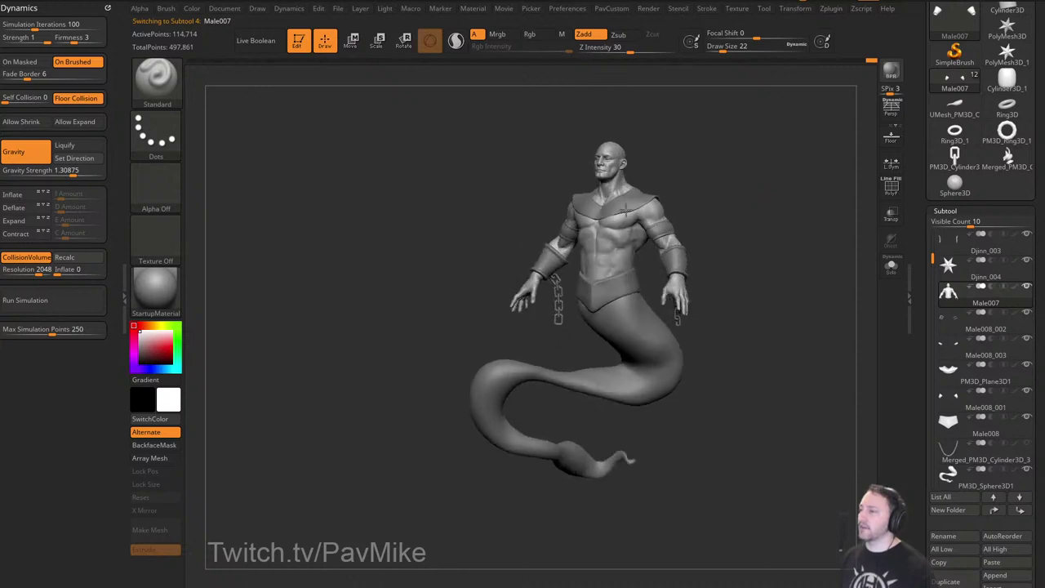
alt+drag(768, 229, 806, 355)
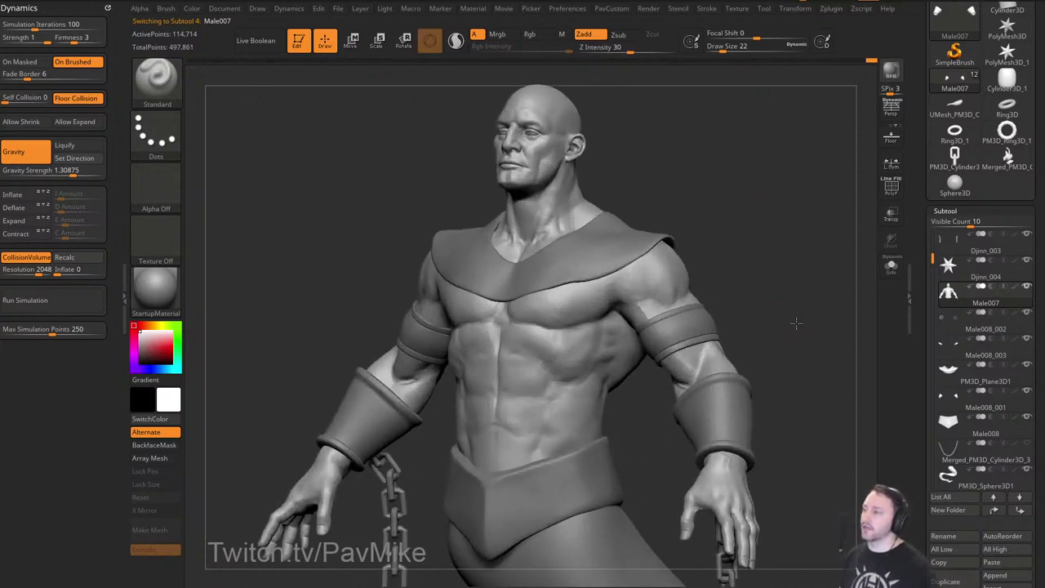
Make the torso, Male007, the active subtool and adjust the front of its abdomen with the Move brush in side view.
alt+click(585, 444)
alt+drag(766, 317, 841, 261)
alt+click(712, 349)
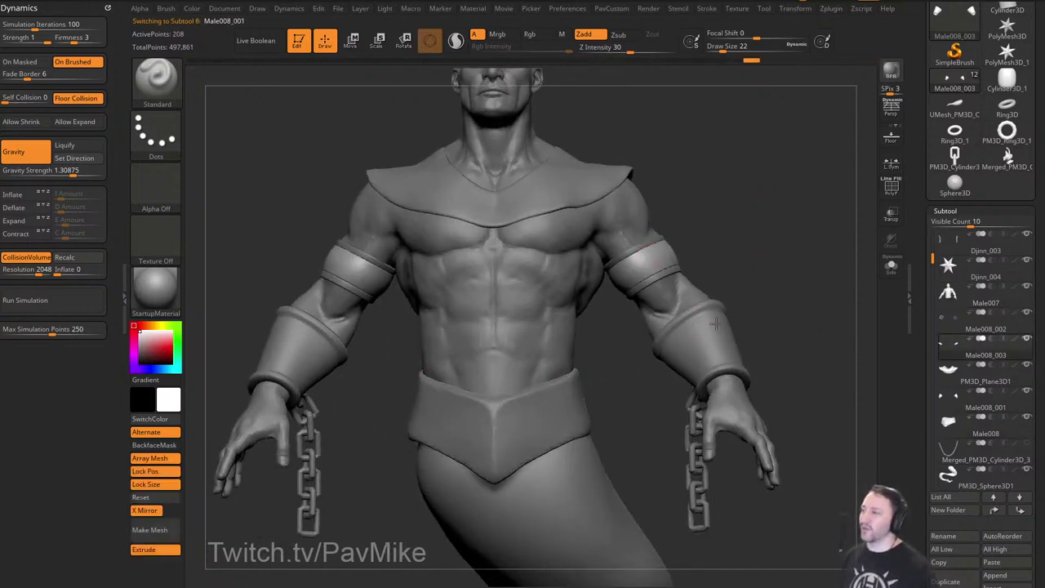
alt+click(563, 349)
mouse_move(753, 235)
alt+mouse_down()
mouse_move(779, 254)
mouse_move(700, 268)
alt+mouse_up()
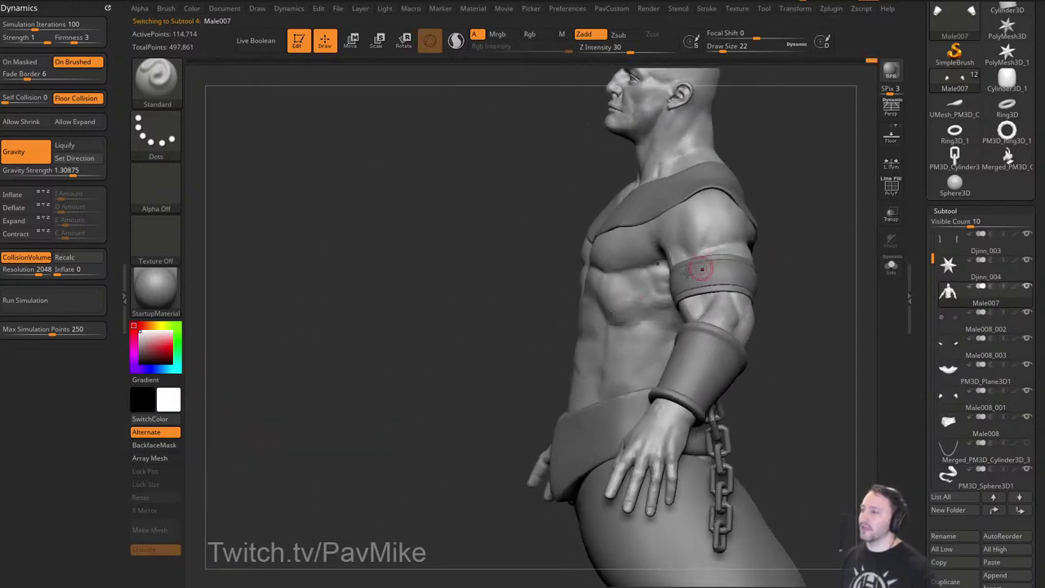
key(s)
drag(588, 337, 605, 338)
key(b)
key(m)
key(v)
mouse_move(533, 340)
mouse_down()
mouse_move(552, 345)
mouse_move(575, 379)
mouse_move(578, 366)
mouse_move(562, 398)
mouse_move(642, 291)
mouse_move(776, 240)
mouse_up()
Inspect the torso in isolation and make the belt, Male008, the active subtool.
click(890, 267)
mouse_move(847, 264)
mouse_down()
mouse_move(809, 283)
mouse_move(840, 274)
mouse_move(829, 264)
mouse_up()
click(890, 266)
alt+drag(829, 264, 831, 289)
drag(597, 415, 625, 467)
alt+click(562, 441)
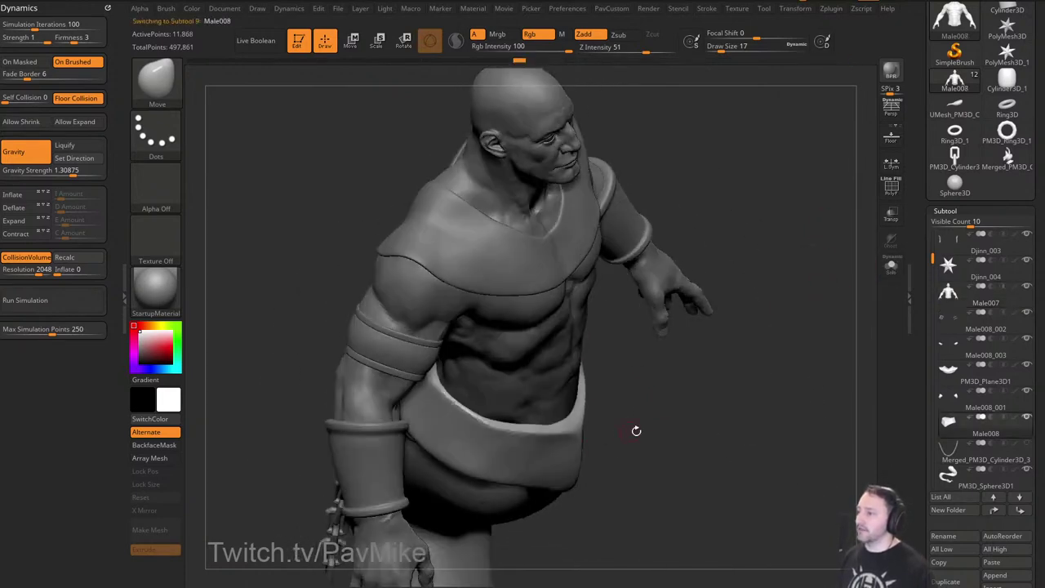
drag(635, 429, 626, 385)
drag(830, 187, 768, 215)
drag(673, 351, 658, 357)
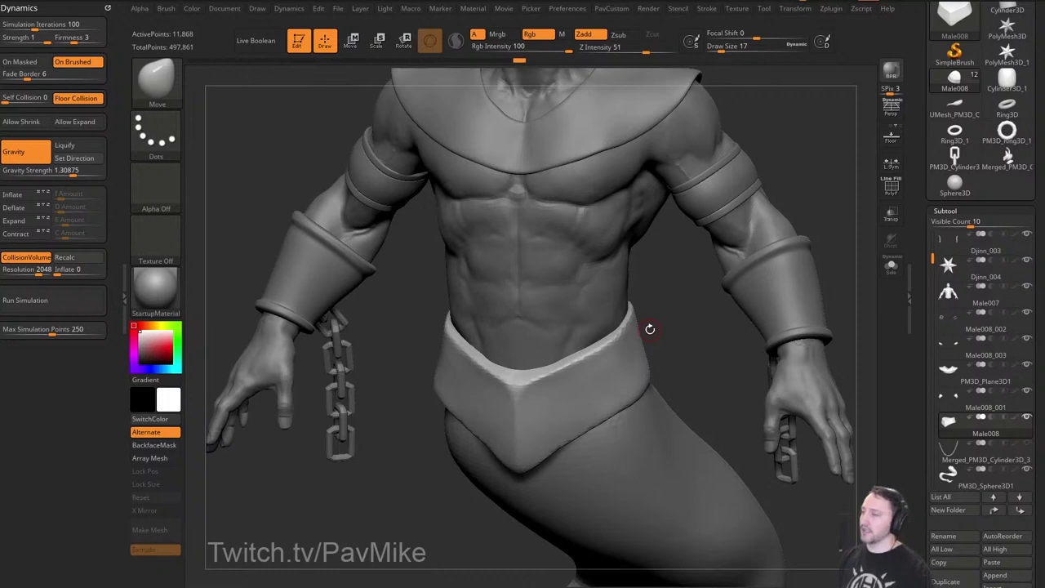
Flatten the belt's front ridge and front panels with the hPolish brush, raising the draw size to 65.
drag(686, 338, 692, 319)
key(b)
key(h)
key(p)
key(s)
mouse_move(530, 412)
mouse_down()
mouse_move(538, 413)
mouse_move(529, 458)
mouse_up()
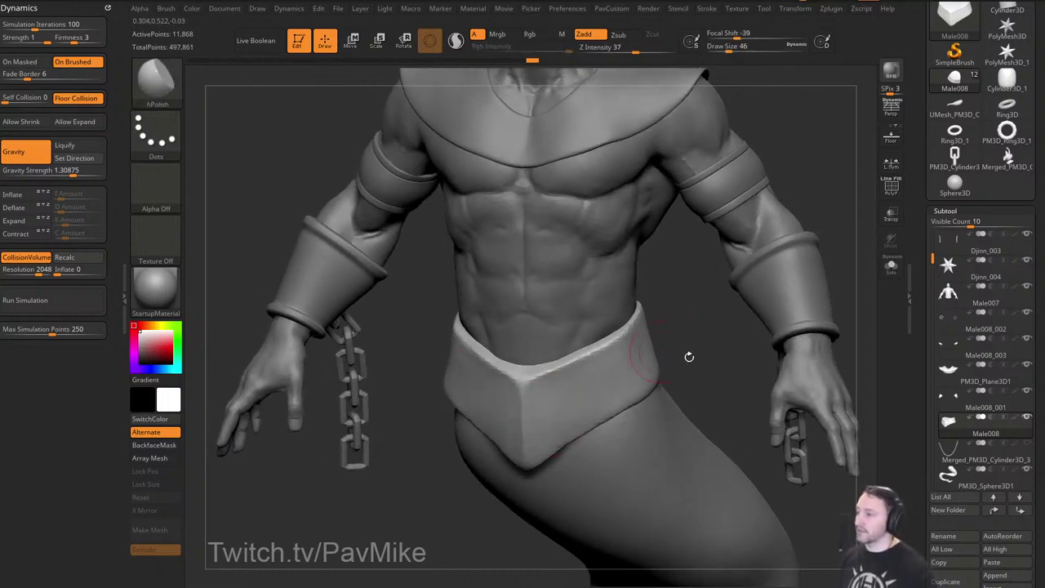
drag(689, 357, 658, 359)
key(bracketright)
key(bracketright)
mouse_move(555, 430)
mouse_down()
mouse_move(546, 427)
mouse_move(554, 438)
mouse_move(566, 397)
mouse_up()
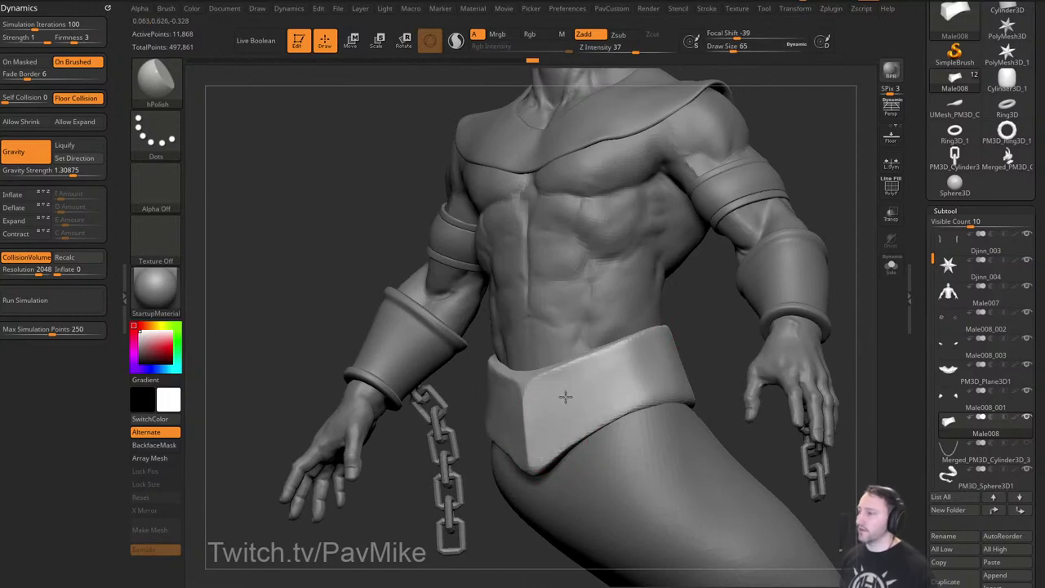
drag(691, 321, 691, 263)
Isolate the belt and polish its upper front edge and side surface with hPolish.
click(891, 266)
drag(782, 351, 772, 312)
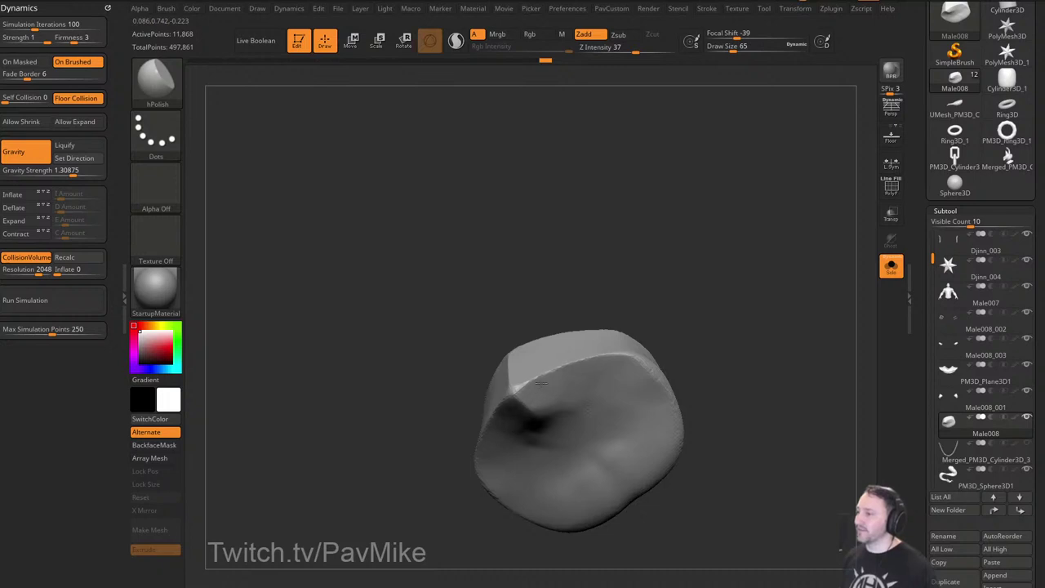
mouse_move(541, 383)
mouse_down()
mouse_move(525, 387)
mouse_move(651, 371)
mouse_up()
drag(730, 343, 735, 402)
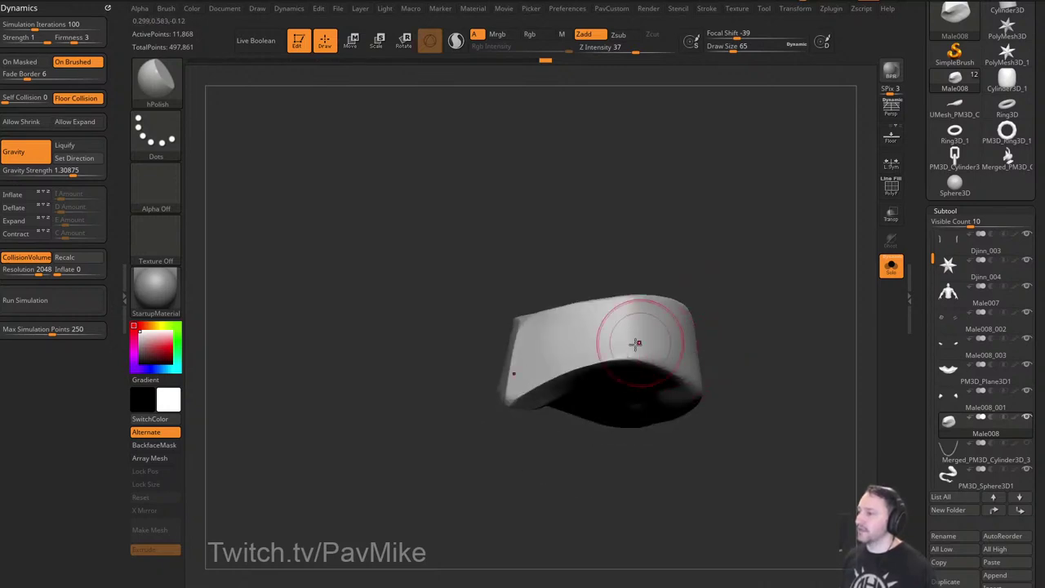
mouse_move(635, 347)
mouse_down()
mouse_move(660, 356)
mouse_move(632, 355)
mouse_up()
mouse_move(725, 296)
mouse_down()
mouse_move(708, 373)
mouse_move(572, 383)
mouse_move(567, 345)
mouse_up()
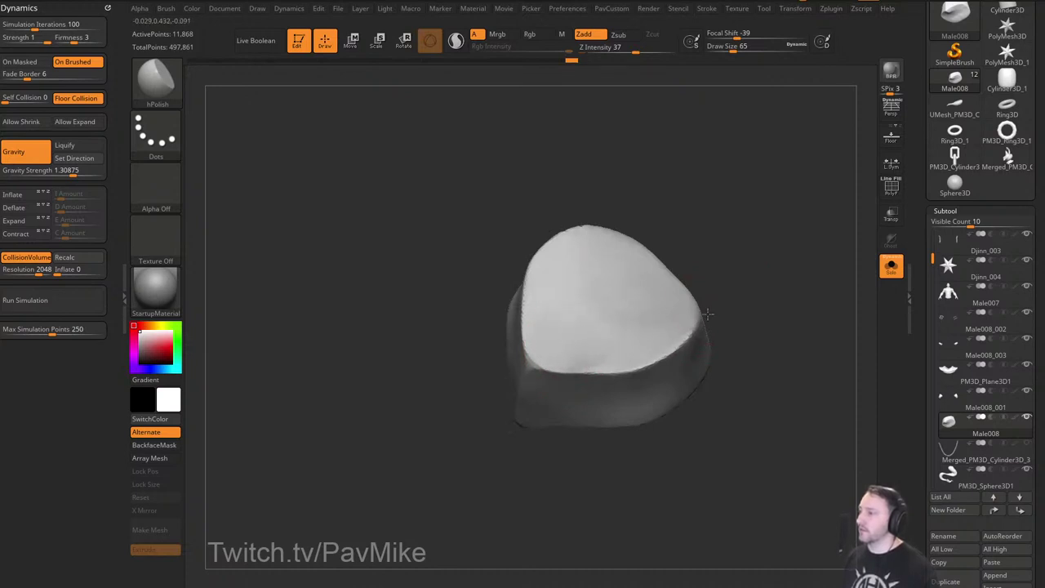
Polish the belt's back, rear sides and rim edges with hPolish.
mouse_move(708, 315)
mouse_down()
mouse_move(726, 320)
mouse_move(693, 347)
mouse_up()
mouse_move(590, 392)
mouse_down()
mouse_move(581, 354)
mouse_move(573, 428)
mouse_up()
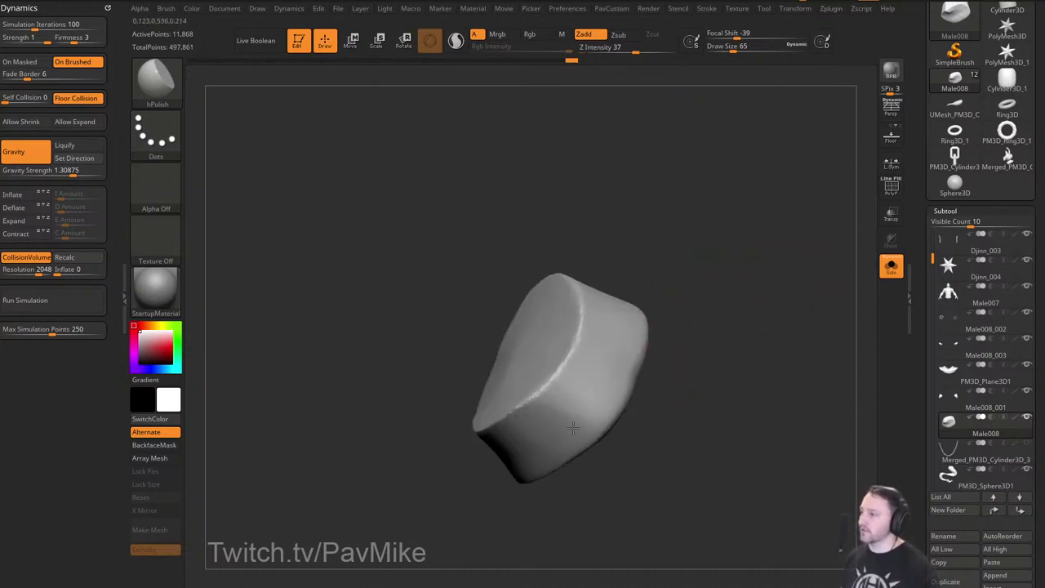
mouse_move(695, 359)
mouse_down()
mouse_move(682, 382)
mouse_move(644, 389)
mouse_move(708, 337)
mouse_up()
mouse_move(646, 363)
mouse_down()
mouse_move(600, 398)
mouse_move(612, 392)
mouse_up()
drag(740, 308, 785, 315)
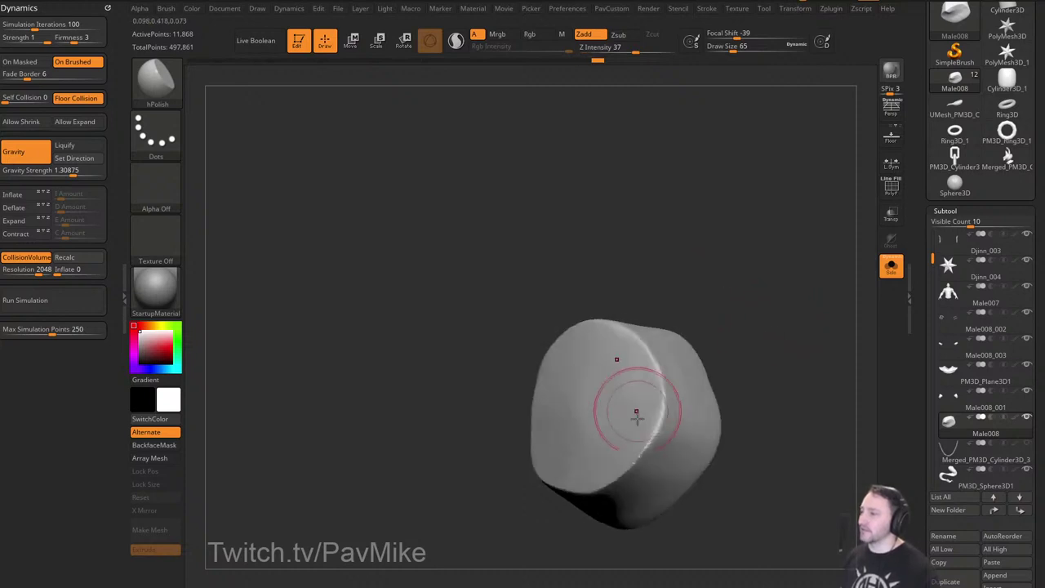
drag(637, 419, 630, 437)
mouse_move(738, 373)
mouse_down()
mouse_move(759, 280)
mouse_move(747, 280)
mouse_up()
shift+drag(792, 349, 801, 343)
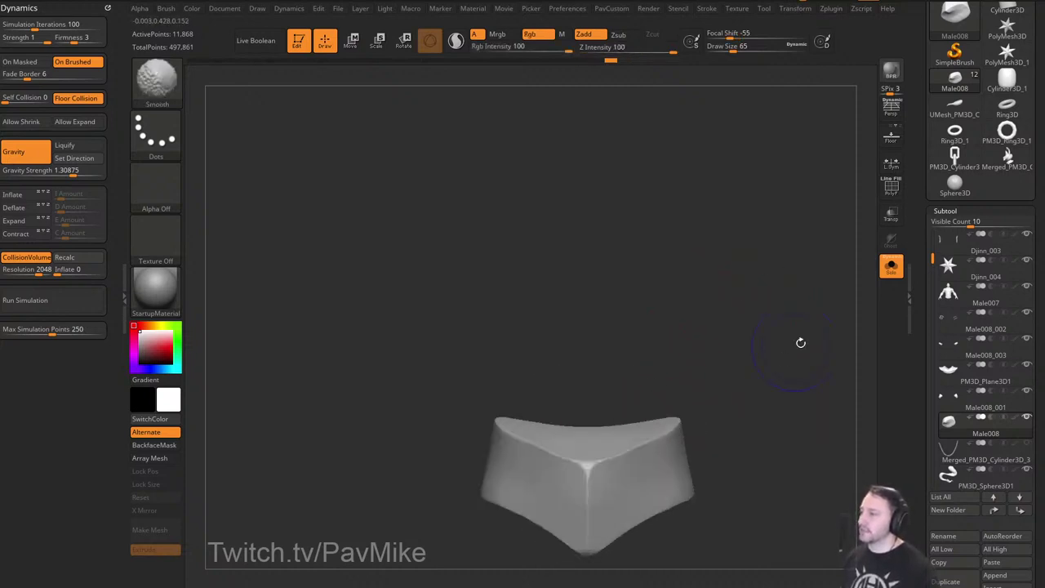
Leave the belt's solo view to show the whole figure and switch to the Standard brush.
click(890, 267)
alt+drag(847, 307, 799, 281)
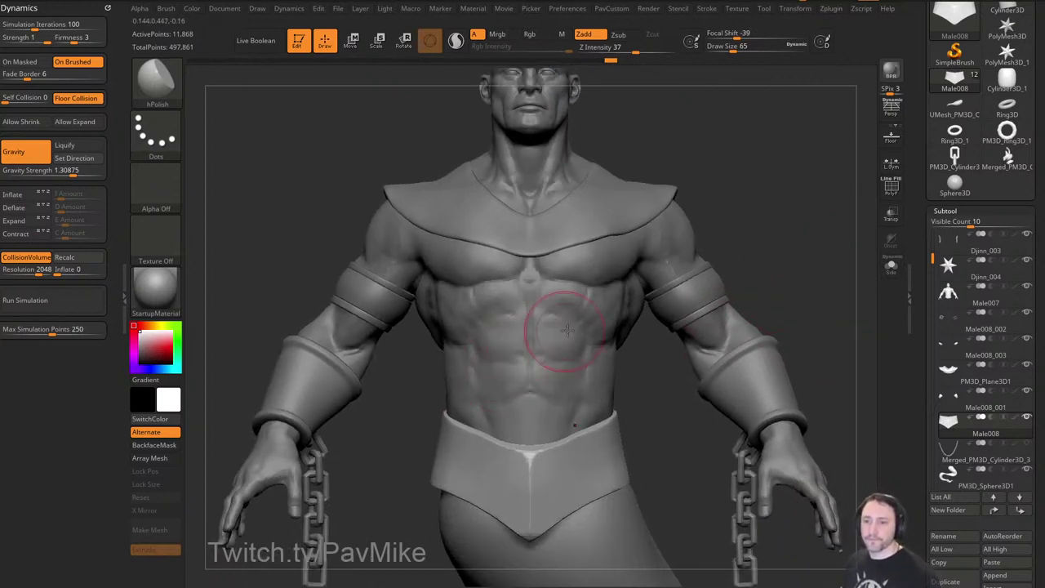
mouse_move(771, 180)
mouse_down()
mouse_move(815, 211)
mouse_move(803, 224)
mouse_up()
key(b)
key(s)
key(t)
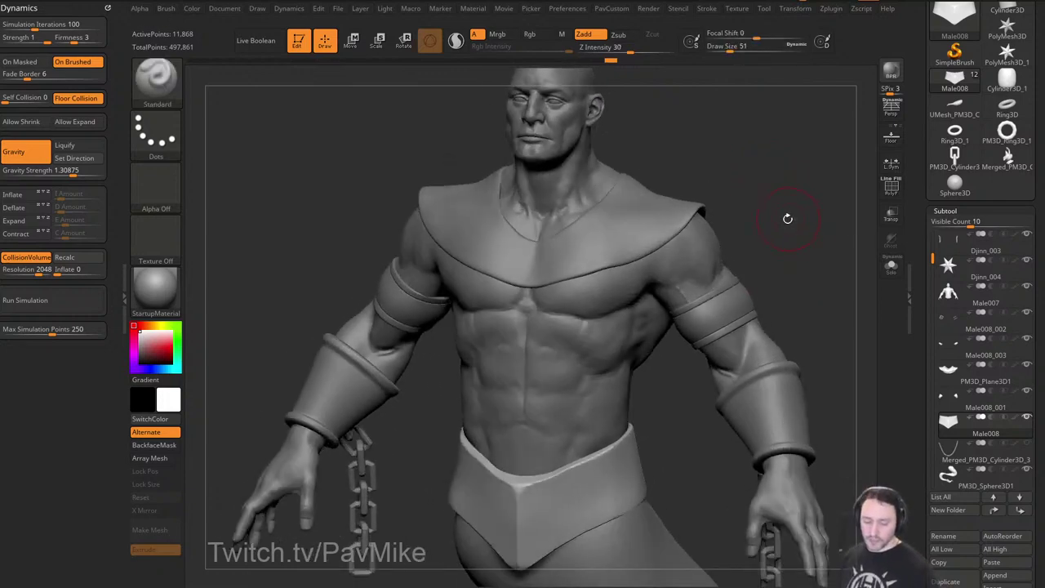
Check the processor's performance graphs in Task Manager and close it.
key(ctrl+shift+Escape)
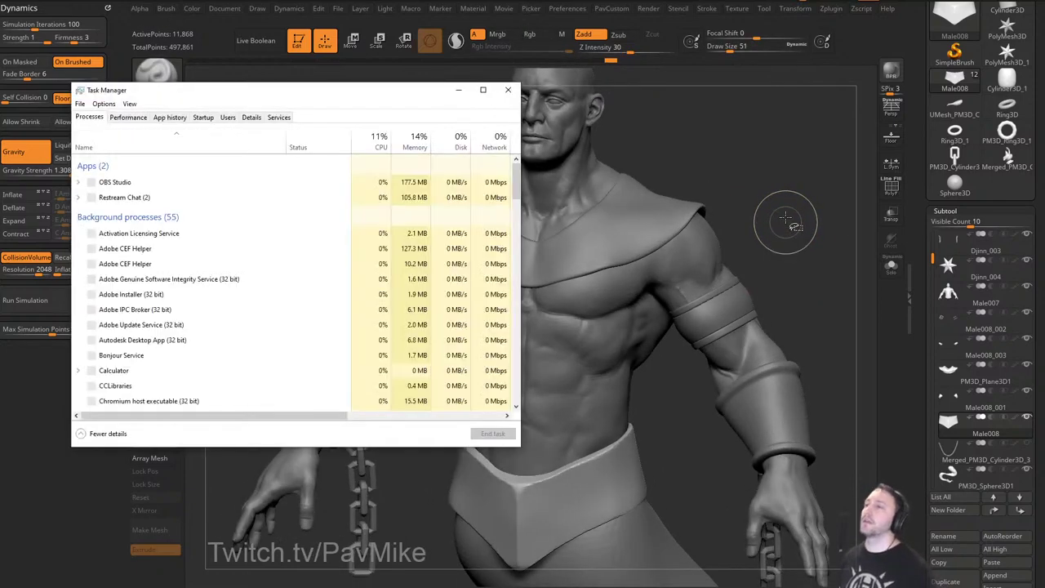
click(128, 117)
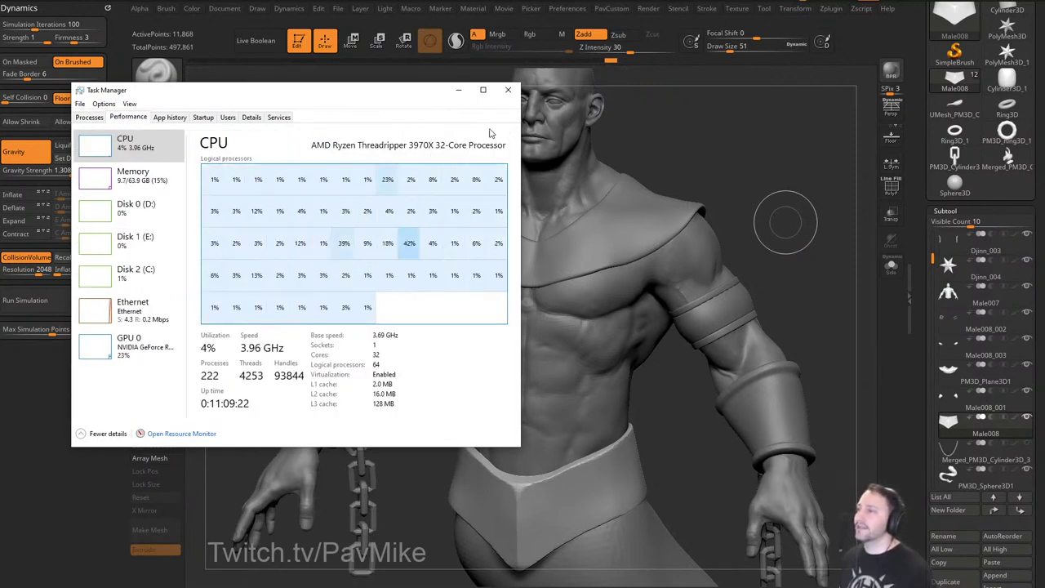
click(506, 91)
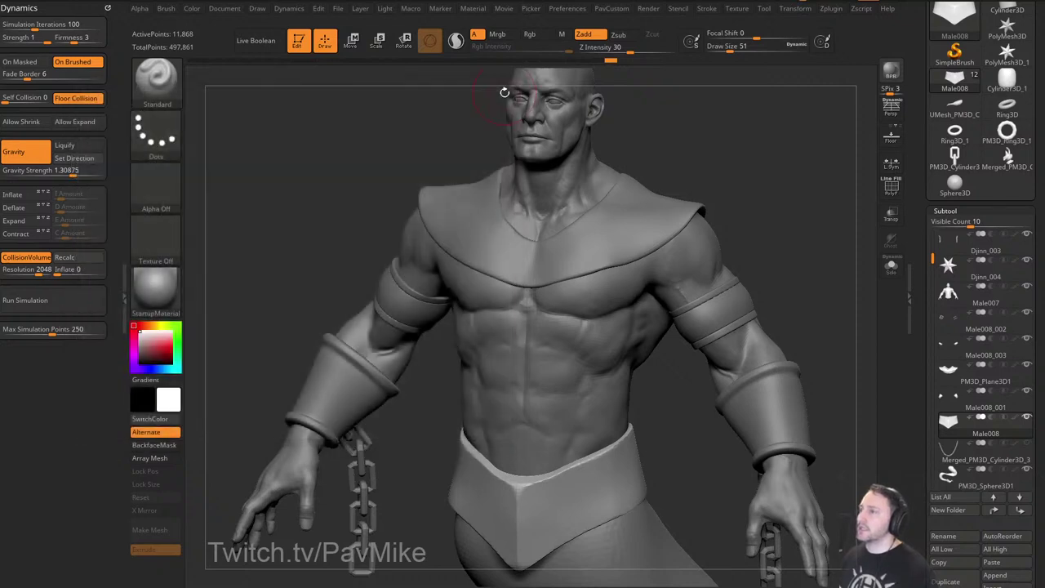
Make the collar, PM3D_Plane3D1, the active subtool, show its wireframe, reduce the draw size to 11 and isolate it.
drag(815, 217, 759, 235)
alt+click(669, 232)
alt+drag(850, 167, 858, 234)
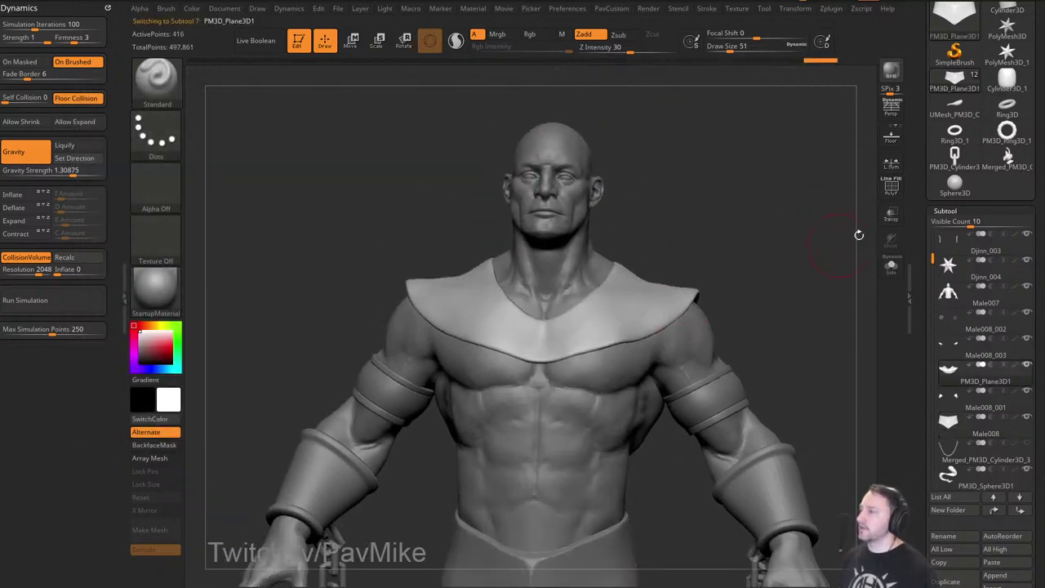
click(891, 188)
alt+drag(853, 190, 701, 288)
key(s)
mouse_move(683, 249)
mouse_down()
mouse_move(715, 266)
mouse_move(692, 266)
mouse_up()
alt+drag(762, 256, 811, 293)
click(892, 267)
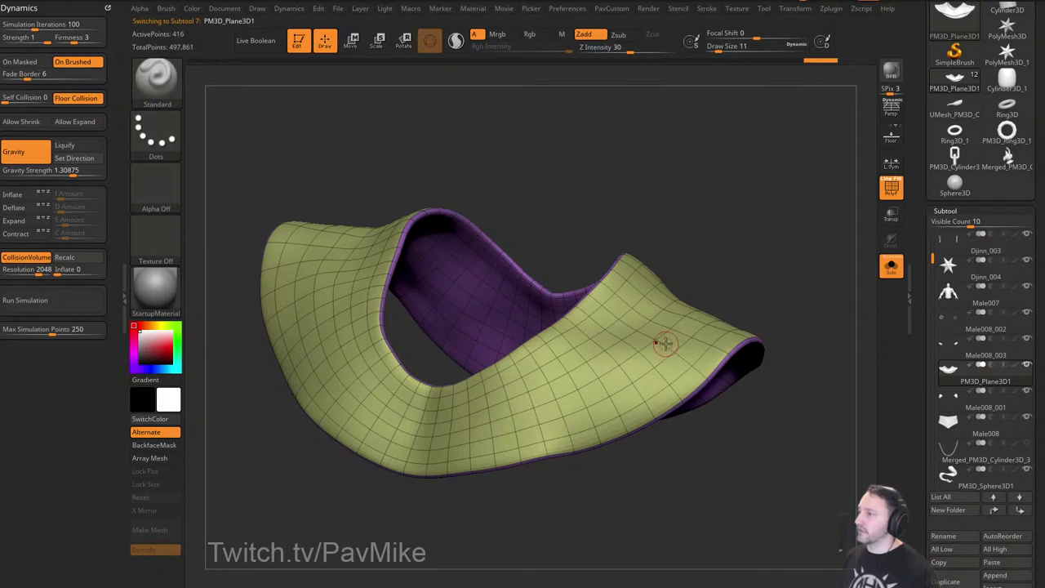
Switch to the ZModeler brush and bring up its polygon actions on the isolated collar.
drag(738, 305, 728, 312)
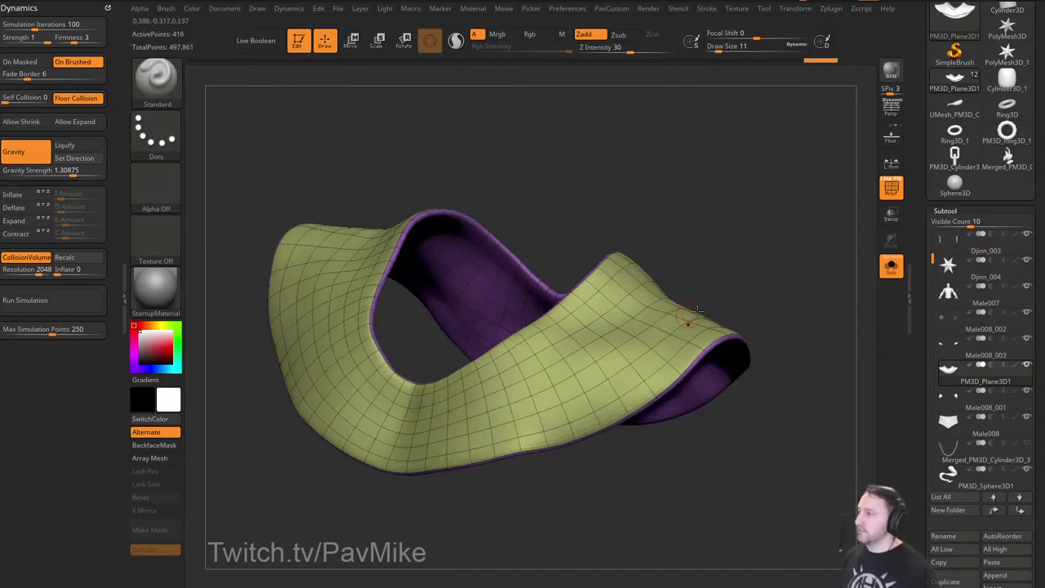
drag(767, 269, 849, 201)
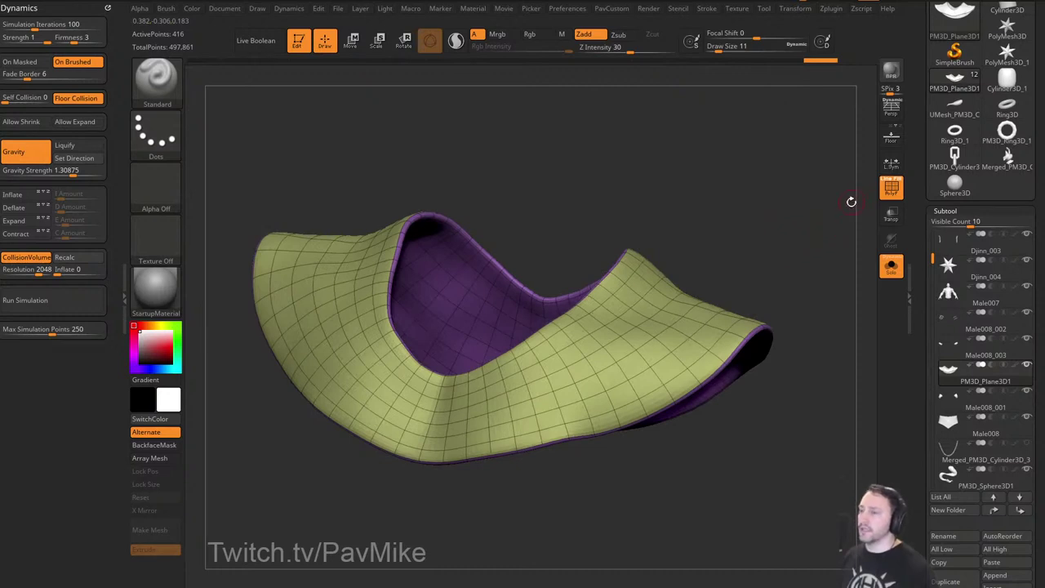
alt+drag(820, 210, 838, 228)
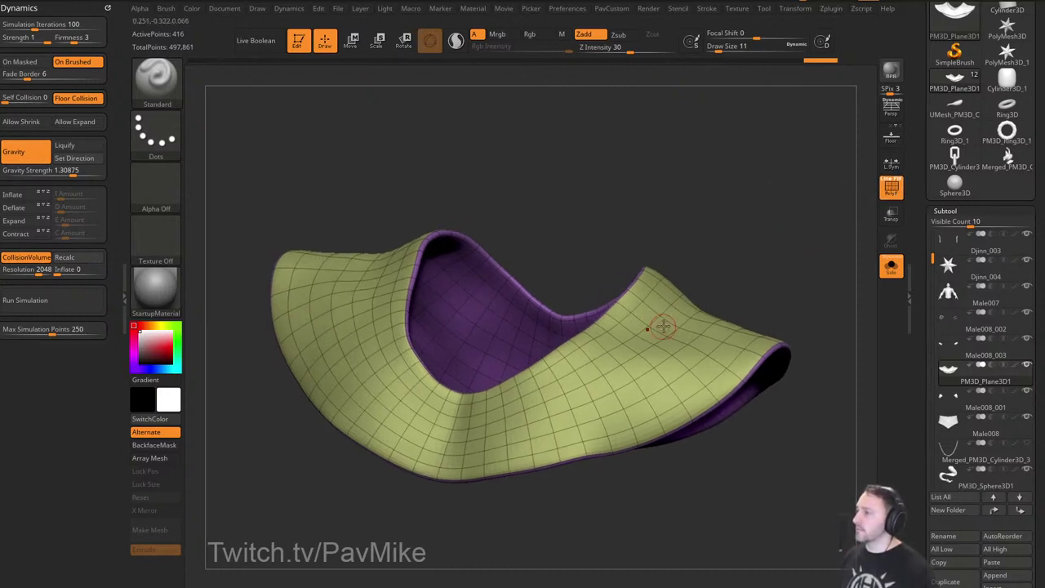
key(b)
key(z)
key(m)
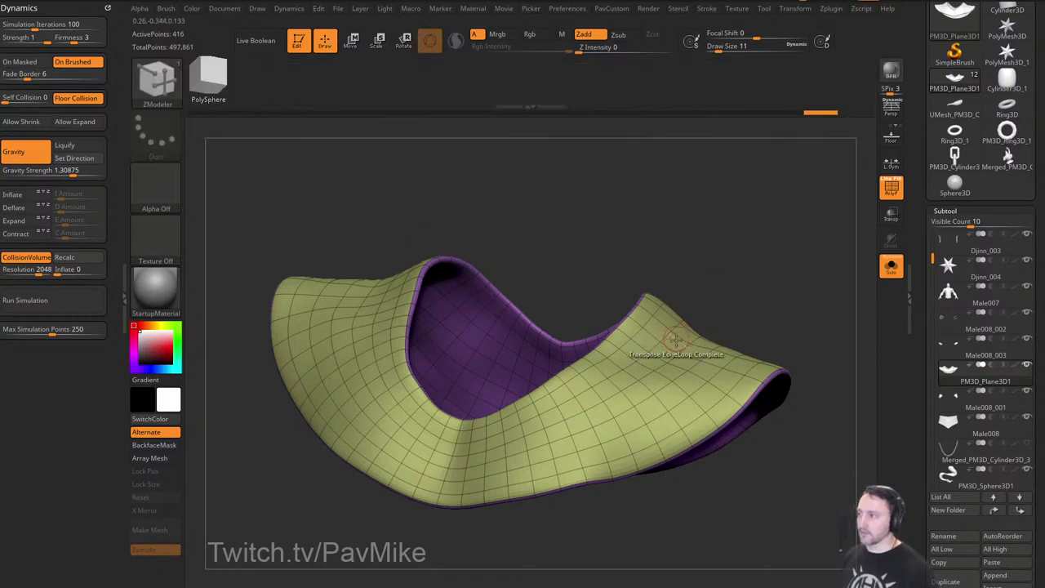
key(space)
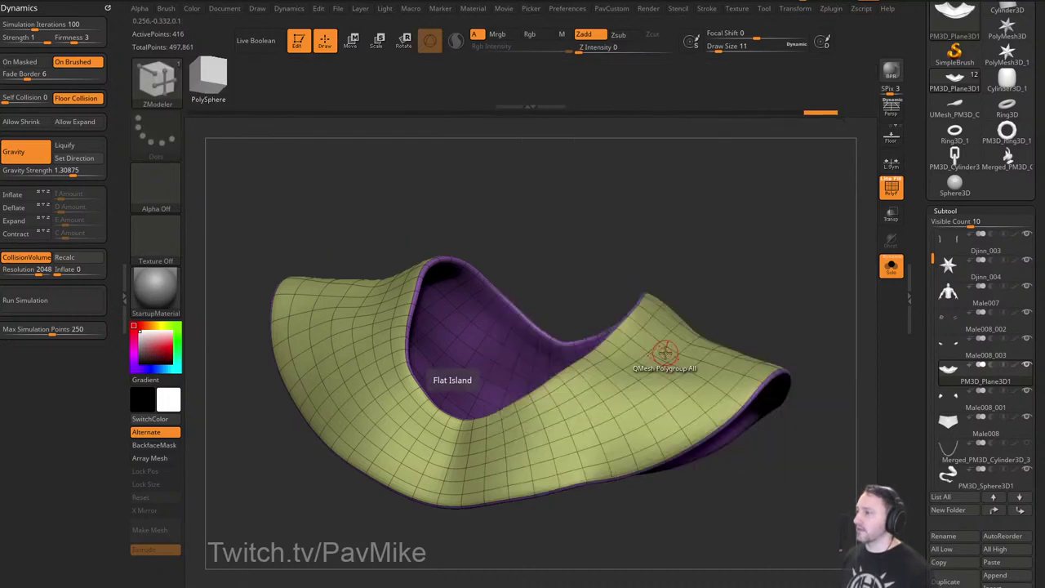
drag(665, 355, 665, 347)
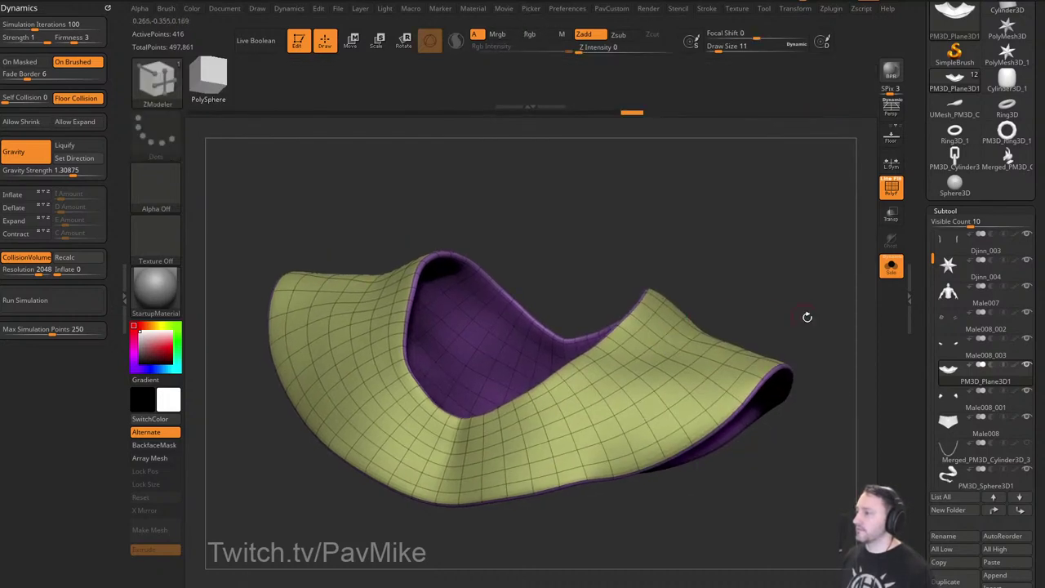
Leave the collar's solo view with the wireframe hidden, switching its dynamic subdivision off and back on.
drag(807, 317, 789, 254)
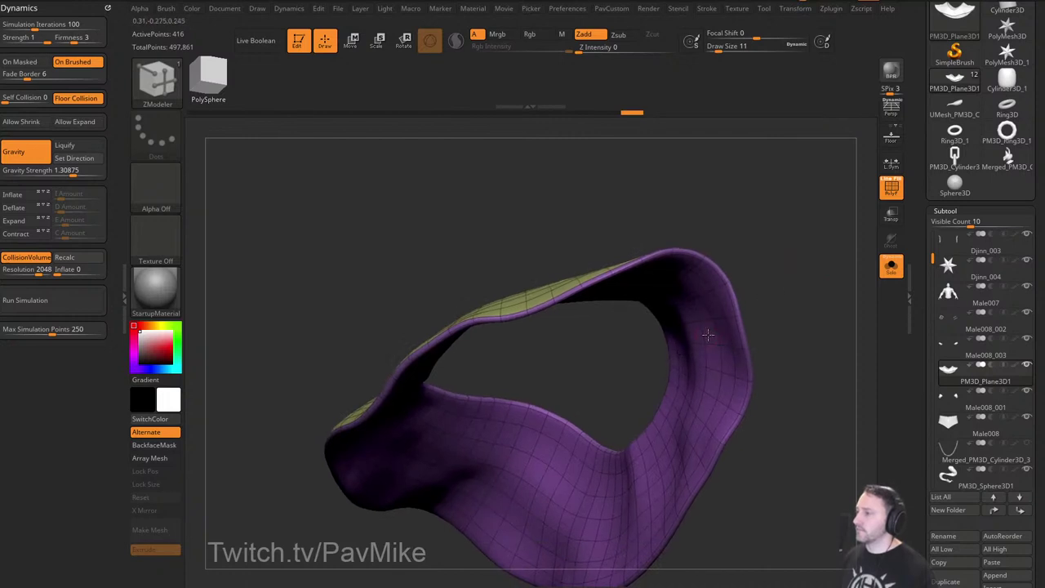
key(shift)
key(shift+d)
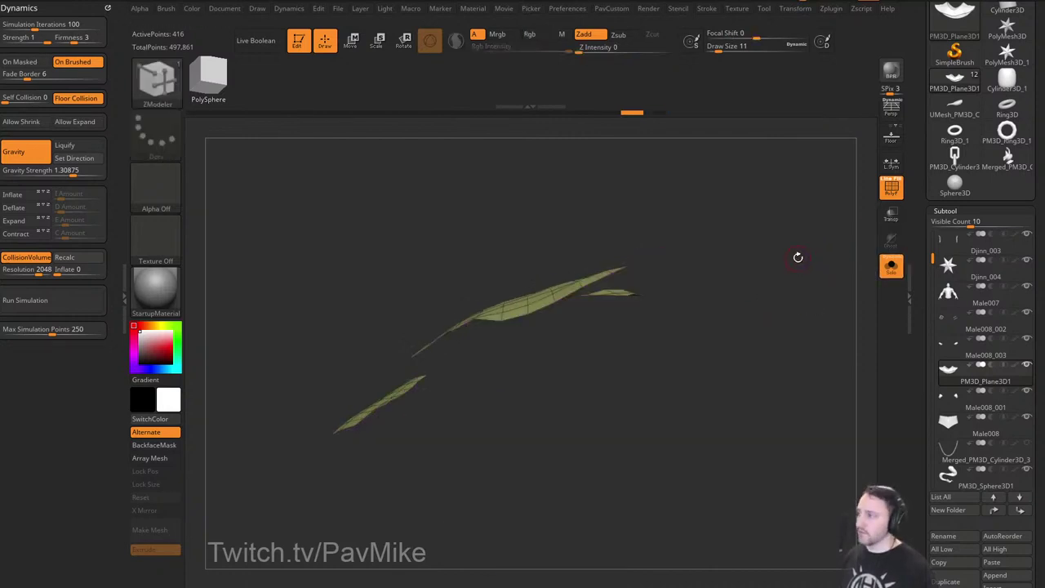
drag(799, 258, 844, 288)
click(902, 272)
key(shift+f)
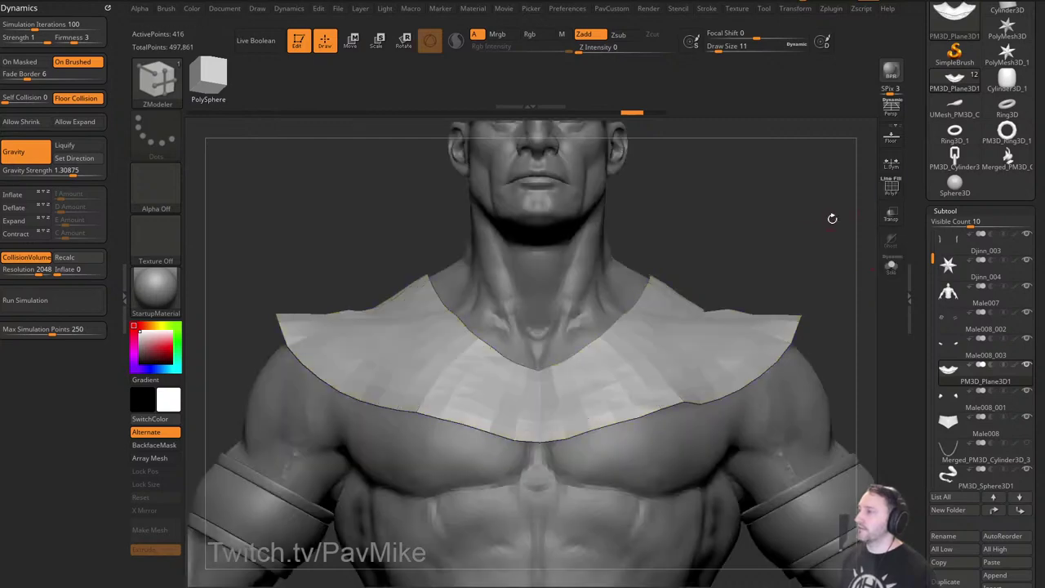
alt+drag(831, 237, 797, 265)
key(d)
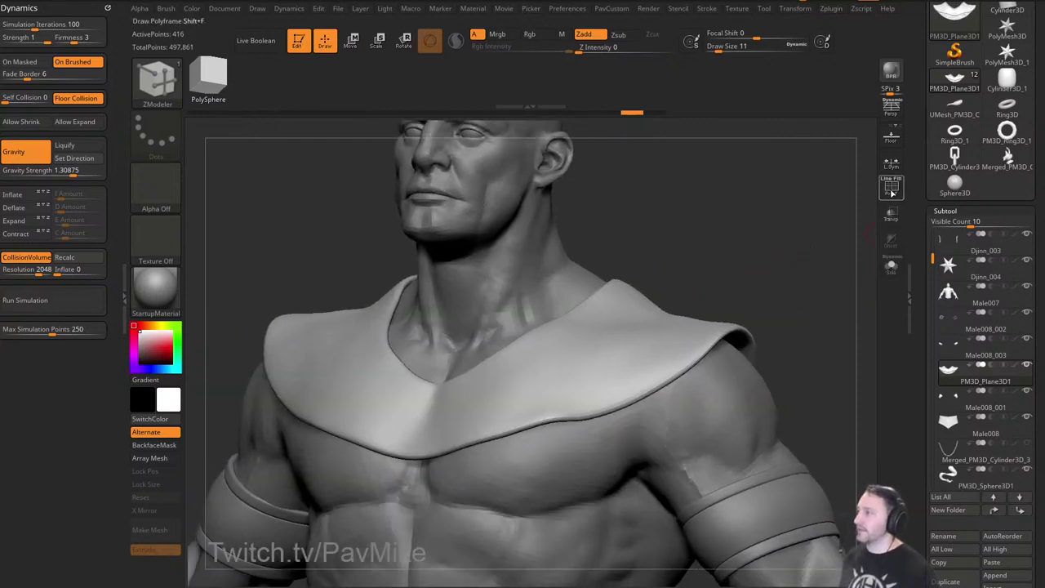
Set the collar's dynamic subdivision thickness to 0.0183 and run the cloth simulation to drape it over the shoulders.
click(891, 189)
drag(849, 243, 821, 247)
drag(925, 312, 922, 161)
drag(963, 232, 970, 233)
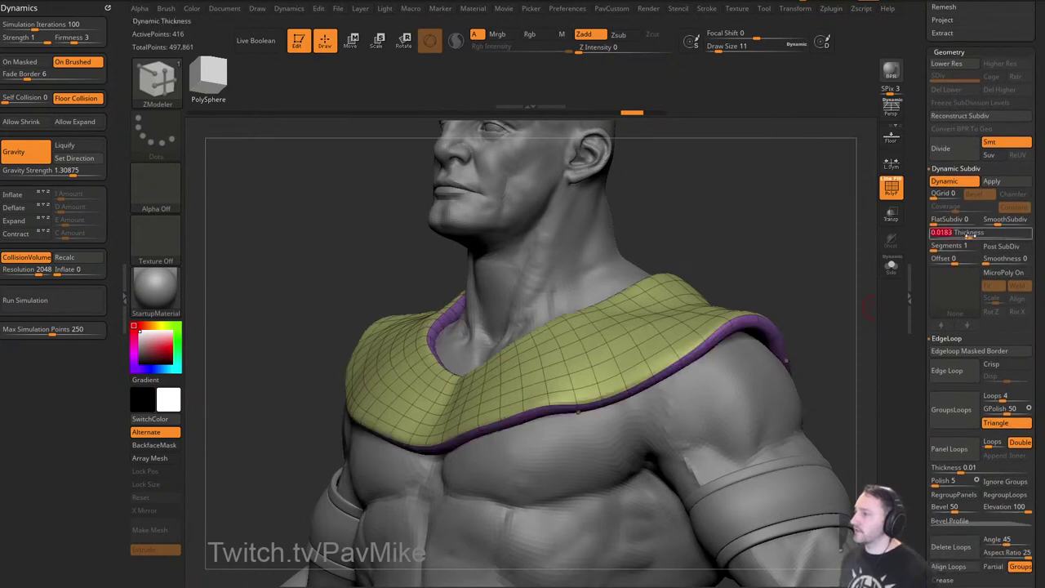
drag(830, 254, 802, 251)
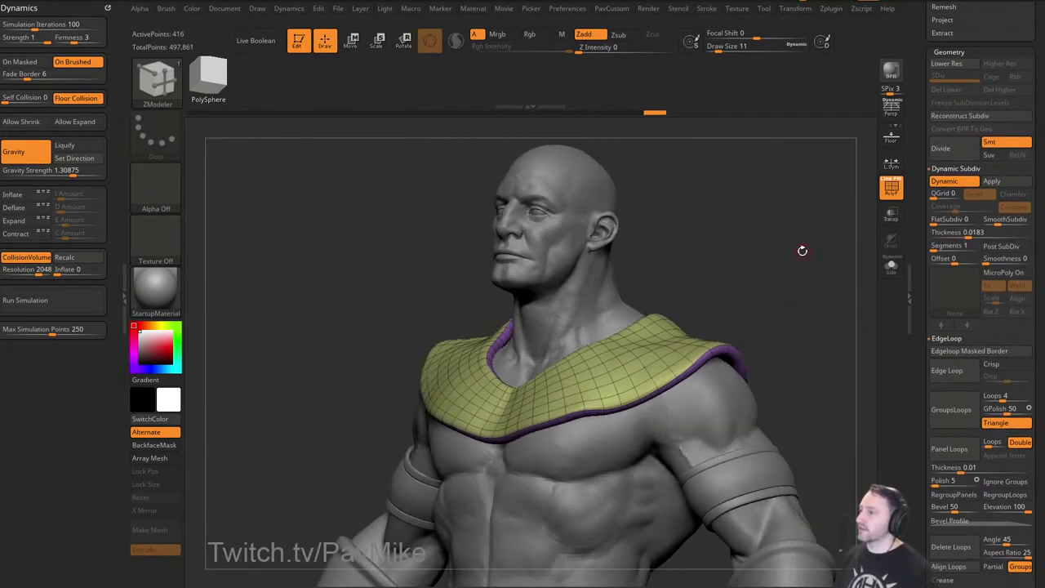
click(72, 297)
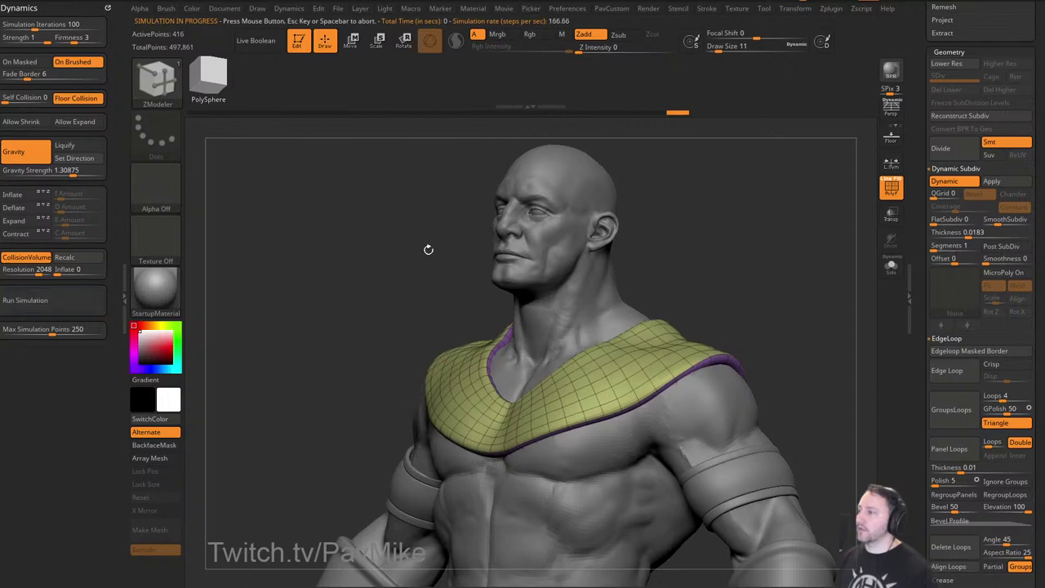
mouse_move(427, 249)
mouse_down()
mouse_move(758, 275)
mouse_move(745, 272)
mouse_move(743, 251)
mouse_move(755, 255)
mouse_move(672, 274)
mouse_move(768, 271)
mouse_move(752, 256)
mouse_move(773, 234)
mouse_move(744, 270)
mouse_move(775, 275)
mouse_move(772, 256)
mouse_move(709, 278)
mouse_move(720, 286)
mouse_move(784, 276)
mouse_move(757, 259)
mouse_move(810, 250)
mouse_move(751, 255)
mouse_move(763, 382)
mouse_move(752, 299)
mouse_move(708, 298)
mouse_up()
Switch to the Standard brush at draw size 20 and make the body, Male007, the active subtool.
click(890, 191)
key(s)
key(b)
key(s)
key(t)
key(s)
key(s)
key(s)
alt+click(569, 312)
alt+drag(751, 226, 777, 252)
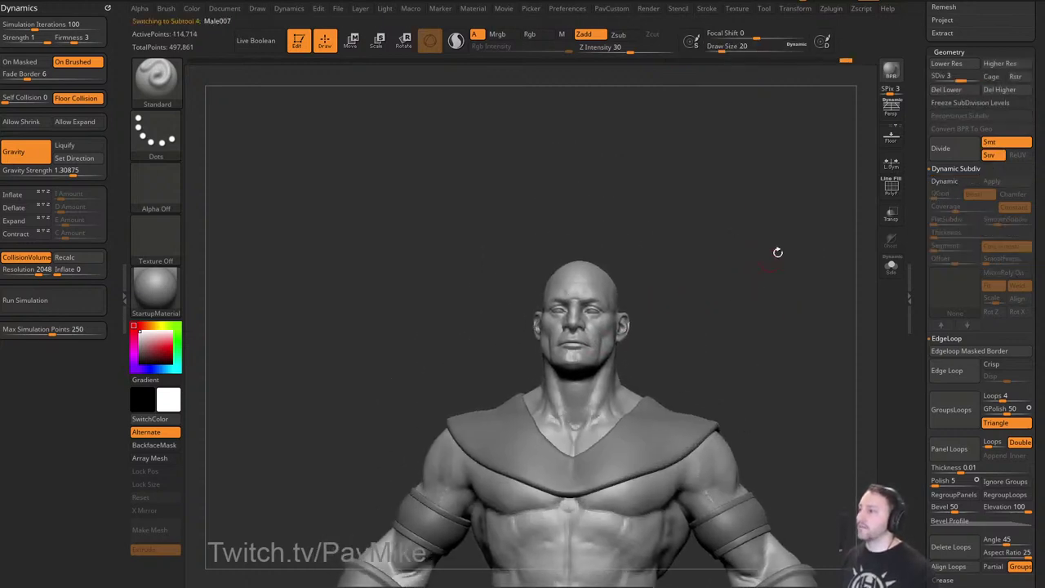
Insert a Sphere3D as a new subtool directly below the Male007 body.
drag(922, 266, 912, 397)
click(996, 412)
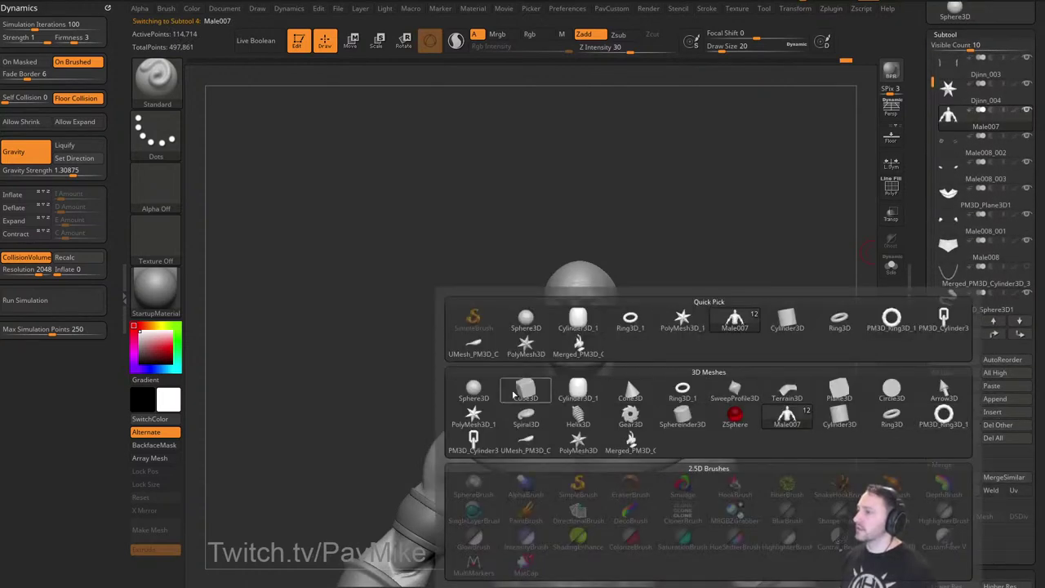
click(488, 396)
Scale the new sphere down and raise it from the torso up to the head.
alt+drag(779, 254, 908, 178)
key(w)
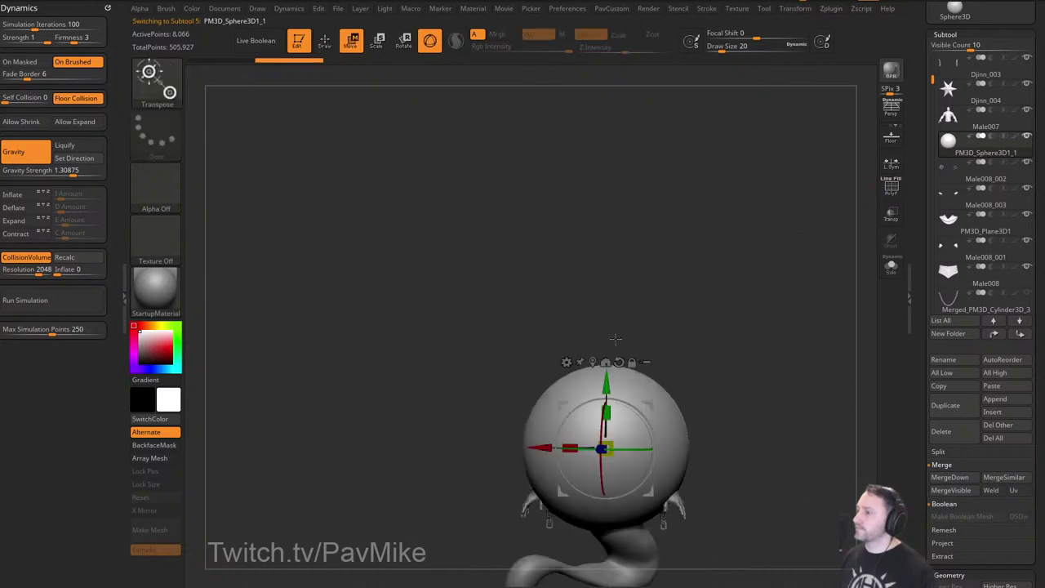
drag(609, 448, 543, 447)
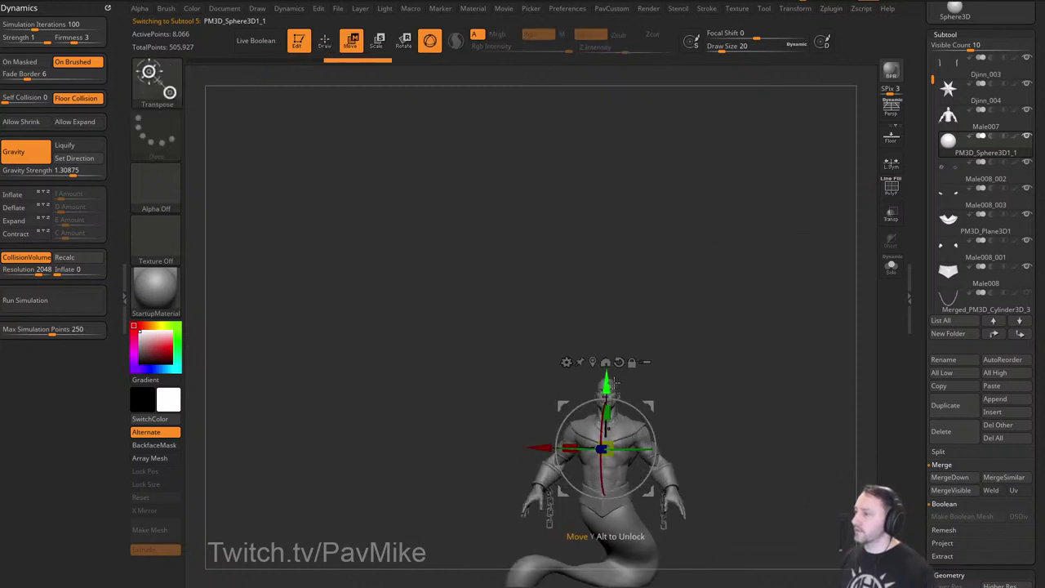
drag(607, 383, 608, 333)
key(q)
mouse_move(739, 282)
alt+mouse_down()
mouse_move(750, 330)
mouse_move(716, 328)
mouse_move(712, 349)
alt+mouse_up()
key(w)
drag(602, 327, 602, 308)
key(q)
Shrink the sphere further until it roughly matches the width of the face.
drag(670, 299, 798, 306)
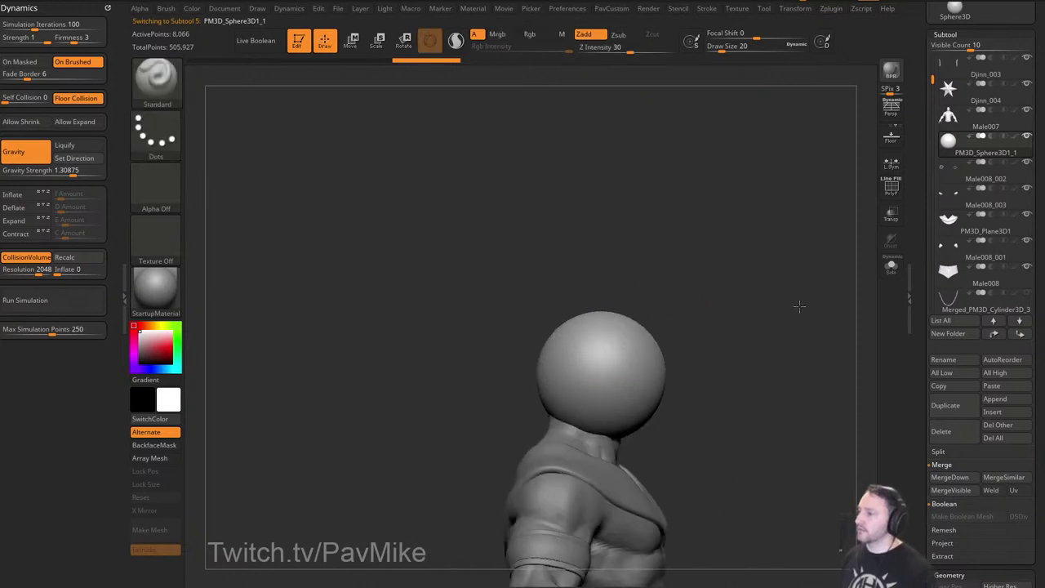
mouse_move(701, 300)
mouse_down()
mouse_move(728, 321)
mouse_move(696, 329)
mouse_up()
key(w)
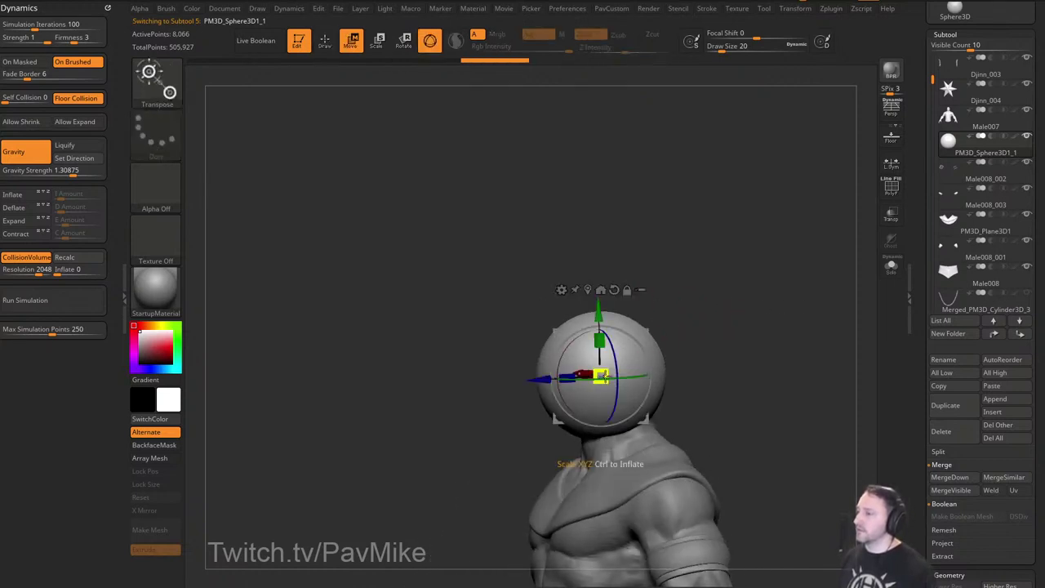
drag(602, 377, 579, 381)
key(q)
drag(659, 343, 631, 370)
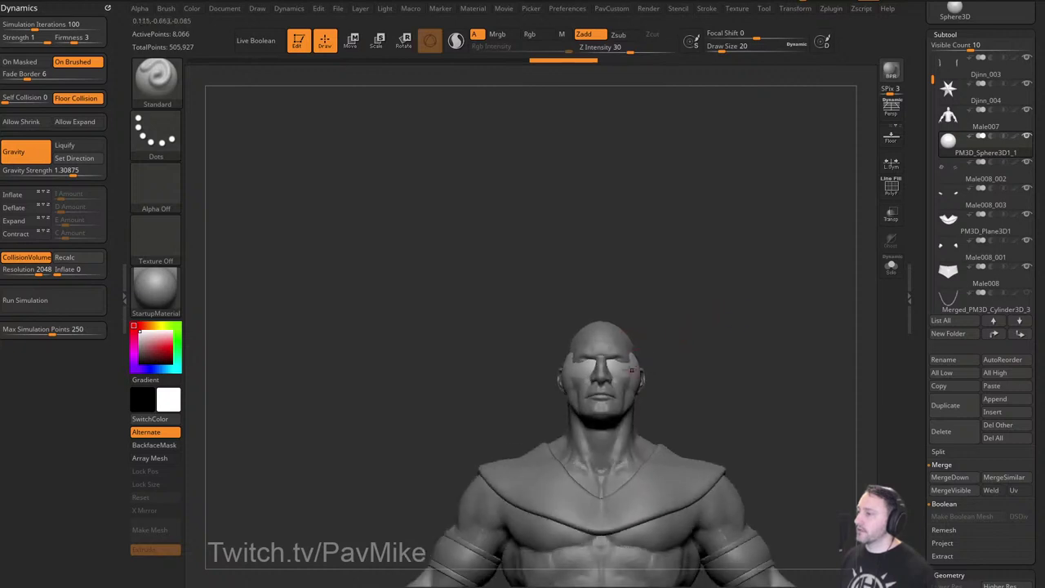
key(space)
click(690, 264)
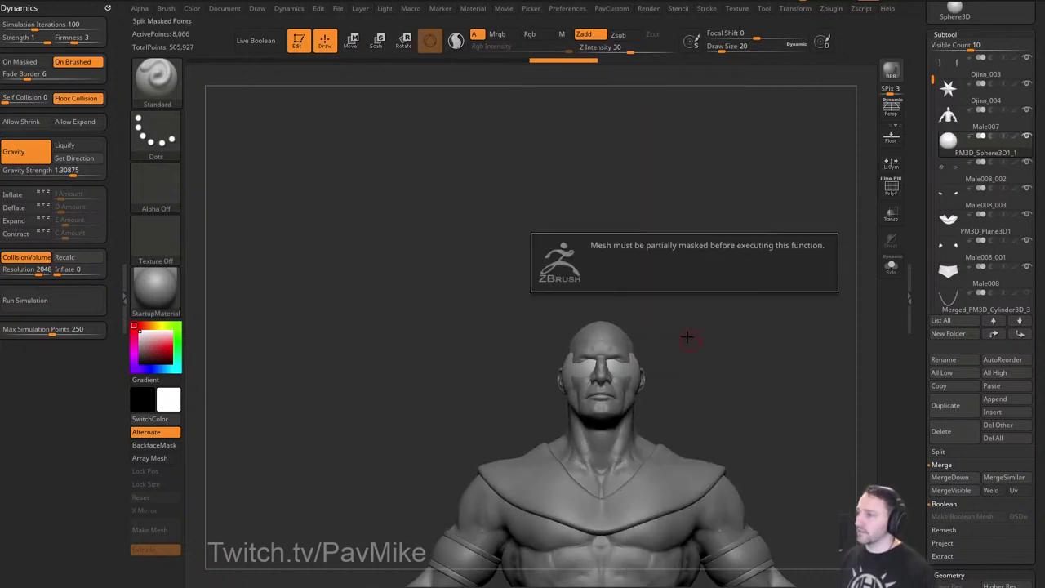
click(755, 283)
Push the sphere back toward the jaw and ears using the Move brush at draw size 87.
drag(755, 282, 618, 382)
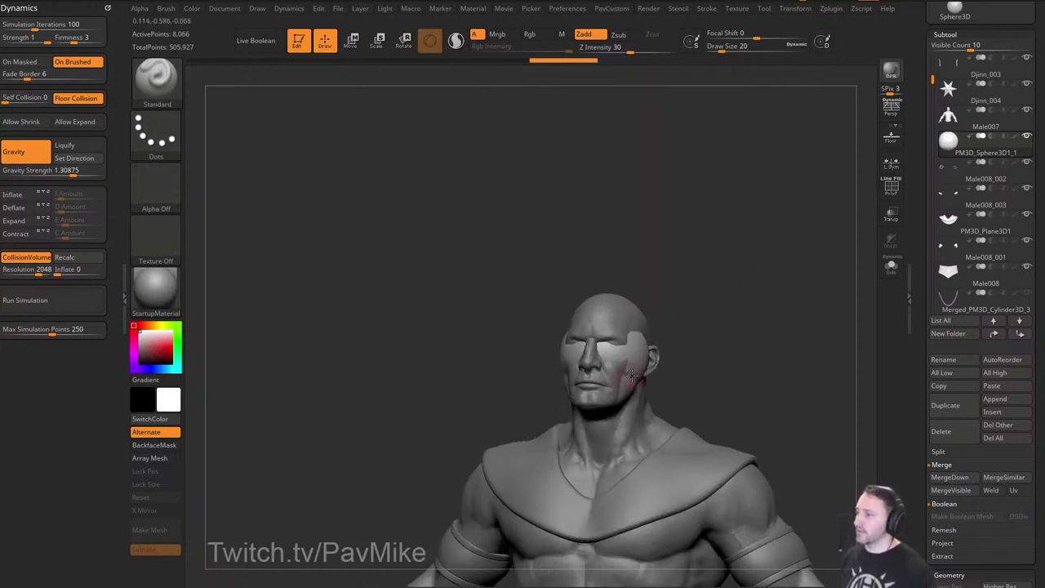
drag(664, 339, 650, 343)
key(s)
mouse_move(629, 389)
mouse_down()
mouse_move(651, 389)
mouse_move(629, 391)
mouse_up()
key(b)
key(m)
key(v)
key(s)
drag(695, 351, 626, 377)
drag(601, 372, 630, 365)
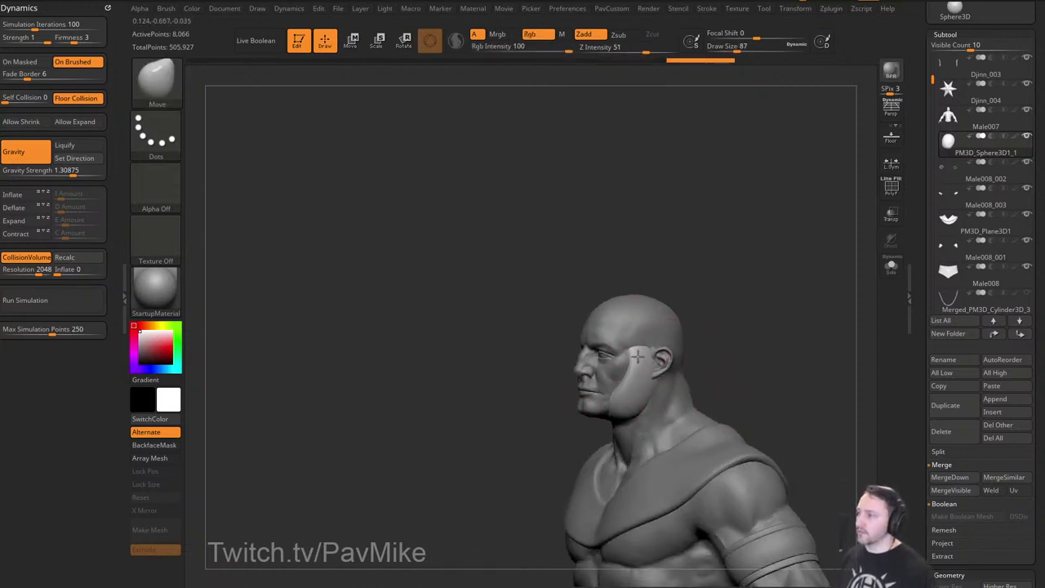
Shape the sphere into a beard strip from the ear along the jaw, reducing the Move brush to draw size 37.
drag(741, 328, 728, 322)
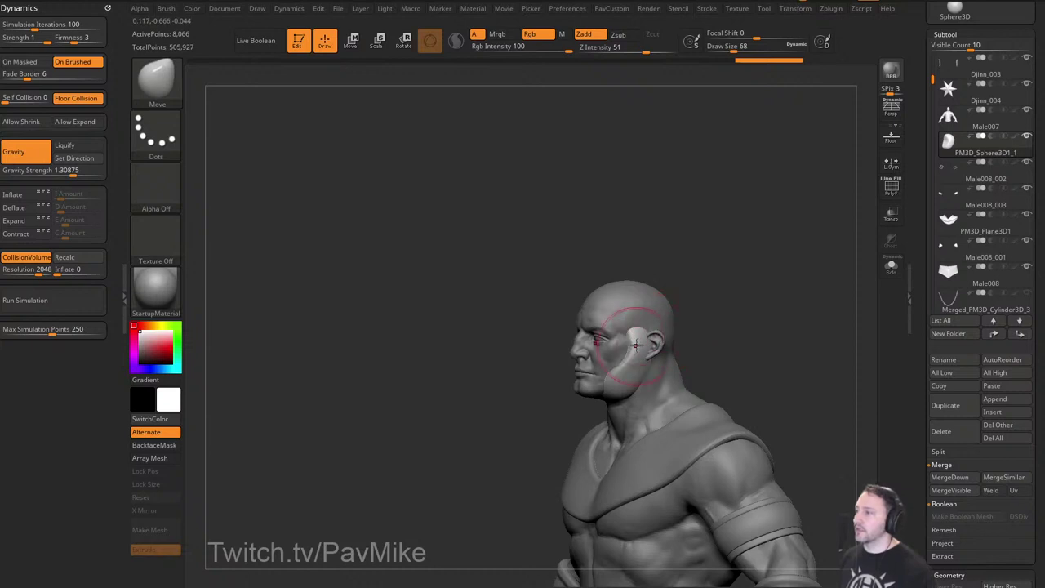
mouse_move(641, 356)
mouse_down()
mouse_move(738, 336)
mouse_move(705, 347)
mouse_up()
mouse_move(732, 354)
mouse_down()
mouse_move(713, 357)
mouse_move(734, 353)
mouse_up()
key(s)
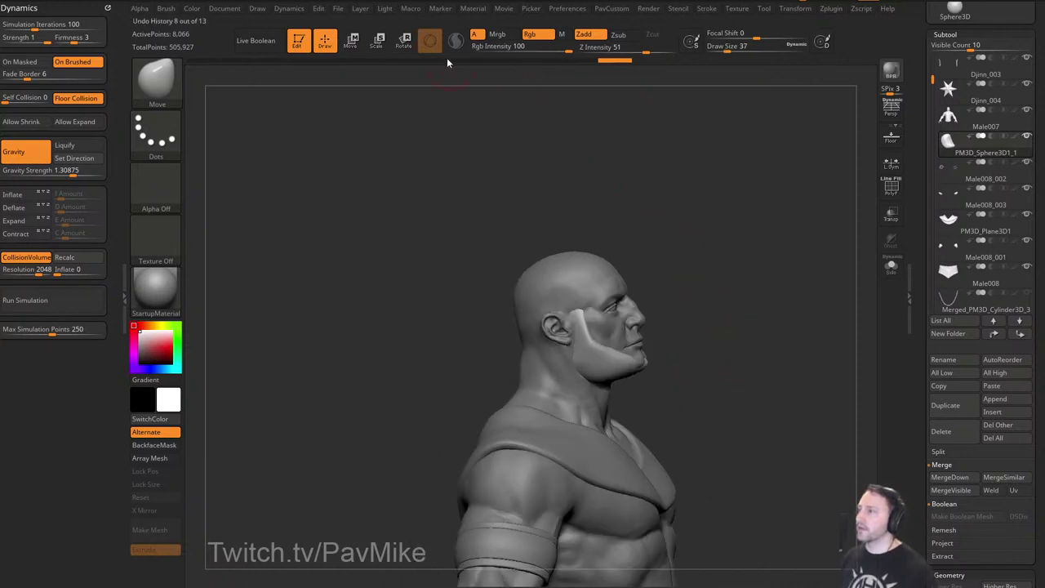
mouse_move(666, 224)
mouse_down()
mouse_move(645, 219)
mouse_move(663, 219)
mouse_up()
Pull the beard forward and down from the chin using the SnakeHook brush with Sculptris Pro.
key(b)
key(s)
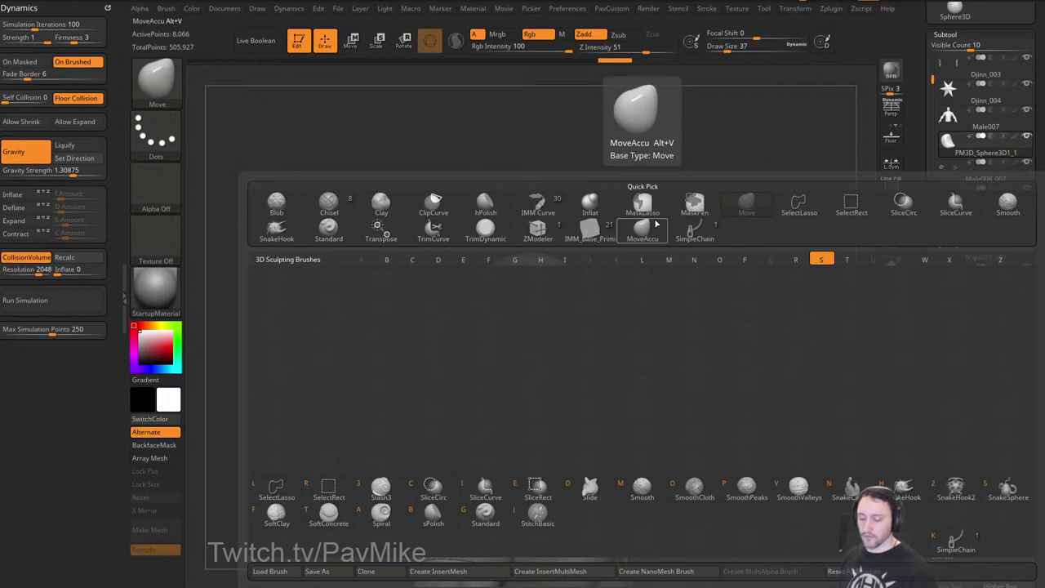
key(h)
mouse_move(645, 300)
mouse_down()
mouse_move(653, 308)
mouse_move(638, 344)
mouse_move(600, 376)
mouse_move(607, 363)
mouse_up()
key(s)
click(628, 350)
drag(620, 376, 626, 390)
shift+drag(727, 336, 667, 352)
drag(602, 357, 603, 364)
mouse_move(699, 317)
alt+mouse_down()
mouse_move(683, 324)
mouse_move(682, 290)
mouse_move(616, 330)
alt+mouse_up()
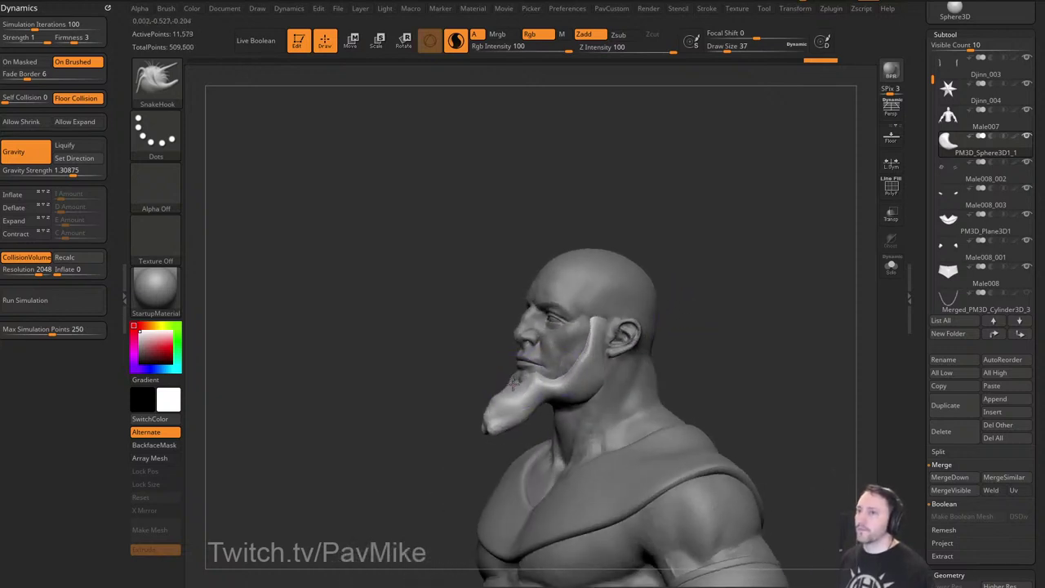
Refine the beard's edge below the mouth and taper its tip with SnakeHook at draw size 31.
mouse_move(513, 384)
mouse_down()
mouse_move(518, 377)
mouse_move(502, 397)
mouse_move(457, 408)
mouse_move(508, 410)
mouse_move(543, 386)
mouse_move(510, 379)
mouse_up()
key(s)
drag(690, 346, 603, 346)
key(s)
drag(542, 378, 547, 376)
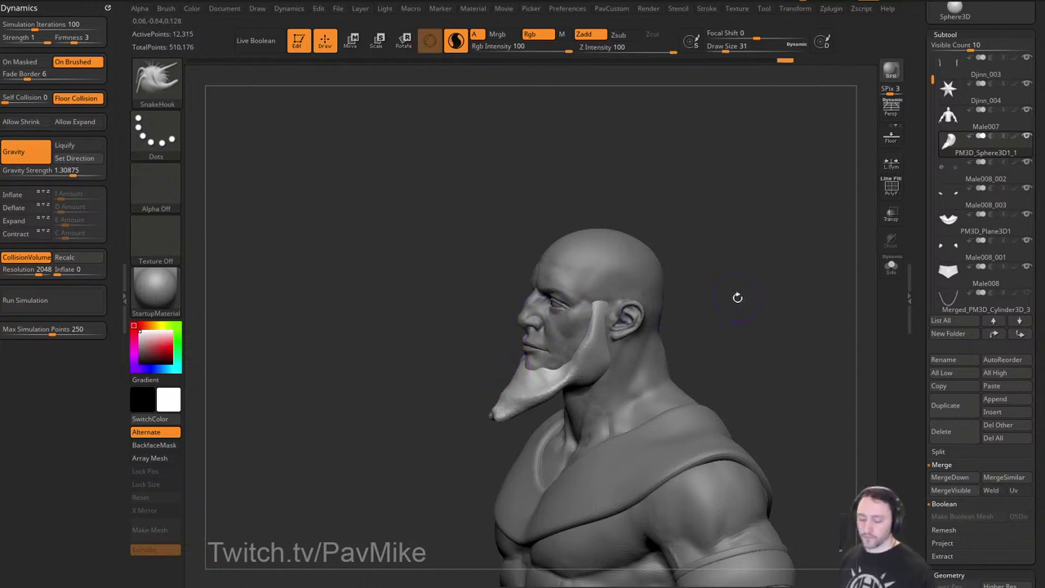
Turn off Sculptris Pro and rebuild the beard with DynaMesh.
click(455, 41)
key(3)
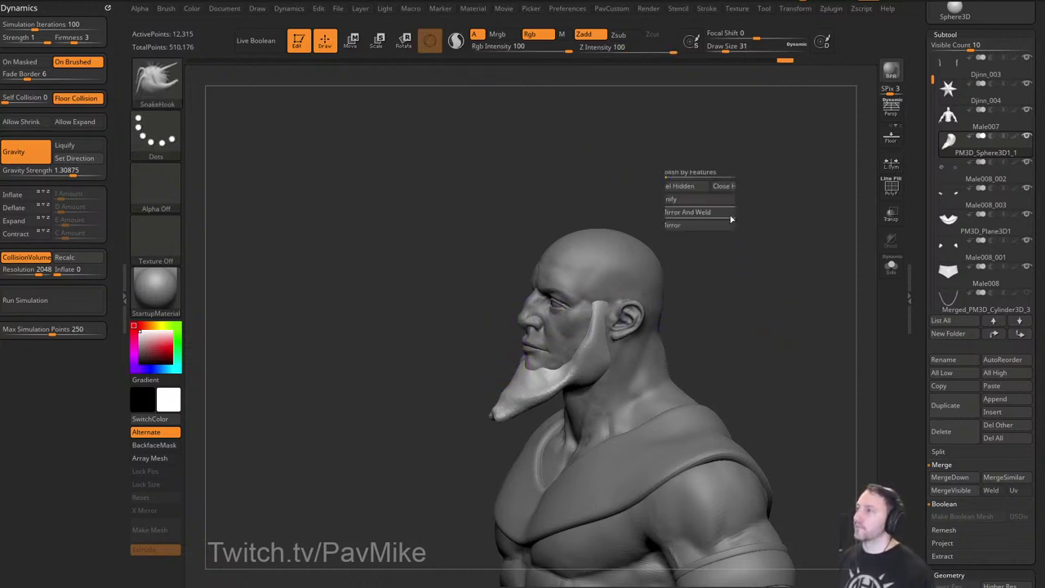
click(679, 129)
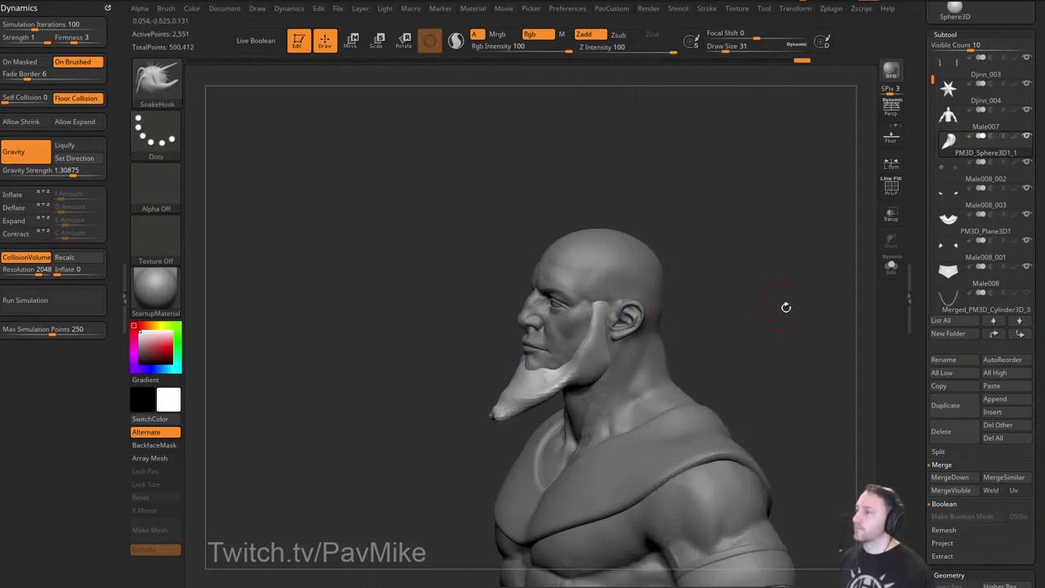
drag(786, 306, 821, 285)
key(3)
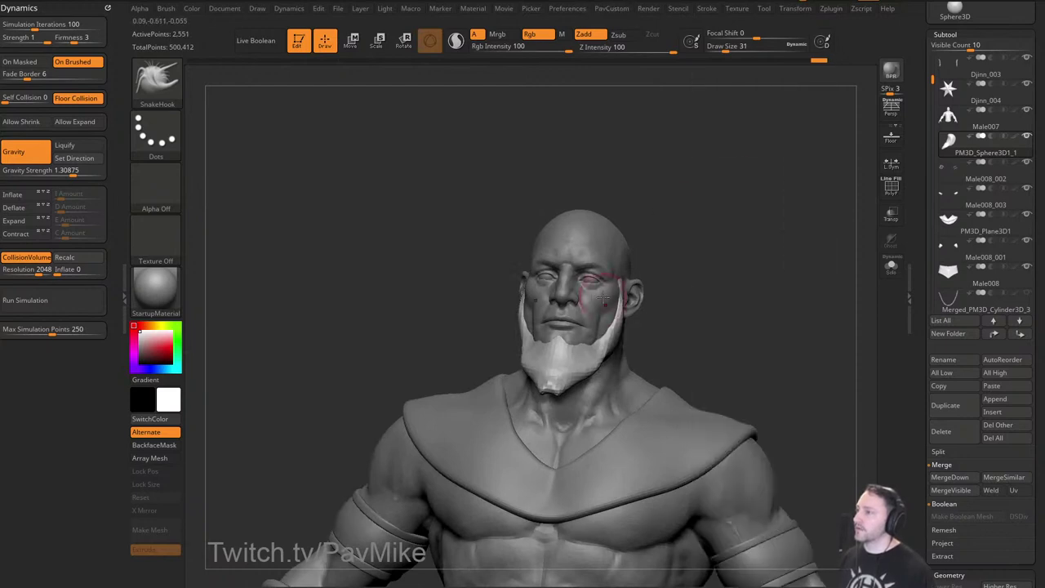
mouse_move(714, 263)
ctrl+mouse_down()
mouse_move(782, 313)
mouse_move(762, 319)
mouse_move(765, 303)
mouse_move(735, 259)
ctrl+mouse_up()
Insert a mirrored pair of BendCurveDown cylinders across the cheeks from the IMM primitives brush.
key(4)
key(m)
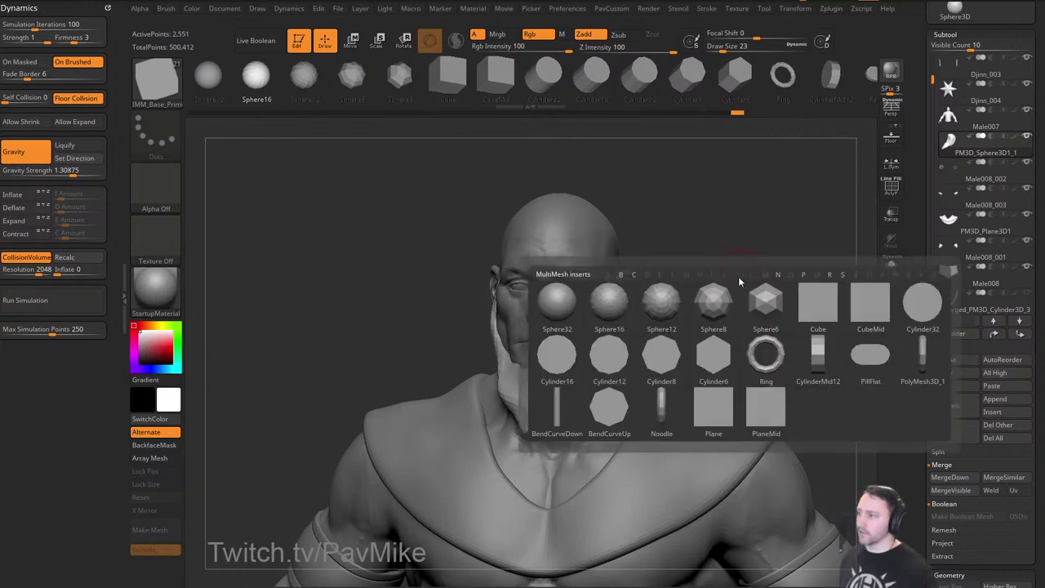
click(560, 407)
drag(593, 356, 627, 360)
drag(756, 301, 749, 281)
Split the inserted cylinders from the beard into their own subtool and delete one of the mirrored pair.
key(grave)
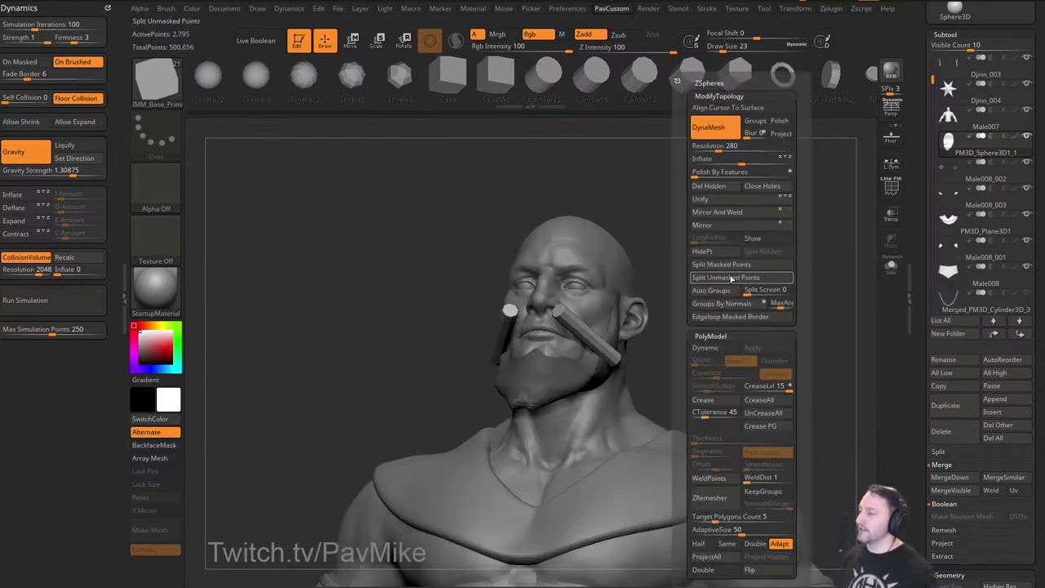
click(748, 268)
drag(679, 299, 709, 313)
ctrl+shift+drag(390, 255, 534, 415)
key(grave)
click(664, 190)
Enable Array Mesh on the remaining cylinder with Lock Pos, Lock Size and X Mirror.
alt+drag(735, 295, 674, 283)
click(161, 458)
click(160, 472)
click(159, 486)
click(158, 511)
Apply a Bend Curve deformer to the cheek cylinder.
key(w)
click(546, 284)
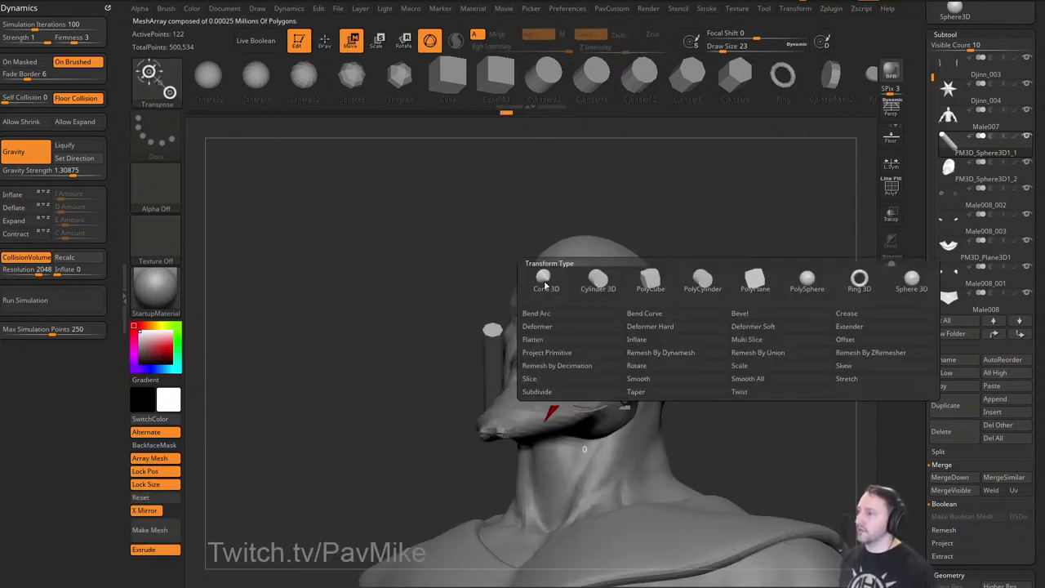
click(641, 319)
drag(784, 289, 780, 255)
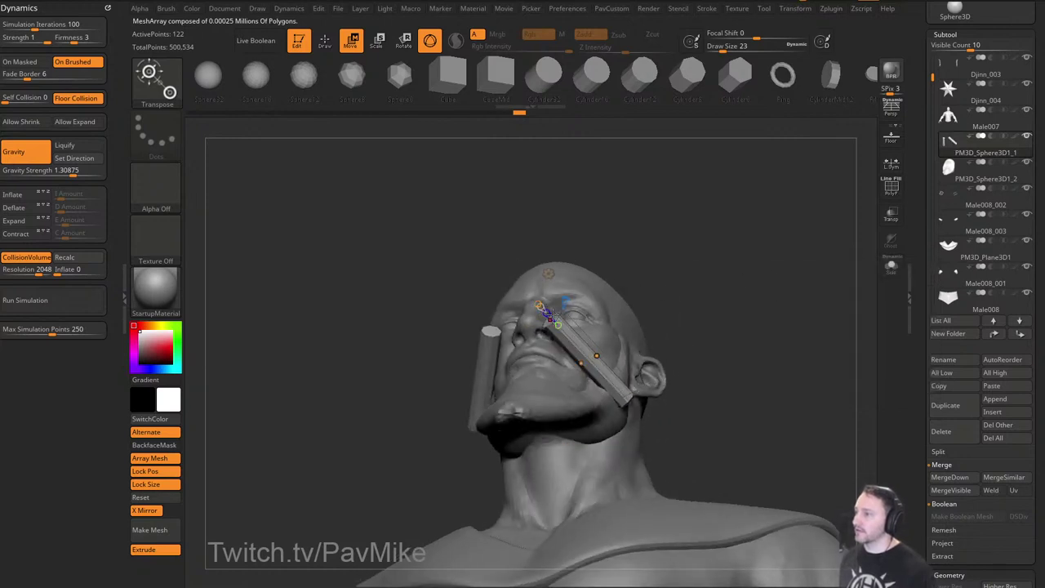
Bend the cylinder's inner end across the upper lip so the mirrored pieces start forming a moustache under the nose.
right_drag(553, 317, 564, 316)
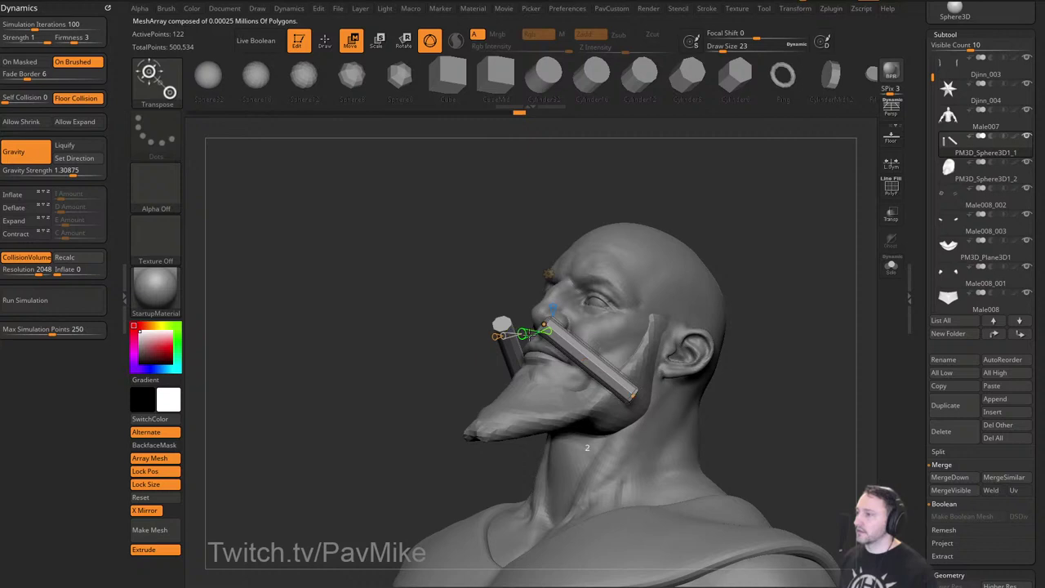
drag(694, 198, 598, 302)
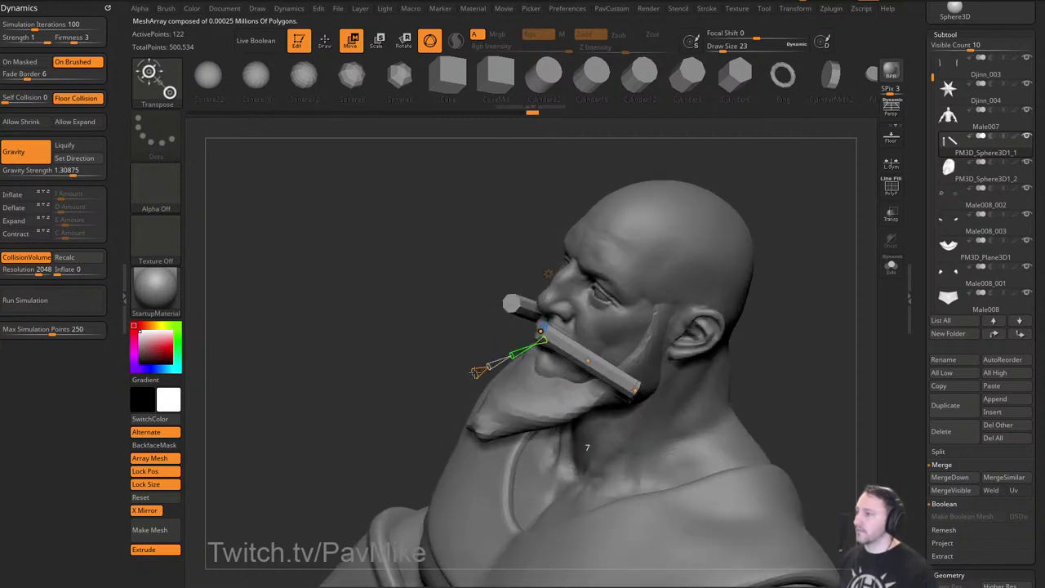
shift+drag(431, 408, 727, 282)
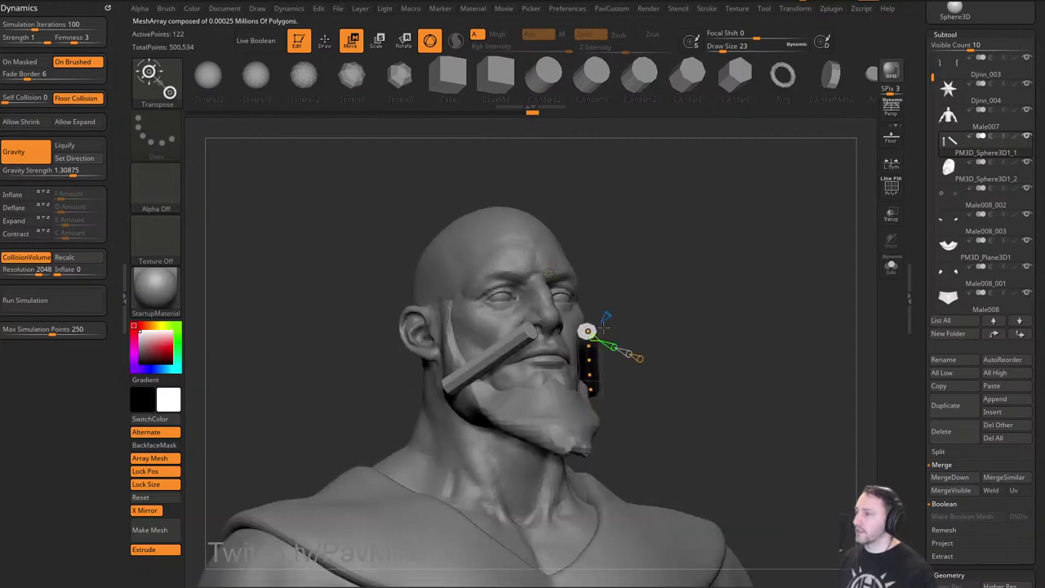
drag(590, 332, 554, 340)
drag(700, 351, 596, 307)
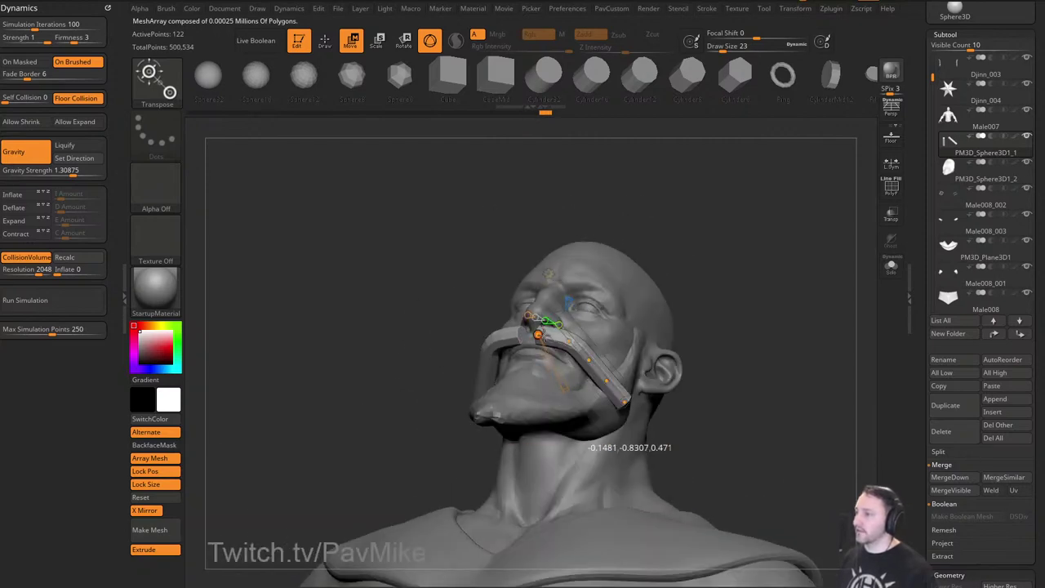
drag(540, 335, 537, 333)
shift+drag(716, 283, 699, 253)
drag(559, 327, 569, 318)
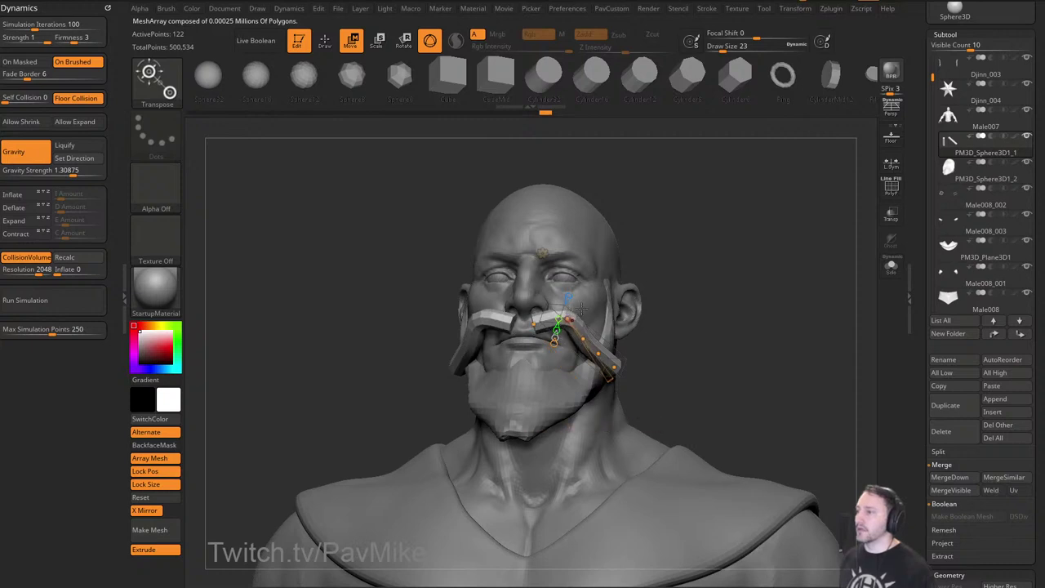
Pull the outer half of the moustache curve down beside the mouth and sweep its tip back along the jaw.
alt+drag(704, 295, 654, 261)
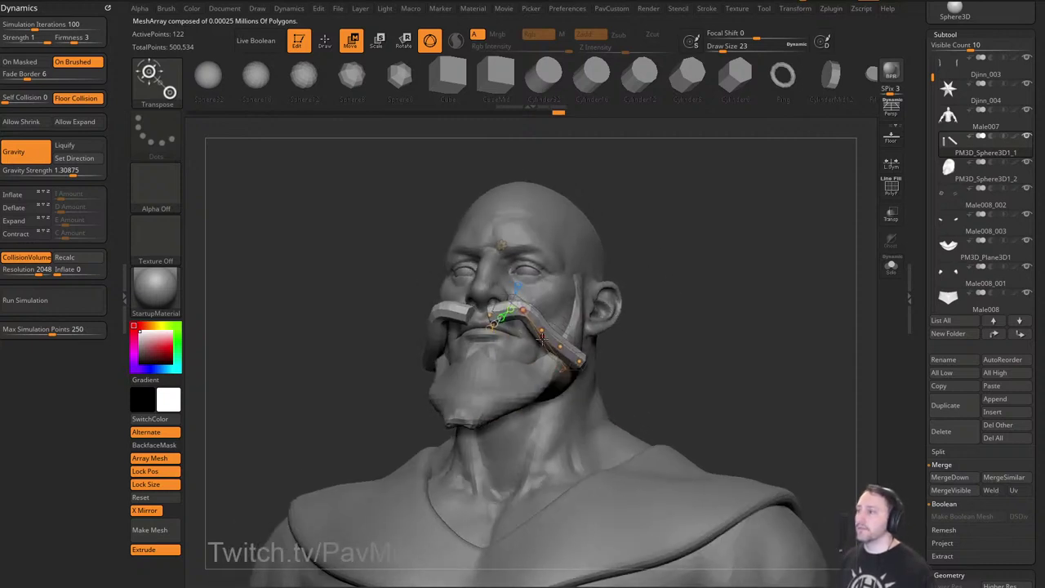
drag(523, 310, 524, 315)
drag(543, 330, 596, 402)
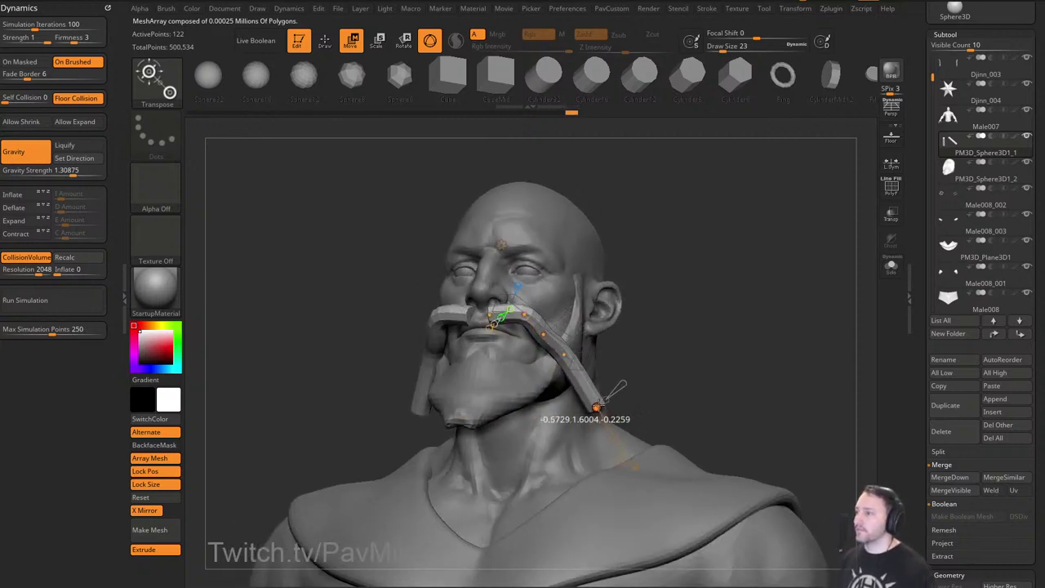
drag(565, 361, 561, 380)
drag(651, 324, 604, 374)
drag(719, 389, 788, 398)
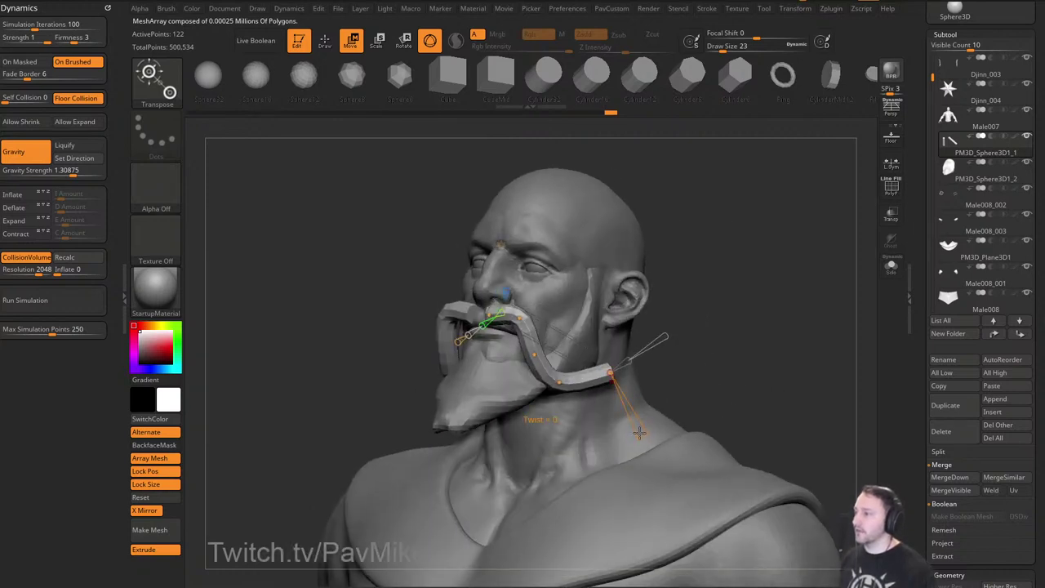
drag(630, 362, 705, 318)
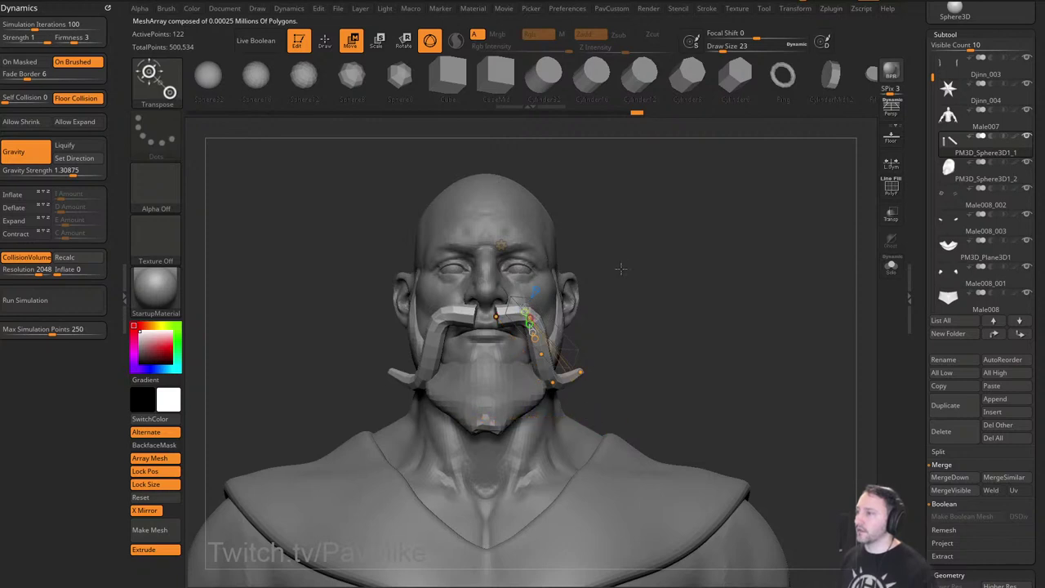
Move the moustache's inner curve point to the centre under the nose and fit it against the upper lip.
drag(621, 269, 537, 296)
shift+drag(630, 292, 655, 287)
click(500, 315)
drag(513, 311, 507, 313)
drag(604, 279, 673, 286)
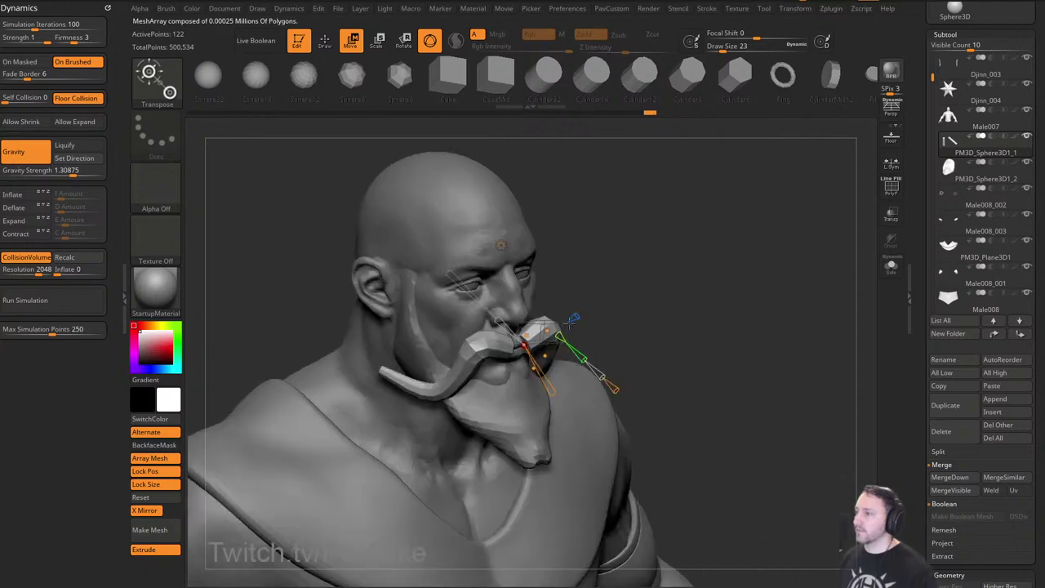
drag(526, 347, 518, 343)
mouse_move(764, 279)
mouse_down()
mouse_move(696, 274)
mouse_move(735, 277)
mouse_move(742, 266)
mouse_move(721, 264)
mouse_move(727, 273)
mouse_up()
key(q)
key(w)
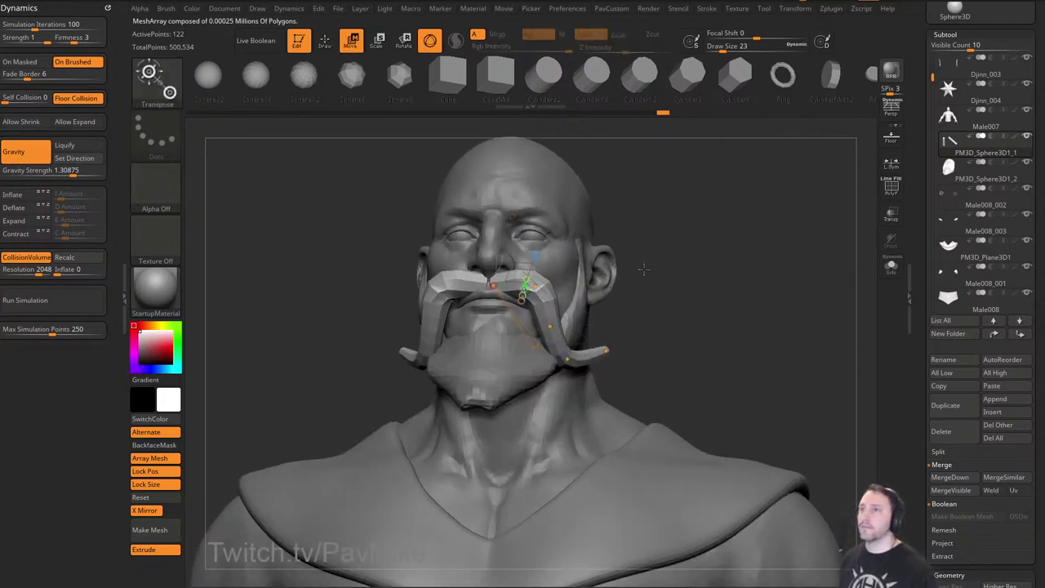
Widen the drooping part of the moustache curve and bend its outer tip upward.
drag(536, 287, 542, 294)
drag(550, 326, 560, 330)
drag(568, 358, 580, 357)
drag(606, 350, 598, 329)
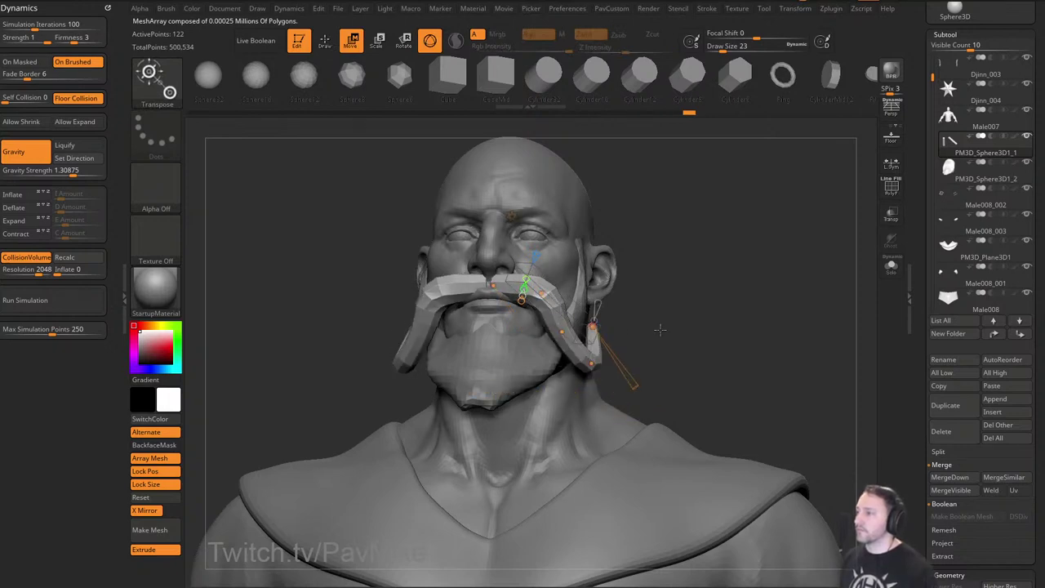
Raise the moustache Bend Curve's Curve Resolution to get more control points along its length.
drag(660, 330, 587, 319)
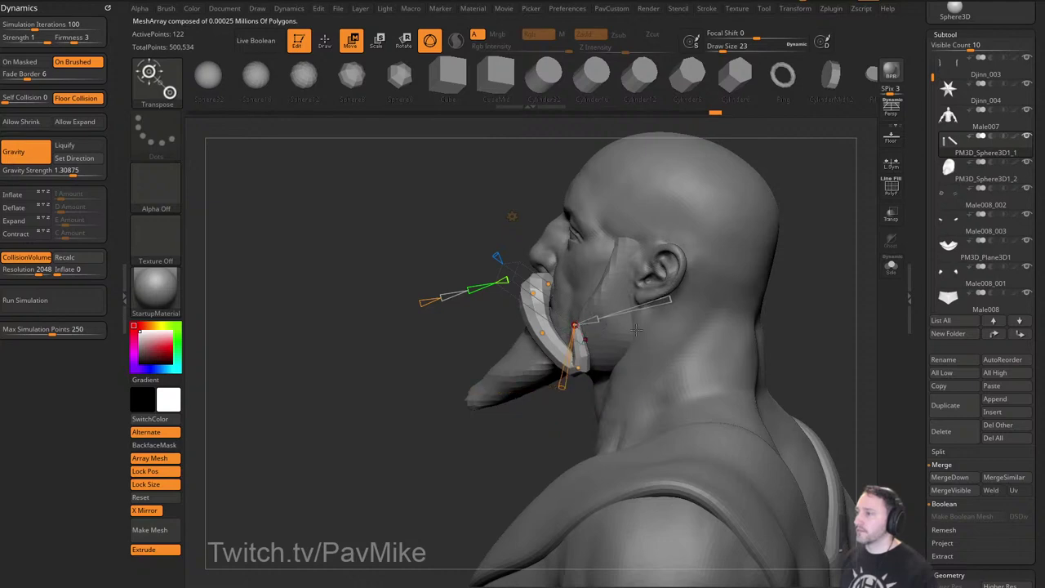
drag(801, 315, 797, 278)
drag(658, 243, 606, 268)
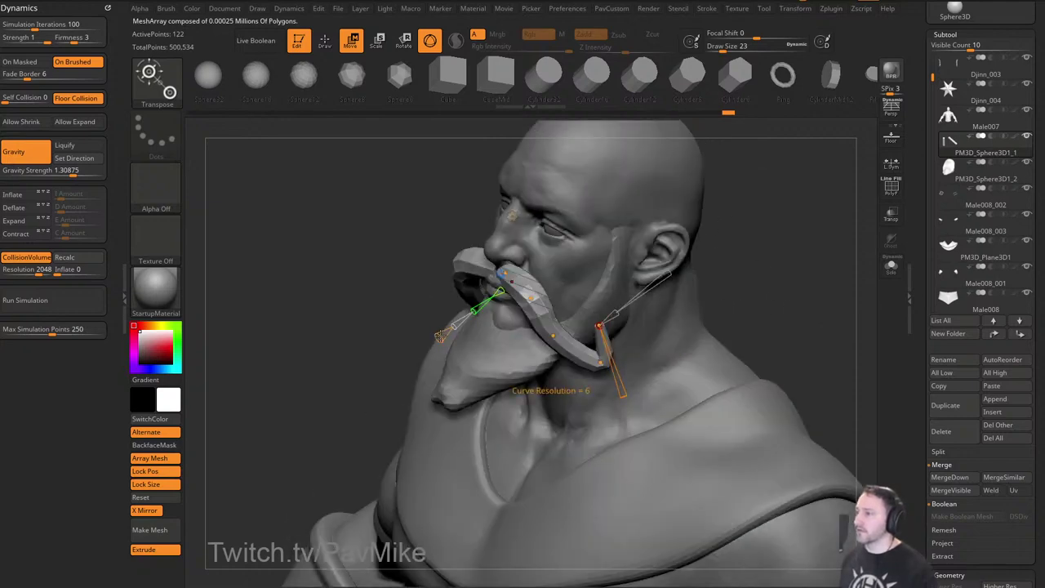
drag(789, 320, 767, 282)
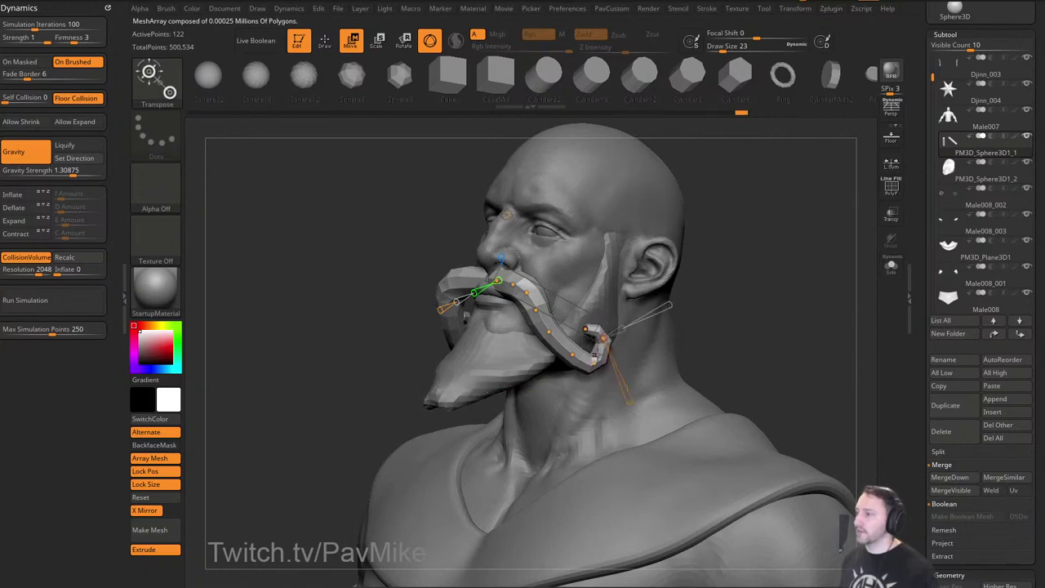
Refine the moustache's control points into a smooth curve around the mouth, joining at the centre and leading into curled tips.
drag(716, 333, 673, 335)
drag(548, 352, 551, 352)
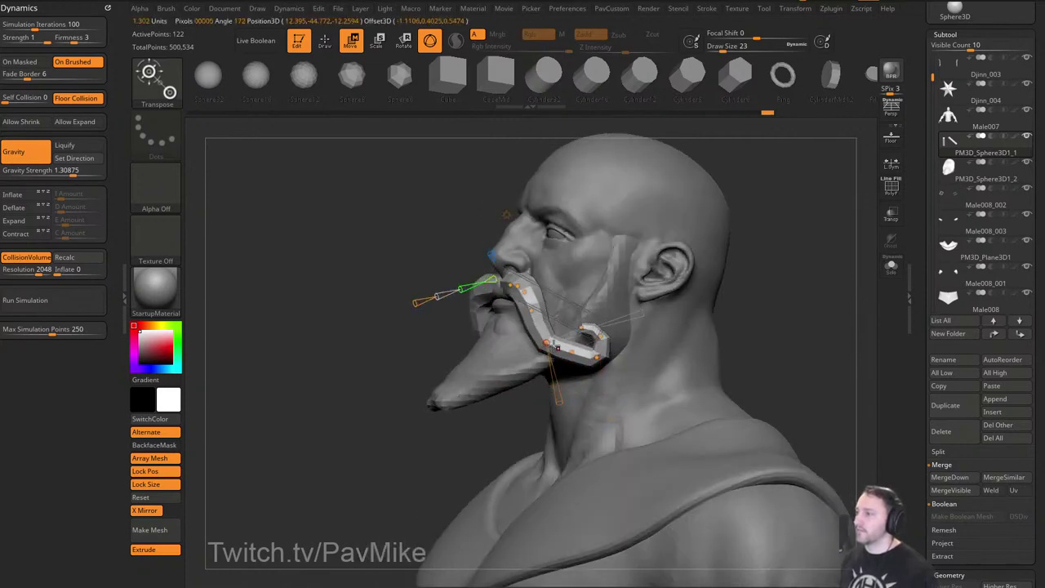
drag(532, 311, 532, 320)
drag(719, 327, 800, 326)
drag(539, 294, 487, 287)
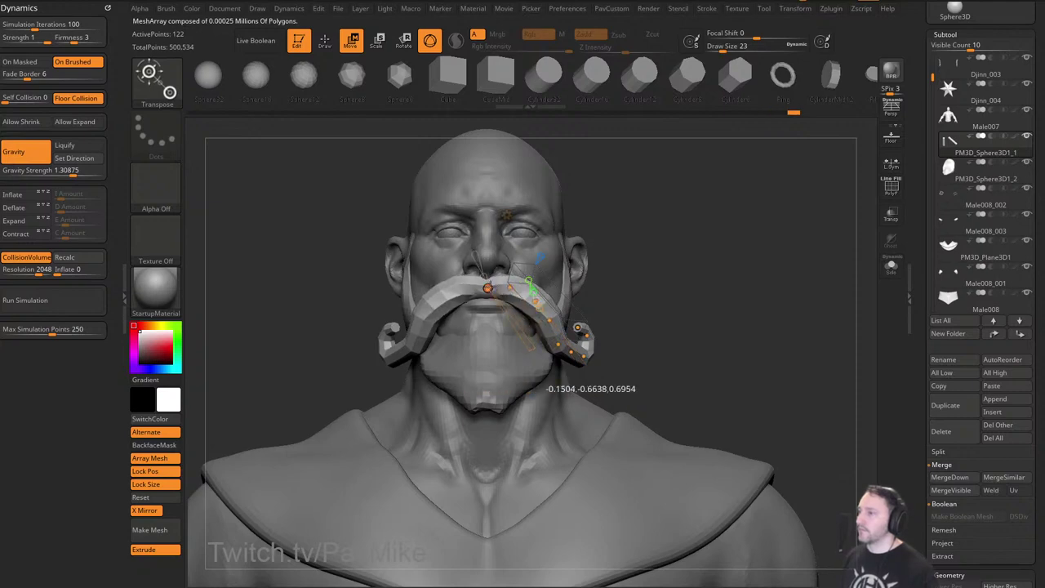
drag(703, 328, 624, 327)
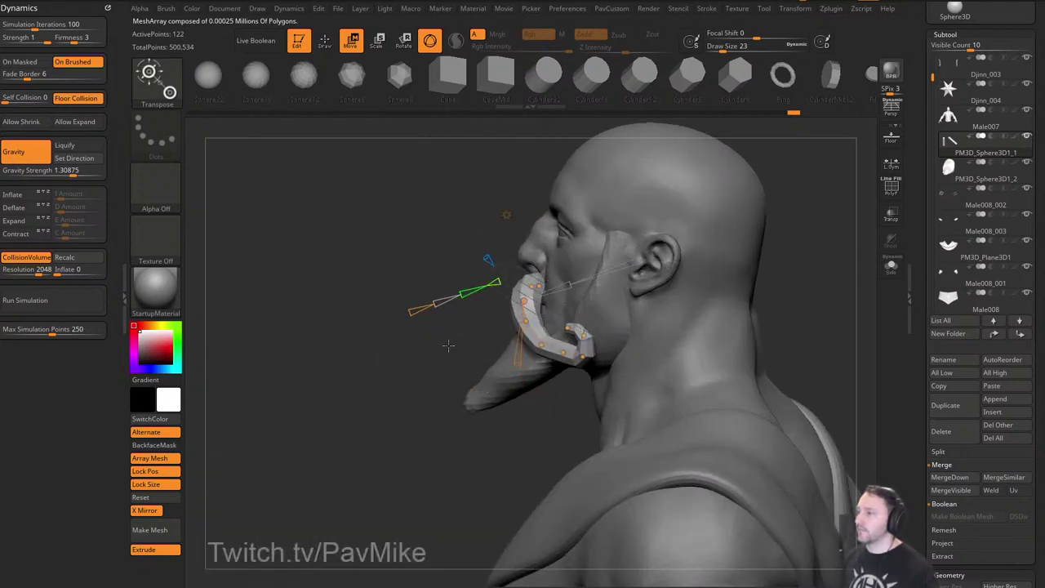
drag(448, 346, 560, 365)
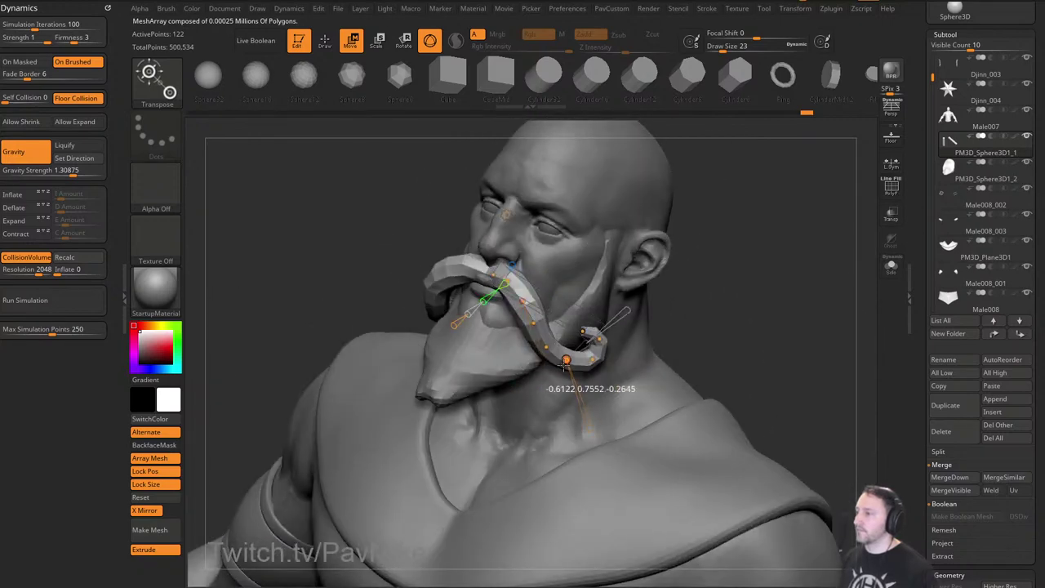
mouse_move(622, 343)
mouse_down()
mouse_move(735, 313)
mouse_move(728, 270)
mouse_up()
Insert a mirrored pair of thin cylinders above the eyes from the IMM primitives brush and split them into their own subtool.
key(q)
shift+right_drag(669, 292, 736, 318)
key(w)
alt+right_drag(717, 281, 718, 308)
key(q)
key(space)
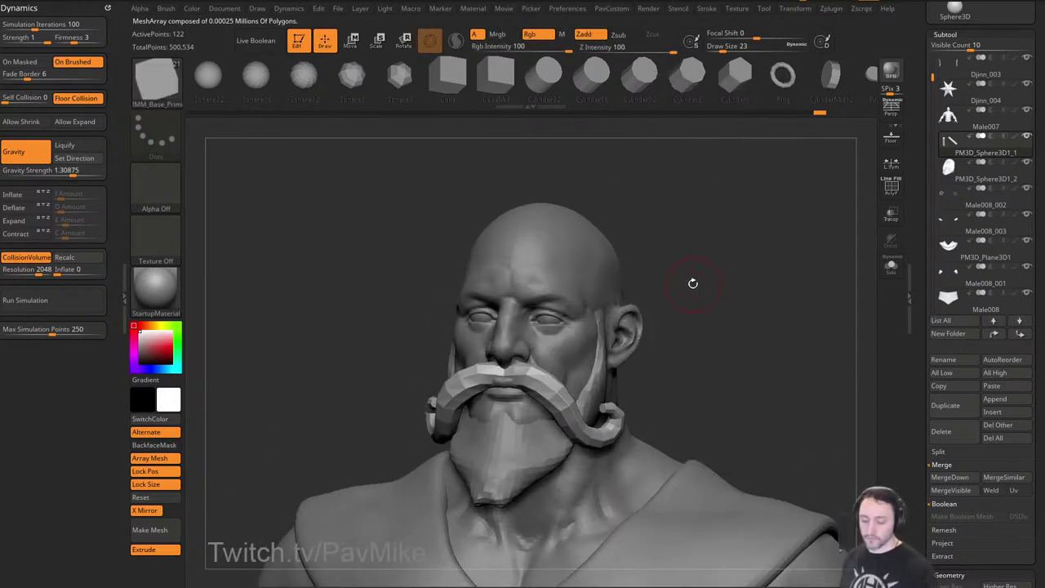
key(m)
click(511, 428)
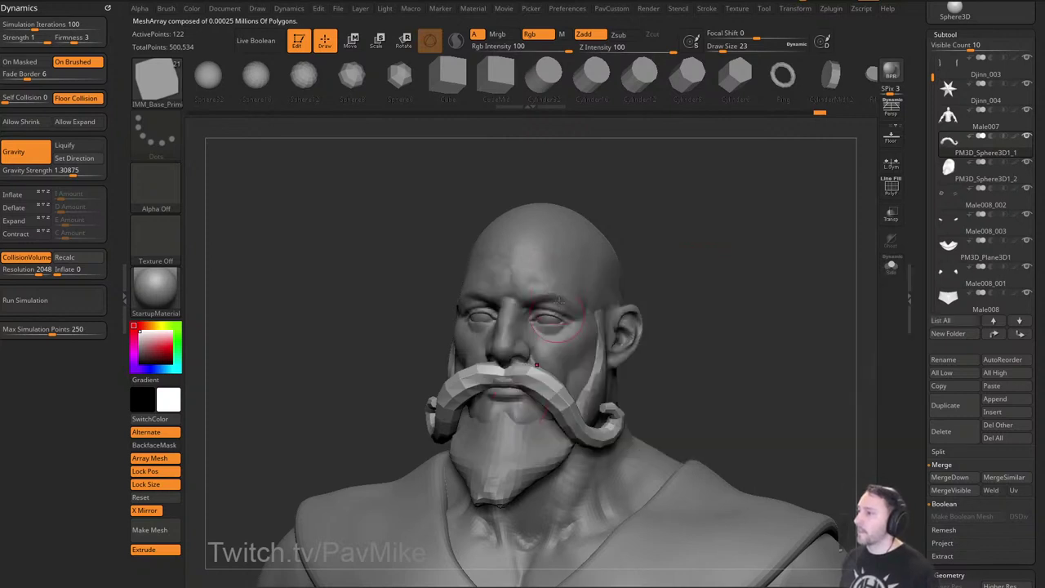
drag(554, 287, 581, 287)
key(space)
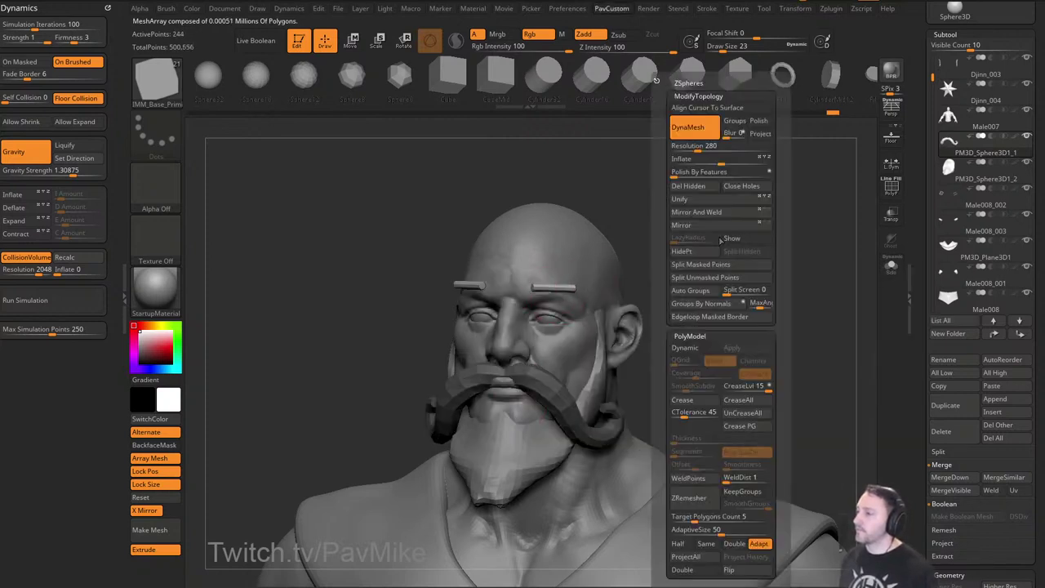
click(725, 269)
ctrl+right_drag(726, 270, 748, 275)
Toggle Array Mesh off and on for the brow cylinders and apply a Bend Curve deformer.
key(w)
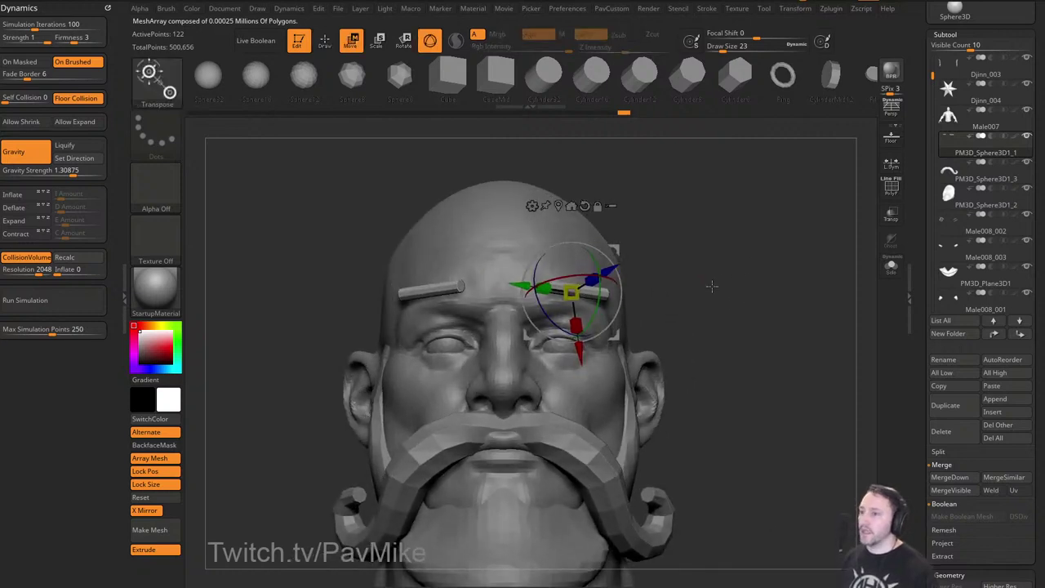
click(163, 463)
click(162, 461)
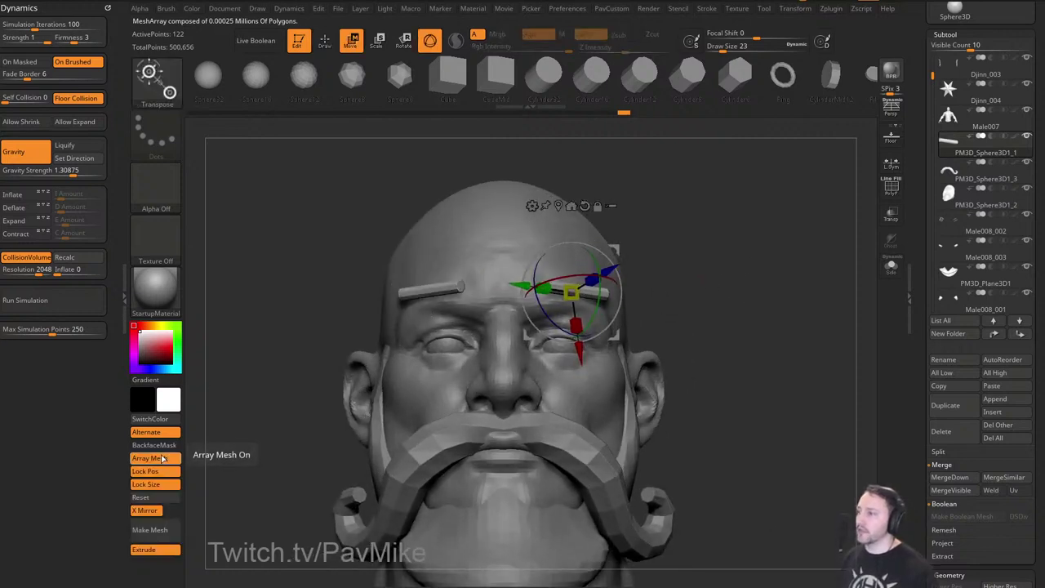
alt+right_drag(734, 204, 738, 237)
key(q)
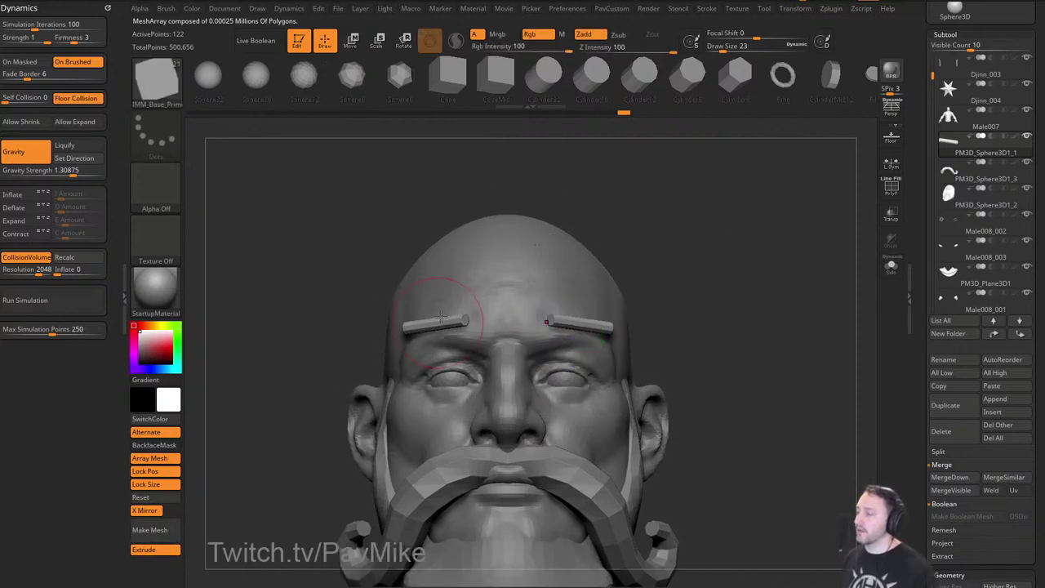
key(w)
click(540, 241)
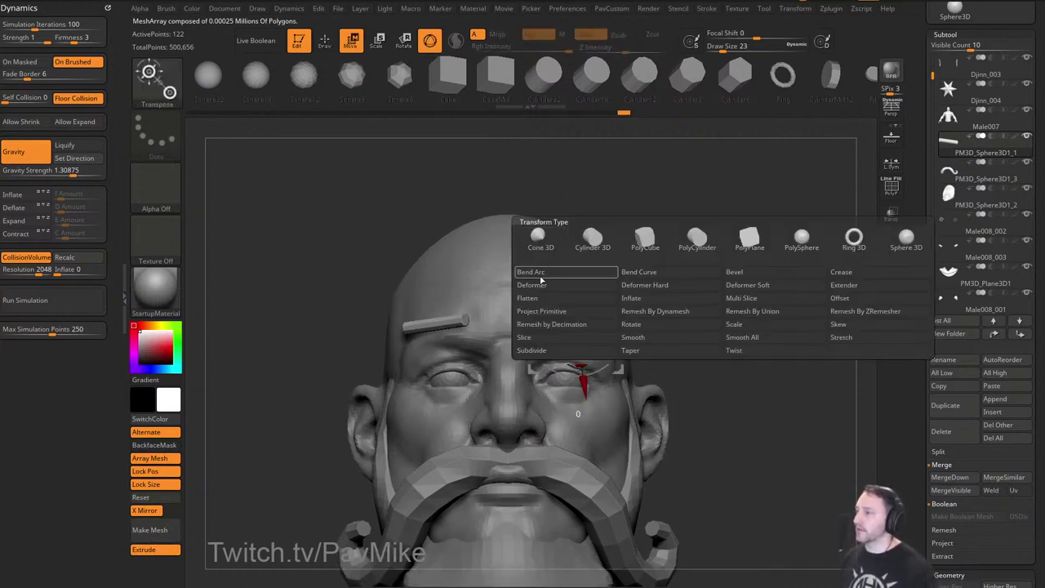
click(644, 272)
Bend the brow cylinder's inner end down toward the bridge of the nose and adjust its end scale.
right_drag(732, 273, 694, 249)
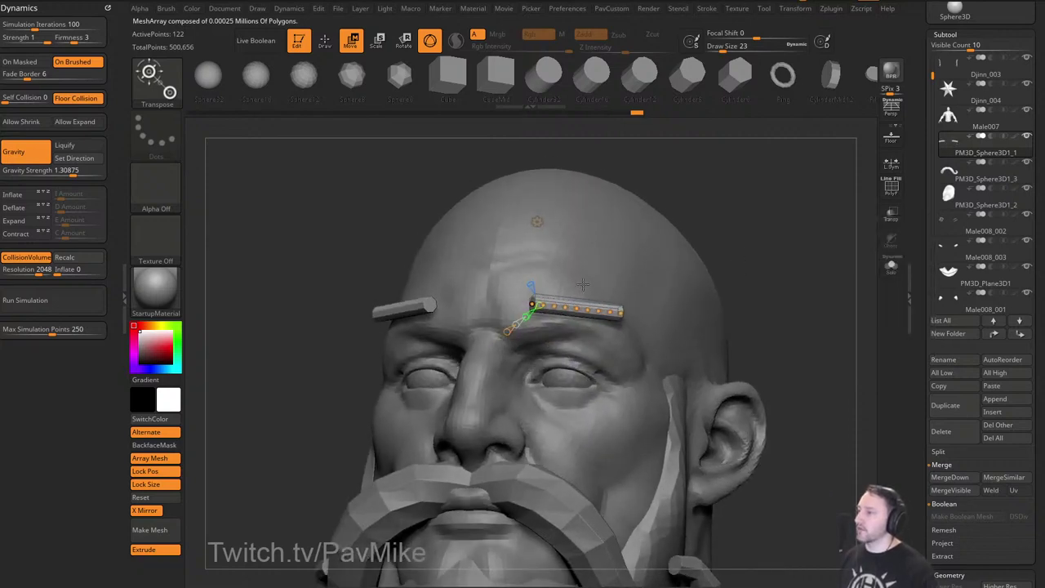
drag(531, 304, 496, 329)
right_drag(749, 229, 581, 253)
drag(499, 307, 505, 298)
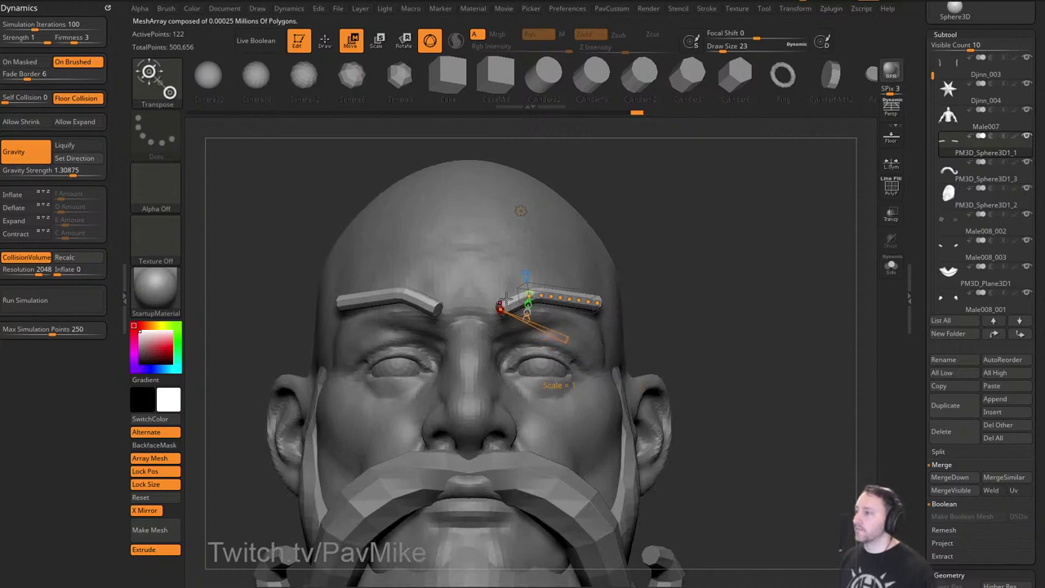
right_drag(560, 225, 564, 253)
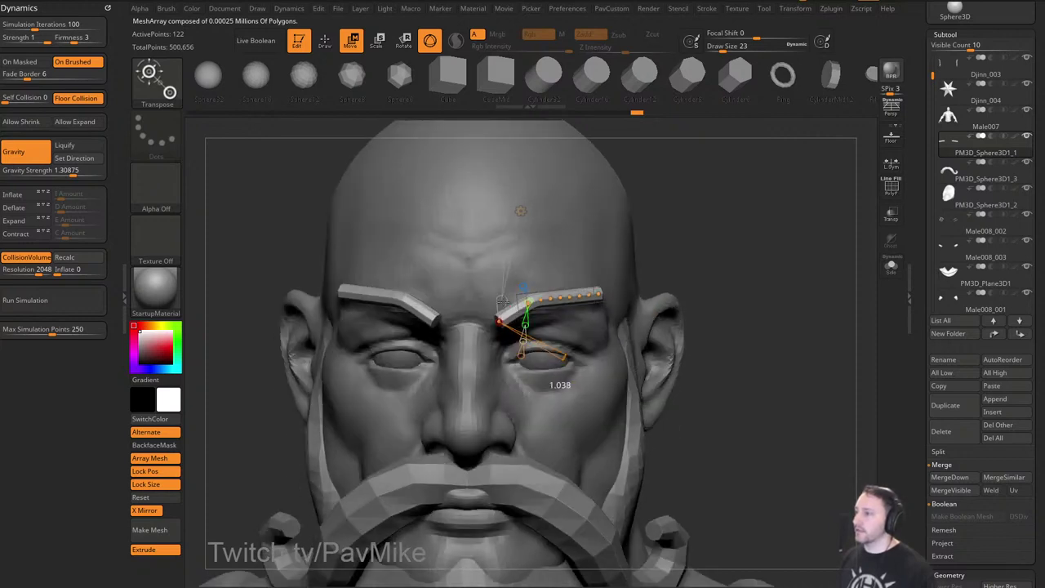
drag(503, 298, 504, 297)
Push the eyebrow's inner end back against the brow ridge and reshape the adjoining curve point.
right_drag(565, 241, 695, 233)
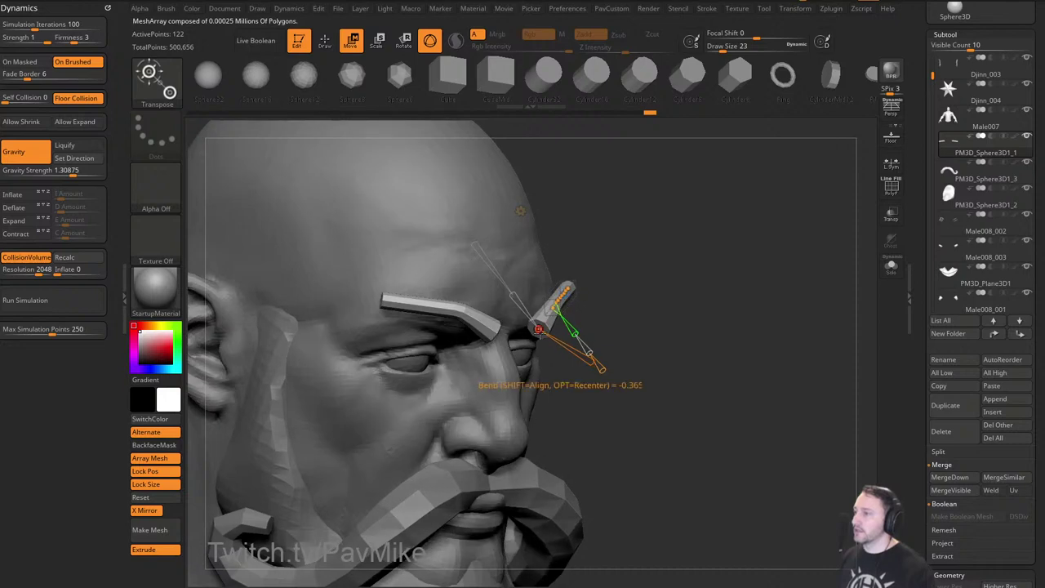
drag(537, 332, 516, 321)
shift+right_drag(616, 282, 502, 286)
drag(535, 297, 528, 301)
right_drag(691, 261, 601, 267)
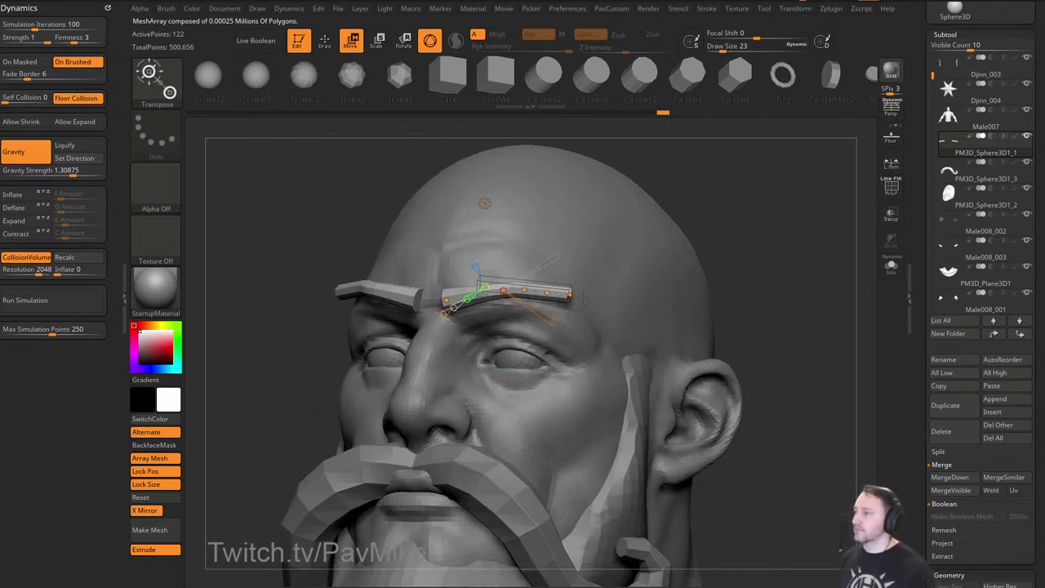
Wrap the eyebrow's outer end back and down around the temple and squeeze its tip to about 0.41.
mouse_move(571, 296)
mouse_down()
mouse_move(601, 328)
mouse_move(532, 292)
mouse_move(560, 300)
mouse_up()
right_drag(850, 272, 739, 277)
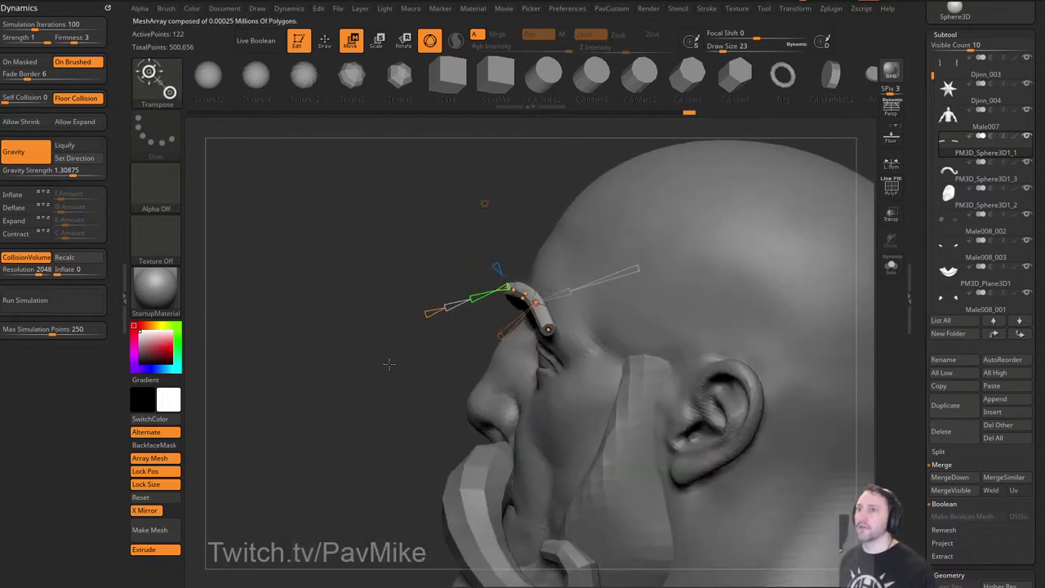
drag(549, 330, 573, 337)
right_drag(415, 360, 658, 327)
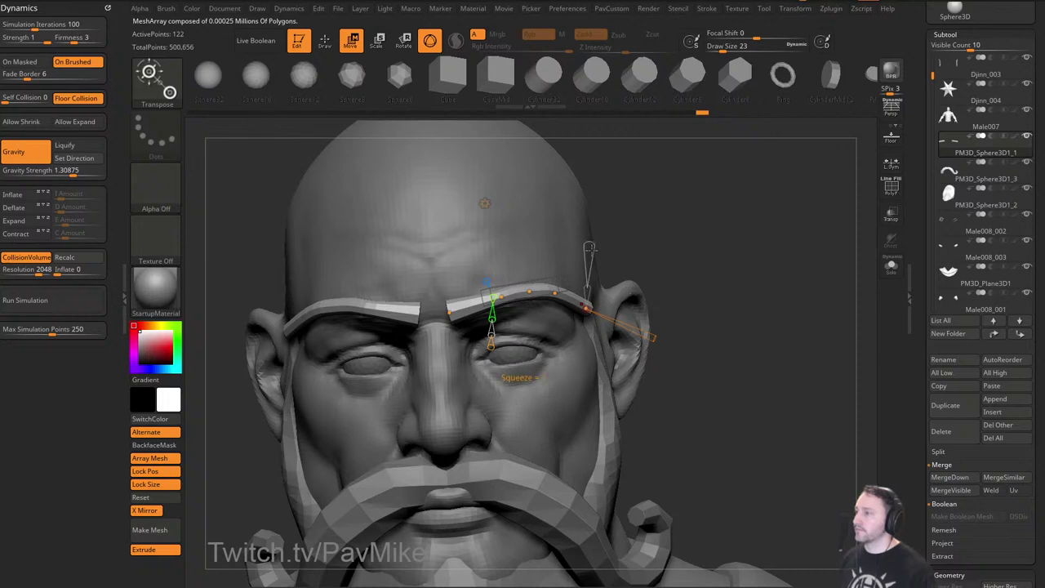
drag(588, 289, 588, 294)
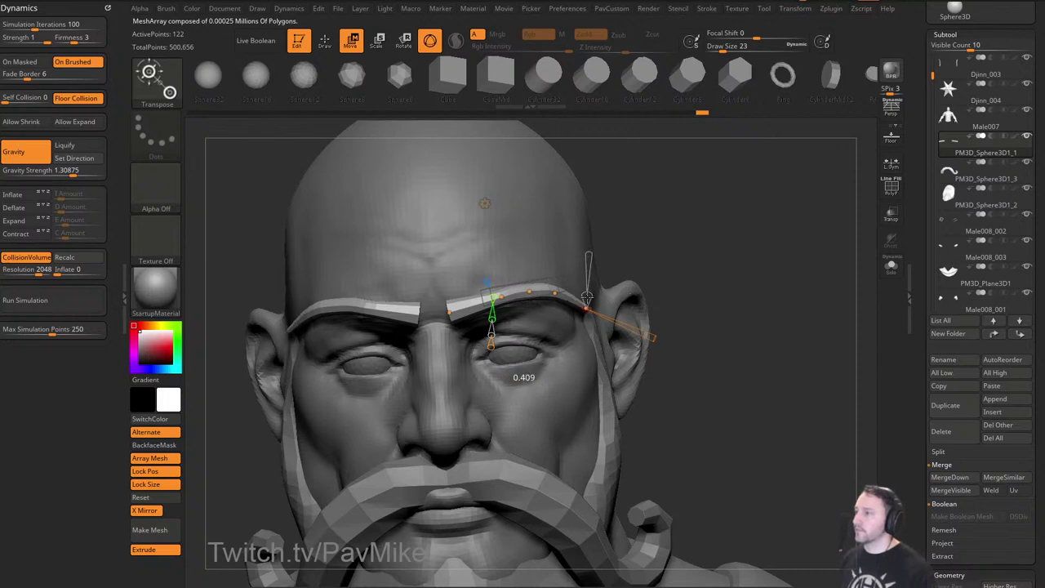
Reshape the eyebrow's arch by repositioning its middle and outer bend points so it wraps around the temple.
right_drag(631, 239, 680, 284)
drag(528, 289, 549, 288)
right_drag(629, 303, 559, 268)
drag(559, 297, 561, 303)
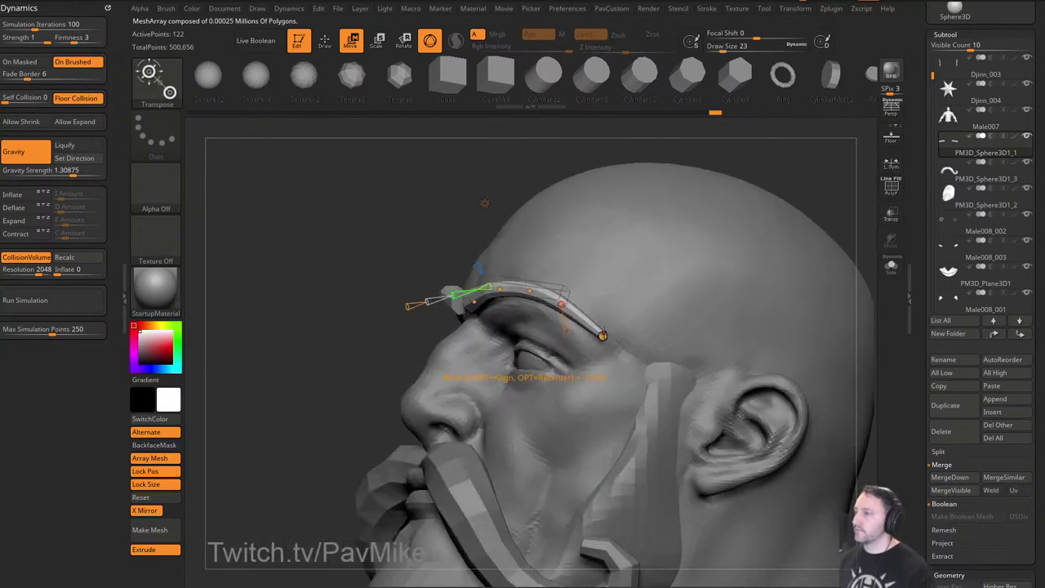
right_drag(525, 185, 591, 193)
drag(576, 320, 564, 320)
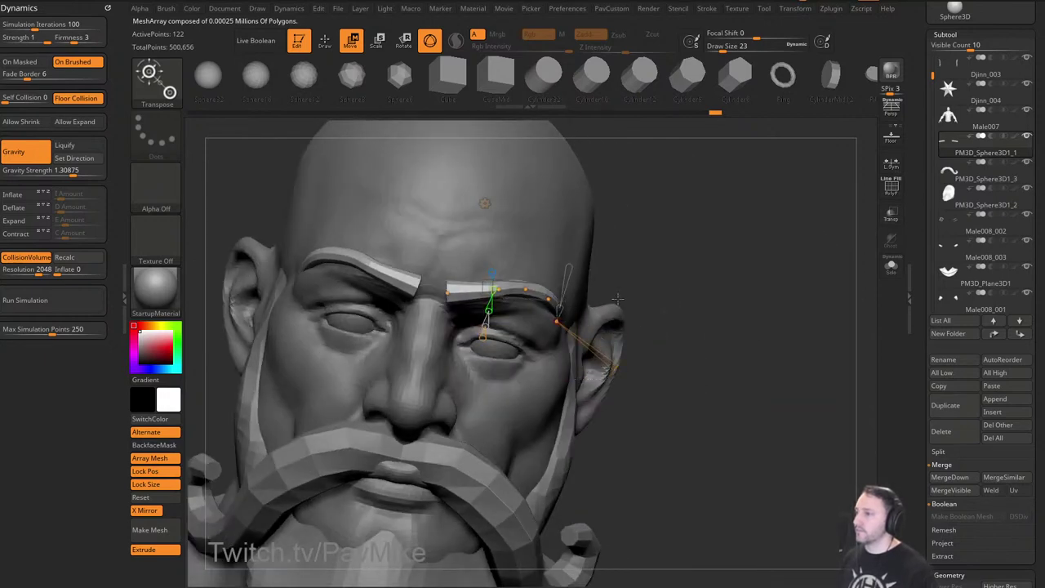
Refine the eyebrow's bend and its inner curve point against the brow ridge, and leave the deformer.
right_drag(650, 304, 594, 309)
right_drag(413, 366, 433, 363)
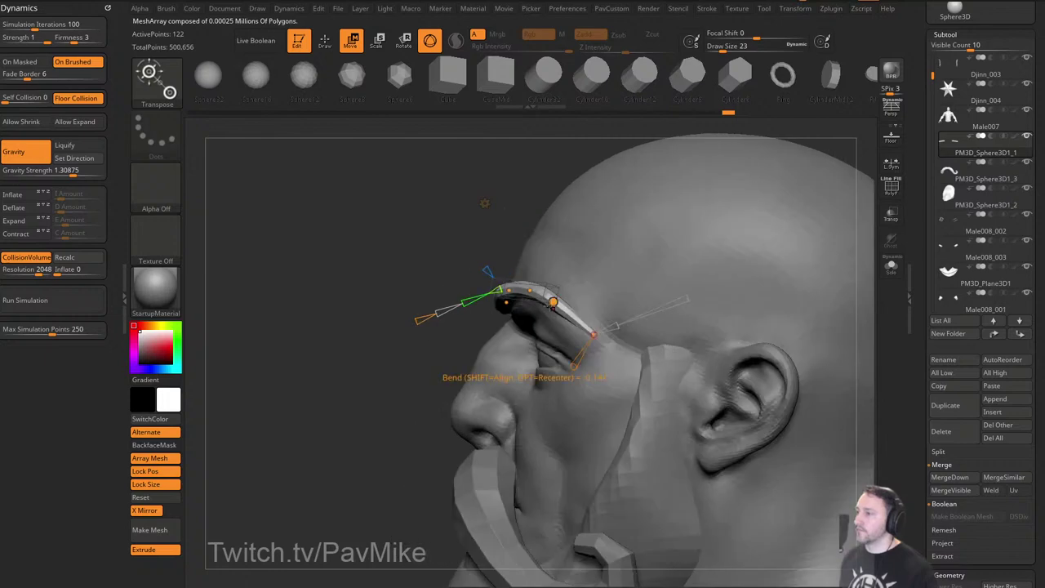
drag(510, 294, 506, 296)
right_drag(434, 325, 502, 329)
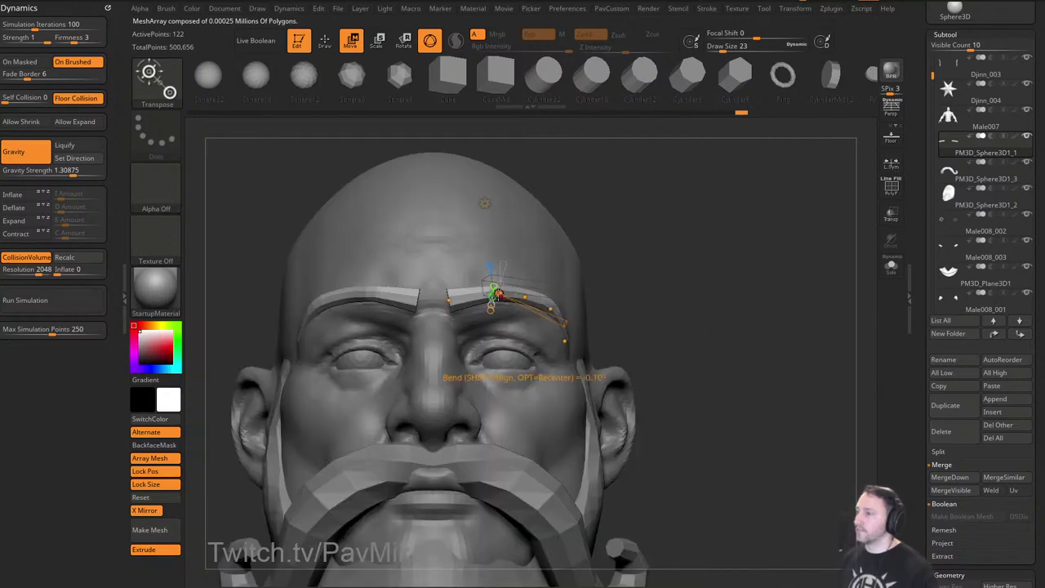
key(q)
right_drag(707, 248, 631, 261)
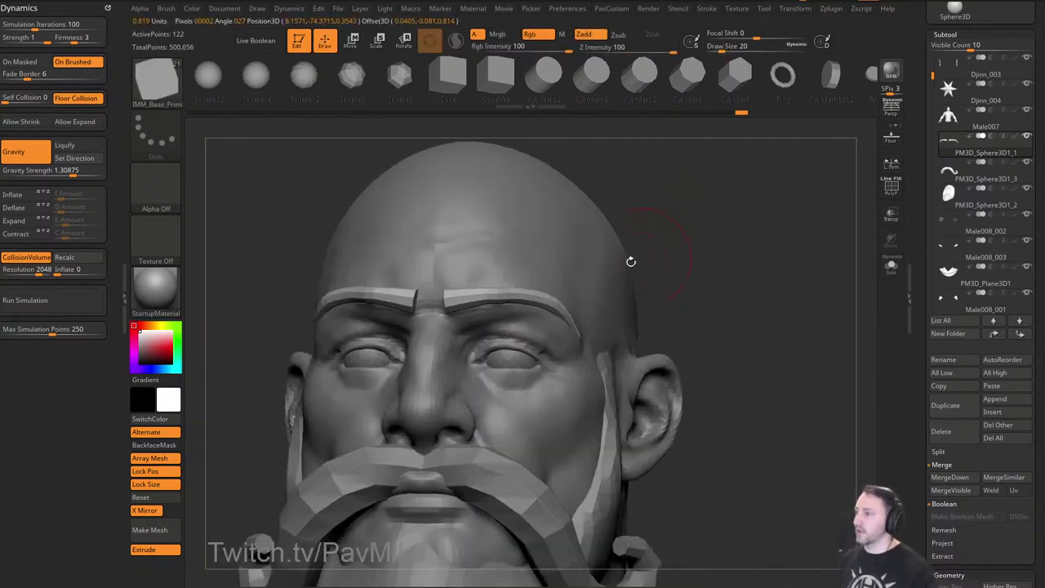
Choose the Move brush and thicken both eyebrows slightly with the Inflate deformation.
key(b)
key(m)
key(v)
drag(462, 263, 506, 270)
key(space)
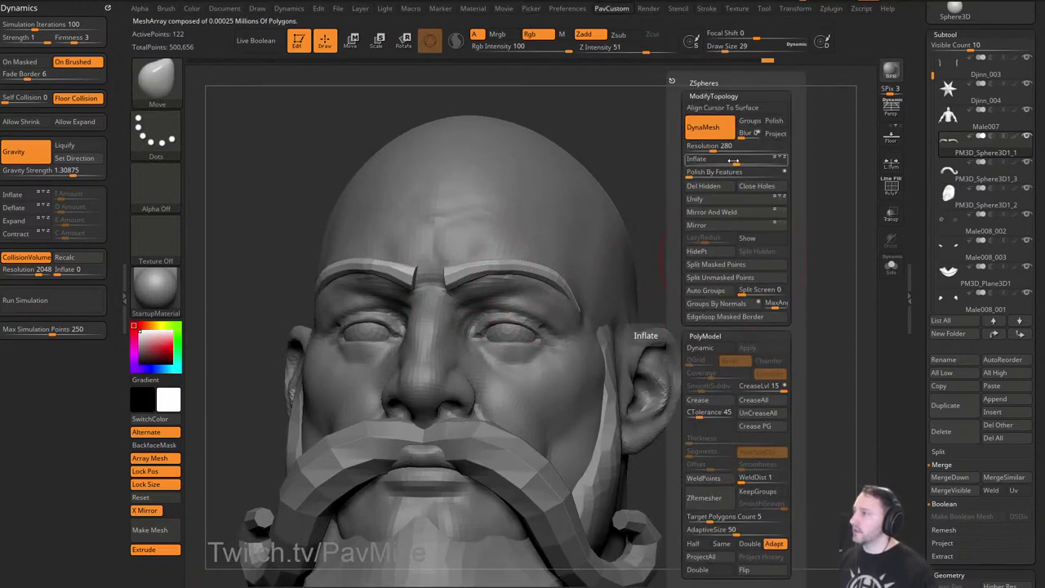
drag(737, 163, 741, 163)
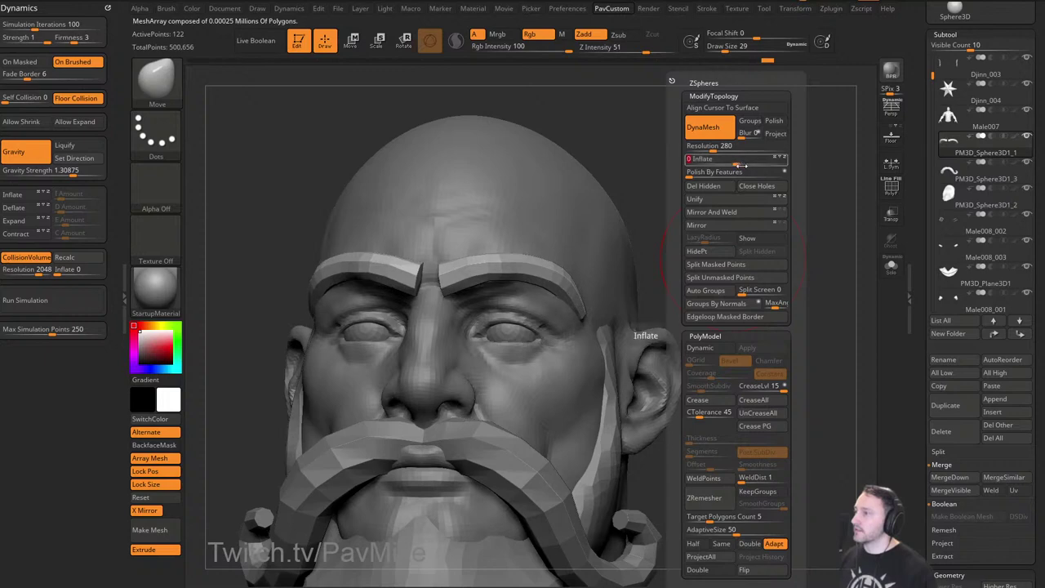
click(694, 172)
drag(594, 187, 662, 188)
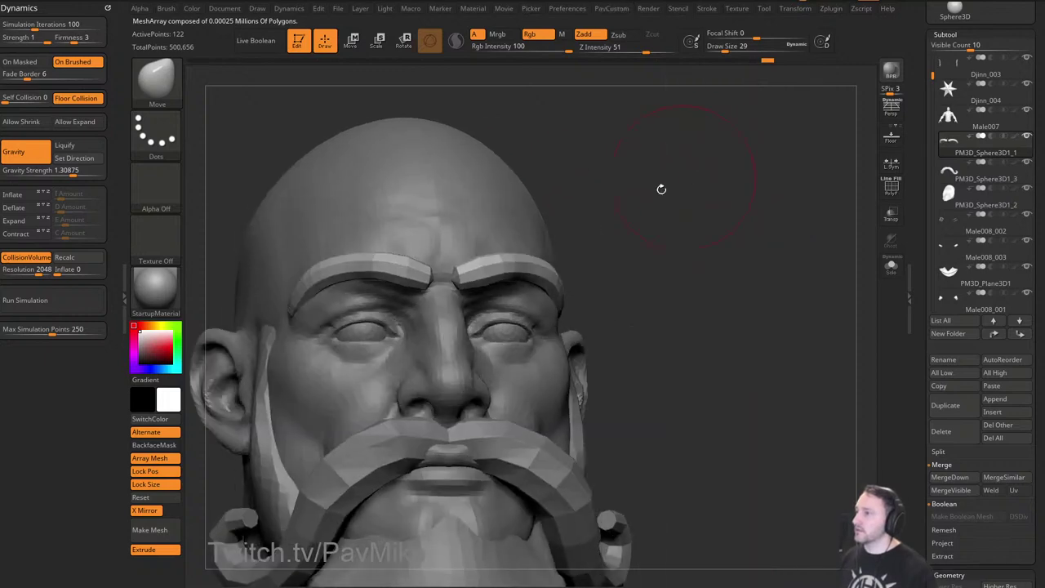
Nudge the eyebrows against the brow ridge with a small Move brush, size 11, and return to the Standard brush.
drag(625, 272, 525, 271)
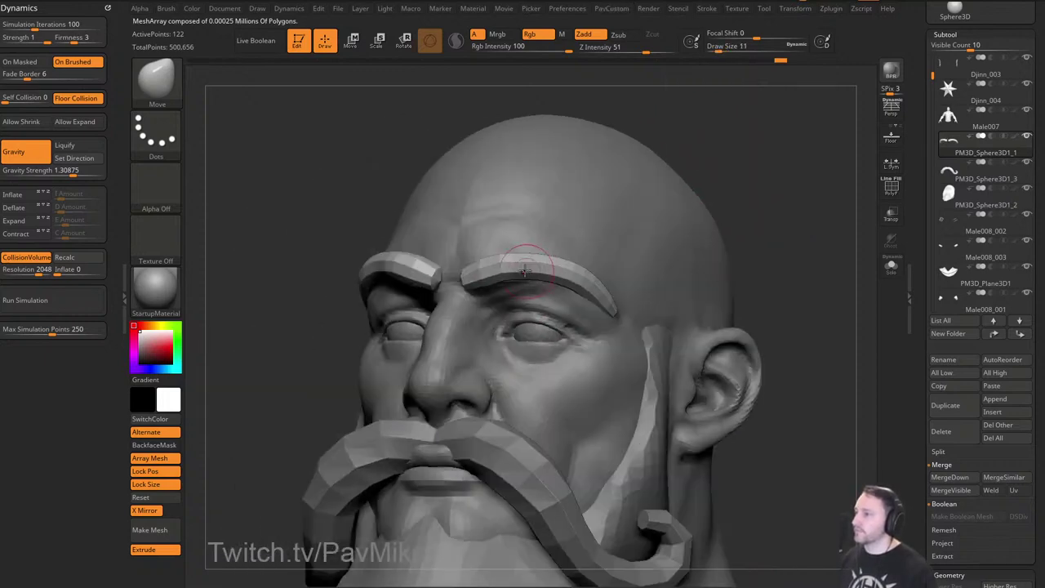
right_drag(507, 276, 560, 277)
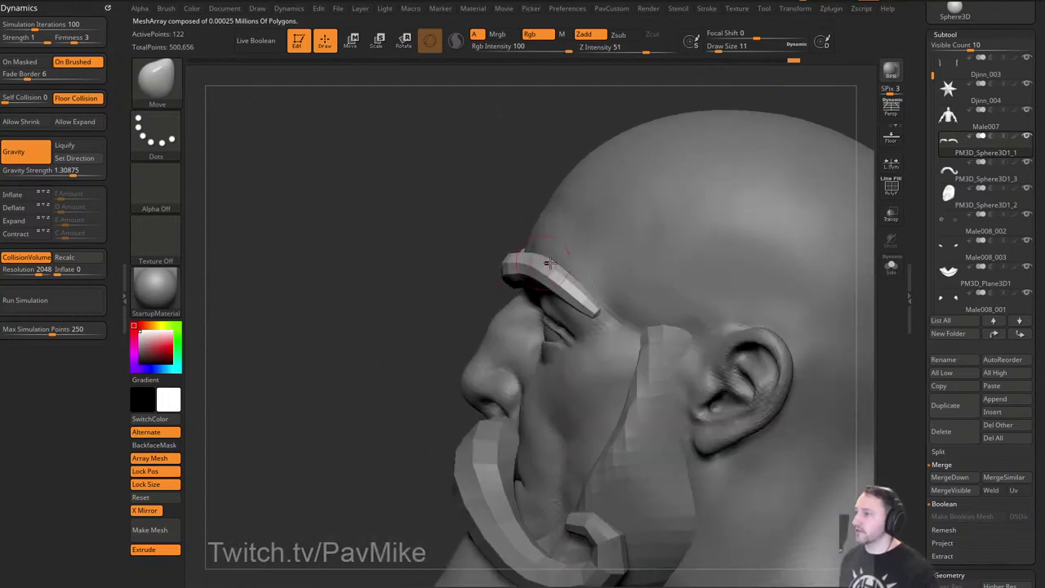
mouse_move(449, 301)
mouse_down()
mouse_move(531, 294)
mouse_move(495, 276)
mouse_up()
mouse_move(735, 282)
alt+mouse_down()
mouse_move(740, 257)
mouse_move(662, 267)
mouse_move(739, 283)
mouse_move(737, 257)
mouse_move(707, 275)
alt+mouse_up()
key(b)
key(s)
key(t)
key(s)
mouse_move(707, 273)
mouse_down()
mouse_move(743, 239)
mouse_move(612, 244)
mouse_move(661, 219)
mouse_move(726, 379)
mouse_up()
Select the moustache subtool and thicken its side near the curl with the Inflate brush.
alt+click(566, 329)
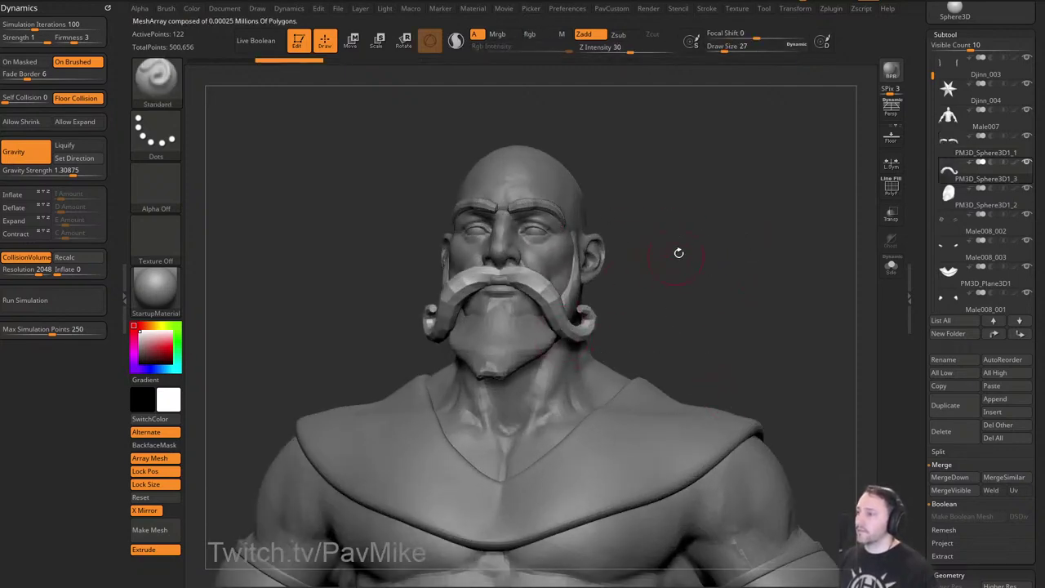
drag(682, 217, 679, 233)
key(b)
key(i)
key(n)
key(s)
mouse_move(542, 301)
mouse_down()
mouse_move(551, 300)
mouse_move(543, 315)
mouse_up()
drag(690, 245, 633, 254)
key(s)
drag(555, 301, 552, 301)
Switch back to the Standard brush and examine the whole djinn figure from several sides.
drag(727, 237, 616, 245)
mouse_move(429, 375)
mouse_down()
mouse_move(677, 311)
mouse_move(654, 278)
mouse_up()
mouse_move(654, 279)
mouse_down()
mouse_move(626, 289)
mouse_move(637, 289)
mouse_up()
key(b)
key(s)
key(t)
right_drag(638, 289, 642, 280)
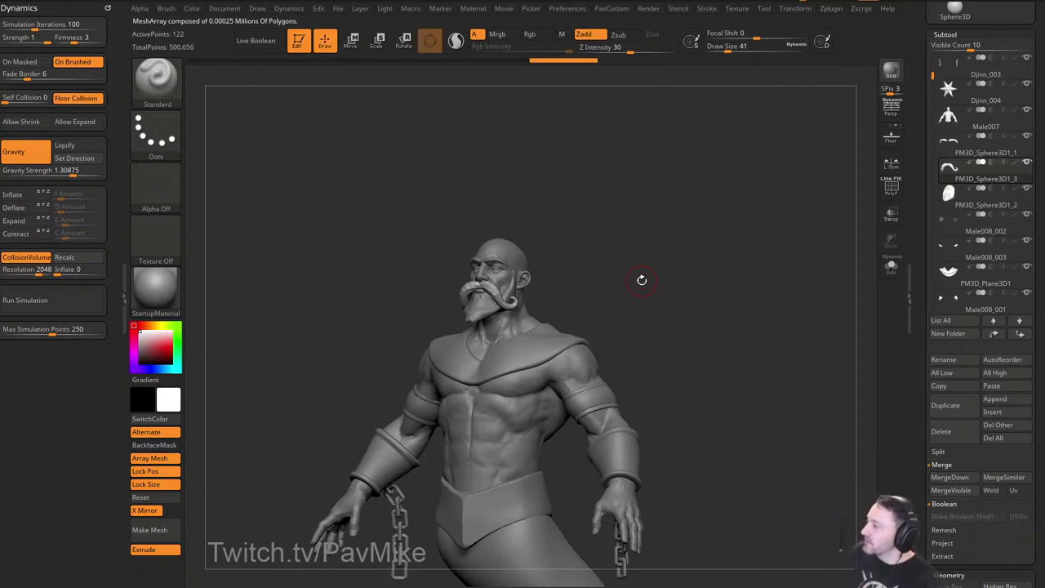
drag(711, 278, 650, 248)
Insert a Cylinder16 primitive on the upper back of the head using the Djinn_004 subtool.
key(7)
key(m)
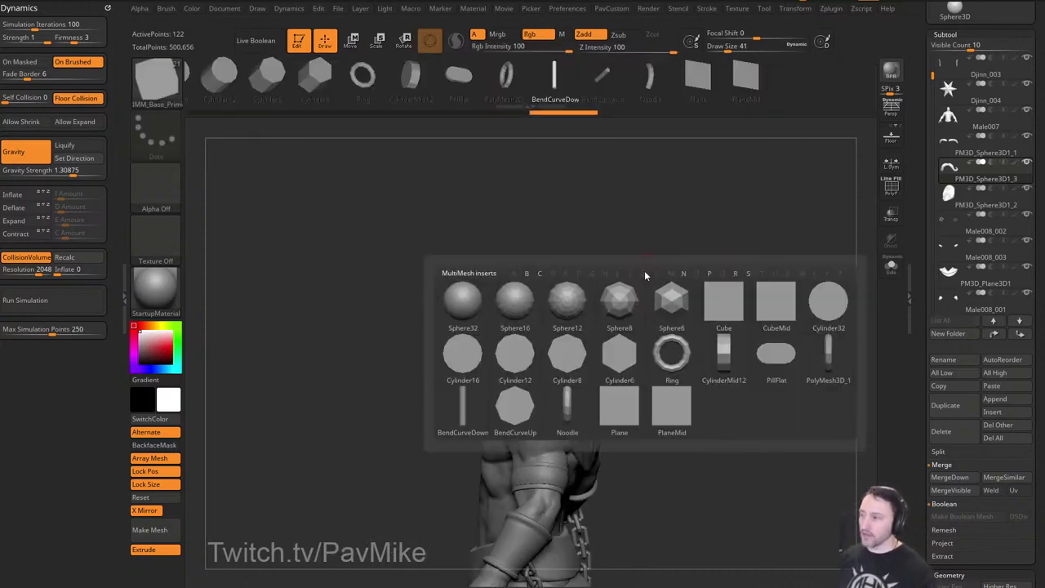
click(475, 357)
drag(581, 286, 586, 327)
click(952, 92)
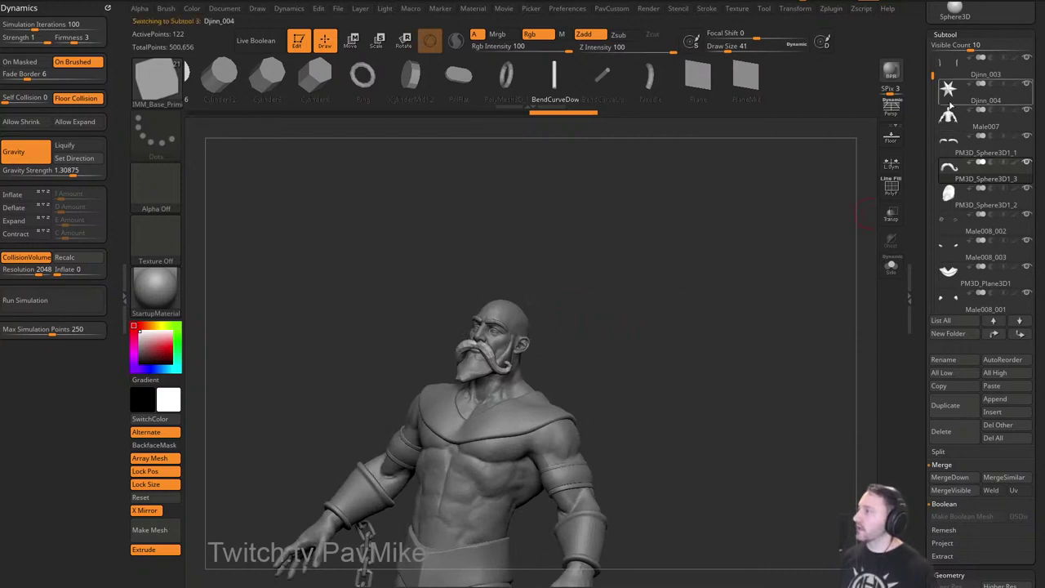
shift+drag(821, 216, 672, 274)
drag(528, 334, 540, 337)
key(q)
mouse_move(660, 307)
mouse_down()
mouse_move(709, 268)
mouse_move(660, 291)
mouse_move(680, 317)
mouse_up()
click(708, 267)
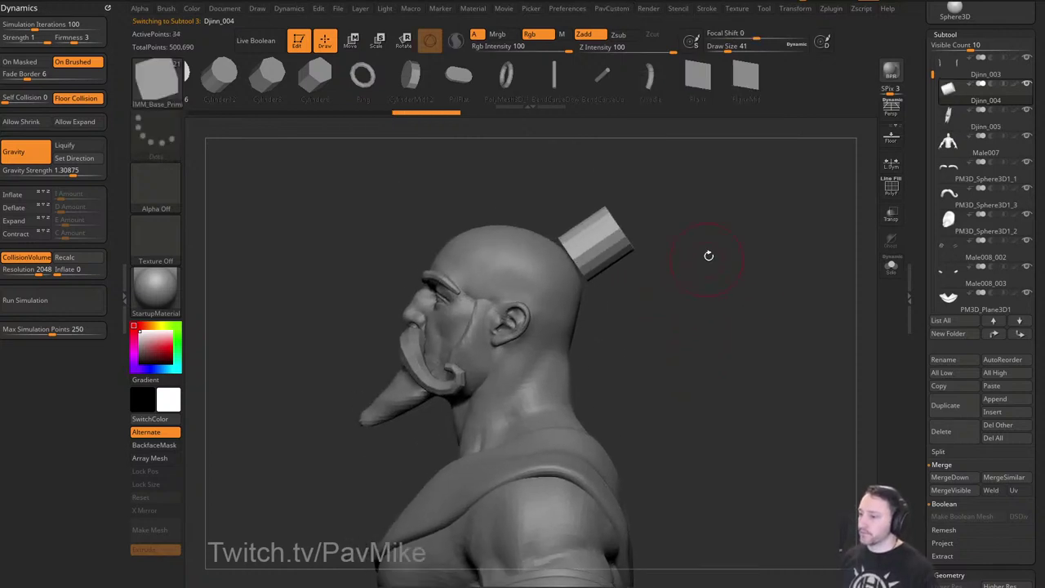
Shorten the cylinder, scale it down and seat it against the upper back of the head.
alt+drag(715, 218, 686, 291)
key(w)
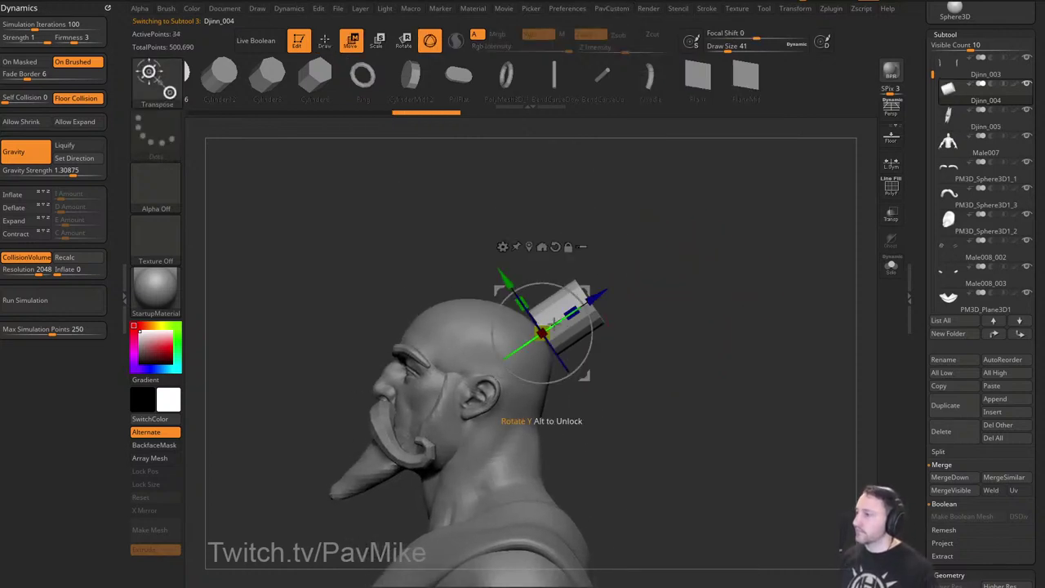
drag(573, 311, 558, 317)
drag(634, 282, 624, 308)
drag(543, 332, 542, 333)
mouse_move(629, 310)
shift+mouse_down()
mouse_move(588, 312)
mouse_move(577, 289)
shift+mouse_up()
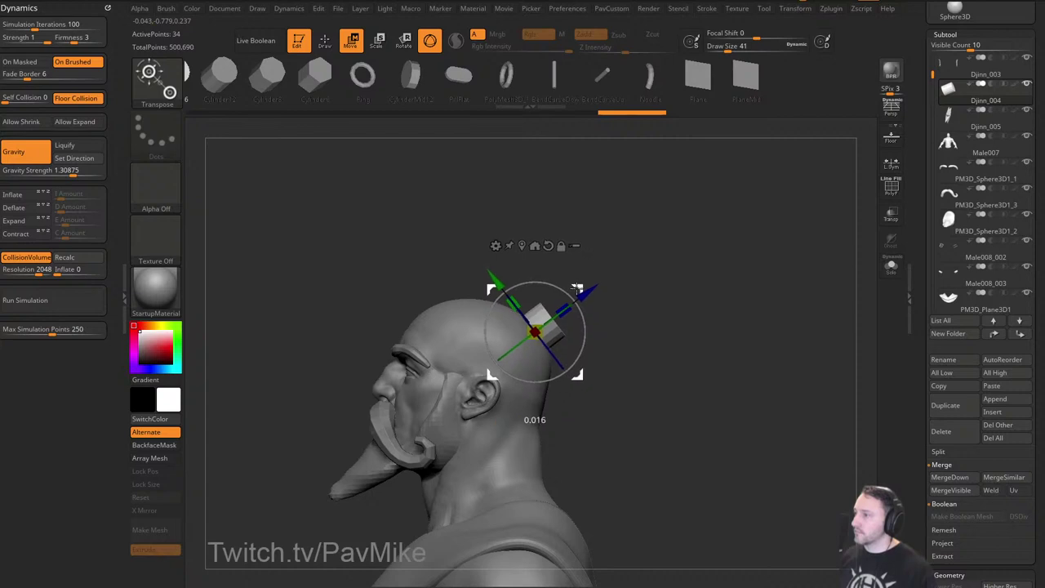
key(q)
Turn on the polyframe display for the short cylinder on the back of the head.
mouse_move(679, 276)
mouse_down()
mouse_move(606, 284)
mouse_move(718, 292)
mouse_move(713, 303)
mouse_up()
key(1)
click(722, 303)
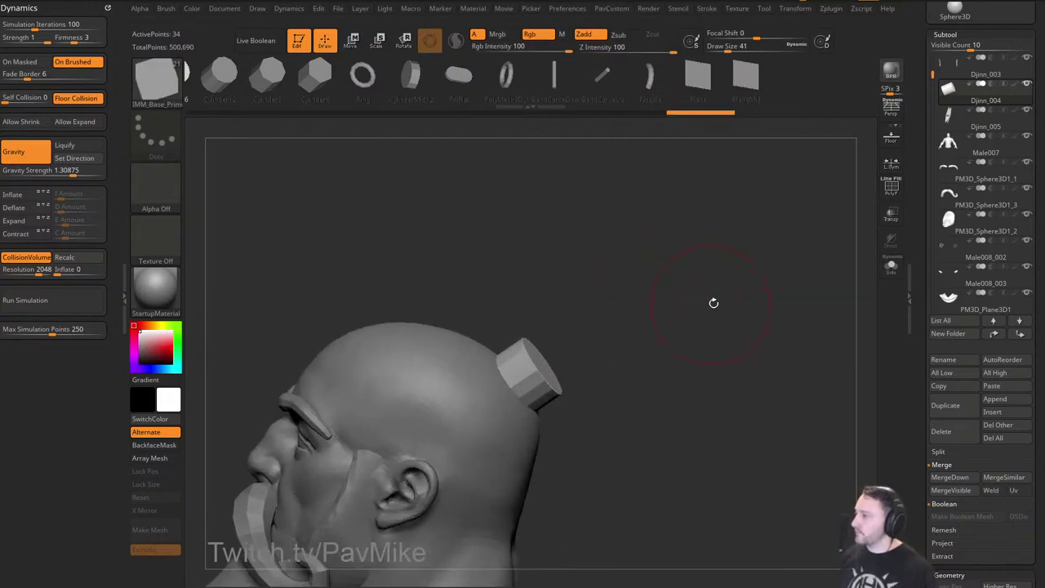
key(1)
click(710, 266)
alt+drag(657, 332, 645, 344)
key(s)
alt+drag(641, 327, 684, 336)
click(888, 191)
mouse_move(845, 195)
alt+mouse_down()
mouse_move(793, 280)
mouse_move(743, 290)
alt+mouse_up()
Insert an edge loop around the cylinder's middle with ZModeler's Insert action targeting Multiple EdgeLoops.
key(b)
key(z)
key(m)
key(space)
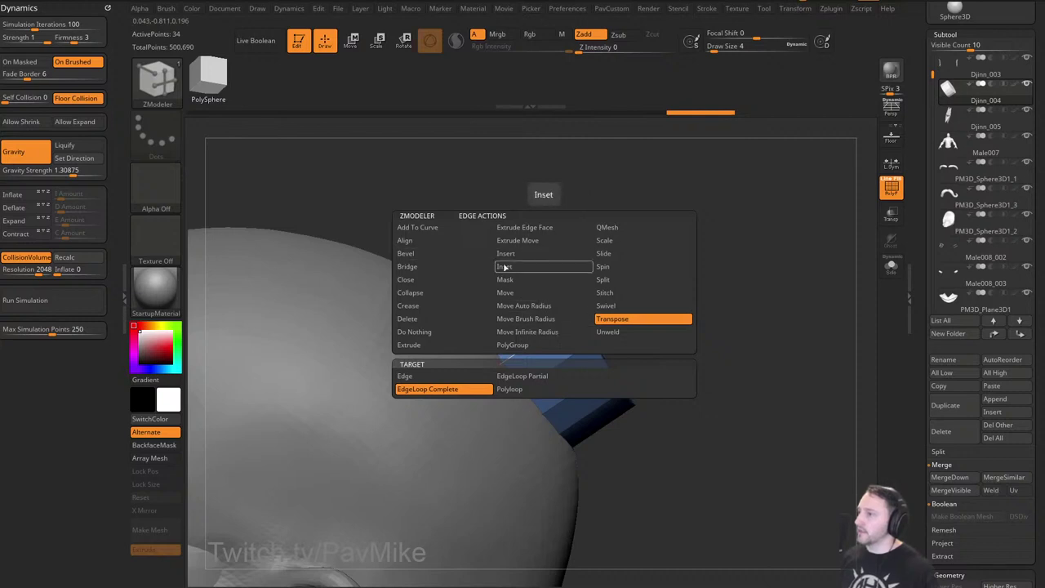
click(522, 254)
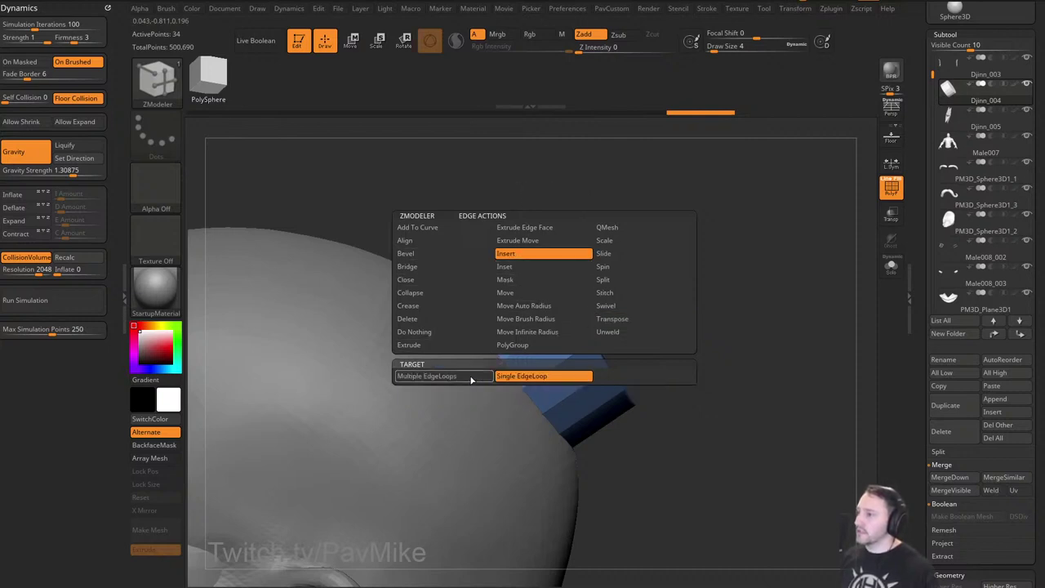
click(471, 376)
click(534, 342)
Bevel the cylinder's middle edge loop into a wide central band.
key(space)
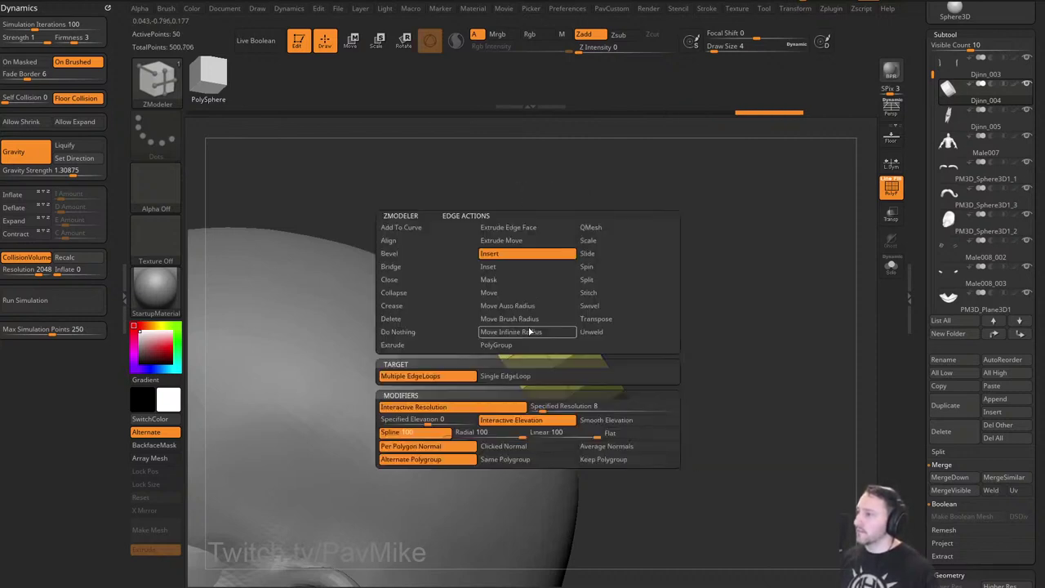
click(424, 254)
click(518, 357)
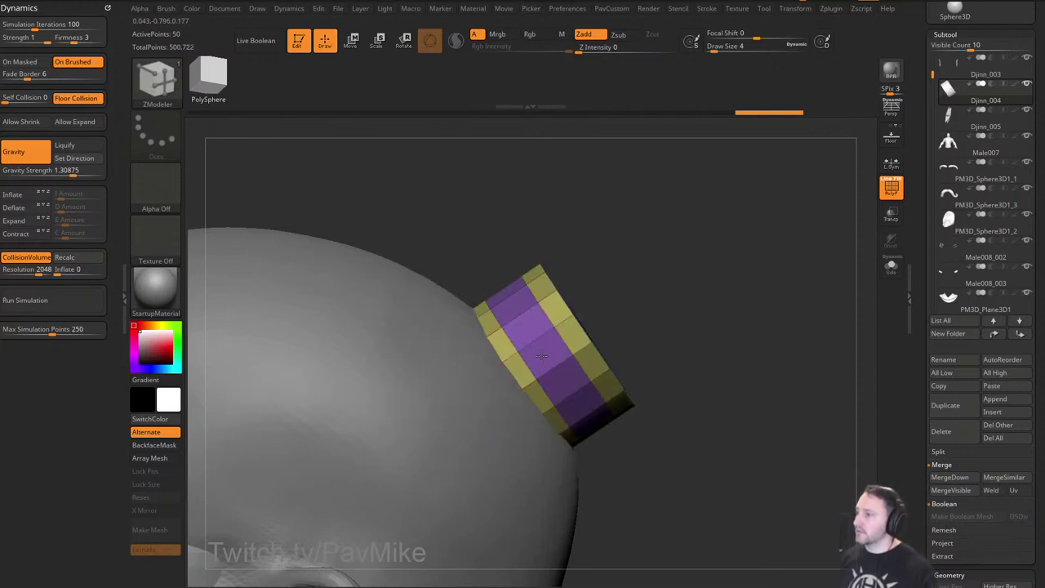
Pull the cylinder's two end bands outward into raised rims with QMesh targeting Polygroup All.
key(space)
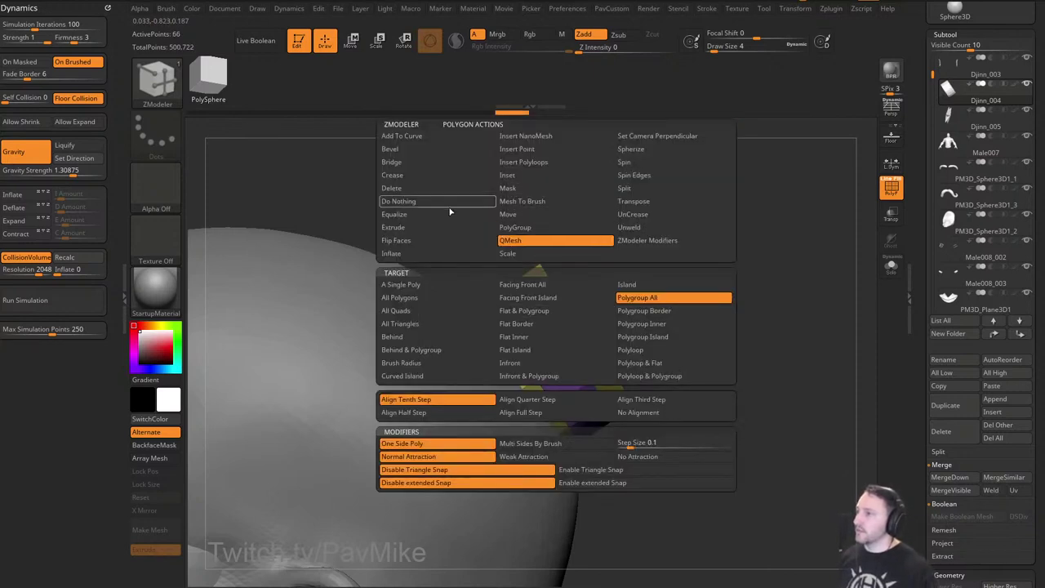
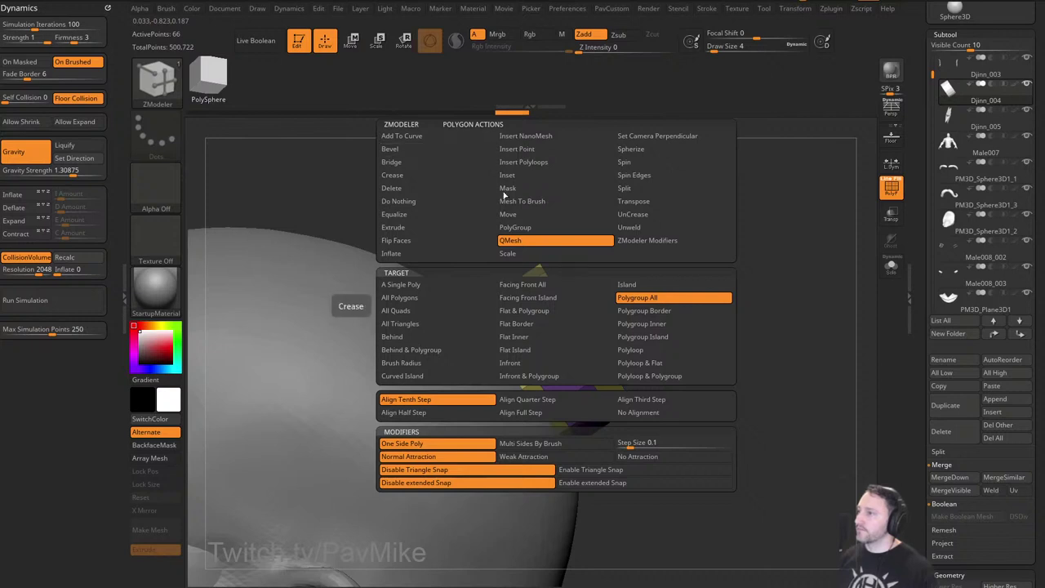
click(520, 237)
drag(640, 199, 574, 239)
drag(504, 320, 546, 299)
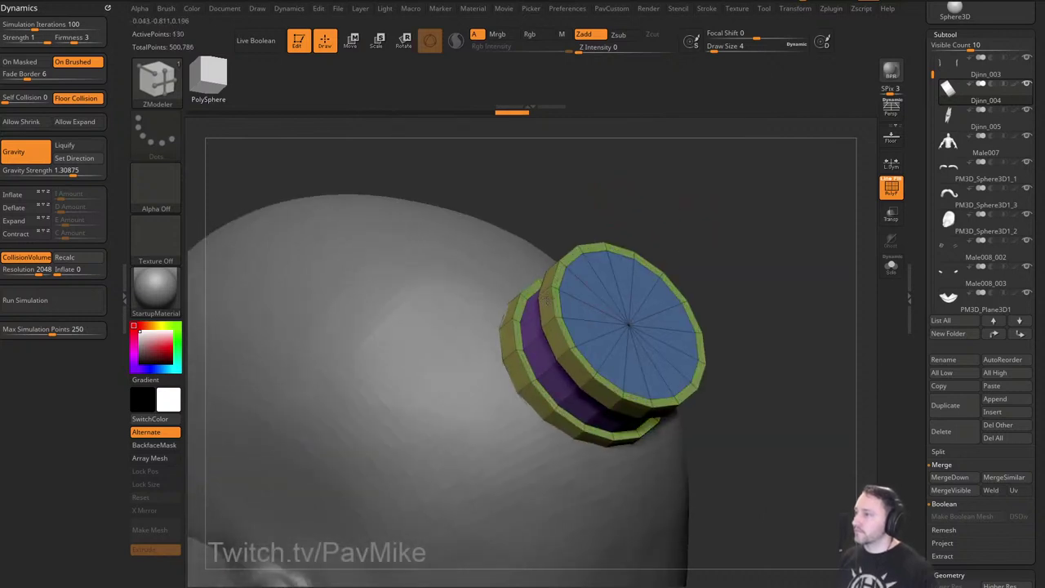
Enable Dynamic Subdivision smoothing on the rimmed hair tie and hide the polyframe.
drag(727, 241, 805, 250)
key(3)
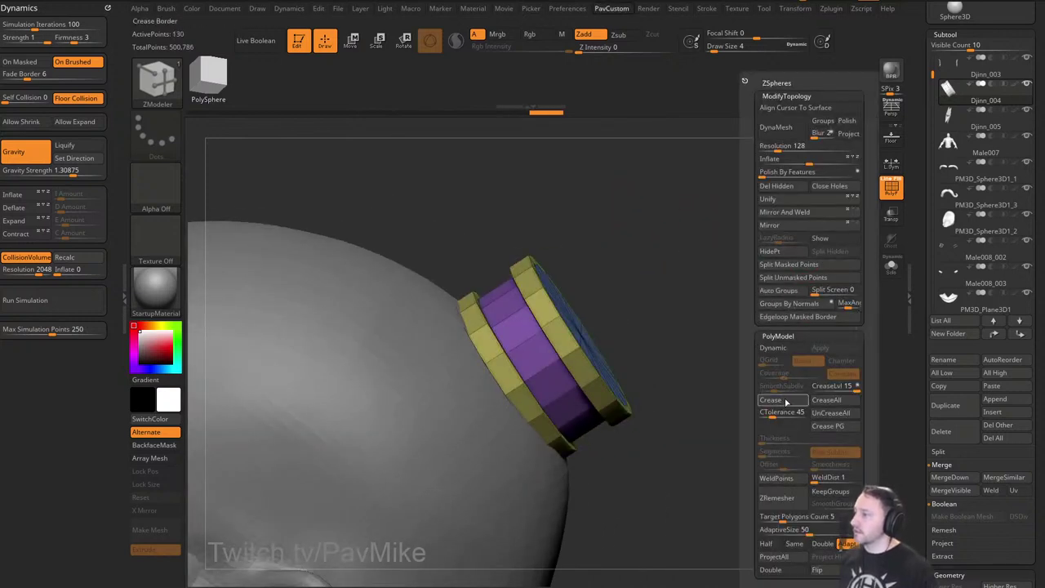
click(783, 349)
alt+drag(679, 383, 844, 226)
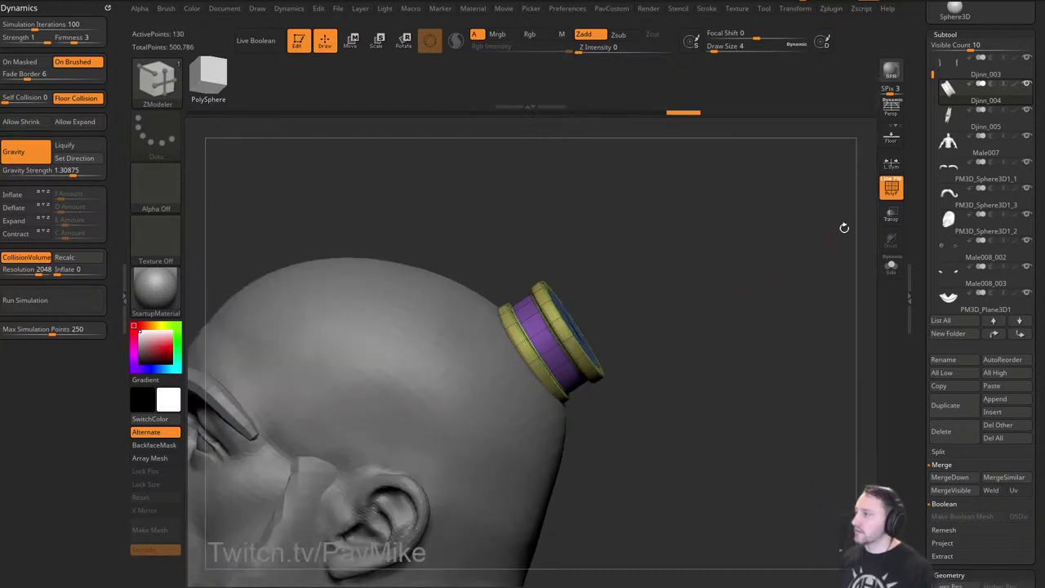
key(3)
click(892, 188)
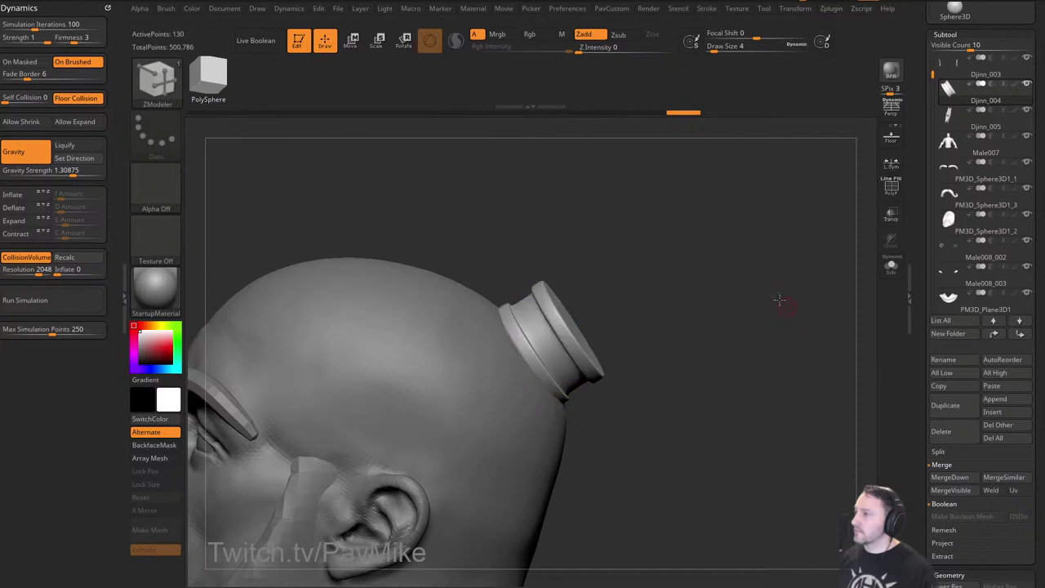
Examine the hair tie's size and placement against the whole figure from the side and back.
mouse_move(782, 299)
alt+mouse_down()
mouse_move(747, 315)
mouse_move(713, 285)
mouse_move(798, 306)
mouse_move(728, 301)
mouse_move(799, 304)
alt+mouse_up()
alt+drag(799, 304, 713, 288)
right_drag(712, 288, 715, 303)
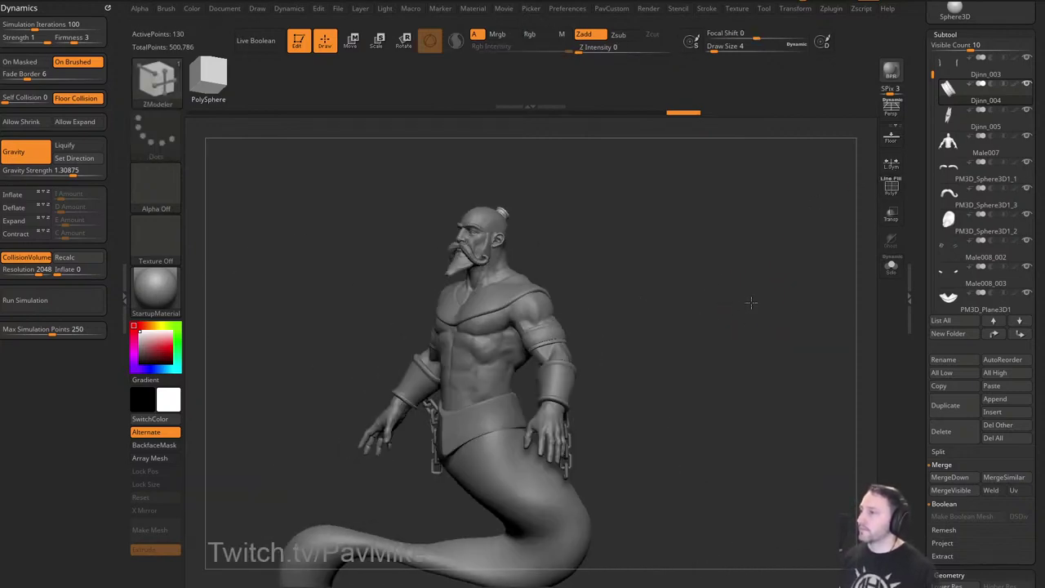
drag(751, 303, 701, 308)
key(s)
mouse_move(699, 309)
mouse_down()
mouse_move(715, 310)
mouse_move(719, 353)
mouse_up()
key(s)
key(s)
click(717, 354)
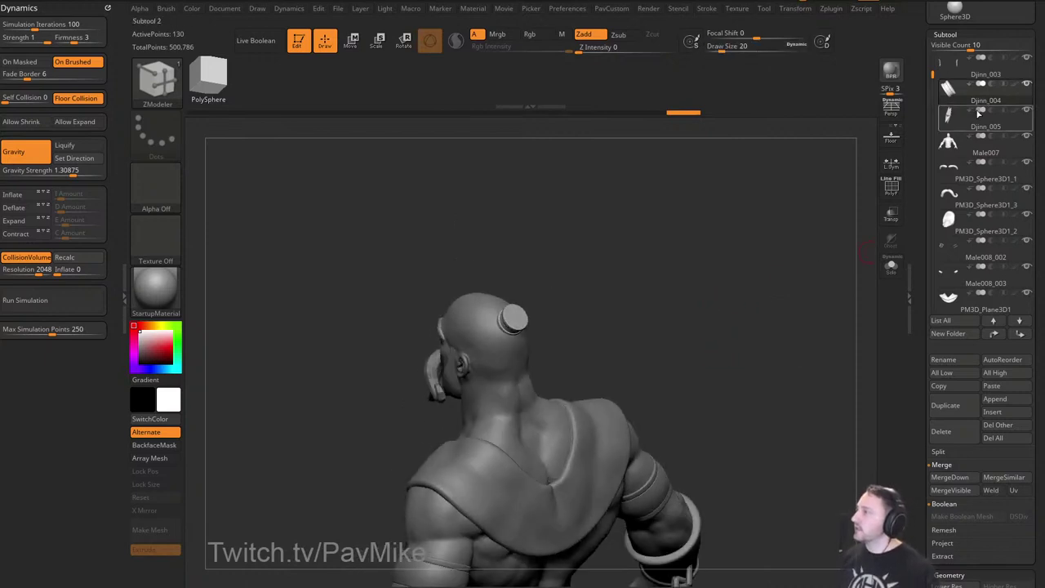
Insert a long Cylinder12 primitive extending from the hair tie as the ponytail, using the Djinn_005 subtool.
click(984, 128)
drag(681, 278, 688, 278)
key(1)
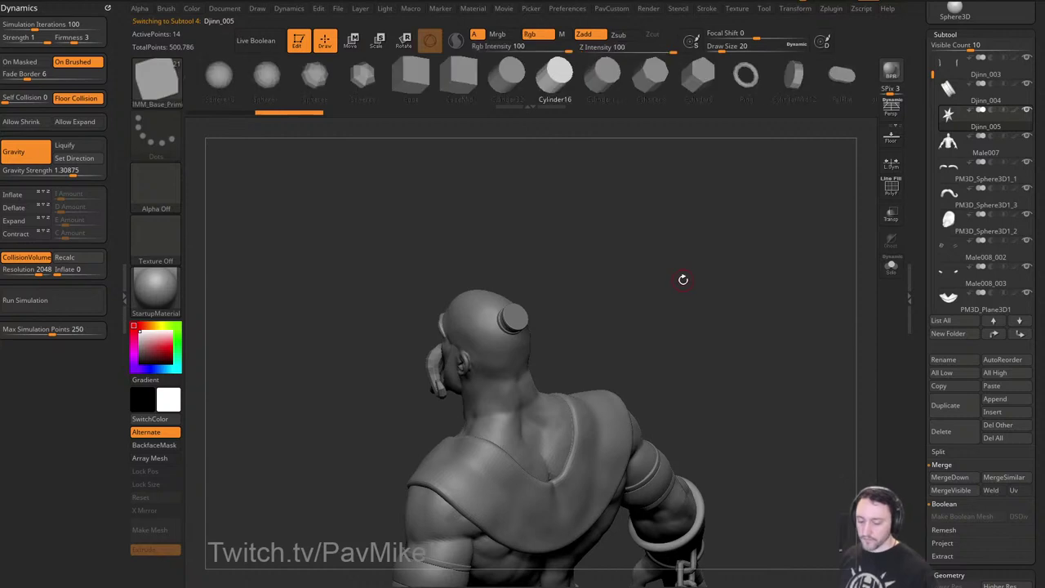
key(m)
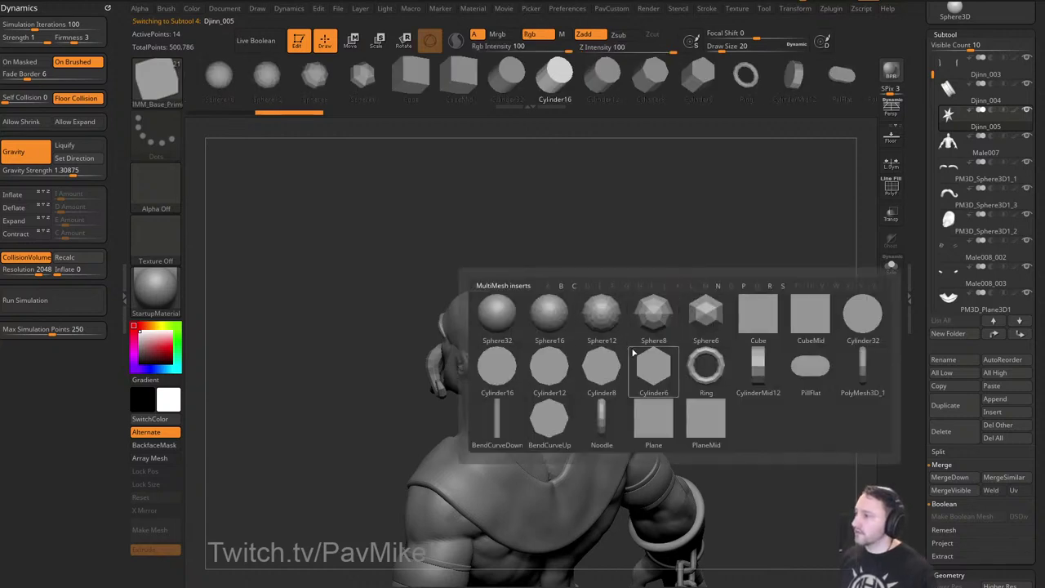
click(549, 368)
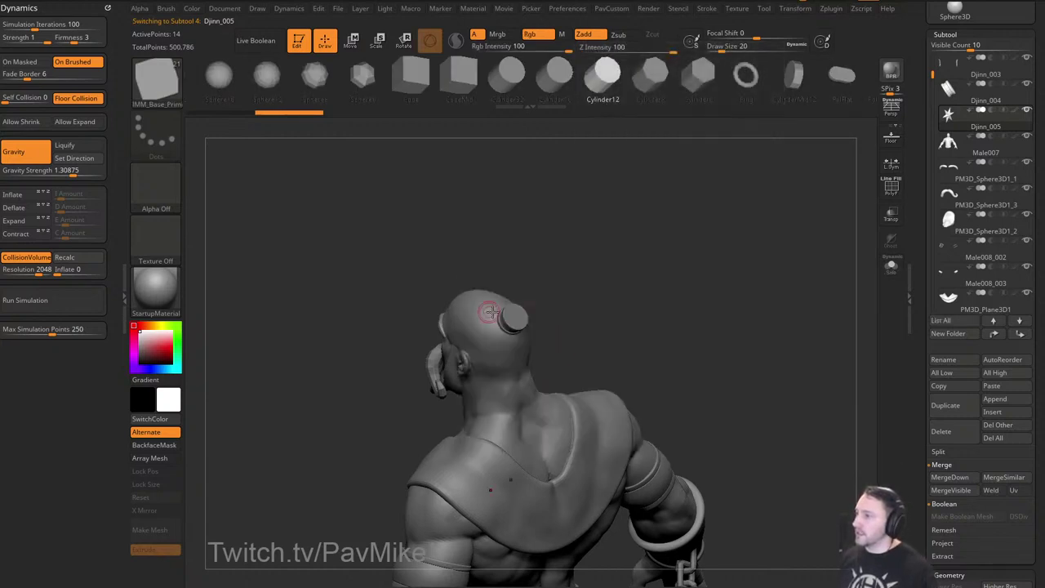
drag(515, 317, 533, 344)
shift+drag(688, 310, 726, 298)
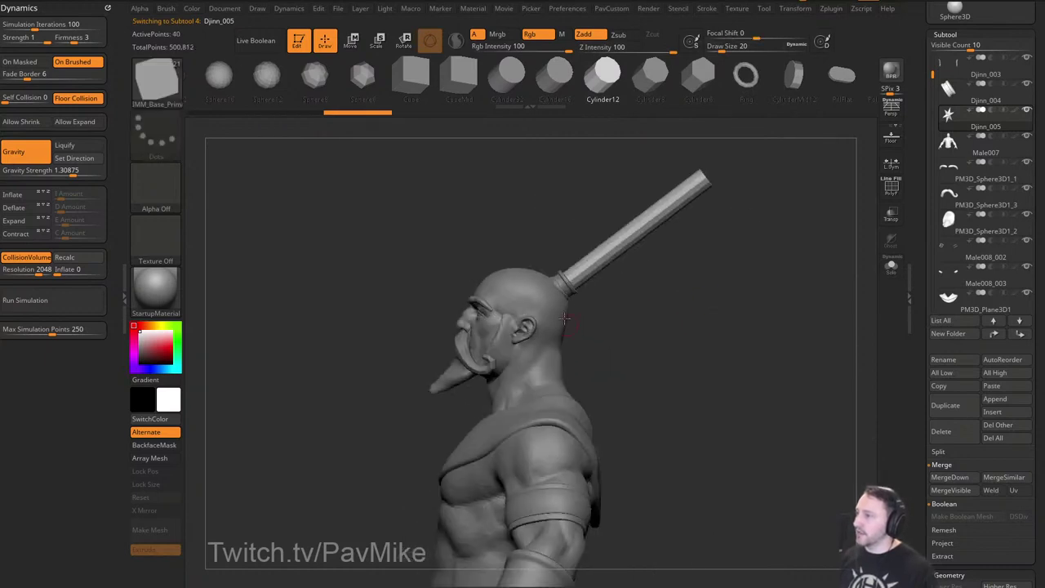
Show the polyframe and split the ponytail cylinder off into its own subtool.
alt+drag(767, 166, 768, 304)
click(892, 188)
key(space)
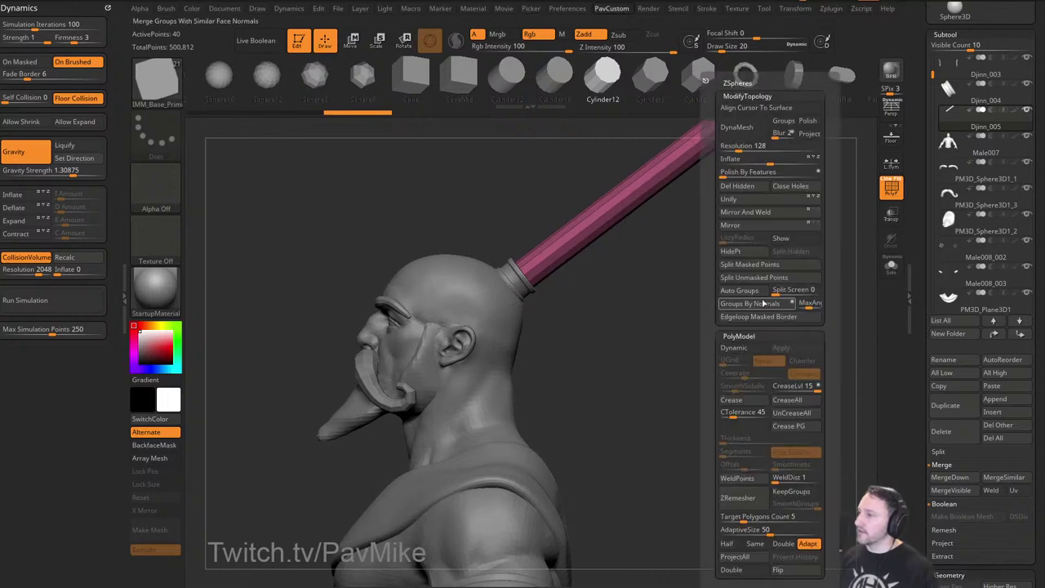
alt+drag(672, 293, 654, 351)
alt+drag(736, 235, 699, 298)
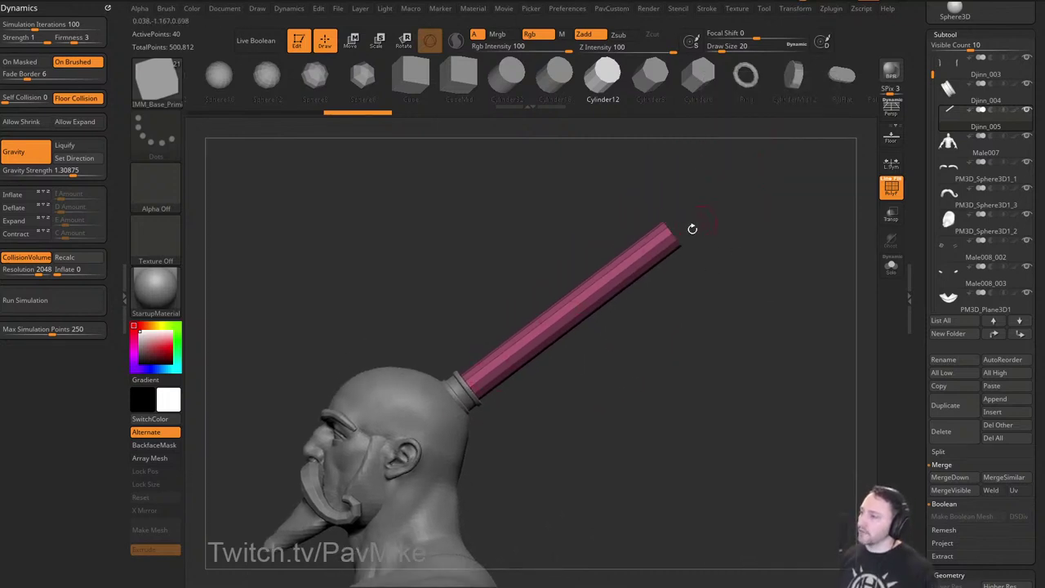
key(space)
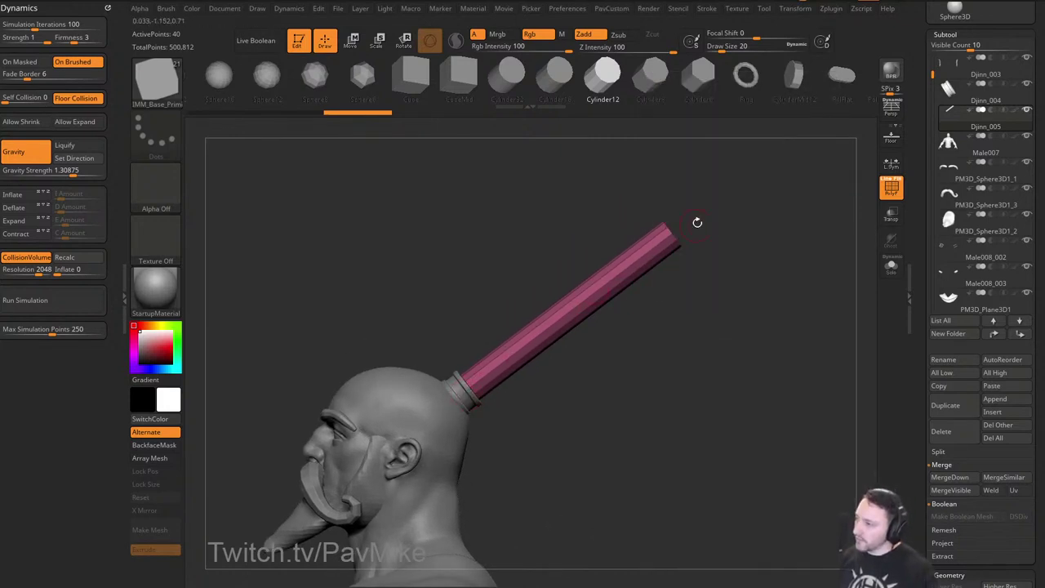
key(space)
click(729, 266)
Nudge the ponytail cylinder slightly to centre its base on the hair tie.
key(w)
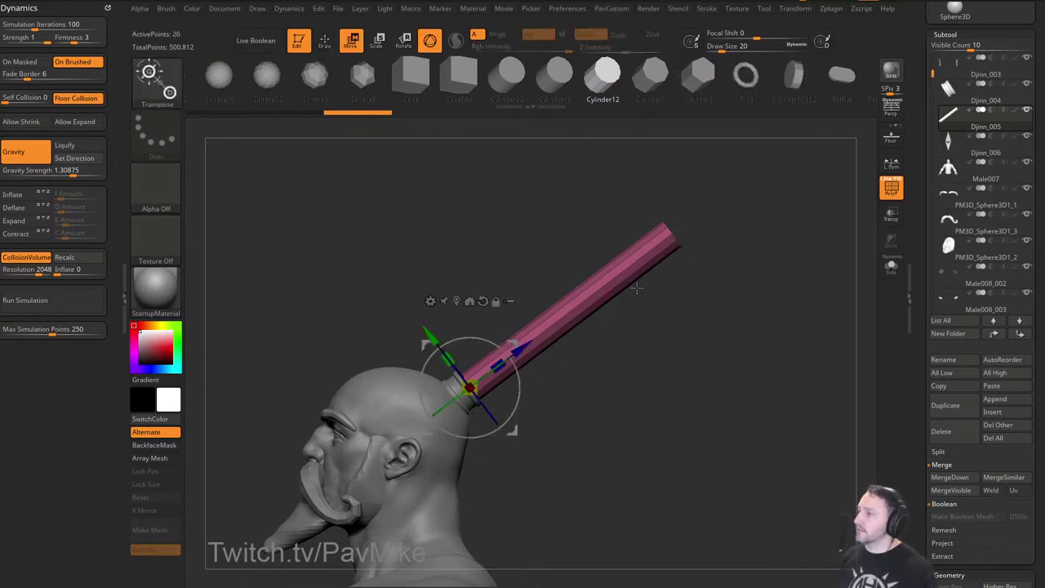
drag(520, 335, 516, 334)
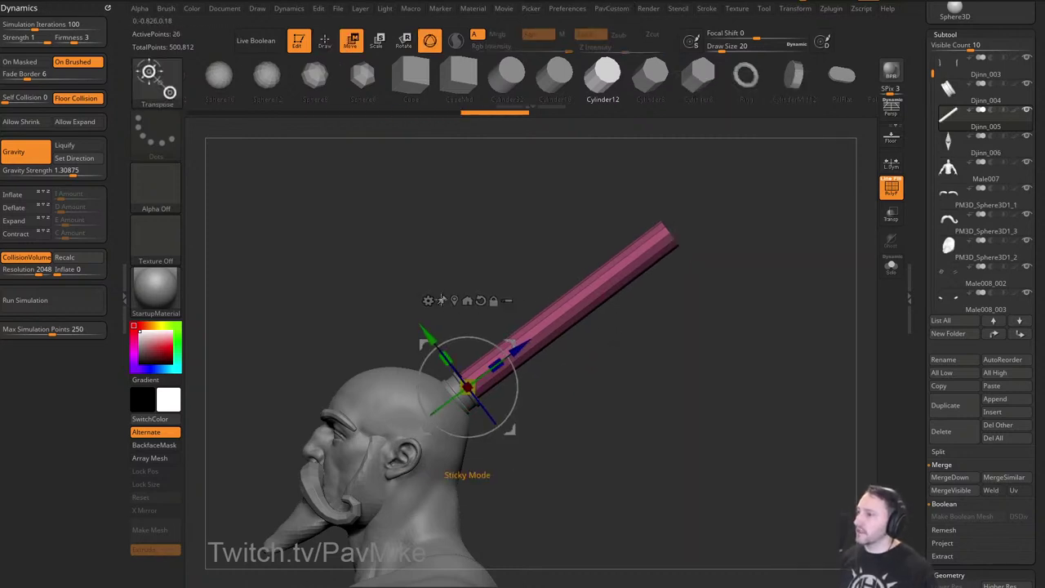
click(428, 300)
alt+drag(768, 259, 739, 348)
Insert multiple edge loops along the ponytail cylinder with ZModeler at Specified Elevation 0 and put it in a single polygroup.
key(q)
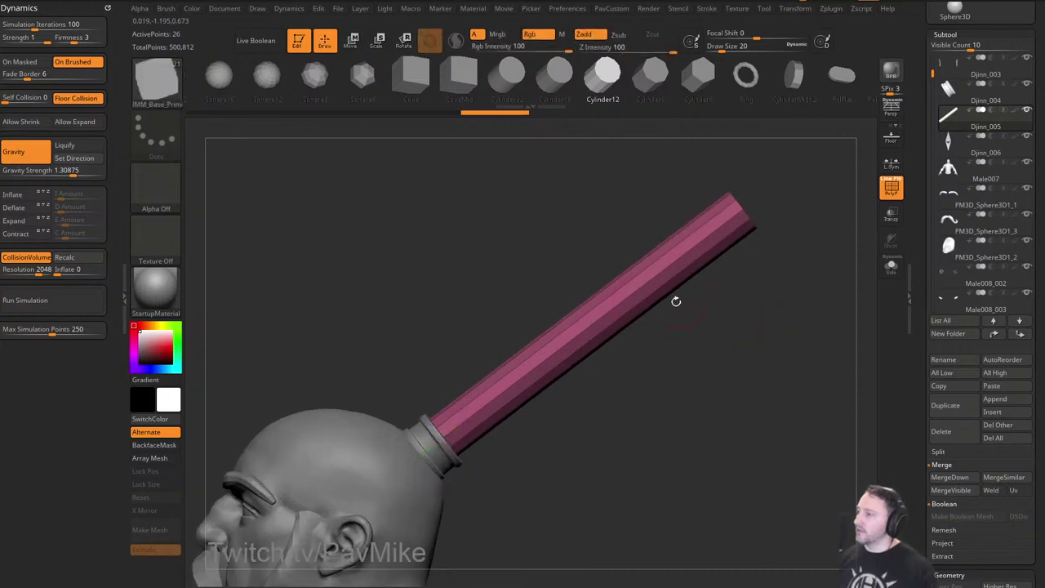
key(space)
click(589, 254)
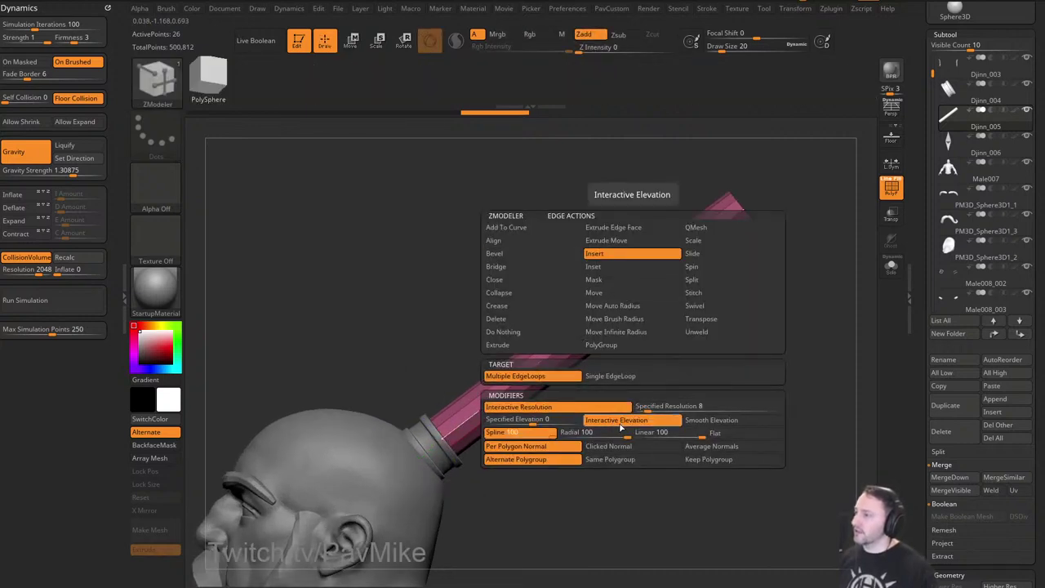
drag(583, 323, 651, 273)
alt+drag(746, 324, 745, 311)
drag(745, 311, 749, 341)
key(ctrl+z)
key(space)
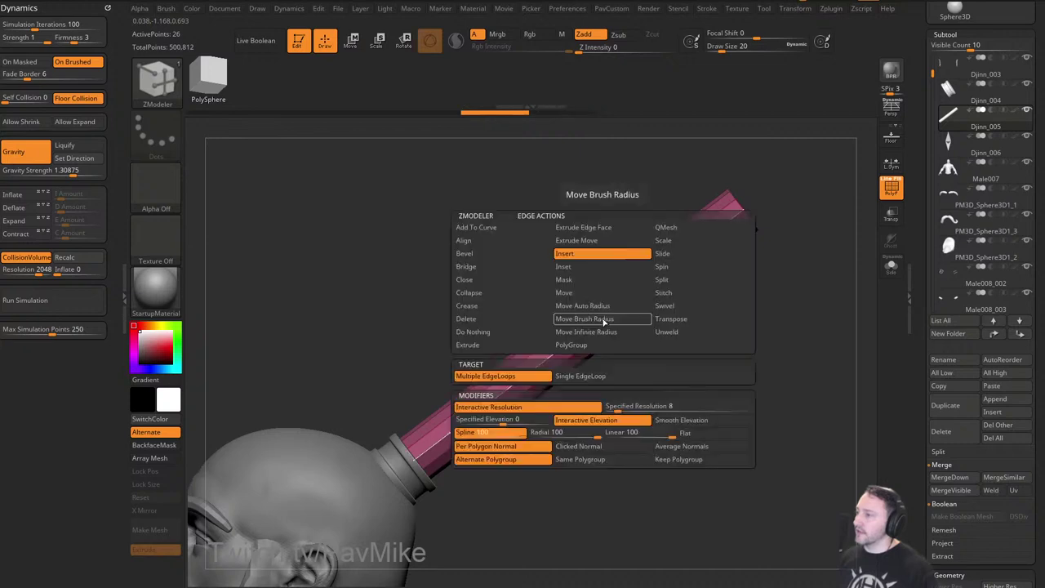
click(532, 422)
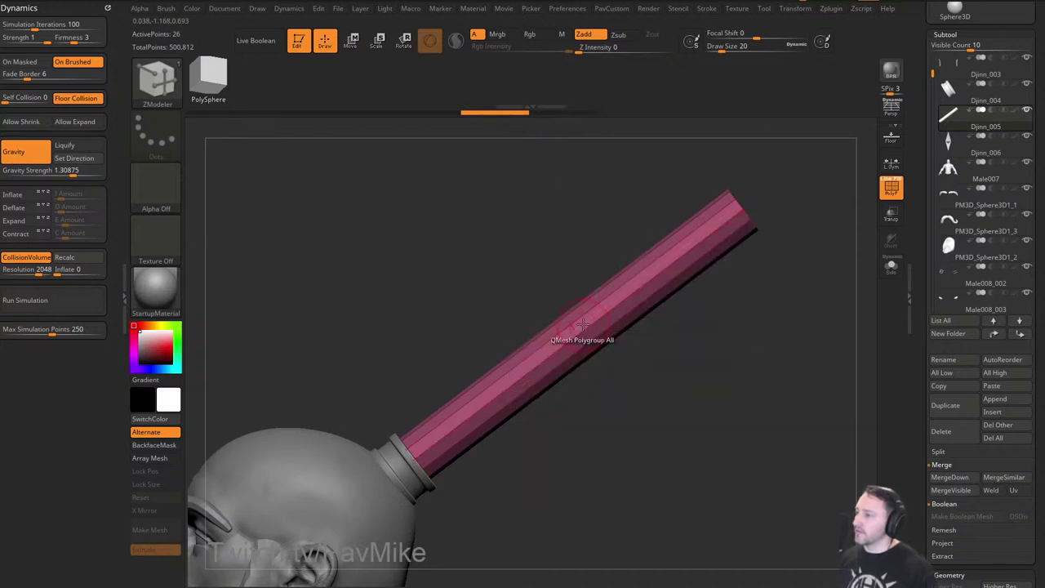
drag(585, 328, 729, 314)
key(ctrl+w)
Apply a Bend Curve deformer to the ponytail cylinder with its control points running along the cylinder's length.
key(w)
click(438, 333)
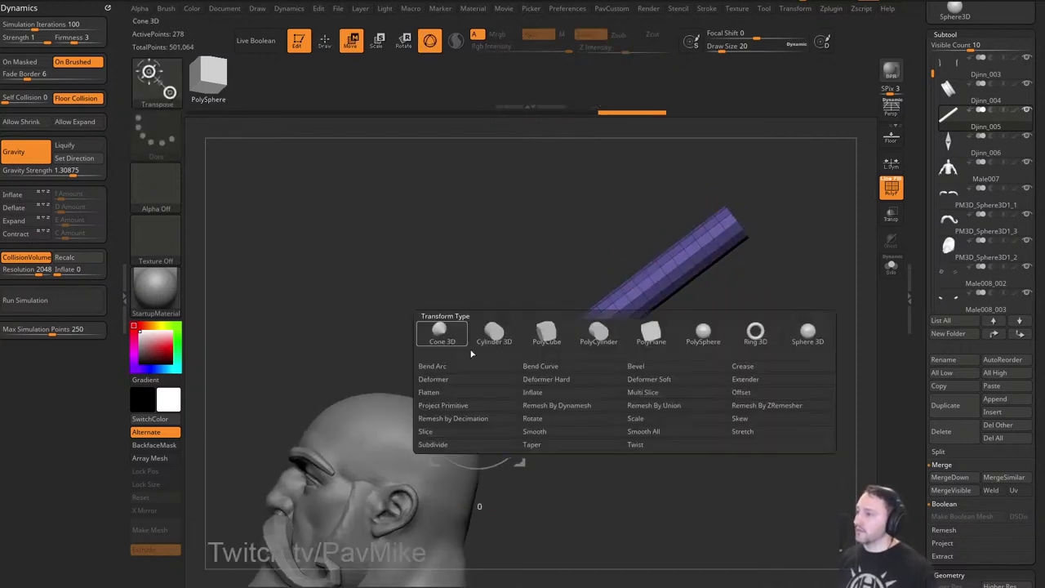
click(569, 369)
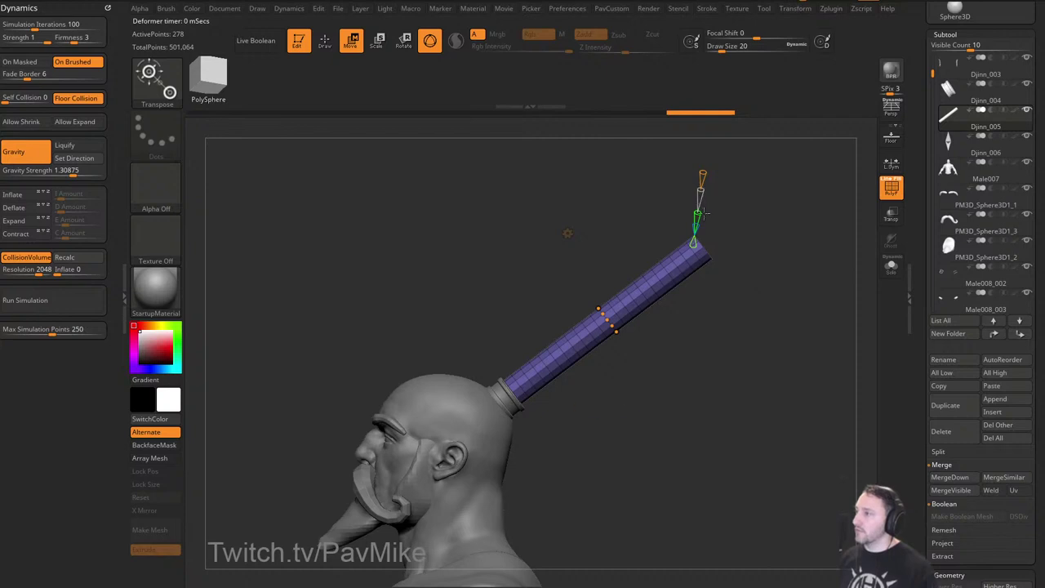
drag(704, 214, 740, 342)
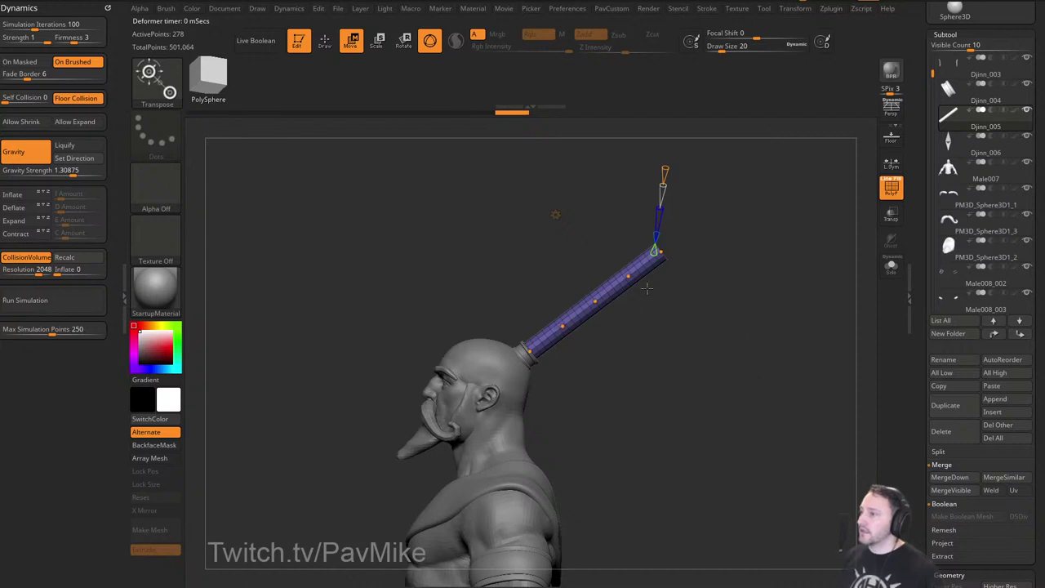
Bend the ponytail into an arc falling behind the head, thickened in its upper half and tapered toward the tip.
drag(661, 252, 608, 491)
drag(622, 306, 525, 357)
alt+drag(675, 335, 683, 298)
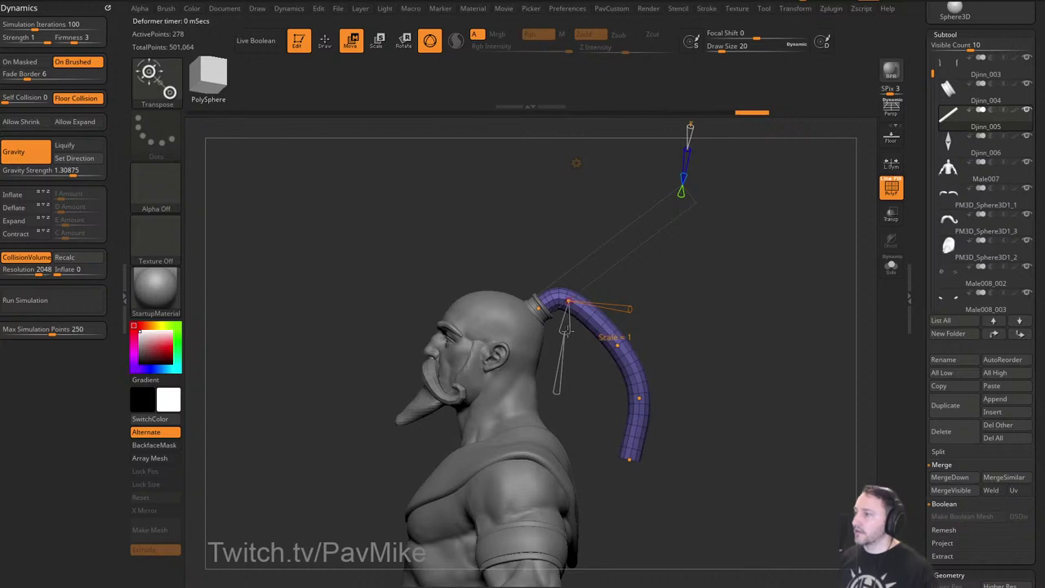
click(617, 346)
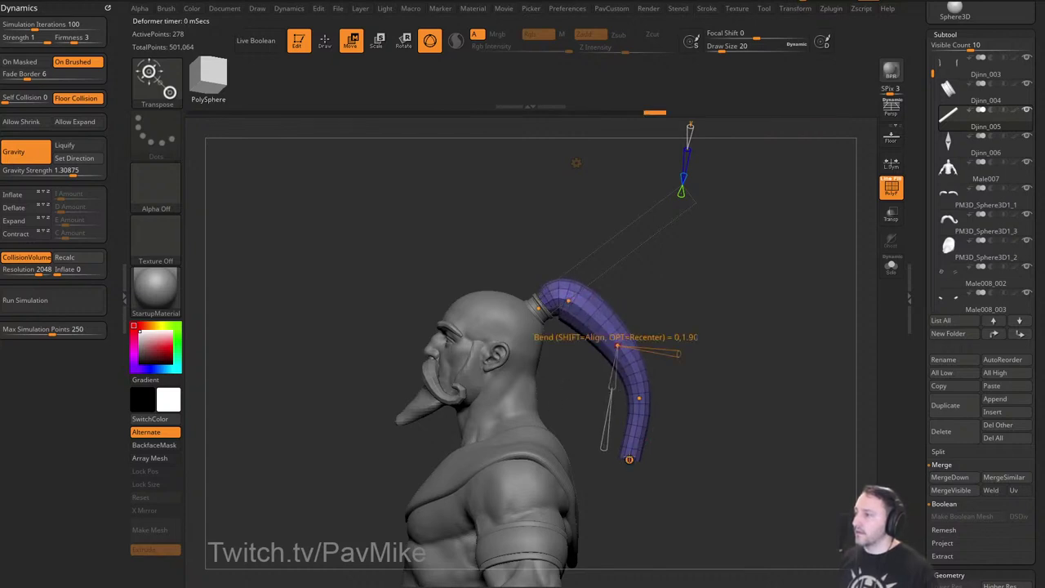
drag(629, 459, 636, 466)
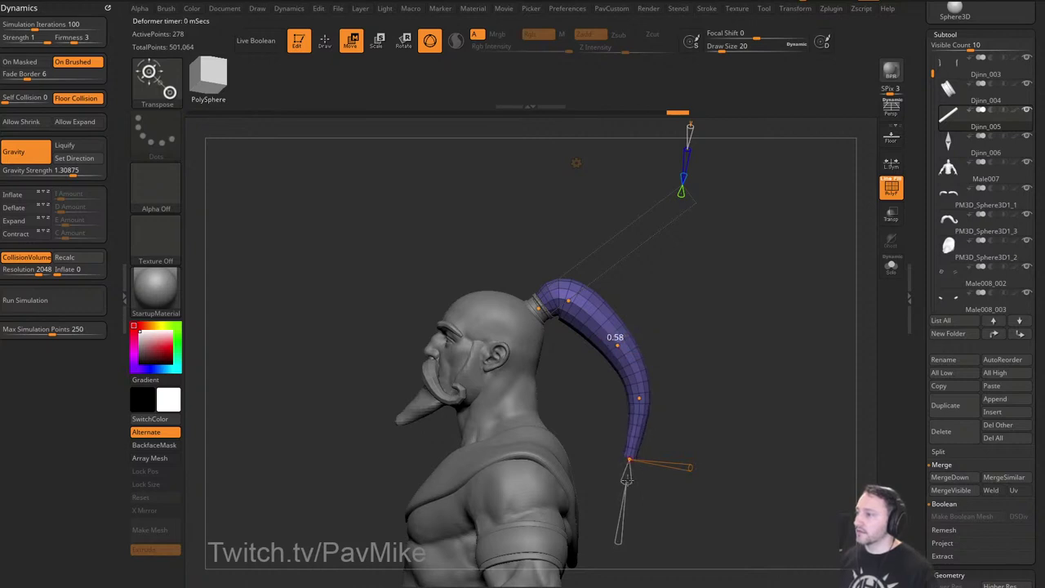
Offset the curve points sideways from behind so the ponytail sways in an S-shape, with its tip resting between the shoulders.
drag(749, 378, 493, 330)
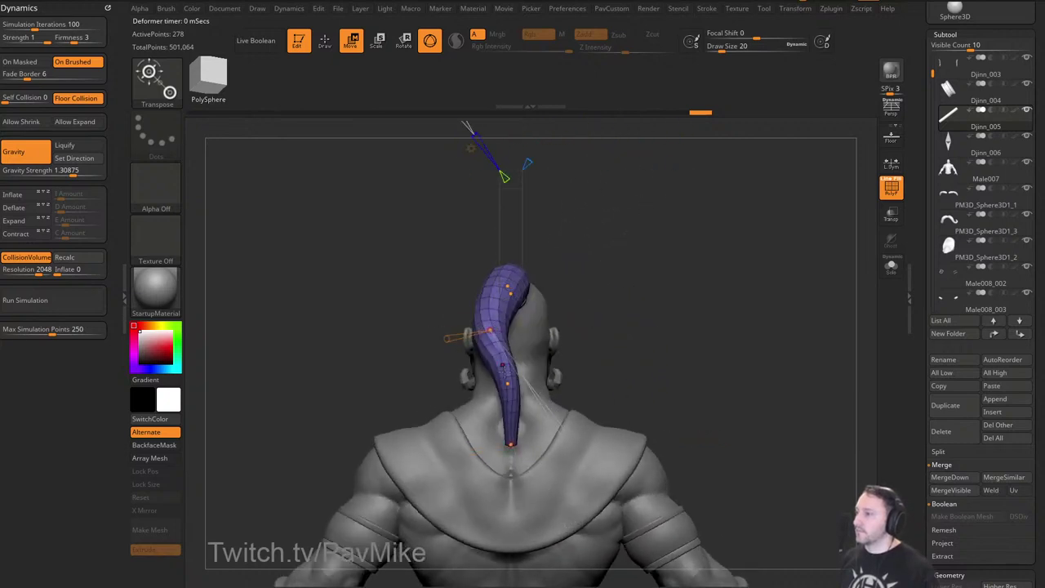
drag(509, 383, 520, 386)
drag(492, 330, 499, 331)
drag(508, 286, 501, 289)
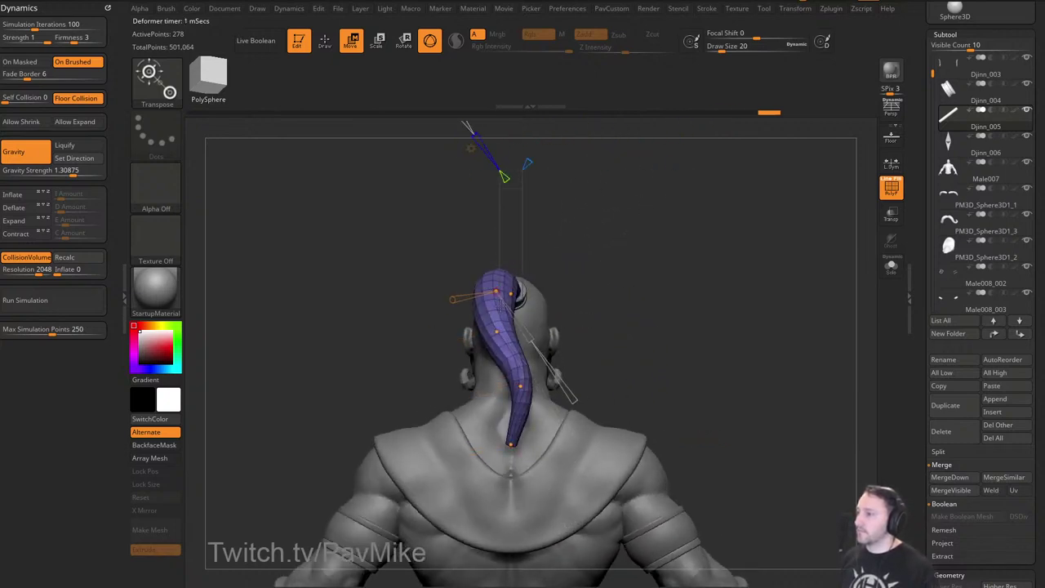
drag(605, 262, 570, 269)
drag(442, 364, 434, 367)
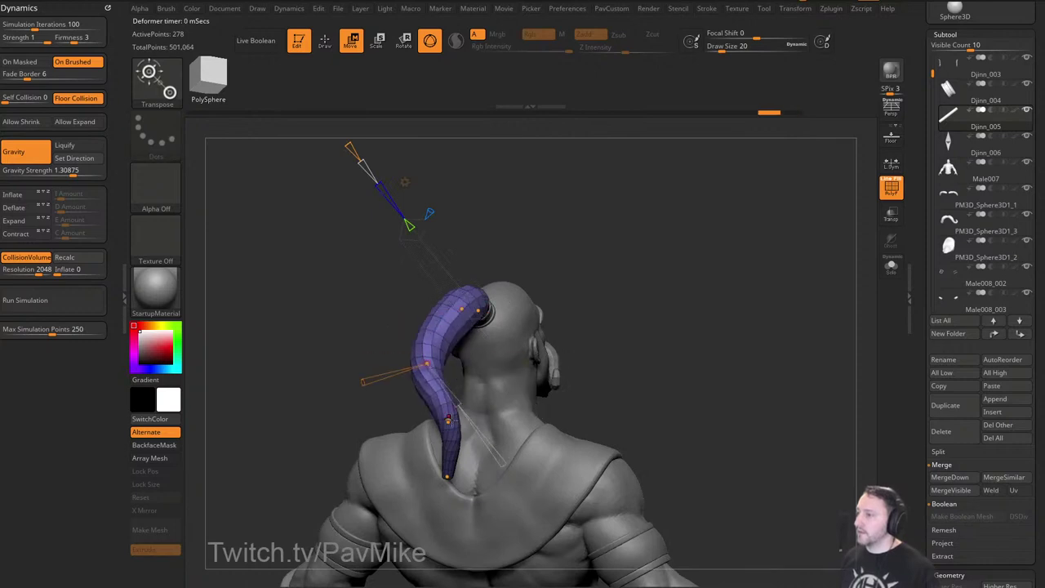
drag(453, 424, 466, 428)
drag(451, 476, 470, 497)
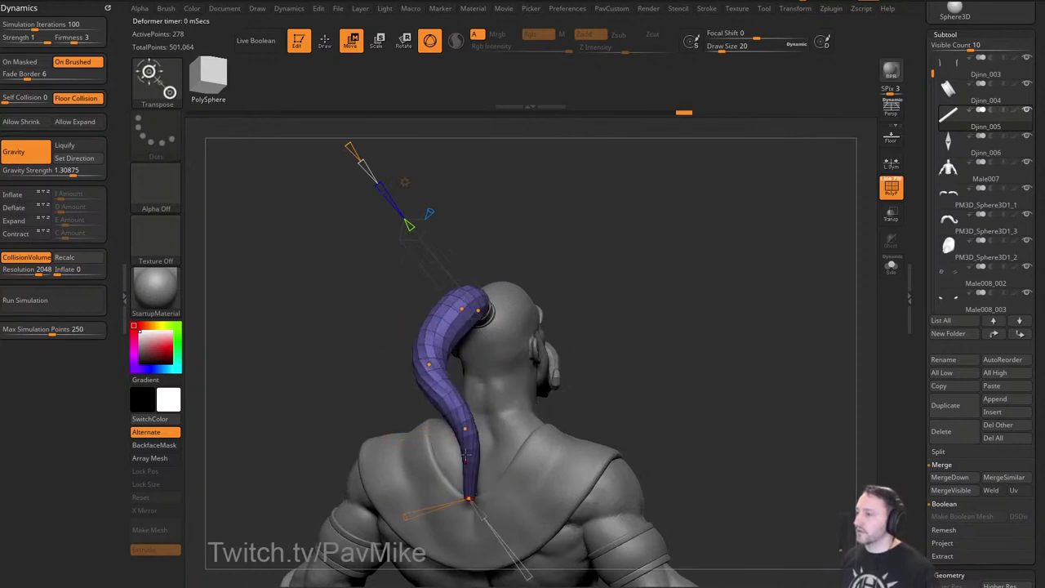
drag(584, 327, 704, 330)
alt+drag(761, 303, 687, 306)
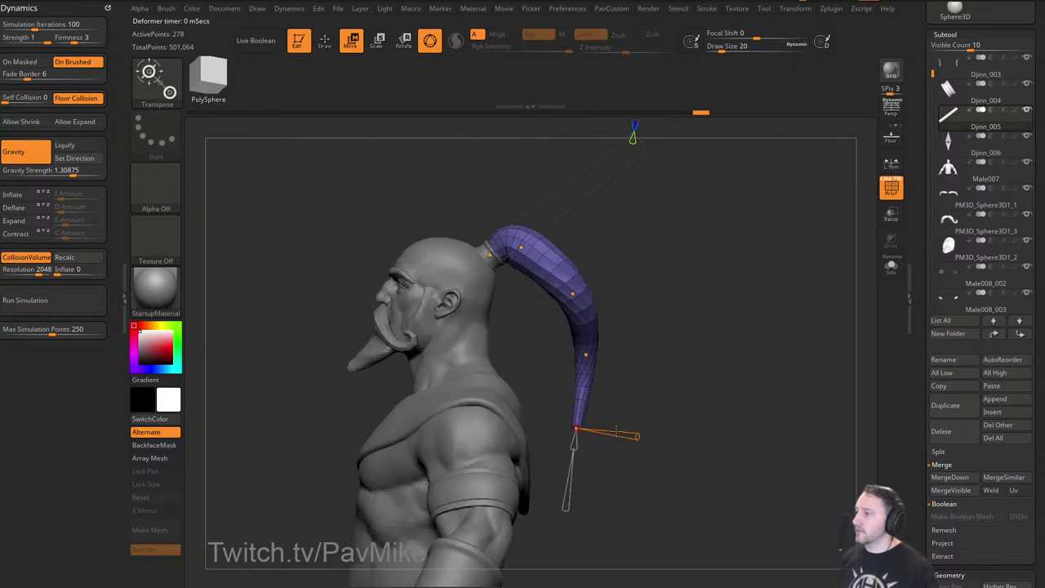
Raise the Bend Curve's resolution and pull the ponytail's lower points closer to the neck, with the tip flicking outward.
alt+drag(637, 215, 613, 303)
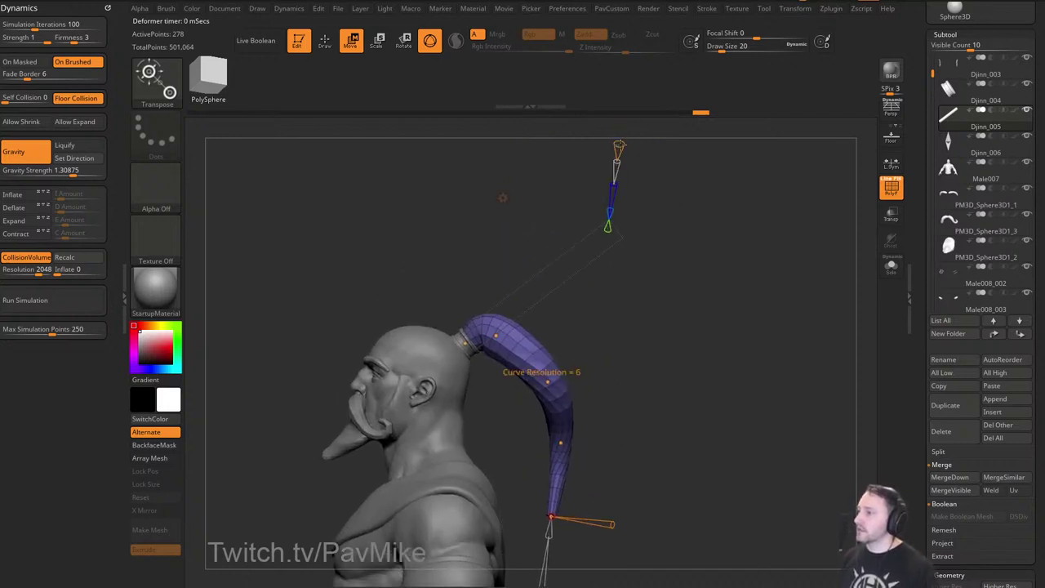
alt+drag(629, 148, 634, 122)
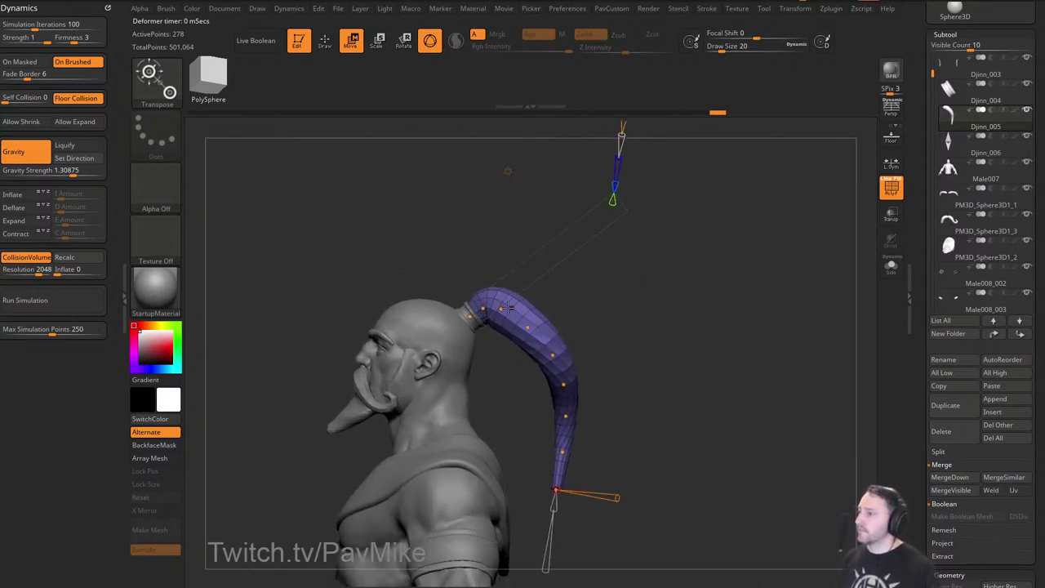
click(512, 307)
drag(529, 328, 533, 330)
drag(557, 489, 524, 493)
drag(562, 452, 556, 462)
drag(553, 357, 515, 461)
drag(533, 413, 508, 437)
drag(535, 380, 525, 376)
drag(530, 334, 522, 336)
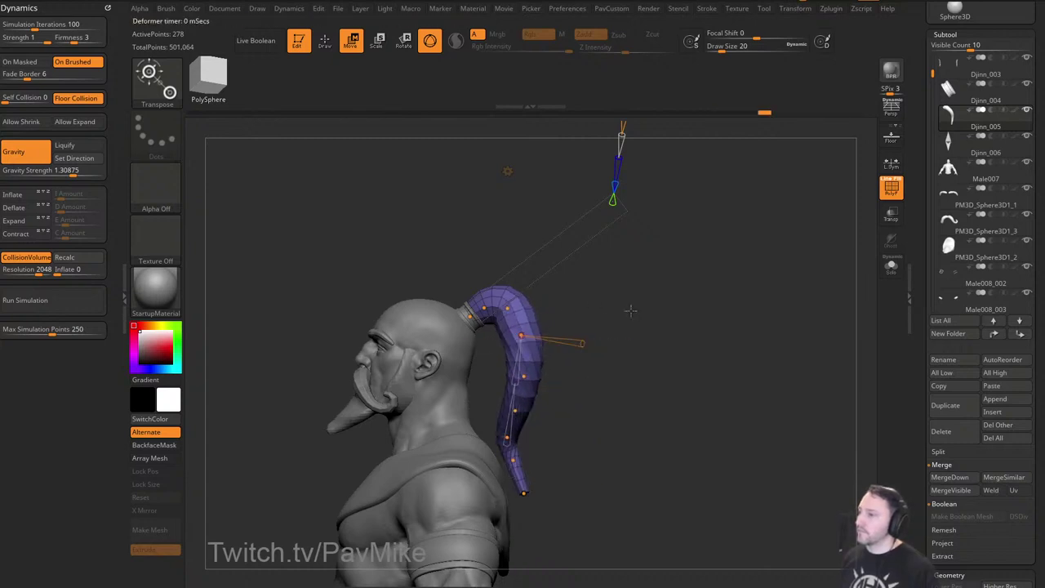
Refine the ponytail's profile from the opposite side, tucking the lower bend toward the neck and curling the tip away from the back.
shift+drag(630, 307, 673, 287)
drag(423, 358, 429, 360)
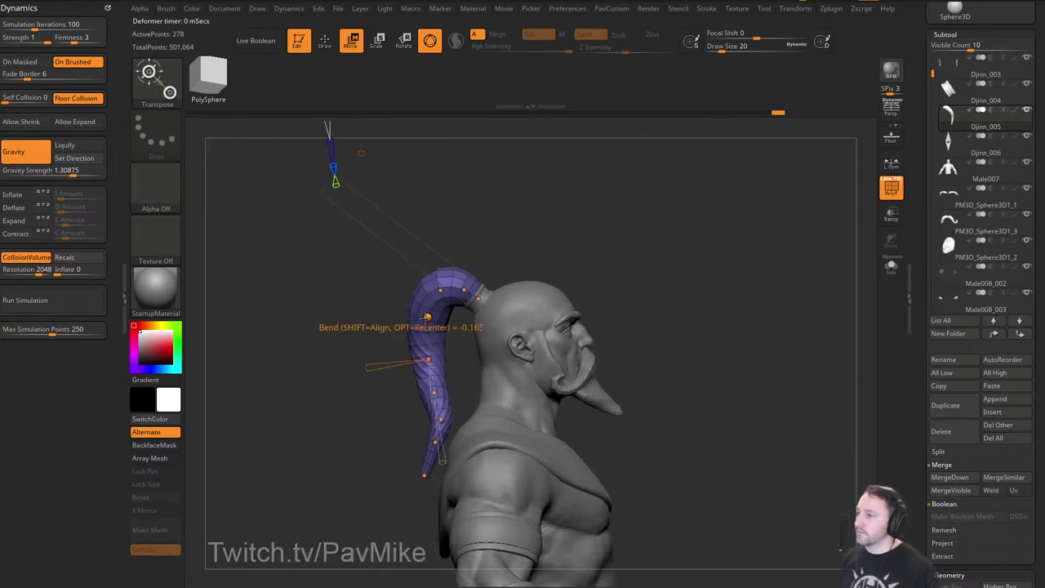
drag(427, 317, 431, 317)
drag(441, 420, 434, 359)
drag(436, 442, 422, 476)
drag(448, 421, 446, 394)
drag(434, 360, 437, 360)
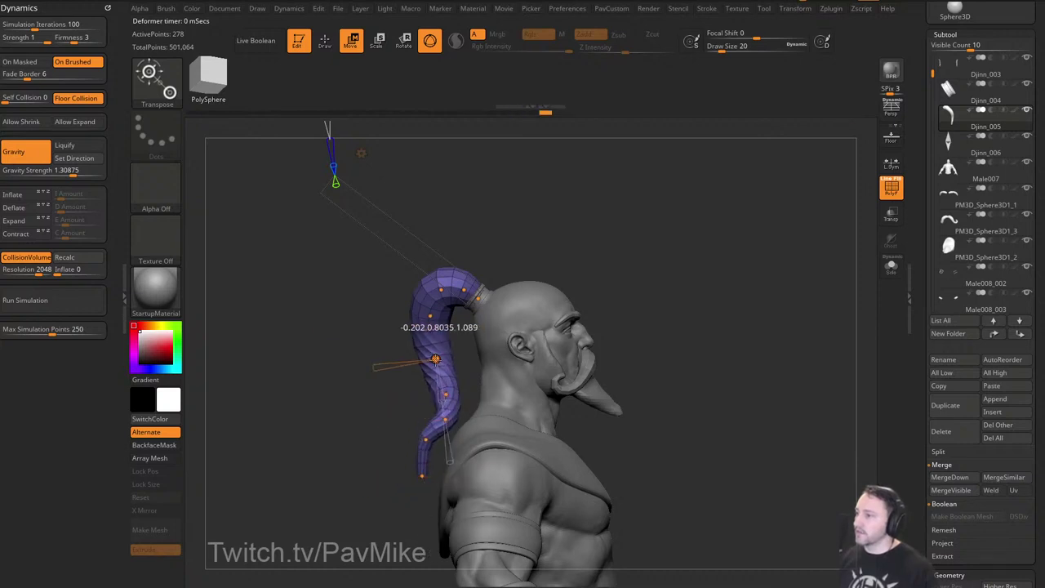
Swing the ponytail's middle out to one side and its lower end across the back, and finish the curve deformation.
drag(335, 385, 629, 286)
drag(528, 302, 534, 306)
drag(536, 343, 547, 347)
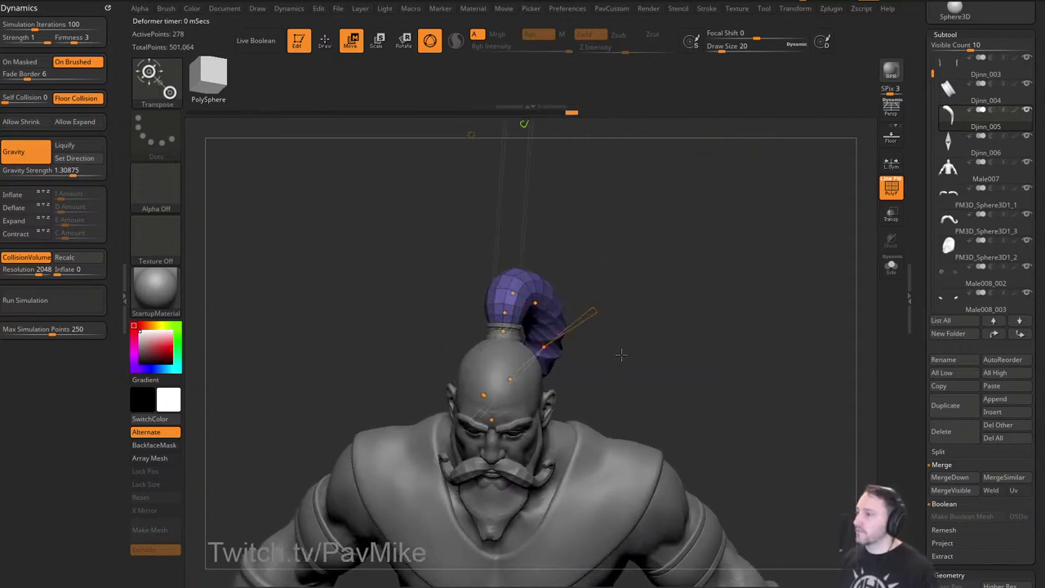
drag(619, 355, 466, 367)
drag(503, 403, 539, 450)
drag(532, 423, 536, 419)
drag(495, 404, 499, 398)
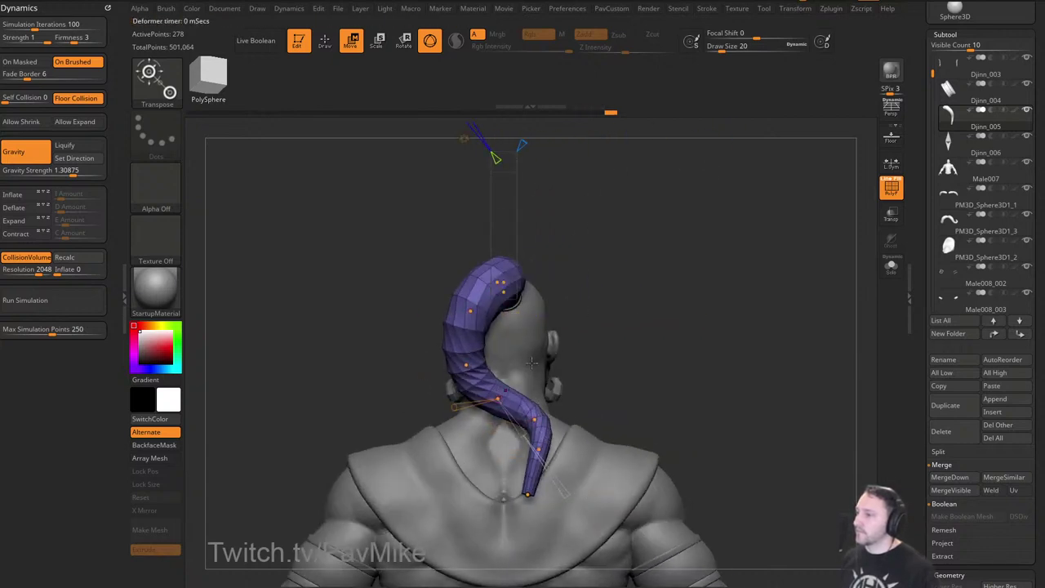
drag(595, 350, 669, 289)
drag(626, 251, 594, 293)
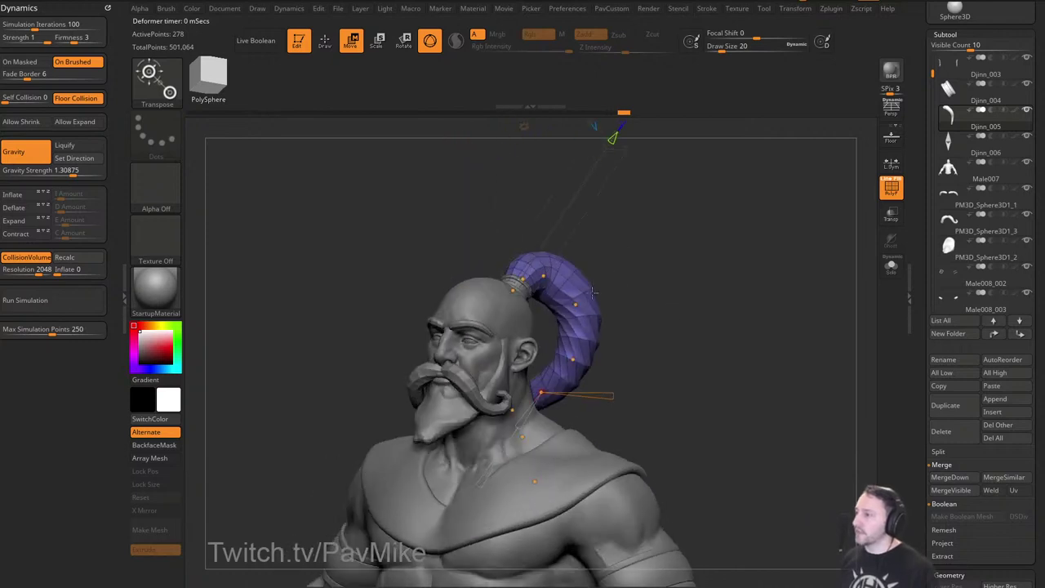
alt+drag(654, 259, 649, 272)
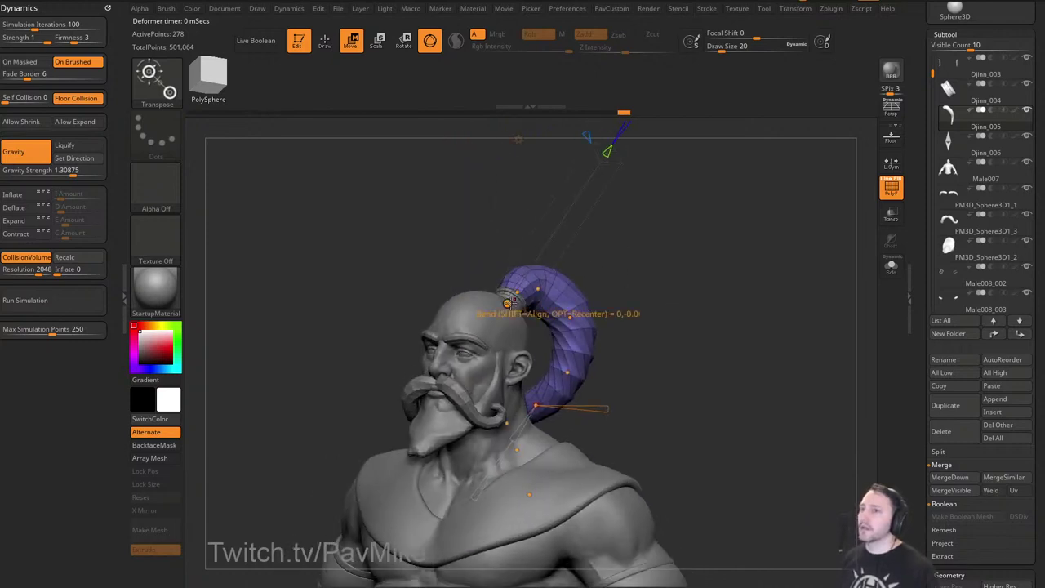
mouse_move(629, 315)
mouse_down()
mouse_move(614, 318)
mouse_move(593, 282)
mouse_move(555, 291)
mouse_move(666, 286)
mouse_move(641, 299)
mouse_move(653, 306)
mouse_up()
key(q)
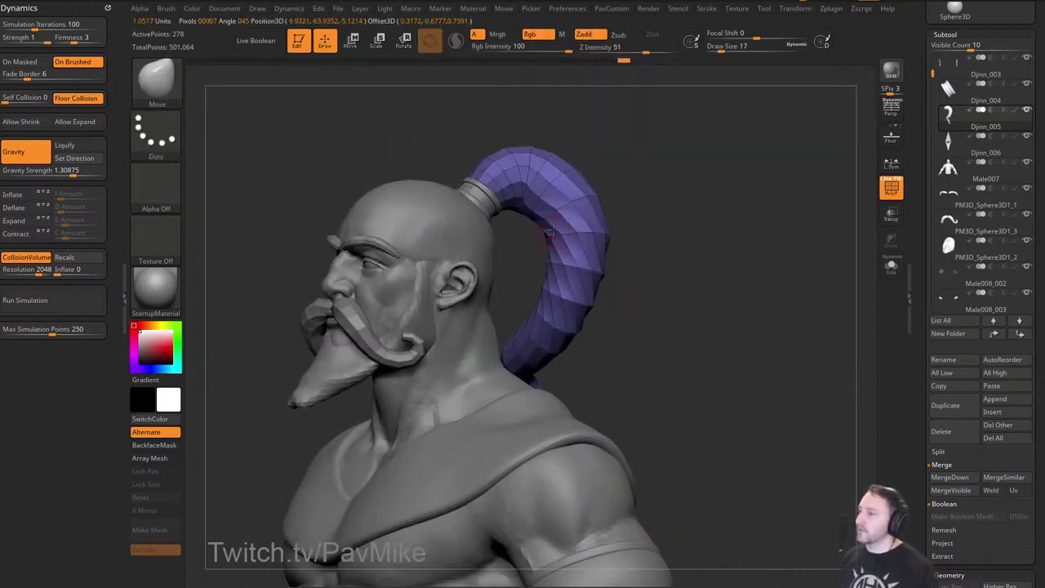
Lightly smooth the ponytail mesh with Polish By Features.
alt+drag(678, 172, 669, 286)
key(p)
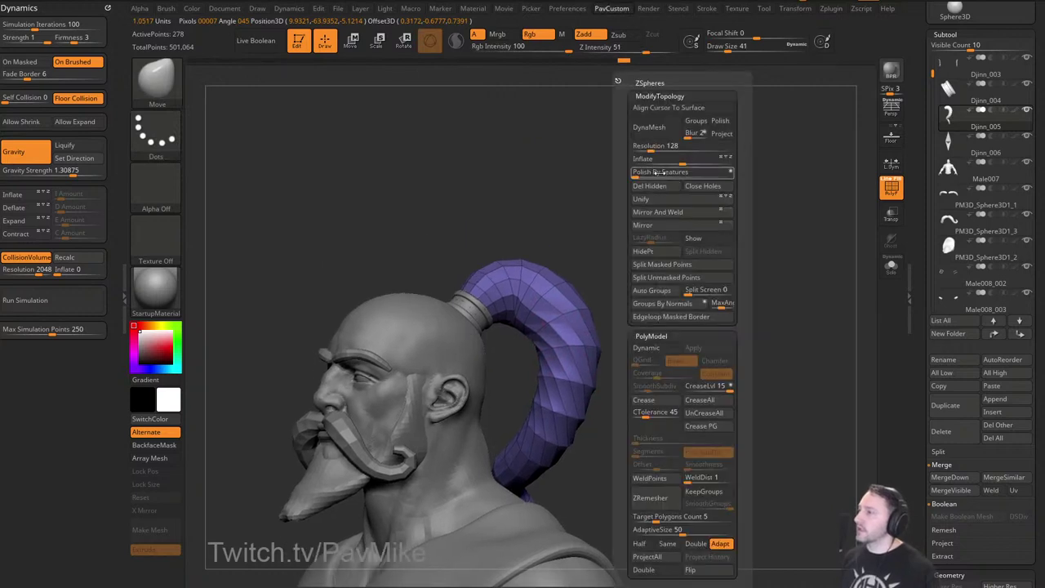
click(639, 174)
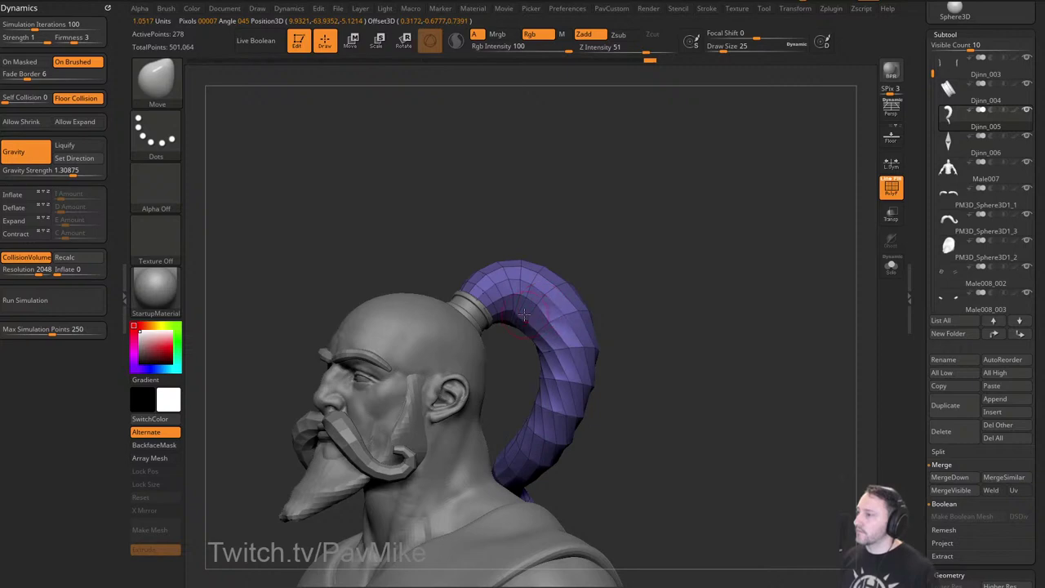
drag(613, 307, 599, 311)
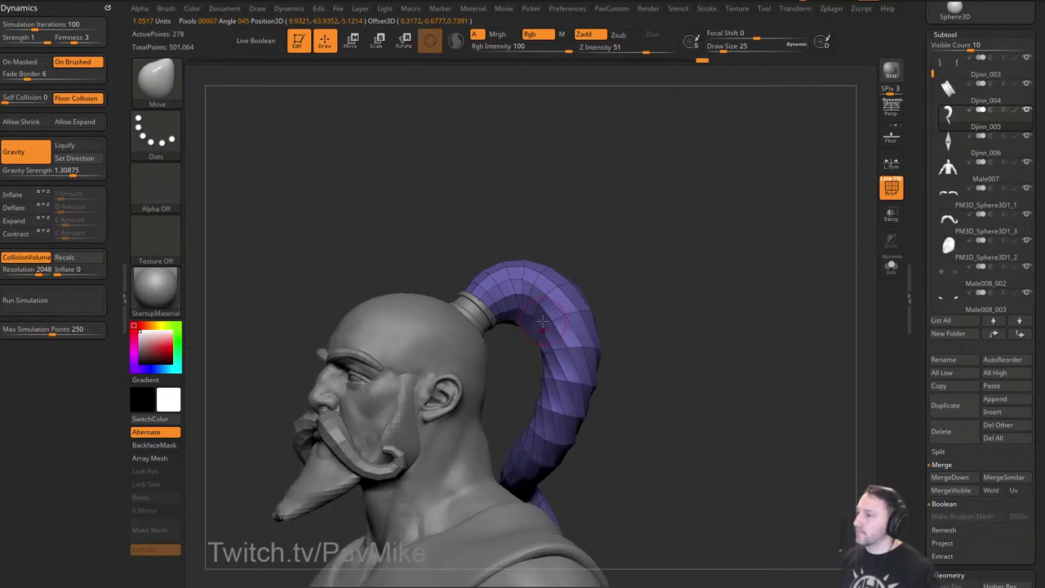
Duplicate the ponytail subtool Djinn_005 and show only the copy.
drag(686, 306, 612, 350)
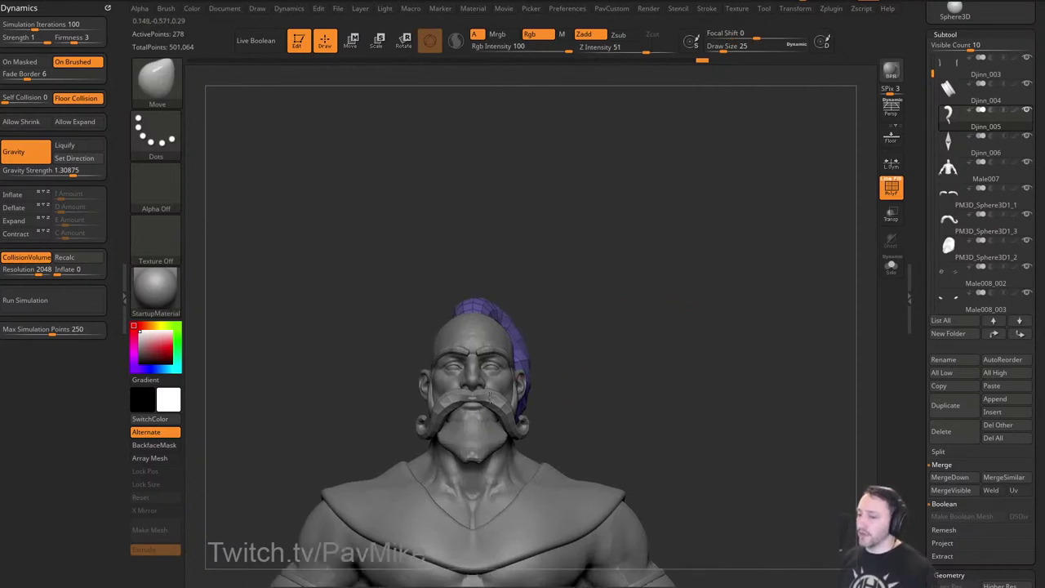
drag(929, 297, 929, 260)
click(934, 373)
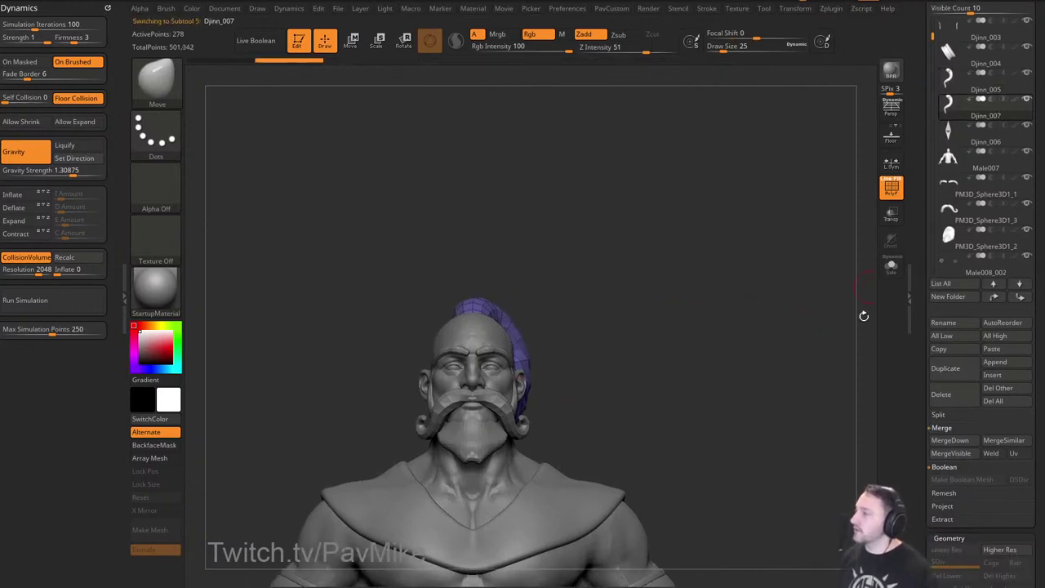
click(891, 266)
alt+drag(779, 285, 758, 339)
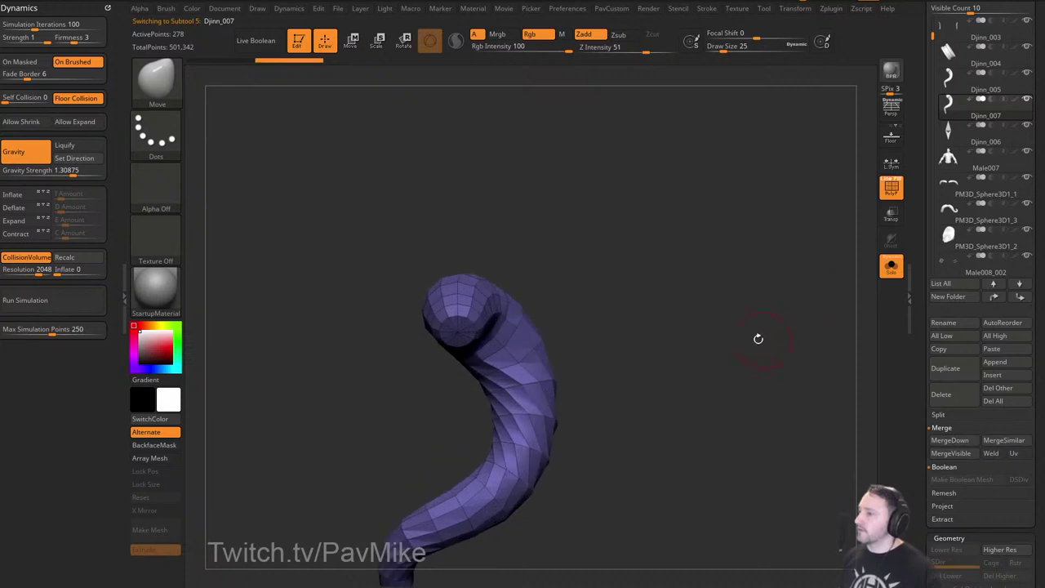
Try to polygroup the ponytail copy by its normals, and reset it to a single polygroup.
key(space)
click(732, 303)
alt+drag(671, 406, 717, 285)
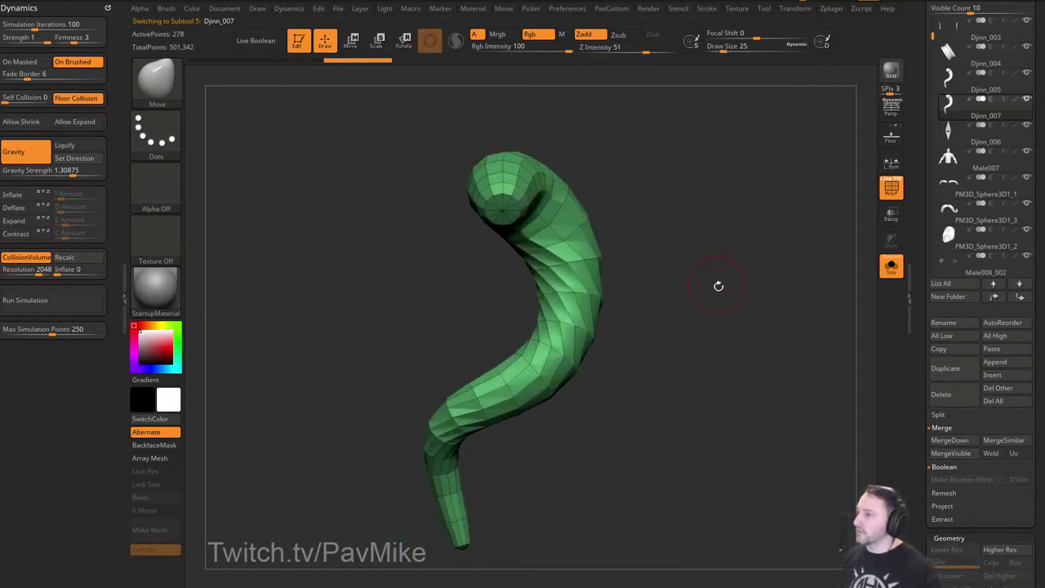
key(space)
click(730, 304)
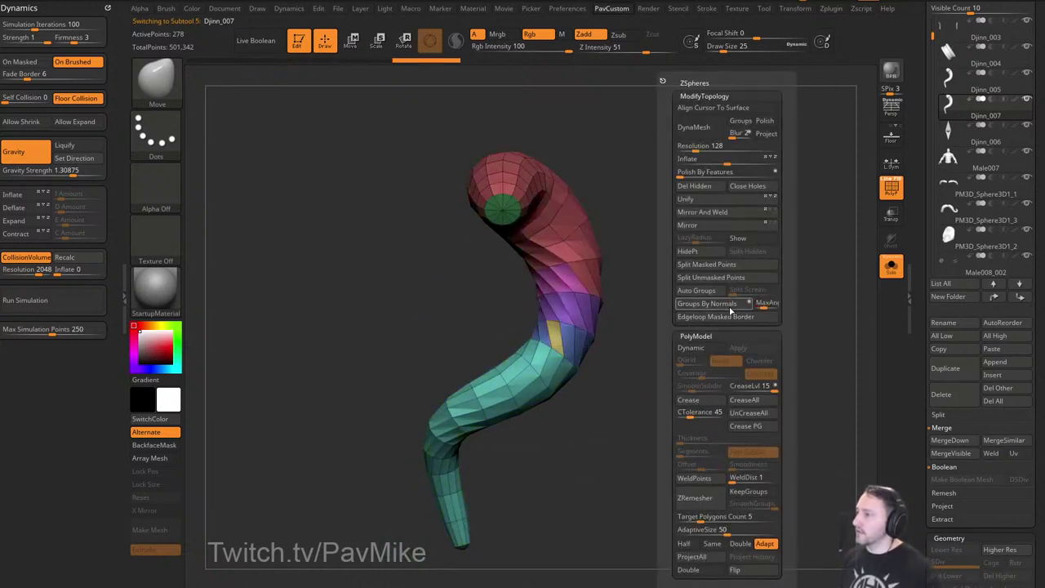
key(ctrl+w)
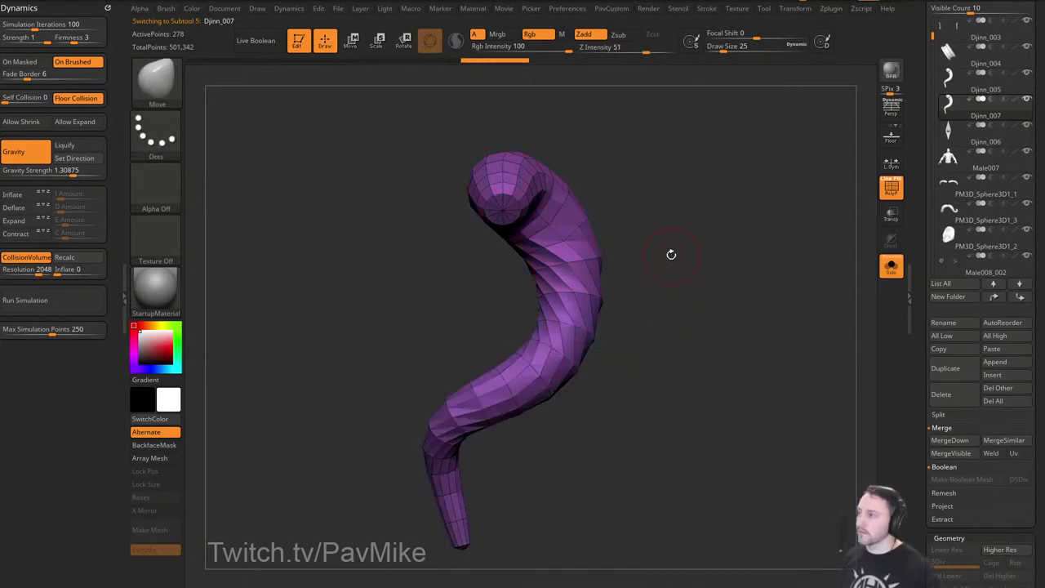
Delete the end cap at the ponytail's thick upper end by hiding it with the SelectLasso brush.
mouse_move(671, 255)
alt+mouse_down()
mouse_move(695, 322)
mouse_move(699, 297)
alt+mouse_up()
ctrl+shift+click(166, 92)
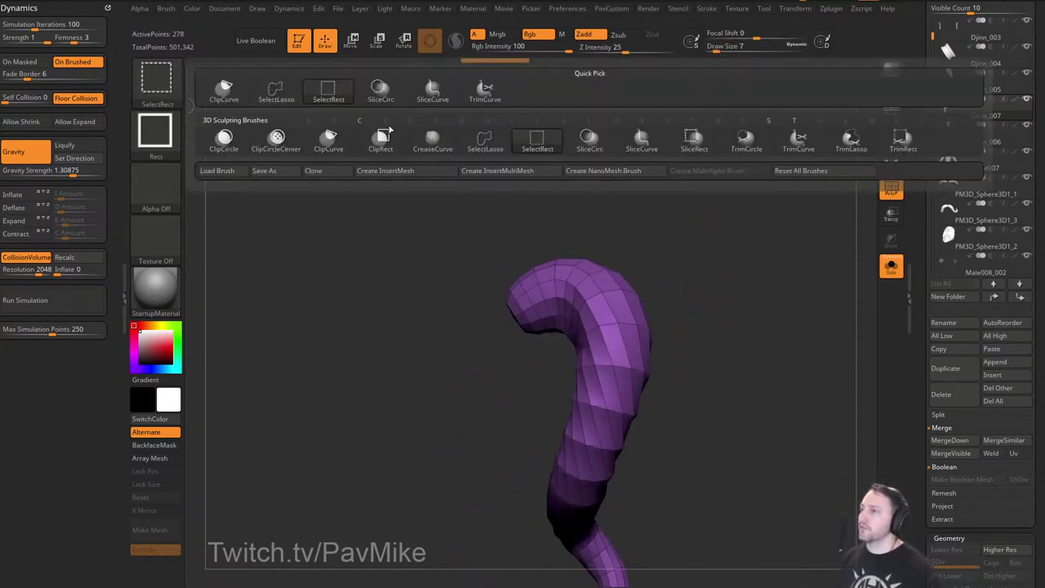
click(484, 140)
mouse_move(489, 289)
ctrl+shift+mouse_down()
mouse_move(524, 372)
mouse_move(547, 347)
ctrl+shift+mouse_up()
ctrl+shift+drag(715, 196, 735, 205)
key(grave)
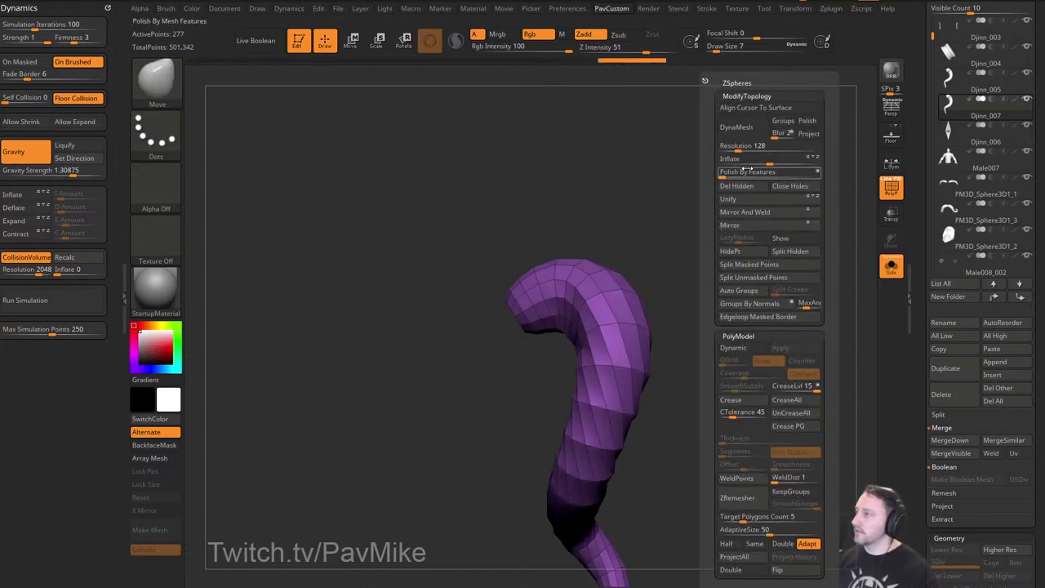
click(744, 190)
Remove the end cap at the ponytail's narrow lower tip by lasso-hiding it and deleting the hidden geometry.
alt+drag(772, 380, 746, 297)
alt+drag(723, 368, 709, 292)
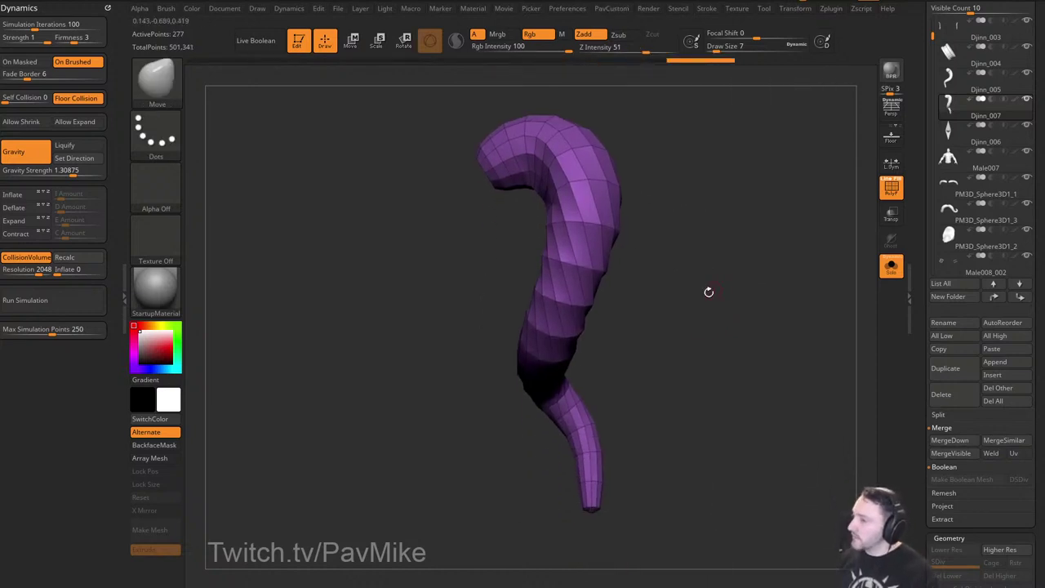
mouse_move(614, 539)
ctrl+shift+mouse_down()
mouse_move(565, 508)
mouse_move(562, 526)
ctrl+shift+mouse_up()
ctrl+shift+drag(754, 327, 776, 310)
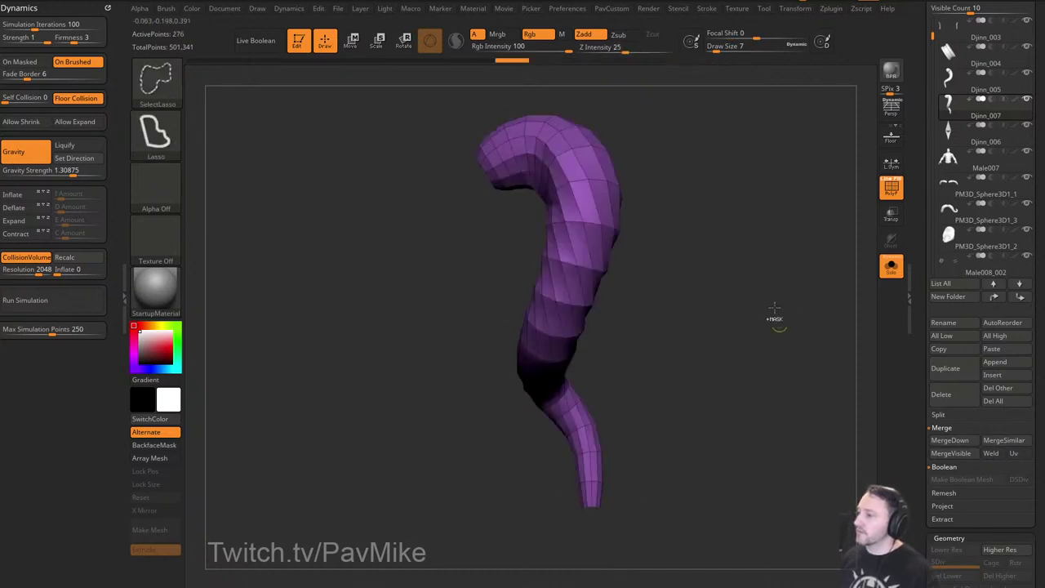
key(grave)
click(699, 190)
Set the ZModeler action to PolyGroup and assign new polygroups to the first lengthwise strips of the ponytail.
mouse_move(712, 196)
mouse_down()
mouse_move(757, 206)
mouse_move(727, 253)
mouse_up()
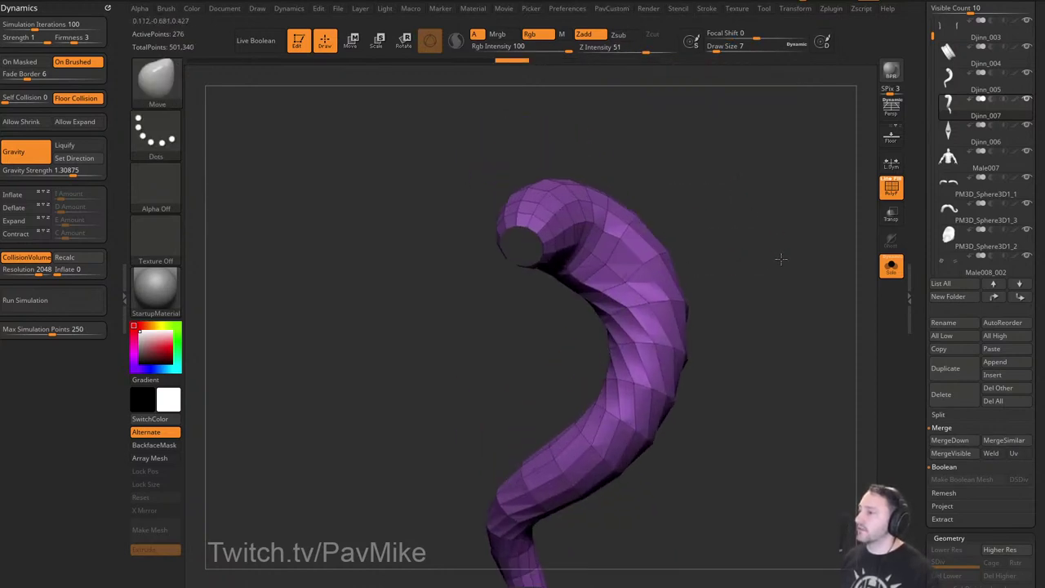
key(b)
key(z)
key(m)
key(space)
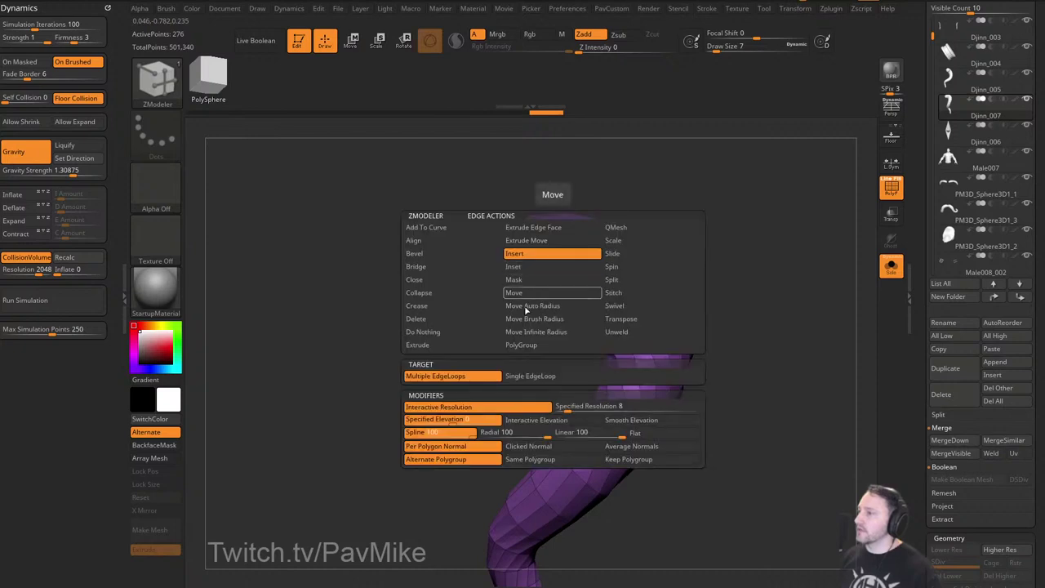
click(512, 346)
click(543, 264)
mouse_move(656, 199)
mouse_down()
mouse_move(662, 221)
mouse_move(650, 207)
mouse_up()
click(540, 320)
Assign polygroups to the remaining alternate lengthwise strips around the ponytail.
drag(563, 243, 613, 203)
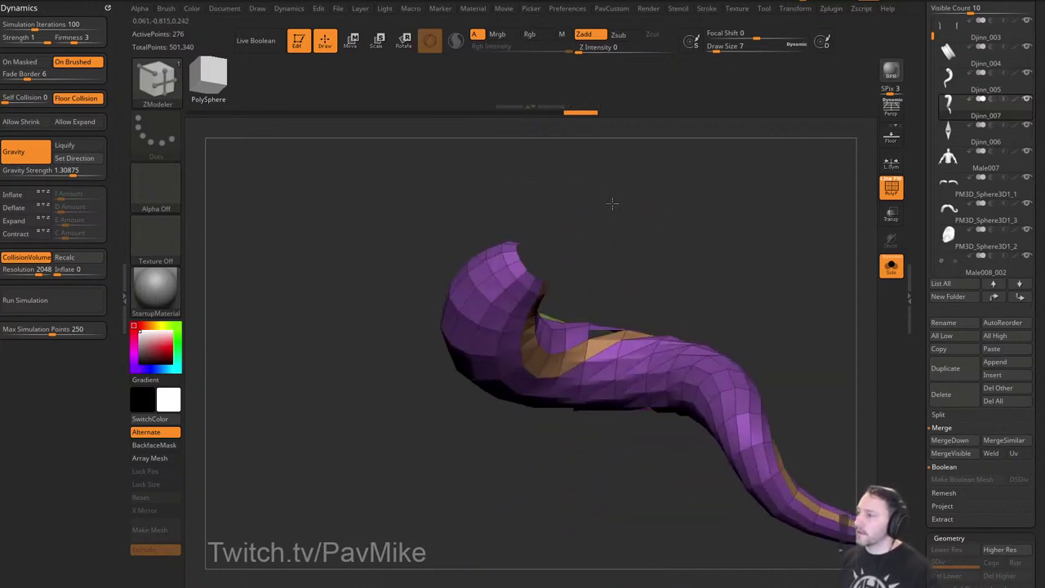
click(503, 309)
right_drag(502, 309, 486, 274)
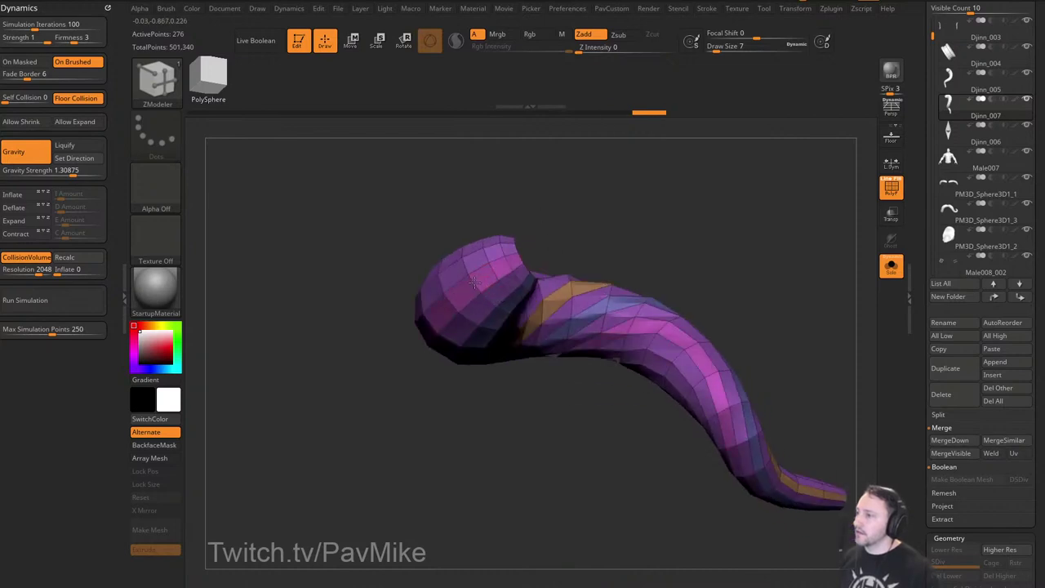
click(474, 283)
mouse_move(564, 245)
mouse_down()
mouse_move(635, 249)
mouse_move(539, 270)
mouse_move(556, 280)
mouse_move(567, 366)
mouse_move(563, 258)
mouse_up()
click(448, 252)
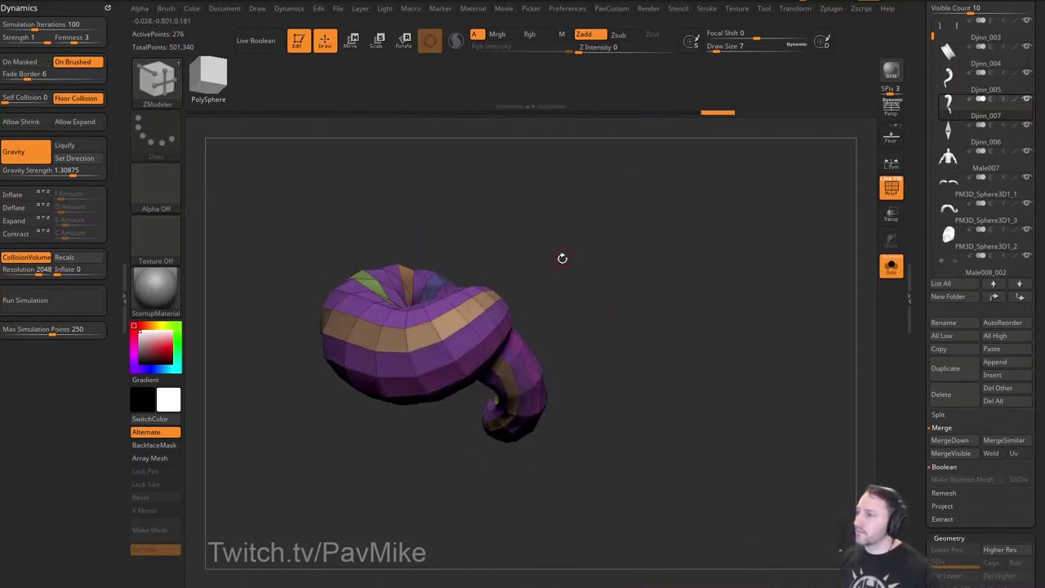
Delete the purple faces between the recoloured strips and bring the rest of the bust back into view.
ctrl+shift+click(431, 309)
ctrl+shift+drag(626, 256, 678, 249)
drag(718, 278, 692, 237)
key(space)
click(670, 192)
click(890, 265)
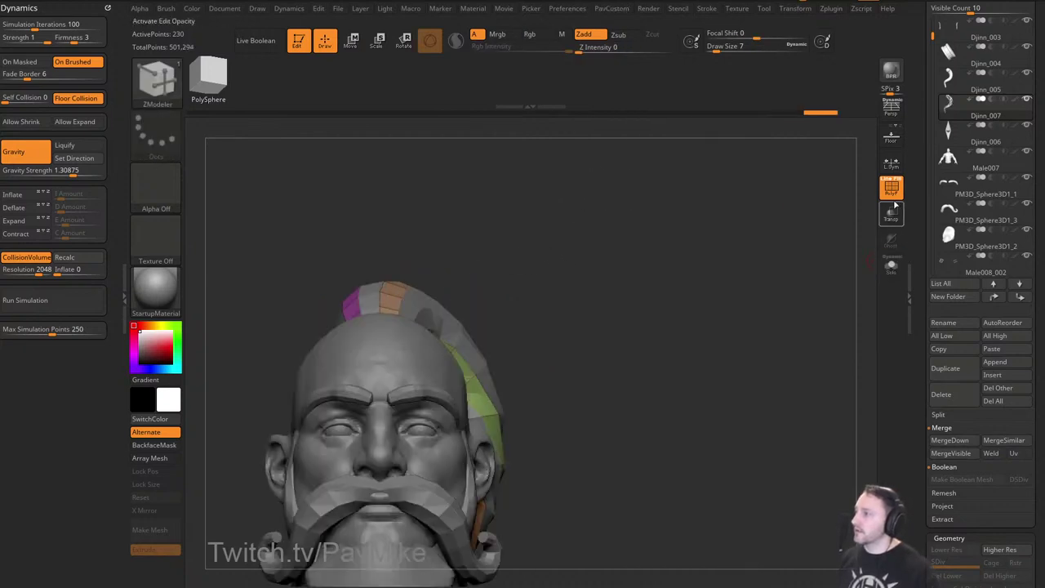
Turn off the polyframe display and thicken all hair strips with a ZModeler Polygroup All extrusion.
click(892, 196)
drag(760, 277, 745, 319)
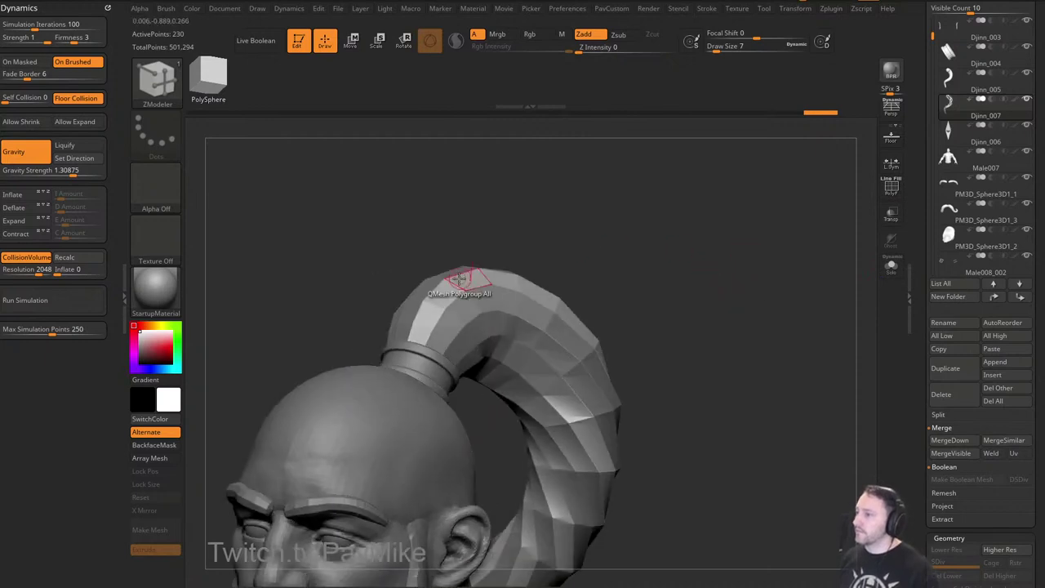
key(space)
drag(444, 292, 445, 281)
key(ctrl+z)
key(space)
click(332, 300)
alt+drag(537, 244, 643, 293)
Switch to the Move brush and enable Topological auto masking with a range of 1.5.
key(b)
key(m)
key(v)
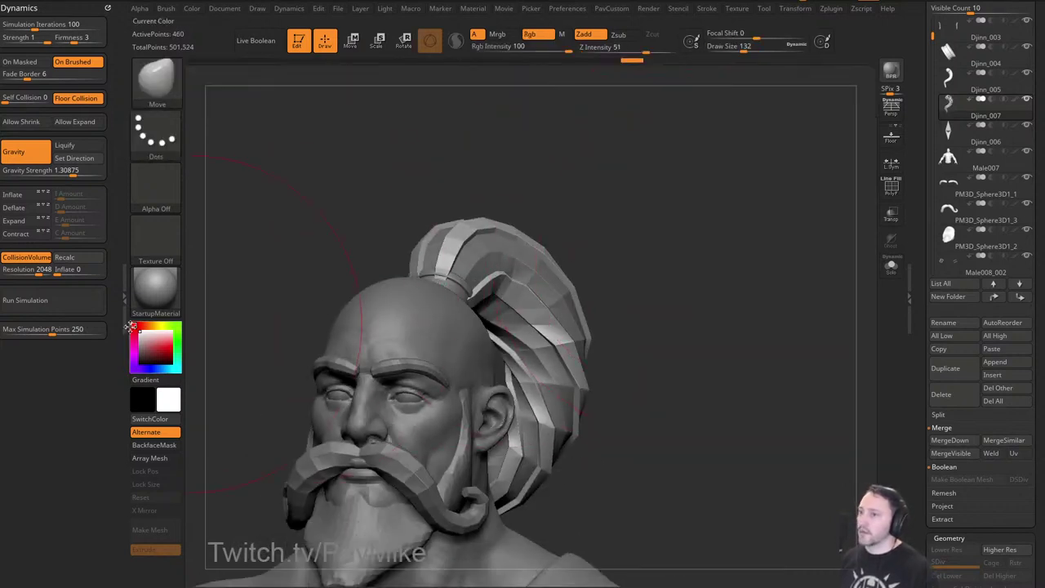
click(108, 7)
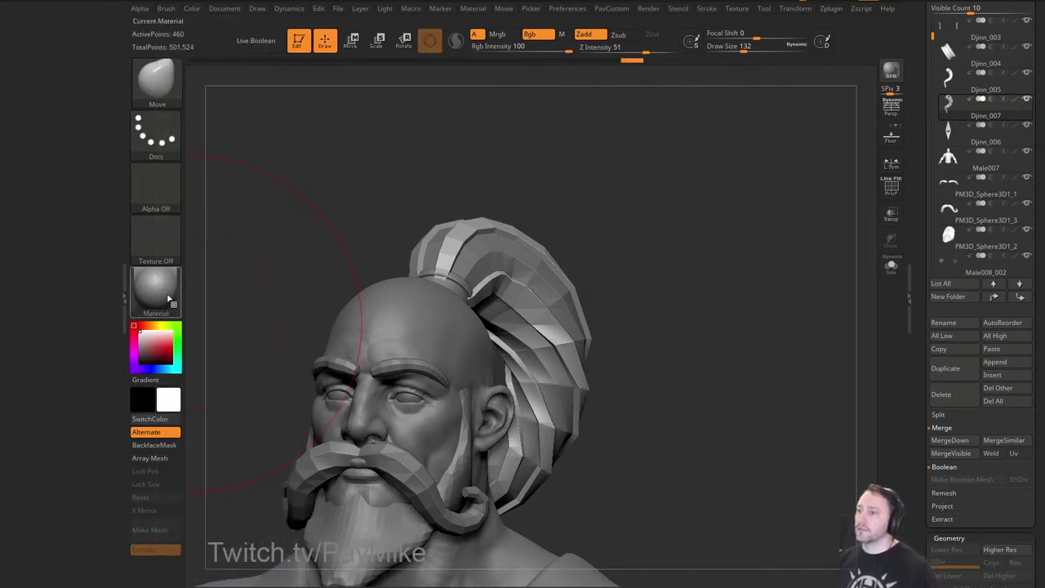
click(159, 21)
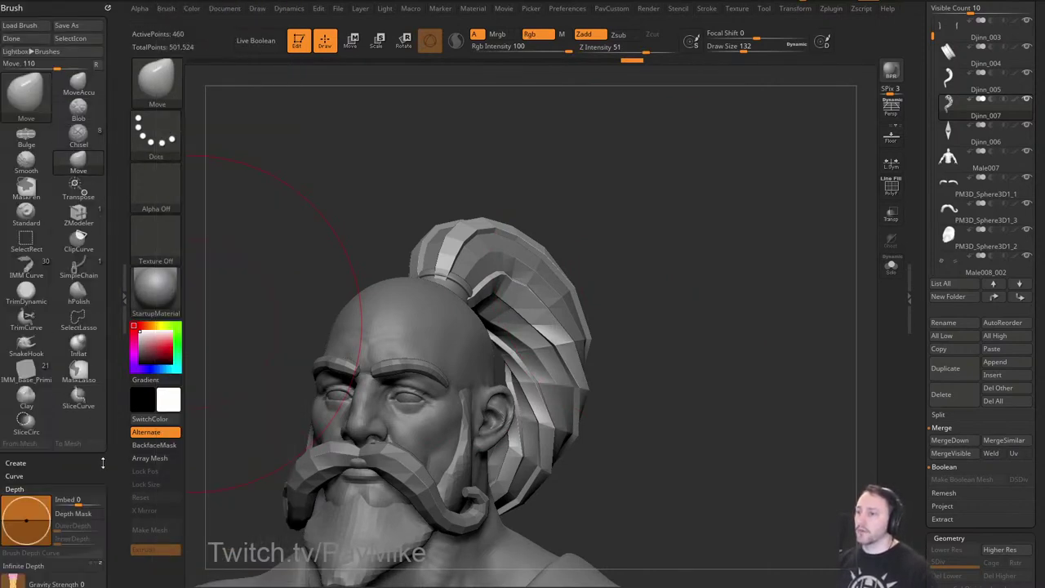
scroll(103, 463, down, 20)
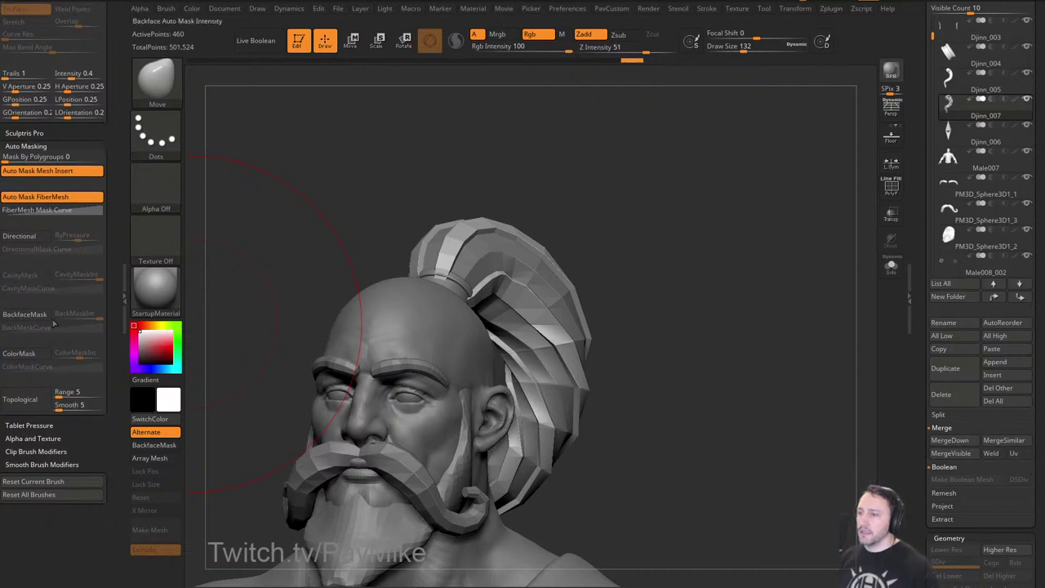
click(20, 399)
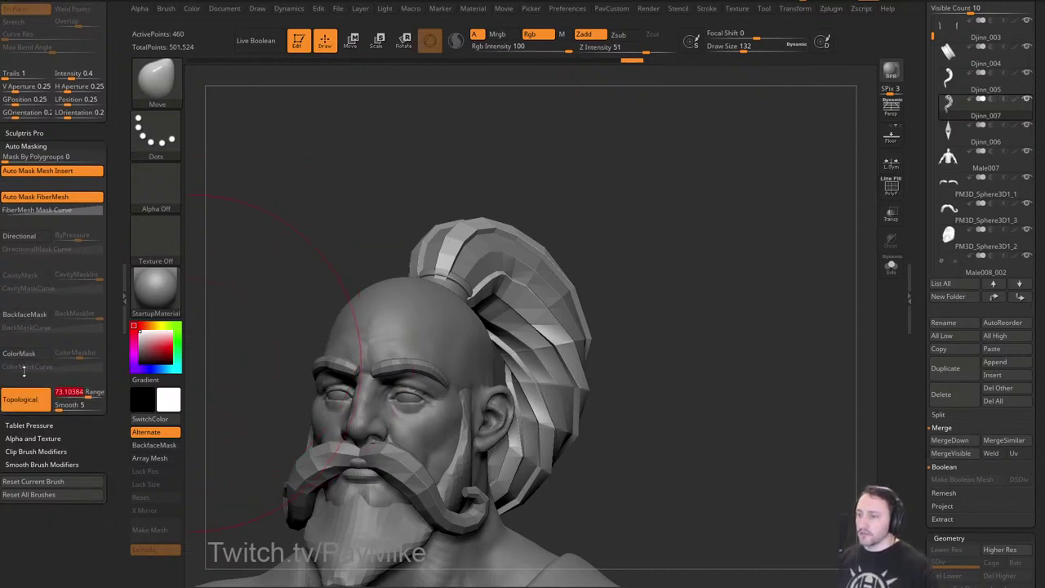
Adjust the strips near the hair tie with the Move brush at draw size 74, and reduce the draw size to 12.
mouse_move(653, 225)
mouse_down()
mouse_move(567, 241)
mouse_move(544, 258)
mouse_up()
key(s)
drag(694, 269, 588, 273)
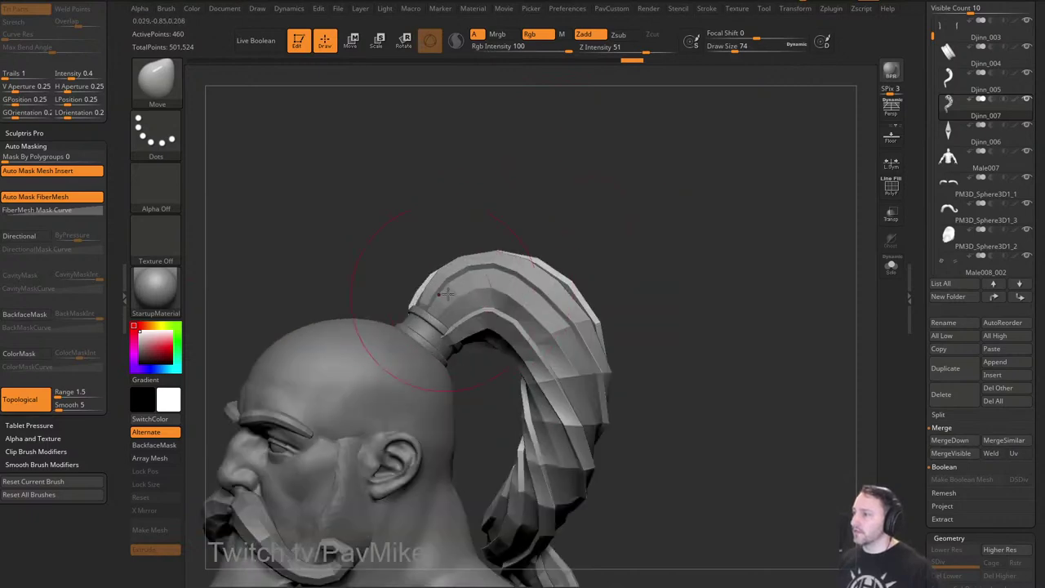
drag(448, 294, 455, 282)
drag(549, 248, 633, 273)
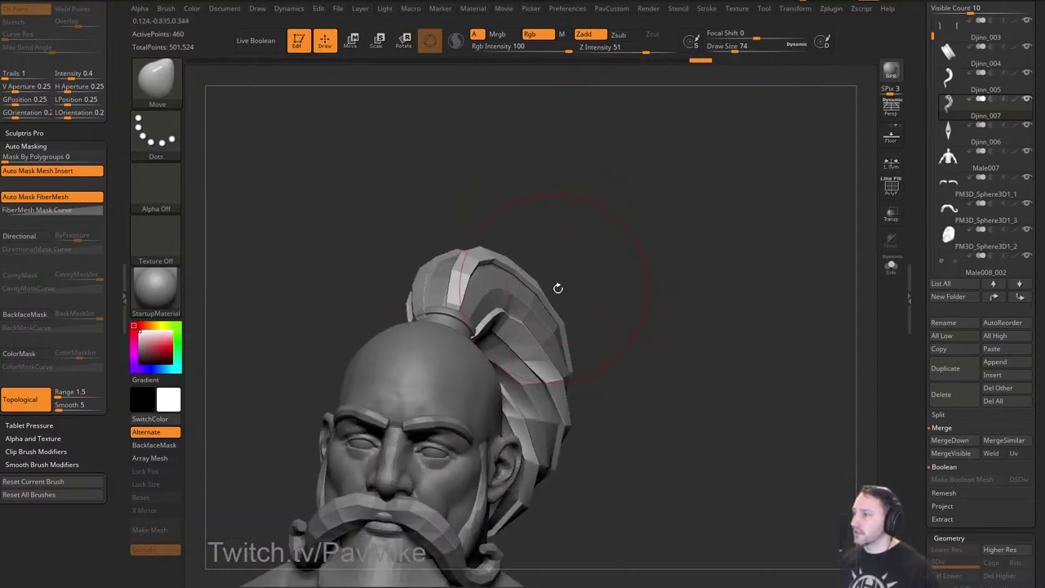
mouse_move(558, 288)
mouse_down()
mouse_move(578, 305)
mouse_move(635, 314)
mouse_move(583, 325)
mouse_up()
key(s)
mouse_move(633, 315)
mouse_down()
mouse_move(607, 303)
mouse_move(601, 282)
mouse_up()
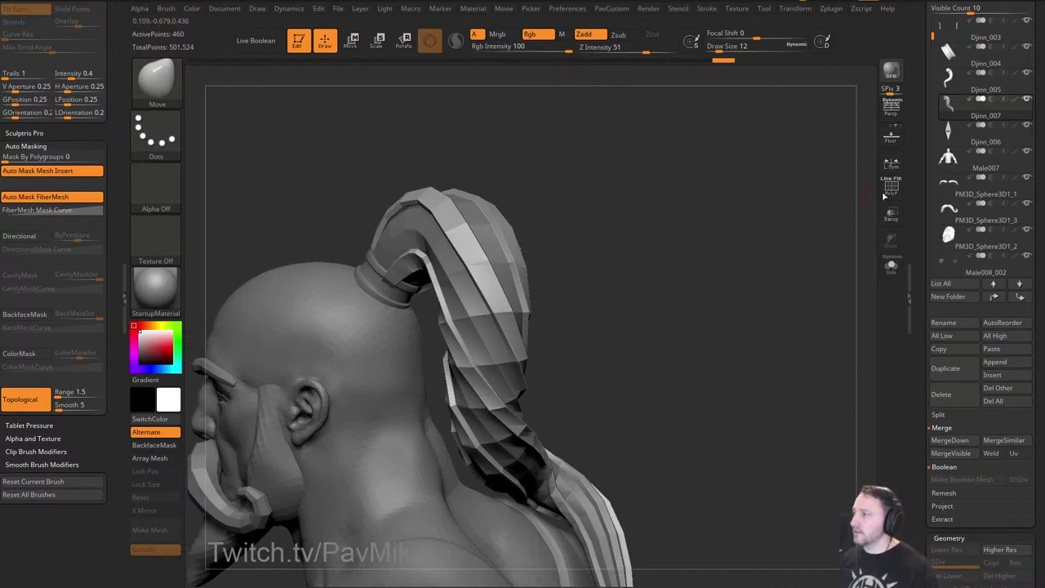
Isolate the hair strips with polyframes on, mask all but one strip topologically, and delete that unmasked strip.
click(889, 192)
drag(796, 273, 761, 229)
click(887, 268)
drag(841, 285, 714, 264)
key(w)
ctrl+drag(410, 246, 427, 312)
key(1)
click(700, 253)
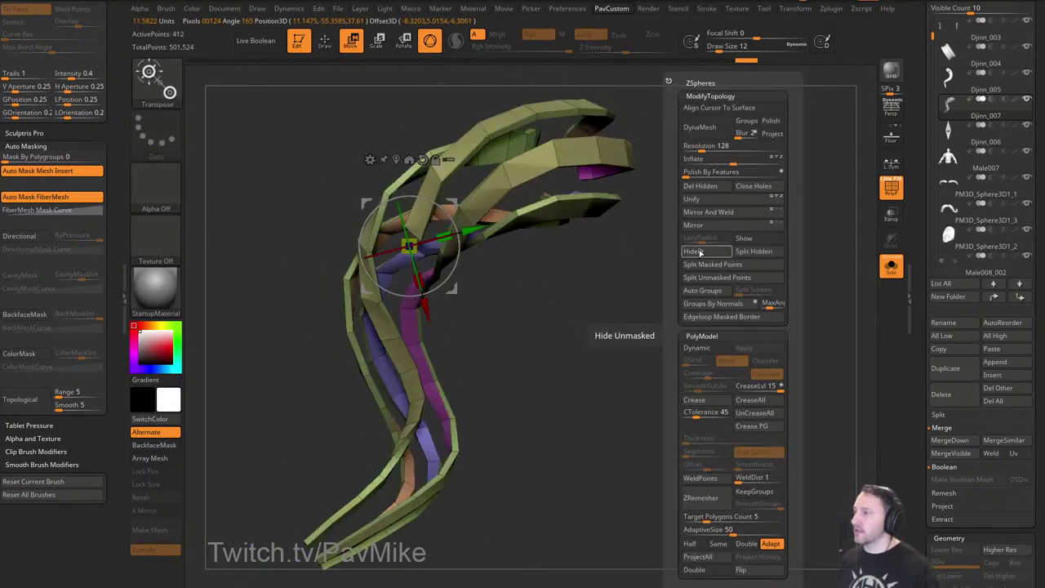
key(q)
drag(660, 285, 734, 244)
key(1)
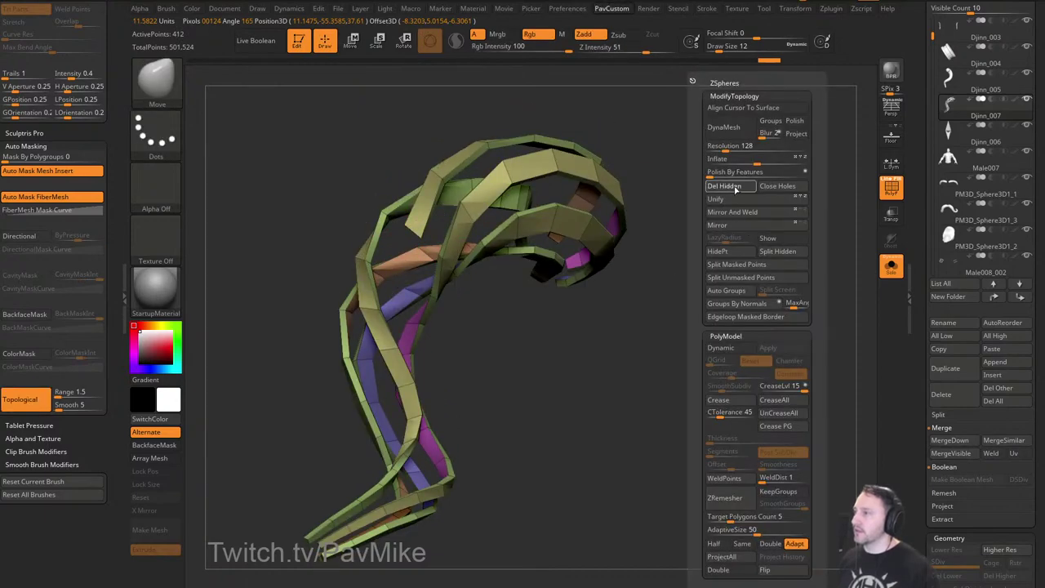
Leave a second strip, running toward the ponytail's lower tip, unmasked and delete it.
drag(693, 213, 750, 249)
key(w)
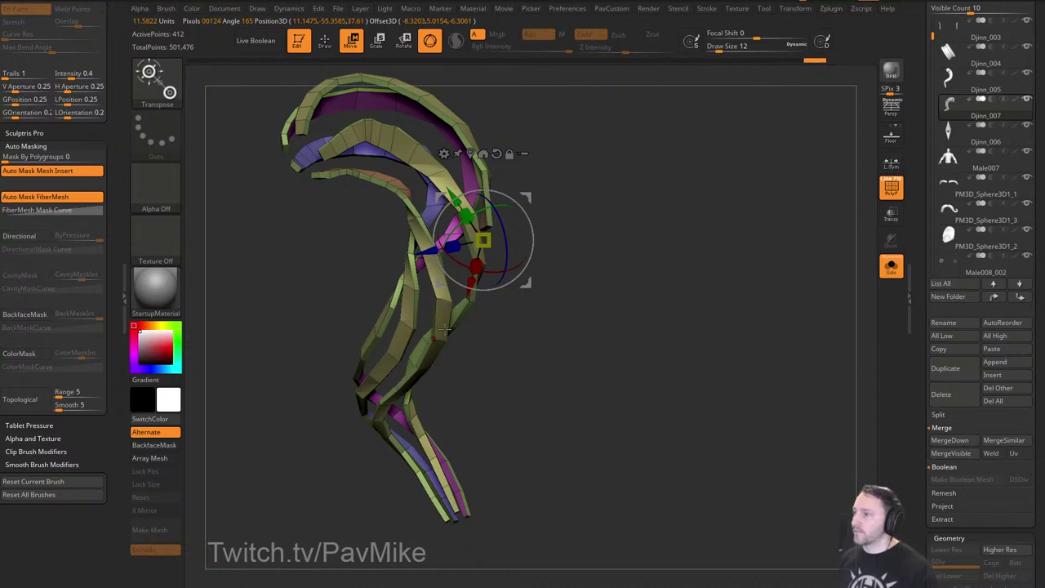
ctrl+click(445, 330)
key(1)
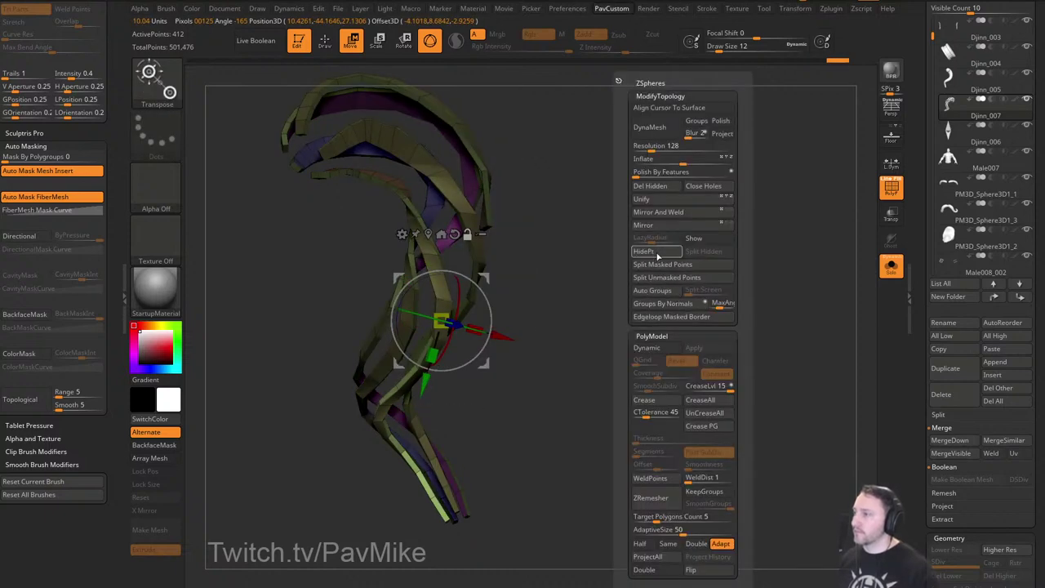
click(658, 256)
key(q)
key(1)
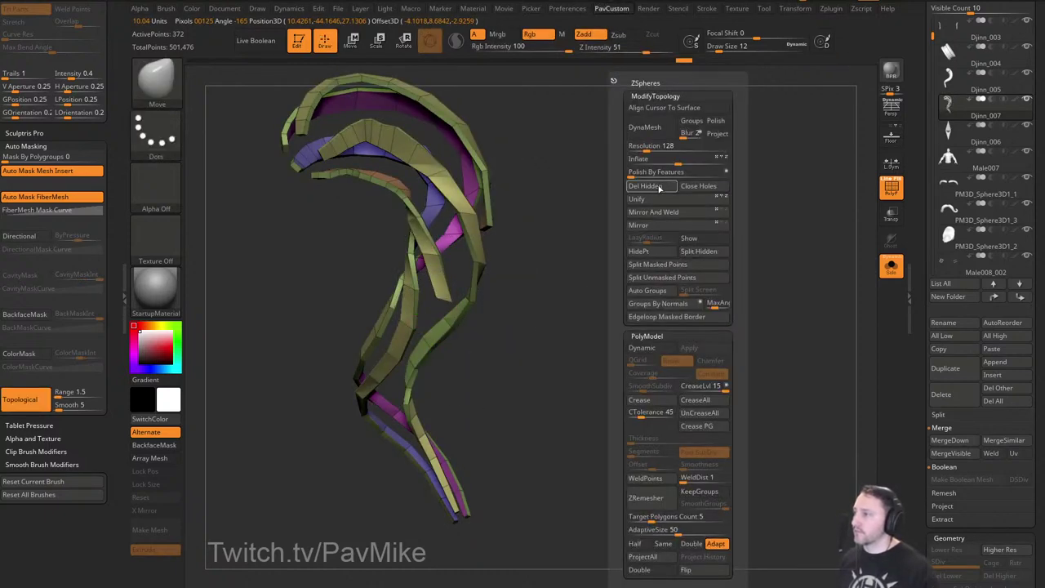
Topologically mask around a third strip curving along the ponytail's lower part, hide it, and delete it.
drag(599, 233, 663, 291)
key(w)
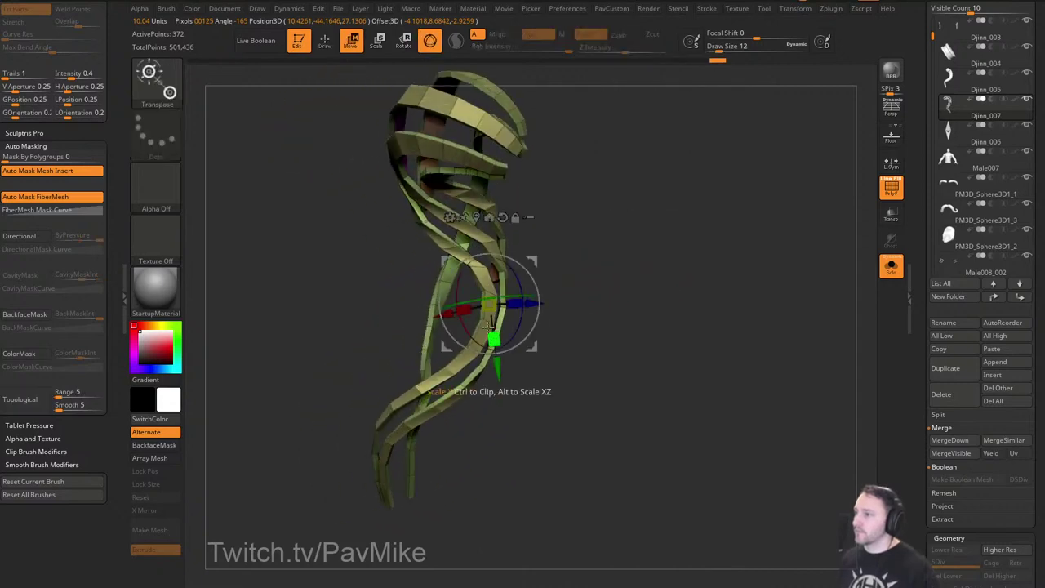
ctrl+drag(313, 394, 336, 425)
ctrl+drag(484, 322, 403, 415)
alt+right_drag(403, 415, 427, 390)
right_drag(427, 389, 499, 380)
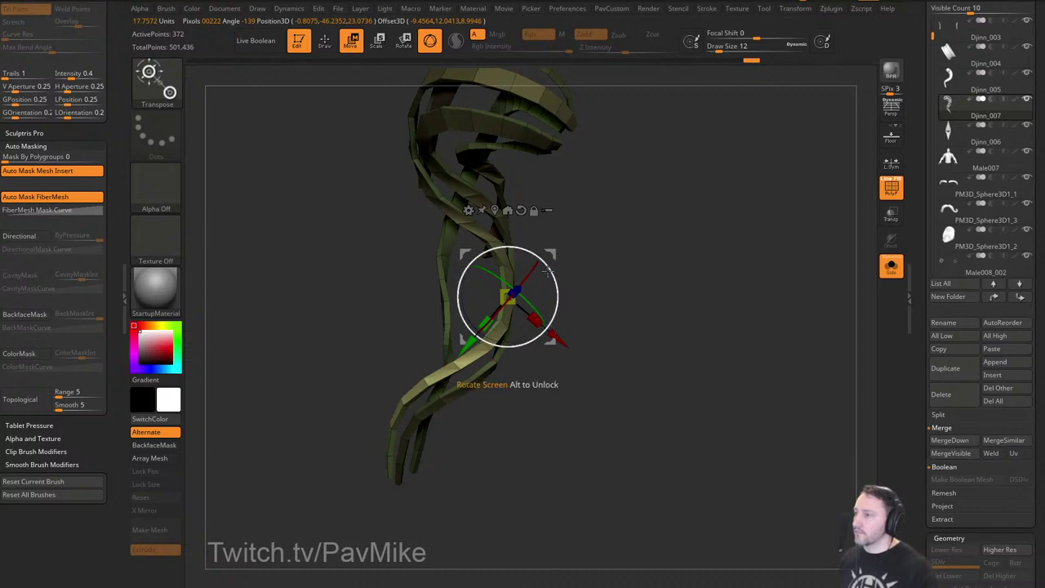
alt+click(334, 392)
ctrl+drag(331, 394, 351, 420)
mouse_move(496, 330)
ctrl+mouse_down()
mouse_move(414, 396)
mouse_move(464, 357)
ctrl+mouse_up()
alt+click(312, 459)
key(q)
key(2)
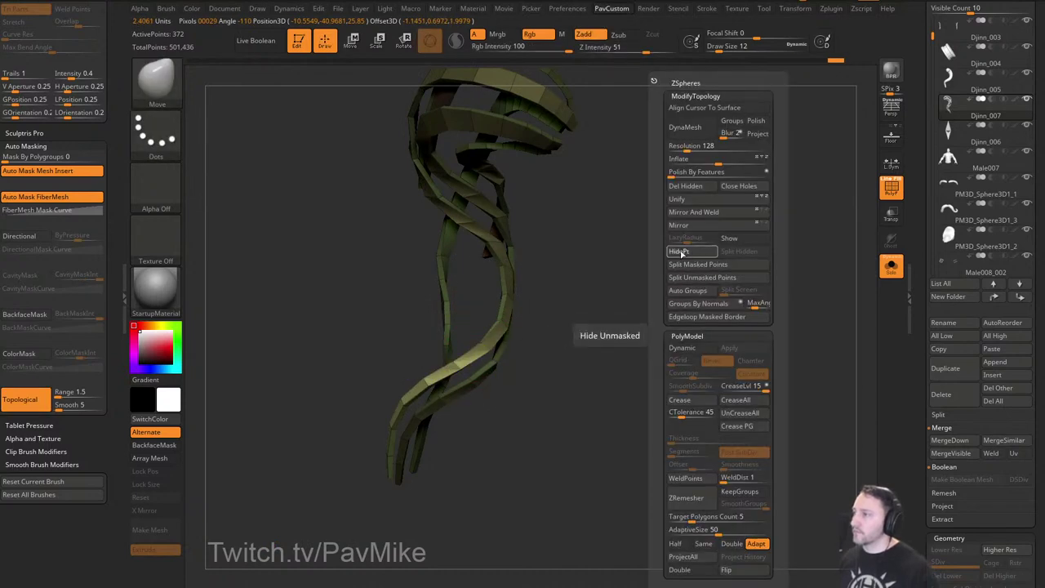
click(682, 254)
key(2)
click(692, 191)
click(720, 187)
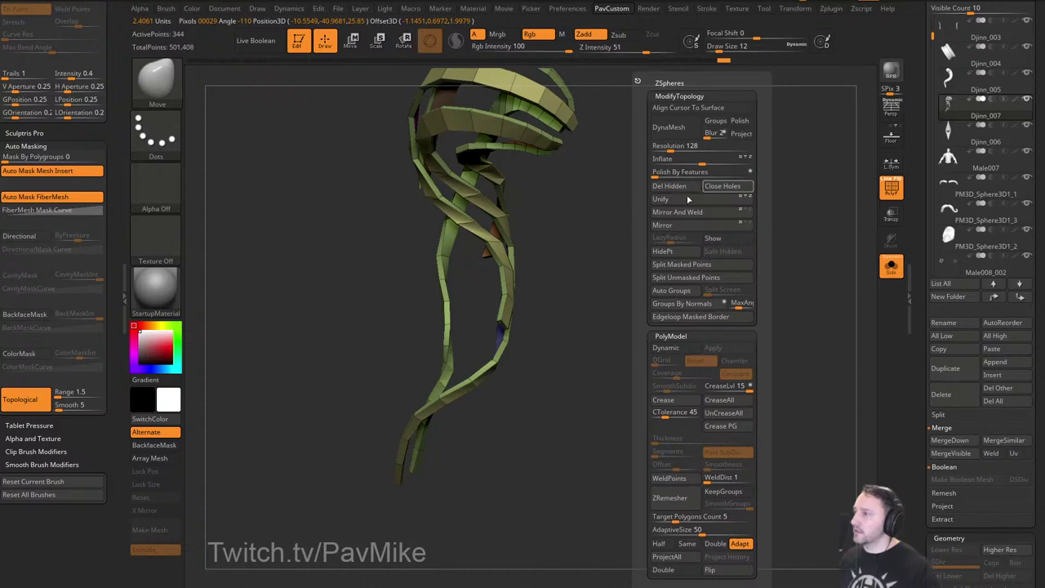
Show the whole bust again with the polyframe display turned off.
drag(780, 274, 727, 320)
click(891, 266)
click(892, 189)
alt+drag(805, 247, 781, 251)
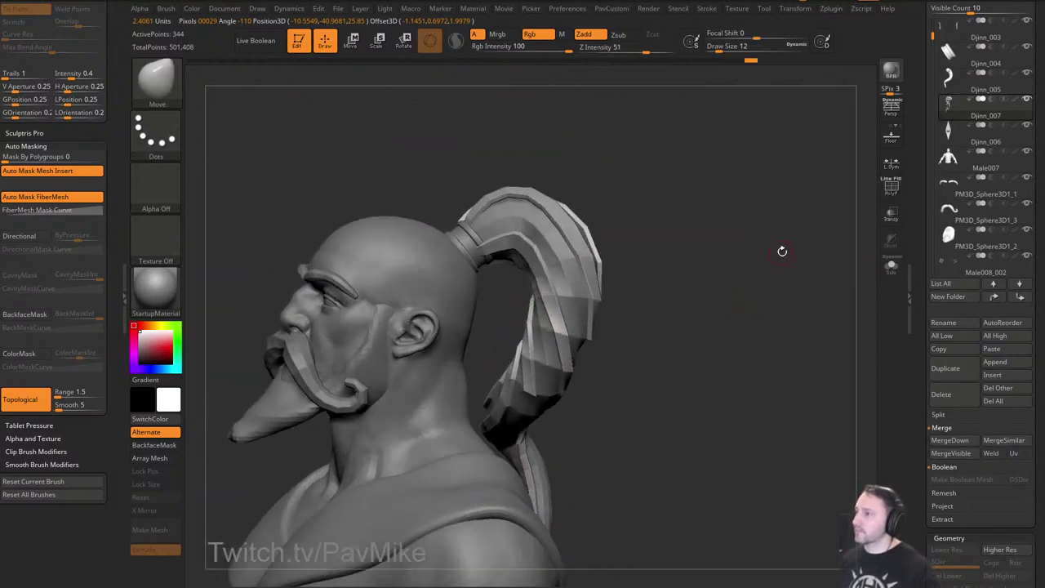
Enable dynamic subdivision on the hair strips and set their crease level to 1.
key(d)
key(space)
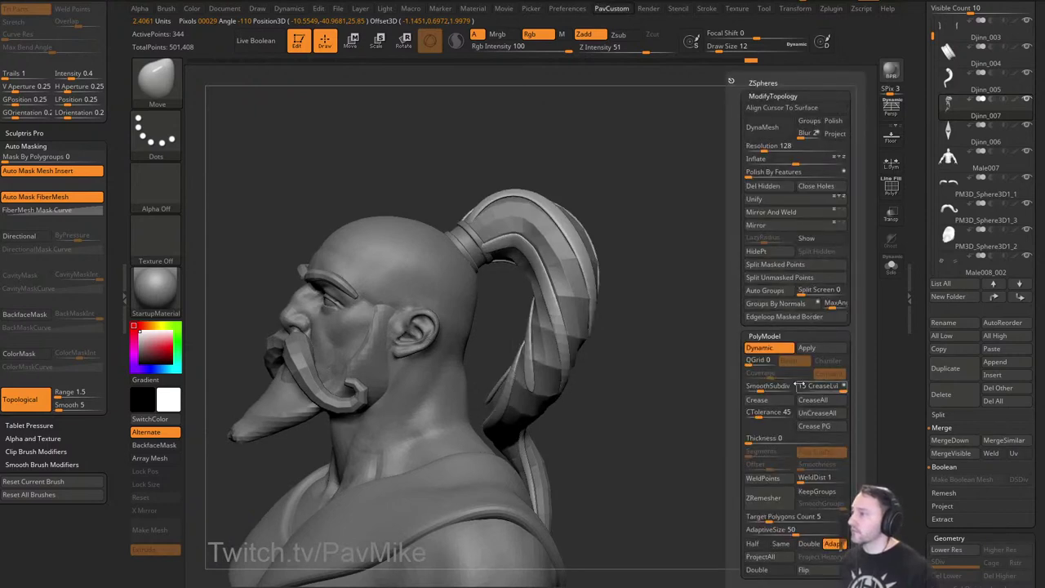
click(770, 404)
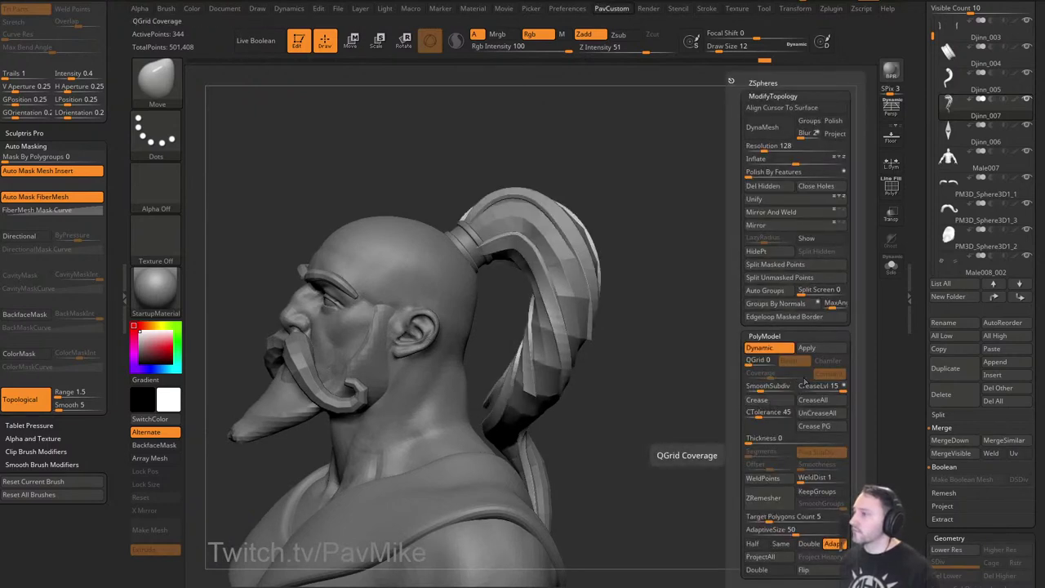
click(805, 390)
Select the ponytail's base mesh and activate Dynamic Subdiv on it.
alt+drag(677, 286, 688, 351)
drag(648, 239, 609, 245)
alt+drag(516, 263, 510, 317)
key(s)
click(487, 374)
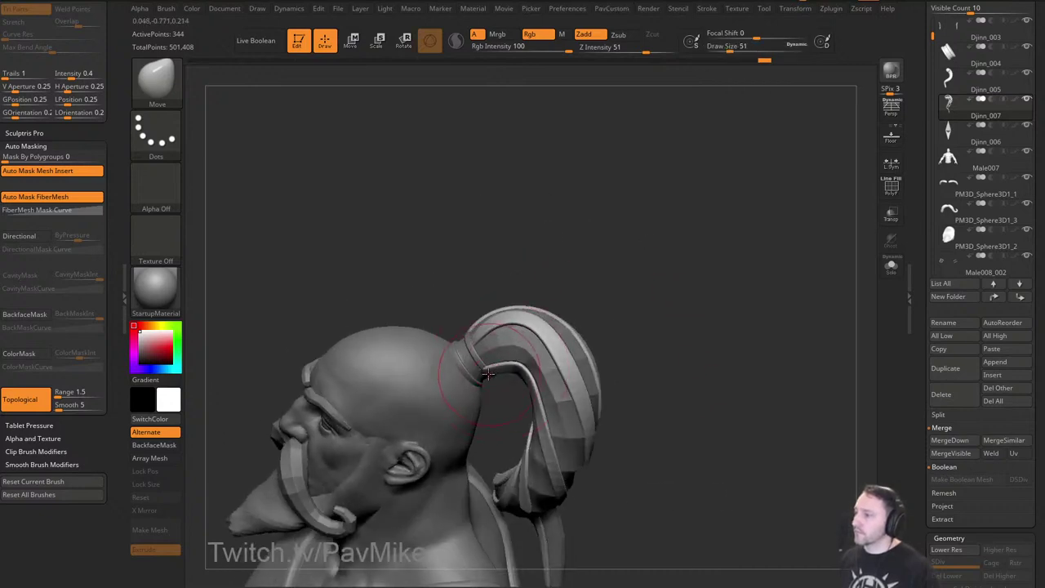
drag(574, 290, 609, 296)
key(s)
click(518, 348)
alt+click(543, 346)
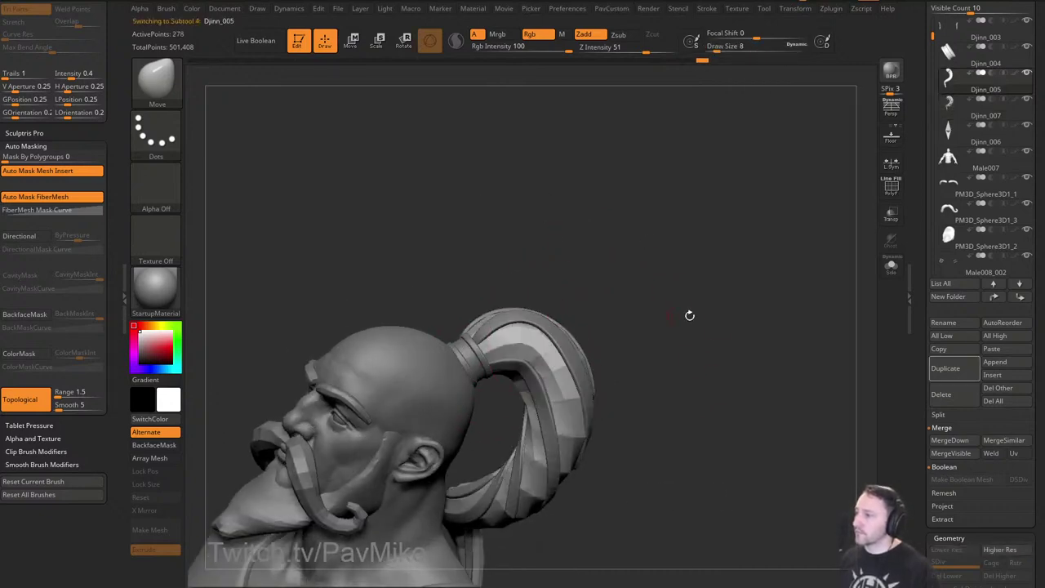
key(grave)
click(697, 354)
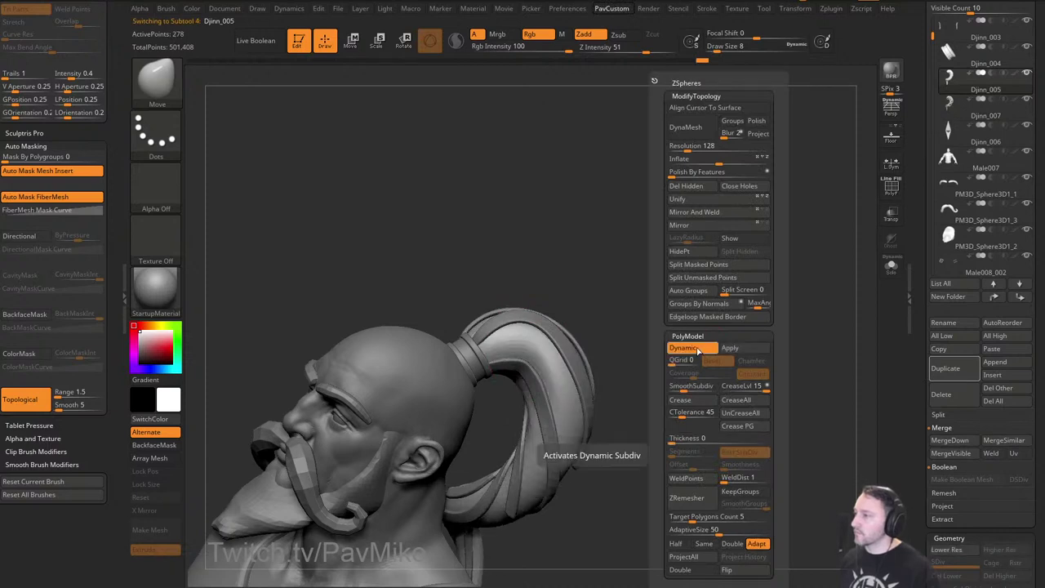
Reselect the hair strips and shape their upper ends around the hair tie with the Move brush.
mouse_move(595, 341)
mouse_down()
mouse_move(632, 303)
mouse_move(740, 328)
mouse_move(710, 291)
mouse_move(584, 314)
mouse_move(584, 272)
mouse_up()
alt+click(584, 345)
key(s)
click(557, 317)
drag(518, 317, 529, 326)
drag(572, 294, 633, 299)
mouse_move(500, 319)
mouse_down()
mouse_move(509, 314)
mouse_move(490, 318)
mouse_move(493, 294)
mouse_up()
mouse_move(570, 264)
mouse_down()
mouse_move(523, 269)
mouse_move(530, 274)
mouse_move(490, 310)
mouse_up()
key(bracketright)
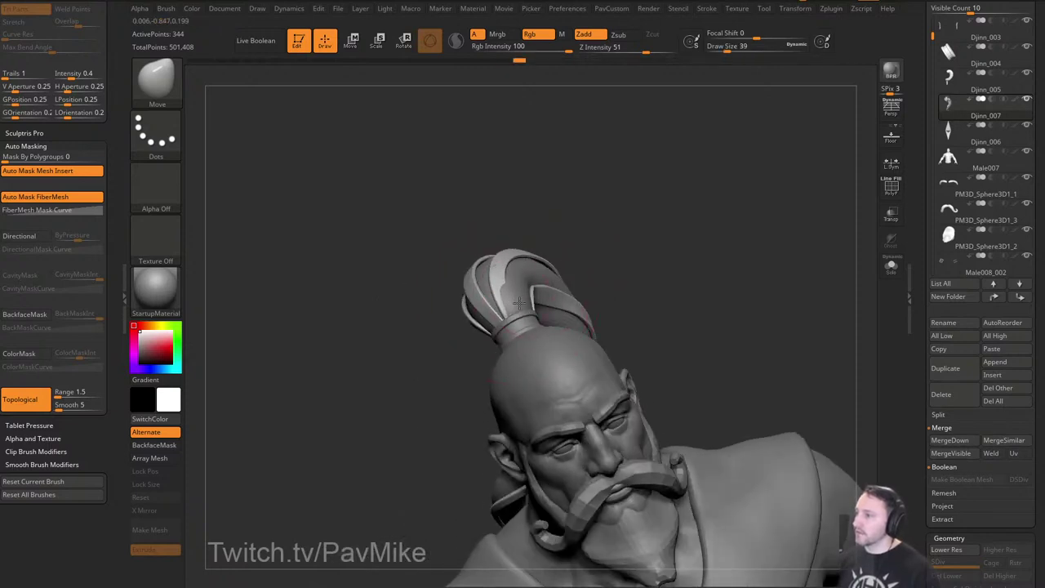
right_drag(537, 282, 511, 307)
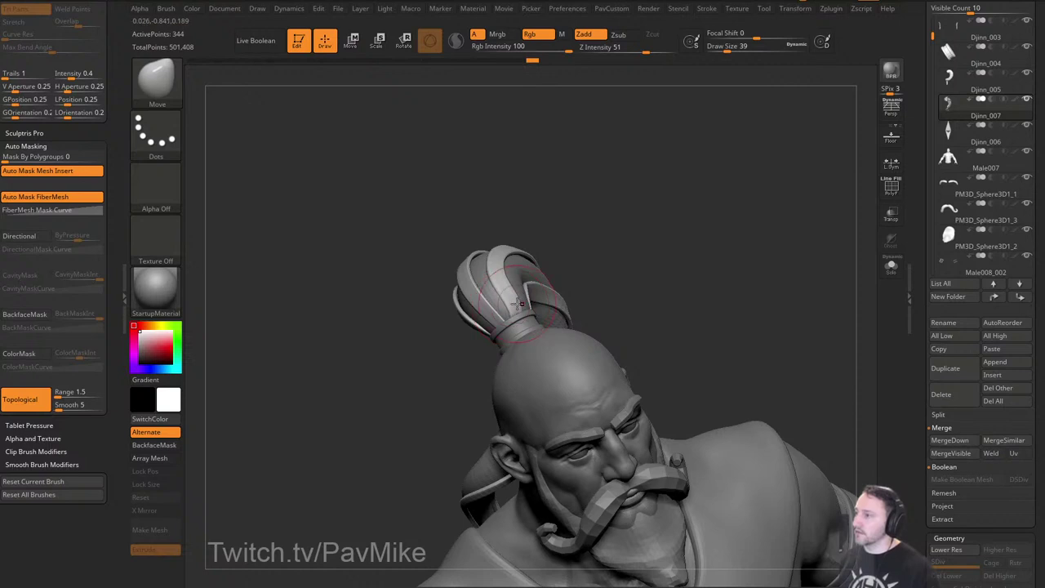
drag(609, 274, 551, 286)
mouse_move(548, 304)
mouse_down()
mouse_move(551, 292)
mouse_move(600, 282)
mouse_up()
Pull the hair strips outward over the ponytail's arched crest with larger Move brush strokes.
key(space)
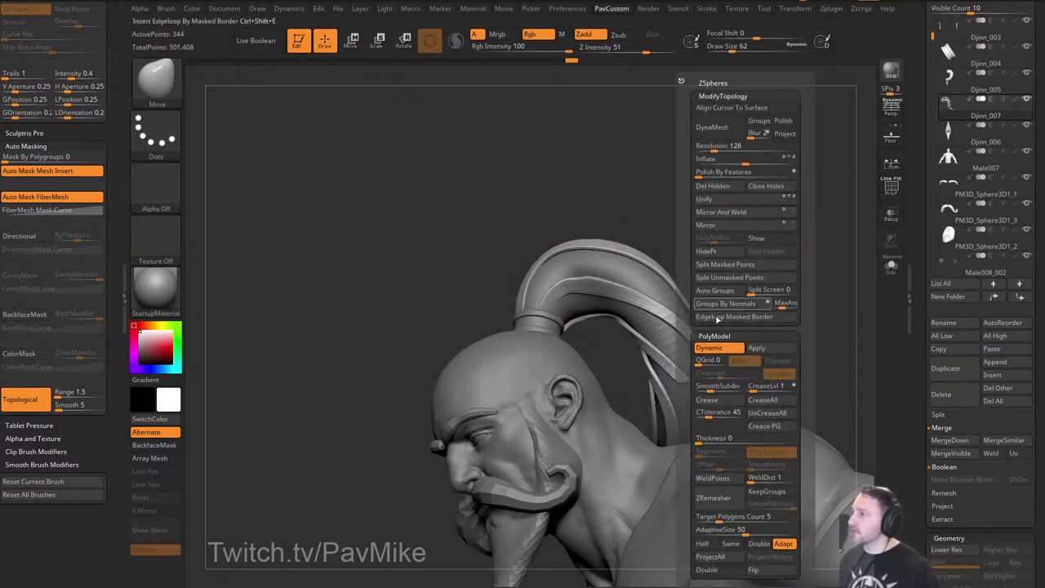
click(702, 172)
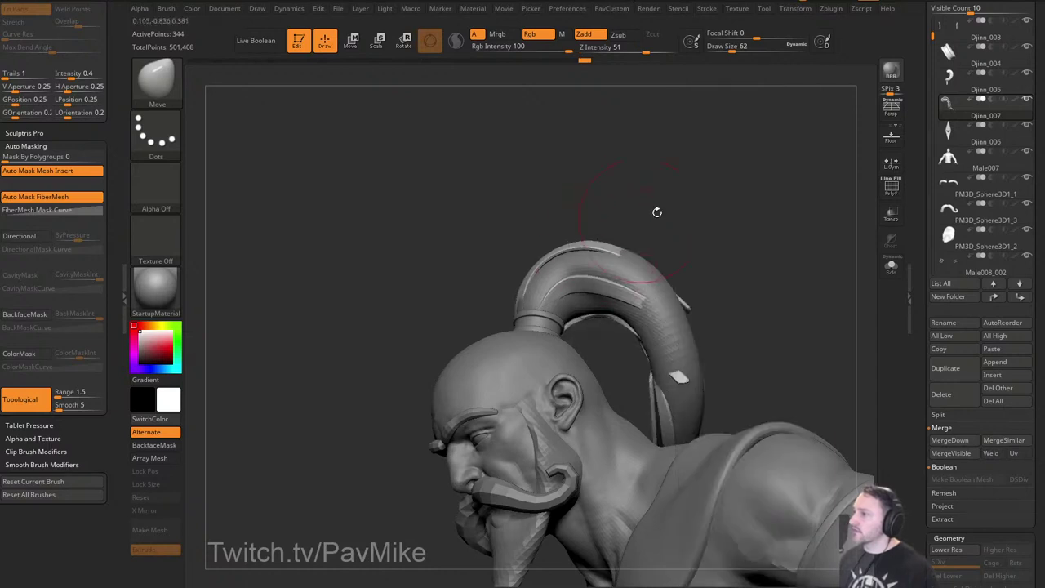
drag(656, 213, 666, 203)
key(s)
drag(549, 286, 538, 285)
drag(544, 276, 538, 292)
right_drag(516, 289, 548, 298)
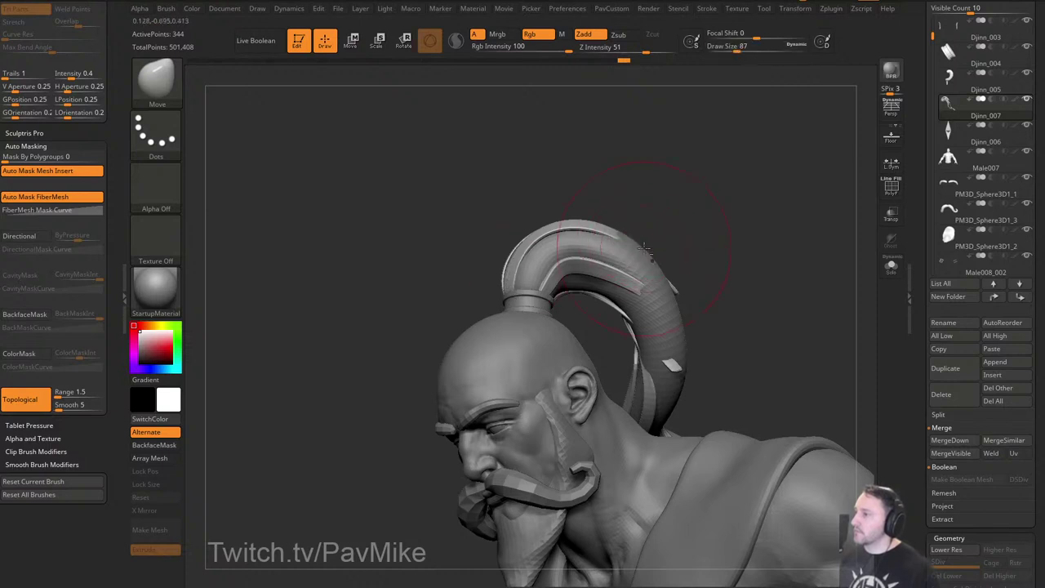
drag(645, 249, 664, 253)
right_drag(679, 305, 708, 313)
key(s)
drag(708, 313, 702, 313)
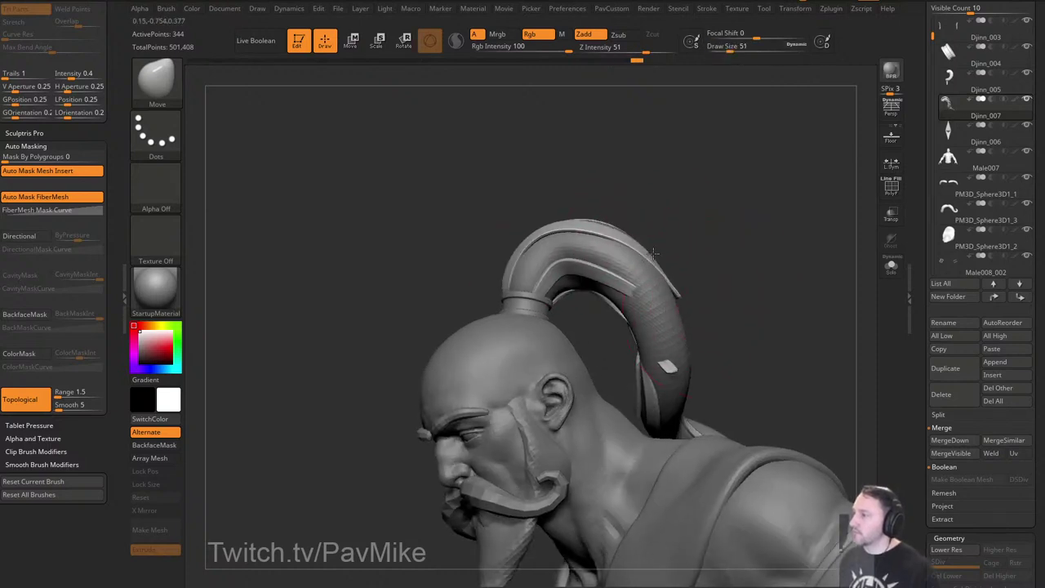
Reposition the strips down the back of the ponytail with the Move brush enlarged to about 97.
right_drag(695, 287, 660, 299)
key(s)
drag(660, 304, 627, 310)
drag(612, 263, 616, 265)
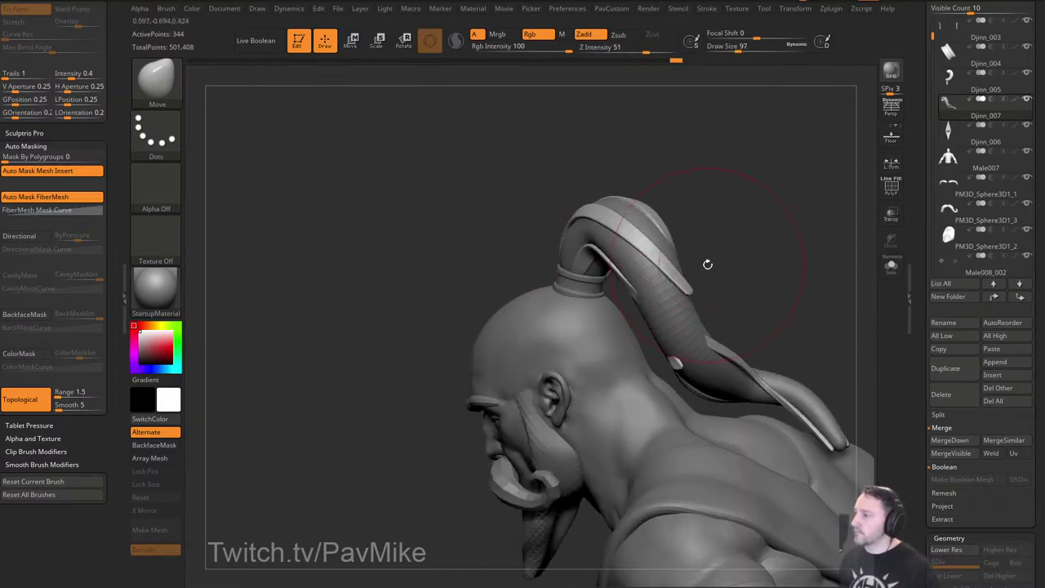
right_drag(709, 264, 776, 260)
key(s)
drag(645, 315, 650, 315)
drag(614, 345, 627, 351)
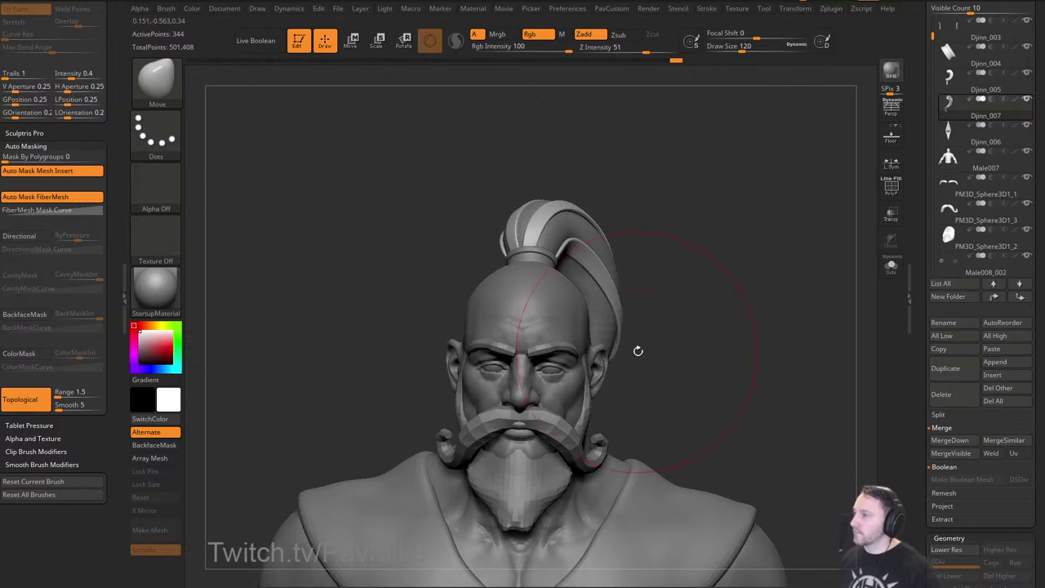
Shift the strips along the ponytail's far side and inner curve with the Move brush at draw size 87.
mouse_move(664, 219)
right_down()
mouse_move(753, 212)
mouse_move(709, 210)
right_up()
key(s)
drag(545, 314, 535, 312)
right_drag(495, 336, 485, 340)
alt+right_drag(485, 340, 465, 319)
key(s)
click(562, 360)
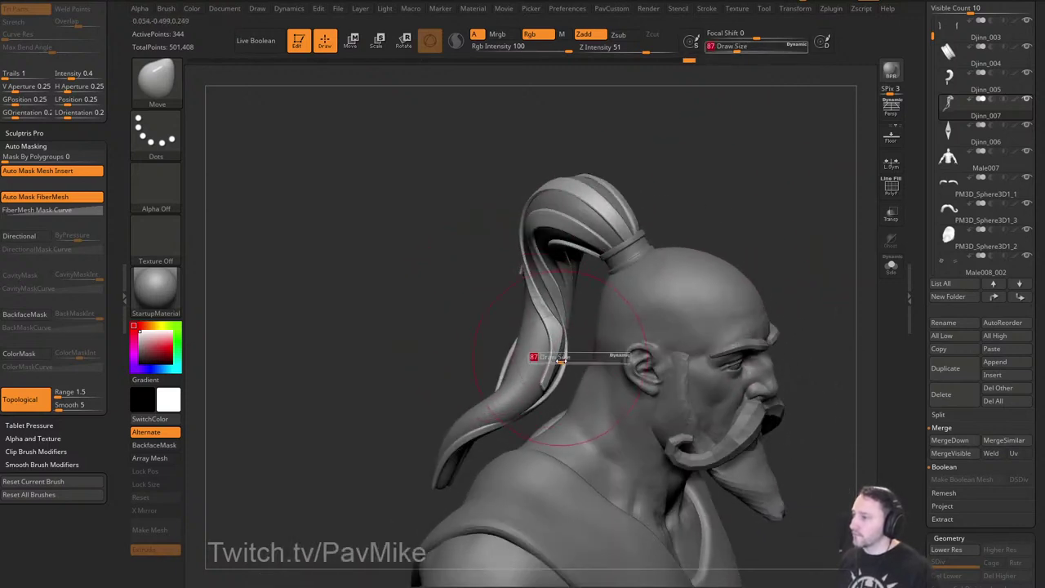
drag(561, 360, 551, 360)
Set the Smooth brush to intensity 33 with topological auto masking, and smooth the strips along the ponytail's inner side.
shift+drag(672, 49, 627, 48)
right_drag(722, 152, 694, 154)
shift+click(29, 399)
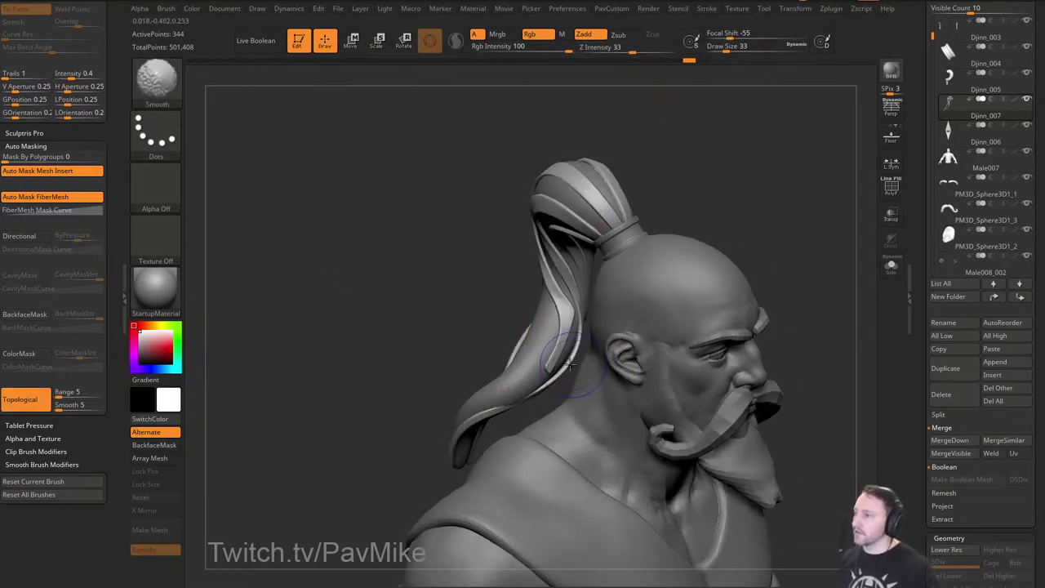
mouse_move(449, 380)
alt+right_down()
mouse_move(464, 329)
mouse_move(499, 331)
alt+right_up()
mouse_move(522, 348)
shift+mouse_down()
mouse_move(437, 443)
mouse_move(411, 447)
mouse_move(636, 281)
shift+mouse_up()
shift+drag(535, 386, 532, 447)
Fit the strips against the ponytail's lower tip and side with a smaller Move brush.
mouse_move(603, 364)
mouse_down()
mouse_move(618, 362)
mouse_move(590, 365)
mouse_up()
right_drag(561, 423, 549, 406)
key(s)
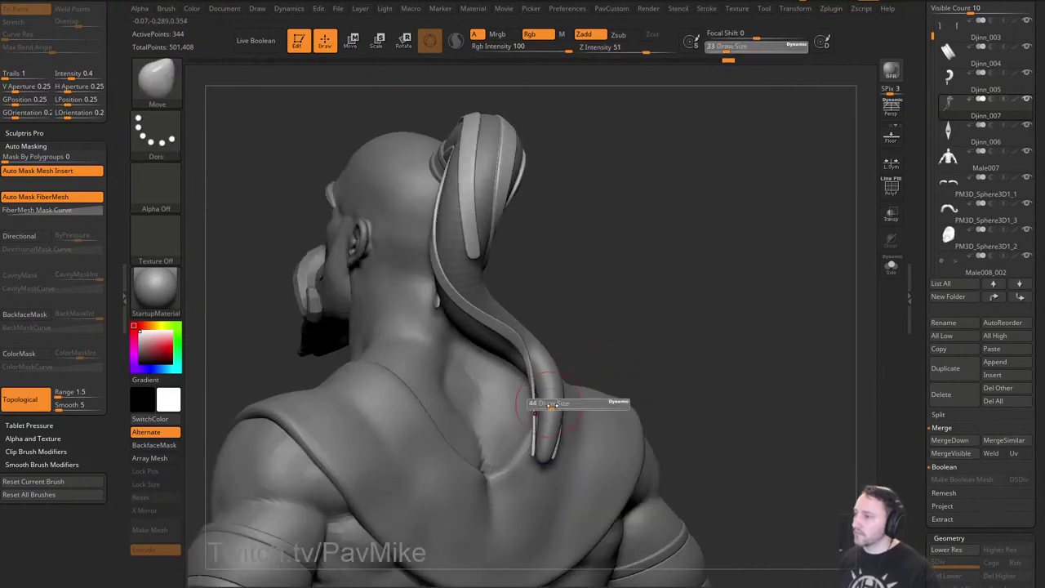
drag(544, 403, 549, 414)
mouse_move(592, 319)
mouse_down()
mouse_move(616, 308)
mouse_move(631, 335)
mouse_move(597, 350)
mouse_up()
key(s)
mouse_move(621, 351)
mouse_down()
mouse_move(652, 358)
mouse_move(626, 320)
mouse_move(581, 325)
mouse_up()
mouse_move(619, 354)
mouse_down()
mouse_move(672, 340)
mouse_move(576, 397)
mouse_move(528, 385)
mouse_up()
key(s)
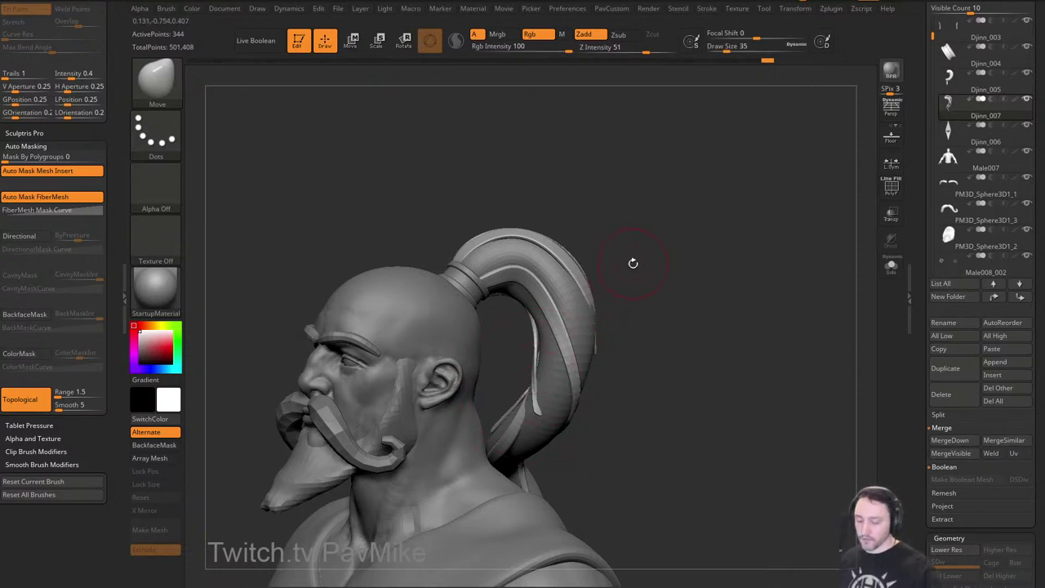
Thicken the hair strips all around the ponytail with the Inflat brush at intensity 10 and draw size 56.
key(b)
key(i)
key(n)
drag(633, 263, 642, 271)
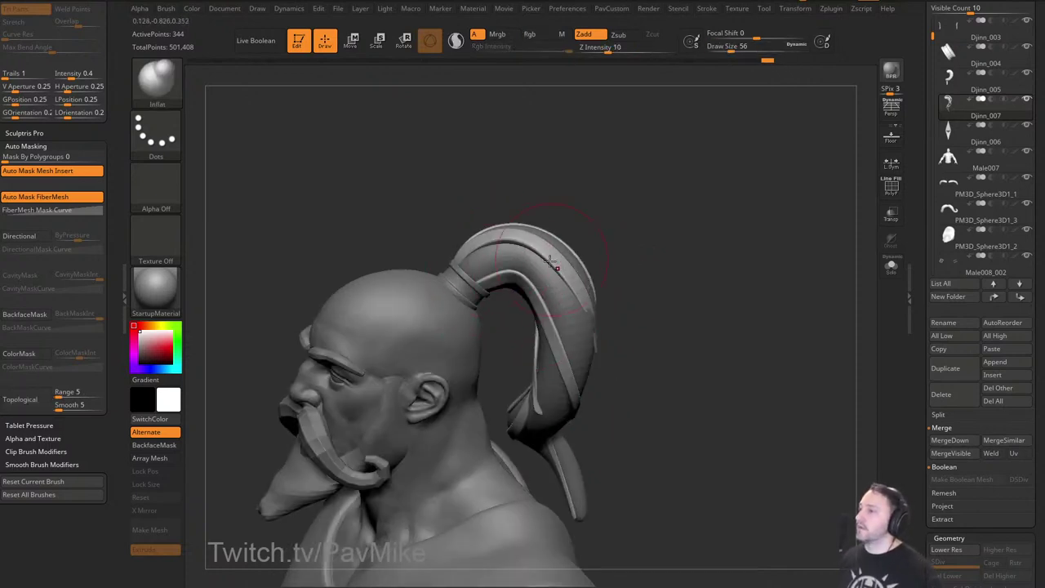
mouse_move(549, 261)
mouse_down()
mouse_move(523, 261)
mouse_move(535, 281)
mouse_up()
mouse_move(641, 201)
mouse_down()
mouse_move(654, 256)
mouse_move(633, 282)
mouse_up()
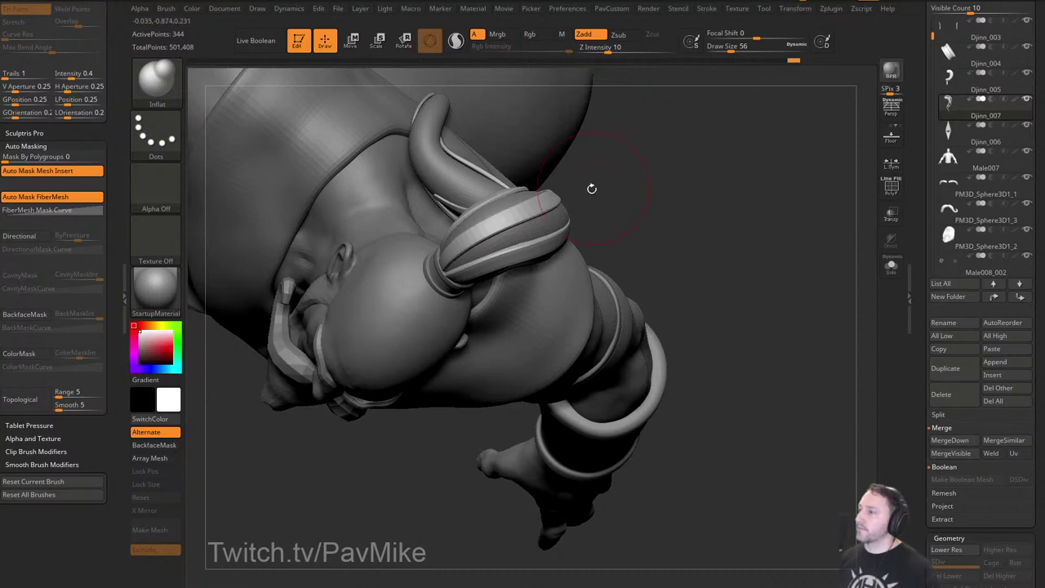
drag(483, 243, 527, 220)
drag(639, 204, 652, 254)
drag(483, 305, 529, 266)
drag(652, 181, 653, 258)
drag(492, 344, 417, 321)
drag(396, 275, 387, 242)
mouse_move(645, 205)
mouse_down()
mouse_move(699, 253)
mouse_move(731, 140)
mouse_move(754, 151)
mouse_move(601, 243)
mouse_up()
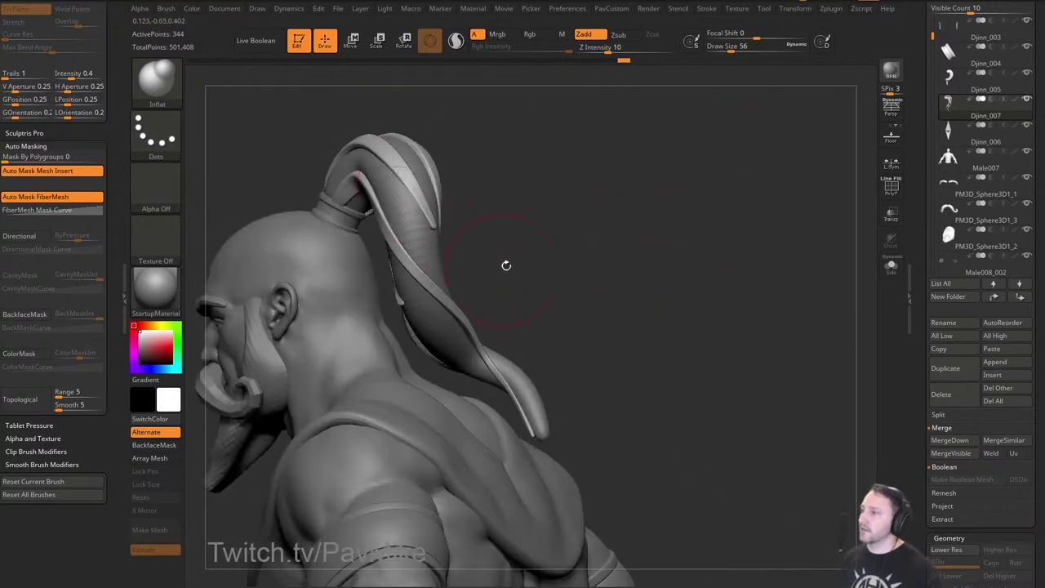
Select the ponytail's base mesh and apply its dynamic subdivision as real subdivision levels.
drag(506, 265, 592, 263)
key(b)
key(s)
key(t)
alt+click(415, 262)
alt+drag(481, 177, 584, 282)
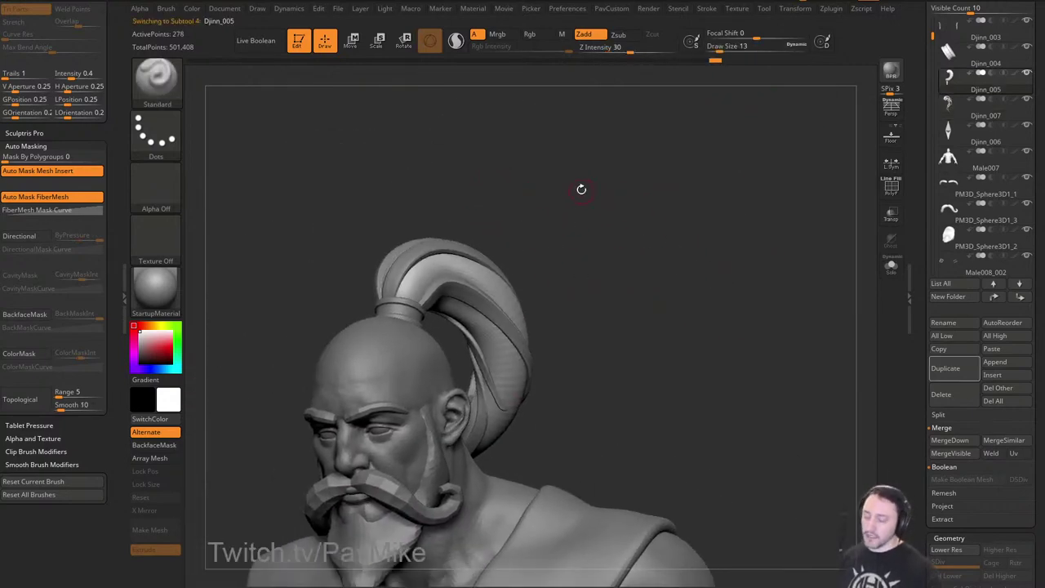
key(ctrl+q)
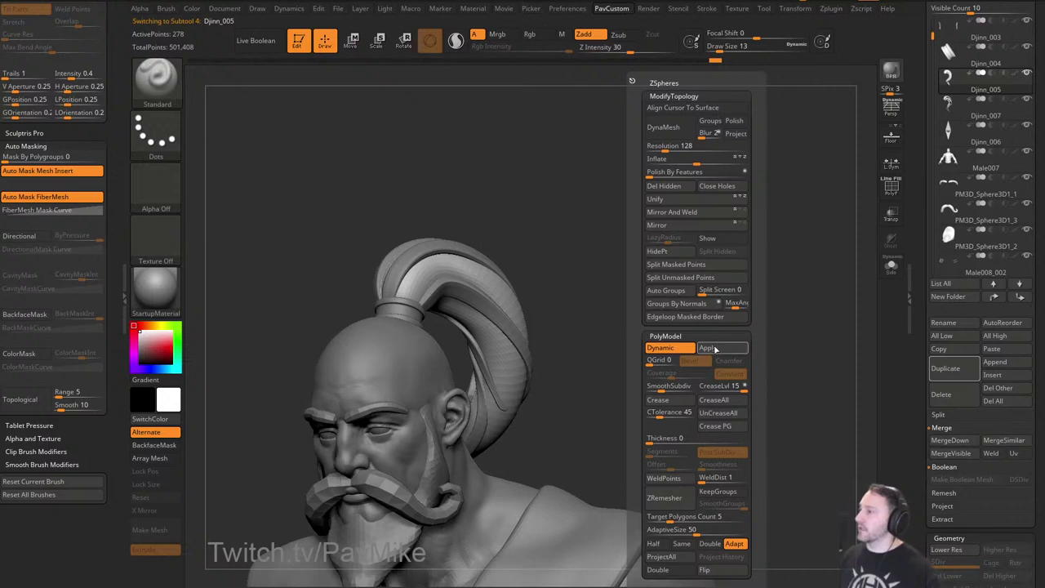
click(715, 349)
key(b)
key(d)
key(s)
alt+drag(609, 216, 630, 252)
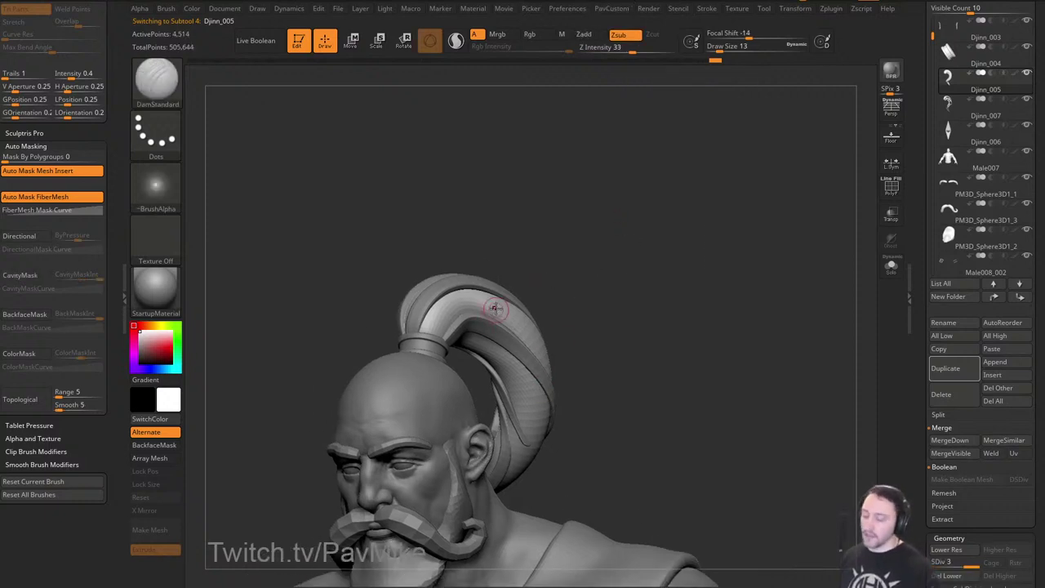
Switch to the Orb_Cracks brush and raise its Z Intensity to 47.
key(b)
key(o)
key(c)
drag(564, 240, 550, 258)
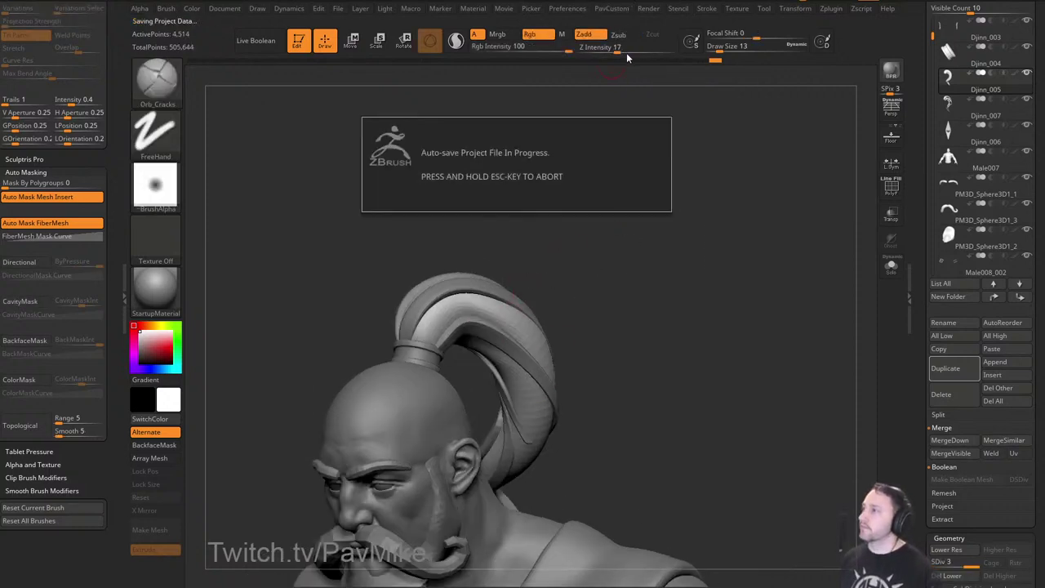
click(626, 51)
drag(626, 50, 643, 52)
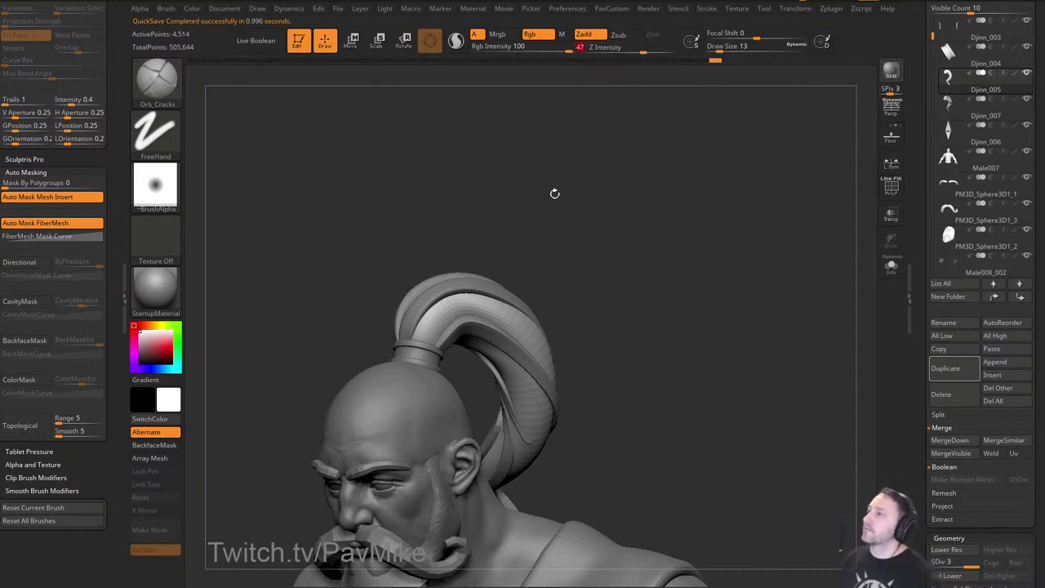
Try carving a groove along the top of the ponytail base with a draw size of 46, and undo the strokes.
key(bracketleft)
key(bracketleft)
key(bracketleft)
drag(446, 331, 511, 314)
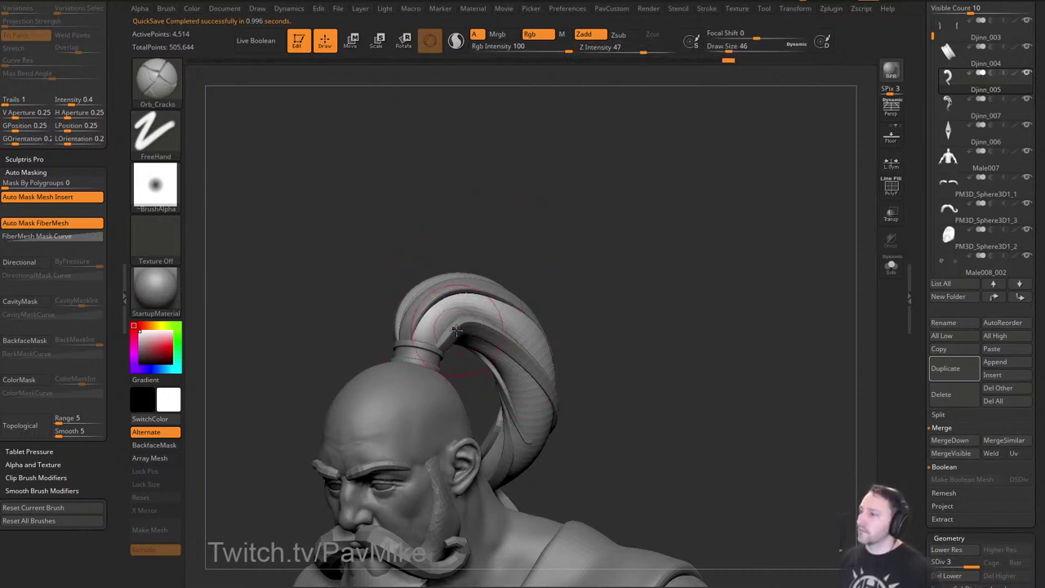
drag(454, 331, 510, 313)
key(ctrl+z)
key(ctrl+z)
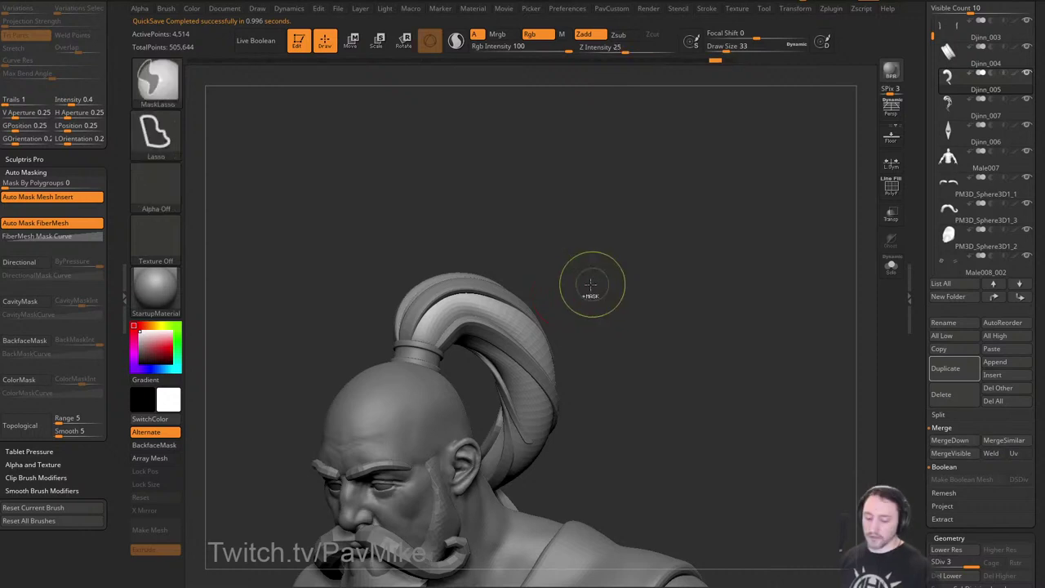
Subdivide the ponytail base to level 4 and lower the Orb_Cracks Z Intensity to 27.
key(ctrl+d)
drag(422, 346, 502, 312)
key(ctrl+z)
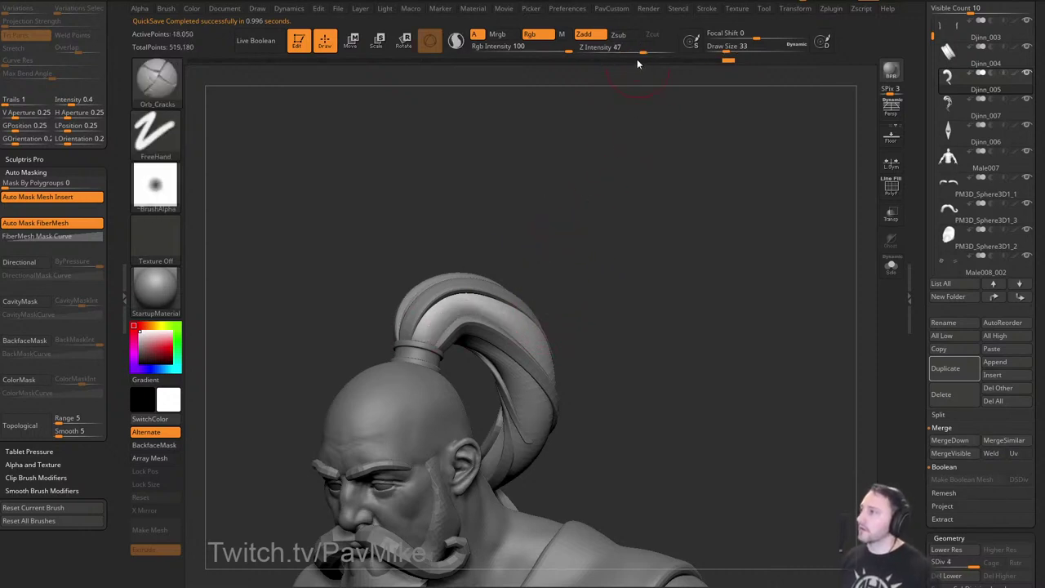
drag(630, 89, 529, 291)
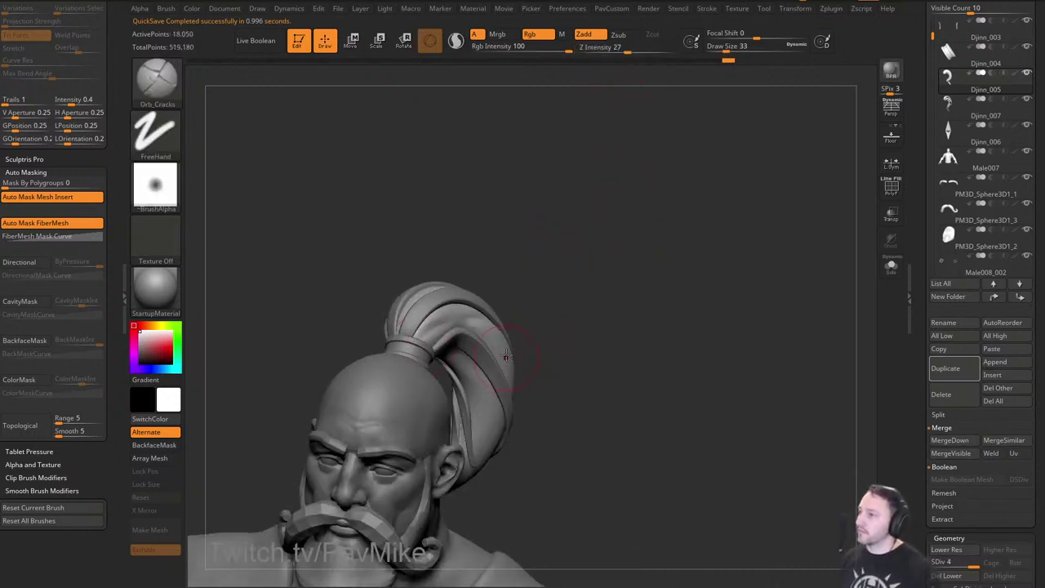
Try a lighter groove from the hair tie along the ponytail base, and undo it.
drag(506, 357, 485, 283)
drag(425, 342, 516, 358)
key(ctrl+z)
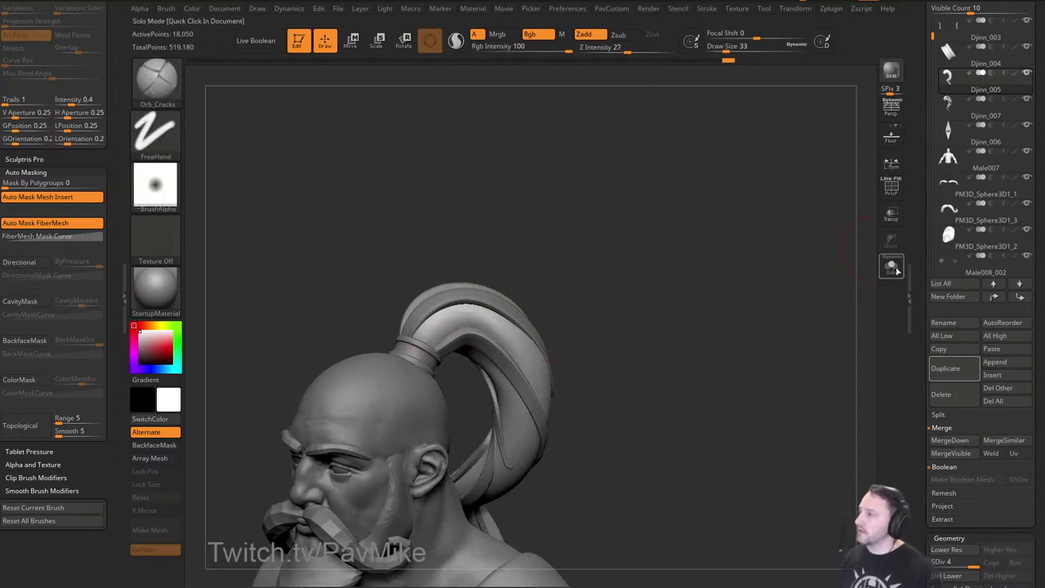
Turn on ghosted transparency for the other subtools and carve a groove along the base mesh's upper curve.
click(891, 215)
click(891, 238)
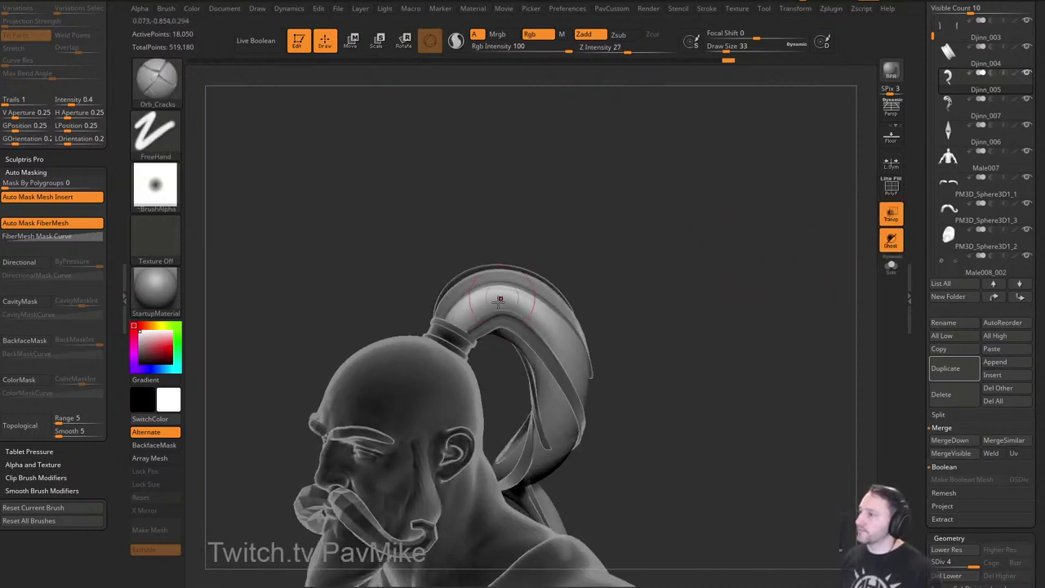
drag(476, 315, 532, 312)
drag(654, 314, 600, 312)
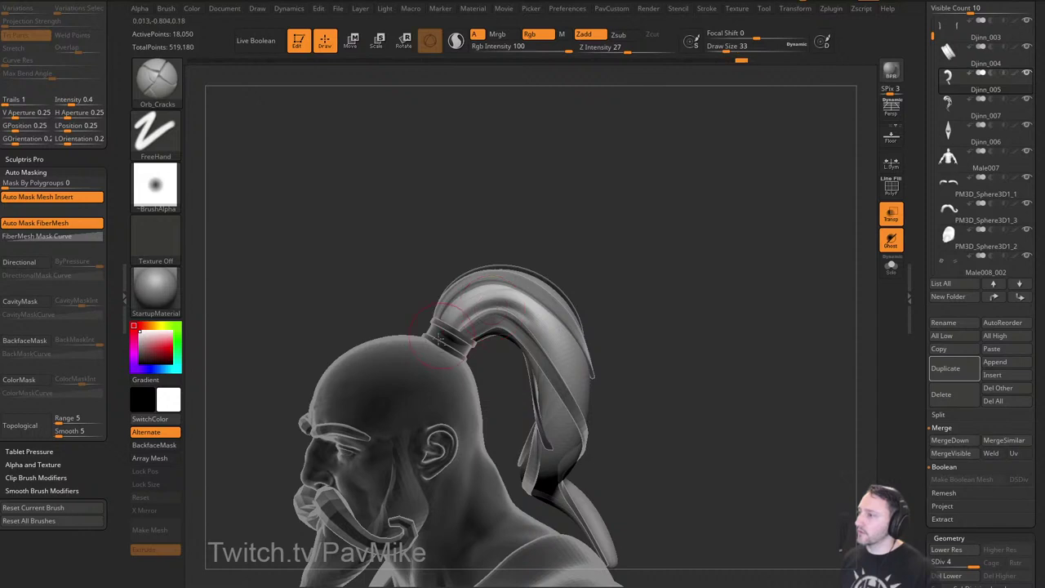
mouse_move(441, 339)
alt+right_down()
mouse_move(572, 325)
mouse_move(640, 294)
alt+right_up()
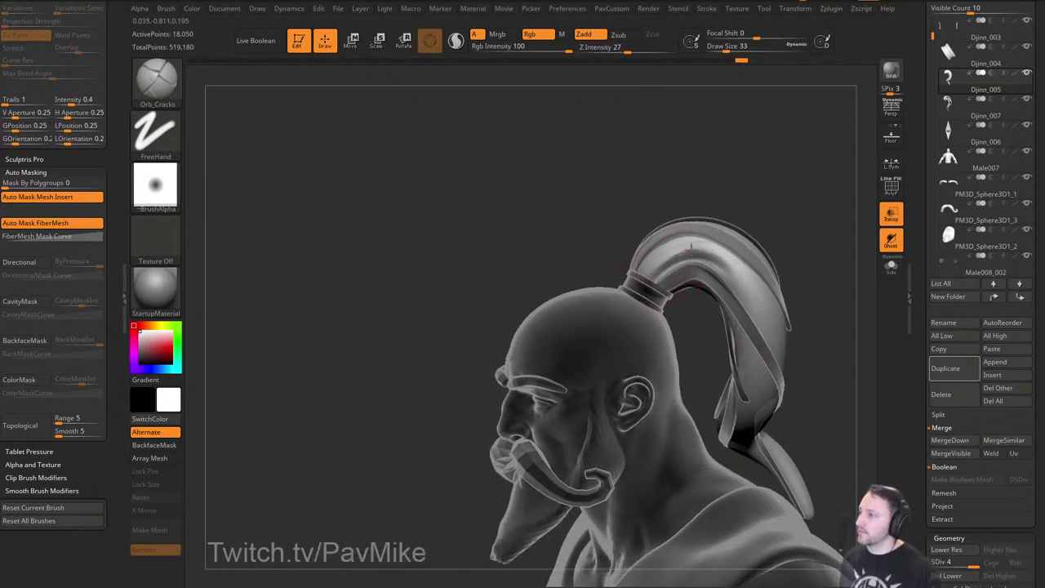
Carve Orb_Cracks grooves around the ponytail base mesh's bend, where it turns down toward the back.
mouse_move(692, 246)
right_down()
mouse_move(637, 264)
mouse_move(586, 310)
right_up()
mouse_move(588, 368)
right_down()
mouse_move(630, 327)
mouse_move(597, 276)
right_up()
right_drag(700, 219, 629, 245)
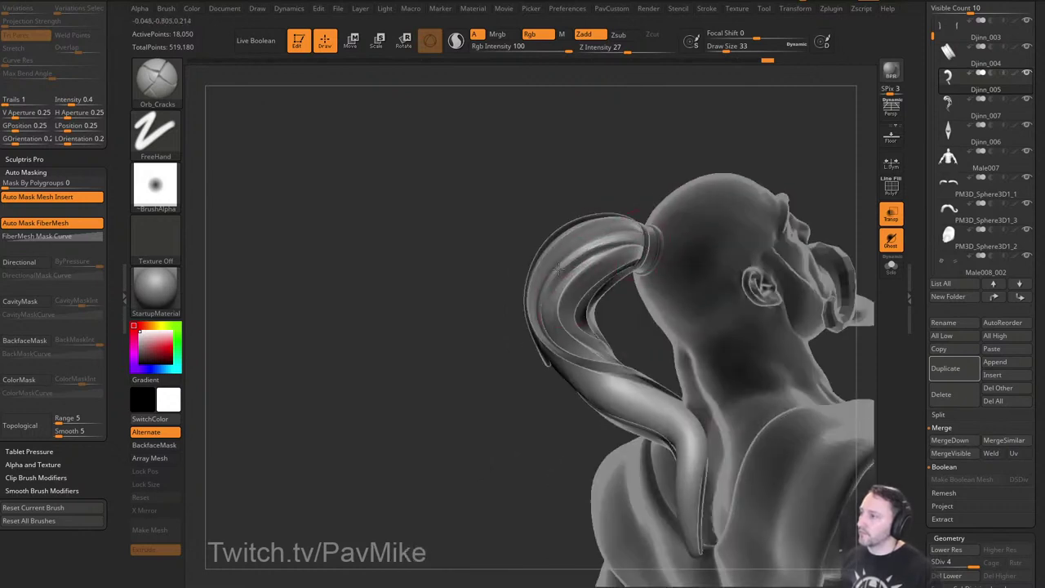
drag(481, 315, 509, 369)
alt+drag(749, 242, 584, 173)
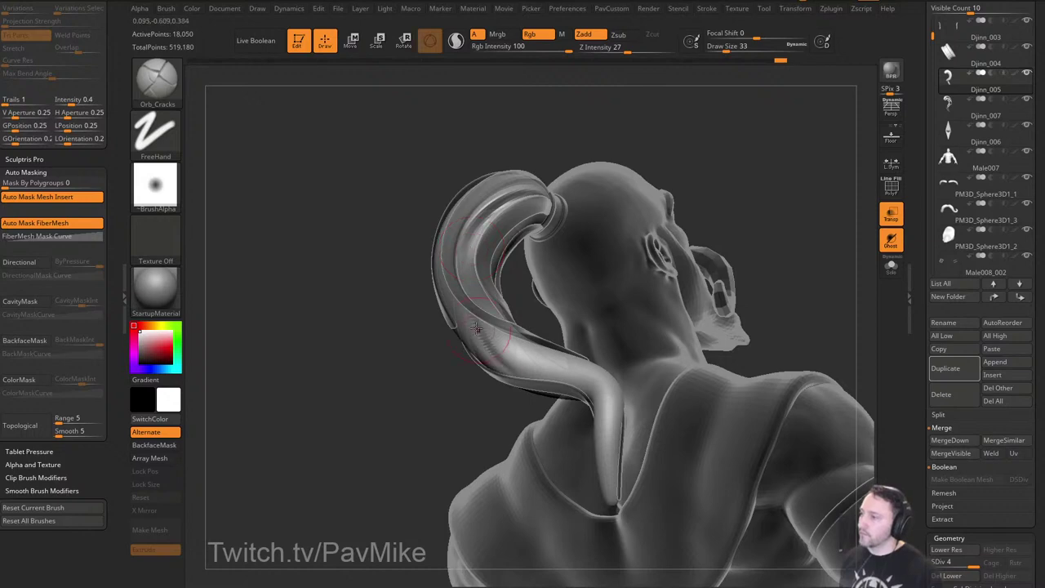
drag(476, 328, 508, 348)
mouse_move(722, 245)
mouse_down()
mouse_move(742, 235)
mouse_move(686, 208)
mouse_up()
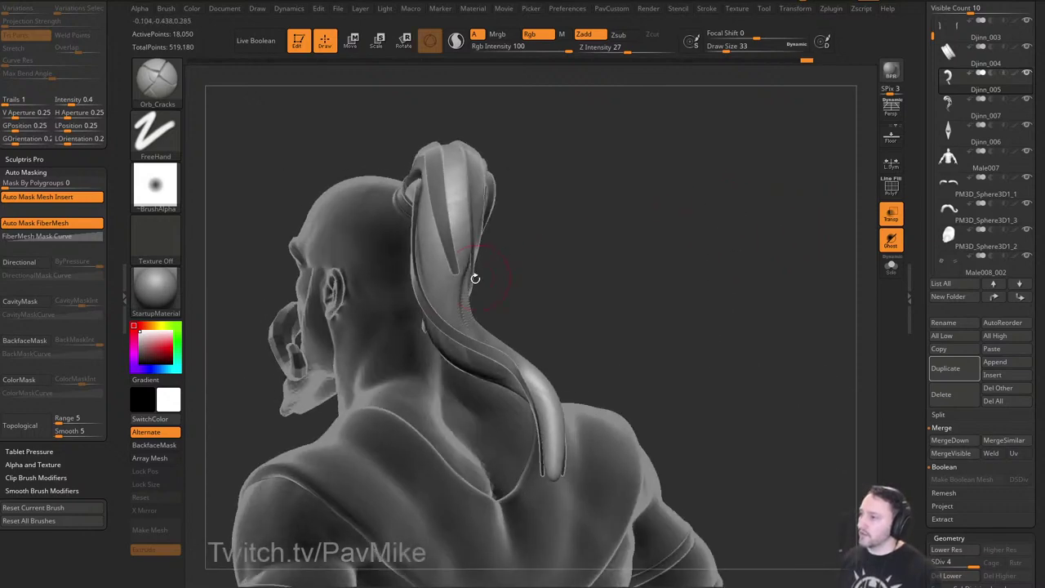
Carve a groove down the back of the ponytail base between the upper hair strips.
right_drag(476, 279, 438, 276)
right_drag(454, 355, 441, 245)
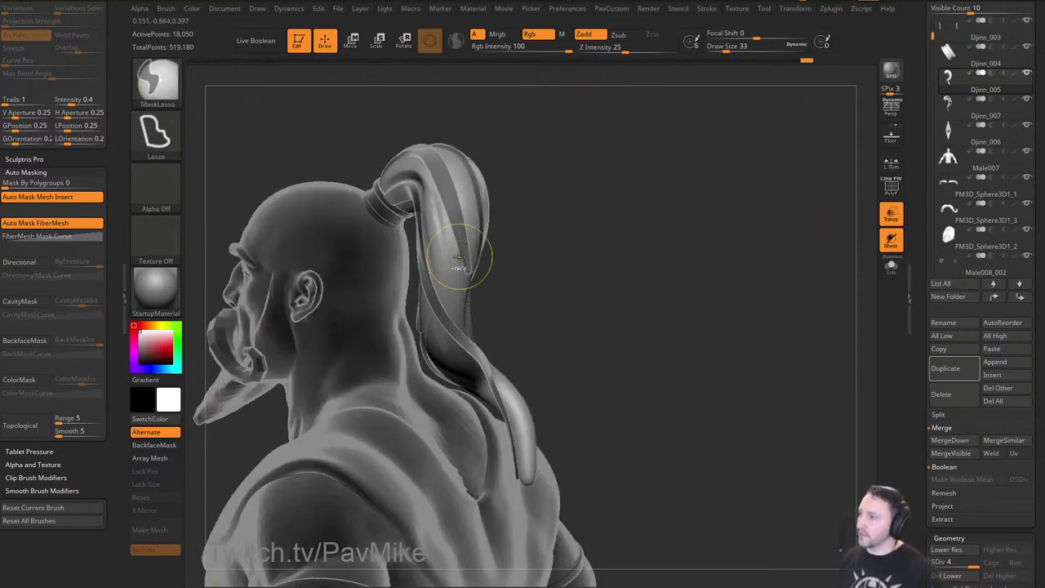
drag(434, 199, 442, 265)
drag(627, 266, 554, 272)
right_drag(646, 296, 688, 266)
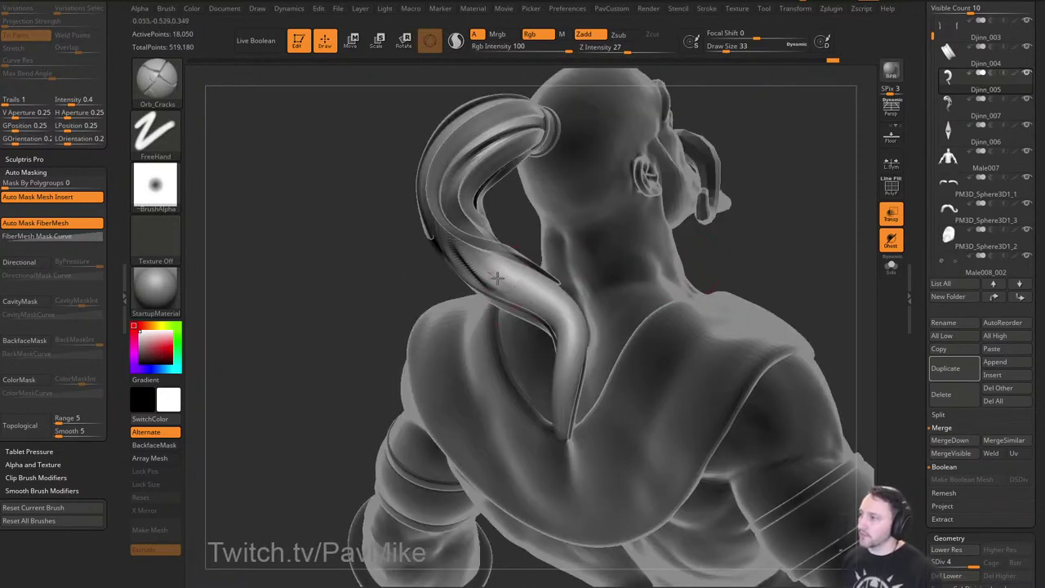
Carve grooves along the ponytail's lower section down to its tip, and turn off ghosted transparency.
mouse_move(497, 279)
mouse_down()
mouse_move(561, 359)
mouse_move(564, 350)
mouse_up()
right_drag(416, 320, 401, 294)
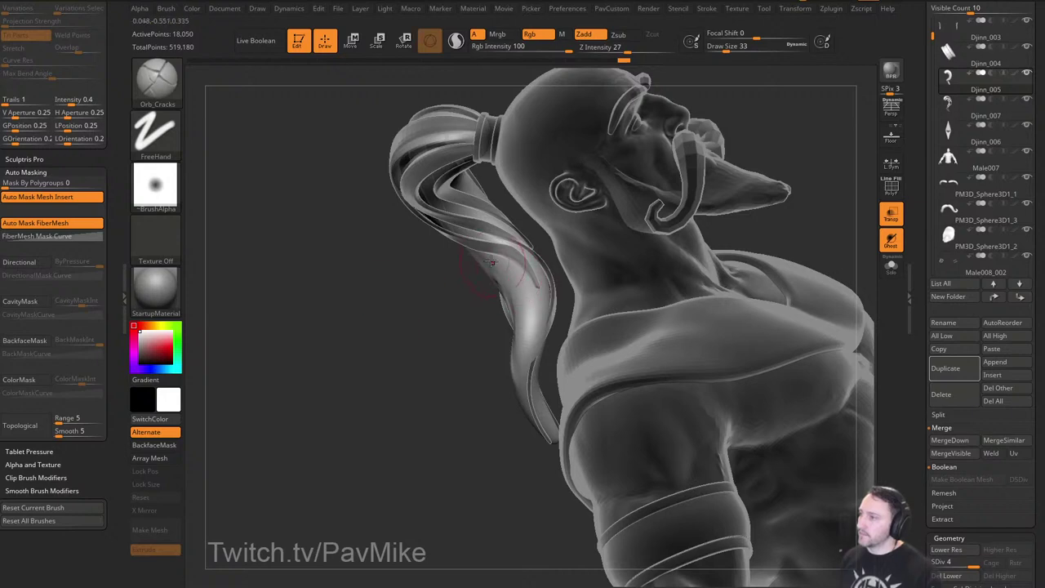
drag(526, 286, 529, 339)
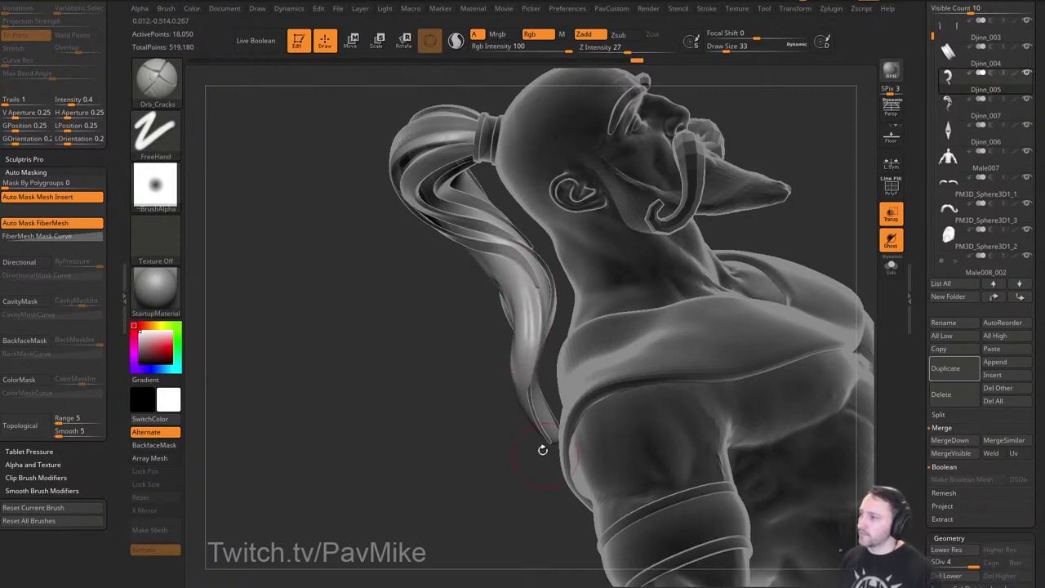
drag(571, 462, 557, 362)
drag(538, 307, 527, 387)
mouse_move(488, 428)
mouse_down()
mouse_move(483, 460)
mouse_move(607, 280)
mouse_move(711, 255)
mouse_up()
click(890, 216)
mouse_move(850, 234)
alt+mouse_down()
mouse_move(770, 259)
mouse_move(615, 272)
mouse_move(671, 308)
mouse_move(741, 310)
alt+mouse_up()
Switch to the Standard brush, select the mustache and turn on its dynamic subdivision smoothing.
key(b)
key(s)
key(t)
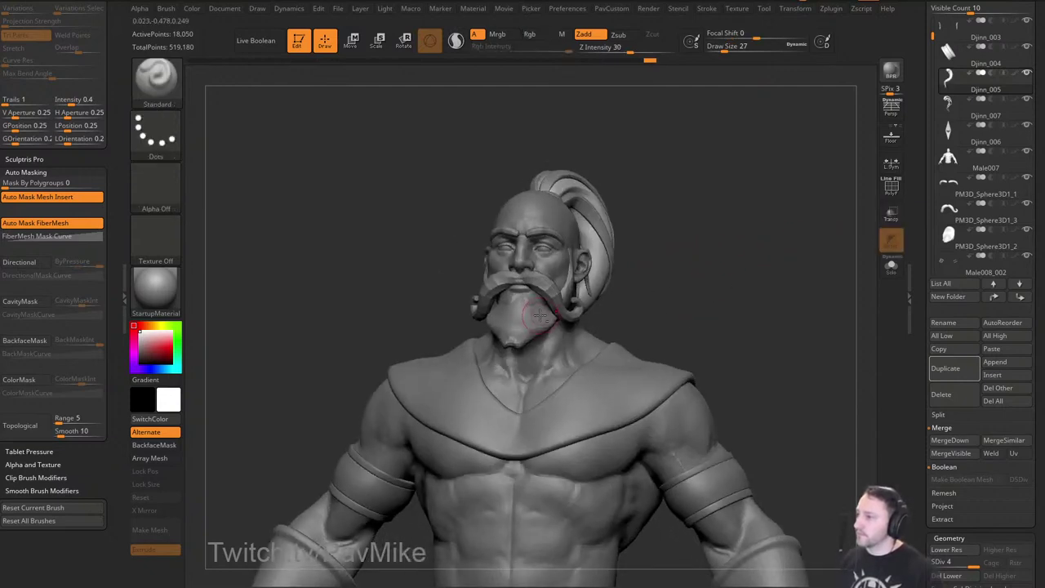
alt+click(532, 314)
alt+click(536, 303)
drag(714, 251, 719, 276)
right_drag(719, 276, 715, 274)
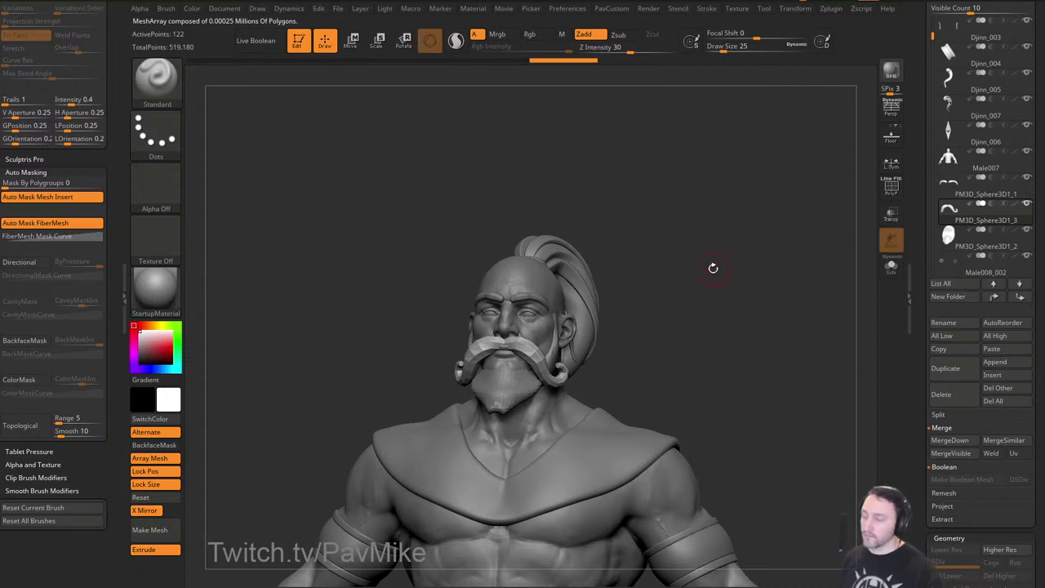
key(d)
key(shift+d)
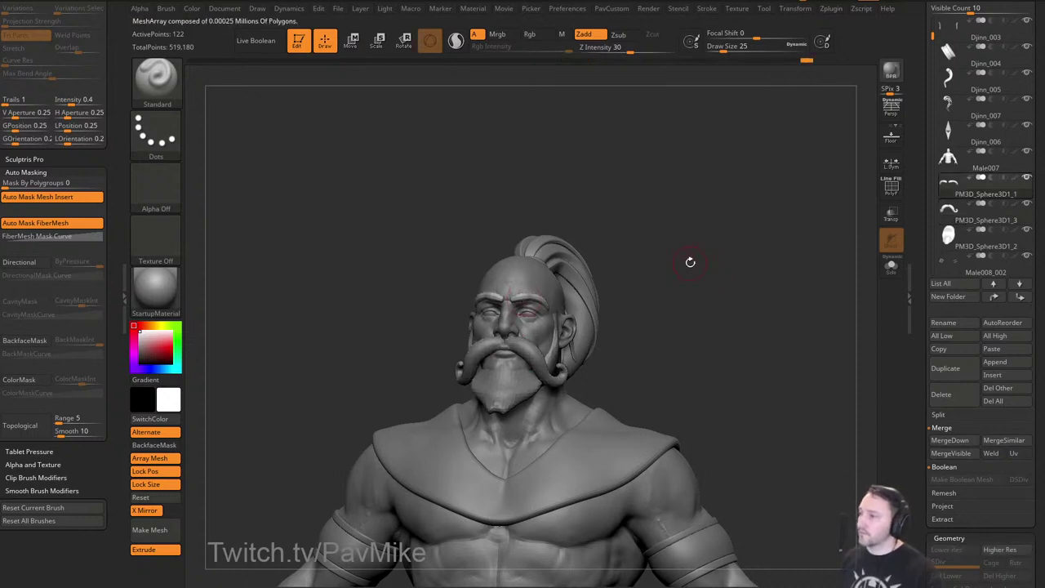
Select the beard and remesh it with DynaMesh at a resolution of 400.
alt+click(519, 372)
drag(690, 306, 718, 292)
key(3)
drag(707, 148, 697, 147)
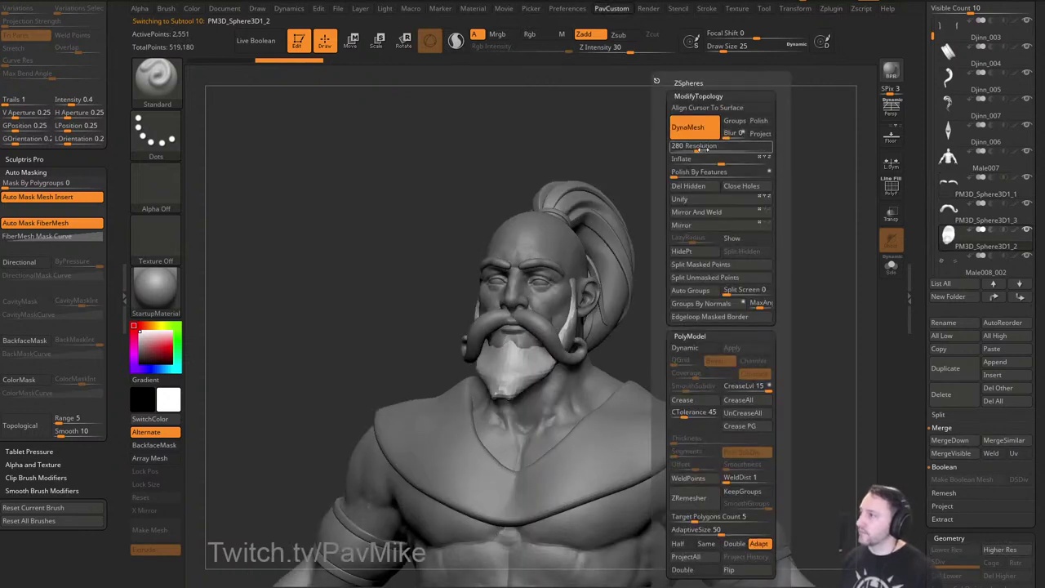
ctrl+drag(712, 245, 723, 262)
shift+drag(697, 313, 692, 305)
key(3)
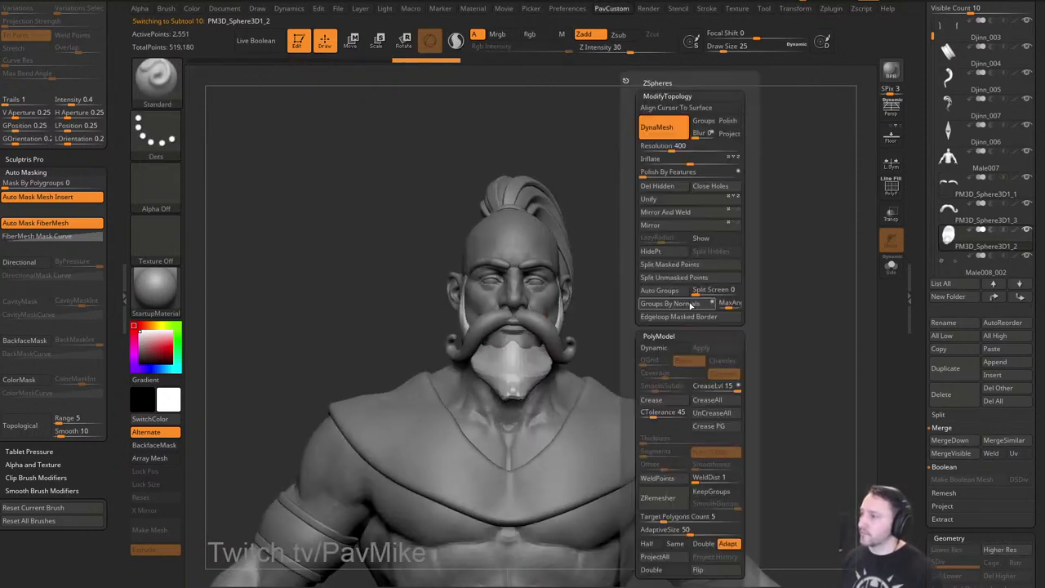
mouse_move(727, 268)
ctrl+mouse_down()
mouse_move(737, 295)
mouse_move(680, 343)
ctrl+mouse_up()
Adjust the shape of the beard's tip with the Move brush at draw size 25.
key(s)
key(2)
drag(535, 386, 523, 395)
drag(682, 338, 695, 287)
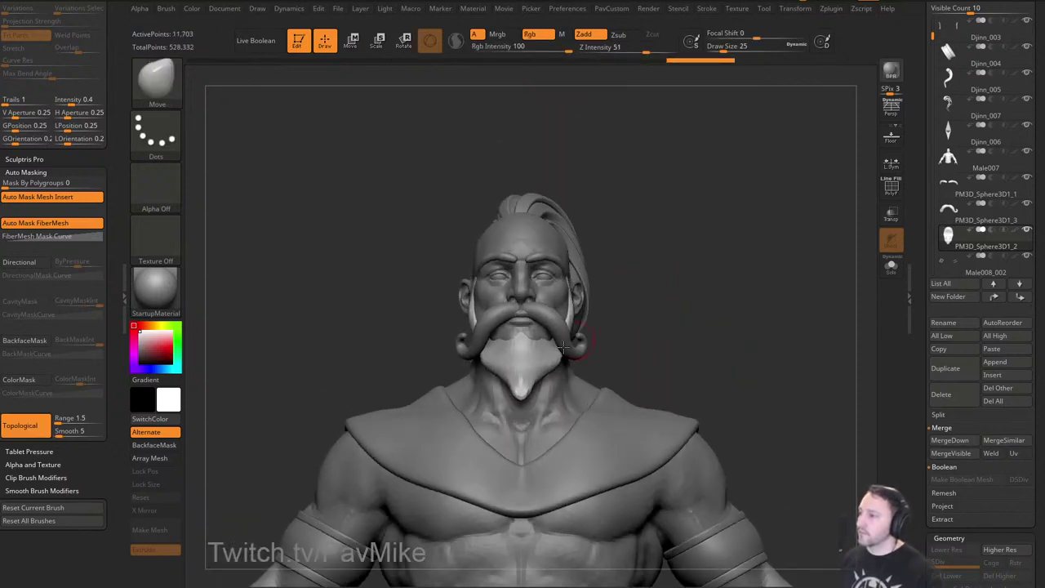
mouse_move(654, 326)
mouse_down()
mouse_move(746, 313)
mouse_move(730, 305)
mouse_move(727, 335)
mouse_up()
Flatten the beard's lower side edge with TrimDynamic, and isolate the beard from the other subtools.
key(3)
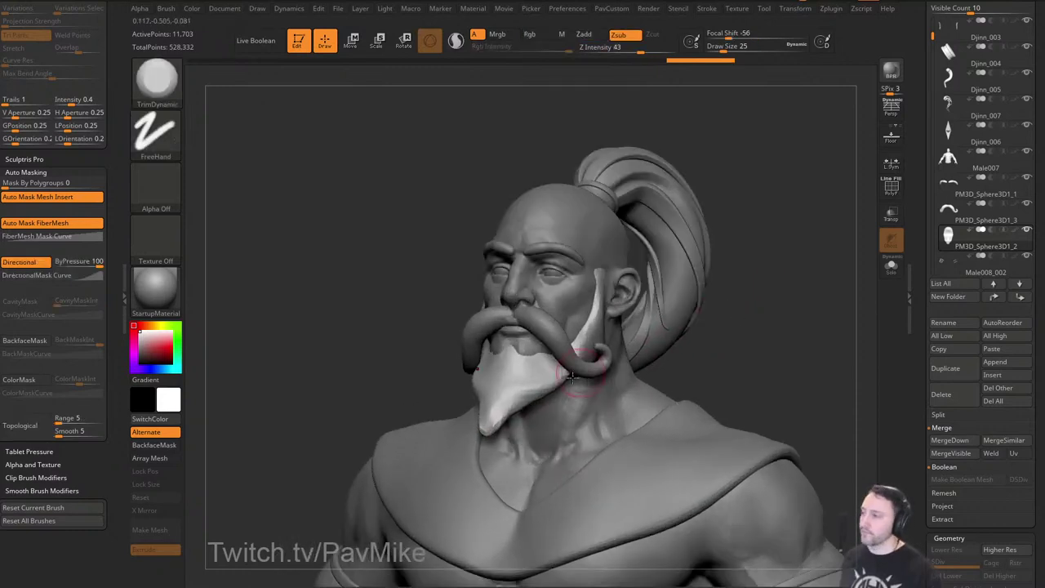
key(s)
drag(529, 392, 527, 391)
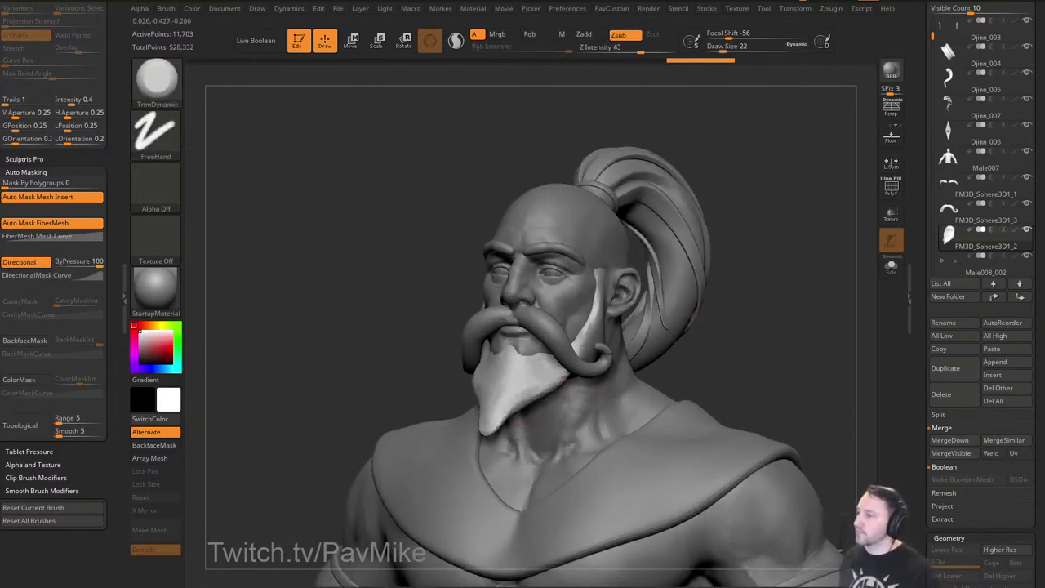
click(892, 267)
key(s)
mouse_move(520, 399)
mouse_down()
mouse_move(525, 406)
mouse_move(563, 377)
mouse_up()
Sharpen the ridge along the beard's side with the Pinch brush.
key(b)
key(i)
key(n)
drag(786, 322, 715, 304)
key(b)
key(p)
key(i)
drag(583, 342, 526, 387)
Smooth the beard's ridge toward the tip and set the TrimDynamic draw size to 39.
key(b)
key(t)
key(d)
key(s)
shift+drag(600, 327, 510, 400)
key(s)
drag(512, 404, 507, 404)
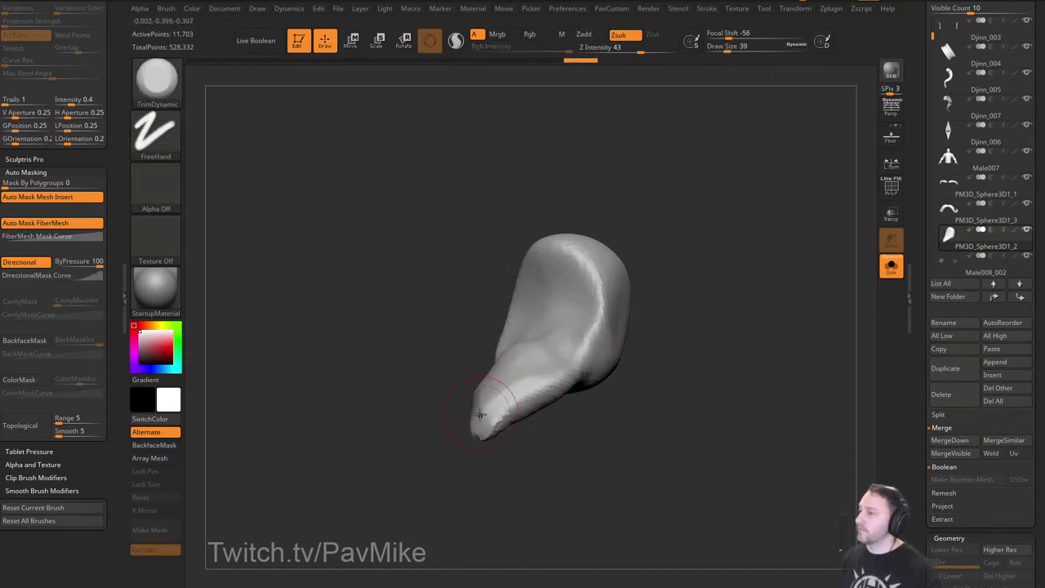
Flatten the beard's side planes and lower edge with TrimDynamic, and show all subtools again.
right_drag(481, 415, 564, 384)
drag(514, 409, 612, 355)
drag(637, 318, 564, 393)
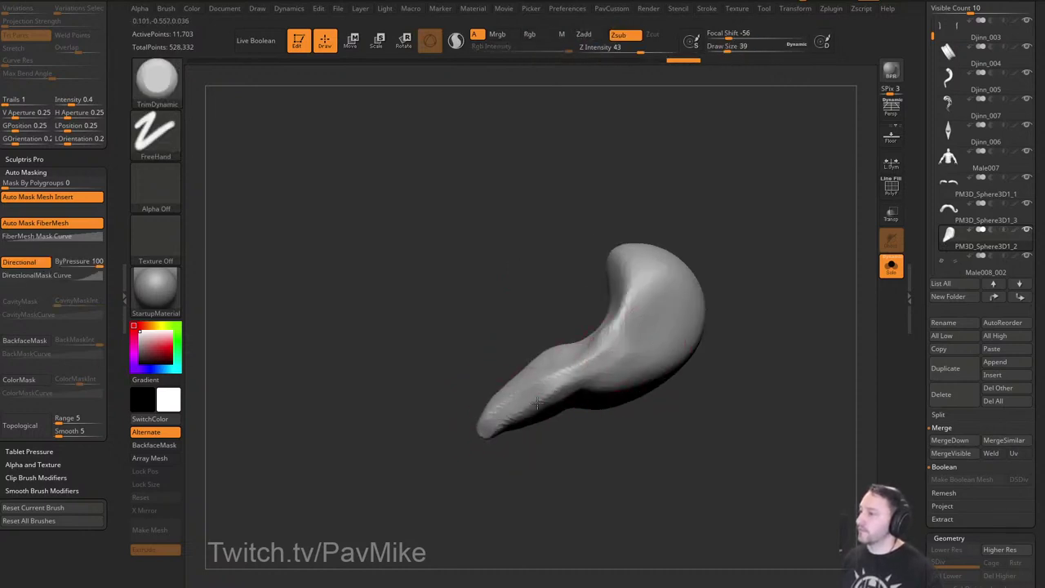
right_drag(555, 393, 564, 445)
mouse_move(624, 353)
mouse_down()
mouse_move(506, 413)
mouse_move(544, 398)
mouse_up()
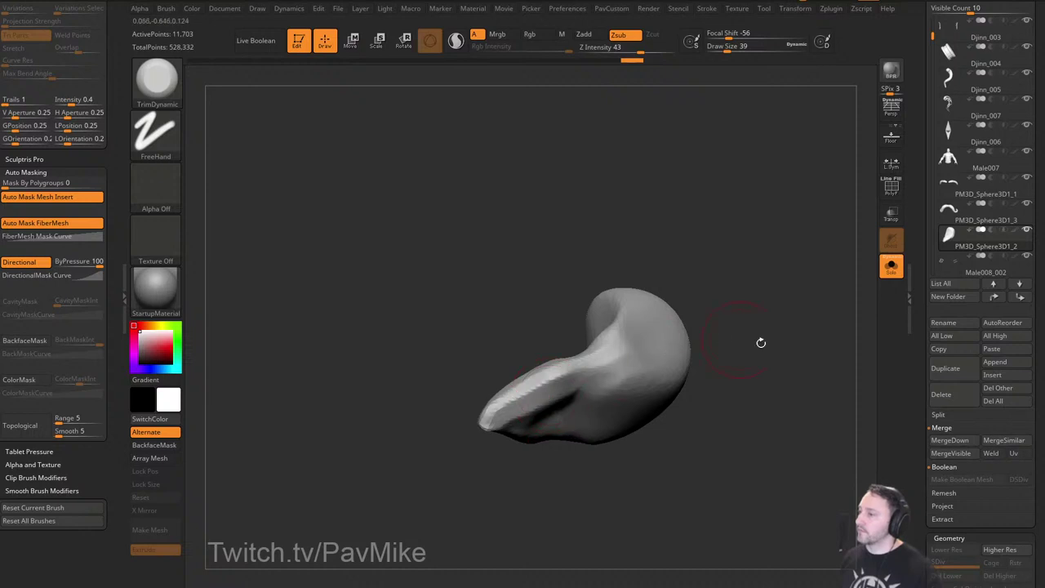
drag(762, 343, 731, 320)
click(893, 268)
alt+drag(797, 302, 758, 318)
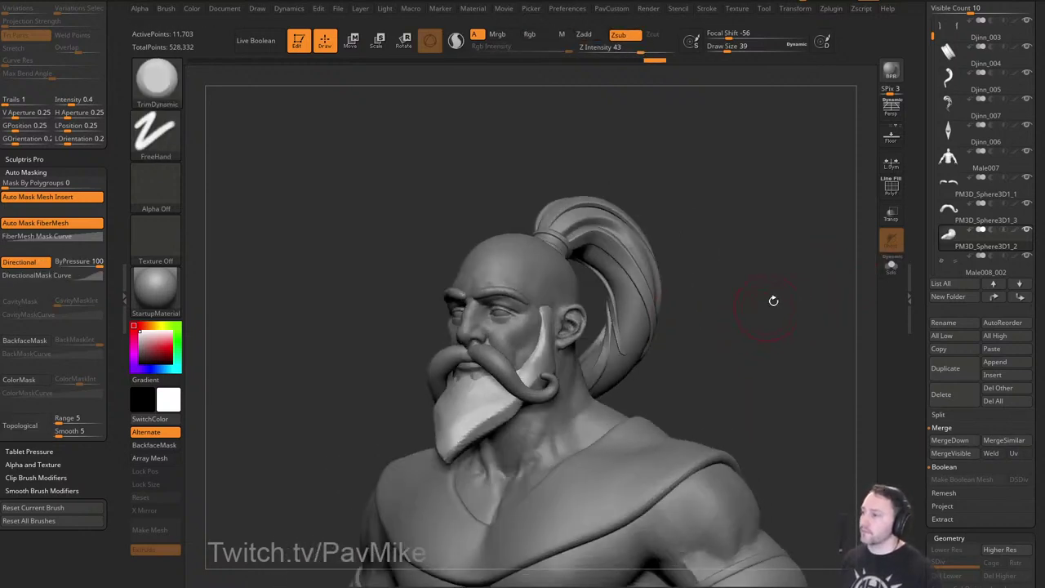
Turn on ghosted transparency around the beard and set the Orb_Cracks draw size to 39.
click(893, 265)
key(3)
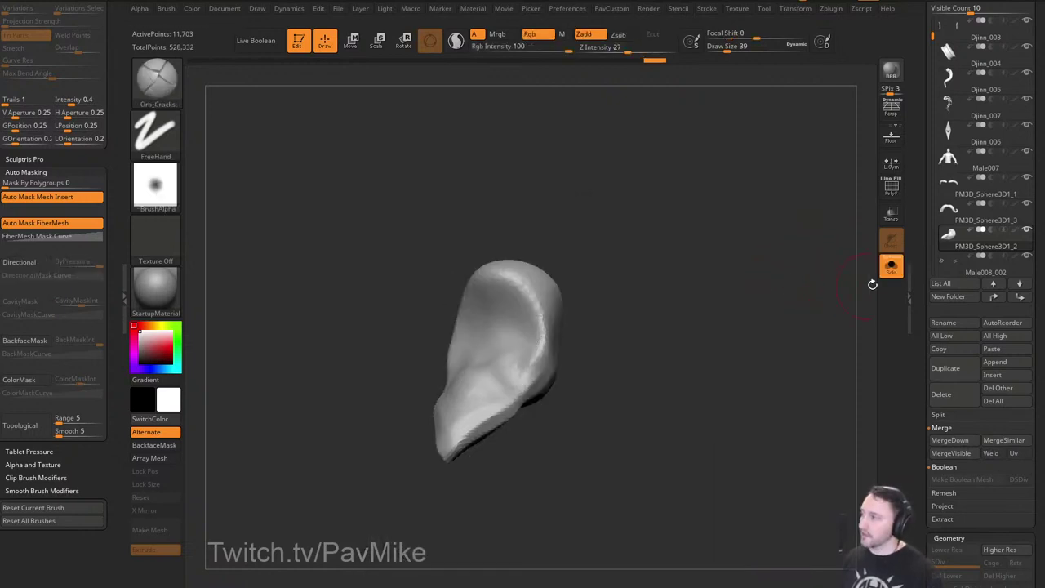
click(891, 269)
mouse_move(834, 281)
mouse_down()
mouse_move(800, 280)
mouse_move(810, 278)
mouse_up()
click(891, 217)
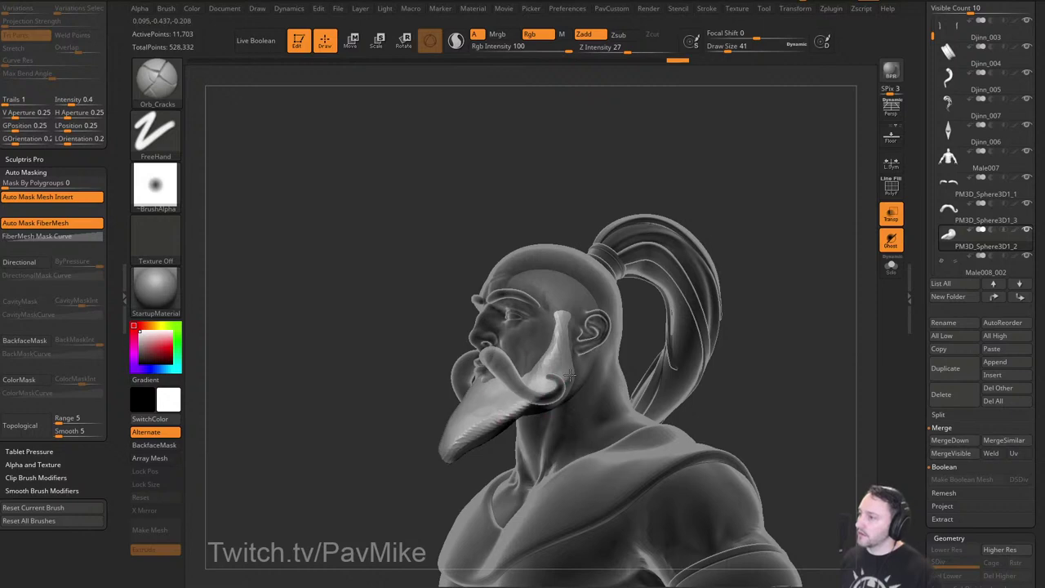
right_drag(583, 315, 563, 333)
key(s)
drag(564, 340, 561, 341)
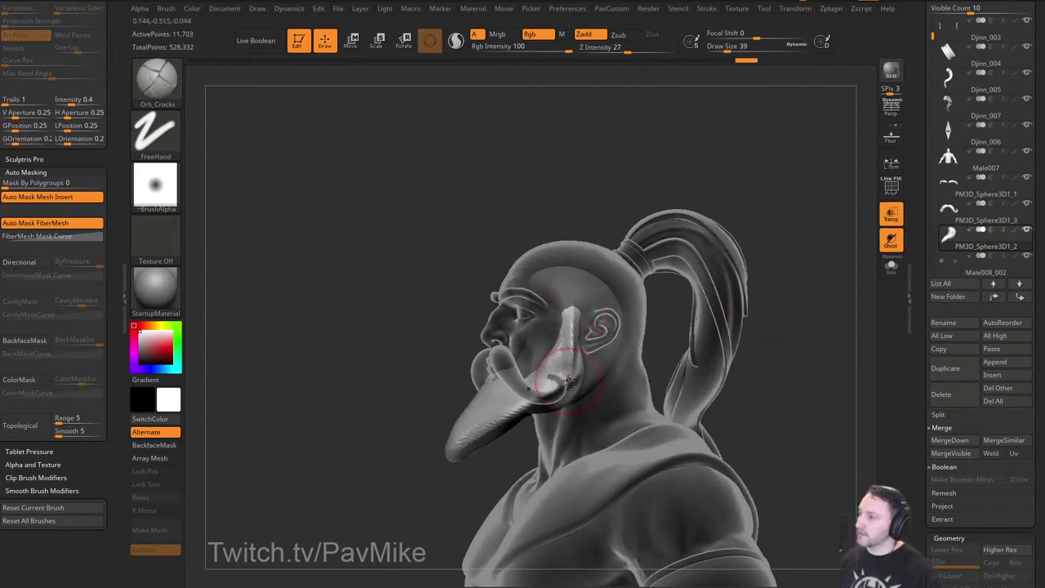
drag(452, 472, 684, 347)
Isolate the beard, pull its sides outward with MoveAccu at draw size 56, and remesh it.
key(1)
click(891, 269)
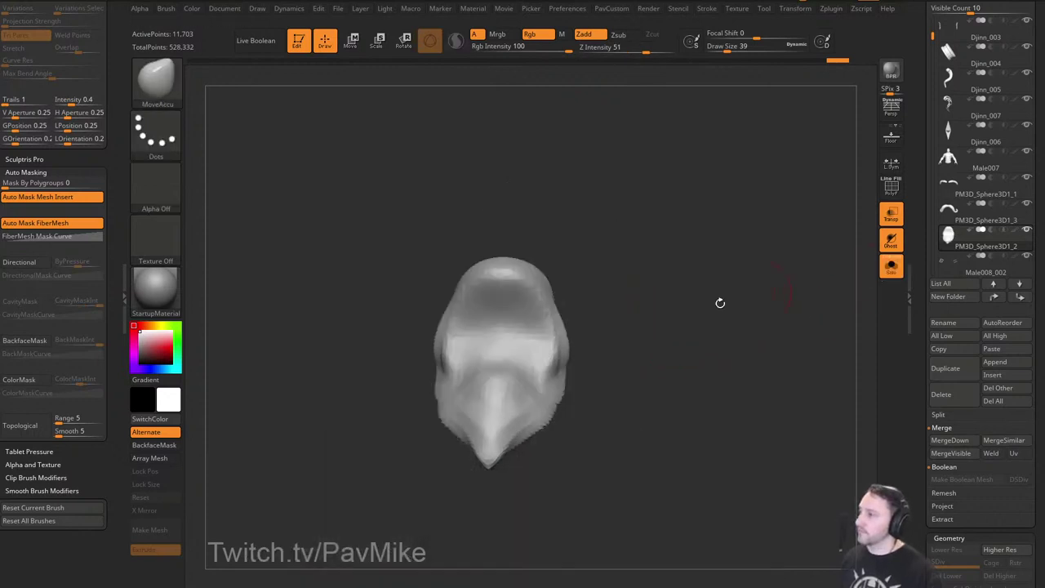
key(s)
drag(577, 392, 573, 398)
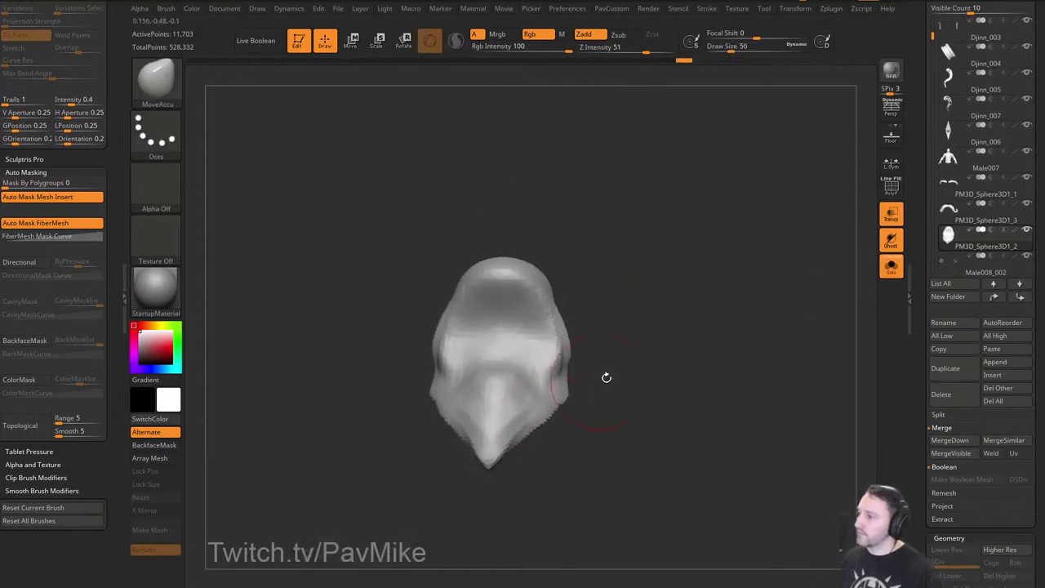
ctrl+drag(636, 383, 694, 398)
Polish the beard's side edge with hPolish at draw size 29.
key(2)
drag(672, 345, 600, 359)
key(s)
drag(525, 416, 518, 415)
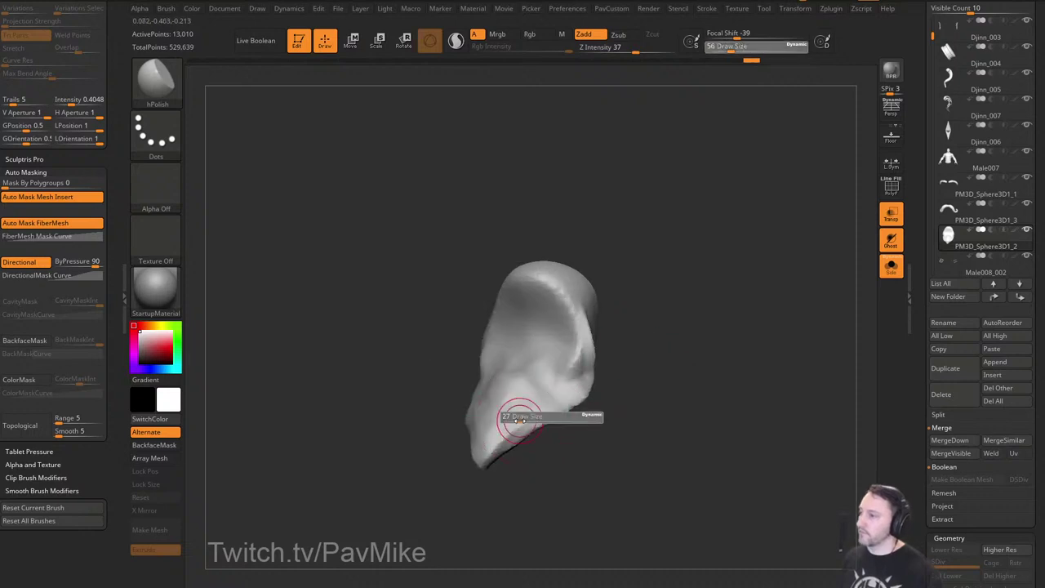
drag(582, 379, 579, 392)
mouse_move(646, 412)
mouse_down()
mouse_move(591, 418)
mouse_move(644, 397)
mouse_move(574, 413)
mouse_move(645, 417)
mouse_up()
Flatten the beard's side corner below the sideburn with TrimDynamic at draw size 29.
key(3)
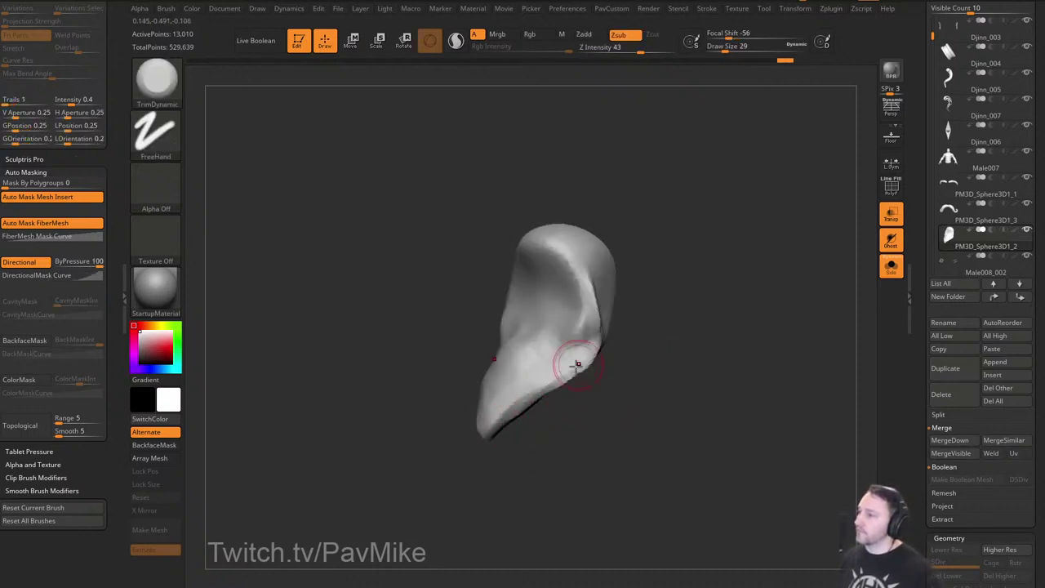
drag(577, 365, 563, 379)
mouse_move(658, 364)
mouse_down()
mouse_move(628, 351)
mouse_move(678, 343)
mouse_up()
Try building up the beard's side with the Clay brush, and undo the strokes.
key(1)
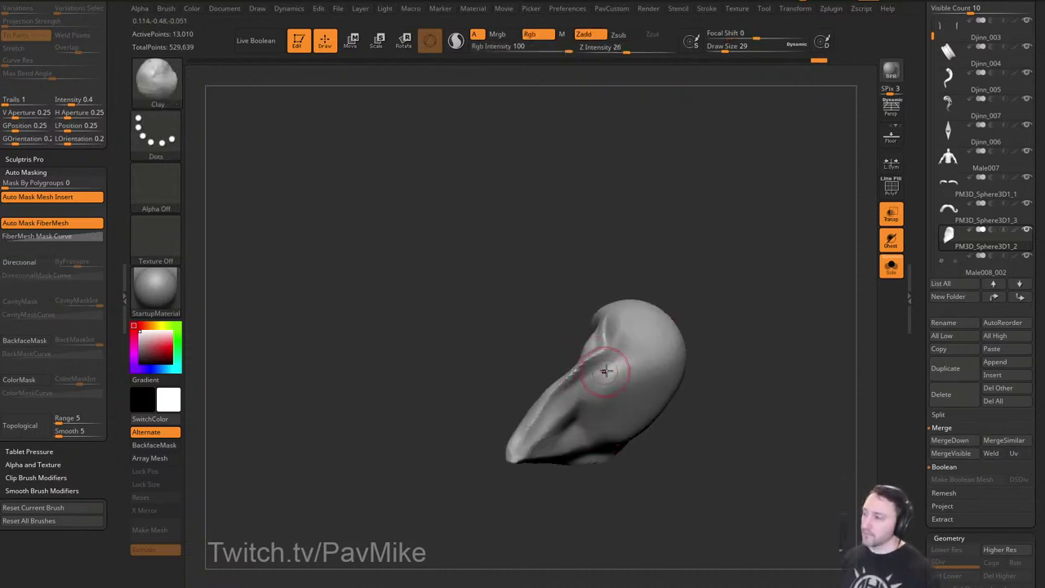
drag(595, 374, 583, 394)
drag(658, 424, 564, 360)
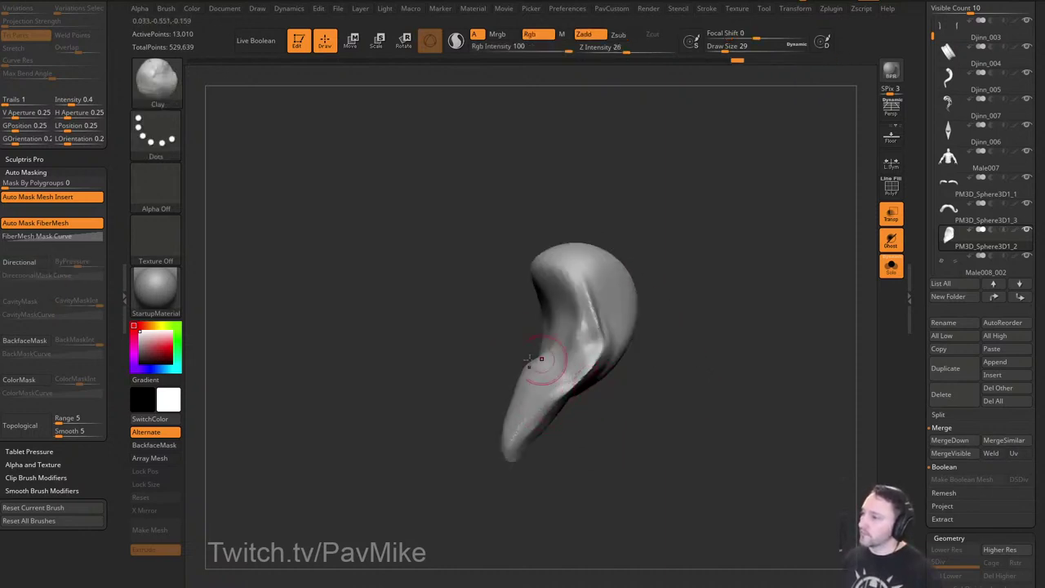
key(ctrl+z)
key(ctrl+z)
Turn on BackfaceMask for the Clay brush and build up the beard's lower side edge.
click(154, 446)
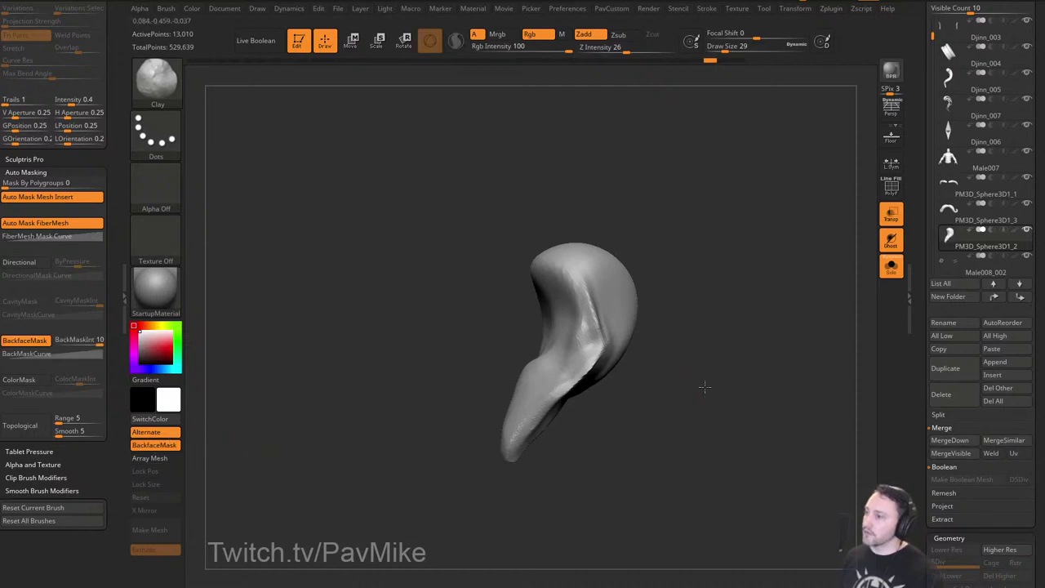
drag(705, 388, 658, 408)
mouse_move(594, 413)
mouse_down()
mouse_move(611, 355)
mouse_move(586, 412)
mouse_move(608, 390)
mouse_up()
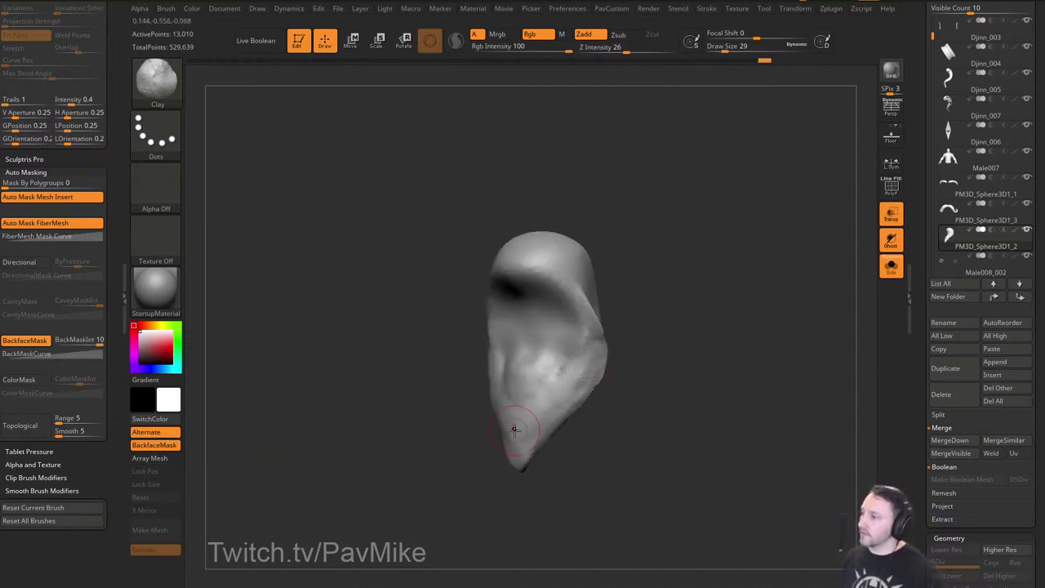
Define the beard's lower side edge from the tip to the jaw corner with DamStandard.
key(b)
key(d)
key(s)
drag(637, 367, 651, 372)
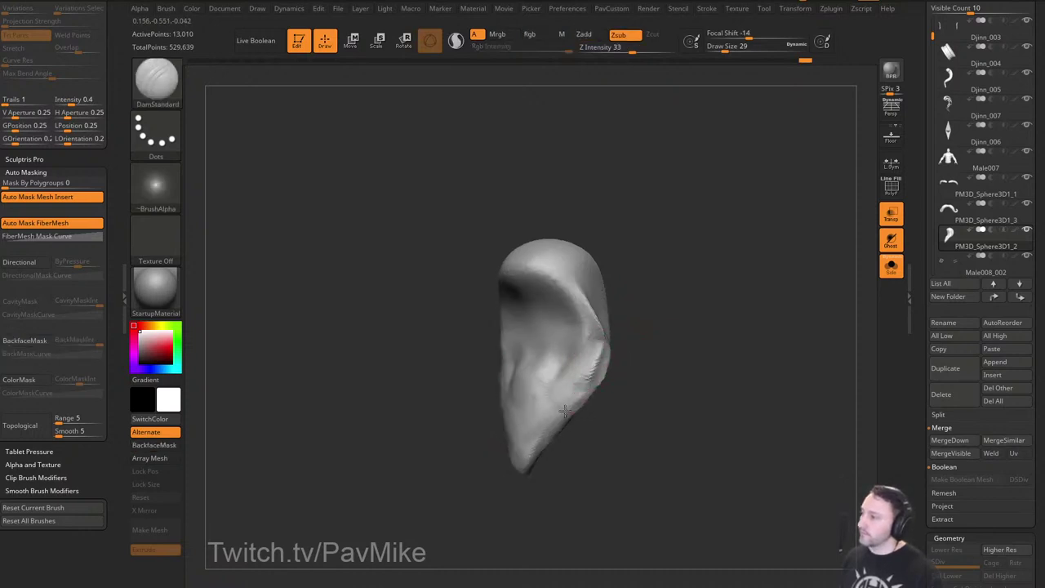
mouse_move(565, 411)
mouse_down()
mouse_move(633, 359)
mouse_move(604, 372)
mouse_up()
mouse_move(641, 369)
mouse_down()
mouse_move(666, 371)
mouse_move(606, 357)
mouse_move(578, 410)
mouse_up()
Switch back to the Clay brush and smooth the ridge along the beard's lower side.
key(b)
key(c)
key(l)
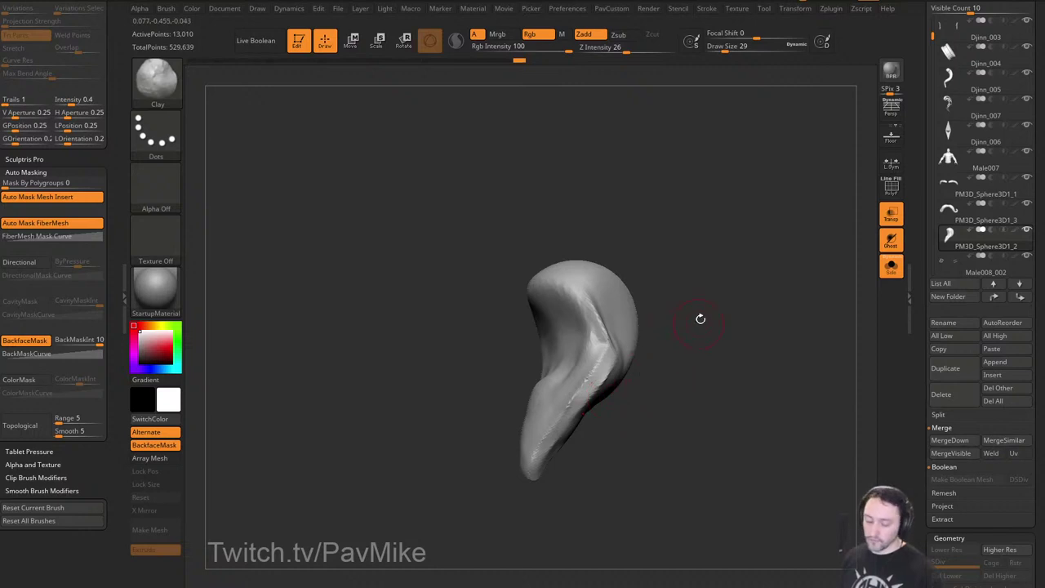
shift+drag(609, 372, 584, 408)
Flatten the beard's side ridge from the jaw corner down to the tip with TrimDynamic.
key(b)
key(t)
key(d)
drag(695, 375, 735, 372)
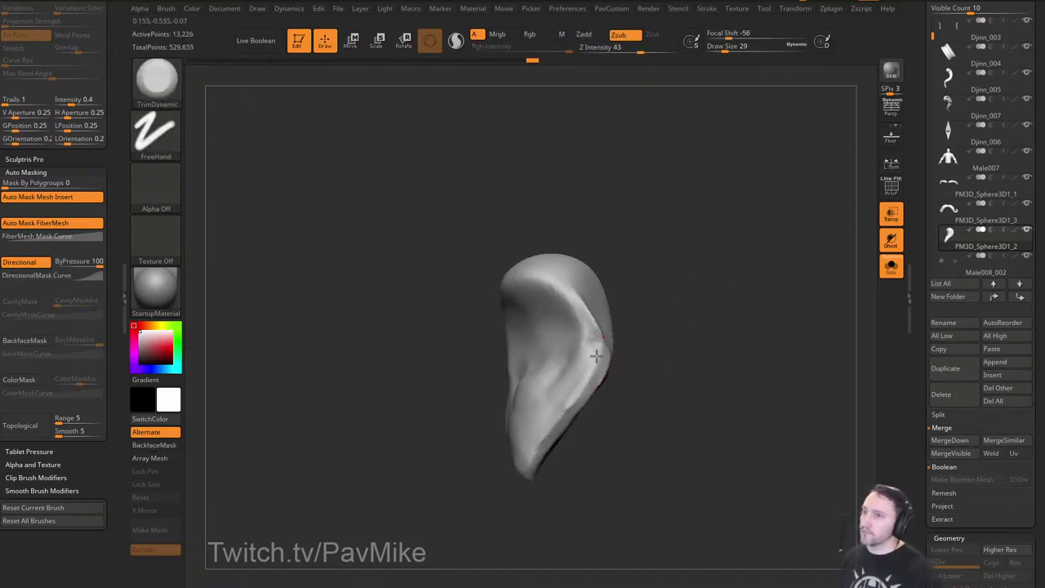
drag(597, 356, 562, 410)
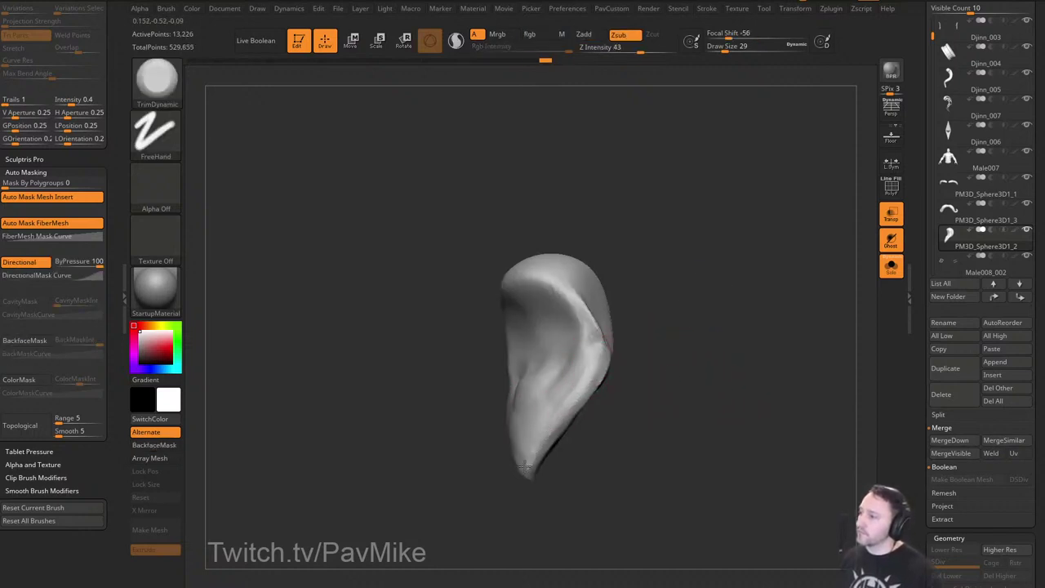
mouse_move(639, 366)
mouse_down()
mouse_move(612, 376)
mouse_move(547, 454)
mouse_up()
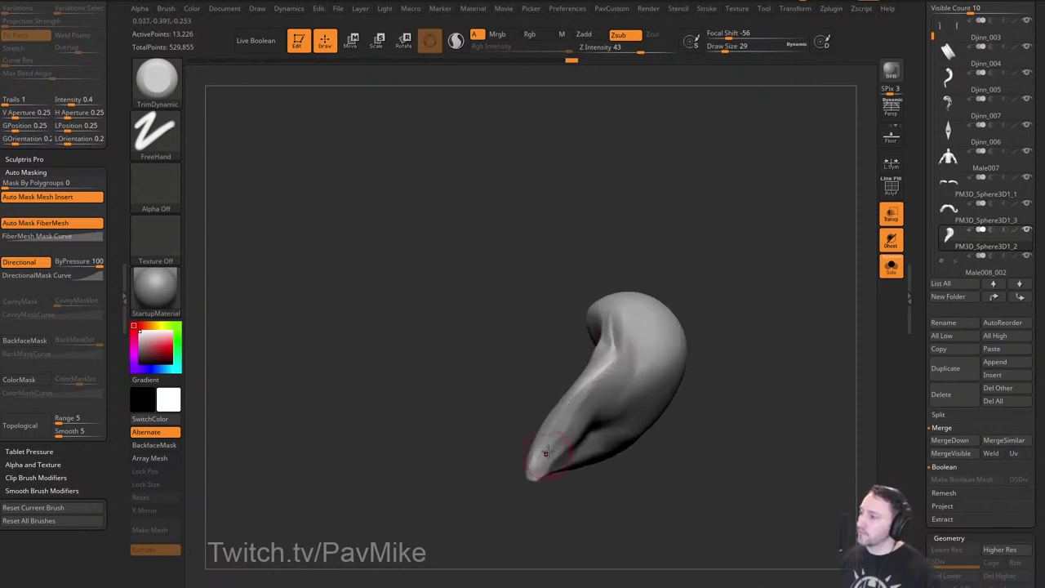
Build up the ridge on the beard's side beside the jaw corner with the Clay brush after switching through hPolish.
mouse_move(713, 360)
mouse_down()
mouse_move(729, 386)
mouse_move(694, 394)
mouse_move(614, 357)
mouse_up()
key(b)
key(h)
key(p)
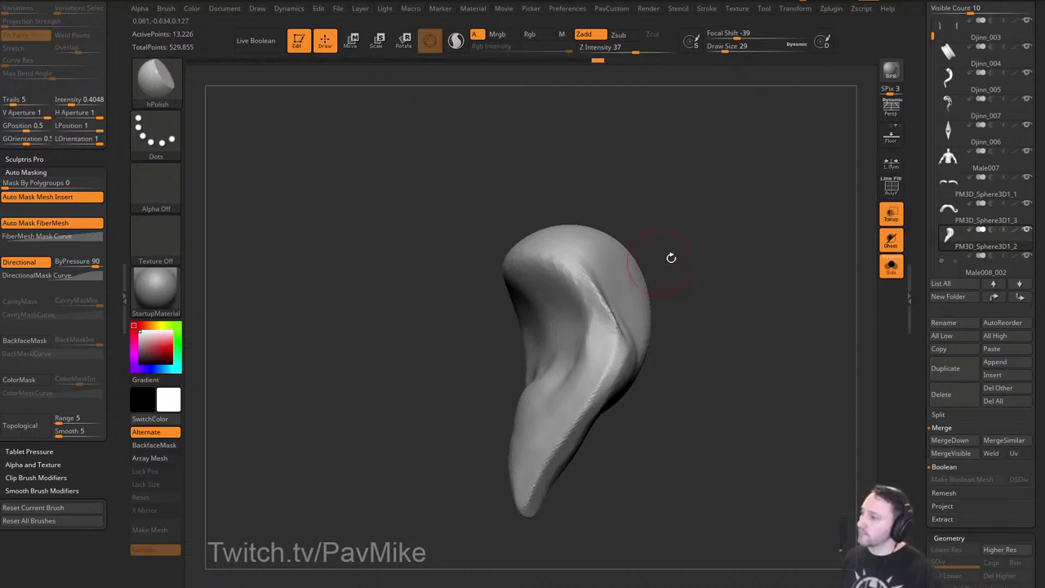
mouse_move(671, 258)
mouse_down()
mouse_move(722, 279)
mouse_move(714, 262)
mouse_move(686, 285)
mouse_up()
key(b)
key(c)
key(l)
drag(646, 351, 652, 357)
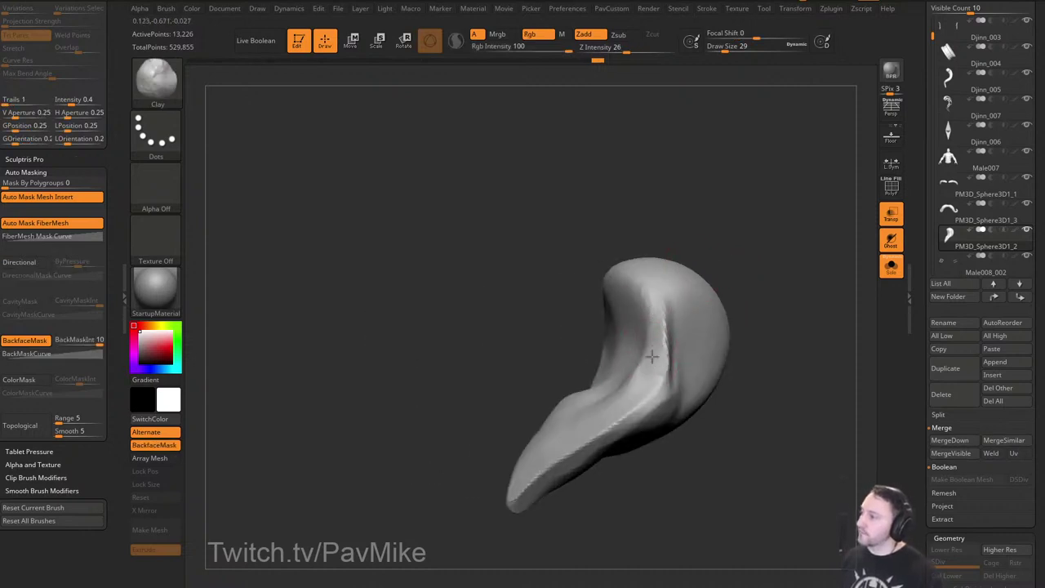
Polish the beard's side edge and neighbouring planes with the hPolish brush.
mouse_move(768, 332)
mouse_down()
mouse_move(781, 324)
mouse_move(744, 351)
mouse_up()
key(b)
key(h)
key(p)
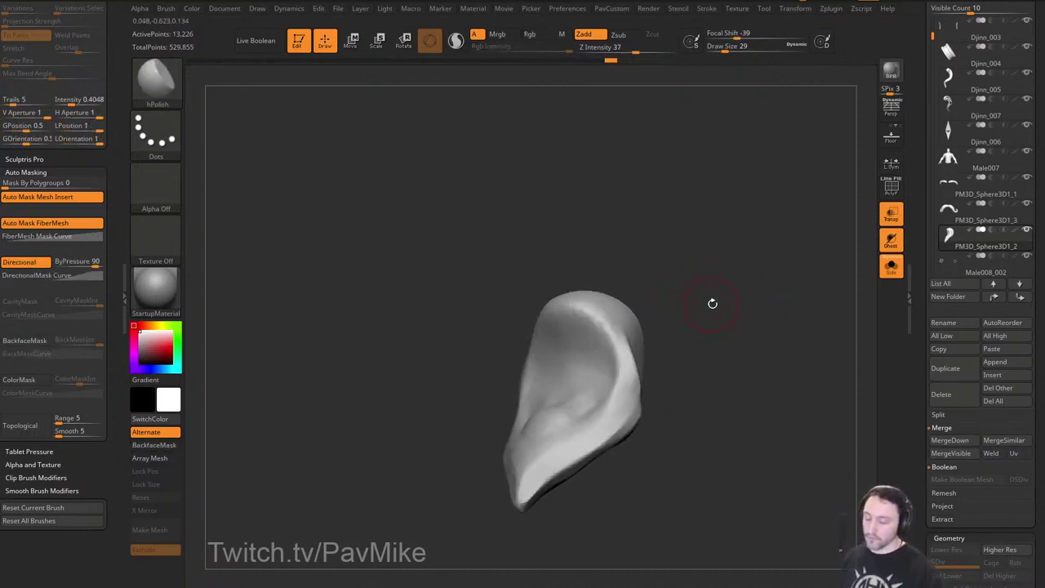
drag(712, 303, 643, 300)
drag(788, 347, 803, 321)
Turn off Solo and transparency to show the beard on the whole character.
click(891, 267)
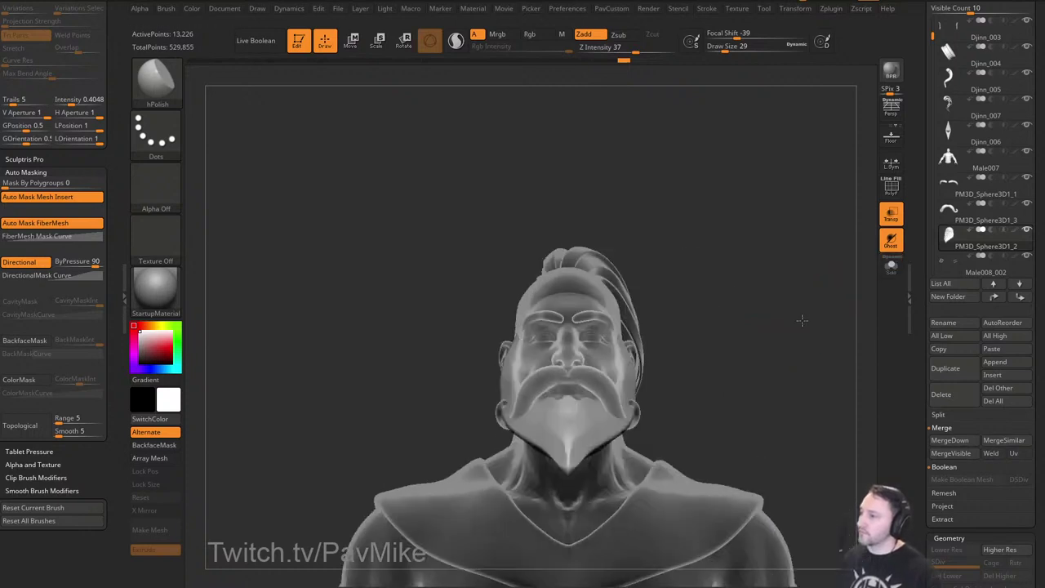
click(891, 214)
drag(807, 280, 864, 289)
Reshape the beard along the cheeks and sideburns with the topological Move brush.
key(s)
mouse_move(543, 361)
mouse_down()
mouse_move(552, 361)
mouse_move(527, 354)
mouse_up()
key(b)
key(m)
key(t)
key(s)
drag(533, 344, 522, 377)
mouse_move(705, 361)
mouse_down()
mouse_move(722, 363)
mouse_move(682, 362)
mouse_up()
key(s)
drag(629, 387, 614, 391)
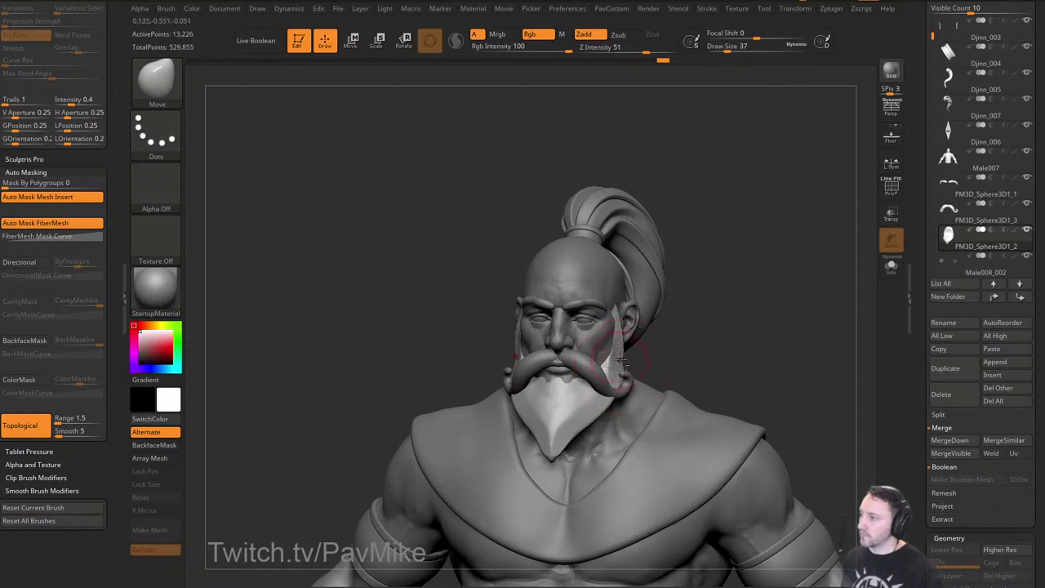
Shape the beard's upper edge beneath the mustache with MoveAccu, reducing the draw size to 18.
drag(713, 325, 688, 316)
mouse_move(757, 310)
mouse_down()
mouse_move(724, 311)
mouse_move(775, 319)
mouse_move(752, 324)
mouse_move(758, 311)
mouse_up()
key(b)
key(m)
key(a)
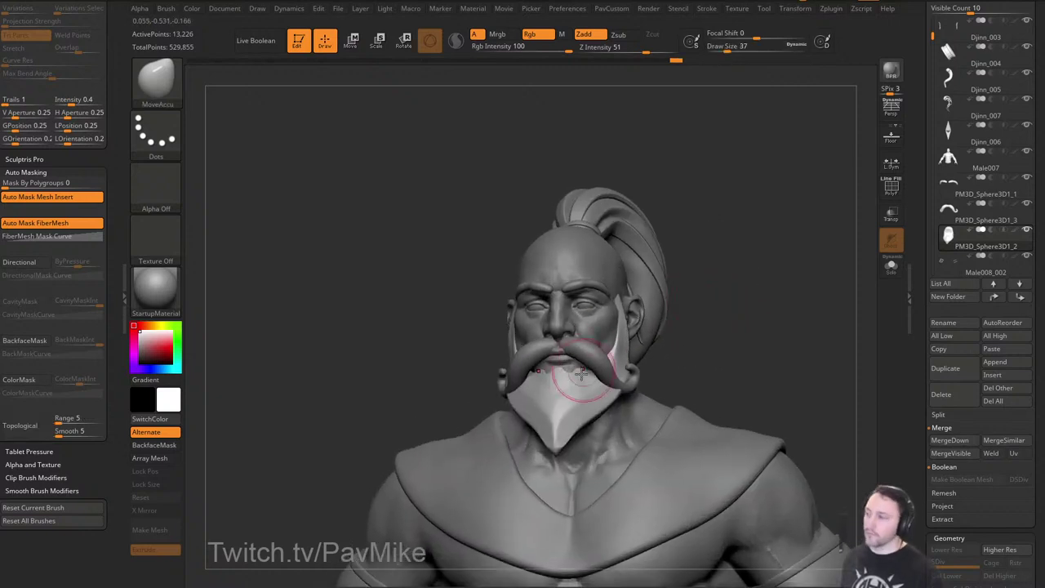
key(s)
drag(579, 369, 573, 384)
key(s)
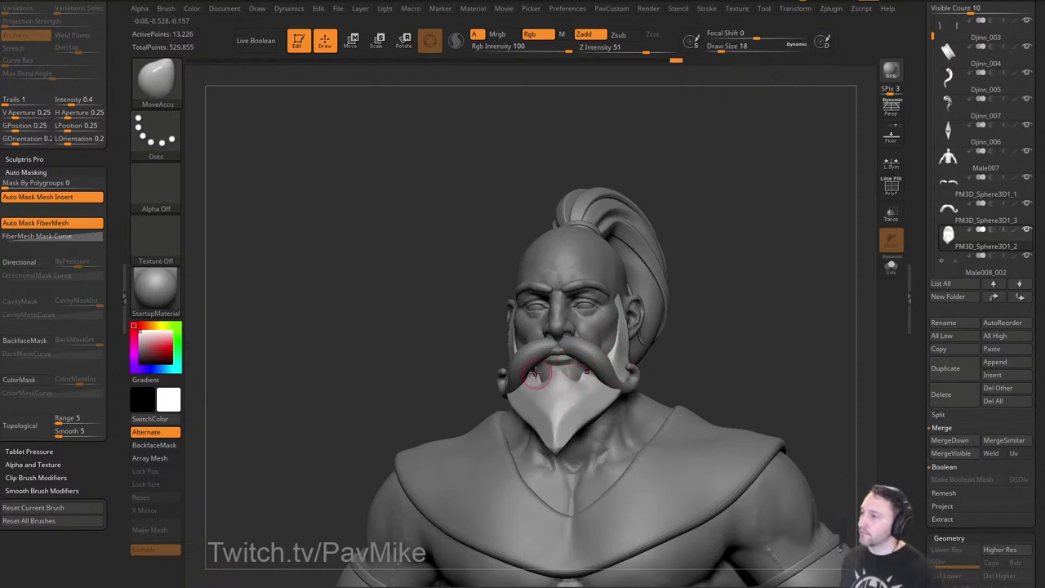
Adjust the beard's edge around the lower lip from the front with MoveAccu at draw size 23.
drag(719, 343, 686, 348)
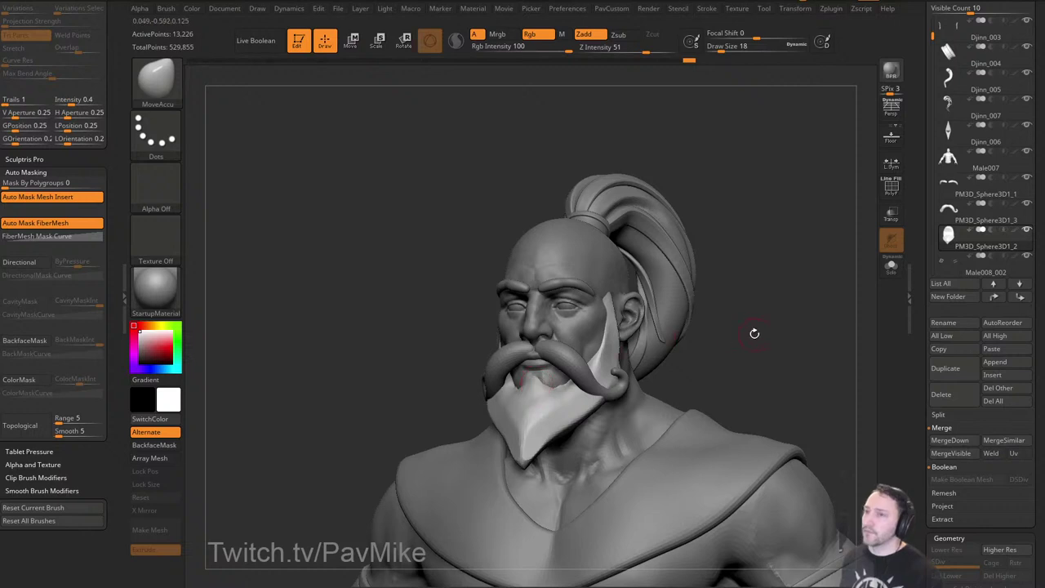
mouse_move(755, 334)
mouse_down()
mouse_move(763, 346)
mouse_move(740, 326)
mouse_up()
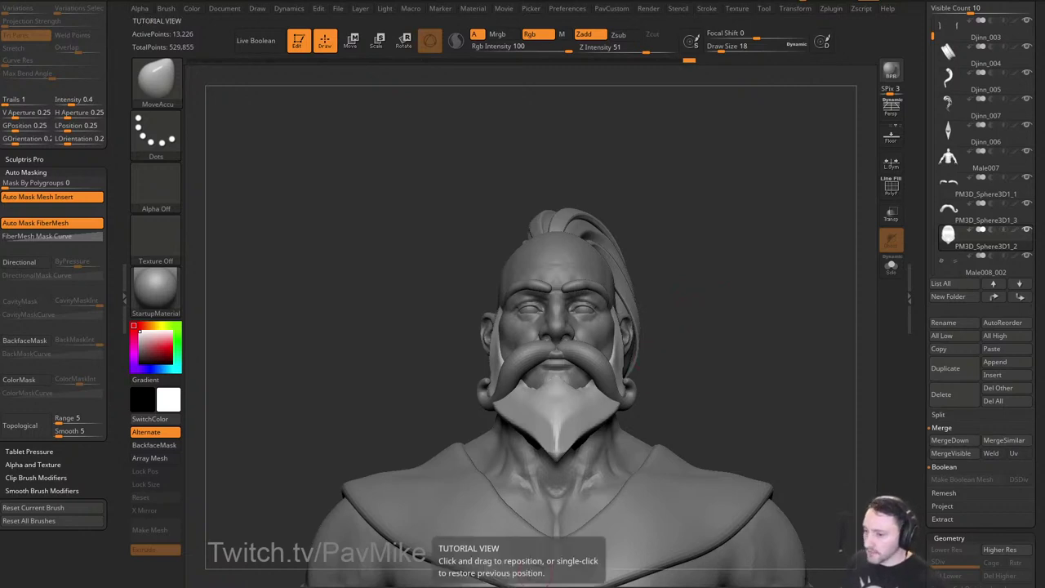
drag(693, 339, 666, 316)
key(s)
drag(546, 391, 563, 391)
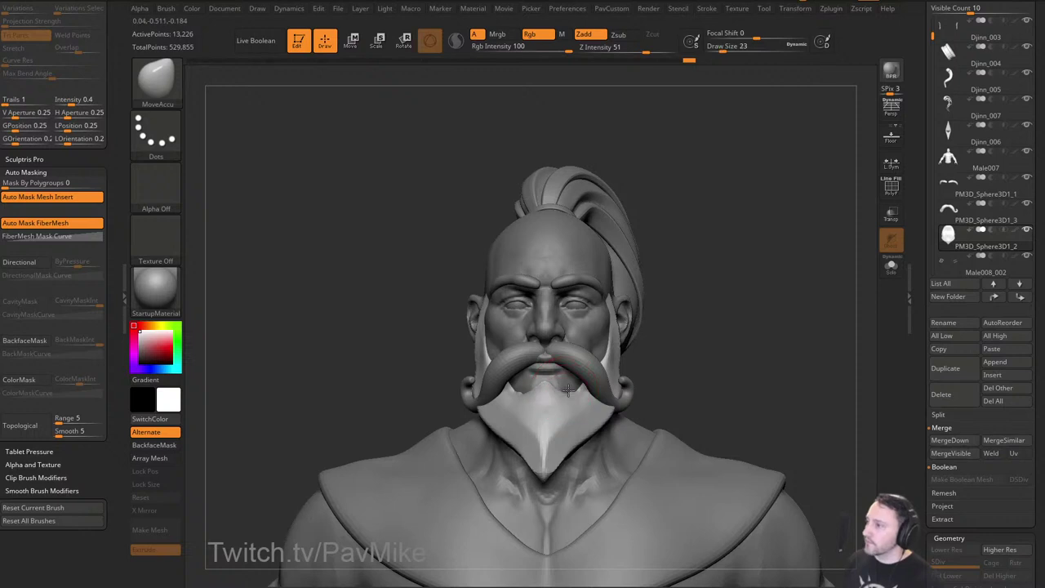
key(bracketleft)
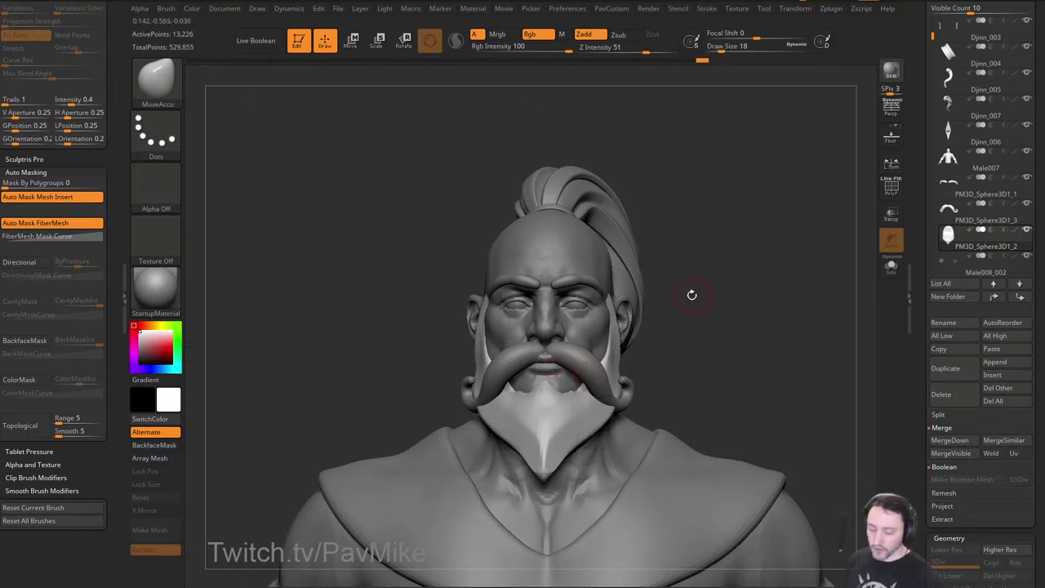
Refine the beard's edge beside the mouth in three-quarter view, alternating between topological Move and MoveAccu.
mouse_move(700, 305)
mouse_down()
mouse_move(551, 402)
mouse_move(583, 377)
mouse_up()
drag(727, 360, 583, 394)
key(b)
key(m)
key(t)
key(b)
key(m)
key(a)
key(b)
key(m)
key(t)
key(b)
key(m)
key(a)
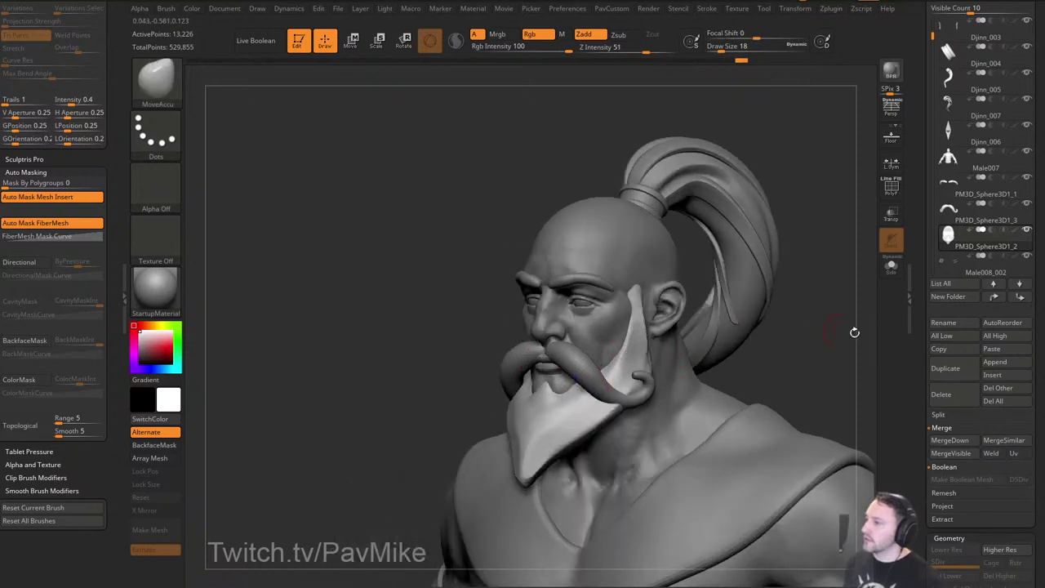
Flatten the sideburn section of the beard in front of the ear with TrimDynamic.
mouse_move(852, 332)
mouse_down()
mouse_move(834, 316)
mouse_move(808, 337)
mouse_up()
key(b)
key(t)
key(d)
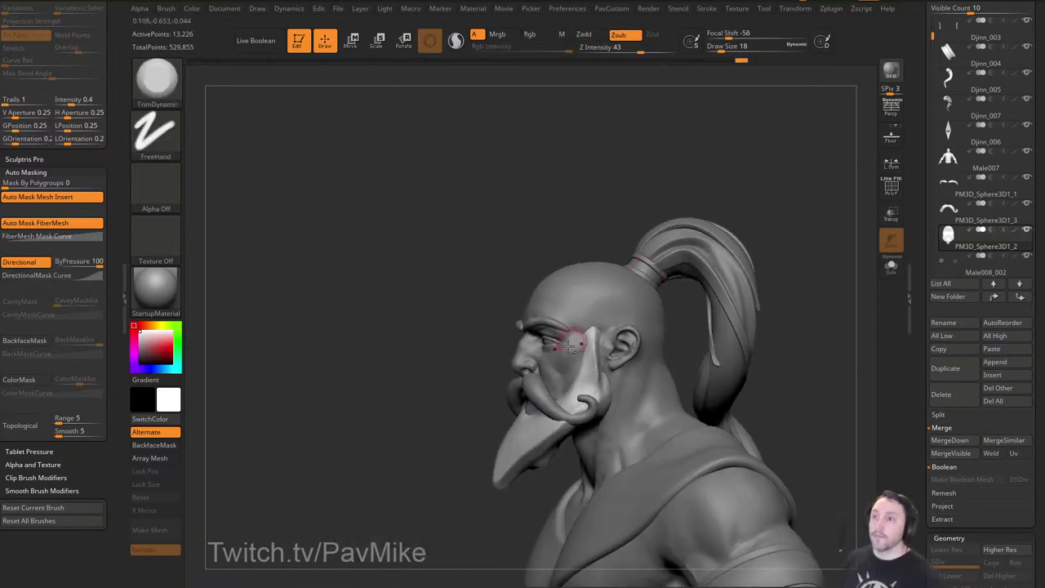
key(bracketleft)
key(bracketleft)
key(bracketleft)
drag(590, 337, 596, 367)
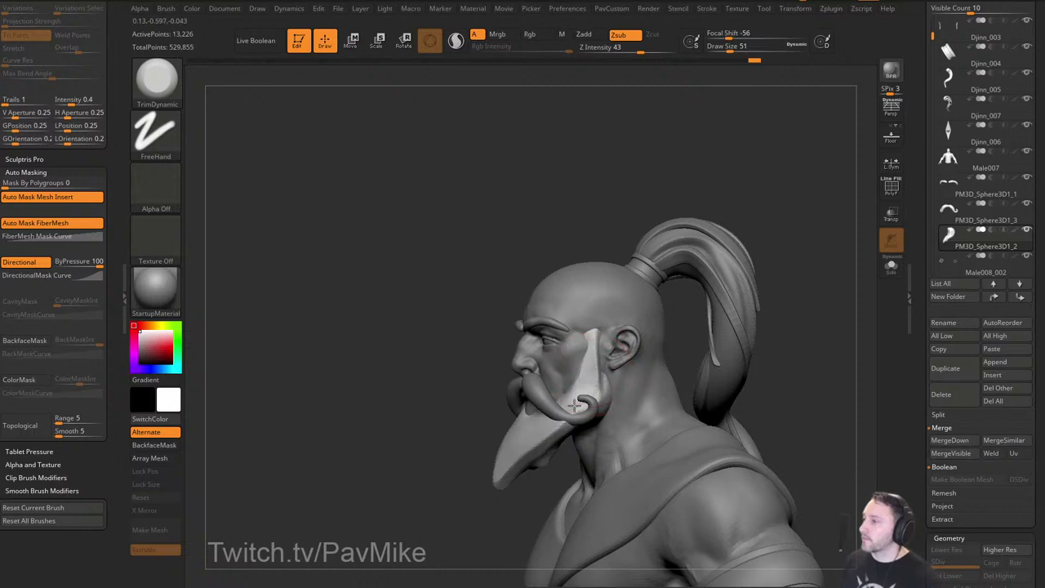
mouse_move(696, 346)
mouse_down()
mouse_move(781, 343)
mouse_move(786, 356)
mouse_up()
key(s)
click(748, 352)
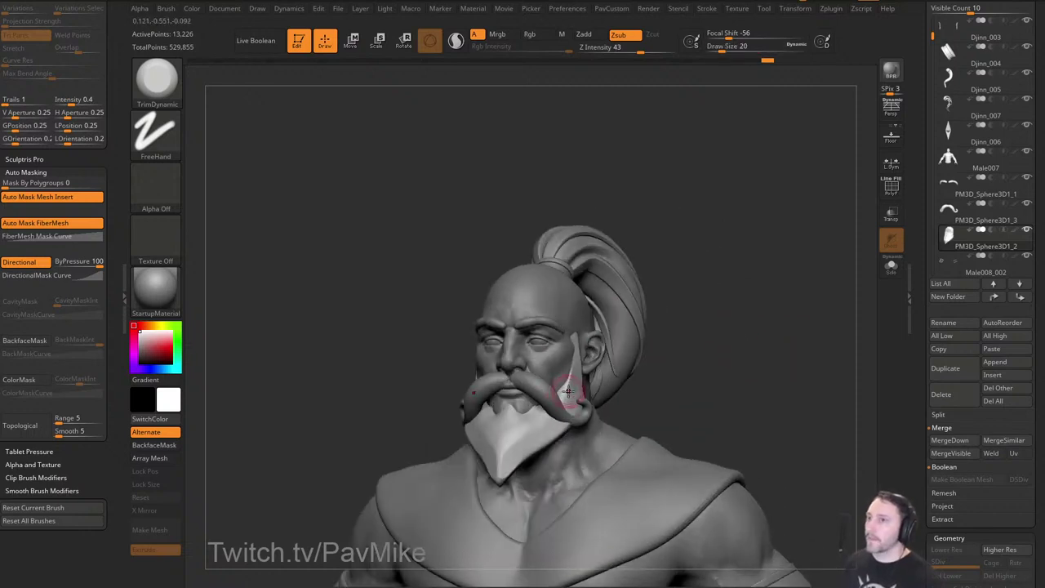
Select the mustache and adjust its center and curled ends from the front with the Move brush at draw size 46.
alt+click(556, 400)
mouse_move(625, 389)
shift+mouse_down()
mouse_move(628, 374)
mouse_move(578, 352)
shift+mouse_up()
key(w)
alt+click(529, 374)
key(q)
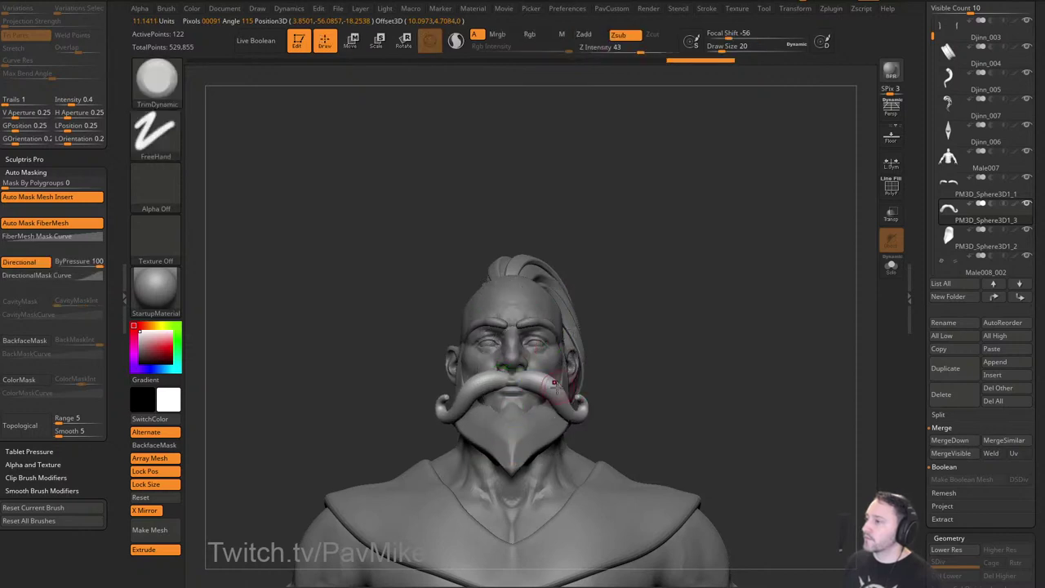
key(b)
key(m)
key(v)
drag(520, 377, 519, 373)
key([)
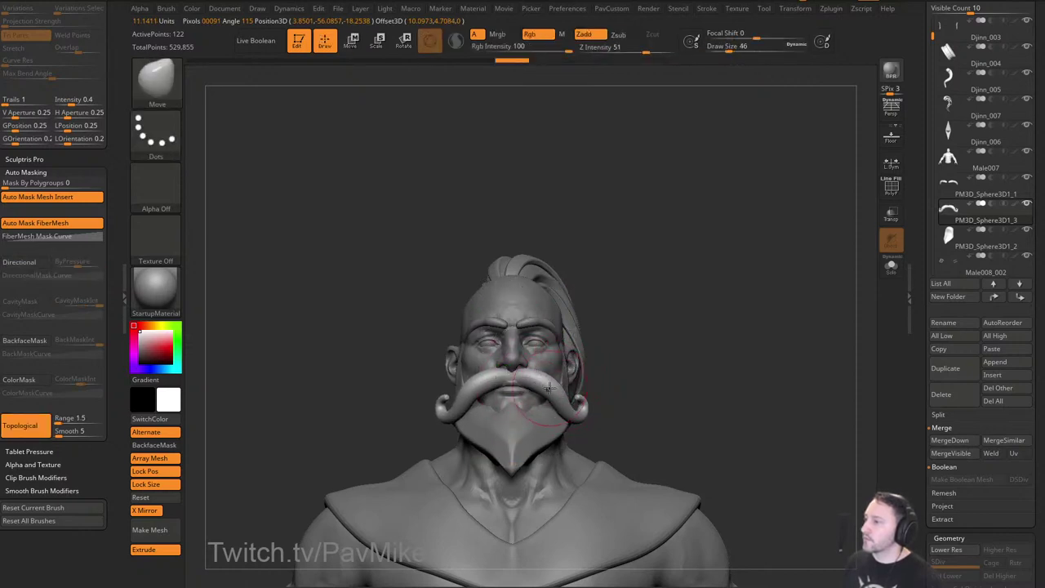
drag(570, 411, 574, 407)
Switch to the Standard brush, then reselect the beard and isolate it with Solo.
shift+drag(676, 389, 585, 388)
key(b)
key(s)
key(t)
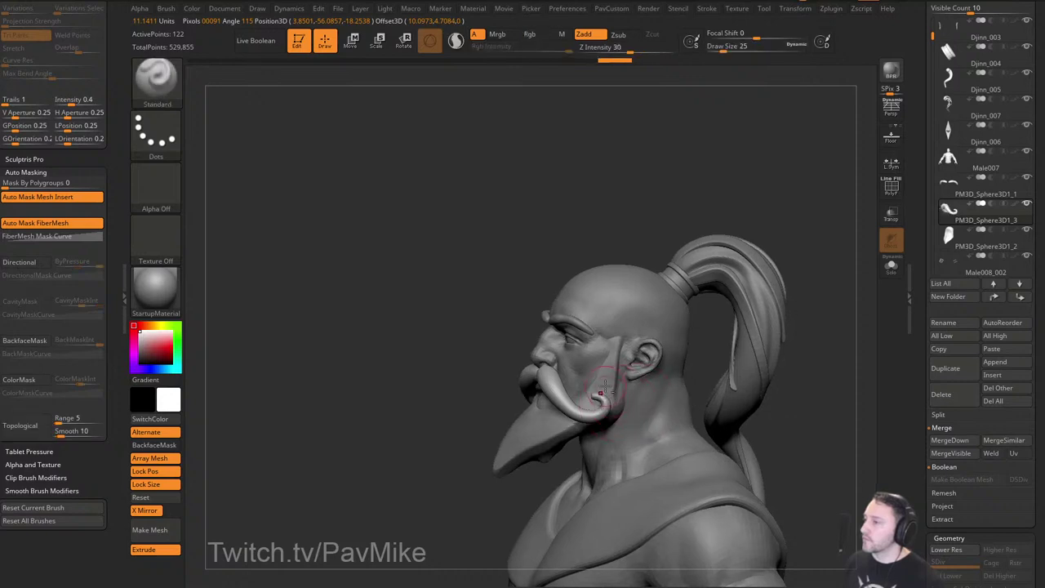
alt+click(602, 386)
mouse_move(761, 356)
mouse_down()
mouse_move(837, 368)
mouse_move(809, 366)
mouse_up()
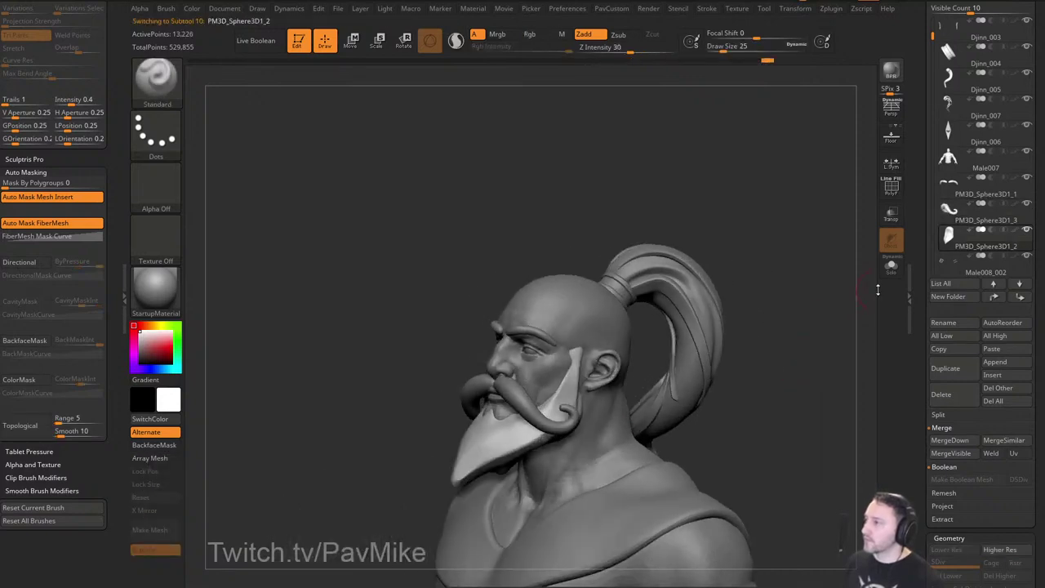
click(891, 267)
drag(826, 274, 780, 298)
Define the crease along the beard's side and lower edge with Orb_Cracks at draw size 23.
key(b)
key(o)
key(c)
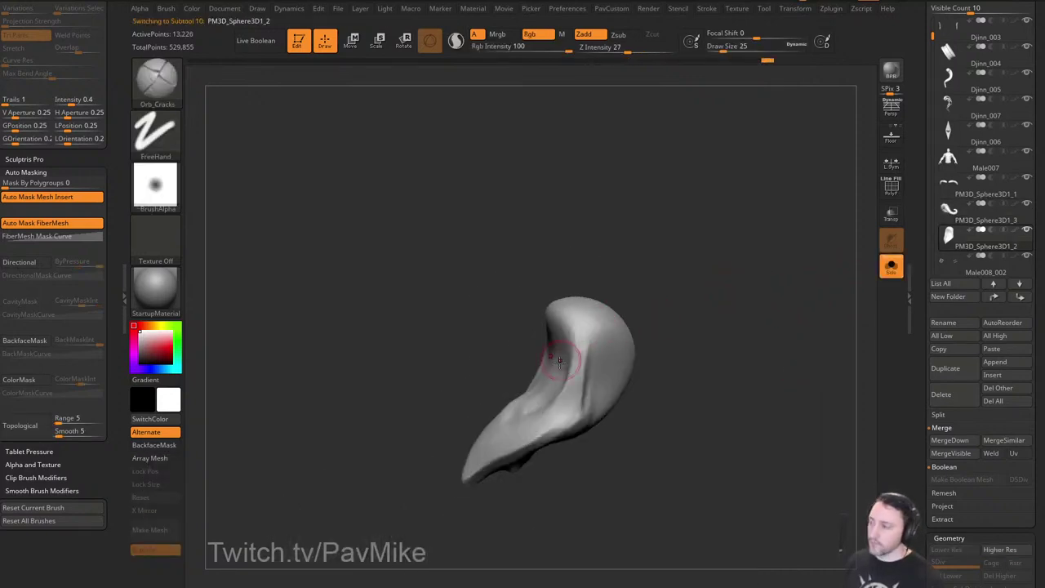
key(s)
drag(564, 369, 583, 357)
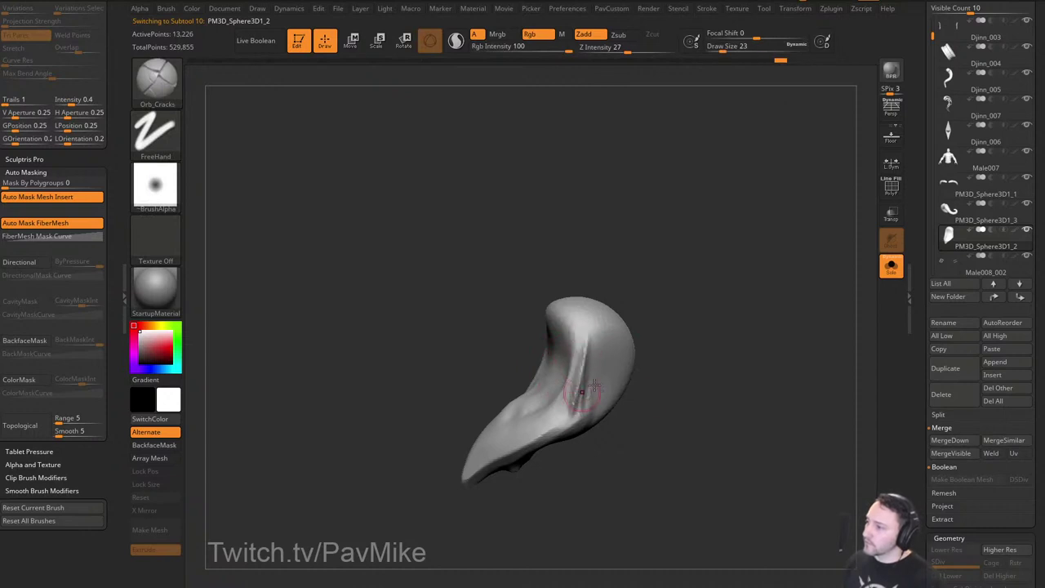
drag(651, 352, 649, 374)
drag(573, 412, 531, 437)
Pull the beard's jaw corner outward with the MoveAccu brush.
drag(702, 378, 664, 345)
key(b)
key(m)
key(v)
drag(576, 404, 582, 409)
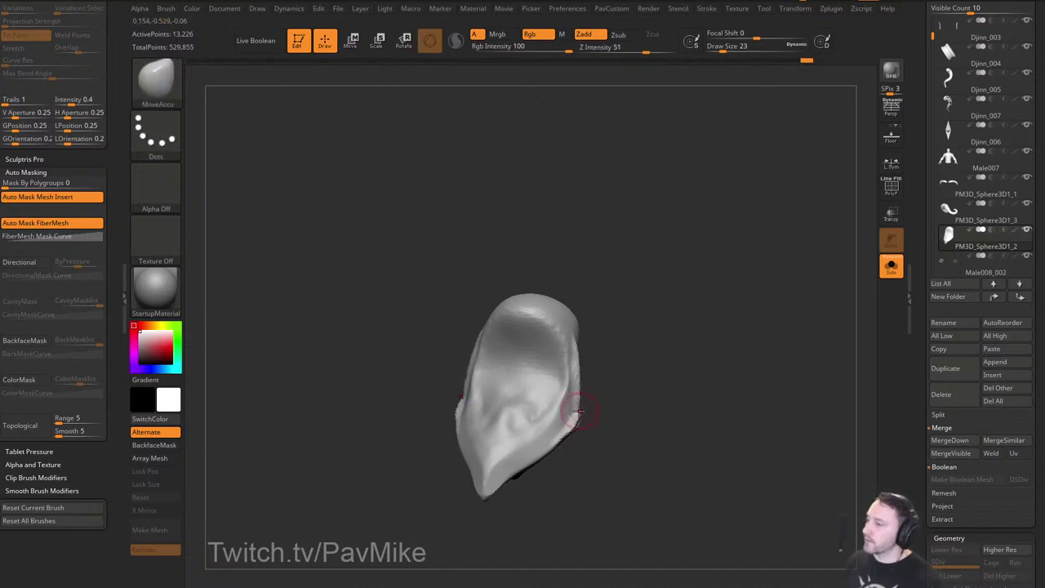
Switch to TrimDynamic and bring up the brush's Depth settings.
mouse_move(654, 404)
mouse_down()
mouse_move(631, 415)
mouse_move(578, 400)
mouse_up()
key(b)
key(t)
key(d)
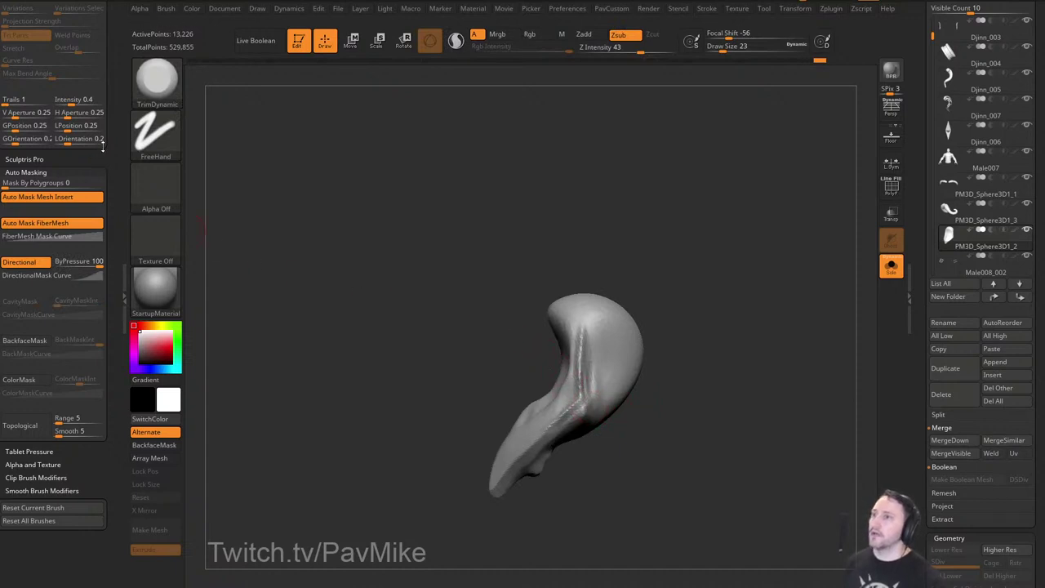
drag(112, 131, 109, 248)
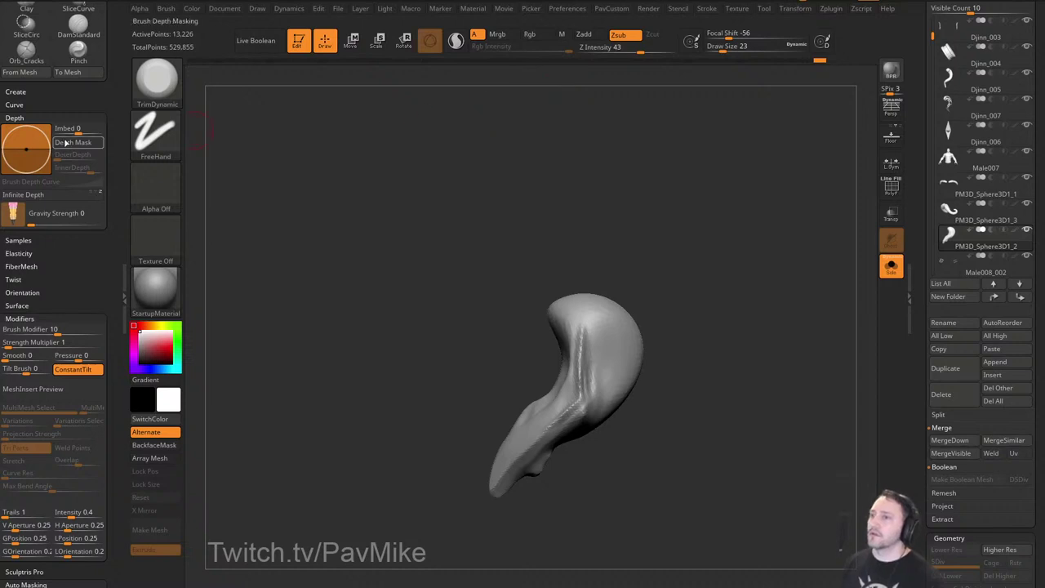
drag(663, 271, 672, 271)
Turn off Infinite Depth for the MoveAccu brush and pull the beard's jaw corner outward with it.
key(b)
key(m)
key(v)
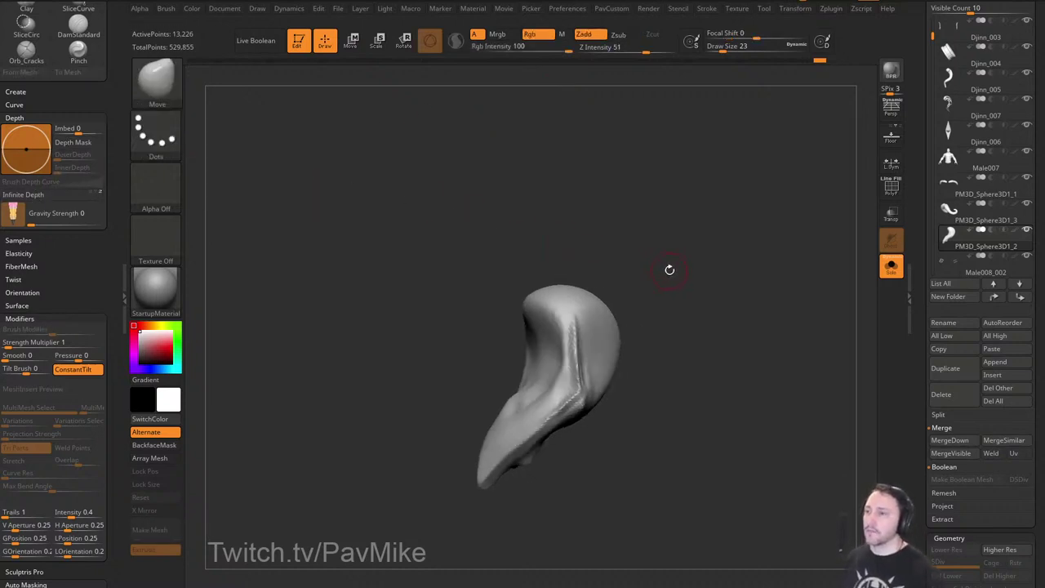
key(b)
key(m)
key(a)
drag(699, 282, 706, 275)
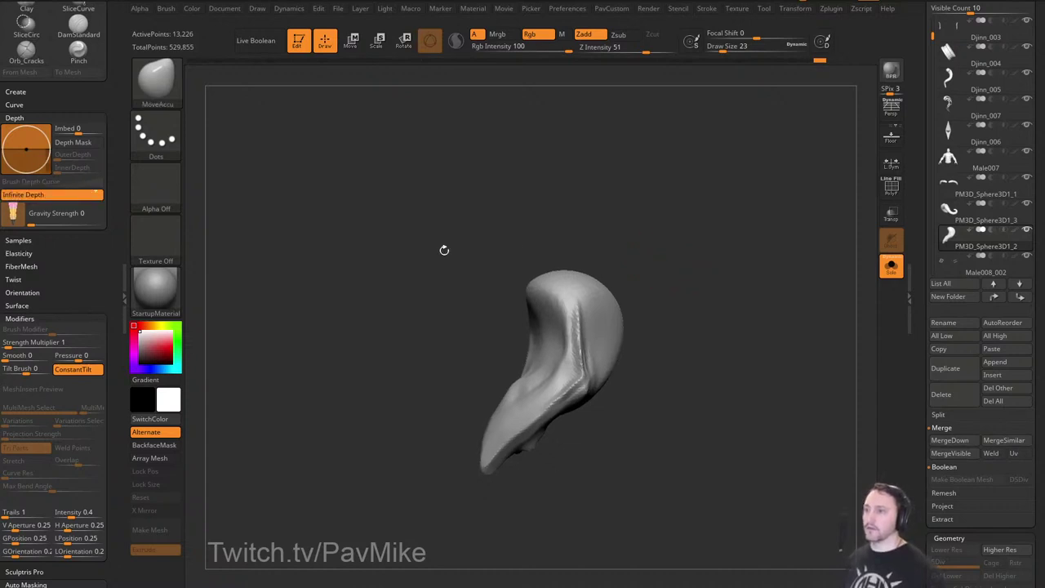
click(51, 195)
drag(628, 295, 735, 342)
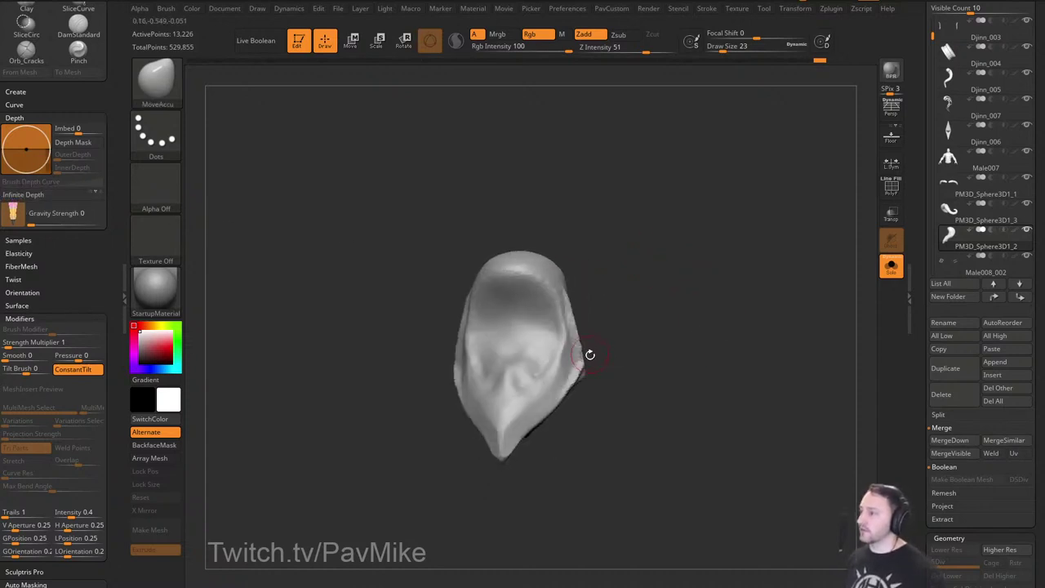
drag(579, 363, 585, 365)
Build up the beard's side ridge and jaw corner with the Clay brush.
key(b)
key(c)
key(l)
mouse_move(637, 293)
mouse_down()
mouse_move(572, 331)
mouse_move(567, 366)
mouse_move(575, 359)
mouse_move(555, 382)
mouse_up()
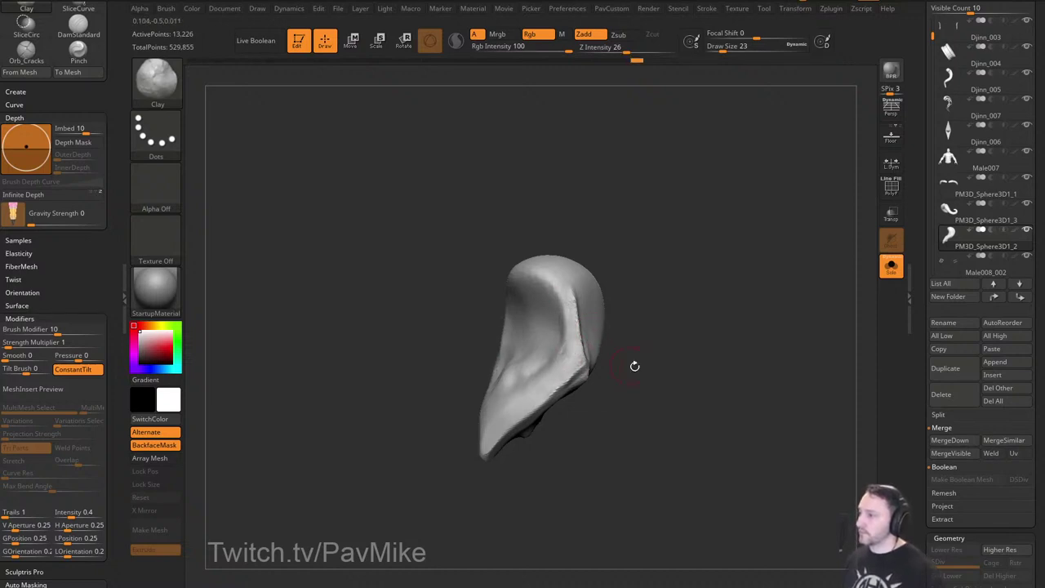
drag(632, 365, 604, 359)
drag(585, 367, 583, 378)
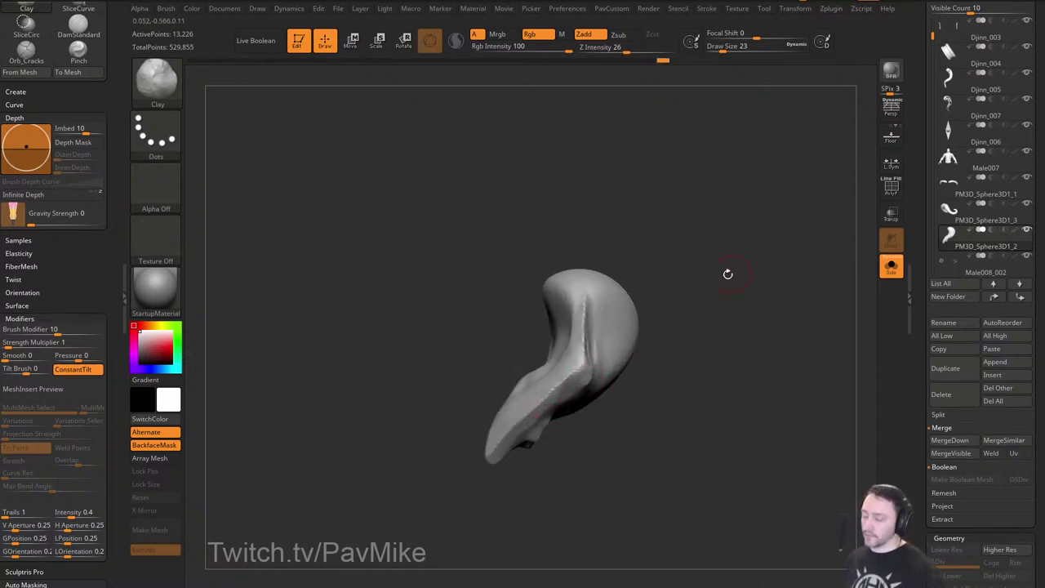
Flatten the planes on both sides of the beard's jaw-corner ridge with TrimDynamic at draw size 41.
key(b)
key(t)
key(d)
drag(686, 358, 668, 368)
drag(599, 364, 590, 381)
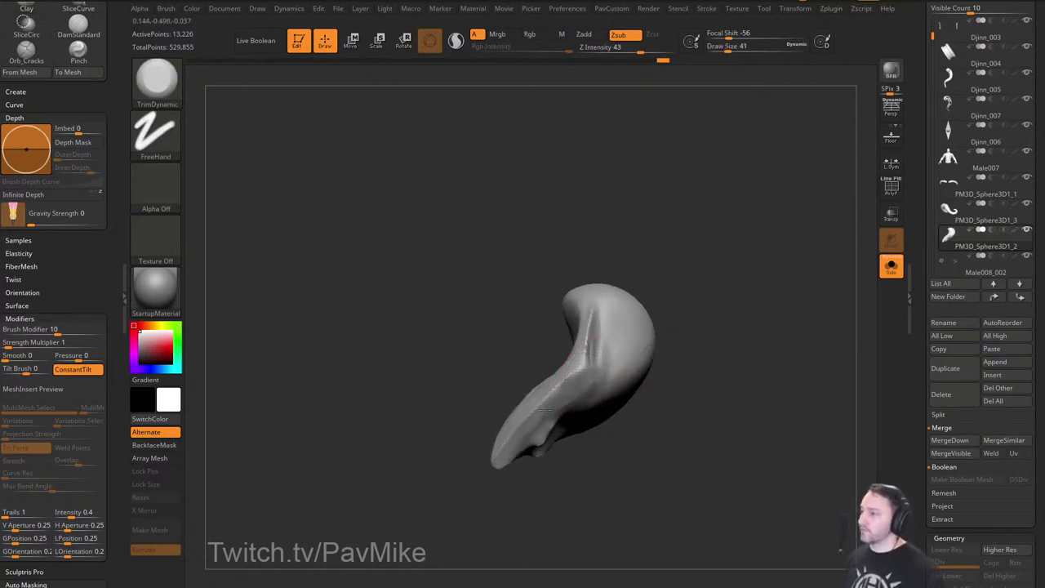
drag(683, 324, 726, 319)
drag(567, 378, 560, 395)
drag(579, 343, 574, 358)
Polish the beard's outer side plane behind the jaw corner with hPolish.
mouse_move(704, 304)
mouse_down()
mouse_move(656, 294)
mouse_move(663, 281)
mouse_move(745, 270)
mouse_up()
key(b)
key(h)
key(p)
drag(602, 330, 597, 357)
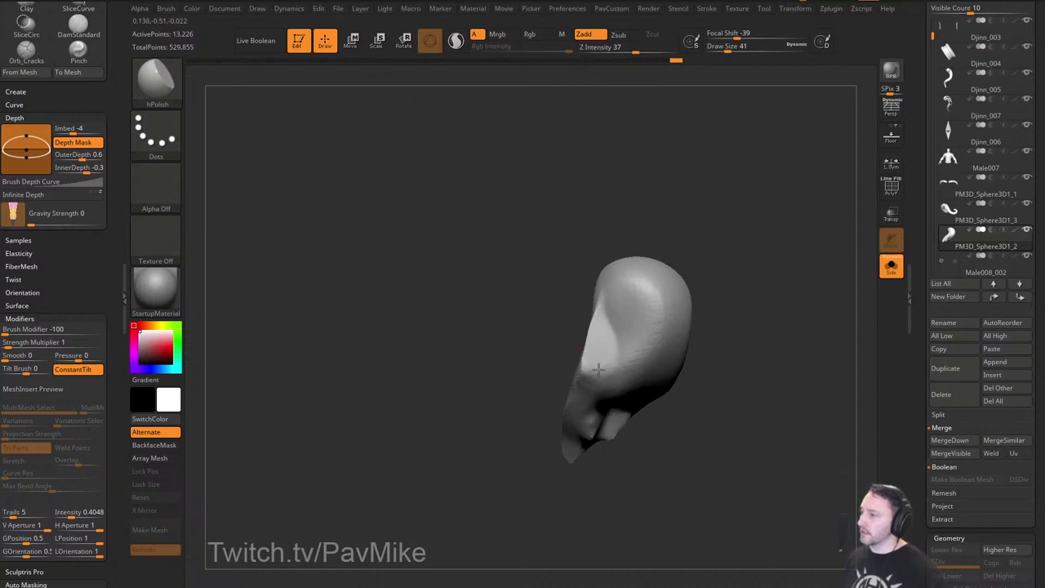
drag(546, 387, 591, 396)
Remesh the beard with DynaMesh, check it on the whole character, and isolate it again with DamStandard selected.
shift+drag(670, 351, 743, 371)
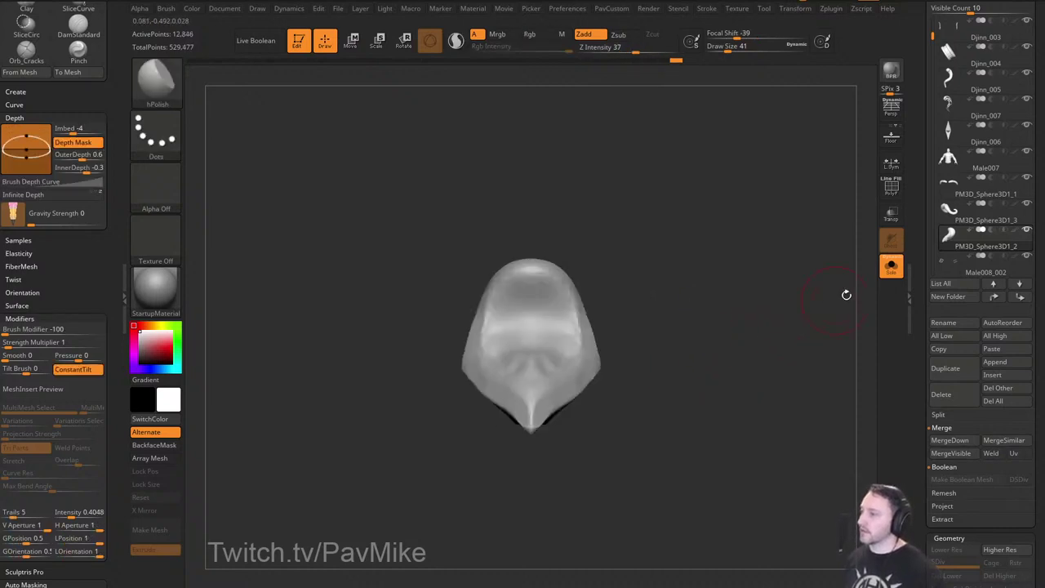
click(890, 267)
mouse_move(797, 275)
mouse_down()
mouse_move(772, 284)
mouse_move(782, 311)
mouse_move(767, 254)
mouse_move(709, 284)
mouse_move(706, 344)
mouse_up()
key(b)
key(d)
key(s)
click(892, 270)
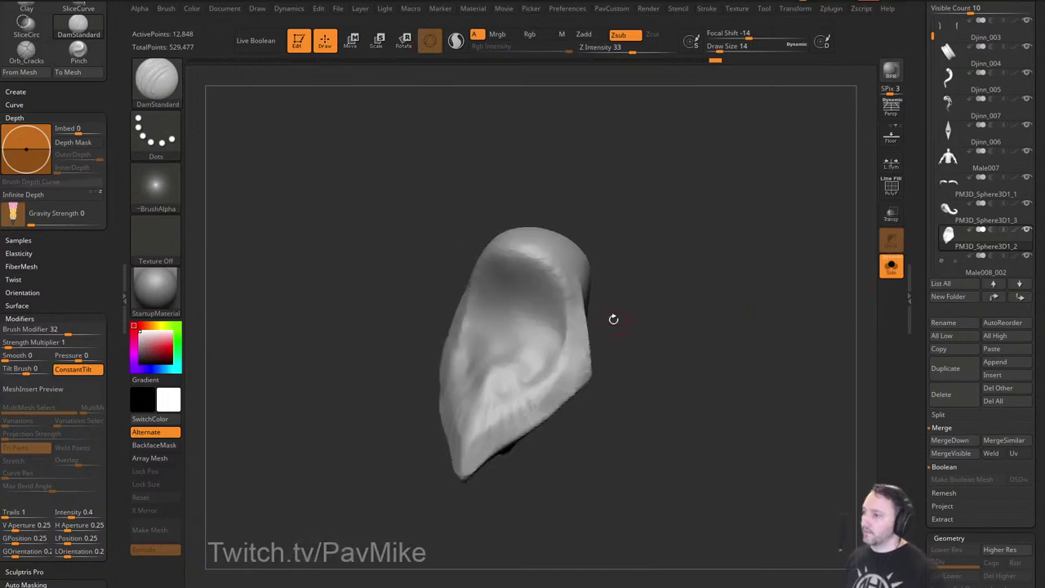
Carve grooves into the beard's lower side with Orb_Cracks and remesh it at a higher DynaMesh resolution.
key(b)
key(o)
key(c)
drag(535, 379, 549, 399)
key(1)
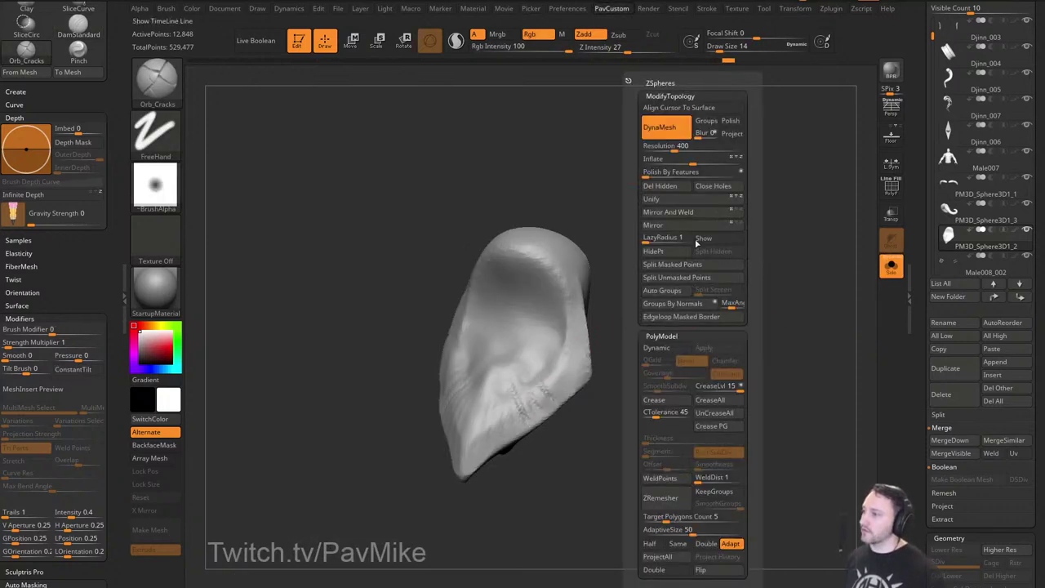
click(679, 147)
ctrl+drag(609, 225, 630, 245)
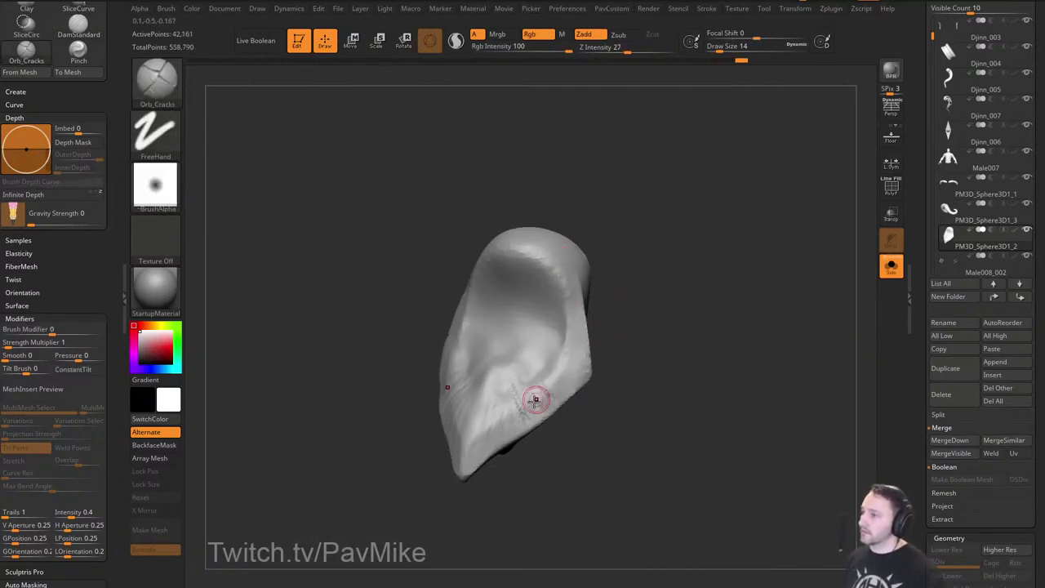
Carve Orb_Cracks hair grooves across the beard's jaw side and down its front toward the tip.
drag(513, 384, 545, 422)
drag(563, 363, 601, 379)
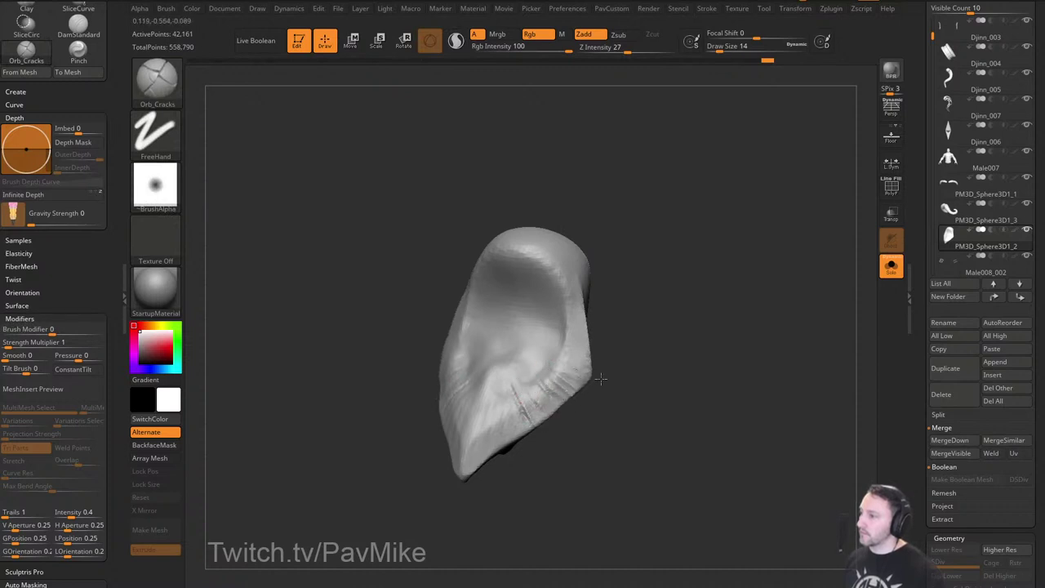
click(891, 269)
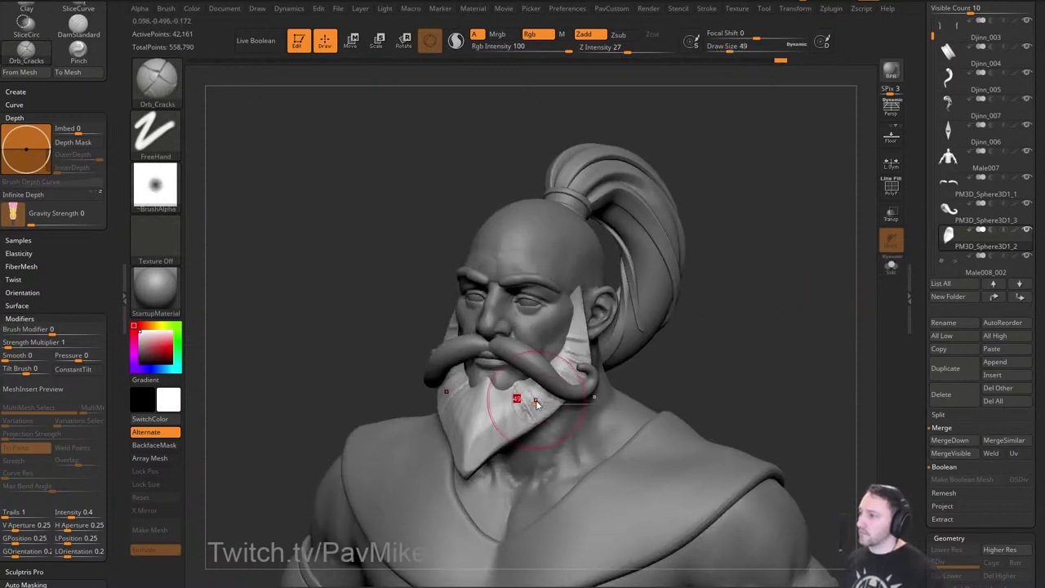
mouse_move(496, 380)
mouse_down()
mouse_move(503, 397)
mouse_move(471, 457)
mouse_up()
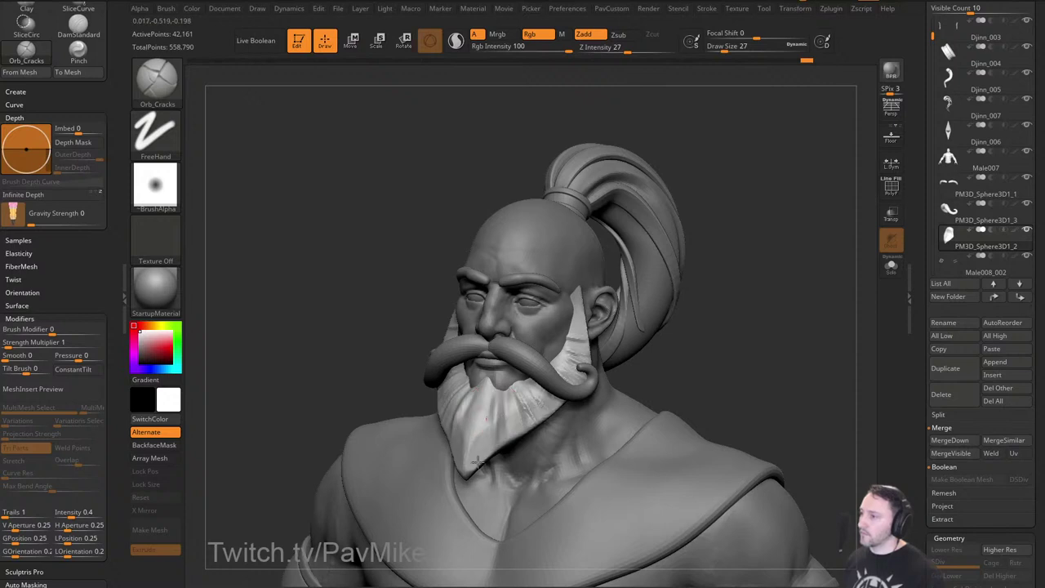
drag(472, 415, 478, 454)
Soften the side grooves on the isolated beard with the Smooth brush at draw size 20, and show the whole character again.
key(bracketleft)
key(shift)
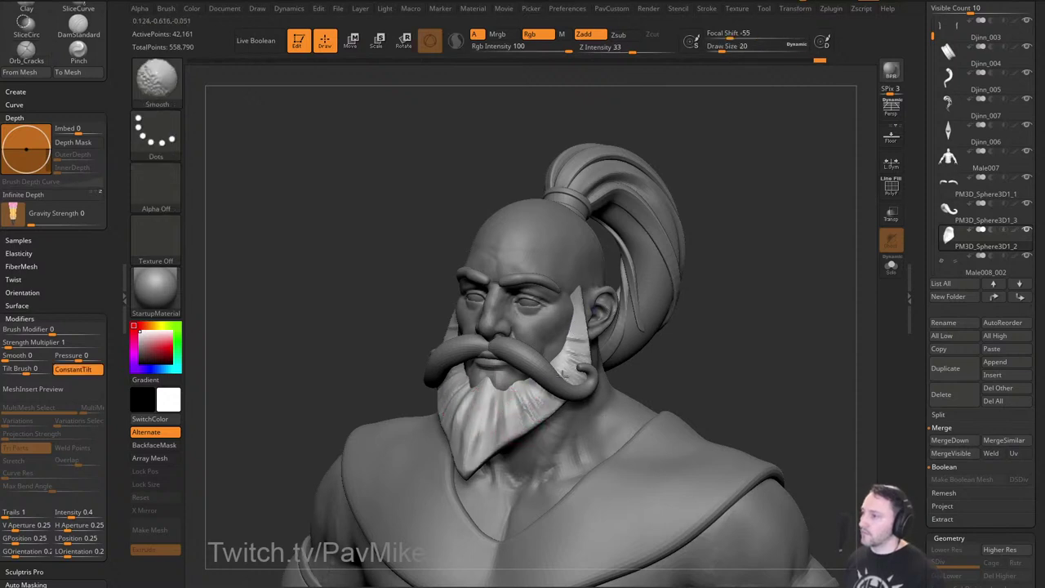
click(891, 266)
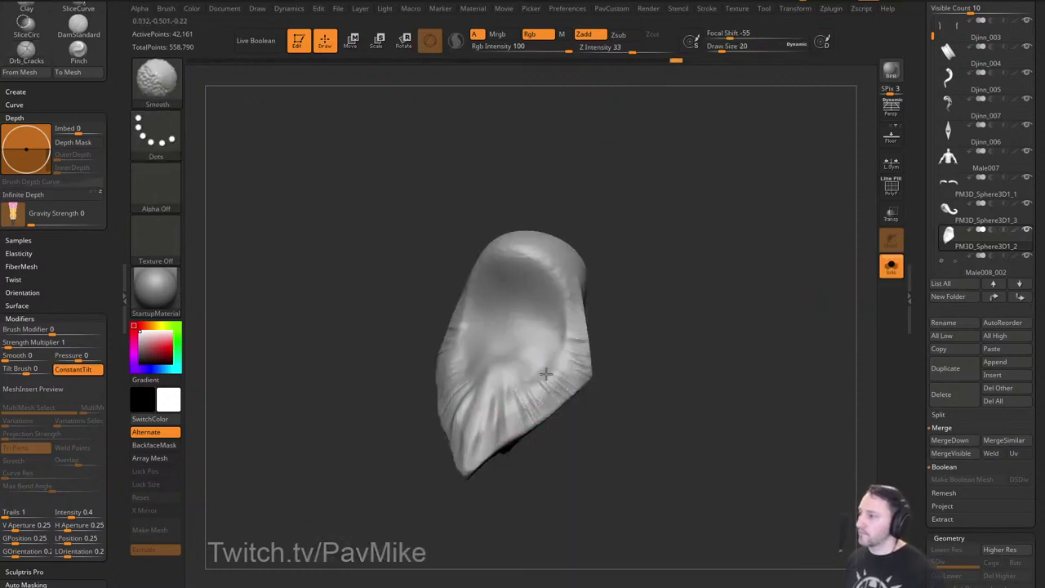
shift+drag(569, 393, 541, 368)
click(891, 265)
Switch to the Standard brush at draw size 56 and make the collar the active subtool.
mouse_move(766, 326)
alt+mouse_down()
mouse_move(765, 292)
mouse_move(782, 287)
mouse_move(719, 282)
alt+mouse_up()
mouse_move(790, 271)
mouse_down()
mouse_move(770, 283)
mouse_move(773, 314)
mouse_up()
mouse_move(772, 313)
mouse_down()
mouse_move(742, 301)
mouse_move(745, 311)
mouse_move(729, 312)
mouse_up()
key(s)
key(b)
key(s)
key(t)
key(s)
key(s)
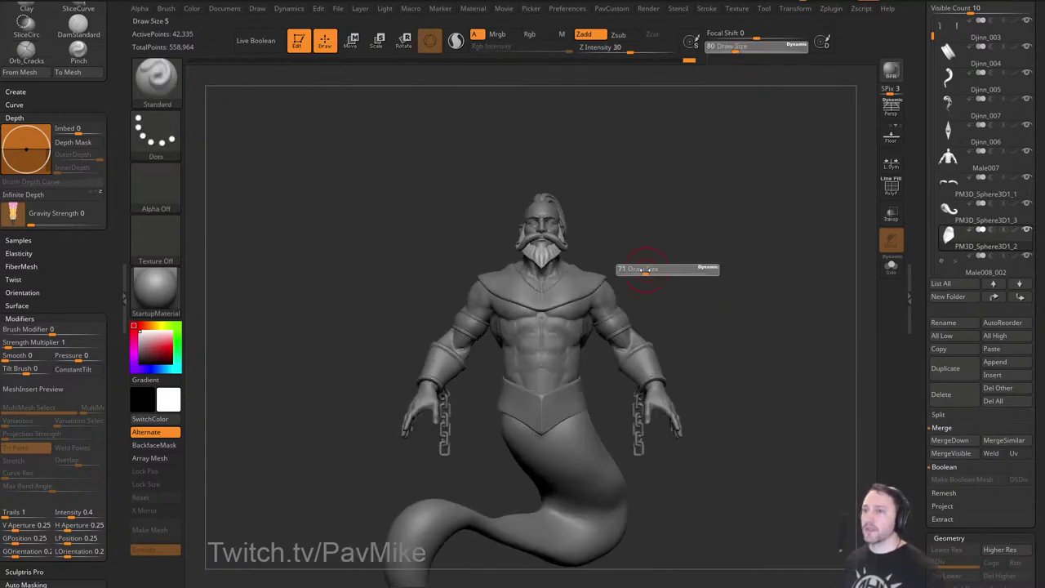
drag(650, 275, 643, 275)
alt+click(590, 282)
alt+drag(695, 242, 705, 273)
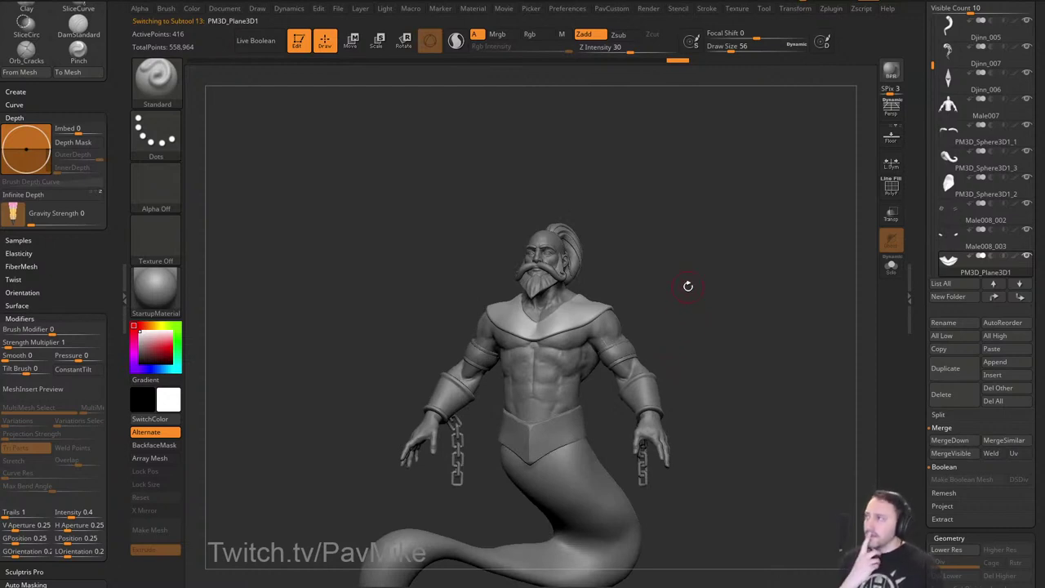
alt+drag(708, 291, 723, 292)
Turn on perspective and make a BPR render of the full djinn from a low angle.
shift+click(1029, 260)
shift+click(1029, 260)
mouse_move(799, 317)
mouse_down()
mouse_move(813, 323)
mouse_move(766, 329)
mouse_move(809, 331)
mouse_move(792, 334)
mouse_move(807, 301)
mouse_up()
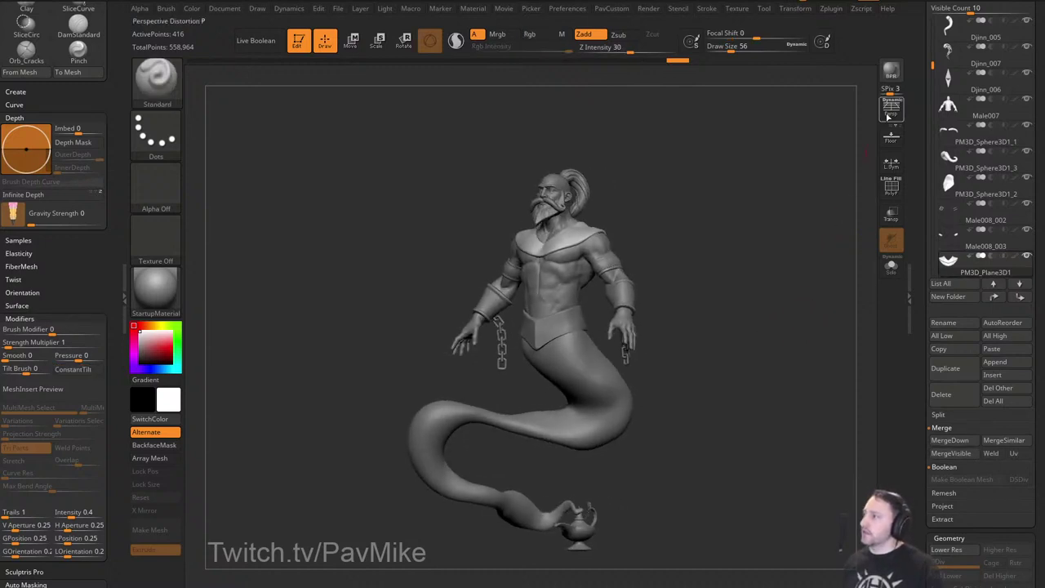
click(890, 115)
drag(817, 166, 835, 123)
click(891, 71)
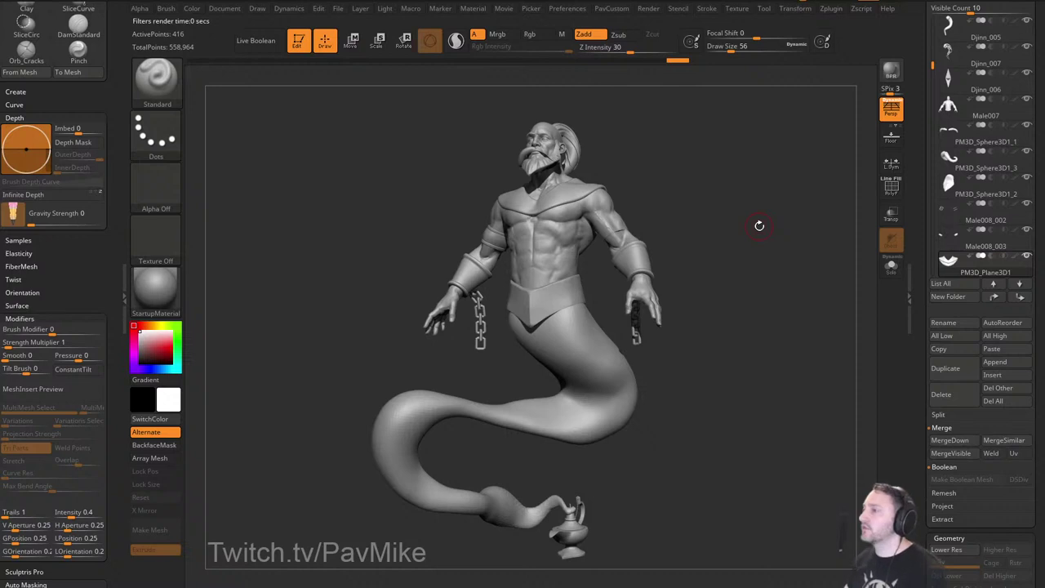
Reduce the draw size to 41 and make the upper-arm band the active subtool.
mouse_move(759, 226)
mouse_down()
mouse_move(784, 229)
mouse_move(738, 278)
mouse_up()
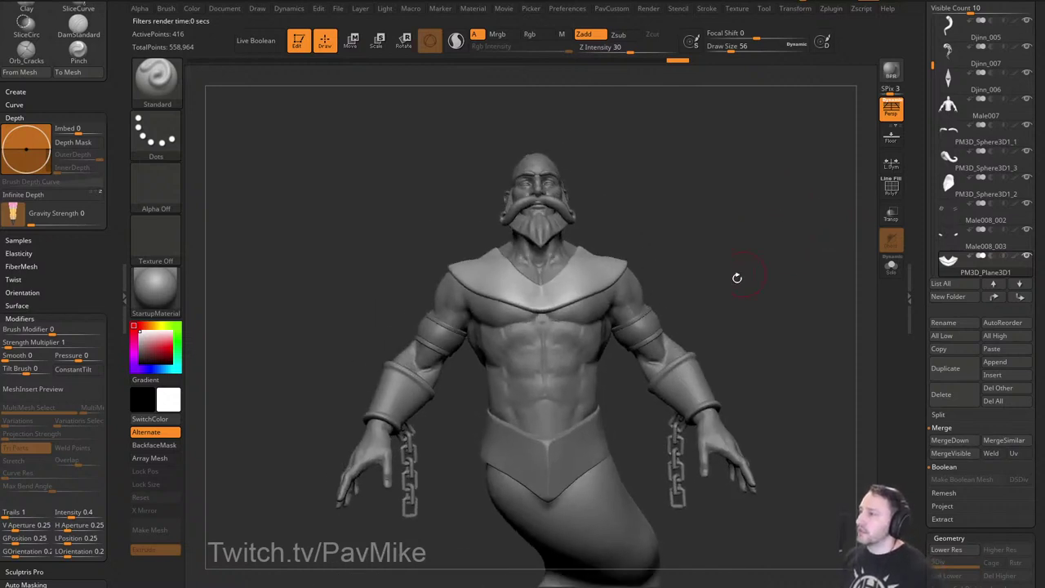
key(s)
click(717, 287)
drag(678, 313, 654, 323)
alt+click(653, 324)
alt+drag(737, 334, 737, 263)
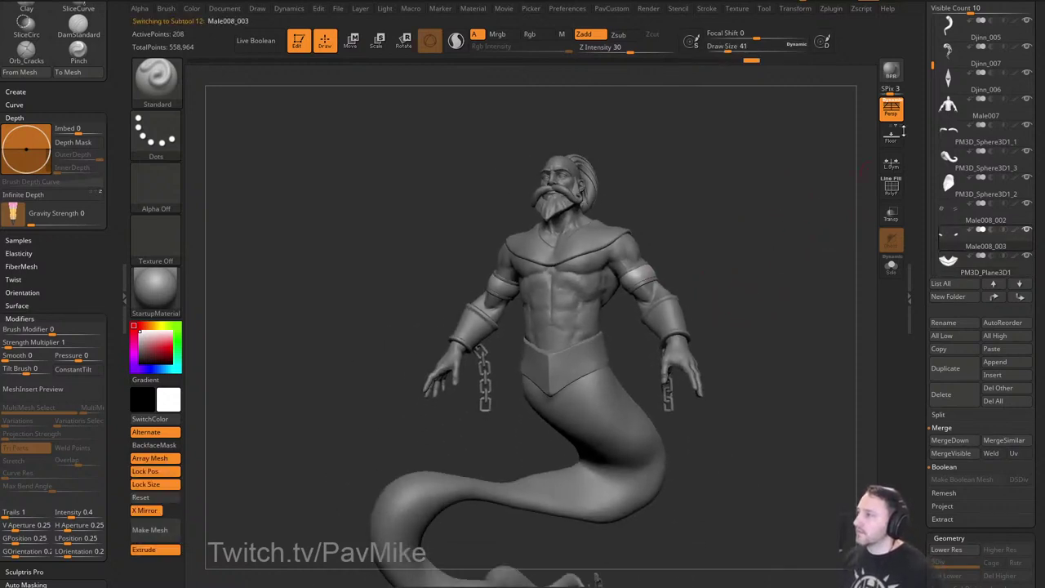
Make BPR renders of the character from several angles to examine the upper-arm bands and torso.
click(897, 76)
drag(775, 177, 832, 238)
click(890, 76)
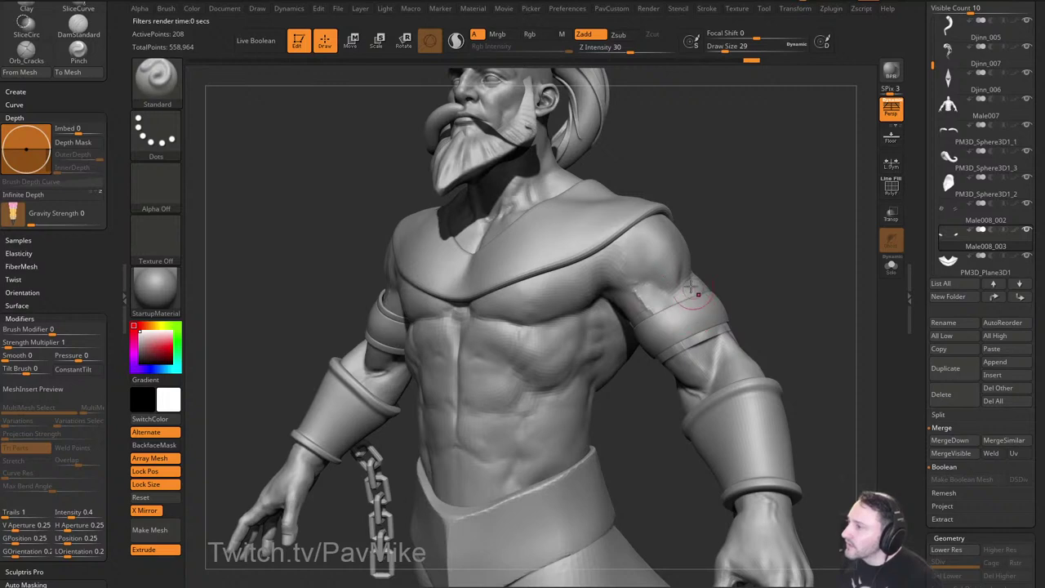
drag(737, 182, 863, 162)
key(shift+r)
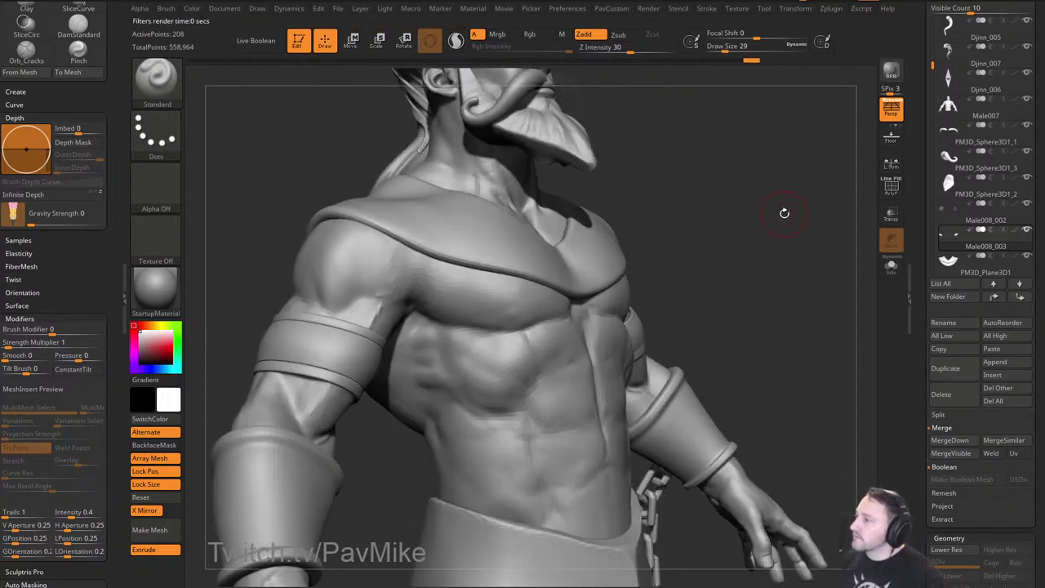
drag(784, 216, 770, 217)
click(891, 72)
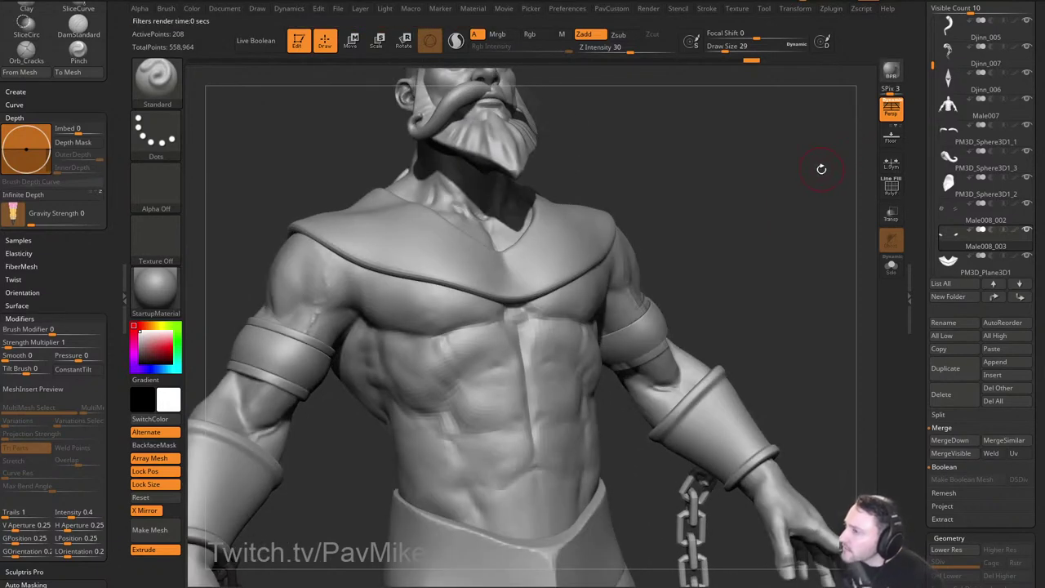
drag(802, 197, 794, 208)
Select the edge rings of the upper-arm band, open their BPR display settings, and render the torso.
alt+click(694, 292)
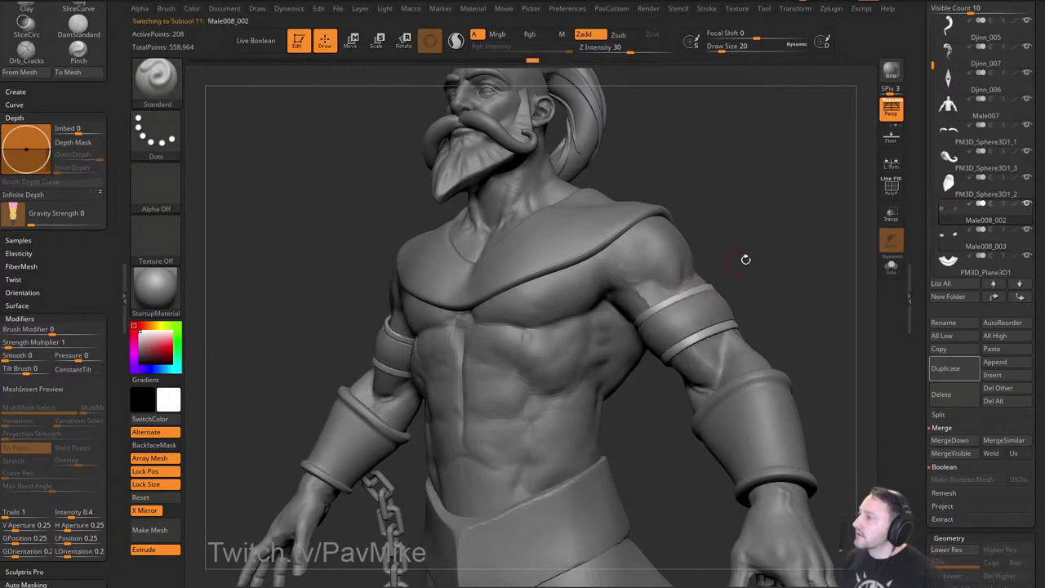
drag(918, 305, 930, 134)
key(shift)
click(951, 374)
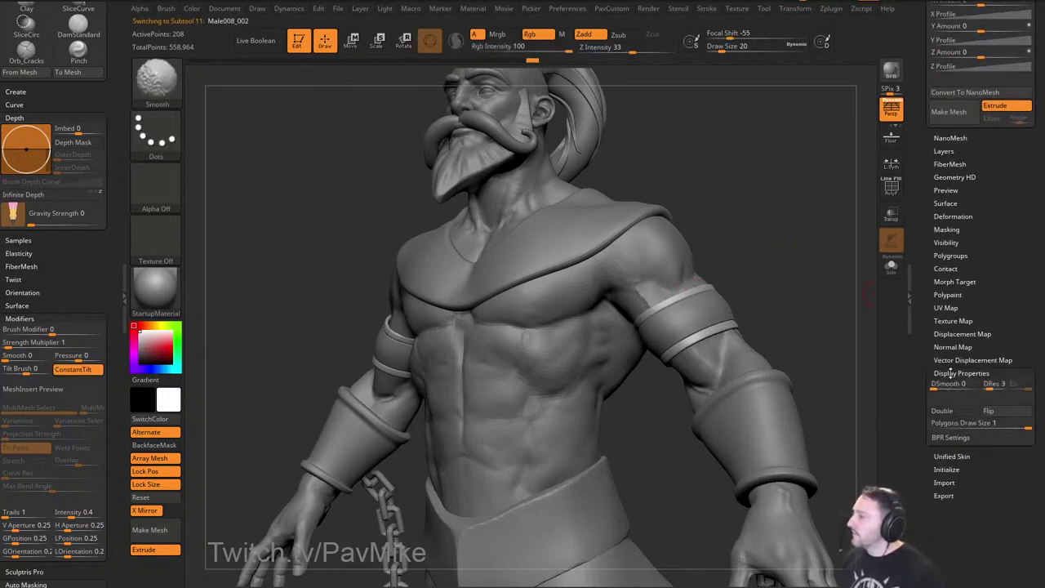
click(945, 440)
drag(930, 455, 937, 392)
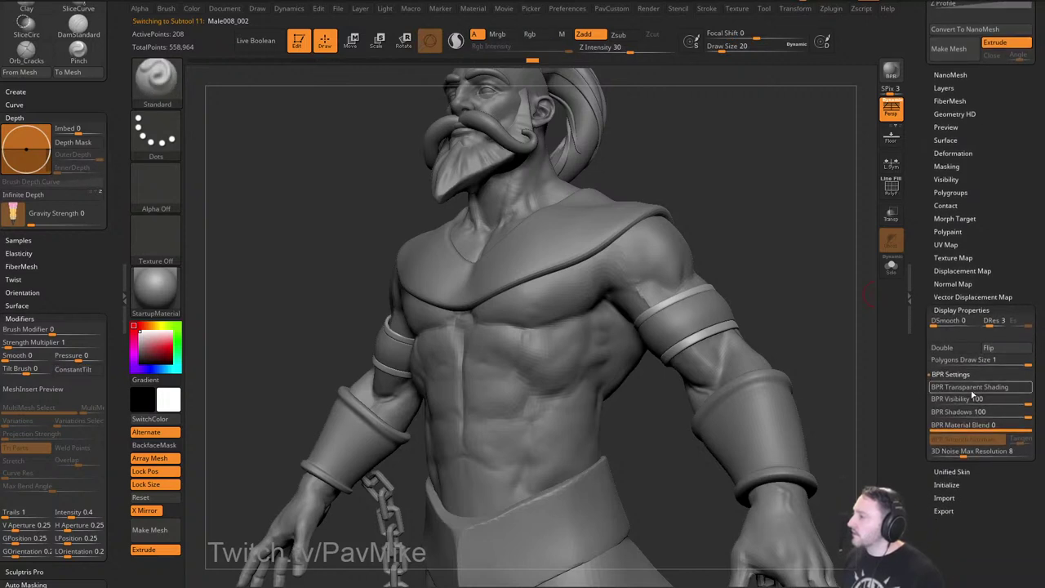
click(891, 71)
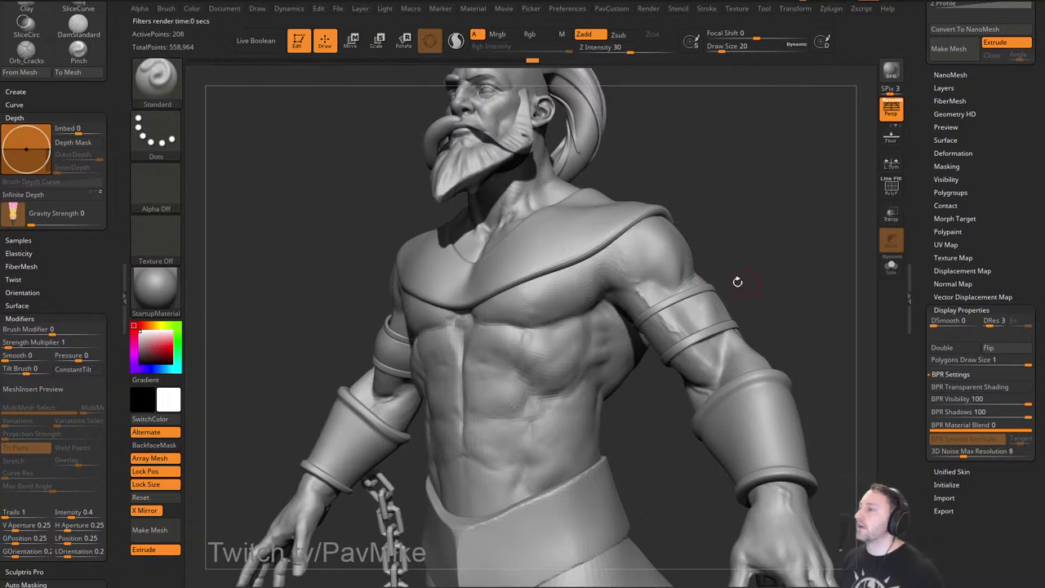
Compare BPR renders of the arm-band rings with transparency turned on and off.
key(d)
alt+drag(840, 253, 823, 260)
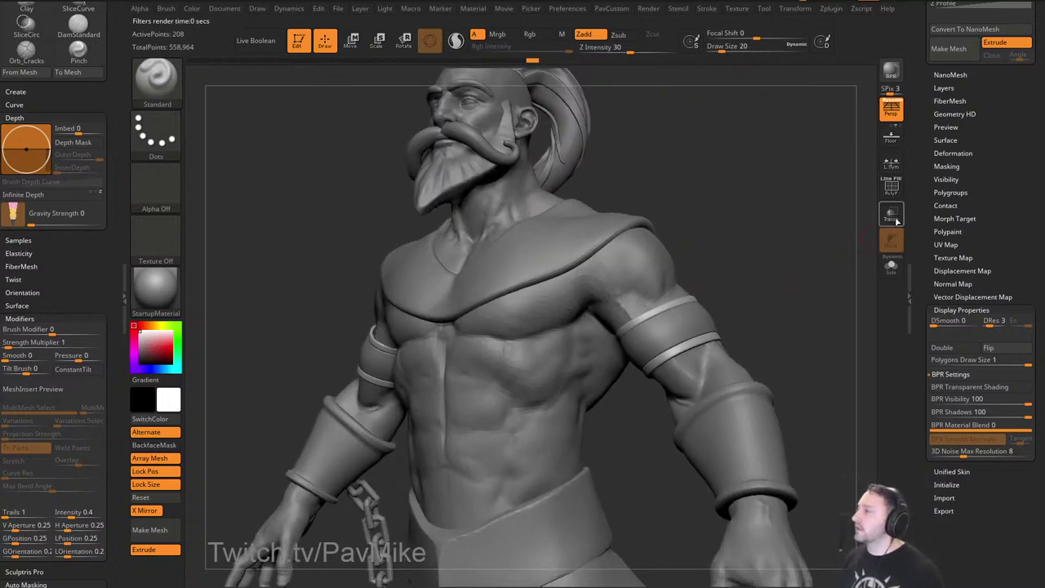
click(894, 218)
click(891, 245)
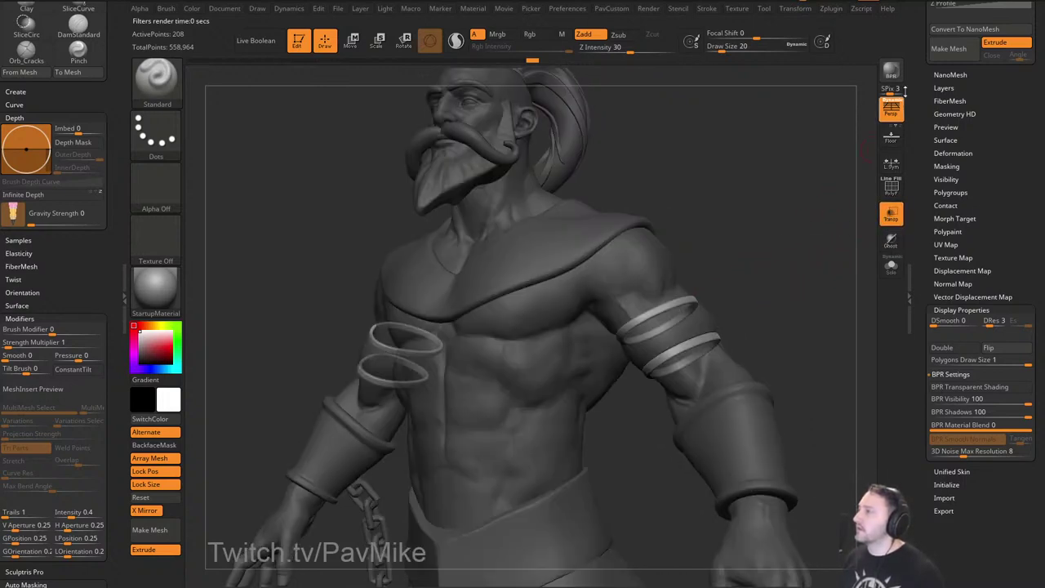
click(891, 72)
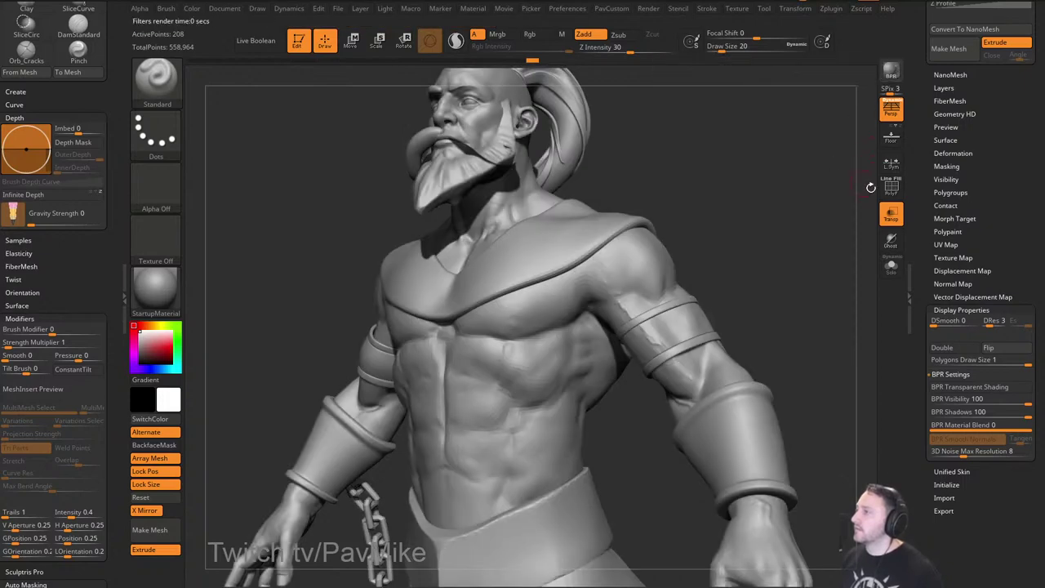
click(893, 219)
alt+drag(823, 166, 818, 174)
click(892, 72)
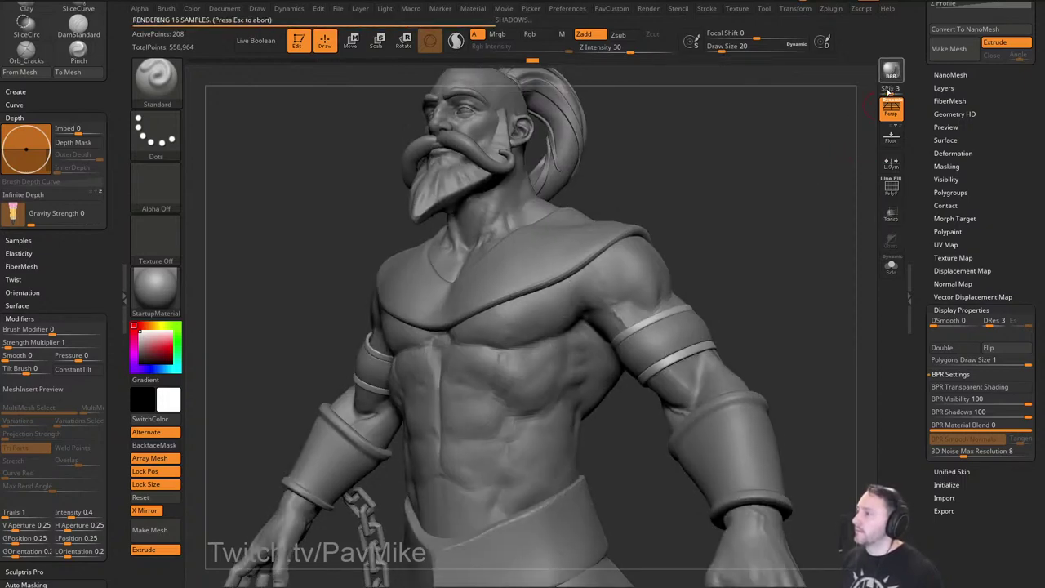
Select the upper-arm band and compare its BPR renders with Array Mesh turned off and on.
drag(751, 270, 798, 209)
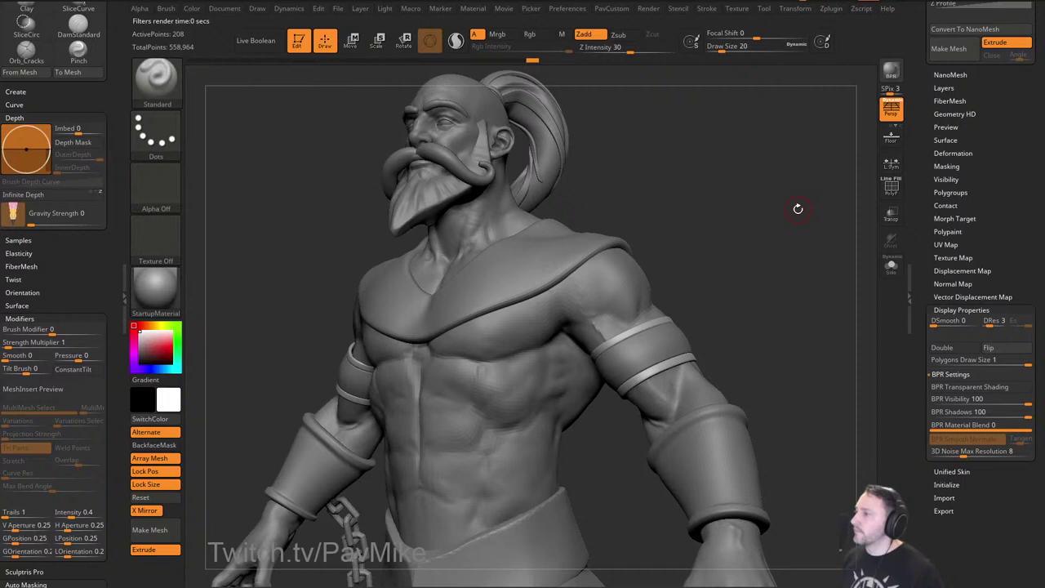
alt+click(659, 334)
alt+drag(743, 299, 754, 290)
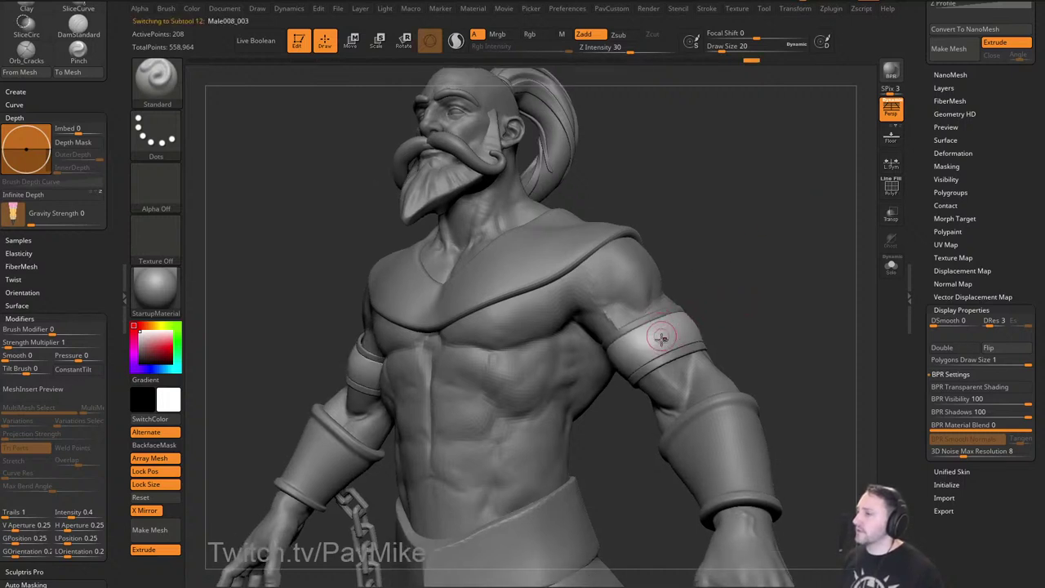
click(161, 458)
click(890, 72)
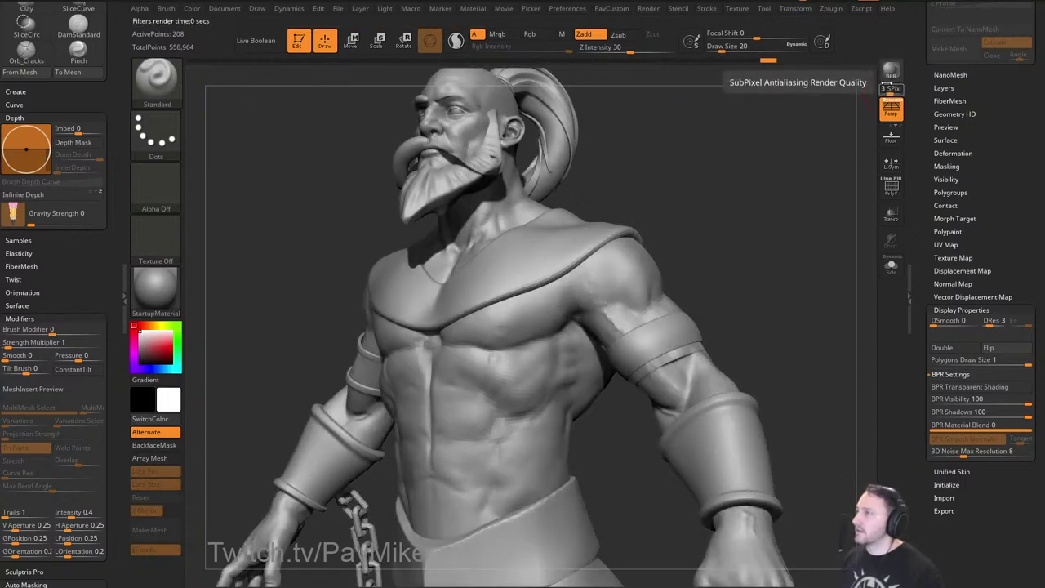
drag(800, 164, 803, 154)
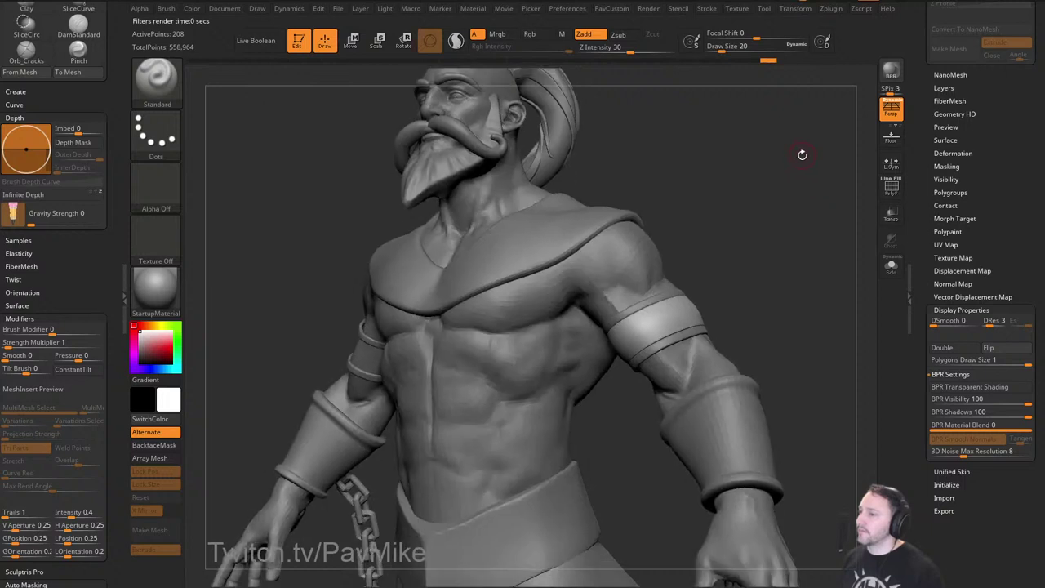
click(154, 458)
mouse_move(748, 221)
alt+mouse_down()
mouse_move(747, 175)
mouse_move(754, 199)
mouse_move(756, 183)
mouse_move(774, 208)
mouse_move(815, 192)
alt+mouse_up()
click(891, 72)
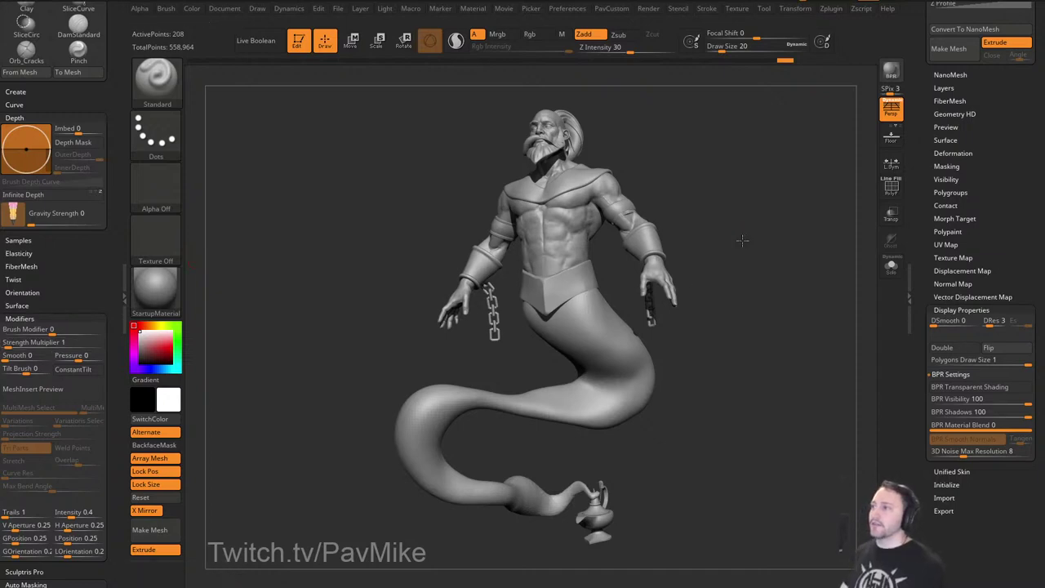
Make the beard the active subtool, picking it at the sideburn beside the ear.
drag(743, 237, 766, 194)
alt+drag(767, 194, 775, 399)
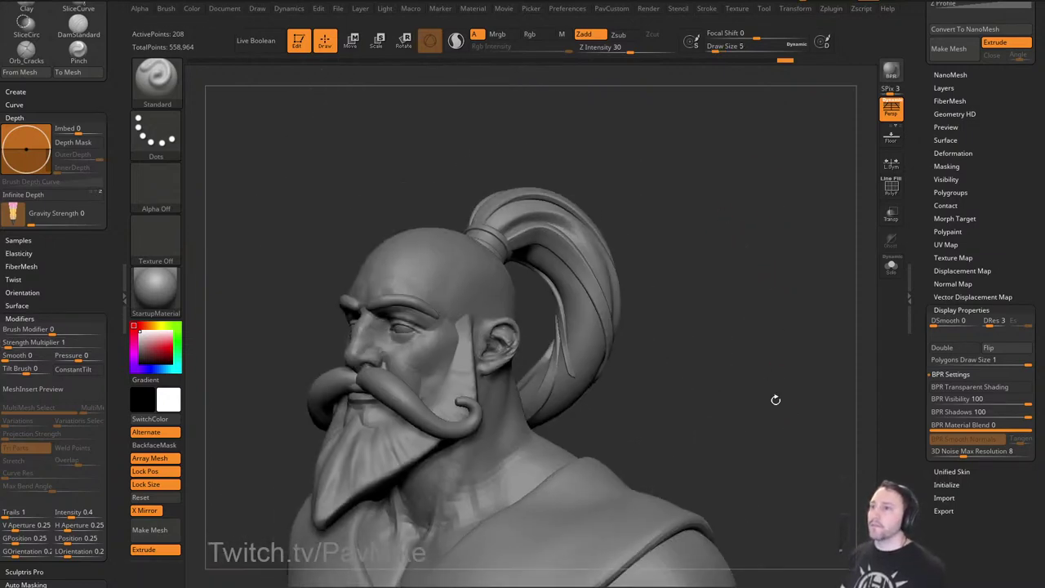
alt+click(510, 364)
alt+drag(674, 317, 712, 304)
key(s)
click(557, 318)
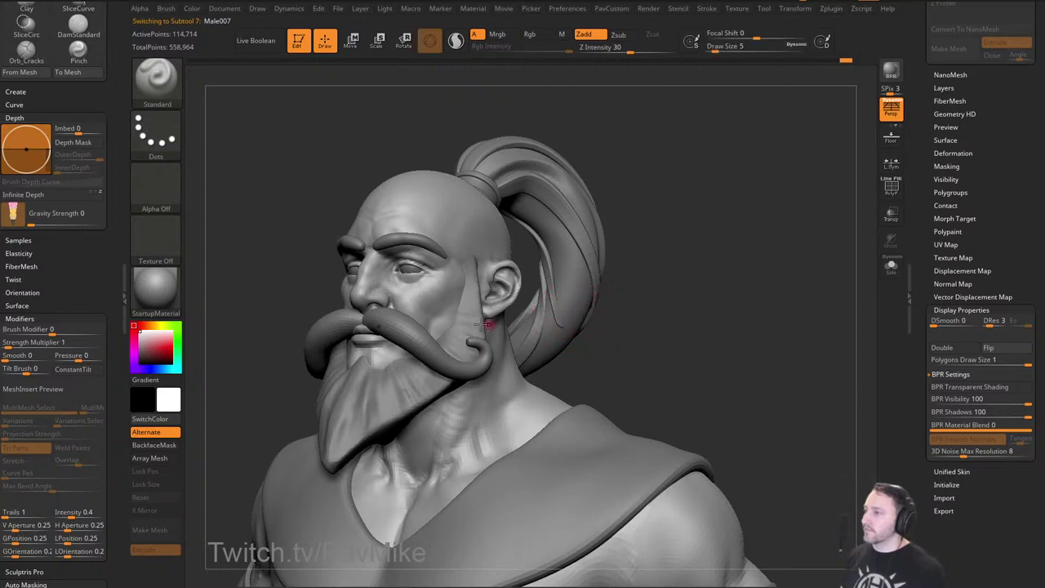
alt+click(482, 322)
alt+drag(679, 265, 687, 331)
Insert a Ring from the IMM primitives brush at the earlobe as an earring and separate it from the beard.
key(b)
key(i)
key(p)
key(m)
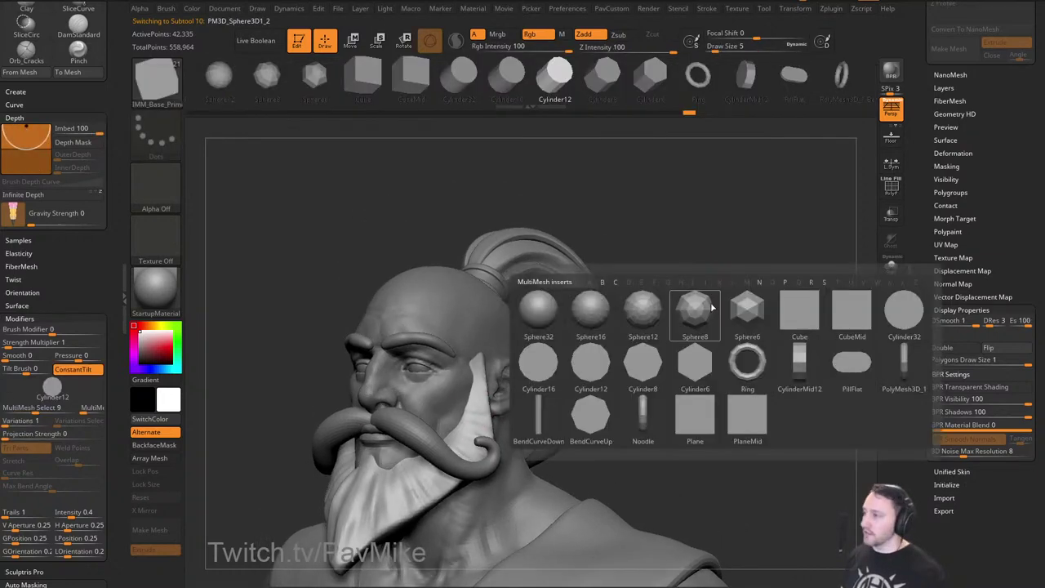
click(695, 368)
drag(509, 405, 528, 414)
key(grave)
click(756, 265)
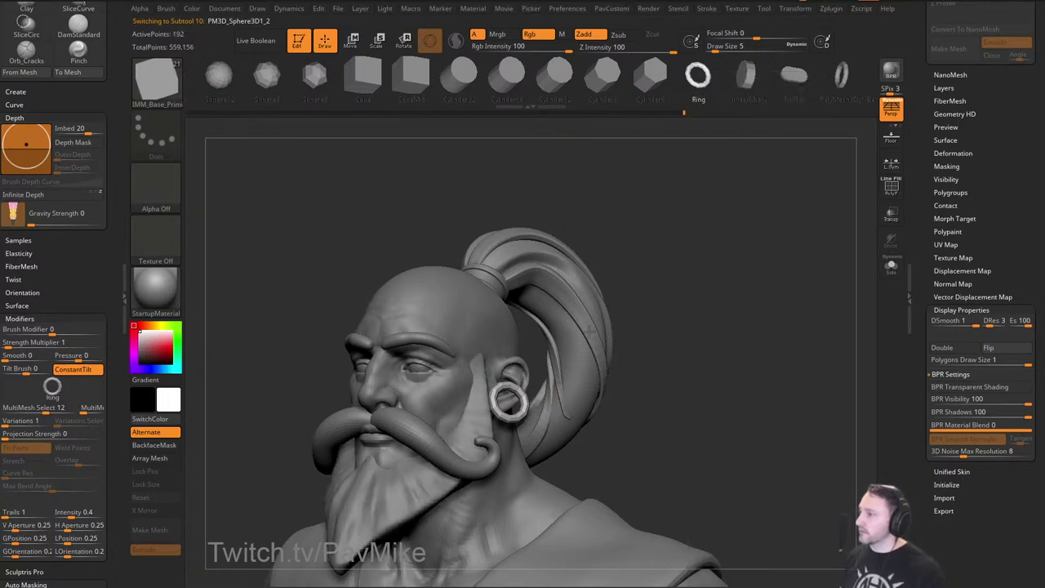
Move the earring with the transform gizmo so that it hangs through the earlobe in front and side views.
drag(709, 308, 780, 326)
key(w)
drag(582, 364, 578, 367)
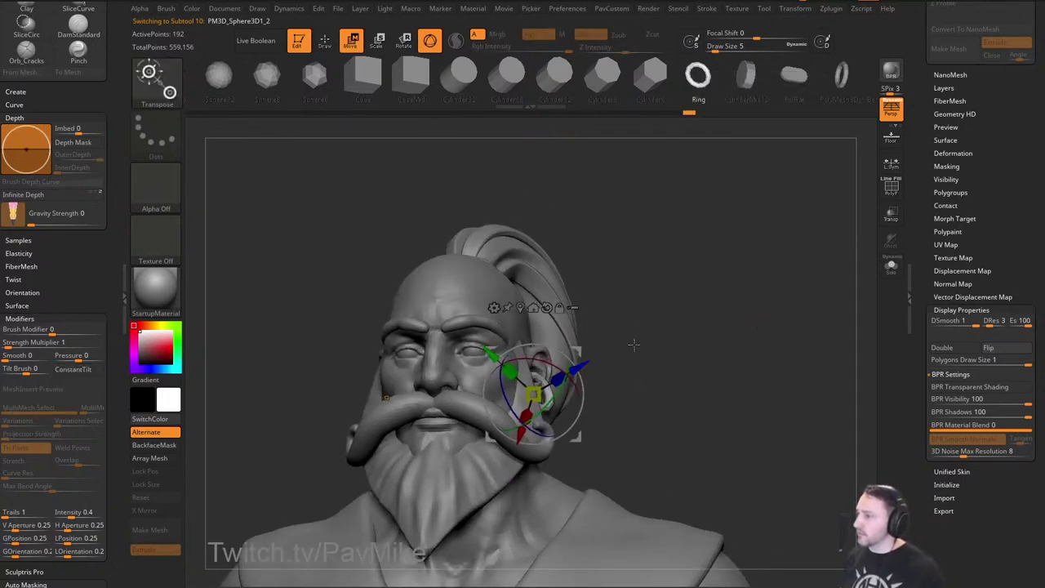
mouse_move(633, 345)
mouse_down()
mouse_move(583, 350)
mouse_move(580, 368)
mouse_up()
key(q)
mouse_move(772, 322)
alt+mouse_down()
mouse_move(796, 311)
mouse_move(732, 314)
alt+mouse_up()
key(w)
drag(570, 328, 555, 328)
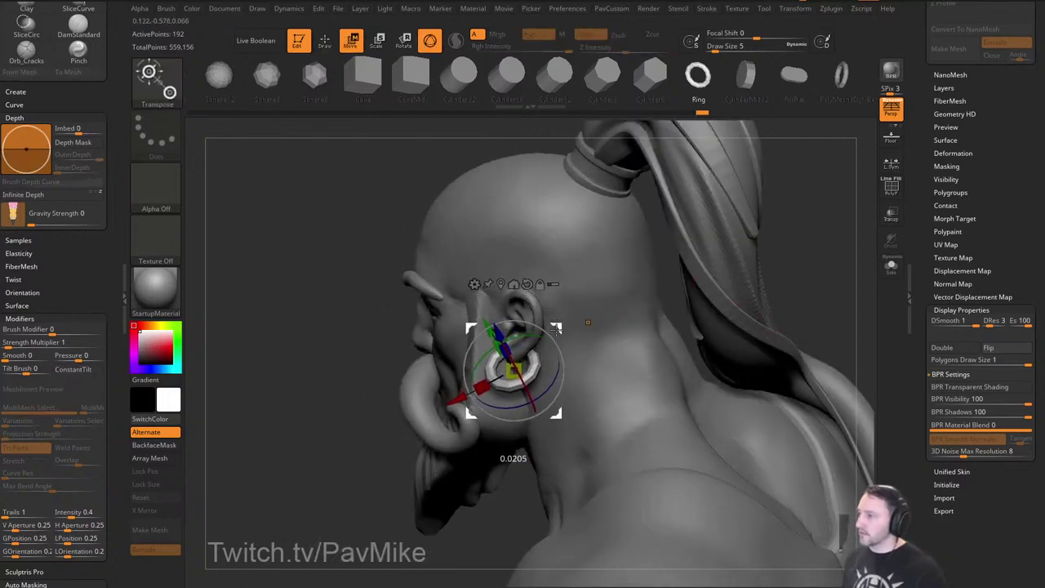
drag(314, 399, 371, 409)
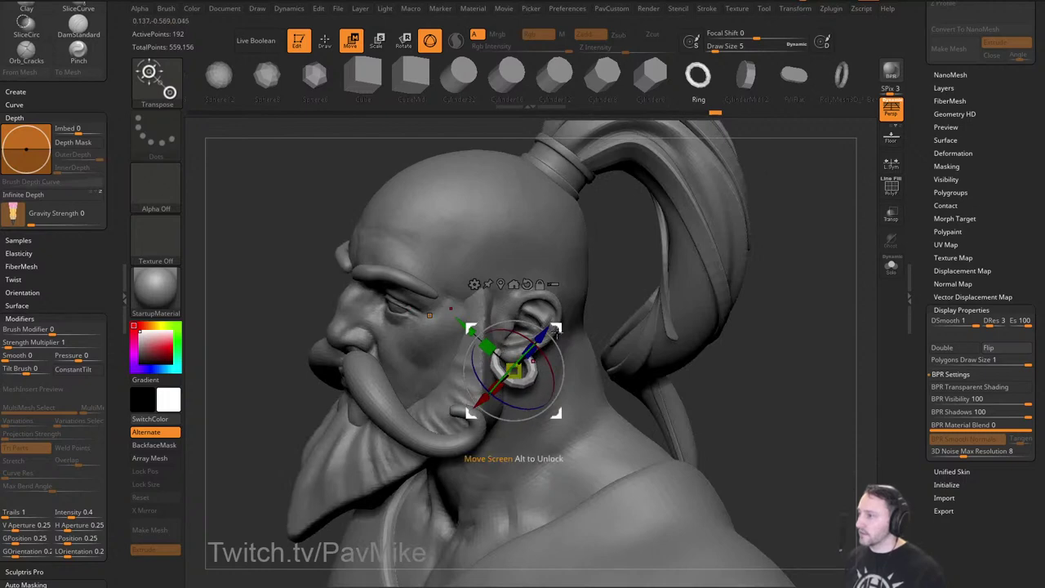
key(q)
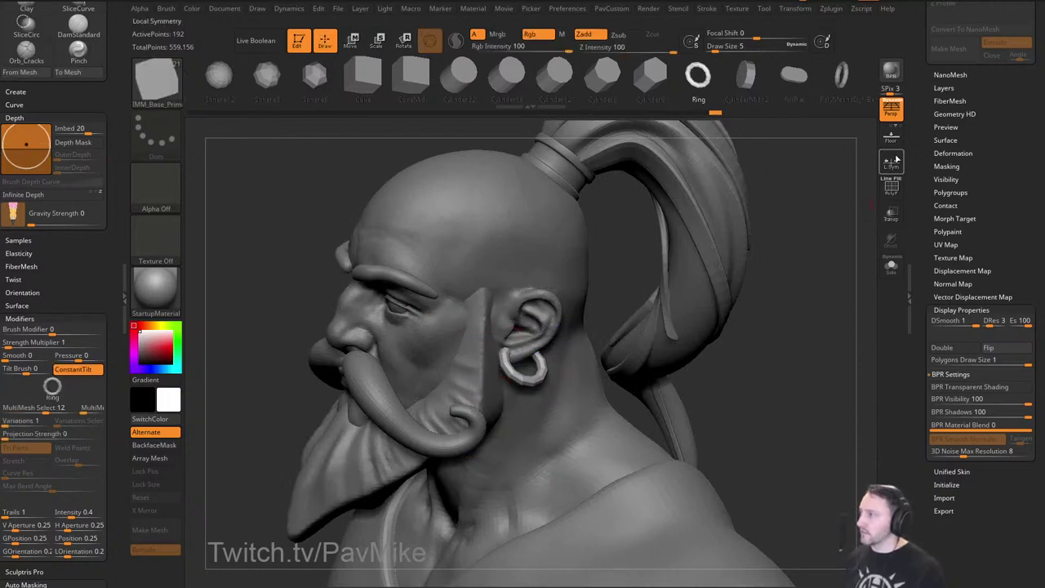
Turn on Local Symmetry for the earring and check how the ring sits in the earlobe from behind.
click(885, 166)
drag(816, 245, 749, 292)
key(w)
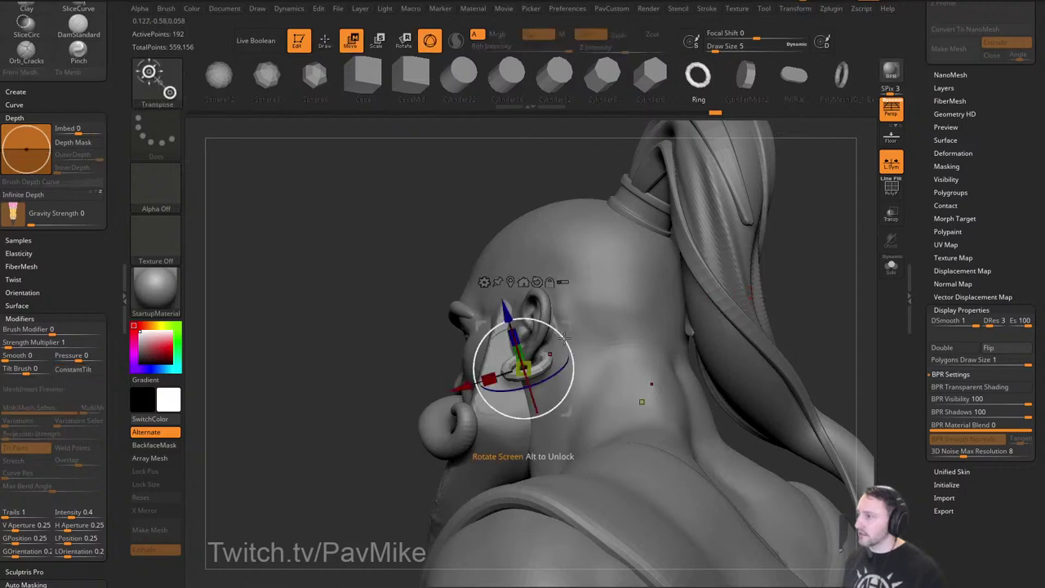
key(q)
mouse_move(357, 375)
mouse_down()
mouse_move(717, 310)
mouse_move(724, 265)
mouse_move(641, 304)
mouse_up()
Thicken the lower part of the ring earring with the Inflat brush at draw size 22.
key(b)
key(i)
key(n)
key(s)
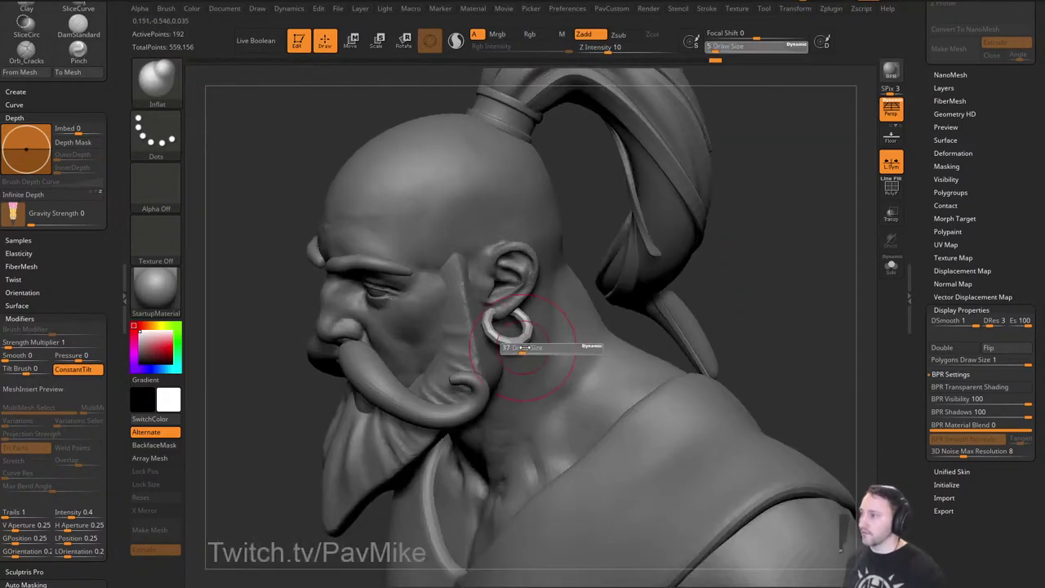
key(s)
drag(531, 344, 510, 342)
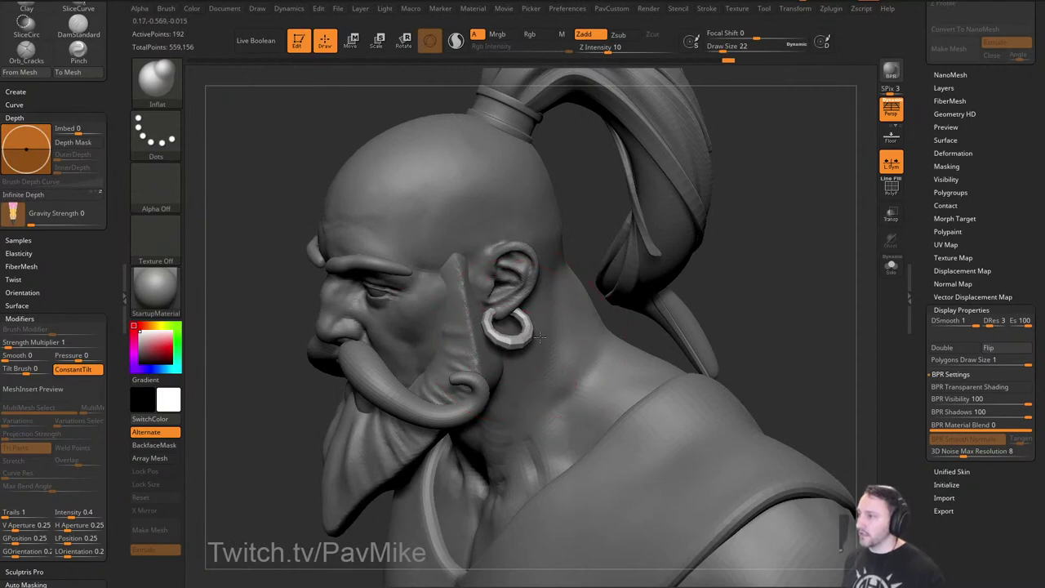
drag(715, 295, 789, 300)
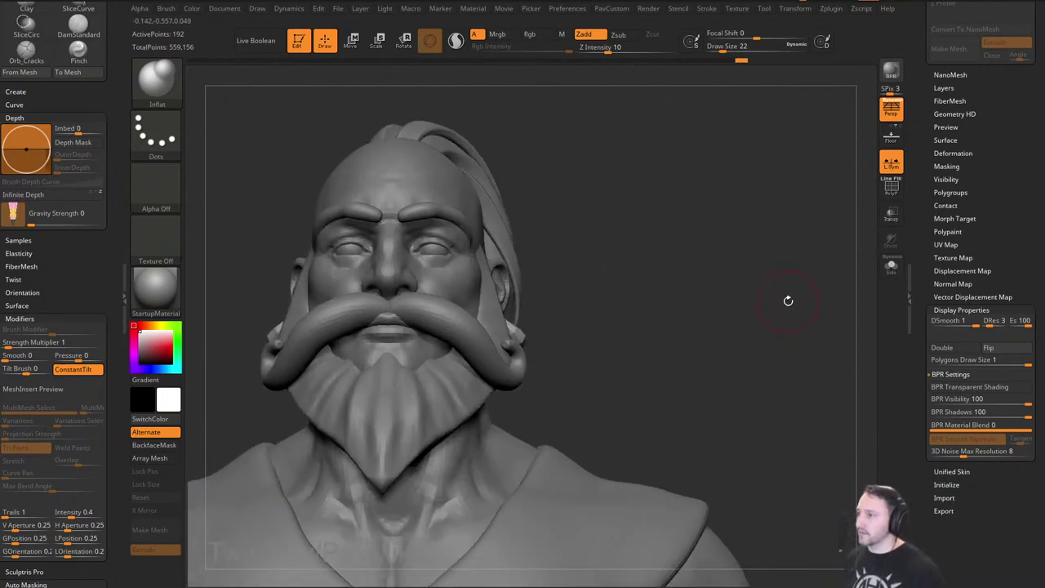
Centre the transform gizmo on the unmasked earring and adjust the ring's placement in the earlobe.
key(w)
drag(683, 279, 581, 315)
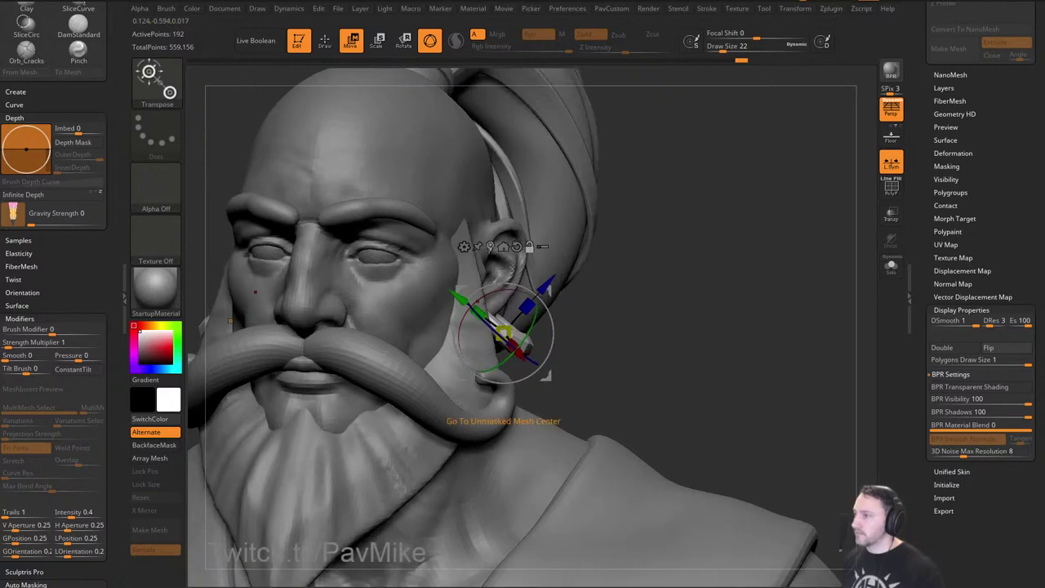
mouse_move(636, 262)
mouse_down()
mouse_move(533, 291)
mouse_move(521, 282)
mouse_move(544, 291)
mouse_up()
key(q)
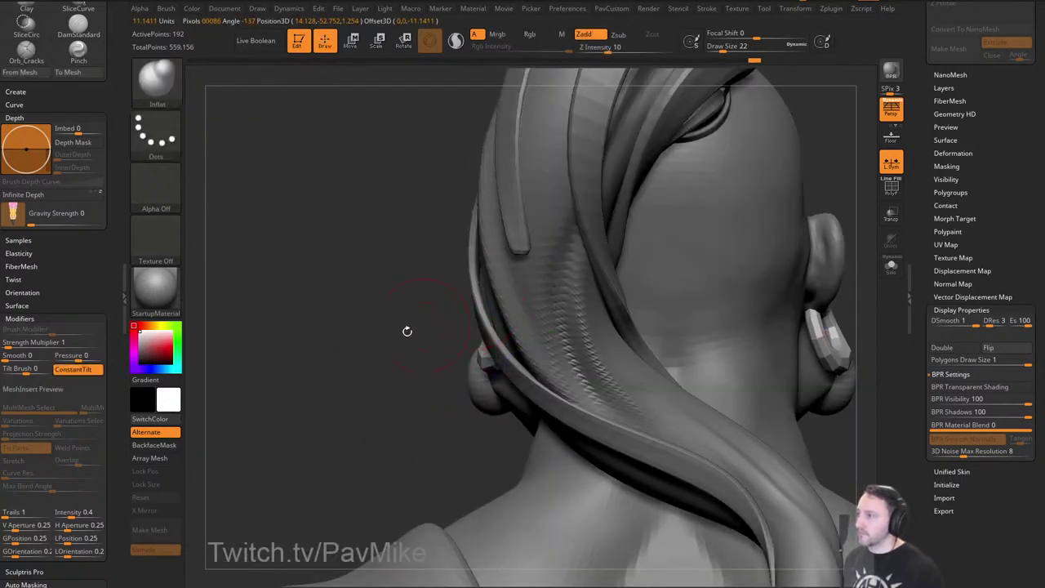
mouse_move(406, 332)
mouse_down()
mouse_move(415, 370)
mouse_move(488, 359)
mouse_move(500, 344)
mouse_up()
key(w)
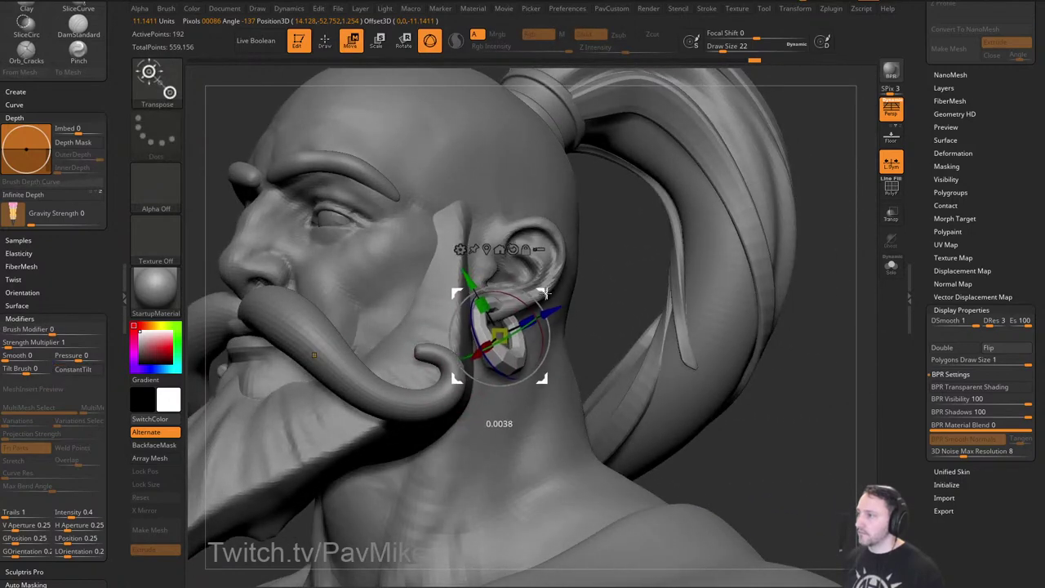
key(q)
mouse_move(539, 294)
alt+mouse_down()
mouse_move(735, 256)
mouse_move(803, 292)
mouse_move(719, 299)
mouse_move(771, 292)
mouse_move(752, 264)
mouse_move(770, 283)
alt+mouse_up()
Smooth the earring with dynamic subdivision and check it against the head and upper body.
key(ctrl+d)
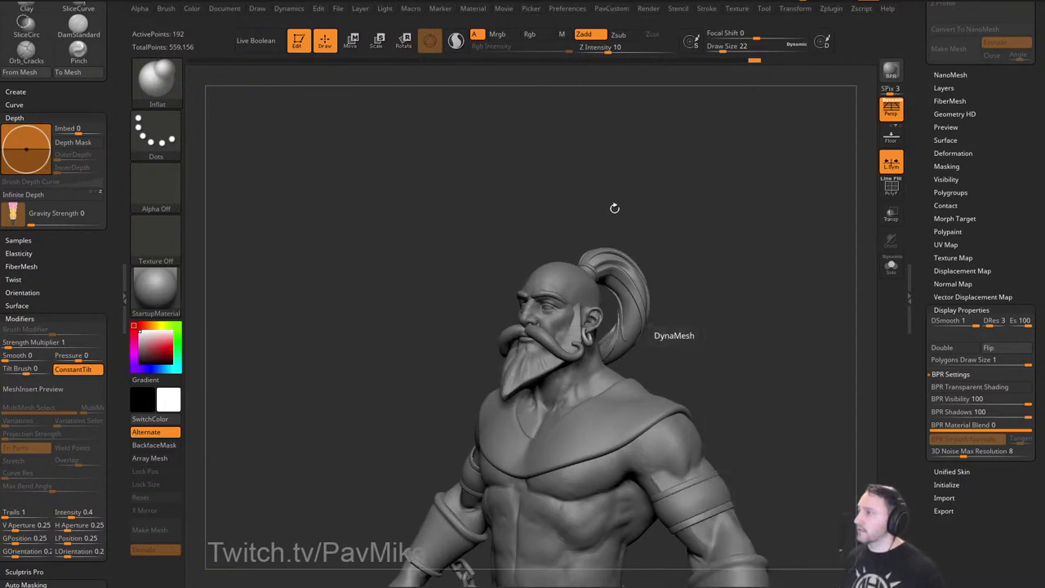
alt+drag(755, 346, 791, 391)
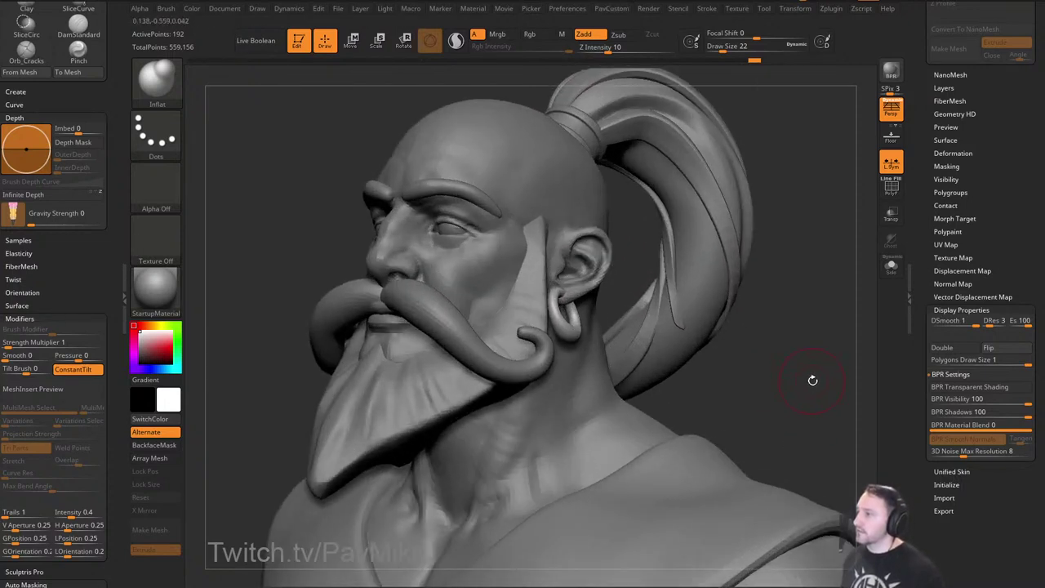
mouse_move(803, 350)
alt+mouse_down()
mouse_move(766, 337)
mouse_move(789, 348)
mouse_move(791, 336)
mouse_move(780, 342)
mouse_move(797, 336)
alt+mouse_up()
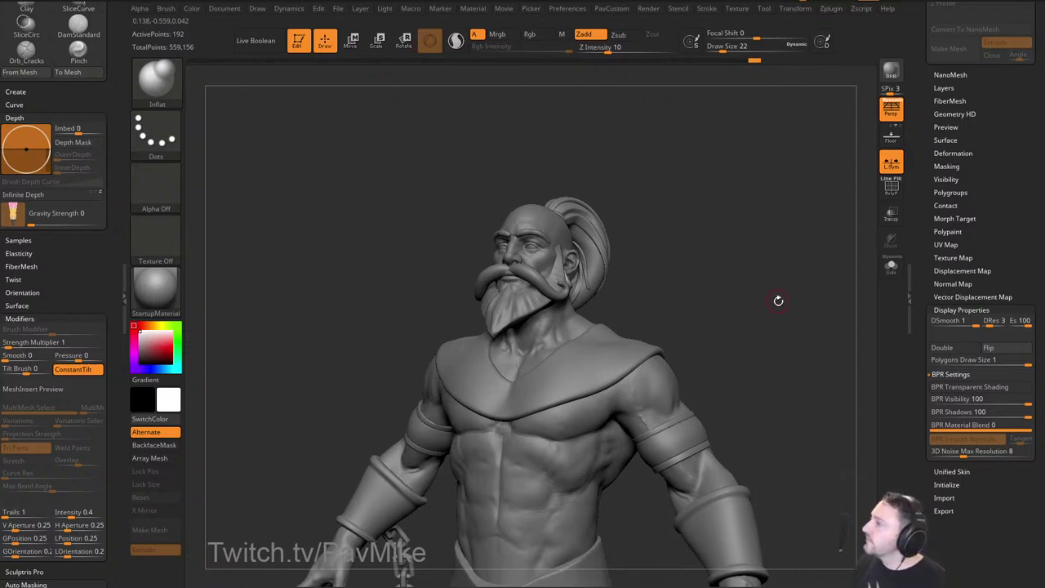
Switch to the Standard brush with a draw size of 51.
mouse_move(778, 301)
mouse_down()
mouse_move(746, 303)
mouse_move(773, 310)
mouse_move(752, 305)
mouse_move(766, 295)
mouse_move(749, 286)
mouse_up()
key(s)
click(751, 310)
key(b)
key(s)
key(t)
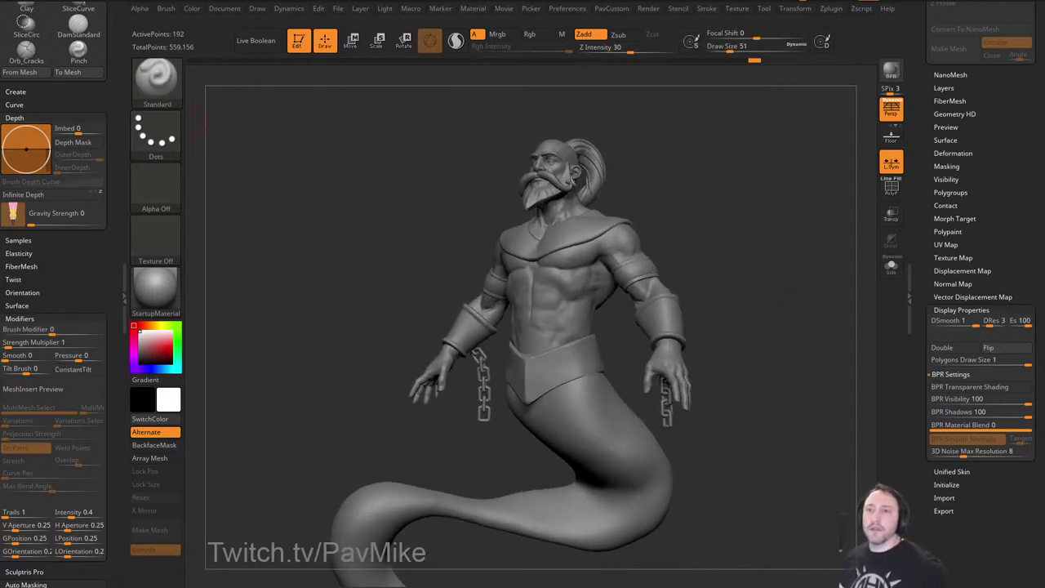
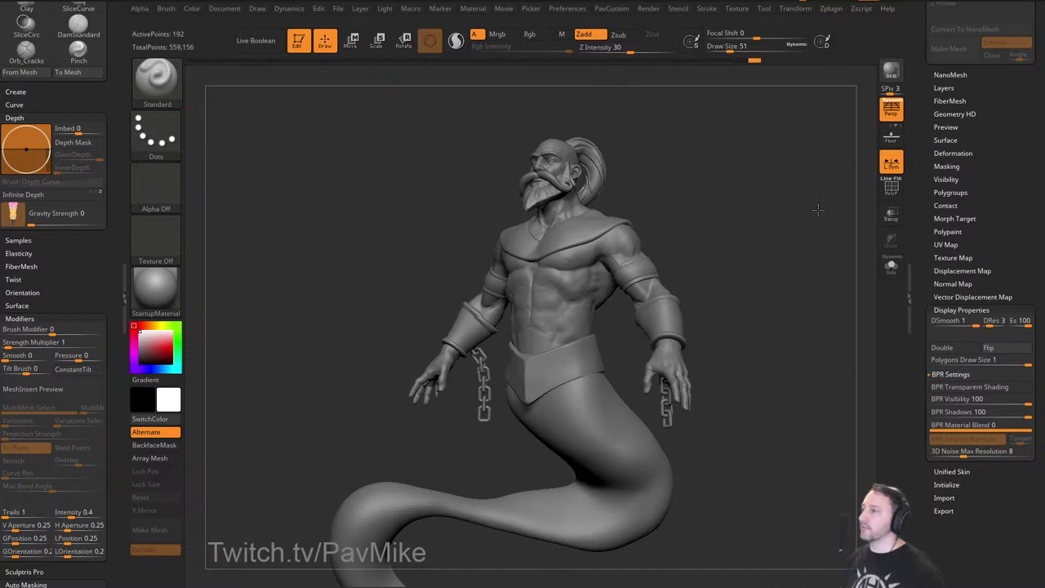
Make the shoulder collar the active subtool and bring up its Dynamic Subdiv settings, collapsing the EdgeLoop and ZRemesher sections.
drag(817, 209, 846, 258)
alt+click(572, 236)
key(f)
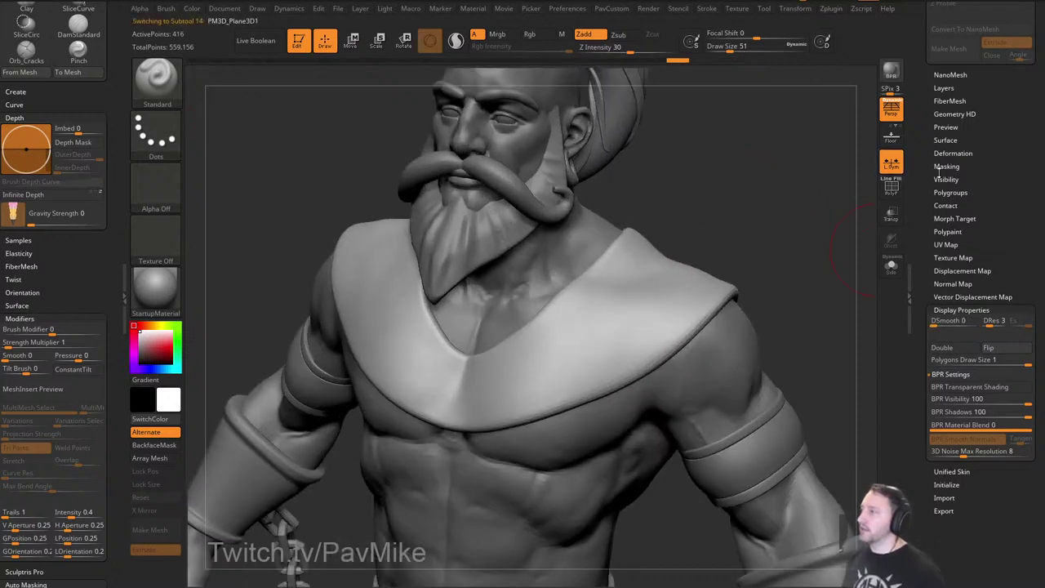
drag(931, 133, 926, 281)
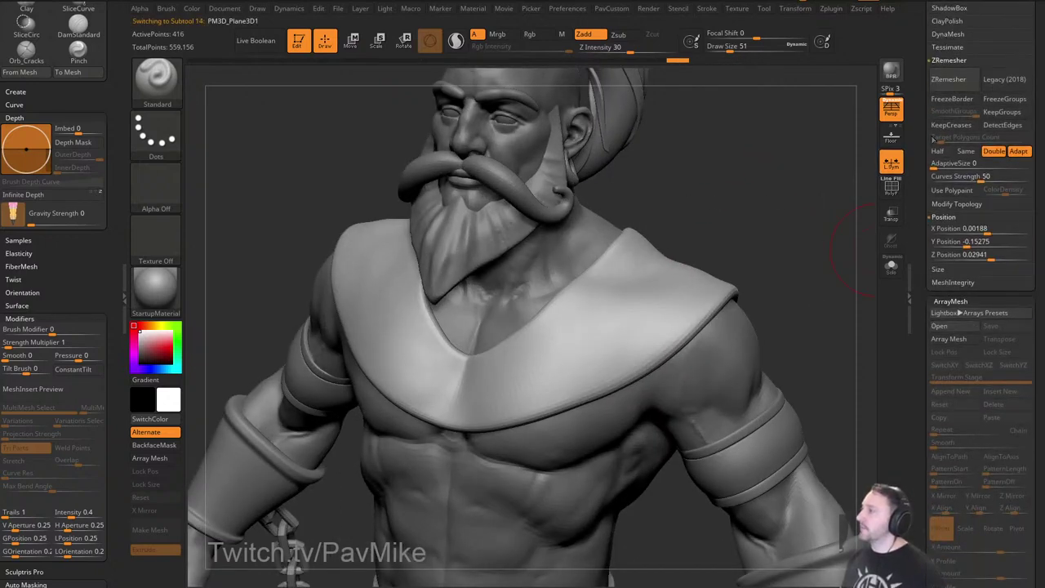
scroll(933, 139, up, 10)
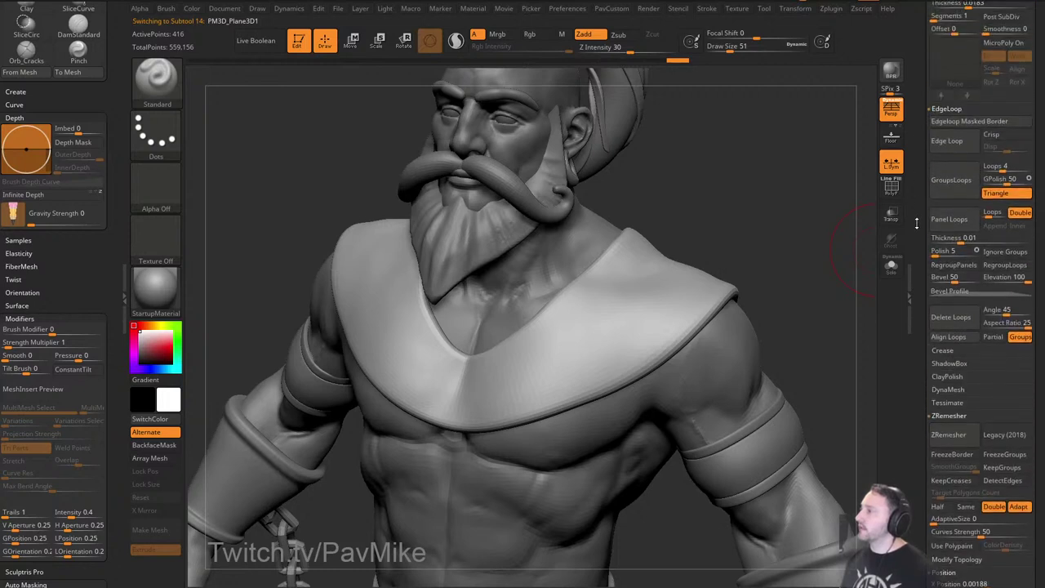
shift+click(938, 112)
drag(920, 116, 915, 271)
shift+click(949, 199)
shift+click(945, 222)
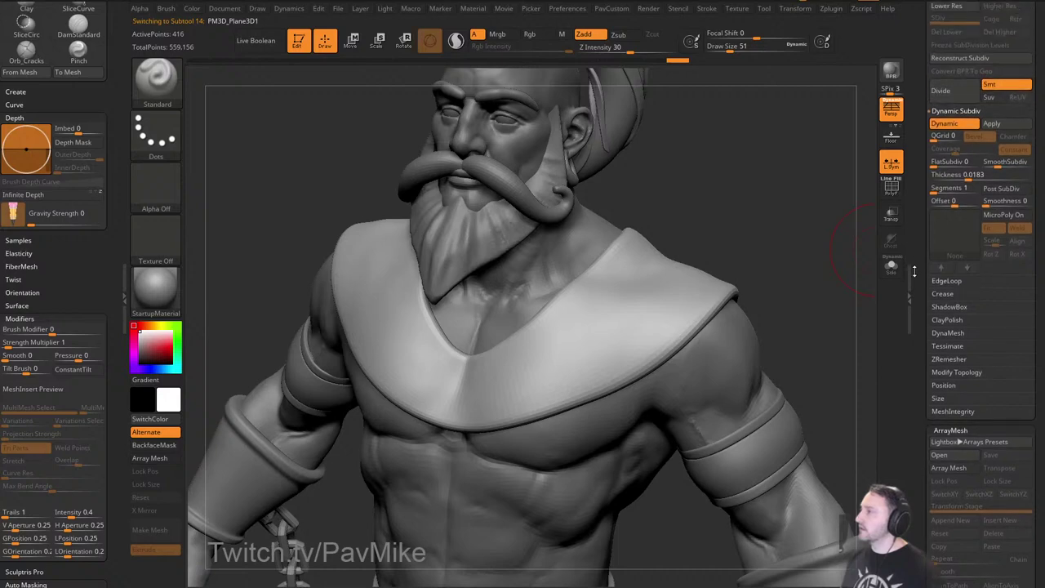
scroll(914, 278, up, 2)
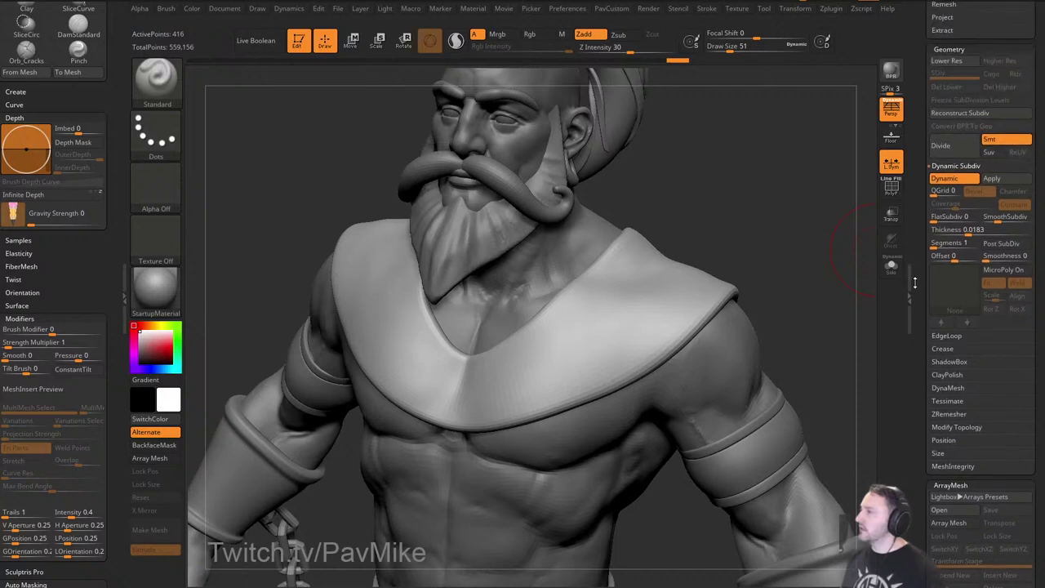
Try a Denim MicroPoly weave on the collar with SmoothSubdiv set to 1.
click(996, 281)
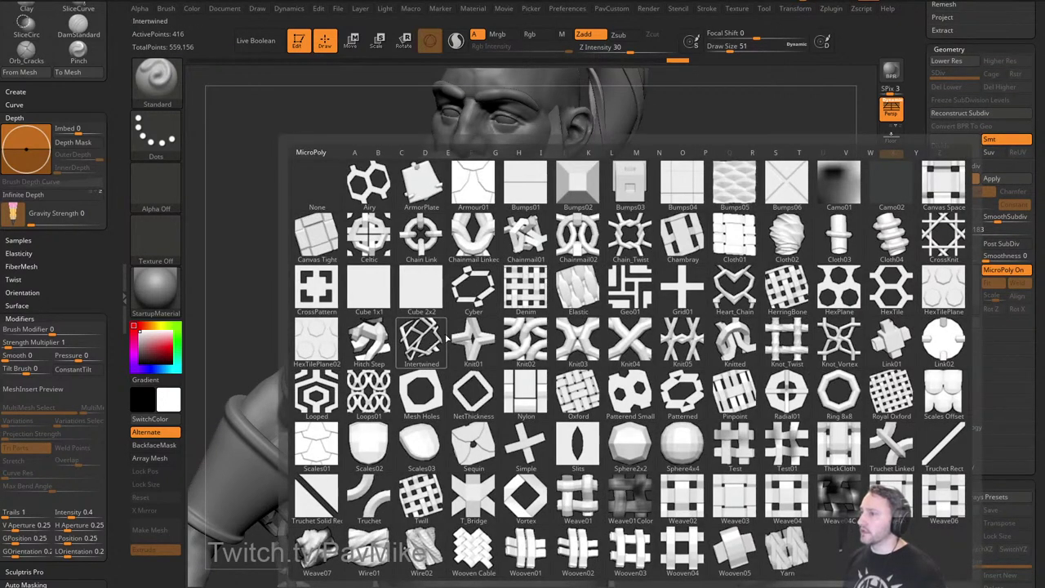
click(531, 291)
mouse_move(807, 283)
mouse_down()
mouse_move(794, 273)
mouse_move(810, 263)
mouse_up()
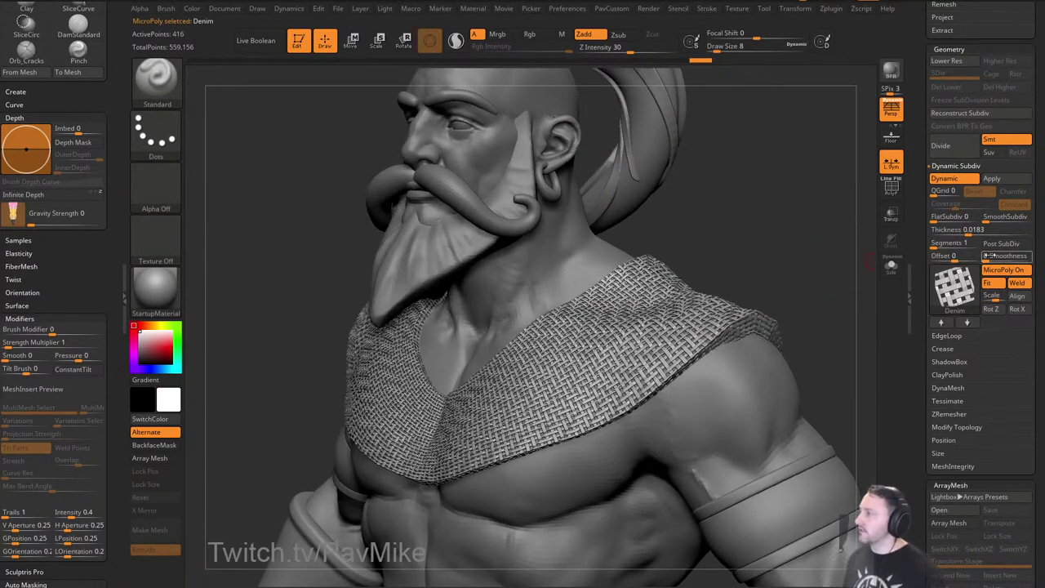
drag(990, 256, 975, 258)
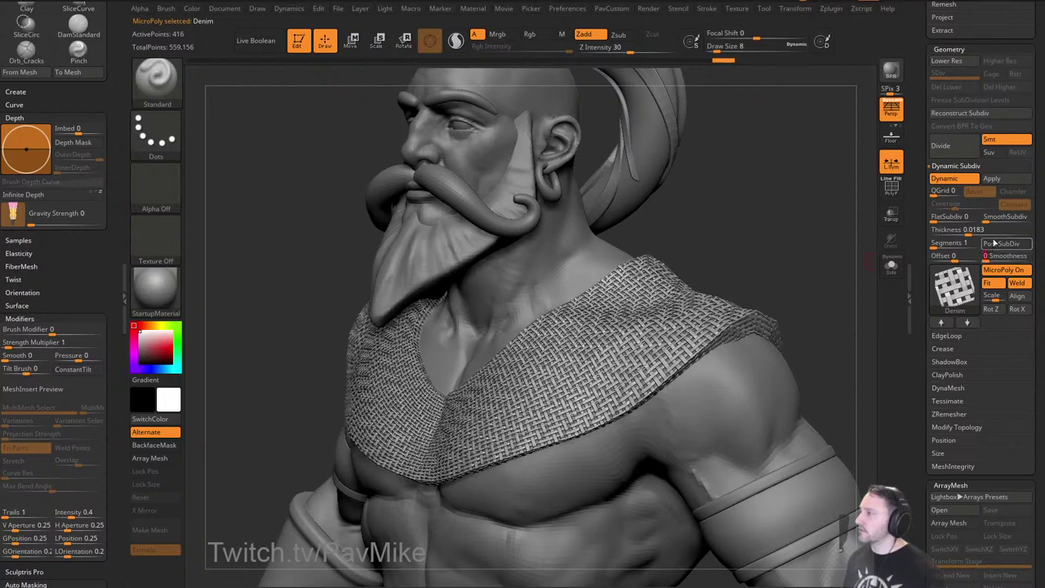
drag(987, 219, 995, 220)
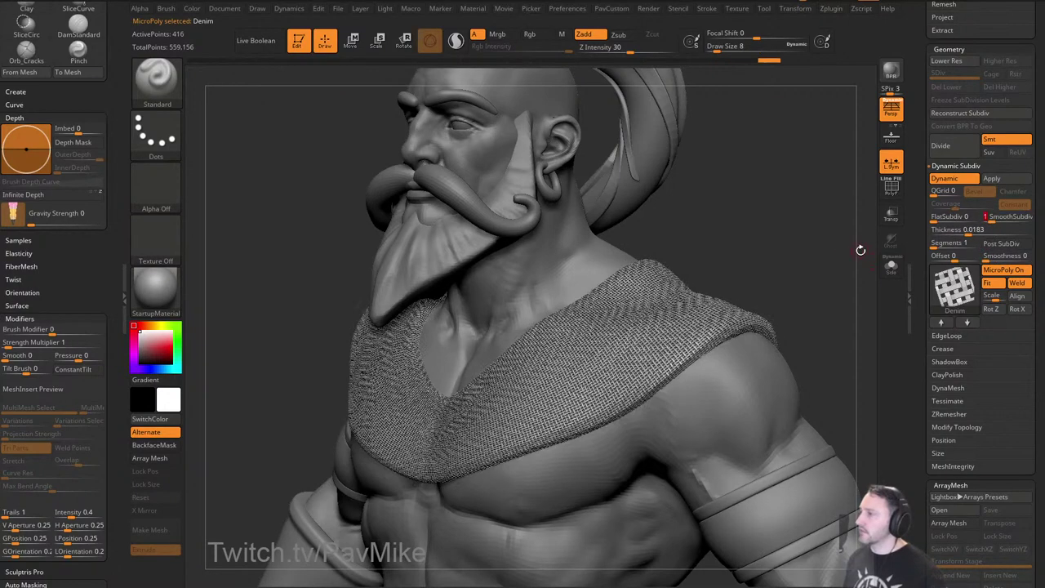
mouse_move(834, 256)
mouse_down()
mouse_move(864, 248)
mouse_move(828, 234)
mouse_move(879, 244)
mouse_up()
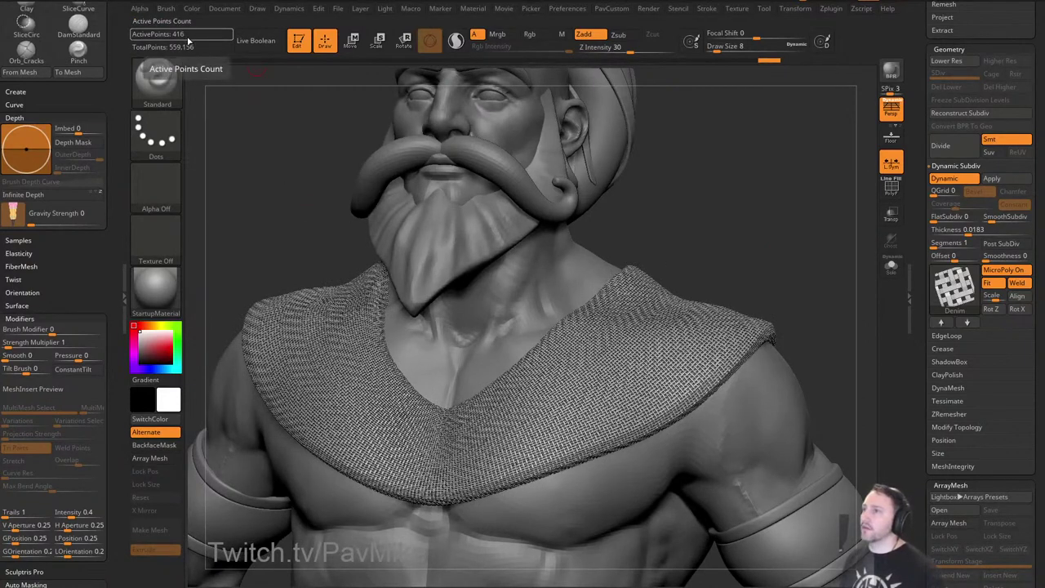
Apply the collar's dynamic Denim weave as real geometry and inspect it around the neck and shoulder.
click(1007, 179)
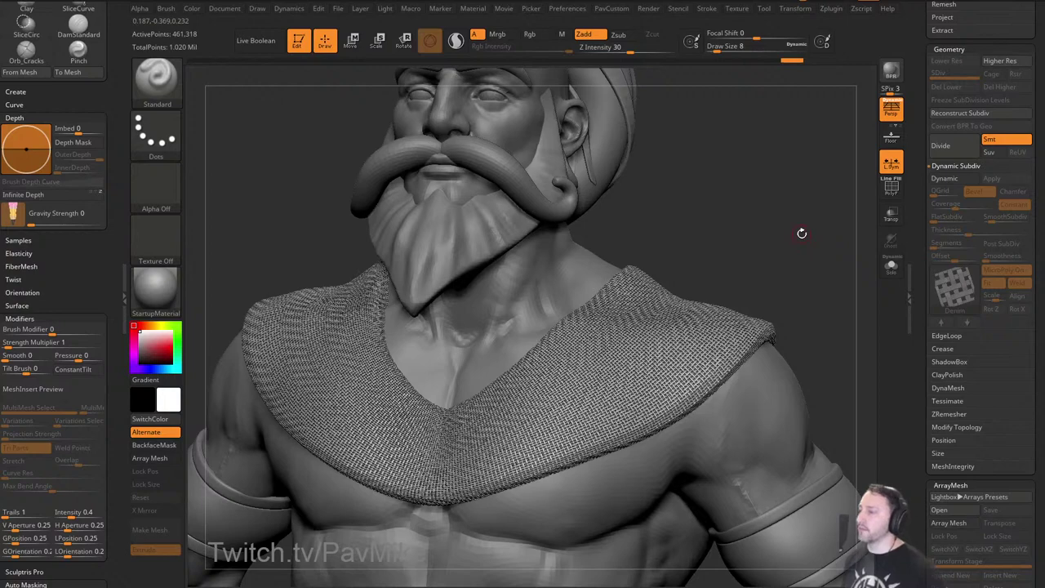
mouse_move(802, 234)
mouse_down()
mouse_move(761, 237)
mouse_move(767, 267)
mouse_up()
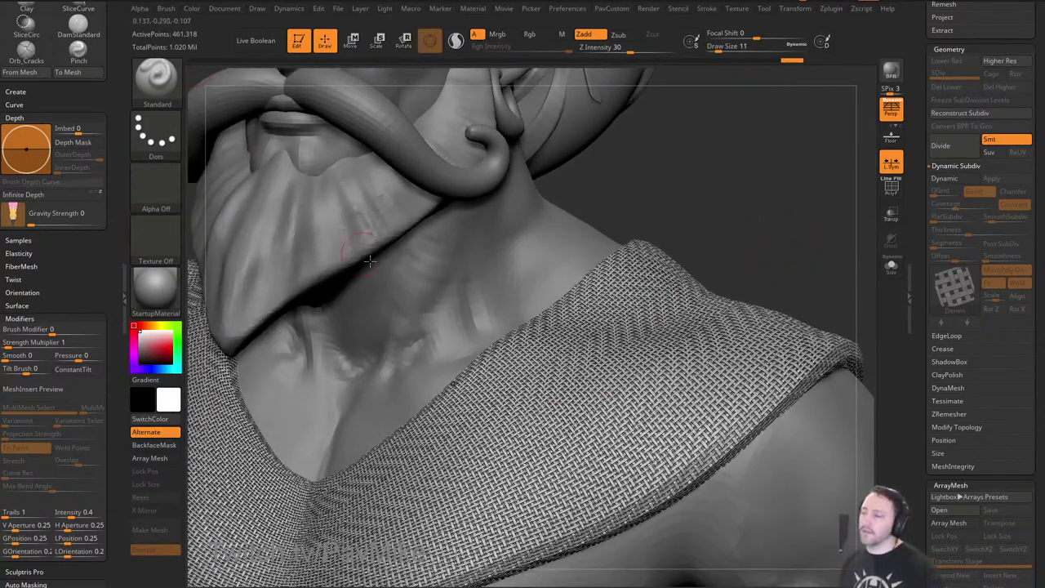
drag(677, 257, 739, 200)
Isolate the woven collar to examine its threads up close, and show the rest of the figure again.
click(890, 269)
drag(841, 281, 685, 154)
alt+drag(759, 156, 735, 135)
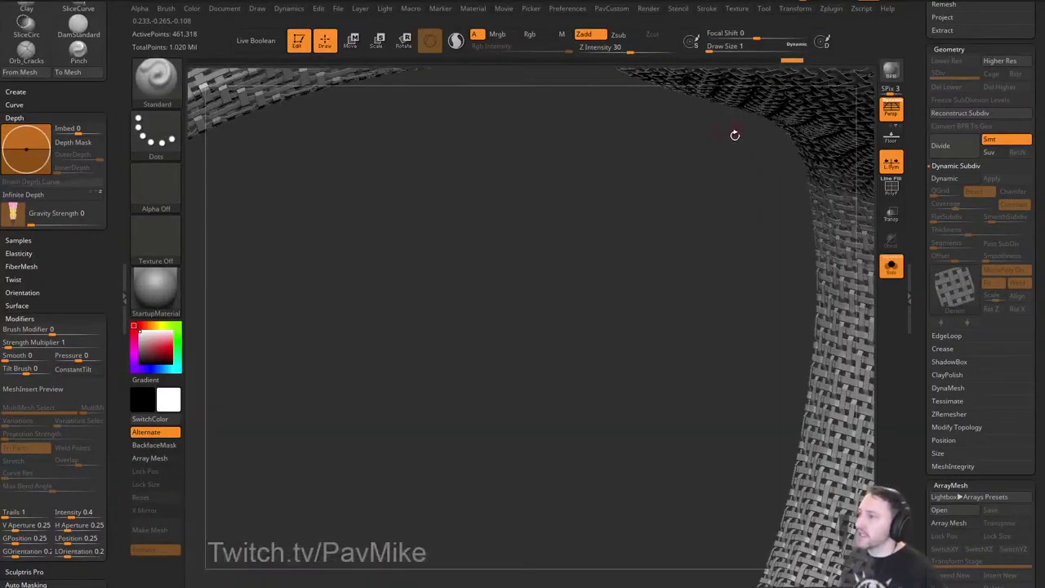
alt+drag(625, 327, 226, 216)
alt+drag(841, 436, 822, 465)
click(892, 268)
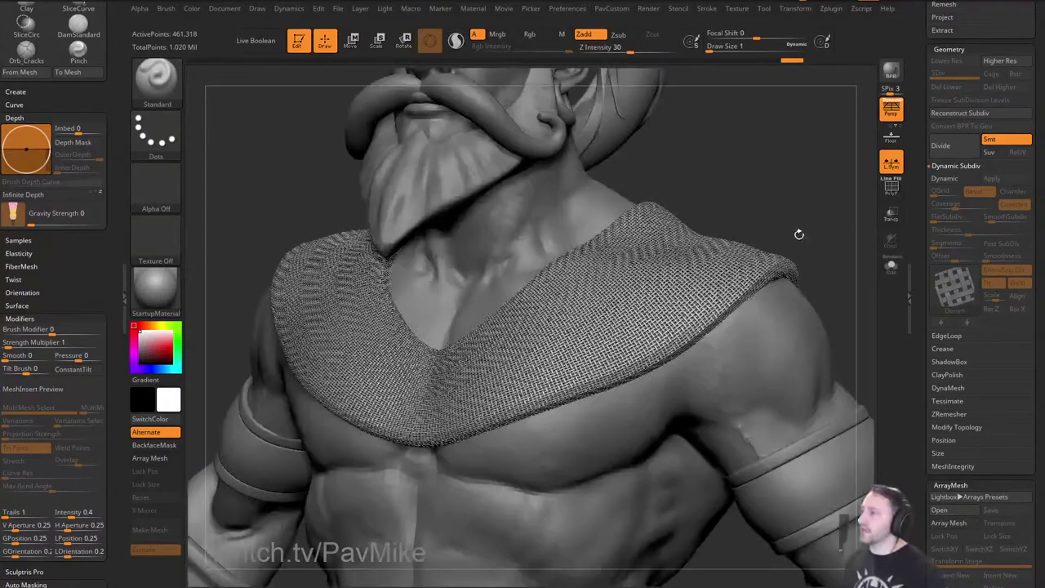
Undo the applied weave and its smoothing level on the collar, and turn MicroPoly off.
alt+drag(798, 233, 837, 216)
mouse_move(811, 182)
mouse_down()
mouse_move(802, 224)
mouse_move(812, 257)
mouse_move(815, 247)
mouse_up()
key(s)
key(s)
key(s)
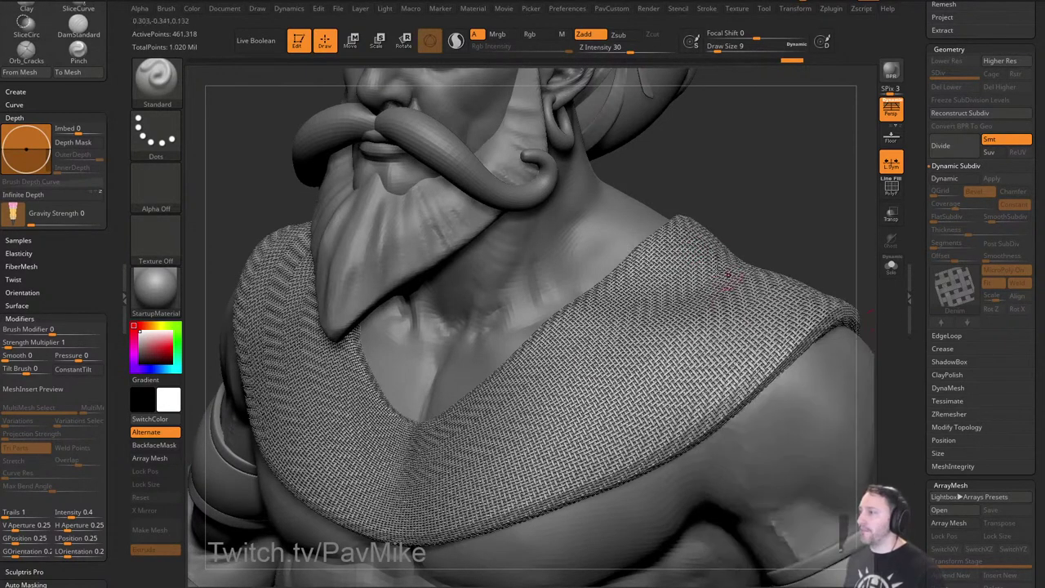
drag(813, 269, 824, 241)
key(ctrl+z)
key(ctrl+z)
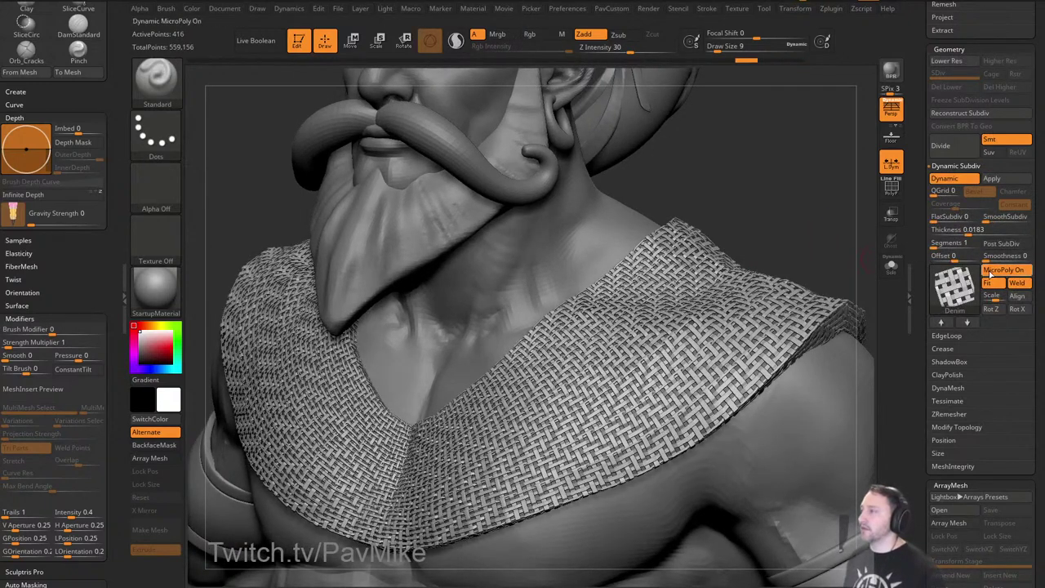
click(997, 270)
Even out the collar's topology with Polish By Features, using the polyframe display to check the mesh.
click(891, 193)
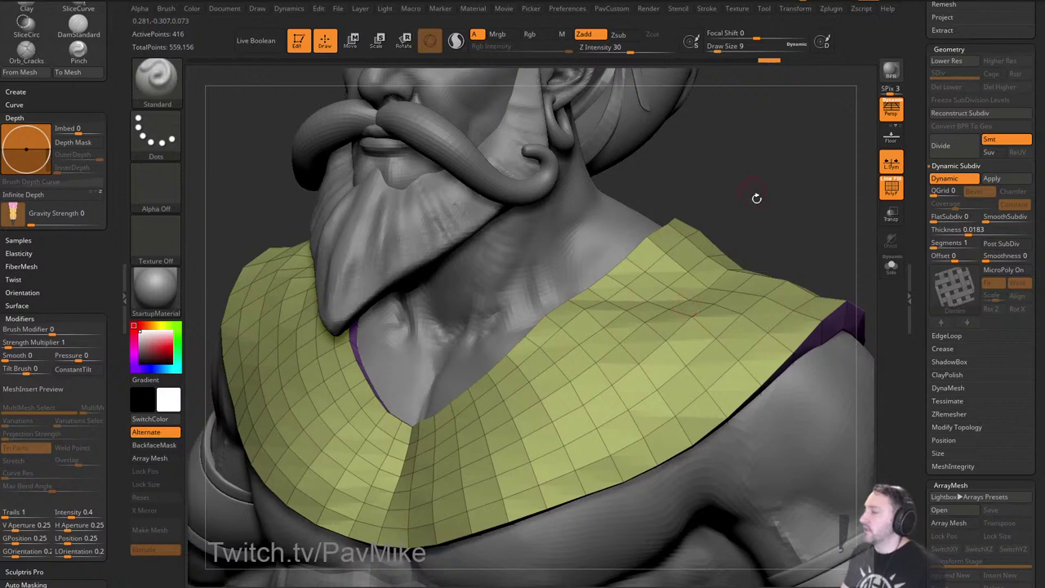
drag(733, 191, 790, 244)
key(space)
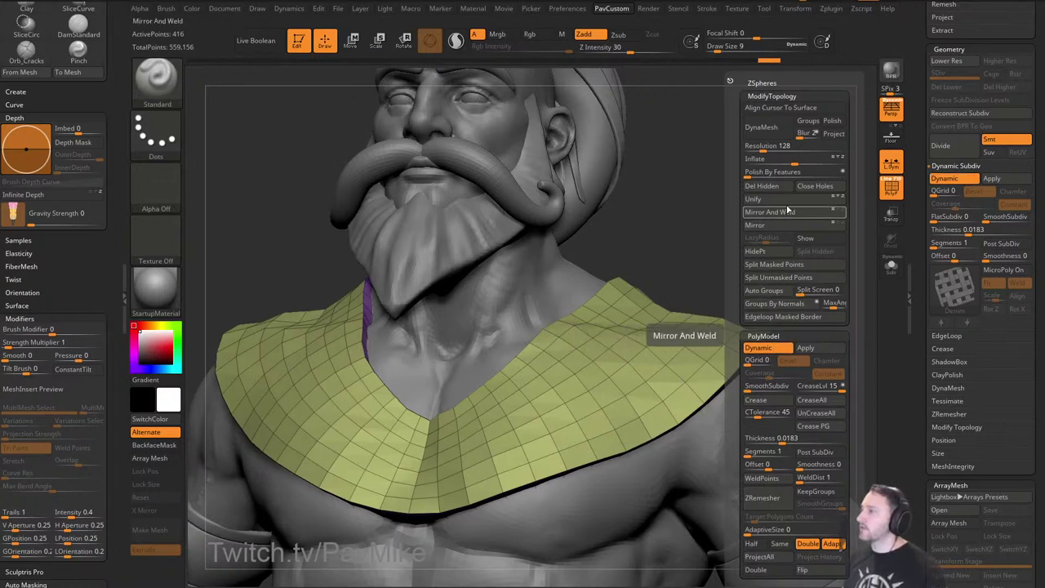
click(747, 173)
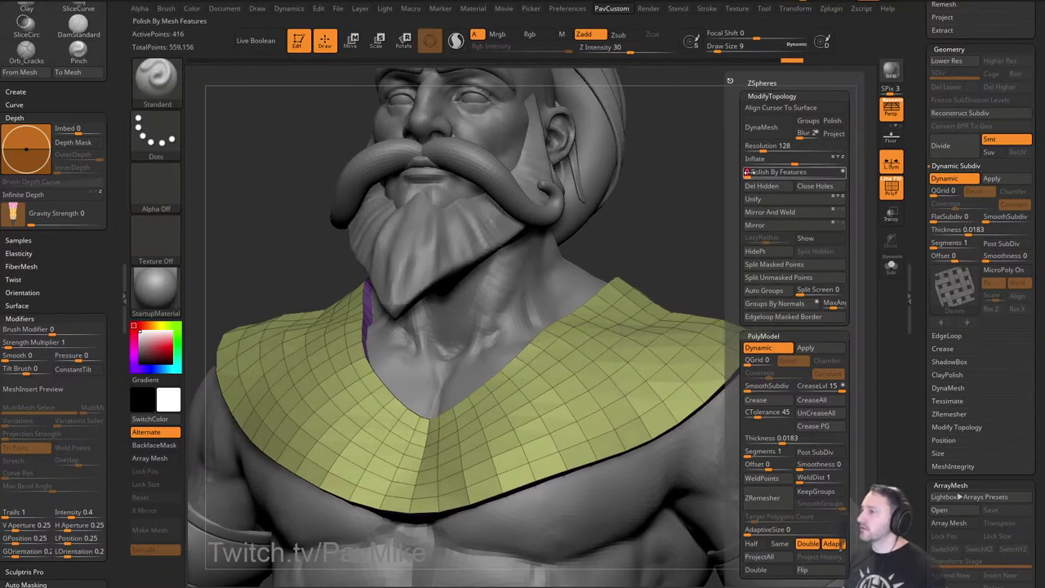
drag(729, 221, 805, 230)
click(891, 188)
Set the collar's SmoothSubdiv level to 2, check the whole figure, and set the draw size to 90.
alt+drag(817, 192, 824, 261)
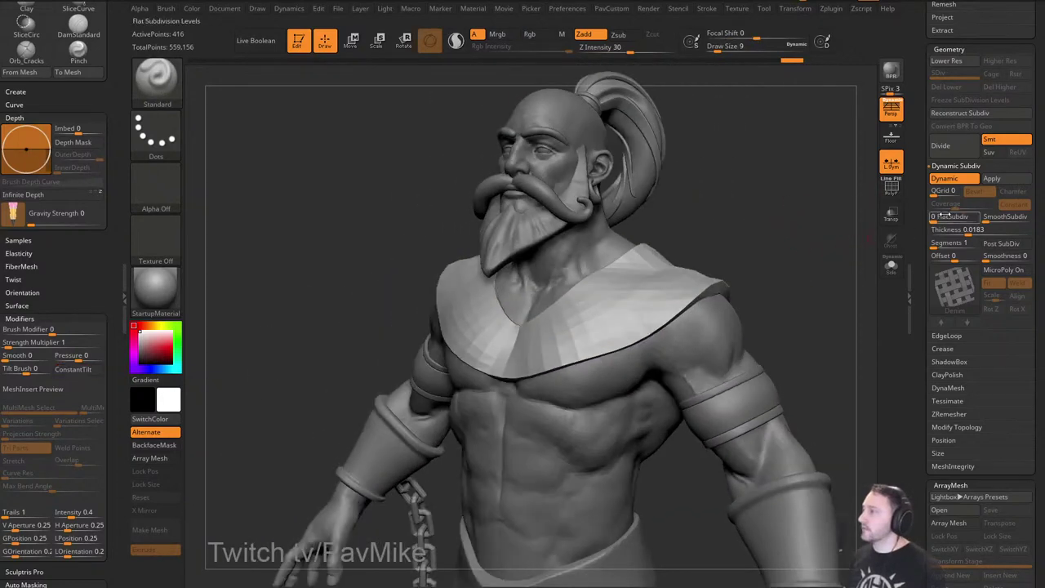
click(995, 218)
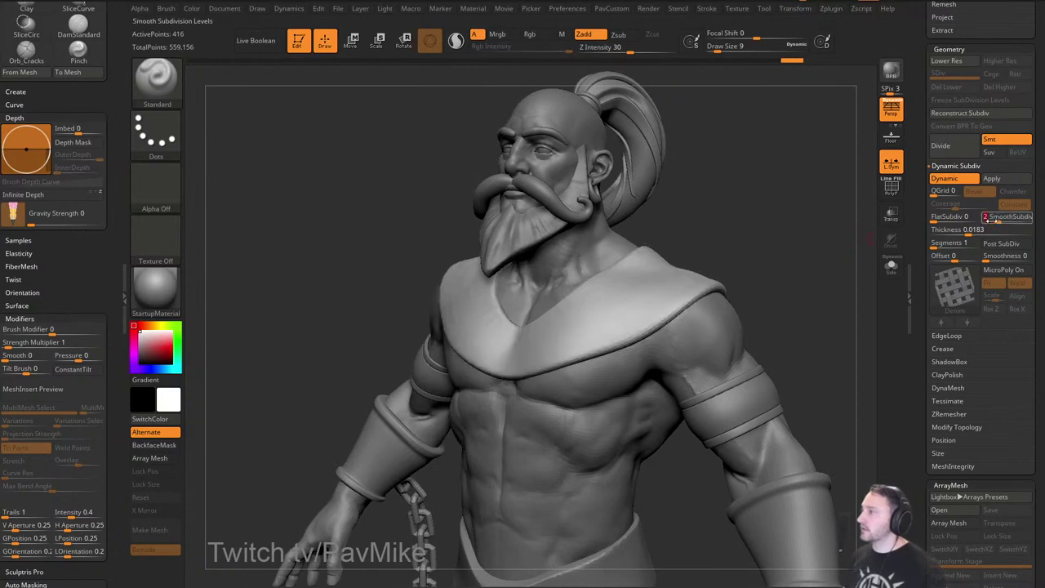
mouse_move(826, 263)
mouse_down()
mouse_move(809, 237)
mouse_move(817, 262)
mouse_move(809, 255)
mouse_up()
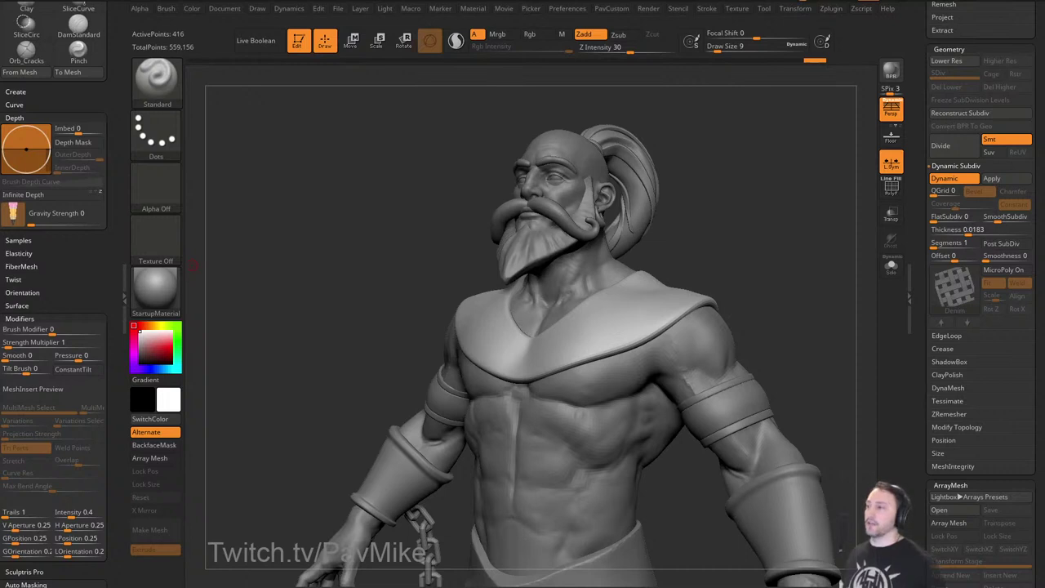
mouse_move(726, 242)
shift+mouse_down()
mouse_move(793, 250)
mouse_move(782, 191)
mouse_move(798, 205)
mouse_move(786, 194)
mouse_move(789, 221)
mouse_move(788, 189)
mouse_move(806, 185)
mouse_move(817, 212)
shift+mouse_up()
key(s)
drag(817, 211, 852, 203)
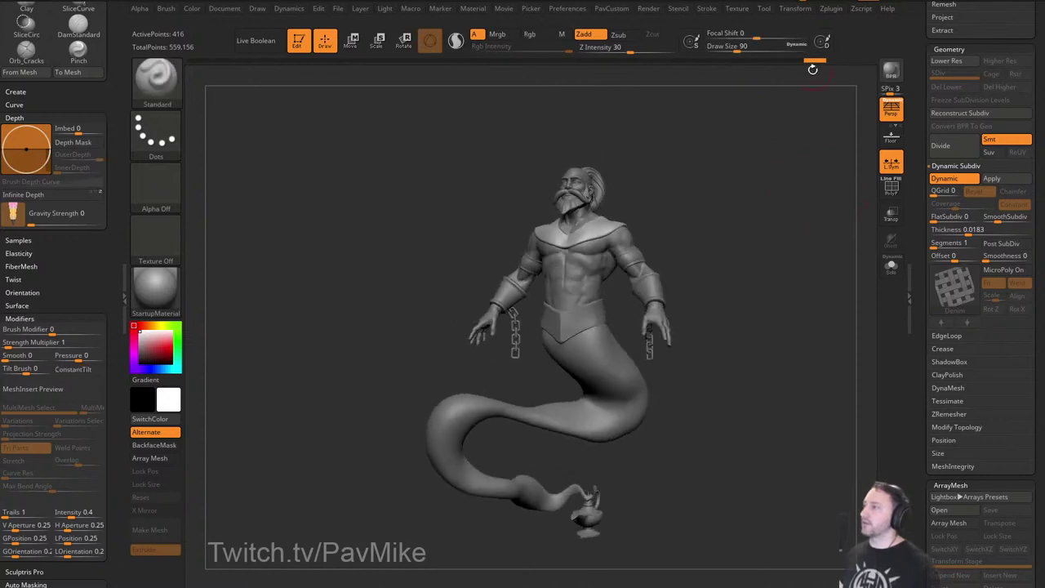
Save the djinn tool to disk.
drag(915, 44, 921, 304)
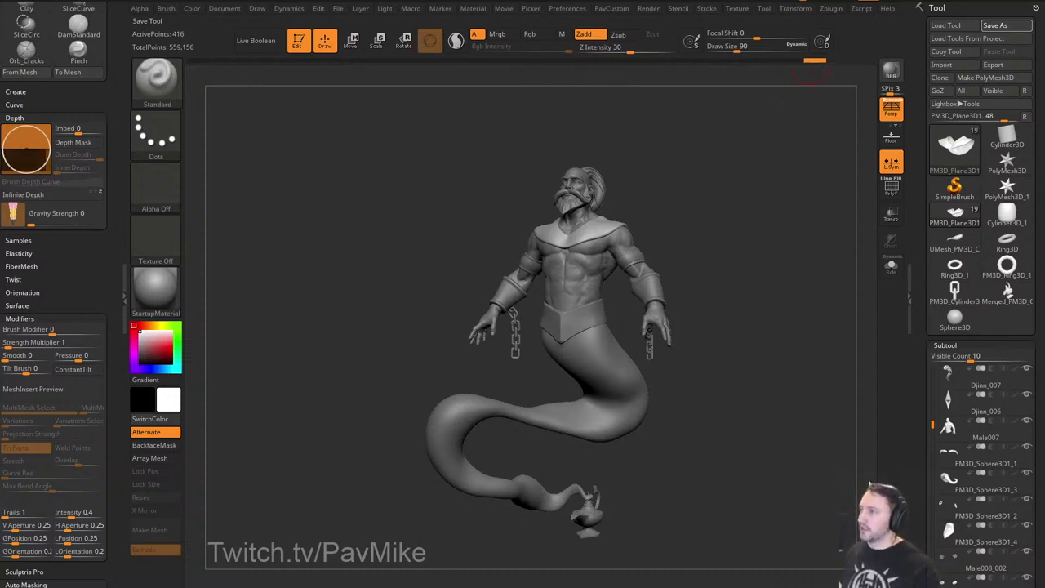
drag(120, 16, 124, 384)
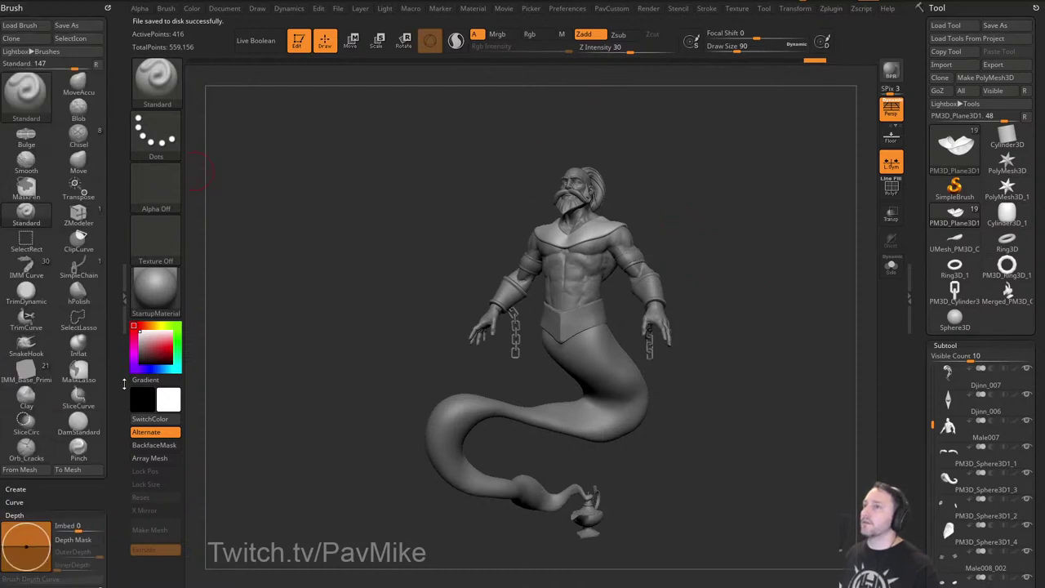
click(106, 7)
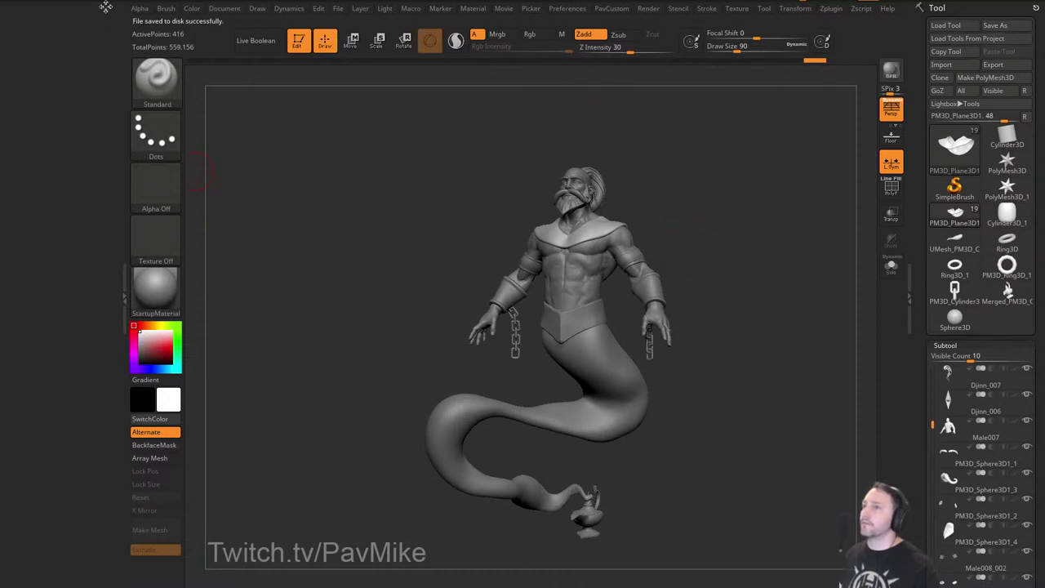
Create a low-resolution TPoseMesh of all the djinn's subtools with Transpose Master.
click(831, 9)
drag(823, 12, 67, 115)
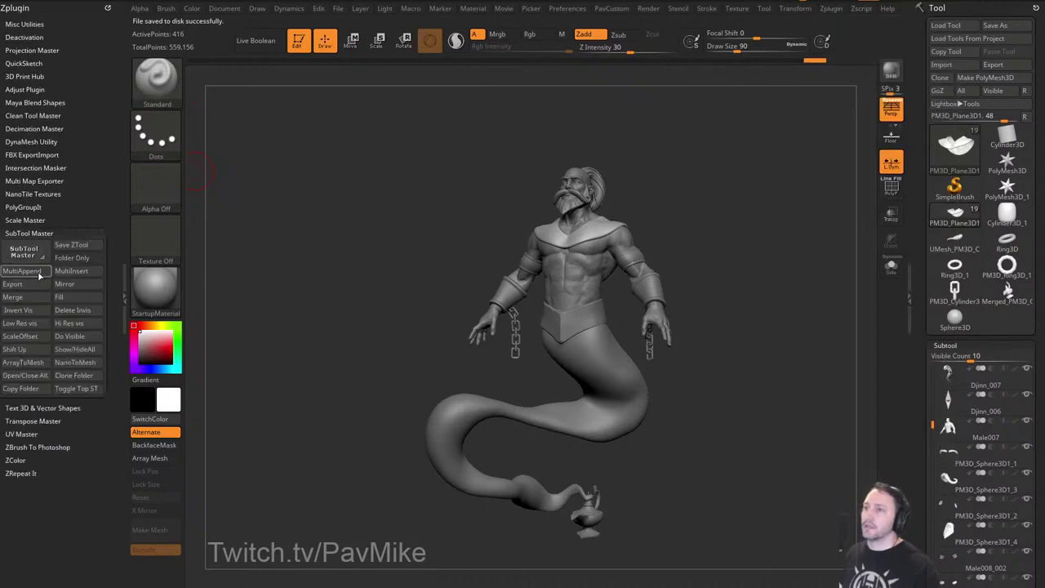
shift+click(24, 234)
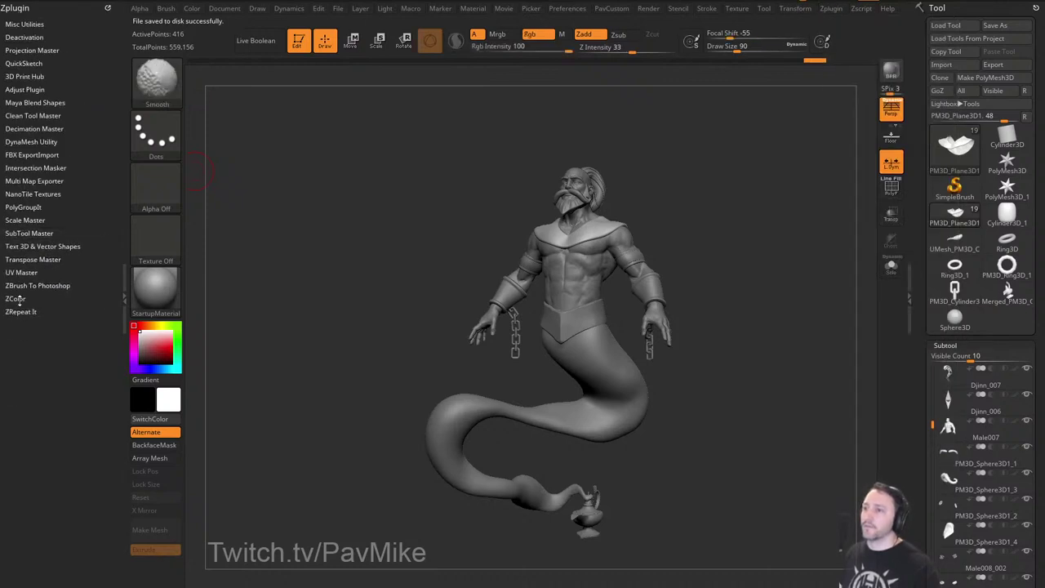
click(30, 260)
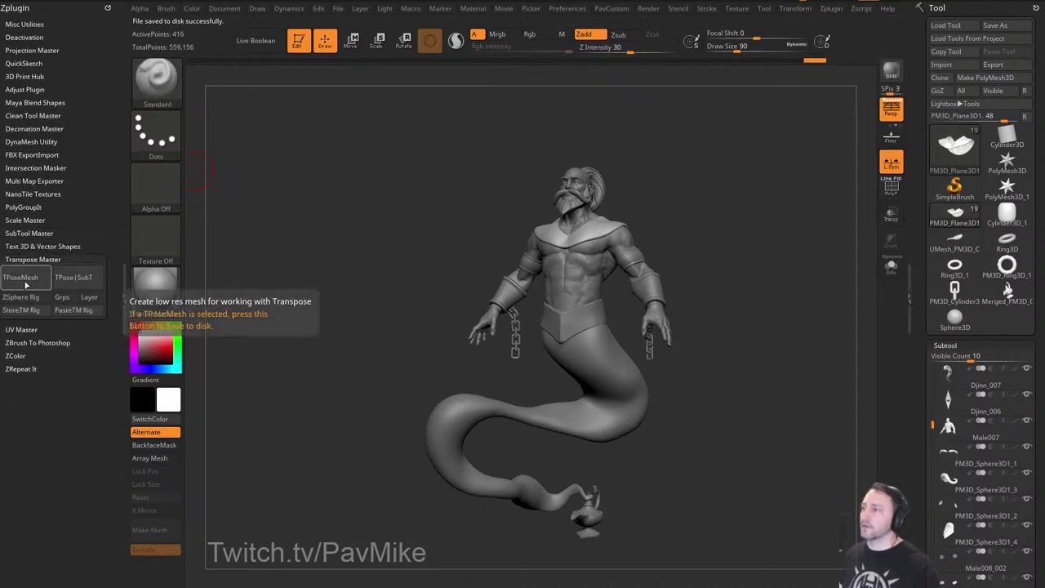
click(25, 284)
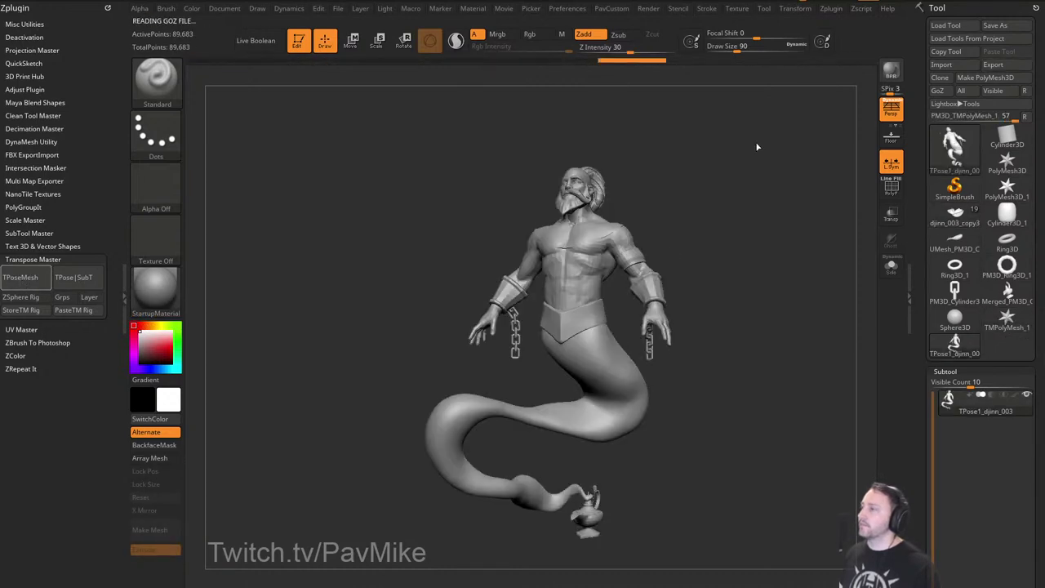
Set the draw size to 16 and mask the body below the neck, leaving only the head, beard and hair free.
mouse_move(727, 182)
mouse_down()
mouse_move(742, 159)
mouse_move(785, 196)
mouse_move(738, 273)
mouse_move(754, 278)
mouse_move(740, 286)
mouse_move(734, 265)
mouse_up()
key(s)
key(s)
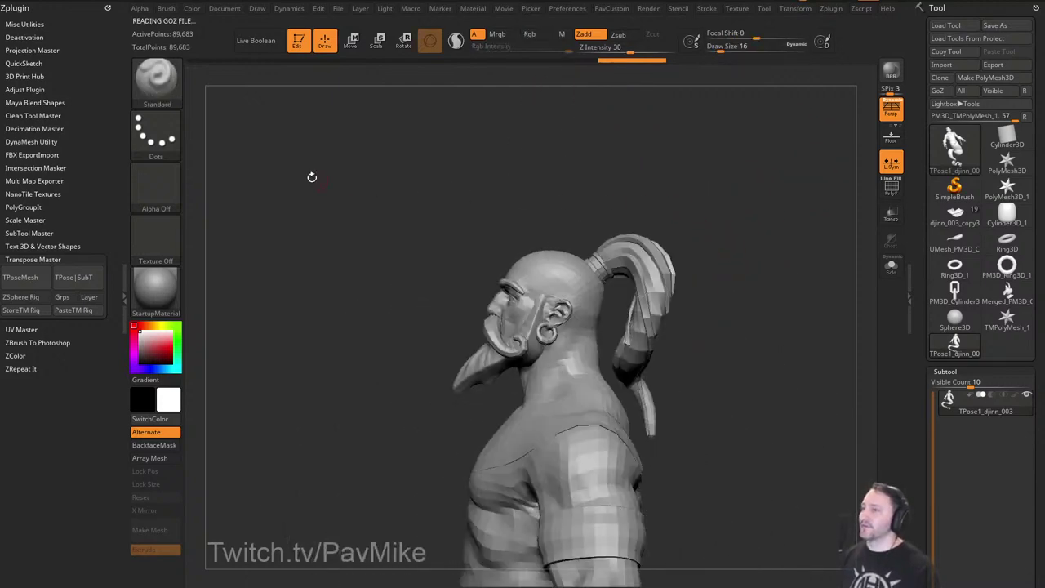
key(ctrl+shift)
key(ctrl)
mouse_move(725, 226)
ctrl+mouse_down()
mouse_move(505, 173)
mouse_move(464, 415)
mouse_move(620, 387)
mouse_move(680, 465)
mouse_move(721, 258)
ctrl+mouse_up()
mouse_move(727, 294)
mouse_down()
mouse_move(762, 310)
mouse_move(728, 305)
mouse_move(719, 329)
mouse_up()
ctrl+click(614, 385)
ctrl+click(724, 324)
Place the gizmo's pivot at the neck, then turn the head to the side and tilt it downward.
key(w)
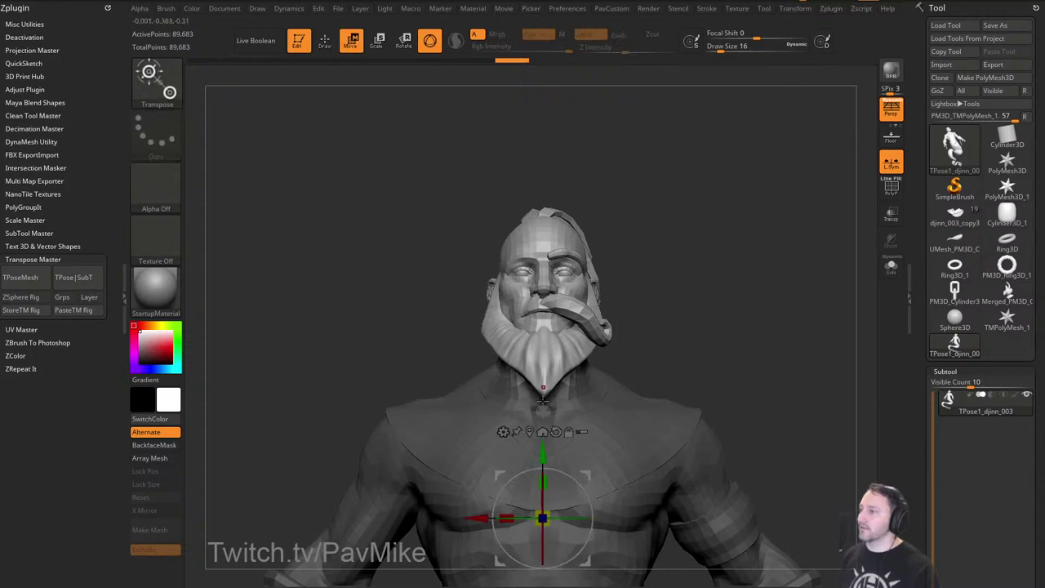
alt+drag(542, 446, 534, 294)
drag(570, 366, 577, 362)
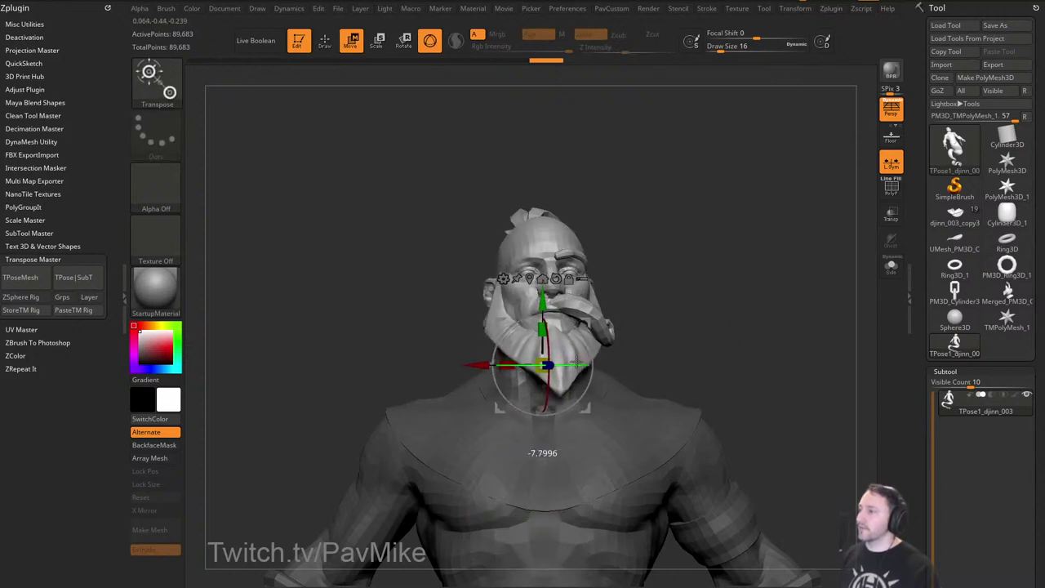
drag(701, 314, 611, 325)
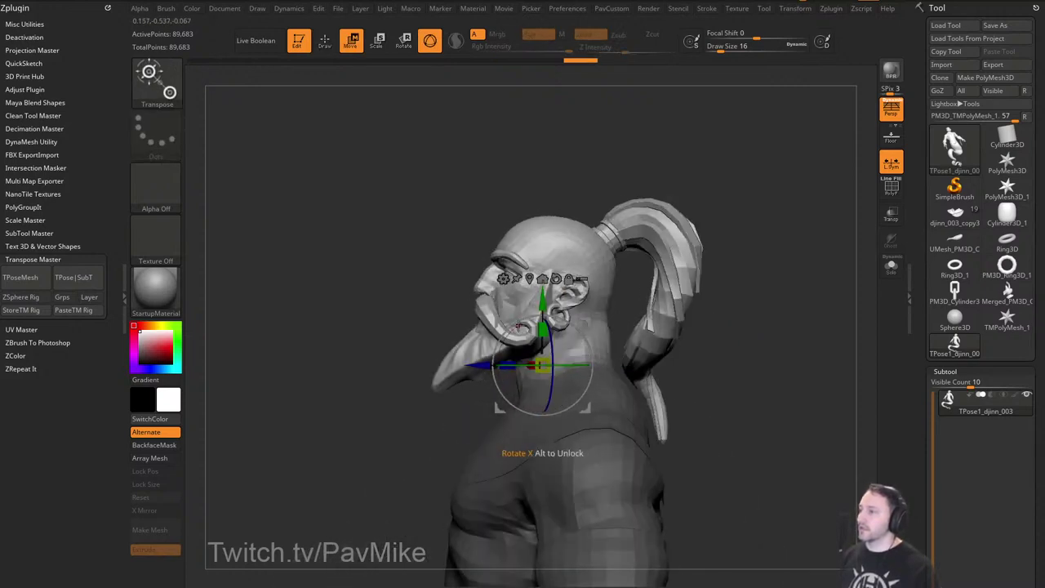
drag(514, 325, 505, 338)
drag(699, 270, 670, 275)
right_drag(670, 276, 574, 325)
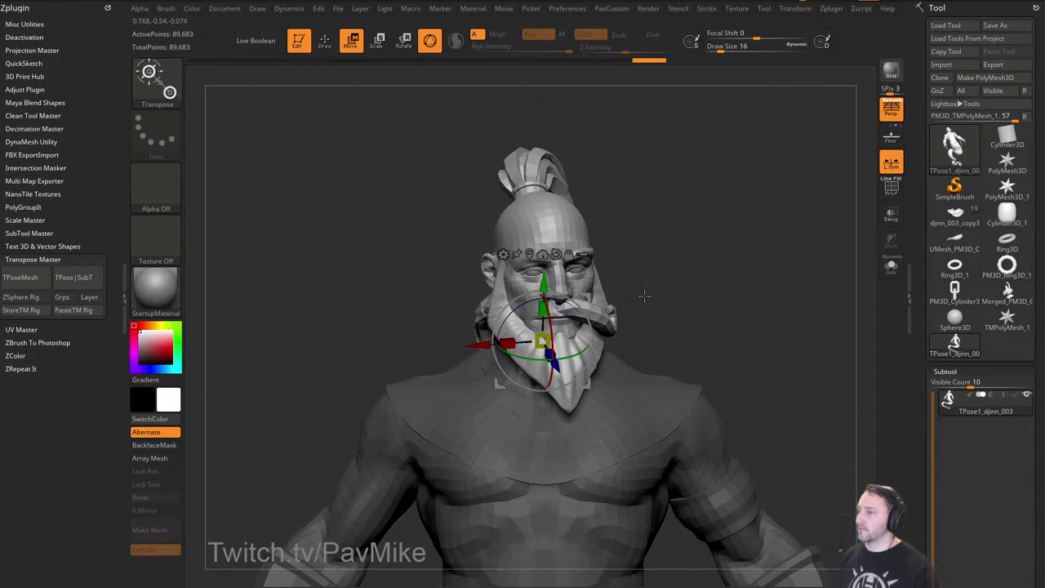
Mask the whole figure except the djinn's right hand below the cuff.
drag(644, 296, 802, 241)
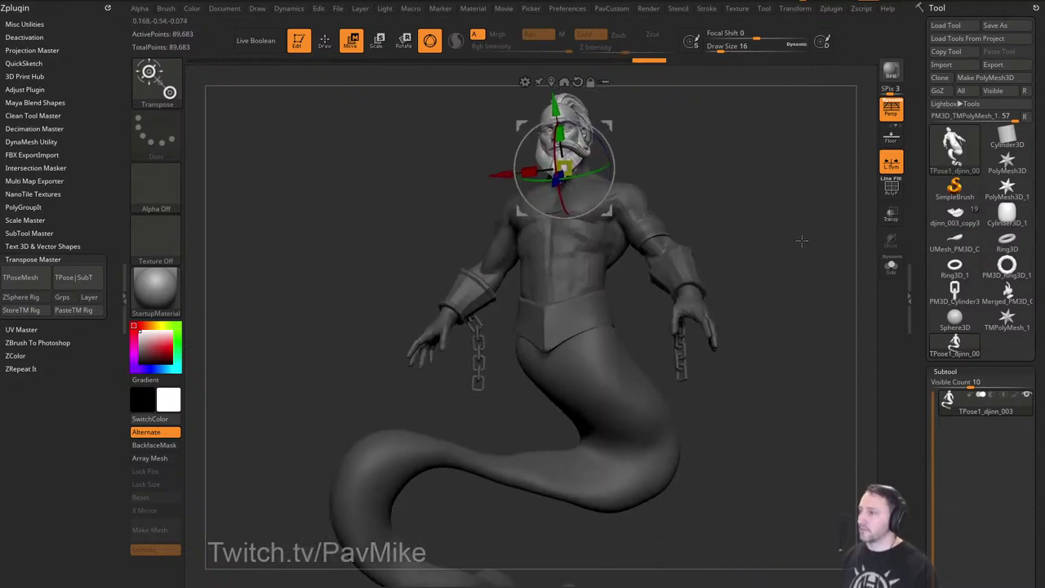
right_drag(802, 240, 800, 266)
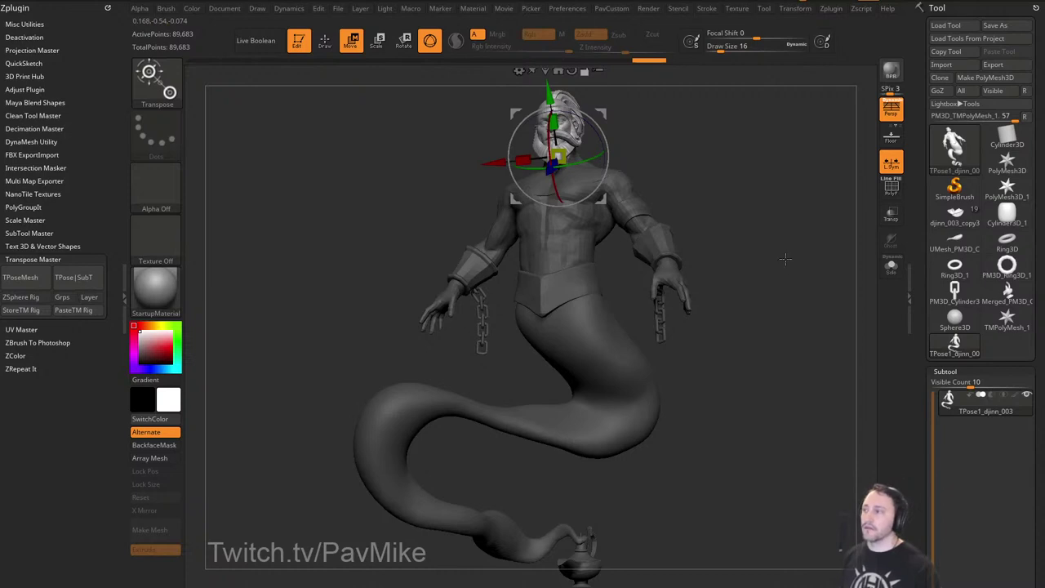
drag(771, 268, 863, 286)
drag(798, 285, 866, 285)
alt+drag(424, 385, 472, 423)
mouse_move(285, 330)
mouse_down()
mouse_move(338, 295)
mouse_move(327, 322)
mouse_move(339, 351)
mouse_up()
alt+drag(430, 443, 433, 423)
ctrl+drag(478, 367, 479, 327)
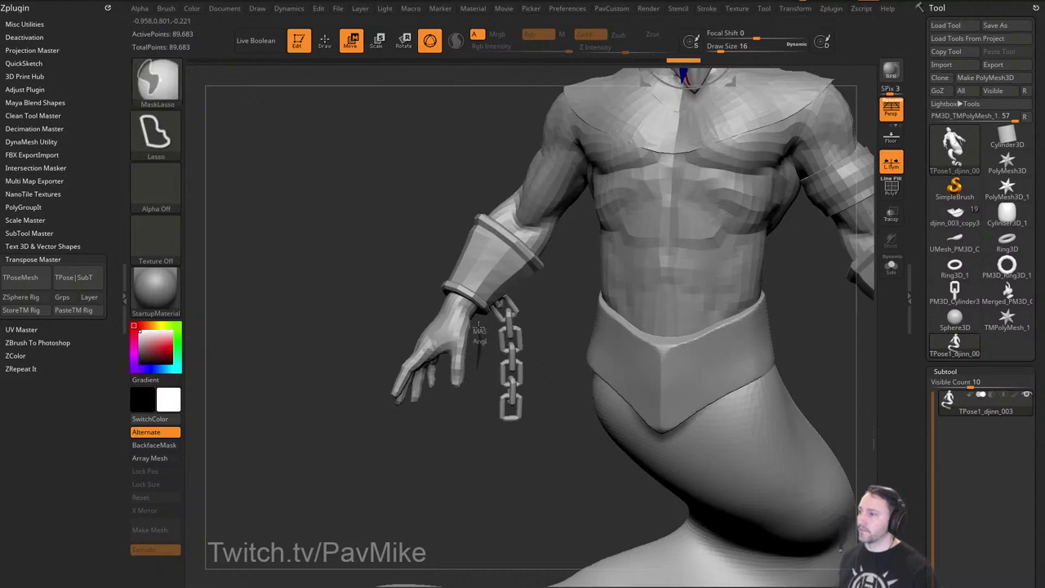
ctrl+click(460, 423)
Place the gizmo at the right wrist and rotate the hand into a more relaxed bend.
alt+drag(459, 422, 462, 451)
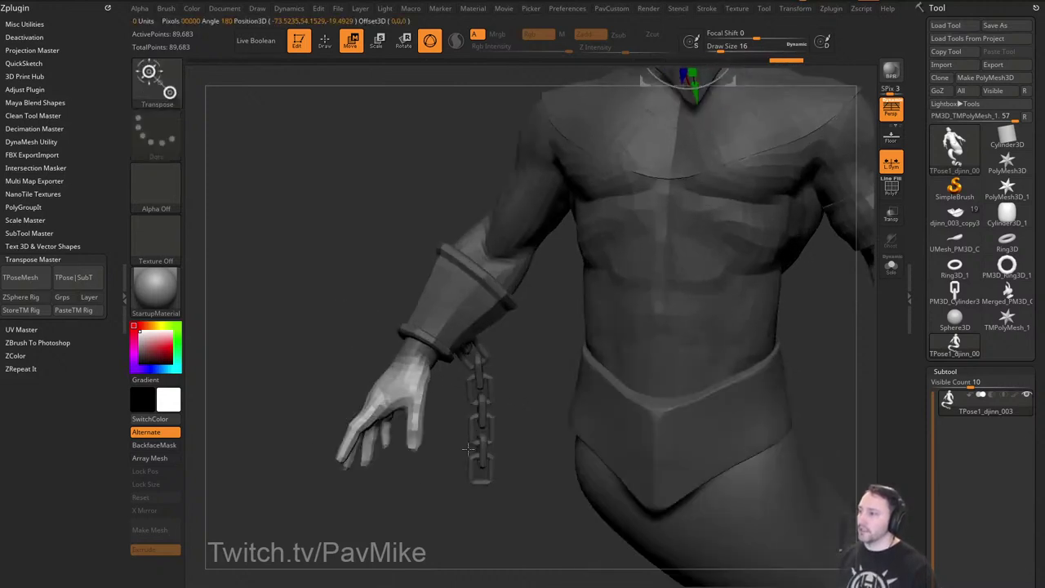
alt+click(417, 365)
drag(532, 370, 449, 328)
key(q)
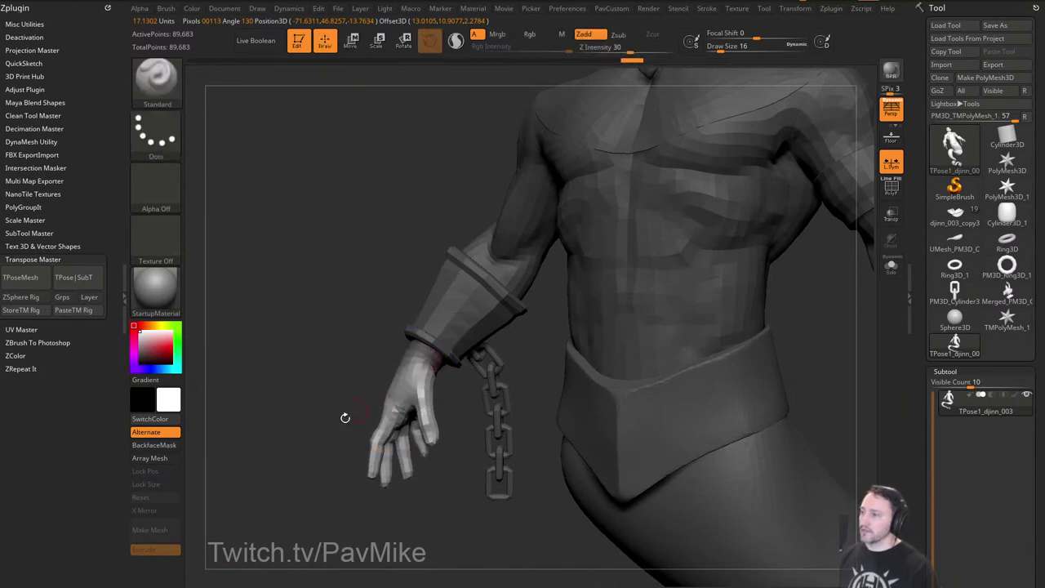
Leave only the outermost finger of the right hand unmasked and rotate it about 15 degrees at its base.
mouse_move(290, 481)
mouse_down()
mouse_move(515, 348)
mouse_move(286, 400)
mouse_up()
ctrl+drag(544, 406, 575, 429)
alt+drag(670, 351, 690, 276)
mouse_move(690, 276)
right_down()
mouse_move(758, 277)
mouse_move(777, 297)
right_up()
mouse_move(259, 397)
alt+mouse_down()
mouse_move(341, 352)
mouse_move(339, 459)
mouse_move(310, 456)
mouse_move(315, 389)
mouse_move(366, 326)
alt+mouse_up()
ctrl+drag(356, 415, 353, 417)
ctrl+click(327, 455)
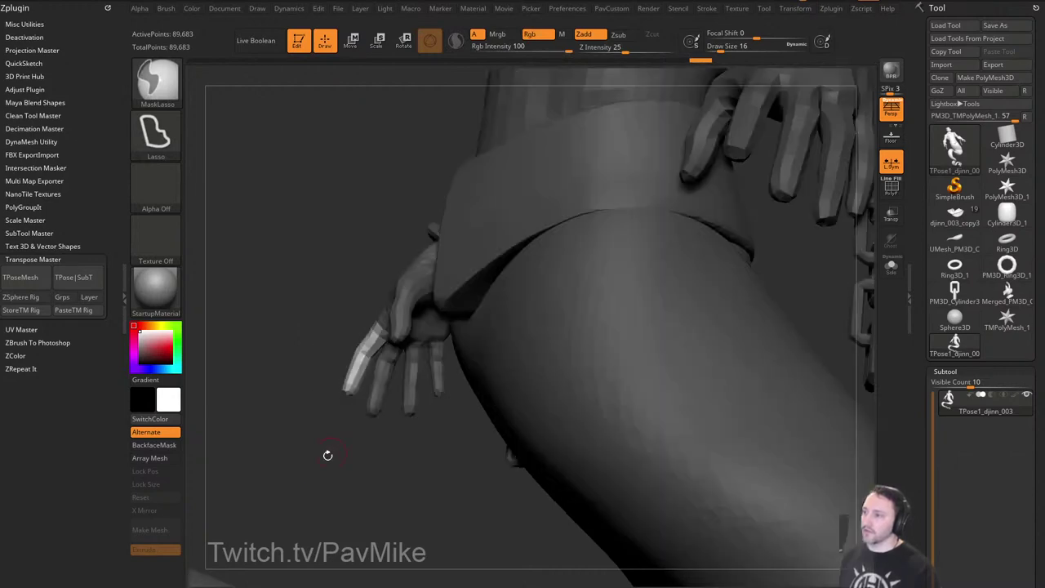
drag(326, 455, 387, 470)
key(w)
drag(422, 322, 422, 338)
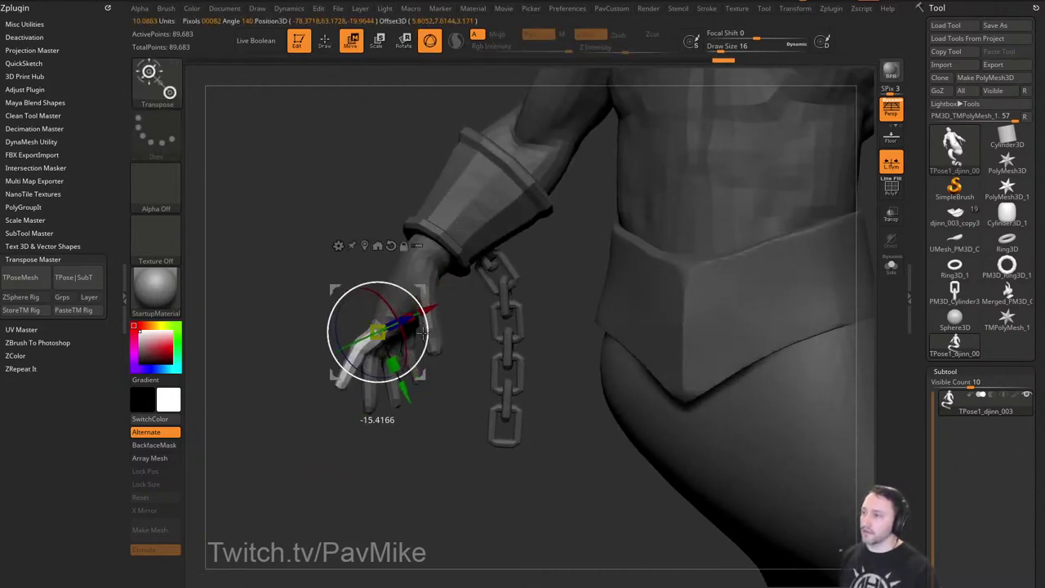
Clear the finger mask and mask everything except the thumb of the right hand.
mouse_move(399, 479)
ctrl+mouse_down()
mouse_move(411, 488)
mouse_move(399, 481)
mouse_move(390, 498)
mouse_move(427, 458)
ctrl+mouse_up()
key(q)
ctrl+drag(474, 403, 434, 299)
ctrl+click(455, 399)
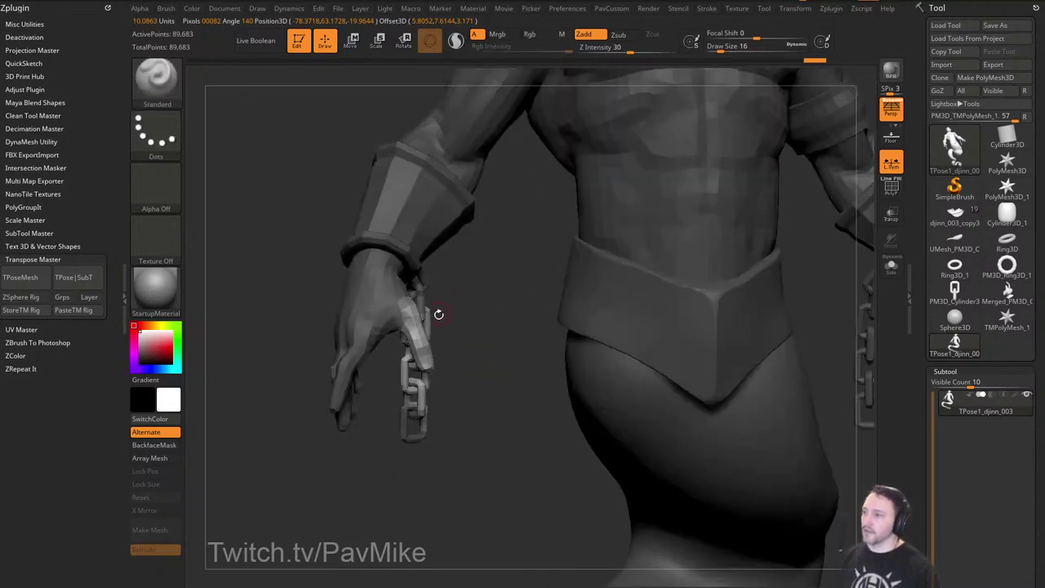
Place the gizmo at the base of the right thumb and rotate the thumb, fine-tuning its angle.
key(w)
alt+click(409, 305)
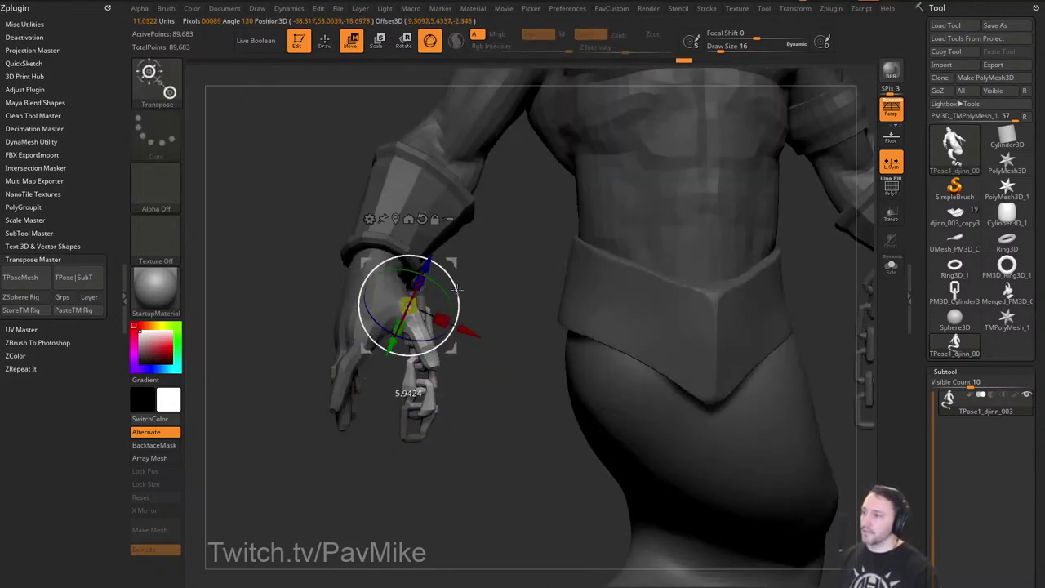
drag(454, 425, 392, 446)
ctrl+drag(532, 369, 548, 355)
mouse_move(542, 286)
ctrl+mouse_down()
mouse_move(495, 245)
mouse_move(529, 283)
mouse_move(466, 347)
mouse_move(531, 482)
ctrl+mouse_up()
key(ctrl+z)
drag(539, 537, 558, 403)
mouse_move(478, 300)
mouse_down()
mouse_move(456, 287)
mouse_move(492, 269)
mouse_move(486, 280)
mouse_up()
key(q)
Leave only the thumb of the djinn's left hand unmasked, rotate it at its joint, and clear the mask.
alt+drag(853, 183, 527, 276)
mouse_move(786, 294)
alt+mouse_down()
mouse_move(726, 240)
mouse_move(765, 315)
mouse_move(772, 306)
mouse_move(749, 303)
alt+mouse_up()
mouse_move(535, 394)
ctrl+mouse_down()
mouse_move(546, 351)
mouse_move(502, 340)
mouse_move(523, 397)
ctrl+mouse_up()
ctrl+click(540, 397)
key(w)
alt+click(514, 338)
drag(694, 351, 551, 310)
drag(735, 268, 790, 271)
key(q)
ctrl+click(645, 241)
drag(644, 241, 678, 269)
right_drag(734, 254, 681, 232)
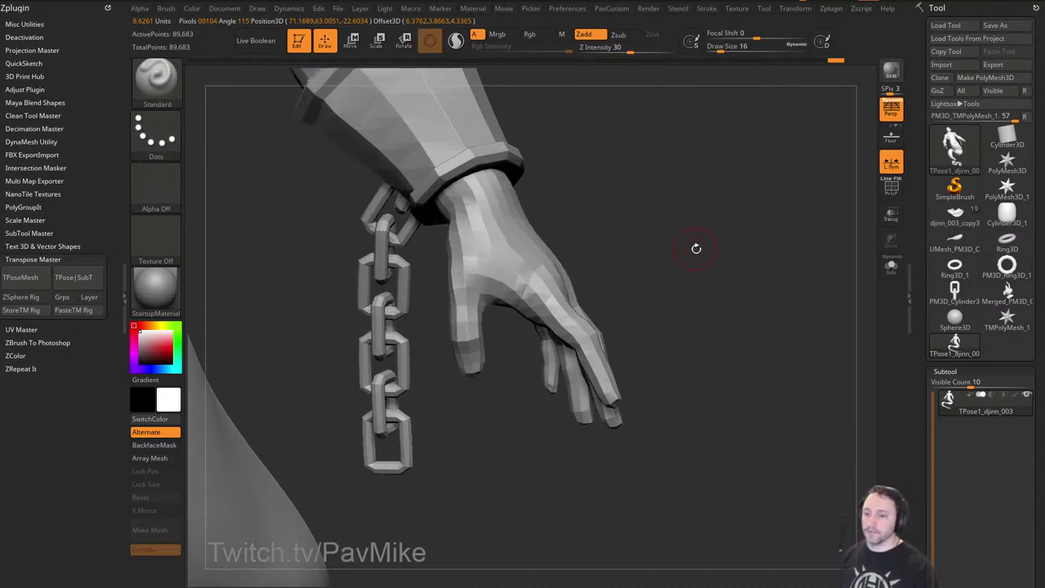
mouse_move(699, 258)
mouse_down()
mouse_move(688, 274)
mouse_move(715, 264)
mouse_up()
ctrl+drag(589, 413, 577, 384)
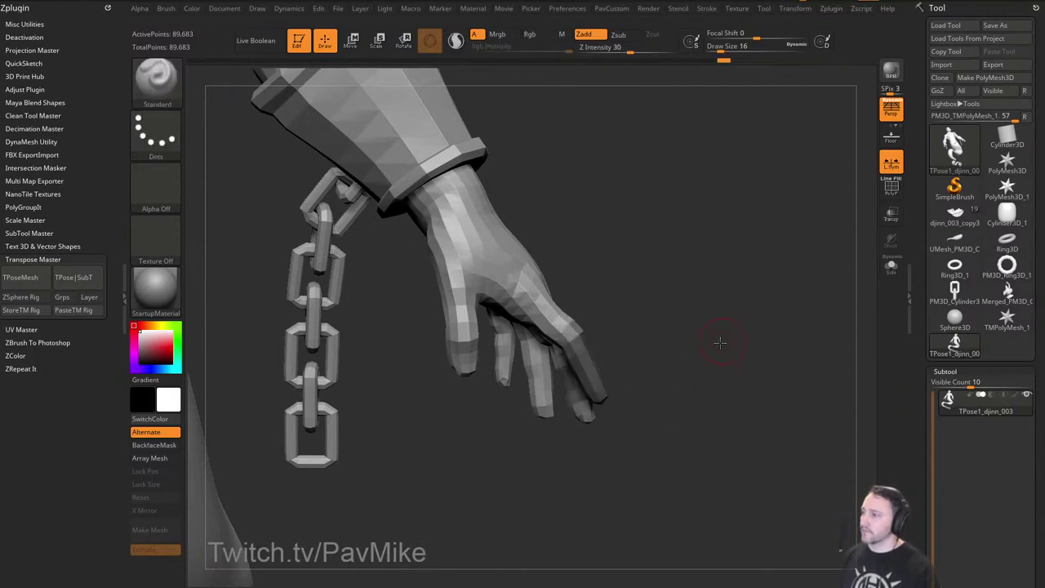
drag(719, 343, 804, 265)
ctrl+drag(808, 260, 833, 298)
Turn on the polyframe display and isolate the body's polygroup, hiding the cuff and chain.
click(891, 187)
drag(825, 221, 633, 272)
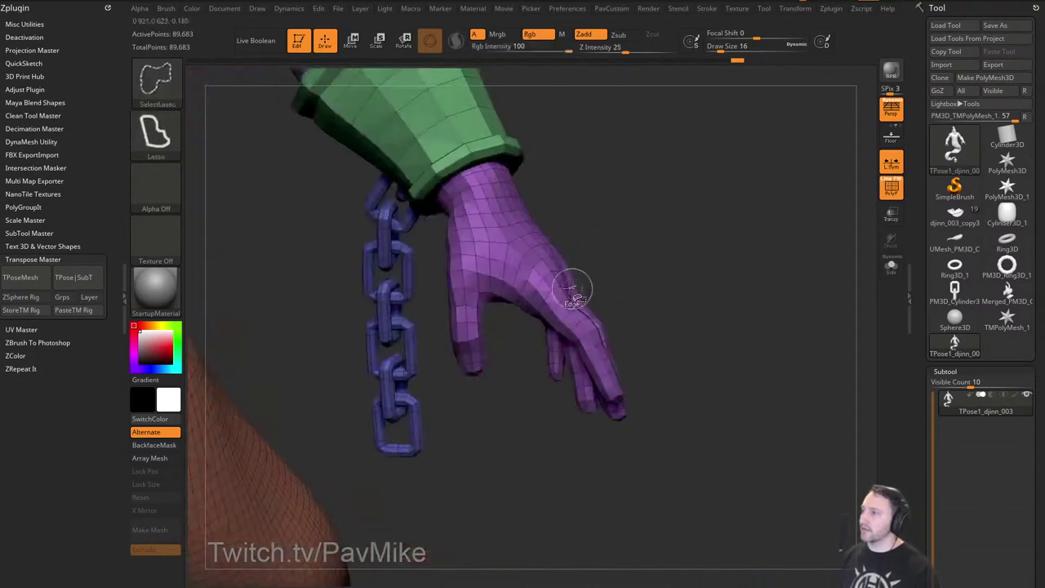
ctrl+shift+click(574, 289)
ctrl+shift+click(730, 280)
ctrl+shift+click(544, 280)
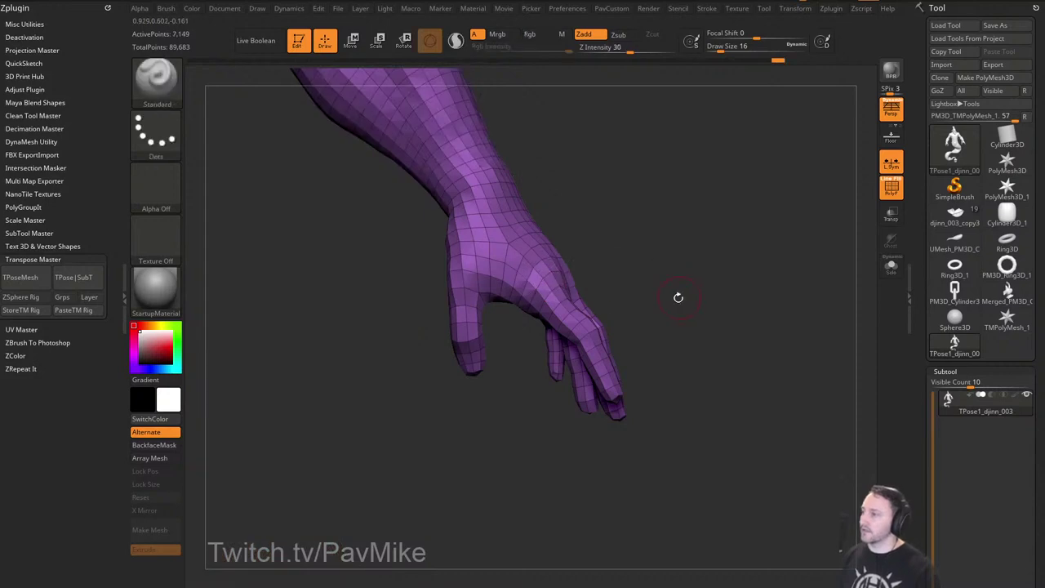
Leave only the outer part of the left index finger unmasked and adjust its inward curl, undoing the excess rotation.
drag(679, 297, 600, 360)
mouse_move(543, 465)
ctrl+mouse_down()
mouse_move(605, 399)
mouse_move(544, 420)
mouse_move(633, 437)
ctrl+mouse_up()
ctrl+click(529, 451)
key(w)
mouse_move(583, 339)
mouse_down()
mouse_move(619, 355)
mouse_move(644, 330)
mouse_up()
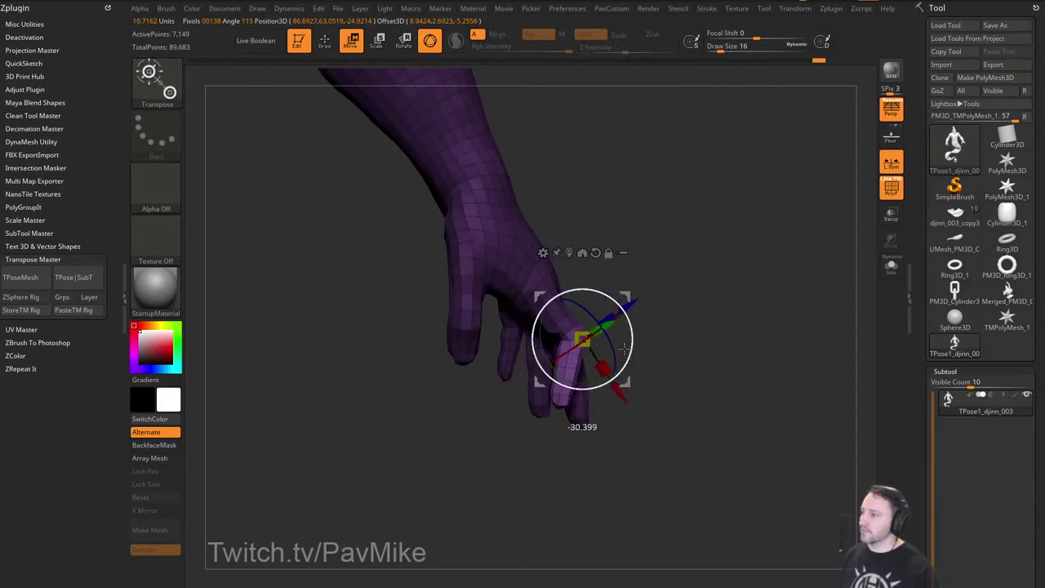
key(ctrl+z)
key(ctrl+z)
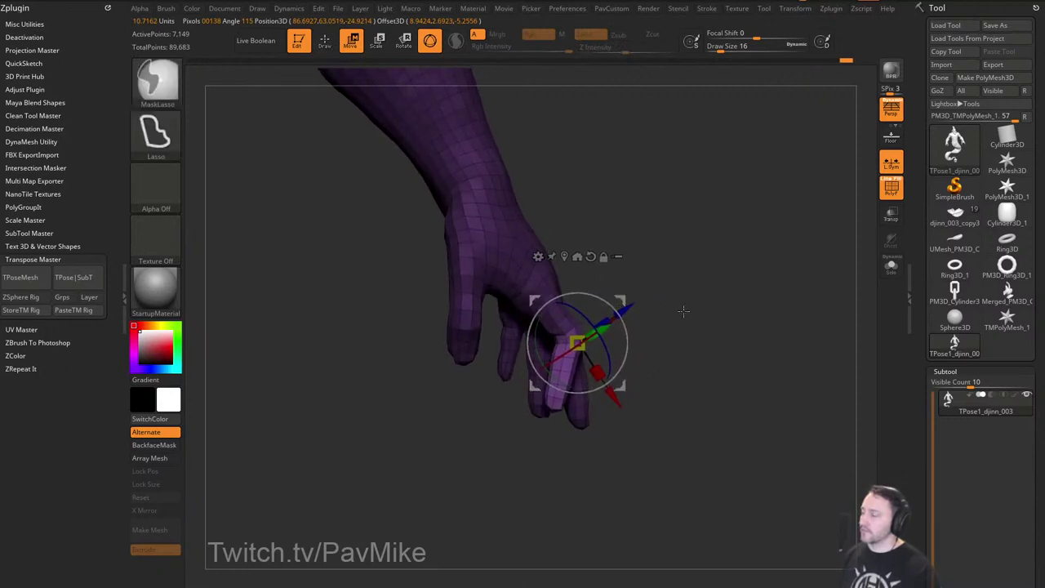
drag(682, 312, 690, 314)
ctrl+drag(663, 293, 567, 282)
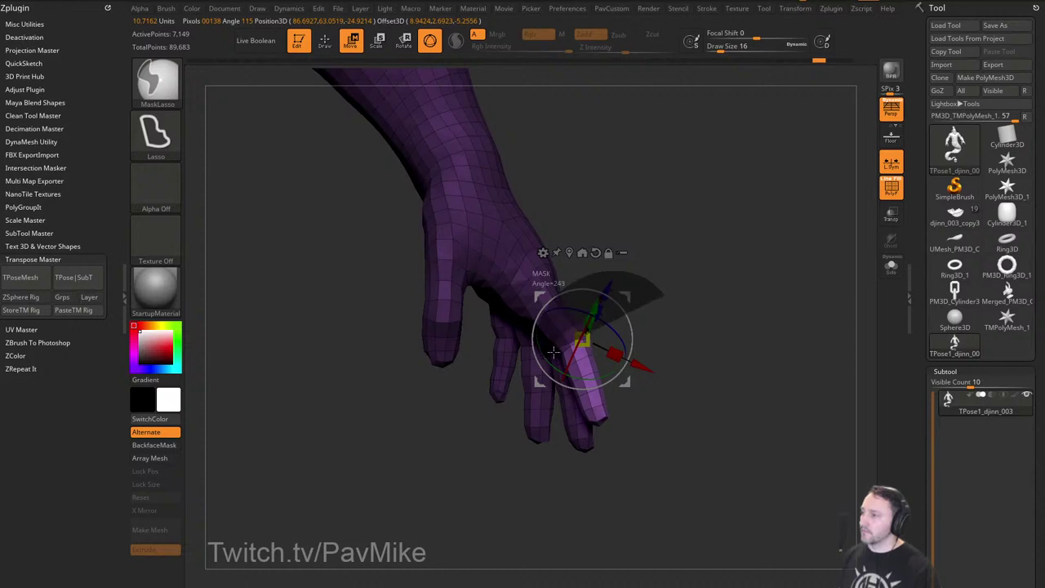
Leave only the left middle finger unmasked and curl it inward at its knuckle.
key(q)
mouse_move(651, 331)
mouse_down()
mouse_move(760, 305)
mouse_move(744, 367)
mouse_up()
drag(628, 441, 637, 450)
ctrl+drag(638, 450, 630, 392)
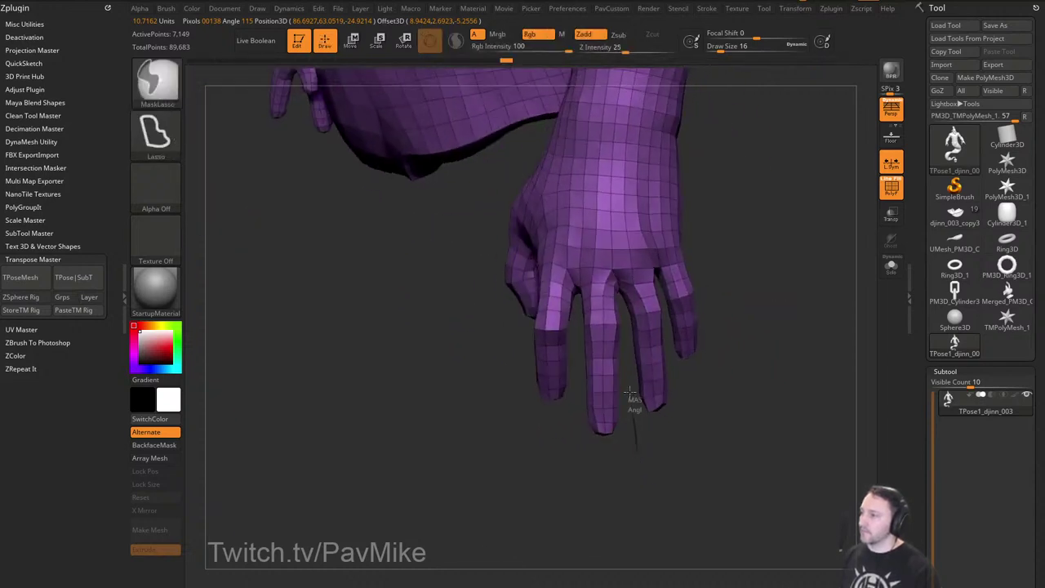
ctrl+click(599, 477)
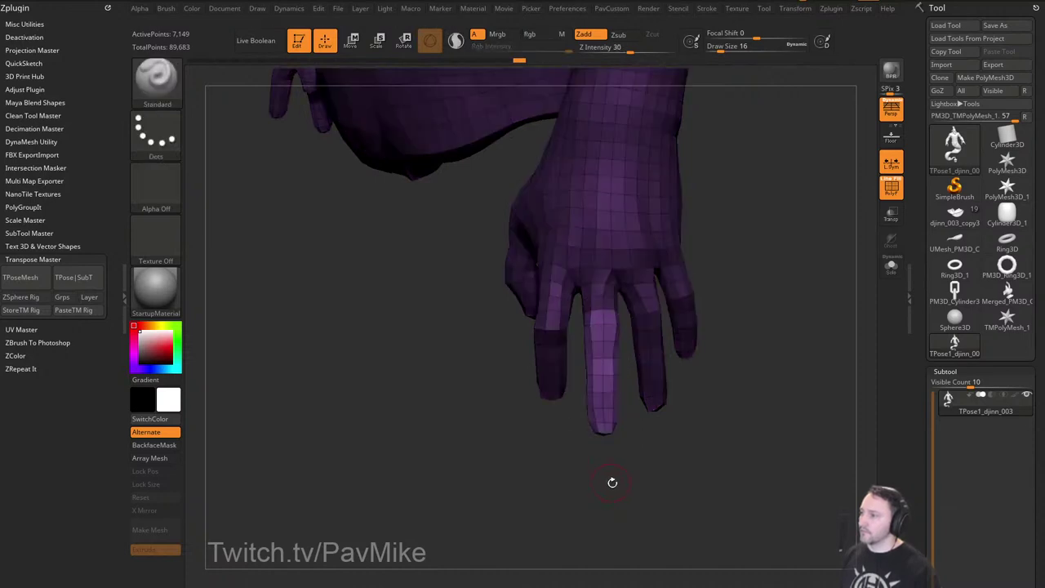
drag(611, 483, 670, 453)
key(w)
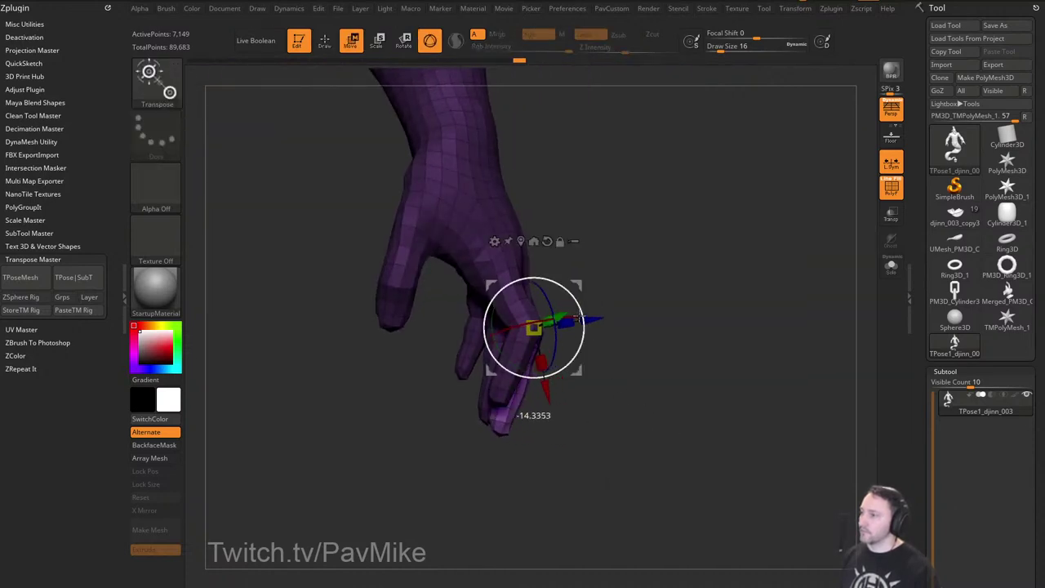
drag(598, 372, 637, 357)
right_drag(637, 356, 665, 342)
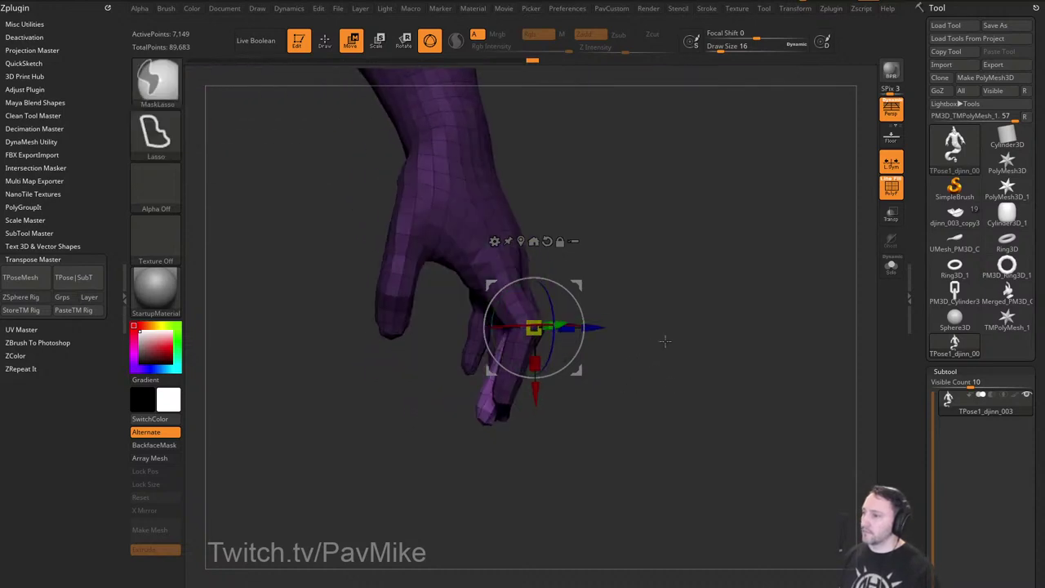
Extend the mask to the middle finger's next joint and bend its end segment from there.
ctrl+drag(566, 383, 557, 381)
alt+drag(577, 371, 544, 409)
key(q)
key(w)
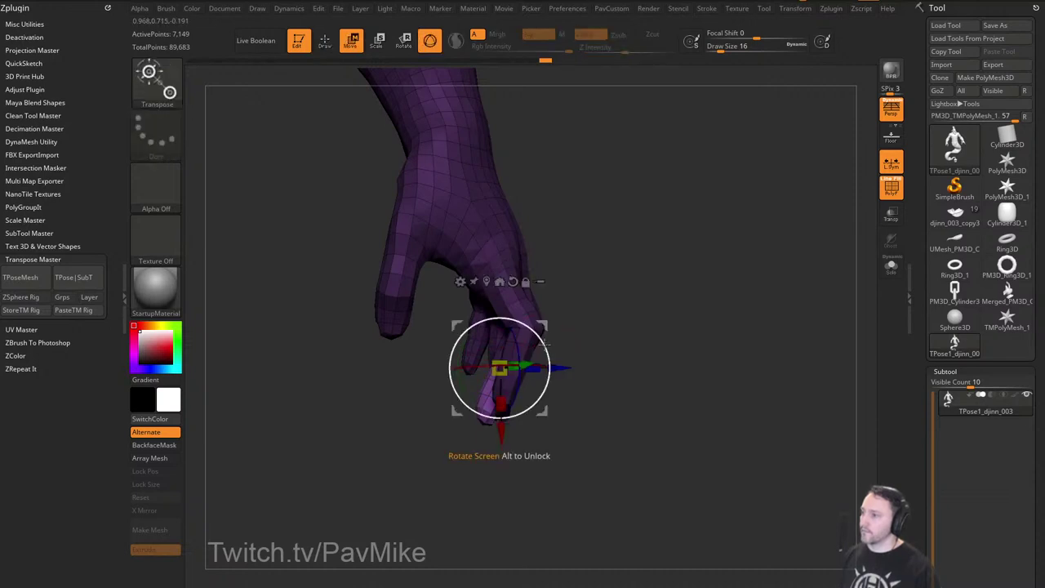
drag(550, 367, 551, 365)
key(q)
Leave only the left ring finger unmasked and rotate it inward from its knuckle.
mouse_move(668, 324)
right_down()
mouse_move(615, 325)
mouse_move(686, 315)
right_up()
mouse_move(685, 315)
mouse_down()
mouse_move(724, 305)
mouse_move(689, 334)
mouse_up()
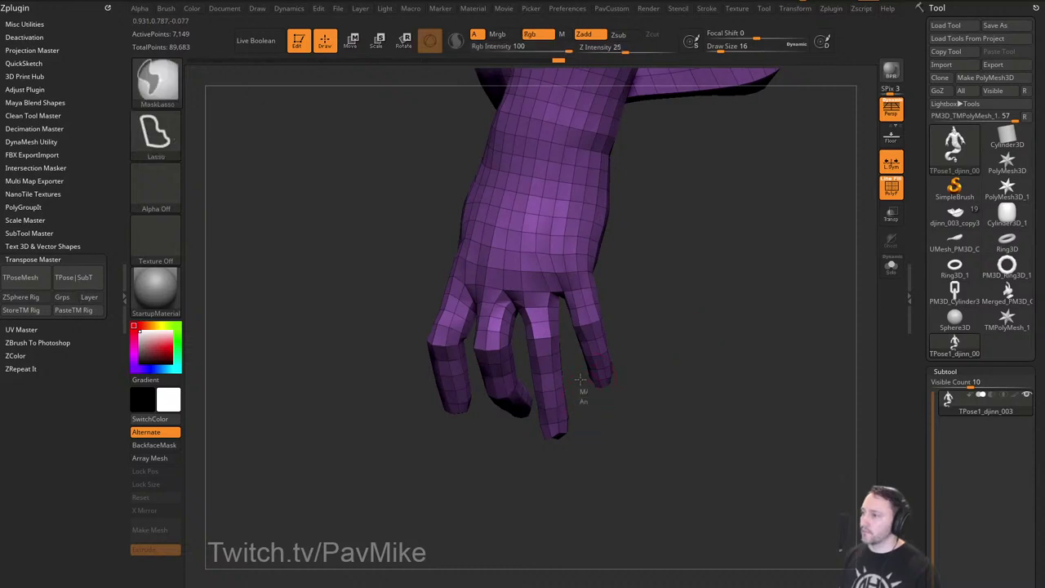
ctrl+drag(535, 408, 563, 482)
ctrl+click(646, 441)
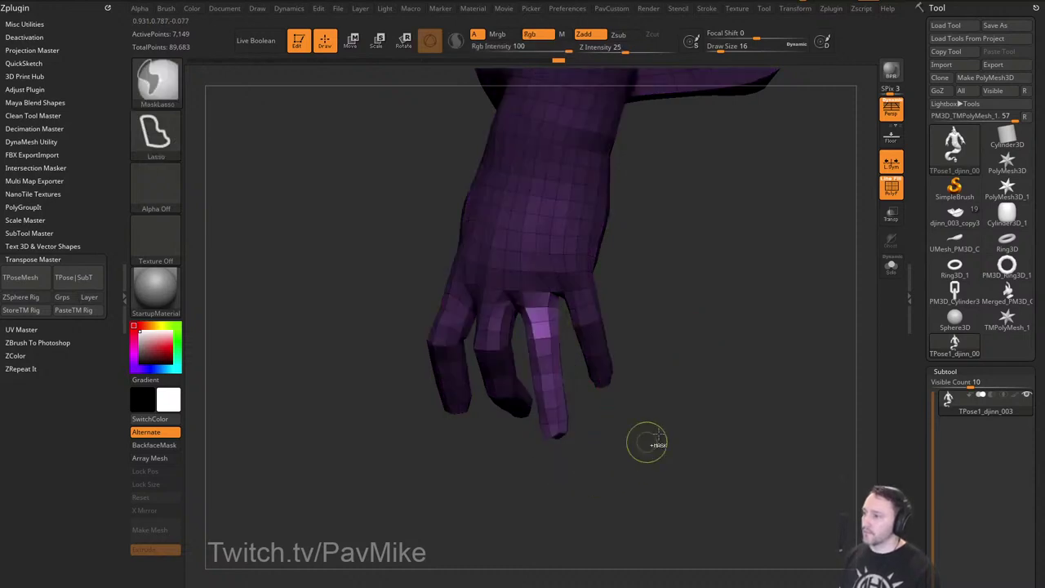
mouse_move(646, 441)
mouse_down()
mouse_move(651, 420)
mouse_move(616, 373)
mouse_move(666, 386)
mouse_up()
key(w)
drag(547, 276, 563, 296)
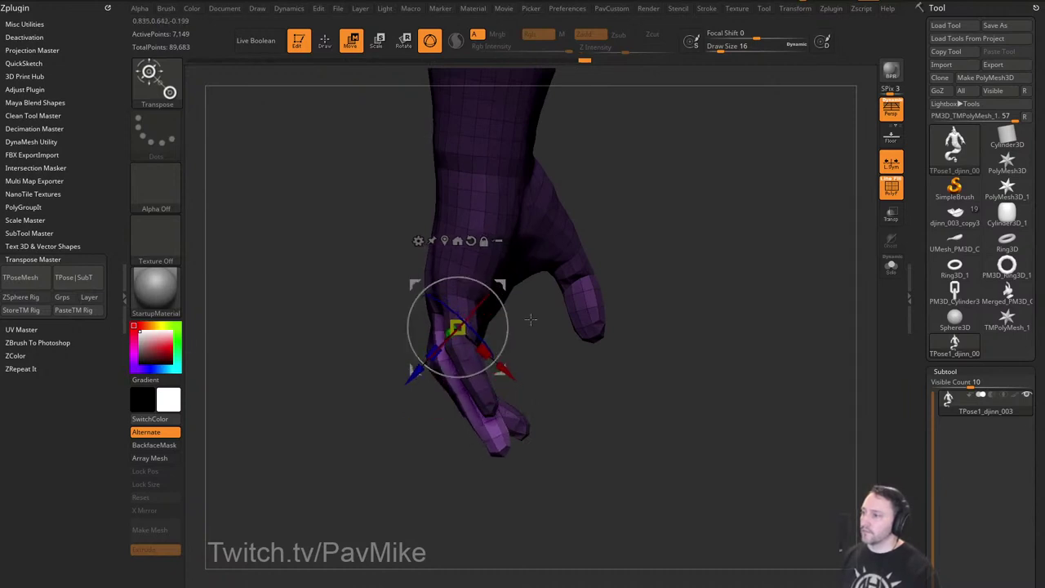
Extend the mask down the left ring finger to its outer joint and bend the end segment inward from there.
key(q)
mouse_move(539, 351)
ctrl+mouse_down()
mouse_move(403, 350)
mouse_move(408, 375)
ctrl+mouse_up()
key(w)
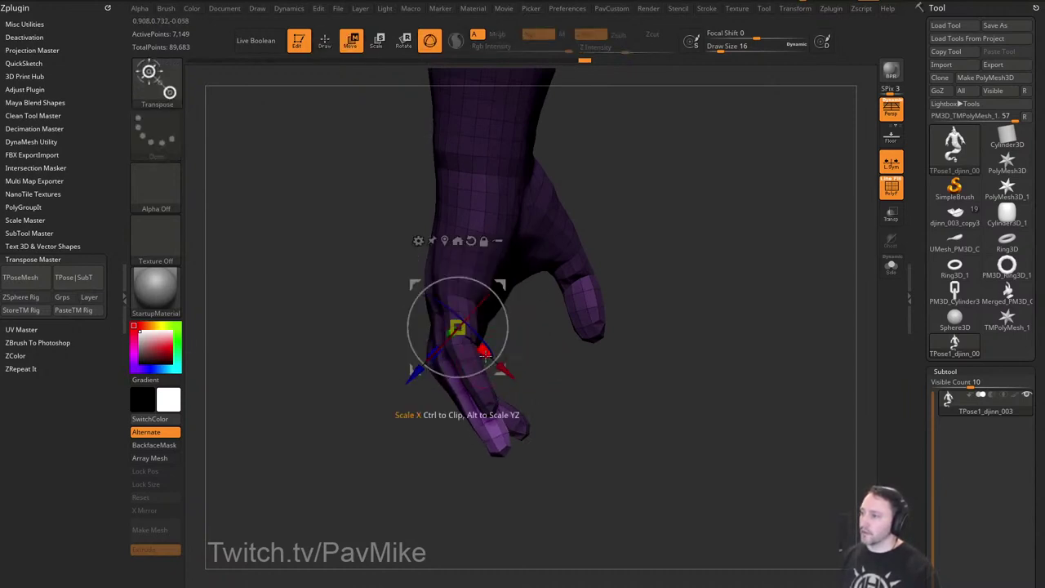
alt+drag(497, 280, 493, 298)
drag(539, 237, 484, 321)
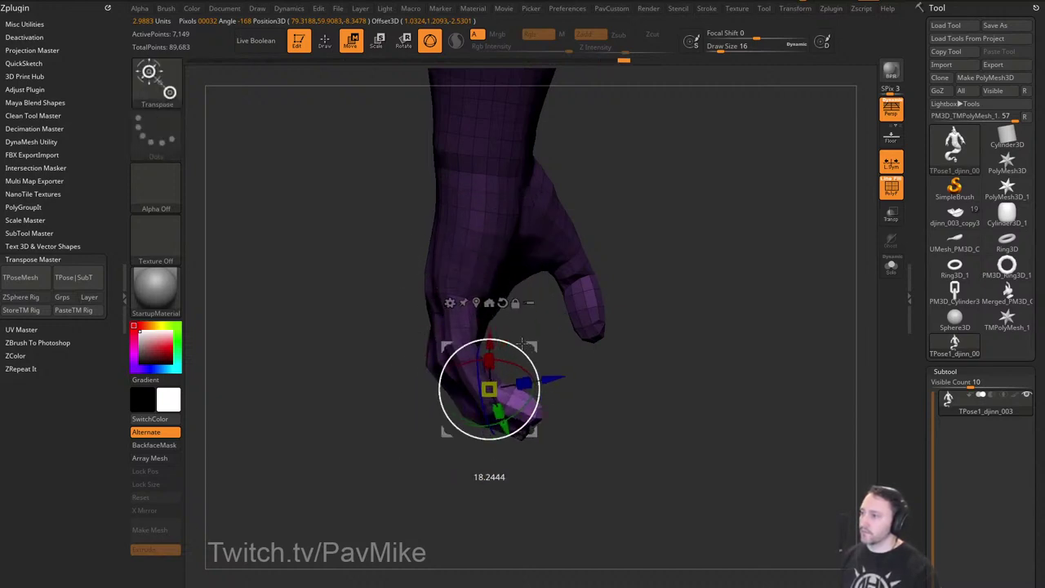
Leave only the left little finger unmasked and curl it inward at its knuckle.
key(q)
mouse_move(619, 390)
mouse_down()
mouse_move(705, 371)
mouse_move(676, 369)
mouse_up()
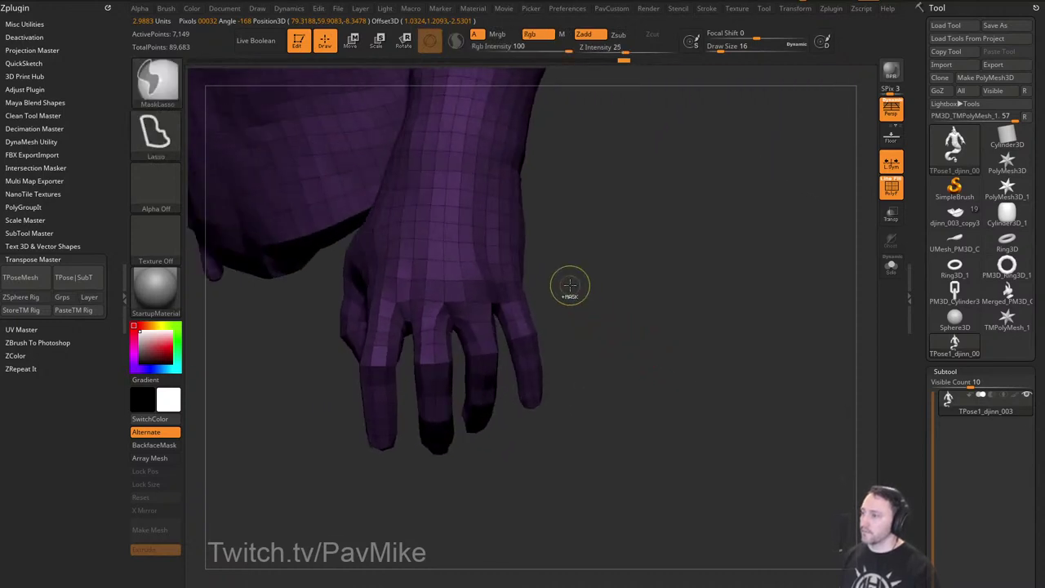
drag(595, 282, 564, 324)
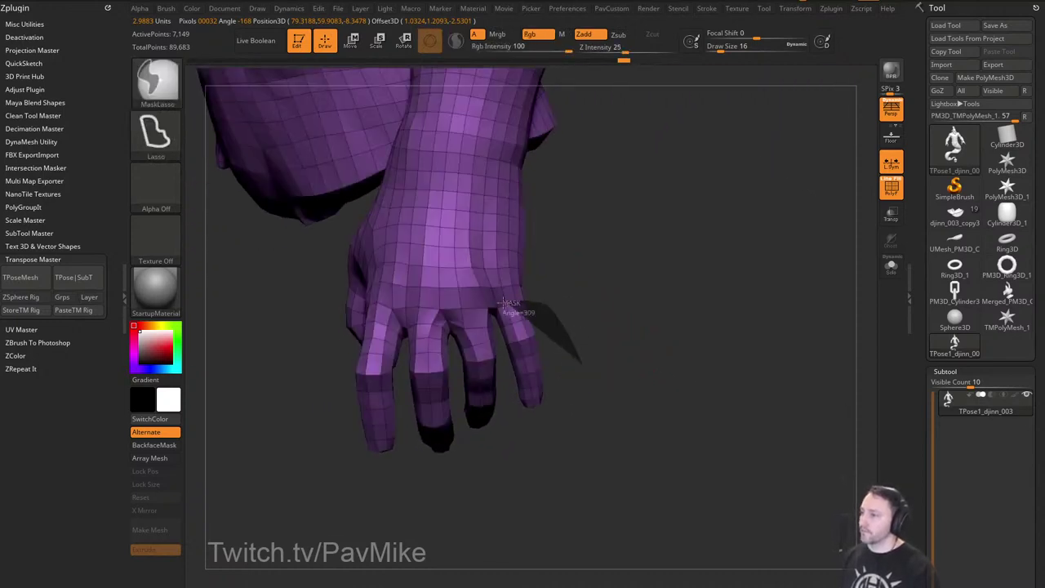
mouse_move(503, 303)
ctrl+mouse_down()
mouse_move(555, 512)
mouse_move(573, 482)
ctrl+mouse_up()
ctrl+click(625, 388)
key(w)
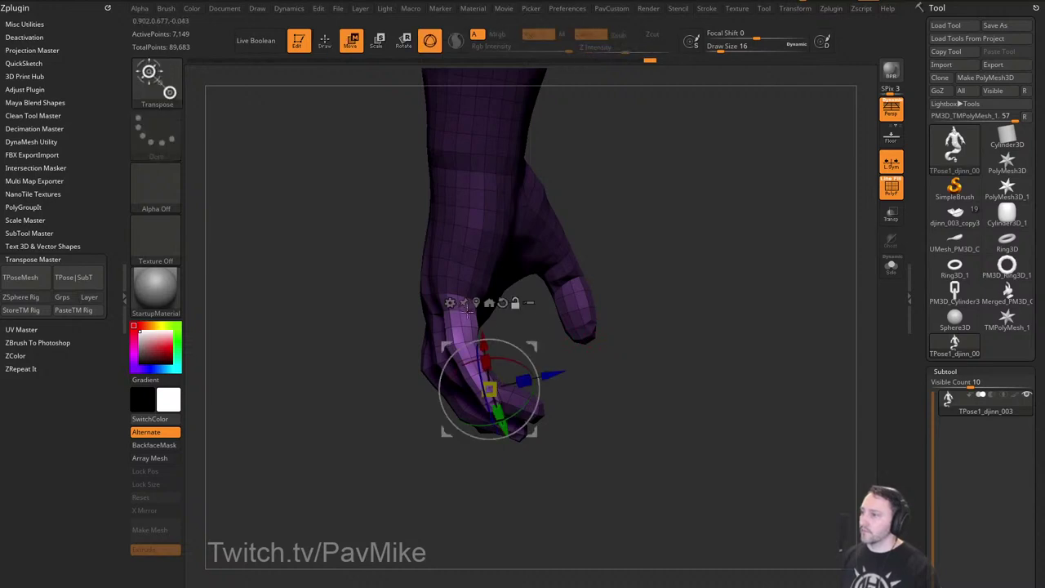
drag(459, 310, 525, 321)
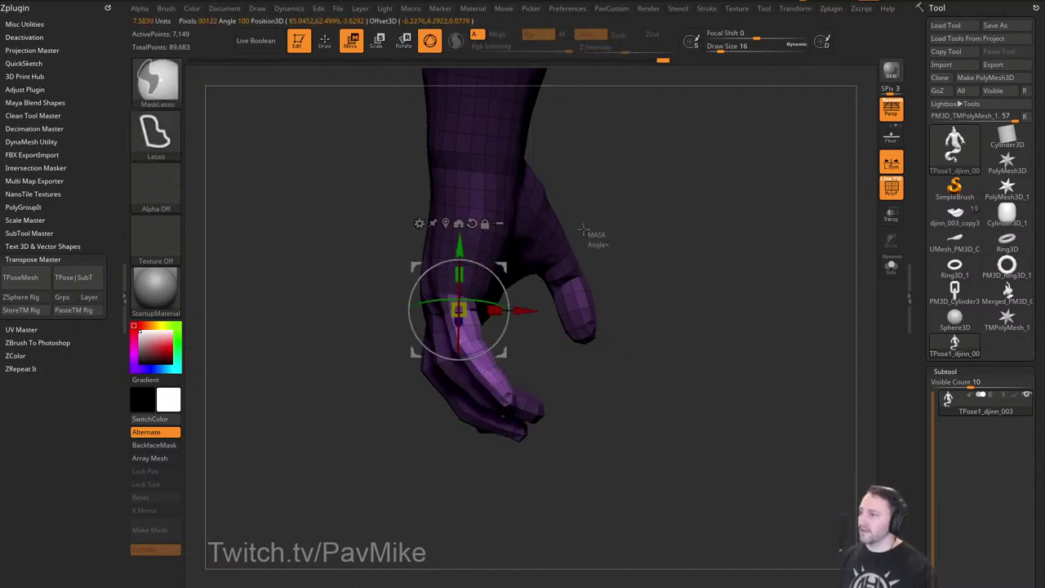
Extend the mask joint by joint along the left little finger and bend its middle and end segments inward.
mouse_move(605, 247)
ctrl+mouse_down()
mouse_move(440, 355)
mouse_move(446, 363)
ctrl+mouse_up()
alt+drag(504, 265, 504, 303)
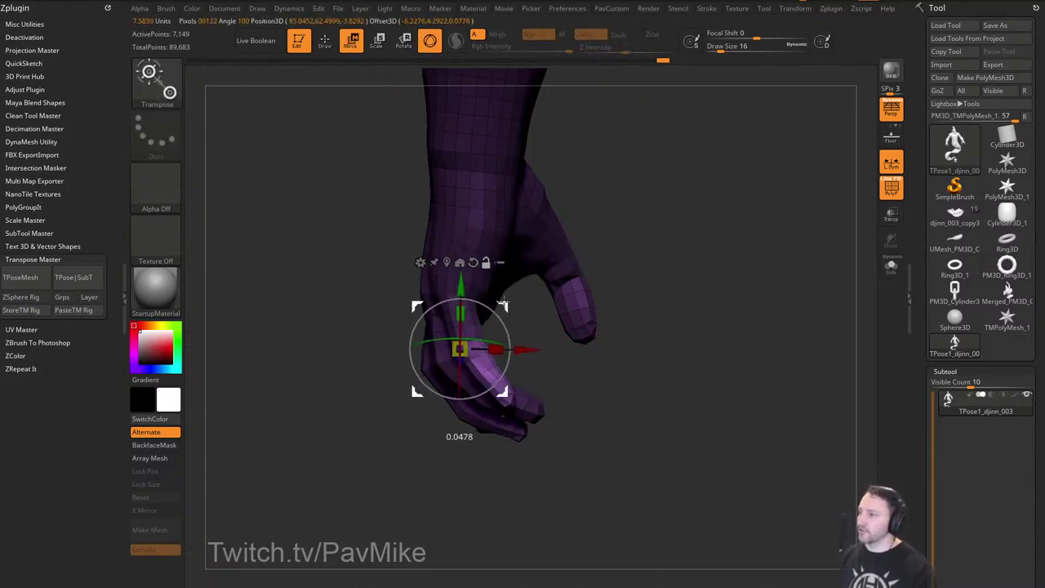
ctrl+drag(599, 264, 438, 346)
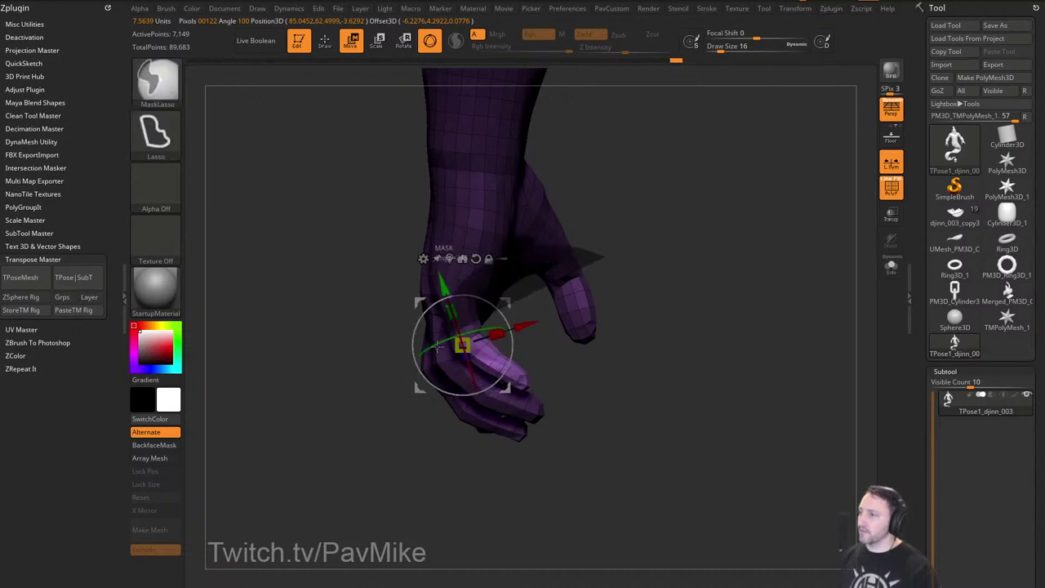
ctrl+drag(471, 388, 477, 387)
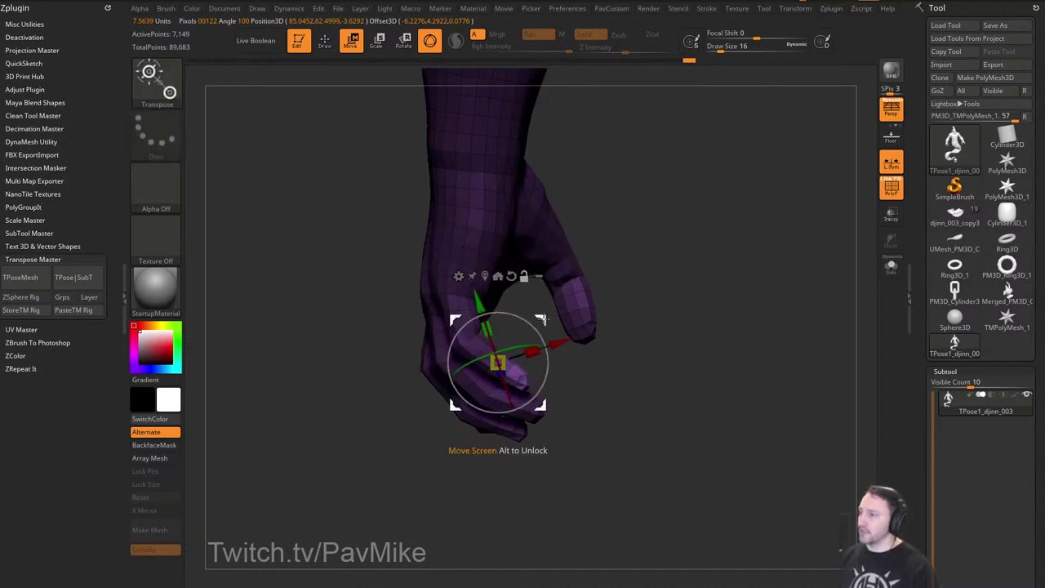
mouse_move(528, 309)
mouse_down()
mouse_move(612, 261)
mouse_move(689, 273)
mouse_move(564, 298)
mouse_move(654, 317)
mouse_move(652, 300)
mouse_up()
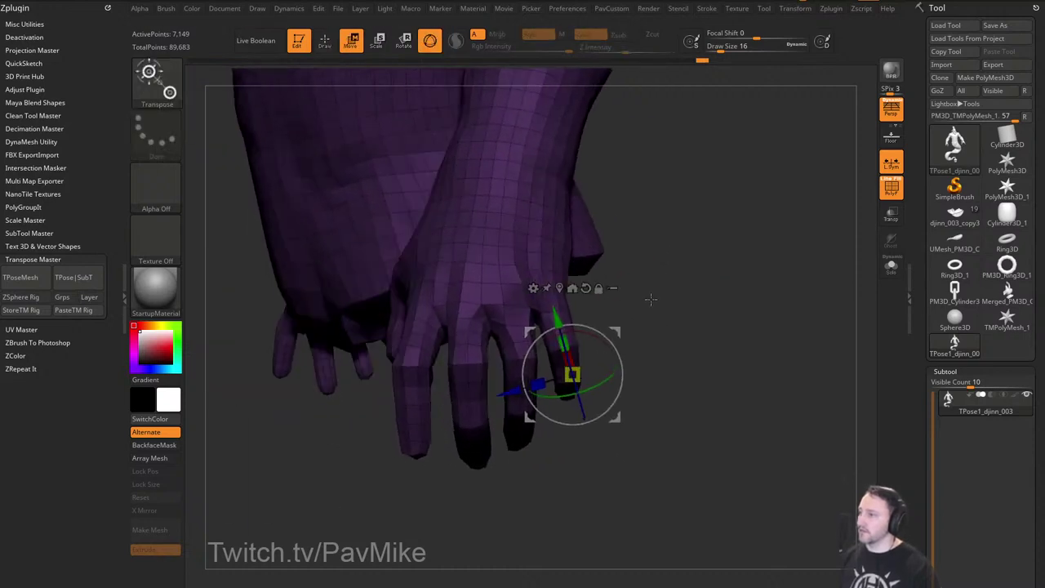
Replace the mask so only the left little finger is free, and adjust its placement beside the ring finger.
ctrl+click(652, 300)
ctrl+drag(676, 356, 620, 309)
mouse_move(541, 309)
ctrl+mouse_down()
mouse_move(564, 423)
mouse_move(575, 425)
ctrl+mouse_up()
ctrl+click(689, 338)
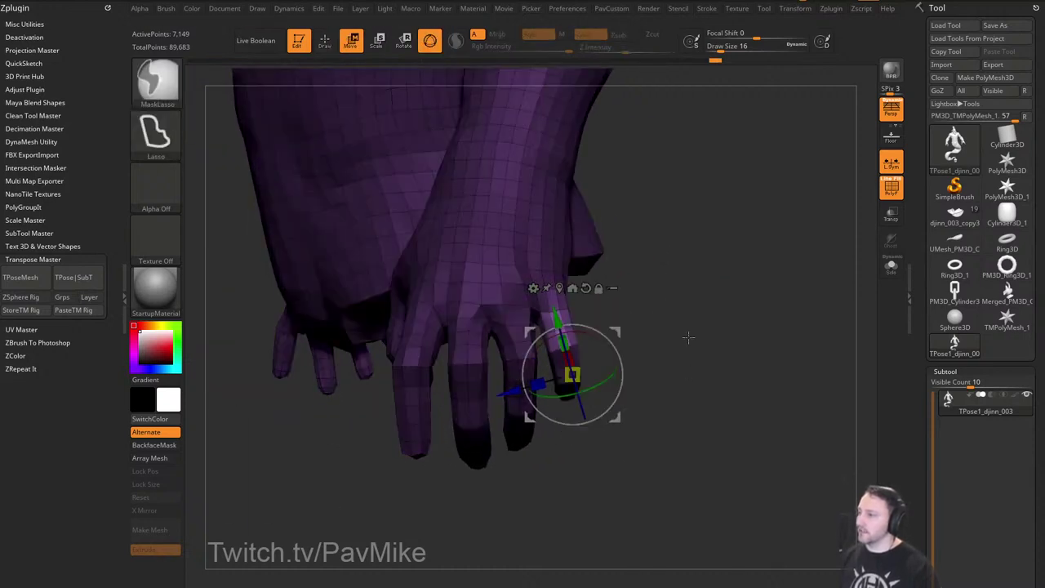
mouse_move(619, 333)
alt+mouse_down()
mouse_move(601, 282)
mouse_move(665, 330)
mouse_move(651, 363)
alt+mouse_up()
key(q)
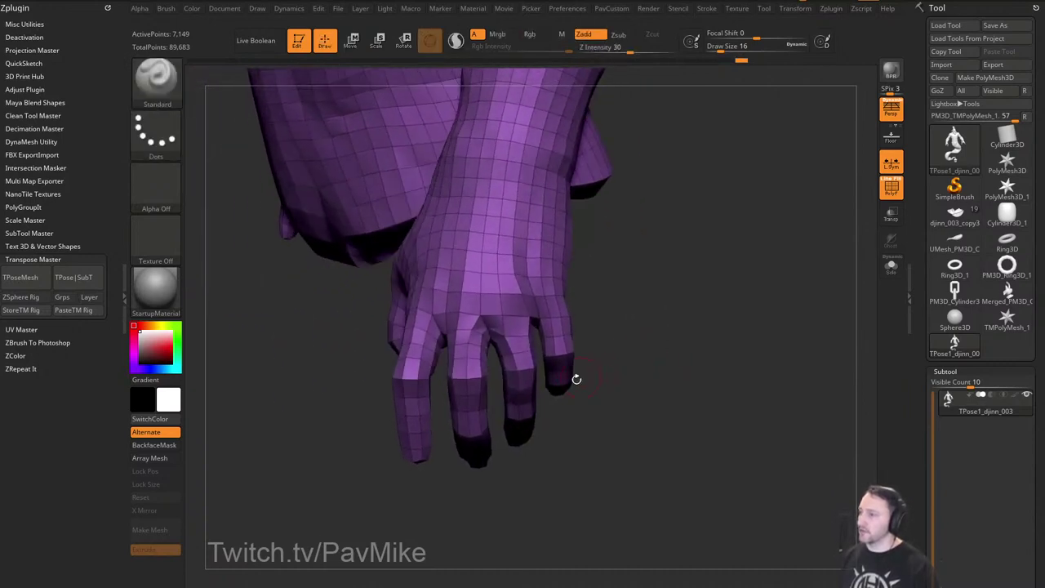
Switch to the Move brush for touching up the shape of the left hand.
key(b)
key(m)
key(v)
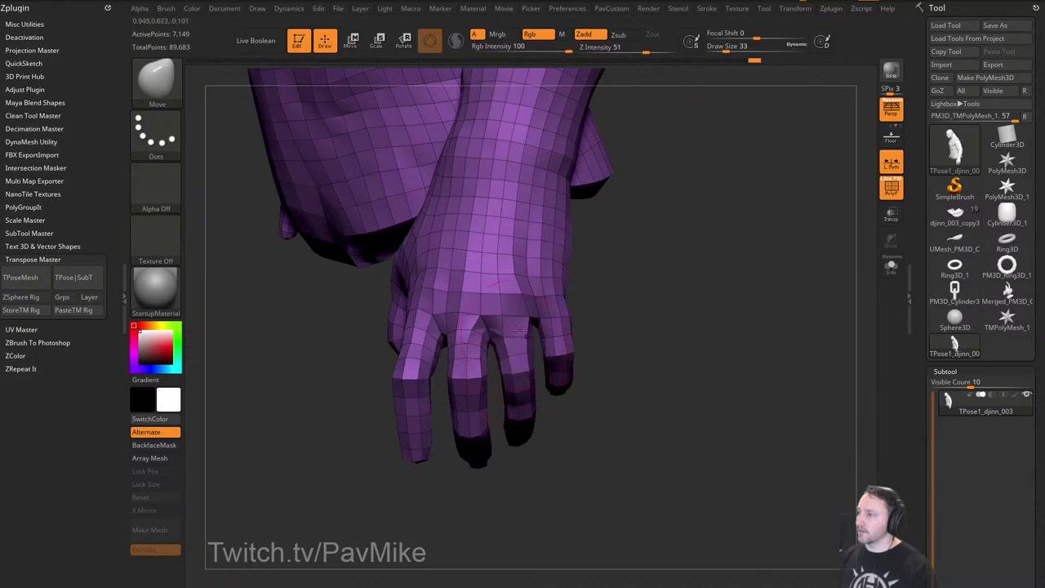
mouse_move(618, 323)
mouse_down()
mouse_move(661, 308)
mouse_move(683, 322)
mouse_move(761, 306)
mouse_move(777, 281)
mouse_move(809, 264)
mouse_move(746, 303)
mouse_move(768, 343)
mouse_move(722, 293)
mouse_move(637, 436)
mouse_move(768, 446)
mouse_up()
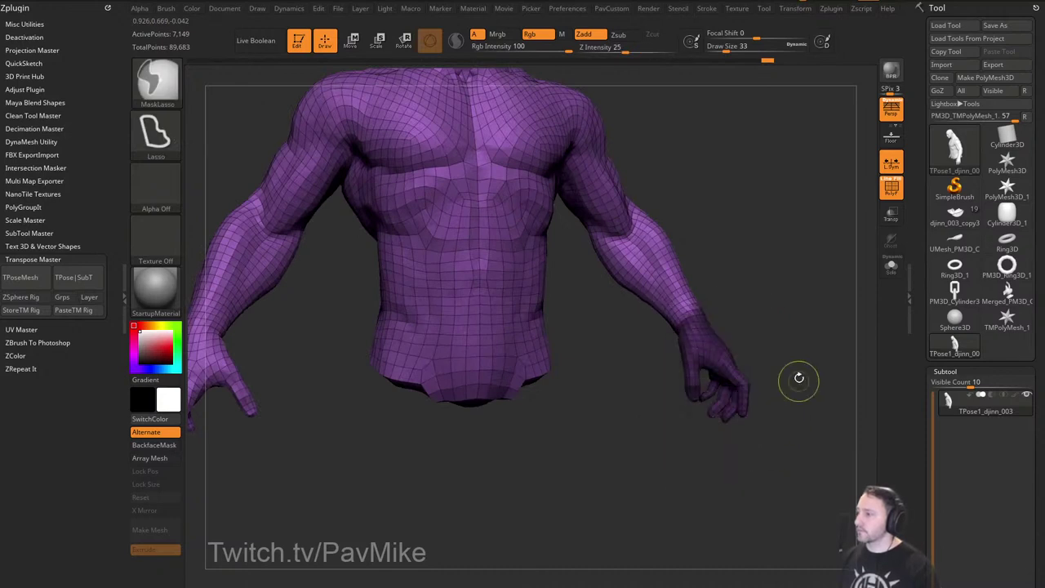
Leave only the left hand unmasked, place the gizmo at the wrist and rotate the hand slightly.
drag(800, 378, 789, 332)
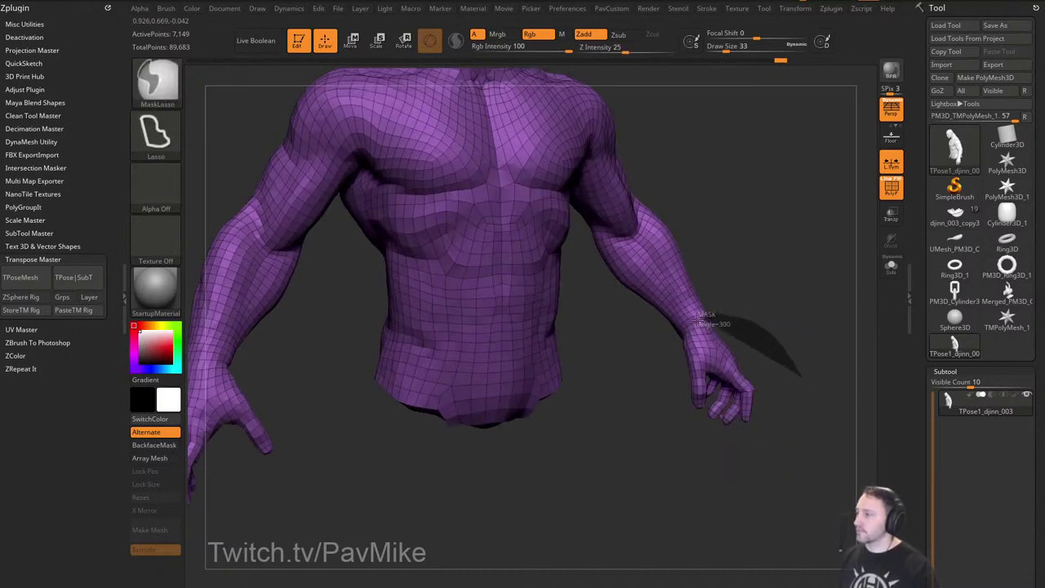
mouse_move(699, 319)
ctrl+mouse_down()
mouse_move(798, 411)
mouse_move(800, 383)
ctrl+mouse_up()
ctrl+click(797, 338)
key(w)
drag(749, 313, 776, 317)
alt+drag(705, 334, 606, 349)
alt+click(659, 330)
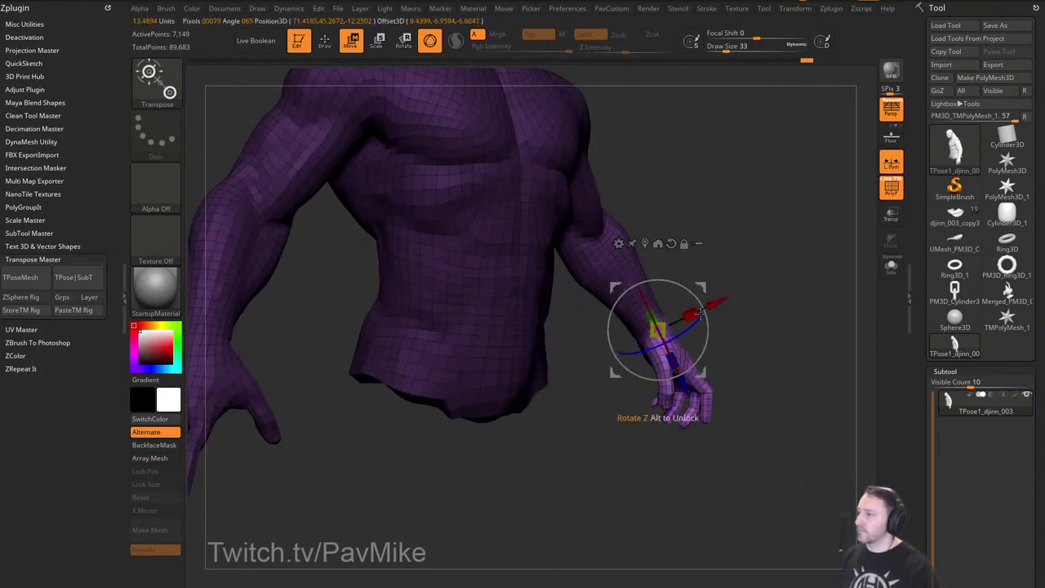
drag(704, 312, 708, 326)
Turn off the polyframe display and unhide all parts of the character.
key(q)
mouse_move(796, 318)
mouse_down()
mouse_move(723, 326)
mouse_move(795, 317)
mouse_up()
click(891, 189)
drag(806, 268, 806, 293)
ctrl+shift+click(821, 339)
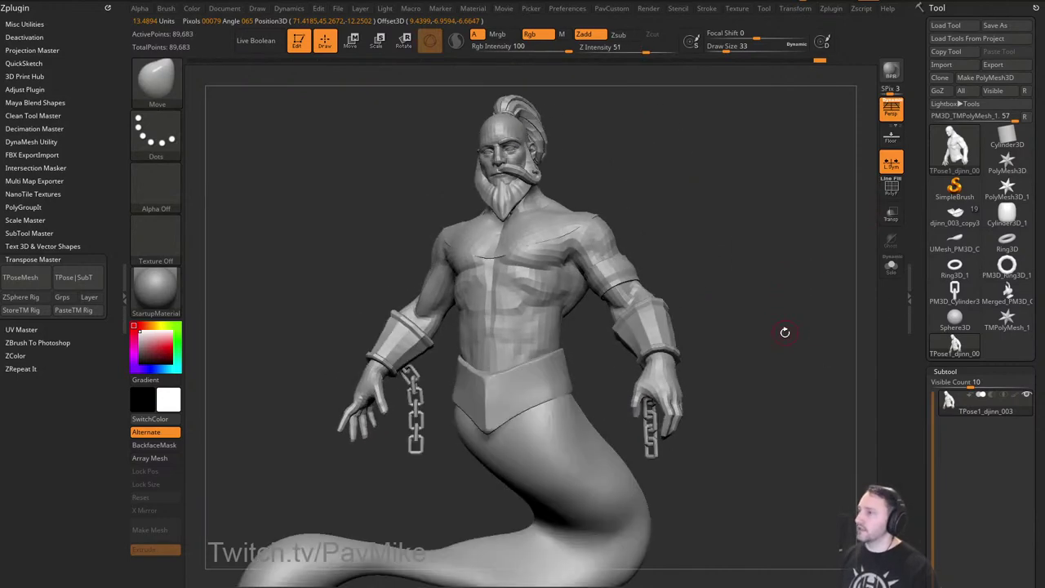
Isolate the forearm cuffs to adjust them with the Move brush at draw size 120, and unhide the rest of the character.
mouse_move(785, 332)
mouse_down()
mouse_move(805, 335)
mouse_move(787, 352)
mouse_move(810, 345)
mouse_move(813, 357)
mouse_move(707, 344)
mouse_up()
ctrl+shift+click(660, 322)
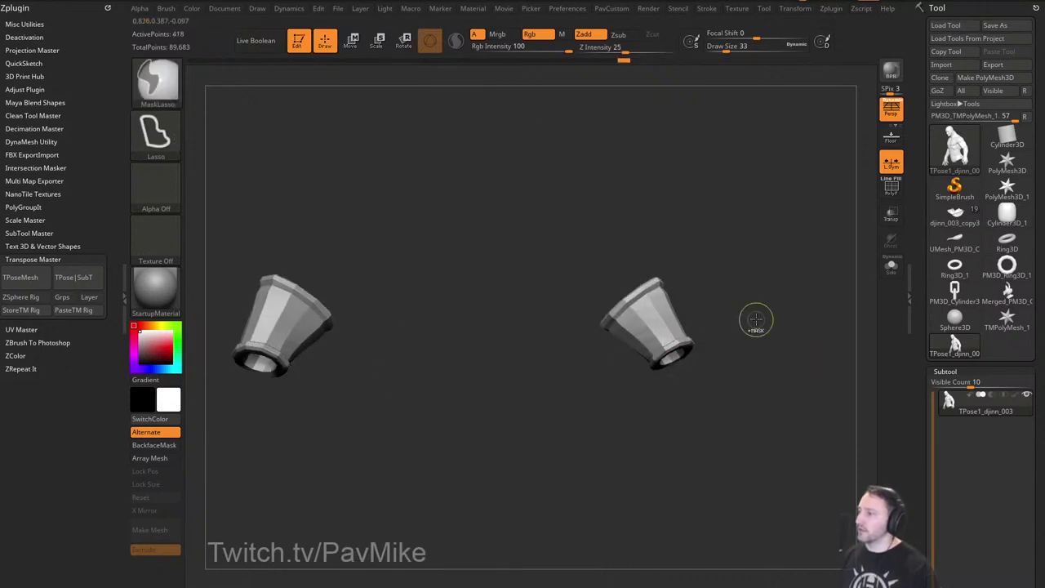
key(s)
mouse_move(752, 319)
mouse_down()
mouse_move(733, 352)
mouse_move(744, 352)
mouse_move(722, 350)
mouse_move(737, 357)
mouse_move(679, 364)
mouse_move(687, 394)
mouse_up()
key(s)
key(s)
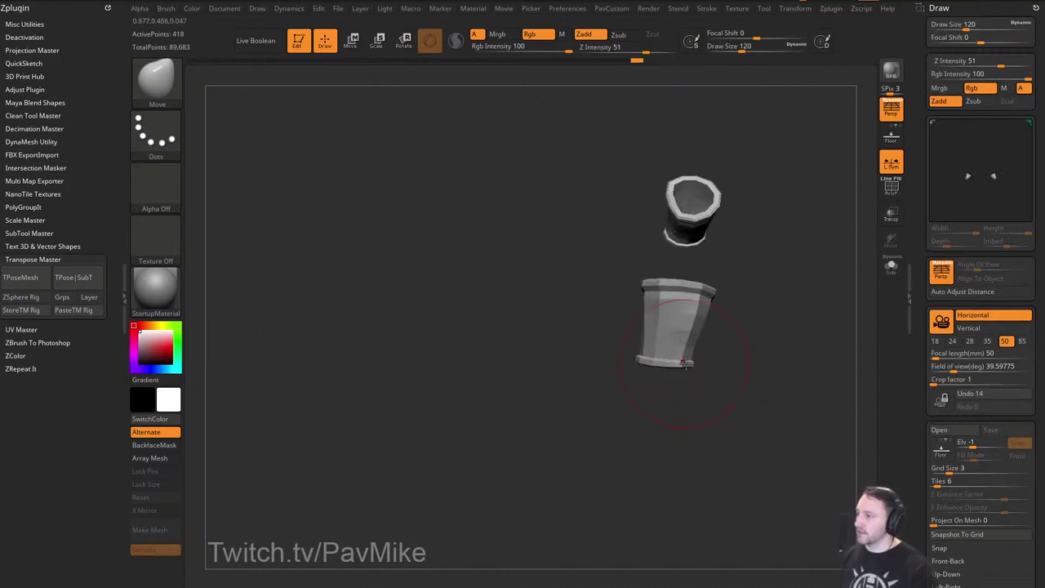
ctrl+shift+click(794, 341)
drag(752, 383, 768, 347)
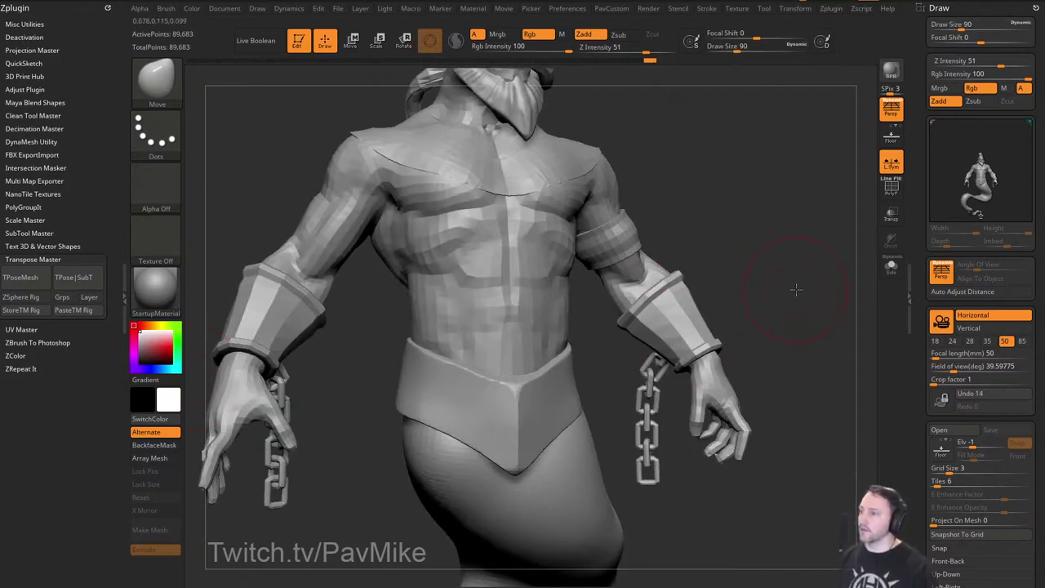
alt+drag(796, 290, 831, 280)
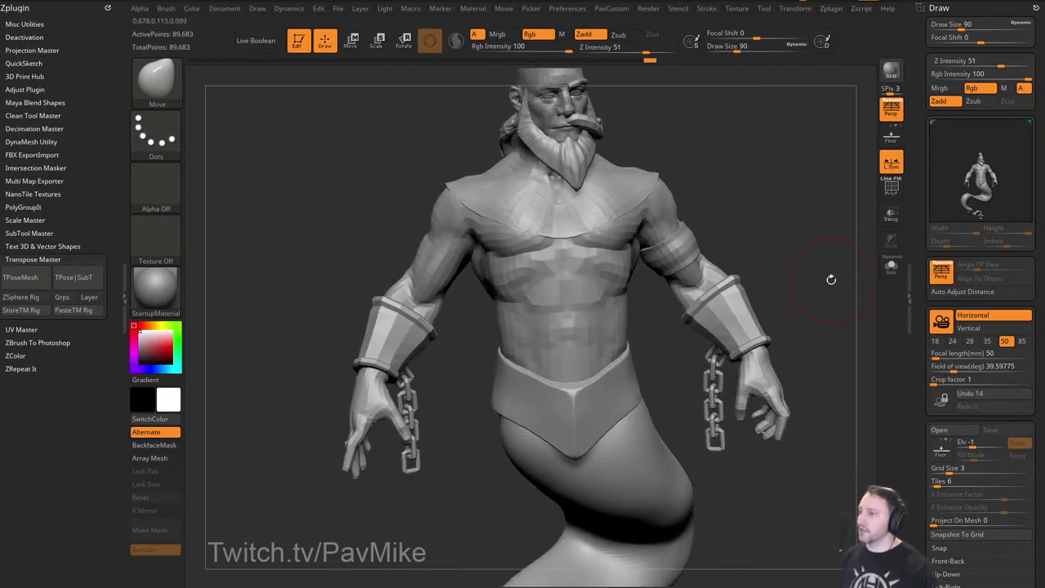
Dock the Brush palette beside the canvas and bring its Auto Masking settings with the Topological option into view.
click(50, 258)
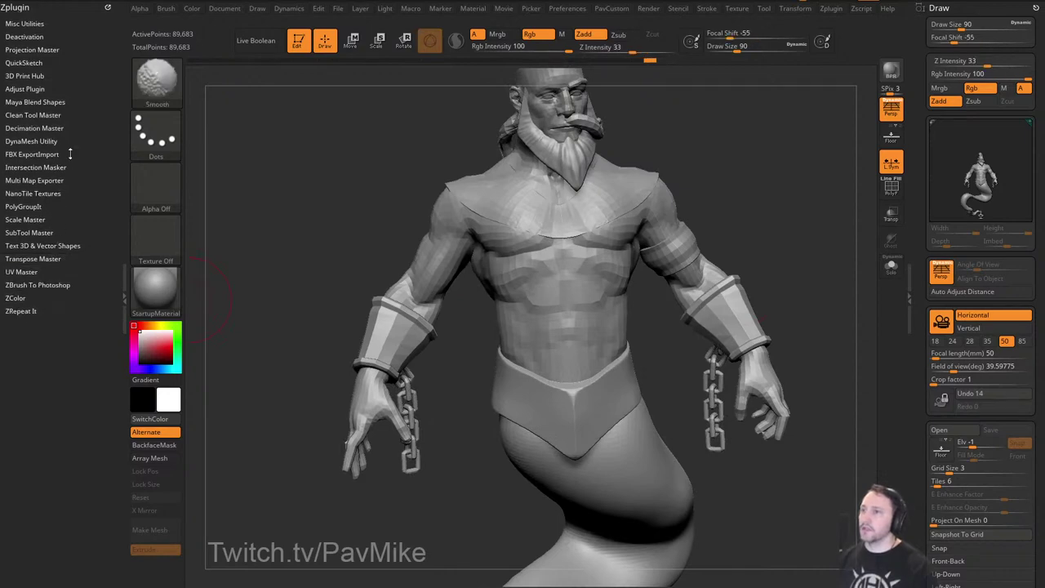
click(170, 9)
drag(163, 17, 64, 69)
drag(111, 400, 101, 268)
scroll(103, 403, down, 5)
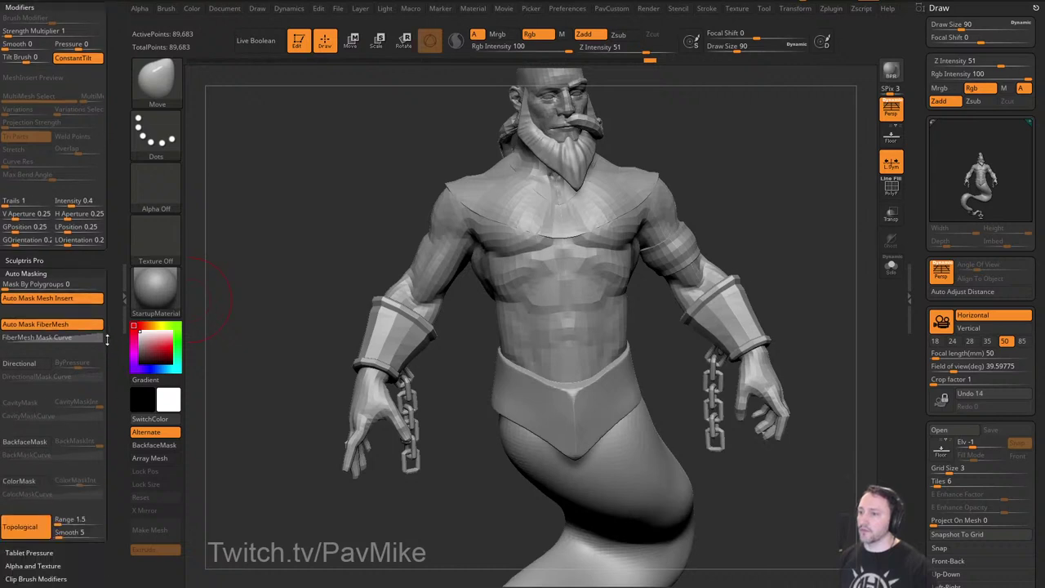
Adjust the right forearm cuff's lower edge around the wrist using the Move brush at draw size 101.
drag(744, 260, 764, 246)
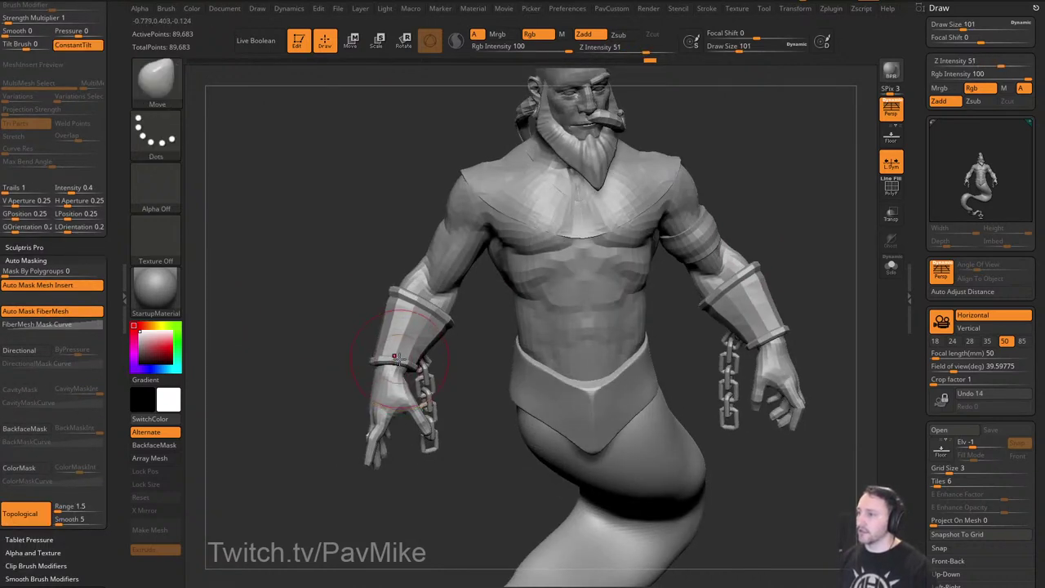
right_drag(406, 366, 580, 369)
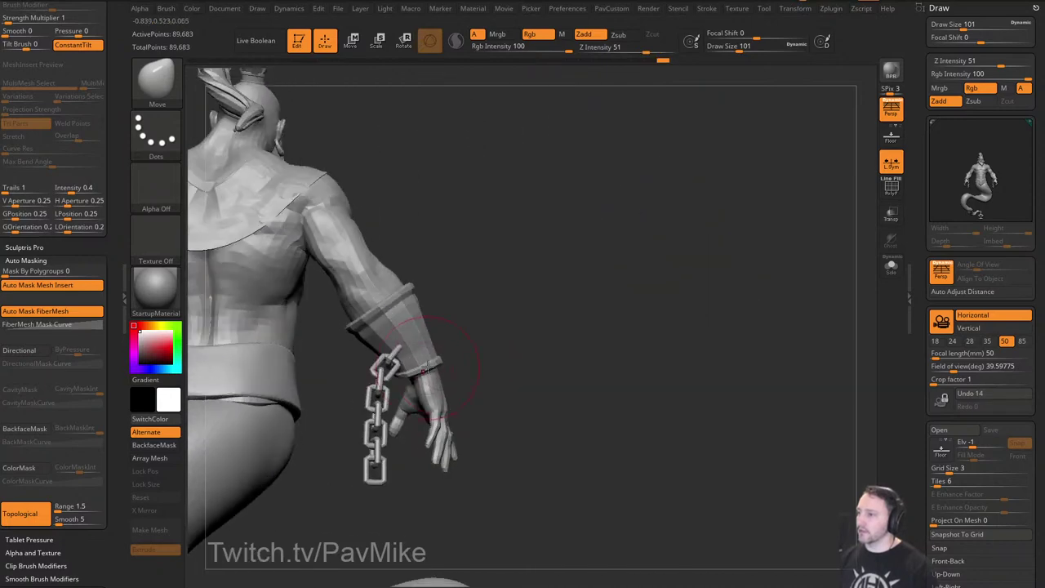
right_drag(428, 369, 542, 286)
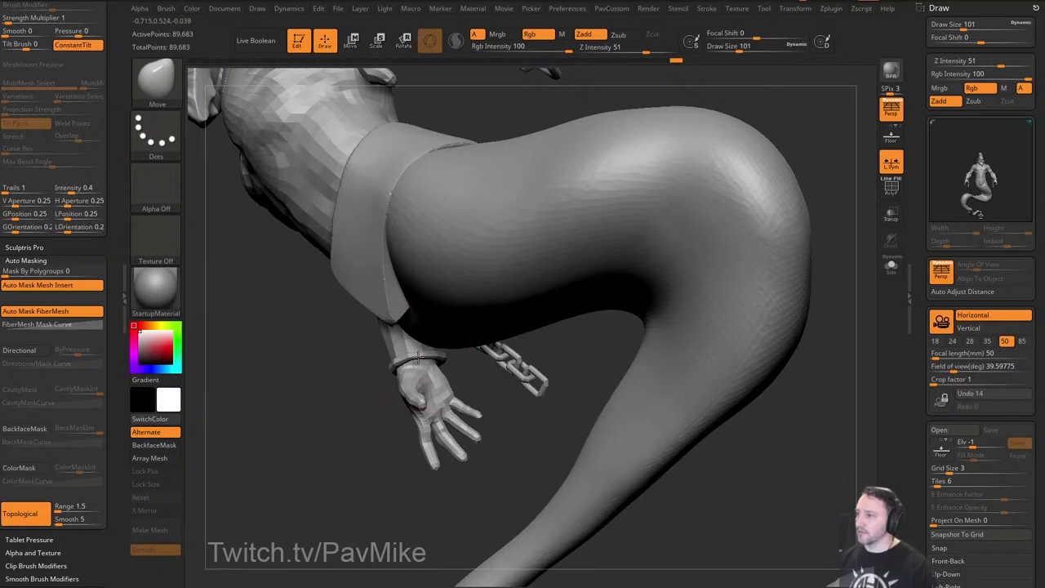
right_drag(345, 404, 405, 357)
right_drag(754, 304, 754, 248)
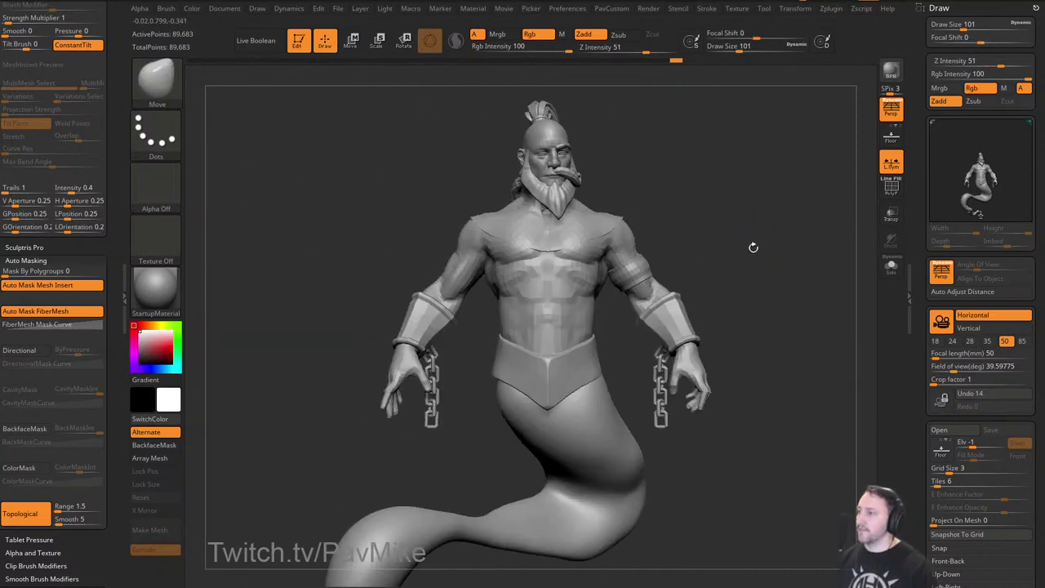
right_drag(803, 269, 735, 250)
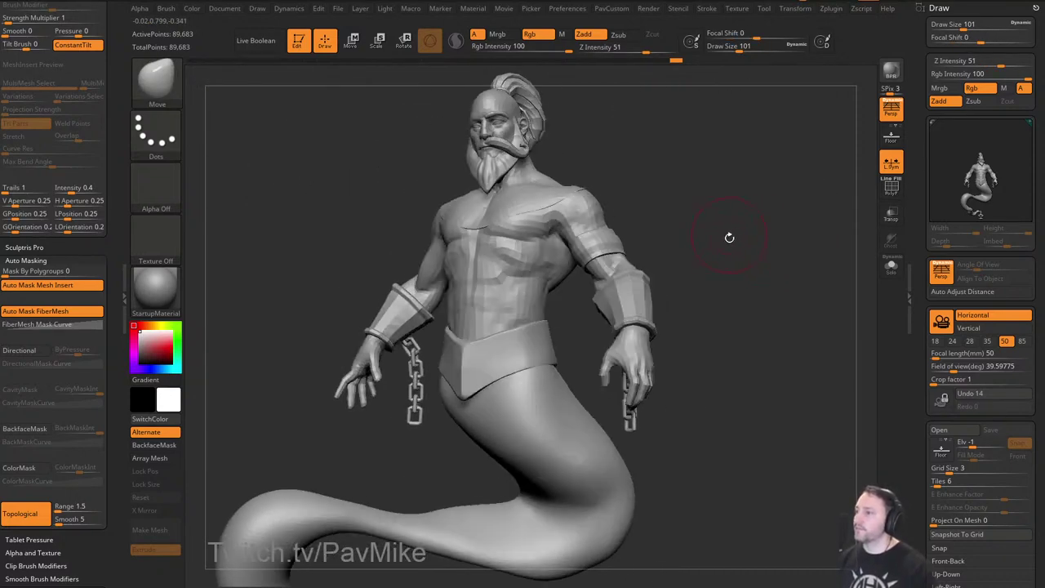
drag(740, 263, 758, 258)
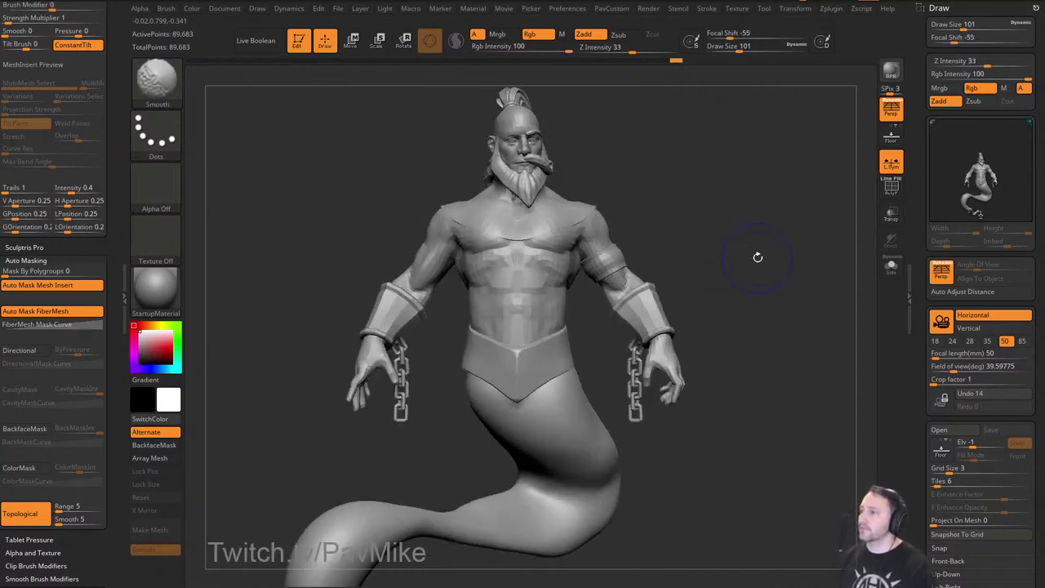
right_drag(758, 257, 749, 271)
key(w)
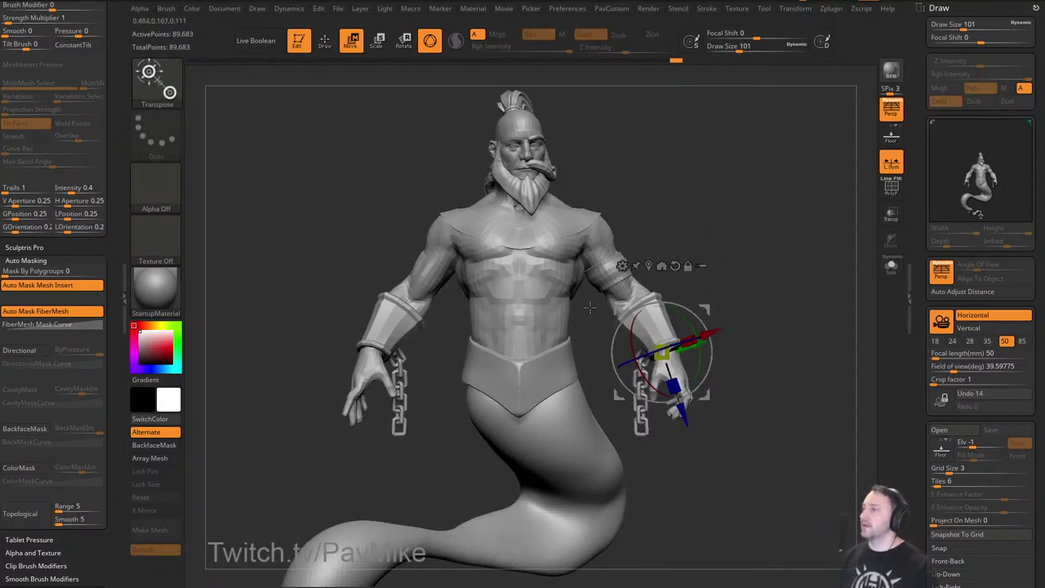
key(q)
Isolate and mask everything above the belt, and unhide the belt and tail so that only they are unmasked.
alt+drag(726, 241, 723, 262)
mouse_move(661, 151)
ctrl+shift+mouse_down()
mouse_move(402, 281)
mouse_move(470, 428)
mouse_move(601, 353)
mouse_move(699, 476)
mouse_move(735, 375)
ctrl+shift+mouse_up()
ctrl+shift+click(756, 286)
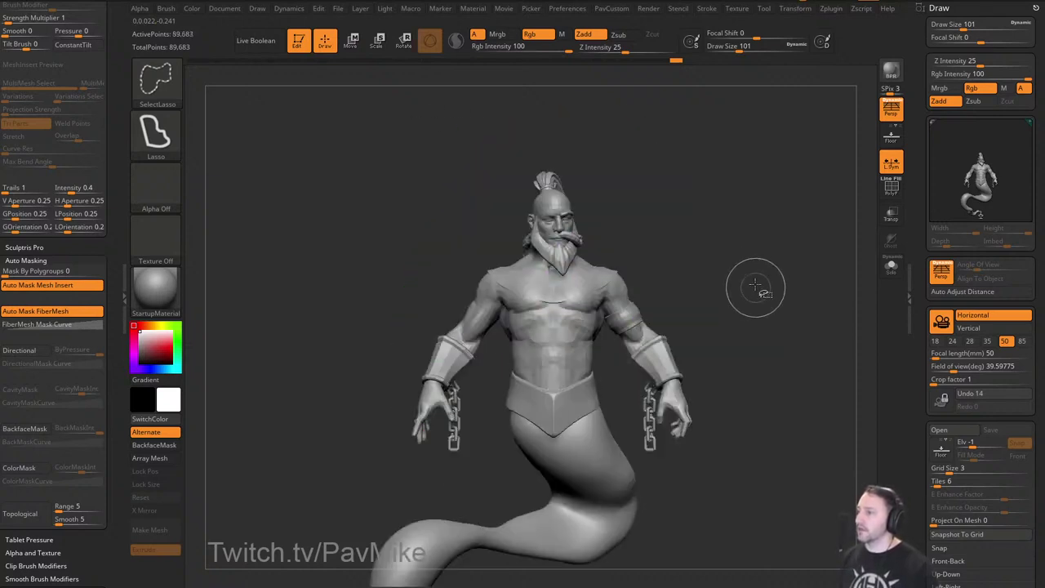
mouse_move(710, 196)
ctrl+shift+mouse_down()
mouse_move(373, 500)
mouse_move(431, 479)
mouse_move(700, 467)
mouse_move(755, 343)
ctrl+shift+mouse_up()
mouse_move(749, 264)
ctrl+shift+mouse_down()
mouse_move(760, 369)
mouse_move(782, 337)
ctrl+shift+mouse_up()
ctrl+click(776, 322)
ctrl+shift+click(769, 285)
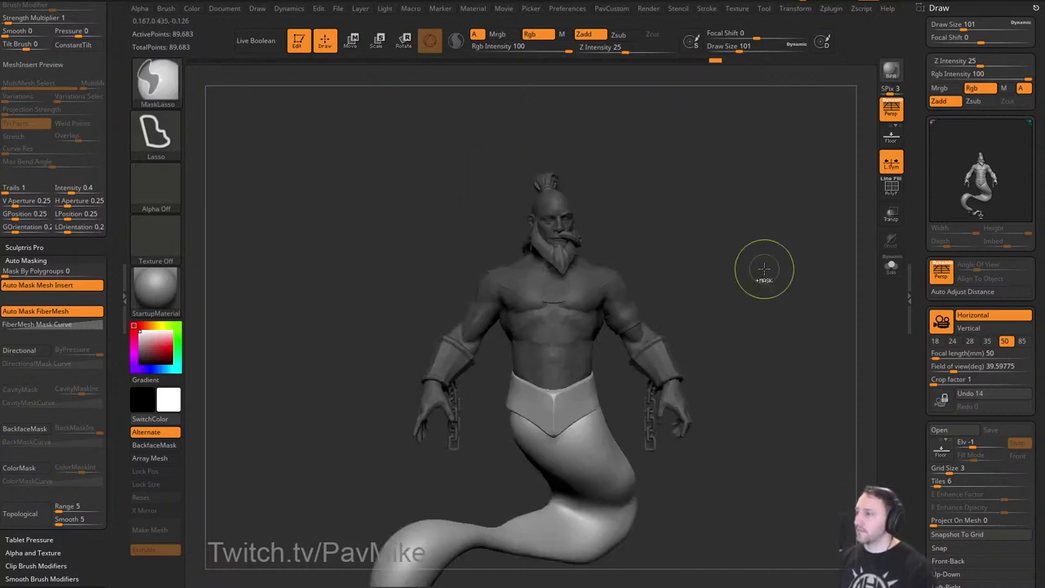
Invert the mask to free the body above the belt and rotate the upper body relative to the tail.
ctrl+click(764, 266)
alt+drag(765, 277, 748, 266)
key(w)
drag(528, 366, 577, 384)
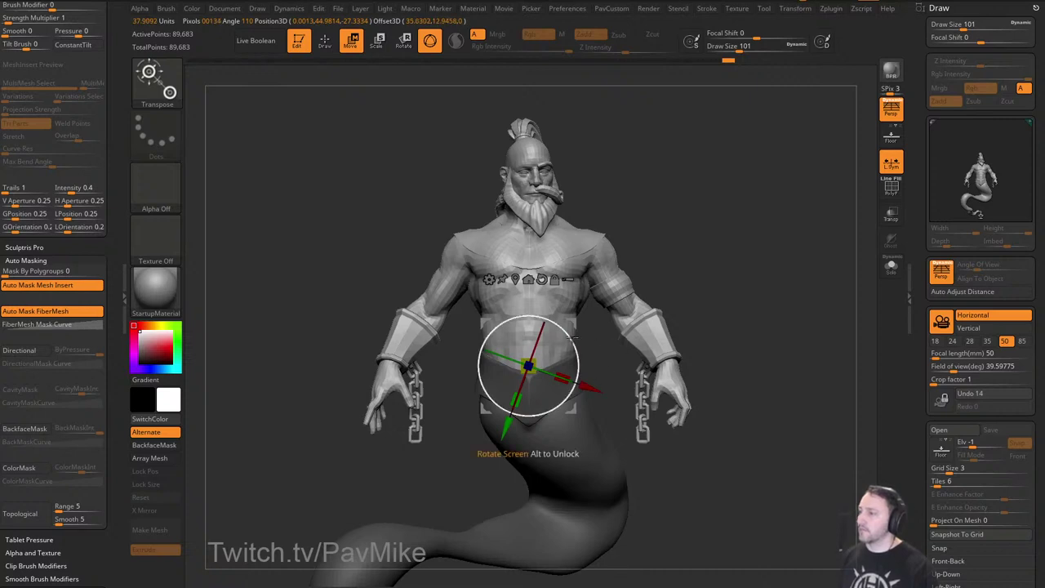
drag(572, 337, 576, 343)
key(q)
drag(760, 276, 692, 266)
Refine the tilt of the unmasked upper body with small gizmo rotations at the waist.
key(w)
drag(564, 332, 569, 337)
key(q)
drag(687, 300, 750, 302)
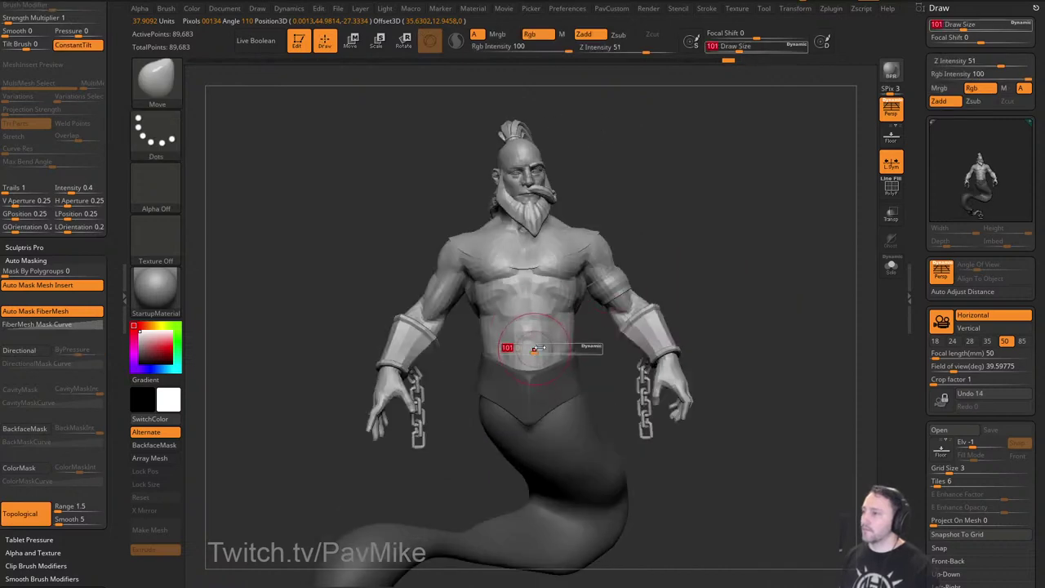
key(w)
drag(552, 320, 573, 325)
key(q)
Adjust the waist above the belt from several angles using the Move brush at draw size 120.
drag(594, 382, 589, 383)
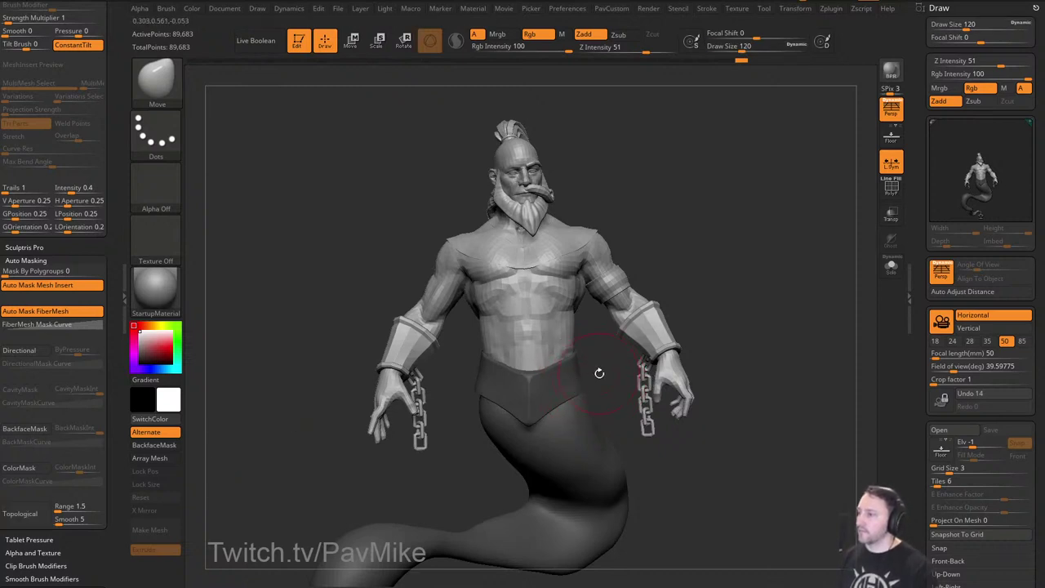
drag(600, 373, 518, 373)
drag(536, 369, 542, 369)
drag(653, 336, 711, 322)
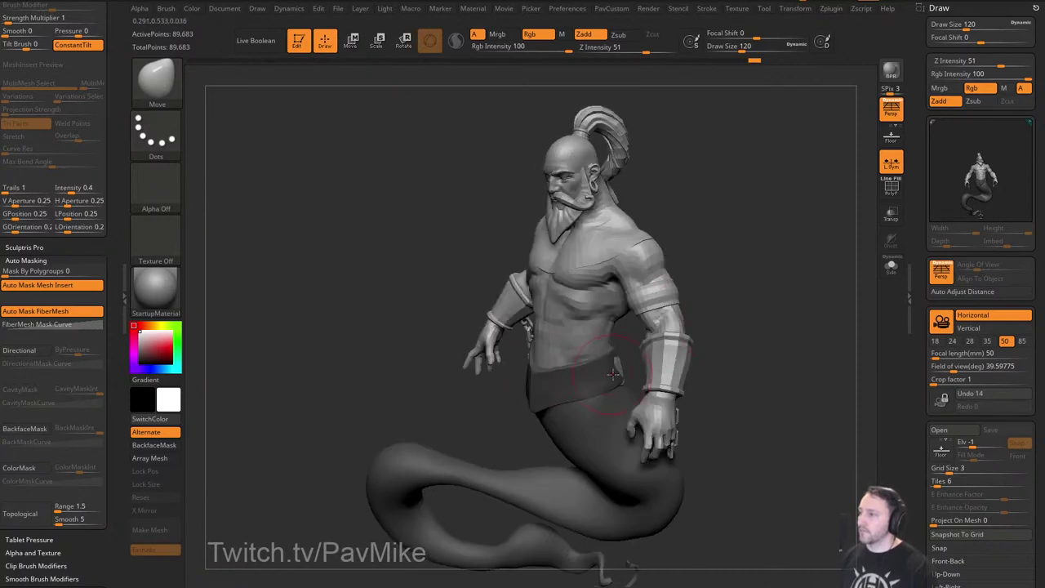
drag(776, 364, 715, 370)
mouse_move(778, 304)
mouse_down()
mouse_move(866, 304)
mouse_move(807, 306)
mouse_move(794, 361)
mouse_up()
Switch to the Standard brush, review the whole figure and clear the mask from the belt and tail.
key(b)
key(s)
key(t)
mouse_move(794, 361)
alt+mouse_down()
mouse_move(793, 298)
mouse_move(809, 337)
alt+mouse_up()
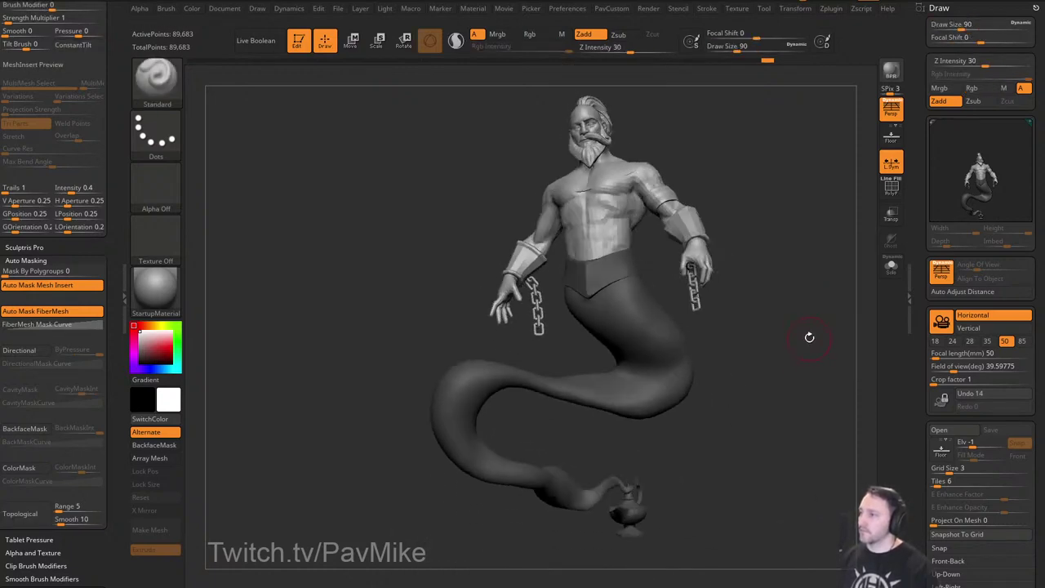
mouse_move(777, 307)
mouse_down()
mouse_move(789, 303)
mouse_move(800, 338)
mouse_move(780, 329)
mouse_move(780, 351)
mouse_up()
key(s)
key(s)
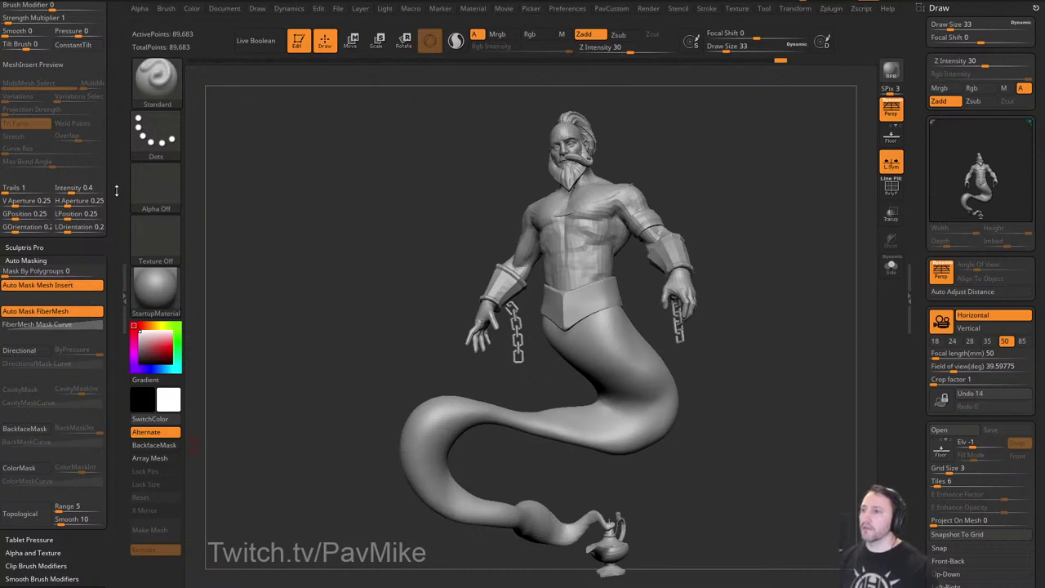
Transfer the Transpose Master pose back to the original subtools.
mouse_move(117, 190)
mouse_down()
mouse_move(126, 349)
mouse_move(96, 21)
mouse_up()
drag(88, 400, 87, 366)
shift+click(41, 426)
click(72, 406)
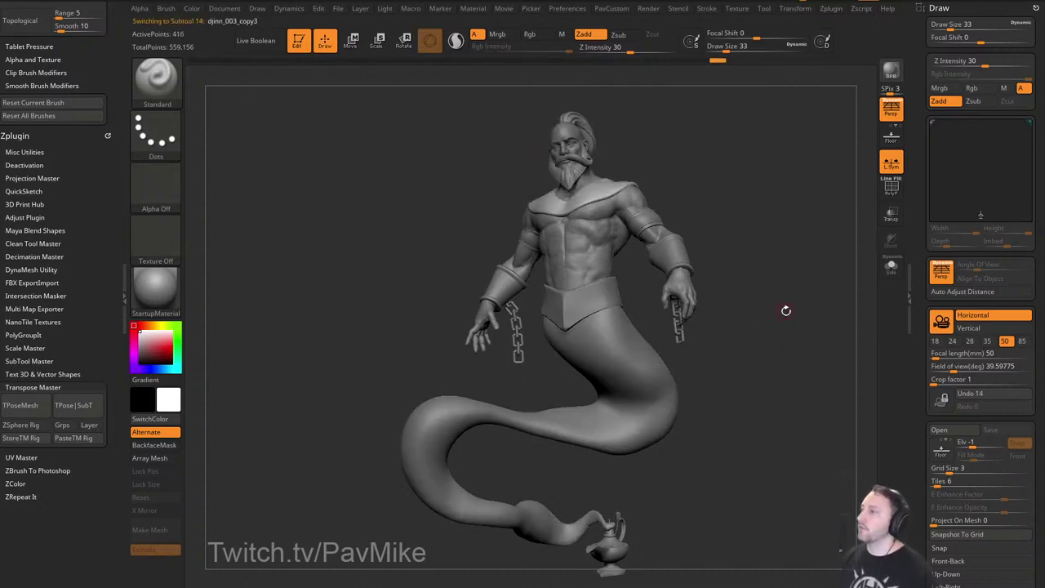
Isolate the moustache to examine it, turn off its Array Mesh and unhide the rest of the character.
alt+drag(787, 311, 710, 270)
alt+click(608, 304)
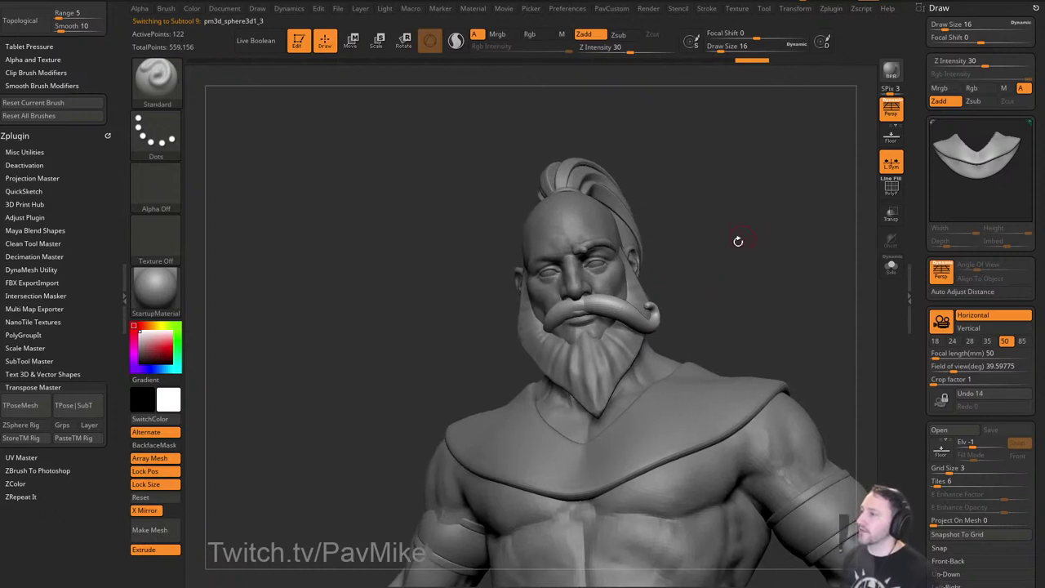
click(891, 266)
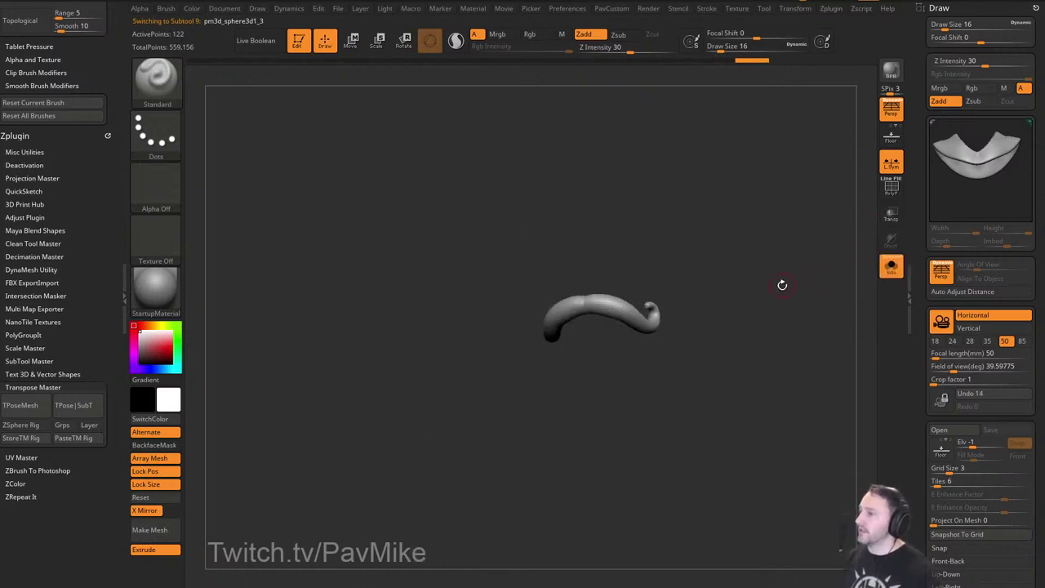
drag(783, 284, 787, 271)
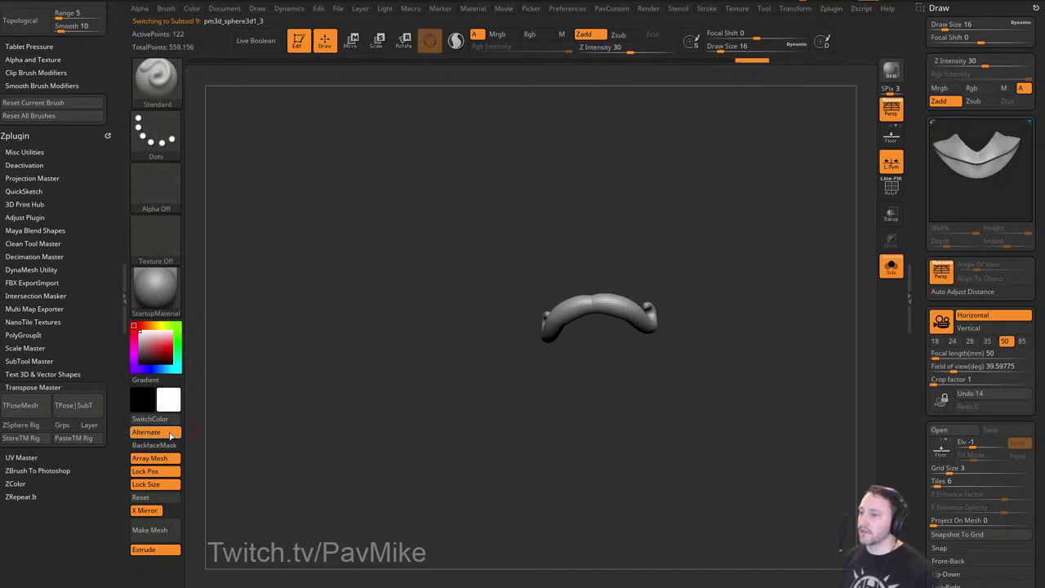
click(151, 458)
click(891, 269)
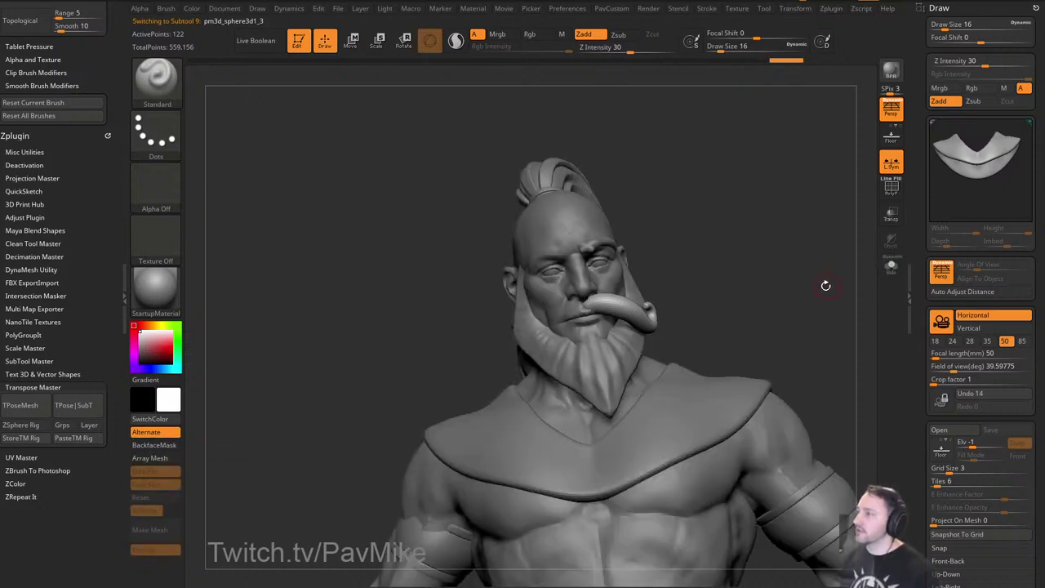
mouse_move(826, 285)
mouse_down()
mouse_move(801, 291)
mouse_move(835, 284)
mouse_up()
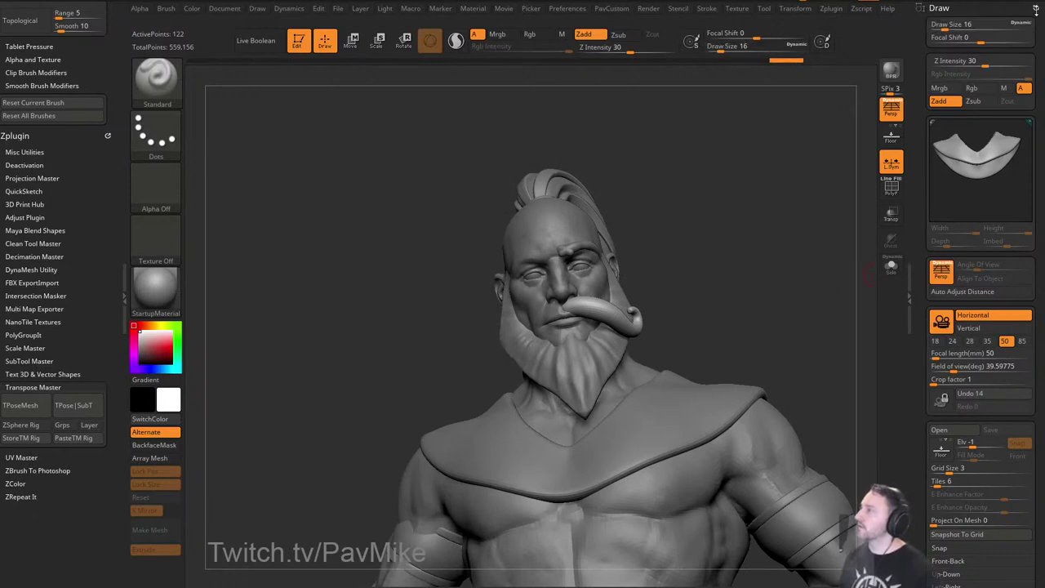
Bring up the subtool list and turn off Array Mesh on the upper-arm band and on its rims.
click(1037, 9)
mouse_move(847, 111)
alt+mouse_down()
mouse_move(760, 246)
mouse_move(761, 197)
mouse_move(752, 198)
mouse_move(781, 195)
alt+mouse_up()
alt+click(704, 328)
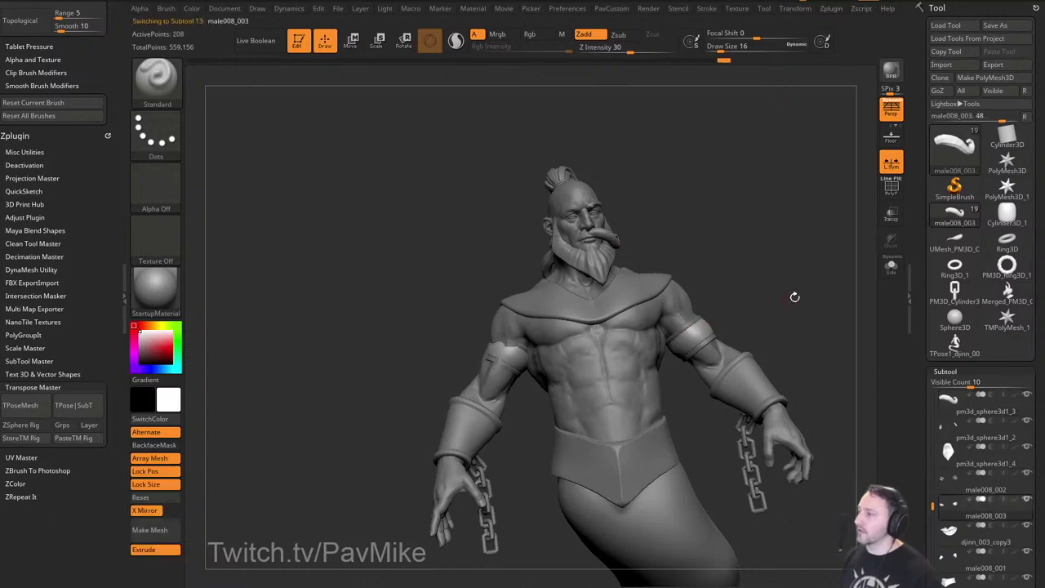
key(s)
mouse_move(795, 297)
alt+mouse_down()
mouse_move(776, 286)
mouse_move(798, 281)
mouse_move(754, 294)
mouse_move(793, 281)
alt+mouse_up()
click(770, 286)
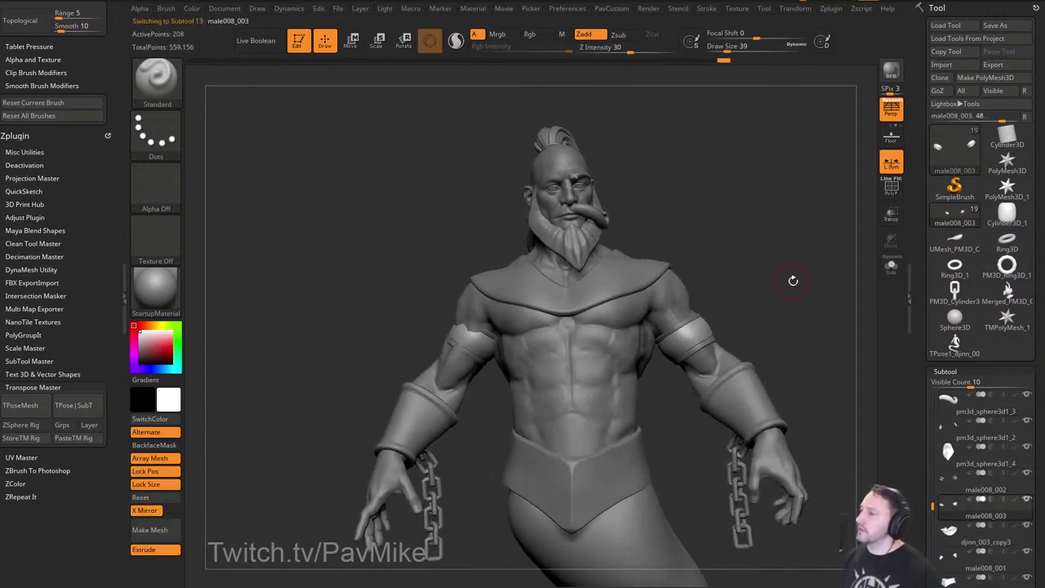
click(163, 459)
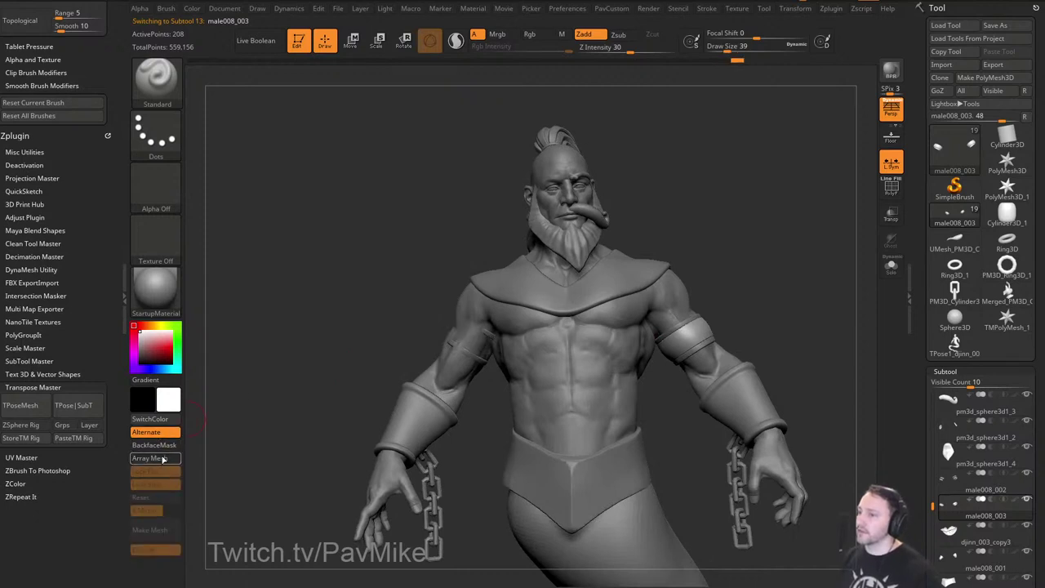
alt+click(683, 322)
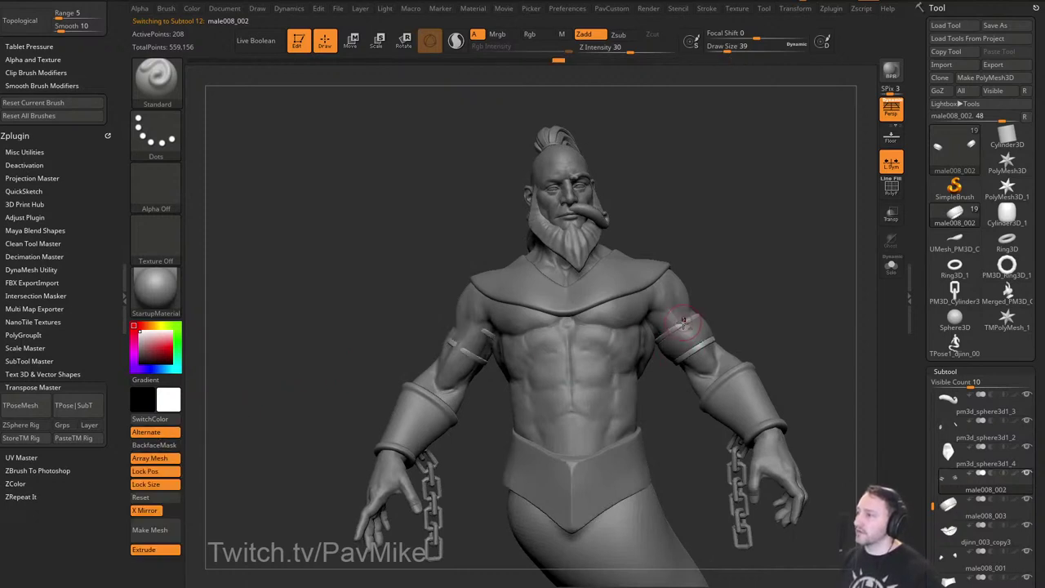
click(176, 457)
drag(786, 251, 717, 259)
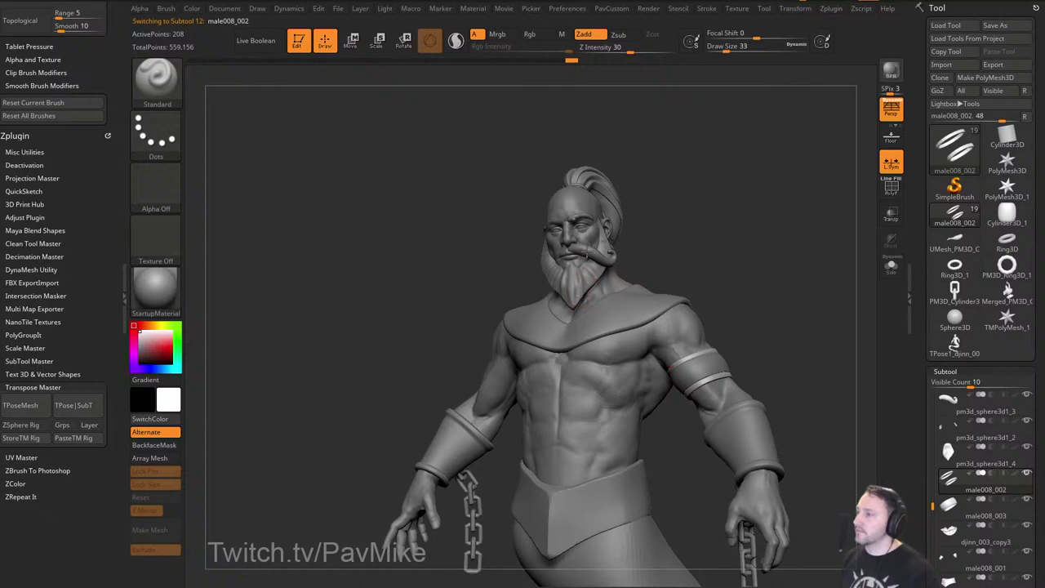
Select the eyebrow subtool and turn off its Array Mesh.
alt+click(586, 255)
alt+drag(680, 204, 735, 368)
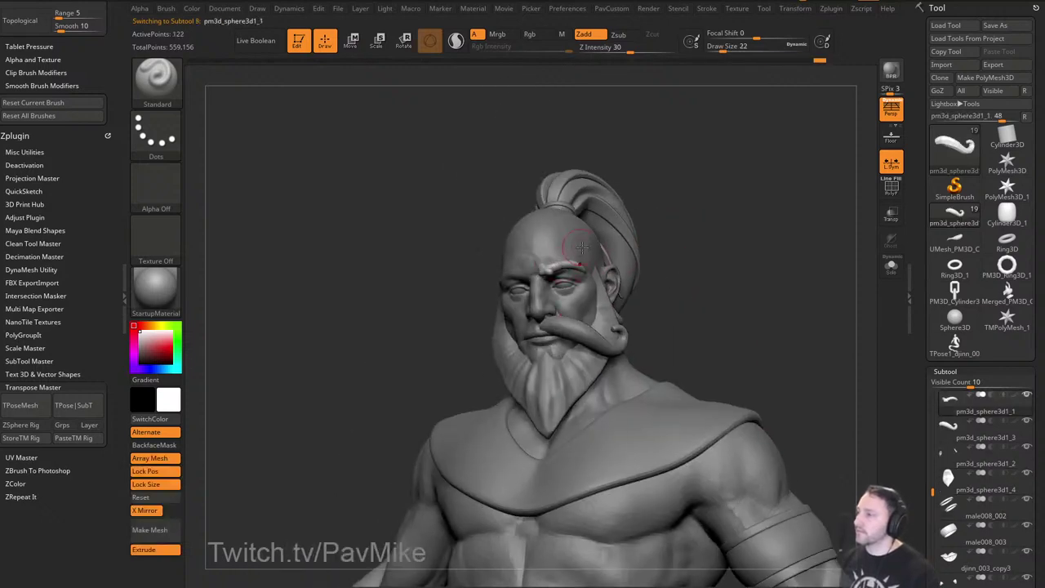
click(161, 463)
alt+drag(776, 231, 815, 268)
Duplicate the eyebrow subtool and mirror the copy.
drag(927, 319, 922, 231)
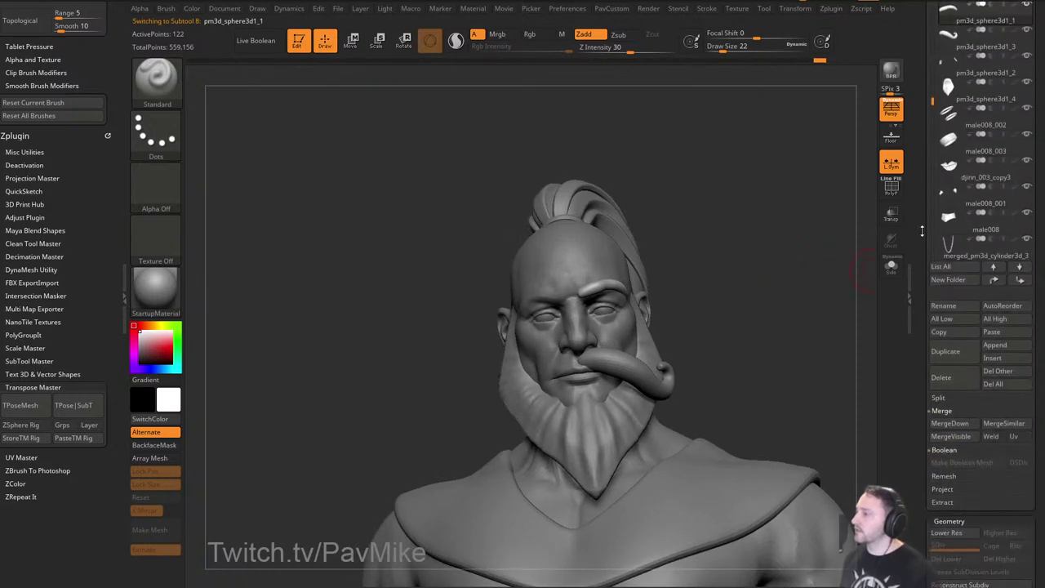
click(949, 354)
key(z)
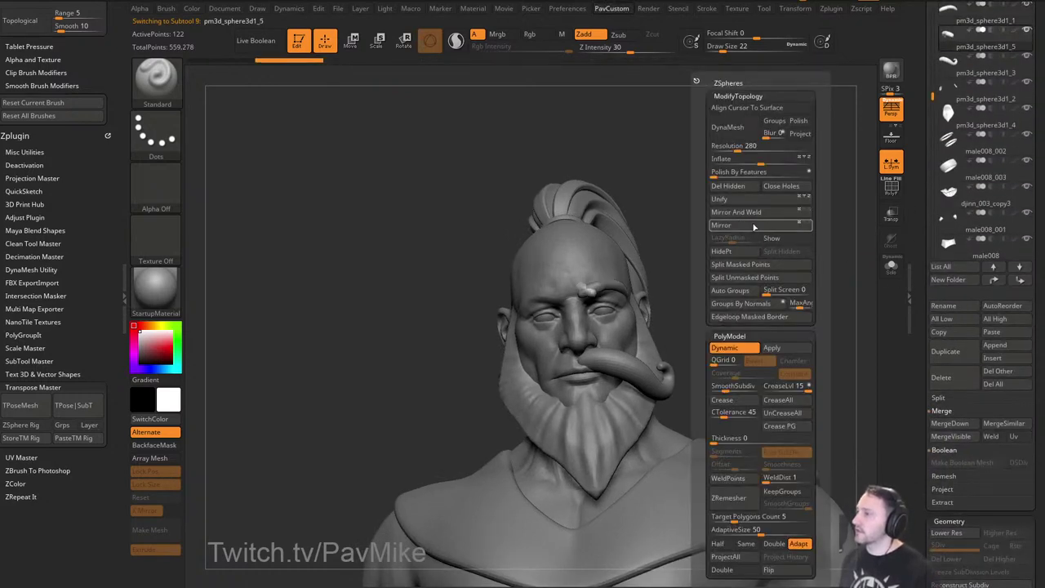
Centre the gizmo on the mirrored eyebrow, then move and rotate it to sit above the character's right eye.
key(w)
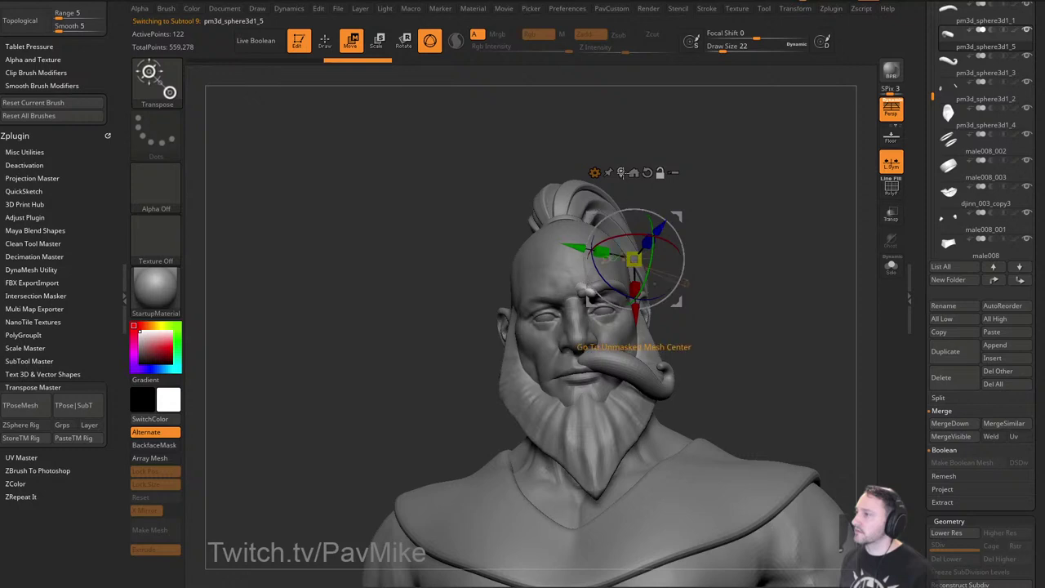
click(622, 173)
drag(624, 248, 578, 275)
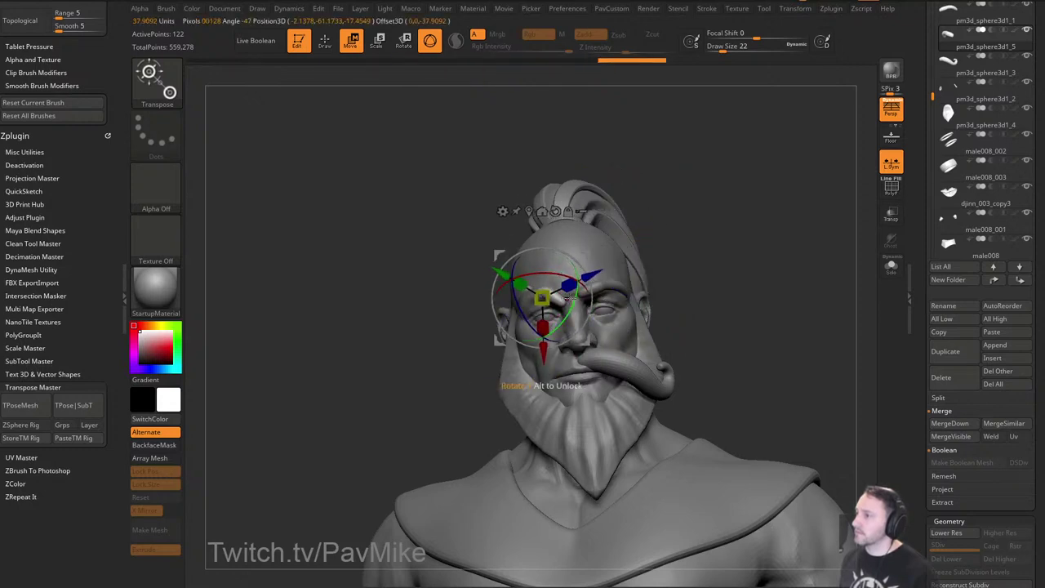
key(q)
mouse_move(687, 235)
ctrl+right_down()
mouse_move(735, 238)
mouse_move(738, 229)
mouse_move(727, 237)
ctrl+right_up()
key(w)
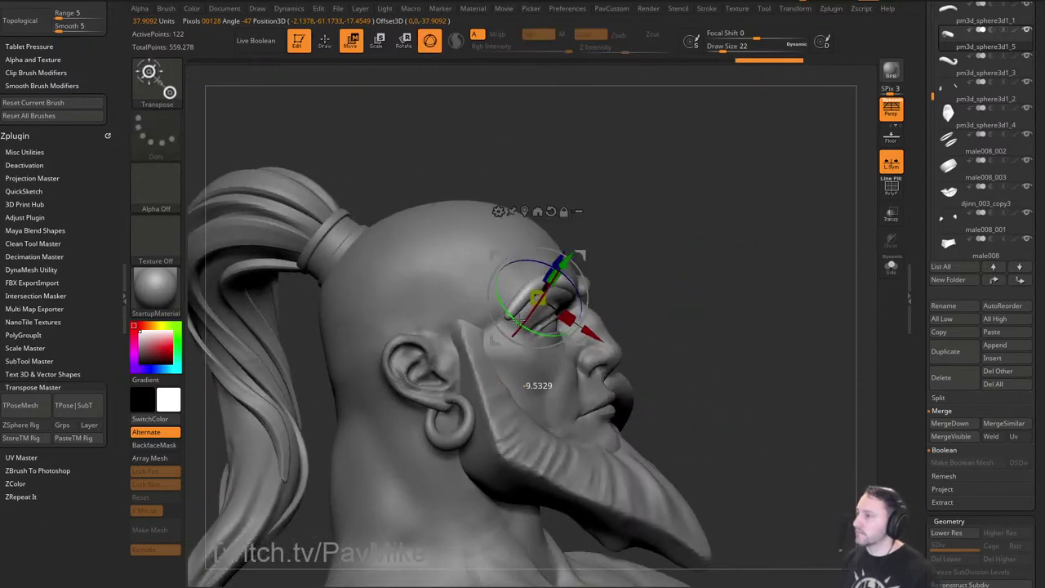
drag(518, 321, 518, 319)
key(q)
drag(653, 253, 563, 269)
Fit the mirrored eyebrow to the brow ridge using the Move brush at draw sizes 37 and 22.
key(s)
key(b)
key(m)
key(v)
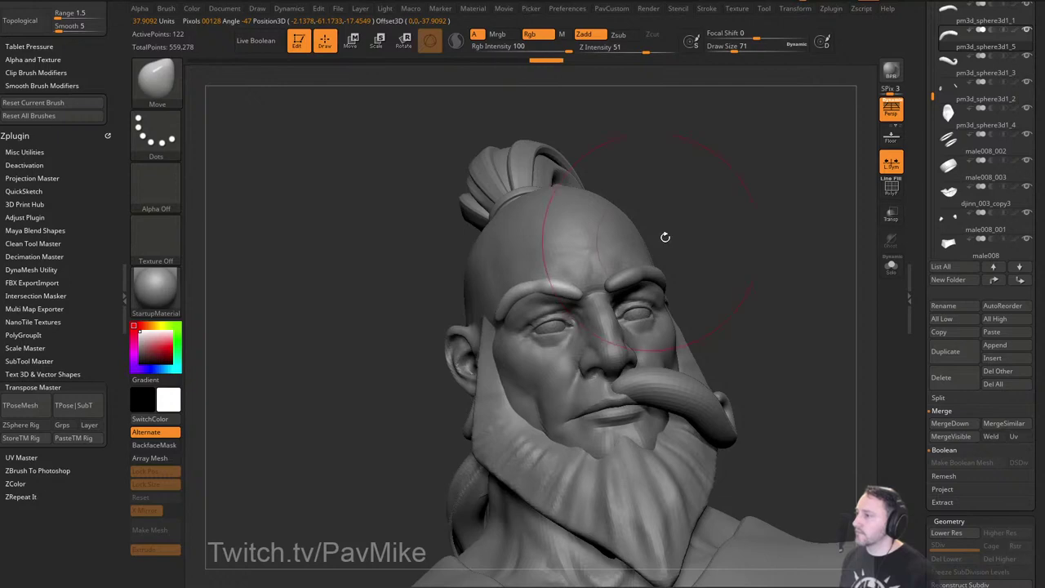
drag(666, 238, 592, 278)
key(s)
right_drag(458, 340, 532, 321)
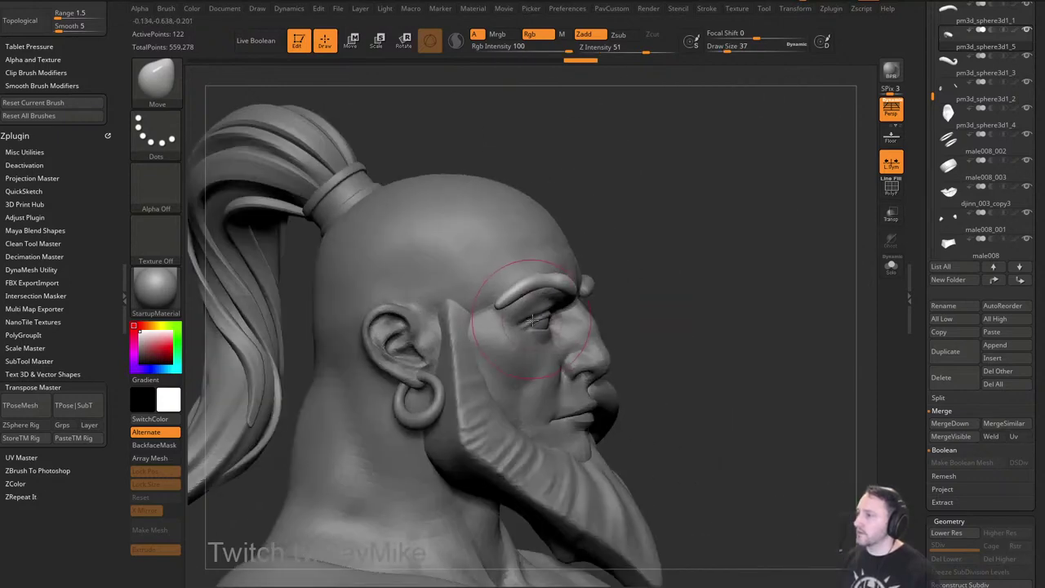
right_drag(624, 242, 555, 278)
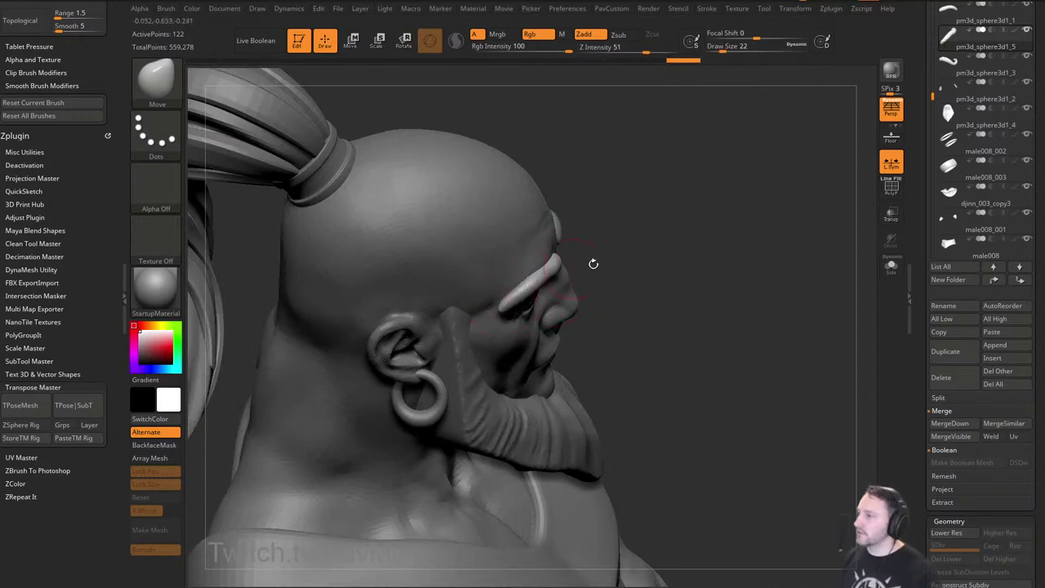
drag(594, 264, 546, 278)
drag(697, 224, 653, 245)
drag(788, 235, 737, 247)
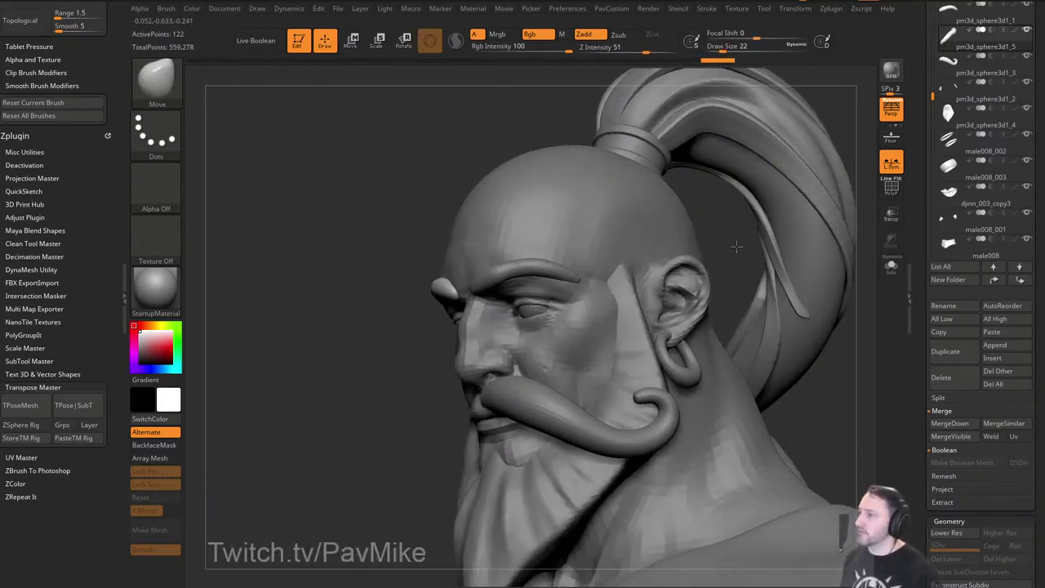
Switch to the Standard brush, select the moustache half, duplicate it and mirror the copy.
mouse_move(736, 247)
right_down()
mouse_move(829, 280)
mouse_move(749, 273)
right_up()
key(b)
key(s)
key(t)
key(s)
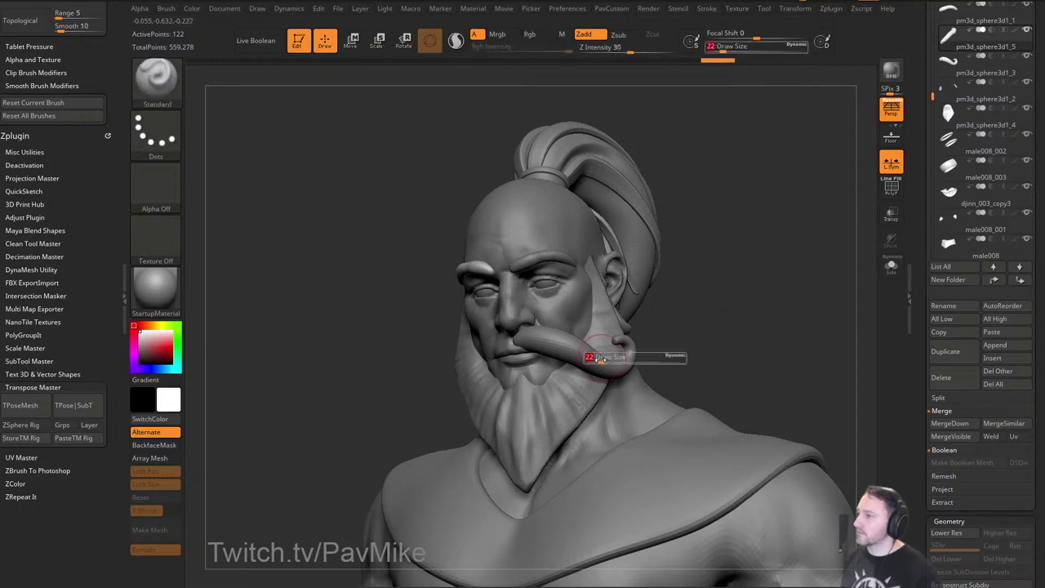
drag(600, 359, 596, 359)
alt+click(601, 358)
drag(716, 313, 845, 260)
click(948, 352)
drag(817, 312, 801, 324)
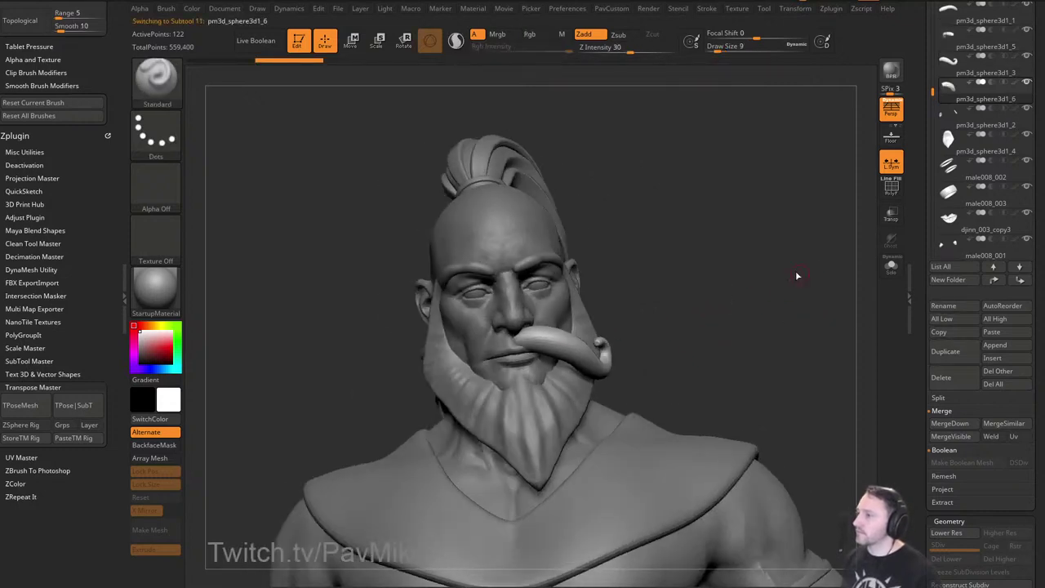
key(1)
click(775, 229)
Centre the gizmo on the mirrored moustache half and move it onto the bare side of the upper lip.
key(w)
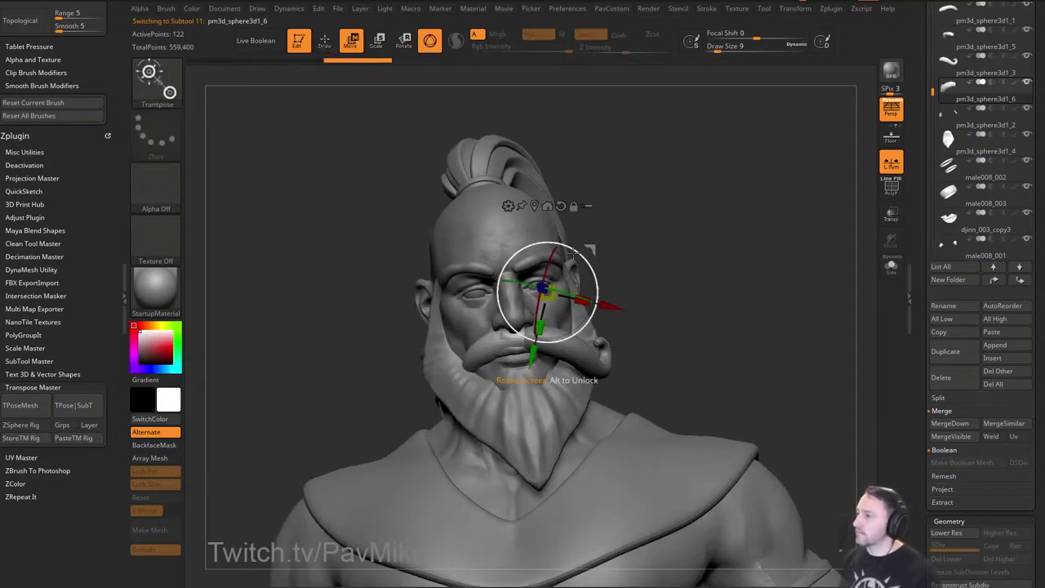
click(534, 207)
click(512, 269)
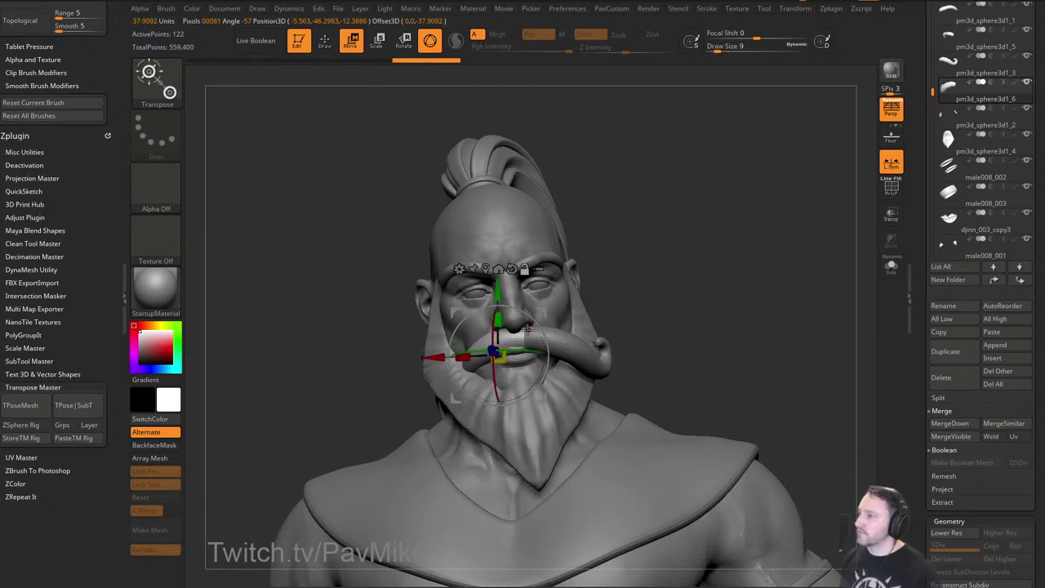
drag(541, 332, 519, 330)
drag(610, 291, 667, 288)
drag(530, 365, 530, 364)
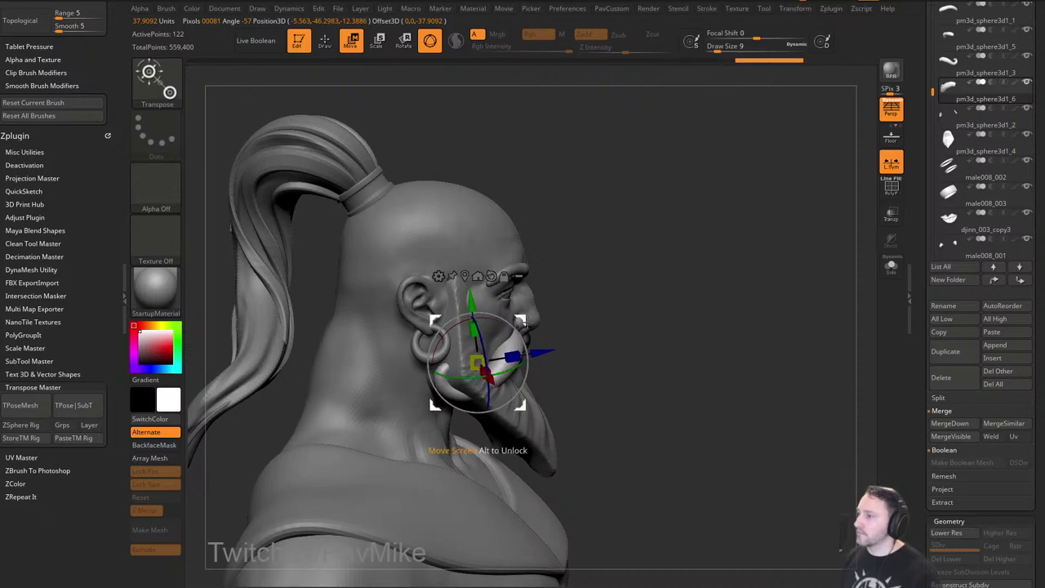
drag(542, 320, 545, 317)
Fine-tune the mirrored moustache half's position so both halves meet under the nose.
key(q)
mouse_move(633, 300)
mouse_down()
mouse_move(525, 305)
mouse_move(524, 324)
mouse_up()
key(w)
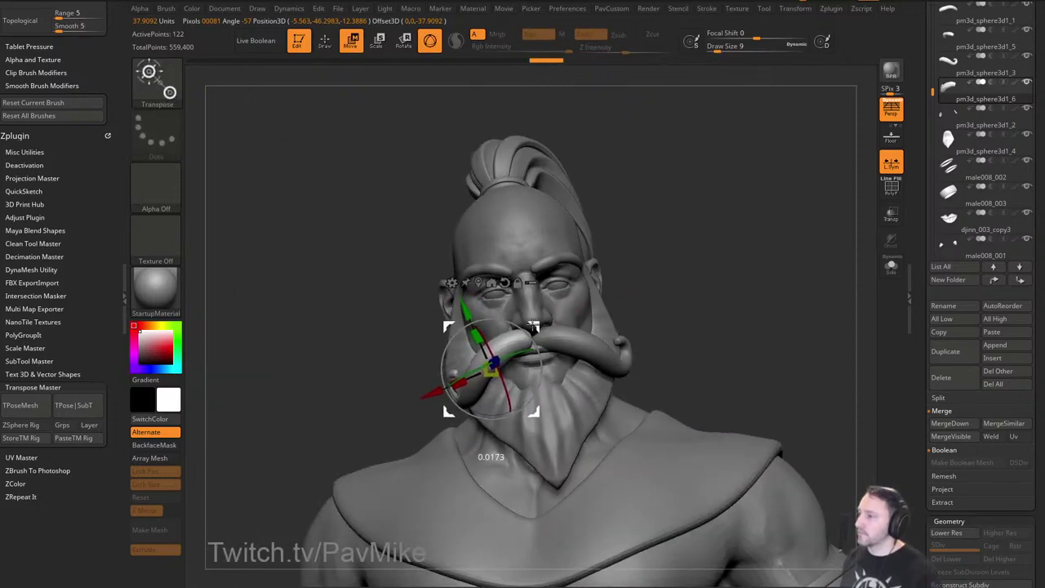
drag(527, 336, 529, 325)
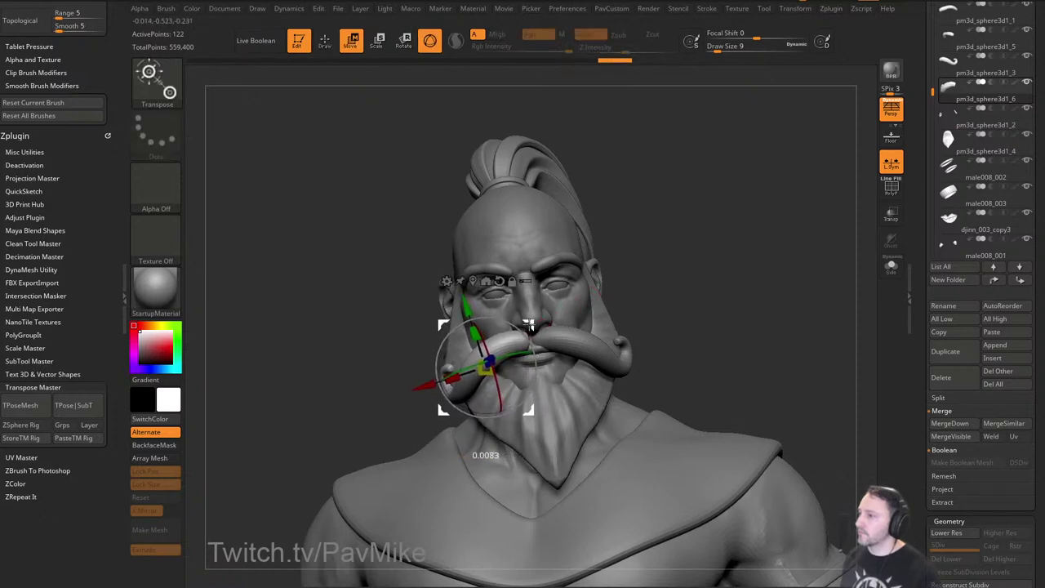
key(q)
key(w)
key(q)
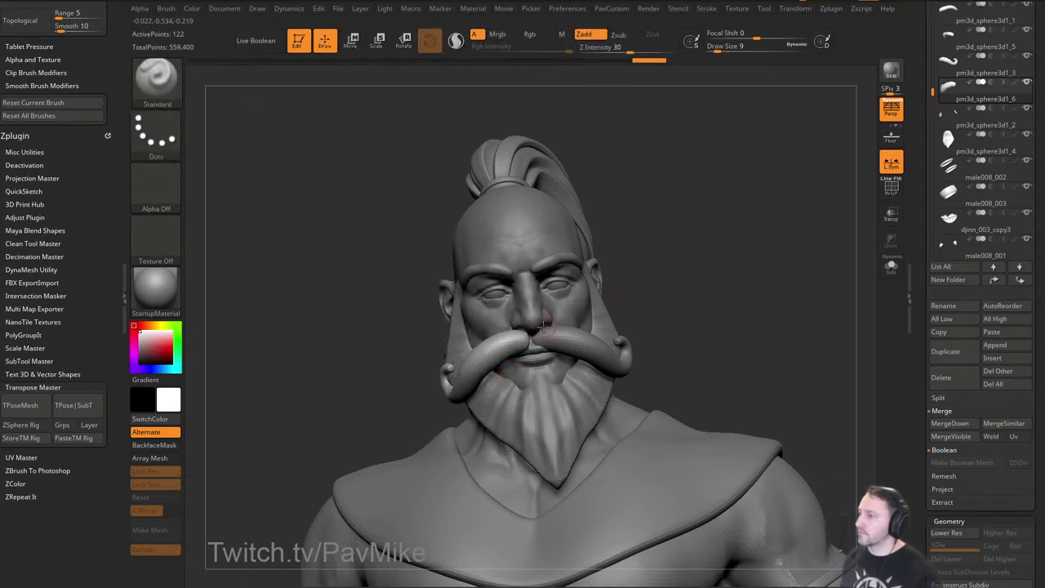
Nudge the mirrored moustache half slightly with the gizmo to seat its inner end under the nose.
key(w)
key(q)
drag(646, 289, 633, 196)
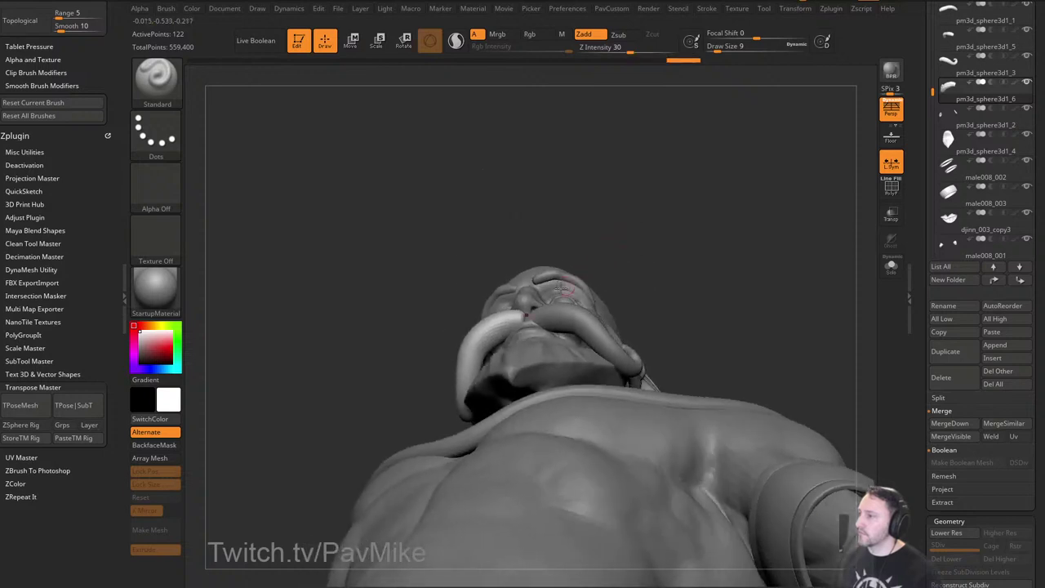
key(w)
key(q)
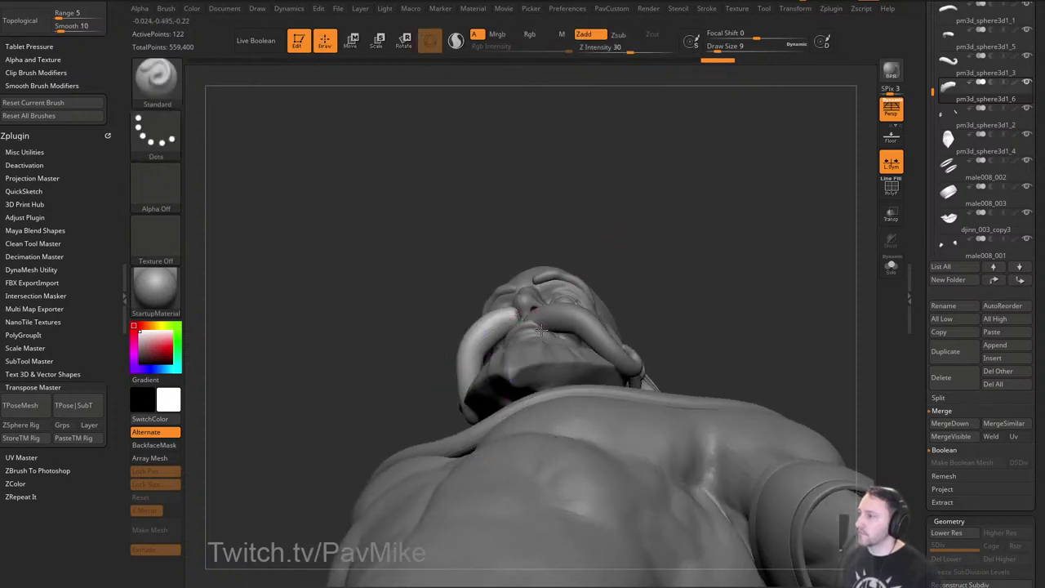
key(w)
drag(535, 323, 540, 330)
key(q)
mouse_move(646, 260)
mouse_down()
mouse_move(658, 303)
mouse_move(681, 292)
mouse_move(617, 317)
mouse_up()
Reshape the mirrored moustache half's curled outer end around the cheek and beard using the Move brush at draw size 41.
key(s)
mouse_move(487, 398)
mouse_down()
mouse_move(497, 394)
mouse_move(458, 396)
mouse_move(455, 406)
mouse_move(496, 409)
mouse_up()
key(b)
key(m)
key(v)
key(s)
drag(511, 313, 555, 344)
key(s)
drag(487, 389, 479, 389)
drag(474, 394, 462, 393)
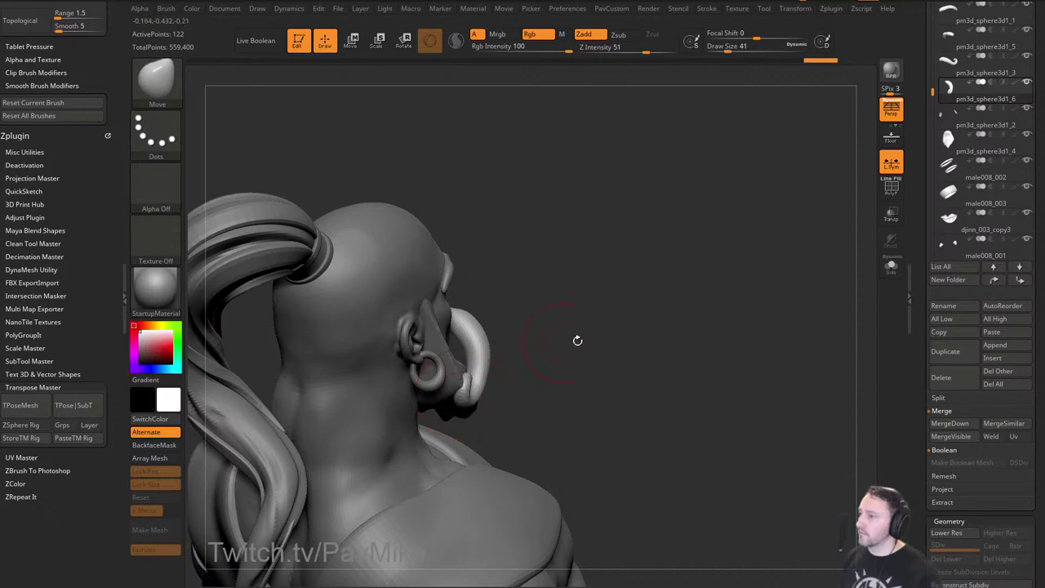
drag(694, 335, 637, 319)
drag(457, 399, 464, 395)
mouse_move(808, 303)
mouse_down()
mouse_move(755, 294)
mouse_move(793, 282)
mouse_move(791, 235)
mouse_up()
Push the mirrored moustache half's inner end against the upper lip using the Move brush at draw size 39.
key(s)
drag(482, 329, 493, 335)
key(s)
drag(502, 328, 504, 324)
mouse_move(646, 261)
mouse_down()
mouse_move(563, 310)
mouse_move(503, 318)
mouse_up()
drag(433, 299, 579, 315)
key(s)
drag(516, 344, 512, 344)
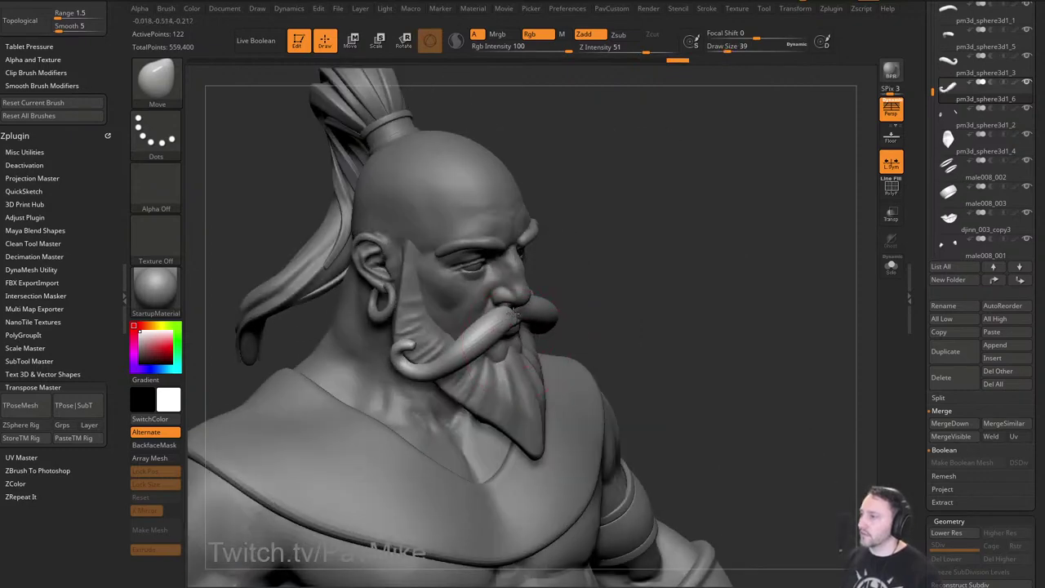
drag(677, 286, 551, 266)
drag(510, 322, 503, 318)
drag(415, 349, 510, 327)
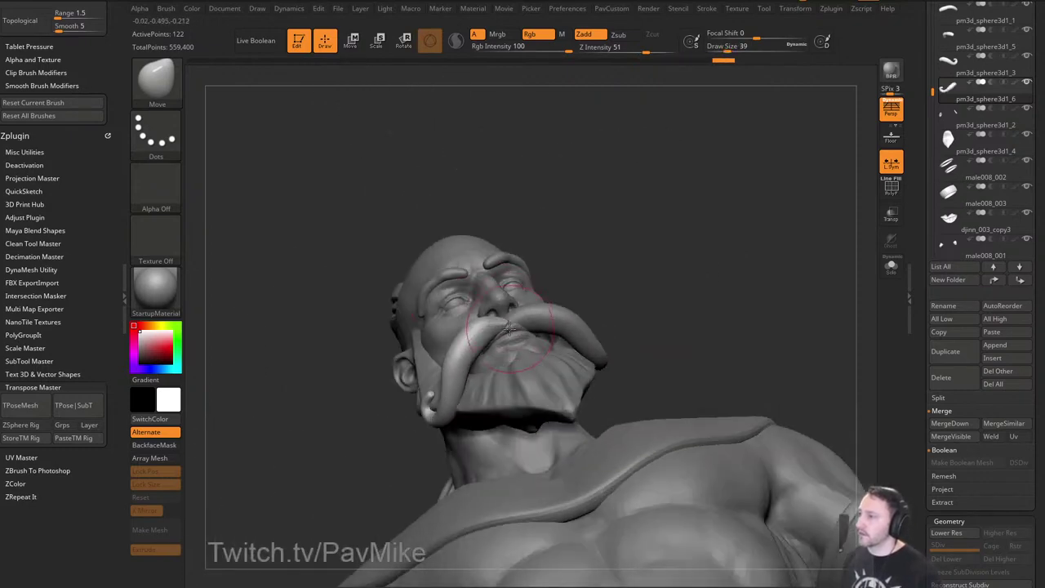
Refine the mirrored moustache half's profile near the upper lip with the Move brush at draw size 46.
key(bracketright)
mouse_move(590, 265)
mouse_down()
mouse_move(516, 335)
mouse_move(493, 322)
mouse_up()
mouse_move(402, 369)
mouse_down()
mouse_move(463, 369)
mouse_move(477, 338)
mouse_up()
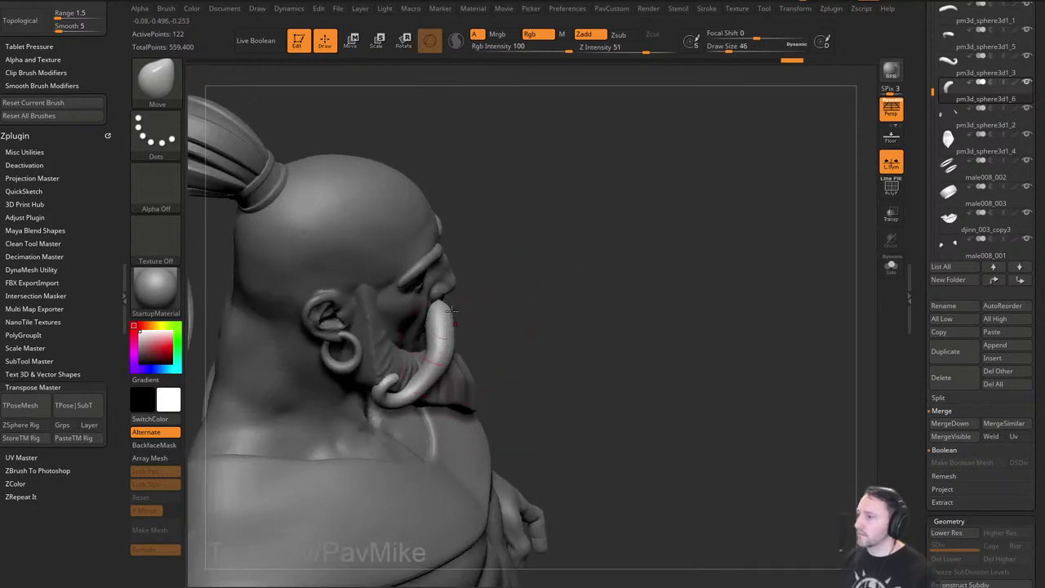
drag(692, 302, 563, 286)
right_drag(596, 286, 542, 360)
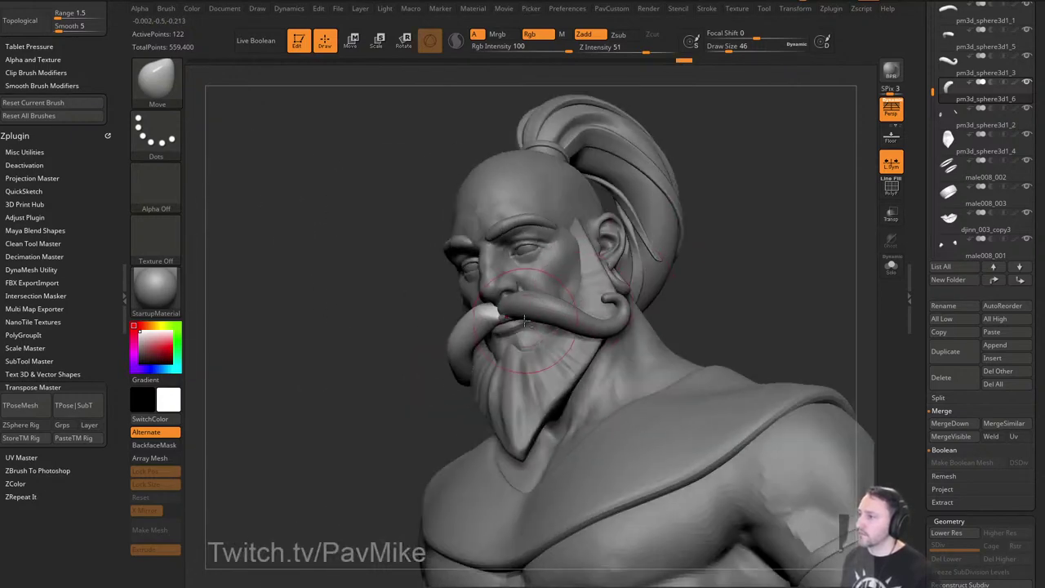
Adjust where the two moustache halves meet, selecting each in turn and using the Move brush at draw sizes 62 and 31.
alt+click(575, 327)
right_drag(635, 288, 531, 298)
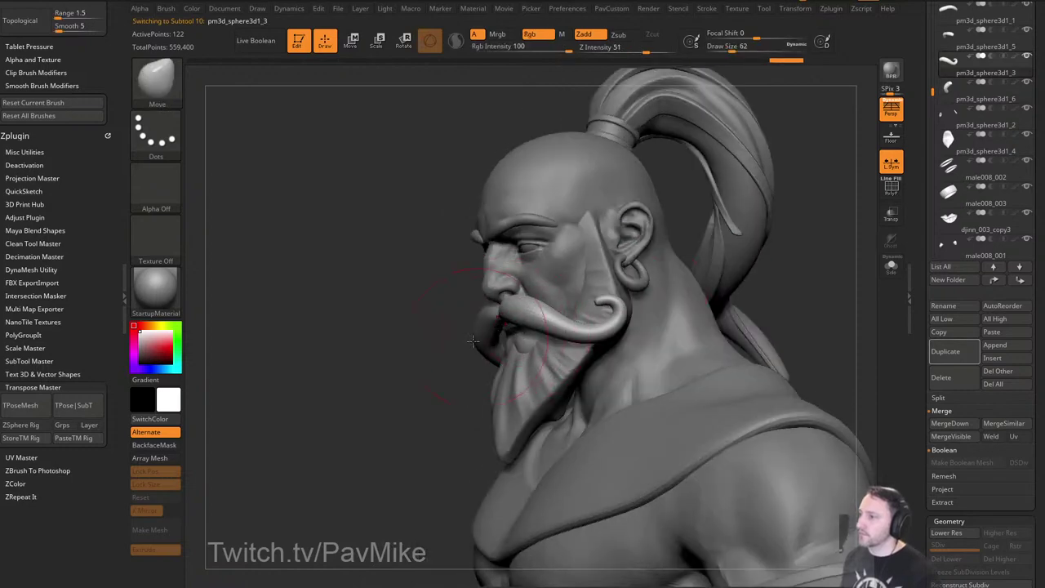
drag(473, 340, 517, 317)
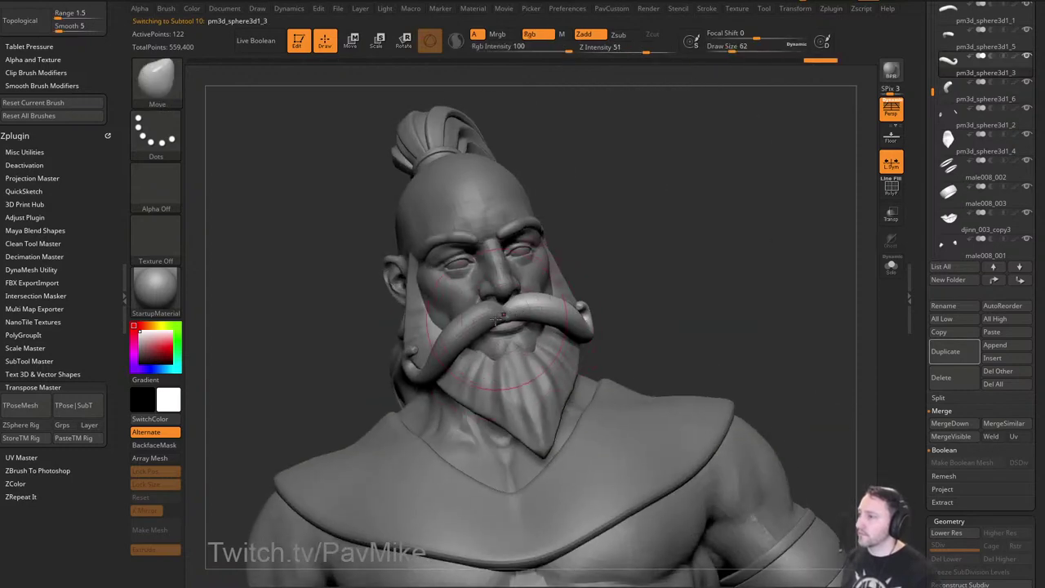
alt+click(493, 319)
drag(601, 242, 603, 304)
key([)
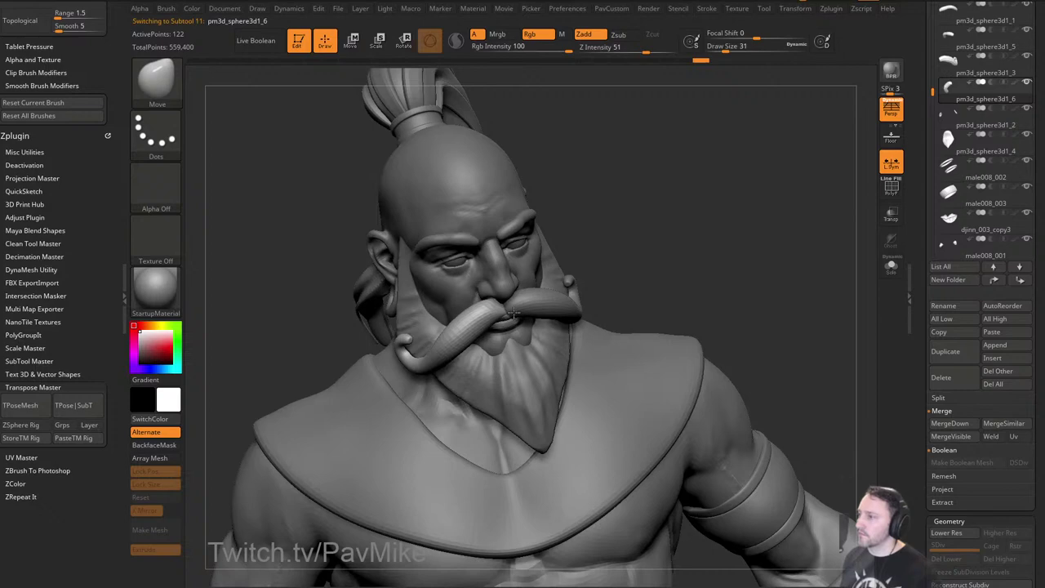
key(bracketleft)
drag(502, 321, 507, 317)
mouse_move(617, 251)
mouse_down()
mouse_move(716, 269)
mouse_move(728, 250)
mouse_move(723, 285)
mouse_move(727, 278)
mouse_up()
alt+click(563, 390)
drag(727, 277, 769, 373)
mouse_move(769, 373)
mouse_down()
mouse_move(740, 321)
mouse_move(751, 303)
mouse_move(753, 368)
mouse_up()
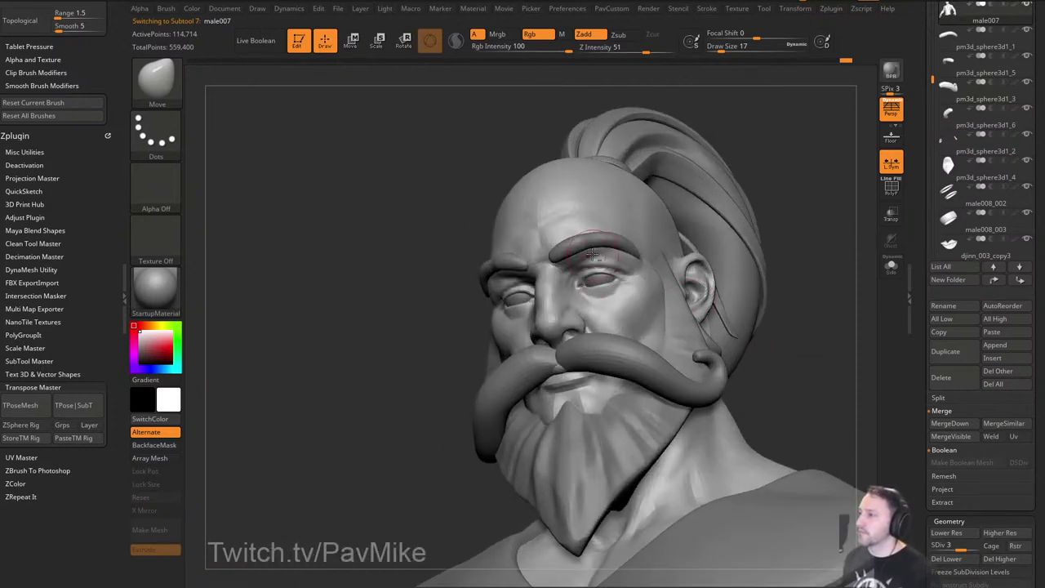
alt+drag(753, 205, 751, 251)
key(b)
key(s)
key(t)
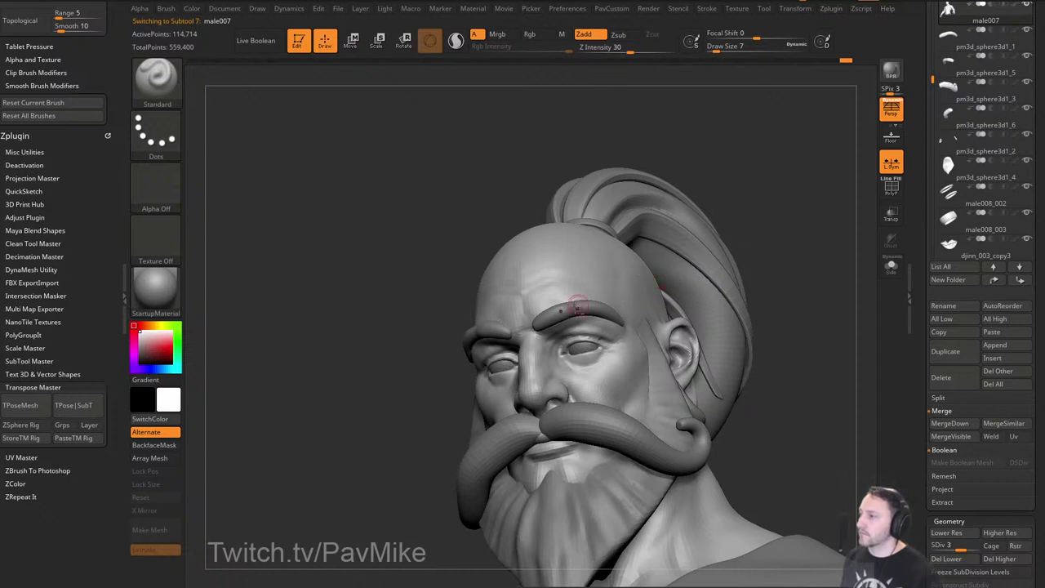
Select each eyebrow in turn and adjust its fit on the brow ridge using the Move brush, starting at draw size 31.
alt+click(577, 307)
key(b)
key(m)
key(v)
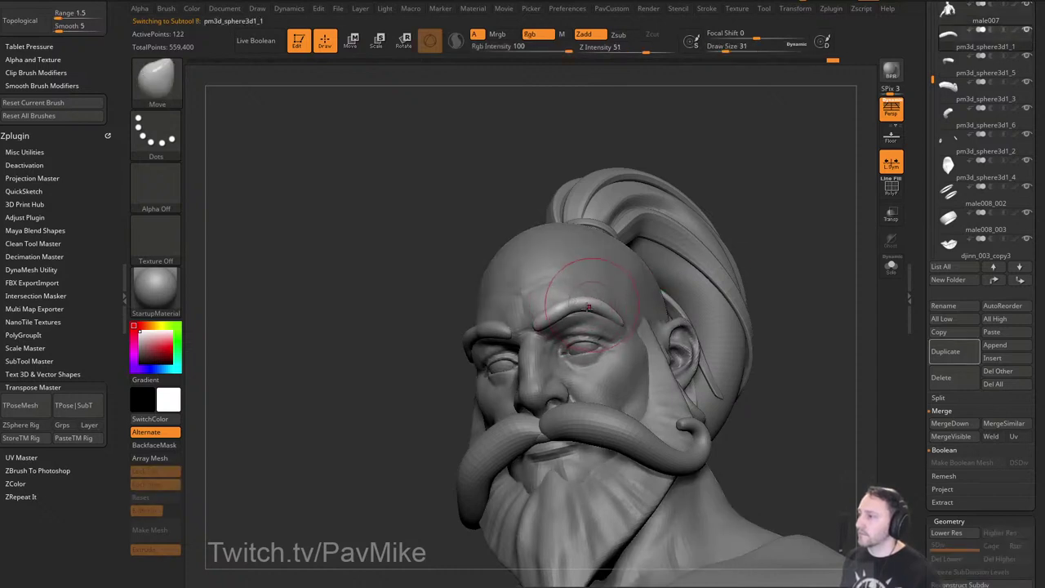
right_drag(590, 307, 727, 315)
alt+click(464, 342)
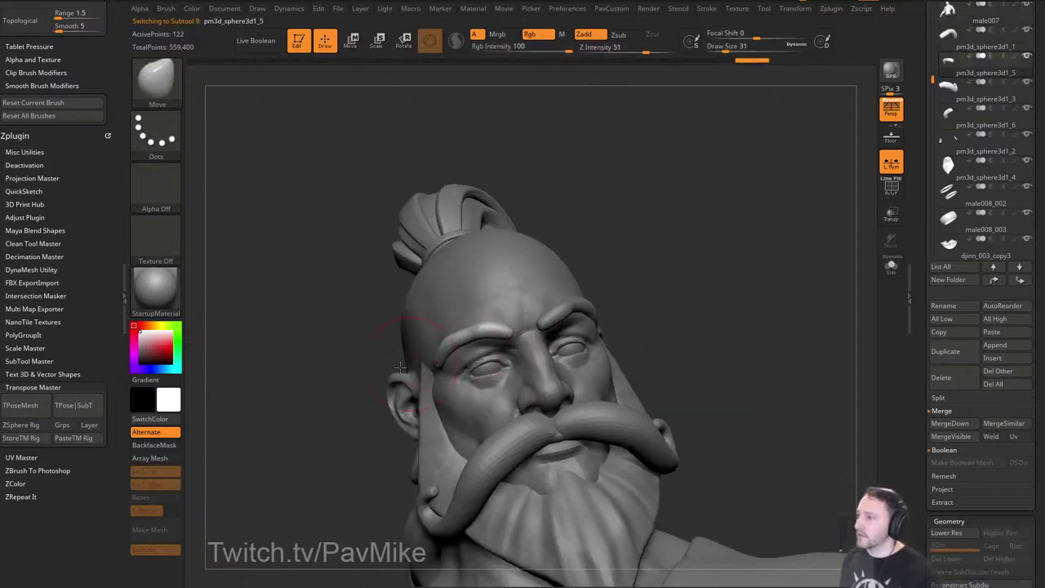
right_drag(401, 368, 470, 359)
key(s)
mouse_move(470, 359)
mouse_down()
mouse_move(500, 330)
mouse_move(484, 324)
mouse_up()
mouse_move(652, 297)
right_down()
mouse_move(508, 317)
mouse_move(645, 327)
right_up()
Select the body subtool and adjust the brow area under the eyebrow using the Move brush at draw sizes 16 to 27.
alt+click(511, 318)
key(s)
drag(462, 354, 455, 327)
right_drag(646, 279, 516, 304)
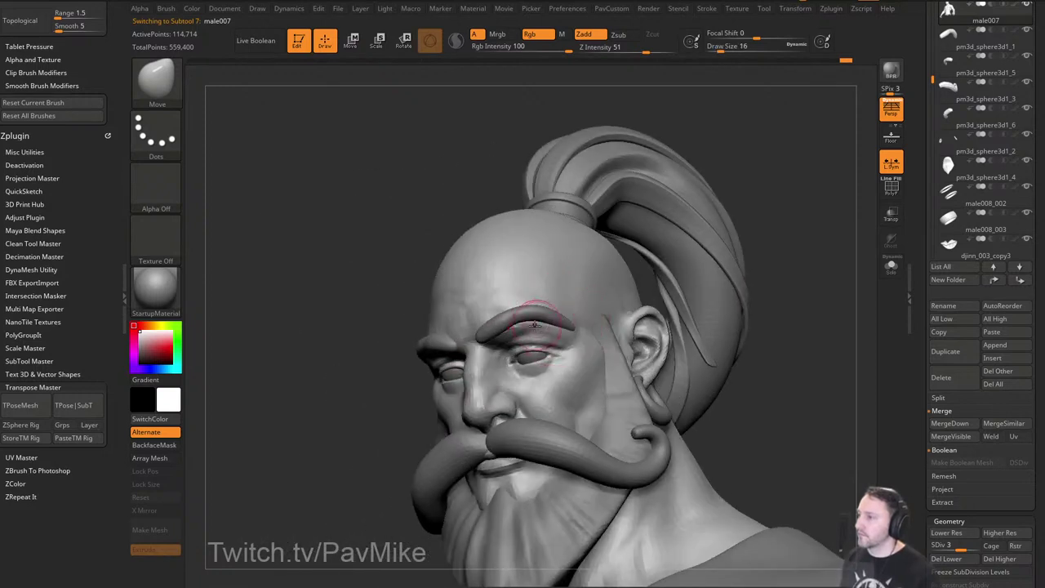
key(s)
drag(541, 325, 539, 325)
drag(523, 323, 526, 323)
key(s)
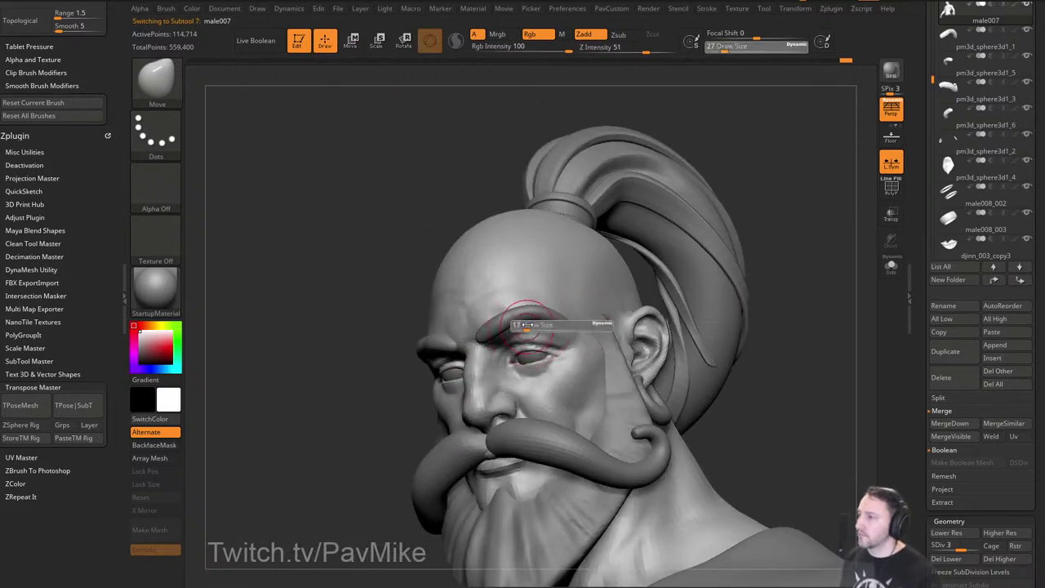
Render the whole posed djinn with BPR and save the tool to a file.
mouse_move(776, 292)
mouse_down()
mouse_move(801, 290)
mouse_move(760, 310)
mouse_move(749, 299)
mouse_move(756, 292)
mouse_move(763, 319)
mouse_move(779, 307)
mouse_move(789, 320)
mouse_up()
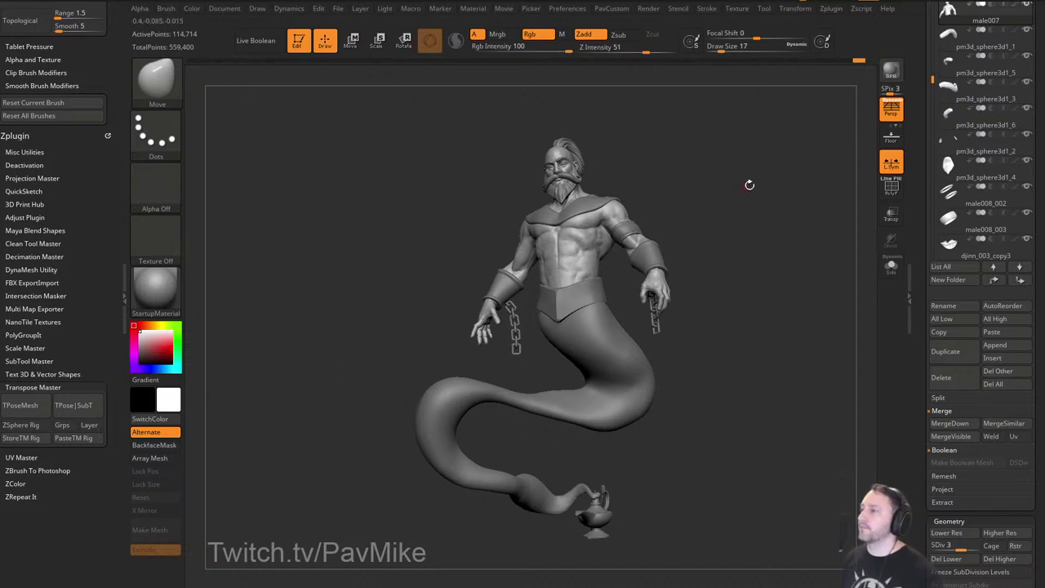
click(891, 72)
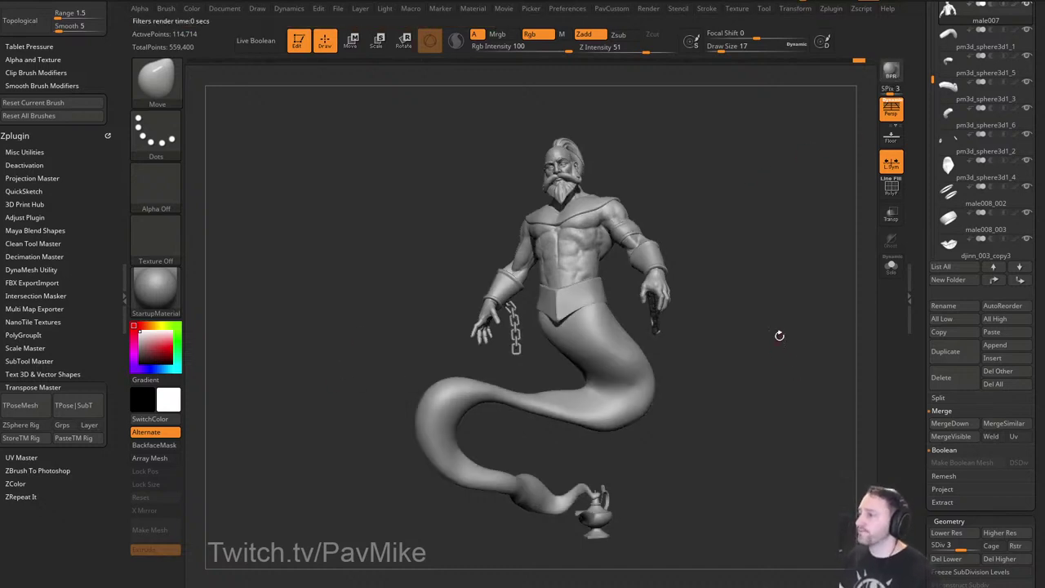
drag(921, 27, 922, 263)
click(996, 25)
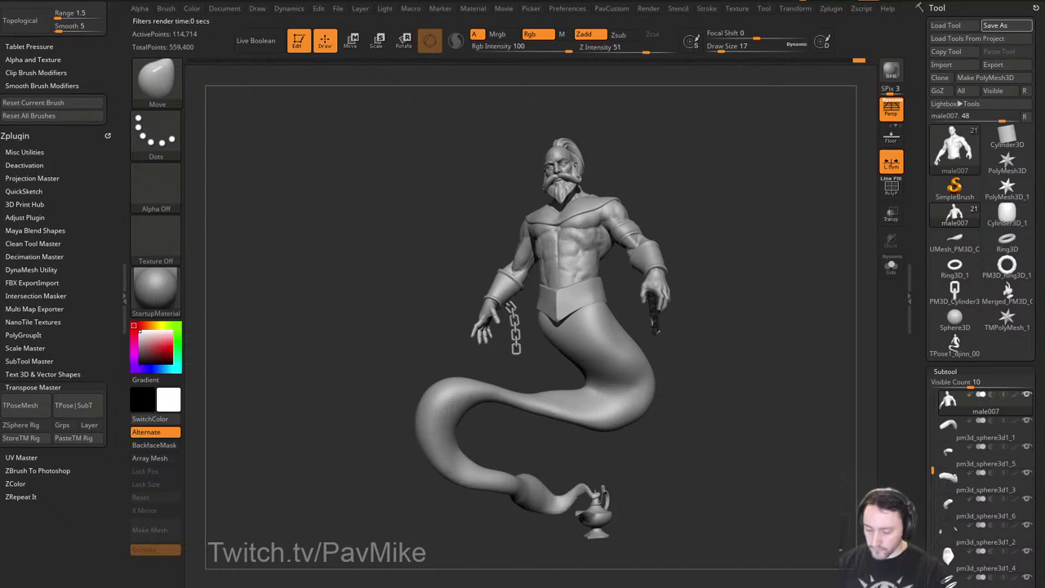
key(ctrl+s)
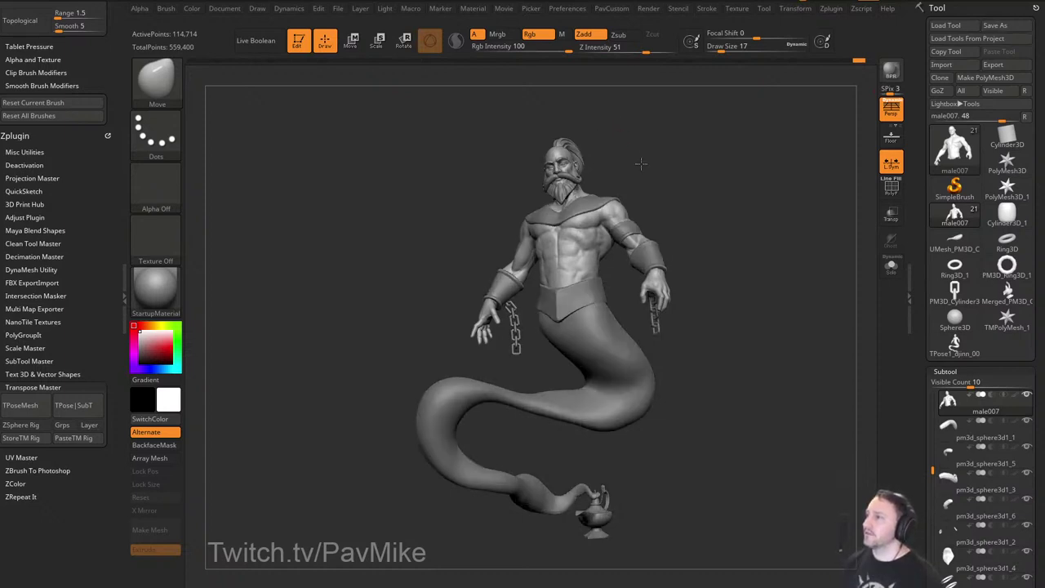
Switch to the Standard brush with Mrgb enabled and choose the SkinShade4 material.
mouse_move(642, 163)
mouse_down()
mouse_move(711, 174)
mouse_move(668, 173)
mouse_up()
key(b)
key(s)
key(t)
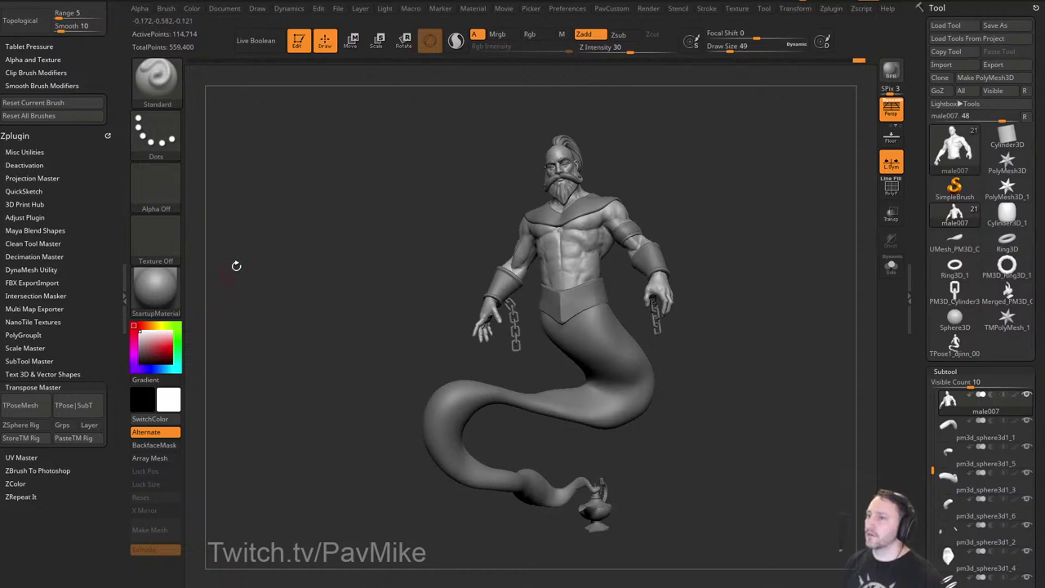
click(497, 34)
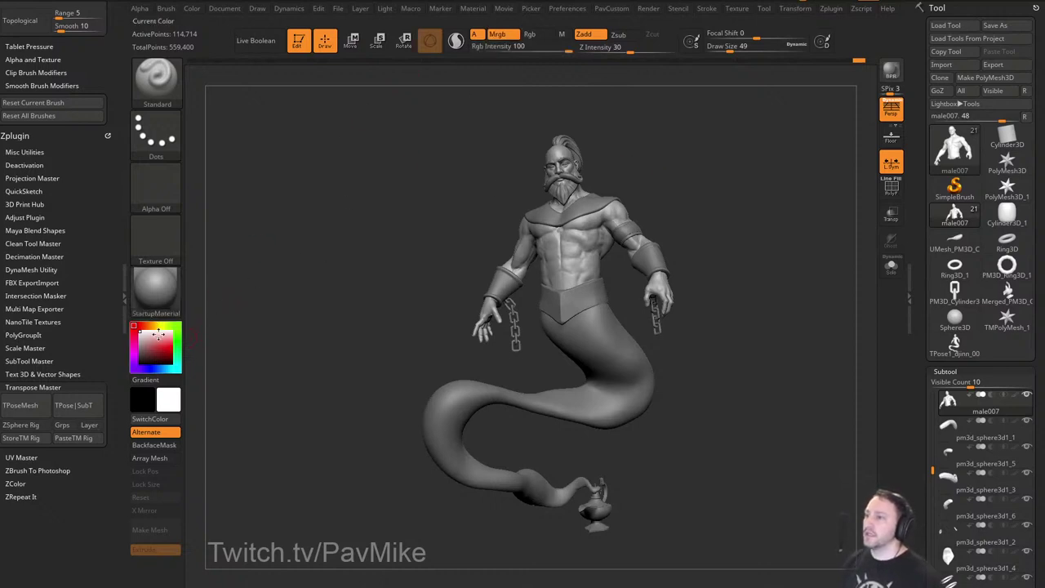
click(155, 288)
click(848, 487)
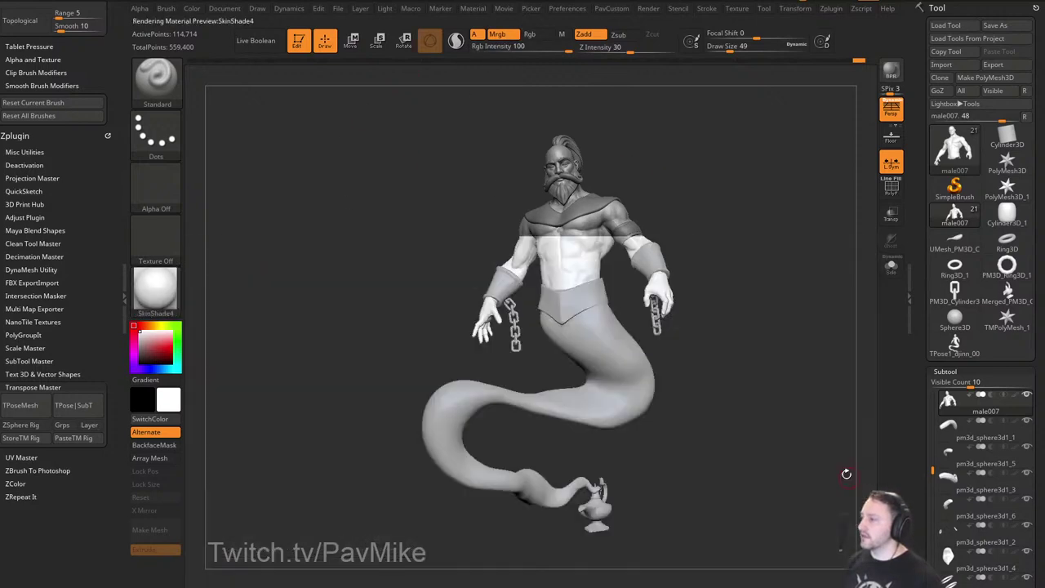
Pick a blue colour (red 56, green 75, blue 179) and fill the body subtool with it and the material.
click(152, 369)
click(159, 352)
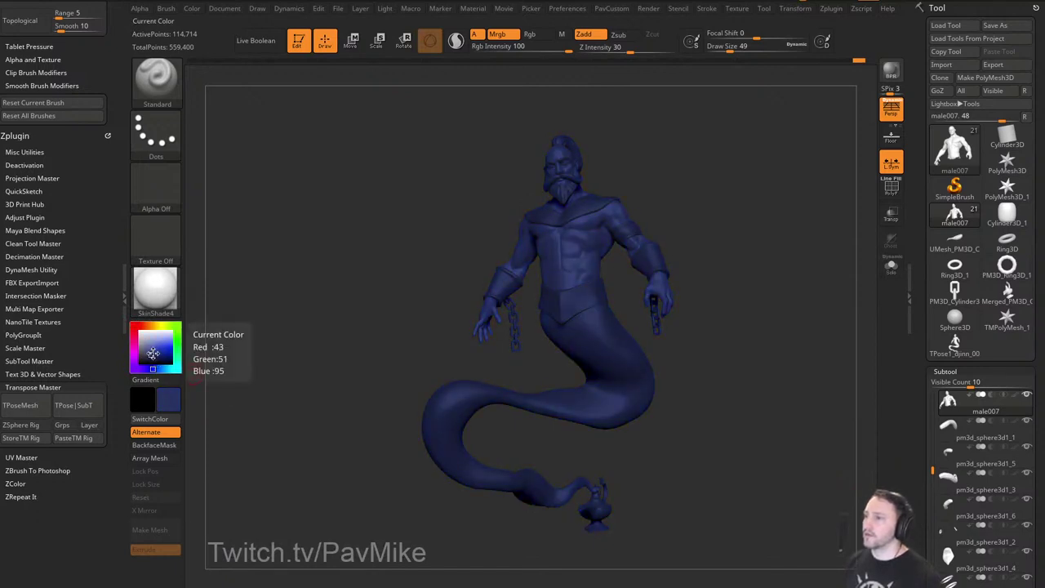
click(159, 349)
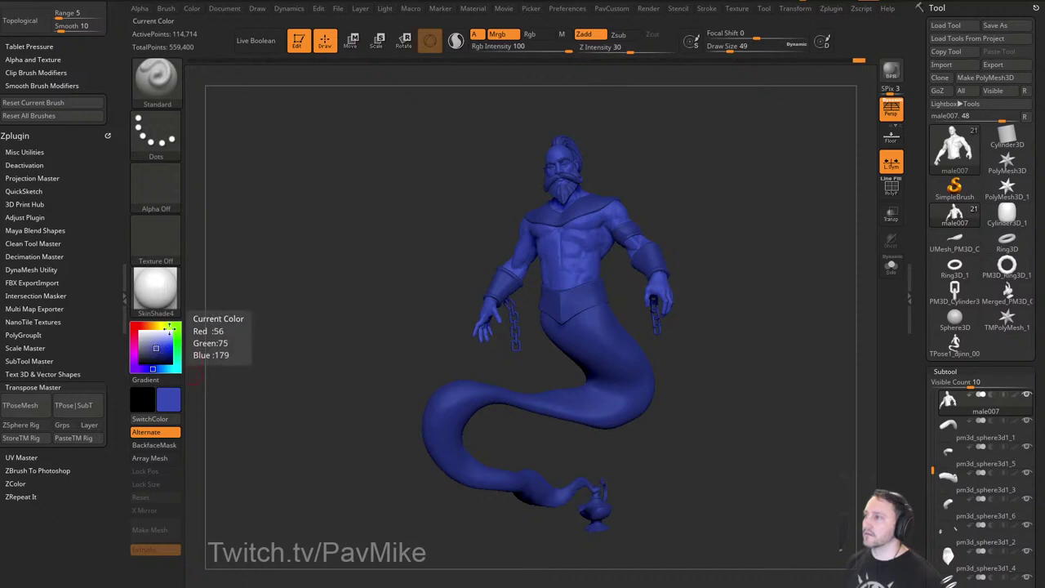
click(192, 9)
click(234, 243)
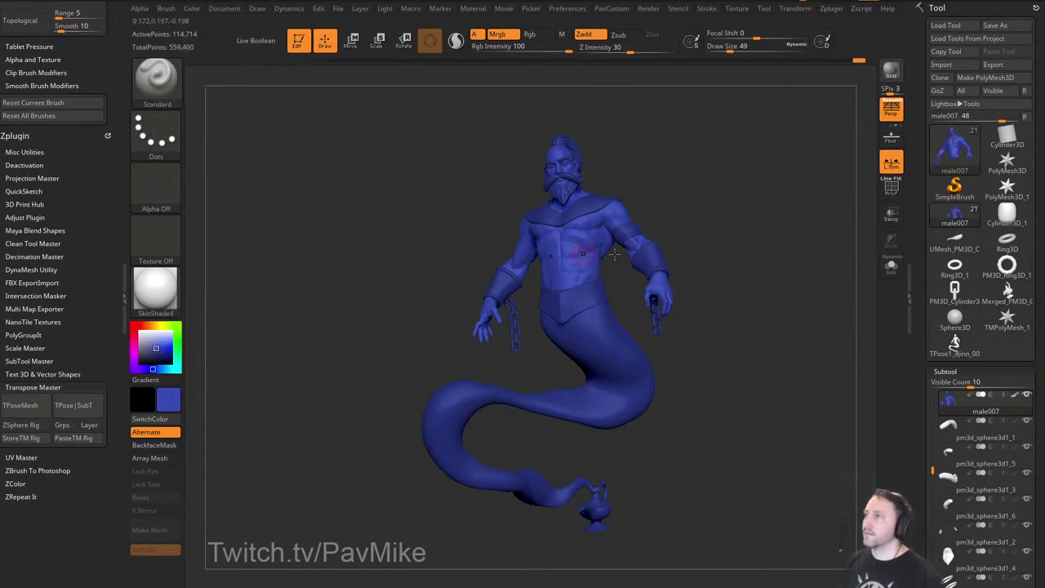
Set the Standard brush to Rgb only at draw size 39 and pick a light blue colour.
alt+drag(767, 241, 735, 323)
click(531, 34)
mouse_move(681, 152)
alt+mouse_down()
mouse_move(730, 221)
mouse_move(723, 209)
alt+mouse_up()
key(s)
key(s)
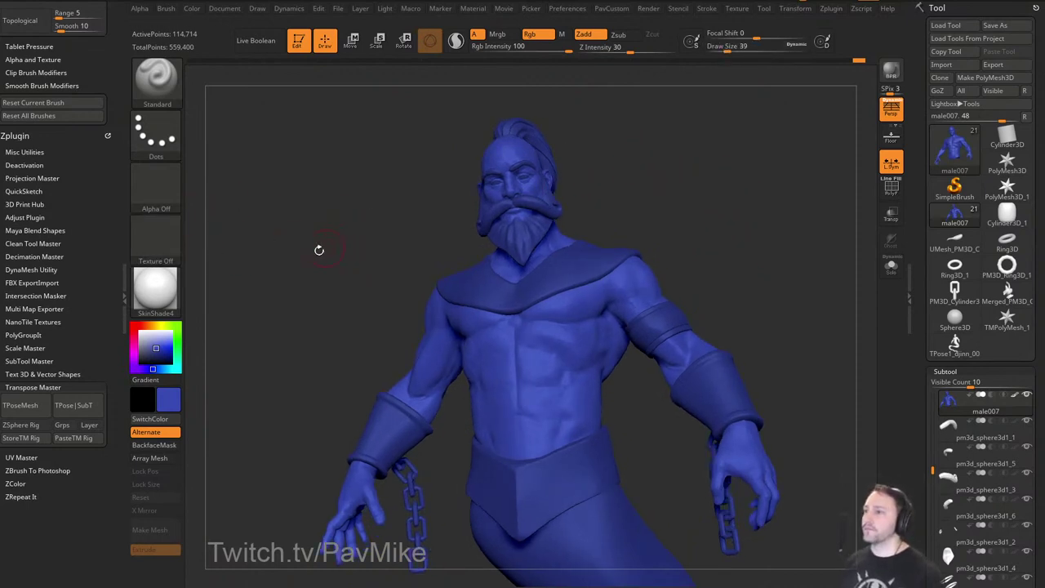
drag(156, 345, 159, 340)
click(165, 369)
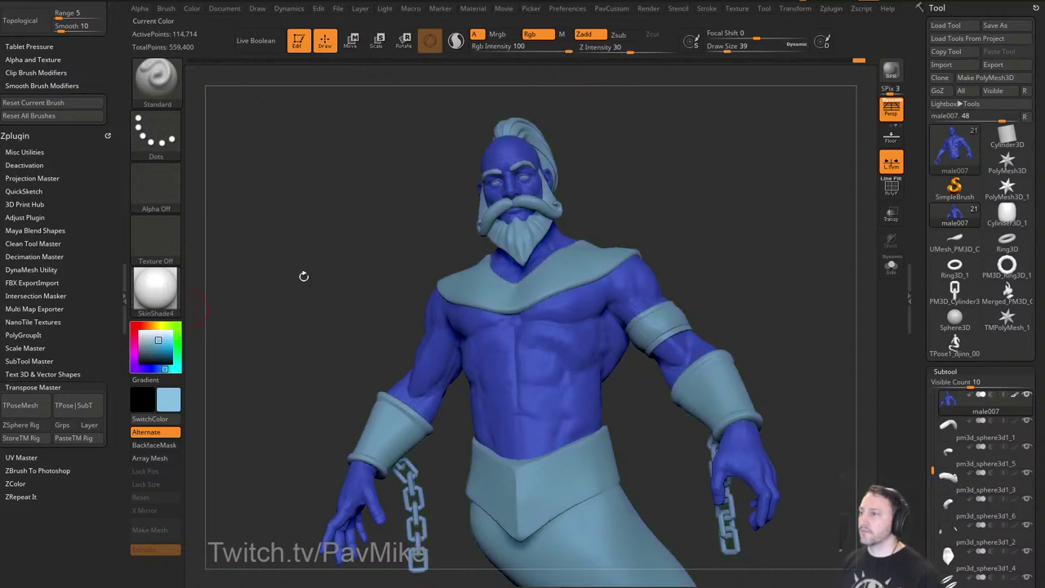
drag(710, 245, 758, 230)
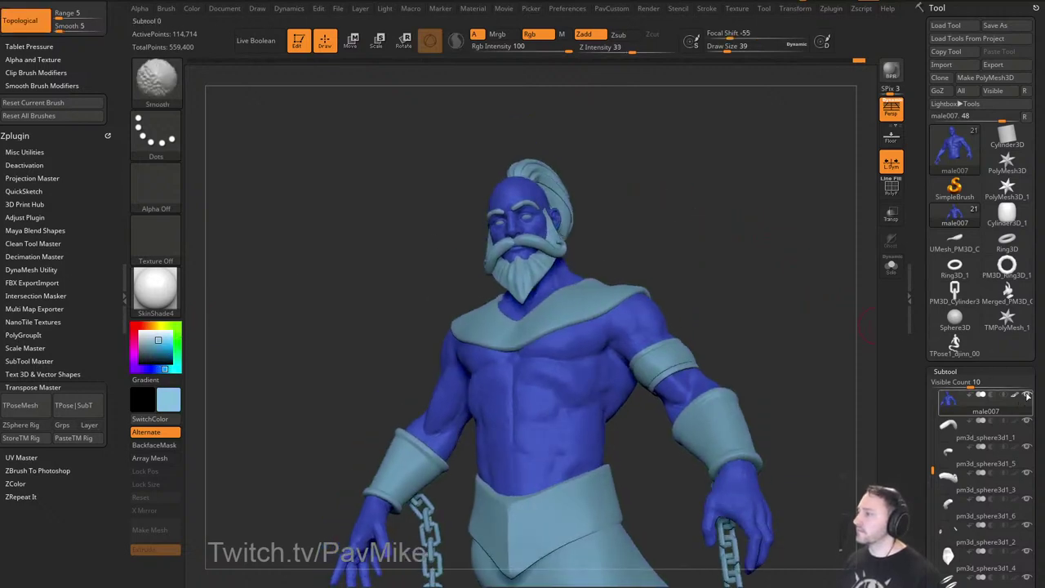
shift+click(1027, 396)
mouse_move(732, 274)
alt+mouse_down()
mouse_move(740, 296)
mouse_move(777, 267)
mouse_move(779, 297)
alt+mouse_up()
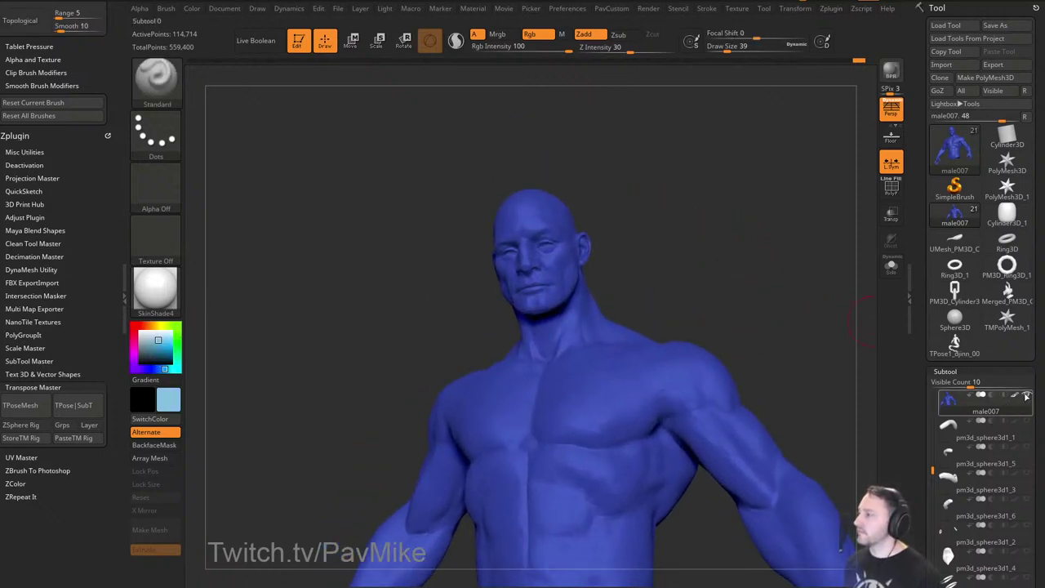
shift+click(1027, 395)
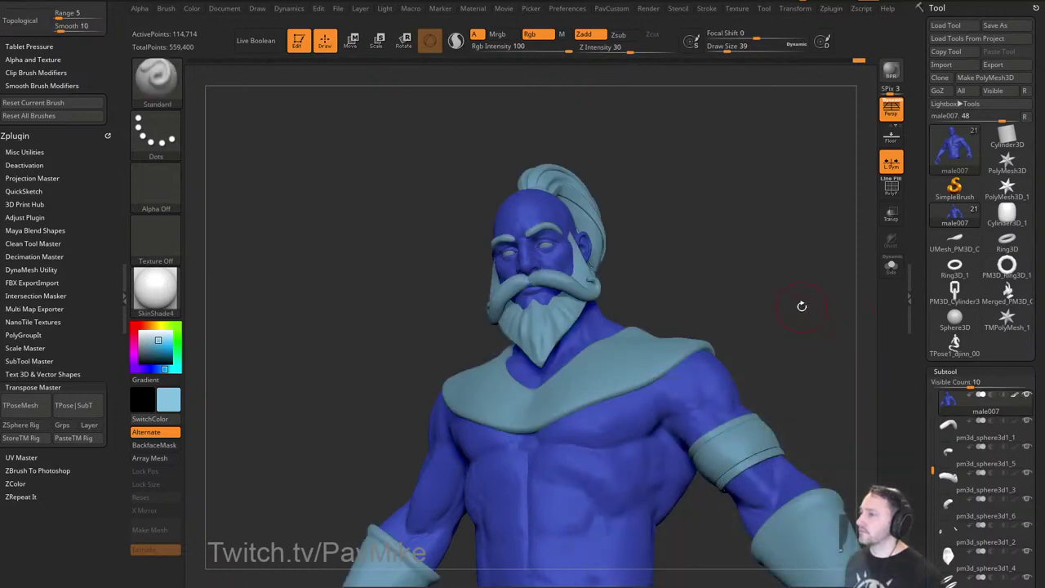
Turn on polypaint display for all subtools.
alt+drag(802, 306, 791, 308)
shift+click(1015, 396)
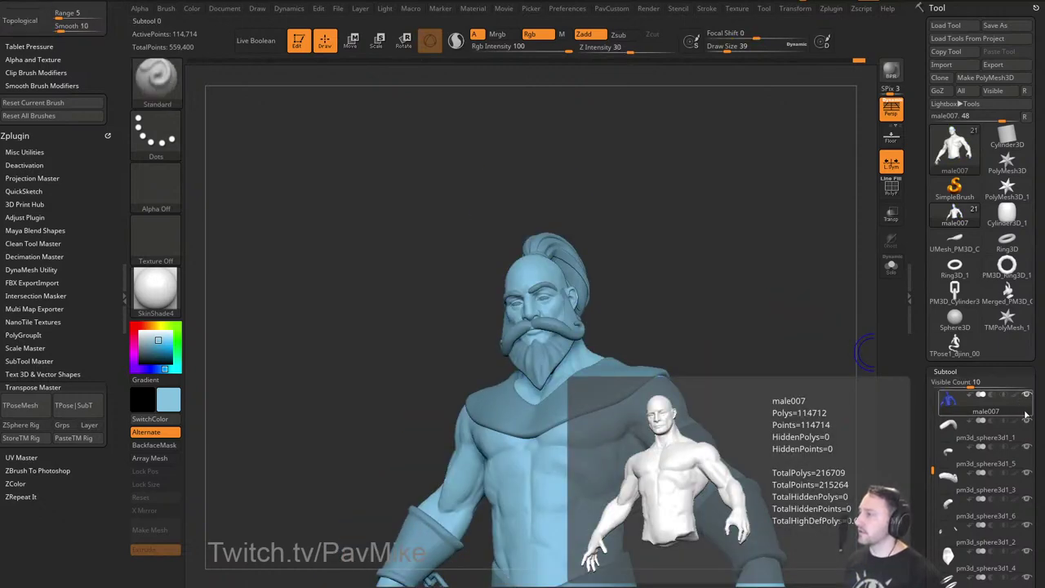
shift+click(1018, 399)
mouse_move(726, 263)
mouse_down()
mouse_move(767, 270)
mouse_move(732, 231)
mouse_up()
alt+drag(624, 236, 652, 279)
alt+drag(669, 241, 686, 388)
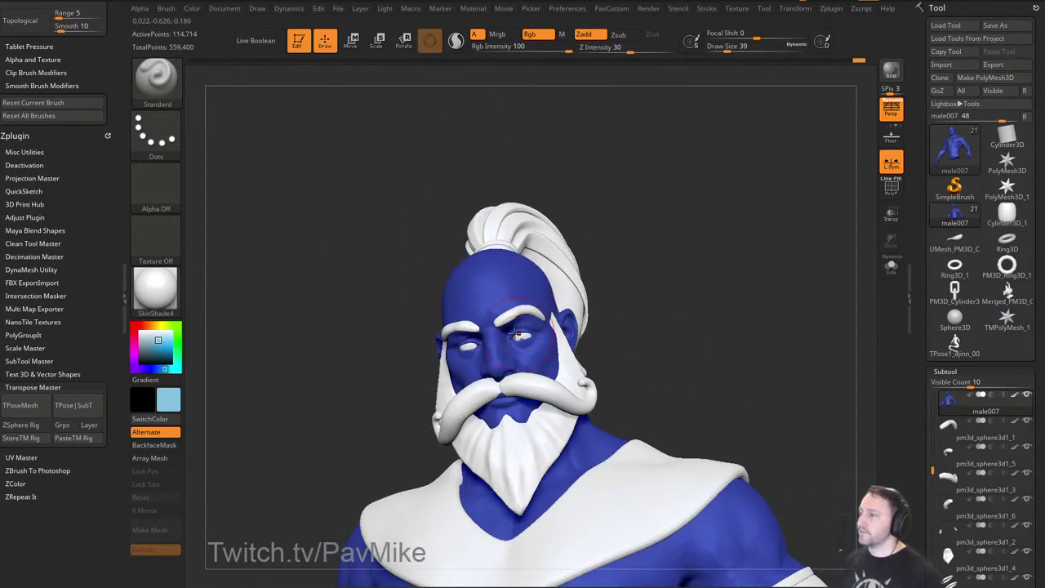
mouse_move(529, 341)
mouse_down()
mouse_move(520, 334)
mouse_move(533, 338)
mouse_up()
key(ctrl+z)
click(535, 35)
key(ctrl+z)
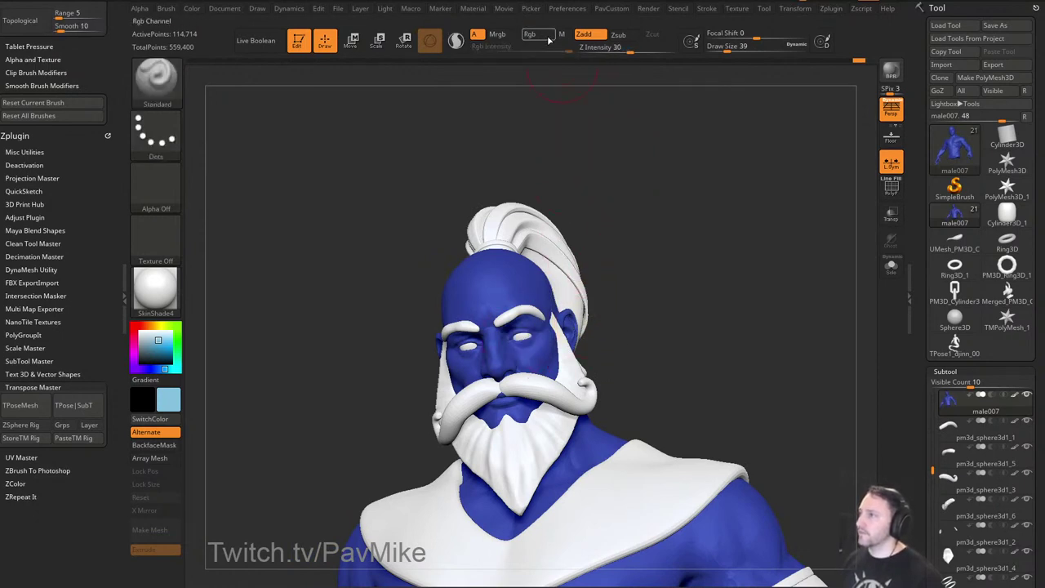
Enable Rgb, turn off Zadd and paint light blue around one of the body's eyes.
click(548, 37)
click(589, 35)
alt+drag(653, 275, 656, 238)
drag(525, 304, 527, 294)
drag(649, 269, 672, 271)
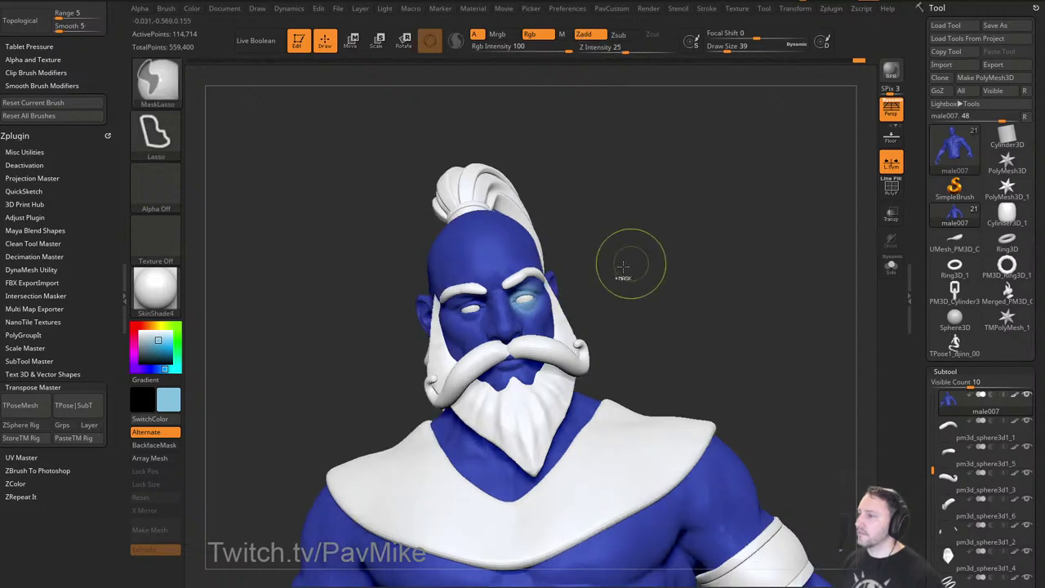
Undo the last light blue stroke on the eye and set the Rgb intensity to 26.
key(ctrl+z)
click(523, 52)
drag(640, 219, 618, 221)
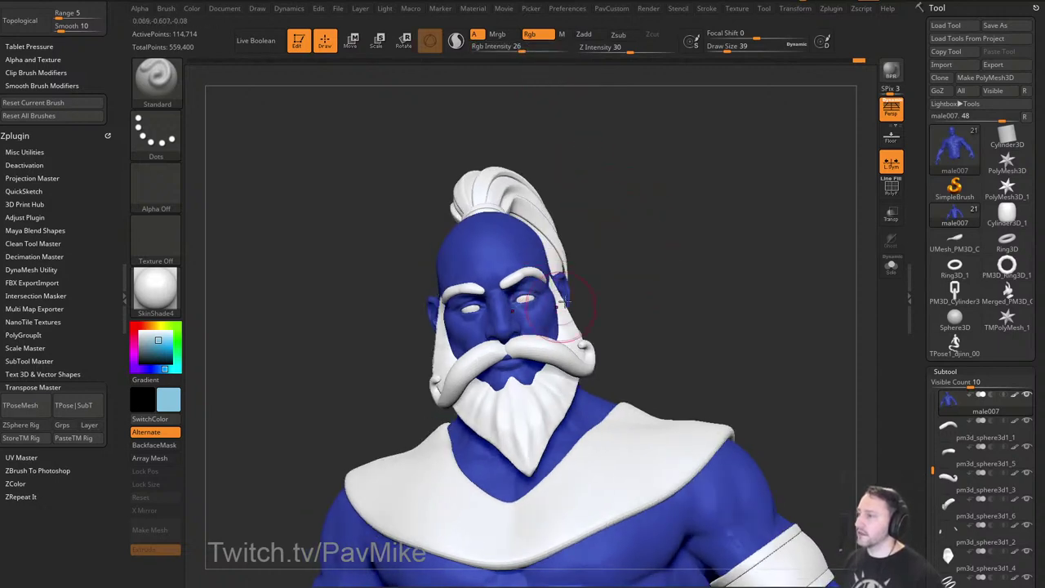
drag(625, 275, 764, 268)
drag(678, 291, 718, 261)
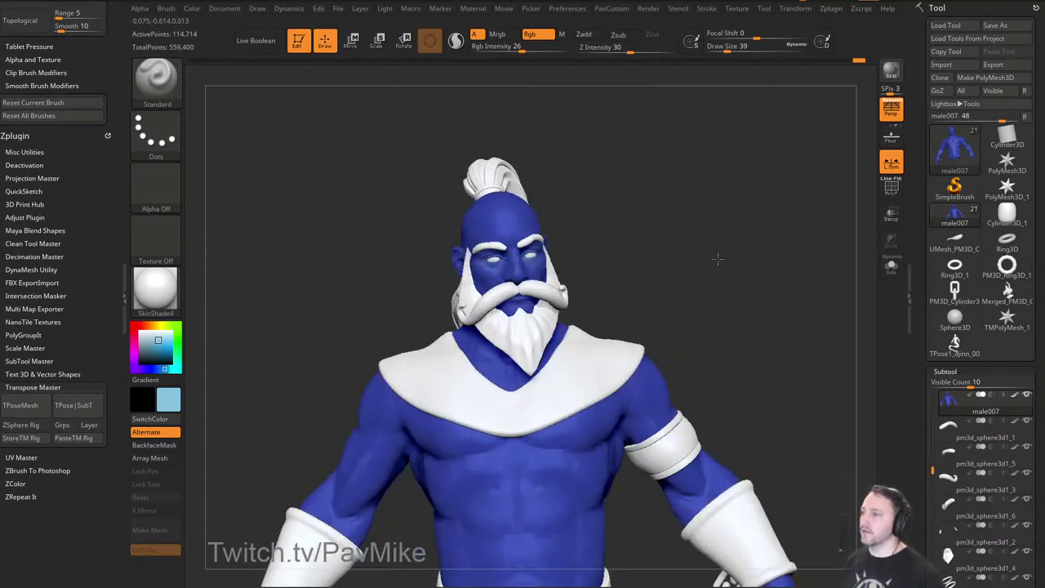
Set the draw size to 31 and paint light blue softly around the body's eyes.
key(s)
drag(535, 263, 533, 263)
mouse_move(670, 260)
mouse_down()
mouse_move(618, 251)
mouse_move(645, 246)
mouse_move(689, 283)
mouse_move(672, 218)
mouse_move(725, 234)
mouse_up()
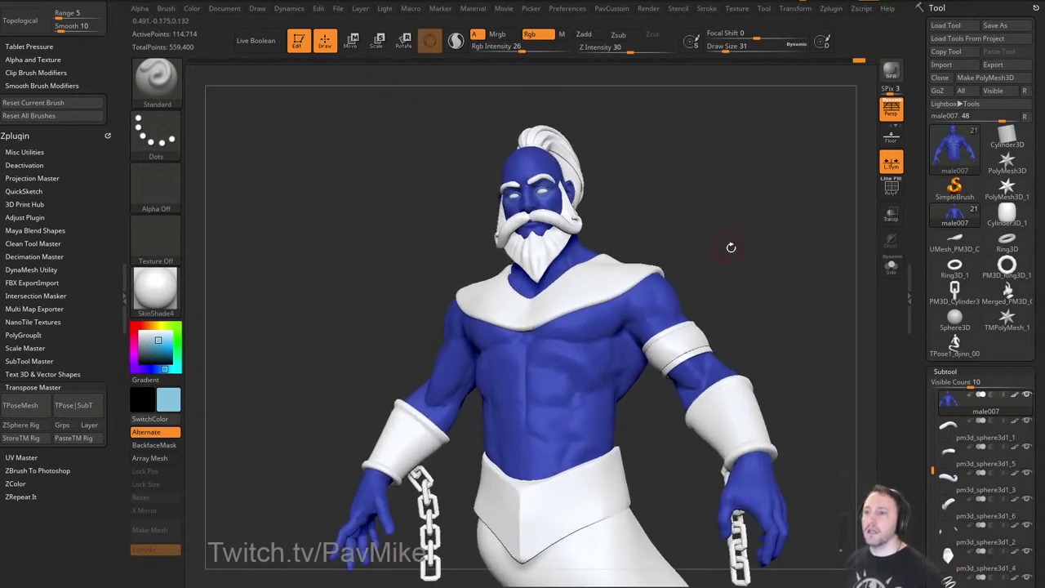
right_drag(731, 246, 750, 260)
drag(752, 266, 756, 256)
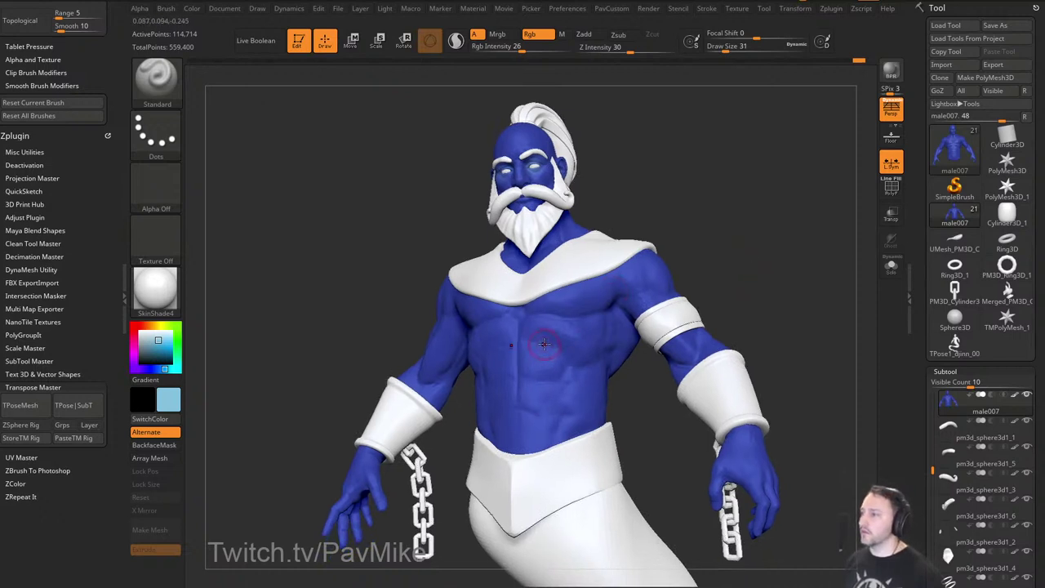
Increase the draw size to 71 and paint light blue highlights over the chest and upper torso muscles.
key(bracketright)
key(bracketright)
key(bracketright)
key(bracketright)
mouse_move(549, 335)
mouse_down()
mouse_move(590, 346)
mouse_move(578, 337)
mouse_up()
drag(727, 283, 736, 278)
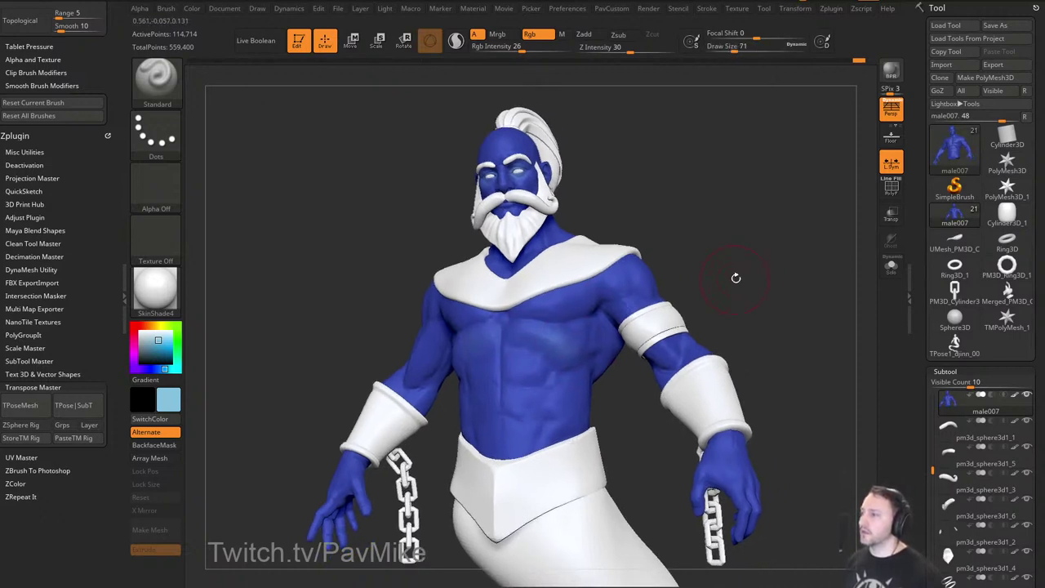
Raise the body subtool to subdivision level 4.
drag(918, 308, 918, 159)
click(970, 257)
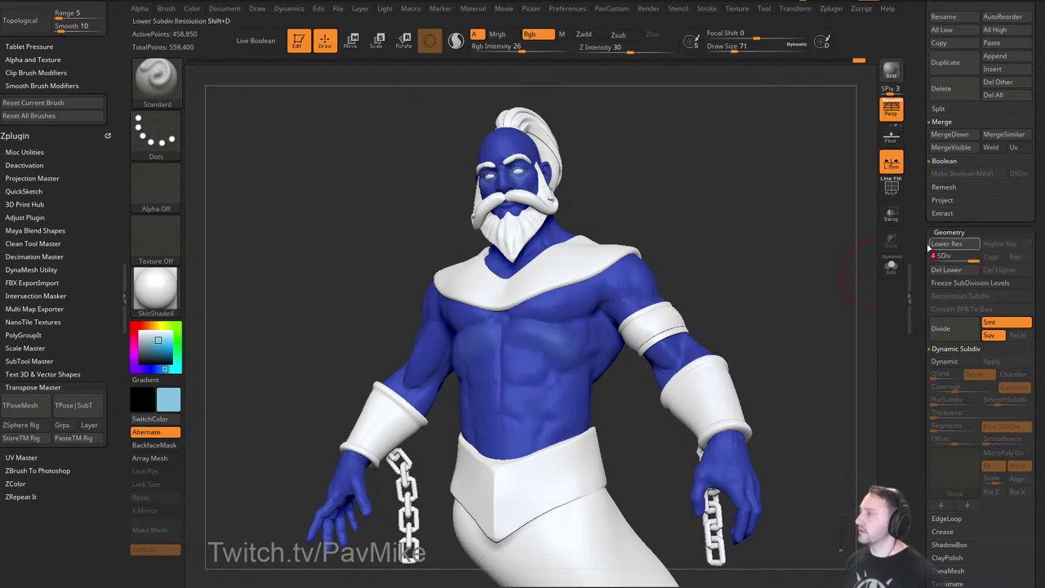
alt+drag(764, 282, 739, 287)
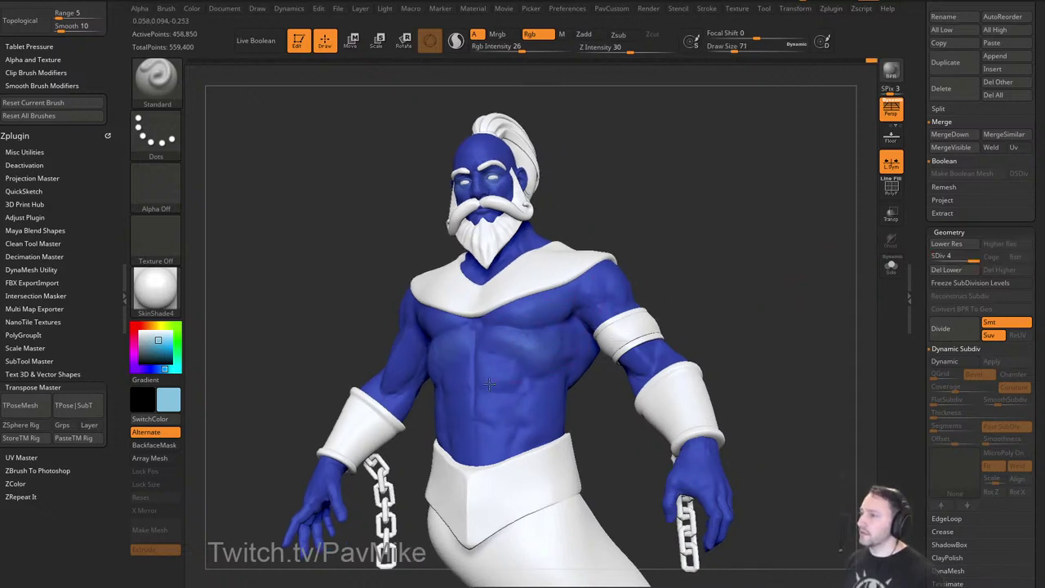
Paint more light blue highlights over the torso muscles, reducing the draw size to 51.
right_drag(546, 400, 671, 326)
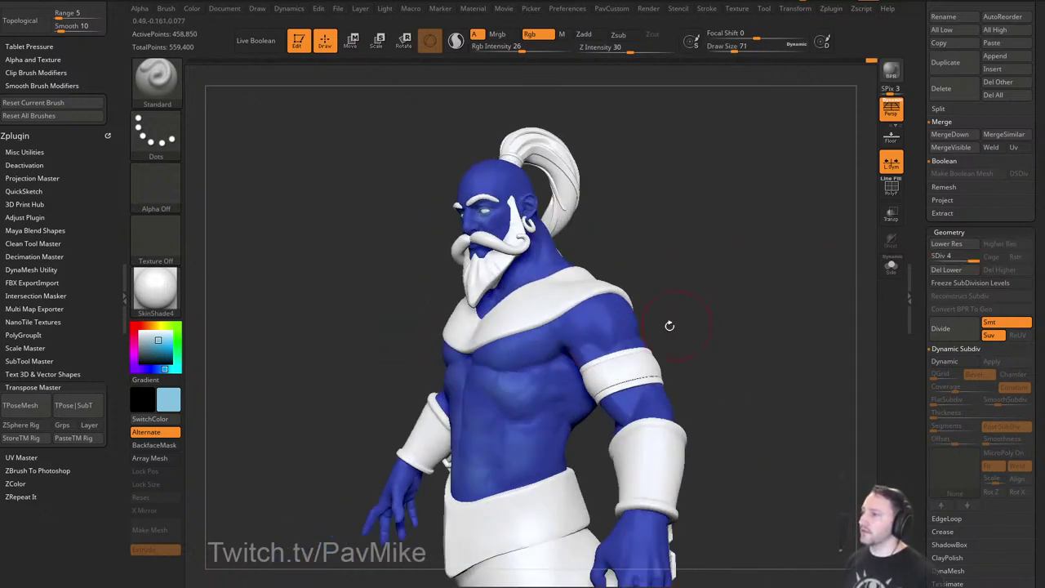
mouse_move(679, 328)
mouse_down()
mouse_move(686, 280)
mouse_move(655, 294)
mouse_up()
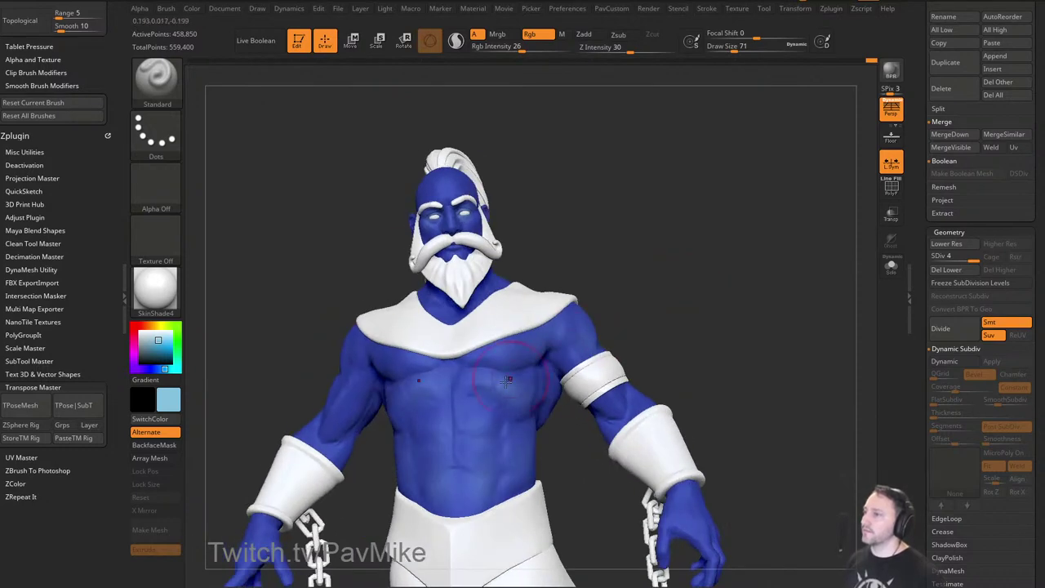
alt+drag(701, 338, 694, 284)
key(s)
click(494, 350)
alt+drag(726, 332, 724, 313)
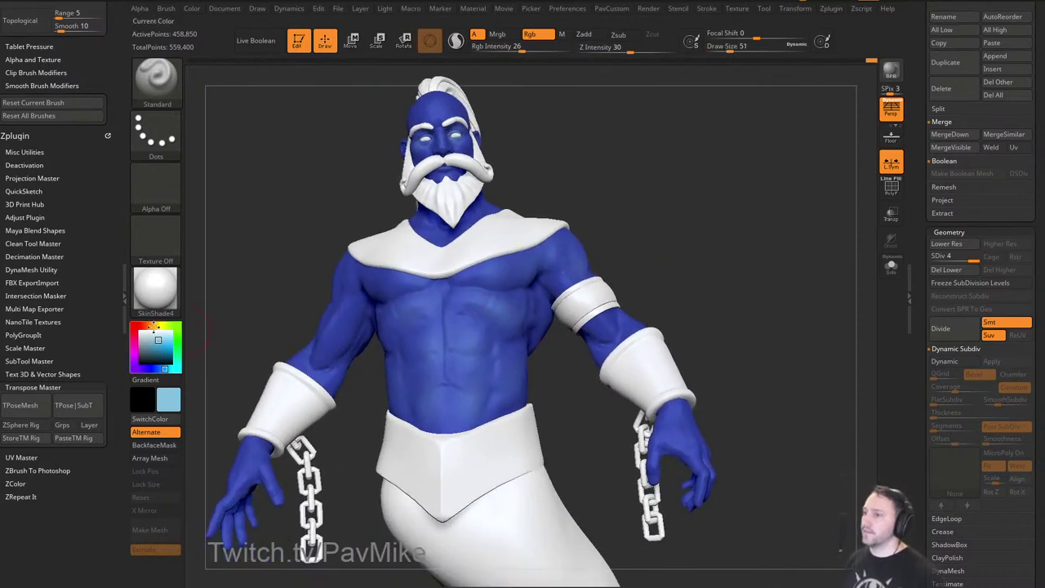
Pick a muted red colour and tint the nose area of the face at draw size 31.
click(144, 327)
drag(161, 351, 160, 350)
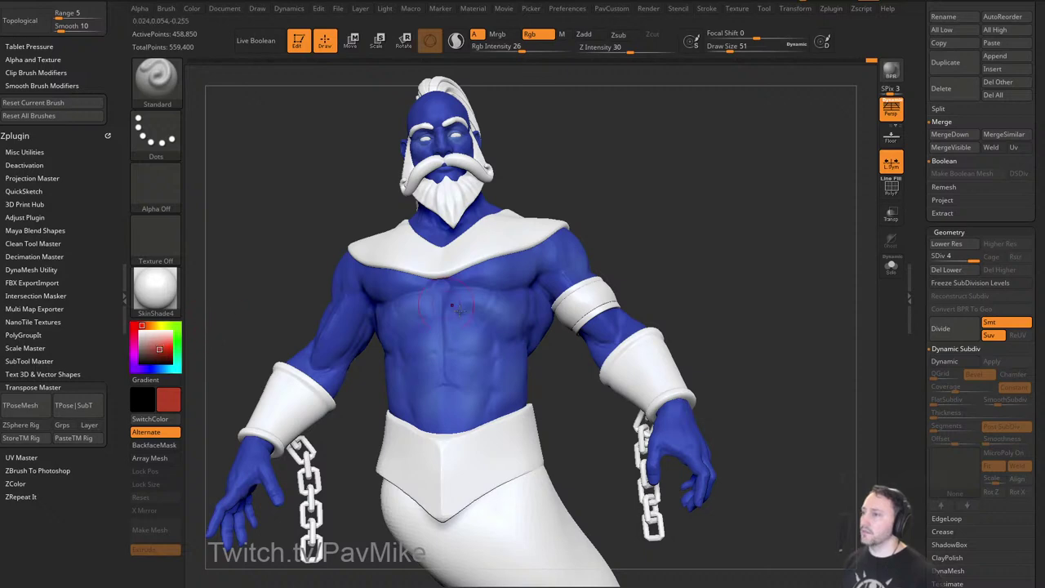
mouse_move(650, 273)
mouse_down()
mouse_move(599, 290)
mouse_move(622, 278)
mouse_up()
mouse_move(584, 144)
alt+mouse_down()
mouse_move(632, 231)
mouse_move(630, 253)
mouse_move(645, 252)
mouse_move(598, 259)
alt+mouse_up()
alt+drag(597, 260, 595, 294)
key(s)
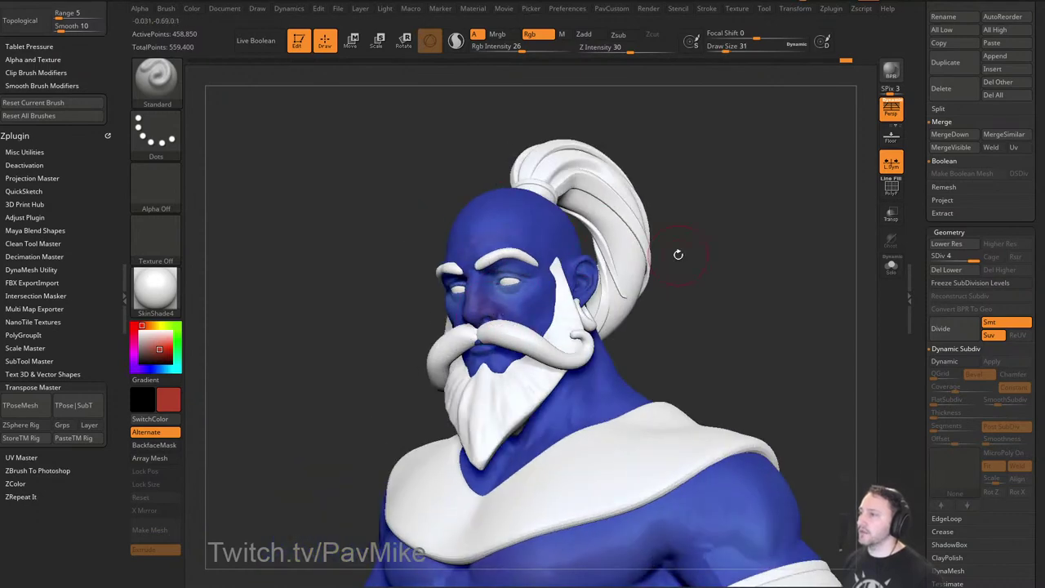
drag(679, 255, 753, 247)
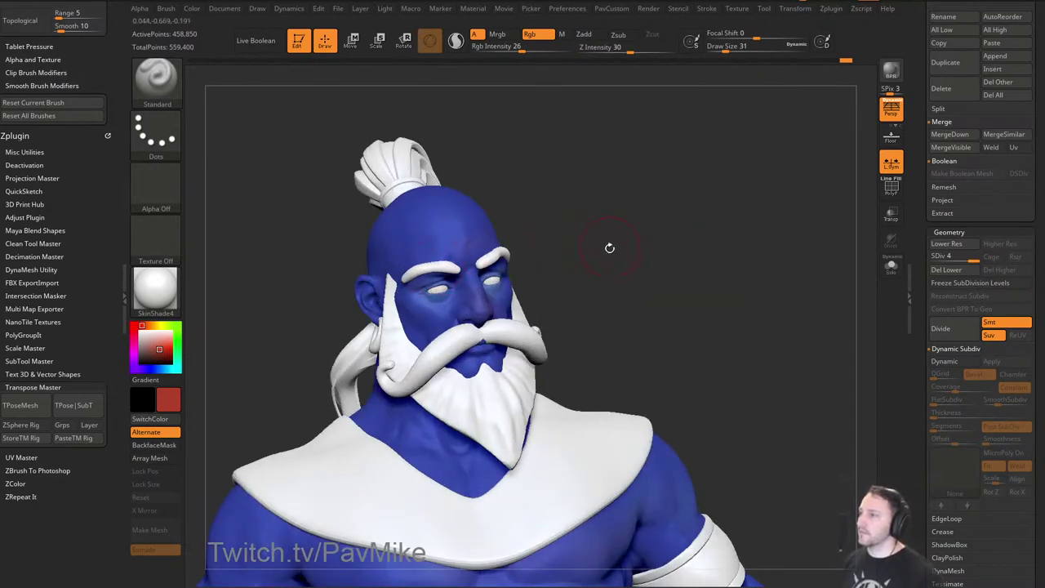
right_drag(609, 247, 614, 211)
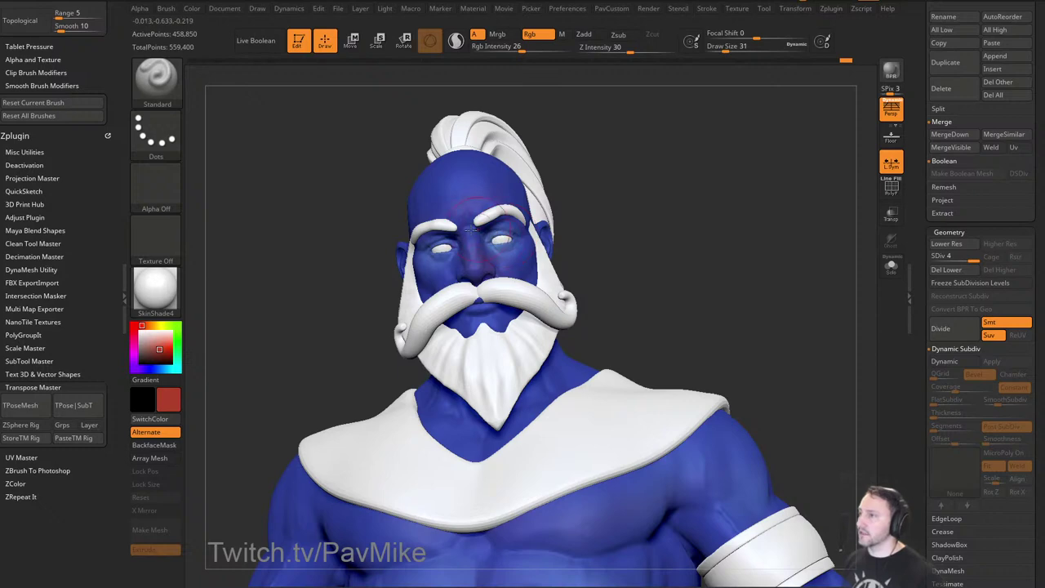
Paint the muted red tint onto the ears on both sides of the head.
drag(645, 236, 557, 227)
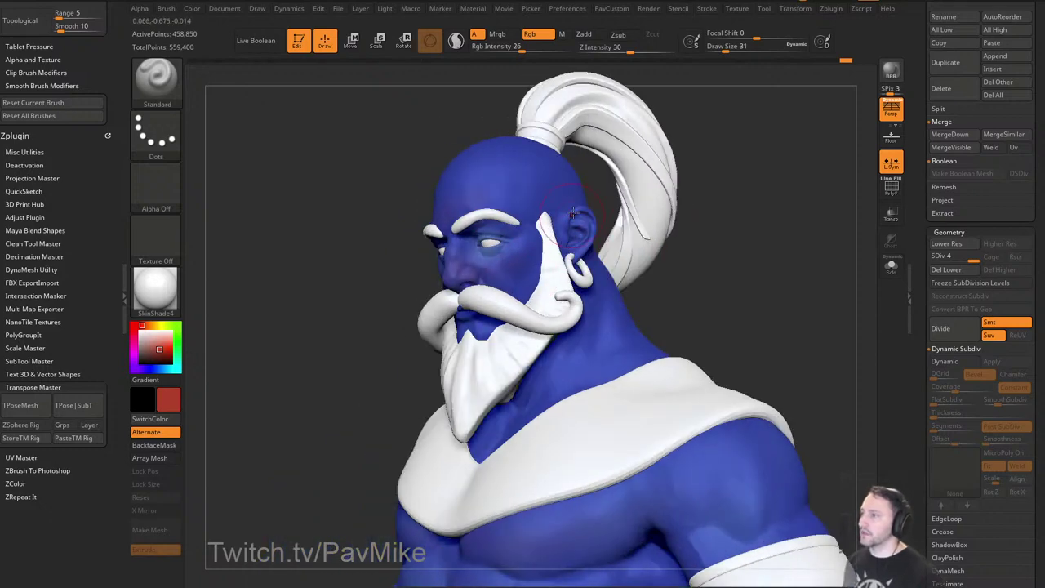
drag(359, 245, 537, 243)
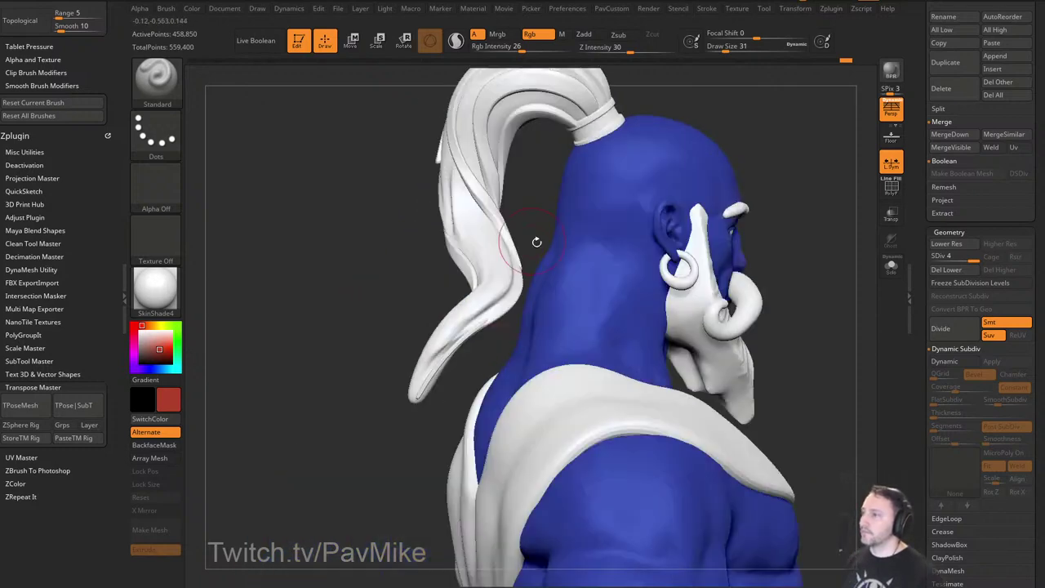
drag(660, 226, 673, 244)
drag(857, 236, 791, 239)
drag(843, 207, 723, 219)
Pick a muted yellow colour, set the draw size to 51 and tint the forehead and scalp.
click(155, 325)
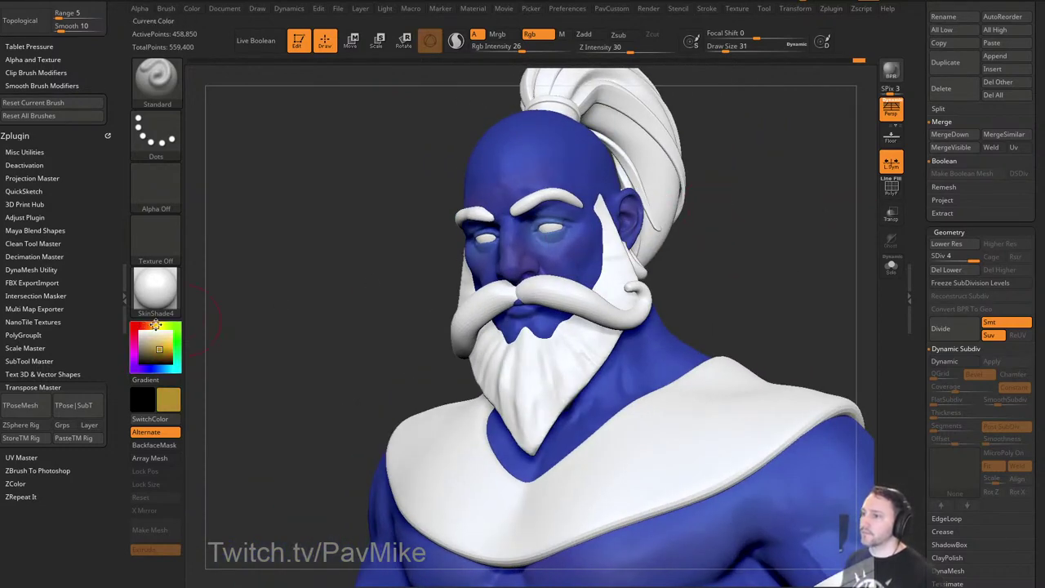
click(155, 347)
drag(155, 347, 150, 346)
alt+drag(777, 182, 777, 264)
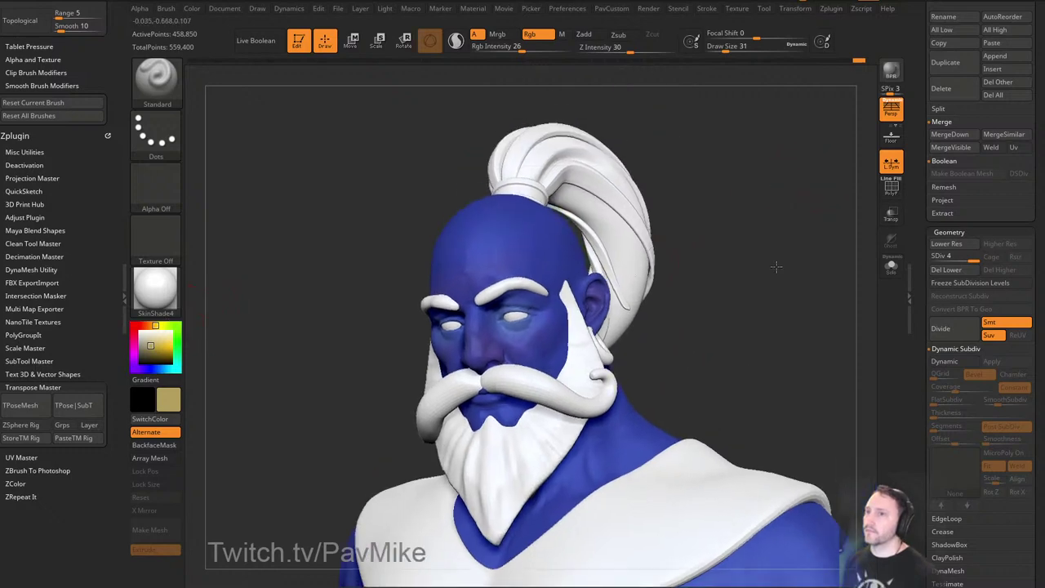
key(s)
drag(545, 279, 543, 280)
drag(784, 253, 344, 274)
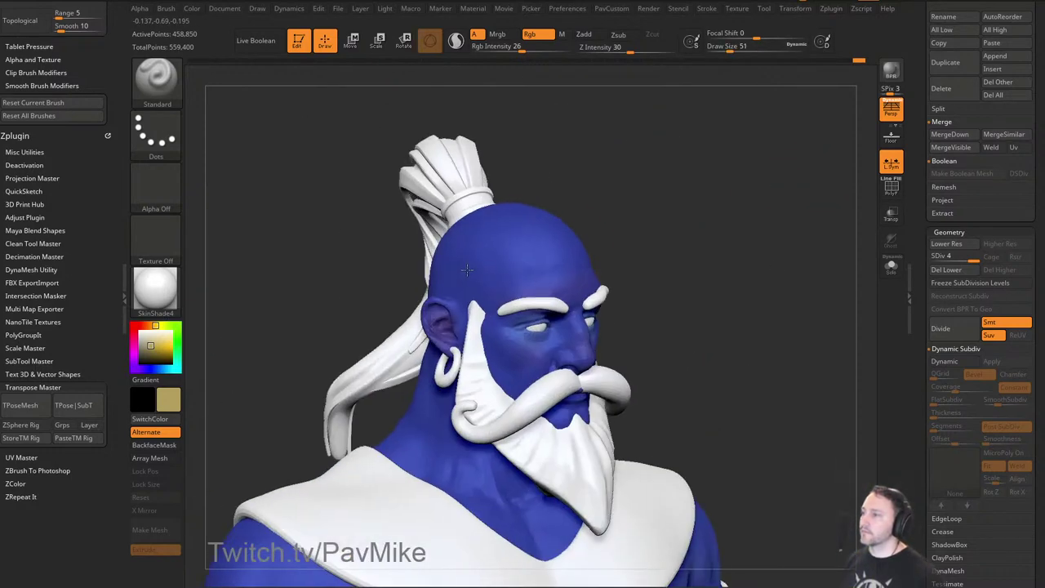
drag(631, 258, 520, 268)
drag(712, 224, 649, 226)
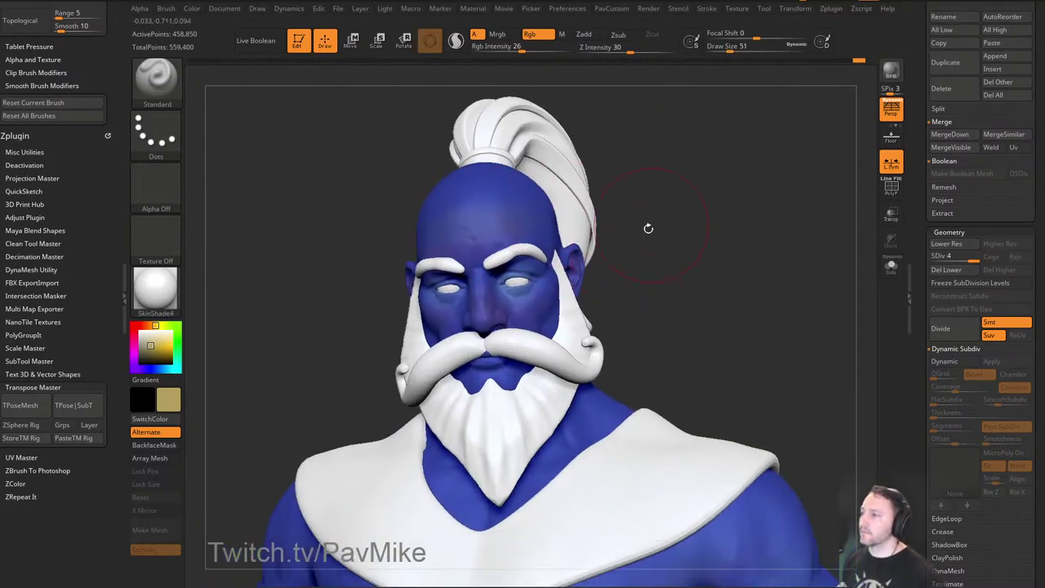
Reduce the draw size to 27 and touch up the muted yellow tint on the face.
drag(702, 261, 548, 280)
key(s)
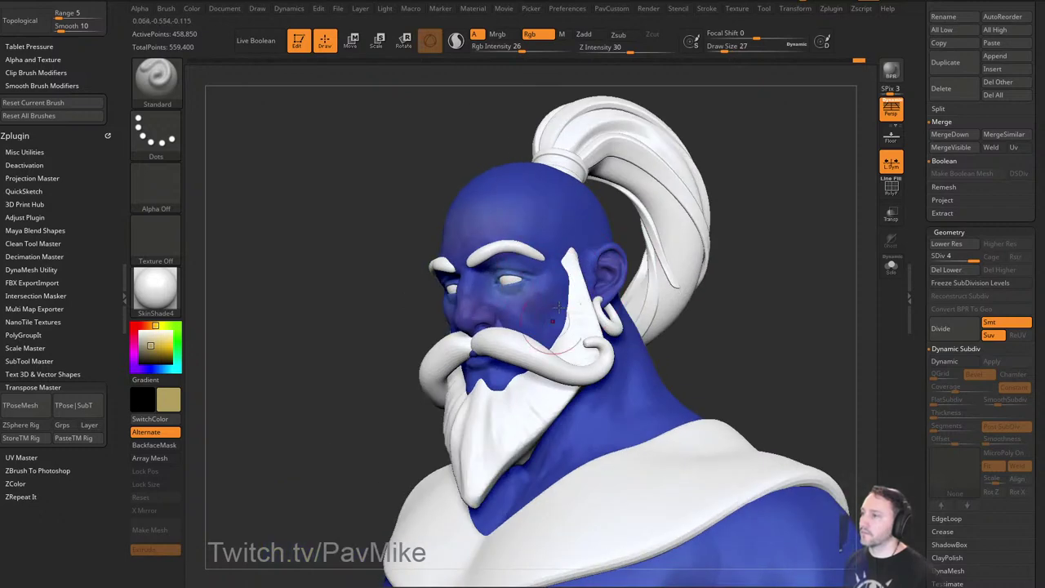
drag(294, 325, 413, 333)
drag(704, 299, 595, 292)
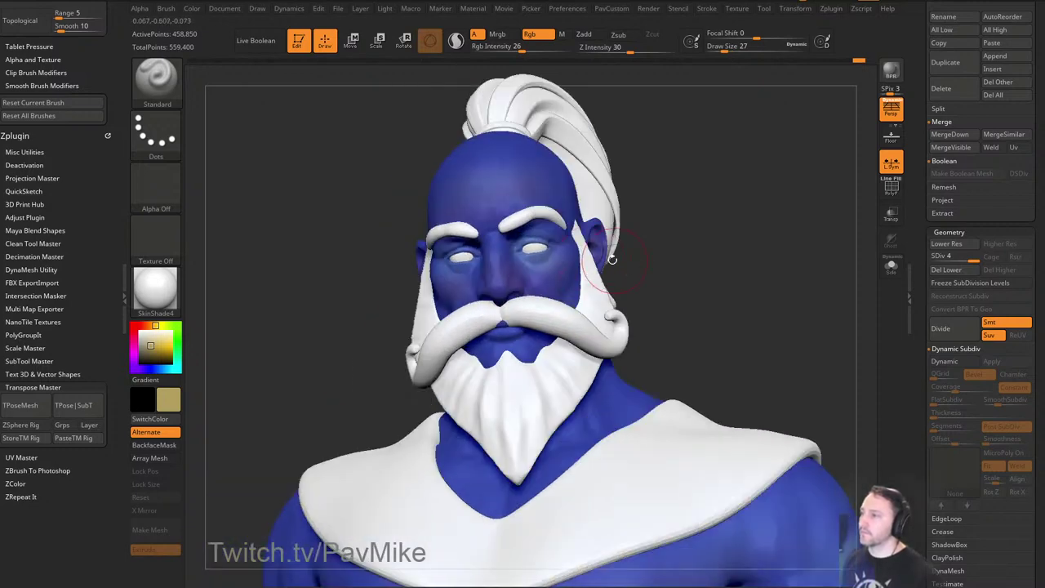
Select the moustache halves in turn and adjust their inner ends under the nose with the Move brush.
alt+click(498, 324)
alt+click(520, 316)
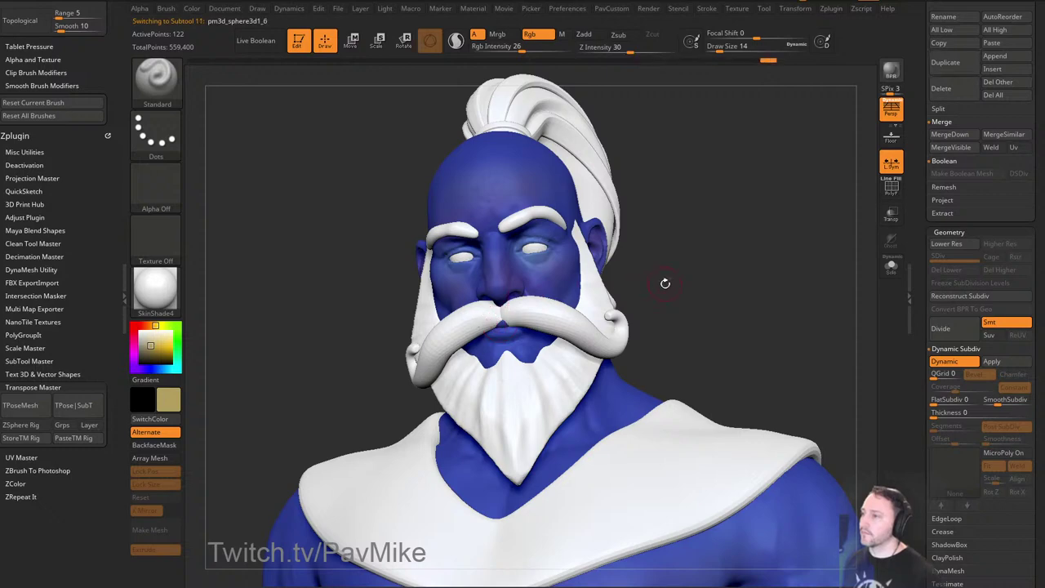
drag(665, 282, 768, 289)
key(b)
key(m)
key(v)
drag(529, 324, 522, 316)
alt+click(495, 319)
drag(666, 292, 571, 307)
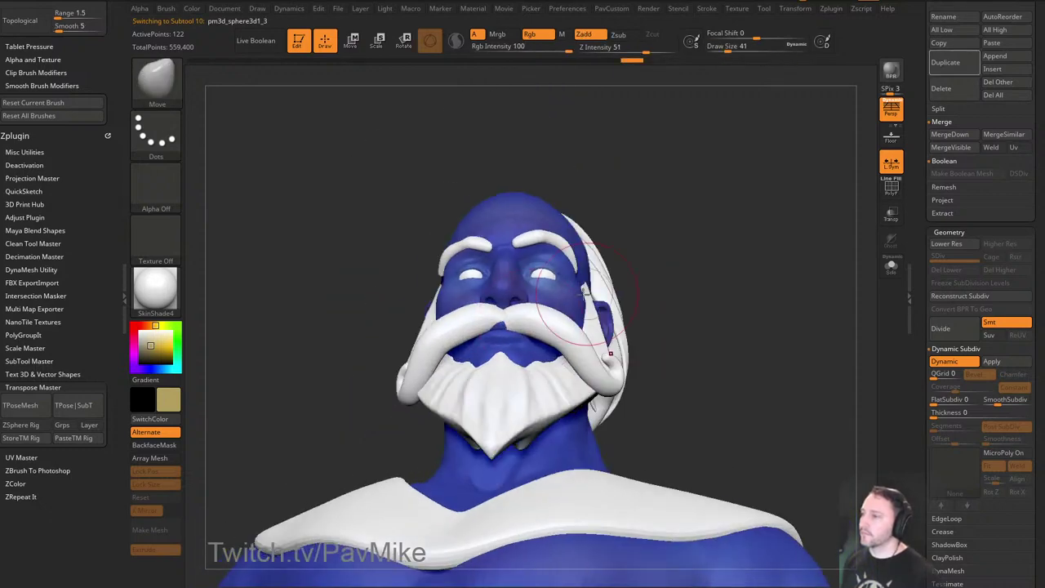
mouse_move(687, 259)
mouse_down()
mouse_move(705, 302)
mouse_move(685, 278)
mouse_move(604, 287)
mouse_up()
Switch back to the Standard brush, select the body subtool and set the draw size to 16.
key(b)
key(s)
key(t)
alt+drag(679, 254, 732, 257)
alt+click(627, 287)
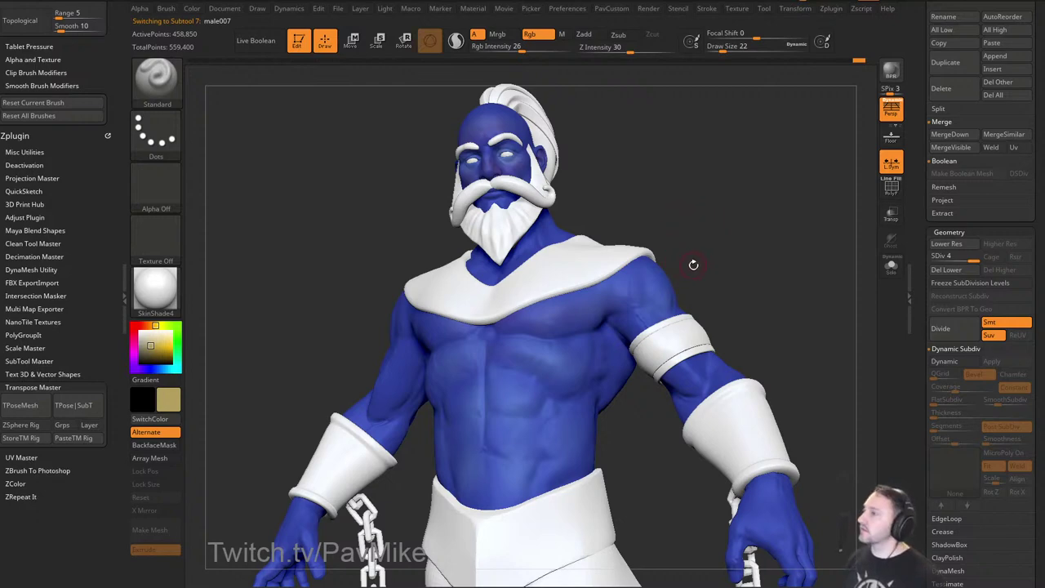
mouse_move(715, 266)
mouse_down()
mouse_move(705, 266)
mouse_move(727, 266)
mouse_move(722, 253)
mouse_up()
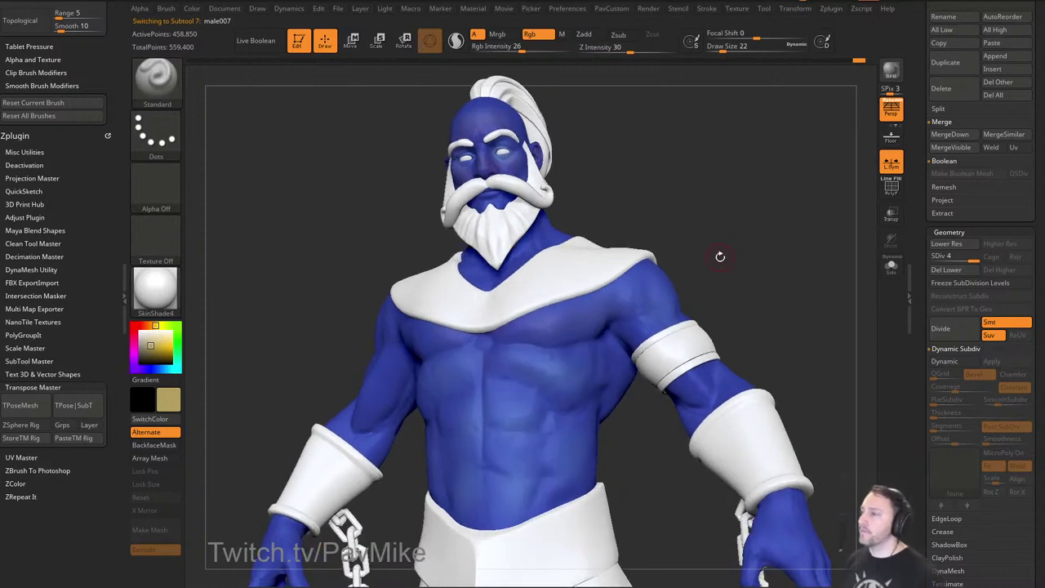
key(s)
drag(644, 285, 641, 285)
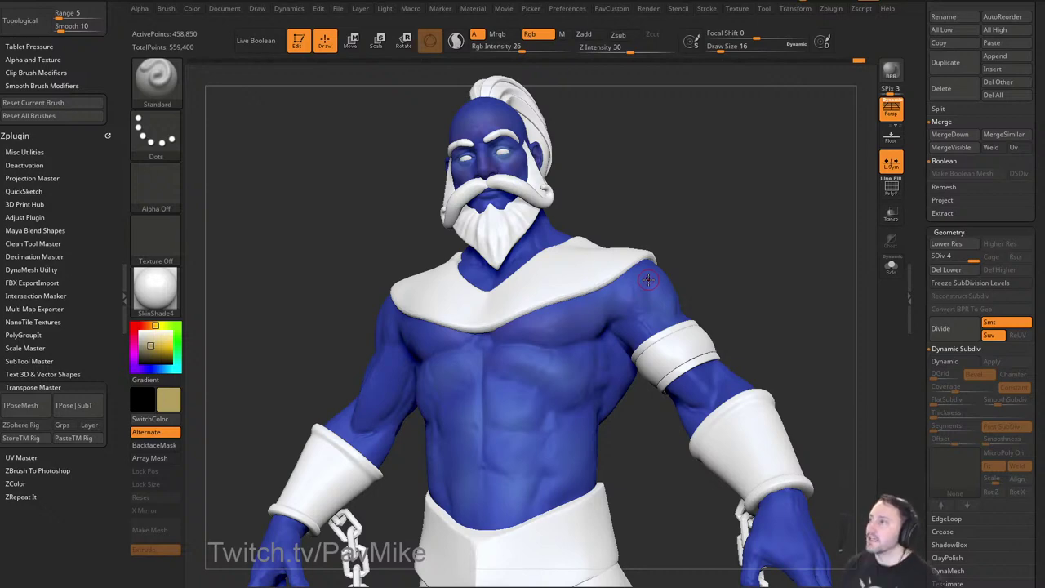
mouse_move(718, 223)
mouse_down()
mouse_move(743, 231)
mouse_move(731, 245)
mouse_move(710, 210)
mouse_up()
mouse_move(709, 211)
mouse_down()
mouse_move(744, 254)
mouse_move(715, 257)
mouse_move(738, 267)
mouse_move(741, 282)
mouse_move(743, 263)
mouse_up()
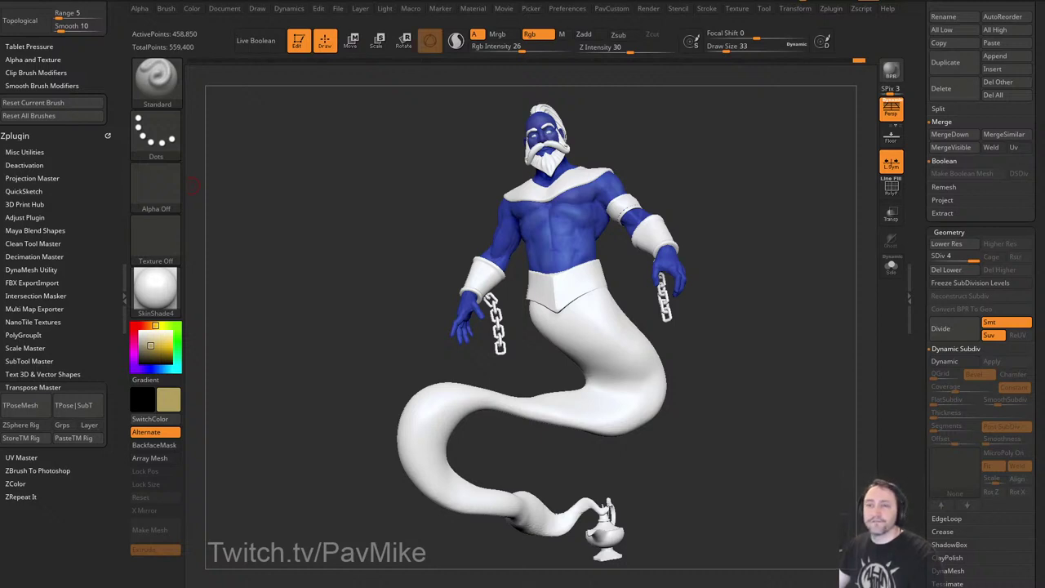
drag(691, 139, 672, 154)
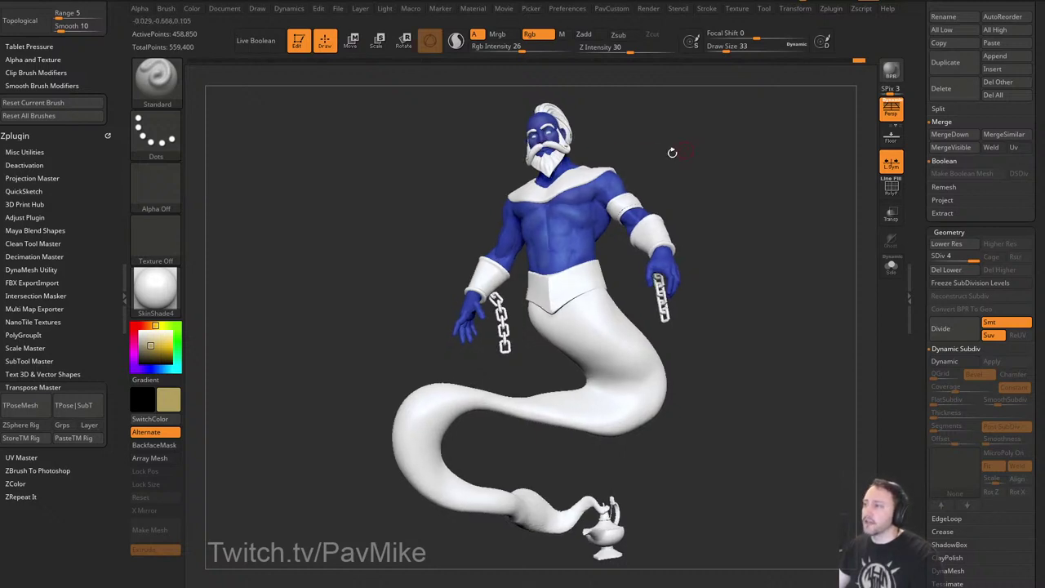